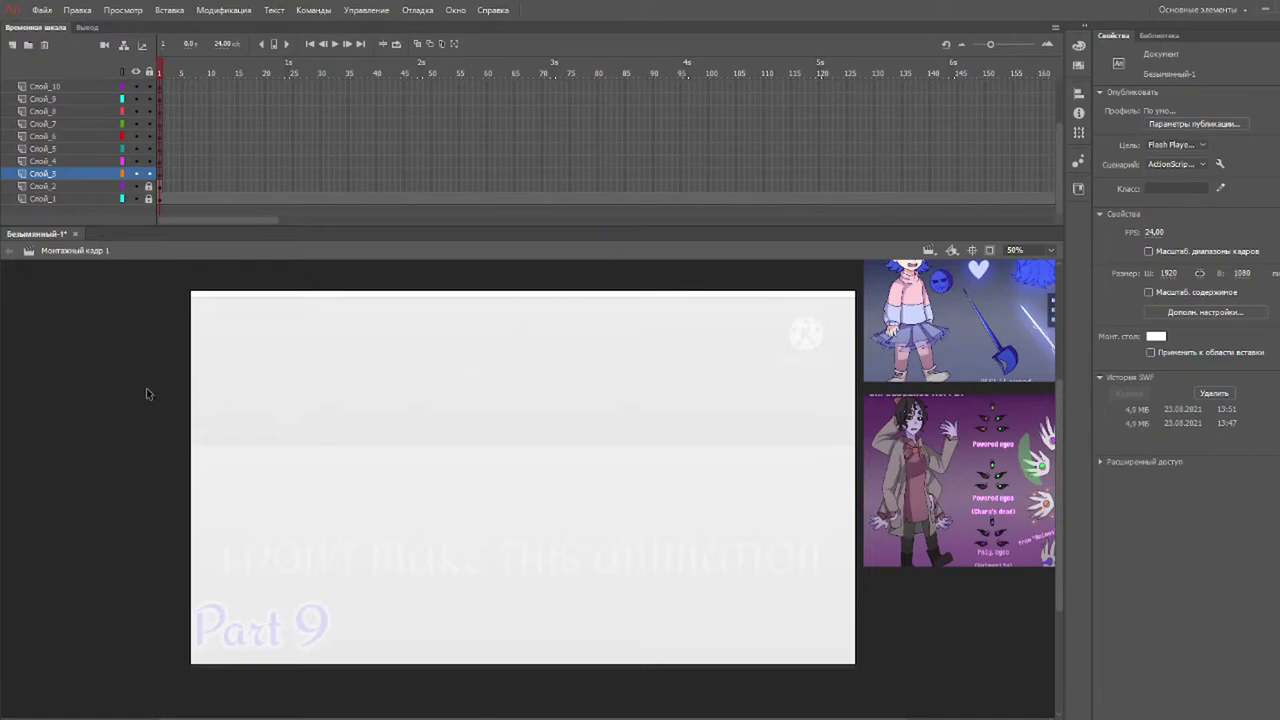
Paint a small black brush dot in the canvas's upper-left corner on frame 1 of Слой_3 and in a new keyframe at frame 9.
{"action": "mouse_move", "coordinate": [208, 72]}
{"action": "left_mouse_down"}
{"action": "mouse_move", "coordinate": [466, 77]}
{"action": "mouse_move", "coordinate": [214, 86]}
{"action": "mouse_move", "coordinate": [491, 114]}
{"action": "mouse_move", "coordinate": [457, 106]}
{"action": "left_mouse_up"}
{"action": "left_click_drag", "start_coordinate": [199, 301], "coordinate": [200, 301]}
{"action": "left_click", "coordinate": [179, 70]}
{"action": "left_click_drag", "start_coordinate": [190, 76], "coordinate": [266, 83]}
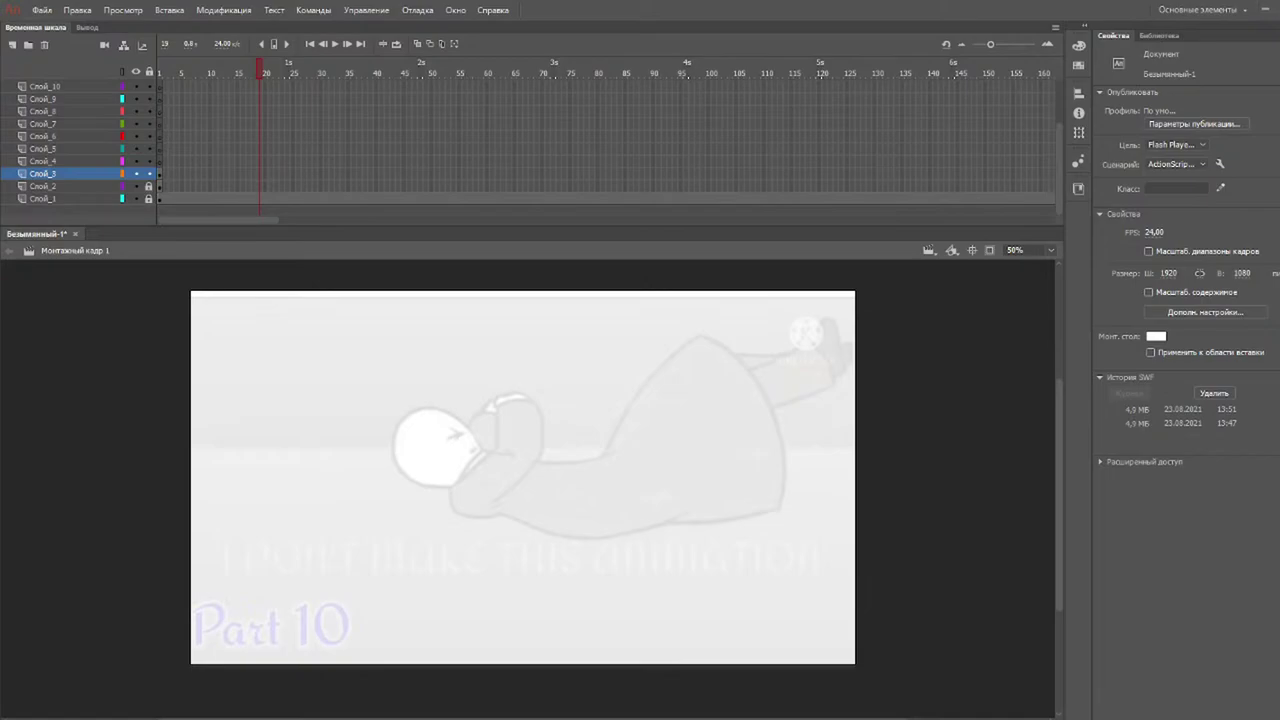
{"action": "left_click_drag", "start_coordinate": [288, 73], "coordinate": [210, 66]}
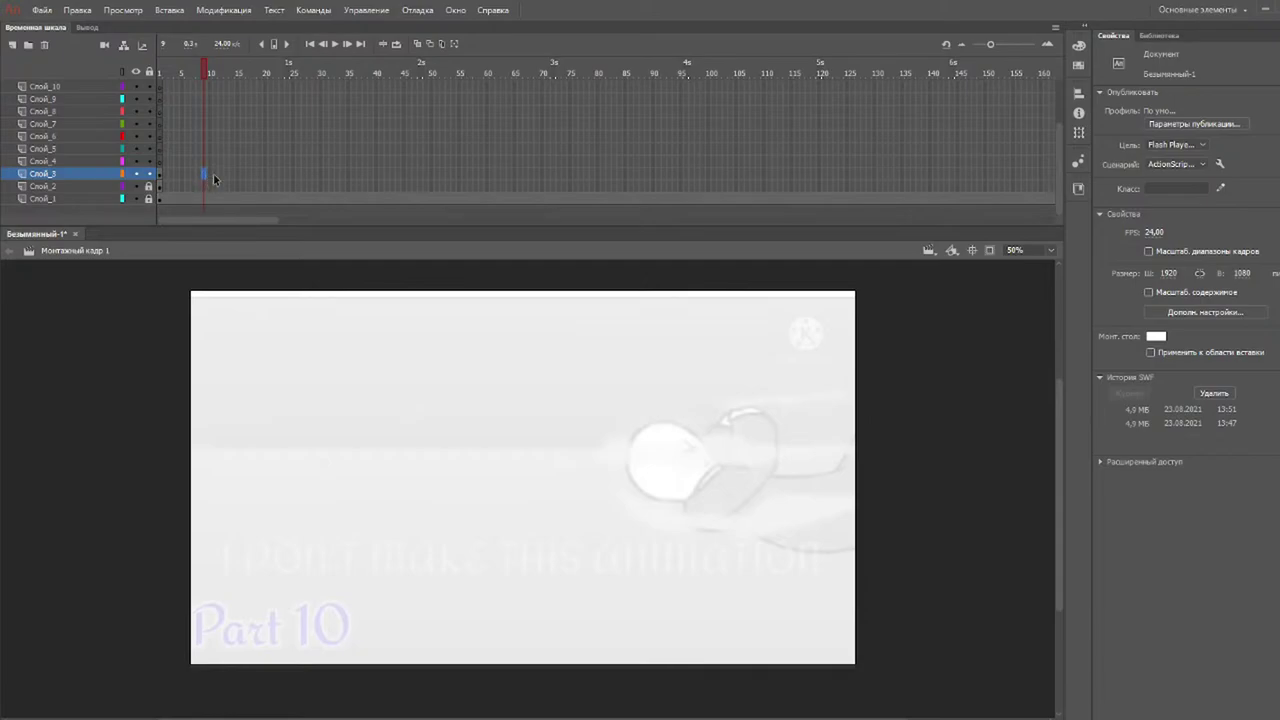
{"action": "left_click", "coordinate": [202, 300]}
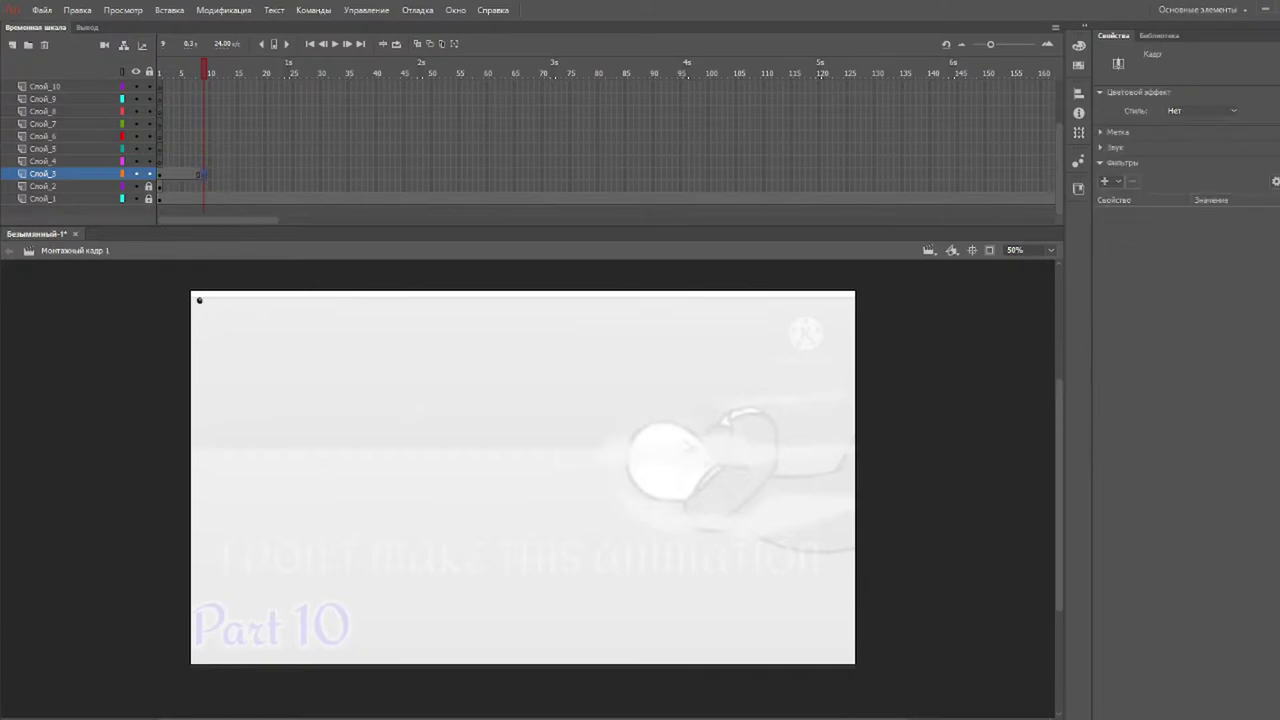
{"action": "left_click", "coordinate": [199, 300]}
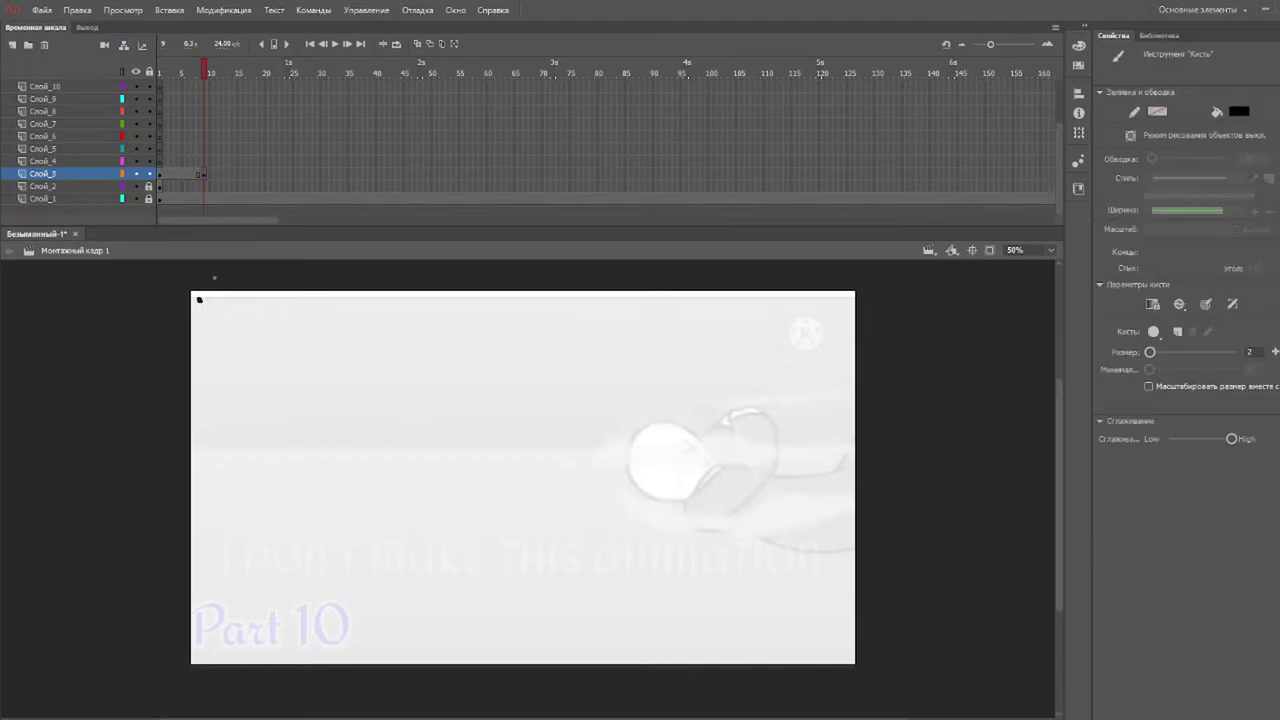
Add a keyframe at frame 25 of Слой_3 and mark it with a black brush dot in the canvas's upper-left corner.
{"action": "left_click", "coordinate": [235, 77]}
{"action": "left_click_drag", "start_coordinate": [240, 77], "coordinate": [298, 77]}
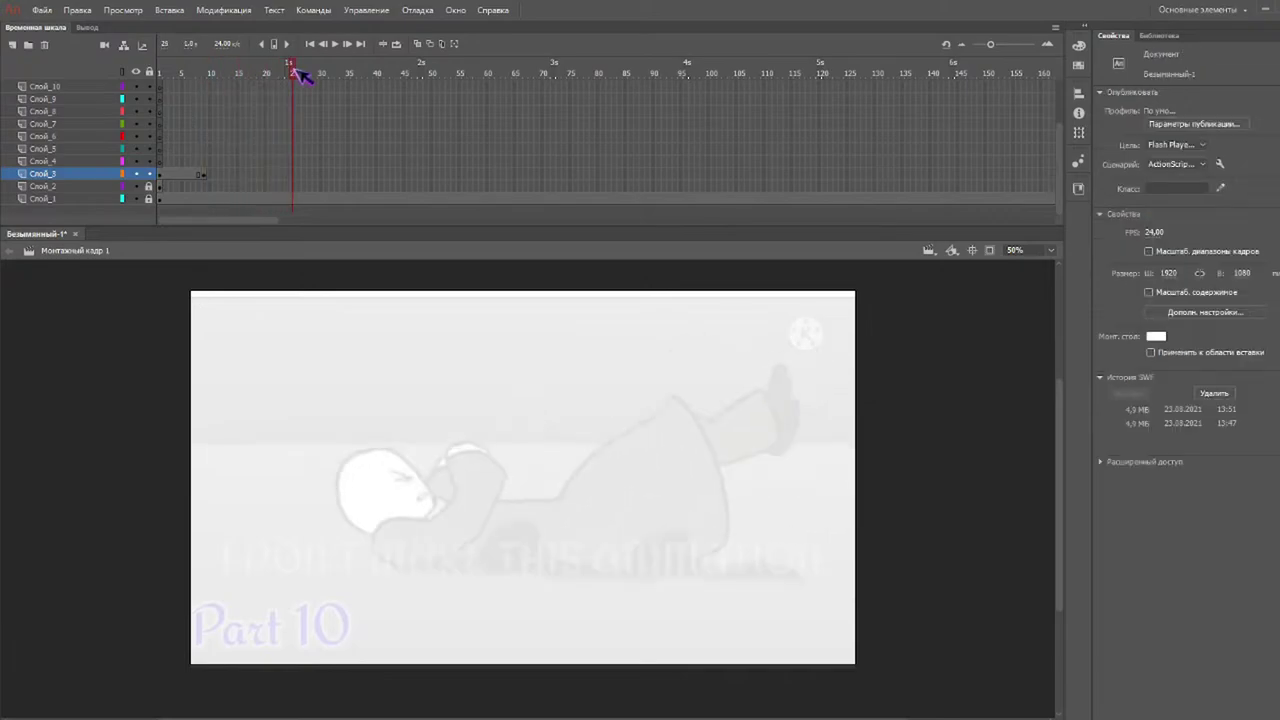
{"action": "key", "text": "F5"}
{"action": "key", "text": "b"}
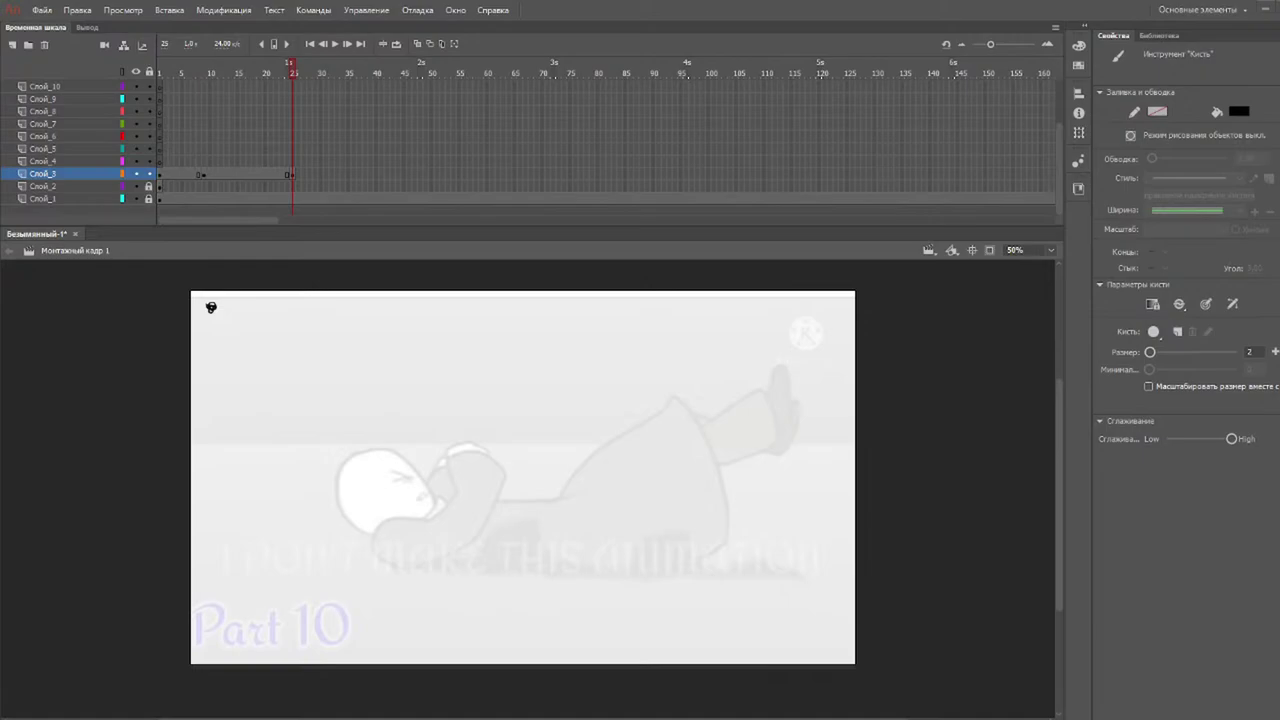
Add a keyframe at frame 29 of Слой_3 and mark it with a brush dot in the canvas's upper-left corner.
{"action": "mouse_move", "coordinate": [320, 77]}
{"action": "left_mouse_down"}
{"action": "mouse_move", "coordinate": [346, 76]}
{"action": "mouse_move", "coordinate": [323, 77]}
{"action": "left_mouse_up"}
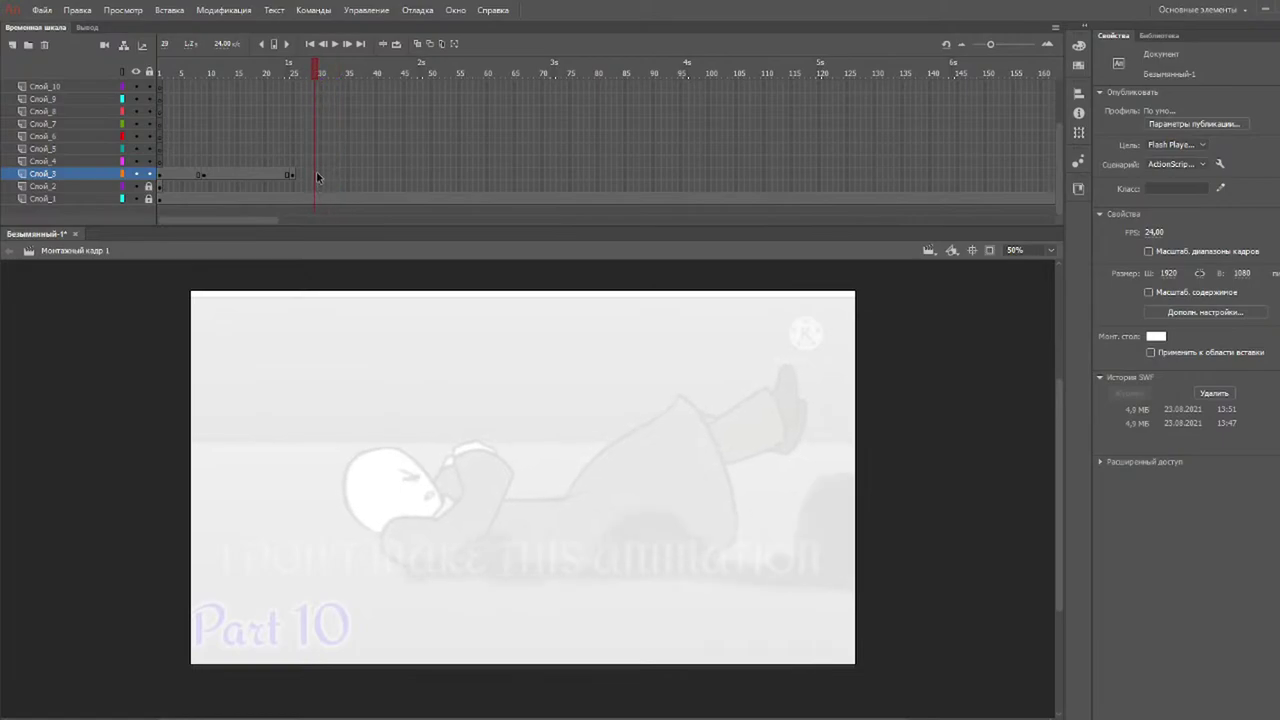
{"action": "left_click", "coordinate": [316, 175]}
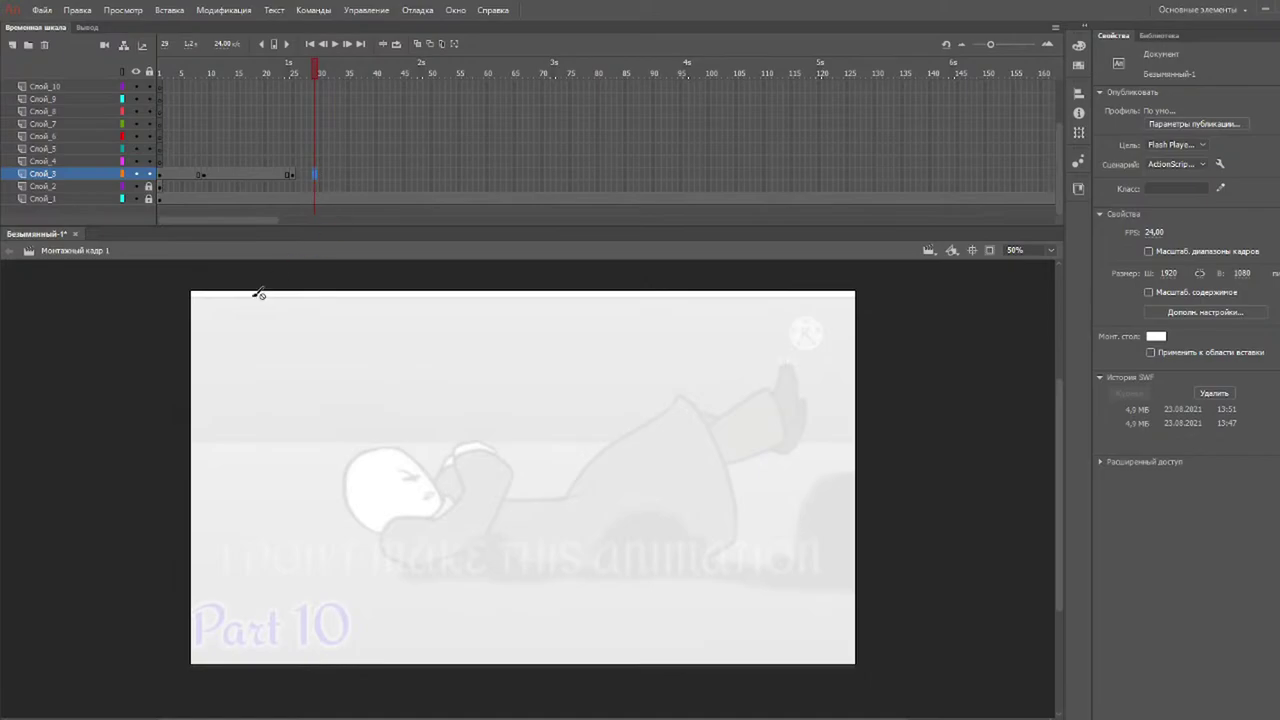
{"action": "key", "text": "b"}
{"action": "left_click", "coordinate": [201, 301]}
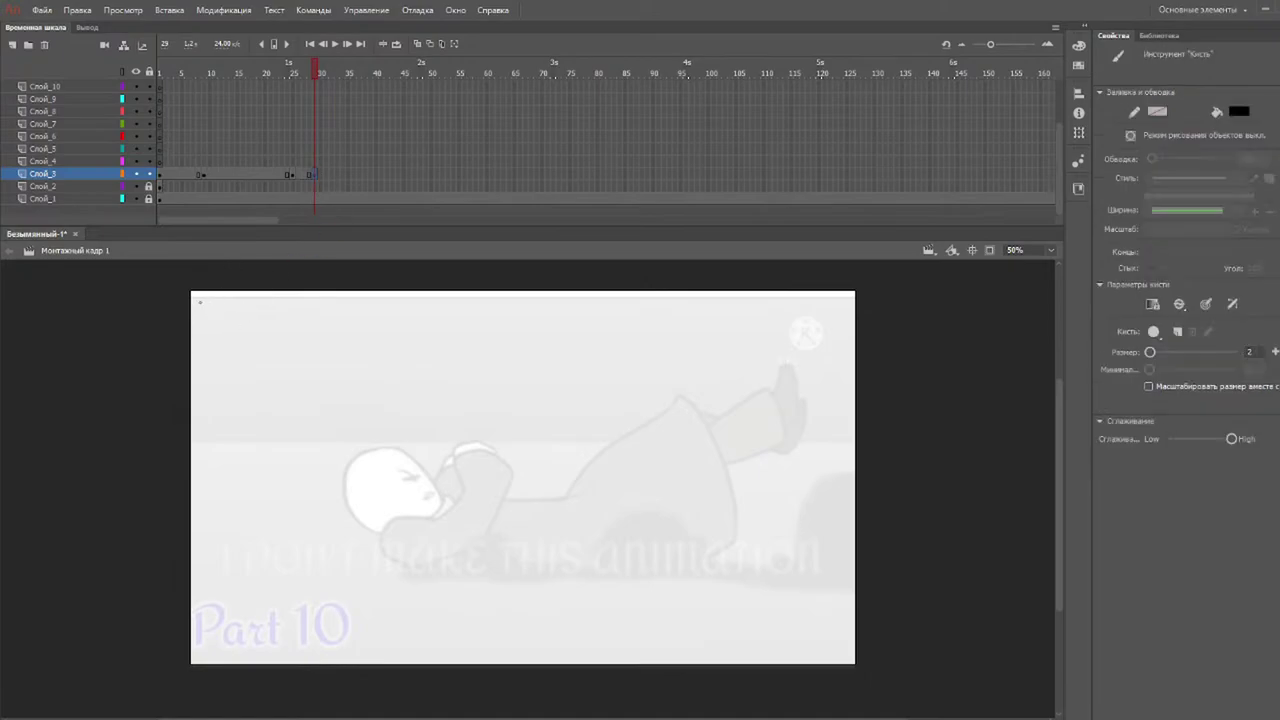
Add a keyframe at frame 43 of Слой_3 and mark it with a brush dot in the canvas's upper-left corner.
{"action": "left_click_drag", "start_coordinate": [334, 74], "coordinate": [394, 74]}
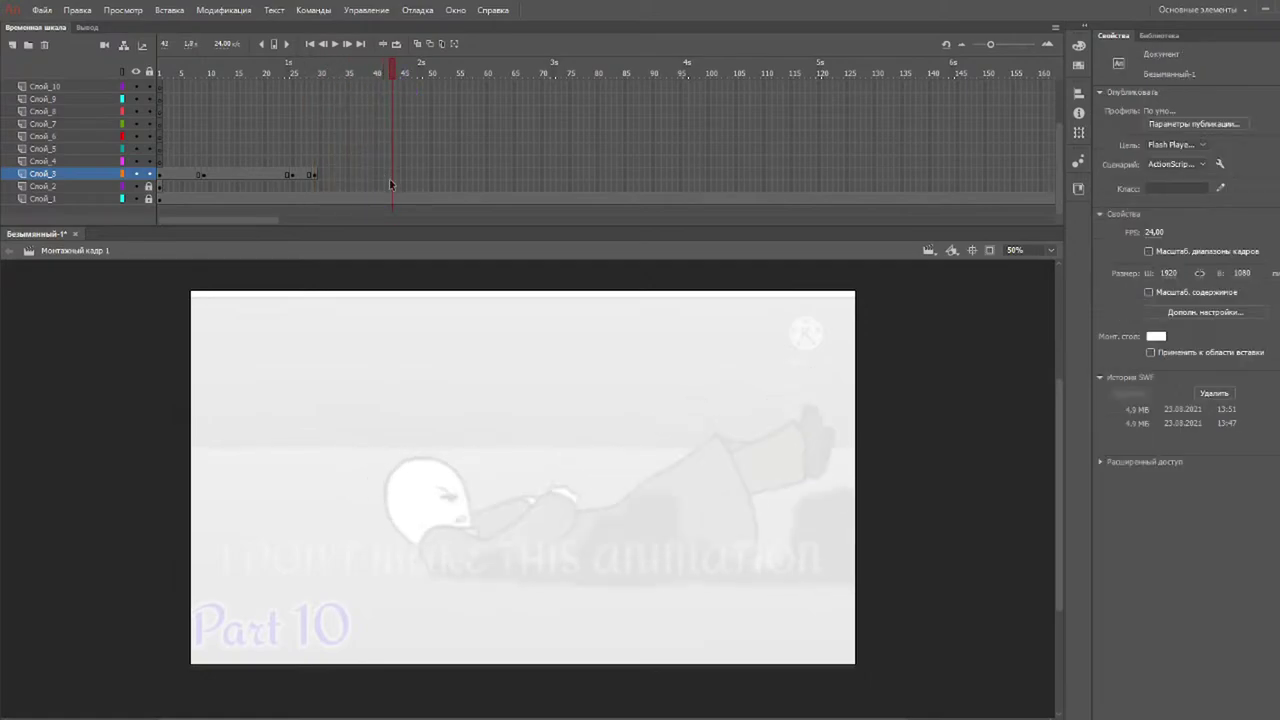
{"action": "left_click", "coordinate": [393, 175]}
{"action": "key", "text": "F6"}
{"action": "left_click", "coordinate": [203, 305]}
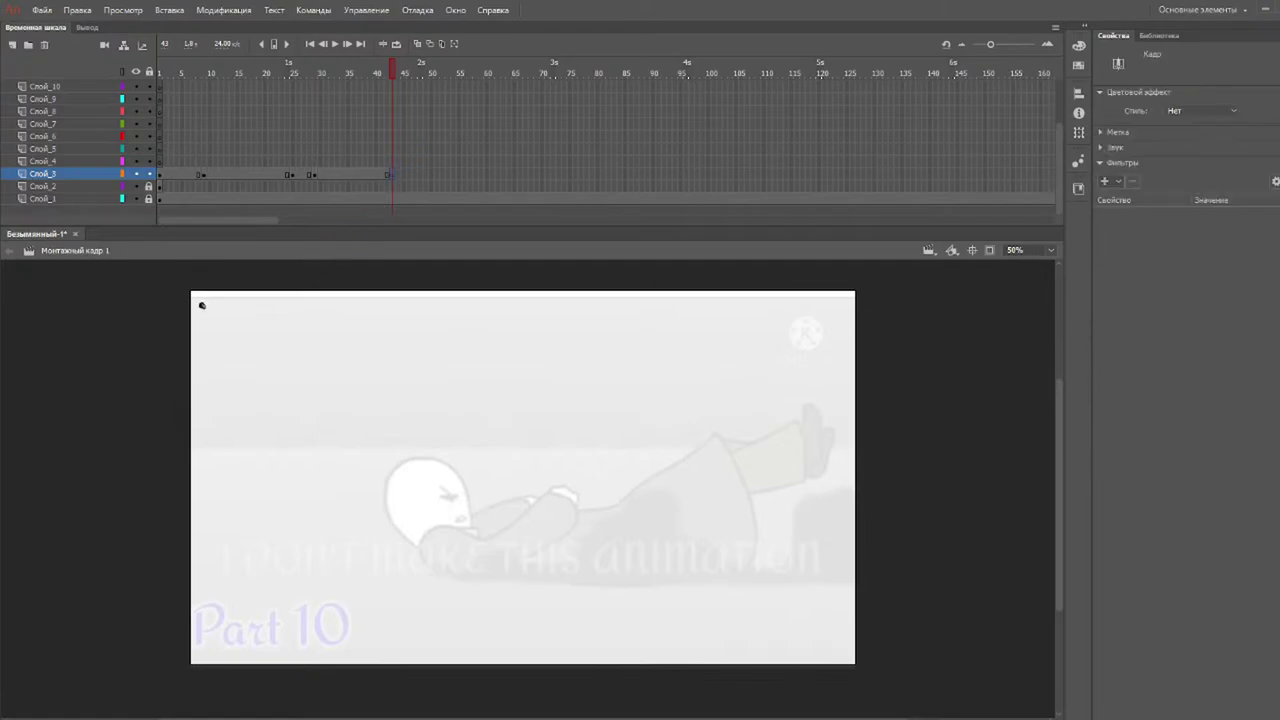
Add keyframes at frames 61 and 73 of Слой_3, each marked with a brush dot in the canvas's upper-left corner.
{"action": "mouse_move", "coordinate": [424, 73]}
{"action": "left_mouse_down"}
{"action": "mouse_move", "coordinate": [392, 72]}
{"action": "mouse_move", "coordinate": [492, 84]}
{"action": "left_mouse_up"}
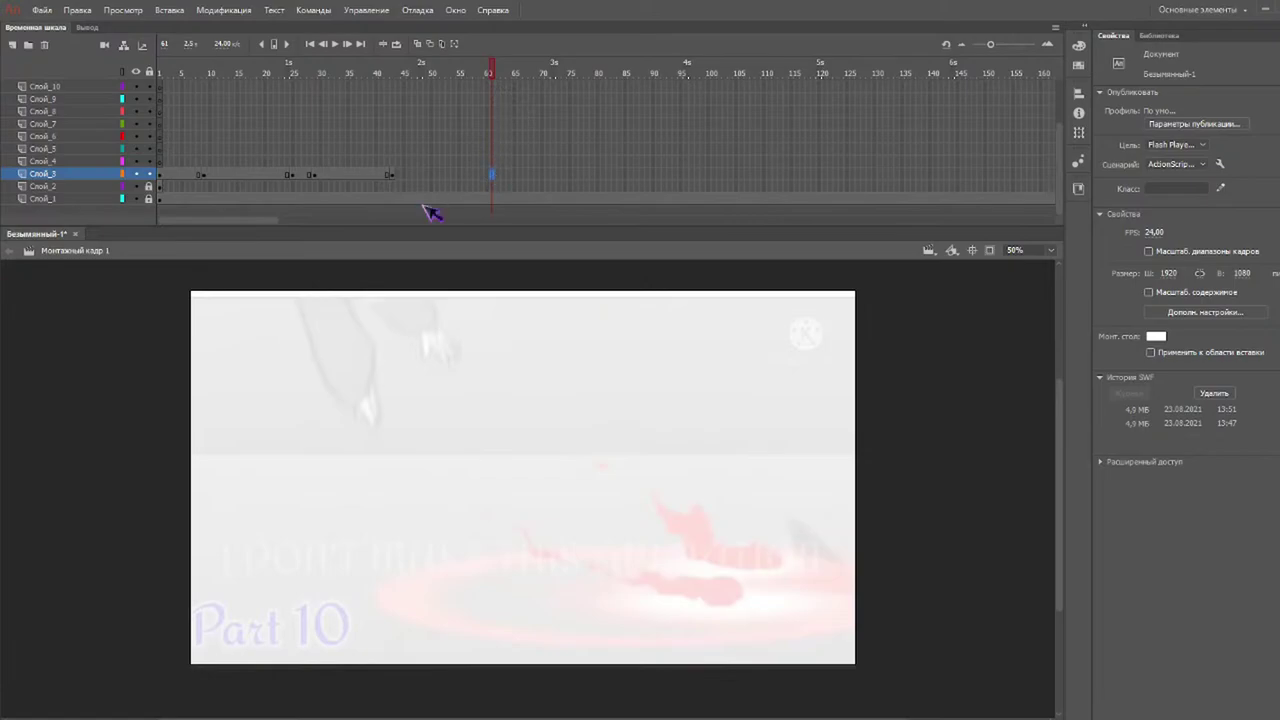
{"action": "key", "text": "F6"}
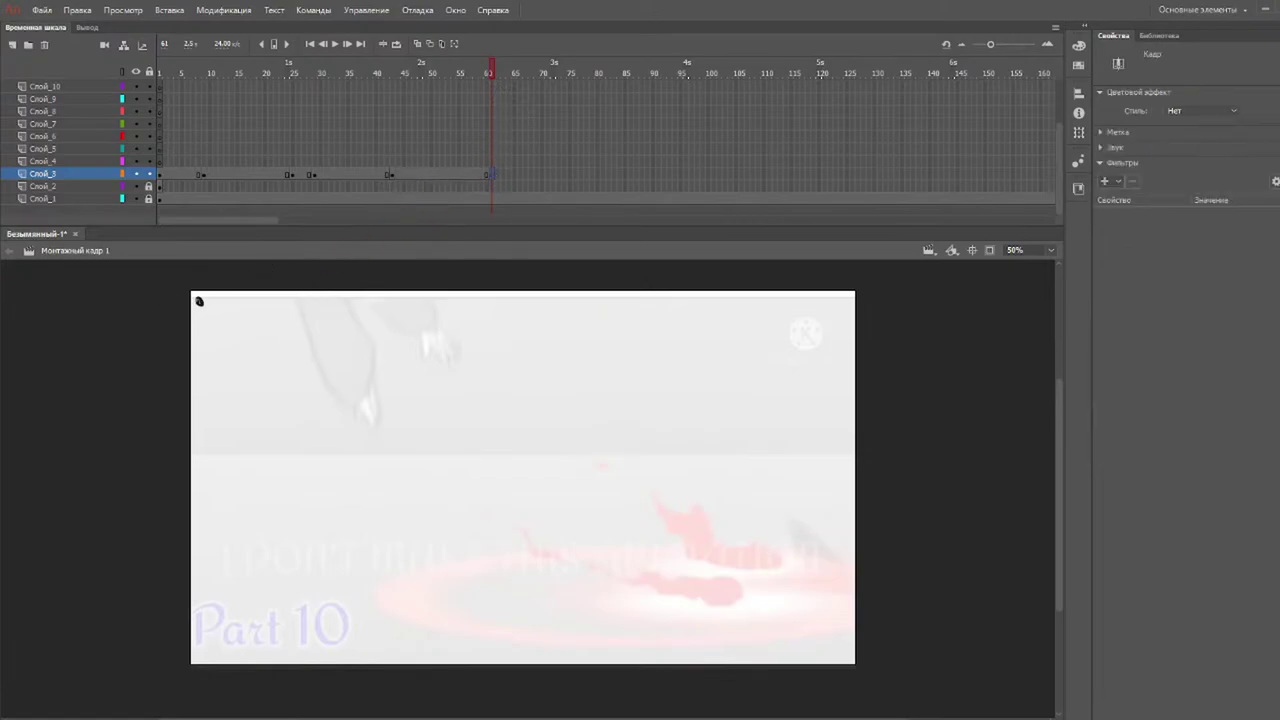
{"action": "key", "text": "b"}
{"action": "left_click_drag", "start_coordinate": [527, 73], "coordinate": [560, 73]}
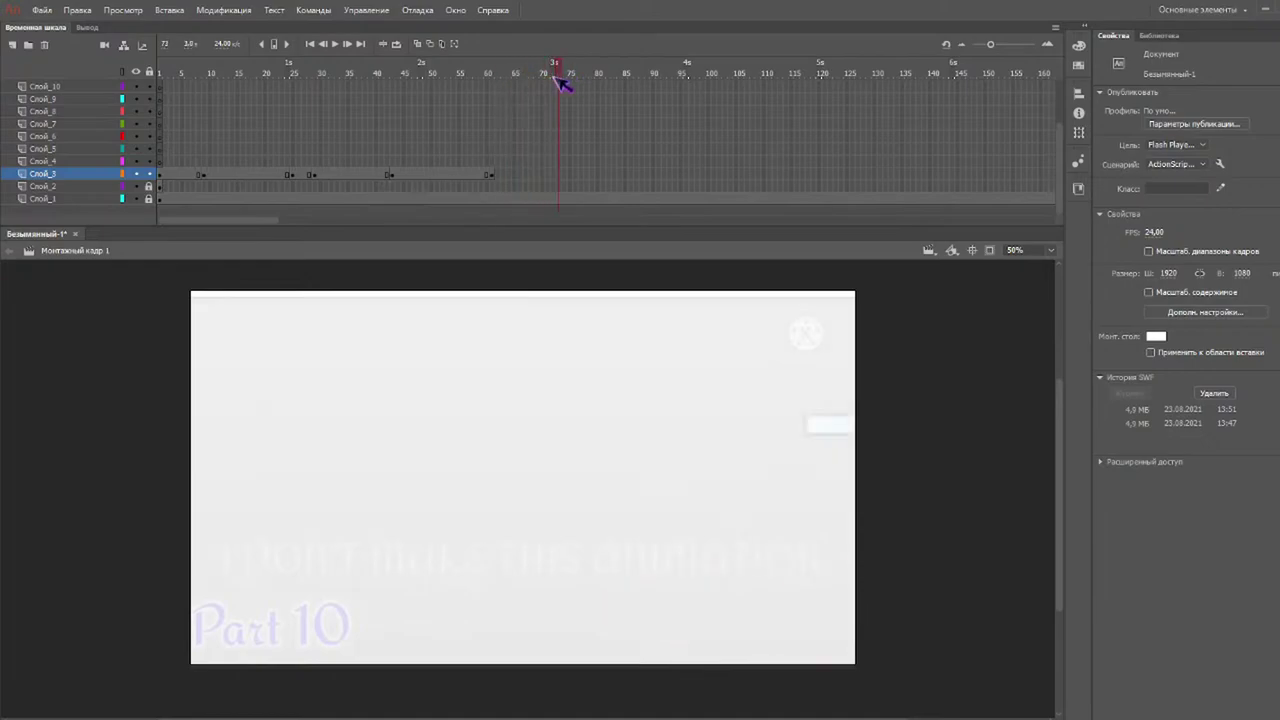
{"action": "key", "text": "F6"}
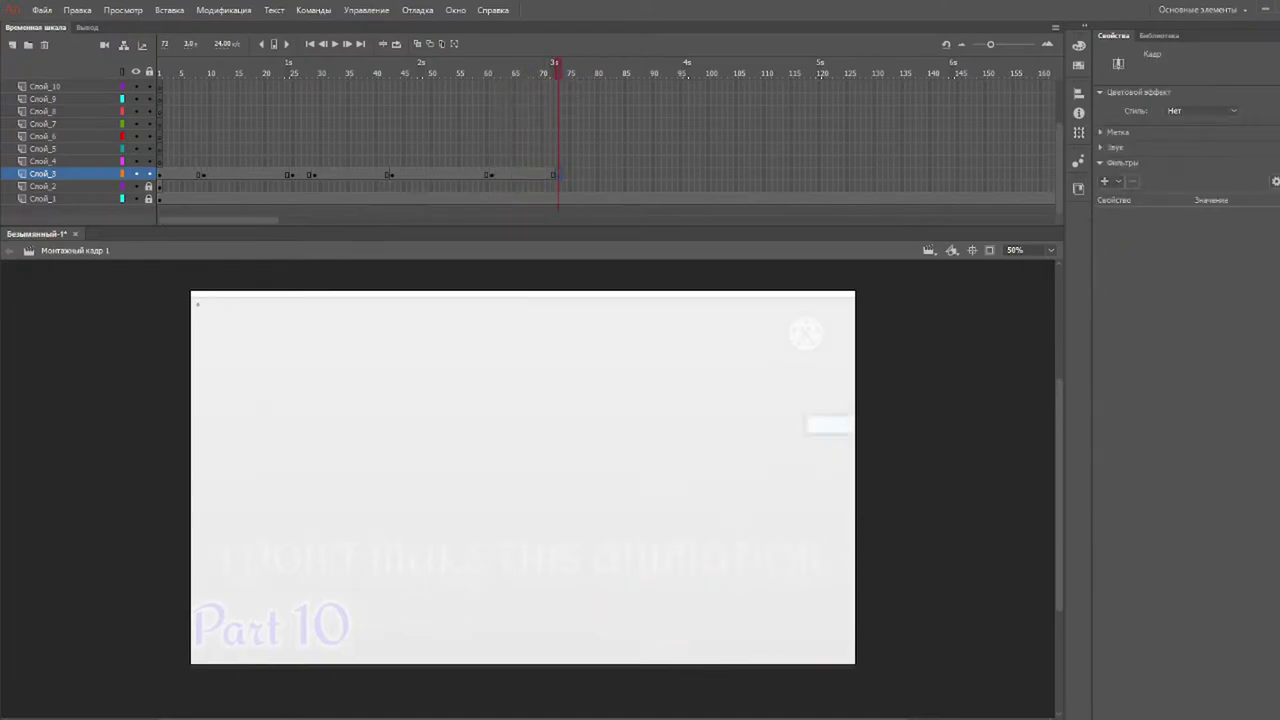
{"action": "left_click", "coordinate": [199, 300]}
Play the marked section, and insert blank keyframes shortly after each marked keyframe on Слой_3 from frame 1 through frame 61.
{"action": "left_click_drag", "start_coordinate": [204, 74], "coordinate": [141, 131]}
{"action": "key", "text": "Return"}
{"action": "key", "text": "Return"}
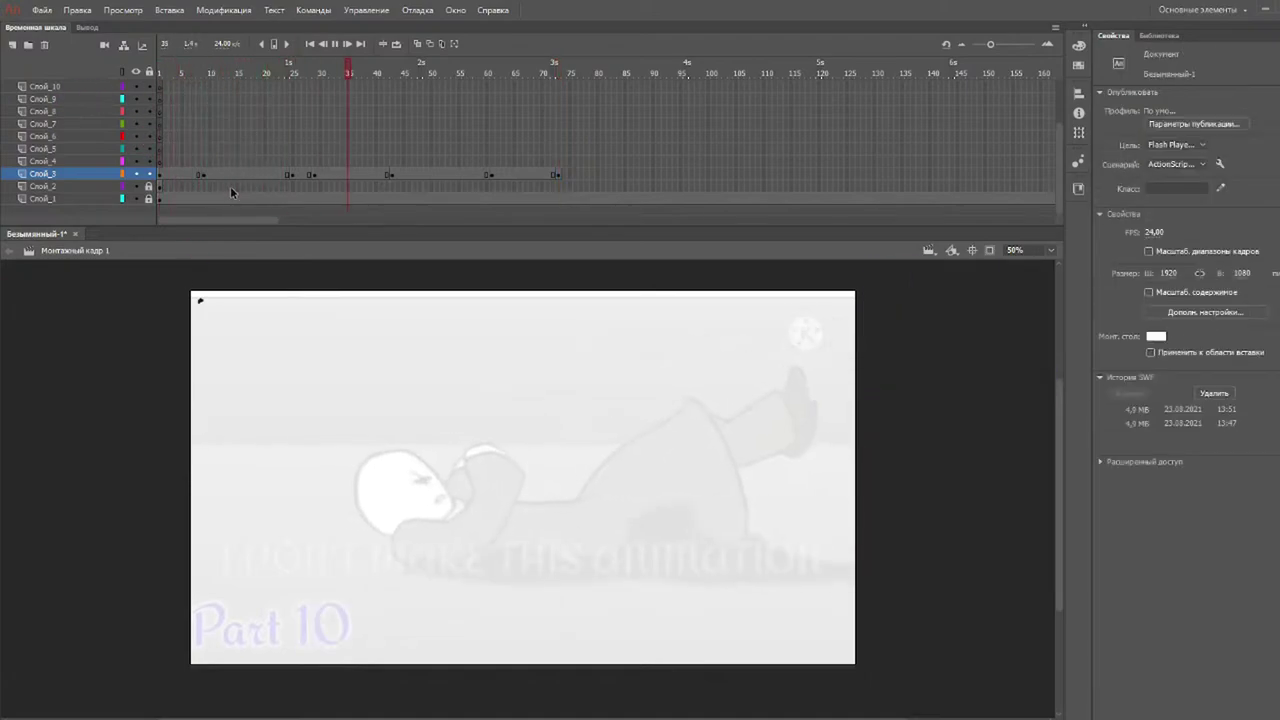
{"action": "left_click", "coordinate": [166, 73]}
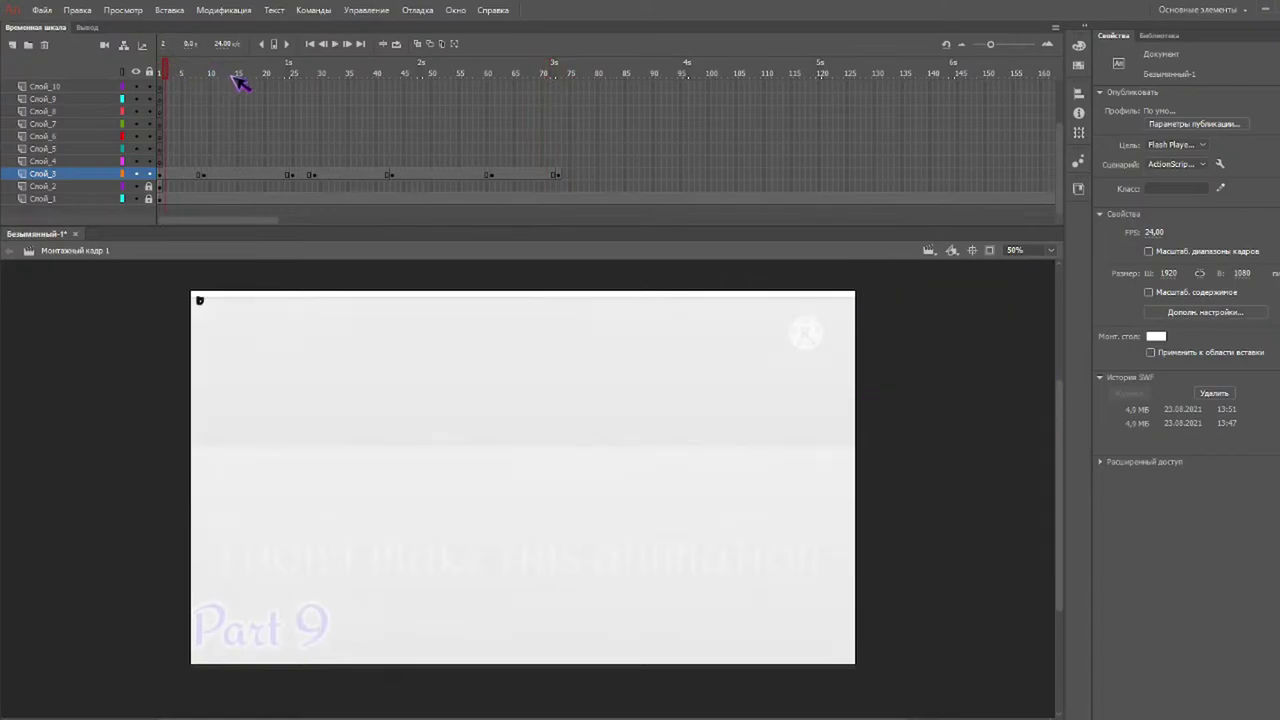
{"action": "left_click", "coordinate": [211, 75]}
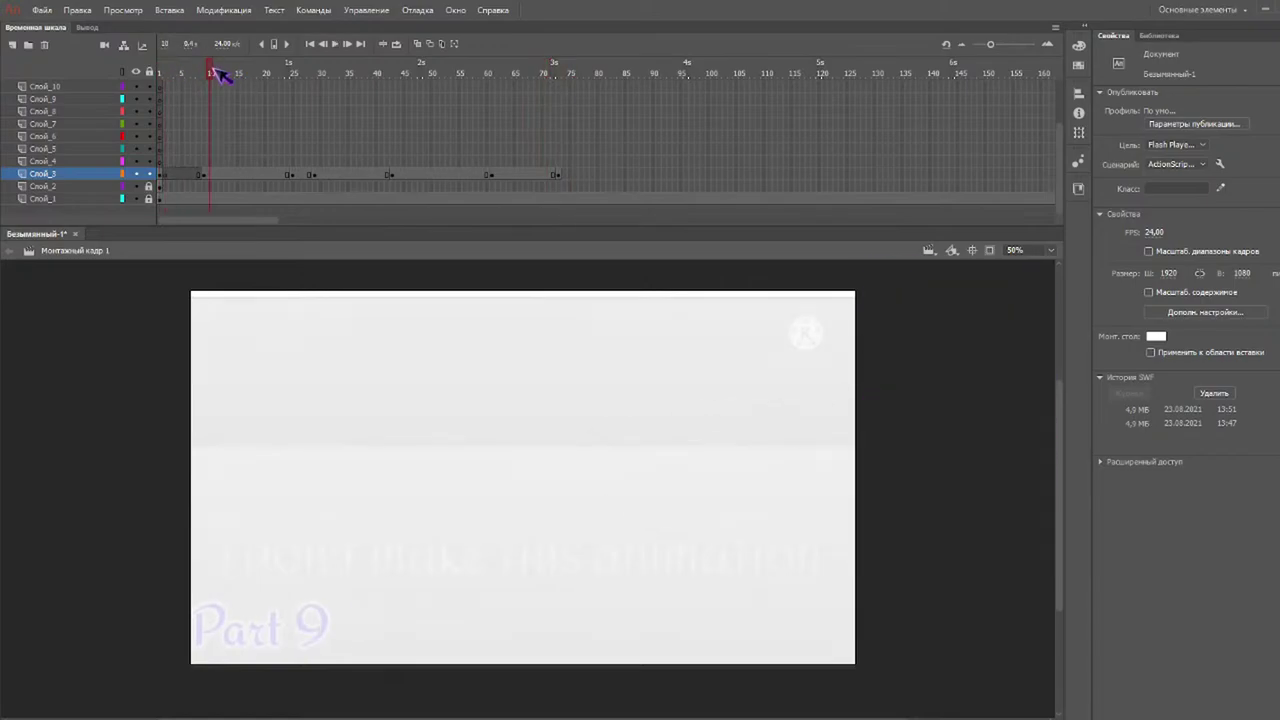
{"action": "left_click", "coordinate": [302, 73]}
{"action": "left_click", "coordinate": [326, 73]}
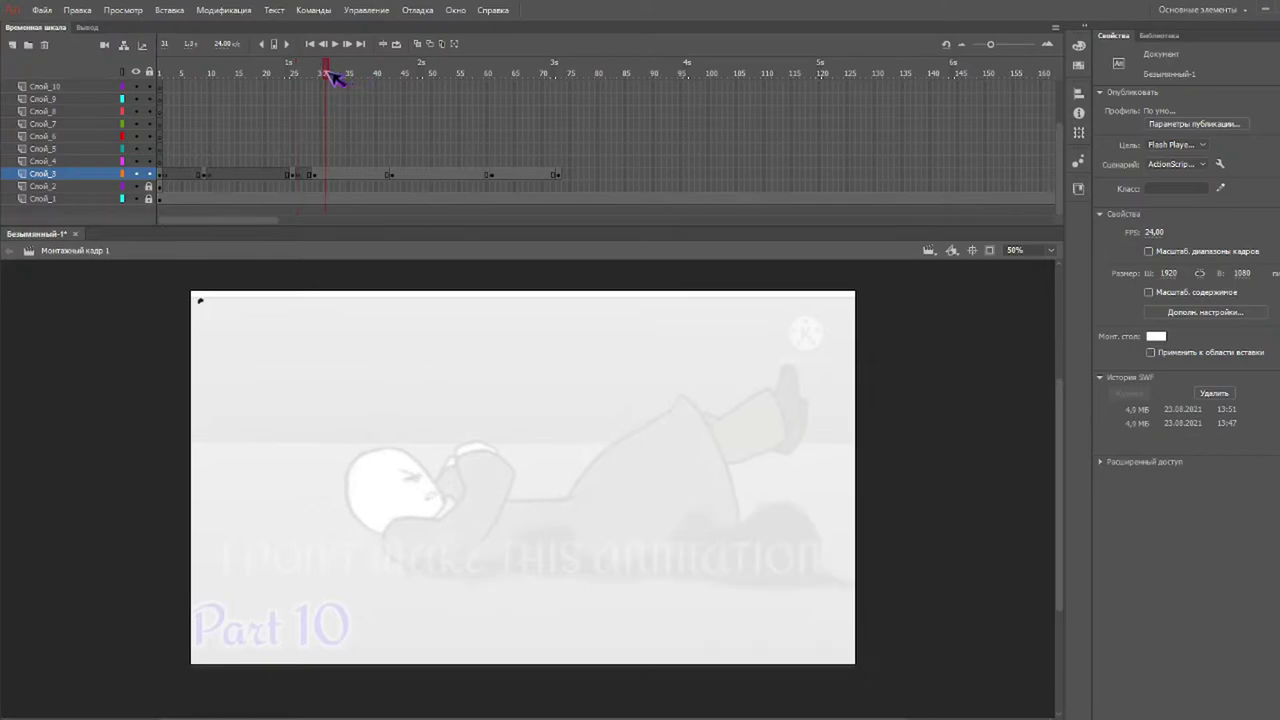
{"action": "left_click", "coordinate": [399, 73]}
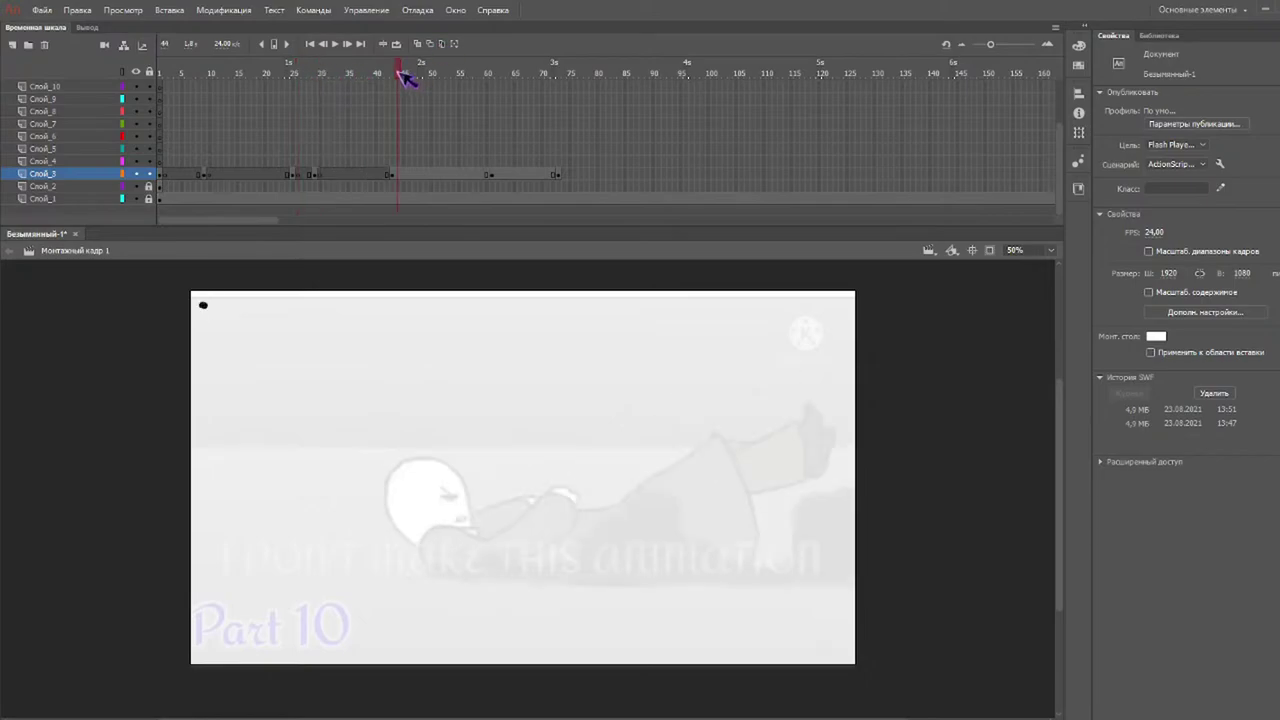
{"action": "left_click", "coordinate": [499, 74]}
Add a keyframe at frame 82 of Слой_3 and mark it with a brush dot in the canvas's upper-left corner.
{"action": "left_click_drag", "start_coordinate": [560, 80], "coordinate": [616, 78]}
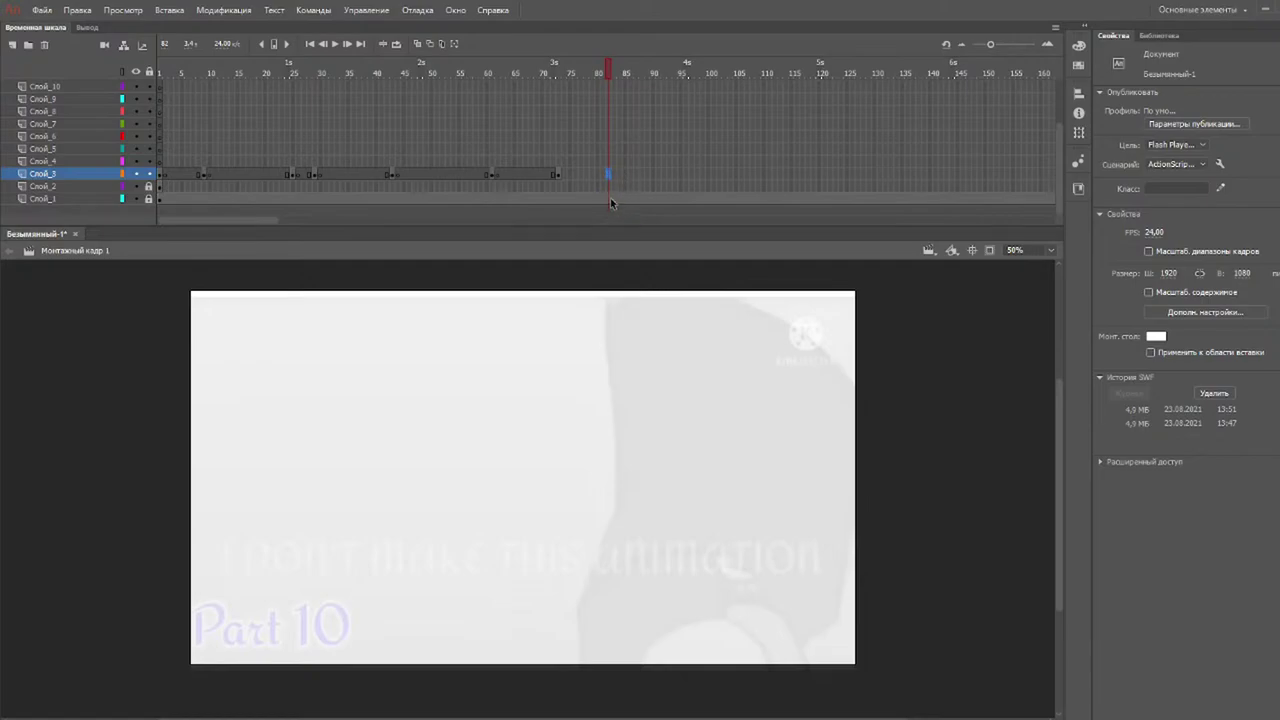
{"action": "key", "text": "F5"}
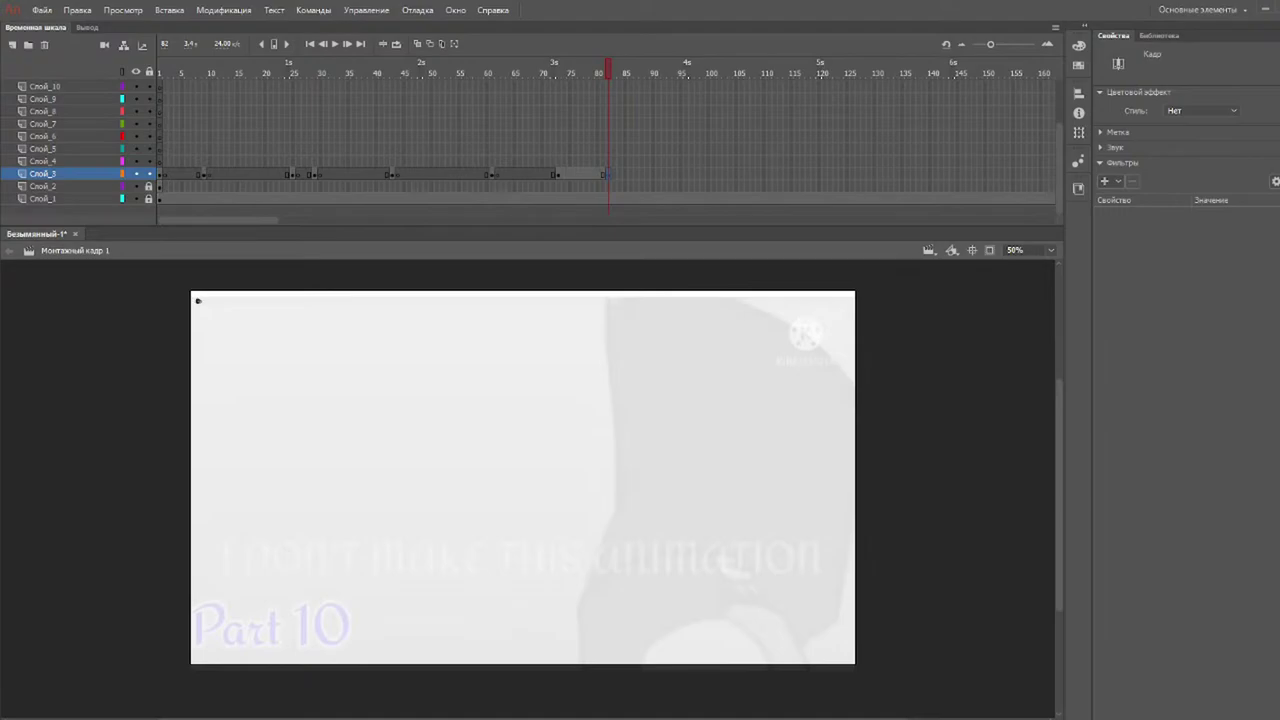
{"action": "key", "text": "b"}
Add a keyframe at frame 93 of Слой_3 and mark it with a brush dot in the canvas's upper-left corner.
{"action": "left_click_drag", "start_coordinate": [608, 71], "coordinate": [679, 82]}
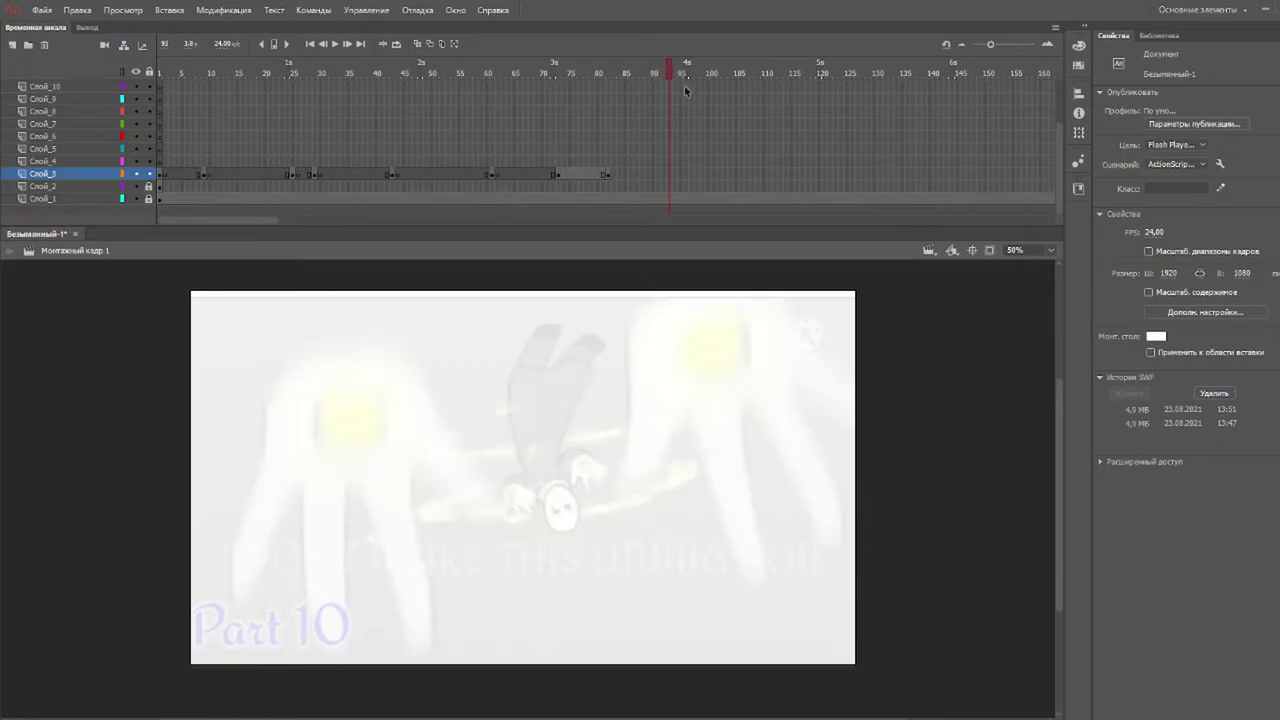
{"action": "left_click", "coordinate": [666, 176]}
{"action": "key", "text": "F6"}
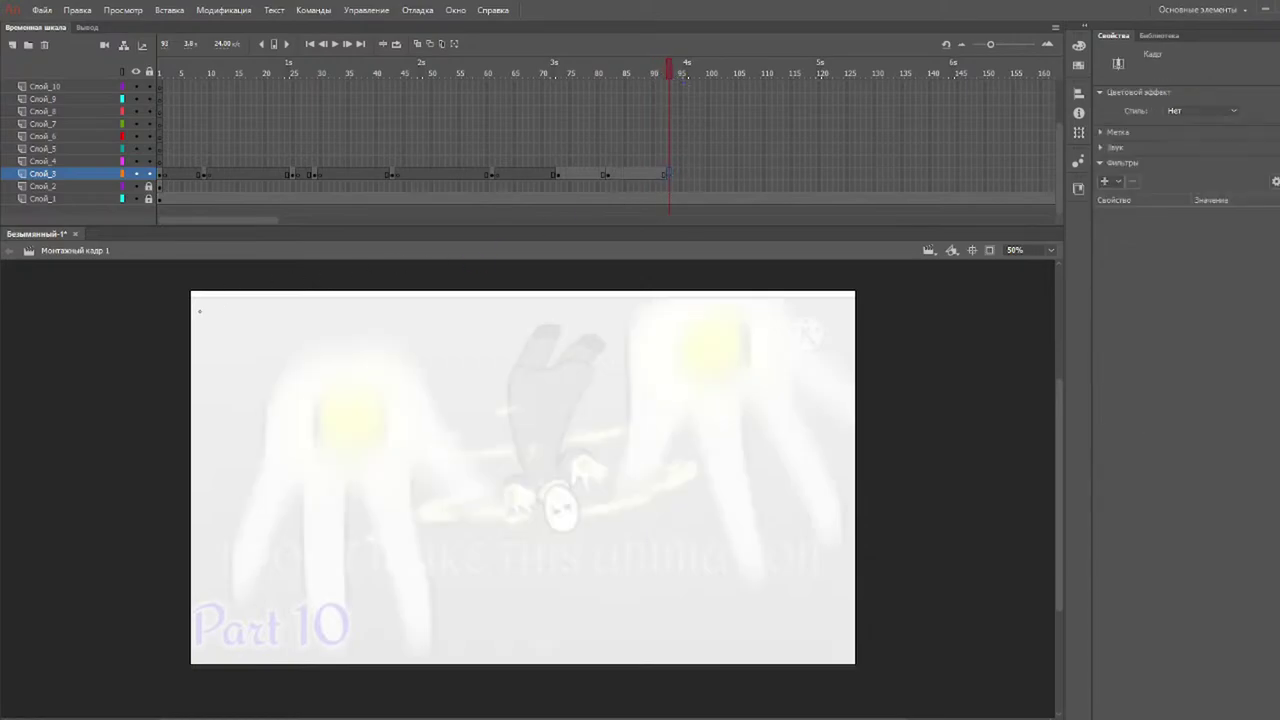
{"action": "key", "text": "b"}
Add keyframes at frames 125 and 170 of Слой_3, each marked with a brush dot in the canvas's upper-left corner.
{"action": "left_click_drag", "start_coordinate": [656, 78], "coordinate": [821, 133]}
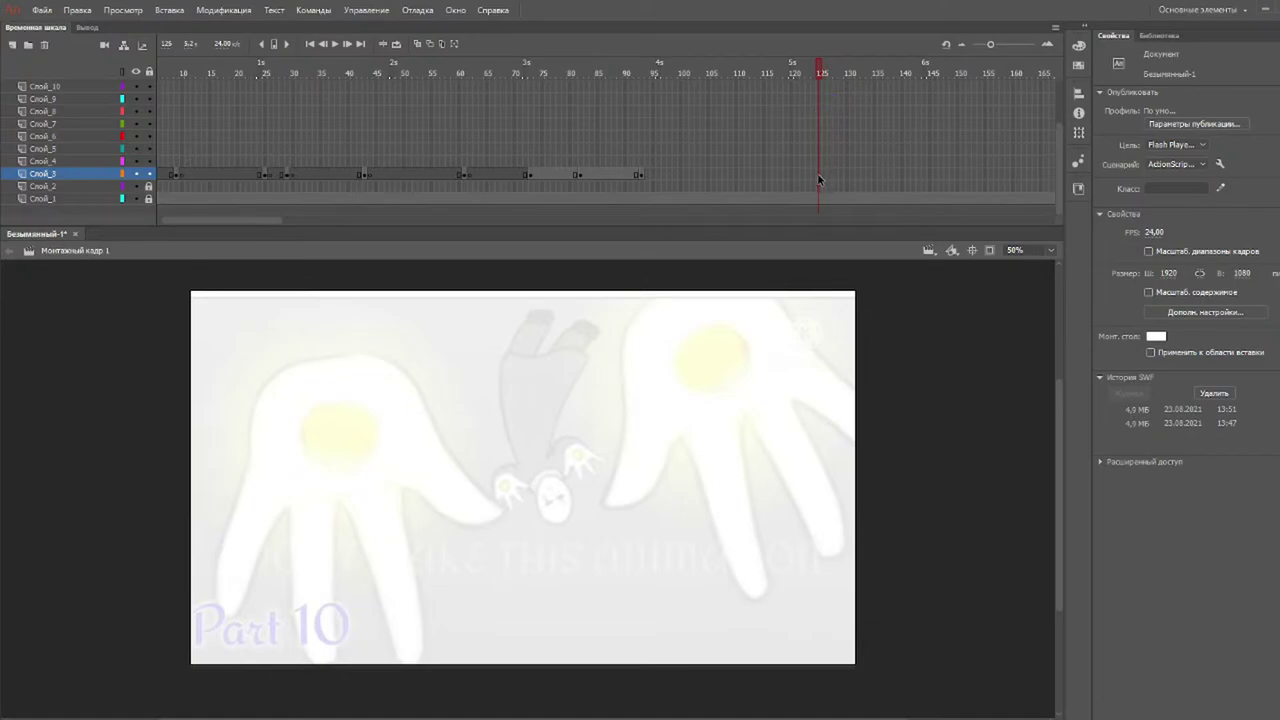
{"action": "key", "text": "F5"}
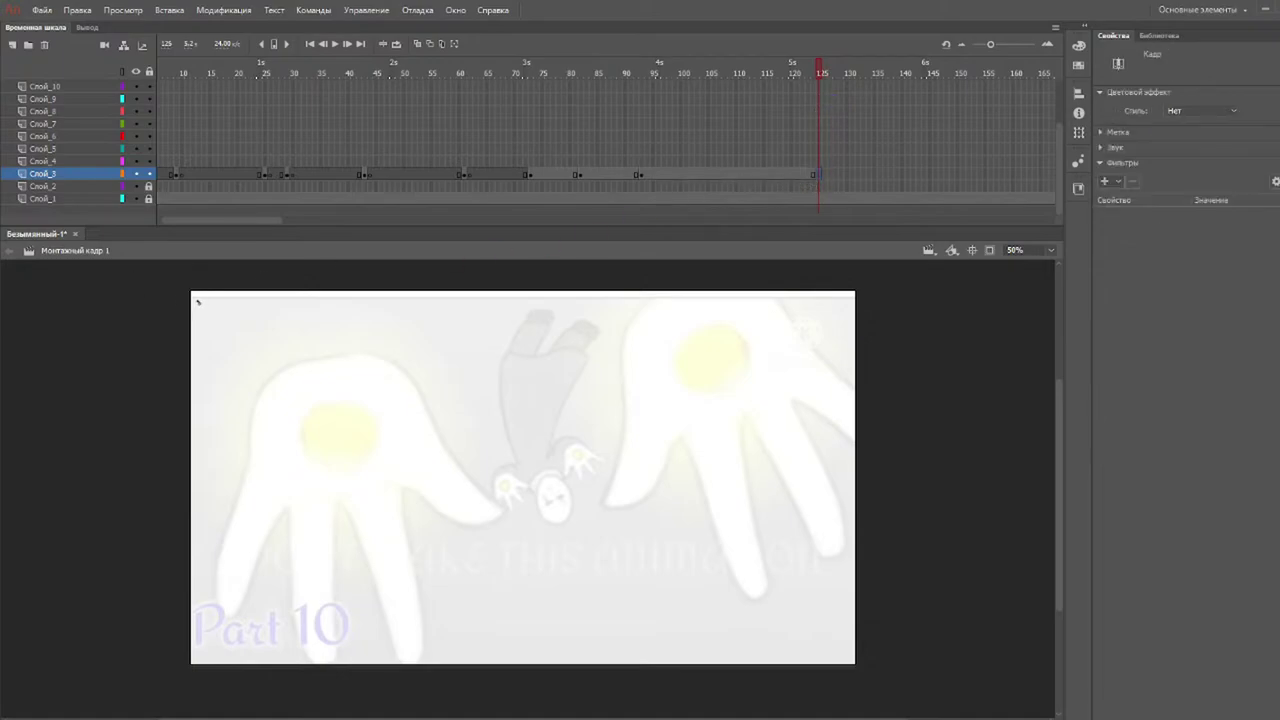
{"action": "key", "text": "b"}
{"action": "left_click_drag", "start_coordinate": [712, 78], "coordinate": [746, 106]}
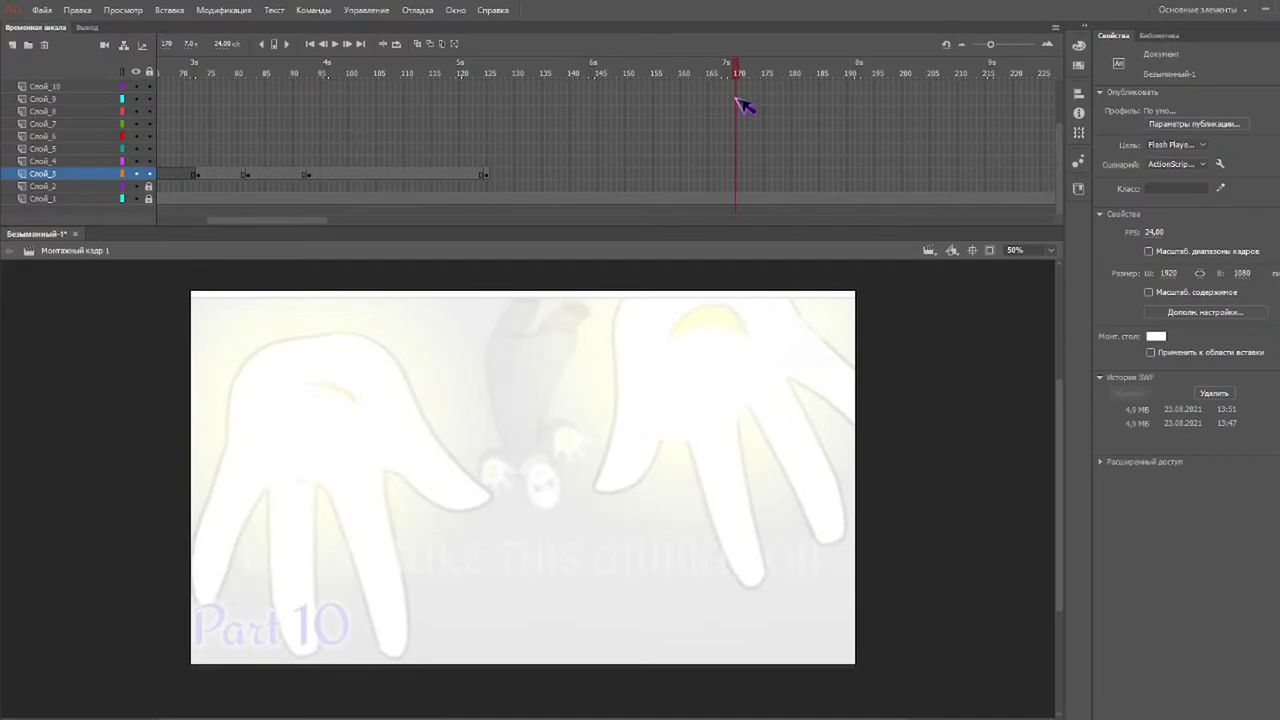
{"action": "key", "text": "F5"}
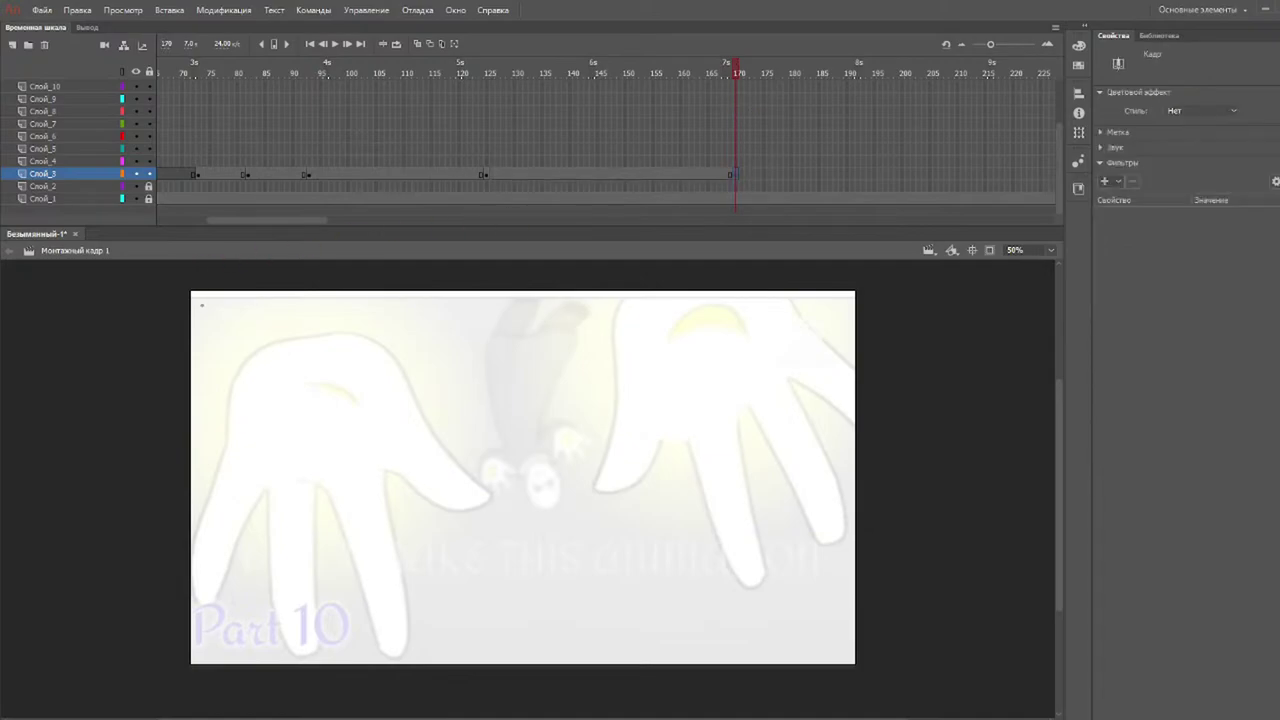
Add a keyframe at frame 174 of Слой_3 and move the playhead on to the shot change at frame 234.
{"action": "left_click", "coordinate": [757, 74]}
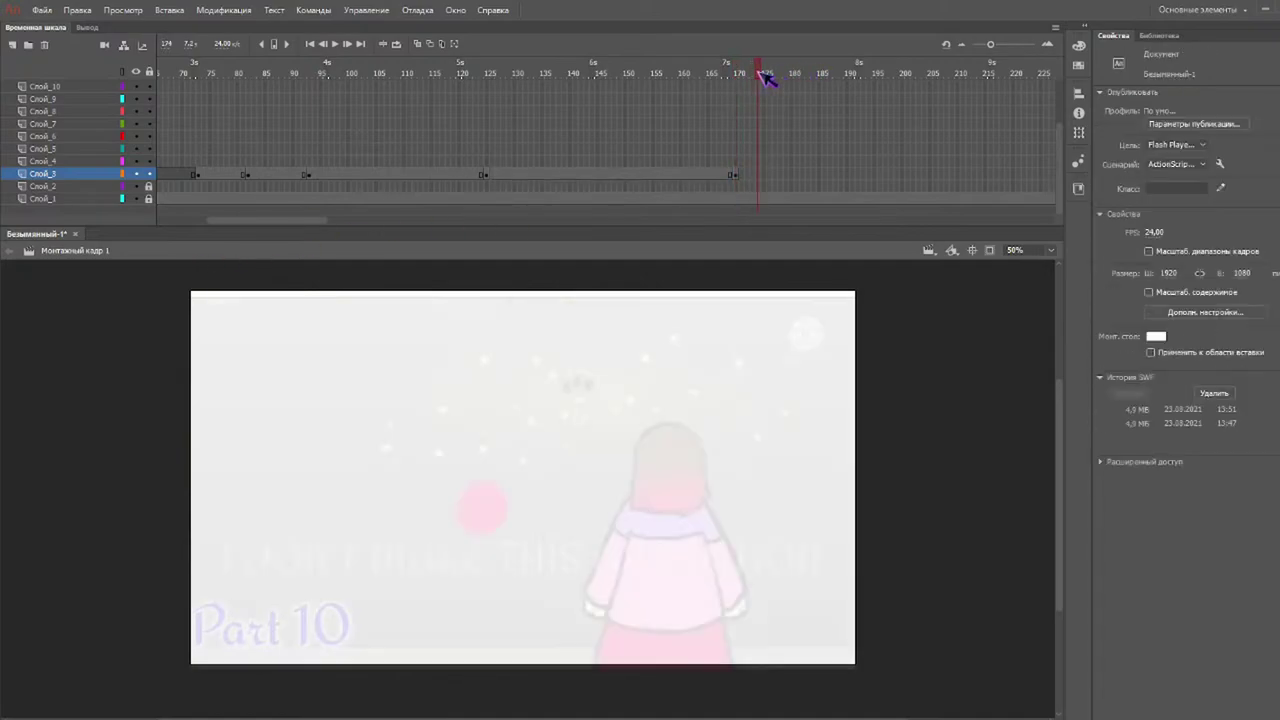
{"action": "left_click_drag", "start_coordinate": [756, 73], "coordinate": [759, 73]}
{"action": "key", "text": "F6"}
{"action": "left_click_drag", "start_coordinate": [774, 77], "coordinate": [1074, 109]}
{"action": "left_click_drag", "start_coordinate": [570, 113], "coordinate": [950, 104]}
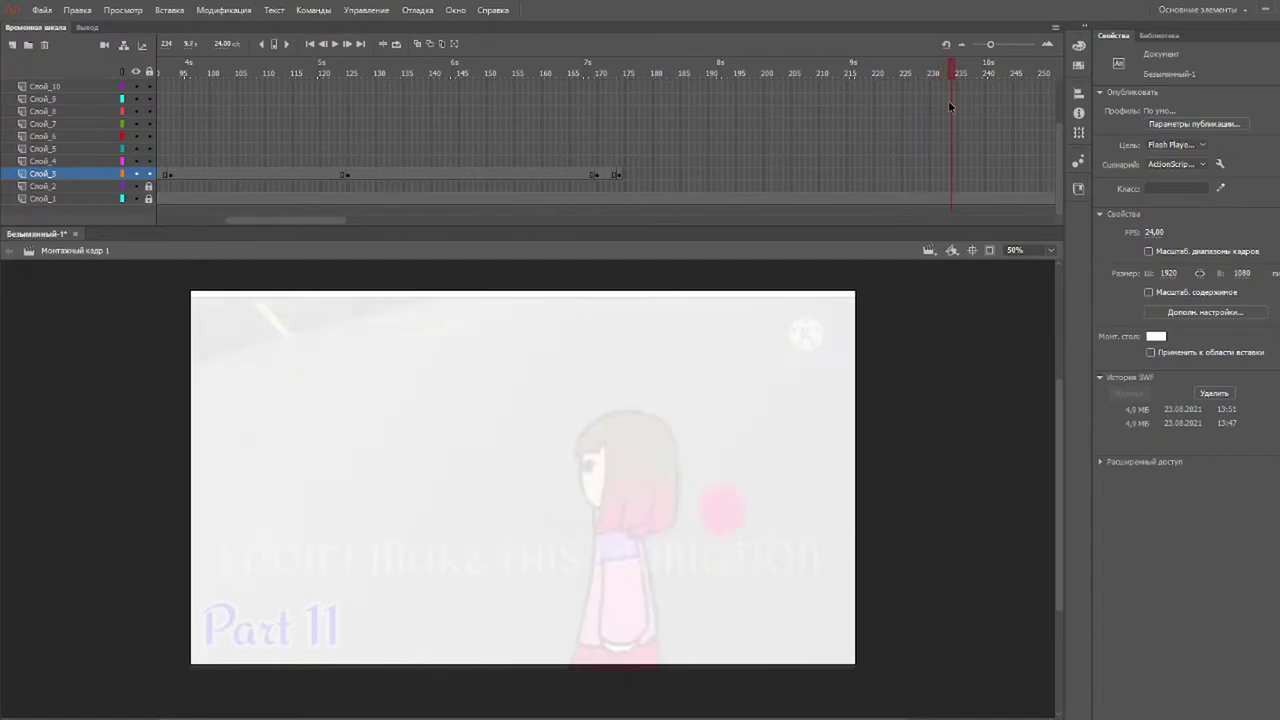
{"action": "left_click", "coordinate": [953, 162]}
{"action": "key", "text": "F5"}
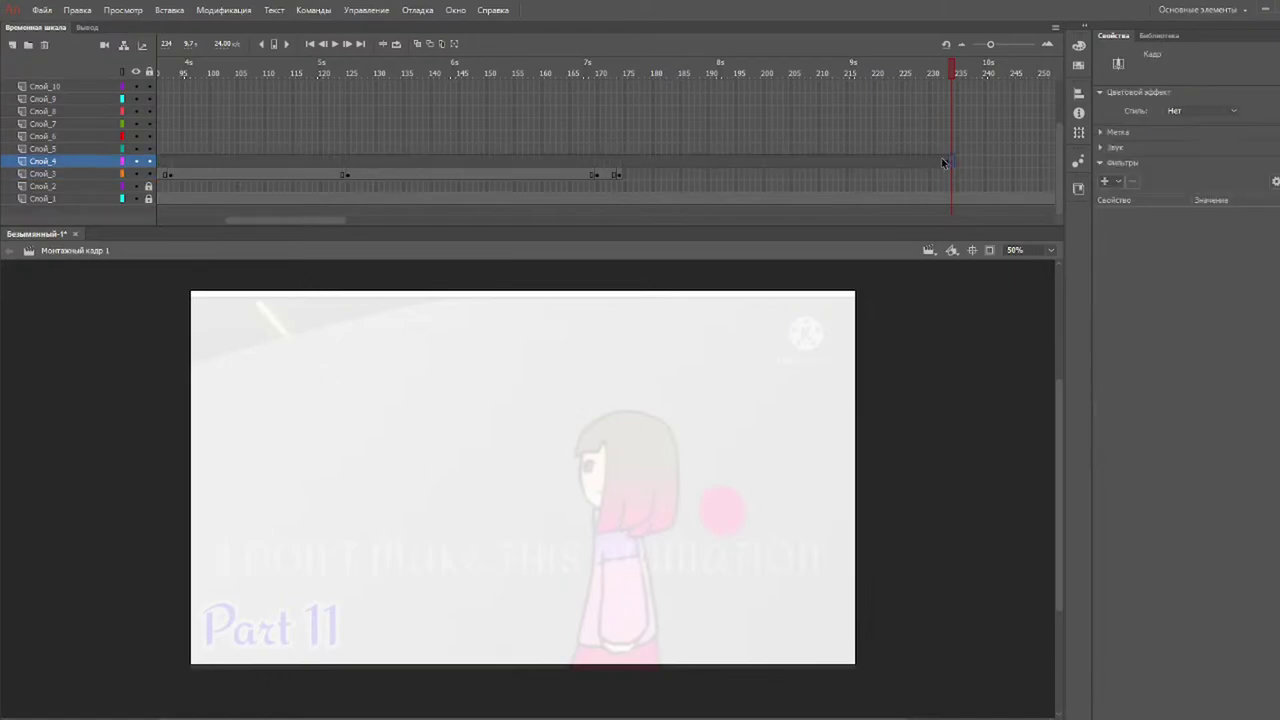
{"action": "key", "text": "ctrl+z"}
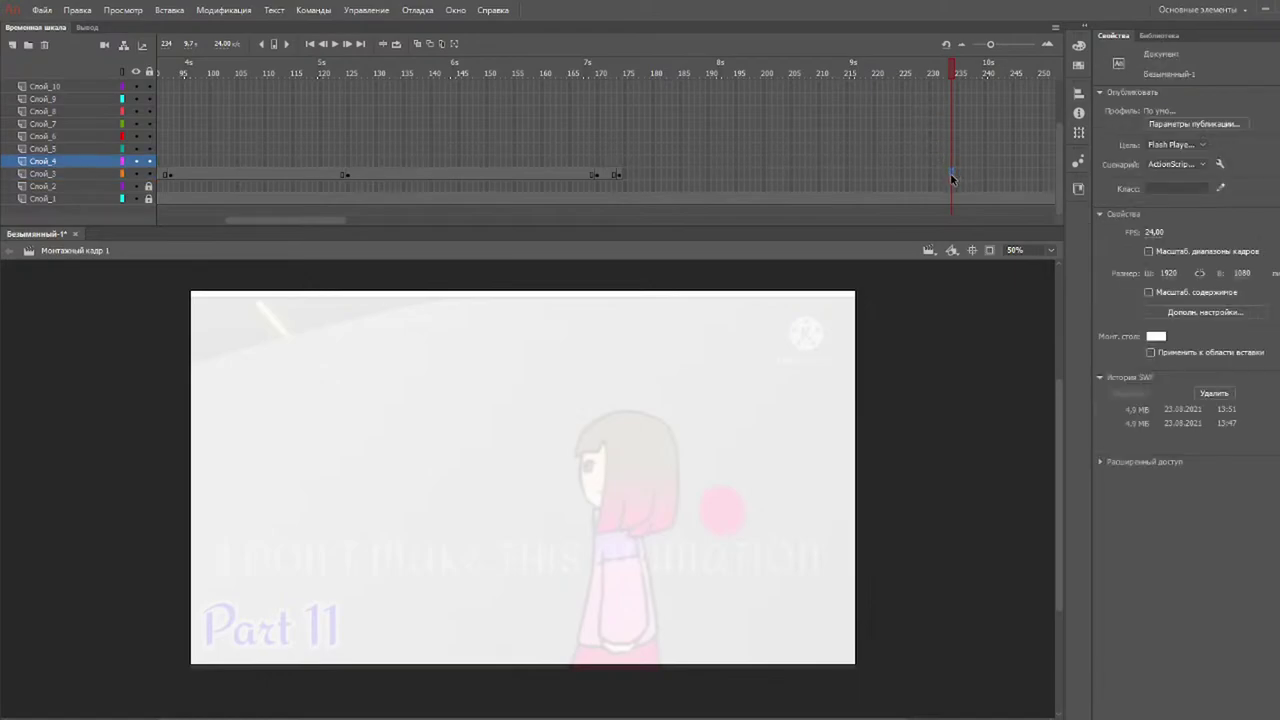
Add a keyframe at frame 234 of Слой_3 and mark it with a black brush dot in the canvas's upper-left corner.
{"action": "left_click", "coordinate": [951, 174]}
{"action": "key", "text": "F5"}
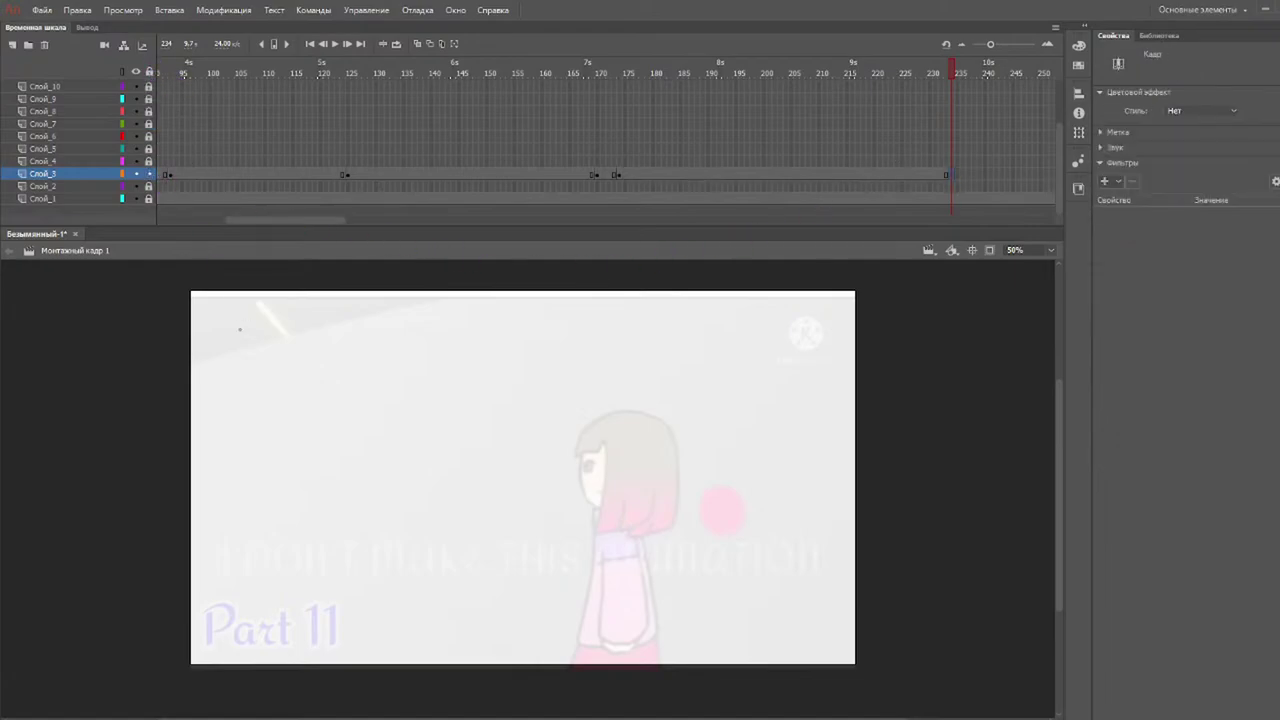
{"action": "left_click", "coordinate": [199, 305]}
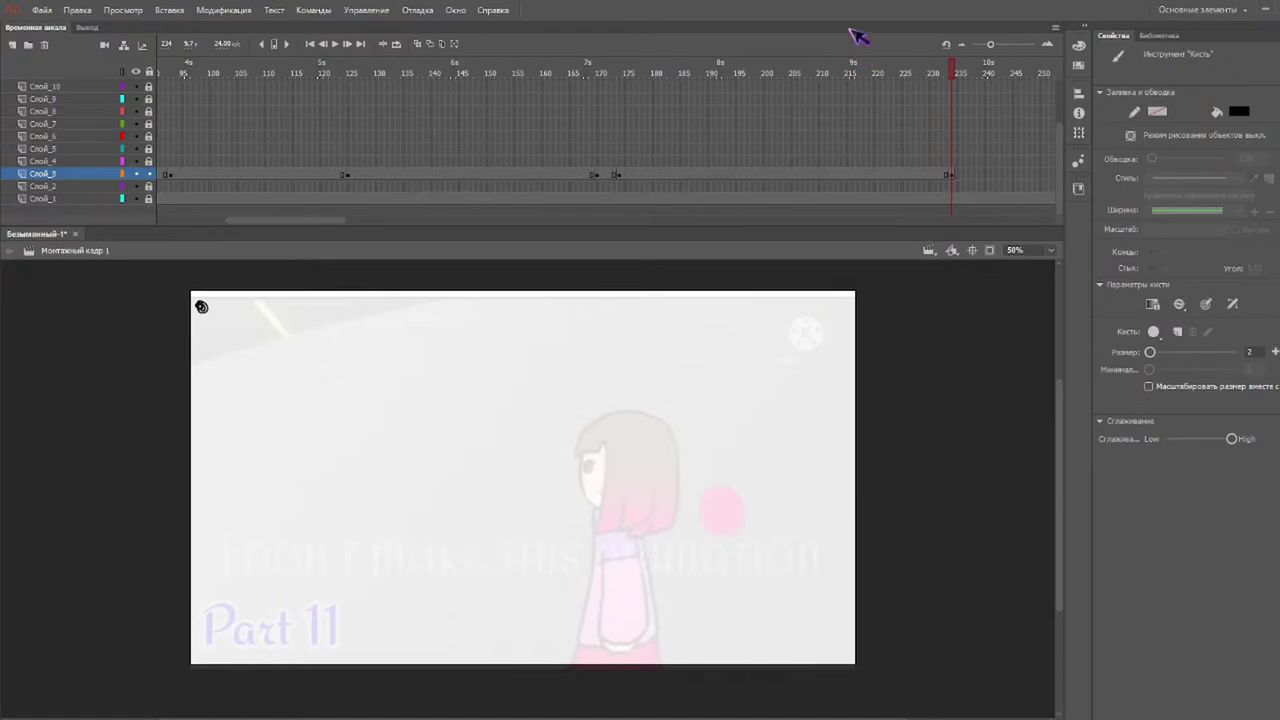
Find the shot change at frame 242, add a keyframe there on Слой_3 and mark it with a brush dot.
{"action": "left_click", "coordinate": [907, 74]}
{"action": "left_click", "coordinate": [919, 75]}
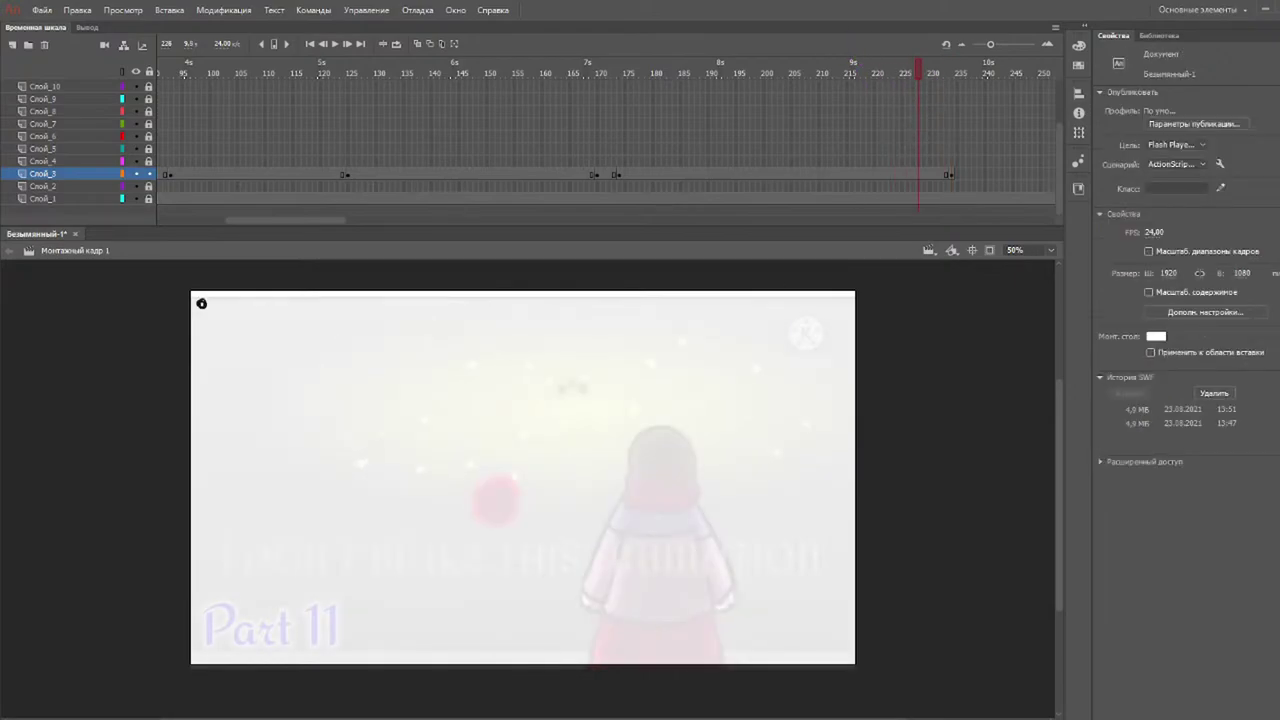
{"action": "left_click_drag", "start_coordinate": [897, 68], "coordinate": [481, 101]}
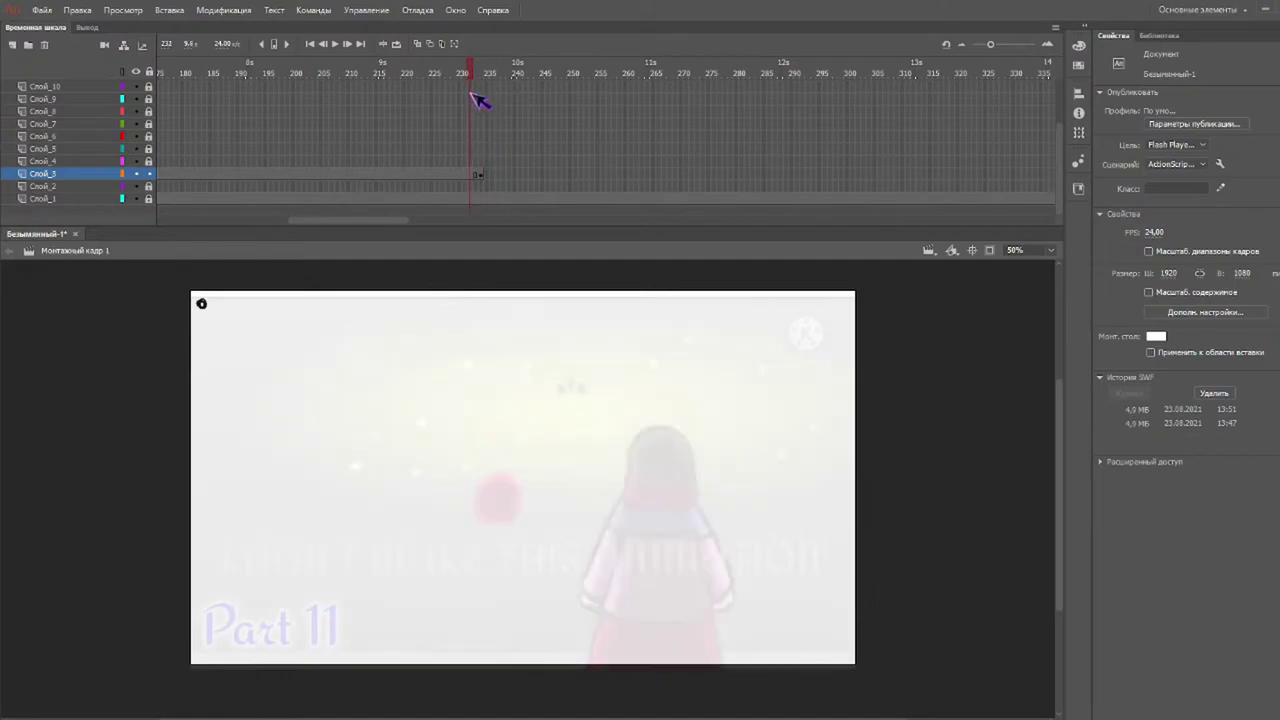
{"action": "mouse_move", "coordinate": [472, 94]}
{"action": "left_mouse_down"}
{"action": "mouse_move", "coordinate": [509, 100]}
{"action": "mouse_move", "coordinate": [477, 98]}
{"action": "mouse_move", "coordinate": [488, 101]}
{"action": "left_mouse_up"}
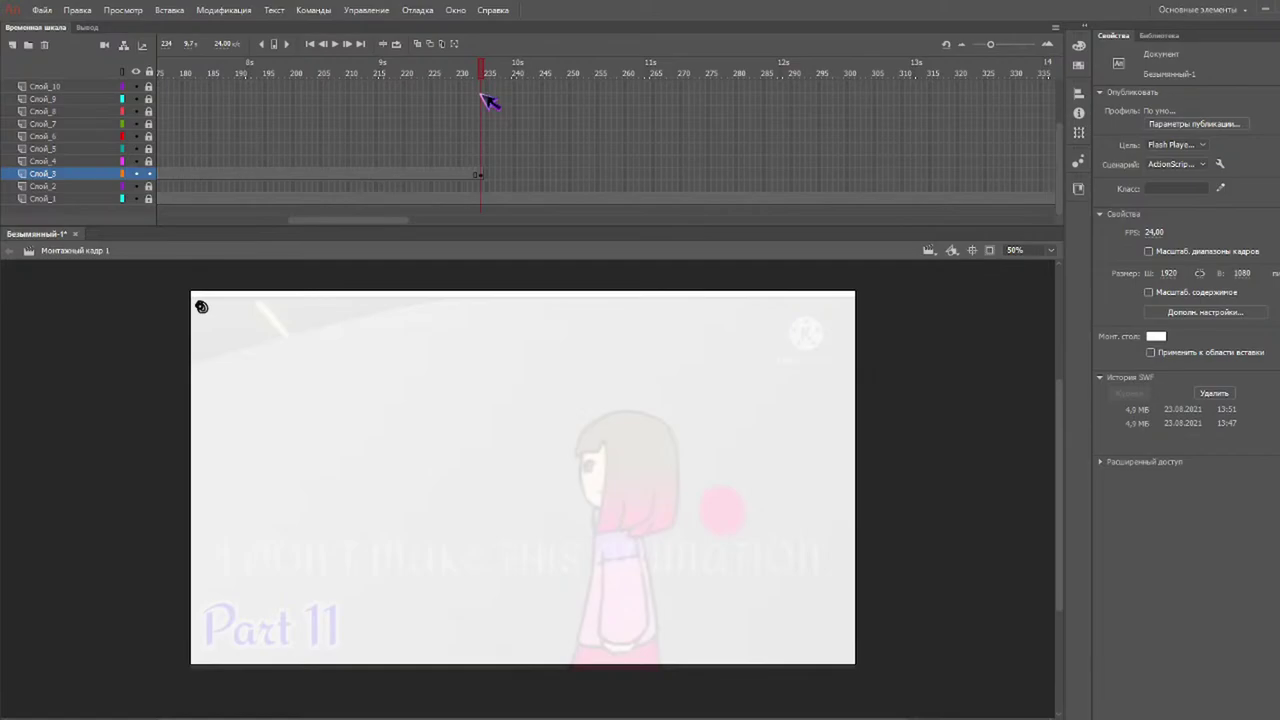
{"action": "left_click_drag", "start_coordinate": [488, 100], "coordinate": [532, 80]}
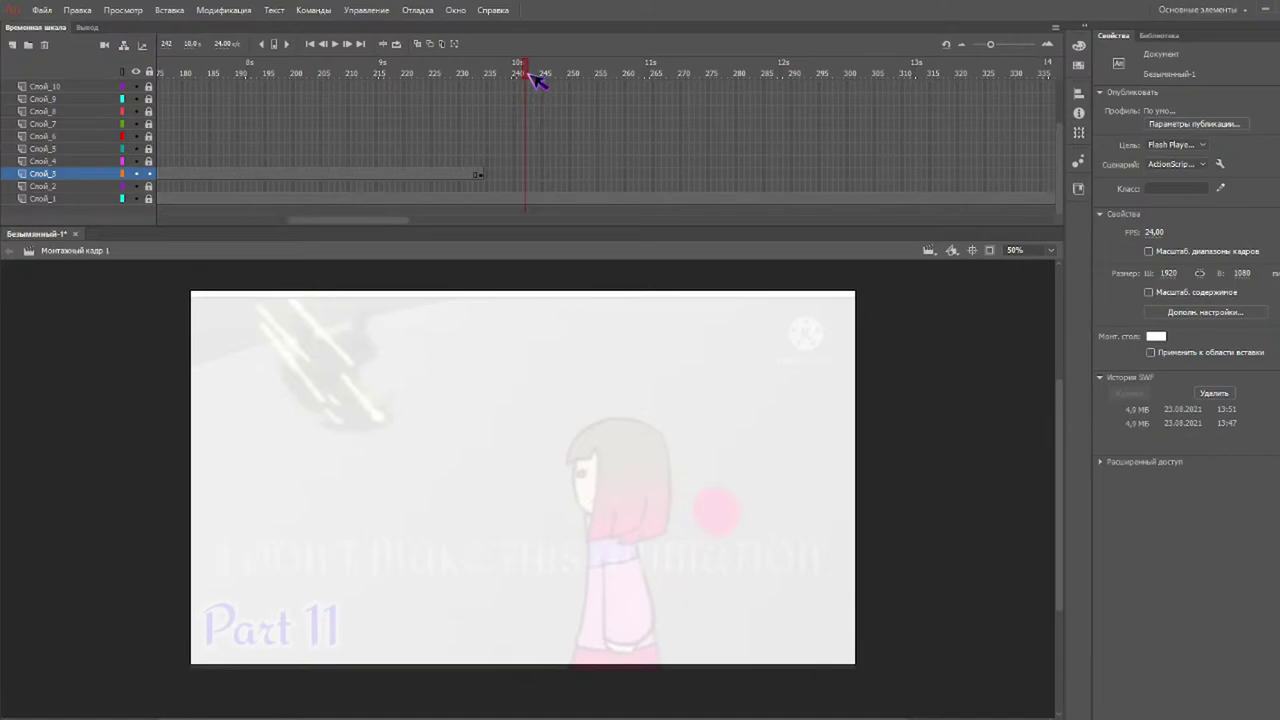
{"action": "left_click", "coordinate": [527, 177]}
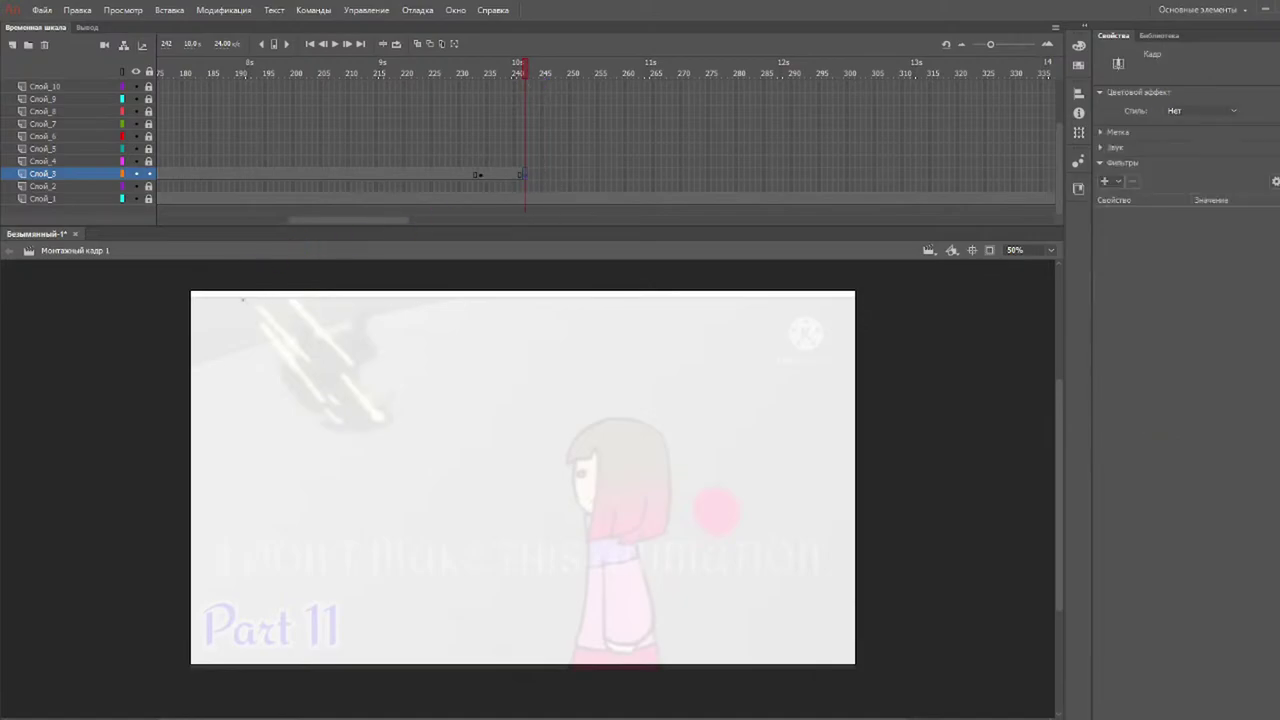
Add keyframes at frames 258 and 280 of Слой_3, each marked with a brush dot in the canvas's upper-left corner.
{"action": "left_click_drag", "start_coordinate": [546, 79], "coordinate": [621, 80]}
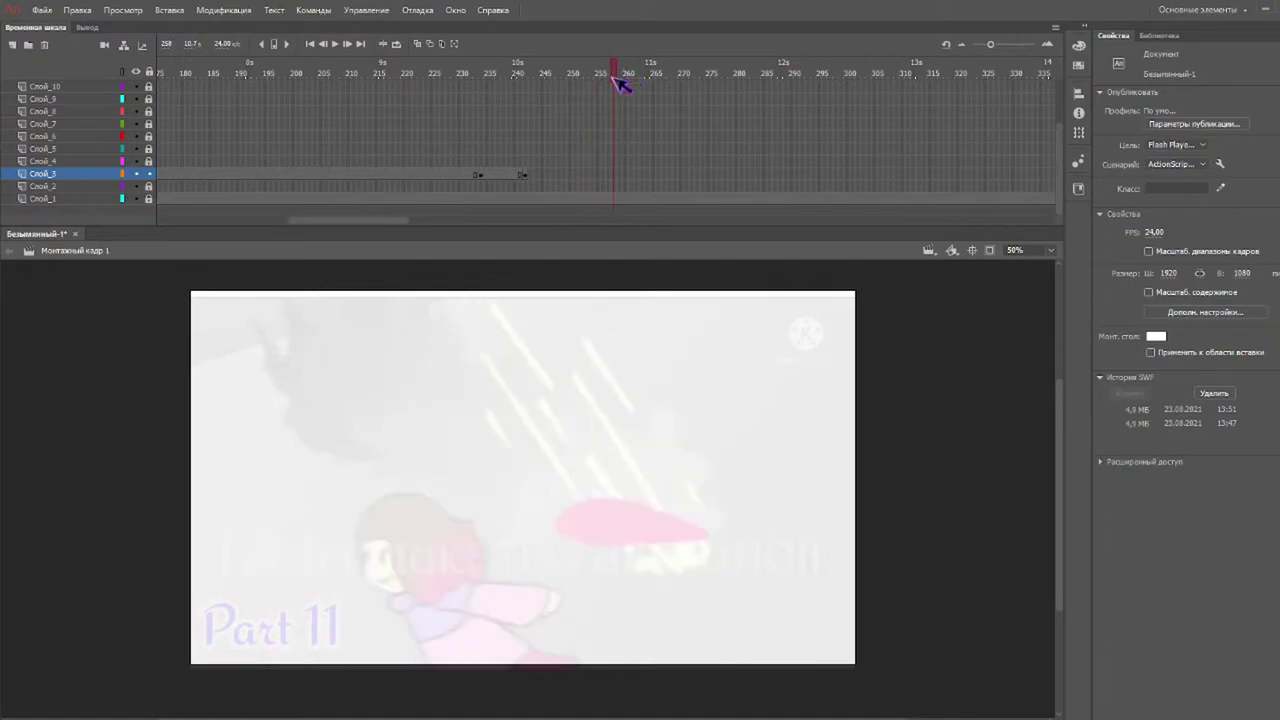
{"action": "left_click", "coordinate": [614, 178]}
{"action": "key", "text": "F7"}
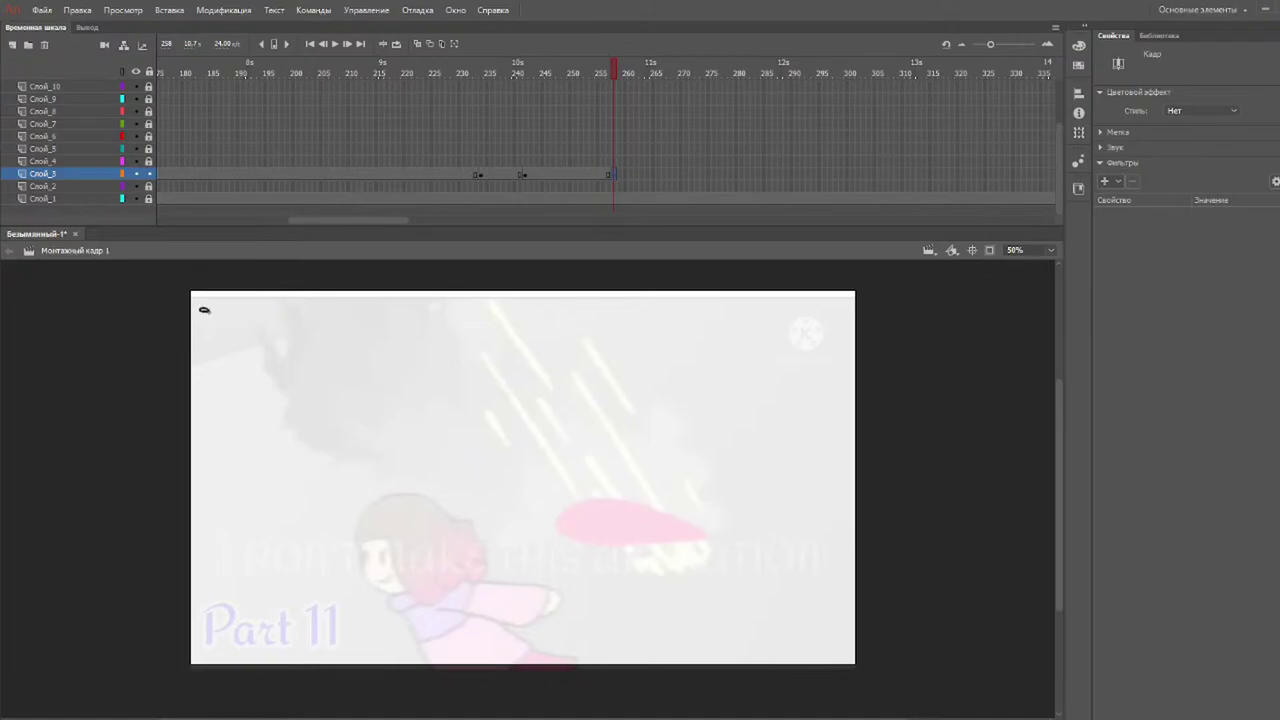
{"action": "left_click_drag", "start_coordinate": [648, 73], "coordinate": [745, 68]}
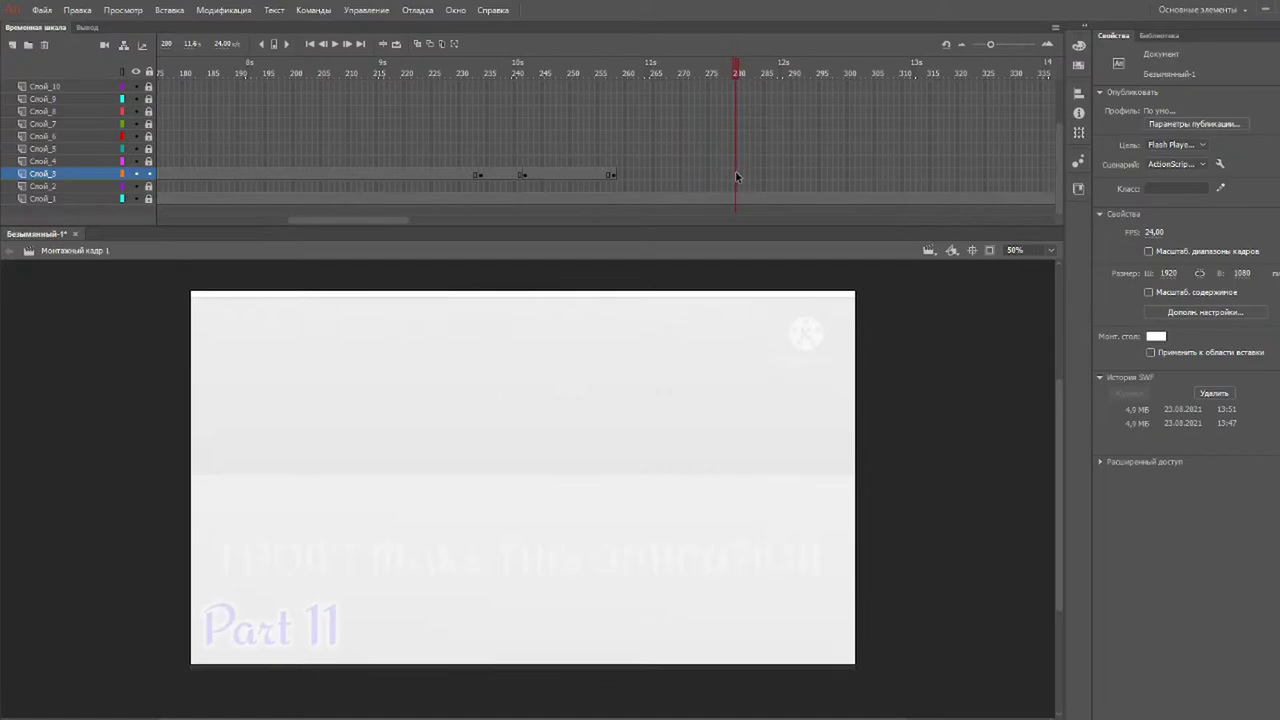
{"action": "key", "text": "F4"}
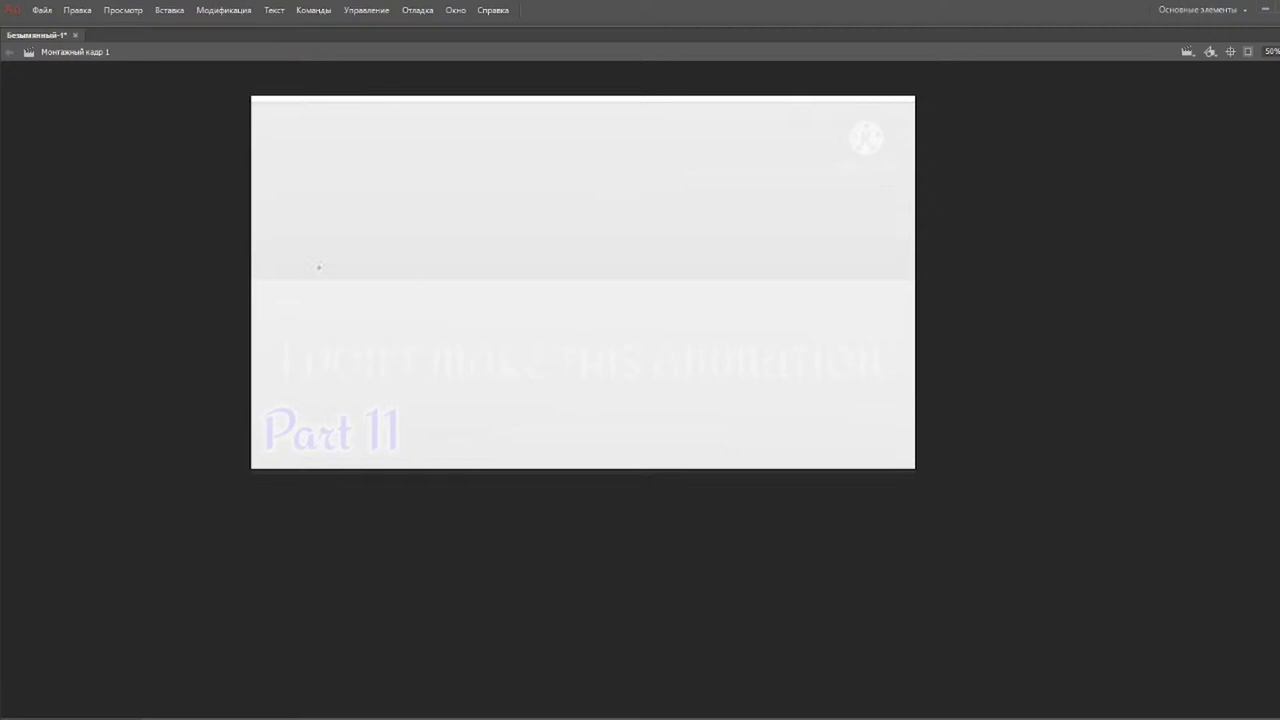
{"action": "key", "text": "F4"}
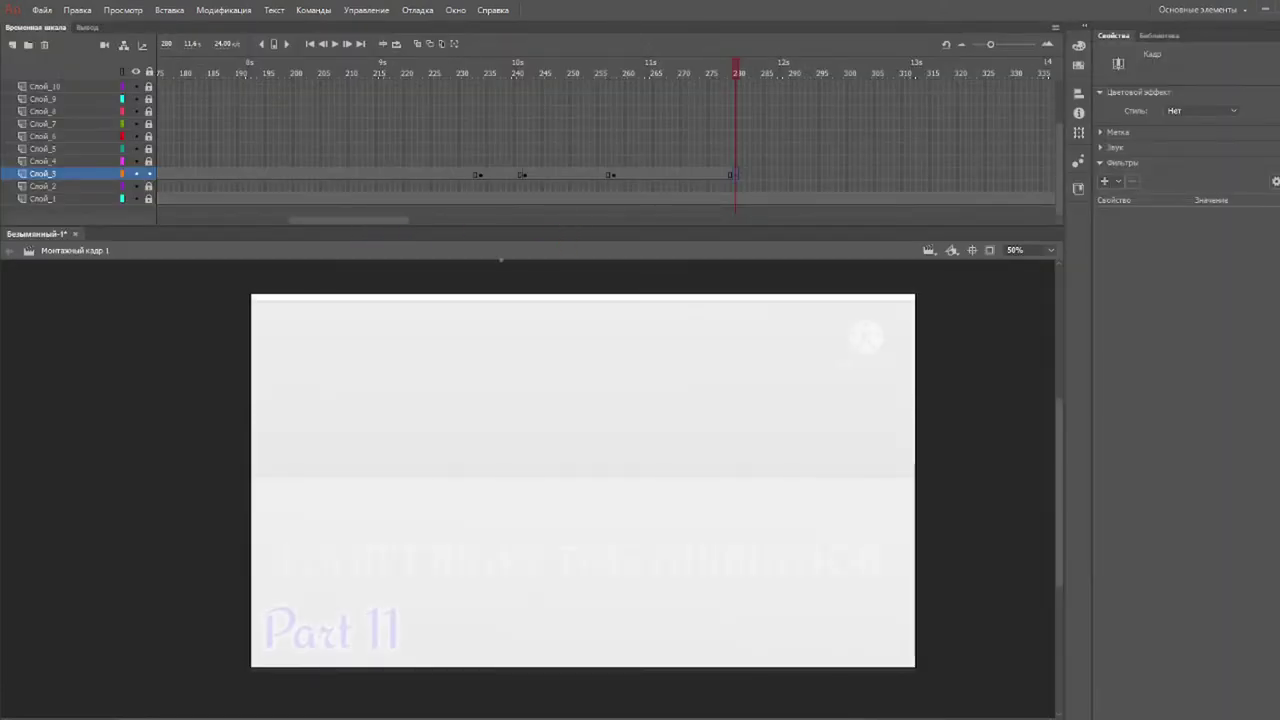
Add keyframes at frames 291 and 303 of Слой_3, each marked with a brush dot in the canvas's upper-left corner.
{"action": "left_click_drag", "start_coordinate": [734, 74], "coordinate": [808, 93]}
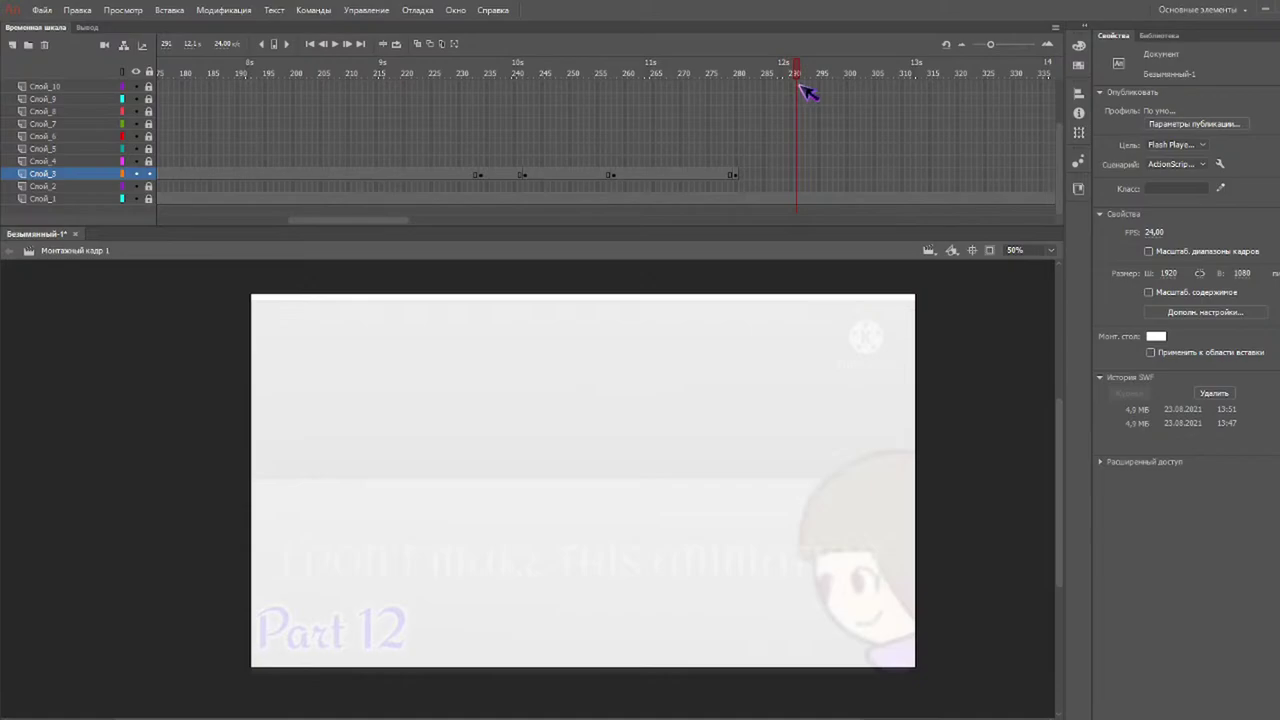
{"action": "key", "text": "F7"}
{"action": "left_click_drag", "start_coordinate": [830, 80], "coordinate": [865, 74]}
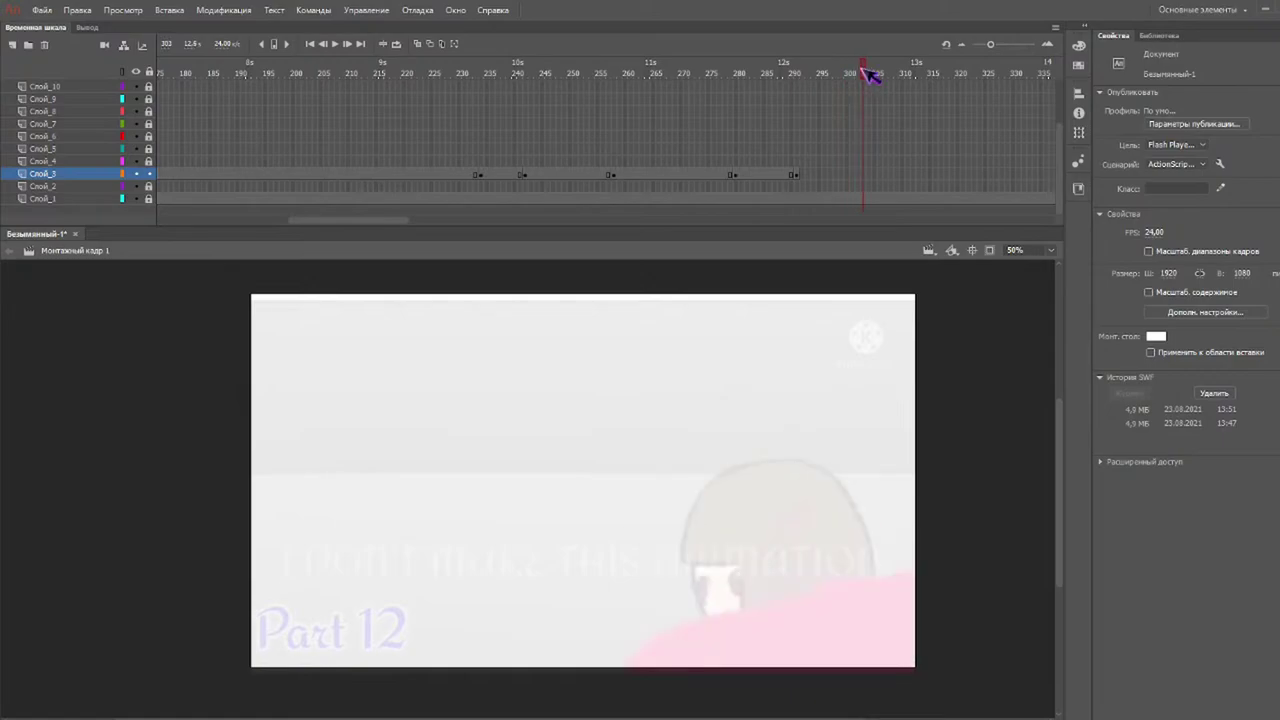
{"action": "left_click", "coordinate": [864, 176]}
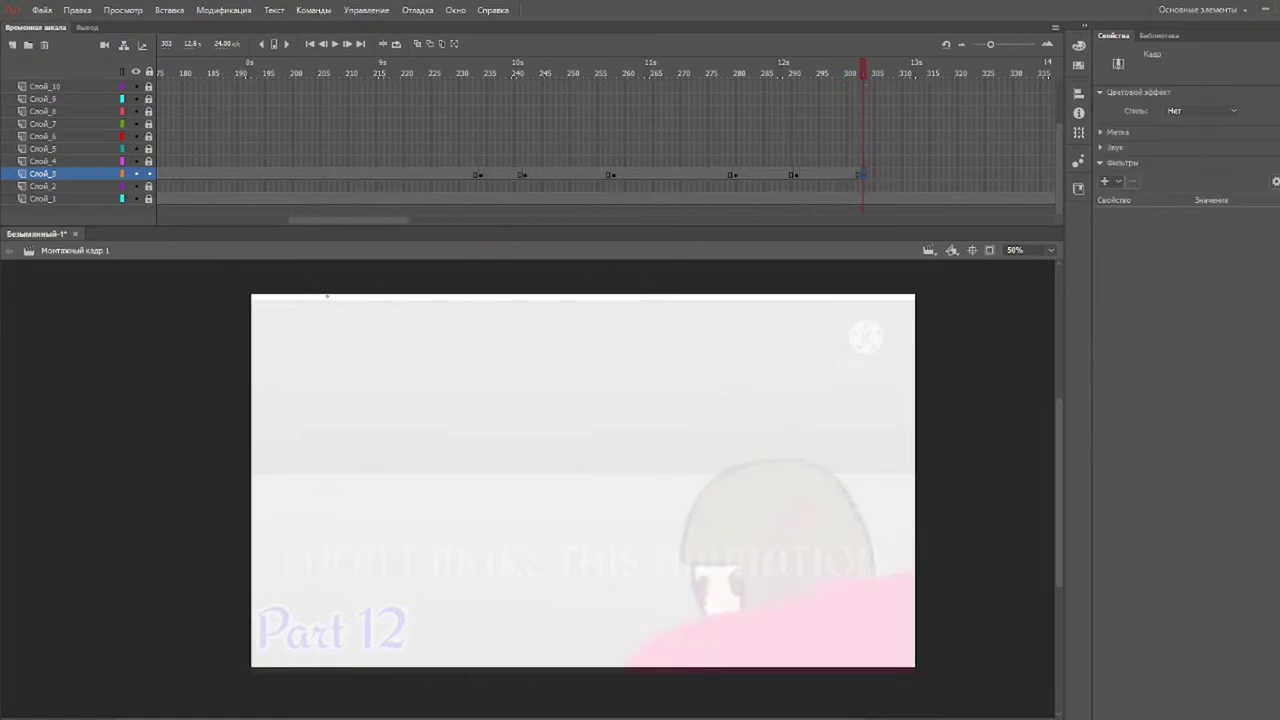
{"action": "left_click_drag", "start_coordinate": [264, 312], "coordinate": [268, 308]}
Add keyframes at the adjacent frames 311 and 312 of Слой_3 and mark each with a brush dot.
{"action": "left_click_drag", "start_coordinate": [878, 73], "coordinate": [910, 75]}
{"action": "key", "text": "F6"}
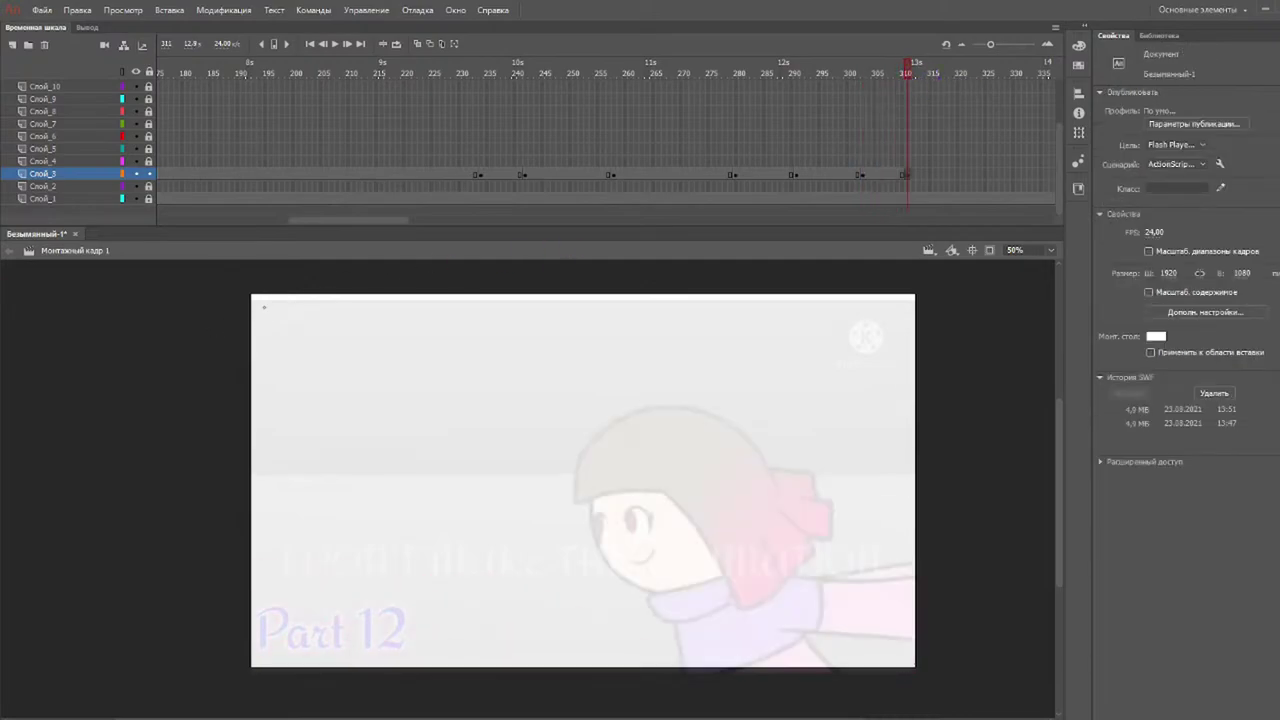
{"action": "left_click_drag", "start_coordinate": [263, 308], "coordinate": [266, 309]}
{"action": "mouse_move", "coordinate": [886, 76]}
{"action": "left_mouse_down"}
{"action": "mouse_move", "coordinate": [942, 73]}
{"action": "mouse_move", "coordinate": [916, 74]}
{"action": "left_mouse_up"}
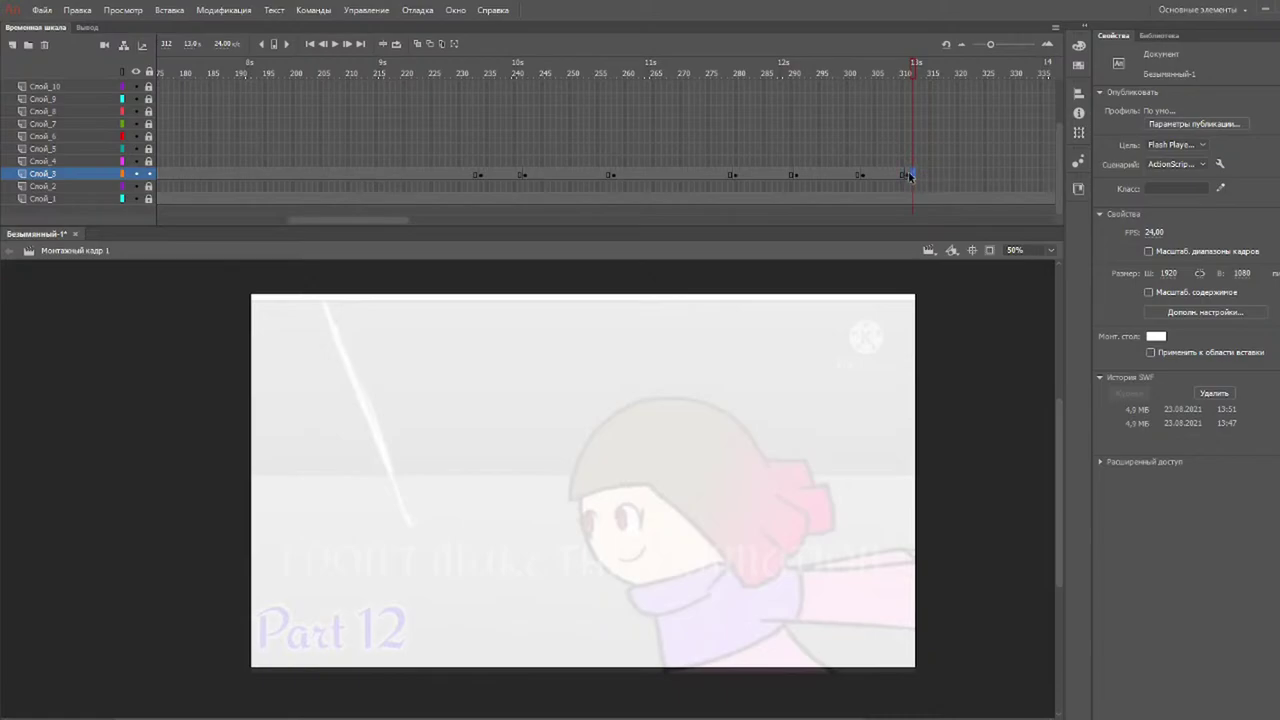
{"action": "left_click", "coordinate": [909, 175]}
Add keyframes at frames 321 and 341 of Слой_3, each marked with a brush dot in the canvas's upper-left corner.
{"action": "left_click_drag", "start_coordinate": [900, 77], "coordinate": [957, 56]}
{"action": "key", "text": "F5"}
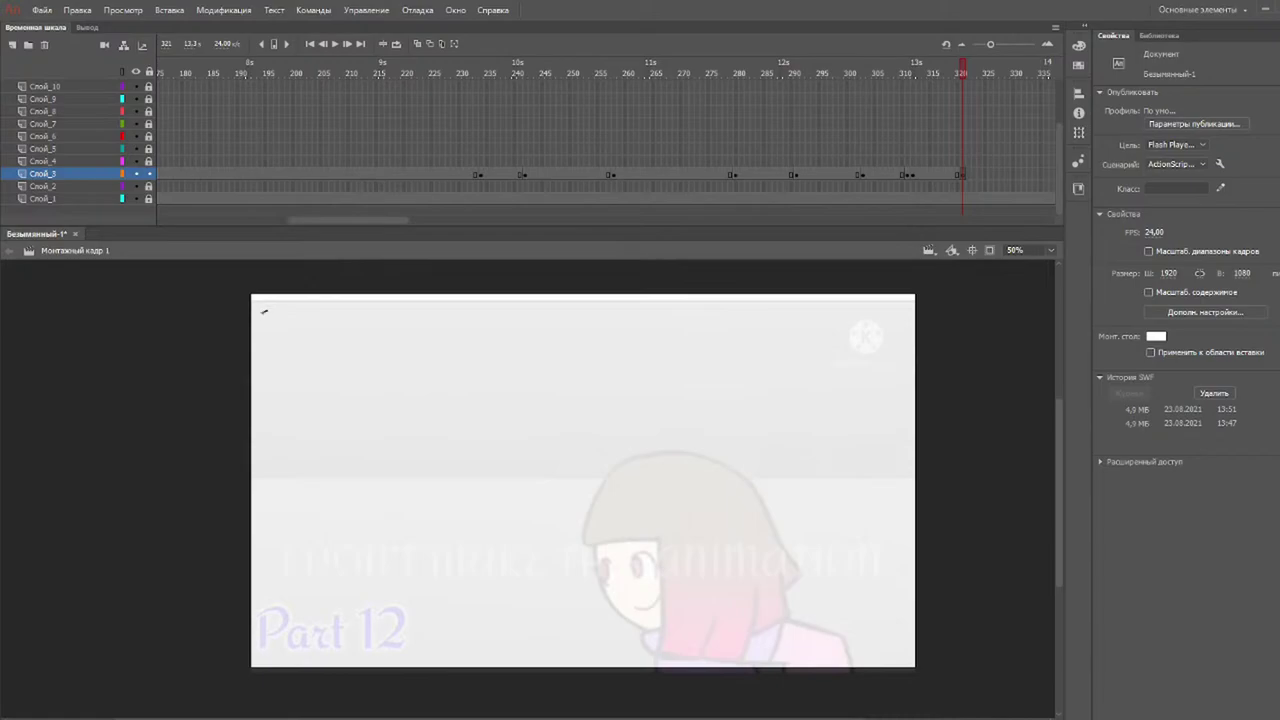
{"action": "left_click_drag", "start_coordinate": [963, 73], "coordinate": [728, 96]}
{"action": "mouse_move", "coordinate": [730, 88]}
{"action": "left_mouse_down"}
{"action": "mouse_move", "coordinate": [766, 89]}
{"action": "mouse_move", "coordinate": [741, 89]}
{"action": "left_mouse_up"}
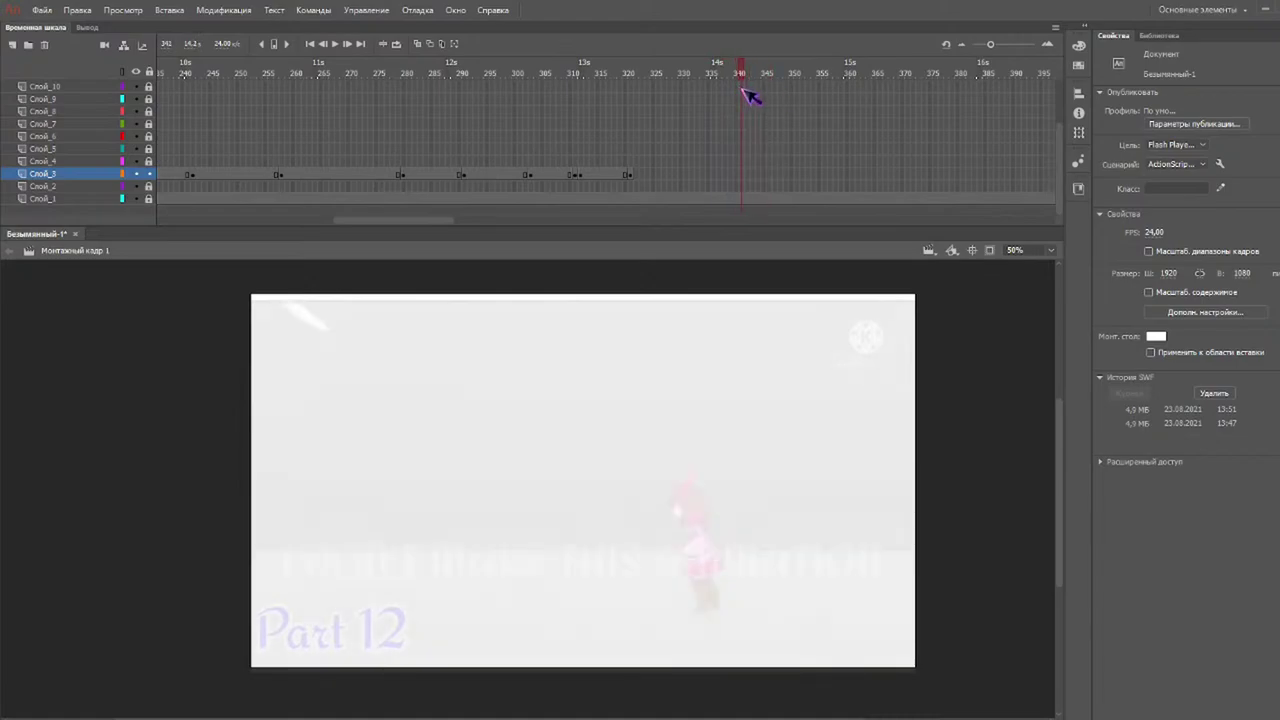
{"action": "left_click", "coordinate": [739, 175]}
{"action": "key", "text": "F6"}
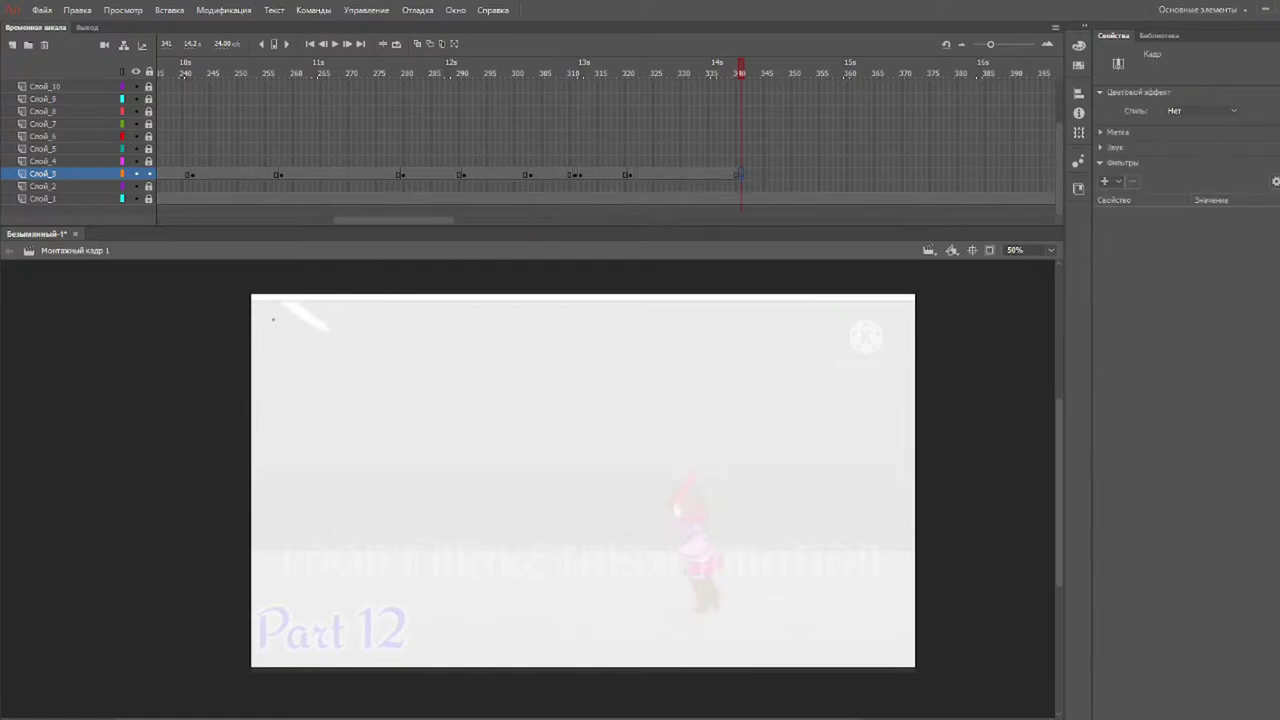
Find the next shot change, add a keyframe at frame 360 of Слой_3 and mark it with a brush dot.
{"action": "left_click_drag", "start_coordinate": [738, 72], "coordinate": [836, 74]}
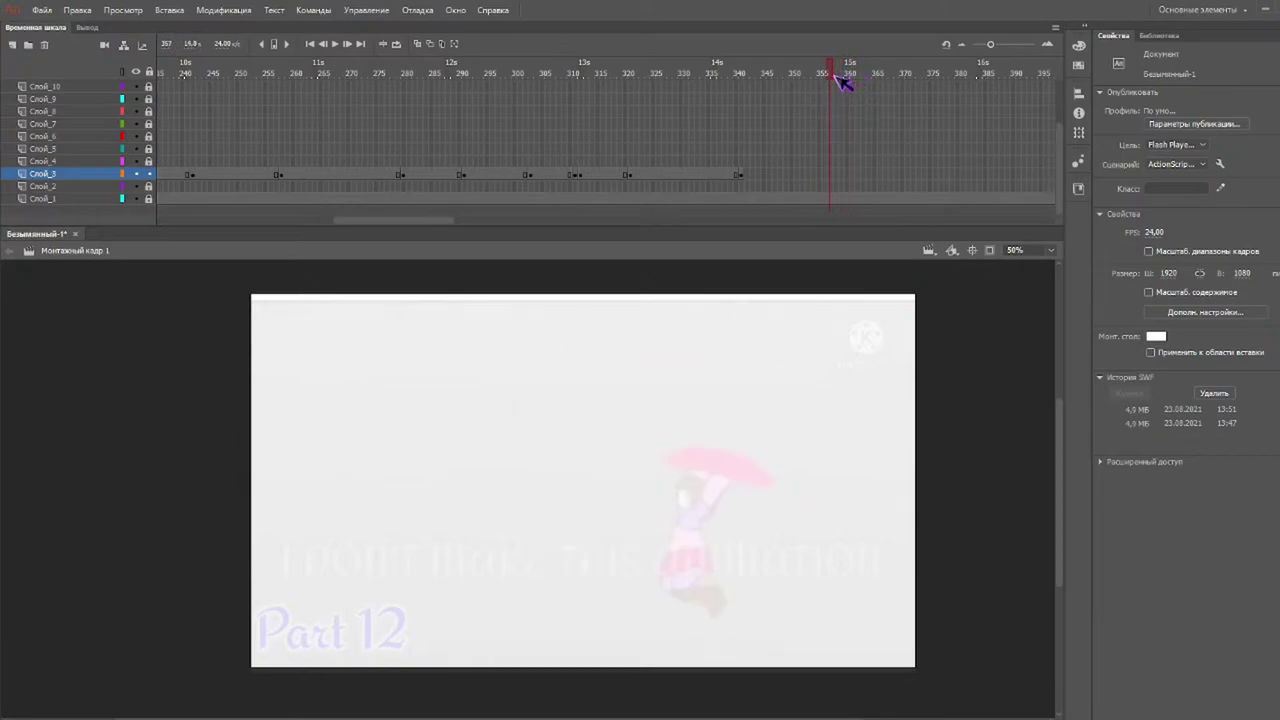
{"action": "key", "text": "Return"}
{"action": "left_click", "coordinate": [838, 76]}
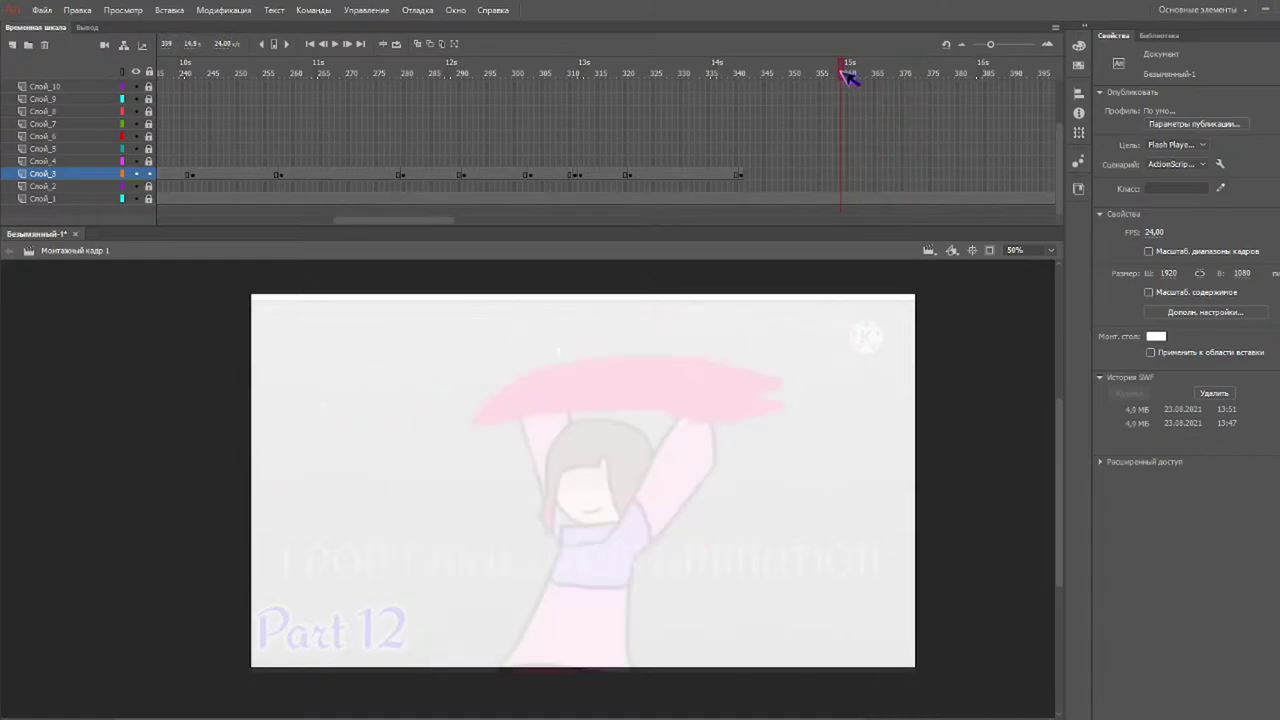
{"action": "left_click_drag", "start_coordinate": [842, 74], "coordinate": [849, 74]}
{"action": "key", "text": "F6"}
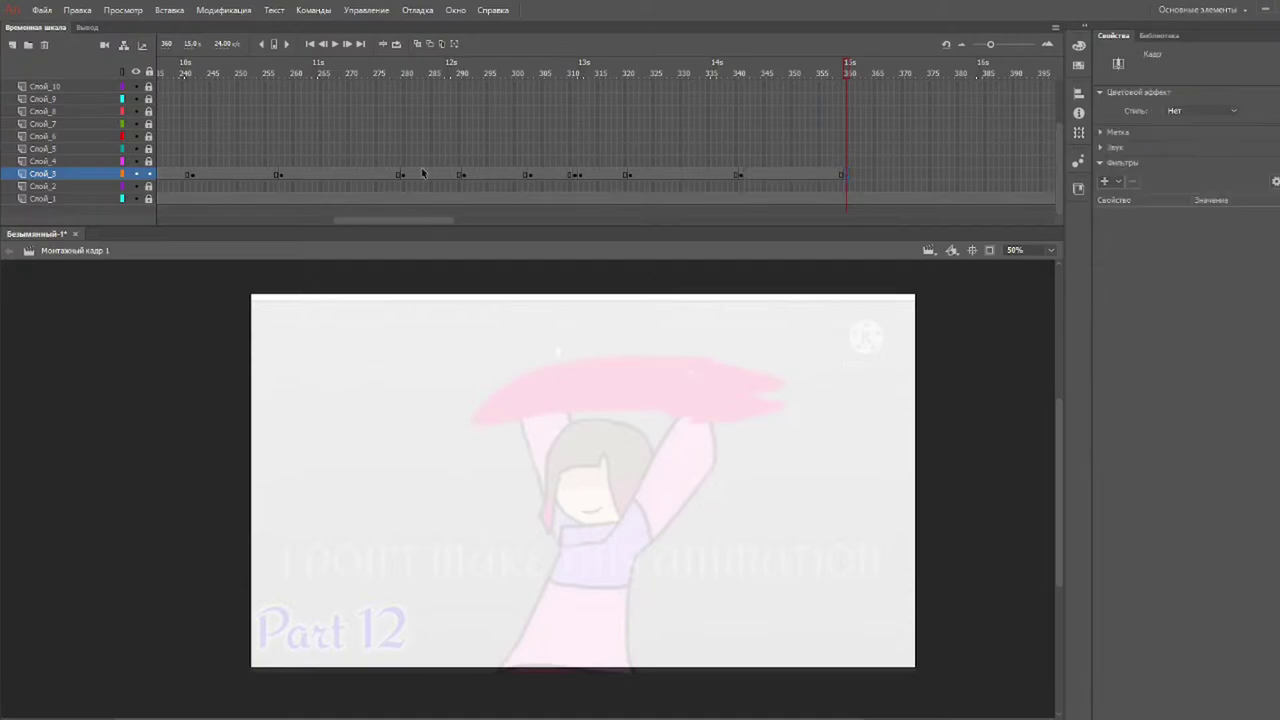
Add keyframes at frames 398 and 403 of Слой_3, each marked with a brush dot in the canvas's upper-left corner.
{"action": "left_click_drag", "start_coordinate": [849, 74], "coordinate": [784, 88]}
{"action": "left_click", "coordinate": [780, 175]}
{"action": "key", "text": "F5"}
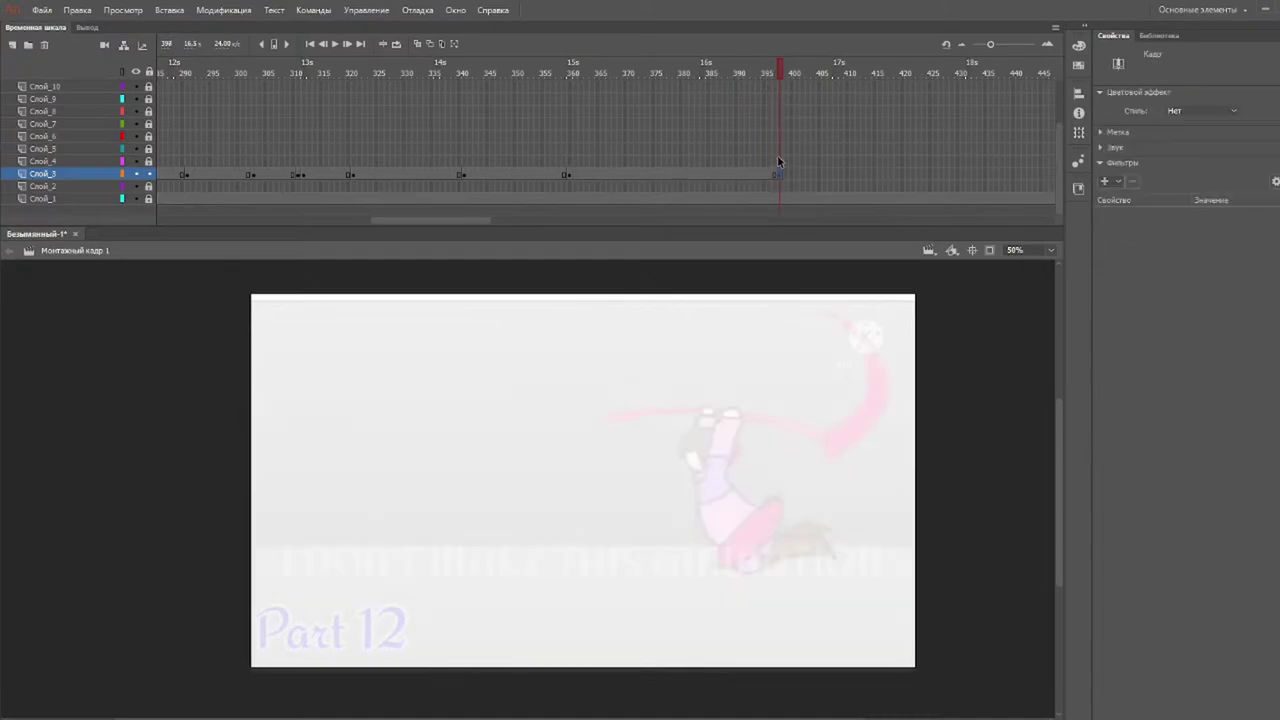
{"action": "left_click_drag", "start_coordinate": [782, 71], "coordinate": [818, 74]}
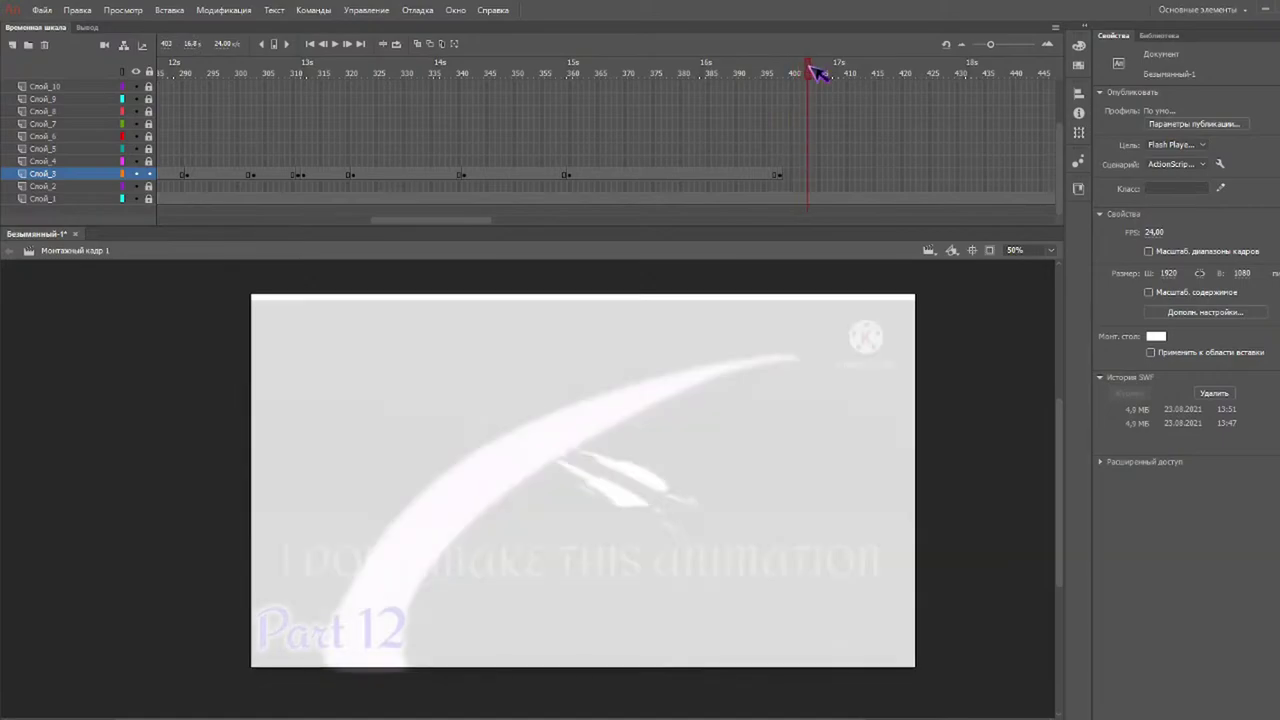
{"action": "left_click", "coordinate": [806, 174]}
{"action": "key", "text": "F5"}
{"action": "key", "text": "y"}
Add keyframes at frames 432 and 439 of Слой_3, each marked with a brush dot in the canvas's upper-left corner.
{"action": "left_click_drag", "start_coordinate": [828, 74], "coordinate": [969, 77]}
{"action": "key", "text": "F5"}
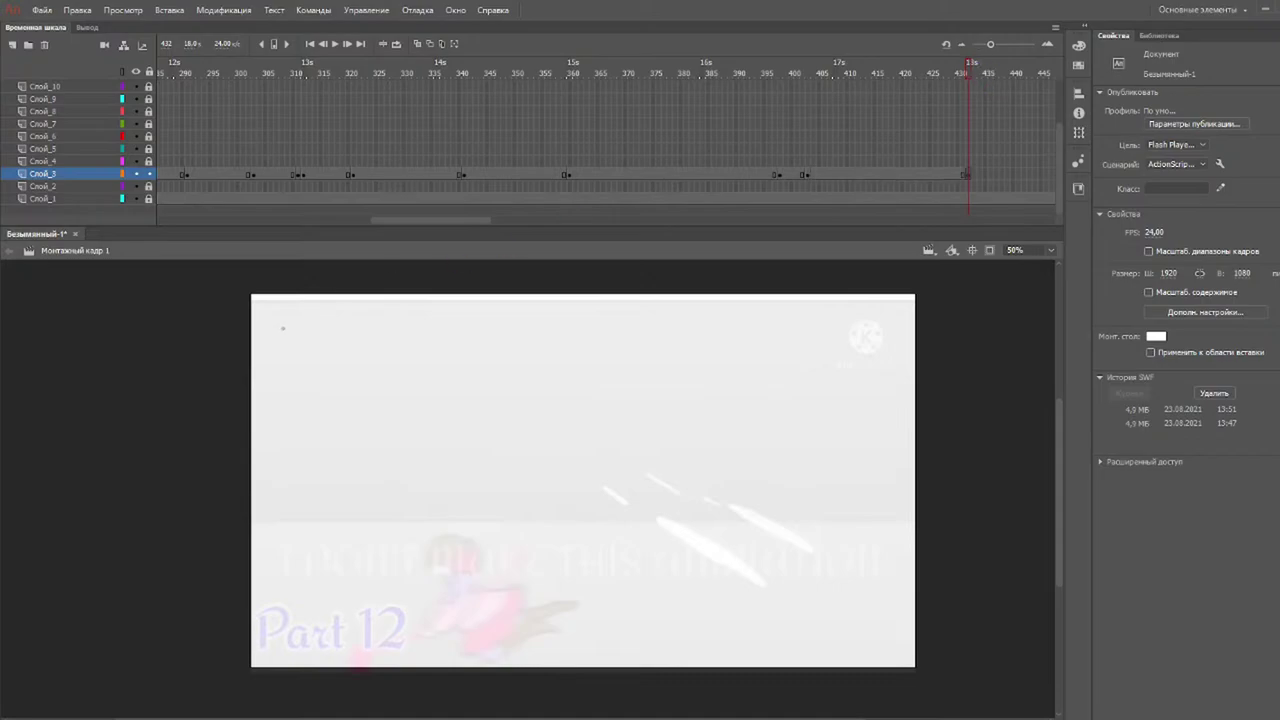
{"action": "key", "text": "b"}
{"action": "left_click_drag", "start_coordinate": [942, 68], "coordinate": [822, 94]}
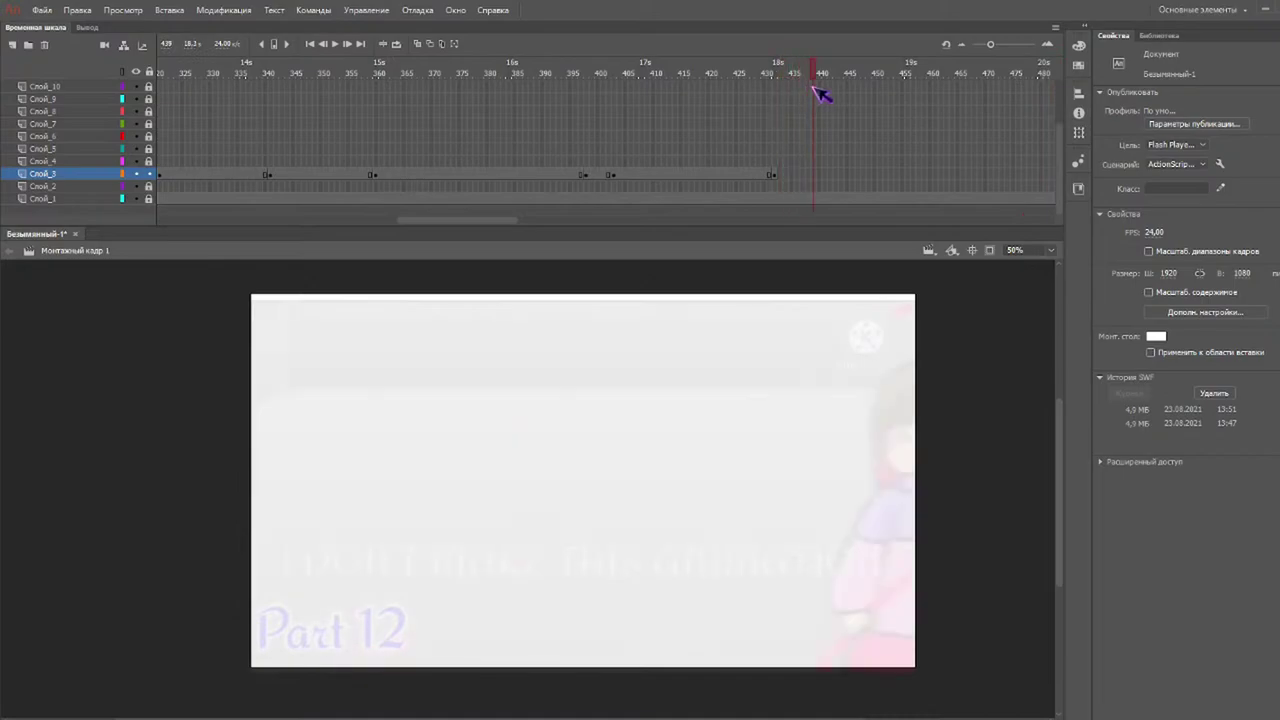
{"action": "key", "text": "F6"}
Add keyframes at frames 451 and 505 of Слой_3 and mark each with a black brush dot in the canvas's upper-left corner.
{"action": "left_click_drag", "start_coordinate": [777, 72], "coordinate": [888, 72]}
{"action": "key", "text": "F6"}
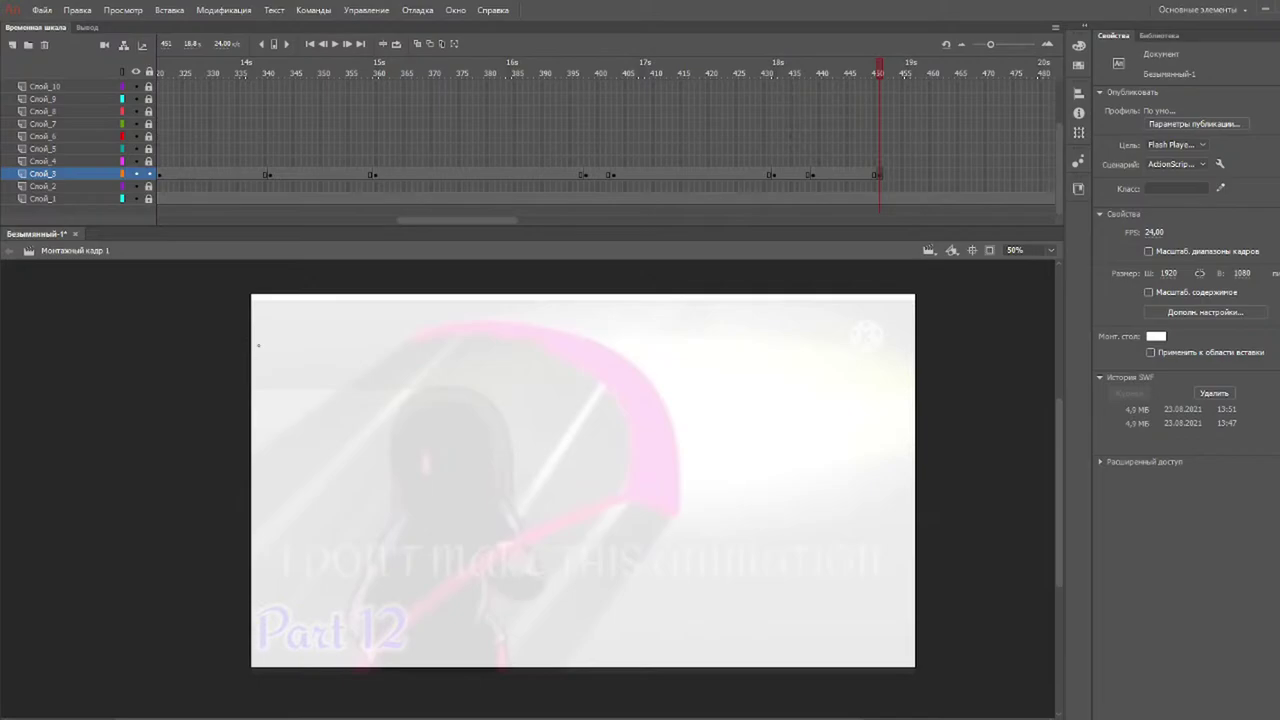
{"action": "mouse_move", "coordinate": [849, 74]}
{"action": "left_mouse_down"}
{"action": "mouse_move", "coordinate": [1043, 72]}
{"action": "mouse_move", "coordinate": [848, 76]}
{"action": "left_mouse_up"}
{"action": "key", "text": "F6"}
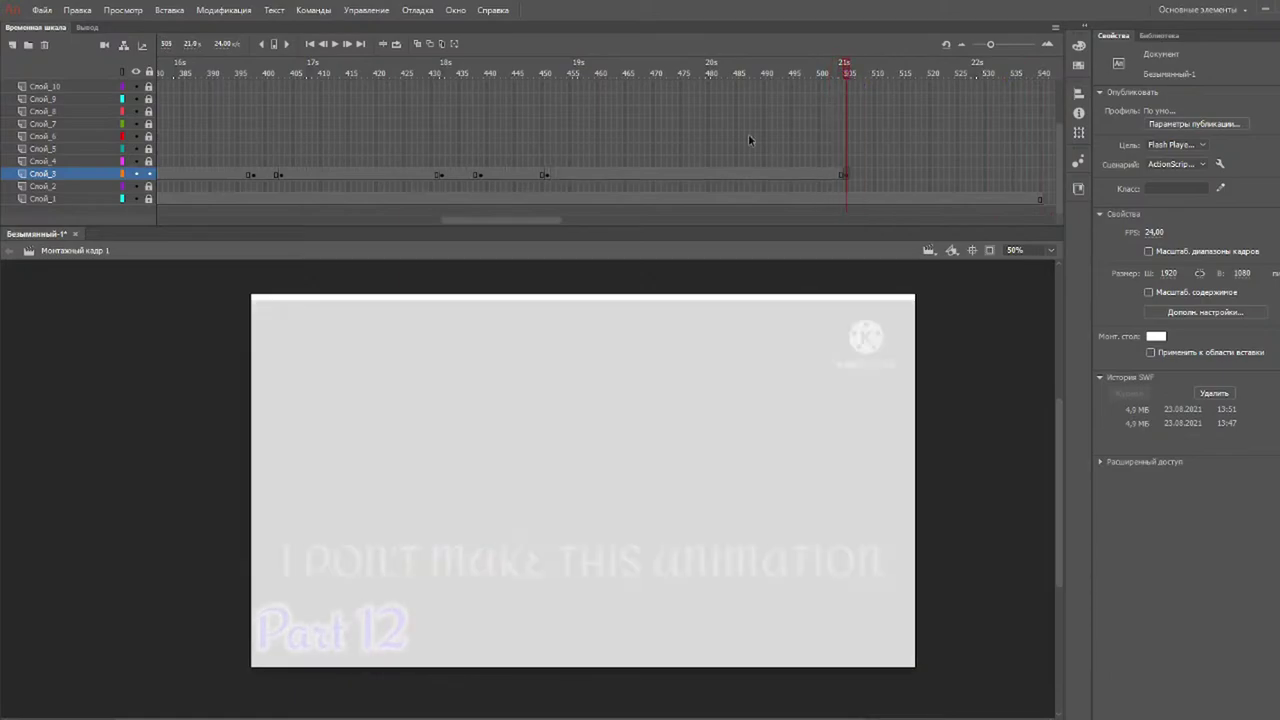
{"action": "key", "text": "b"}
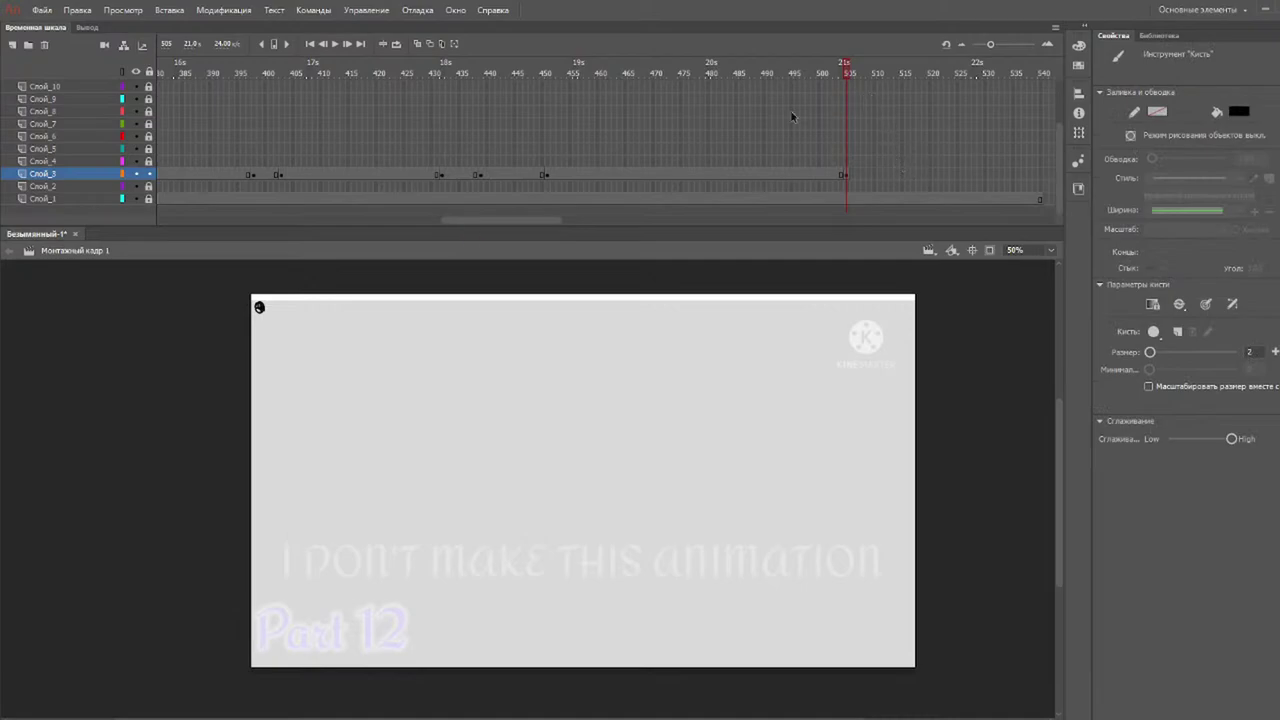
Unlock Слой_2 and extend its frames through 540, ending with a blank keyframe at frame 541.
{"action": "left_click", "coordinate": [1040, 187]}
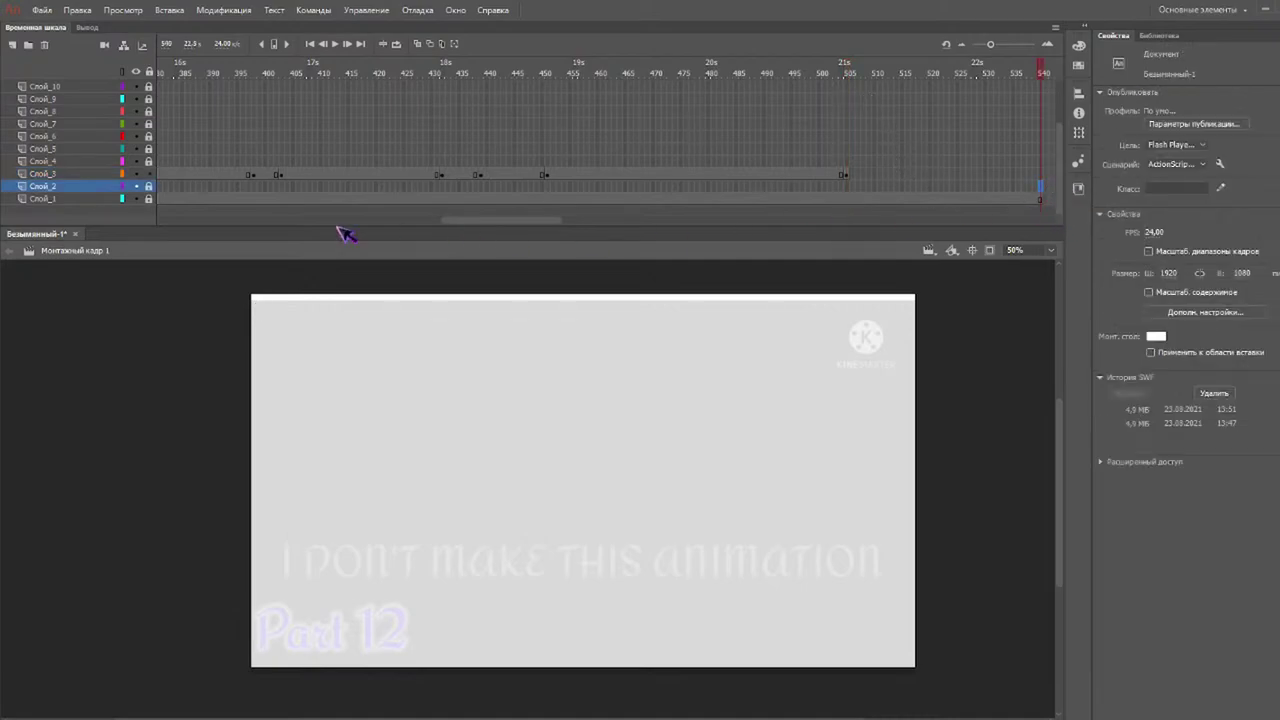
{"action": "left_click", "coordinate": [149, 186]}
{"action": "key", "text": "F7"}
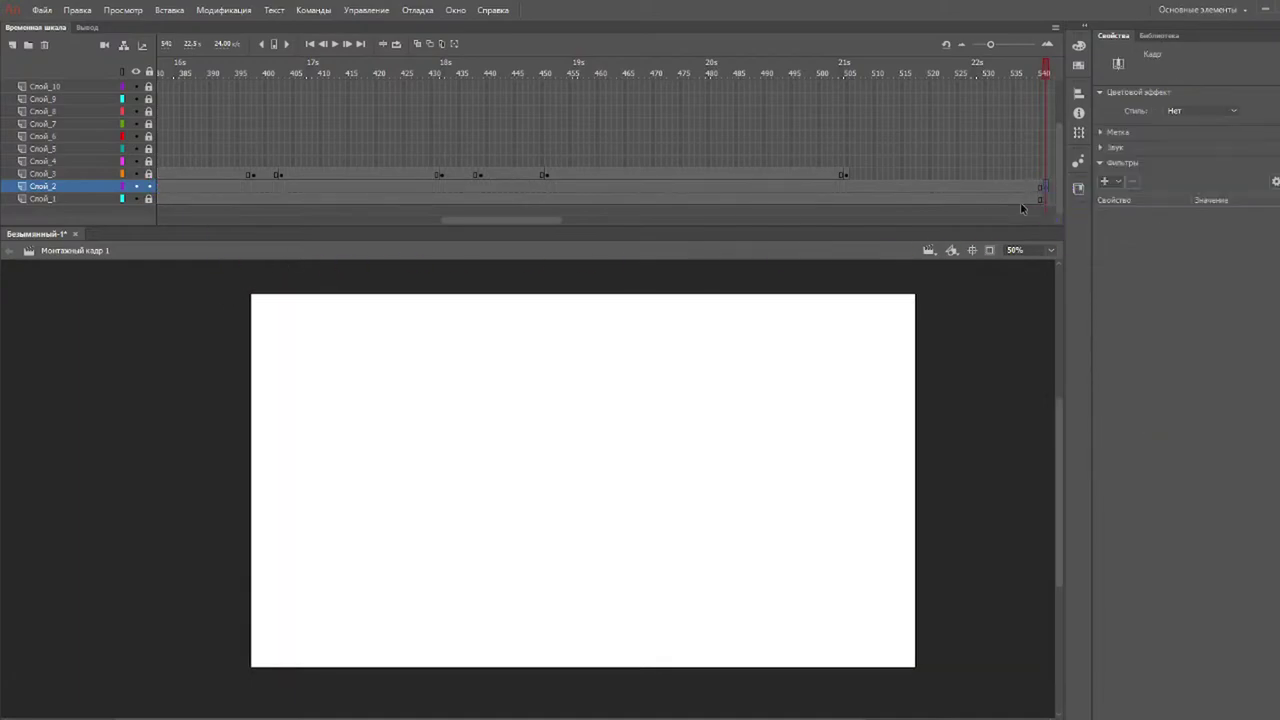
Insert blank keyframes on Слой_3 directly after the dotted keyframes at frames 73, 82 and 93.
{"action": "left_click", "coordinate": [886, 73]}
{"action": "left_click_drag", "start_coordinate": [886, 73], "coordinate": [162, 75]}
{"action": "left_click_drag", "start_coordinate": [483, 221], "coordinate": [245, 222]}
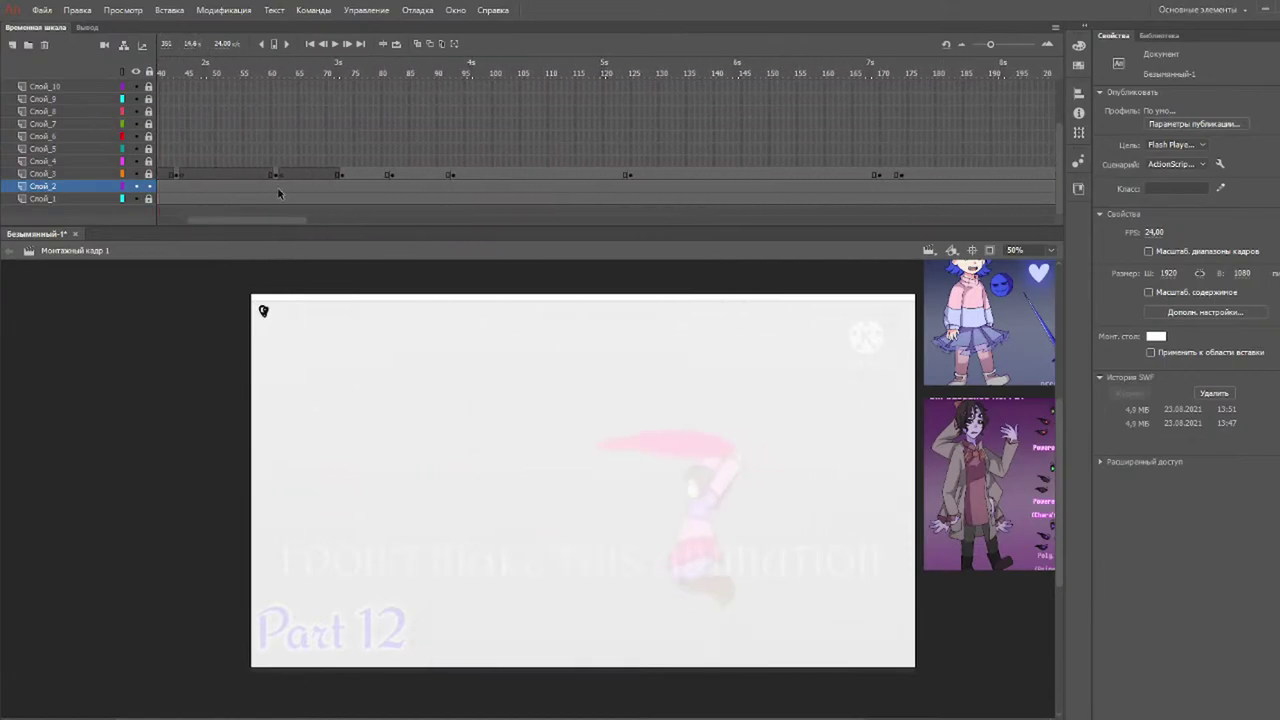
{"action": "left_click", "coordinate": [348, 177]}
{"action": "left_click", "coordinate": [359, 176]}
{"action": "left_click", "coordinate": [349, 178]}
{"action": "key", "text": "F7"}
{"action": "left_click", "coordinate": [398, 176]}
{"action": "left_click", "coordinate": [460, 175]}
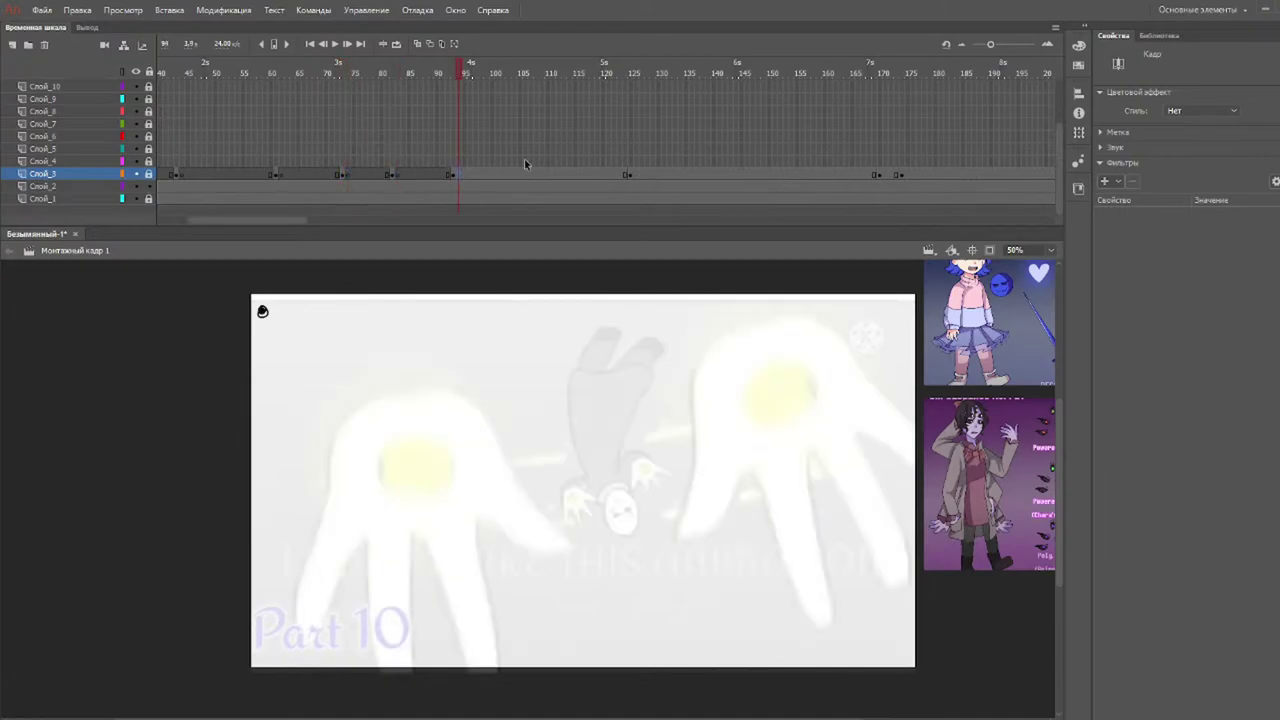
Insert blank keyframes on Слой_3 directly after the dotted keyframes at frames 125, 170 and 174.
{"action": "left_click", "coordinate": [635, 175]}
{"action": "left_click", "coordinate": [884, 175]}
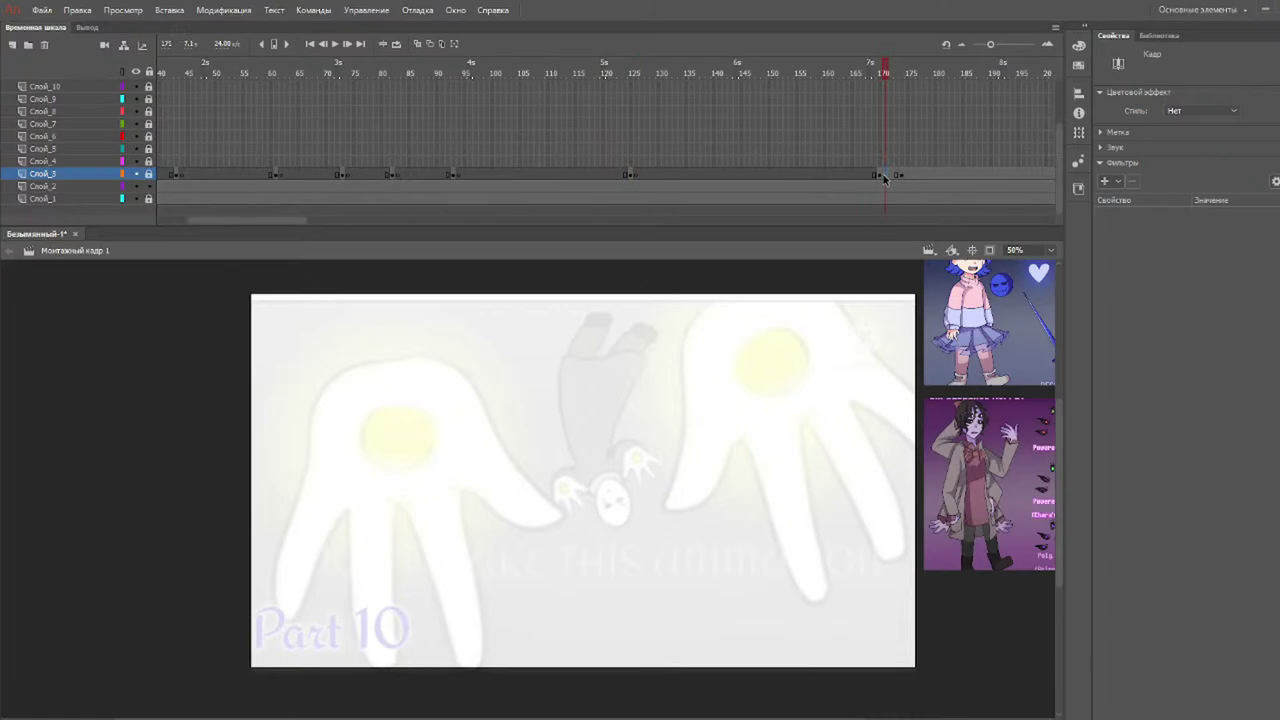
{"action": "left_click", "coordinate": [904, 177]}
{"action": "left_click", "coordinate": [906, 176]}
{"action": "left_click_drag", "start_coordinate": [907, 176], "coordinate": [902, 176]}
{"action": "left_click", "coordinate": [912, 149]}
{"action": "left_click", "coordinate": [906, 175]}
{"action": "key", "text": "F7"}
Insert blank keyframes on Слой_3 directly after each remaining dotted keyframe between frames 175 and 312.
{"action": "left_click_drag", "start_coordinate": [884, 76], "coordinate": [957, 95]}
{"action": "left_click_drag", "start_coordinate": [1040, 75], "coordinate": [902, 76]}
{"action": "left_click", "coordinate": [1022, 73]}
{"action": "key", "text": "ctrl+z"}
{"action": "mouse_move", "coordinate": [998, 73]}
{"action": "left_mouse_down"}
{"action": "mouse_move", "coordinate": [1101, 84]}
{"action": "mouse_move", "coordinate": [418, 95]}
{"action": "left_mouse_up"}
{"action": "left_click", "coordinate": [490, 78]}
{"action": "left_click", "coordinate": [539, 75]}
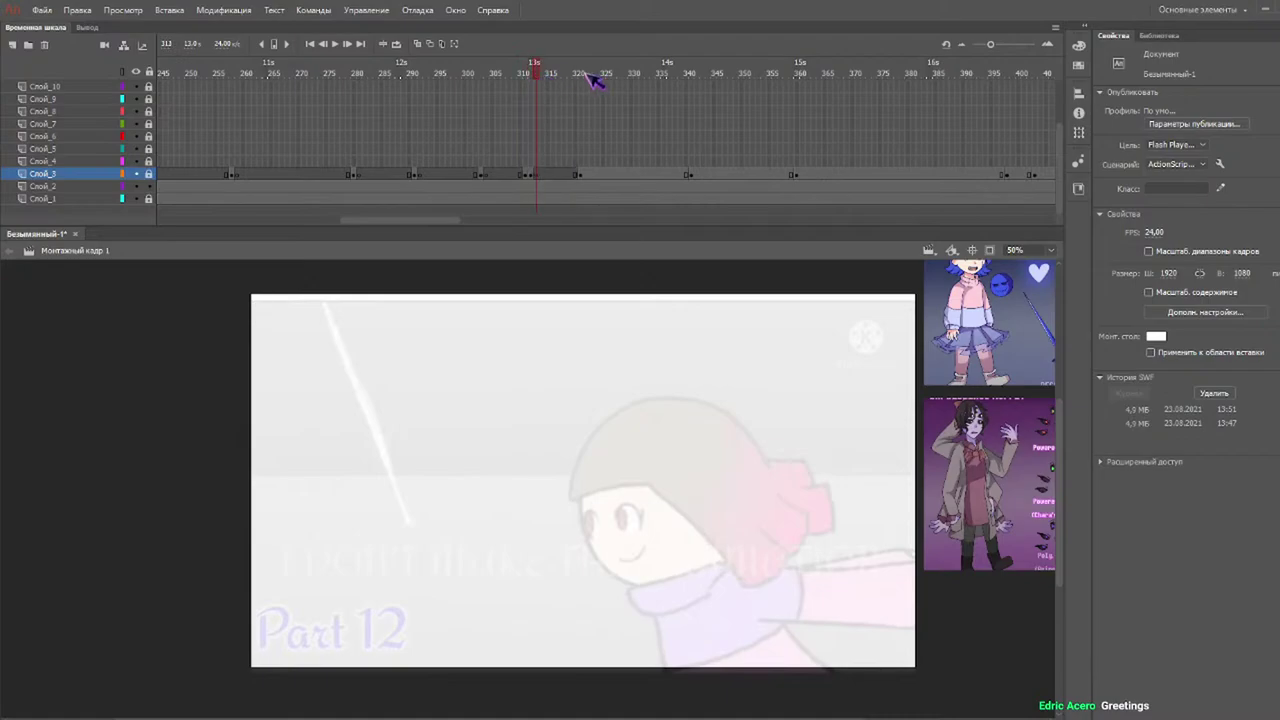
Insert blank keyframes on Слой_3 directly after the dotted keyframes from frame 320 through frame 398.
{"action": "left_click", "coordinate": [582, 72]}
{"action": "left_click", "coordinate": [700, 72]}
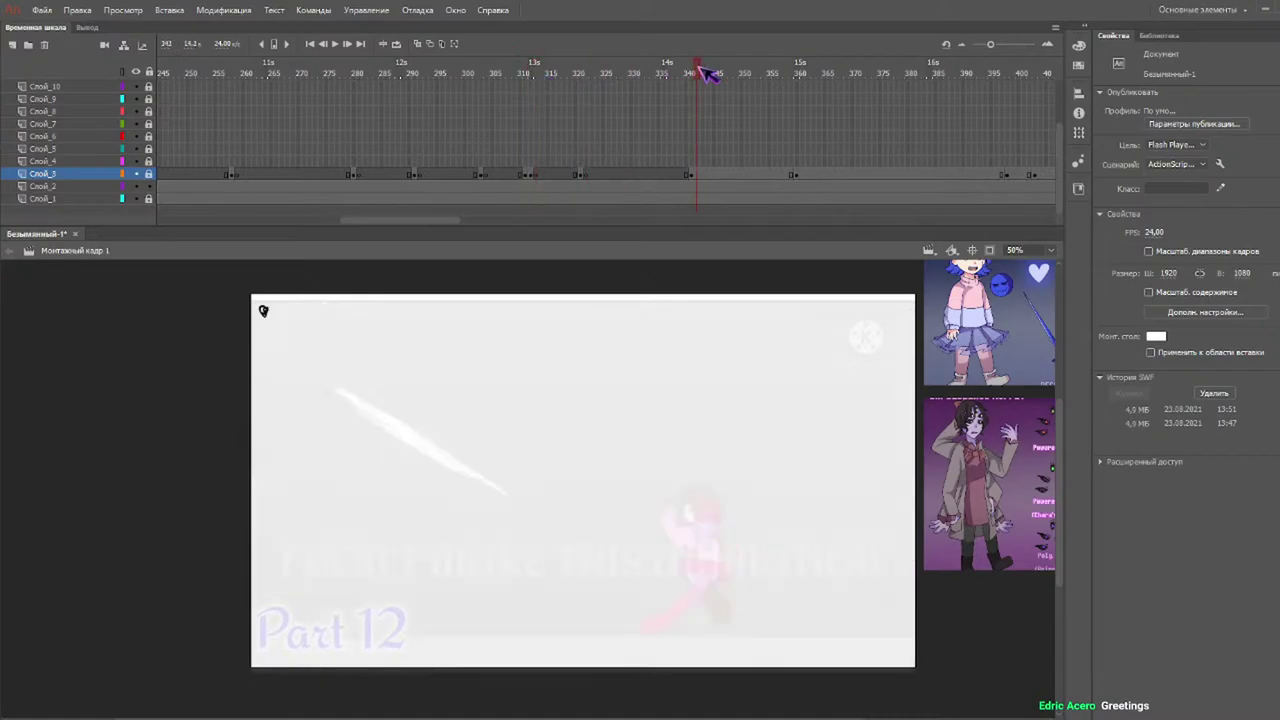
{"action": "left_click", "coordinate": [808, 74]}
{"action": "left_click_drag", "start_coordinate": [773, 74], "coordinate": [803, 75]}
{"action": "key", "text": "F7"}
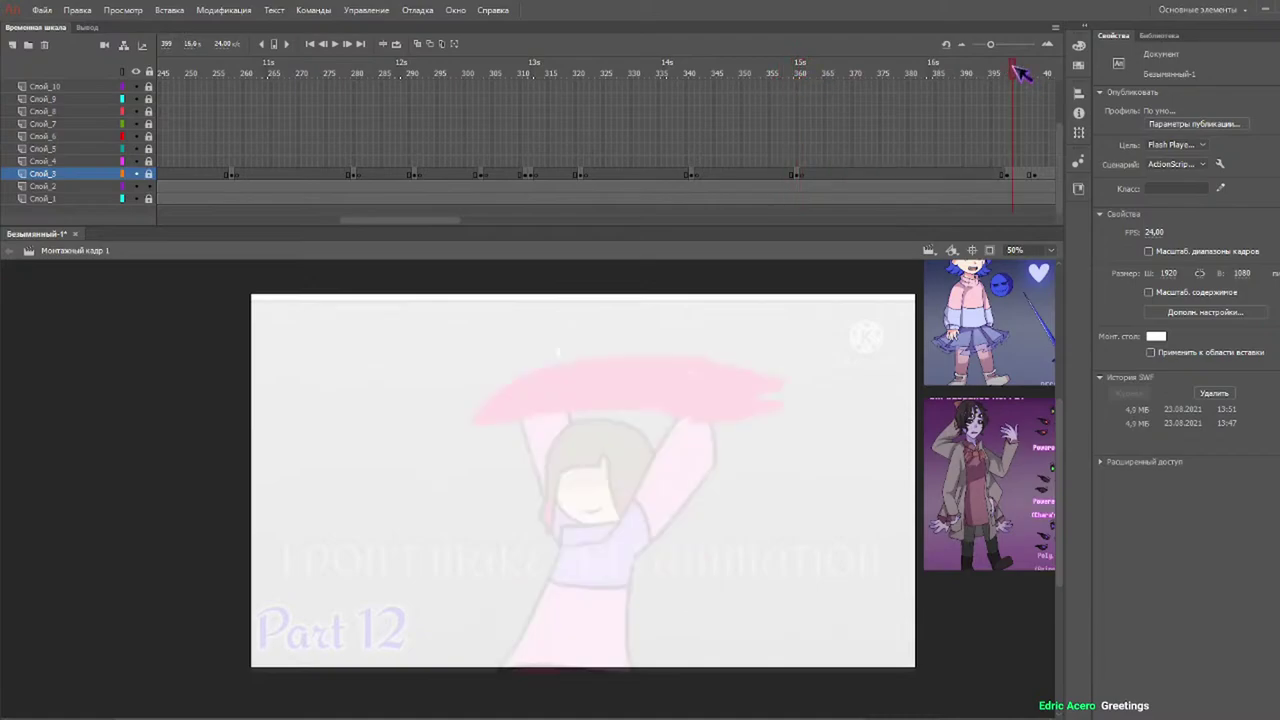
{"action": "left_click", "coordinate": [1014, 70]}
{"action": "key", "text": "F7"}
Insert blank keyframes on Слой_3 directly after the dotted keyframes from frame 403 through frame 451.
{"action": "left_click_drag", "start_coordinate": [1025, 71], "coordinate": [440, 113]}
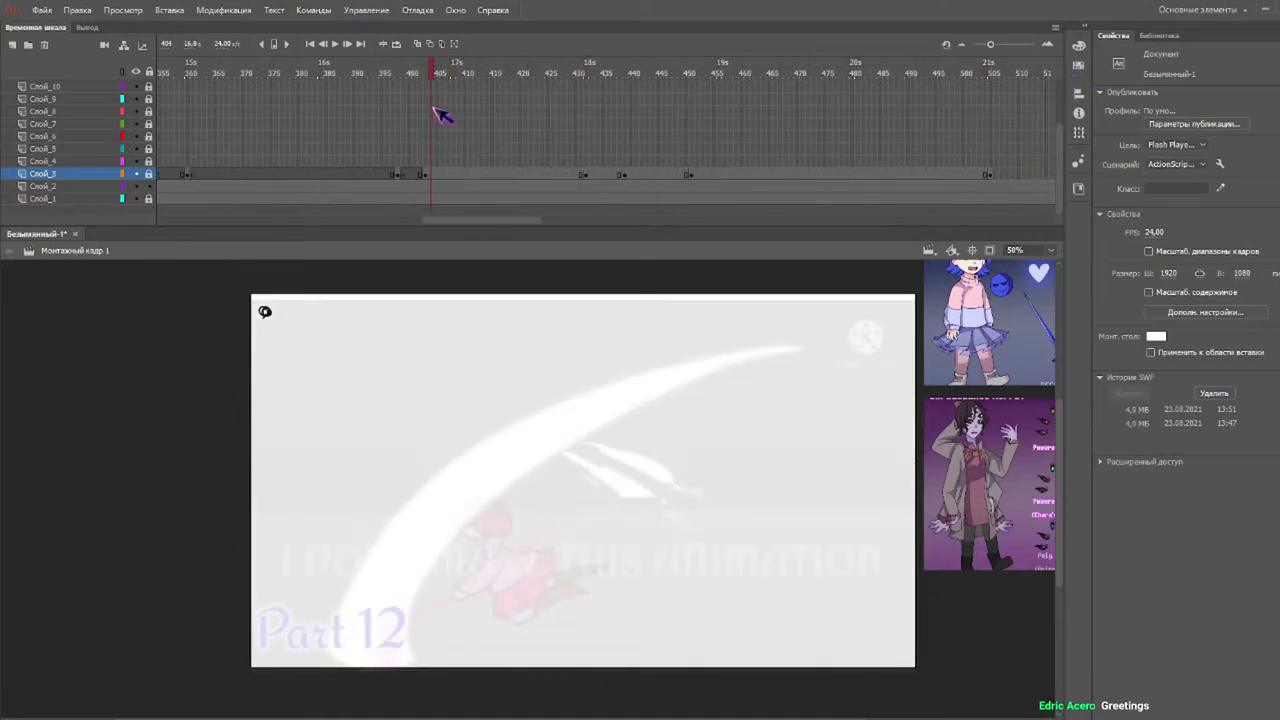
{"action": "left_click", "coordinate": [591, 72]}
{"action": "left_click", "coordinate": [637, 72]}
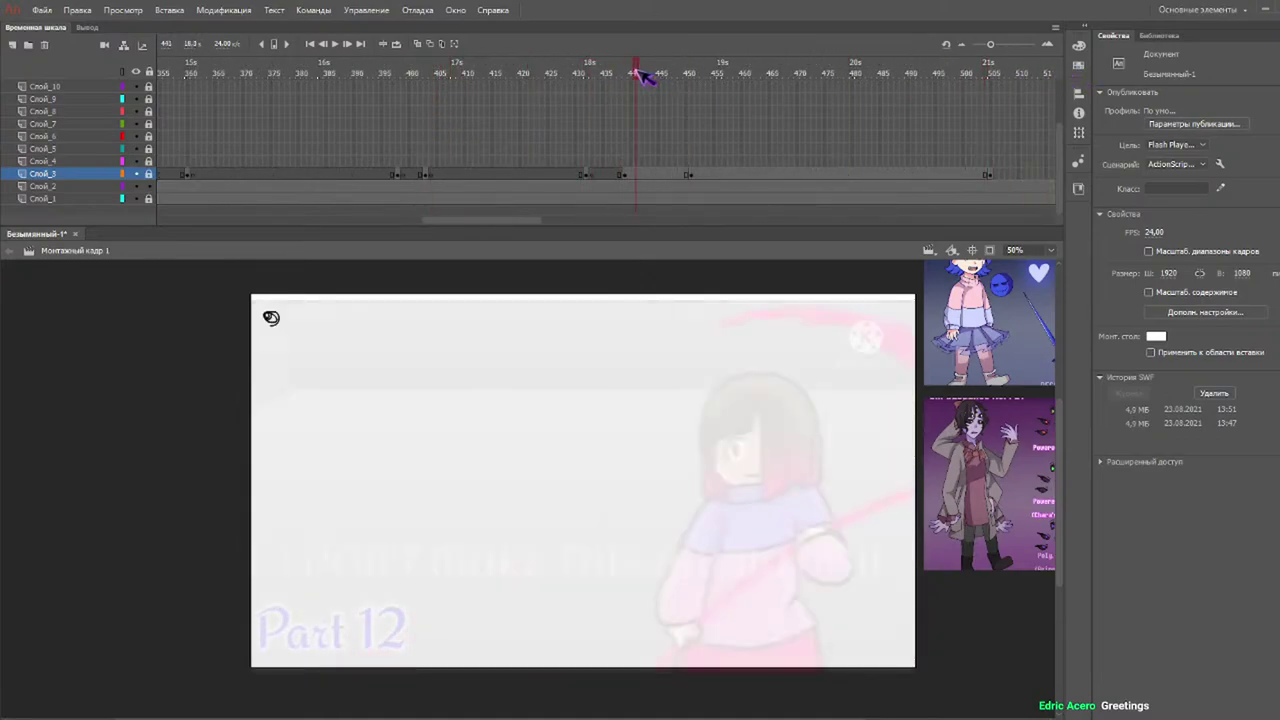
{"action": "left_click", "coordinate": [688, 73]}
{"action": "left_click", "coordinate": [698, 74]}
Extend Слой_4 through frame 540 by placing a blank keyframe at frame 541.
{"action": "left_click_drag", "start_coordinate": [706, 82], "coordinate": [55, 118]}
{"action": "left_click_drag", "start_coordinate": [466, 220], "coordinate": [130, 212]}
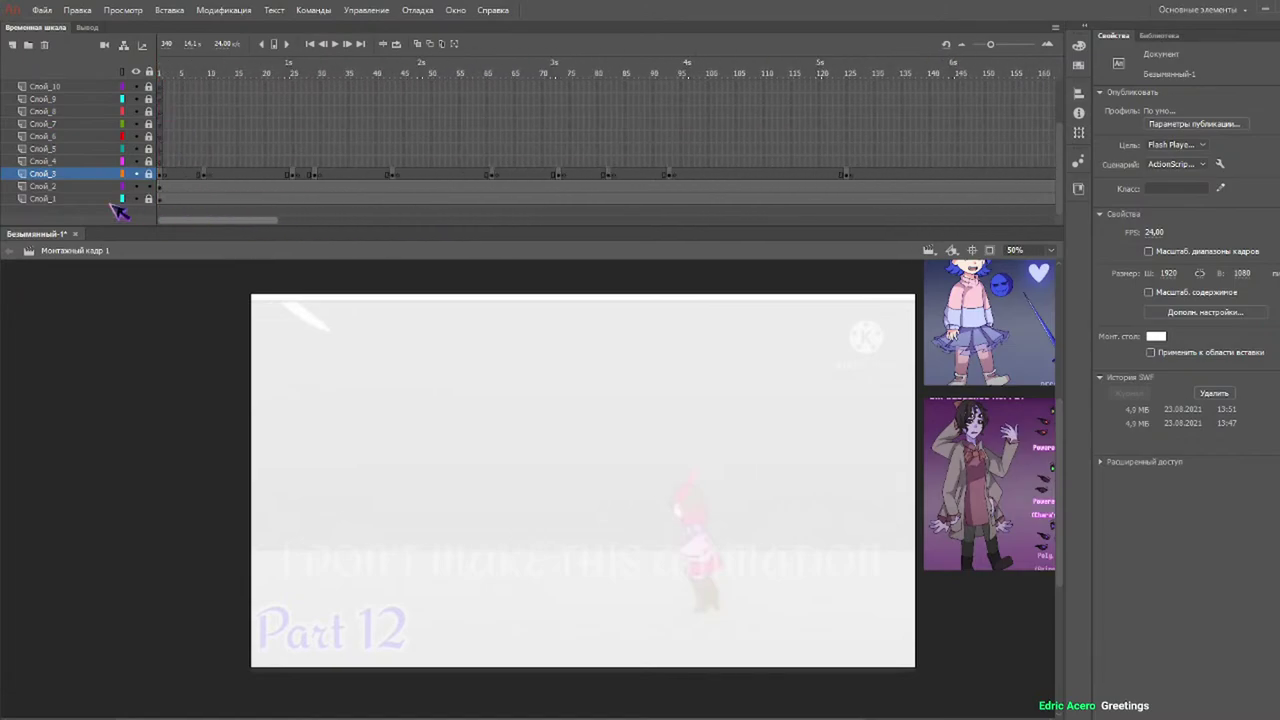
{"action": "left_click_drag", "start_coordinate": [184, 74], "coordinate": [146, 67]}
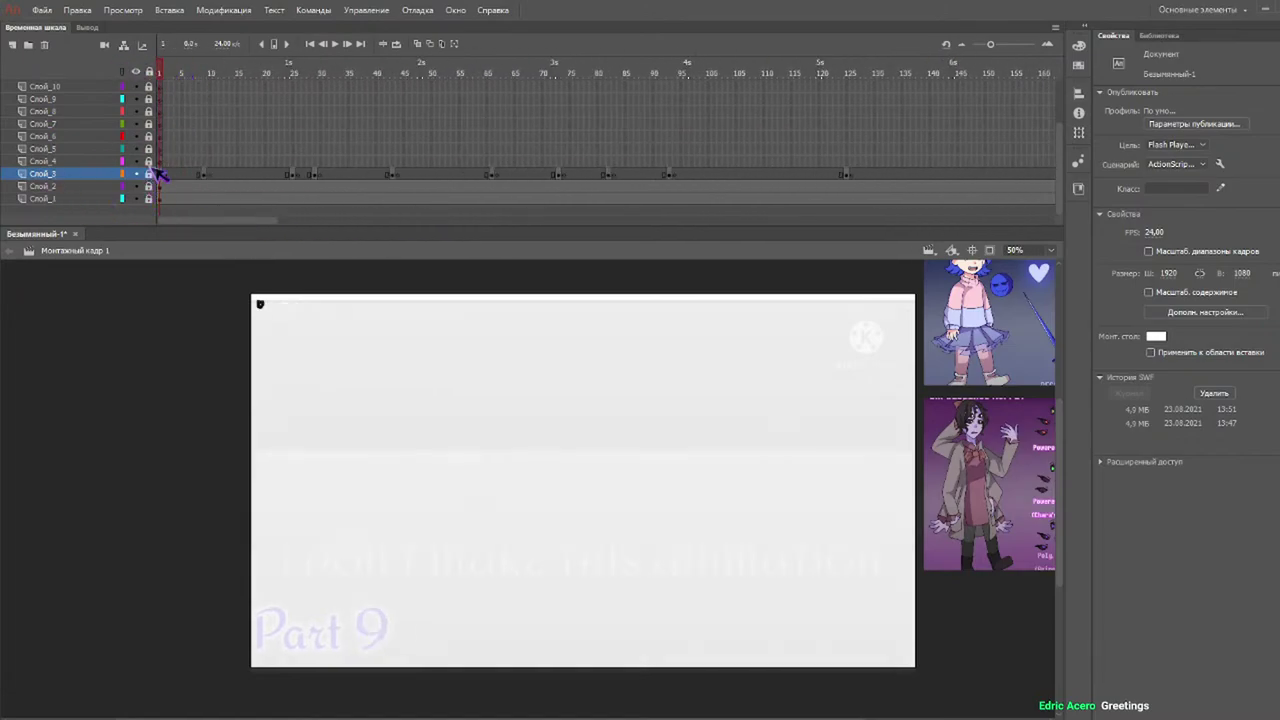
{"action": "left_click", "coordinate": [172, 164]}
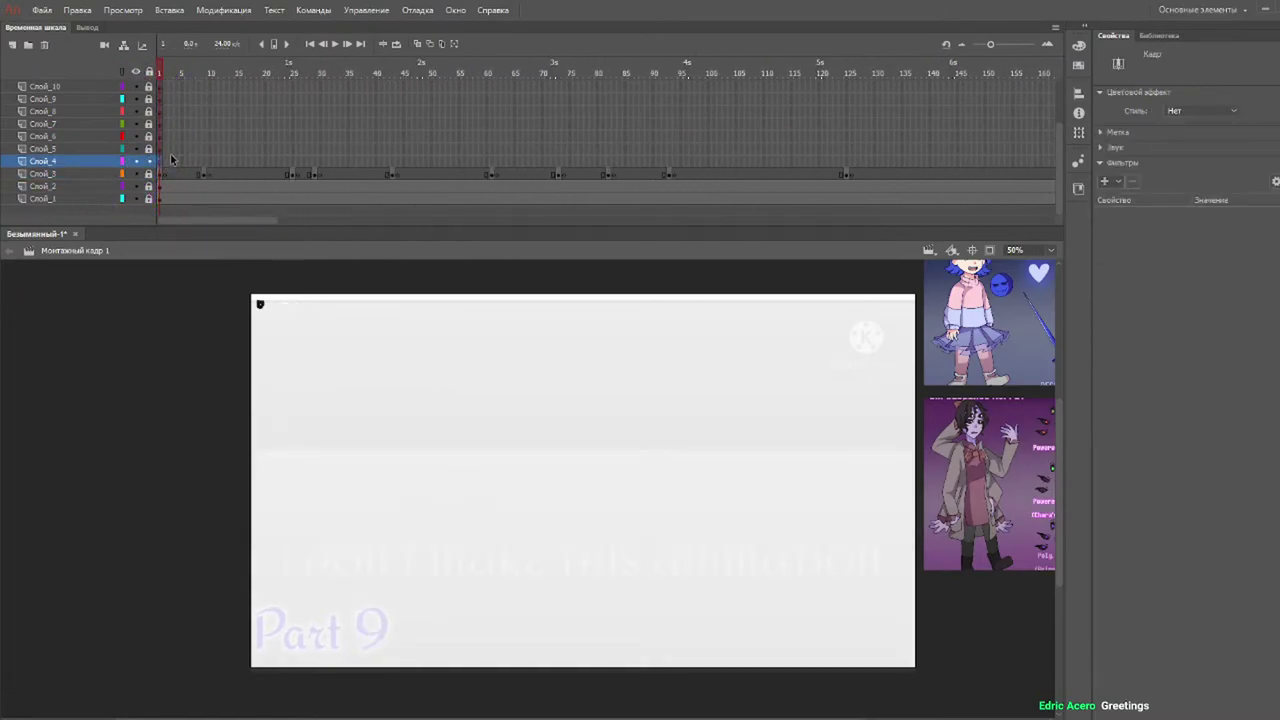
{"action": "left_click_drag", "start_coordinate": [381, 75], "coordinate": [1154, 97]}
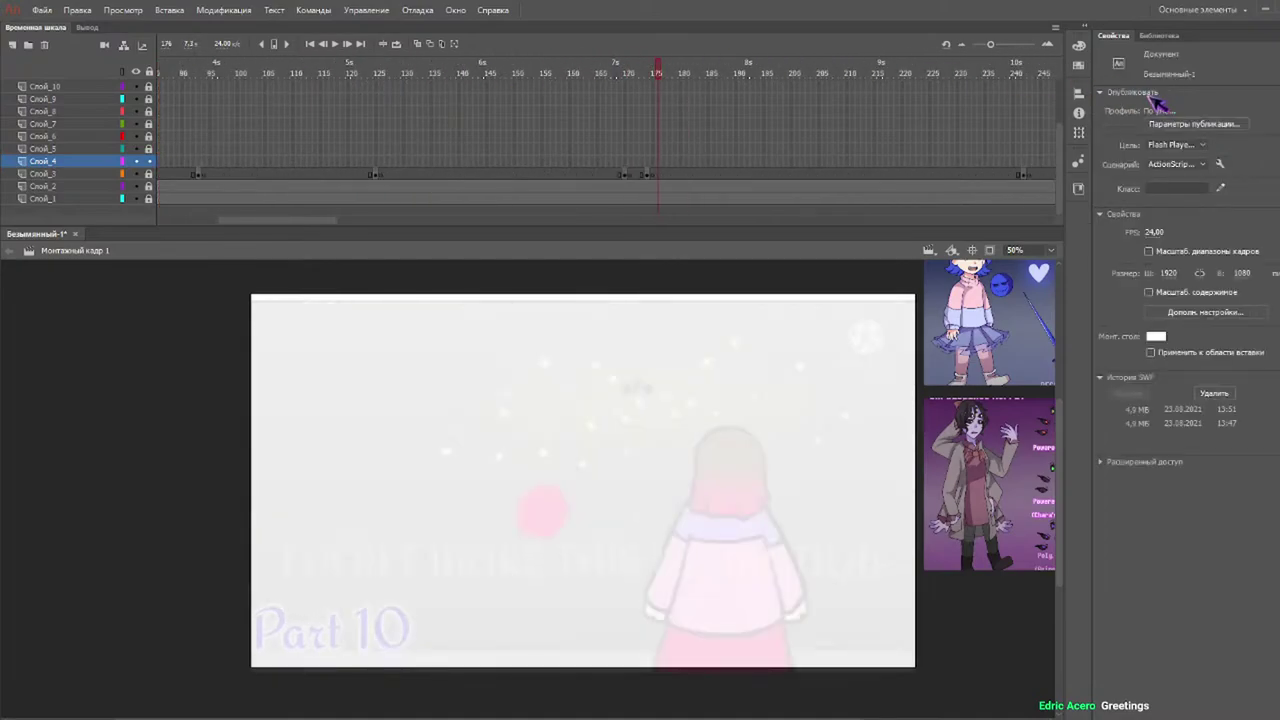
{"action": "left_click_drag", "start_coordinate": [368, 221], "coordinate": [575, 220]}
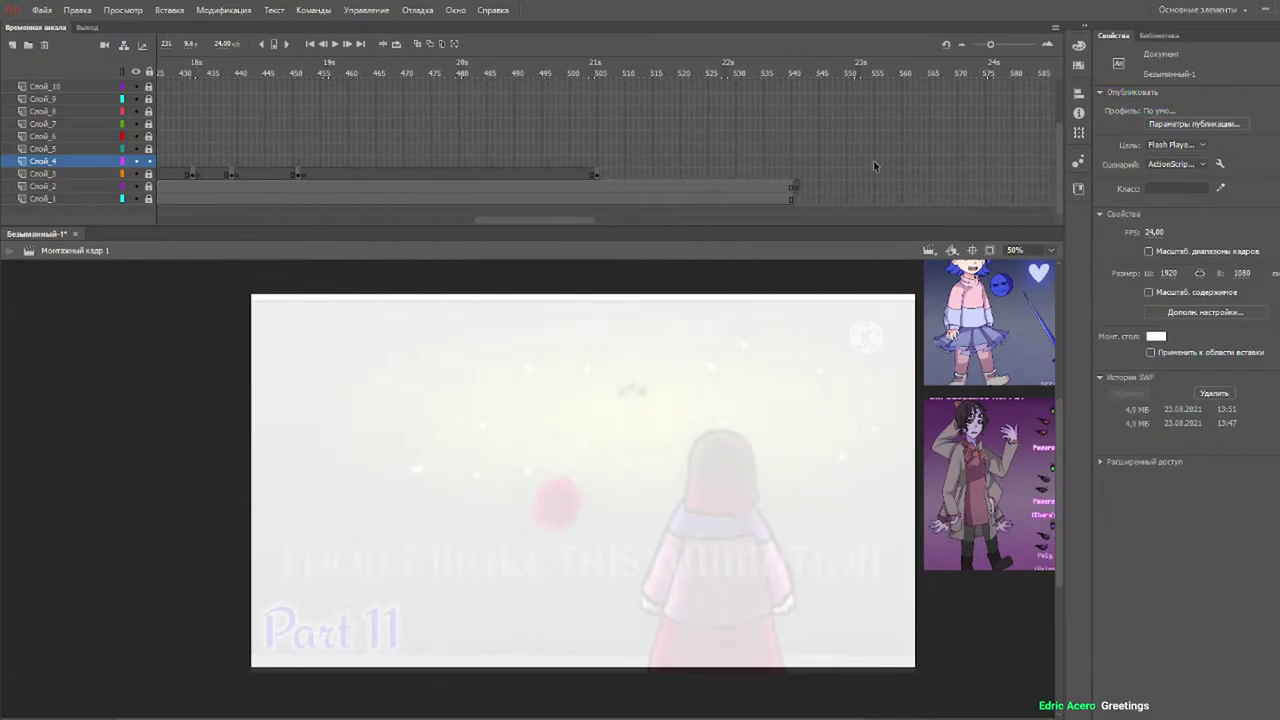
{"action": "left_click", "coordinate": [797, 162]}
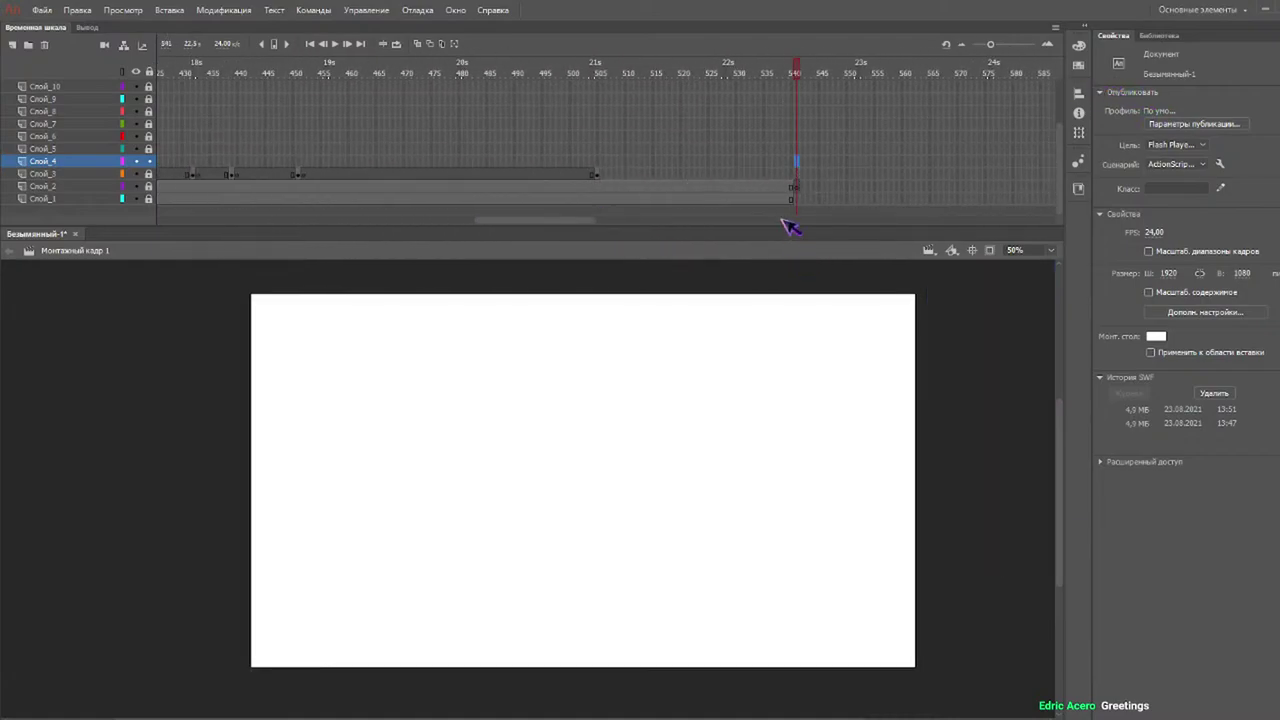
{"action": "key", "text": "F7"}
At frame 9 on Слой_4, sketch a left-facing face profile and jawline in black with the size 2 brush.
{"action": "left_click", "coordinate": [688, 75]}
{"action": "left_click_drag", "start_coordinate": [690, 78], "coordinate": [160, 75]}
{"action": "left_click_drag", "start_coordinate": [549, 228], "coordinate": [235, 226]}
{"action": "mouse_move", "coordinate": [200, 78]}
{"action": "left_mouse_down"}
{"action": "mouse_move", "coordinate": [157, 77]}
{"action": "mouse_move", "coordinate": [208, 86]}
{"action": "left_mouse_up"}
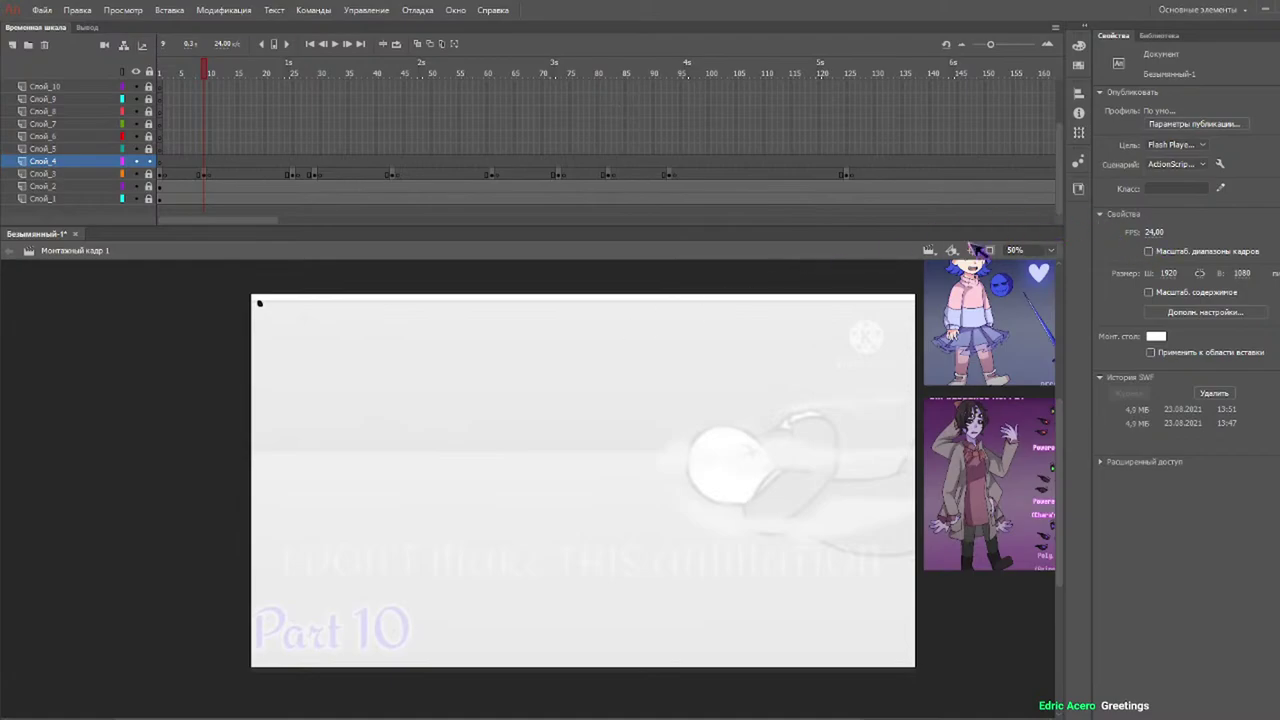
{"action": "key", "text": "b"}
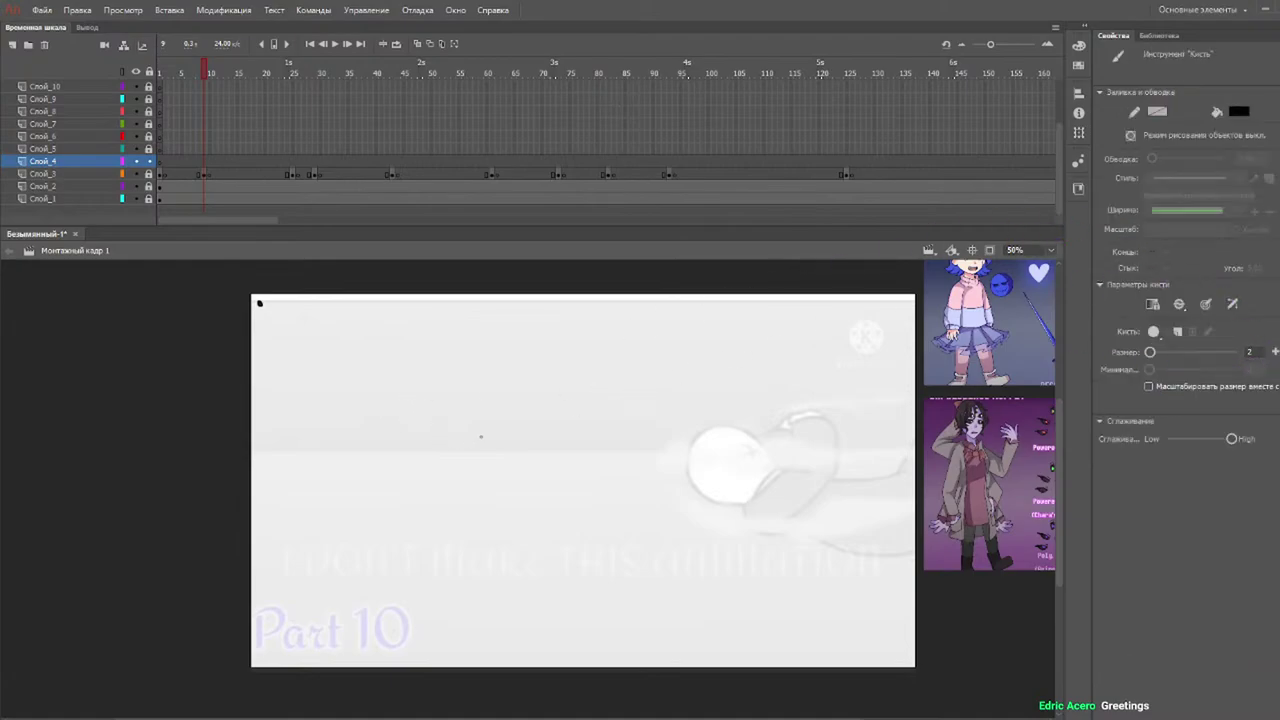
{"action": "left_click_drag", "start_coordinate": [474, 468], "coordinate": [453, 475]}
{"action": "key", "text": "ctrl+z"}
{"action": "left_click_drag", "start_coordinate": [535, 395], "coordinate": [532, 398]}
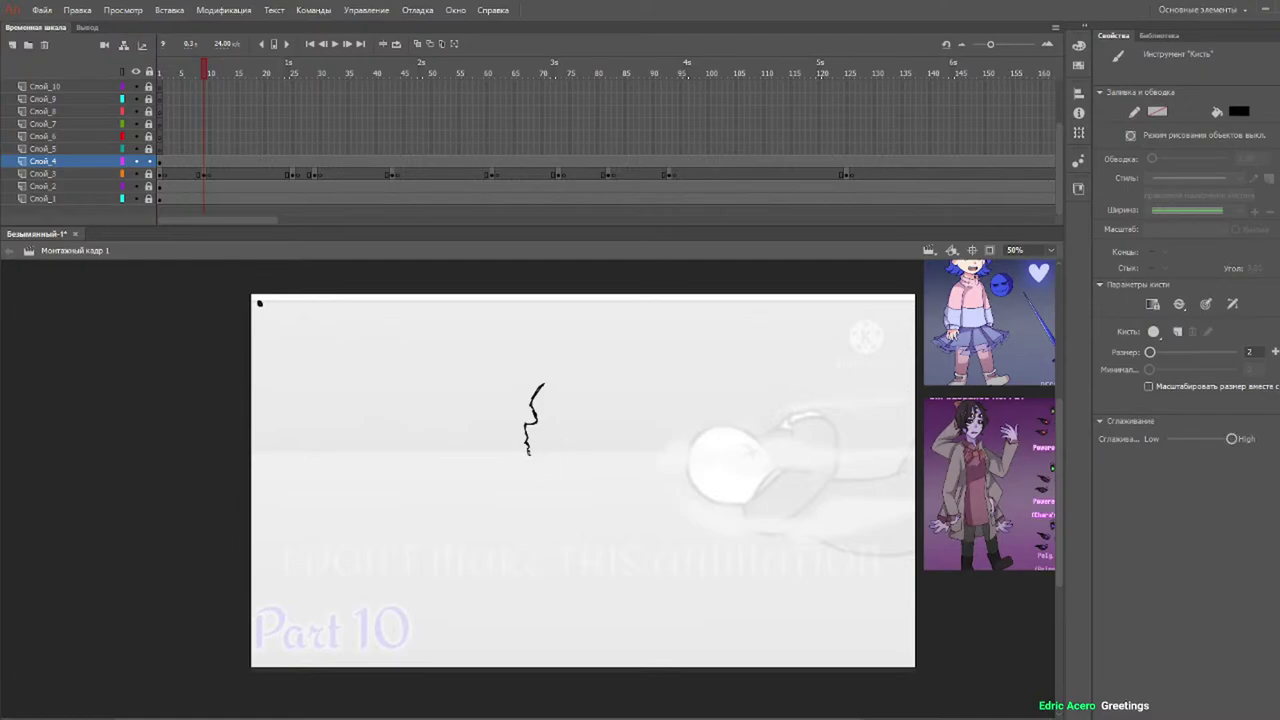
{"action": "key", "text": "ctrl+z"}
{"action": "left_click_drag", "start_coordinate": [541, 457], "coordinate": [563, 448]}
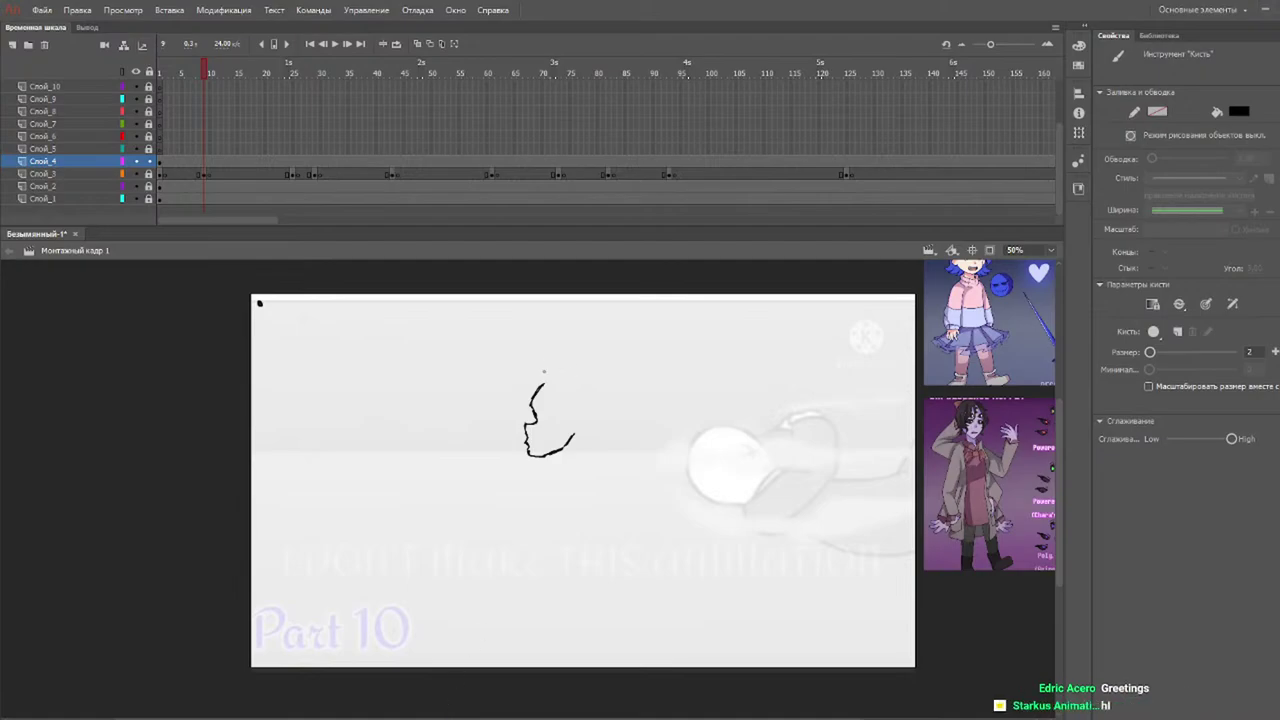
Redraw the jawline and close the head outline with a rounded skull and back of the head.
{"action": "left_click", "coordinate": [1038, 248]}
{"action": "type", "text": "70"}
{"action": "key", "text": "Return"}
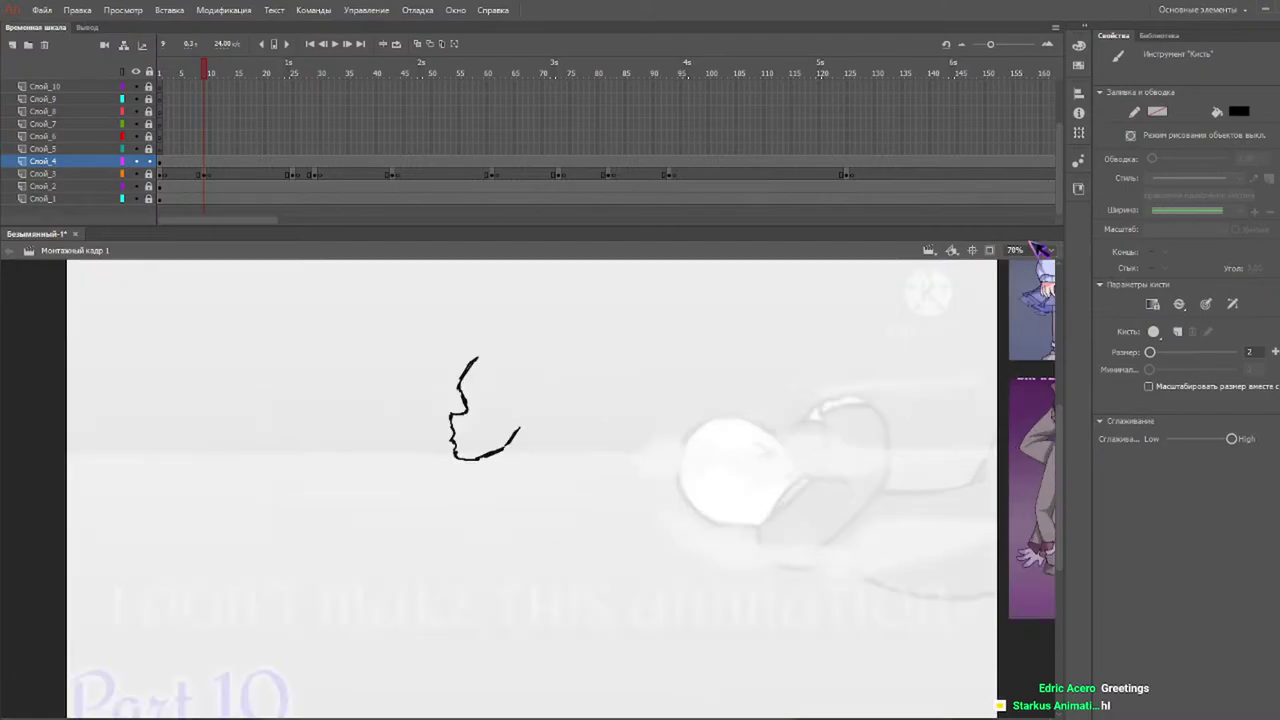
{"action": "key", "text": "ctrl+z"}
{"action": "left_click_drag", "start_coordinate": [515, 437], "coordinate": [524, 428]}
{"action": "mouse_move", "coordinate": [477, 357]}
{"action": "left_mouse_down"}
{"action": "mouse_move", "coordinate": [535, 347]}
{"action": "mouse_move", "coordinate": [556, 380]}
{"action": "mouse_move", "coordinate": [504, 346]}
{"action": "mouse_move", "coordinate": [557, 396]}
{"action": "mouse_move", "coordinate": [558, 421]}
{"action": "mouse_move", "coordinate": [506, 448]}
{"action": "left_mouse_up"}
{"action": "left_click_drag", "start_coordinate": [558, 392], "coordinate": [530, 436]}
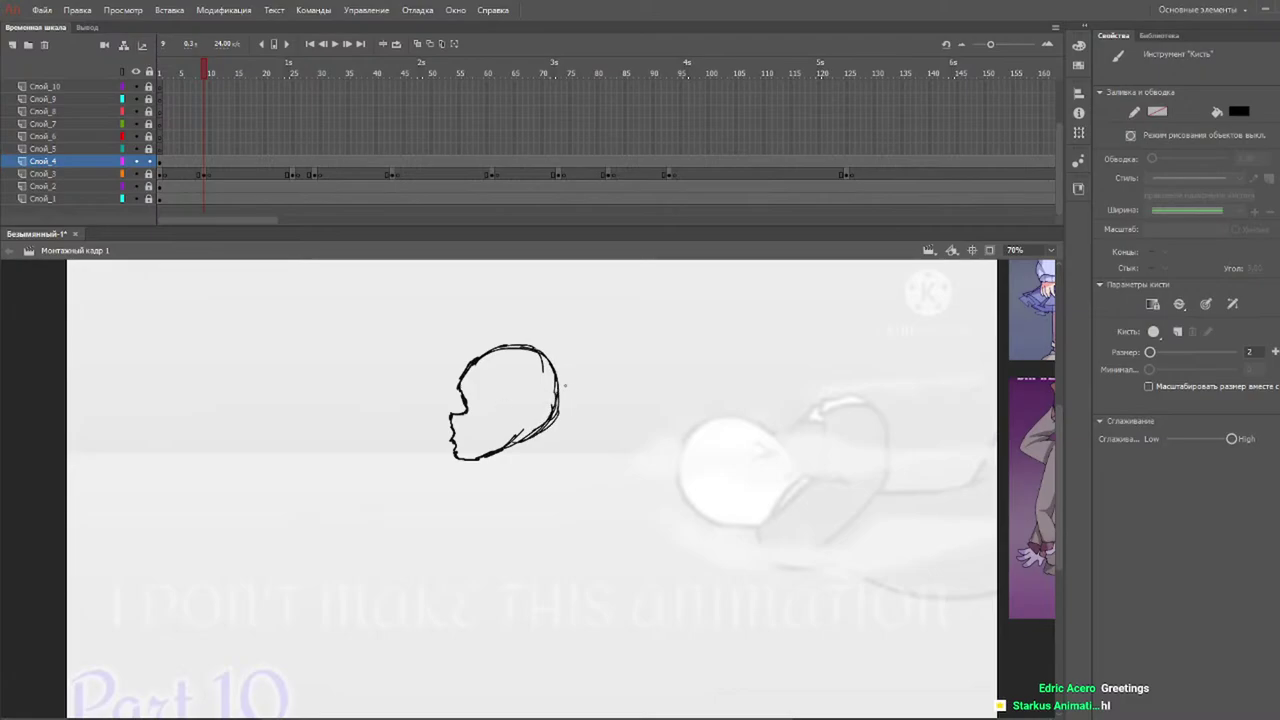
Sketch the mouth and the upper eye line inside the face profile.
{"action": "left_click_drag", "start_coordinate": [1060, 429], "coordinate": [1059, 450]}
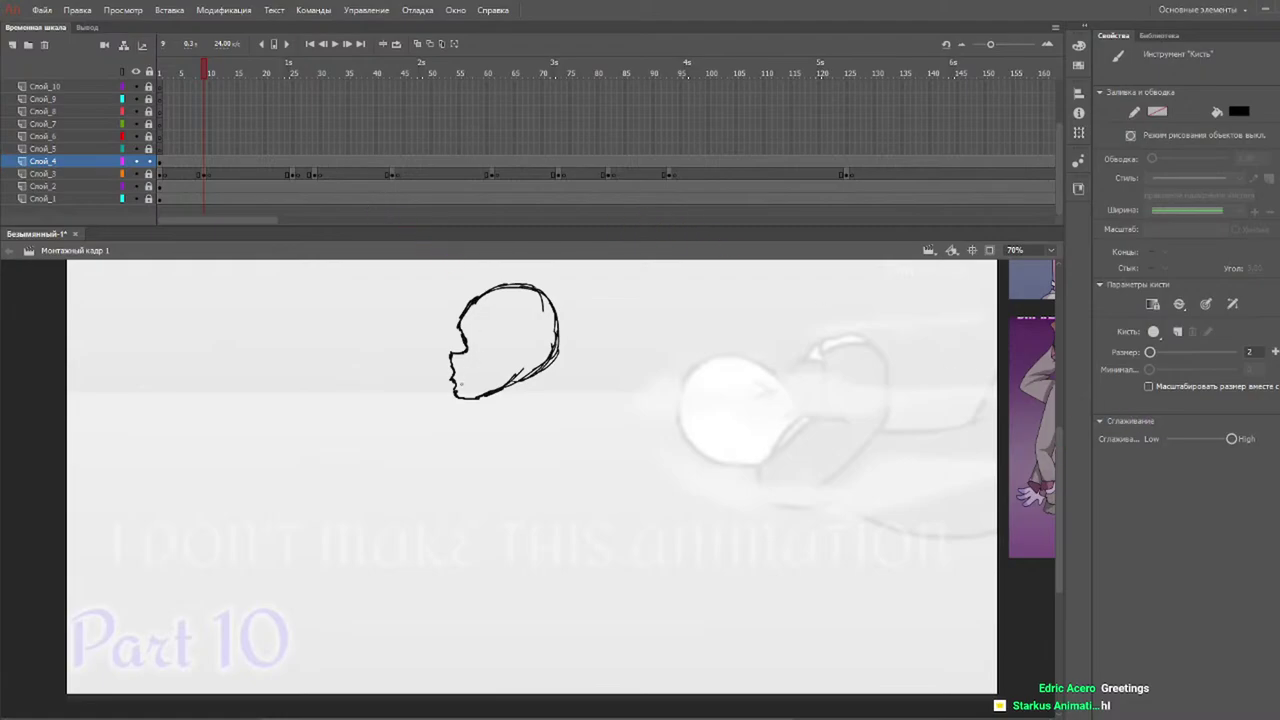
{"action": "left_click_drag", "start_coordinate": [458, 387], "coordinate": [474, 381]}
{"action": "key", "text": "ctrl+z"}
{"action": "left_click_drag", "start_coordinate": [470, 346], "coordinate": [499, 339]}
{"action": "key", "text": "ctrl+z"}
{"action": "key", "text": "ctrl+z"}
{"action": "key", "text": "ctrl+z"}
{"action": "key", "text": "ctrl+z"}
{"action": "left_click_drag", "start_coordinate": [474, 346], "coordinate": [494, 341]}
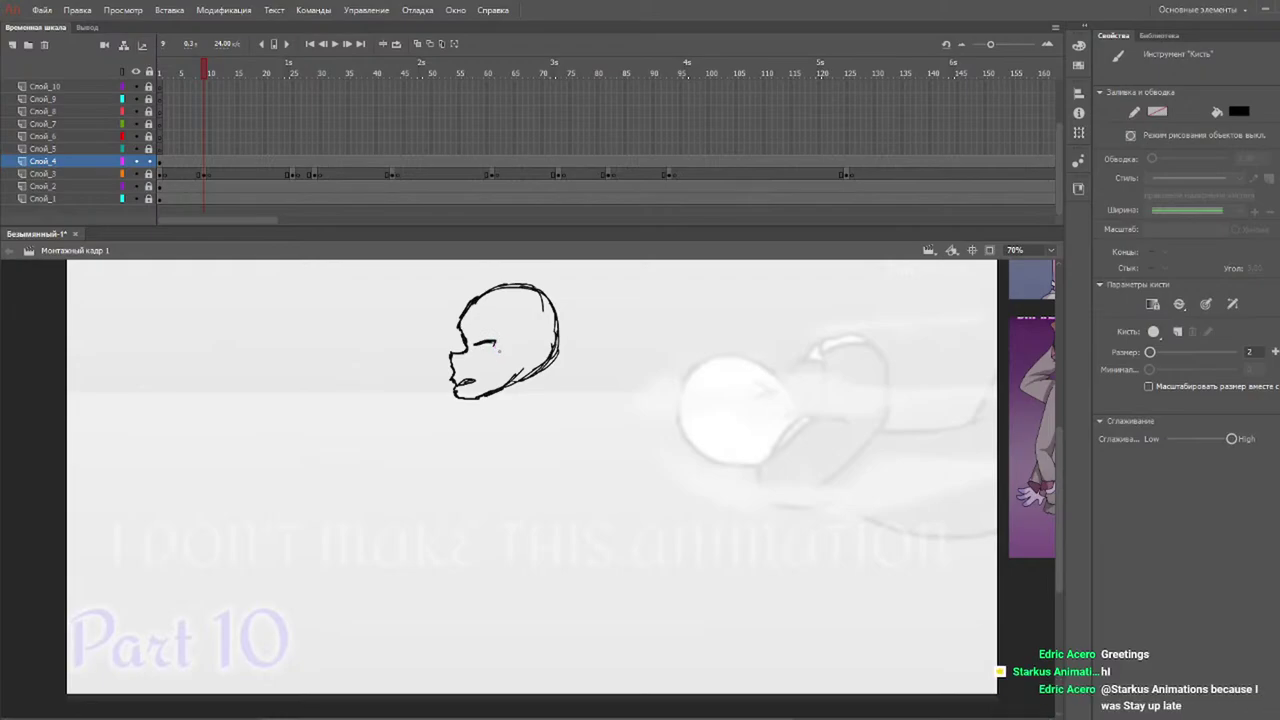
{"action": "left_click_drag", "start_coordinate": [494, 343], "coordinate": [490, 358]}
{"action": "key", "text": "ctrl+z"}
{"action": "key", "text": "ctrl+z"}
Select the eye line and move it slightly down and closer to the nose bridge.
{"action": "key", "text": "v"}
{"action": "mouse_move", "coordinate": [506, 364]}
{"action": "left_mouse_down"}
{"action": "mouse_move", "coordinate": [480, 352]}
{"action": "mouse_move", "coordinate": [471, 327]}
{"action": "left_mouse_up"}
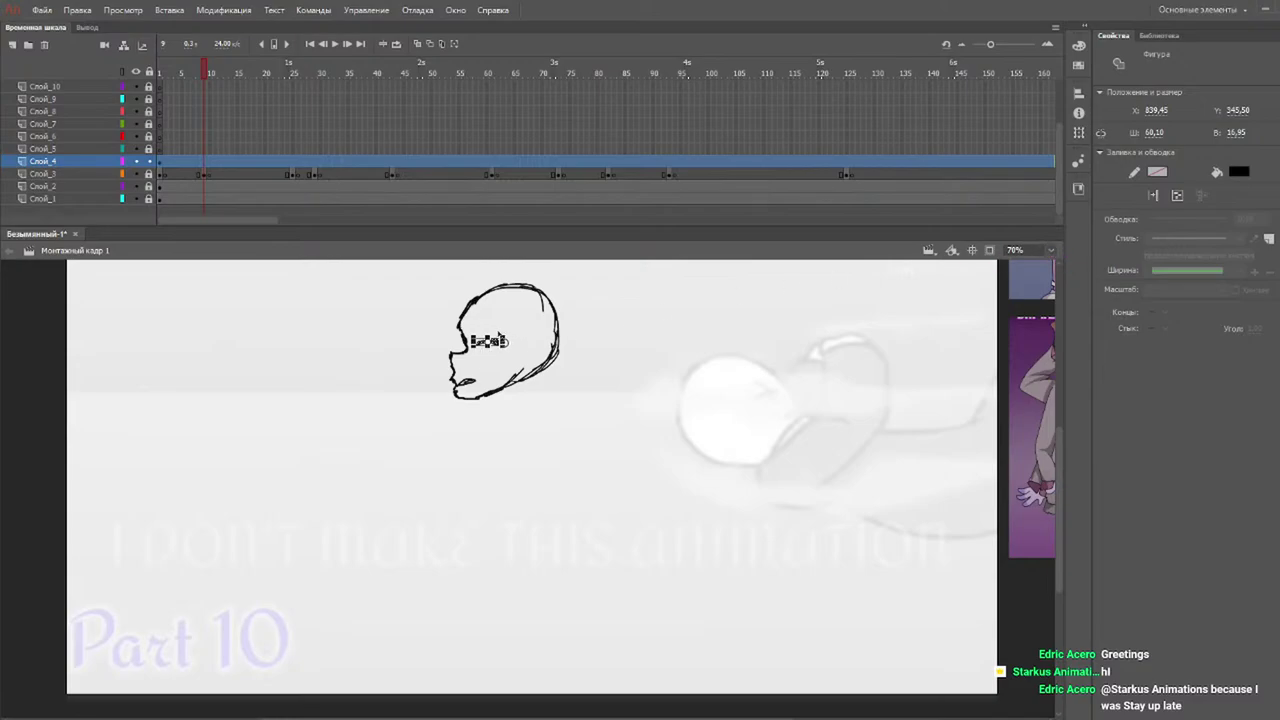
{"action": "left_click_drag", "start_coordinate": [498, 334], "coordinate": [499, 346]}
{"action": "left_click", "coordinate": [1020, 250]}
{"action": "type", "text": "100"}
{"action": "key", "text": "Return"}
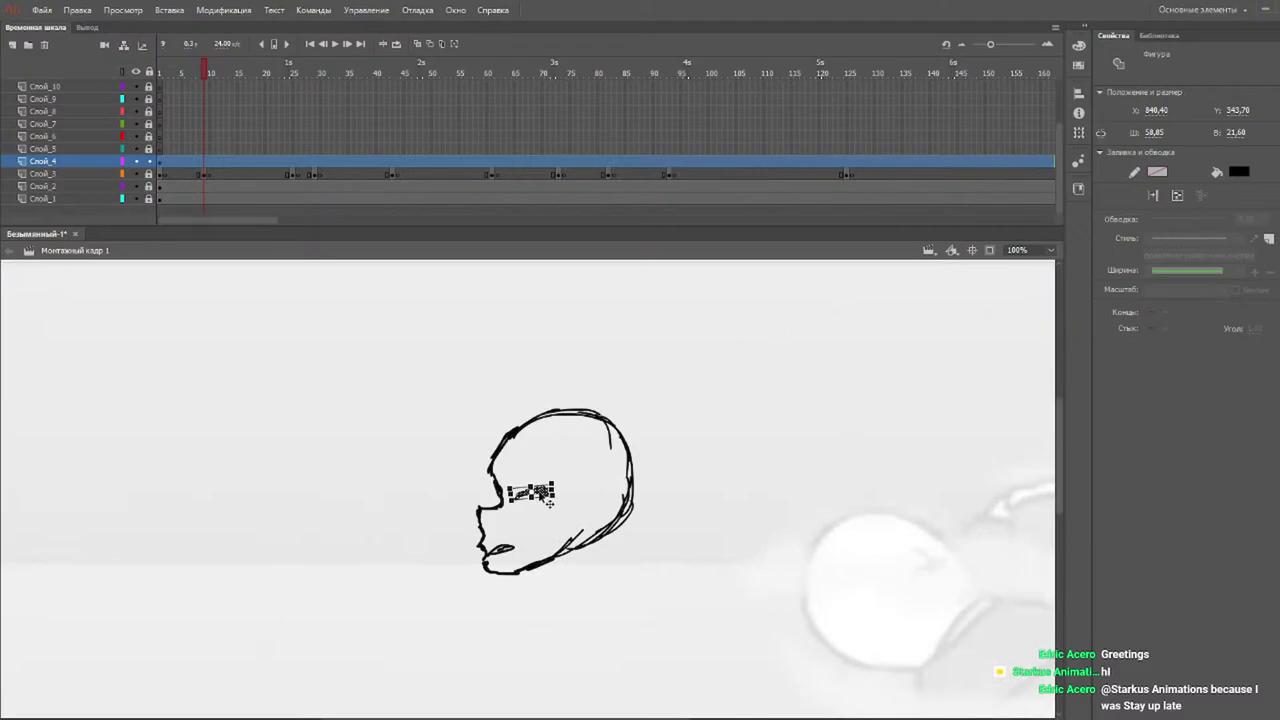
{"action": "left_click_drag", "start_coordinate": [545, 500], "coordinate": [539, 502]}
{"action": "left_click", "coordinate": [1035, 249]}
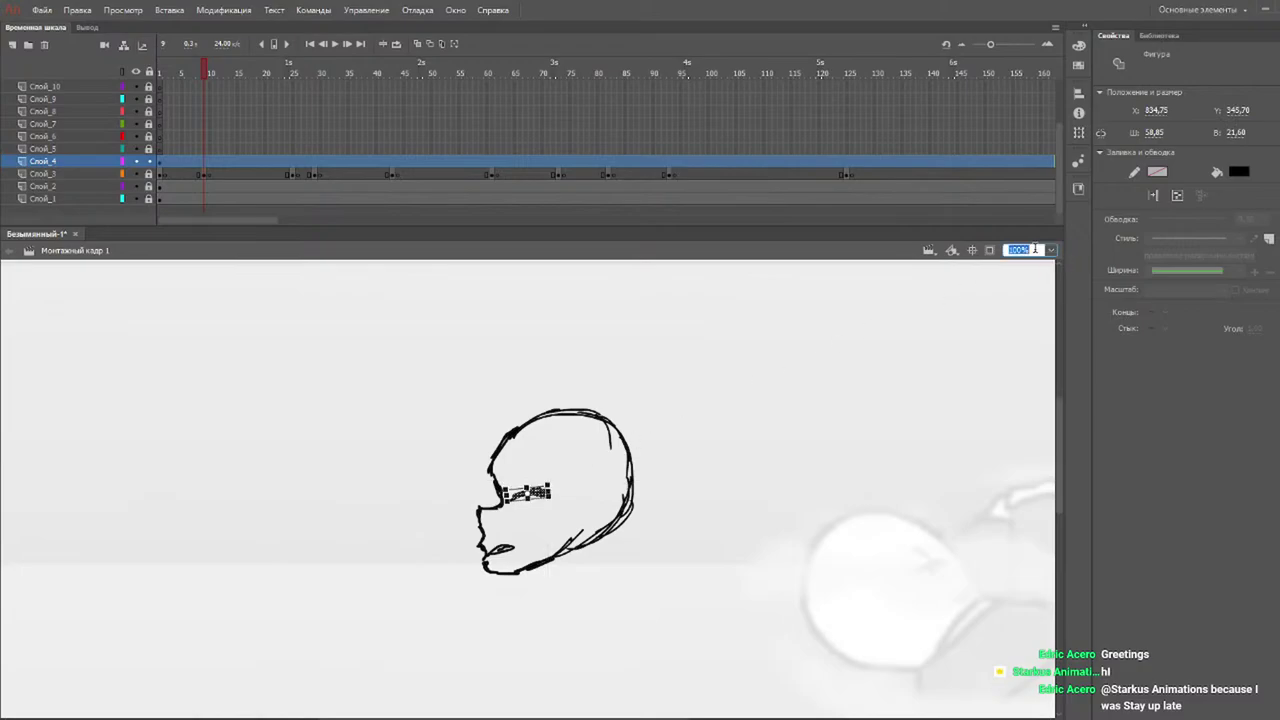
{"action": "type", "text": "70"}
{"action": "key", "text": "Return"}
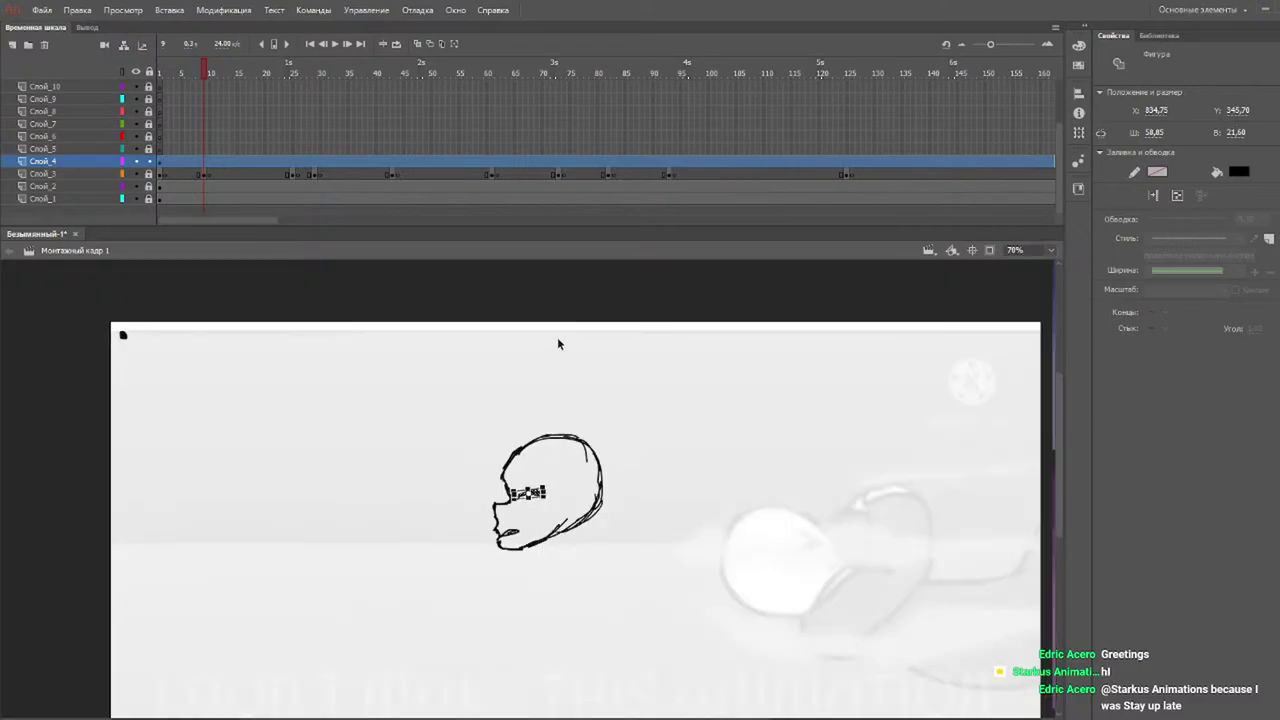
{"action": "left_click", "coordinate": [574, 473]}
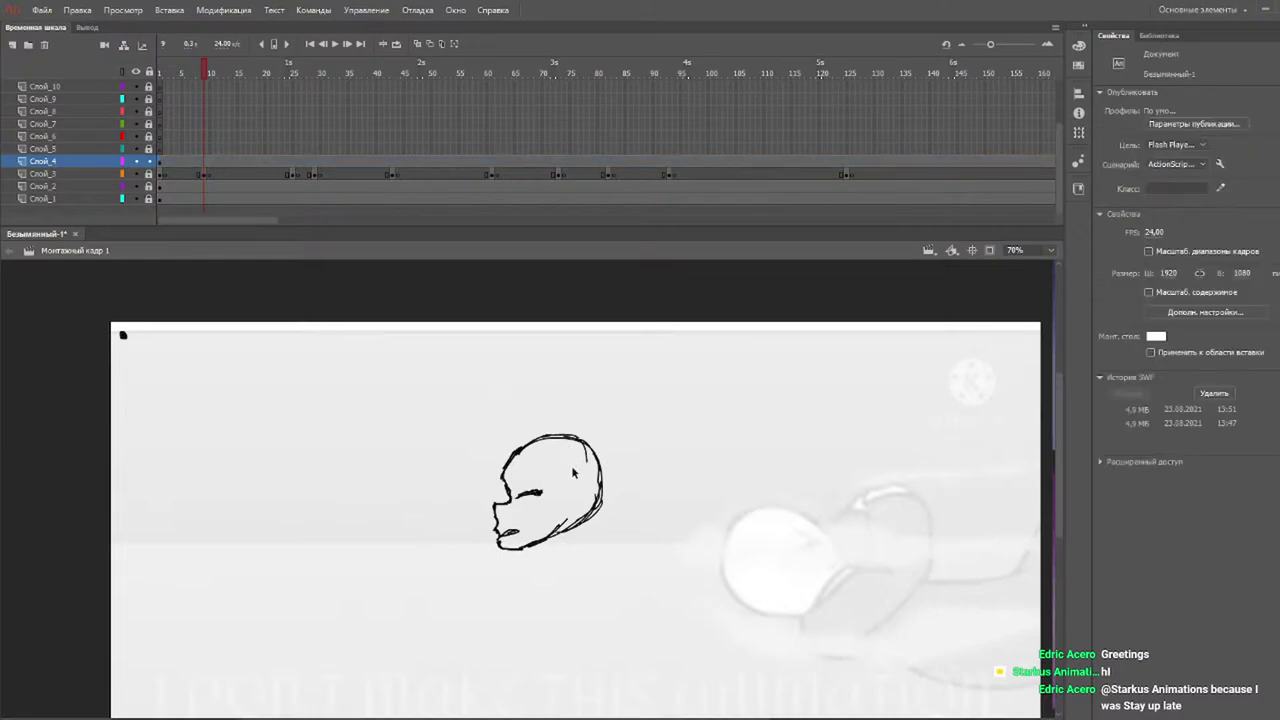
Brush a slanted angry eyebrow above the eye and short detail lines beneath it.
{"action": "key", "text": "b"}
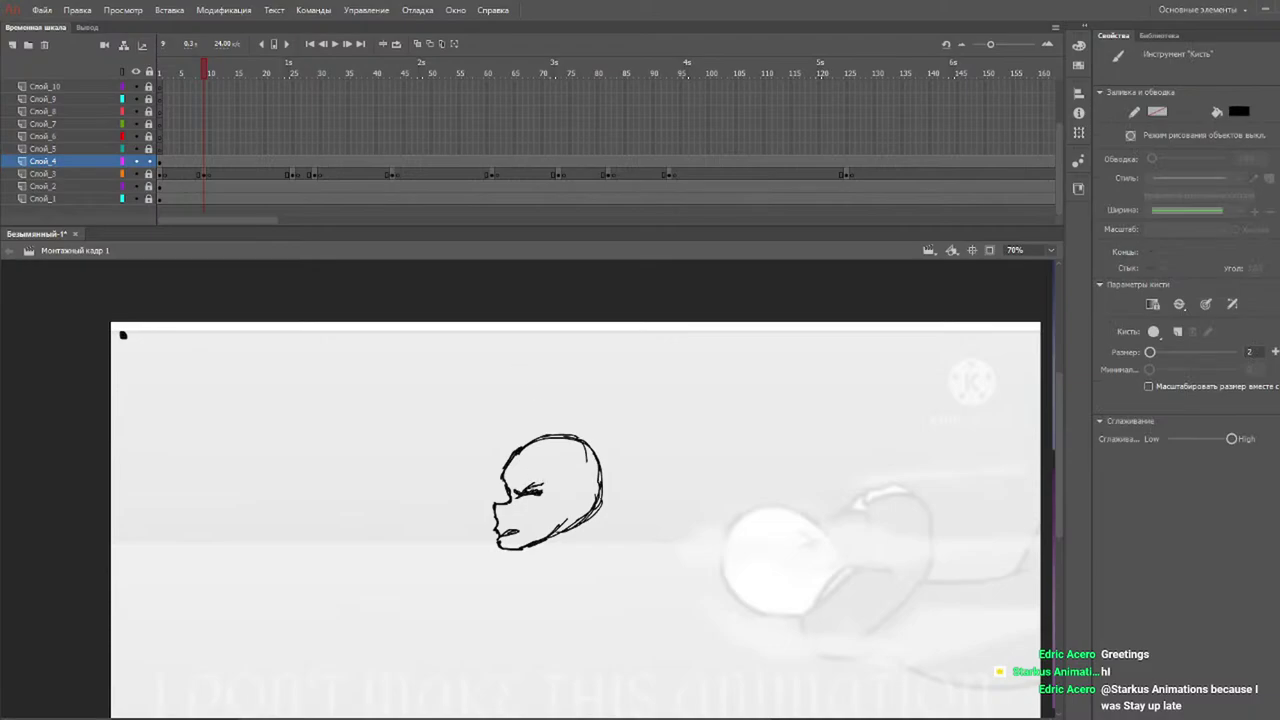
{"action": "mouse_move", "coordinate": [516, 496]}
{"action": "left_mouse_down"}
{"action": "mouse_move", "coordinate": [544, 483]}
{"action": "mouse_move", "coordinate": [524, 491]}
{"action": "mouse_move", "coordinate": [535, 498]}
{"action": "left_mouse_up"}
{"action": "key", "text": "ctrl+z"}
Sketch windswept hair locks over the forehead and extending out in front of the face.
{"action": "left_click_drag", "start_coordinate": [545, 714], "coordinate": [629, 714]}
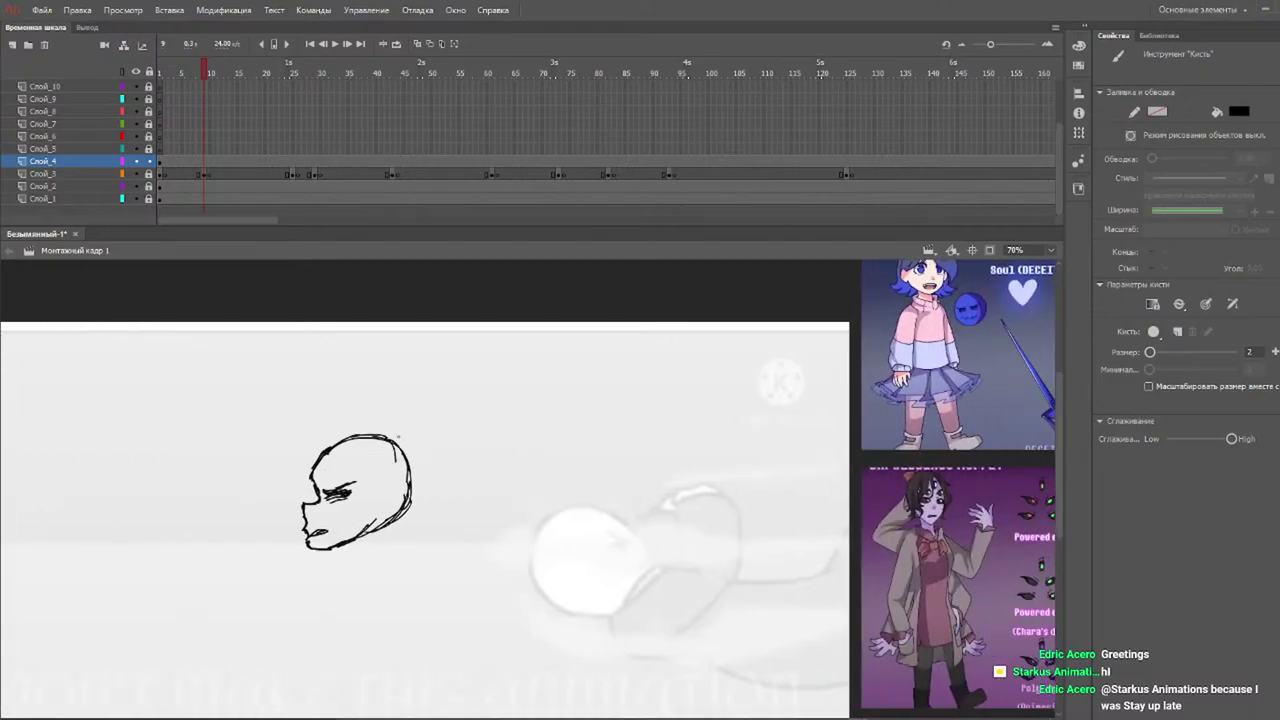
{"action": "mouse_move", "coordinate": [318, 404]}
{"action": "left_mouse_down"}
{"action": "mouse_move", "coordinate": [394, 434]}
{"action": "mouse_move", "coordinate": [368, 414]}
{"action": "mouse_move", "coordinate": [238, 458]}
{"action": "left_mouse_up"}
{"action": "key", "text": "ctrl+z"}
{"action": "left_click_drag", "start_coordinate": [344, 422], "coordinate": [236, 460]}
{"action": "mouse_move", "coordinate": [326, 442]}
{"action": "left_mouse_down"}
{"action": "mouse_move", "coordinate": [276, 494]}
{"action": "mouse_move", "coordinate": [324, 472]}
{"action": "left_mouse_up"}
{"action": "mouse_move", "coordinate": [326, 470]}
{"action": "left_mouse_down"}
{"action": "mouse_move", "coordinate": [280, 498]}
{"action": "mouse_move", "coordinate": [380, 467]}
{"action": "mouse_move", "coordinate": [322, 491]}
{"action": "mouse_move", "coordinate": [352, 463]}
{"action": "mouse_move", "coordinate": [386, 466]}
{"action": "mouse_move", "coordinate": [284, 546]}
{"action": "left_mouse_up"}
{"action": "key", "text": "ctrl+z"}
{"action": "key", "text": "ctrl+z"}
{"action": "key", "text": "ctrl+z"}
Sketch curly hair locks below the jaw and along the back and crown of the head.
{"action": "mouse_move", "coordinate": [350, 518]}
{"action": "left_mouse_down"}
{"action": "mouse_move", "coordinate": [300, 536]}
{"action": "mouse_move", "coordinate": [306, 556]}
{"action": "mouse_move", "coordinate": [384, 520]}
{"action": "mouse_move", "coordinate": [372, 550]}
{"action": "left_mouse_up"}
{"action": "mouse_move", "coordinate": [398, 514]}
{"action": "left_mouse_down"}
{"action": "mouse_move", "coordinate": [374, 549]}
{"action": "mouse_move", "coordinate": [405, 534]}
{"action": "left_mouse_up"}
{"action": "mouse_move", "coordinate": [429, 490]}
{"action": "left_mouse_down"}
{"action": "mouse_move", "coordinate": [426, 516]}
{"action": "mouse_move", "coordinate": [409, 467]}
{"action": "mouse_move", "coordinate": [432, 488]}
{"action": "left_mouse_up"}
{"action": "left_click_drag", "start_coordinate": [376, 422], "coordinate": [436, 462]}
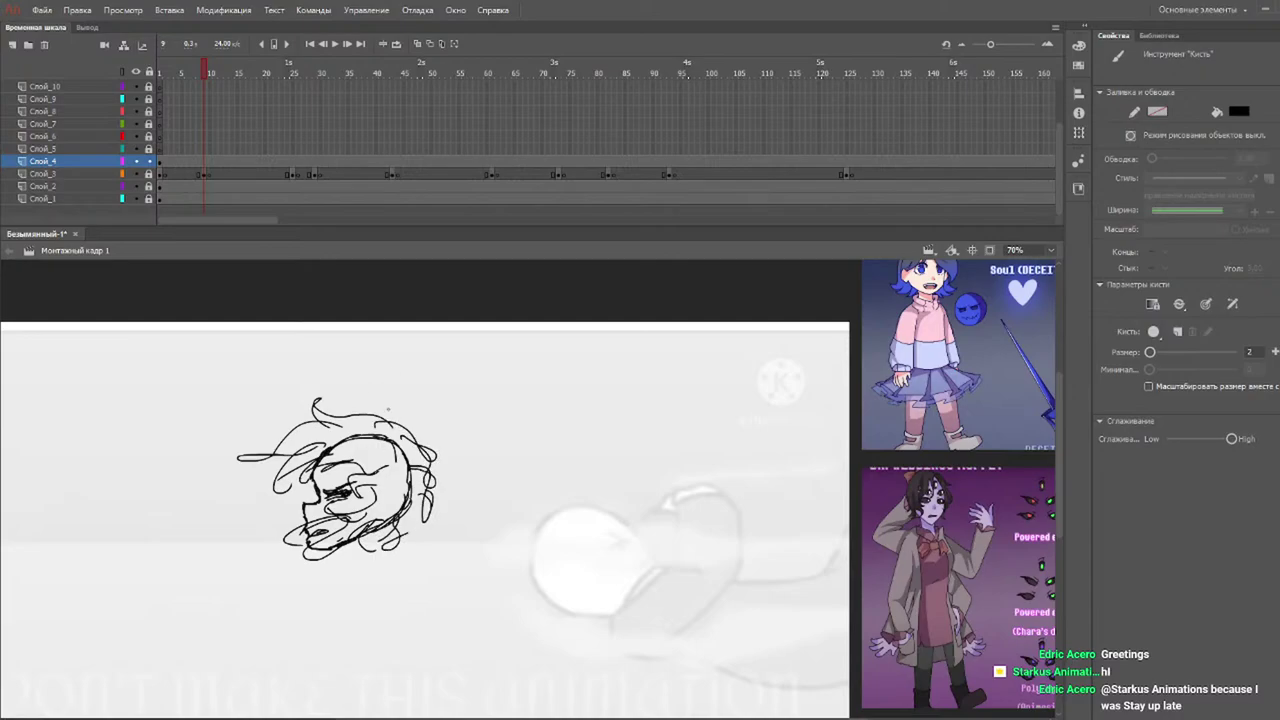
Sketch a tied topknot above the head and add darker strokes to the brow area.
{"action": "mouse_move", "coordinate": [385, 418]}
{"action": "left_mouse_down"}
{"action": "mouse_move", "coordinate": [406, 408]}
{"action": "mouse_move", "coordinate": [400, 446]}
{"action": "mouse_move", "coordinate": [381, 423]}
{"action": "mouse_move", "coordinate": [414, 414]}
{"action": "left_mouse_up"}
{"action": "key", "text": "ctrl+z"}
{"action": "key", "text": "ctrl+z"}
{"action": "mouse_move", "coordinate": [368, 424]}
{"action": "left_mouse_down"}
{"action": "mouse_move", "coordinate": [392, 414]}
{"action": "mouse_move", "coordinate": [387, 399]}
{"action": "left_mouse_up"}
{"action": "mouse_move", "coordinate": [388, 408]}
{"action": "left_mouse_down"}
{"action": "mouse_move", "coordinate": [360, 389]}
{"action": "mouse_move", "coordinate": [351, 401]}
{"action": "mouse_move", "coordinate": [372, 420]}
{"action": "mouse_move", "coordinate": [352, 436]}
{"action": "mouse_move", "coordinate": [382, 449]}
{"action": "mouse_move", "coordinate": [392, 427]}
{"action": "mouse_move", "coordinate": [356, 447]}
{"action": "mouse_move", "coordinate": [380, 441]}
{"action": "mouse_move", "coordinate": [374, 403]}
{"action": "left_mouse_up"}
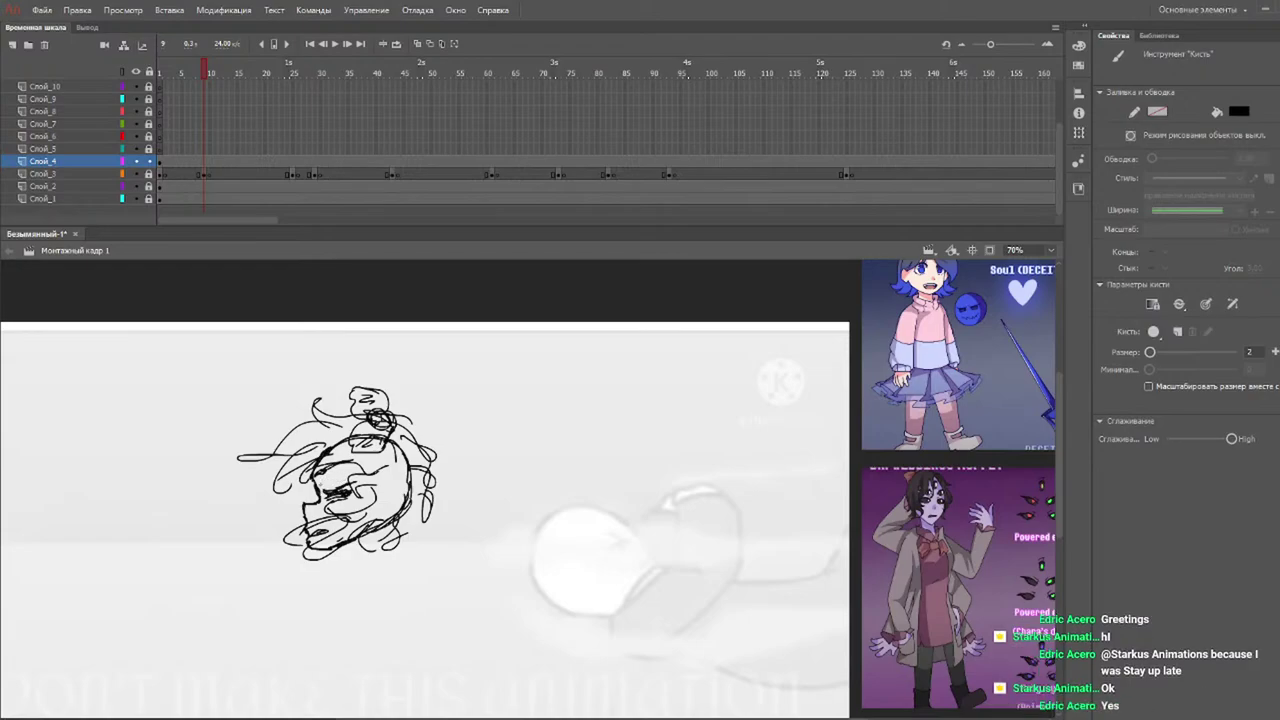
{"action": "left_click_drag", "start_coordinate": [320, 478], "coordinate": [346, 476]}
Sketch the neck with a collar around it and a ruffled bow under the chin.
{"action": "left_click_drag", "start_coordinate": [1064, 418], "coordinate": [1062, 488]}
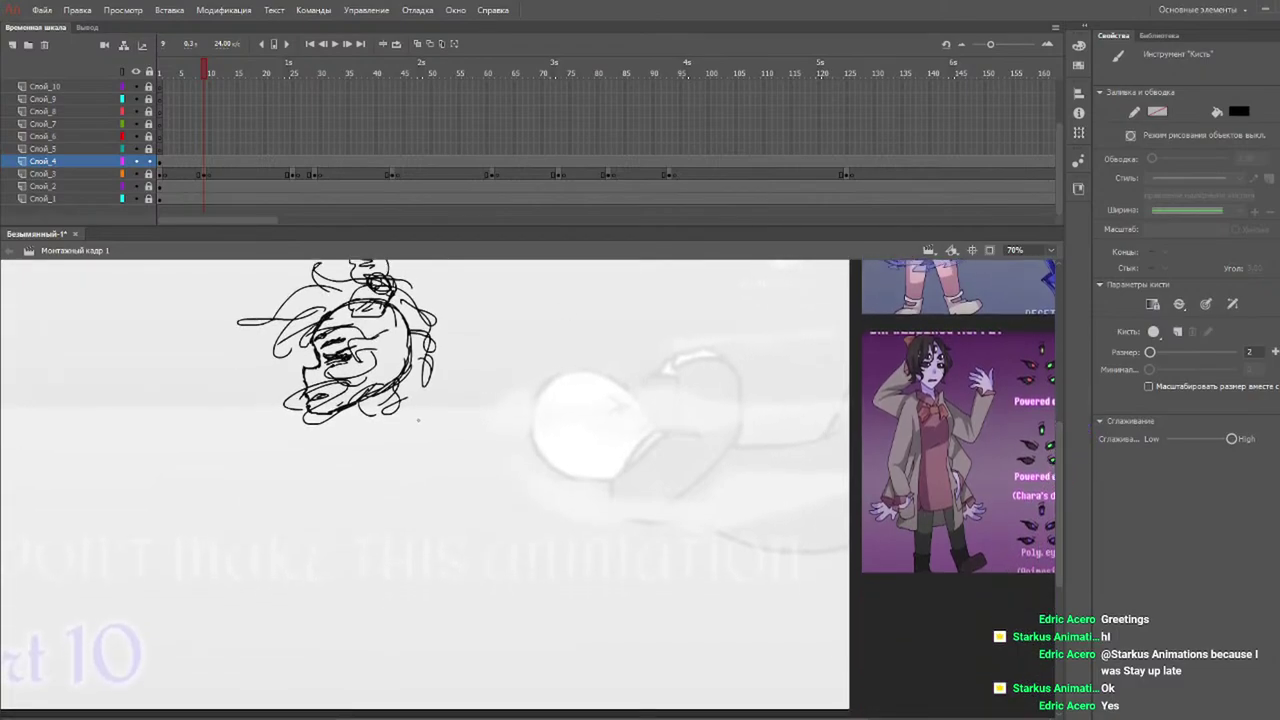
{"action": "mouse_move", "coordinate": [399, 381]}
{"action": "left_mouse_down"}
{"action": "mouse_move", "coordinate": [407, 416]}
{"action": "mouse_move", "coordinate": [346, 420]}
{"action": "mouse_move", "coordinate": [354, 428]}
{"action": "mouse_move", "coordinate": [342, 412]}
{"action": "mouse_move", "coordinate": [404, 420]}
{"action": "left_mouse_up"}
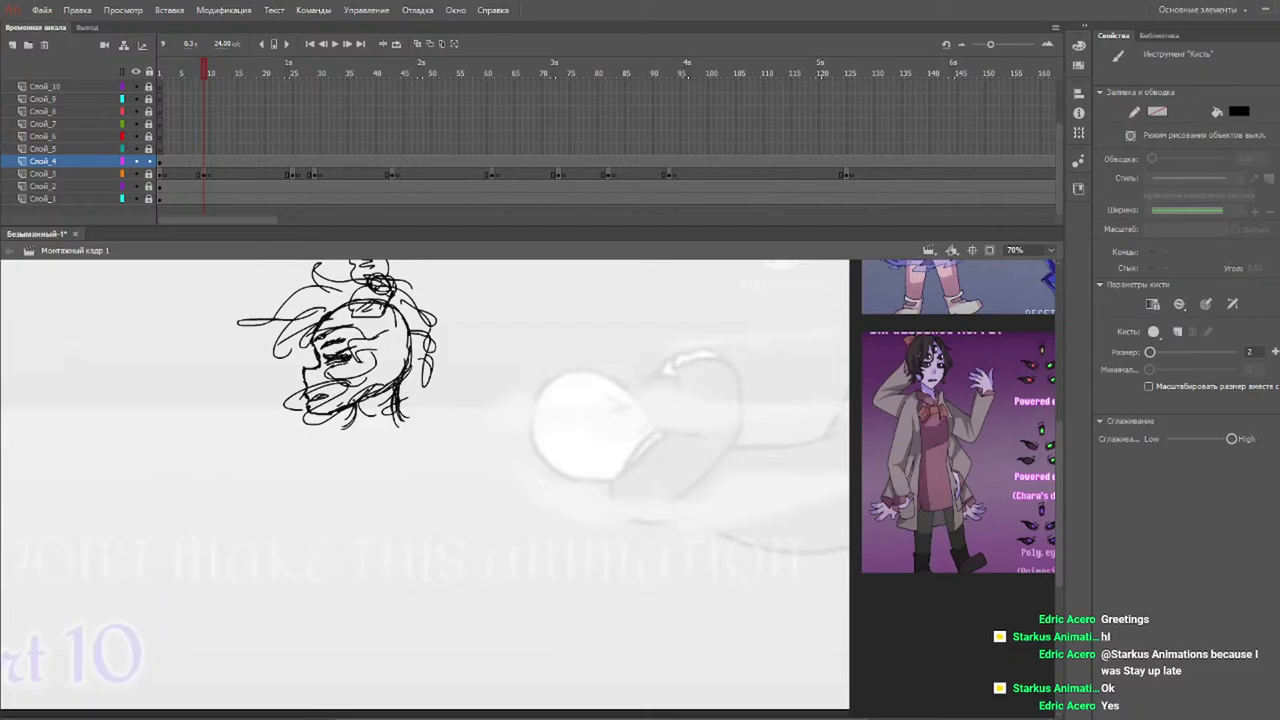
{"action": "mouse_move", "coordinate": [332, 430]}
{"action": "left_mouse_down"}
{"action": "mouse_move", "coordinate": [340, 414]}
{"action": "mouse_move", "coordinate": [344, 432]}
{"action": "mouse_move", "coordinate": [412, 391]}
{"action": "mouse_move", "coordinate": [411, 408]}
{"action": "mouse_move", "coordinate": [344, 432]}
{"action": "left_mouse_up"}
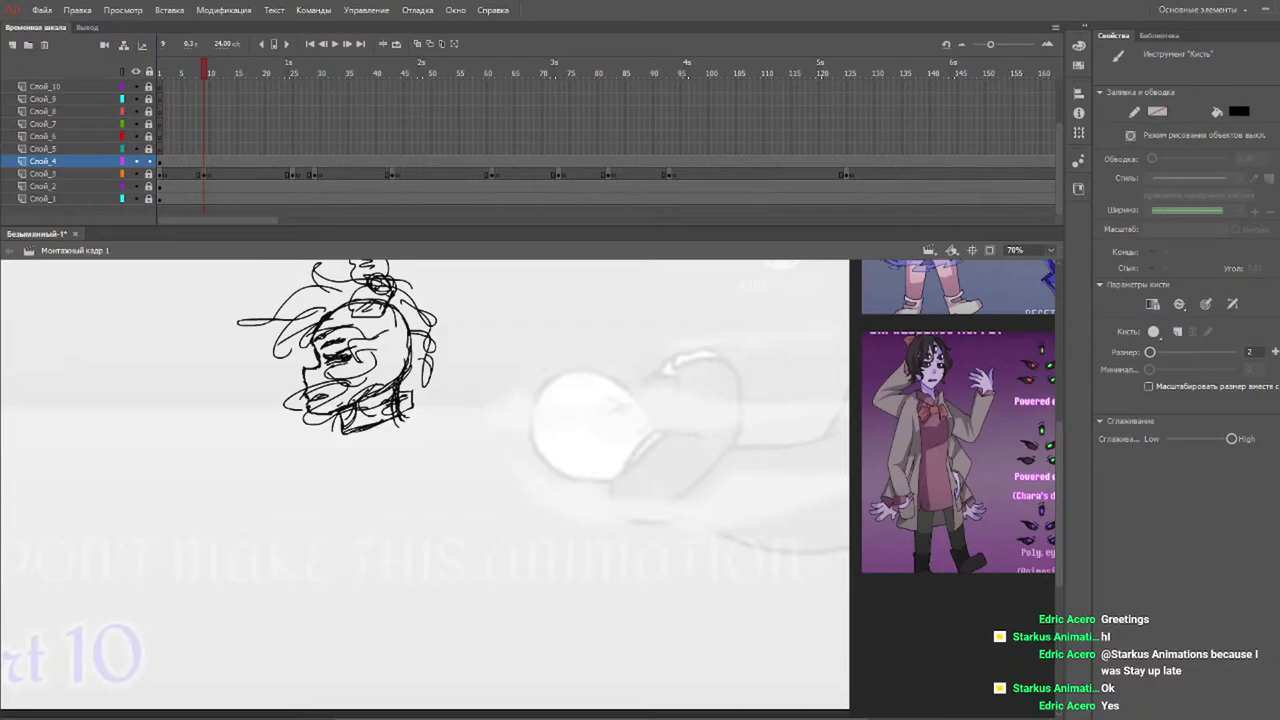
{"action": "mouse_move", "coordinate": [338, 412]}
{"action": "left_mouse_down"}
{"action": "mouse_move", "coordinate": [322, 426]}
{"action": "mouse_move", "coordinate": [328, 408]}
{"action": "mouse_move", "coordinate": [284, 416]}
{"action": "mouse_move", "coordinate": [320, 430]}
{"action": "mouse_move", "coordinate": [297, 442]}
{"action": "mouse_move", "coordinate": [316, 440]}
{"action": "mouse_move", "coordinate": [330, 426]}
{"action": "mouse_move", "coordinate": [302, 437]}
{"action": "mouse_move", "coordinate": [300, 423]}
{"action": "left_mouse_up"}
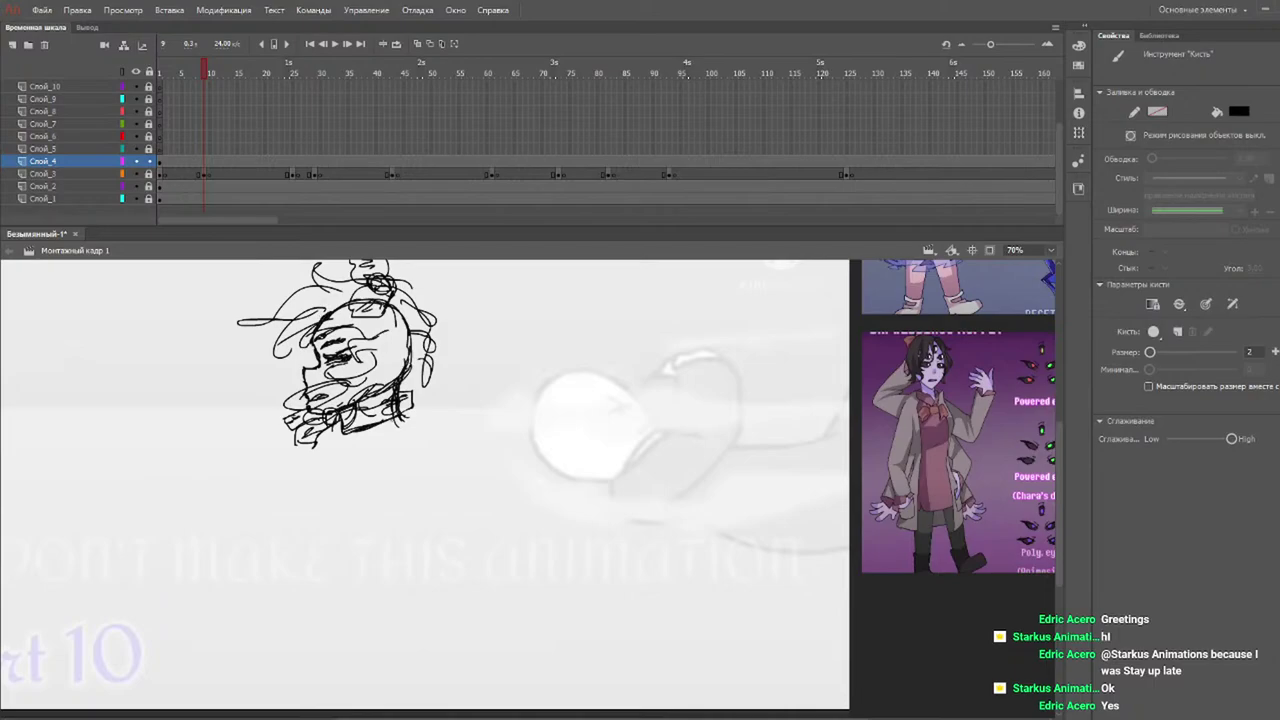
{"action": "mouse_move", "coordinate": [410, 418]}
{"action": "left_mouse_down"}
{"action": "mouse_move", "coordinate": [340, 398]}
{"action": "mouse_move", "coordinate": [334, 426]}
{"action": "mouse_move", "coordinate": [348, 438]}
{"action": "left_mouse_up"}
Move the whole head sketch up to the top edge of the stage and return to the Brush tool.
{"action": "scroll", "coordinate": [1063, 434], "scroll_direction": "down", "scroll_amount": 3}
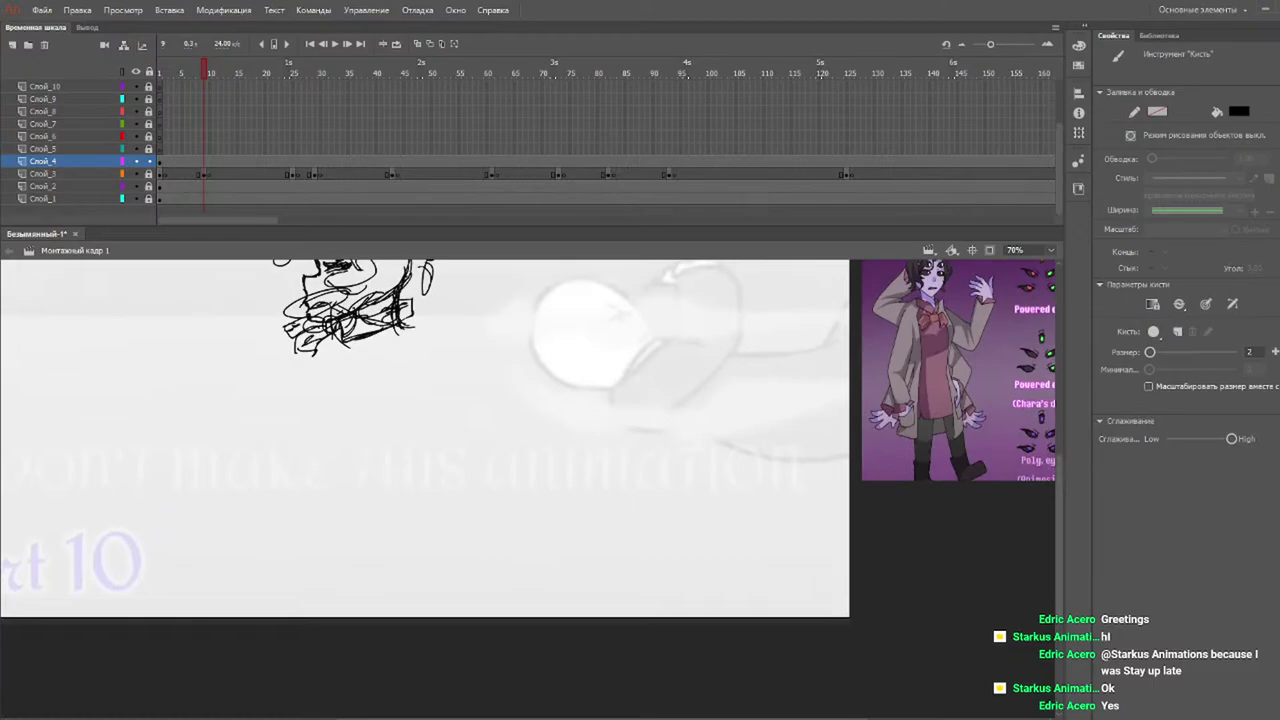
{"action": "scroll", "coordinate": [1072, 474], "scroll_direction": "up", "scroll_amount": 2}
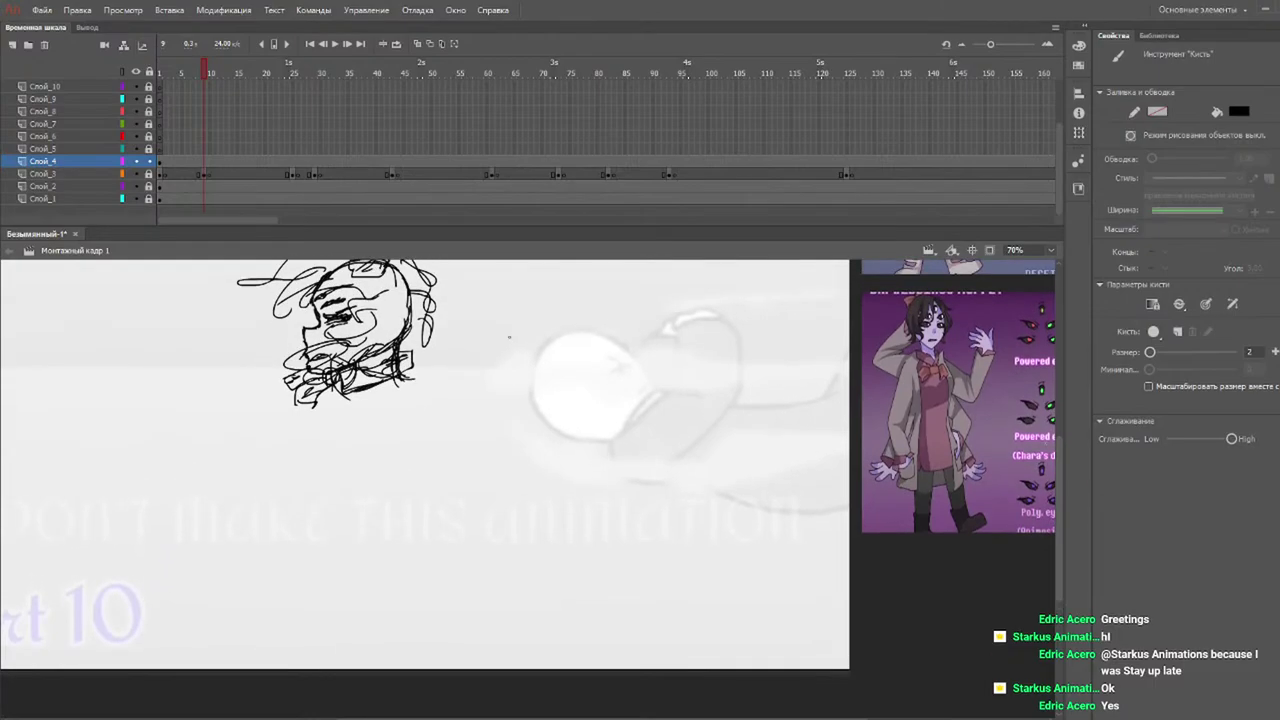
{"action": "scroll", "coordinate": [1074, 468], "scroll_direction": "up", "scroll_amount": 5}
{"action": "key", "text": "v"}
{"action": "left_click_drag", "start_coordinate": [478, 320], "coordinate": [194, 684]}
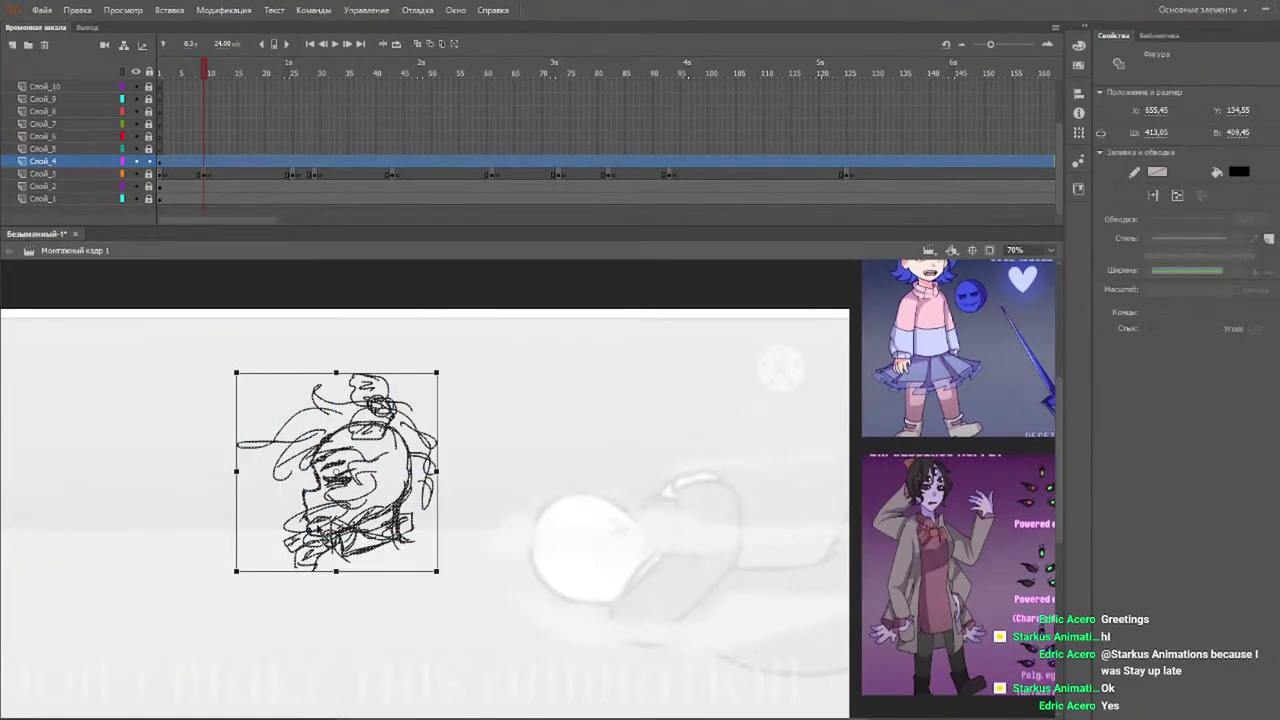
{"action": "left_click_drag", "start_coordinate": [387, 470], "coordinate": [378, 404]}
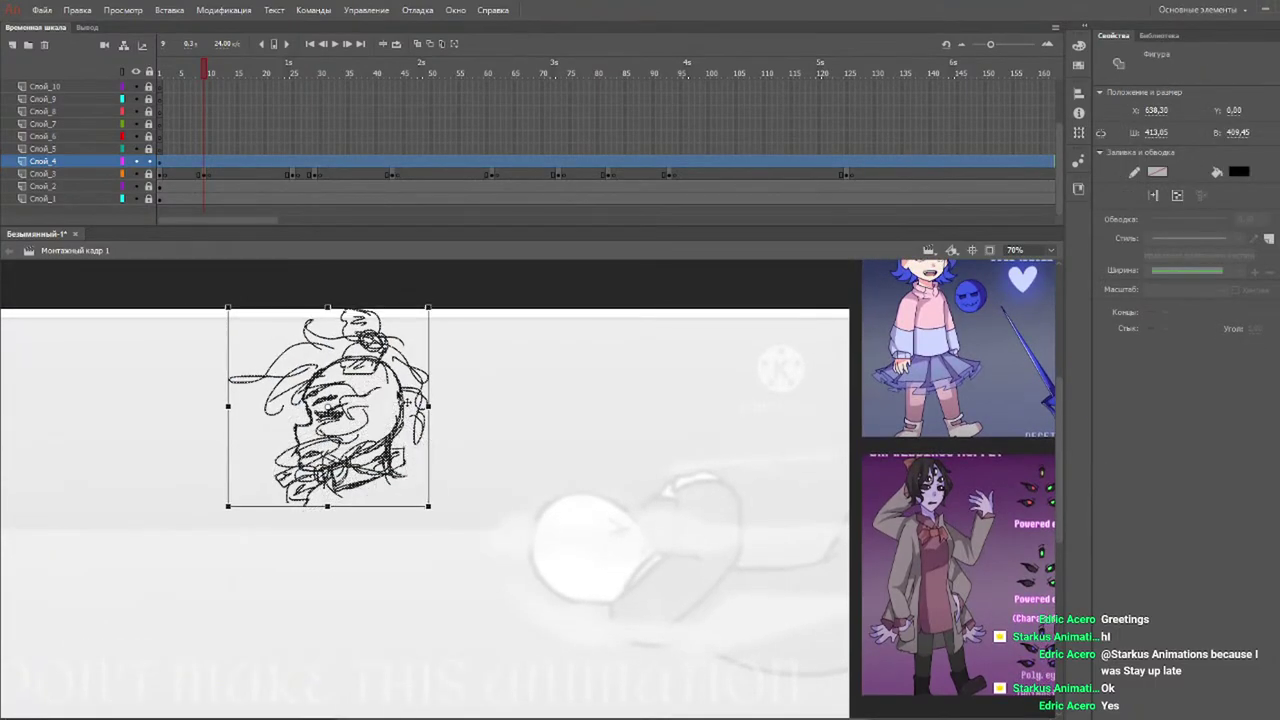
{"action": "left_click", "coordinate": [491, 402]}
{"action": "scroll", "coordinate": [1069, 414], "scroll_direction": "down", "scroll_amount": 3}
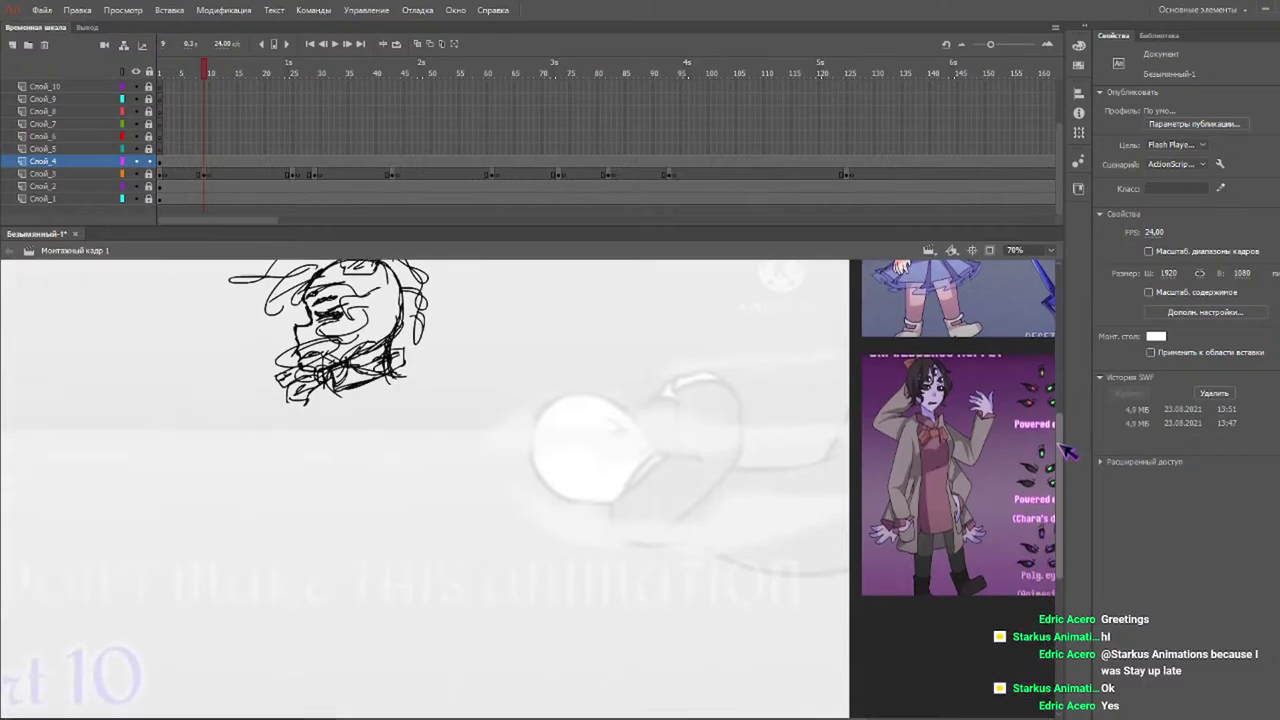
{"action": "scroll", "coordinate": [1066, 440], "scroll_direction": "up", "scroll_amount": 1}
{"action": "scroll", "coordinate": [1068, 435], "scroll_direction": "up", "scroll_amount": 1}
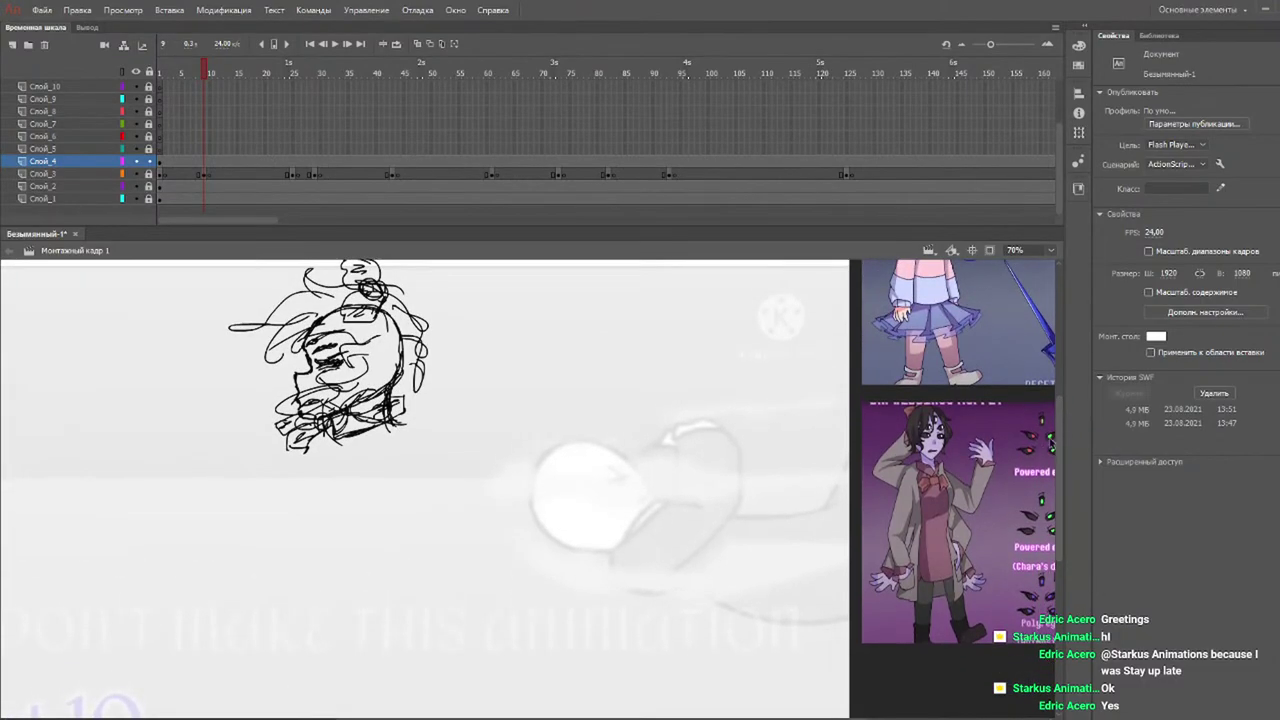
{"action": "key", "text": "b"}
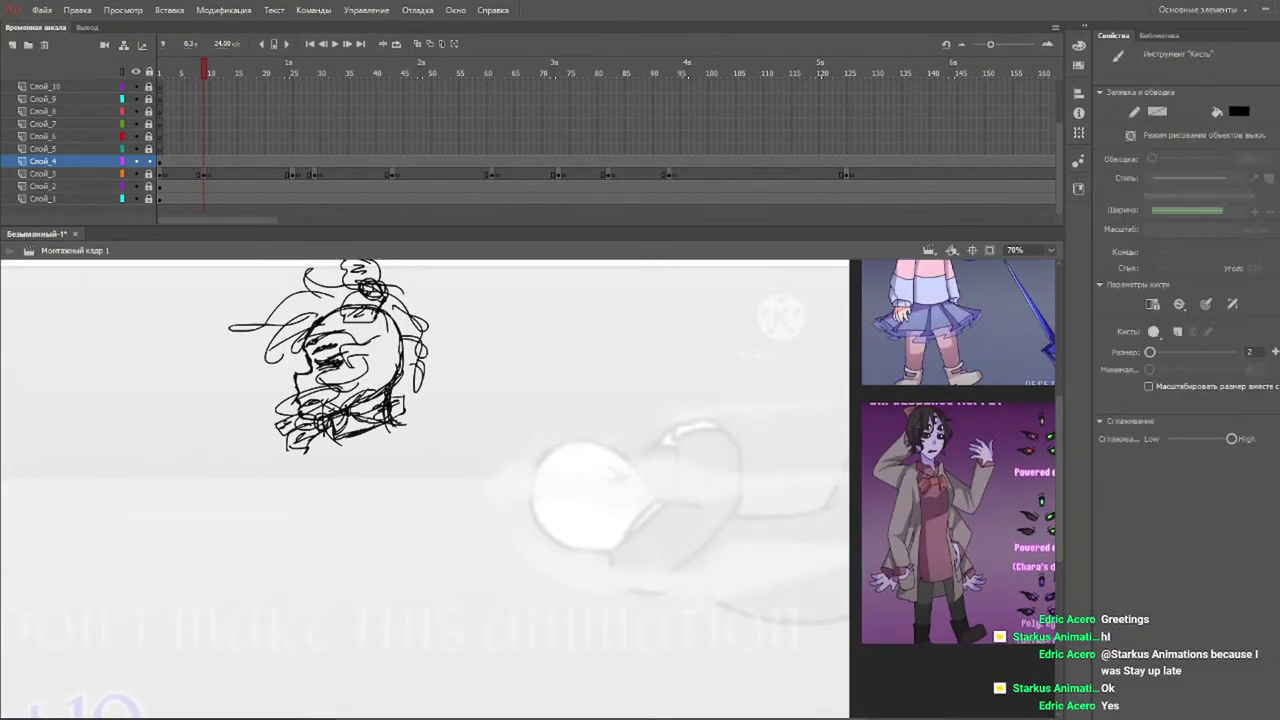
{"action": "mouse_move", "coordinate": [333, 432]}
{"action": "left_mouse_down"}
{"action": "mouse_move", "coordinate": [334, 533]}
{"action": "mouse_move", "coordinate": [327, 517]}
{"action": "mouse_move", "coordinate": [279, 584]}
{"action": "mouse_move", "coordinate": [277, 663]}
{"action": "left_mouse_up"}
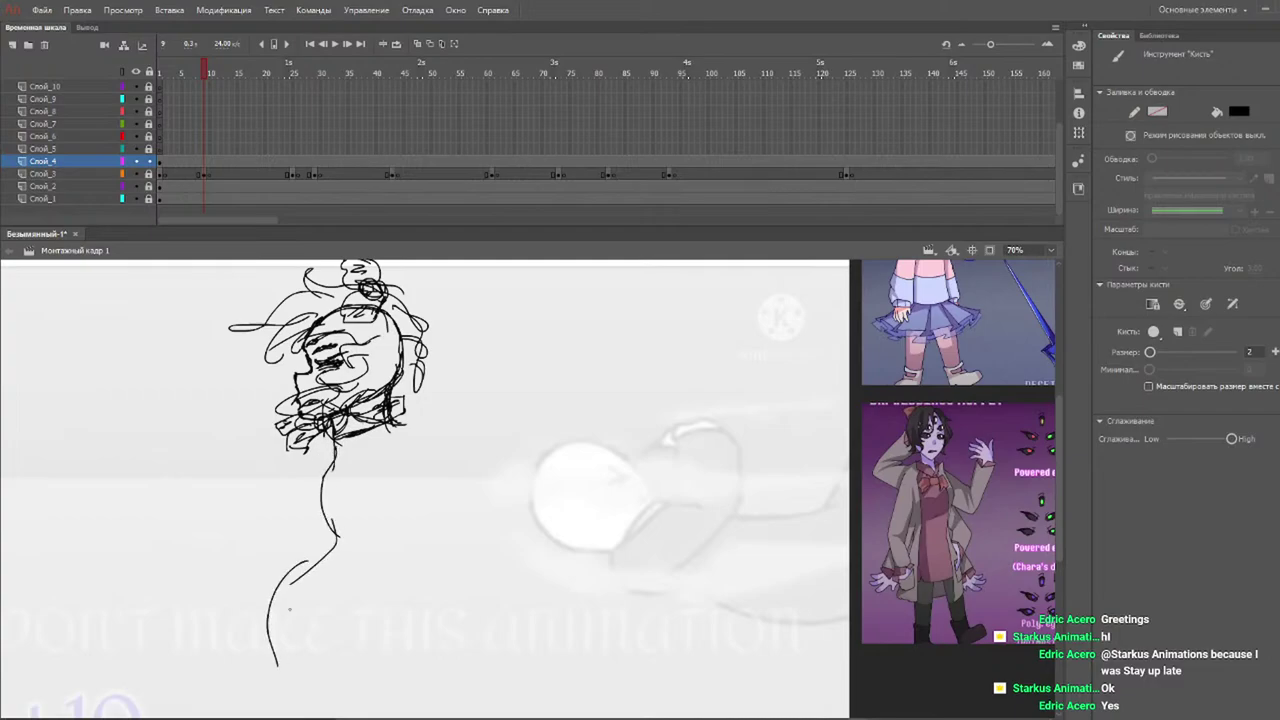
{"action": "key", "text": "ctrl+z"}
{"action": "key", "text": "ctrl+z"}
Sketch the front of the coat from the collar down to the waist, with its lower end flaring forward.
{"action": "mouse_move", "coordinate": [336, 440]}
{"action": "left_mouse_down"}
{"action": "mouse_move", "coordinate": [326, 504]}
{"action": "mouse_move", "coordinate": [286, 552]}
{"action": "left_mouse_up"}
{"action": "mouse_move", "coordinate": [302, 518]}
{"action": "left_mouse_down"}
{"action": "mouse_move", "coordinate": [290, 608]}
{"action": "mouse_move", "coordinate": [276, 593]}
{"action": "mouse_move", "coordinate": [213, 630]}
{"action": "mouse_move", "coordinate": [241, 672]}
{"action": "mouse_move", "coordinate": [231, 667]}
{"action": "mouse_move", "coordinate": [341, 618]}
{"action": "left_mouse_up"}
{"action": "left_click_drag", "start_coordinate": [326, 636], "coordinate": [469, 606]}
{"action": "key", "text": "ctrl+z"}
{"action": "left_click_drag", "start_coordinate": [416, 448], "coordinate": [402, 507]}
{"action": "key", "text": "ctrl+z"}
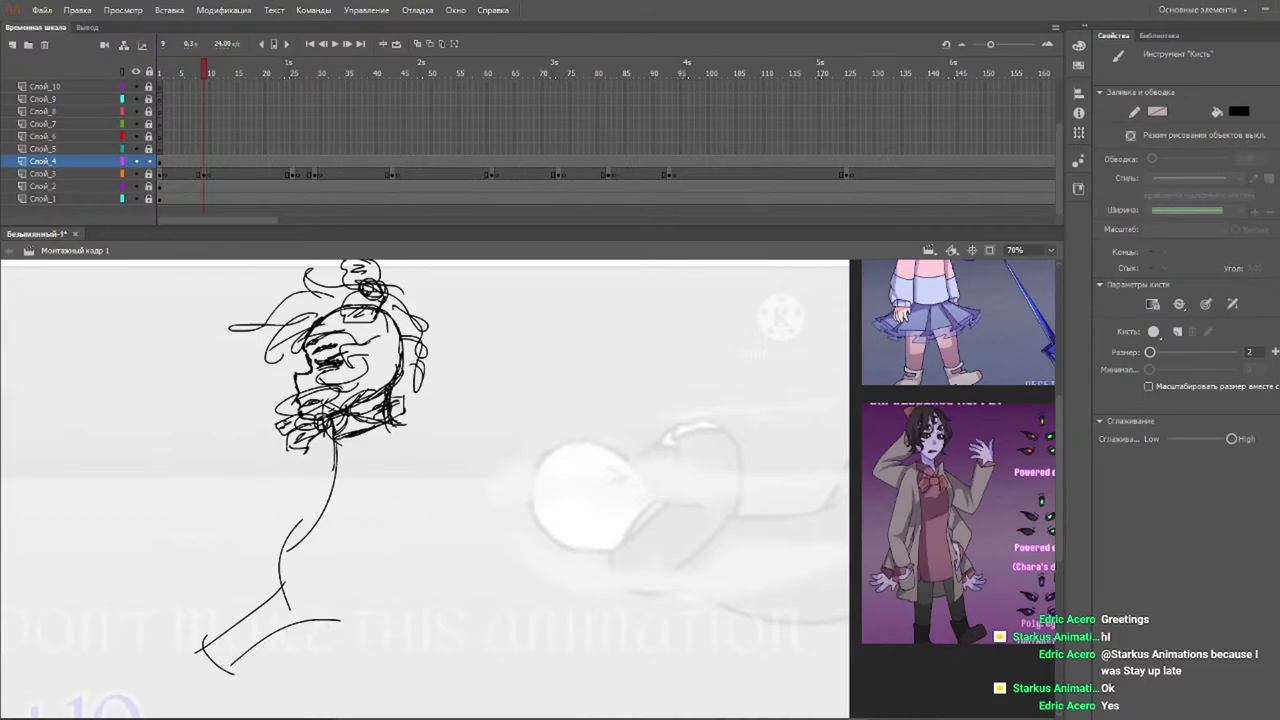
{"action": "left_click_drag", "start_coordinate": [329, 445], "coordinate": [339, 445]}
{"action": "left_click_drag", "start_coordinate": [330, 444], "coordinate": [329, 508]}
{"action": "left_click_drag", "start_coordinate": [409, 459], "coordinate": [397, 536]}
{"action": "left_click_drag", "start_coordinate": [410, 459], "coordinate": [398, 534]}
{"action": "mouse_move", "coordinate": [400, 530]}
{"action": "left_mouse_down"}
{"action": "mouse_move", "coordinate": [410, 580]}
{"action": "mouse_move", "coordinate": [408, 567]}
{"action": "left_mouse_up"}
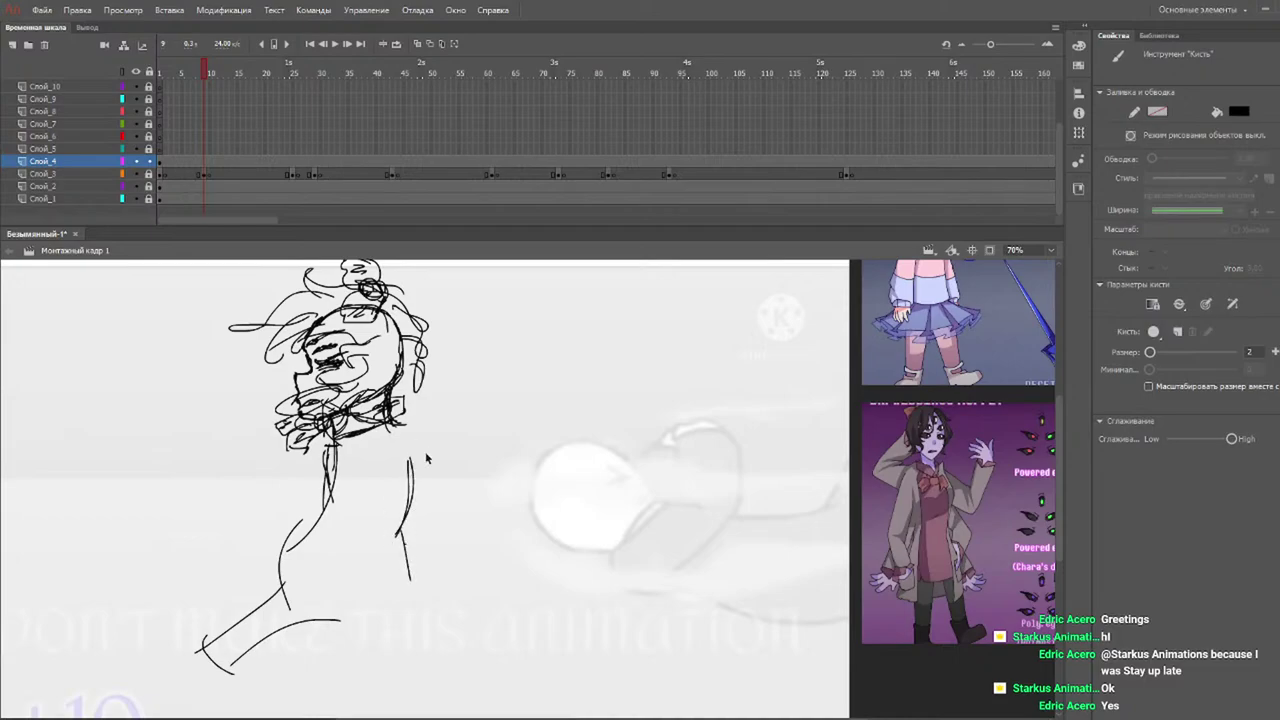
{"action": "key", "text": "ctrl+z"}
{"action": "key", "text": "ctrl+z"}
{"action": "key", "text": "ctrl+z"}
Sketch the coat's curved back down to the hem and add a square pocket at the hip.
{"action": "mouse_move", "coordinate": [403, 435]}
{"action": "left_mouse_down"}
{"action": "mouse_move", "coordinate": [418, 490]}
{"action": "mouse_move", "coordinate": [400, 596]}
{"action": "mouse_move", "coordinate": [368, 622]}
{"action": "mouse_move", "coordinate": [384, 625]}
{"action": "mouse_move", "coordinate": [300, 628]}
{"action": "mouse_move", "coordinate": [195, 662]}
{"action": "mouse_move", "coordinate": [186, 648]}
{"action": "mouse_move", "coordinate": [294, 582]}
{"action": "mouse_move", "coordinate": [384, 596]}
{"action": "left_mouse_up"}
{"action": "left_click_drag", "start_coordinate": [378, 534], "coordinate": [342, 576]}
{"action": "mouse_move", "coordinate": [282, 538]}
{"action": "left_mouse_down"}
{"action": "mouse_move", "coordinate": [356, 556]}
{"action": "mouse_move", "coordinate": [341, 557]}
{"action": "left_mouse_up"}
{"action": "key", "text": "ctrl+z"}
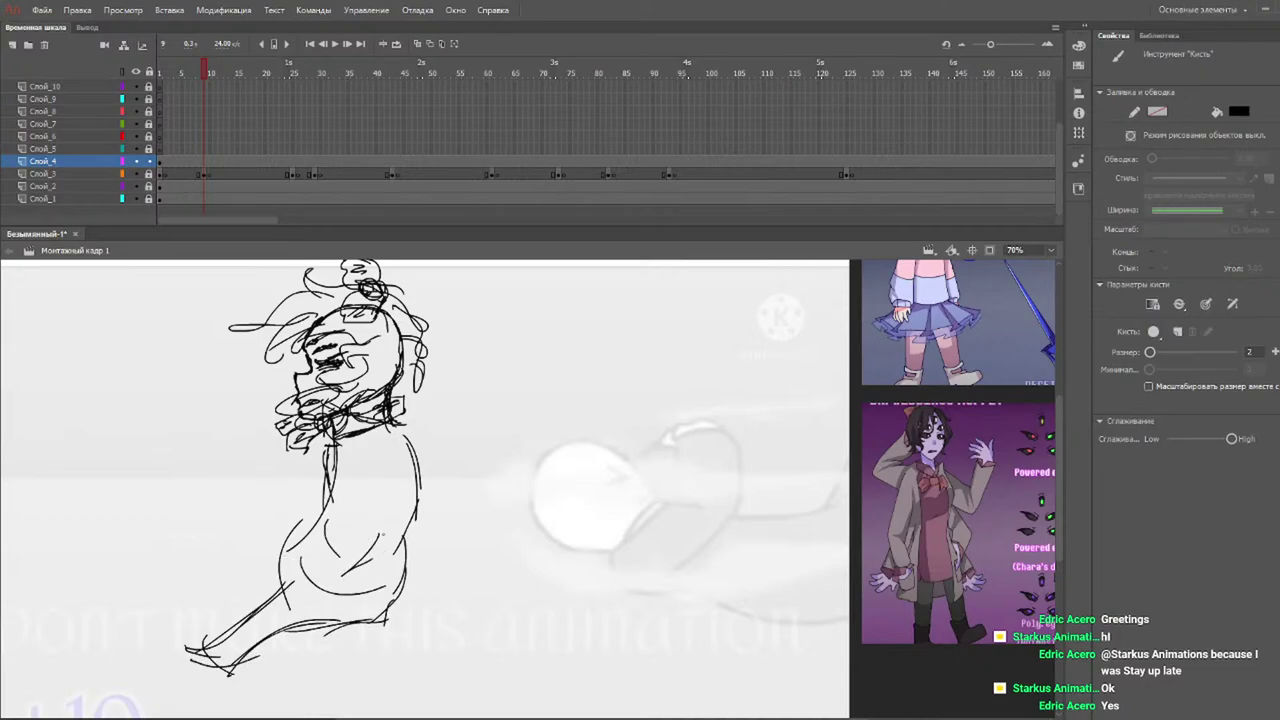
{"action": "key", "text": "ctrl+z"}
{"action": "mouse_move", "coordinate": [338, 545]}
{"action": "left_mouse_down"}
{"action": "mouse_move", "coordinate": [325, 579]}
{"action": "mouse_move", "coordinate": [382, 571]}
{"action": "mouse_move", "coordinate": [383, 556]}
{"action": "mouse_move", "coordinate": [340, 546]}
{"action": "left_mouse_up"}
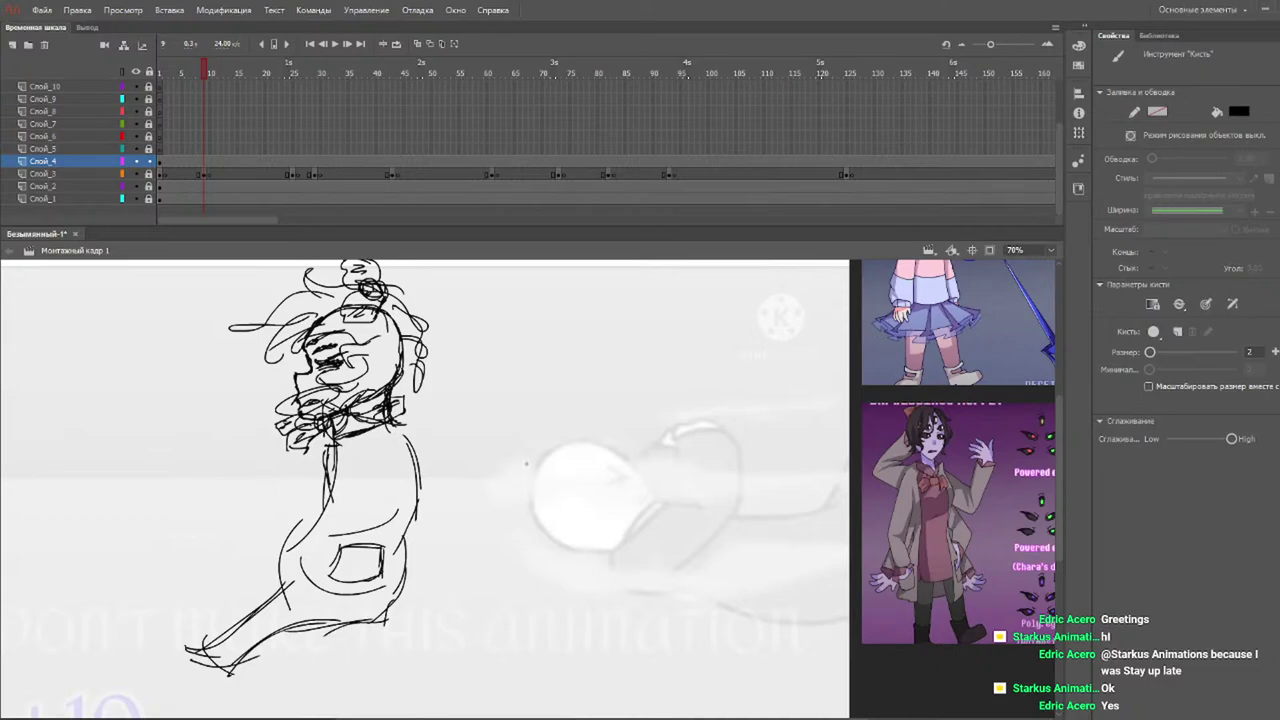
Sketch more loose hair strands blowing out in front of the face.
{"action": "left_click_drag", "start_coordinate": [1063, 437], "coordinate": [1064, 447]}
{"action": "left_click_drag", "start_coordinate": [1062, 440], "coordinate": [1060, 436]}
{"action": "mouse_move", "coordinate": [302, 330]}
{"action": "left_mouse_down"}
{"action": "mouse_move", "coordinate": [244, 374]}
{"action": "mouse_move", "coordinate": [248, 390]}
{"action": "left_mouse_up"}
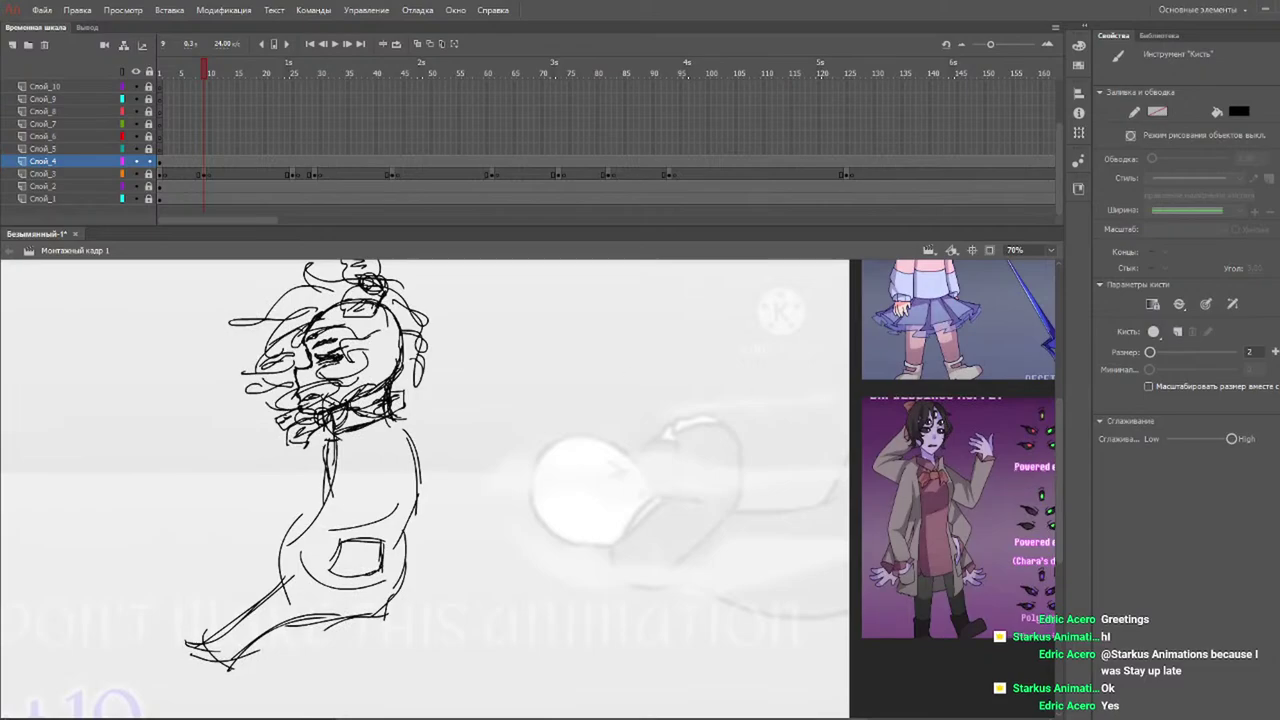
Darken the coat's front edge and sketch a rounded flap bulging out in front of the waist.
{"action": "left_click_drag", "start_coordinate": [1062, 475], "coordinate": [1067, 487]}
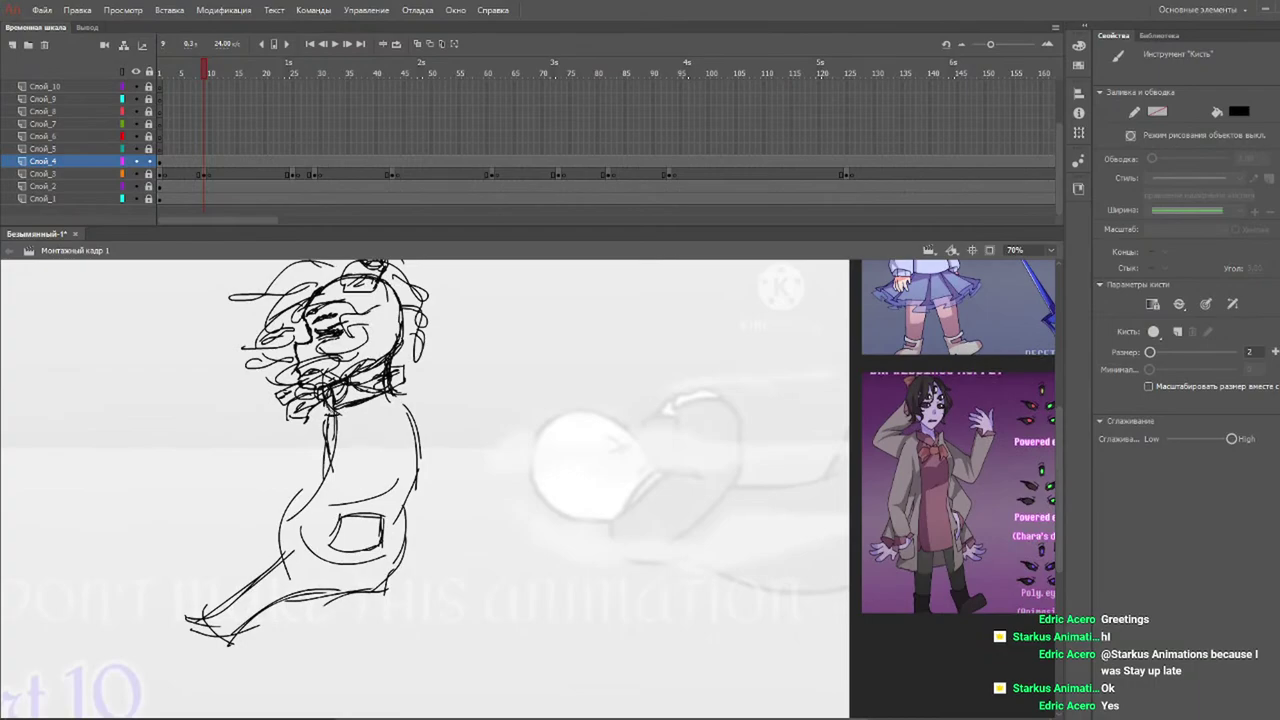
{"action": "left_click_drag", "start_coordinate": [332, 409], "coordinate": [328, 438]}
{"action": "mouse_move", "coordinate": [273, 514]}
{"action": "left_mouse_down"}
{"action": "mouse_move", "coordinate": [266, 556]}
{"action": "mouse_move", "coordinate": [238, 562]}
{"action": "mouse_move", "coordinate": [258, 576]}
{"action": "mouse_move", "coordinate": [267, 545]}
{"action": "mouse_move", "coordinate": [240, 552]}
{"action": "mouse_move", "coordinate": [266, 566]}
{"action": "left_mouse_up"}
{"action": "key", "text": "ctrl+z"}
{"action": "key", "text": "ctrl+z"}
{"action": "left_click_drag", "start_coordinate": [259, 562], "coordinate": [281, 557]}
{"action": "key", "text": "ctrl+z"}
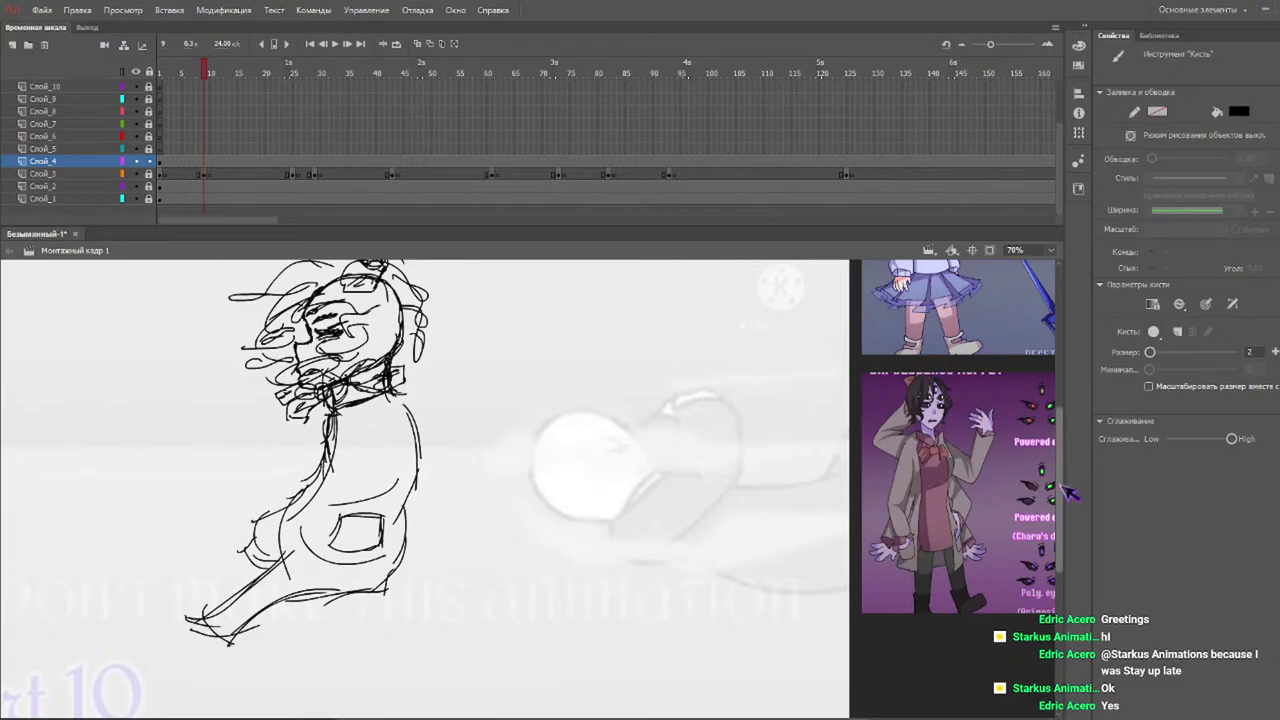
Sketch the bent arm across the chest with its forearm raised toward the chin.
{"action": "scroll", "coordinate": [1063, 489], "scroll_direction": "up", "scroll_amount": 5}
{"action": "scroll", "coordinate": [1068, 418], "scroll_direction": "down", "scroll_amount": 5}
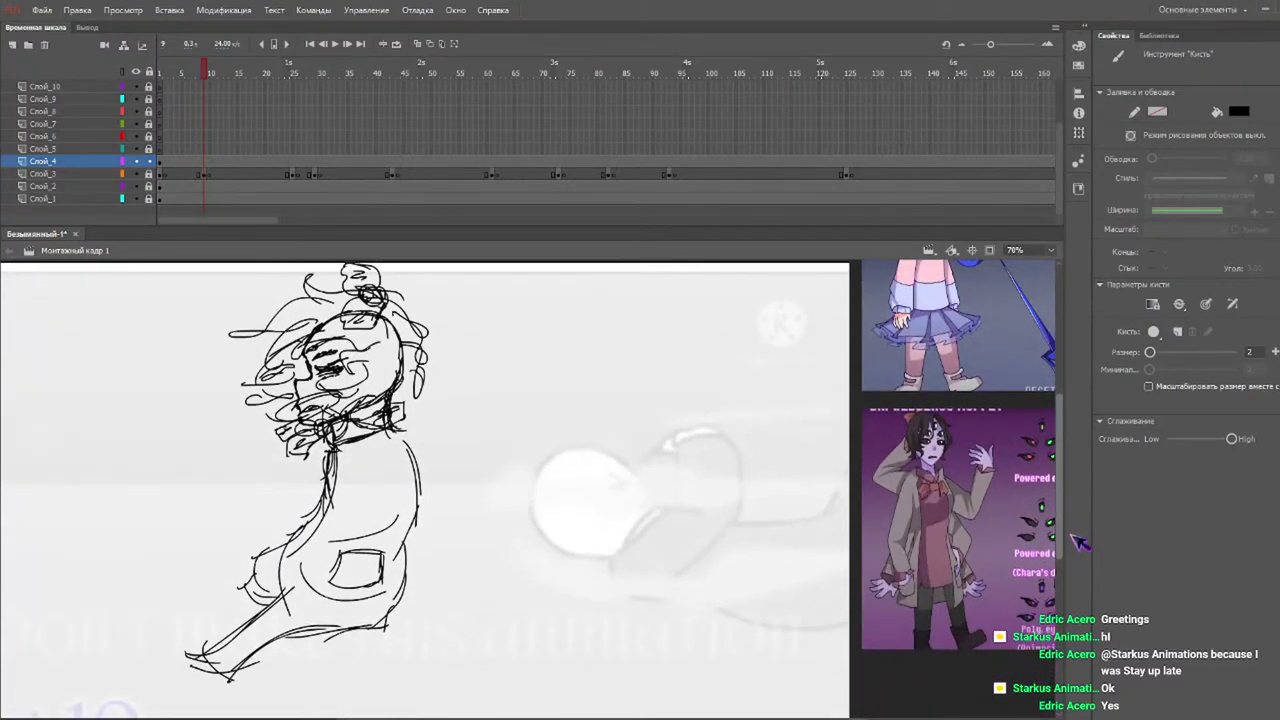
{"action": "scroll", "coordinate": [1080, 545], "scroll_direction": "down", "scroll_amount": 1}
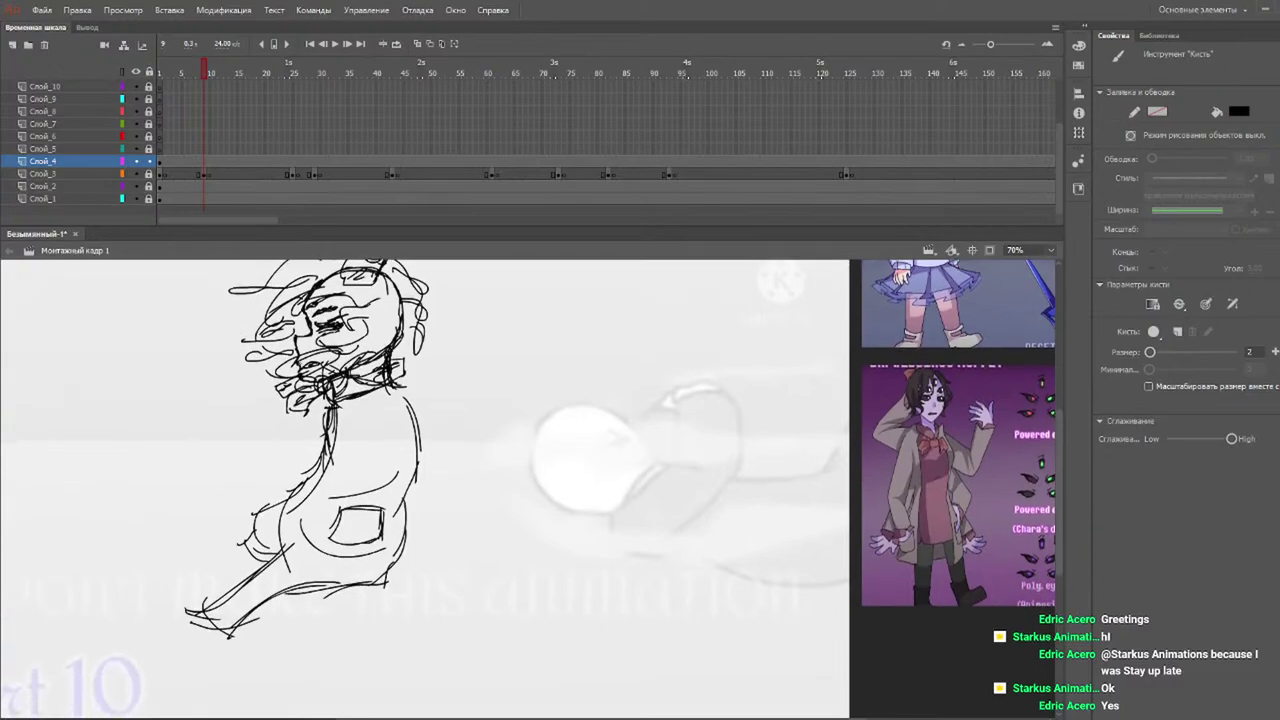
{"action": "mouse_move", "coordinate": [396, 404]}
{"action": "left_mouse_down"}
{"action": "mouse_move", "coordinate": [300, 412]}
{"action": "mouse_move", "coordinate": [275, 362]}
{"action": "mouse_move", "coordinate": [318, 424]}
{"action": "mouse_move", "coordinate": [296, 428]}
{"action": "mouse_move", "coordinate": [278, 374]}
{"action": "mouse_move", "coordinate": [298, 428]}
{"action": "left_mouse_up"}
{"action": "mouse_move", "coordinate": [396, 442]}
{"action": "left_mouse_down"}
{"action": "mouse_move", "coordinate": [304, 468]}
{"action": "mouse_move", "coordinate": [266, 410]}
{"action": "left_mouse_up"}
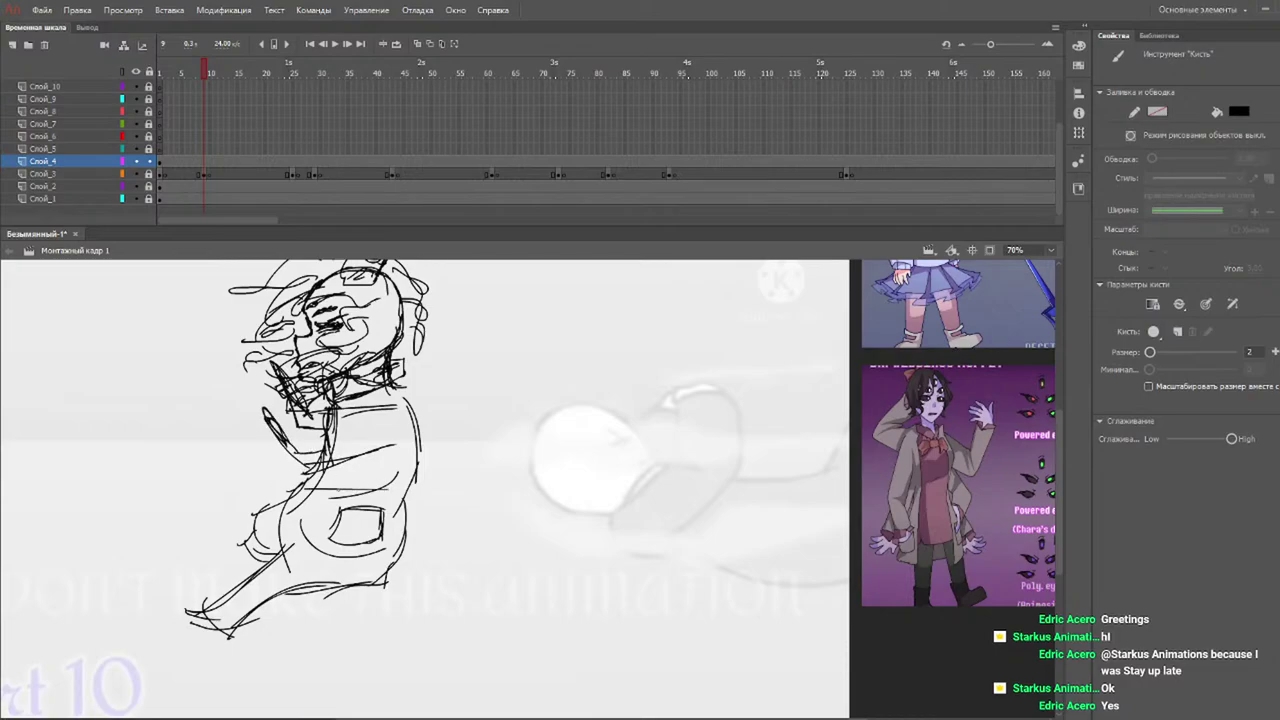
Sketch guide lines for the second arm reaching forward from the waist.
{"action": "mouse_move", "coordinate": [392, 480]}
{"action": "left_mouse_down"}
{"action": "mouse_move", "coordinate": [206, 478]}
{"action": "mouse_move", "coordinate": [158, 452]}
{"action": "left_mouse_up"}
{"action": "left_click_drag", "start_coordinate": [288, 499], "coordinate": [154, 450]}
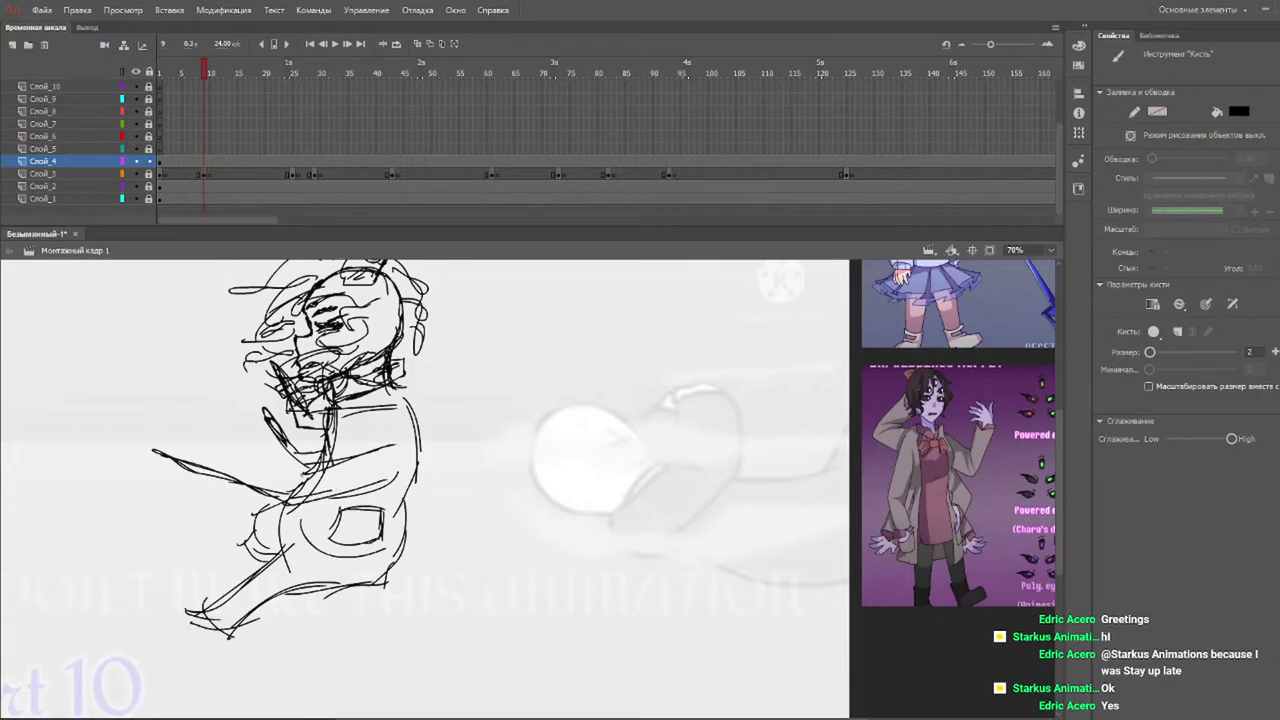
{"action": "mouse_move", "coordinate": [312, 480]}
{"action": "left_mouse_down"}
{"action": "mouse_move", "coordinate": [276, 486]}
{"action": "mouse_move", "coordinate": [162, 442]}
{"action": "mouse_move", "coordinate": [284, 492]}
{"action": "left_mouse_up"}
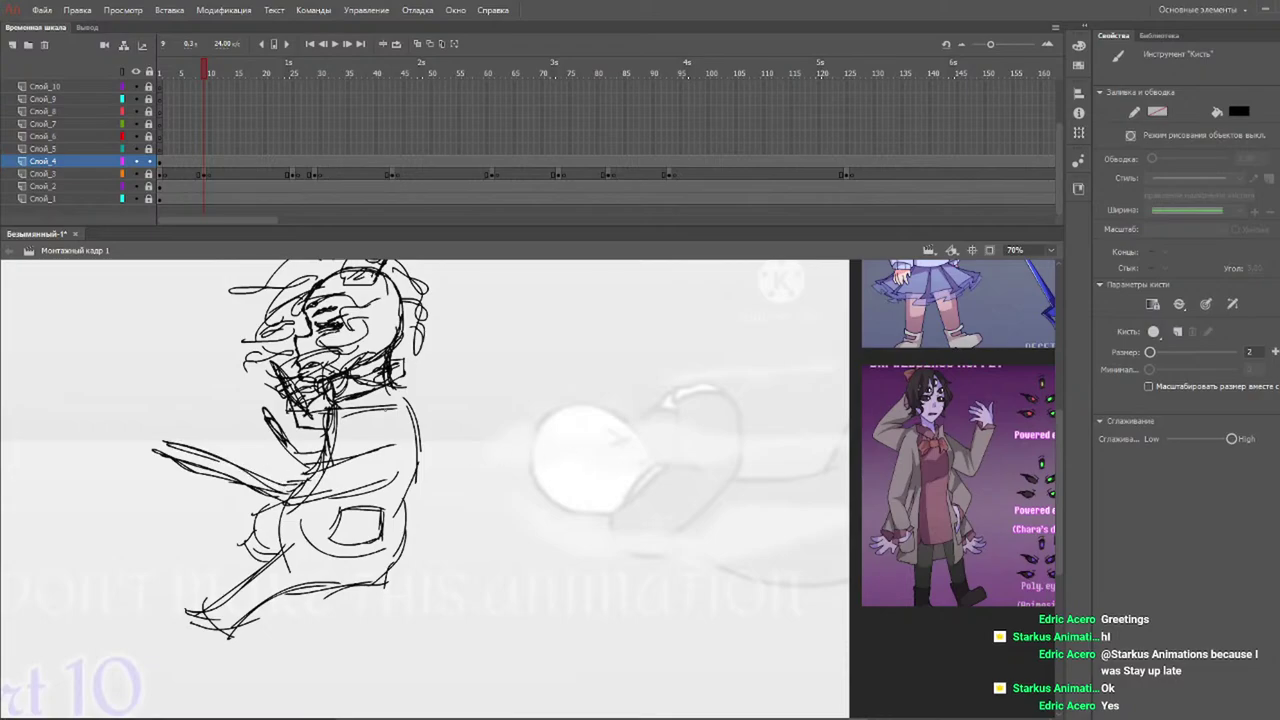
Thicken the raised arm's sleeve and add fold lines across the shoulder and upper arm.
{"action": "mouse_move", "coordinate": [408, 402]}
{"action": "left_mouse_down"}
{"action": "mouse_move", "coordinate": [364, 382]}
{"action": "mouse_move", "coordinate": [290, 394]}
{"action": "mouse_move", "coordinate": [282, 362]}
{"action": "mouse_move", "coordinate": [258, 396]}
{"action": "mouse_move", "coordinate": [300, 438]}
{"action": "mouse_move", "coordinate": [394, 416]}
{"action": "left_mouse_up"}
{"action": "mouse_move", "coordinate": [302, 440]}
{"action": "left_mouse_down"}
{"action": "mouse_move", "coordinate": [366, 420]}
{"action": "mouse_move", "coordinate": [332, 434]}
{"action": "mouse_move", "coordinate": [298, 422]}
{"action": "left_mouse_up"}
{"action": "left_click_drag", "start_coordinate": [378, 398], "coordinate": [332, 418]}
{"action": "mouse_move", "coordinate": [407, 453]}
{"action": "left_mouse_down"}
{"action": "mouse_move", "coordinate": [386, 440]}
{"action": "mouse_move", "coordinate": [394, 432]}
{"action": "mouse_move", "coordinate": [318, 454]}
{"action": "left_mouse_up"}
{"action": "key", "text": "ctrl+z"}
{"action": "key", "text": "ctrl+z"}
{"action": "key", "text": "ctrl+z"}
{"action": "mouse_move", "coordinate": [396, 434]}
{"action": "left_mouse_down"}
{"action": "mouse_move", "coordinate": [302, 452]}
{"action": "mouse_move", "coordinate": [252, 412]}
{"action": "mouse_move", "coordinate": [262, 442]}
{"action": "mouse_move", "coordinate": [318, 482]}
{"action": "left_mouse_up"}
{"action": "mouse_move", "coordinate": [268, 448]}
{"action": "left_mouse_down"}
{"action": "mouse_move", "coordinate": [334, 488]}
{"action": "mouse_move", "coordinate": [396, 464]}
{"action": "mouse_move", "coordinate": [404, 444]}
{"action": "left_mouse_up"}
{"action": "key", "text": "ctrl+z"}
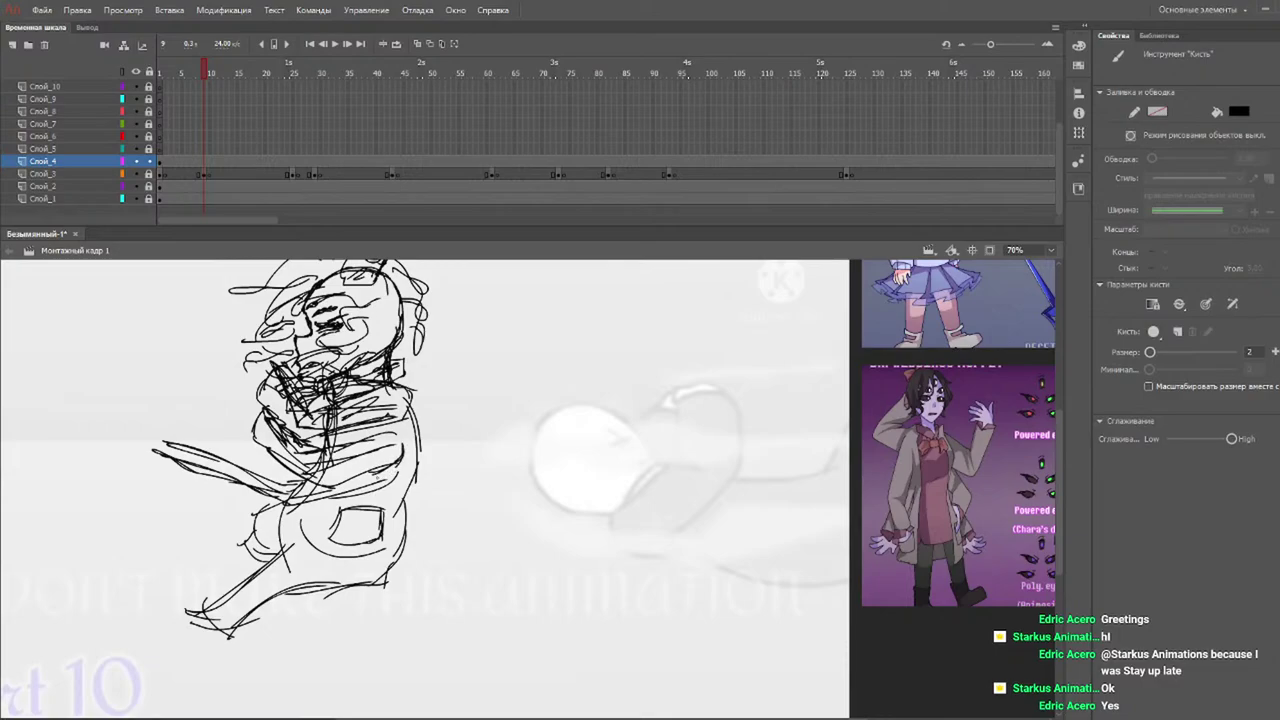
Outline the extended arm's wide sleeve with its open cuff and darken the elbow at the back.
{"action": "mouse_move", "coordinate": [316, 481]}
{"action": "left_mouse_down"}
{"action": "mouse_move", "coordinate": [280, 491]}
{"action": "mouse_move", "coordinate": [162, 451]}
{"action": "left_mouse_up"}
{"action": "mouse_move", "coordinate": [228, 474]}
{"action": "left_mouse_down"}
{"action": "mouse_move", "coordinate": [146, 446]}
{"action": "mouse_move", "coordinate": [155, 496]}
{"action": "mouse_move", "coordinate": [264, 516]}
{"action": "left_mouse_up"}
{"action": "left_click_drag", "start_coordinate": [155, 498], "coordinate": [286, 534]}
{"action": "key", "text": "ctrl+z"}
{"action": "mouse_move", "coordinate": [156, 497]}
{"action": "left_mouse_down"}
{"action": "mouse_move", "coordinate": [300, 535]}
{"action": "mouse_move", "coordinate": [392, 496]}
{"action": "left_mouse_up"}
{"action": "mouse_move", "coordinate": [298, 538]}
{"action": "left_mouse_down"}
{"action": "mouse_move", "coordinate": [414, 496]}
{"action": "mouse_move", "coordinate": [398, 474]}
{"action": "mouse_move", "coordinate": [414, 500]}
{"action": "mouse_move", "coordinate": [358, 520]}
{"action": "left_mouse_up"}
{"action": "left_click_drag", "start_coordinate": [424, 470], "coordinate": [386, 514]}
{"action": "left_click_drag", "start_coordinate": [420, 466], "coordinate": [408, 498]}
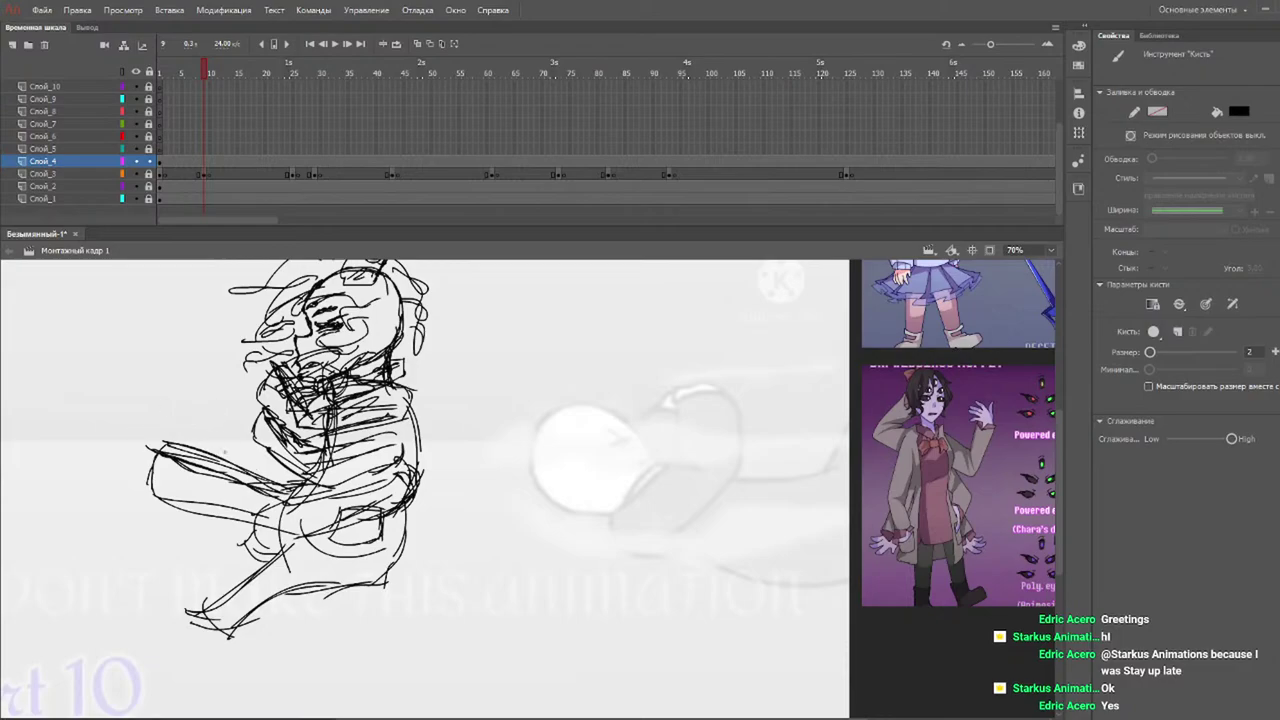
Shorten the extended arm by shifting its forearm toward the body, and sketch the raised hand near the chin.
{"action": "key", "text": "v"}
{"action": "left_click_drag", "start_coordinate": [287, 474], "coordinate": [185, 519]}
{"action": "mouse_move", "coordinate": [131, 424]}
{"action": "left_mouse_down"}
{"action": "mouse_move", "coordinate": [276, 524]}
{"action": "mouse_move", "coordinate": [146, 443]}
{"action": "mouse_move", "coordinate": [242, 521]}
{"action": "left_mouse_up"}
{"action": "left_click_drag", "start_coordinate": [194, 480], "coordinate": [230, 495]}
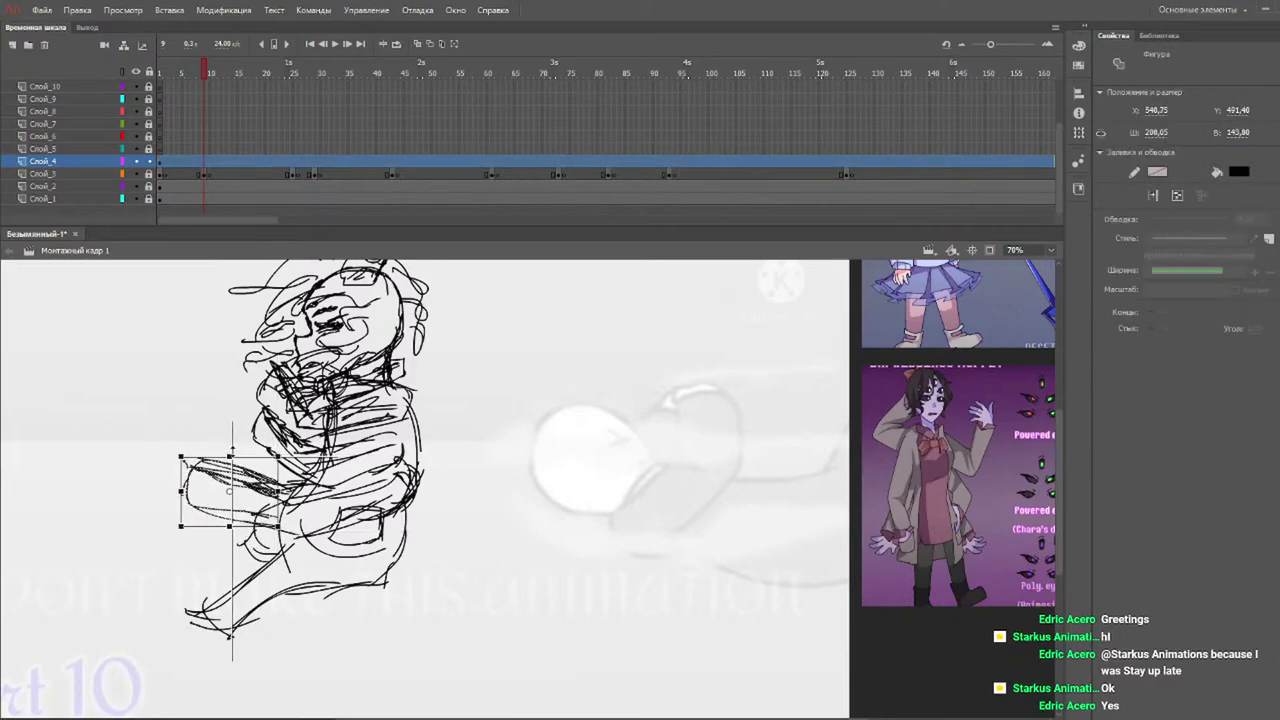
{"action": "left_click", "coordinate": [233, 430]}
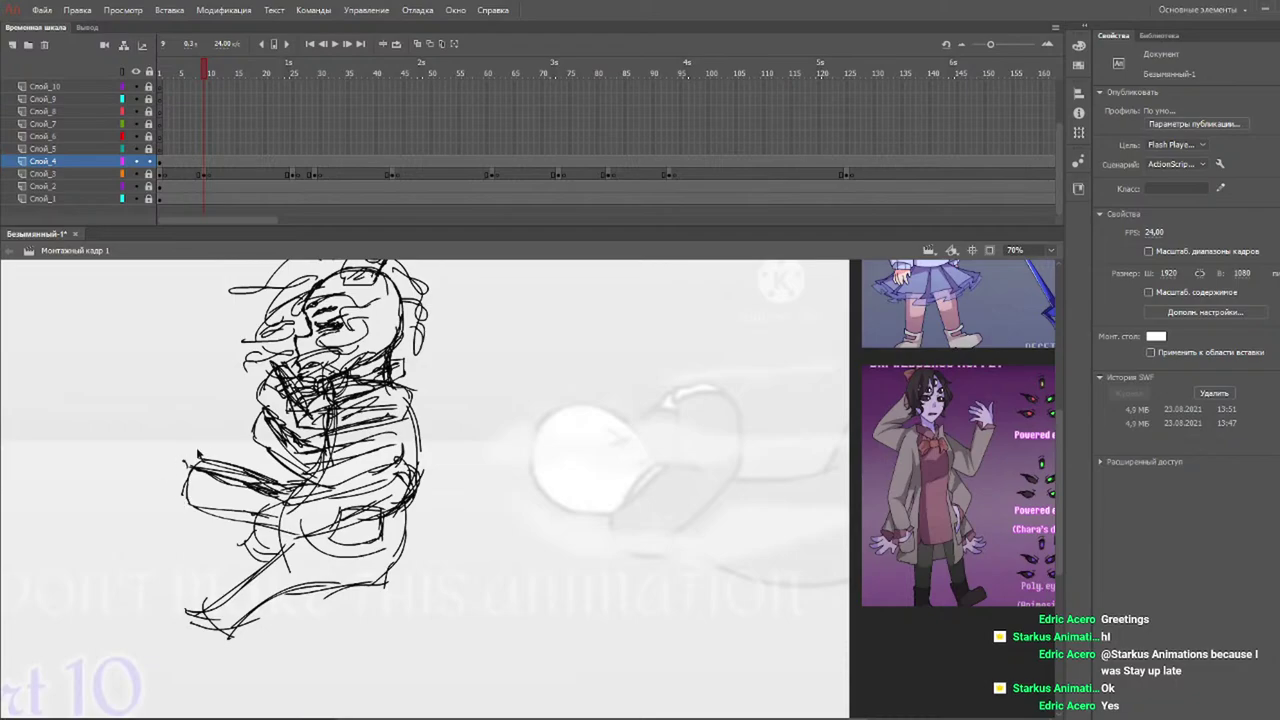
{"action": "key", "text": "b"}
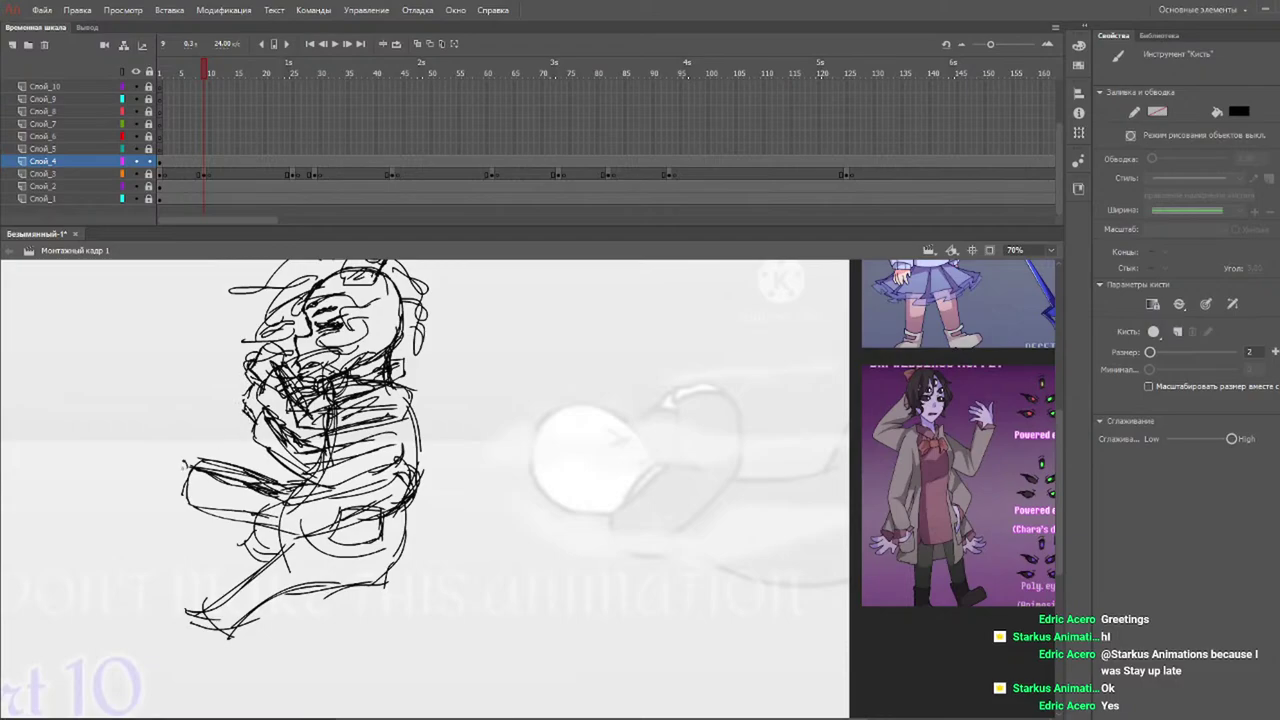
Try to sketch a hand at the end of the extended sleeve.
{"action": "mouse_move", "coordinate": [316, 485]}
{"action": "left_mouse_down"}
{"action": "mouse_move", "coordinate": [198, 450]}
{"action": "mouse_move", "coordinate": [146, 468]}
{"action": "mouse_move", "coordinate": [184, 474]}
{"action": "left_mouse_up"}
{"action": "key", "text": "ctrl+z"}
{"action": "key", "text": "ctrl+z"}
{"action": "key", "text": "ctrl+z"}
{"action": "key", "text": "ctrl+z"}
{"action": "mouse_move", "coordinate": [160, 466]}
{"action": "left_mouse_down"}
{"action": "mouse_move", "coordinate": [156, 484]}
{"action": "mouse_move", "coordinate": [186, 495]}
{"action": "left_mouse_up"}
{"action": "key", "text": "ctrl+z"}
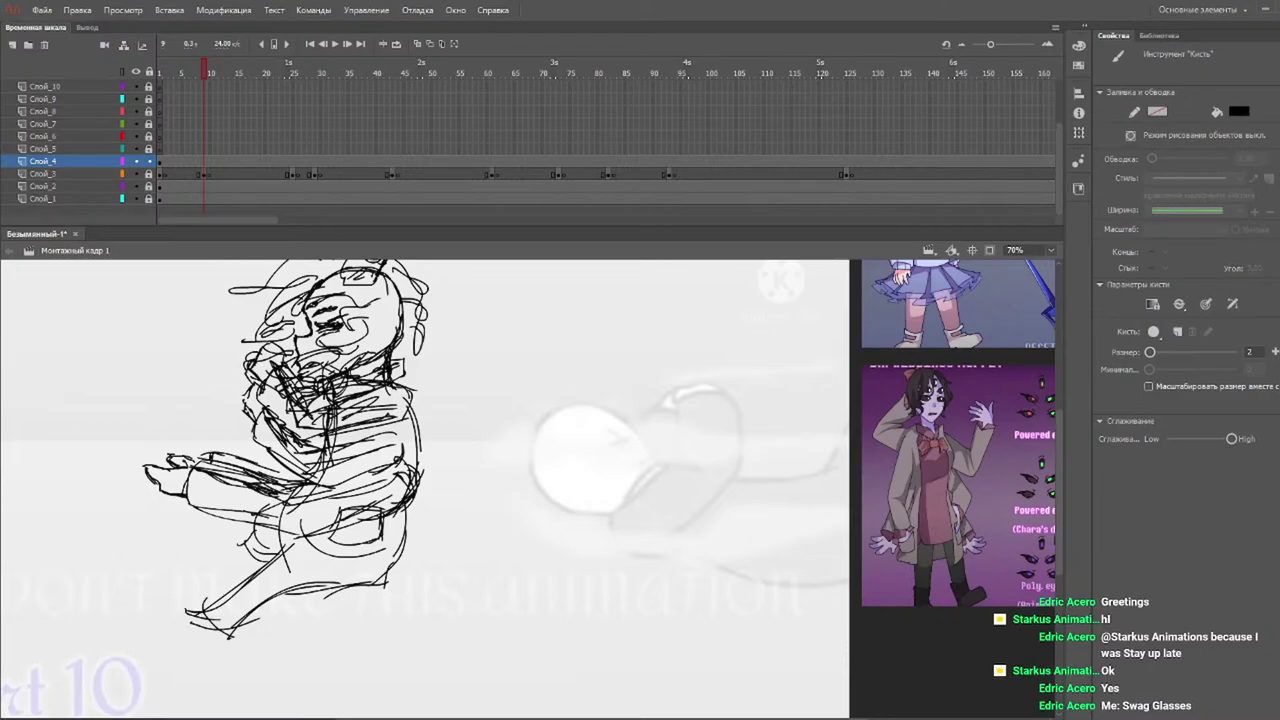
{"action": "key", "text": "ctrl+z"}
{"action": "key", "text": "ctrl+z"}
{"action": "key", "text": "ctrl+z"}
{"action": "key", "text": "ctrl+z"}
{"action": "key", "text": "ctrl+z"}
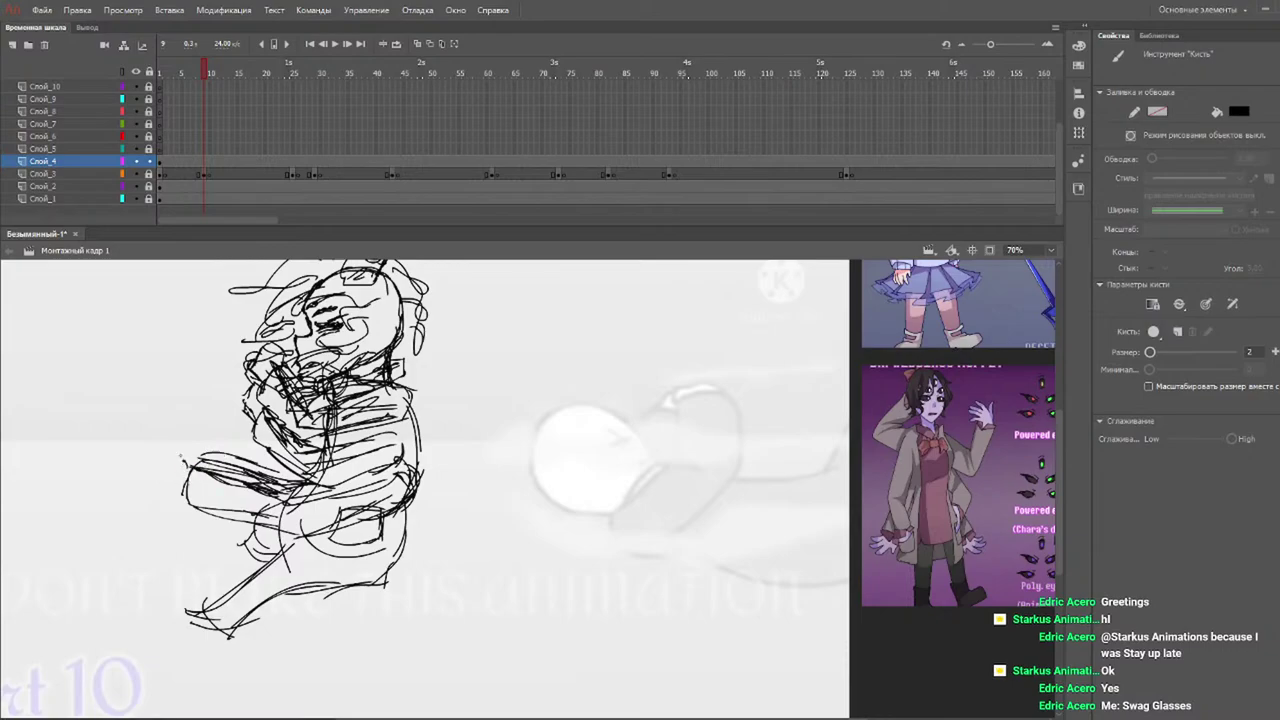
Sketch the open hand beyond the extended sleeve and reposition its strokes against the cuff.
{"action": "left_click_drag", "start_coordinate": [157, 457], "coordinate": [151, 472]}
{"action": "left_click_drag", "start_coordinate": [157, 485], "coordinate": [179, 477]}
{"action": "key", "text": "ctrl+z"}
{"action": "key", "text": "v"}
{"action": "left_click_drag", "start_coordinate": [193, 446], "coordinate": [150, 494]}
{"action": "mouse_move", "coordinate": [141, 451]}
{"action": "left_mouse_down"}
{"action": "mouse_move", "coordinate": [184, 495]}
{"action": "mouse_move", "coordinate": [548, 474]}
{"action": "mouse_move", "coordinate": [548, 508]}
{"action": "mouse_move", "coordinate": [270, 484]}
{"action": "mouse_move", "coordinate": [187, 457]}
{"action": "left_mouse_up"}
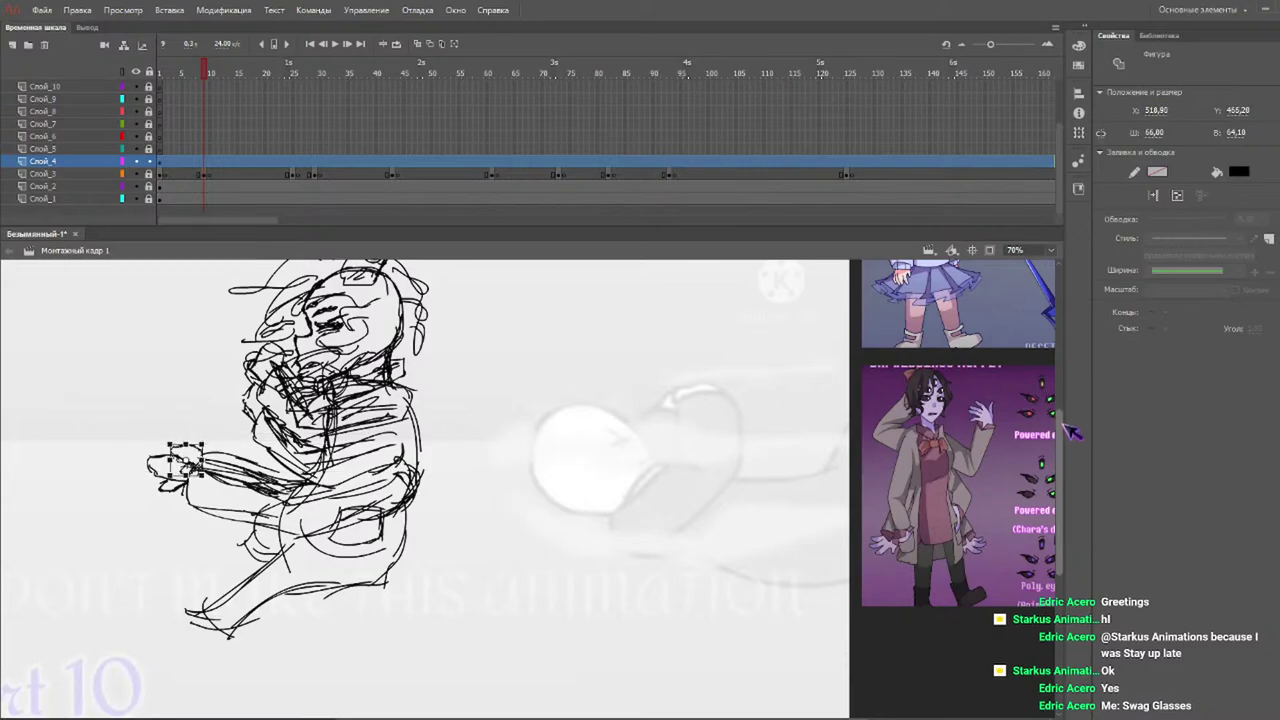
Sketch the torso and hip lines of the body beneath the coat.
{"action": "scroll", "coordinate": [1070, 430], "scroll_direction": "down", "scroll_amount": 3}
{"action": "key", "text": "v"}
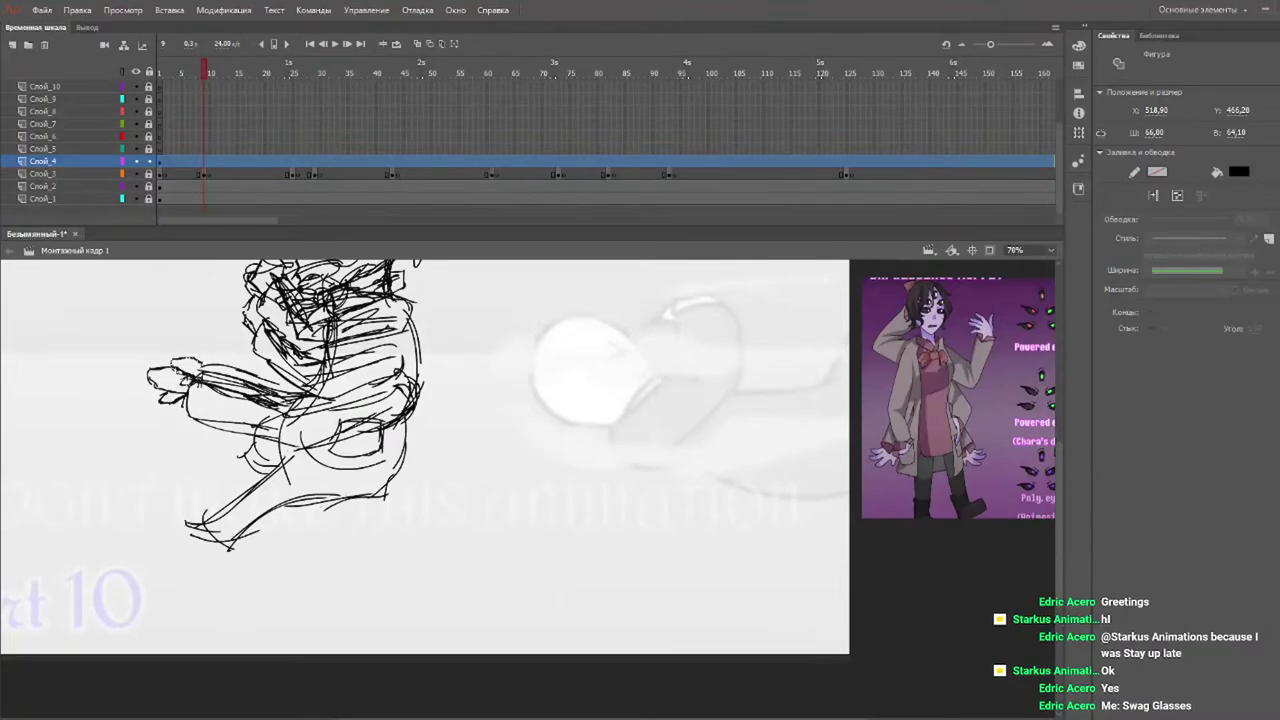
{"action": "key", "text": "b"}
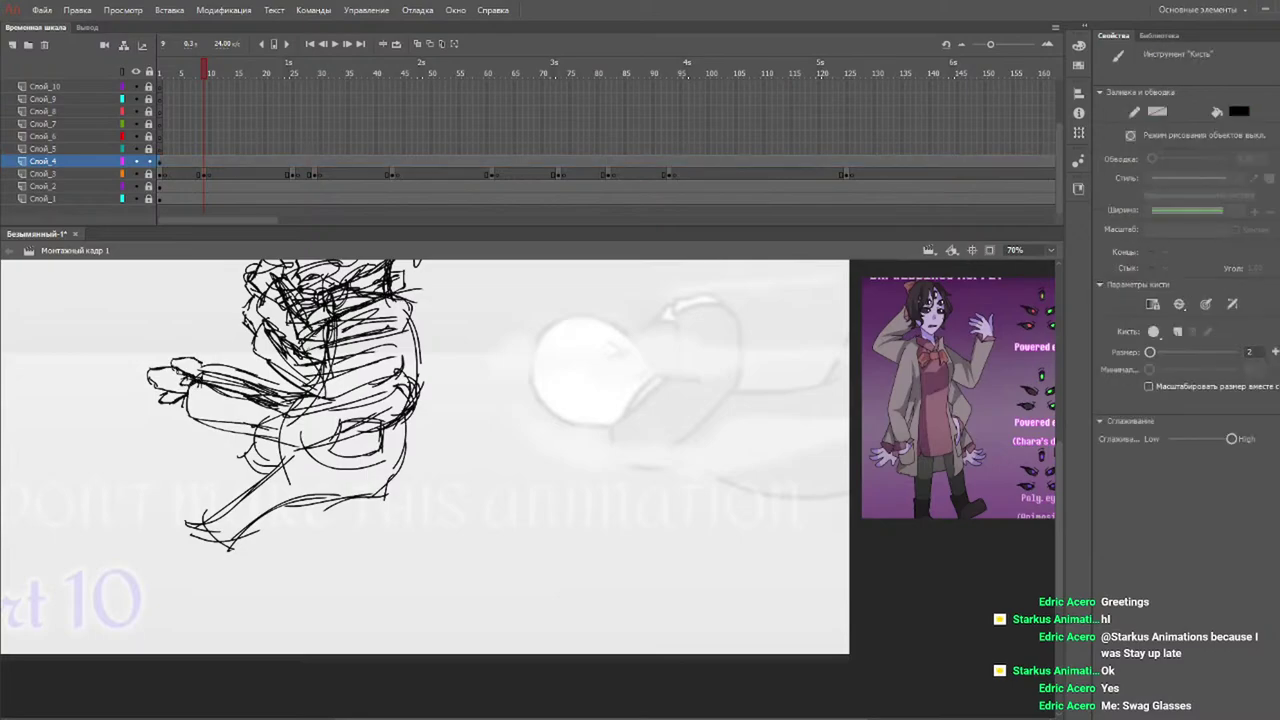
{"action": "key", "text": "ctrl+a"}
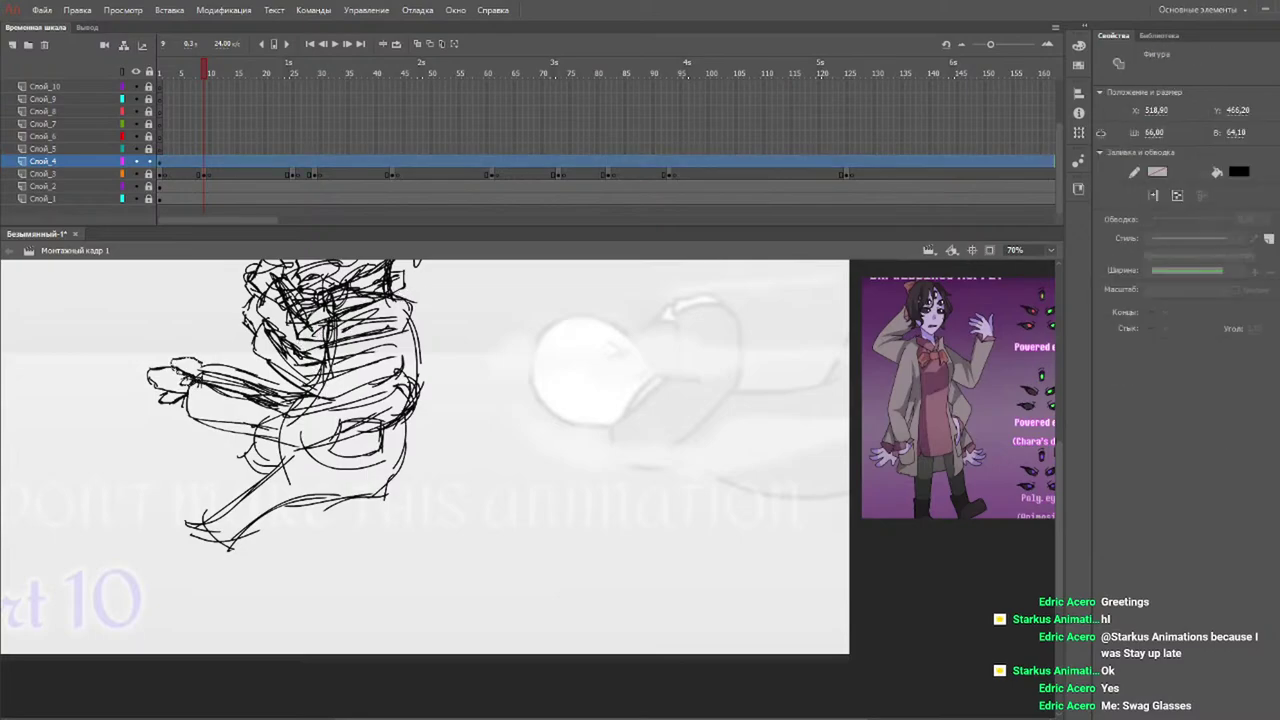
{"action": "key", "text": "b"}
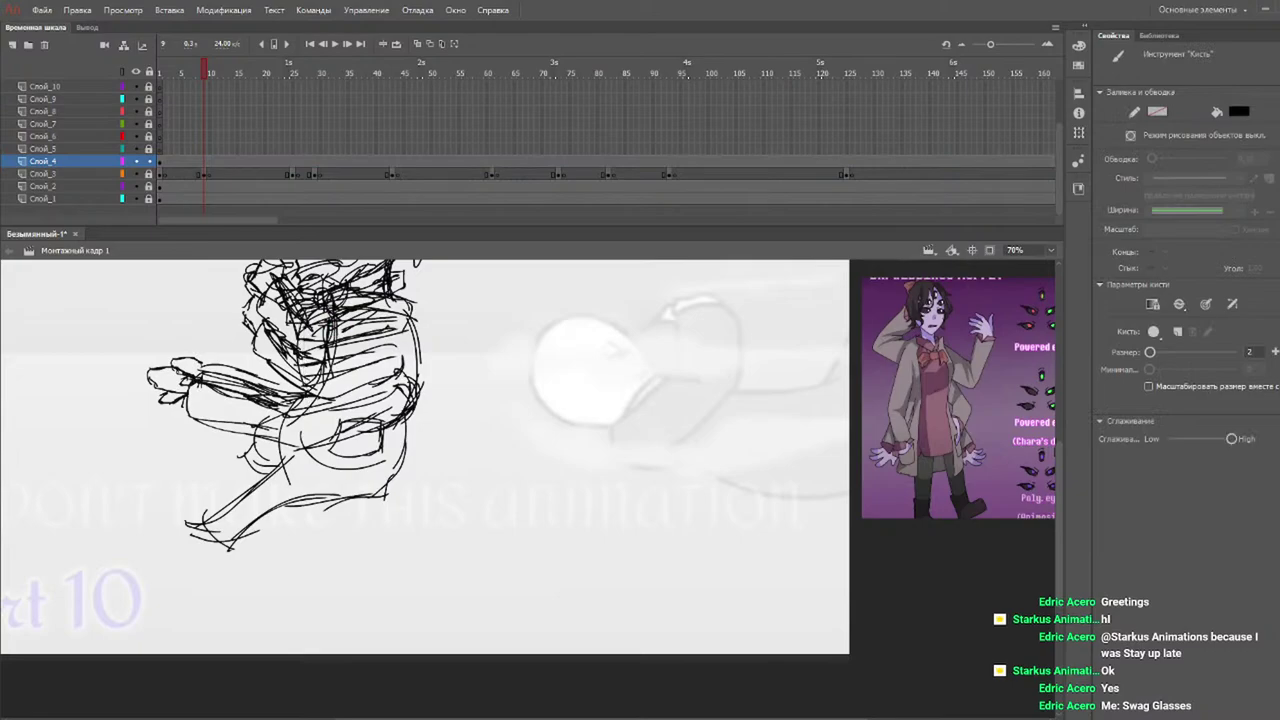
{"action": "mouse_move", "coordinate": [318, 331]}
{"action": "left_mouse_down"}
{"action": "mouse_move", "coordinate": [312, 398]}
{"action": "mouse_move", "coordinate": [276, 464]}
{"action": "left_mouse_up"}
{"action": "left_click_drag", "start_coordinate": [303, 409], "coordinate": [269, 467]}
{"action": "left_click_drag", "start_coordinate": [412, 324], "coordinate": [372, 436]}
{"action": "mouse_move", "coordinate": [406, 355]}
{"action": "left_mouse_down"}
{"action": "mouse_move", "coordinate": [376, 419]}
{"action": "mouse_move", "coordinate": [382, 472]}
{"action": "mouse_move", "coordinate": [296, 454]}
{"action": "mouse_move", "coordinate": [380, 479]}
{"action": "mouse_move", "coordinate": [298, 436]}
{"action": "mouse_move", "coordinate": [256, 510]}
{"action": "left_mouse_up"}
{"action": "left_click_drag", "start_coordinate": [316, 458], "coordinate": [264, 497]}
{"action": "key", "text": "ctrl+z"}
{"action": "key", "text": "ctrl+z"}
Sketch guide lines for two bent legs reaching forward from the hips, with circles at the joints.
{"action": "mouse_move", "coordinate": [325, 470]}
{"action": "left_mouse_down"}
{"action": "mouse_move", "coordinate": [218, 488]}
{"action": "mouse_move", "coordinate": [189, 558]}
{"action": "left_mouse_up"}
{"action": "left_click_drag", "start_coordinate": [214, 502], "coordinate": [168, 586]}
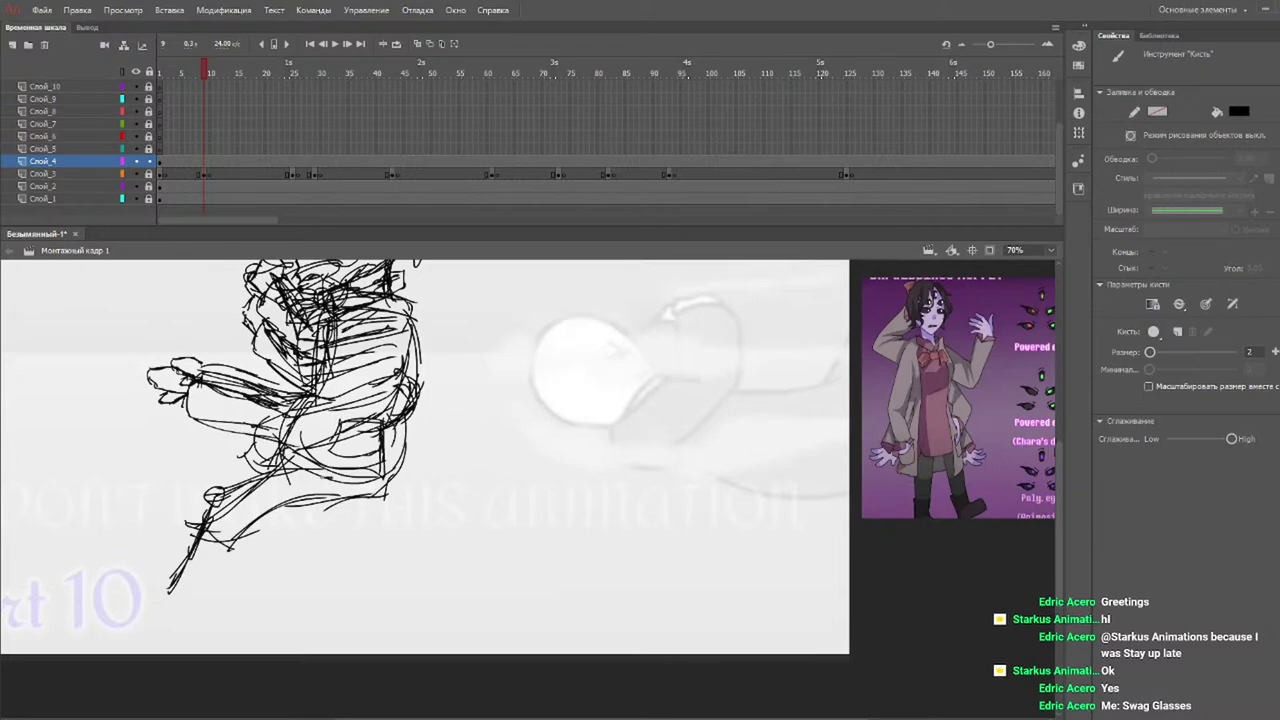
{"action": "left_click_drag", "start_coordinate": [232, 468], "coordinate": [152, 540]}
{"action": "left_click_drag", "start_coordinate": [172, 516], "coordinate": [129, 549]}
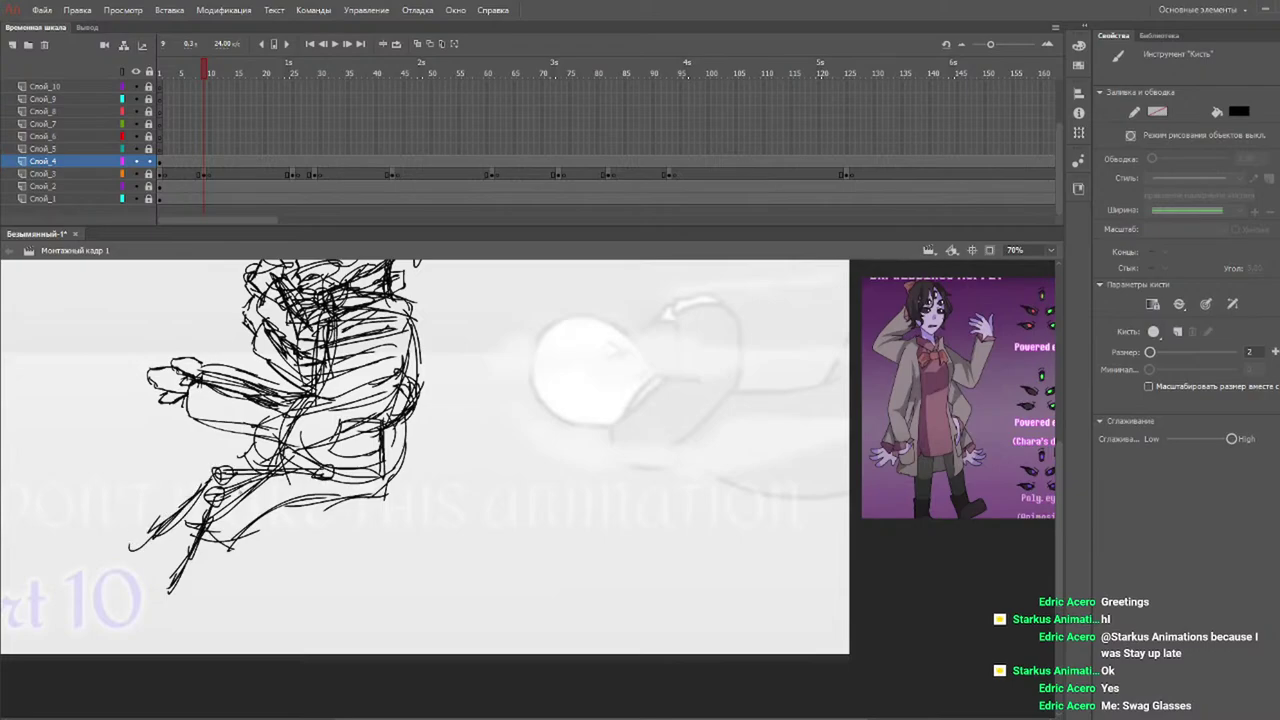
Sketch the lower legs with loose trouser outlines and close them with hem lines above the ankles.
{"action": "mouse_move", "coordinate": [185, 509]}
{"action": "left_mouse_down"}
{"action": "mouse_move", "coordinate": [134, 579]}
{"action": "mouse_move", "coordinate": [166, 604]}
{"action": "left_mouse_up"}
{"action": "mouse_move", "coordinate": [286, 462]}
{"action": "left_mouse_down"}
{"action": "mouse_move", "coordinate": [200, 476]}
{"action": "mouse_move", "coordinate": [152, 534]}
{"action": "mouse_move", "coordinate": [146, 584]}
{"action": "left_mouse_up"}
{"action": "left_click_drag", "start_coordinate": [156, 540], "coordinate": [118, 600]}
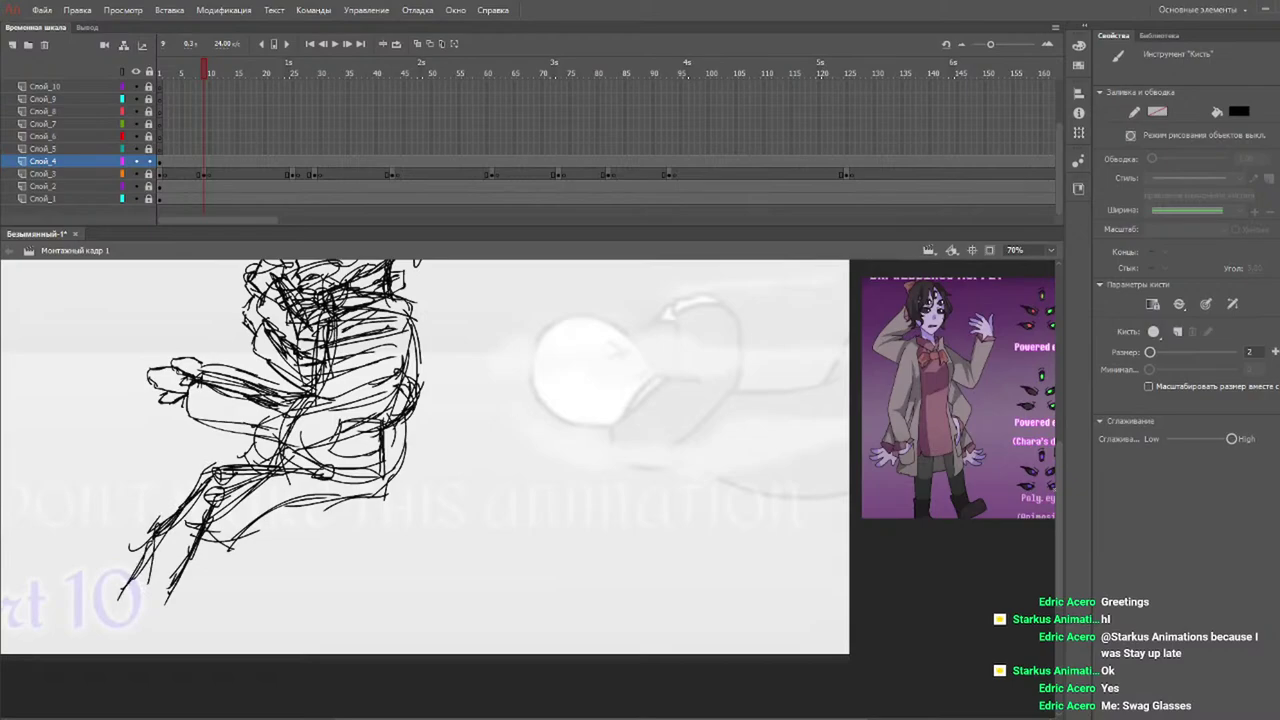
{"action": "scroll", "coordinate": [1038, 524], "scroll_direction": "down", "scroll_amount": 3}
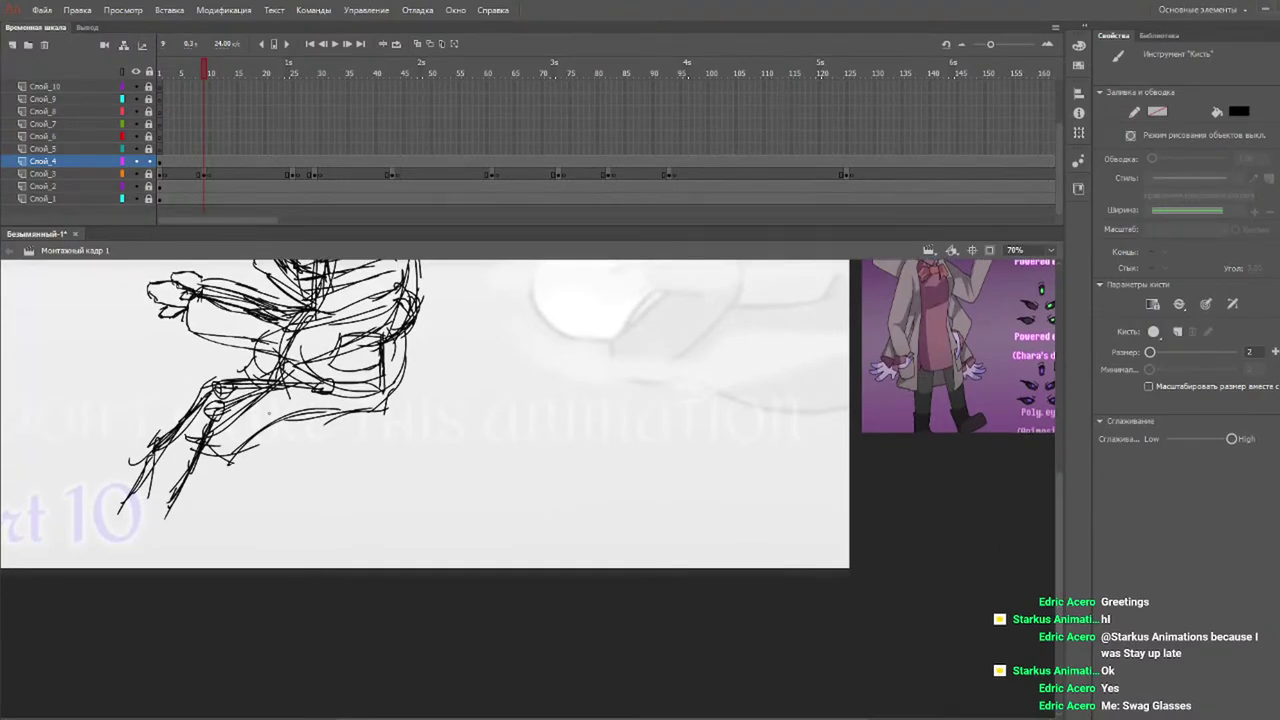
{"action": "mouse_move", "coordinate": [304, 422]}
{"action": "left_mouse_down"}
{"action": "mouse_move", "coordinate": [232, 438]}
{"action": "mouse_move", "coordinate": [238, 450]}
{"action": "mouse_move", "coordinate": [170, 532]}
{"action": "mouse_move", "coordinate": [146, 516]}
{"action": "left_mouse_up"}
{"action": "mouse_move", "coordinate": [214, 386]}
{"action": "left_mouse_down"}
{"action": "mouse_move", "coordinate": [140, 494]}
{"action": "mouse_move", "coordinate": [148, 512]}
{"action": "mouse_move", "coordinate": [184, 522]}
{"action": "left_mouse_up"}
{"action": "left_click_drag", "start_coordinate": [198, 402], "coordinate": [118, 460]}
{"action": "left_click_drag", "start_coordinate": [168, 424], "coordinate": [106, 486]}
{"action": "left_click_drag", "start_coordinate": [108, 484], "coordinate": [150, 492]}
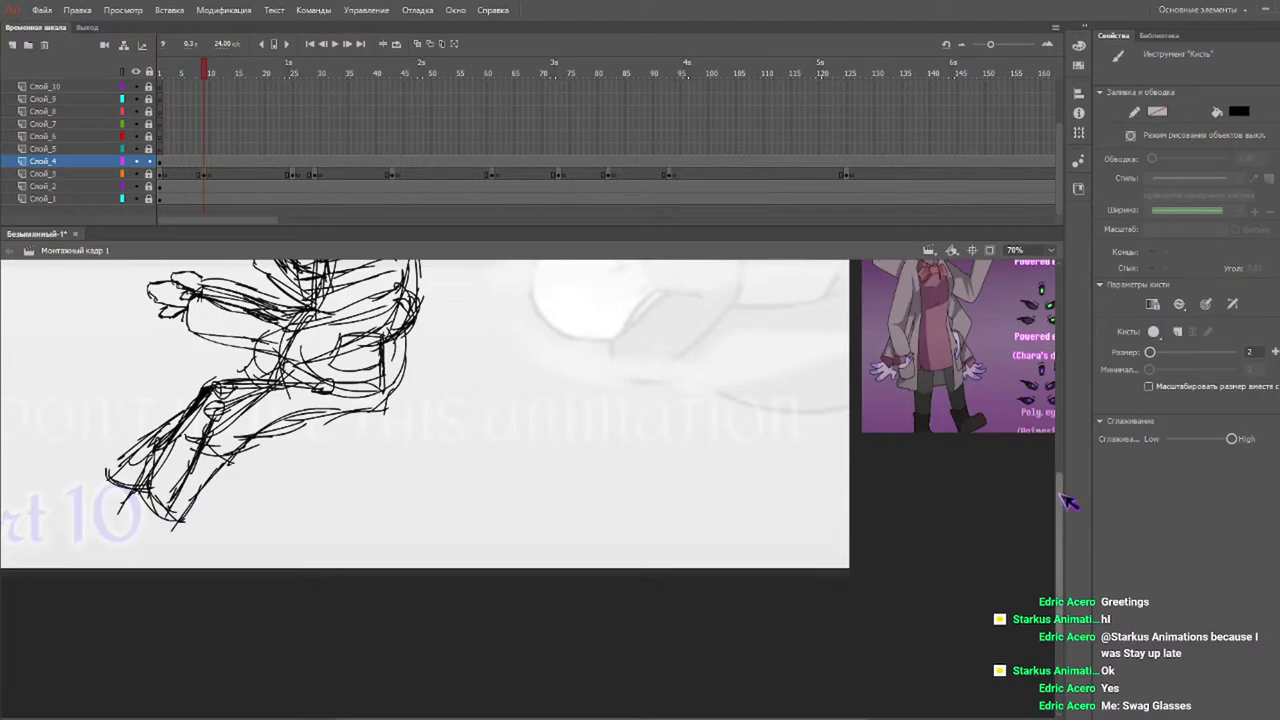
Sketch the two boots extending below the trouser hems.
{"action": "scroll", "coordinate": [1069, 500], "scroll_direction": "down", "scroll_amount": 2}
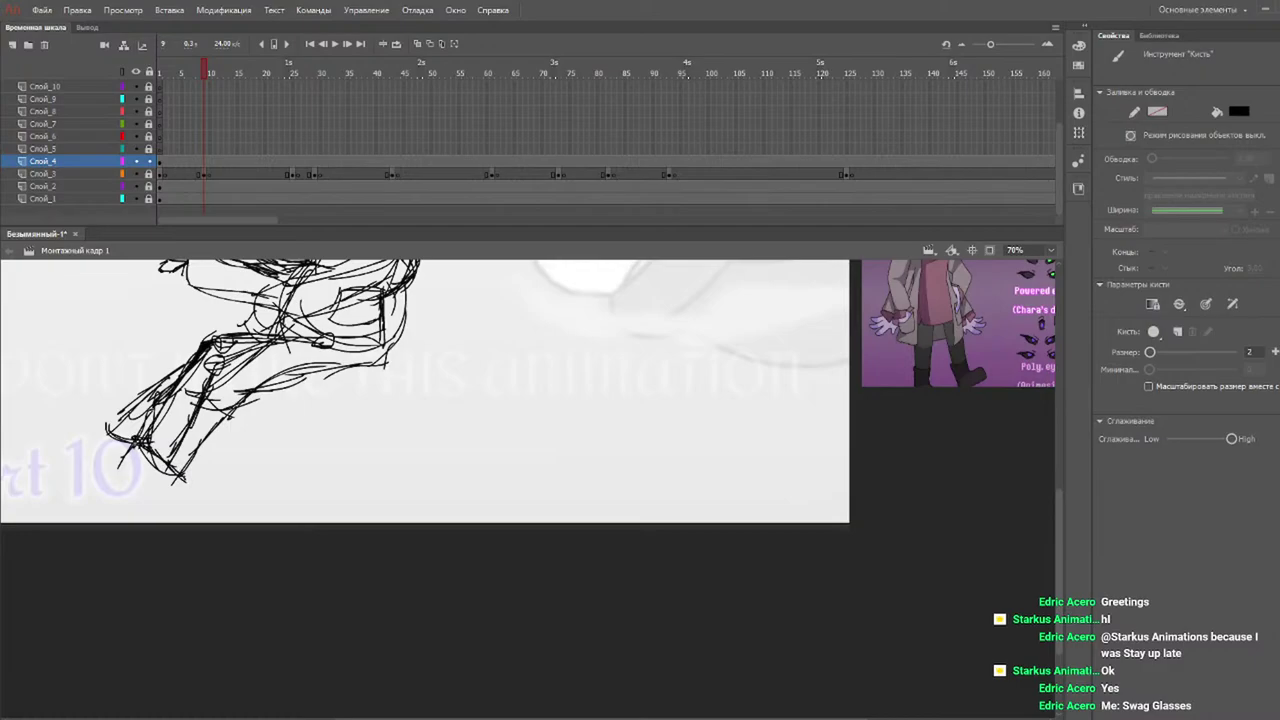
{"action": "mouse_move", "coordinate": [124, 455]}
{"action": "left_mouse_down"}
{"action": "mouse_move", "coordinate": [70, 499]}
{"action": "mouse_move", "coordinate": [131, 513]}
{"action": "mouse_move", "coordinate": [116, 485]}
{"action": "mouse_move", "coordinate": [80, 503]}
{"action": "mouse_move", "coordinate": [137, 508]}
{"action": "left_mouse_up"}
{"action": "key", "text": "ctrl+z"}
{"action": "key", "text": "ctrl+z"}
{"action": "key", "text": "ctrl+z"}
{"action": "left_click_drag", "start_coordinate": [164, 508], "coordinate": [182, 477]}
{"action": "mouse_move", "coordinate": [107, 429]}
{"action": "left_mouse_down"}
{"action": "mouse_move", "coordinate": [135, 442]}
{"action": "mouse_move", "coordinate": [68, 482]}
{"action": "mouse_move", "coordinate": [108, 490]}
{"action": "left_mouse_up"}
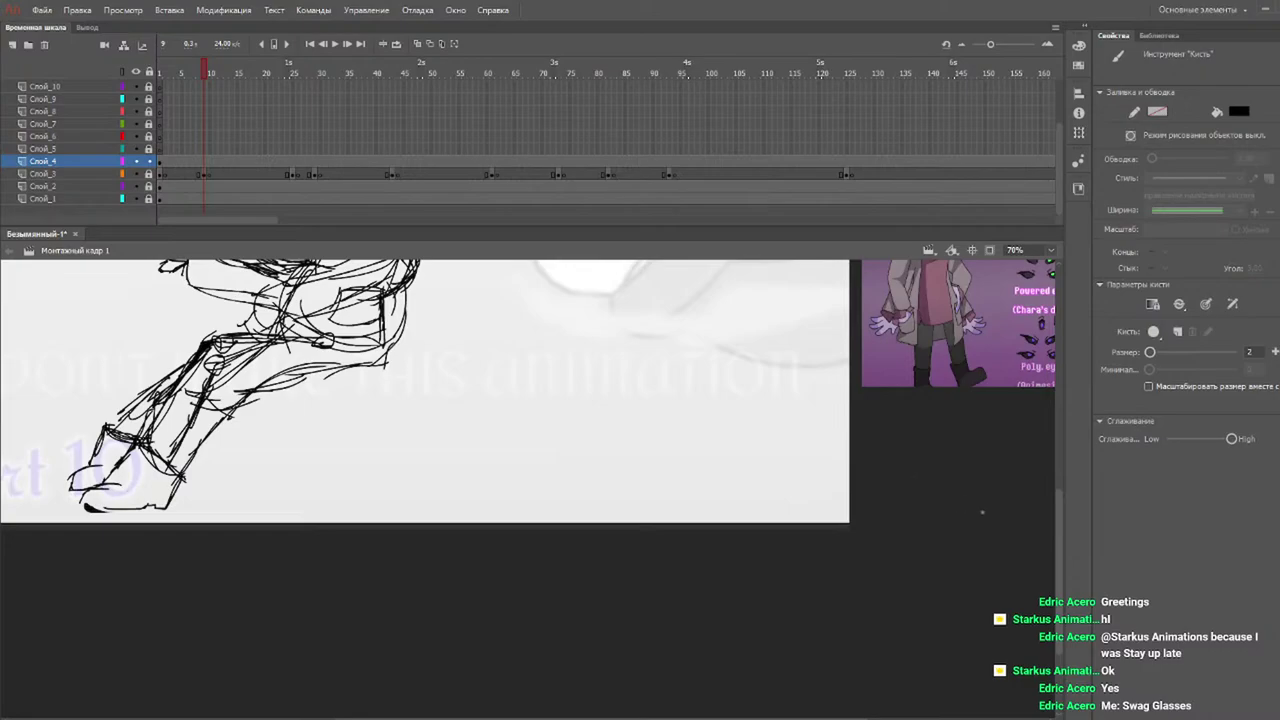
Select the whole character sketch and flip it horizontally.
{"action": "left_click_drag", "start_coordinate": [1061, 526], "coordinate": [1082, 423]}
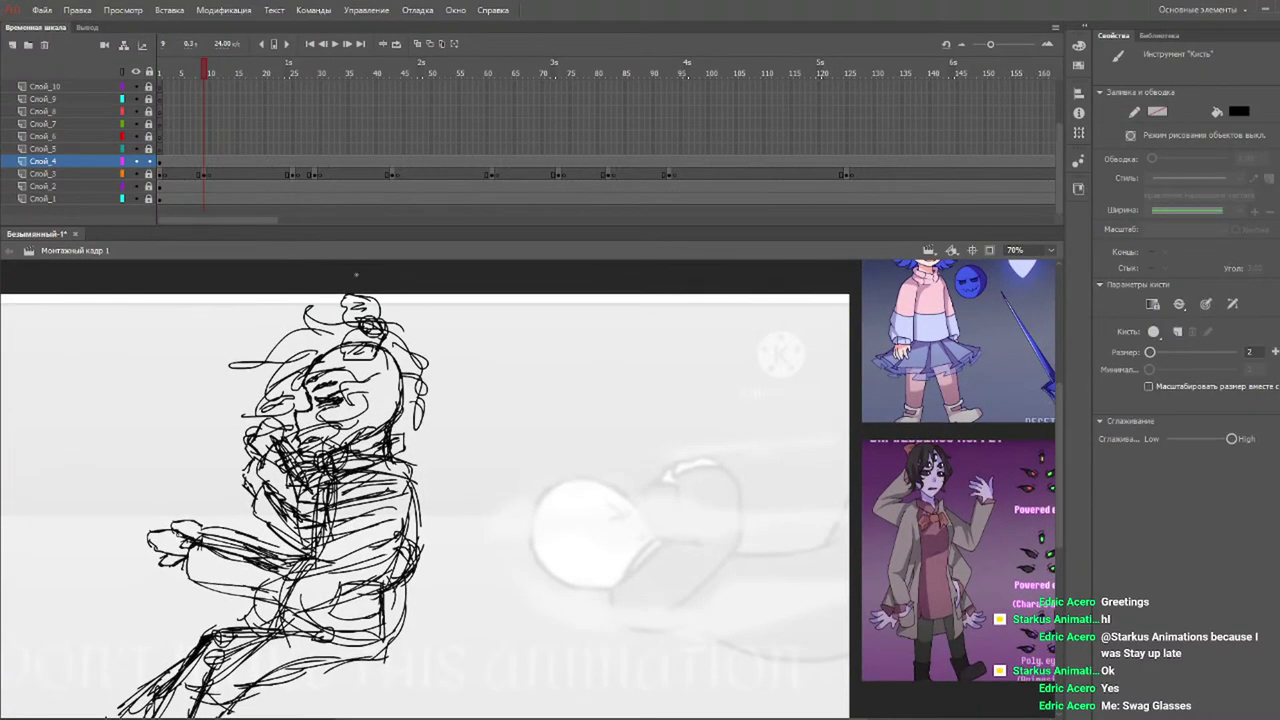
{"action": "mouse_move", "coordinate": [485, 272]}
{"action": "left_mouse_down"}
{"action": "mouse_move", "coordinate": [106, 710]}
{"action": "mouse_move", "coordinate": [42, 718]}
{"action": "left_mouse_up"}
{"action": "mouse_move", "coordinate": [1060, 470]}
{"action": "left_mouse_down"}
{"action": "mouse_move", "coordinate": [1062, 510]}
{"action": "mouse_move", "coordinate": [1058, 496]}
{"action": "left_mouse_up"}
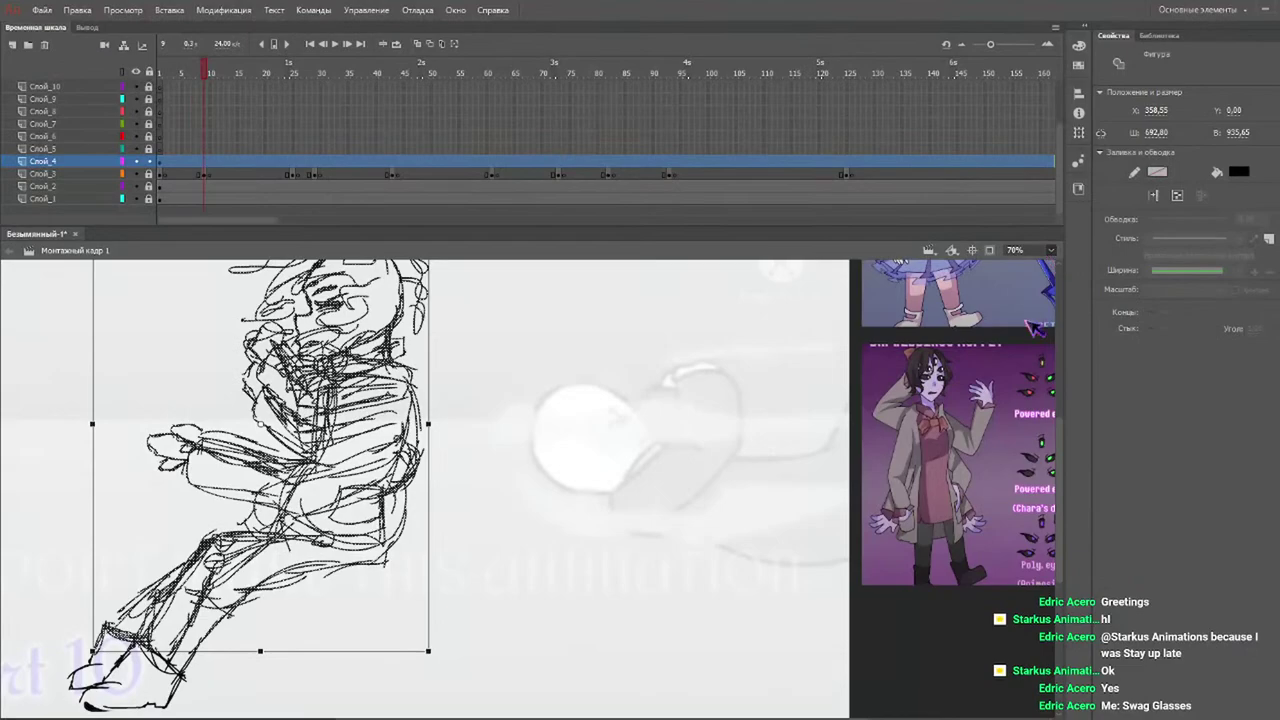
{"action": "key", "text": "ctrl+minus"}
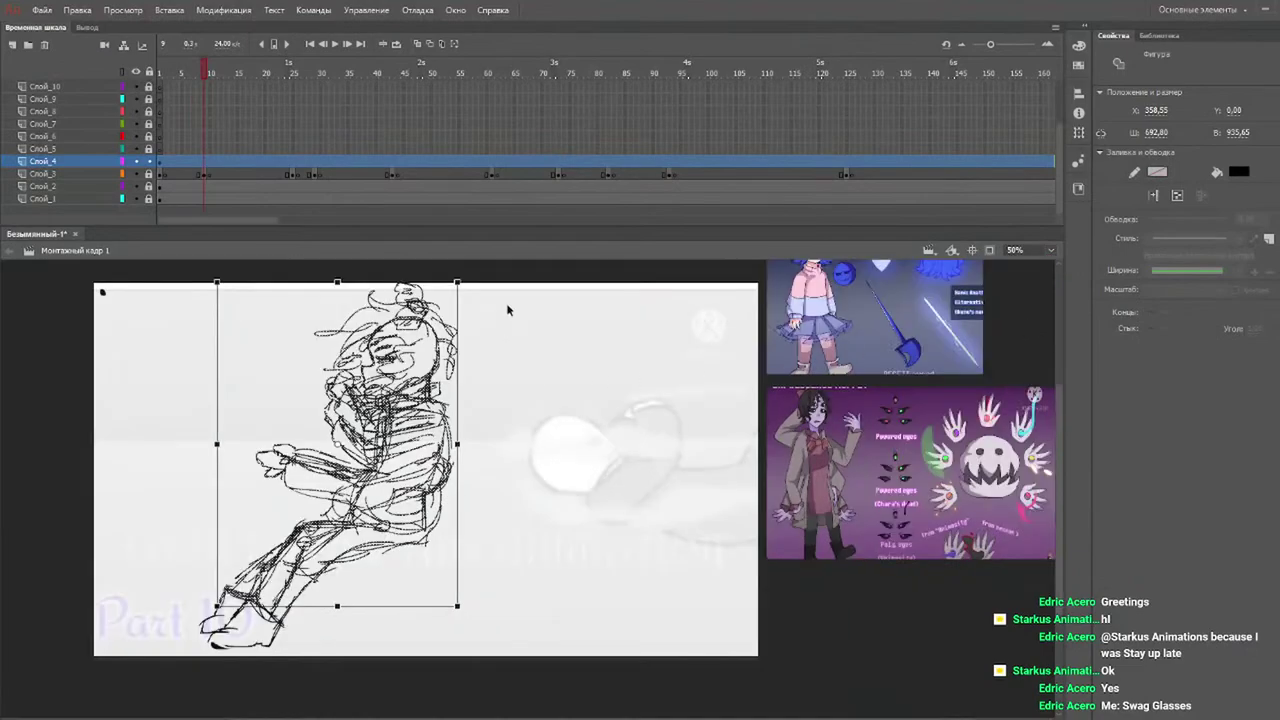
{"action": "left_click", "coordinate": [494, 276]}
{"action": "left_click_drag", "start_coordinate": [512, 274], "coordinate": [204, 682]}
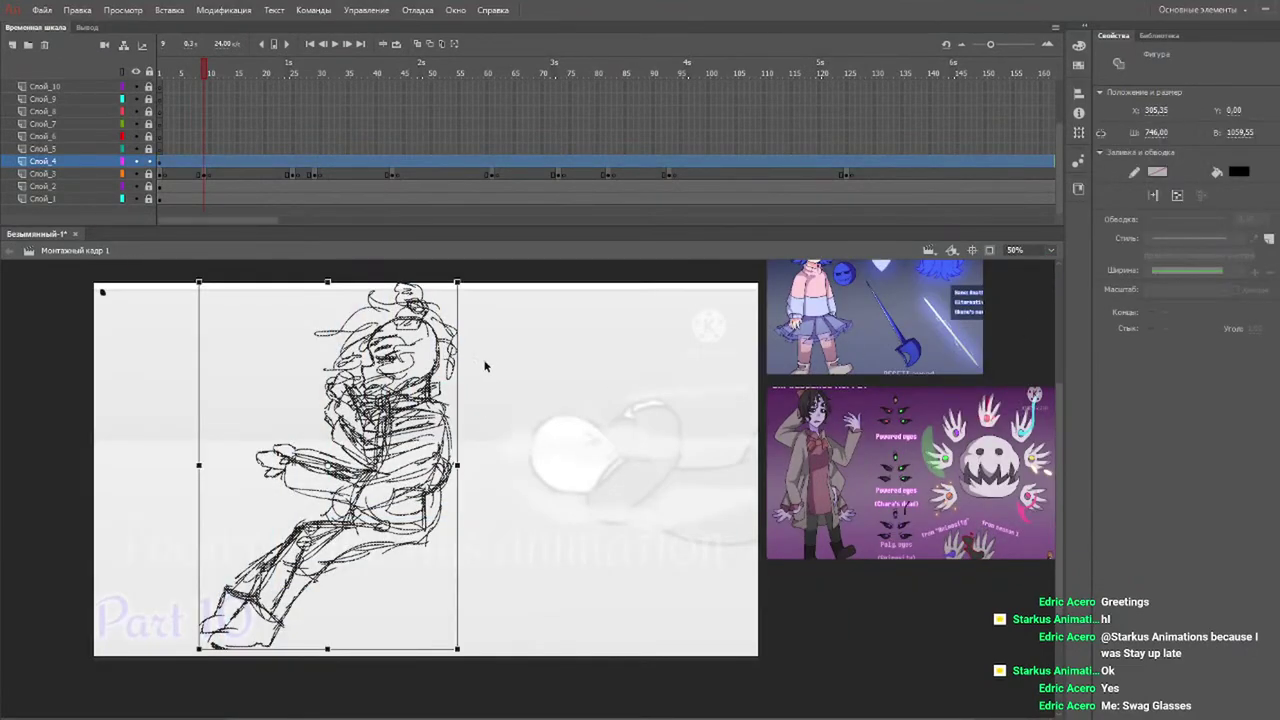
{"action": "left_click_drag", "start_coordinate": [458, 465], "coordinate": [210, 472]}
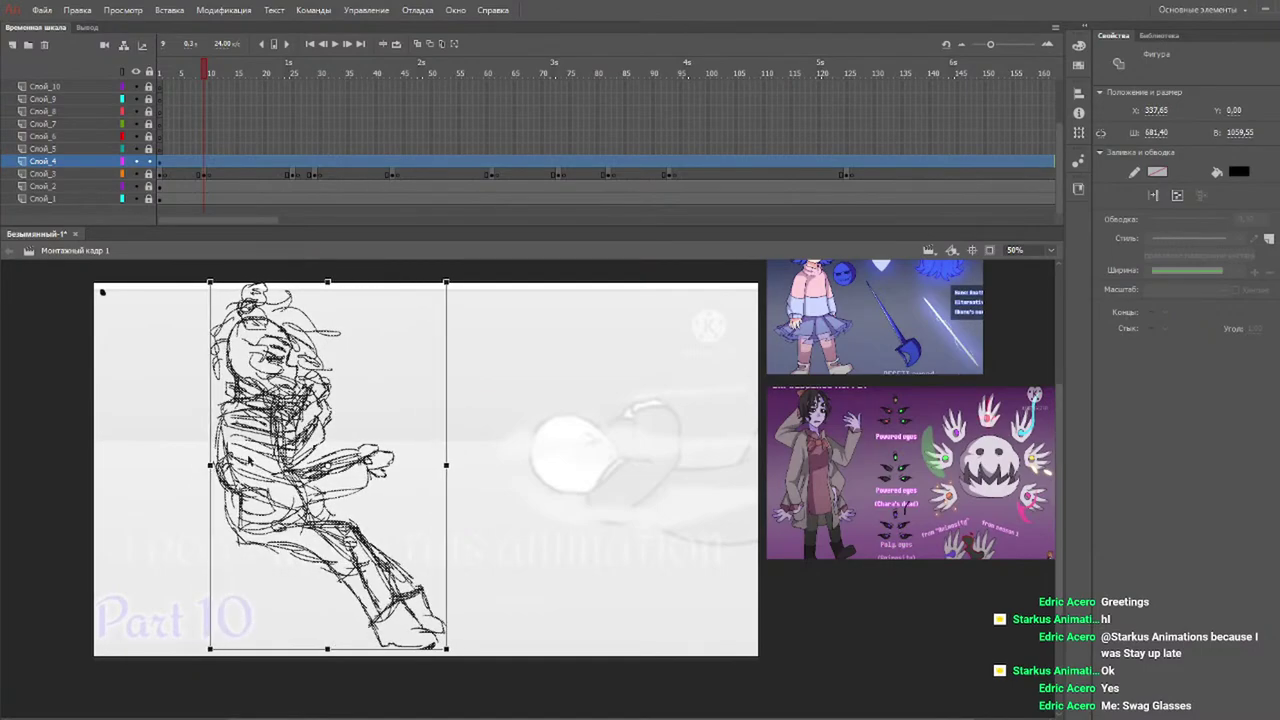
Rotate the flipped figure into a reclining pose and move it over the faded reference character.
{"action": "mouse_move", "coordinate": [458, 296]}
{"action": "left_mouse_down"}
{"action": "mouse_move", "coordinate": [434, 271]}
{"action": "mouse_move", "coordinate": [212, 282]}
{"action": "mouse_move", "coordinate": [185, 312]}
{"action": "mouse_move", "coordinate": [240, 323]}
{"action": "mouse_move", "coordinate": [260, 308]}
{"action": "left_mouse_up"}
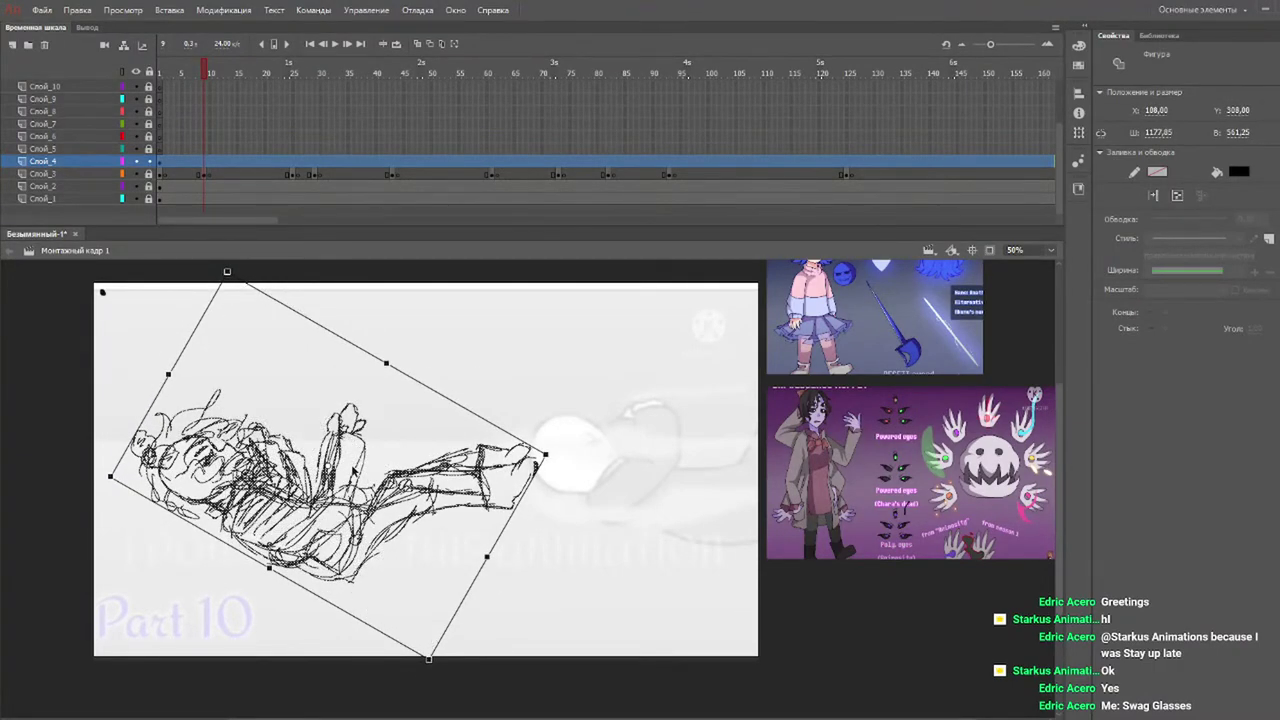
{"action": "mouse_move", "coordinate": [351, 470]}
{"action": "left_mouse_down"}
{"action": "mouse_move", "coordinate": [437, 445]}
{"action": "mouse_move", "coordinate": [372, 448]}
{"action": "left_mouse_up"}
{"action": "left_click_drag", "start_coordinate": [606, 351], "coordinate": [46, 660]}
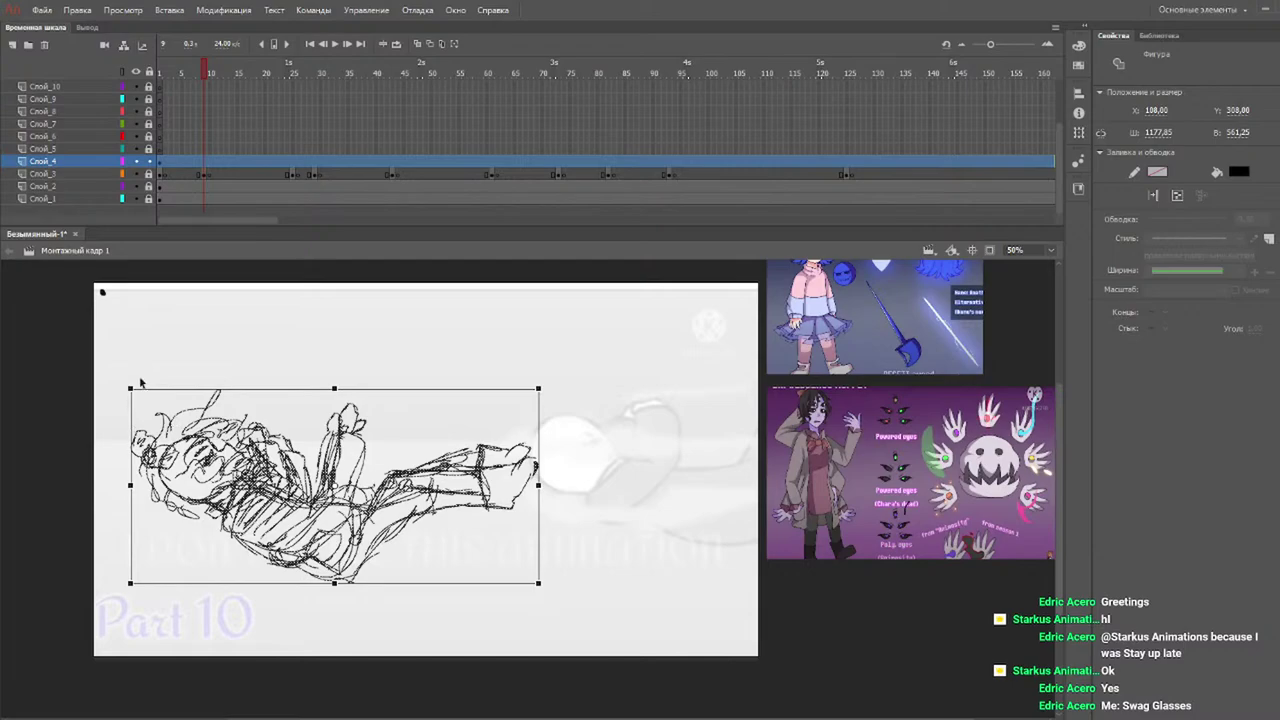
{"action": "left_click_drag", "start_coordinate": [152, 370], "coordinate": [155, 383]}
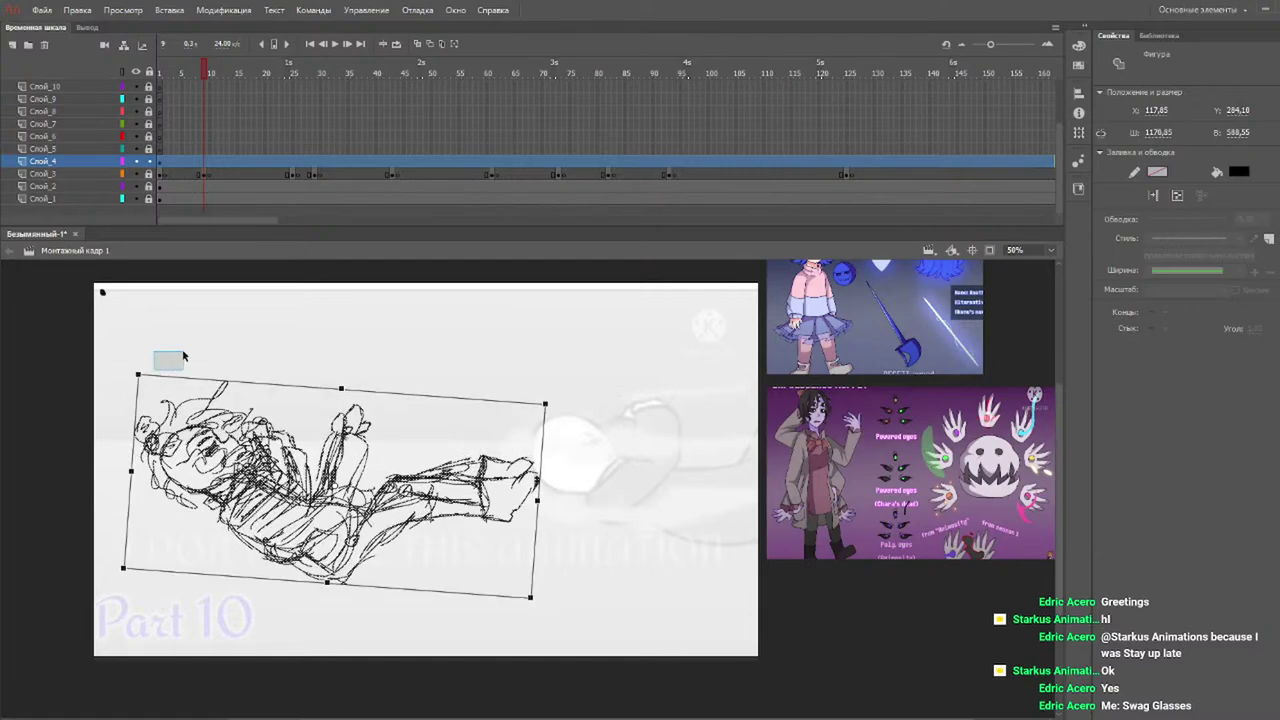
{"action": "left_click", "coordinate": [150, 374]}
{"action": "mouse_move", "coordinate": [610, 350]}
{"action": "left_mouse_down"}
{"action": "mouse_move", "coordinate": [272, 540]}
{"action": "mouse_move", "coordinate": [115, 600]}
{"action": "left_mouse_up"}
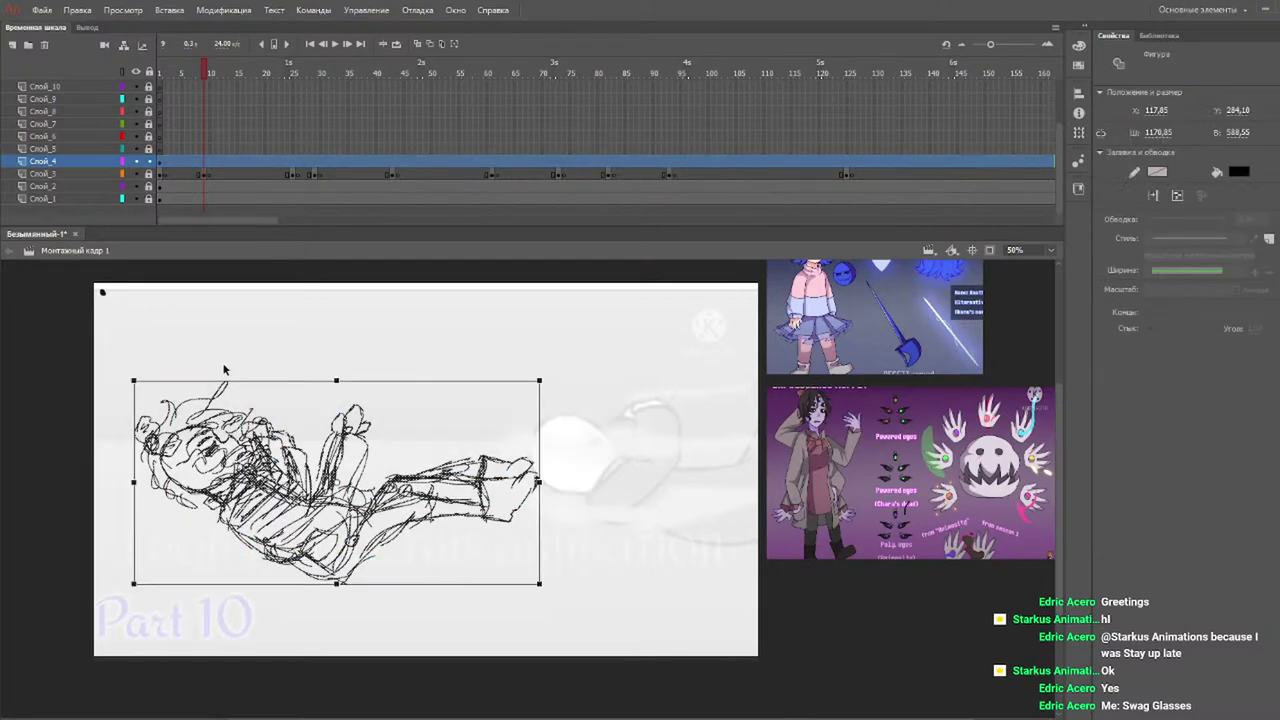
{"action": "left_click_drag", "start_coordinate": [150, 378], "coordinate": [163, 338]}
{"action": "mouse_move", "coordinate": [312, 508]}
{"action": "left_mouse_down"}
{"action": "mouse_move", "coordinate": [498, 458]}
{"action": "mouse_move", "coordinate": [606, 449]}
{"action": "mouse_move", "coordinate": [691, 494]}
{"action": "mouse_move", "coordinate": [636, 485]}
{"action": "left_mouse_up"}
{"action": "left_click", "coordinate": [302, 536]}
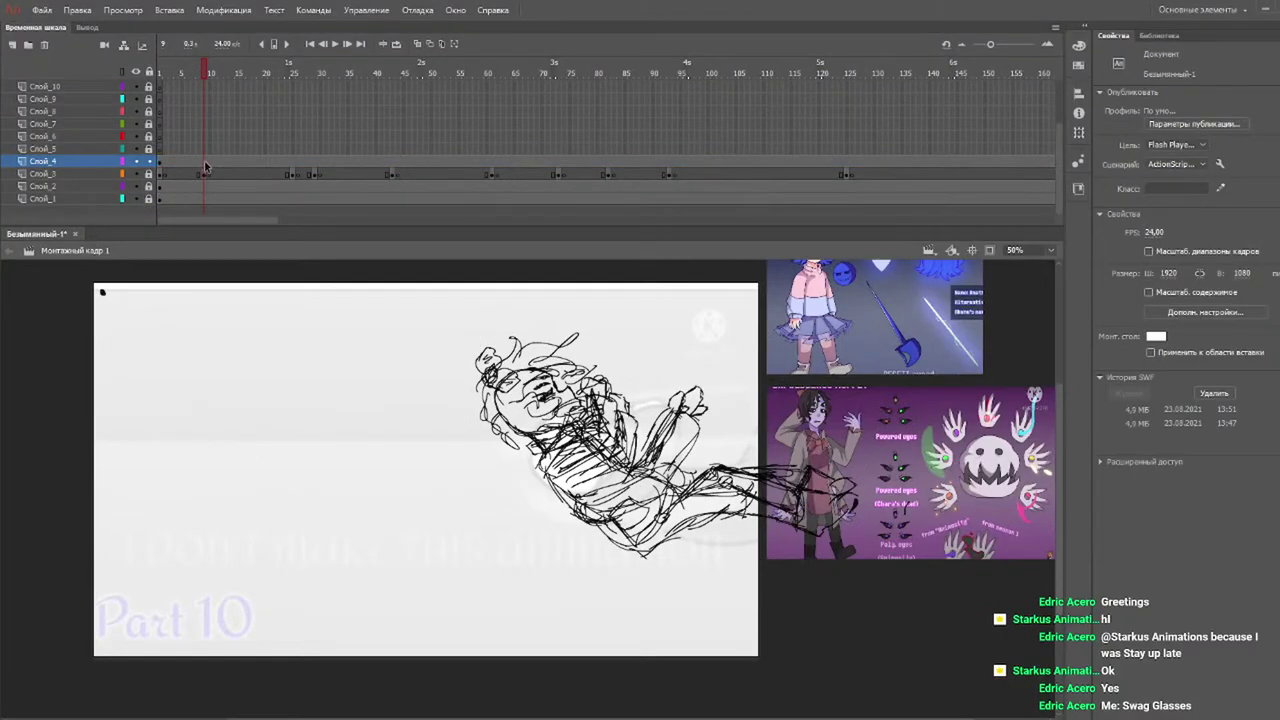
Insert a keyframe at frame 9 on Слой_4 and clear the sketch from frame 1.
{"action": "left_click", "coordinate": [204, 167]}
{"action": "left_click_drag", "start_coordinate": [204, 170], "coordinate": [159, 166]}
{"action": "key", "text": "Delete"}
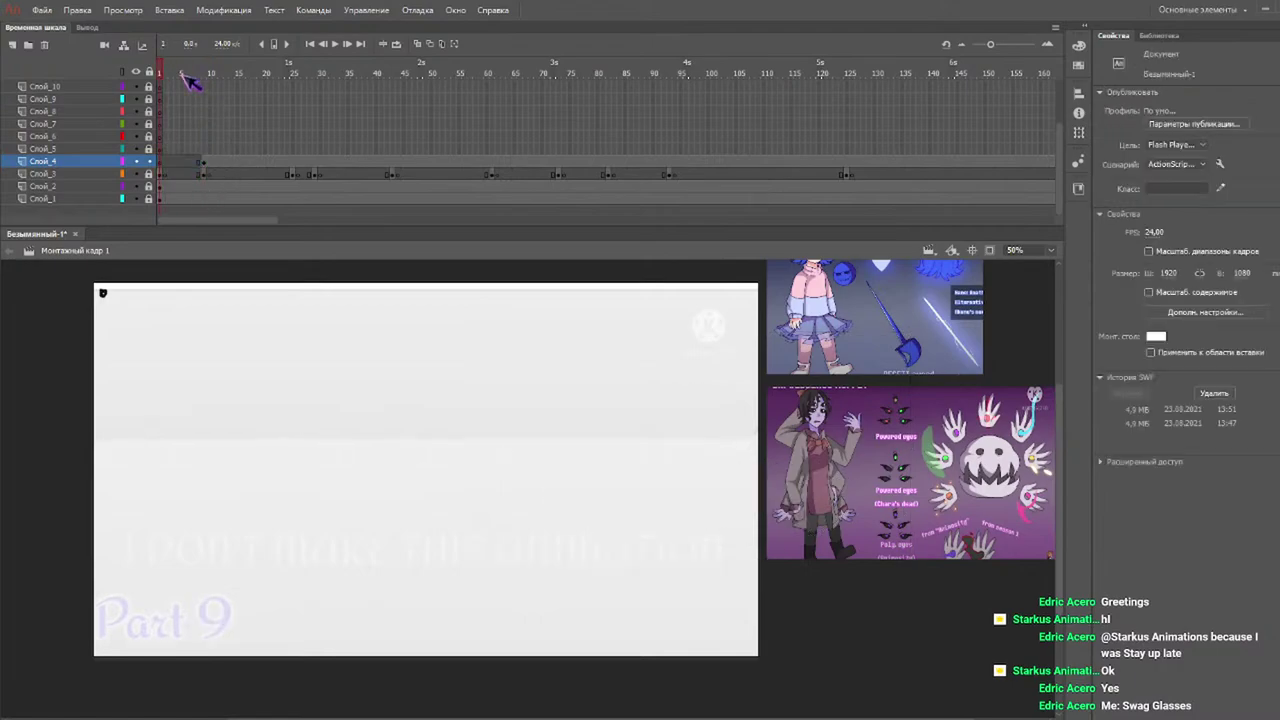
Insert a keyframe at frame 25 on Слой_4, then move and rotate the figure so its head sits over the reference head.
{"action": "left_click_drag", "start_coordinate": [177, 75], "coordinate": [294, 74]}
{"action": "left_click", "coordinate": [294, 74]}
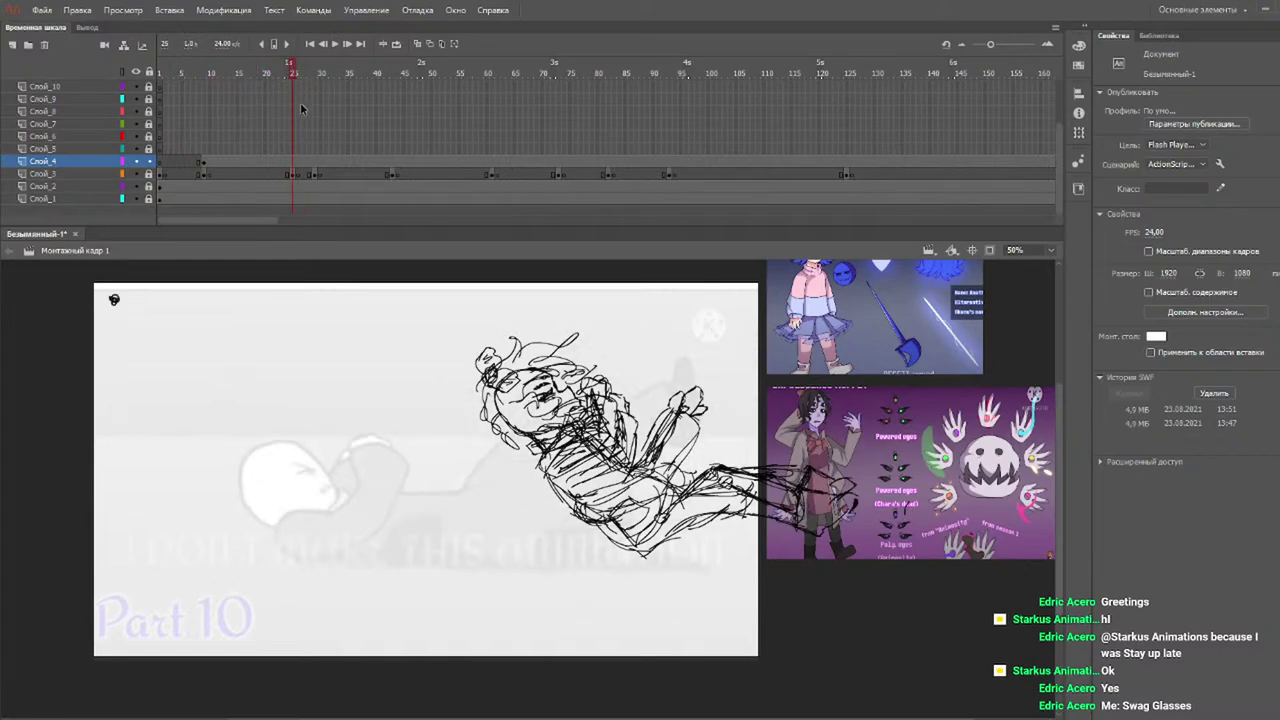
{"action": "left_click", "coordinate": [295, 171]}
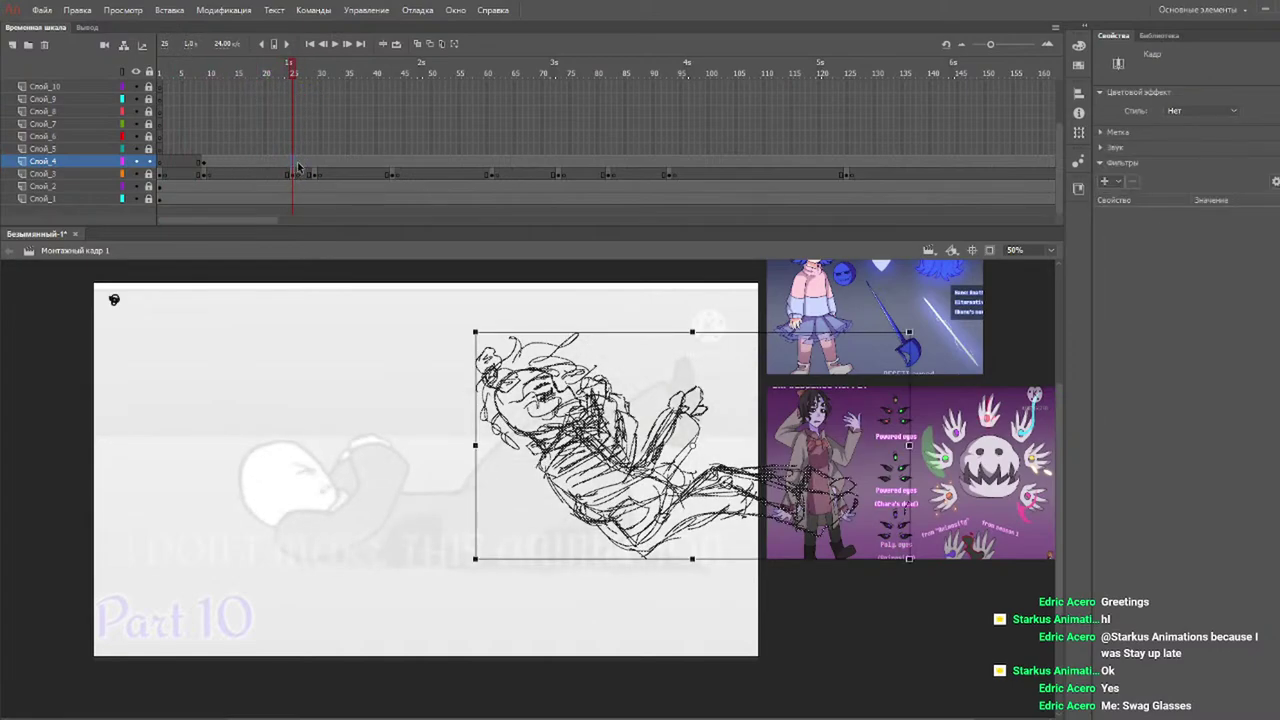
{"action": "left_click_drag", "start_coordinate": [618, 470], "coordinate": [495, 490]}
{"action": "mouse_move", "coordinate": [363, 345]}
{"action": "left_mouse_down"}
{"action": "mouse_move", "coordinate": [337, 340]}
{"action": "mouse_move", "coordinate": [284, 402]}
{"action": "mouse_move", "coordinate": [302, 406]}
{"action": "mouse_move", "coordinate": [268, 411]}
{"action": "mouse_move", "coordinate": [245, 449]}
{"action": "left_mouse_up"}
{"action": "left_click_drag", "start_coordinate": [494, 502], "coordinate": [449, 482]}
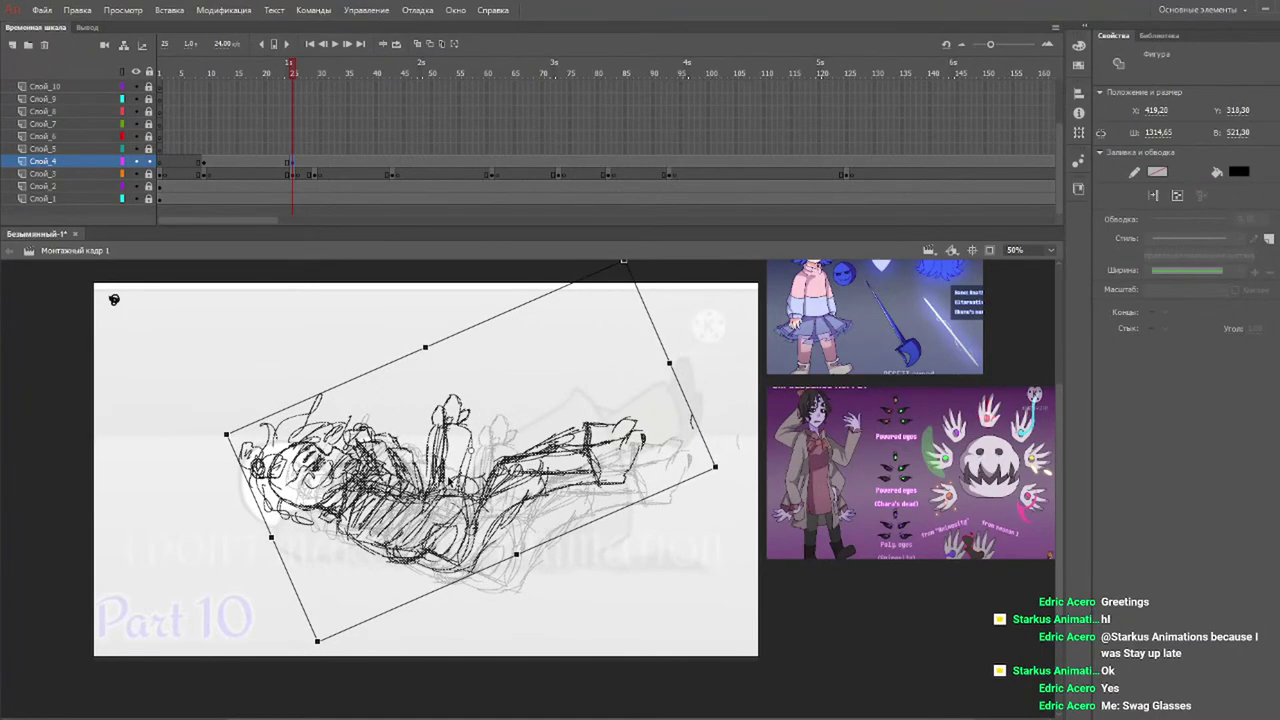
Delete the body, arms and legs from the frame 25 sketch, keeping only the head and collar area.
{"action": "left_click", "coordinate": [418, 328]}
{"action": "mouse_move", "coordinate": [664, 383]}
{"action": "left_mouse_down"}
{"action": "mouse_move", "coordinate": [403, 596]}
{"action": "mouse_move", "coordinate": [351, 600]}
{"action": "mouse_move", "coordinate": [367, 598]}
{"action": "left_mouse_up"}
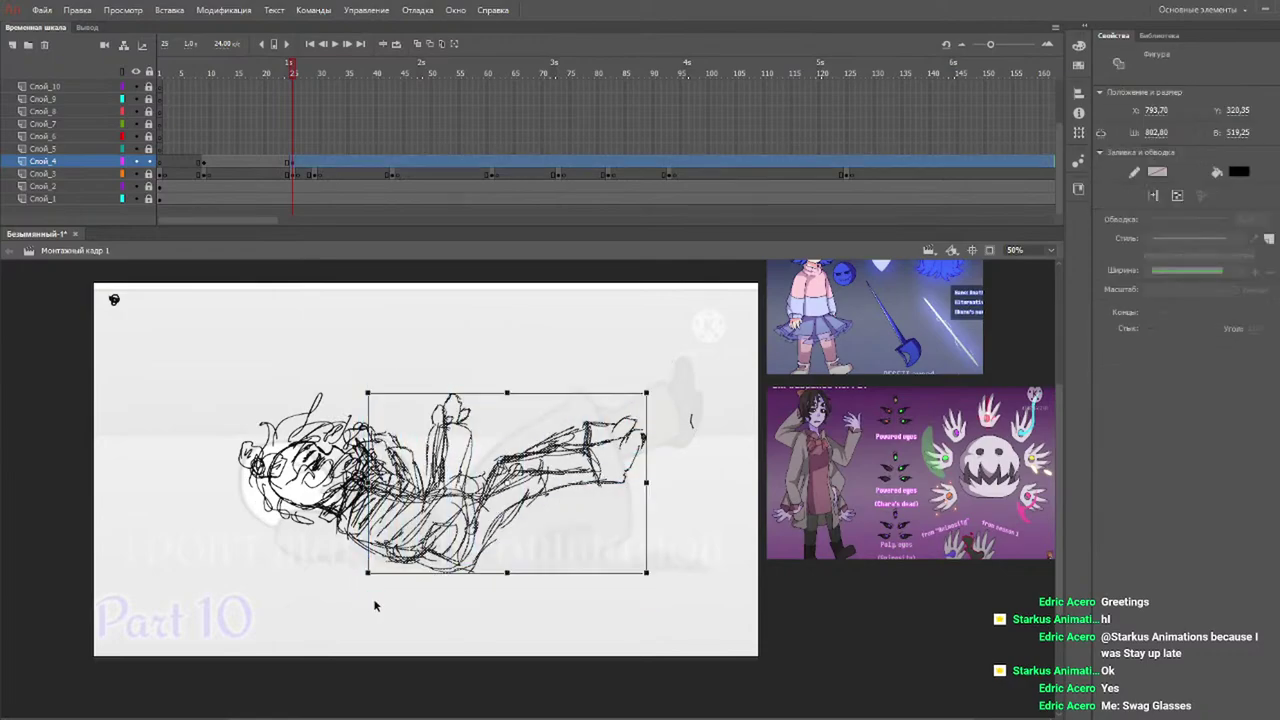
{"action": "key", "text": "Delete"}
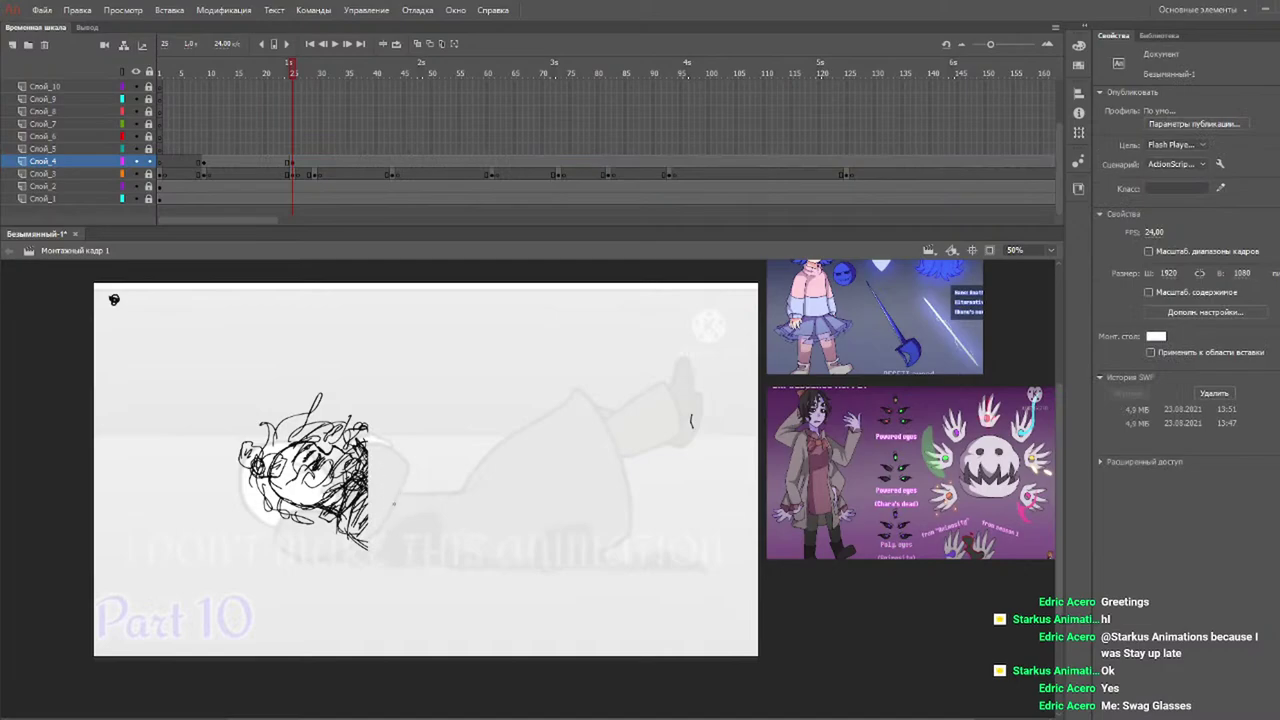
Try to sketch a torso line running from the head along the reference body.
{"action": "key", "text": "y"}
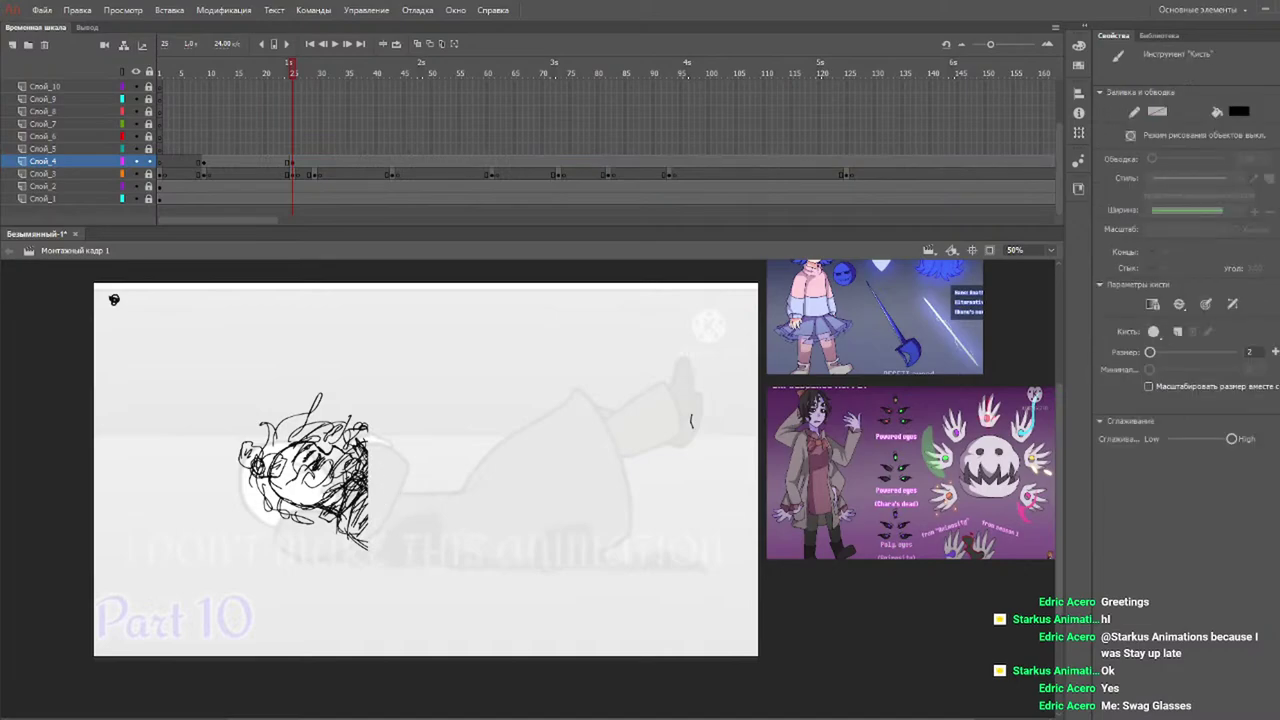
{"action": "left_click_drag", "start_coordinate": [362, 499], "coordinate": [451, 479]}
{"action": "key", "text": "ctrl+z"}
{"action": "mouse_move", "coordinate": [368, 506]}
{"action": "left_mouse_down"}
{"action": "mouse_move", "coordinate": [444, 525]}
{"action": "mouse_move", "coordinate": [480, 510]}
{"action": "mouse_move", "coordinate": [560, 517]}
{"action": "mouse_move", "coordinate": [450, 517]}
{"action": "left_mouse_up"}
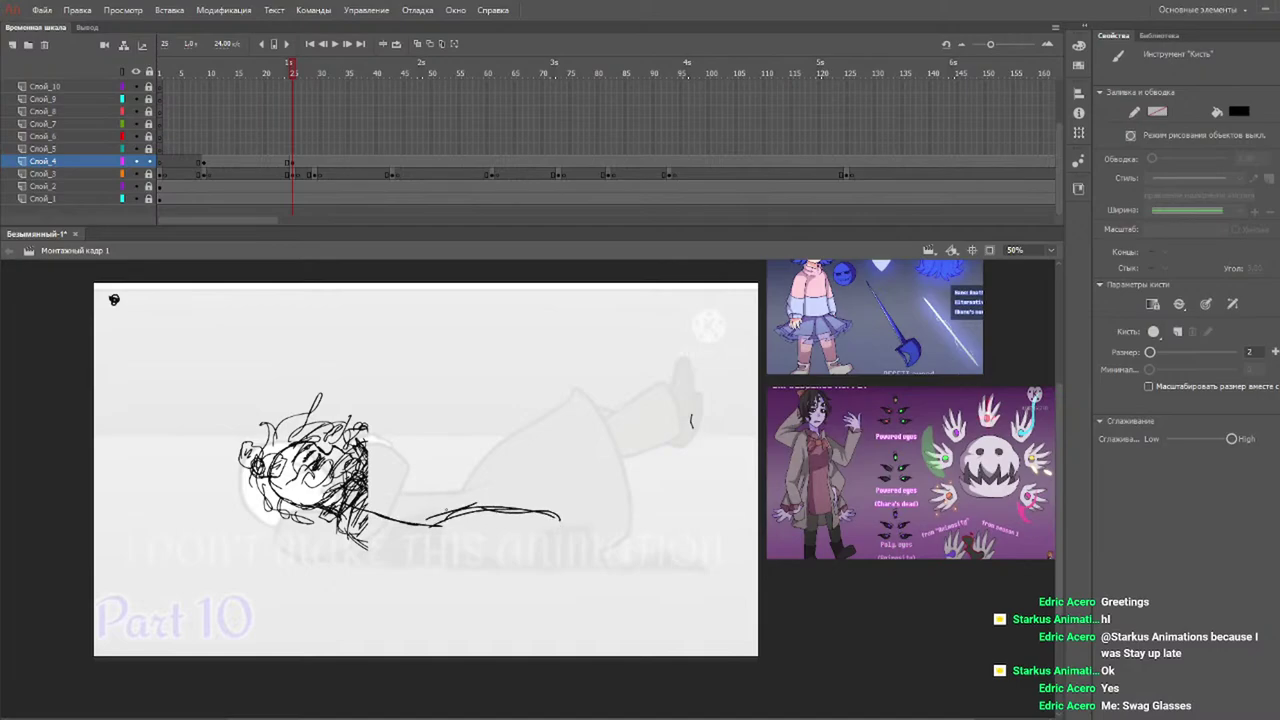
{"action": "key", "text": "ctrl+z"}
{"action": "key", "text": "ctrl+z"}
{"action": "key", "text": "ctrl+z"}
{"action": "key", "text": "ctrl+z"}
{"action": "key", "text": "ctrl+z"}
{"action": "key", "text": "ctrl+z"}
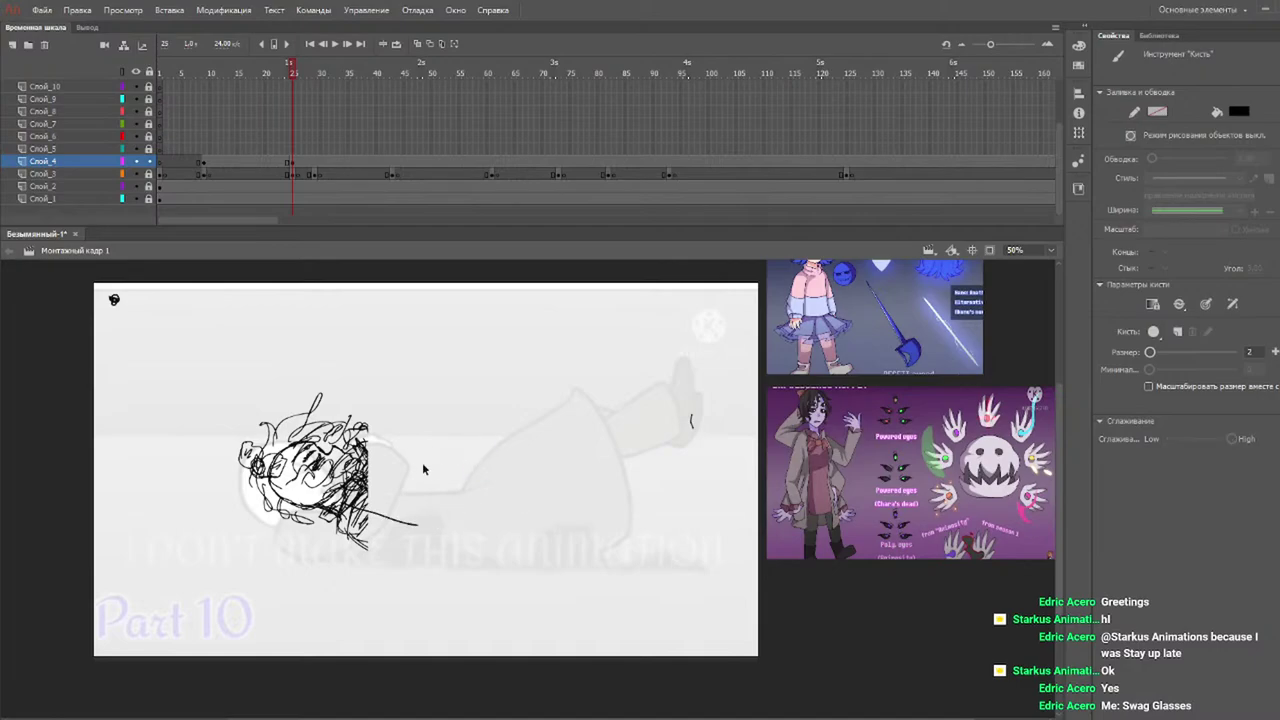
Sketch a long curved torso line from the head, with slanted limb guide strokes above it and joint circles along it.
{"action": "mouse_move", "coordinate": [345, 514]}
{"action": "left_mouse_down"}
{"action": "mouse_move", "coordinate": [546, 498]}
{"action": "mouse_move", "coordinate": [430, 510]}
{"action": "left_mouse_up"}
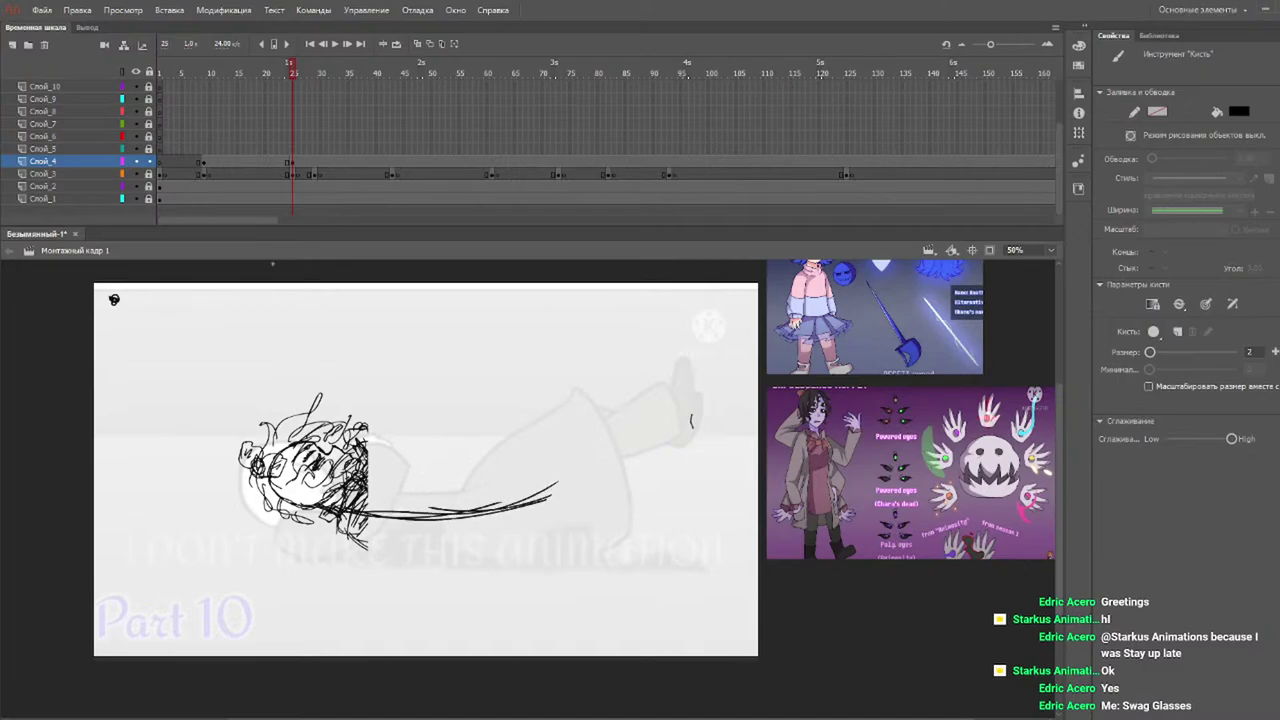
{"action": "left_click_drag", "start_coordinate": [257, 68], "coordinate": [295, 86]}
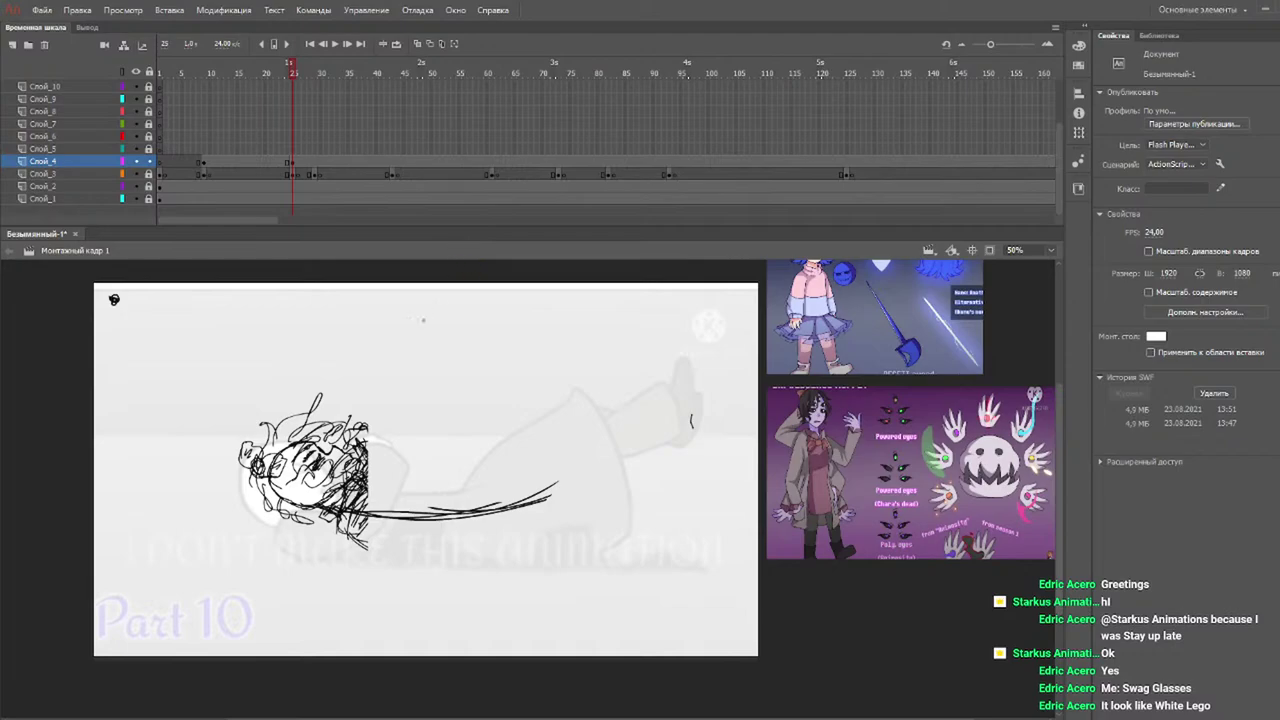
{"action": "key", "text": "b"}
{"action": "left_click_drag", "start_coordinate": [358, 492], "coordinate": [424, 424]}
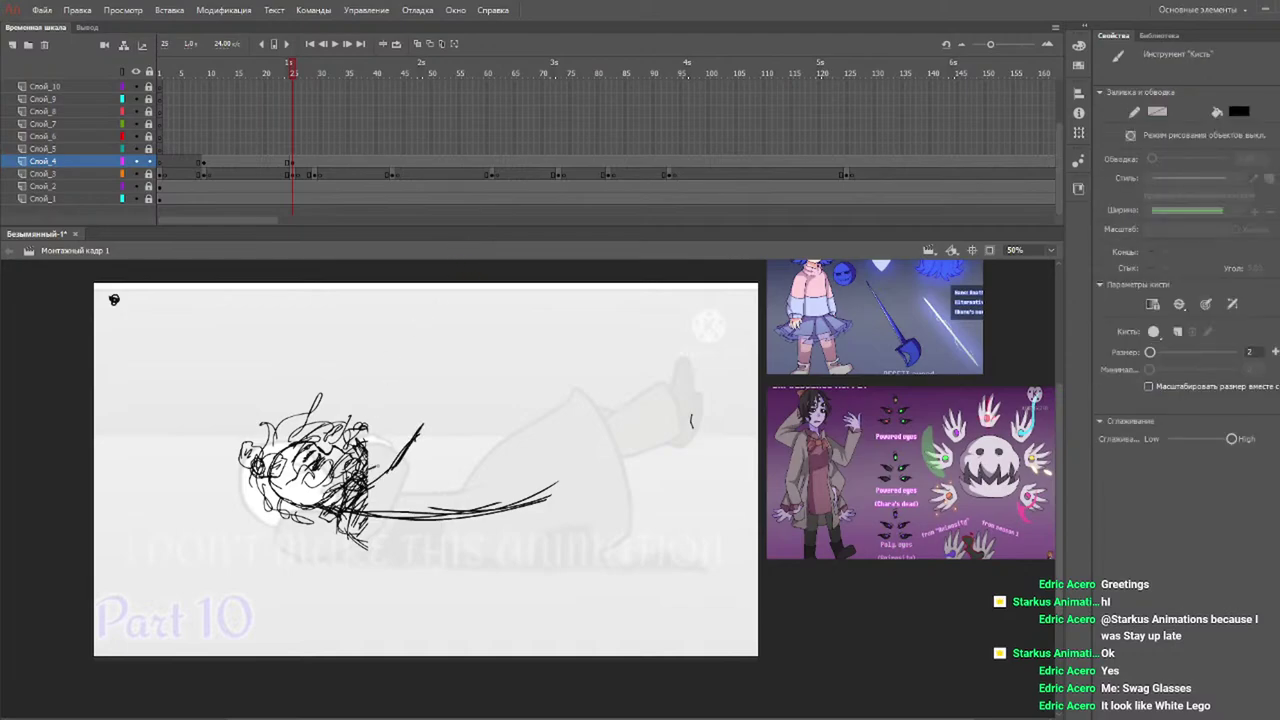
{"action": "left_click_drag", "start_coordinate": [374, 468], "coordinate": [404, 427]}
{"action": "left_click_drag", "start_coordinate": [386, 462], "coordinate": [398, 436]}
{"action": "left_click_drag", "start_coordinate": [411, 497], "coordinate": [457, 442]}
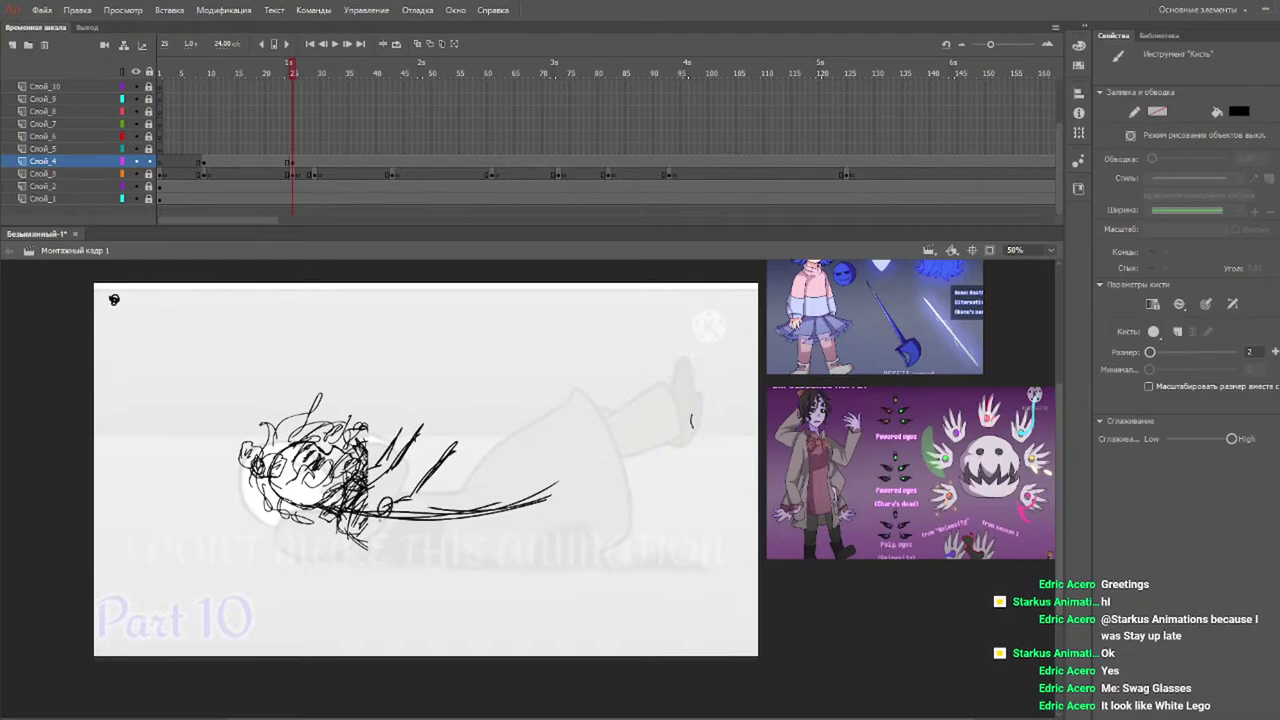
{"action": "mouse_move", "coordinate": [422, 510]}
{"action": "left_mouse_down"}
{"action": "mouse_move", "coordinate": [481, 482]}
{"action": "mouse_move", "coordinate": [520, 436]}
{"action": "left_mouse_up"}
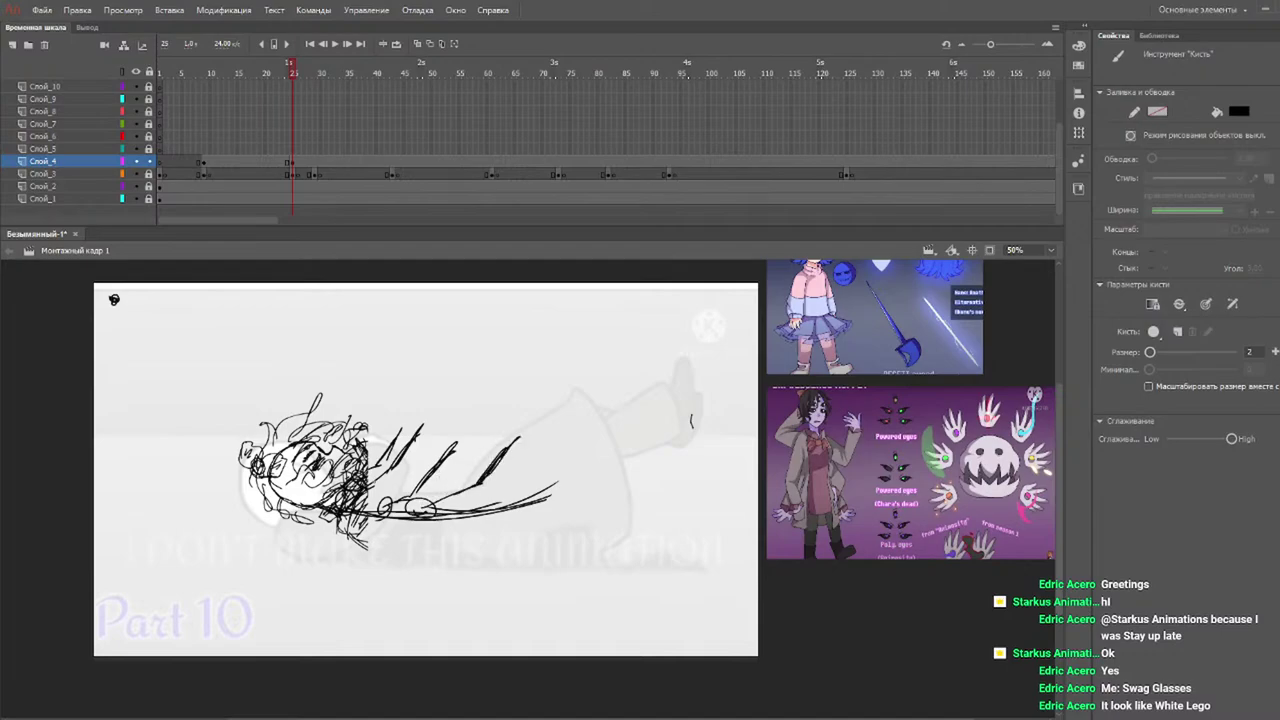
{"action": "mouse_move", "coordinate": [370, 466]}
{"action": "left_mouse_down"}
{"action": "mouse_move", "coordinate": [398, 458]}
{"action": "mouse_move", "coordinate": [376, 484]}
{"action": "mouse_move", "coordinate": [394, 482]}
{"action": "mouse_move", "coordinate": [390, 500]}
{"action": "mouse_move", "coordinate": [352, 510]}
{"action": "left_mouse_up"}
Trim the far end of the torso line, then sketch the torso outline and hips with a first bent leg line.
{"action": "left_click_drag", "start_coordinate": [265, 62], "coordinate": [294, 73]}
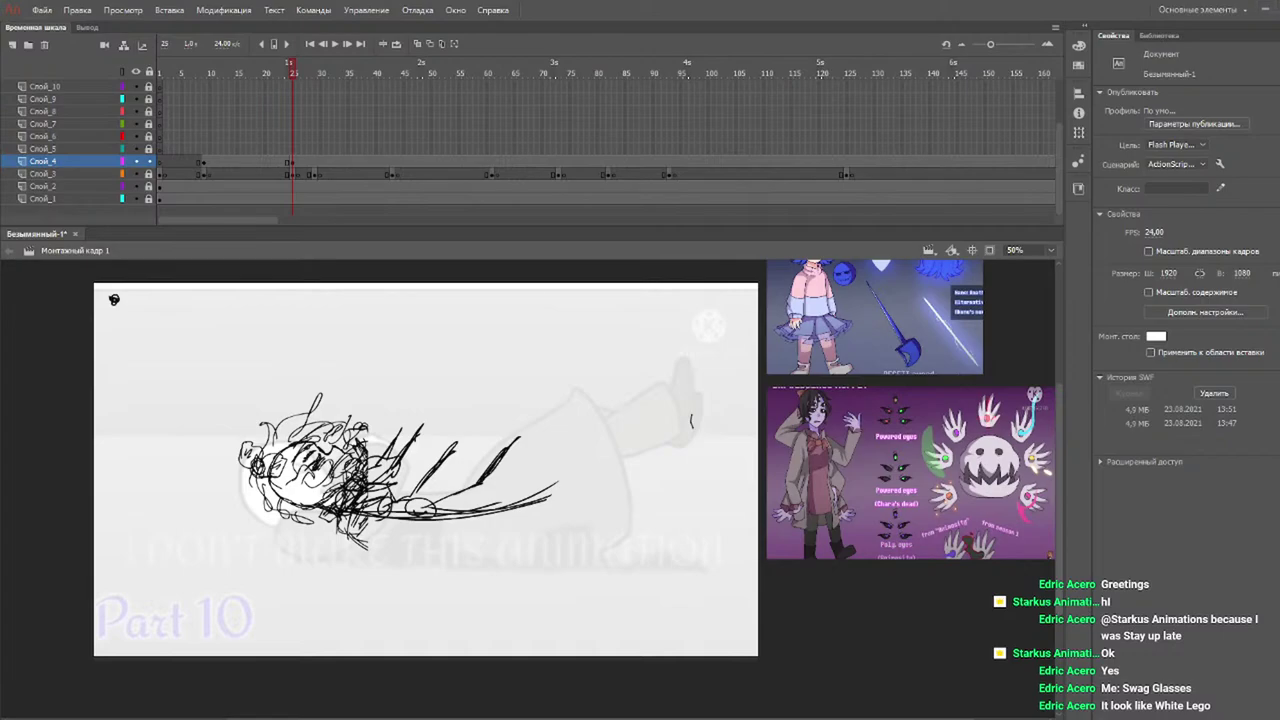
{"action": "key", "text": "e"}
{"action": "left_click_drag", "start_coordinate": [562, 476], "coordinate": [537, 508]}
{"action": "key", "text": "n"}
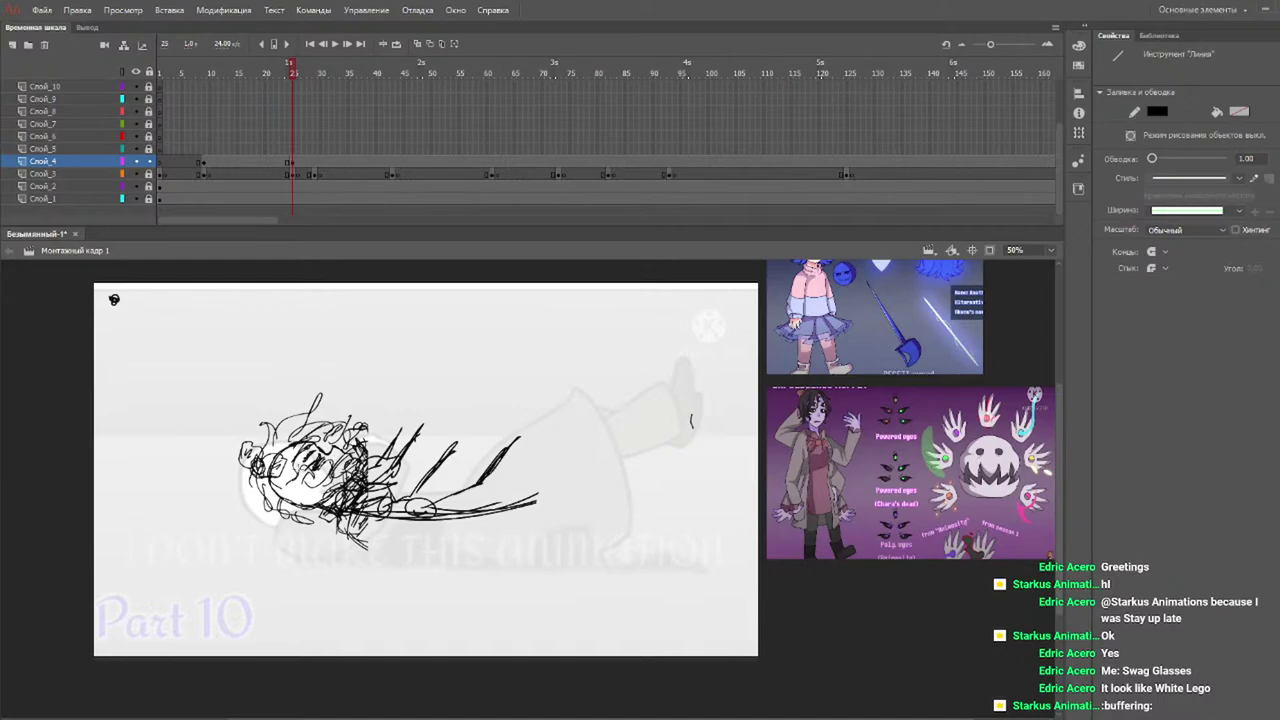
{"action": "key", "text": "b"}
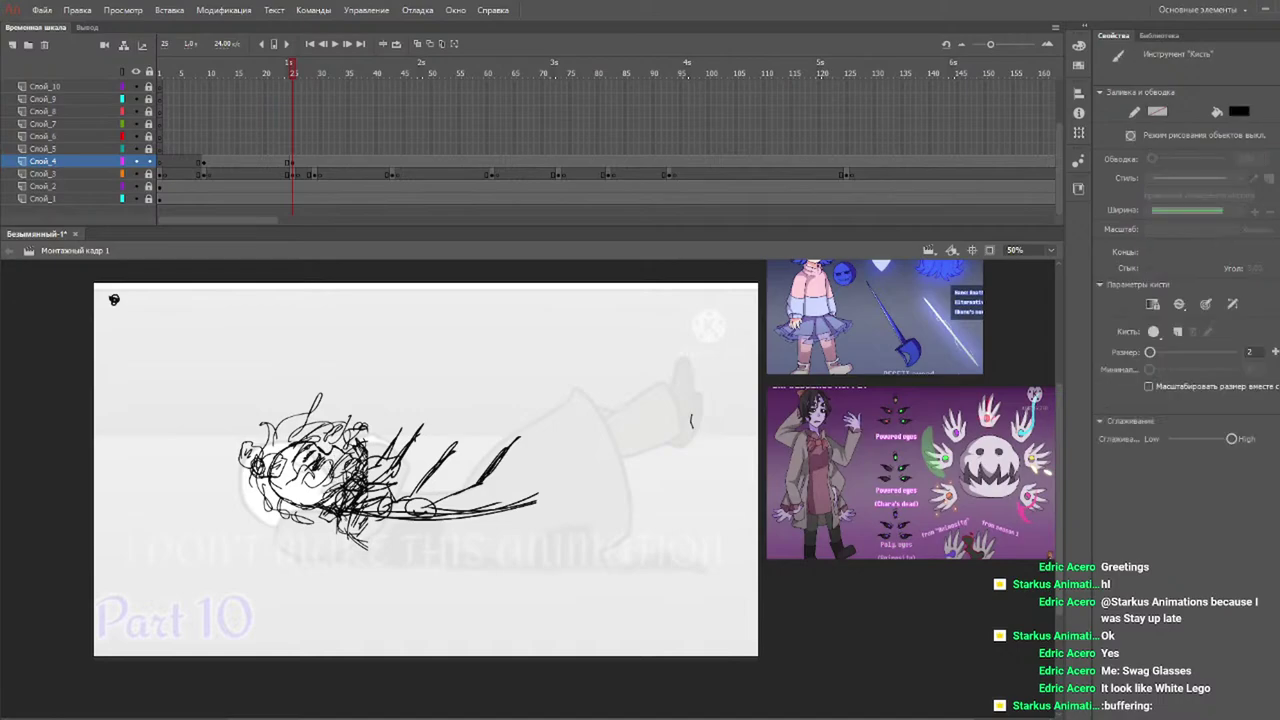
{"action": "mouse_move", "coordinate": [334, 519]}
{"action": "left_mouse_down"}
{"action": "mouse_move", "coordinate": [454, 527]}
{"action": "mouse_move", "coordinate": [450, 464]}
{"action": "mouse_move", "coordinate": [380, 466]}
{"action": "mouse_move", "coordinate": [350, 486]}
{"action": "left_mouse_up"}
{"action": "mouse_move", "coordinate": [450, 475]}
{"action": "left_mouse_down"}
{"action": "mouse_move", "coordinate": [528, 458]}
{"action": "mouse_move", "coordinate": [528, 524]}
{"action": "left_mouse_up"}
{"action": "mouse_move", "coordinate": [440, 534]}
{"action": "left_mouse_down"}
{"action": "mouse_move", "coordinate": [544, 514]}
{"action": "mouse_move", "coordinate": [506, 508]}
{"action": "mouse_move", "coordinate": [542, 488]}
{"action": "mouse_move", "coordinate": [538, 470]}
{"action": "mouse_move", "coordinate": [550, 485]}
{"action": "mouse_move", "coordinate": [582, 452]}
{"action": "mouse_move", "coordinate": [679, 456]}
{"action": "left_mouse_up"}
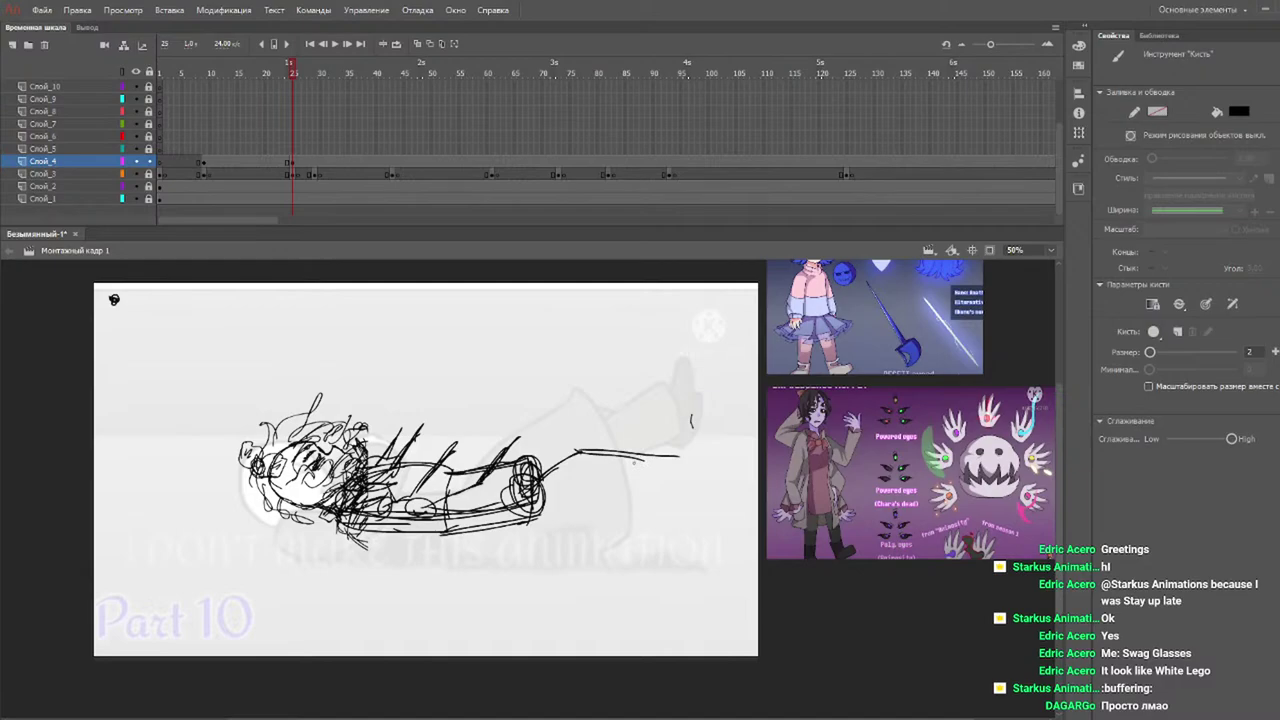
Undo the bent leg line and sketch two nearly straight leg guide lines extending from the hips.
{"action": "key", "text": "ctrl+z"}
{"action": "key", "text": "ctrl+z"}
{"action": "key", "text": "ctrl+z"}
{"action": "key", "text": "ctrl+z"}
{"action": "mouse_move", "coordinate": [522, 490]}
{"action": "left_mouse_down"}
{"action": "mouse_move", "coordinate": [665, 484]}
{"action": "mouse_move", "coordinate": [556, 462]}
{"action": "mouse_move", "coordinate": [662, 438]}
{"action": "left_mouse_up"}
{"action": "left_click_drag", "start_coordinate": [559, 458], "coordinate": [687, 437]}
{"action": "left_click_drag", "start_coordinate": [544, 488], "coordinate": [706, 485]}
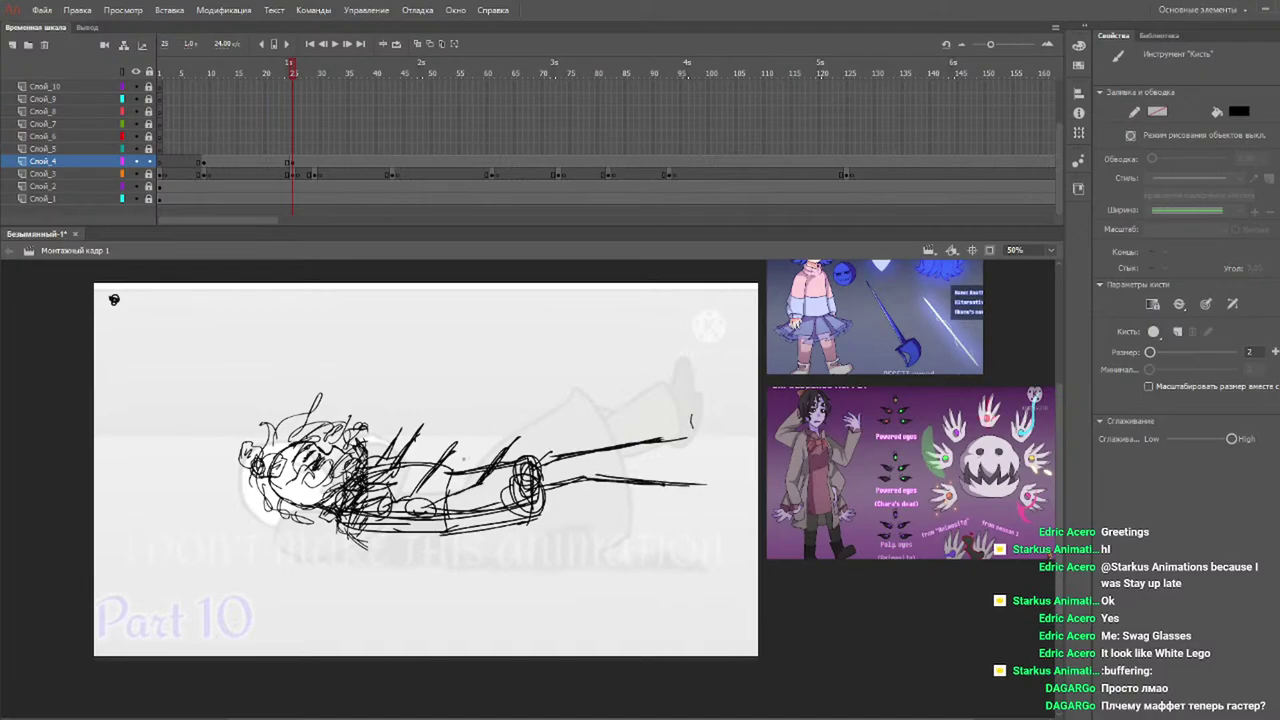
Sketch the two raised arms above the chest with circles for the hands.
{"action": "mouse_move", "coordinate": [326, 510]}
{"action": "left_mouse_down"}
{"action": "mouse_move", "coordinate": [336, 479]}
{"action": "mouse_move", "coordinate": [384, 462]}
{"action": "mouse_move", "coordinate": [406, 418]}
{"action": "mouse_move", "coordinate": [446, 442]}
{"action": "mouse_move", "coordinate": [416, 414]}
{"action": "left_mouse_up"}
{"action": "mouse_move", "coordinate": [378, 466]}
{"action": "left_mouse_down"}
{"action": "mouse_move", "coordinate": [404, 406]}
{"action": "mouse_move", "coordinate": [410, 428]}
{"action": "mouse_move", "coordinate": [456, 432]}
{"action": "mouse_move", "coordinate": [442, 484]}
{"action": "mouse_move", "coordinate": [418, 508]}
{"action": "mouse_move", "coordinate": [376, 512]}
{"action": "left_mouse_up"}
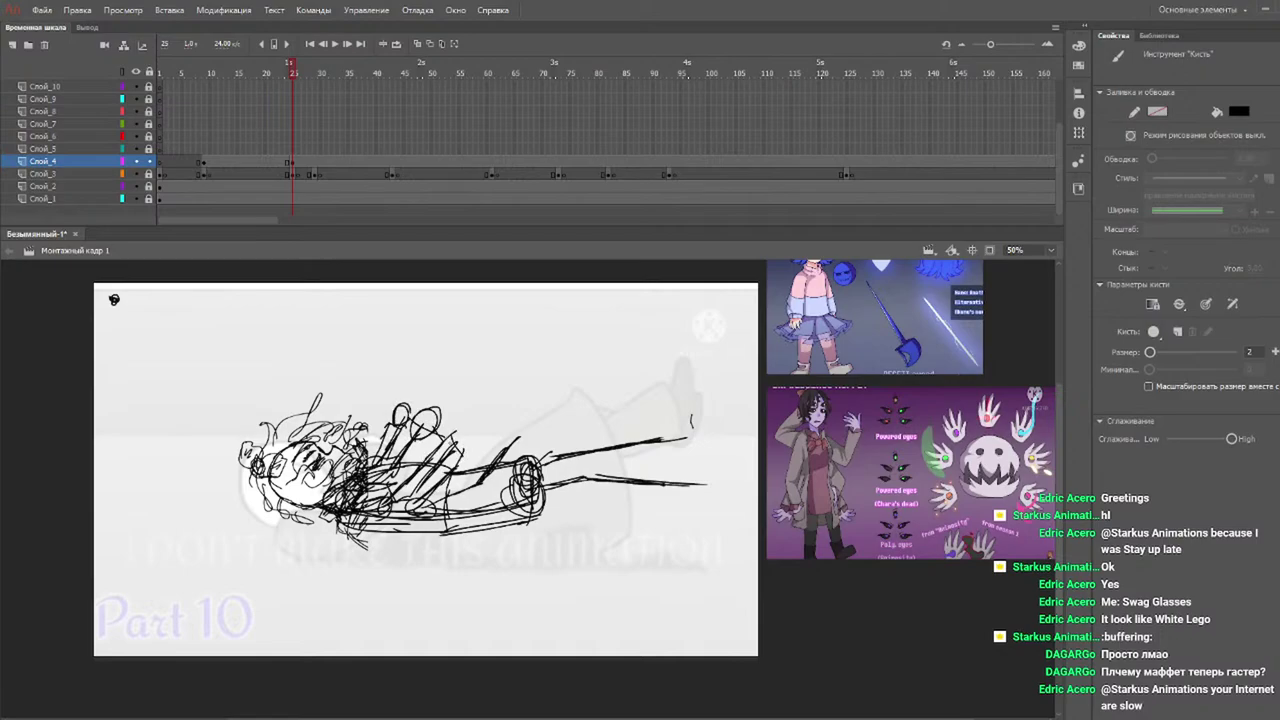
Sketch more raised limb strokes with rounded ends above the lower torso, plus curved lines at the hips and along the underside.
{"action": "mouse_move", "coordinate": [464, 446]}
{"action": "left_mouse_down"}
{"action": "mouse_move", "coordinate": [450, 432]}
{"action": "mouse_move", "coordinate": [478, 470]}
{"action": "left_mouse_up"}
{"action": "left_click_drag", "start_coordinate": [500, 424], "coordinate": [464, 480]}
{"action": "mouse_move", "coordinate": [500, 436]}
{"action": "left_mouse_down"}
{"action": "mouse_move", "coordinate": [478, 464]}
{"action": "mouse_move", "coordinate": [492, 494]}
{"action": "mouse_move", "coordinate": [482, 506]}
{"action": "mouse_move", "coordinate": [414, 523]}
{"action": "mouse_move", "coordinate": [400, 480]}
{"action": "mouse_move", "coordinate": [502, 452]}
{"action": "mouse_move", "coordinate": [522, 426]}
{"action": "mouse_move", "coordinate": [454, 468]}
{"action": "mouse_move", "coordinate": [484, 426]}
{"action": "mouse_move", "coordinate": [438, 445]}
{"action": "left_mouse_up"}
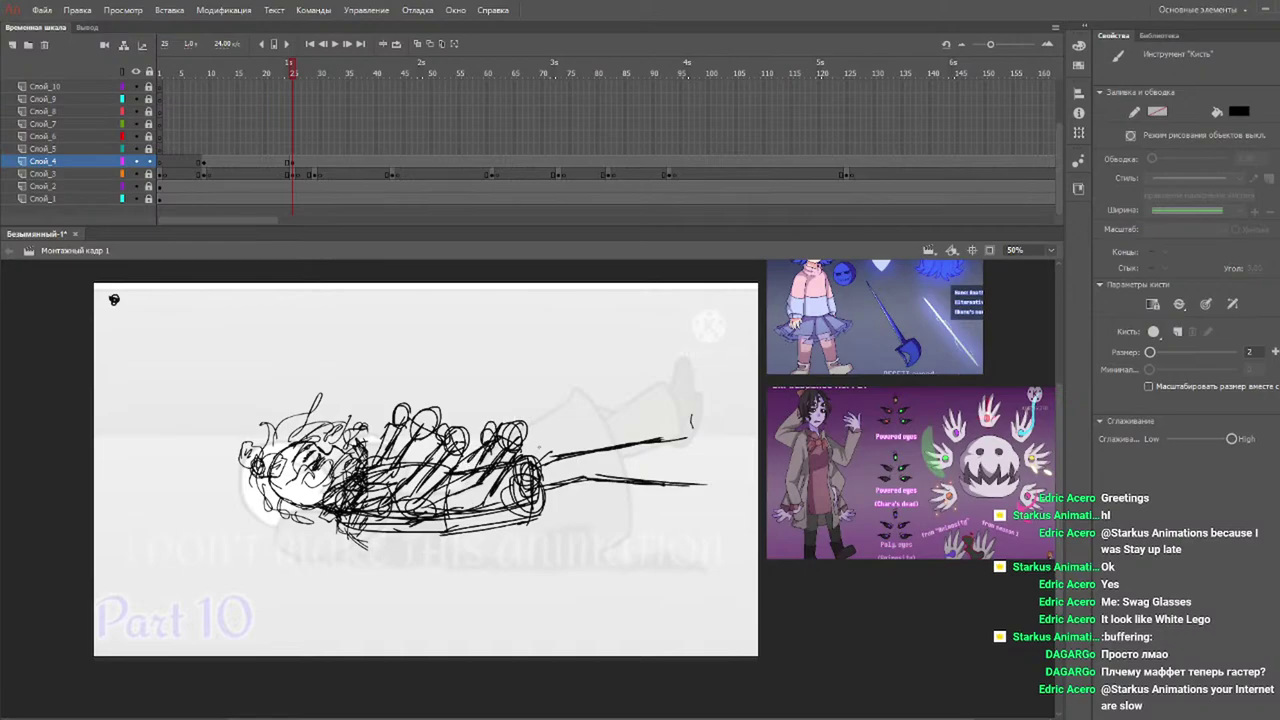
{"action": "mouse_move", "coordinate": [510, 450]}
{"action": "left_mouse_down"}
{"action": "mouse_move", "coordinate": [574, 420]}
{"action": "mouse_move", "coordinate": [522, 532]}
{"action": "mouse_move", "coordinate": [324, 514]}
{"action": "left_mouse_up"}
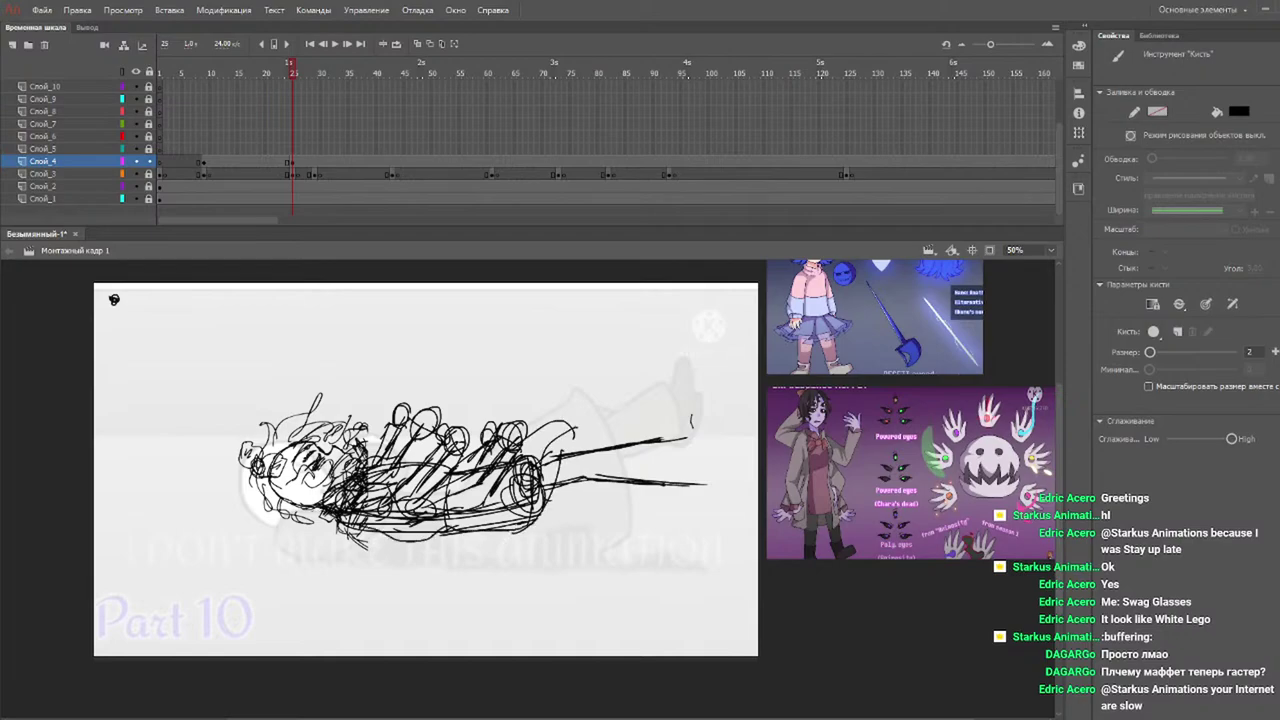
{"action": "key", "text": "ctrl+z"}
{"action": "mouse_move", "coordinate": [446, 532]}
{"action": "left_mouse_down"}
{"action": "mouse_move", "coordinate": [324, 514]}
{"action": "mouse_move", "coordinate": [552, 498]}
{"action": "left_mouse_up"}
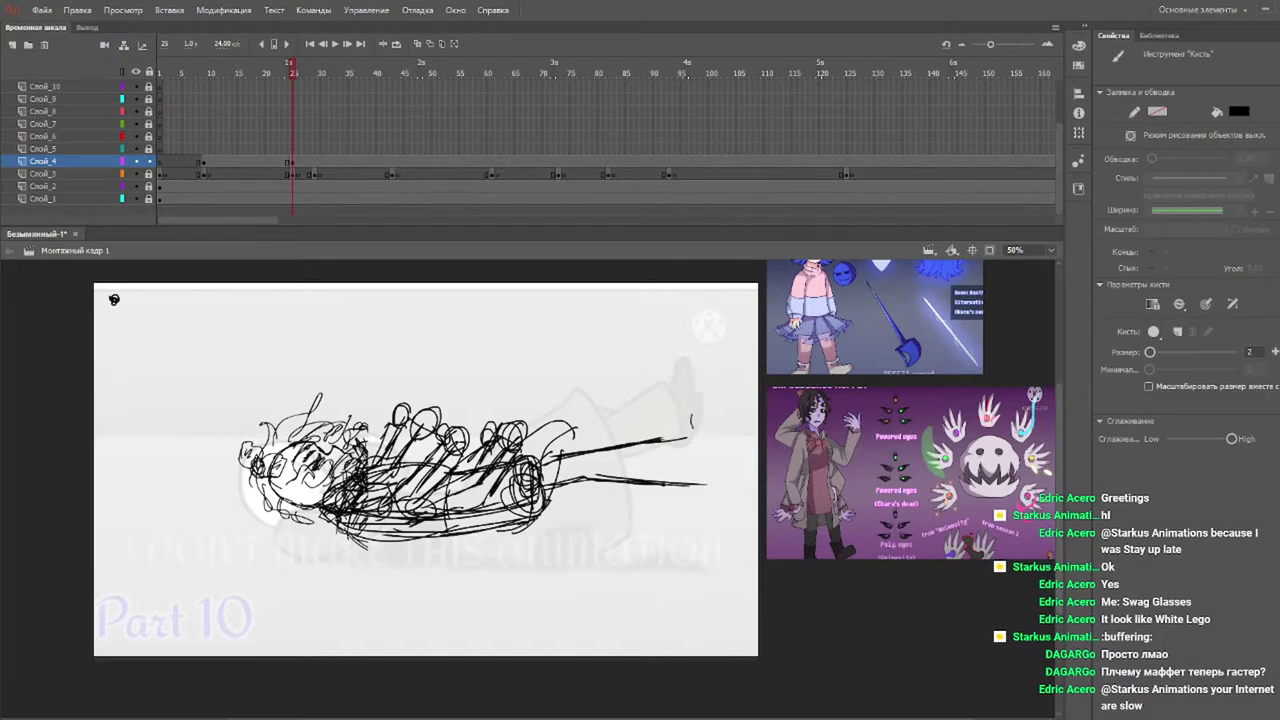
Sketch the raised coat flap above the hips and loose scribbled folds beneath the body and legs.
{"action": "mouse_move", "coordinate": [526, 440]}
{"action": "left_mouse_down"}
{"action": "mouse_move", "coordinate": [597, 394]}
{"action": "mouse_move", "coordinate": [543, 463]}
{"action": "left_mouse_up"}
{"action": "mouse_move", "coordinate": [590, 406]}
{"action": "left_mouse_down"}
{"action": "mouse_move", "coordinate": [550, 490]}
{"action": "mouse_move", "coordinate": [560, 462]}
{"action": "left_mouse_up"}
{"action": "left_click_drag", "start_coordinate": [356, 534], "coordinate": [522, 516]}
{"action": "mouse_move", "coordinate": [332, 538]}
{"action": "left_mouse_down"}
{"action": "mouse_move", "coordinate": [470, 506]}
{"action": "mouse_move", "coordinate": [764, 520]}
{"action": "mouse_move", "coordinate": [750, 530]}
{"action": "left_mouse_up"}
{"action": "left_click_drag", "start_coordinate": [732, 524], "coordinate": [690, 540]}
{"action": "left_click_drag", "start_coordinate": [680, 530], "coordinate": [626, 545]}
{"action": "left_click_drag", "start_coordinate": [604, 540], "coordinate": [556, 554]}
{"action": "left_click_drag", "start_coordinate": [514, 541], "coordinate": [296, 551]}
{"action": "left_click_drag", "start_coordinate": [456, 528], "coordinate": [748, 515]}
Reinforce the hips, fill out both legs to full thickness, and add cuff lines and shoes at their ends.
{"action": "mouse_move", "coordinate": [540, 452]}
{"action": "left_mouse_down"}
{"action": "mouse_move", "coordinate": [682, 411]}
{"action": "mouse_move", "coordinate": [680, 456]}
{"action": "mouse_move", "coordinate": [566, 470]}
{"action": "mouse_move", "coordinate": [506, 495]}
{"action": "mouse_move", "coordinate": [594, 463]}
{"action": "mouse_move", "coordinate": [698, 470]}
{"action": "mouse_move", "coordinate": [655, 467]}
{"action": "mouse_move", "coordinate": [690, 508]}
{"action": "mouse_move", "coordinate": [580, 500]}
{"action": "mouse_move", "coordinate": [526, 534]}
{"action": "left_mouse_up"}
{"action": "left_click_drag", "start_coordinate": [546, 478], "coordinate": [592, 464]}
{"action": "left_click_drag", "start_coordinate": [552, 518], "coordinate": [534, 526]}
{"action": "left_click_drag", "start_coordinate": [690, 468], "coordinate": [684, 518]}
{"action": "mouse_move", "coordinate": [688, 466]}
{"action": "left_mouse_down"}
{"action": "mouse_move", "coordinate": [746, 456]}
{"action": "mouse_move", "coordinate": [752, 478]}
{"action": "mouse_move", "coordinate": [720, 497]}
{"action": "mouse_move", "coordinate": [720, 483]}
{"action": "left_mouse_up"}
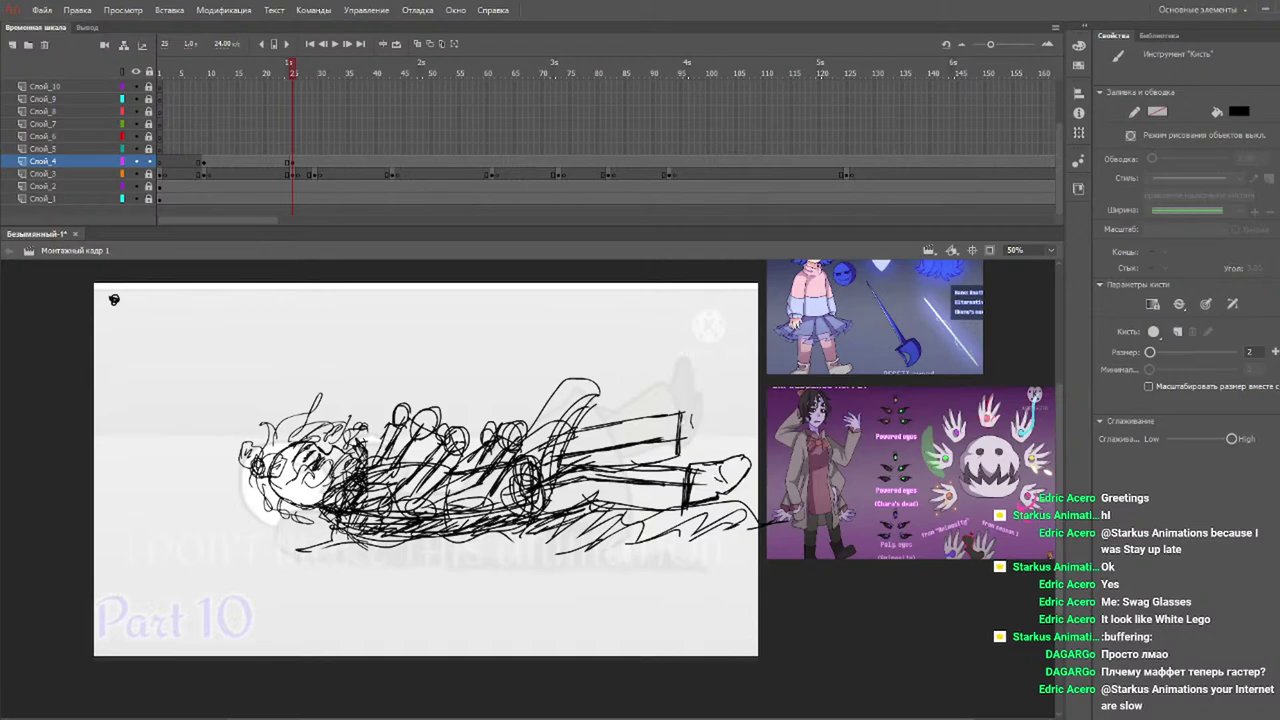
{"action": "mouse_move", "coordinate": [684, 412]}
{"action": "left_mouse_down"}
{"action": "mouse_move", "coordinate": [710, 397]}
{"action": "mouse_move", "coordinate": [700, 403]}
{"action": "mouse_move", "coordinate": [725, 408]}
{"action": "mouse_move", "coordinate": [680, 447]}
{"action": "left_mouse_up"}
{"action": "key", "text": "ctrl+z"}
Play back the rough poses and insert a keyframe copying the lying pose at frame 28 on Слой_4.
{"action": "left_click_drag", "start_coordinate": [264, 72], "coordinate": [192, 66]}
{"action": "key", "text": "Return"}
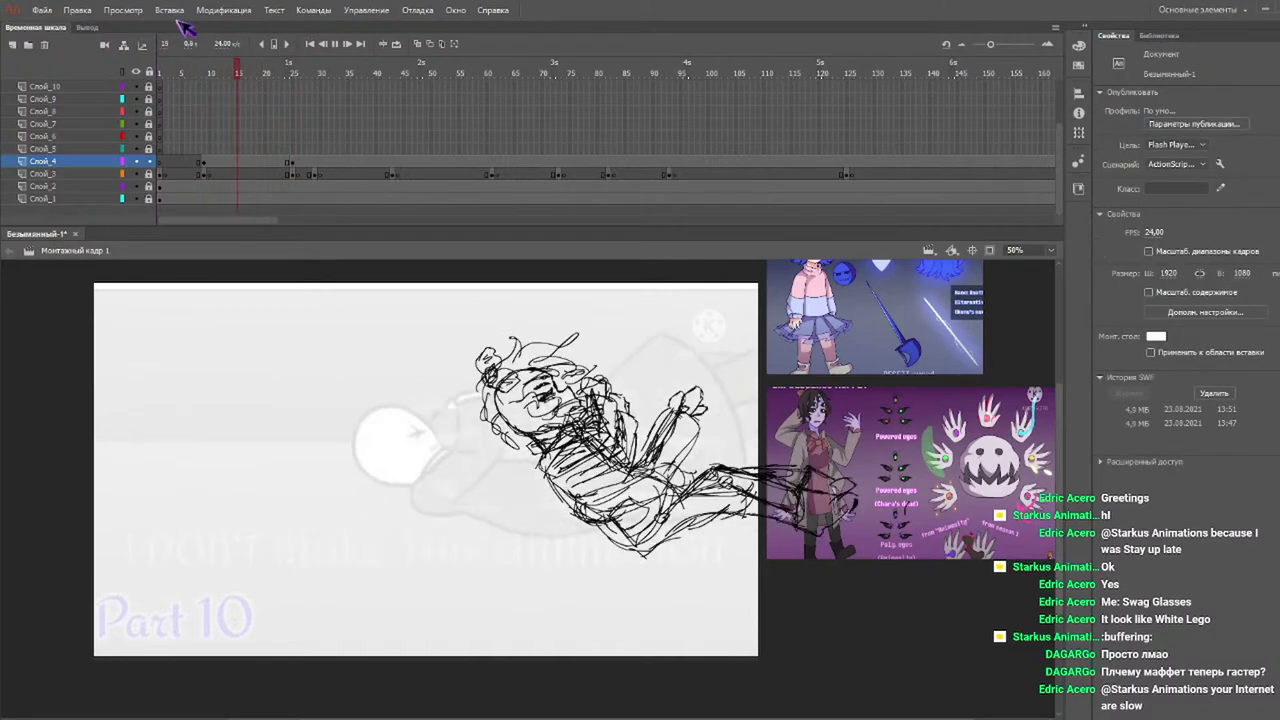
{"action": "mouse_move", "coordinate": [285, 68]}
{"action": "left_mouse_down"}
{"action": "mouse_move", "coordinate": [314, 72]}
{"action": "mouse_move", "coordinate": [297, 76]}
{"action": "mouse_move", "coordinate": [310, 82]}
{"action": "left_mouse_up"}
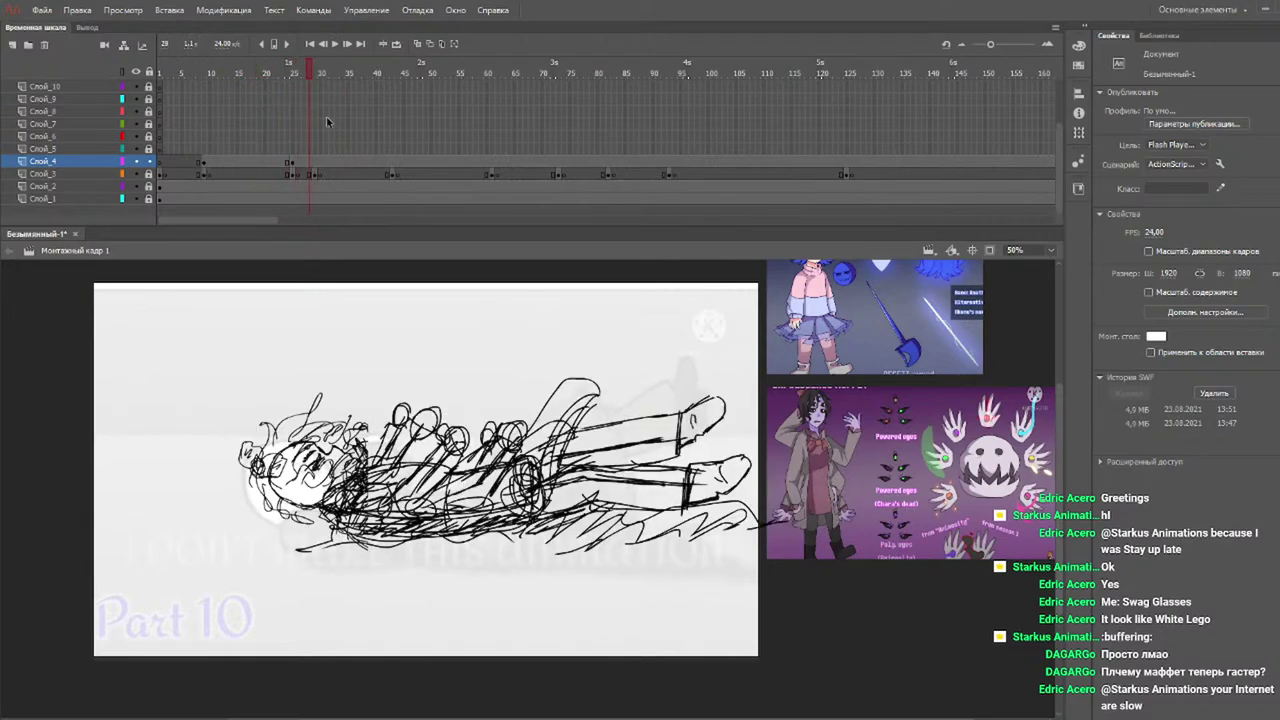
{"action": "key", "text": "F6"}
Zoom to 100% and erase the open eyes from the character's face at frame 28.
{"action": "left_click", "coordinate": [1050, 250]}
{"action": "left_click", "coordinate": [1021, 339]}
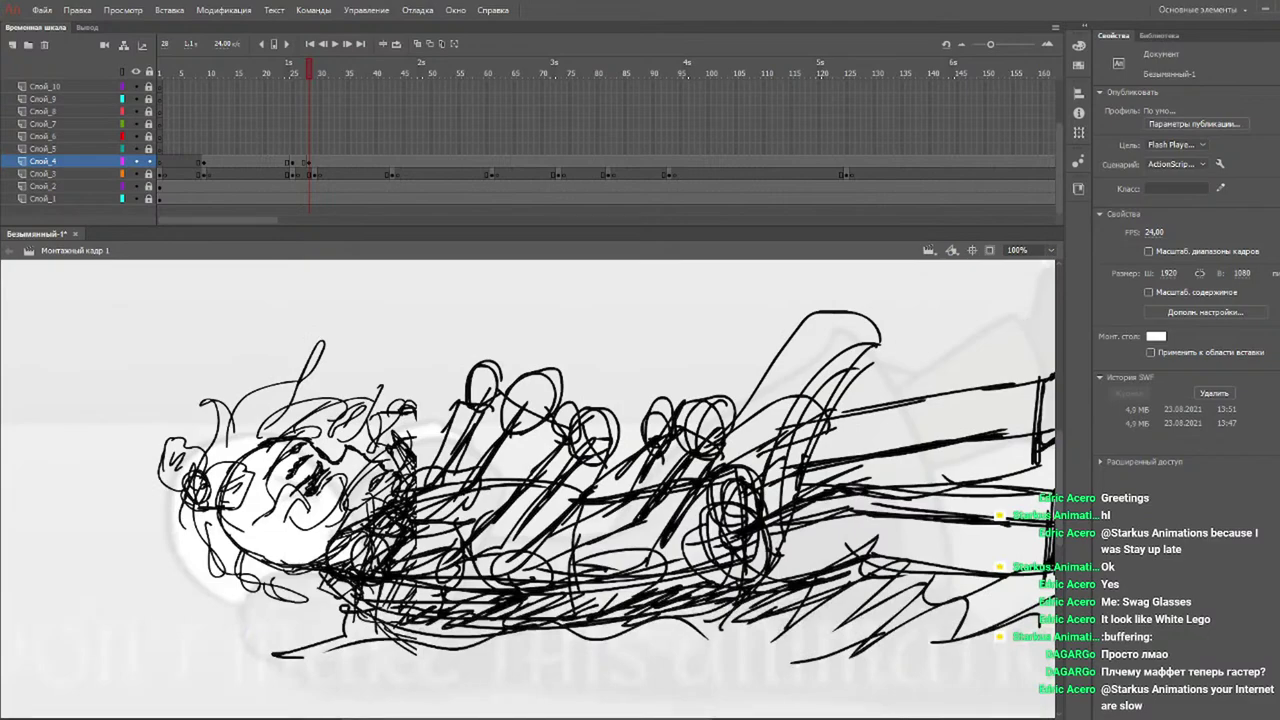
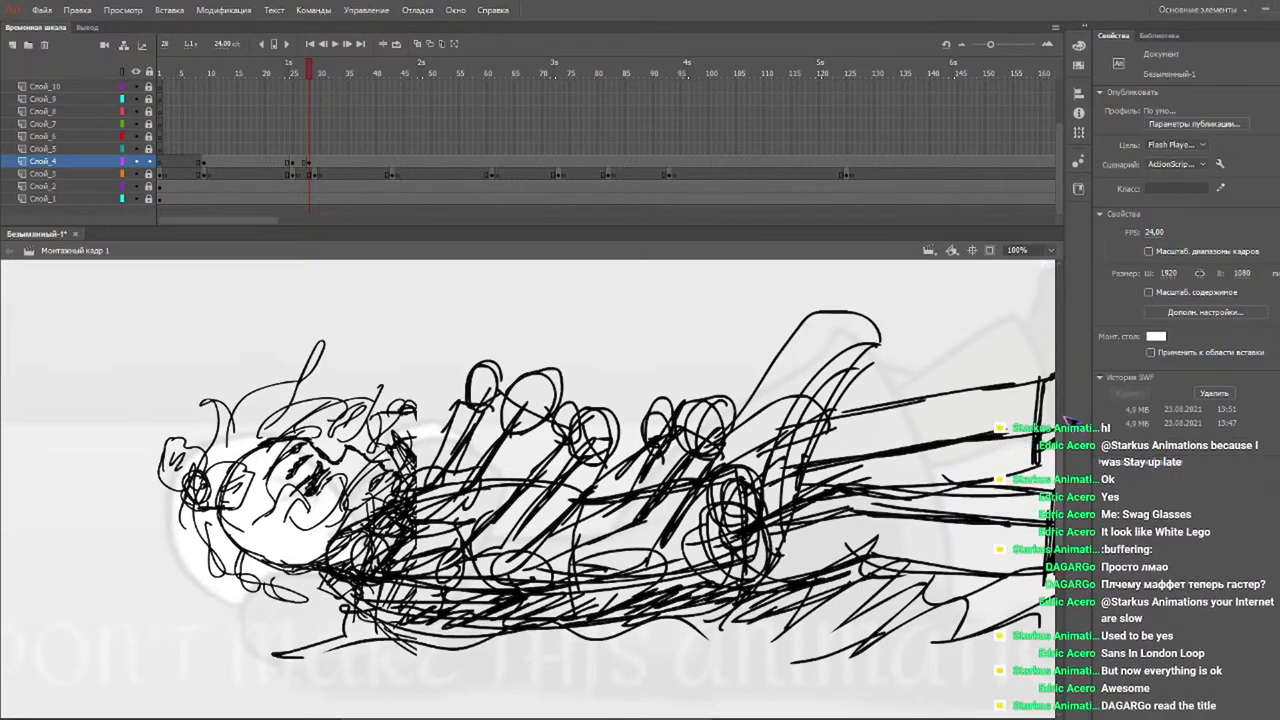
{"action": "key", "text": "e"}
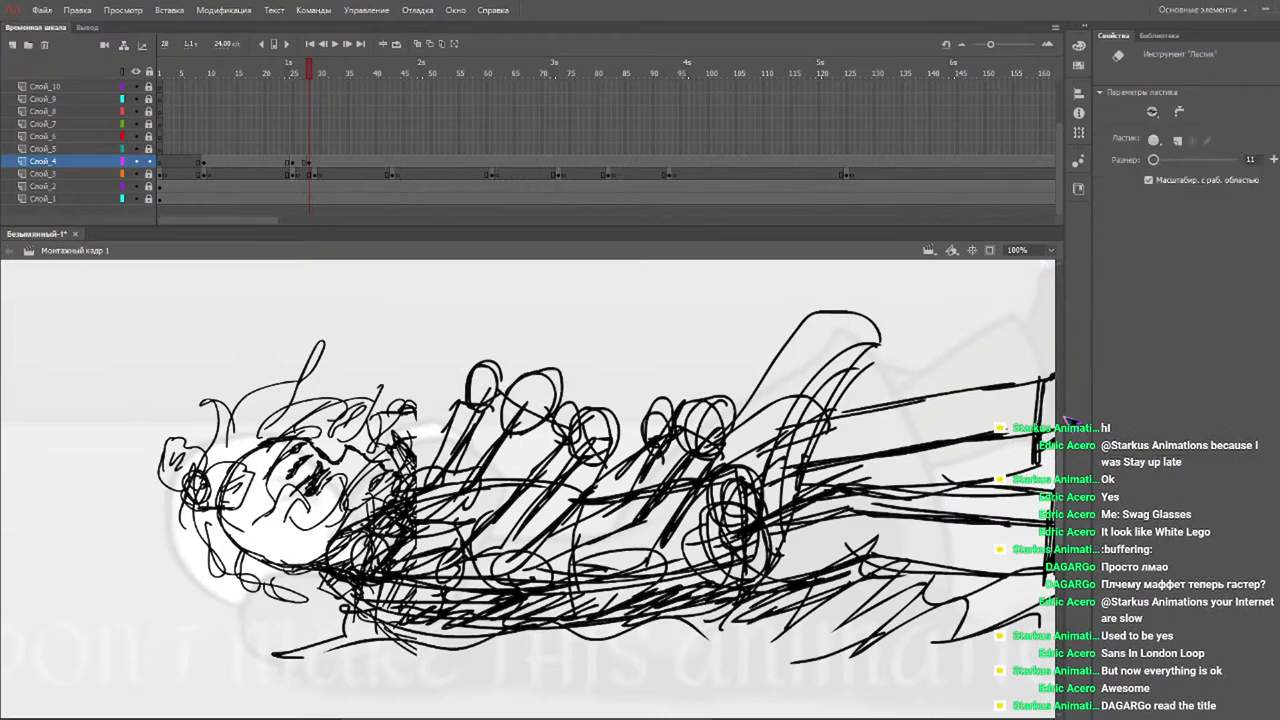
{"action": "mouse_move", "coordinate": [320, 486]}
{"action": "left_mouse_down"}
{"action": "mouse_move", "coordinate": [320, 466]}
{"action": "mouse_move", "coordinate": [316, 488]}
{"action": "mouse_move", "coordinate": [290, 474]}
{"action": "mouse_move", "coordinate": [298, 450]}
{"action": "mouse_move", "coordinate": [324, 472]}
{"action": "left_mouse_up"}
Sketch a small slanted closed eye in the empty space above the head, undoing the unwanted strokes.
{"action": "key", "text": "b"}
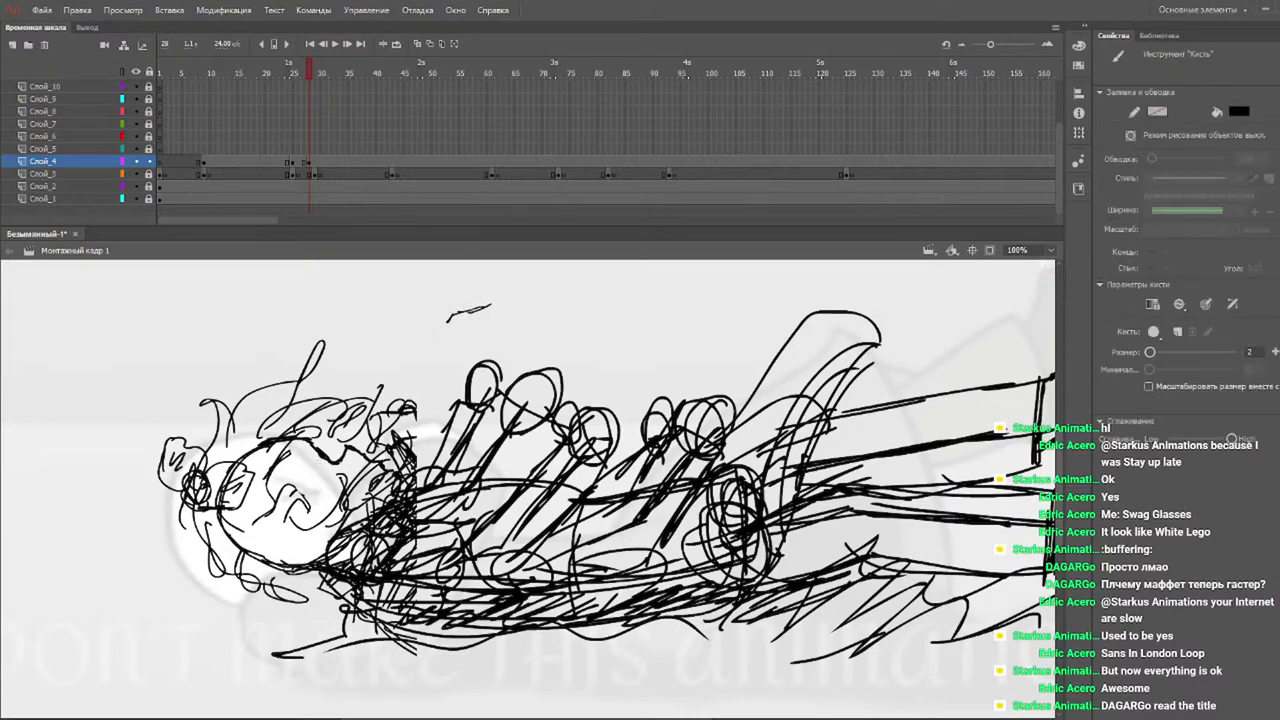
{"action": "key", "text": "ctrl+z"}
{"action": "key", "text": "ctrl+z"}
{"action": "key", "text": "v"}
{"action": "key", "text": "ctrl+equal"}
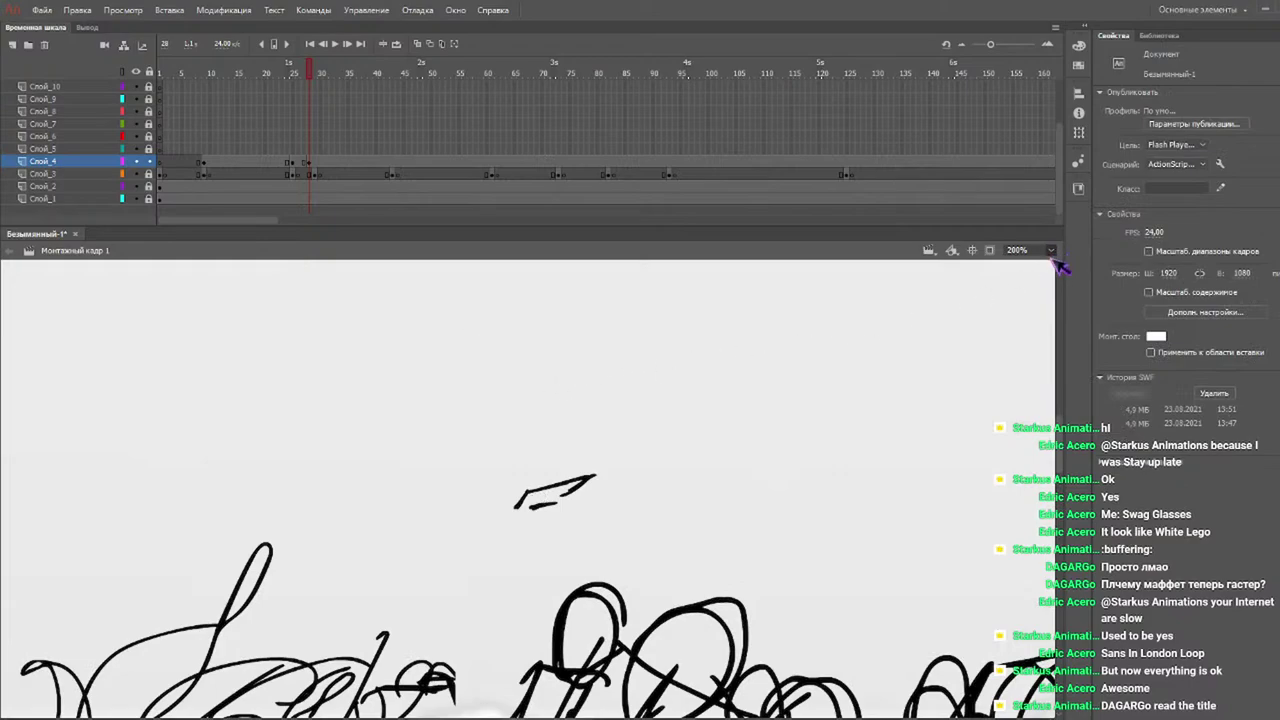
{"action": "key", "text": "ctrl+minus"}
{"action": "key", "text": "b"}
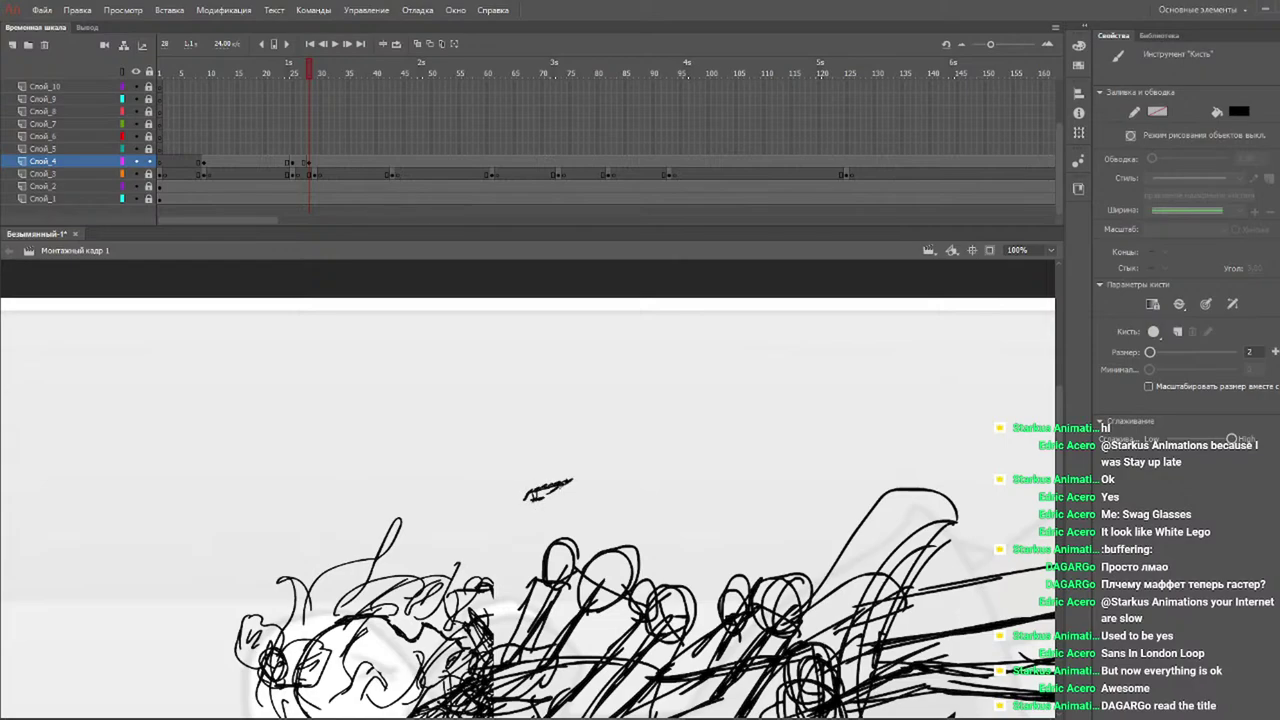
{"action": "left_click_drag", "start_coordinate": [528, 489], "coordinate": [573, 475]}
{"action": "scroll", "coordinate": [573, 372], "scroll_direction": "down", "scroll_amount": 3}
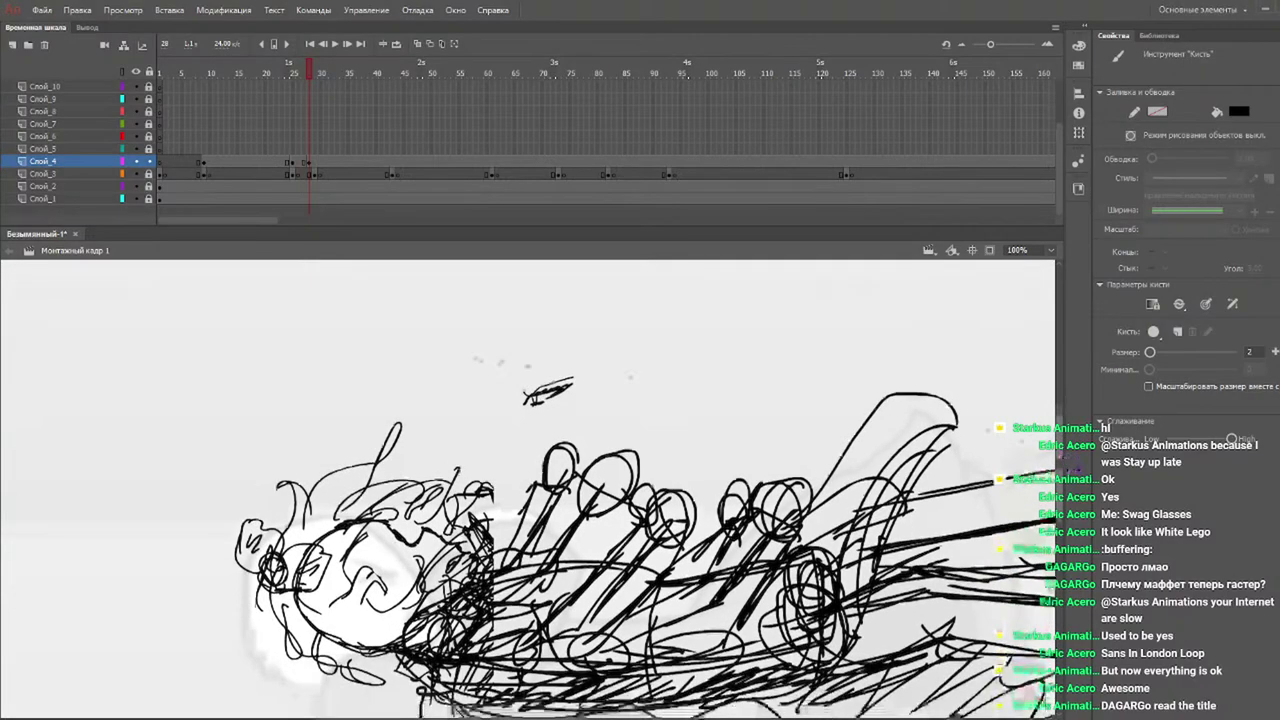
Move the closed eye onto the character's face and adjust its size and rotation at 200% zoom.
{"action": "key", "text": "v"}
{"action": "mouse_move", "coordinate": [571, 372]}
{"action": "left_mouse_down"}
{"action": "mouse_move", "coordinate": [508, 410]}
{"action": "mouse_move", "coordinate": [545, 394]}
{"action": "mouse_move", "coordinate": [527, 392]}
{"action": "mouse_move", "coordinate": [405, 560]}
{"action": "mouse_move", "coordinate": [393, 518]}
{"action": "mouse_move", "coordinate": [412, 548]}
{"action": "left_mouse_up"}
{"action": "left_click", "coordinate": [1051, 251]}
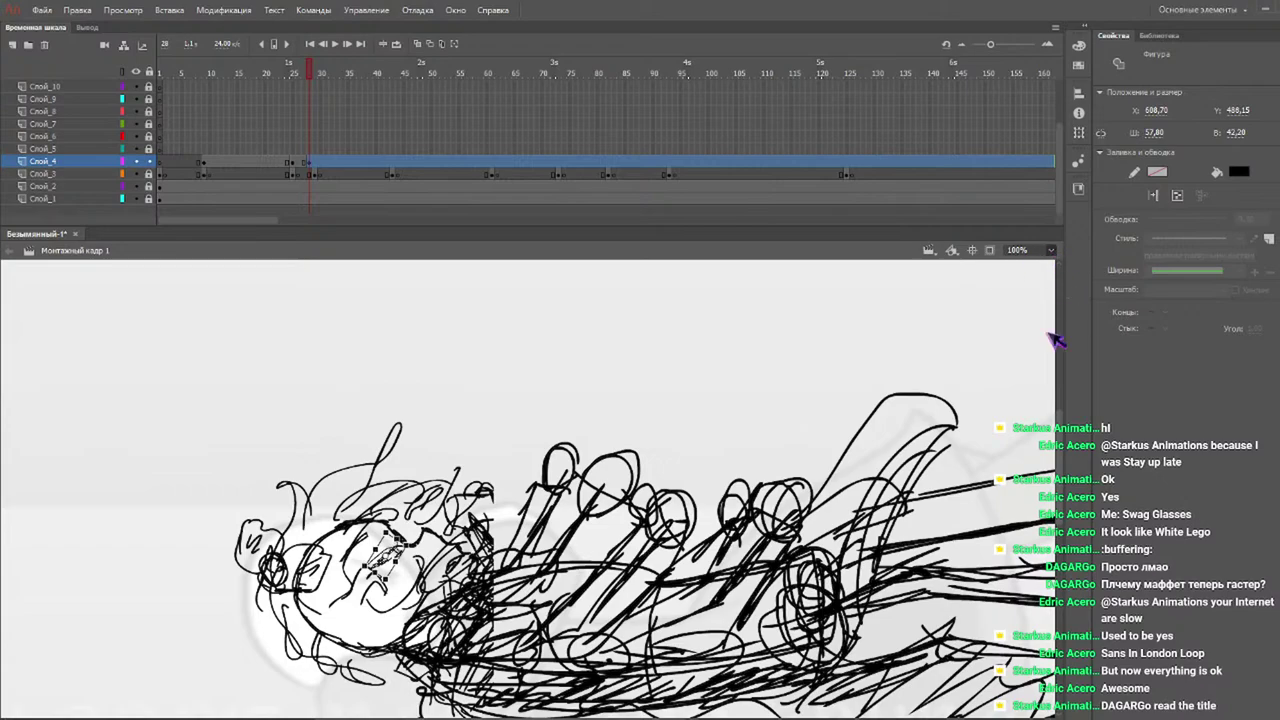
{"action": "left_click", "coordinate": [1033, 363]}
{"action": "mouse_move", "coordinate": [554, 478]}
{"action": "left_mouse_down"}
{"action": "mouse_move", "coordinate": [535, 474]}
{"action": "mouse_move", "coordinate": [566, 484]}
{"action": "mouse_move", "coordinate": [555, 498]}
{"action": "mouse_move", "coordinate": [571, 479]}
{"action": "left_mouse_up"}
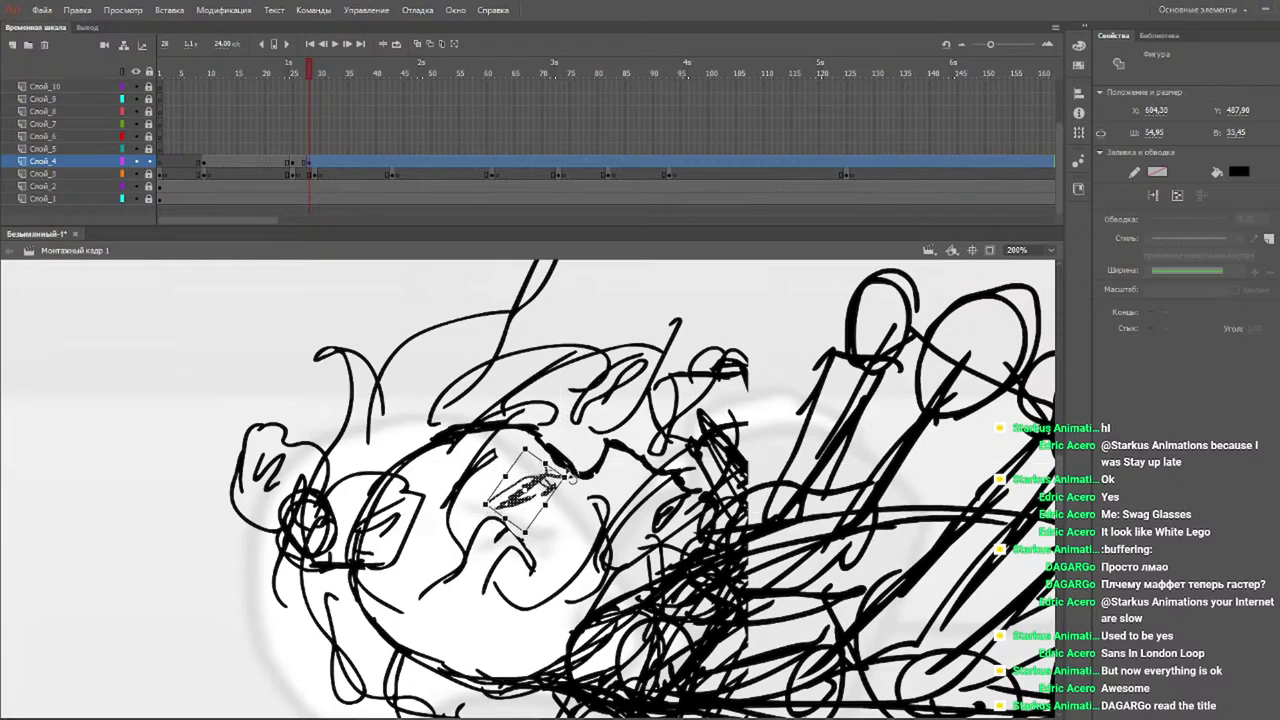
Turn on onion skinning, then scale and duplicate the closed eye to line up with the previous frame's eyes.
{"action": "left_click", "coordinate": [418, 44]}
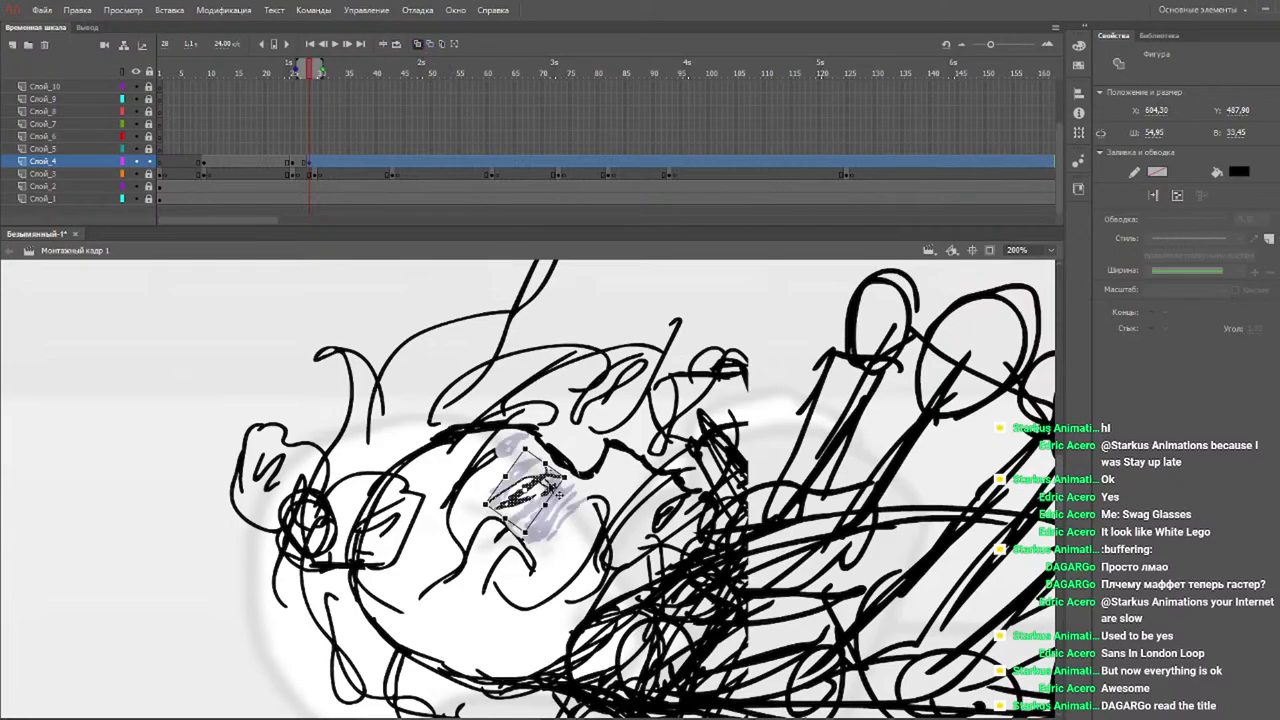
{"action": "mouse_move", "coordinate": [590, 498]}
{"action": "left_mouse_down"}
{"action": "mouse_move", "coordinate": [566, 485]}
{"action": "mouse_move", "coordinate": [568, 499]}
{"action": "mouse_move", "coordinate": [596, 470]}
{"action": "mouse_move", "coordinate": [542, 482]}
{"action": "mouse_move", "coordinate": [531, 470]}
{"action": "mouse_move", "coordinate": [543, 459]}
{"action": "mouse_move", "coordinate": [551, 471]}
{"action": "left_mouse_up"}
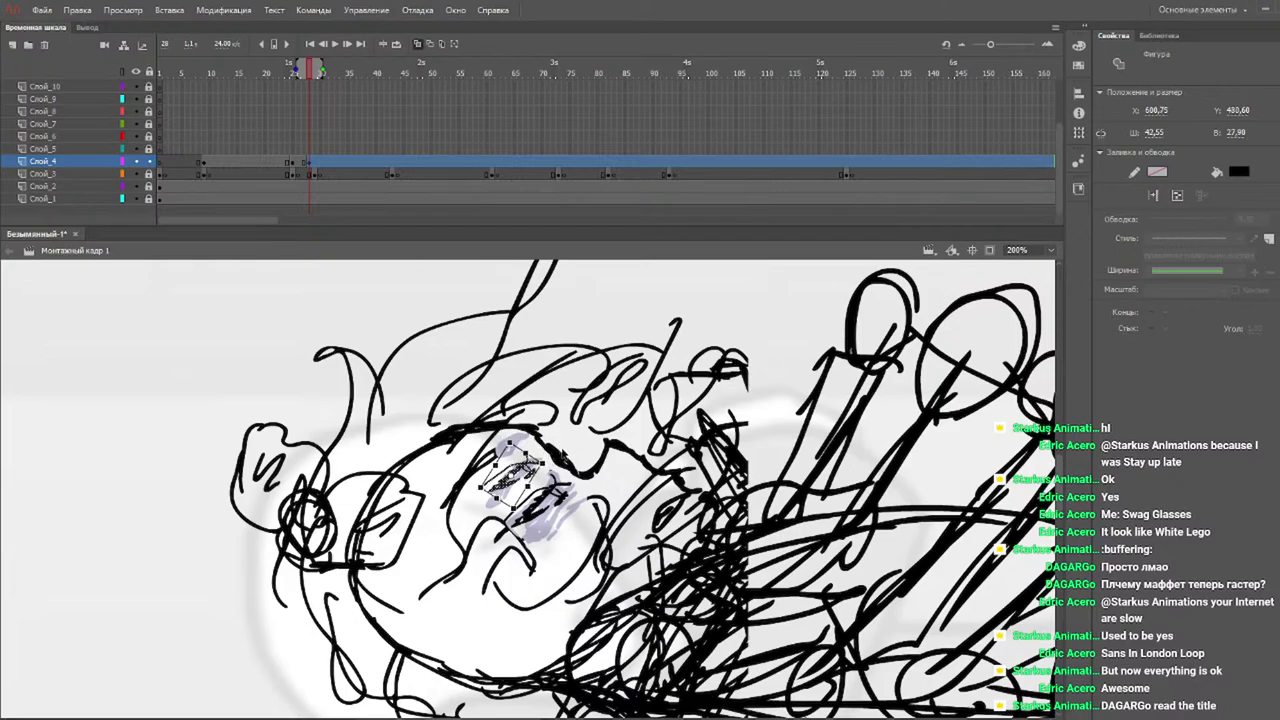
{"action": "key", "text": "ctrl+d"}
{"action": "mouse_move", "coordinate": [542, 493]}
{"action": "left_mouse_down"}
{"action": "mouse_move", "coordinate": [518, 444]}
{"action": "mouse_move", "coordinate": [529, 426]}
{"action": "left_mouse_up"}
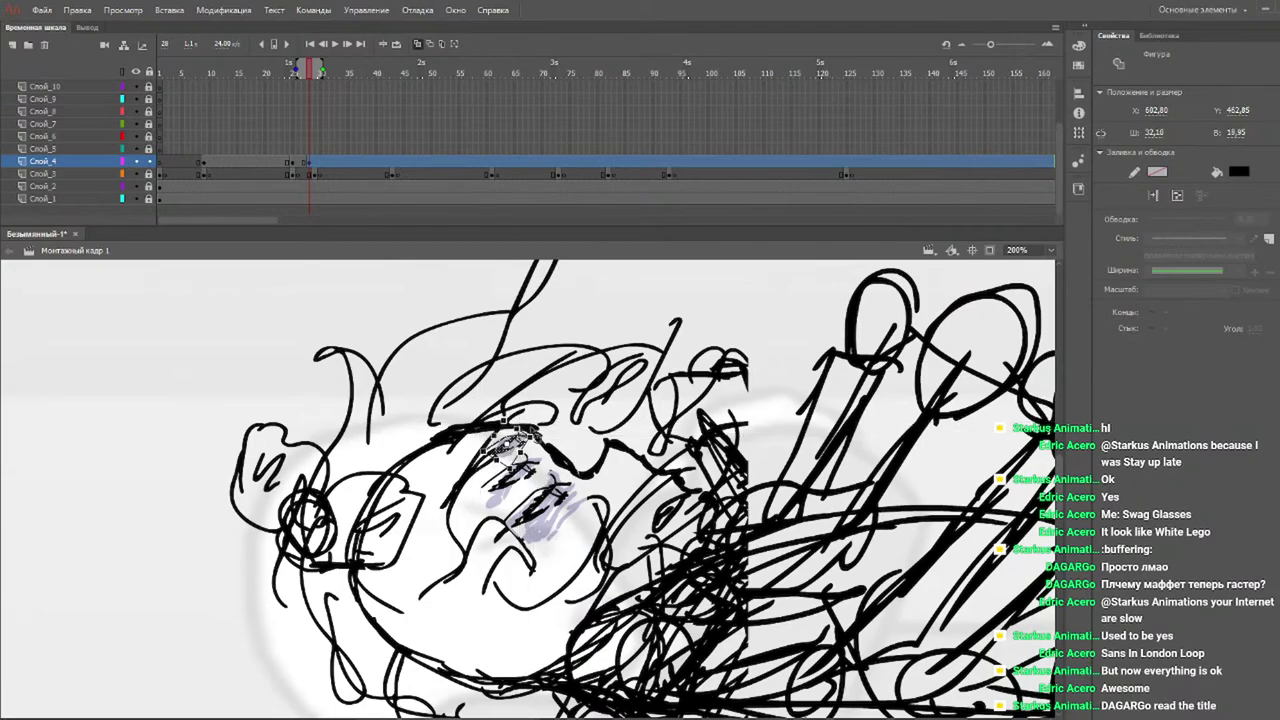
{"action": "left_click", "coordinate": [526, 425]}
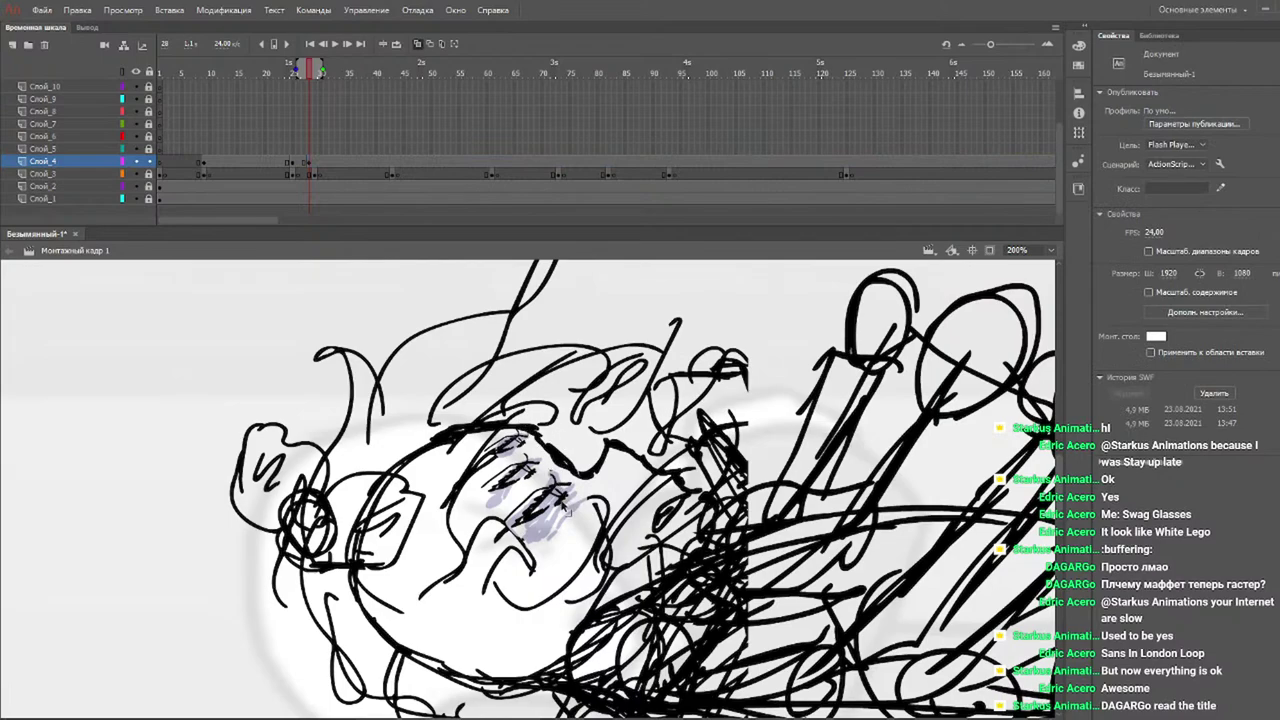
Brush short dark strokes over both closed eyes to reinforce them.
{"action": "key", "text": "b"}
{"action": "left_click_drag", "start_coordinate": [564, 492], "coordinate": [538, 524]}
{"action": "left_click_drag", "start_coordinate": [536, 466], "coordinate": [522, 484]}
Set the stage zoom to 70% and insert a blank keyframe at frame 43 on Слой_4.
{"action": "left_click", "coordinate": [1051, 250]}
{"action": "left_click", "coordinate": [1037, 338]}
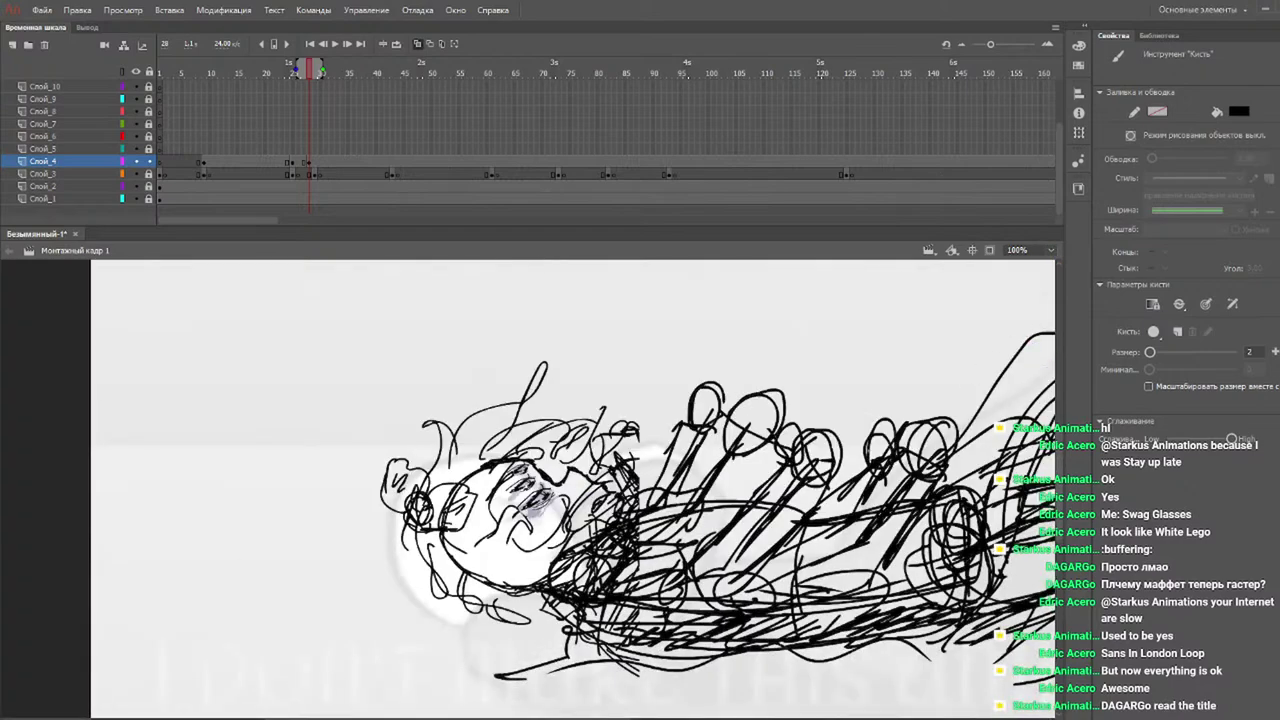
{"action": "left_click_drag", "start_coordinate": [432, 717], "coordinate": [494, 717]}
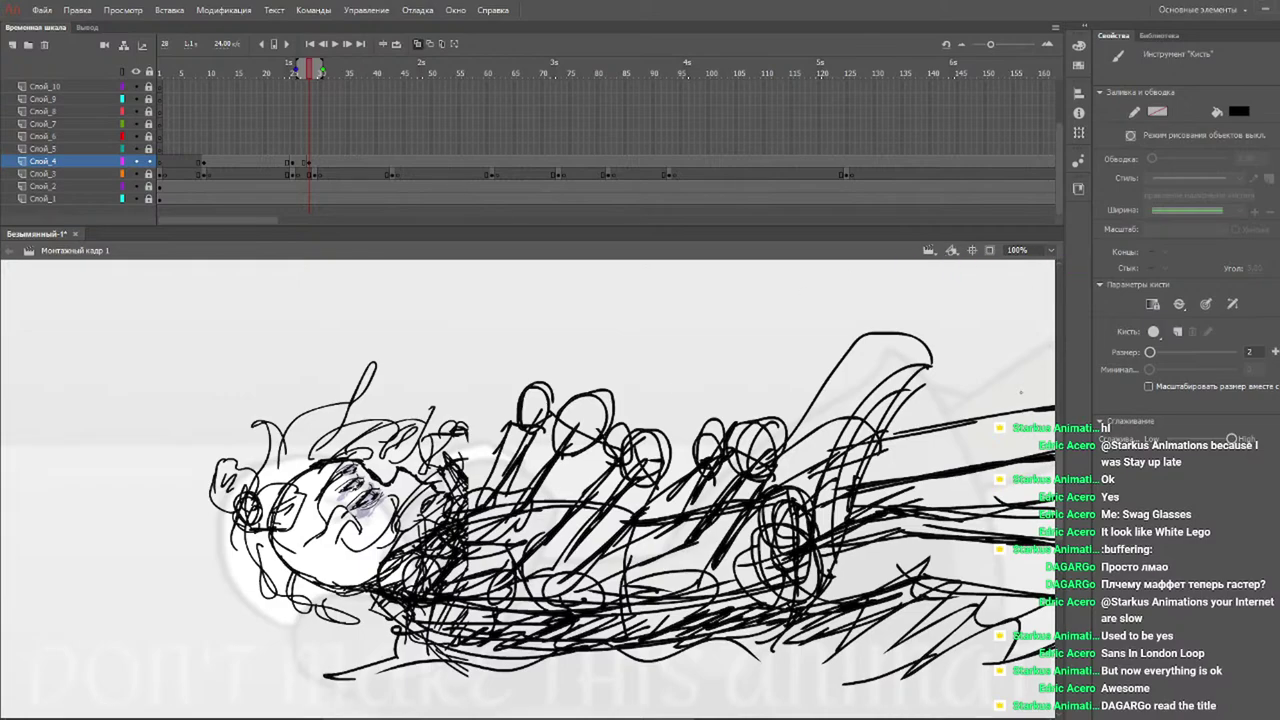
{"action": "left_click", "coordinate": [1041, 250]}
{"action": "type", "text": "70"}
{"action": "key", "text": "Return"}
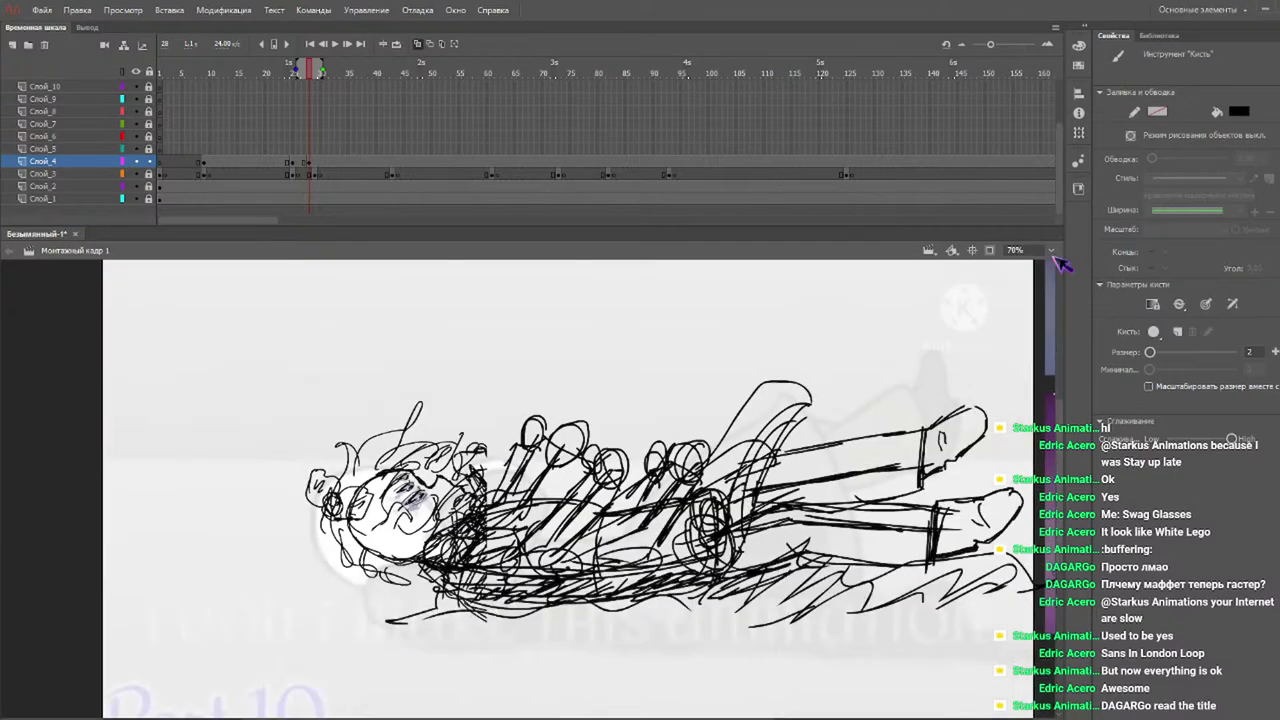
{"action": "left_click", "coordinate": [364, 75]}
{"action": "left_click_drag", "start_coordinate": [380, 76], "coordinate": [398, 80]}
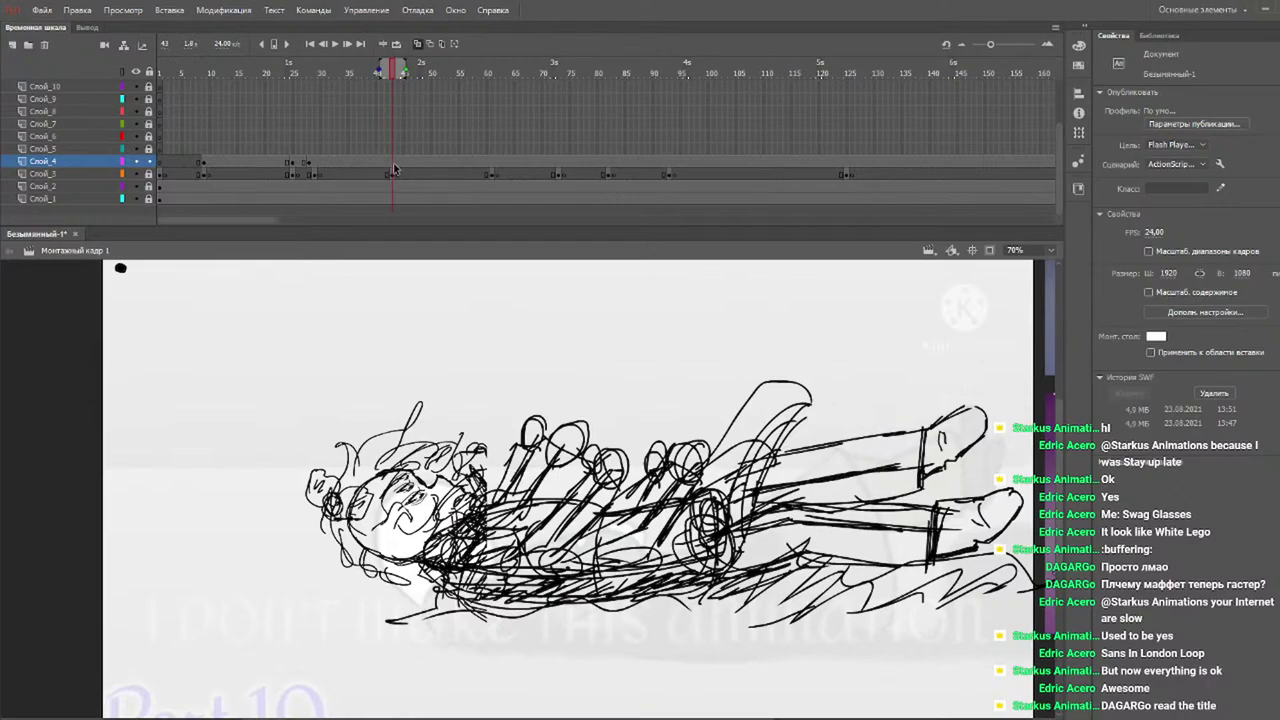
{"action": "left_click", "coordinate": [392, 165]}
{"action": "key", "text": "F7"}
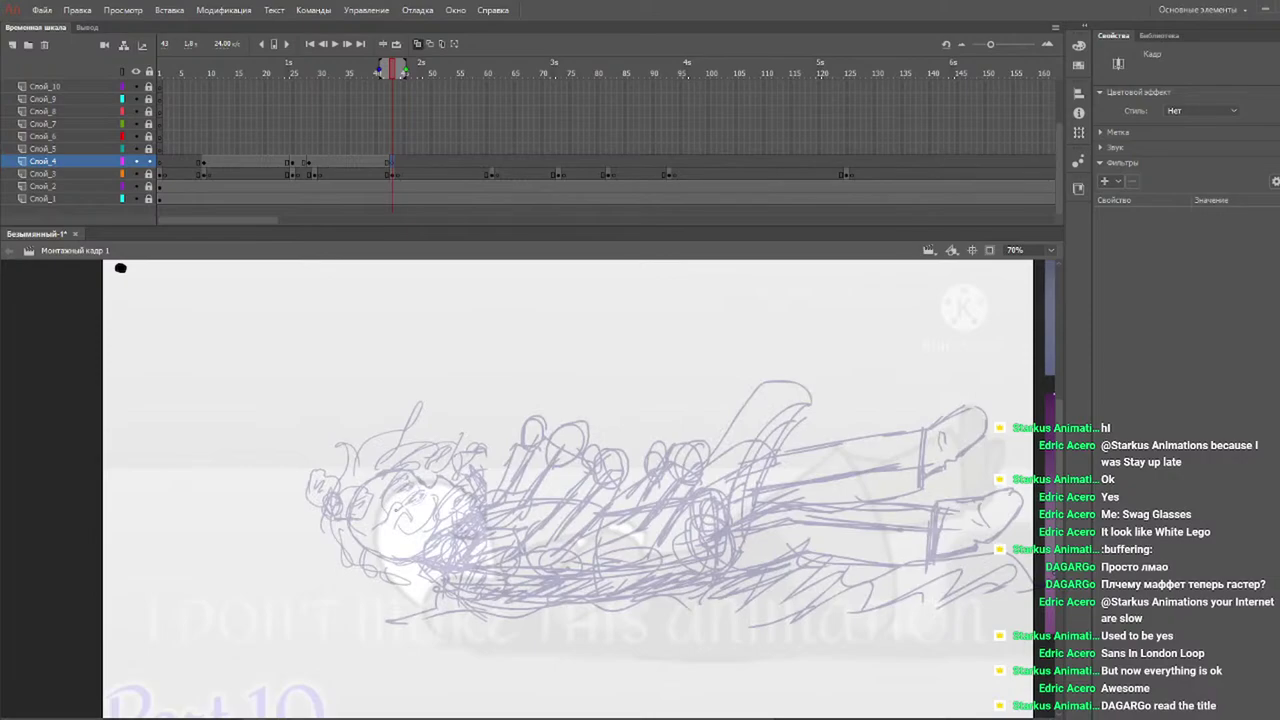
Sketch a head circle over the previous pose's head at frame 43, undoing the surplus strokes.
{"action": "mouse_move", "coordinate": [404, 544]}
{"action": "left_mouse_down"}
{"action": "mouse_move", "coordinate": [415, 506]}
{"action": "mouse_move", "coordinate": [385, 521]}
{"action": "mouse_move", "coordinate": [410, 465]}
{"action": "mouse_move", "coordinate": [365, 553]}
{"action": "mouse_move", "coordinate": [475, 531]}
{"action": "mouse_move", "coordinate": [447, 489]}
{"action": "mouse_move", "coordinate": [355, 550]}
{"action": "mouse_move", "coordinate": [375, 466]}
{"action": "mouse_move", "coordinate": [357, 553]}
{"action": "mouse_move", "coordinate": [420, 551]}
{"action": "mouse_move", "coordinate": [433, 491]}
{"action": "mouse_move", "coordinate": [418, 553]}
{"action": "mouse_move", "coordinate": [363, 483]}
{"action": "mouse_move", "coordinate": [400, 560]}
{"action": "left_mouse_up"}
{"action": "key", "text": "ctrl+z"}
{"action": "key", "text": "ctrl+z"}
{"action": "key", "text": "ctrl+z"}
{"action": "key", "text": "ctrl+z"}
{"action": "key", "text": "ctrl+z"}
{"action": "key", "text": "ctrl+z"}
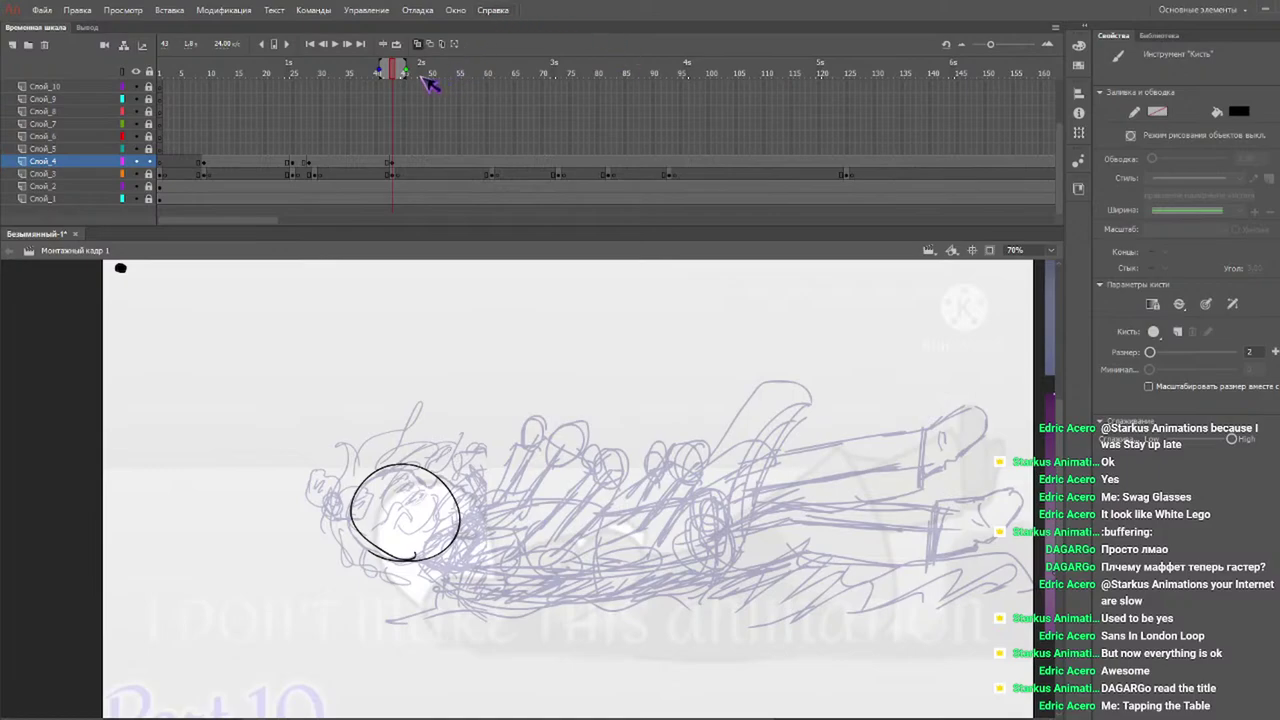
Copy the head circle into consecutive keyframes at frames 44 through 47, undoing the blank keyframe tried at frame 47.
{"action": "left_click_drag", "start_coordinate": [425, 70], "coordinate": [406, 72]}
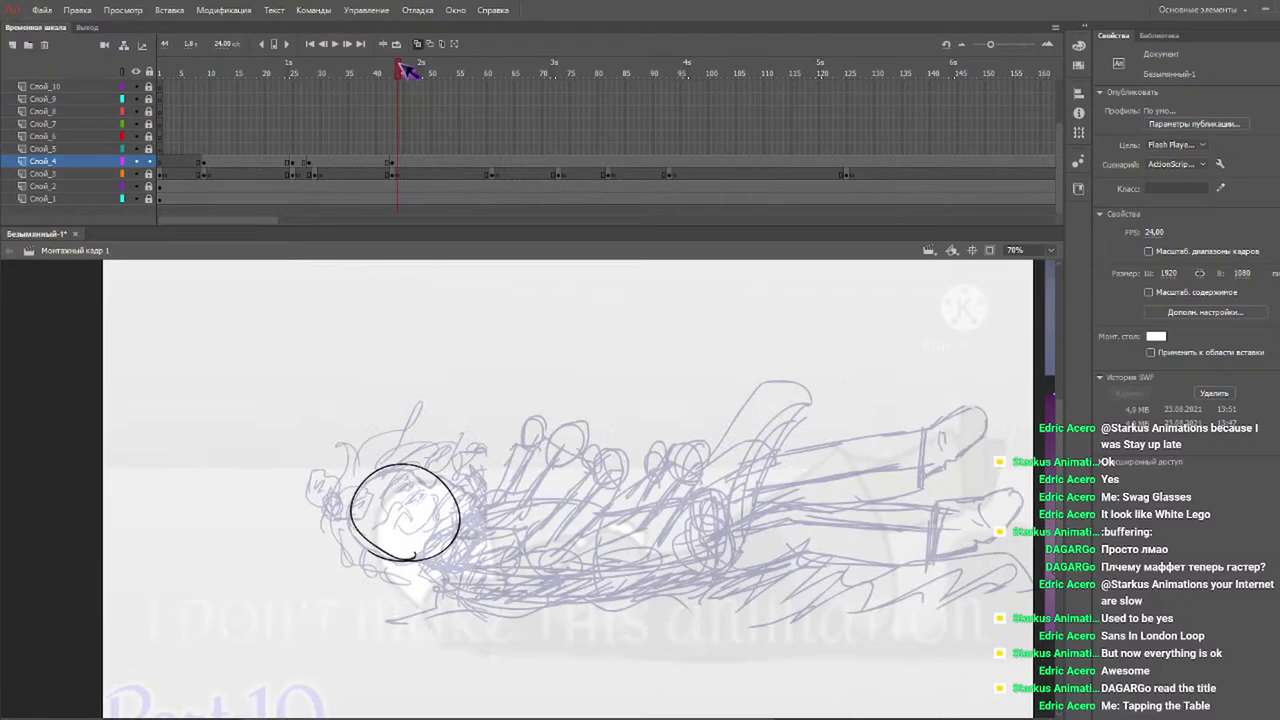
{"action": "key", "text": "F6"}
{"action": "key", "text": "F6"}
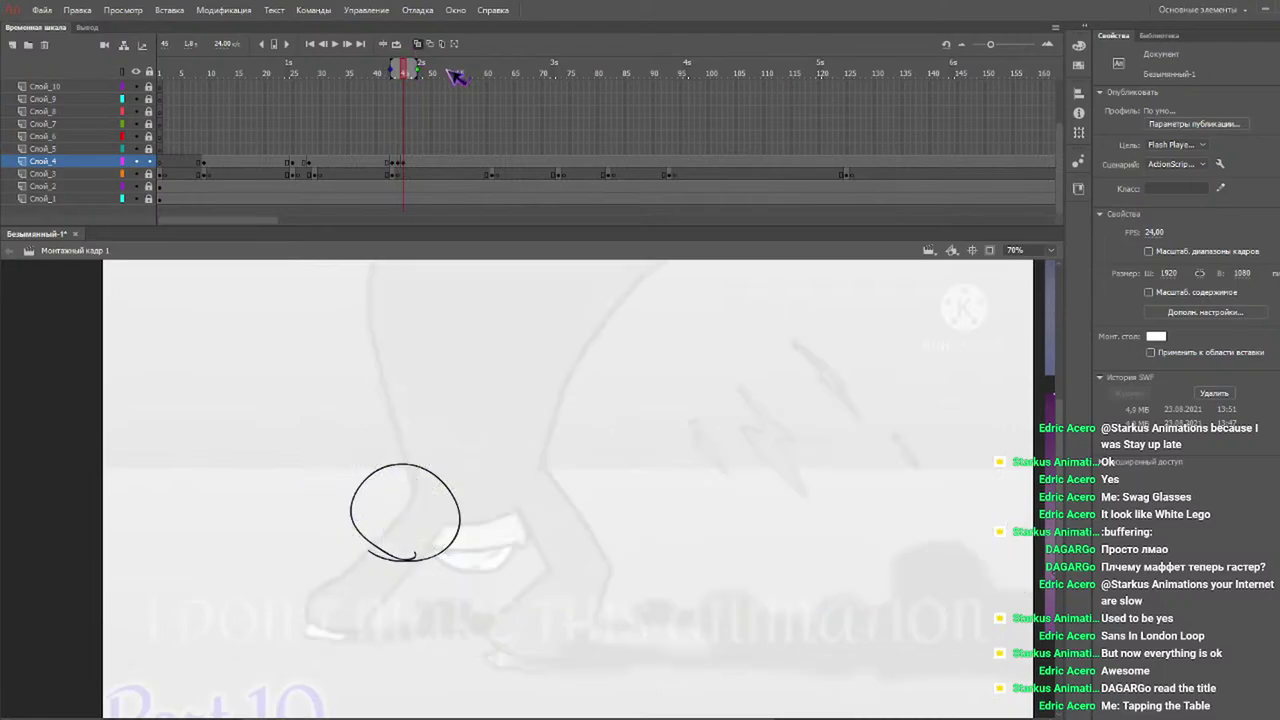
{"action": "key", "text": "period"}
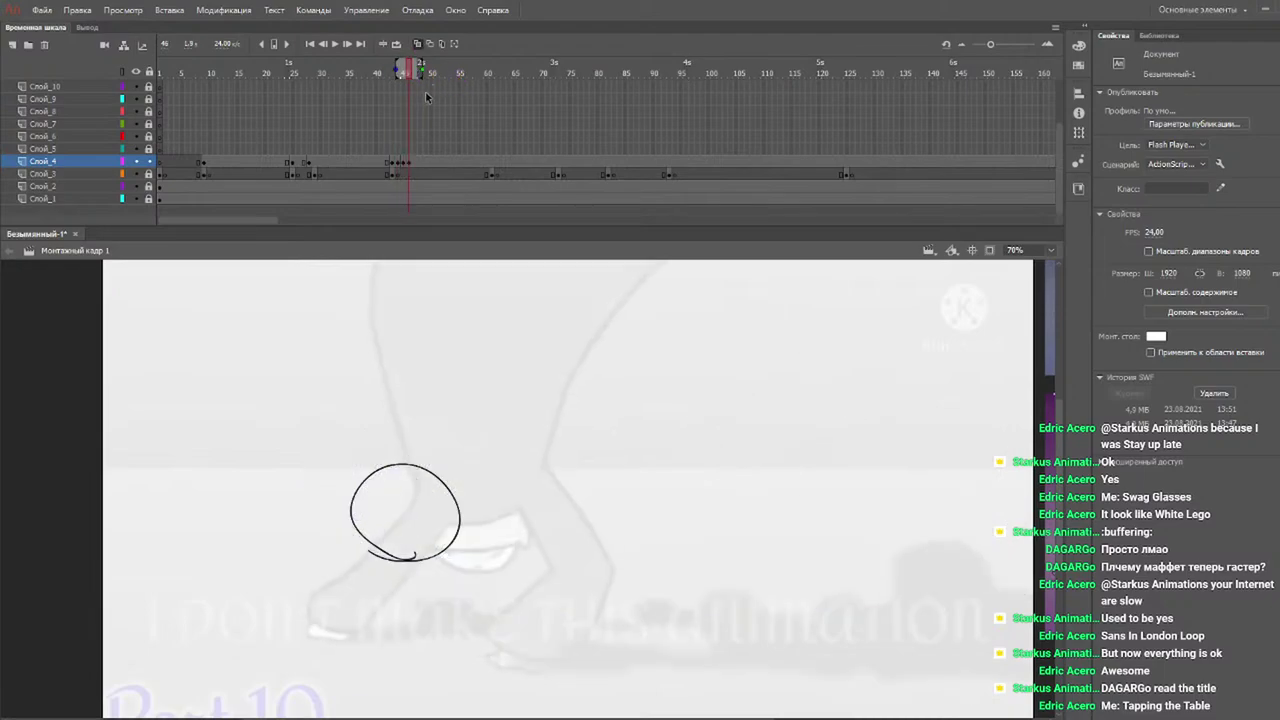
{"action": "left_click", "coordinate": [413, 74]}
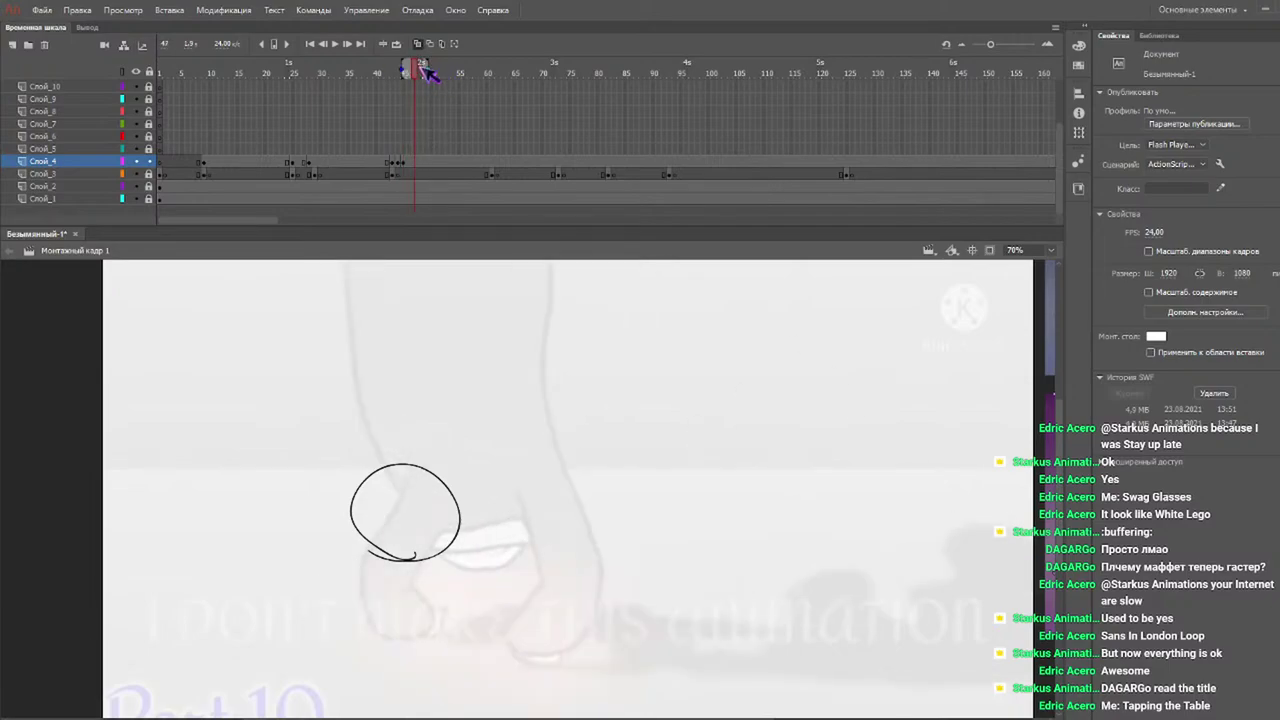
{"action": "key", "text": "F7"}
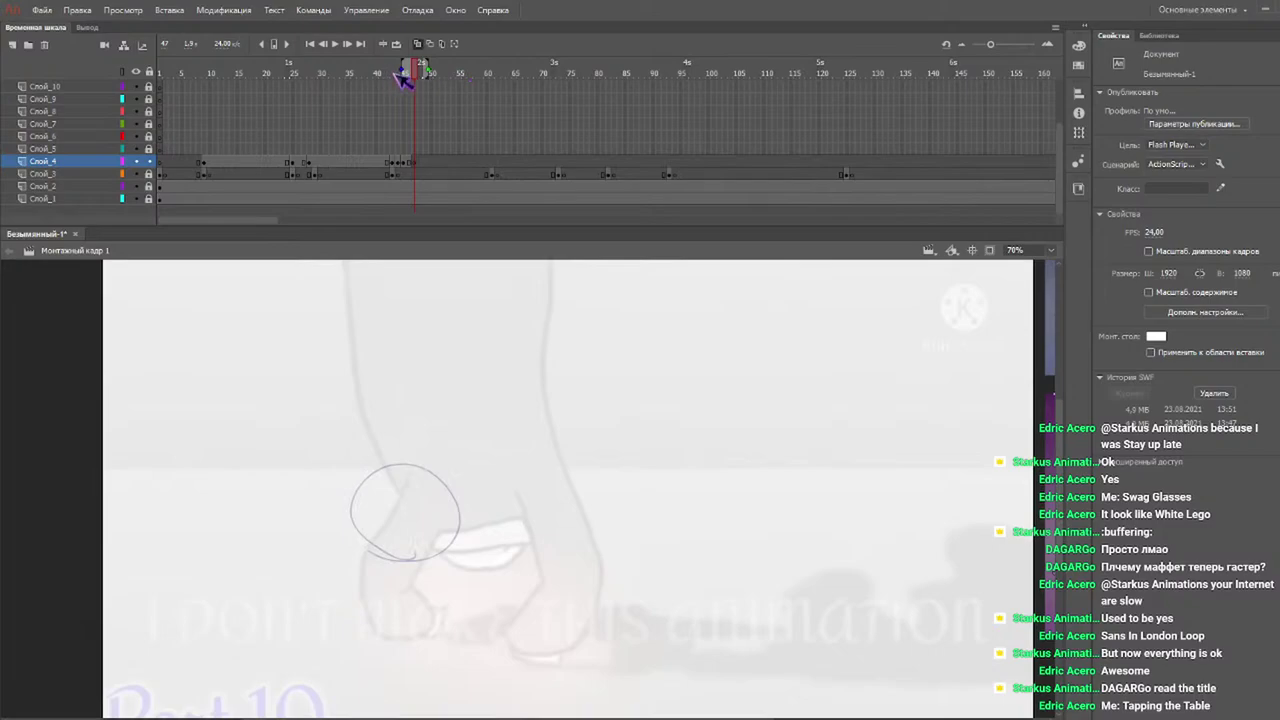
{"action": "key", "text": "ctrl+z"}
{"action": "key", "text": "F6"}
Continue adding a keyframe with the head circle on every frame from 48 through 57.
{"action": "left_click_drag", "start_coordinate": [392, 73], "coordinate": [436, 76]}
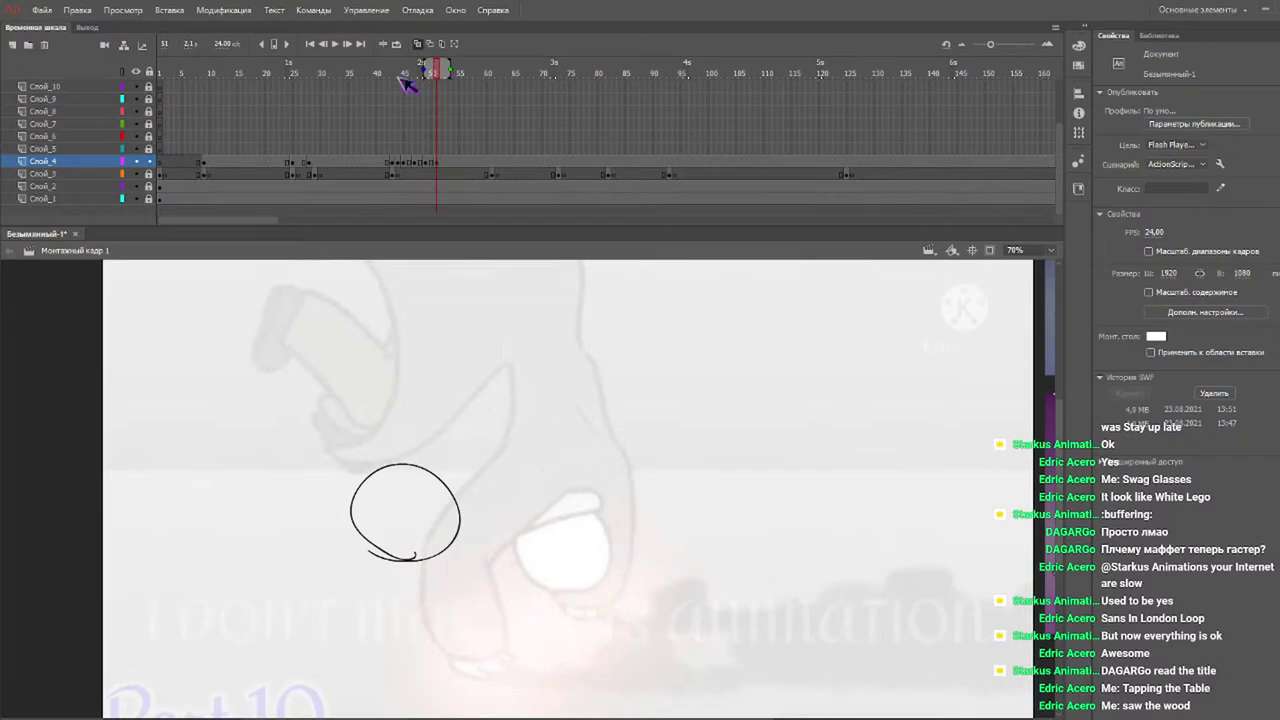
{"action": "left_click", "coordinate": [445, 74]}
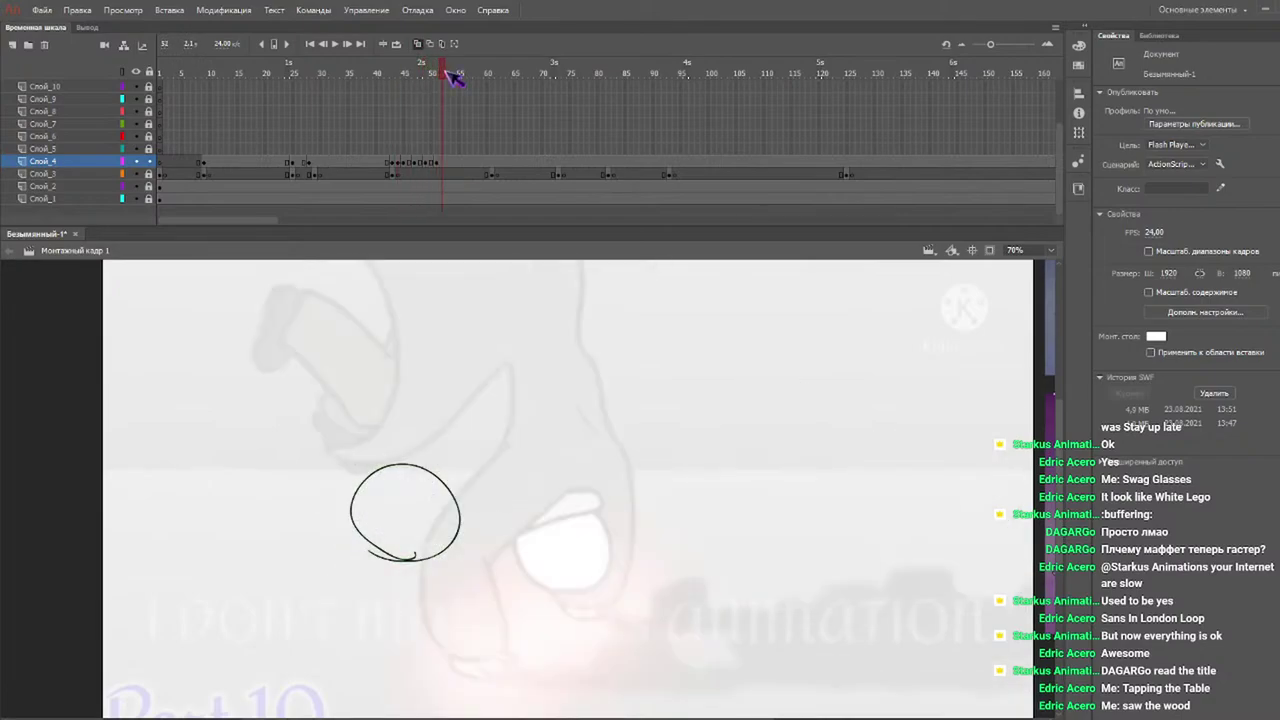
{"action": "left_click", "coordinate": [448, 73]}
{"action": "mouse_move", "coordinate": [500, 74]}
{"action": "left_mouse_down"}
{"action": "mouse_move", "coordinate": [451, 74]}
{"action": "mouse_move", "coordinate": [486, 70]}
{"action": "mouse_move", "coordinate": [478, 80]}
{"action": "left_mouse_up"}
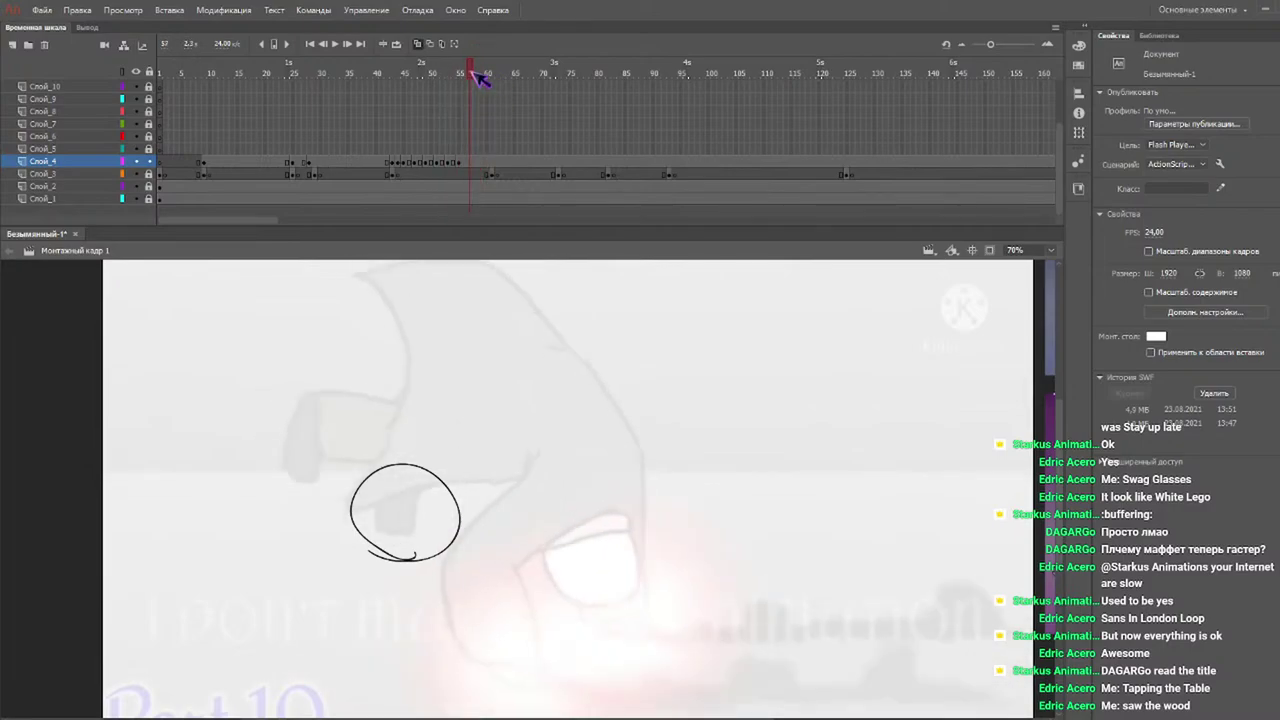
Play back the new keyframes, return to frame 43 and narrow the onion skin range around it.
{"action": "mouse_move", "coordinate": [480, 78]}
{"action": "left_mouse_down"}
{"action": "mouse_move", "coordinate": [505, 76]}
{"action": "mouse_move", "coordinate": [377, 64]}
{"action": "mouse_move", "coordinate": [422, 74]}
{"action": "mouse_move", "coordinate": [414, 81]}
{"action": "left_mouse_up"}
{"action": "mouse_move", "coordinate": [413, 80]}
{"action": "left_mouse_down"}
{"action": "mouse_move", "coordinate": [500, 80]}
{"action": "mouse_move", "coordinate": [393, 68]}
{"action": "left_mouse_up"}
{"action": "key", "text": "Return"}
{"action": "key", "text": "alt+shift+o"}
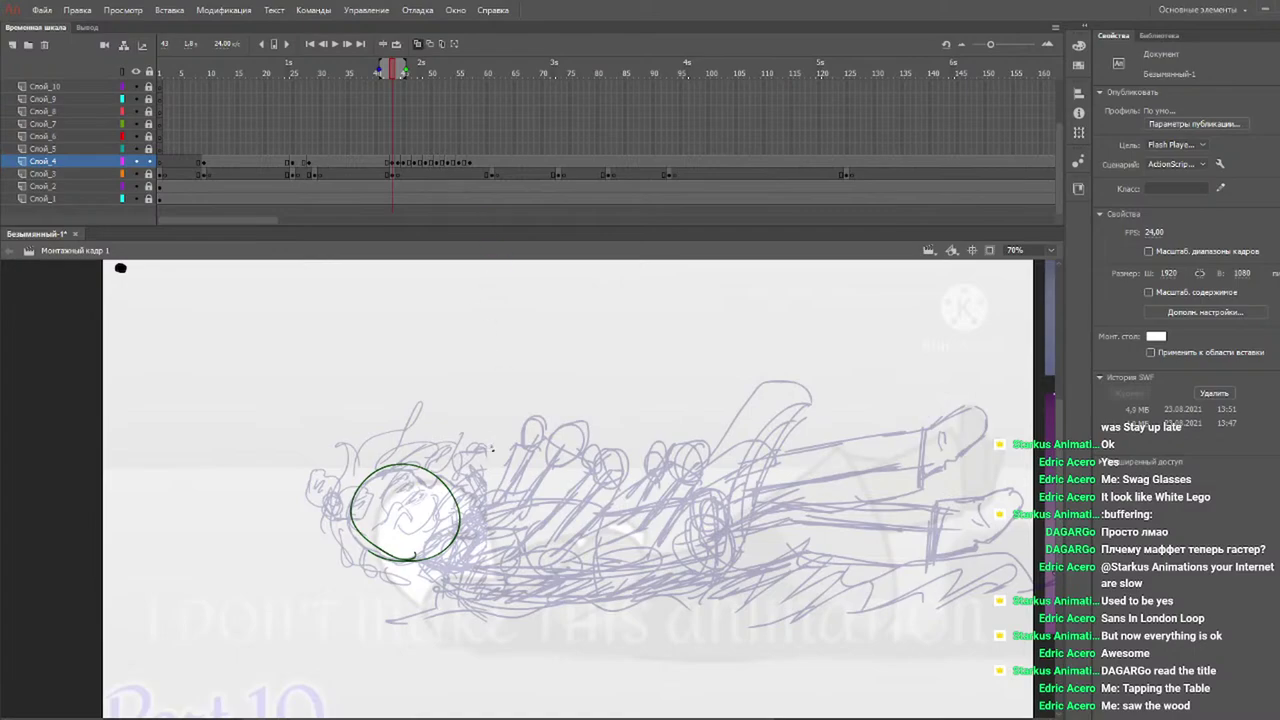
{"action": "left_click_drag", "start_coordinate": [439, 75], "coordinate": [393, 73]}
{"action": "left_click_drag", "start_coordinate": [380, 69], "coordinate": [388, 69]}
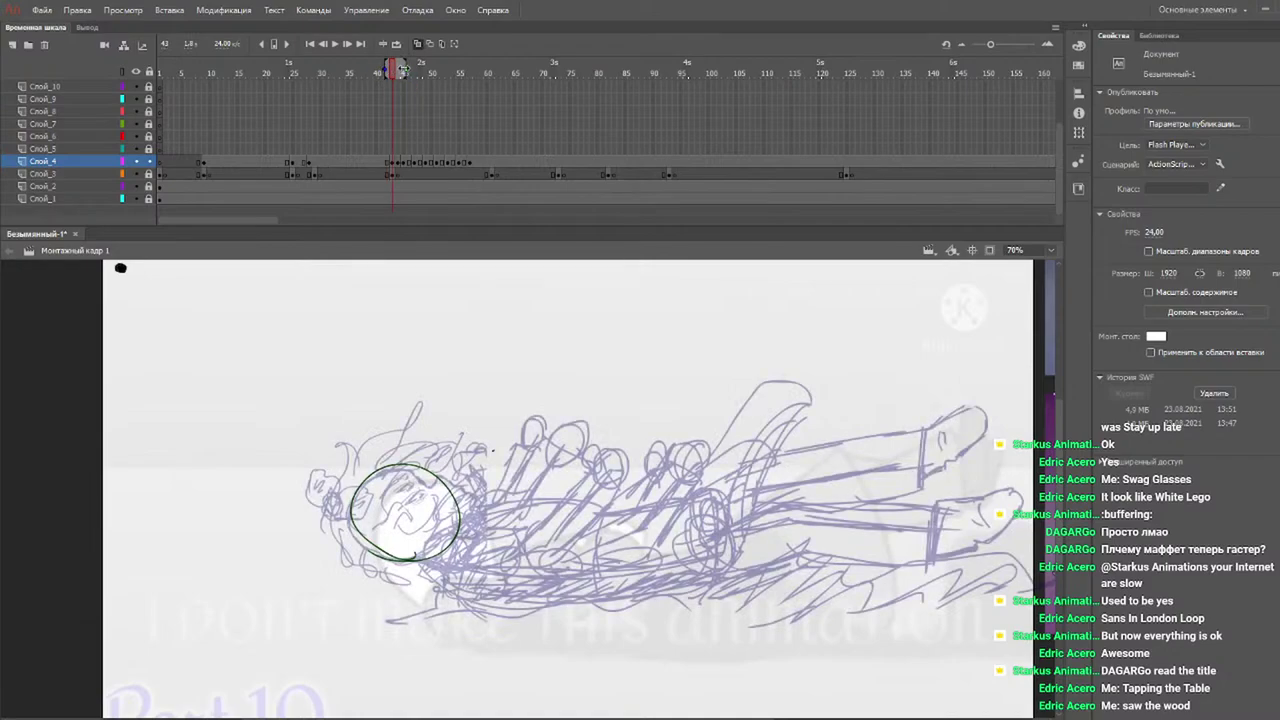
Sketch facial features inside the head circle and loose hair strands around it at frame 43.
{"action": "left_click", "coordinate": [419, 43]}
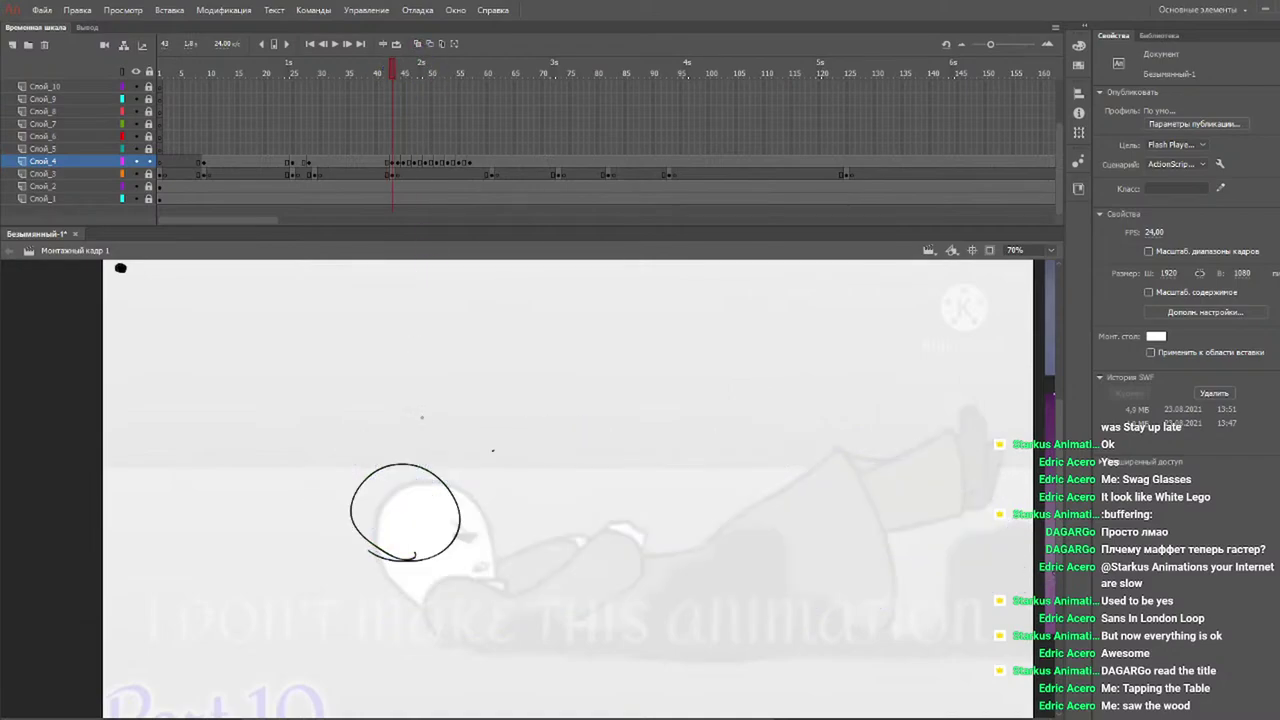
{"action": "left_click", "coordinate": [419, 43]}
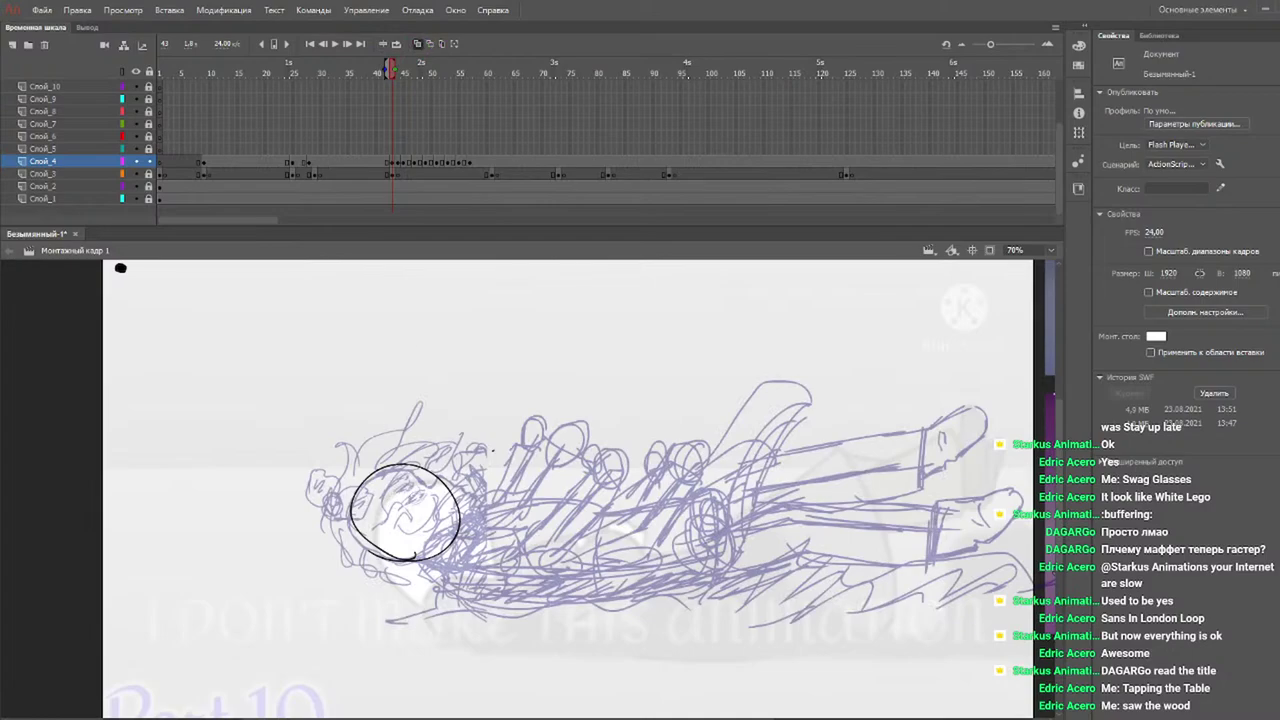
{"action": "mouse_move", "coordinate": [416, 508]}
{"action": "left_mouse_down"}
{"action": "mouse_move", "coordinate": [414, 492]}
{"action": "mouse_move", "coordinate": [404, 516]}
{"action": "mouse_move", "coordinate": [366, 484]}
{"action": "mouse_move", "coordinate": [444, 470]}
{"action": "mouse_move", "coordinate": [448, 500]}
{"action": "mouse_move", "coordinate": [420, 516]}
{"action": "mouse_move", "coordinate": [414, 492]}
{"action": "mouse_move", "coordinate": [368, 512]}
{"action": "left_mouse_up"}
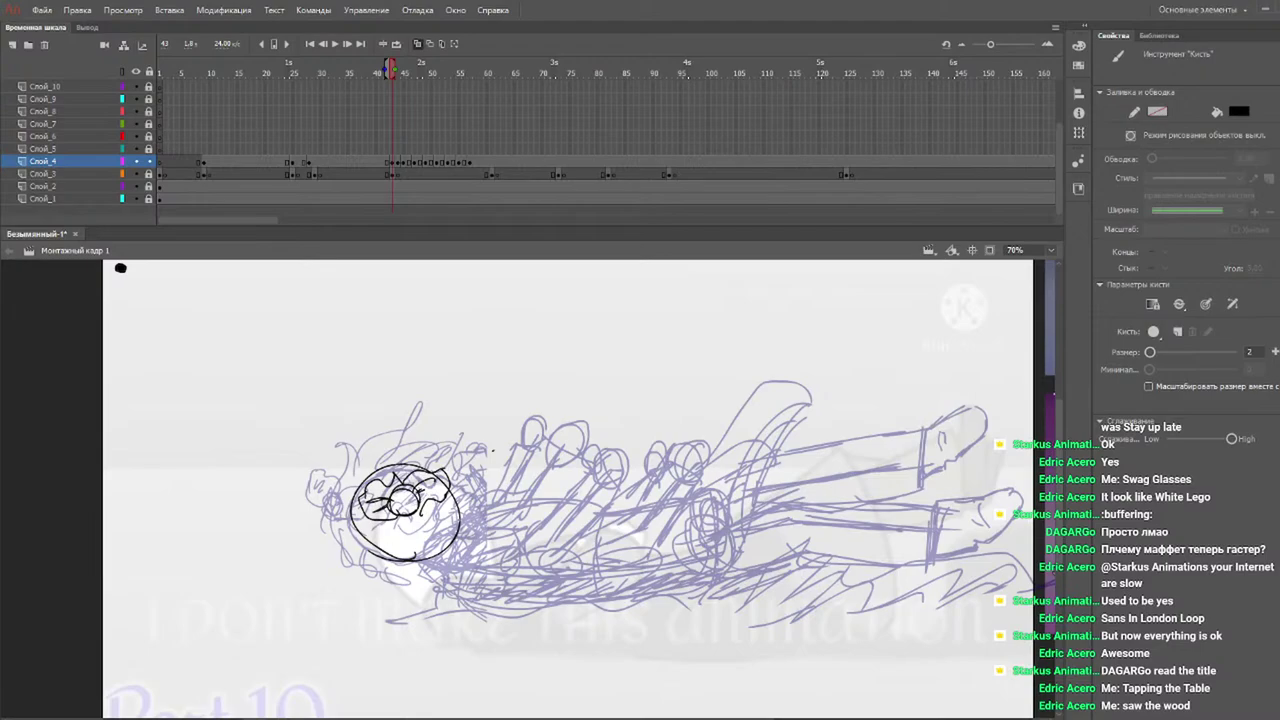
{"action": "mouse_move", "coordinate": [356, 528]}
{"action": "left_mouse_down"}
{"action": "mouse_move", "coordinate": [378, 572]}
{"action": "mouse_move", "coordinate": [462, 578]}
{"action": "left_mouse_up"}
{"action": "mouse_move", "coordinate": [414, 542]}
{"action": "left_mouse_down"}
{"action": "mouse_move", "coordinate": [498, 570]}
{"action": "mouse_move", "coordinate": [522, 550]}
{"action": "left_mouse_up"}
{"action": "left_click_drag", "start_coordinate": [450, 500], "coordinate": [524, 527]}
{"action": "mouse_move", "coordinate": [438, 456]}
{"action": "left_mouse_down"}
{"action": "mouse_move", "coordinate": [520, 501]}
{"action": "mouse_move", "coordinate": [458, 452]}
{"action": "mouse_move", "coordinate": [372, 455]}
{"action": "left_mouse_up"}
{"action": "mouse_move", "coordinate": [372, 455]}
{"action": "left_mouse_down"}
{"action": "mouse_move", "coordinate": [324, 516]}
{"action": "mouse_move", "coordinate": [370, 558]}
{"action": "left_mouse_up"}
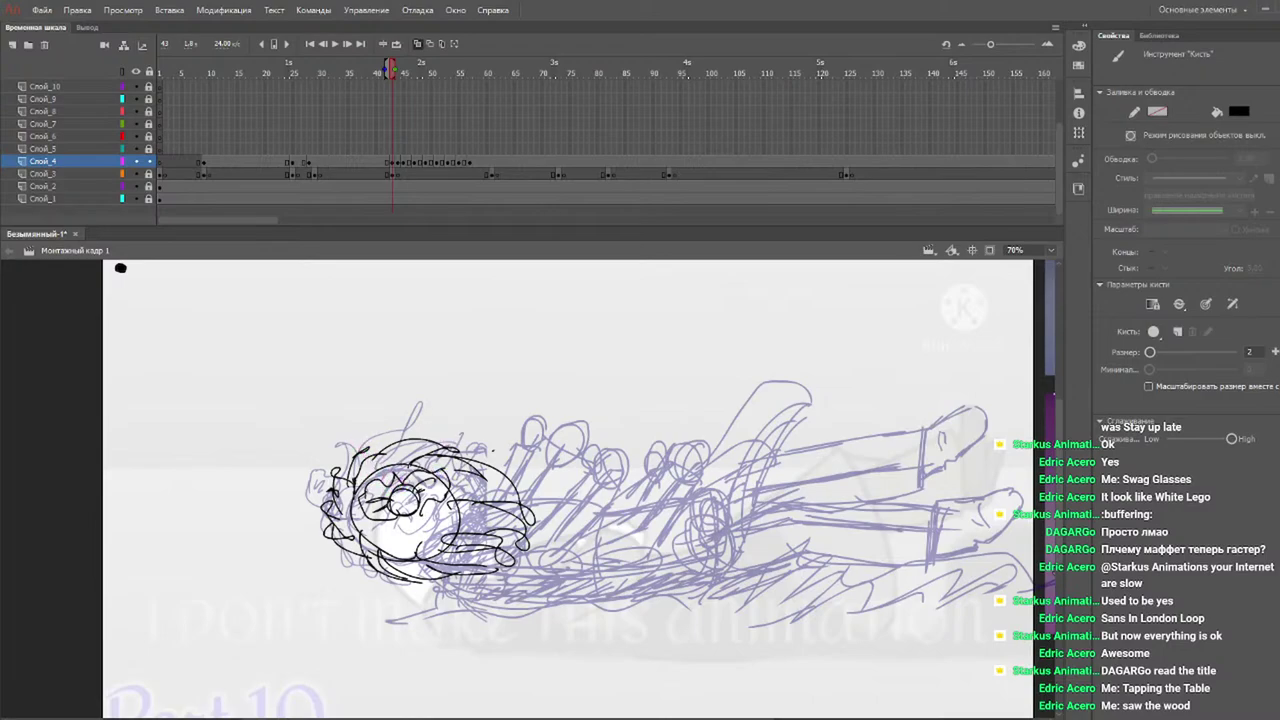
Sketch the shoulder line and the chest outline arching above the head, undoing the stray strokes.
{"action": "mouse_move", "coordinate": [399, 458]}
{"action": "left_mouse_down"}
{"action": "mouse_move", "coordinate": [417, 468]}
{"action": "mouse_move", "coordinate": [401, 469]}
{"action": "left_mouse_up"}
{"action": "left_click", "coordinate": [384, 464], "text": "ctrl"}
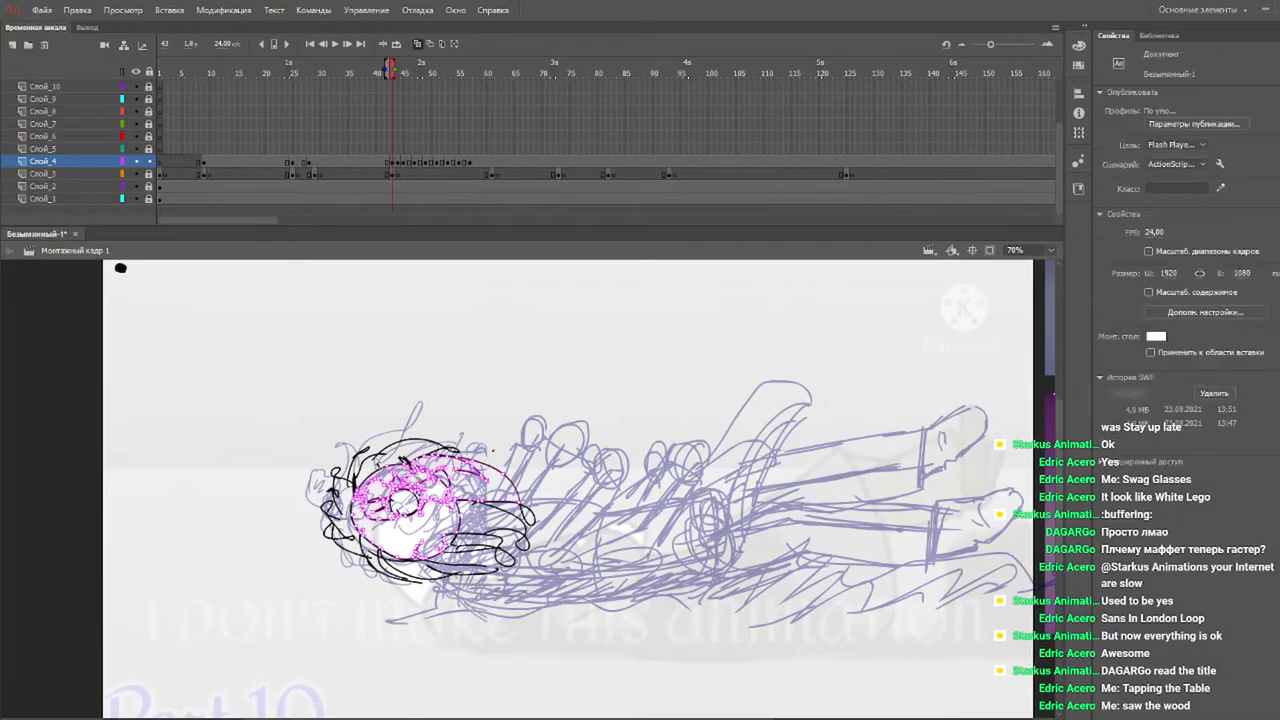
{"action": "key", "text": "ctrl+z"}
{"action": "left_click_drag", "start_coordinate": [376, 451], "coordinate": [446, 392]}
{"action": "key", "text": "ctrl+z"}
{"action": "left_click_drag", "start_coordinate": [334, 482], "coordinate": [459, 442]}
{"action": "mouse_move", "coordinate": [328, 480]}
{"action": "left_mouse_down"}
{"action": "mouse_move", "coordinate": [431, 455]}
{"action": "mouse_move", "coordinate": [348, 483]}
{"action": "mouse_move", "coordinate": [346, 396]}
{"action": "mouse_move", "coordinate": [378, 368]}
{"action": "mouse_move", "coordinate": [460, 366]}
{"action": "mouse_move", "coordinate": [452, 440]}
{"action": "left_mouse_up"}
{"action": "mouse_move", "coordinate": [386, 354]}
{"action": "left_mouse_down"}
{"action": "mouse_move", "coordinate": [468, 308]}
{"action": "mouse_move", "coordinate": [535, 292]}
{"action": "left_mouse_up"}
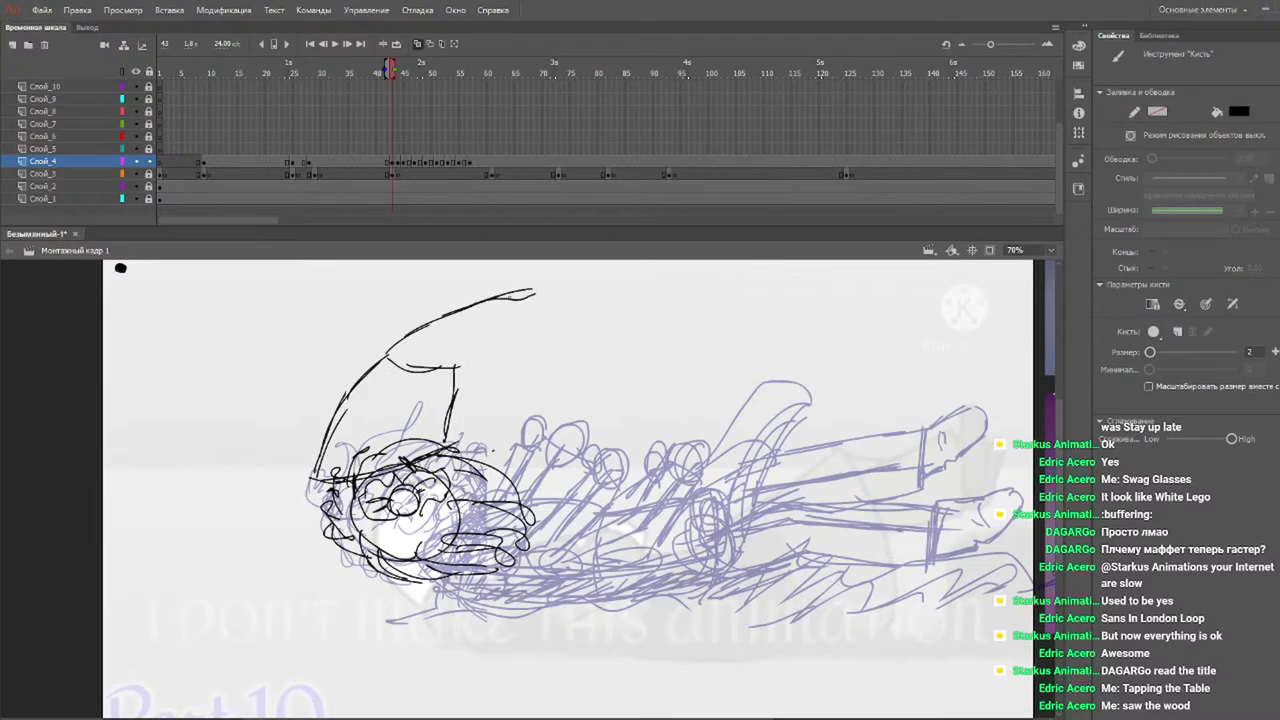
Undo the last torso strokes and sketch the tapering waist and hip section, discarding the surplus lines.
{"action": "key", "text": "ctrl+z"}
{"action": "key", "text": "ctrl+z"}
{"action": "key", "text": "ctrl+z"}
{"action": "key", "text": "ctrl+z"}
{"action": "mouse_move", "coordinate": [387, 356]}
{"action": "left_mouse_down"}
{"action": "mouse_move", "coordinate": [494, 368]}
{"action": "mouse_move", "coordinate": [453, 440]}
{"action": "left_mouse_up"}
{"action": "mouse_move", "coordinate": [488, 386]}
{"action": "left_mouse_down"}
{"action": "mouse_move", "coordinate": [454, 446]}
{"action": "mouse_move", "coordinate": [448, 430]}
{"action": "left_mouse_up"}
{"action": "mouse_move", "coordinate": [394, 335]}
{"action": "left_mouse_down"}
{"action": "mouse_move", "coordinate": [409, 317]}
{"action": "mouse_move", "coordinate": [430, 319]}
{"action": "left_mouse_up"}
{"action": "key", "text": "ctrl+z"}
{"action": "key", "text": "ctrl+z"}
{"action": "mouse_move", "coordinate": [386, 355]}
{"action": "left_mouse_down"}
{"action": "mouse_move", "coordinate": [513, 278]}
{"action": "mouse_move", "coordinate": [554, 331]}
{"action": "mouse_move", "coordinate": [492, 374]}
{"action": "left_mouse_up"}
{"action": "mouse_move", "coordinate": [548, 341]}
{"action": "left_mouse_down"}
{"action": "mouse_move", "coordinate": [486, 378]}
{"action": "mouse_move", "coordinate": [451, 367]}
{"action": "mouse_move", "coordinate": [460, 388]}
{"action": "left_mouse_up"}
{"action": "key", "text": "ctrl+z"}
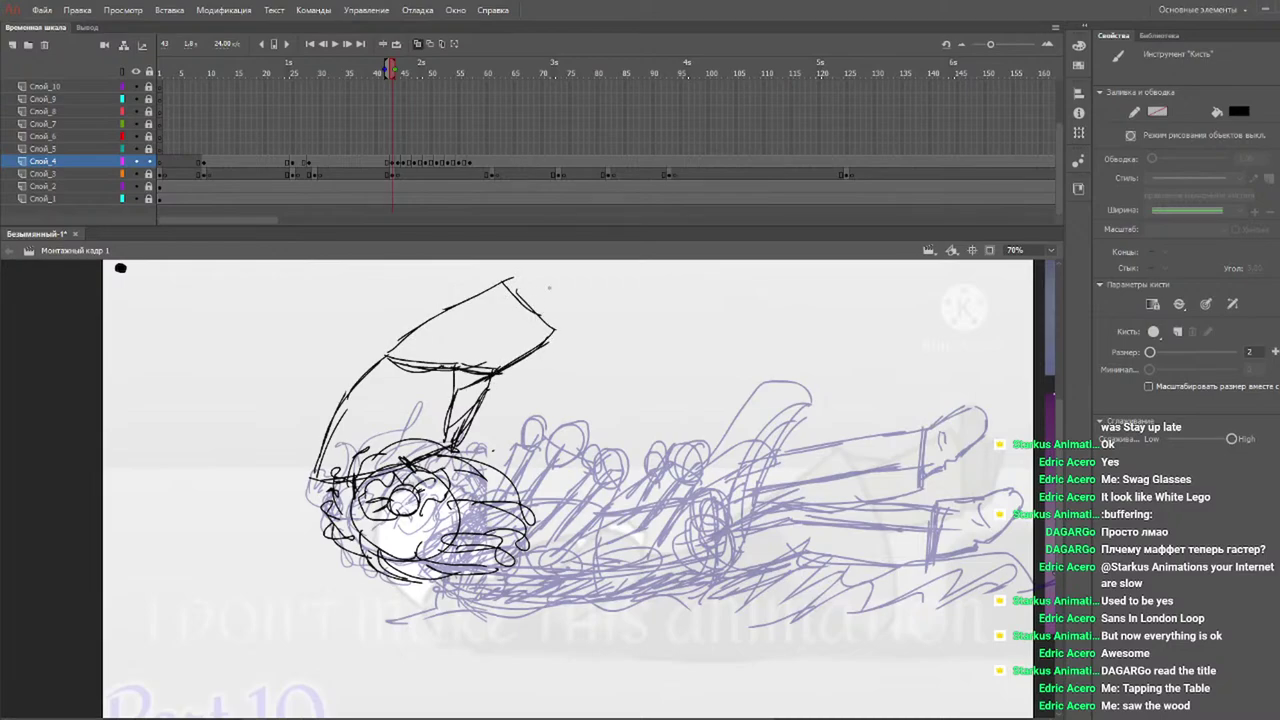
Sketch two circles for the hip joints and two curved legs extending sideways from them.
{"action": "scroll", "coordinate": [568, 488], "scroll_direction": "up", "scroll_amount": 2}
{"action": "left_click_drag", "start_coordinate": [505, 307], "coordinate": [490, 312]}
{"action": "mouse_move", "coordinate": [550, 350]}
{"action": "left_mouse_down"}
{"action": "mouse_move", "coordinate": [554, 393]}
{"action": "mouse_move", "coordinate": [592, 354]}
{"action": "mouse_move", "coordinate": [624, 348]}
{"action": "mouse_move", "coordinate": [663, 374]}
{"action": "left_mouse_up"}
{"action": "left_click_drag", "start_coordinate": [556, 357], "coordinate": [688, 365]}
{"action": "mouse_move", "coordinate": [498, 328]}
{"action": "left_mouse_down"}
{"action": "mouse_move", "coordinate": [670, 297]}
{"action": "mouse_move", "coordinate": [709, 308]}
{"action": "left_mouse_up"}
{"action": "left_click_drag", "start_coordinate": [505, 314], "coordinate": [695, 304]}
{"action": "left_click_drag", "start_coordinate": [590, 353], "coordinate": [697, 364]}
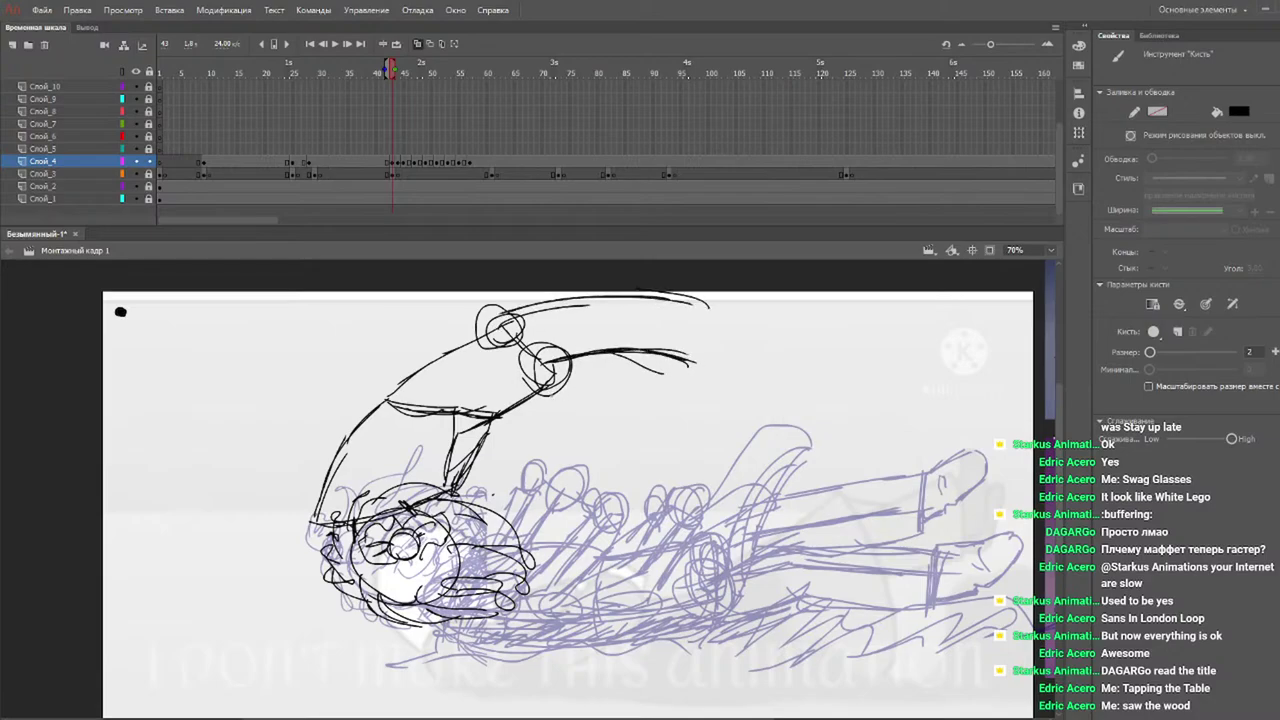
Add loose strokes along the torso's inner side and neck, and circle both shoulder joints.
{"action": "mouse_move", "coordinate": [588, 388]}
{"action": "left_mouse_down"}
{"action": "mouse_move", "coordinate": [508, 419]}
{"action": "mouse_move", "coordinate": [520, 430]}
{"action": "mouse_move", "coordinate": [456, 476]}
{"action": "left_mouse_up"}
{"action": "mouse_move", "coordinate": [432, 494]}
{"action": "left_mouse_down"}
{"action": "mouse_move", "coordinate": [536, 488]}
{"action": "mouse_move", "coordinate": [526, 512]}
{"action": "left_mouse_up"}
{"action": "mouse_move", "coordinate": [478, 510]}
{"action": "left_mouse_down"}
{"action": "mouse_move", "coordinate": [462, 538]}
{"action": "mouse_move", "coordinate": [474, 596]}
{"action": "left_mouse_up"}
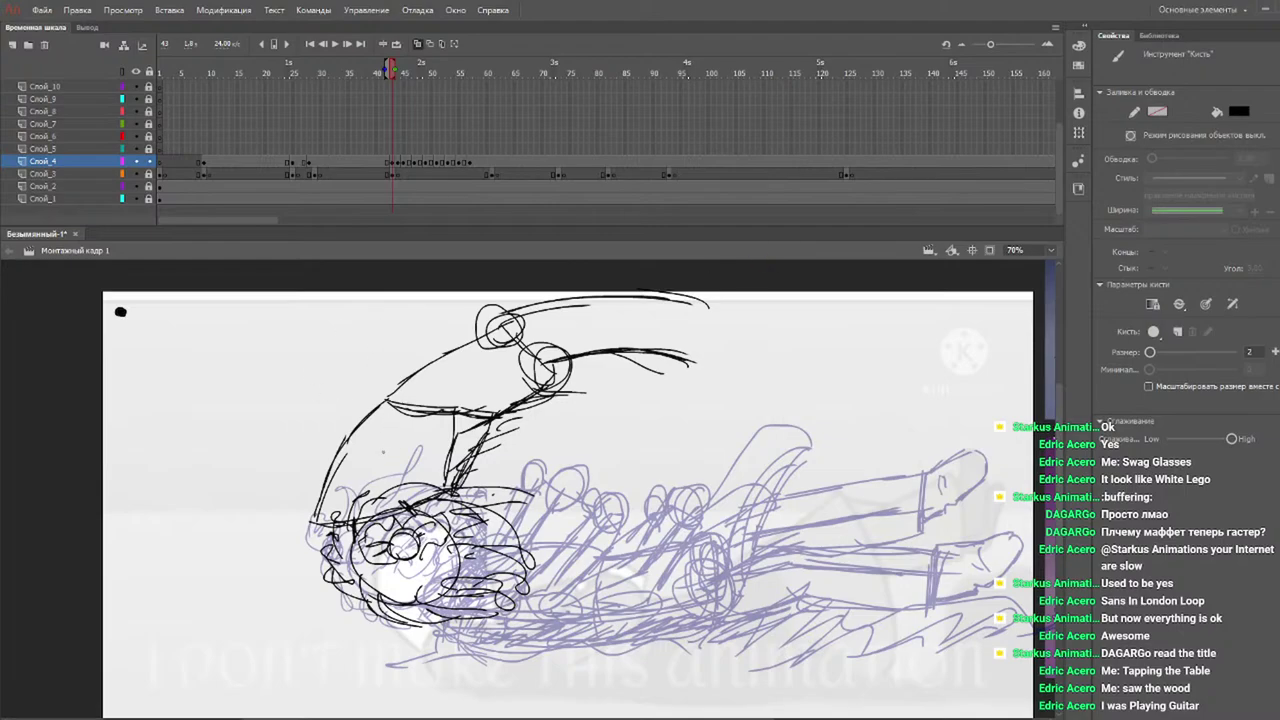
{"action": "left_click_drag", "start_coordinate": [330, 520], "coordinate": [342, 496]}
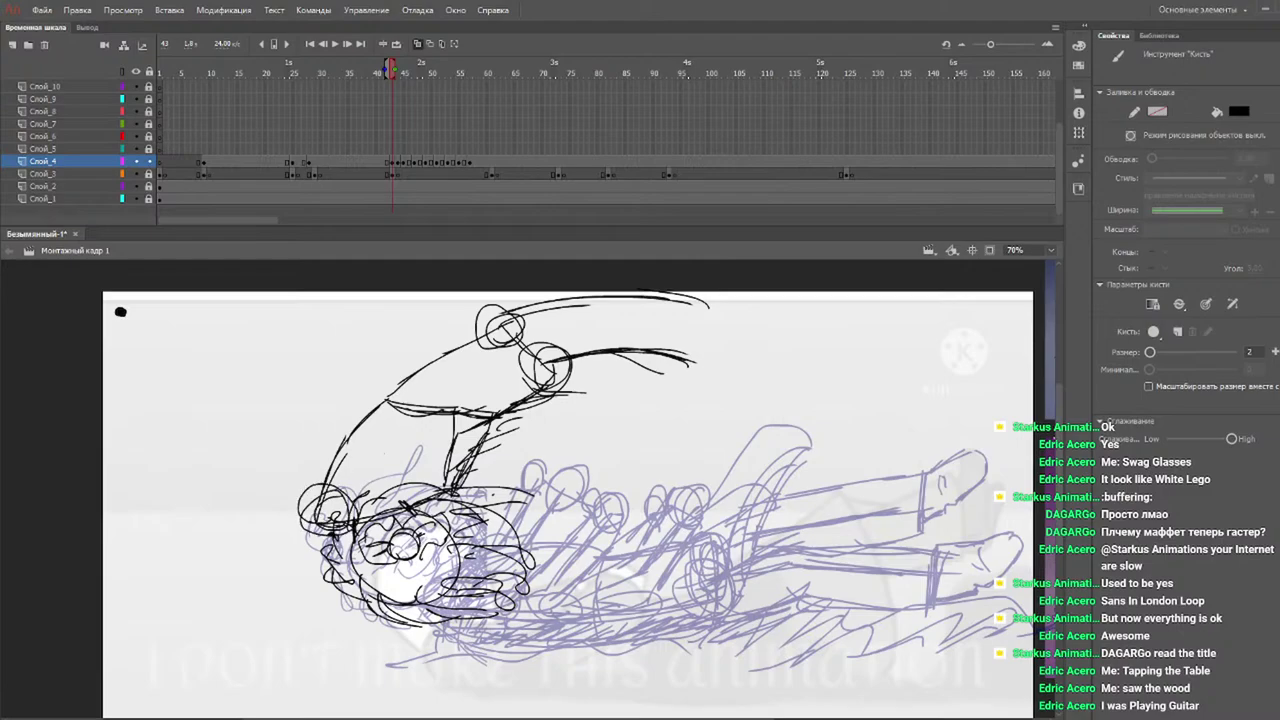
{"action": "mouse_move", "coordinate": [442, 500]}
{"action": "left_mouse_down"}
{"action": "mouse_move", "coordinate": [440, 460]}
{"action": "mouse_move", "coordinate": [450, 498]}
{"action": "left_mouse_up"}
Sketch the bent arm from the outer shoulder joint closely around the head, undoing the first wider attempt.
{"action": "mouse_move", "coordinate": [325, 508]}
{"action": "left_mouse_down"}
{"action": "mouse_move", "coordinate": [300, 570]}
{"action": "mouse_move", "coordinate": [357, 628]}
{"action": "left_mouse_up"}
{"action": "left_click_drag", "start_coordinate": [306, 580], "coordinate": [427, 653]}
{"action": "key", "text": "ctrl+z"}
{"action": "key", "text": "ctrl+z"}
{"action": "key", "text": "ctrl+z"}
{"action": "key", "text": "ctrl+z"}
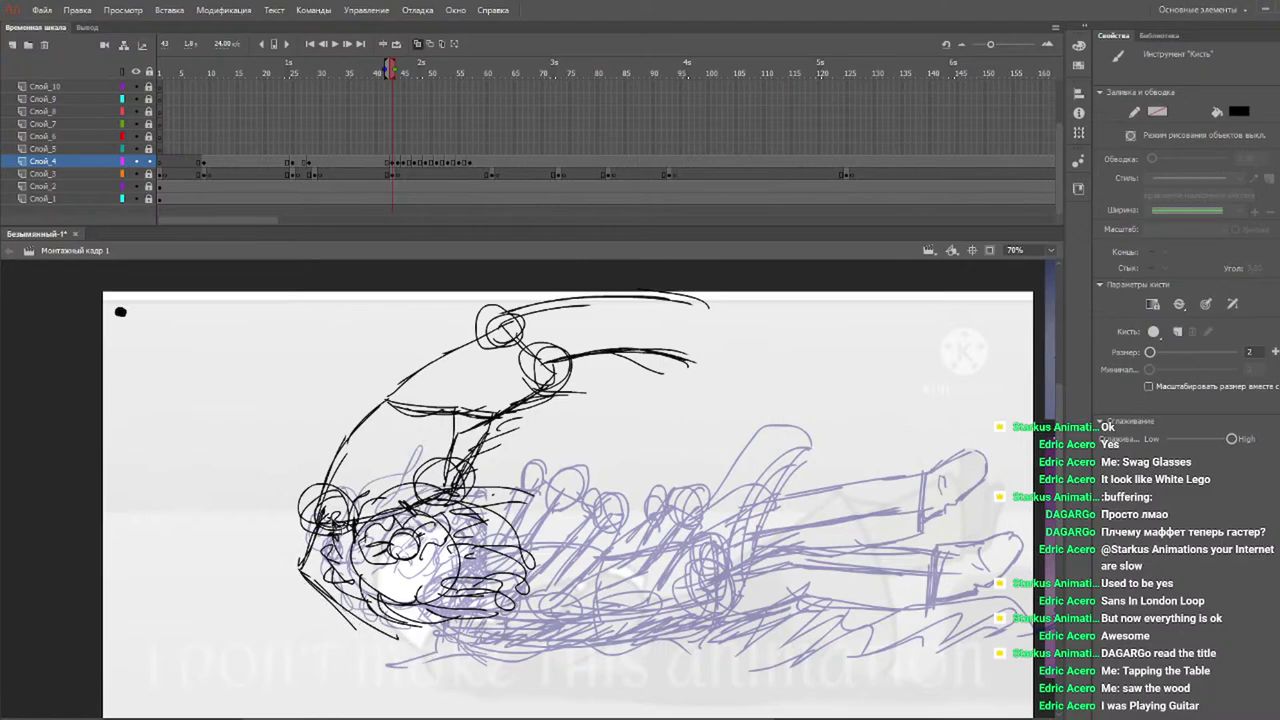
{"action": "key", "text": "ctrl+z"}
{"action": "left_click_drag", "start_coordinate": [328, 508], "coordinate": [330, 582]}
{"action": "mouse_move", "coordinate": [332, 516]}
{"action": "left_mouse_down"}
{"action": "mouse_move", "coordinate": [327, 578]}
{"action": "mouse_move", "coordinate": [422, 630]}
{"action": "left_mouse_up"}
{"action": "left_click_drag", "start_coordinate": [332, 572], "coordinate": [420, 632]}
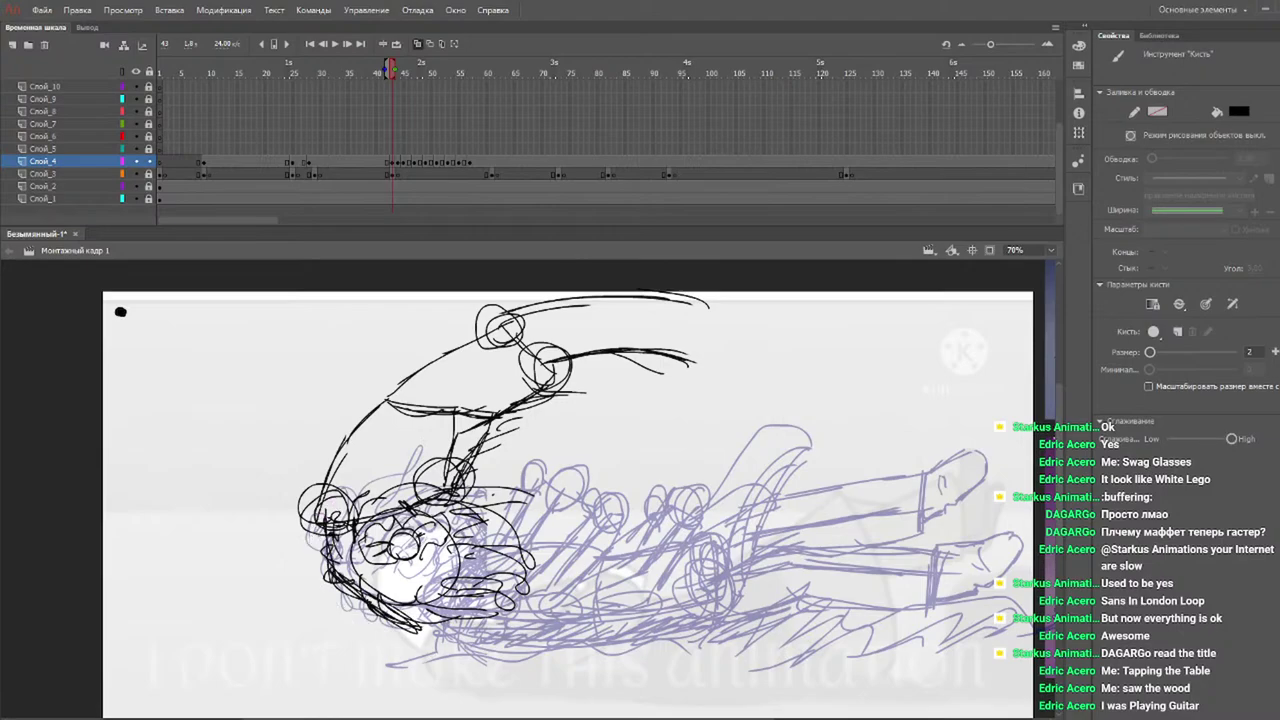
Sketch the second arm reaching down past the face and add rough hands to both arms.
{"action": "mouse_move", "coordinate": [454, 488]}
{"action": "left_mouse_down"}
{"action": "mouse_move", "coordinate": [536, 546]}
{"action": "mouse_move", "coordinate": [550, 590]}
{"action": "left_mouse_up"}
{"action": "key", "text": "ctrl+z"}
{"action": "left_click_drag", "start_coordinate": [522, 534], "coordinate": [558, 590]}
{"action": "left_click_drag", "start_coordinate": [530, 548], "coordinate": [557, 597]}
{"action": "mouse_move", "coordinate": [400, 618]}
{"action": "left_mouse_down"}
{"action": "mouse_move", "coordinate": [428, 656]}
{"action": "mouse_move", "coordinate": [446, 630]}
{"action": "mouse_move", "coordinate": [420, 660]}
{"action": "left_mouse_up"}
{"action": "key", "text": "ctrl+z"}
{"action": "left_click_drag", "start_coordinate": [384, 614], "coordinate": [468, 642]}
{"action": "mouse_move", "coordinate": [552, 598]}
{"action": "left_mouse_down"}
{"action": "mouse_move", "coordinate": [582, 592]}
{"action": "mouse_move", "coordinate": [548, 602]}
{"action": "left_mouse_up"}
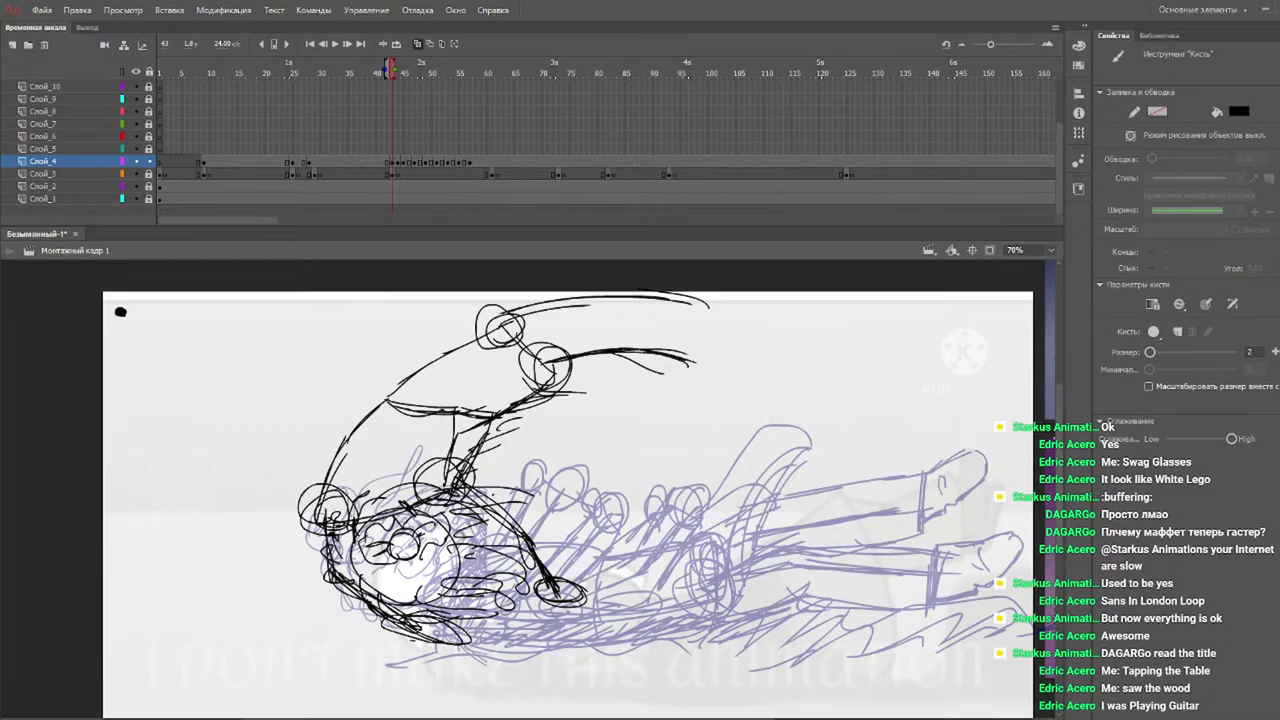
Sketch the clothing outline around the shoulders, torso and hips of the frame 43 pose.
{"action": "left_click_drag", "start_coordinate": [352, 524], "coordinate": [340, 542]}
{"action": "left_click_drag", "start_coordinate": [340, 492], "coordinate": [336, 516]}
{"action": "mouse_move", "coordinate": [432, 494]}
{"action": "left_mouse_down"}
{"action": "mouse_move", "coordinate": [444, 524]}
{"action": "mouse_move", "coordinate": [394, 444]}
{"action": "left_mouse_up"}
{"action": "mouse_move", "coordinate": [338, 538]}
{"action": "left_mouse_down"}
{"action": "mouse_move", "coordinate": [318, 504]}
{"action": "mouse_move", "coordinate": [318, 452]}
{"action": "mouse_move", "coordinate": [336, 412]}
{"action": "mouse_move", "coordinate": [366, 402]}
{"action": "mouse_move", "coordinate": [356, 370]}
{"action": "mouse_move", "coordinate": [392, 340]}
{"action": "mouse_move", "coordinate": [494, 310]}
{"action": "mouse_move", "coordinate": [600, 330]}
{"action": "mouse_move", "coordinate": [694, 416]}
{"action": "mouse_move", "coordinate": [596, 382]}
{"action": "mouse_move", "coordinate": [514, 430]}
{"action": "left_mouse_up"}
{"action": "left_click_drag", "start_coordinate": [614, 390], "coordinate": [528, 446]}
{"action": "left_click_drag", "start_coordinate": [574, 412], "coordinate": [522, 451]}
{"action": "mouse_move", "coordinate": [530, 450]}
{"action": "left_mouse_down"}
{"action": "mouse_move", "coordinate": [475, 454]}
{"action": "mouse_move", "coordinate": [476, 557]}
{"action": "left_mouse_up"}
{"action": "left_click_drag", "start_coordinate": [498, 455], "coordinate": [464, 556]}
{"action": "mouse_move", "coordinate": [540, 422]}
{"action": "left_mouse_down"}
{"action": "mouse_move", "coordinate": [526, 394]}
{"action": "mouse_move", "coordinate": [578, 378]}
{"action": "mouse_move", "coordinate": [586, 401]}
{"action": "left_mouse_up"}
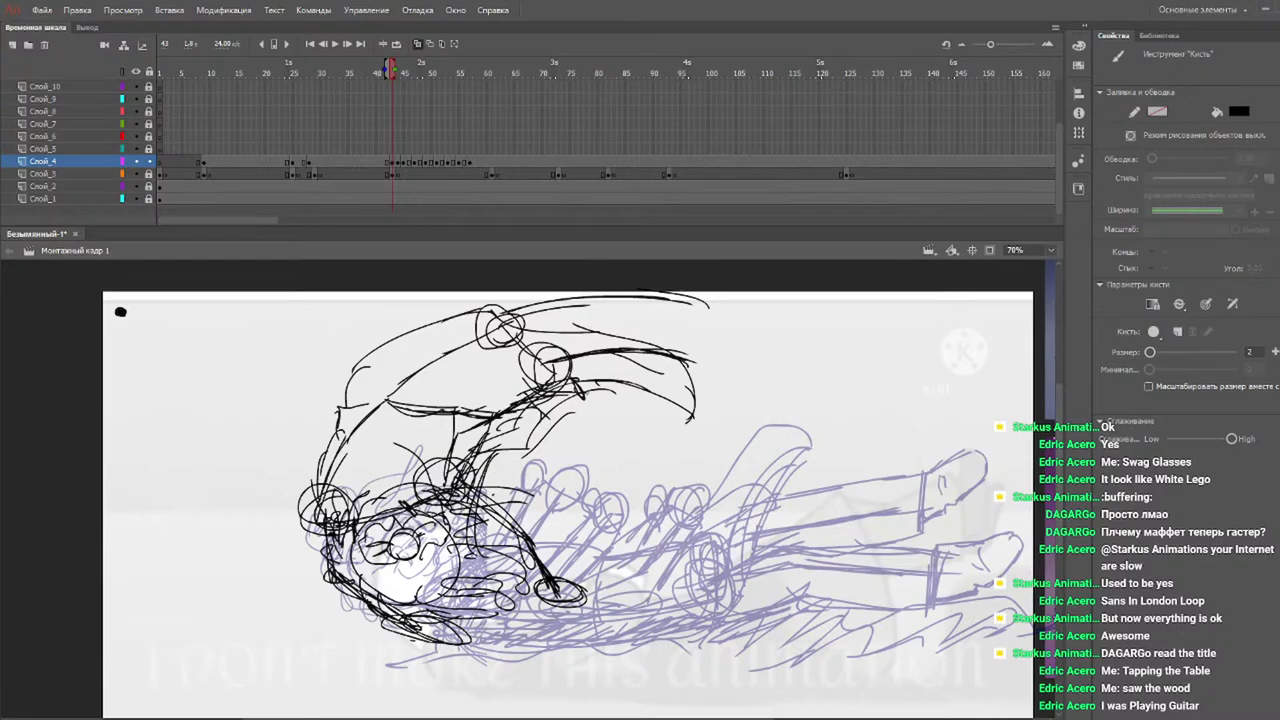
Outline the trouser legs with cuffs around both curved legs and add a shoe at each end.
{"action": "mouse_move", "coordinate": [372, 386]}
{"action": "left_mouse_down"}
{"action": "mouse_move", "coordinate": [484, 368]}
{"action": "mouse_move", "coordinate": [366, 432]}
{"action": "left_mouse_up"}
{"action": "left_click_drag", "start_coordinate": [494, 300], "coordinate": [598, 278]}
{"action": "mouse_move", "coordinate": [500, 320]}
{"action": "left_mouse_down"}
{"action": "mouse_move", "coordinate": [526, 290]}
{"action": "mouse_move", "coordinate": [578, 272]}
{"action": "mouse_move", "coordinate": [710, 300]}
{"action": "mouse_move", "coordinate": [690, 326]}
{"action": "mouse_move", "coordinate": [522, 330]}
{"action": "left_mouse_up"}
{"action": "left_click_drag", "start_coordinate": [616, 322], "coordinate": [590, 326]}
{"action": "key", "text": "ctrl+z"}
{"action": "left_click_drag", "start_coordinate": [686, 324], "coordinate": [516, 336]}
{"action": "mouse_move", "coordinate": [602, 329]}
{"action": "left_mouse_down"}
{"action": "mouse_move", "coordinate": [514, 342]}
{"action": "mouse_move", "coordinate": [646, 336]}
{"action": "mouse_move", "coordinate": [718, 358]}
{"action": "mouse_move", "coordinate": [716, 410]}
{"action": "left_mouse_up"}
{"action": "left_click_drag", "start_coordinate": [716, 364], "coordinate": [711, 414]}
{"action": "mouse_move", "coordinate": [712, 412]}
{"action": "left_mouse_down"}
{"action": "mouse_move", "coordinate": [604, 386]}
{"action": "mouse_move", "coordinate": [556, 394]}
{"action": "left_mouse_up"}
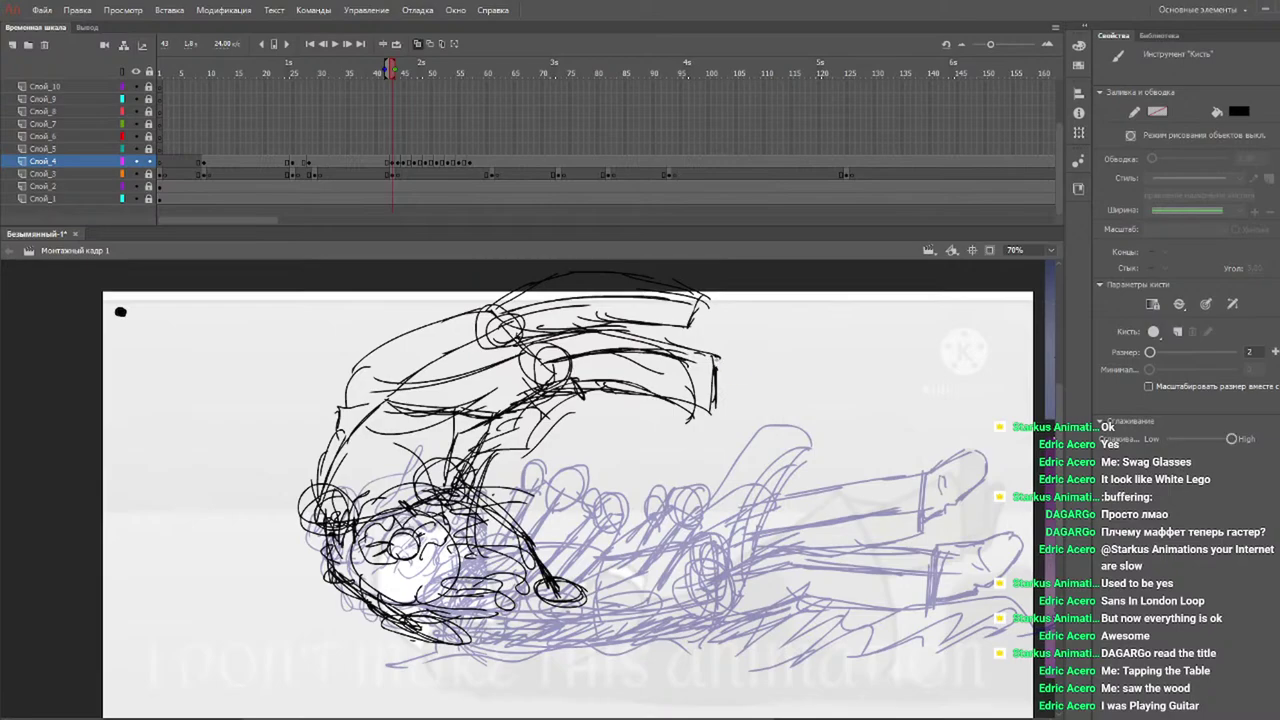
{"action": "mouse_move", "coordinate": [722, 360]}
{"action": "left_mouse_down"}
{"action": "mouse_move", "coordinate": [764, 394]}
{"action": "mouse_move", "coordinate": [752, 414]}
{"action": "mouse_move", "coordinate": [716, 404]}
{"action": "left_mouse_up"}
{"action": "mouse_move", "coordinate": [733, 317]}
{"action": "left_mouse_down"}
{"action": "mouse_move", "coordinate": [742, 326]}
{"action": "mouse_move", "coordinate": [726, 332]}
{"action": "mouse_move", "coordinate": [688, 326]}
{"action": "left_mouse_up"}
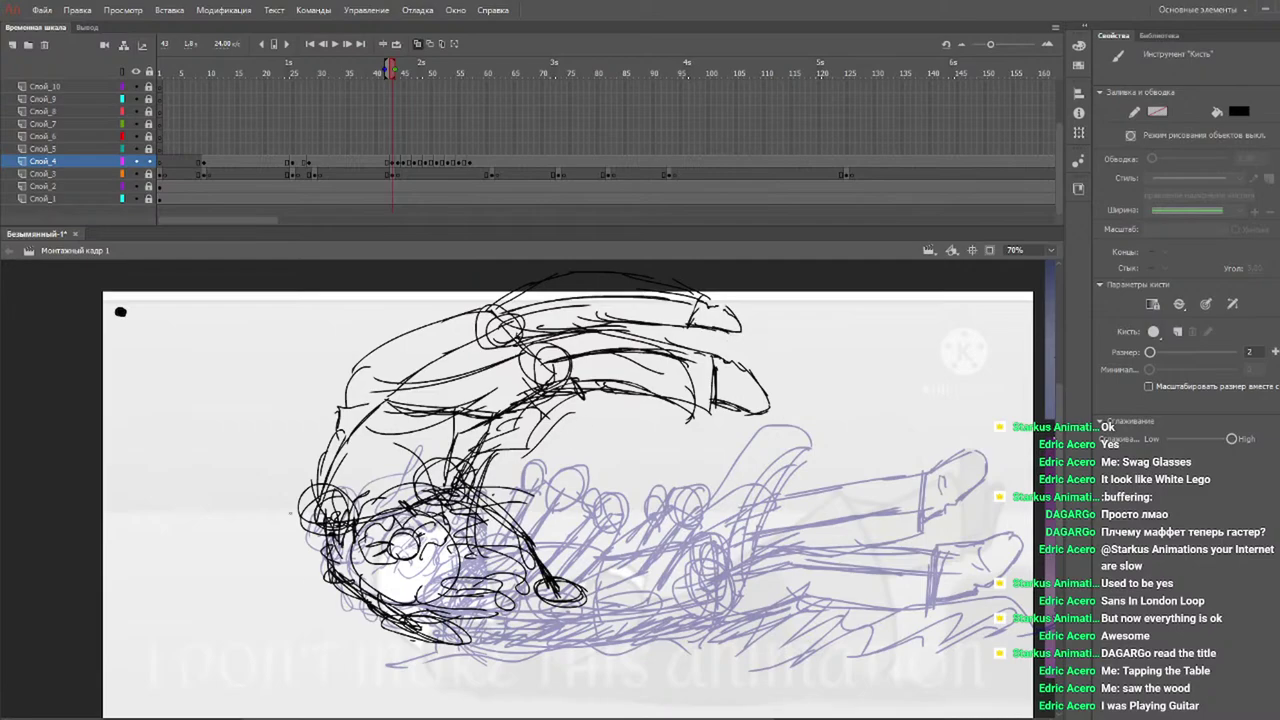
Sketch the sleeve outlines around both arms of the pose.
{"action": "mouse_move", "coordinate": [308, 490]}
{"action": "left_mouse_down"}
{"action": "mouse_move", "coordinate": [310, 586]}
{"action": "mouse_move", "coordinate": [380, 645]}
{"action": "left_mouse_up"}
{"action": "mouse_move", "coordinate": [344, 530]}
{"action": "left_mouse_down"}
{"action": "mouse_move", "coordinate": [356, 574]}
{"action": "mouse_move", "coordinate": [414, 618]}
{"action": "mouse_move", "coordinate": [416, 638]}
{"action": "mouse_move", "coordinate": [386, 644]}
{"action": "left_mouse_up"}
{"action": "left_click_drag", "start_coordinate": [440, 612], "coordinate": [464, 638]}
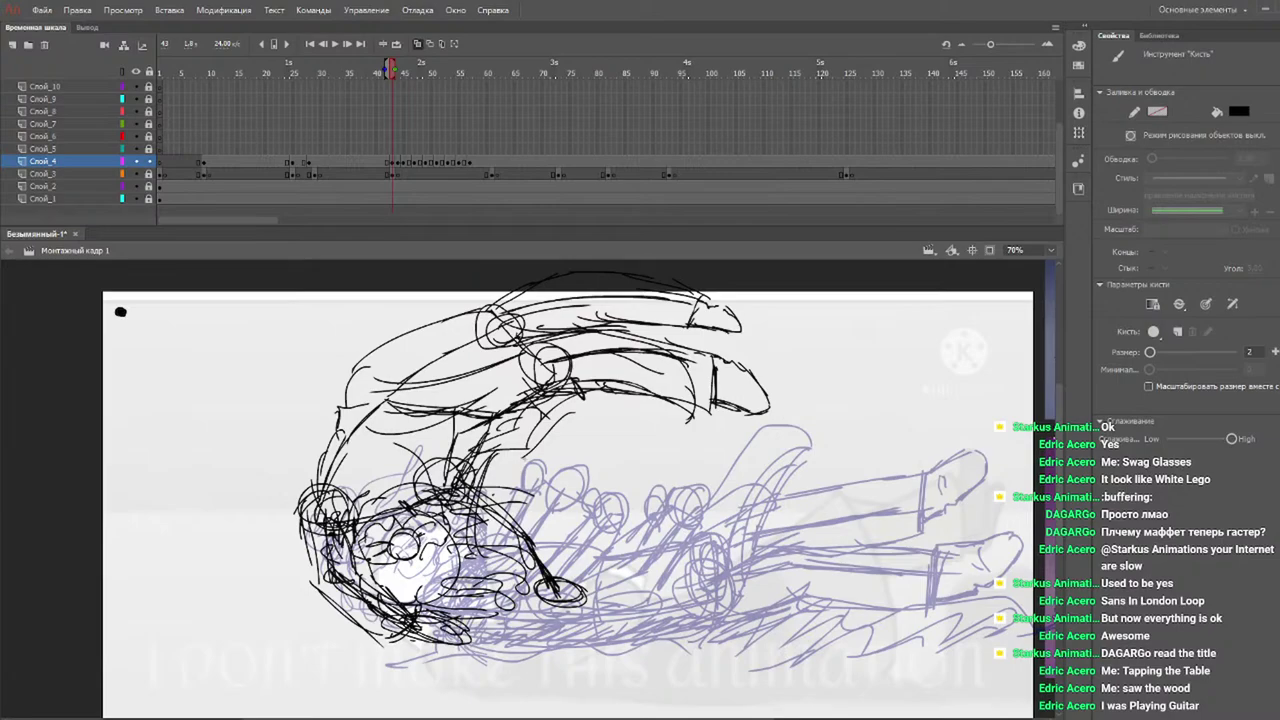
{"action": "mouse_move", "coordinate": [470, 475]}
{"action": "left_mouse_down"}
{"action": "mouse_move", "coordinate": [538, 522]}
{"action": "mouse_move", "coordinate": [556, 562]}
{"action": "left_mouse_up"}
{"action": "mouse_move", "coordinate": [528, 518]}
{"action": "left_mouse_down"}
{"action": "mouse_move", "coordinate": [570, 574]}
{"action": "mouse_move", "coordinate": [530, 594]}
{"action": "mouse_move", "coordinate": [578, 586]}
{"action": "mouse_move", "coordinate": [506, 560]}
{"action": "mouse_move", "coordinate": [492, 540]}
{"action": "left_mouse_up"}
{"action": "mouse_move", "coordinate": [510, 562]}
{"action": "left_mouse_down"}
{"action": "mouse_move", "coordinate": [440, 530]}
{"action": "mouse_move", "coordinate": [496, 570]}
{"action": "left_mouse_up"}
{"action": "left_click_drag", "start_coordinate": [432, 516], "coordinate": [504, 574]}
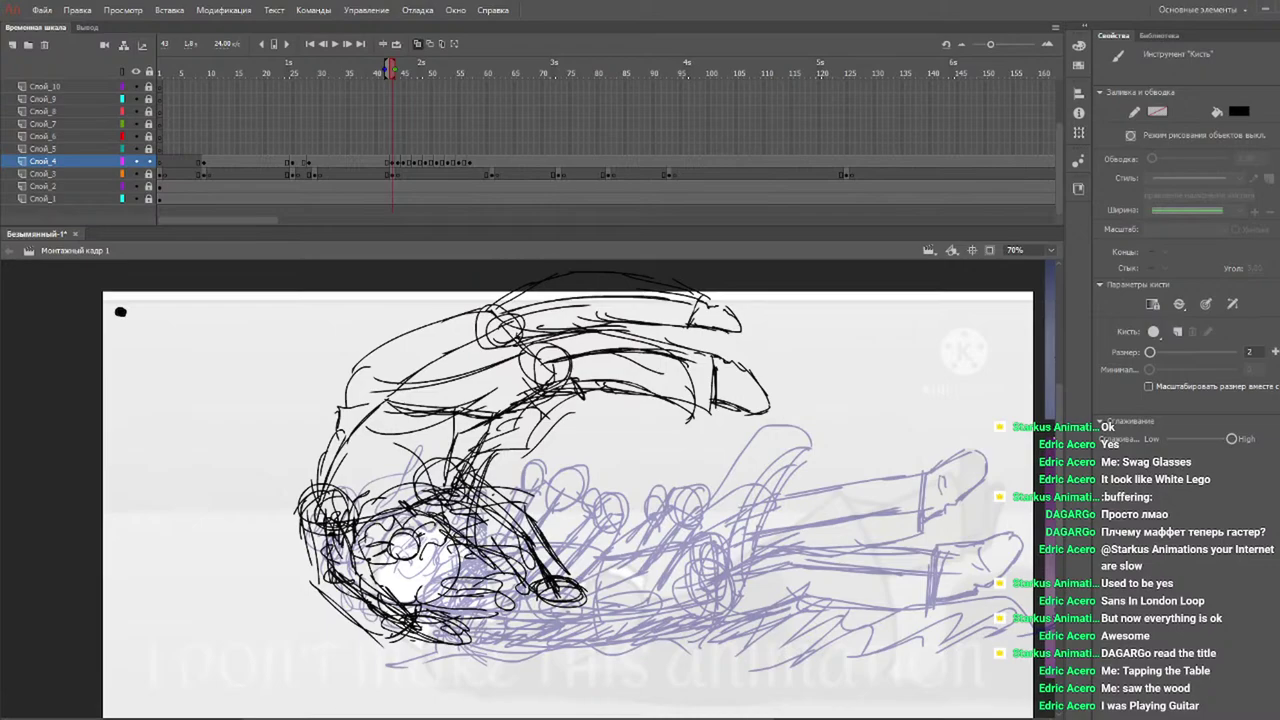
Move the finished pose's keyframe on Слой_4 from frame 43 to frame 44.
{"action": "left_click", "coordinate": [338, 82]}
{"action": "left_click_drag", "start_coordinate": [410, 85], "coordinate": [404, 88]}
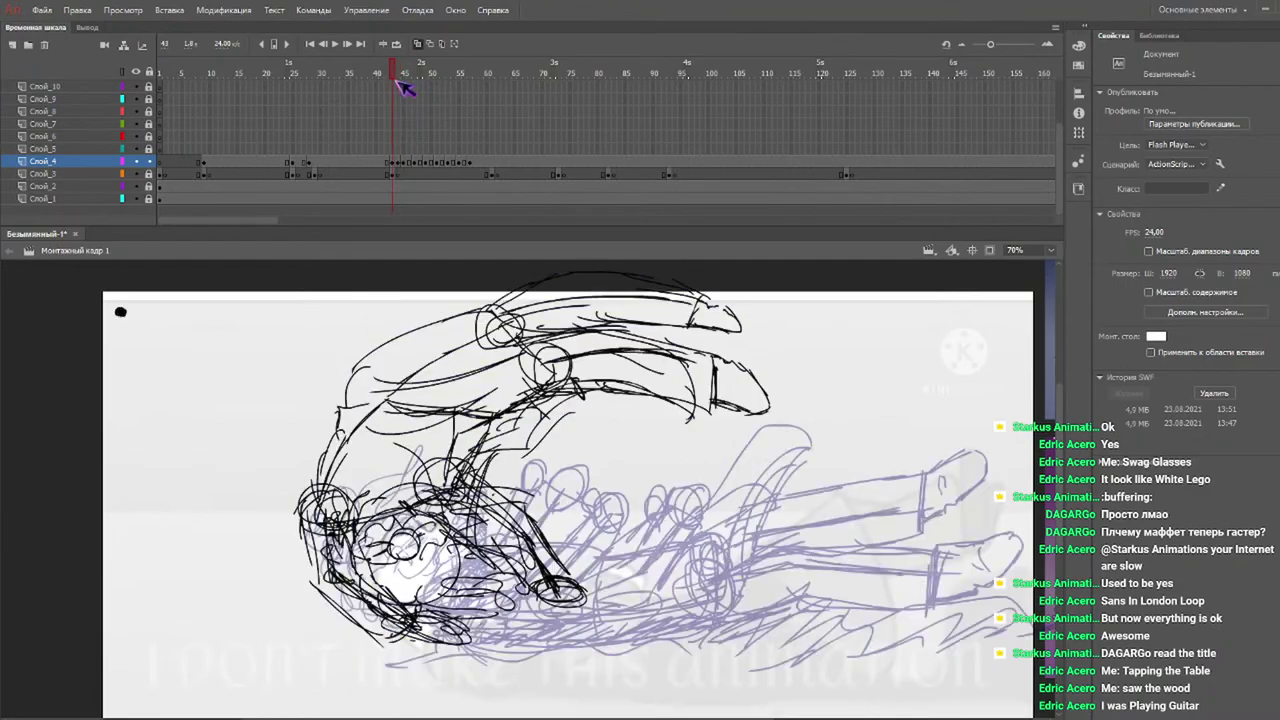
{"action": "left_click", "coordinate": [393, 162]}
{"action": "left_click", "coordinate": [396, 160]}
{"action": "mouse_move", "coordinate": [388, 72]}
{"action": "left_mouse_down"}
{"action": "mouse_move", "coordinate": [420, 78]}
{"action": "mouse_move", "coordinate": [400, 77]}
{"action": "left_mouse_up"}
{"action": "left_click", "coordinate": [398, 162]}
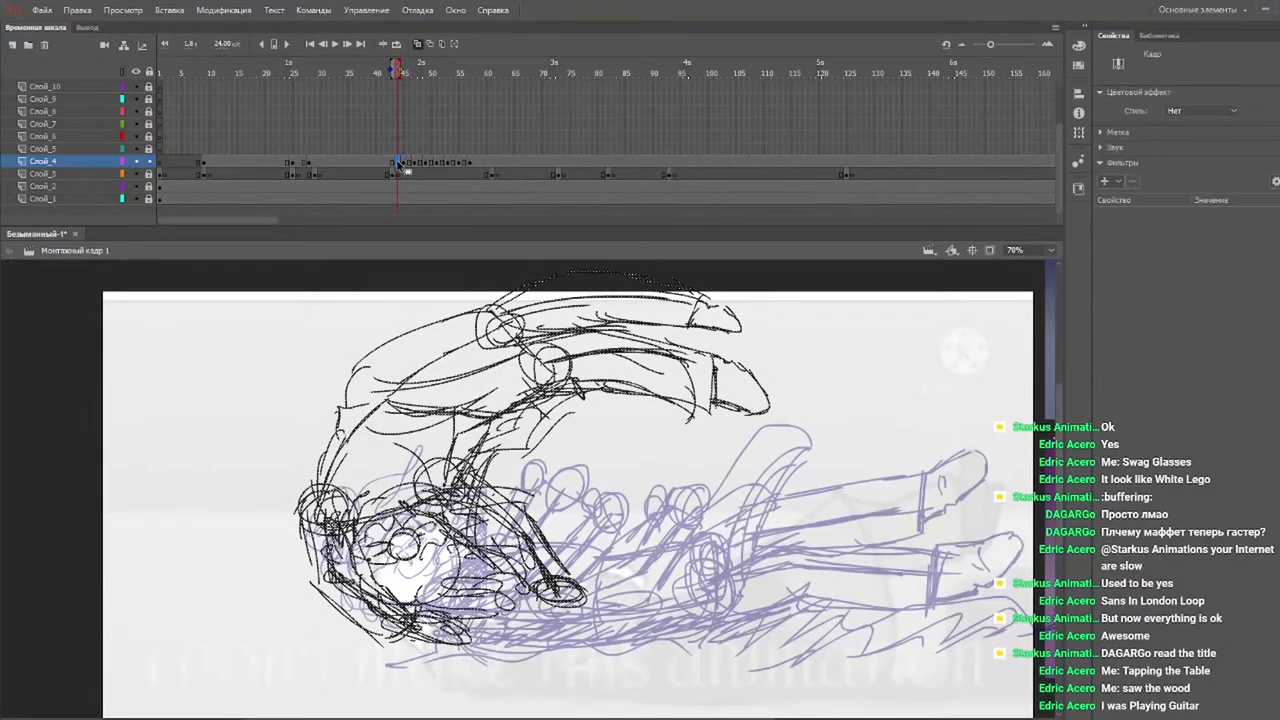
Shift the new pose to frame 45 and leave a blank keyframe at frame 44 on Слой_4.
{"action": "mouse_move", "coordinate": [392, 76]}
{"action": "left_mouse_down"}
{"action": "mouse_move", "coordinate": [354, 68]}
{"action": "mouse_move", "coordinate": [399, 68]}
{"action": "left_mouse_up"}
{"action": "key", "text": "Return"}
{"action": "key", "text": "Return"}
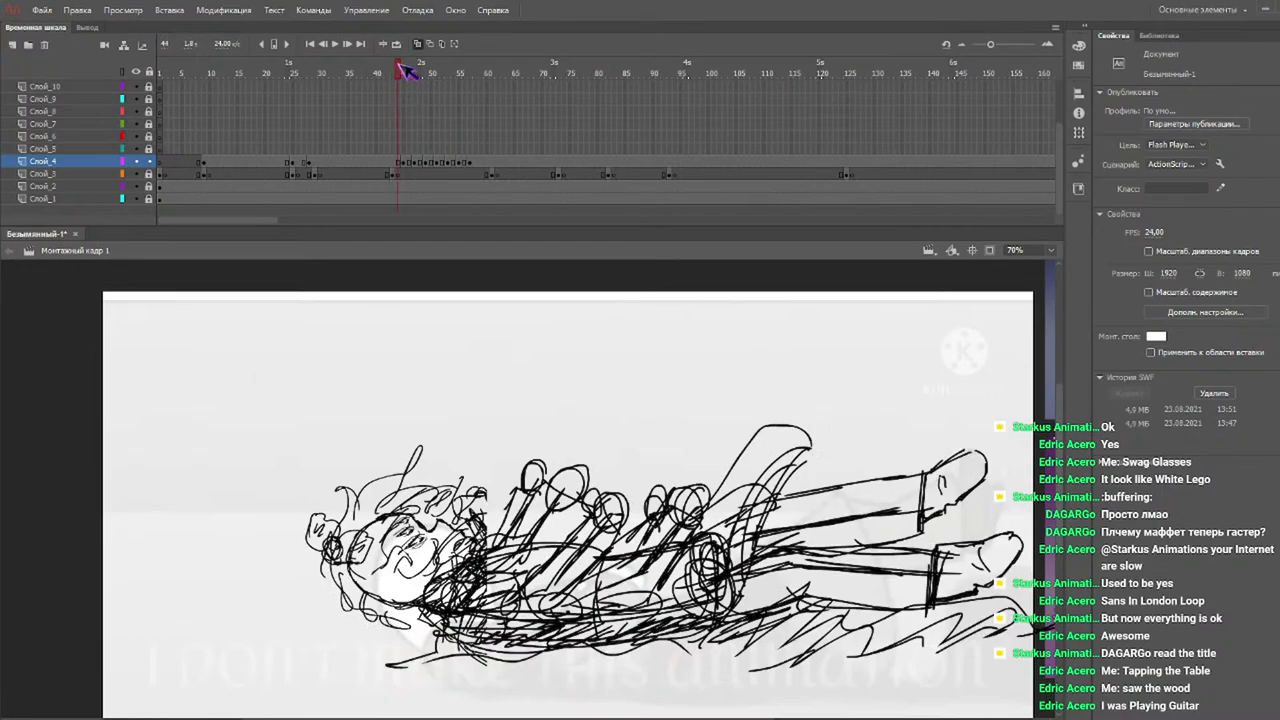
{"action": "left_click", "coordinate": [398, 163]}
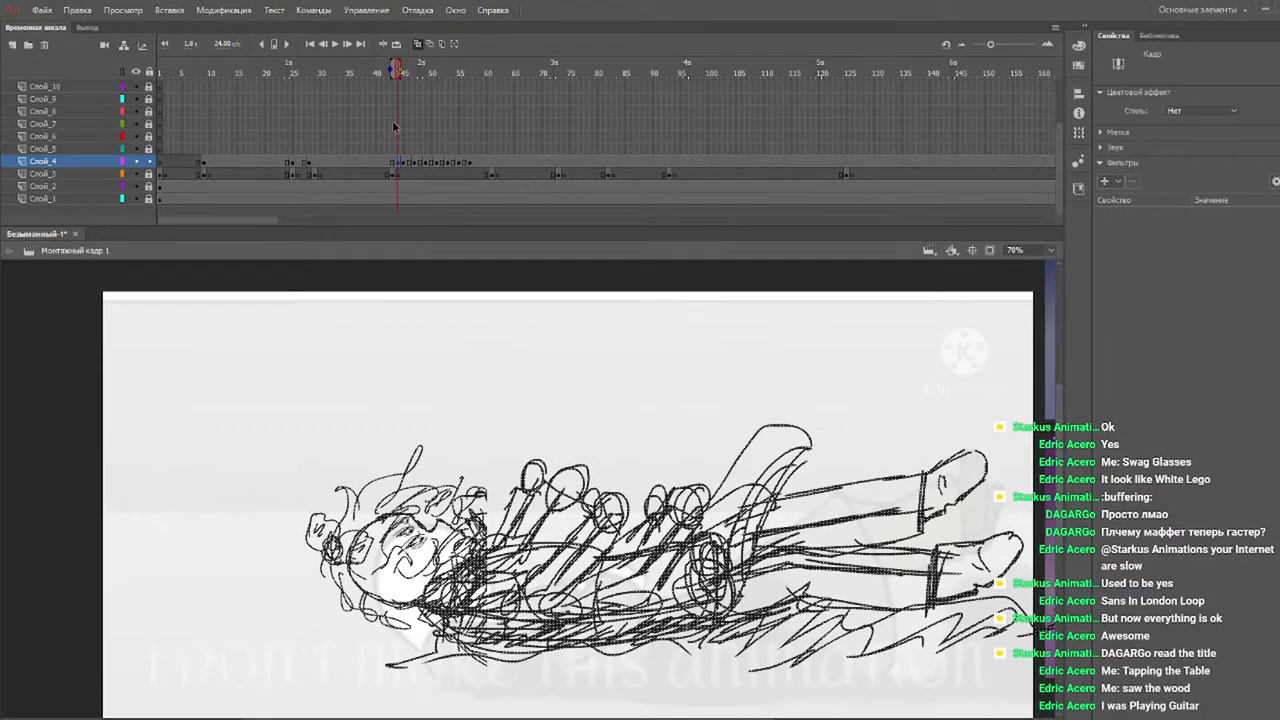
{"action": "left_click", "coordinate": [1046, 261]}
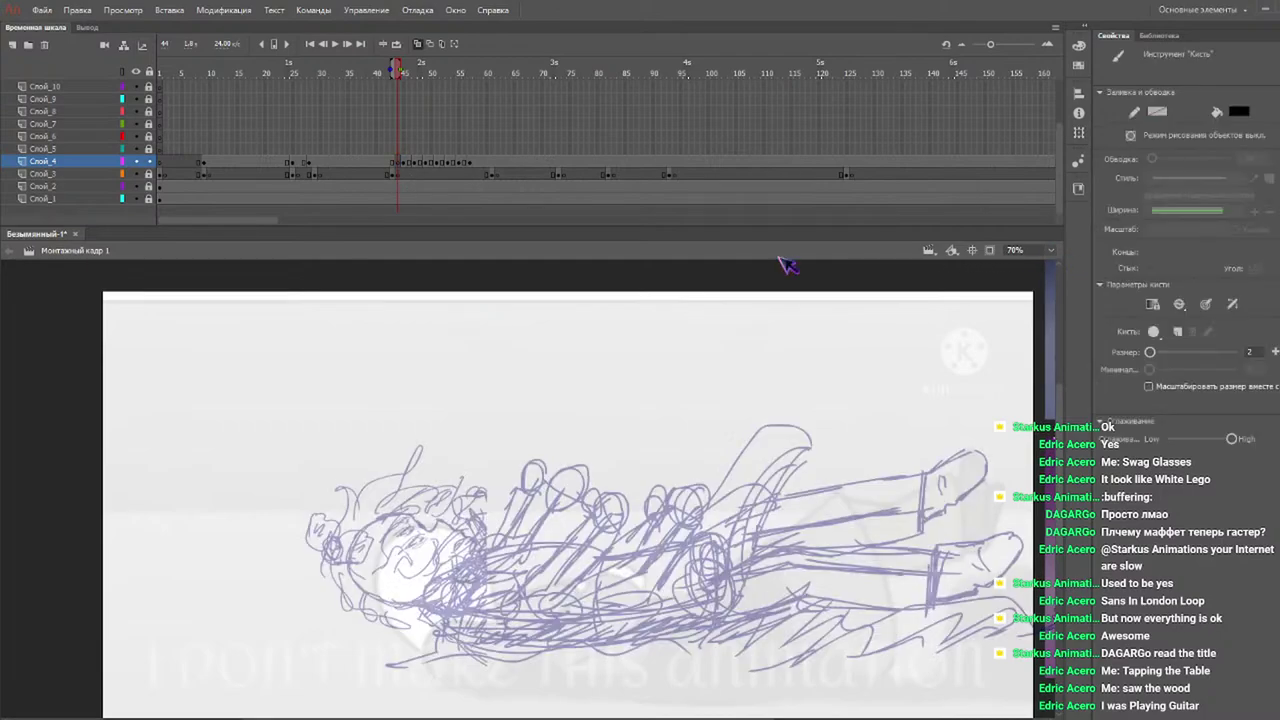
Paste the head circle from the following keyframes into frame 44 and move it over the lying pose's head.
{"action": "left_click", "coordinate": [404, 162]}
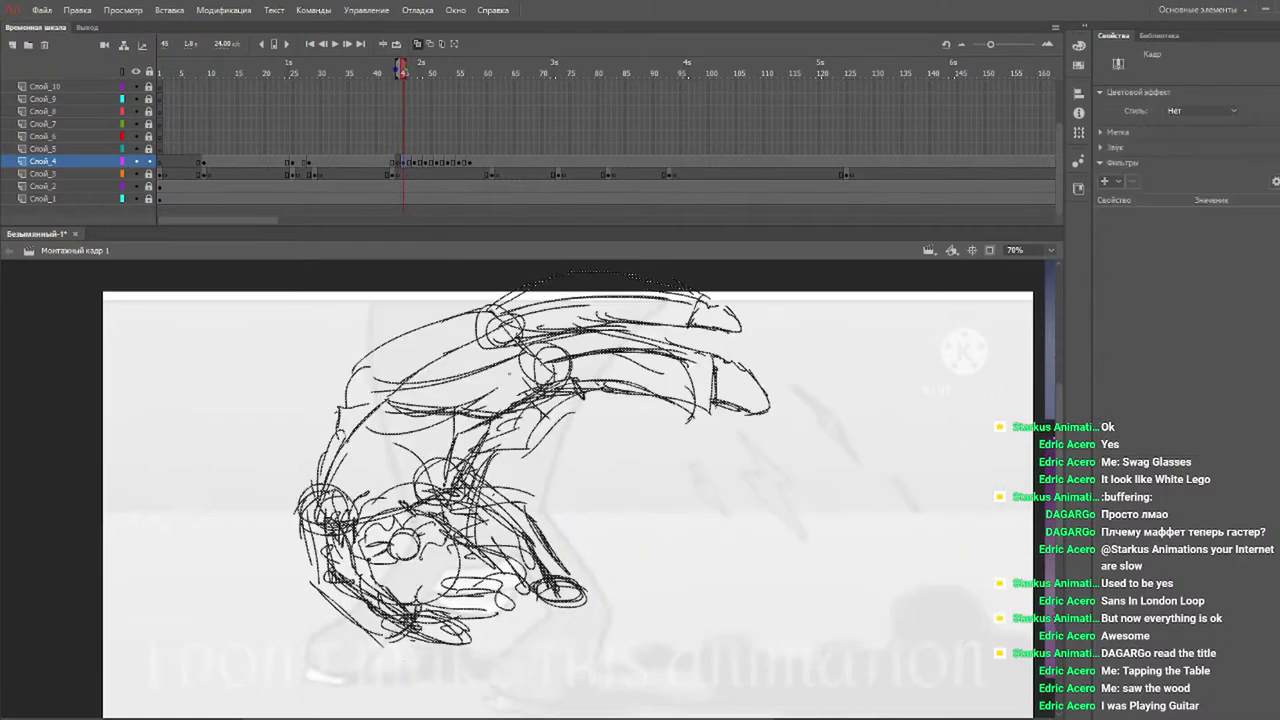
{"action": "left_click", "coordinate": [414, 162]}
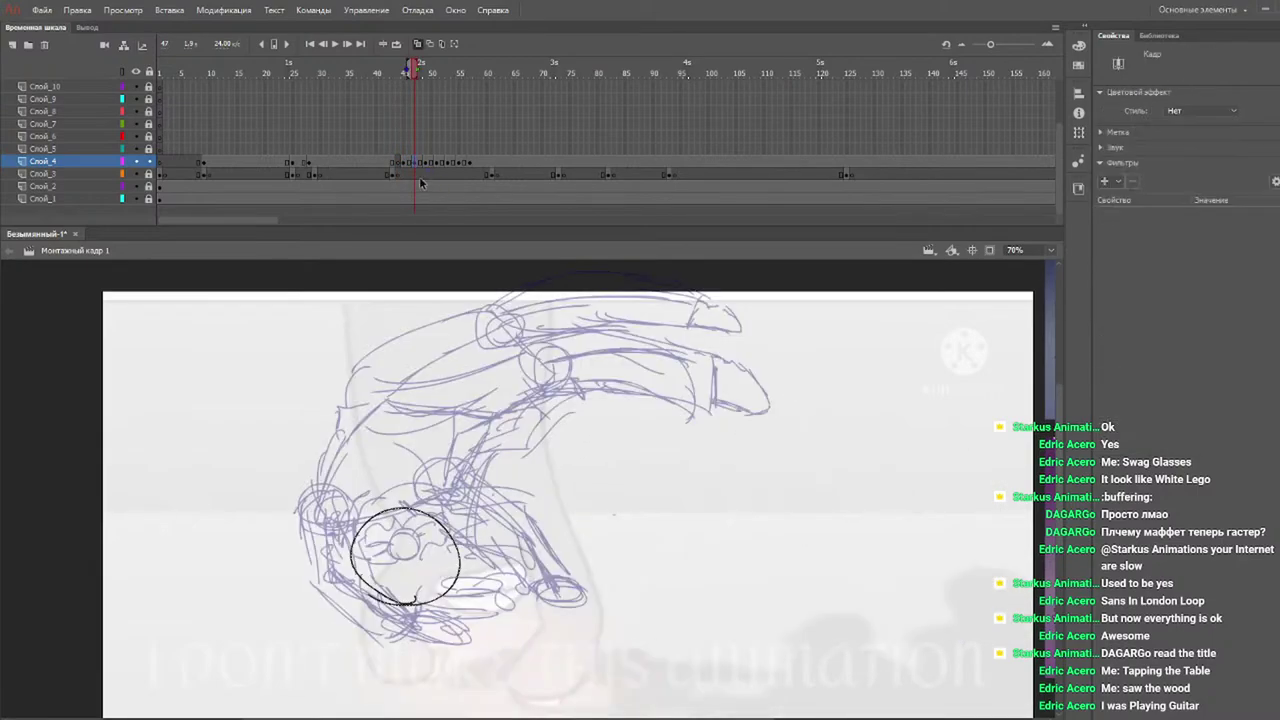
{"action": "left_click", "coordinate": [410, 198]}
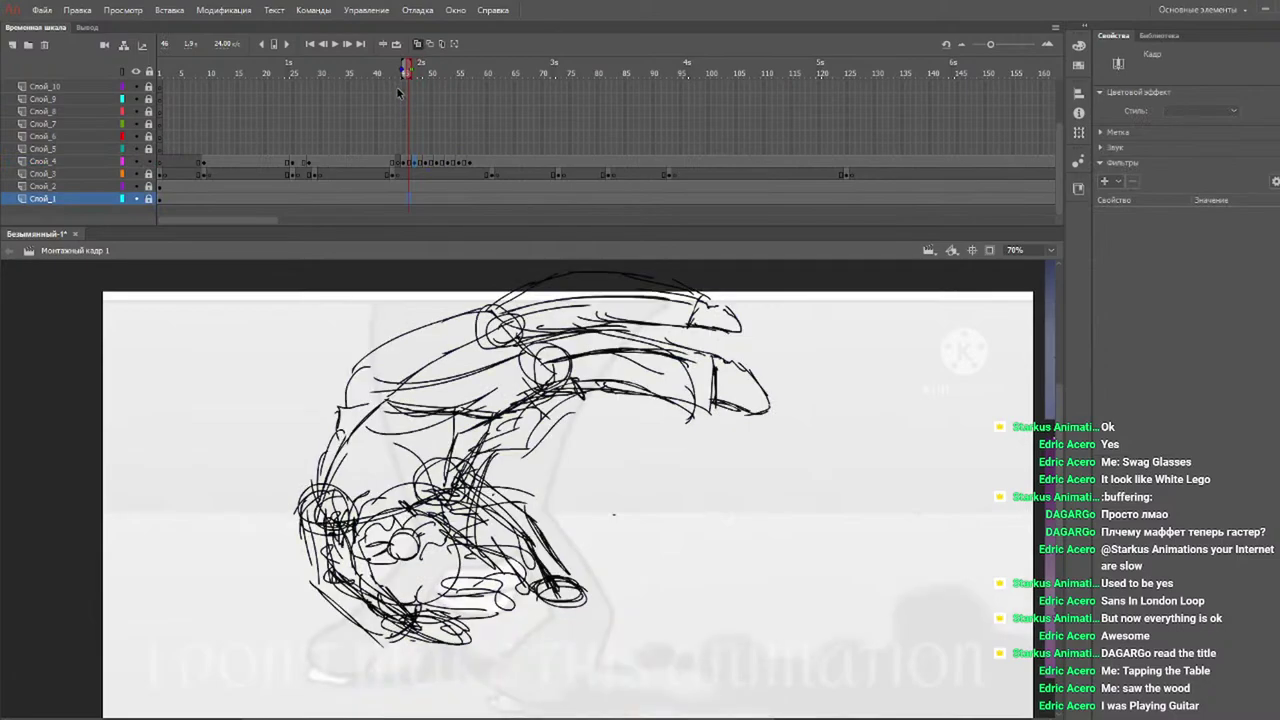
{"action": "left_click", "coordinate": [417, 163]}
{"action": "left_click_drag", "start_coordinate": [418, 71], "coordinate": [398, 72]}
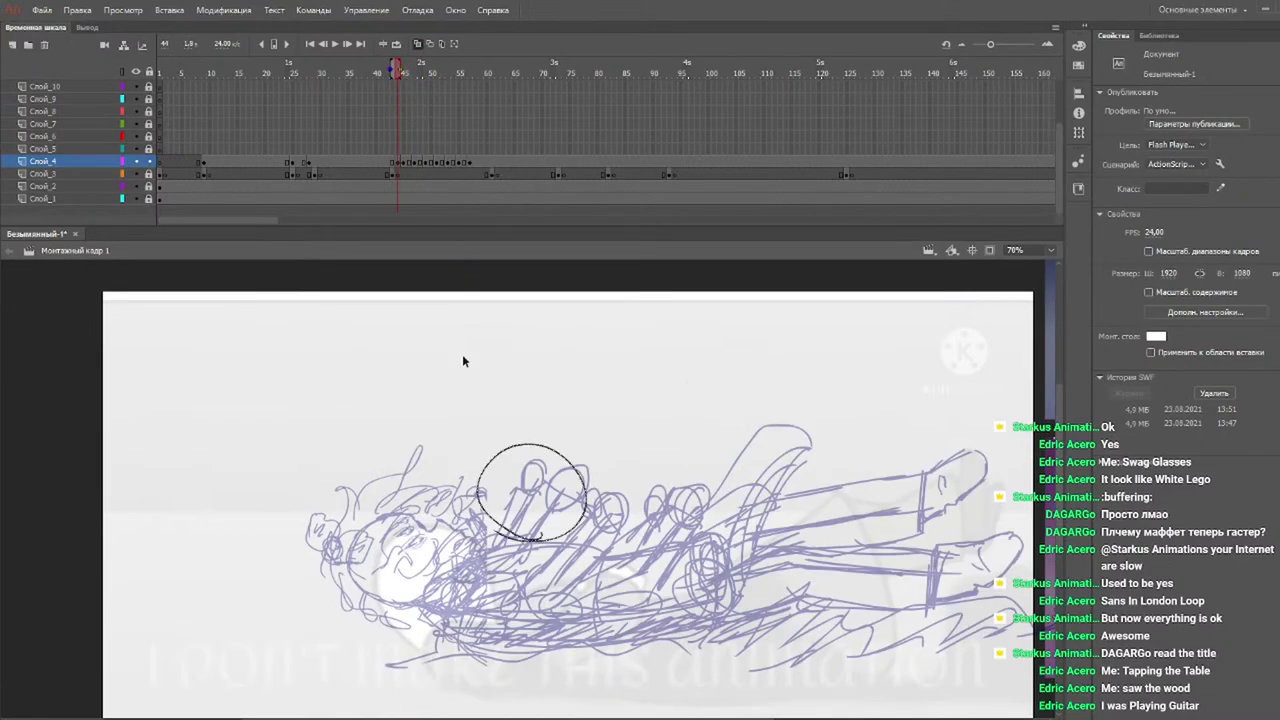
{"action": "mouse_move", "coordinate": [522, 546]}
{"action": "left_mouse_down"}
{"action": "mouse_move", "coordinate": [420, 581]}
{"action": "mouse_move", "coordinate": [522, 543]}
{"action": "left_mouse_up"}
{"action": "key", "text": "ctrl+z"}
{"action": "key", "text": "q"}
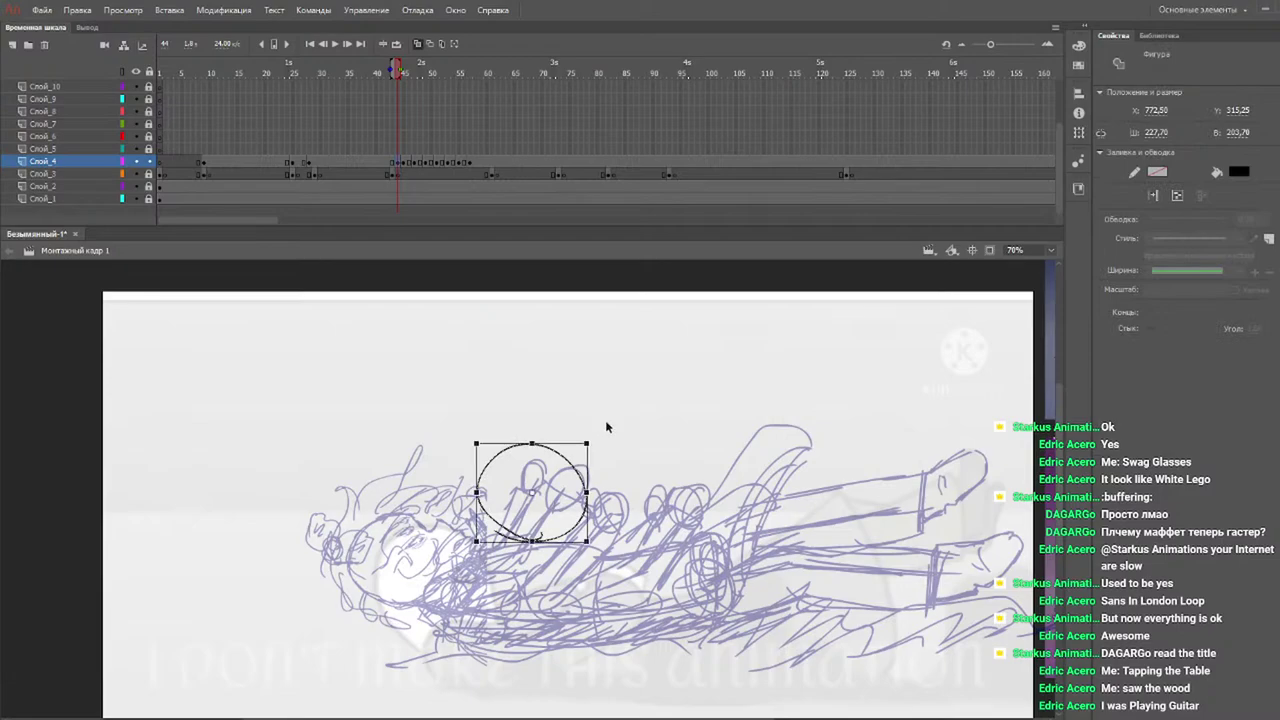
{"action": "left_click_drag", "start_coordinate": [567, 480], "coordinate": [435, 549]}
{"action": "mouse_move", "coordinate": [398, 72]}
{"action": "left_mouse_down"}
{"action": "mouse_move", "coordinate": [414, 75]}
{"action": "mouse_move", "coordinate": [397, 73]}
{"action": "left_mouse_up"}
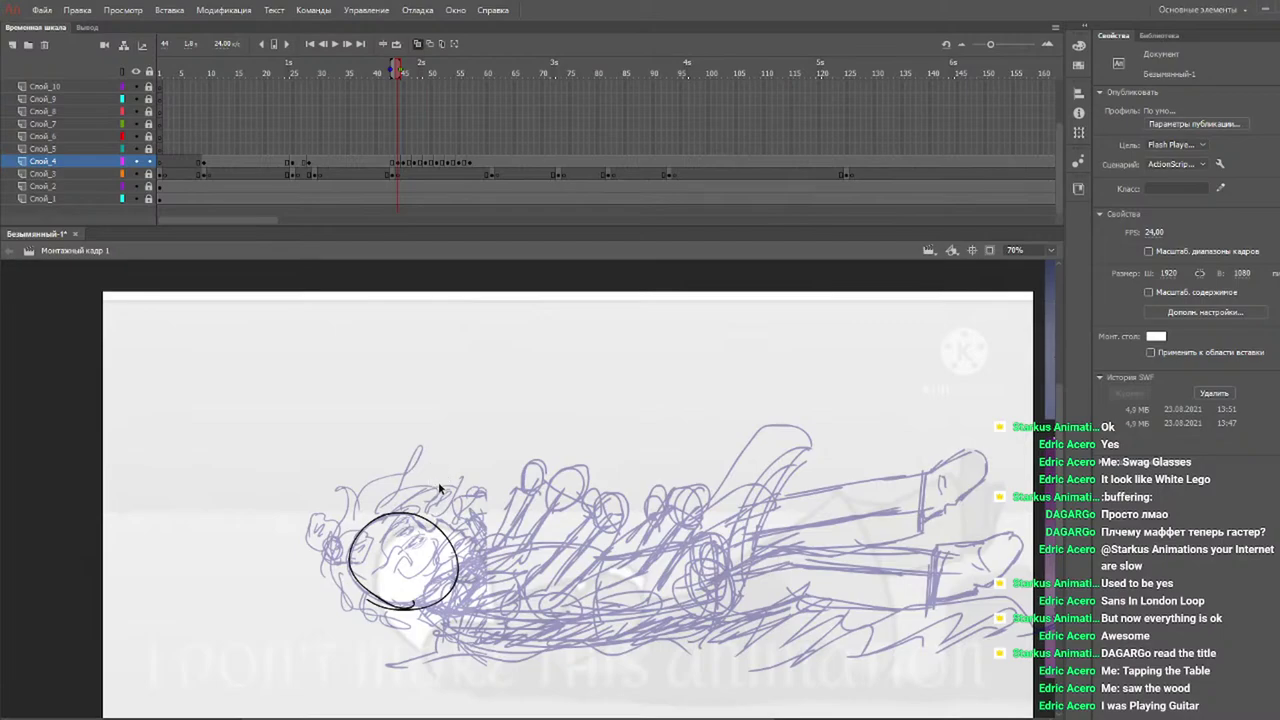
Retrace the head circle at frame 44 more heavily and sketch messy hair strands all around it.
{"action": "key", "text": "b"}
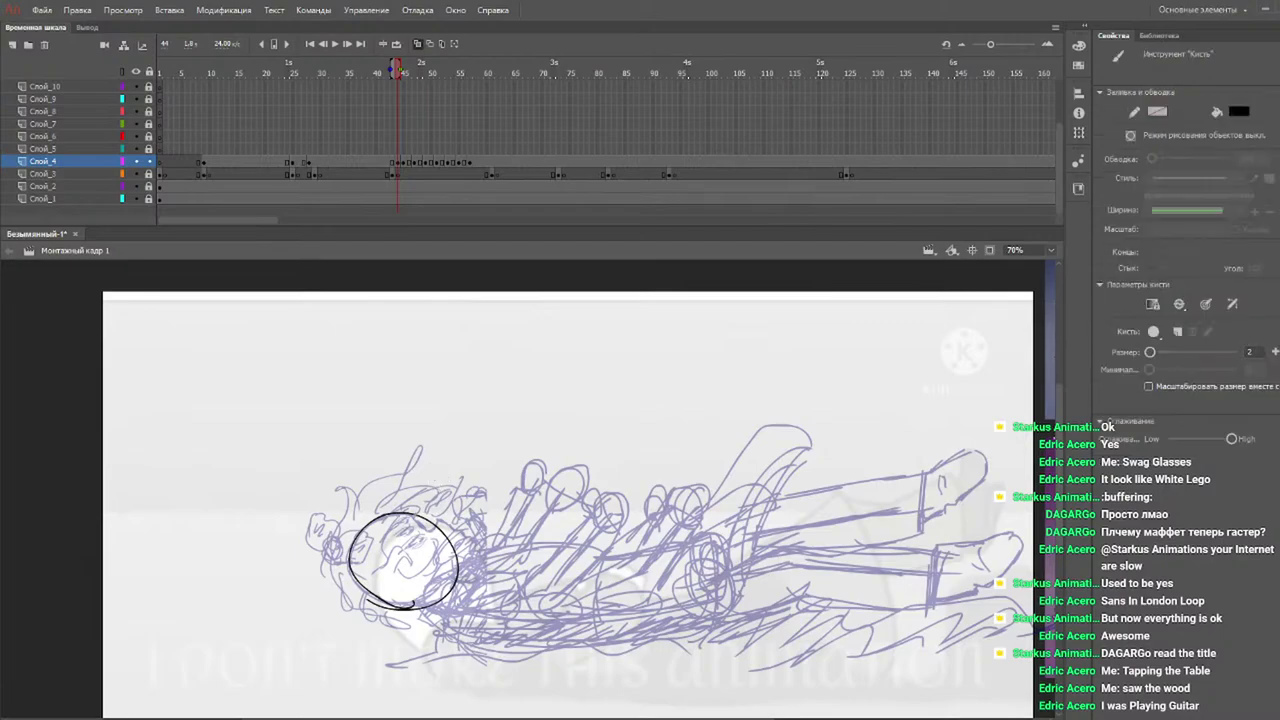
{"action": "mouse_move", "coordinate": [402, 512]}
{"action": "left_mouse_down"}
{"action": "mouse_move", "coordinate": [455, 535]}
{"action": "mouse_move", "coordinate": [462, 578]}
{"action": "mouse_move", "coordinate": [436, 597]}
{"action": "left_mouse_up"}
{"action": "mouse_move", "coordinate": [400, 512]}
{"action": "left_mouse_down"}
{"action": "mouse_move", "coordinate": [346, 540]}
{"action": "mouse_move", "coordinate": [352, 578]}
{"action": "mouse_move", "coordinate": [425, 612]}
{"action": "mouse_move", "coordinate": [447, 583]}
{"action": "mouse_move", "coordinate": [433, 600]}
{"action": "left_mouse_up"}
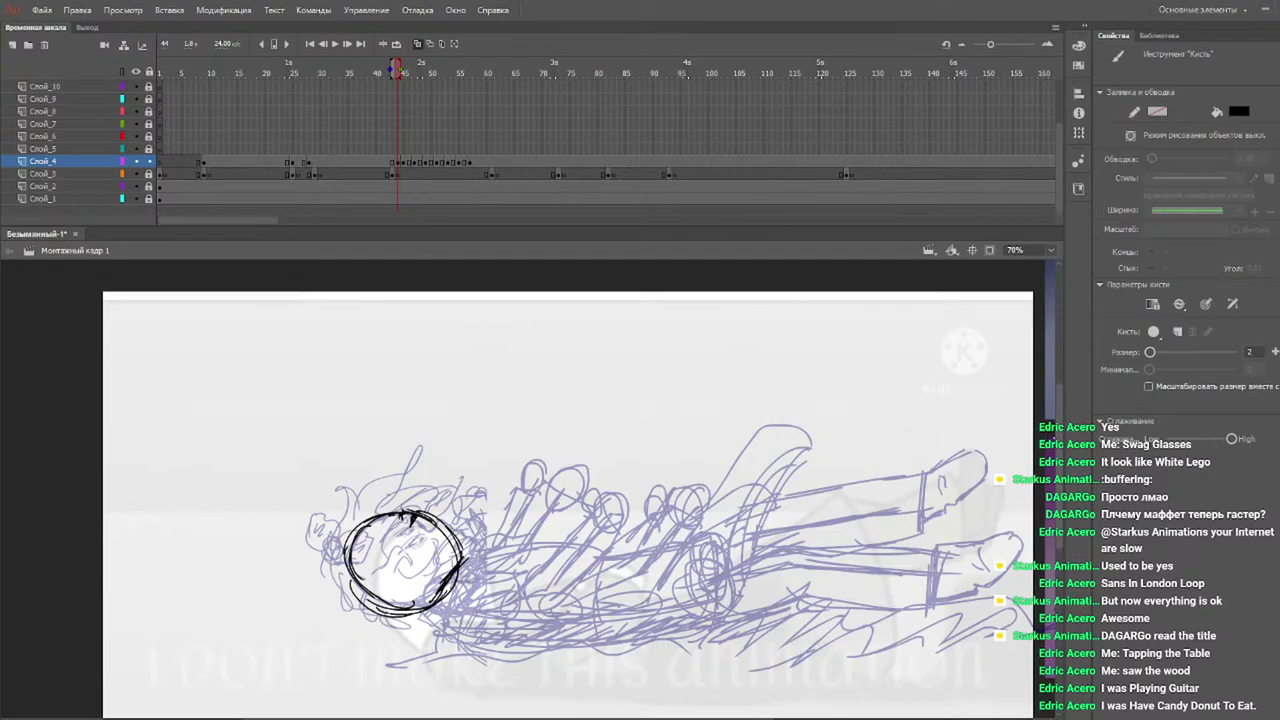
{"action": "mouse_move", "coordinate": [340, 561]}
{"action": "left_mouse_down"}
{"action": "mouse_move", "coordinate": [350, 508]}
{"action": "mouse_move", "coordinate": [376, 479]}
{"action": "left_mouse_up"}
{"action": "mouse_move", "coordinate": [350, 475]}
{"action": "left_mouse_down"}
{"action": "mouse_move", "coordinate": [402, 515]}
{"action": "mouse_move", "coordinate": [417, 554]}
{"action": "left_mouse_up"}
{"action": "mouse_move", "coordinate": [423, 535]}
{"action": "left_mouse_down"}
{"action": "mouse_move", "coordinate": [436, 508]}
{"action": "mouse_move", "coordinate": [459, 562]}
{"action": "mouse_move", "coordinate": [437, 609]}
{"action": "left_mouse_up"}
{"action": "mouse_move", "coordinate": [342, 546]}
{"action": "left_mouse_down"}
{"action": "mouse_move", "coordinate": [328, 585]}
{"action": "mouse_move", "coordinate": [376, 628]}
{"action": "left_mouse_up"}
{"action": "mouse_move", "coordinate": [376, 628]}
{"action": "left_mouse_down"}
{"action": "mouse_move", "coordinate": [408, 636]}
{"action": "mouse_move", "coordinate": [444, 618]}
{"action": "left_mouse_up"}
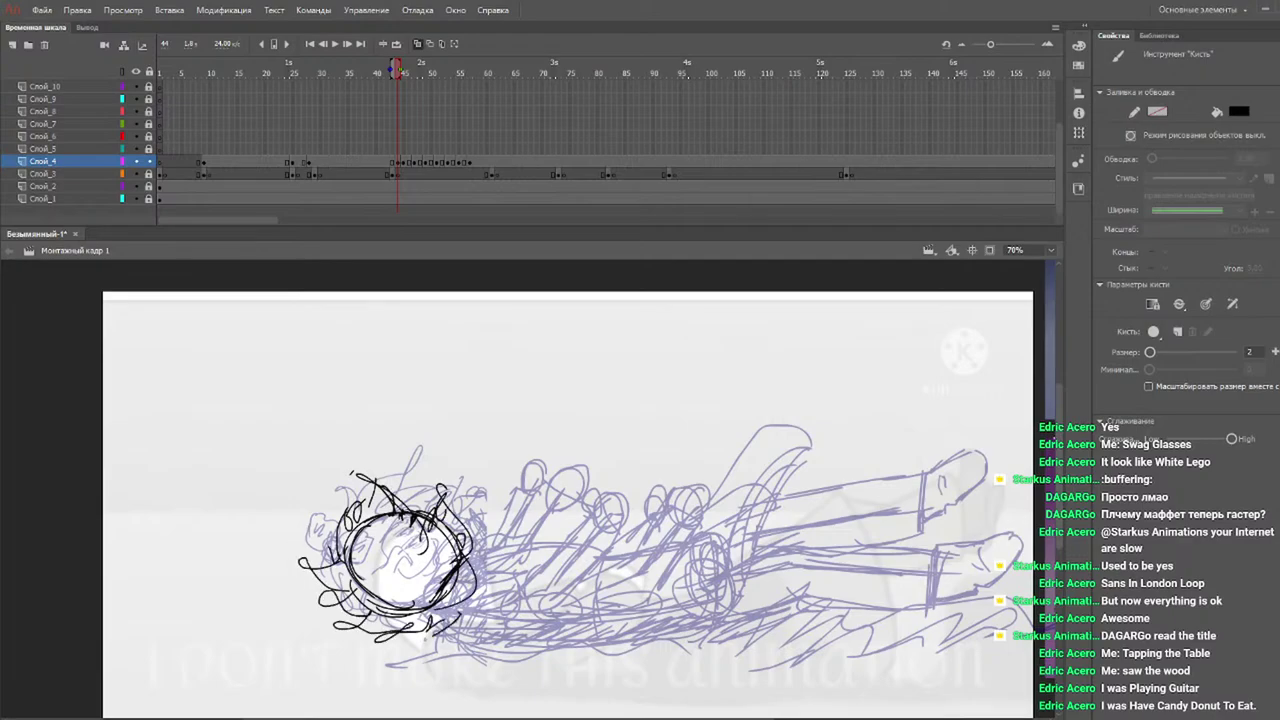
{"action": "mouse_move", "coordinate": [356, 542]}
{"action": "left_mouse_down"}
{"action": "mouse_move", "coordinate": [372, 530]}
{"action": "mouse_move", "coordinate": [358, 550]}
{"action": "mouse_move", "coordinate": [334, 512]}
{"action": "mouse_move", "coordinate": [376, 512]}
{"action": "mouse_move", "coordinate": [414, 486]}
{"action": "mouse_move", "coordinate": [354, 542]}
{"action": "left_mouse_up"}
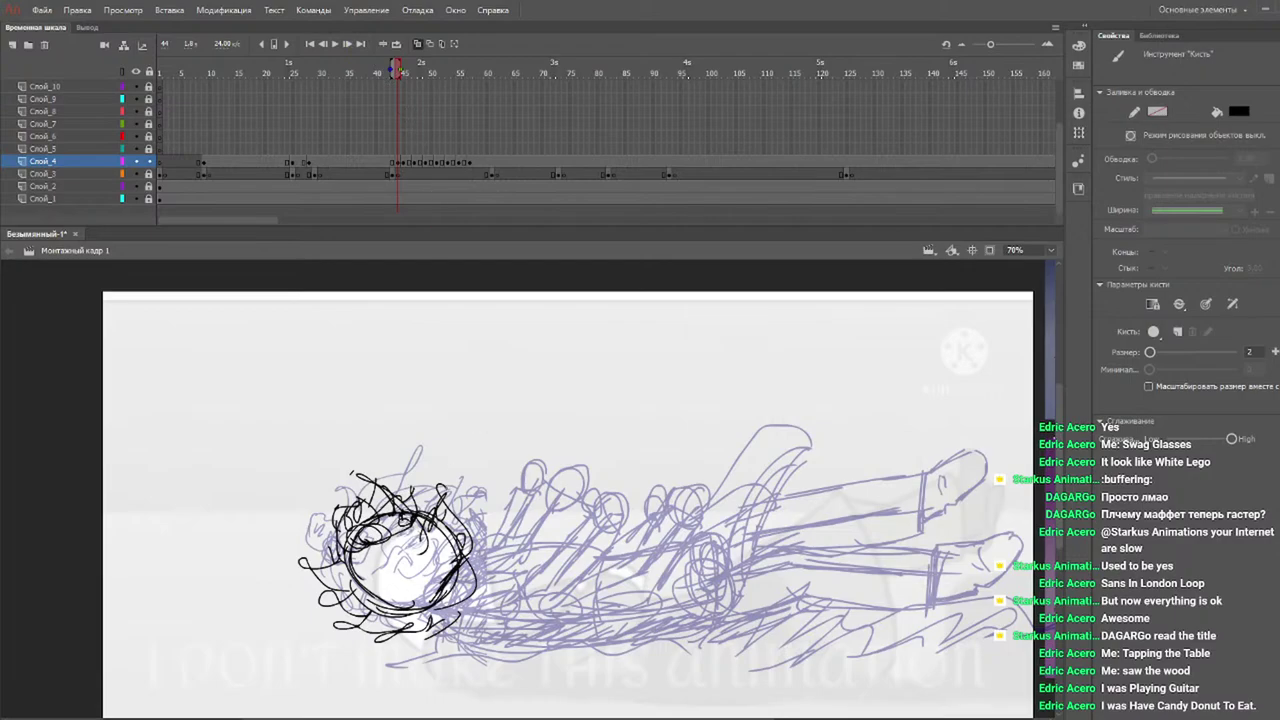
{"action": "left_click_drag", "start_coordinate": [440, 520], "coordinate": [530, 558]}
Add two small stacked circles above each shoulder joint of the curled pose at frame 46.
{"action": "left_click", "coordinate": [410, 68]}
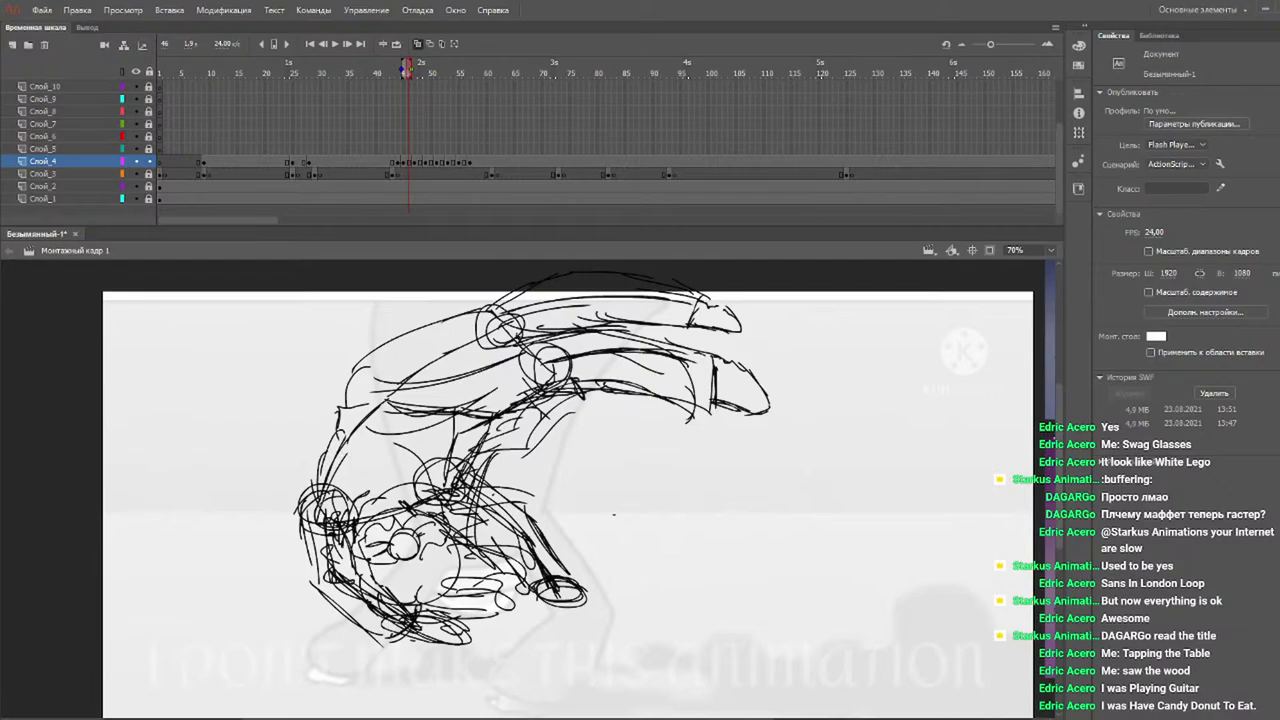
{"action": "key", "text": "b"}
{"action": "mouse_move", "coordinate": [336, 455]}
{"action": "left_mouse_down"}
{"action": "mouse_move", "coordinate": [330, 482]}
{"action": "mouse_move", "coordinate": [318, 464]}
{"action": "mouse_move", "coordinate": [337, 483]}
{"action": "left_mouse_up"}
{"action": "mouse_move", "coordinate": [444, 446]}
{"action": "left_mouse_down"}
{"action": "mouse_move", "coordinate": [462, 440]}
{"action": "mouse_move", "coordinate": [450, 468]}
{"action": "left_mouse_up"}
{"action": "mouse_move", "coordinate": [344, 421]}
{"action": "left_mouse_down"}
{"action": "mouse_move", "coordinate": [350, 443]}
{"action": "mouse_move", "coordinate": [332, 440]}
{"action": "left_mouse_up"}
{"action": "left_click_drag", "start_coordinate": [470, 414], "coordinate": [458, 430]}
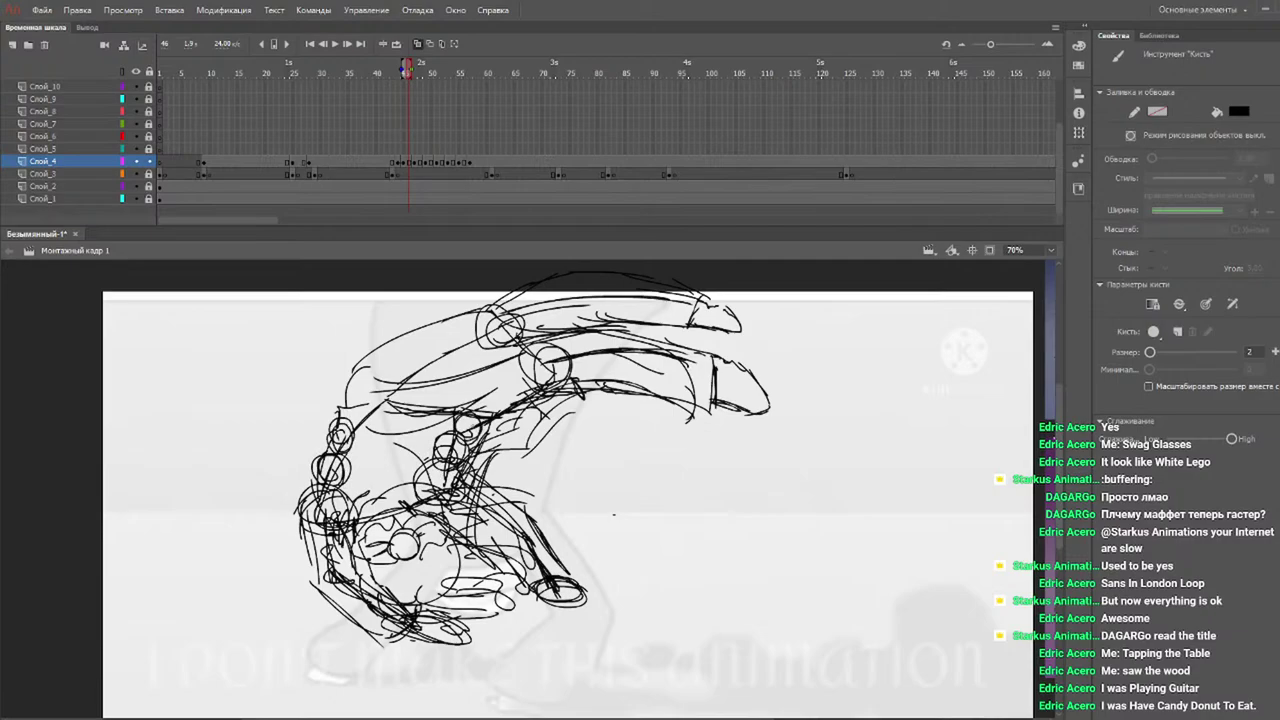
Sketch a bent arm hanging down from the curled pose's left-hand joint circles at frame 46, ending in a narrow pointed hand.
{"action": "mouse_move", "coordinate": [320, 470]}
{"action": "left_mouse_down"}
{"action": "mouse_move", "coordinate": [282, 534]}
{"action": "mouse_move", "coordinate": [284, 622]}
{"action": "left_mouse_up"}
{"action": "left_click_drag", "start_coordinate": [283, 548], "coordinate": [287, 634]}
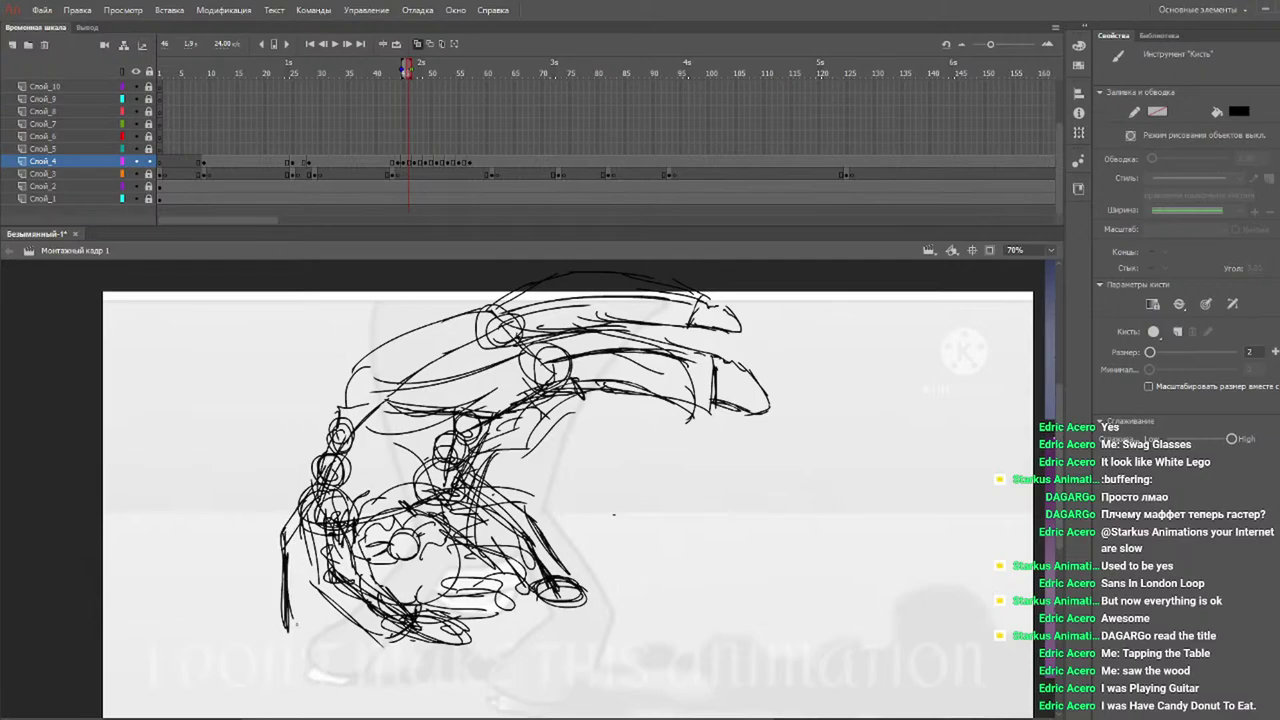
{"action": "mouse_move", "coordinate": [290, 612]}
{"action": "left_mouse_down"}
{"action": "mouse_move", "coordinate": [310, 648]}
{"action": "mouse_move", "coordinate": [298, 660]}
{"action": "mouse_move", "coordinate": [306, 680]}
{"action": "left_mouse_up"}
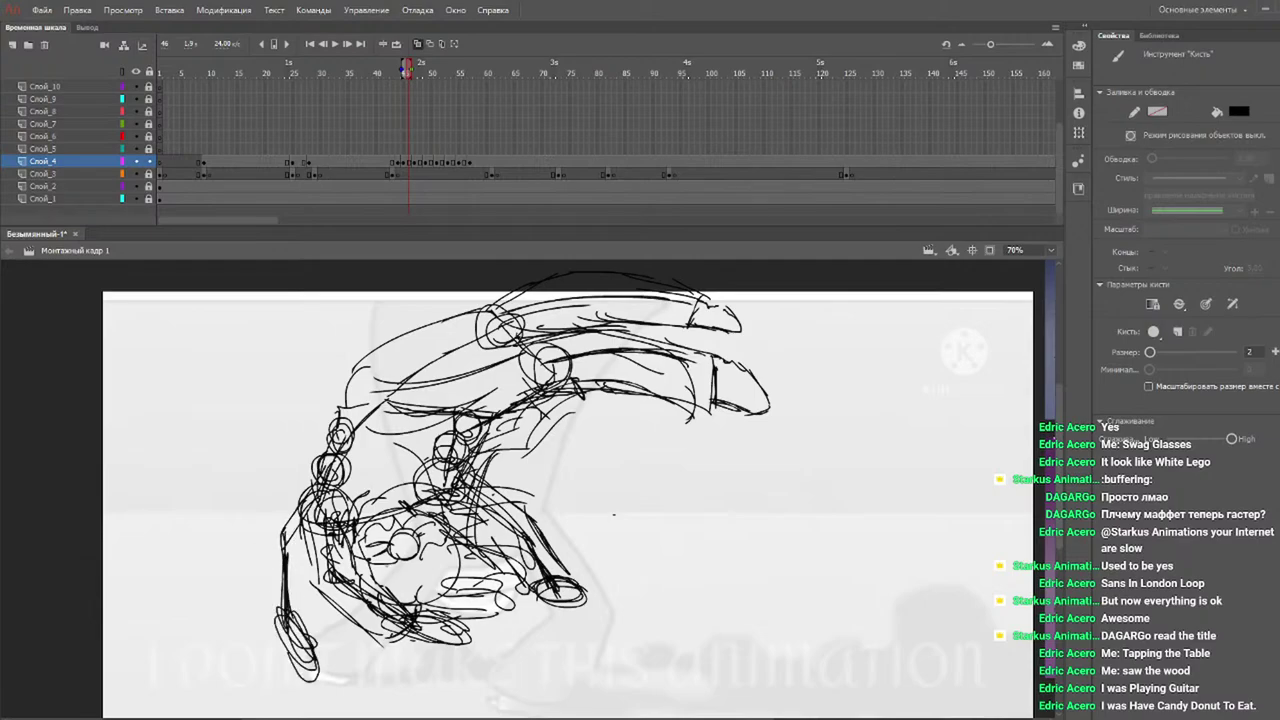
{"action": "mouse_move", "coordinate": [460, 448]}
{"action": "left_mouse_down"}
{"action": "mouse_move", "coordinate": [530, 488]}
{"action": "mouse_move", "coordinate": [586, 560]}
{"action": "left_mouse_up"}
{"action": "left_click_drag", "start_coordinate": [536, 502], "coordinate": [596, 582]}
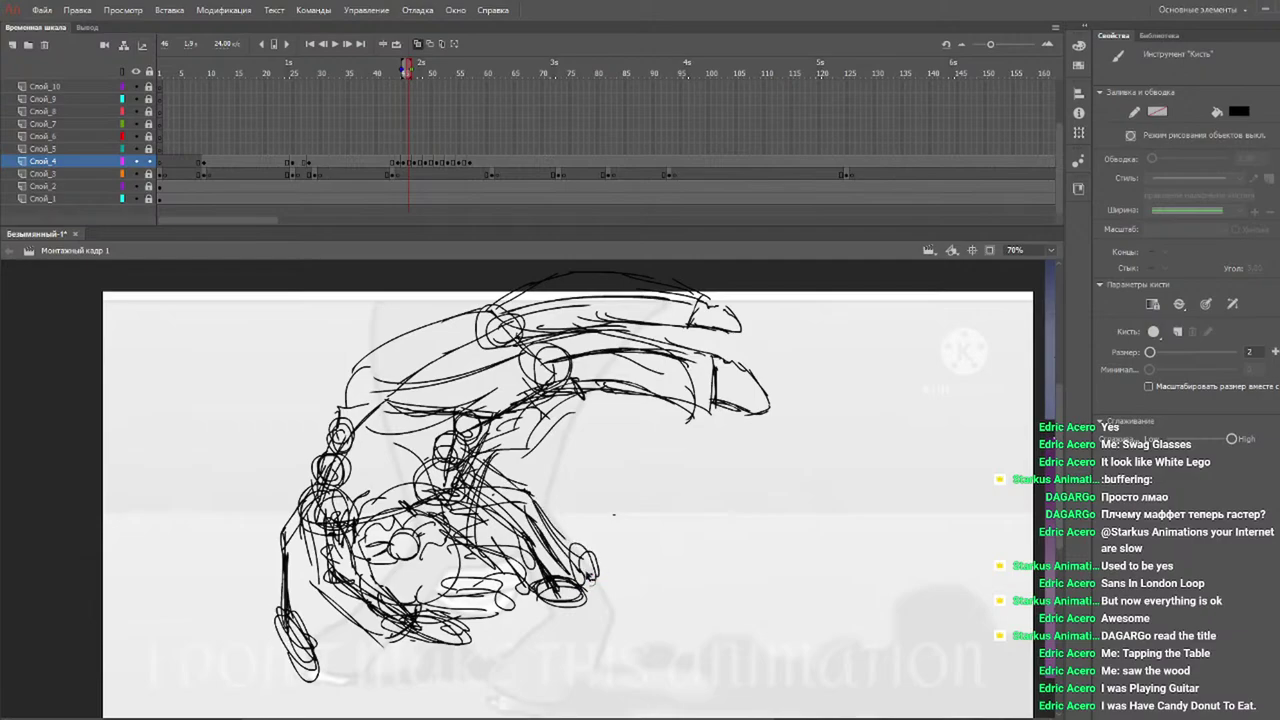
{"action": "key", "text": "ctrl+z"}
{"action": "key", "text": "ctrl+z"}
{"action": "mouse_move", "coordinate": [586, 560]}
{"action": "left_mouse_down"}
{"action": "mouse_move", "coordinate": [578, 576]}
{"action": "mouse_move", "coordinate": [588, 548]}
{"action": "mouse_move", "coordinate": [548, 492]}
{"action": "mouse_move", "coordinate": [476, 448]}
{"action": "mouse_move", "coordinate": [516, 478]}
{"action": "left_mouse_up"}
{"action": "key", "text": "ctrl+z"}
Sketch the matching second arm on the curled pose's right side with a small hand, and widen the left one with outer contour lines.
{"action": "left_click_drag", "start_coordinate": [522, 526], "coordinate": [564, 578]}
{"action": "mouse_move", "coordinate": [336, 524]}
{"action": "left_mouse_down"}
{"action": "mouse_move", "coordinate": [296, 562]}
{"action": "mouse_move", "coordinate": [326, 636]}
{"action": "mouse_move", "coordinate": [268, 642]}
{"action": "mouse_move", "coordinate": [264, 536]}
{"action": "mouse_move", "coordinate": [306, 464]}
{"action": "mouse_move", "coordinate": [256, 542]}
{"action": "left_mouse_up"}
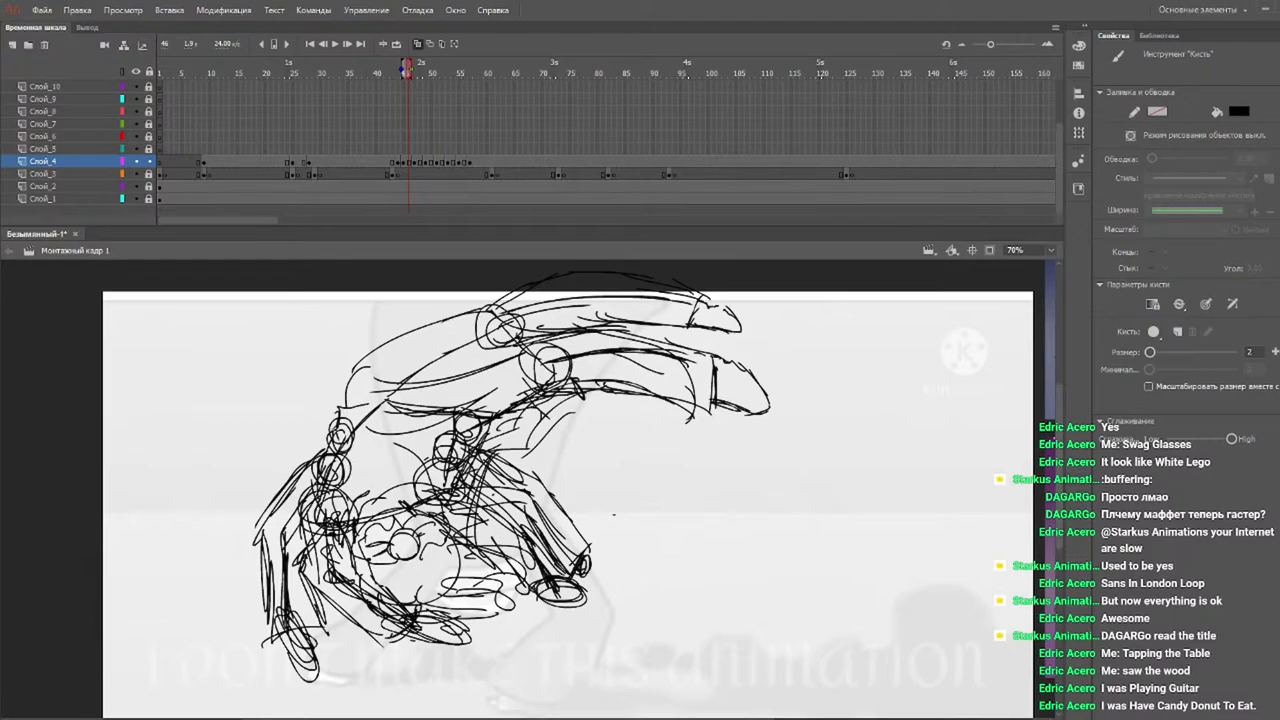
Sketch another pair of arms from the topmost shoulder circles of the curled pose, with a small round hand on the left one.
{"action": "mouse_move", "coordinate": [336, 434]}
{"action": "left_mouse_down"}
{"action": "mouse_move", "coordinate": [244, 478]}
{"action": "mouse_move", "coordinate": [237, 540]}
{"action": "left_mouse_up"}
{"action": "mouse_move", "coordinate": [246, 480]}
{"action": "left_mouse_down"}
{"action": "mouse_move", "coordinate": [224, 546]}
{"action": "mouse_move", "coordinate": [246, 562]}
{"action": "left_mouse_up"}
{"action": "mouse_move", "coordinate": [460, 430]}
{"action": "left_mouse_down"}
{"action": "mouse_move", "coordinate": [518, 456]}
{"action": "mouse_move", "coordinate": [536, 492]}
{"action": "left_mouse_up"}
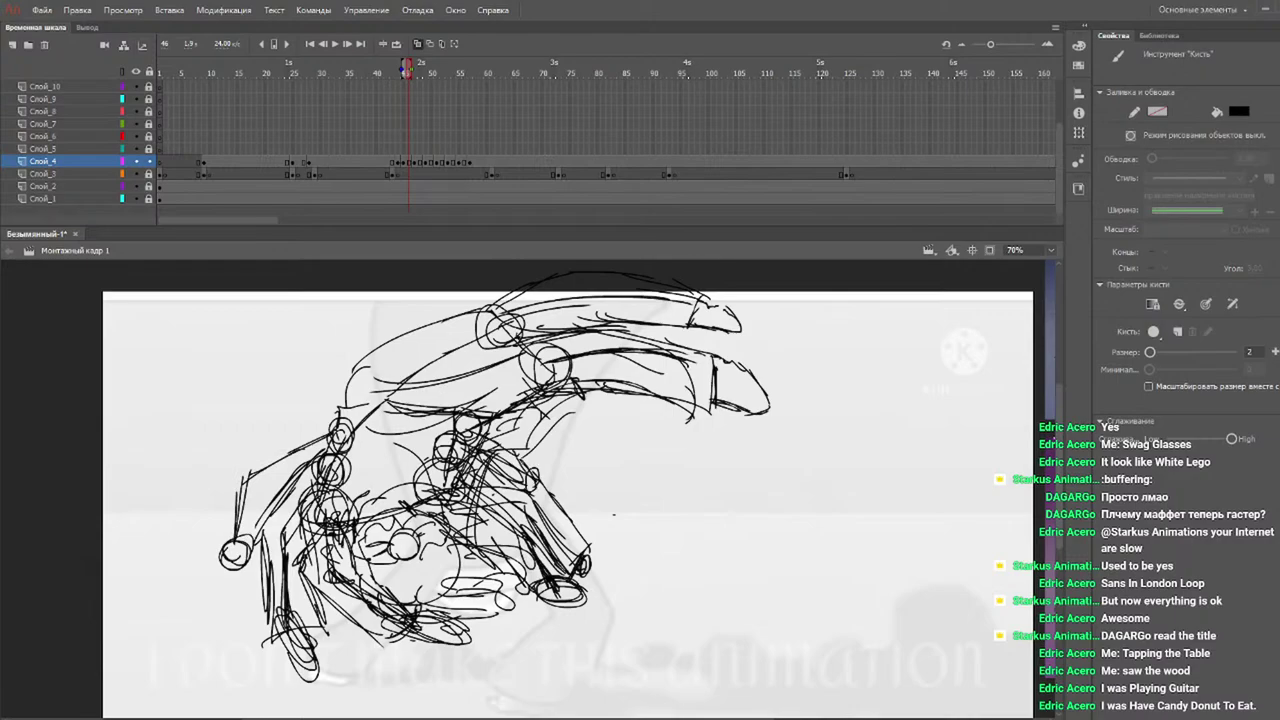
{"action": "mouse_move", "coordinate": [480, 420]}
{"action": "left_mouse_down"}
{"action": "mouse_move", "coordinate": [522, 440]}
{"action": "mouse_move", "coordinate": [468, 430]}
{"action": "mouse_move", "coordinate": [486, 408]}
{"action": "left_mouse_up"}
{"action": "mouse_move", "coordinate": [466, 410]}
{"action": "left_mouse_down"}
{"action": "mouse_move", "coordinate": [526, 462]}
{"action": "mouse_move", "coordinate": [540, 496]}
{"action": "left_mouse_up"}
{"action": "left_click_drag", "start_coordinate": [522, 446], "coordinate": [536, 478]}
Give the curled pose's topmost left arm its thickness with outer and inner contour lines from shoulder to wrist.
{"action": "mouse_move", "coordinate": [356, 430]}
{"action": "left_mouse_down"}
{"action": "mouse_move", "coordinate": [304, 418]}
{"action": "mouse_move", "coordinate": [202, 488]}
{"action": "left_mouse_up"}
{"action": "mouse_move", "coordinate": [290, 424]}
{"action": "left_mouse_down"}
{"action": "mouse_move", "coordinate": [214, 488]}
{"action": "mouse_move", "coordinate": [210, 540]}
{"action": "left_mouse_up"}
{"action": "left_click_drag", "start_coordinate": [216, 476], "coordinate": [212, 548]}
{"action": "mouse_move", "coordinate": [206, 540]}
{"action": "left_mouse_down"}
{"action": "mouse_move", "coordinate": [258, 554]}
{"action": "mouse_move", "coordinate": [274, 472]}
{"action": "mouse_move", "coordinate": [320, 458]}
{"action": "left_mouse_up"}
{"action": "left_click_drag", "start_coordinate": [268, 498], "coordinate": [338, 442]}
{"action": "left_click_drag", "start_coordinate": [270, 494], "coordinate": [334, 446]}
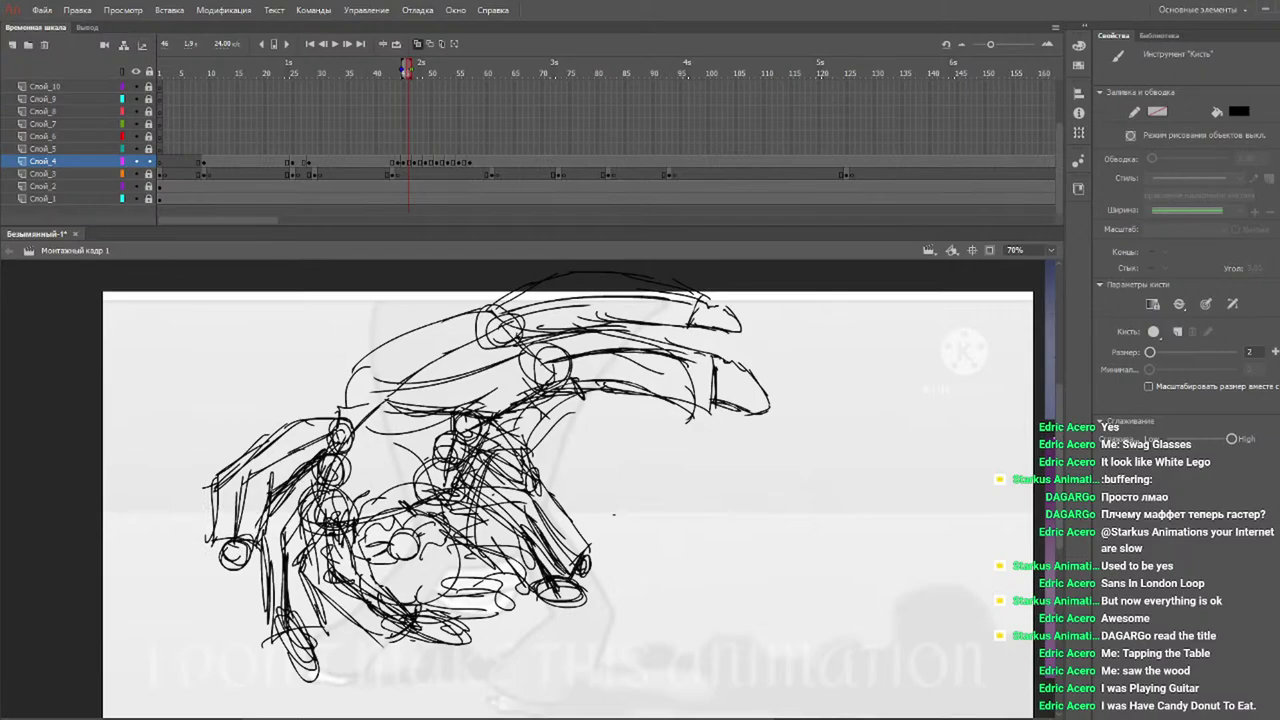
Outline the lying pose's coat at frame 44 with a raised flared hem beyond the hips, and add fold lines across the torso.
{"action": "mouse_move", "coordinate": [388, 71]}
{"action": "left_mouse_down"}
{"action": "mouse_move", "coordinate": [492, 86]}
{"action": "mouse_move", "coordinate": [400, 72]}
{"action": "left_mouse_up"}
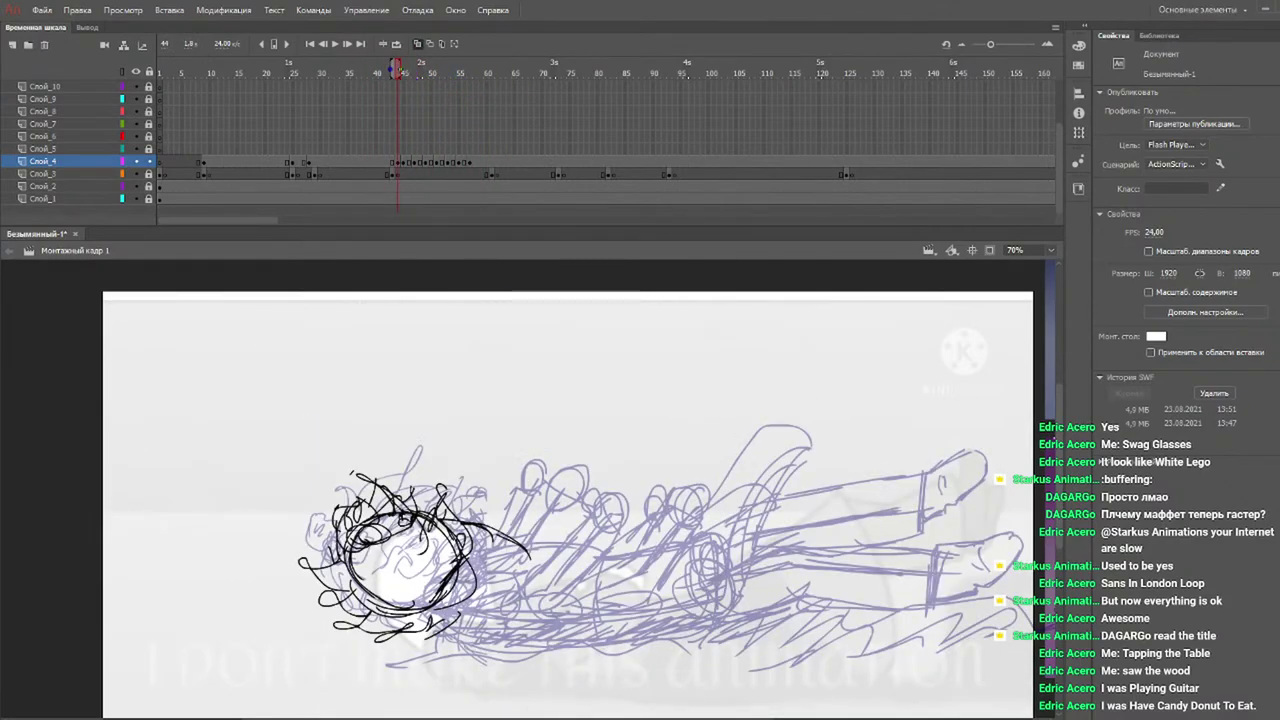
{"action": "mouse_move", "coordinate": [515, 543]}
{"action": "left_mouse_down"}
{"action": "mouse_move", "coordinate": [662, 525]}
{"action": "mouse_move", "coordinate": [776, 447]}
{"action": "left_mouse_up"}
{"action": "left_click_drag", "start_coordinate": [716, 583], "coordinate": [722, 597]}
{"action": "mouse_move", "coordinate": [755, 468]}
{"action": "left_mouse_down"}
{"action": "mouse_move", "coordinate": [737, 623]}
{"action": "mouse_move", "coordinate": [640, 649]}
{"action": "mouse_move", "coordinate": [519, 638]}
{"action": "mouse_move", "coordinate": [412, 601]}
{"action": "mouse_move", "coordinate": [488, 628]}
{"action": "left_mouse_up"}
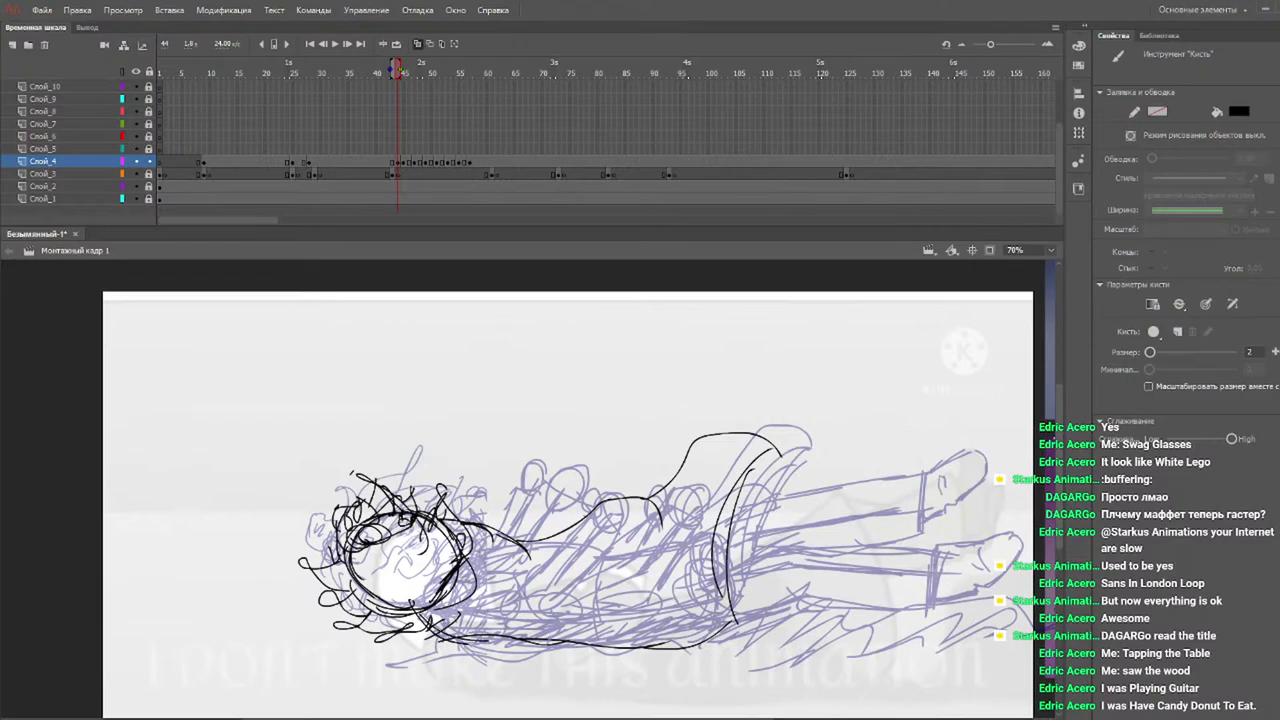
{"action": "mouse_move", "coordinate": [543, 556]}
{"action": "left_mouse_down"}
{"action": "mouse_move", "coordinate": [576, 610]}
{"action": "mouse_move", "coordinate": [566, 560]}
{"action": "mouse_move", "coordinate": [651, 625]}
{"action": "mouse_move", "coordinate": [624, 500]}
{"action": "left_mouse_up"}
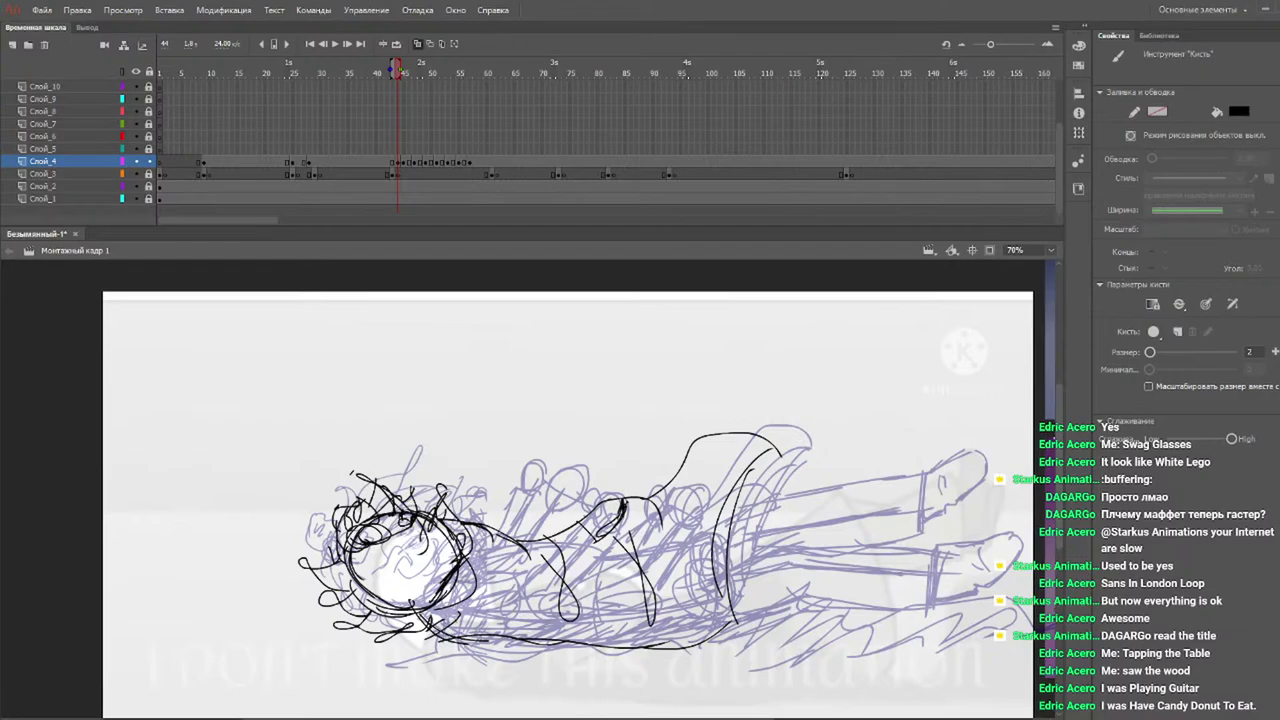
Sketch the neck, chest and waist contours inside the coat at frame 44, and close the pelvis with two stacked hip ovals.
{"action": "left_click_drag", "start_coordinate": [458, 528], "coordinate": [436, 645]}
{"action": "left_click_drag", "start_coordinate": [486, 510], "coordinate": [440, 586]}
{"action": "left_click_drag", "start_coordinate": [574, 515], "coordinate": [594, 516]}
{"action": "mouse_move", "coordinate": [476, 514]}
{"action": "left_mouse_down"}
{"action": "mouse_move", "coordinate": [600, 540]}
{"action": "mouse_move", "coordinate": [586, 641]}
{"action": "left_mouse_up"}
{"action": "left_click_drag", "start_coordinate": [432, 628], "coordinate": [587, 638]}
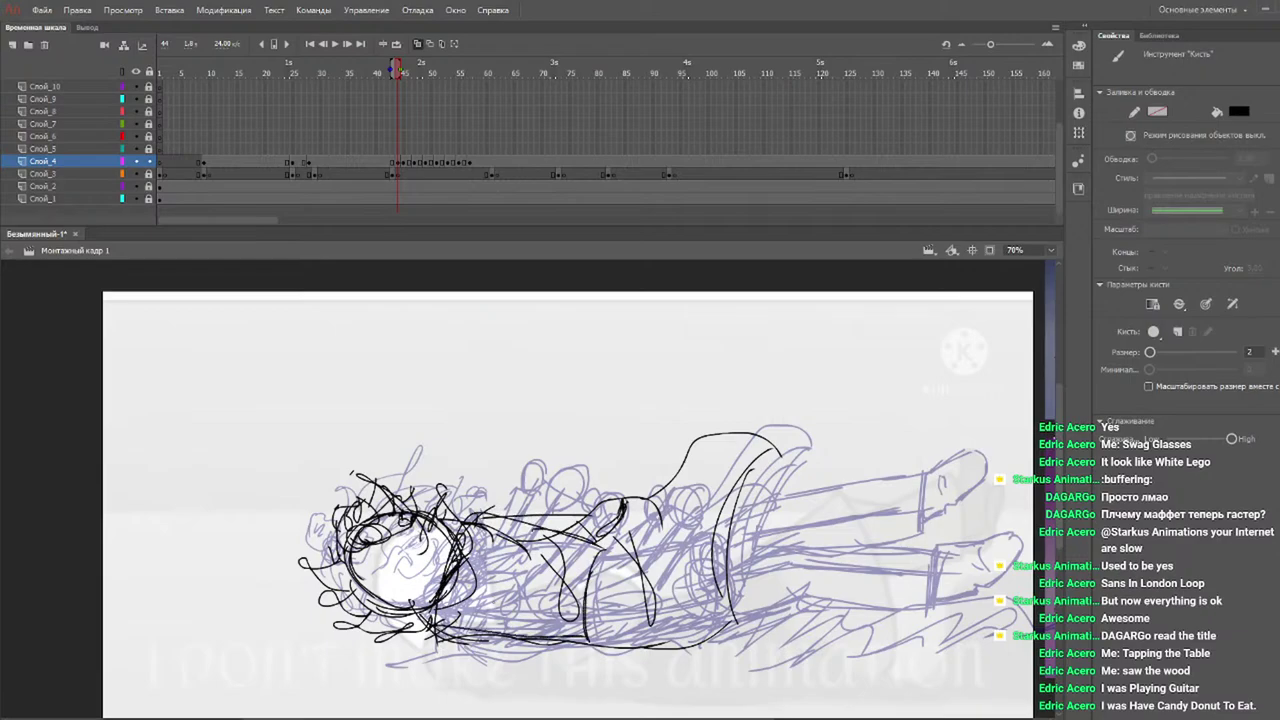
{"action": "mouse_move", "coordinate": [602, 548]}
{"action": "left_mouse_down"}
{"action": "mouse_move", "coordinate": [712, 494]}
{"action": "mouse_move", "coordinate": [733, 619]}
{"action": "left_mouse_up"}
{"action": "left_click_drag", "start_coordinate": [590, 644], "coordinate": [726, 610]}
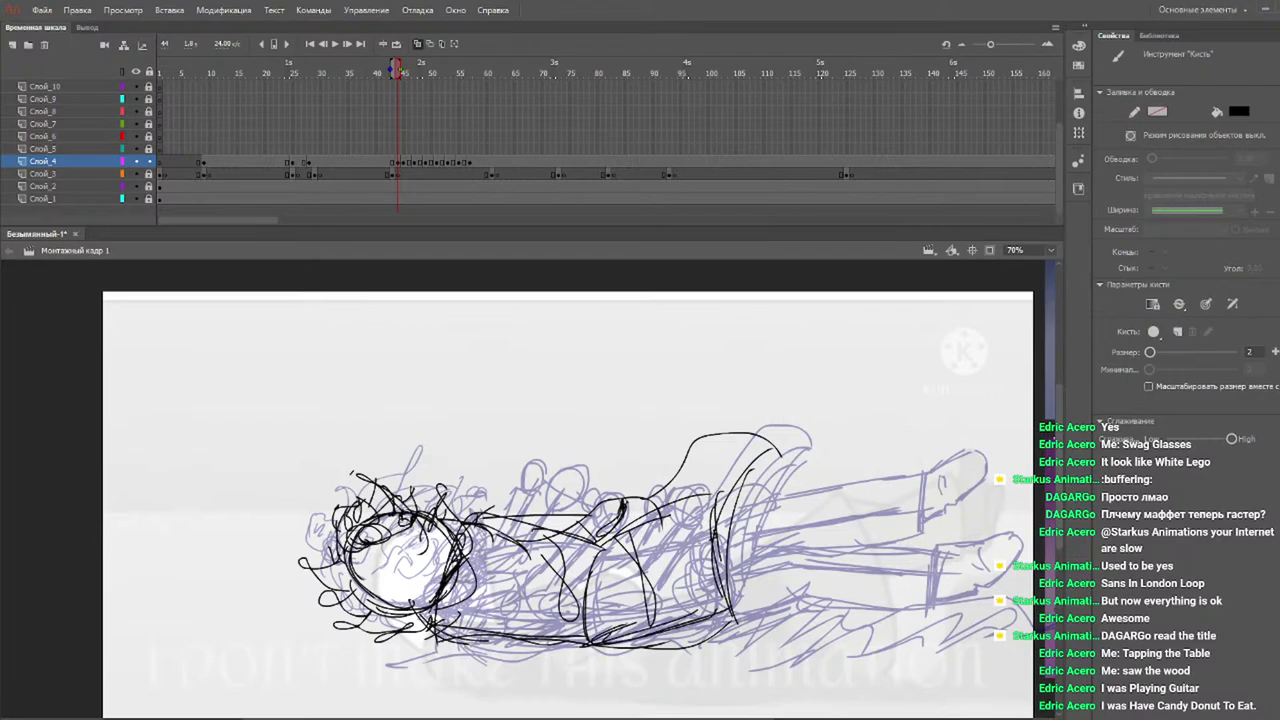
{"action": "mouse_move", "coordinate": [700, 490]}
{"action": "left_mouse_down"}
{"action": "mouse_move", "coordinate": [728, 540]}
{"action": "mouse_move", "coordinate": [728, 636]}
{"action": "left_mouse_up"}
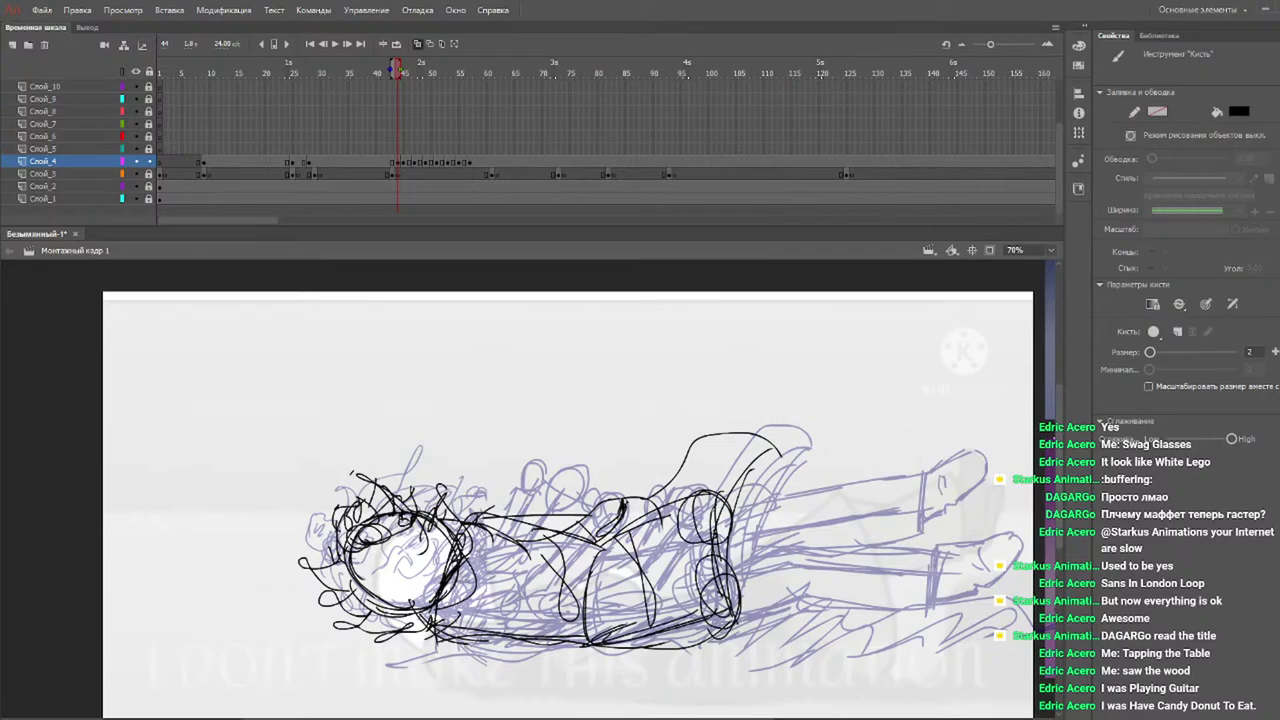
Sketch both bent legs with feet from the hip ovals at frame 44, and outline the thickness of the upper leg.
{"action": "mouse_move", "coordinate": [702, 520]}
{"action": "left_mouse_down"}
{"action": "mouse_move", "coordinate": [802, 474]}
{"action": "mouse_move", "coordinate": [886, 542]}
{"action": "left_mouse_up"}
{"action": "left_click_drag", "start_coordinate": [784, 540], "coordinate": [870, 612]}
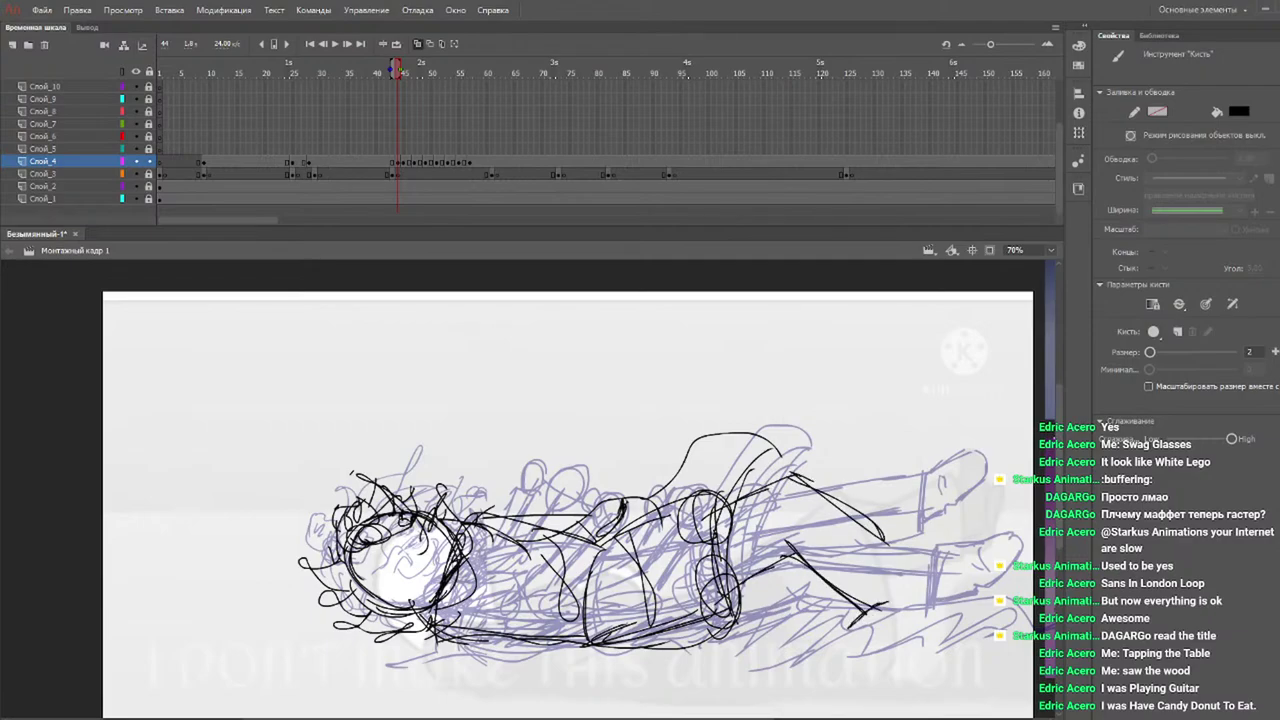
{"action": "mouse_move", "coordinate": [858, 640]}
{"action": "left_mouse_down"}
{"action": "mouse_move", "coordinate": [901, 639]}
{"action": "mouse_move", "coordinate": [887, 599]}
{"action": "mouse_move", "coordinate": [895, 660]}
{"action": "left_mouse_up"}
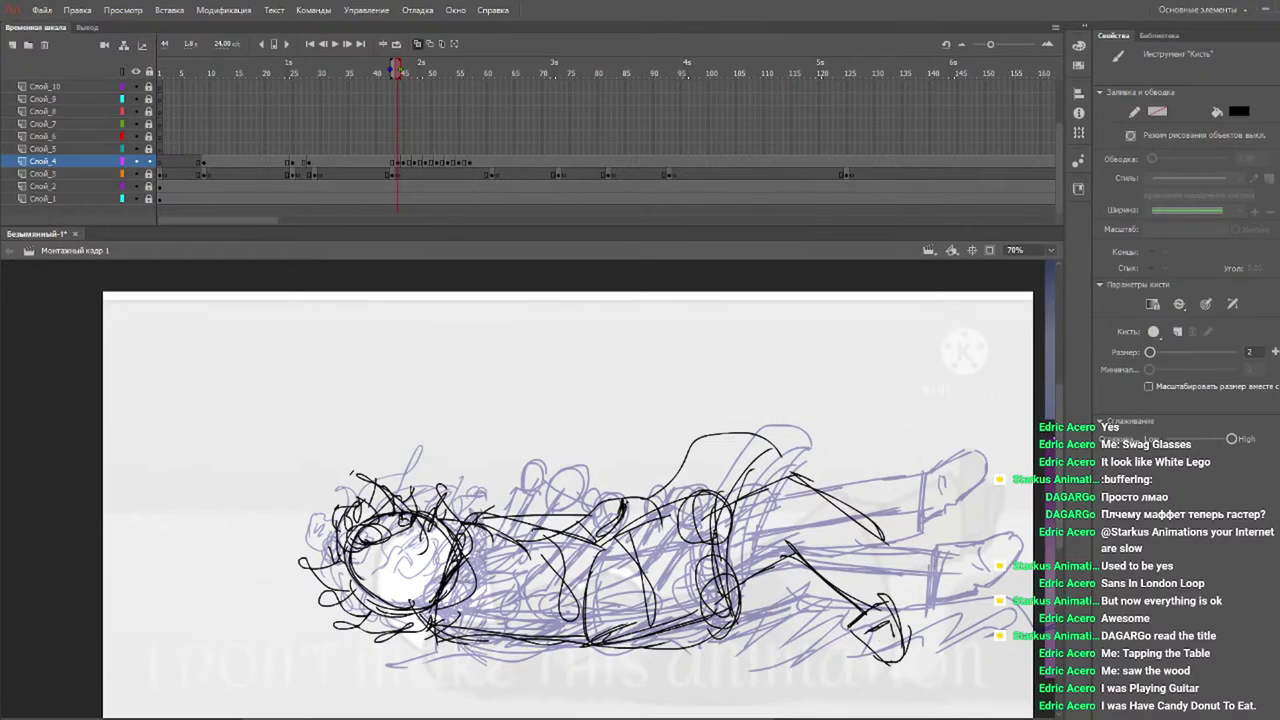
{"action": "left_click_drag", "start_coordinate": [886, 544], "coordinate": [880, 572]}
{"action": "mouse_move", "coordinate": [732, 530]}
{"action": "left_mouse_down"}
{"action": "mouse_move", "coordinate": [786, 504]}
{"action": "mouse_move", "coordinate": [880, 560]}
{"action": "left_mouse_up"}
{"action": "left_click_drag", "start_coordinate": [890, 512], "coordinate": [815, 463]}
{"action": "mouse_move", "coordinate": [686, 510]}
{"action": "left_mouse_down"}
{"action": "mouse_move", "coordinate": [792, 453]}
{"action": "mouse_move", "coordinate": [872, 492]}
{"action": "left_mouse_up"}
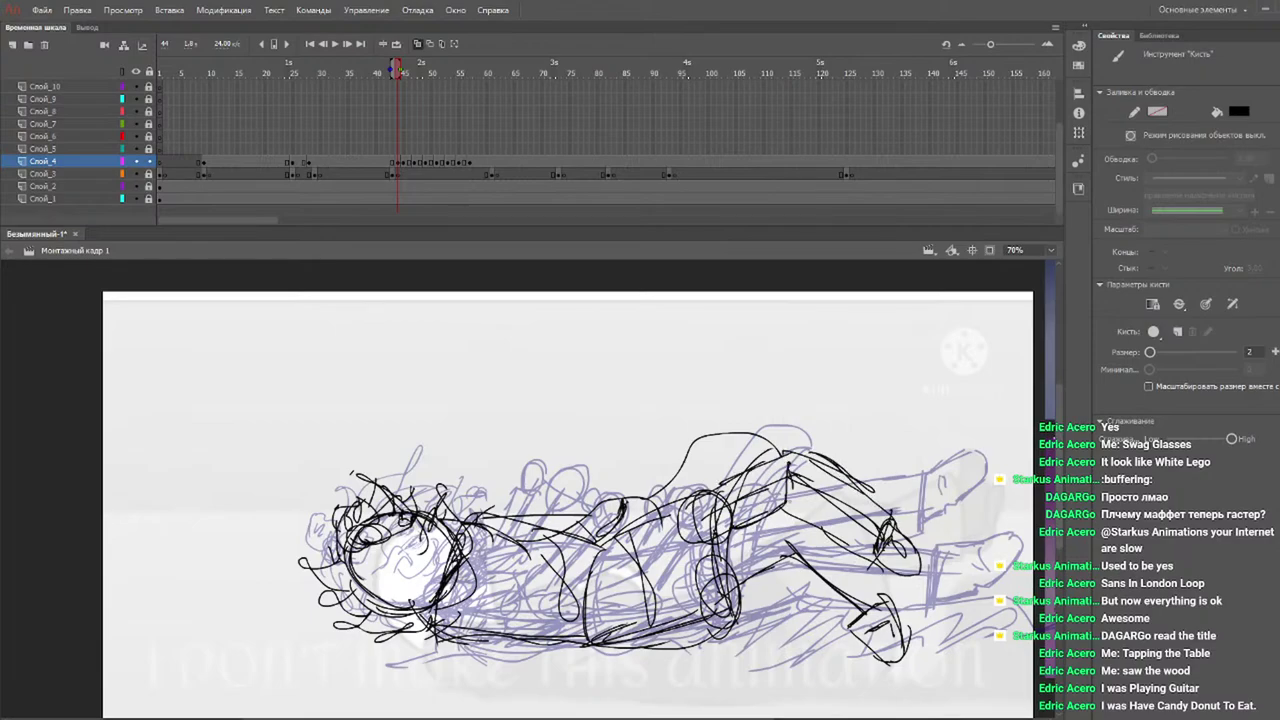
Outline the thigh, knee and shin of the lower bent leg at frame 44.
{"action": "mouse_move", "coordinate": [784, 528]}
{"action": "left_mouse_down"}
{"action": "mouse_move", "coordinate": [852, 560]}
{"action": "mouse_move", "coordinate": [880, 596]}
{"action": "mouse_move", "coordinate": [840, 632]}
{"action": "left_mouse_up"}
{"action": "mouse_move", "coordinate": [874, 600]}
{"action": "left_mouse_down"}
{"action": "mouse_move", "coordinate": [817, 626]}
{"action": "mouse_move", "coordinate": [857, 596]}
{"action": "mouse_move", "coordinate": [787, 596]}
{"action": "mouse_move", "coordinate": [802, 601]}
{"action": "mouse_move", "coordinate": [602, 646]}
{"action": "mouse_move", "coordinate": [712, 628]}
{"action": "left_mouse_up"}
{"action": "left_click_drag", "start_coordinate": [786, 538], "coordinate": [790, 588]}
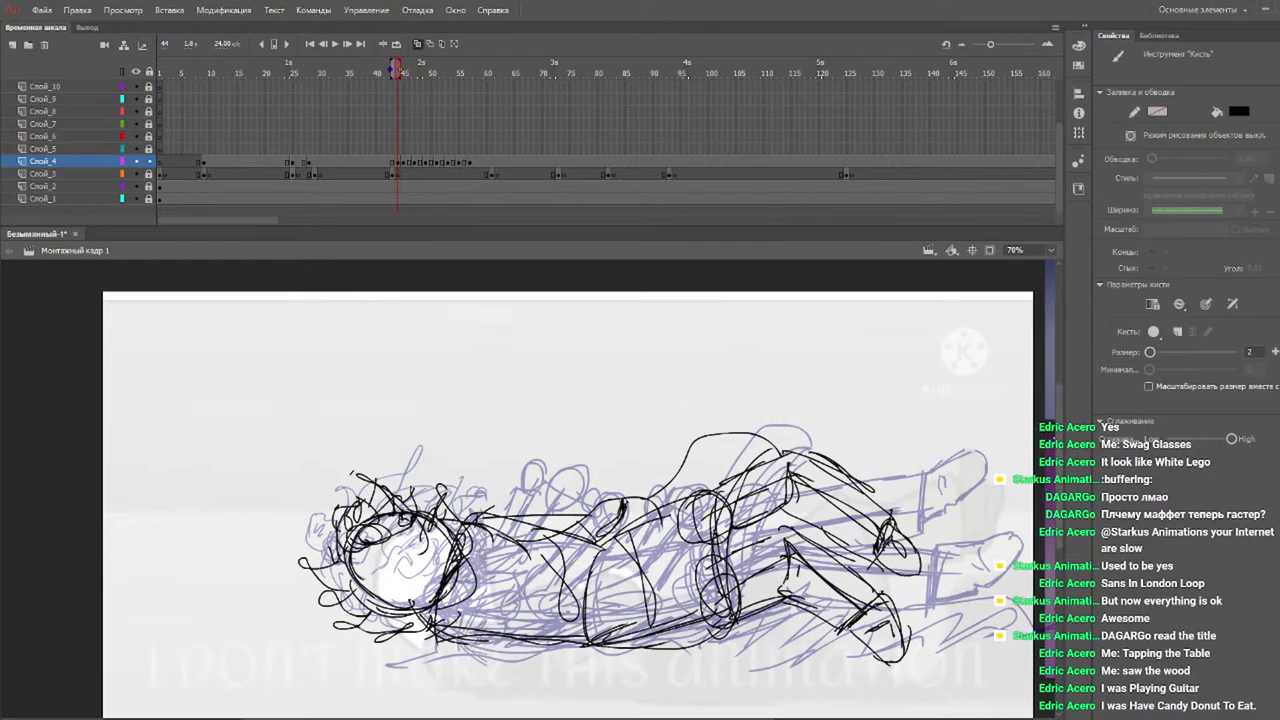
{"action": "left_click_drag", "start_coordinate": [392, 76], "coordinate": [397, 72]}
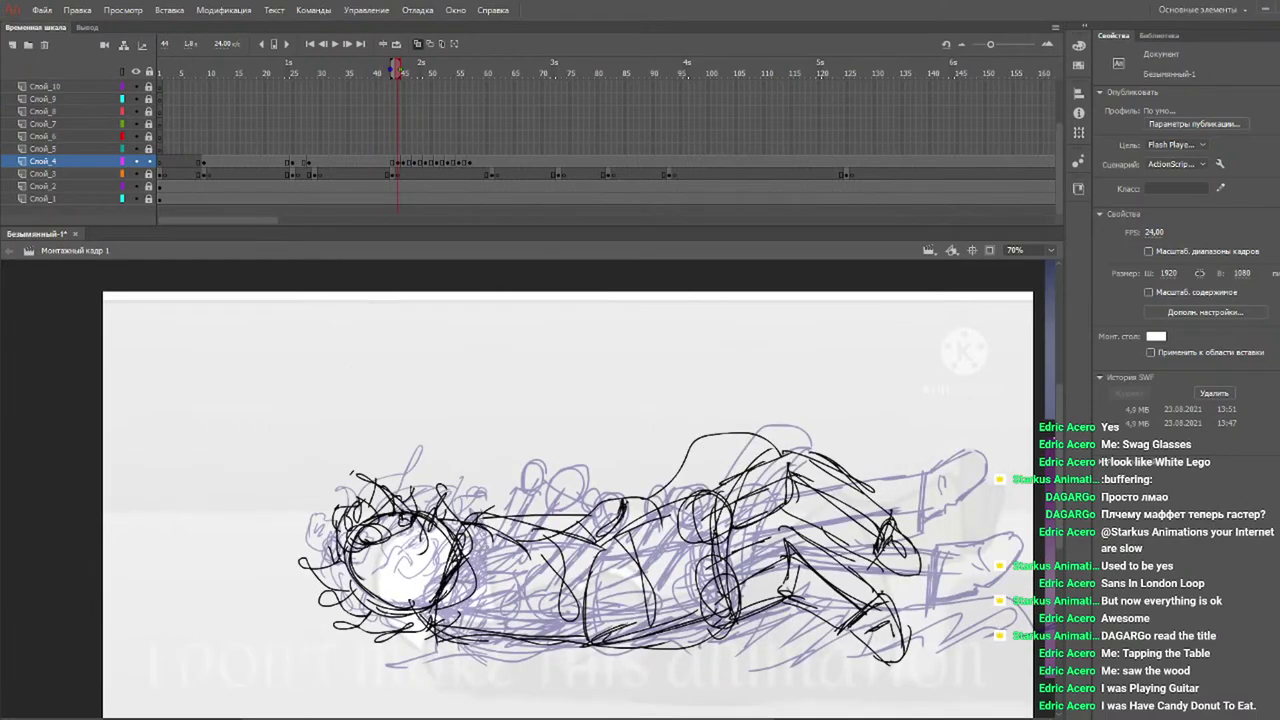
Draw a row of three arm-joint circles along each side of the chest at frame 44 and reinforce the shoulder lines.
{"action": "key", "text": "b"}
{"action": "mouse_move", "coordinate": [452, 520]}
{"action": "left_mouse_down"}
{"action": "mouse_move", "coordinate": [556, 552]}
{"action": "mouse_move", "coordinate": [564, 528]}
{"action": "left_mouse_up"}
{"action": "mouse_move", "coordinate": [420, 630]}
{"action": "left_mouse_down"}
{"action": "mouse_move", "coordinate": [478, 615]}
{"action": "mouse_move", "coordinate": [508, 638]}
{"action": "mouse_move", "coordinate": [528, 615]}
{"action": "mouse_move", "coordinate": [570, 620]}
{"action": "left_mouse_up"}
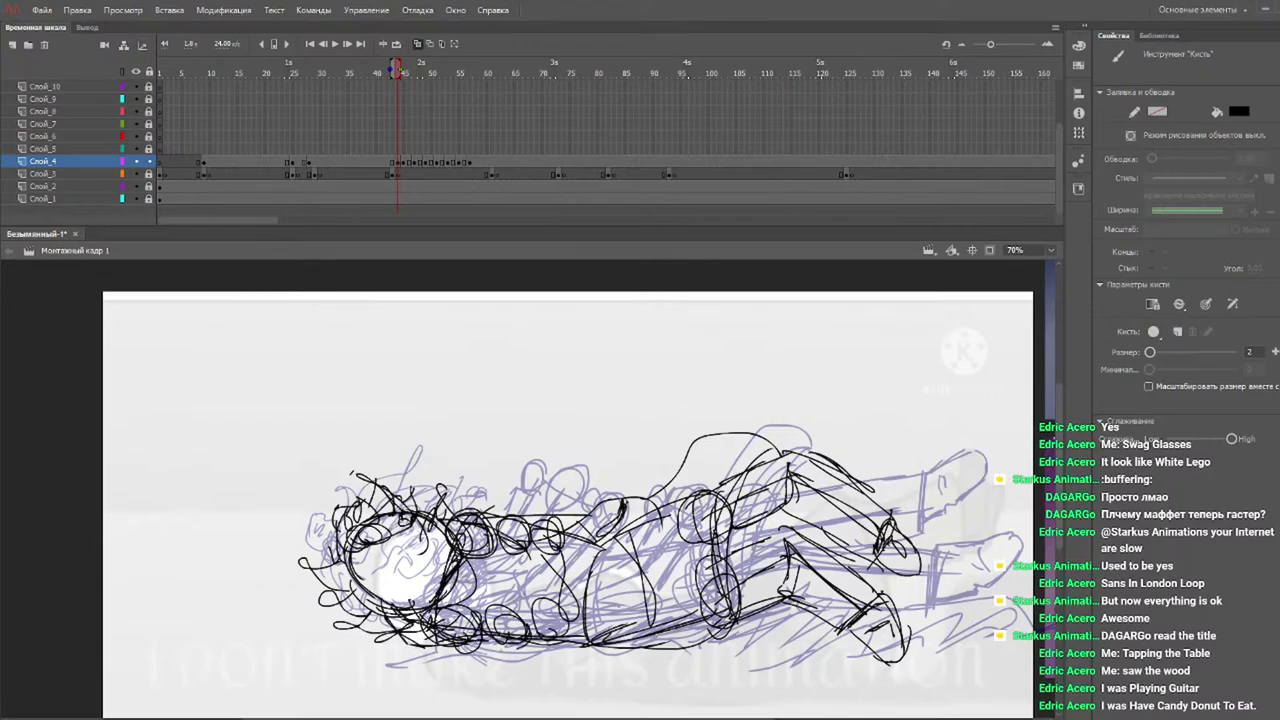
{"action": "left_click_drag", "start_coordinate": [572, 630], "coordinate": [518, 650]}
{"action": "left_click_drag", "start_coordinate": [492, 540], "coordinate": [464, 498]}
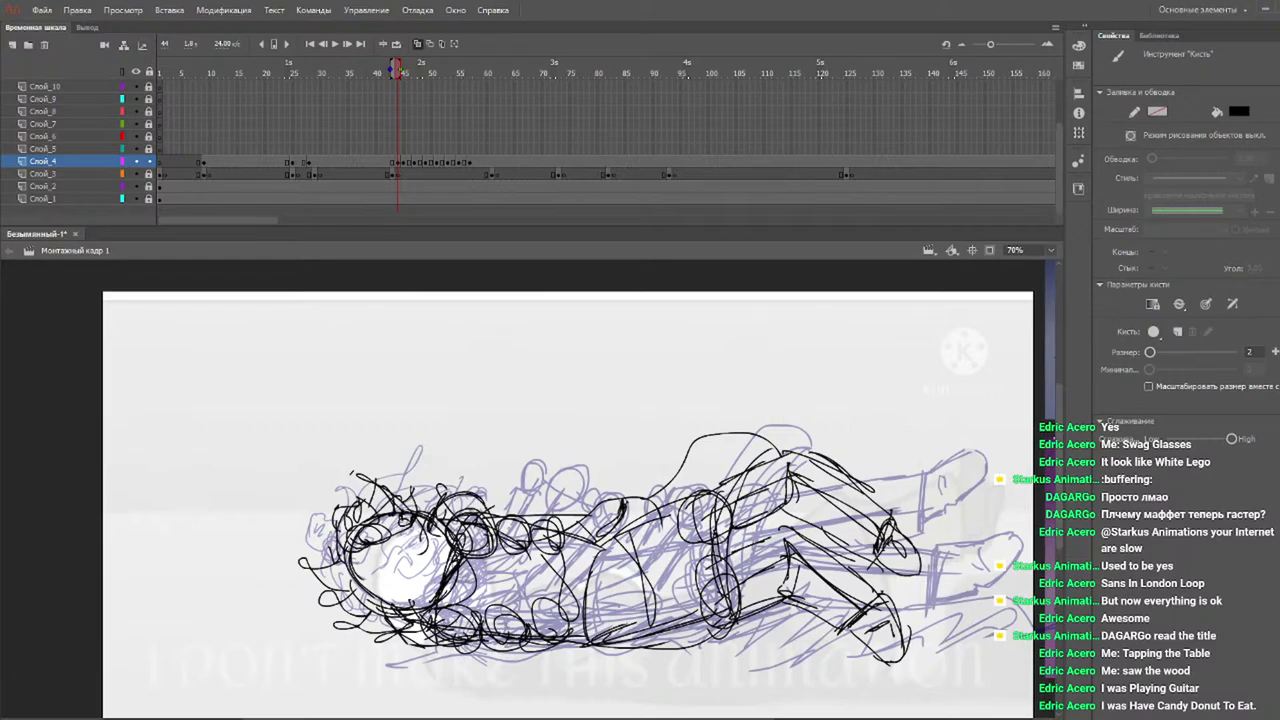
{"action": "mouse_move", "coordinate": [380, 72]}
{"action": "left_mouse_down"}
{"action": "mouse_move", "coordinate": [351, 74]}
{"action": "mouse_move", "coordinate": [409, 74]}
{"action": "left_mouse_up"}
{"action": "key", "text": "Return"}
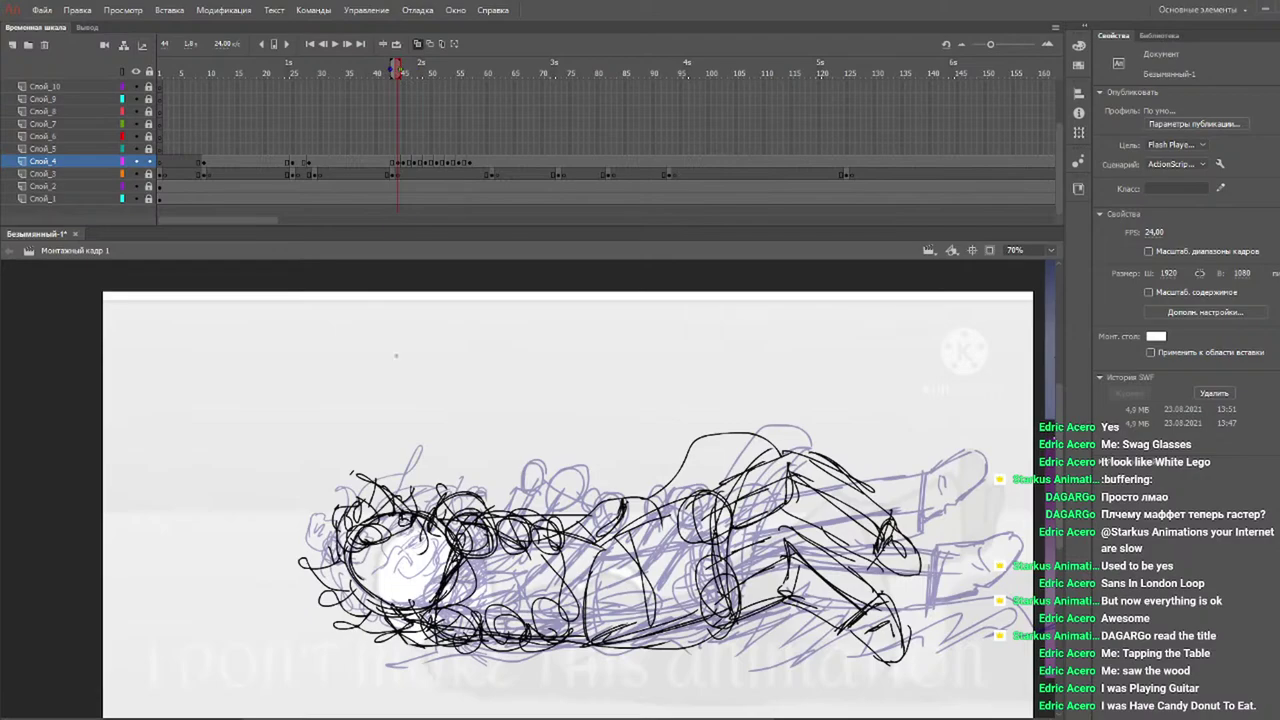
{"action": "key", "text": "b"}
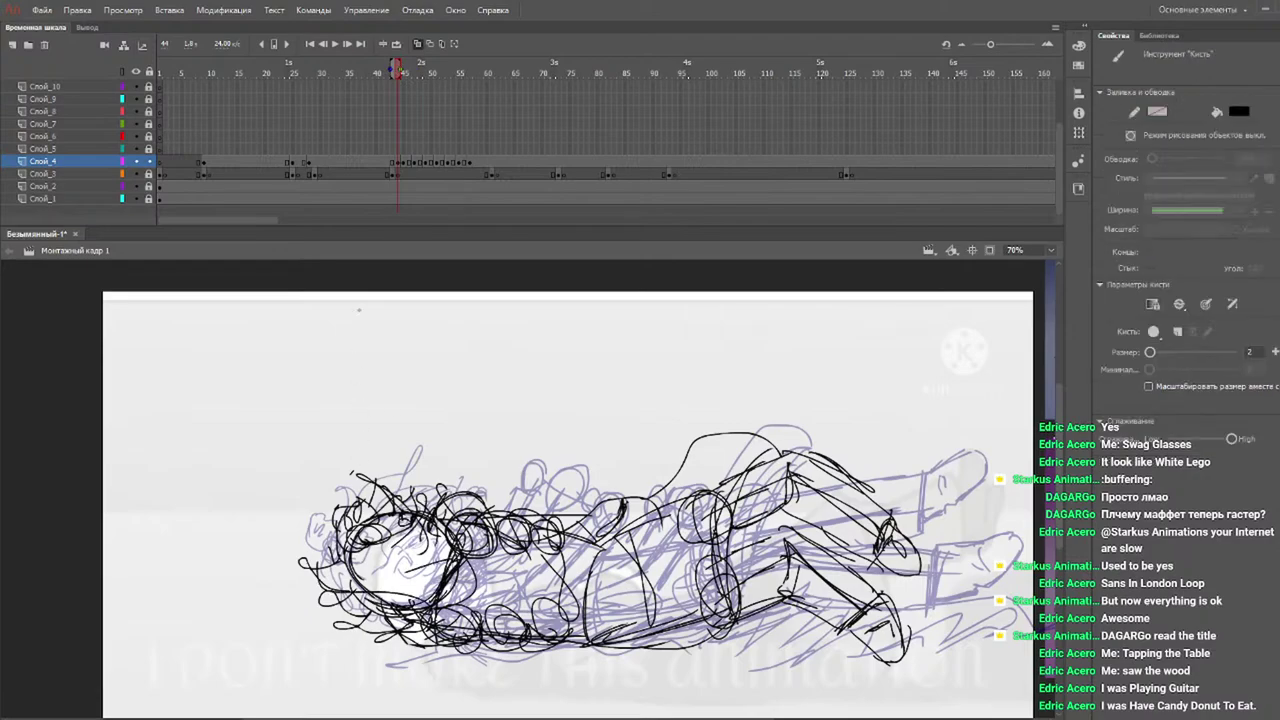
Shift the head circle progressively farther right at frames 47, 49 and 51 on Слой_4, lowering it slightly at frame 51.
{"action": "mouse_move", "coordinate": [371, 75]}
{"action": "left_mouse_down"}
{"action": "mouse_move", "coordinate": [448, 80]}
{"action": "mouse_move", "coordinate": [413, 82]}
{"action": "left_mouse_up"}
{"action": "left_click_drag", "start_coordinate": [508, 478], "coordinate": [272, 696]}
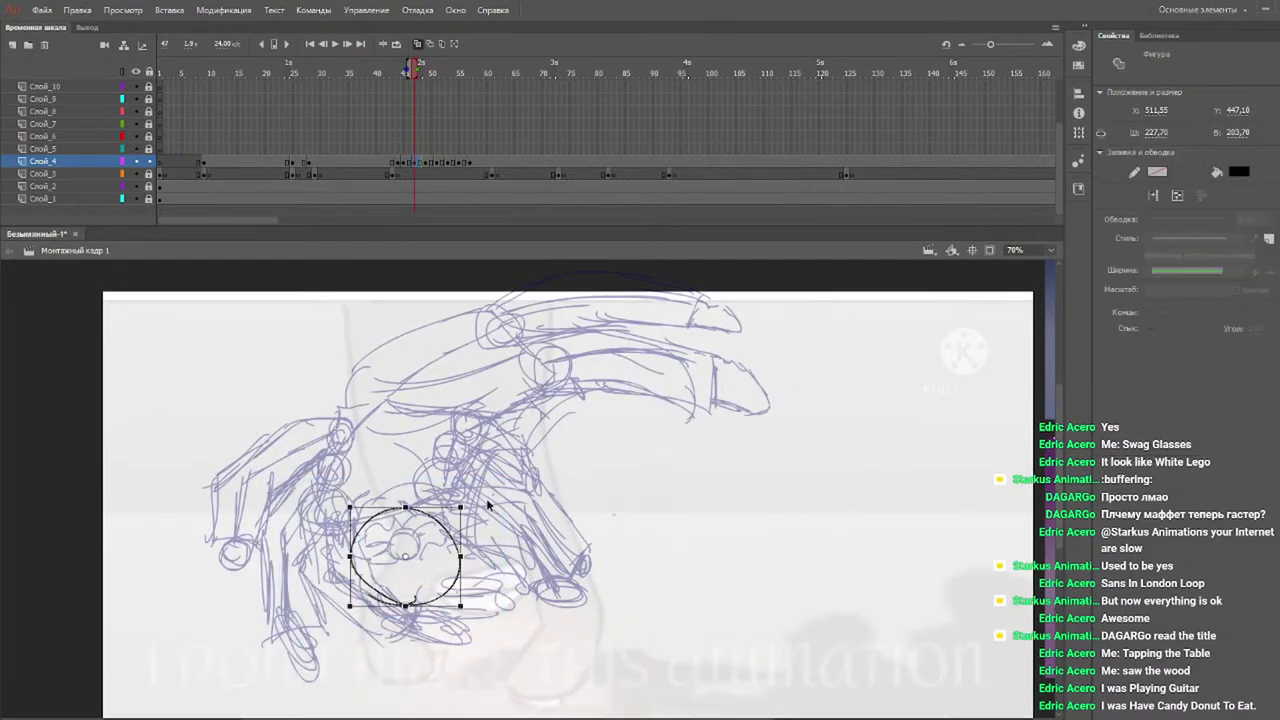
{"action": "left_click_drag", "start_coordinate": [452, 543], "coordinate": [462, 541]}
{"action": "left_click_drag", "start_coordinate": [442, 73], "coordinate": [427, 73]}
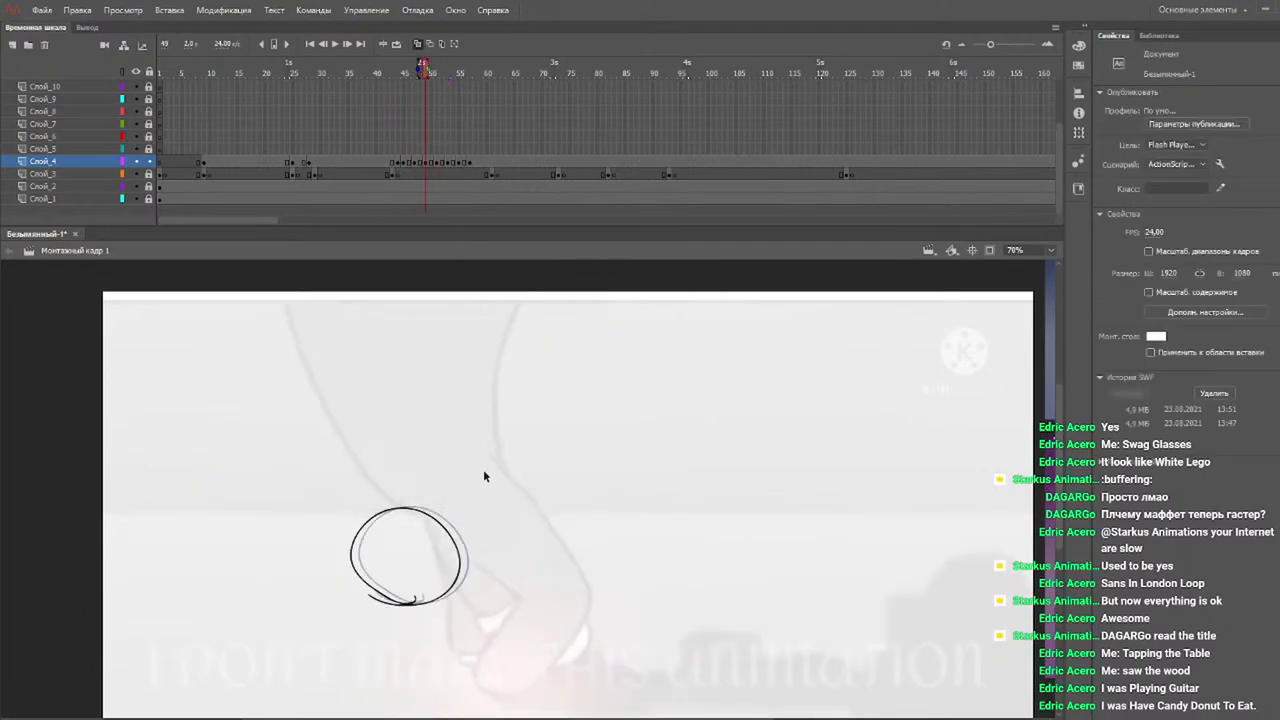
{"action": "left_click_drag", "start_coordinate": [482, 478], "coordinate": [346, 648]}
{"action": "left_click_drag", "start_coordinate": [452, 541], "coordinate": [480, 543]}
{"action": "left_click_drag", "start_coordinate": [414, 71], "coordinate": [439, 72]}
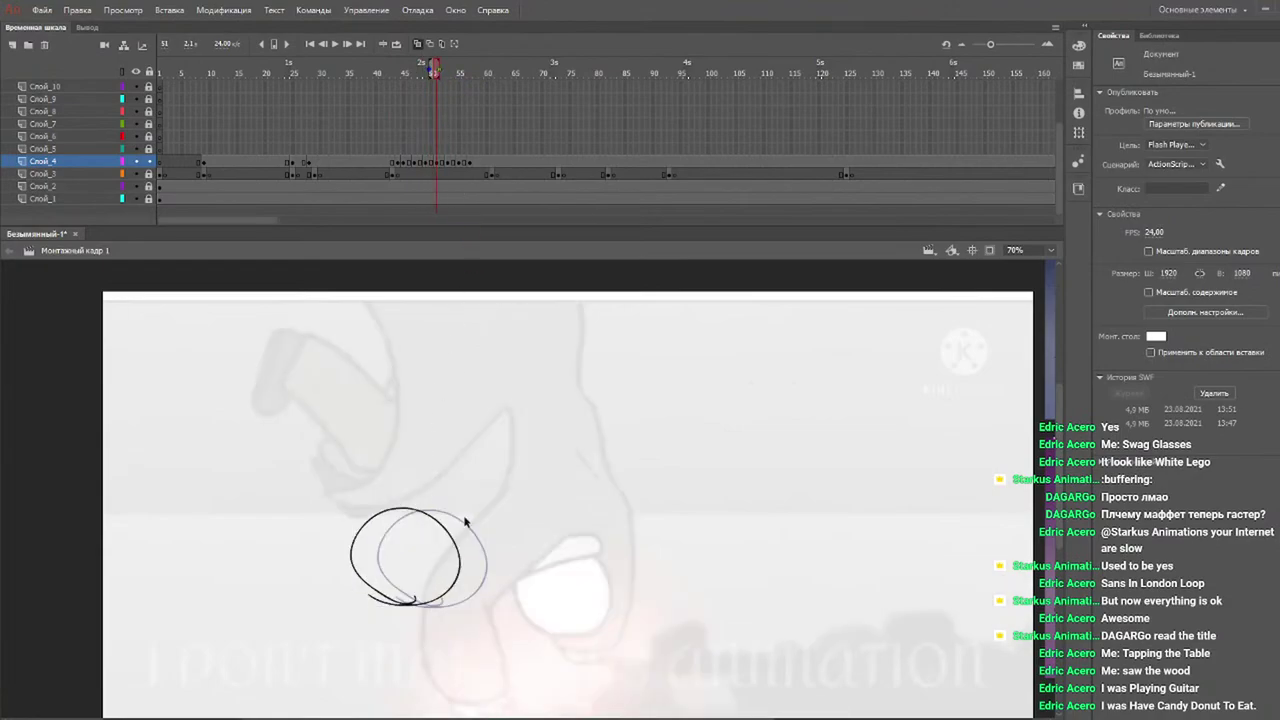
{"action": "left_click_drag", "start_coordinate": [484, 479], "coordinate": [338, 628]}
{"action": "left_click_drag", "start_coordinate": [455, 540], "coordinate": [504, 551]}
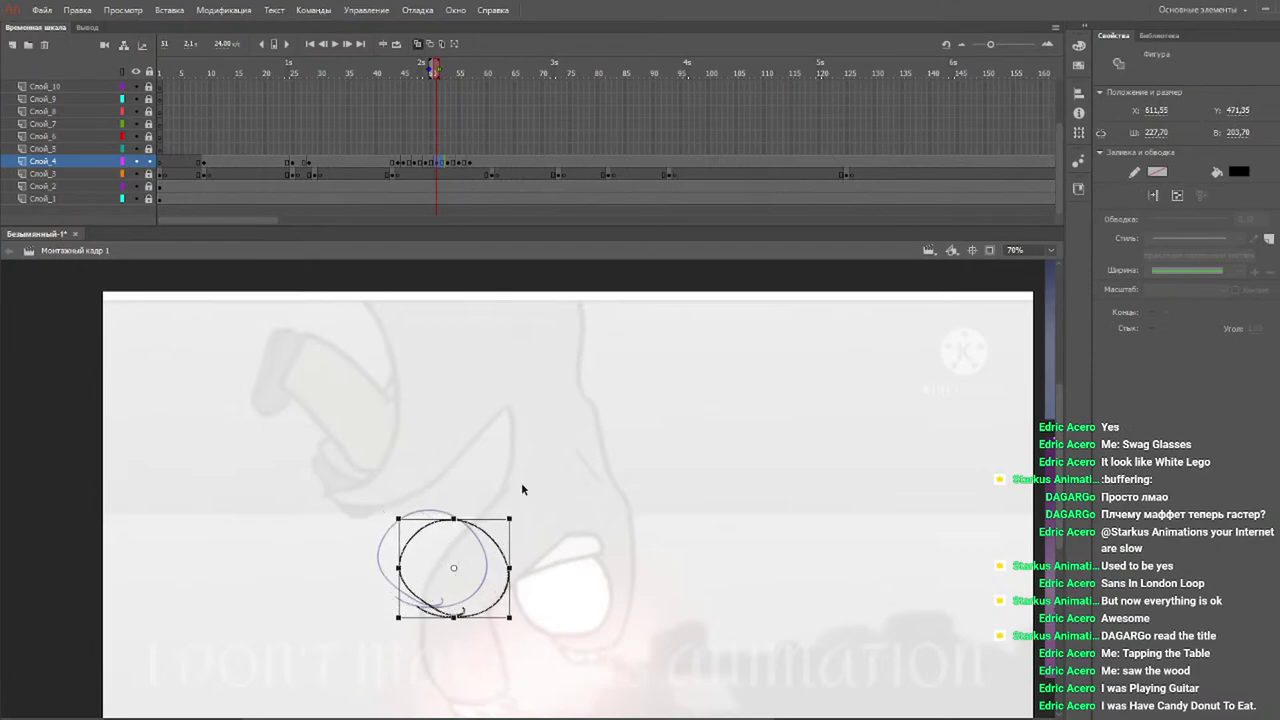
Move the head circle right and slightly down at frames 53, 55 and 57 so it continues the drift from frame 51.
{"action": "mouse_move", "coordinate": [429, 74]}
{"action": "left_mouse_down"}
{"action": "mouse_move", "coordinate": [408, 74]}
{"action": "mouse_move", "coordinate": [450, 80]}
{"action": "left_mouse_up"}
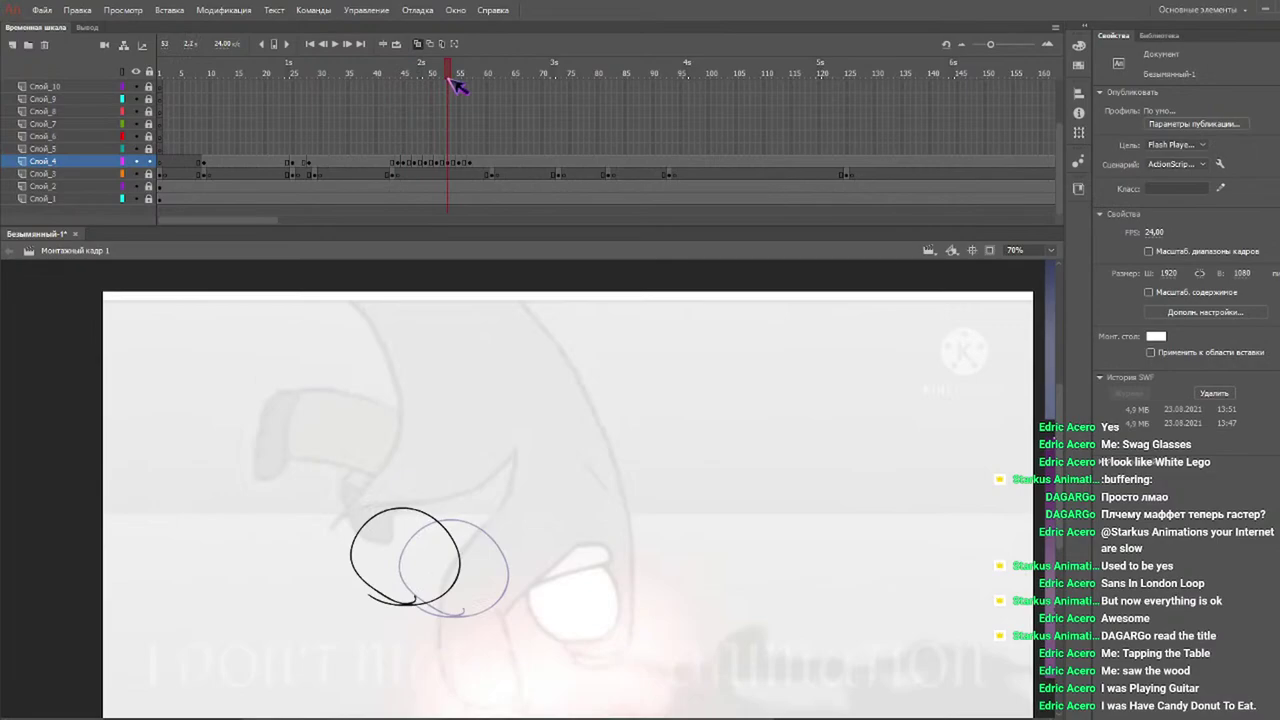
{"action": "left_click_drag", "start_coordinate": [472, 482], "coordinate": [280, 712]}
{"action": "left_click_drag", "start_coordinate": [453, 543], "coordinate": [506, 559]}
{"action": "left_click_drag", "start_coordinate": [430, 73], "coordinate": [462, 74]}
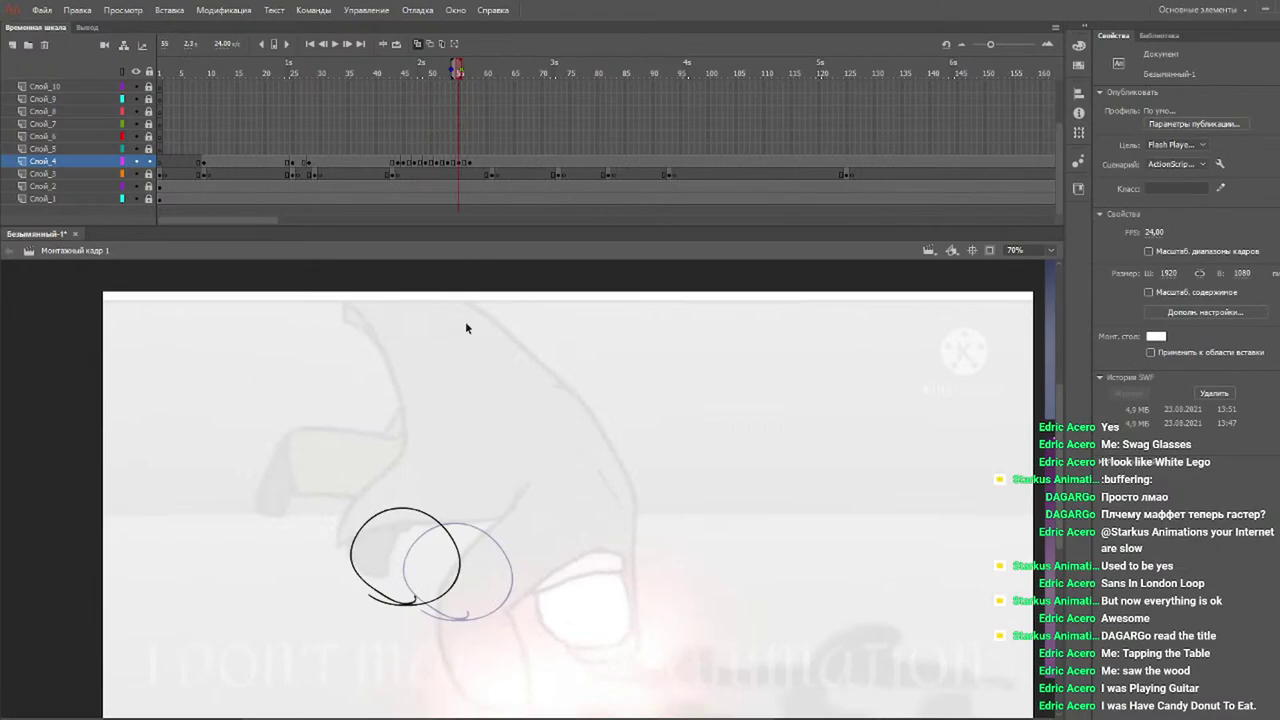
{"action": "left_click_drag", "start_coordinate": [478, 467], "coordinate": [251, 717]}
{"action": "left_click_drag", "start_coordinate": [450, 537], "coordinate": [508, 552]}
{"action": "left_click_drag", "start_coordinate": [478, 70], "coordinate": [472, 70]}
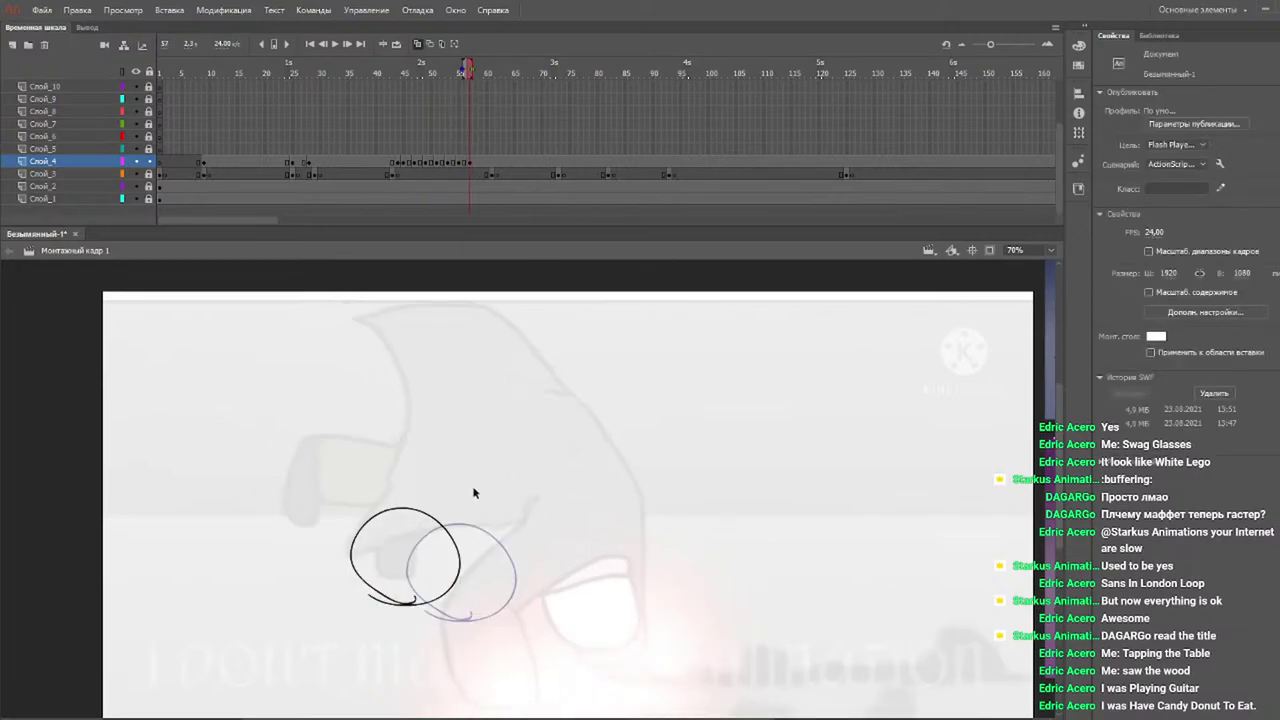
{"action": "left_click", "coordinate": [398, 597]}
{"action": "left_click_drag", "start_coordinate": [455, 538], "coordinate": [510, 555]}
Play back the motion from the lying pose through the head-circle frames several times to check its flow, and return to frame 47.
{"action": "left_click", "coordinate": [385, 72]}
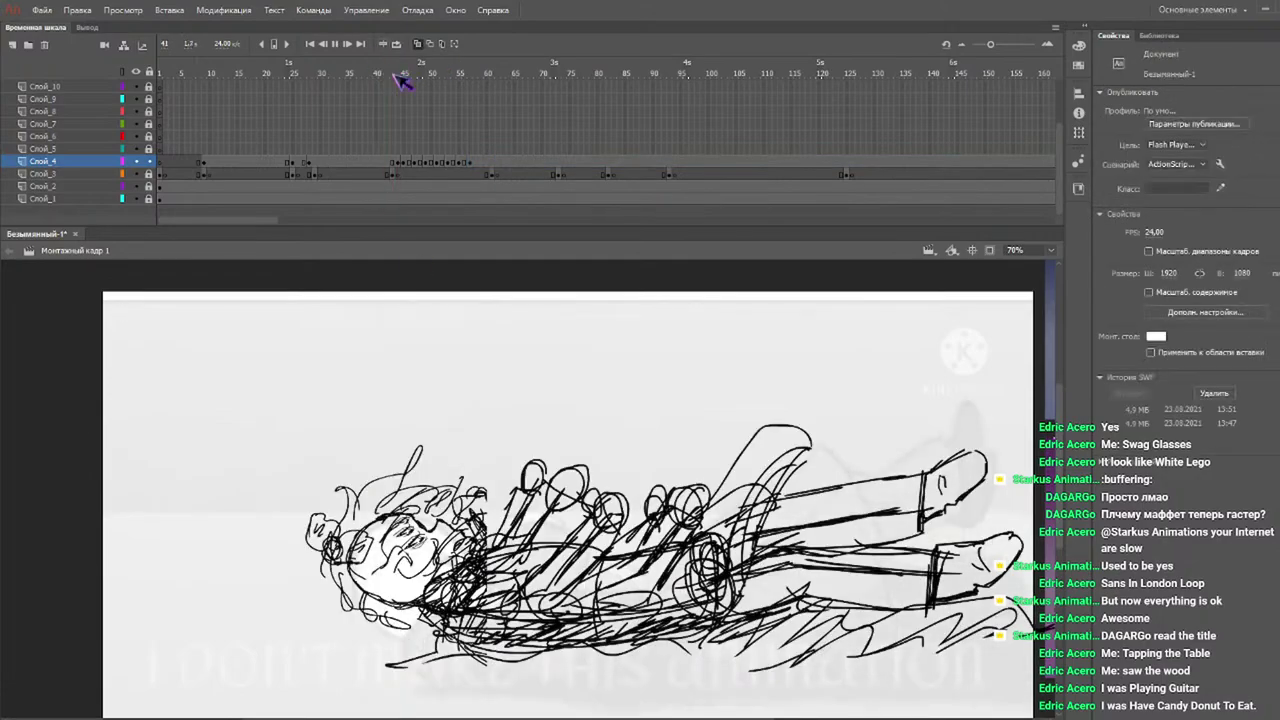
{"action": "key", "text": "Return"}
{"action": "key", "text": "Return"}
{"action": "left_click", "coordinate": [403, 74]}
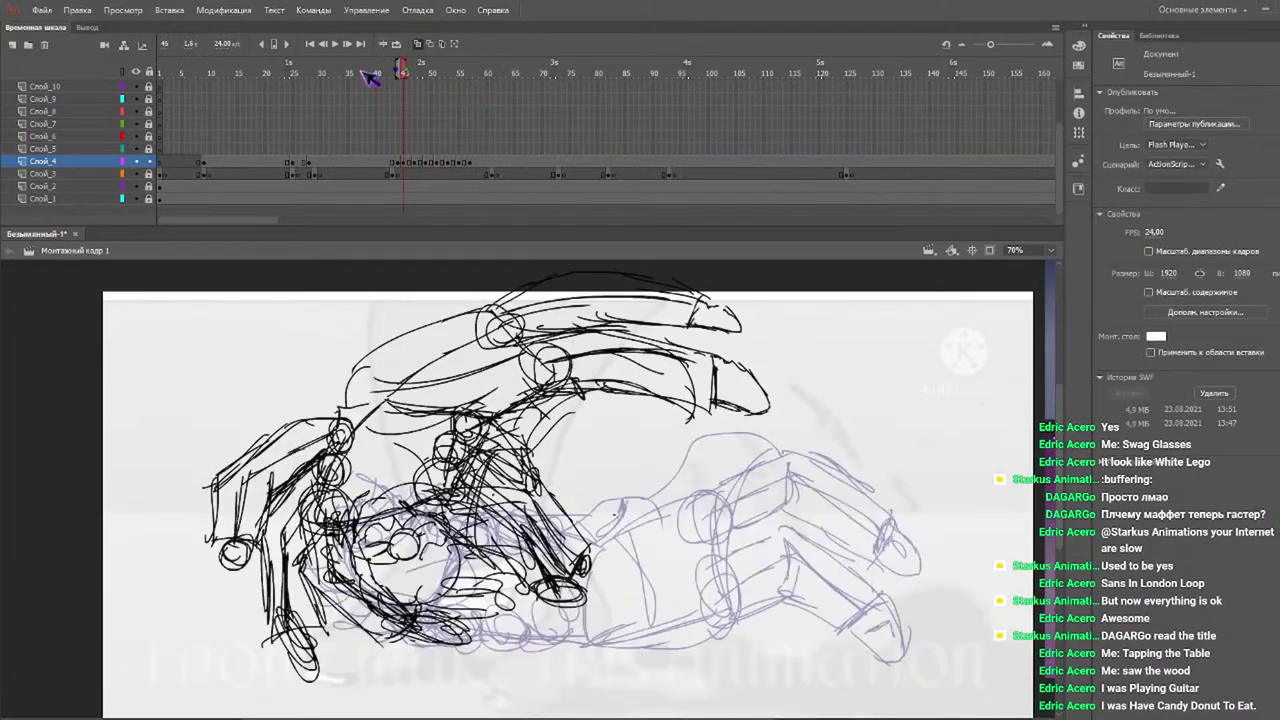
{"action": "left_click", "coordinate": [376, 74]}
{"action": "left_click", "coordinate": [315, 78]}
{"action": "key", "text": "Return"}
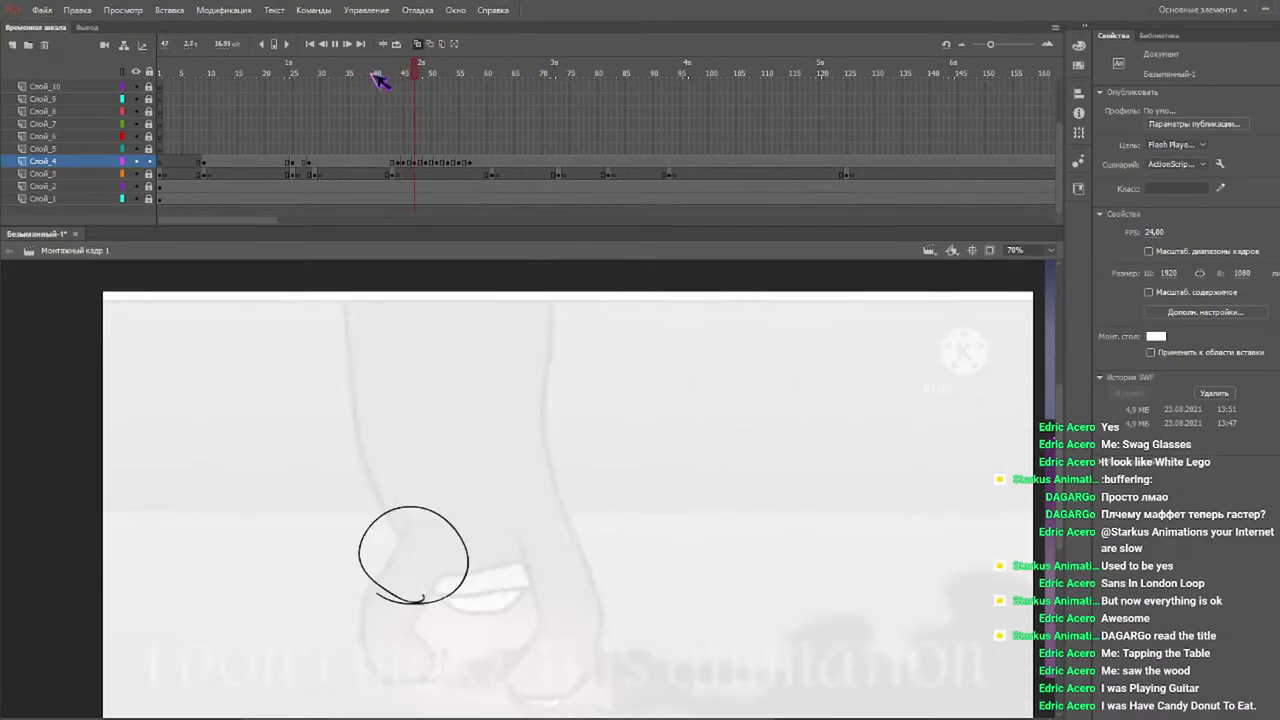
{"action": "key", "text": "Return"}
{"action": "left_click_drag", "start_coordinate": [391, 75], "coordinate": [325, 73]}
{"action": "key", "text": "Return"}
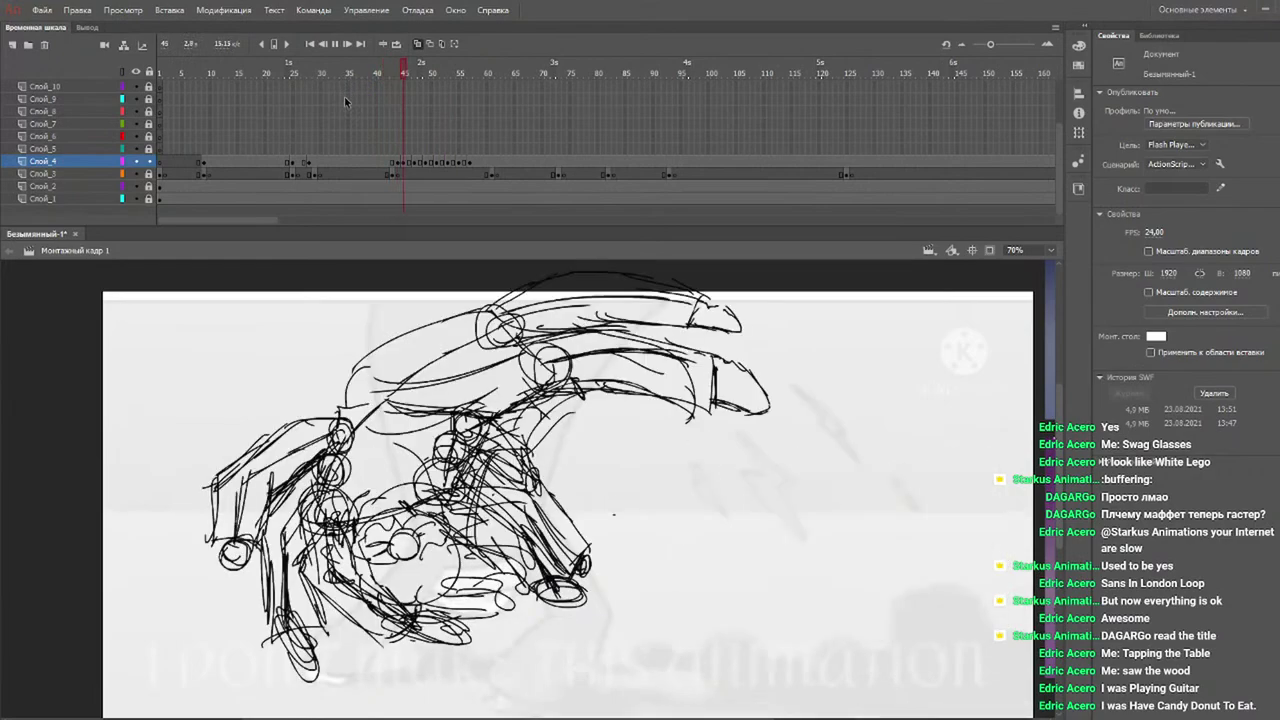
{"action": "key", "text": "Return"}
{"action": "left_click", "coordinate": [381, 73]}
{"action": "key", "text": "Return"}
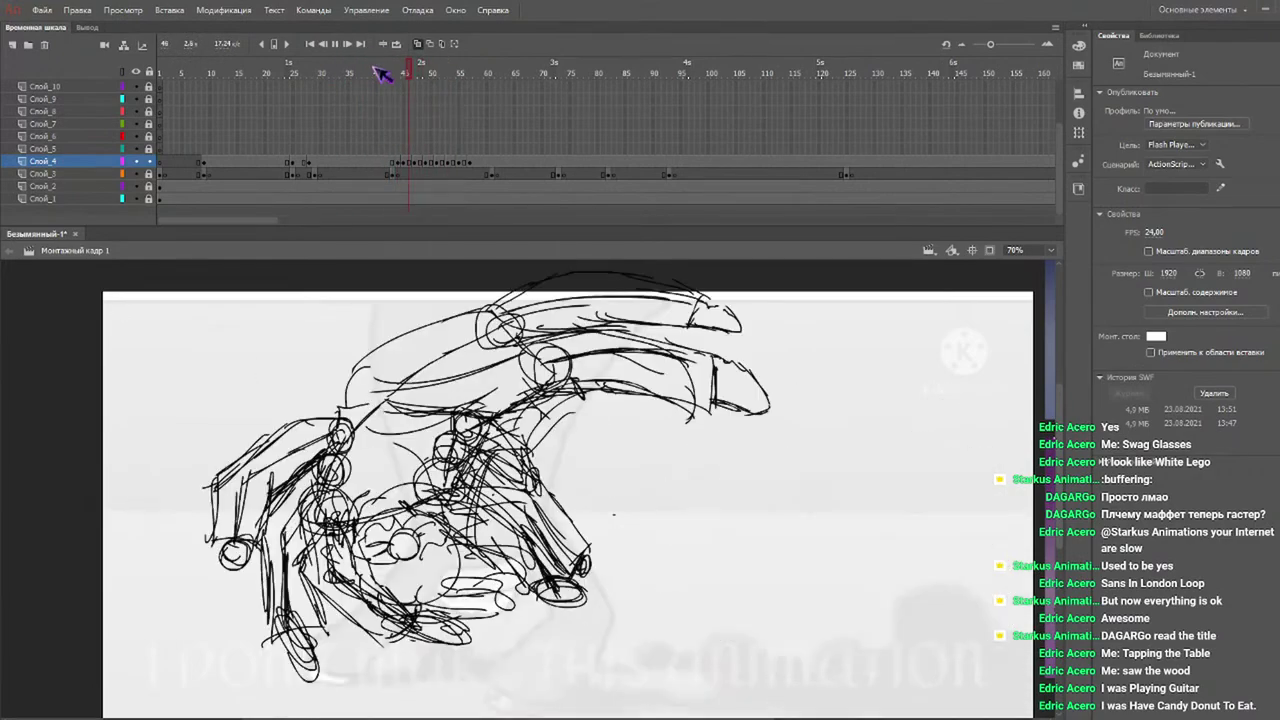
{"action": "key", "text": "Return"}
{"action": "key", "text": "q"}
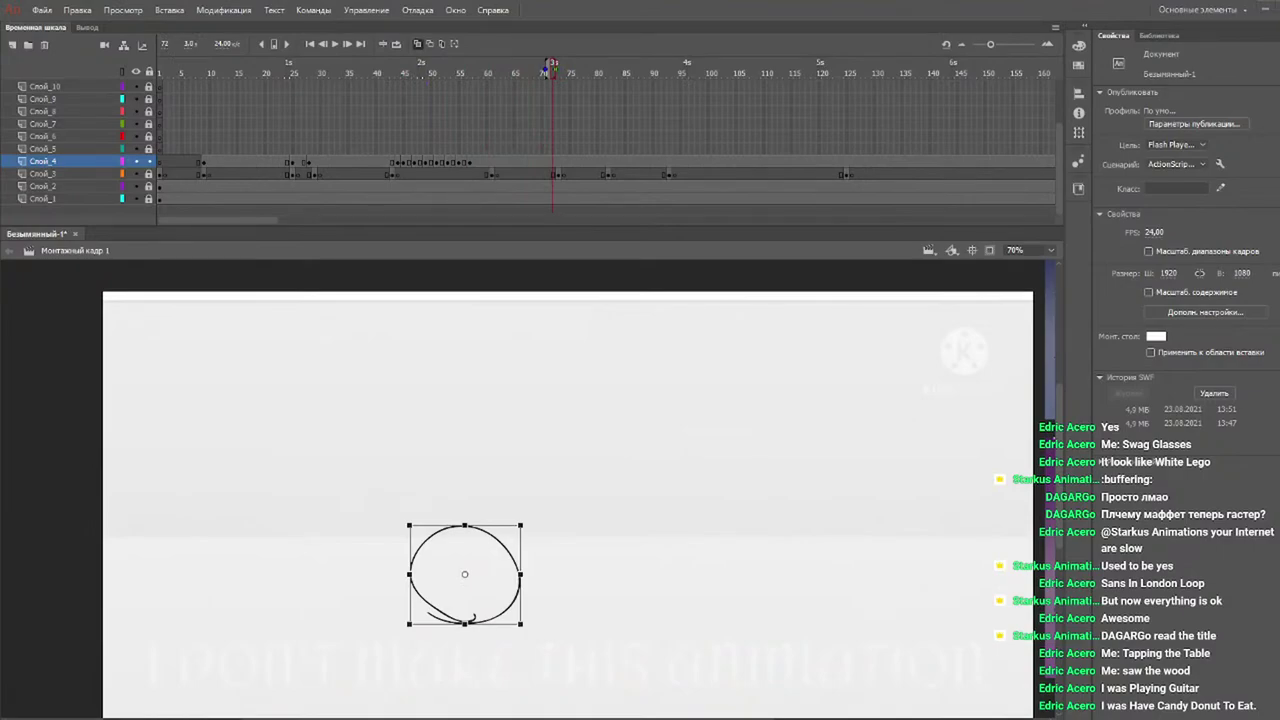
{"action": "mouse_move", "coordinate": [522, 76]}
{"action": "left_mouse_down"}
{"action": "mouse_move", "coordinate": [417, 70]}
{"action": "mouse_move", "coordinate": [497, 74]}
{"action": "mouse_move", "coordinate": [420, 74]}
{"action": "mouse_move", "coordinate": [424, 86]}
{"action": "left_mouse_up"}
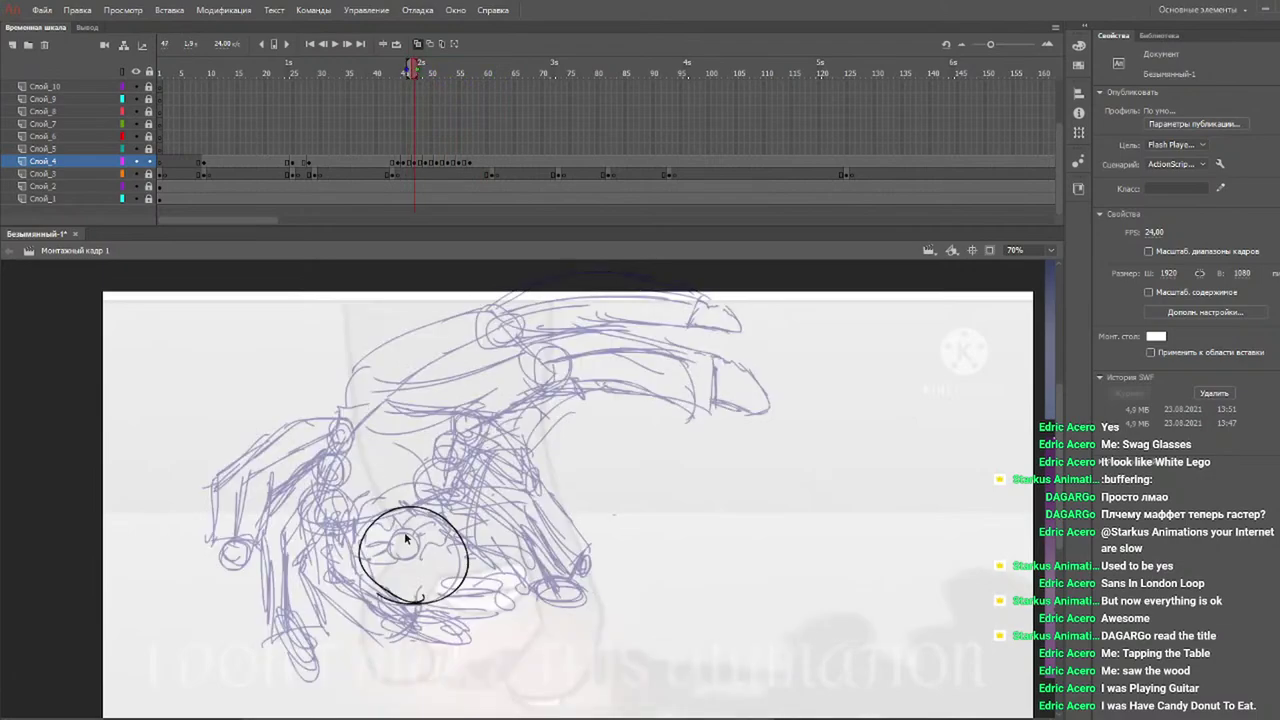
Sketch the facial features inside the head circle at frame 47 and surround the head with loose pointed hair strands.
{"action": "key", "text": "b"}
{"action": "mouse_move", "coordinate": [412, 526]}
{"action": "left_mouse_down"}
{"action": "mouse_move", "coordinate": [396, 546]}
{"action": "mouse_move", "coordinate": [420, 548]}
{"action": "mouse_move", "coordinate": [372, 559]}
{"action": "left_mouse_up"}
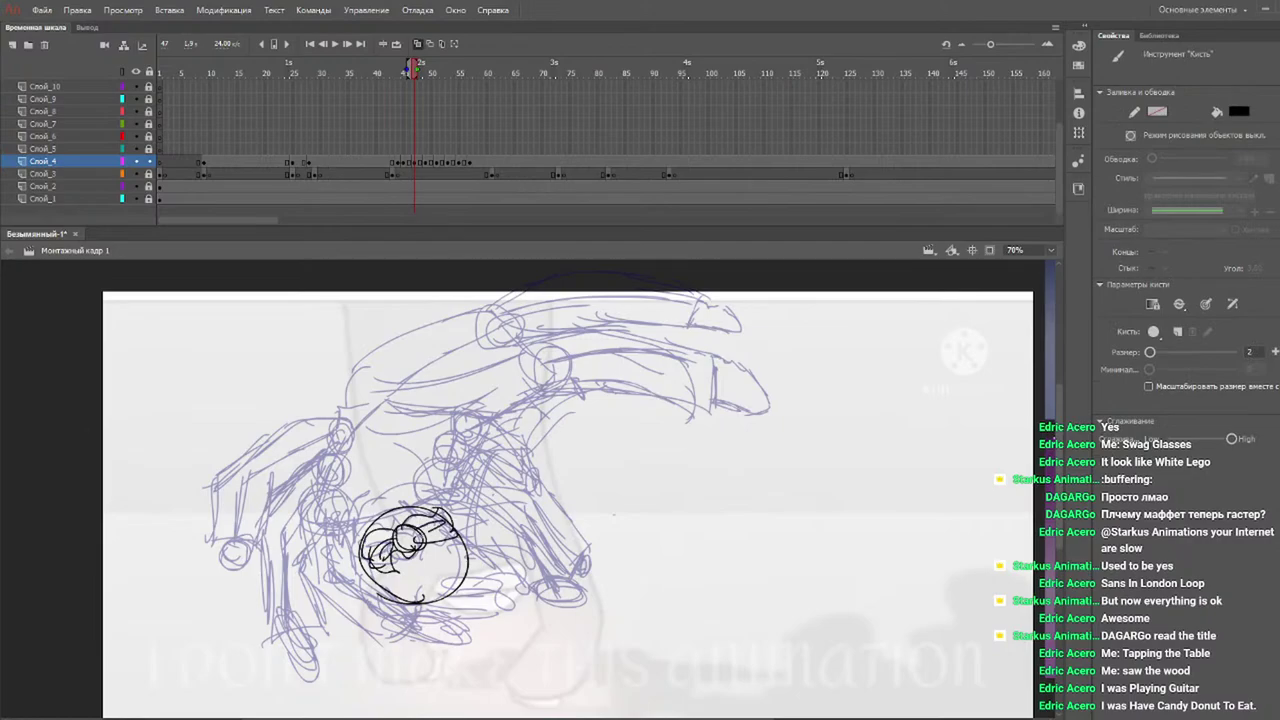
{"action": "mouse_move", "coordinate": [350, 530]}
{"action": "left_mouse_down"}
{"action": "mouse_move", "coordinate": [405, 480]}
{"action": "mouse_move", "coordinate": [462, 478]}
{"action": "mouse_move", "coordinate": [520, 540]}
{"action": "mouse_move", "coordinate": [470, 604]}
{"action": "mouse_move", "coordinate": [420, 608]}
{"action": "mouse_move", "coordinate": [340, 565]}
{"action": "mouse_move", "coordinate": [380, 510]}
{"action": "left_mouse_up"}
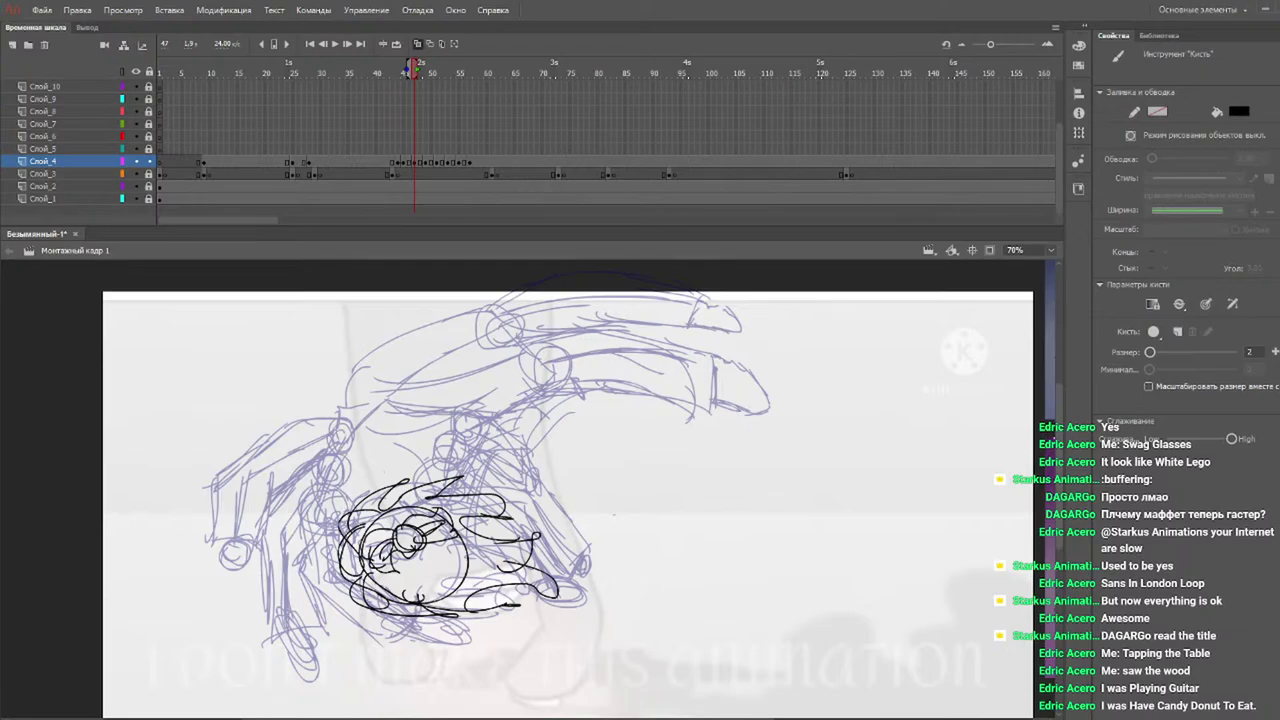
{"action": "mouse_move", "coordinate": [336, 544]}
{"action": "left_mouse_down"}
{"action": "mouse_move", "coordinate": [444, 478]}
{"action": "mouse_move", "coordinate": [308, 476]}
{"action": "mouse_move", "coordinate": [305, 446]}
{"action": "left_mouse_up"}
{"action": "mouse_move", "coordinate": [316, 504]}
{"action": "left_mouse_down"}
{"action": "mouse_move", "coordinate": [296, 395]}
{"action": "mouse_move", "coordinate": [392, 360]}
{"action": "mouse_move", "coordinate": [450, 482]}
{"action": "left_mouse_up"}
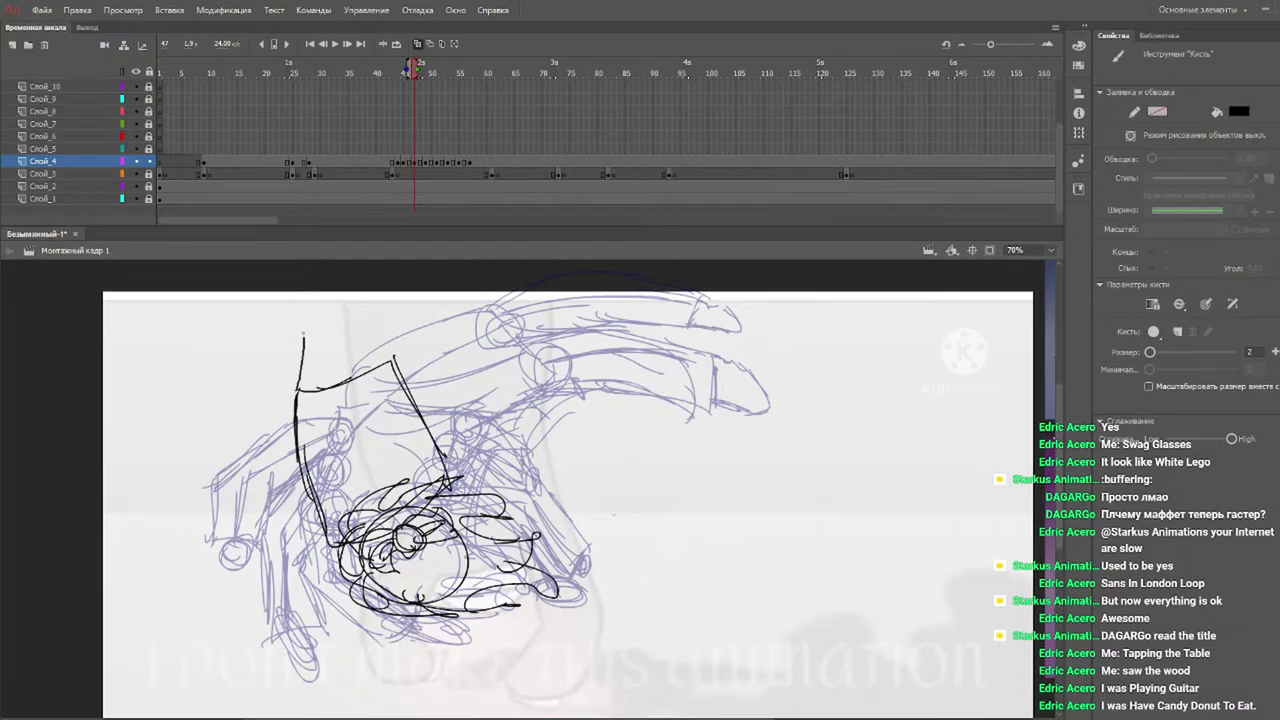
{"action": "key", "text": "ctrl+z"}
{"action": "key", "text": "ctrl+z"}
{"action": "key", "text": "ctrl+z"}
{"action": "key", "text": "ctrl+z"}
{"action": "key", "text": "ctrl+z"}
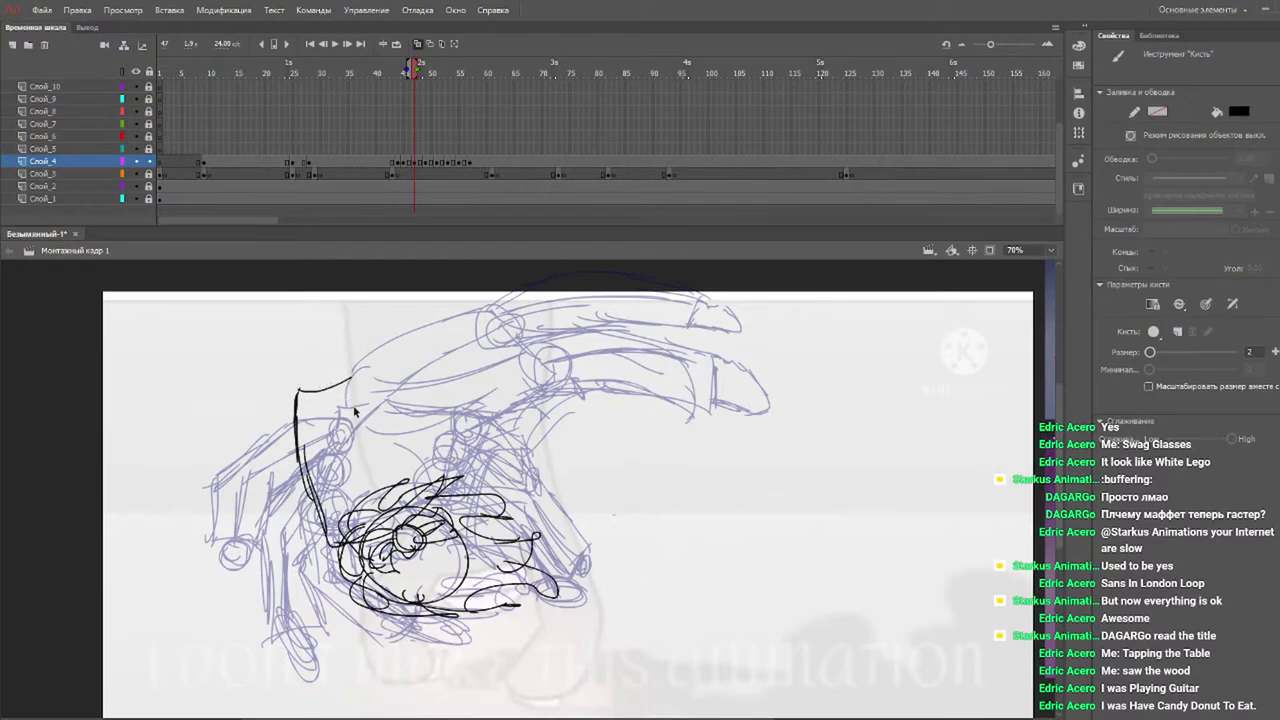
{"action": "key", "text": "ctrl+z"}
{"action": "key", "text": "ctrl+z"}
Sketch the torso rising from the head toward the upper right at frame 47, ending in an angled pelvis block, and compare it with frame 45.
{"action": "left_click_drag", "start_coordinate": [456, 481], "coordinate": [307, 519]}
{"action": "mouse_move", "coordinate": [448, 487]}
{"action": "left_mouse_down"}
{"action": "mouse_move", "coordinate": [434, 501]}
{"action": "mouse_move", "coordinate": [293, 511]}
{"action": "left_mouse_up"}
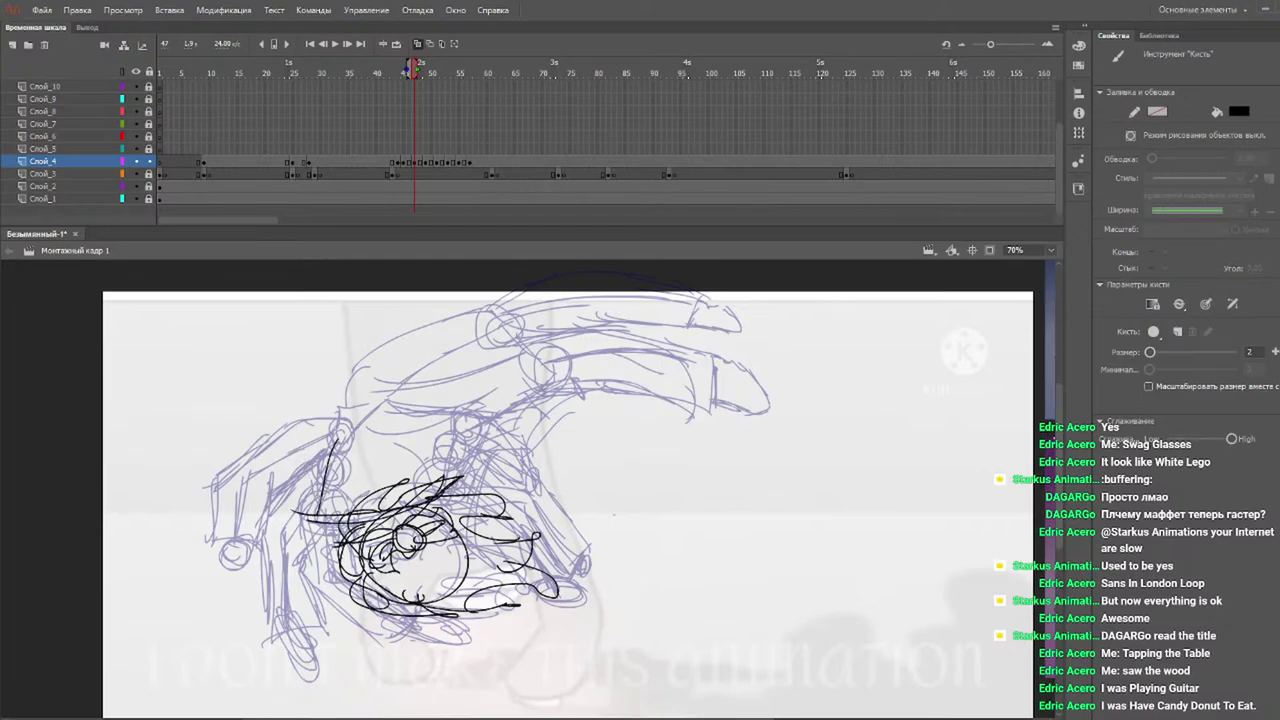
{"action": "mouse_move", "coordinate": [310, 517]}
{"action": "left_mouse_down"}
{"action": "mouse_move", "coordinate": [362, 392]}
{"action": "mouse_move", "coordinate": [478, 396]}
{"action": "mouse_move", "coordinate": [484, 495]}
{"action": "left_mouse_up"}
{"action": "mouse_move", "coordinate": [368, 388]}
{"action": "left_mouse_down"}
{"action": "mouse_move", "coordinate": [468, 306]}
{"action": "mouse_move", "coordinate": [530, 350]}
{"action": "mouse_move", "coordinate": [475, 410]}
{"action": "mouse_move", "coordinate": [442, 496]}
{"action": "left_mouse_up"}
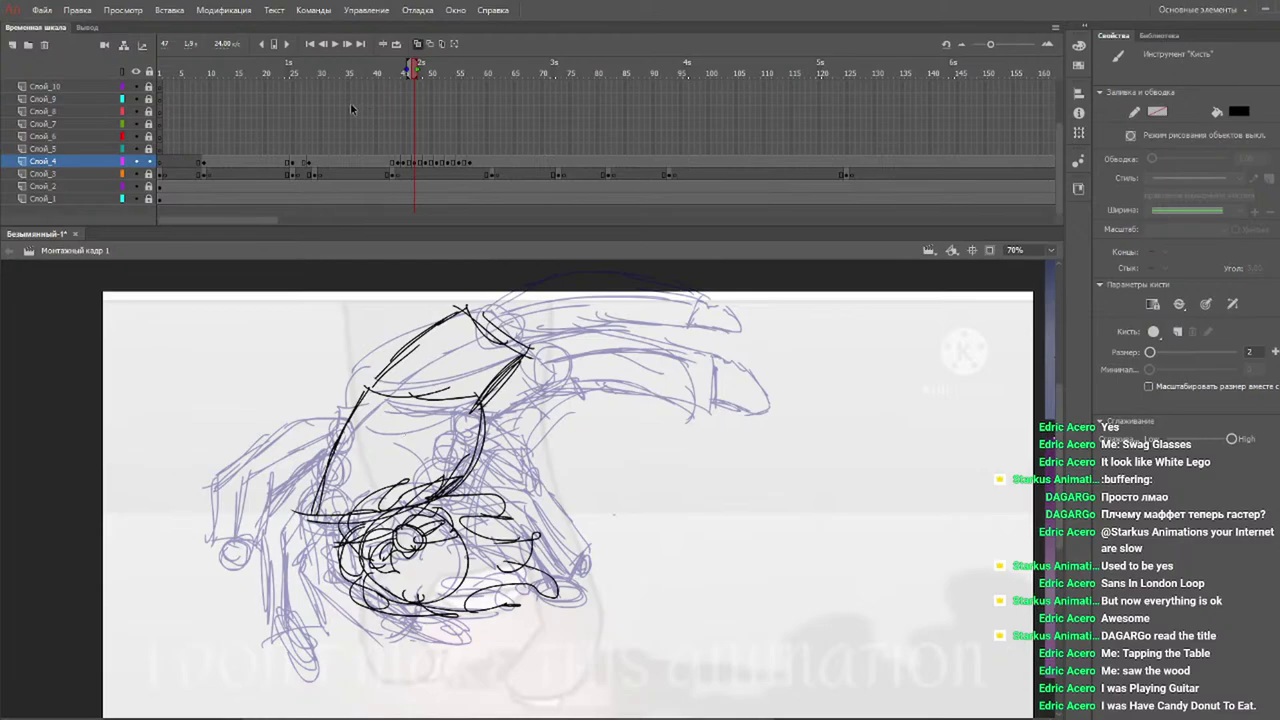
{"action": "left_click", "coordinate": [409, 76]}
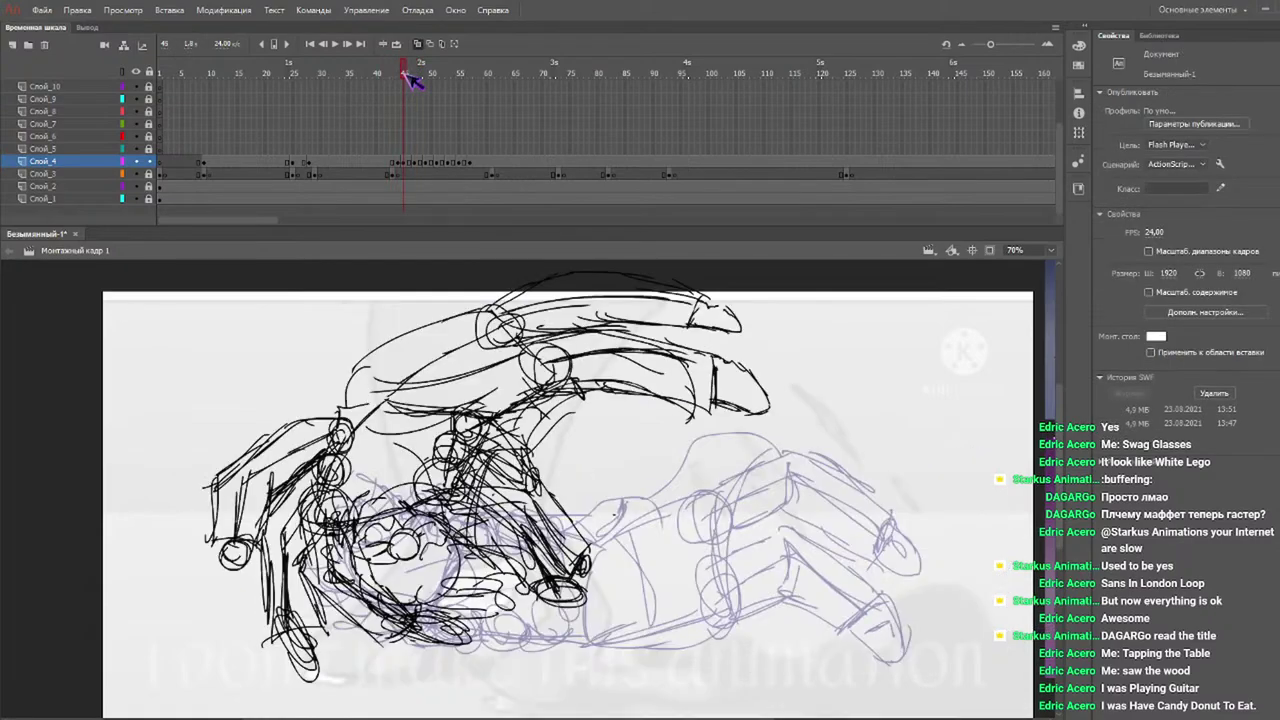
{"action": "left_click", "coordinate": [415, 76]}
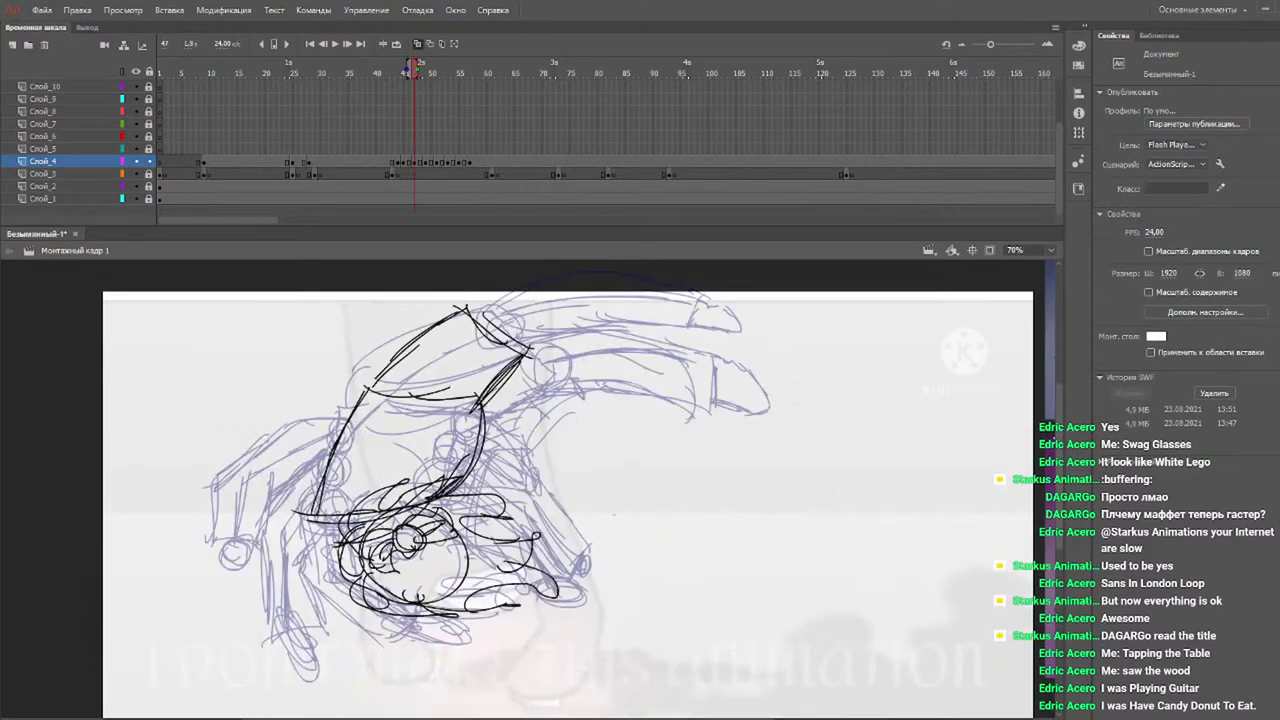
Draw three arm-joint circles along each side of the chest at frame 47 and two hip-joint circles at the pelvis.
{"action": "mouse_move", "coordinate": [340, 482]}
{"action": "left_mouse_down"}
{"action": "mouse_move", "coordinate": [322, 518]}
{"action": "mouse_move", "coordinate": [356, 522]}
{"action": "left_mouse_up"}
{"action": "mouse_move", "coordinate": [448, 472]}
{"action": "left_mouse_down"}
{"action": "mouse_move", "coordinate": [436, 508]}
{"action": "mouse_move", "coordinate": [468, 484]}
{"action": "mouse_move", "coordinate": [480, 440]}
{"action": "mouse_move", "coordinate": [485, 450]}
{"action": "left_mouse_up"}
{"action": "mouse_move", "coordinate": [325, 485]}
{"action": "left_mouse_down"}
{"action": "mouse_move", "coordinate": [345, 465]}
{"action": "mouse_move", "coordinate": [340, 440]}
{"action": "left_mouse_up"}
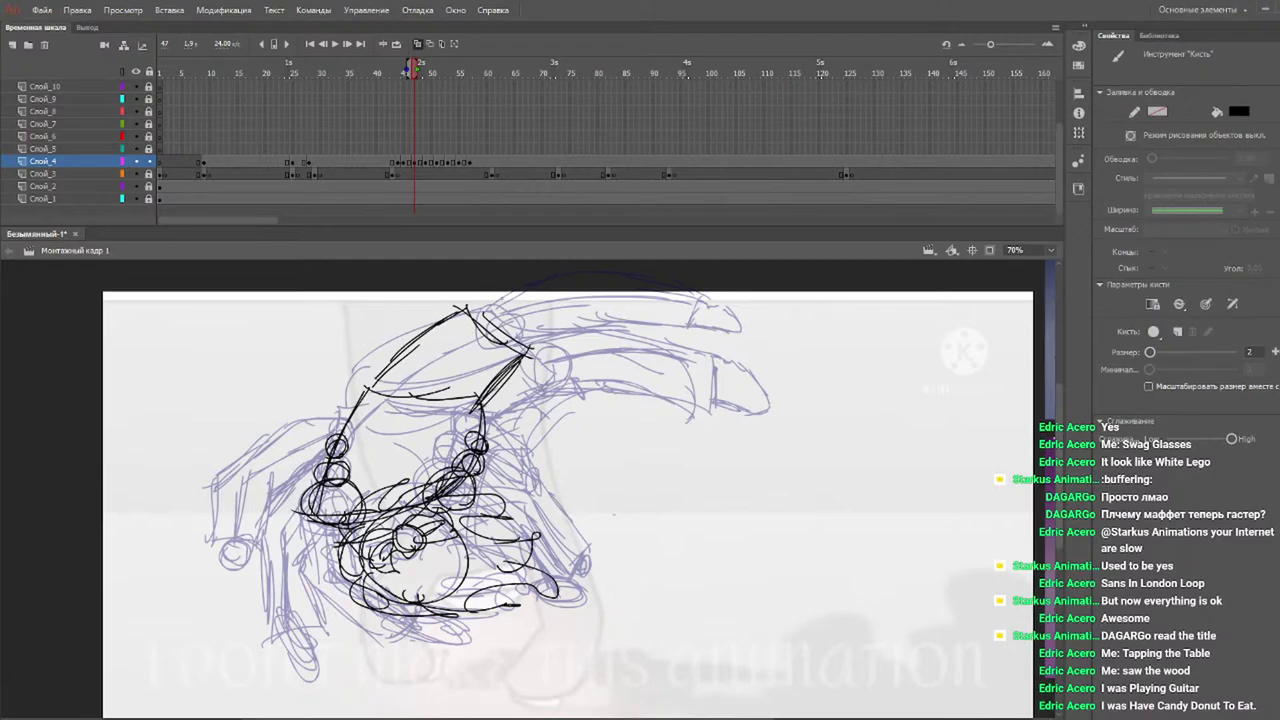
{"action": "mouse_move", "coordinate": [540, 365]}
{"action": "left_mouse_down"}
{"action": "mouse_move", "coordinate": [520, 335]}
{"action": "mouse_move", "coordinate": [470, 338]}
{"action": "mouse_move", "coordinate": [475, 300]}
{"action": "mouse_move", "coordinate": [495, 320]}
{"action": "left_mouse_up"}
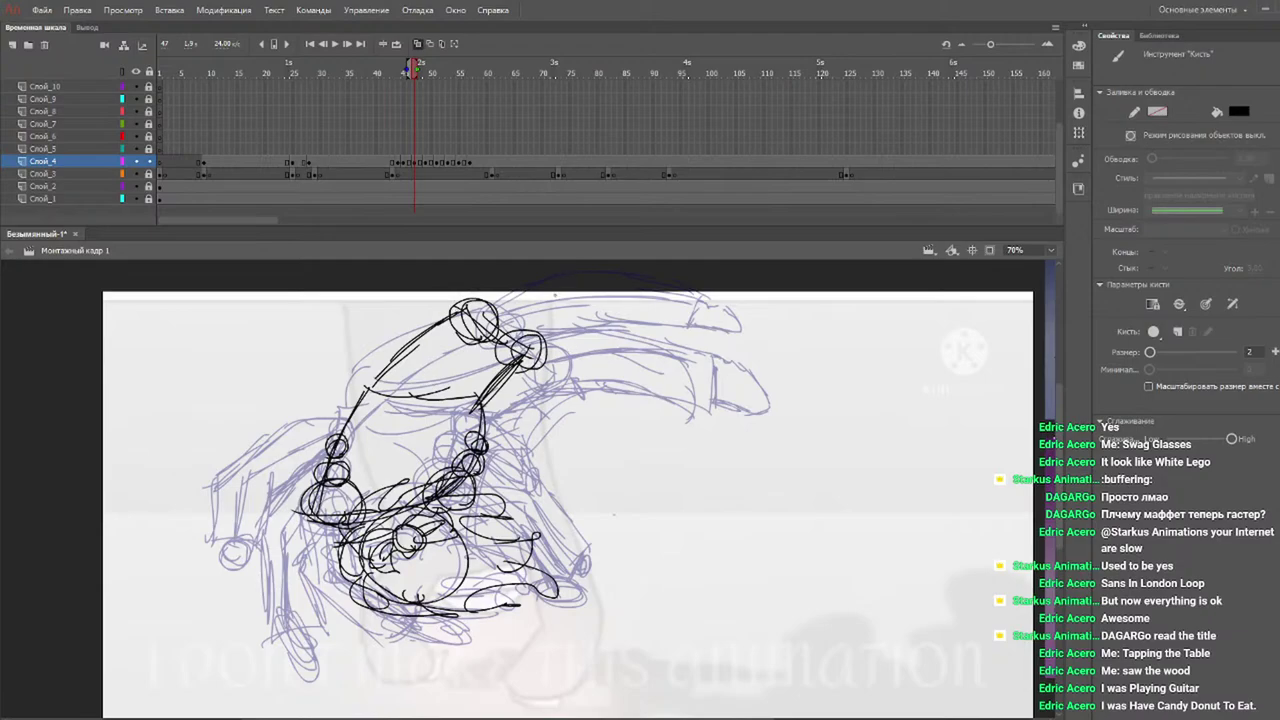
Draw the curved upper contours of both raised legs extending from the hip joints to the right at frame 47.
{"action": "left_click_drag", "start_coordinate": [518, 356], "coordinate": [580, 327]}
{"action": "mouse_move", "coordinate": [530, 346]}
{"action": "left_mouse_down"}
{"action": "mouse_move", "coordinate": [576, 326]}
{"action": "mouse_move", "coordinate": [694, 340]}
{"action": "left_mouse_up"}
{"action": "left_click_drag", "start_coordinate": [600, 318], "coordinate": [694, 334]}
{"action": "left_click_drag", "start_coordinate": [554, 336], "coordinate": [706, 332]}
{"action": "mouse_move", "coordinate": [466, 312]}
{"action": "left_mouse_down"}
{"action": "mouse_move", "coordinate": [600, 280]}
{"action": "mouse_move", "coordinate": [680, 280]}
{"action": "mouse_move", "coordinate": [681, 291]}
{"action": "left_mouse_up"}
{"action": "left_click_drag", "start_coordinate": [556, 280], "coordinate": [676, 292]}
{"action": "left_click_drag", "start_coordinate": [518, 290], "coordinate": [564, 281]}
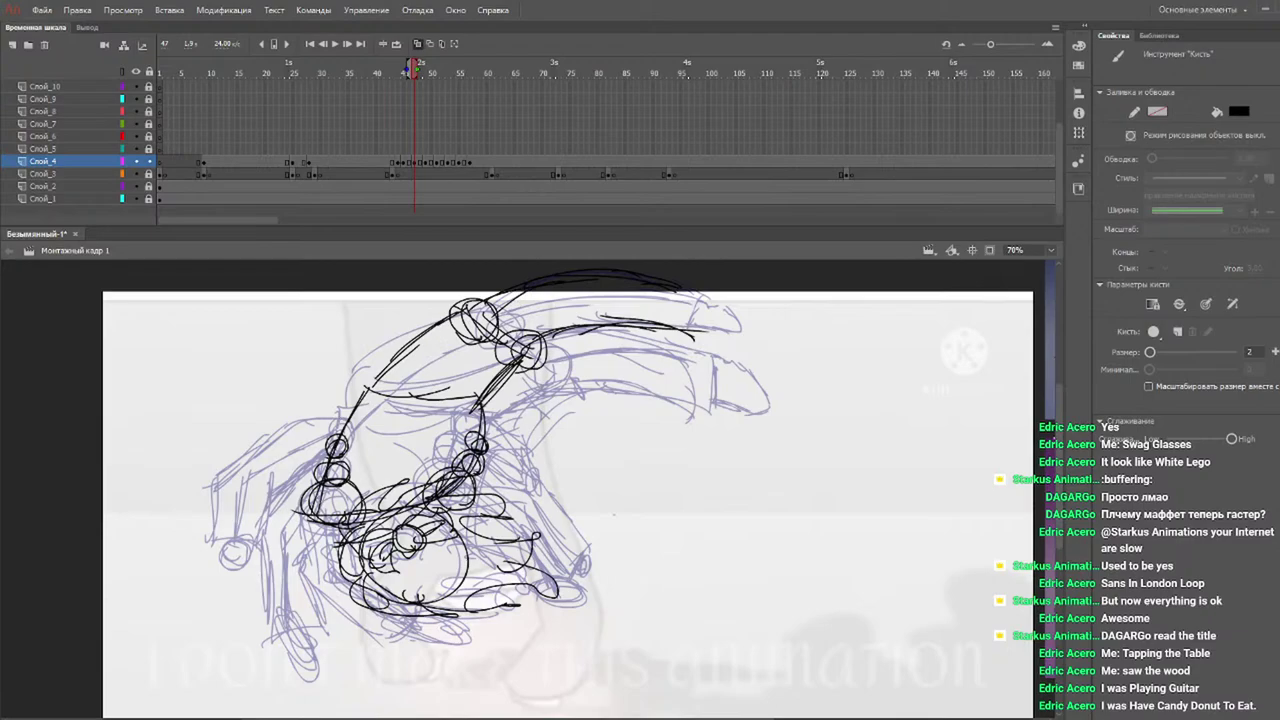
Sketch the lowest arm on each side of the head at frame 47, bent downward with an oval hand, and compare with the previous frame.
{"action": "mouse_move", "coordinate": [322, 494]}
{"action": "left_mouse_down"}
{"action": "mouse_move", "coordinate": [270, 521]}
{"action": "mouse_move", "coordinate": [288, 578]}
{"action": "left_mouse_up"}
{"action": "left_click_drag", "start_coordinate": [273, 522], "coordinate": [316, 618]}
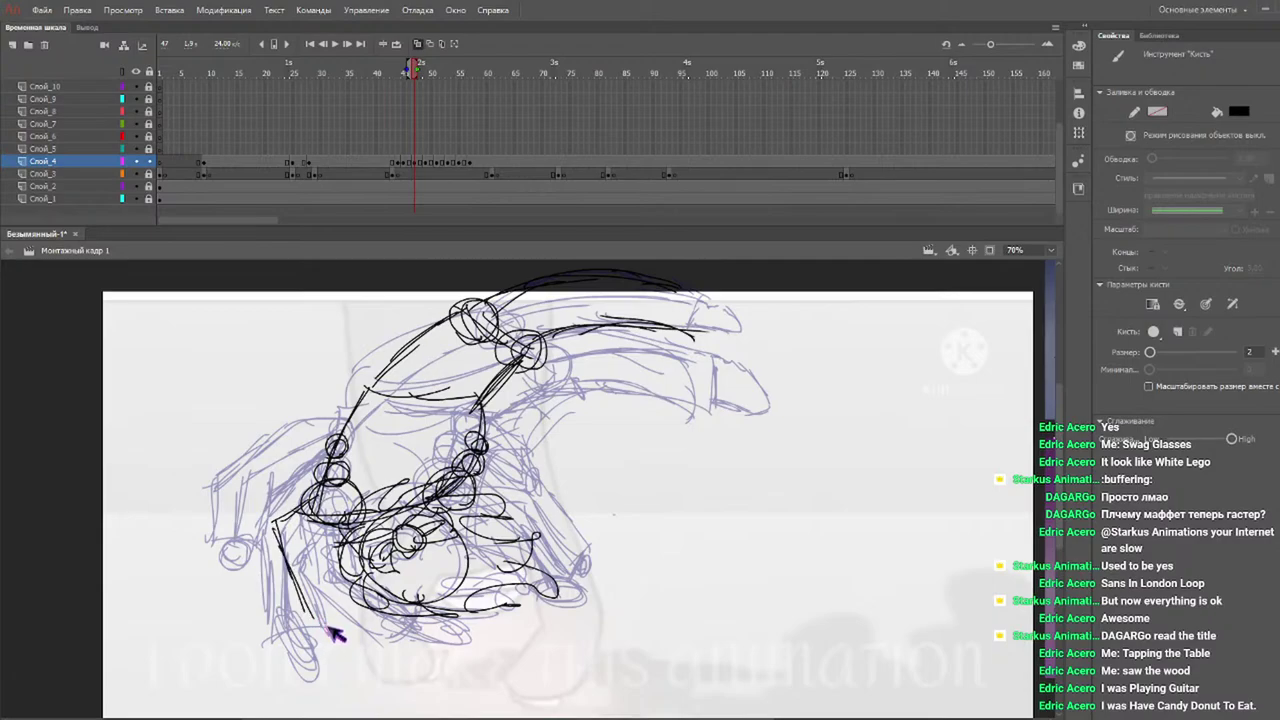
{"action": "mouse_move", "coordinate": [300, 604]}
{"action": "left_mouse_down"}
{"action": "mouse_move", "coordinate": [318, 640]}
{"action": "mouse_move", "coordinate": [346, 628]}
{"action": "mouse_move", "coordinate": [306, 606]}
{"action": "left_mouse_up"}
{"action": "mouse_move", "coordinate": [456, 494]}
{"action": "left_mouse_down"}
{"action": "mouse_move", "coordinate": [515, 497]}
{"action": "mouse_move", "coordinate": [540, 570]}
{"action": "left_mouse_up"}
{"action": "mouse_move", "coordinate": [528, 515]}
{"action": "left_mouse_down"}
{"action": "mouse_move", "coordinate": [550, 585]}
{"action": "mouse_move", "coordinate": [575, 585]}
{"action": "mouse_move", "coordinate": [560, 570]}
{"action": "mouse_move", "coordinate": [545, 595]}
{"action": "left_mouse_up"}
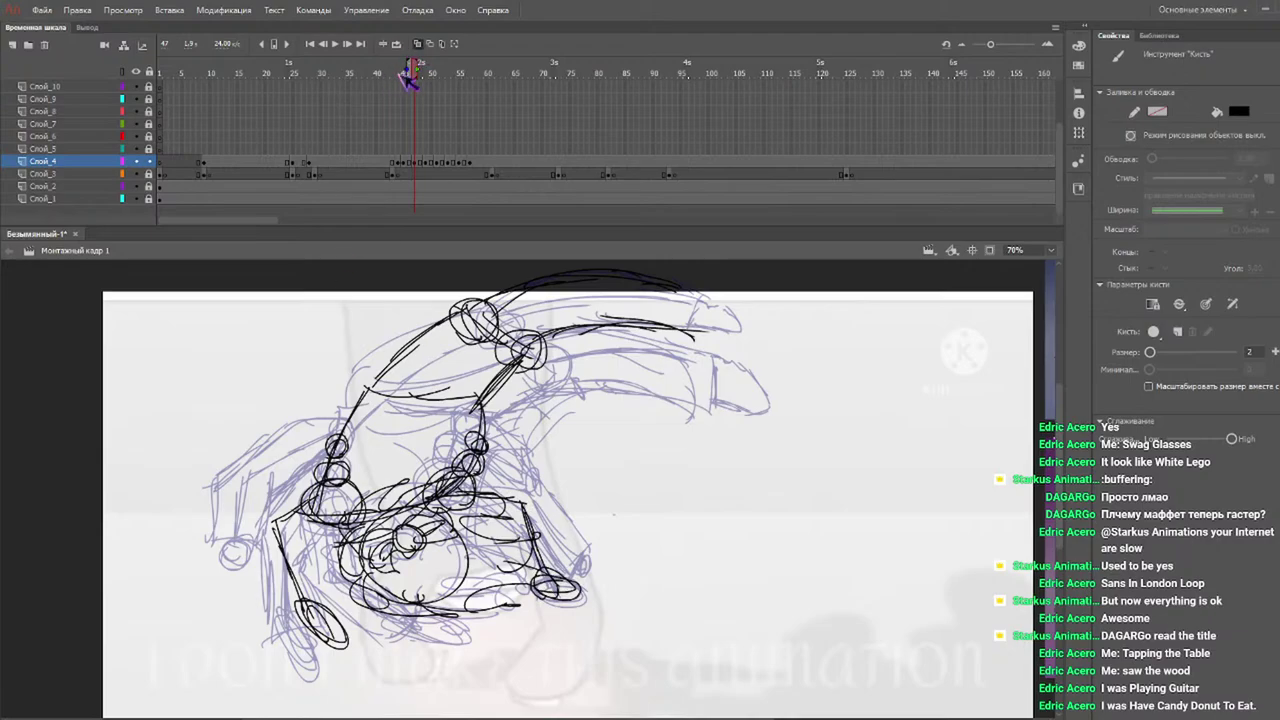
{"action": "left_click_drag", "start_coordinate": [405, 76], "coordinate": [423, 72]}
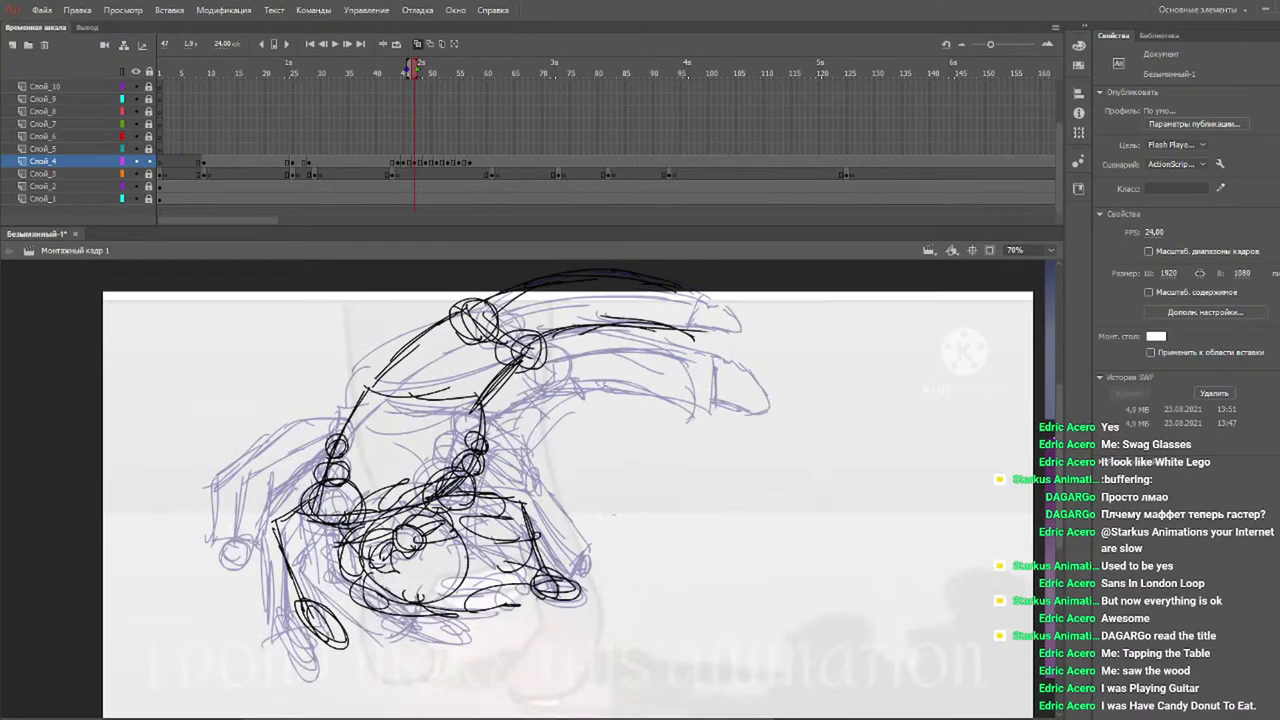
Add thickness to the lowest left-side arm at frame 47 and draw the middle arm behind it, bent down to a rounded hand.
{"action": "mouse_move", "coordinate": [330, 488]}
{"action": "left_mouse_down"}
{"action": "mouse_move", "coordinate": [266, 504]}
{"action": "mouse_move", "coordinate": [246, 538]}
{"action": "mouse_move", "coordinate": [298, 608]}
{"action": "left_mouse_up"}
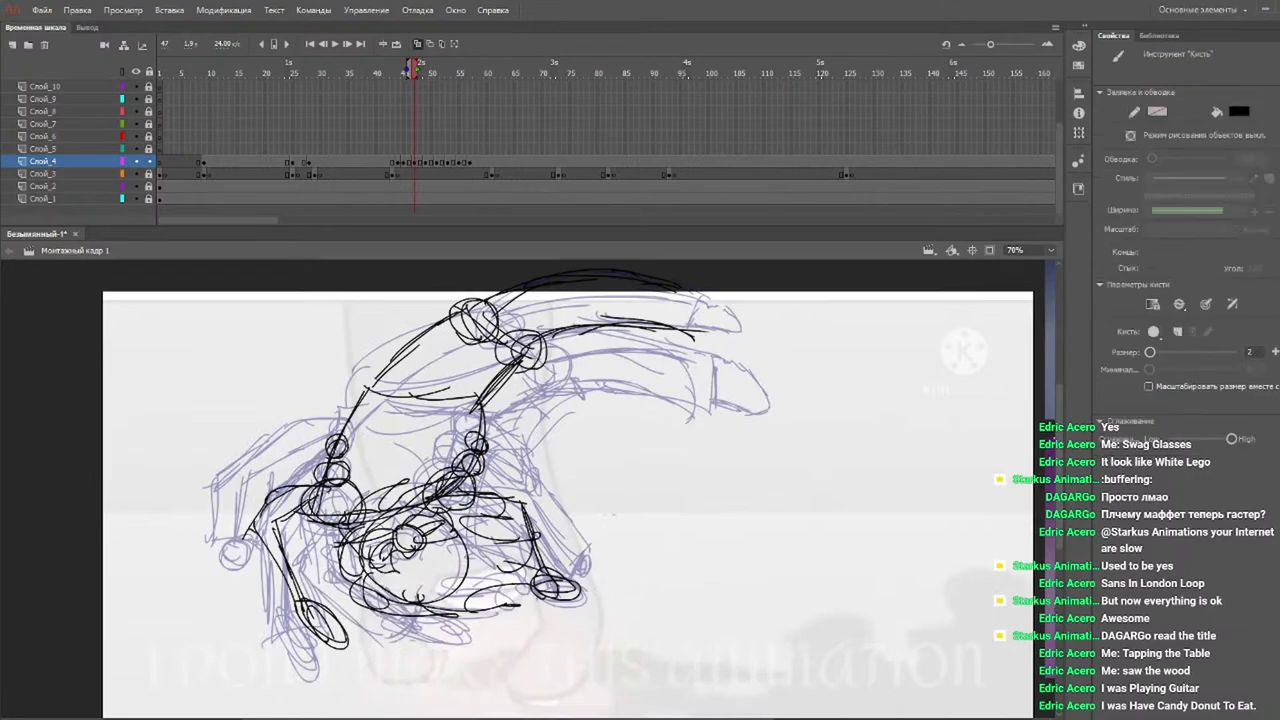
{"action": "left_click_drag", "start_coordinate": [240, 525], "coordinate": [290, 620]}
{"action": "left_click_drag", "start_coordinate": [322, 510], "coordinate": [298, 542]}
{"action": "mouse_move", "coordinate": [306, 526]}
{"action": "left_mouse_down"}
{"action": "mouse_move", "coordinate": [336, 606]}
{"action": "mouse_move", "coordinate": [330, 596]}
{"action": "mouse_move", "coordinate": [282, 612]}
{"action": "left_mouse_up"}
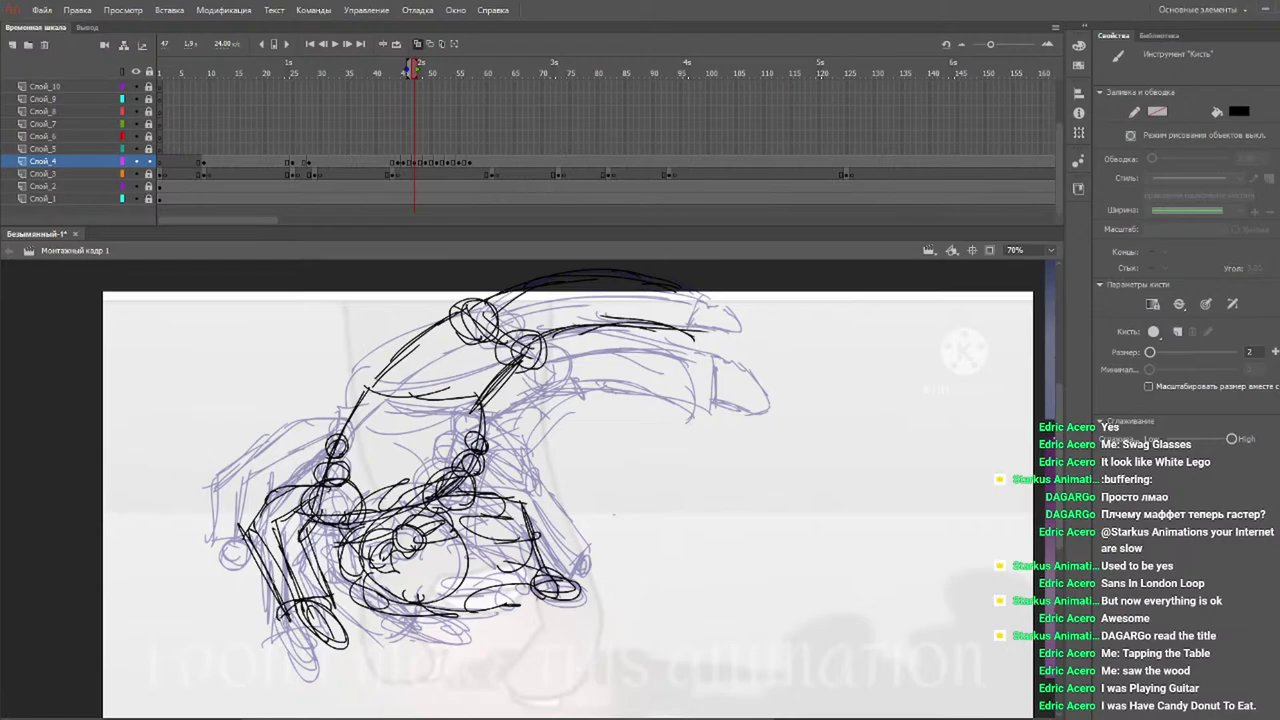
{"action": "mouse_move", "coordinate": [320, 472]}
{"action": "left_mouse_down"}
{"action": "mouse_move", "coordinate": [250, 524]}
{"action": "mouse_move", "coordinate": [251, 588]}
{"action": "left_mouse_up"}
{"action": "mouse_move", "coordinate": [258, 522]}
{"action": "left_mouse_down"}
{"action": "mouse_move", "coordinate": [240, 620]}
{"action": "mouse_move", "coordinate": [268, 612]}
{"action": "left_mouse_up"}
{"action": "left_click_drag", "start_coordinate": [334, 470], "coordinate": [270, 490]}
{"action": "mouse_move", "coordinate": [324, 467]}
{"action": "left_mouse_down"}
{"action": "mouse_move", "coordinate": [242, 502]}
{"action": "mouse_move", "coordinate": [226, 588]}
{"action": "left_mouse_up"}
{"action": "left_click_drag", "start_coordinate": [240, 508], "coordinate": [236, 602]}
{"action": "left_click_drag", "start_coordinate": [242, 598], "coordinate": [286, 600]}
{"action": "left_click_drag", "start_coordinate": [280, 552], "coordinate": [276, 606]}
Sketch the top left-side arm reaching outward from its joint at frame 47 and round off the shoulder.
{"action": "mouse_move", "coordinate": [340, 446]}
{"action": "left_mouse_down"}
{"action": "mouse_move", "coordinate": [252, 451]}
{"action": "mouse_move", "coordinate": [210, 500]}
{"action": "left_mouse_up"}
{"action": "mouse_move", "coordinate": [252, 458]}
{"action": "left_mouse_down"}
{"action": "mouse_move", "coordinate": [192, 526]}
{"action": "mouse_move", "coordinate": [212, 510]}
{"action": "left_mouse_up"}
{"action": "left_click_drag", "start_coordinate": [352, 432], "coordinate": [272, 442]}
{"action": "mouse_move", "coordinate": [338, 432]}
{"action": "left_mouse_down"}
{"action": "mouse_move", "coordinate": [282, 438]}
{"action": "mouse_move", "coordinate": [188, 496]}
{"action": "left_mouse_up"}
{"action": "mouse_move", "coordinate": [248, 448]}
{"action": "left_mouse_down"}
{"action": "mouse_move", "coordinate": [190, 498]}
{"action": "mouse_move", "coordinate": [274, 472]}
{"action": "mouse_move", "coordinate": [266, 492]}
{"action": "left_mouse_up"}
{"action": "left_click_drag", "start_coordinate": [340, 466], "coordinate": [282, 488]}
{"action": "left_click_drag", "start_coordinate": [358, 434], "coordinate": [254, 442]}
{"action": "mouse_move", "coordinate": [366, 420]}
{"action": "left_mouse_down"}
{"action": "mouse_move", "coordinate": [290, 434]}
{"action": "mouse_move", "coordinate": [318, 426]}
{"action": "left_mouse_up"}
{"action": "mouse_move", "coordinate": [362, 420]}
{"action": "left_mouse_down"}
{"action": "mouse_move", "coordinate": [332, 468]}
{"action": "mouse_move", "coordinate": [344, 462]}
{"action": "left_mouse_up"}
{"action": "left_click_drag", "start_coordinate": [368, 424], "coordinate": [344, 476]}
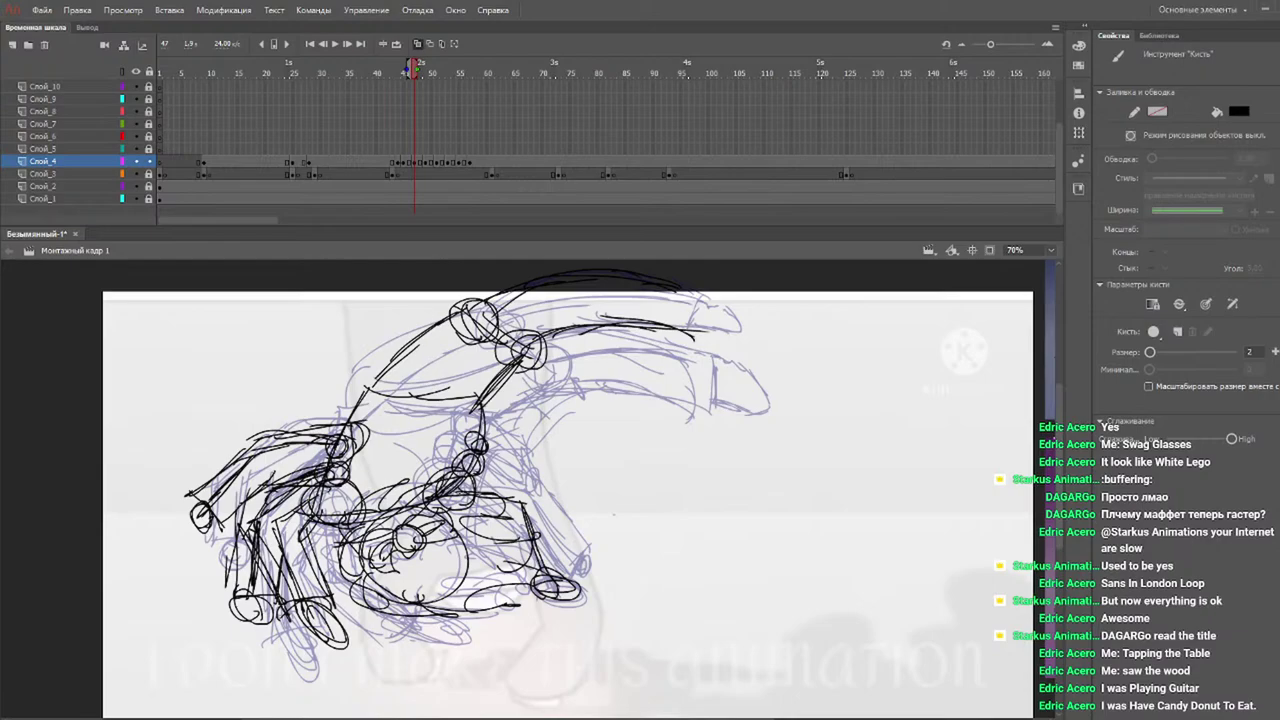
Redraw the right-side upper arm at frame 47, bending down to an oval hand beside the lowest arm.
{"action": "mouse_move", "coordinate": [476, 467]}
{"action": "left_mouse_down"}
{"action": "mouse_move", "coordinate": [534, 500]}
{"action": "mouse_move", "coordinate": [574, 562]}
{"action": "left_mouse_up"}
{"action": "key", "text": "ctrl+z"}
{"action": "key", "text": "ctrl+z"}
{"action": "key", "text": "ctrl+z"}
{"action": "key", "text": "ctrl+z"}
{"action": "mouse_move", "coordinate": [479, 467]}
{"action": "left_mouse_down"}
{"action": "mouse_move", "coordinate": [538, 490]}
{"action": "mouse_move", "coordinate": [576, 554]}
{"action": "left_mouse_up"}
{"action": "mouse_move", "coordinate": [552, 508]}
{"action": "left_mouse_down"}
{"action": "mouse_move", "coordinate": [584, 548]}
{"action": "mouse_move", "coordinate": [566, 568]}
{"action": "left_mouse_up"}
{"action": "left_click_drag", "start_coordinate": [554, 480], "coordinate": [584, 530]}
{"action": "mouse_move", "coordinate": [484, 454]}
{"action": "left_mouse_down"}
{"action": "mouse_move", "coordinate": [564, 482]}
{"action": "mouse_move", "coordinate": [516, 465]}
{"action": "left_mouse_up"}
{"action": "mouse_move", "coordinate": [548, 566]}
{"action": "left_mouse_down"}
{"action": "mouse_move", "coordinate": [518, 506]}
{"action": "mouse_move", "coordinate": [434, 468]}
{"action": "mouse_move", "coordinate": [520, 442]}
{"action": "left_mouse_up"}
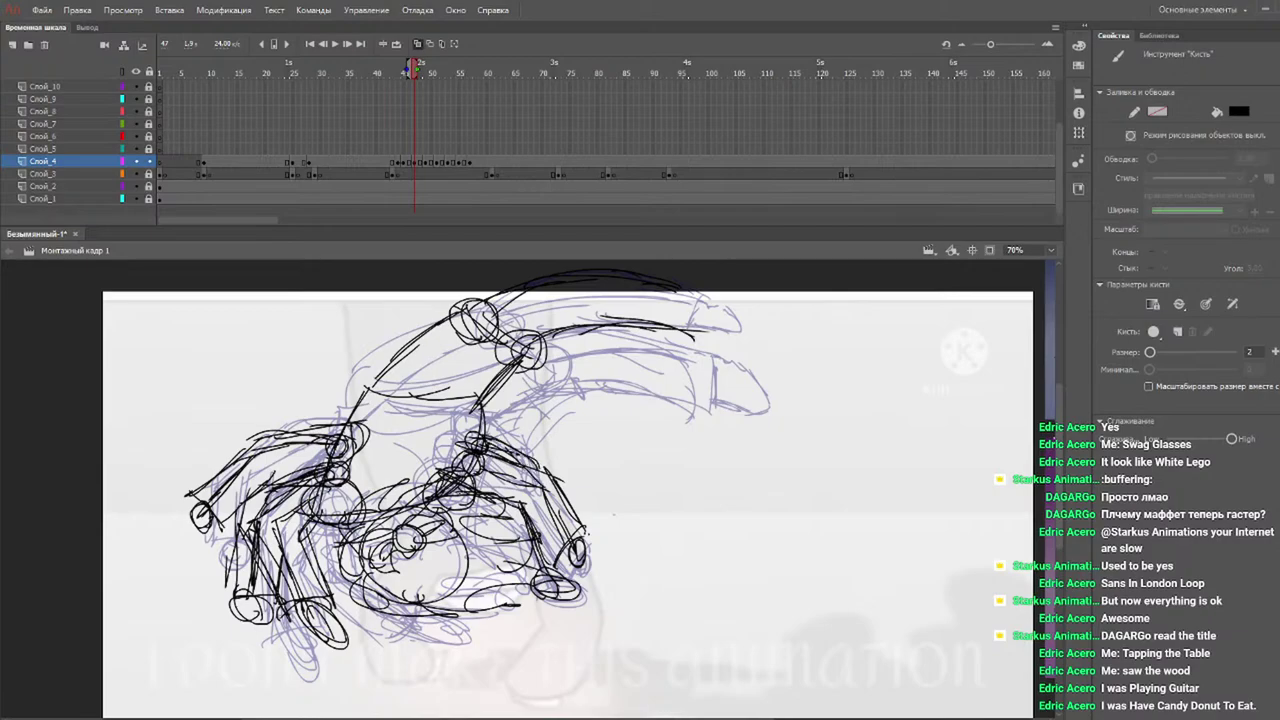
Draw the loose clothing folds around the torso and hips at frame 47, with a curved flap hanging below the legs.
{"action": "left_click_drag", "start_coordinate": [381, 70], "coordinate": [425, 85]}
{"action": "mouse_move", "coordinate": [324, 406]}
{"action": "left_mouse_down"}
{"action": "mouse_move", "coordinate": [358, 400]}
{"action": "mouse_move", "coordinate": [346, 358]}
{"action": "mouse_move", "coordinate": [486, 285]}
{"action": "left_mouse_up"}
{"action": "mouse_move", "coordinate": [476, 290]}
{"action": "left_mouse_down"}
{"action": "mouse_move", "coordinate": [598, 470]}
{"action": "mouse_move", "coordinate": [492, 432]}
{"action": "left_mouse_up"}
{"action": "left_click_drag", "start_coordinate": [556, 403], "coordinate": [486, 456]}
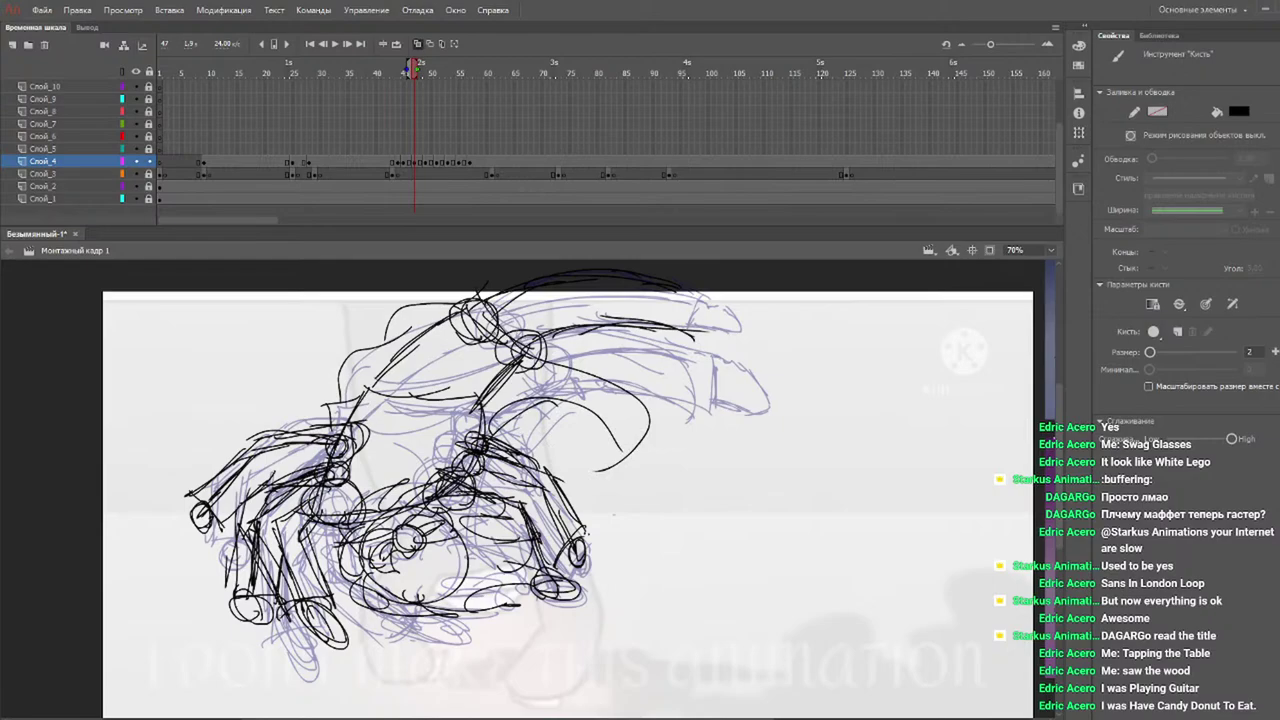
{"action": "mouse_move", "coordinate": [462, 300]}
{"action": "left_mouse_down"}
{"action": "mouse_move", "coordinate": [532, 308]}
{"action": "mouse_move", "coordinate": [612, 348]}
{"action": "left_mouse_up"}
{"action": "mouse_move", "coordinate": [606, 346]}
{"action": "left_mouse_down"}
{"action": "mouse_move", "coordinate": [650, 425]}
{"action": "mouse_move", "coordinate": [594, 455]}
{"action": "mouse_move", "coordinate": [492, 426]}
{"action": "mouse_move", "coordinate": [556, 418]}
{"action": "left_mouse_up"}
{"action": "mouse_move", "coordinate": [586, 376]}
{"action": "left_mouse_down"}
{"action": "mouse_move", "coordinate": [553, 367]}
{"action": "mouse_move", "coordinate": [432, 424]}
{"action": "left_mouse_up"}
{"action": "mouse_move", "coordinate": [462, 334]}
{"action": "left_mouse_down"}
{"action": "mouse_move", "coordinate": [372, 380]}
{"action": "mouse_move", "coordinate": [390, 420]}
{"action": "left_mouse_up"}
{"action": "mouse_move", "coordinate": [413, 70]}
{"action": "left_mouse_down"}
{"action": "mouse_move", "coordinate": [397, 72]}
{"action": "mouse_move", "coordinate": [414, 68]}
{"action": "left_mouse_up"}
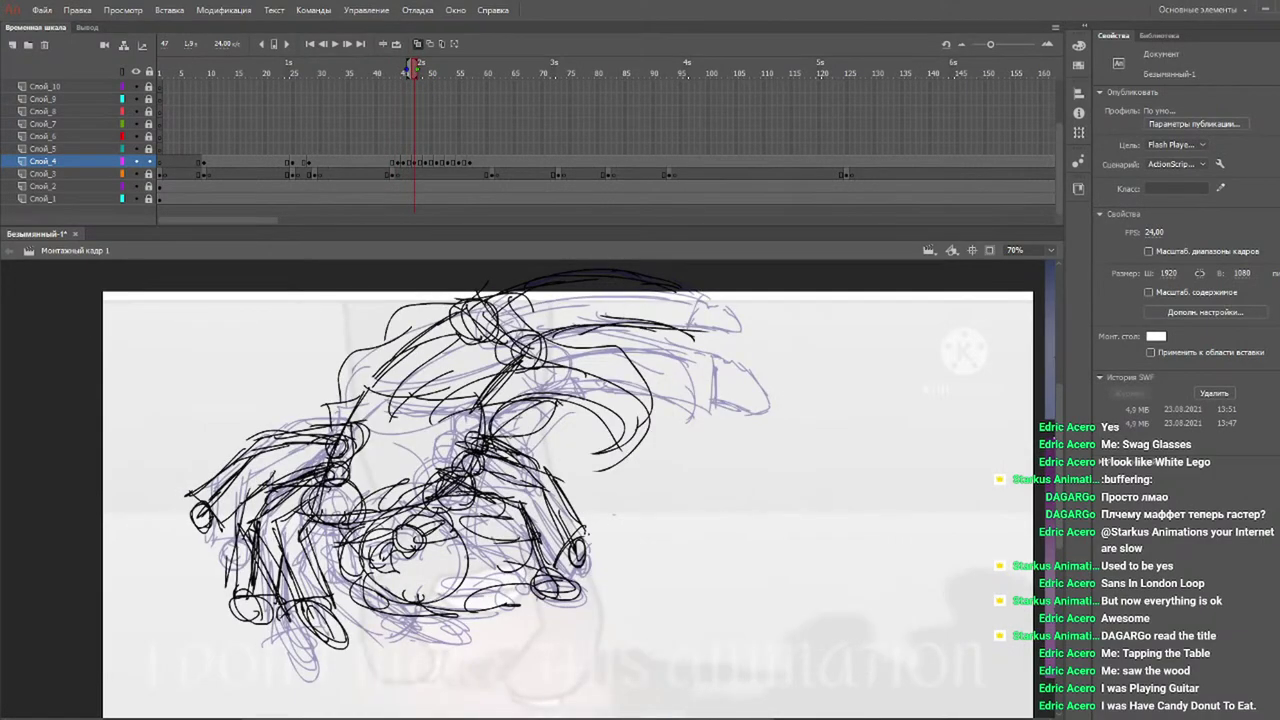
{"action": "key", "text": "b"}
{"action": "left_click_drag", "start_coordinate": [538, 375], "coordinate": [544, 398]}
Play back the motion, return to frame 47, thicken both raised legs and add ankle cuffs and feet at their ends.
{"action": "mouse_move", "coordinate": [392, 72]}
{"action": "left_mouse_down"}
{"action": "mouse_move", "coordinate": [430, 76]}
{"action": "mouse_move", "coordinate": [366, 59]}
{"action": "left_mouse_up"}
{"action": "key", "text": "Return"}
{"action": "mouse_move", "coordinate": [435, 82]}
{"action": "left_mouse_down"}
{"action": "mouse_move", "coordinate": [394, 71]}
{"action": "mouse_move", "coordinate": [420, 80]}
{"action": "left_mouse_up"}
{"action": "mouse_move", "coordinate": [410, 72]}
{"action": "left_mouse_down"}
{"action": "mouse_move", "coordinate": [428, 77]}
{"action": "mouse_move", "coordinate": [415, 78]}
{"action": "left_mouse_up"}
{"action": "key", "text": "b"}
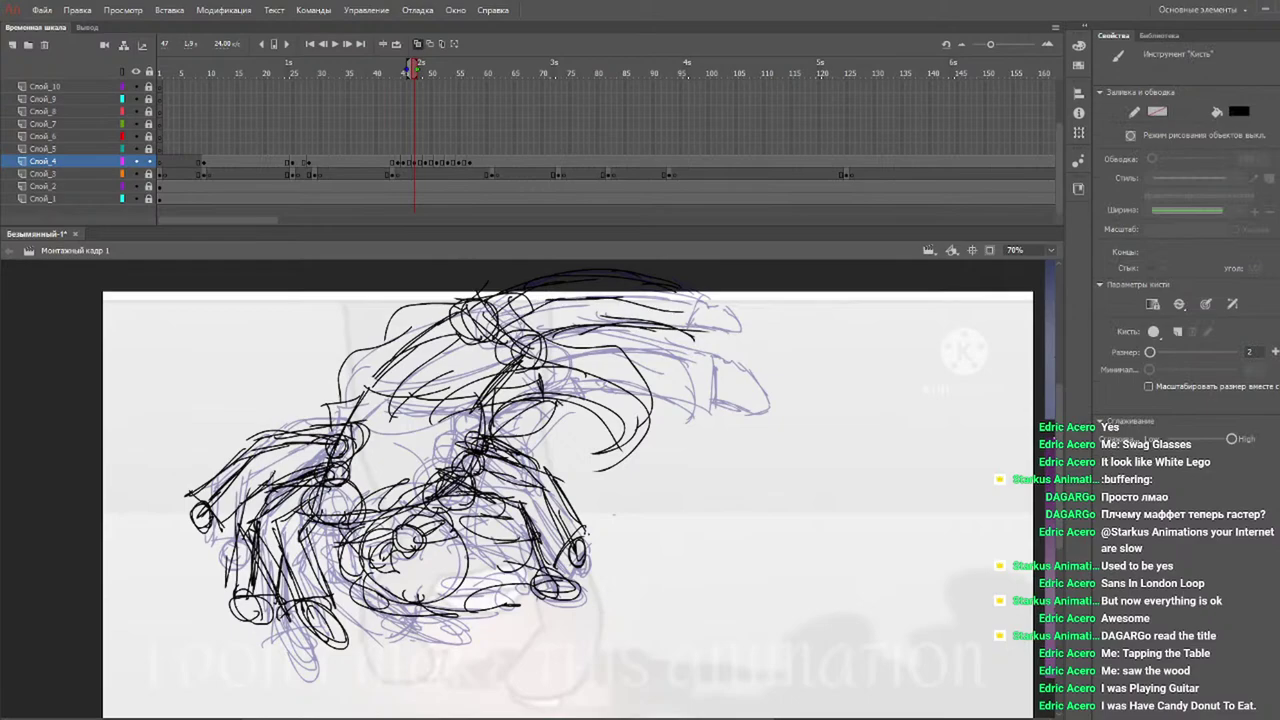
{"action": "mouse_move", "coordinate": [499, 339]}
{"action": "left_mouse_down"}
{"action": "mouse_move", "coordinate": [696, 322]}
{"action": "mouse_move", "coordinate": [676, 357]}
{"action": "left_mouse_up"}
{"action": "mouse_move", "coordinate": [700, 307]}
{"action": "left_mouse_down"}
{"action": "mouse_move", "coordinate": [683, 360]}
{"action": "mouse_move", "coordinate": [590, 351]}
{"action": "mouse_move", "coordinate": [540, 370]}
{"action": "left_mouse_up"}
{"action": "left_click_drag", "start_coordinate": [610, 347], "coordinate": [512, 383]}
{"action": "mouse_move", "coordinate": [462, 310]}
{"action": "left_mouse_down"}
{"action": "mouse_move", "coordinate": [508, 269]}
{"action": "mouse_move", "coordinate": [614, 262]}
{"action": "mouse_move", "coordinate": [688, 276]}
{"action": "mouse_move", "coordinate": [612, 304]}
{"action": "left_mouse_up"}
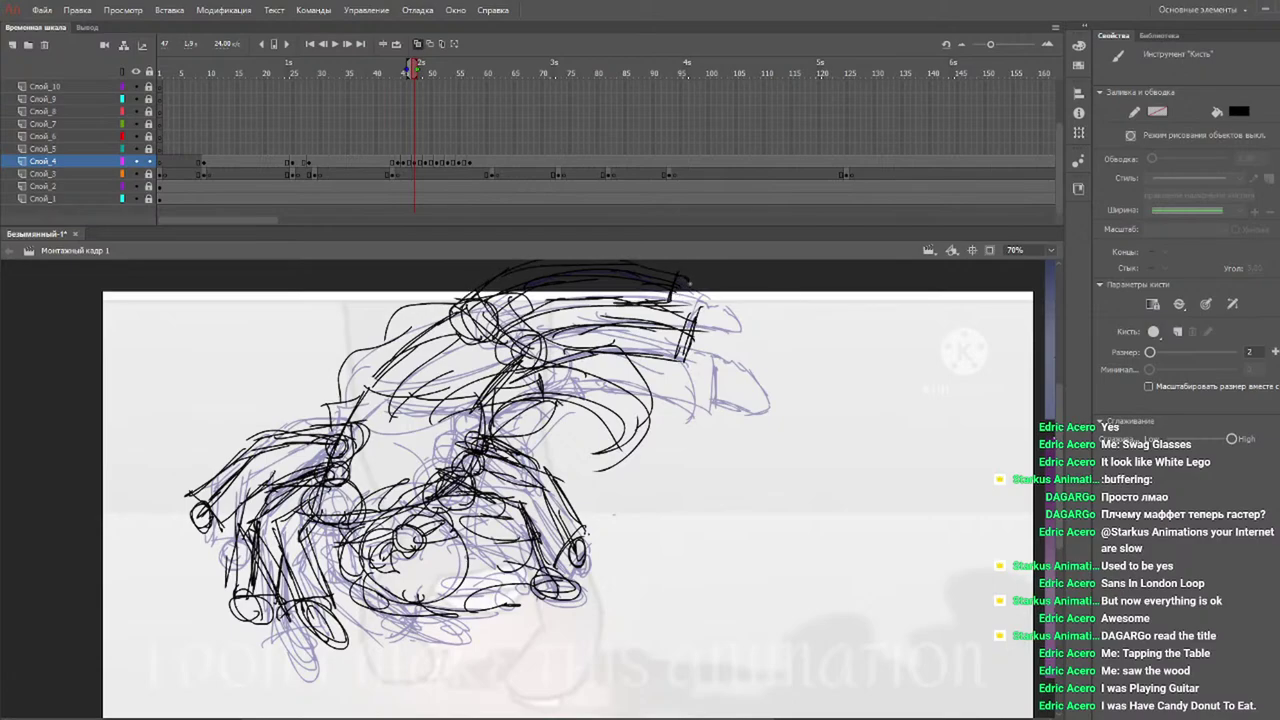
{"action": "mouse_move", "coordinate": [703, 291]}
{"action": "left_mouse_down"}
{"action": "mouse_move", "coordinate": [722, 311]}
{"action": "mouse_move", "coordinate": [686, 300]}
{"action": "mouse_move", "coordinate": [705, 316]}
{"action": "left_mouse_up"}
{"action": "mouse_move", "coordinate": [714, 322]}
{"action": "left_mouse_down"}
{"action": "mouse_move", "coordinate": [748, 350]}
{"action": "mouse_move", "coordinate": [726, 368]}
{"action": "mouse_move", "coordinate": [682, 358]}
{"action": "mouse_move", "coordinate": [752, 366]}
{"action": "left_mouse_up"}
Raise the head circle on Слой_4 and nudge it slightly right at frames 49 and 51.
{"action": "mouse_move", "coordinate": [416, 72]}
{"action": "left_mouse_down"}
{"action": "mouse_move", "coordinate": [371, 73]}
{"action": "mouse_move", "coordinate": [422, 76]}
{"action": "left_mouse_up"}
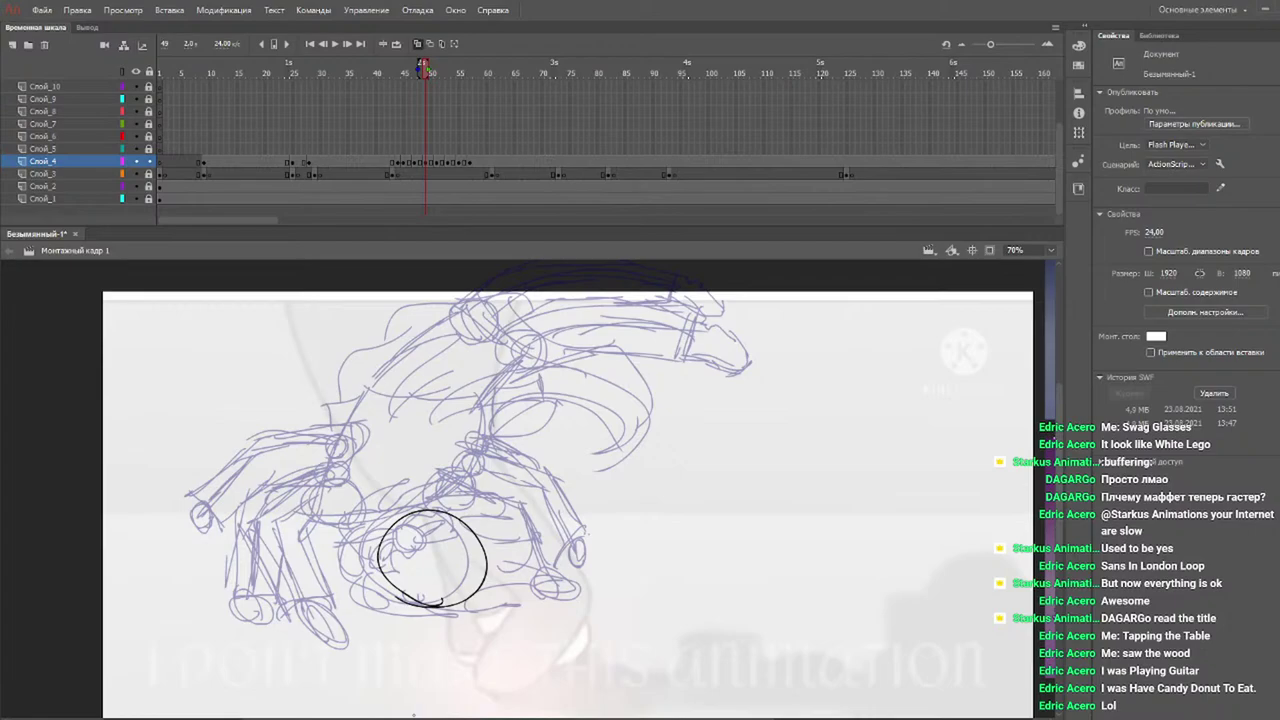
{"action": "mouse_move", "coordinate": [408, 76]}
{"action": "left_mouse_down"}
{"action": "mouse_move", "coordinate": [451, 80]}
{"action": "mouse_move", "coordinate": [425, 84]}
{"action": "left_mouse_up"}
{"action": "left_click_drag", "start_coordinate": [502, 467], "coordinate": [320, 702]}
{"action": "left_click_drag", "start_coordinate": [463, 521], "coordinate": [476, 518]}
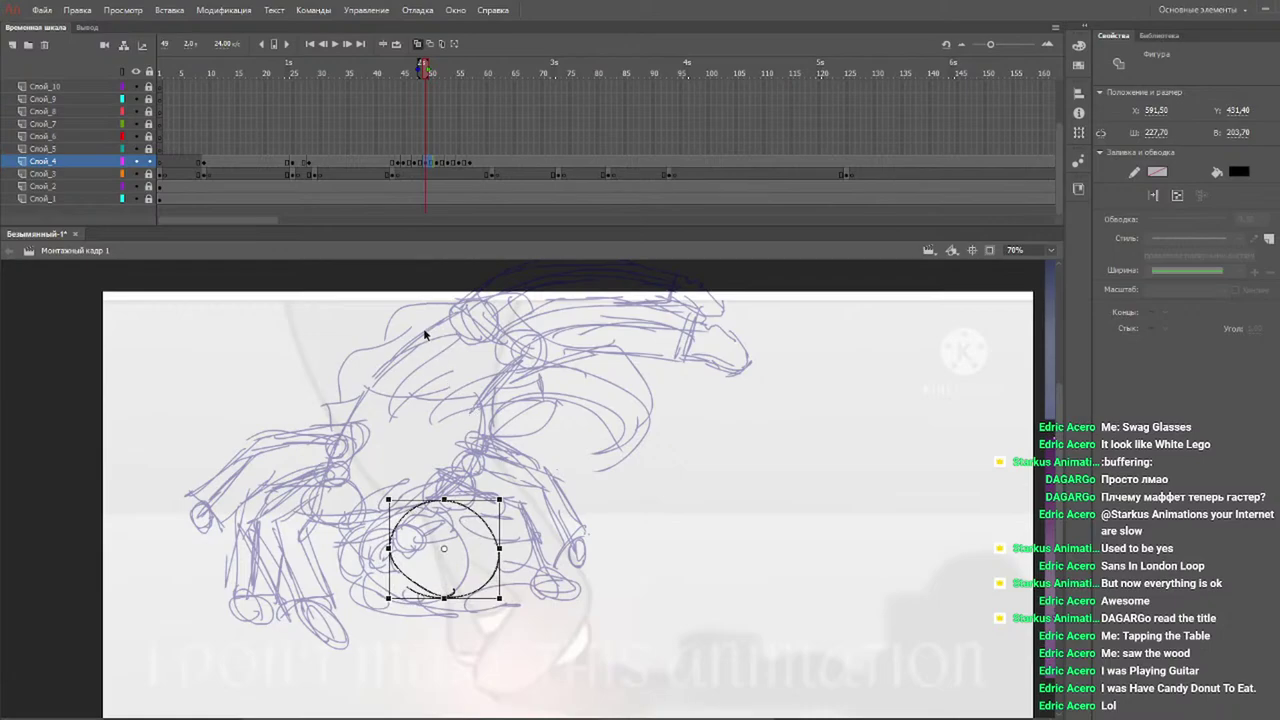
{"action": "left_click", "coordinate": [432, 284]}
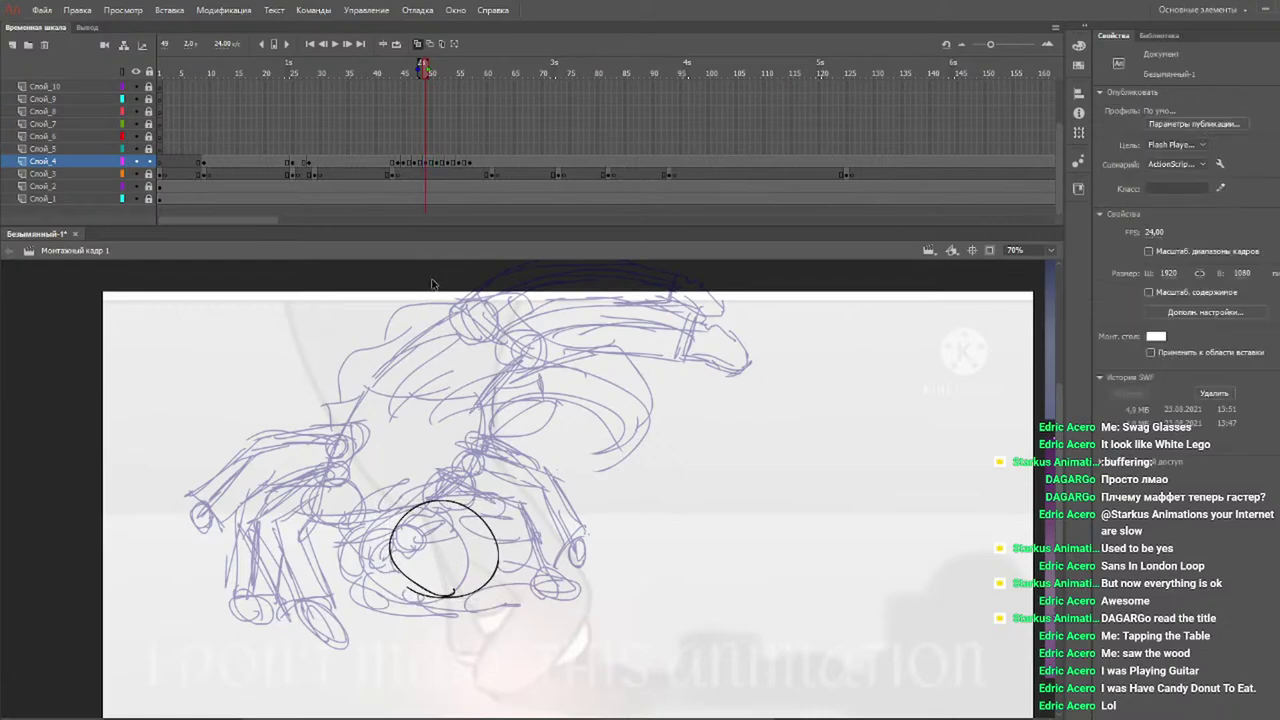
{"action": "left_click", "coordinate": [436, 70]}
{"action": "left_click_drag", "start_coordinate": [531, 485], "coordinate": [365, 682]}
{"action": "left_click_drag", "start_coordinate": [486, 535], "coordinate": [483, 507]}
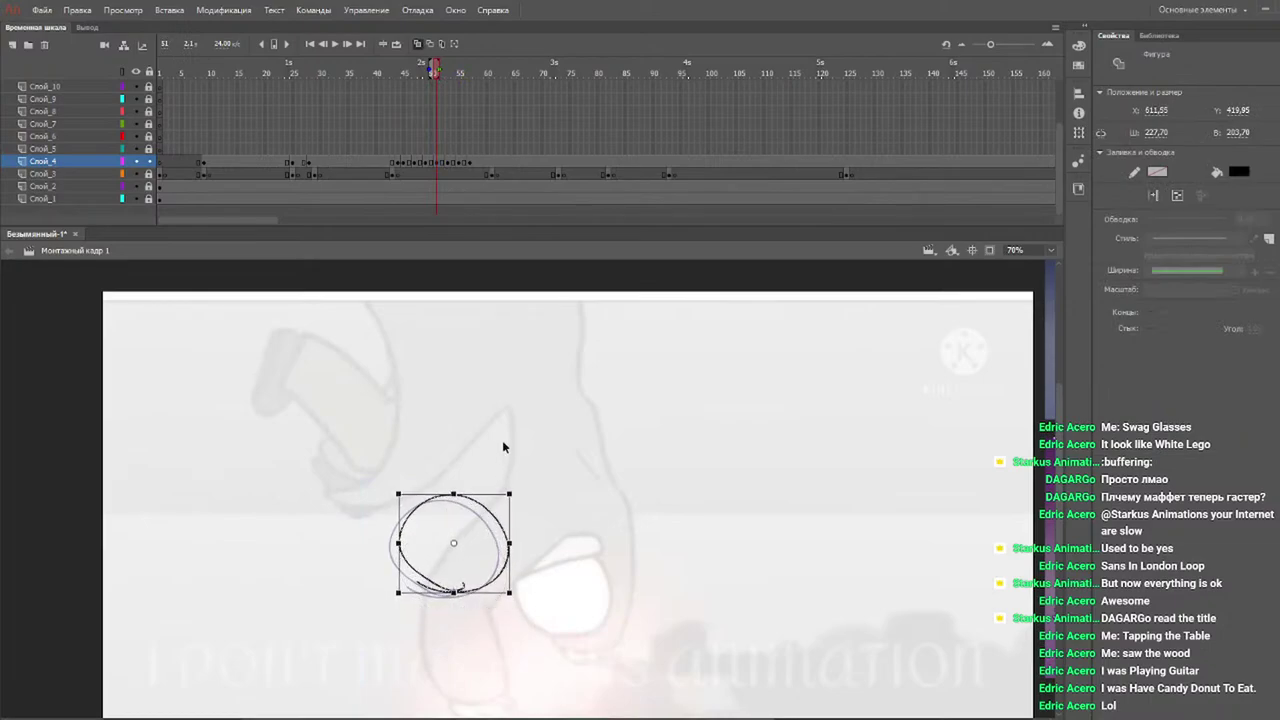
{"action": "left_click", "coordinate": [508, 441]}
Move the head circle up at frames 53 and 55 so it sits just above its position in the preceding frame.
{"action": "left_click", "coordinate": [455, 72]}
{"action": "left_click", "coordinate": [450, 72]}
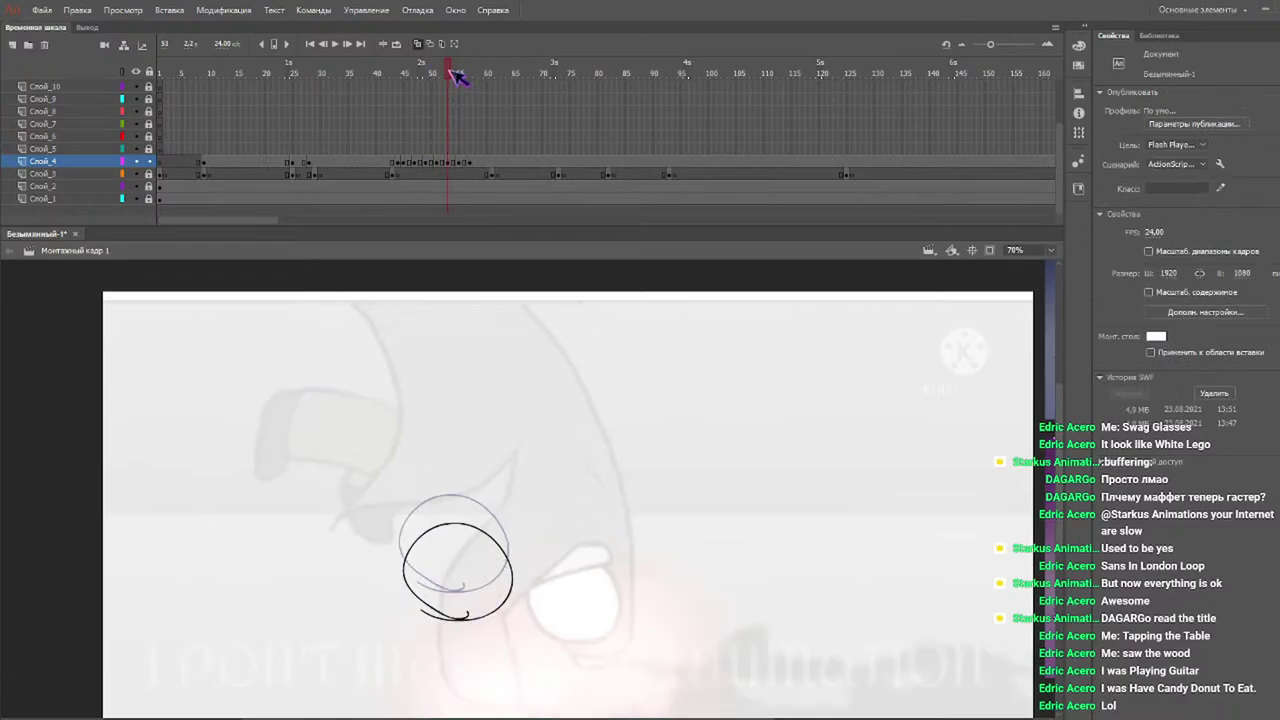
{"action": "left_click_drag", "start_coordinate": [556, 424], "coordinate": [358, 716]}
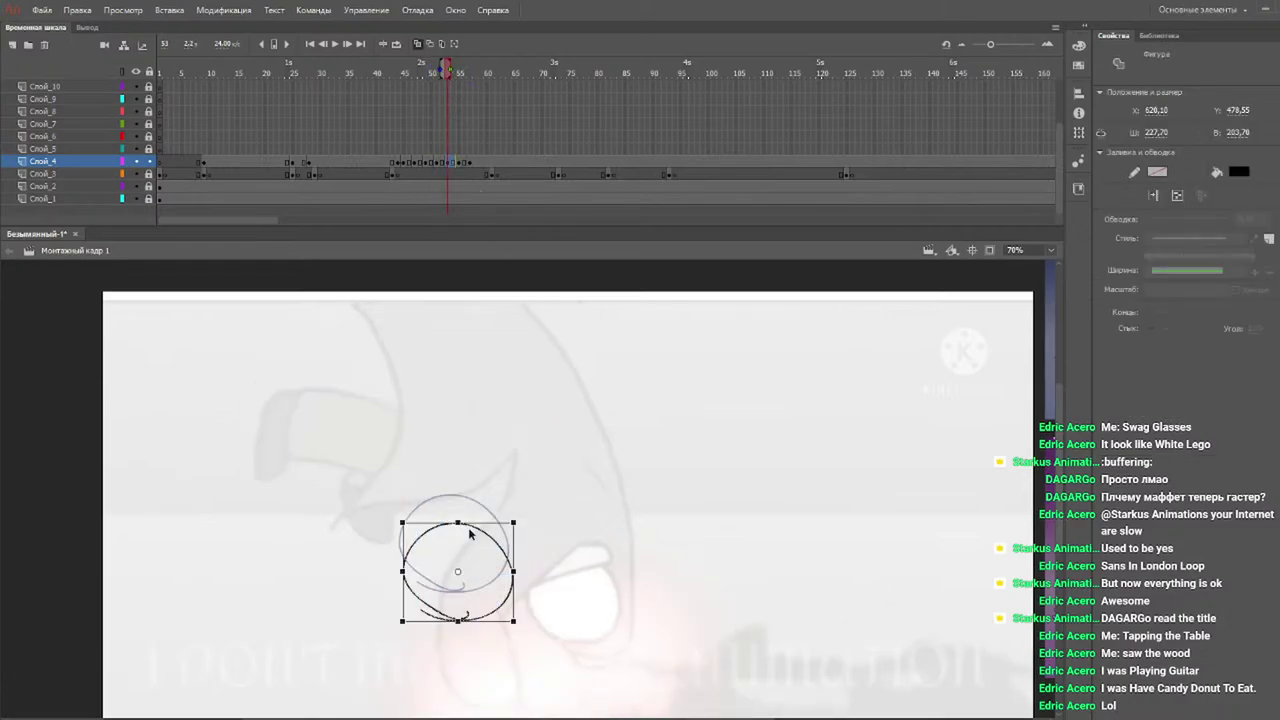
{"action": "left_click_drag", "start_coordinate": [488, 536], "coordinate": [487, 503]}
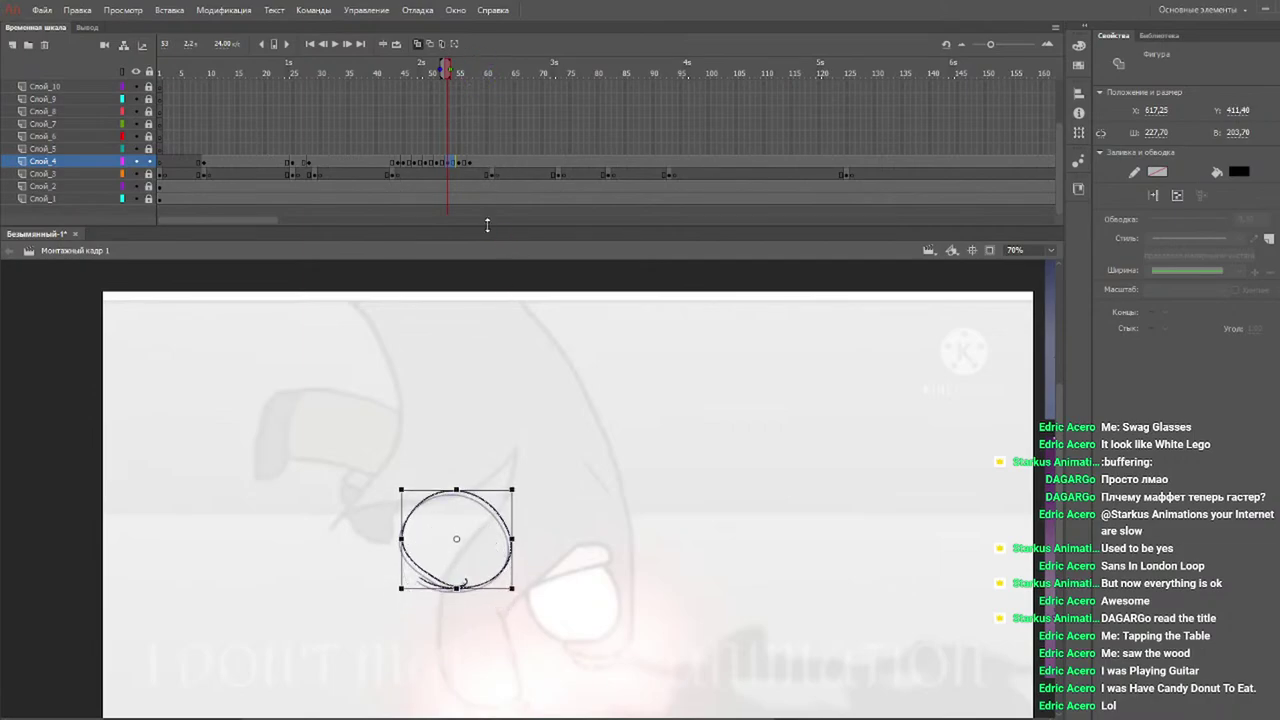
{"action": "left_click", "coordinate": [489, 436]}
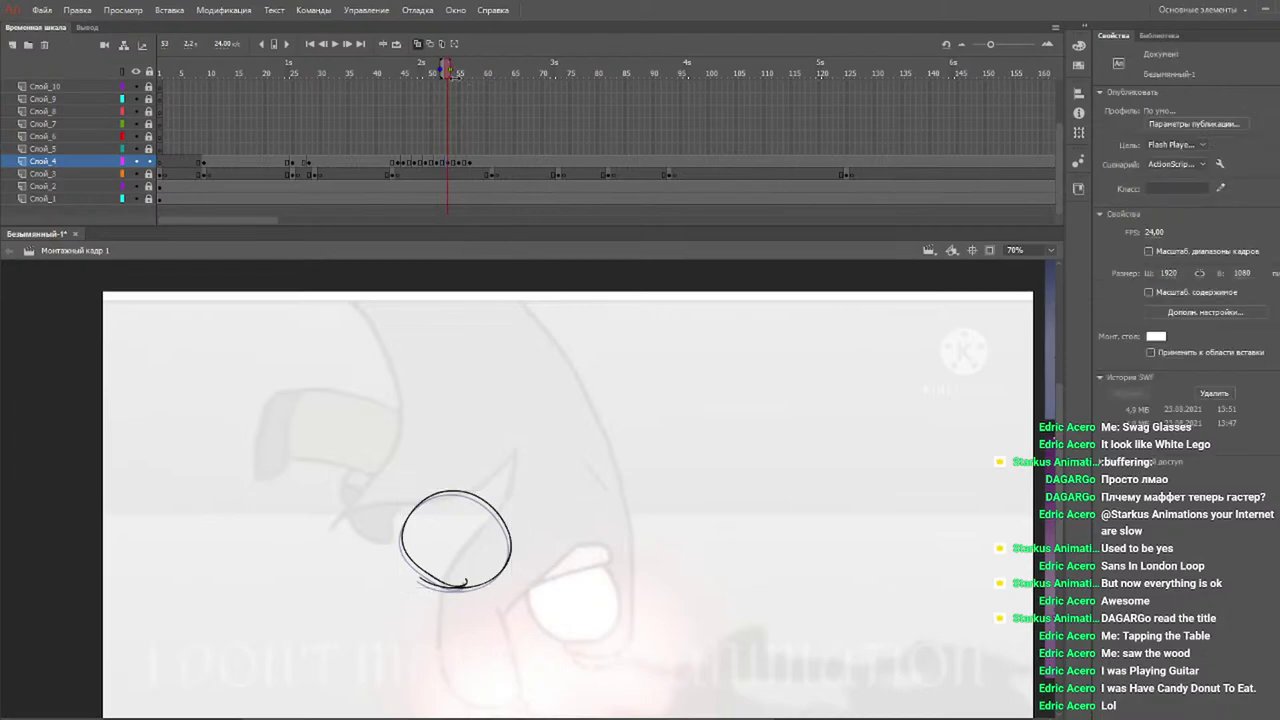
{"action": "mouse_move", "coordinate": [449, 72]}
{"action": "left_mouse_down"}
{"action": "mouse_move", "coordinate": [477, 77]}
{"action": "mouse_move", "coordinate": [458, 71]}
{"action": "left_mouse_up"}
{"action": "key", "text": "alt+shift+o"}
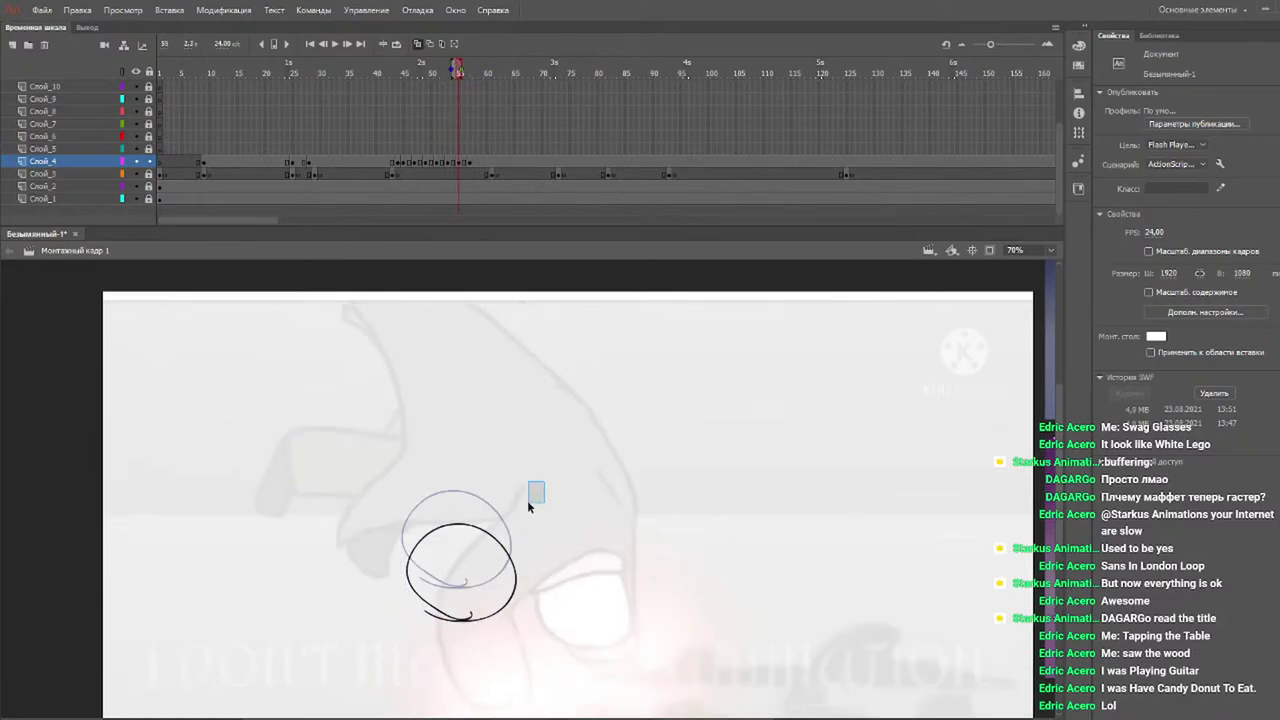
{"action": "left_click_drag", "start_coordinate": [533, 491], "coordinate": [375, 675]}
{"action": "left_click_drag", "start_coordinate": [490, 540], "coordinate": [488, 499]}
{"action": "left_click", "coordinate": [492, 454]}
Raise the head circle at frame 57 to match the upward drift and play back the head-circle frames several times.
{"action": "mouse_move", "coordinate": [463, 66]}
{"action": "left_mouse_down"}
{"action": "mouse_move", "coordinate": [486, 66]}
{"action": "mouse_move", "coordinate": [470, 66]}
{"action": "left_mouse_up"}
{"action": "left_click_drag", "start_coordinate": [534, 490], "coordinate": [400, 675]}
{"action": "left_click_drag", "start_coordinate": [490, 536], "coordinate": [491, 491]}
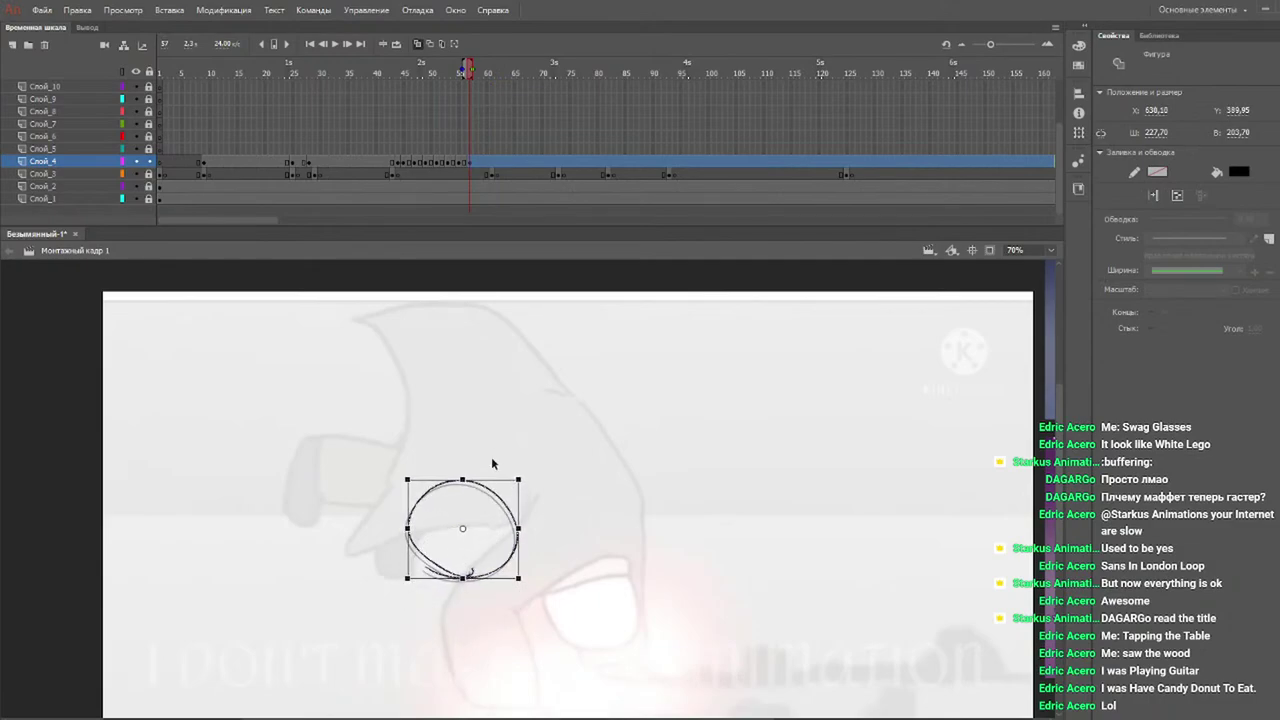
{"action": "left_click_drag", "start_coordinate": [437, 71], "coordinate": [363, 73]}
{"action": "key", "text": "Return"}
{"action": "key", "text": "Return"}
{"action": "key", "text": "Return"}
At frame 49, sketch the facial details inside the head circle and surround the head with spiky, tufted strokes.
{"action": "mouse_move", "coordinate": [425, 80]}
{"action": "left_mouse_down"}
{"action": "mouse_move", "coordinate": [337, 77]}
{"action": "mouse_move", "coordinate": [400, 77]}
{"action": "mouse_move", "coordinate": [450, 97]}
{"action": "mouse_move", "coordinate": [443, 77]}
{"action": "mouse_move", "coordinate": [395, 72]}
{"action": "mouse_move", "coordinate": [435, 87]}
{"action": "left_mouse_up"}
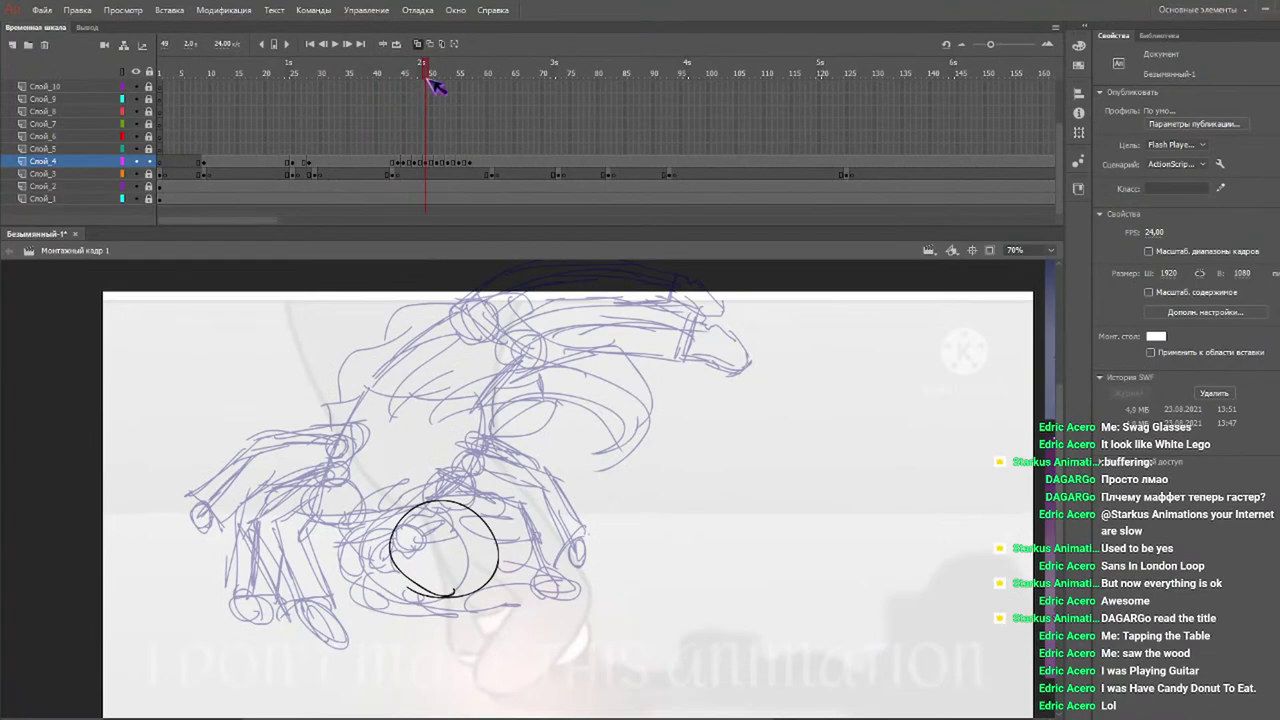
{"action": "key", "text": "b"}
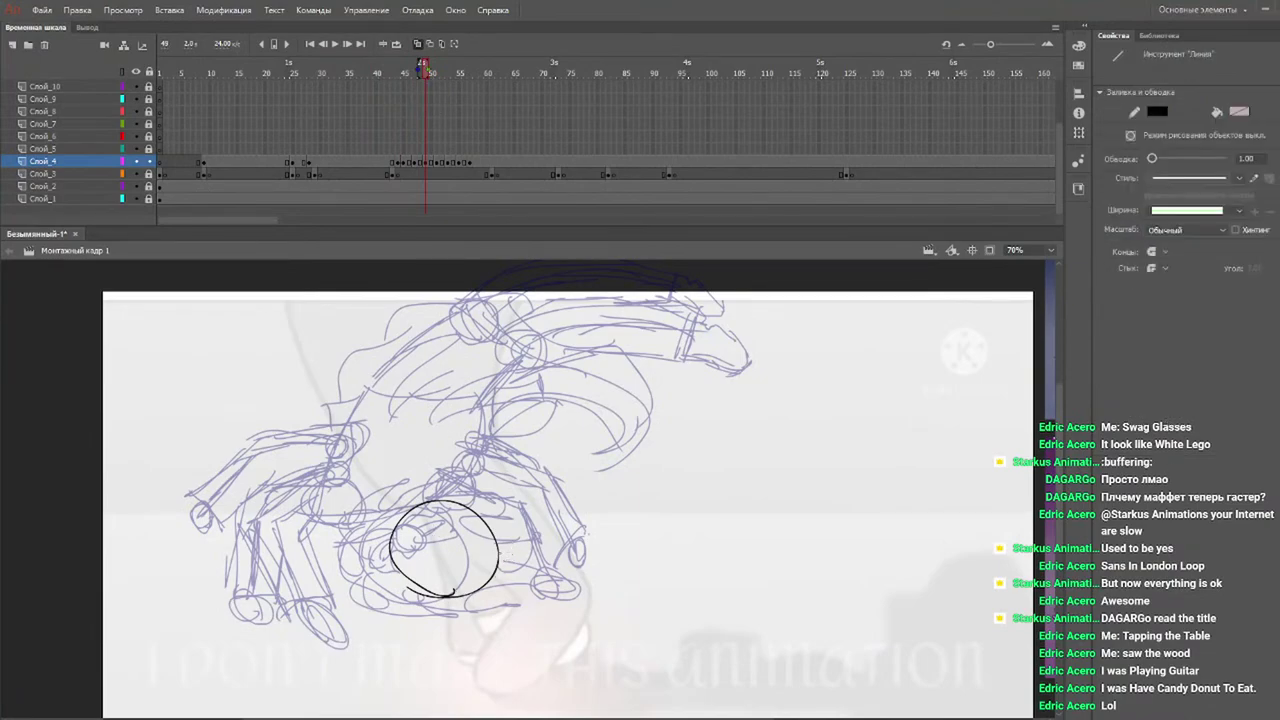
{"action": "mouse_move", "coordinate": [498, 552]}
{"action": "left_mouse_down"}
{"action": "mouse_move", "coordinate": [475, 588]}
{"action": "mouse_move", "coordinate": [406, 600]}
{"action": "left_mouse_up"}
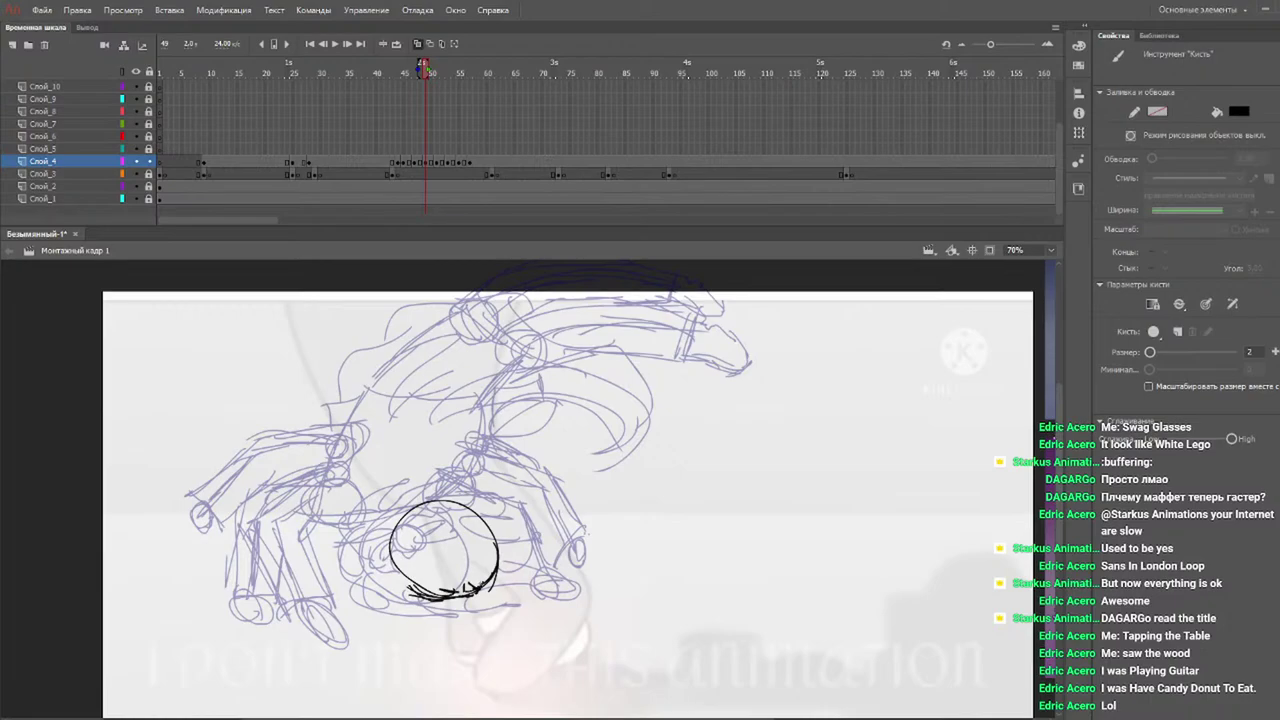
{"action": "mouse_move", "coordinate": [452, 530]}
{"action": "left_mouse_down"}
{"action": "mouse_move", "coordinate": [491, 576]}
{"action": "mouse_move", "coordinate": [481, 516]}
{"action": "mouse_move", "coordinate": [486, 566]}
{"action": "mouse_move", "coordinate": [424, 572]}
{"action": "mouse_move", "coordinate": [456, 543]}
{"action": "left_mouse_up"}
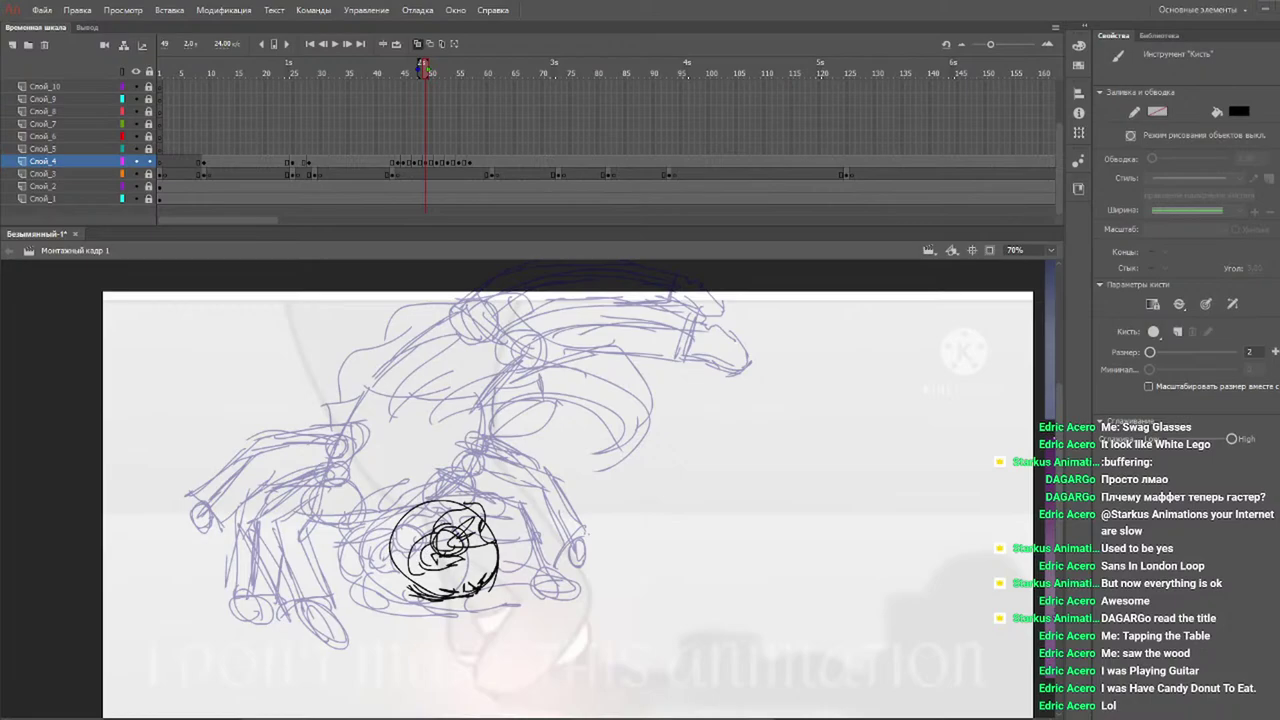
{"action": "mouse_move", "coordinate": [388, 500]}
{"action": "left_mouse_down"}
{"action": "mouse_move", "coordinate": [417, 473]}
{"action": "mouse_move", "coordinate": [507, 445]}
{"action": "mouse_move", "coordinate": [552, 538]}
{"action": "mouse_move", "coordinate": [495, 588]}
{"action": "mouse_move", "coordinate": [467, 588]}
{"action": "mouse_move", "coordinate": [487, 575]}
{"action": "mouse_move", "coordinate": [417, 588]}
{"action": "mouse_move", "coordinate": [367, 563]}
{"action": "mouse_move", "coordinate": [357, 533]}
{"action": "mouse_move", "coordinate": [400, 496]}
{"action": "left_mouse_up"}
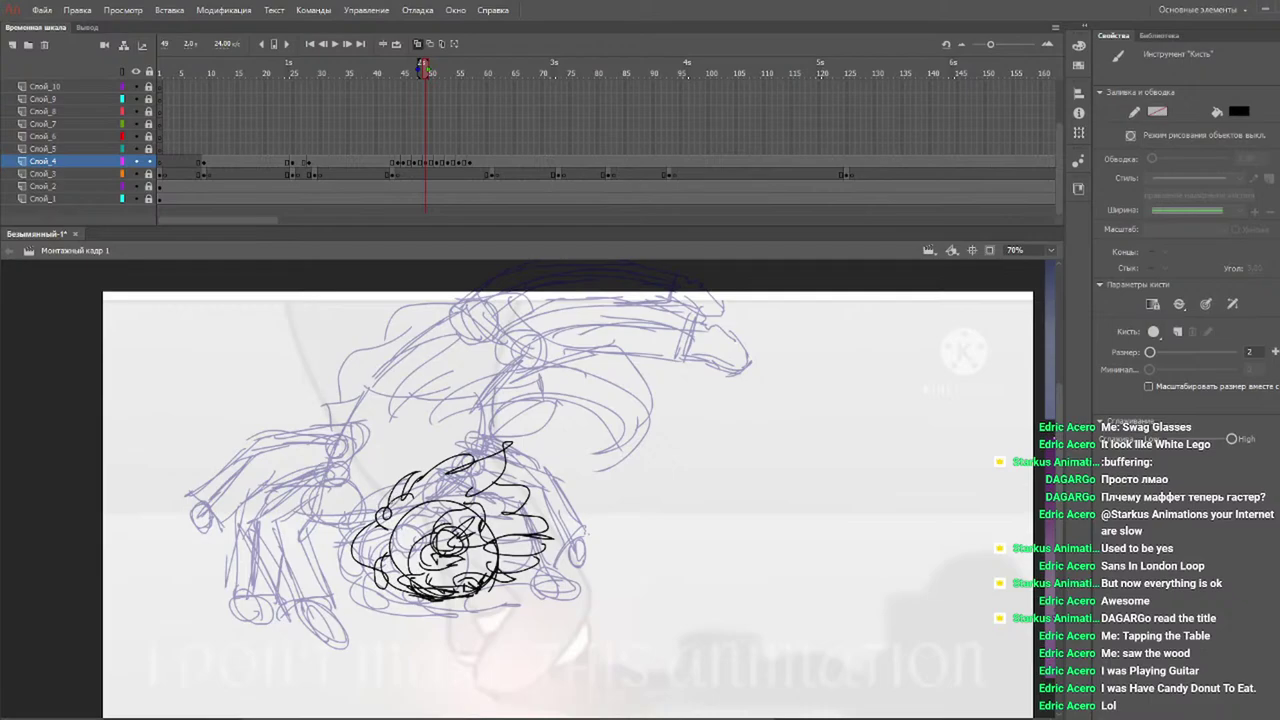
Draw the curved collar line slanting across the top of the head circle, redoing the first attempt.
{"action": "mouse_move", "coordinate": [376, 530]}
{"action": "left_mouse_down"}
{"action": "mouse_move", "coordinate": [498, 480]}
{"action": "mouse_move", "coordinate": [472, 500]}
{"action": "mouse_move", "coordinate": [486, 478]}
{"action": "left_mouse_up"}
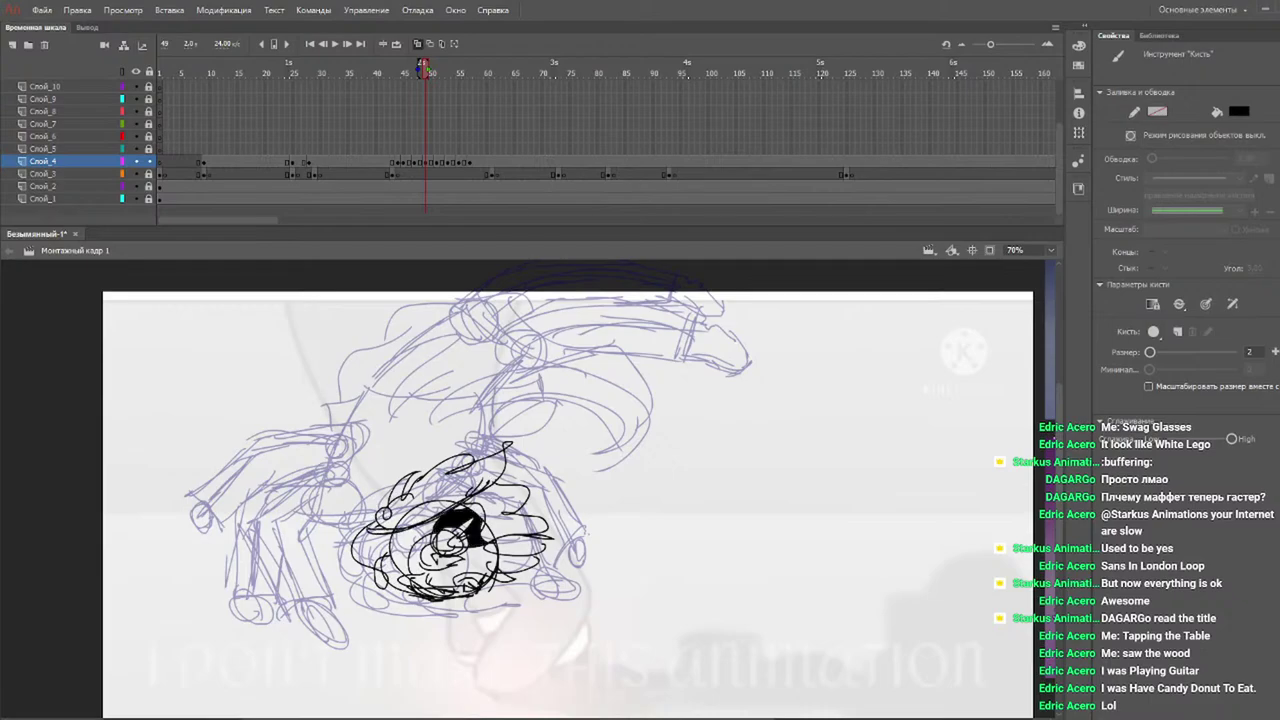
{"action": "key", "text": "ctrl+z"}
{"action": "key", "text": "ctrl+z"}
{"action": "key", "text": "ctrl+z"}
{"action": "mouse_move", "coordinate": [372, 536]}
{"action": "left_mouse_down"}
{"action": "mouse_move", "coordinate": [500, 472]}
{"action": "mouse_move", "coordinate": [488, 480]}
{"action": "left_mouse_up"}
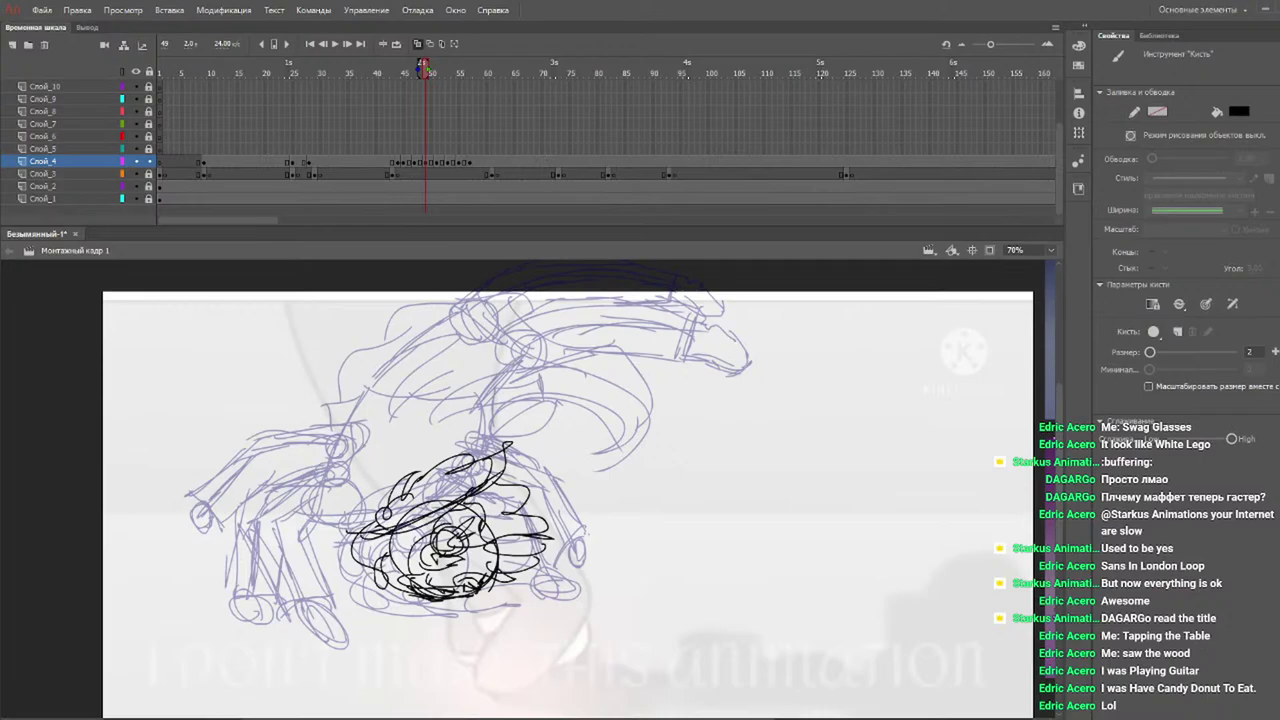
Sketch the torso rising from the head, with both side contours and a waistline across its upper end.
{"action": "left_click_drag", "start_coordinate": [353, 534], "coordinate": [336, 440]}
{"action": "left_click_drag", "start_coordinate": [351, 526], "coordinate": [343, 392]}
{"action": "mouse_move", "coordinate": [341, 442]}
{"action": "left_mouse_down"}
{"action": "mouse_move", "coordinate": [349, 369]}
{"action": "mouse_move", "coordinate": [341, 452]}
{"action": "left_mouse_up"}
{"action": "left_click_drag", "start_coordinate": [345, 406], "coordinate": [364, 331]}
{"action": "left_click_drag", "start_coordinate": [348, 382], "coordinate": [365, 330]}
{"action": "left_click_drag", "start_coordinate": [360, 342], "coordinate": [440, 342]}
{"action": "mouse_move", "coordinate": [400, 348]}
{"action": "left_mouse_down"}
{"action": "mouse_move", "coordinate": [486, 343]}
{"action": "mouse_move", "coordinate": [493, 466]}
{"action": "left_mouse_up"}
{"action": "left_click_drag", "start_coordinate": [486, 398], "coordinate": [457, 500]}
Extend the two side lines of the hips upward from the waistline, curving to the right, and redraw the misplaced strokes.
{"action": "left_click_drag", "start_coordinate": [362, 336], "coordinate": [380, 260]}
{"action": "left_click_drag", "start_coordinate": [361, 336], "coordinate": [377, 269]}
{"action": "left_click_drag", "start_coordinate": [482, 344], "coordinate": [496, 262]}
{"action": "key", "text": "ctrl+z"}
{"action": "key", "text": "ctrl+z"}
{"action": "key", "text": "ctrl+z"}
{"action": "left_click_drag", "start_coordinate": [361, 340], "coordinate": [405, 265]}
{"action": "left_click_drag", "start_coordinate": [478, 345], "coordinate": [511, 261]}
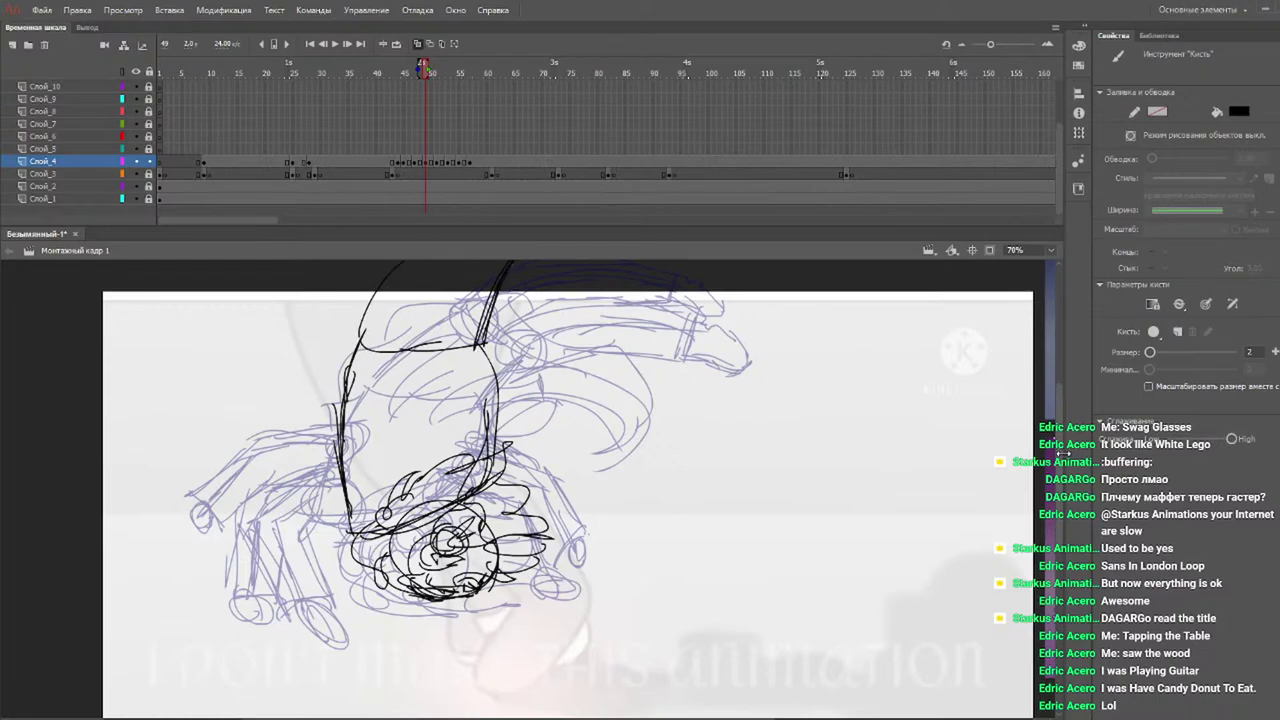
Add chains of shoulder joint circles down both sides of the torso toward the collar.
{"action": "scroll", "coordinate": [1063, 452], "scroll_direction": "up", "scroll_amount": 3}
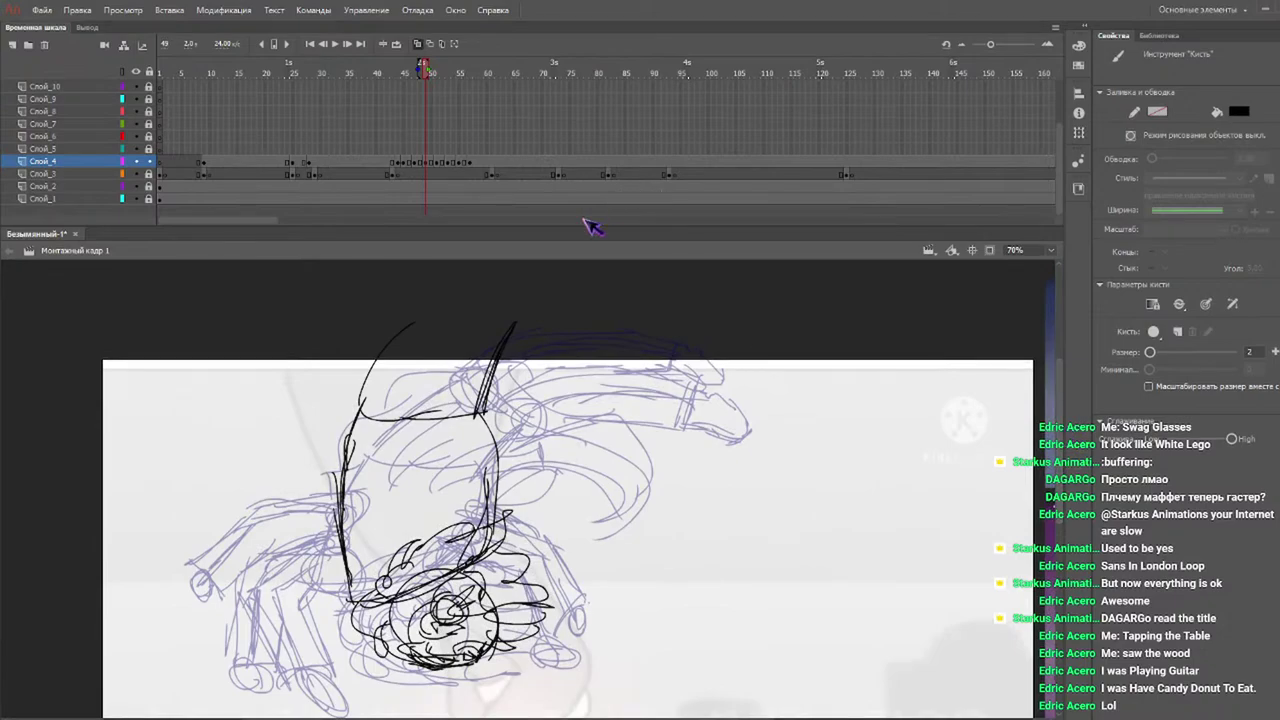
{"action": "left_click_drag", "start_coordinate": [1062, 462], "coordinate": [1062, 490]}
{"action": "mouse_move", "coordinate": [336, 468]}
{"action": "left_mouse_down"}
{"action": "mouse_move", "coordinate": [392, 474]}
{"action": "mouse_move", "coordinate": [360, 498]}
{"action": "left_mouse_up"}
{"action": "mouse_move", "coordinate": [350, 441]}
{"action": "left_mouse_down"}
{"action": "mouse_move", "coordinate": [356, 415]}
{"action": "mouse_move", "coordinate": [352, 440]}
{"action": "left_mouse_up"}
{"action": "left_click_drag", "start_coordinate": [345, 392], "coordinate": [345, 412]}
{"action": "mouse_move", "coordinate": [466, 402]}
{"action": "left_mouse_down"}
{"action": "mouse_move", "coordinate": [452, 448]}
{"action": "mouse_move", "coordinate": [498, 452]}
{"action": "mouse_move", "coordinate": [496, 362]}
{"action": "left_mouse_up"}
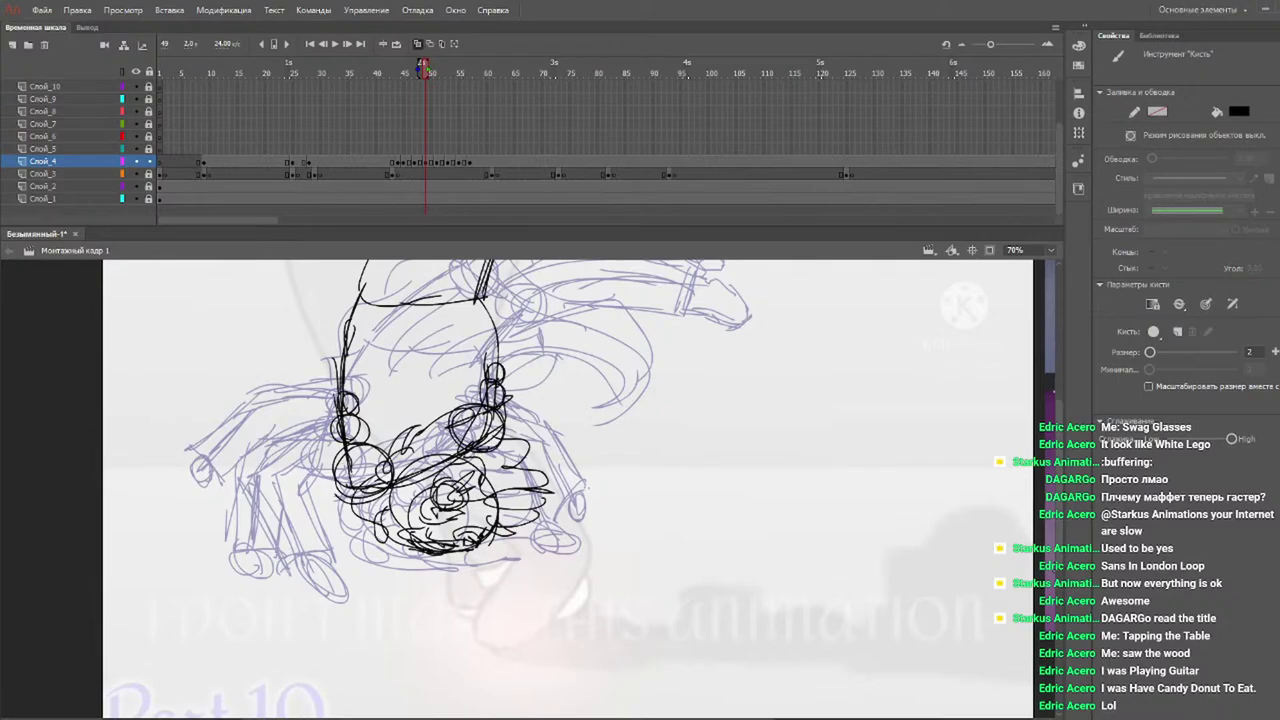
Draw the lowest left arm as a bent line from the shoulder circles ending in an oval hand, replacing the first attempt.
{"action": "mouse_move", "coordinate": [356, 462]}
{"action": "left_mouse_down"}
{"action": "mouse_move", "coordinate": [316, 528]}
{"action": "mouse_move", "coordinate": [348, 590]}
{"action": "left_mouse_up"}
{"action": "key", "text": "ctrl+z"}
{"action": "key", "text": "ctrl+z"}
{"action": "key", "text": "ctrl+z"}
{"action": "left_click_drag", "start_coordinate": [318, 526], "coordinate": [396, 602]}
Draw two bent right arms from the shoulder circles down beside the head, each ending in a rounded hand.
{"action": "mouse_move", "coordinate": [502, 436]}
{"action": "left_mouse_down"}
{"action": "mouse_move", "coordinate": [540, 468]}
{"action": "mouse_move", "coordinate": [540, 530]}
{"action": "left_mouse_up"}
{"action": "mouse_move", "coordinate": [538, 466]}
{"action": "left_mouse_down"}
{"action": "mouse_move", "coordinate": [528, 550]}
{"action": "mouse_move", "coordinate": [564, 540]}
{"action": "left_mouse_up"}
{"action": "left_click_drag", "start_coordinate": [502, 404], "coordinate": [580, 506]}
{"action": "key", "text": "ctrl+z"}
{"action": "key", "text": "ctrl+z"}
{"action": "key", "text": "ctrl+z"}
{"action": "mouse_move", "coordinate": [502, 404]}
{"action": "left_mouse_down"}
{"action": "mouse_move", "coordinate": [566, 462]}
{"action": "mouse_move", "coordinate": [576, 500]}
{"action": "mouse_move", "coordinate": [562, 508]}
{"action": "mouse_move", "coordinate": [586, 492]}
{"action": "left_mouse_up"}
{"action": "mouse_move", "coordinate": [526, 540]}
{"action": "left_mouse_down"}
{"action": "mouse_move", "coordinate": [580, 542]}
{"action": "mouse_move", "coordinate": [542, 556]}
{"action": "mouse_move", "coordinate": [578, 554]}
{"action": "left_mouse_up"}
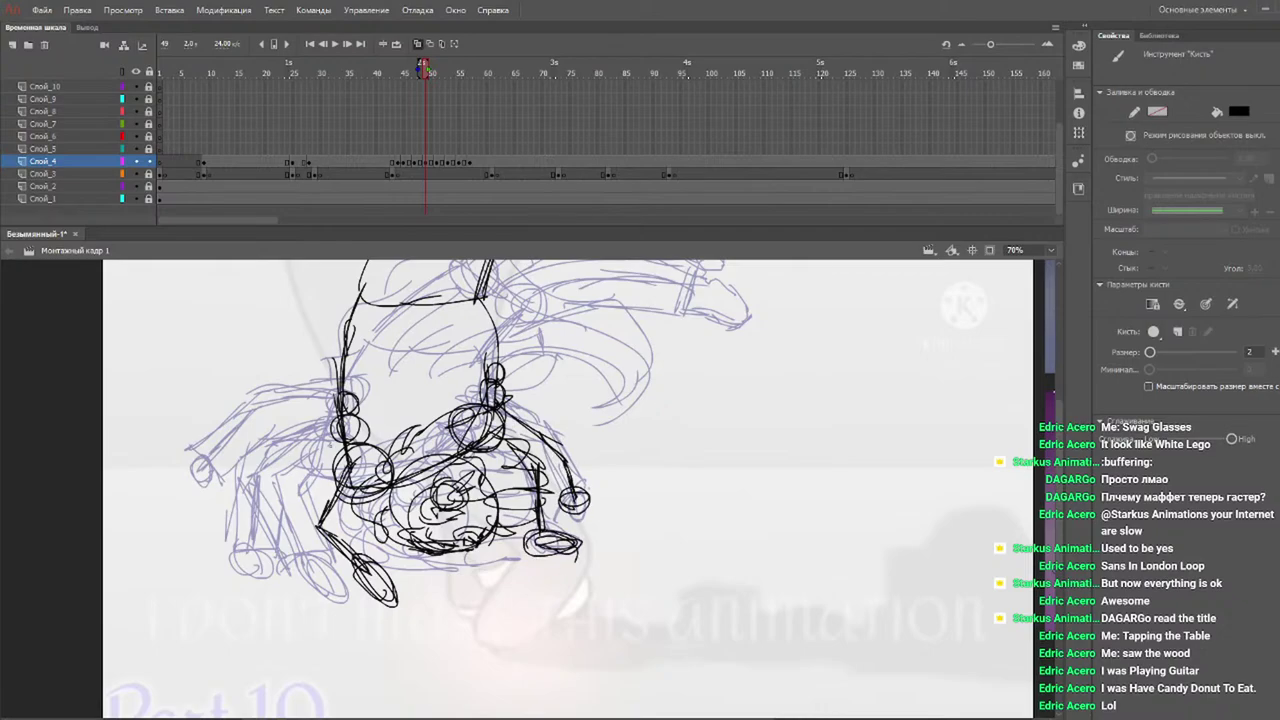
Add a second bent left arm outside the lowest one and rework the oval hand at its end.
{"action": "mouse_move", "coordinate": [338, 426]}
{"action": "left_mouse_down"}
{"action": "mouse_move", "coordinate": [296, 500]}
{"action": "mouse_move", "coordinate": [286, 578]}
{"action": "mouse_move", "coordinate": [264, 588]}
{"action": "mouse_move", "coordinate": [306, 590]}
{"action": "mouse_move", "coordinate": [266, 584]}
{"action": "left_mouse_up"}
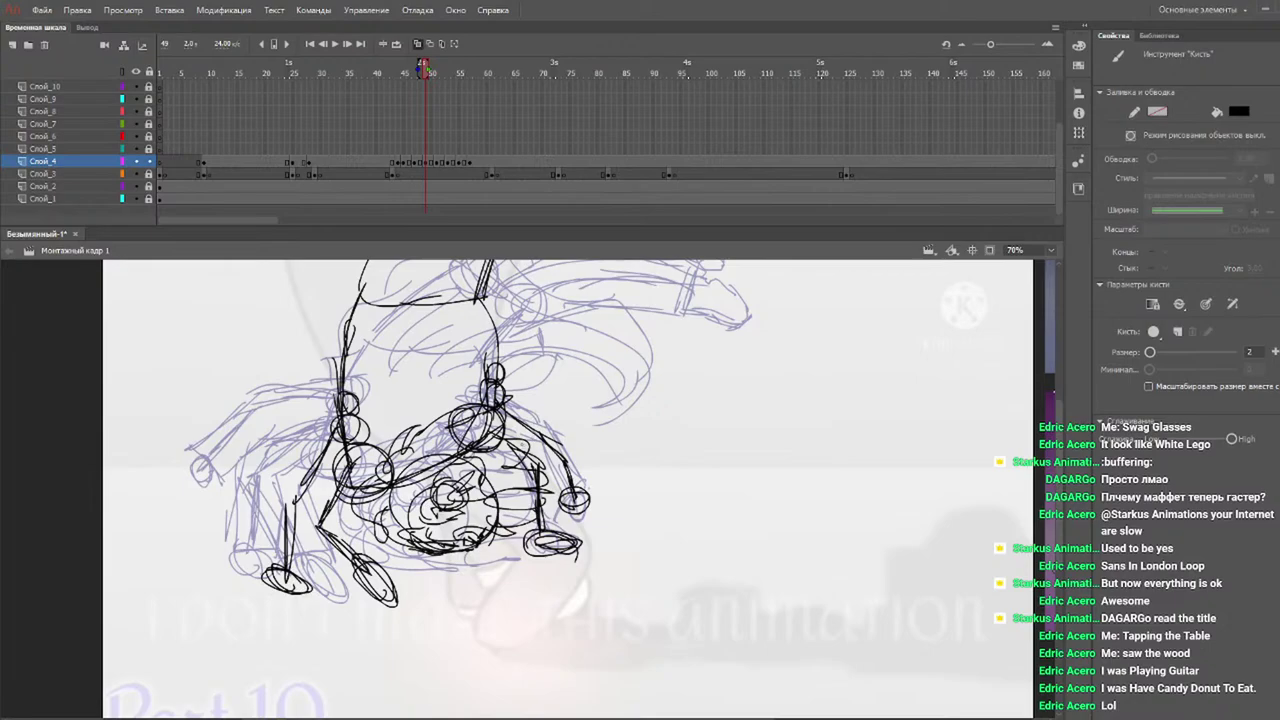
{"action": "key", "text": "ctrl+z"}
{"action": "key", "text": "ctrl+z"}
{"action": "mouse_move", "coordinate": [290, 566]}
{"action": "left_mouse_down"}
{"action": "mouse_move", "coordinate": [278, 586]}
{"action": "mouse_move", "coordinate": [314, 574]}
{"action": "mouse_move", "coordinate": [282, 590]}
{"action": "mouse_move", "coordinate": [310, 590]}
{"action": "left_mouse_up"}
{"action": "key", "text": "ctrl+z"}
{"action": "key", "text": "ctrl+z"}
{"action": "key", "text": "ctrl+z"}
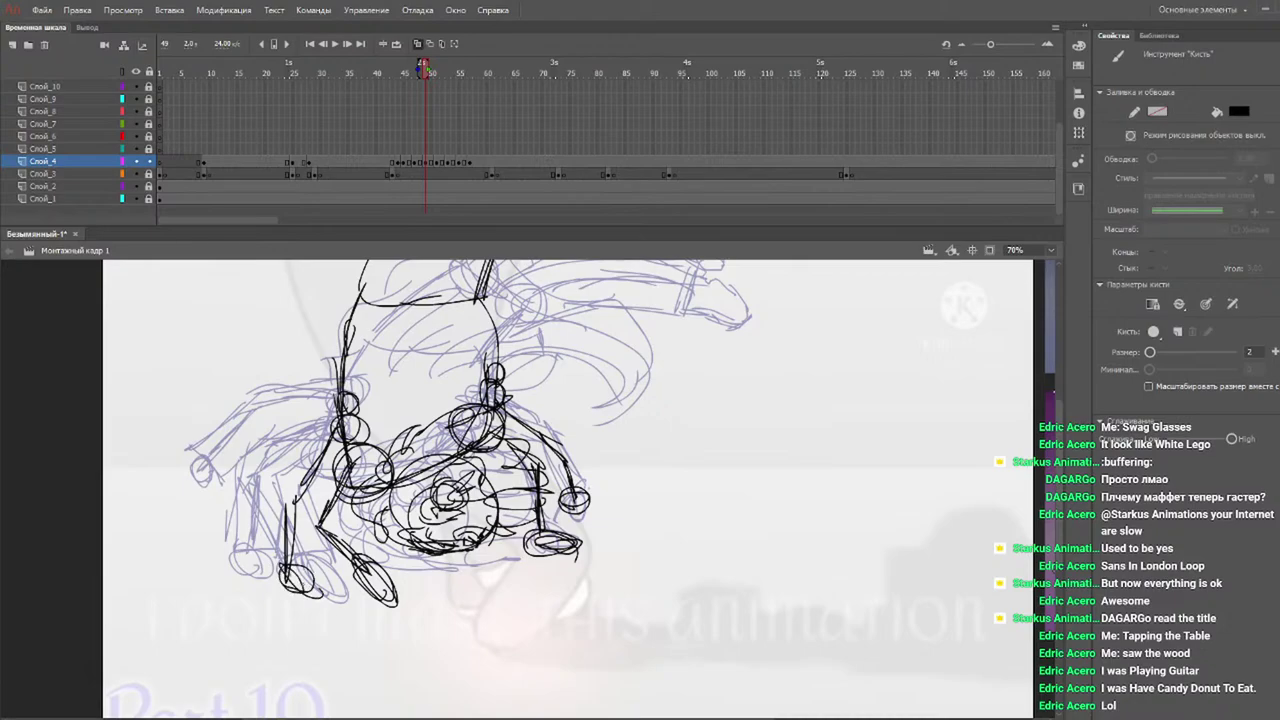
Add the uppermost arm lines on both sides, reaching from the top shoulder circles outward and down.
{"action": "left_click_drag", "start_coordinate": [1063, 430], "coordinate": [1062, 402]}
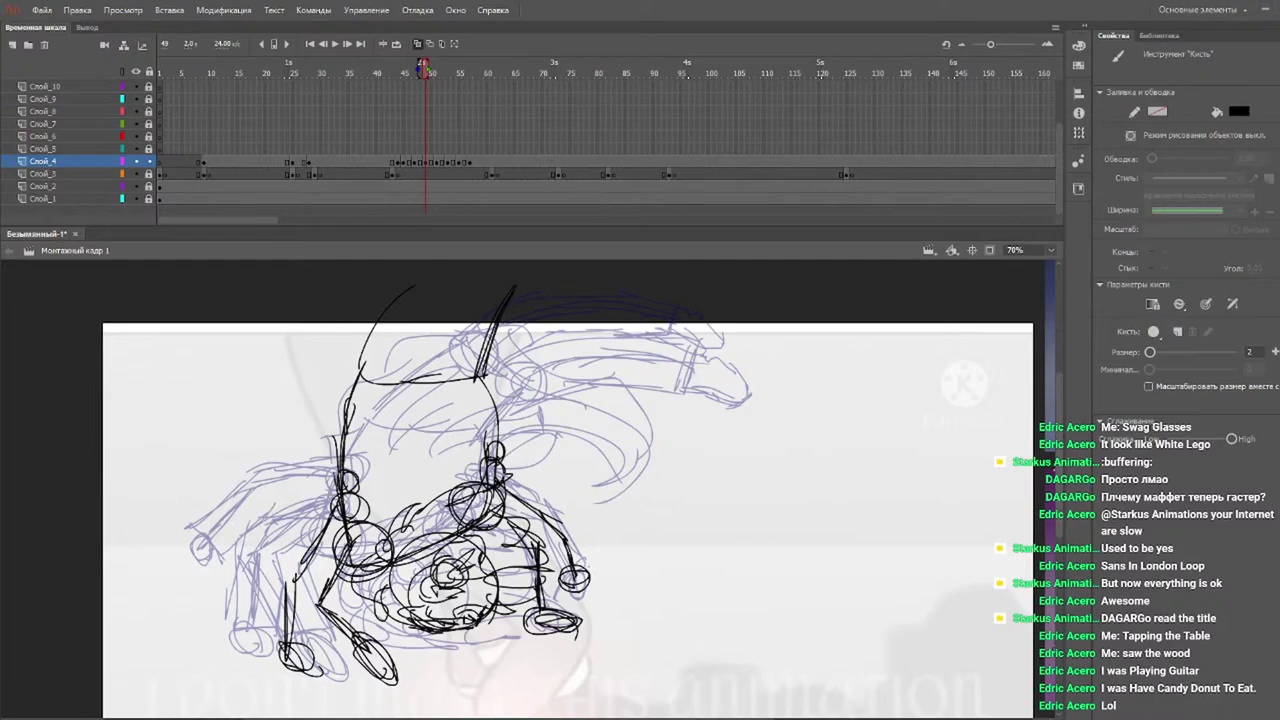
{"action": "mouse_move", "coordinate": [498, 454]}
{"action": "left_mouse_down"}
{"action": "mouse_move", "coordinate": [537, 481]}
{"action": "mouse_move", "coordinate": [556, 530]}
{"action": "left_mouse_up"}
{"action": "left_click_drag", "start_coordinate": [521, 473], "coordinate": [552, 524]}
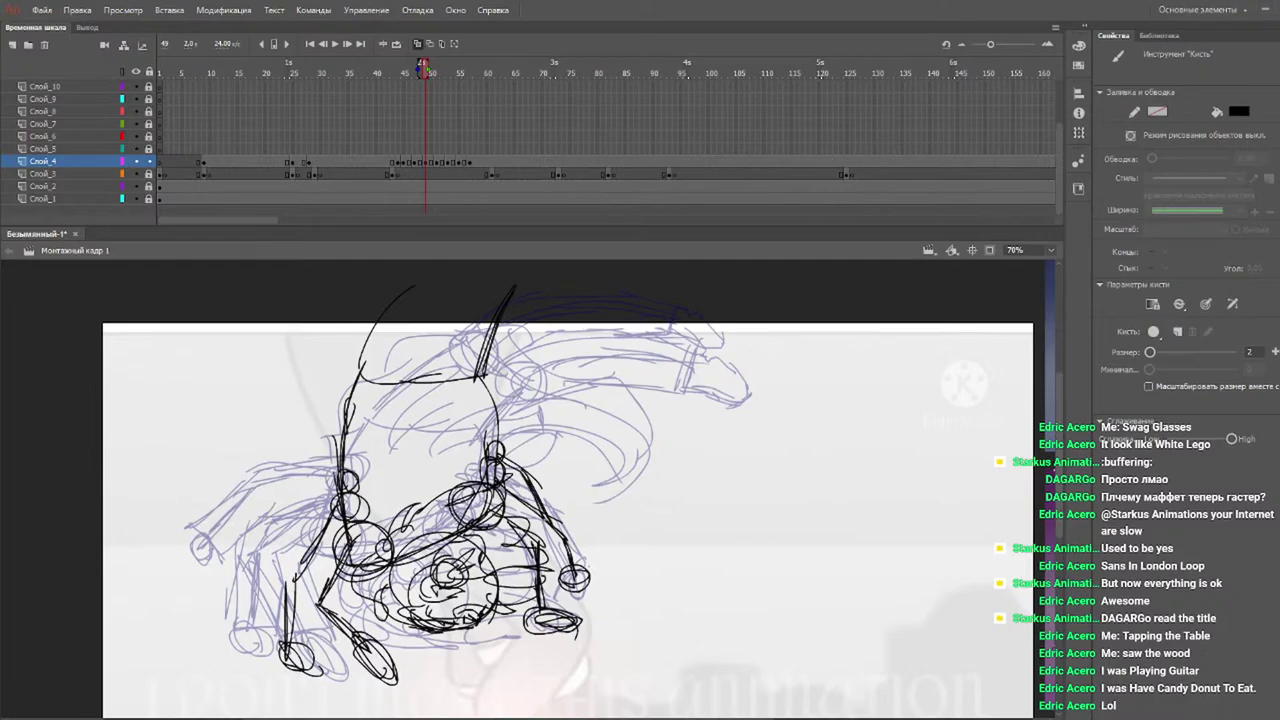
{"action": "left_click_drag", "start_coordinate": [340, 480], "coordinate": [286, 523]}
{"action": "mouse_move", "coordinate": [332, 483]}
{"action": "left_mouse_down"}
{"action": "mouse_move", "coordinate": [283, 528]}
{"action": "mouse_move", "coordinate": [266, 585]}
{"action": "left_mouse_up"}
{"action": "left_click_drag", "start_coordinate": [277, 518], "coordinate": [269, 575]}
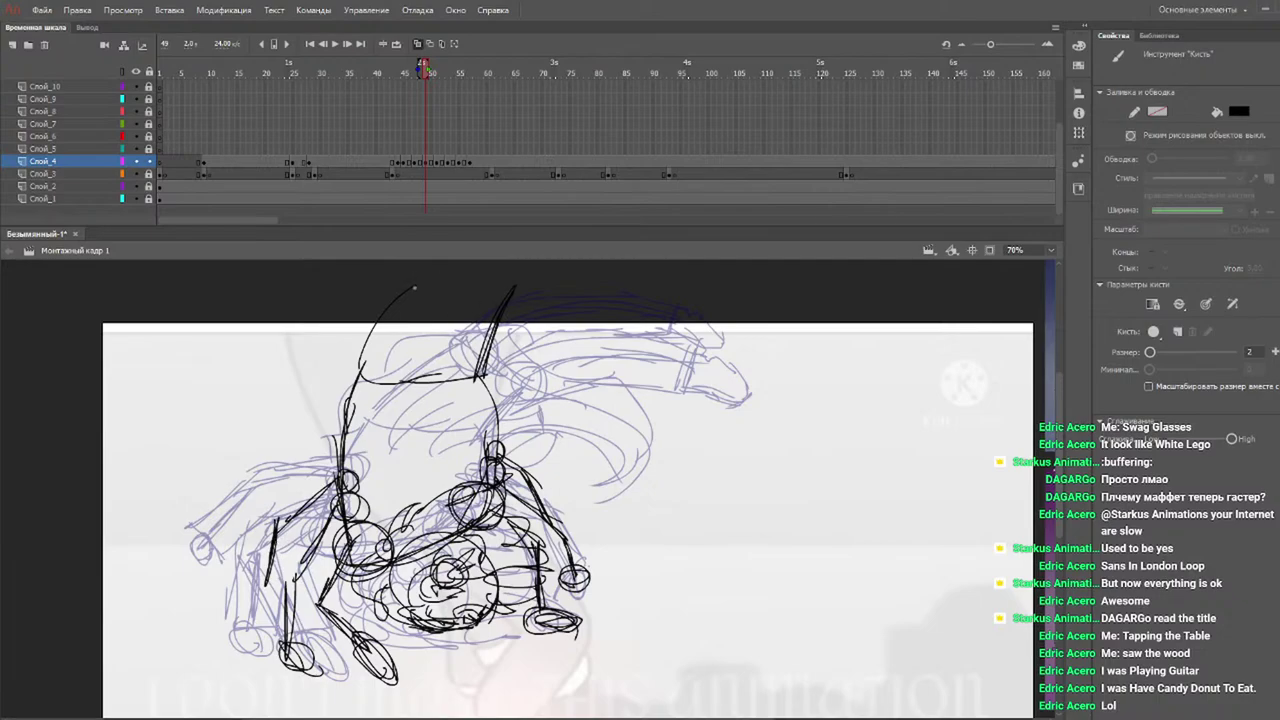
Close the upper end of the hips with curved lines joining the two side contours.
{"action": "mouse_move", "coordinate": [390, 300]}
{"action": "left_mouse_down"}
{"action": "mouse_move", "coordinate": [428, 272]}
{"action": "mouse_move", "coordinate": [528, 286]}
{"action": "left_mouse_up"}
{"action": "left_click_drag", "start_coordinate": [430, 270], "coordinate": [505, 296]}
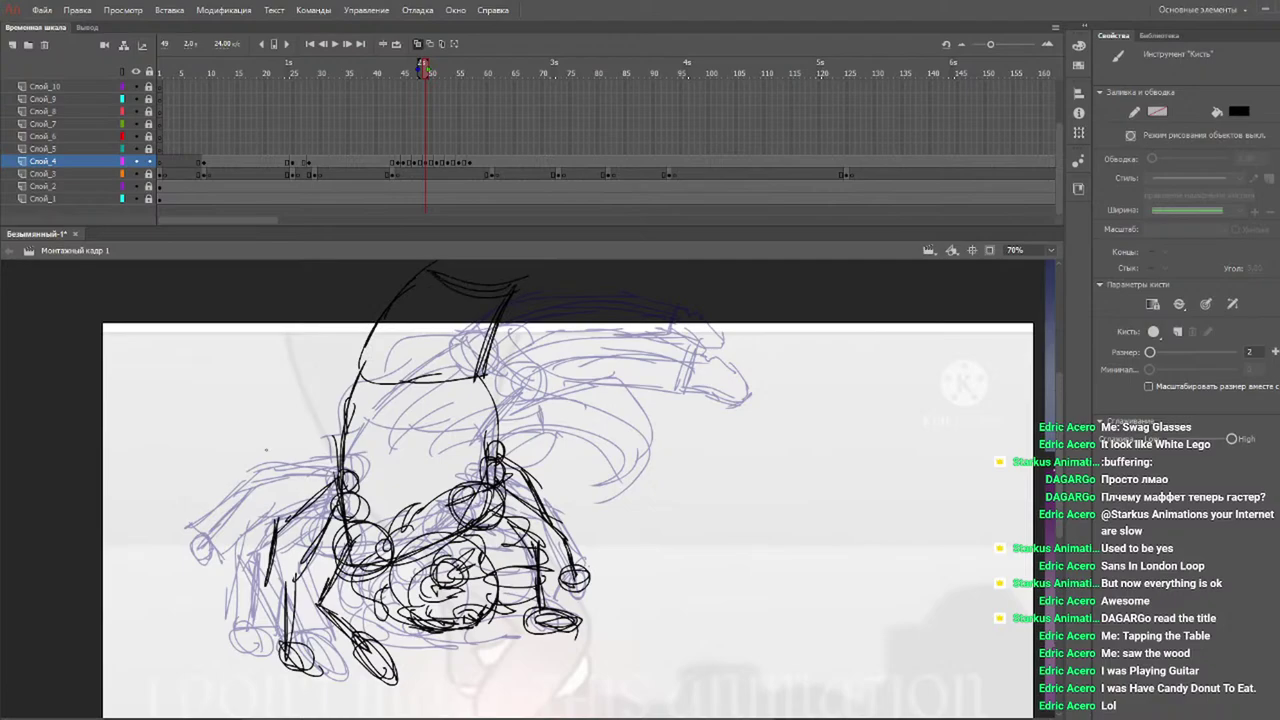
{"action": "scroll", "coordinate": [696, 450], "scroll_direction": "up", "scroll_amount": 2}
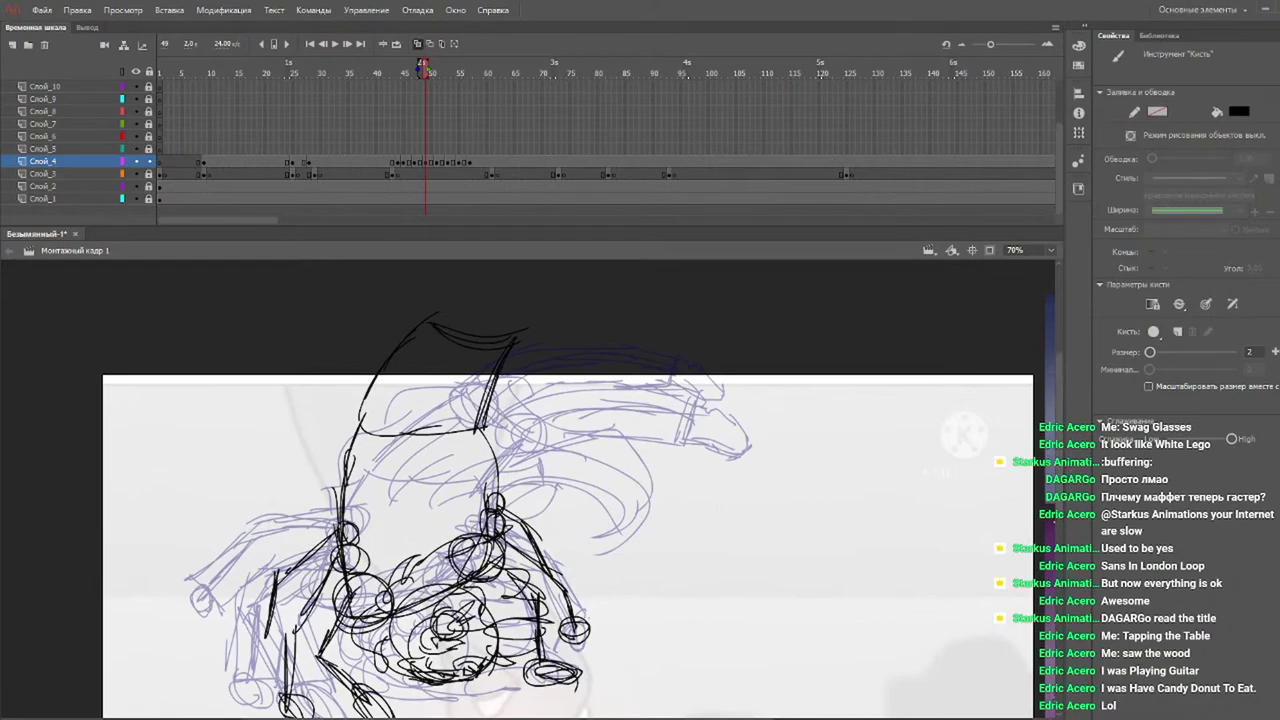
Reinforce the collar strokes and thicken the two lower left arms with outline strokes down to their hands.
{"action": "mouse_move", "coordinate": [392, 642]}
{"action": "left_mouse_down"}
{"action": "mouse_move", "coordinate": [362, 618]}
{"action": "mouse_move", "coordinate": [404, 630]}
{"action": "left_mouse_up"}
{"action": "mouse_move", "coordinate": [478, 610]}
{"action": "left_mouse_down"}
{"action": "mouse_move", "coordinate": [506, 594]}
{"action": "mouse_move", "coordinate": [498, 542]}
{"action": "left_mouse_up"}
{"action": "mouse_move", "coordinate": [362, 586]}
{"action": "left_mouse_down"}
{"action": "mouse_move", "coordinate": [318, 602]}
{"action": "mouse_move", "coordinate": [360, 572]}
{"action": "mouse_move", "coordinate": [306, 630]}
{"action": "mouse_move", "coordinate": [300, 670]}
{"action": "left_mouse_up"}
{"action": "left_click_drag", "start_coordinate": [328, 598], "coordinate": [298, 678]}
{"action": "scroll", "coordinate": [568, 500], "scroll_direction": "down", "scroll_amount": 3}
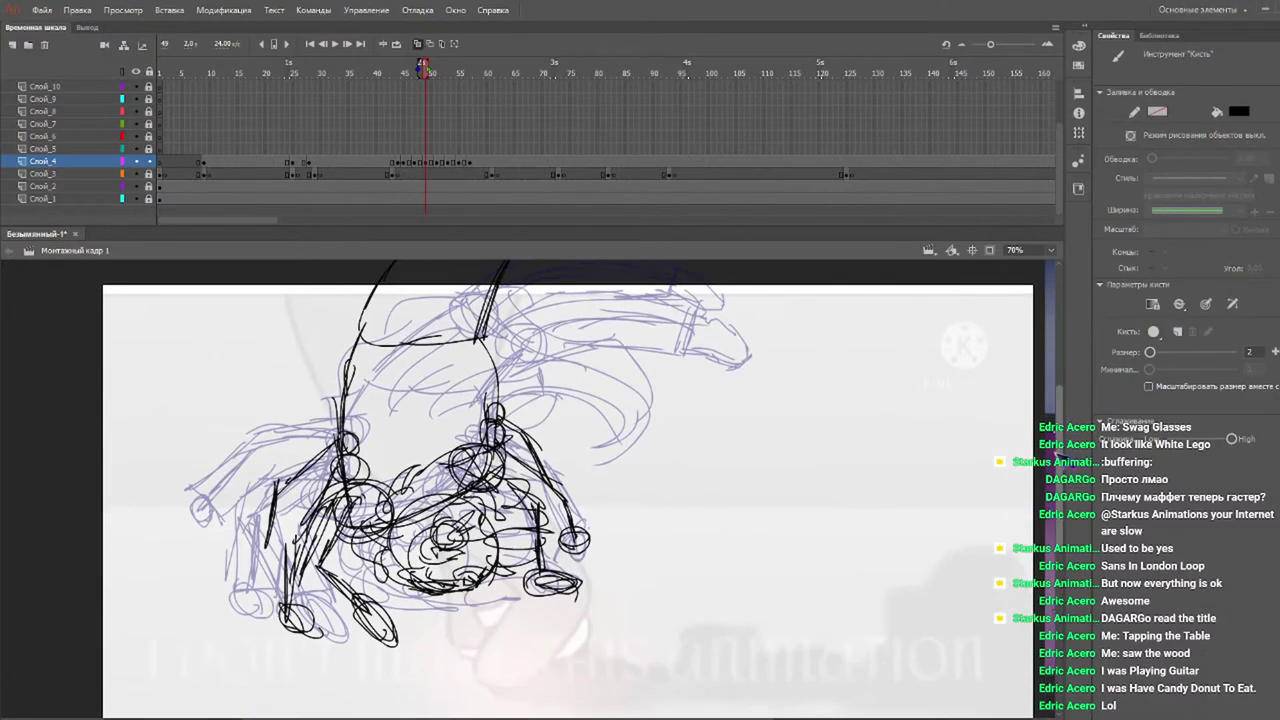
{"action": "mouse_move", "coordinate": [381, 538]}
{"action": "left_mouse_down"}
{"action": "mouse_move", "coordinate": [350, 574]}
{"action": "mouse_move", "coordinate": [358, 592]}
{"action": "mouse_move", "coordinate": [338, 630]}
{"action": "mouse_move", "coordinate": [320, 632]}
{"action": "left_mouse_up"}
{"action": "left_click_drag", "start_coordinate": [340, 576], "coordinate": [302, 624]}
{"action": "mouse_move", "coordinate": [304, 538]}
{"action": "left_mouse_down"}
{"action": "mouse_move", "coordinate": [292, 574]}
{"action": "mouse_move", "coordinate": [304, 612]}
{"action": "left_mouse_up"}
{"action": "mouse_move", "coordinate": [340, 526]}
{"action": "left_mouse_down"}
{"action": "mouse_move", "coordinate": [306, 620]}
{"action": "mouse_move", "coordinate": [398, 648]}
{"action": "left_mouse_up"}
{"action": "left_click_drag", "start_coordinate": [352, 552], "coordinate": [318, 594]}
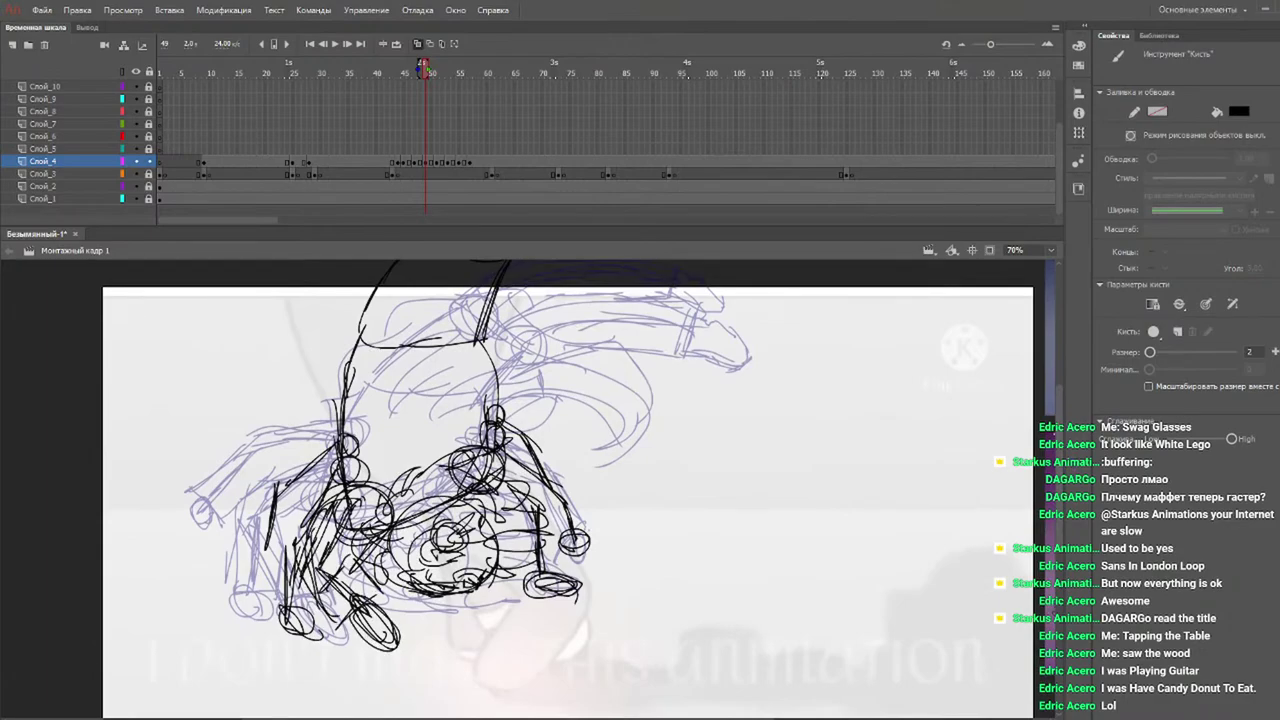
Thicken the right arms and the outer left arm, and add a round hand to the outer left arm.
{"action": "mouse_move", "coordinate": [470, 450]}
{"action": "left_mouse_down"}
{"action": "mouse_move", "coordinate": [552, 506]}
{"action": "mouse_move", "coordinate": [560, 572]}
{"action": "mouse_move", "coordinate": [514, 572]}
{"action": "mouse_move", "coordinate": [514, 530]}
{"action": "mouse_move", "coordinate": [452, 478]}
{"action": "left_mouse_up"}
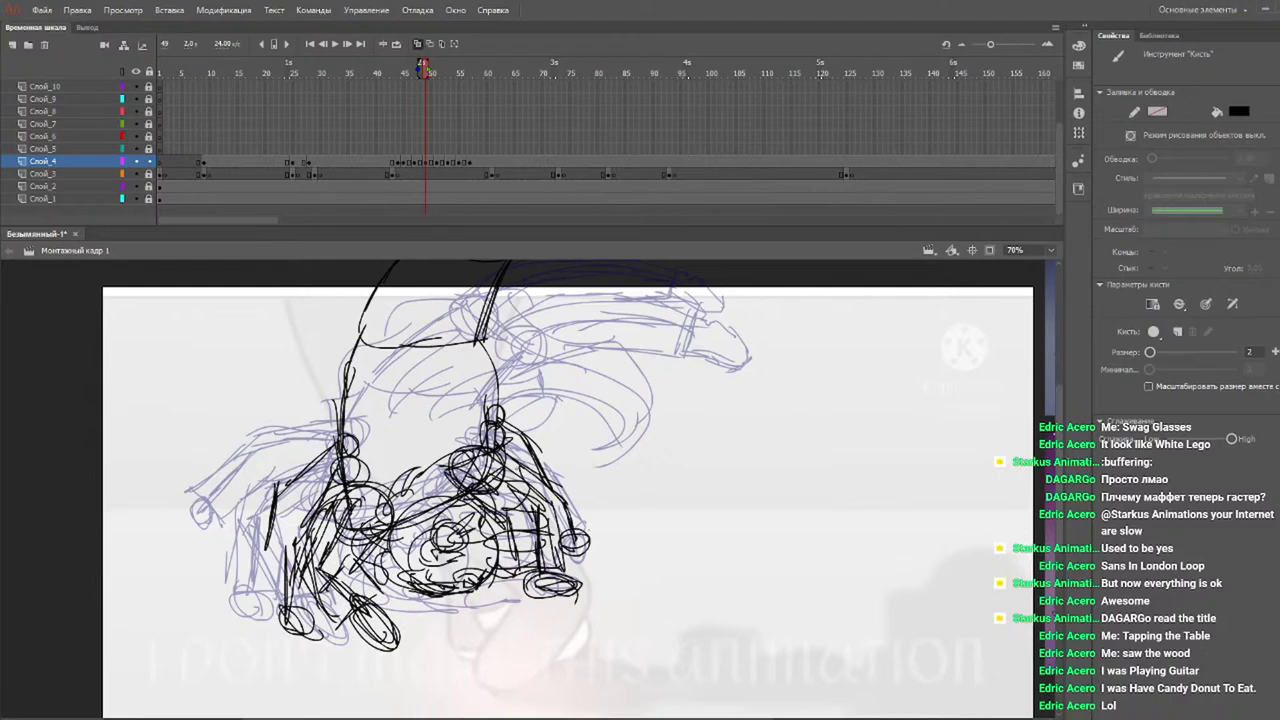
{"action": "mouse_move", "coordinate": [480, 422]}
{"action": "left_mouse_down"}
{"action": "mouse_move", "coordinate": [548, 474]}
{"action": "mouse_move", "coordinate": [576, 526]}
{"action": "mouse_move", "coordinate": [570, 536]}
{"action": "mouse_move", "coordinate": [528, 506]}
{"action": "left_mouse_up"}
{"action": "mouse_move", "coordinate": [340, 462]}
{"action": "left_mouse_down"}
{"action": "mouse_move", "coordinate": [304, 490]}
{"action": "mouse_move", "coordinate": [276, 552]}
{"action": "left_mouse_up"}
{"action": "mouse_move", "coordinate": [300, 498]}
{"action": "left_mouse_down"}
{"action": "mouse_move", "coordinate": [262, 574]}
{"action": "mouse_move", "coordinate": [272, 612]}
{"action": "mouse_move", "coordinate": [312, 608]}
{"action": "left_mouse_up"}
{"action": "left_click_drag", "start_coordinate": [318, 576], "coordinate": [308, 610]}
{"action": "mouse_move", "coordinate": [272, 530]}
{"action": "left_mouse_down"}
{"action": "mouse_move", "coordinate": [252, 552]}
{"action": "mouse_move", "coordinate": [280, 534]}
{"action": "left_mouse_up"}
{"action": "mouse_move", "coordinate": [346, 440]}
{"action": "left_mouse_down"}
{"action": "mouse_move", "coordinate": [258, 498]}
{"action": "mouse_move", "coordinate": [246, 538]}
{"action": "mouse_move", "coordinate": [292, 508]}
{"action": "mouse_move", "coordinate": [274, 536]}
{"action": "left_mouse_up"}
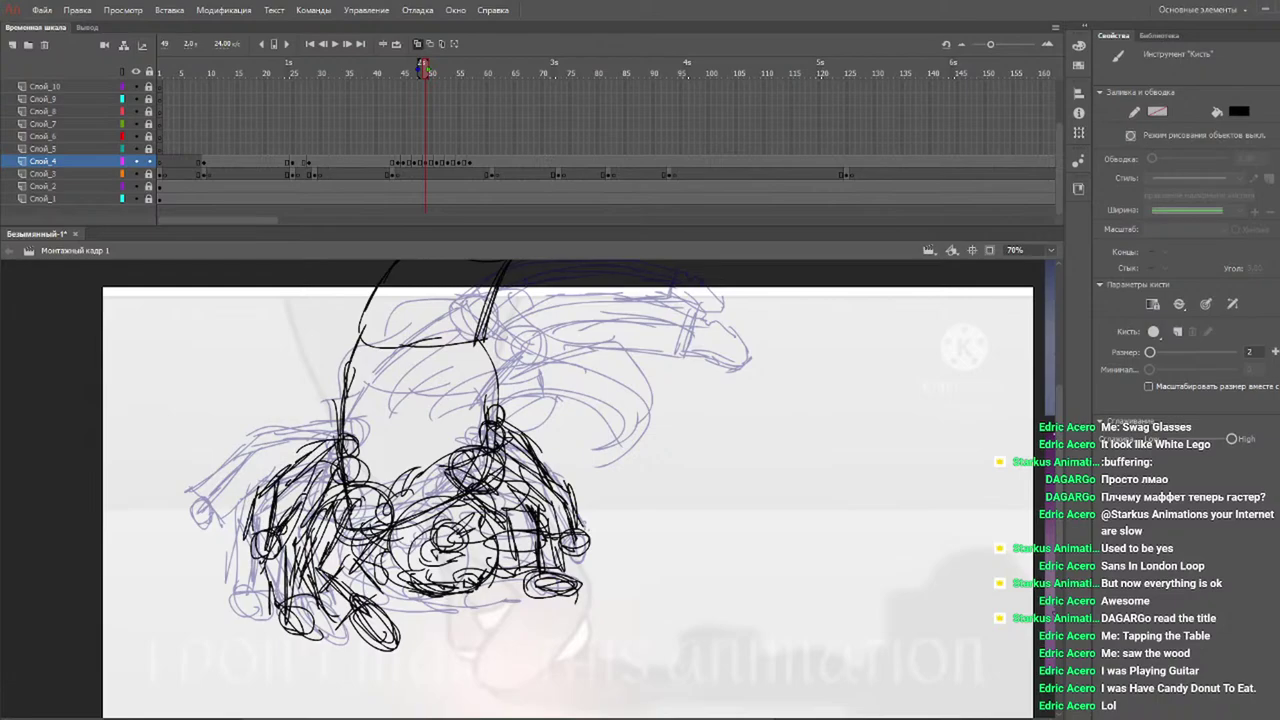
{"action": "mouse_move", "coordinate": [522, 418]}
{"action": "left_mouse_down"}
{"action": "mouse_move", "coordinate": [554, 444]}
{"action": "mouse_move", "coordinate": [560, 470]}
{"action": "left_mouse_up"}
Sketch the flowing outer clothing contours along the torso's left side and over the hips toward the right.
{"action": "scroll", "coordinate": [568, 488], "scroll_direction": "up", "scroll_amount": 2}
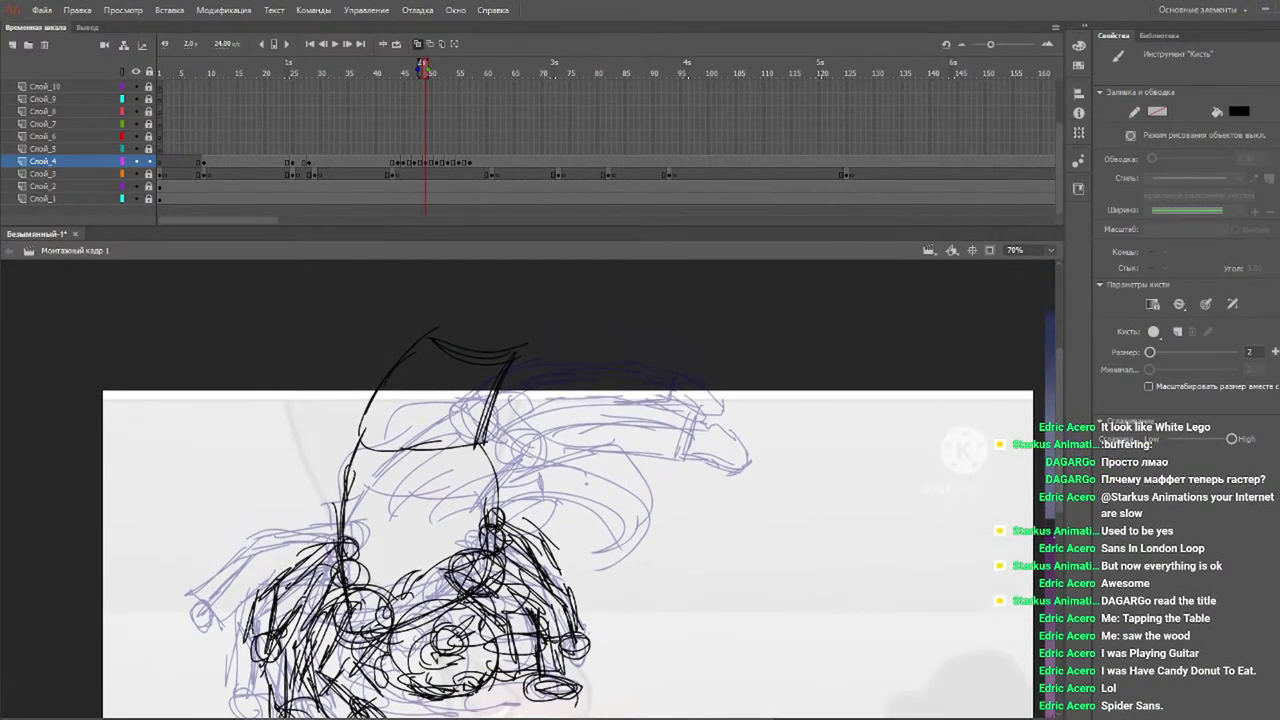
{"action": "mouse_move", "coordinate": [336, 566]}
{"action": "left_mouse_down"}
{"action": "mouse_move", "coordinate": [330, 408]}
{"action": "mouse_move", "coordinate": [482, 272]}
{"action": "left_mouse_up"}
{"action": "mouse_move", "coordinate": [386, 342]}
{"action": "left_mouse_down"}
{"action": "mouse_move", "coordinate": [461, 289]}
{"action": "mouse_move", "coordinate": [774, 266]}
{"action": "left_mouse_up"}
{"action": "key", "text": "ctrl+z"}
{"action": "mouse_move", "coordinate": [337, 385]}
{"action": "left_mouse_down"}
{"action": "mouse_move", "coordinate": [455, 351]}
{"action": "mouse_move", "coordinate": [612, 361]}
{"action": "mouse_move", "coordinate": [632, 389]}
{"action": "mouse_move", "coordinate": [537, 398]}
{"action": "mouse_move", "coordinate": [489, 436]}
{"action": "mouse_move", "coordinate": [500, 518]}
{"action": "left_mouse_up"}
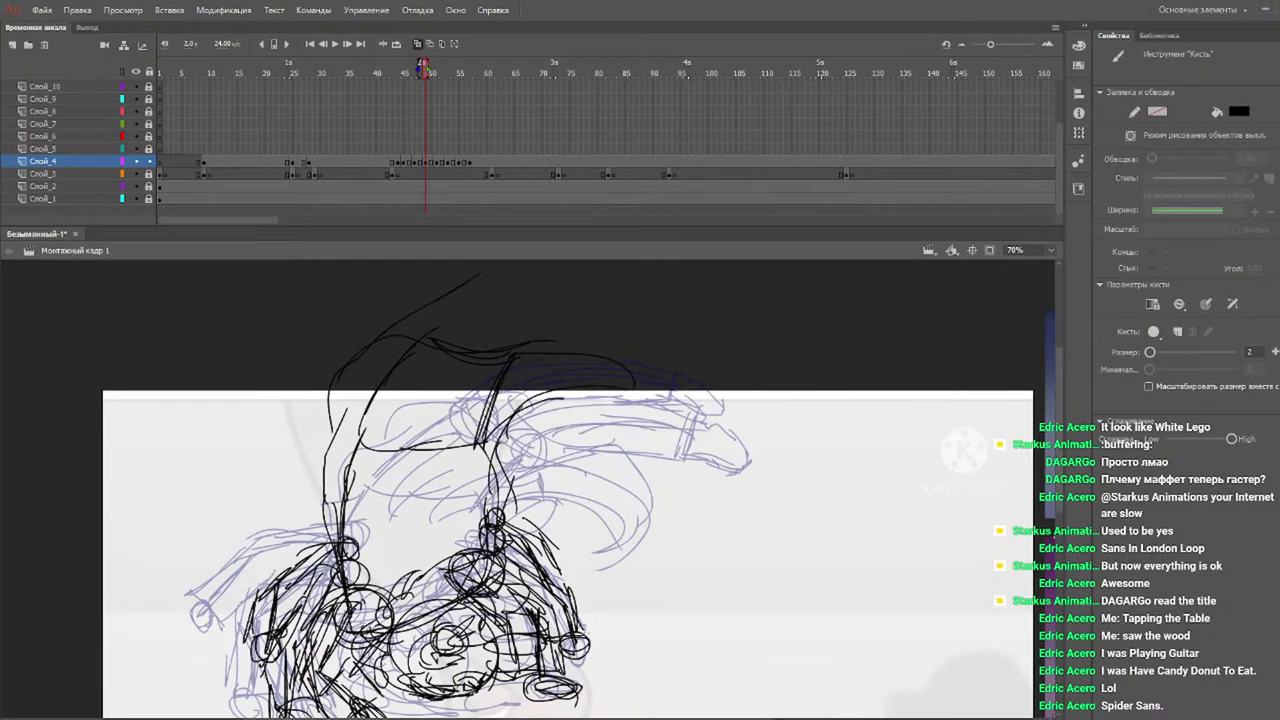
Refine the clothing edges at both sides of the waist and add diagonal fold strokes across the torso.
{"action": "mouse_move", "coordinate": [522, 406]}
{"action": "left_mouse_down"}
{"action": "mouse_move", "coordinate": [484, 424]}
{"action": "mouse_move", "coordinate": [488, 464]}
{"action": "left_mouse_up"}
{"action": "left_click_drag", "start_coordinate": [332, 399], "coordinate": [334, 424]}
{"action": "left_click_drag", "start_coordinate": [430, 400], "coordinate": [350, 446]}
{"action": "left_click_drag", "start_coordinate": [480, 390], "coordinate": [370, 466]}
{"action": "left_click_drag", "start_coordinate": [460, 438], "coordinate": [405, 515]}
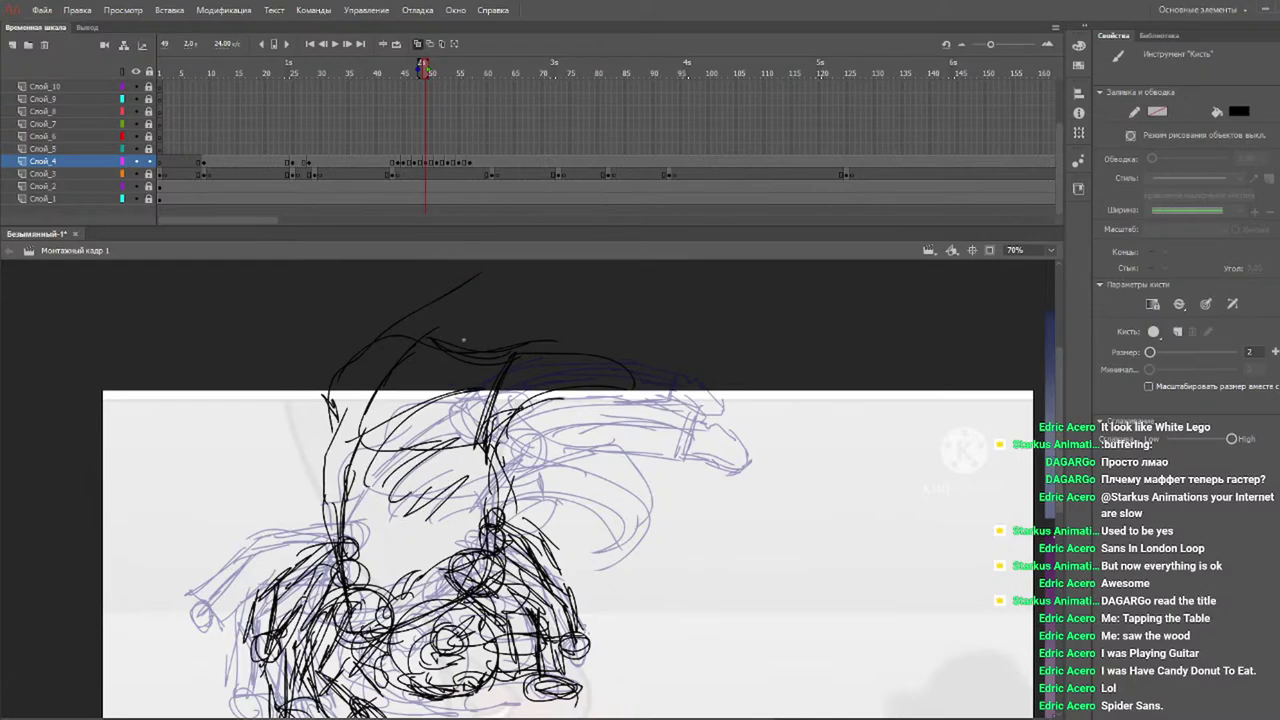
Play back the animation from before frame 44 and step through the frames to review the motion up to frame 51.
{"action": "left_click_drag", "start_coordinate": [1058, 401], "coordinate": [1052, 432]}
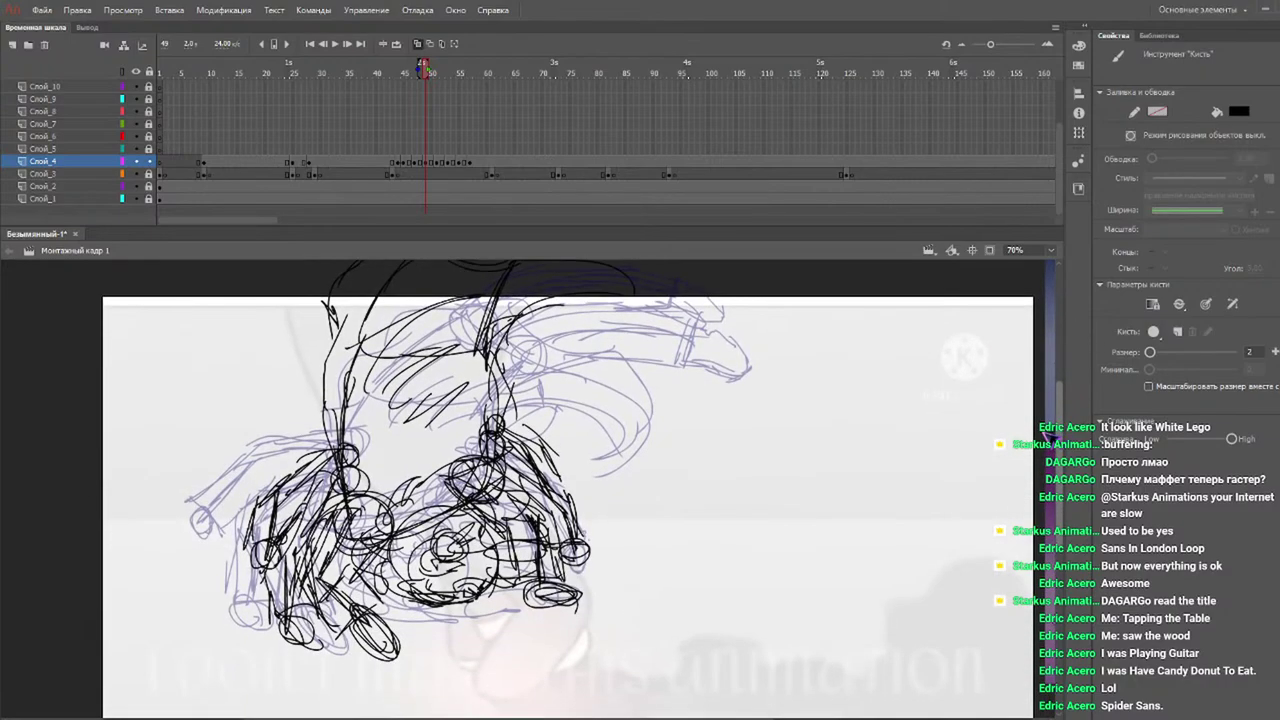
{"action": "left_click", "coordinate": [404, 72]}
{"action": "mouse_move", "coordinate": [404, 71]}
{"action": "left_mouse_down"}
{"action": "mouse_move", "coordinate": [382, 76]}
{"action": "mouse_move", "coordinate": [439, 86]}
{"action": "mouse_move", "coordinate": [365, 87]}
{"action": "left_mouse_up"}
{"action": "key", "text": "Return"}
{"action": "key", "text": "Return"}
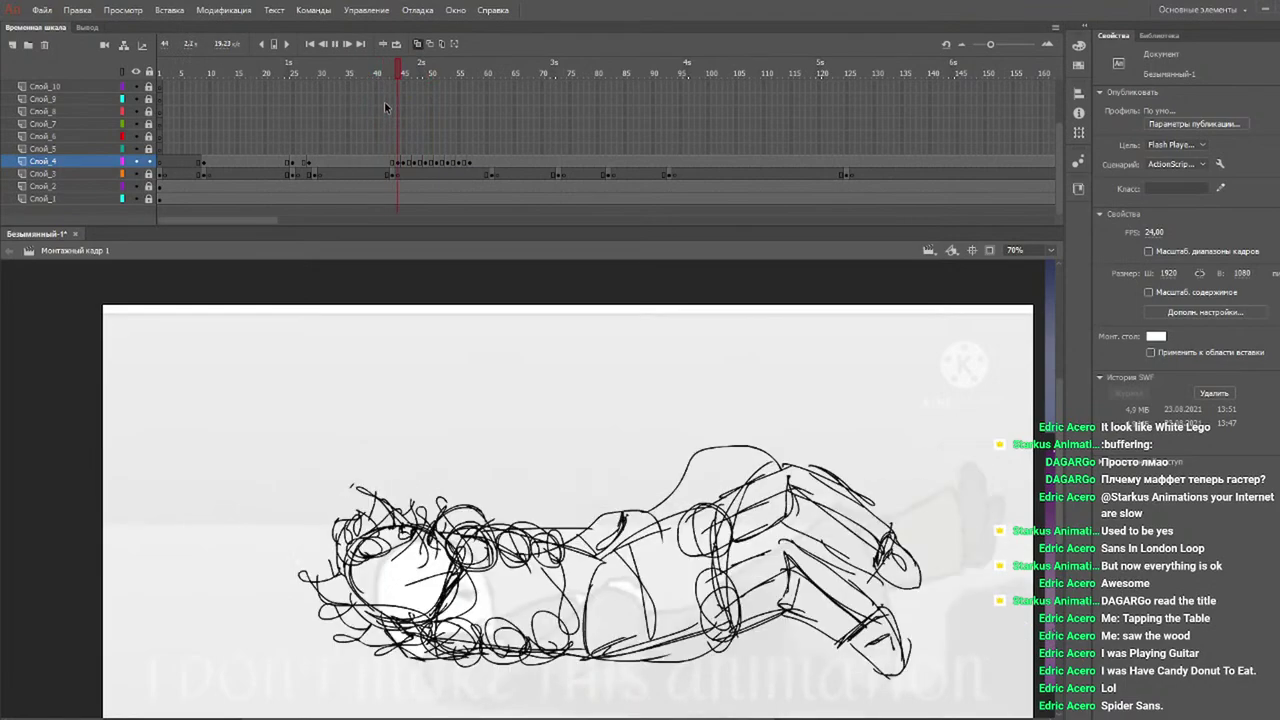
{"action": "mouse_move", "coordinate": [458, 76]}
{"action": "left_mouse_down"}
{"action": "mouse_move", "coordinate": [345, 77]}
{"action": "mouse_move", "coordinate": [491, 82]}
{"action": "mouse_move", "coordinate": [423, 80]}
{"action": "mouse_move", "coordinate": [451, 103]}
{"action": "mouse_move", "coordinate": [436, 98]}
{"action": "left_mouse_up"}
{"action": "key", "text": "Return"}
{"action": "key", "text": "period"}
{"action": "key", "text": "period"}
{"action": "key", "text": "period"}
{"action": "key", "text": "period"}
{"action": "key", "text": "period"}
{"action": "key", "text": "period"}
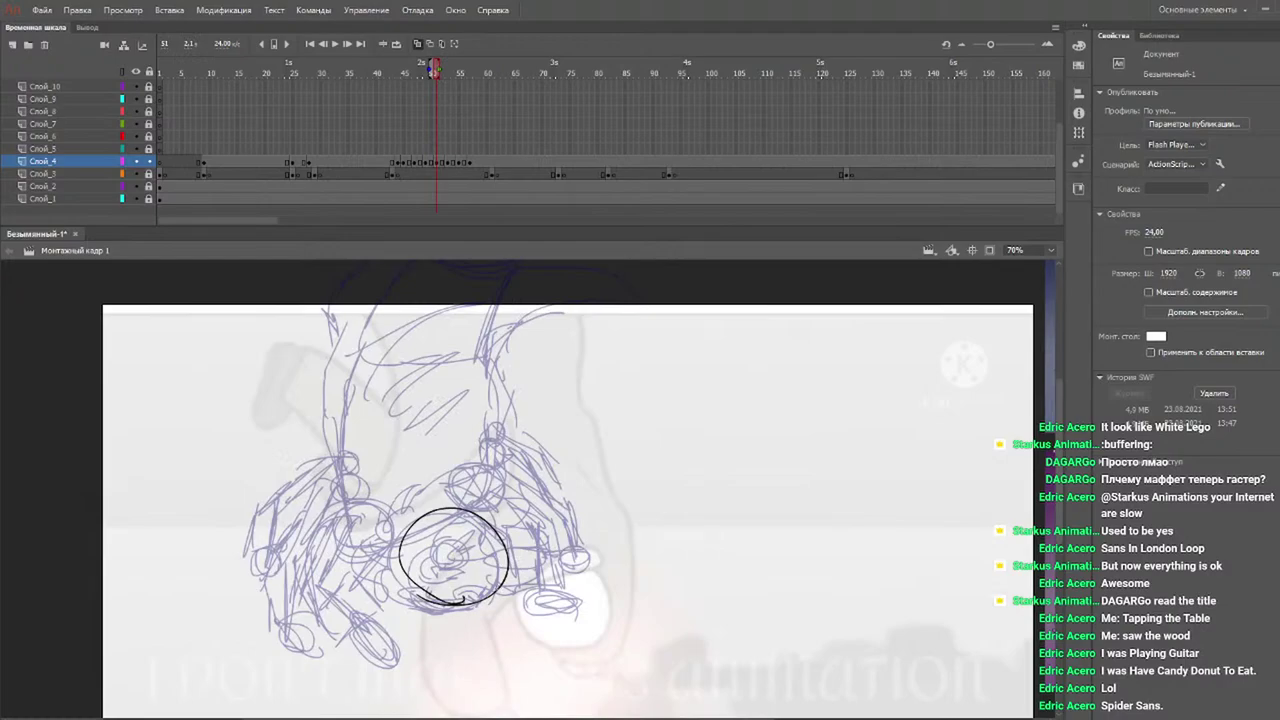
At frame 51, sketch small facial marks along the lower right edge of the head circle, redoing the first strokes.
{"action": "key", "text": "b"}
{"action": "mouse_move", "coordinate": [463, 602]}
{"action": "left_mouse_down"}
{"action": "mouse_move", "coordinate": [479, 602]}
{"action": "mouse_move", "coordinate": [464, 603]}
{"action": "left_mouse_up"}
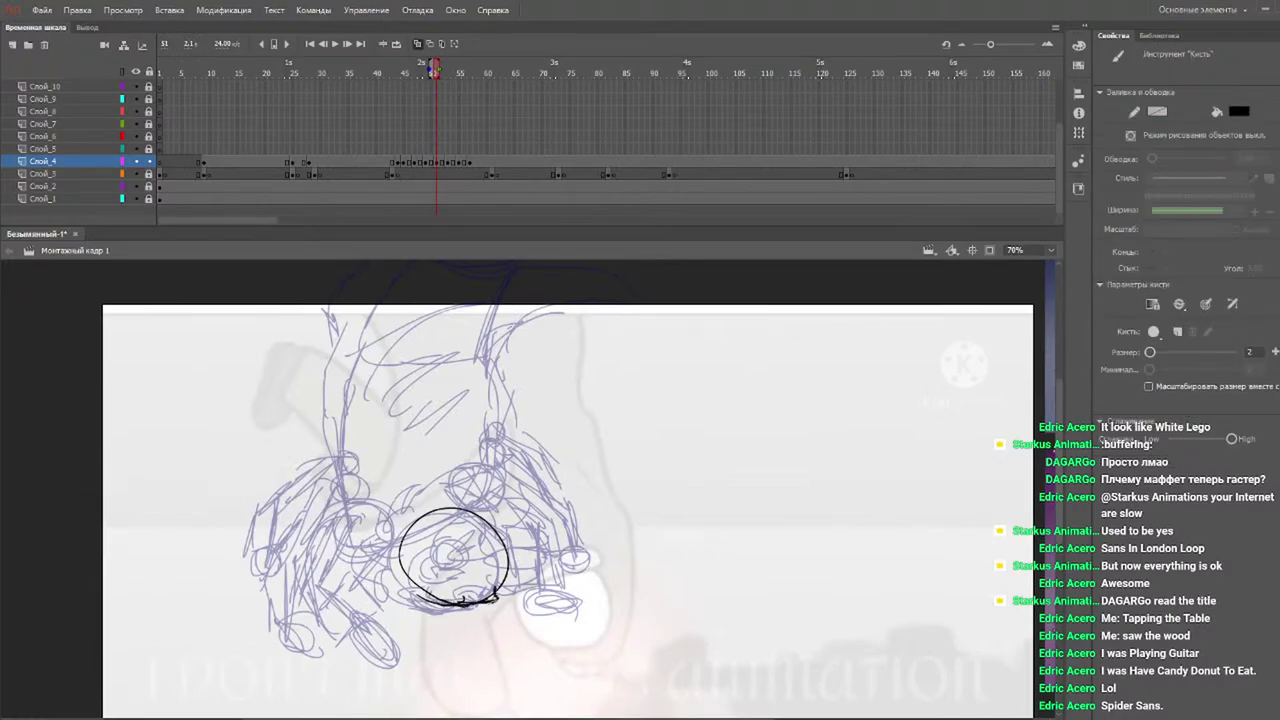
{"action": "key", "text": "ctrl+z"}
{"action": "key", "text": "ctrl+z"}
{"action": "left_click_drag", "start_coordinate": [491, 593], "coordinate": [473, 590]}
At frame 53, sketch matching facial marks at the lower right of the head circle and undo the stray strokes.
{"action": "left_click", "coordinate": [431, 67]}
{"action": "left_click_drag", "start_coordinate": [436, 73], "coordinate": [451, 82]}
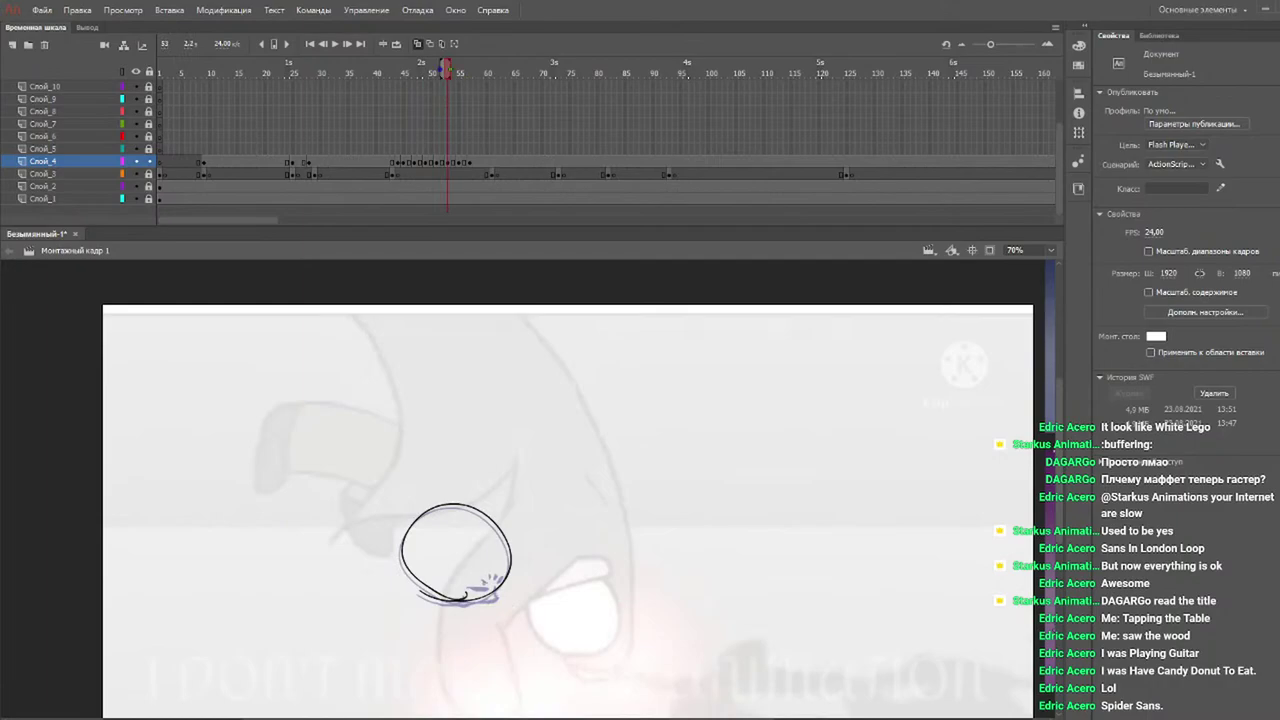
{"action": "mouse_move", "coordinate": [494, 574]}
{"action": "left_mouse_down"}
{"action": "mouse_move", "coordinate": [501, 591]}
{"action": "mouse_move", "coordinate": [455, 601]}
{"action": "left_mouse_up"}
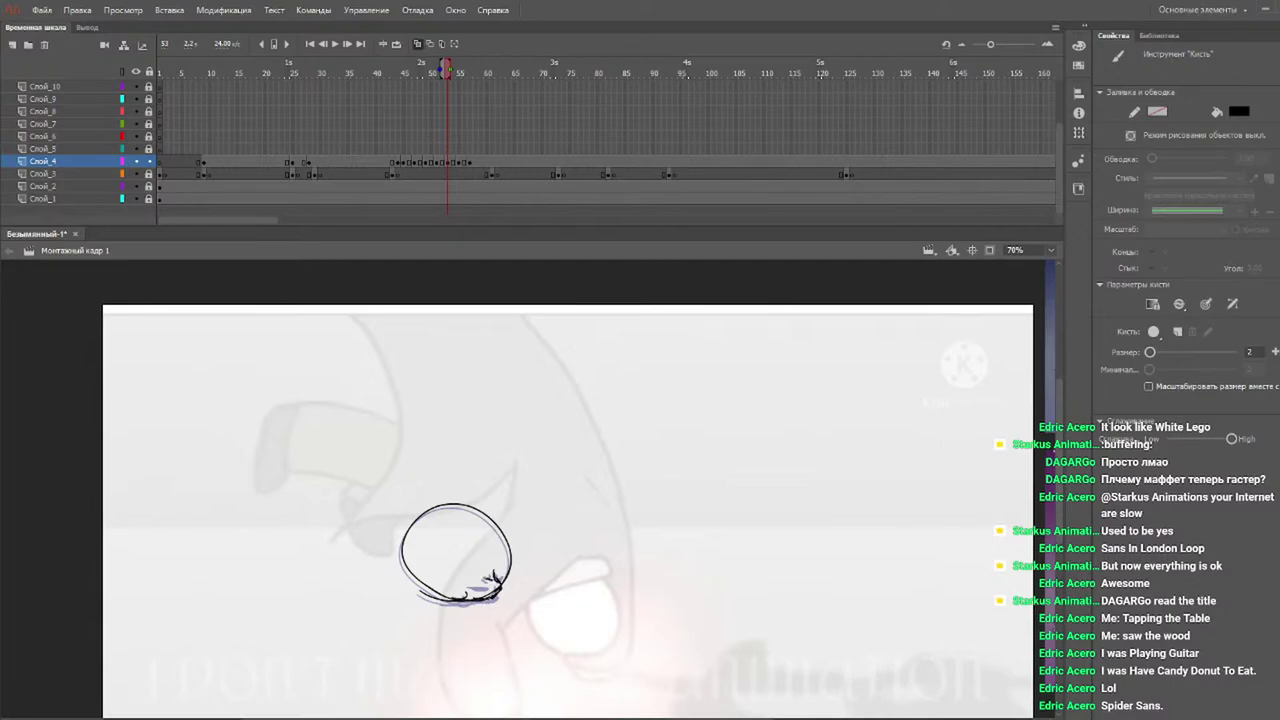
{"action": "mouse_move", "coordinate": [490, 578]}
{"action": "left_mouse_down"}
{"action": "mouse_move", "coordinate": [498, 594]}
{"action": "mouse_move", "coordinate": [465, 575]}
{"action": "mouse_move", "coordinate": [497, 568]}
{"action": "left_mouse_up"}
{"action": "key", "text": "ctrl+z"}
{"action": "key", "text": "ctrl+z"}
{"action": "key", "text": "ctrl+z"}
At frame 55, sketch the matching facial marks inside the head circle, undo stray strokes and go to frame 57.
{"action": "left_click", "coordinate": [459, 72]}
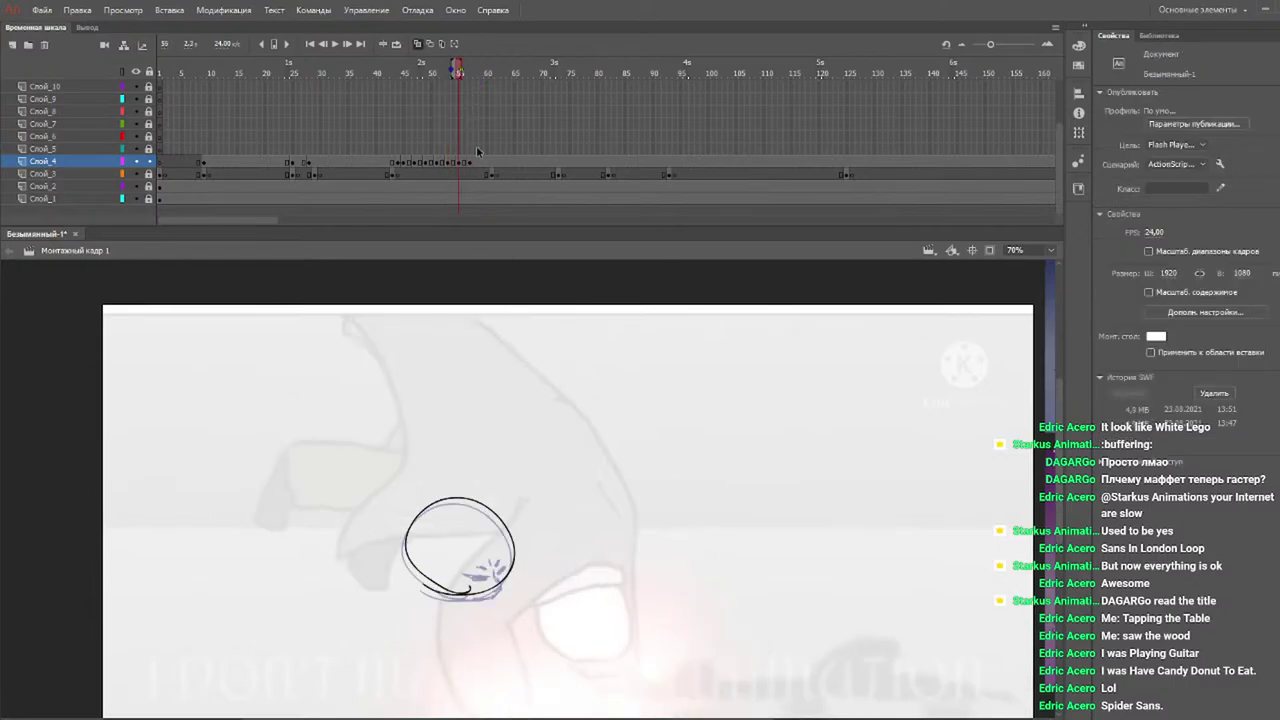
{"action": "key", "text": "b"}
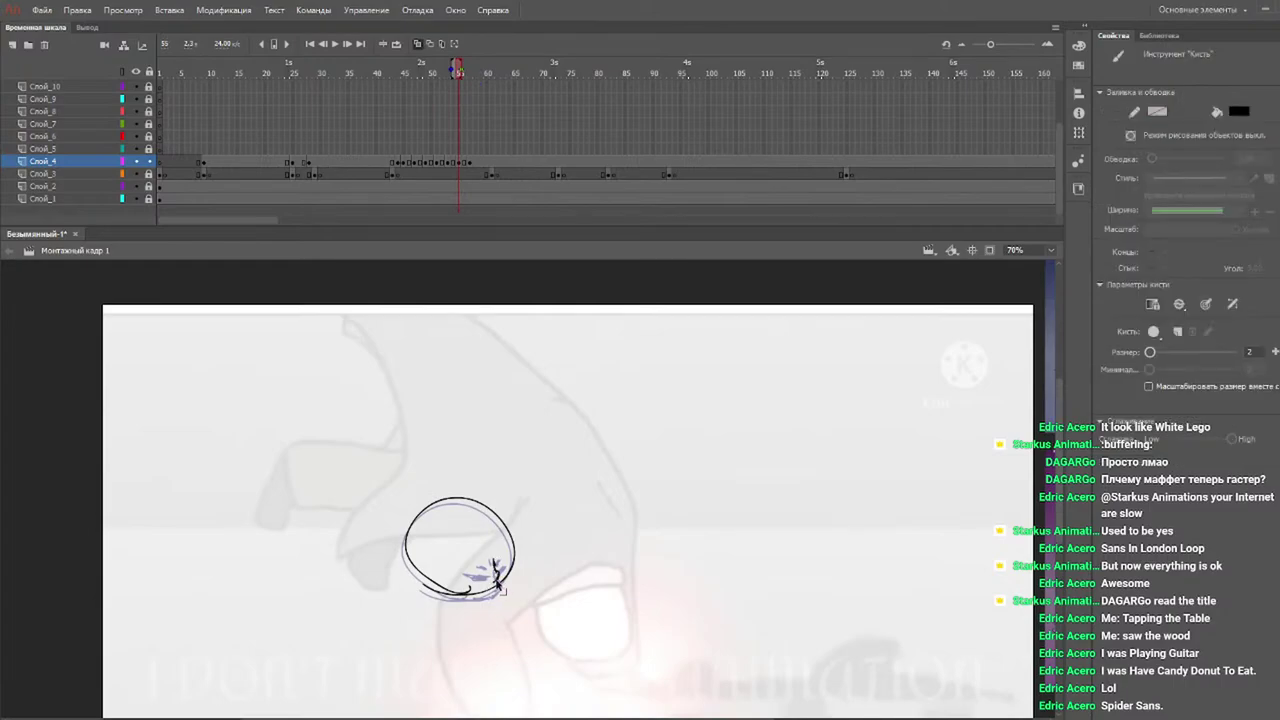
{"action": "mouse_move", "coordinate": [494, 582]}
{"action": "left_mouse_down"}
{"action": "mouse_move", "coordinate": [489, 593]}
{"action": "mouse_move", "coordinate": [449, 586]}
{"action": "mouse_move", "coordinate": [490, 594]}
{"action": "mouse_move", "coordinate": [424, 590]}
{"action": "mouse_move", "coordinate": [468, 596]}
{"action": "mouse_move", "coordinate": [480, 567]}
{"action": "left_mouse_up"}
{"action": "key", "text": "ctrl+z"}
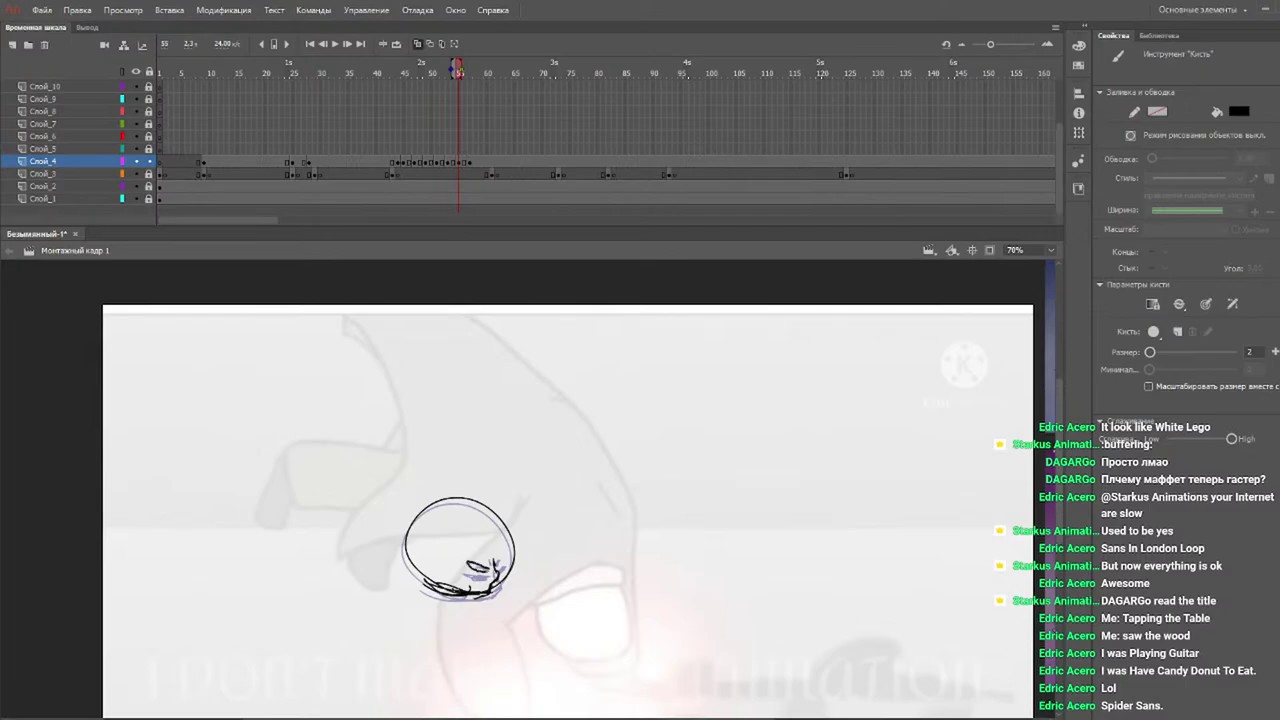
{"action": "key", "text": "ctrl+z"}
{"action": "mouse_move", "coordinate": [463, 72]}
{"action": "left_mouse_down"}
{"action": "mouse_move", "coordinate": [421, 76]}
{"action": "mouse_move", "coordinate": [469, 76]}
{"action": "left_mouse_up"}
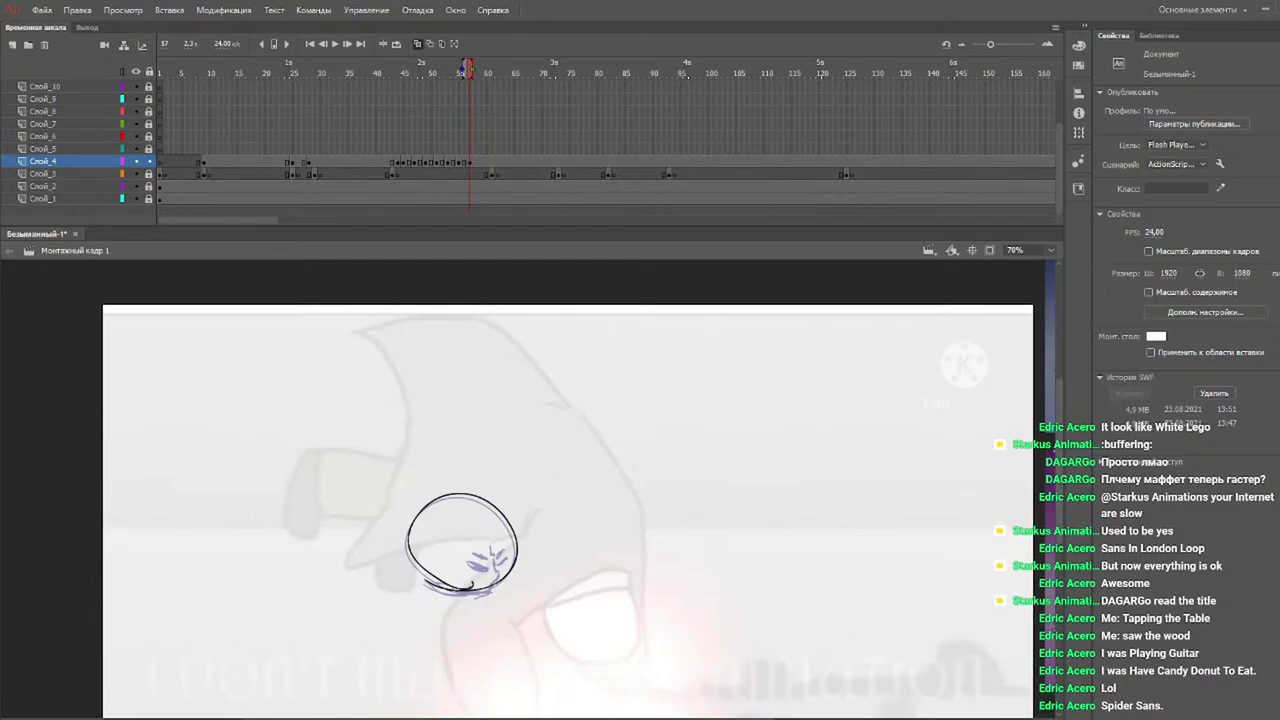
At frame 57, sketch the facial marks at the head circle's lower right and short hatch strokes along its lower left edge.
{"action": "left_click_drag", "start_coordinate": [492, 551], "coordinate": [493, 560]}
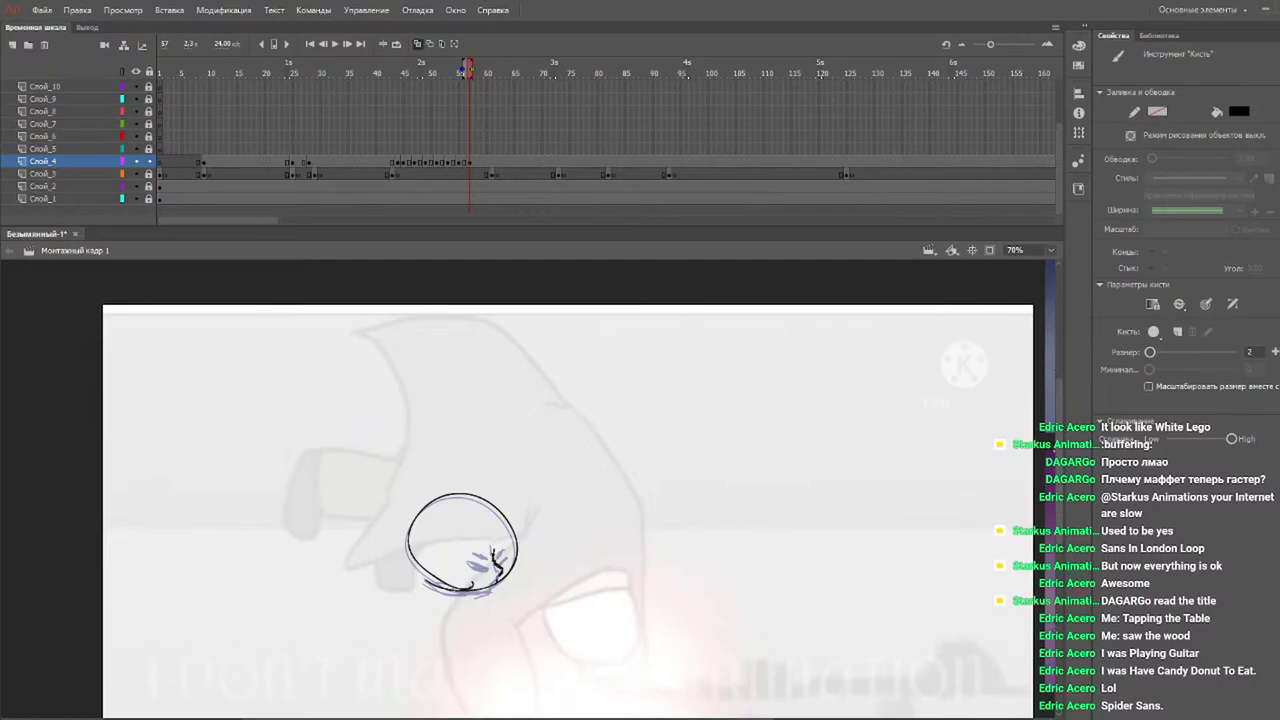
{"action": "mouse_move", "coordinate": [496, 578]}
{"action": "left_mouse_down"}
{"action": "mouse_move", "coordinate": [494, 590]}
{"action": "mouse_move", "coordinate": [426, 580]}
{"action": "mouse_move", "coordinate": [460, 587]}
{"action": "mouse_move", "coordinate": [446, 582]}
{"action": "left_mouse_up"}
{"action": "left_click_drag", "start_coordinate": [480, 552], "coordinate": [466, 564]}
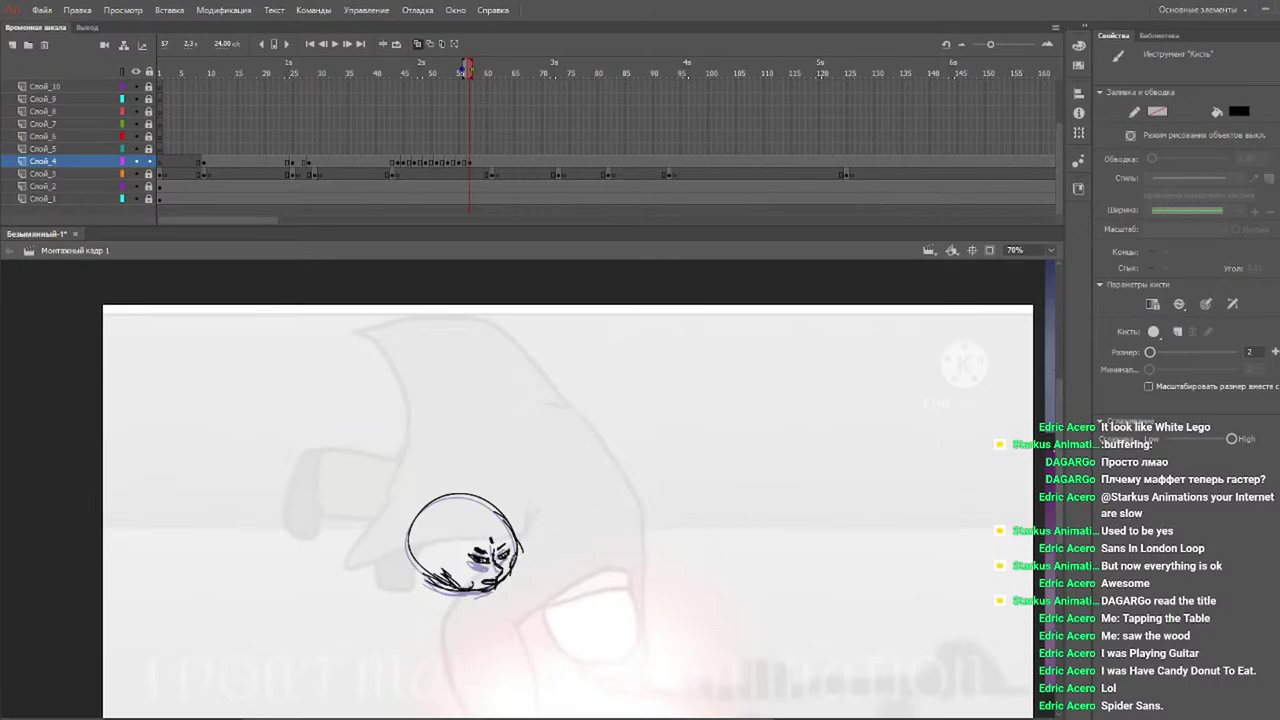
Clean up frame 57's face sketch by removing stray strokes beside the head circle and trimming the facial marks with the Eraser.
{"action": "key", "text": "v"}
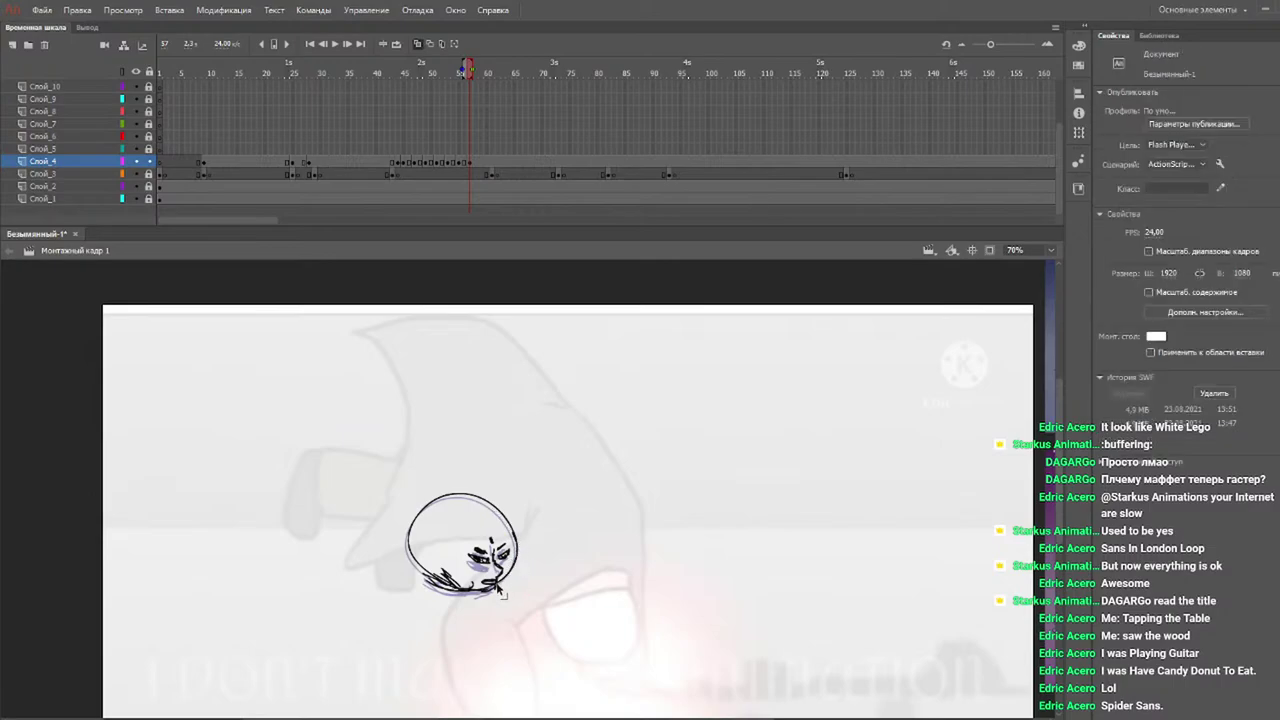
{"action": "key", "text": "e"}
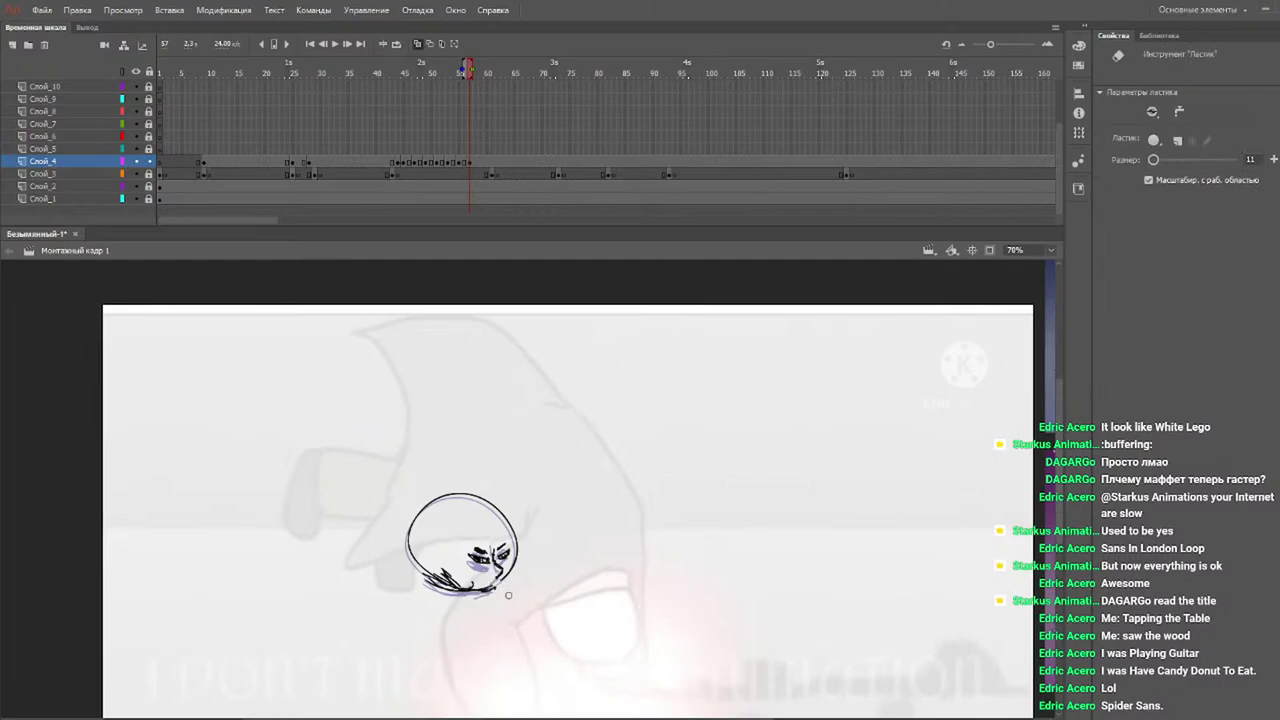
{"action": "key", "text": "b"}
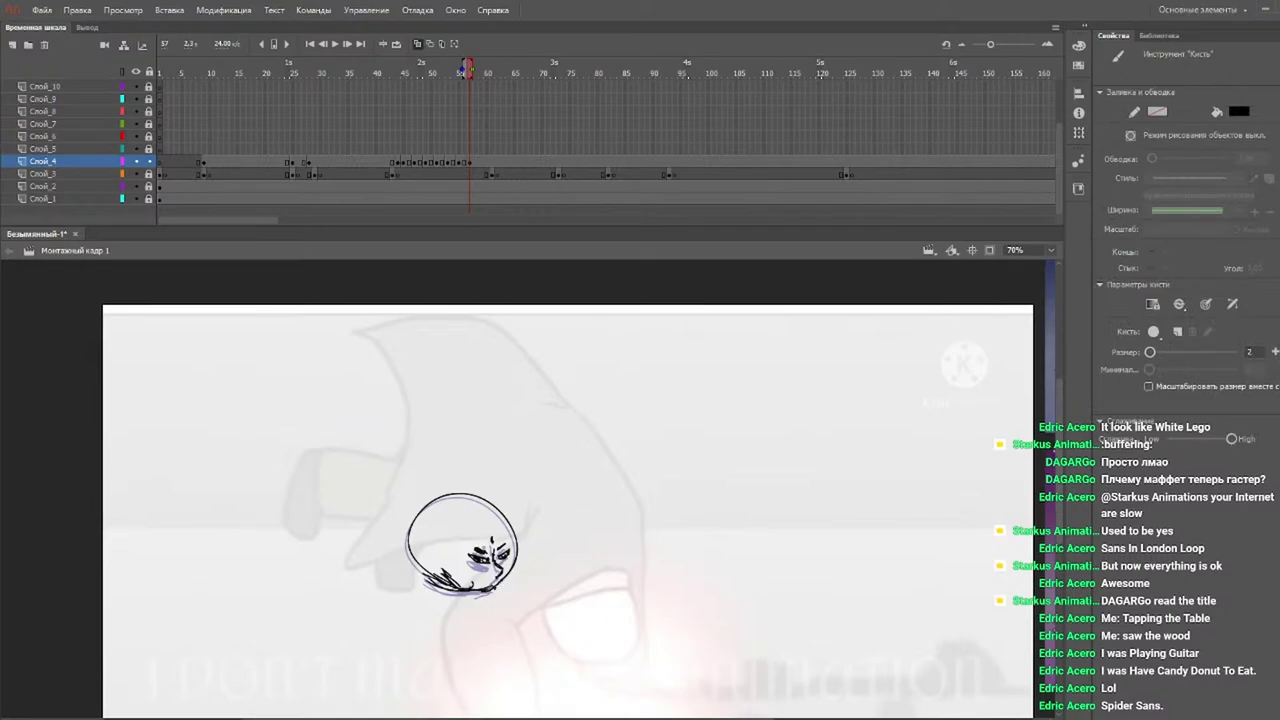
{"action": "key", "text": "e"}
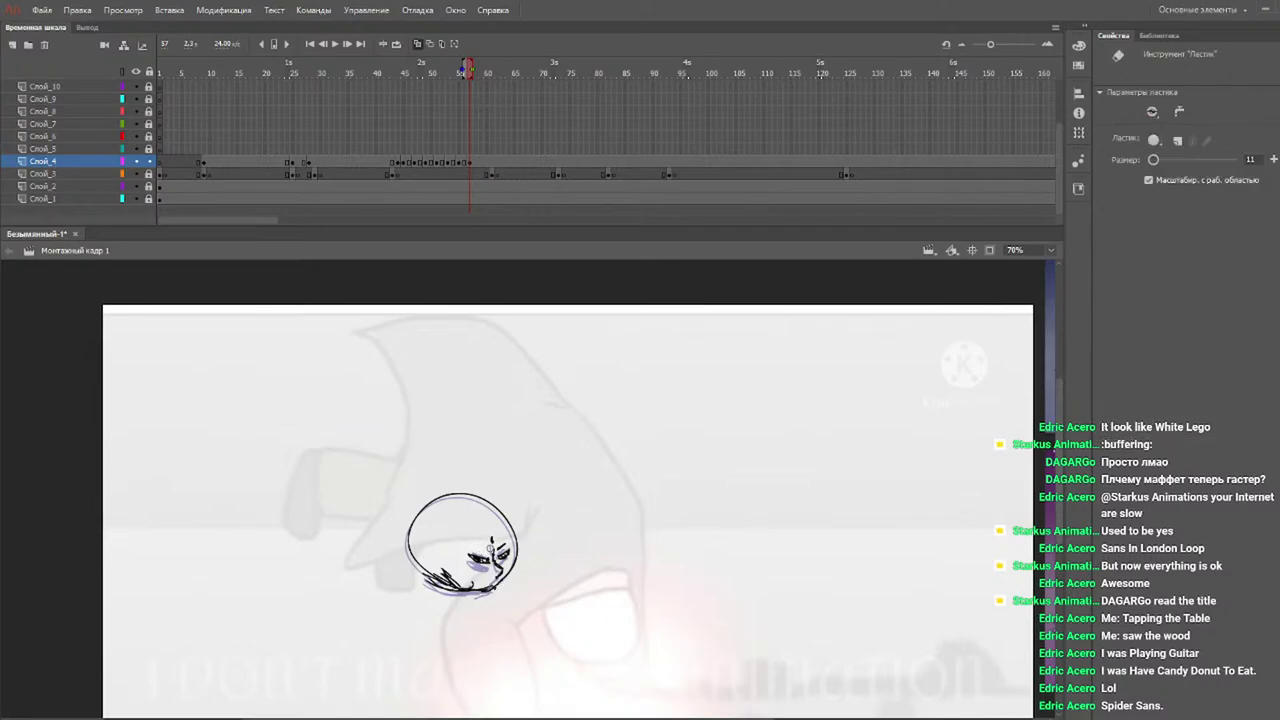
{"action": "key", "text": "n"}
{"action": "key", "text": "b"}
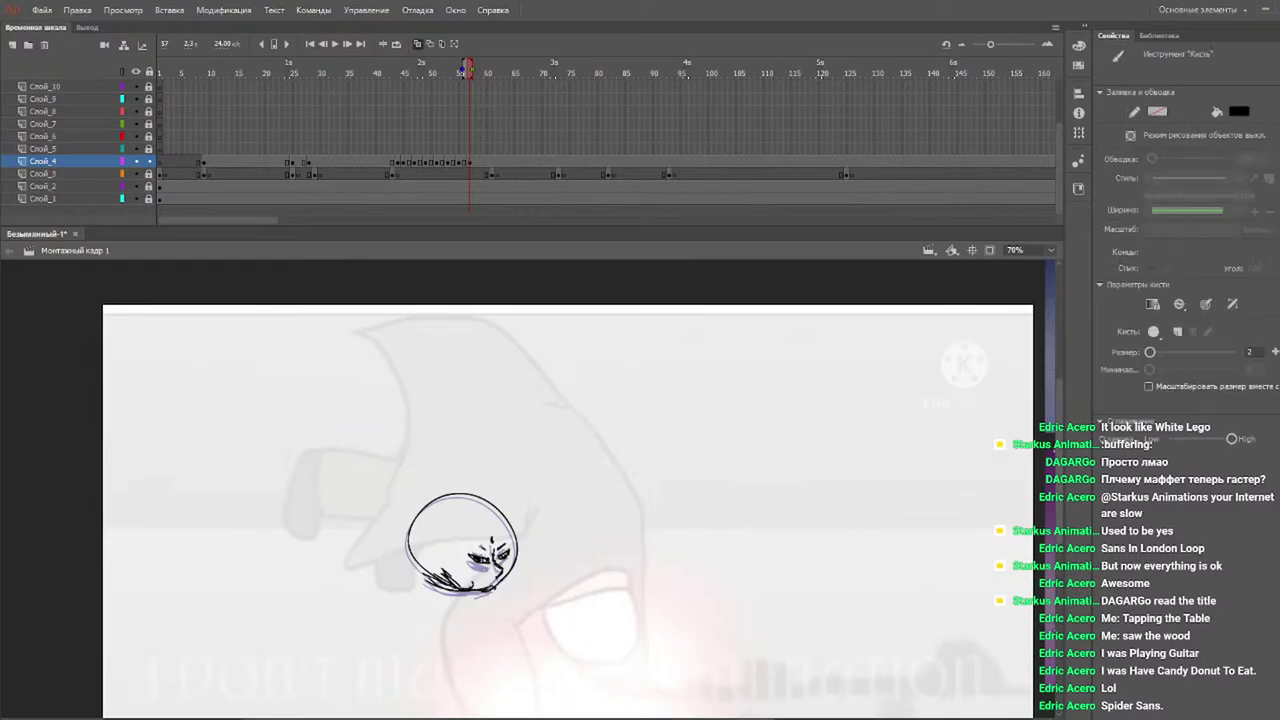
Play back the animation from just before frame 40 to review the head's motion with the new facial marks.
{"action": "mouse_move", "coordinate": [390, 68]}
{"action": "left_mouse_down"}
{"action": "mouse_move", "coordinate": [340, 68]}
{"action": "mouse_move", "coordinate": [368, 66]}
{"action": "left_mouse_up"}
{"action": "key", "text": "Return"}
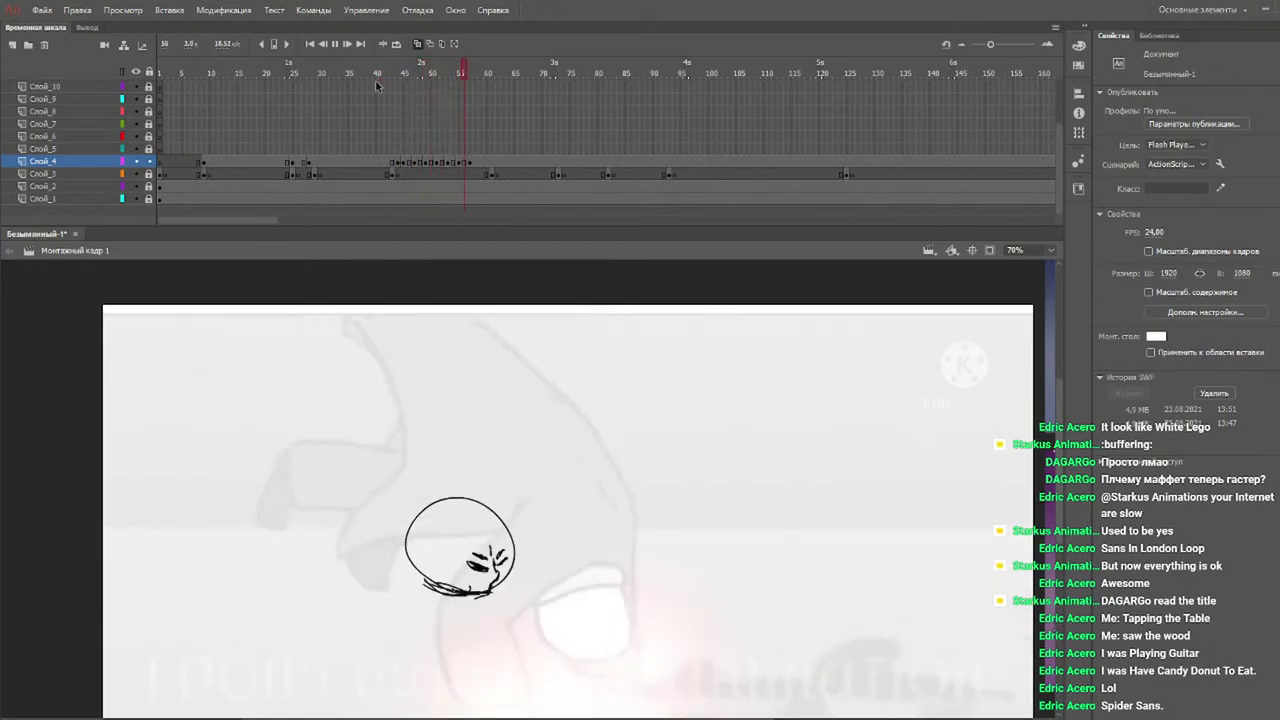
{"action": "left_click", "coordinate": [368, 70]}
{"action": "key", "text": "Return"}
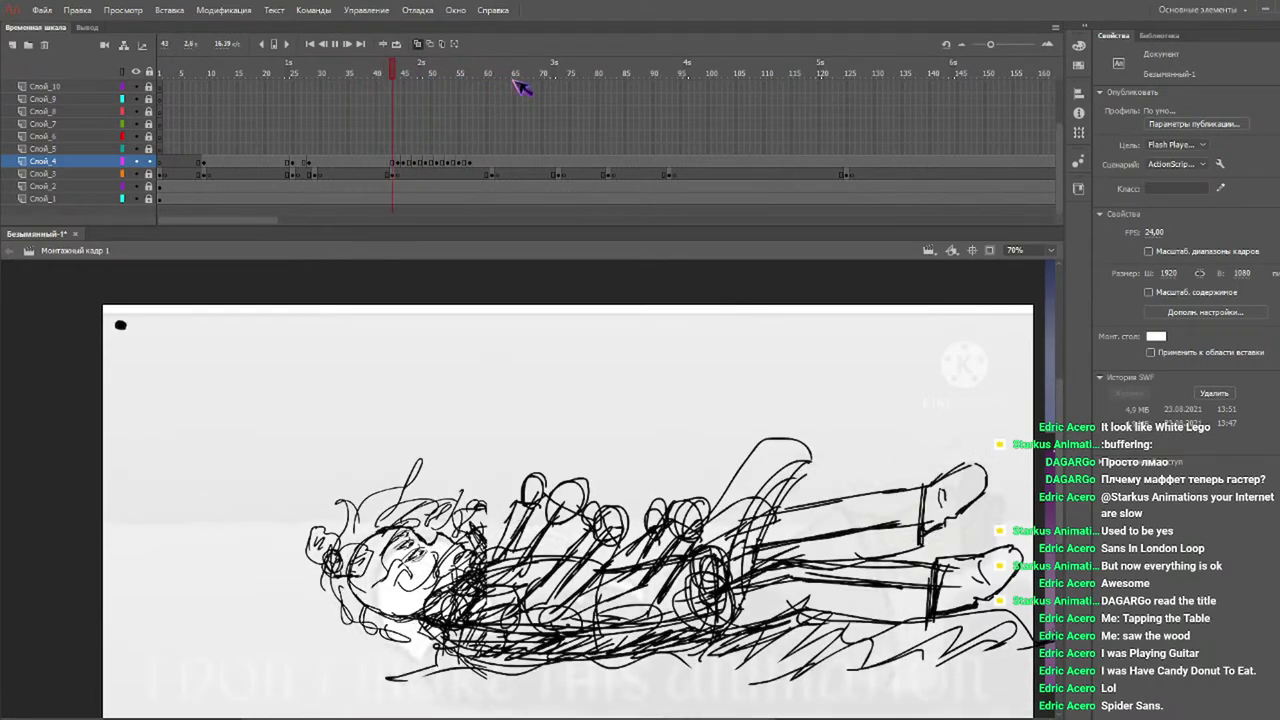
{"action": "left_click", "coordinate": [486, 82]}
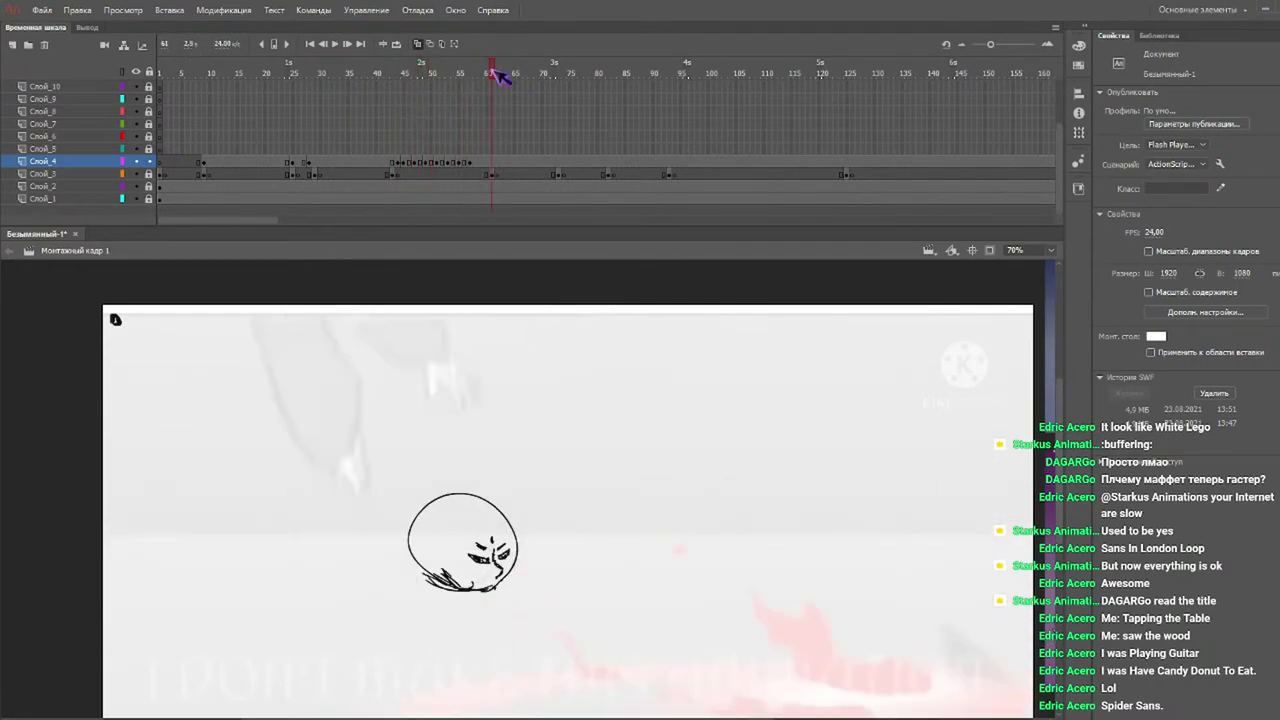
Insert a blank keyframe at frame 61 of Слой_4 and replay the animation leading up to it.
{"action": "left_click", "coordinate": [492, 162]}
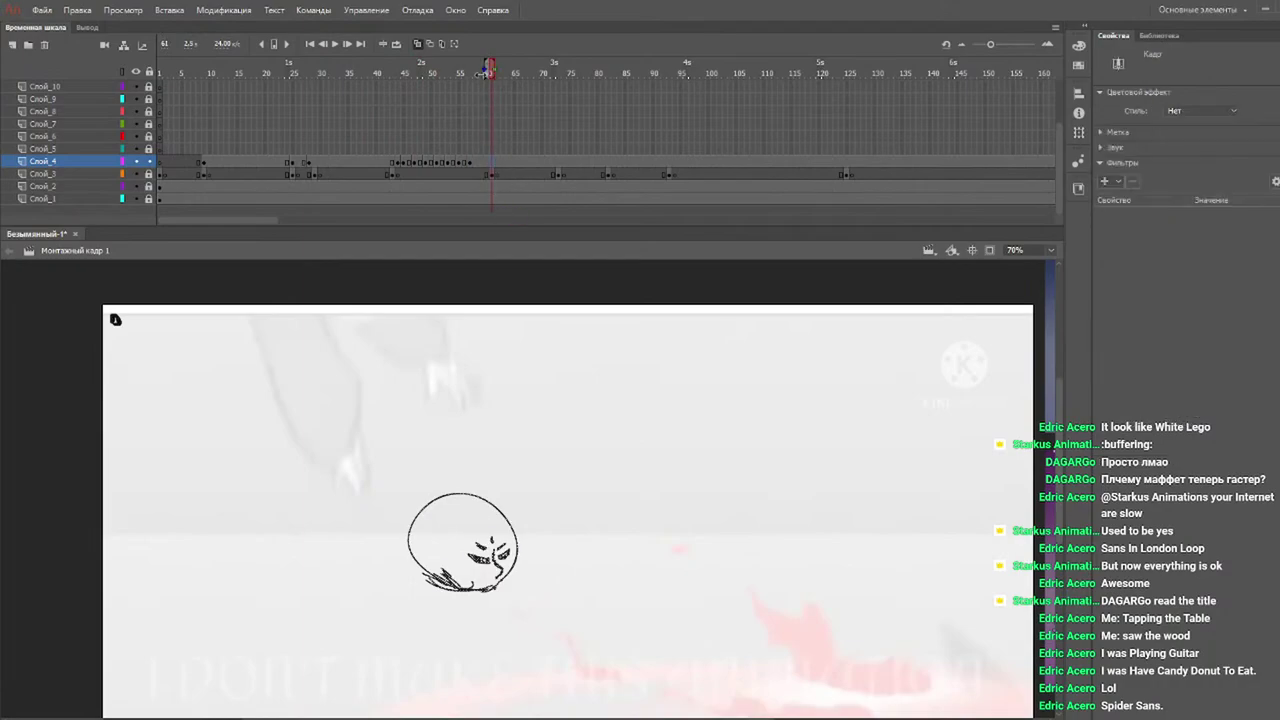
{"action": "key", "text": "Return"}
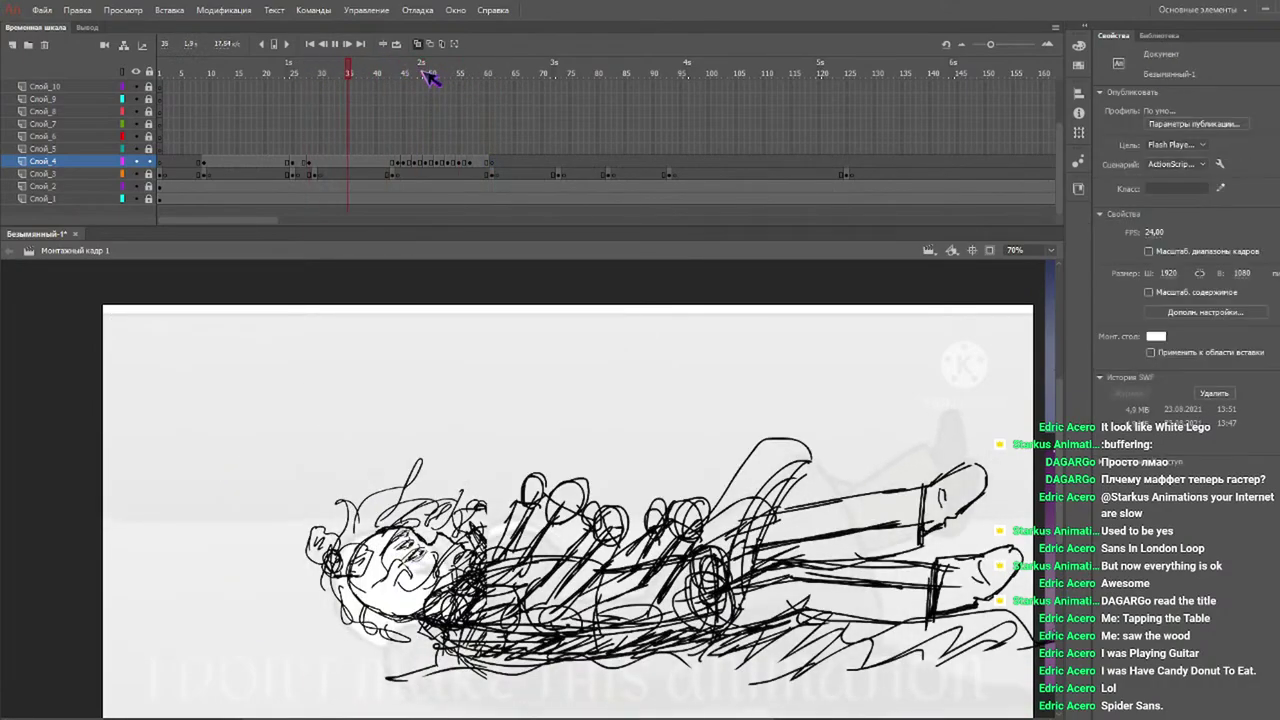
{"action": "mouse_move", "coordinate": [466, 68]}
{"action": "left_mouse_down"}
{"action": "mouse_move", "coordinate": [480, 68]}
{"action": "mouse_move", "coordinate": [458, 76]}
{"action": "mouse_move", "coordinate": [472, 76]}
{"action": "left_mouse_up"}
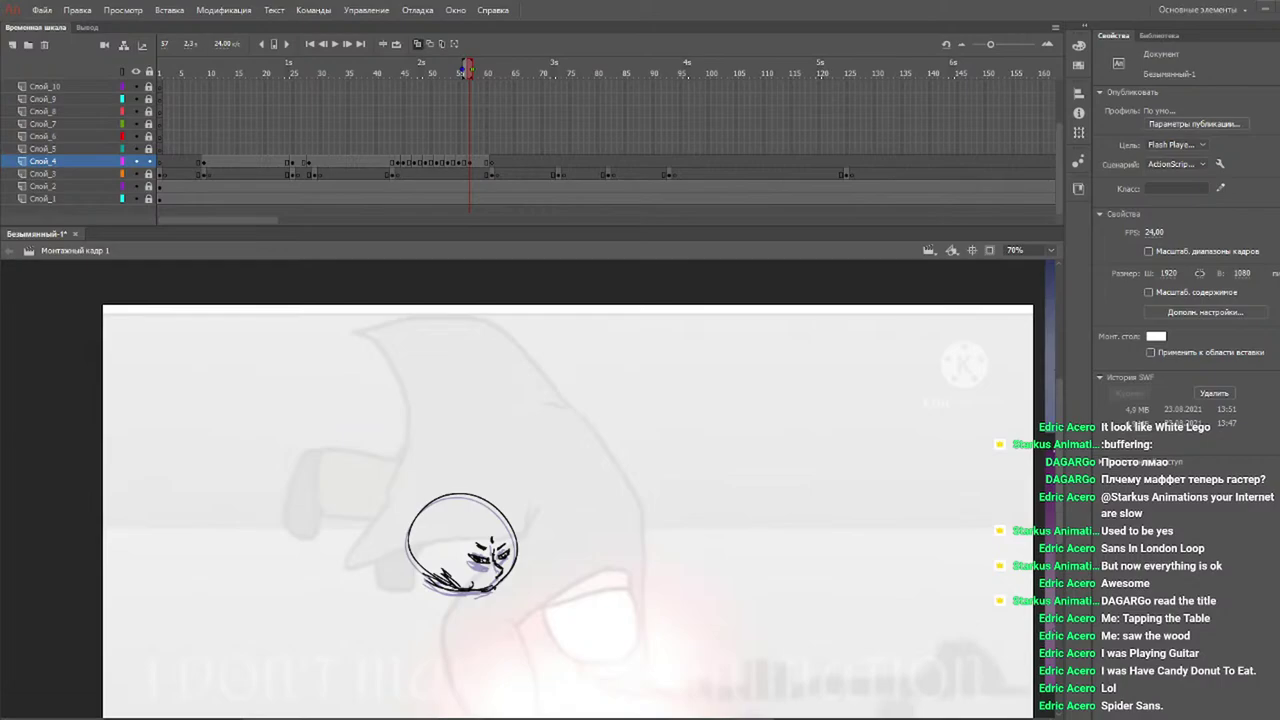
{"action": "left_click", "coordinate": [385, 70]}
{"action": "key", "text": "Return"}
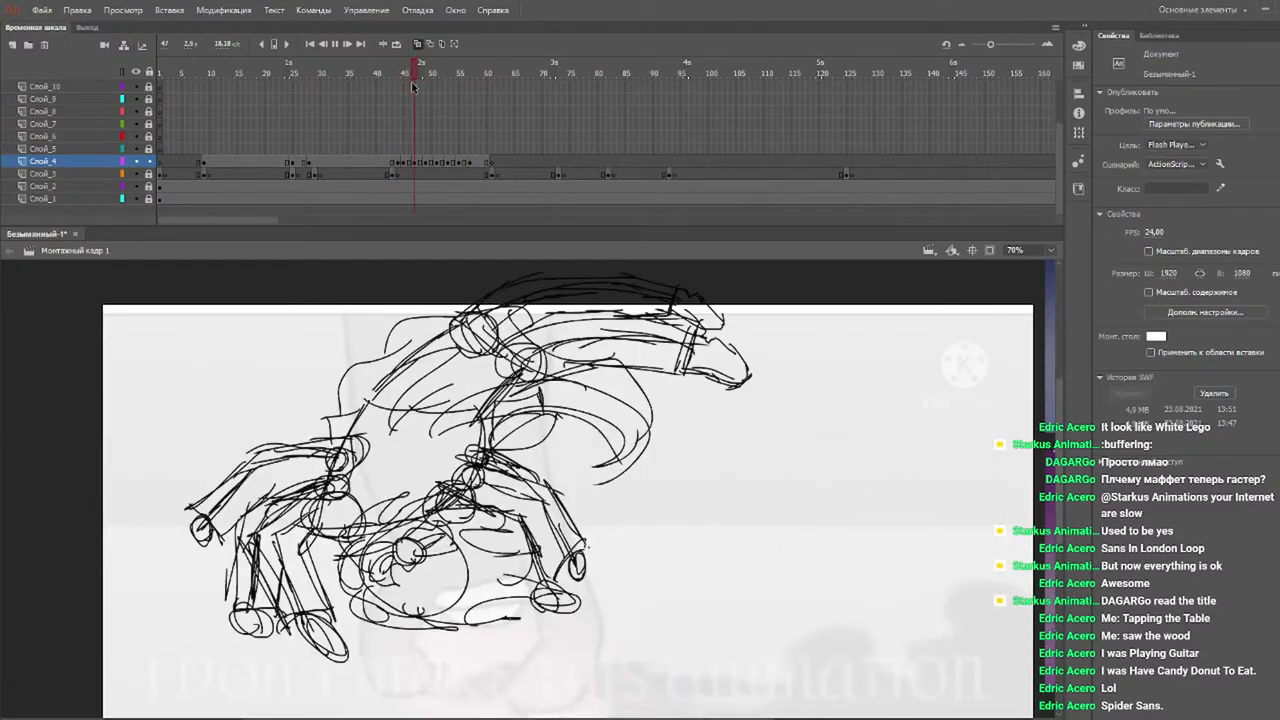
At frame 51, sketch a tilted bow with a round knot across the upper right of the head circle.
{"action": "mouse_move", "coordinate": [408, 72]}
{"action": "left_mouse_down"}
{"action": "mouse_move", "coordinate": [390, 68]}
{"action": "mouse_move", "coordinate": [462, 75]}
{"action": "mouse_move", "coordinate": [430, 75]}
{"action": "mouse_move", "coordinate": [446, 77]}
{"action": "left_mouse_up"}
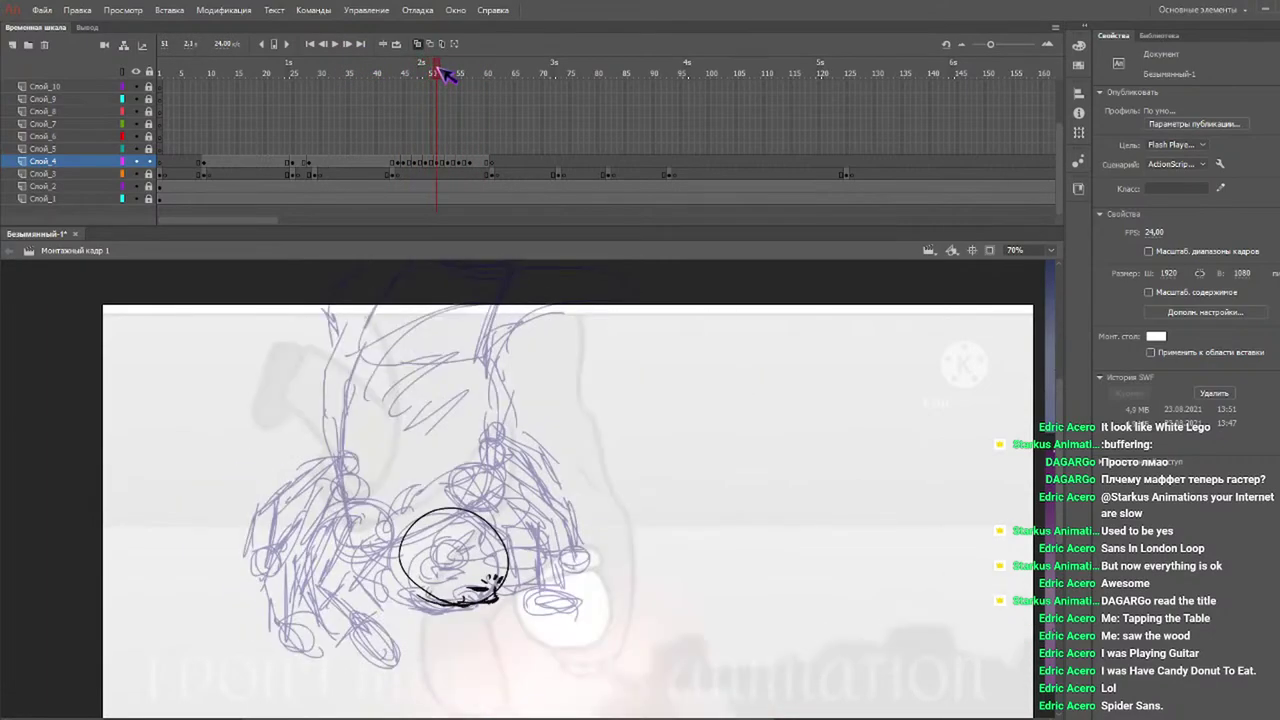
{"action": "mouse_move", "coordinate": [488, 534]}
{"action": "left_mouse_down"}
{"action": "mouse_move", "coordinate": [478, 554]}
{"action": "mouse_move", "coordinate": [499, 517]}
{"action": "mouse_move", "coordinate": [524, 540]}
{"action": "mouse_move", "coordinate": [449, 568]}
{"action": "mouse_move", "coordinate": [489, 560]}
{"action": "mouse_move", "coordinate": [456, 560]}
{"action": "left_mouse_up"}
{"action": "left_click_drag", "start_coordinate": [480, 544], "coordinate": [460, 566]}
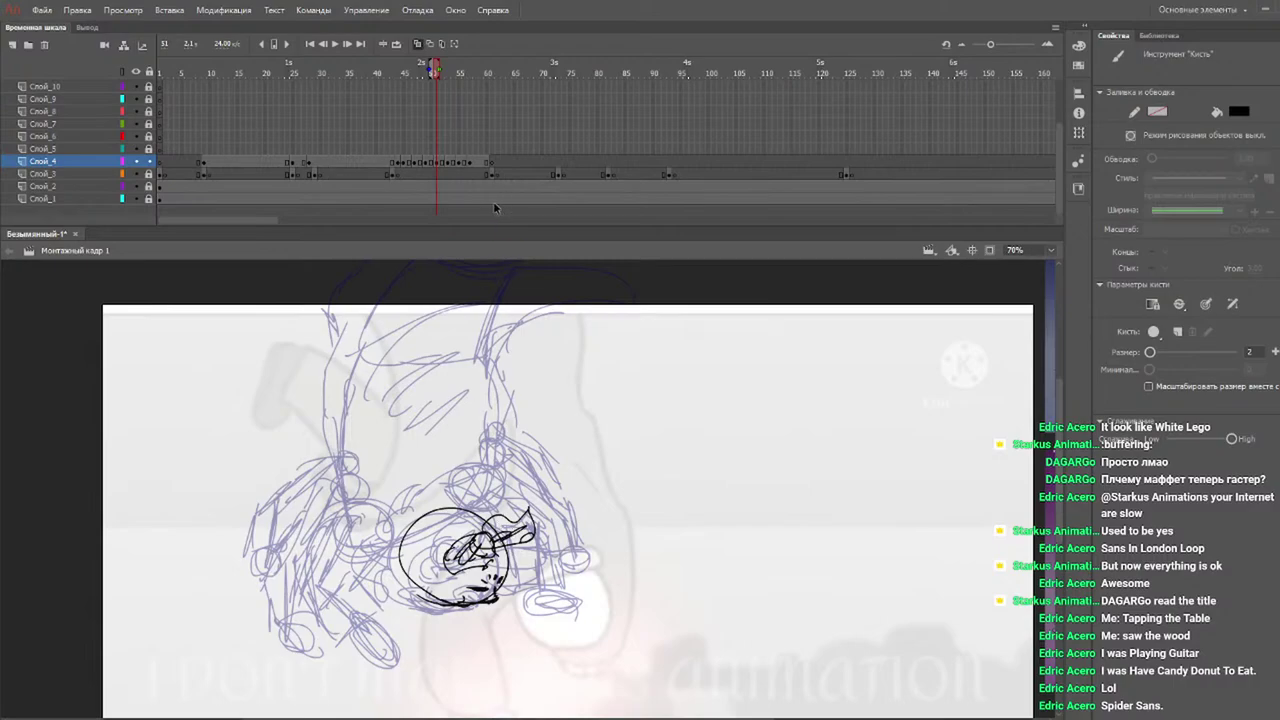
At frame 53, sketch the matching bow with its round knot slightly higher on the head circle, using the onion skin as guide.
{"action": "left_click", "coordinate": [450, 74]}
{"action": "left_click", "coordinate": [453, 72]}
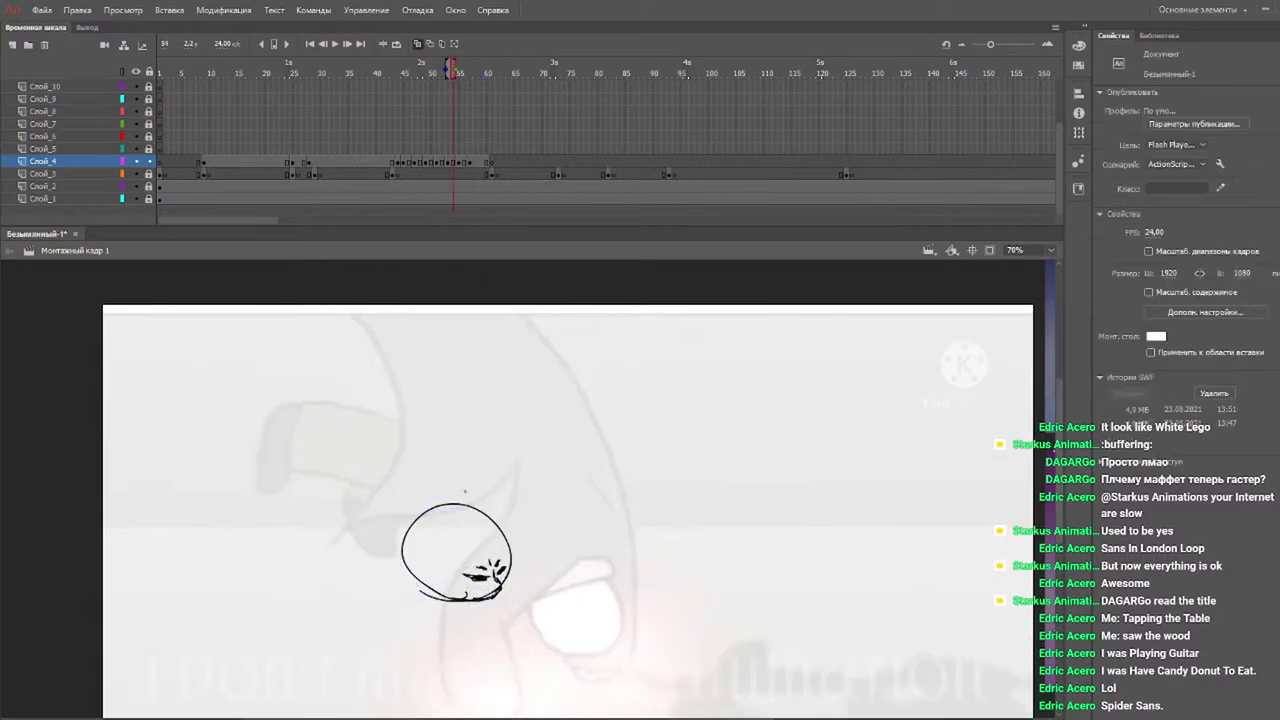
{"action": "left_click", "coordinate": [448, 73]}
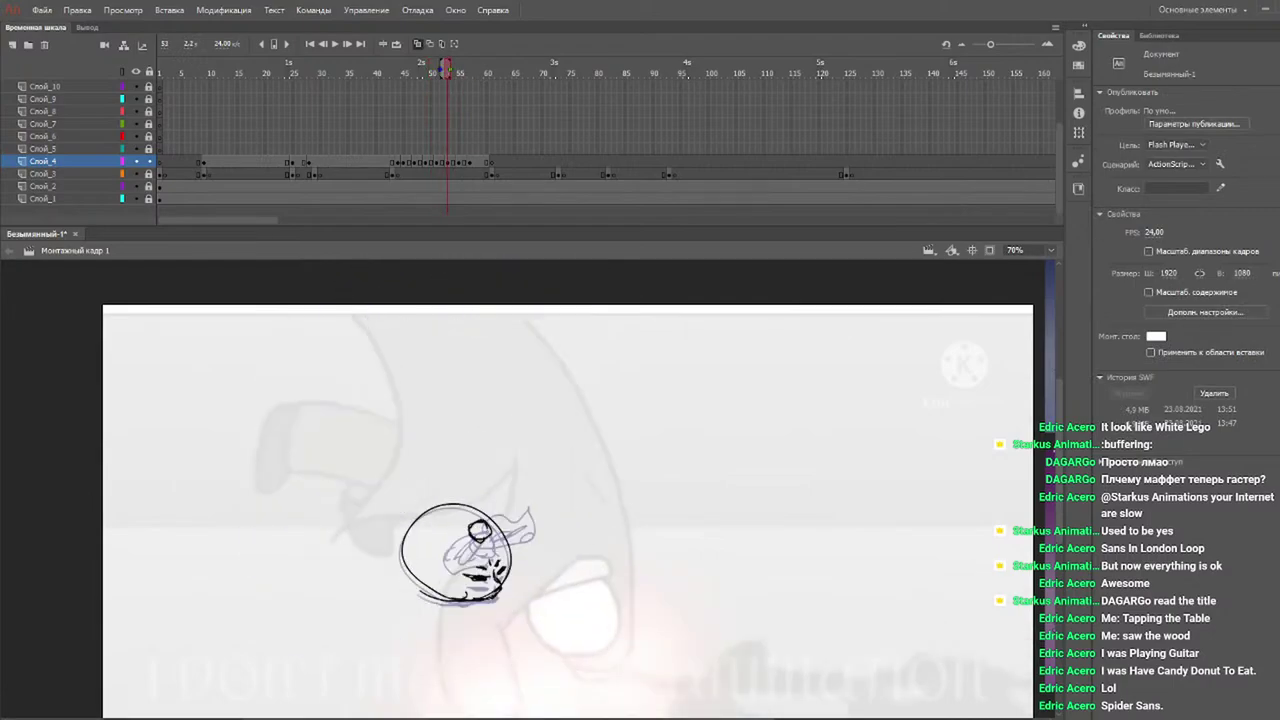
{"action": "key", "text": "b"}
{"action": "left_click_drag", "start_coordinate": [525, 526], "coordinate": [464, 547]}
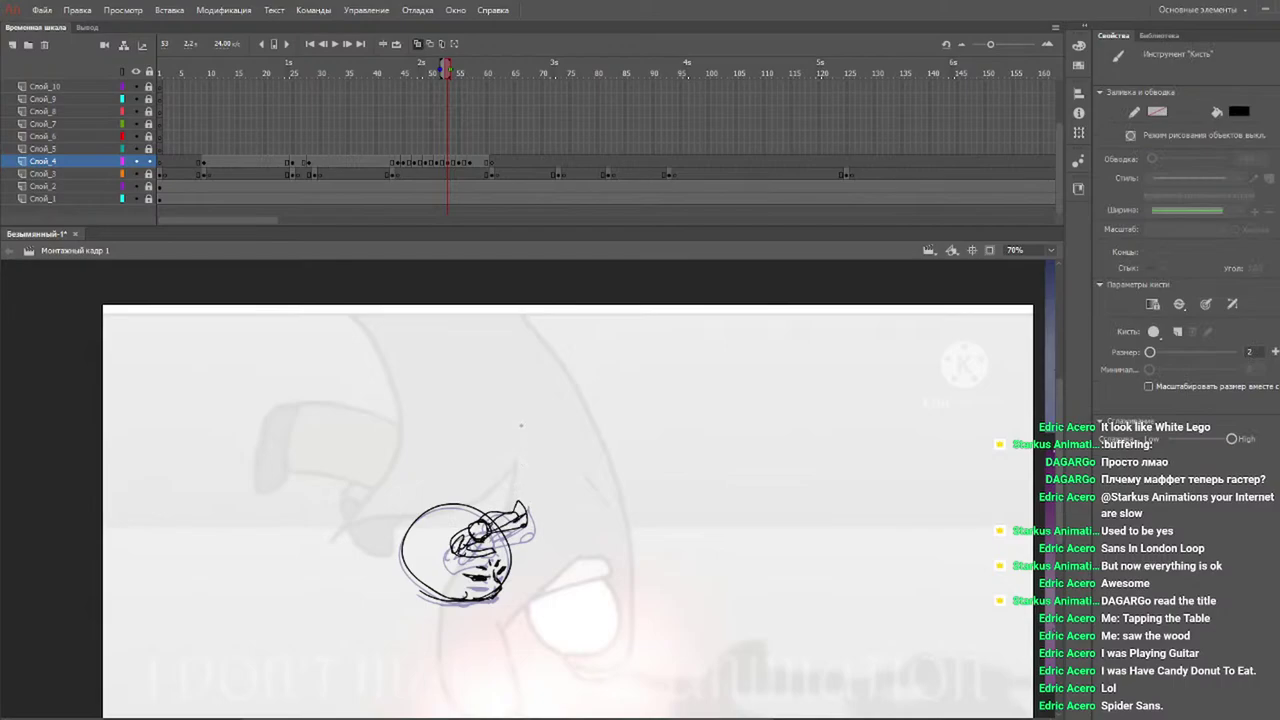
At frame 55, sketch the bow near the top of the head circle with its two ends spread almost level.
{"action": "left_click_drag", "start_coordinate": [426, 69], "coordinate": [460, 68]}
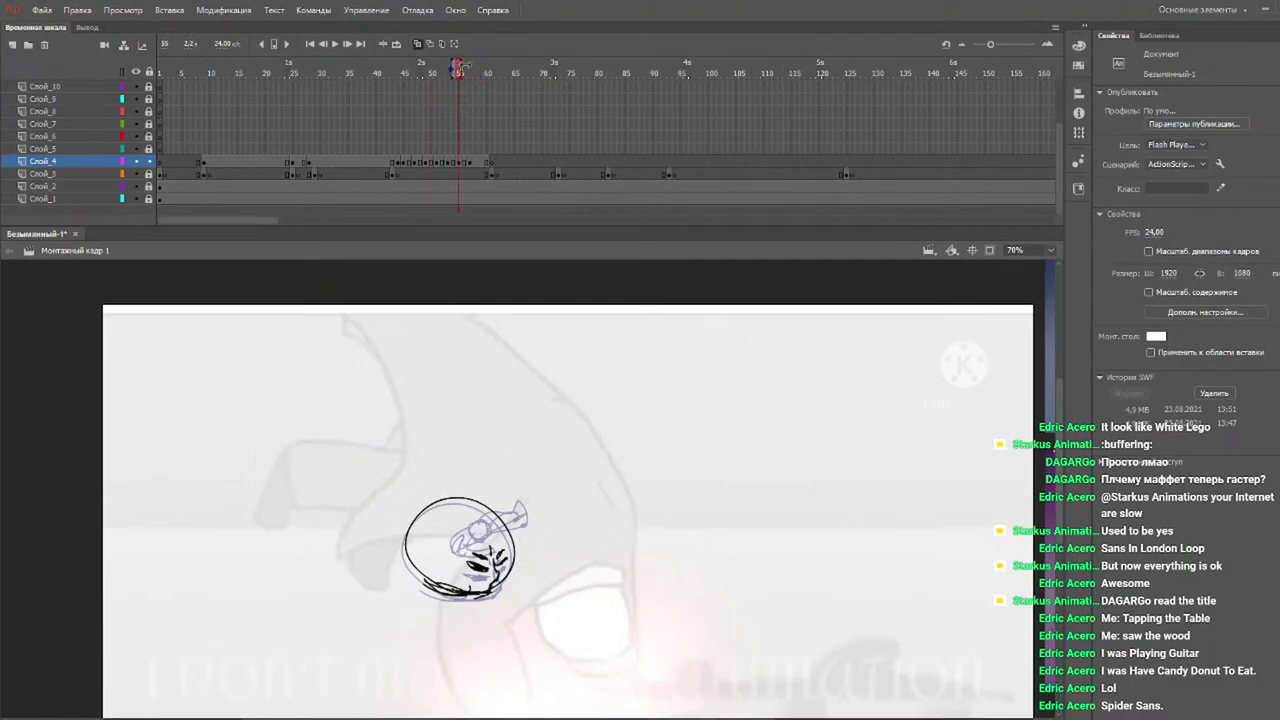
{"action": "key", "text": "b"}
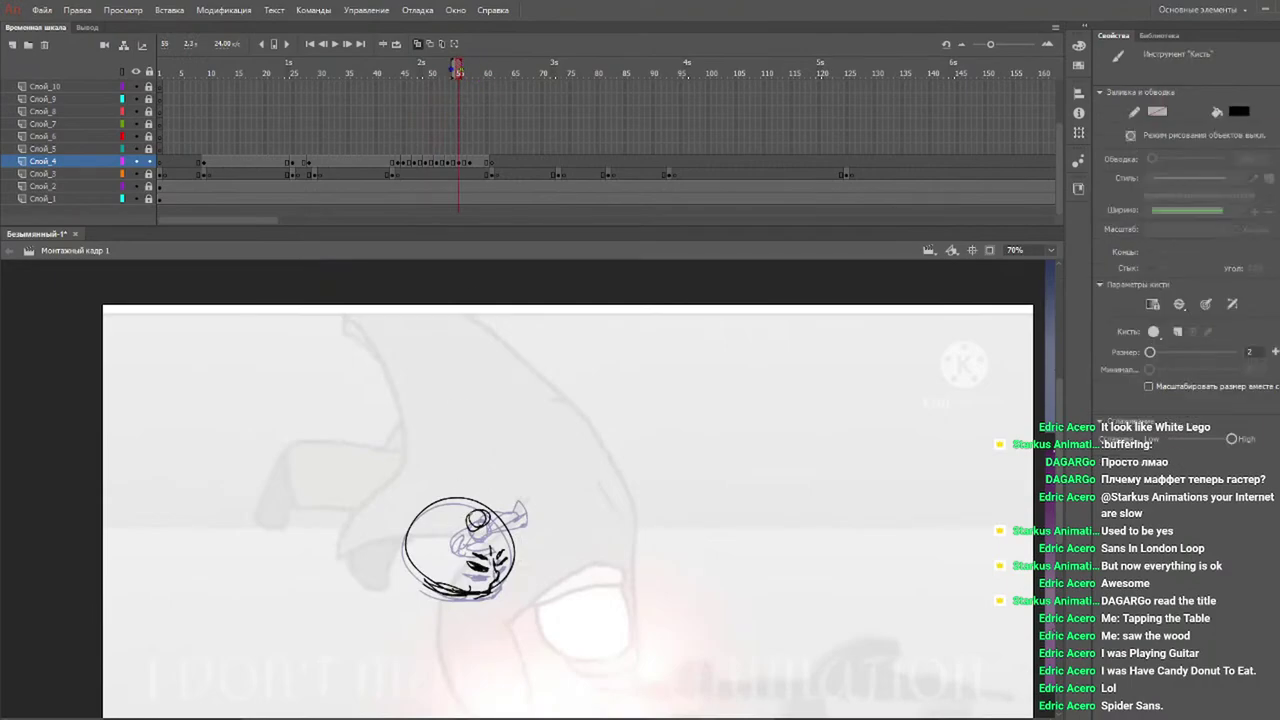
{"action": "mouse_move", "coordinate": [460, 511]}
{"action": "left_mouse_down"}
{"action": "mouse_move", "coordinate": [441, 536]}
{"action": "mouse_move", "coordinate": [512, 512]}
{"action": "left_mouse_up"}
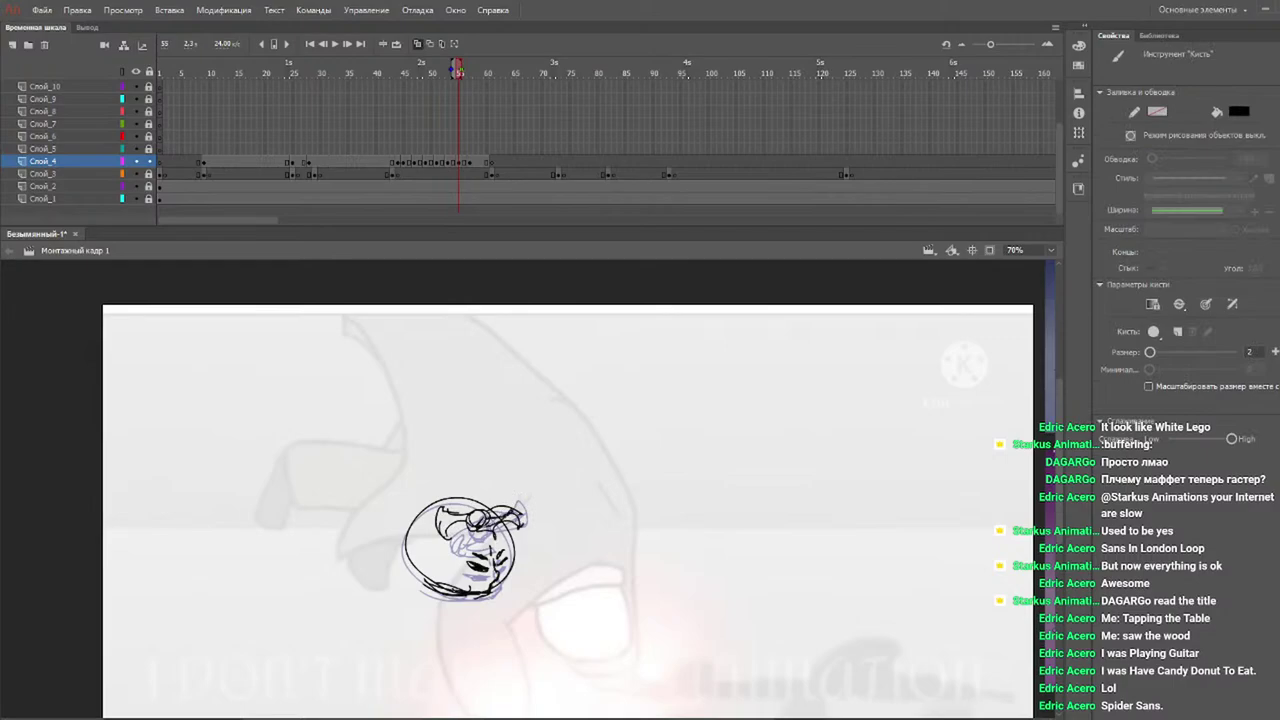
At frame 57, sketch the bow's round knot on the top edge of the head circle.
{"action": "mouse_move", "coordinate": [432, 68]}
{"action": "left_mouse_down"}
{"action": "mouse_move", "coordinate": [420, 73]}
{"action": "mouse_move", "coordinate": [482, 76]}
{"action": "left_mouse_up"}
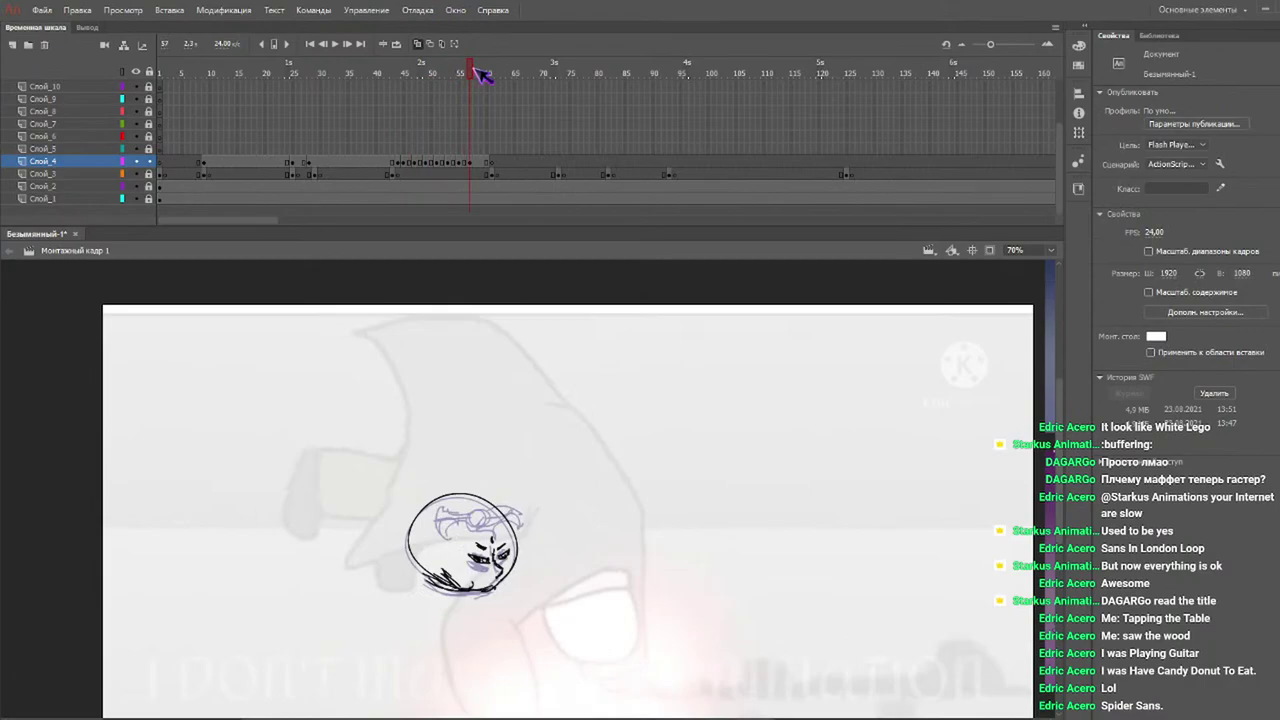
{"action": "mouse_move", "coordinate": [482, 512]}
{"action": "left_mouse_down"}
{"action": "mouse_move", "coordinate": [478, 496]}
{"action": "mouse_move", "coordinate": [474, 514]}
{"action": "left_mouse_up"}
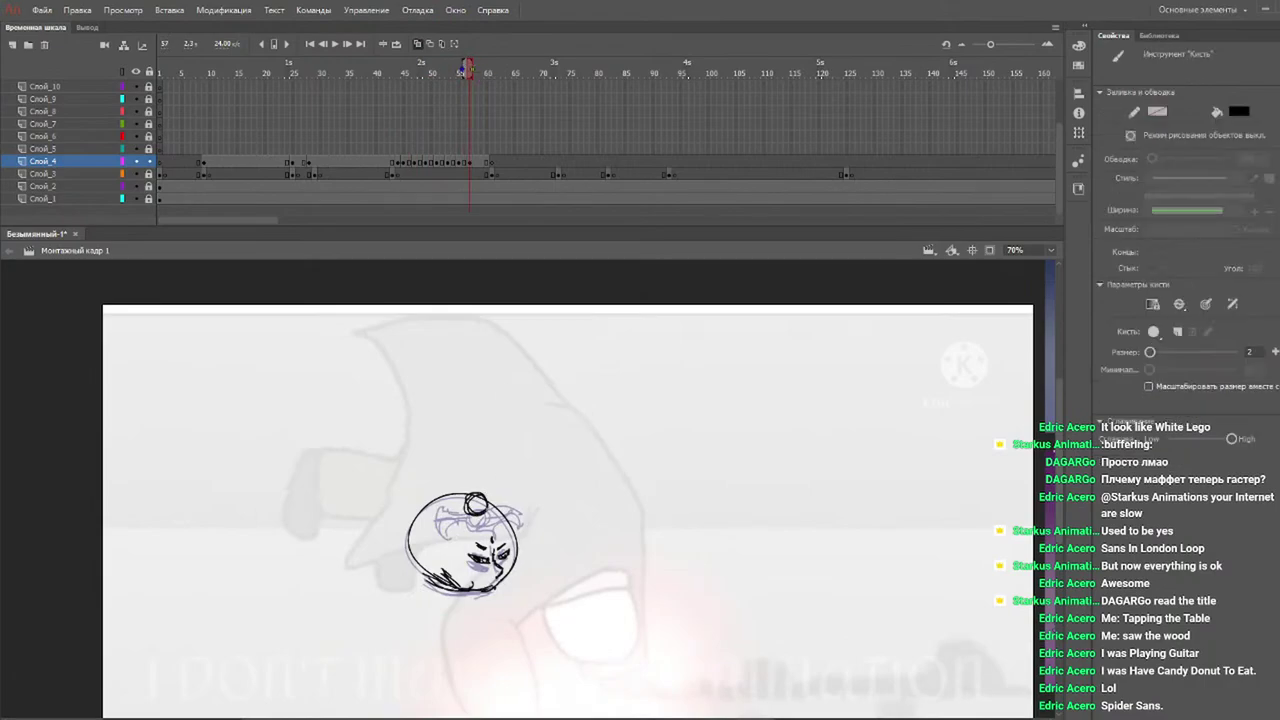
Sketch the bow on top of the character's head at frame 57 of Слой_4.
{"action": "mouse_move", "coordinate": [486, 505]}
{"action": "left_mouse_down"}
{"action": "mouse_move", "coordinate": [526, 488]}
{"action": "mouse_move", "coordinate": [478, 500]}
{"action": "mouse_move", "coordinate": [458, 531]}
{"action": "mouse_move", "coordinate": [476, 508]}
{"action": "mouse_move", "coordinate": [444, 524]}
{"action": "left_mouse_up"}
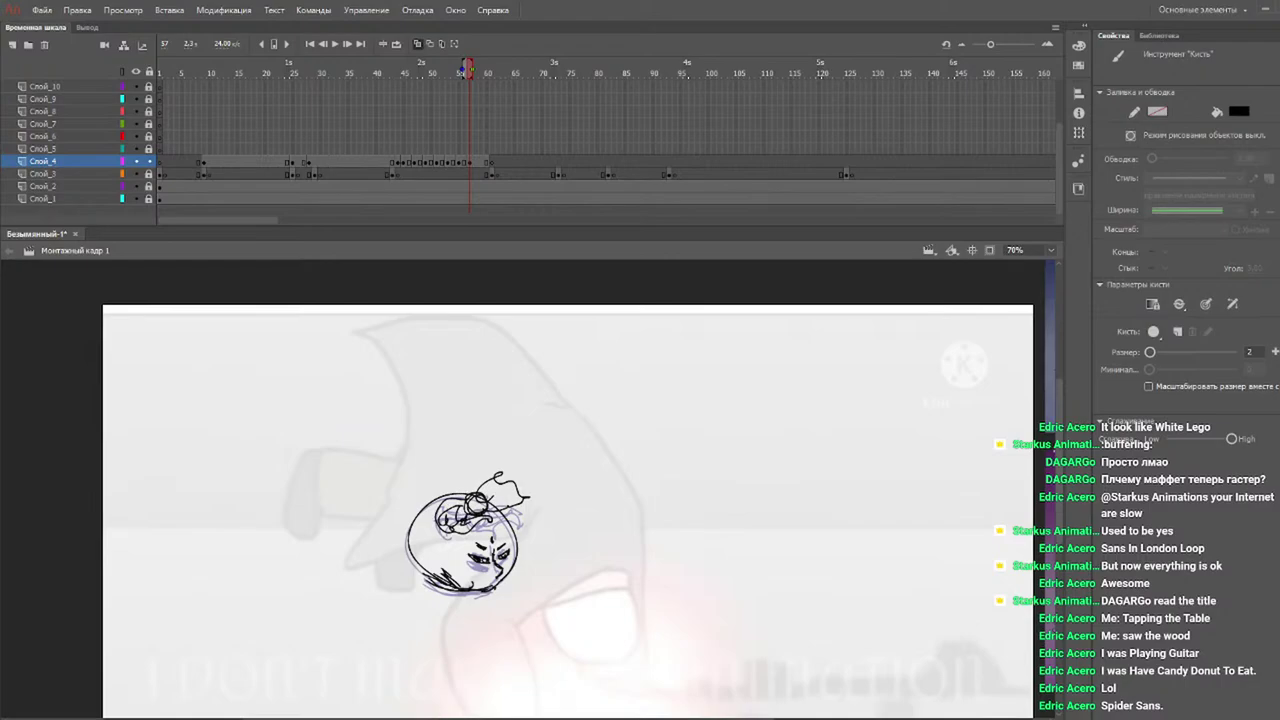
{"action": "mouse_move", "coordinate": [452, 73]}
{"action": "left_mouse_down"}
{"action": "mouse_move", "coordinate": [386, 73]}
{"action": "mouse_move", "coordinate": [518, 70]}
{"action": "left_mouse_up"}
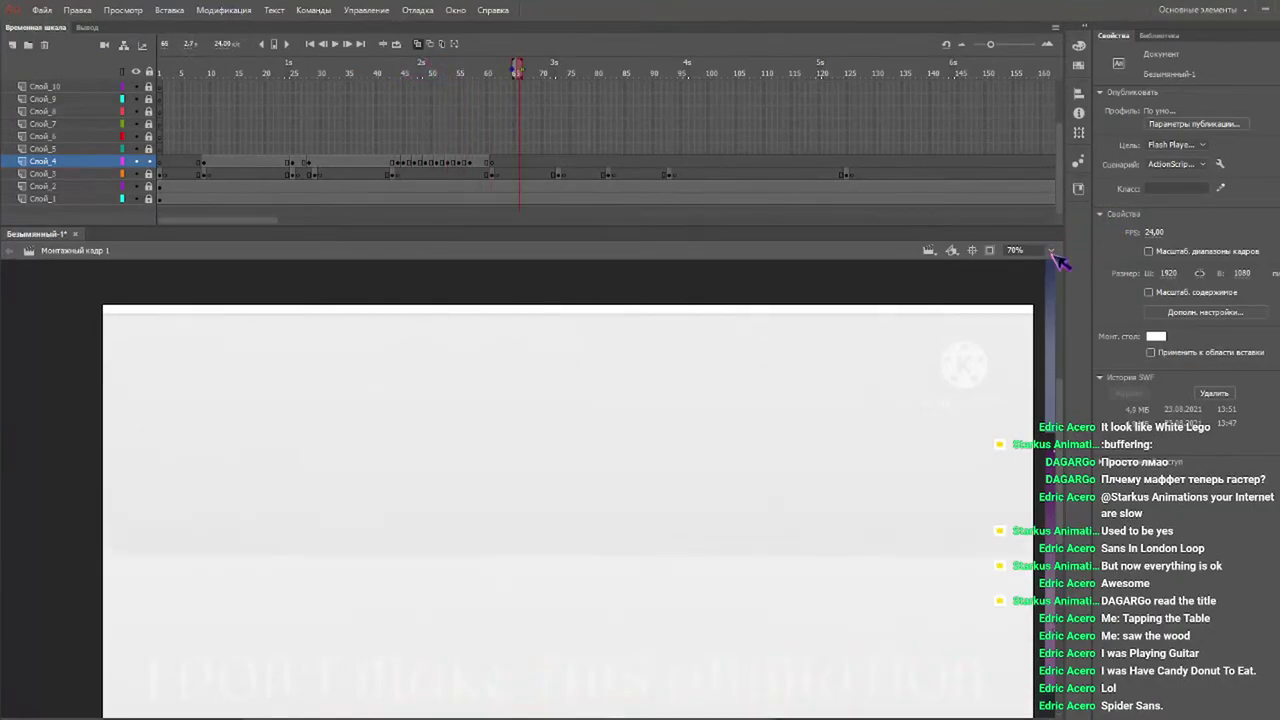
Play back and scrub the rough animation repeatedly from about frame 30 onward to examine the fall and the head's motion.
{"action": "key", "text": "ctrl+minus"}
{"action": "left_click_drag", "start_coordinate": [383, 76], "coordinate": [398, 87]}
{"action": "key", "text": "Return"}
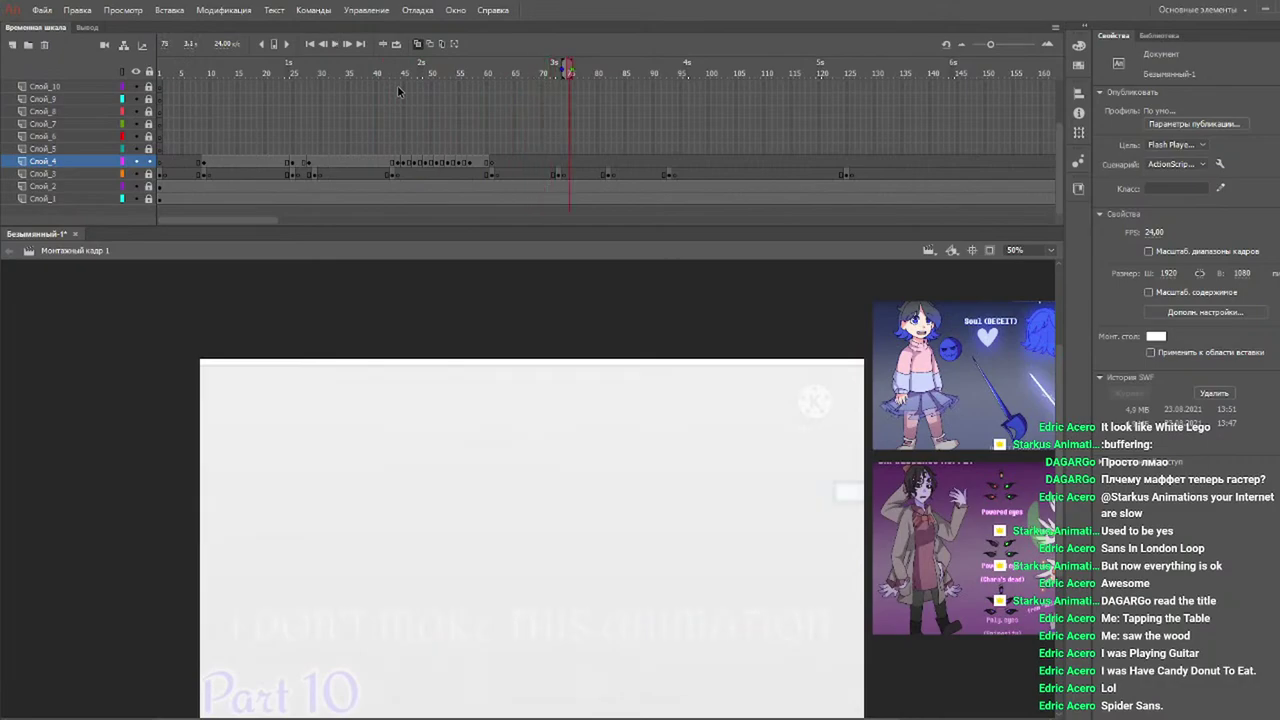
{"action": "left_click", "coordinate": [400, 70]}
{"action": "key", "text": "Return"}
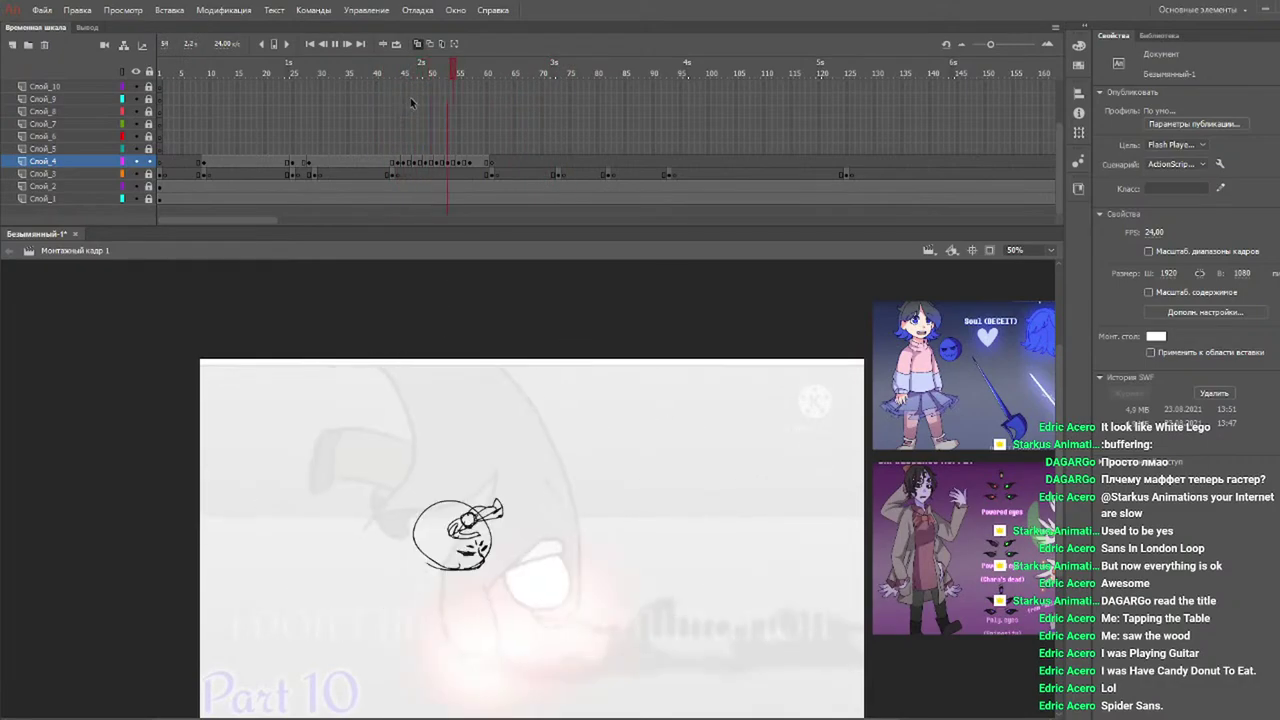
{"action": "left_click", "coordinate": [330, 65]}
{"action": "key", "text": "Return"}
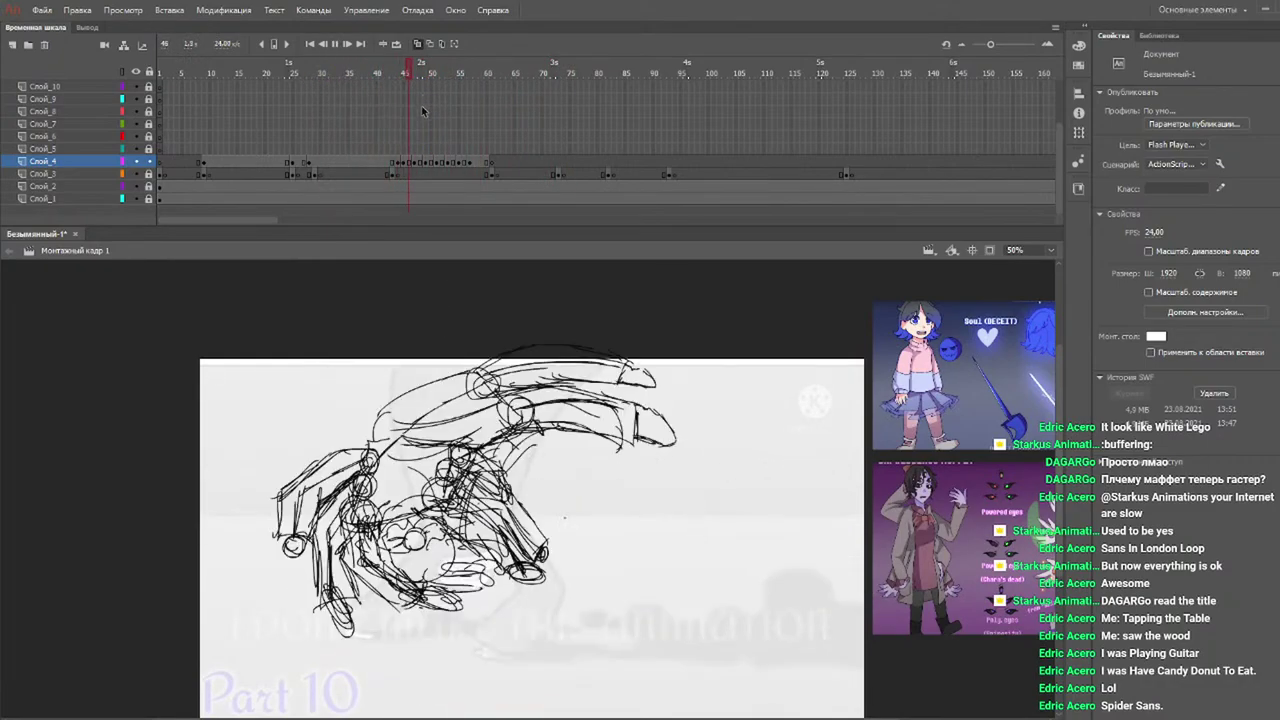
{"action": "left_click_drag", "start_coordinate": [443, 70], "coordinate": [372, 68]}
{"action": "key", "text": "Return"}
{"action": "key", "text": "Return"}
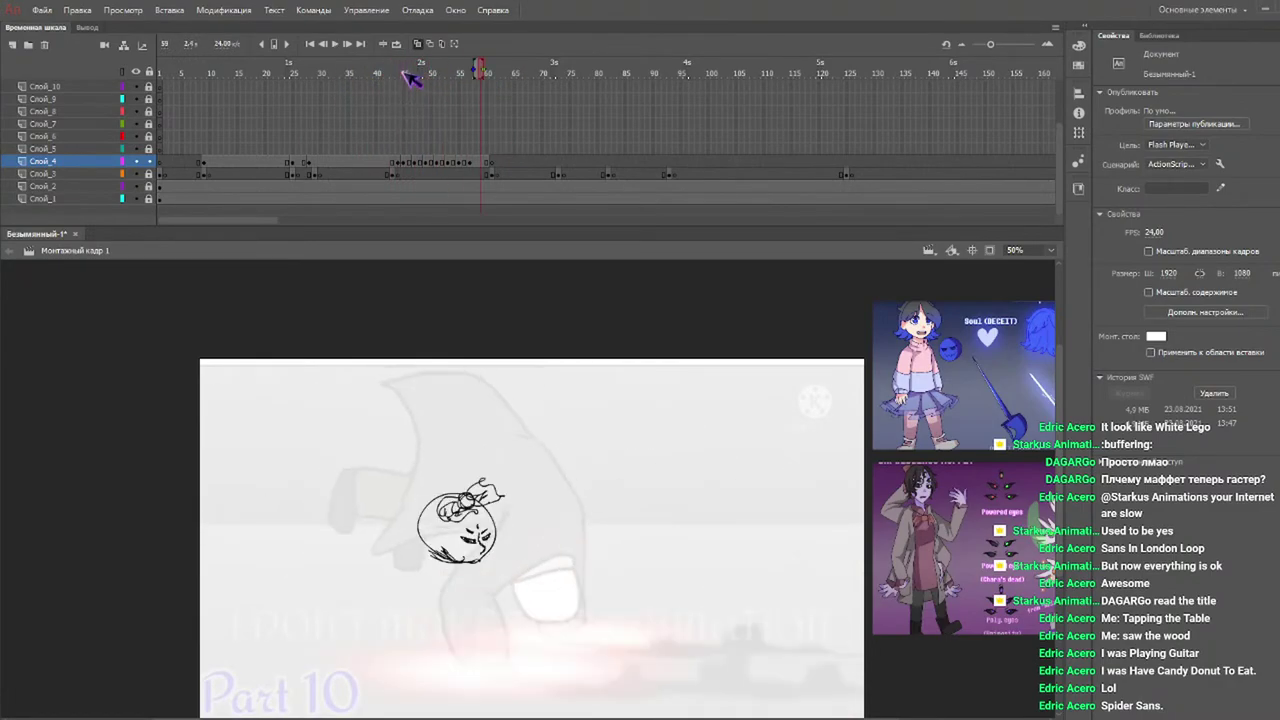
{"action": "left_click", "coordinate": [366, 64]}
{"action": "key", "text": "Return"}
{"action": "left_click", "coordinate": [414, 80]}
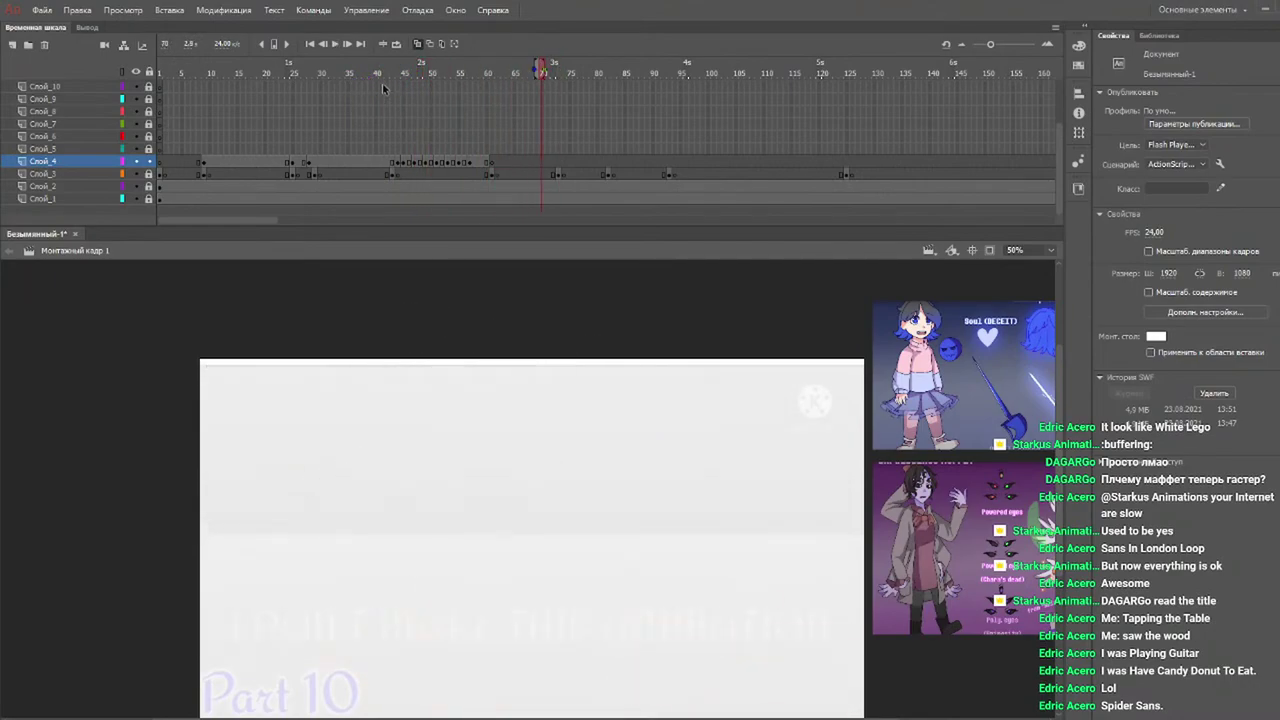
{"action": "left_click", "coordinate": [362, 75]}
{"action": "key", "text": "Return"}
{"action": "key", "text": "Return"}
{"action": "left_click_drag", "start_coordinate": [467, 71], "coordinate": [10, 193]}
{"action": "key", "text": "Return"}
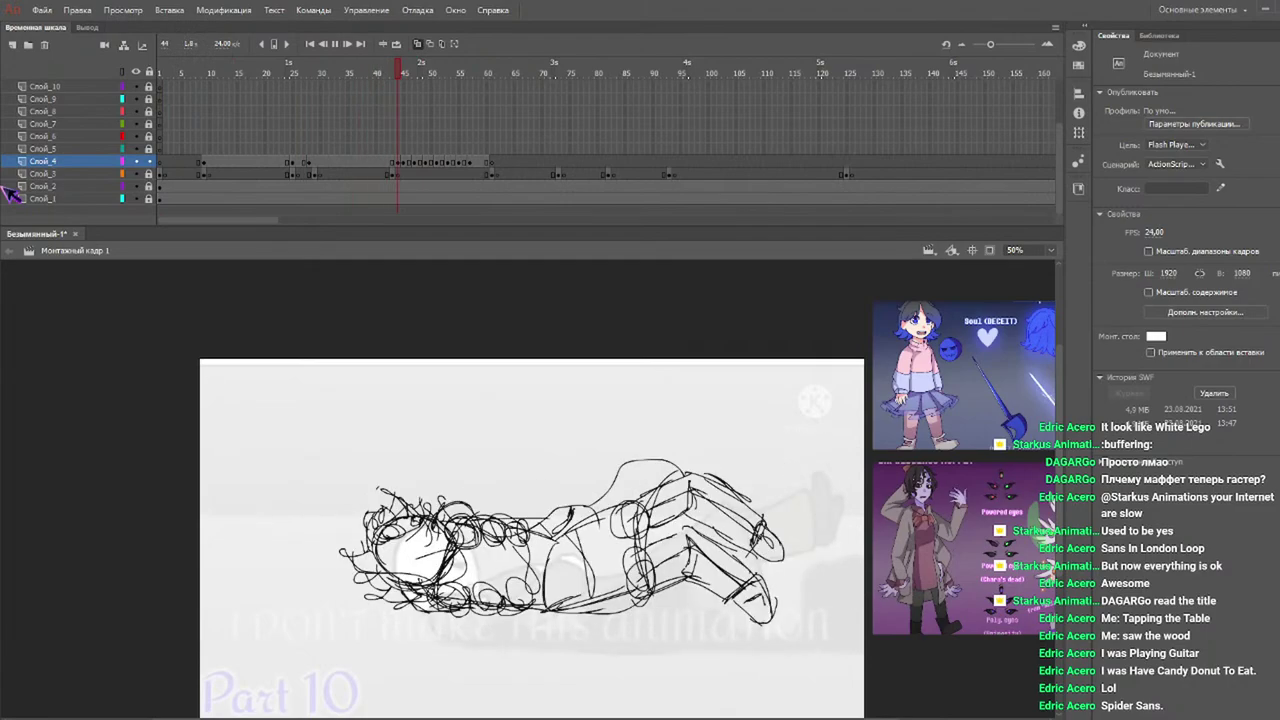
{"action": "left_click", "coordinate": [404, 72]}
{"action": "left_click_drag", "start_coordinate": [410, 78], "coordinate": [446, 88]}
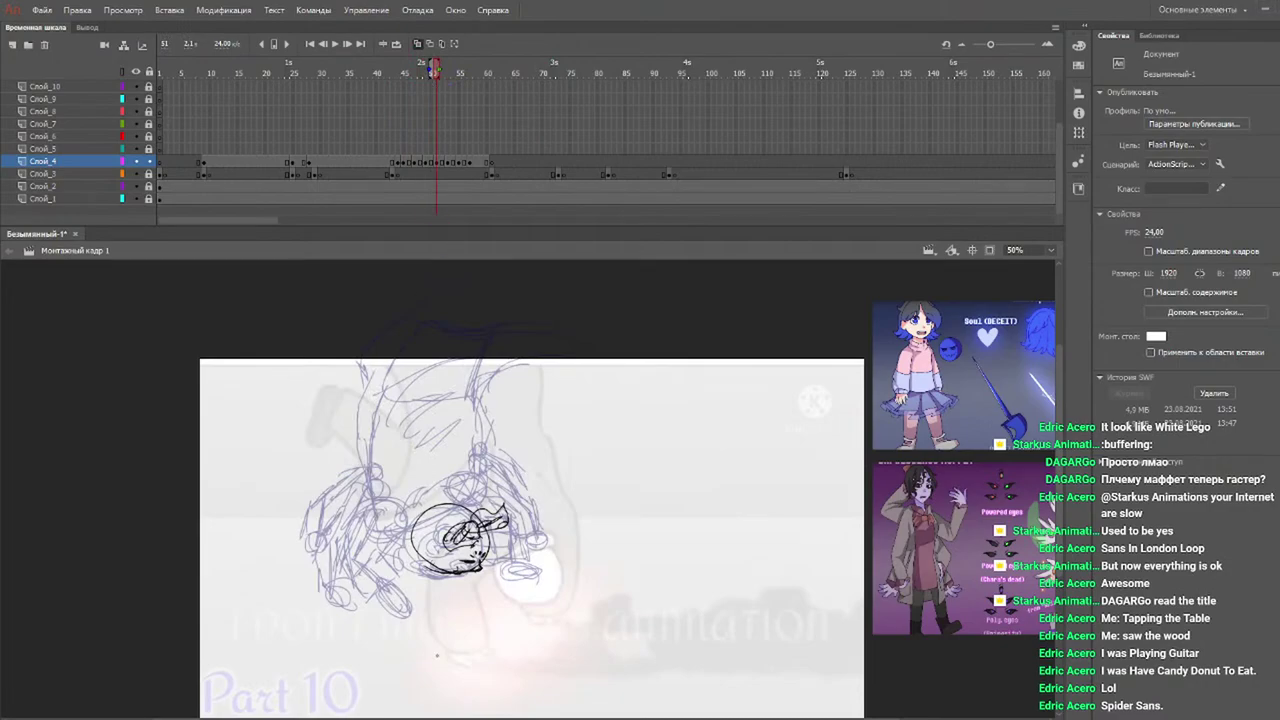
{"action": "mouse_move", "coordinate": [428, 70]}
{"action": "left_mouse_down"}
{"action": "mouse_move", "coordinate": [484, 78]}
{"action": "mouse_move", "coordinate": [415, 70]}
{"action": "left_mouse_up"}
{"action": "key", "text": "Return"}
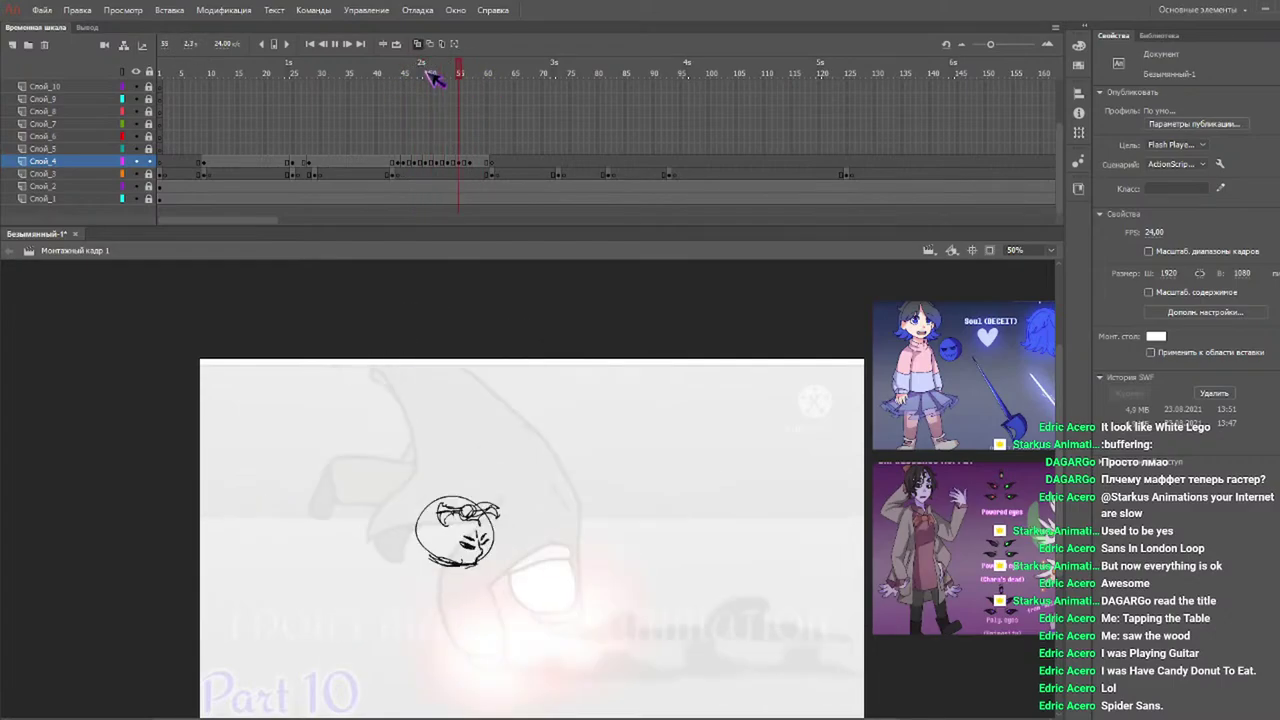
Sketch the hair around the head at frame 51 of Слой_4.
{"action": "left_click", "coordinate": [403, 77]}
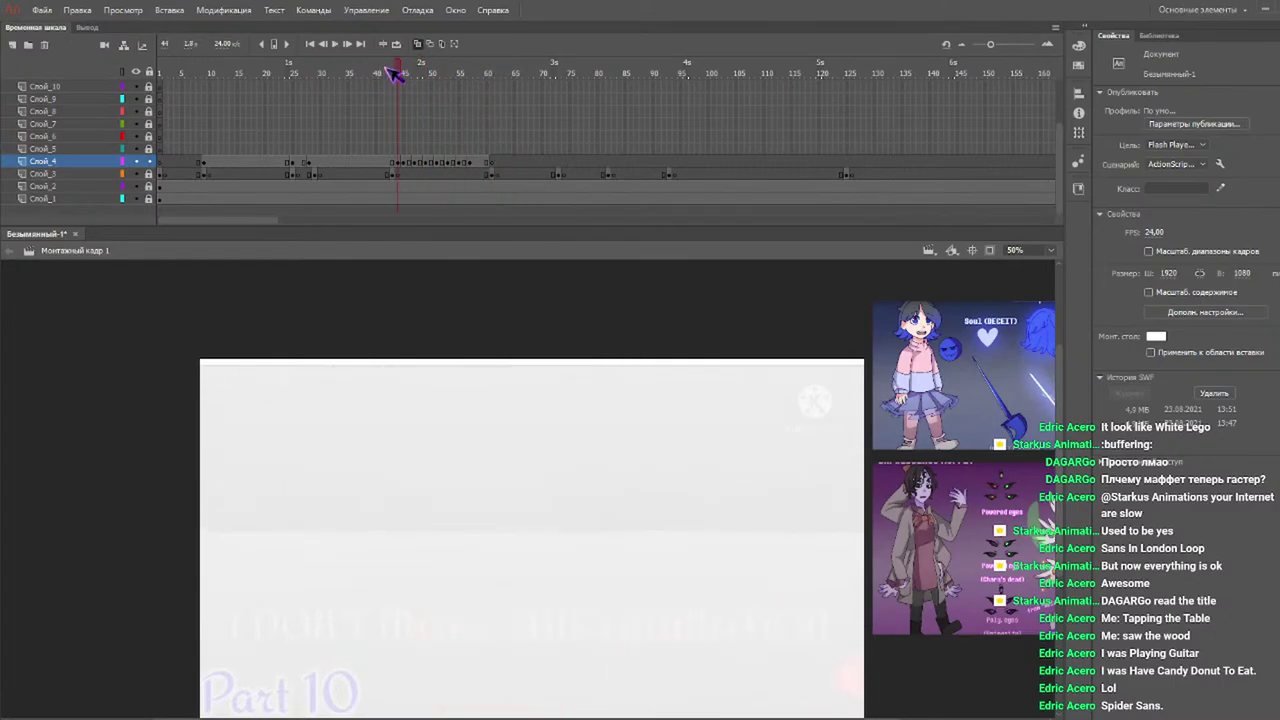
{"action": "left_click", "coordinate": [437, 72]}
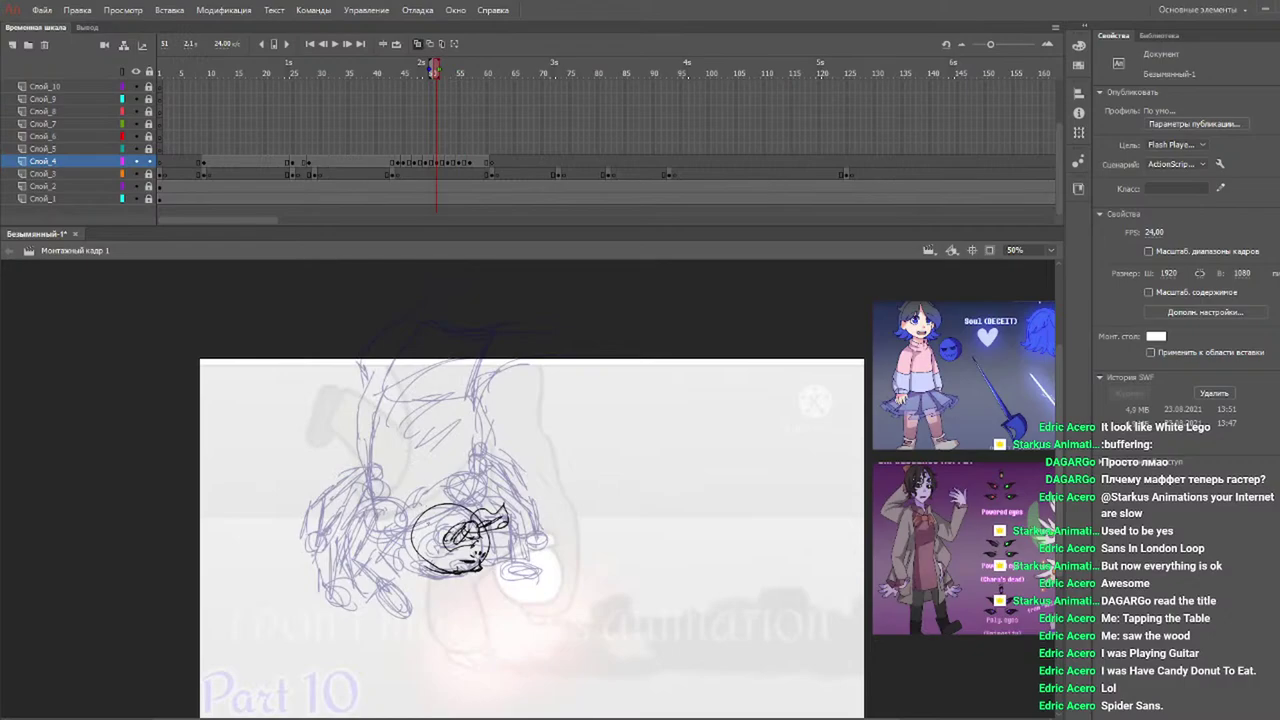
{"action": "mouse_move", "coordinate": [404, 523]}
{"action": "left_mouse_down"}
{"action": "mouse_move", "coordinate": [474, 483]}
{"action": "mouse_move", "coordinate": [511, 491]}
{"action": "mouse_move", "coordinate": [494, 509]}
{"action": "mouse_move", "coordinate": [519, 551]}
{"action": "mouse_move", "coordinate": [499, 541]}
{"action": "mouse_move", "coordinate": [517, 553]}
{"action": "mouse_move", "coordinate": [414, 567]}
{"action": "mouse_move", "coordinate": [398, 526]}
{"action": "left_mouse_up"}
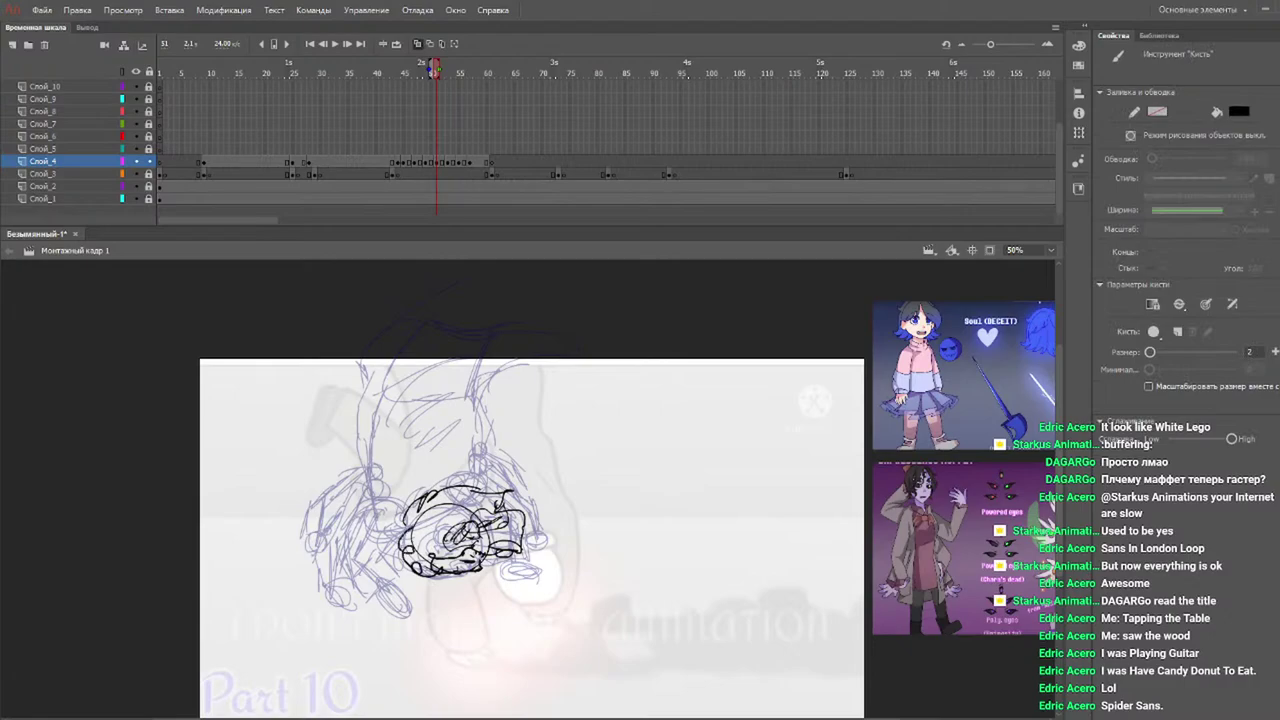
Sketch the hair around the head at frame 53, following the onion skin of the preceding drawing.
{"action": "left_click", "coordinate": [451, 71]}
{"action": "left_click_drag", "start_coordinate": [451, 71], "coordinate": [450, 72]}
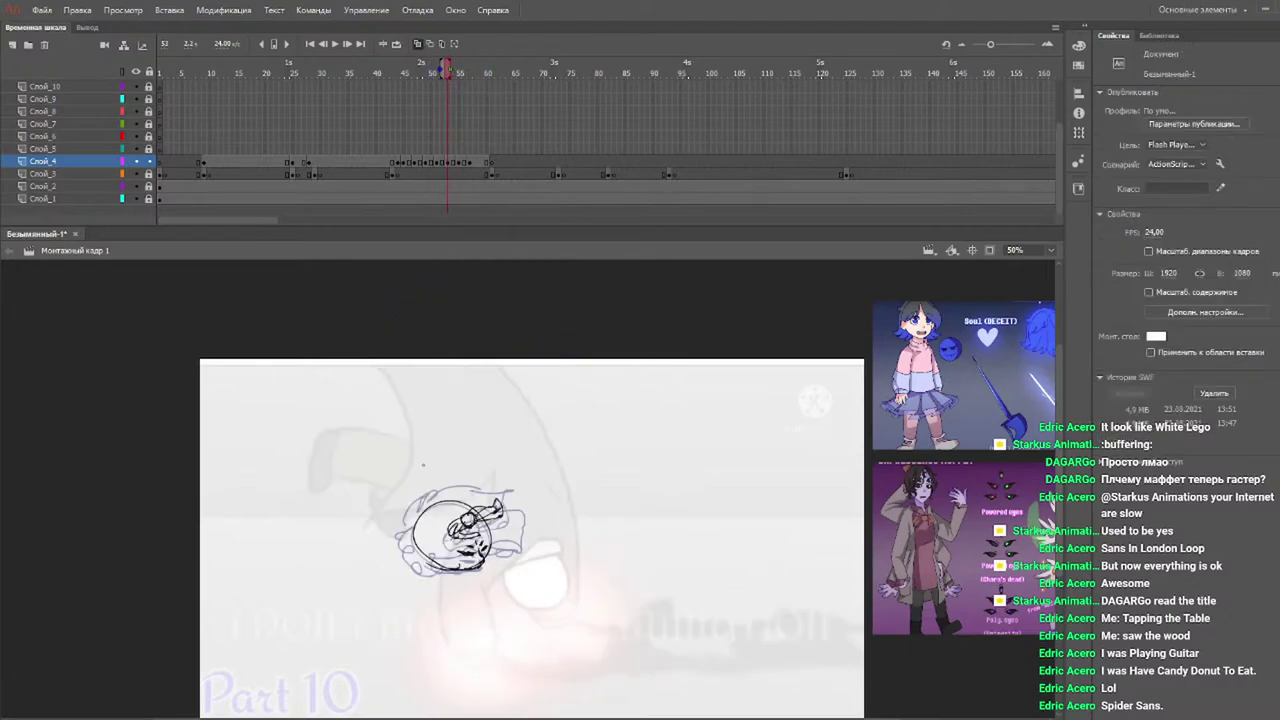
{"action": "mouse_move", "coordinate": [420, 510]}
{"action": "left_mouse_down"}
{"action": "mouse_move", "coordinate": [432, 486]}
{"action": "mouse_move", "coordinate": [466, 476]}
{"action": "mouse_move", "coordinate": [490, 482]}
{"action": "mouse_move", "coordinate": [522, 532]}
{"action": "mouse_move", "coordinate": [420, 562]}
{"action": "mouse_move", "coordinate": [430, 496]}
{"action": "left_mouse_up"}
Sketch the flowing hair strands around the head at frame 55.
{"action": "left_click_drag", "start_coordinate": [466, 72], "coordinate": [458, 72]}
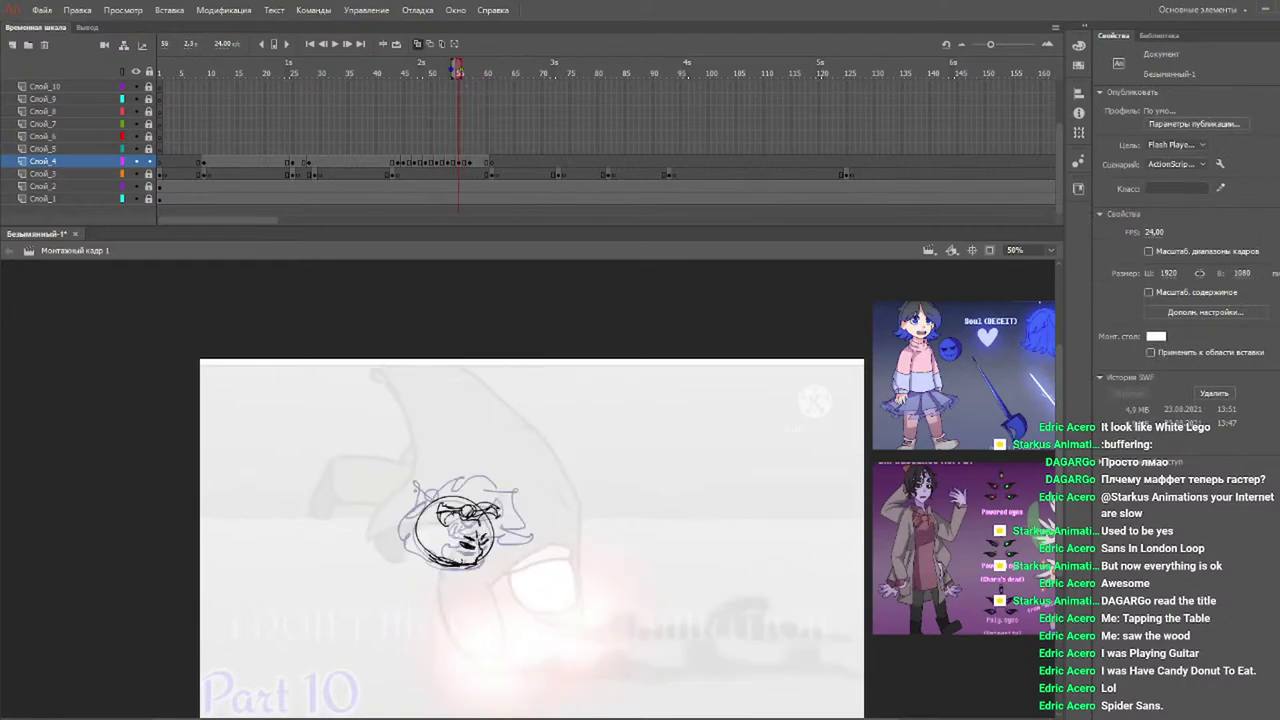
{"action": "mouse_move", "coordinate": [424, 492]}
{"action": "left_mouse_down"}
{"action": "mouse_move", "coordinate": [461, 472]}
{"action": "mouse_move", "coordinate": [506, 482]}
{"action": "mouse_move", "coordinate": [538, 513]}
{"action": "mouse_move", "coordinate": [523, 517]}
{"action": "mouse_move", "coordinate": [538, 510]}
{"action": "mouse_move", "coordinate": [500, 540]}
{"action": "left_mouse_up"}
{"action": "mouse_move", "coordinate": [480, 530]}
{"action": "left_mouse_down"}
{"action": "mouse_move", "coordinate": [456, 532]}
{"action": "mouse_move", "coordinate": [464, 542]}
{"action": "mouse_move", "coordinate": [434, 560]}
{"action": "left_mouse_up"}
{"action": "mouse_move", "coordinate": [412, 542]}
{"action": "left_mouse_down"}
{"action": "mouse_move", "coordinate": [428, 558]}
{"action": "mouse_move", "coordinate": [428, 492]}
{"action": "left_mouse_up"}
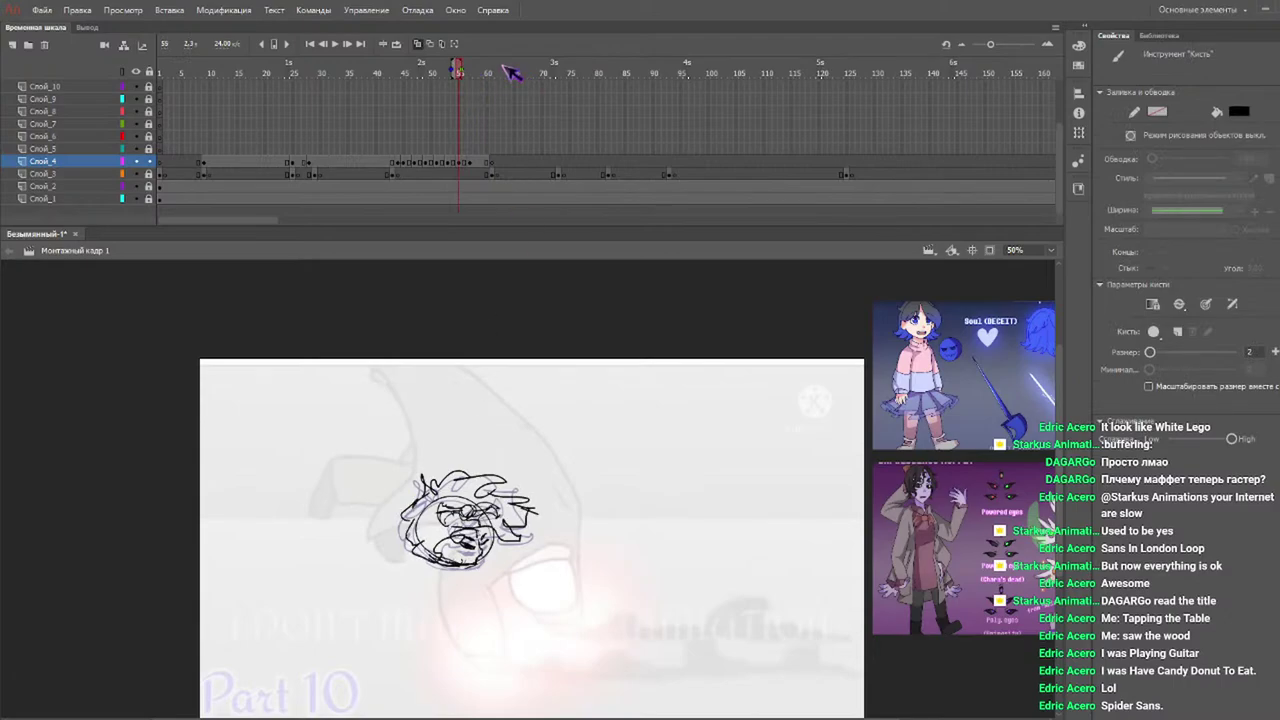
Sketch the spiky hair around the head at frame 57 with the Brush tool.
{"action": "mouse_move", "coordinate": [445, 72]}
{"action": "left_mouse_down"}
{"action": "mouse_move", "coordinate": [402, 68]}
{"action": "mouse_move", "coordinate": [500, 70]}
{"action": "mouse_move", "coordinate": [468, 66]}
{"action": "left_mouse_up"}
{"action": "left_click_drag", "start_coordinate": [454, 67], "coordinate": [467, 68]}
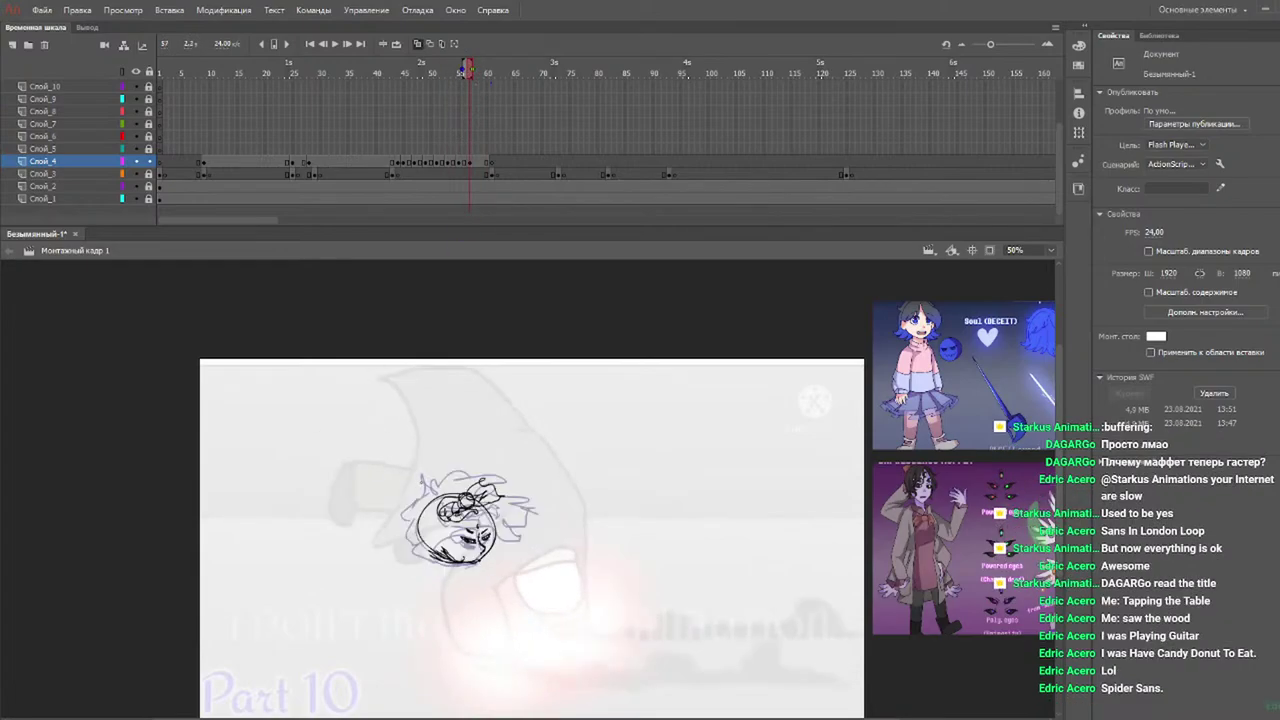
{"action": "key", "text": "b"}
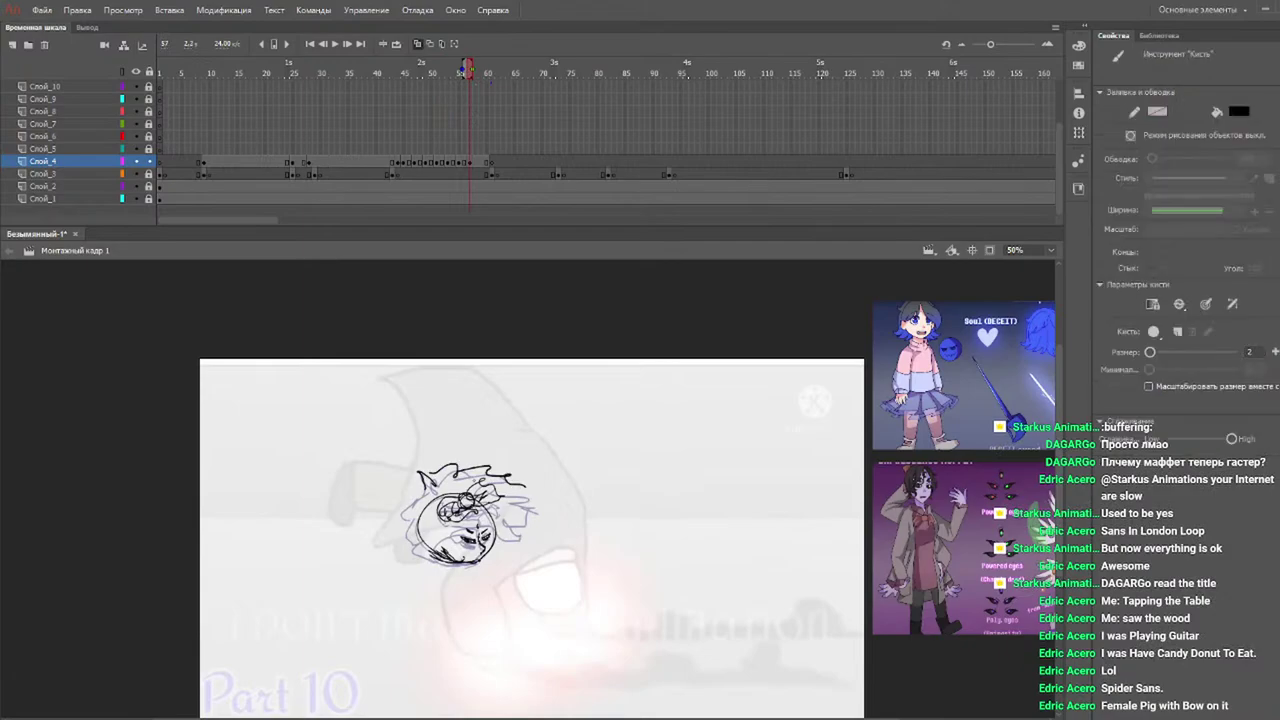
{"action": "mouse_move", "coordinate": [498, 486]}
{"action": "left_mouse_down"}
{"action": "mouse_move", "coordinate": [532, 512]}
{"action": "mouse_move", "coordinate": [516, 531]}
{"action": "mouse_move", "coordinate": [432, 526]}
{"action": "mouse_move", "coordinate": [440, 478]}
{"action": "left_mouse_up"}
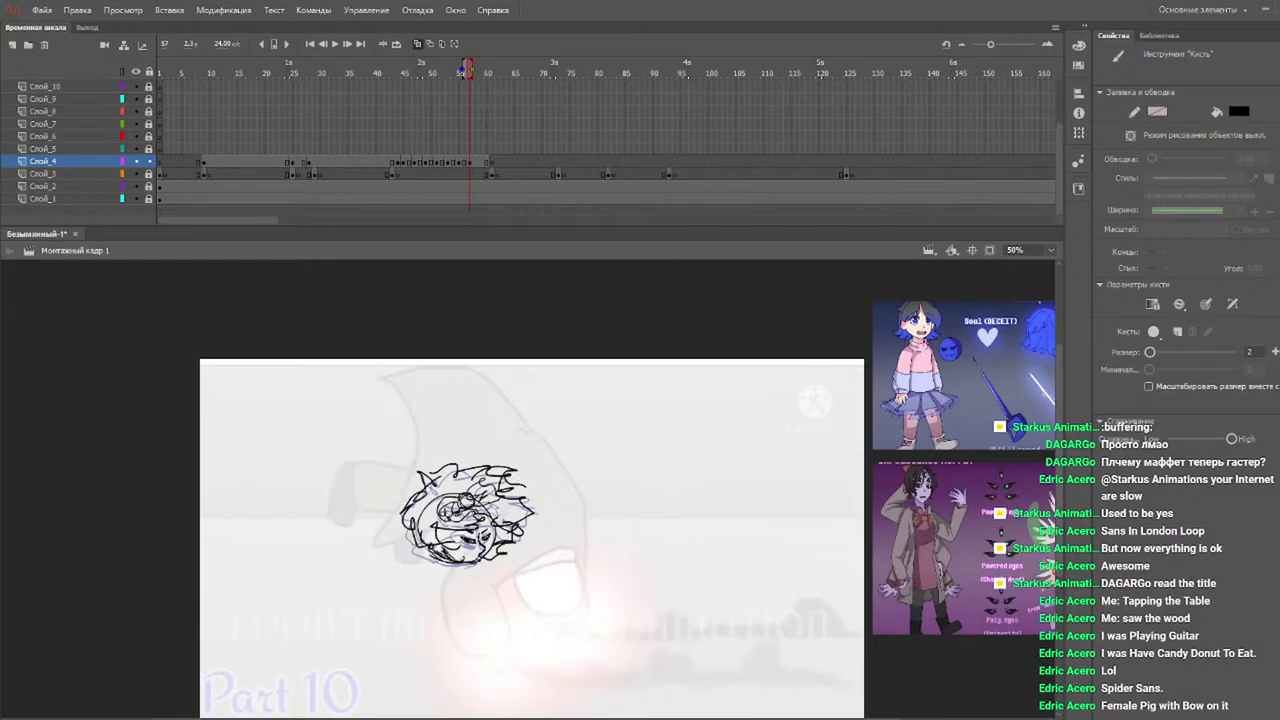
Play back the sequence several times from the lying pose to check how the sketched hair moves.
{"action": "left_click_drag", "start_coordinate": [438, 72], "coordinate": [355, 55]}
{"action": "key", "text": "Return"}
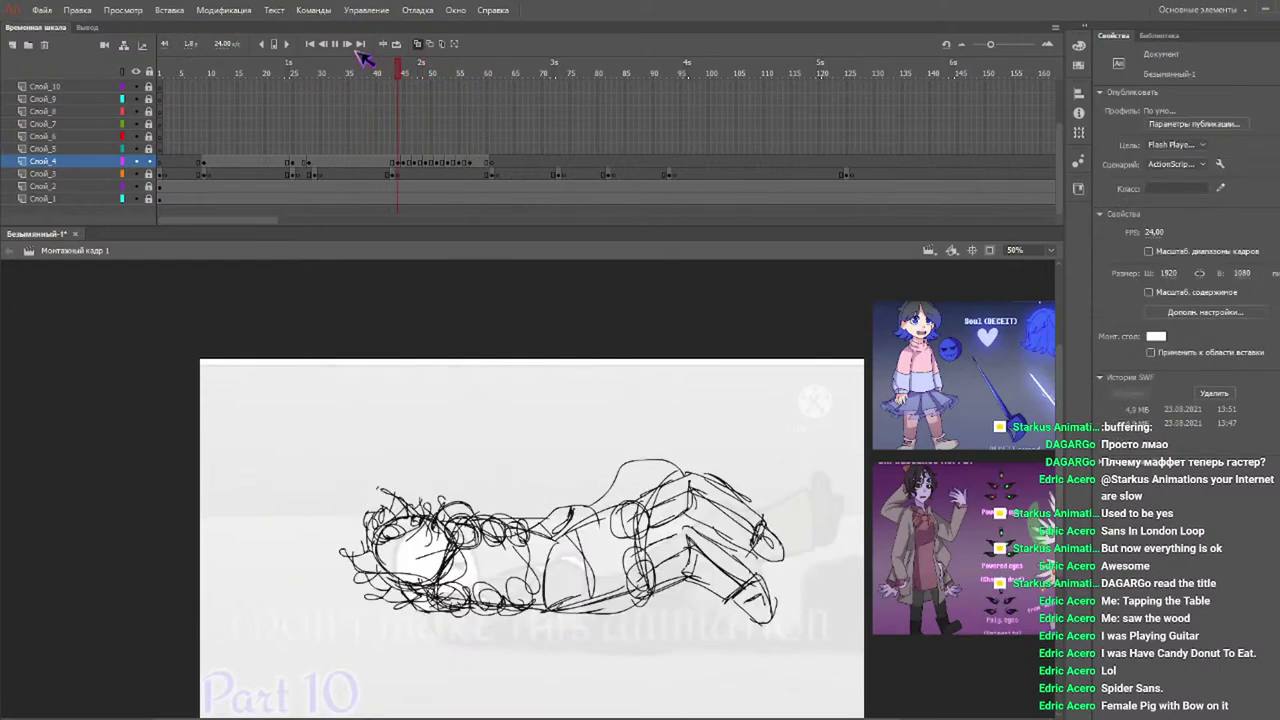
{"action": "left_click", "coordinate": [377, 70]}
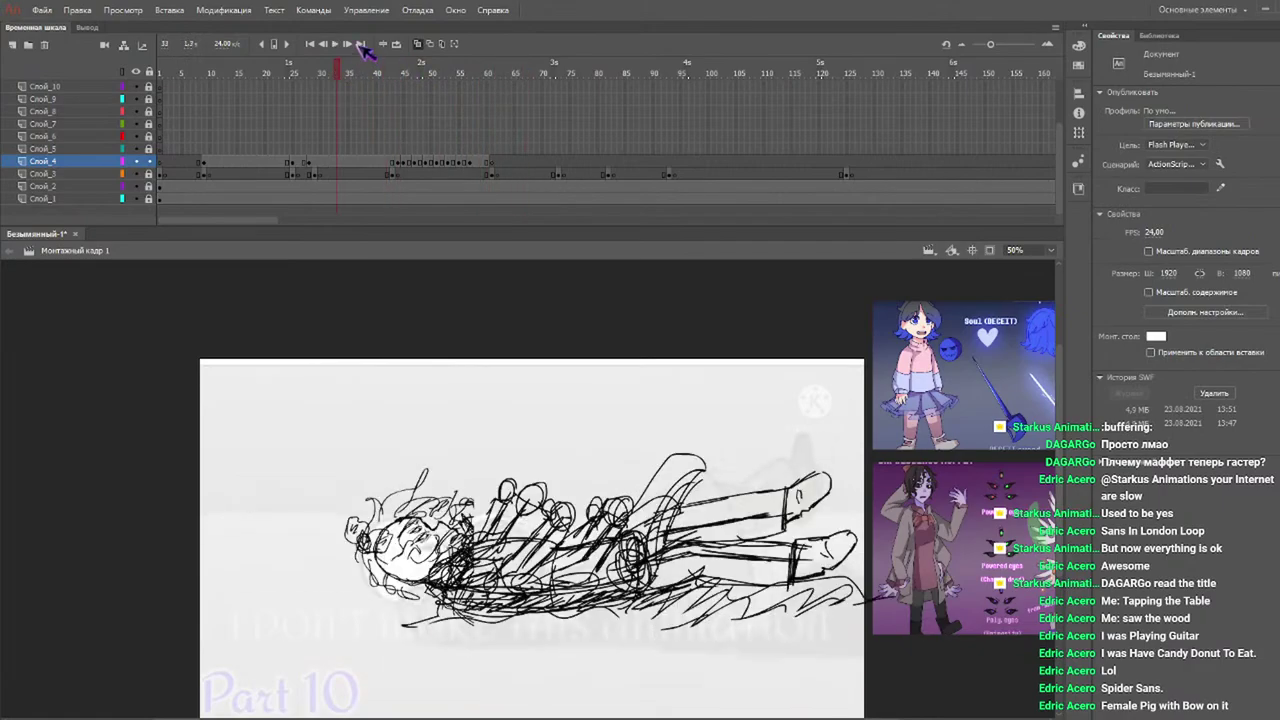
{"action": "key", "text": "Return"}
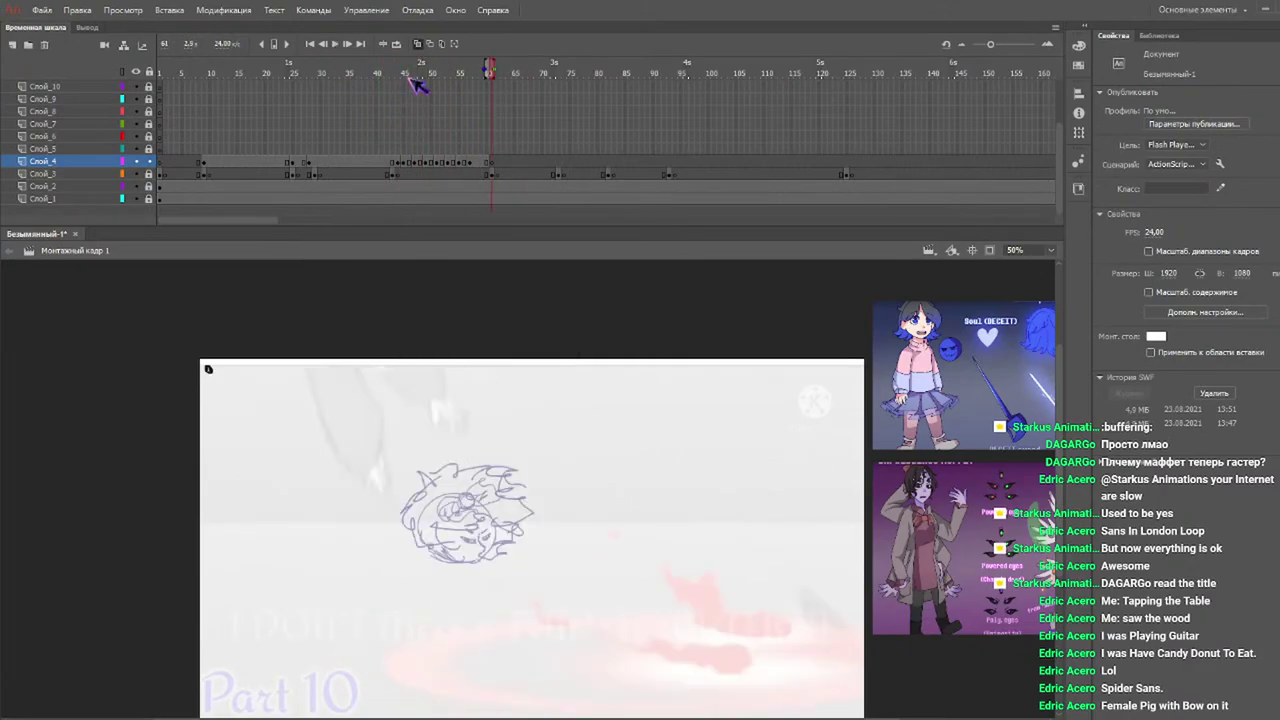
{"action": "left_click_drag", "start_coordinate": [418, 72], "coordinate": [292, 70]}
{"action": "left_click", "coordinate": [336, 45]}
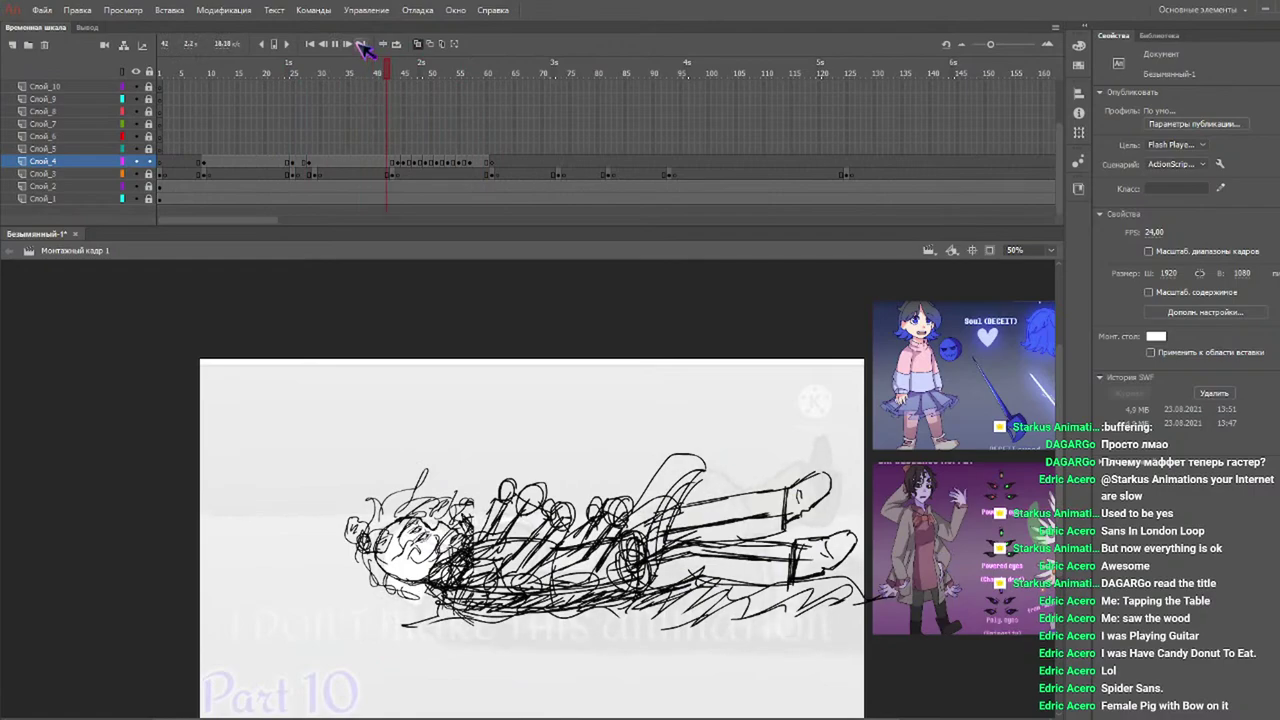
{"action": "left_click", "coordinate": [362, 45]}
{"action": "left_click", "coordinate": [304, 72]}
{"action": "key", "text": "Return"}
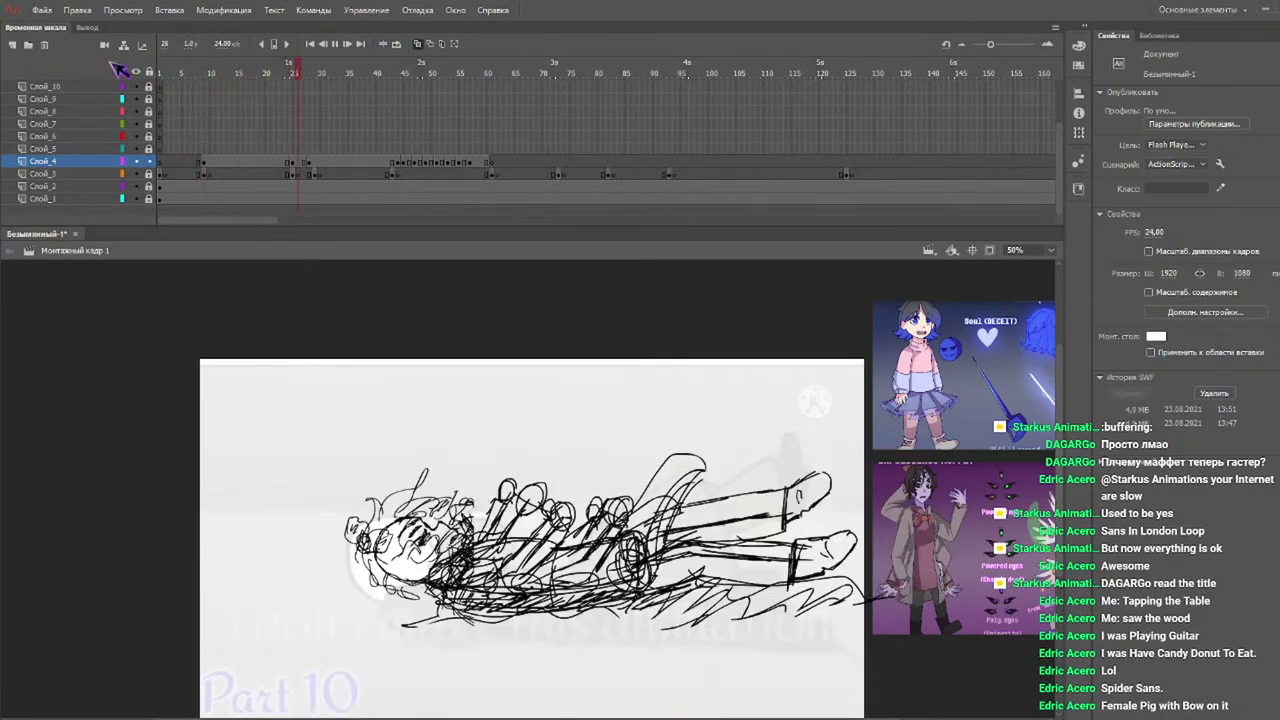
{"action": "key", "text": "Return"}
{"action": "left_click_drag", "start_coordinate": [413, 70], "coordinate": [328, 70]}
{"action": "left_click", "coordinate": [336, 44]}
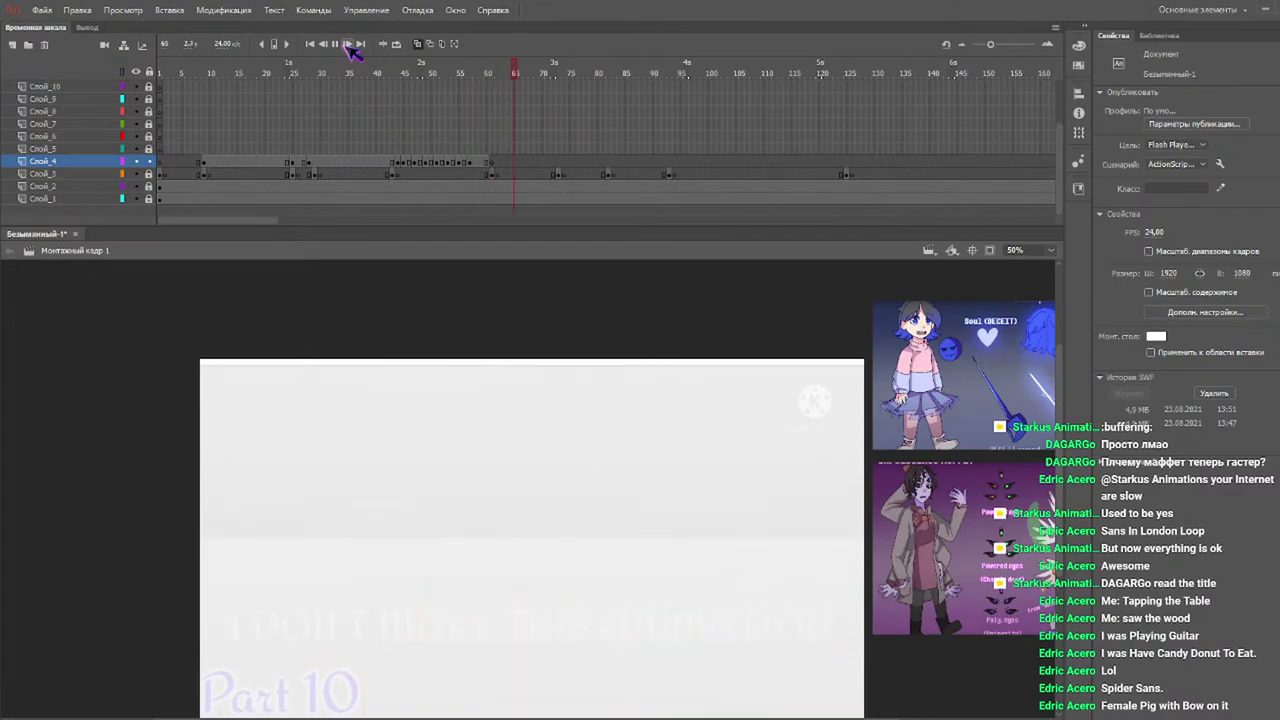
{"action": "left_click", "coordinate": [371, 72]}
{"action": "left_click", "coordinate": [340, 44]}
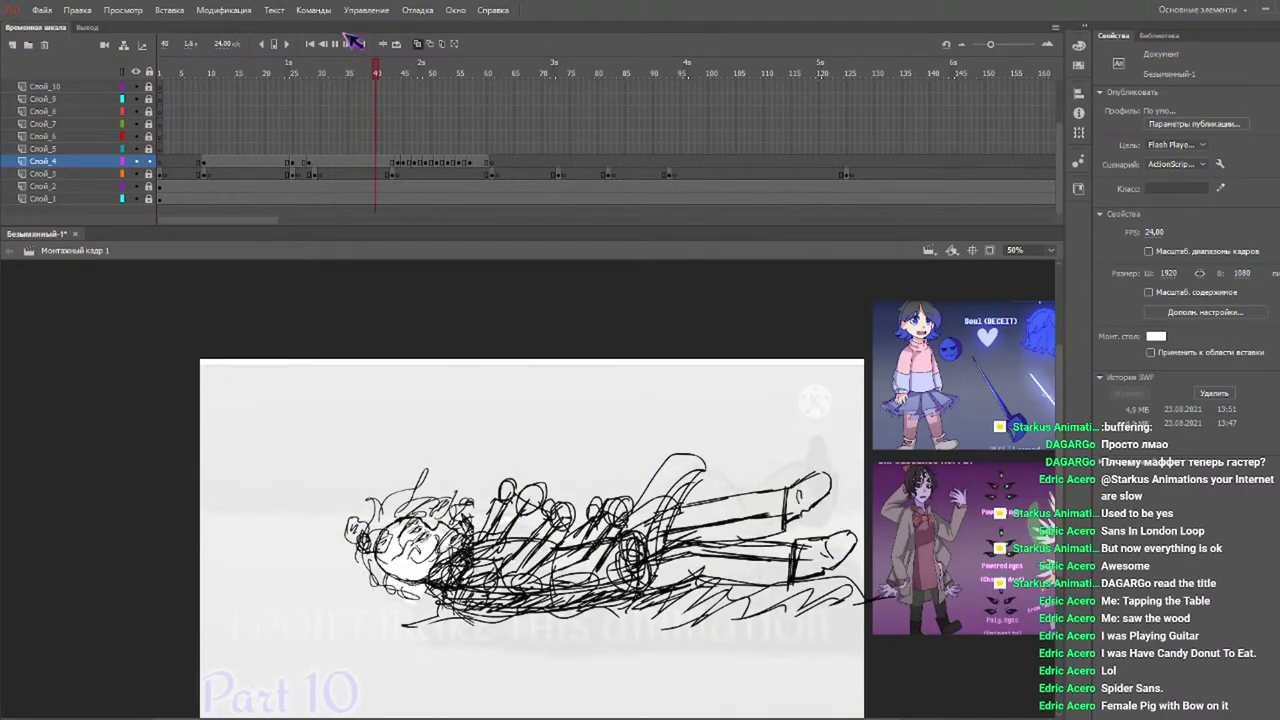
{"action": "key", "text": "Return"}
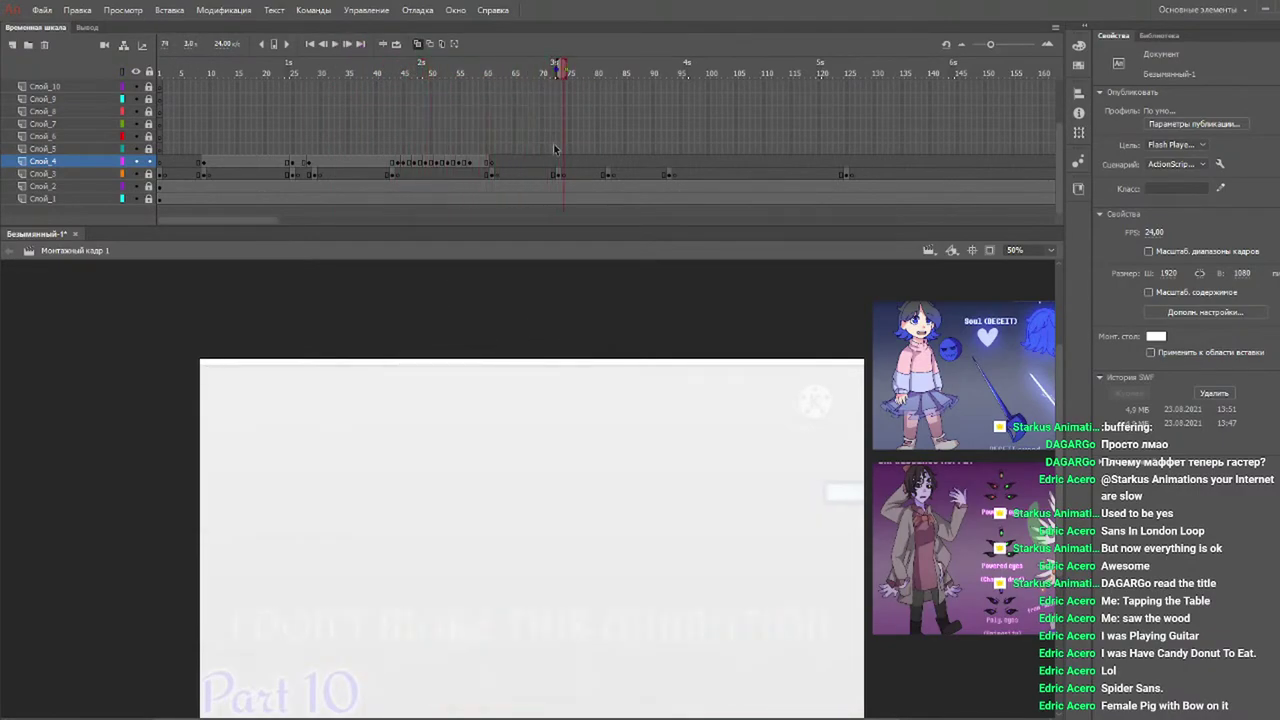
Sketch the torso above the head and the bent hip section at its upper end at frame 51.
{"action": "mouse_move", "coordinate": [470, 76]}
{"action": "left_mouse_down"}
{"action": "mouse_move", "coordinate": [745, 133]}
{"action": "mouse_move", "coordinate": [957, 141]}
{"action": "mouse_move", "coordinate": [400, 137]}
{"action": "mouse_move", "coordinate": [449, 143]}
{"action": "mouse_move", "coordinate": [436, 137]}
{"action": "left_mouse_up"}
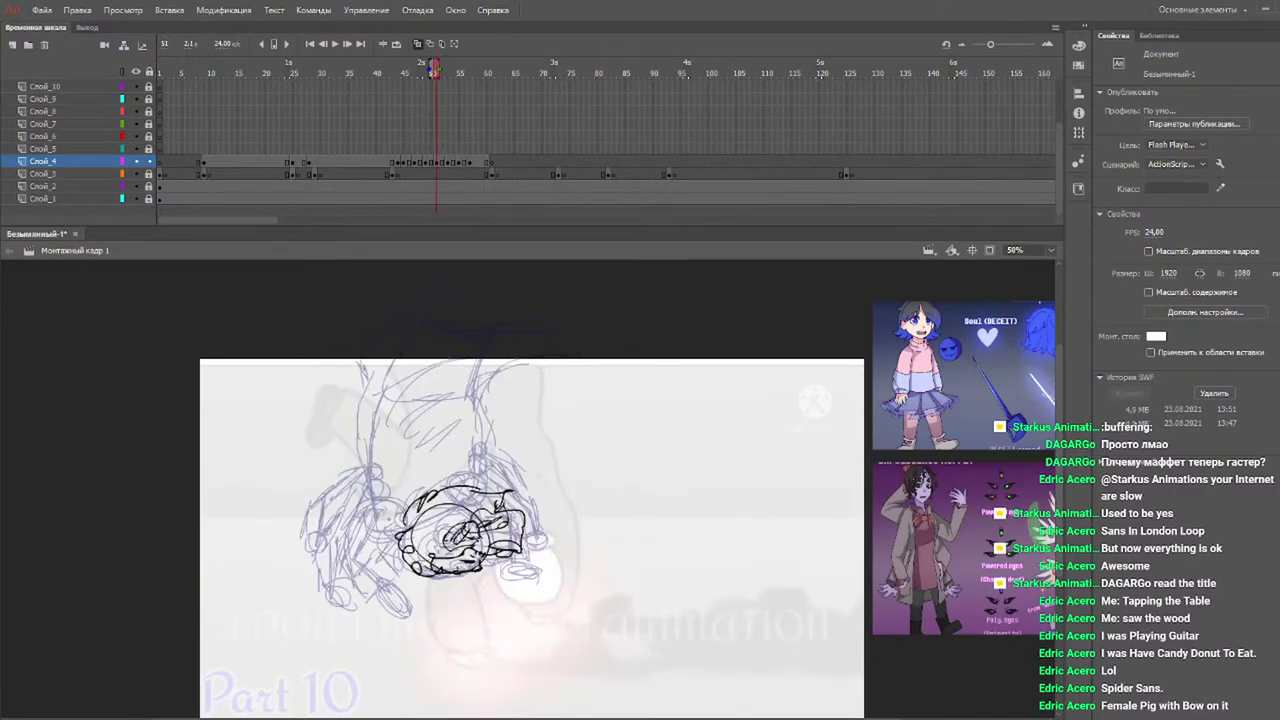
{"action": "key", "text": "b"}
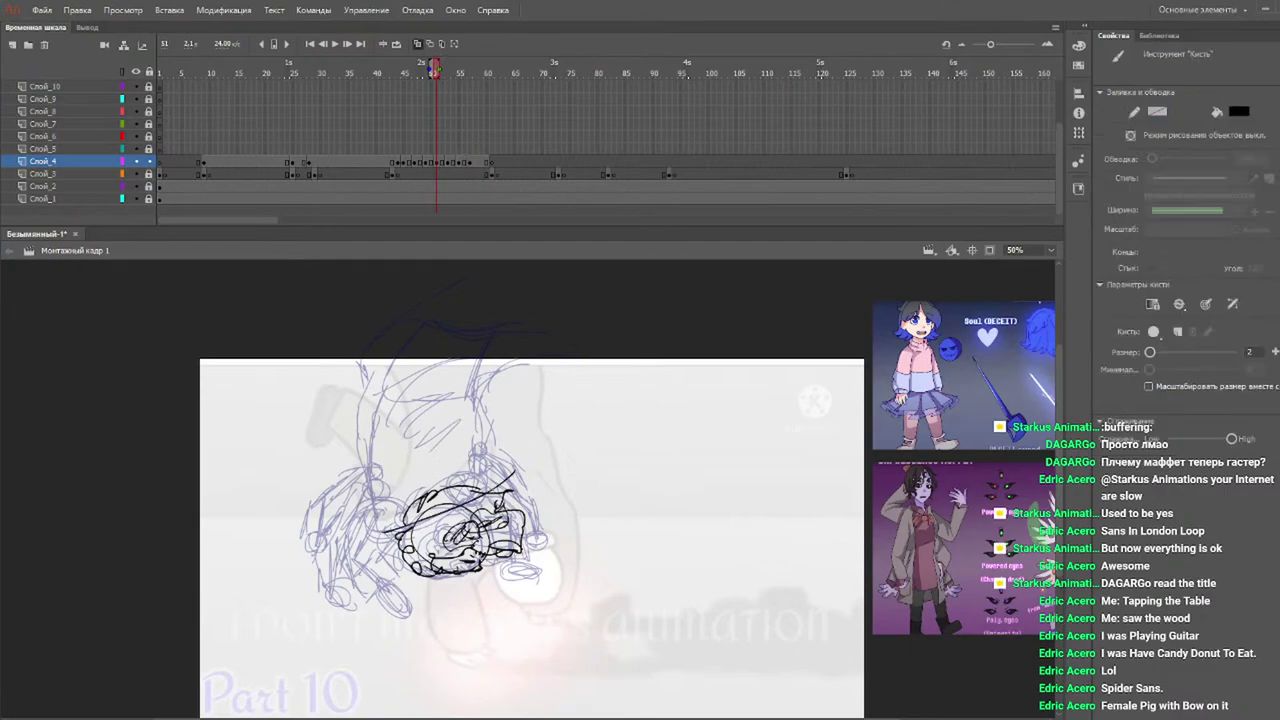
{"action": "key", "text": "ctrl+z"}
{"action": "mouse_move", "coordinate": [484, 484]}
{"action": "left_mouse_down"}
{"action": "mouse_move", "coordinate": [377, 531]}
{"action": "mouse_move", "coordinate": [368, 453]}
{"action": "left_mouse_up"}
{"action": "left_click_drag", "start_coordinate": [355, 397], "coordinate": [379, 515]}
{"action": "mouse_move", "coordinate": [358, 398]}
{"action": "left_mouse_down"}
{"action": "mouse_move", "coordinate": [462, 366]}
{"action": "mouse_move", "coordinate": [494, 440]}
{"action": "mouse_move", "coordinate": [486, 490]}
{"action": "left_mouse_up"}
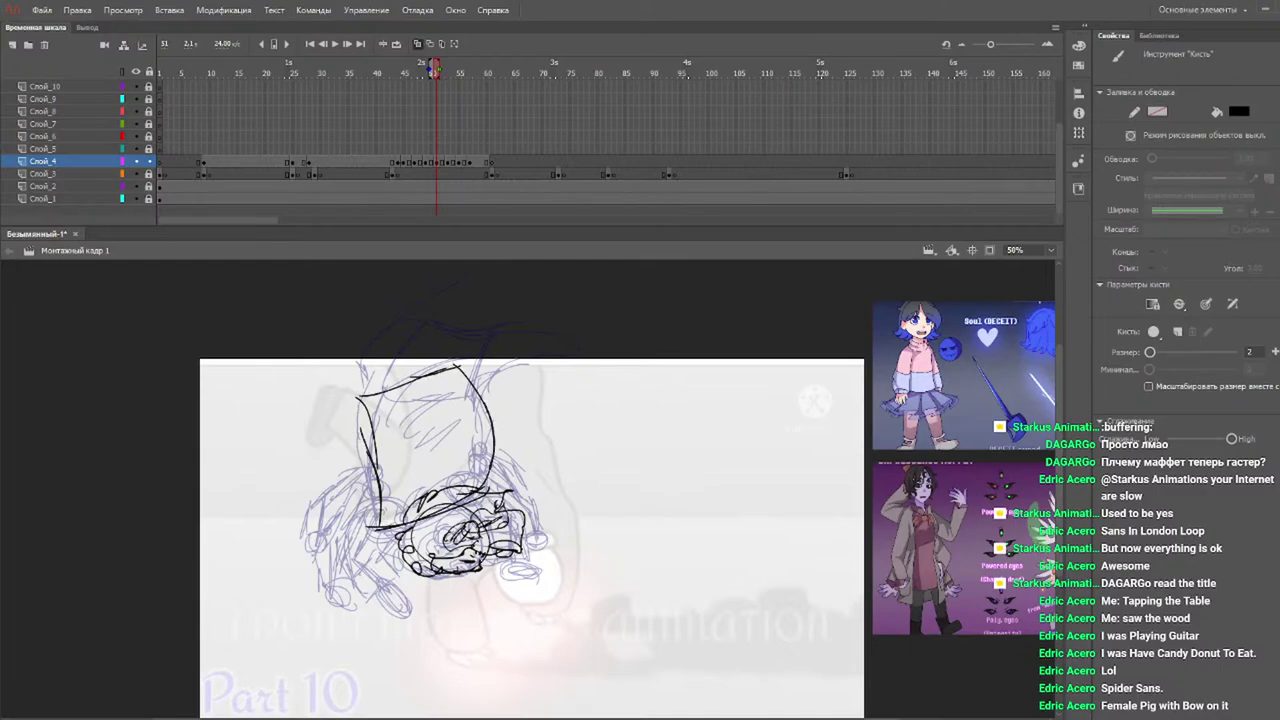
{"action": "mouse_move", "coordinate": [460, 368]}
{"action": "left_mouse_down"}
{"action": "mouse_move", "coordinate": [376, 330]}
{"action": "mouse_move", "coordinate": [306, 389]}
{"action": "mouse_move", "coordinate": [366, 408]}
{"action": "left_mouse_up"}
{"action": "left_click_drag", "start_coordinate": [330, 398], "coordinate": [368, 410]}
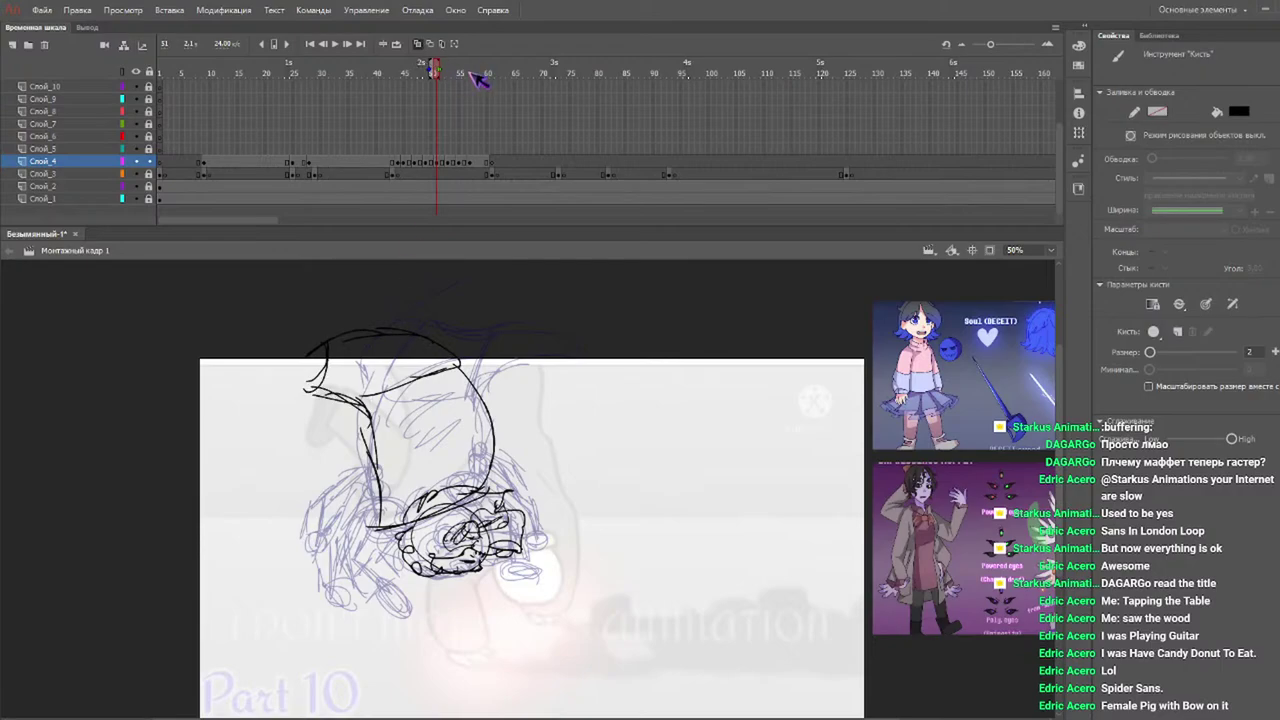
Sketch the torso outline above the head at frame 53, undoing stray strokes and redrawing the sides along the onion skin.
{"action": "left_click", "coordinate": [408, 72]}
{"action": "left_click_drag", "start_coordinate": [403, 78], "coordinate": [447, 68]}
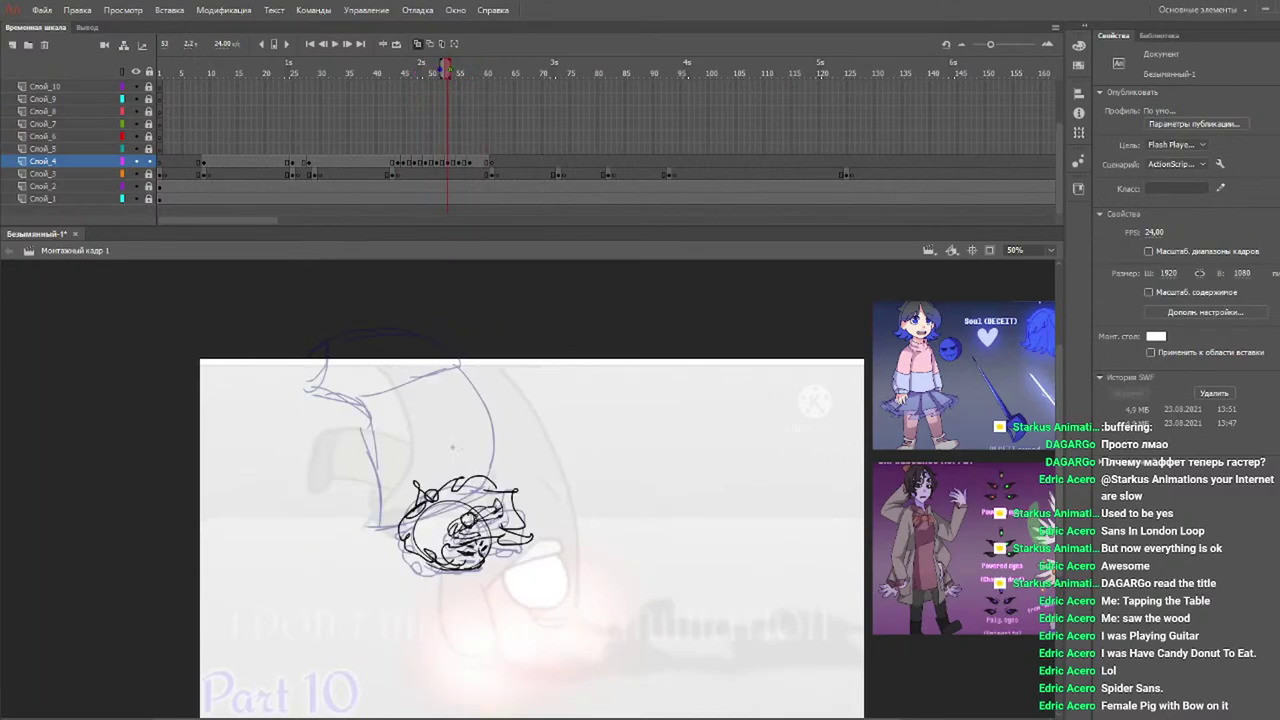
{"action": "left_click_drag", "start_coordinate": [392, 527], "coordinate": [496, 471]}
{"action": "left_click_drag", "start_coordinate": [431, 515], "coordinate": [498, 471]}
{"action": "left_click_drag", "start_coordinate": [370, 449], "coordinate": [390, 524]}
{"action": "left_click_drag", "start_coordinate": [381, 410], "coordinate": [391, 478]}
{"action": "key", "text": "ctrl+z"}
{"action": "key", "text": "ctrl+z"}
{"action": "key", "text": "ctrl+z"}
{"action": "mouse_move", "coordinate": [368, 409]}
{"action": "left_mouse_down"}
{"action": "mouse_move", "coordinate": [388, 466]}
{"action": "mouse_move", "coordinate": [470, 366]}
{"action": "mouse_move", "coordinate": [470, 424]}
{"action": "mouse_move", "coordinate": [489, 389]}
{"action": "mouse_move", "coordinate": [508, 419]}
{"action": "mouse_move", "coordinate": [488, 480]}
{"action": "left_mouse_up"}
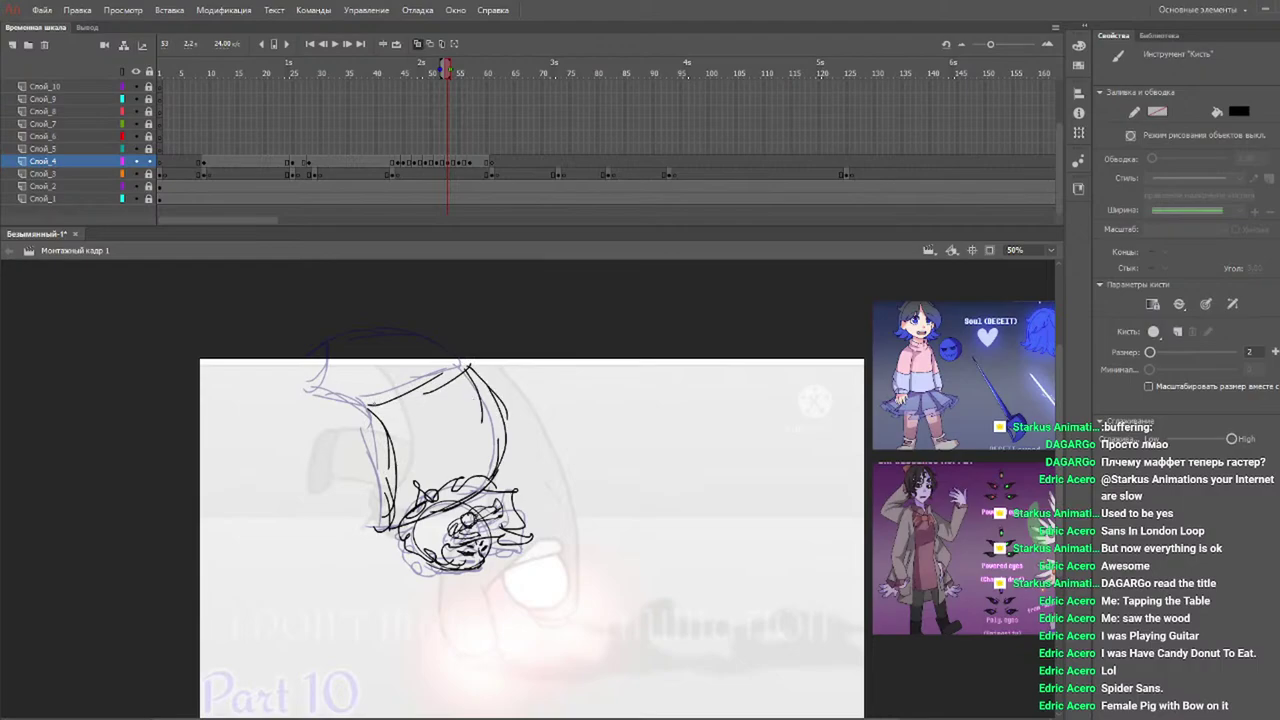
Sketch the bent hip section on the torso's upper end at frame 53 and compare it with the preceding drawing.
{"action": "mouse_move", "coordinate": [313, 394]}
{"action": "left_mouse_down"}
{"action": "mouse_move", "coordinate": [335, 362]}
{"action": "mouse_move", "coordinate": [333, 330]}
{"action": "mouse_move", "coordinate": [348, 324]}
{"action": "mouse_move", "coordinate": [381, 319]}
{"action": "mouse_move", "coordinate": [462, 358]}
{"action": "left_mouse_up"}
{"action": "key", "text": "ctrl+z"}
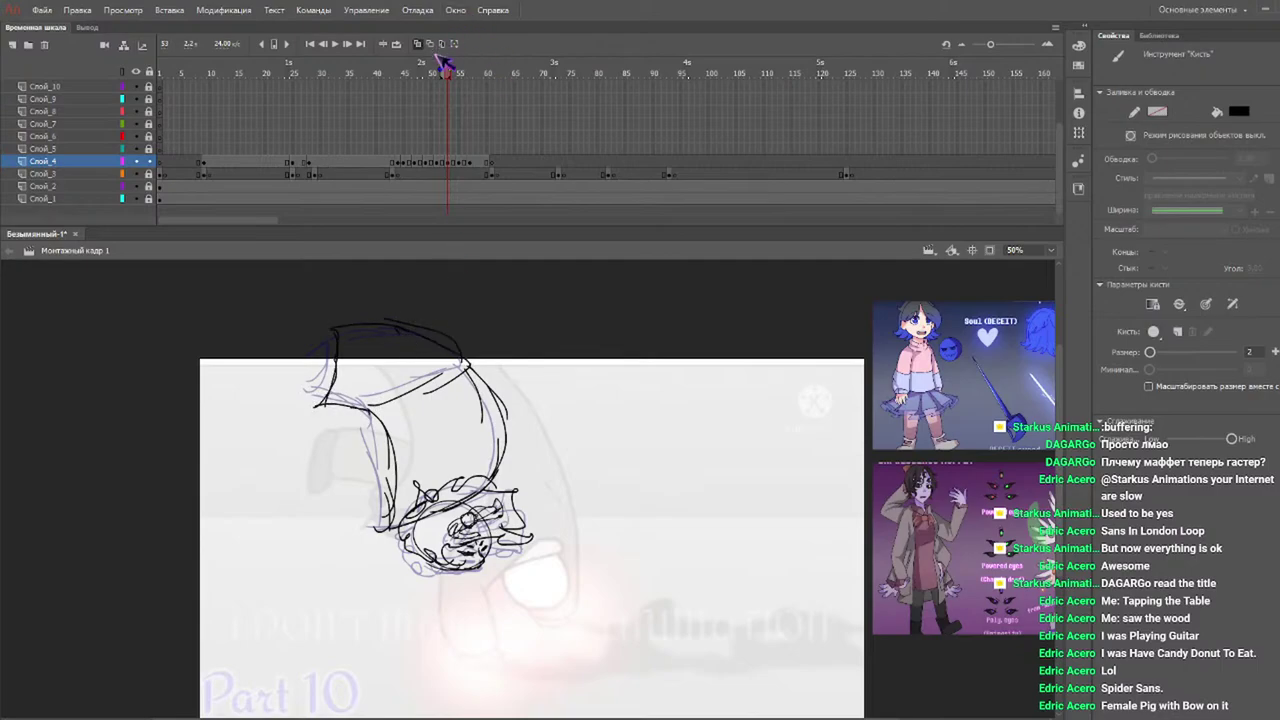
{"action": "mouse_move", "coordinate": [433, 74]}
{"action": "left_mouse_down"}
{"action": "mouse_move", "coordinate": [463, 80]}
{"action": "mouse_move", "coordinate": [424, 86]}
{"action": "mouse_move", "coordinate": [457, 89]}
{"action": "mouse_move", "coordinate": [429, 76]}
{"action": "mouse_move", "coordinate": [449, 72]}
{"action": "left_mouse_up"}
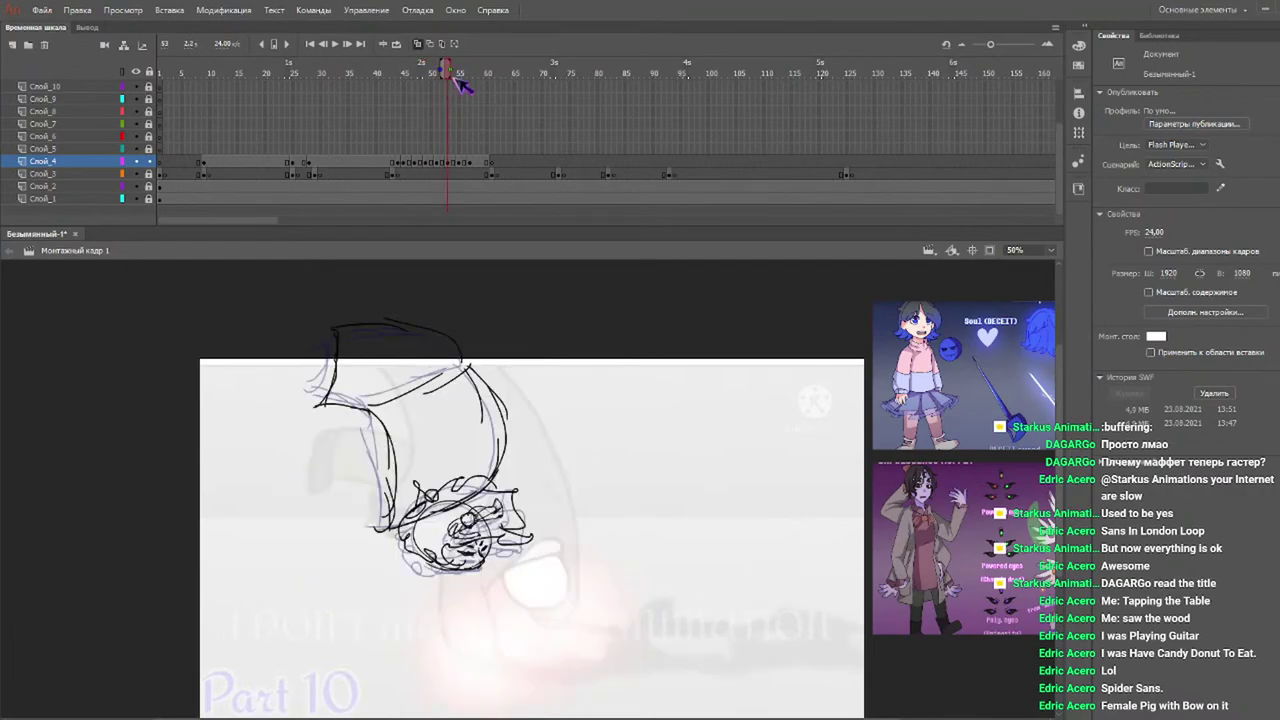
Undo the hip section and most of the torso strokes above the head at frame 53.
{"action": "key", "text": "ctrl+z"}
{"action": "key", "text": "ctrl+z"}
{"action": "key", "text": "ctrl+z"}
{"action": "key", "text": "ctrl+z"}
{"action": "key", "text": "ctrl+z"}
{"action": "key", "text": "ctrl+z"}
{"action": "key", "text": "ctrl+z"}
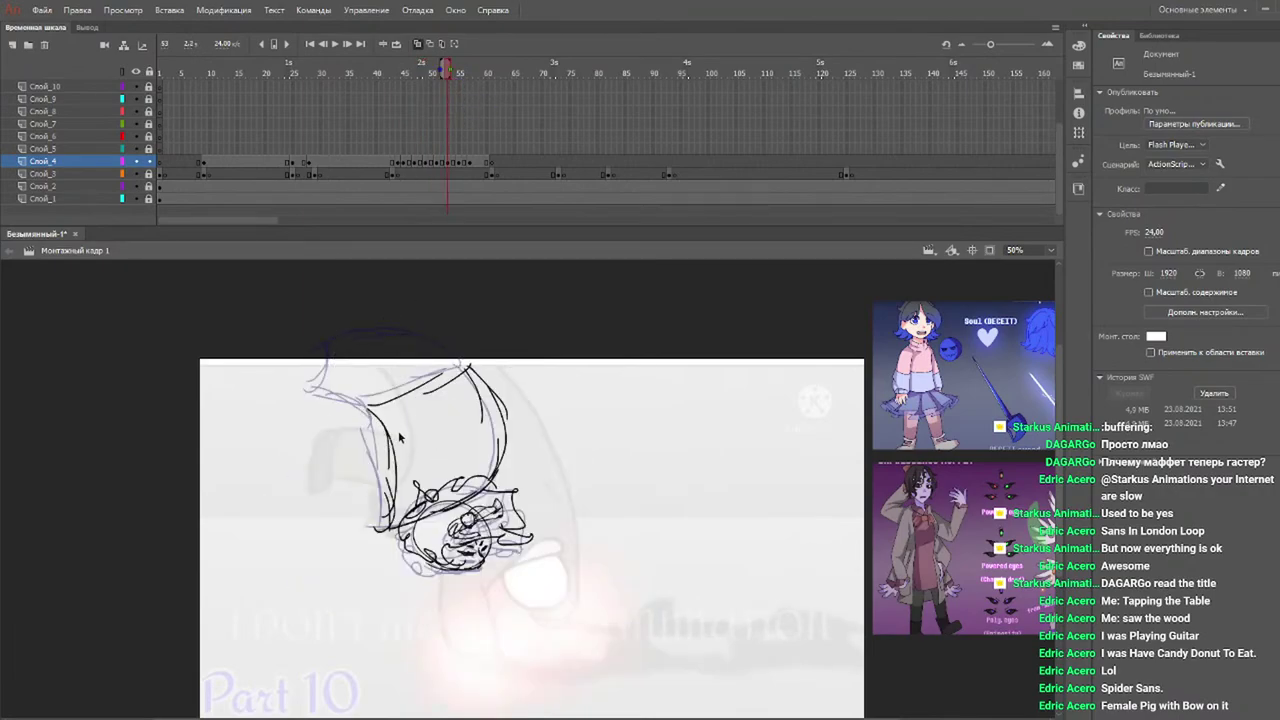
{"action": "key", "text": "ctrl+z"}
{"action": "key", "text": "ctrl+z"}
{"action": "key", "text": "ctrl+z"}
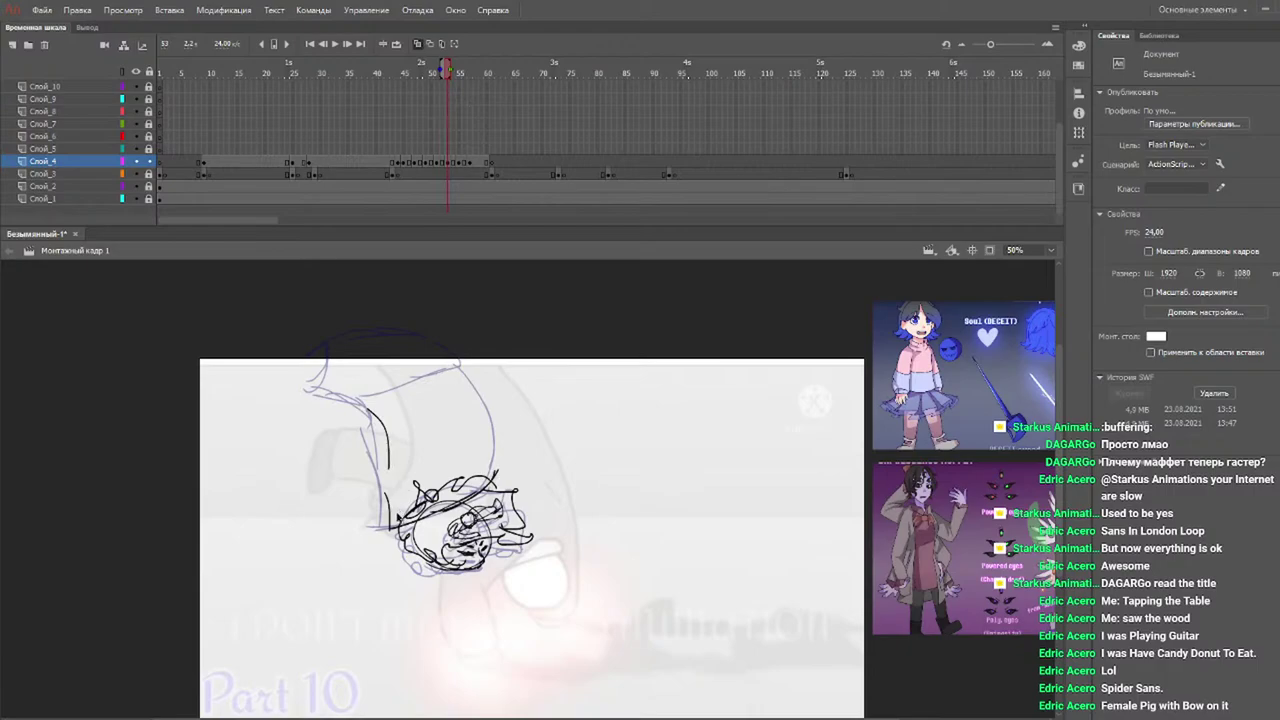
Redraw the torso above the head at frame 53 with a lower upper edge and add the bent hip section to it.
{"action": "left_click_drag", "start_coordinate": [386, 447], "coordinate": [402, 527]}
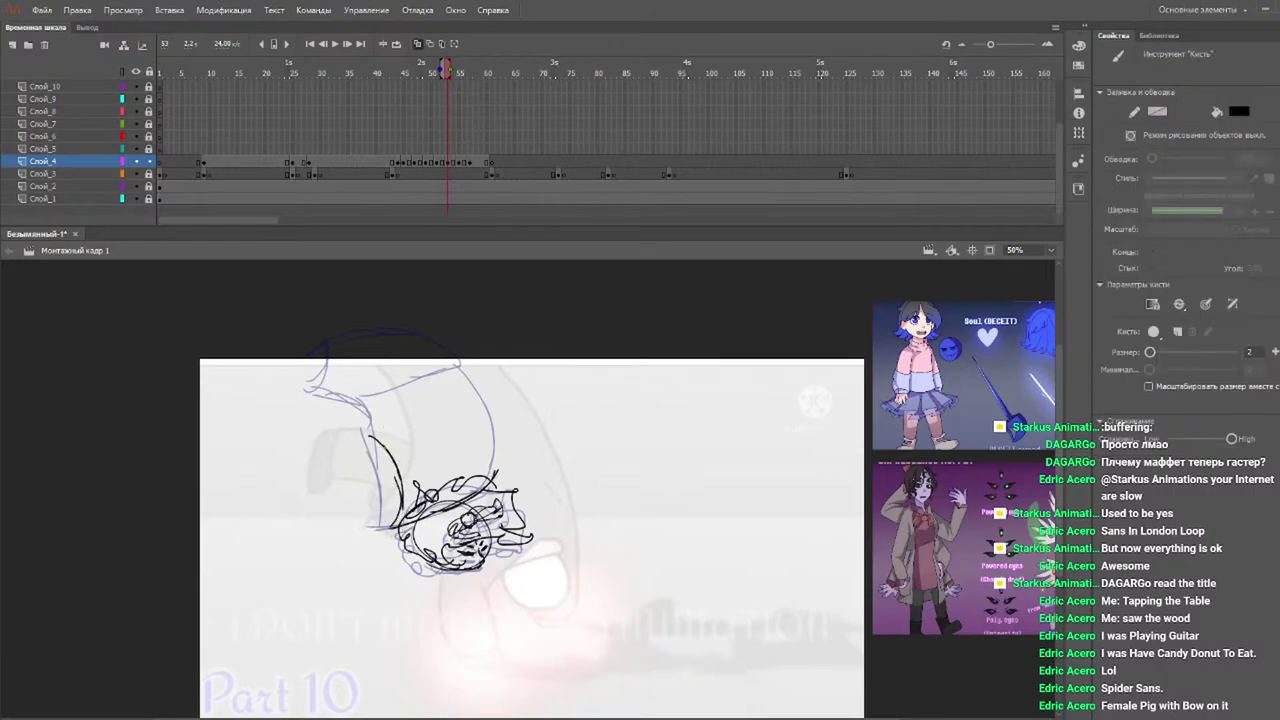
{"action": "left_click_drag", "start_coordinate": [371, 436], "coordinate": [446, 393]}
{"action": "mouse_move", "coordinate": [411, 412]}
{"action": "left_mouse_down"}
{"action": "mouse_move", "coordinate": [474, 374]}
{"action": "mouse_move", "coordinate": [494, 456]}
{"action": "mouse_move", "coordinate": [482, 476]}
{"action": "left_mouse_up"}
{"action": "left_click_drag", "start_coordinate": [487, 407], "coordinate": [467, 496]}
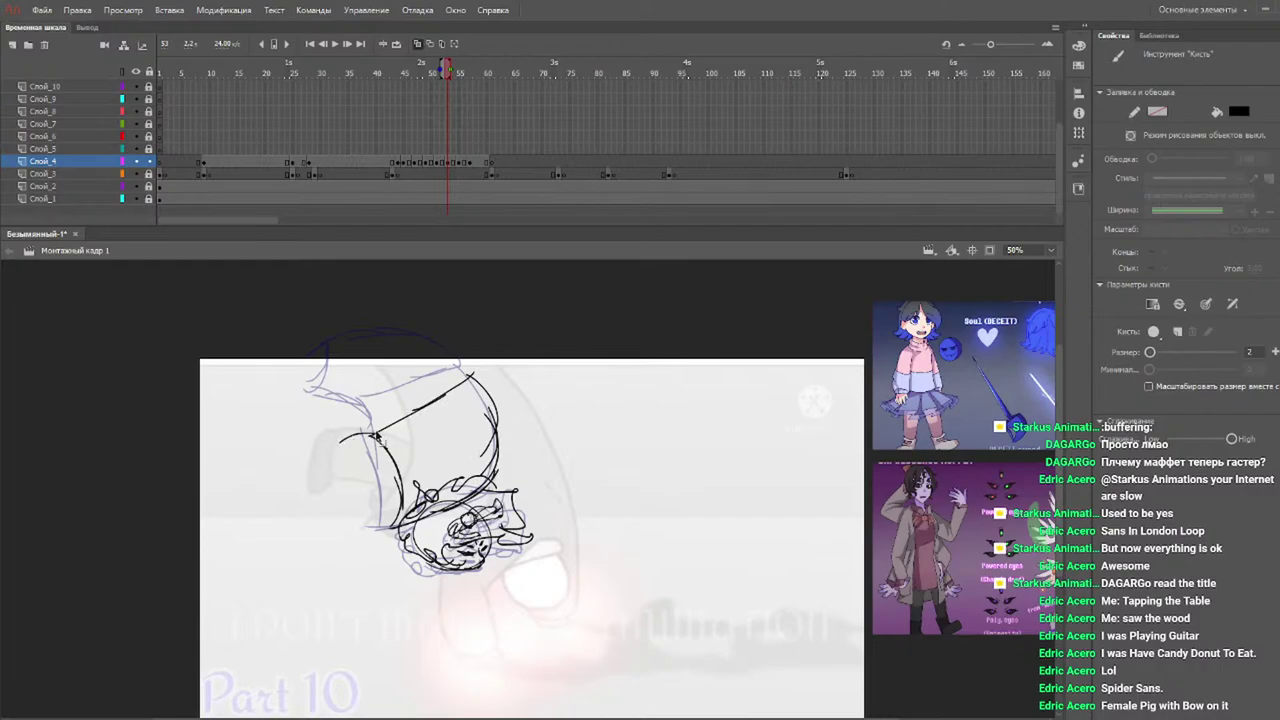
{"action": "mouse_move", "coordinate": [316, 440]}
{"action": "left_mouse_down"}
{"action": "mouse_move", "coordinate": [347, 350]}
{"action": "mouse_move", "coordinate": [466, 364]}
{"action": "left_mouse_up"}
Try a torso outline above the head at frame 55 and undo its strokes.
{"action": "left_click_drag", "start_coordinate": [430, 132], "coordinate": [469, 117]}
{"action": "left_click_drag", "start_coordinate": [459, 499], "coordinate": [504, 444]}
{"action": "left_click_drag", "start_coordinate": [436, 511], "coordinate": [503, 454]}
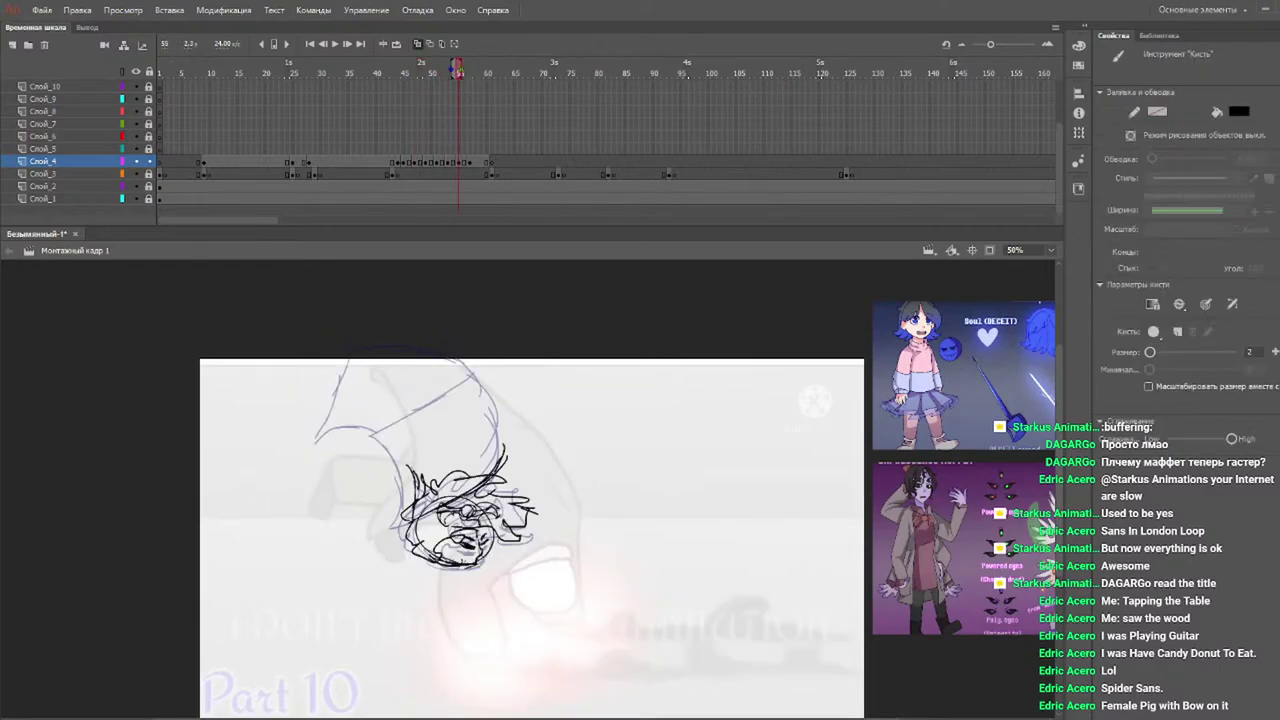
{"action": "mouse_move", "coordinate": [384, 457]}
{"action": "left_mouse_down"}
{"action": "mouse_move", "coordinate": [481, 398]}
{"action": "mouse_move", "coordinate": [514, 460]}
{"action": "left_mouse_up"}
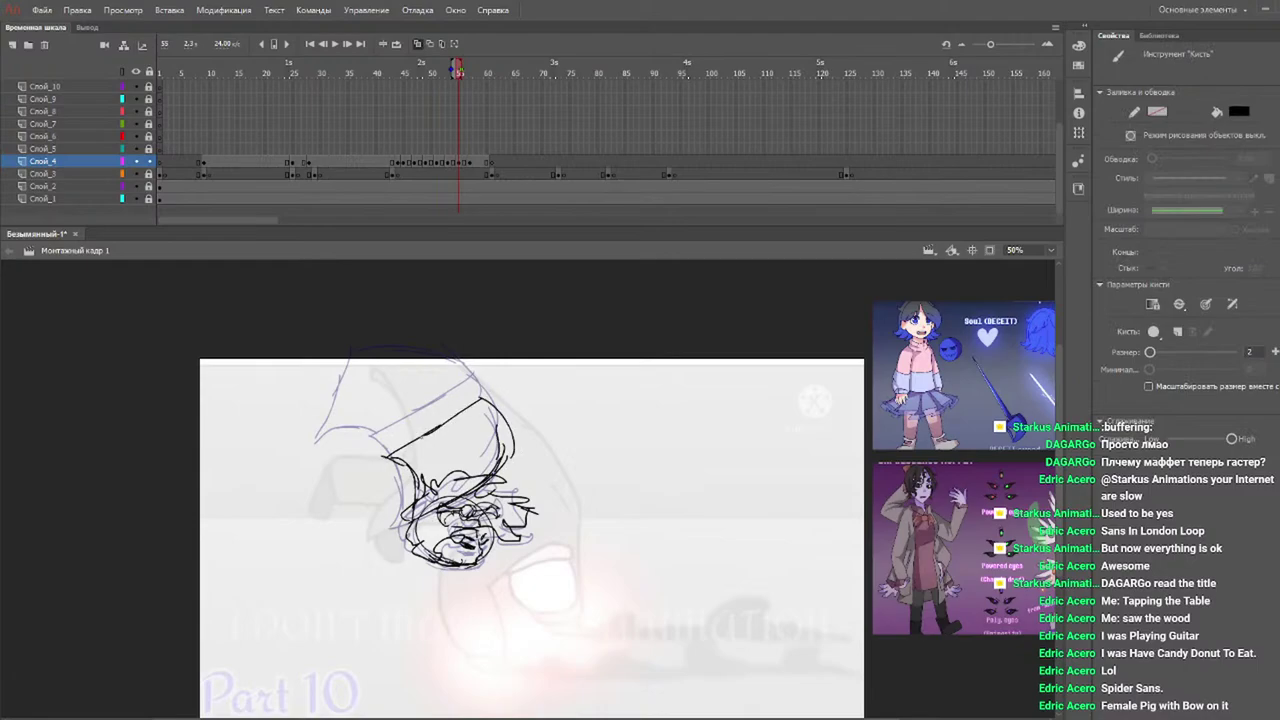
{"action": "key", "text": "ctrl+z"}
{"action": "key", "text": "ctrl+z"}
{"action": "key", "text": "ctrl+z"}
{"action": "key", "text": "ctrl+z"}
{"action": "key", "text": "ctrl+z"}
{"action": "key", "text": "ctrl+z"}
{"action": "key", "text": "ctrl+z"}
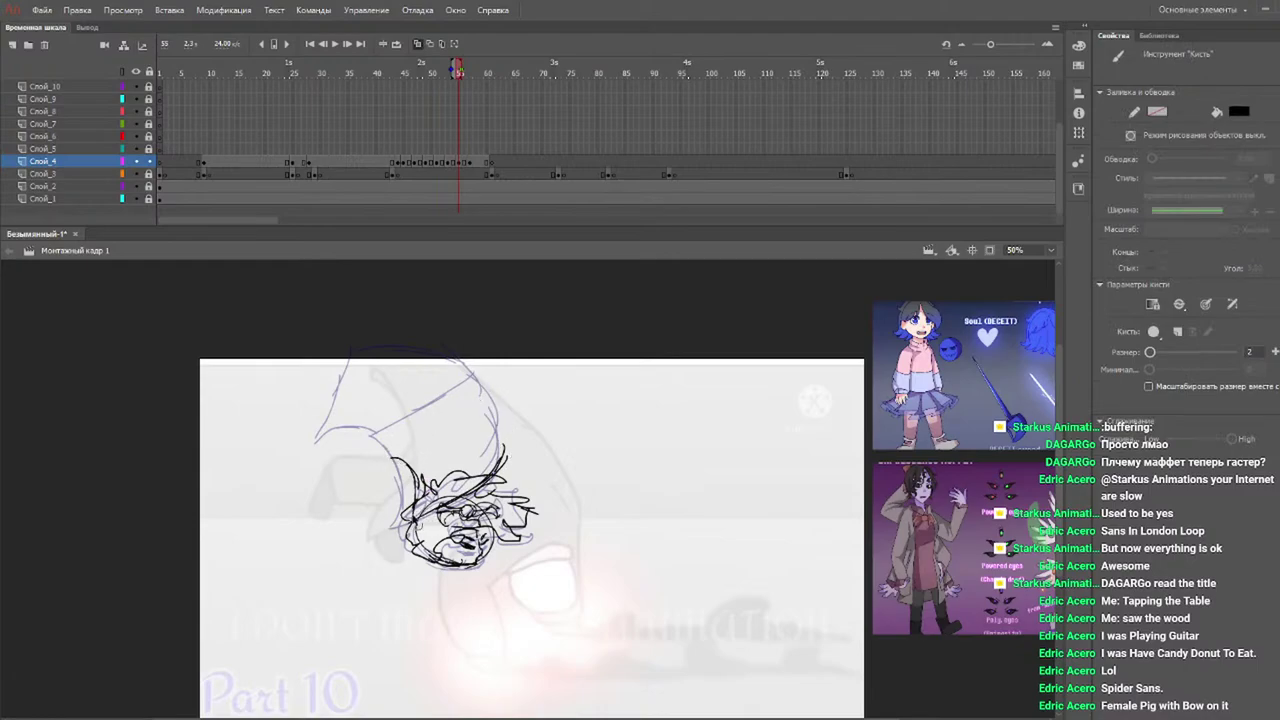
{"action": "key", "text": "ctrl+z"}
{"action": "key", "text": "ctrl+z"}
{"action": "key", "text": "ctrl+z"}
Sketch a shorter torso above the head at frame 55 and the bent hip section on its upper end.
{"action": "mouse_move", "coordinate": [386, 528]}
{"action": "left_mouse_down"}
{"action": "mouse_move", "coordinate": [482, 485]}
{"action": "mouse_move", "coordinate": [464, 404]}
{"action": "mouse_move", "coordinate": [410, 444]}
{"action": "left_mouse_up"}
{"action": "left_click_drag", "start_coordinate": [460, 405], "coordinate": [372, 452]}
{"action": "left_click_drag", "start_coordinate": [384, 447], "coordinate": [389, 518]}
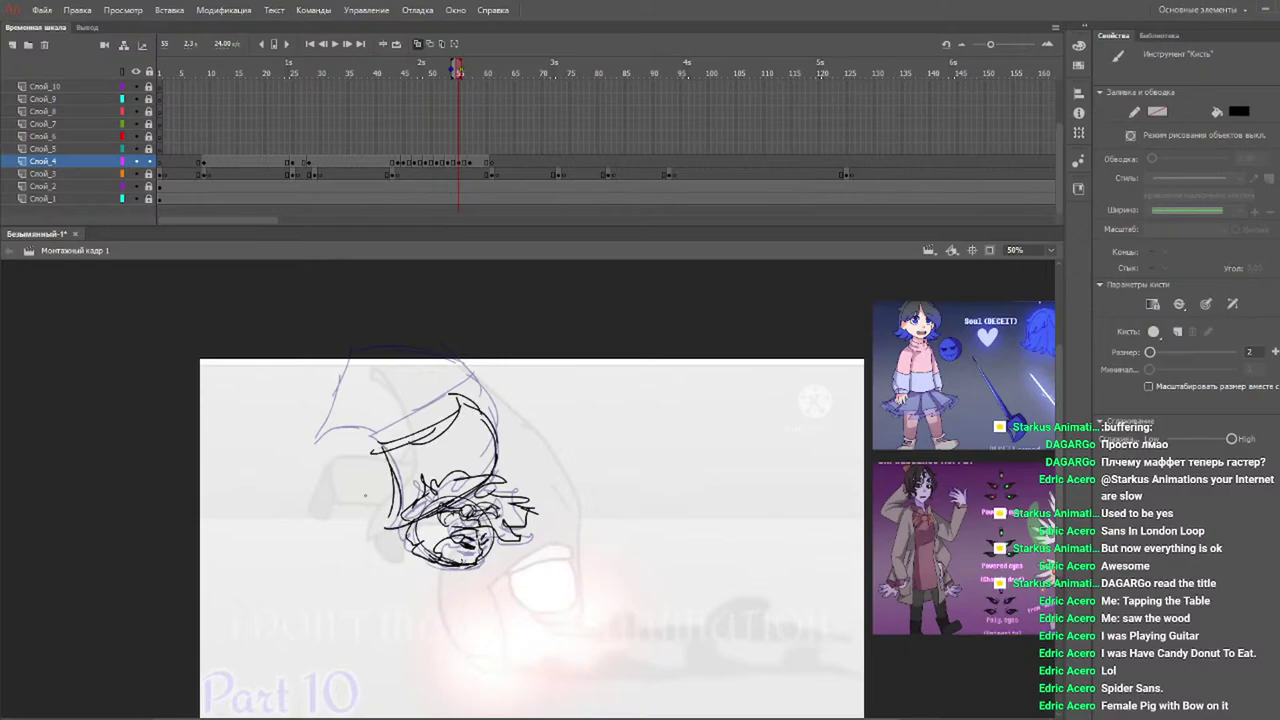
{"action": "left_click_drag", "start_coordinate": [452, 391], "coordinate": [376, 374]}
{"action": "mouse_move", "coordinate": [438, 390]}
{"action": "left_mouse_down"}
{"action": "mouse_move", "coordinate": [368, 383]}
{"action": "mouse_move", "coordinate": [345, 408]}
{"action": "mouse_move", "coordinate": [339, 451]}
{"action": "left_mouse_up"}
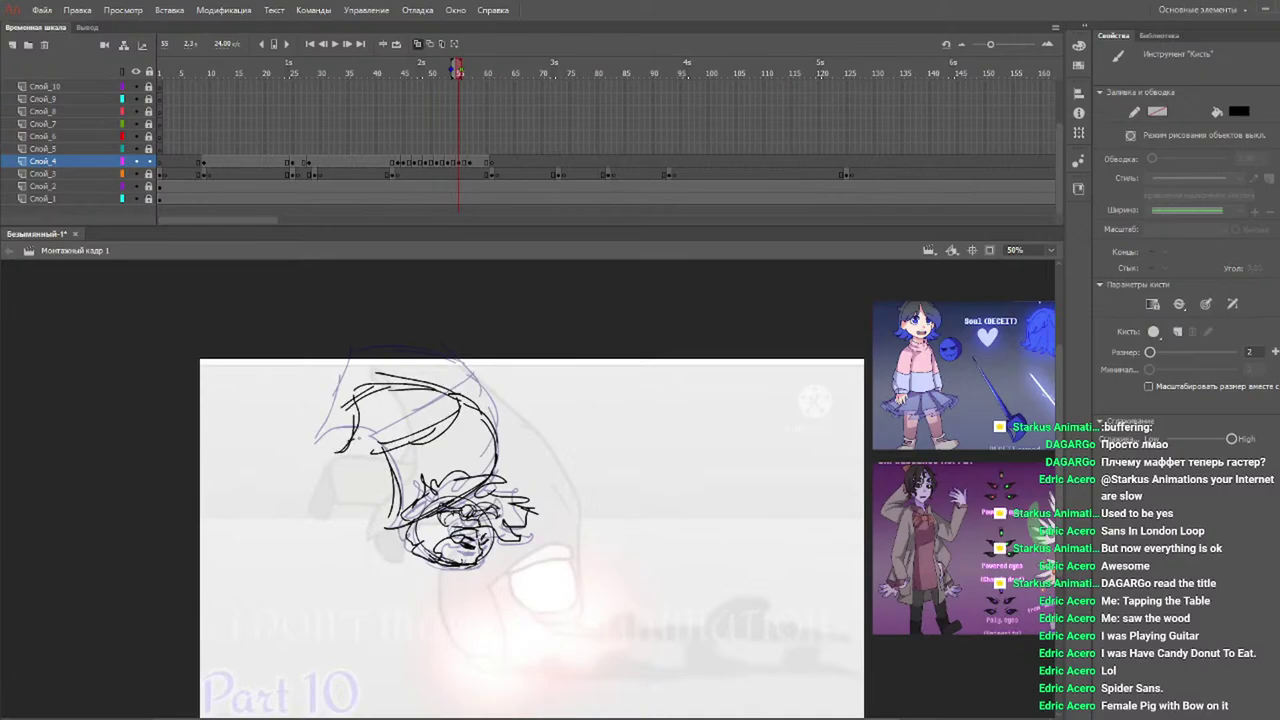
Sketch the torso above the head and the bent hip section on its upper end at frame 57, undoing a stray stroke.
{"action": "mouse_move", "coordinate": [436, 86]}
{"action": "left_mouse_down"}
{"action": "mouse_move", "coordinate": [474, 86]}
{"action": "mouse_move", "coordinate": [408, 86]}
{"action": "mouse_move", "coordinate": [467, 68]}
{"action": "left_mouse_up"}
{"action": "key", "text": "Return"}
{"action": "key", "text": "Return"}
{"action": "mouse_move", "coordinate": [434, 510]}
{"action": "left_mouse_down"}
{"action": "mouse_move", "coordinate": [470, 488]}
{"action": "mouse_move", "coordinate": [489, 450]}
{"action": "left_mouse_up"}
{"action": "key", "text": "ctrl+z"}
{"action": "mouse_move", "coordinate": [445, 393]}
{"action": "left_mouse_down"}
{"action": "mouse_move", "coordinate": [412, 439]}
{"action": "mouse_move", "coordinate": [378, 451]}
{"action": "left_mouse_up"}
{"action": "mouse_move", "coordinate": [381, 450]}
{"action": "left_mouse_down"}
{"action": "mouse_move", "coordinate": [414, 440]}
{"action": "mouse_move", "coordinate": [398, 516]}
{"action": "left_mouse_up"}
{"action": "left_click_drag", "start_coordinate": [388, 456], "coordinate": [400, 488]}
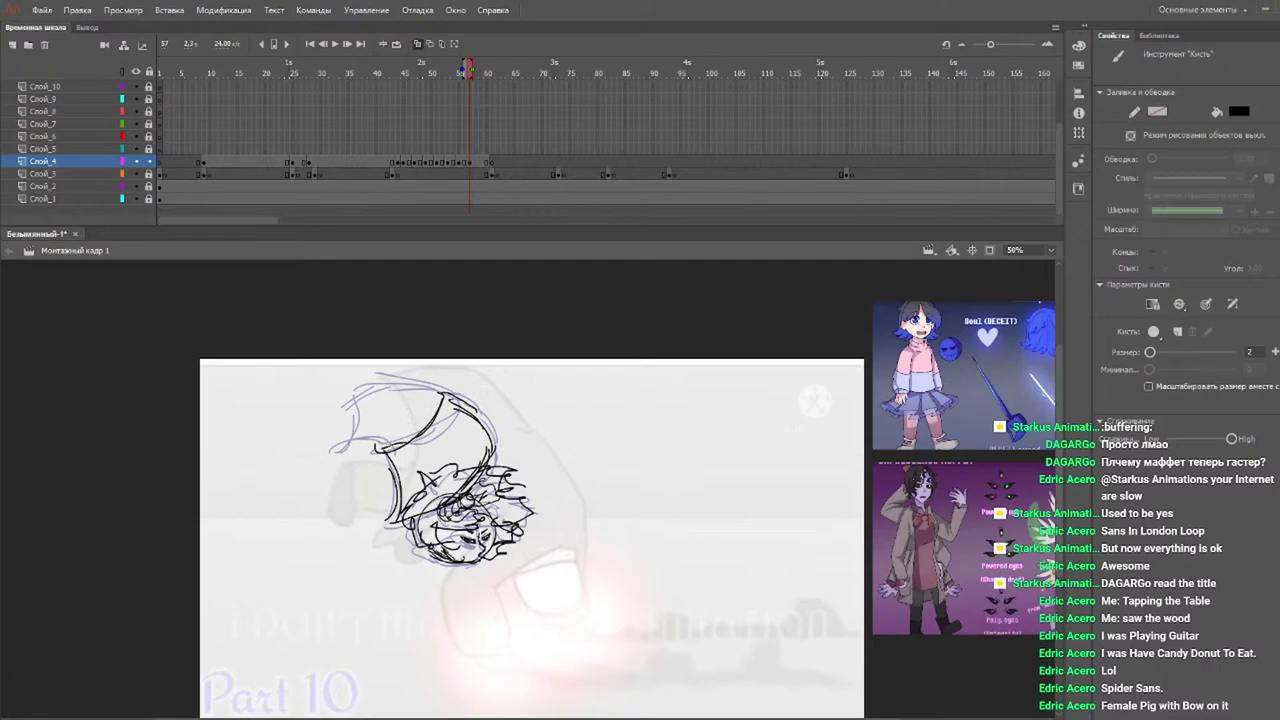
{"action": "mouse_move", "coordinate": [355, 392]}
{"action": "left_mouse_down"}
{"action": "mouse_move", "coordinate": [452, 406]}
{"action": "mouse_move", "coordinate": [446, 396]}
{"action": "left_mouse_up"}
Play back the sequence from earlier frames to check how the torso and hips move.
{"action": "left_click_drag", "start_coordinate": [422, 74], "coordinate": [334, 76]}
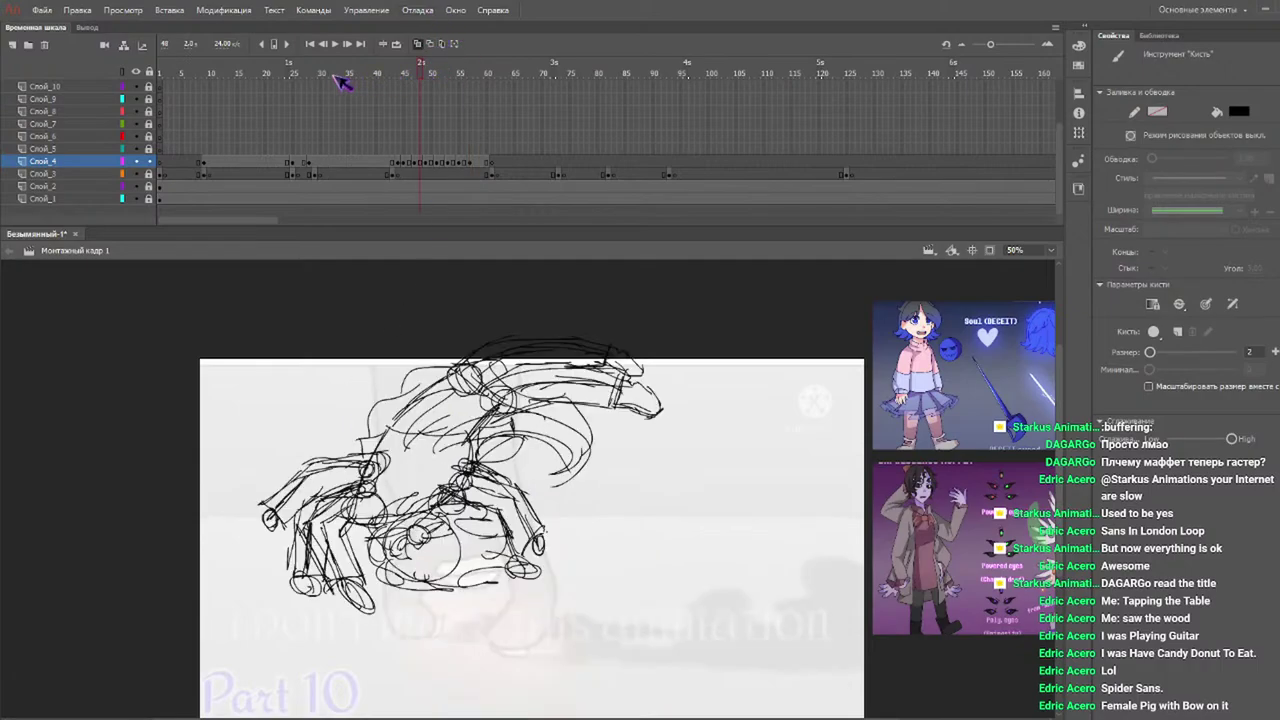
{"action": "left_click", "coordinate": [334, 76]}
{"action": "key", "text": "Return"}
{"action": "key", "text": "Return"}
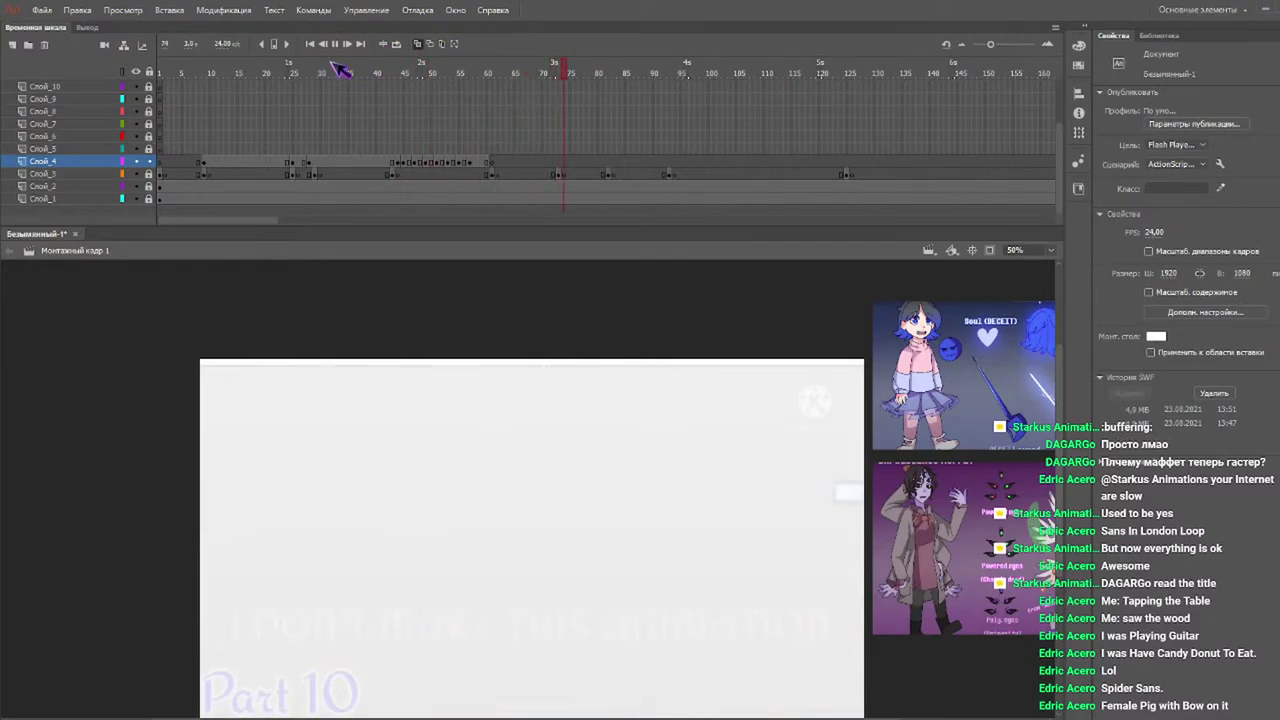
{"action": "mouse_move", "coordinate": [366, 72]}
{"action": "left_mouse_down"}
{"action": "mouse_move", "coordinate": [231, 86]}
{"action": "mouse_move", "coordinate": [200, 70]}
{"action": "left_mouse_up"}
{"action": "key", "text": "Return"}
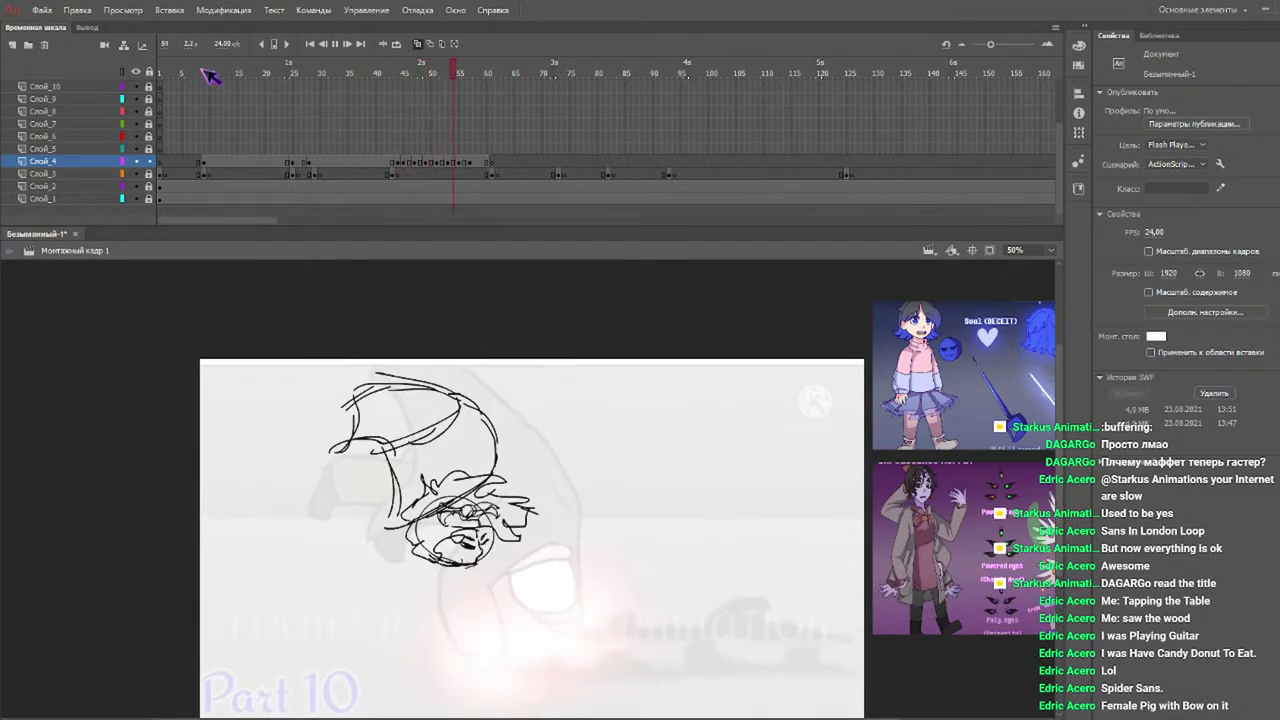
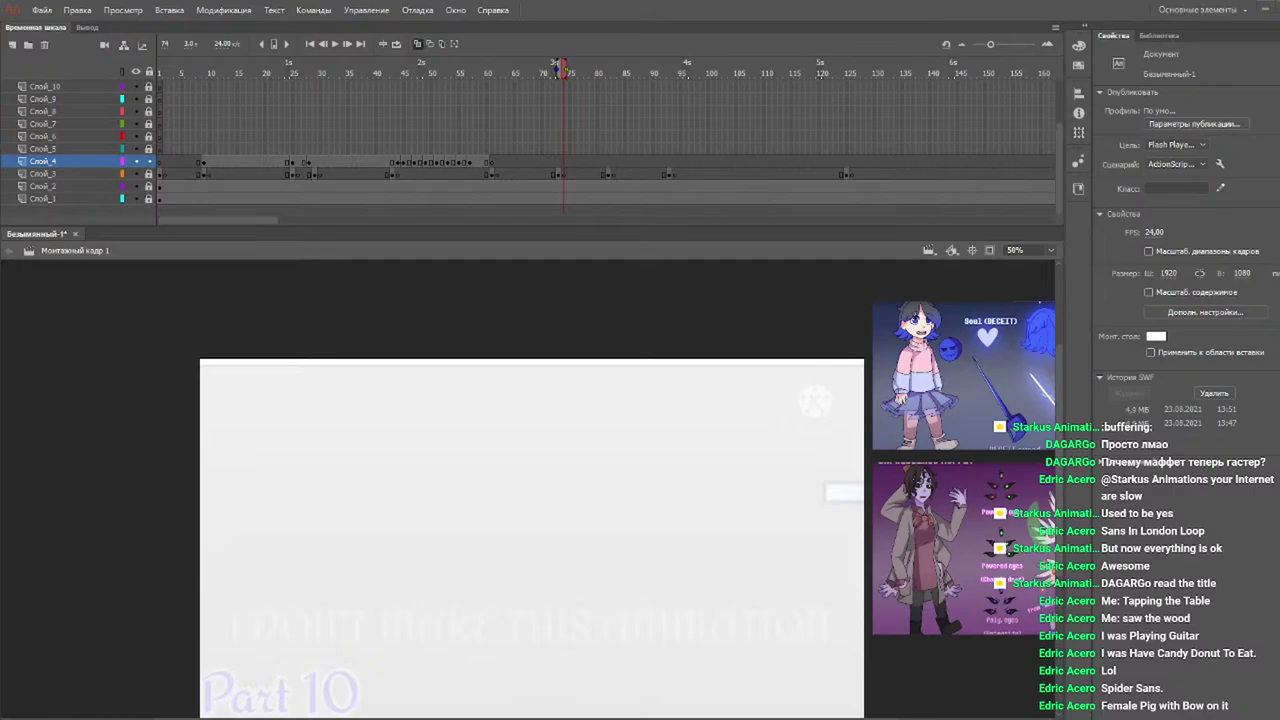
Sketch the shoulder joint circles along both lower sides of the torso at frame 51.
{"action": "mouse_move", "coordinate": [495, 76]}
{"action": "left_mouse_down"}
{"action": "mouse_move", "coordinate": [423, 75]}
{"action": "mouse_move", "coordinate": [449, 76]}
{"action": "mouse_move", "coordinate": [435, 72]}
{"action": "left_mouse_up"}
{"action": "left_click_drag", "start_coordinate": [376, 505], "coordinate": [400, 528]}
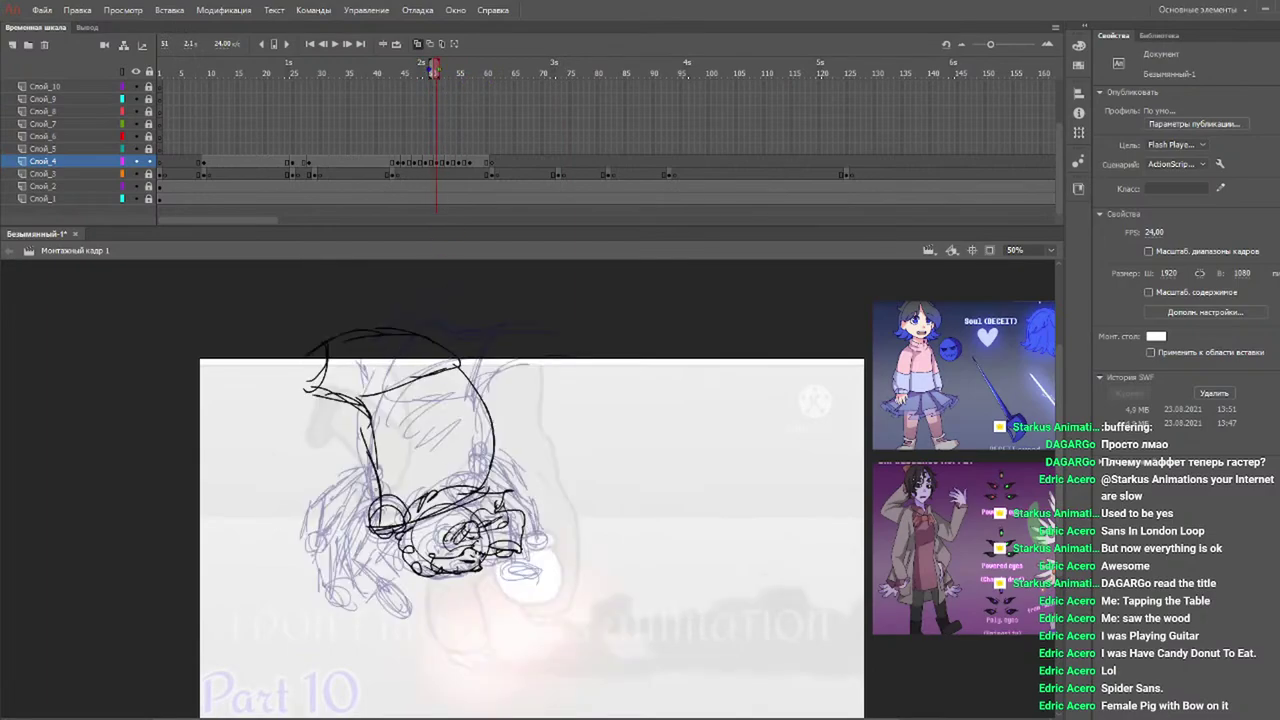
{"action": "mouse_move", "coordinate": [376, 484]}
{"action": "left_mouse_down"}
{"action": "mouse_move", "coordinate": [383, 499]}
{"action": "mouse_move", "coordinate": [488, 464]}
{"action": "left_mouse_up"}
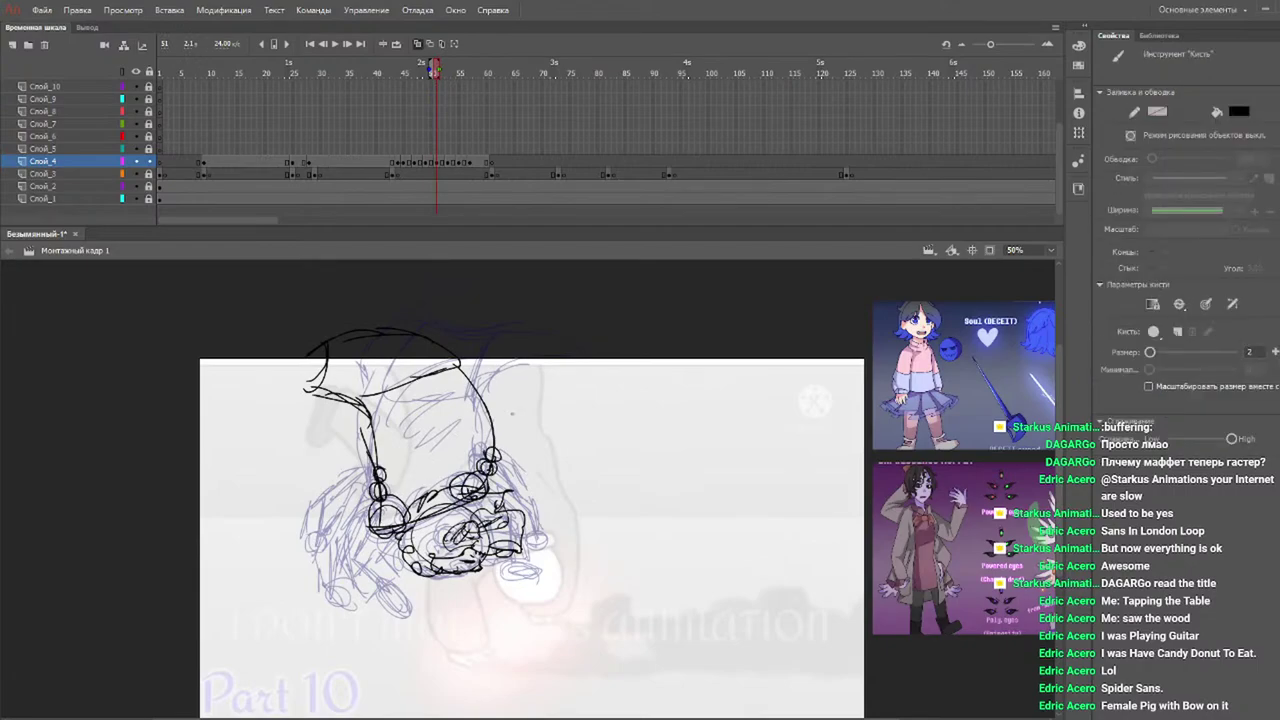
Sketch the shoulder joint circles on both sides of the torso at frame 53.
{"action": "left_click_drag", "start_coordinate": [435, 68], "coordinate": [446, 66]}
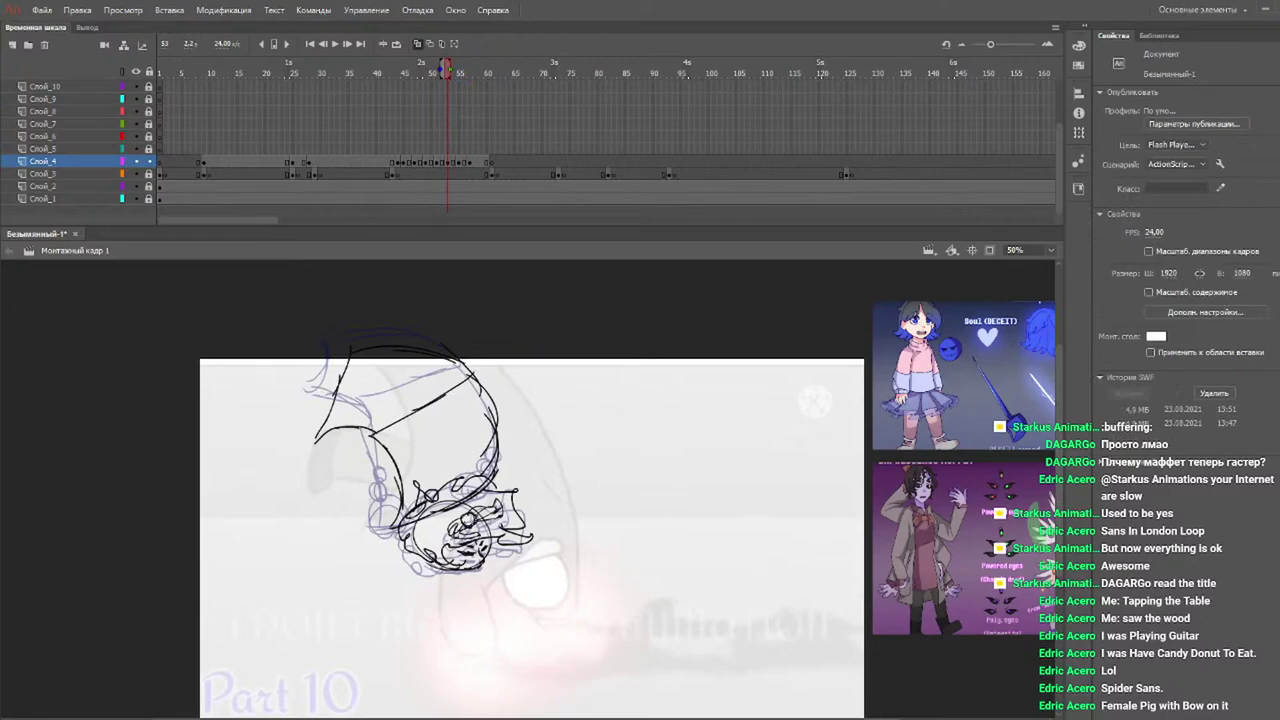
{"action": "mouse_move", "coordinate": [398, 504]}
{"action": "left_mouse_down"}
{"action": "mouse_move", "coordinate": [420, 508]}
{"action": "mouse_move", "coordinate": [394, 524]}
{"action": "mouse_move", "coordinate": [396, 474]}
{"action": "left_mouse_up"}
{"action": "mouse_move", "coordinate": [486, 468]}
{"action": "left_mouse_down"}
{"action": "mouse_move", "coordinate": [500, 472]}
{"action": "mouse_move", "coordinate": [496, 454]}
{"action": "left_mouse_up"}
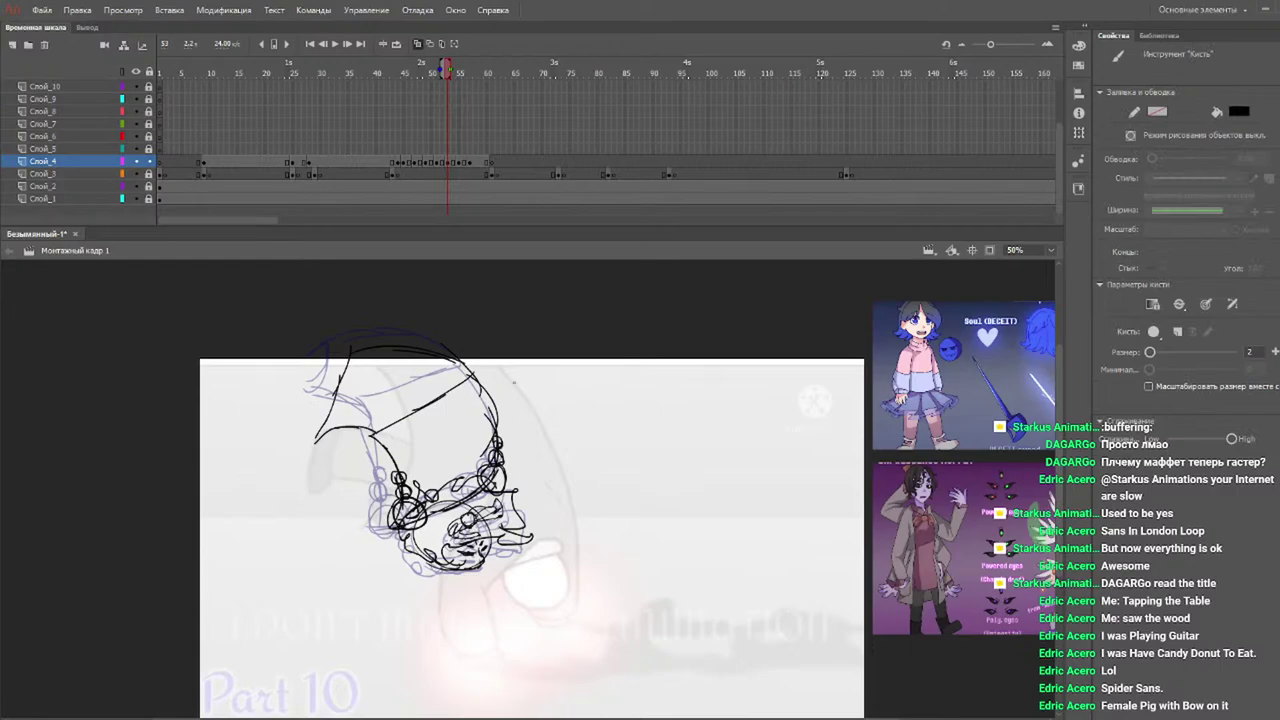
Sketch the shoulder joint circles on both sides of the torso at frame 55.
{"action": "mouse_move", "coordinate": [457, 86]}
{"action": "left_mouse_down"}
{"action": "mouse_move", "coordinate": [447, 78]}
{"action": "mouse_move", "coordinate": [472, 84]}
{"action": "mouse_move", "coordinate": [463, 78]}
{"action": "left_mouse_up"}
{"action": "mouse_move", "coordinate": [410, 500]}
{"action": "left_mouse_down"}
{"action": "mouse_move", "coordinate": [390, 520]}
{"action": "mouse_move", "coordinate": [420, 532]}
{"action": "mouse_move", "coordinate": [400, 488]}
{"action": "left_mouse_up"}
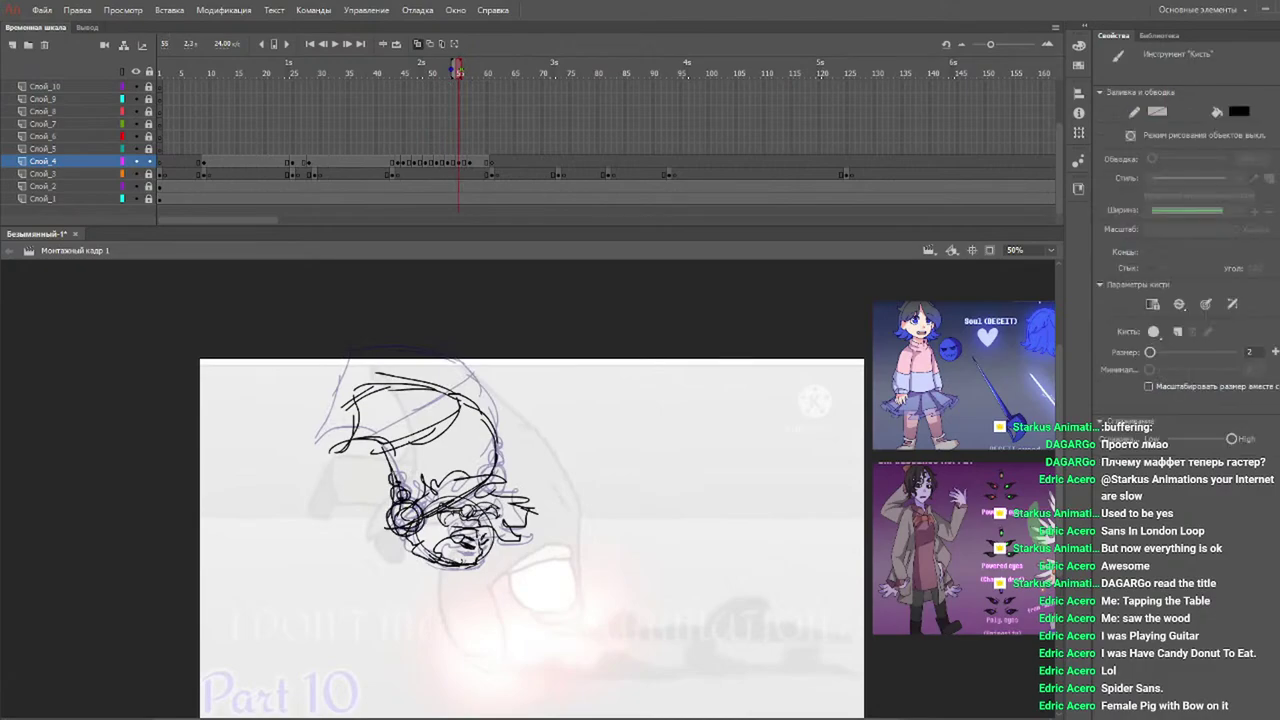
{"action": "mouse_move", "coordinate": [480, 470]}
{"action": "left_mouse_down"}
{"action": "mouse_move", "coordinate": [505, 485]}
{"action": "mouse_move", "coordinate": [484, 496]}
{"action": "left_mouse_up"}
Sketch the shoulder joint circles on both sides of the torso at frame 57, redoing a misplaced stroke.
{"action": "mouse_move", "coordinate": [471, 74]}
{"action": "left_mouse_down"}
{"action": "mouse_move", "coordinate": [486, 74]}
{"action": "mouse_move", "coordinate": [443, 74]}
{"action": "mouse_move", "coordinate": [483, 78]}
{"action": "mouse_move", "coordinate": [470, 80]}
{"action": "left_mouse_up"}
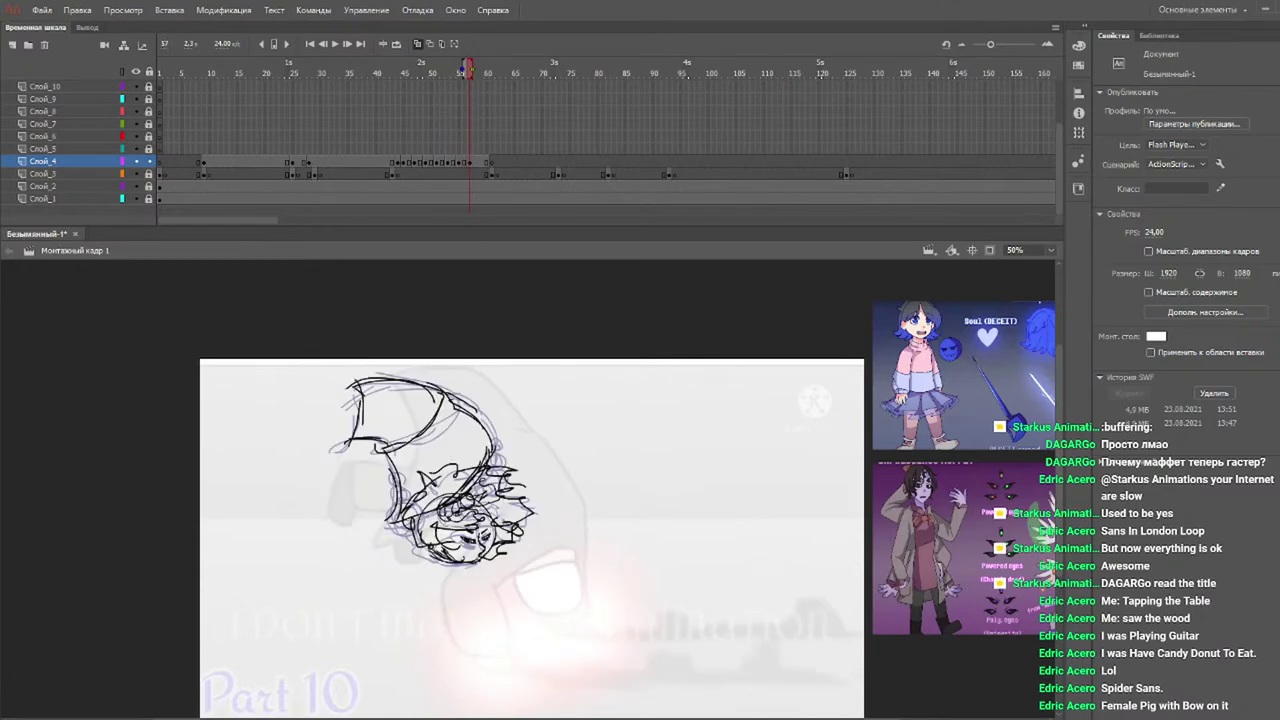
{"action": "mouse_move", "coordinate": [398, 506]}
{"action": "left_mouse_down"}
{"action": "mouse_move", "coordinate": [414, 530]}
{"action": "mouse_move", "coordinate": [426, 516]}
{"action": "left_mouse_up"}
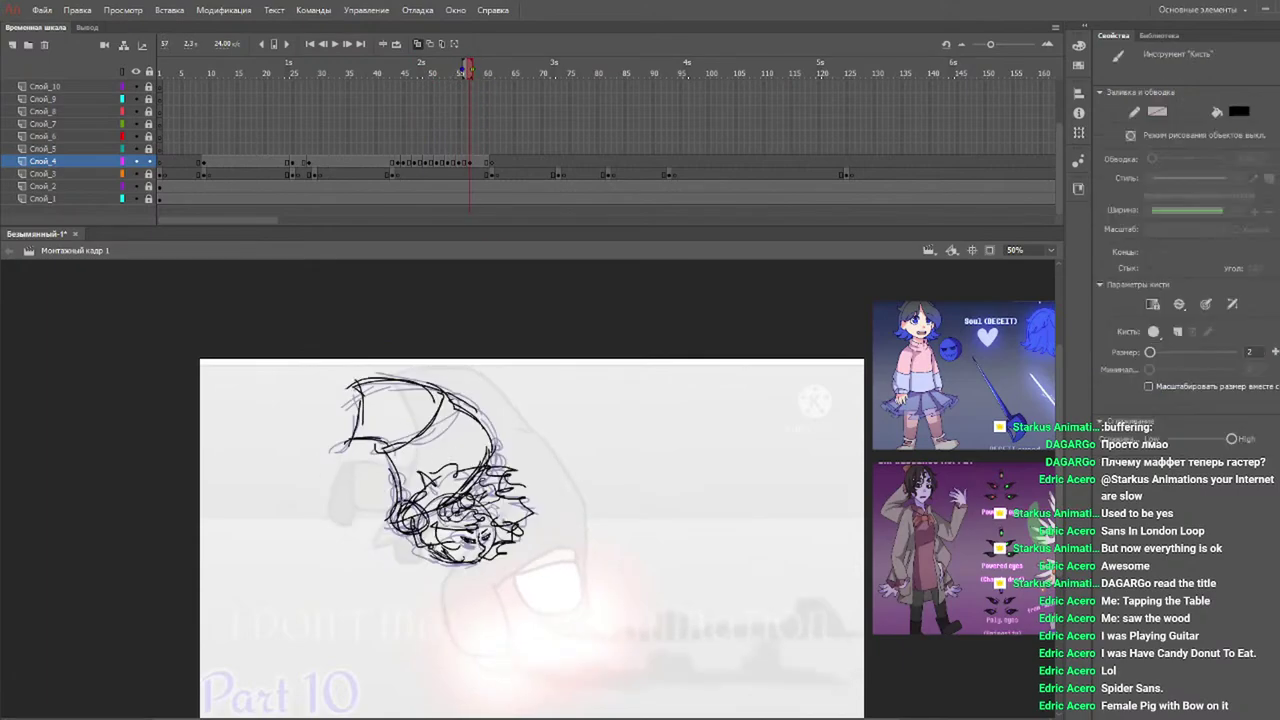
{"action": "key", "text": "ctrl+z"}
{"action": "mouse_move", "coordinate": [494, 464]}
{"action": "left_mouse_down"}
{"action": "mouse_move", "coordinate": [484, 492]}
{"action": "mouse_move", "coordinate": [495, 452]}
{"action": "mouse_move", "coordinate": [505, 472]}
{"action": "left_mouse_up"}
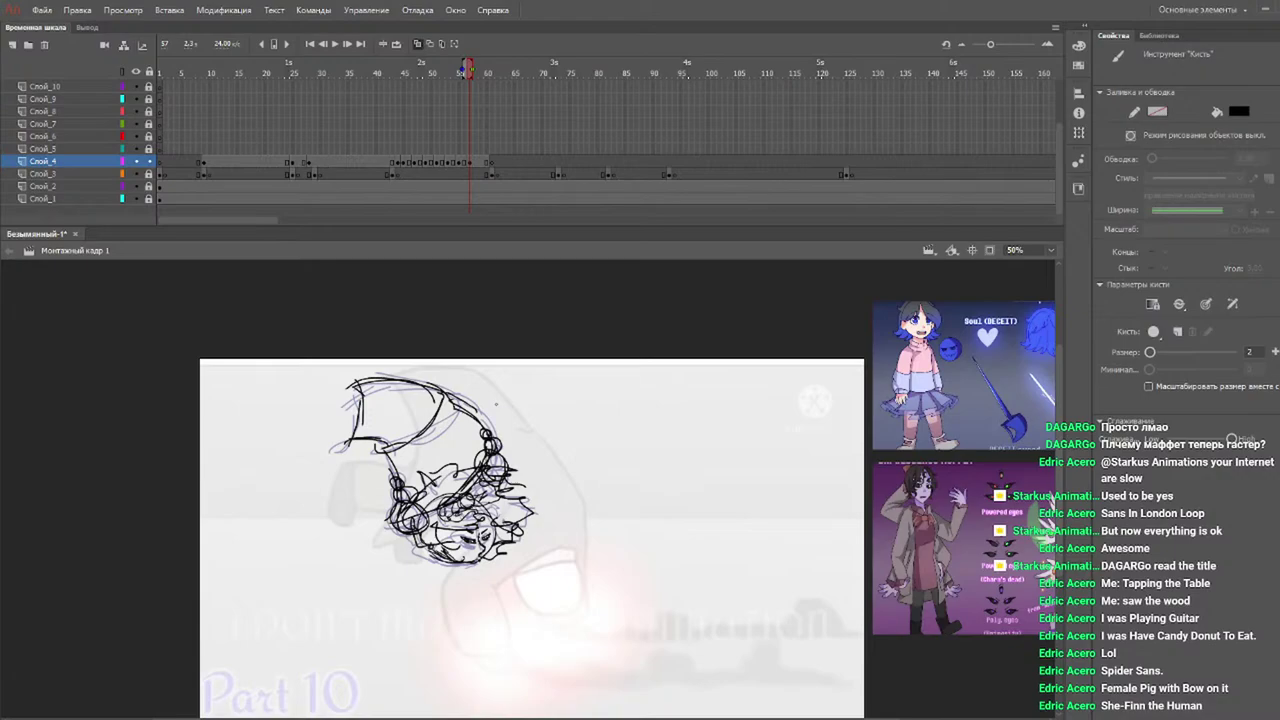
Review the lying pose and sketch the bent arm with an oval hand from the left shoulder at frame 51.
{"action": "left_click_drag", "start_coordinate": [398, 72], "coordinate": [380, 68]}
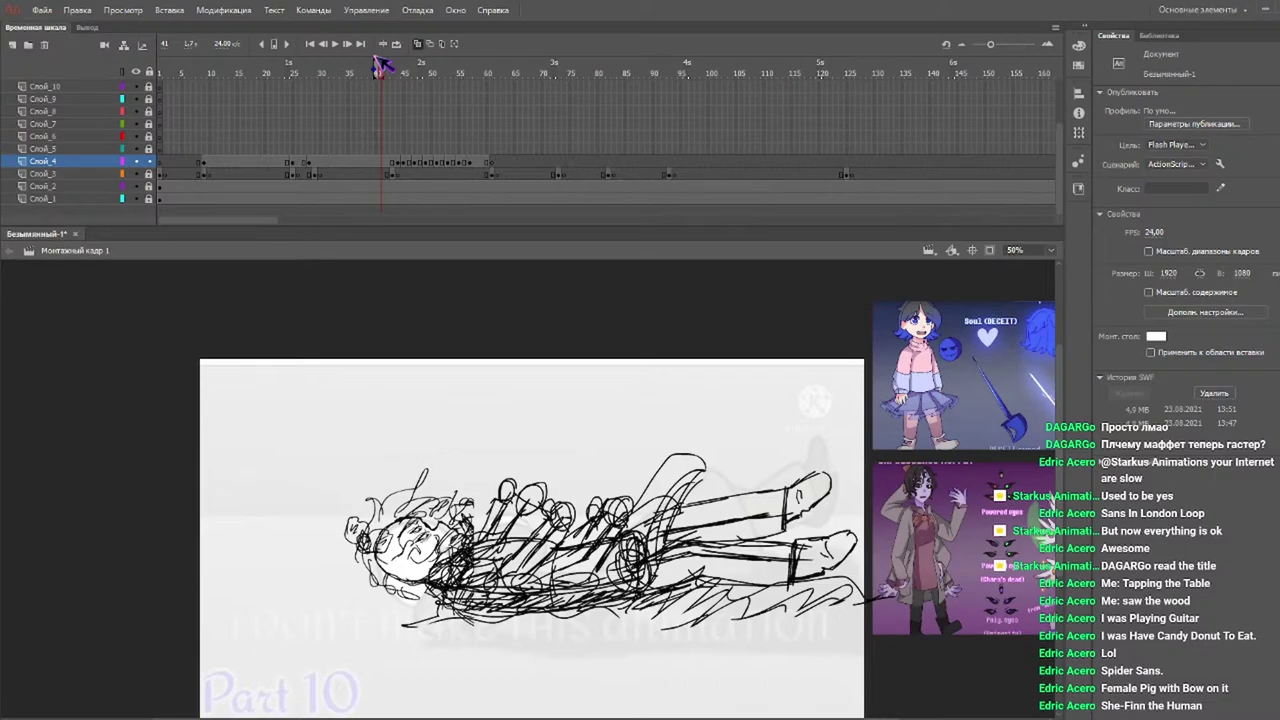
{"action": "mouse_move", "coordinate": [366, 63]}
{"action": "left_mouse_down"}
{"action": "mouse_move", "coordinate": [471, 77]}
{"action": "mouse_move", "coordinate": [409, 63]}
{"action": "mouse_move", "coordinate": [422, 83]}
{"action": "mouse_move", "coordinate": [449, 80]}
{"action": "mouse_move", "coordinate": [410, 80]}
{"action": "mouse_move", "coordinate": [447, 82]}
{"action": "left_mouse_up"}
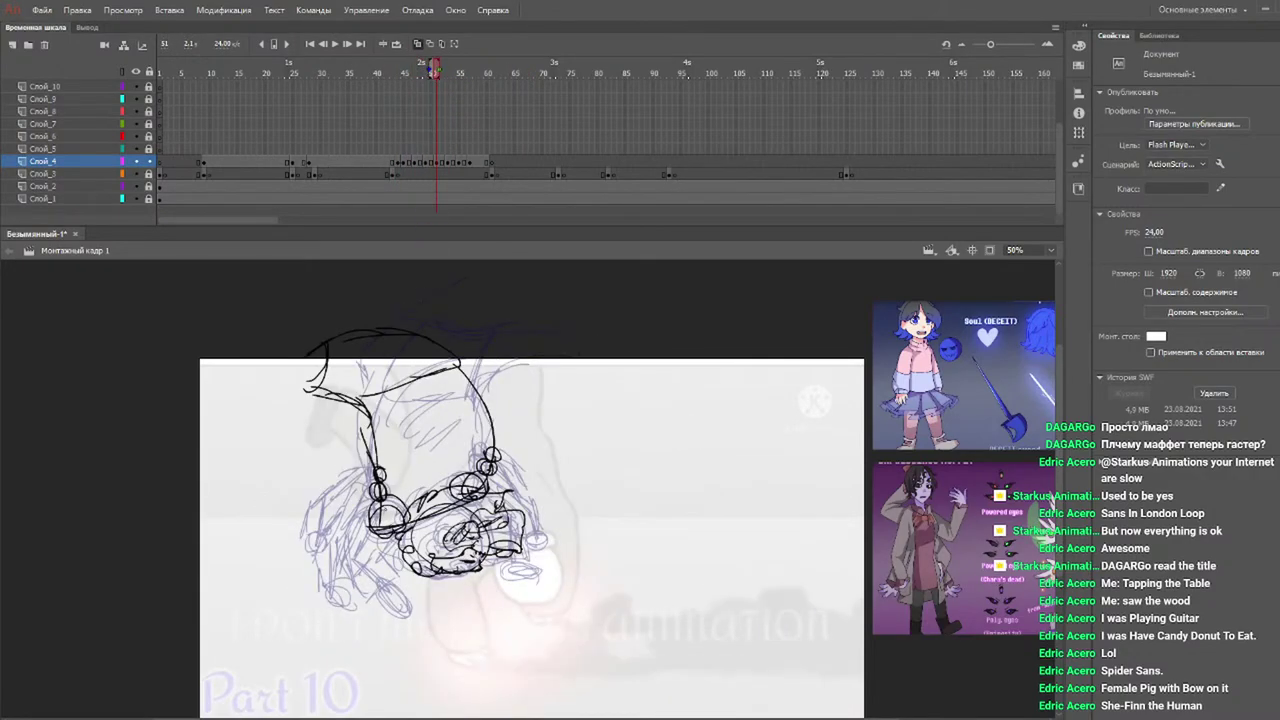
{"action": "key", "text": "b"}
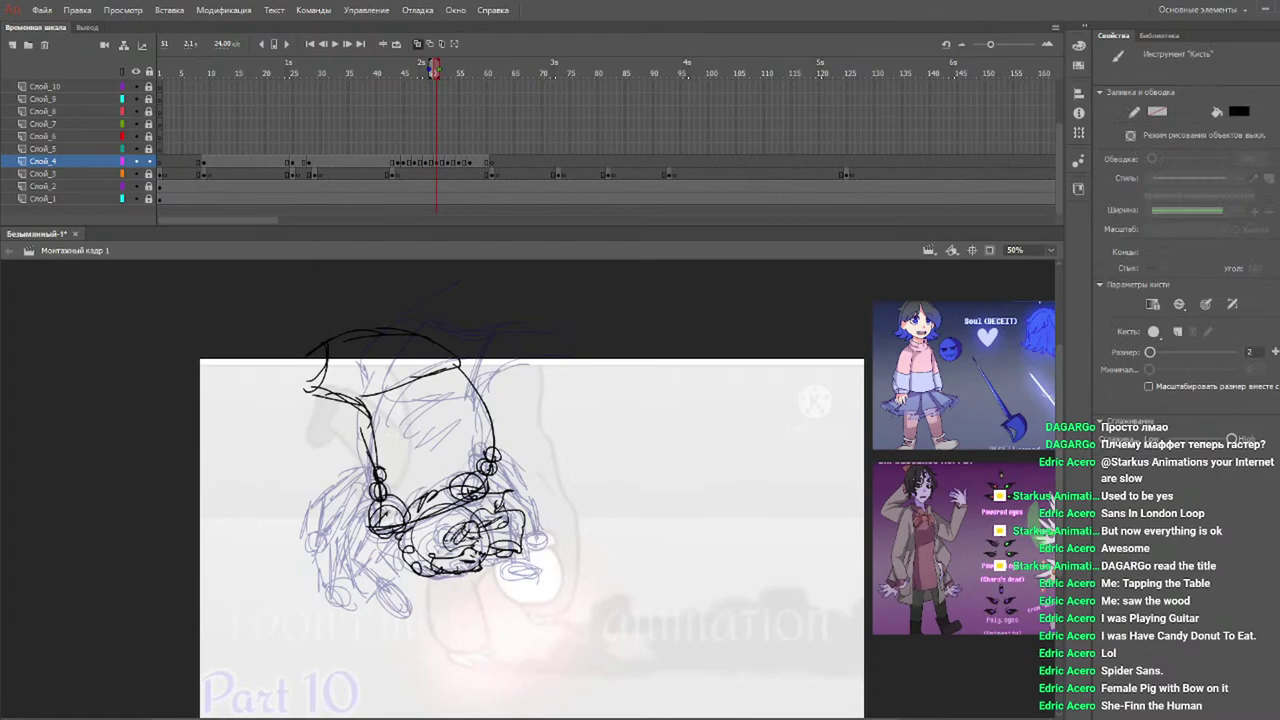
{"action": "mouse_move", "coordinate": [349, 543]}
{"action": "left_mouse_down"}
{"action": "mouse_move", "coordinate": [395, 511]}
{"action": "mouse_move", "coordinate": [382, 588]}
{"action": "mouse_move", "coordinate": [400, 606]}
{"action": "mouse_move", "coordinate": [392, 582]}
{"action": "left_mouse_up"}
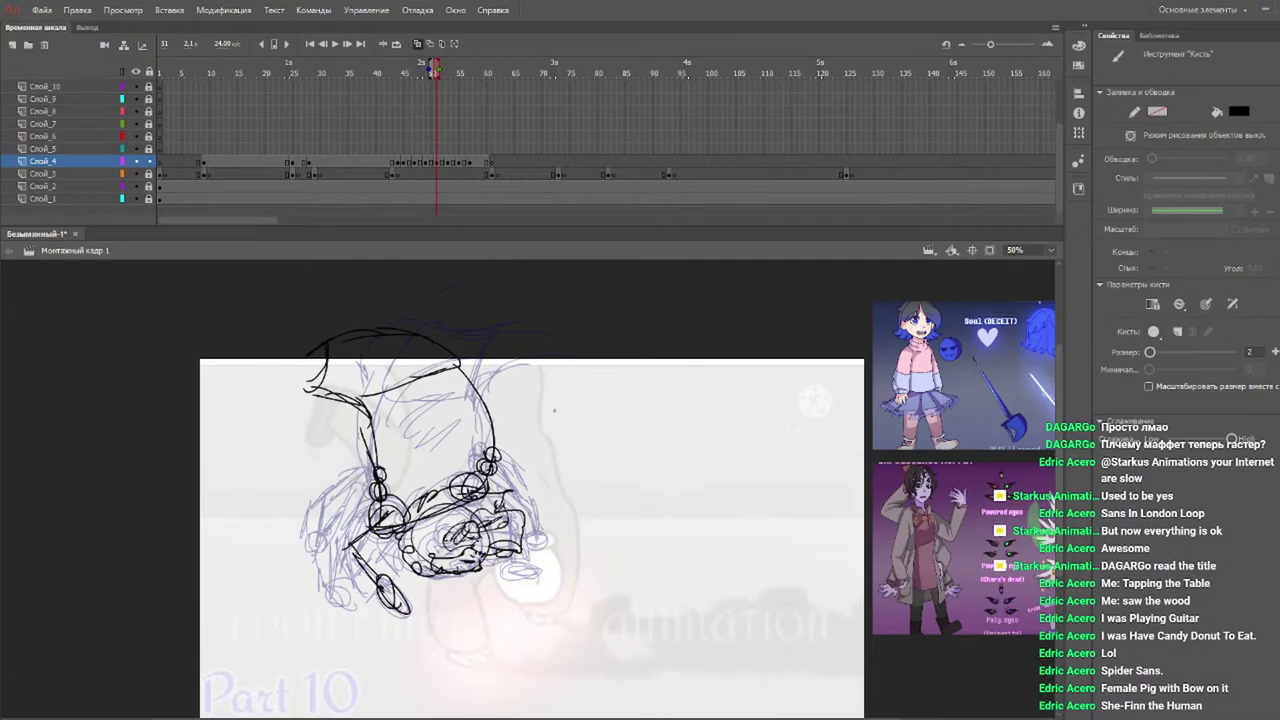
Sketch the bent left arm with its oval hand at frame 53, raising the elbow above the preceding drawing's.
{"action": "left_click", "coordinate": [452, 73]}
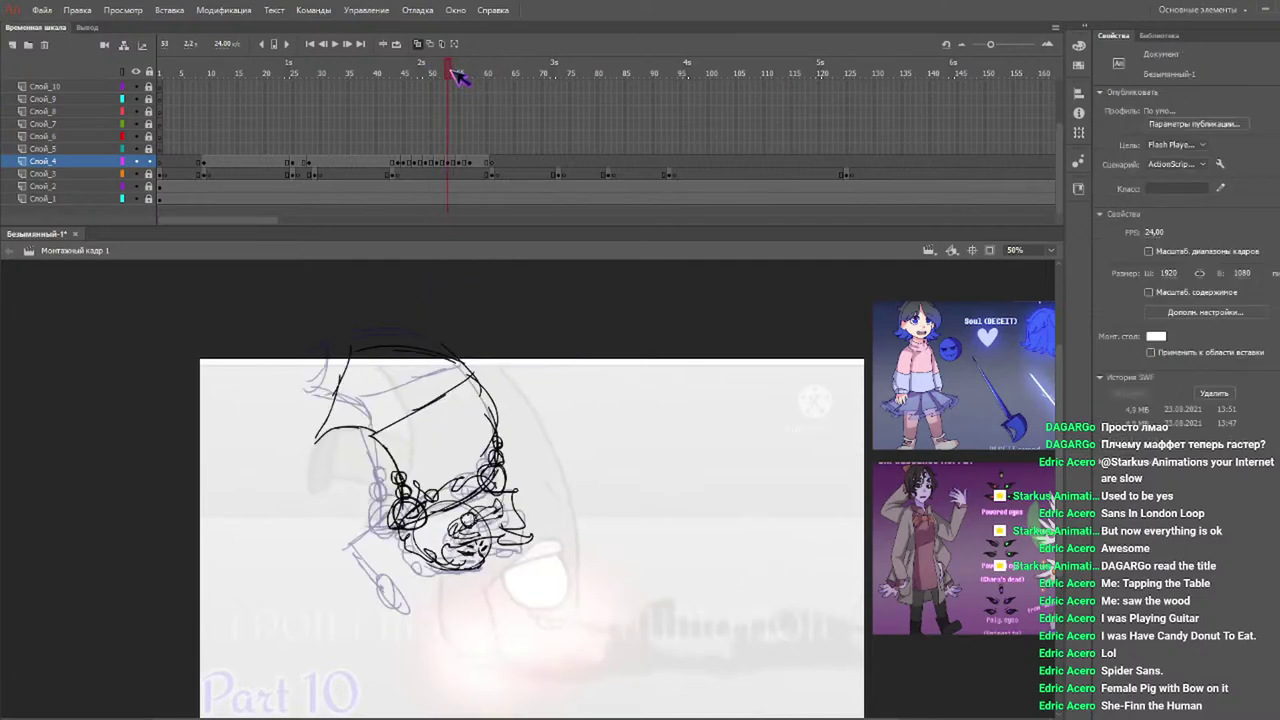
{"action": "mouse_move", "coordinate": [414, 512]}
{"action": "left_mouse_down"}
{"action": "mouse_move", "coordinate": [356, 520]}
{"action": "mouse_move", "coordinate": [368, 572]}
{"action": "left_mouse_up"}
{"action": "mouse_move", "coordinate": [364, 526]}
{"action": "left_mouse_down"}
{"action": "mouse_move", "coordinate": [392, 600]}
{"action": "mouse_move", "coordinate": [376, 574]}
{"action": "left_mouse_up"}
Sketch the bent left arm with its oval hand at frame 55, following the onion skin.
{"action": "left_click", "coordinate": [462, 73]}
{"action": "mouse_move", "coordinate": [443, 74]}
{"action": "left_mouse_down"}
{"action": "mouse_move", "coordinate": [471, 82]}
{"action": "mouse_move", "coordinate": [457, 70]}
{"action": "left_mouse_up"}
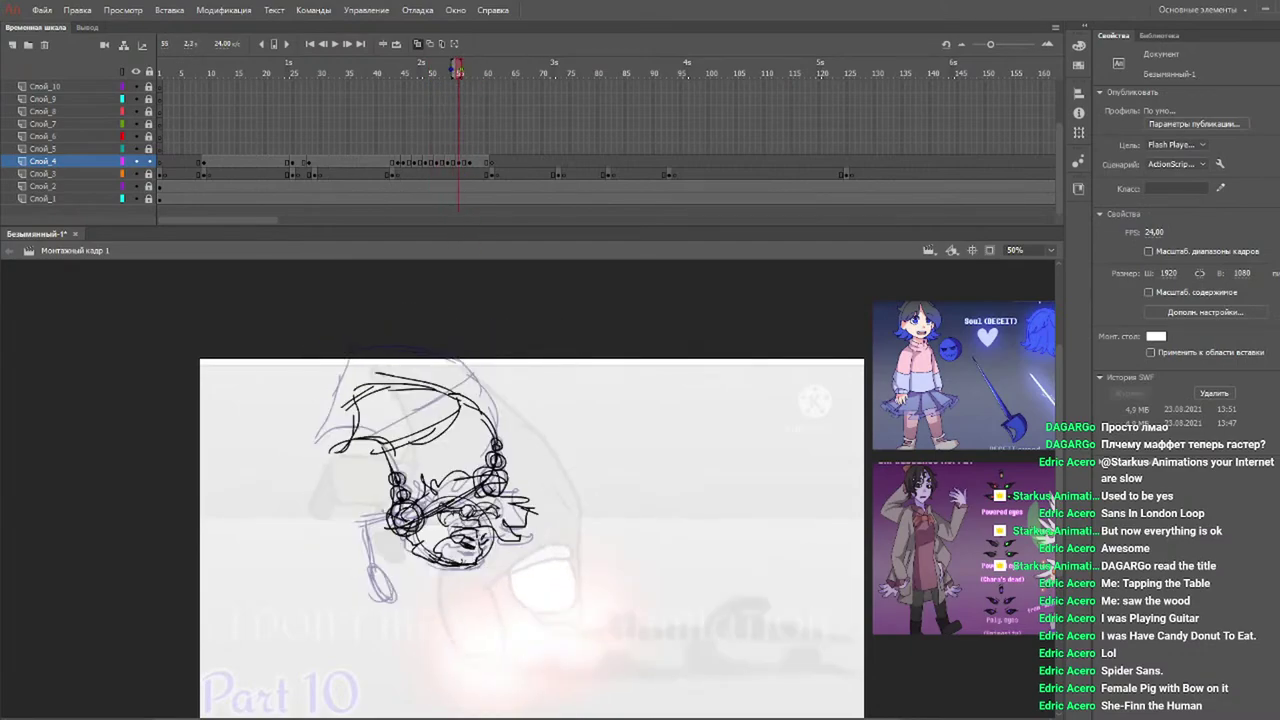
{"action": "key", "text": "b"}
{"action": "mouse_move", "coordinate": [386, 508]}
{"action": "left_mouse_down"}
{"action": "mouse_move", "coordinate": [362, 514]}
{"action": "mouse_move", "coordinate": [384, 598]}
{"action": "left_mouse_up"}
Sketch the bent left arm reaching down beside the head at frame 57.
{"action": "mouse_move", "coordinate": [436, 72]}
{"action": "left_mouse_down"}
{"action": "mouse_move", "coordinate": [412, 66]}
{"action": "mouse_move", "coordinate": [438, 57]}
{"action": "mouse_move", "coordinate": [409, 73]}
{"action": "mouse_move", "coordinate": [471, 78]}
{"action": "left_mouse_up"}
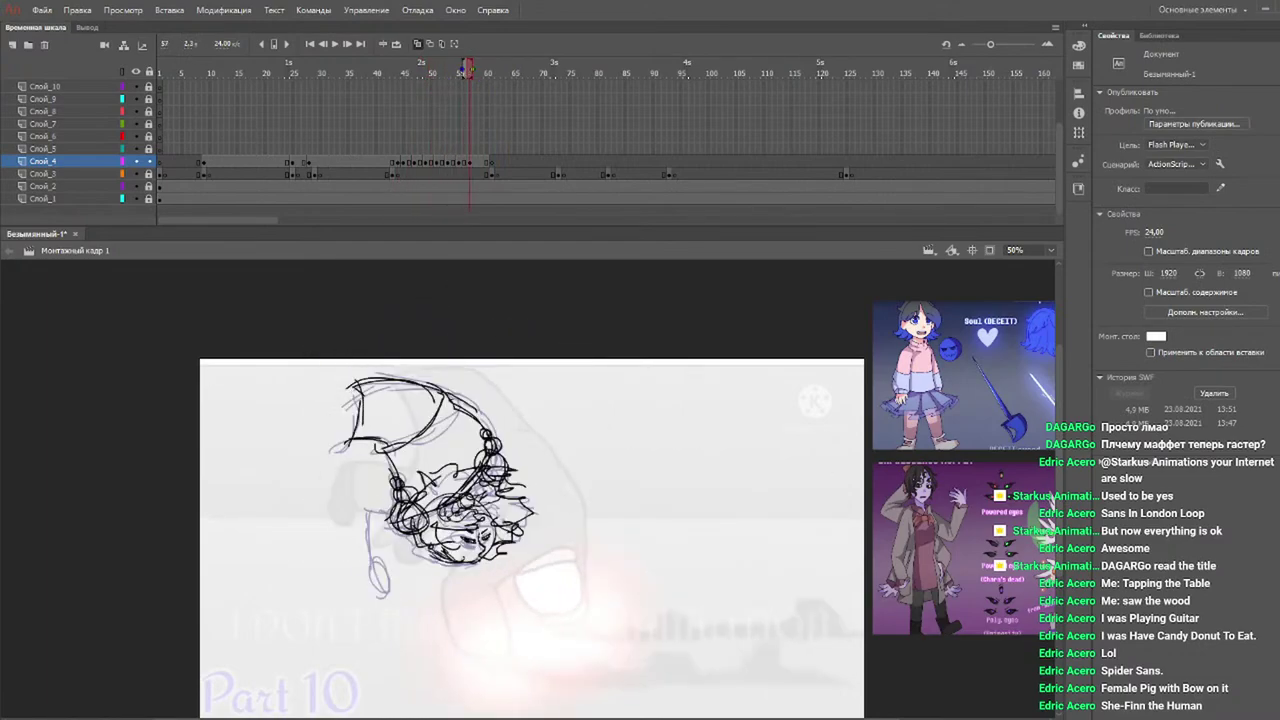
{"action": "key", "text": "b"}
{"action": "left_click_drag", "start_coordinate": [372, 508], "coordinate": [396, 584]}
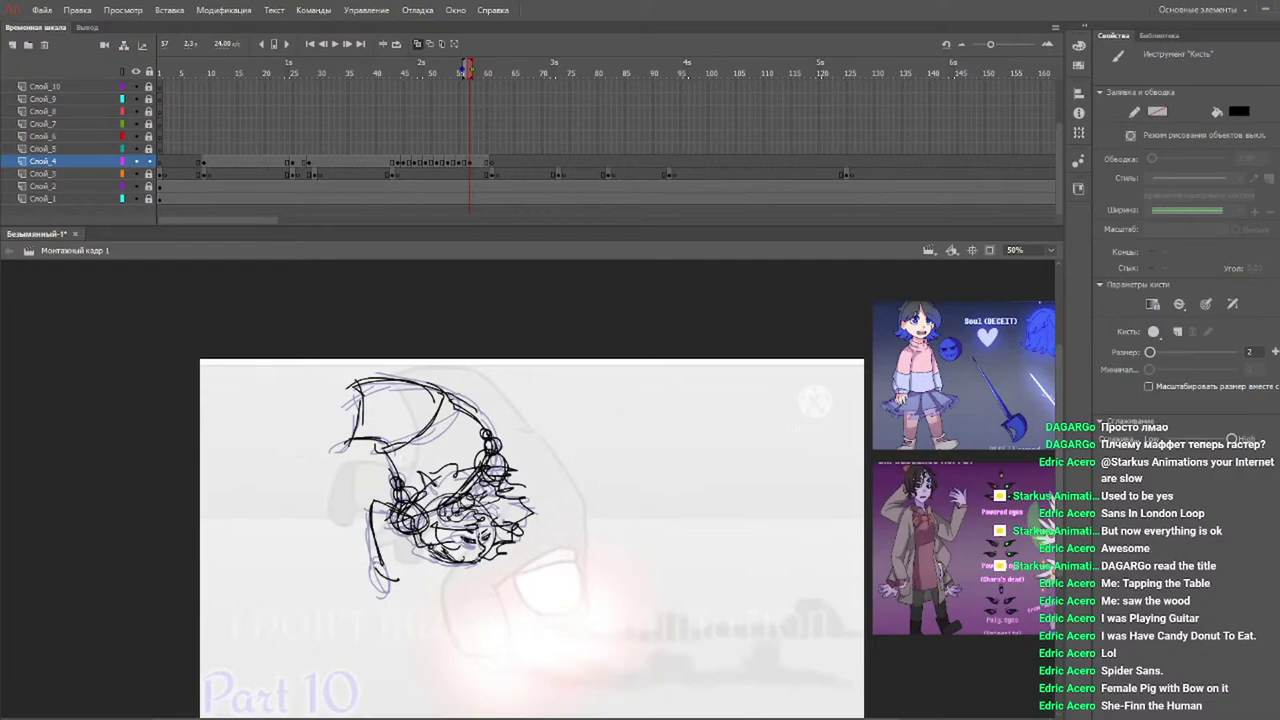
Play back the sequence several times from around the lying pose to check the left arm's motion.
{"action": "left_click_drag", "start_coordinate": [414, 85], "coordinate": [372, 80]}
{"action": "key", "text": "Return"}
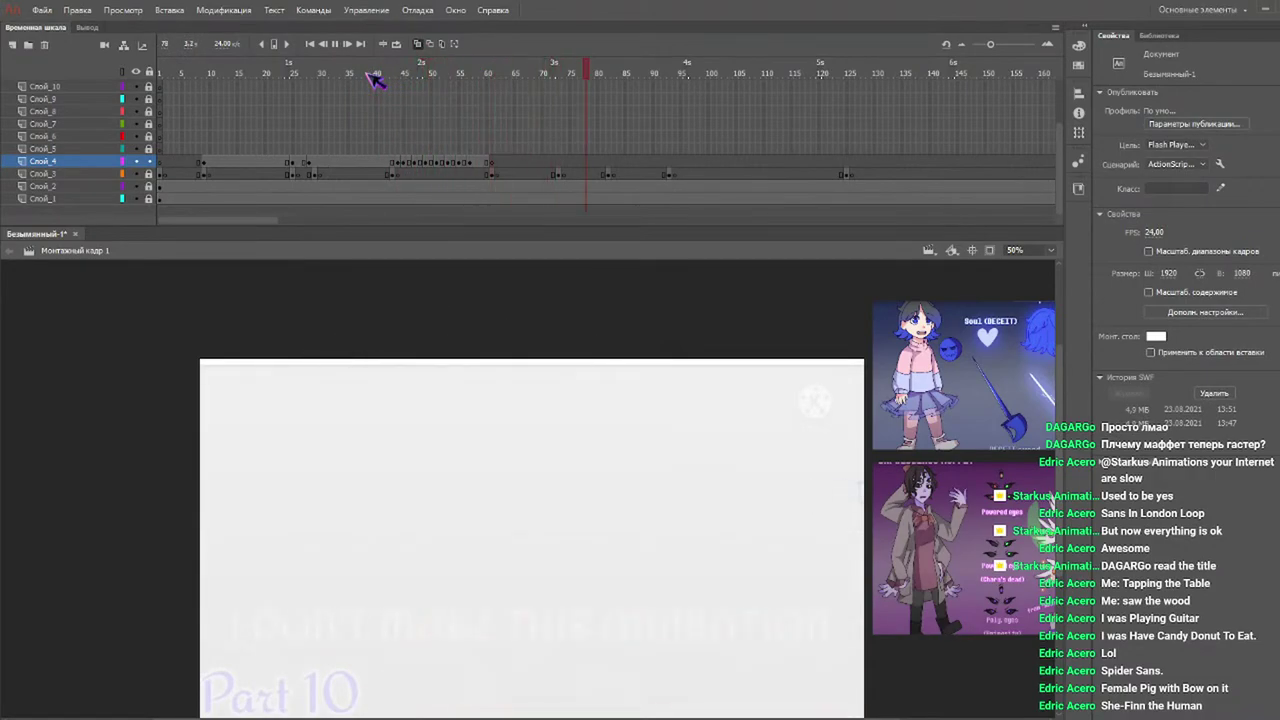
{"action": "left_click_drag", "start_coordinate": [405, 80], "coordinate": [377, 46]}
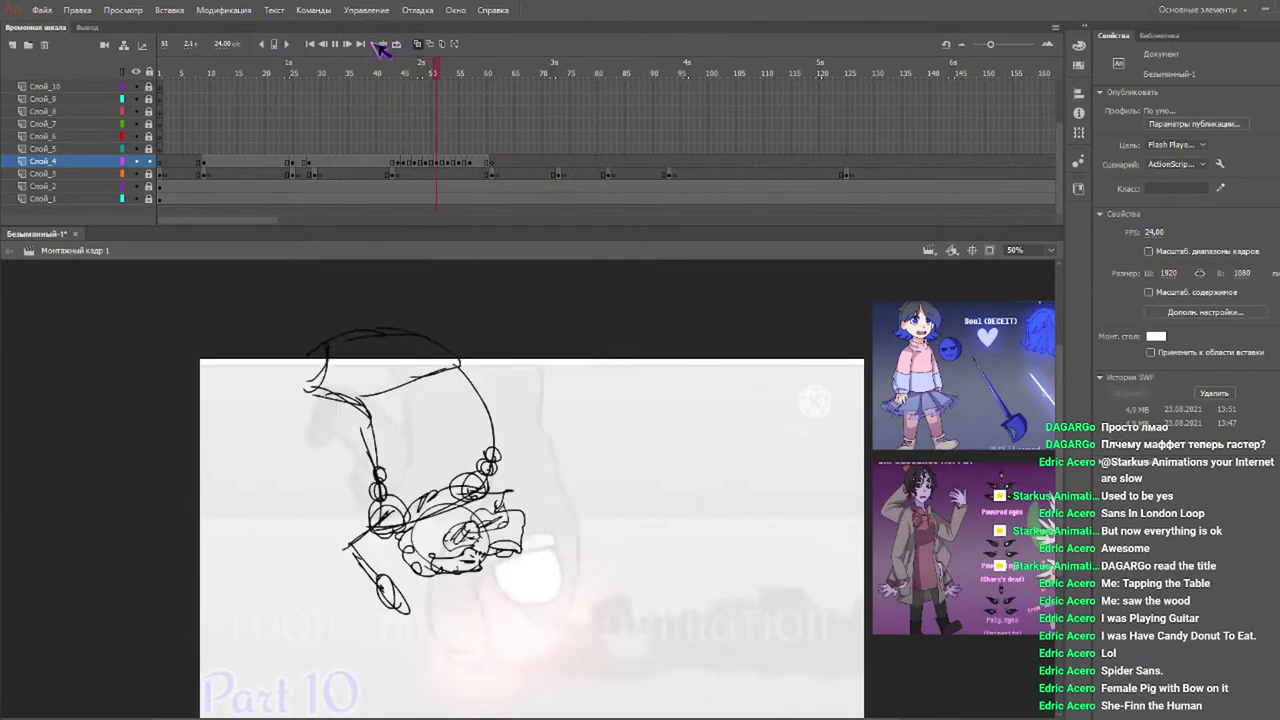
{"action": "key", "text": "Return"}
{"action": "mouse_move", "coordinate": [335, 75]}
{"action": "left_mouse_down"}
{"action": "mouse_move", "coordinate": [376, 74]}
{"action": "mouse_move", "coordinate": [357, 73]}
{"action": "left_mouse_up"}
{"action": "key", "text": "Return"}
{"action": "key", "text": "Return"}
Sketch the visible parts of the right arm beside the hair at frame 51.
{"action": "left_click_drag", "start_coordinate": [457, 77], "coordinate": [435, 70]}
{"action": "key", "text": "b"}
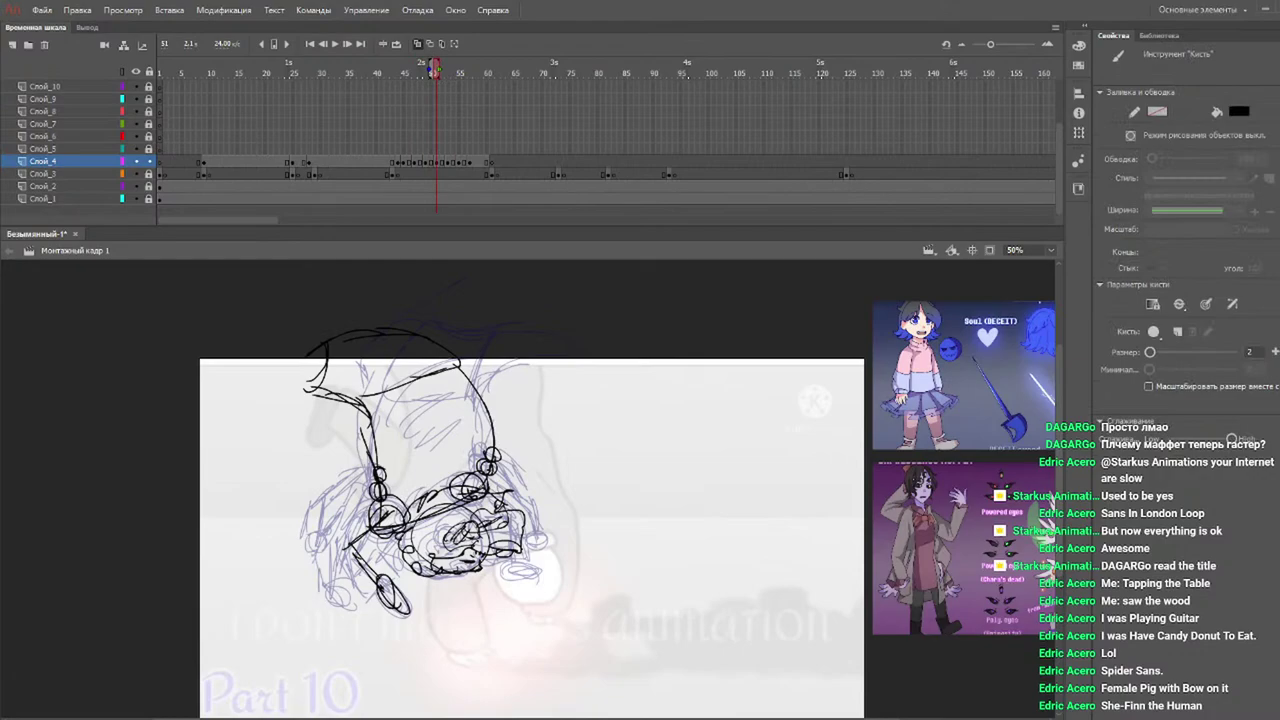
{"action": "left_click_drag", "start_coordinate": [497, 494], "coordinate": [513, 505]}
{"action": "left_click_drag", "start_coordinate": [518, 541], "coordinate": [542, 570]}
Sketch the right arm beside the hair at frame 53 and go to frame 55.
{"action": "left_click_drag", "start_coordinate": [462, 73], "coordinate": [447, 76]}
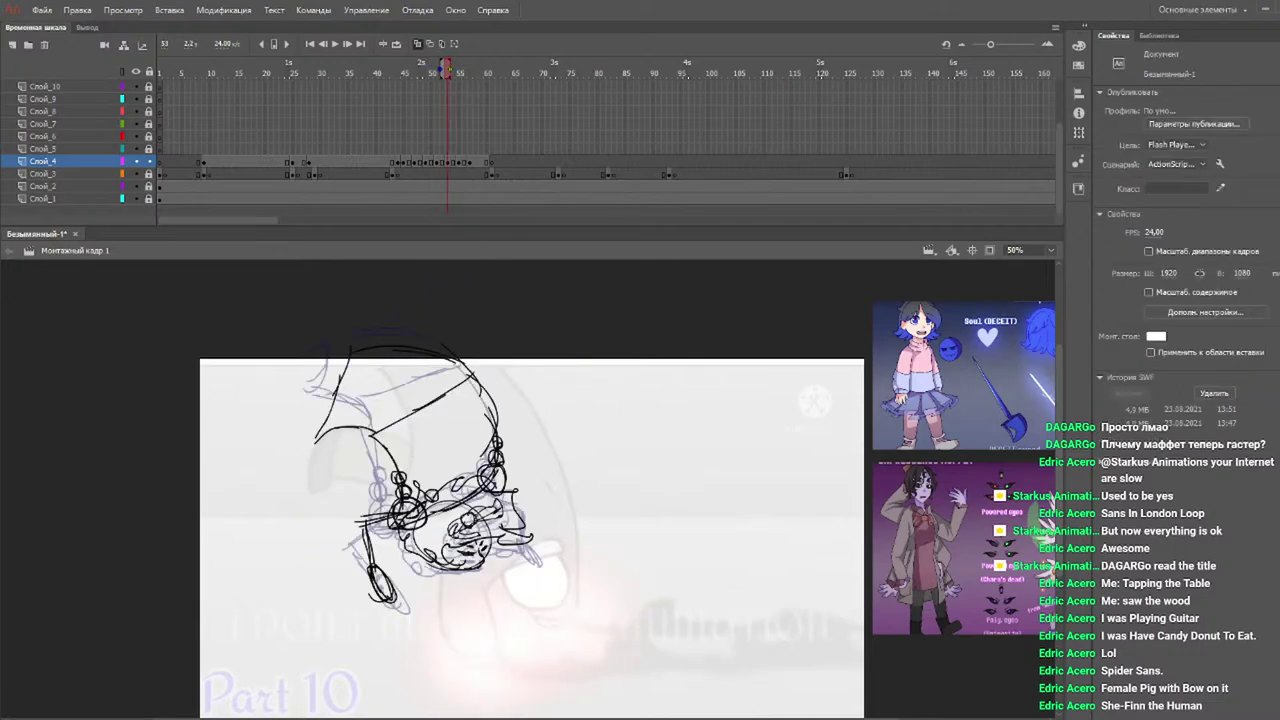
{"action": "key", "text": "b"}
{"action": "mouse_move", "coordinate": [498, 478]}
{"action": "left_mouse_down"}
{"action": "mouse_move", "coordinate": [520, 470]}
{"action": "mouse_move", "coordinate": [542, 528]}
{"action": "mouse_move", "coordinate": [536, 518]}
{"action": "left_mouse_up"}
{"action": "left_click_drag", "start_coordinate": [473, 68], "coordinate": [458, 68]}
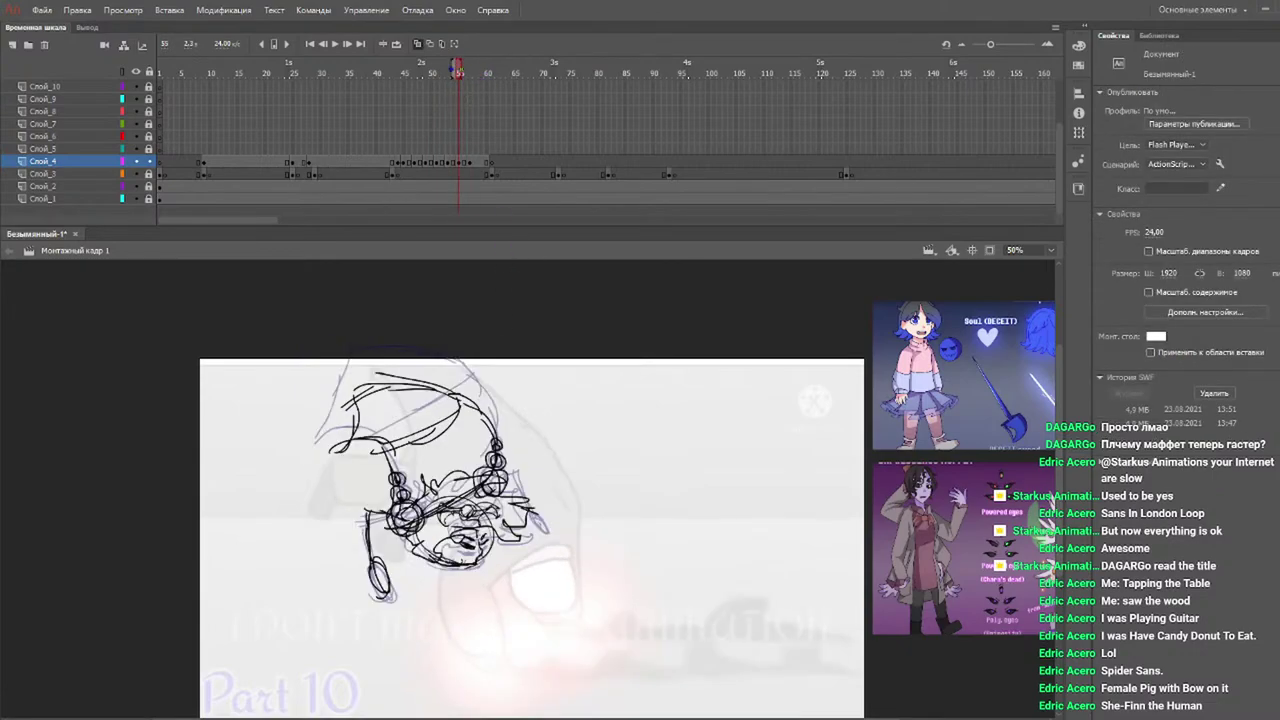
Sketch the right arm beside the hair at frames 55 and 57, and play back the motion.
{"action": "key", "text": "b"}
{"action": "mouse_move", "coordinate": [514, 458]}
{"action": "left_mouse_down"}
{"action": "mouse_move", "coordinate": [526, 514]}
{"action": "mouse_move", "coordinate": [544, 522]}
{"action": "left_mouse_up"}
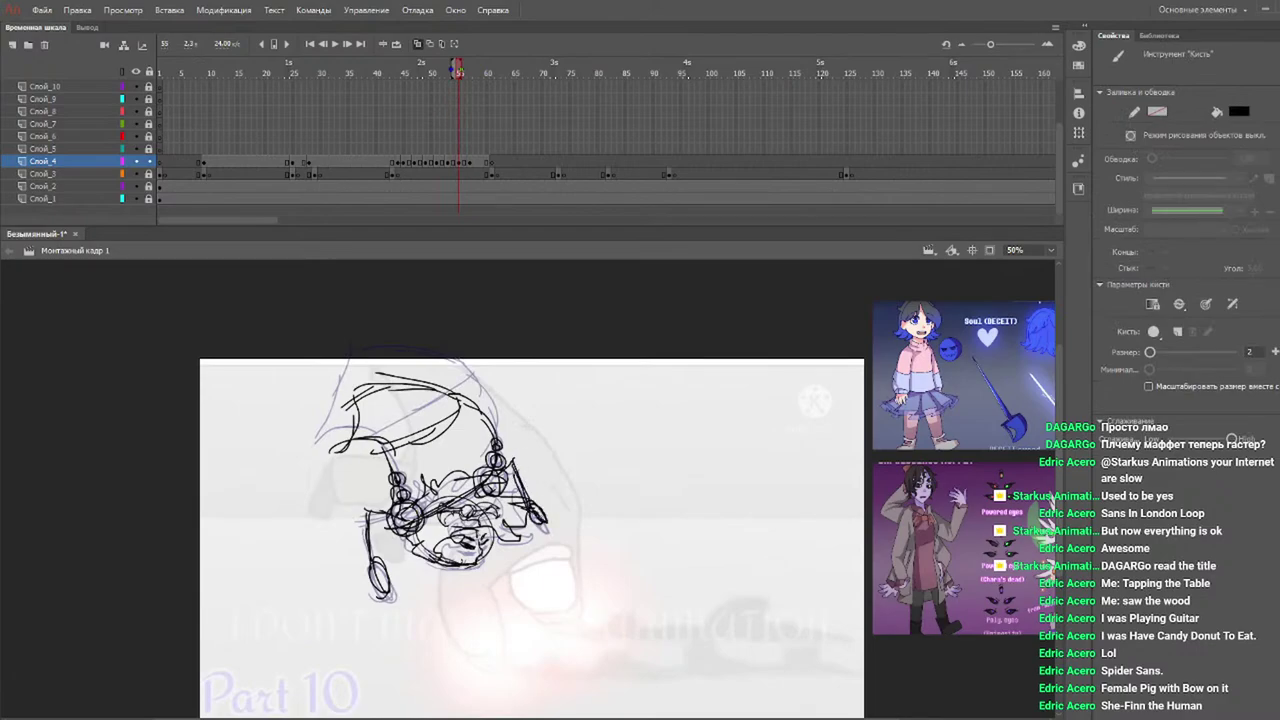
{"action": "left_click", "coordinate": [480, 70]}
{"action": "mouse_move", "coordinate": [472, 70]}
{"action": "left_mouse_down"}
{"action": "mouse_move", "coordinate": [458, 69]}
{"action": "mouse_move", "coordinate": [474, 70]}
{"action": "left_mouse_up"}
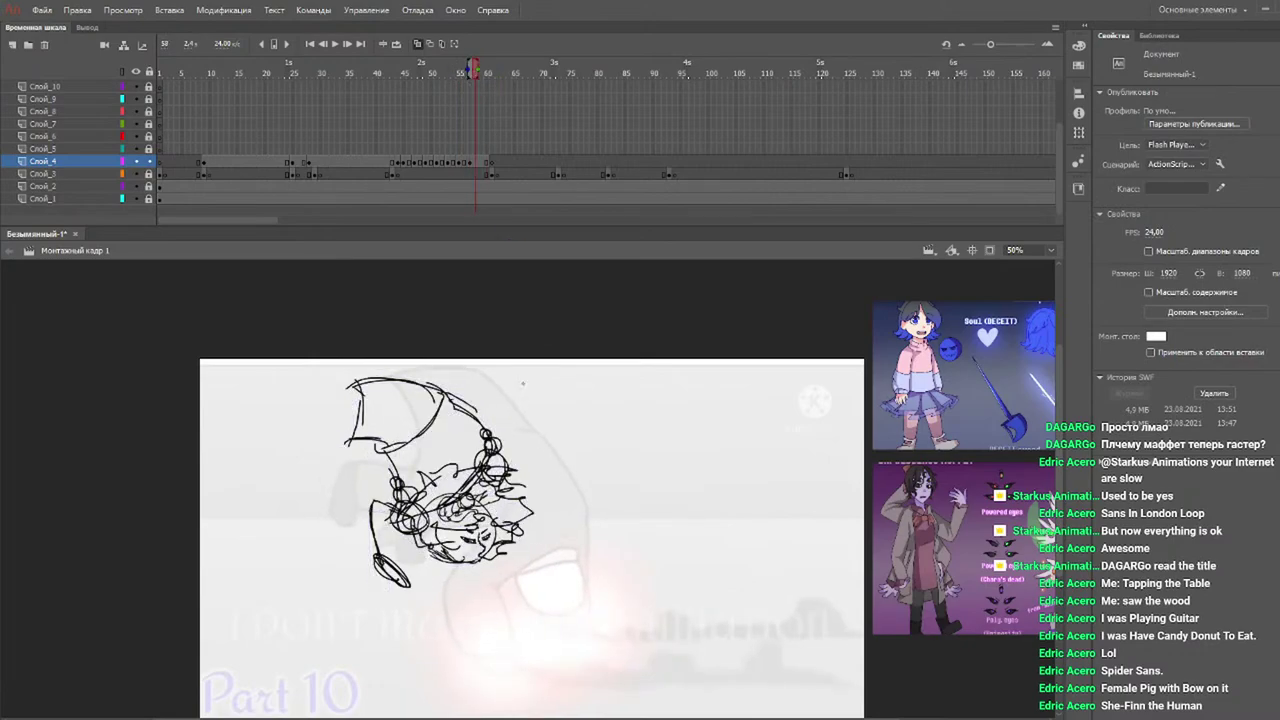
{"action": "key", "text": "b"}
{"action": "left_click_drag", "start_coordinate": [498, 450], "coordinate": [532, 496]}
{"action": "left_click_drag", "start_coordinate": [452, 72], "coordinate": [420, 72]}
{"action": "key", "text": "Return"}
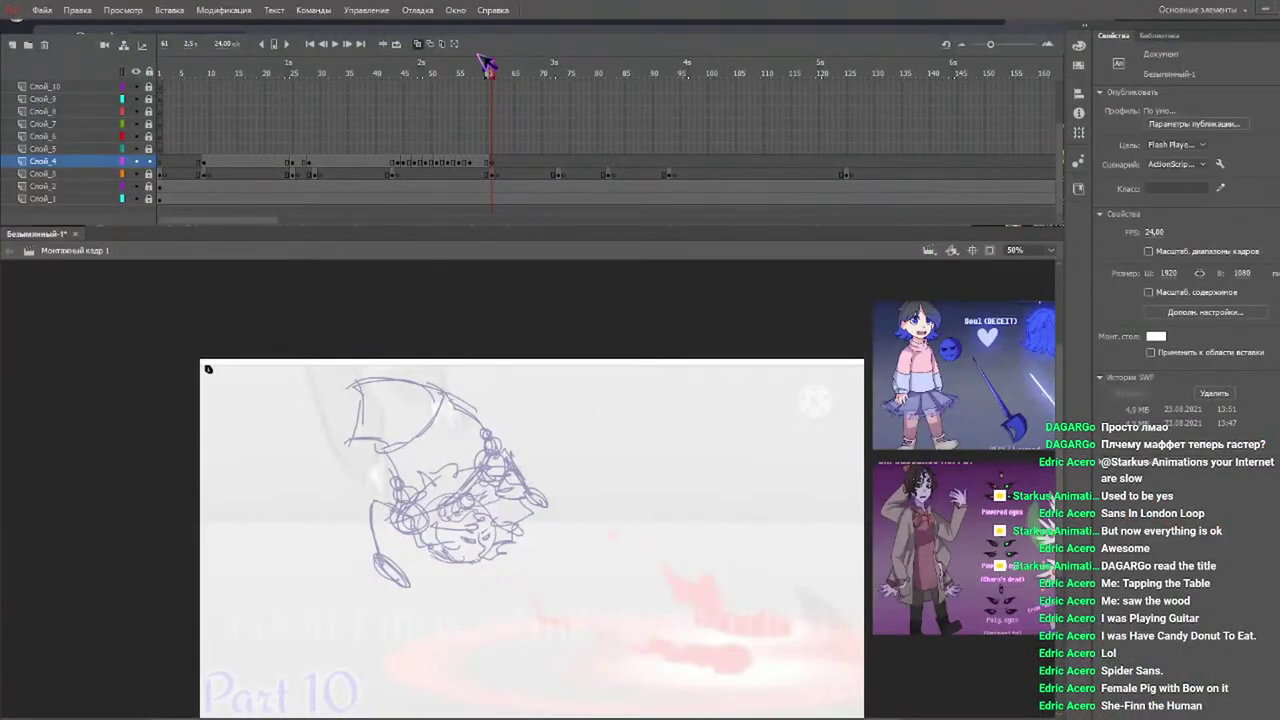
Sketch a second, smaller left arm with its hand above the first one at frames 51 and 53.
{"action": "mouse_move", "coordinate": [488, 66]}
{"action": "left_mouse_down"}
{"action": "mouse_move", "coordinate": [434, 76]}
{"action": "mouse_move", "coordinate": [450, 80]}
{"action": "left_mouse_up"}
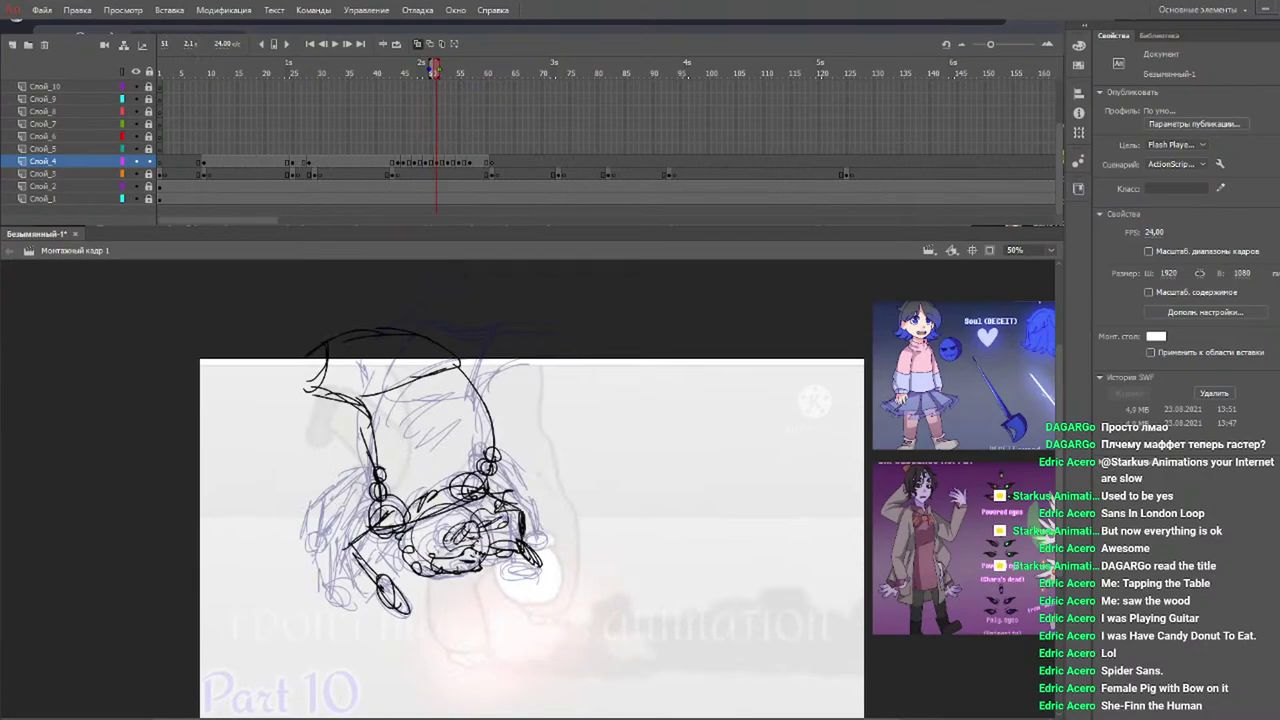
{"action": "key", "text": "b"}
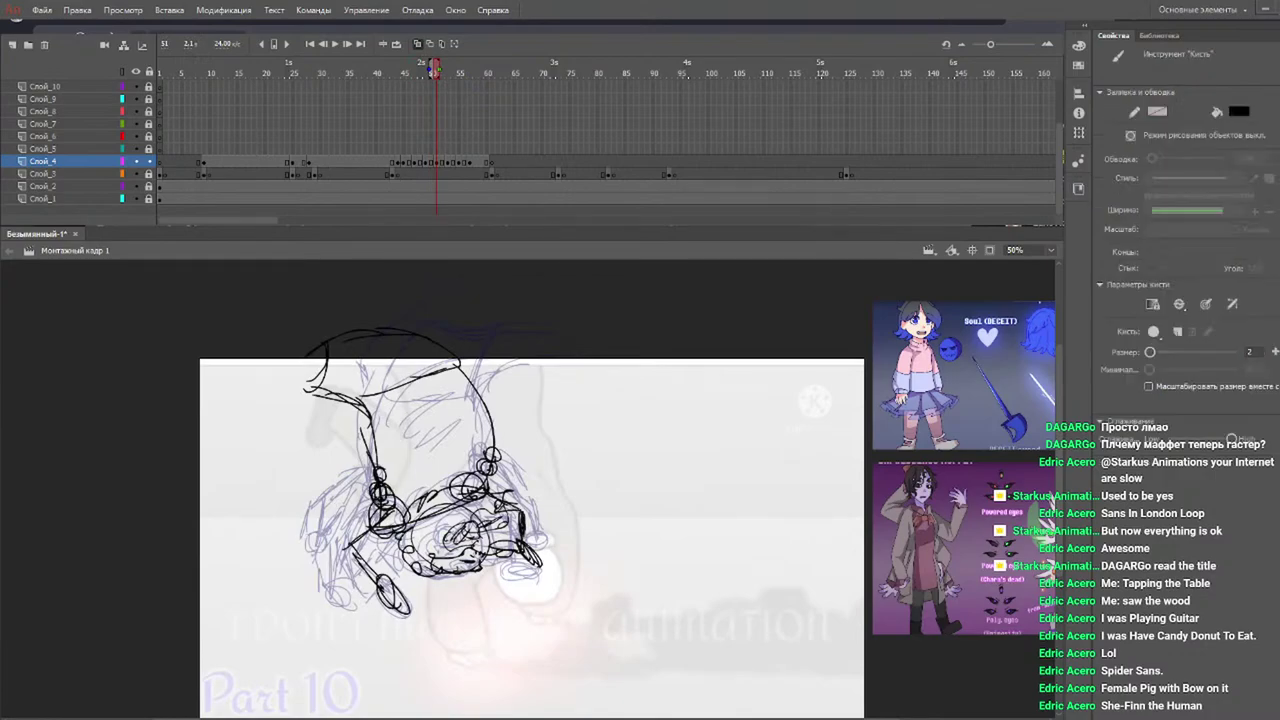
{"action": "mouse_move", "coordinate": [370, 504]}
{"action": "left_mouse_down"}
{"action": "mouse_move", "coordinate": [336, 521]}
{"action": "mouse_move", "coordinate": [345, 573]}
{"action": "mouse_move", "coordinate": [336, 558]}
{"action": "left_mouse_up"}
{"action": "left_click_drag", "start_coordinate": [434, 73], "coordinate": [455, 80]}
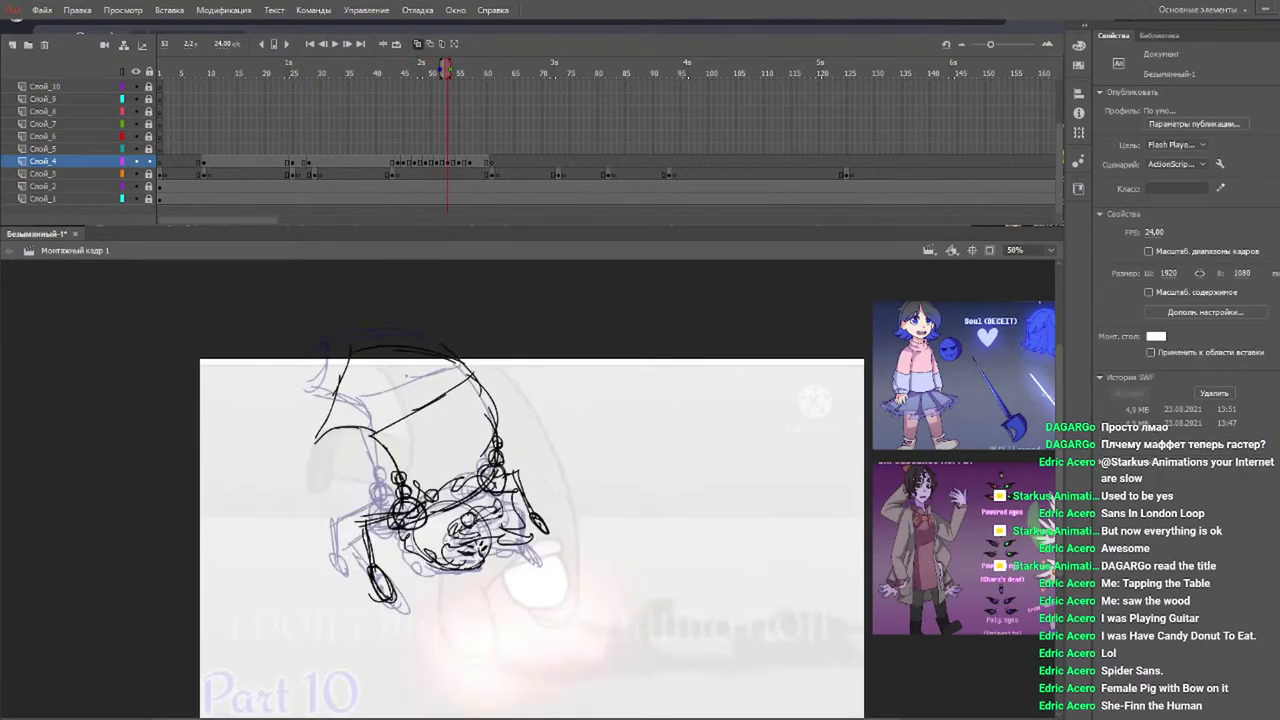
{"action": "key", "text": "b"}
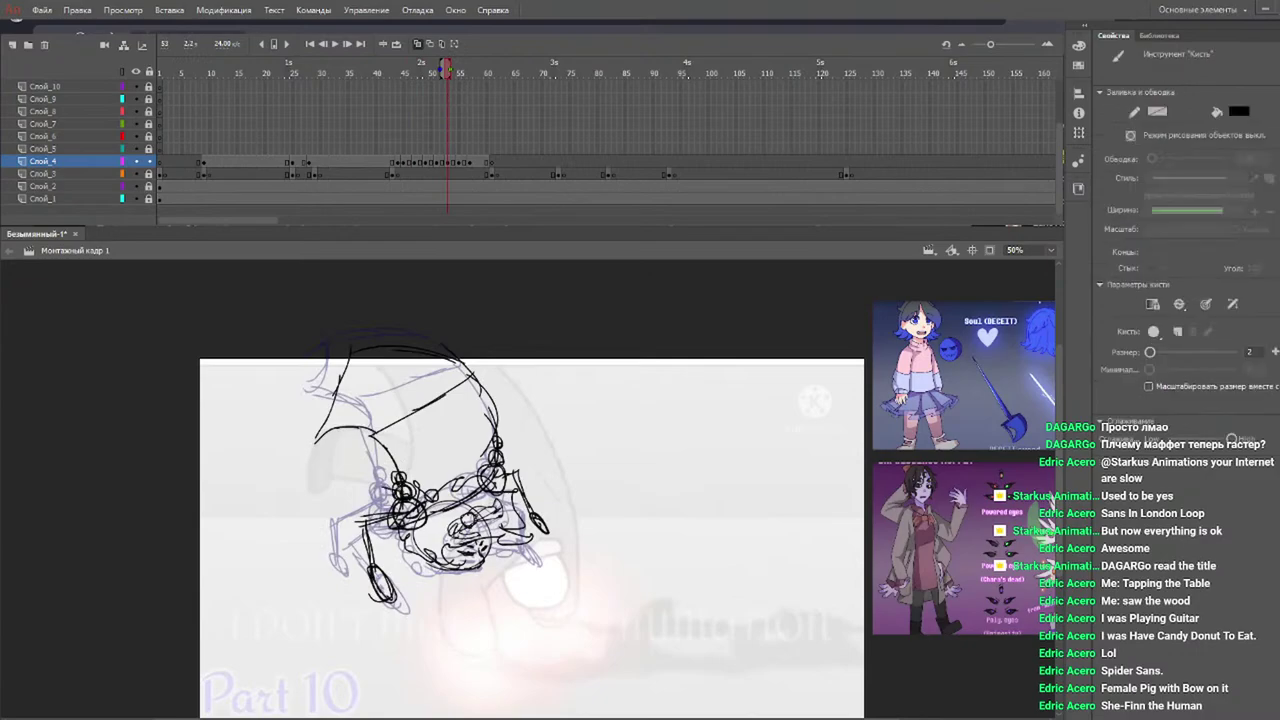
{"action": "left_click_drag", "start_coordinate": [365, 489], "coordinate": [354, 533]}
{"action": "left_click_drag", "start_coordinate": [362, 492], "coordinate": [356, 554]}
Sketch the second left arm, raised above the first one, at frames 55 and 57.
{"action": "left_click_drag", "start_coordinate": [438, 74], "coordinate": [458, 74]}
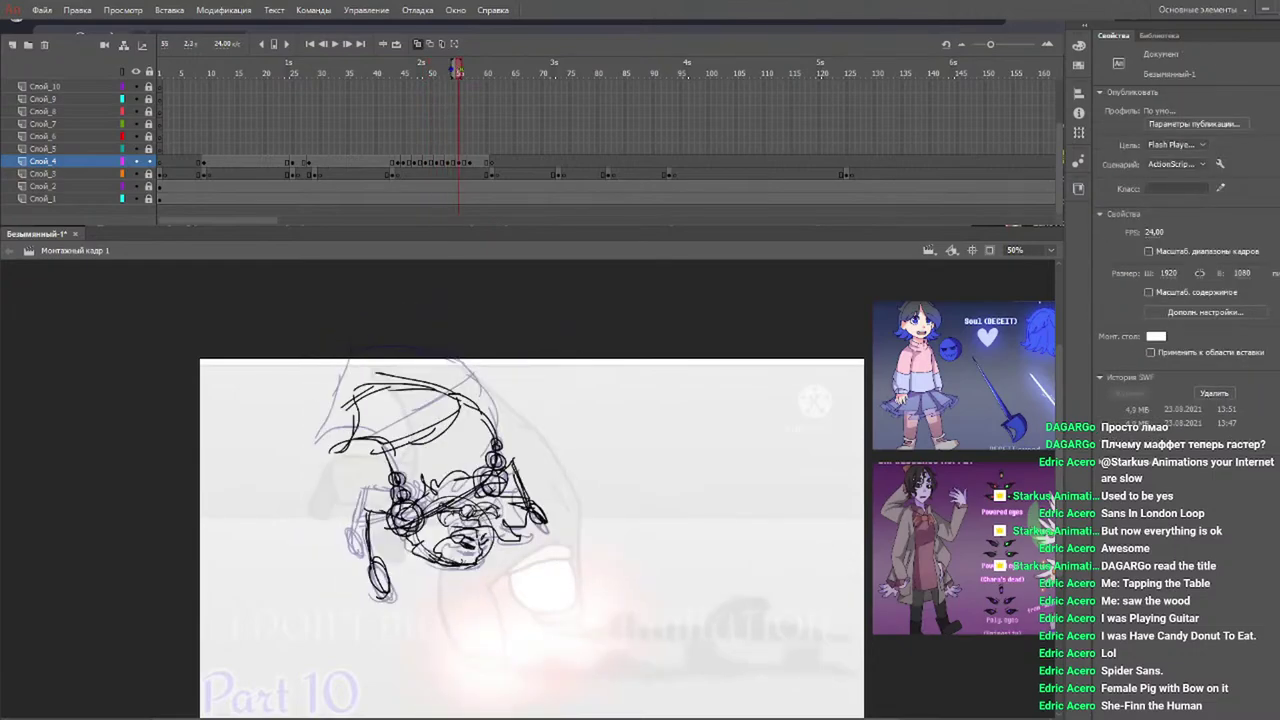
{"action": "key", "text": "b"}
{"action": "mouse_move", "coordinate": [372, 476]}
{"action": "left_mouse_down"}
{"action": "mouse_move", "coordinate": [358, 538]}
{"action": "mouse_move", "coordinate": [372, 548]}
{"action": "left_mouse_up"}
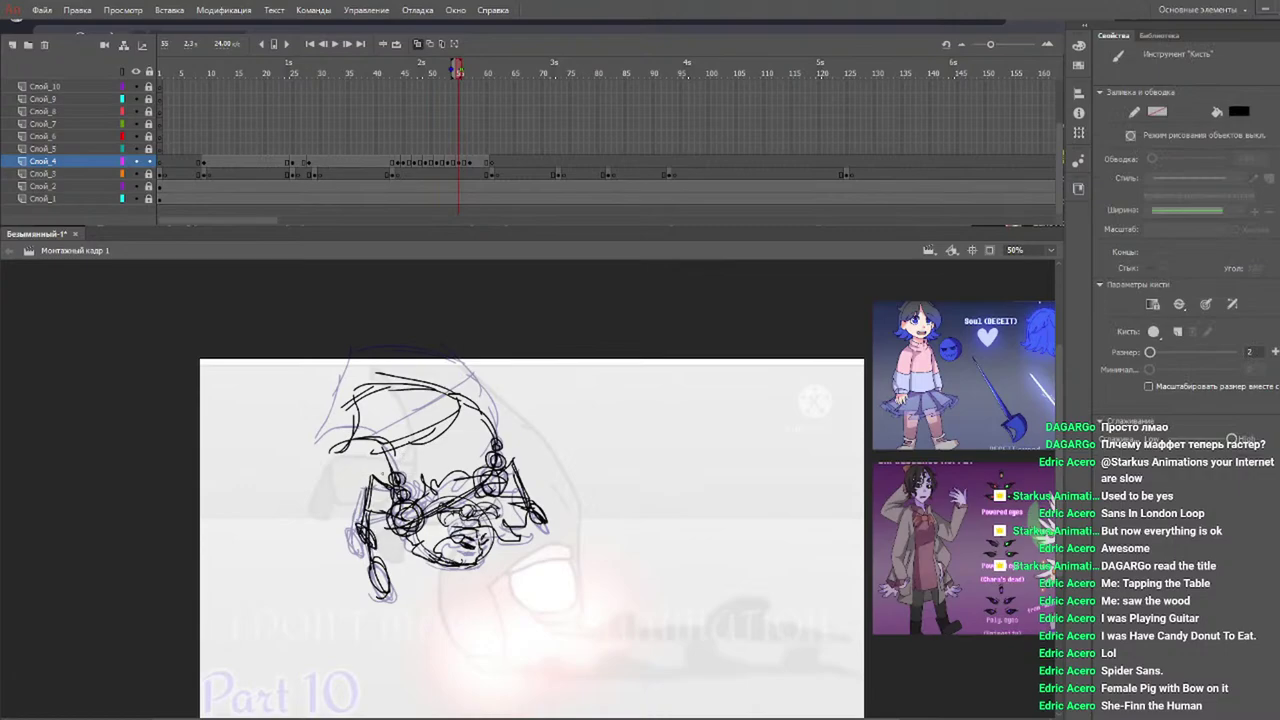
{"action": "left_click_drag", "start_coordinate": [486, 80], "coordinate": [466, 82]}
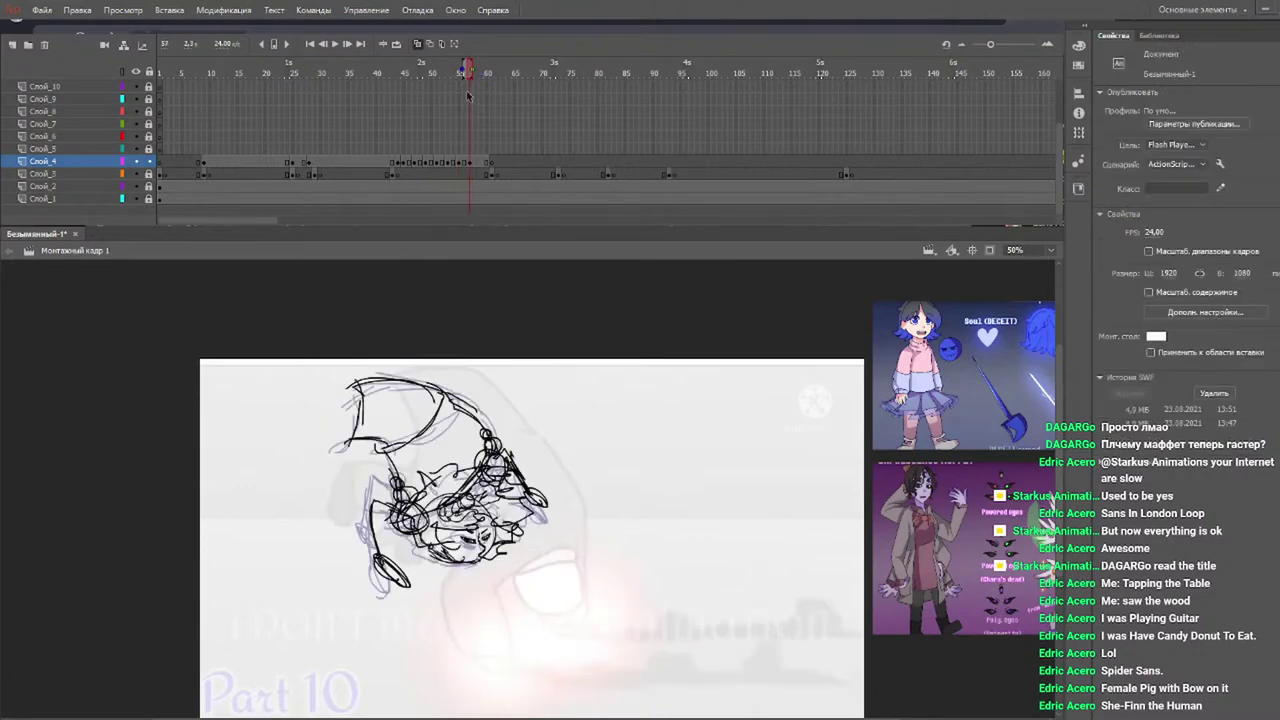
{"action": "key", "text": "b"}
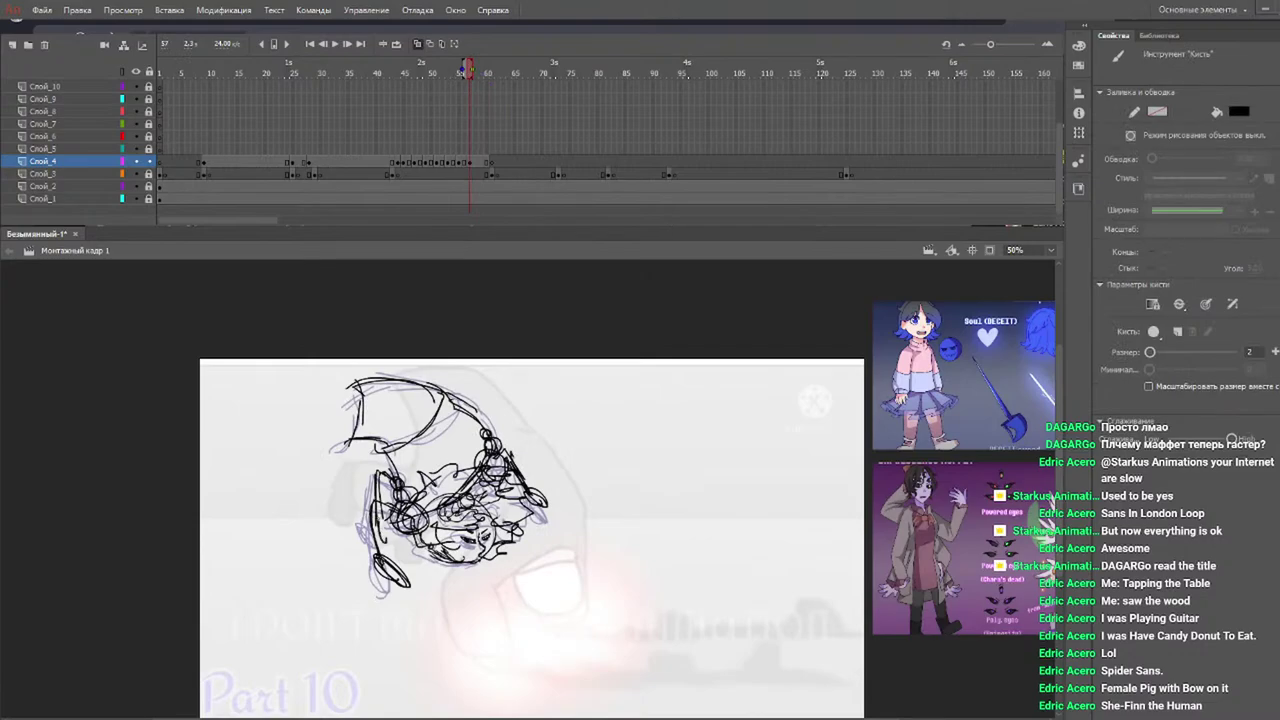
Play back the sequence twice from around frame 36 to check the second left arm's motion.
{"action": "mouse_move", "coordinate": [430, 74]}
{"action": "left_mouse_down"}
{"action": "mouse_move", "coordinate": [394, 77]}
{"action": "mouse_move", "coordinate": [434, 77]}
{"action": "mouse_move", "coordinate": [420, 77]}
{"action": "left_mouse_up"}
{"action": "left_click", "coordinate": [355, 77]}
{"action": "key", "text": "Return"}
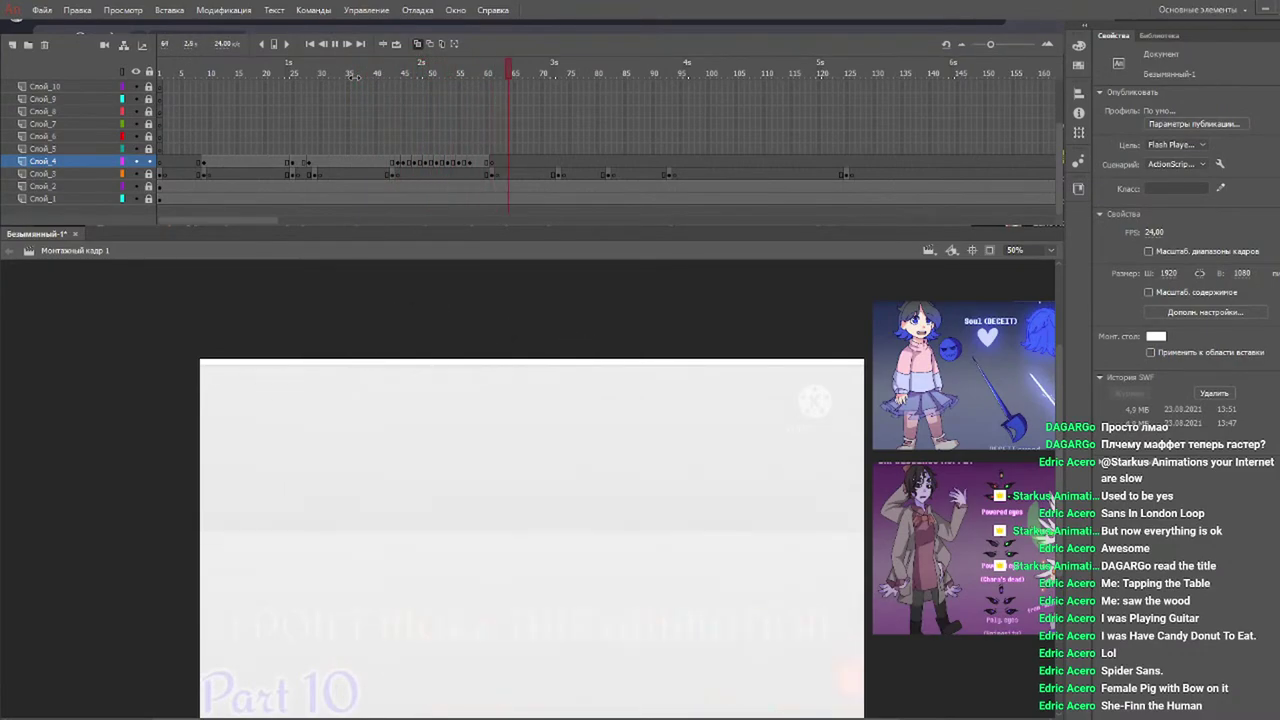
{"action": "left_click_drag", "start_coordinate": [440, 75], "coordinate": [357, 78]}
{"action": "key", "text": "Return"}
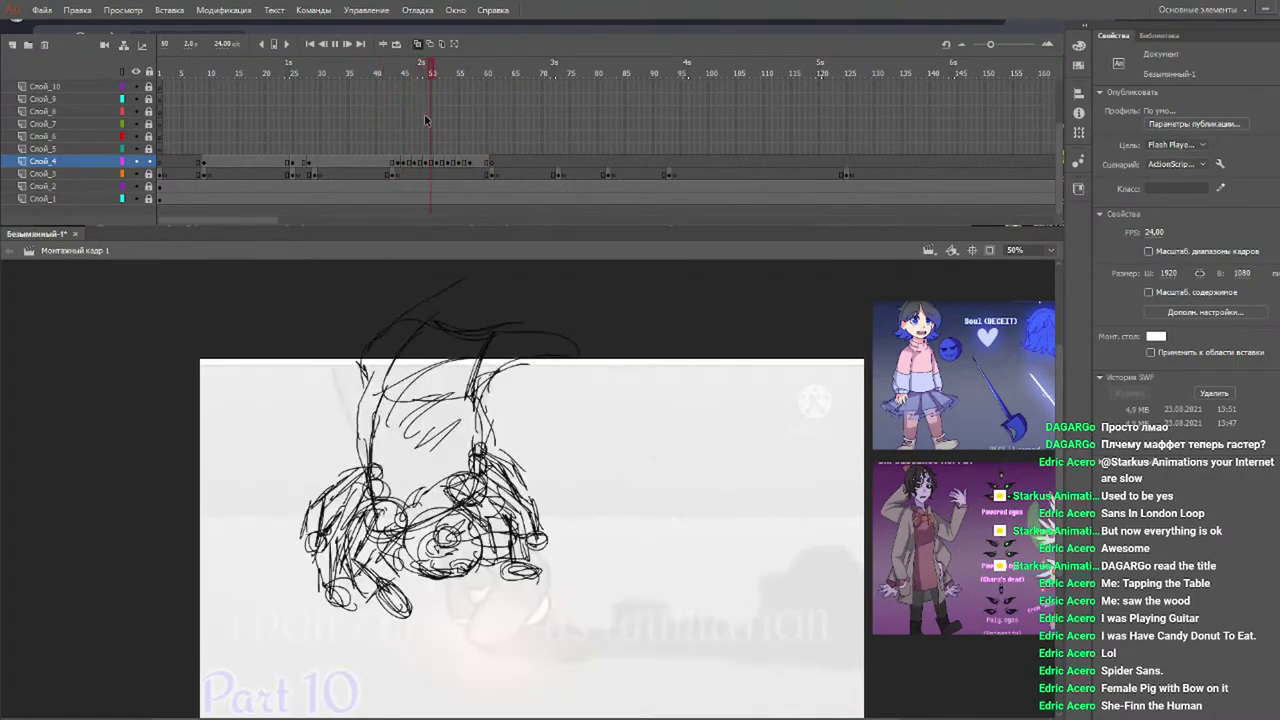
Sketch a second right arm with its hand above the first one at frames 51 and 53.
{"action": "mouse_move", "coordinate": [451, 77]}
{"action": "left_mouse_down"}
{"action": "mouse_move", "coordinate": [432, 77]}
{"action": "mouse_move", "coordinate": [450, 72]}
{"action": "mouse_move", "coordinate": [446, 85]}
{"action": "left_mouse_up"}
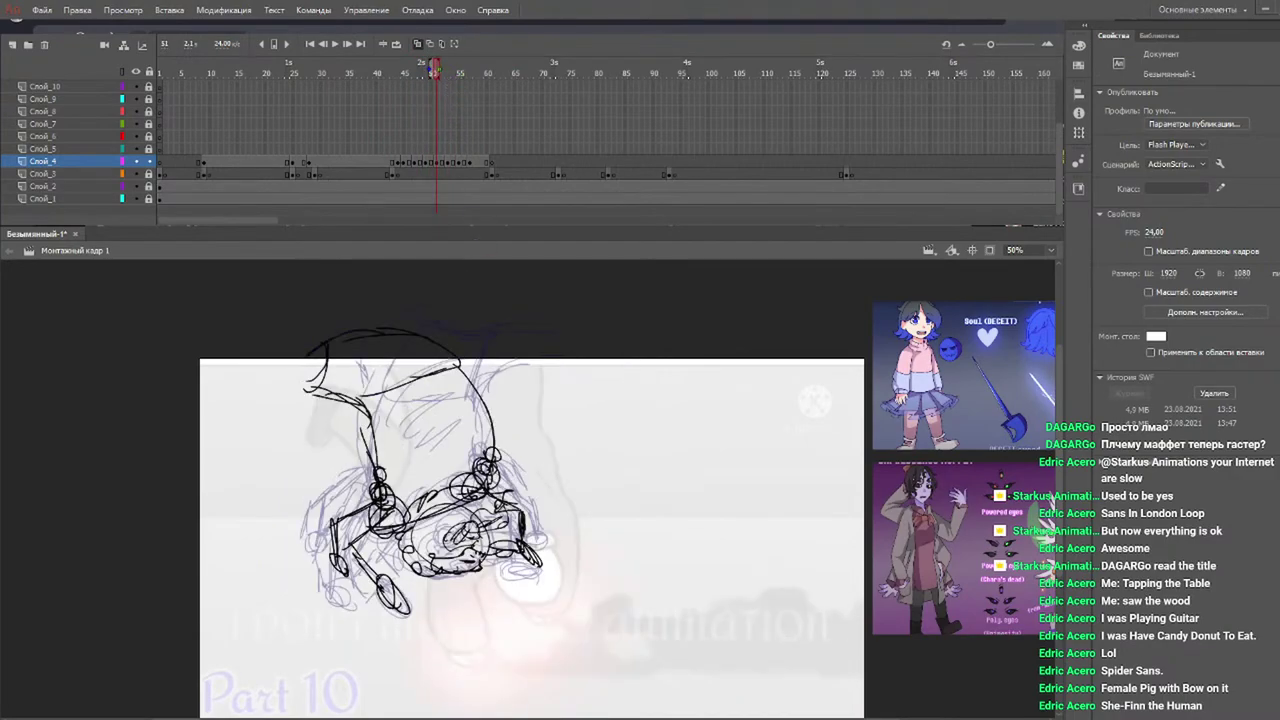
{"action": "key", "text": "b"}
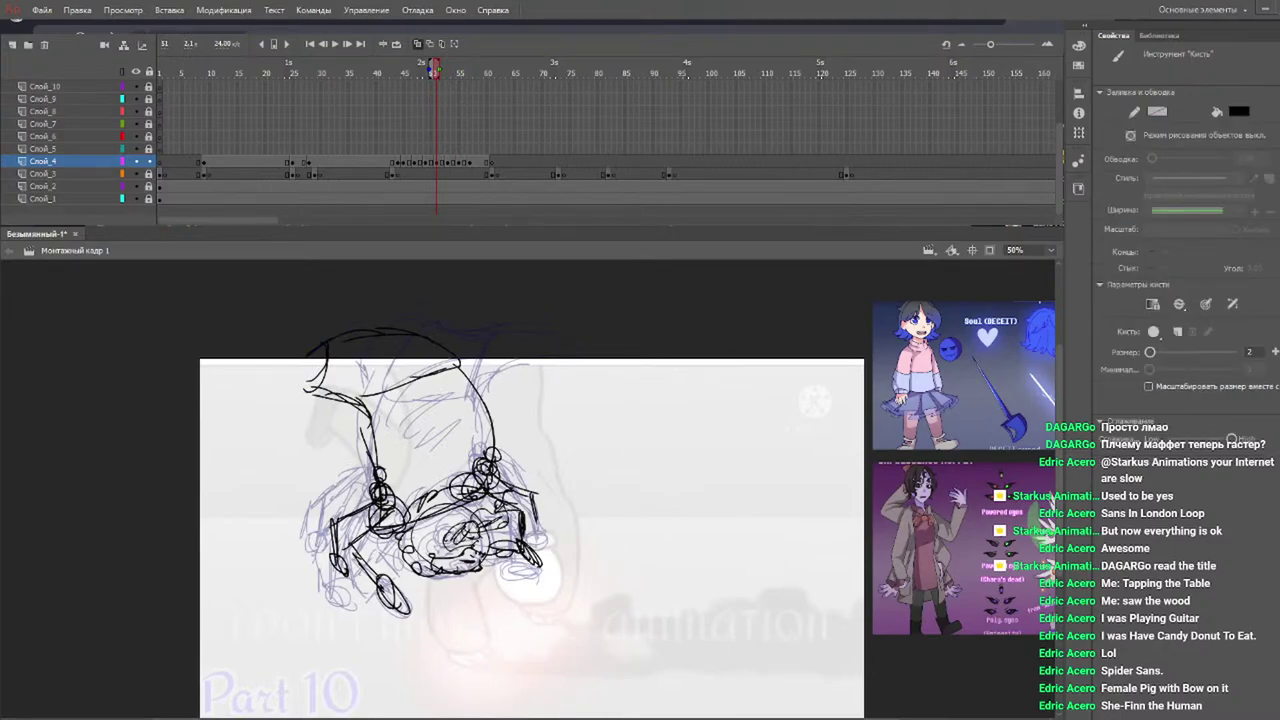
{"action": "left_click", "coordinate": [421, 72]}
{"action": "mouse_move", "coordinate": [428, 72]}
{"action": "left_mouse_down"}
{"action": "mouse_move", "coordinate": [489, 80]}
{"action": "mouse_move", "coordinate": [450, 79]}
{"action": "left_mouse_up"}
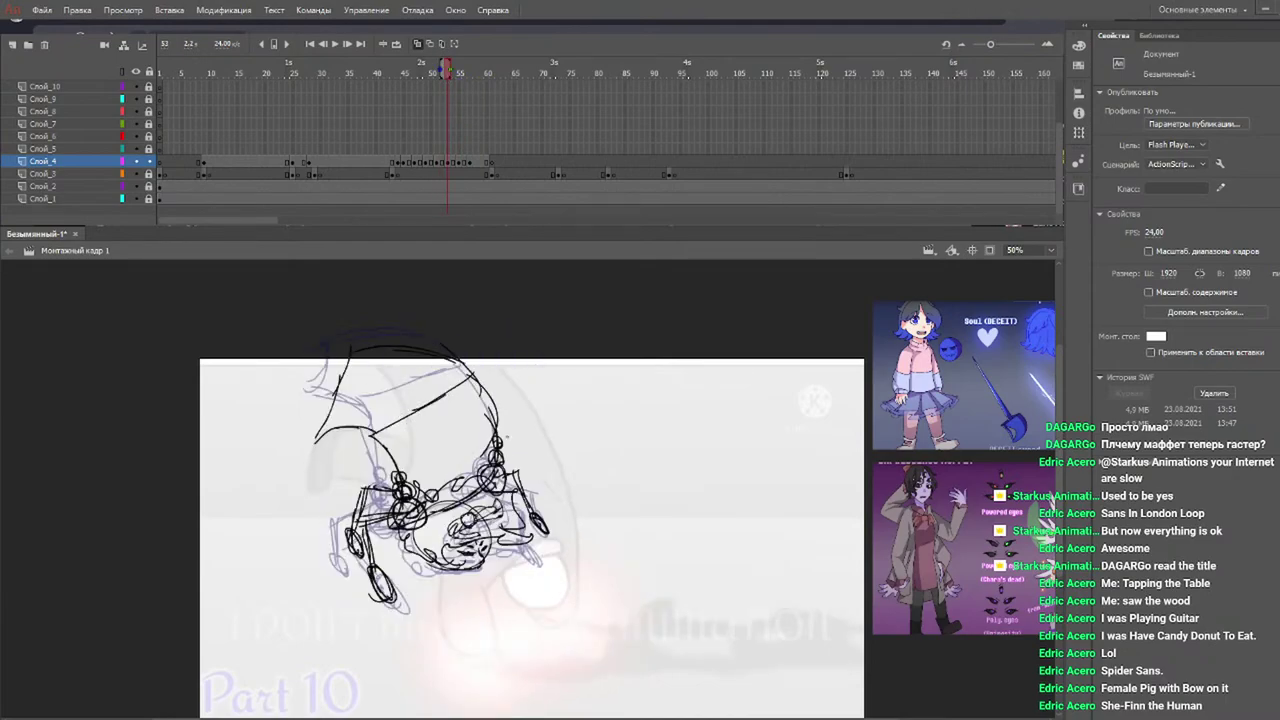
{"action": "key", "text": "b"}
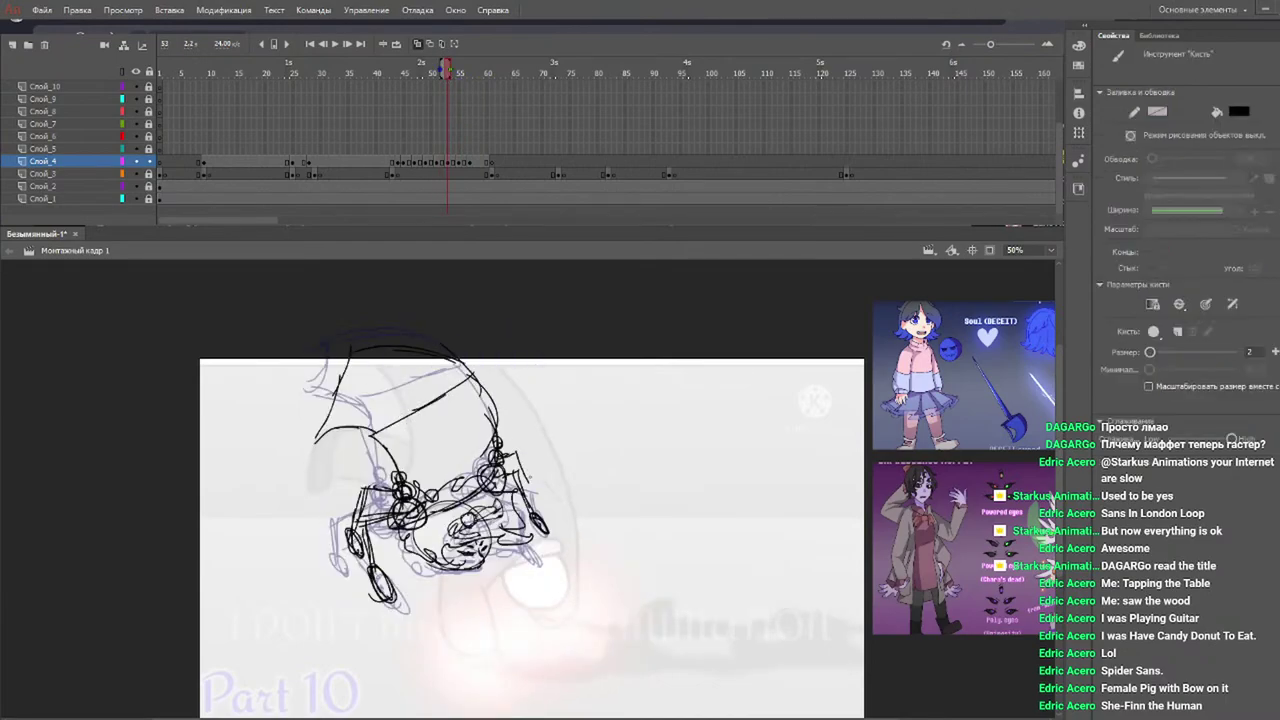
{"action": "left_click_drag", "start_coordinate": [539, 504], "coordinate": [533, 490]}
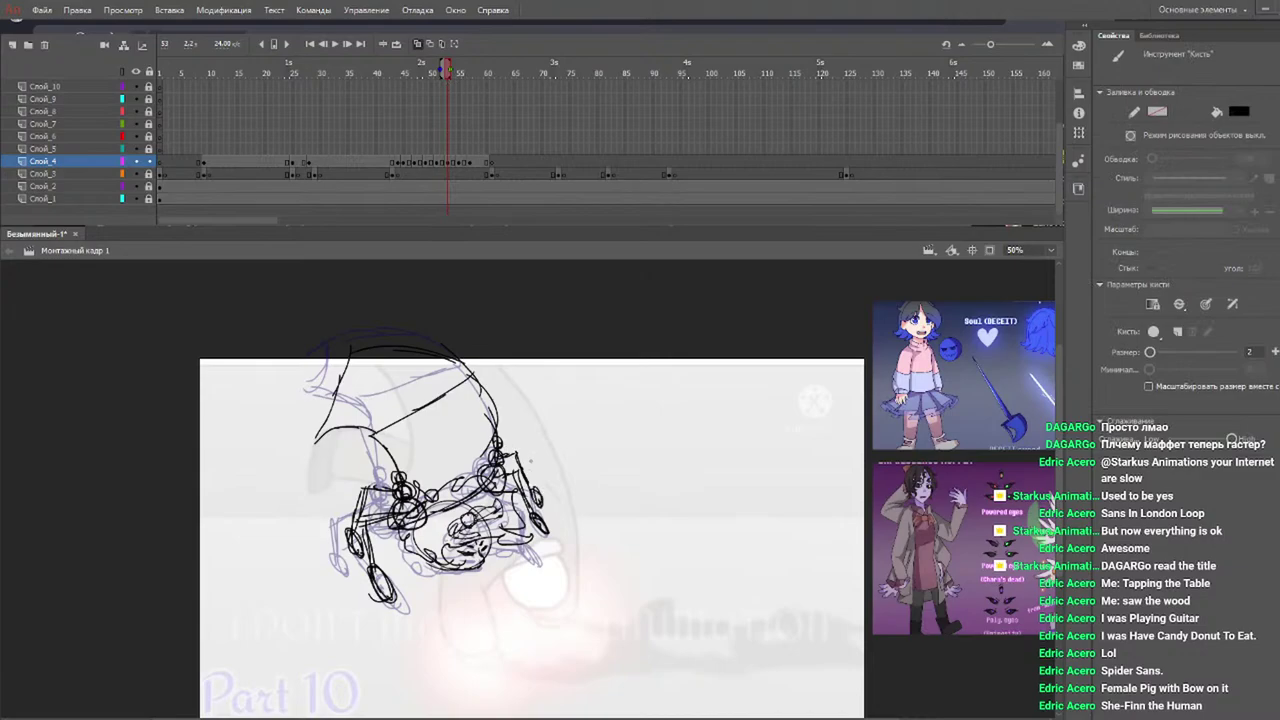
Sketch the second right arm and its hand above the first one at frame 55.
{"action": "left_click_drag", "start_coordinate": [434, 72], "coordinate": [452, 73]}
{"action": "left_click", "coordinate": [456, 77]}
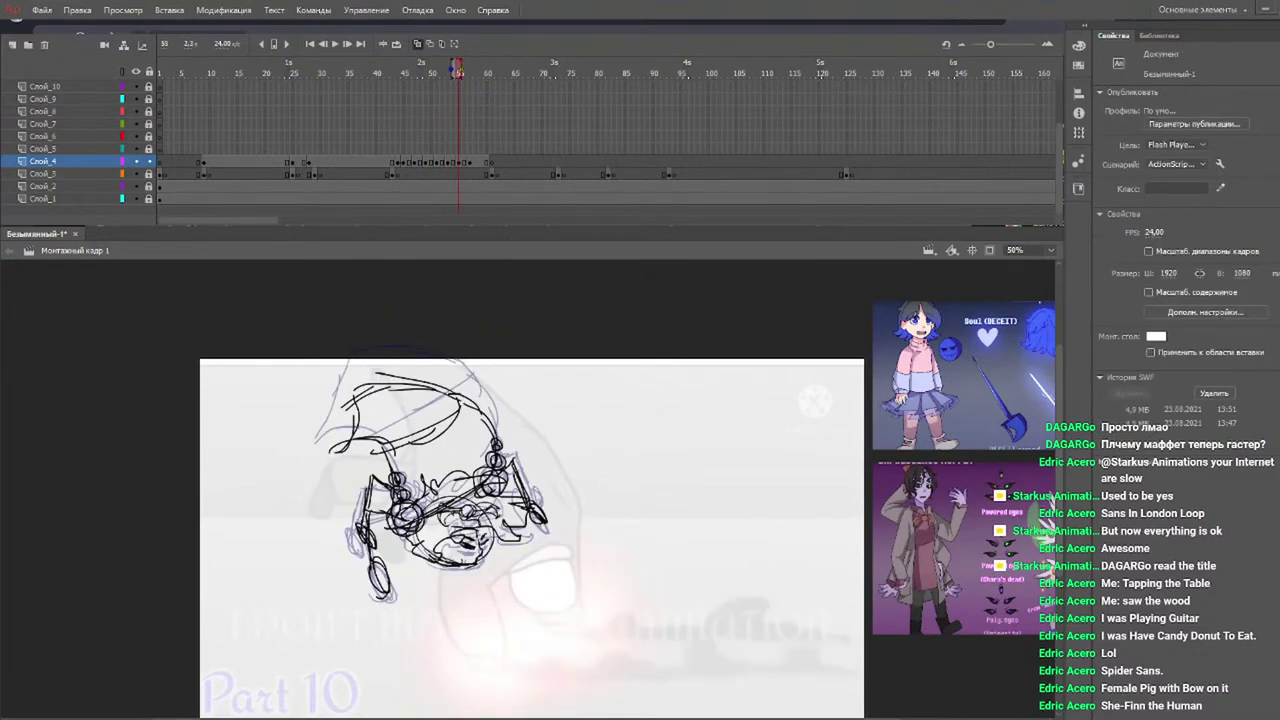
{"action": "key", "text": "b"}
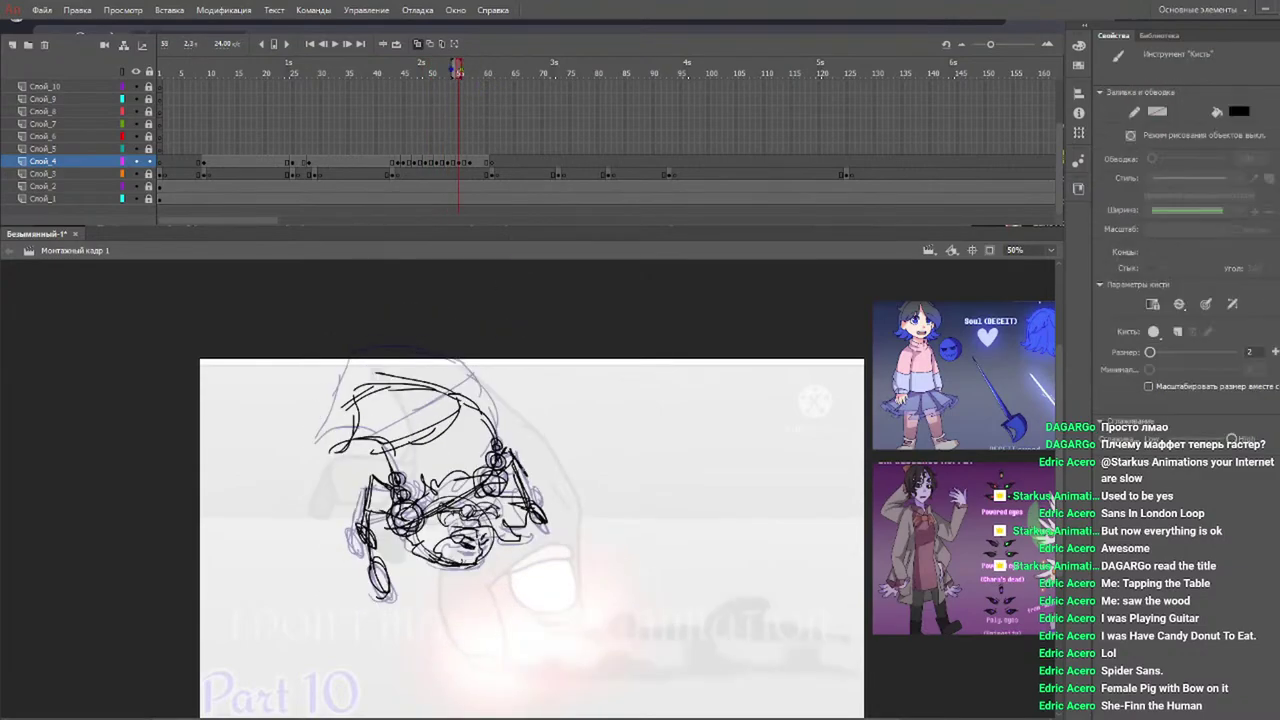
{"action": "left_click_drag", "start_coordinate": [537, 474], "coordinate": [535, 478]}
{"action": "mouse_move", "coordinate": [458, 70]}
{"action": "left_mouse_down"}
{"action": "mouse_move", "coordinate": [477, 76]}
{"action": "mouse_move", "coordinate": [464, 72]}
{"action": "left_mouse_up"}
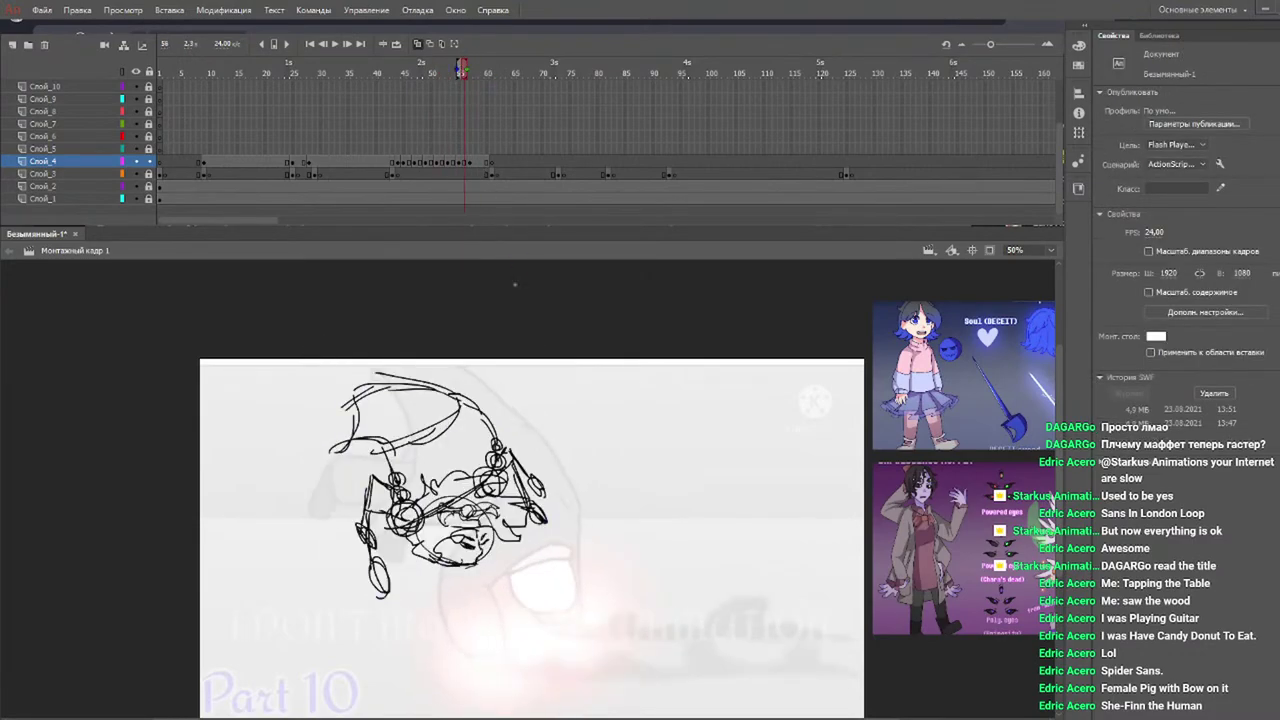
{"action": "key", "text": "b"}
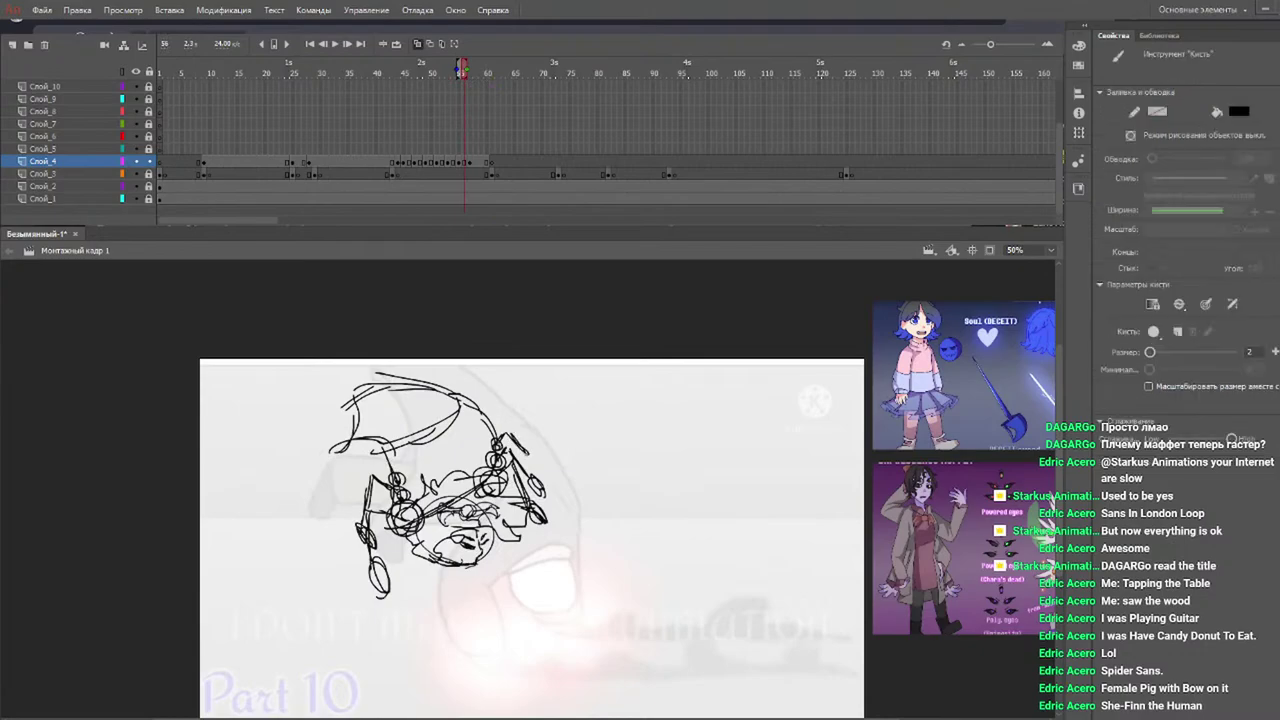
{"action": "left_click_drag", "start_coordinate": [521, 446], "coordinate": [537, 463]}
{"action": "key", "text": "ctrl+z"}
{"action": "key", "text": "ctrl+z"}
Sketch the second right arm at frame 57 and play back the sequence from around frame 44.
{"action": "mouse_move", "coordinate": [436, 76]}
{"action": "left_mouse_down"}
{"action": "mouse_move", "coordinate": [483, 76]}
{"action": "mouse_move", "coordinate": [474, 88]}
{"action": "left_mouse_up"}
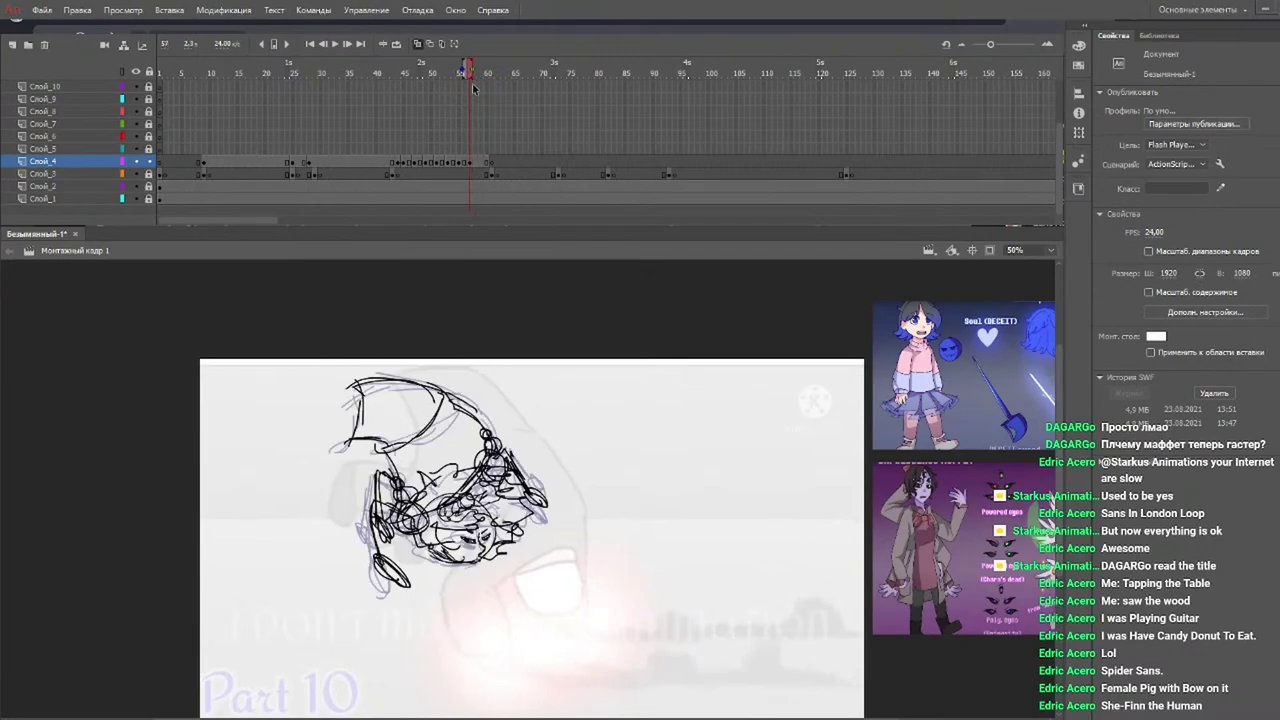
{"action": "key", "text": "b"}
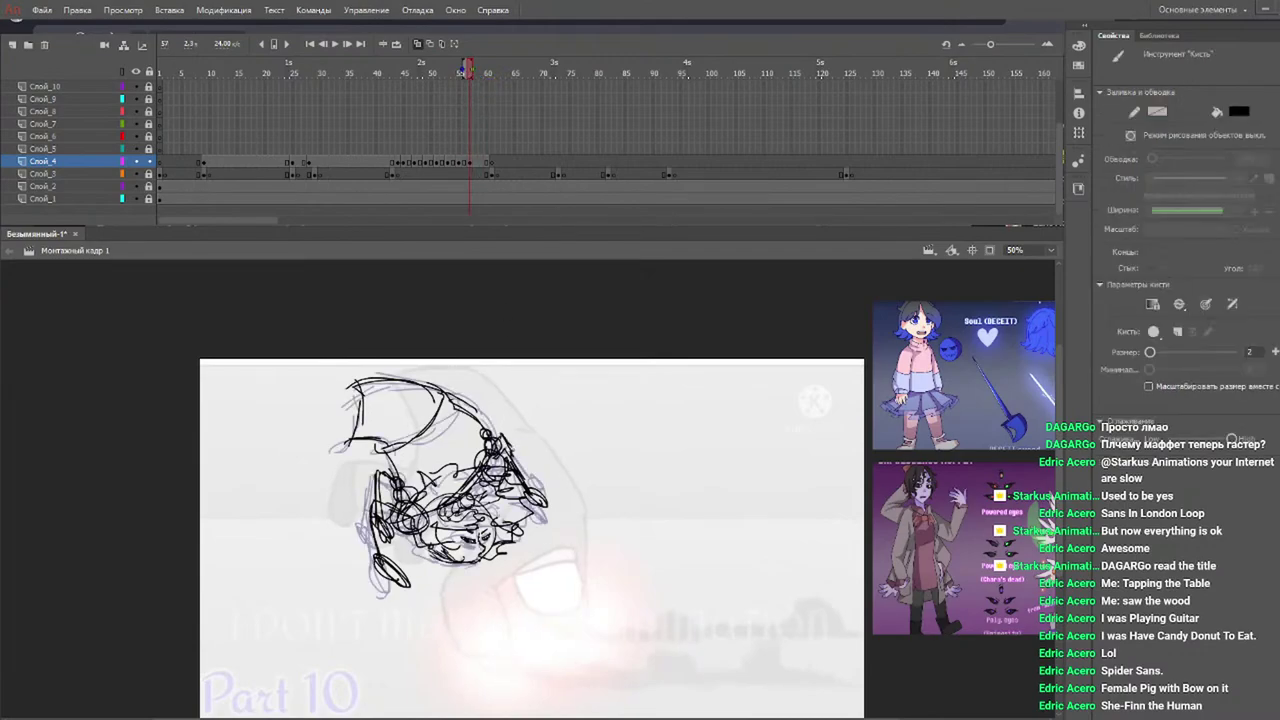
{"action": "left_click", "coordinate": [398, 76]}
{"action": "key", "text": "Return"}
Sketch a third left arm extending from the upper shoulder joint at frames 51 and 53.
{"action": "mouse_move", "coordinate": [403, 80]}
{"action": "left_mouse_down"}
{"action": "mouse_move", "coordinate": [414, 77]}
{"action": "mouse_move", "coordinate": [334, 80]}
{"action": "mouse_move", "coordinate": [440, 80]}
{"action": "left_mouse_up"}
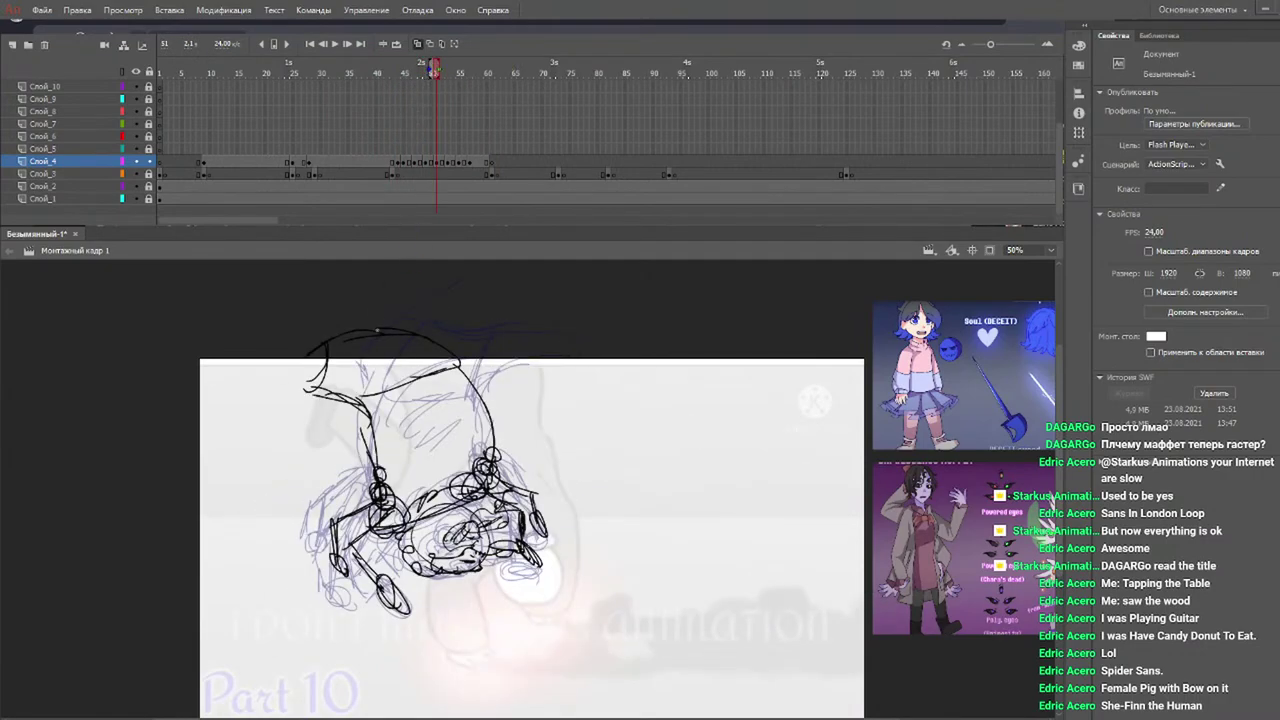
{"action": "left_click_drag", "start_coordinate": [362, 476], "coordinate": [372, 480]}
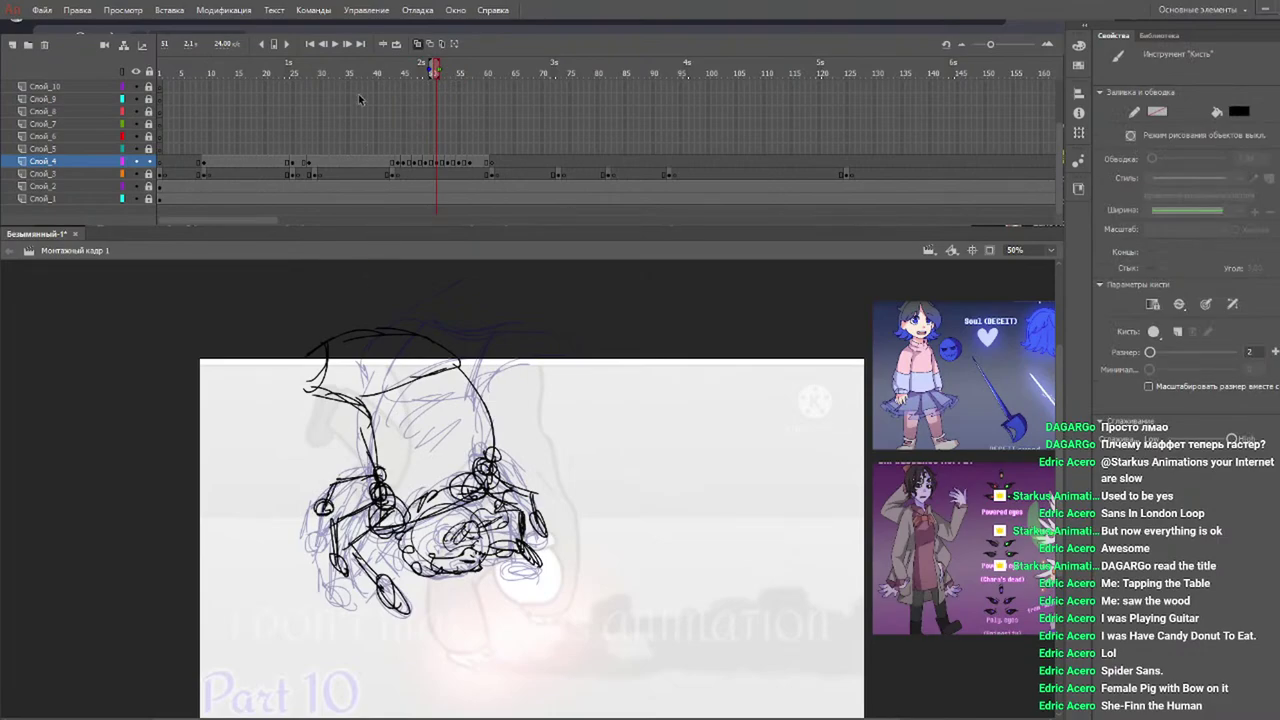
{"action": "left_click", "coordinate": [432, 73]}
{"action": "left_click", "coordinate": [439, 73]}
{"action": "left_click", "coordinate": [449, 73]}
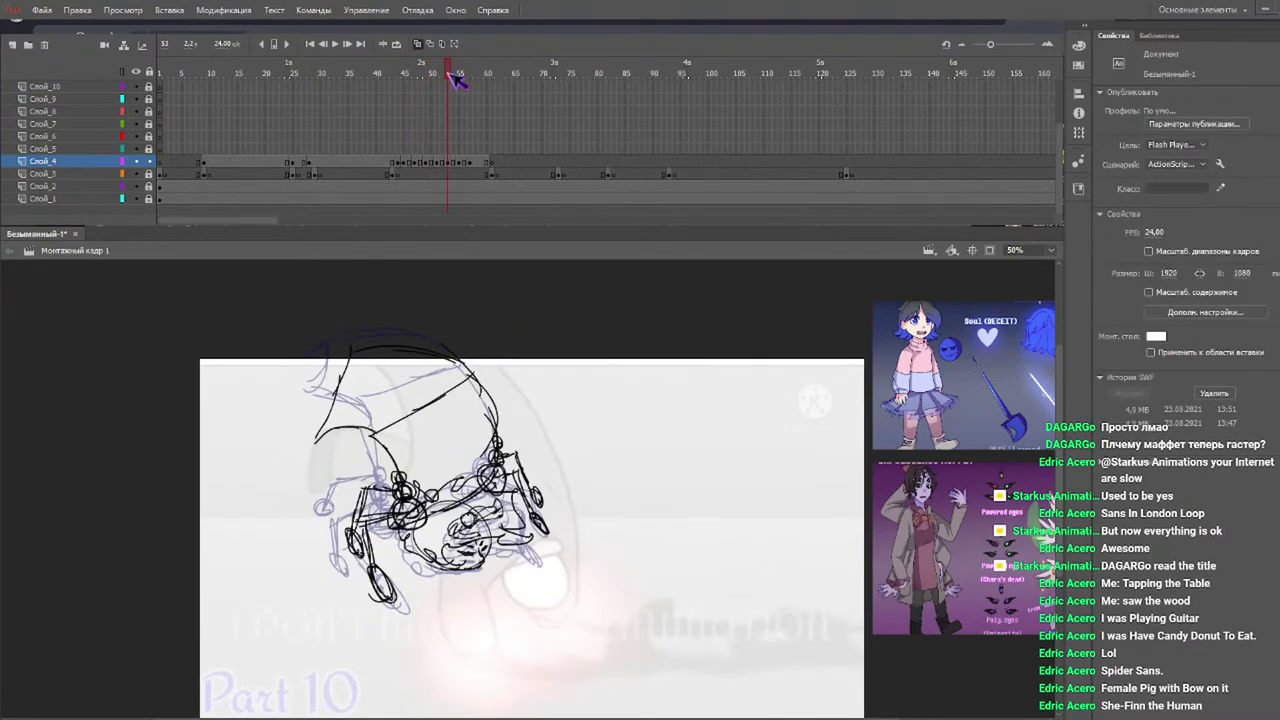
{"action": "key", "text": "y"}
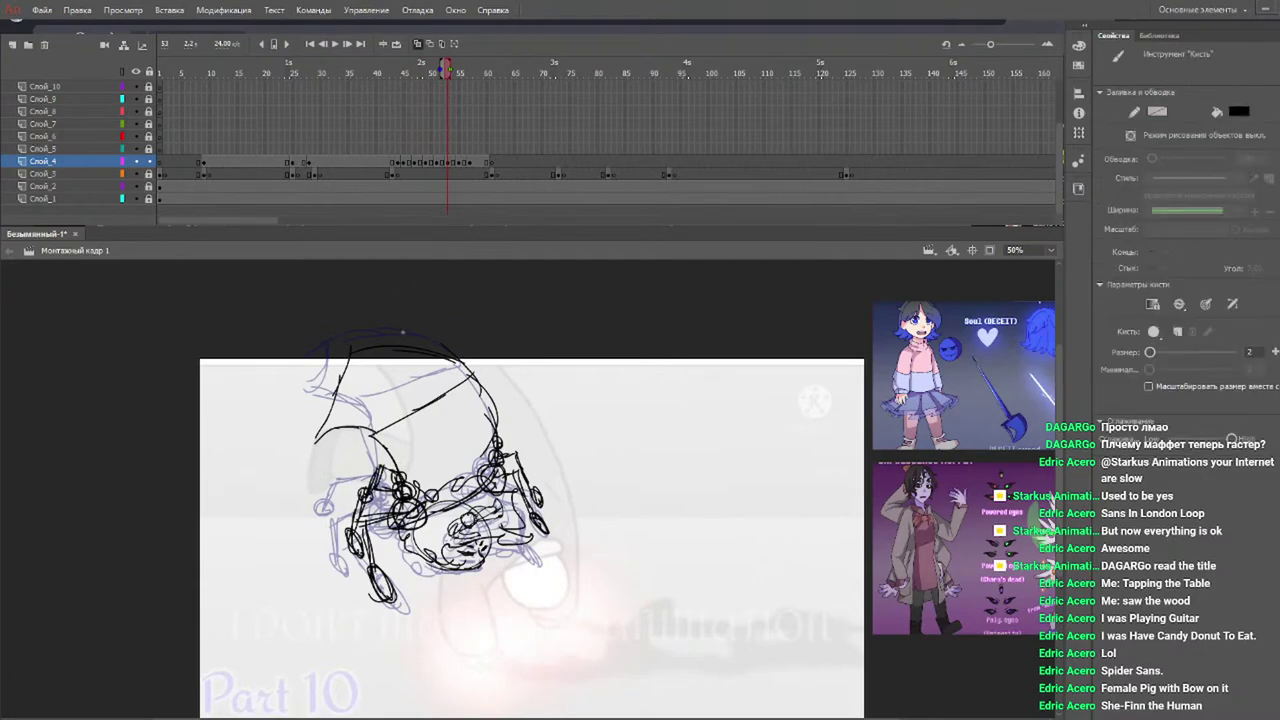
Sketch the third left arm beside the upper shoulder joint on the frame 55 and frame 57 drawings.
{"action": "mouse_move", "coordinate": [445, 70]}
{"action": "left_mouse_down"}
{"action": "mouse_move", "coordinate": [472, 77]}
{"action": "mouse_move", "coordinate": [461, 68]}
{"action": "left_mouse_up"}
{"action": "key", "text": "y"}
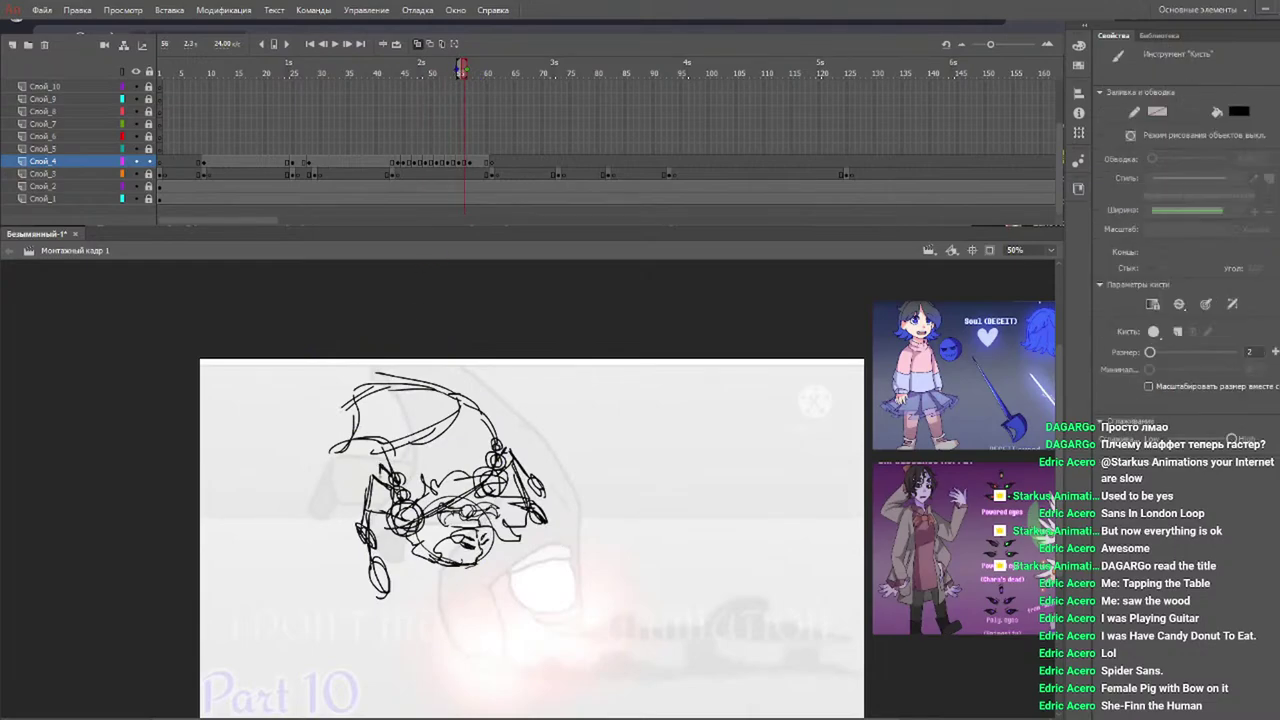
{"action": "left_click_drag", "start_coordinate": [449, 72], "coordinate": [466, 72]}
{"action": "left_click", "coordinate": [469, 72]}
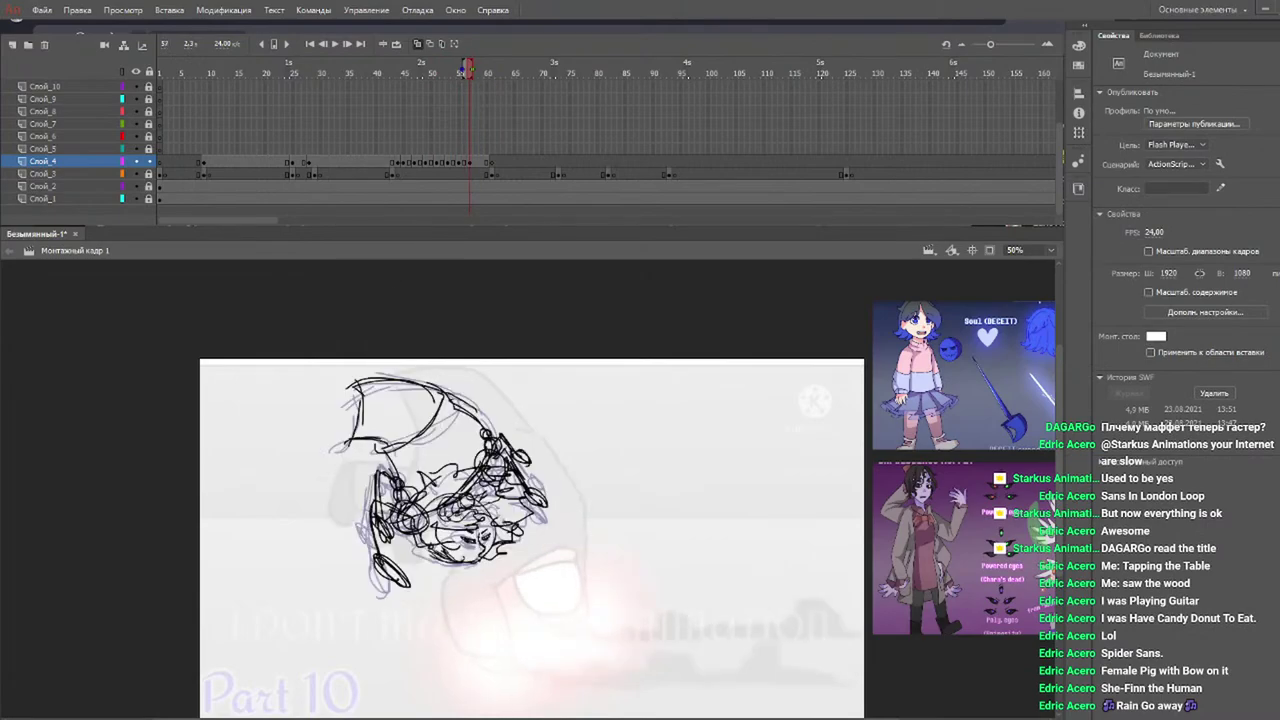
{"action": "key", "text": "y"}
{"action": "left_click_drag", "start_coordinate": [380, 478], "coordinate": [404, 497]}
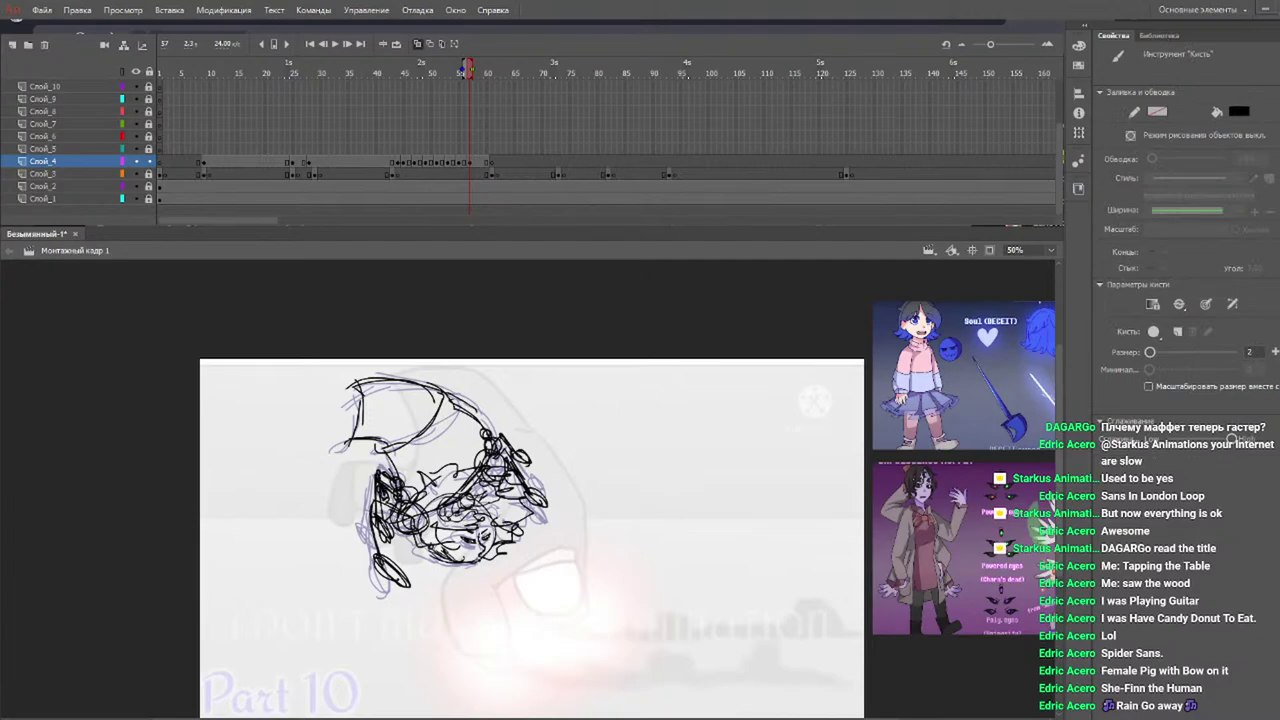
Play back the arm motion and sketch a short third right arm with its hand at frame 51.
{"action": "mouse_move", "coordinate": [356, 91]}
{"action": "left_mouse_down"}
{"action": "mouse_move", "coordinate": [451, 78]}
{"action": "mouse_move", "coordinate": [439, 80]}
{"action": "left_mouse_up"}
{"action": "key", "text": "Return"}
{"action": "key", "text": "Return"}
{"action": "key", "text": "b"}
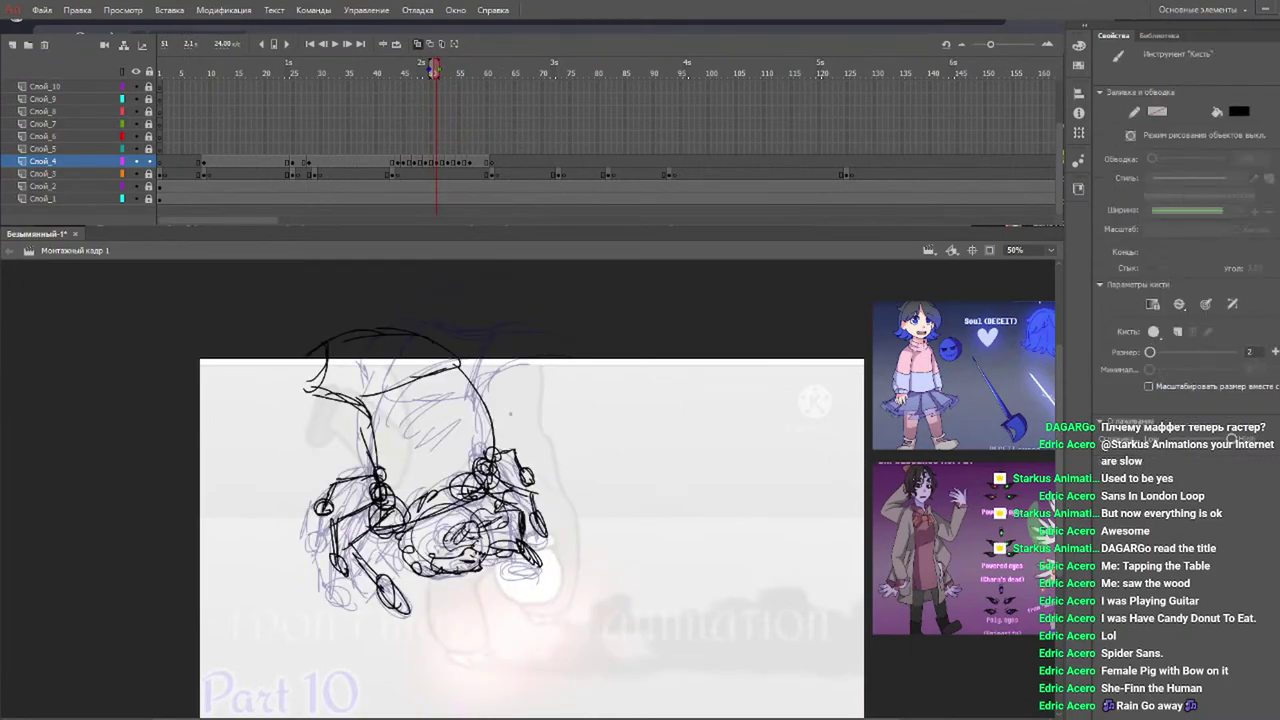
Sketch the third right arm above the other two at frame 53 and go to frame 55.
{"action": "left_click_drag", "start_coordinate": [428, 73], "coordinate": [450, 79]}
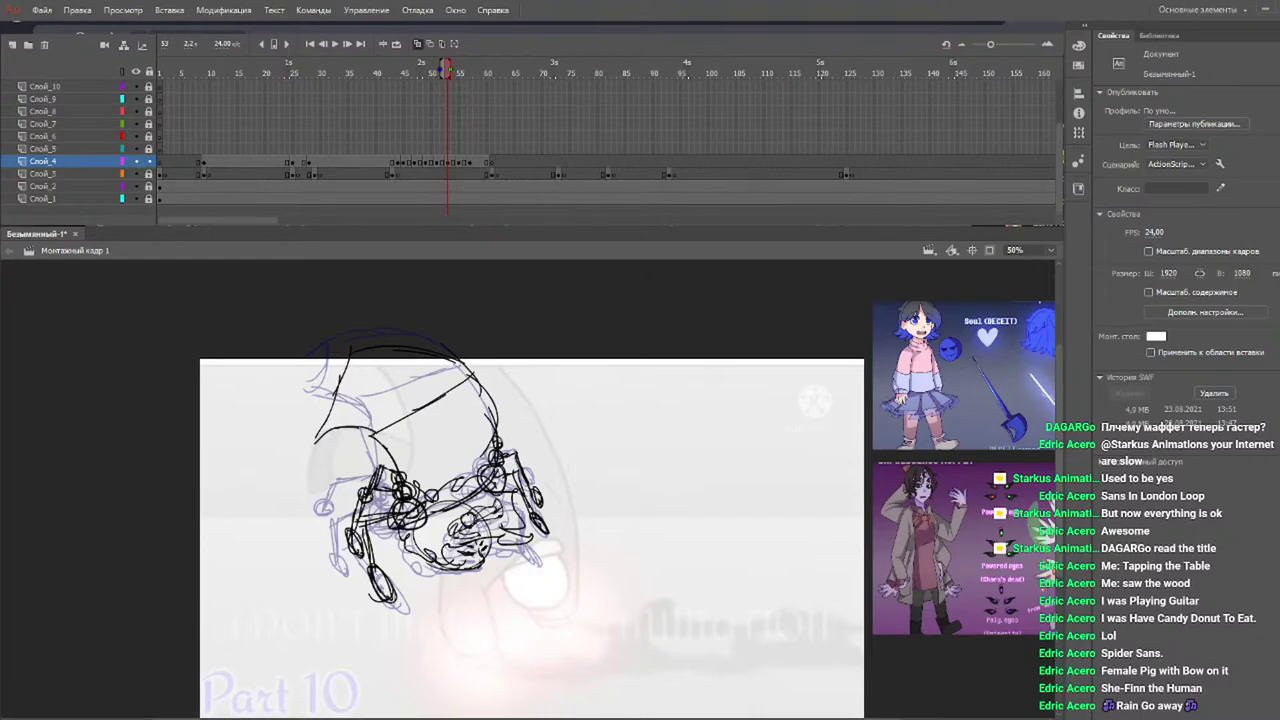
{"action": "key", "text": "b"}
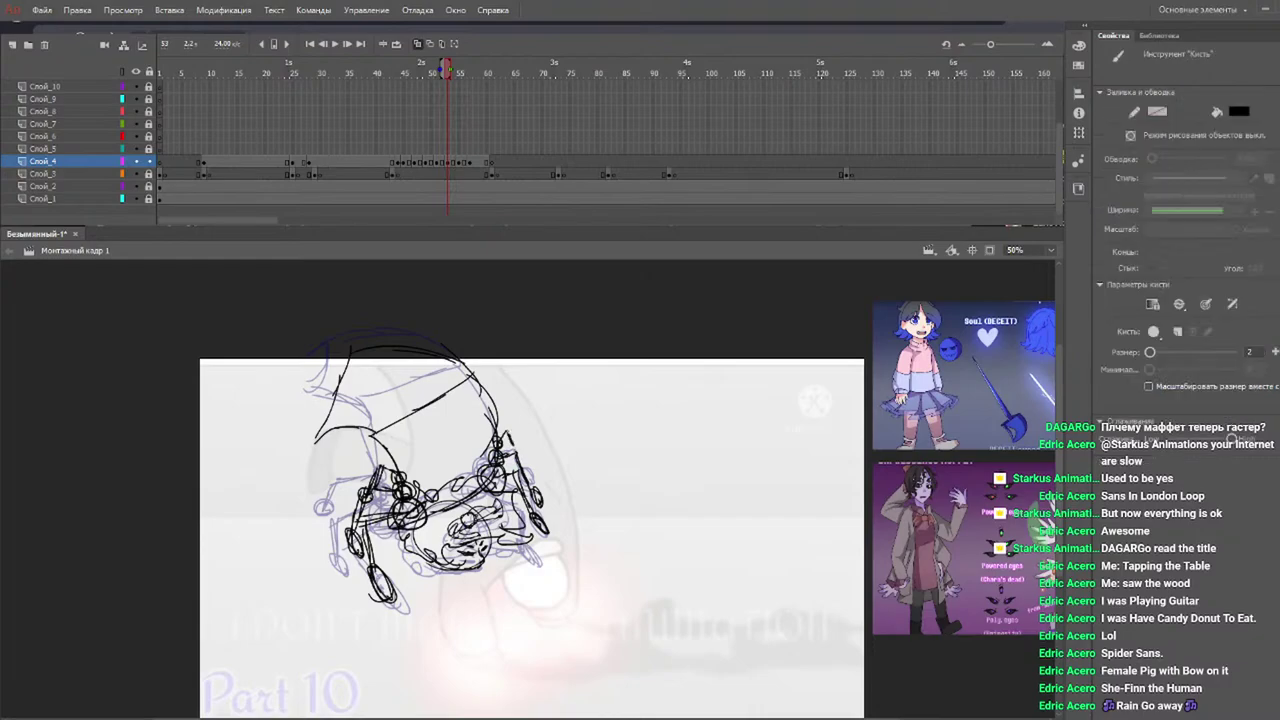
{"action": "left_click_drag", "start_coordinate": [441, 73], "coordinate": [461, 75]}
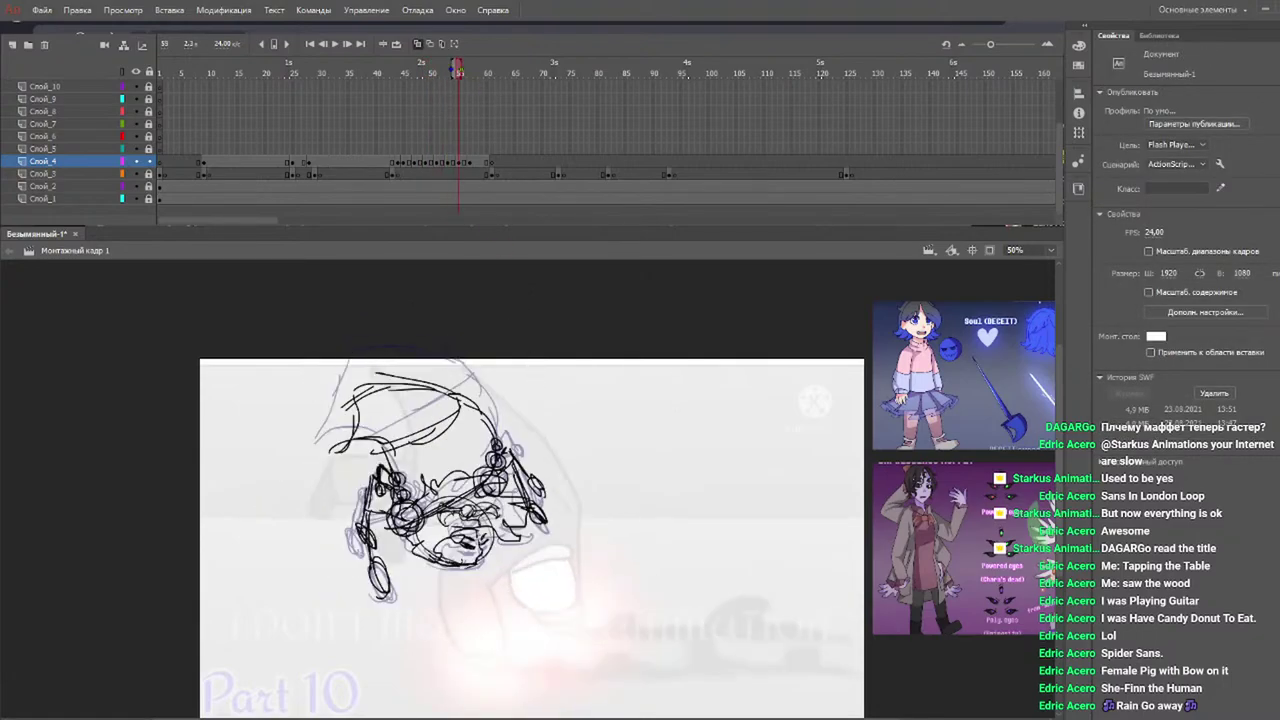
Sketch the third right arm above the other two on the frame 55 and frame 57 drawings.
{"action": "left_click_drag", "start_coordinate": [500, 432], "coordinate": [510, 450]}
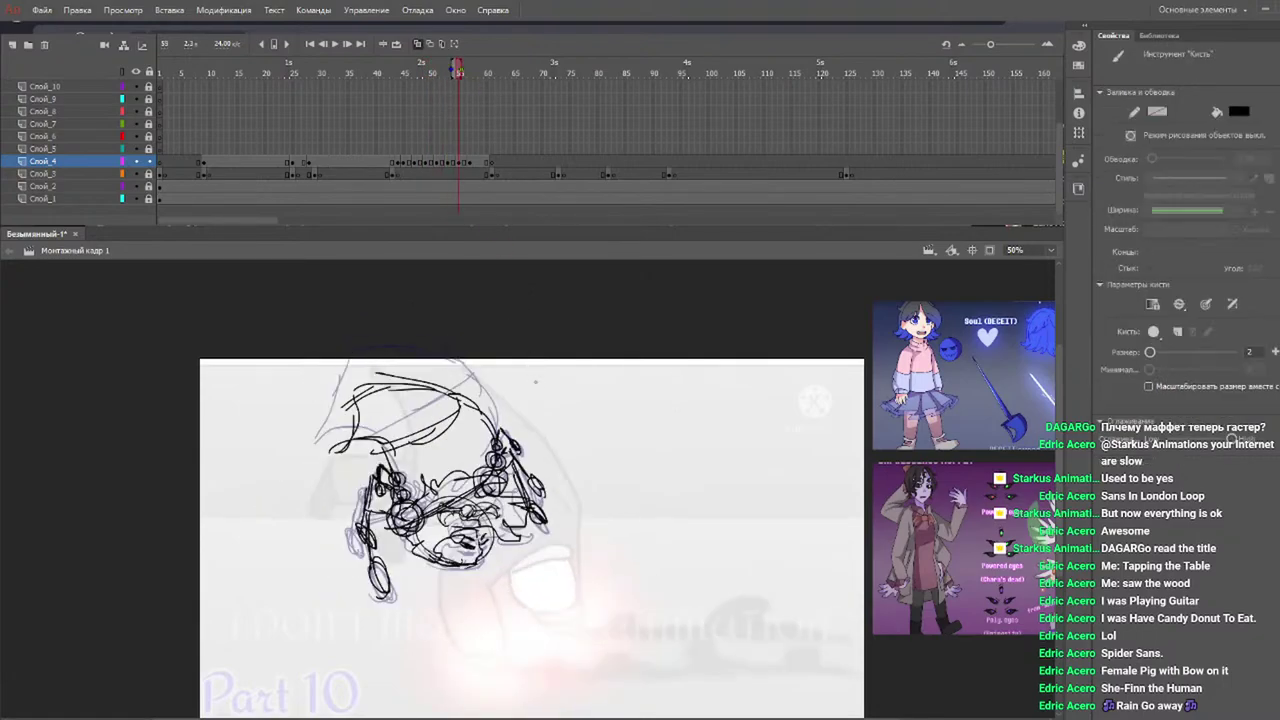
{"action": "left_click", "coordinate": [471, 74]}
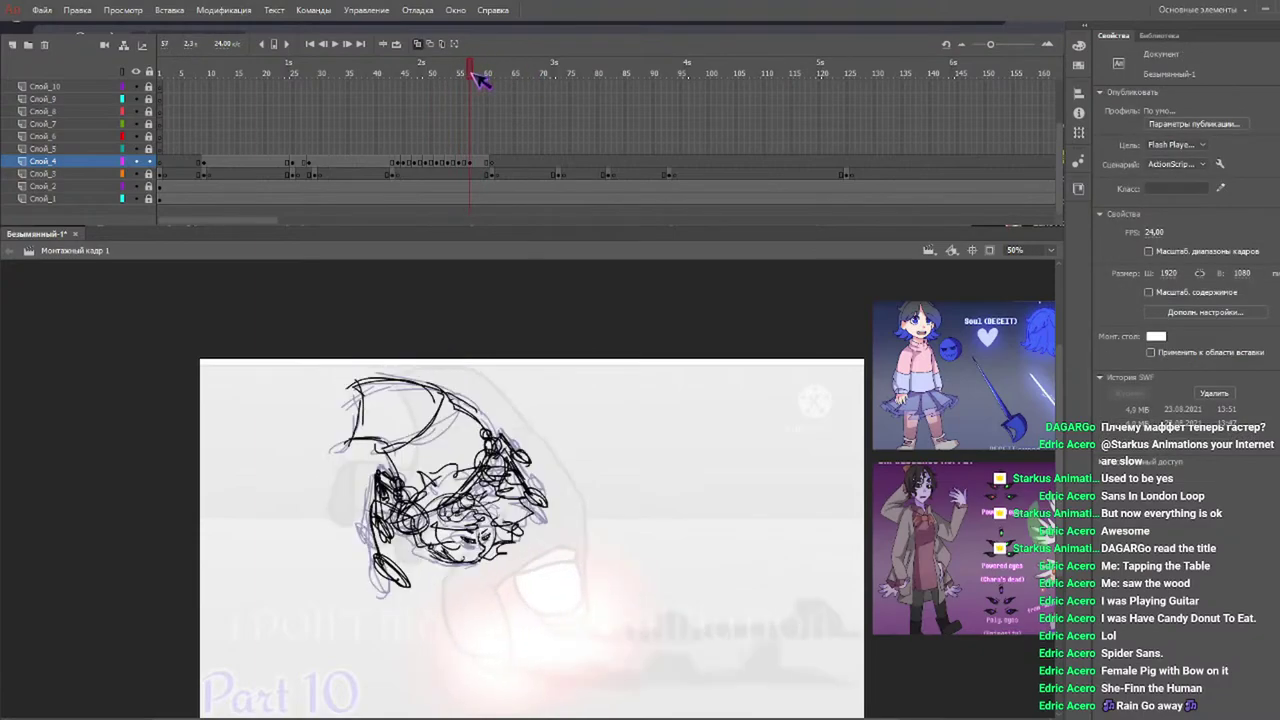
{"action": "key", "text": "b"}
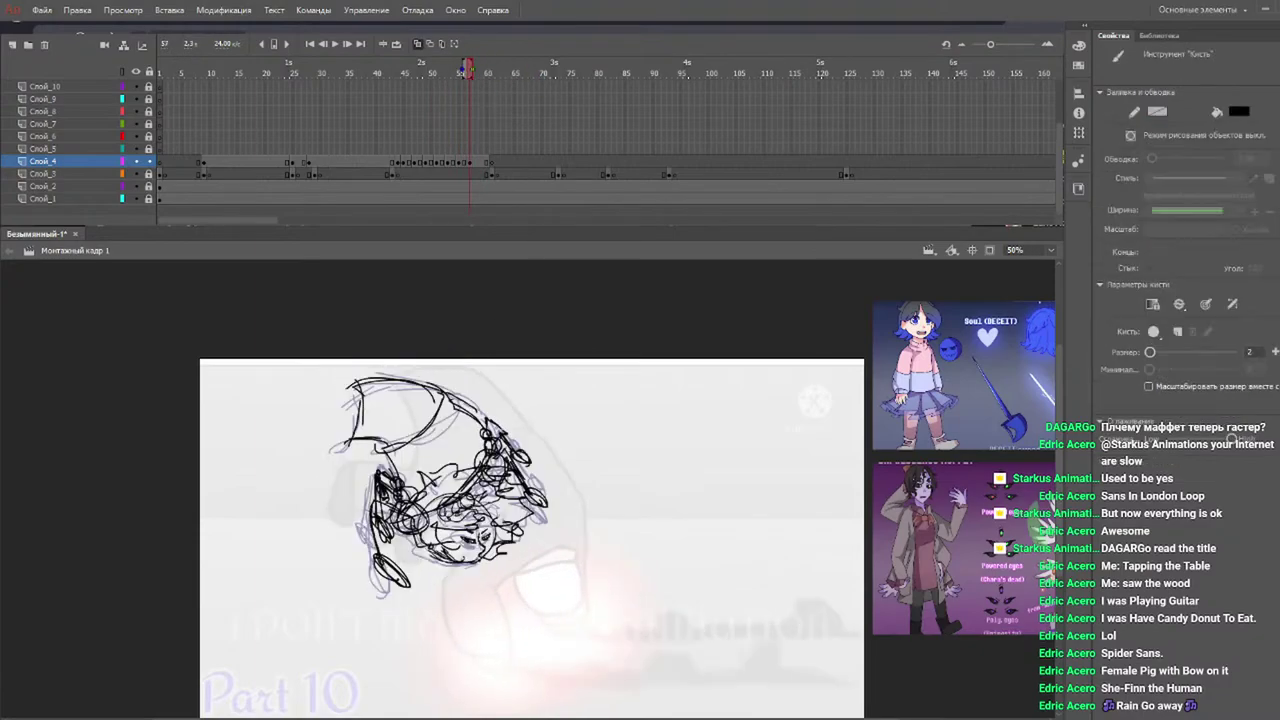
Play back the rough animation from around frame 40, and once more from near the start of the timeline.
{"action": "left_click", "coordinate": [381, 71]}
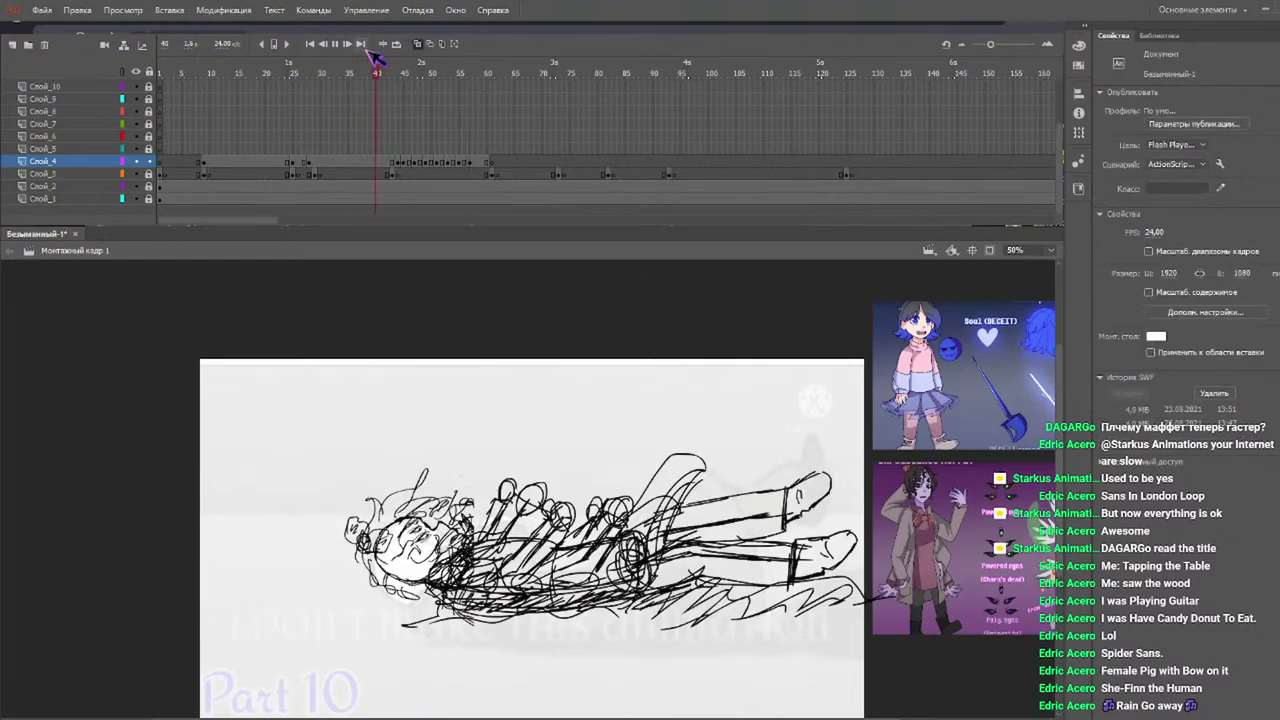
{"action": "key", "text": "Return"}
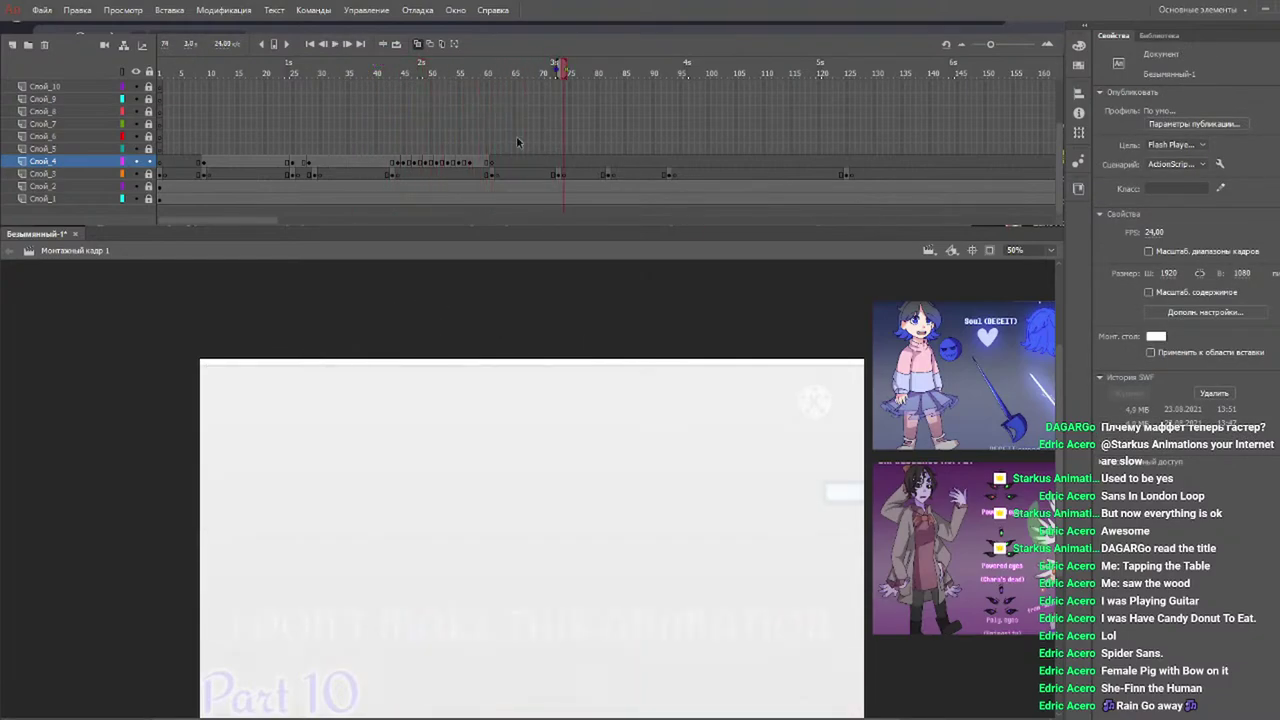
{"action": "left_click", "coordinate": [381, 68]}
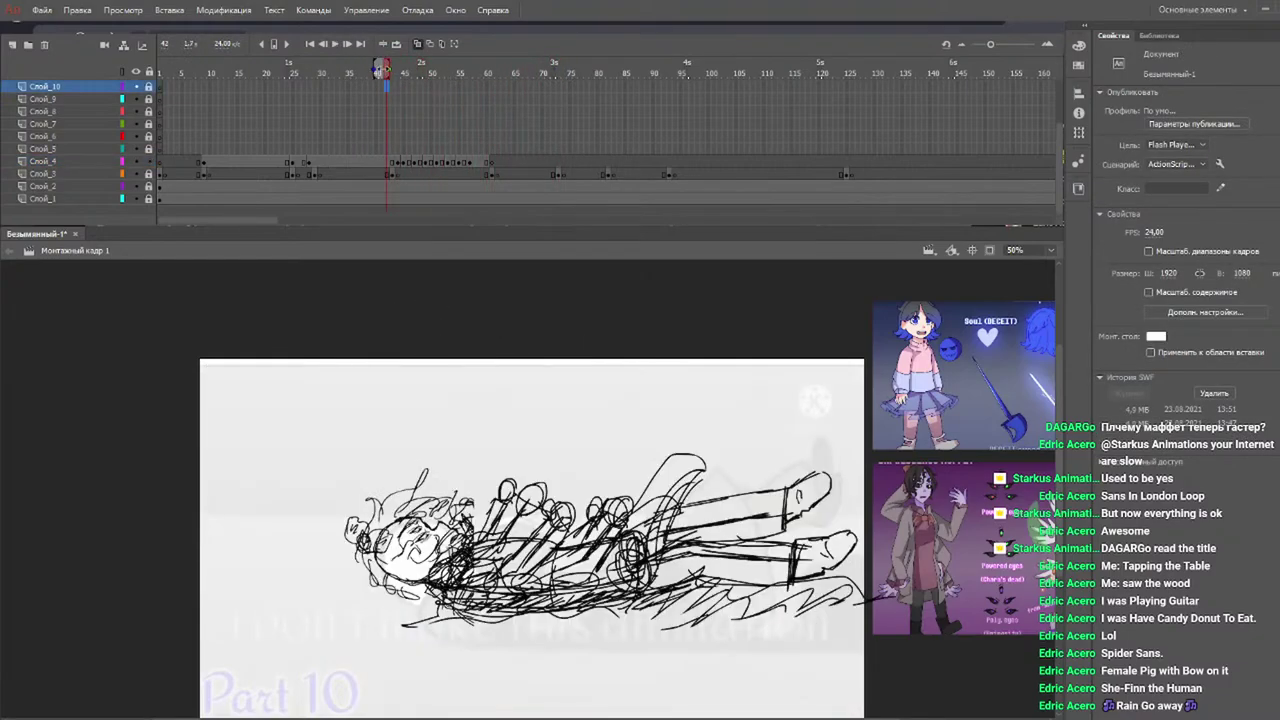
{"action": "left_click", "coordinate": [360, 72]}
{"action": "key", "text": "Return"}
{"action": "left_click", "coordinate": [353, 73]}
{"action": "left_click", "coordinate": [198, 70]}
{"action": "key", "text": "Return"}
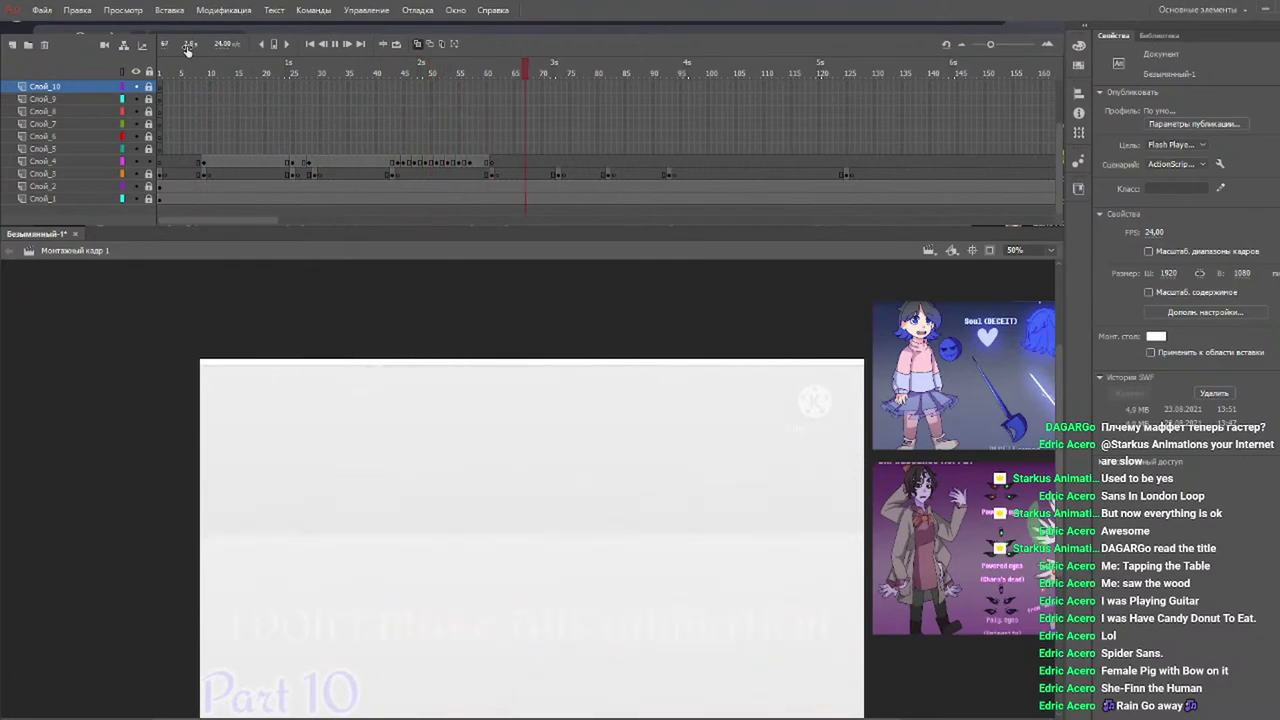
Go to the frame 51 drawing on Слой_4 and sketch brush details around the face, undoing the stray stroke.
{"action": "mouse_move", "coordinate": [398, 87]}
{"action": "left_mouse_down"}
{"action": "mouse_move", "coordinate": [440, 72]}
{"action": "mouse_move", "coordinate": [493, 86]}
{"action": "mouse_move", "coordinate": [398, 79]}
{"action": "left_mouse_up"}
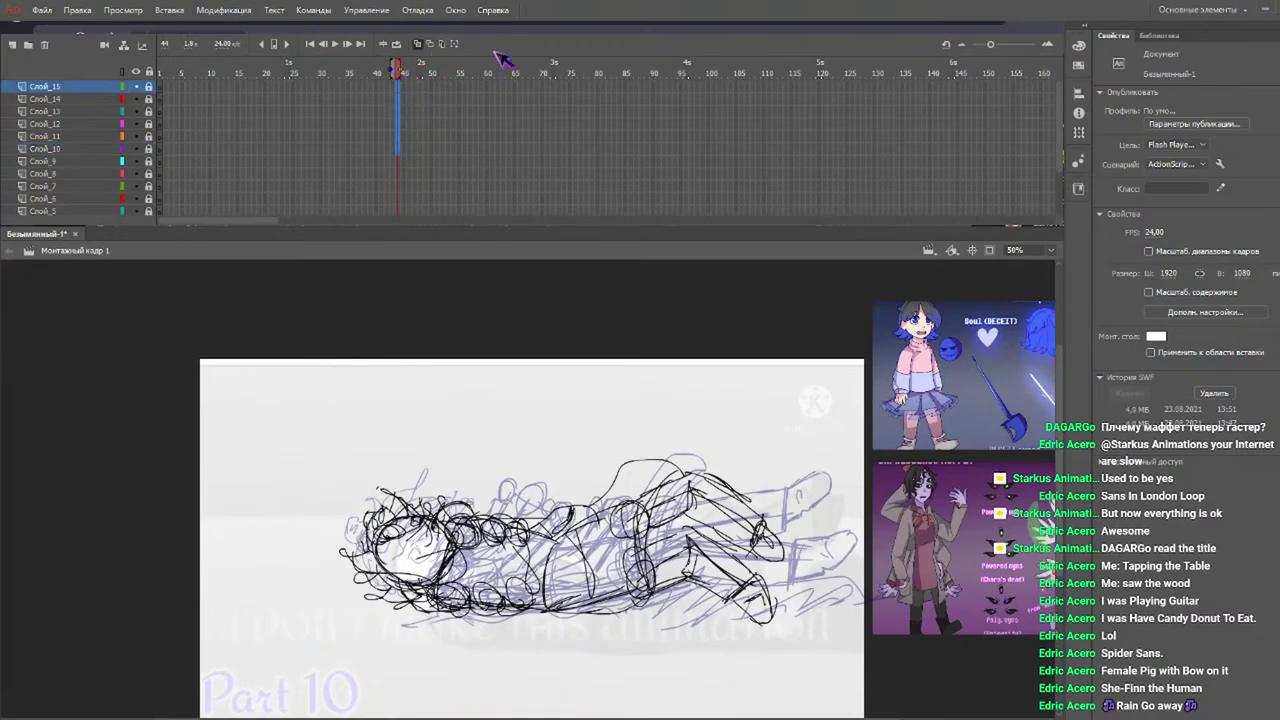
{"action": "scroll", "coordinate": [1060, 165], "scroll_direction": "down", "scroll_amount": 2}
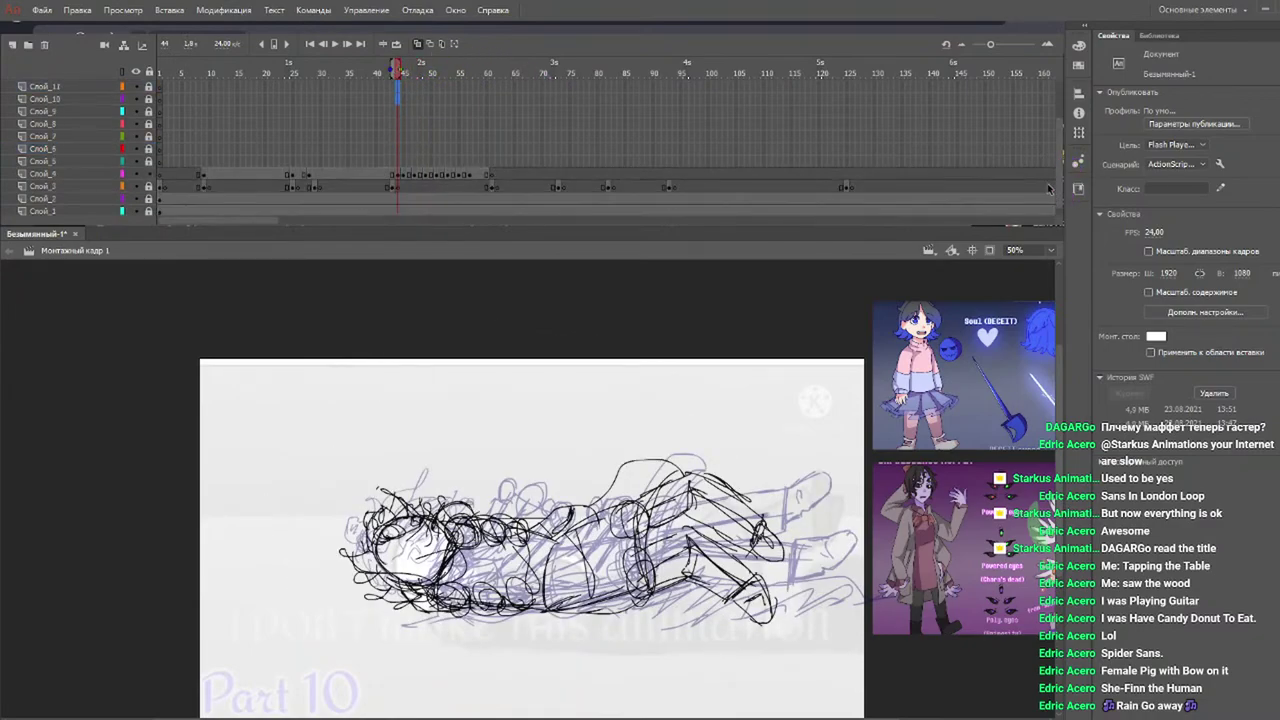
{"action": "left_click_drag", "start_coordinate": [368, 80], "coordinate": [447, 80]}
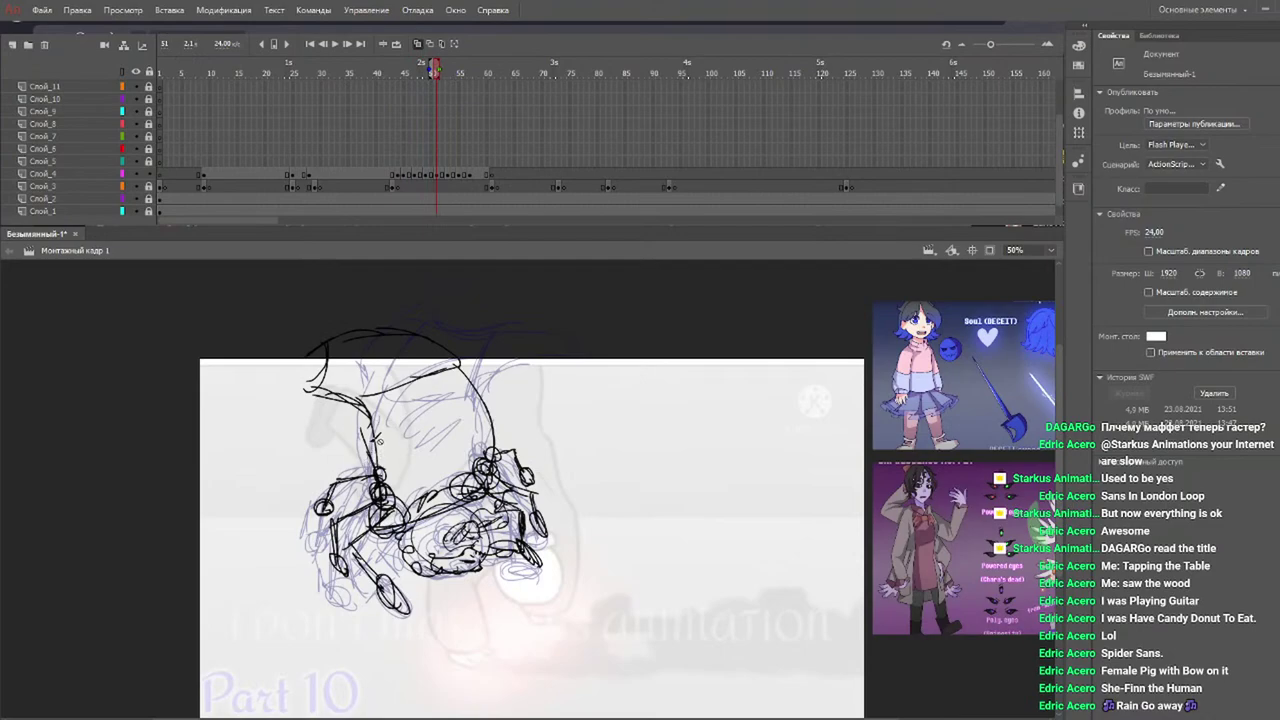
{"action": "left_click", "coordinate": [440, 175]}
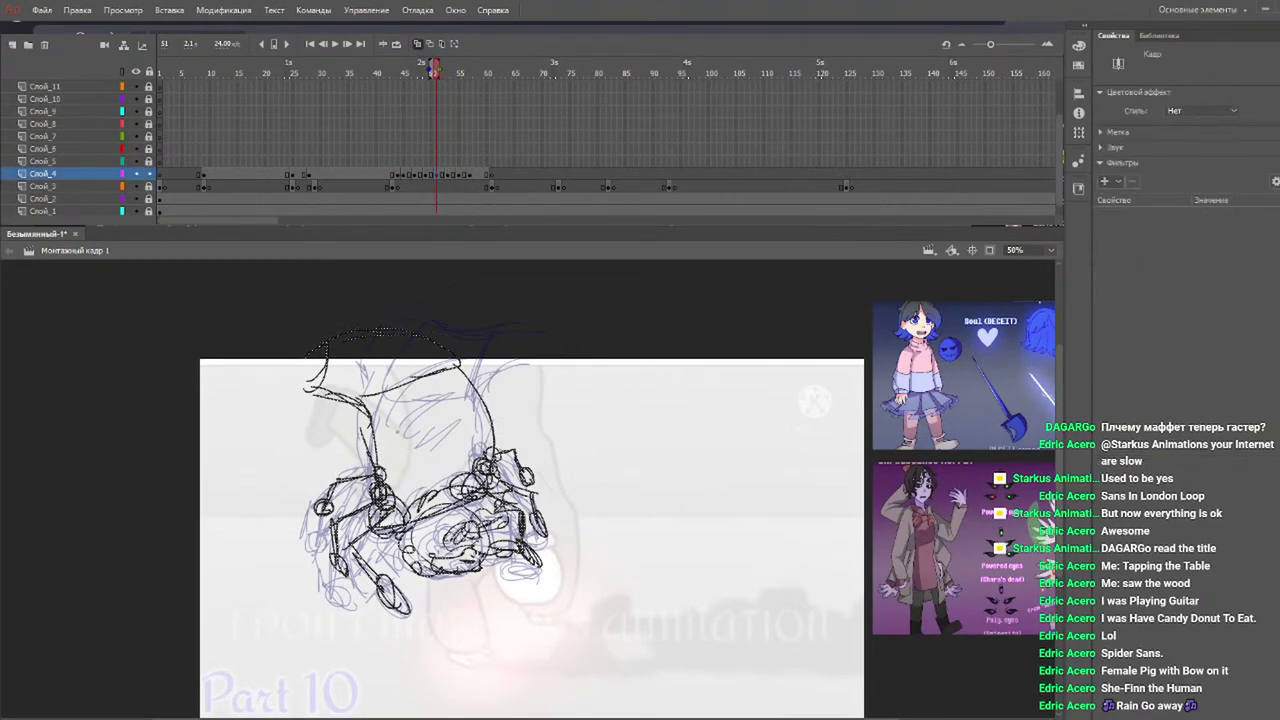
{"action": "key", "text": "b"}
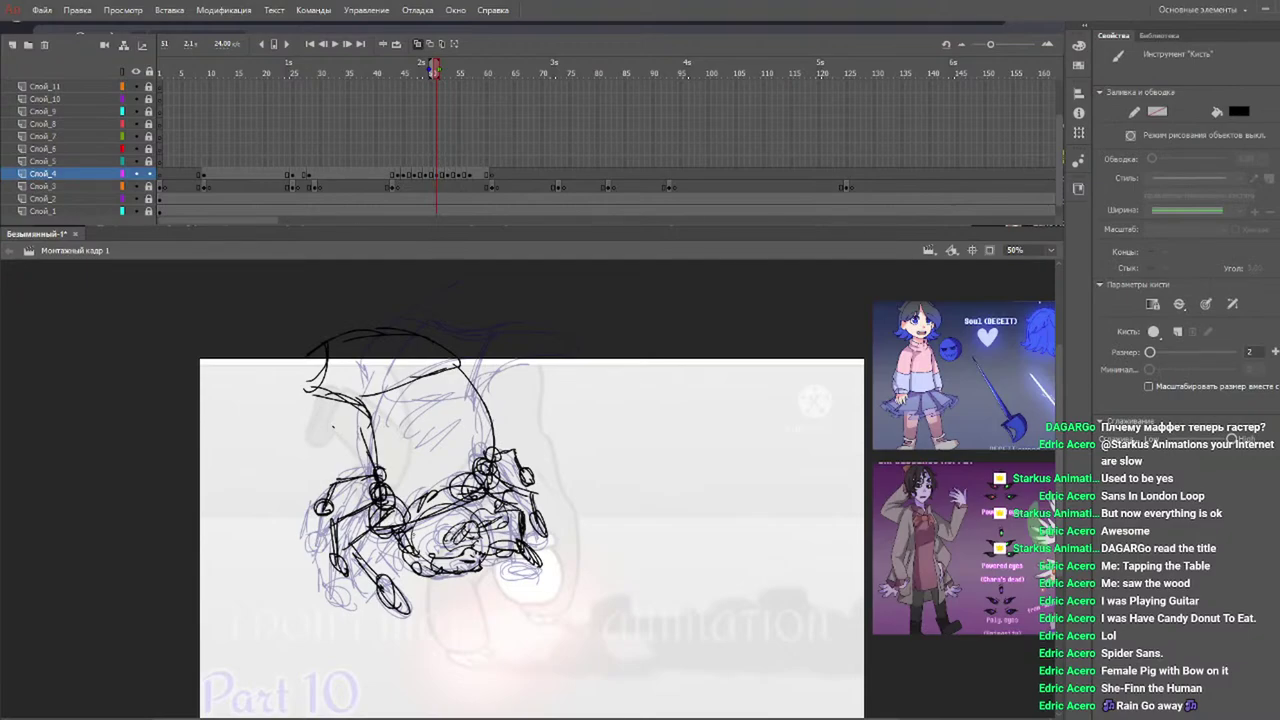
{"action": "mouse_move", "coordinate": [496, 522]}
{"action": "left_mouse_down"}
{"action": "mouse_move", "coordinate": [538, 528]}
{"action": "mouse_move", "coordinate": [482, 558]}
{"action": "left_mouse_up"}
{"action": "key", "text": "ctrl+z"}
Sketch the facial details with the brush on the drawings at frames 53, 55 and 57.
{"action": "mouse_move", "coordinate": [419, 68]}
{"action": "left_mouse_down"}
{"action": "mouse_move", "coordinate": [449, 74]}
{"action": "mouse_move", "coordinate": [453, 93]}
{"action": "left_mouse_up"}
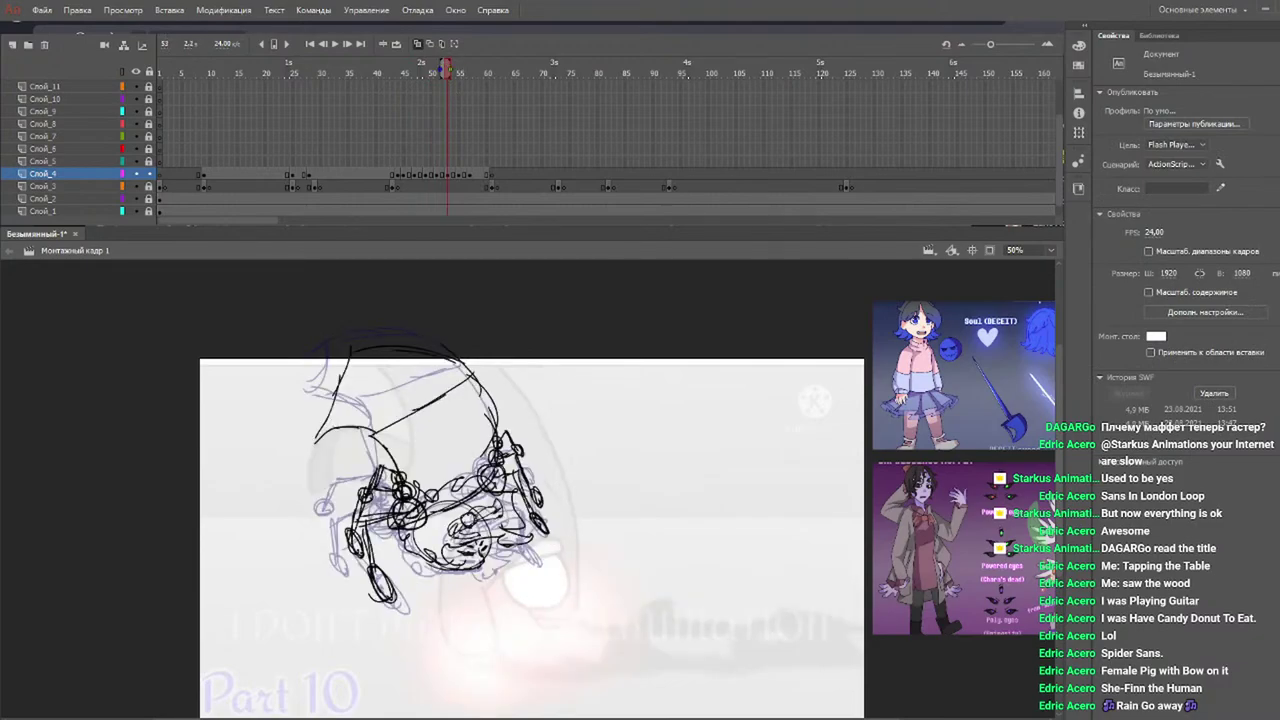
{"action": "left_click_drag", "start_coordinate": [438, 73], "coordinate": [461, 73]}
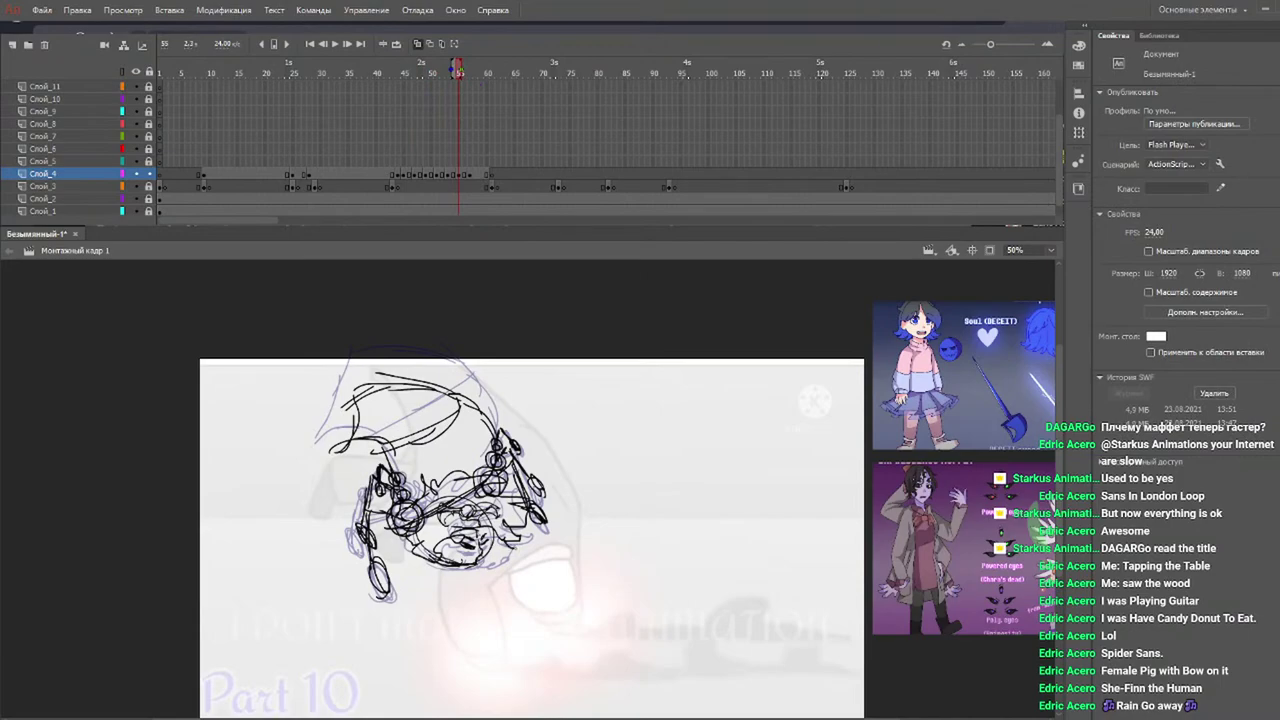
{"action": "mouse_move", "coordinate": [458, 70]}
{"action": "left_mouse_down"}
{"action": "mouse_move", "coordinate": [410, 76]}
{"action": "mouse_move", "coordinate": [462, 76]}
{"action": "mouse_move", "coordinate": [414, 78]}
{"action": "mouse_move", "coordinate": [436, 92]}
{"action": "mouse_move", "coordinate": [455, 92]}
{"action": "mouse_move", "coordinate": [443, 76]}
{"action": "mouse_move", "coordinate": [478, 78]}
{"action": "left_mouse_up"}
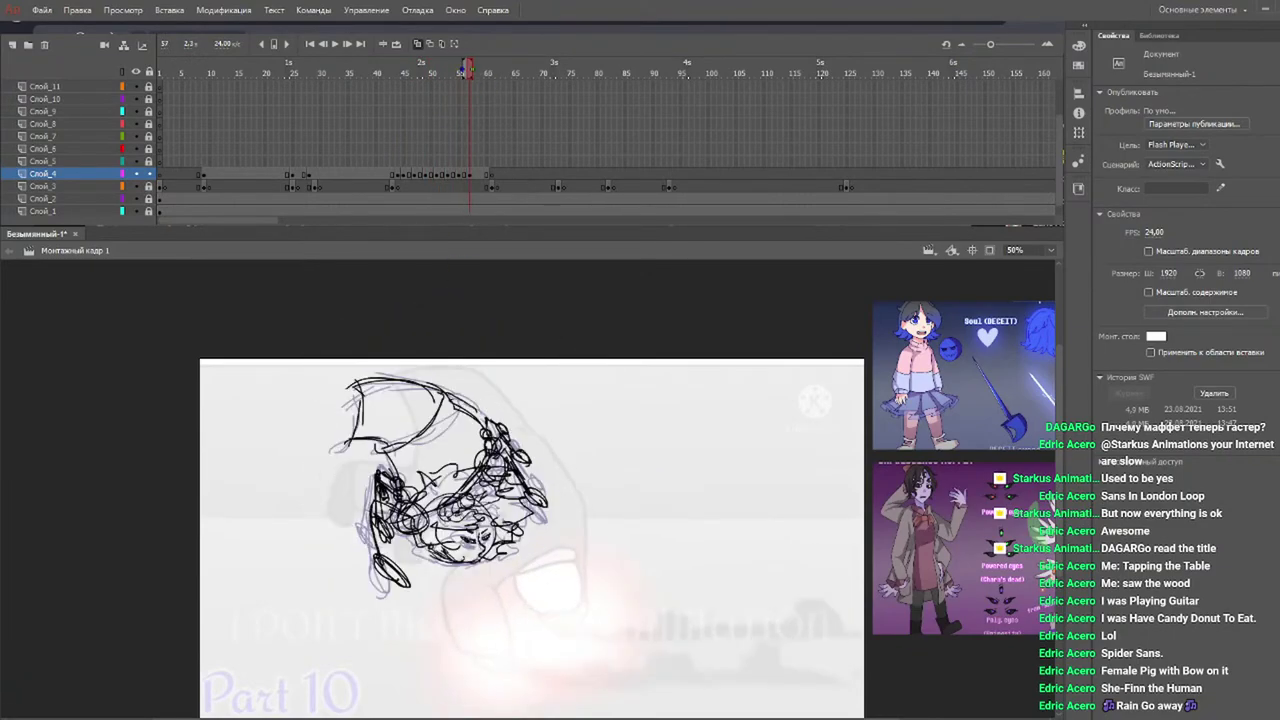
{"action": "key", "text": "b"}
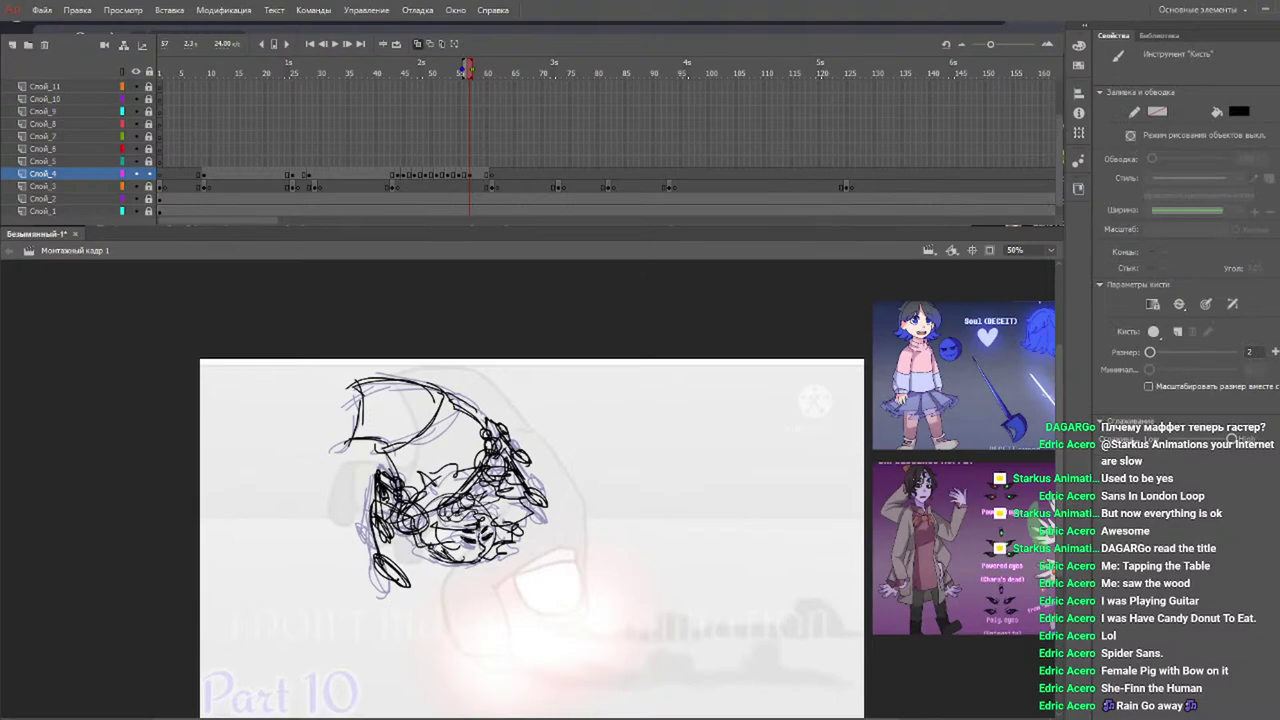
Sketch a wide, flaring garment outline with shading strokes around the torso at frame 51.
{"action": "left_click_drag", "start_coordinate": [392, 72], "coordinate": [437, 72]}
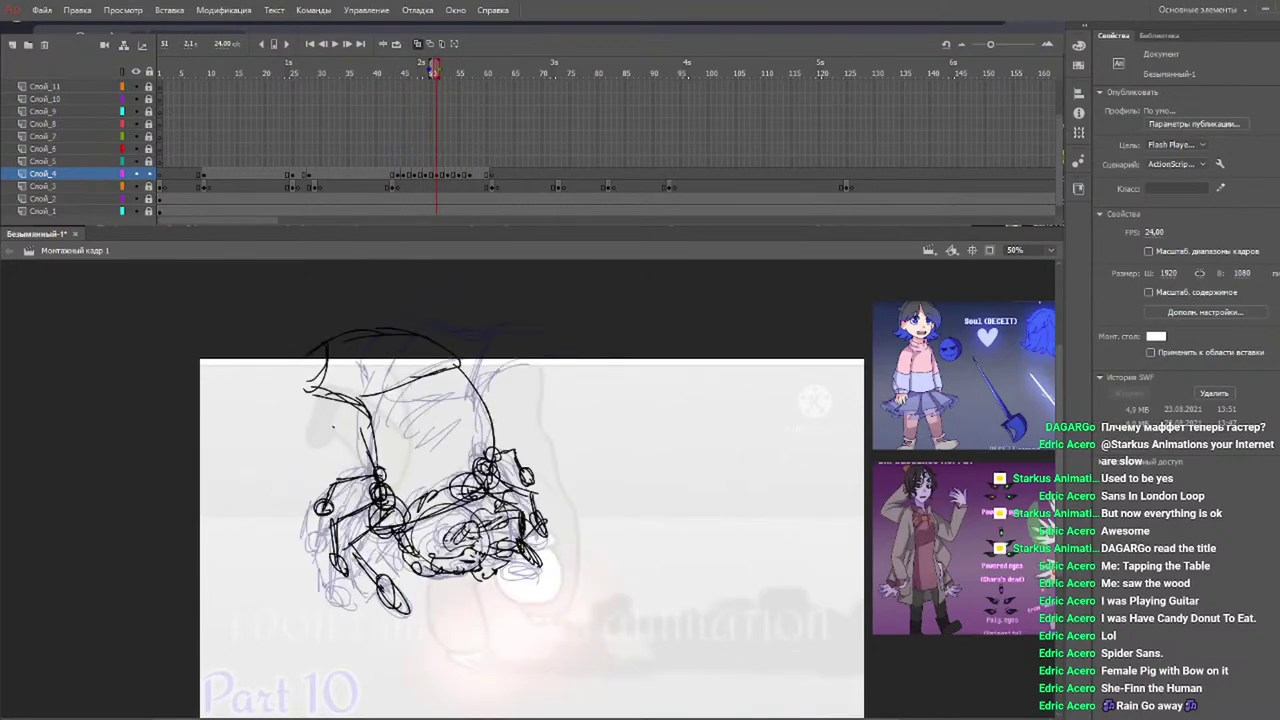
{"action": "key", "text": "b"}
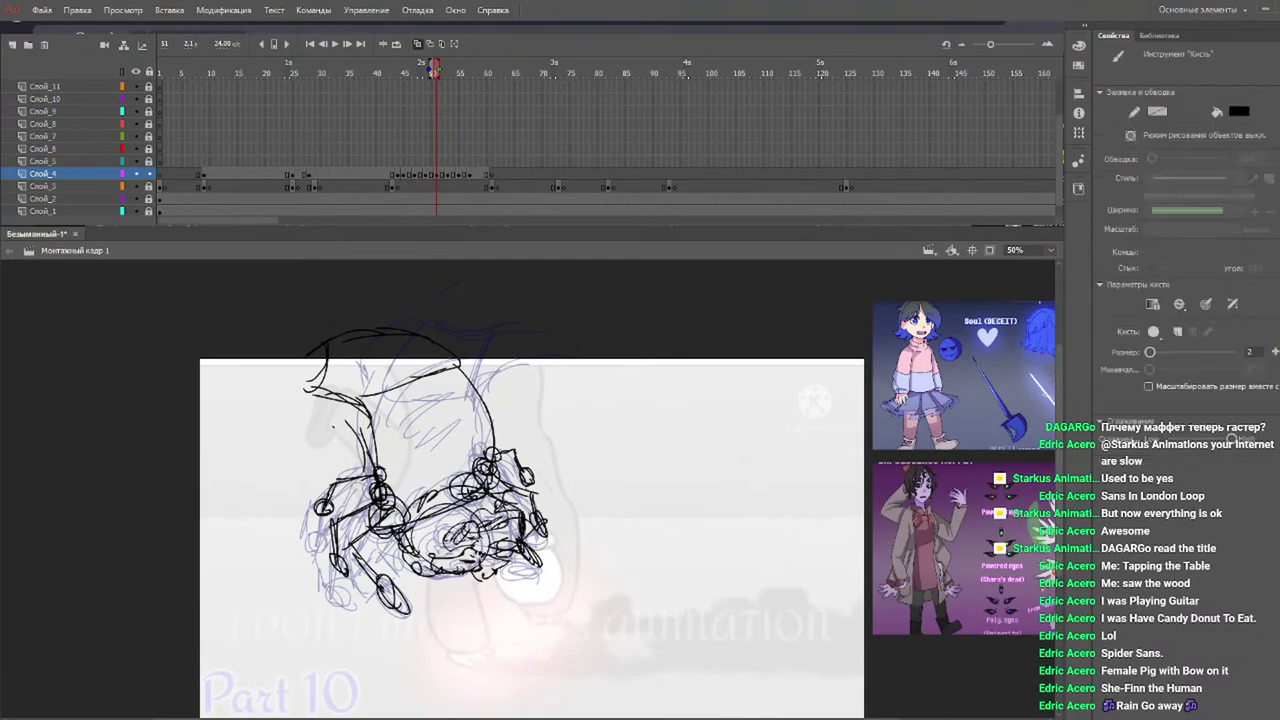
{"action": "mouse_move", "coordinate": [350, 426]}
{"action": "left_mouse_down"}
{"action": "mouse_move", "coordinate": [267, 411]}
{"action": "mouse_move", "coordinate": [297, 429]}
{"action": "mouse_move", "coordinate": [274, 341]}
{"action": "mouse_move", "coordinate": [287, 319]}
{"action": "mouse_move", "coordinate": [419, 302]}
{"action": "left_mouse_up"}
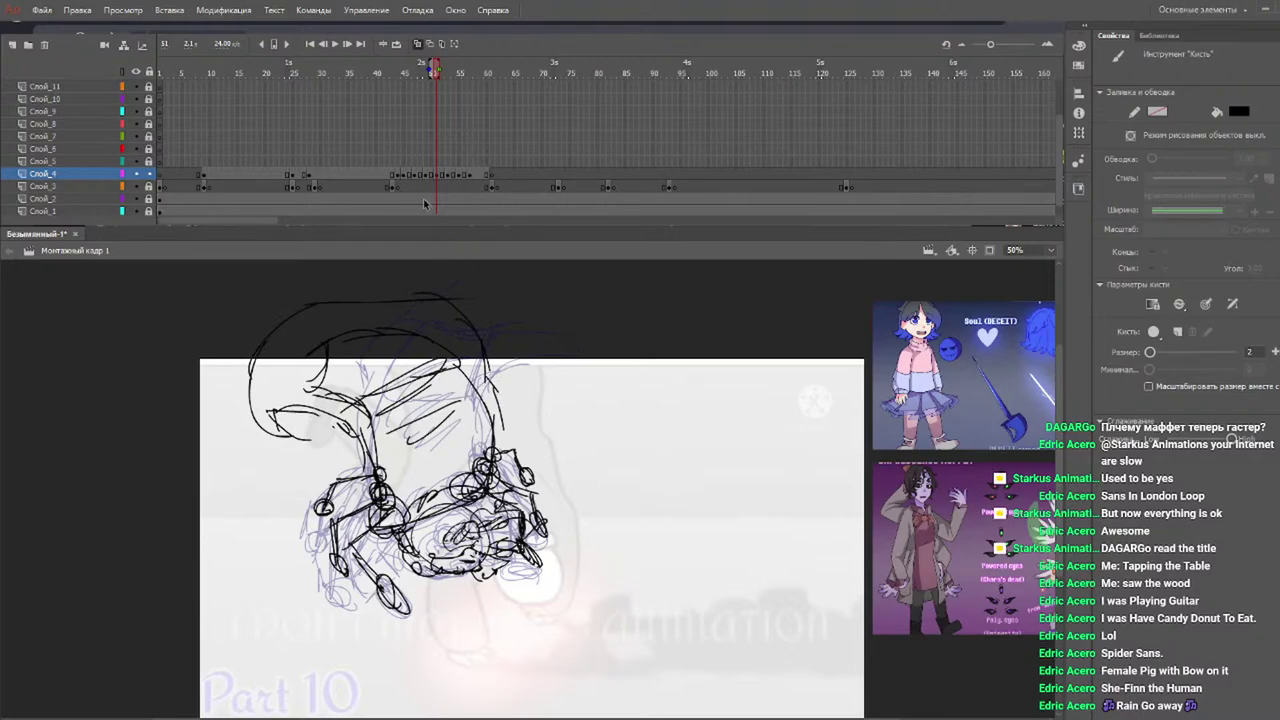
Sketch the flaring garment around the torso at frame 53, with hatching across its middle.
{"action": "left_click_drag", "start_coordinate": [428, 65], "coordinate": [447, 68]}
{"action": "mouse_move", "coordinate": [342, 450]}
{"action": "left_mouse_down"}
{"action": "mouse_move", "coordinate": [301, 452]}
{"action": "mouse_move", "coordinate": [300, 411]}
{"action": "mouse_move", "coordinate": [326, 334]}
{"action": "left_mouse_up"}
{"action": "mouse_move", "coordinate": [443, 327]}
{"action": "left_mouse_down"}
{"action": "mouse_move", "coordinate": [495, 367]}
{"action": "mouse_move", "coordinate": [481, 352]}
{"action": "mouse_move", "coordinate": [508, 448]}
{"action": "left_mouse_up"}
{"action": "mouse_move", "coordinate": [398, 438]}
{"action": "left_mouse_down"}
{"action": "mouse_move", "coordinate": [446, 360]}
{"action": "mouse_move", "coordinate": [474, 356]}
{"action": "mouse_move", "coordinate": [484, 402]}
{"action": "left_mouse_up"}
Sketch the flaring garment outline and its shading strokes around the torso at frame 55.
{"action": "left_click_drag", "start_coordinate": [420, 76], "coordinate": [460, 78]}
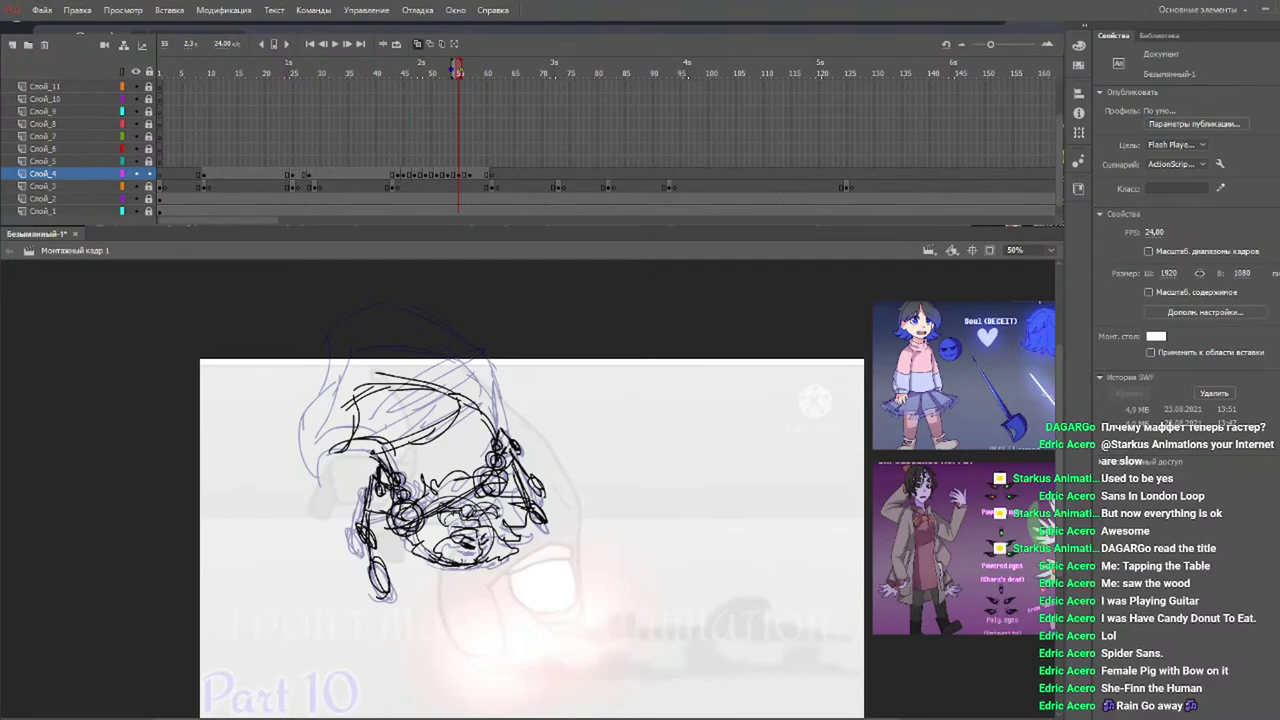
{"action": "key", "text": "b"}
{"action": "mouse_move", "coordinate": [330, 500]}
{"action": "left_mouse_down"}
{"action": "mouse_move", "coordinate": [298, 402]}
{"action": "mouse_move", "coordinate": [380, 328]}
{"action": "mouse_move", "coordinate": [495, 405]}
{"action": "mouse_move", "coordinate": [506, 436]}
{"action": "mouse_move", "coordinate": [494, 470]}
{"action": "left_mouse_up"}
{"action": "left_click_drag", "start_coordinate": [440, 396], "coordinate": [392, 436]}
{"action": "mouse_move", "coordinate": [458, 400]}
{"action": "left_mouse_down"}
{"action": "mouse_move", "coordinate": [404, 448]}
{"action": "mouse_move", "coordinate": [432, 466]}
{"action": "left_mouse_up"}
Sketch the garment outline and inner shading strokes around the torso at frame 57.
{"action": "left_click_drag", "start_coordinate": [452, 76], "coordinate": [468, 72]}
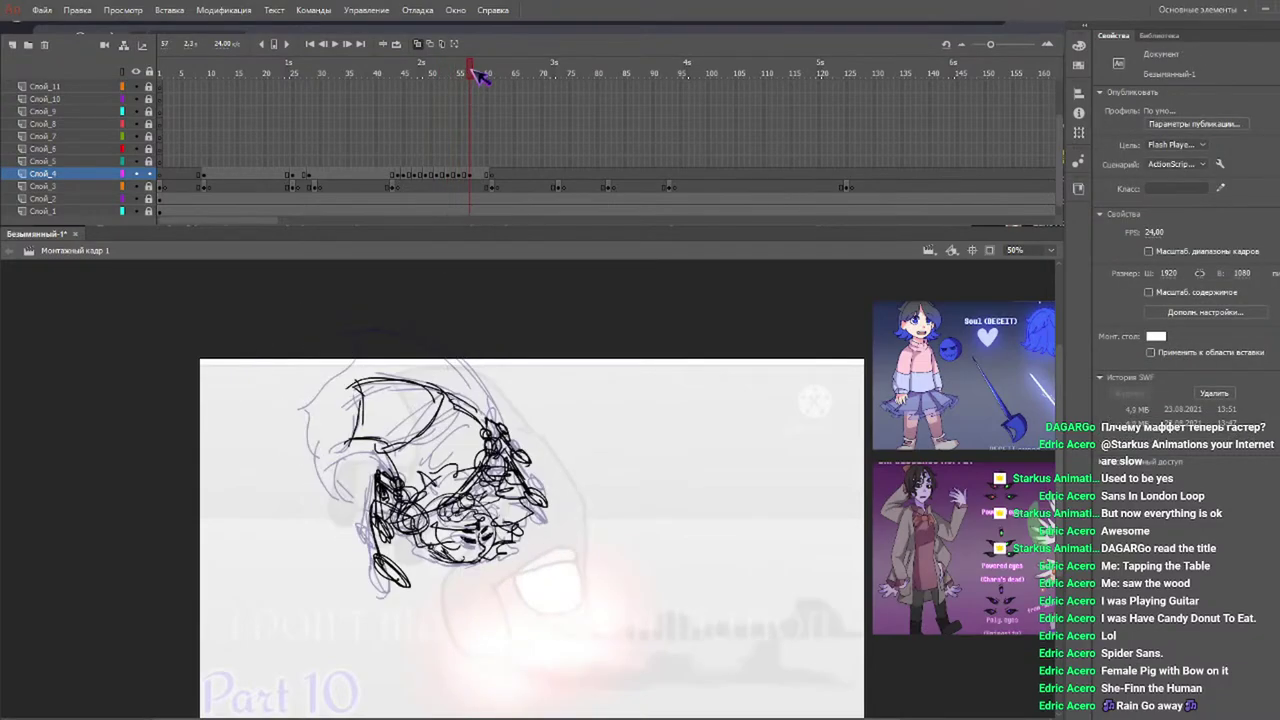
{"action": "mouse_move", "coordinate": [378, 457]}
{"action": "left_mouse_down"}
{"action": "mouse_move", "coordinate": [336, 476]}
{"action": "mouse_move", "coordinate": [316, 377]}
{"action": "mouse_move", "coordinate": [438, 383]}
{"action": "mouse_move", "coordinate": [492, 421]}
{"action": "left_mouse_up"}
{"action": "left_click_drag", "start_coordinate": [445, 368], "coordinate": [398, 446]}
{"action": "left_click_drag", "start_coordinate": [456, 406], "coordinate": [418, 454]}
Play back the rough animation from around frames 40 to 45 to check the garment's motion.
{"action": "mouse_move", "coordinate": [402, 72]}
{"action": "left_mouse_down"}
{"action": "mouse_move", "coordinate": [371, 72]}
{"action": "mouse_move", "coordinate": [408, 72]}
{"action": "left_mouse_up"}
{"action": "key", "text": "Return"}
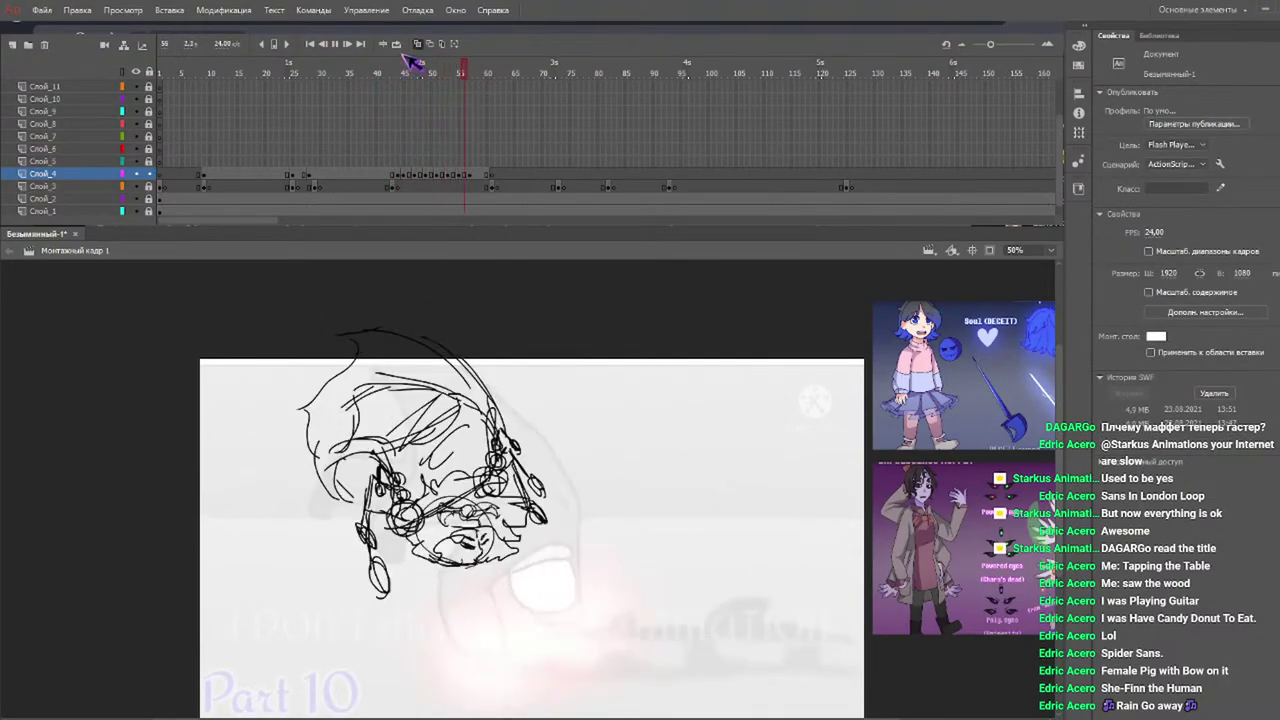
{"action": "left_click", "coordinate": [404, 70]}
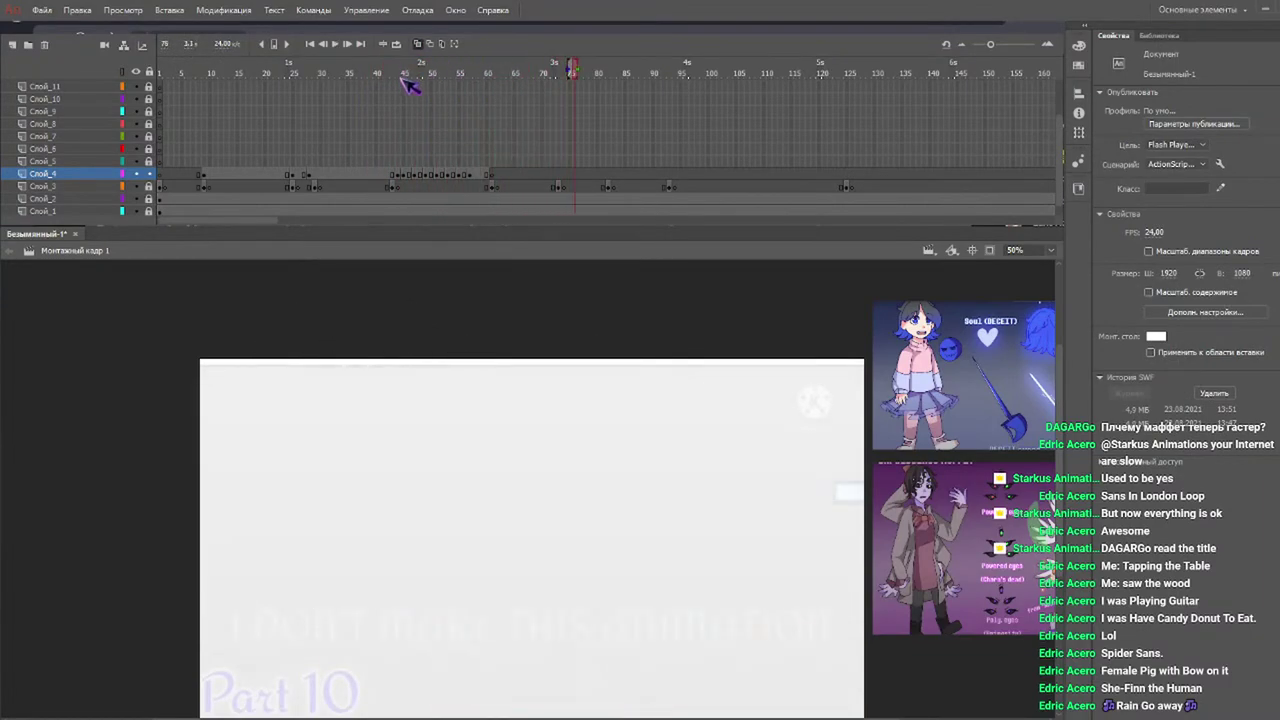
{"action": "left_click_drag", "start_coordinate": [401, 72], "coordinate": [372, 62]}
{"action": "key", "text": "Return"}
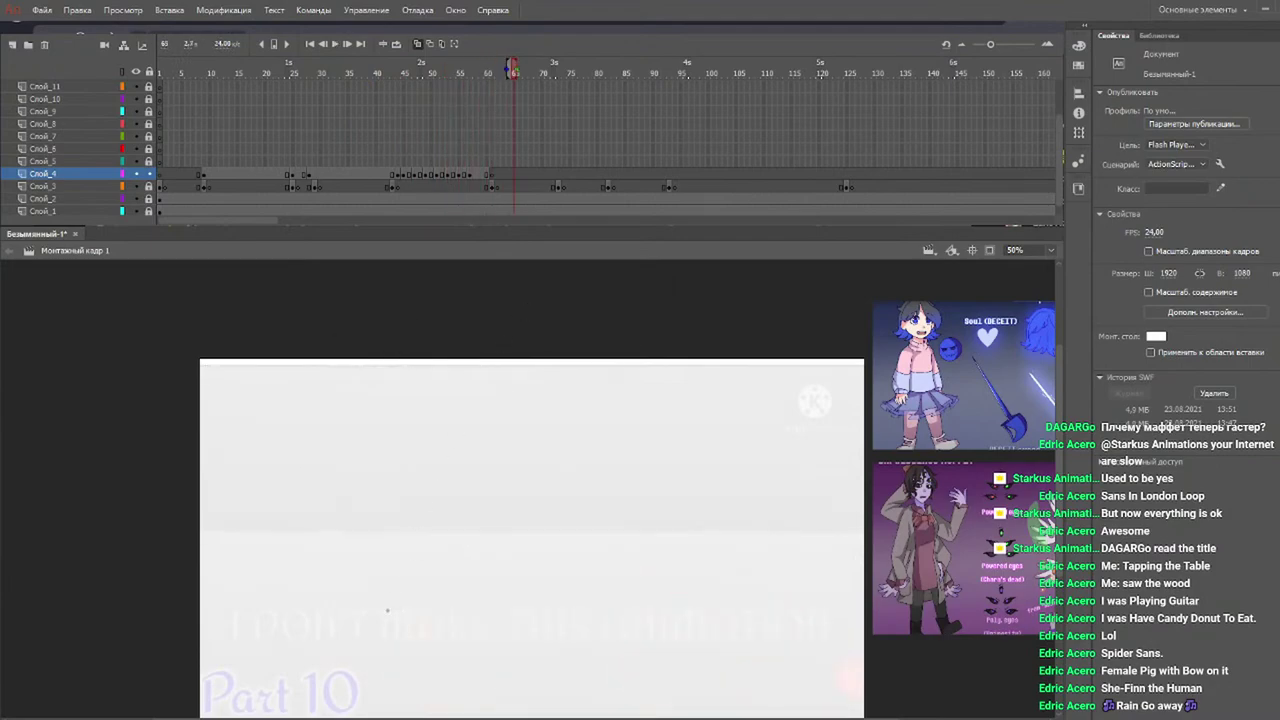
Sketch a scribbled trail beneath the lying body at frame 44, running past the canvas's right edge.
{"action": "left_click", "coordinate": [399, 73]}
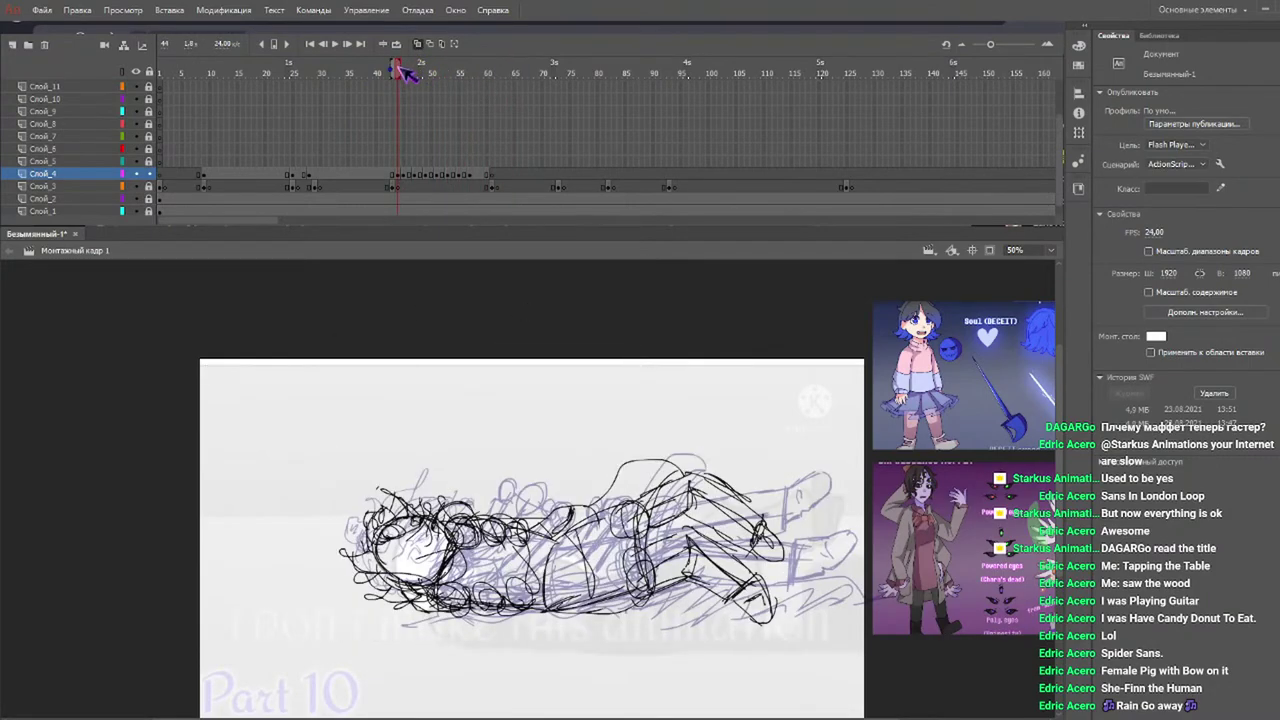
{"action": "mouse_move", "coordinate": [440, 601]}
{"action": "left_mouse_down"}
{"action": "mouse_move", "coordinate": [870, 586]}
{"action": "mouse_move", "coordinate": [732, 612]}
{"action": "mouse_move", "coordinate": [550, 618]}
{"action": "mouse_move", "coordinate": [876, 606]}
{"action": "left_mouse_up"}
{"action": "scroll", "coordinate": [1068, 405], "scroll_direction": "down", "scroll_amount": 3}
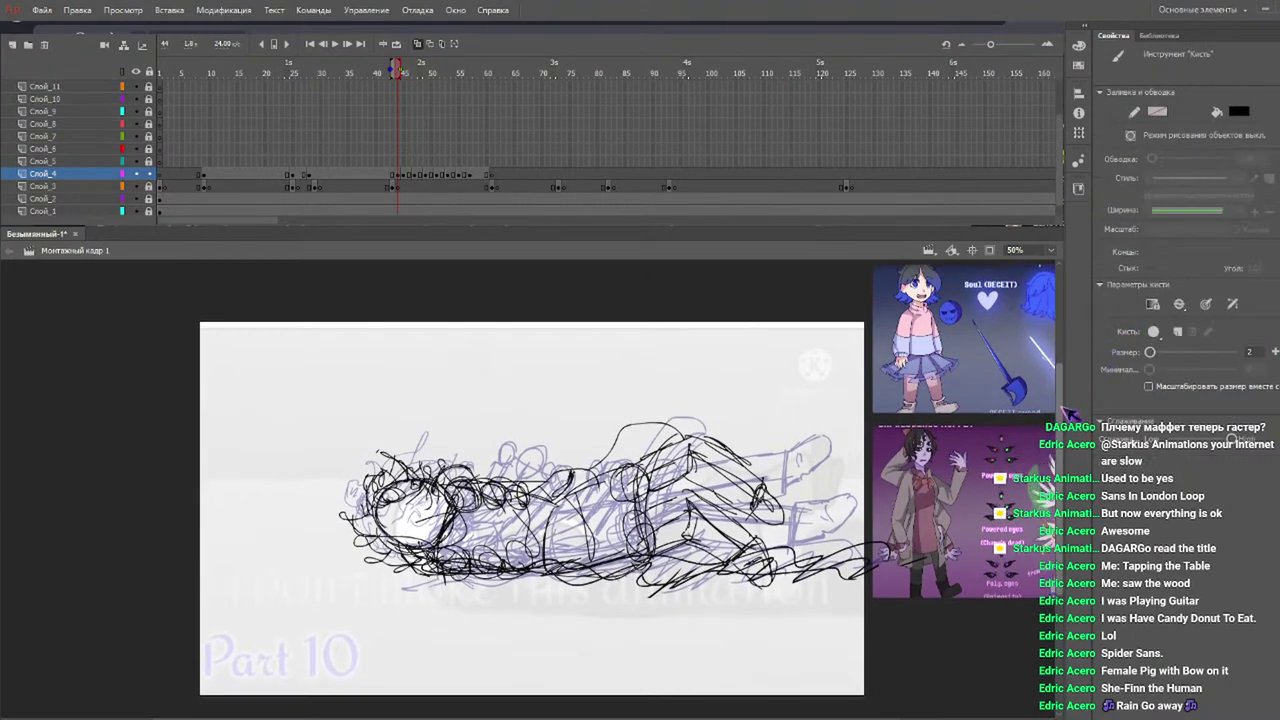
Sketch wavy horizontal trail lines at frame 46 from the hands toward the canvas's right edge.
{"action": "left_click_drag", "start_coordinate": [386, 72], "coordinate": [411, 78]}
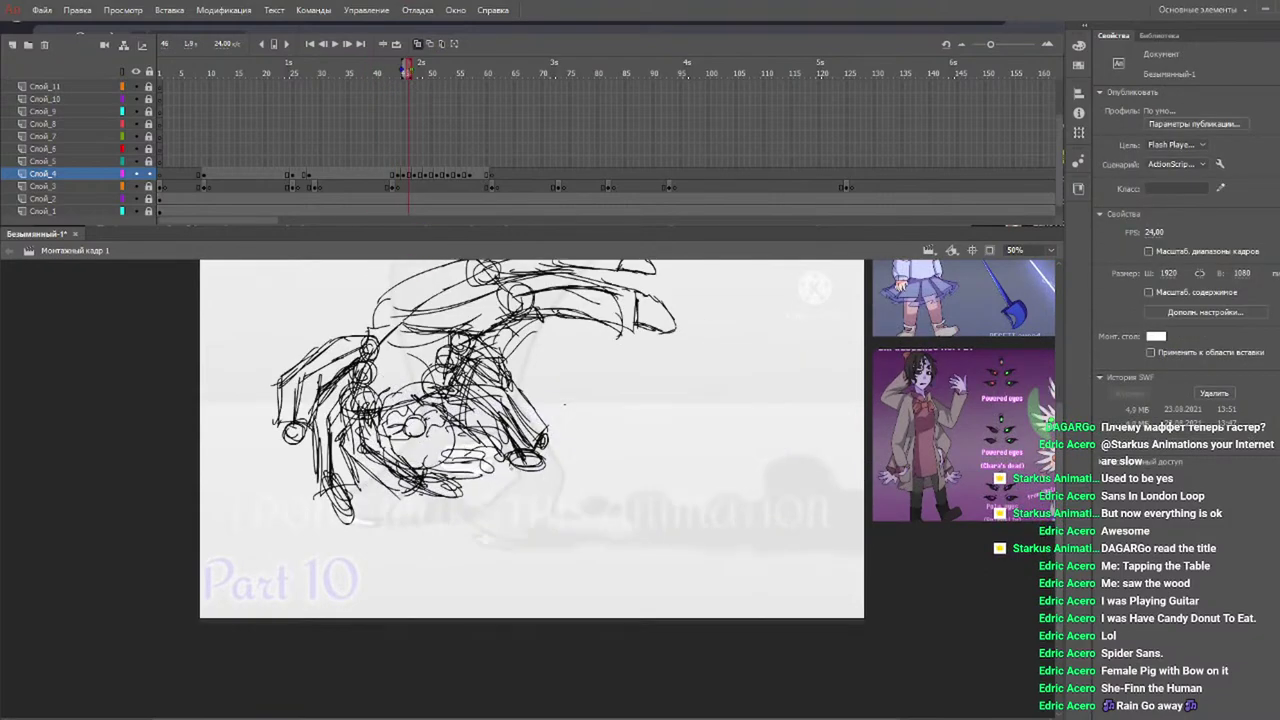
{"action": "mouse_move", "coordinate": [543, 458]}
{"action": "left_mouse_down"}
{"action": "mouse_move", "coordinate": [774, 436]}
{"action": "mouse_move", "coordinate": [838, 445]}
{"action": "left_mouse_up"}
{"action": "left_click_drag", "start_coordinate": [846, 450], "coordinate": [870, 450]}
{"action": "left_click_drag", "start_coordinate": [893, 477], "coordinate": [727, 477]}
{"action": "left_click_drag", "start_coordinate": [704, 467], "coordinate": [637, 472]}
{"action": "mouse_move", "coordinate": [601, 470]}
{"action": "left_mouse_down"}
{"action": "mouse_move", "coordinate": [500, 471]}
{"action": "mouse_move", "coordinate": [748, 467]}
{"action": "left_mouse_up"}
{"action": "left_click_drag", "start_coordinate": [781, 460], "coordinate": [832, 456]}
{"action": "left_click_drag", "start_coordinate": [854, 444], "coordinate": [774, 452]}
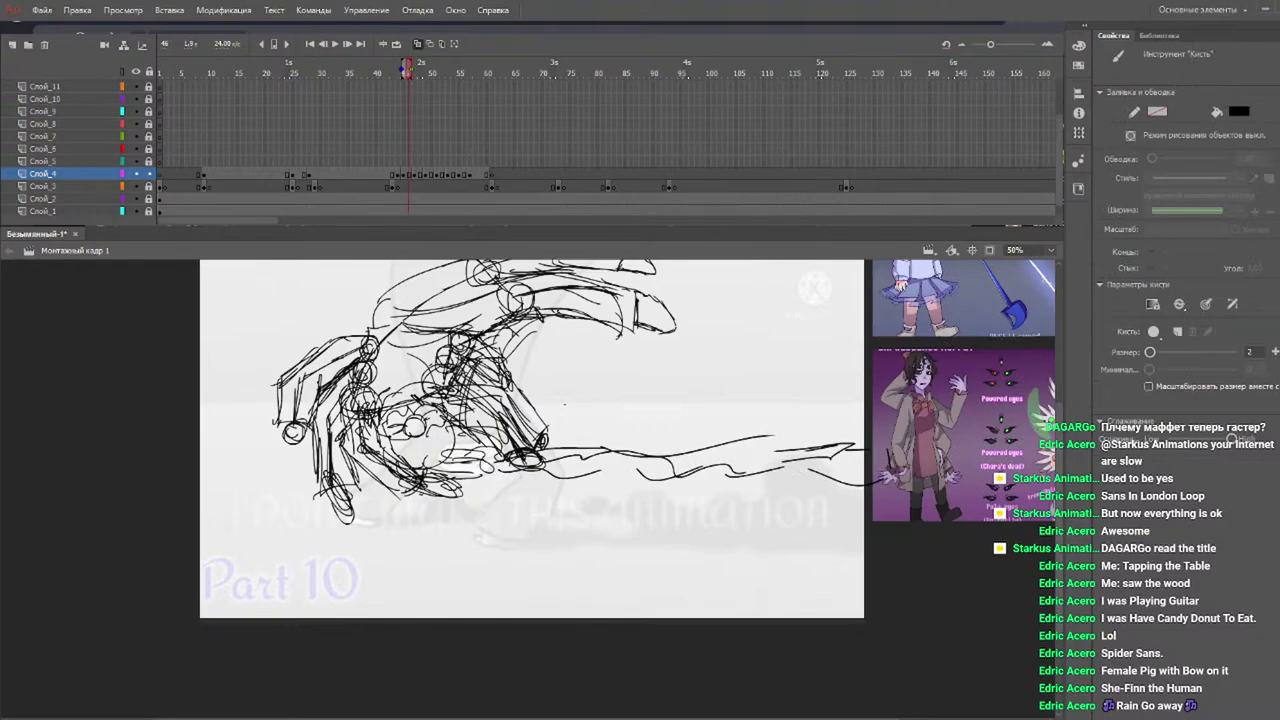
{"action": "mouse_move", "coordinate": [350, 510]}
{"action": "left_mouse_down"}
{"action": "mouse_move", "coordinate": [672, 516]}
{"action": "mouse_move", "coordinate": [861, 501]}
{"action": "mouse_move", "coordinate": [853, 514]}
{"action": "mouse_move", "coordinate": [733, 529]}
{"action": "mouse_move", "coordinate": [365, 524]}
{"action": "mouse_move", "coordinate": [300, 500]}
{"action": "left_mouse_up"}
Sketch the upper and lower wavy trail lines on the drawing between frames 46 and 49.
{"action": "left_click", "coordinate": [417, 72]}
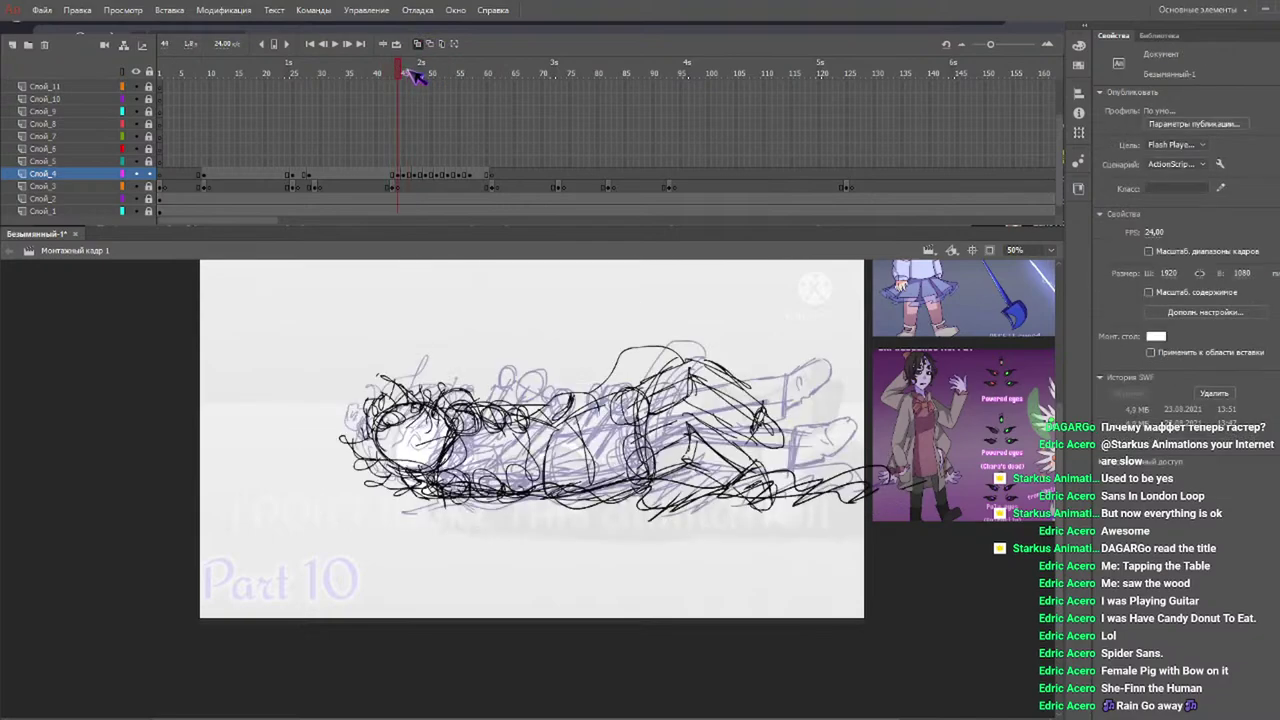
{"action": "left_click_drag", "start_coordinate": [530, 458], "coordinate": [892, 455]}
{"action": "mouse_move", "coordinate": [838, 460]}
{"action": "left_mouse_down"}
{"action": "mouse_move", "coordinate": [789, 468]}
{"action": "mouse_move", "coordinate": [506, 460]}
{"action": "left_mouse_up"}
{"action": "left_click_drag", "start_coordinate": [544, 456], "coordinate": [900, 458]}
{"action": "mouse_move", "coordinate": [340, 490]}
{"action": "left_mouse_down"}
{"action": "mouse_move", "coordinate": [930, 502]}
{"action": "mouse_move", "coordinate": [366, 500]}
{"action": "mouse_move", "coordinate": [508, 486]}
{"action": "mouse_move", "coordinate": [866, 518]}
{"action": "left_mouse_up"}
Sketch the wavy trail lines running right from the hands at frame 49.
{"action": "left_click_drag", "start_coordinate": [404, 72], "coordinate": [430, 76]}
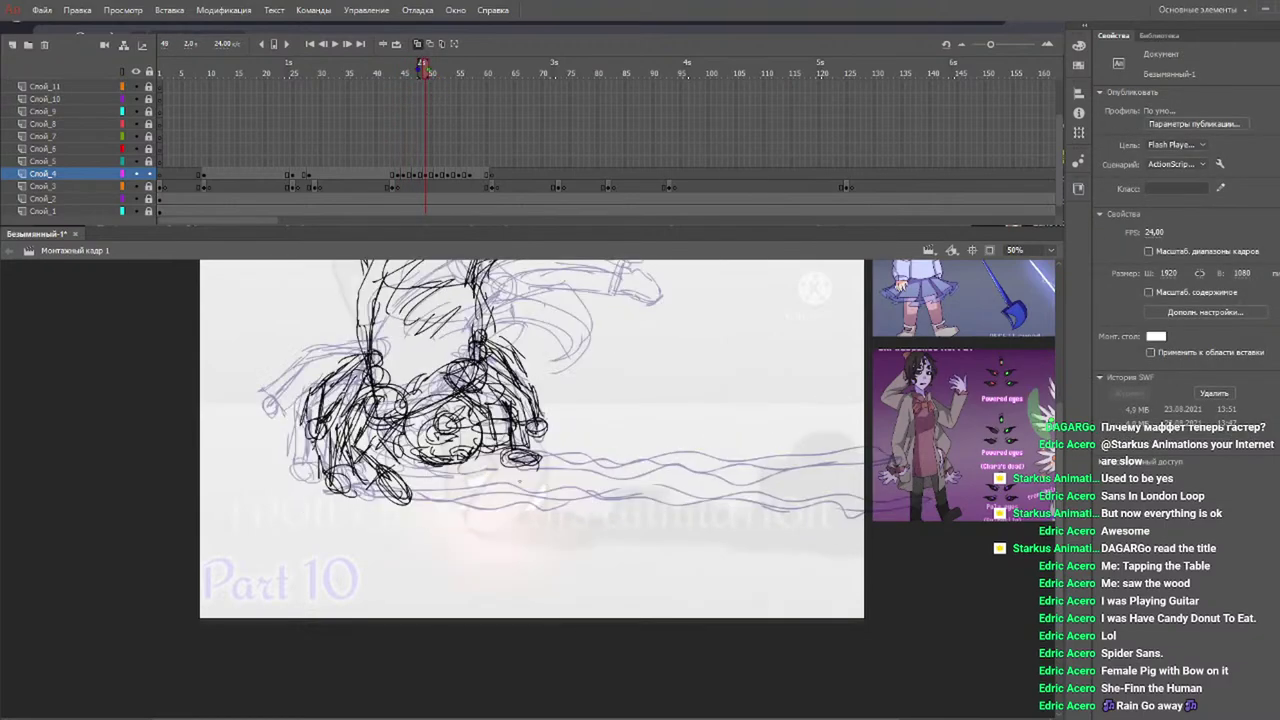
{"action": "left_click_drag", "start_coordinate": [530, 460], "coordinate": [895, 468]}
{"action": "mouse_move", "coordinate": [768, 481]}
{"action": "left_mouse_down"}
{"action": "mouse_move", "coordinate": [556, 462]}
{"action": "mouse_move", "coordinate": [500, 459]}
{"action": "left_mouse_up"}
{"action": "mouse_move", "coordinate": [434, 498]}
{"action": "left_mouse_down"}
{"action": "mouse_move", "coordinate": [900, 500]}
{"action": "mouse_move", "coordinate": [390, 518]}
{"action": "left_mouse_up"}
Sketch the upper and lower wavy trails from the hands at frame 51.
{"action": "left_click_drag", "start_coordinate": [423, 68], "coordinate": [438, 74]}
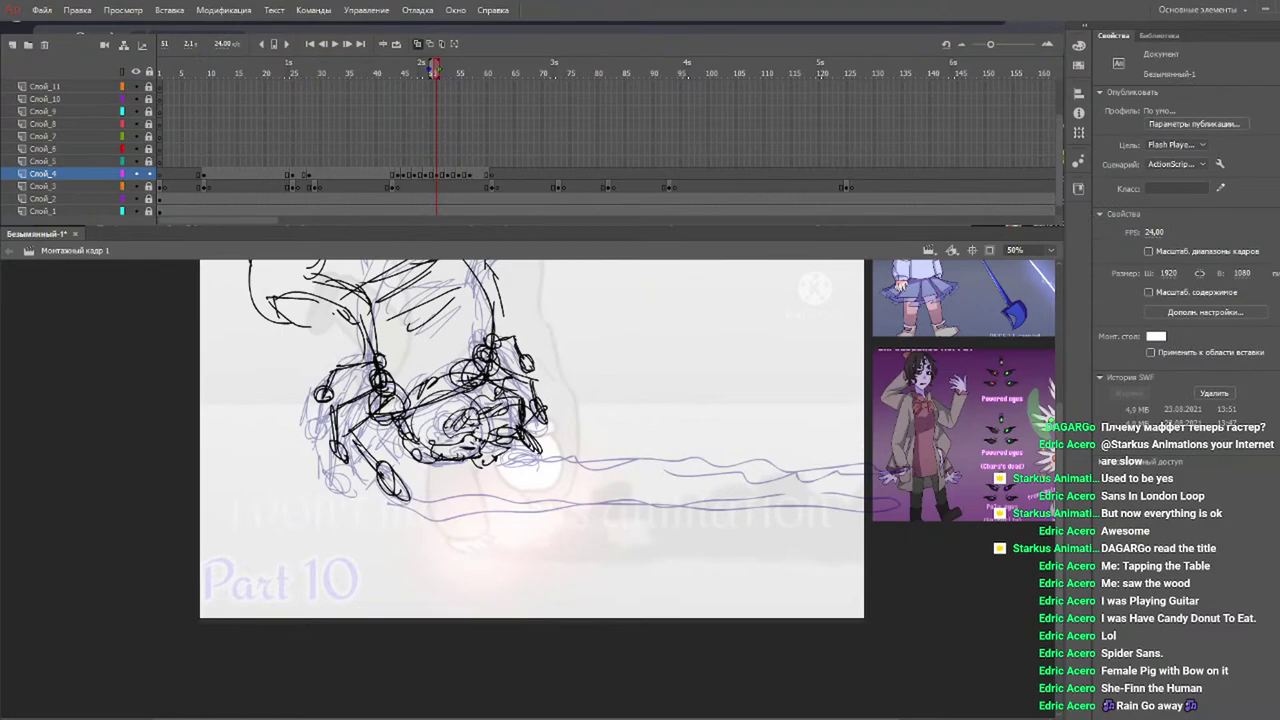
{"action": "mouse_move", "coordinate": [406, 488]}
{"action": "left_mouse_down"}
{"action": "mouse_move", "coordinate": [908, 476]}
{"action": "mouse_move", "coordinate": [606, 506]}
{"action": "mouse_move", "coordinate": [374, 496]}
{"action": "left_mouse_up"}
{"action": "mouse_move", "coordinate": [538, 452]}
{"action": "left_mouse_down"}
{"action": "mouse_move", "coordinate": [764, 444]}
{"action": "mouse_move", "coordinate": [524, 462]}
{"action": "left_mouse_up"}
Sketch the wavy trail lines from the hands toward the canvas's right edge at frame 53, redoing the first lower stroke.
{"action": "mouse_move", "coordinate": [400, 74]}
{"action": "left_mouse_down"}
{"action": "mouse_move", "coordinate": [467, 75]}
{"action": "mouse_move", "coordinate": [446, 66]}
{"action": "left_mouse_up"}
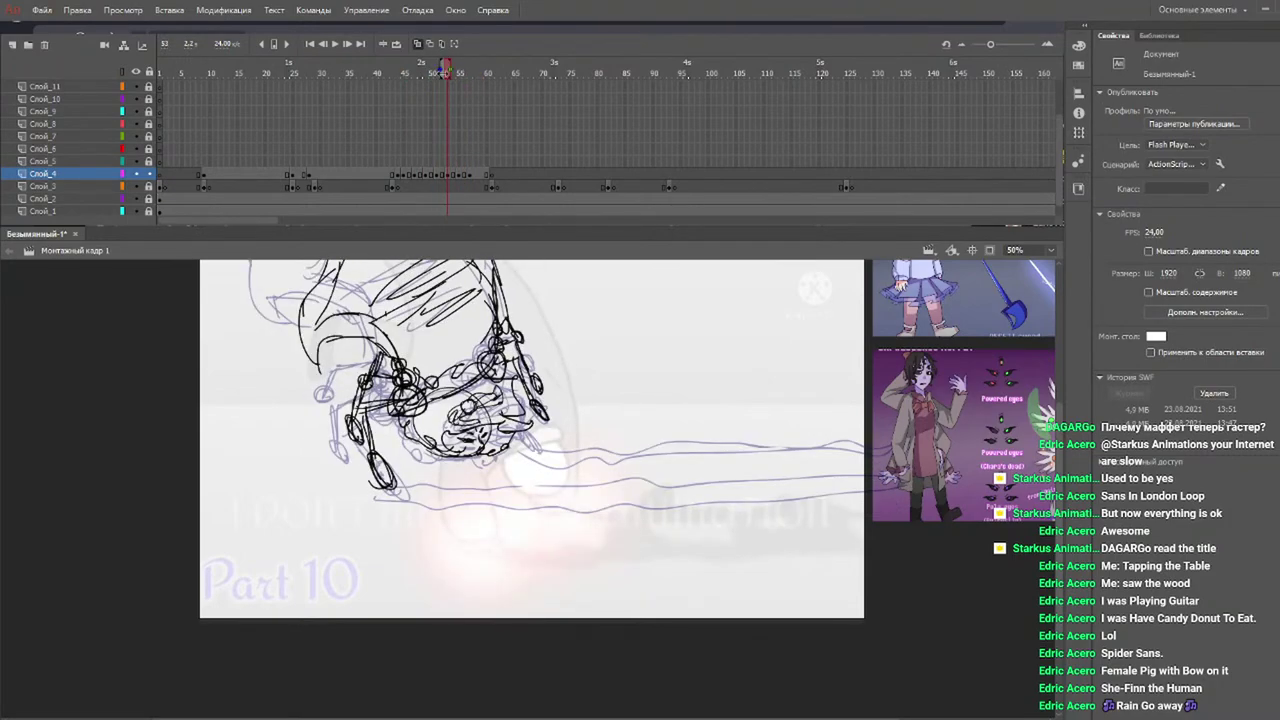
{"action": "mouse_move", "coordinate": [396, 478]}
{"action": "left_mouse_down"}
{"action": "mouse_move", "coordinate": [678, 505]}
{"action": "mouse_move", "coordinate": [880, 478]}
{"action": "left_mouse_up"}
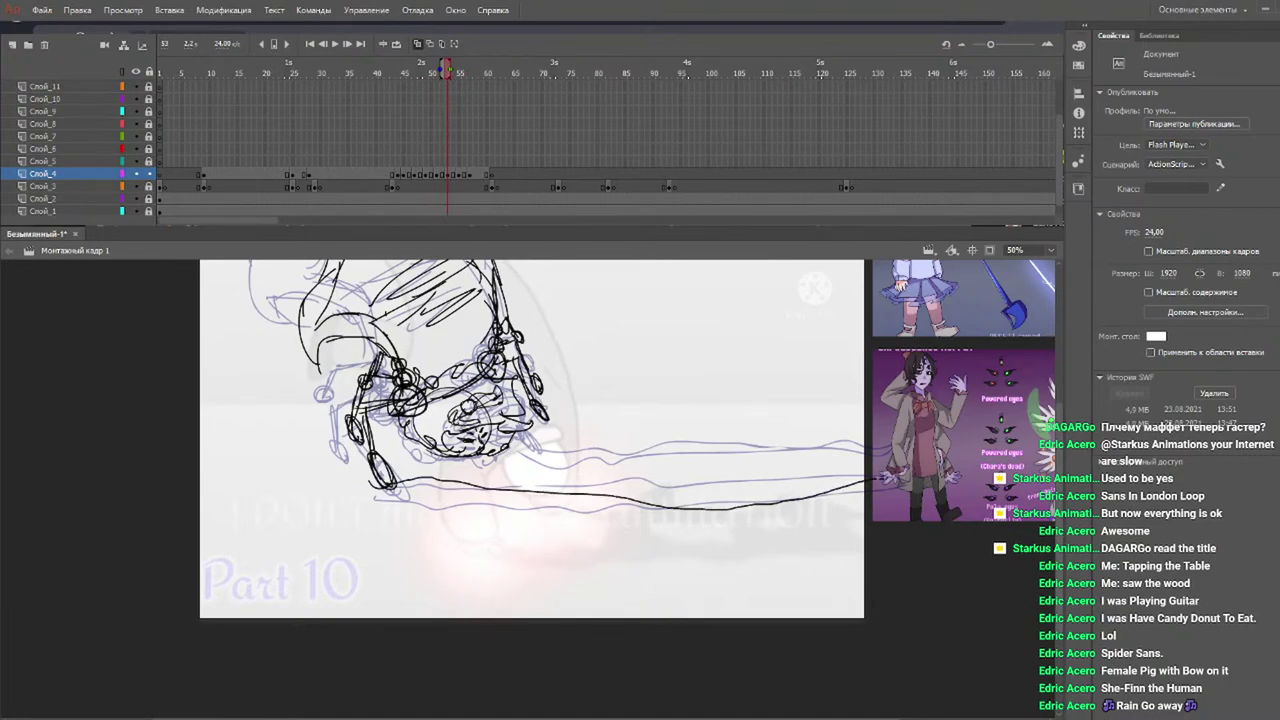
{"action": "key", "text": "ctrl+z"}
{"action": "left_click_drag", "start_coordinate": [388, 482], "coordinate": [880, 466]}
{"action": "mouse_move", "coordinate": [738, 480]}
{"action": "left_mouse_down"}
{"action": "mouse_move", "coordinate": [566, 495]}
{"action": "mouse_move", "coordinate": [370, 494]}
{"action": "left_mouse_up"}
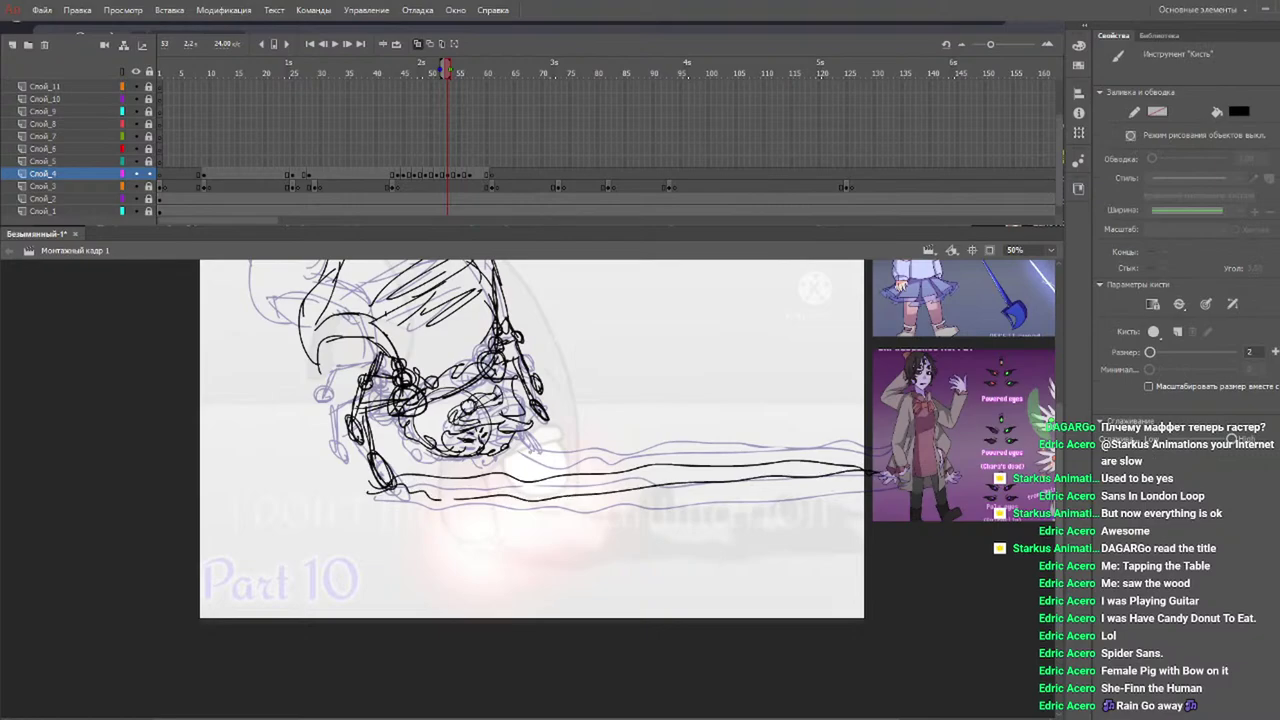
{"action": "mouse_move", "coordinate": [570, 415]}
{"action": "left_mouse_down"}
{"action": "mouse_move", "coordinate": [856, 407]}
{"action": "mouse_move", "coordinate": [626, 431]}
{"action": "mouse_move", "coordinate": [542, 425]}
{"action": "mouse_move", "coordinate": [606, 389]}
{"action": "mouse_move", "coordinate": [575, 387]}
{"action": "left_mouse_up"}
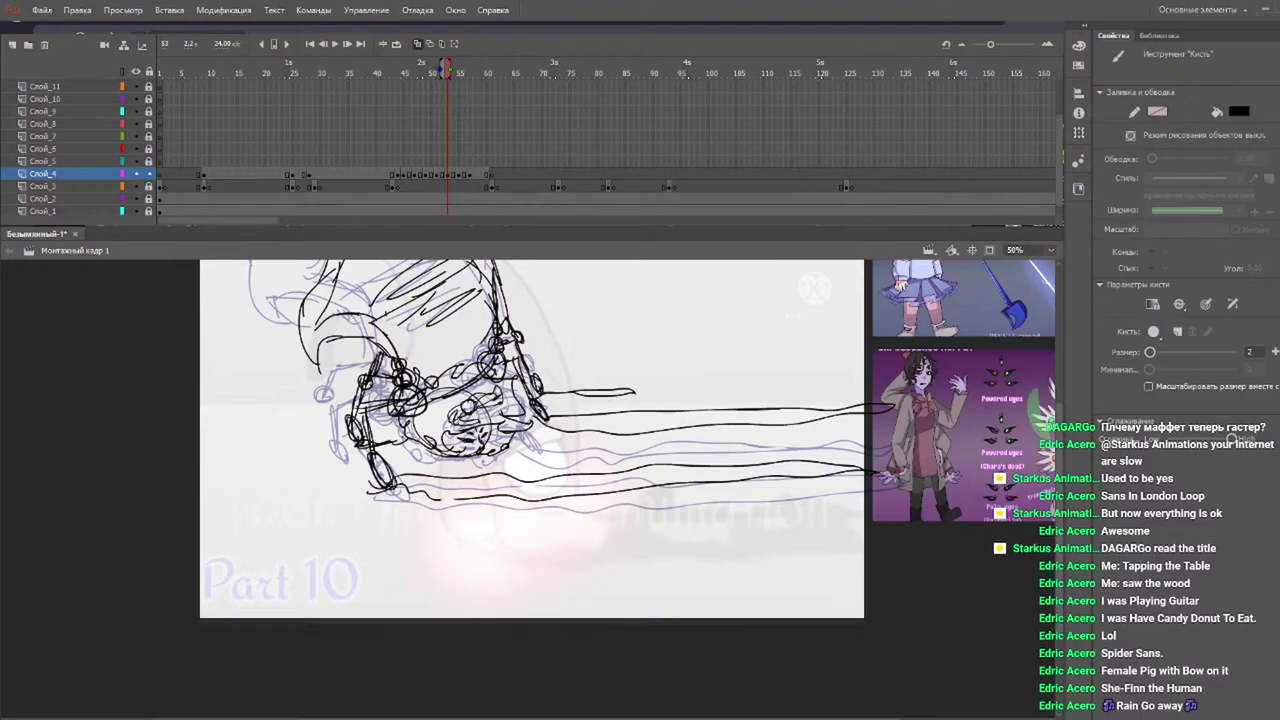
Sketch the upper, middle and lower wavy trails running right from the hands at frame 55.
{"action": "left_click_drag", "start_coordinate": [421, 69], "coordinate": [461, 73]}
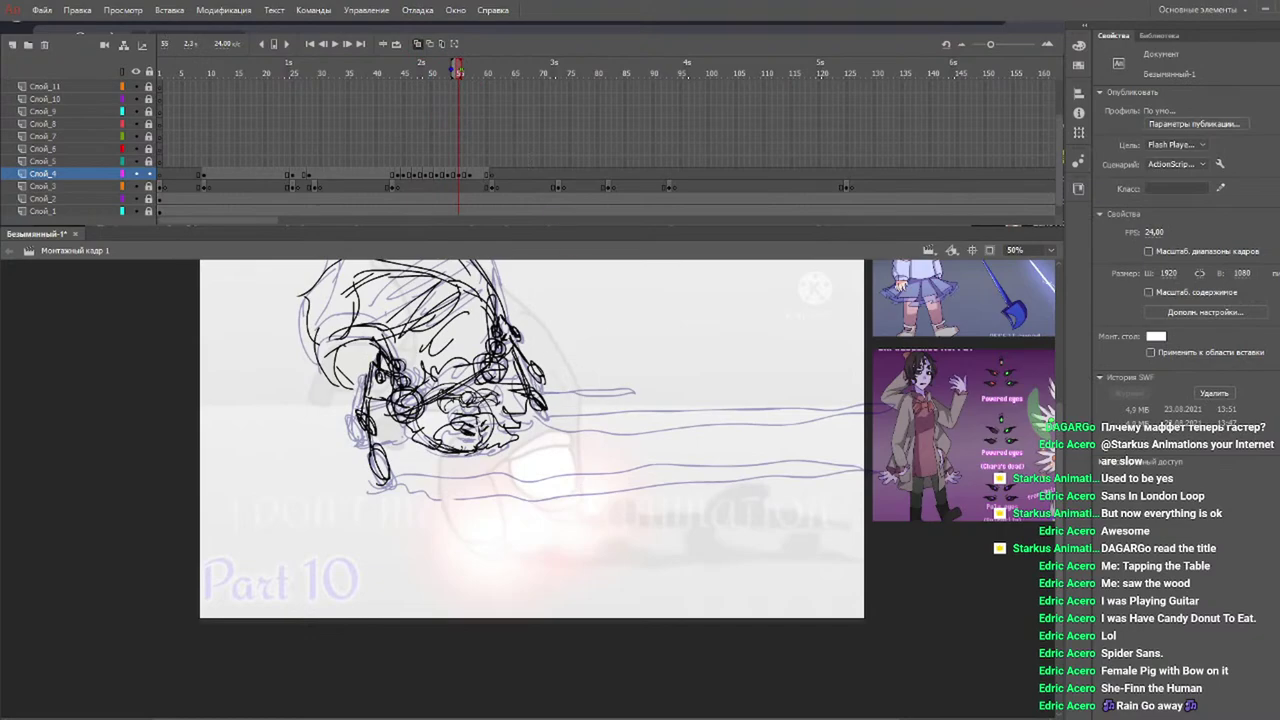
{"action": "mouse_move", "coordinate": [626, 376]}
{"action": "left_mouse_down"}
{"action": "mouse_move", "coordinate": [821, 371]}
{"action": "mouse_move", "coordinate": [546, 391]}
{"action": "mouse_move", "coordinate": [694, 409]}
{"action": "mouse_move", "coordinate": [906, 414]}
{"action": "left_mouse_up"}
{"action": "mouse_move", "coordinate": [866, 428]}
{"action": "left_mouse_down"}
{"action": "mouse_move", "coordinate": [683, 437]}
{"action": "mouse_move", "coordinate": [556, 424]}
{"action": "left_mouse_up"}
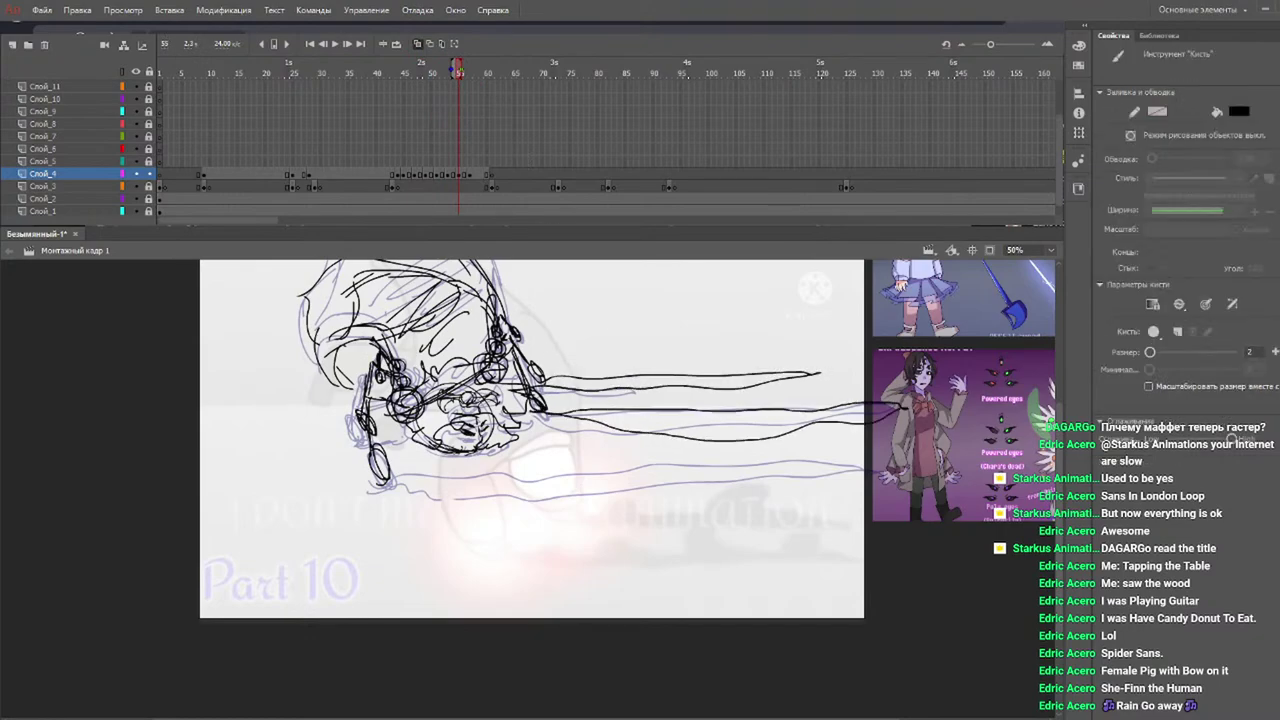
{"action": "mouse_move", "coordinate": [388, 477]}
{"action": "left_mouse_down"}
{"action": "mouse_move", "coordinate": [893, 453]}
{"action": "mouse_move", "coordinate": [480, 495]}
{"action": "mouse_move", "coordinate": [392, 480]}
{"action": "left_mouse_up"}
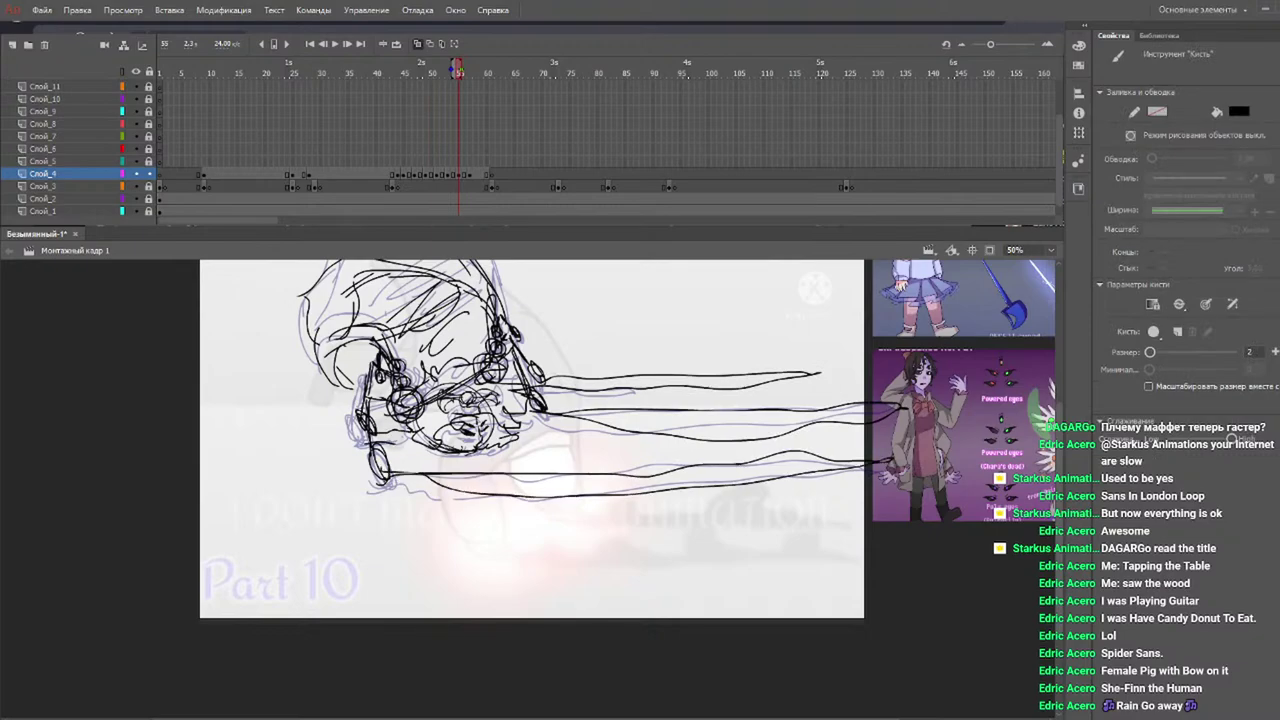
Sketch the wavy trails running right from all the hands at frame 57 and play back the animation.
{"action": "mouse_move", "coordinate": [415, 66]}
{"action": "left_mouse_down"}
{"action": "mouse_move", "coordinate": [380, 66]}
{"action": "mouse_move", "coordinate": [436, 77]}
{"action": "mouse_move", "coordinate": [349, 86]}
{"action": "mouse_move", "coordinate": [480, 106]}
{"action": "mouse_move", "coordinate": [488, 139]}
{"action": "left_mouse_up"}
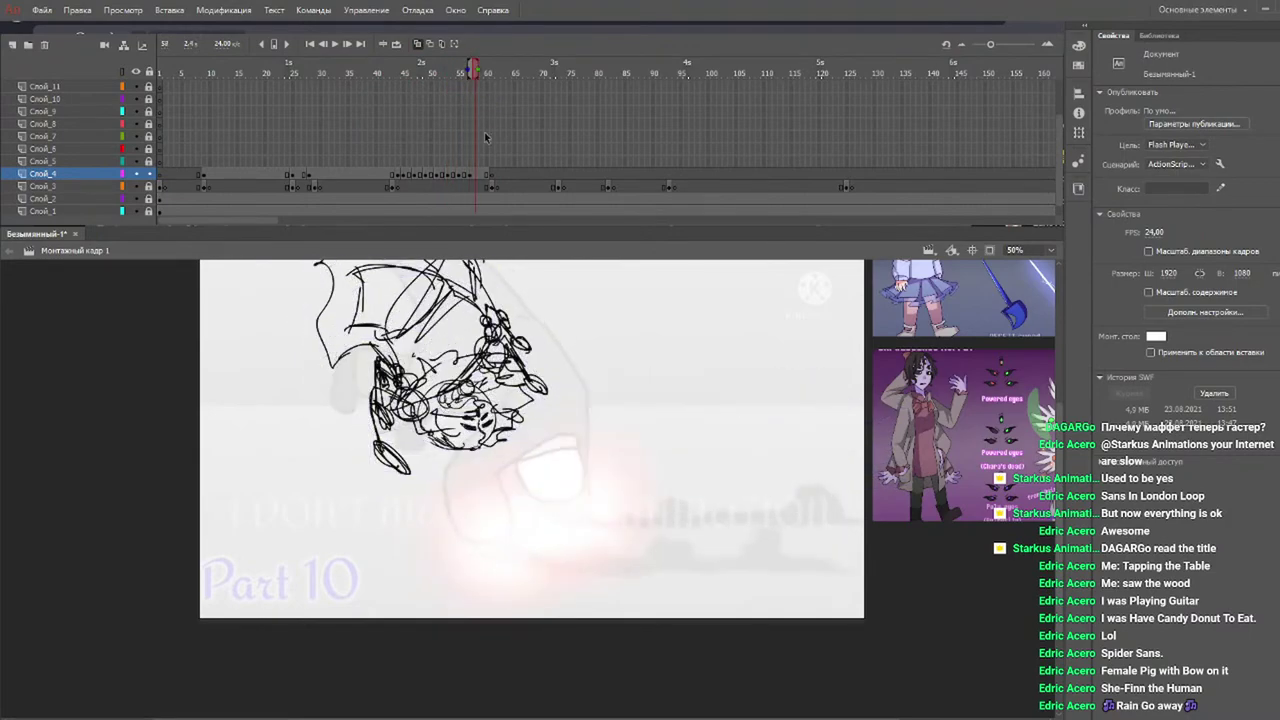
{"action": "left_click_drag", "start_coordinate": [453, 69], "coordinate": [471, 69]}
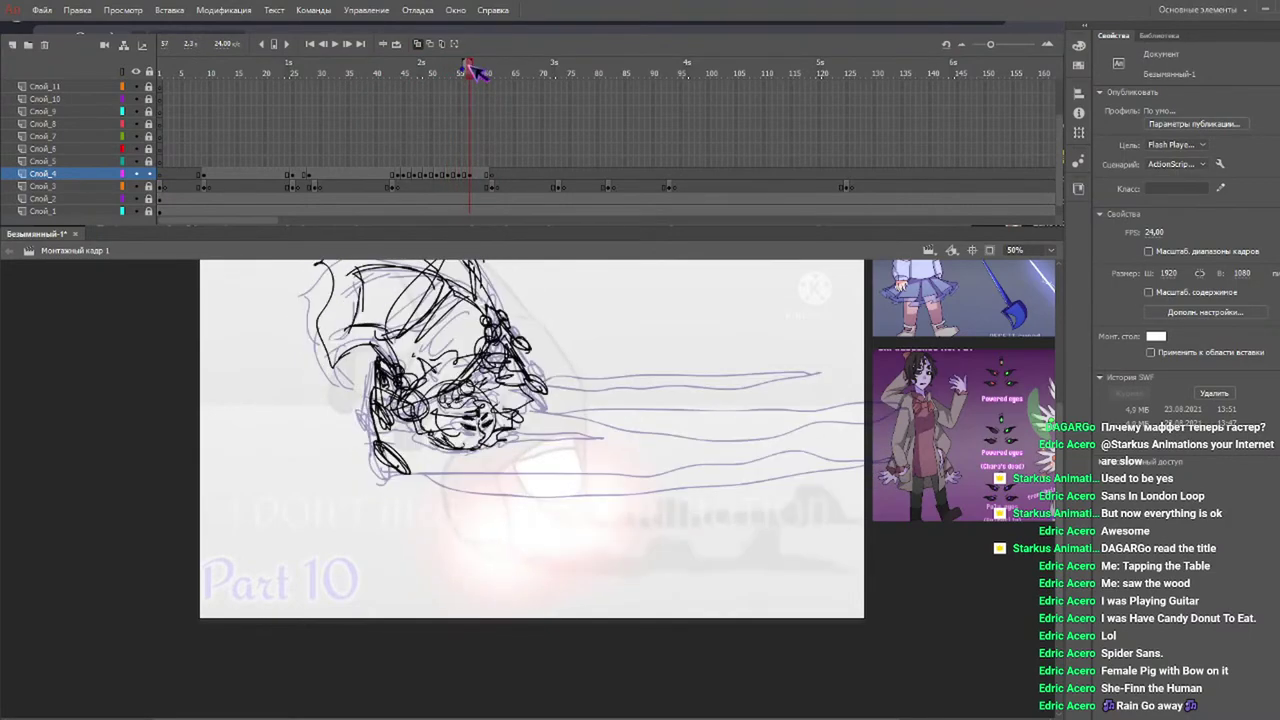
{"action": "mouse_move", "coordinate": [560, 348]}
{"action": "left_mouse_down"}
{"action": "mouse_move", "coordinate": [860, 338]}
{"action": "mouse_move", "coordinate": [905, 341]}
{"action": "mouse_move", "coordinate": [550, 350]}
{"action": "mouse_move", "coordinate": [668, 378]}
{"action": "mouse_move", "coordinate": [908, 368]}
{"action": "mouse_move", "coordinate": [540, 392]}
{"action": "left_mouse_up"}
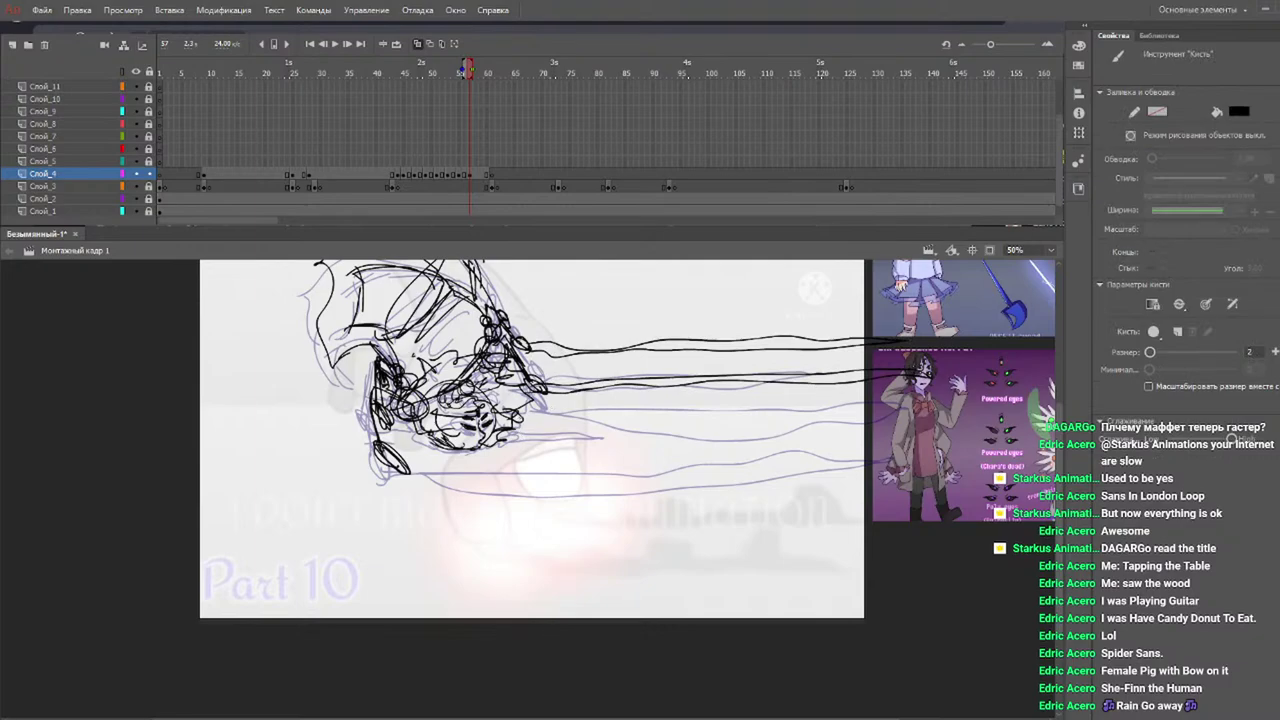
{"action": "mouse_move", "coordinate": [456, 446]}
{"action": "left_mouse_down"}
{"action": "mouse_move", "coordinate": [900, 450]}
{"action": "mouse_move", "coordinate": [420, 482]}
{"action": "left_mouse_up"}
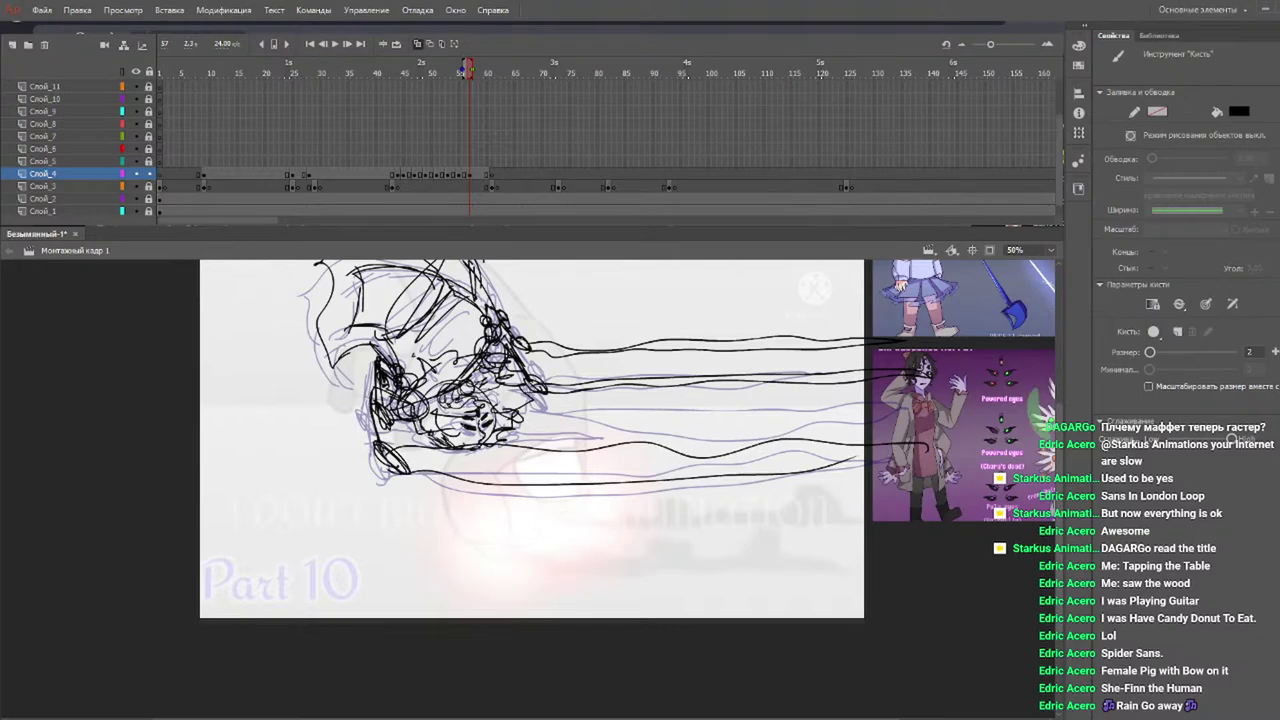
{"action": "mouse_move", "coordinate": [512, 410]}
{"action": "left_mouse_down"}
{"action": "mouse_move", "coordinate": [842, 414]}
{"action": "mouse_move", "coordinate": [504, 430]}
{"action": "left_mouse_up"}
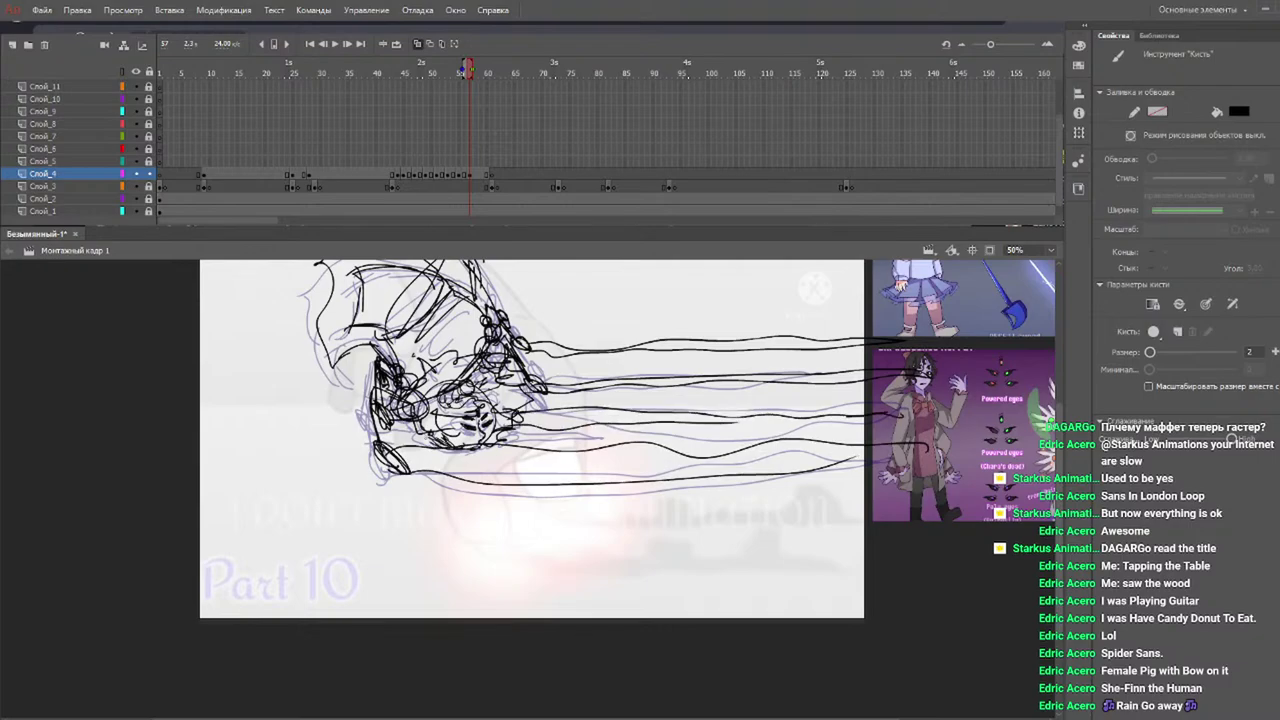
{"action": "left_click_drag", "start_coordinate": [421, 72], "coordinate": [342, 76]}
{"action": "key", "text": "Return"}
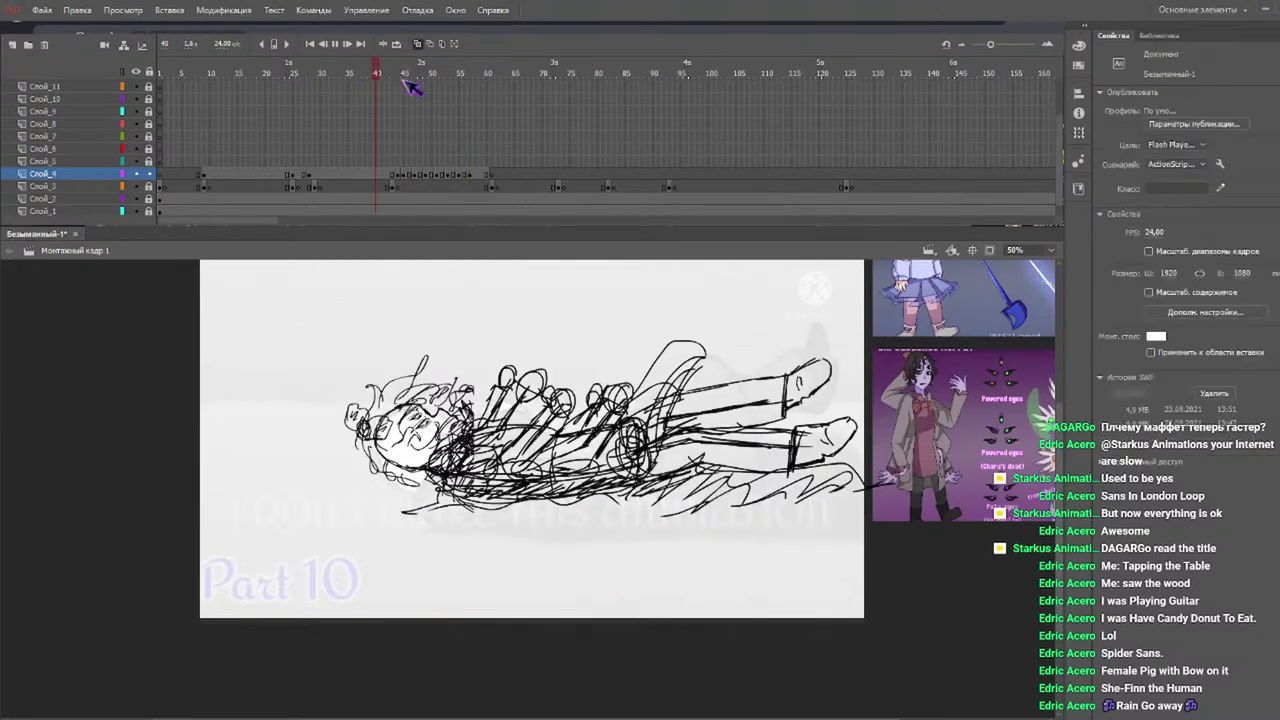
{"action": "key", "text": "Return"}
{"action": "left_click_drag", "start_coordinate": [478, 71], "coordinate": [357, 78]}
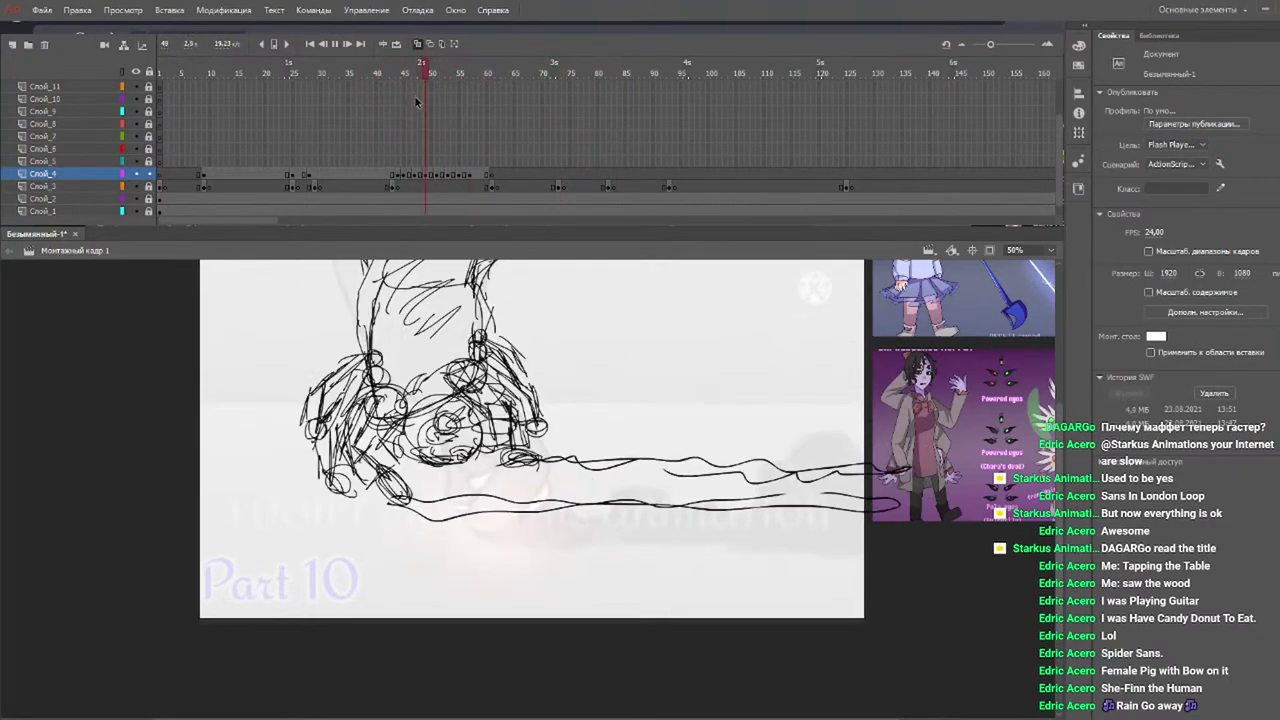
Sketch the legs extending up and left from the character's garment at frame 51, past the canvas's upper-left corner.
{"action": "mouse_move", "coordinate": [413, 85]}
{"action": "left_mouse_down"}
{"action": "mouse_move", "coordinate": [401, 78]}
{"action": "mouse_move", "coordinate": [441, 80]}
{"action": "left_mouse_up"}
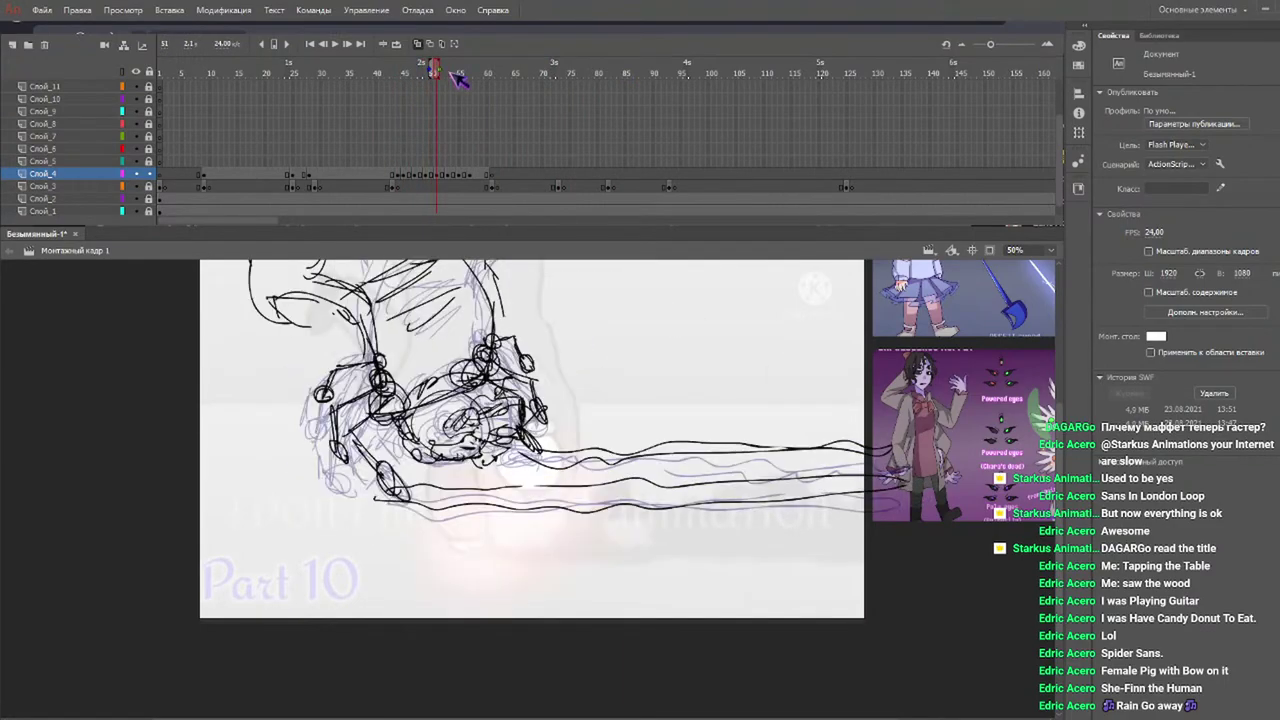
{"action": "scroll", "coordinate": [530, 460], "scroll_direction": "up", "scroll_amount": 3}
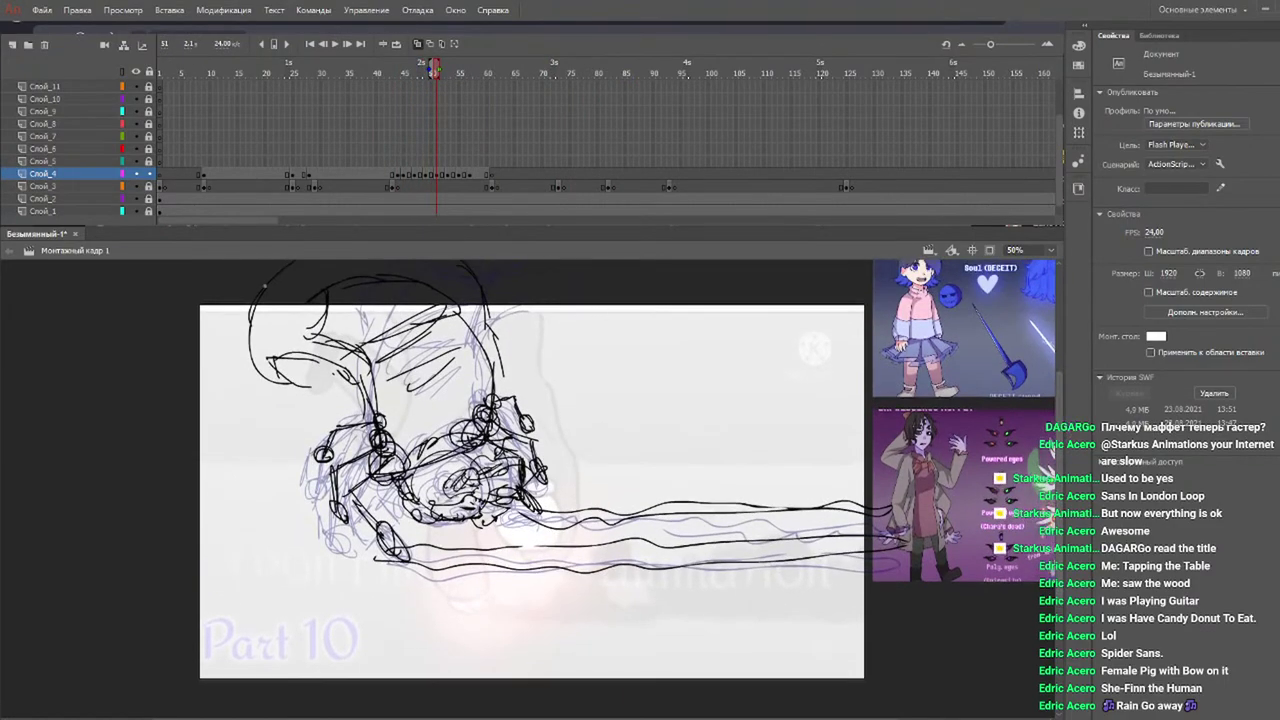
{"action": "key", "text": "b"}
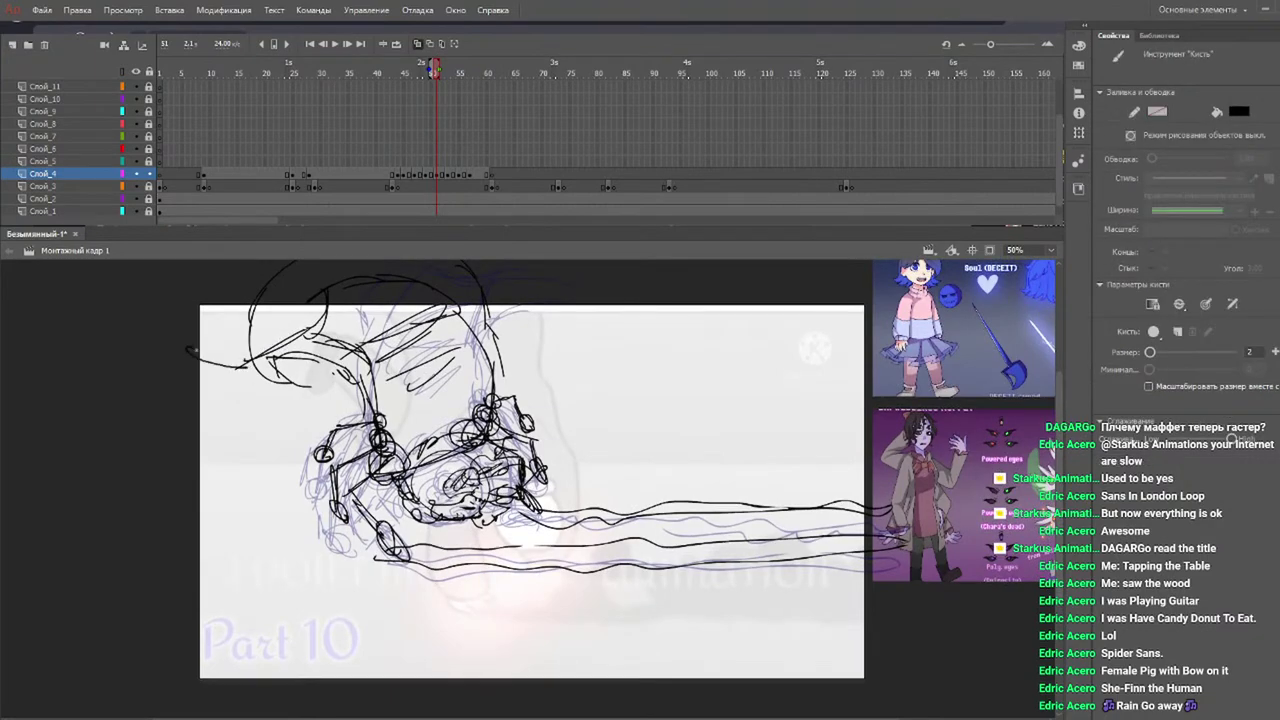
{"action": "left_click_drag", "start_coordinate": [192, 351], "coordinate": [236, 370]}
{"action": "left_click_drag", "start_coordinate": [150, 312], "coordinate": [234, 368]}
{"action": "mouse_move", "coordinate": [205, 310]}
{"action": "left_mouse_down"}
{"action": "mouse_move", "coordinate": [282, 370]}
{"action": "mouse_move", "coordinate": [254, 356]}
{"action": "left_mouse_up"}
Sketch rough leg strokes reaching up and left from the garment at frame 53.
{"action": "left_click_drag", "start_coordinate": [405, 72], "coordinate": [450, 74]}
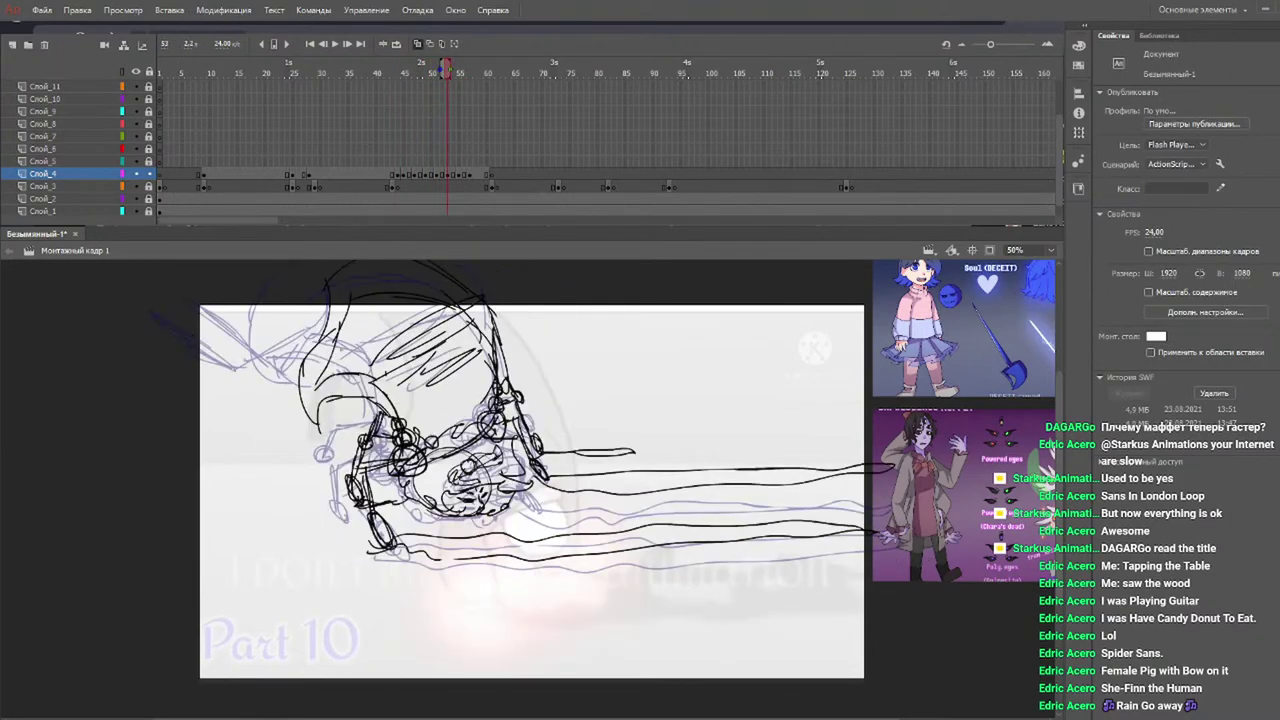
{"action": "left_click_drag", "start_coordinate": [354, 348], "coordinate": [285, 379]}
{"action": "left_click_drag", "start_coordinate": [244, 332], "coordinate": [286, 382]}
{"action": "left_click_drag", "start_coordinate": [231, 310], "coordinate": [286, 379]}
{"action": "left_click_drag", "start_coordinate": [215, 306], "coordinate": [284, 380]}
{"action": "left_click_drag", "start_coordinate": [194, 284], "coordinate": [268, 370]}
{"action": "left_click_drag", "start_coordinate": [246, 296], "coordinate": [262, 368]}
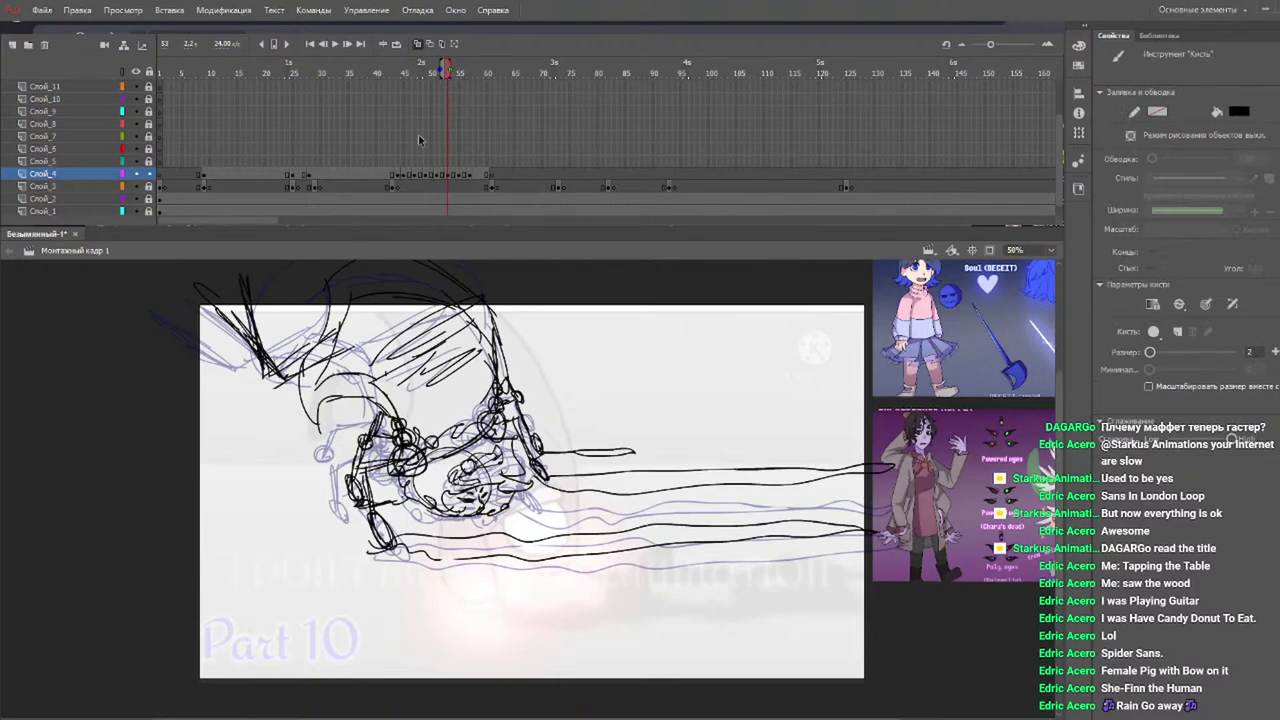
Undo the excess leg strokes at frame 53 and redraw the second leg beside the remaining one.
{"action": "key", "text": "ctrl+z"}
{"action": "key", "text": "ctrl+z"}
{"action": "key", "text": "ctrl+z"}
{"action": "key", "text": "ctrl+z"}
{"action": "key", "text": "ctrl+z"}
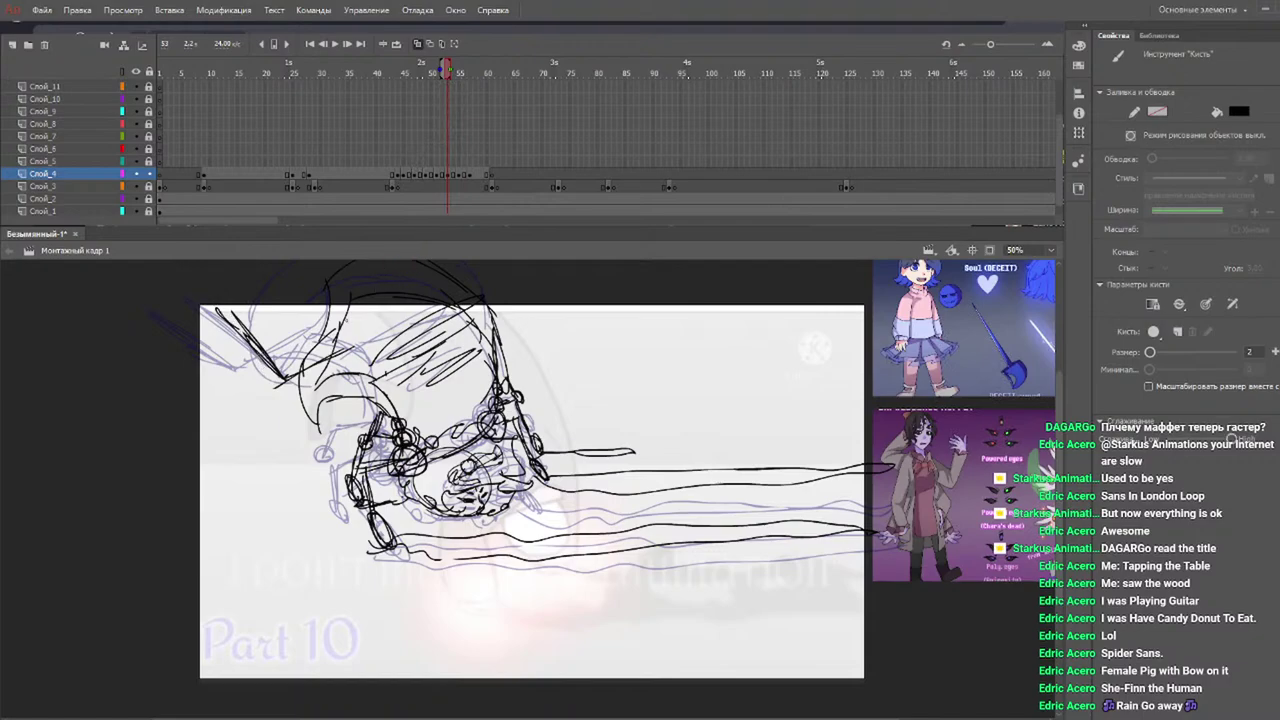
{"action": "mouse_move", "coordinate": [287, 352]}
{"action": "left_mouse_down"}
{"action": "mouse_move", "coordinate": [253, 277]}
{"action": "mouse_move", "coordinate": [248, 340]}
{"action": "left_mouse_up"}
Sketch both legs rising up and left from the garment at frame 55 and play back the motion.
{"action": "left_click_drag", "start_coordinate": [430, 72], "coordinate": [458, 68]}
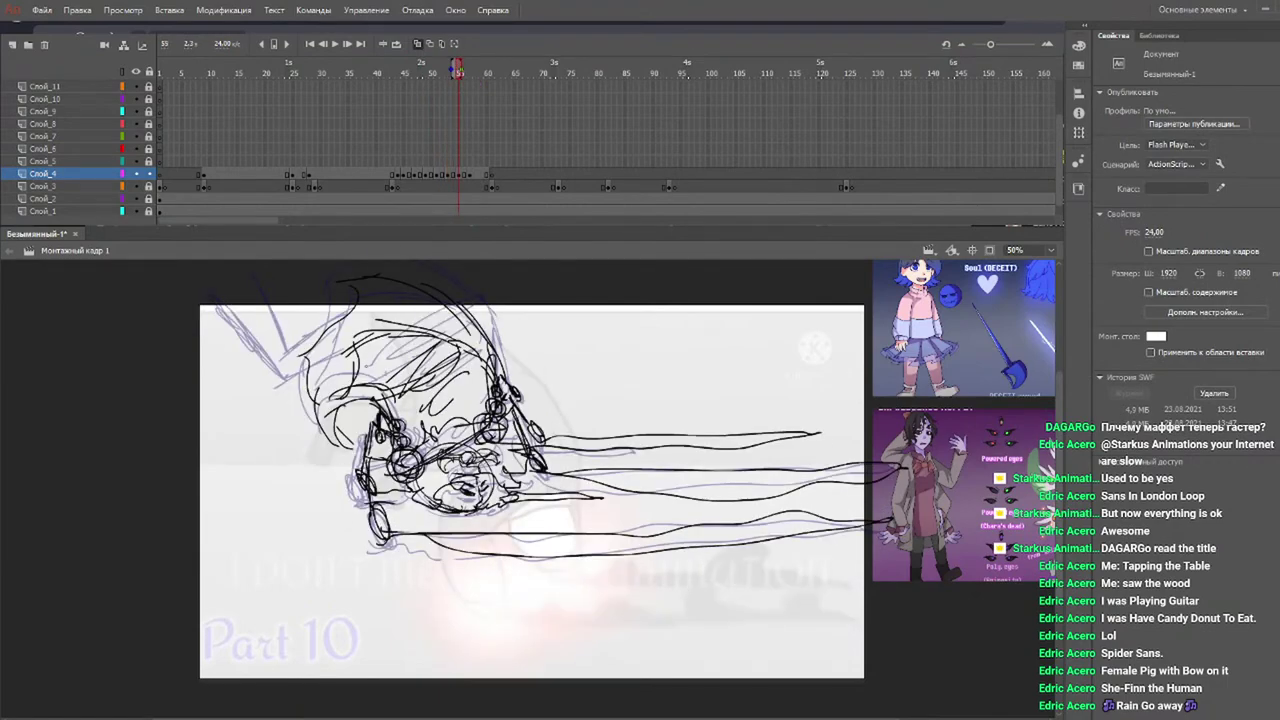
{"action": "mouse_move", "coordinate": [306, 402]}
{"action": "left_mouse_down"}
{"action": "mouse_move", "coordinate": [346, 372]}
{"action": "mouse_move", "coordinate": [236, 324]}
{"action": "mouse_move", "coordinate": [292, 392]}
{"action": "mouse_move", "coordinate": [272, 278]}
{"action": "left_mouse_up"}
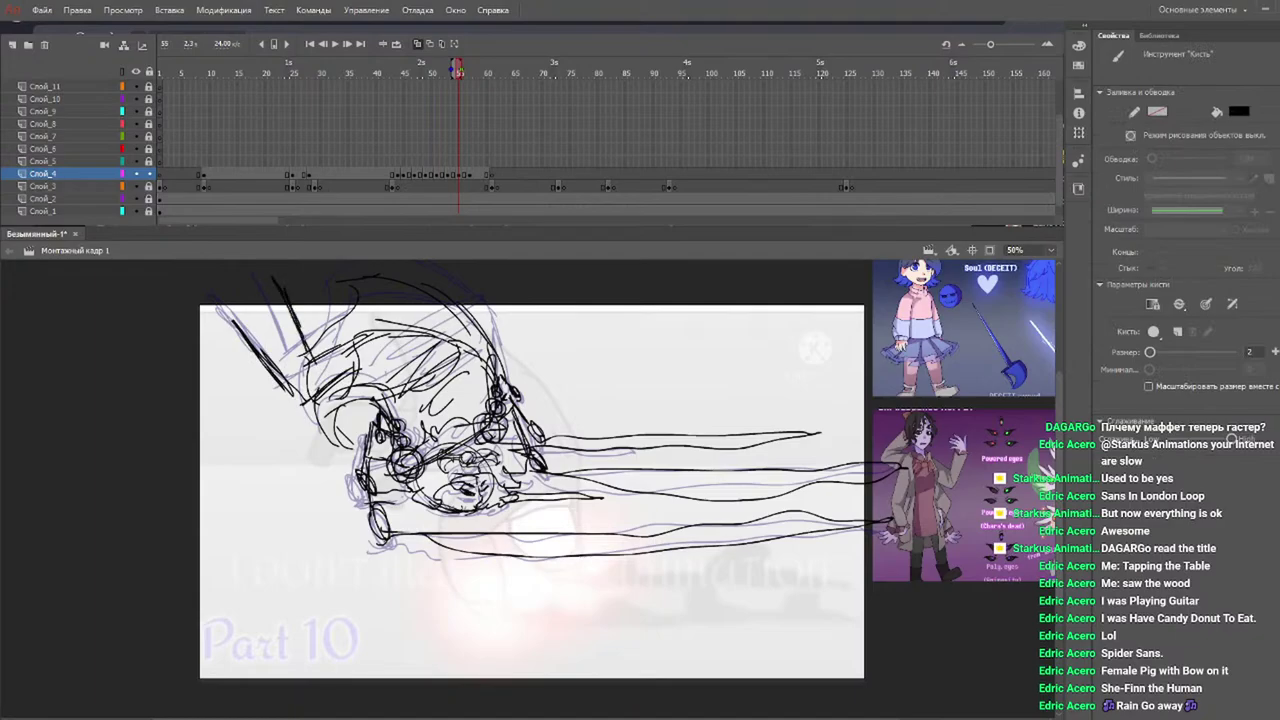
{"action": "left_click", "coordinate": [410, 70]}
{"action": "key", "text": "Return"}
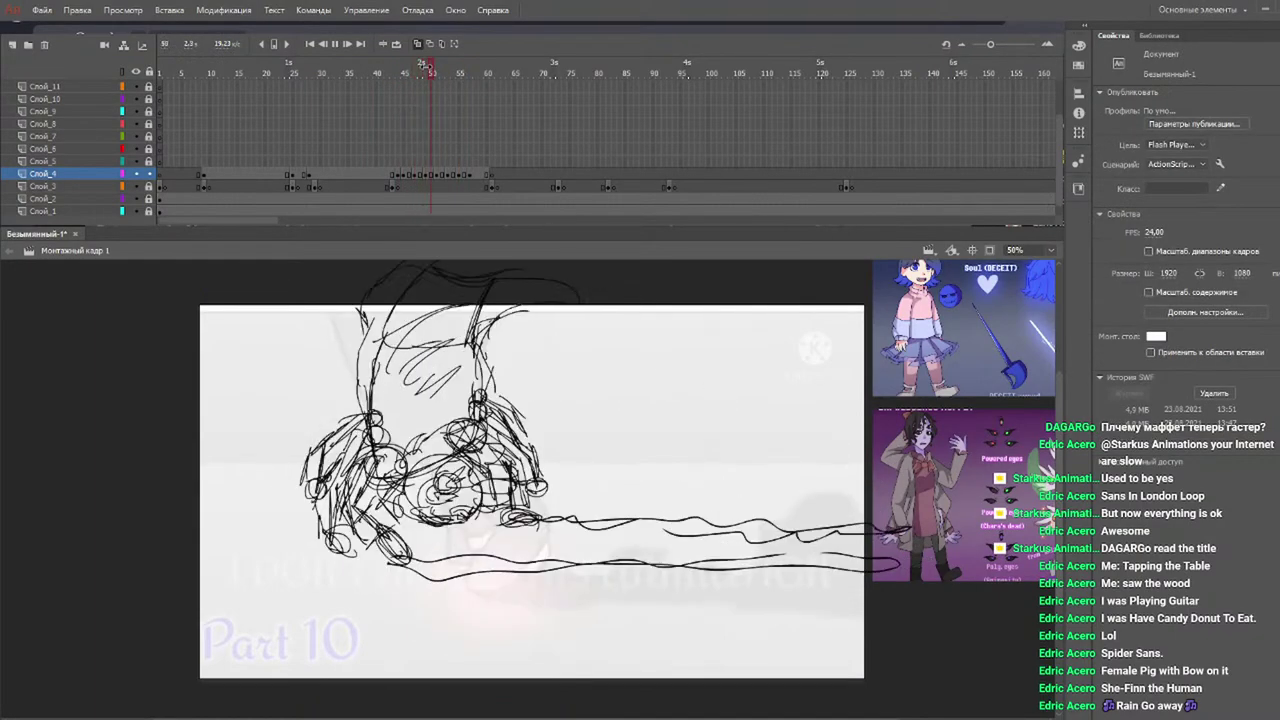
Sketch both legs rising from the garment toward the canvas's upper-left corner at frame 57 and replay the sequence.
{"action": "left_click_drag", "start_coordinate": [432, 68], "coordinate": [478, 92]}
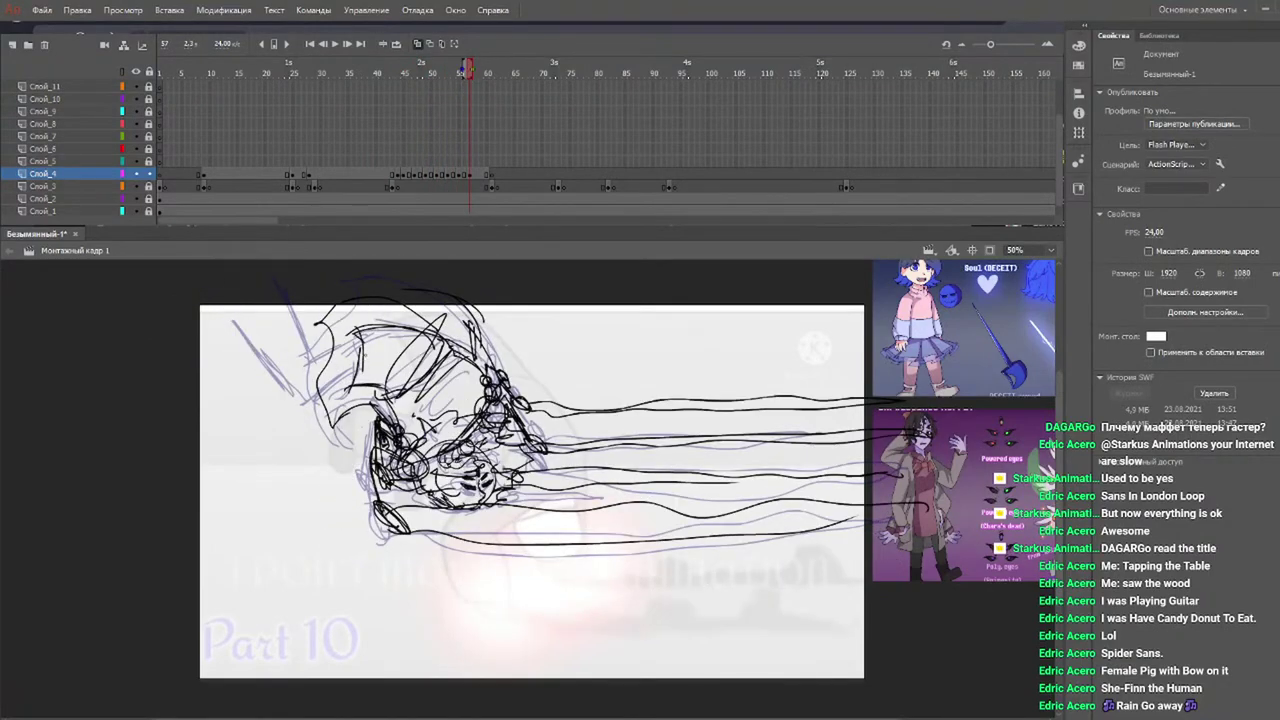
{"action": "key", "text": "b"}
{"action": "left_click_drag", "start_coordinate": [280, 336], "coordinate": [318, 376]}
{"action": "left_click_drag", "start_coordinate": [250, 306], "coordinate": [322, 386]}
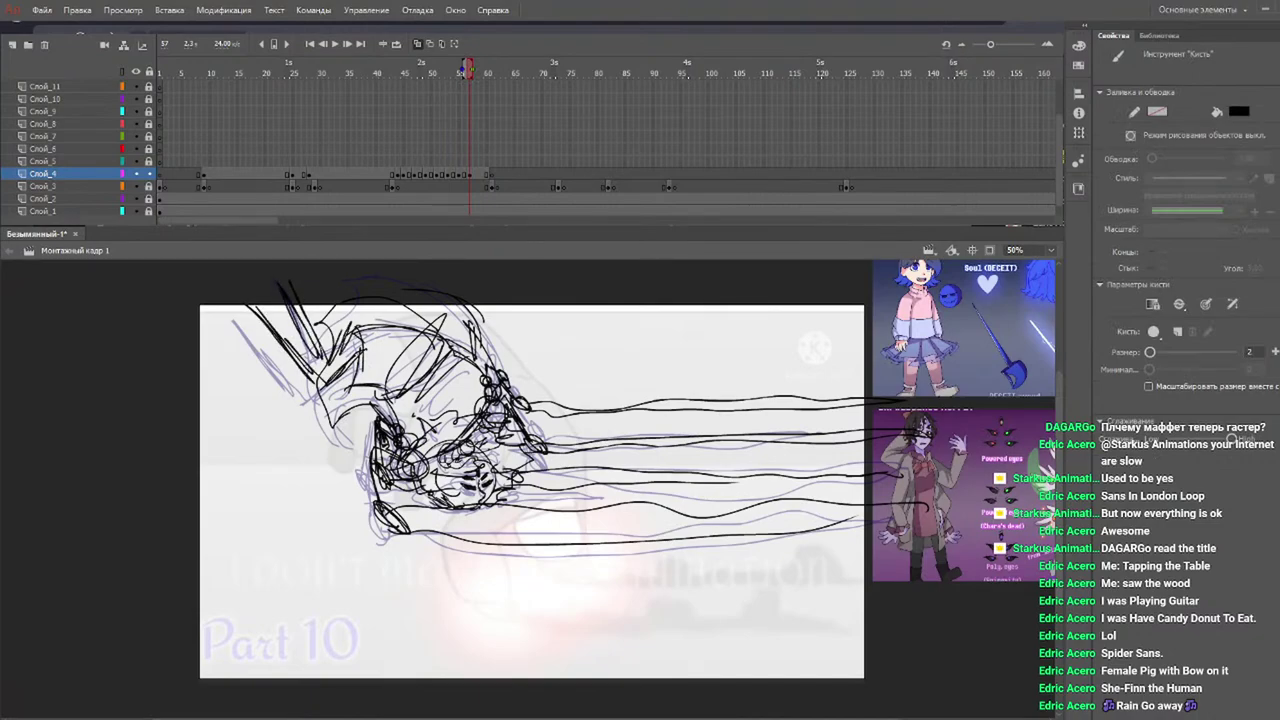
{"action": "left_click", "coordinate": [360, 64]}
{"action": "key", "text": "Return"}
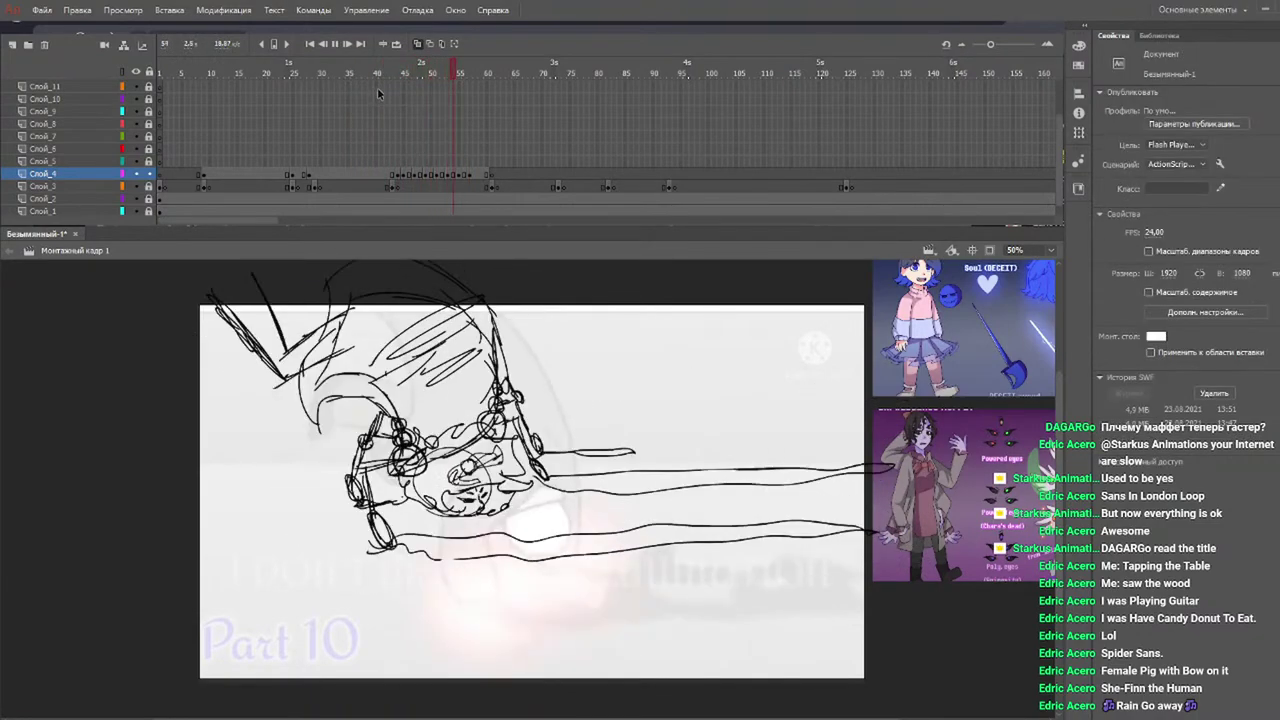
Add oval feet to the ends of both legs in the drawings at frames 55 and 57.
{"action": "left_click_drag", "start_coordinate": [406, 66], "coordinate": [459, 68]}
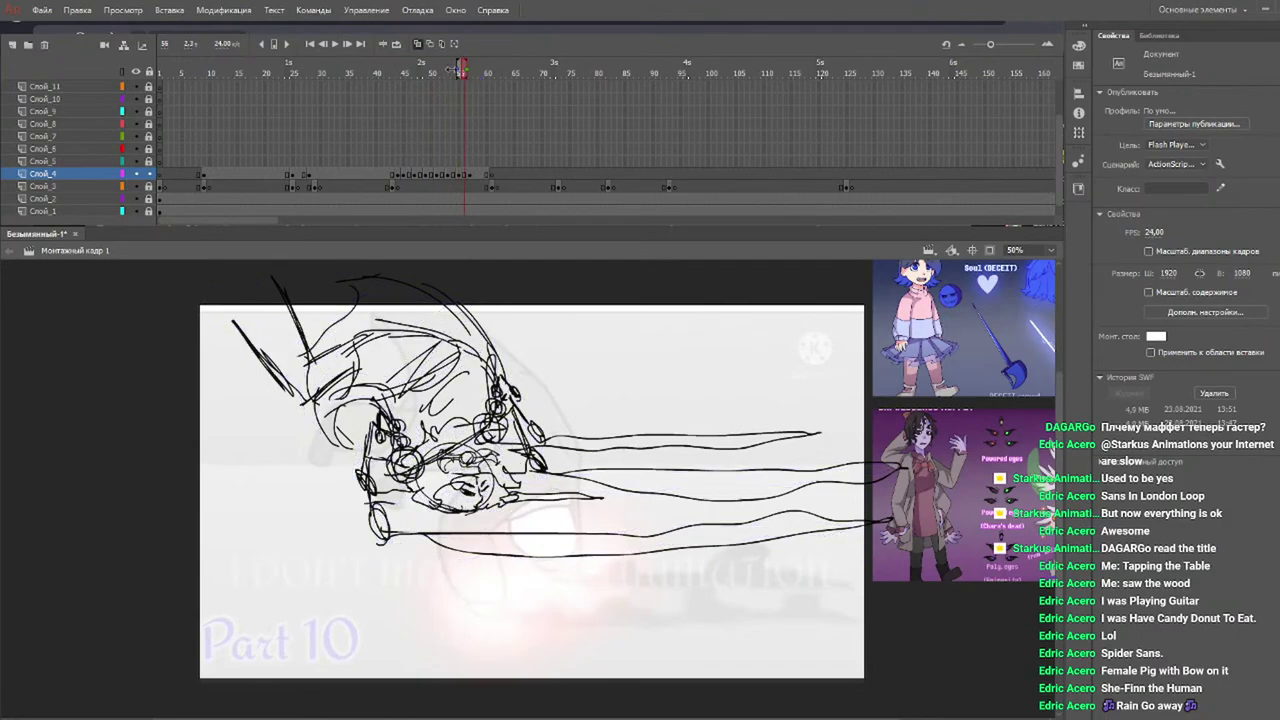
{"action": "key", "text": "b"}
{"action": "left_click_drag", "start_coordinate": [212, 280], "coordinate": [240, 330]}
{"action": "left_click_drag", "start_coordinate": [262, 270], "coordinate": [292, 305]}
{"action": "left_click_drag", "start_coordinate": [455, 75], "coordinate": [469, 70]}
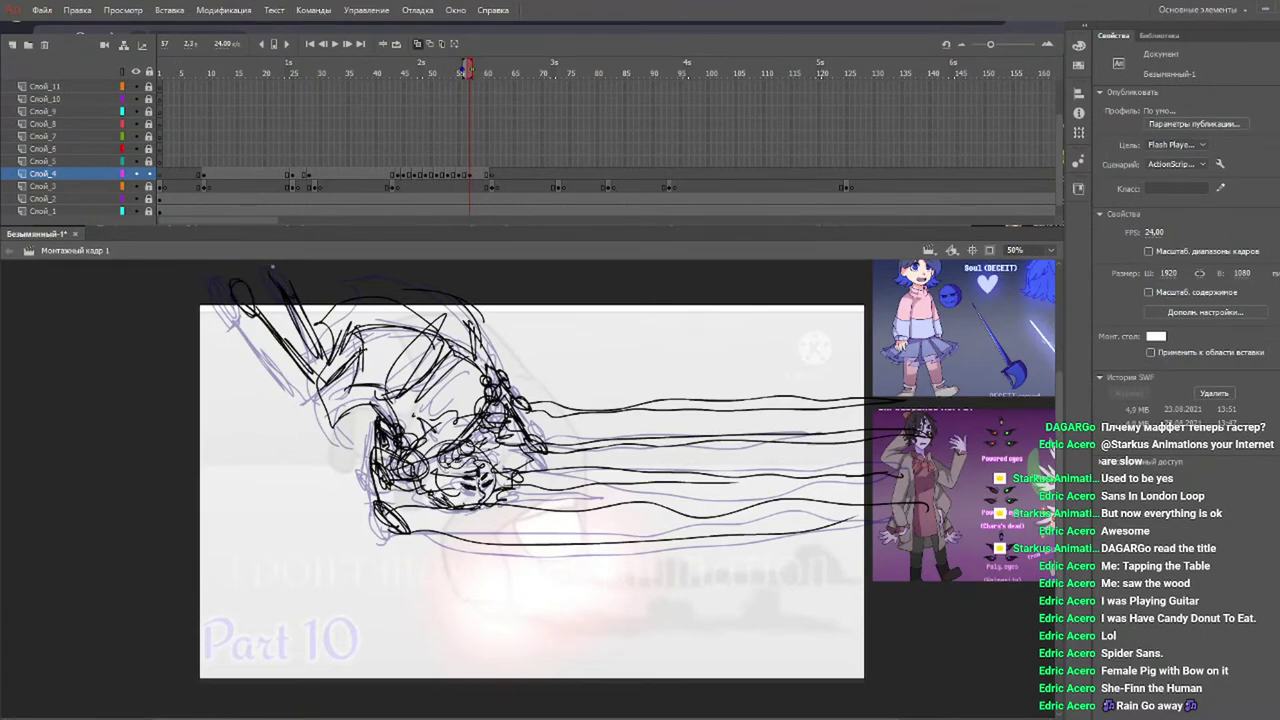
{"action": "left_click_drag", "start_coordinate": [272, 267], "coordinate": [290, 298]}
Sketch hatching and a rough outline around the legs at frame 51.
{"action": "left_click_drag", "start_coordinate": [424, 75], "coordinate": [439, 76]}
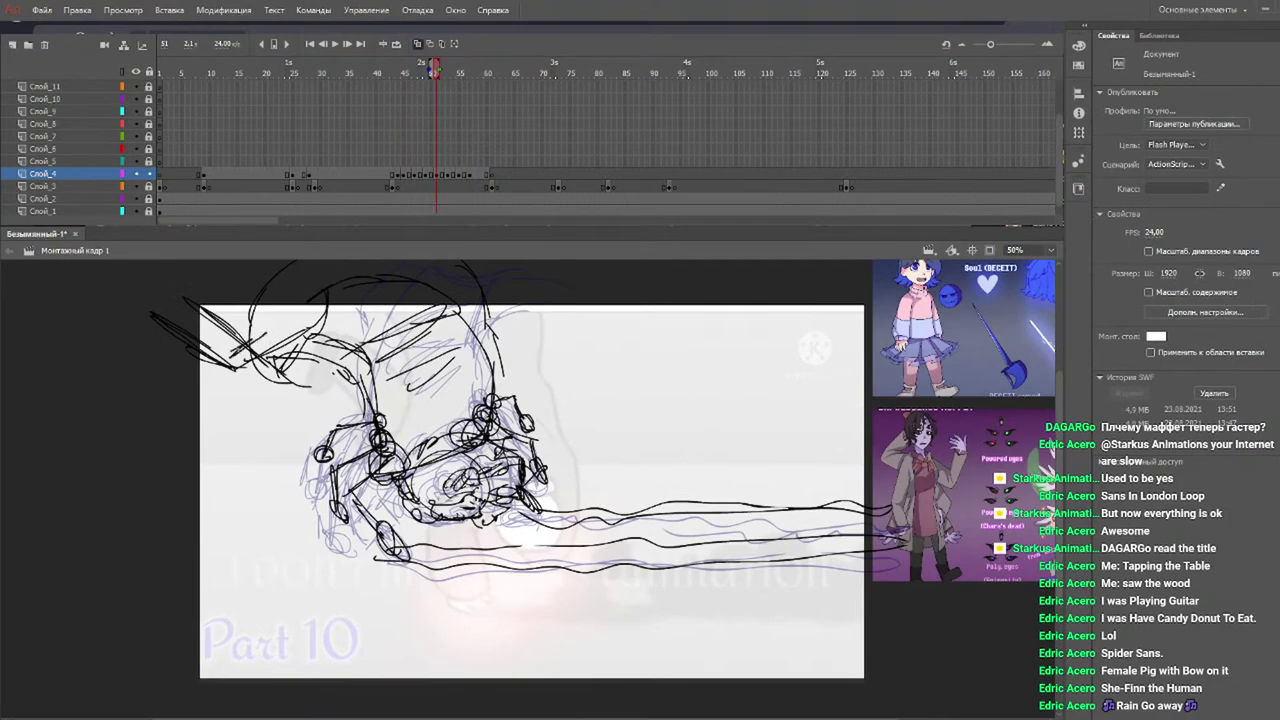
{"action": "left_click_drag", "start_coordinate": [178, 298], "coordinate": [230, 344]}
{"action": "left_click_drag", "start_coordinate": [245, 402], "coordinate": [325, 338]}
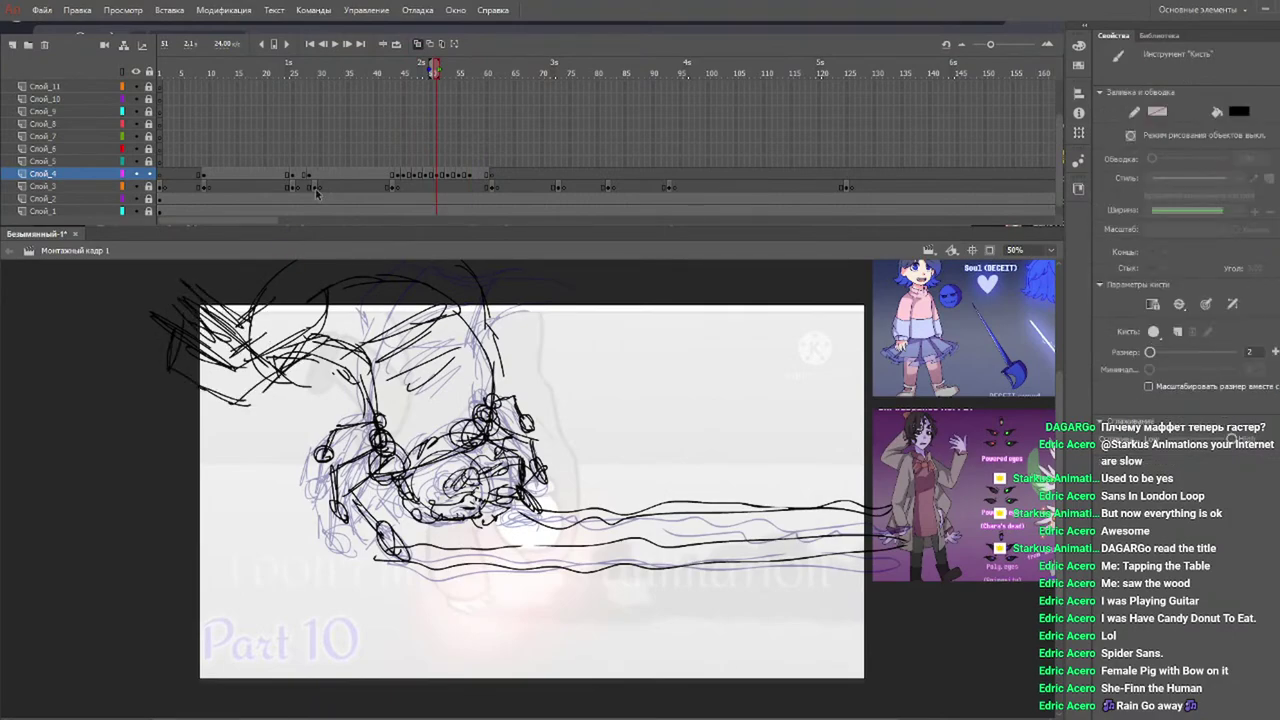
Fill out the legs at frame 53 with hatching and a rough surrounding outline.
{"action": "left_click", "coordinate": [436, 72]}
{"action": "left_click", "coordinate": [447, 73]}
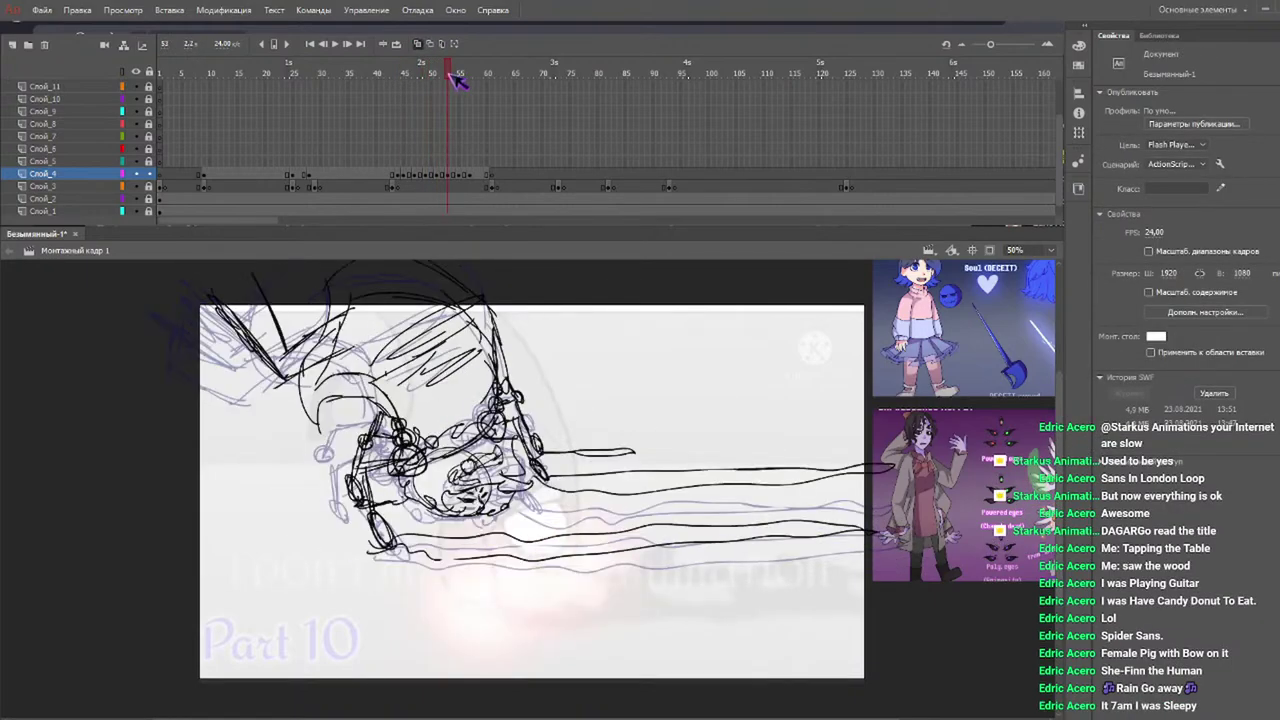
{"action": "key", "text": "b"}
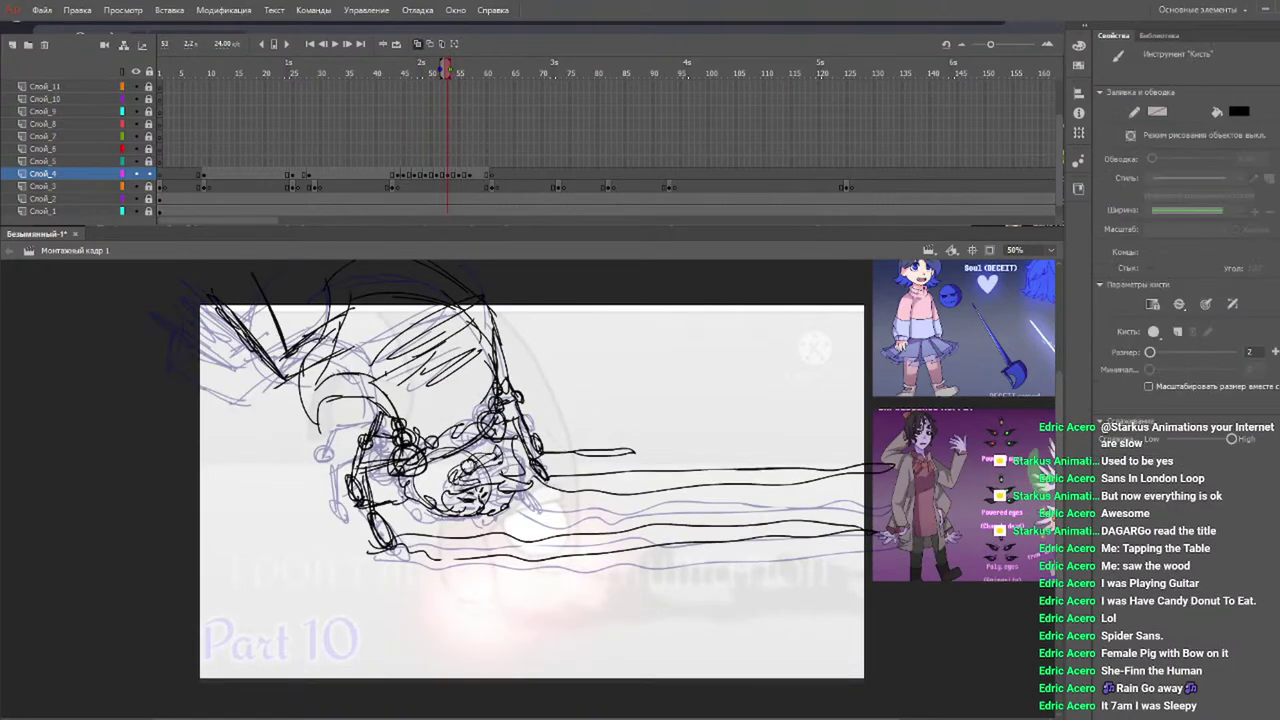
{"action": "left_click_drag", "start_coordinate": [241, 301], "coordinate": [282, 356]}
{"action": "left_click_drag", "start_coordinate": [219, 271], "coordinate": [280, 360]}
{"action": "mouse_move", "coordinate": [210, 292]}
{"action": "left_mouse_down"}
{"action": "mouse_move", "coordinate": [268, 408]}
{"action": "mouse_move", "coordinate": [330, 368]}
{"action": "left_mouse_up"}
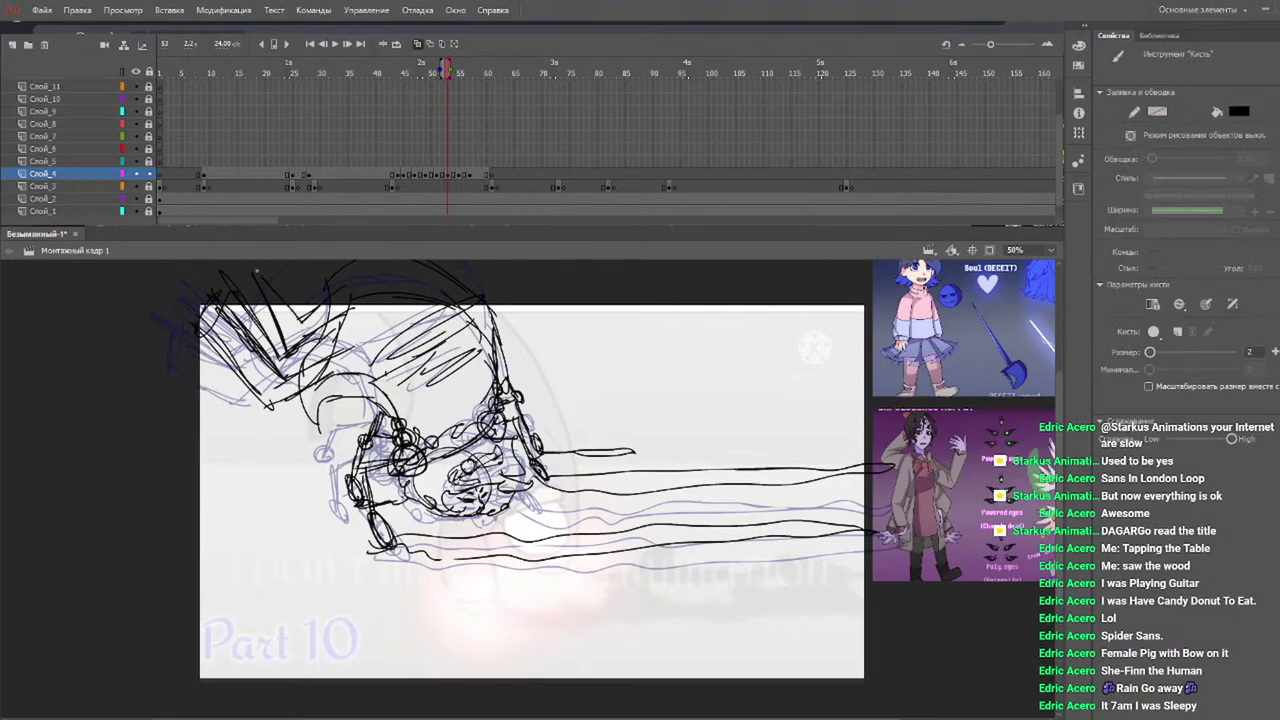
Fill out the legs at frame 55 with hatching and a rough surrounding outline.
{"action": "left_click_drag", "start_coordinate": [422, 76], "coordinate": [436, 73]}
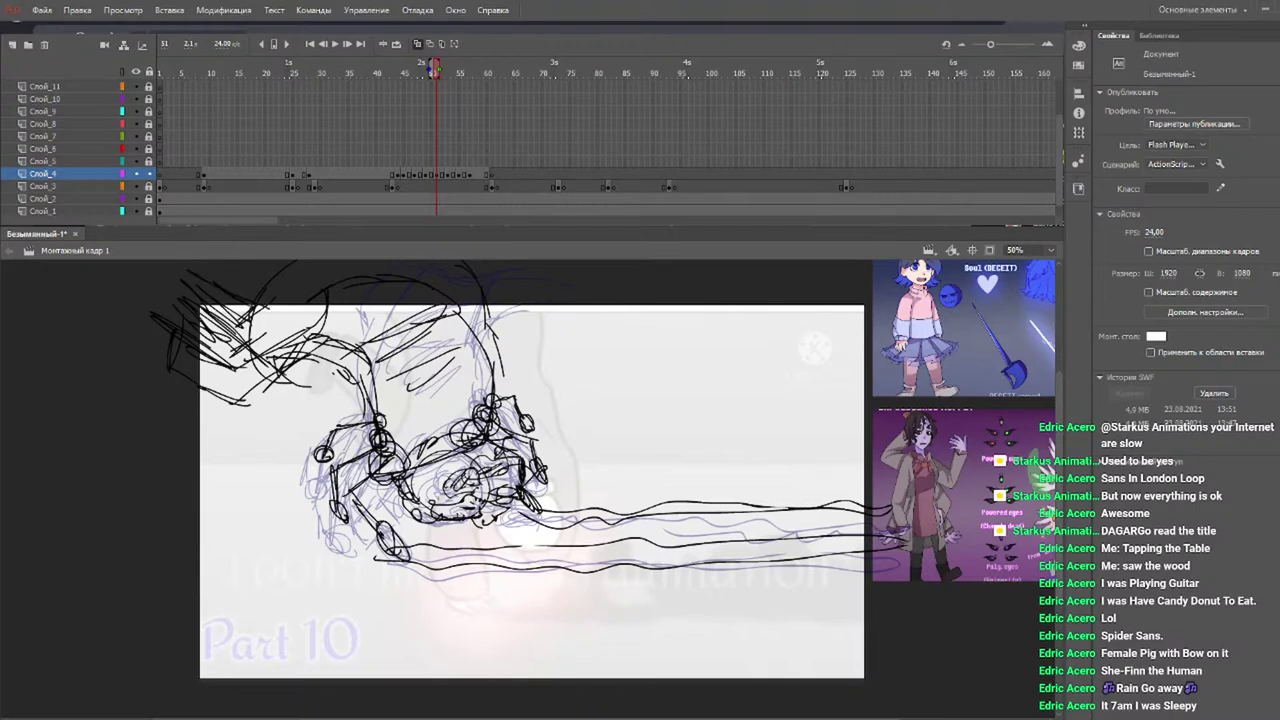
{"action": "left_click", "coordinate": [405, 73]}
{"action": "left_click_drag", "start_coordinate": [430, 78], "coordinate": [461, 78]}
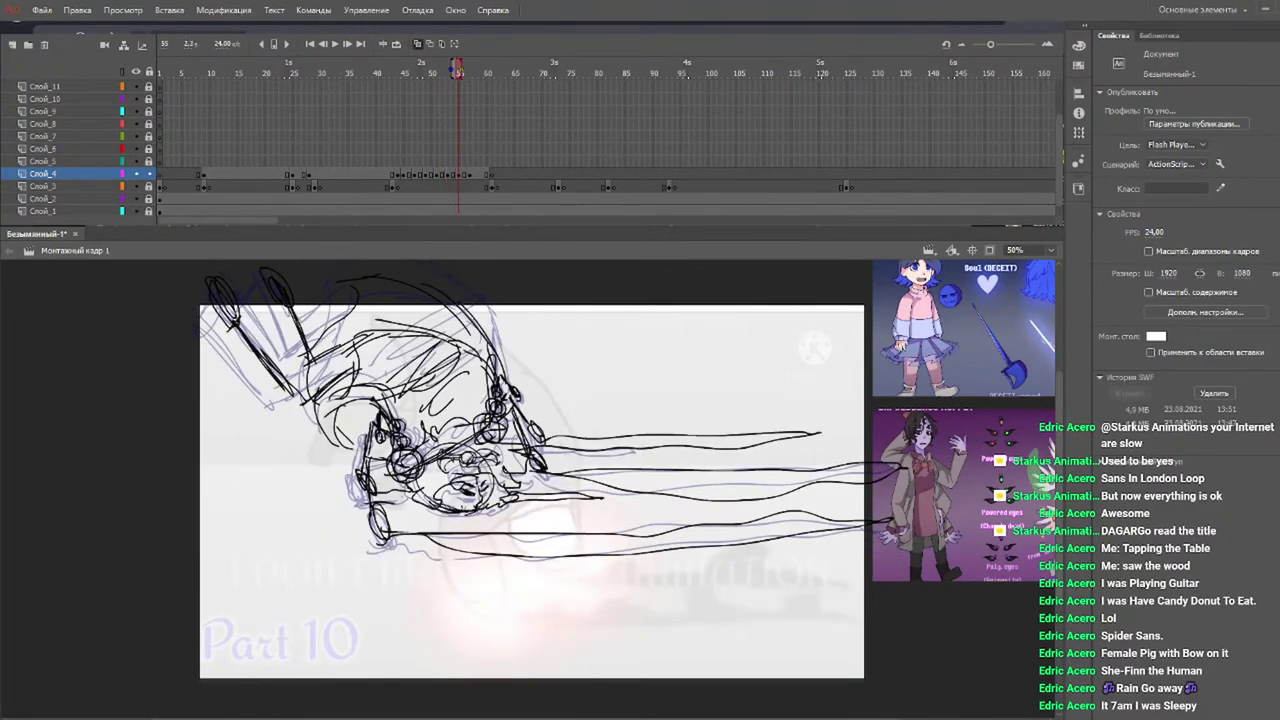
{"action": "key", "text": "b"}
{"action": "mouse_move", "coordinate": [298, 425]}
{"action": "left_mouse_down"}
{"action": "mouse_move", "coordinate": [352, 378]}
{"action": "mouse_move", "coordinate": [334, 342]}
{"action": "left_mouse_up"}
{"action": "left_click_drag", "start_coordinate": [294, 374], "coordinate": [326, 348]}
{"action": "left_click_drag", "start_coordinate": [252, 322], "coordinate": [304, 368]}
{"action": "left_click_drag", "start_coordinate": [242, 308], "coordinate": [298, 364]}
{"action": "mouse_move", "coordinate": [266, 306]}
{"action": "left_mouse_down"}
{"action": "mouse_move", "coordinate": [298, 362]}
{"action": "mouse_move", "coordinate": [312, 310]}
{"action": "mouse_move", "coordinate": [318, 346]}
{"action": "mouse_move", "coordinate": [300, 306]}
{"action": "mouse_move", "coordinate": [280, 346]}
{"action": "mouse_move", "coordinate": [290, 356]}
{"action": "left_mouse_up"}
Thicken both legs at frame 57 with rough hatching strokes, using the drawing at frame 51 as a comparison.
{"action": "left_click", "coordinate": [435, 73]}
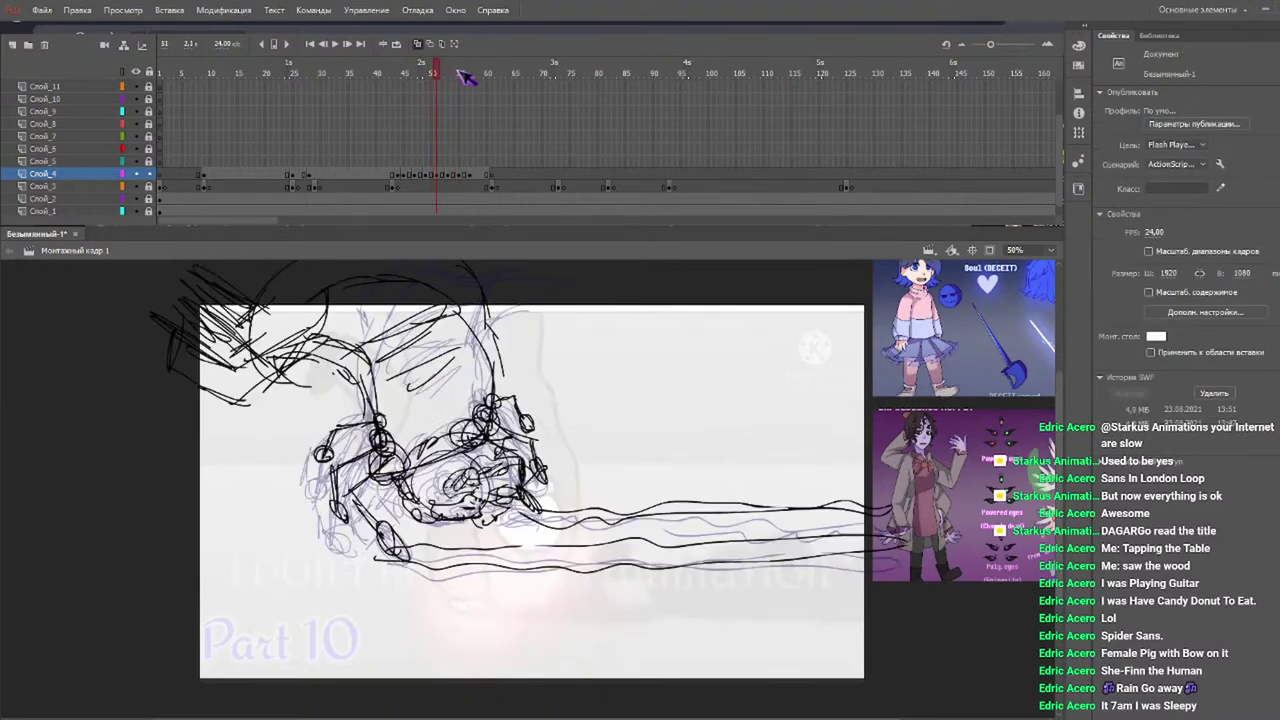
{"action": "mouse_move", "coordinate": [459, 71]}
{"action": "left_mouse_down"}
{"action": "mouse_move", "coordinate": [478, 74]}
{"action": "mouse_move", "coordinate": [430, 72]}
{"action": "mouse_move", "coordinate": [473, 72]}
{"action": "left_mouse_up"}
{"action": "mouse_move", "coordinate": [260, 308]}
{"action": "left_mouse_down"}
{"action": "mouse_move", "coordinate": [243, 330]}
{"action": "mouse_move", "coordinate": [314, 422]}
{"action": "mouse_move", "coordinate": [342, 394]}
{"action": "mouse_move", "coordinate": [340, 370]}
{"action": "mouse_move", "coordinate": [316, 354]}
{"action": "left_mouse_up"}
{"action": "left_click_drag", "start_coordinate": [306, 294], "coordinate": [330, 350]}
Replay the animation from the opening frames and repeatedly from around frame 40 to review the character's motion.
{"action": "left_click_drag", "start_coordinate": [448, 73], "coordinate": [352, 158]}
{"action": "left_click", "coordinate": [191, 73]}
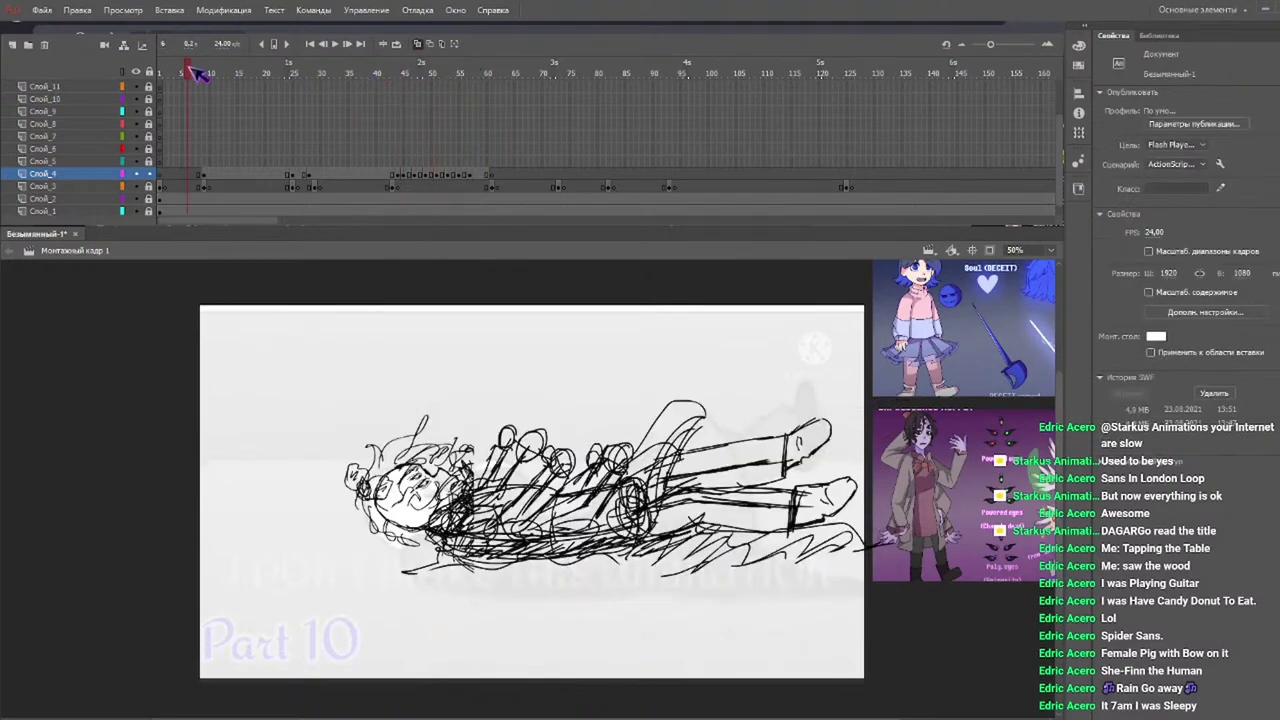
{"action": "key", "text": "Return"}
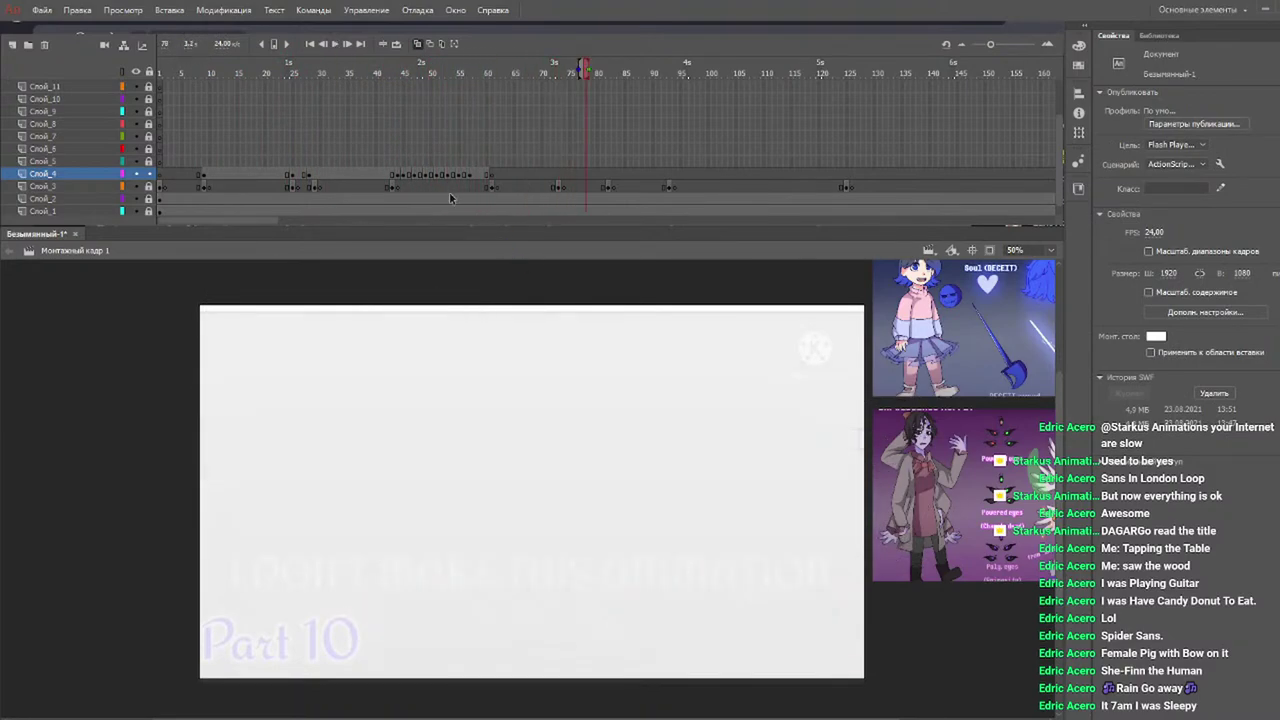
{"action": "left_click", "coordinate": [404, 72]}
{"action": "left_click_drag", "start_coordinate": [406, 70], "coordinate": [377, 71]}
{"action": "key", "text": "Return"}
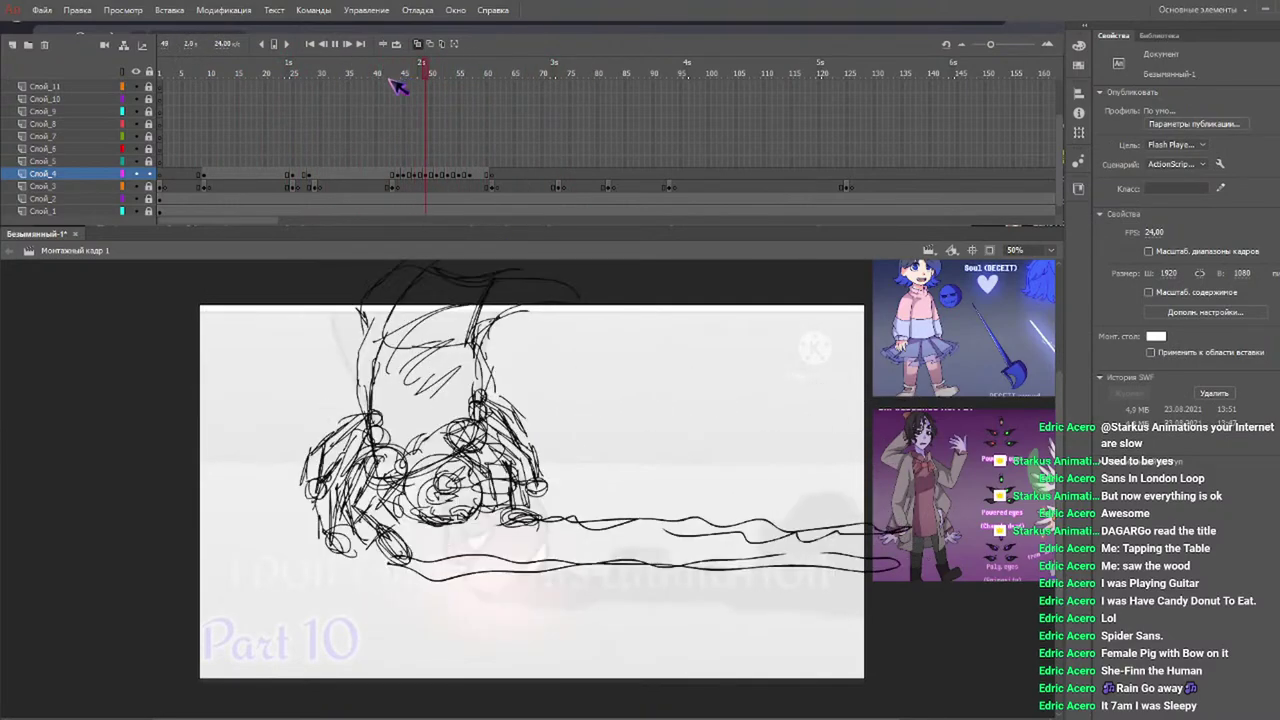
{"action": "left_click", "coordinate": [382, 71]}
{"action": "key", "text": "Return"}
{"action": "left_click", "coordinate": [377, 74]}
{"action": "left_click", "coordinate": [371, 85]}
{"action": "key", "text": "Return"}
{"action": "left_click", "coordinate": [383, 76]}
{"action": "key", "text": "Return"}
{"action": "left_click", "coordinate": [378, 74]}
{"action": "left_click", "coordinate": [356, 72]}
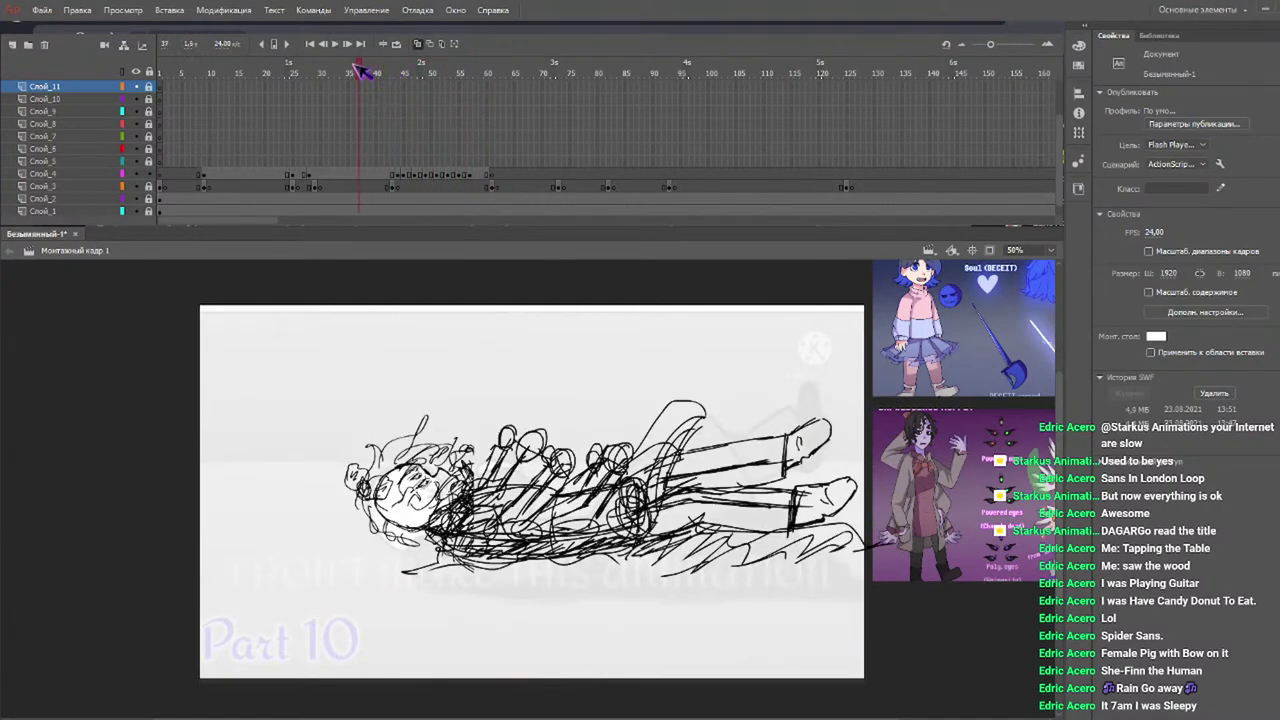
{"action": "left_click", "coordinate": [394, 74]}
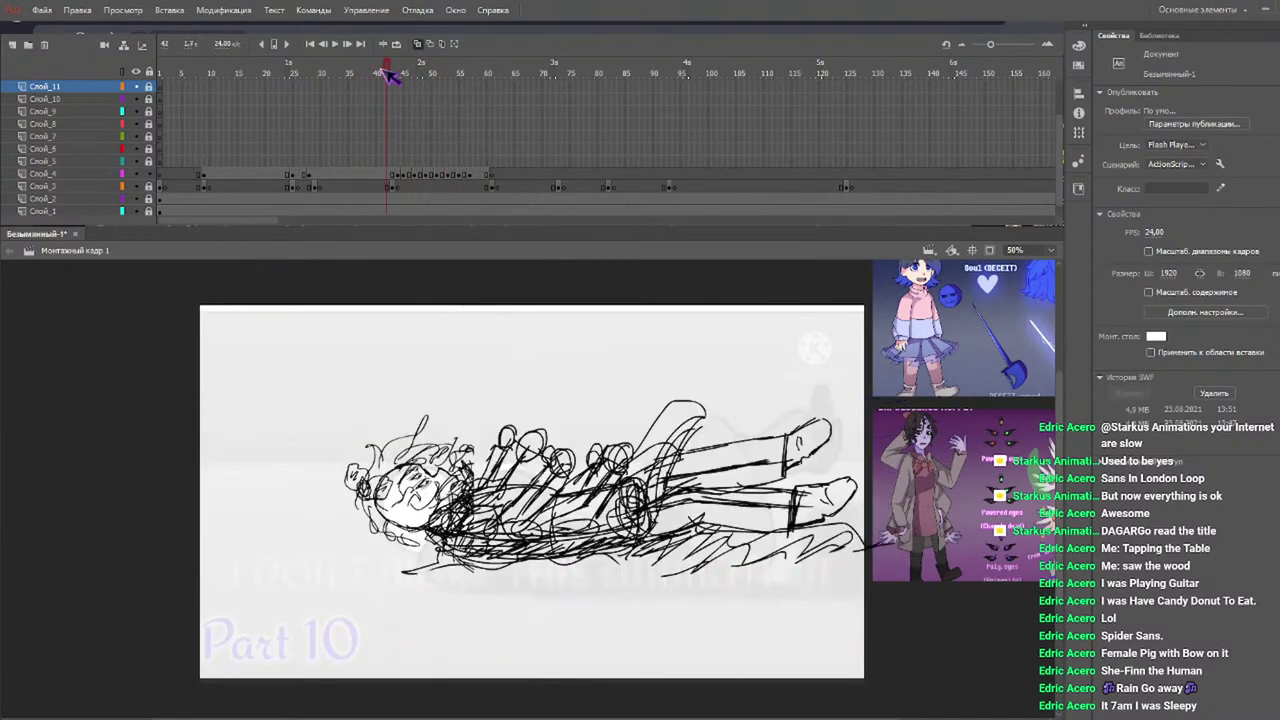
{"action": "left_click_drag", "start_coordinate": [397, 76], "coordinate": [456, 81]}
{"action": "left_click", "coordinate": [350, 70]}
{"action": "key", "text": "Return"}
{"action": "key", "text": "Return"}
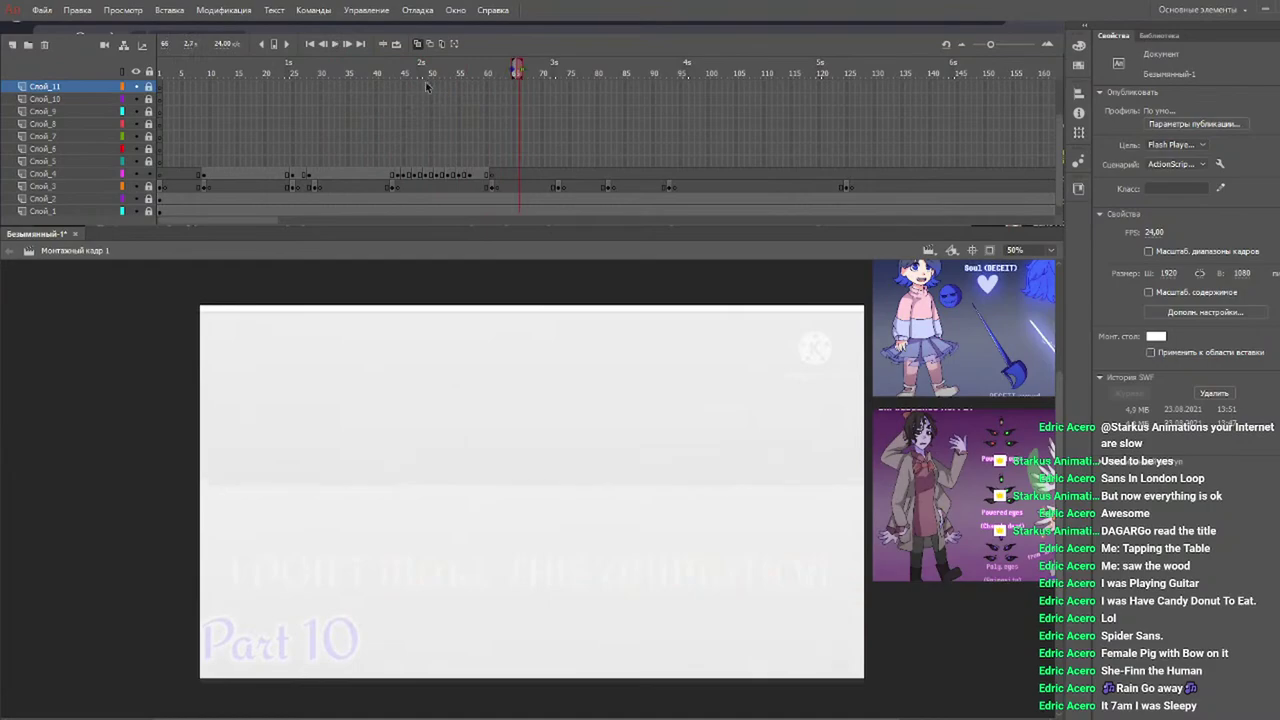
Sketch steep hatched streaks on Слой_4 at frame 61 where the legs and garment were, running down from the canvas's upper edge.
{"action": "left_click_drag", "start_coordinate": [510, 72], "coordinate": [490, 72]}
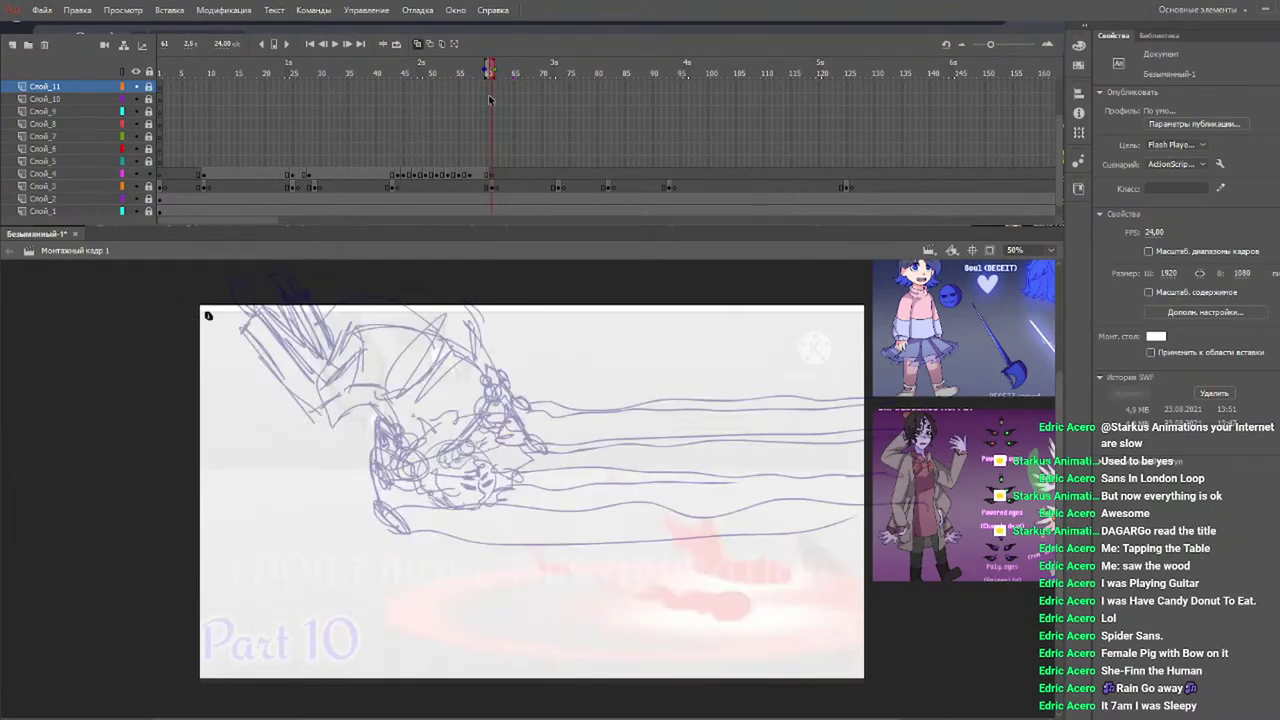
{"action": "key", "text": "y"}
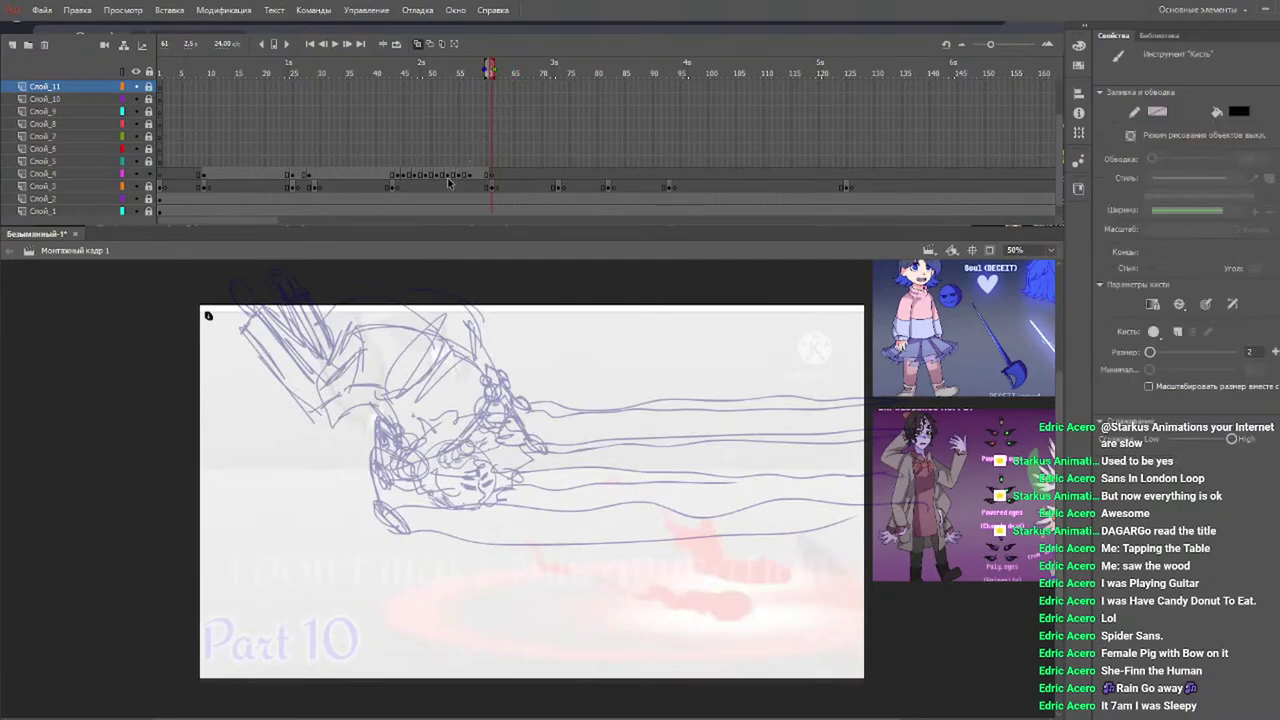
{"action": "left_click", "coordinate": [100, 174]}
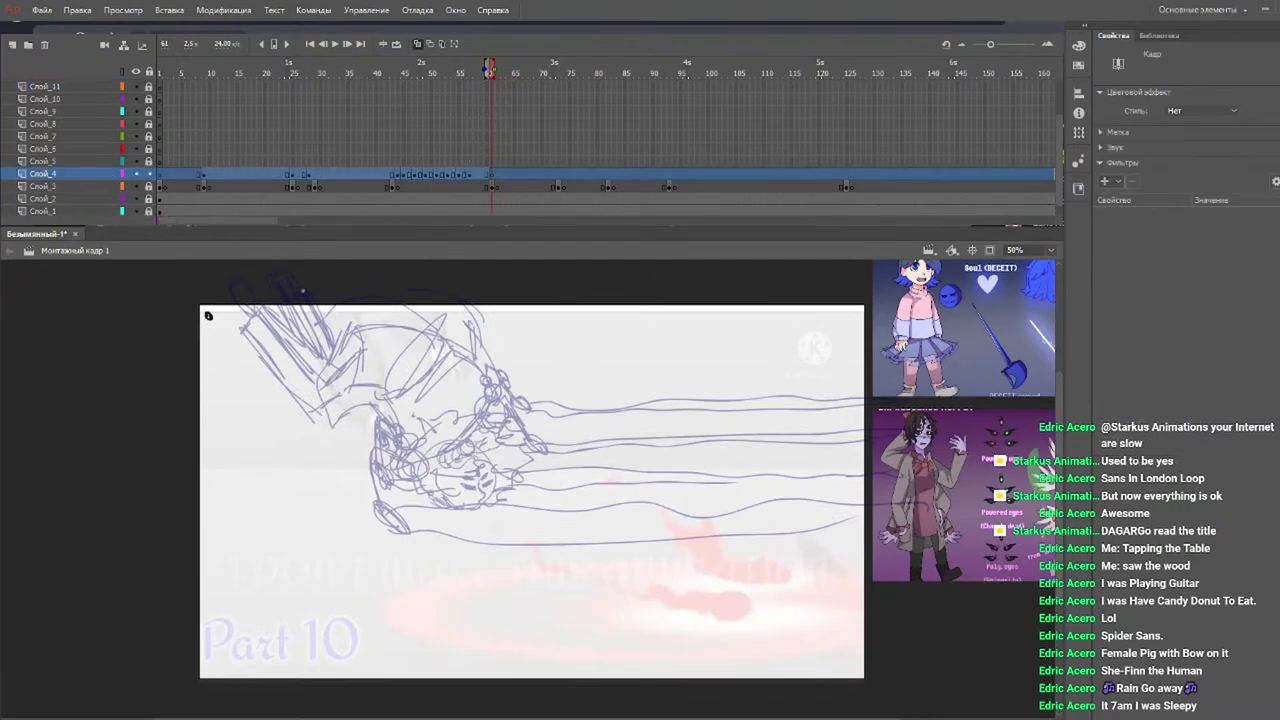
{"action": "mouse_move", "coordinate": [294, 290]}
{"action": "left_mouse_down"}
{"action": "mouse_move", "coordinate": [364, 422]}
{"action": "mouse_move", "coordinate": [368, 374]}
{"action": "mouse_move", "coordinate": [387, 395]}
{"action": "left_mouse_up"}
{"action": "left_click_drag", "start_coordinate": [329, 279], "coordinate": [377, 390]}
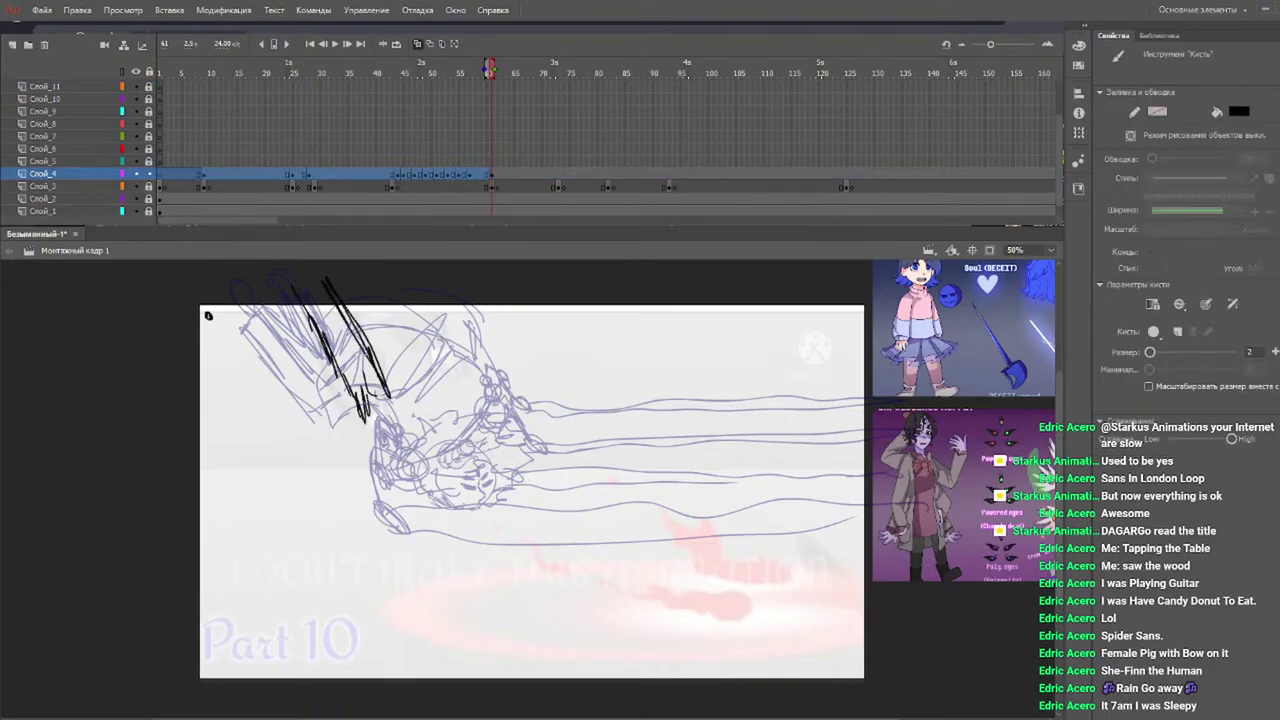
{"action": "left_click_drag", "start_coordinate": [408, 282], "coordinate": [455, 355]}
{"action": "mouse_move", "coordinate": [445, 266]}
{"action": "left_mouse_down"}
{"action": "mouse_move", "coordinate": [480, 335]}
{"action": "mouse_move", "coordinate": [470, 310]}
{"action": "left_mouse_up"}
{"action": "left_click_drag", "start_coordinate": [244, 286], "coordinate": [295, 345]}
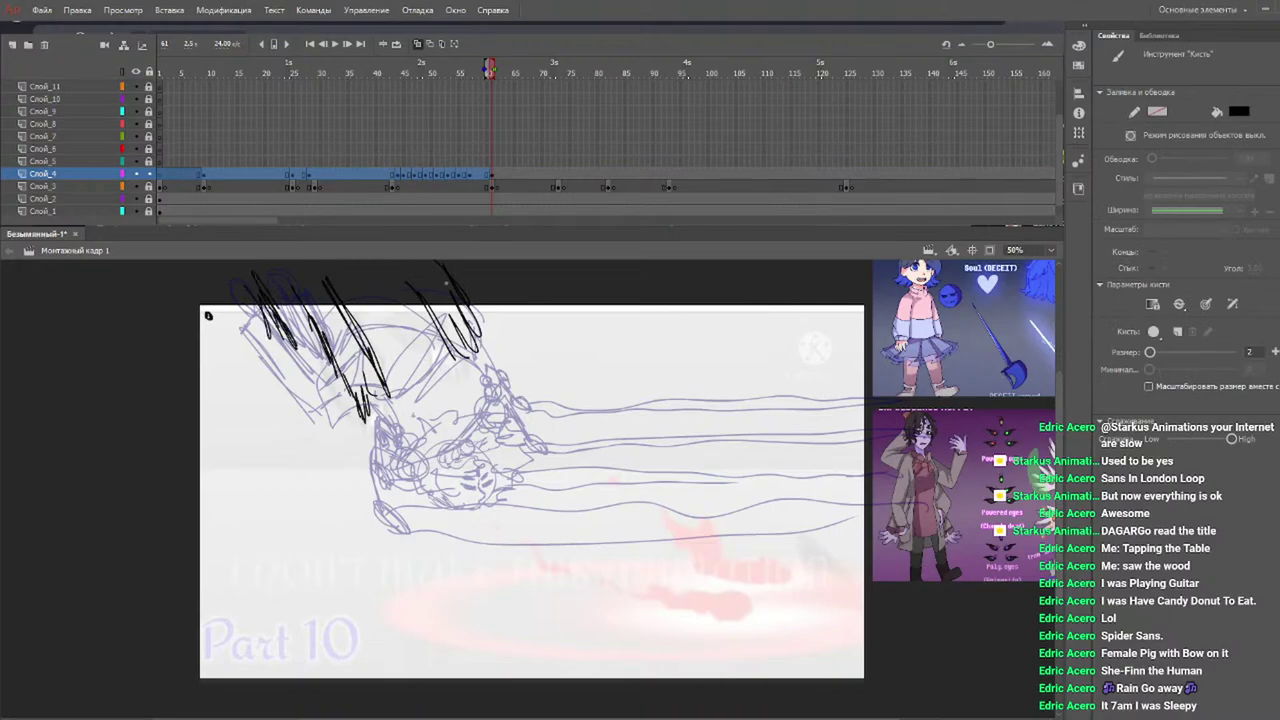
{"action": "left_click_drag", "start_coordinate": [458, 280], "coordinate": [484, 322]}
{"action": "mouse_move", "coordinate": [486, 262]}
{"action": "left_mouse_down"}
{"action": "mouse_move", "coordinate": [496, 403]}
{"action": "mouse_move", "coordinate": [470, 320]}
{"action": "left_mouse_up"}
{"action": "left_click_drag", "start_coordinate": [373, 415], "coordinate": [401, 464]}
{"action": "left_click_drag", "start_coordinate": [380, 385], "coordinate": [408, 458]}
{"action": "left_click_drag", "start_coordinate": [283, 336], "coordinate": [306, 376]}
{"action": "left_click_drag", "start_coordinate": [482, 304], "coordinate": [499, 345]}
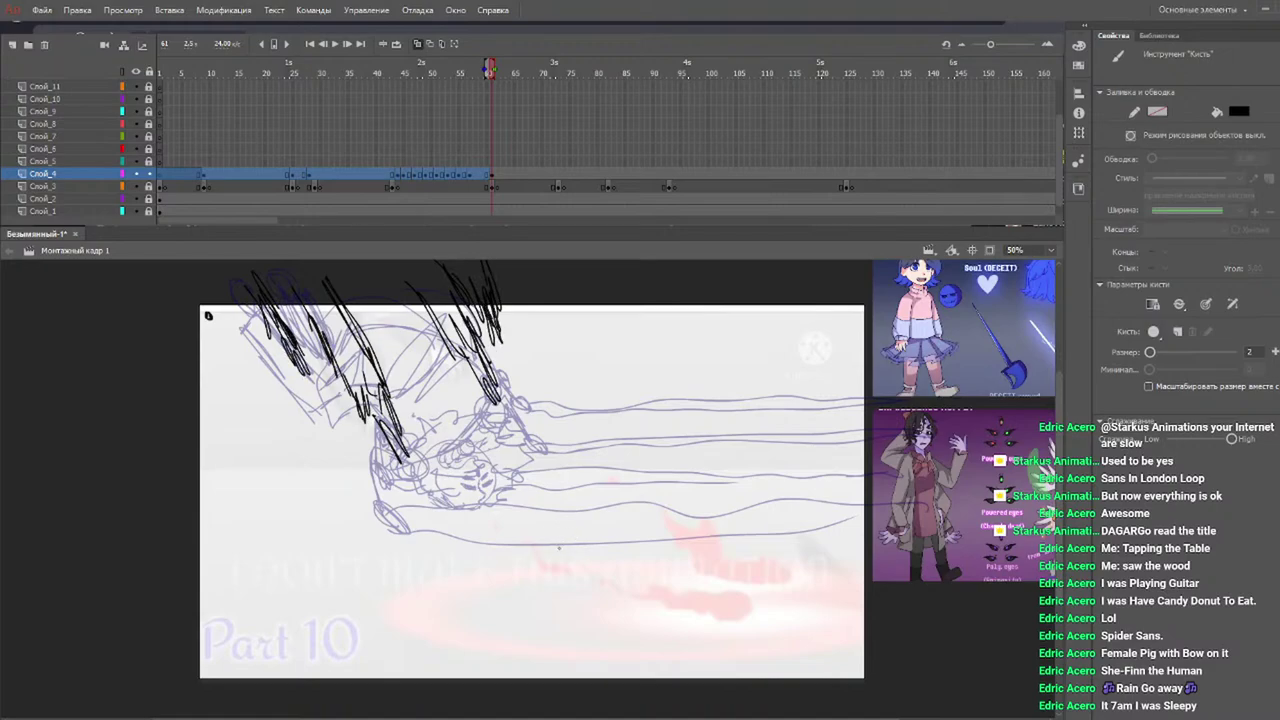
Sketch broken, wavy fragments of the arm trails across the right half of the canvas at frame 61.
{"action": "mouse_move", "coordinate": [614, 543]}
{"action": "left_mouse_down"}
{"action": "mouse_move", "coordinate": [696, 539]}
{"action": "mouse_move", "coordinate": [672, 500]}
{"action": "mouse_move", "coordinate": [719, 502]}
{"action": "left_mouse_up"}
{"action": "mouse_move", "coordinate": [736, 504]}
{"action": "left_mouse_down"}
{"action": "mouse_move", "coordinate": [769, 475]}
{"action": "mouse_move", "coordinate": [860, 503]}
{"action": "mouse_move", "coordinate": [806, 522]}
{"action": "left_mouse_up"}
{"action": "left_click_drag", "start_coordinate": [759, 521], "coordinate": [810, 526]}
{"action": "left_click_drag", "start_coordinate": [726, 541], "coordinate": [711, 553]}
{"action": "left_click_drag", "start_coordinate": [662, 460], "coordinate": [828, 450]}
{"action": "left_click_drag", "start_coordinate": [720, 462], "coordinate": [652, 476]}
{"action": "left_click_drag", "start_coordinate": [536, 556], "coordinate": [572, 552]}
{"action": "left_click_drag", "start_coordinate": [534, 562], "coordinate": [588, 551]}
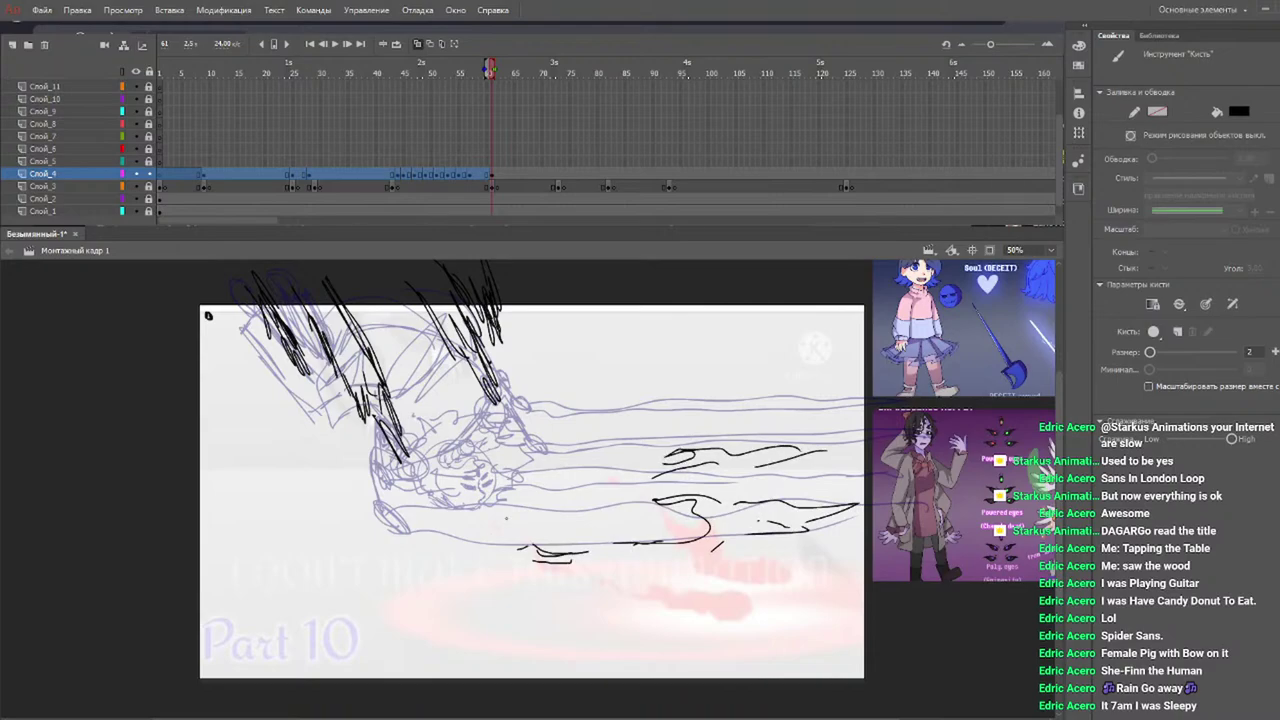
{"action": "left_click_drag", "start_coordinate": [548, 458], "coordinate": [582, 449]}
{"action": "left_click_drag", "start_coordinate": [566, 441], "coordinate": [636, 454]}
Insert a blank keyframe at frame 62 and sketch short, dissolving trail fragments near the canvas's right side.
{"action": "left_click", "coordinate": [498, 73]}
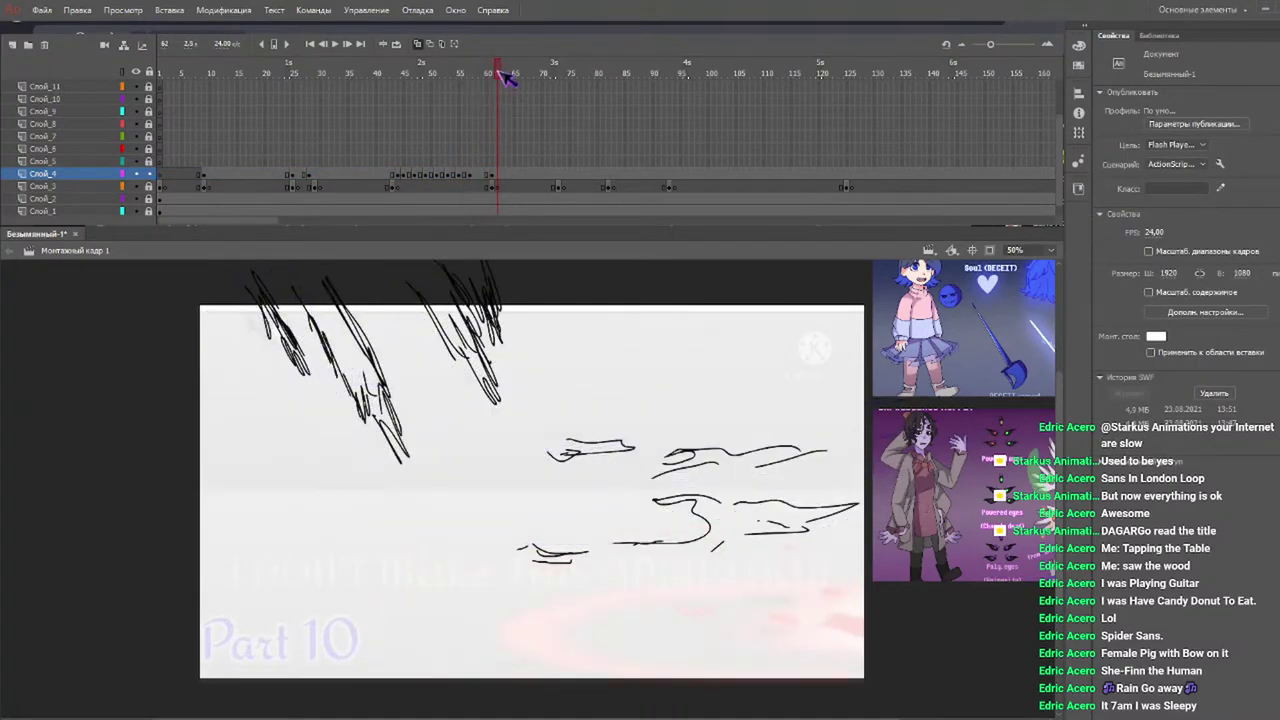
{"action": "key", "text": "F7"}
{"action": "mouse_move", "coordinate": [757, 539]}
{"action": "left_mouse_down"}
{"action": "mouse_move", "coordinate": [784, 521]}
{"action": "mouse_move", "coordinate": [829, 527]}
{"action": "mouse_move", "coordinate": [797, 533]}
{"action": "left_mouse_up"}
{"action": "left_click_drag", "start_coordinate": [786, 467], "coordinate": [799, 468]}
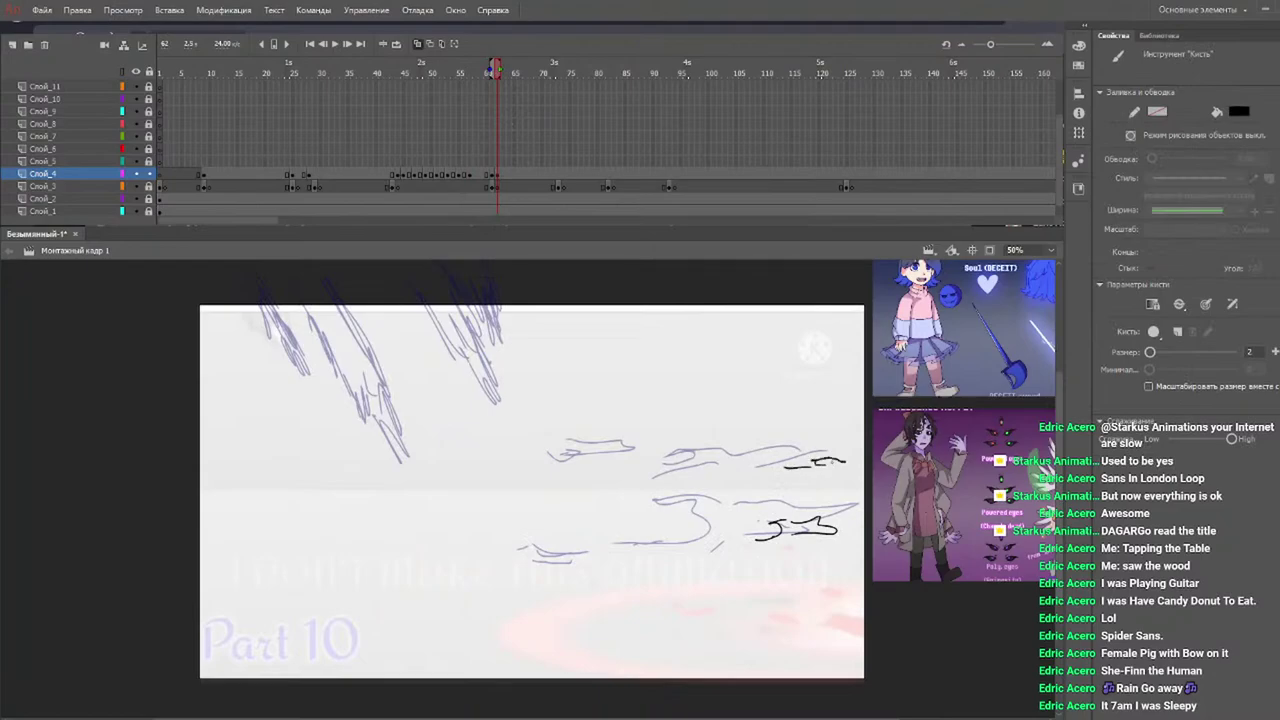
{"action": "left_click_drag", "start_coordinate": [671, 534], "coordinate": [688, 531]}
{"action": "left_click_drag", "start_coordinate": [697, 533], "coordinate": [735, 528]}
Insert blank keyframes at frames 63 and 64 and draw a few sparse trail specks near the right edge.
{"action": "key", "text": "F7"}
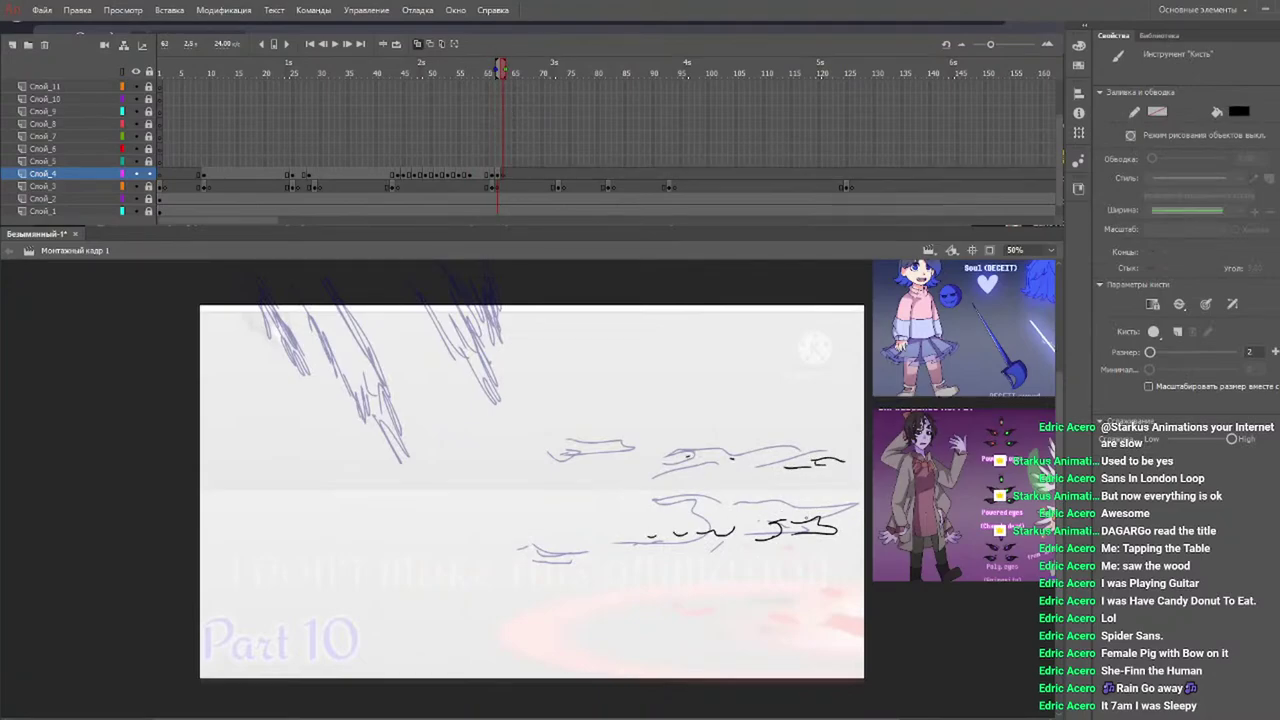
{"action": "left_click_drag", "start_coordinate": [796, 524], "coordinate": [852, 525]}
{"action": "left_click_drag", "start_coordinate": [798, 474], "coordinate": [789, 505]}
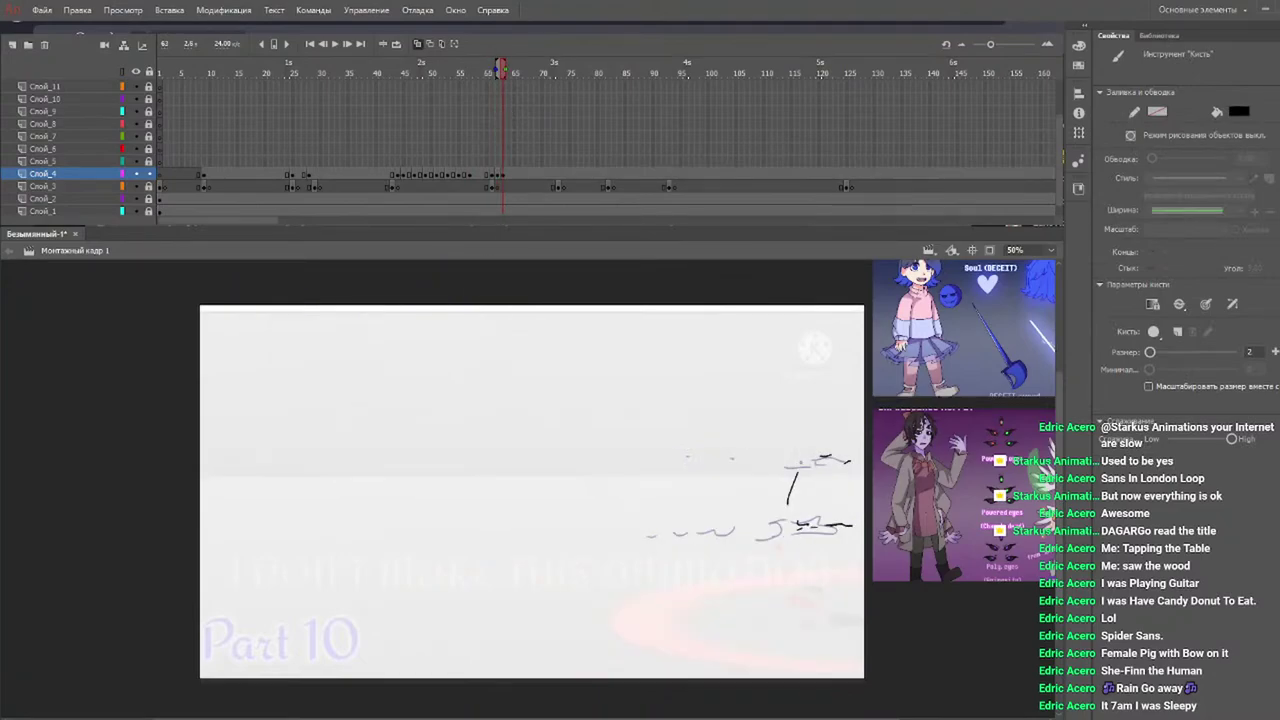
{"action": "key", "text": "F7"}
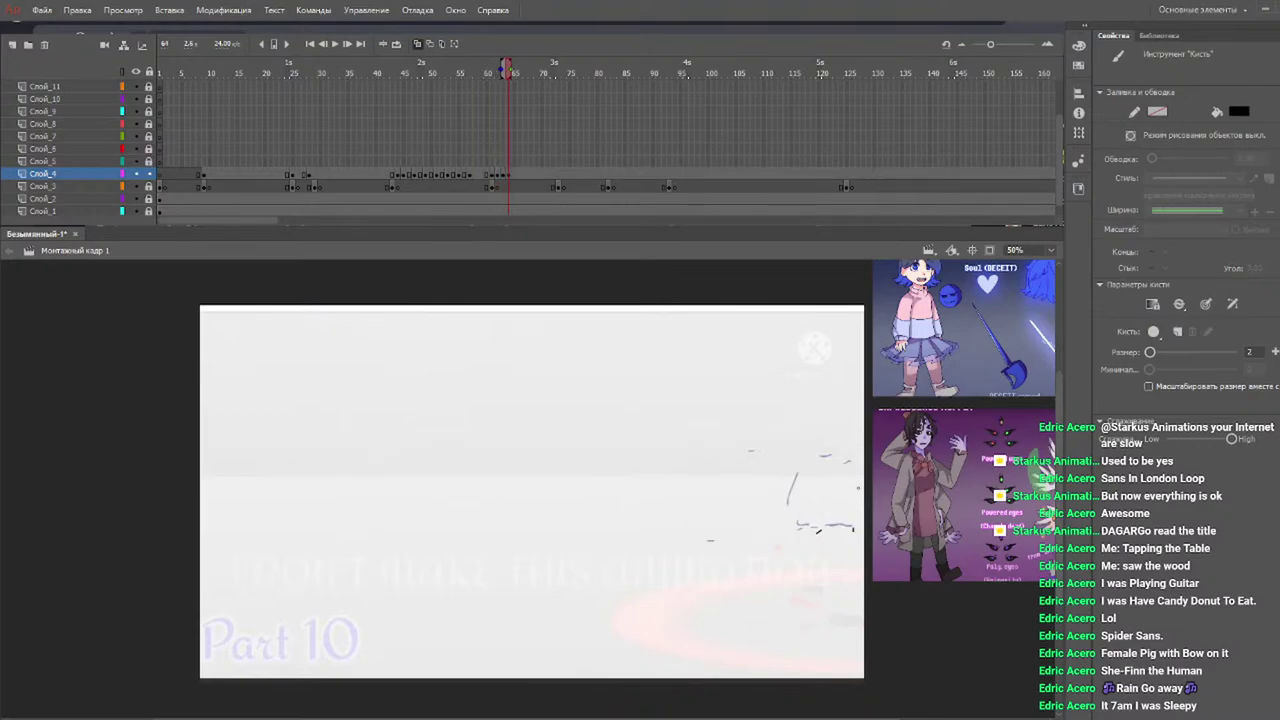
Draw a large tilted shockwave oval with a small scribbled oval inside it at frame 61.
{"action": "left_click", "coordinate": [475, 72]}
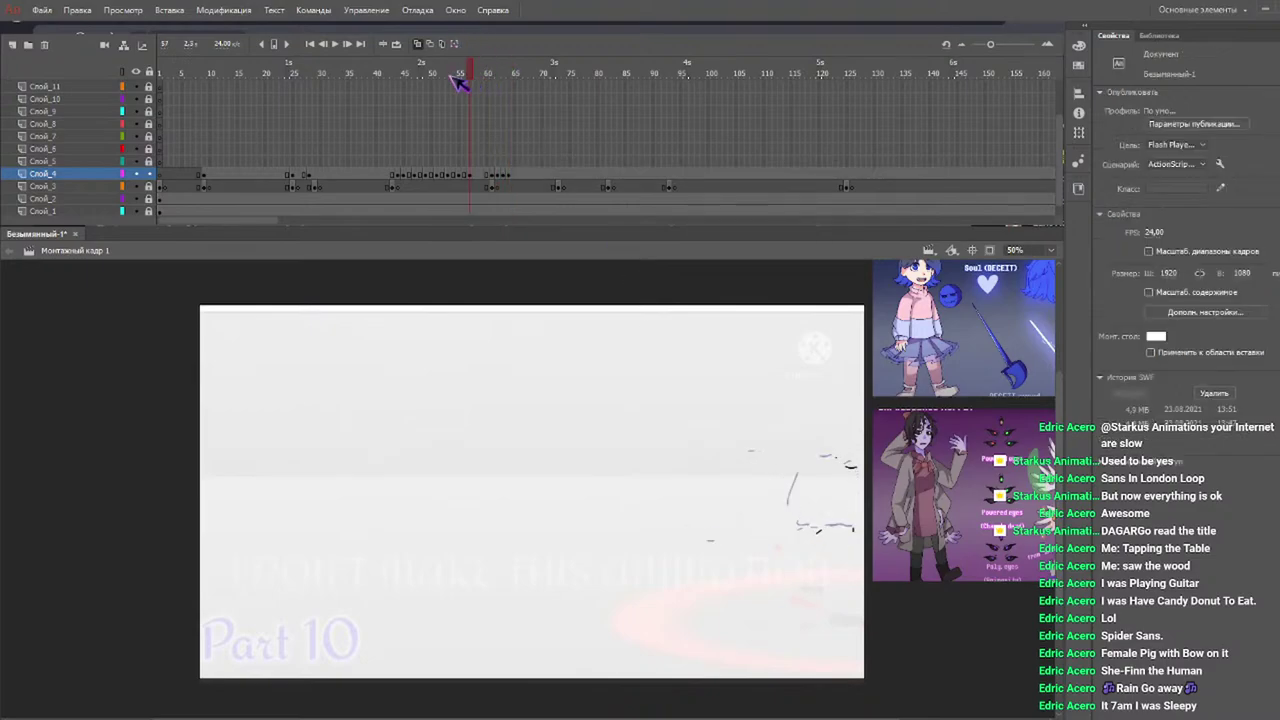
{"action": "left_click_drag", "start_coordinate": [483, 72], "coordinate": [482, 74]}
{"action": "left_click", "coordinate": [489, 74]}
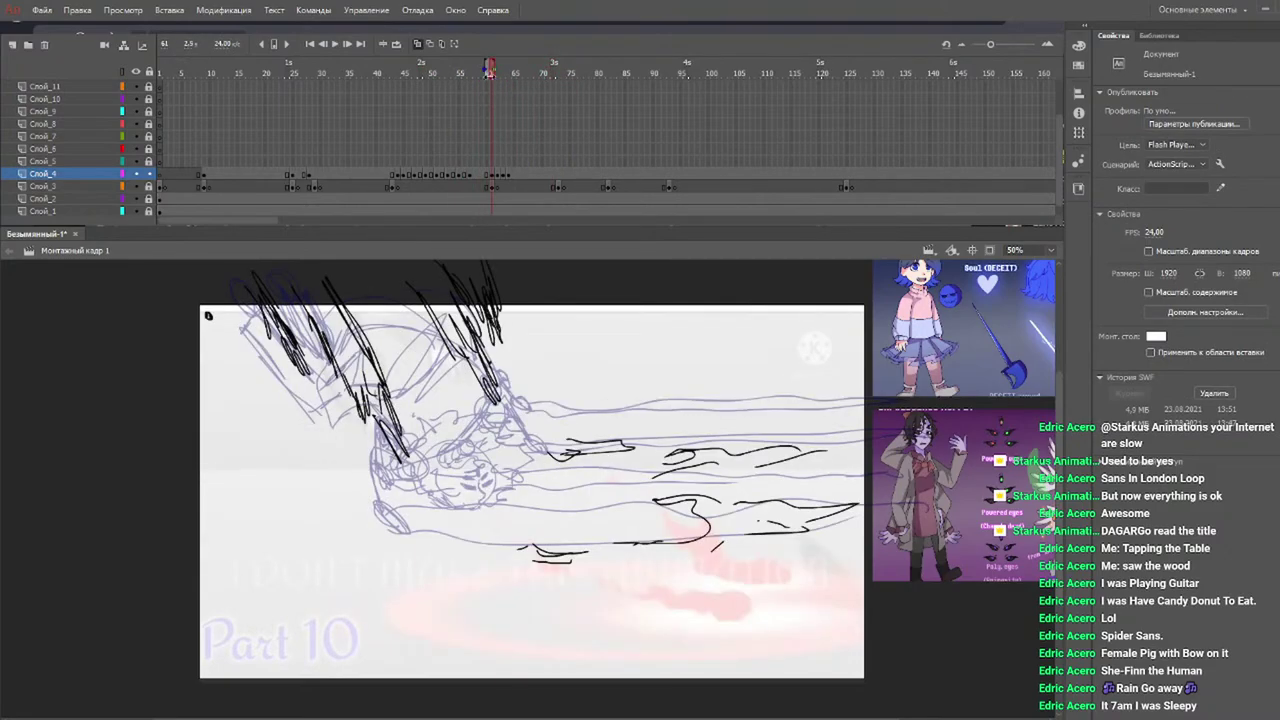
{"action": "mouse_move", "coordinate": [536, 576]}
{"action": "left_mouse_down"}
{"action": "mouse_move", "coordinate": [408, 556]}
{"action": "mouse_move", "coordinate": [594, 579]}
{"action": "mouse_move", "coordinate": [764, 566]}
{"action": "left_mouse_up"}
{"action": "mouse_move", "coordinate": [583, 535]}
{"action": "left_mouse_down"}
{"action": "mouse_move", "coordinate": [588, 516]}
{"action": "mouse_move", "coordinate": [566, 548]}
{"action": "mouse_move", "coordinate": [560, 530]}
{"action": "mouse_move", "coordinate": [600, 540]}
{"action": "left_mouse_up"}
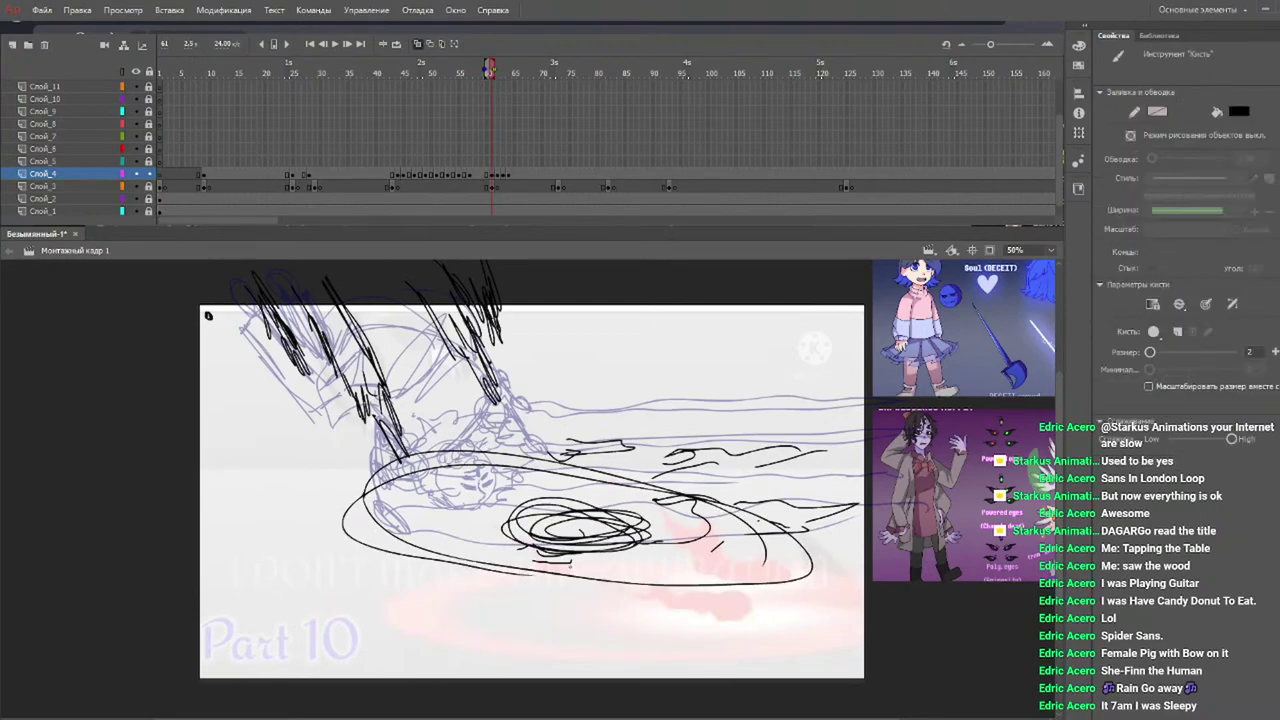
Draw expanding shockwave rings at frames 62 and 63, with the outer curves extending beyond the canvas.
{"action": "key", "text": "period"}
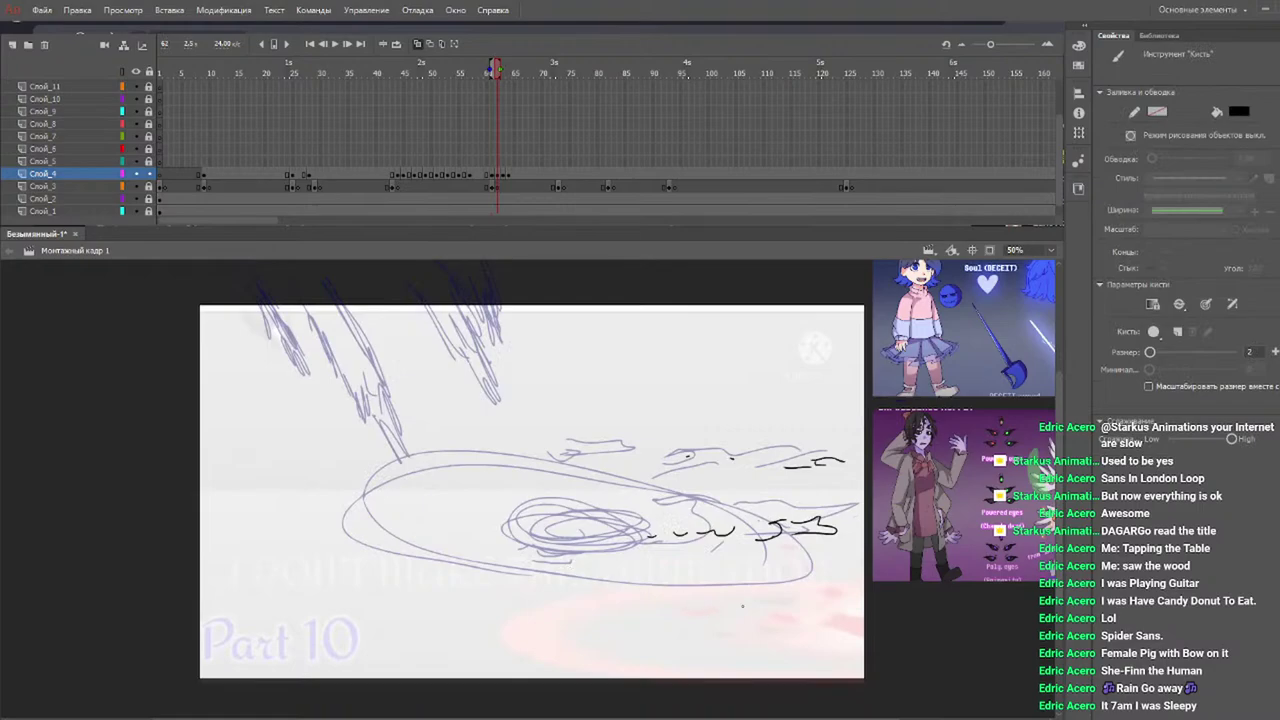
{"action": "mouse_move", "coordinate": [856, 625]}
{"action": "left_mouse_down"}
{"action": "mouse_move", "coordinate": [208, 641]}
{"action": "mouse_move", "coordinate": [682, 685]}
{"action": "mouse_move", "coordinate": [855, 626]}
{"action": "left_mouse_up"}
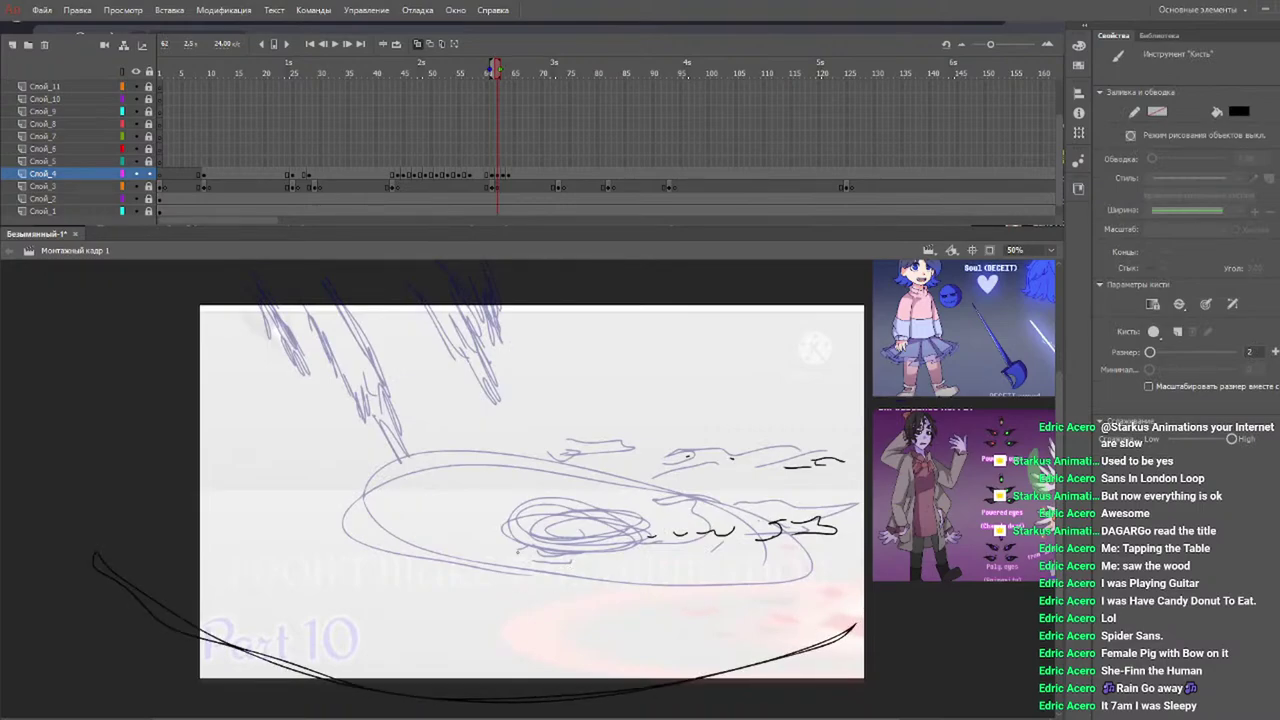
{"action": "mouse_move", "coordinate": [497, 583]}
{"action": "left_mouse_down"}
{"action": "mouse_move", "coordinate": [401, 491]}
{"action": "mouse_move", "coordinate": [606, 601]}
{"action": "mouse_move", "coordinate": [430, 578]}
{"action": "left_mouse_up"}
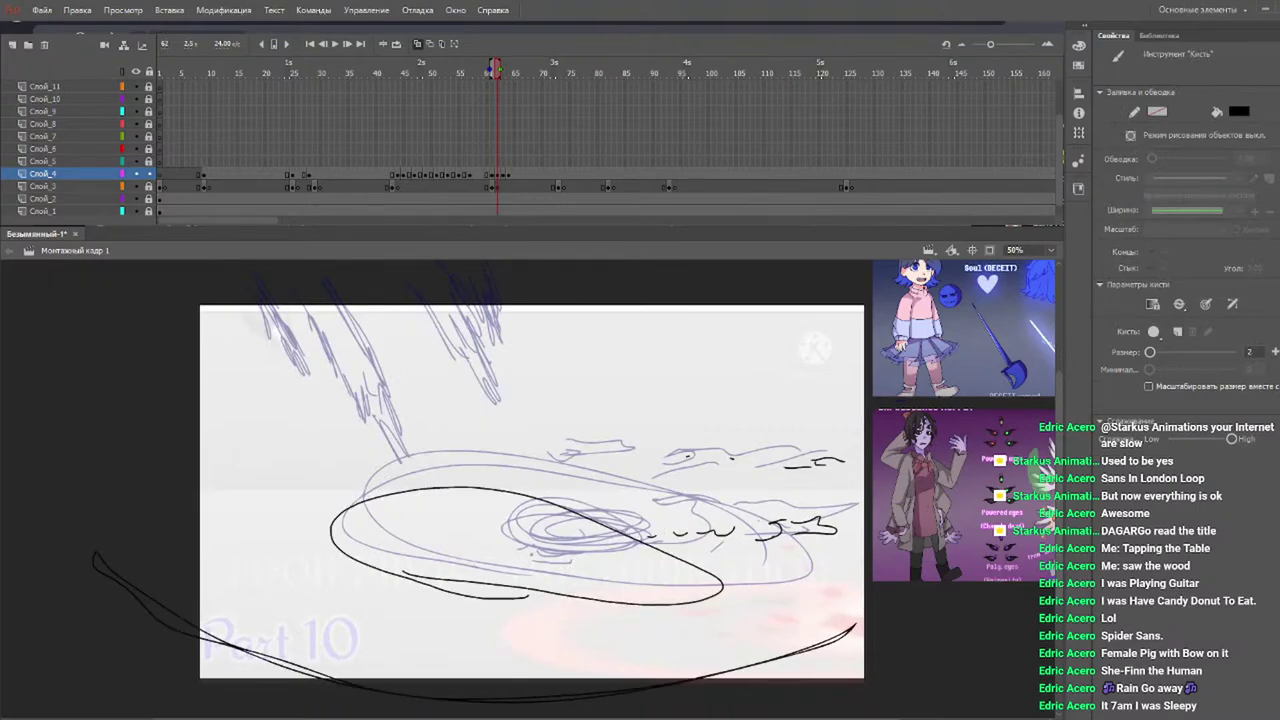
{"action": "key", "text": "period"}
{"action": "mouse_move", "coordinate": [374, 622]}
{"action": "left_mouse_down"}
{"action": "mouse_move", "coordinate": [175, 478]}
{"action": "mouse_move", "coordinate": [200, 688]}
{"action": "left_mouse_up"}
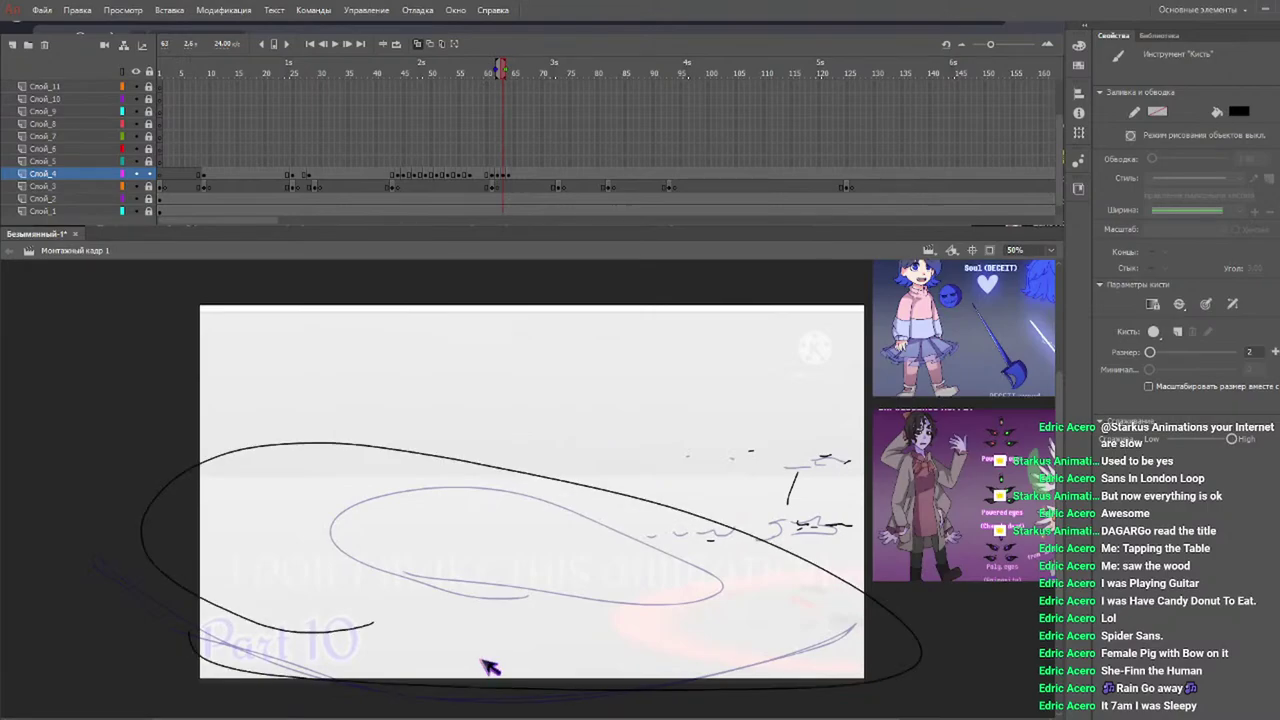
{"action": "key", "text": "period"}
Replay the sequence repeatedly from around frame 40 to check the disappearance and the shockwave.
{"action": "left_click_drag", "start_coordinate": [495, 72], "coordinate": [357, 67]}
{"action": "key", "text": "Return"}
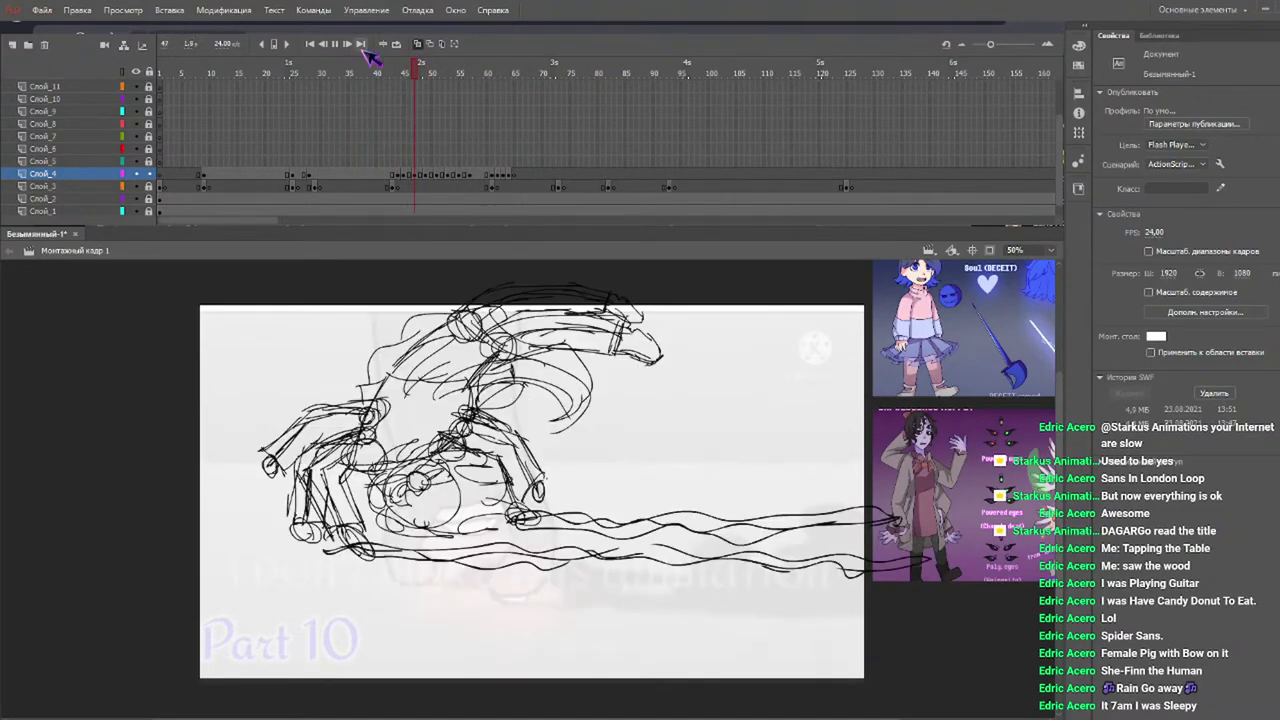
{"action": "mouse_move", "coordinate": [423, 76]}
{"action": "left_mouse_down"}
{"action": "mouse_move", "coordinate": [389, 72]}
{"action": "mouse_move", "coordinate": [436, 74]}
{"action": "mouse_move", "coordinate": [398, 58]}
{"action": "left_mouse_up"}
{"action": "key", "text": "Return"}
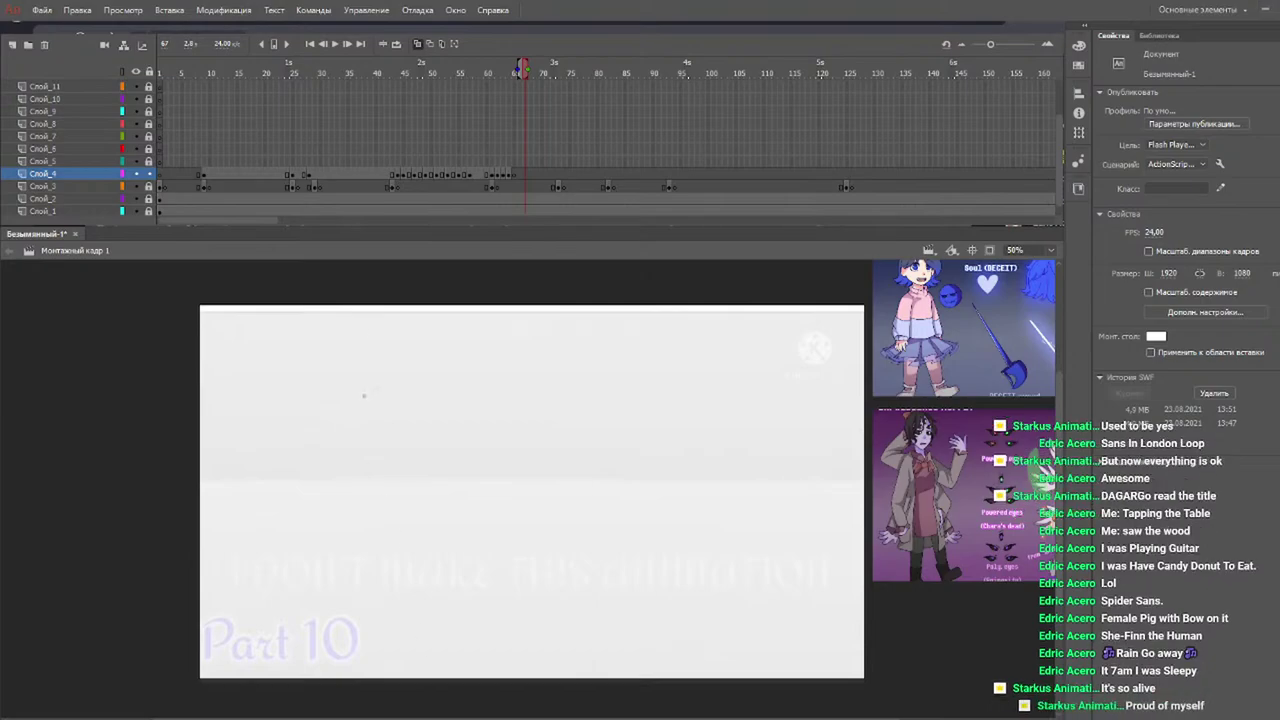
{"action": "left_click", "coordinate": [398, 68]}
{"action": "key", "text": "Return"}
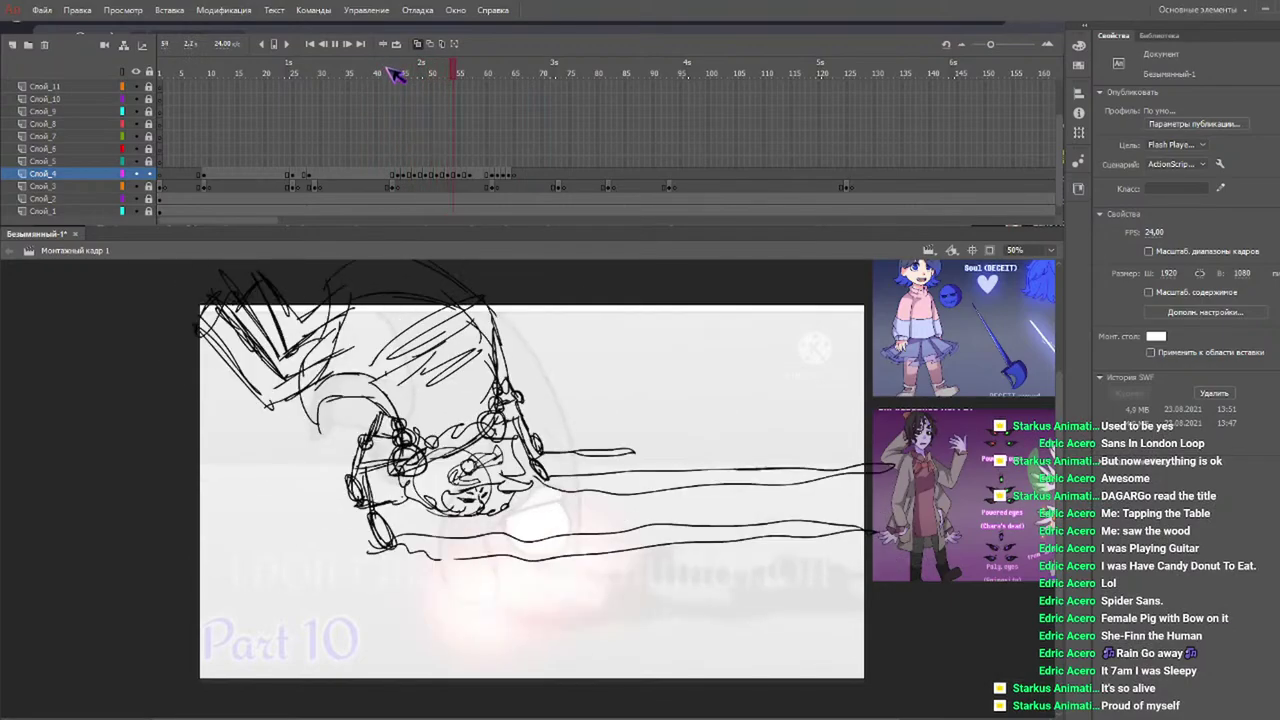
{"action": "left_click", "coordinate": [386, 68]}
{"action": "key", "text": "Return"}
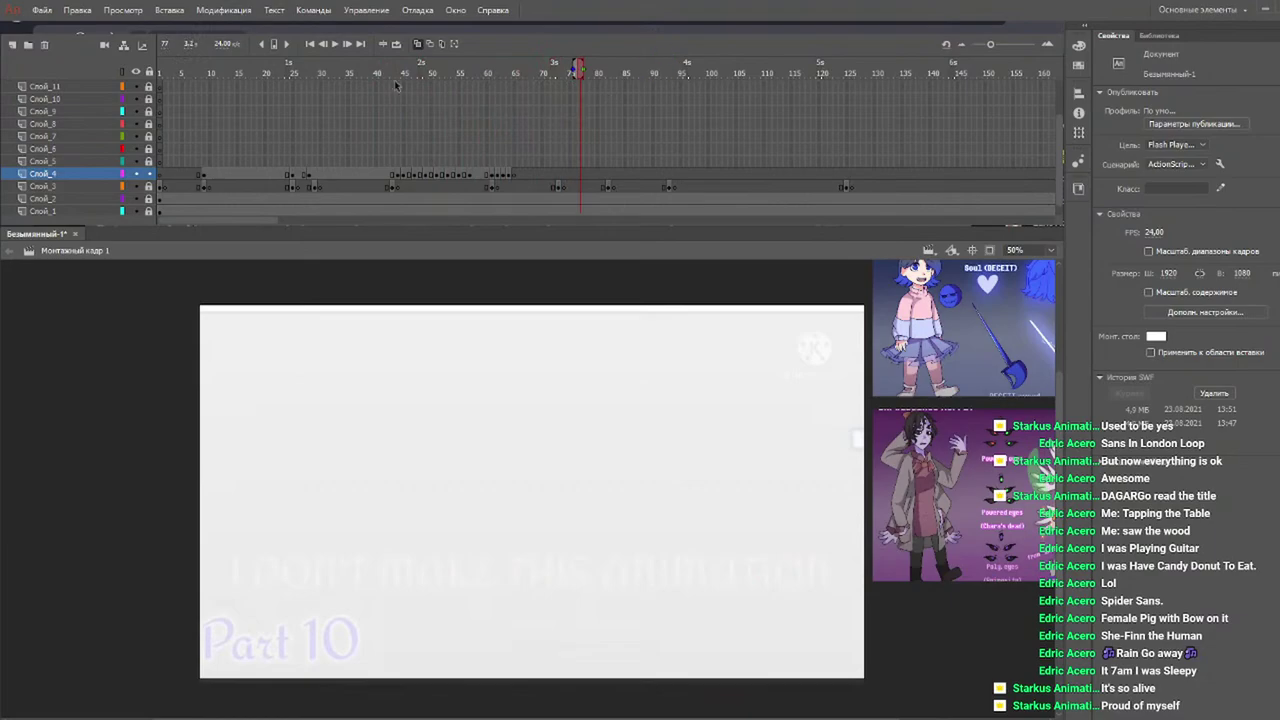
{"action": "left_click", "coordinate": [383, 68]}
{"action": "key", "text": "Return"}
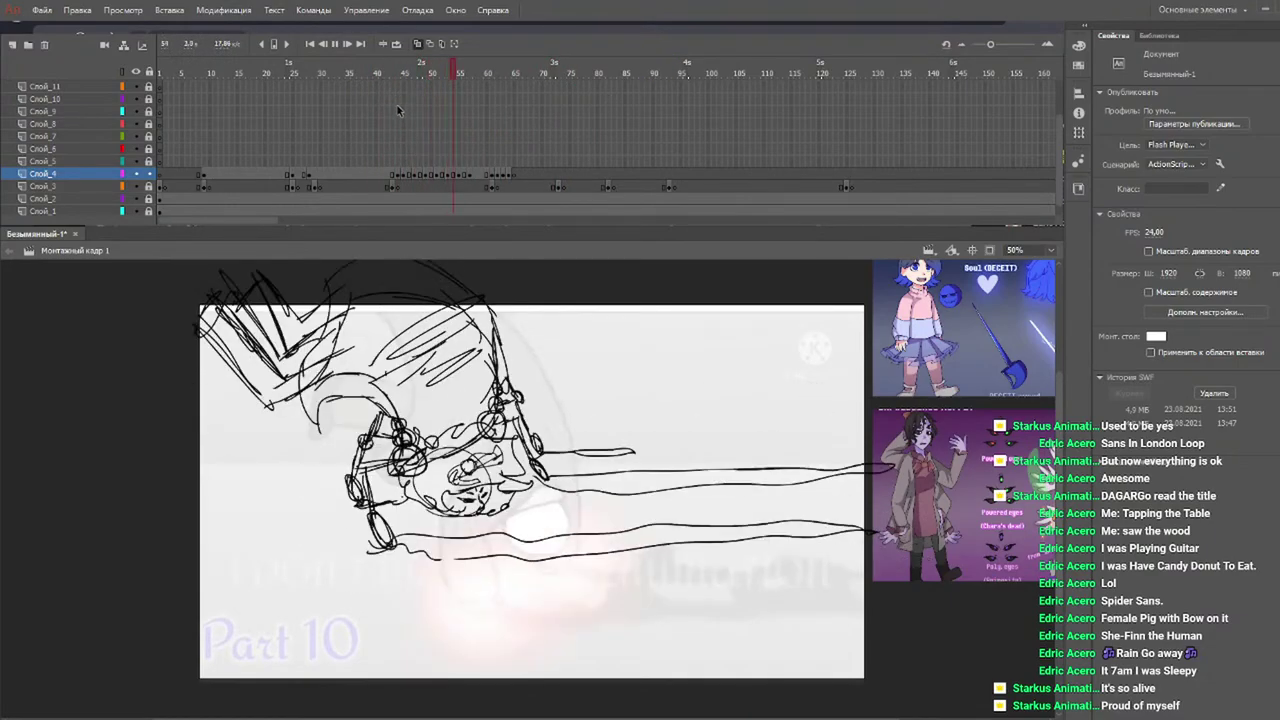
{"action": "left_click", "coordinate": [394, 70]}
{"action": "key", "text": "Return"}
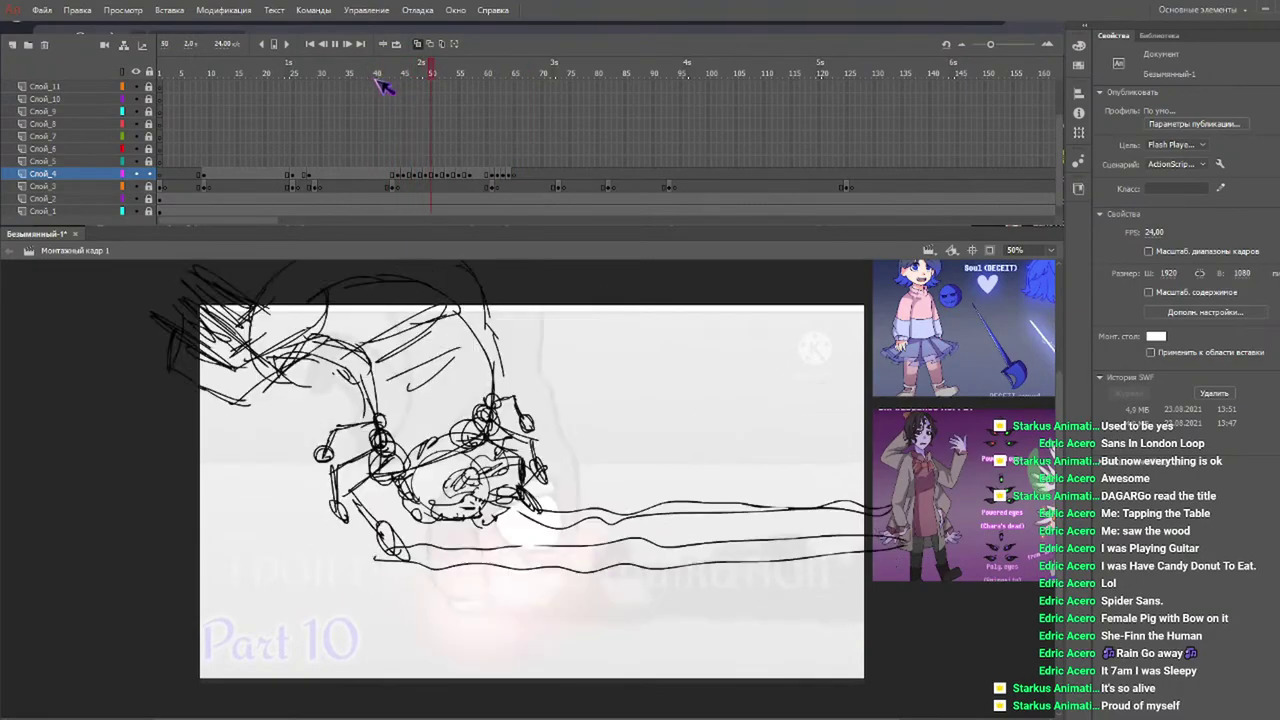
{"action": "left_click_drag", "start_coordinate": [392, 71], "coordinate": [349, 67]}
{"action": "key", "text": "Return"}
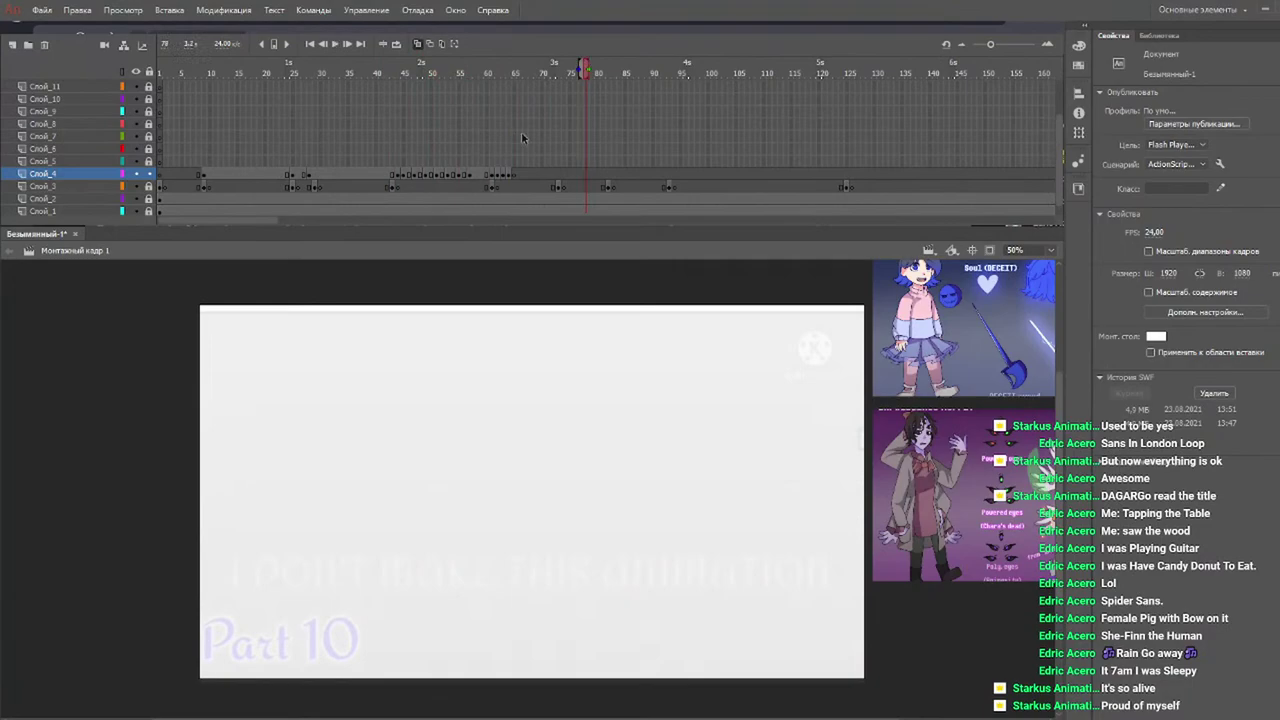
Insert blank keyframes on Слой_4 at frames 73 and 82.
{"action": "left_click", "coordinate": [558, 65]}
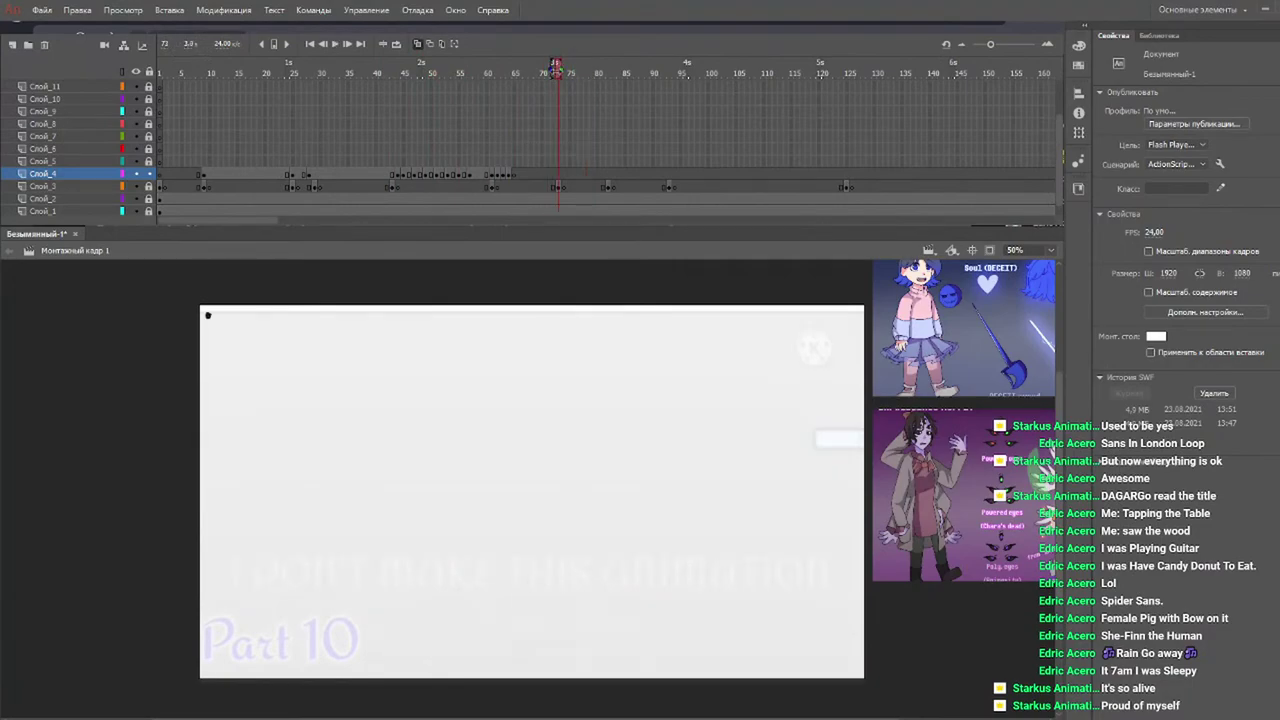
{"action": "left_click", "coordinate": [563, 176]}
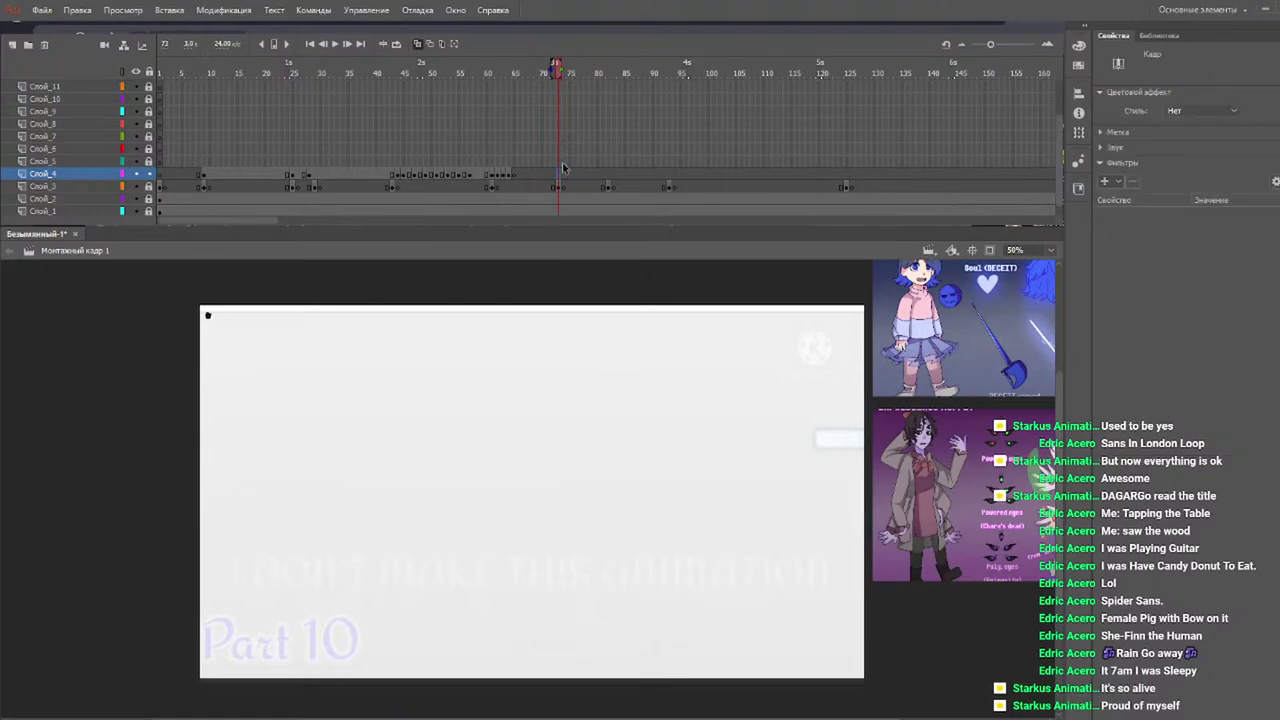
{"action": "left_click", "coordinate": [553, 68]}
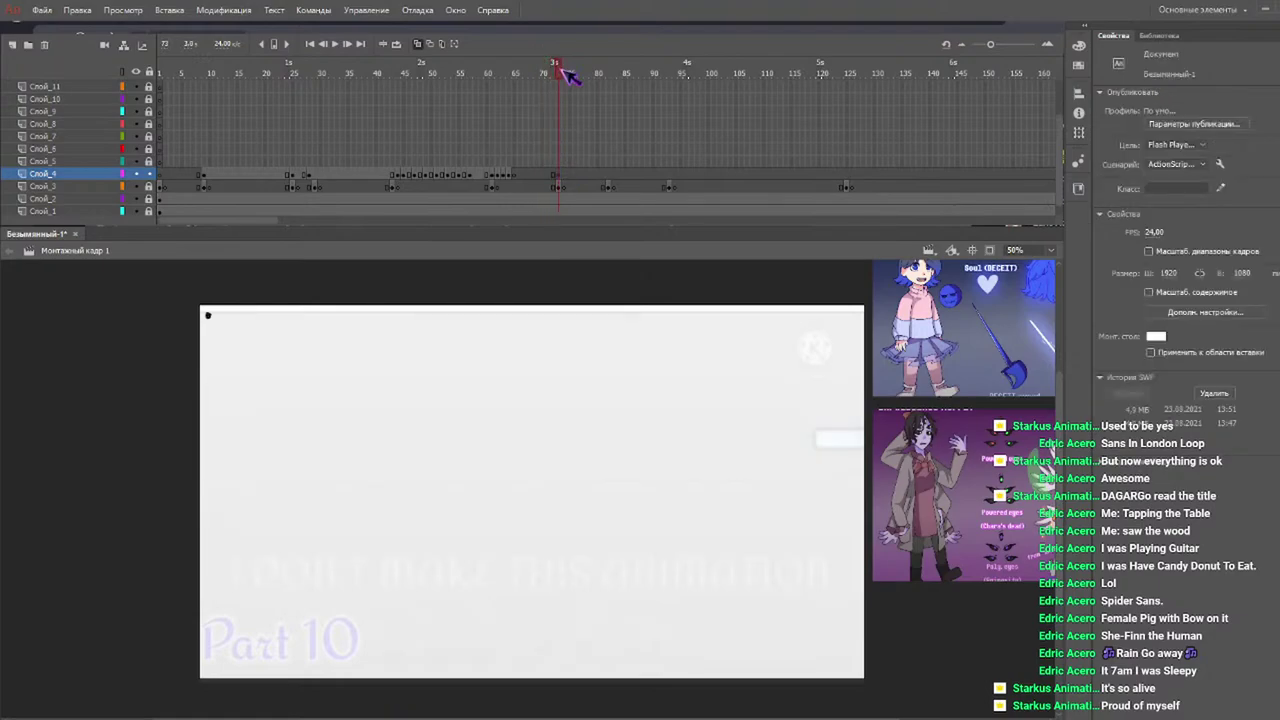
{"action": "left_click_drag", "start_coordinate": [563, 74], "coordinate": [608, 77]}
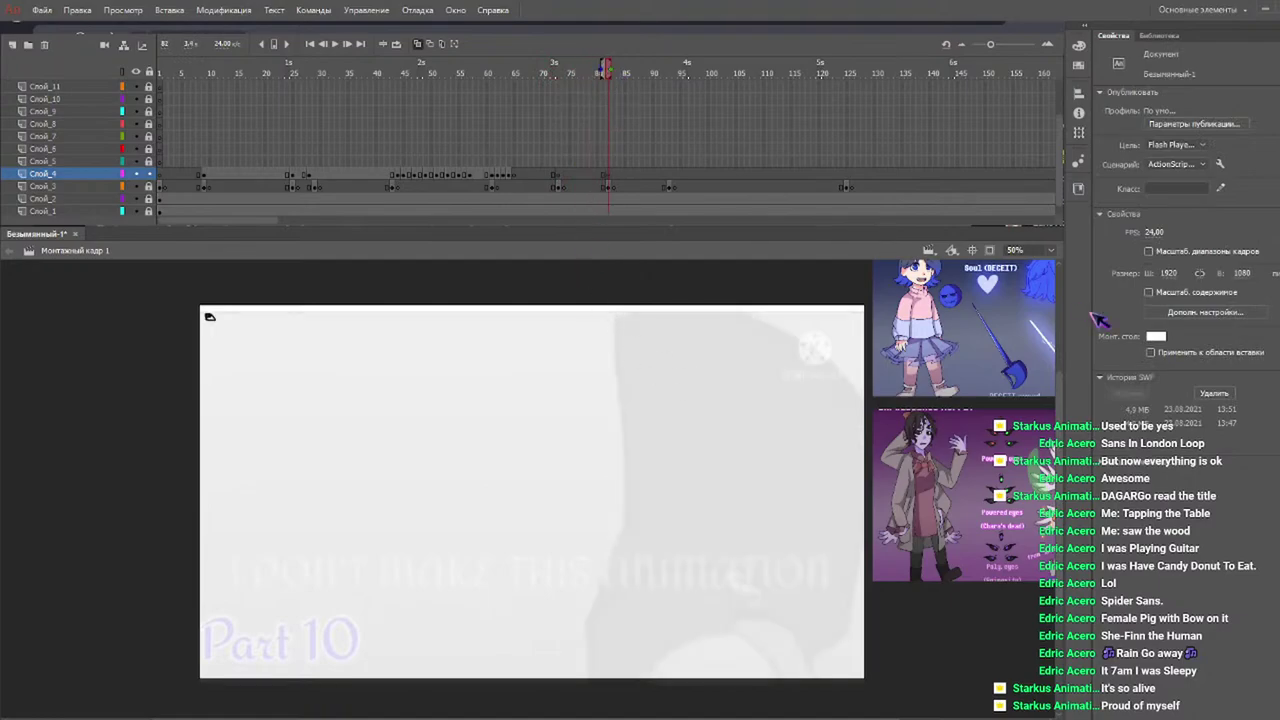
Sketch a curved inner outline with loose, looping ends across the canvas's lower right corner at frame 82.
{"action": "scroll", "coordinate": [530, 440], "scroll_direction": "down", "scroll_amount": 2}
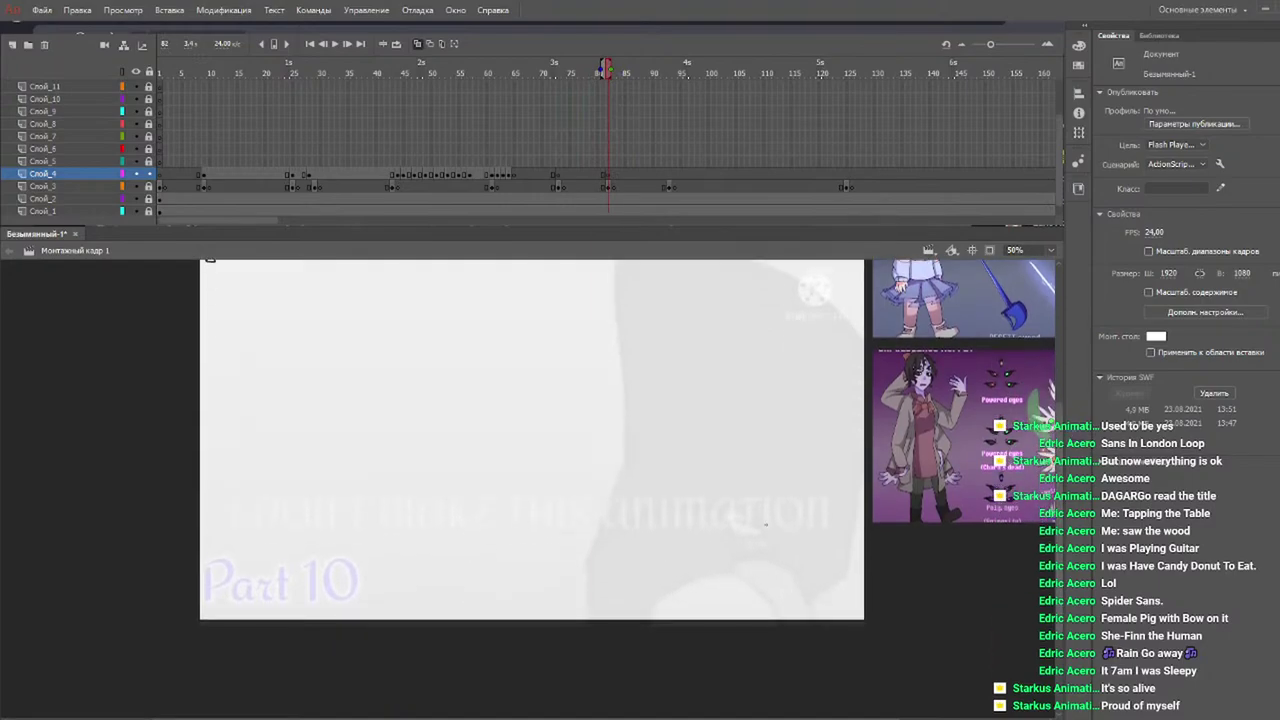
{"action": "left_click_drag", "start_coordinate": [634, 640], "coordinate": [659, 570]}
{"action": "left_click_drag", "start_coordinate": [668, 567], "coordinate": [766, 548]}
{"action": "mouse_move", "coordinate": [696, 556]}
{"action": "left_mouse_down"}
{"action": "mouse_move", "coordinate": [797, 571]}
{"action": "mouse_move", "coordinate": [776, 563]}
{"action": "mouse_move", "coordinate": [864, 598]}
{"action": "left_mouse_up"}
{"action": "left_click_drag", "start_coordinate": [827, 600], "coordinate": [843, 606]}
{"action": "mouse_move", "coordinate": [764, 568]}
{"action": "left_mouse_down"}
{"action": "mouse_move", "coordinate": [860, 612]}
{"action": "mouse_move", "coordinate": [760, 660]}
{"action": "left_mouse_up"}
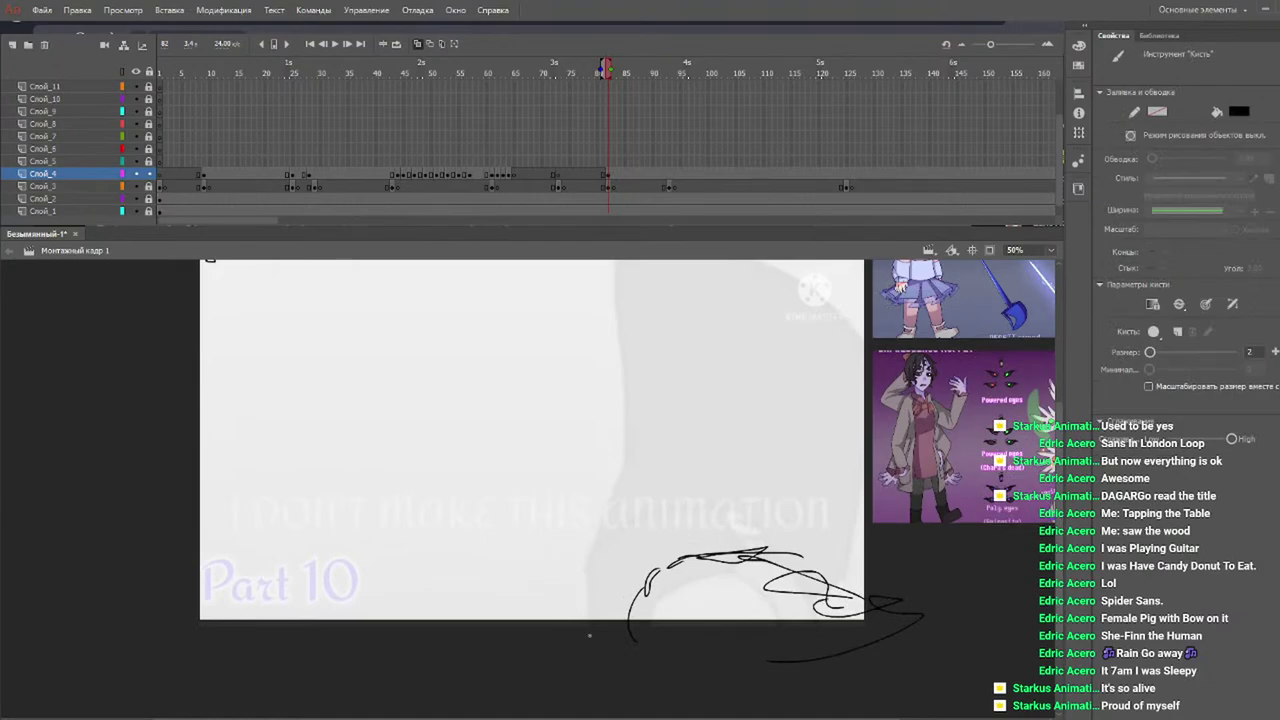
Add an outer arch with a ragged tip, a jagged edge rising from it, and loose diagonal hatching at frame 82.
{"action": "mouse_move", "coordinate": [573, 600]}
{"action": "left_mouse_down"}
{"action": "mouse_move", "coordinate": [618, 516]}
{"action": "mouse_move", "coordinate": [652, 496]}
{"action": "mouse_move", "coordinate": [766, 487]}
{"action": "mouse_move", "coordinate": [766, 518]}
{"action": "mouse_move", "coordinate": [744, 543]}
{"action": "left_mouse_up"}
{"action": "mouse_move", "coordinate": [760, 496]}
{"action": "left_mouse_down"}
{"action": "mouse_move", "coordinate": [814, 512]}
{"action": "mouse_move", "coordinate": [776, 524]}
{"action": "left_mouse_up"}
{"action": "mouse_move", "coordinate": [620, 505]}
{"action": "left_mouse_down"}
{"action": "mouse_move", "coordinate": [640, 445]}
{"action": "mouse_move", "coordinate": [597, 265]}
{"action": "left_mouse_up"}
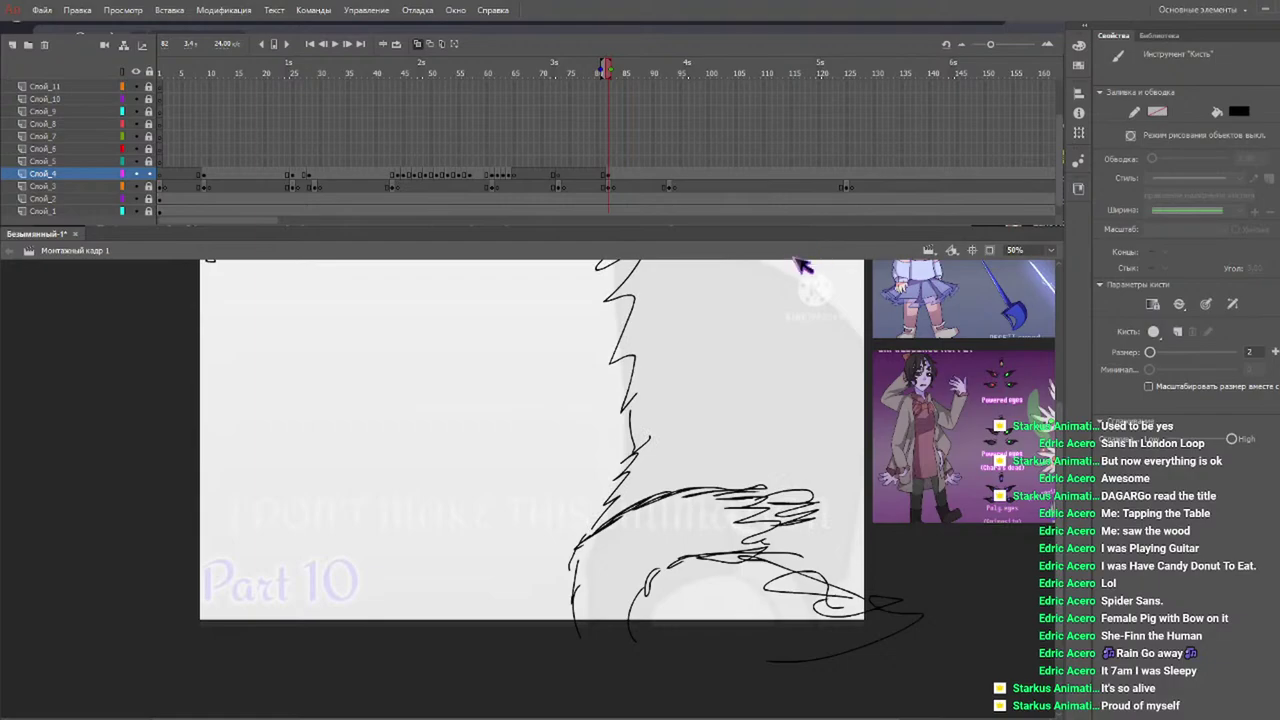
{"action": "scroll", "coordinate": [1065, 420], "scroll_direction": "up", "scroll_amount": 2}
{"action": "mouse_move", "coordinate": [767, 305]}
{"action": "left_mouse_down"}
{"action": "mouse_move", "coordinate": [863, 328]}
{"action": "mouse_move", "coordinate": [790, 344]}
{"action": "mouse_move", "coordinate": [716, 323]}
{"action": "mouse_move", "coordinate": [700, 357]}
{"action": "mouse_move", "coordinate": [716, 363]}
{"action": "mouse_move", "coordinate": [686, 434]}
{"action": "mouse_move", "coordinate": [802, 423]}
{"action": "mouse_move", "coordinate": [735, 535]}
{"action": "left_mouse_up"}
Insert a blank keyframe at frame 83 and draw a small head oval over the white reference head.
{"action": "left_click_drag", "start_coordinate": [580, 71], "coordinate": [615, 73]}
{"action": "key", "text": "F7"}
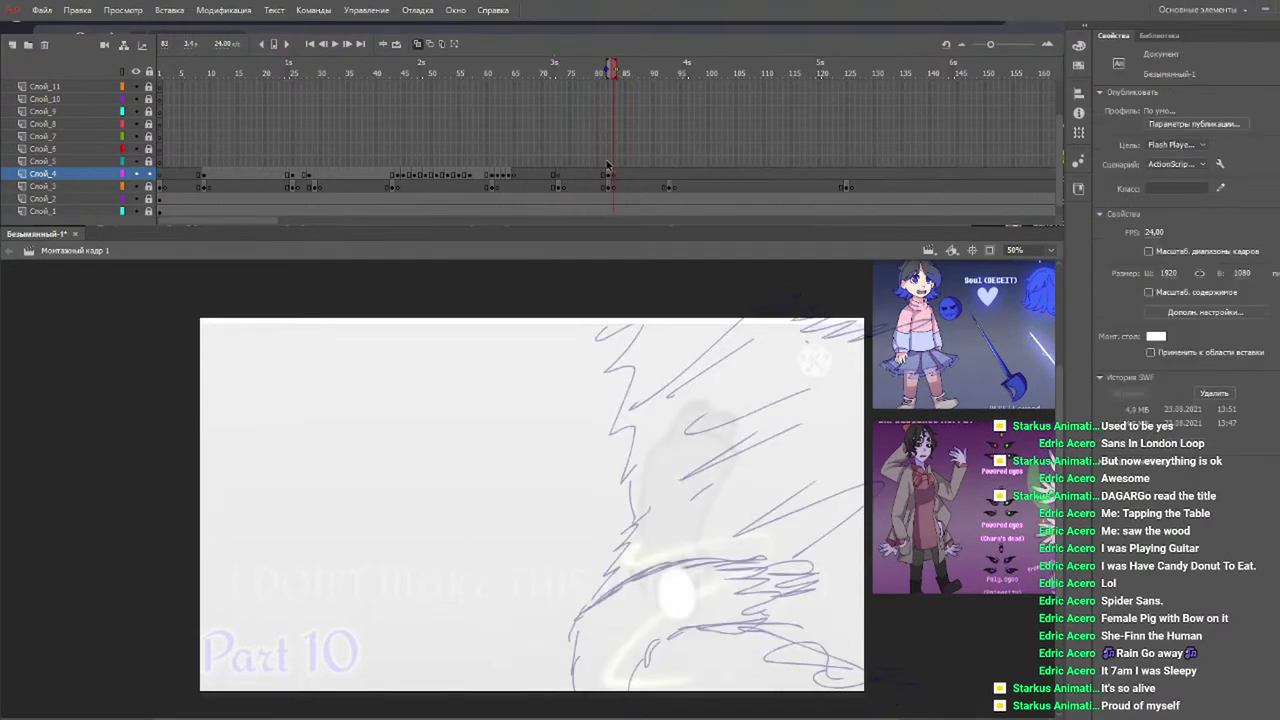
{"action": "mouse_move", "coordinate": [679, 615]}
{"action": "left_mouse_down"}
{"action": "mouse_move", "coordinate": [690, 590]}
{"action": "mouse_move", "coordinate": [680, 617]}
{"action": "left_mouse_up"}
{"action": "key", "text": "F7"}
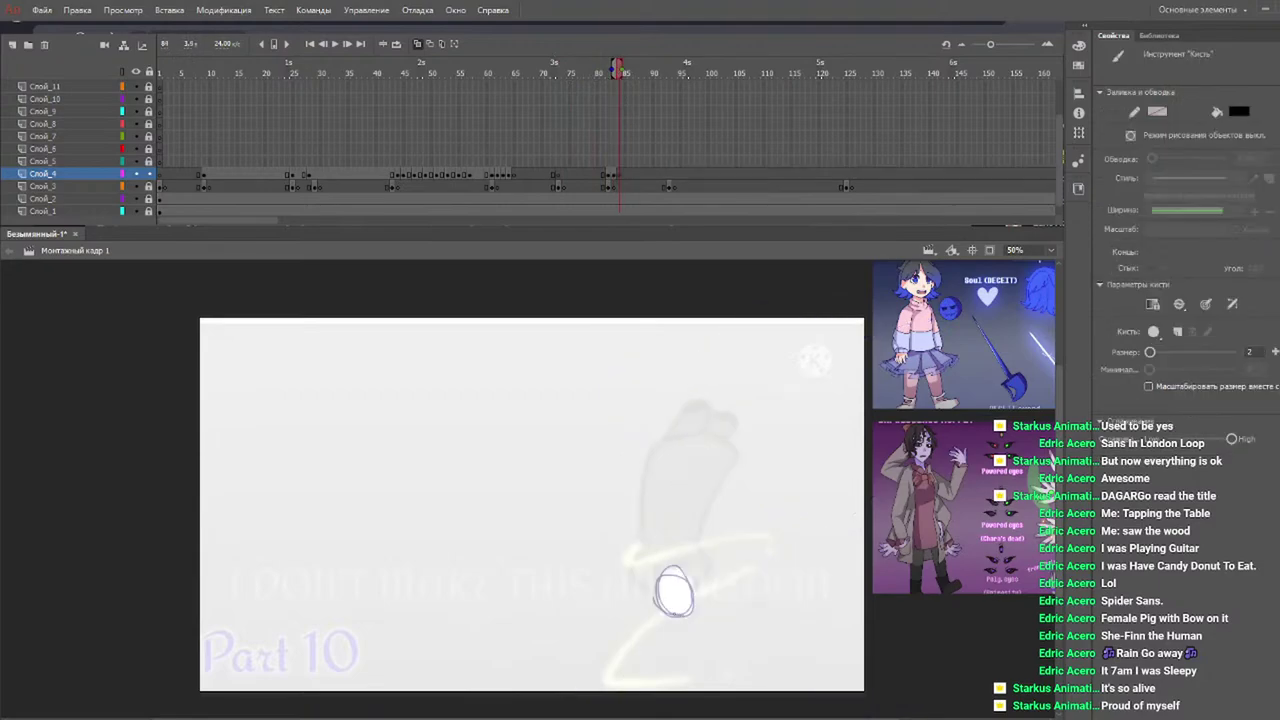
{"action": "key", "text": "ctrl+z"}
Insert blank keyframes at frames 85 and 86 and draw a small head oval in each, following the reference movement.
{"action": "left_click_drag", "start_coordinate": [606, 72], "coordinate": [634, 77]}
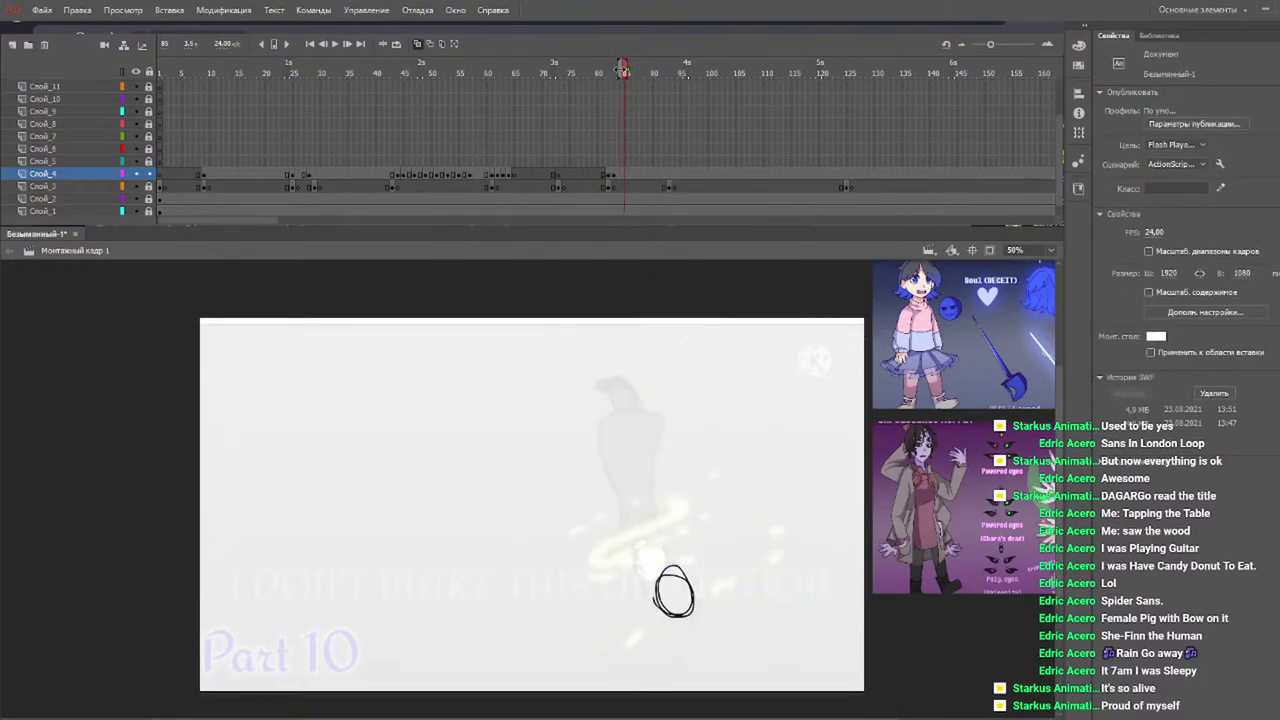
{"action": "key", "text": "F7"}
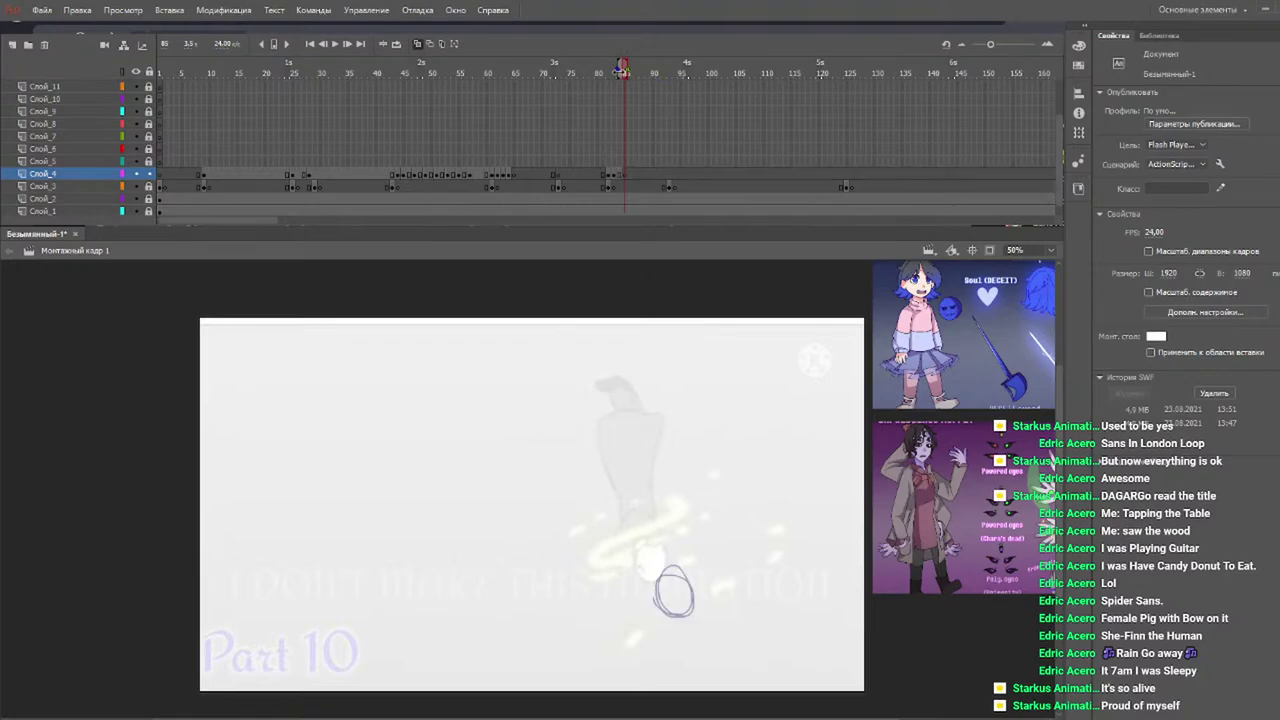
{"action": "left_click_drag", "start_coordinate": [642, 576], "coordinate": [648, 575]}
{"action": "mouse_move", "coordinate": [620, 74]}
{"action": "left_mouse_down"}
{"action": "mouse_move", "coordinate": [598, 72]}
{"action": "mouse_move", "coordinate": [637, 77]}
{"action": "left_mouse_up"}
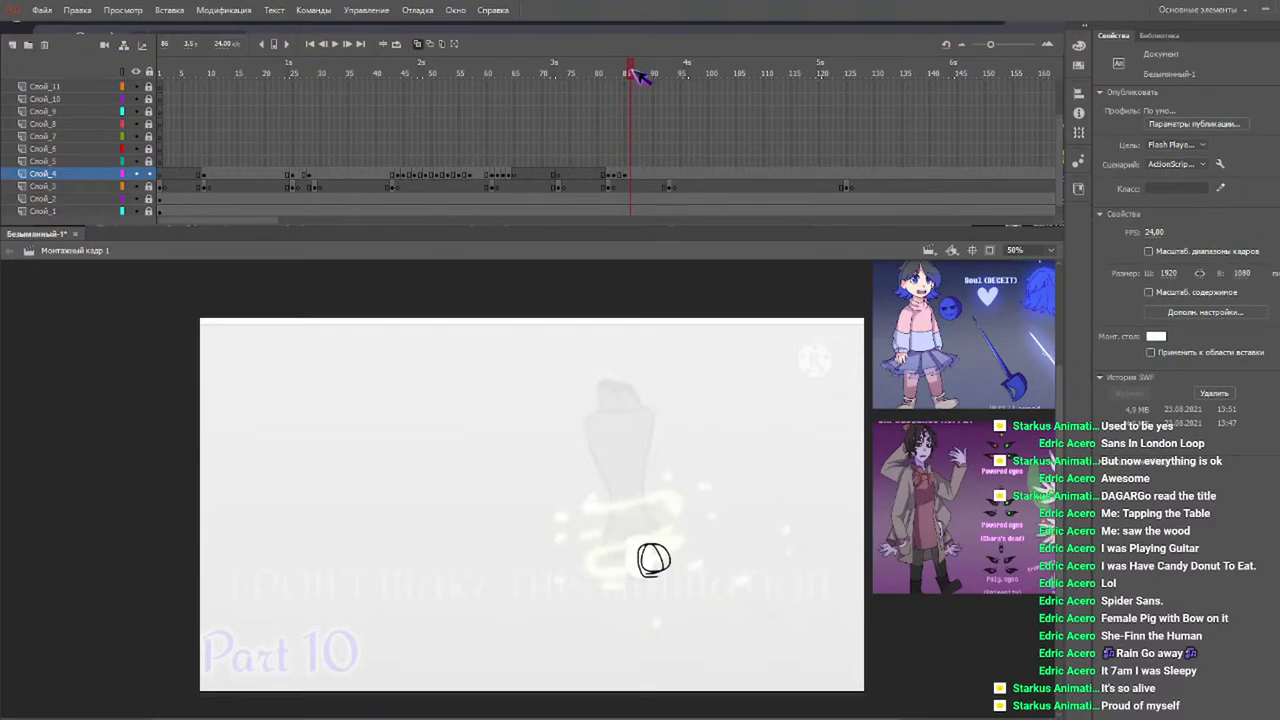
{"action": "key", "text": "F7"}
{"action": "mouse_move", "coordinate": [636, 574]}
{"action": "left_mouse_down"}
{"action": "mouse_move", "coordinate": [640, 547]}
{"action": "mouse_move", "coordinate": [644, 574]}
{"action": "left_mouse_up"}
Insert blank keyframes at frames 87 and 89 and draw head ovals, each shifted slightly further left.
{"action": "left_click_drag", "start_coordinate": [598, 72], "coordinate": [636, 73]}
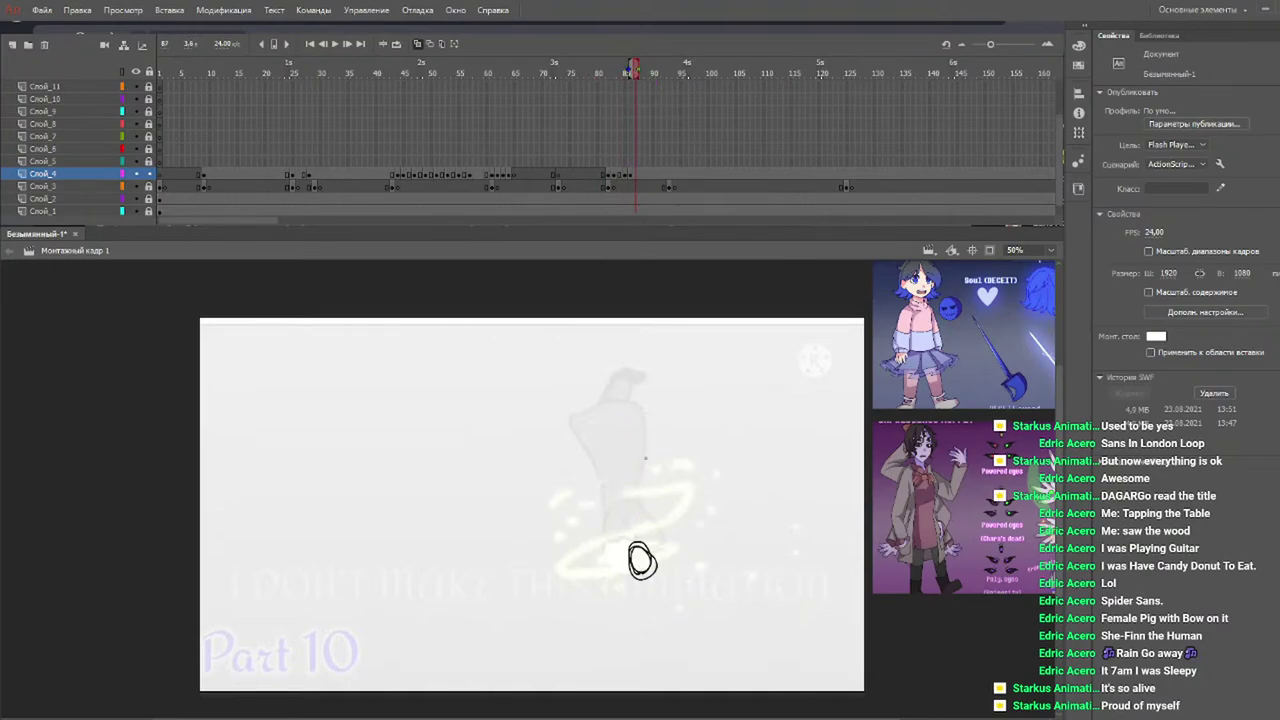
{"action": "key", "text": "F7"}
{"action": "left_click_drag", "start_coordinate": [612, 548], "coordinate": [610, 545]}
{"action": "left_click_drag", "start_coordinate": [620, 75], "coordinate": [652, 73]}
{"action": "key", "text": "F7"}
{"action": "left_click_drag", "start_coordinate": [600, 548], "coordinate": [610, 545]}
Insert a blank keyframe at frame 90 and draw a narrow, tilted head oval slightly left of the previous one.
{"action": "left_click", "coordinate": [644, 72]}
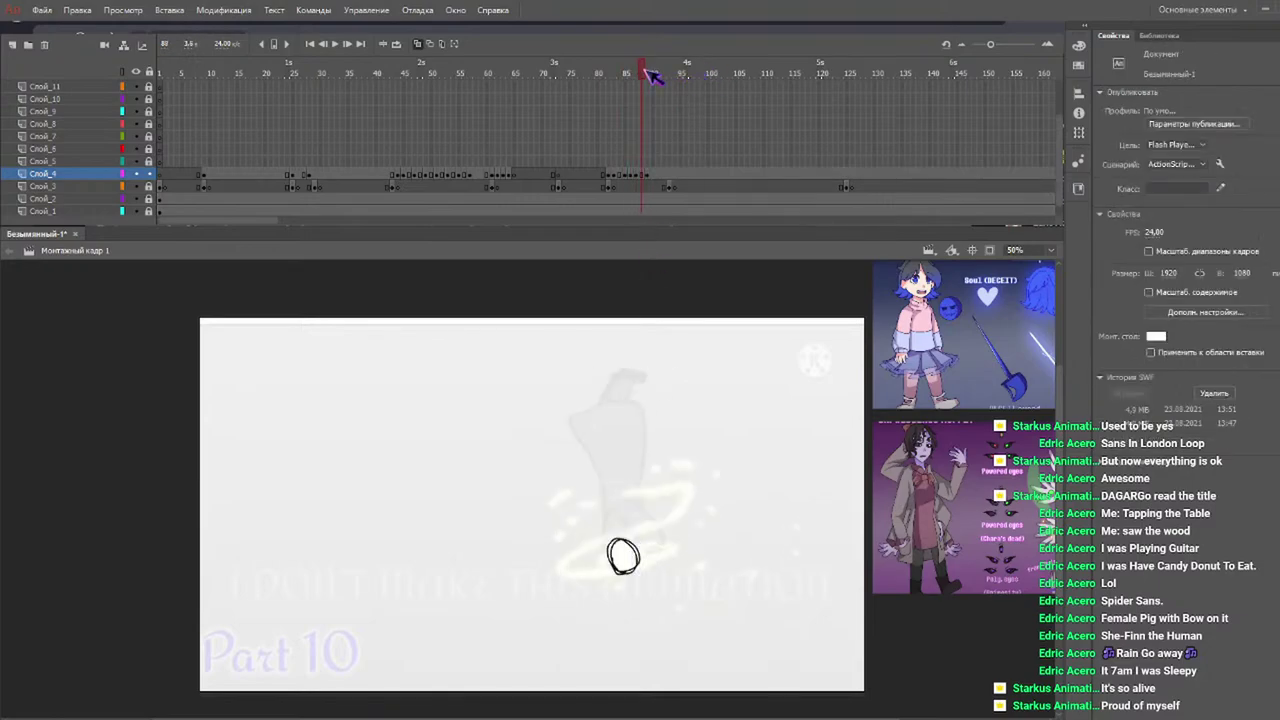
{"action": "left_click", "coordinate": [654, 72]}
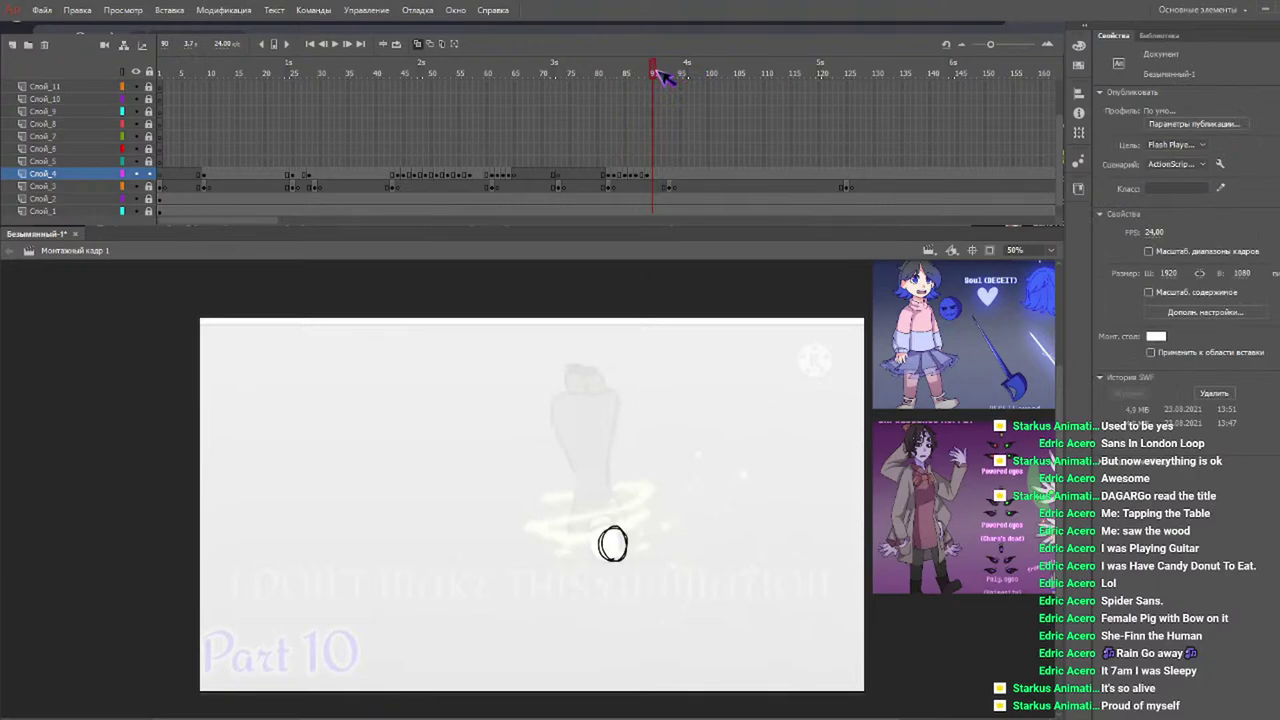
{"action": "left_click", "coordinate": [658, 72]}
{"action": "key", "text": "F7"}
{"action": "key", "text": "ctrl+z"}
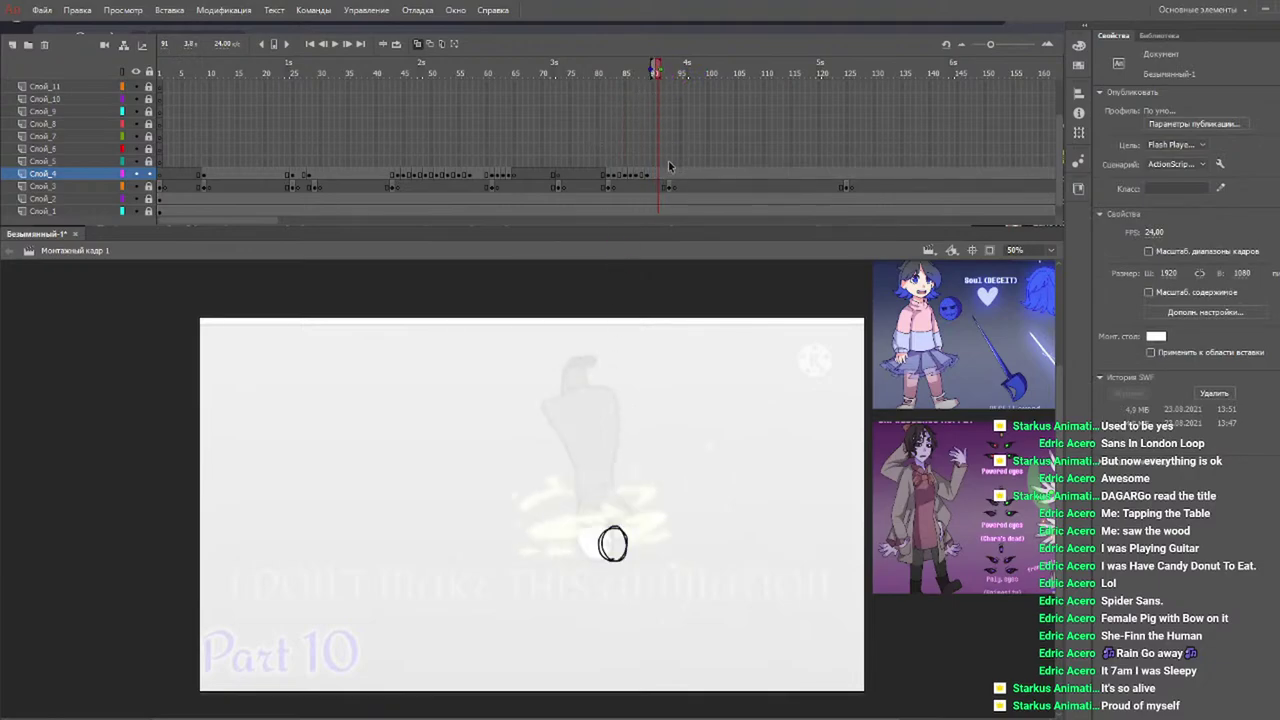
{"action": "left_click", "coordinate": [654, 178]}
{"action": "key", "text": "F7"}
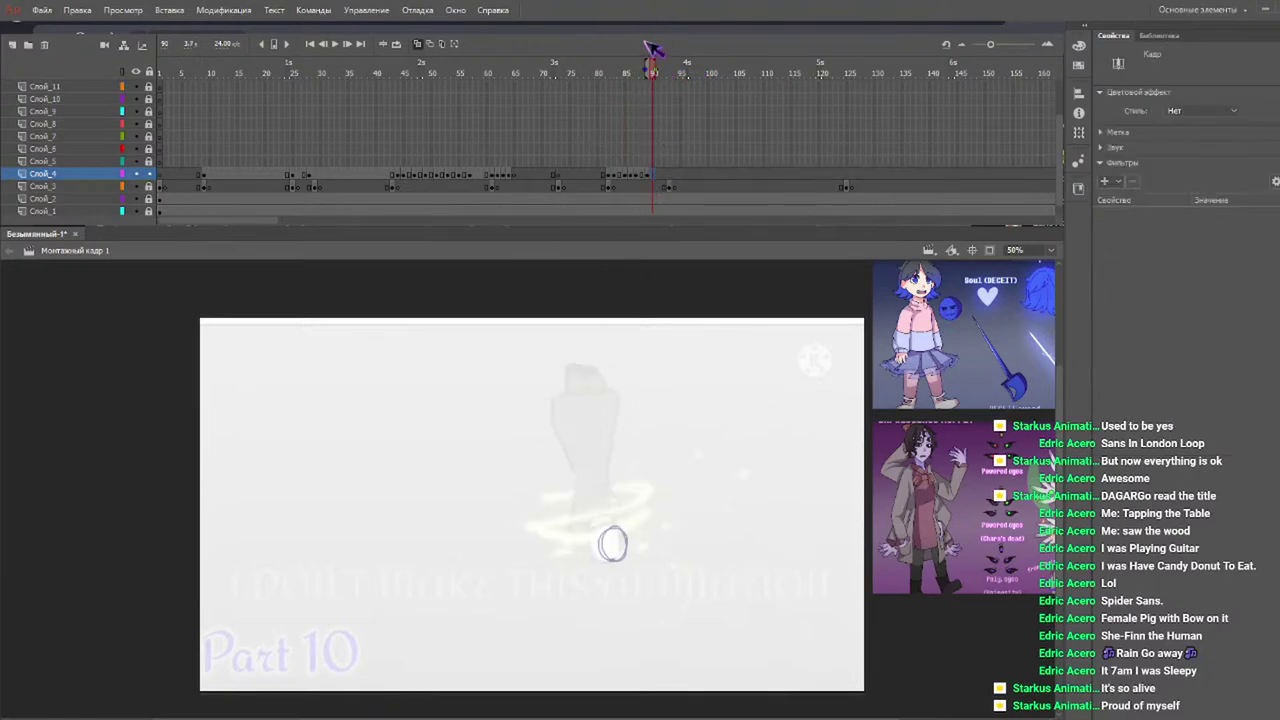
{"action": "mouse_move", "coordinate": [601, 561]}
{"action": "left_mouse_down"}
{"action": "mouse_move", "coordinate": [594, 550]}
{"action": "mouse_move", "coordinate": [606, 563]}
{"action": "left_mouse_up"}
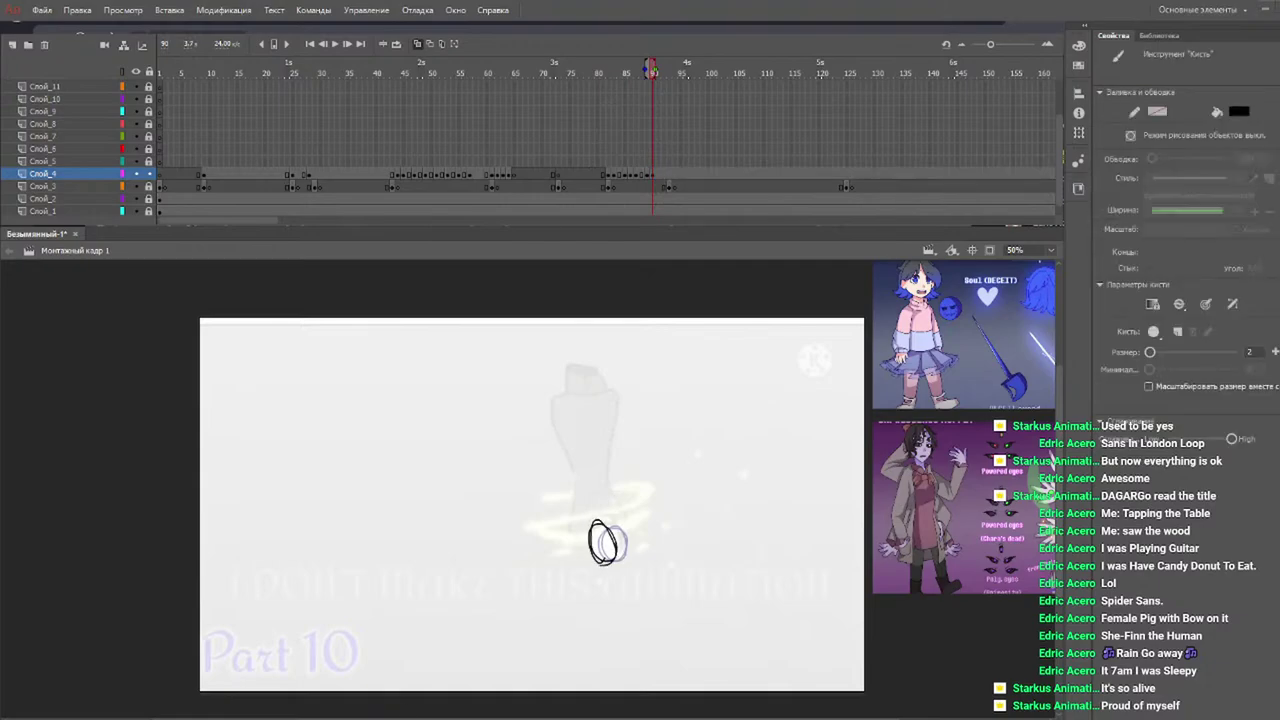
Insert blank keyframes at frames 91 and 93 and draw head ovals, the one at frame 93 between the reference hands.
{"action": "left_click_drag", "start_coordinate": [632, 70], "coordinate": [659, 70]}
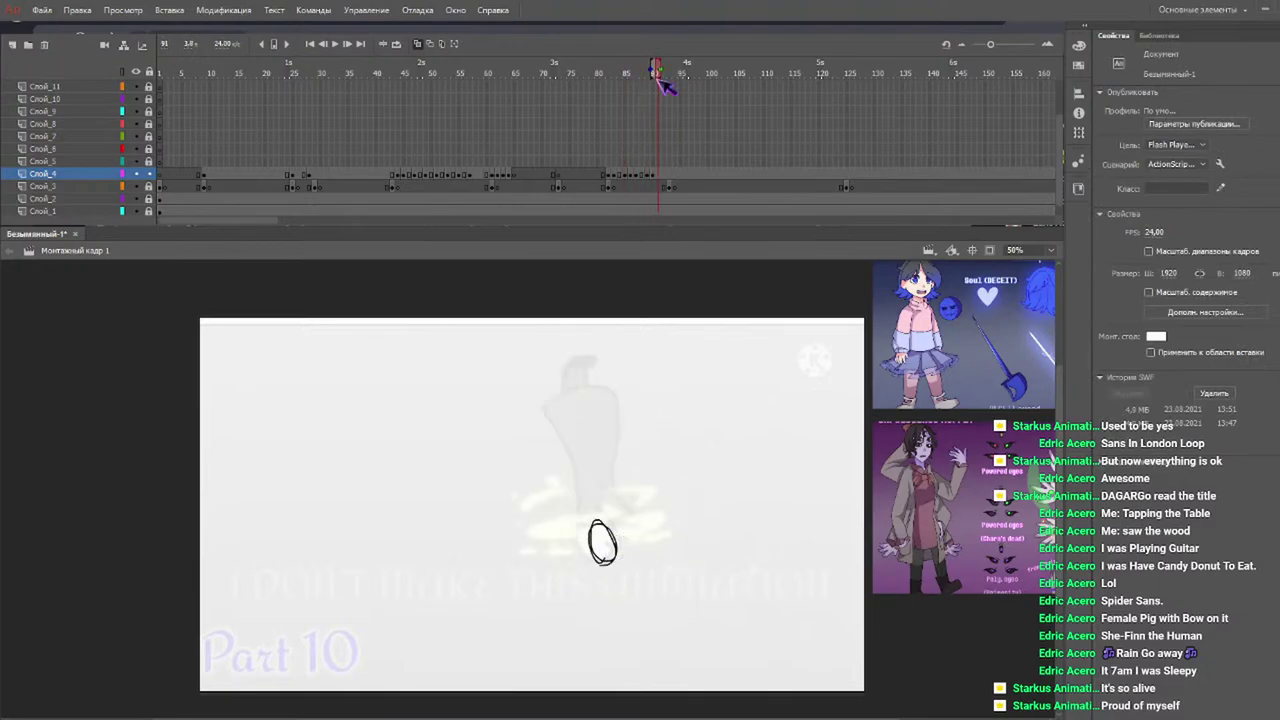
{"action": "key", "text": "F7"}
{"action": "mouse_move", "coordinate": [597, 563]}
{"action": "left_mouse_down"}
{"action": "mouse_move", "coordinate": [590, 530]}
{"action": "mouse_move", "coordinate": [598, 562]}
{"action": "left_mouse_up"}
{"action": "left_click_drag", "start_coordinate": [649, 70], "coordinate": [678, 70]}
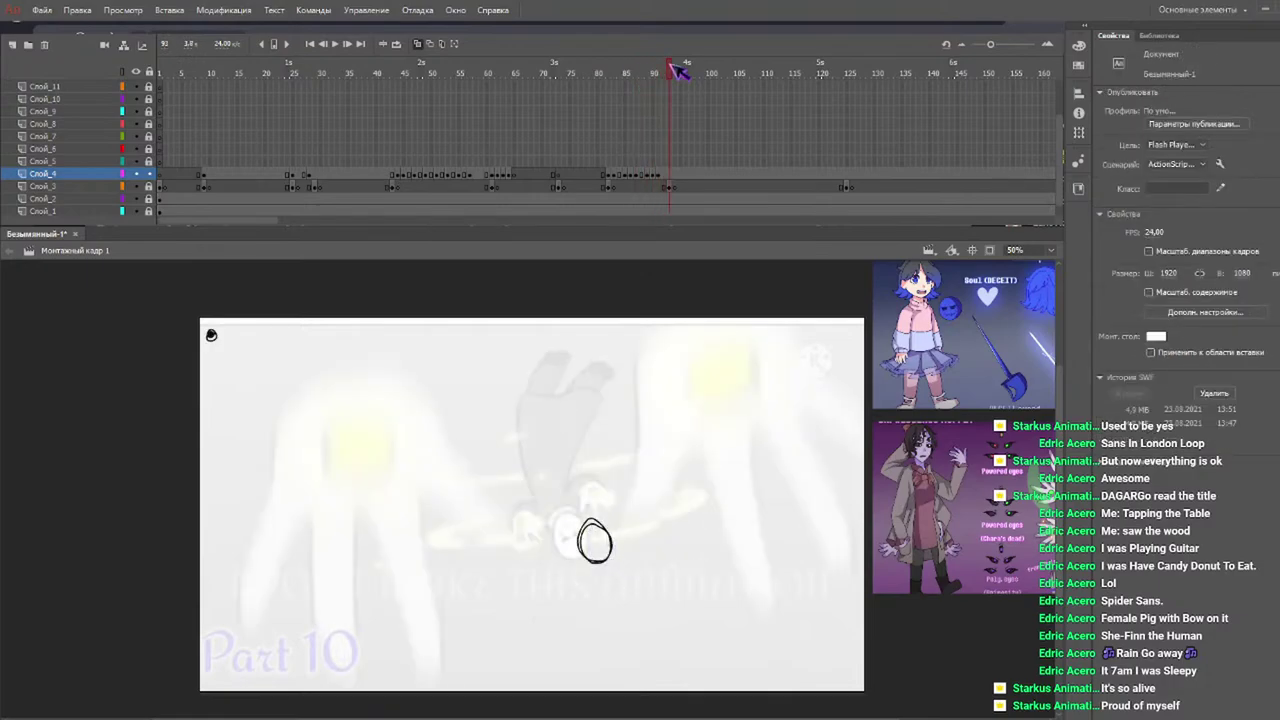
{"action": "key", "text": "F7"}
{"action": "mouse_move", "coordinate": [574, 518]}
{"action": "left_mouse_down"}
{"action": "mouse_move", "coordinate": [584, 550]}
{"action": "mouse_move", "coordinate": [560, 554]}
{"action": "mouse_move", "coordinate": [572, 556]}
{"action": "mouse_move", "coordinate": [560, 517]}
{"action": "mouse_move", "coordinate": [566, 556]}
{"action": "left_mouse_up"}
{"action": "key", "text": "ctrl+z"}
{"action": "key", "text": "ctrl+z"}
{"action": "key", "text": "ctrl+z"}
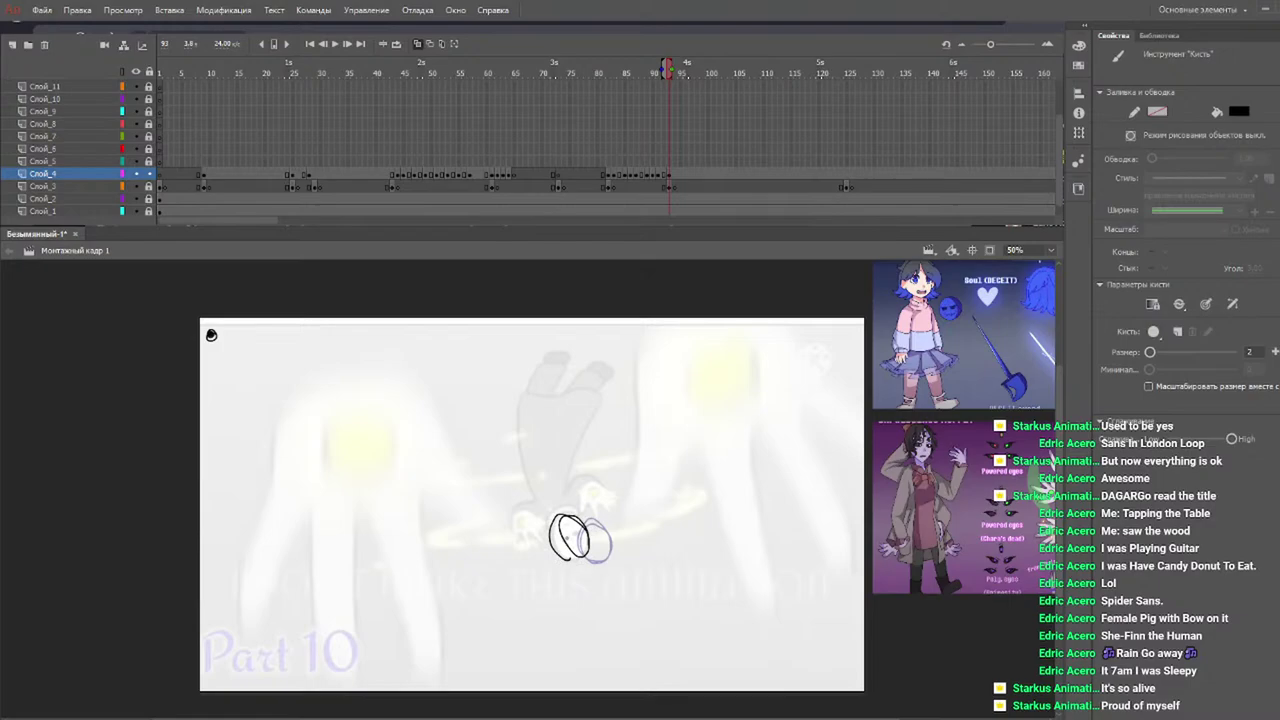
Replay the head movement and mark the ovals at frames 83 and 86 with small downward arrows.
{"action": "key", "text": "Return"}
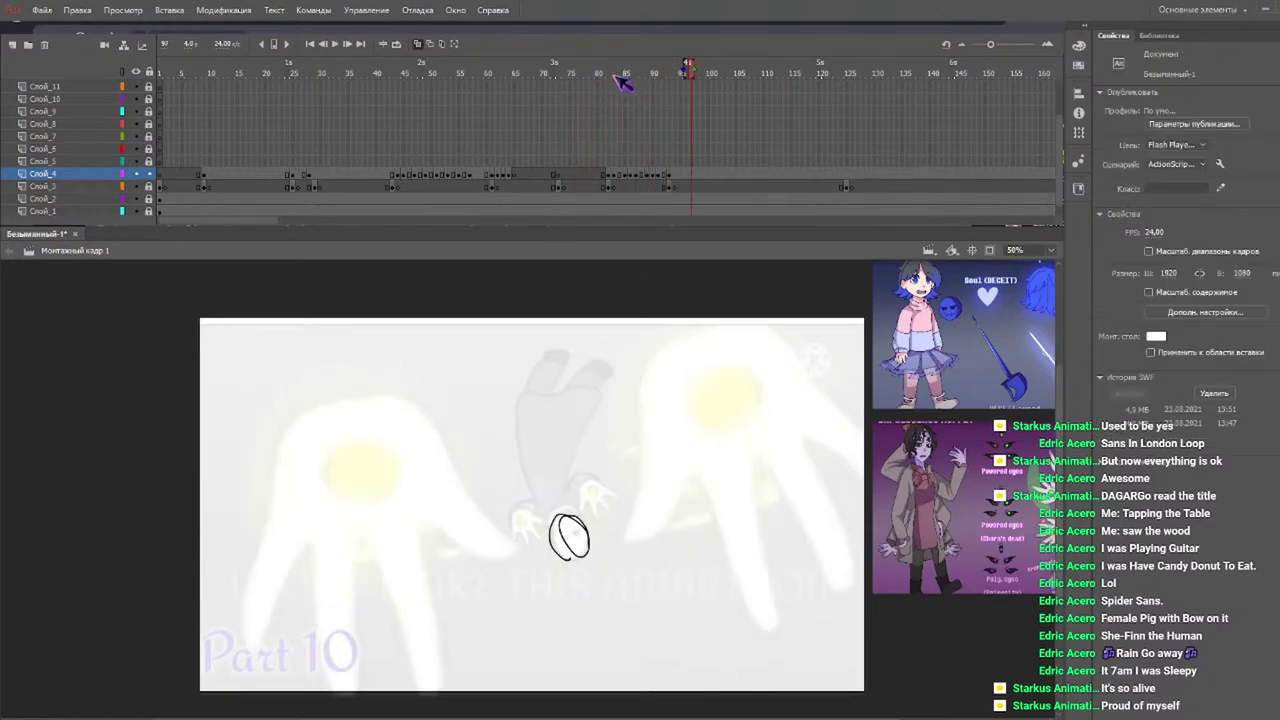
{"action": "left_click_drag", "start_coordinate": [619, 62], "coordinate": [617, 67]}
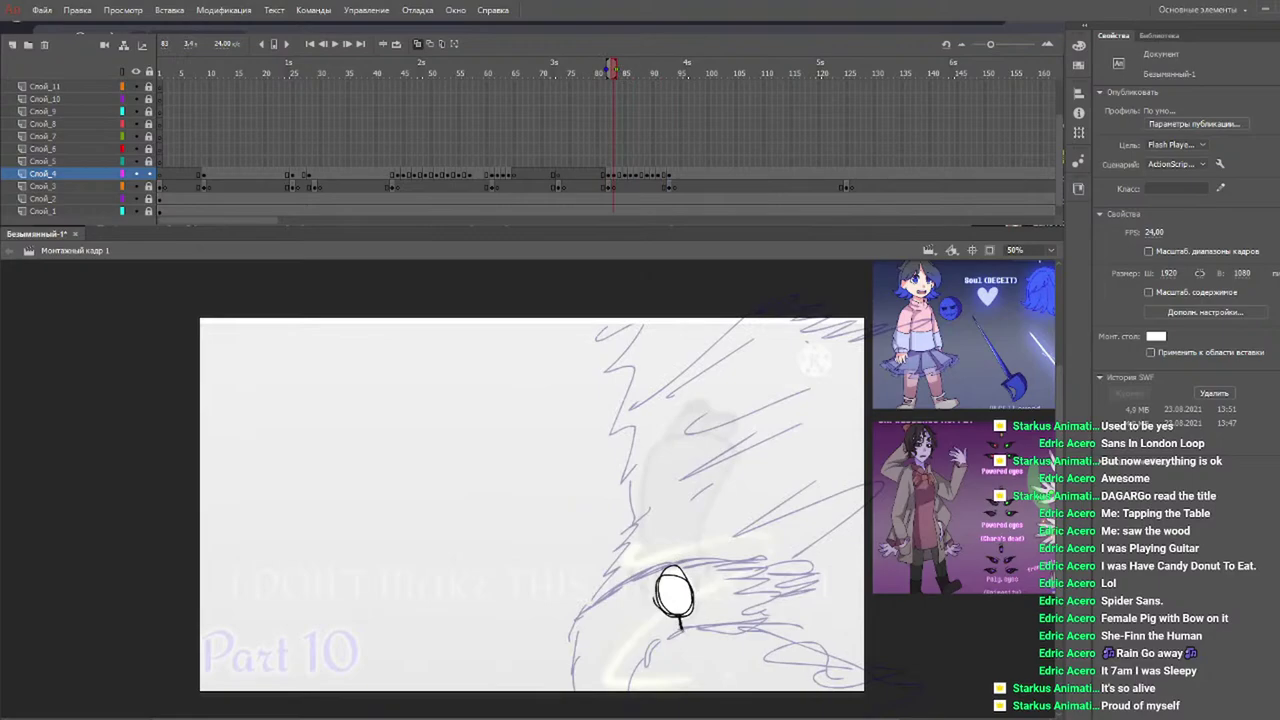
{"action": "left_click", "coordinate": [610, 70]}
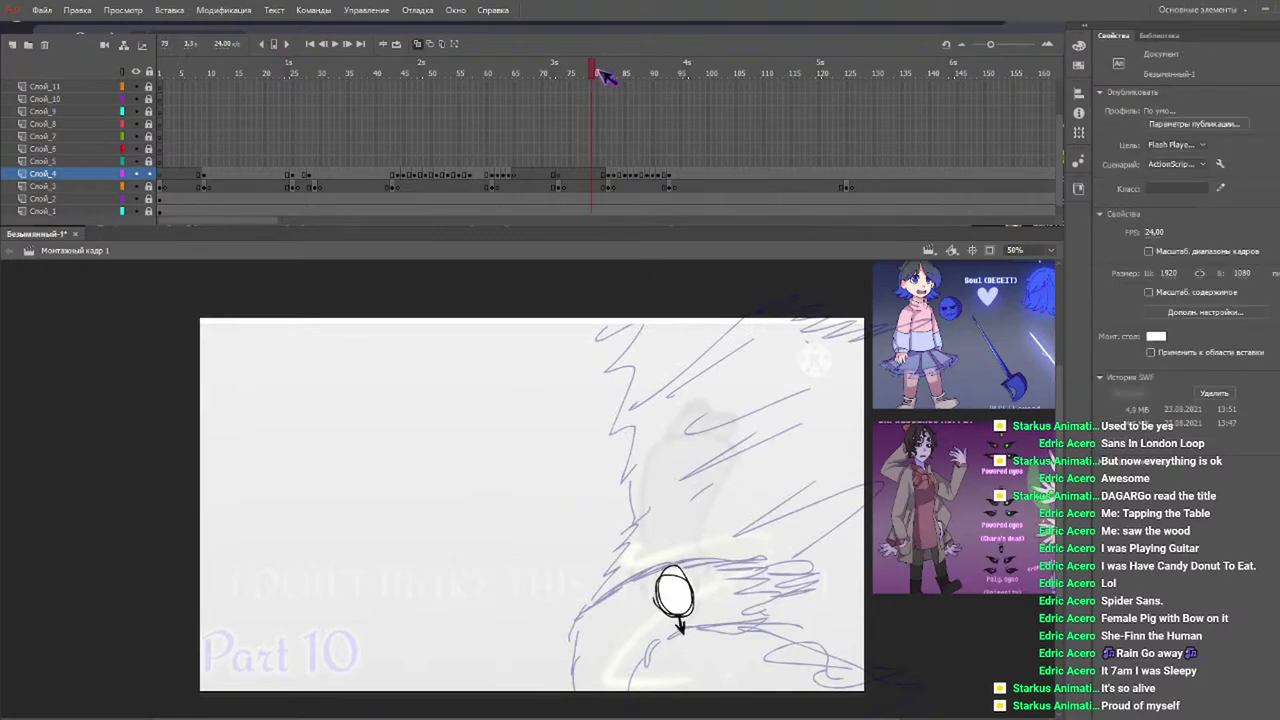
{"action": "left_click_drag", "start_coordinate": [615, 73], "coordinate": [620, 69]}
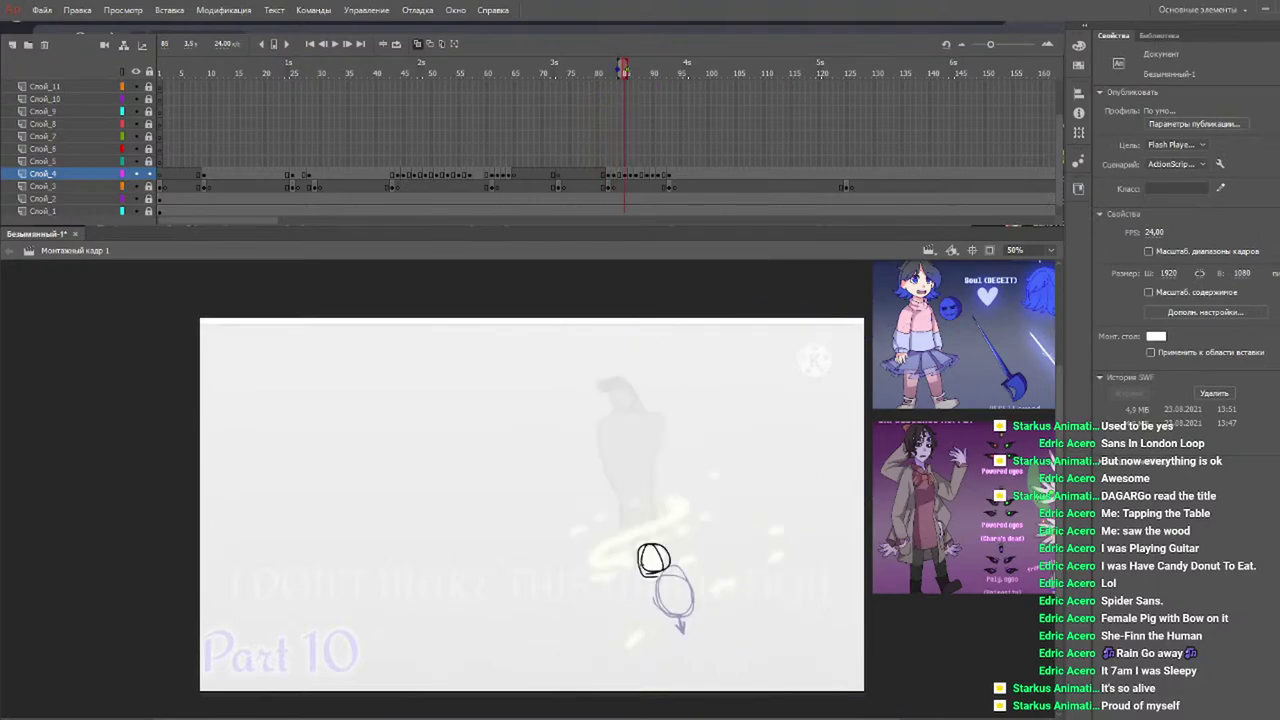
{"action": "left_click_drag", "start_coordinate": [592, 69], "coordinate": [633, 72]}
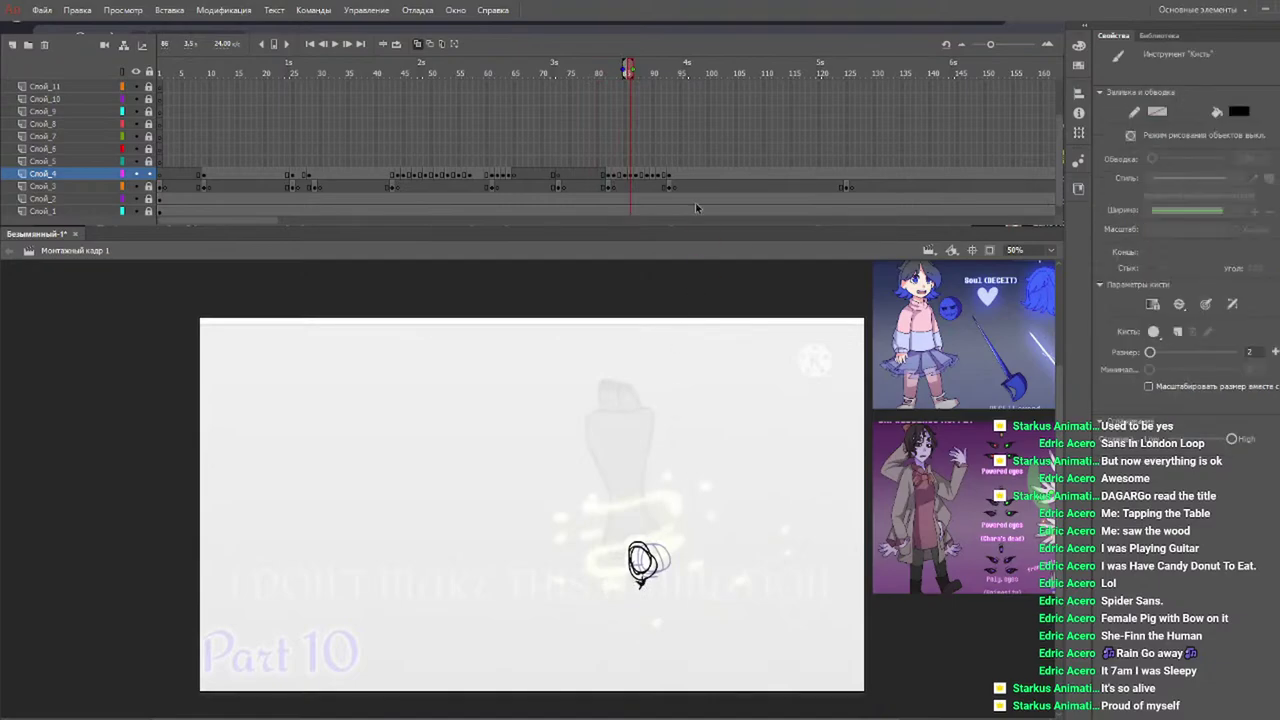
{"action": "left_click_drag", "start_coordinate": [628, 70], "coordinate": [632, 76]}
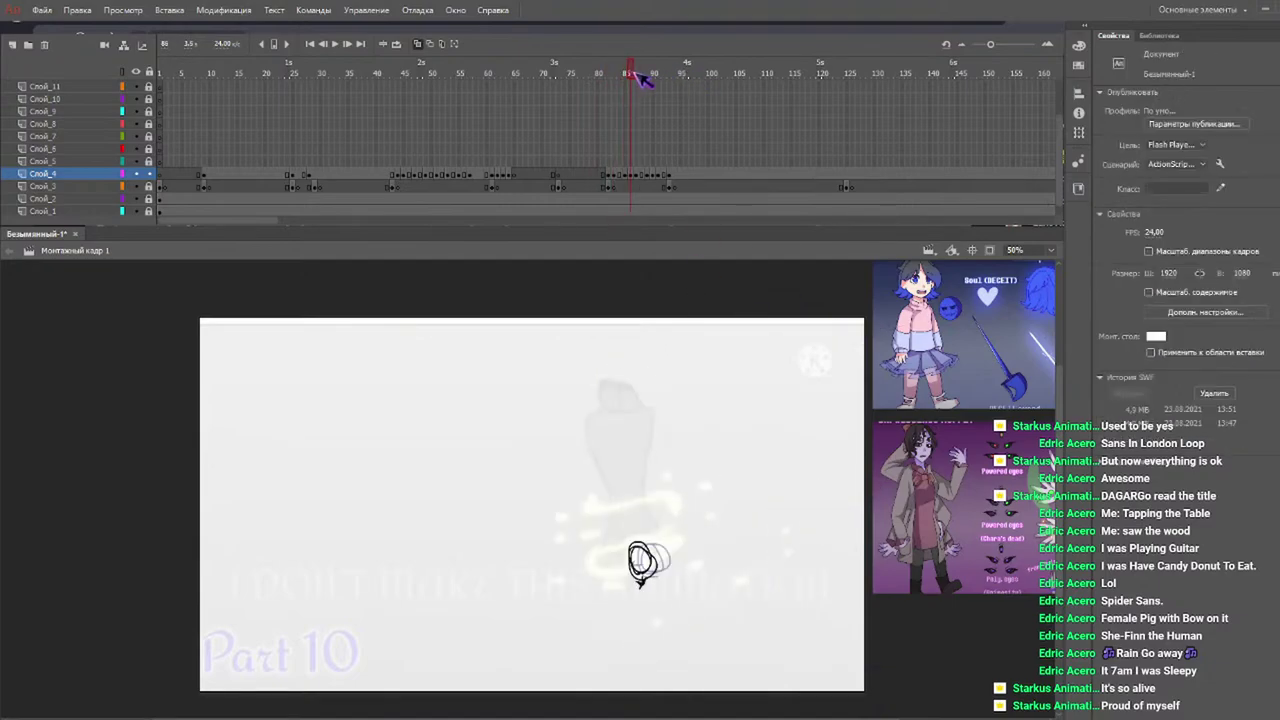
Add a right-pointing arrow to the head oval at frame 87 and a left-pointing arrow at frame 89.
{"action": "left_click", "coordinate": [635, 73]}
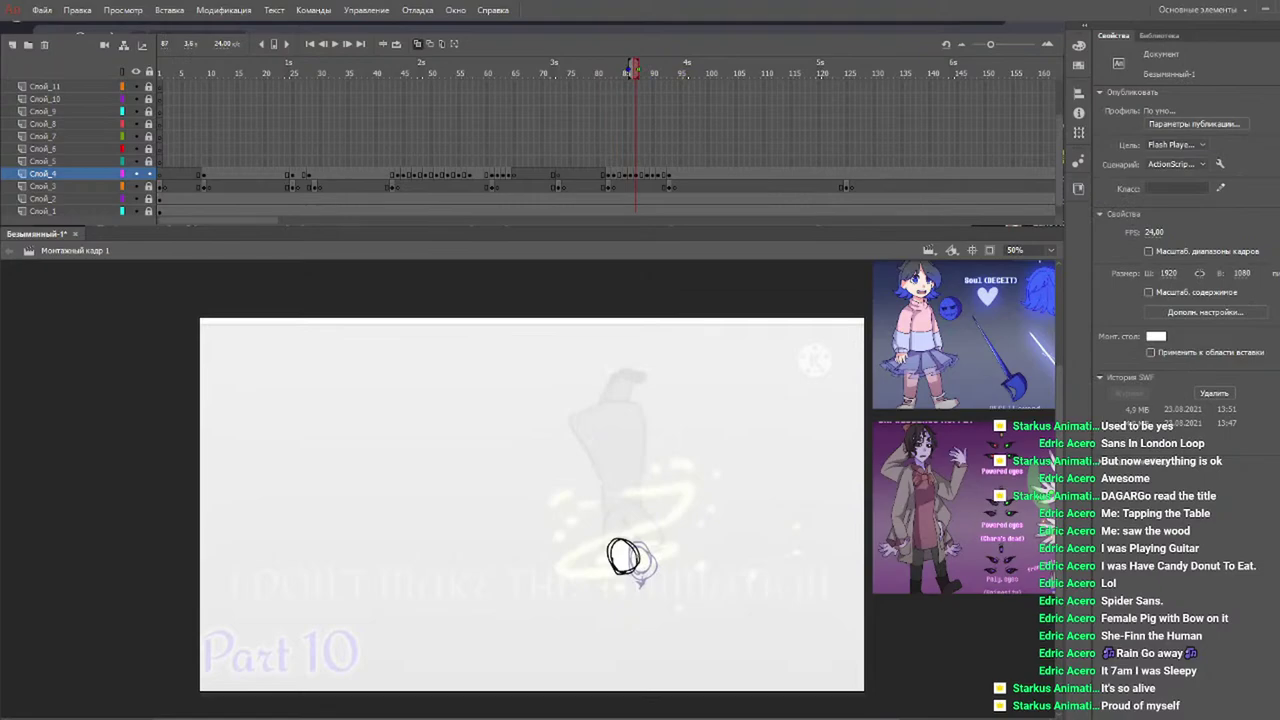
{"action": "mouse_move", "coordinate": [635, 70]}
{"action": "left_mouse_down"}
{"action": "mouse_move", "coordinate": [606, 72]}
{"action": "mouse_move", "coordinate": [650, 61]}
{"action": "left_mouse_up"}
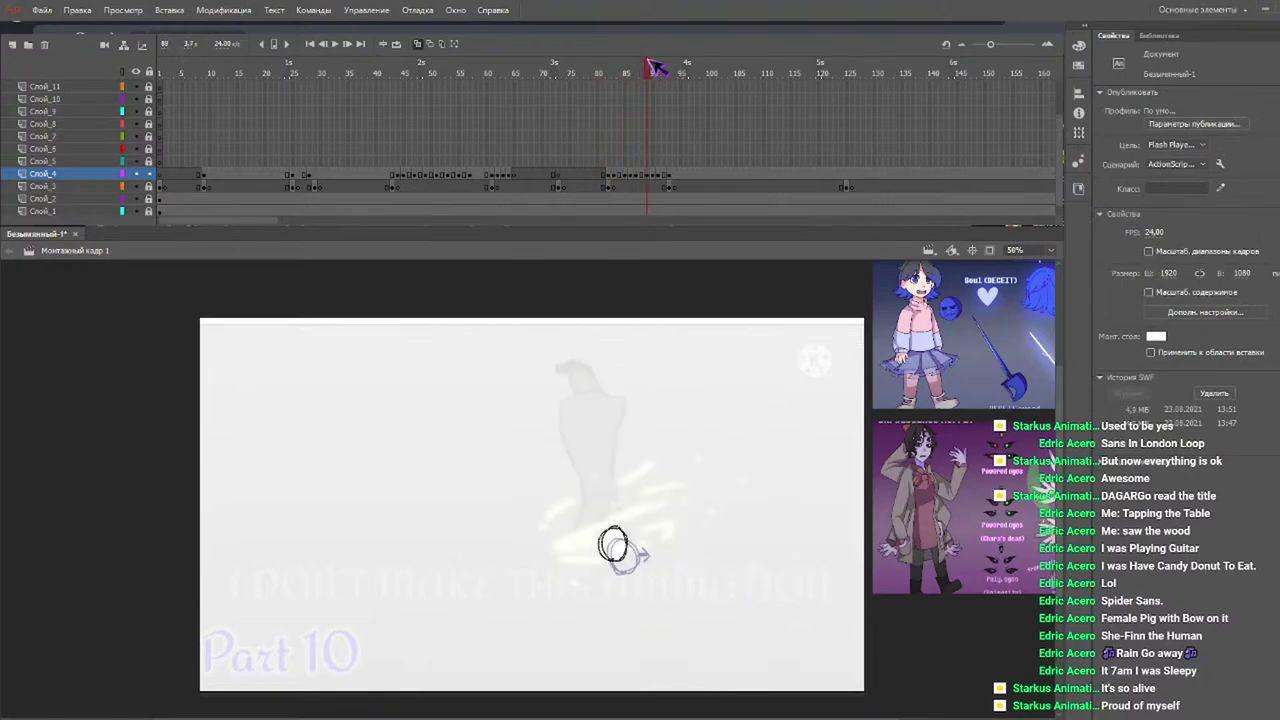
{"action": "left_click_drag", "start_coordinate": [648, 60], "coordinate": [648, 54]}
{"action": "key", "text": "b"}
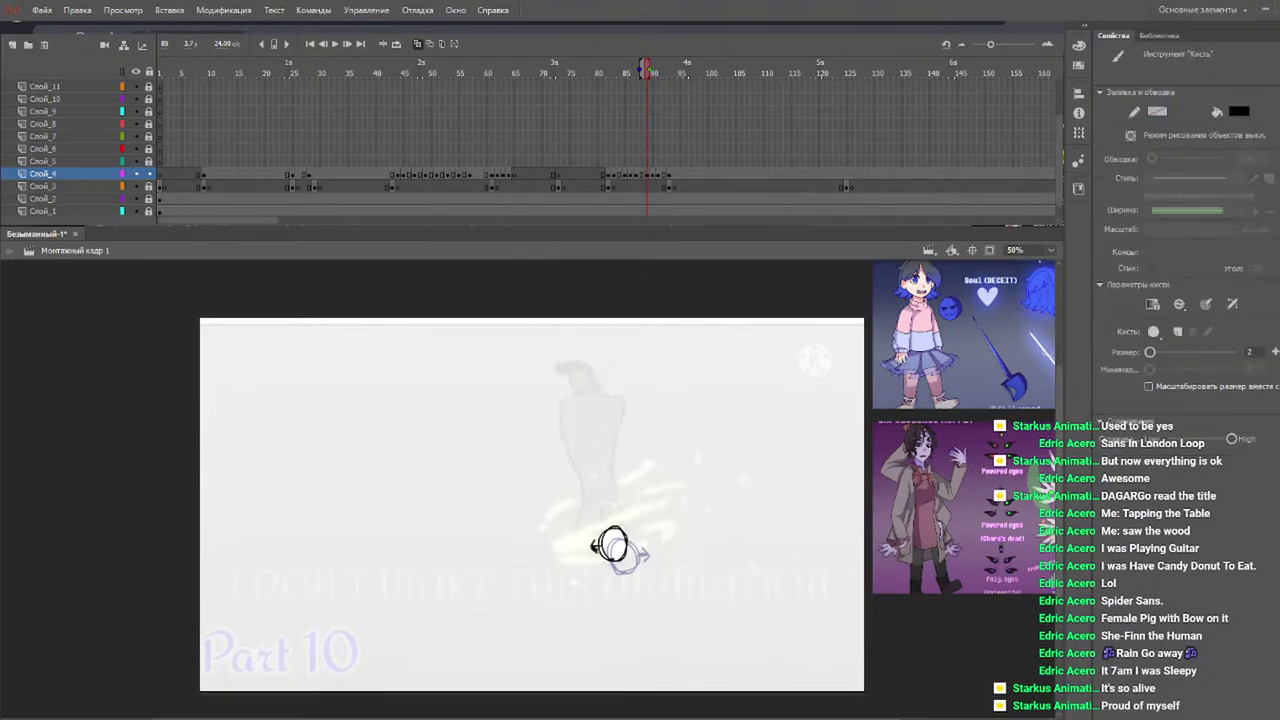
Mark the head oval at frames 91–92 with a right-pointing arrow and the one at frame 90 with a downward arrow.
{"action": "mouse_move", "coordinate": [641, 72]}
{"action": "left_mouse_down"}
{"action": "mouse_move", "coordinate": [674, 75]}
{"action": "mouse_move", "coordinate": [661, 75]}
{"action": "left_mouse_up"}
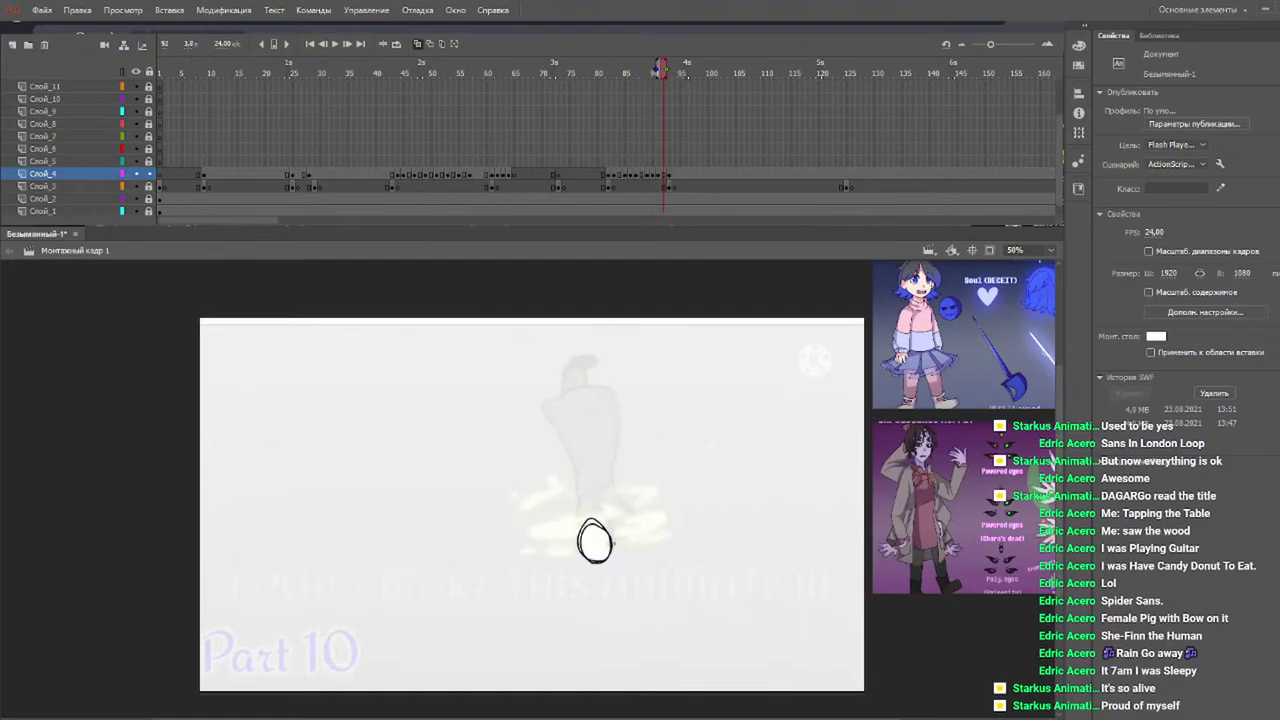
{"action": "key", "text": "b"}
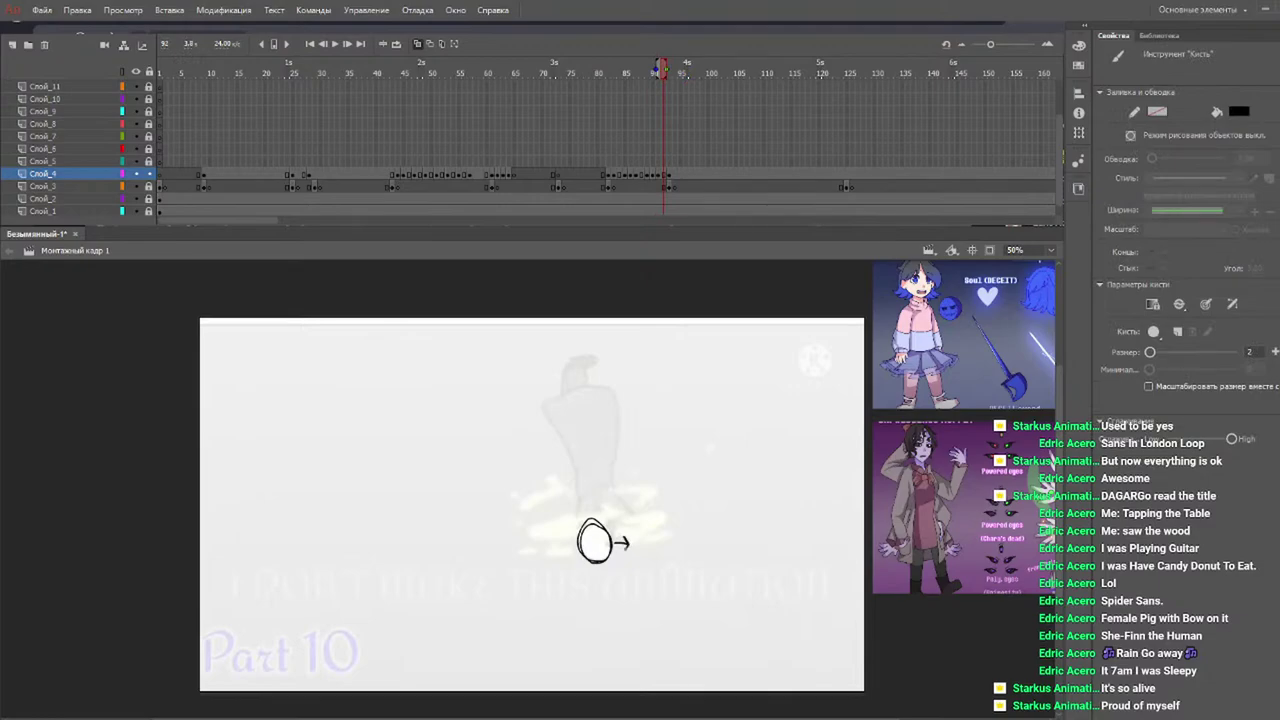
{"action": "left_click_drag", "start_coordinate": [631, 78], "coordinate": [651, 76]}
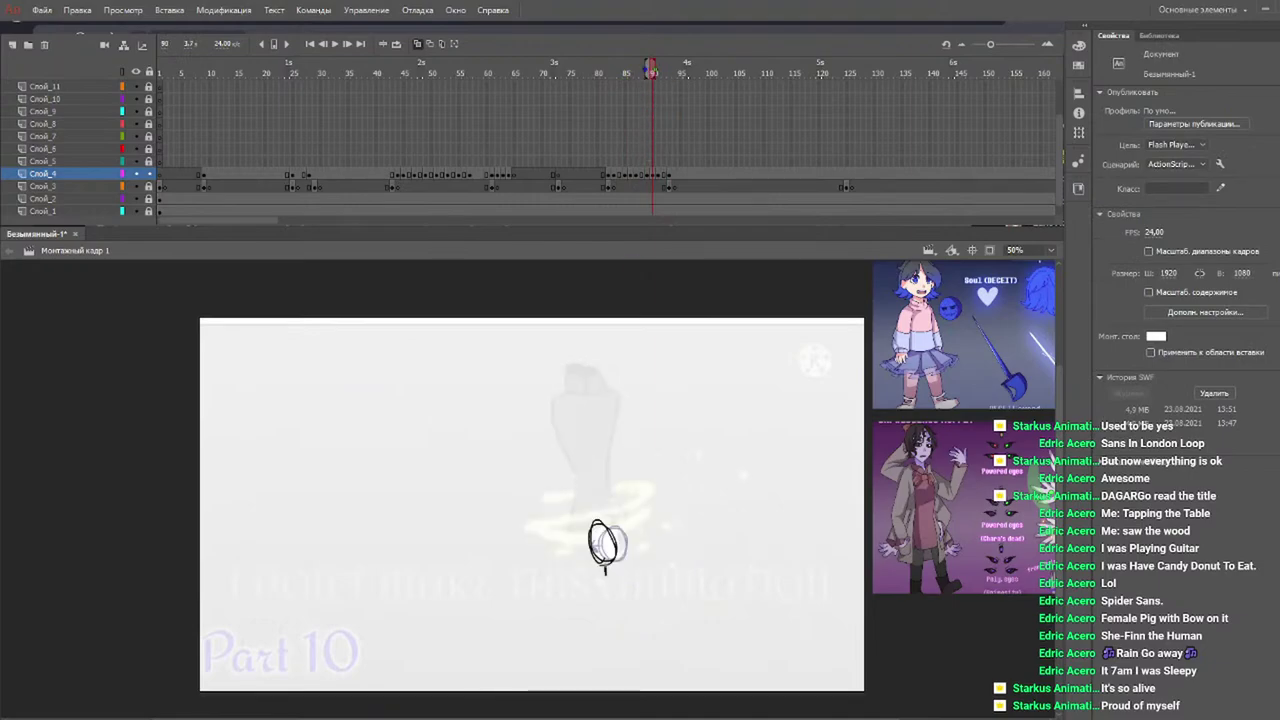
{"action": "key", "text": "b"}
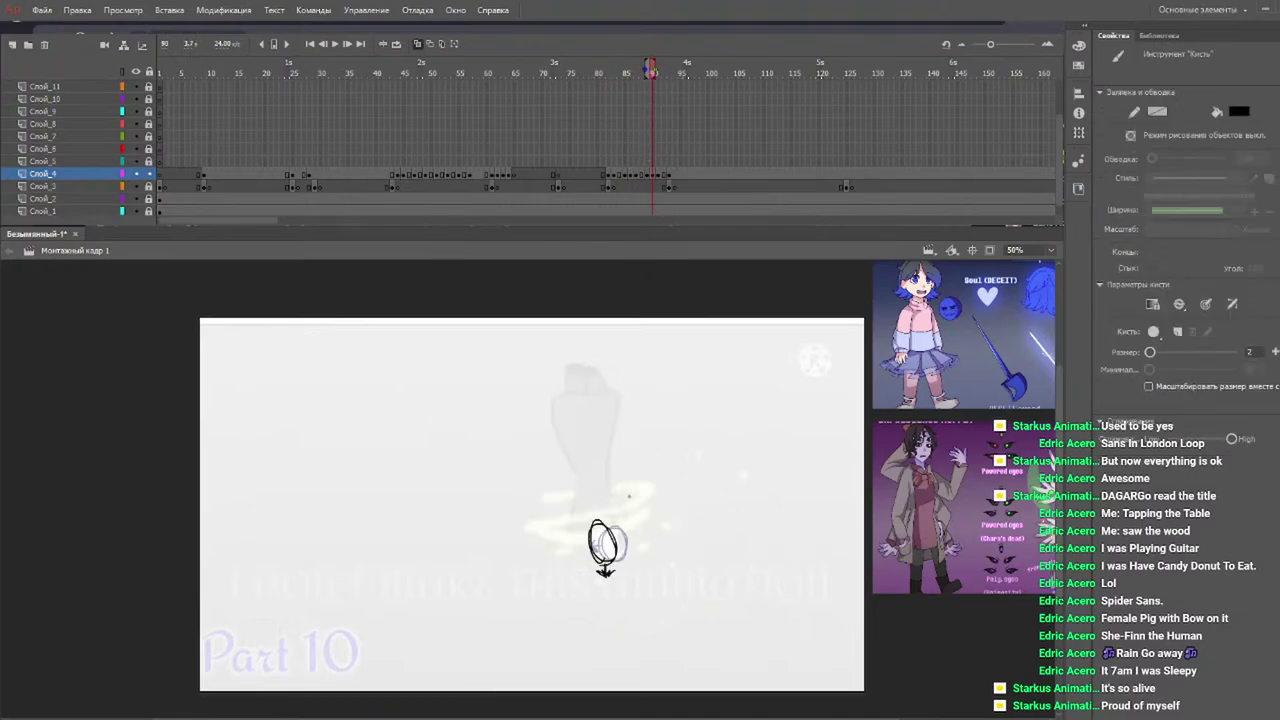
{"action": "mouse_move", "coordinate": [607, 75]}
{"action": "left_mouse_down"}
{"action": "mouse_move", "coordinate": [586, 72]}
{"action": "mouse_move", "coordinate": [677, 72]}
{"action": "mouse_move", "coordinate": [558, 67]}
{"action": "mouse_move", "coordinate": [581, 40]}
{"action": "mouse_move", "coordinate": [700, 70]}
{"action": "mouse_move", "coordinate": [360, 108]}
{"action": "mouse_move", "coordinate": [348, 92]}
{"action": "left_mouse_up"}
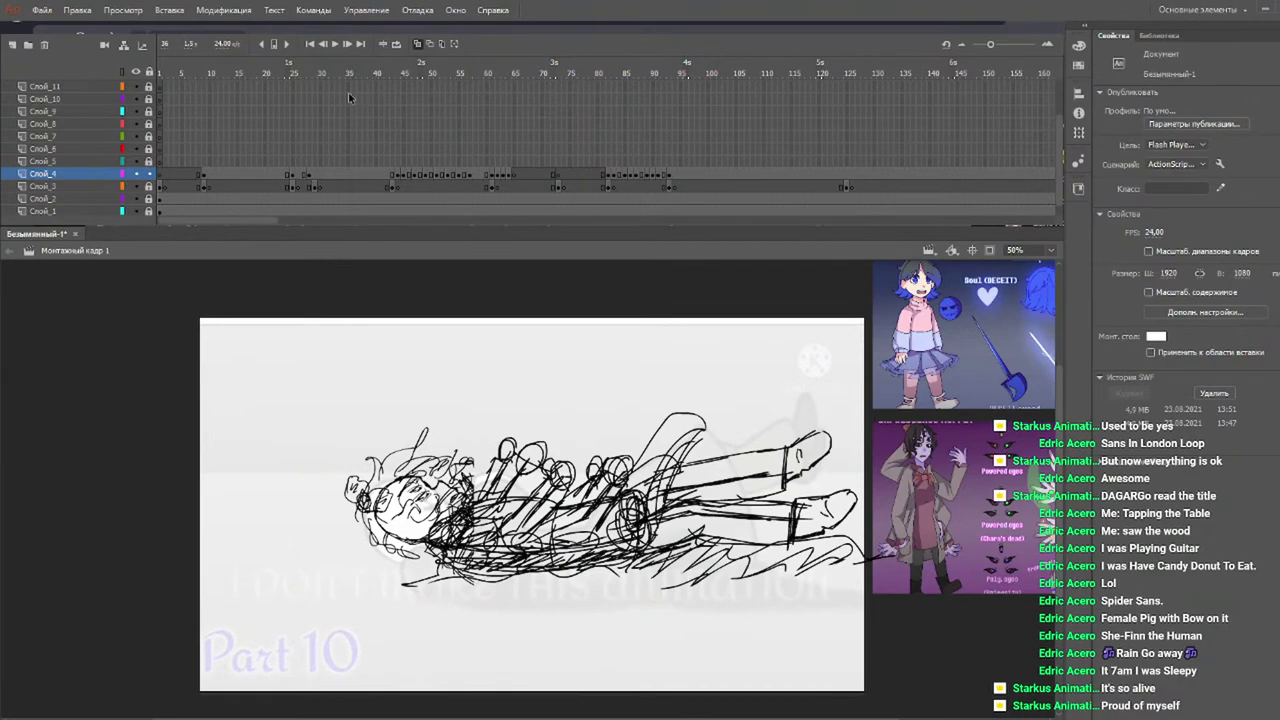
Replay the animation on Слой_4 from about frames 36–55 to review the multi-armed character, shockwave and head motion.
{"action": "key", "text": "Return"}
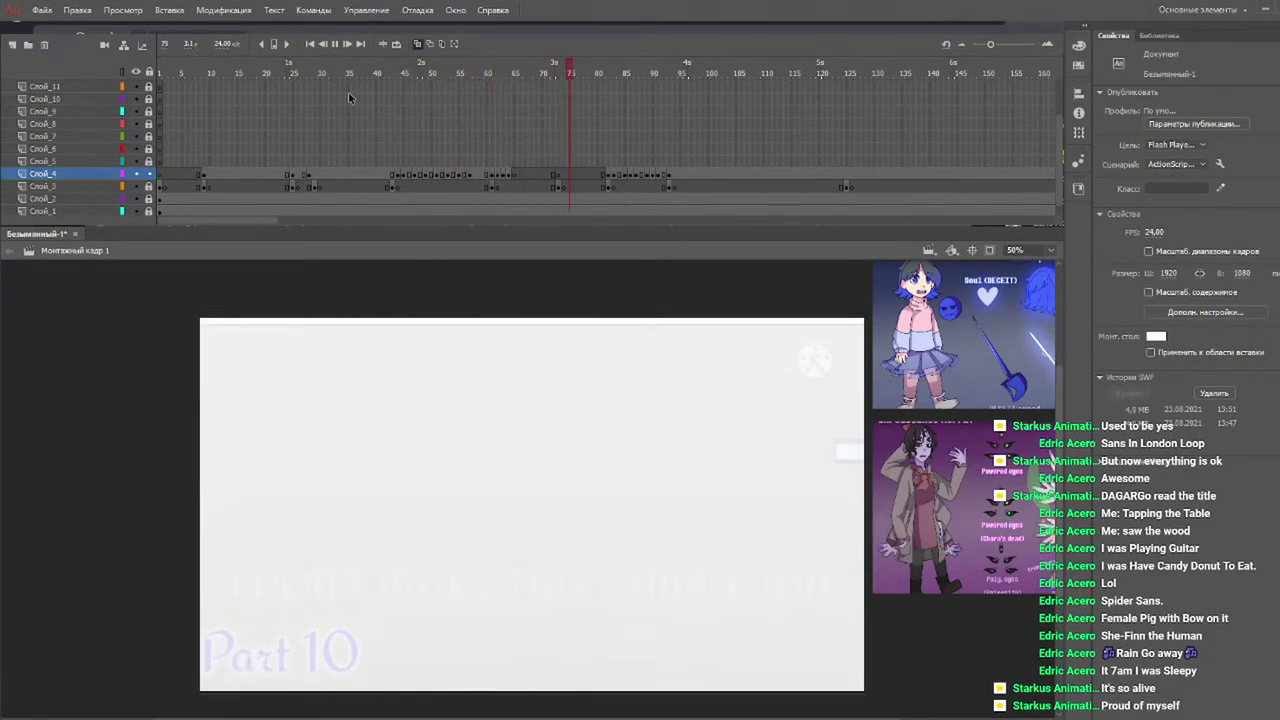
{"action": "key", "text": "Return"}
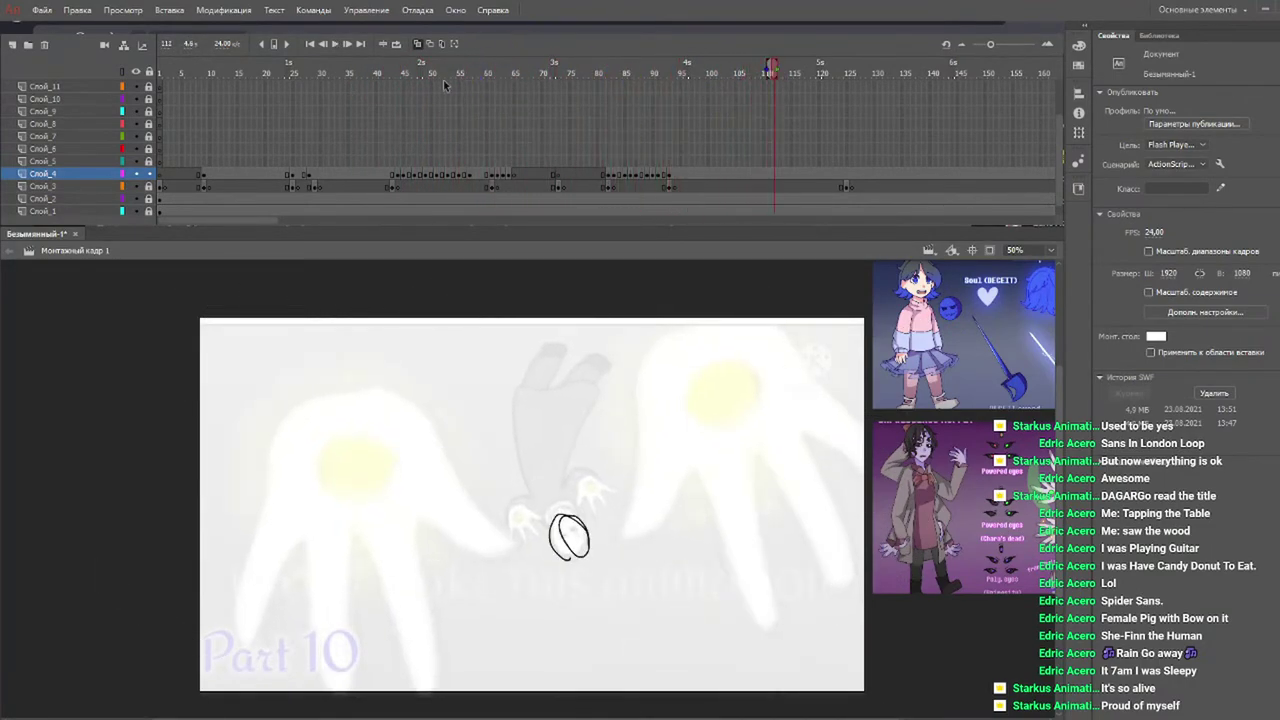
{"action": "left_click", "coordinate": [434, 68]}
{"action": "key", "text": "Return"}
{"action": "left_click", "coordinate": [378, 72]}
{"action": "key", "text": "Return"}
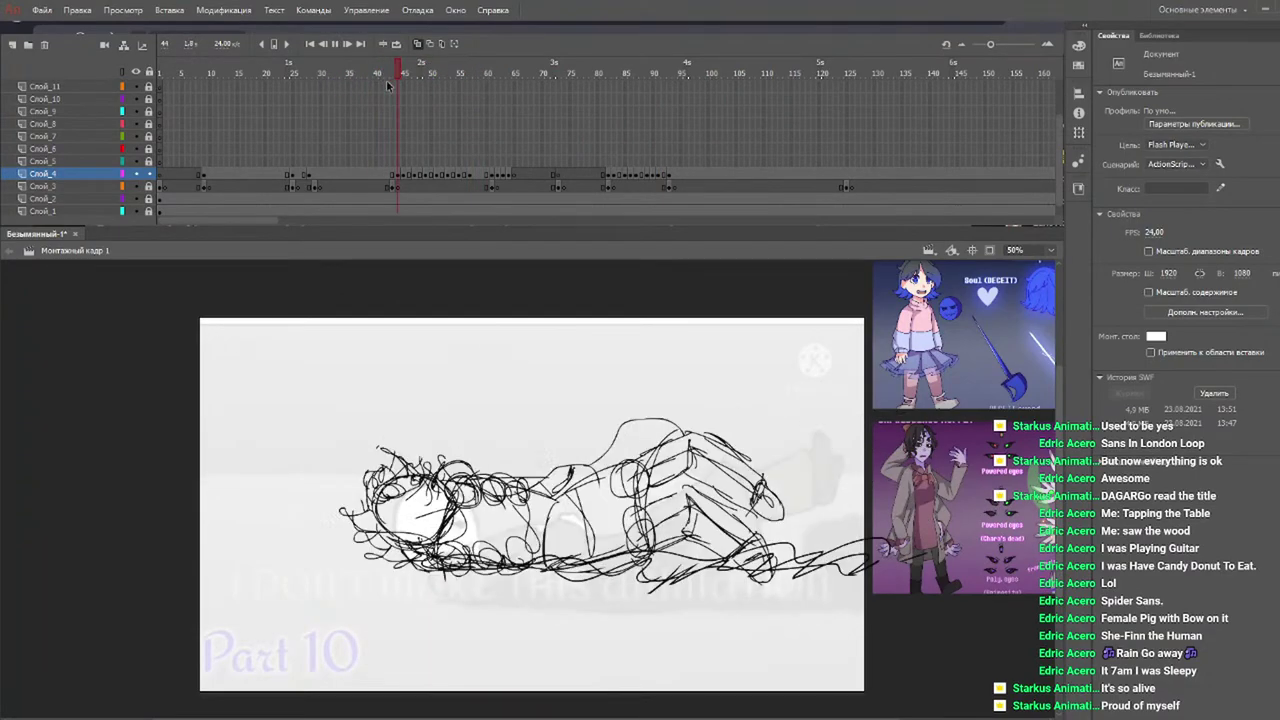
{"action": "left_click_drag", "start_coordinate": [397, 72], "coordinate": [375, 63]}
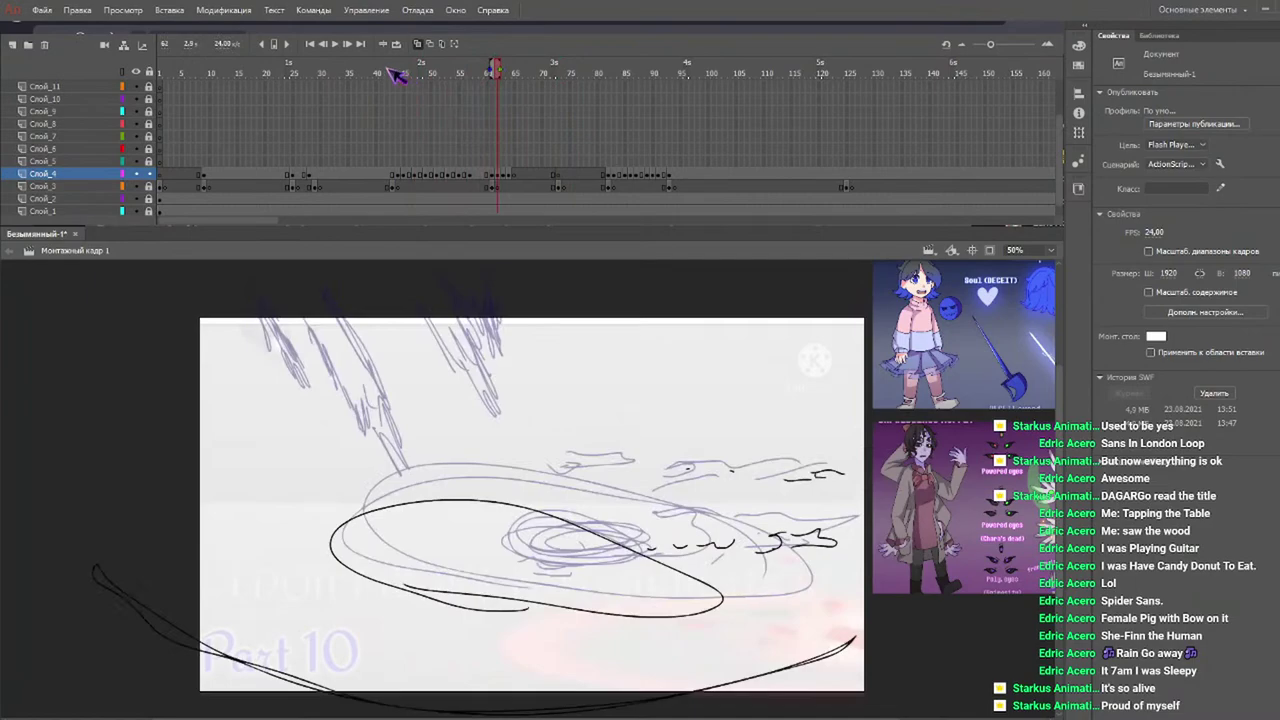
{"action": "left_click", "coordinate": [349, 70]}
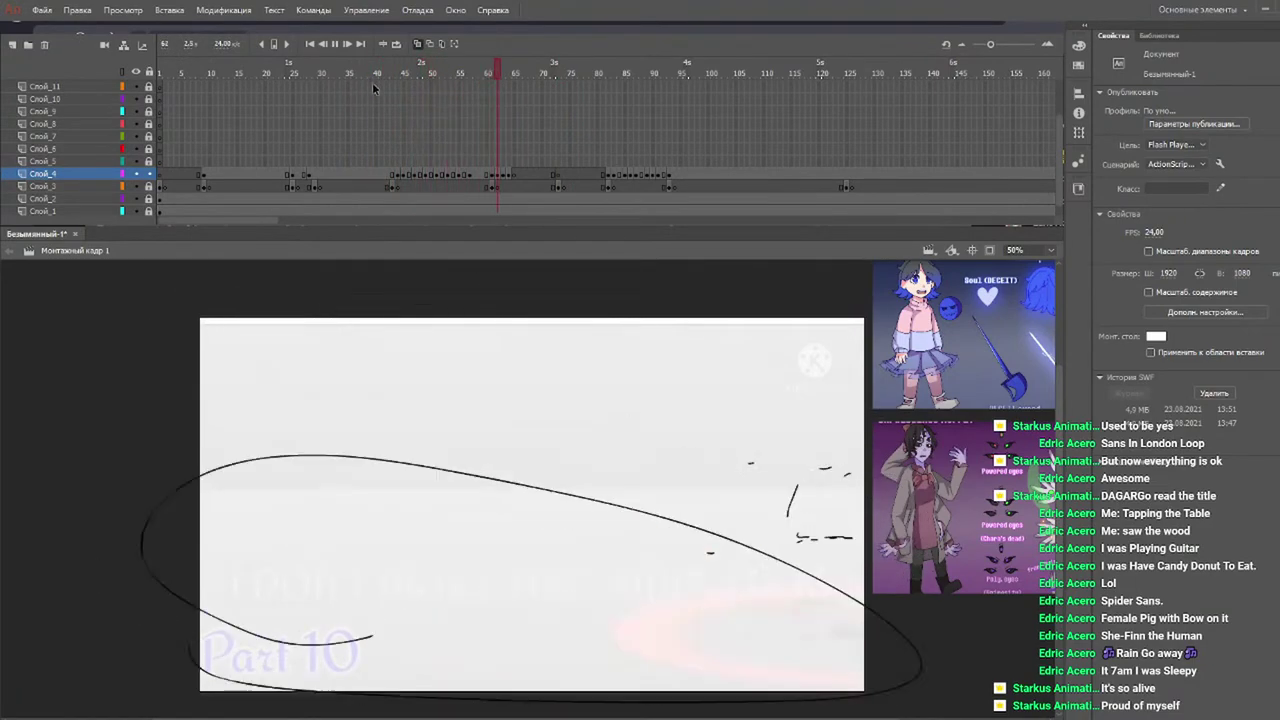
{"action": "left_click", "coordinate": [393, 68]}
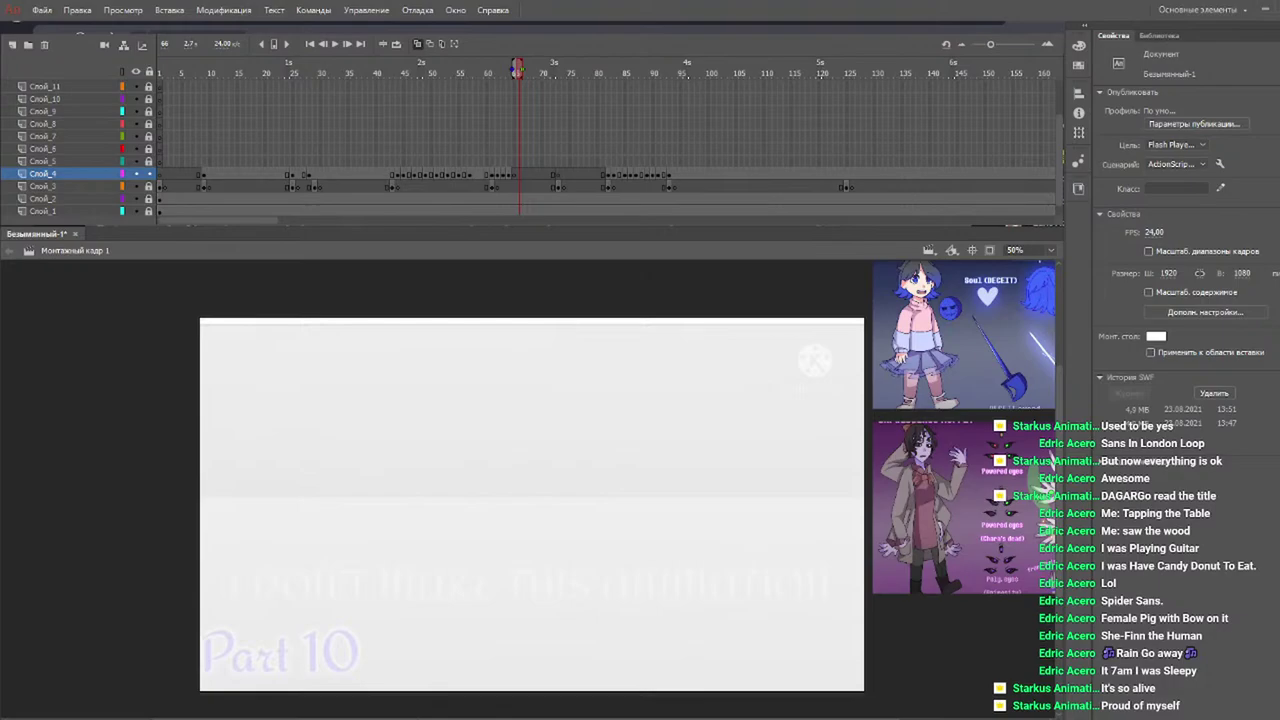
Sketch rough facial features on the head ovals at frames 83 and 85 of Слой_4 with the brush.
{"action": "left_click_drag", "start_coordinate": [518, 68], "coordinate": [622, 90]}
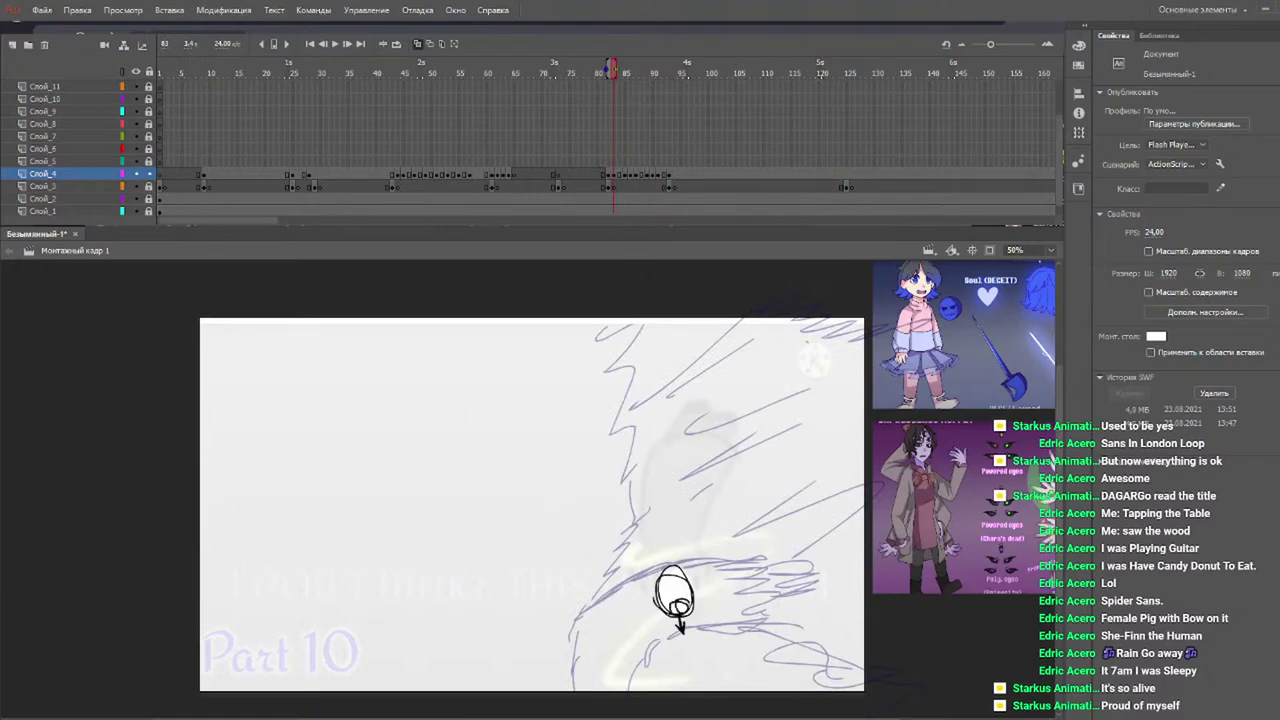
{"action": "key", "text": "b"}
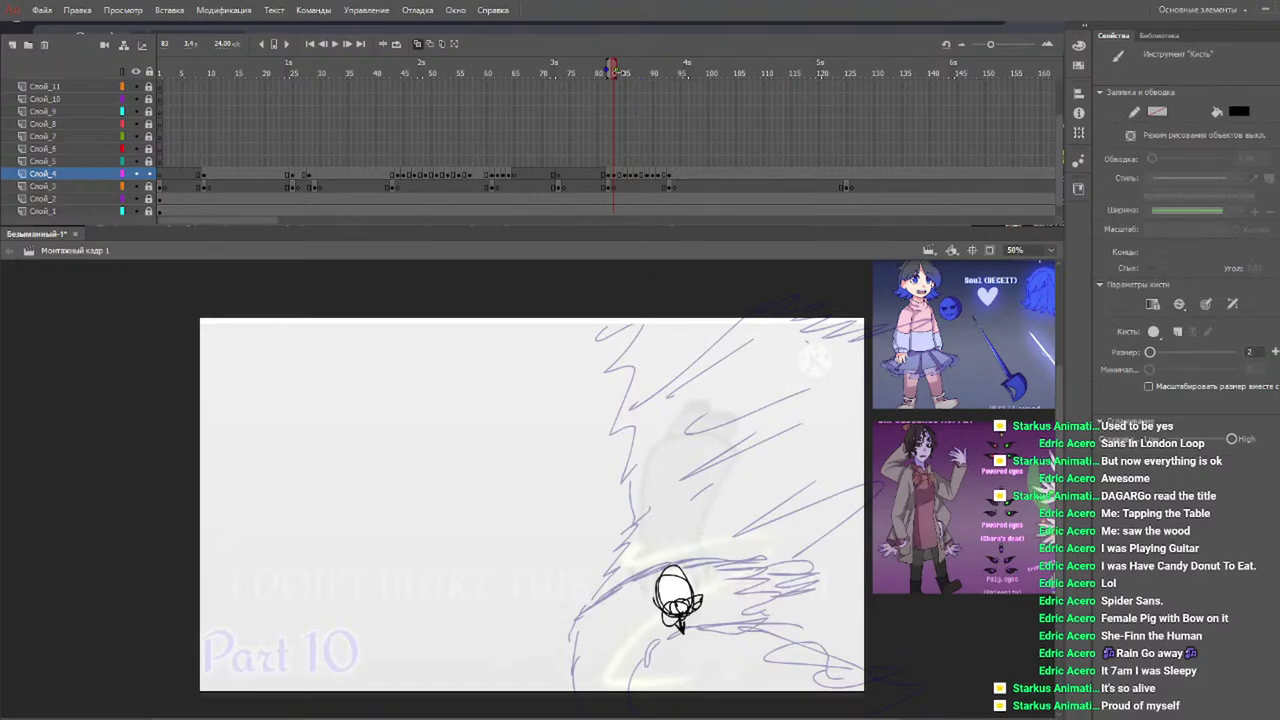
{"action": "left_click", "coordinate": [608, 68]}
{"action": "left_click", "coordinate": [621, 70]}
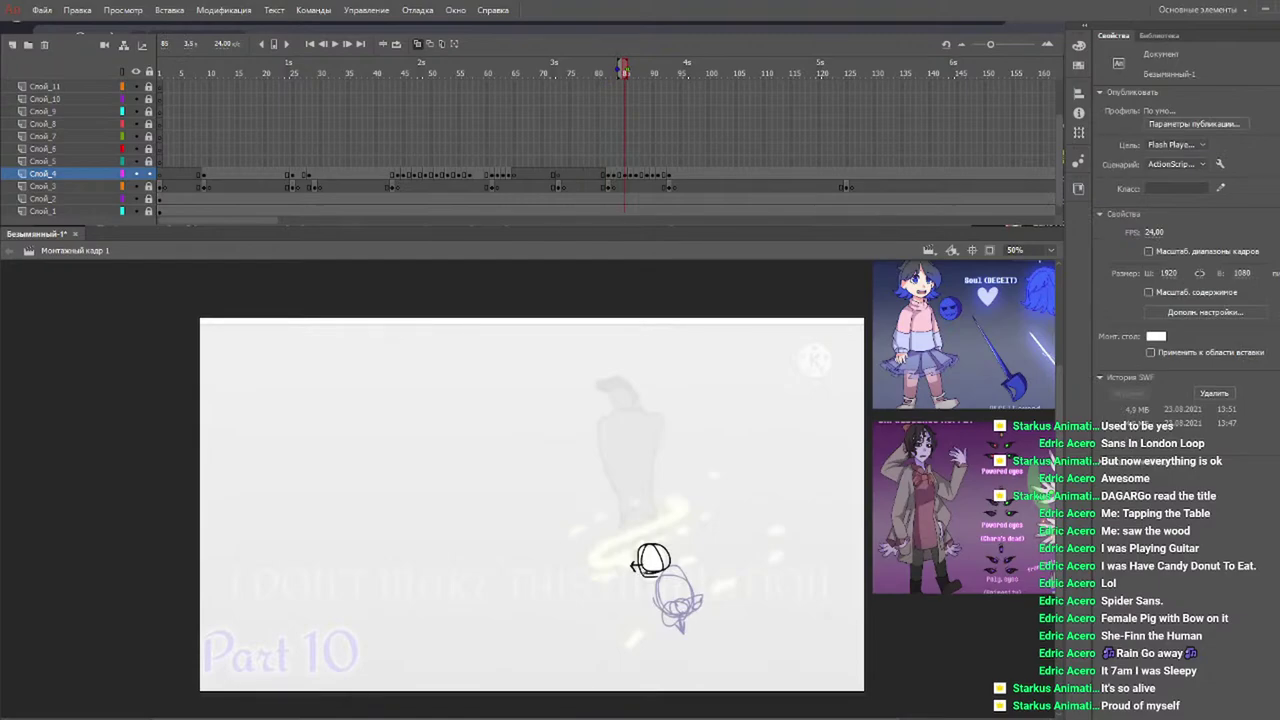
{"action": "key", "text": "b"}
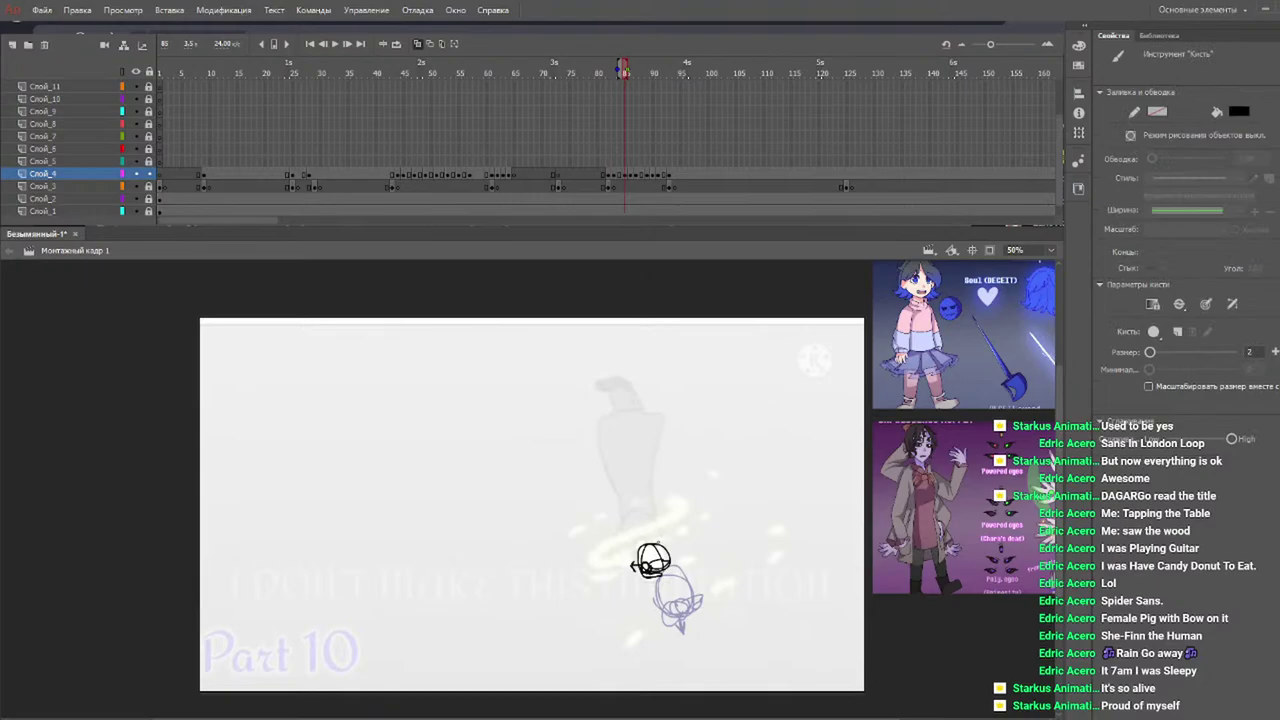
Sketch rough facial features on the head ovals at frames 86 and 87, following their direction arrows.
{"action": "key", "text": "."}
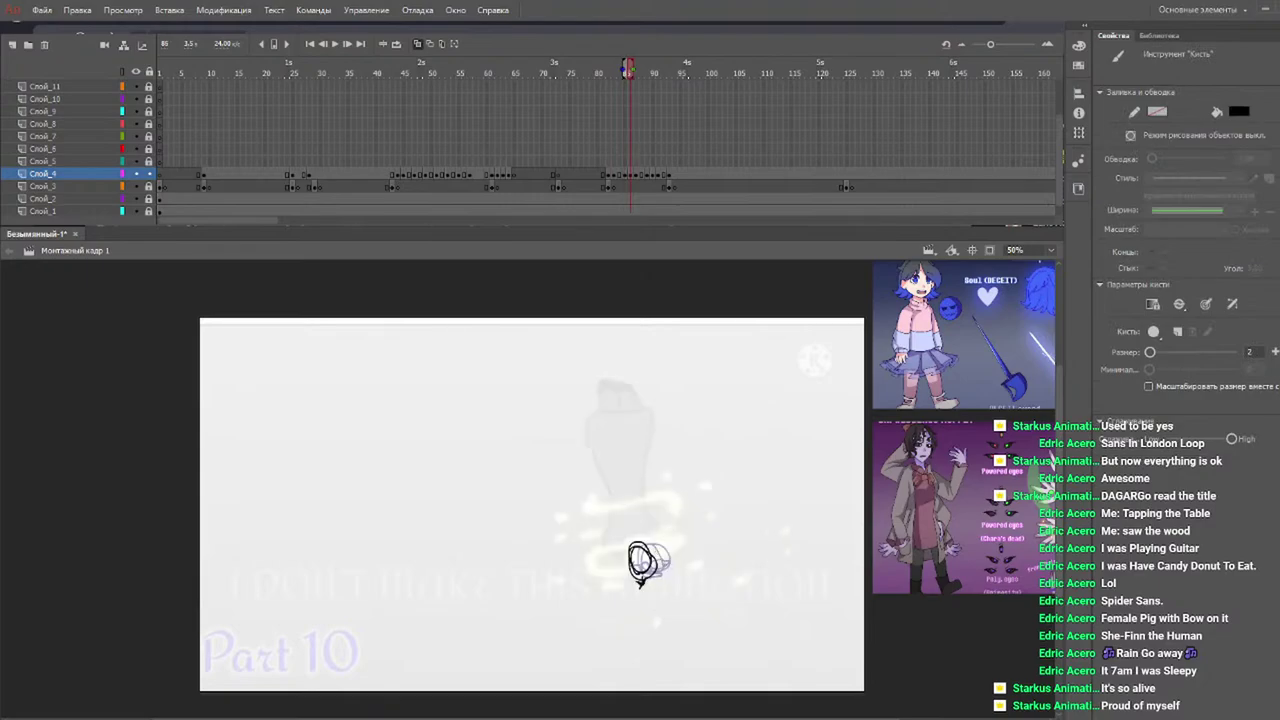
{"action": "mouse_move", "coordinate": [636, 566]}
{"action": "left_mouse_down"}
{"action": "mouse_move", "coordinate": [650, 577]}
{"action": "mouse_move", "coordinate": [666, 561]}
{"action": "mouse_move", "coordinate": [632, 585]}
{"action": "left_mouse_up"}
{"action": "mouse_move", "coordinate": [628, 68]}
{"action": "left_mouse_down"}
{"action": "mouse_move", "coordinate": [609, 70]}
{"action": "mouse_move", "coordinate": [636, 70]}
{"action": "left_mouse_up"}
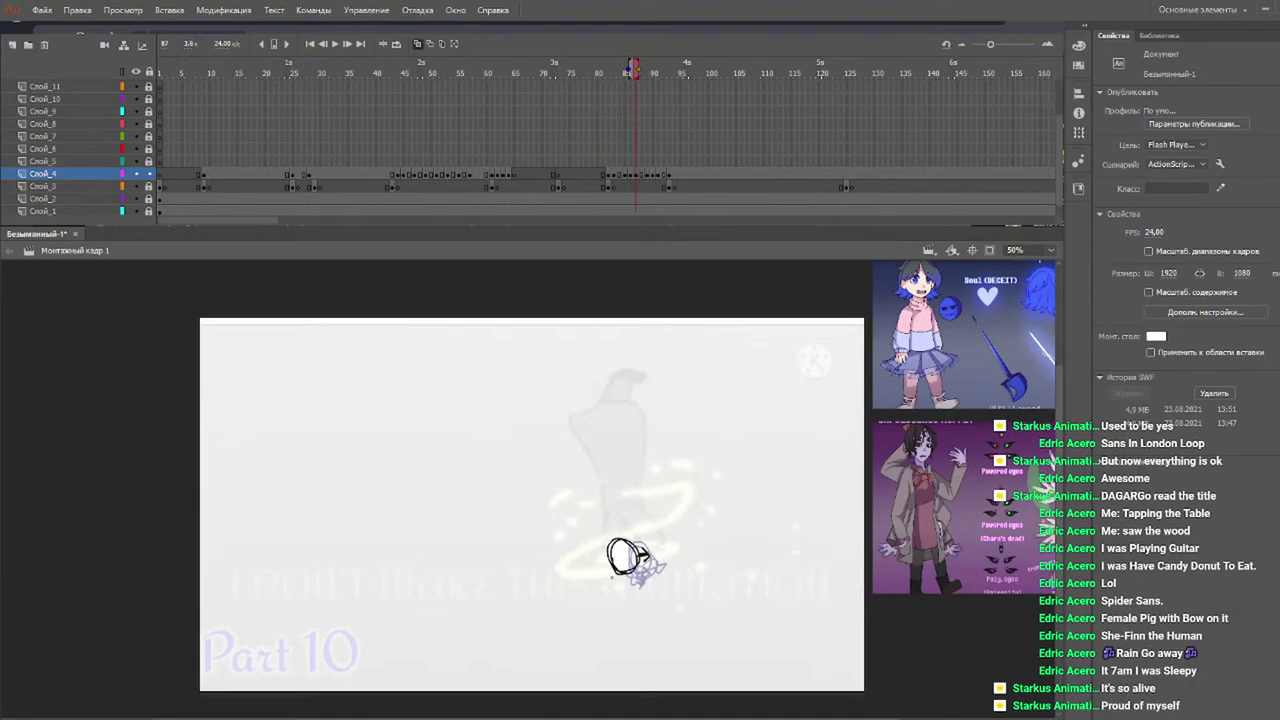
{"action": "mouse_move", "coordinate": [634, 562]}
{"action": "left_mouse_down"}
{"action": "mouse_move", "coordinate": [650, 562]}
{"action": "mouse_move", "coordinate": [625, 567]}
{"action": "left_mouse_up"}
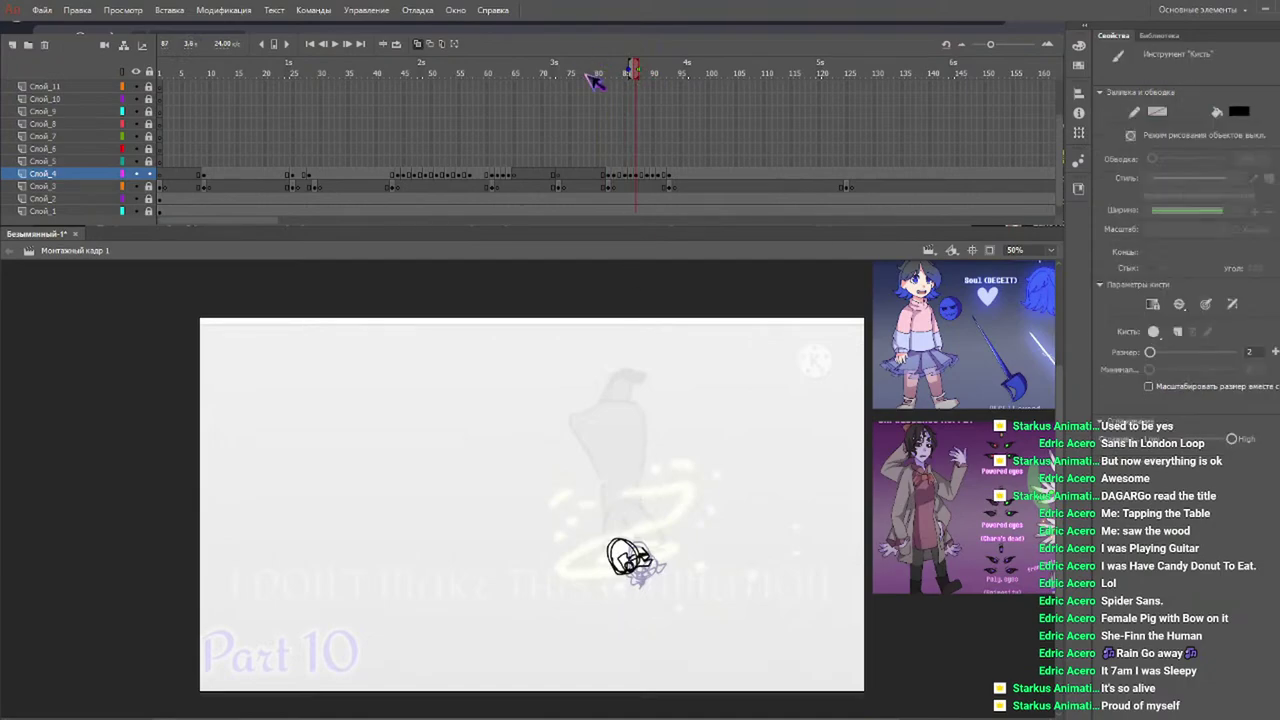
Brush rough facial features onto the head ovals at frames 89, 90 and 91, following their direction arrows.
{"action": "left_click_drag", "start_coordinate": [610, 78], "coordinate": [648, 80]}
{"action": "left_click", "coordinate": [648, 78]}
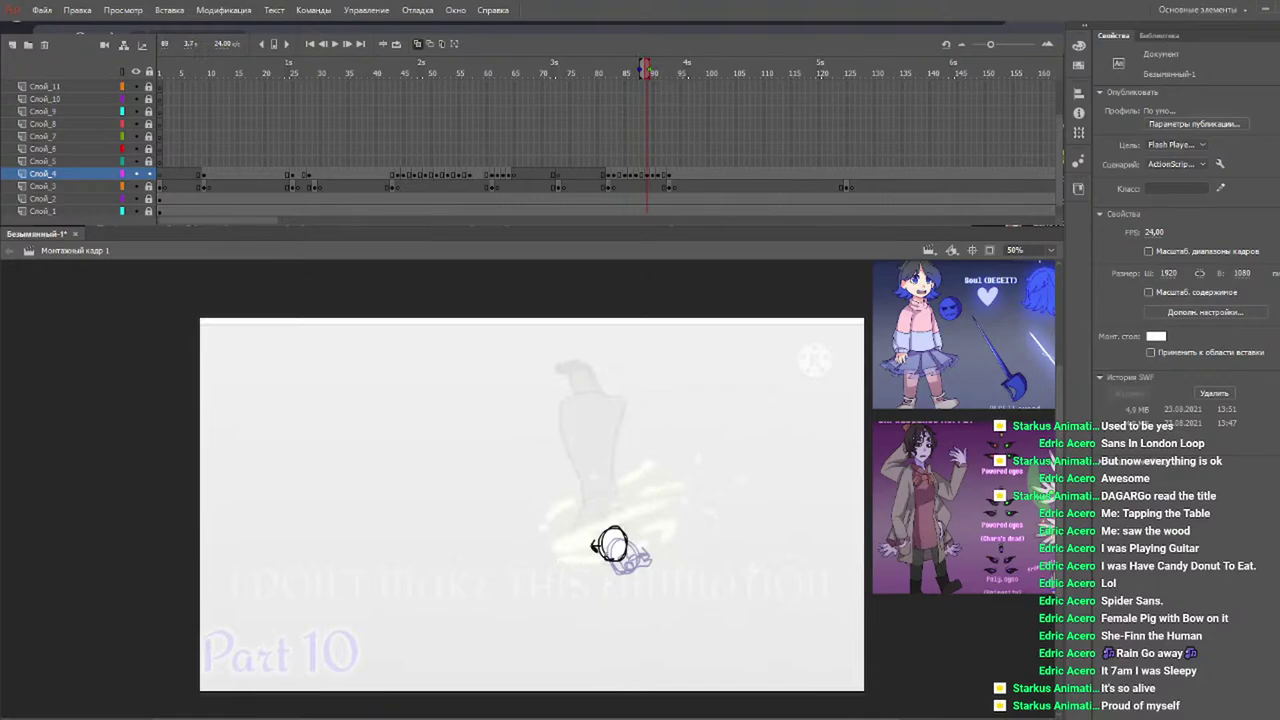
{"action": "key", "text": "y"}
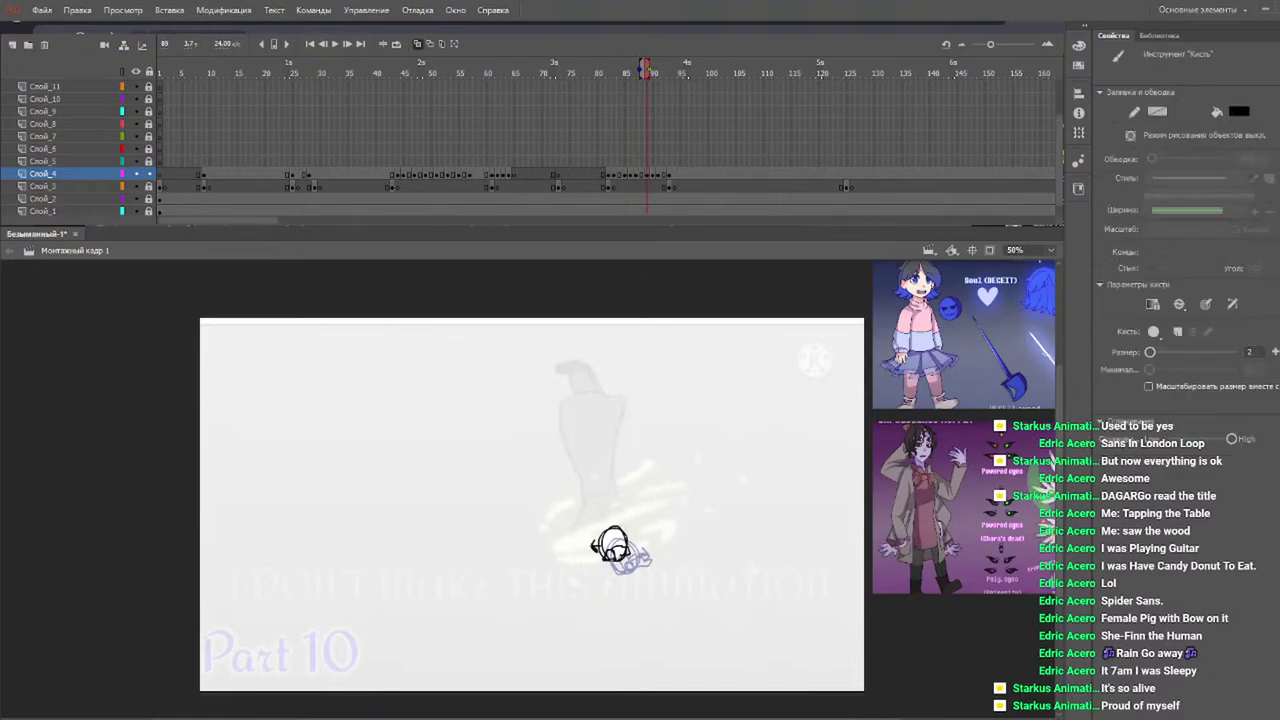
{"action": "left_click_drag", "start_coordinate": [613, 68], "coordinate": [653, 72]}
{"action": "mouse_move", "coordinate": [606, 549]}
{"action": "left_mouse_down"}
{"action": "mouse_move", "coordinate": [629, 547]}
{"action": "mouse_move", "coordinate": [617, 558]}
{"action": "left_mouse_up"}
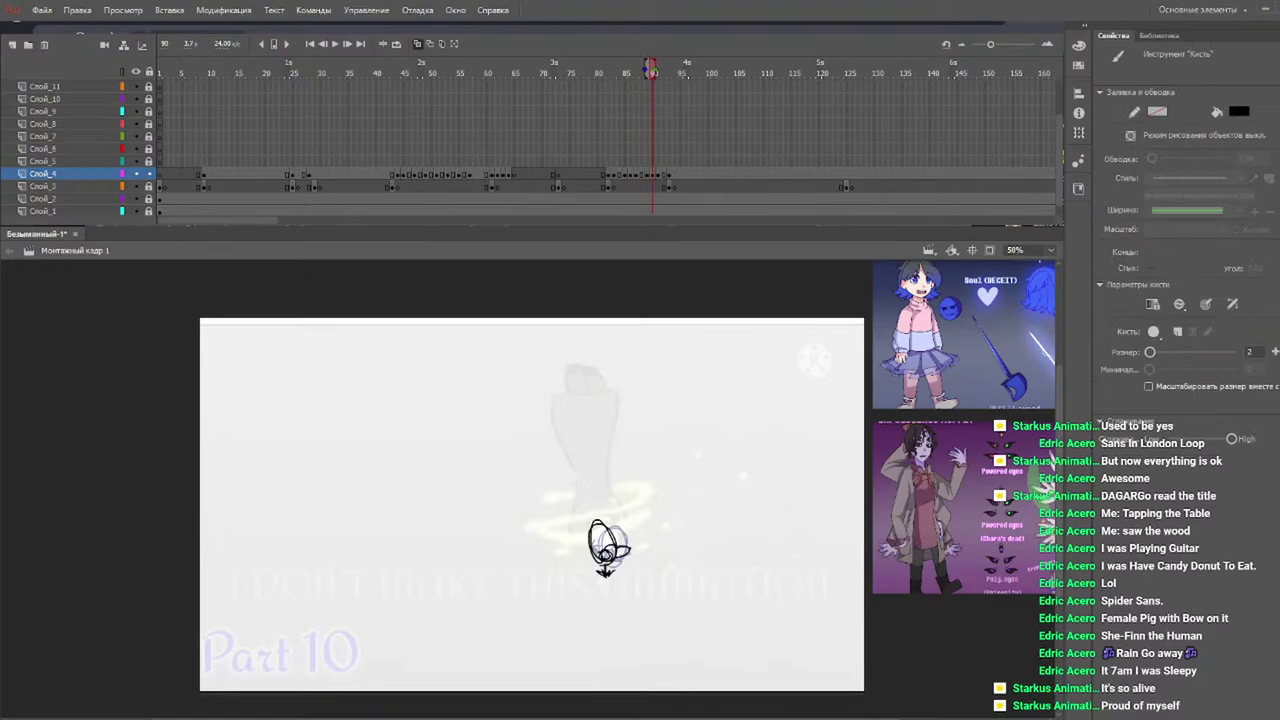
{"action": "left_click", "coordinate": [647, 74]}
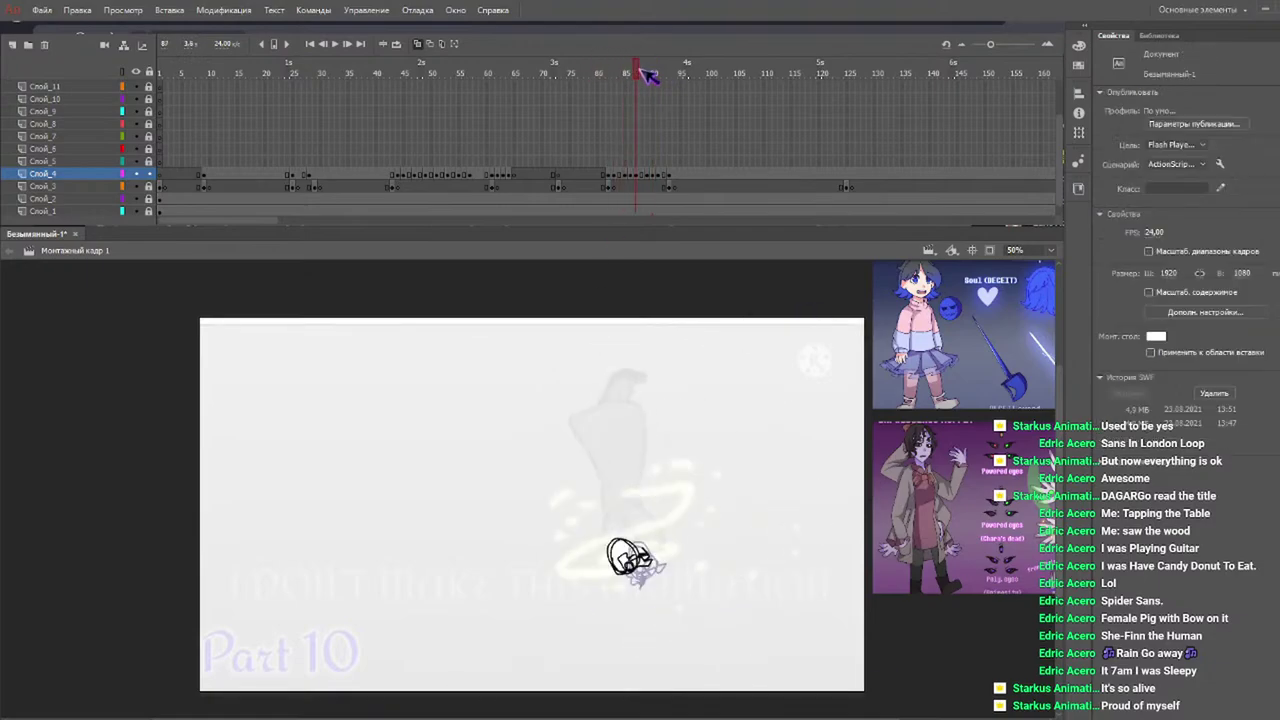
{"action": "left_click_drag", "start_coordinate": [657, 77], "coordinate": [655, 70]}
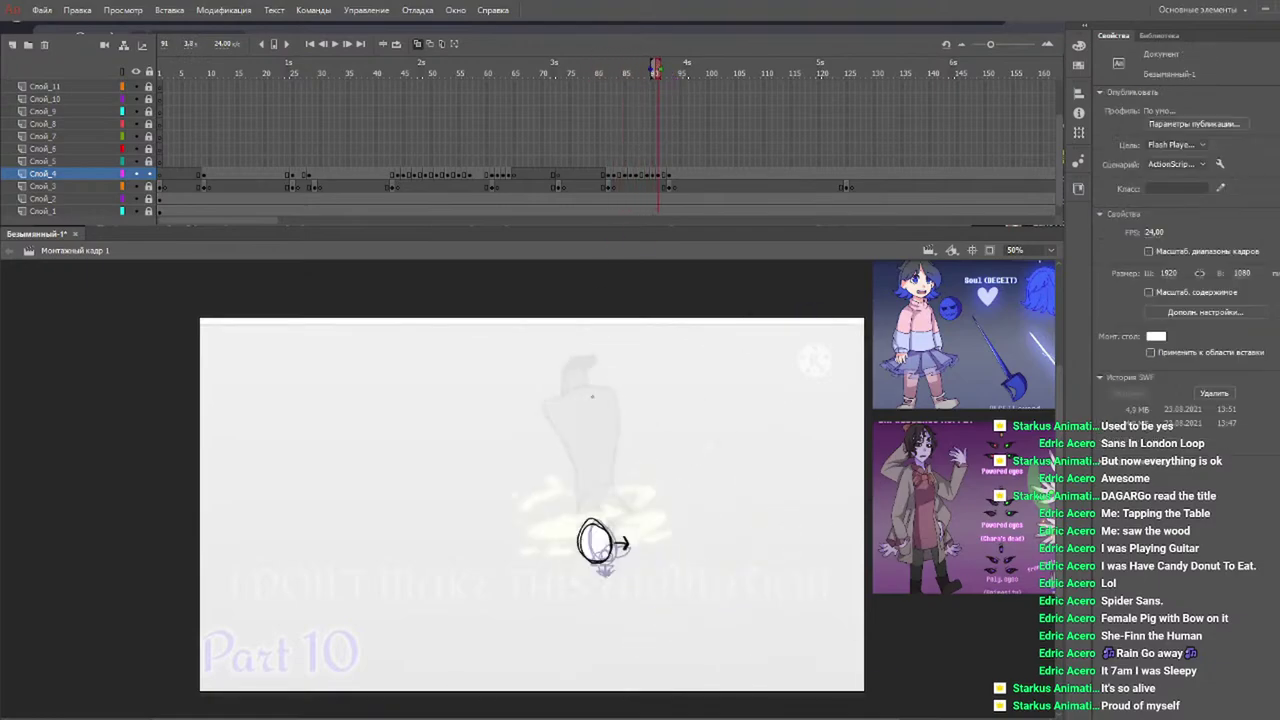
{"action": "key", "text": "b"}
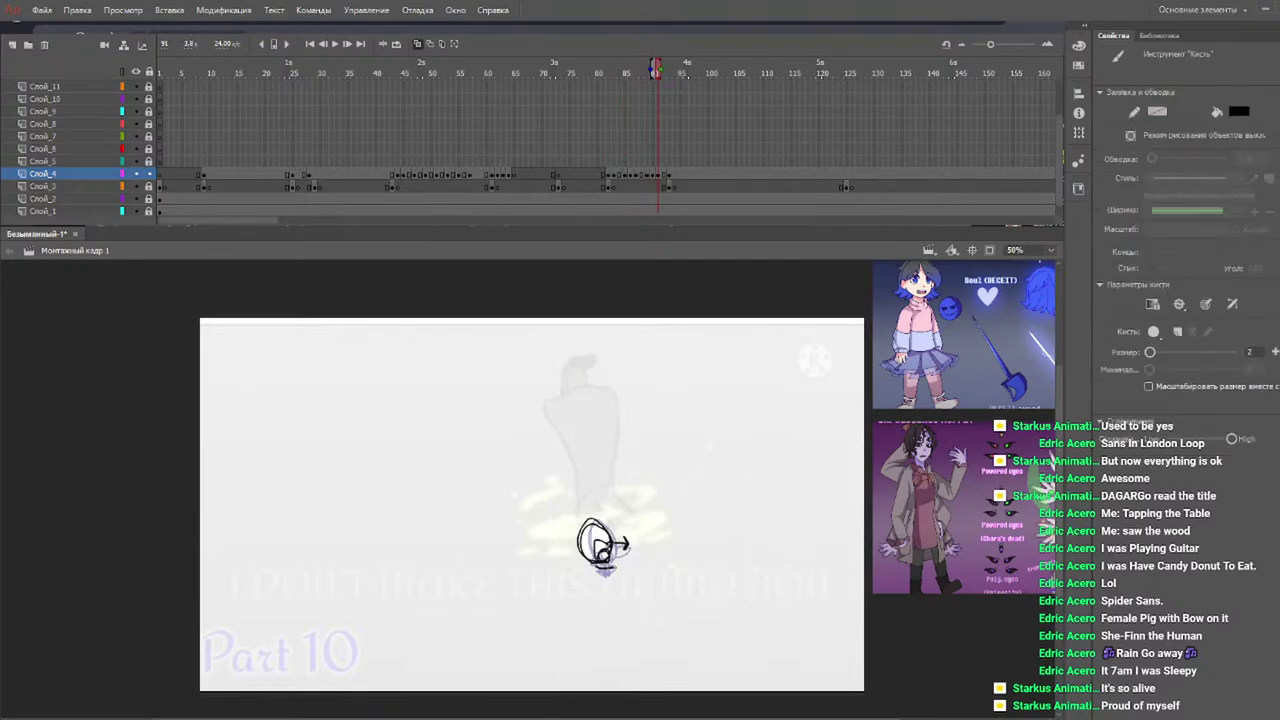
Select and delete the old head oval between the reference hands at frame 93.
{"action": "left_click", "coordinate": [628, 73]}
{"action": "left_click_drag", "start_coordinate": [643, 75], "coordinate": [669, 74]}
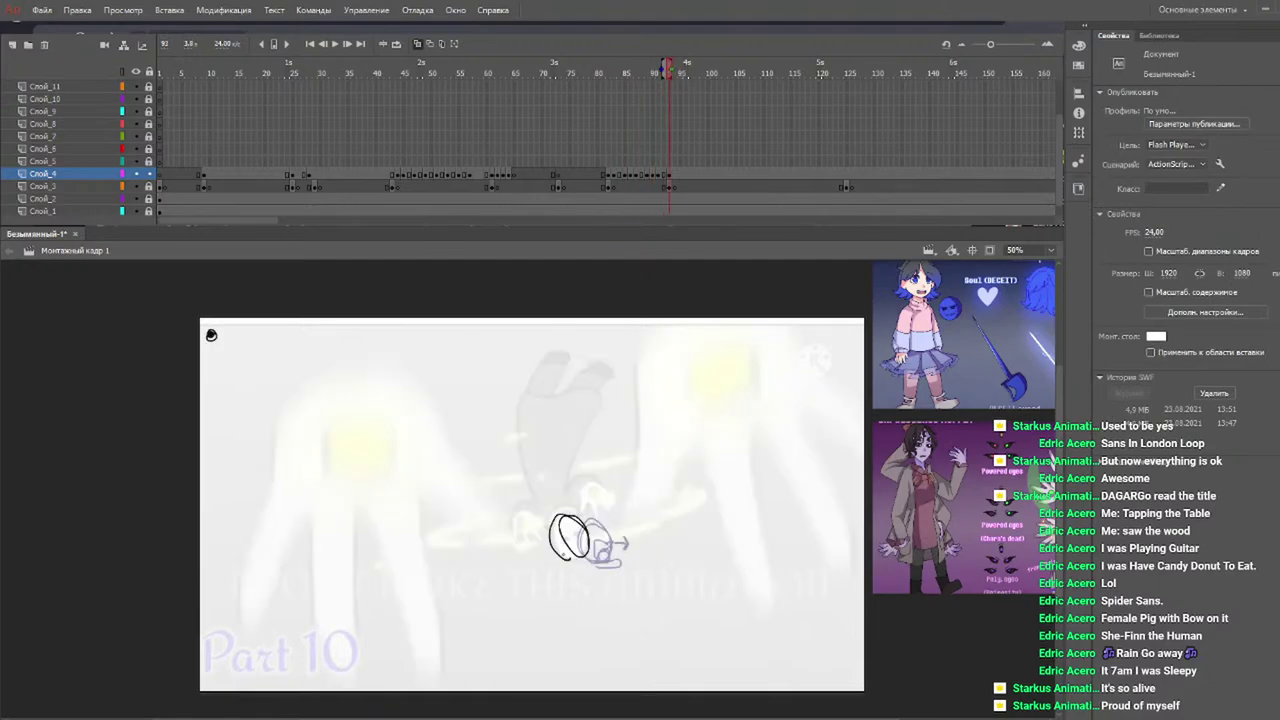
{"action": "mouse_move", "coordinate": [566, 556]}
{"action": "left_mouse_down"}
{"action": "mouse_move", "coordinate": [584, 546]}
{"action": "mouse_move", "coordinate": [570, 556]}
{"action": "left_mouse_up"}
{"action": "key", "text": "v"}
{"action": "left_click_drag", "start_coordinate": [596, 492], "coordinate": [546, 568]}
{"action": "key", "text": "Delete"}
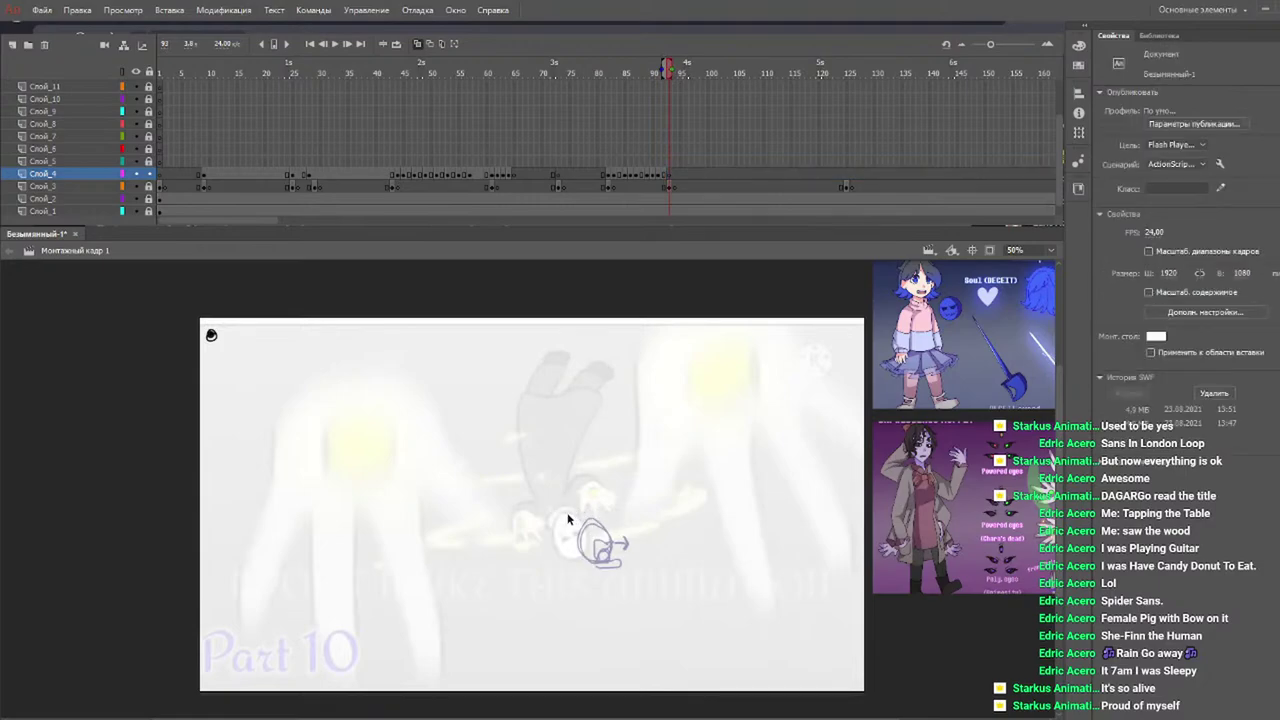
Redraw the head at frame 93 as a rounded outline with rough facial features, undoing the unwanted strokes.
{"action": "key", "text": "b"}
{"action": "mouse_move", "coordinate": [572, 556]}
{"action": "left_mouse_down"}
{"action": "mouse_move", "coordinate": [584, 543]}
{"action": "mouse_move", "coordinate": [572, 556]}
{"action": "mouse_move", "coordinate": [570, 518]}
{"action": "mouse_move", "coordinate": [574, 555]}
{"action": "mouse_move", "coordinate": [555, 543]}
{"action": "mouse_move", "coordinate": [574, 556]}
{"action": "mouse_move", "coordinate": [570, 518]}
{"action": "mouse_move", "coordinate": [574, 557]}
{"action": "mouse_move", "coordinate": [551, 551]}
{"action": "mouse_move", "coordinate": [576, 554]}
{"action": "mouse_move", "coordinate": [570, 517]}
{"action": "mouse_move", "coordinate": [578, 555]}
{"action": "left_mouse_up"}
{"action": "key", "text": "ctrl+z"}
{"action": "key", "text": "ctrl+z"}
{"action": "key", "text": "ctrl+z"}
{"action": "key", "text": "ctrl+z"}
{"action": "key", "text": "ctrl+z"}
{"action": "key", "text": "ctrl+z"}
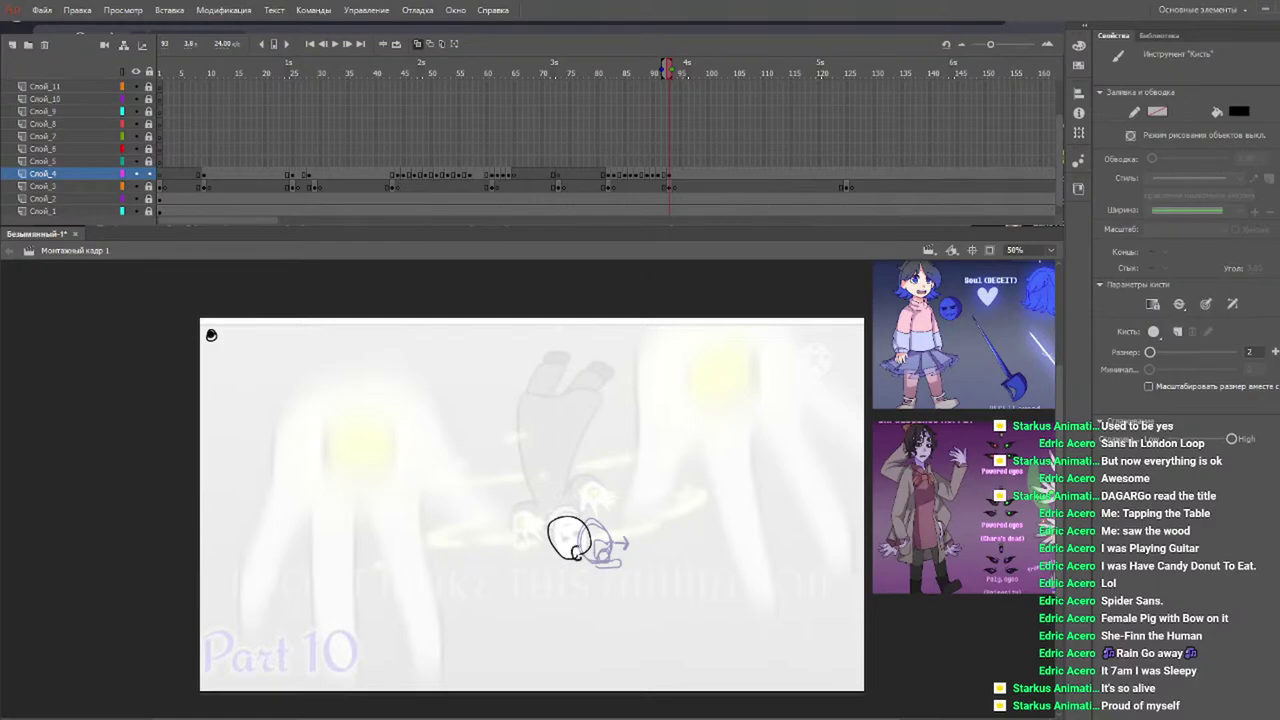
{"action": "mouse_move", "coordinate": [572, 550]}
{"action": "left_mouse_down"}
{"action": "mouse_move", "coordinate": [606, 537]}
{"action": "mouse_move", "coordinate": [590, 554]}
{"action": "left_mouse_up"}
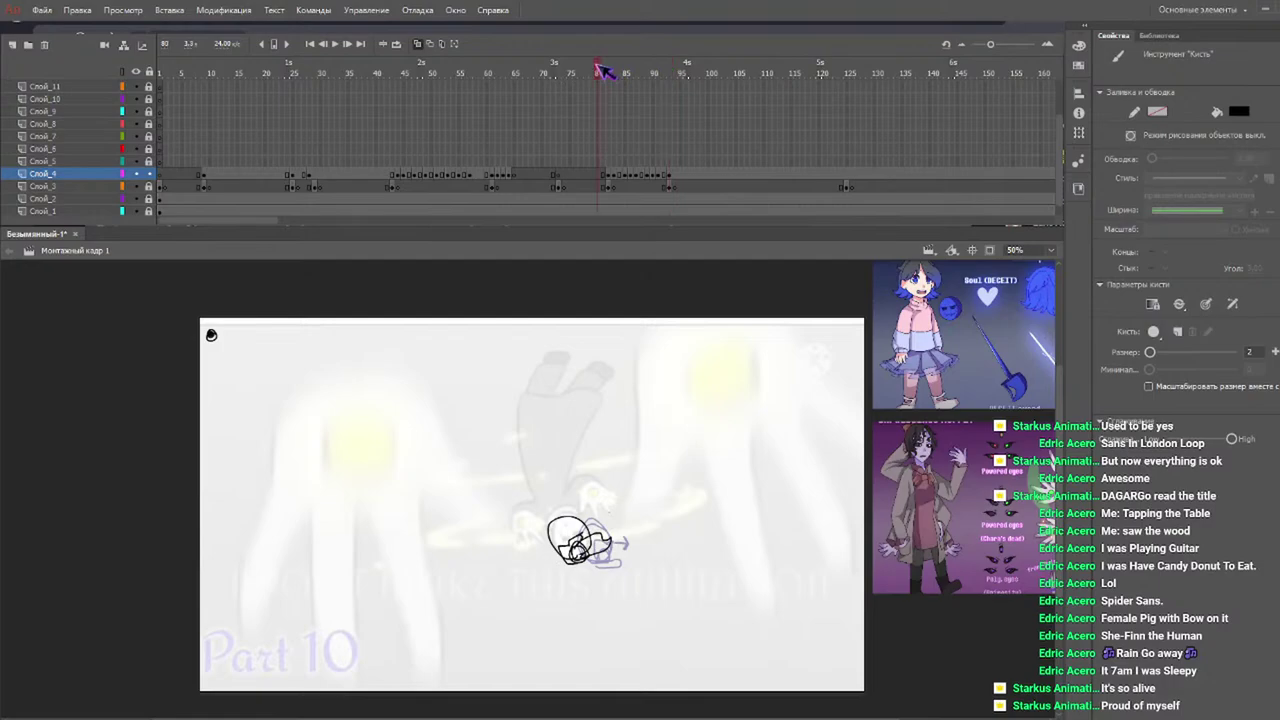
Replay the head animation from about frame 80 to check how the facial features turn.
{"action": "left_click", "coordinate": [600, 72]}
{"action": "key", "text": "Return"}
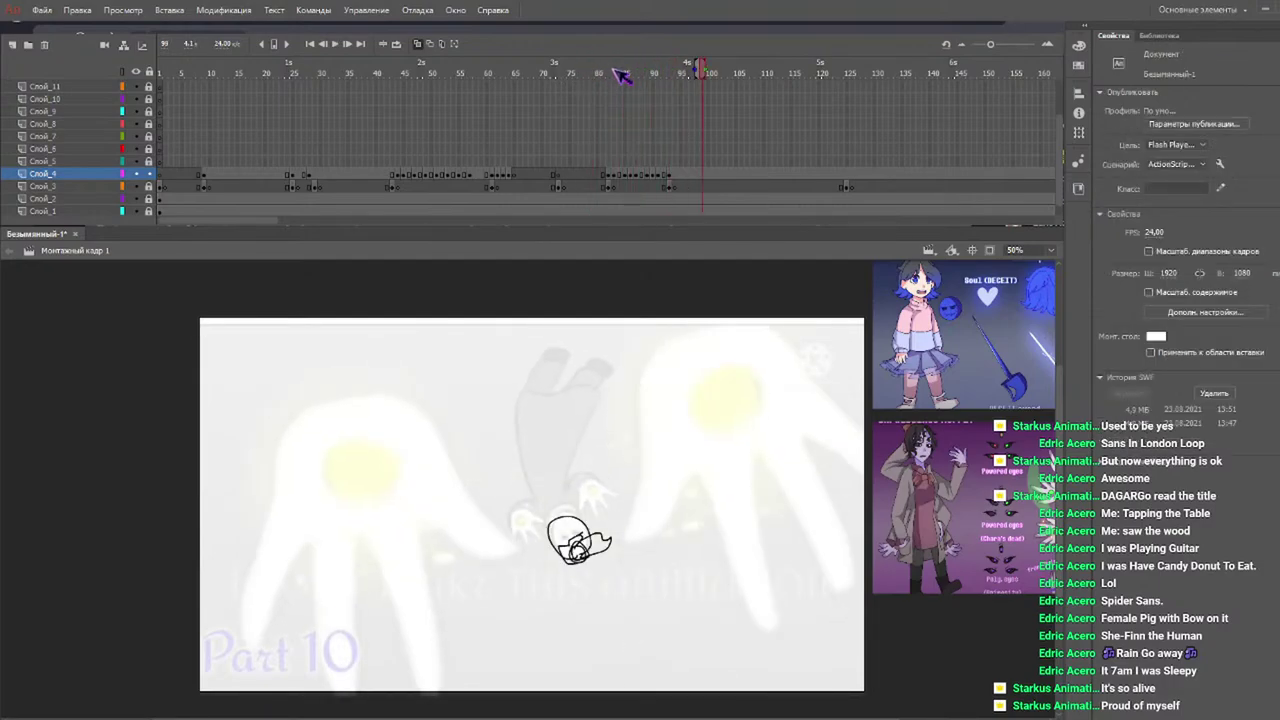
{"action": "left_click", "coordinate": [586, 72]}
{"action": "key", "text": "Return"}
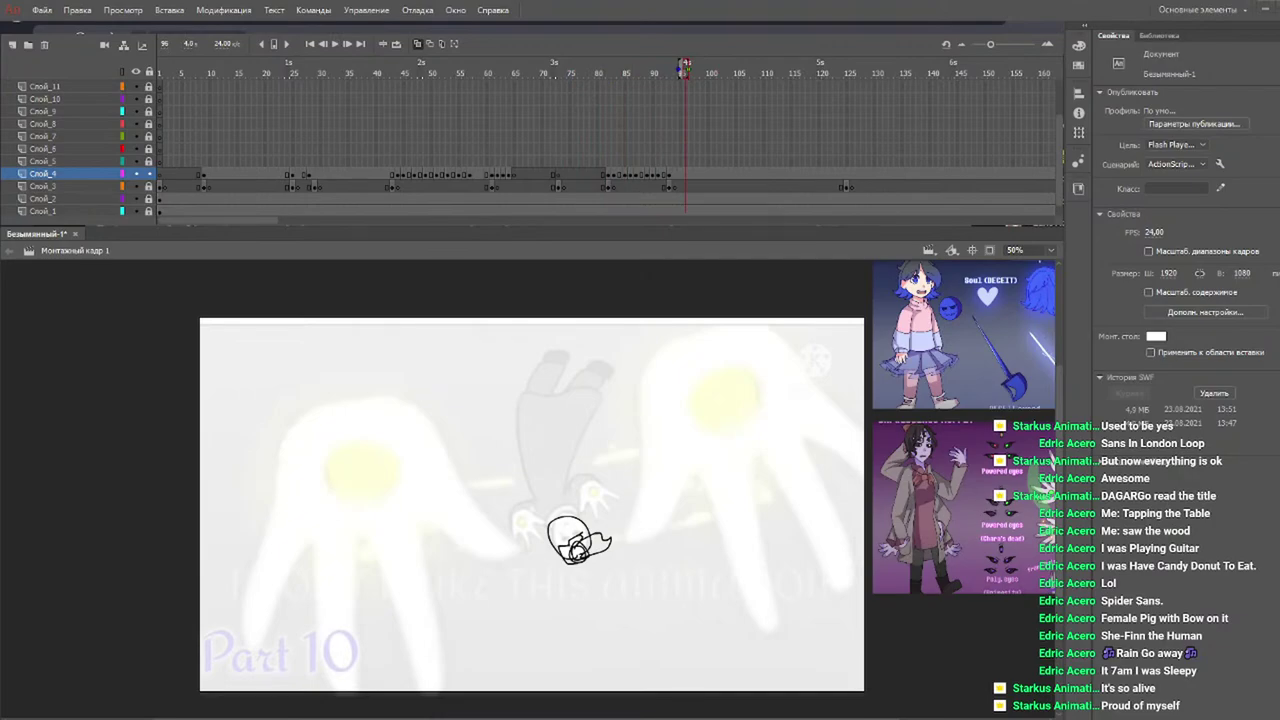
{"action": "mouse_move", "coordinate": [634, 70]}
{"action": "left_mouse_down"}
{"action": "mouse_move", "coordinate": [588, 75]}
{"action": "mouse_move", "coordinate": [624, 82]}
{"action": "left_mouse_up"}
{"action": "key", "text": "Return"}
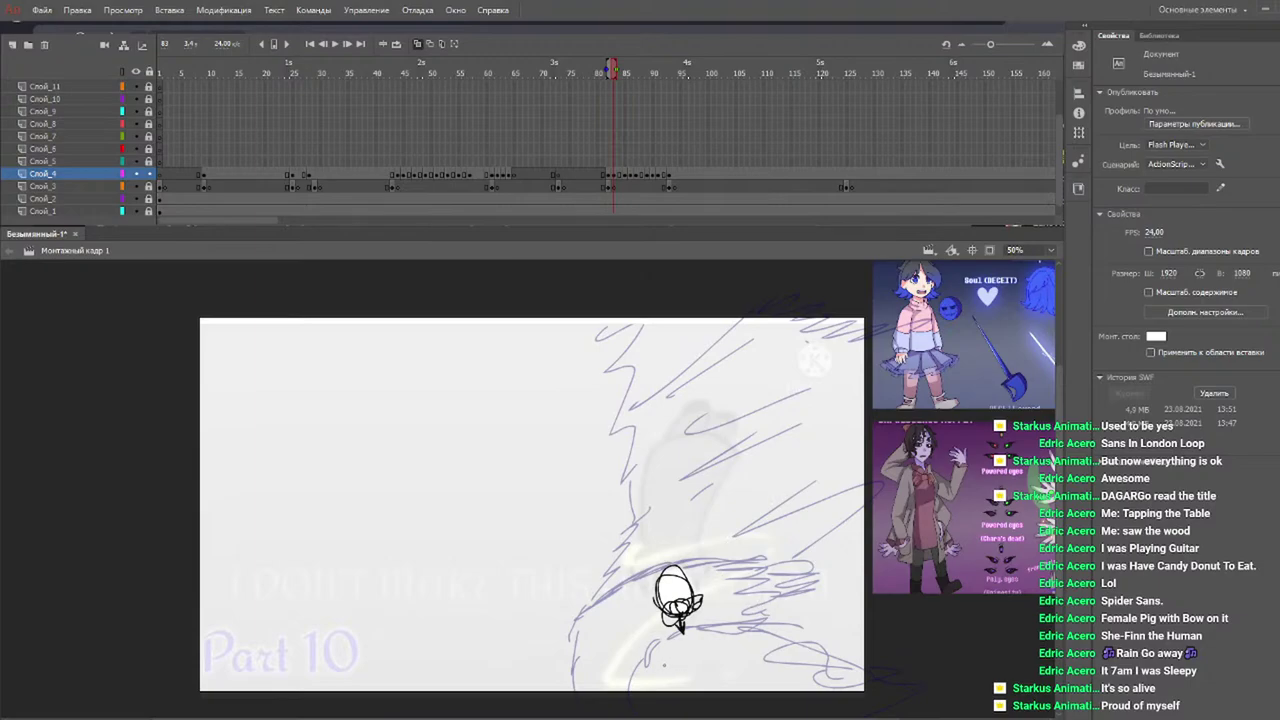
Sketch rough hair strokes around the heads at frames 83 and 85.
{"action": "mouse_move", "coordinate": [678, 628]}
{"action": "left_mouse_down"}
{"action": "mouse_move", "coordinate": [657, 616]}
{"action": "mouse_move", "coordinate": [650, 558]}
{"action": "mouse_move", "coordinate": [676, 547]}
{"action": "left_mouse_up"}
{"action": "mouse_move", "coordinate": [657, 566]}
{"action": "left_mouse_down"}
{"action": "mouse_move", "coordinate": [672, 550]}
{"action": "mouse_move", "coordinate": [710, 558]}
{"action": "mouse_move", "coordinate": [722, 582]}
{"action": "mouse_move", "coordinate": [702, 606]}
{"action": "mouse_move", "coordinate": [712, 612]}
{"action": "left_mouse_up"}
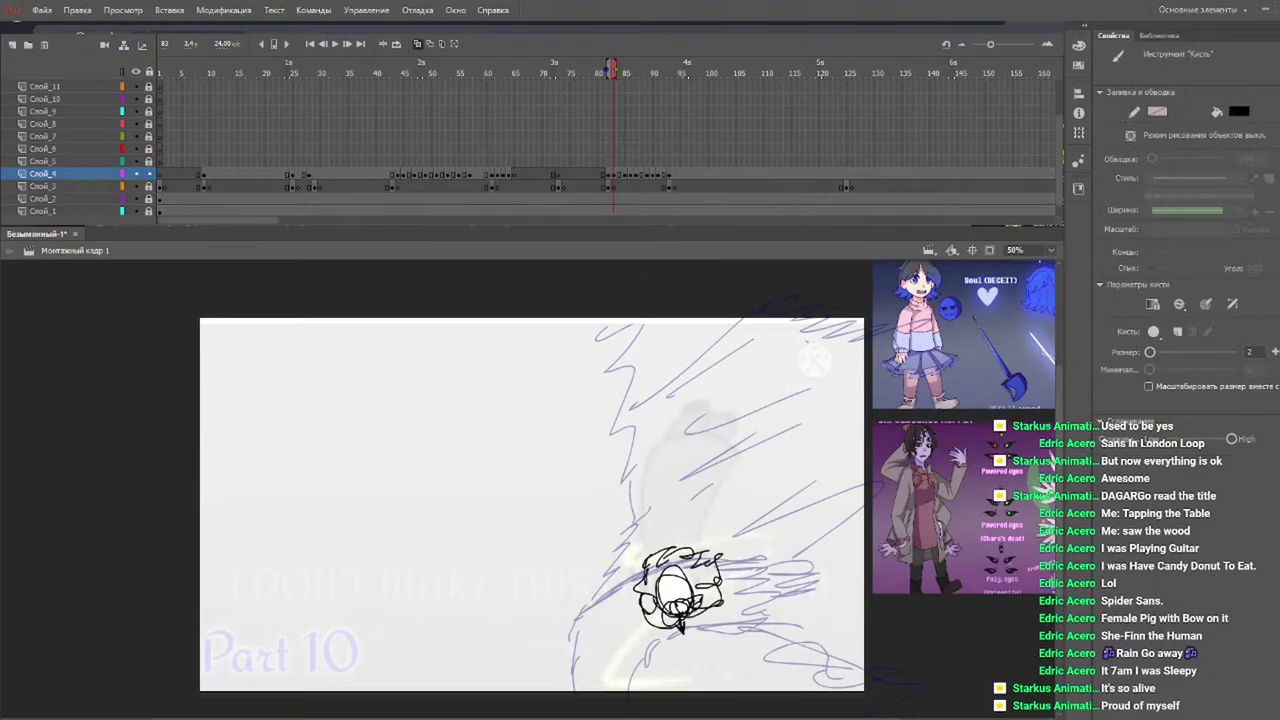
{"action": "left_click", "coordinate": [603, 73]}
{"action": "left_click_drag", "start_coordinate": [610, 78], "coordinate": [622, 73]}
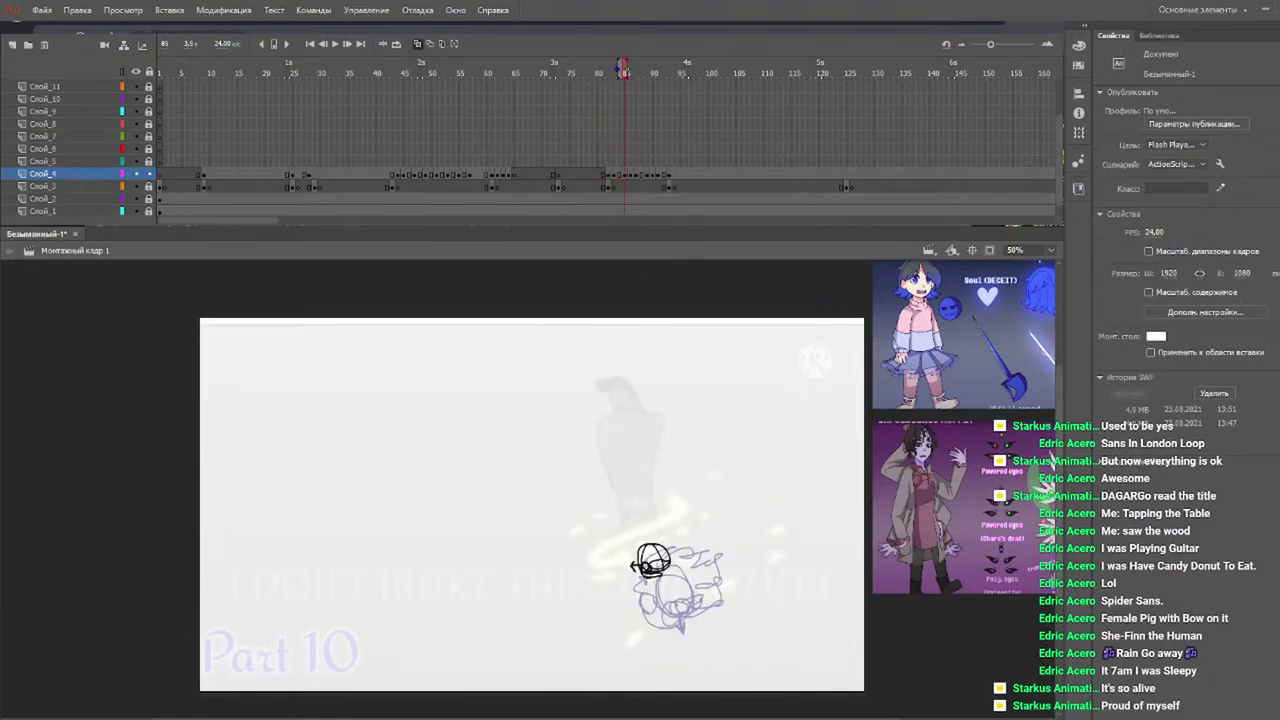
{"action": "mouse_move", "coordinate": [645, 552]}
{"action": "left_mouse_down"}
{"action": "mouse_move", "coordinate": [678, 545]}
{"action": "mouse_move", "coordinate": [690, 572]}
{"action": "mouse_move", "coordinate": [645, 580]}
{"action": "mouse_move", "coordinate": [682, 574]}
{"action": "left_mouse_up"}
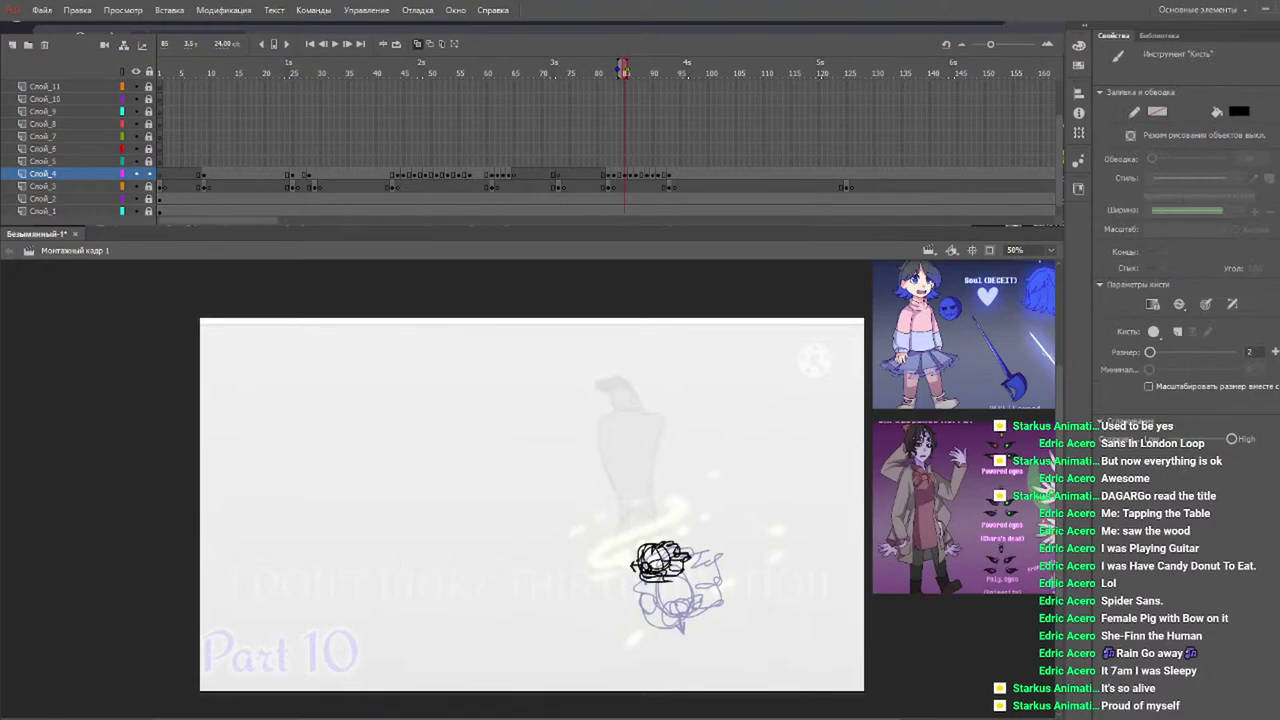
Sketch rough hair around the heads at frames 86 and 87, using the onion-skinned previous head as reference.
{"action": "key", "text": "period"}
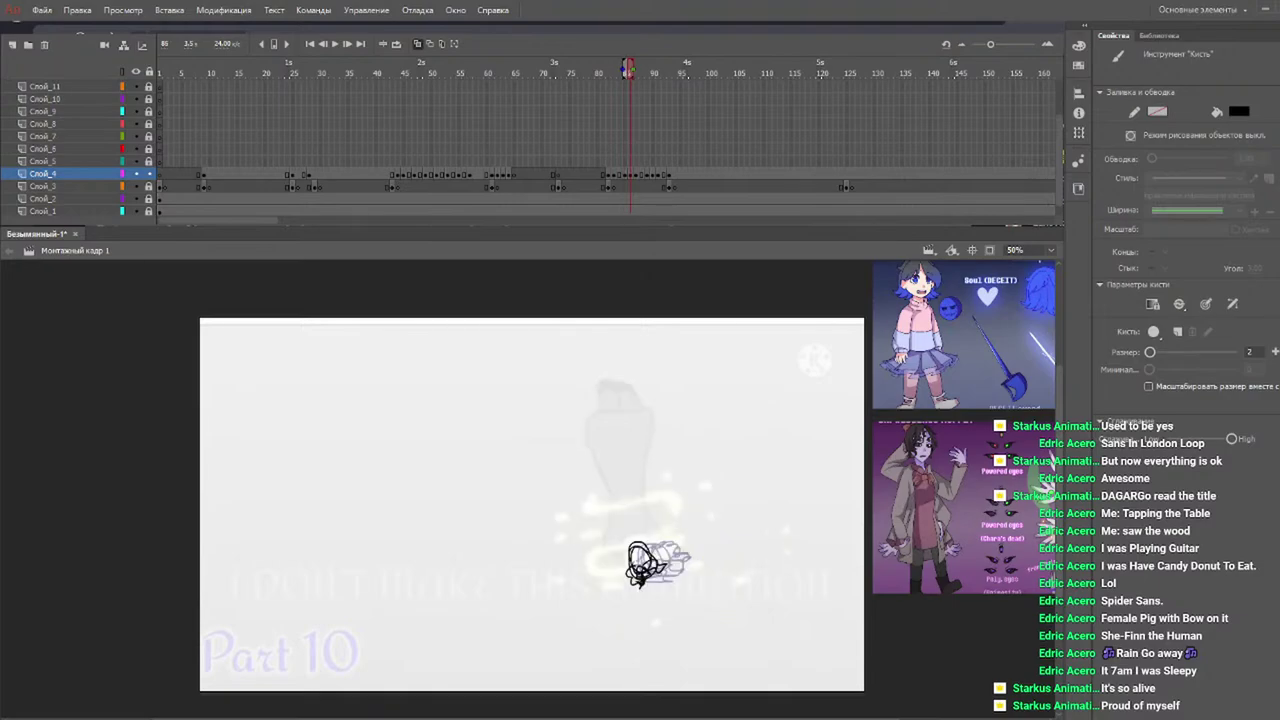
{"action": "mouse_move", "coordinate": [636, 585]}
{"action": "left_mouse_down"}
{"action": "mouse_move", "coordinate": [626, 555]}
{"action": "mouse_move", "coordinate": [650, 538]}
{"action": "mouse_move", "coordinate": [670, 574]}
{"action": "mouse_move", "coordinate": [648, 582]}
{"action": "left_mouse_up"}
{"action": "key", "text": "period"}
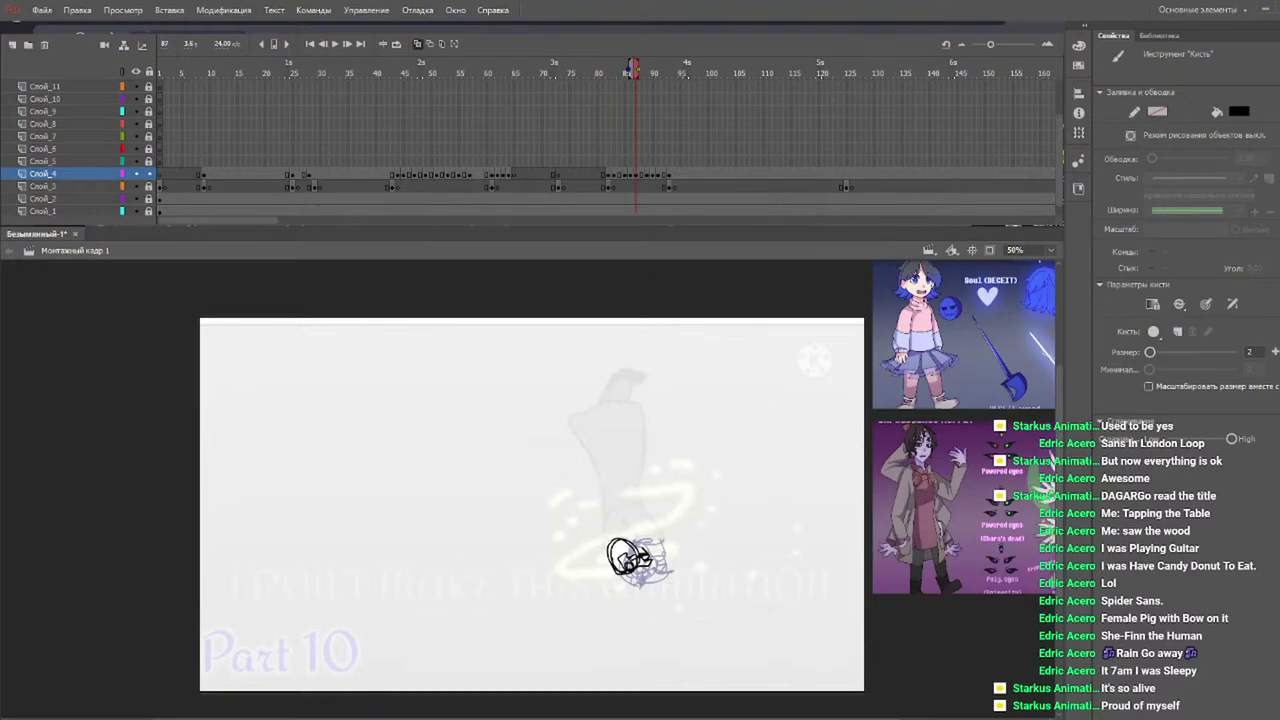
{"action": "mouse_move", "coordinate": [614, 70]}
{"action": "left_mouse_down"}
{"action": "mouse_move", "coordinate": [600, 72]}
{"action": "mouse_move", "coordinate": [638, 73]}
{"action": "left_mouse_up"}
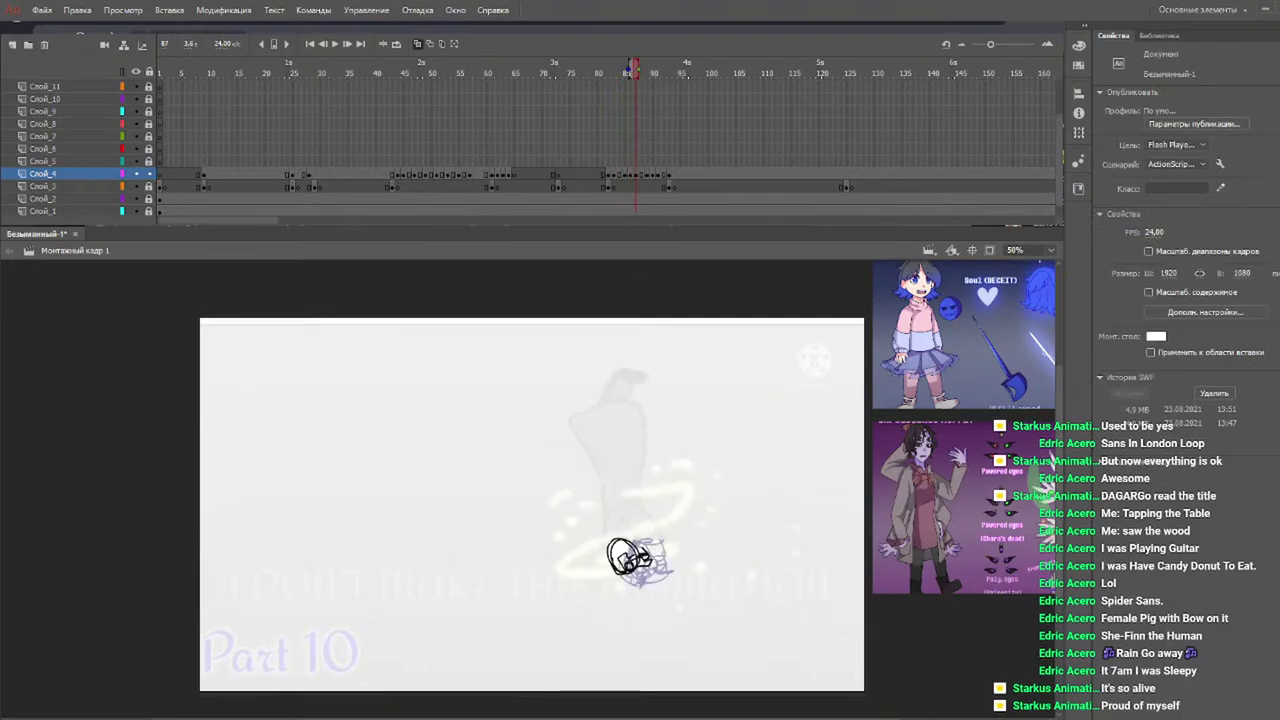
{"action": "key", "text": "b"}
{"action": "mouse_move", "coordinate": [626, 580]}
{"action": "left_mouse_down"}
{"action": "mouse_move", "coordinate": [596, 560]}
{"action": "mouse_move", "coordinate": [594, 534]}
{"action": "mouse_move", "coordinate": [612, 528]}
{"action": "mouse_move", "coordinate": [626, 578]}
{"action": "left_mouse_up"}
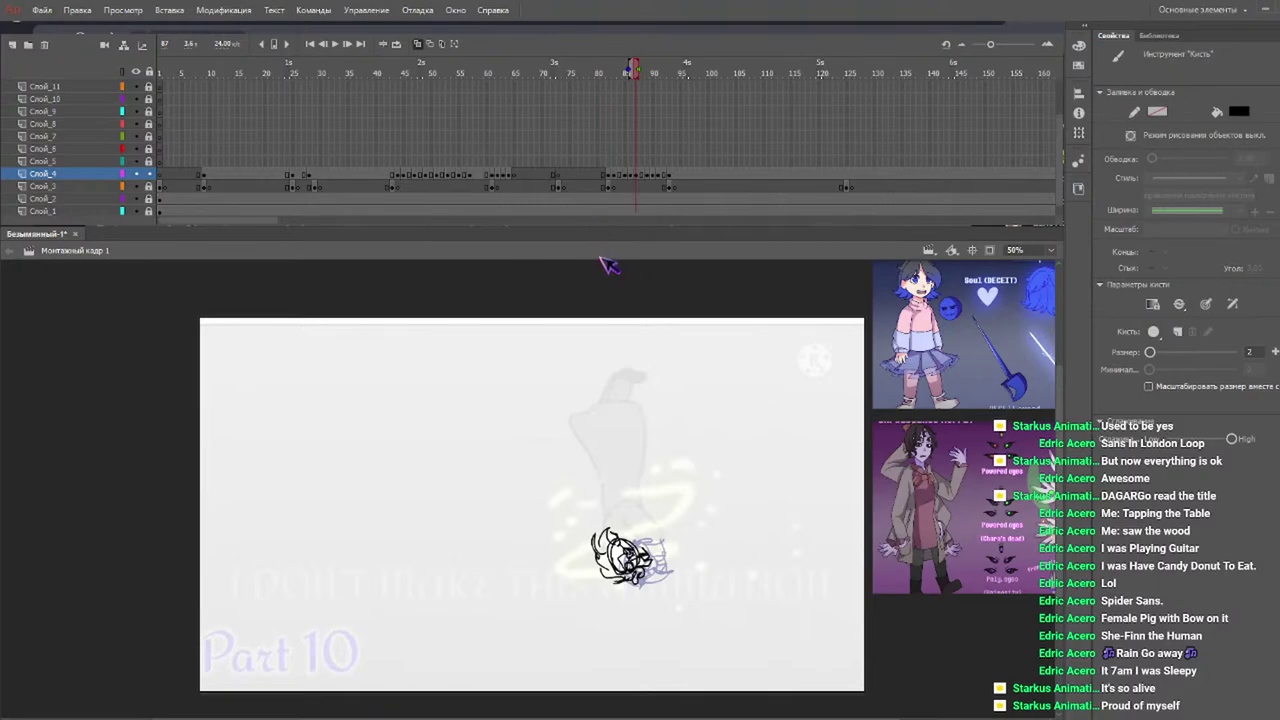
Sketch rough hair around the heads at frames 89, 90 and 91, following the onion-skinned previous drawings.
{"action": "key", "text": "."}
{"action": "left_click_drag", "start_coordinate": [642, 65], "coordinate": [652, 80]}
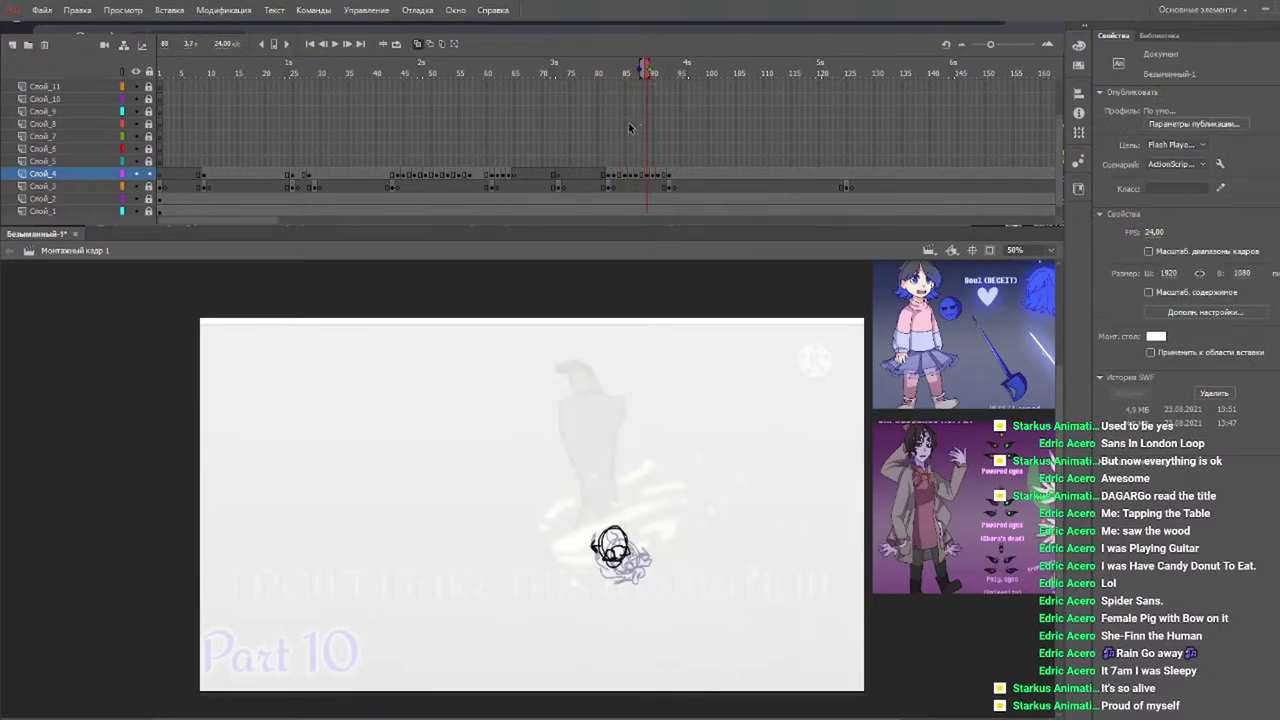
{"action": "key", "text": "b"}
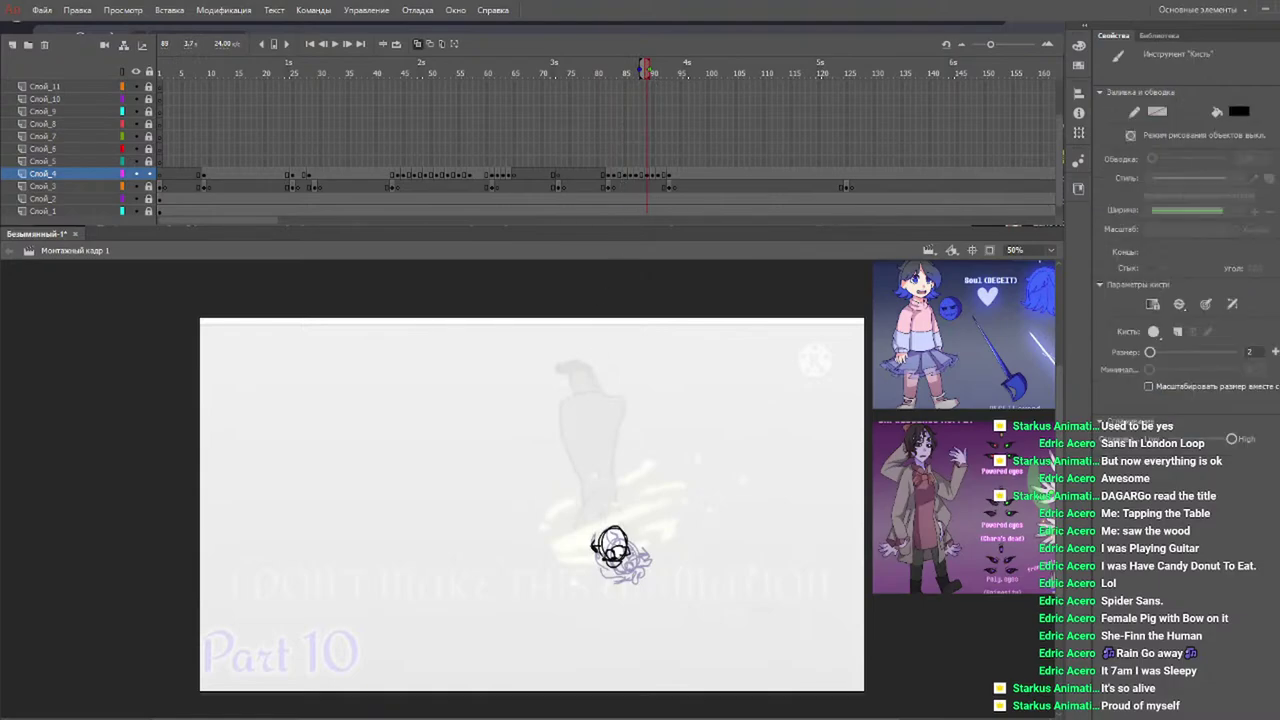
{"action": "mouse_move", "coordinate": [606, 542]}
{"action": "left_mouse_down"}
{"action": "mouse_move", "coordinate": [638, 530]}
{"action": "mouse_move", "coordinate": [644, 546]}
{"action": "mouse_move", "coordinate": [620, 572]}
{"action": "mouse_move", "coordinate": [602, 556]}
{"action": "left_mouse_up"}
{"action": "key", "text": "period"}
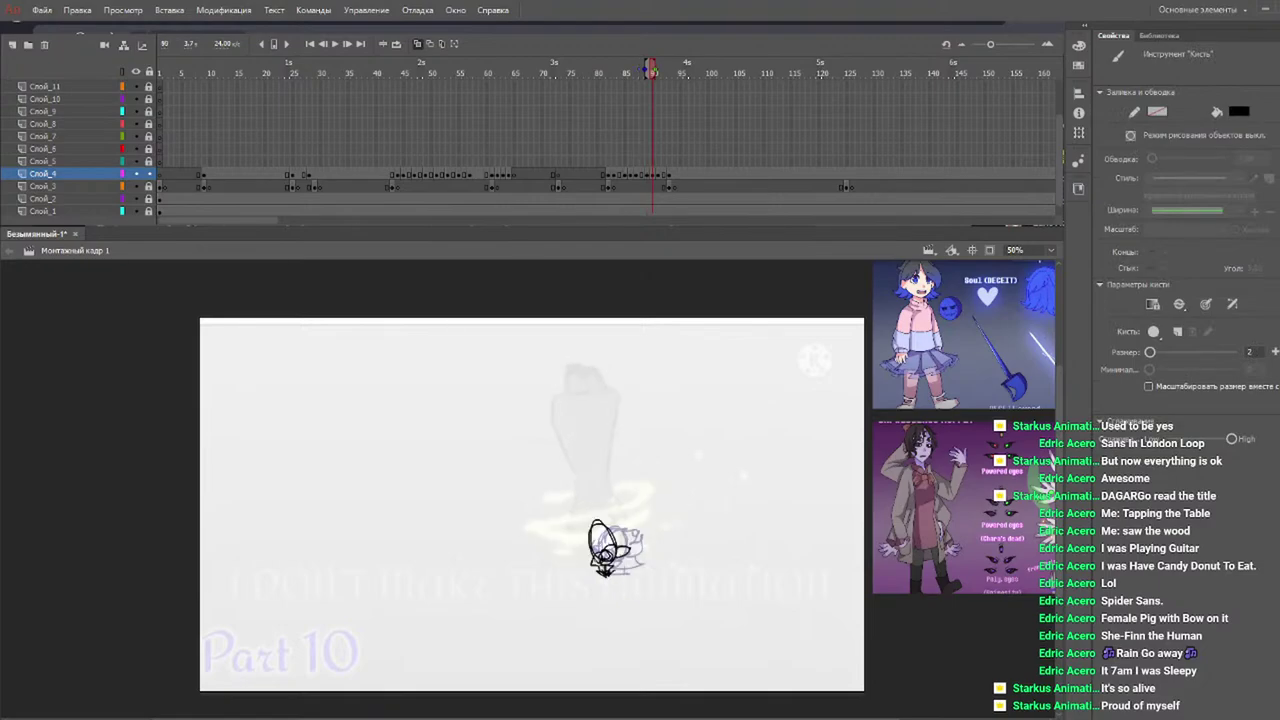
{"action": "mouse_move", "coordinate": [598, 566]}
{"action": "left_mouse_down"}
{"action": "mouse_move", "coordinate": [570, 530]}
{"action": "mouse_move", "coordinate": [600, 512]}
{"action": "mouse_move", "coordinate": [620, 518]}
{"action": "mouse_move", "coordinate": [626, 560]}
{"action": "left_mouse_up"}
{"action": "key", "text": "period"}
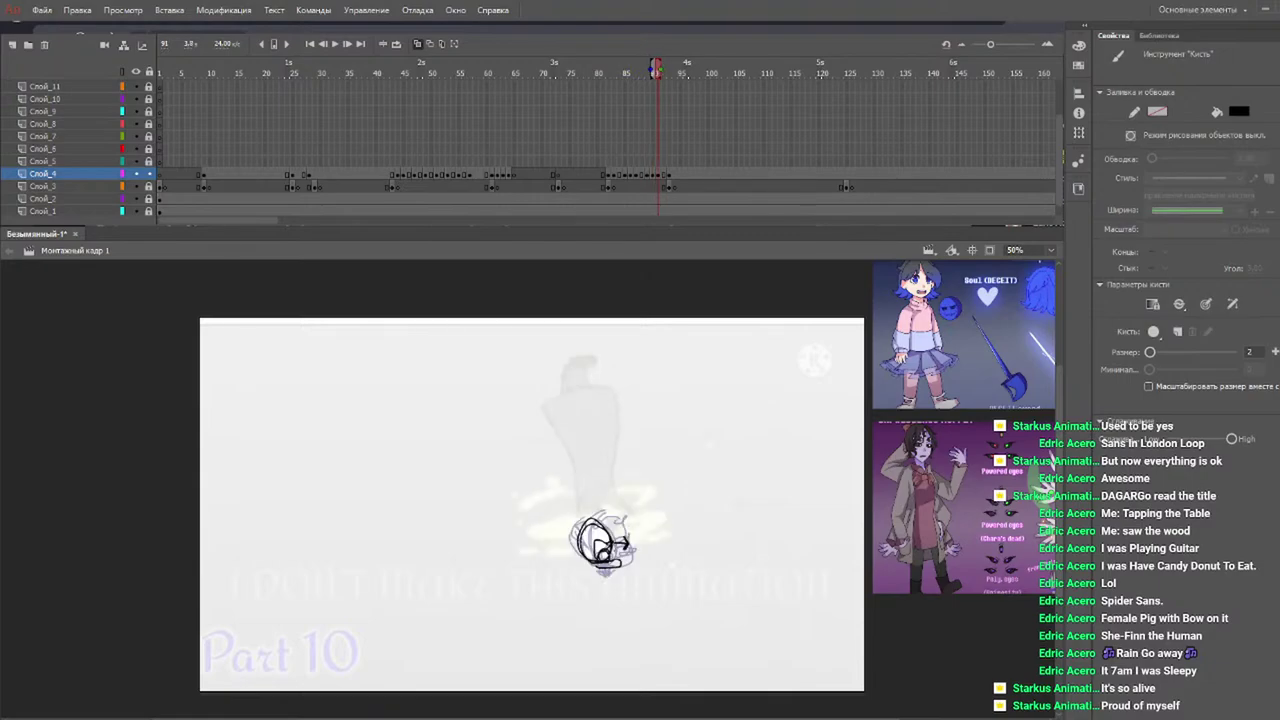
{"action": "left_click_drag", "start_coordinate": [620, 548], "coordinate": [608, 570]}
{"action": "mouse_move", "coordinate": [596, 566]}
{"action": "left_mouse_down"}
{"action": "mouse_move", "coordinate": [568, 549]}
{"action": "mouse_move", "coordinate": [574, 511]}
{"action": "mouse_move", "coordinate": [612, 542]}
{"action": "left_mouse_up"}
{"action": "key", "text": "."}
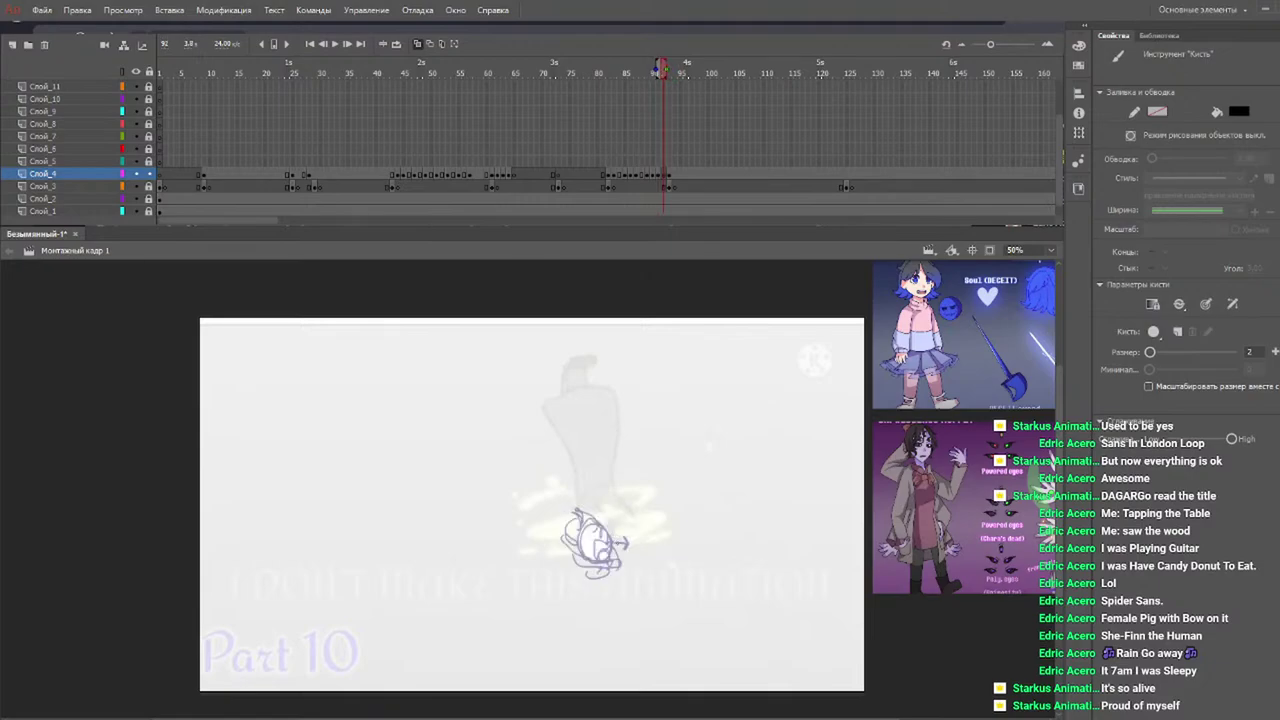
Replay the head animation from about frame 76 to check how the hair moves.
{"action": "left_click", "coordinate": [602, 73]}
{"action": "key", "text": "Return"}
{"action": "left_click", "coordinate": [577, 62]}
{"action": "key", "text": "Return"}
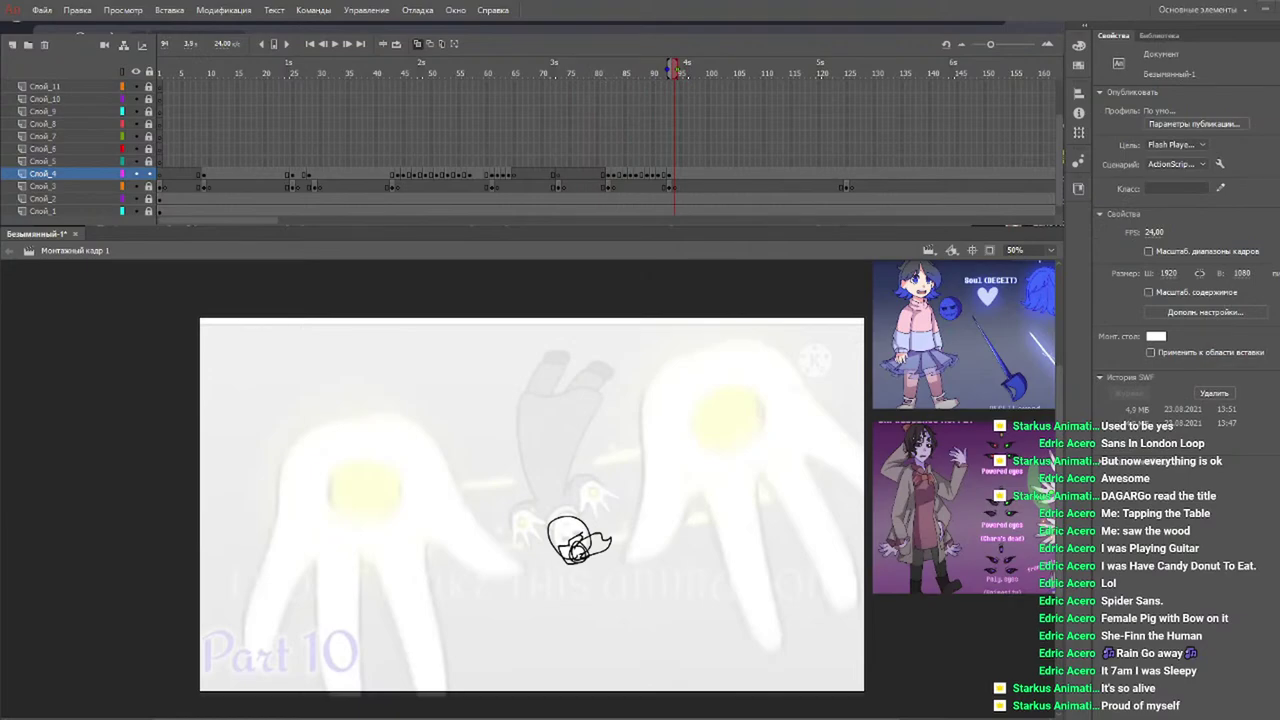
Sketch rough hair all around the head at frame 93, comparing it with the heads at frames 91 and 92.
{"action": "left_click_drag", "start_coordinate": [653, 65], "coordinate": [671, 75]}
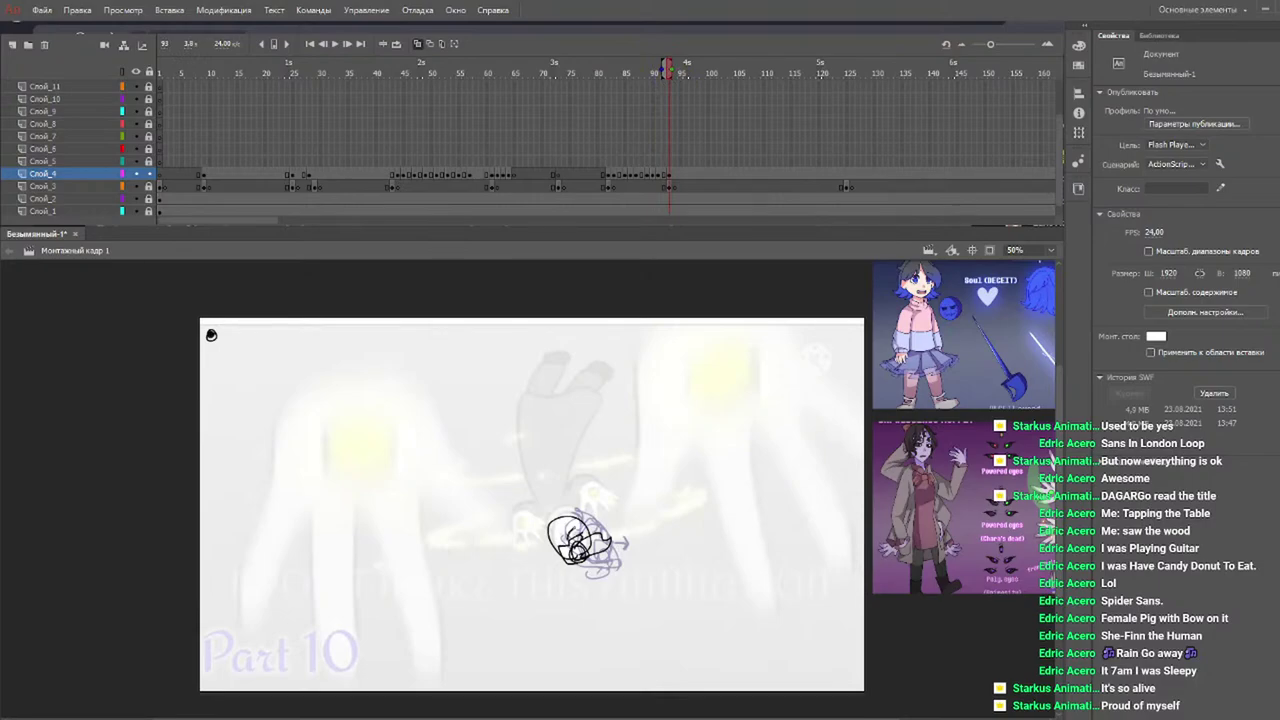
{"action": "key", "text": "b"}
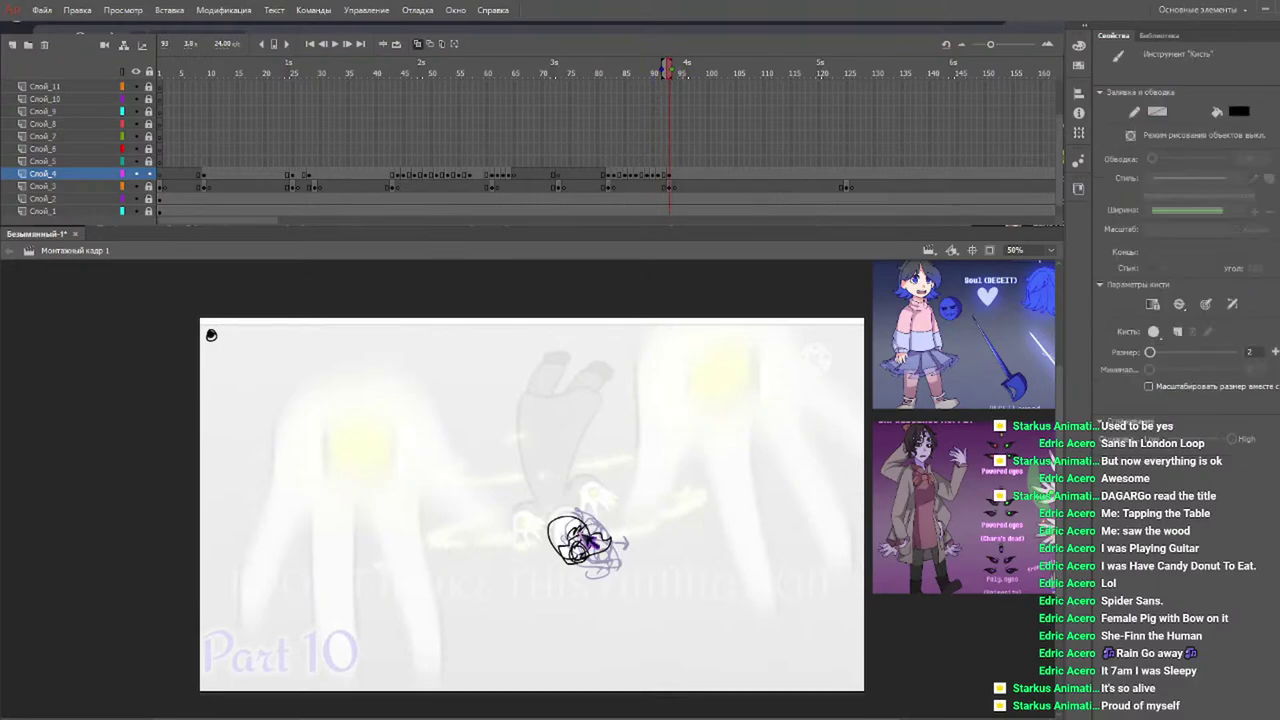
{"action": "left_click", "coordinate": [653, 72]}
{"action": "left_click_drag", "start_coordinate": [655, 72], "coordinate": [665, 72]}
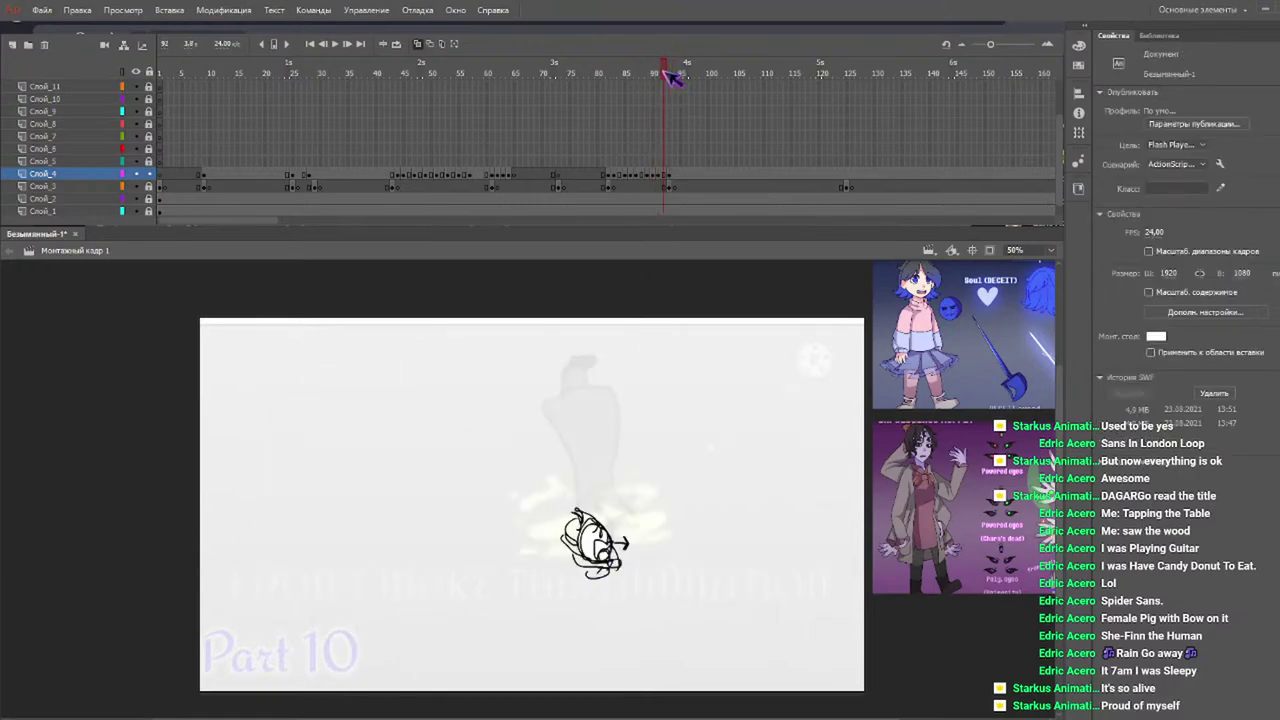
{"action": "left_click_drag", "start_coordinate": [672, 78], "coordinate": [668, 70]}
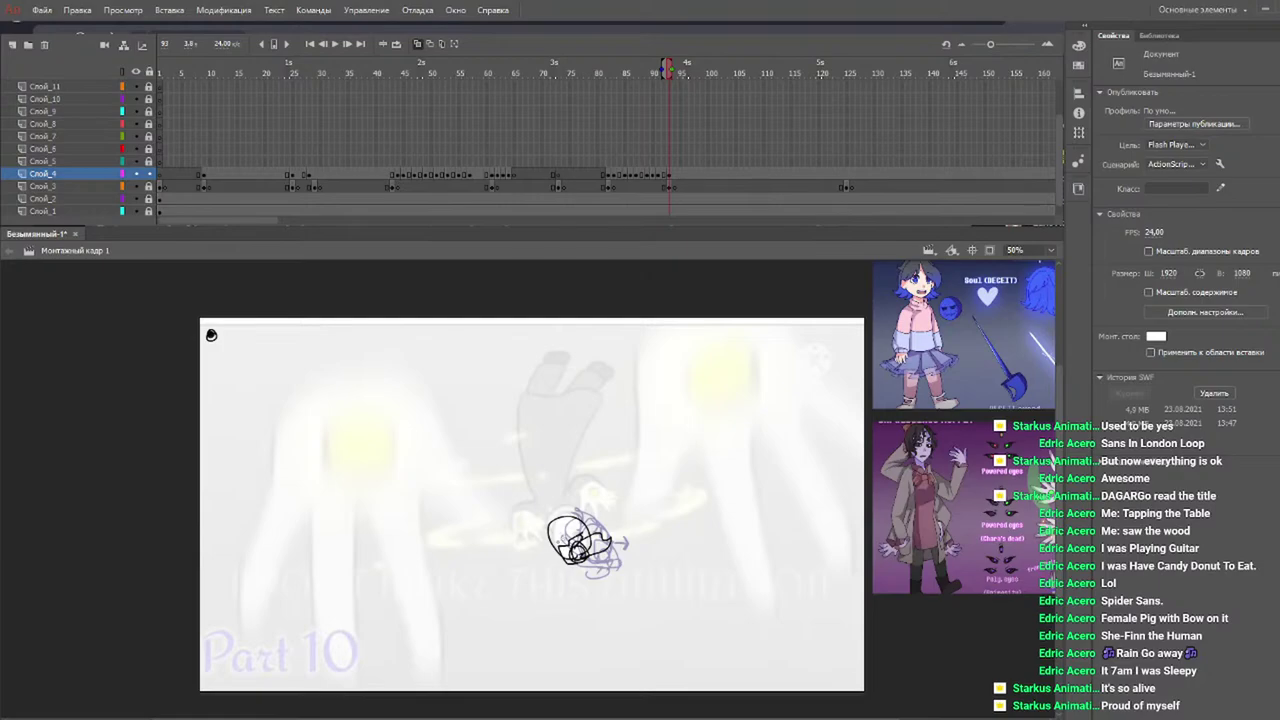
{"action": "key", "text": "b"}
{"action": "left_click_drag", "start_coordinate": [578, 530], "coordinate": [602, 518]}
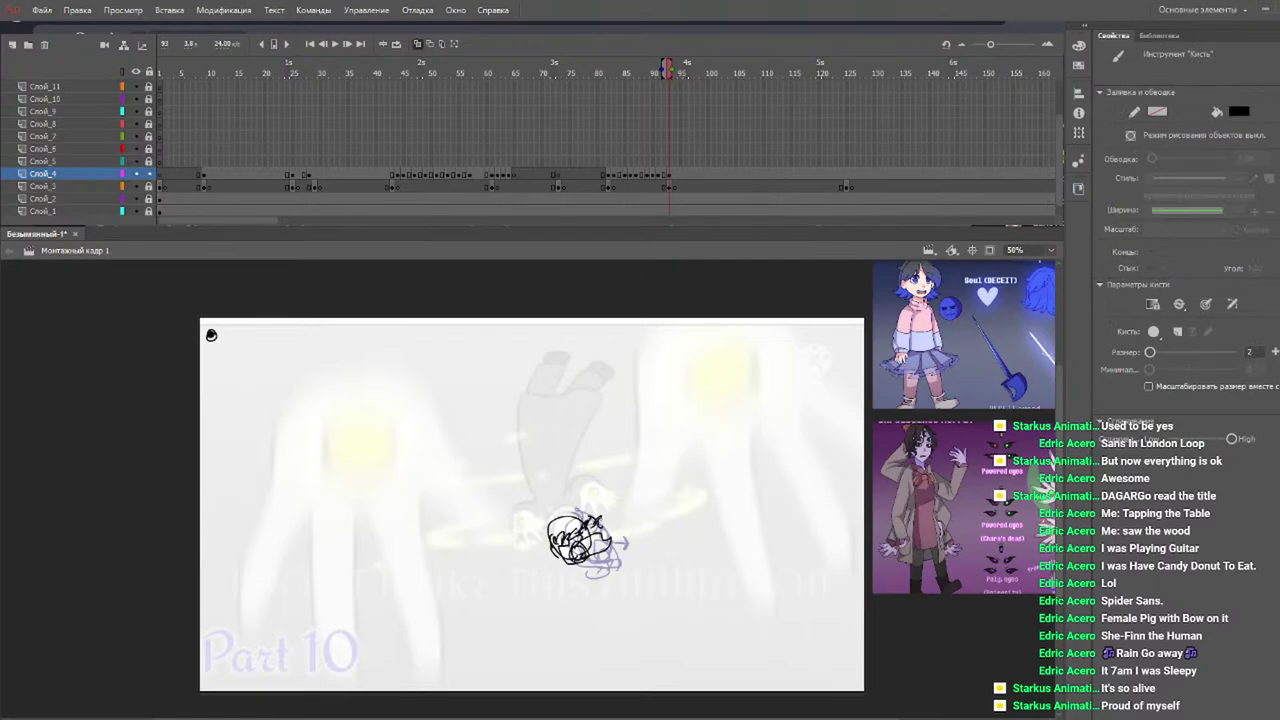
{"action": "mouse_move", "coordinate": [584, 570]}
{"action": "left_mouse_down"}
{"action": "mouse_move", "coordinate": [546, 566]}
{"action": "mouse_move", "coordinate": [540, 530]}
{"action": "mouse_move", "coordinate": [560, 504]}
{"action": "mouse_move", "coordinate": [594, 497]}
{"action": "mouse_move", "coordinate": [608, 552]}
{"action": "mouse_move", "coordinate": [580, 572]}
{"action": "left_mouse_up"}
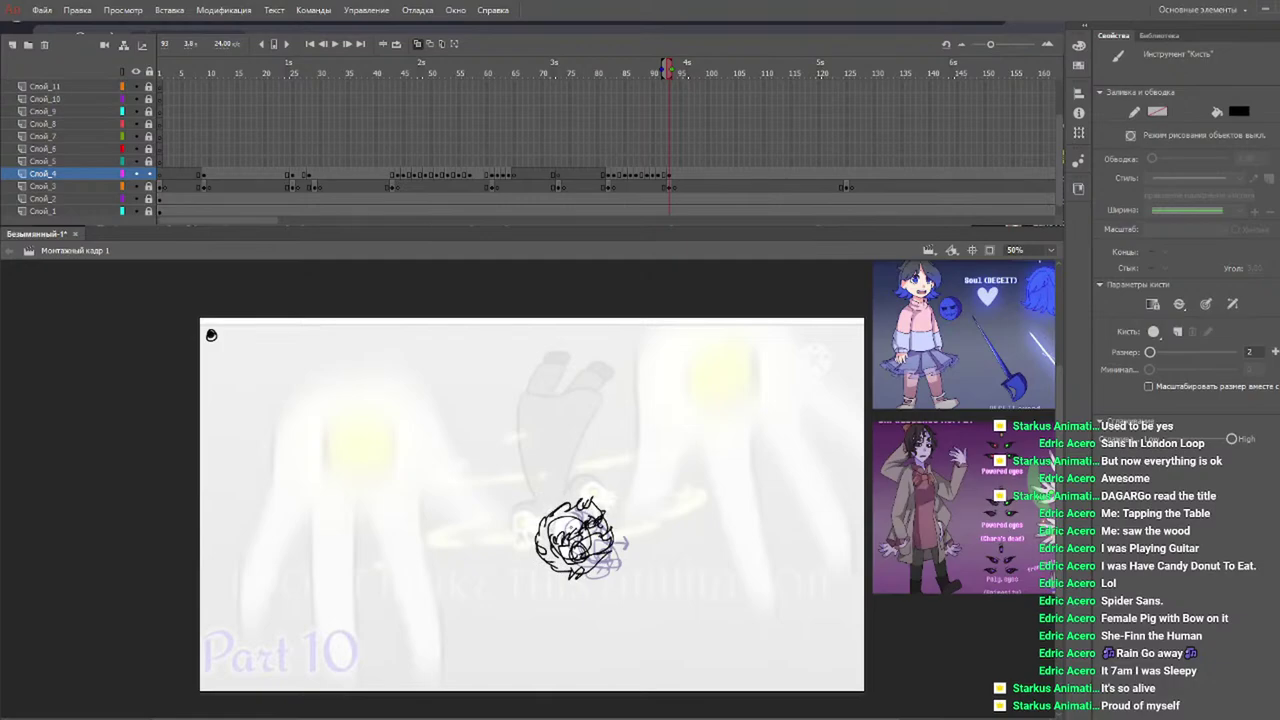
{"action": "mouse_move", "coordinate": [556, 533]}
{"action": "left_mouse_down"}
{"action": "mouse_move", "coordinate": [560, 543]}
{"action": "mouse_move", "coordinate": [575, 526]}
{"action": "left_mouse_up"}
Replay the animation and scrub from about frame 84 to frame 94 to review the hair motion.
{"action": "key", "text": "Return"}
{"action": "key", "text": "Return"}
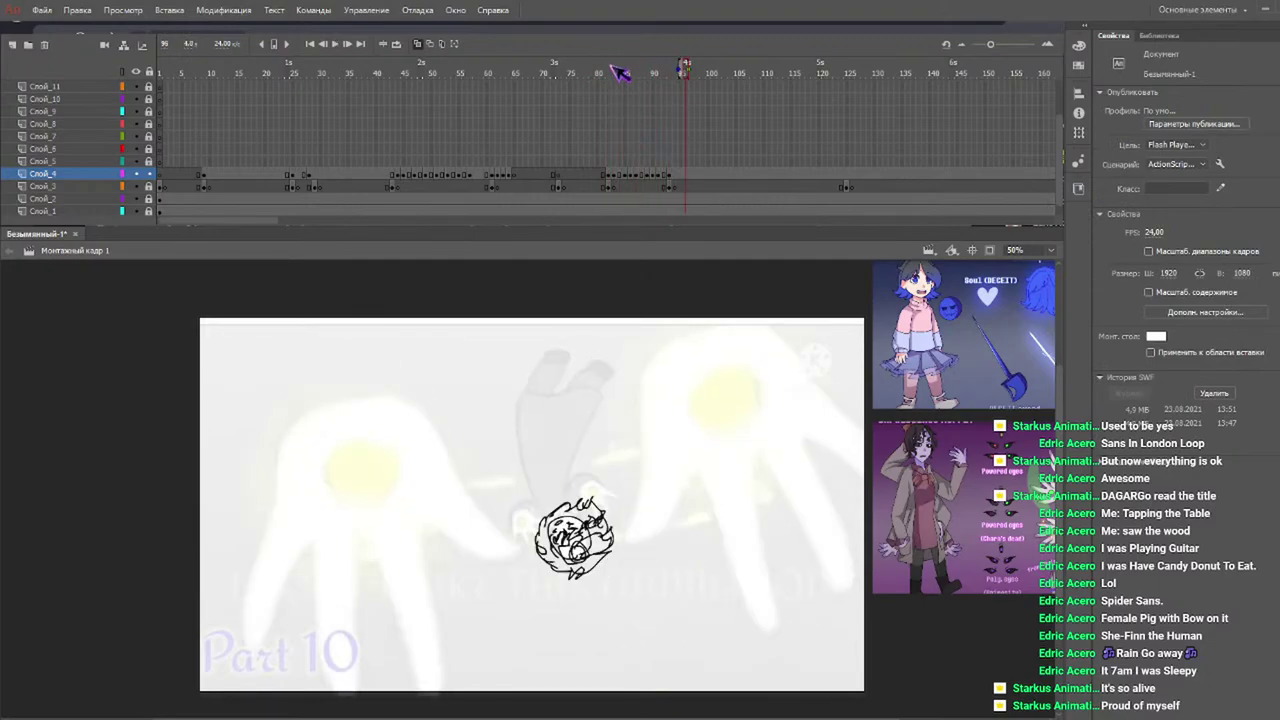
{"action": "left_click_drag", "start_coordinate": [619, 74], "coordinate": [675, 73]}
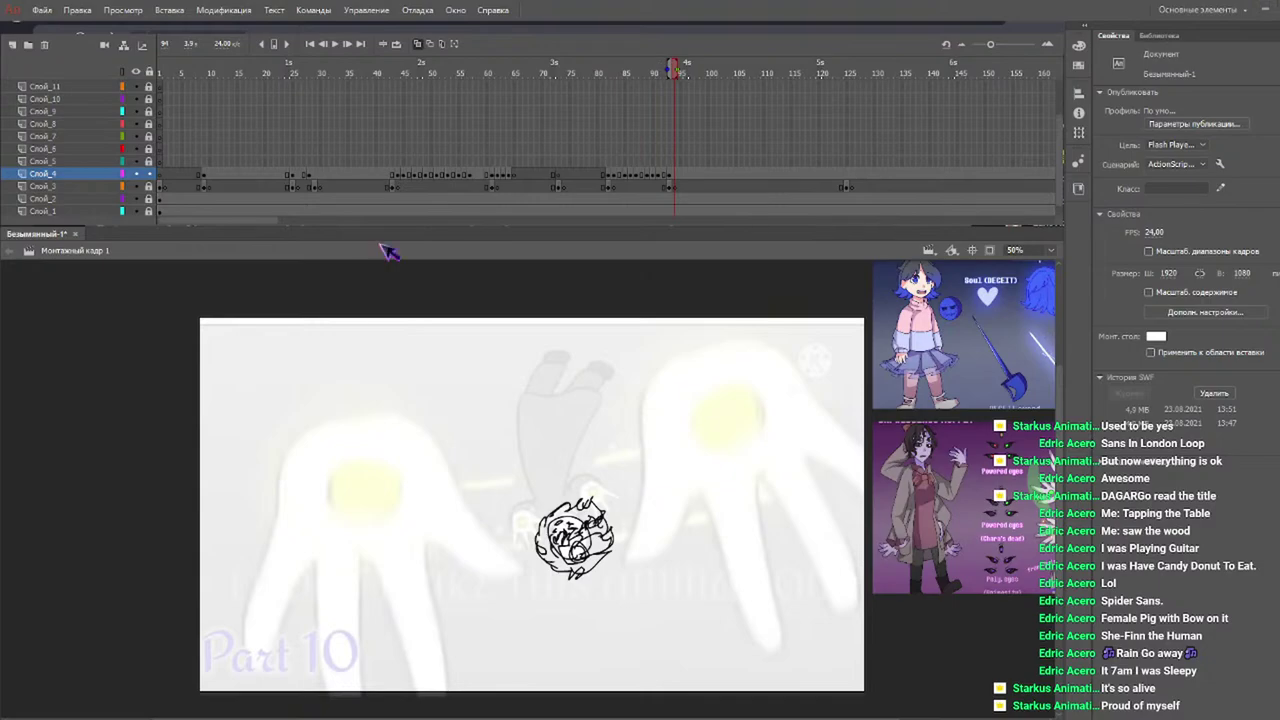
Add rough hatched strokes along the upper edge of the head at frame 83.
{"action": "left_click", "coordinate": [613, 74]}
{"action": "left_click_drag", "start_coordinate": [617, 68], "coordinate": [606, 68]}
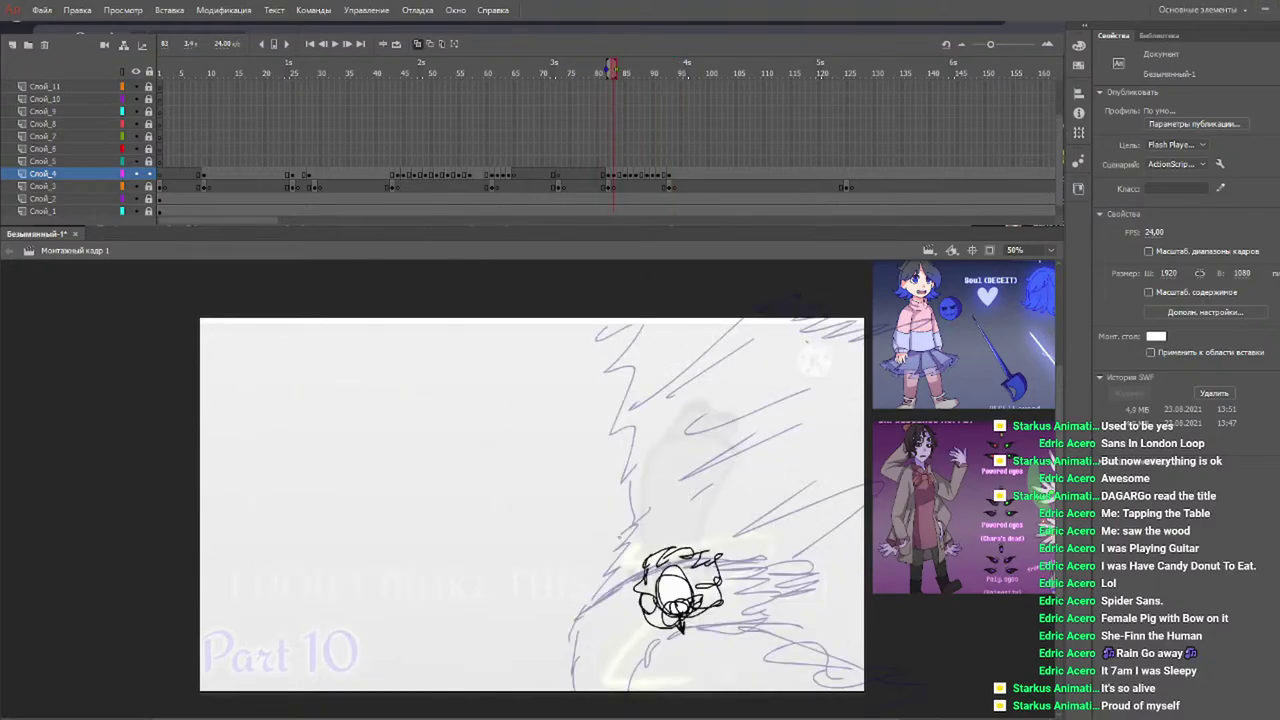
{"action": "mouse_move", "coordinate": [640, 576]}
{"action": "left_mouse_down"}
{"action": "mouse_move", "coordinate": [660, 542]}
{"action": "mouse_move", "coordinate": [716, 556]}
{"action": "left_mouse_up"}
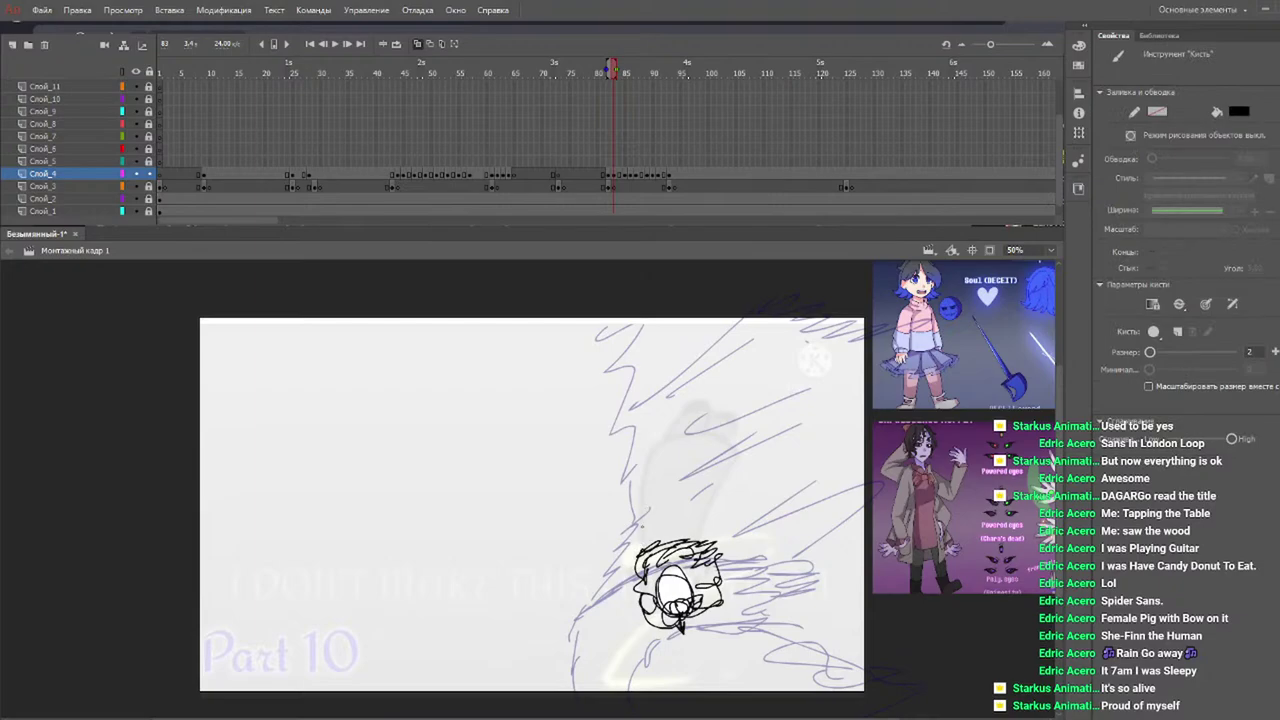
{"action": "mouse_move", "coordinate": [647, 560]}
{"action": "left_mouse_down"}
{"action": "mouse_move", "coordinate": [636, 458]}
{"action": "mouse_move", "coordinate": [715, 442]}
{"action": "mouse_move", "coordinate": [748, 480]}
{"action": "mouse_move", "coordinate": [710, 500]}
{"action": "mouse_move", "coordinate": [693, 552]}
{"action": "left_mouse_up"}
{"action": "mouse_move", "coordinate": [700, 484]}
{"action": "left_mouse_down"}
{"action": "mouse_move", "coordinate": [656, 516]}
{"action": "mouse_move", "coordinate": [700, 530]}
{"action": "left_mouse_up"}
{"action": "left_click_drag", "start_coordinate": [656, 468], "coordinate": [642, 501]}
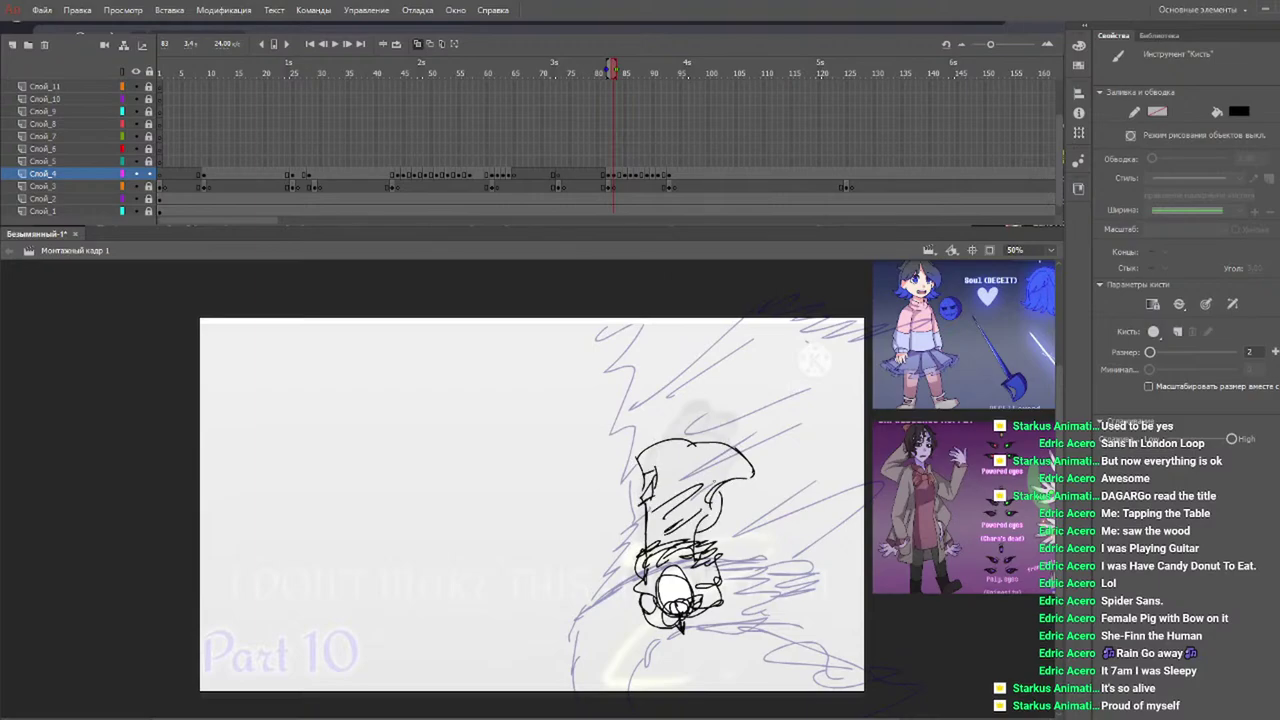
{"action": "key", "text": "ctrl+z"}
{"action": "key", "text": "ctrl+z"}
{"action": "key", "text": "ctrl+z"}
{"action": "key", "text": "ctrl+z"}
{"action": "key", "text": "ctrl+z"}
{"action": "key", "text": "ctrl+z"}
{"action": "key", "text": "ctrl+z"}
{"action": "key", "text": "ctrl+z"}
{"action": "key", "text": "ctrl+z"}
{"action": "key", "text": "ctrl+z"}
{"action": "key", "text": "ctrl+z"}
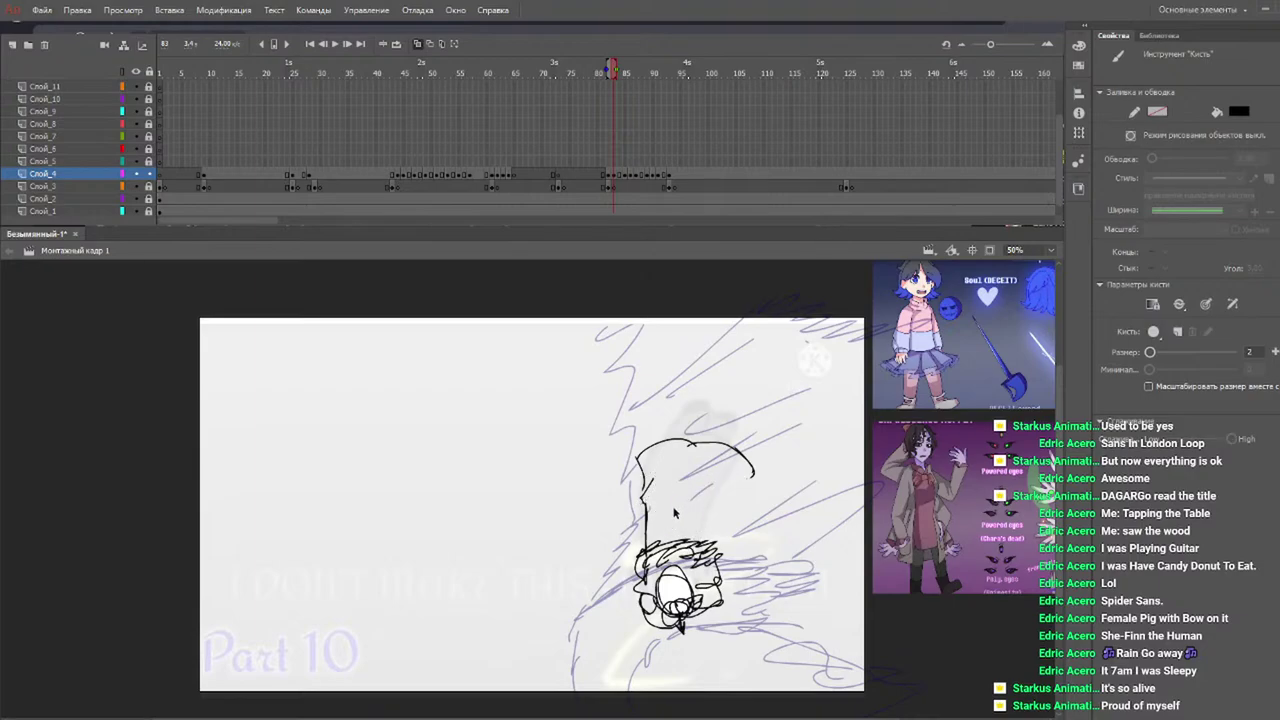
{"action": "key", "text": "ctrl+z"}
{"action": "key", "text": "ctrl+z"}
{"action": "key", "text": "ctrl+z"}
{"action": "key", "text": "ctrl+z"}
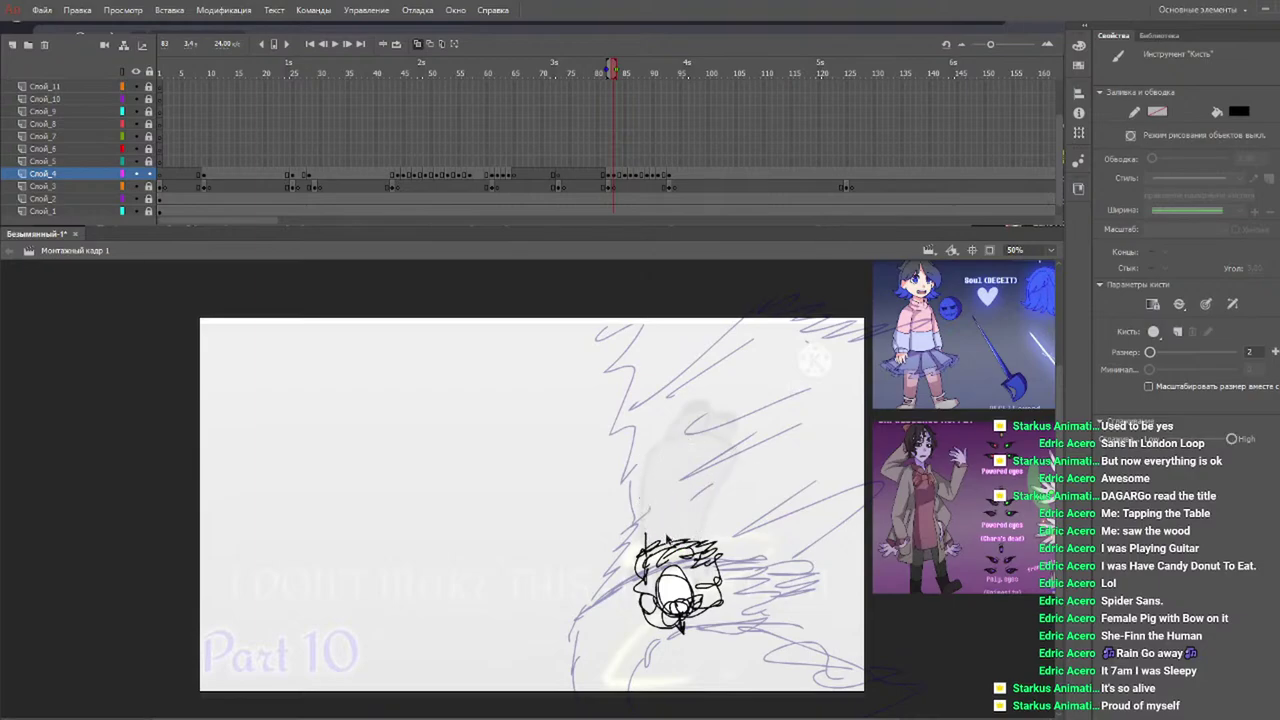
Scribble denser strokes above the head at frame 83 and undo the unwanted strokes across the face.
{"action": "mouse_move", "coordinate": [669, 525]}
{"action": "left_mouse_down"}
{"action": "mouse_move", "coordinate": [670, 556]}
{"action": "mouse_move", "coordinate": [655, 551]}
{"action": "mouse_move", "coordinate": [661, 527]}
{"action": "mouse_move", "coordinate": [686, 556]}
{"action": "mouse_move", "coordinate": [696, 532]}
{"action": "left_mouse_up"}
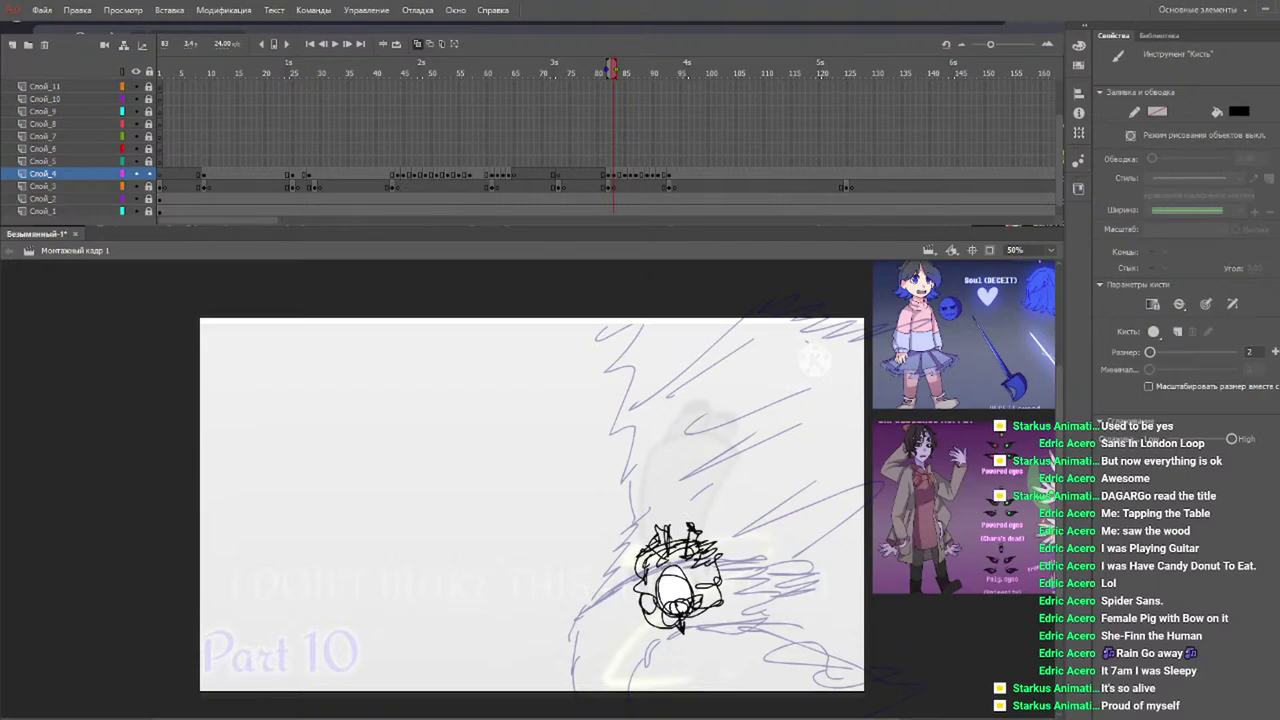
{"action": "mouse_move", "coordinate": [638, 570]}
{"action": "left_mouse_down"}
{"action": "mouse_move", "coordinate": [640, 545]}
{"action": "mouse_move", "coordinate": [730, 528]}
{"action": "mouse_move", "coordinate": [710, 548]}
{"action": "mouse_move", "coordinate": [754, 528]}
{"action": "mouse_move", "coordinate": [720, 577]}
{"action": "left_mouse_up"}
{"action": "mouse_move", "coordinate": [652, 594]}
{"action": "left_mouse_down"}
{"action": "mouse_move", "coordinate": [678, 625]}
{"action": "mouse_move", "coordinate": [726, 576]}
{"action": "left_mouse_up"}
{"action": "left_click_drag", "start_coordinate": [630, 622], "coordinate": [730, 580]}
{"action": "key", "text": "ctrl+z"}
{"action": "key", "text": "ctrl+z"}
{"action": "key", "text": "ctrl+z"}
{"action": "key", "text": "ctrl+z"}
{"action": "key", "text": "ctrl+z"}
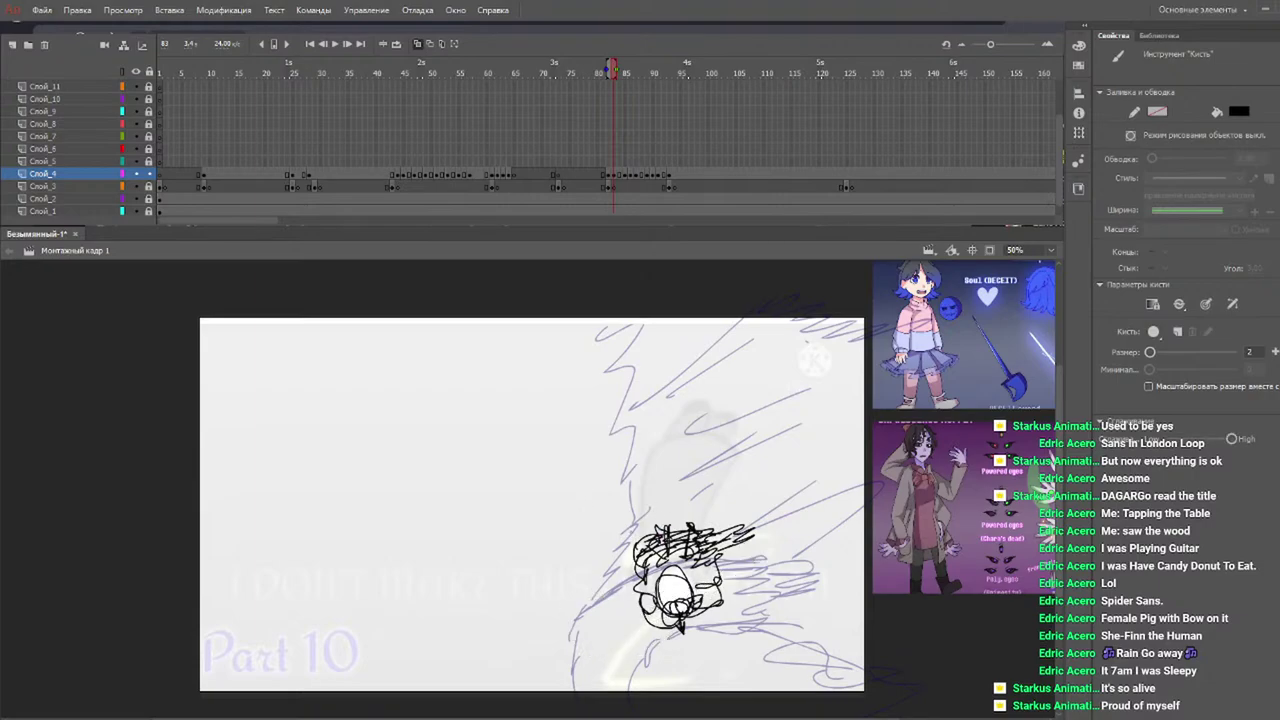
Sketch the figure's rough body outline and inner folds above the head at frame 83, undoing the last unwanted stroke.
{"action": "mouse_move", "coordinate": [633, 548]}
{"action": "left_mouse_down"}
{"action": "mouse_move", "coordinate": [636, 446]}
{"action": "mouse_move", "coordinate": [733, 437]}
{"action": "mouse_move", "coordinate": [680, 472]}
{"action": "mouse_move", "coordinate": [670, 520]}
{"action": "left_mouse_up"}
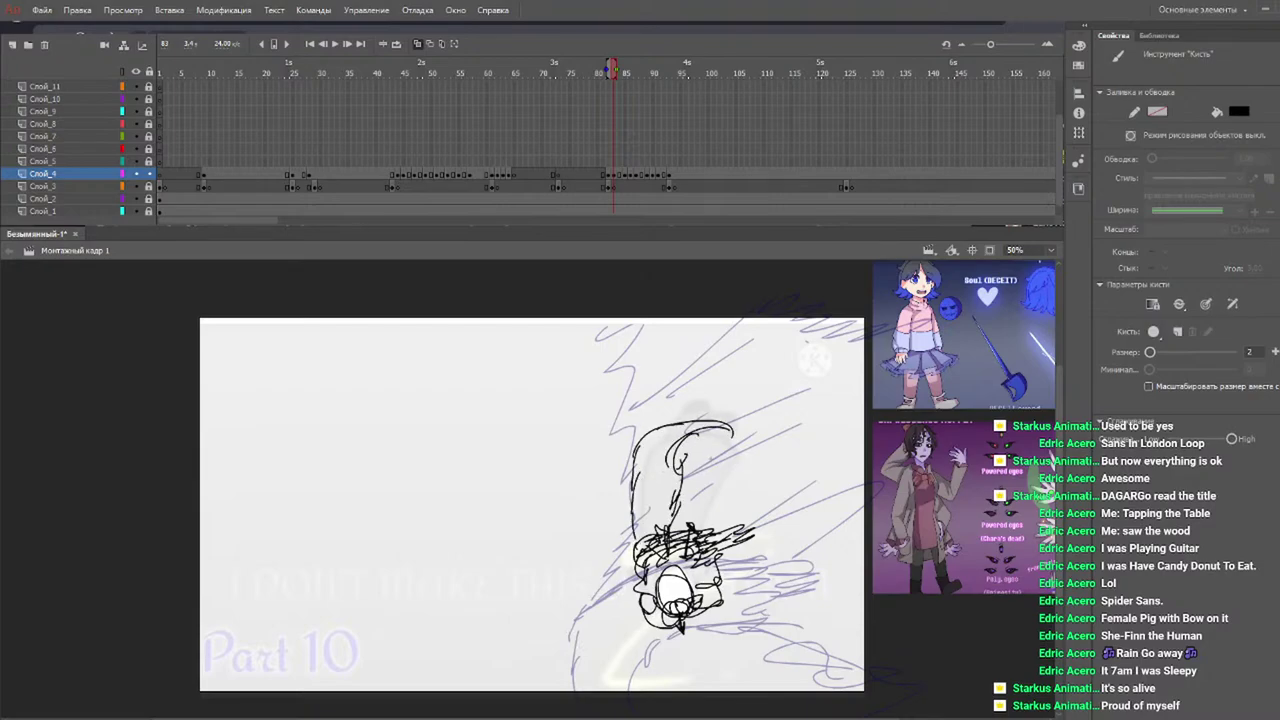
{"action": "mouse_move", "coordinate": [699, 433]}
{"action": "left_mouse_down"}
{"action": "mouse_move", "coordinate": [722, 446]}
{"action": "mouse_move", "coordinate": [689, 524]}
{"action": "mouse_move", "coordinate": [746, 468]}
{"action": "mouse_move", "coordinate": [708, 510]}
{"action": "mouse_move", "coordinate": [706, 538]}
{"action": "mouse_move", "coordinate": [690, 534]}
{"action": "mouse_move", "coordinate": [700, 511]}
{"action": "mouse_move", "coordinate": [708, 537]}
{"action": "mouse_move", "coordinate": [686, 538]}
{"action": "left_mouse_up"}
{"action": "mouse_move", "coordinate": [662, 513]}
{"action": "left_mouse_down"}
{"action": "mouse_move", "coordinate": [670, 540]}
{"action": "mouse_move", "coordinate": [690, 520]}
{"action": "left_mouse_up"}
{"action": "key", "text": "ctrl+z"}
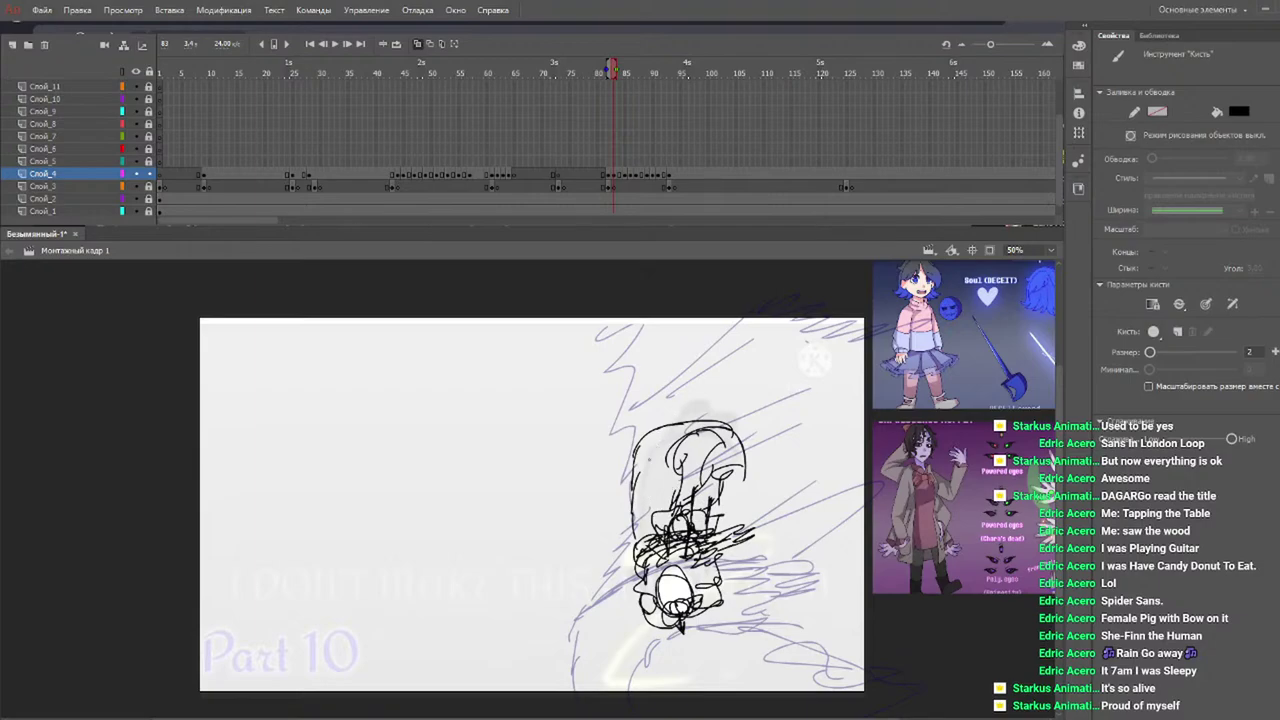
Sketch spiky strokes above the head and a rough curved body outline at frame 85.
{"action": "left_click_drag", "start_coordinate": [598, 72], "coordinate": [627, 70]}
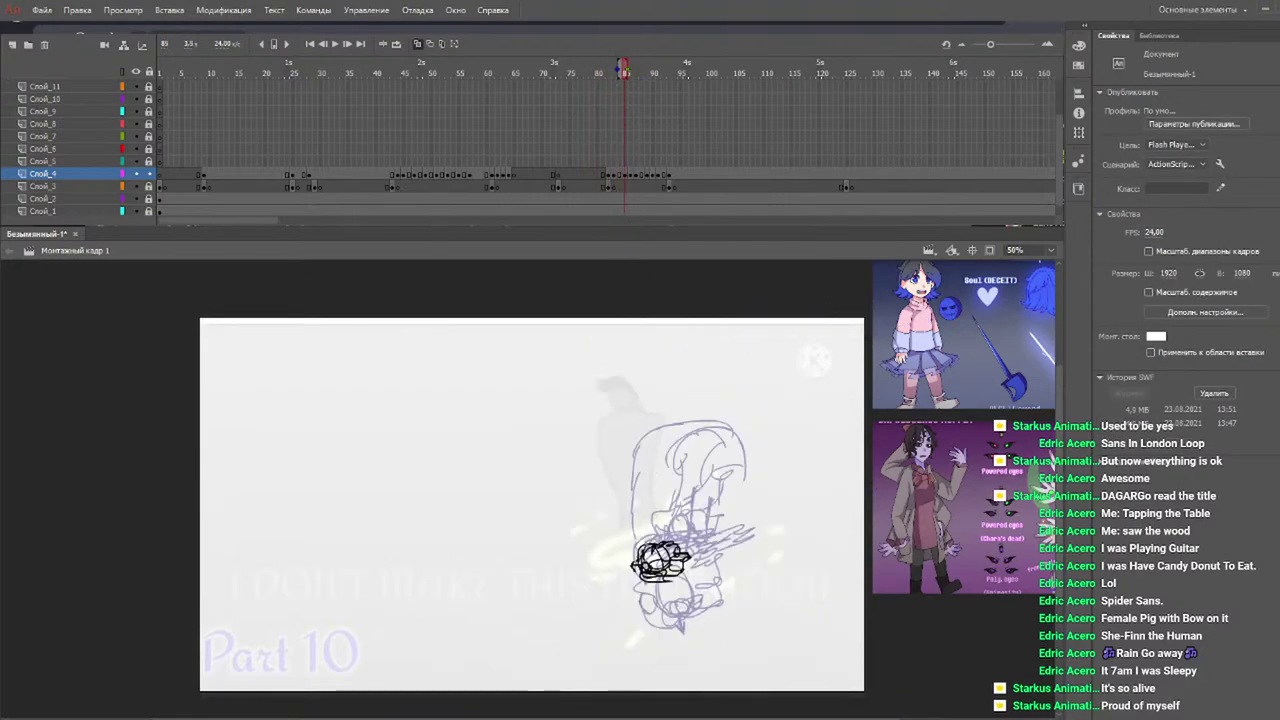
{"action": "mouse_move", "coordinate": [672, 548]}
{"action": "left_mouse_down"}
{"action": "mouse_move", "coordinate": [638, 516]}
{"action": "mouse_move", "coordinate": [622, 556]}
{"action": "mouse_move", "coordinate": [634, 568]}
{"action": "mouse_move", "coordinate": [644, 518]}
{"action": "mouse_move", "coordinate": [660, 530]}
{"action": "left_mouse_up"}
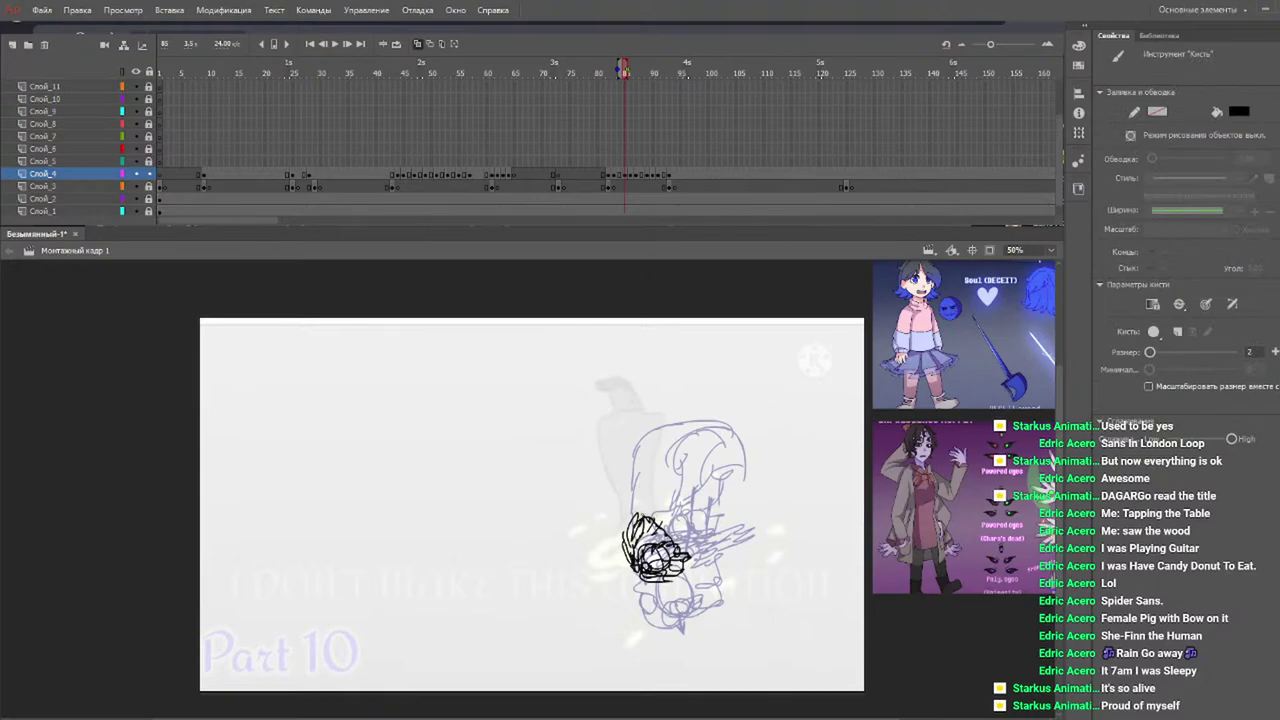
{"action": "mouse_move", "coordinate": [652, 514]}
{"action": "left_mouse_down"}
{"action": "mouse_move", "coordinate": [660, 440]}
{"action": "mouse_move", "coordinate": [730, 440]}
{"action": "mouse_move", "coordinate": [740, 484]}
{"action": "mouse_move", "coordinate": [668, 560]}
{"action": "left_mouse_up"}
{"action": "mouse_move", "coordinate": [640, 510]}
{"action": "left_mouse_down"}
{"action": "mouse_move", "coordinate": [650, 466]}
{"action": "mouse_move", "coordinate": [636, 446]}
{"action": "mouse_move", "coordinate": [682, 435]}
{"action": "left_mouse_up"}
{"action": "mouse_move", "coordinate": [620, 472]}
{"action": "left_mouse_down"}
{"action": "mouse_move", "coordinate": [636, 526]}
{"action": "mouse_move", "coordinate": [668, 436]}
{"action": "mouse_move", "coordinate": [680, 436]}
{"action": "left_mouse_up"}
Add rough strokes on both sides of the lower body, just above the head, at frame 83.
{"action": "left_click_drag", "start_coordinate": [598, 73], "coordinate": [630, 73]}
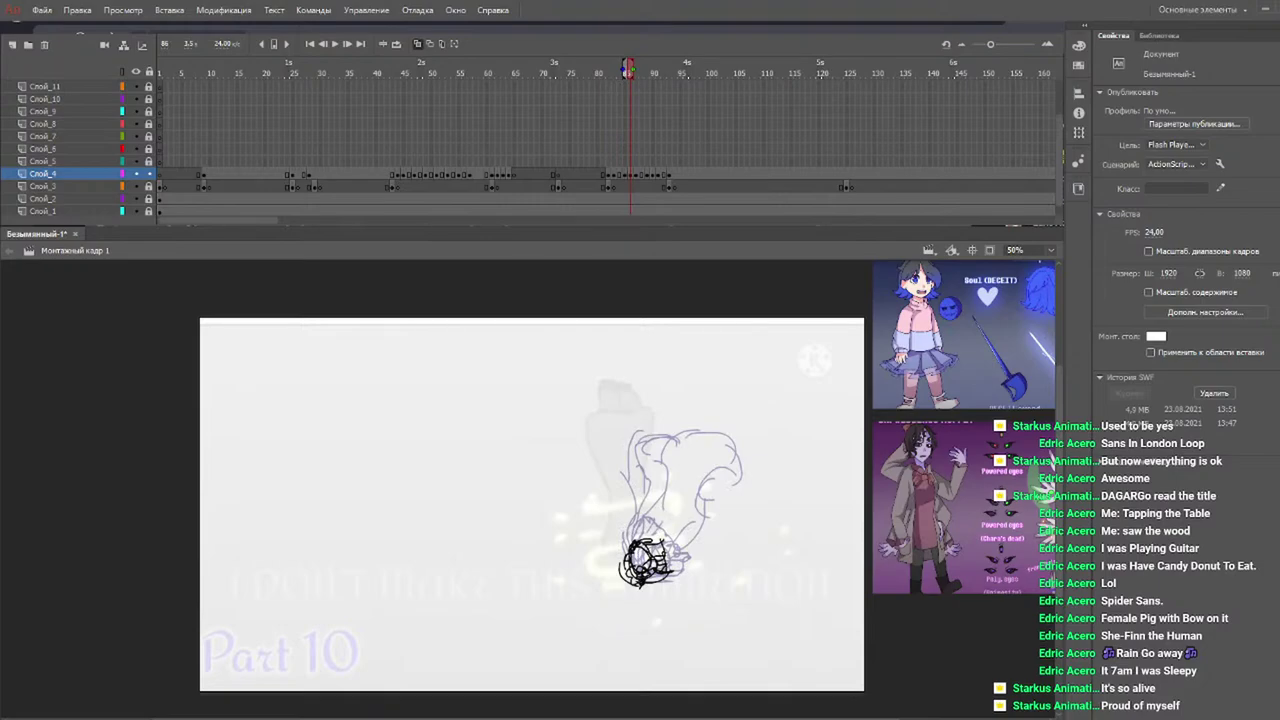
{"action": "key", "text": "b"}
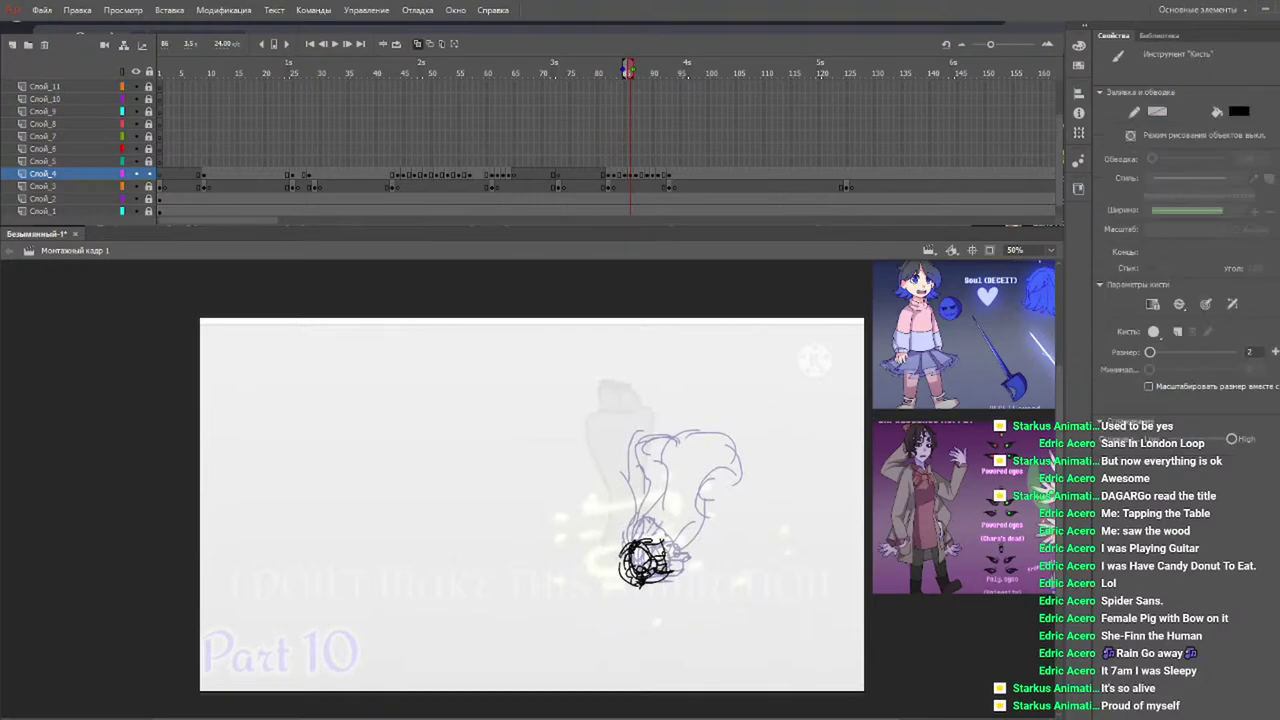
{"action": "left_click_drag", "start_coordinate": [600, 75], "coordinate": [617, 77]}
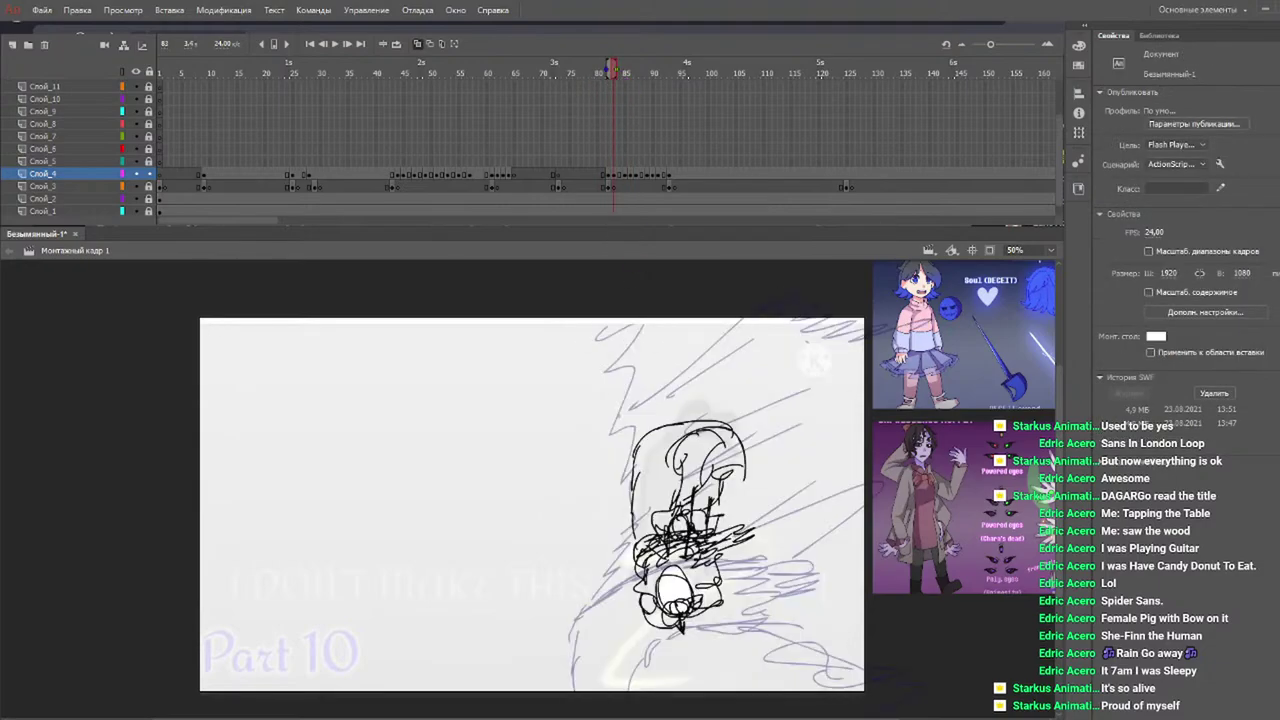
{"action": "key", "text": "b"}
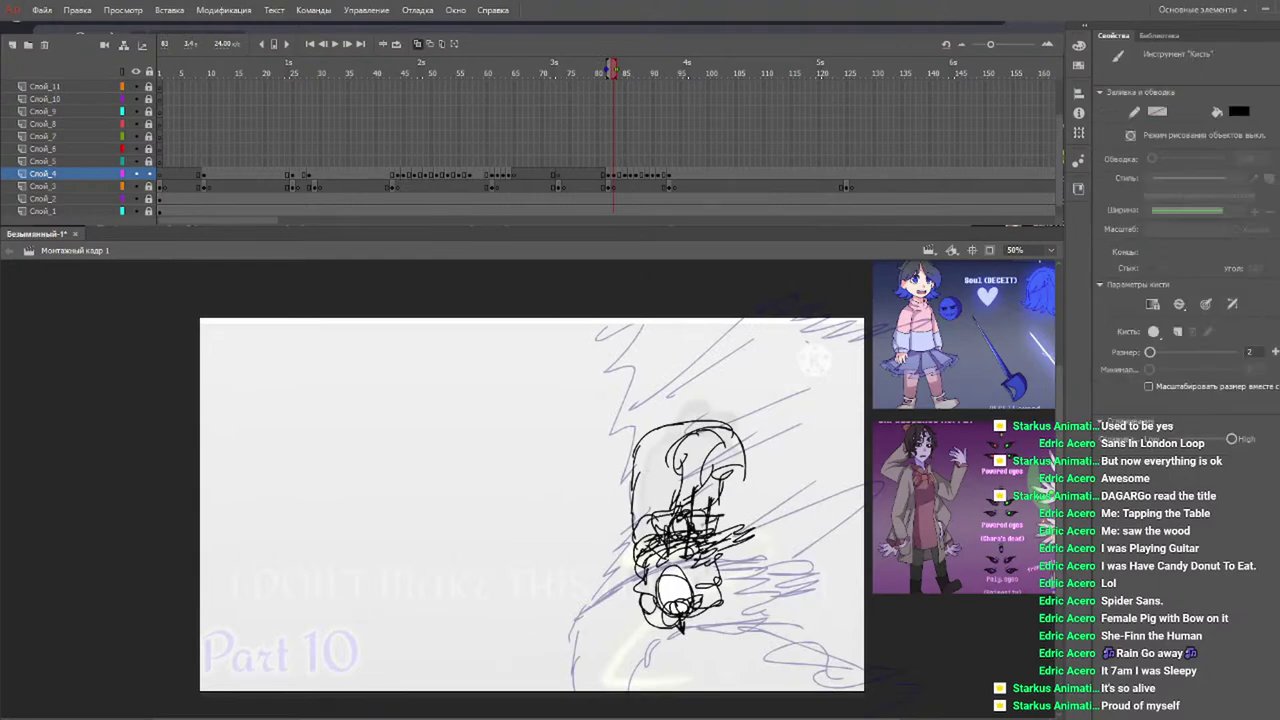
{"action": "left_click_drag", "start_coordinate": [636, 510], "coordinate": [678, 498]}
{"action": "mouse_move", "coordinate": [650, 518]}
{"action": "left_mouse_down"}
{"action": "mouse_move", "coordinate": [686, 500]}
{"action": "mouse_move", "coordinate": [676, 506]}
{"action": "left_mouse_up"}
{"action": "left_click_drag", "start_coordinate": [714, 504], "coordinate": [756, 496]}
{"action": "mouse_move", "coordinate": [722, 532]}
{"action": "left_mouse_down"}
{"action": "mouse_move", "coordinate": [746, 512]}
{"action": "mouse_move", "coordinate": [754, 530]}
{"action": "left_mouse_up"}
Add rough strokes where the head meets the body at frame 85 and replay the animation from about frame 75.
{"action": "left_click_drag", "start_coordinate": [599, 71], "coordinate": [625, 73]}
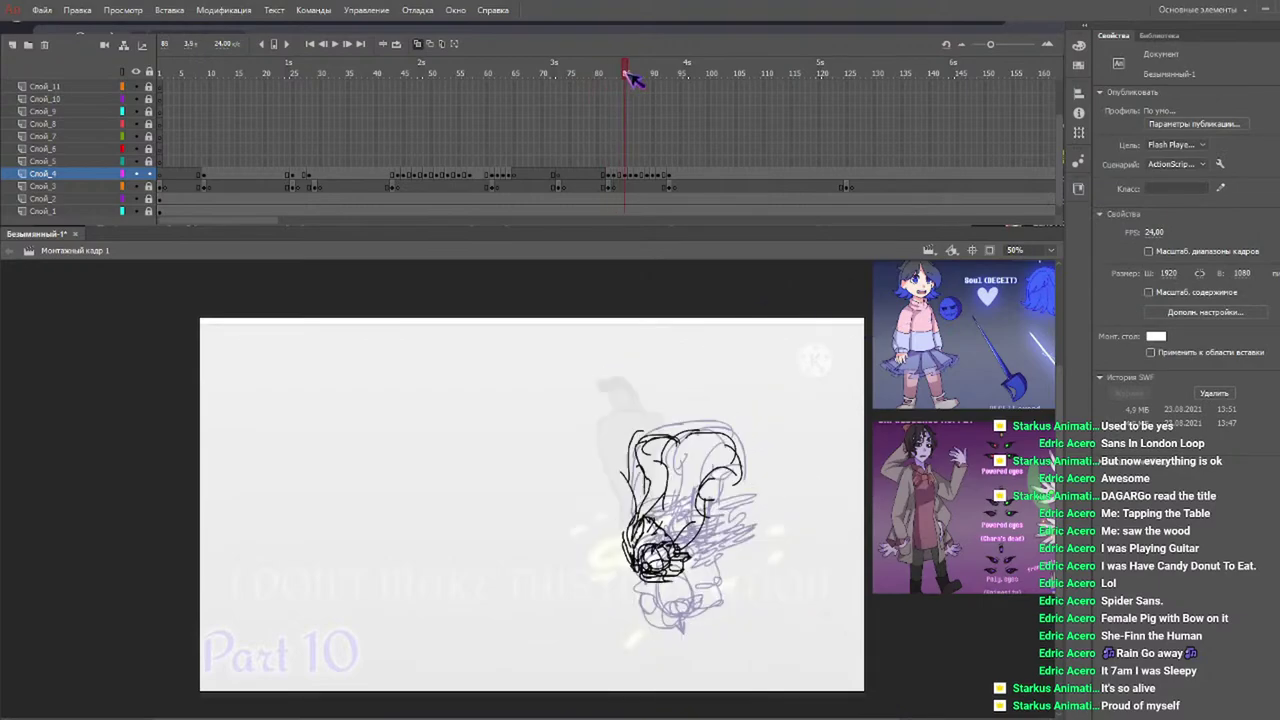
{"action": "mouse_move", "coordinate": [645, 528]}
{"action": "left_mouse_down"}
{"action": "mouse_move", "coordinate": [684, 530]}
{"action": "mouse_move", "coordinate": [693, 570]}
{"action": "mouse_move", "coordinate": [667, 548]}
{"action": "mouse_move", "coordinate": [700, 546]}
{"action": "mouse_move", "coordinate": [686, 525]}
{"action": "mouse_move", "coordinate": [700, 520]}
{"action": "mouse_move", "coordinate": [630, 565]}
{"action": "mouse_move", "coordinate": [635, 580]}
{"action": "left_mouse_up"}
{"action": "left_click", "coordinate": [571, 70]}
{"action": "key", "text": "Return"}
Sketch the rough body outline above the head and strokes beside it at frame 86, using the onion-skinned previous frame.
{"action": "left_click_drag", "start_coordinate": [608, 70], "coordinate": [634, 75]}
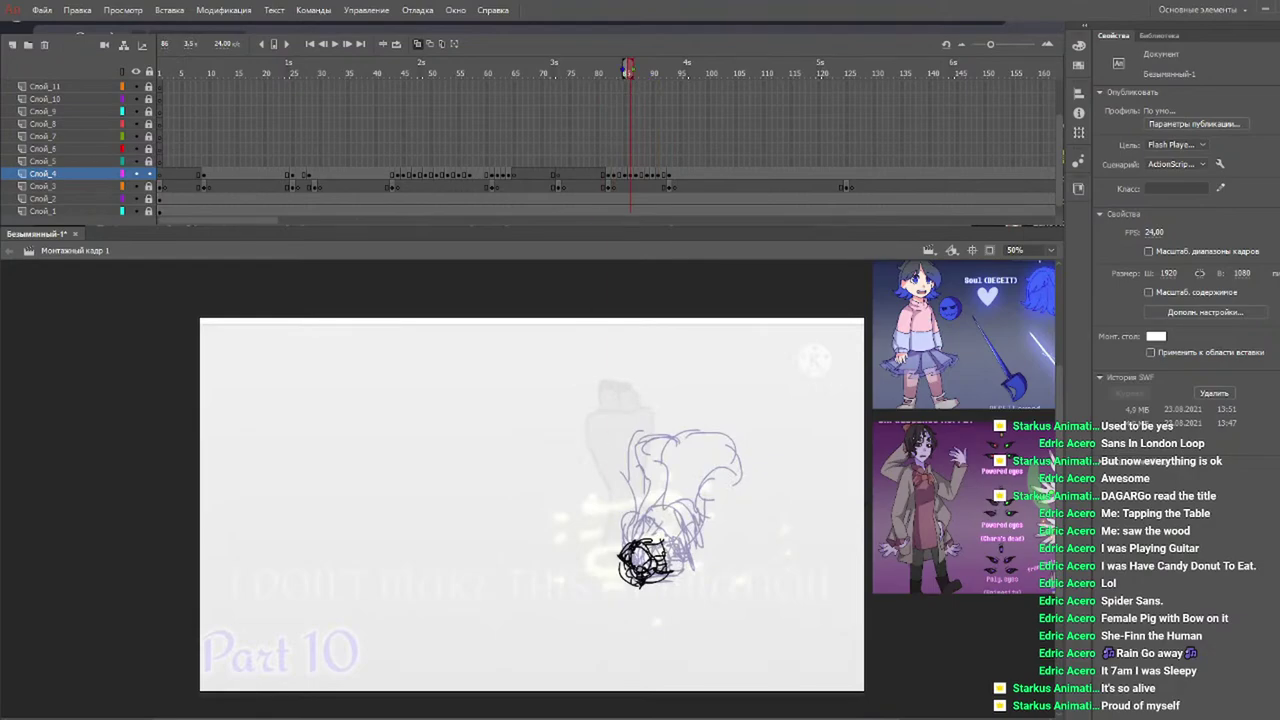
{"action": "key", "text": "b"}
{"action": "mouse_move", "coordinate": [624, 544]}
{"action": "left_mouse_down"}
{"action": "mouse_move", "coordinate": [612, 478]}
{"action": "mouse_move", "coordinate": [672, 434]}
{"action": "mouse_move", "coordinate": [712, 478]}
{"action": "mouse_move", "coordinate": [660, 545]}
{"action": "mouse_move", "coordinate": [665, 510]}
{"action": "left_mouse_up"}
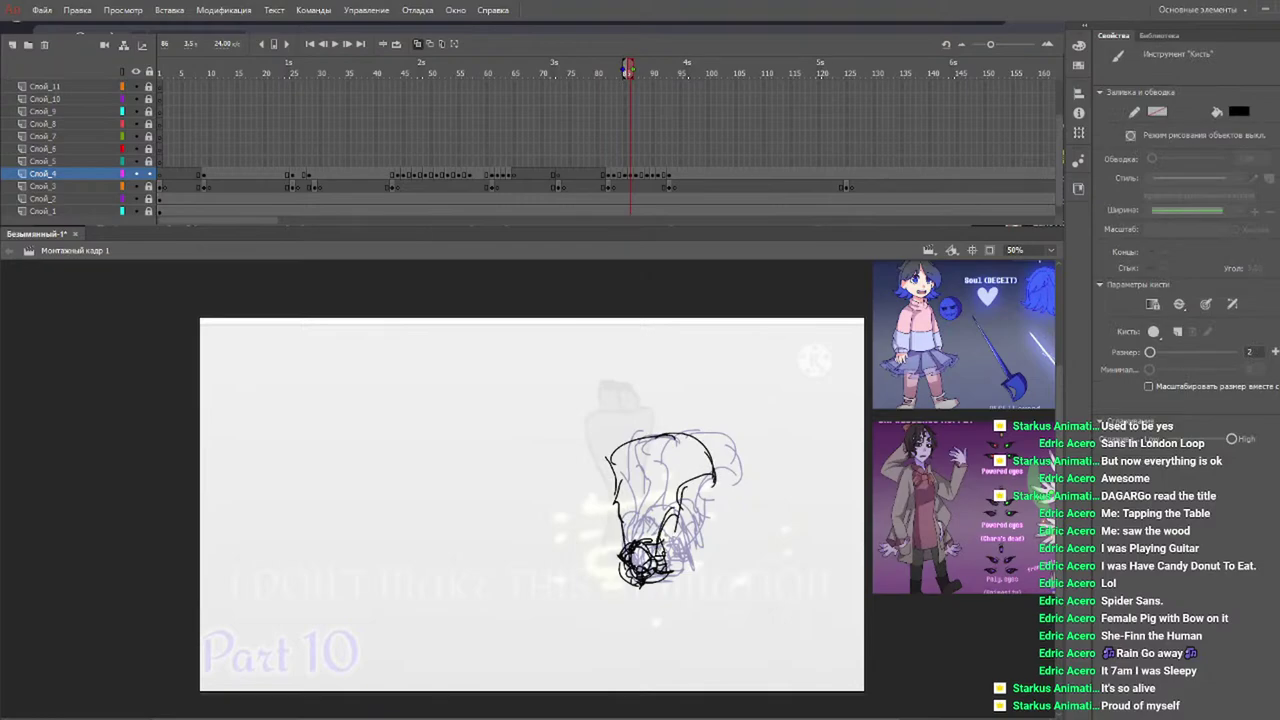
{"action": "mouse_move", "coordinate": [665, 510]}
{"action": "left_mouse_down"}
{"action": "mouse_move", "coordinate": [679, 551]}
{"action": "mouse_move", "coordinate": [673, 521]}
{"action": "mouse_move", "coordinate": [681, 536]}
{"action": "mouse_move", "coordinate": [632, 568]}
{"action": "left_mouse_up"}
Scribble denser rough strokes around the head at frame 87.
{"action": "left_click_drag", "start_coordinate": [575, 76], "coordinate": [644, 77]}
{"action": "key", "text": "comma"}
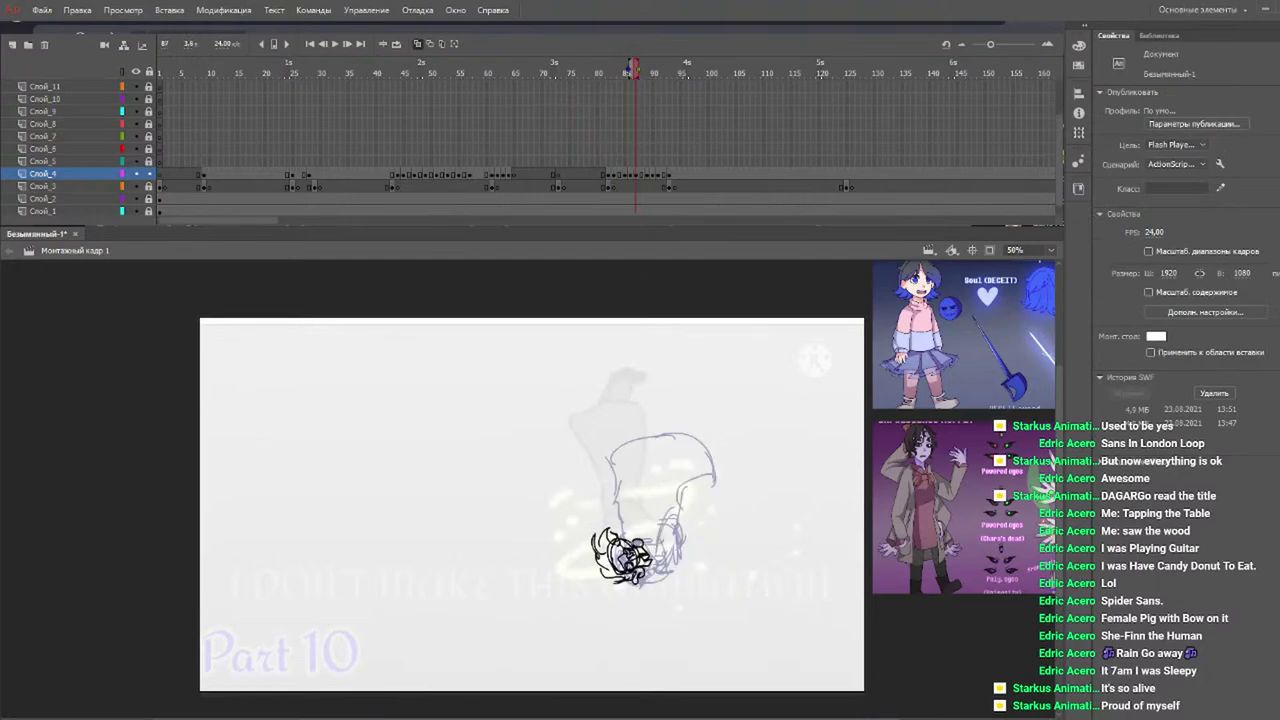
{"action": "key", "text": "b"}
{"action": "left_click_drag", "start_coordinate": [648, 538], "coordinate": [659, 546]}
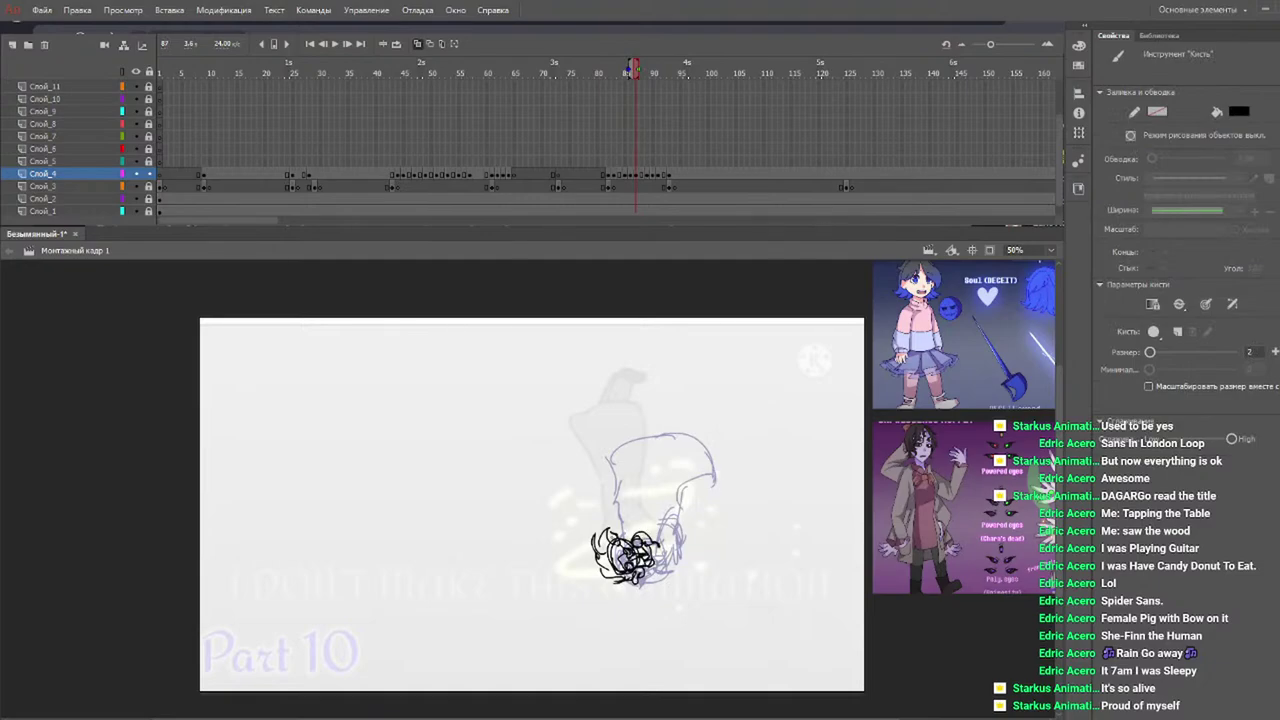
{"action": "mouse_move", "coordinate": [606, 550]}
{"action": "left_mouse_down"}
{"action": "mouse_move", "coordinate": [612, 530]}
{"action": "mouse_move", "coordinate": [650, 550]}
{"action": "mouse_move", "coordinate": [626, 535]}
{"action": "mouse_move", "coordinate": [618, 588]}
{"action": "mouse_move", "coordinate": [608, 552]}
{"action": "mouse_move", "coordinate": [642, 524]}
{"action": "mouse_move", "coordinate": [618, 518]}
{"action": "left_mouse_up"}
{"action": "left_click_drag", "start_coordinate": [642, 570], "coordinate": [652, 590]}
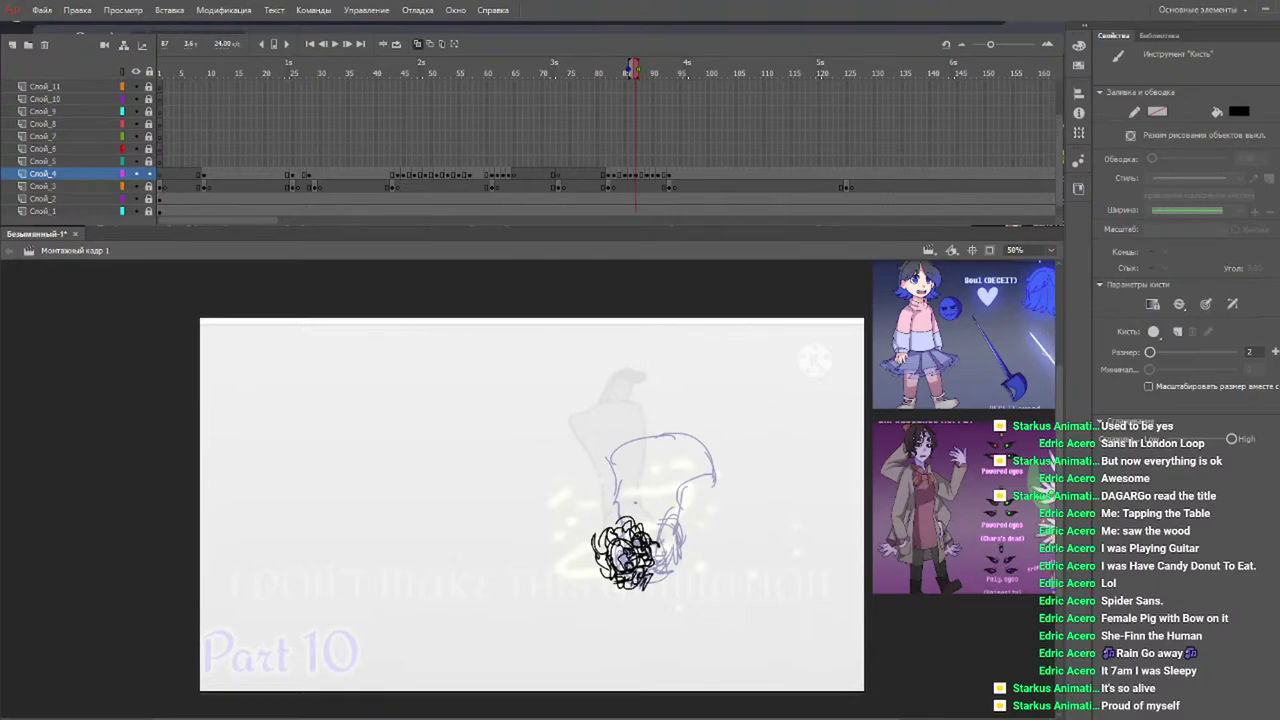
{"action": "mouse_move", "coordinate": [626, 496]}
{"action": "left_mouse_down"}
{"action": "mouse_move", "coordinate": [659, 481]}
{"action": "mouse_move", "coordinate": [645, 478]}
{"action": "mouse_move", "coordinate": [699, 464]}
{"action": "mouse_move", "coordinate": [734, 491]}
{"action": "mouse_move", "coordinate": [726, 510]}
{"action": "mouse_move", "coordinate": [672, 522]}
{"action": "left_mouse_up"}
{"action": "key", "text": "ctrl+z"}
{"action": "key", "text": "ctrl+z"}
{"action": "key", "text": "ctrl+z"}
{"action": "key", "text": "ctrl+z"}
Sketch the curved body outline rising from the scribbled head at frame 87 and replay the animation.
{"action": "mouse_move", "coordinate": [630, 482]}
{"action": "left_mouse_down"}
{"action": "mouse_move", "coordinate": [672, 454]}
{"action": "mouse_move", "coordinate": [712, 496]}
{"action": "mouse_move", "coordinate": [670, 500]}
{"action": "mouse_move", "coordinate": [636, 530]}
{"action": "left_mouse_up"}
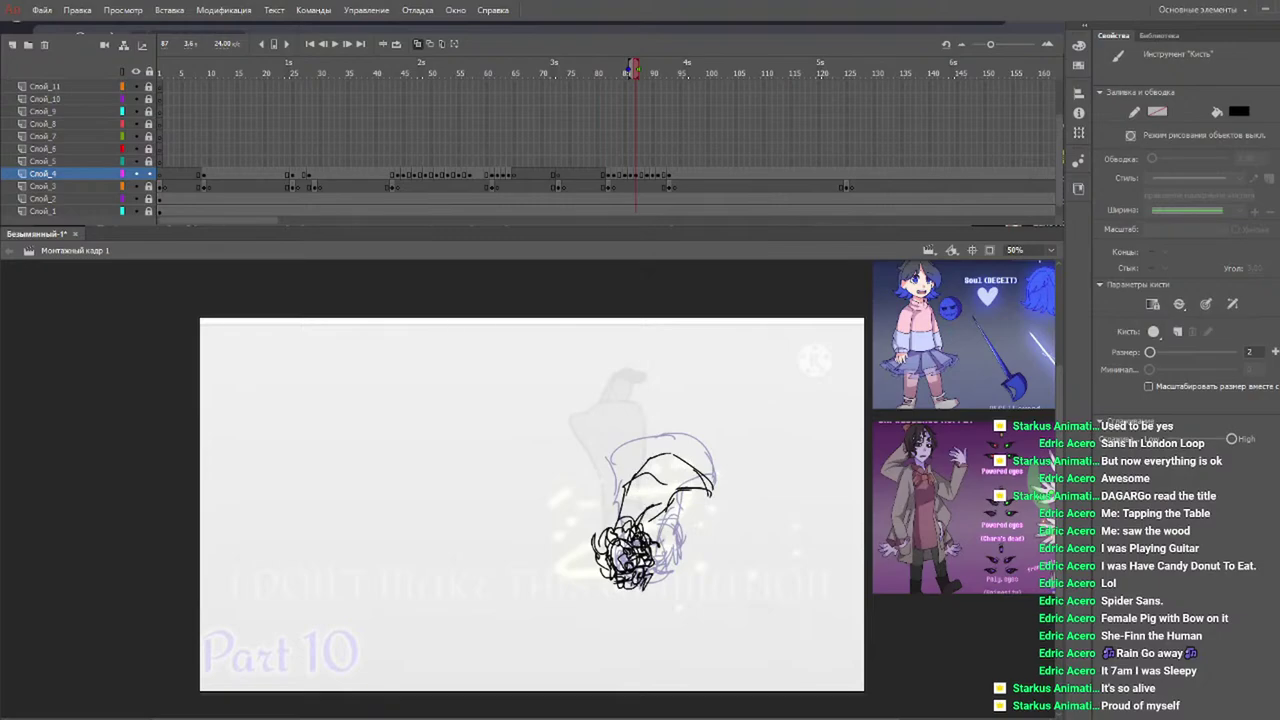
{"action": "mouse_move", "coordinate": [708, 488]}
{"action": "left_mouse_down"}
{"action": "mouse_move", "coordinate": [705, 521]}
{"action": "mouse_move", "coordinate": [670, 516]}
{"action": "mouse_move", "coordinate": [652, 542]}
{"action": "mouse_move", "coordinate": [694, 548]}
{"action": "mouse_move", "coordinate": [632, 574]}
{"action": "mouse_move", "coordinate": [644, 578]}
{"action": "left_mouse_up"}
{"action": "left_click", "coordinate": [582, 66]}
{"action": "key", "text": "Return"}
Sketch the rough curved body and hair strokes above the head at frame 89.
{"action": "left_click_drag", "start_coordinate": [607, 78], "coordinate": [657, 82]}
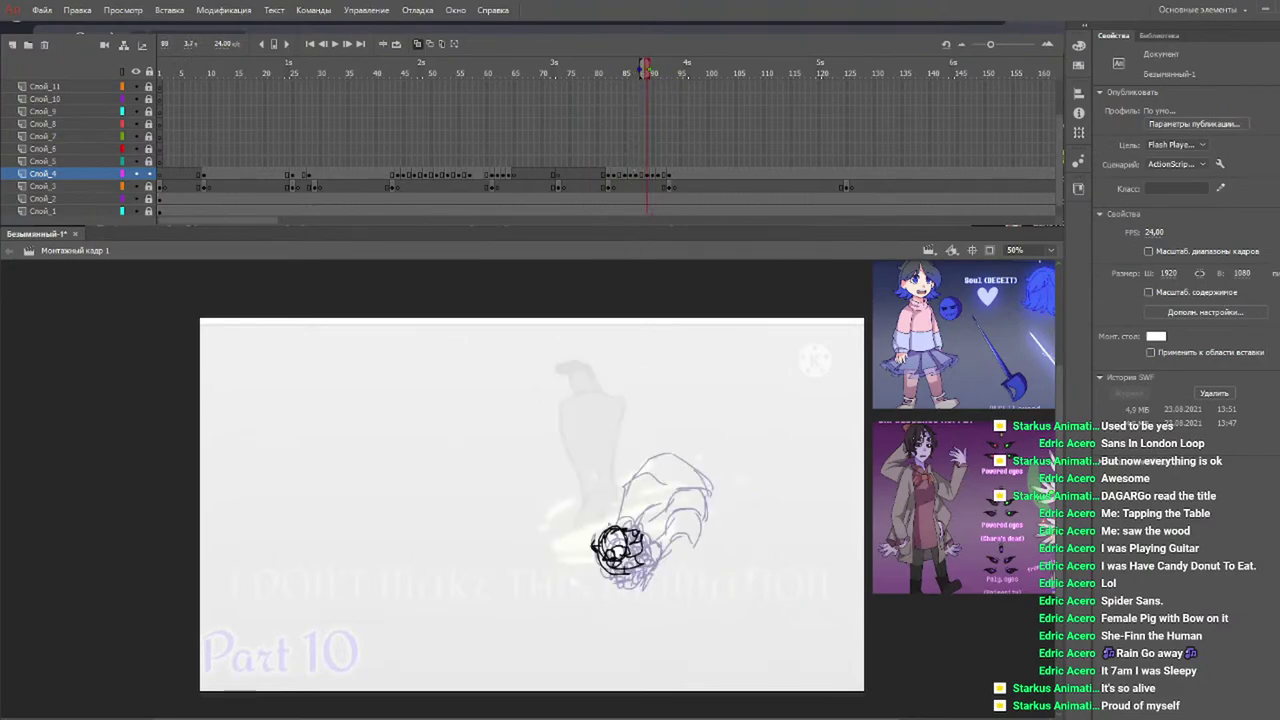
{"action": "mouse_move", "coordinate": [624, 530]}
{"action": "left_mouse_down"}
{"action": "mouse_move", "coordinate": [612, 510]}
{"action": "mouse_move", "coordinate": [588, 545]}
{"action": "mouse_move", "coordinate": [600, 562]}
{"action": "left_mouse_up"}
{"action": "key", "text": "b"}
{"action": "mouse_move", "coordinate": [612, 514]}
{"action": "left_mouse_down"}
{"action": "mouse_move", "coordinate": [582, 516]}
{"action": "mouse_move", "coordinate": [590, 540]}
{"action": "mouse_move", "coordinate": [598, 458]}
{"action": "mouse_move", "coordinate": [624, 441]}
{"action": "mouse_move", "coordinate": [651, 470]}
{"action": "mouse_move", "coordinate": [626, 532]}
{"action": "mouse_move", "coordinate": [598, 456]}
{"action": "mouse_move", "coordinate": [608, 452]}
{"action": "mouse_move", "coordinate": [582, 470]}
{"action": "mouse_move", "coordinate": [592, 532]}
{"action": "left_mouse_up"}
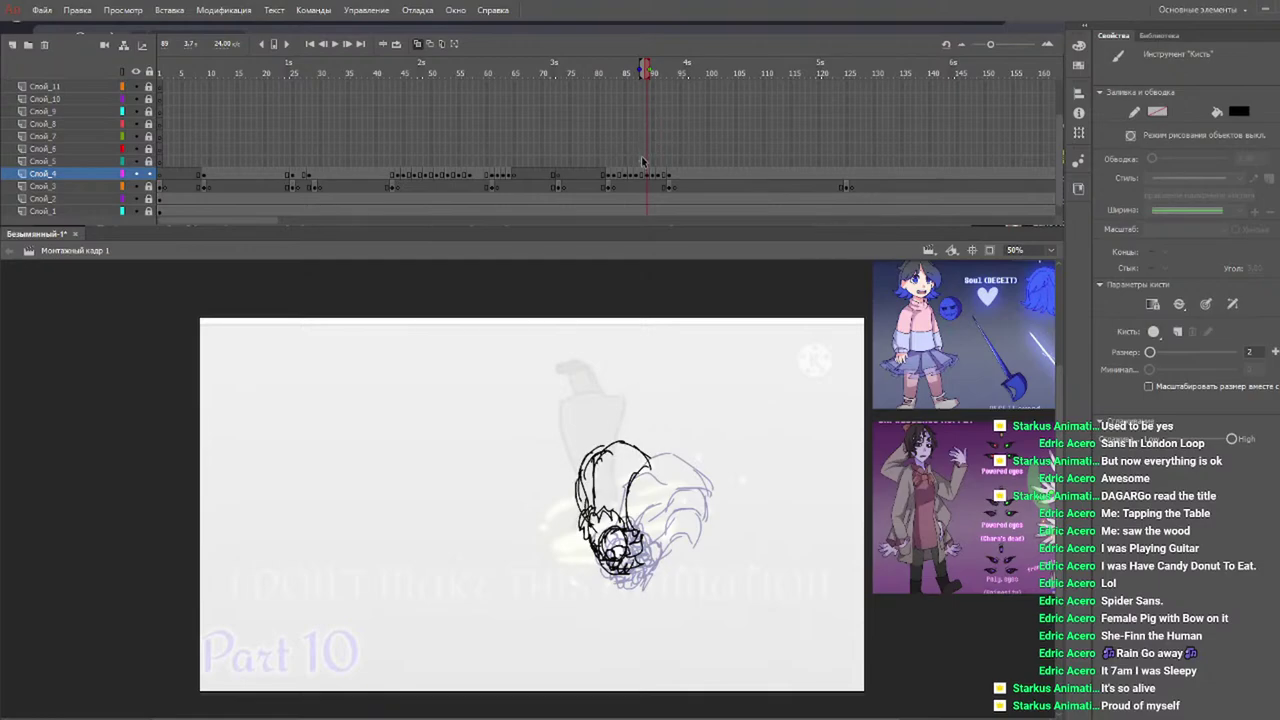
Sketch the body outline and rough strokes on both sides of the head at frame 90, then replay the animation.
{"action": "key", "text": "period"}
{"action": "mouse_move", "coordinate": [588, 540]}
{"action": "left_mouse_down"}
{"action": "mouse_move", "coordinate": [580, 472]}
{"action": "mouse_move", "coordinate": [628, 438]}
{"action": "mouse_move", "coordinate": [662, 470]}
{"action": "mouse_move", "coordinate": [622, 526]}
{"action": "mouse_move", "coordinate": [622, 496]}
{"action": "mouse_move", "coordinate": [625, 522]}
{"action": "mouse_move", "coordinate": [572, 532]}
{"action": "mouse_move", "coordinate": [586, 562]}
{"action": "left_mouse_up"}
{"action": "mouse_move", "coordinate": [626, 504]}
{"action": "left_mouse_down"}
{"action": "mouse_move", "coordinate": [640, 546]}
{"action": "mouse_move", "coordinate": [630, 522]}
{"action": "mouse_move", "coordinate": [568, 514]}
{"action": "mouse_move", "coordinate": [634, 508]}
{"action": "left_mouse_up"}
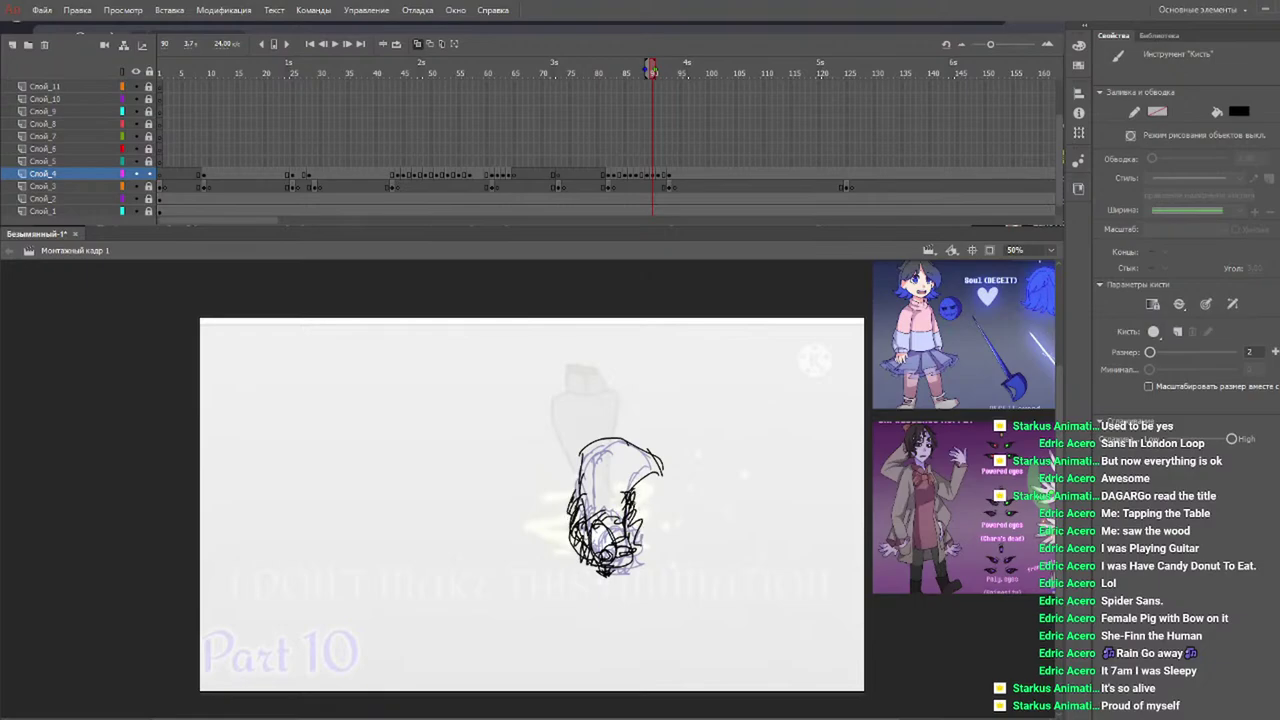
{"action": "left_click", "coordinate": [597, 70]}
{"action": "key", "text": "Return"}
{"action": "key", "text": "Return"}
Scribble rough strokes over the head at frame 91 and beside the head at frame 85.
{"action": "mouse_move", "coordinate": [642, 78]}
{"action": "left_mouse_down"}
{"action": "mouse_move", "coordinate": [631, 75]}
{"action": "mouse_move", "coordinate": [669, 76]}
{"action": "mouse_move", "coordinate": [656, 70]}
{"action": "left_mouse_up"}
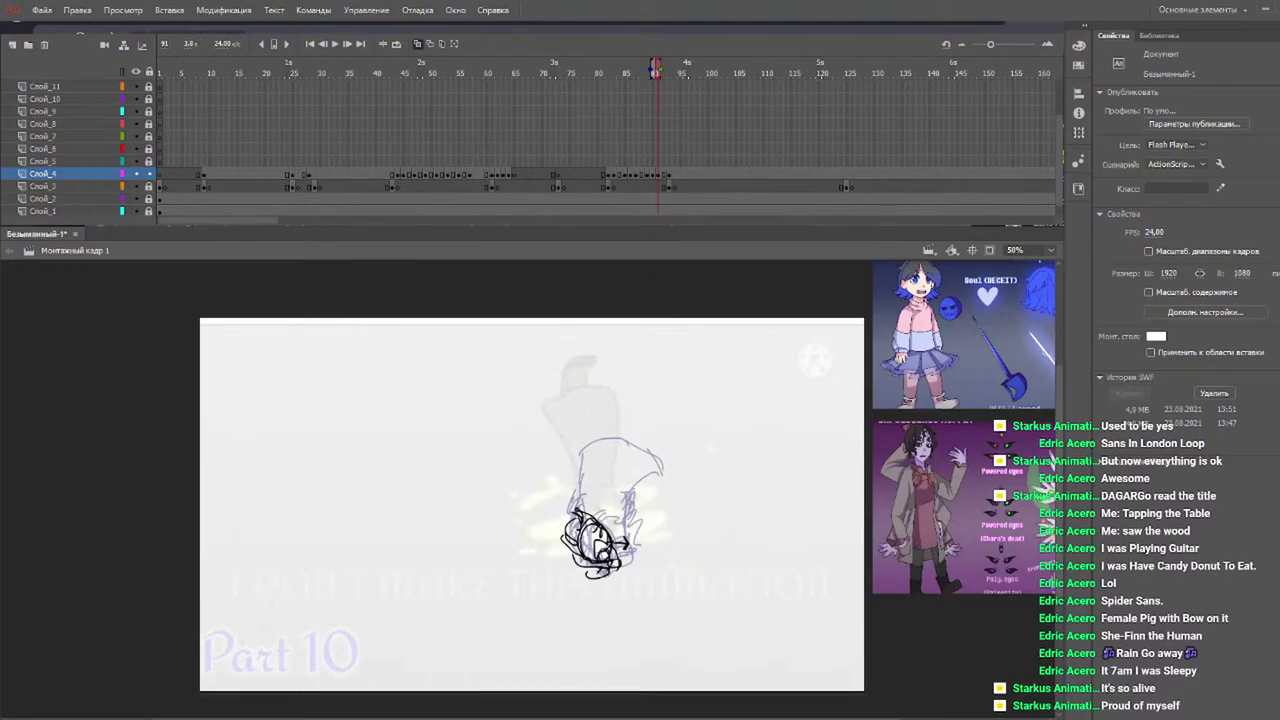
{"action": "key", "text": "b"}
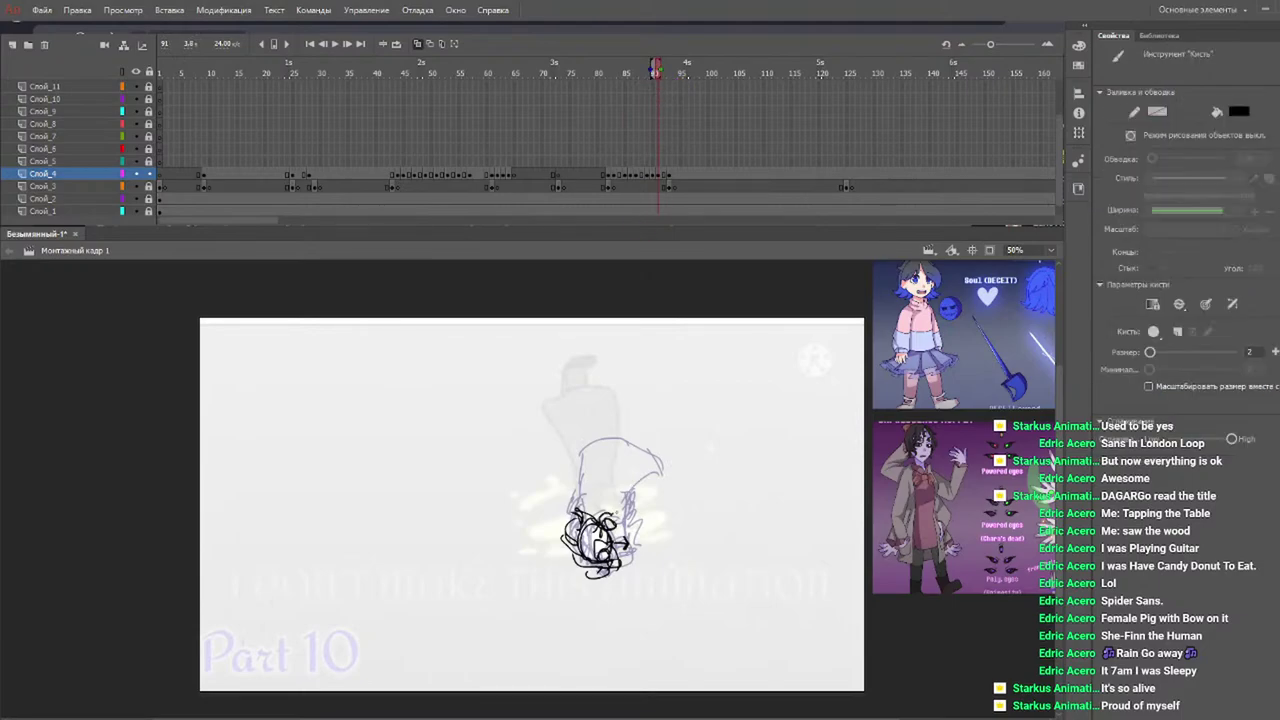
{"action": "left_click_drag", "start_coordinate": [615, 74], "coordinate": [630, 76]}
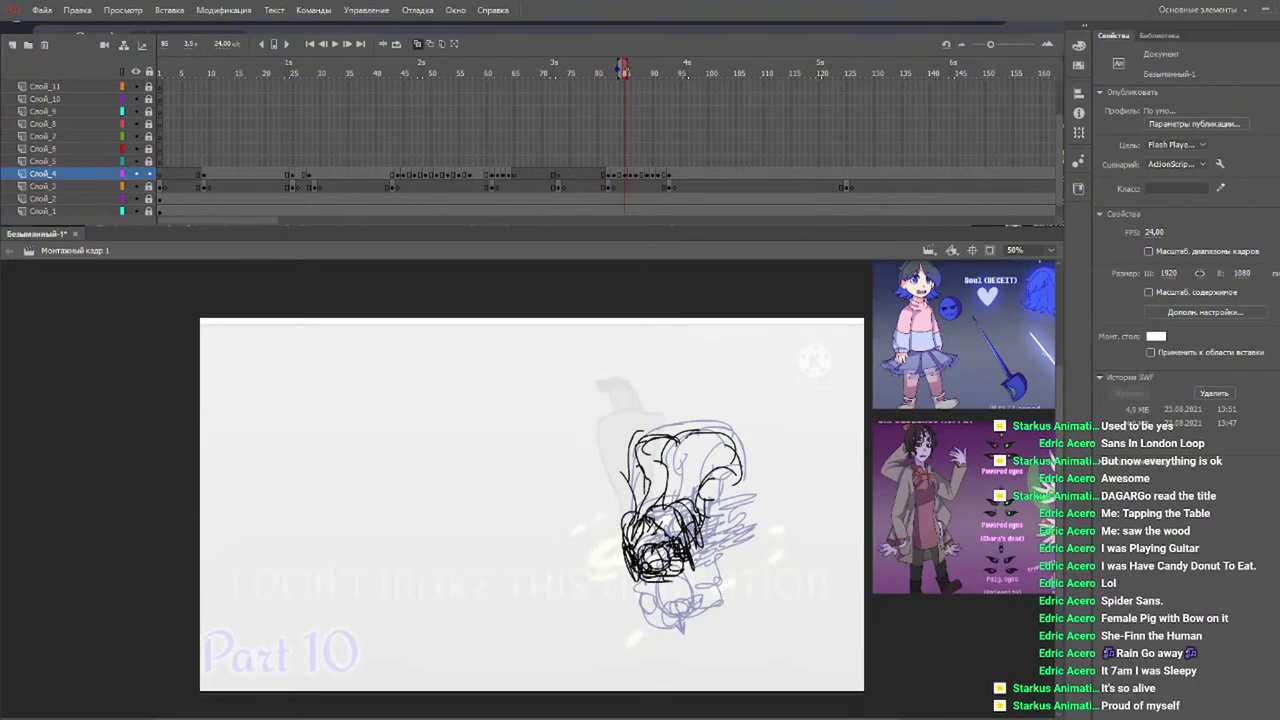
{"action": "key", "text": "b"}
{"action": "left_click_drag", "start_coordinate": [619, 530], "coordinate": [625, 548]}
Sketch the rough body above the head and denser strokes around it at frame 91, then replay the animation.
{"action": "left_click_drag", "start_coordinate": [578, 74], "coordinate": [655, 71]}
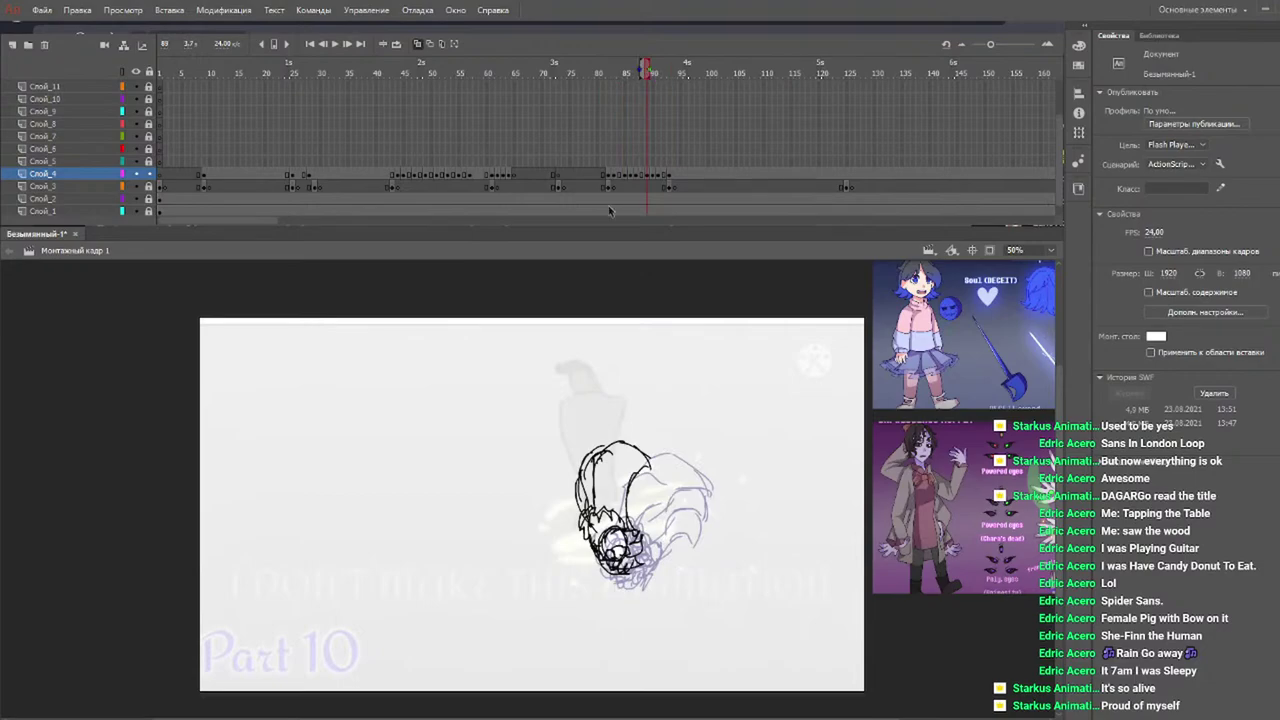
{"action": "key", "text": "b"}
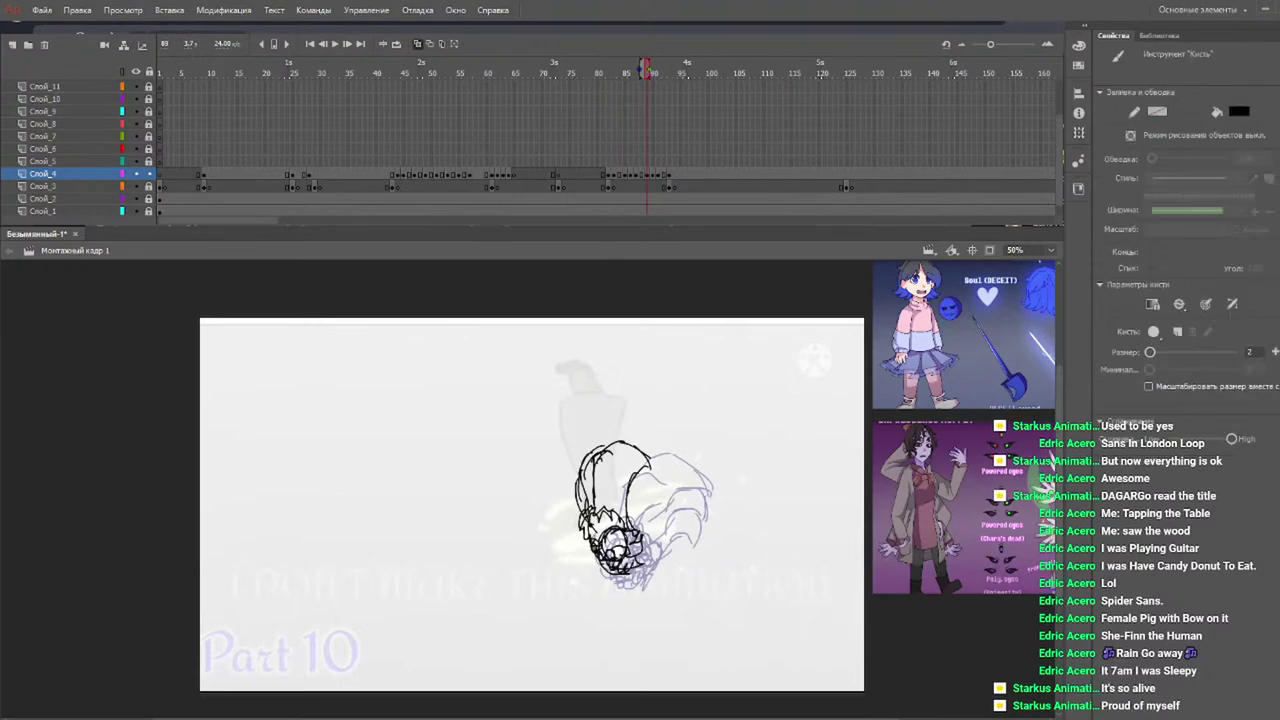
{"action": "left_click_drag", "start_coordinate": [620, 72], "coordinate": [660, 72]}
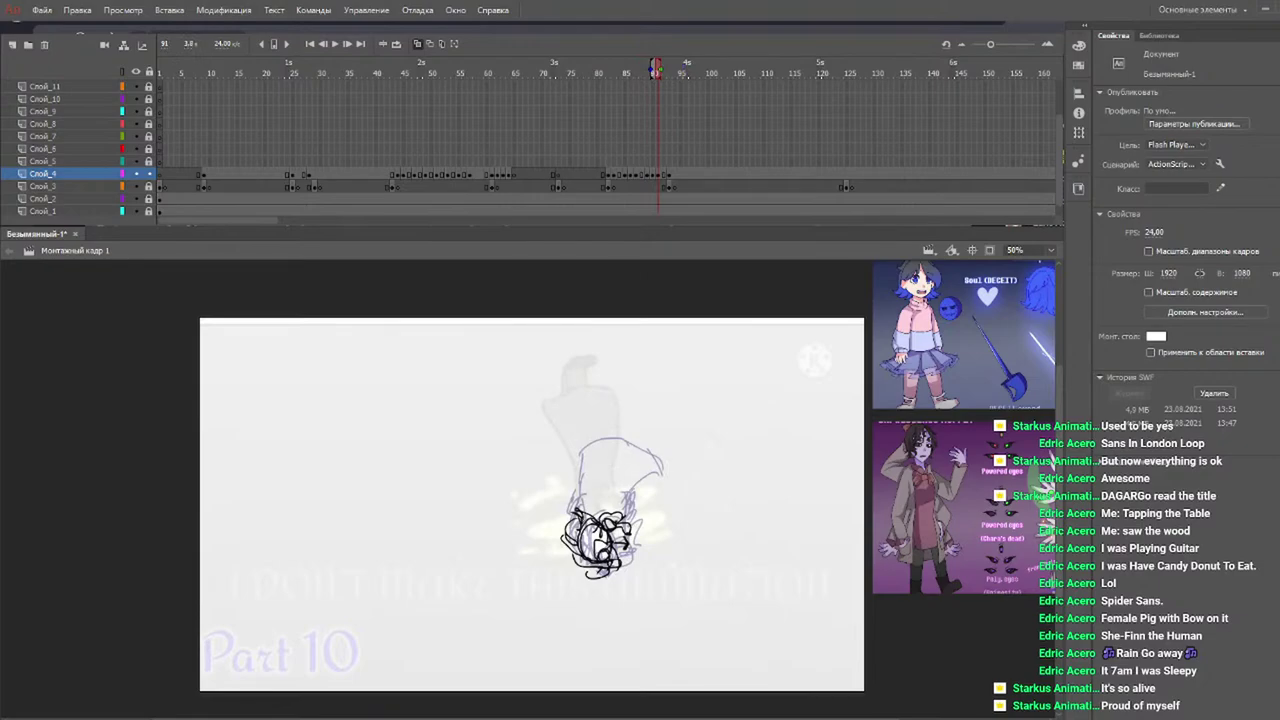
{"action": "key", "text": "b"}
{"action": "mouse_move", "coordinate": [582, 512]}
{"action": "left_mouse_down"}
{"action": "mouse_move", "coordinate": [597, 450]}
{"action": "mouse_move", "coordinate": [637, 460]}
{"action": "mouse_move", "coordinate": [652, 485]}
{"action": "mouse_move", "coordinate": [627, 477]}
{"action": "mouse_move", "coordinate": [600, 522]}
{"action": "left_mouse_up"}
{"action": "mouse_move", "coordinate": [630, 477]}
{"action": "left_mouse_down"}
{"action": "mouse_move", "coordinate": [650, 490]}
{"action": "mouse_move", "coordinate": [621, 530]}
{"action": "mouse_move", "coordinate": [656, 494]}
{"action": "mouse_move", "coordinate": [652, 540]}
{"action": "mouse_move", "coordinate": [610, 560]}
{"action": "left_mouse_up"}
{"action": "mouse_move", "coordinate": [570, 522]}
{"action": "left_mouse_down"}
{"action": "mouse_move", "coordinate": [604, 500]}
{"action": "mouse_move", "coordinate": [626, 568]}
{"action": "mouse_move", "coordinate": [610, 576]}
{"action": "mouse_move", "coordinate": [628, 550]}
{"action": "mouse_move", "coordinate": [604, 578]}
{"action": "mouse_move", "coordinate": [610, 488]}
{"action": "mouse_move", "coordinate": [630, 526]}
{"action": "left_mouse_up"}
{"action": "mouse_move", "coordinate": [604, 566]}
{"action": "left_mouse_down"}
{"action": "mouse_move", "coordinate": [620, 574]}
{"action": "mouse_move", "coordinate": [606, 580]}
{"action": "left_mouse_up"}
{"action": "left_click", "coordinate": [593, 70]}
{"action": "key", "text": "Return"}
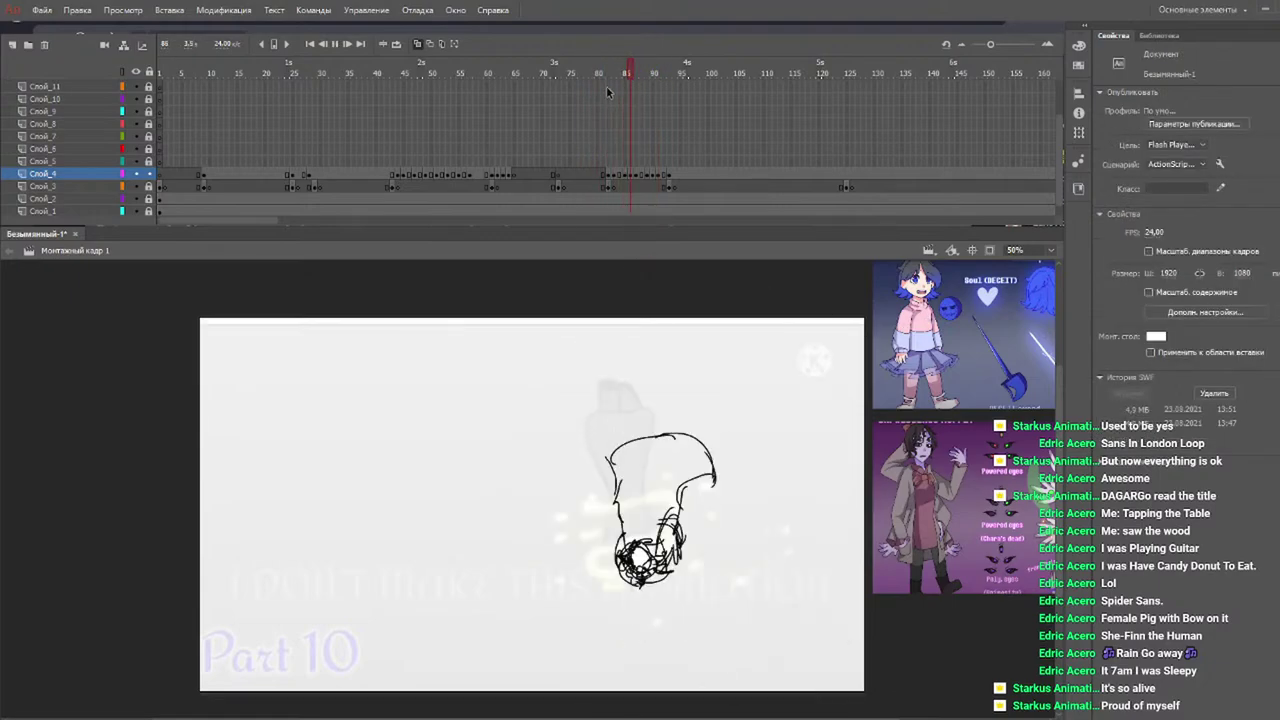
{"action": "key", "text": "Return"}
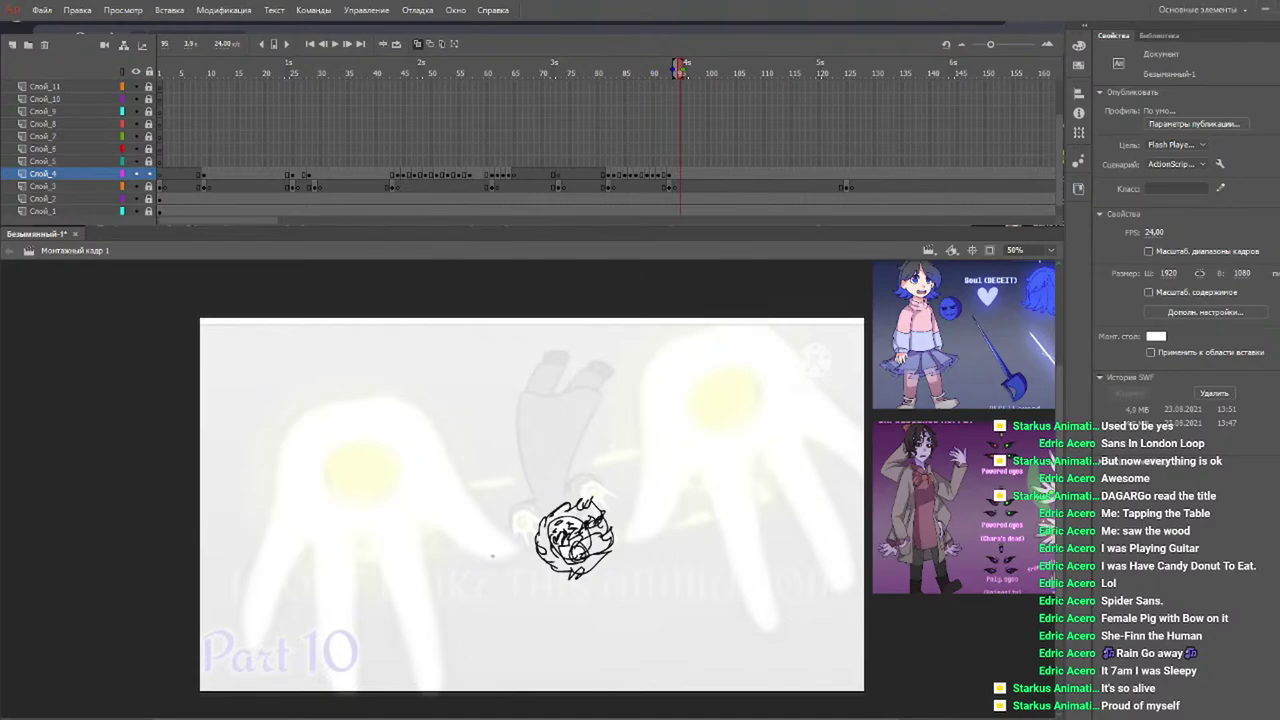
Scribble a dense rough patch where the head meets the neck at frame 95.
{"action": "mouse_move", "coordinate": [556, 508]}
{"action": "left_mouse_down"}
{"action": "mouse_move", "coordinate": [546, 516]}
{"action": "mouse_move", "coordinate": [554, 508]}
{"action": "left_mouse_up"}
{"action": "key", "text": "b"}
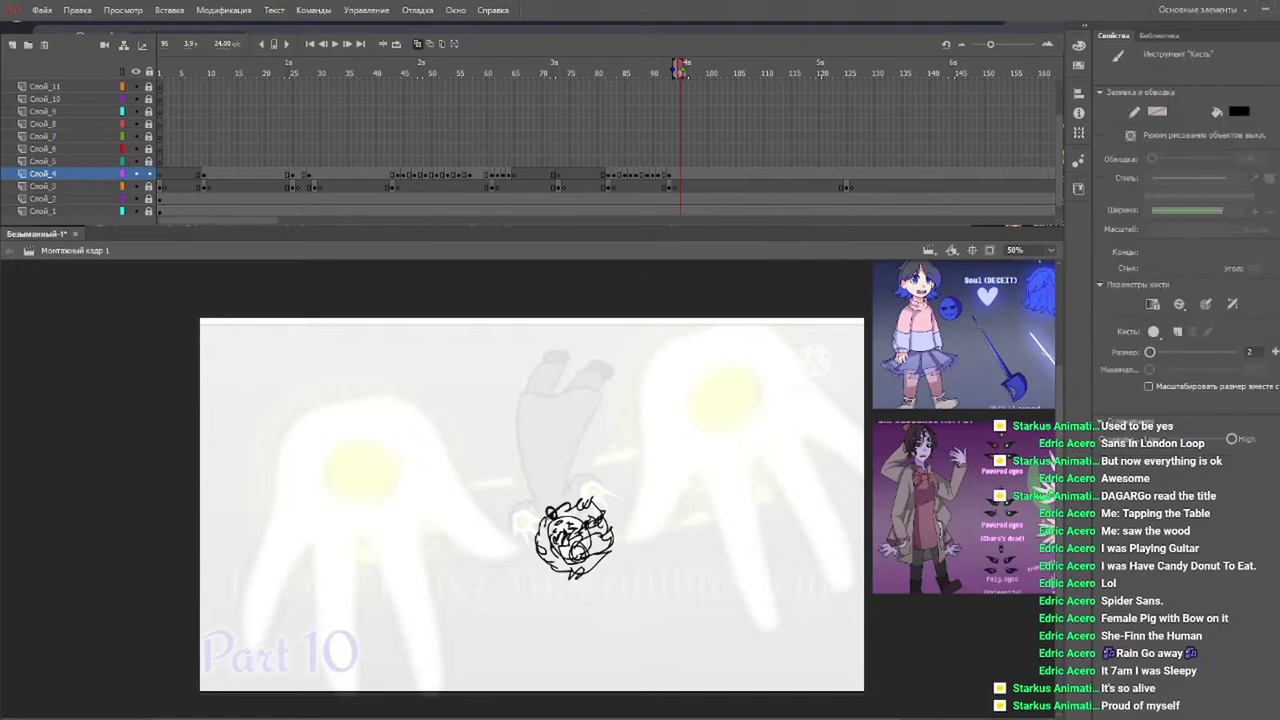
{"action": "mouse_move", "coordinate": [552, 506]}
{"action": "left_mouse_down"}
{"action": "mouse_move", "coordinate": [574, 512]}
{"action": "mouse_move", "coordinate": [546, 526]}
{"action": "mouse_move", "coordinate": [572, 515]}
{"action": "mouse_move", "coordinate": [566, 525]}
{"action": "left_mouse_up"}
{"action": "mouse_move", "coordinate": [551, 506]}
{"action": "left_mouse_down"}
{"action": "mouse_move", "coordinate": [575, 502]}
{"action": "mouse_move", "coordinate": [565, 499]}
{"action": "left_mouse_up"}
{"action": "mouse_move", "coordinate": [542, 528]}
{"action": "left_mouse_down"}
{"action": "mouse_move", "coordinate": [534, 514]}
{"action": "mouse_move", "coordinate": [574, 500]}
{"action": "mouse_move", "coordinate": [549, 497]}
{"action": "left_mouse_up"}
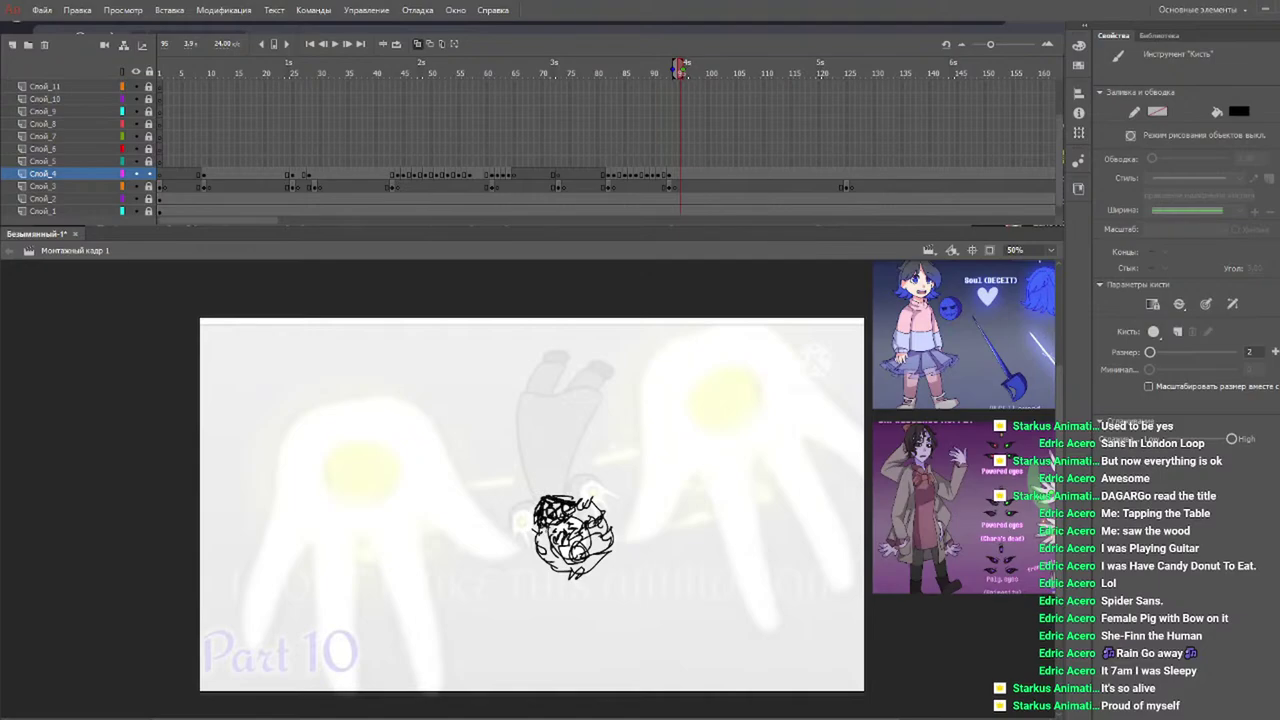
Sketch a small hand beside the neck and the flaring clothing outline above the head at frame 95.
{"action": "mouse_move", "coordinate": [532, 514]}
{"action": "left_mouse_down"}
{"action": "mouse_move", "coordinate": [523, 530]}
{"action": "mouse_move", "coordinate": [536, 520]}
{"action": "mouse_move", "coordinate": [513, 486]}
{"action": "left_mouse_up"}
{"action": "mouse_move", "coordinate": [520, 512]}
{"action": "left_mouse_down"}
{"action": "mouse_move", "coordinate": [496, 415]}
{"action": "mouse_move", "coordinate": [524, 398]}
{"action": "mouse_move", "coordinate": [549, 413]}
{"action": "mouse_move", "coordinate": [551, 395]}
{"action": "mouse_move", "coordinate": [521, 395]}
{"action": "mouse_move", "coordinate": [564, 398]}
{"action": "mouse_move", "coordinate": [568, 413]}
{"action": "mouse_move", "coordinate": [536, 455]}
{"action": "mouse_move", "coordinate": [543, 496]}
{"action": "left_mouse_up"}
{"action": "left_click_drag", "start_coordinate": [548, 427], "coordinate": [583, 452]}
{"action": "left_click_drag", "start_coordinate": [576, 447], "coordinate": [557, 494]}
{"action": "mouse_move", "coordinate": [570, 418]}
{"action": "left_mouse_down"}
{"action": "mouse_move", "coordinate": [602, 410]}
{"action": "mouse_move", "coordinate": [606, 464]}
{"action": "mouse_move", "coordinate": [586, 500]}
{"action": "left_mouse_up"}
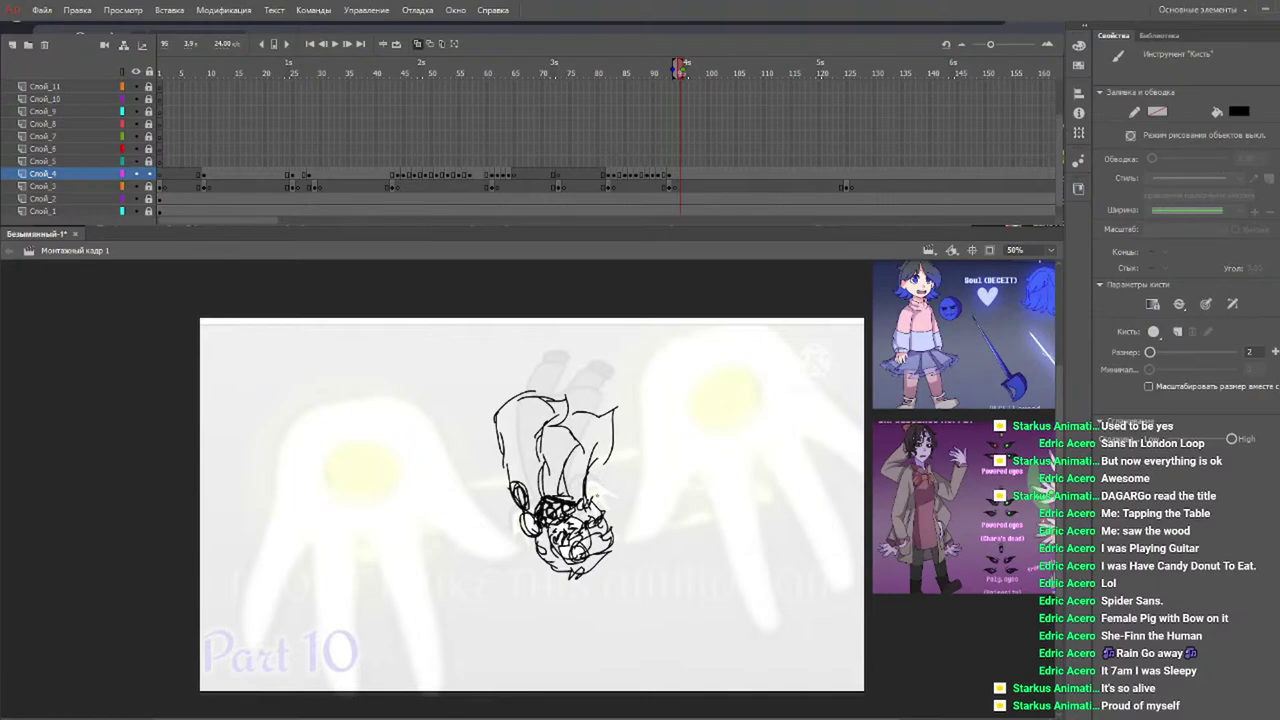
Sketch the raised limbs with rounded ends over the body at frame 95, undoing the unwanted strokes.
{"action": "left_click_drag", "start_coordinate": [584, 498], "coordinate": [622, 471]}
{"action": "left_click_drag", "start_coordinate": [580, 486], "coordinate": [627, 437]}
{"action": "key", "text": "ctrl+z"}
{"action": "key", "text": "ctrl+z"}
{"action": "key", "text": "ctrl+z"}
{"action": "key", "text": "ctrl+z"}
{"action": "left_click_drag", "start_coordinate": [588, 502], "coordinate": [620, 450]}
{"action": "mouse_move", "coordinate": [570, 492]}
{"action": "left_mouse_down"}
{"action": "mouse_move", "coordinate": [606, 446]}
{"action": "mouse_move", "coordinate": [598, 426]}
{"action": "mouse_move", "coordinate": [628, 436]}
{"action": "left_mouse_up"}
{"action": "key", "text": "ctrl+z"}
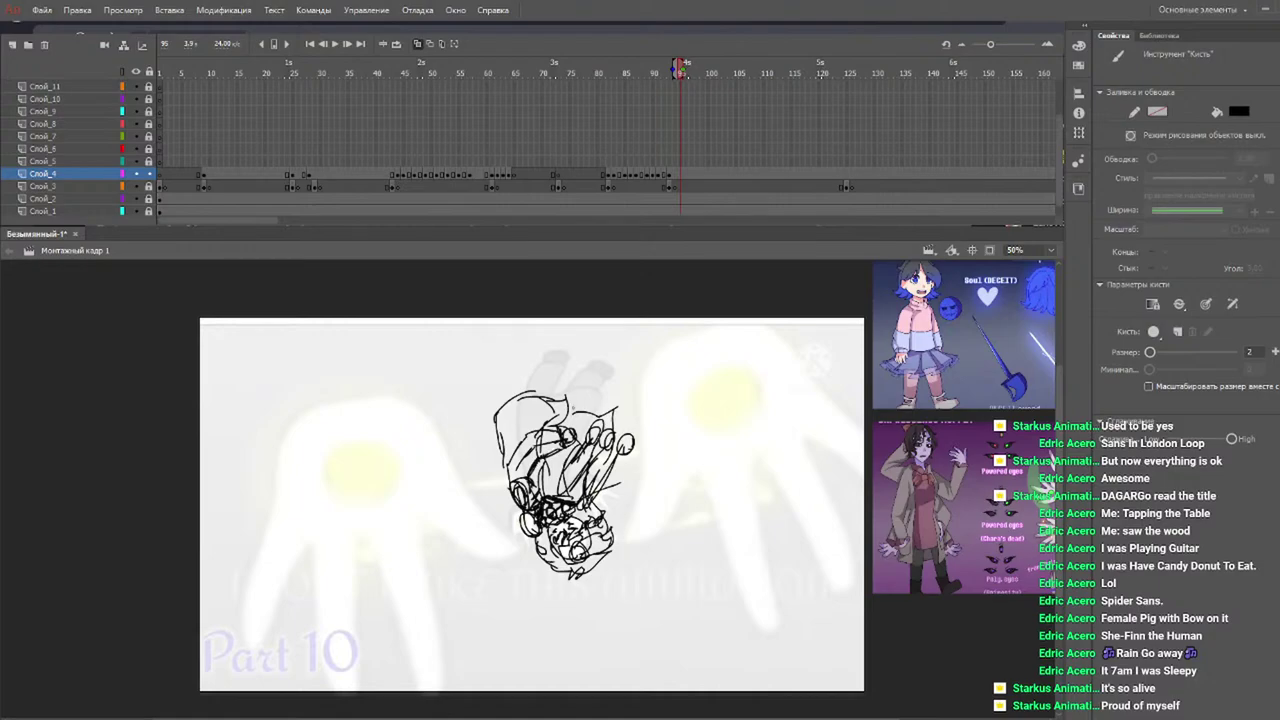
Replay the animation from about frame 79 and insert a blank keyframe on Слой_4 around frame 125.
{"action": "left_click", "coordinate": [557, 67]}
{"action": "key", "text": "Return"}
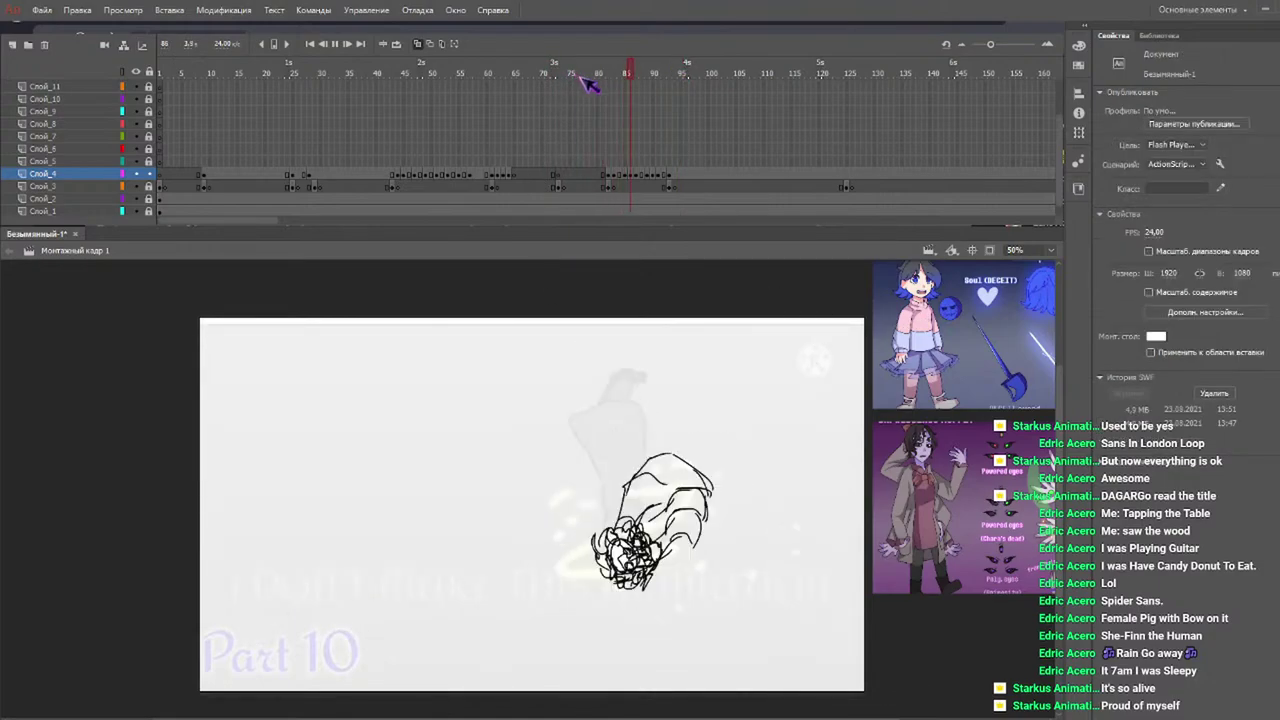
{"action": "key", "text": "Return"}
{"action": "left_click", "coordinate": [590, 71]}
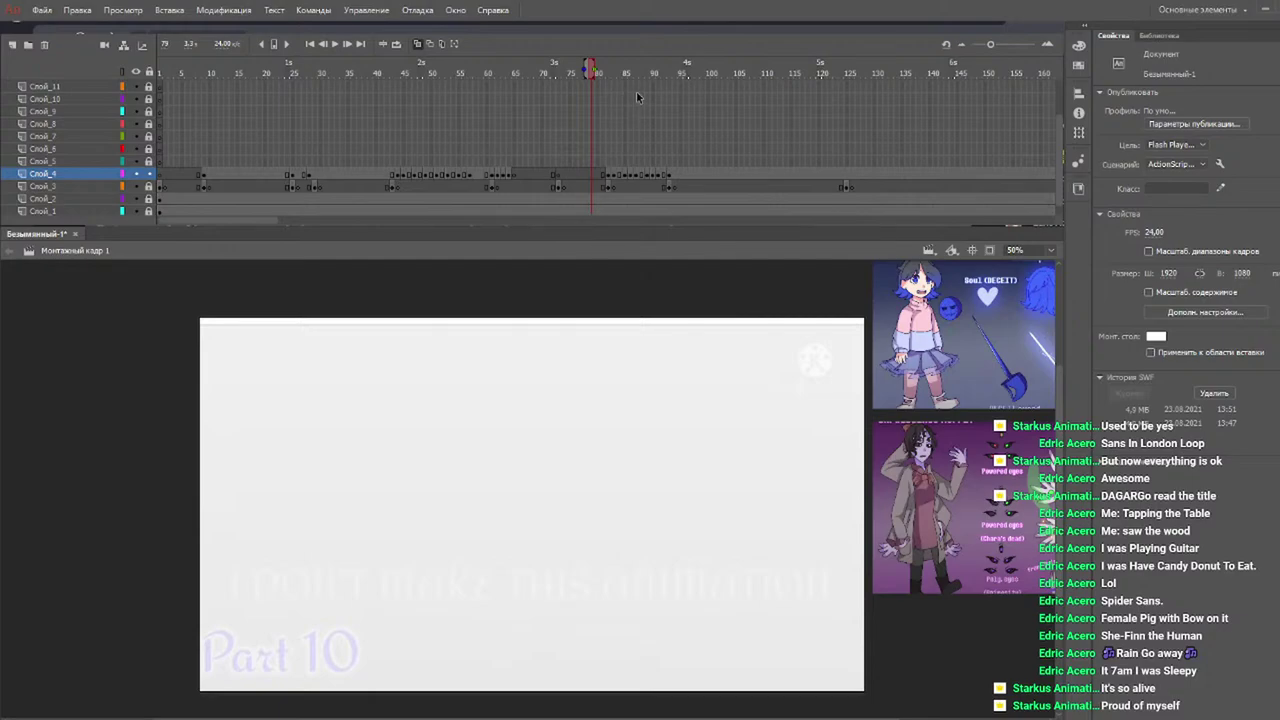
{"action": "key", "text": "Return"}
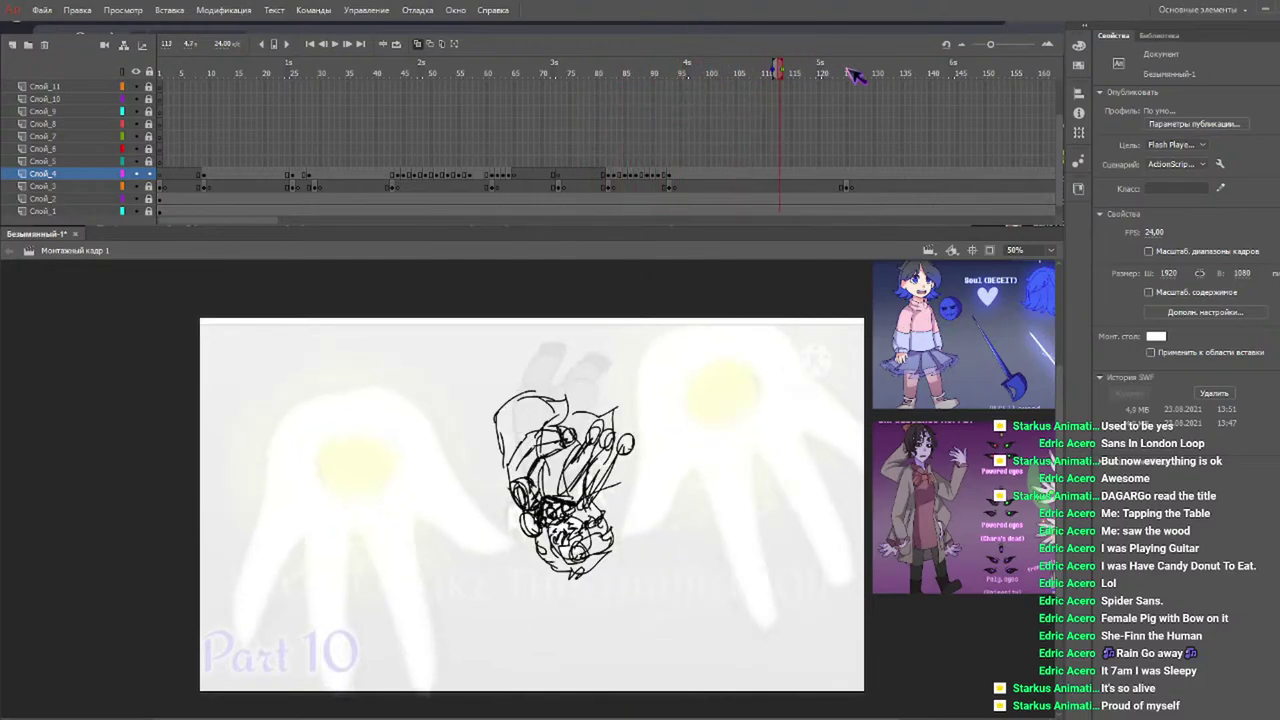
{"action": "left_click", "coordinate": [846, 174]}
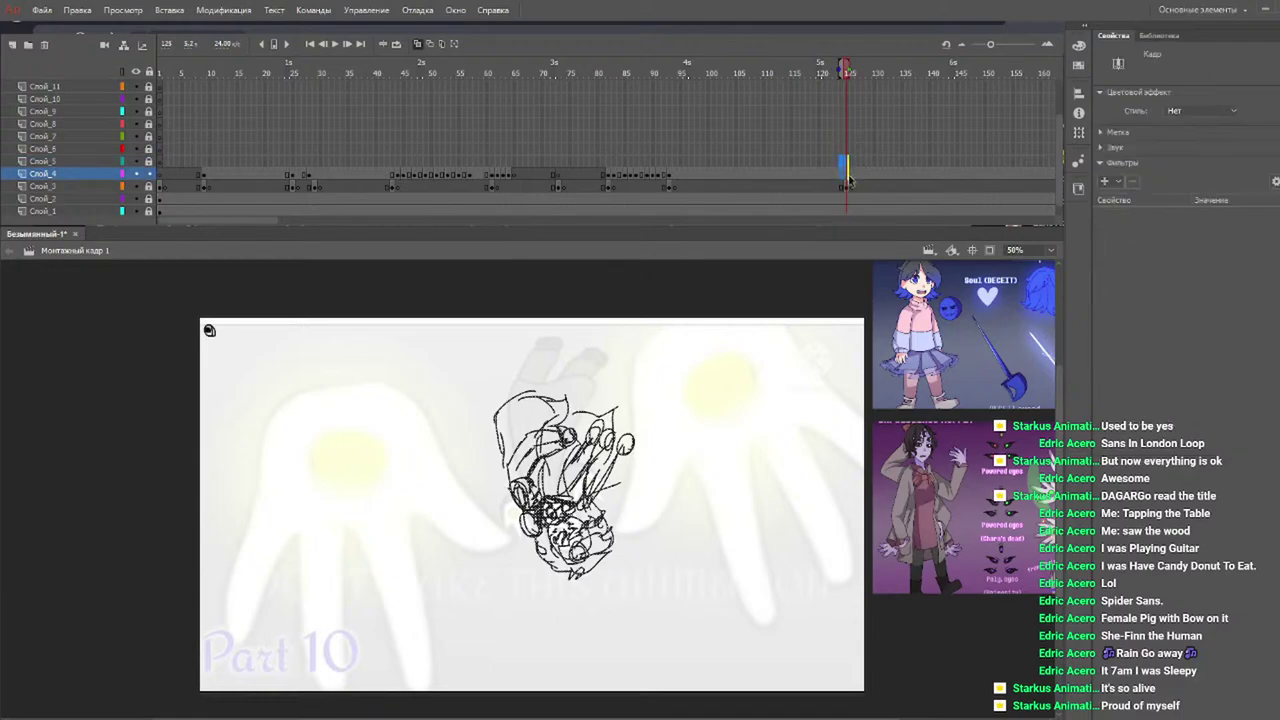
{"action": "left_click_drag", "start_coordinate": [854, 174], "coordinate": [857, 174]}
{"action": "left_click", "coordinate": [851, 172]}
{"action": "key", "text": "F7"}
Replay the animation from several points, including about frame 39, to check the motion and the drawing's end.
{"action": "left_click_drag", "start_coordinate": [823, 74], "coordinate": [763, 75]}
{"action": "key", "text": "Return"}
{"action": "key", "text": "Return"}
{"action": "key", "text": "Return"}
{"action": "left_click_drag", "start_coordinate": [775, 76], "coordinate": [581, 76]}
{"action": "key", "text": "Return"}
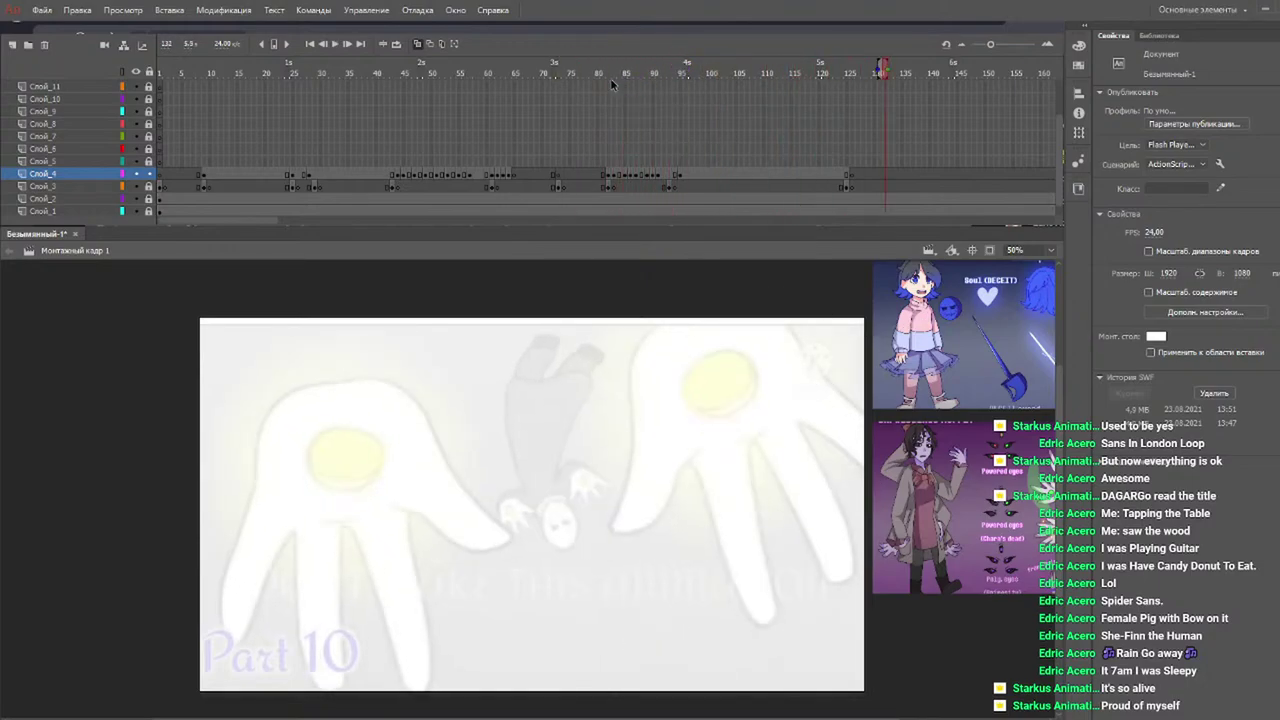
{"action": "left_click", "coordinate": [618, 66]}
{"action": "key", "text": "Return"}
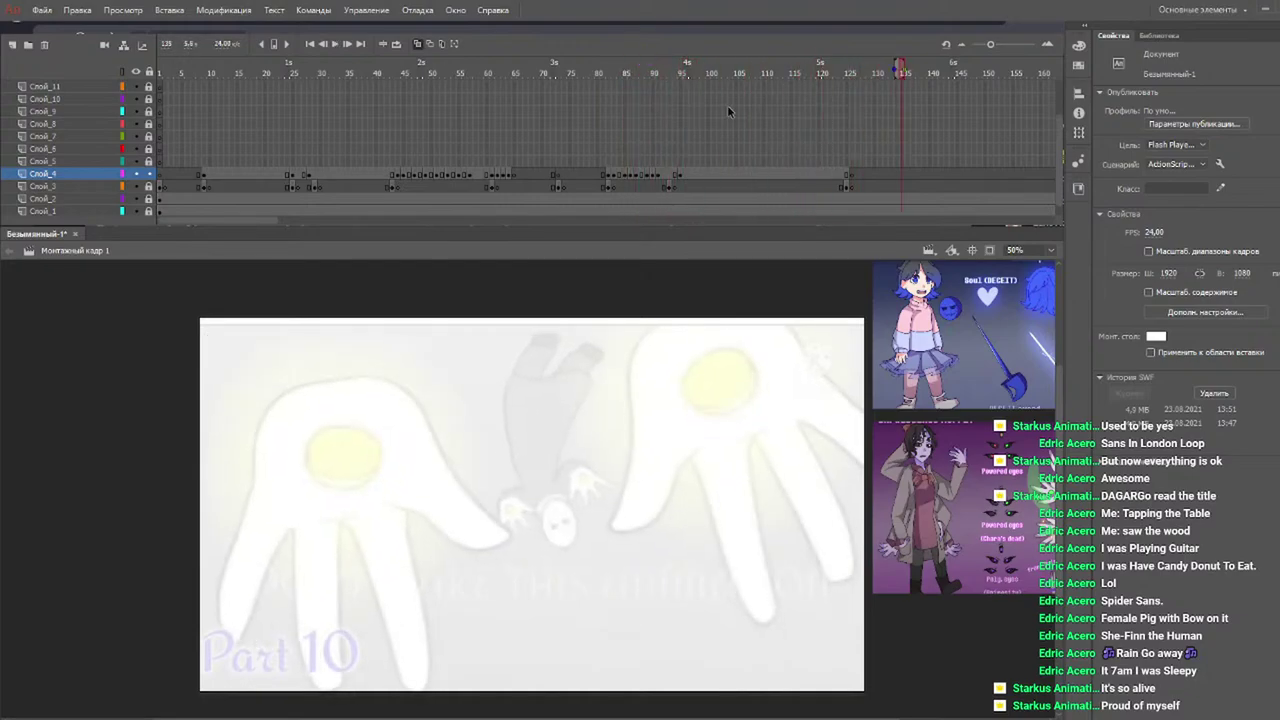
{"action": "left_click_drag", "start_coordinate": [597, 68], "coordinate": [371, 72]}
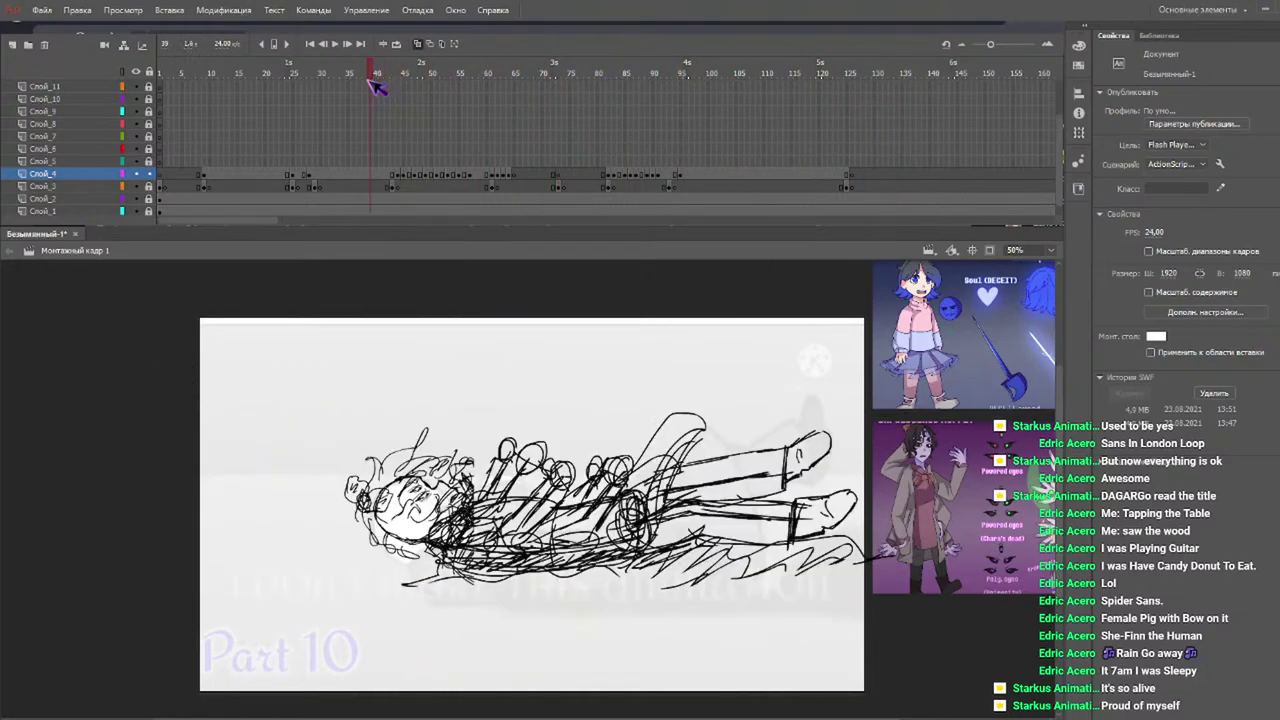
{"action": "key", "text": "Return"}
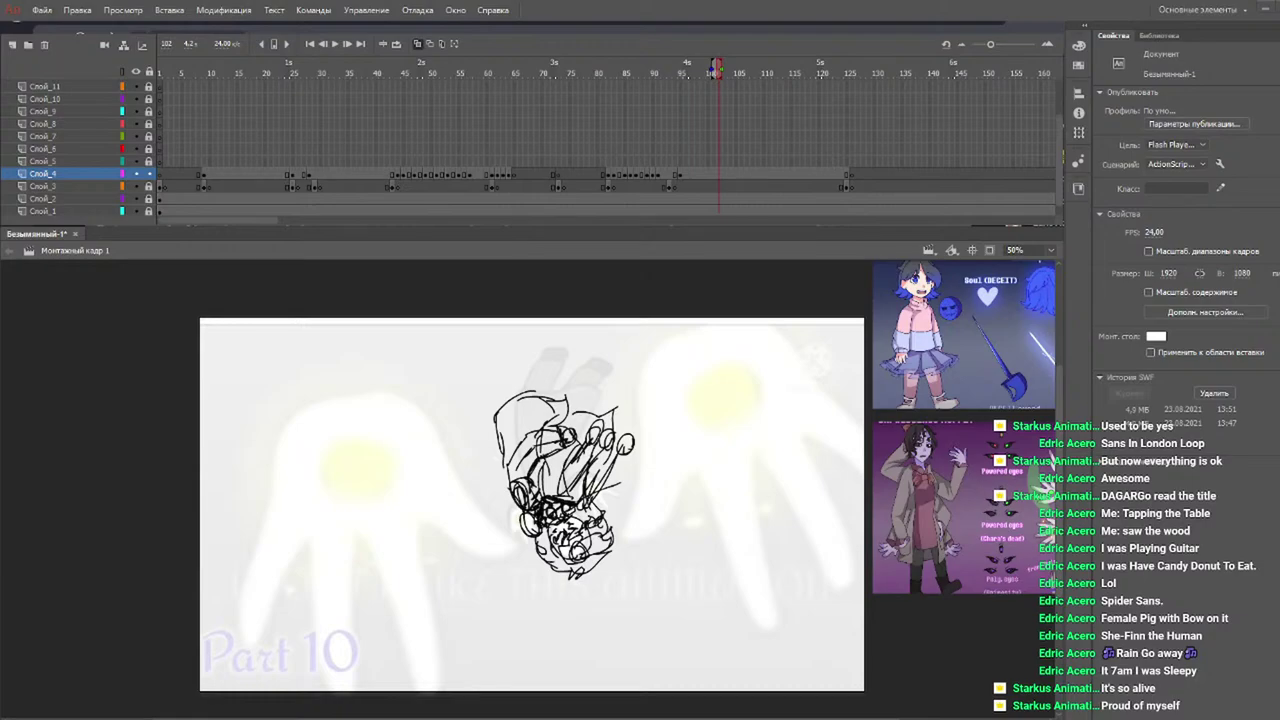
Add rounded shapes along the body's upper edge at frame 95 and a curved outline beside the body at frame 83.
{"action": "mouse_move", "coordinate": [660, 74]}
{"action": "left_mouse_down"}
{"action": "mouse_move", "coordinate": [681, 73]}
{"action": "mouse_move", "coordinate": [672, 88]}
{"action": "left_mouse_up"}
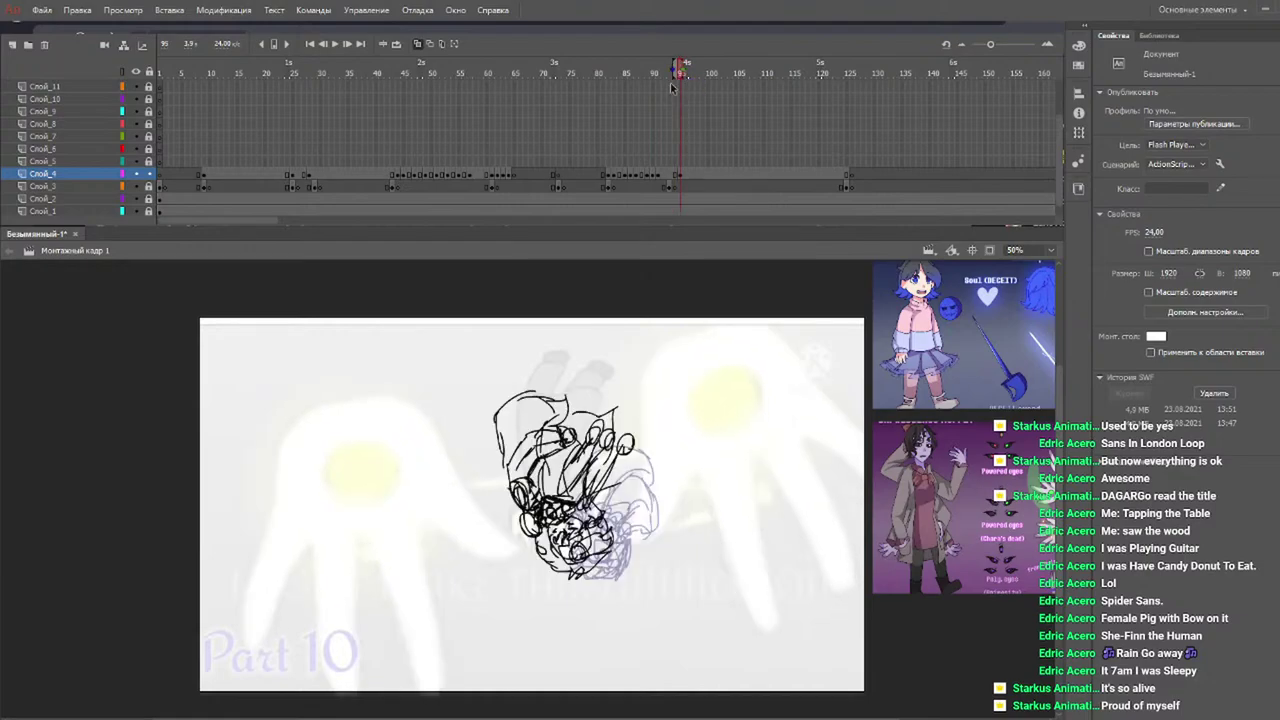
{"action": "mouse_move", "coordinate": [510, 398]}
{"action": "left_mouse_down"}
{"action": "mouse_move", "coordinate": [553, 390]}
{"action": "mouse_move", "coordinate": [530, 412]}
{"action": "mouse_move", "coordinate": [596, 410]}
{"action": "left_mouse_up"}
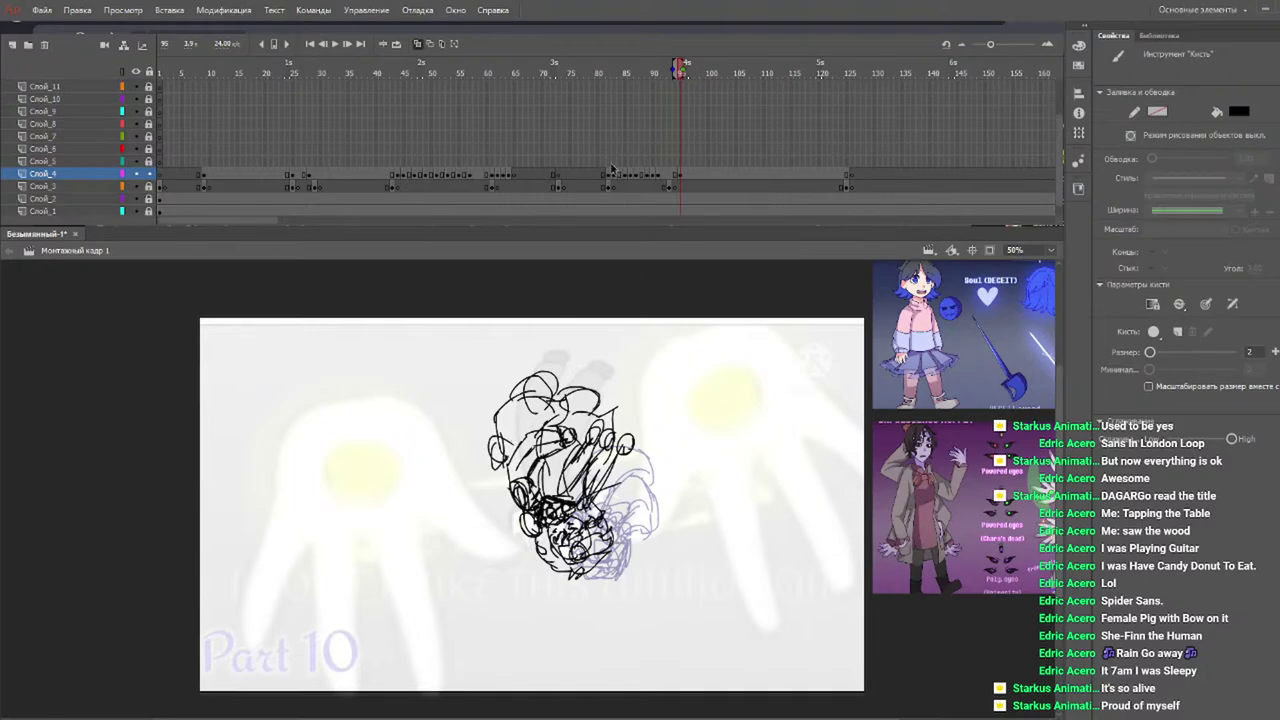
{"action": "left_click_drag", "start_coordinate": [680, 68], "coordinate": [613, 70]}
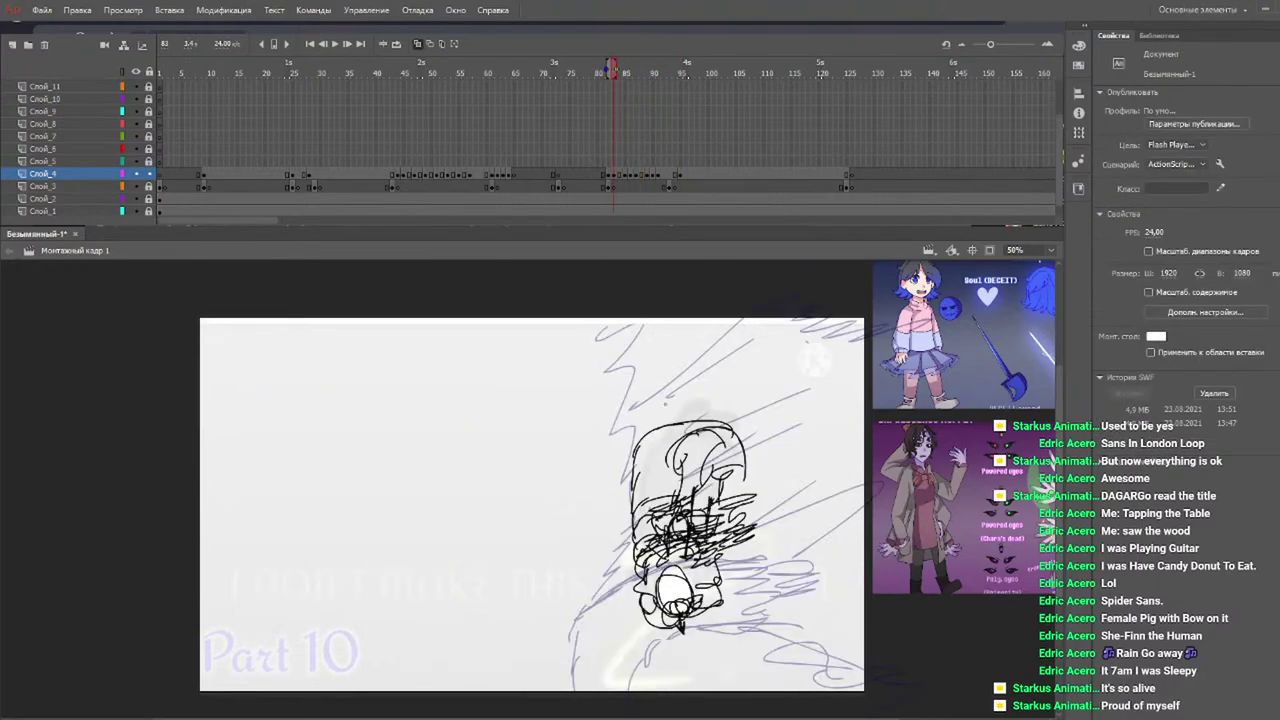
{"action": "key", "text": "b"}
{"action": "left_click_drag", "start_coordinate": [632, 422], "coordinate": [642, 477]}
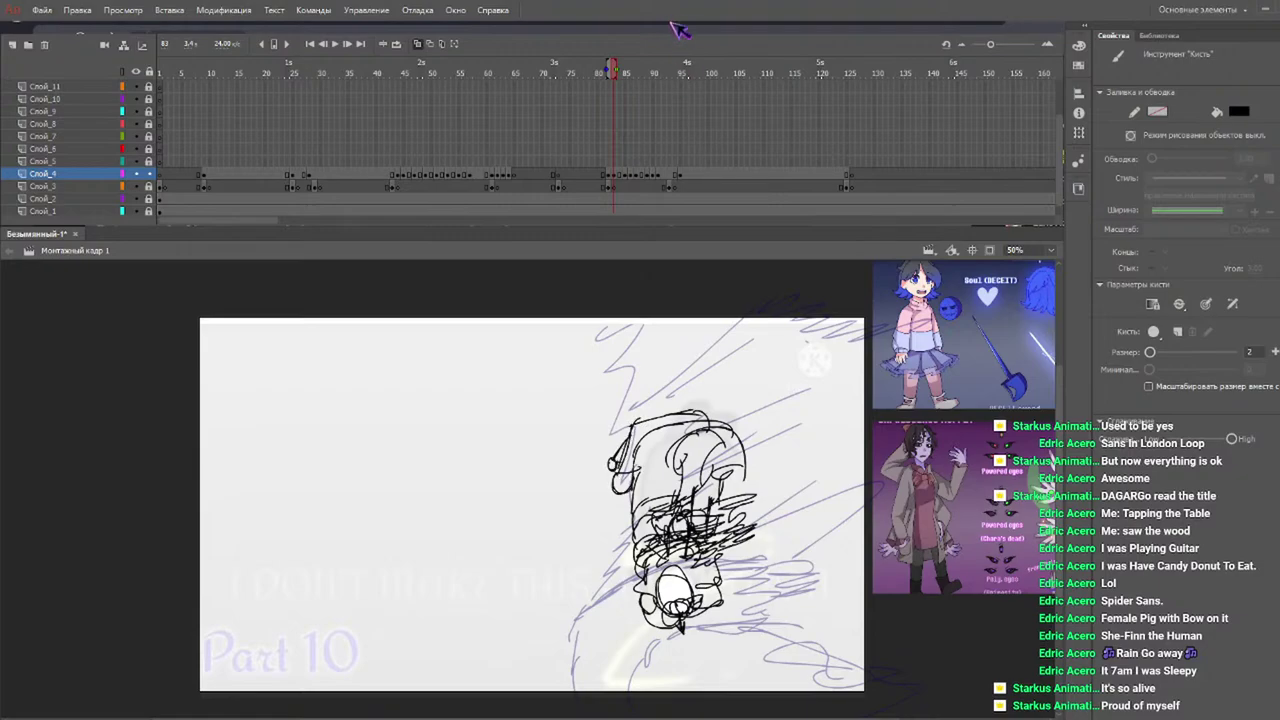
Add a curved stroke along the upper edge of the body at frame 85.
{"action": "left_click", "coordinate": [627, 74]}
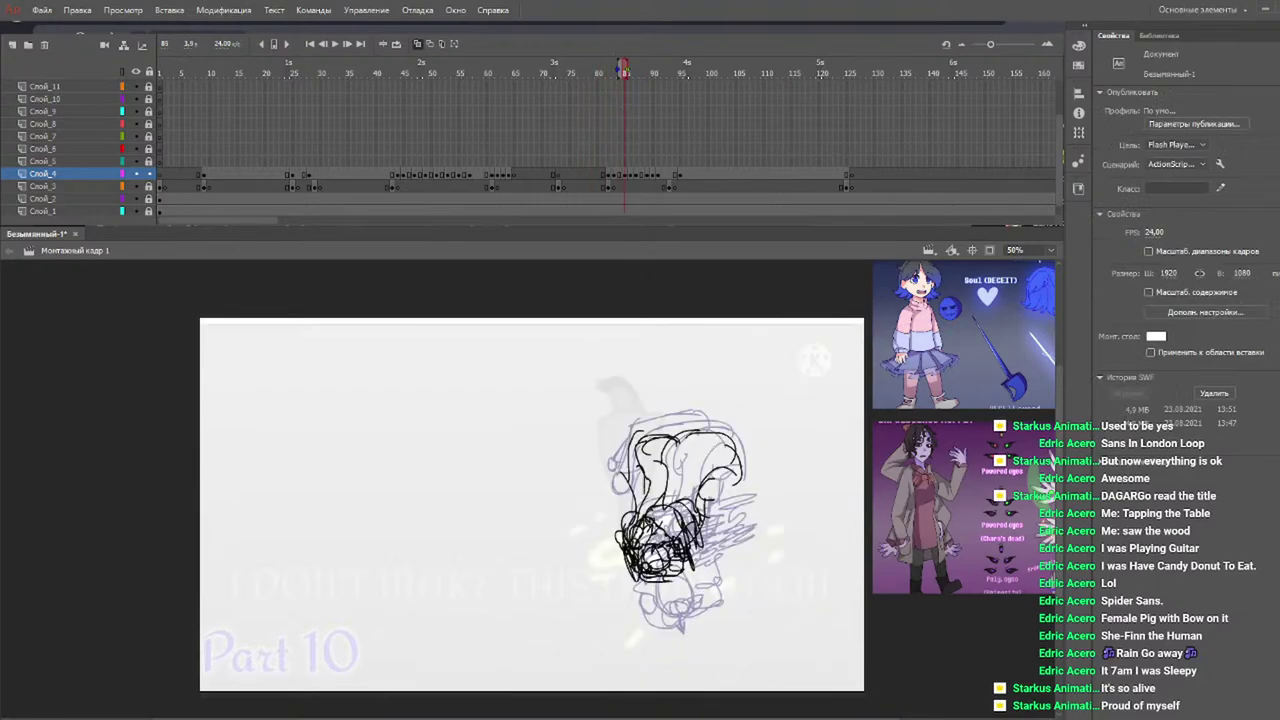
{"action": "key", "text": "b"}
{"action": "mouse_move", "coordinate": [646, 432]}
{"action": "left_mouse_down"}
{"action": "mouse_move", "coordinate": [684, 424]}
{"action": "mouse_move", "coordinate": [716, 440]}
{"action": "left_mouse_up"}
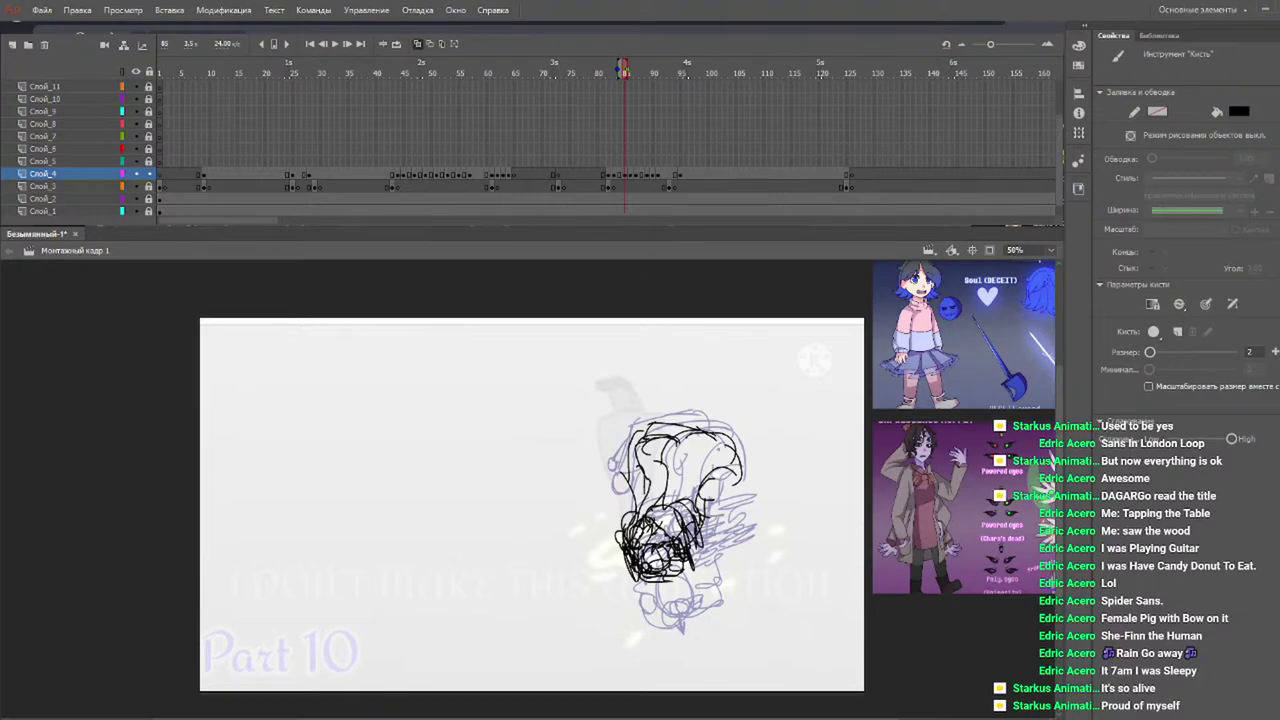
Sketch two small ovals on the upper edge of the body at frame 86.
{"action": "left_click_drag", "start_coordinate": [607, 74], "coordinate": [626, 73]}
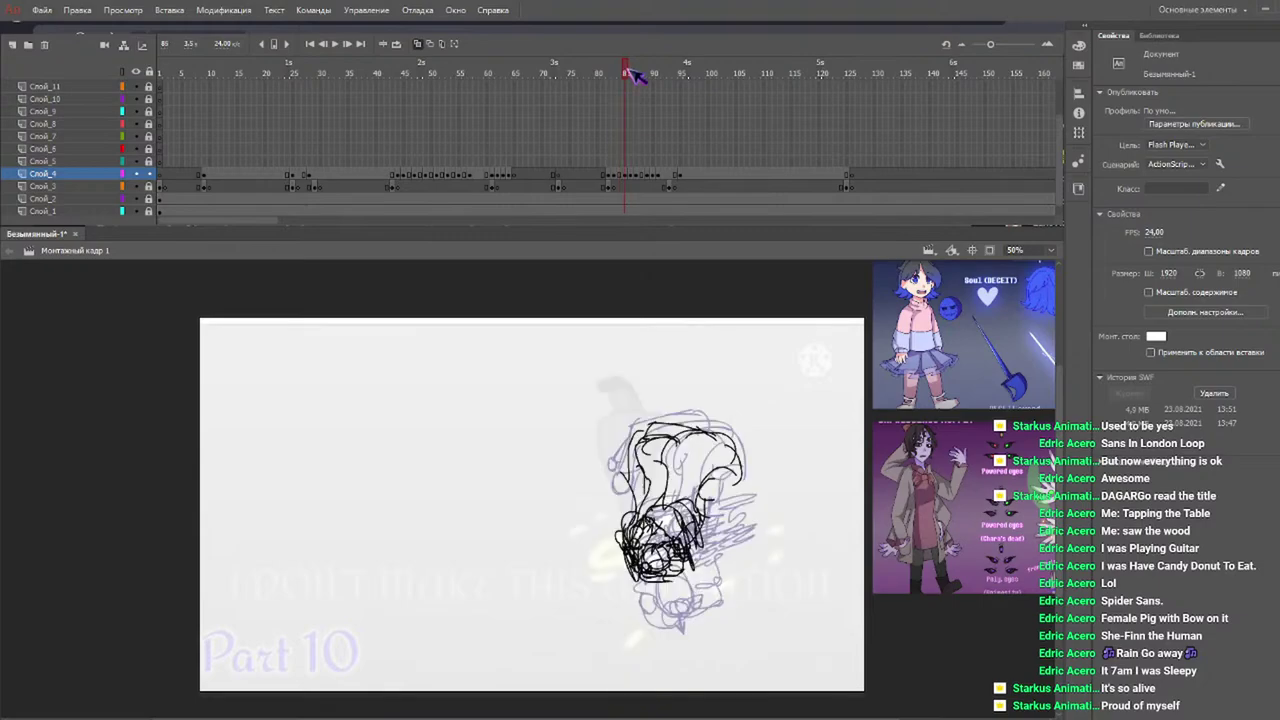
{"action": "left_click_drag", "start_coordinate": [632, 71], "coordinate": [635, 71]}
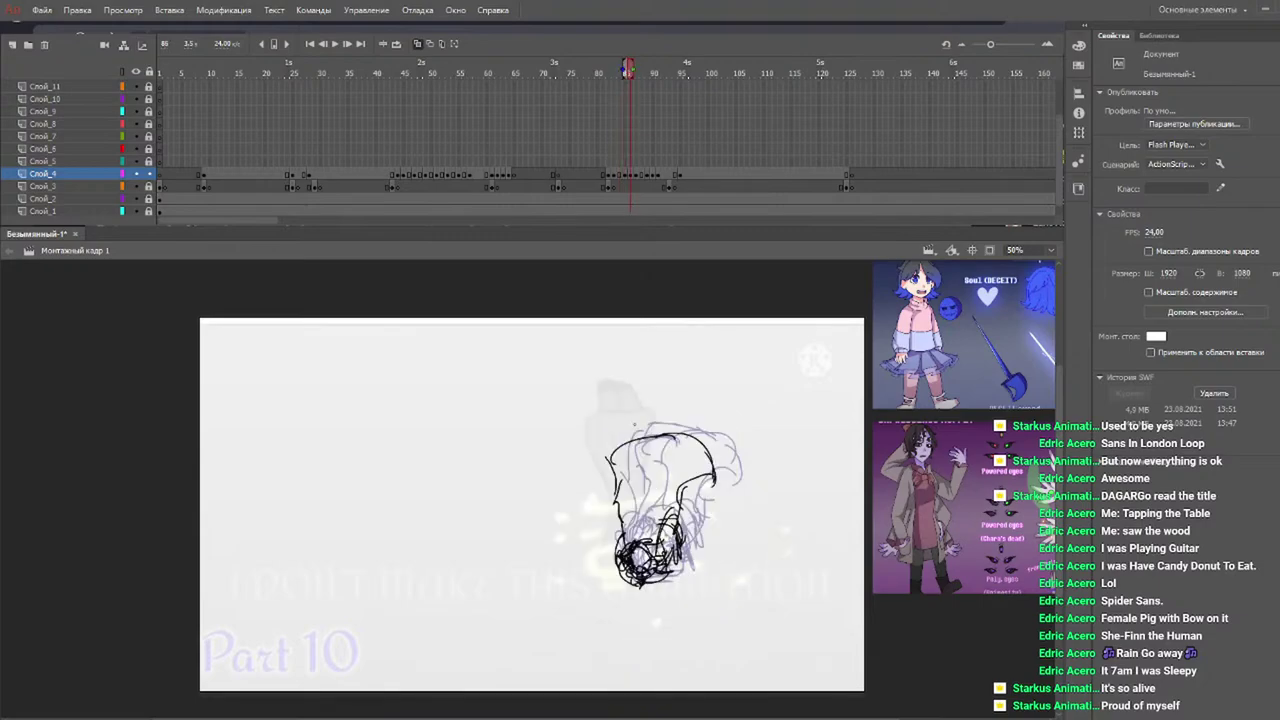
{"action": "mouse_move", "coordinate": [628, 452]}
{"action": "left_mouse_down"}
{"action": "mouse_move", "coordinate": [674, 418]}
{"action": "mouse_move", "coordinate": [680, 446]}
{"action": "mouse_move", "coordinate": [688, 432]}
{"action": "left_mouse_up"}
{"action": "left_click_drag", "start_coordinate": [618, 452], "coordinate": [648, 428]}
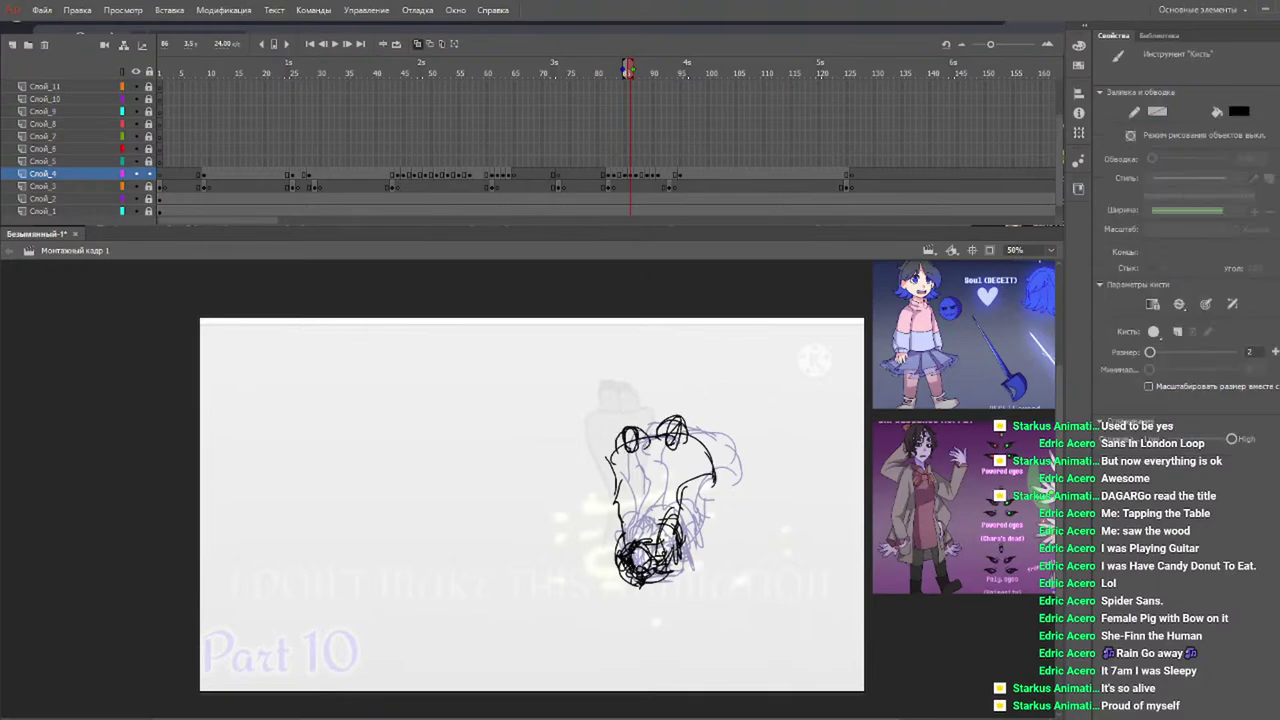
Add a curved stroke along the upper edge of the body at frame 87.
{"action": "mouse_move", "coordinate": [626, 74]}
{"action": "left_mouse_down"}
{"action": "mouse_move", "coordinate": [610, 72]}
{"action": "mouse_move", "coordinate": [636, 75]}
{"action": "left_mouse_up"}
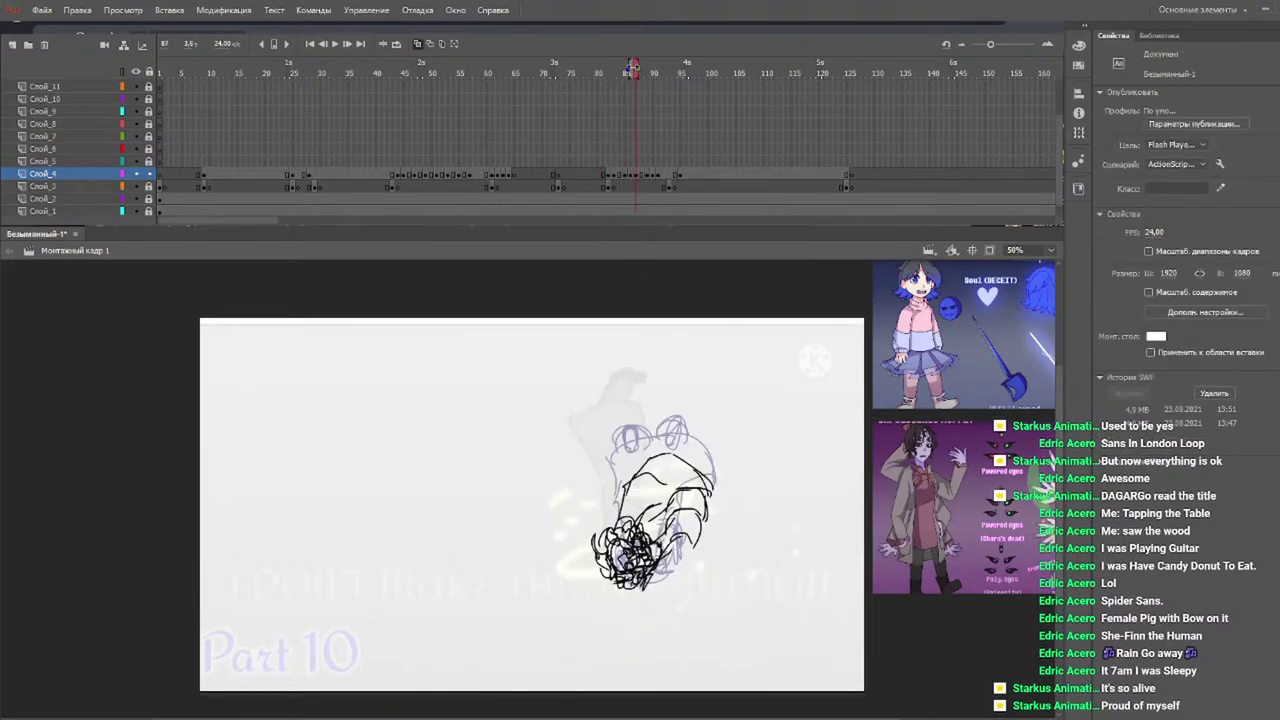
{"action": "key", "text": "b"}
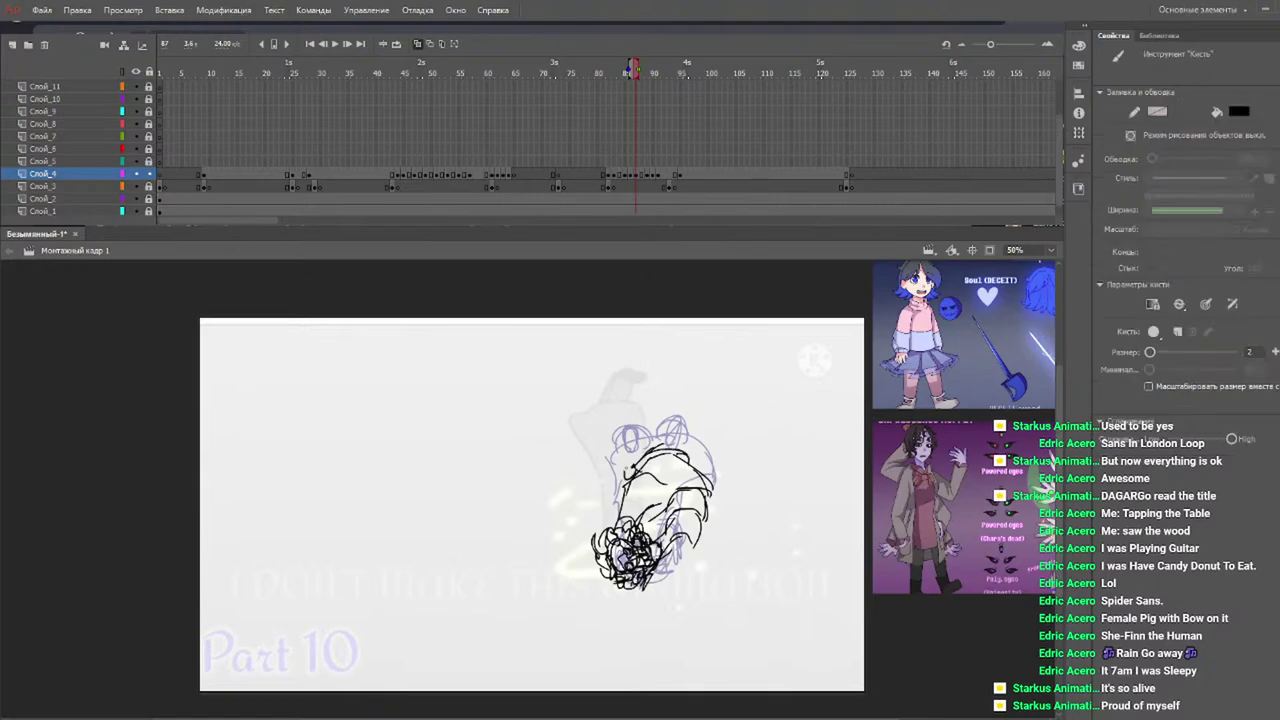
Scale down the whole figure sketch at frame 95 and shift it slightly away from the previous pose.
{"action": "mouse_move", "coordinate": [632, 72]}
{"action": "left_mouse_down"}
{"action": "mouse_move", "coordinate": [606, 72]}
{"action": "mouse_move", "coordinate": [684, 68]}
{"action": "left_mouse_up"}
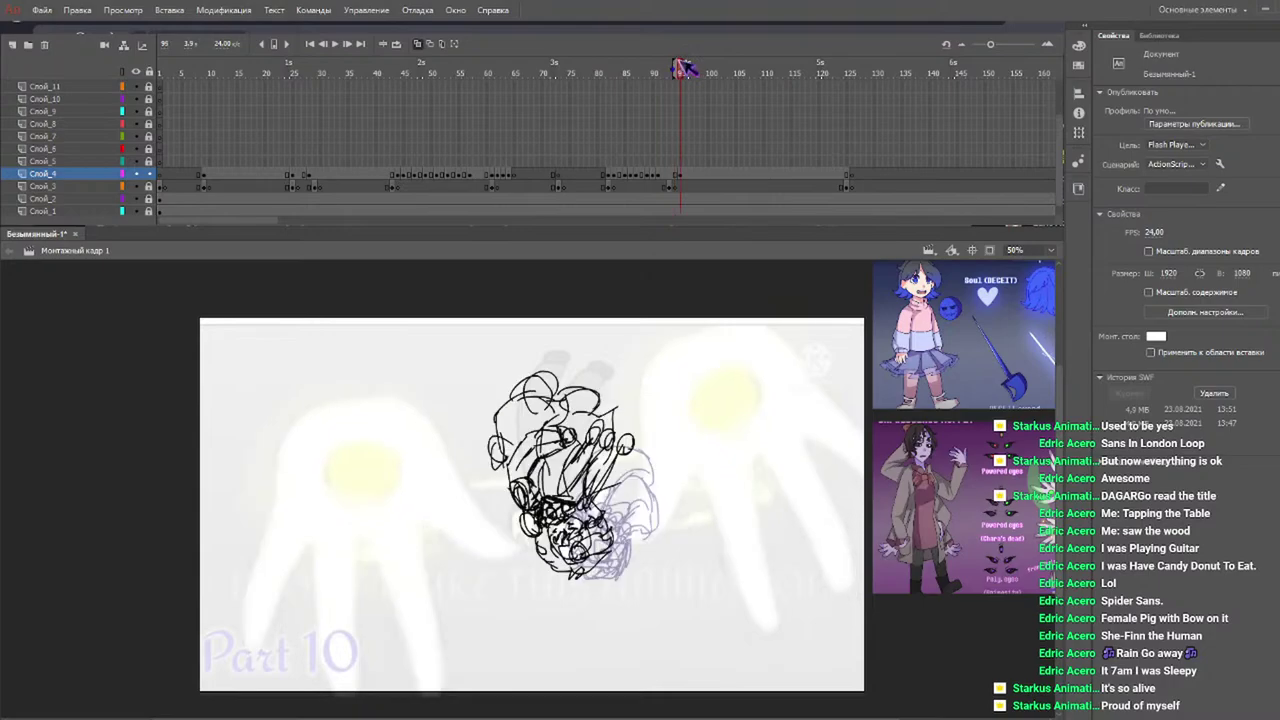
{"action": "mouse_move", "coordinate": [656, 329]}
{"action": "left_mouse_down"}
{"action": "mouse_move", "coordinate": [568, 512]}
{"action": "mouse_move", "coordinate": [487, 582]}
{"action": "left_mouse_up"}
{"action": "left_click_drag", "start_coordinate": [638, 369], "coordinate": [620, 390]}
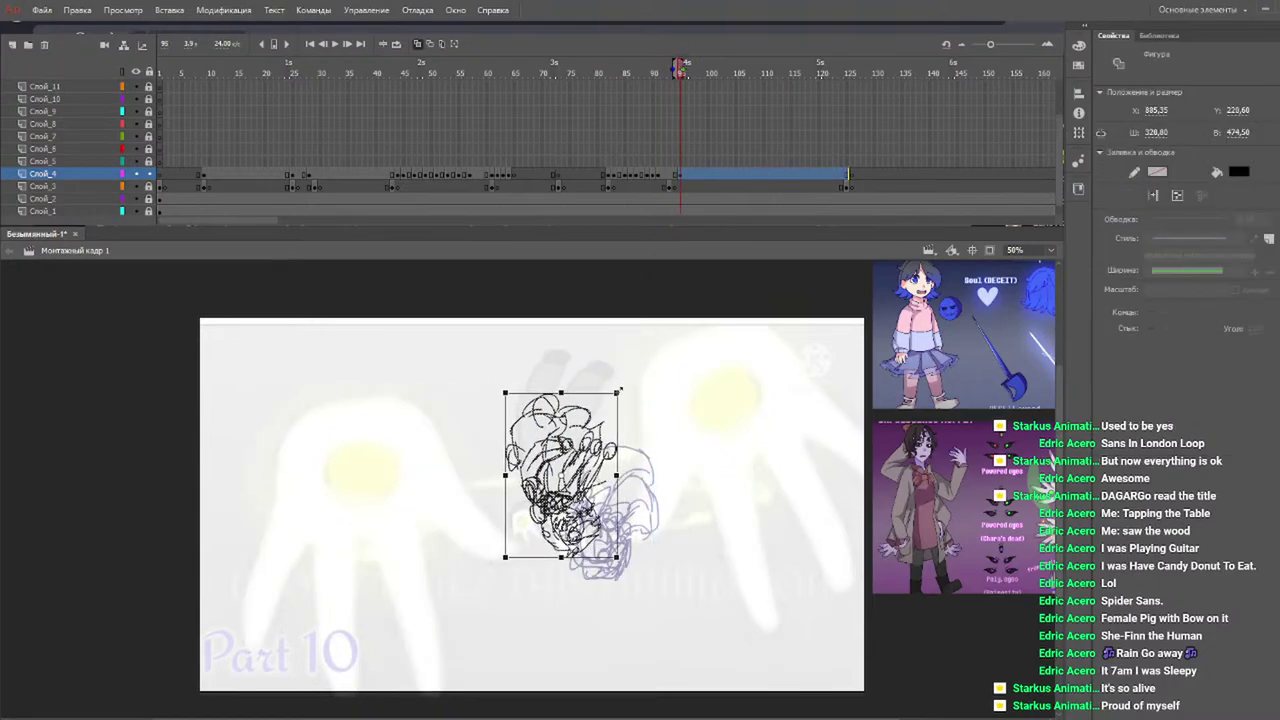
{"action": "left_click_drag", "start_coordinate": [604, 458], "coordinate": [596, 450]}
{"action": "left_click", "coordinate": [655, 397]}
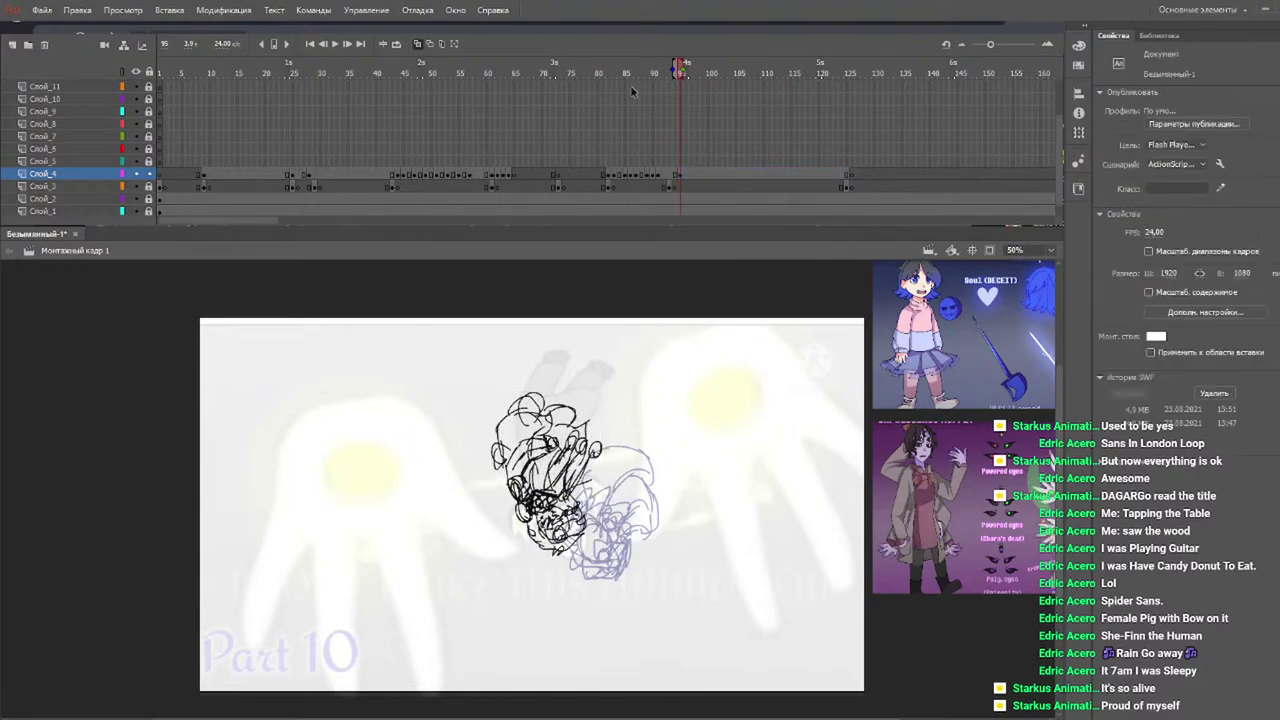
Replay the end of the spin and move the held pose's keyframe on Слой_4 to frame 93.
{"action": "key", "text": "Return"}
{"action": "key", "text": "Return"}
{"action": "left_click_drag", "start_coordinate": [616, 72], "coordinate": [671, 72]}
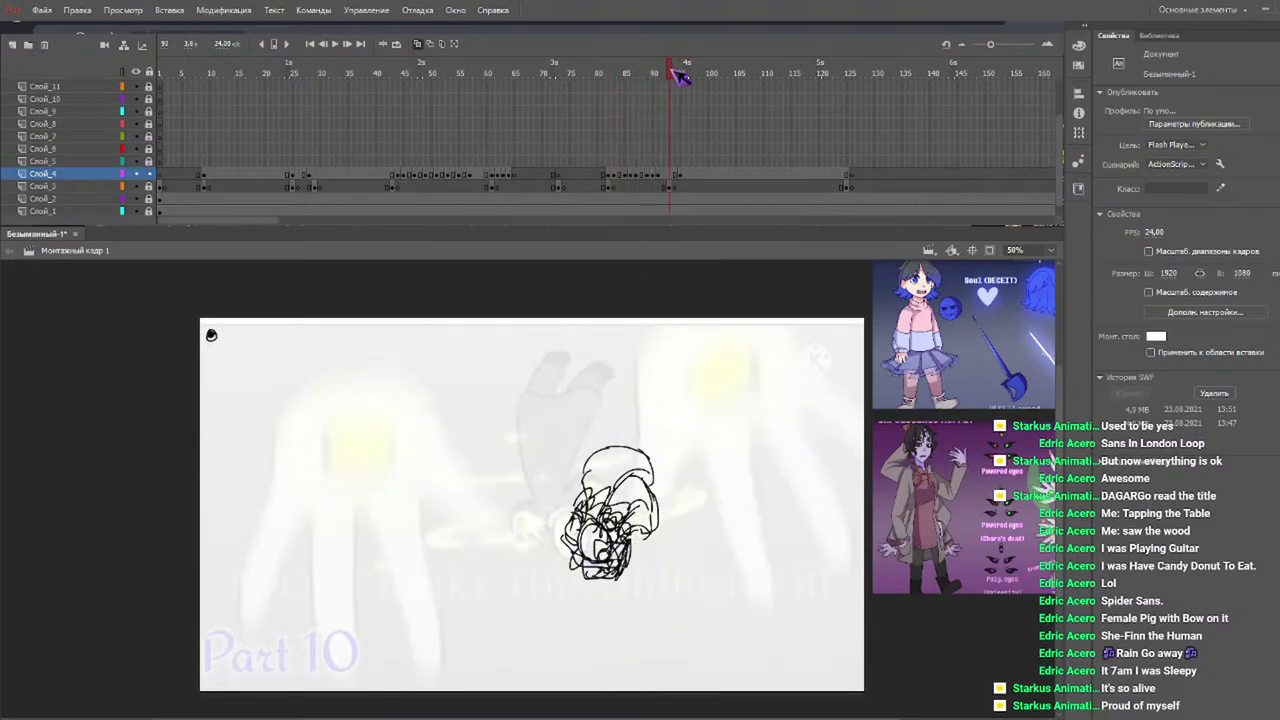
{"action": "left_click", "coordinate": [679, 175]}
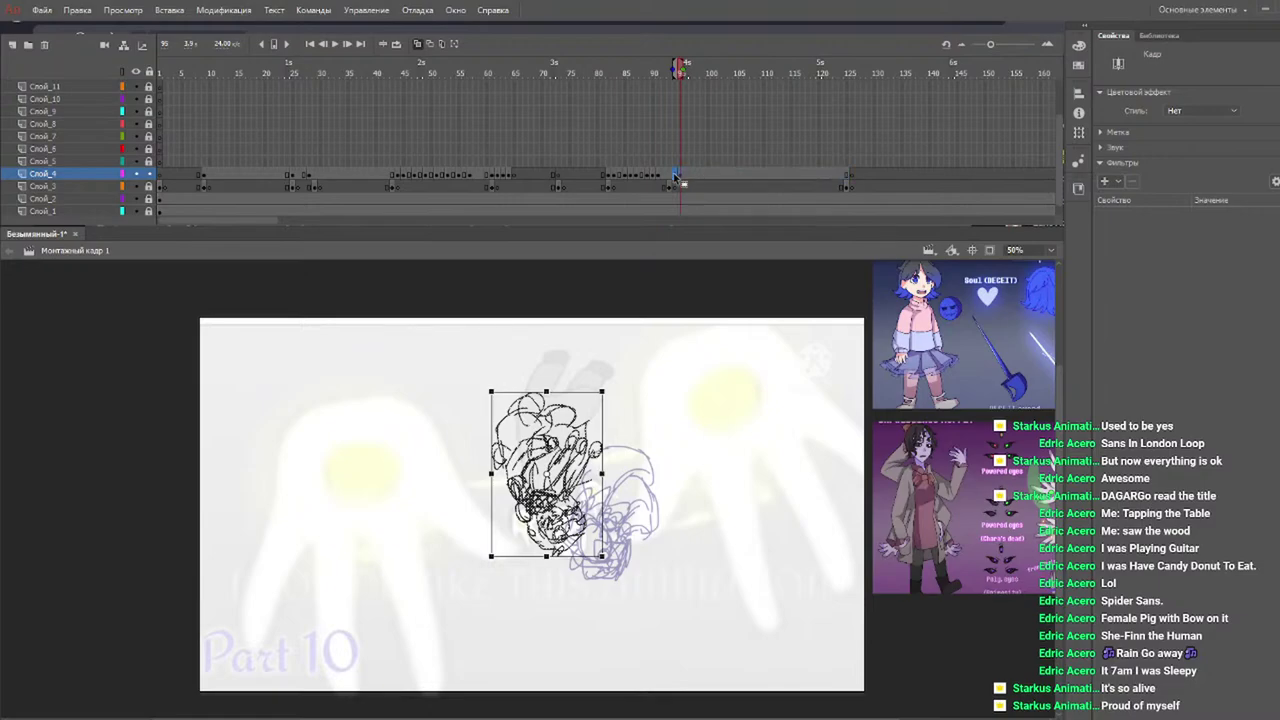
{"action": "left_click", "coordinate": [642, 72]}
{"action": "left_click_drag", "start_coordinate": [660, 78], "coordinate": [617, 76]}
Replay the spin and add a curved outline along the body's upper edge at frame 89.
{"action": "key", "text": "Return"}
{"action": "left_click_drag", "start_coordinate": [618, 76], "coordinate": [652, 78]}
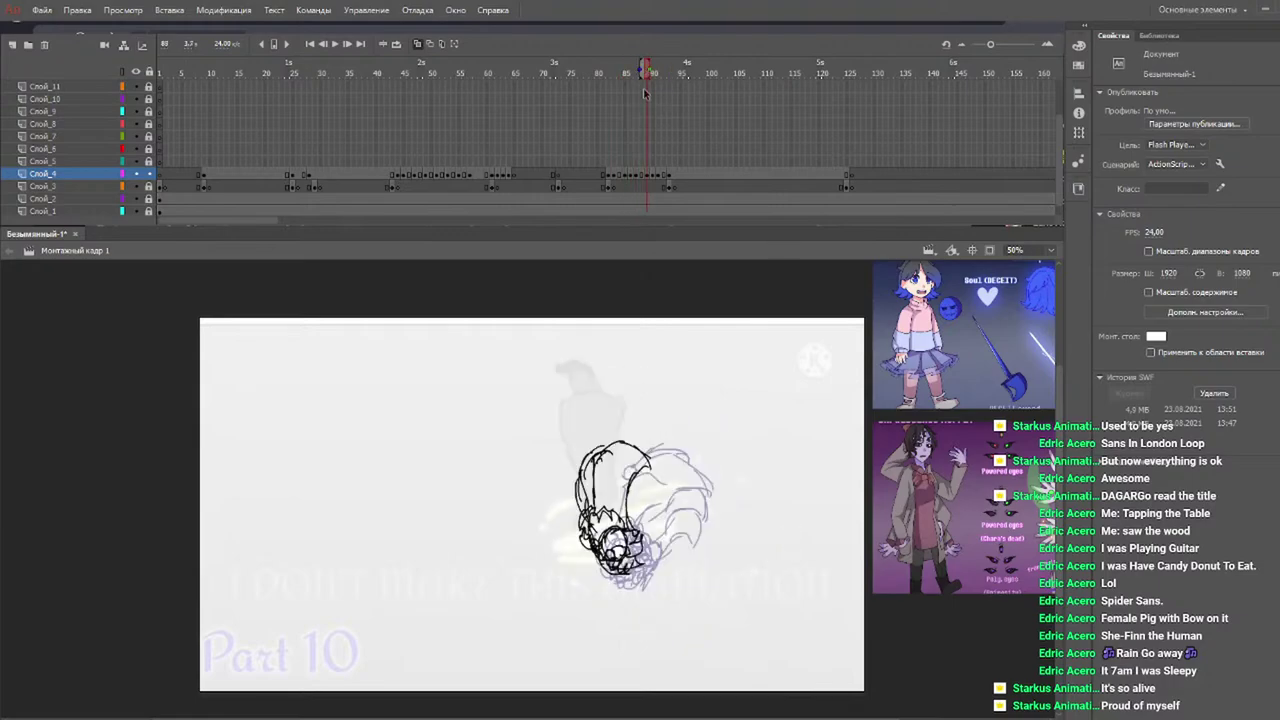
{"action": "key", "text": "b"}
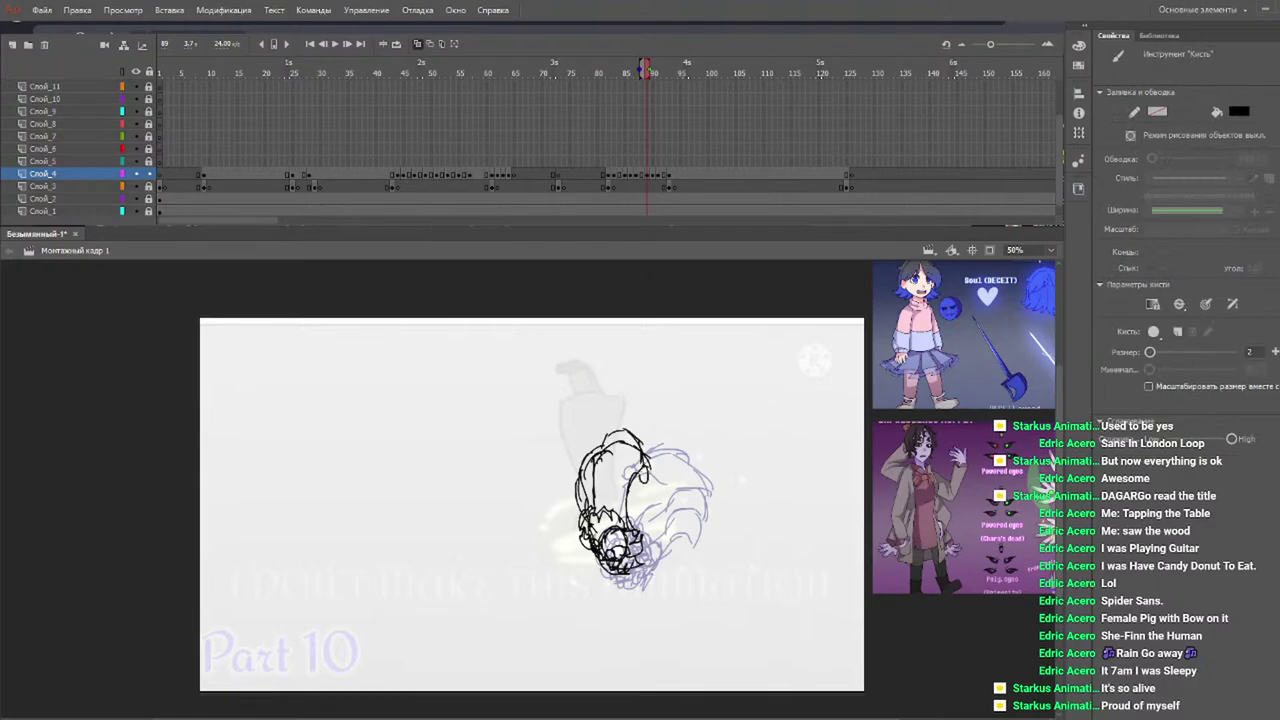
Sketch two small ovals on the body's upper edge at frame 90 and a short curved stroke there at frame 92.
{"action": "left_click_drag", "start_coordinate": [602, 66], "coordinate": [662, 79]}
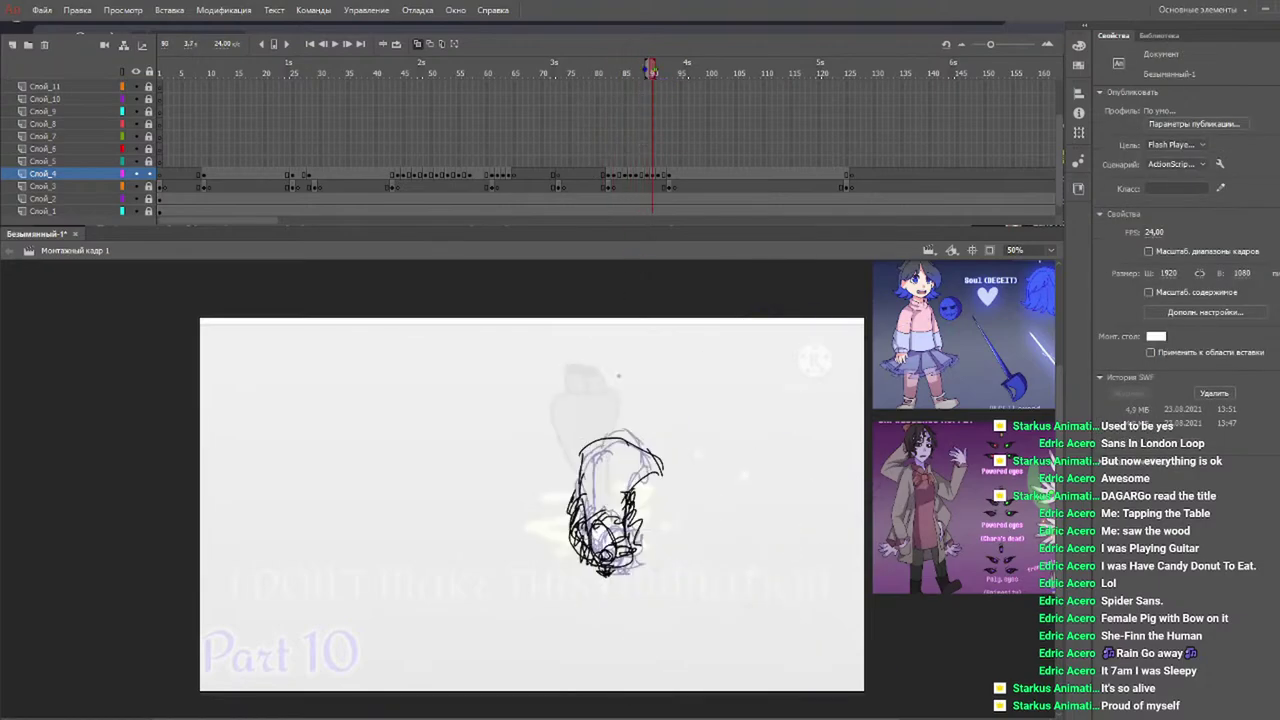
{"action": "mouse_move", "coordinate": [600, 436]}
{"action": "left_mouse_down"}
{"action": "mouse_move", "coordinate": [604, 450]}
{"action": "mouse_move", "coordinate": [632, 446]}
{"action": "left_mouse_up"}
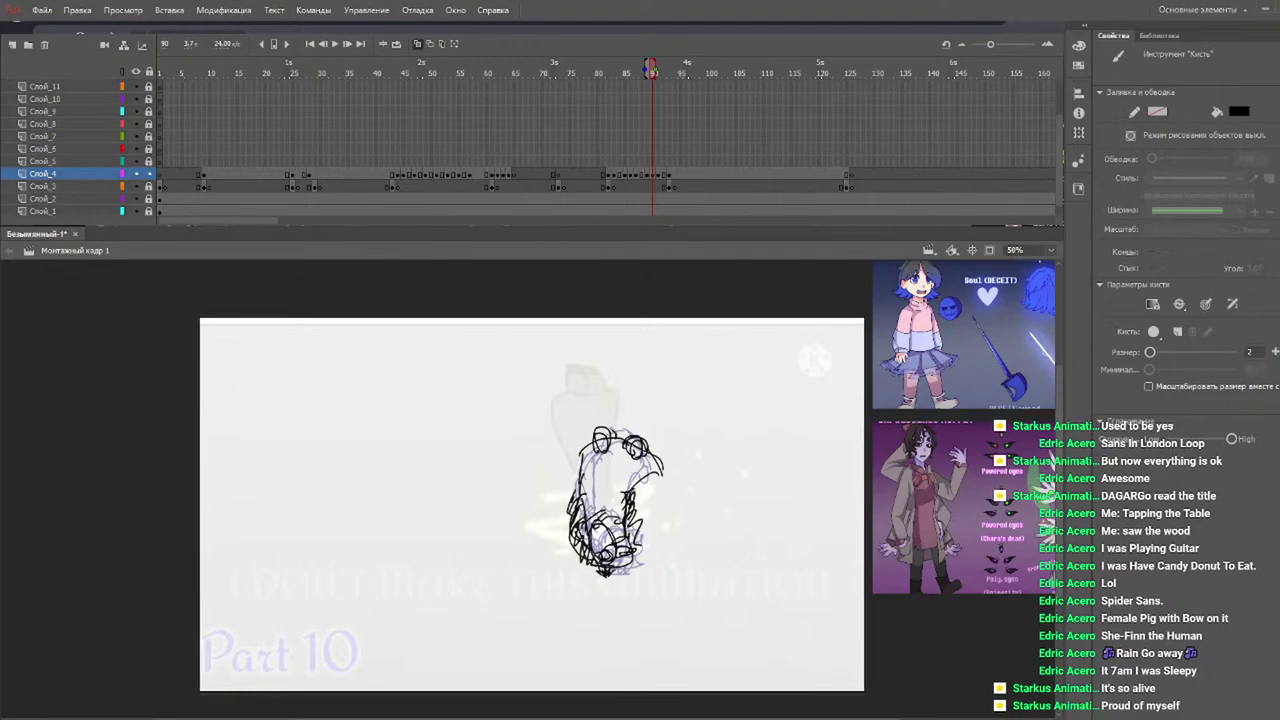
{"action": "left_click_drag", "start_coordinate": [620, 76], "coordinate": [662, 70]}
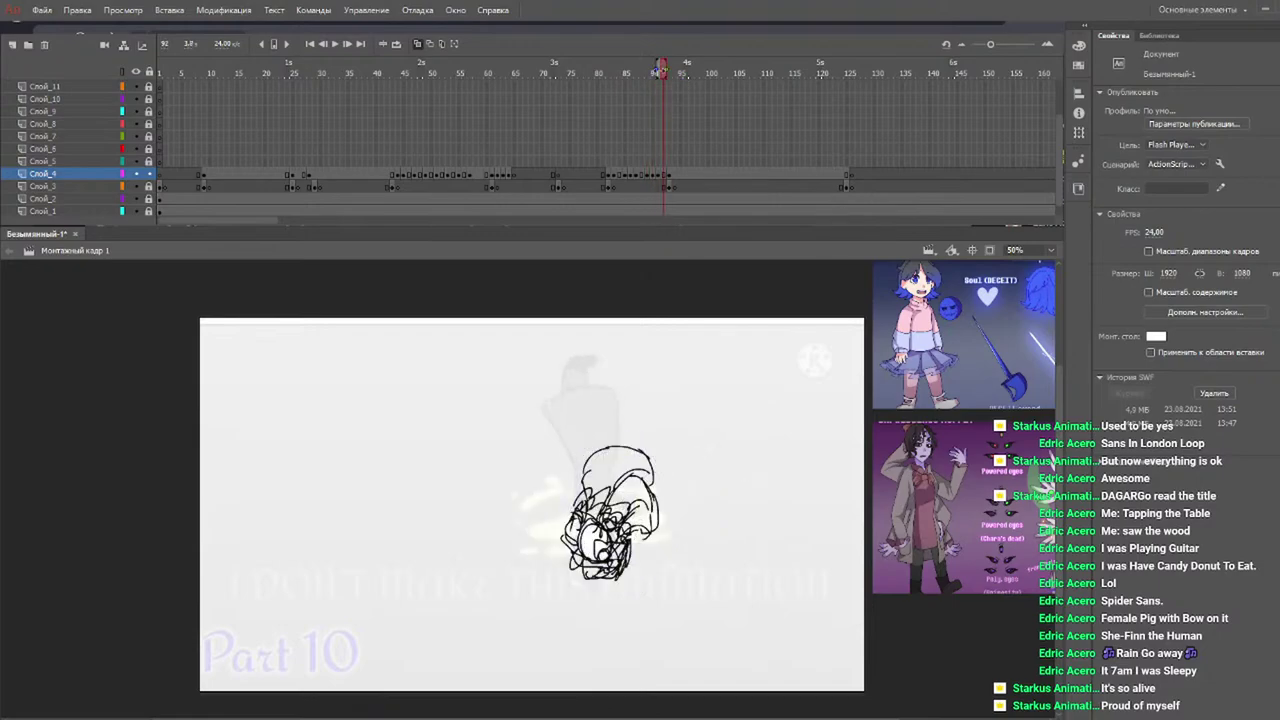
{"action": "left_click_drag", "start_coordinate": [634, 449], "coordinate": [598, 445]}
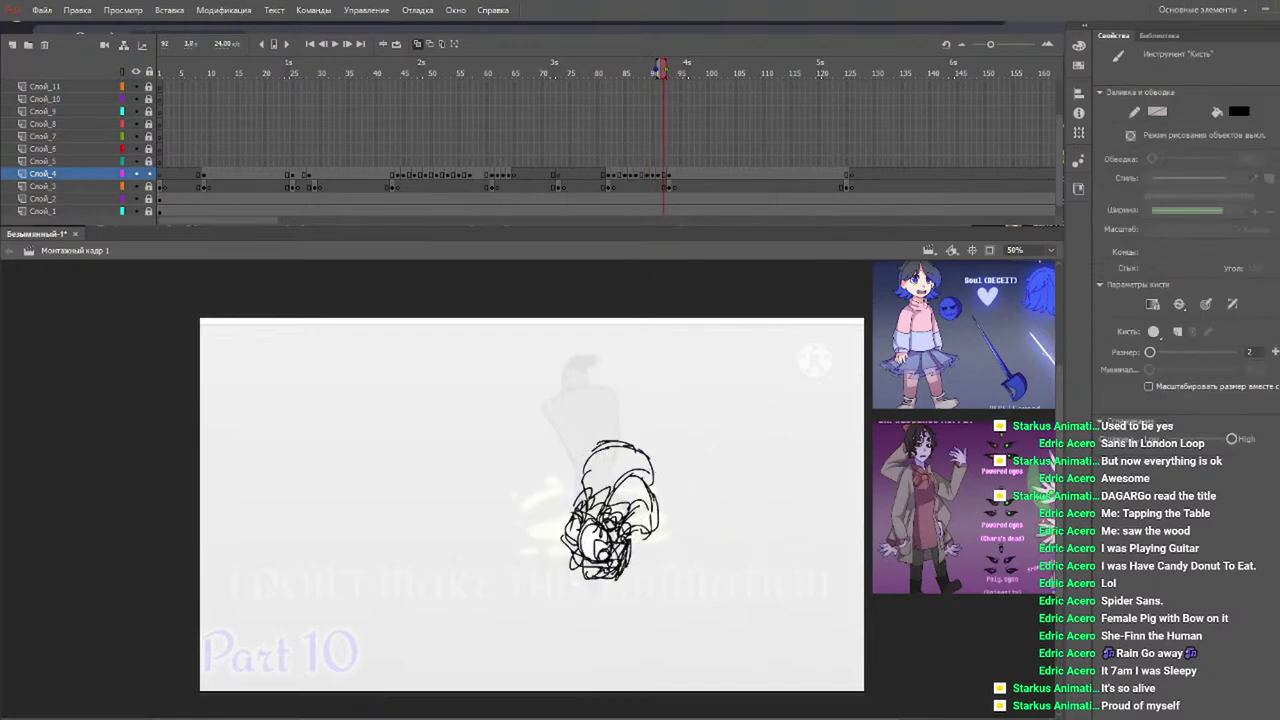
Replay the animation from several points to check the spin and its transition into the held pose.
{"action": "mouse_move", "coordinate": [633, 76]}
{"action": "left_mouse_down"}
{"action": "mouse_move", "coordinate": [675, 70]}
{"action": "mouse_move", "coordinate": [540, 68]}
{"action": "mouse_move", "coordinate": [220, 124]}
{"action": "mouse_move", "coordinate": [88, 109]}
{"action": "left_mouse_up"}
{"action": "key", "text": "Return"}
{"action": "key", "text": "Return"}
{"action": "key", "text": "Return"}
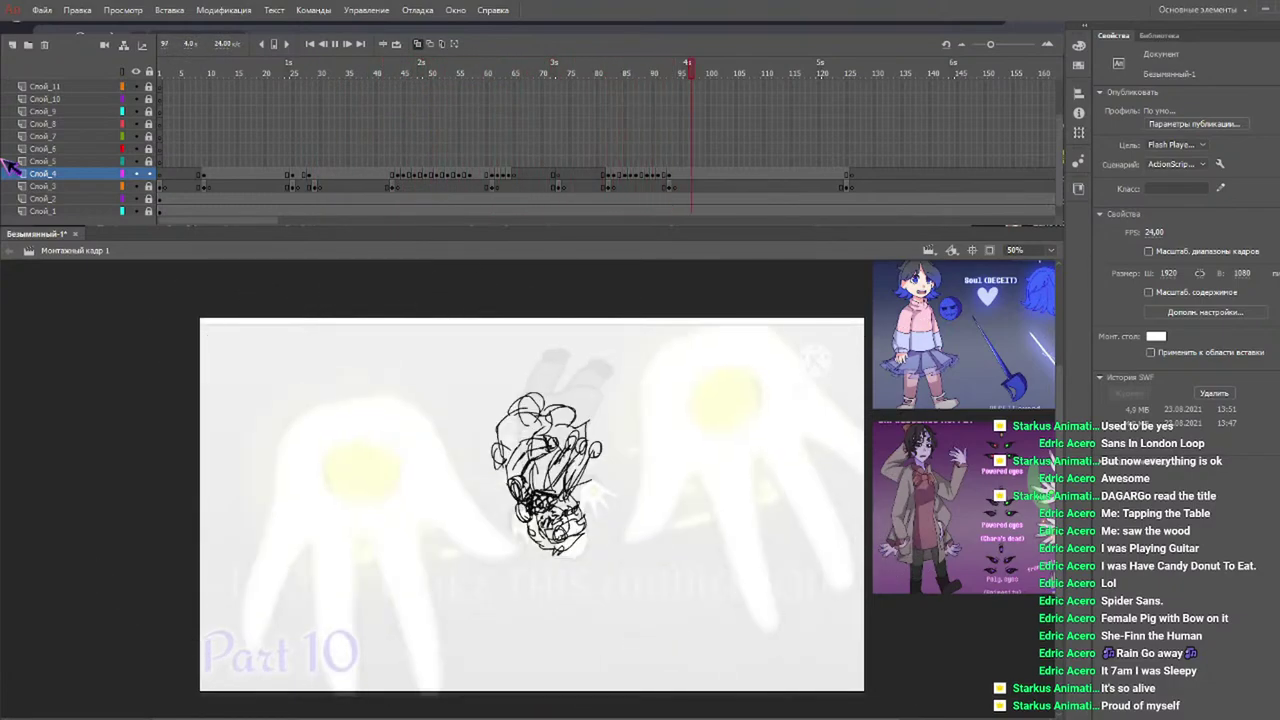
{"action": "left_click", "coordinate": [600, 72]}
{"action": "left_click", "coordinate": [582, 73]}
{"action": "key", "text": "Return"}
{"action": "left_click", "coordinate": [678, 77]}
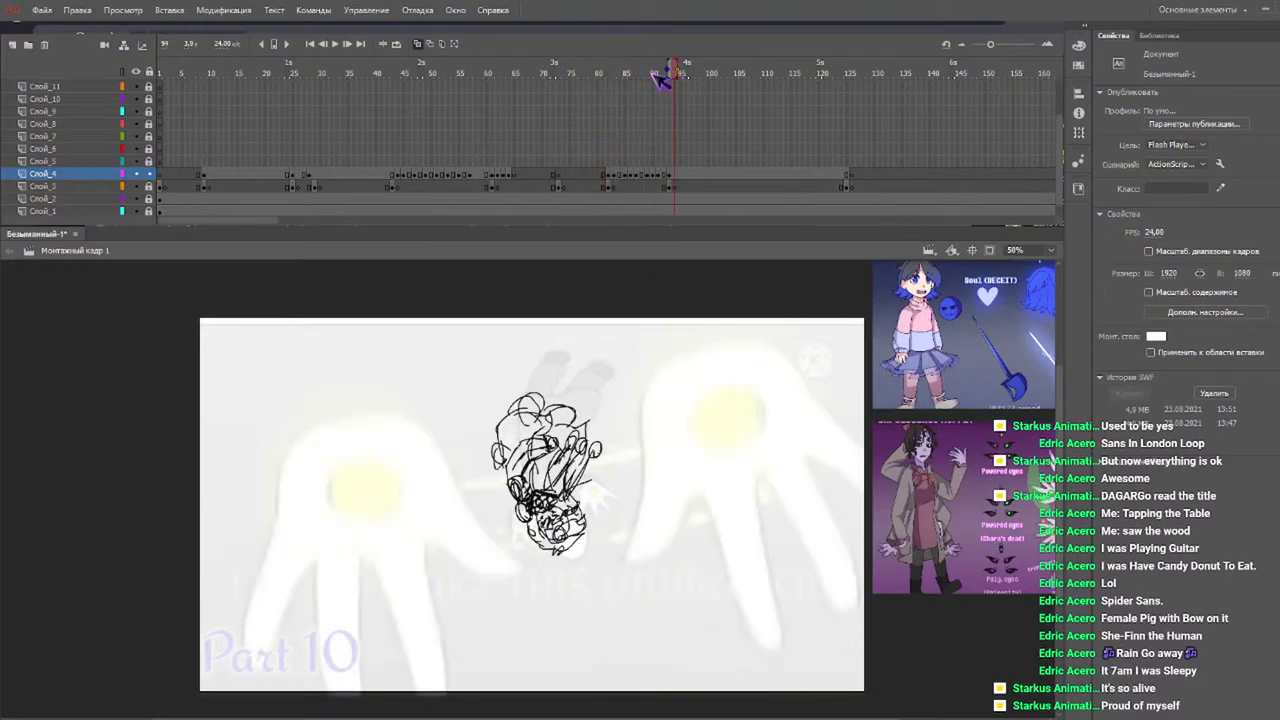
Outline the palm's side and thumb of the right-hand reference hand at frame 93, undoing the misplaced finger strokes.
{"action": "left_click", "coordinate": [663, 77]}
{"action": "left_click", "coordinate": [669, 76]}
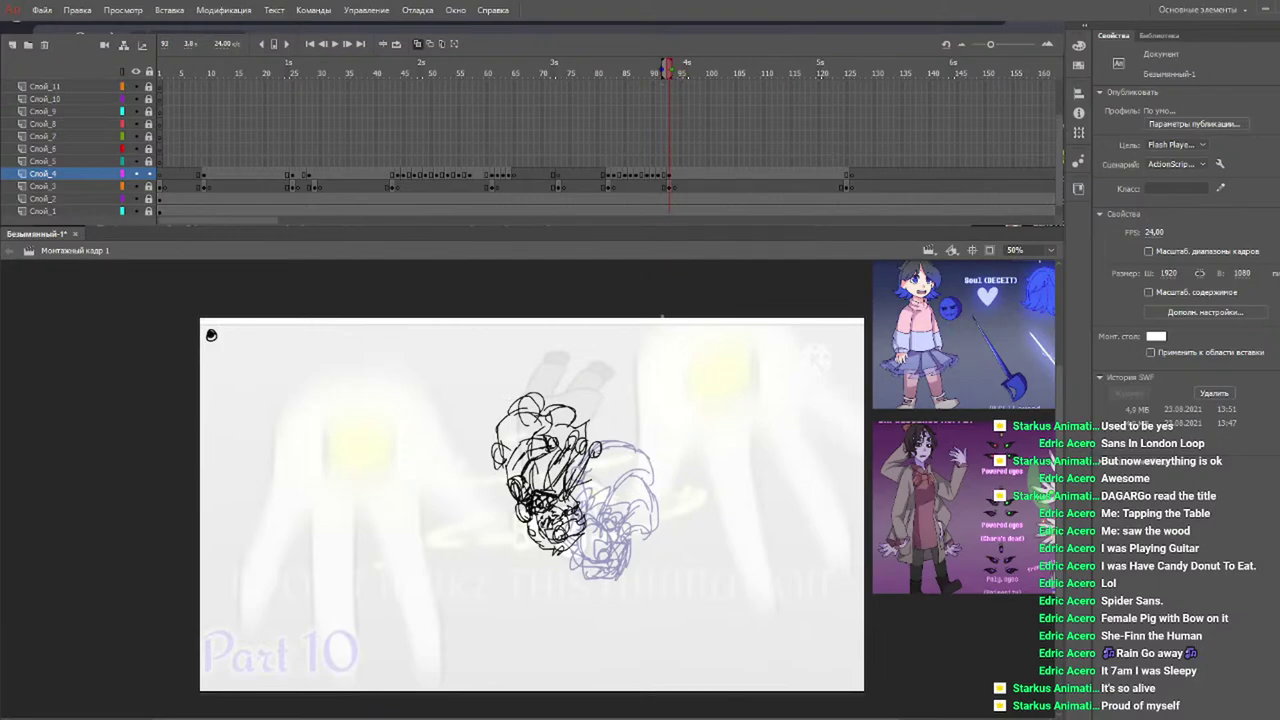
{"action": "mouse_move", "coordinate": [655, 325]}
{"action": "left_mouse_down"}
{"action": "mouse_move", "coordinate": [636, 362]}
{"action": "mouse_move", "coordinate": [636, 498]}
{"action": "mouse_move", "coordinate": [620, 526]}
{"action": "left_mouse_up"}
{"action": "mouse_move", "coordinate": [648, 540]}
{"action": "left_mouse_down"}
{"action": "mouse_move", "coordinate": [691, 440]}
{"action": "mouse_move", "coordinate": [740, 550]}
{"action": "left_mouse_up"}
{"action": "left_click_drag", "start_coordinate": [694, 450], "coordinate": [773, 615]}
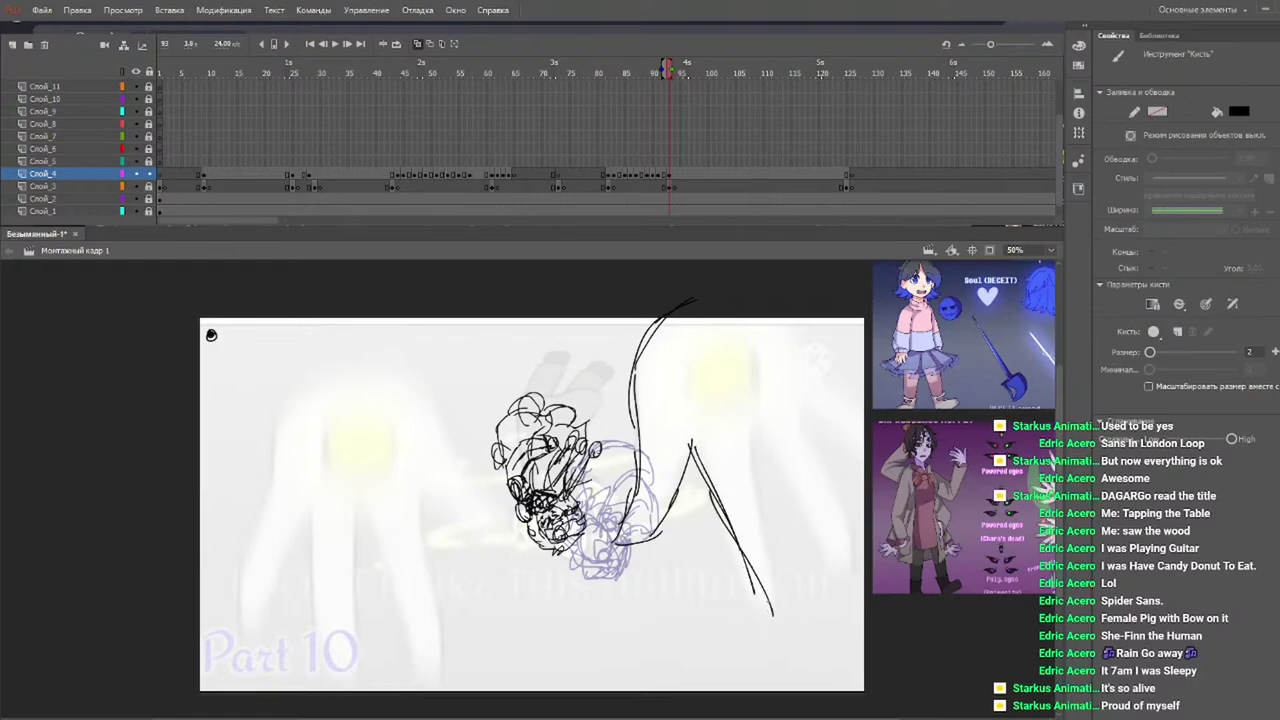
{"action": "key", "text": "ctrl+z"}
{"action": "key", "text": "ctrl+z"}
{"action": "key", "text": "ctrl+z"}
{"action": "key", "text": "ctrl+z"}
Draw the remaining spread fingers of the large hand over the reference at frame 93.
{"action": "left_click_drag", "start_coordinate": [691, 441], "coordinate": [734, 577]}
{"action": "mouse_move", "coordinate": [699, 486]}
{"action": "left_mouse_down"}
{"action": "mouse_move", "coordinate": [783, 595]}
{"action": "mouse_move", "coordinate": [746, 446]}
{"action": "mouse_move", "coordinate": [770, 545]}
{"action": "left_mouse_up"}
{"action": "left_click_drag", "start_coordinate": [760, 428], "coordinate": [820, 515]}
{"action": "left_click_drag", "start_coordinate": [778, 448], "coordinate": [834, 544]}
{"action": "mouse_move", "coordinate": [860, 520]}
{"action": "left_mouse_down"}
{"action": "mouse_move", "coordinate": [840, 560]}
{"action": "mouse_move", "coordinate": [852, 494]}
{"action": "mouse_move", "coordinate": [798, 408]}
{"action": "left_mouse_up"}
{"action": "mouse_move", "coordinate": [800, 408]}
{"action": "left_mouse_down"}
{"action": "mouse_move", "coordinate": [825, 435]}
{"action": "mouse_move", "coordinate": [810, 412]}
{"action": "mouse_move", "coordinate": [894, 451]}
{"action": "left_mouse_up"}
{"action": "left_click_drag", "start_coordinate": [796, 360], "coordinate": [878, 414]}
Close the large hand's upper contour with a pointed top and draw a double circle in its palm.
{"action": "mouse_move", "coordinate": [778, 318]}
{"action": "left_mouse_down"}
{"action": "mouse_move", "coordinate": [860, 404]}
{"action": "mouse_move", "coordinate": [800, 344]}
{"action": "left_mouse_up"}
{"action": "mouse_move", "coordinate": [690, 312]}
{"action": "left_mouse_down"}
{"action": "mouse_move", "coordinate": [784, 322]}
{"action": "mouse_move", "coordinate": [758, 285]}
{"action": "mouse_move", "coordinate": [783, 323]}
{"action": "left_mouse_up"}
{"action": "key", "text": "ctrl+z"}
{"action": "key", "text": "ctrl+z"}
{"action": "left_click_drag", "start_coordinate": [730, 290], "coordinate": [764, 308]}
{"action": "mouse_move", "coordinate": [728, 384]}
{"action": "left_mouse_down"}
{"action": "mouse_move", "coordinate": [746, 346]}
{"action": "mouse_move", "coordinate": [720, 334]}
{"action": "mouse_move", "coordinate": [722, 400]}
{"action": "left_mouse_up"}
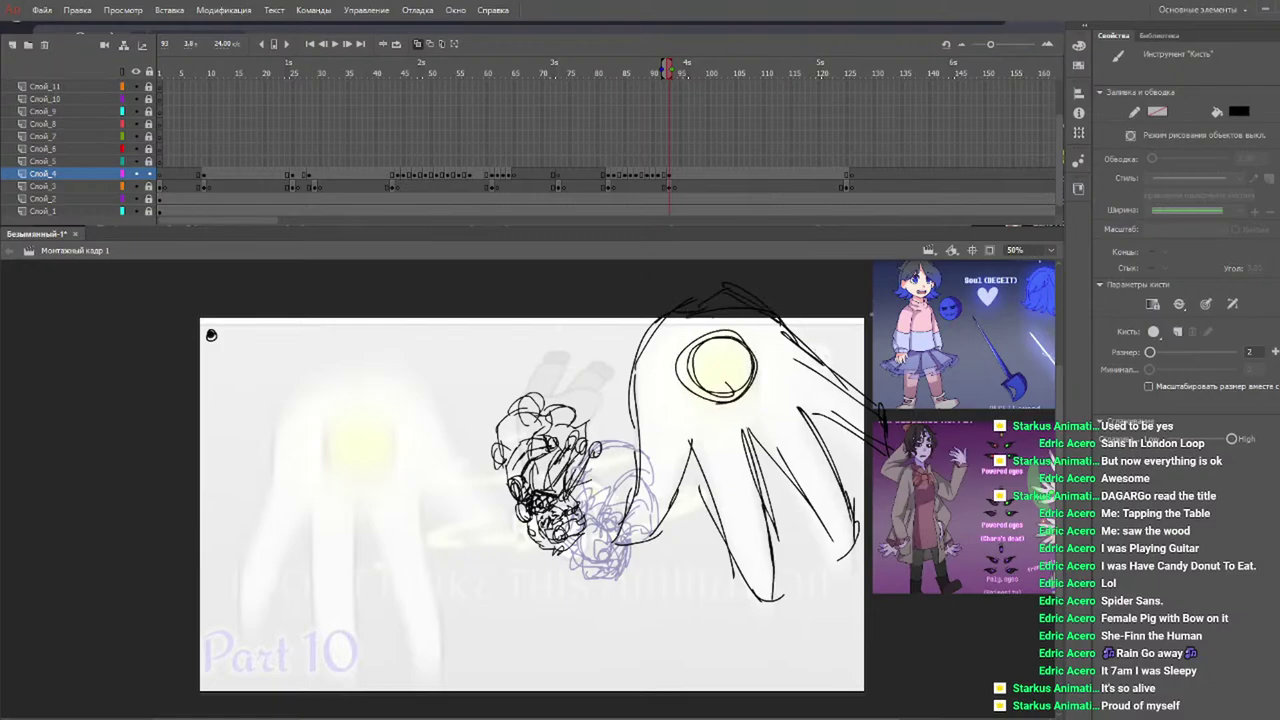
Duplicate the large hand sketch, mirror the copy horizontally and place it over the left reference hand.
{"action": "key", "text": "v"}
{"action": "left_click_drag", "start_coordinate": [928, 270], "coordinate": [609, 646]}
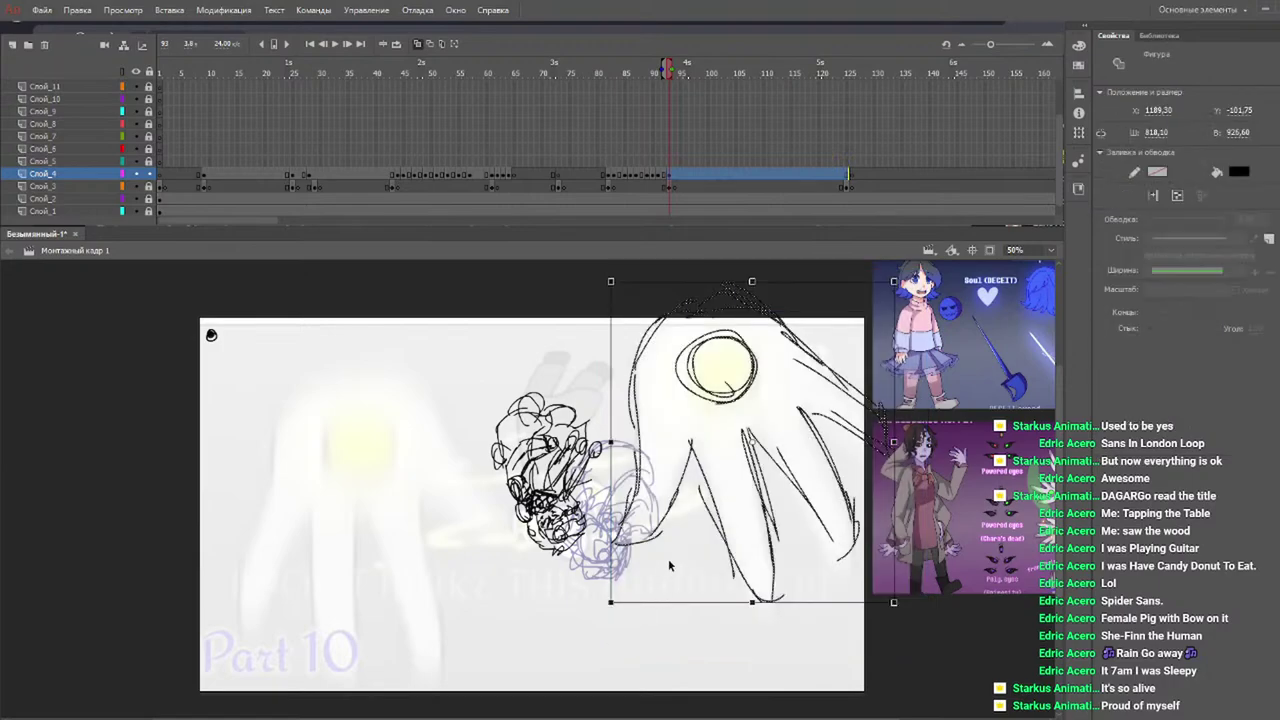
{"action": "key", "text": "ctrl+c"}
{"action": "key", "text": "ctrl+v"}
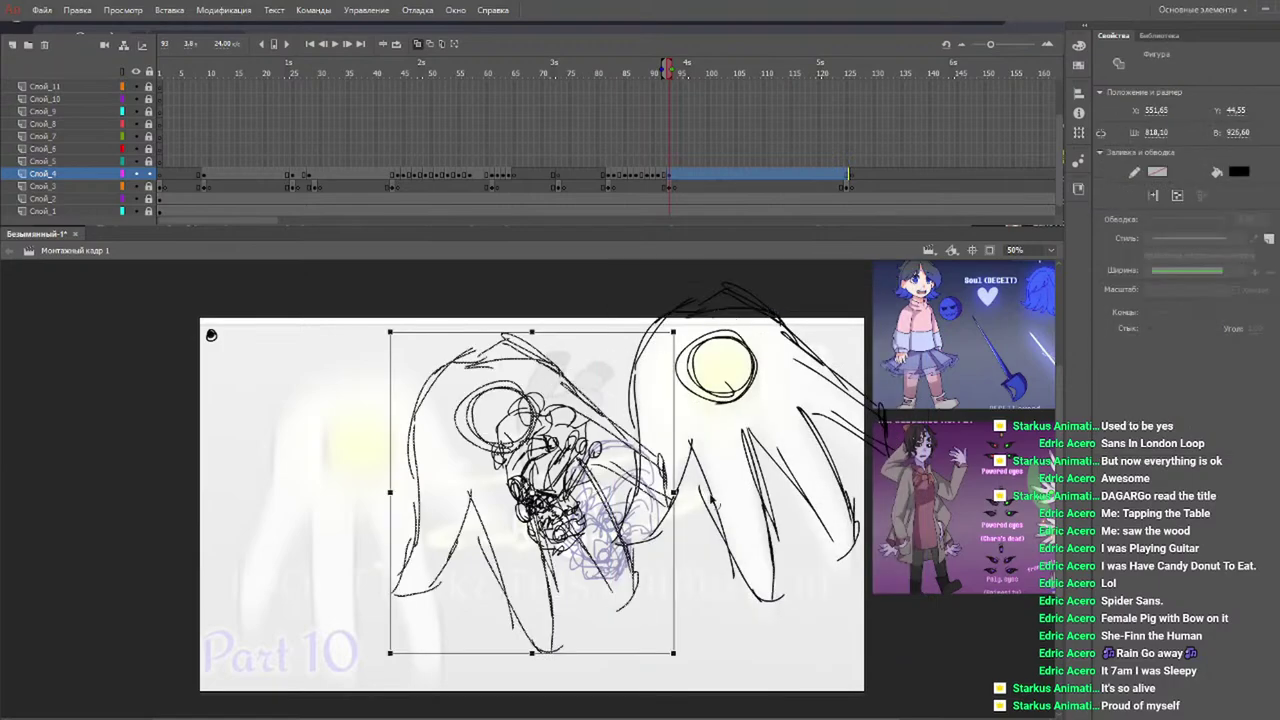
{"action": "left_click_drag", "start_coordinate": [673, 492], "coordinate": [398, 498]}
{"action": "mouse_move", "coordinate": [649, 368]}
{"action": "left_mouse_down"}
{"action": "mouse_move", "coordinate": [422, 399]}
{"action": "mouse_move", "coordinate": [411, 418]}
{"action": "mouse_move", "coordinate": [431, 395]}
{"action": "left_mouse_up"}
{"action": "left_click", "coordinate": [519, 284]}
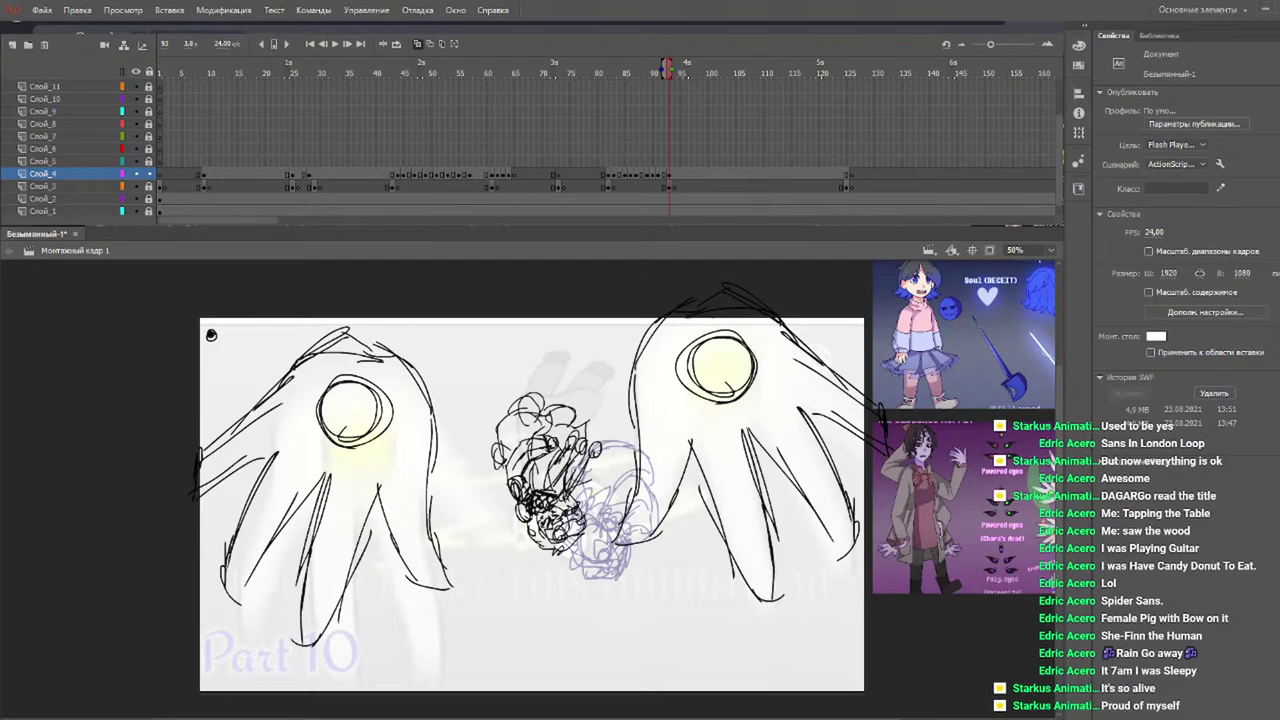
{"action": "left_click_drag", "start_coordinate": [478, 716], "coordinate": [576, 714]}
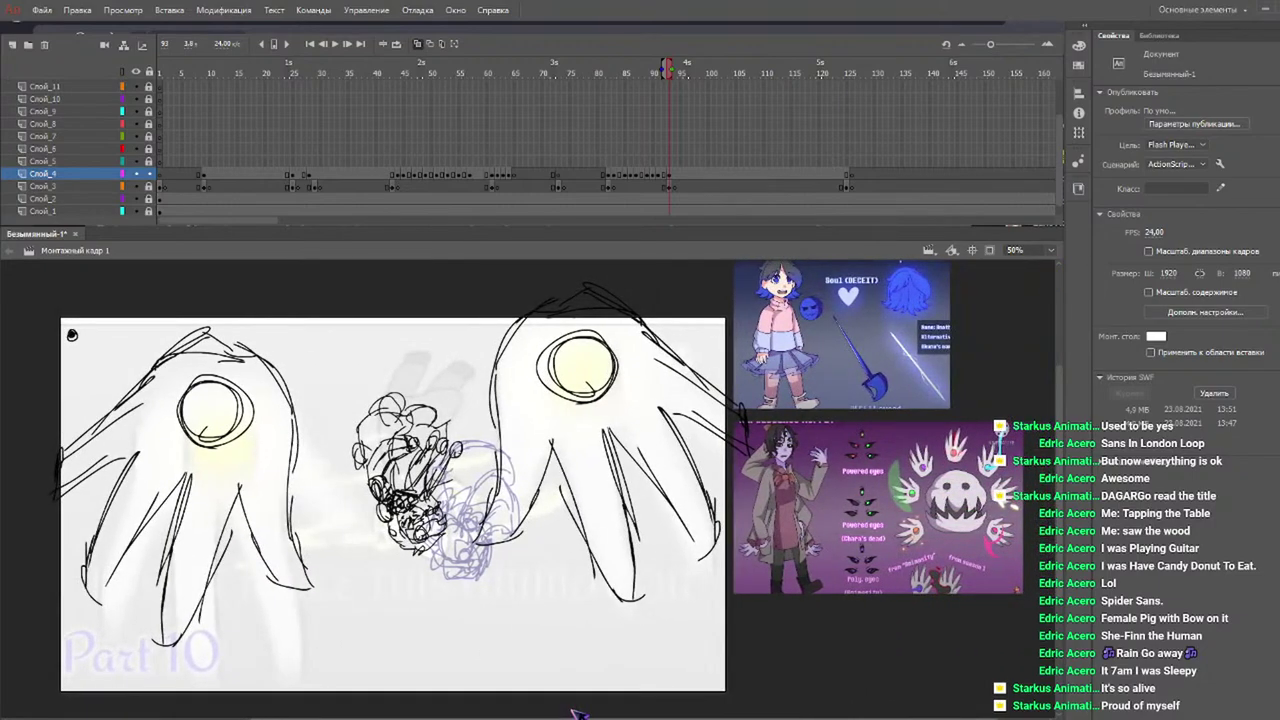
{"action": "scroll", "coordinate": [575, 712], "scroll_direction": "left", "scroll_amount": 1}
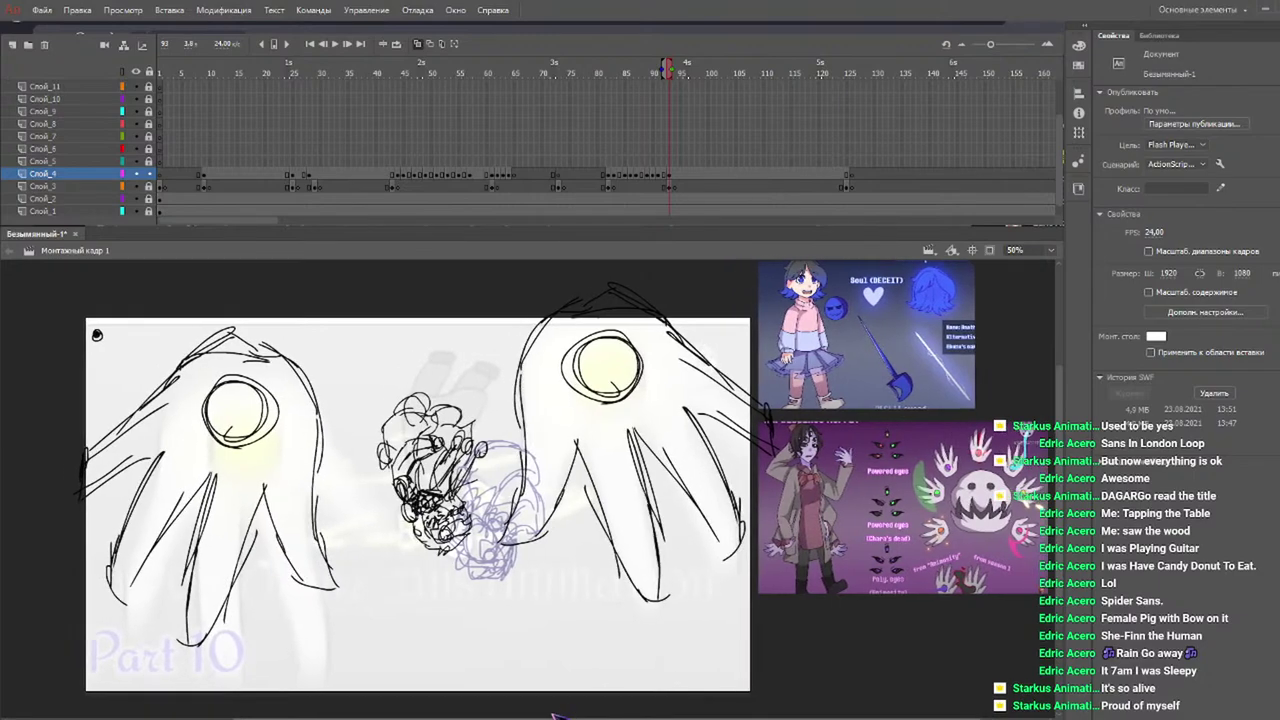
Fill the palm circles of both large hands with yellow brush strokes on frame 93.
{"action": "key", "text": "b"}
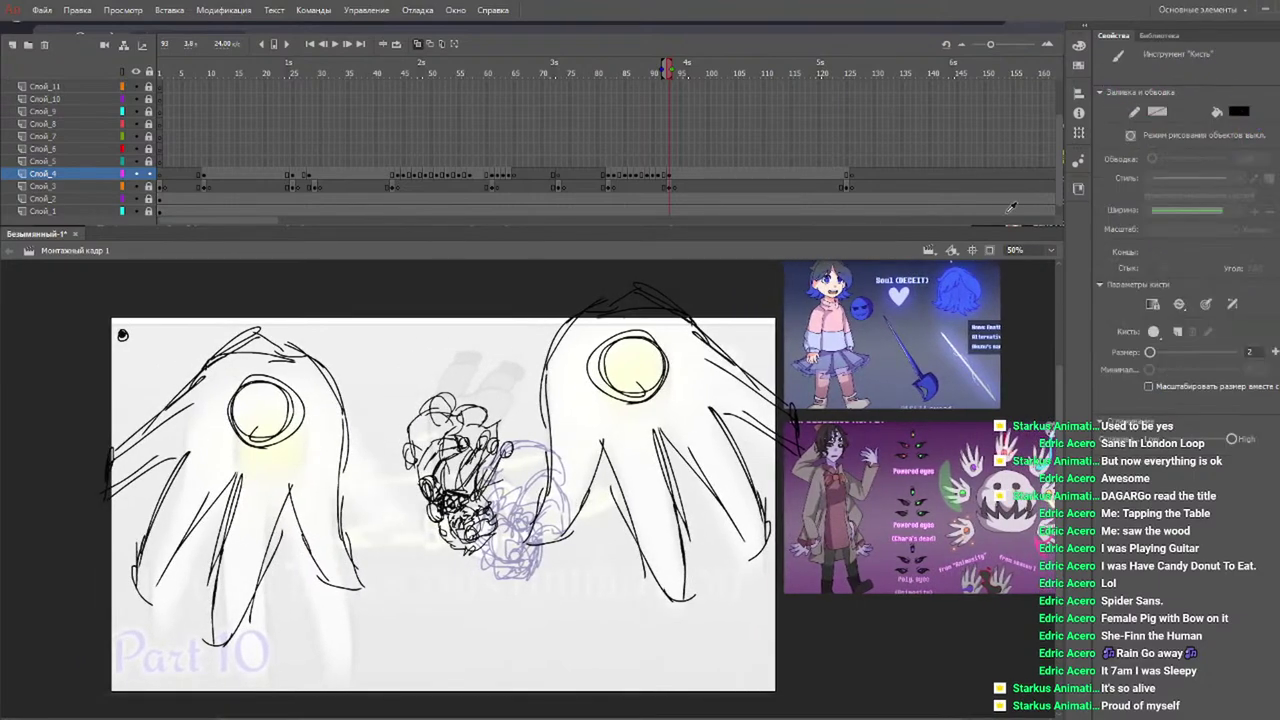
{"action": "mouse_move", "coordinate": [614, 350]}
{"action": "left_mouse_down"}
{"action": "mouse_move", "coordinate": [649, 347]}
{"action": "mouse_move", "coordinate": [619, 387]}
{"action": "mouse_move", "coordinate": [655, 385]}
{"action": "left_mouse_up"}
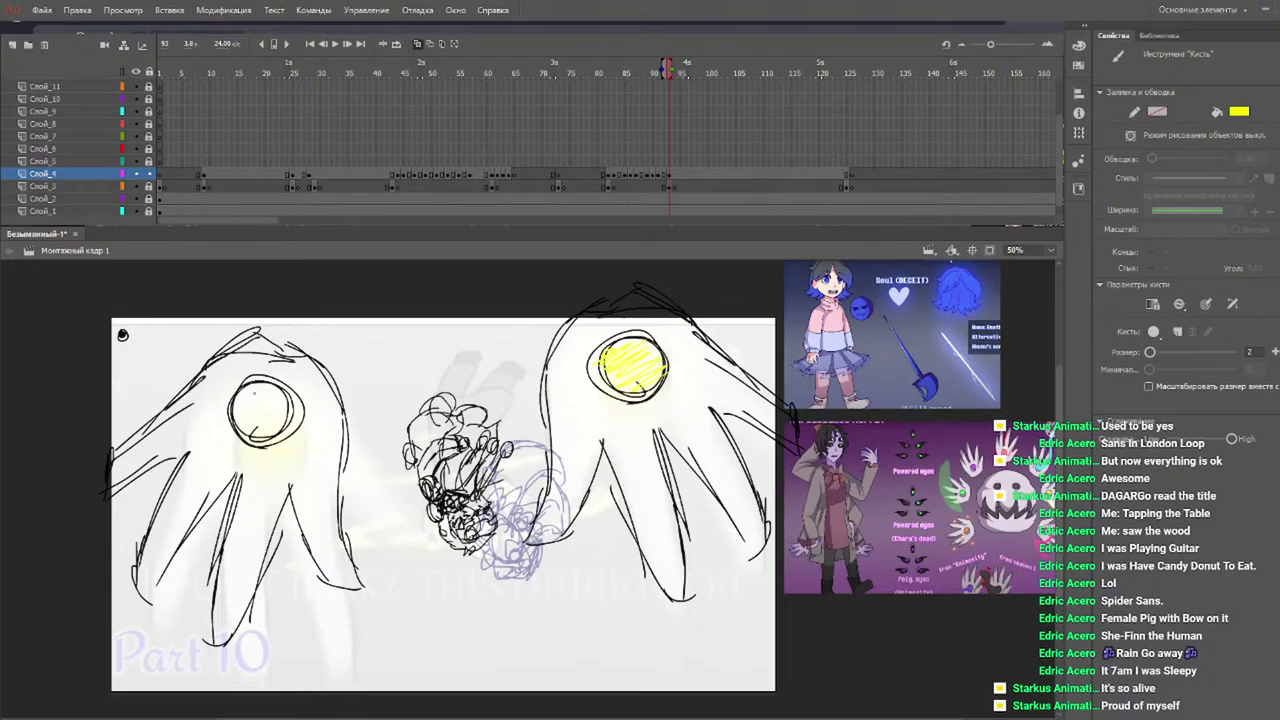
{"action": "mouse_move", "coordinate": [230, 405]}
{"action": "left_mouse_down"}
{"action": "mouse_move", "coordinate": [258, 390]}
{"action": "mouse_move", "coordinate": [290, 410]}
{"action": "left_mouse_up"}
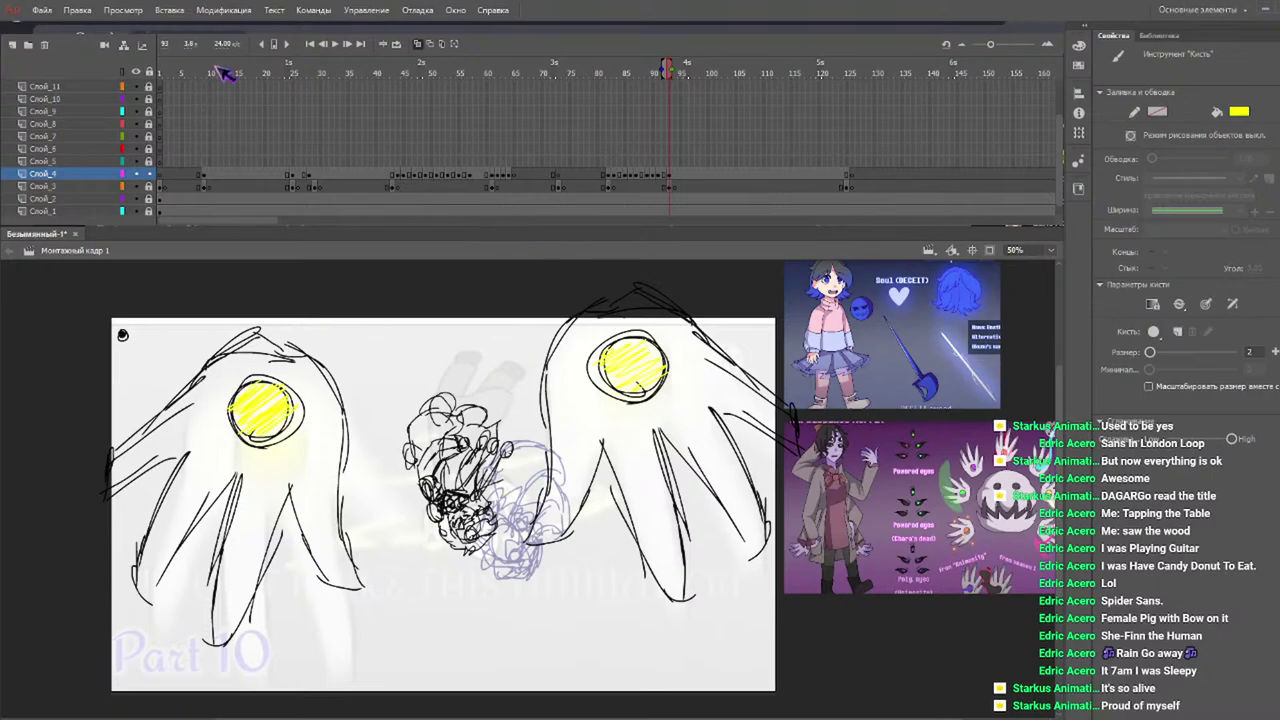
Play the animation from the start to review the sketched motion up to the large hands.
{"action": "left_click_drag", "start_coordinate": [224, 72], "coordinate": [9, 155]}
{"action": "key", "text": "Return"}
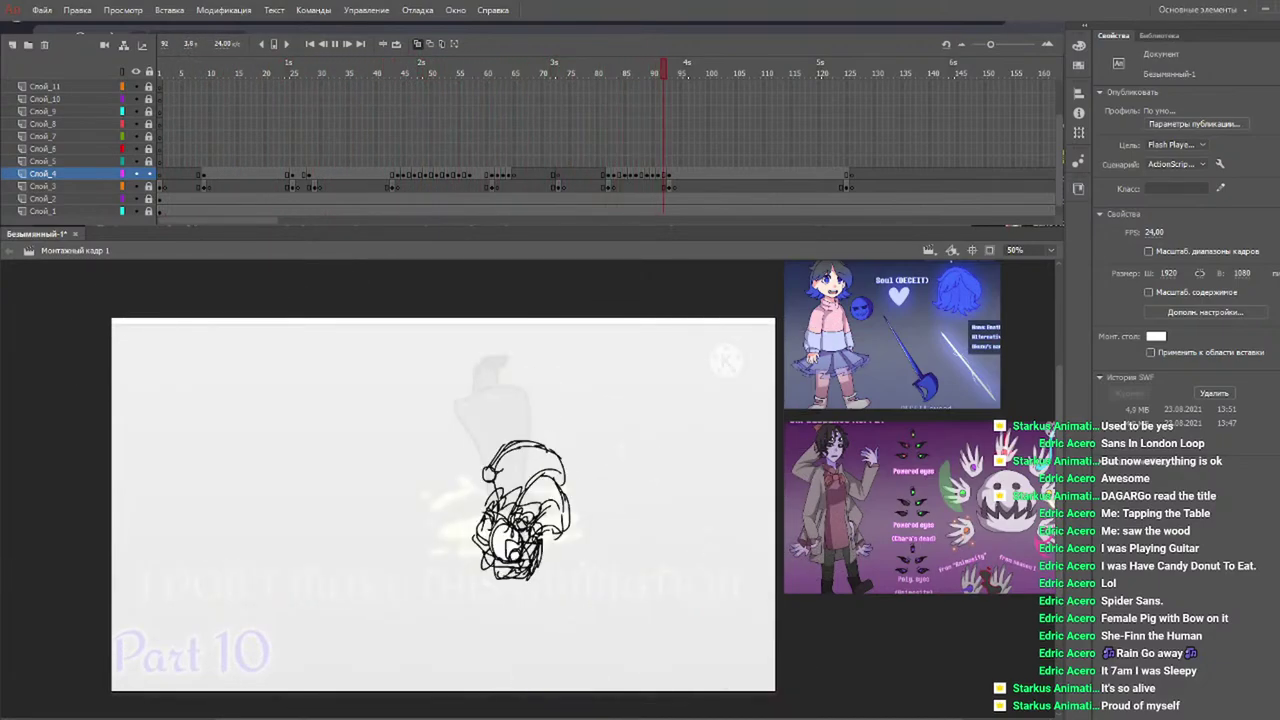
{"action": "left_click", "coordinate": [334, 72]}
{"action": "left_click", "coordinate": [168, 72]}
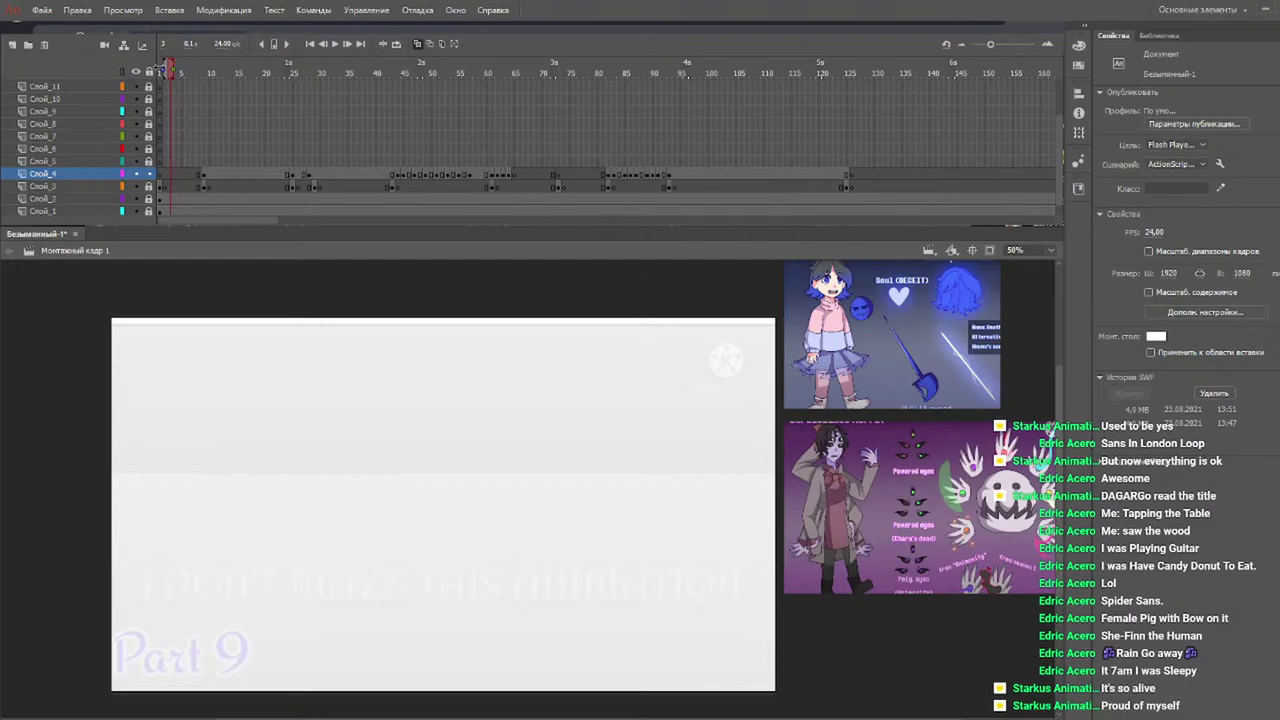
{"action": "key", "text": "Return"}
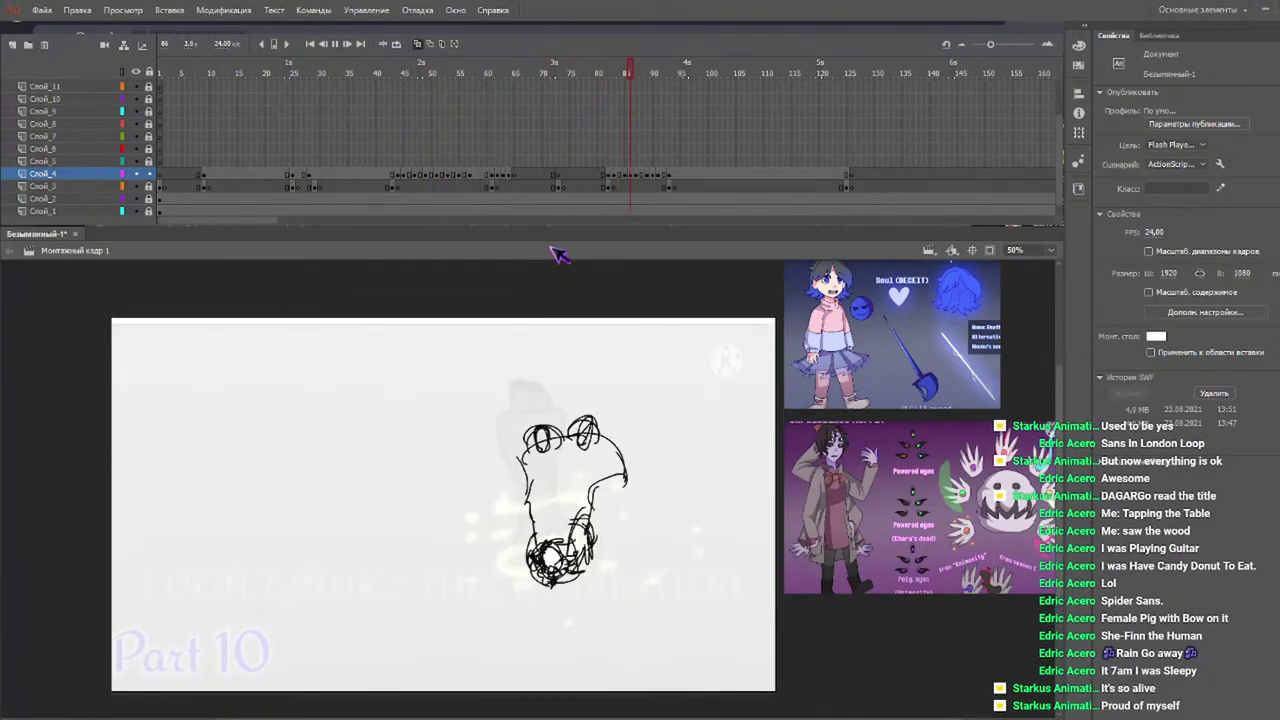
{"action": "left_click", "coordinate": [283, 70]}
{"action": "key", "text": "Return"}
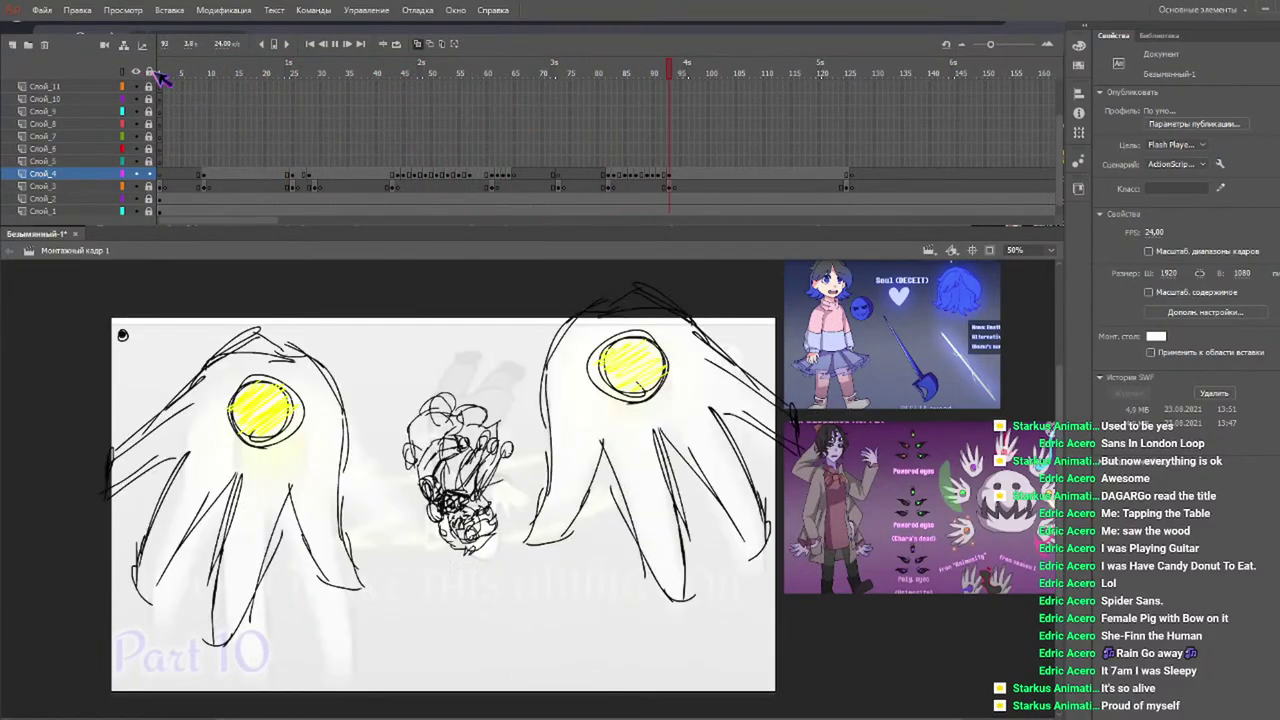
Brush sweeping yellow streaks across the lower part of the large close-up sketch on frame 82.
{"action": "left_click", "coordinate": [660, 66]}
{"action": "mouse_move", "coordinate": [660, 66]}
{"action": "left_mouse_down"}
{"action": "mouse_move", "coordinate": [700, 68]}
{"action": "mouse_move", "coordinate": [586, 68]}
{"action": "mouse_move", "coordinate": [634, 88]}
{"action": "mouse_move", "coordinate": [716, 70]}
{"action": "mouse_move", "coordinate": [616, 70]}
{"action": "left_mouse_up"}
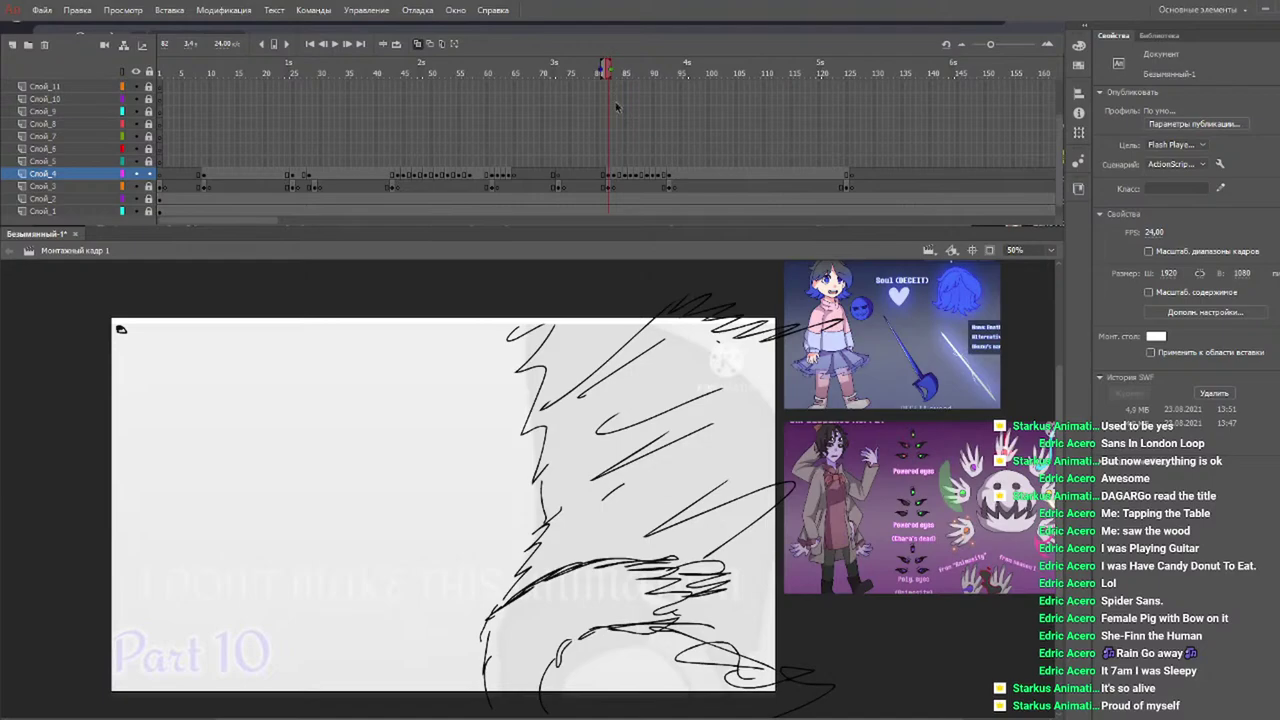
{"action": "mouse_move", "coordinate": [497, 645]}
{"action": "left_mouse_down"}
{"action": "mouse_move", "coordinate": [505, 655]}
{"action": "mouse_move", "coordinate": [840, 570]}
{"action": "left_mouse_up"}
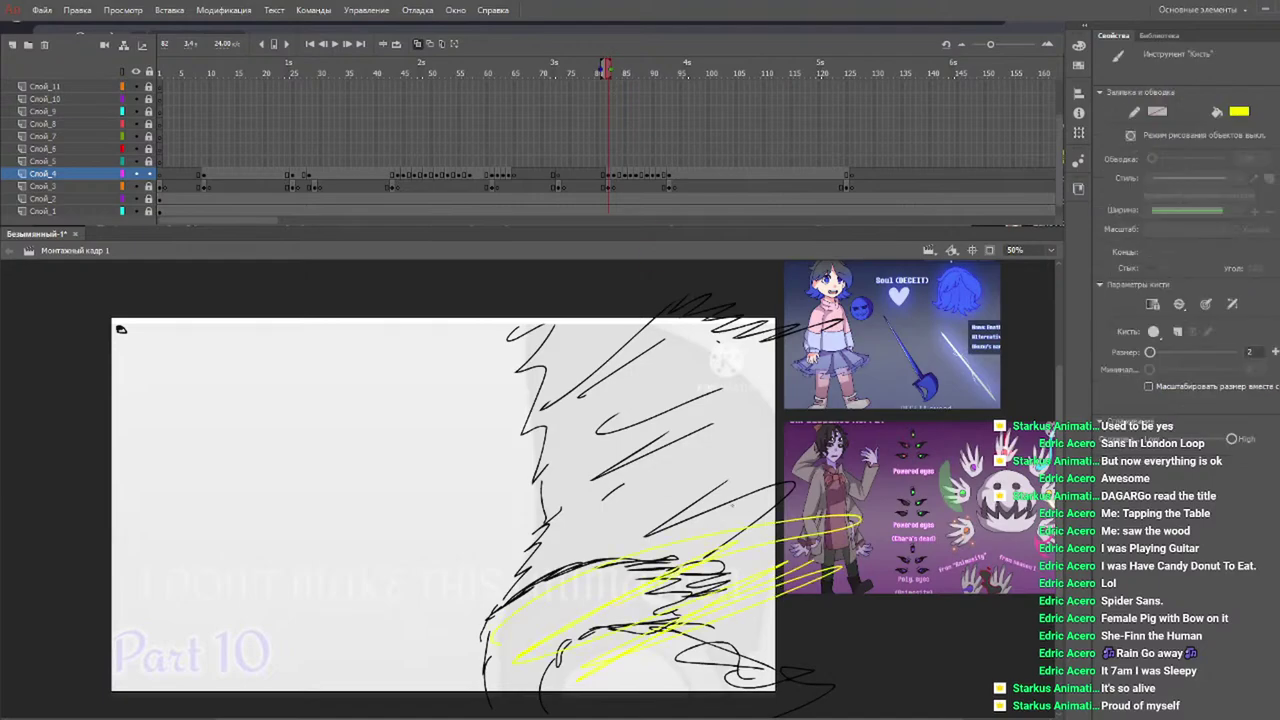
Draw yellow brush rings around the falling character's head and hands, frame by frame from 84 to 92.
{"action": "left_click_drag", "start_coordinate": [602, 72], "coordinate": [615, 69]}
{"action": "mouse_move", "coordinate": [515, 595]}
{"action": "left_mouse_down"}
{"action": "mouse_move", "coordinate": [560, 540]}
{"action": "mouse_move", "coordinate": [538, 558]}
{"action": "mouse_move", "coordinate": [630, 546]}
{"action": "left_mouse_up"}
{"action": "left_click_drag", "start_coordinate": [594, 70], "coordinate": [624, 68]}
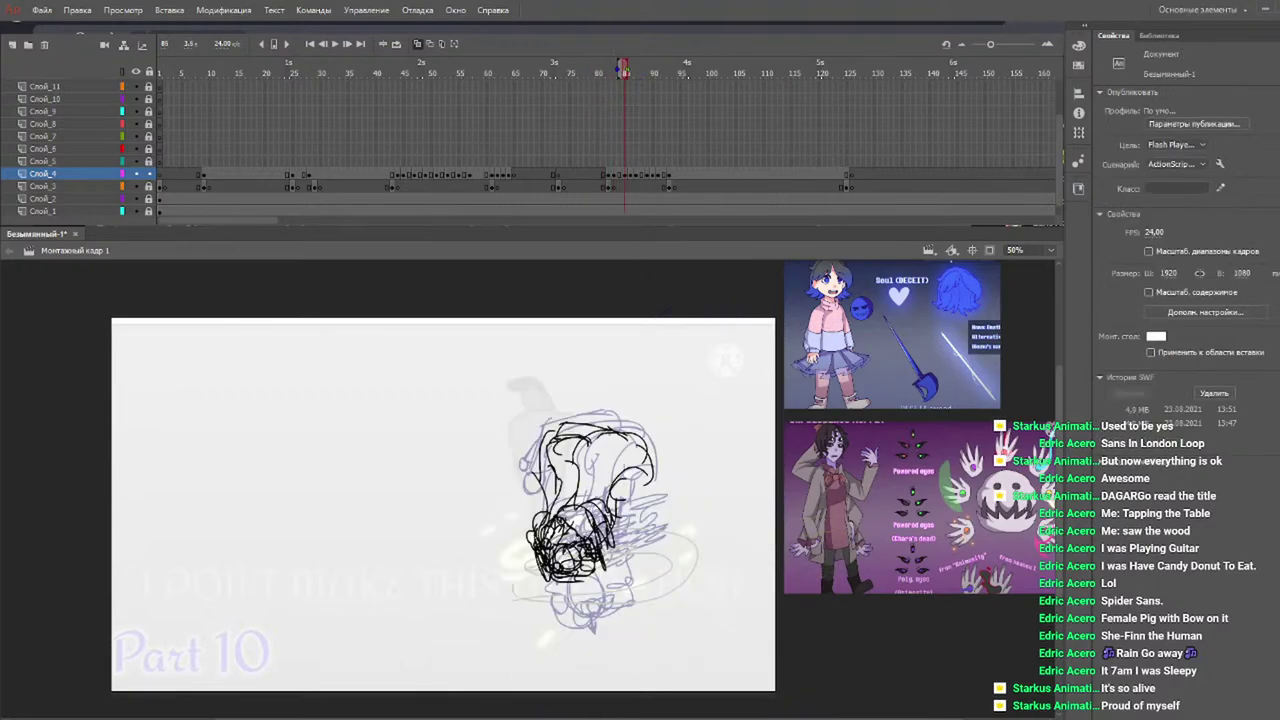
{"action": "key", "text": "b"}
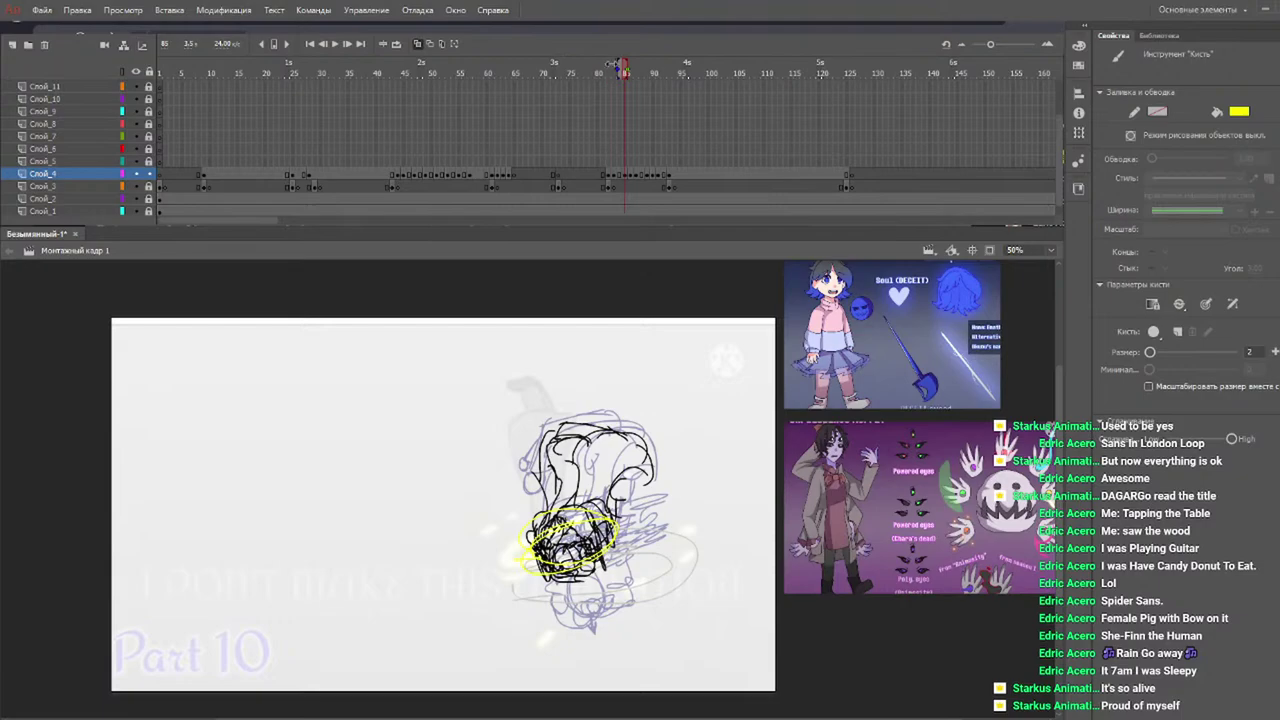
{"action": "key", "text": "."}
{"action": "mouse_move", "coordinate": [526, 557]}
{"action": "left_mouse_down"}
{"action": "mouse_move", "coordinate": [596, 537]}
{"action": "mouse_move", "coordinate": [506, 559]}
{"action": "mouse_move", "coordinate": [536, 568]}
{"action": "left_mouse_up"}
{"action": "key", "text": "."}
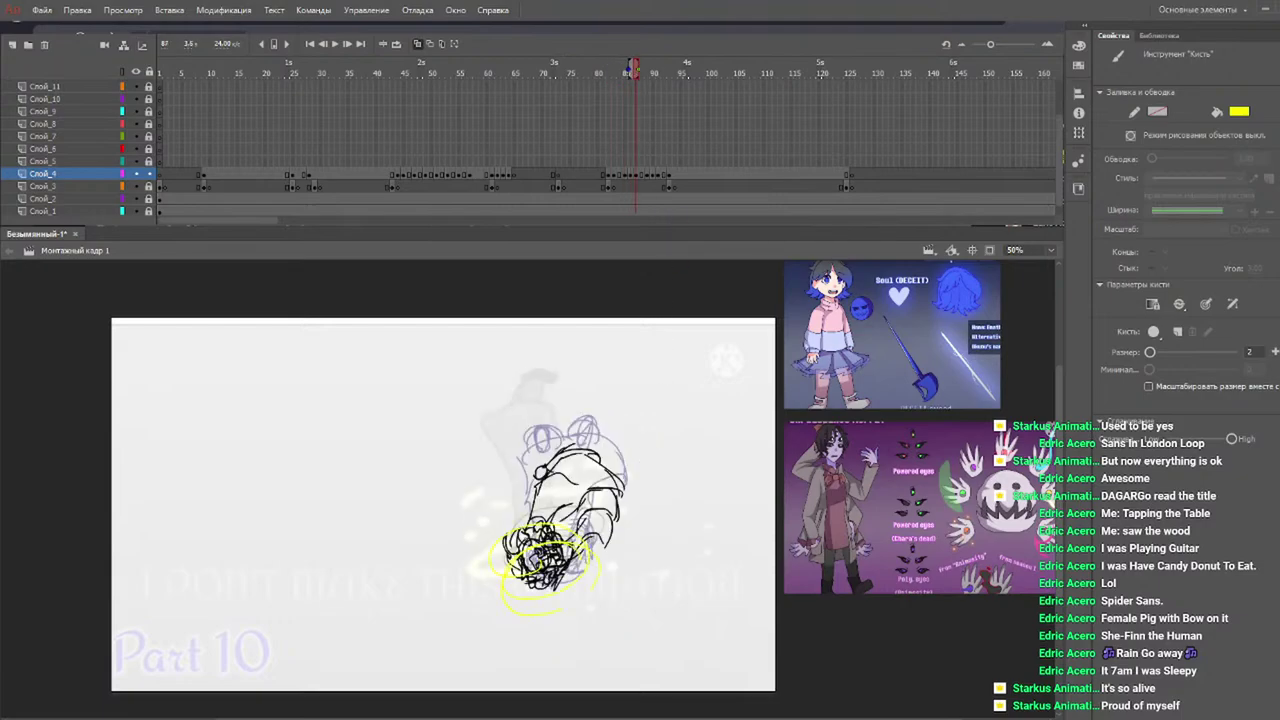
{"action": "left_click_drag", "start_coordinate": [632, 68], "coordinate": [655, 72]}
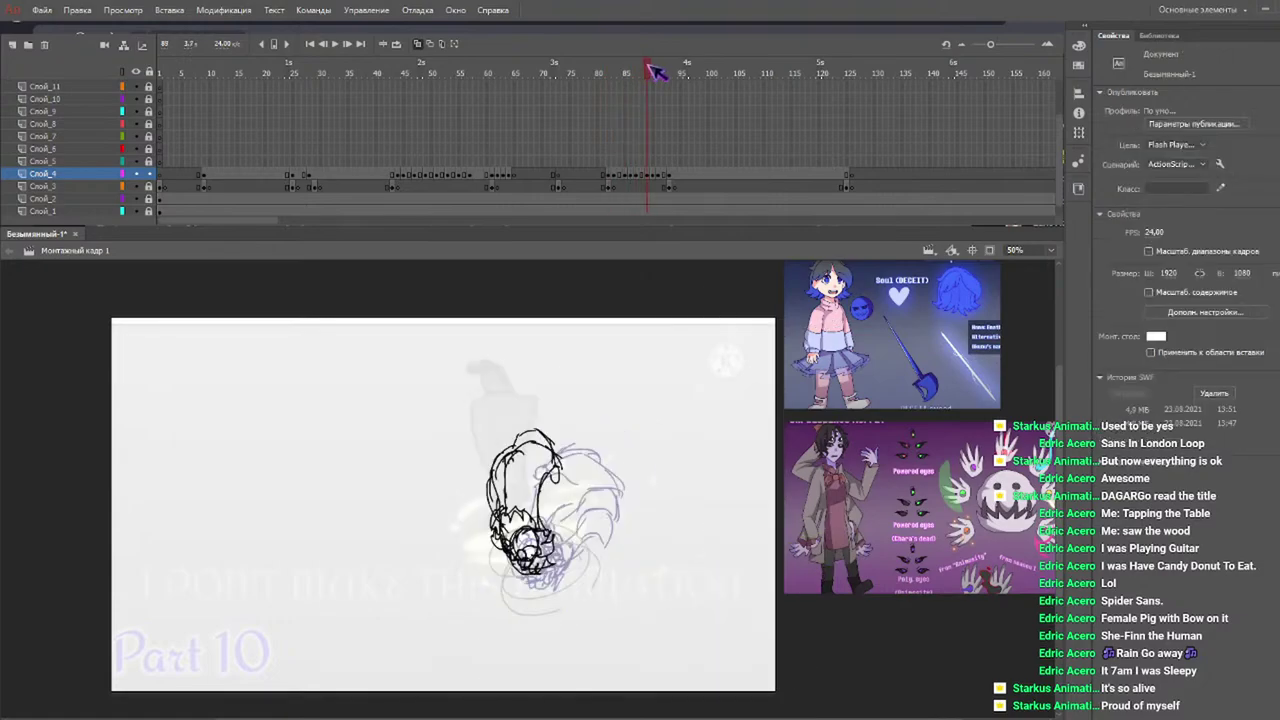
{"action": "left_click_drag", "start_coordinate": [645, 68], "coordinate": [651, 69]}
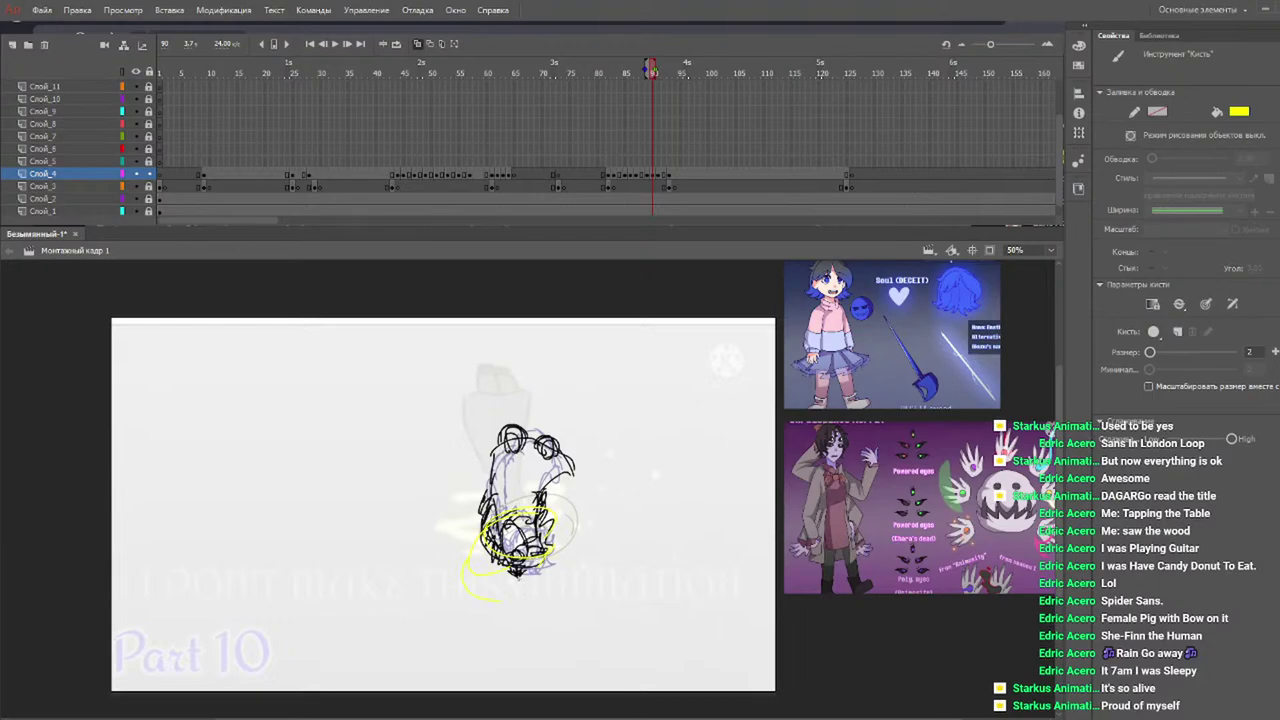
{"action": "left_click_drag", "start_coordinate": [651, 69], "coordinate": [670, 70]}
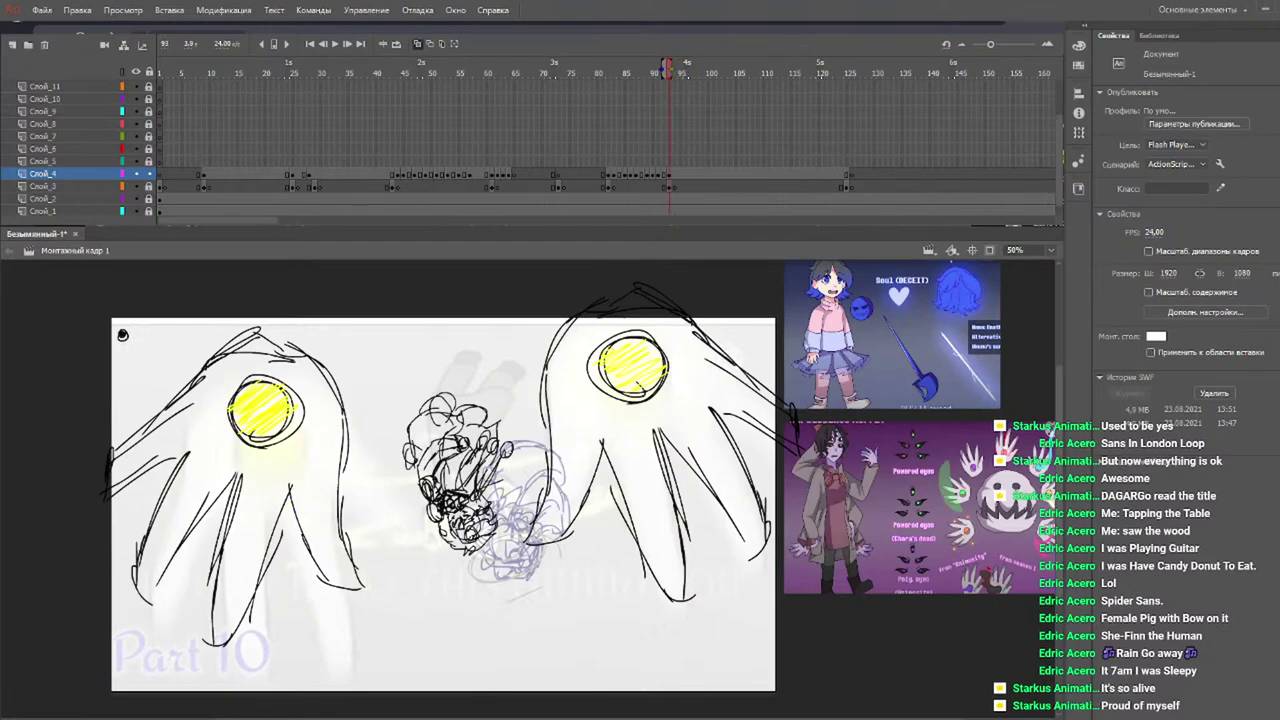
Try drawing yellow streaks across the upside-down character toward the right large hand on frame 93.
{"action": "left_click_drag", "start_coordinate": [420, 480], "coordinate": [568, 414]}
{"action": "left_click_drag", "start_coordinate": [438, 508], "coordinate": [505, 472]}
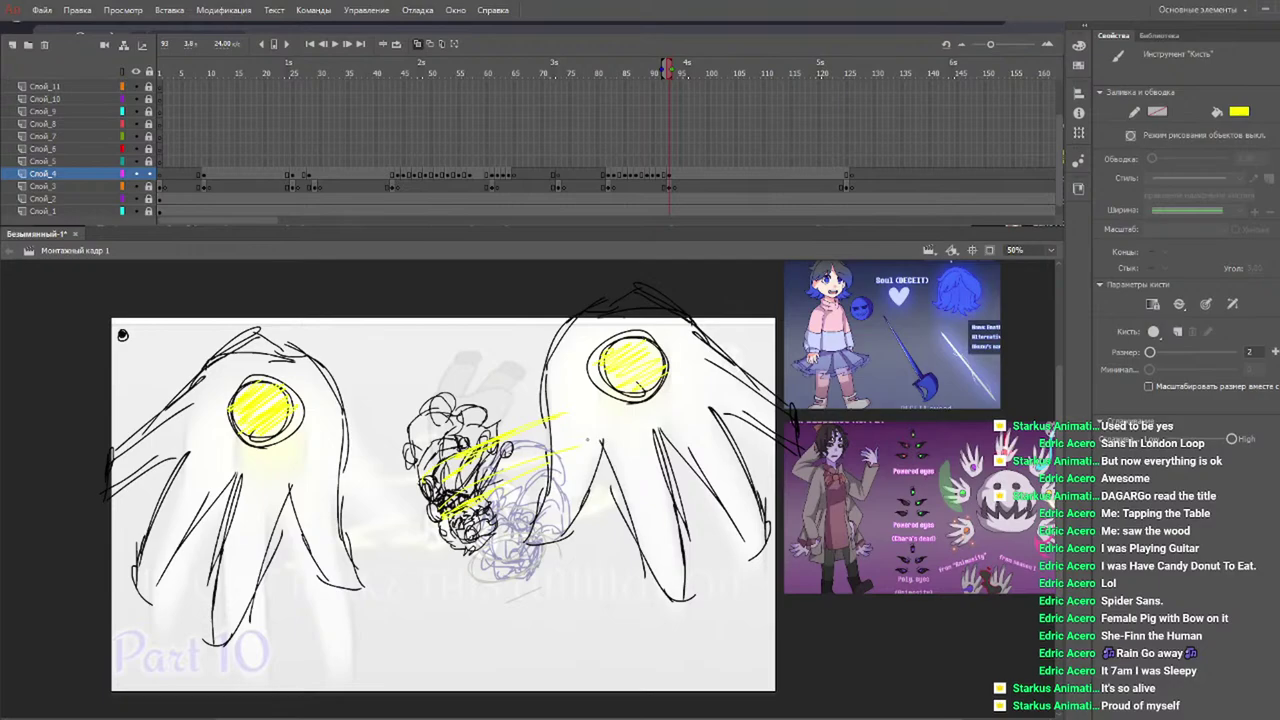
{"action": "key", "text": "ctrl+z"}
{"action": "key", "text": "ctrl+z"}
{"action": "key", "text": "ctrl+z"}
{"action": "key", "text": "ctrl+z"}
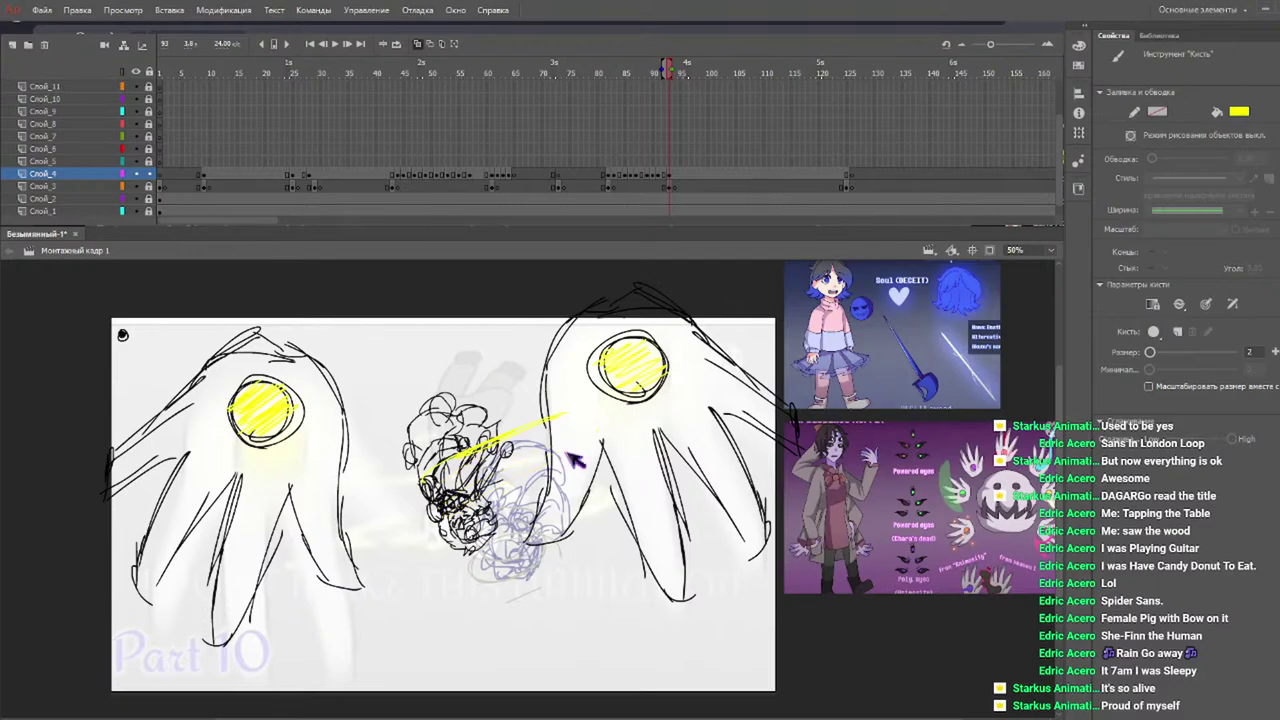
{"action": "key", "text": "ctrl+z"}
Brush yellow marks on the upside-down character's face and yellow beams from it toward the right large hand on frame 93.
{"action": "left_click_drag", "start_coordinate": [516, 72], "coordinate": [668, 68]}
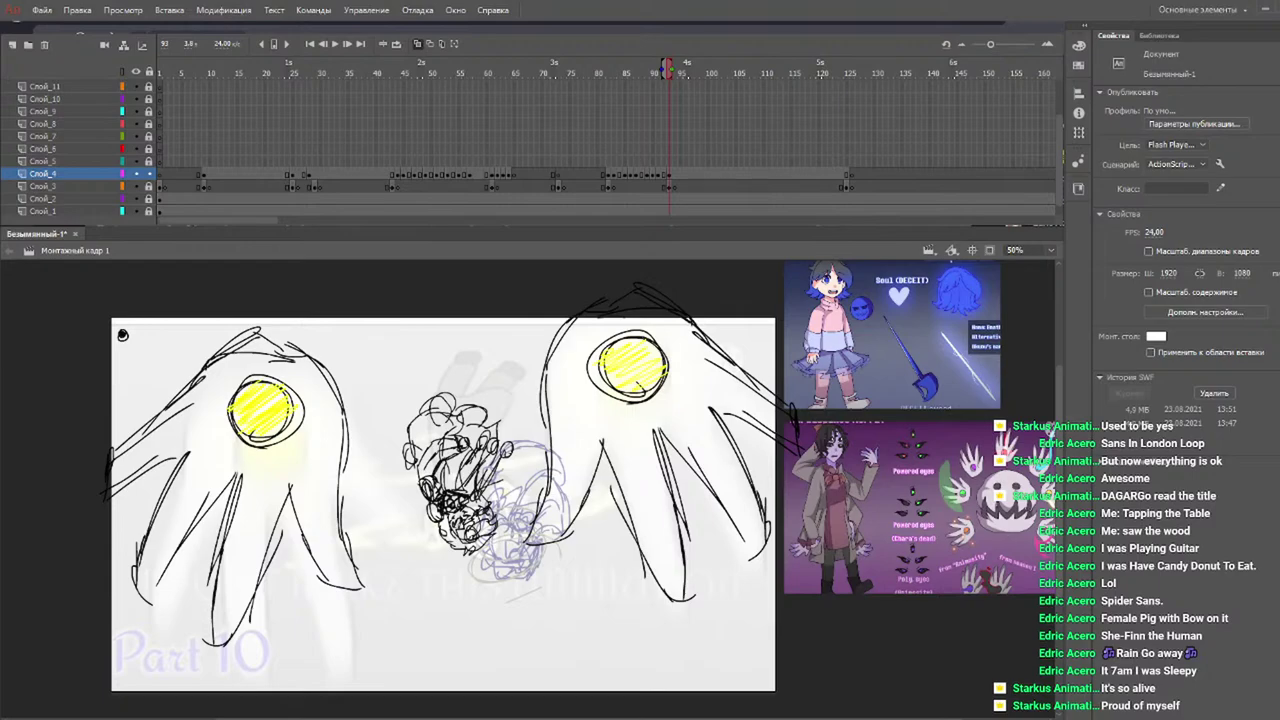
{"action": "key", "text": "b"}
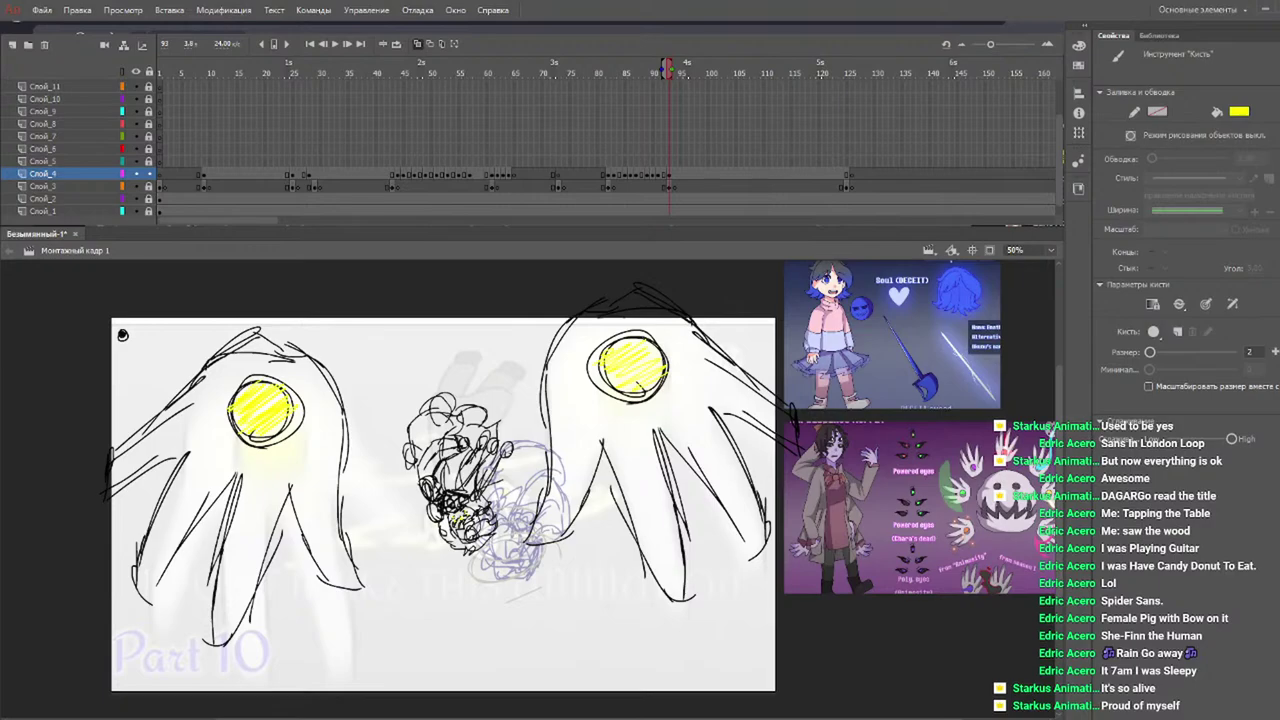
{"action": "left_click_drag", "start_coordinate": [567, 76], "coordinate": [450, 71]}
{"action": "key", "text": "Return"}
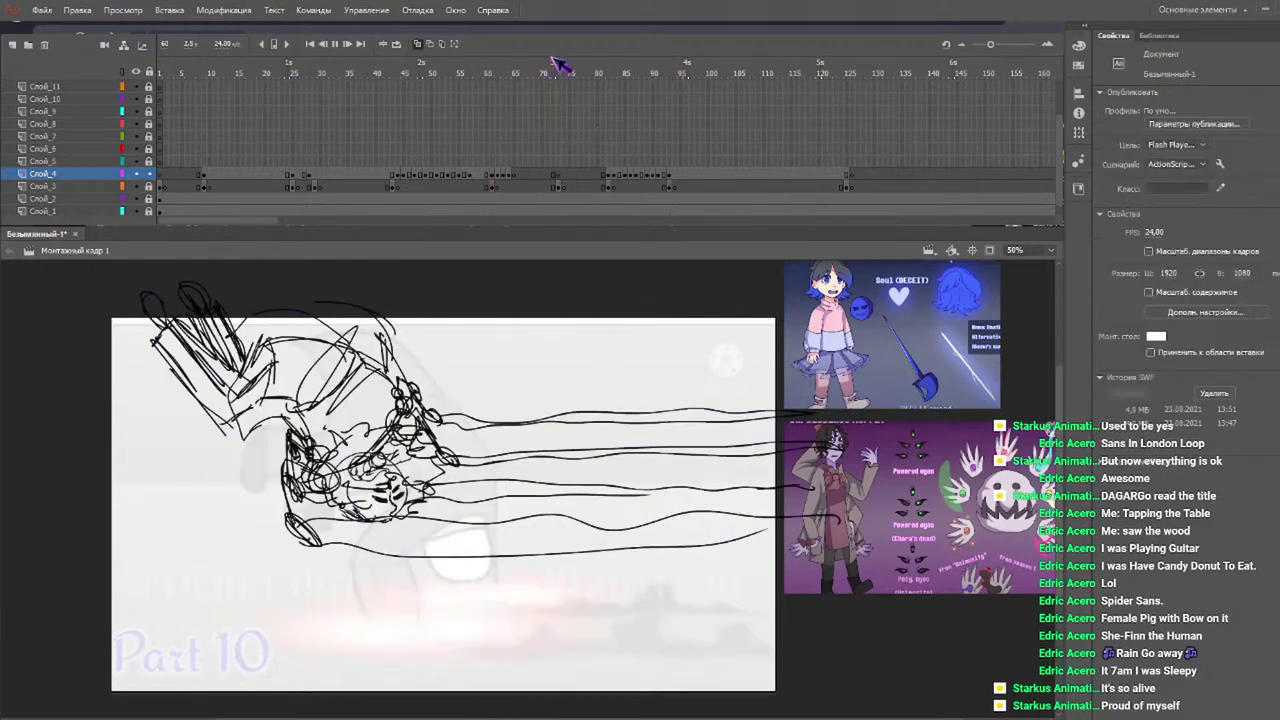
{"action": "mouse_move", "coordinate": [584, 80]}
{"action": "left_mouse_down"}
{"action": "mouse_move", "coordinate": [680, 74]}
{"action": "mouse_move", "coordinate": [663, 101]}
{"action": "left_mouse_up"}
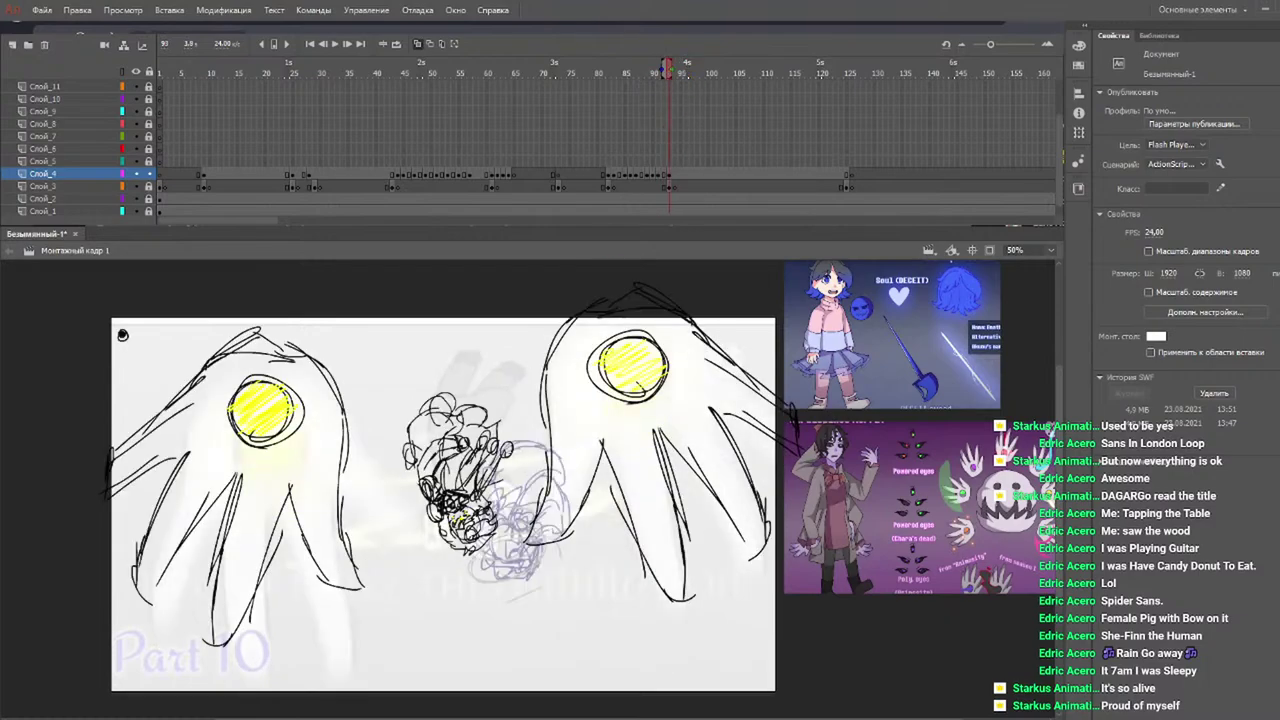
{"action": "key", "text": "b"}
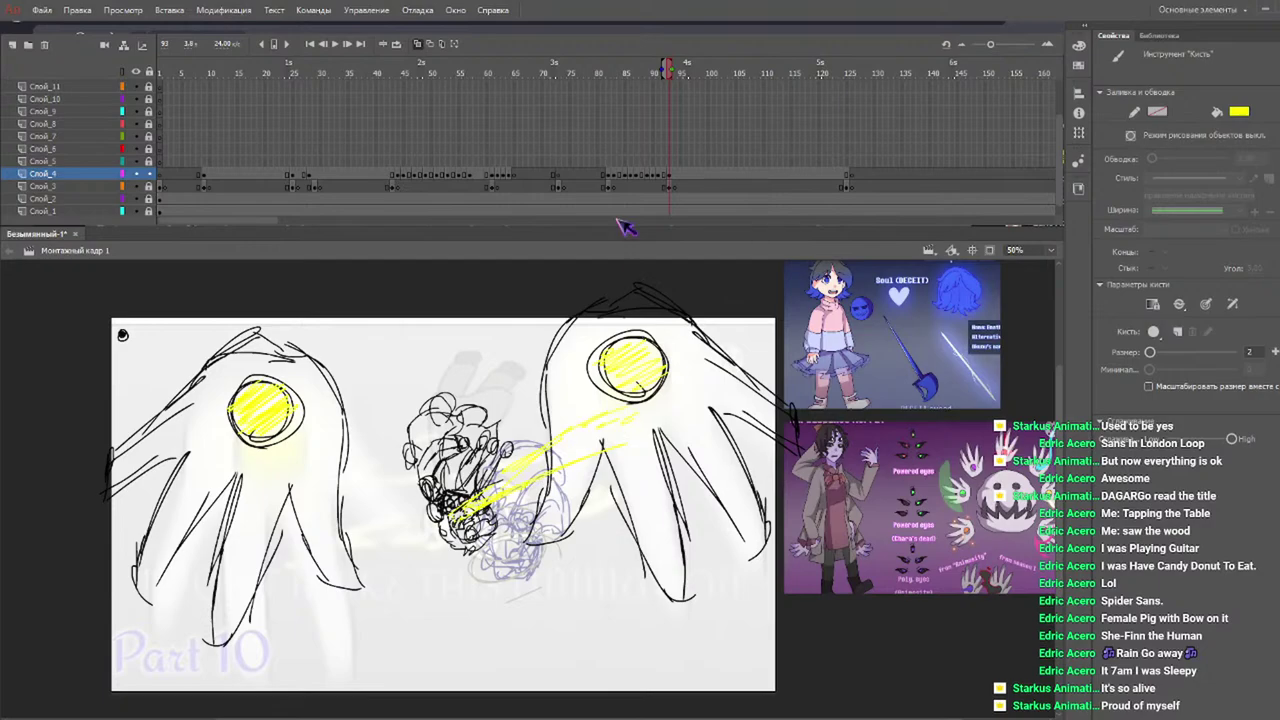
Play the result, and brush thin yellow streaks rising diagonally from both large hands' palms.
{"action": "left_click", "coordinate": [558, 68]}
{"action": "key", "text": "Return"}
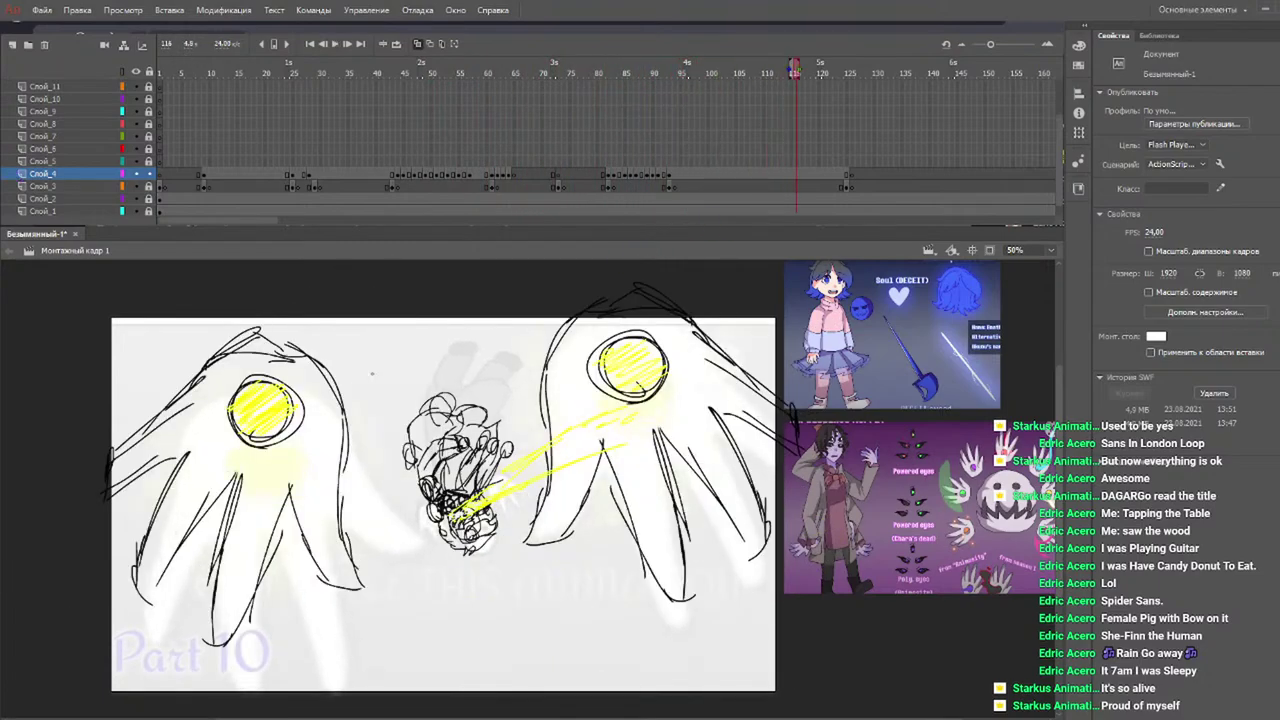
{"action": "key", "text": "b"}
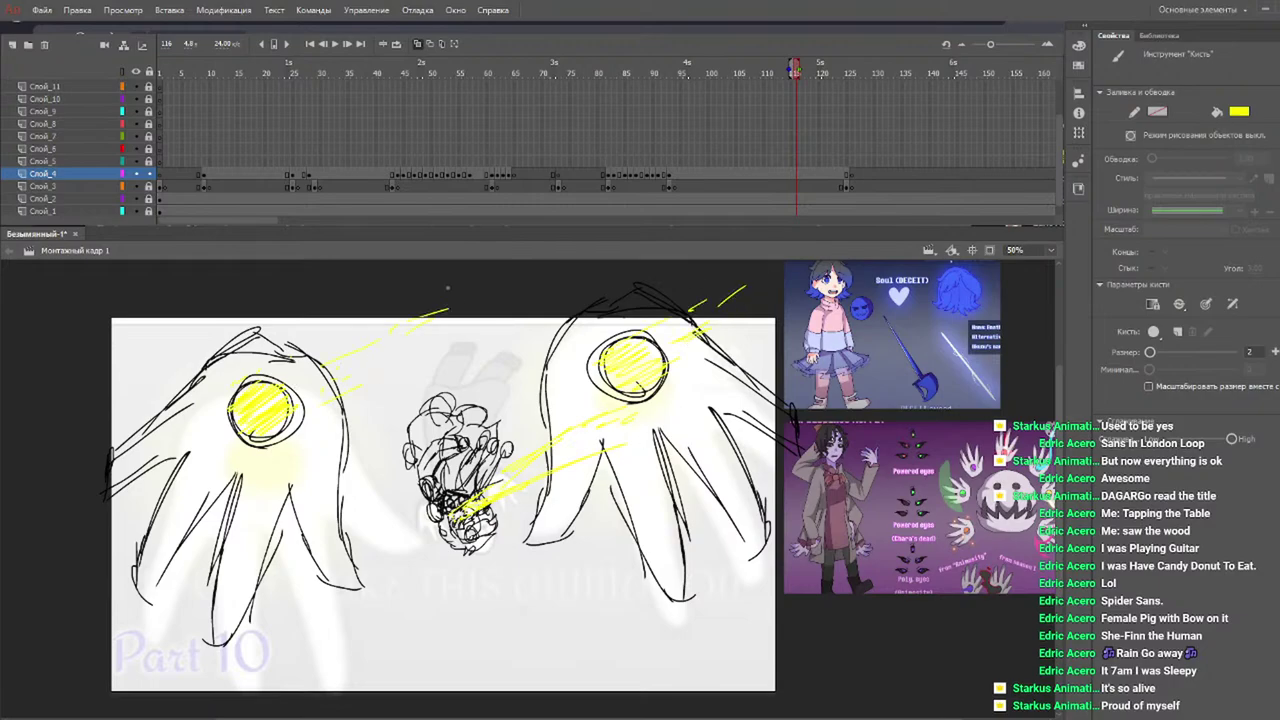
Scrub back and replay the frames leading to the large hands to check the yellow effects.
{"action": "left_click_drag", "start_coordinate": [586, 67], "coordinate": [14, 155]}
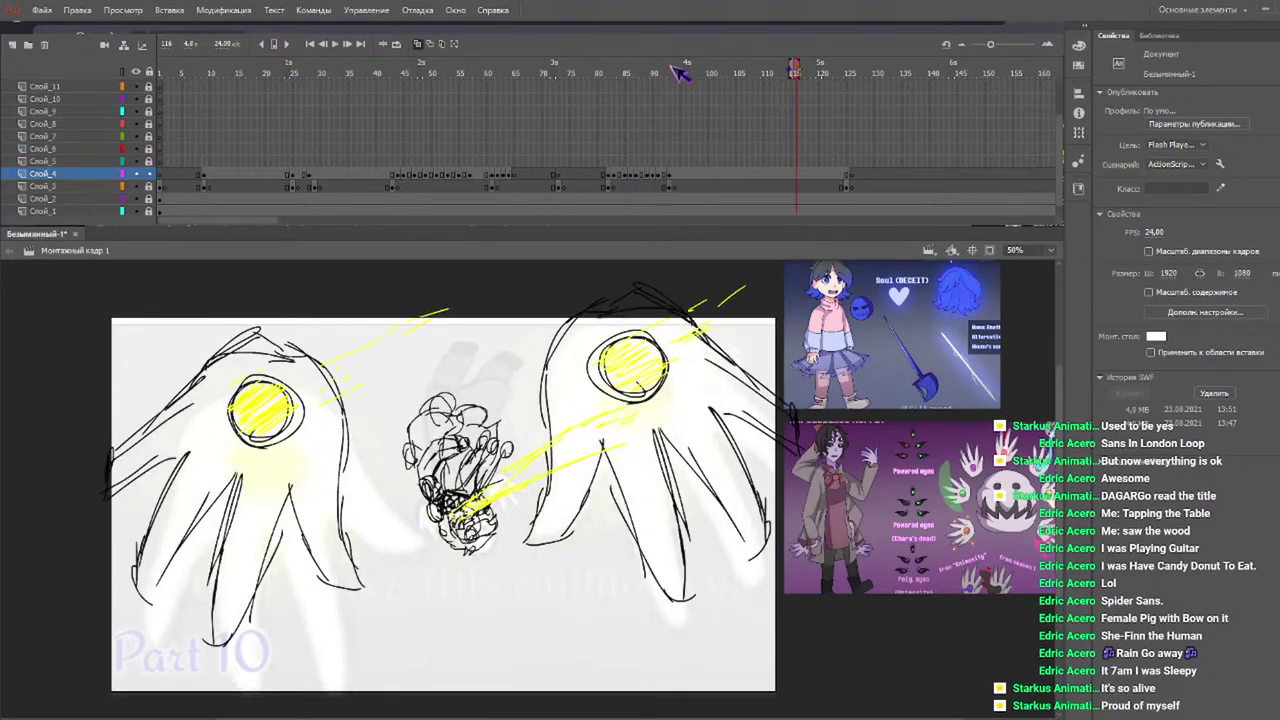
{"action": "left_click", "coordinate": [628, 70]}
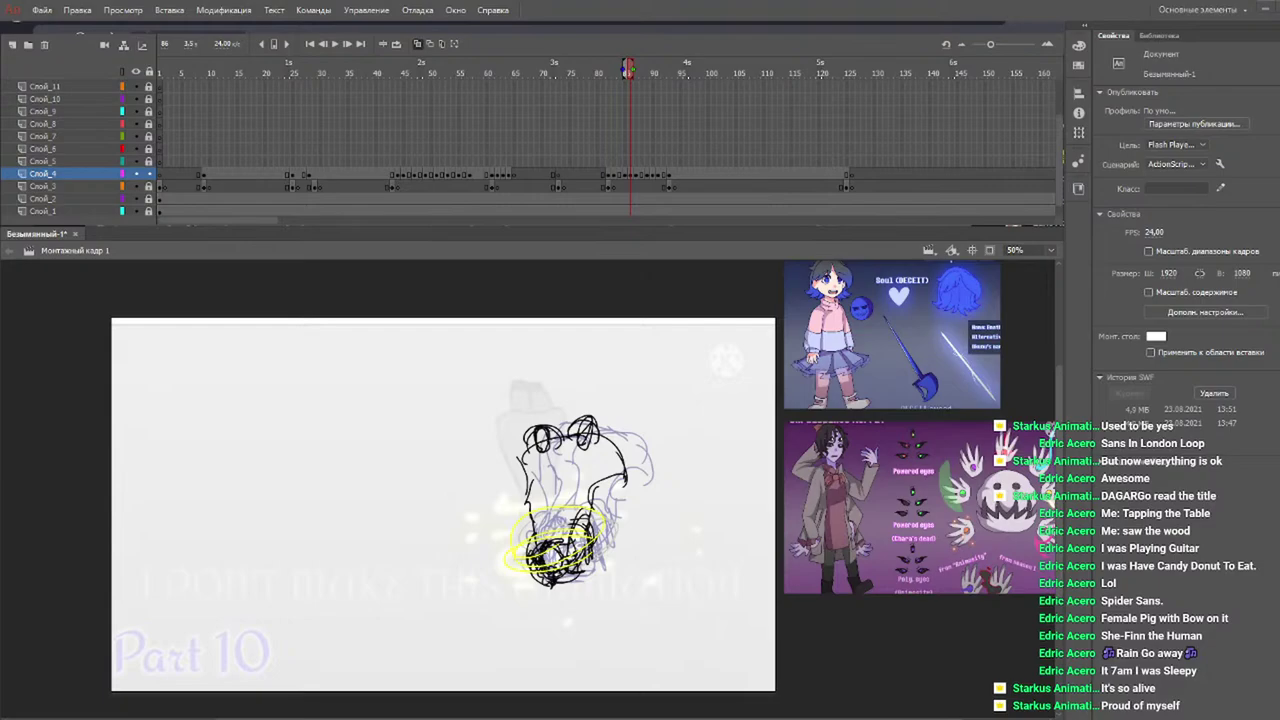
{"action": "mouse_move", "coordinate": [624, 72]}
{"action": "left_mouse_down"}
{"action": "mouse_move", "coordinate": [596, 76]}
{"action": "mouse_move", "coordinate": [613, 91]}
{"action": "left_mouse_up"}
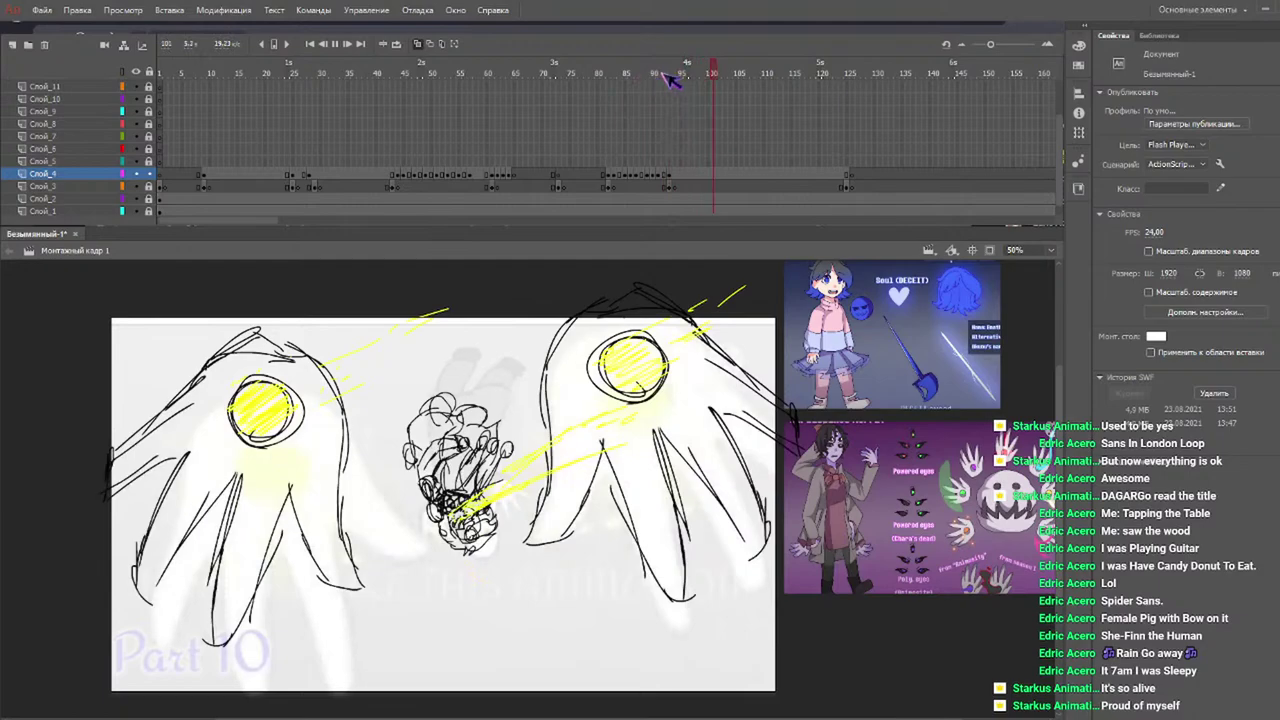
Go to the empty frame 126, turn off onion skinning, zoom the stage to 70%, and activate the Brush tool.
{"action": "left_click", "coordinate": [850, 72]}
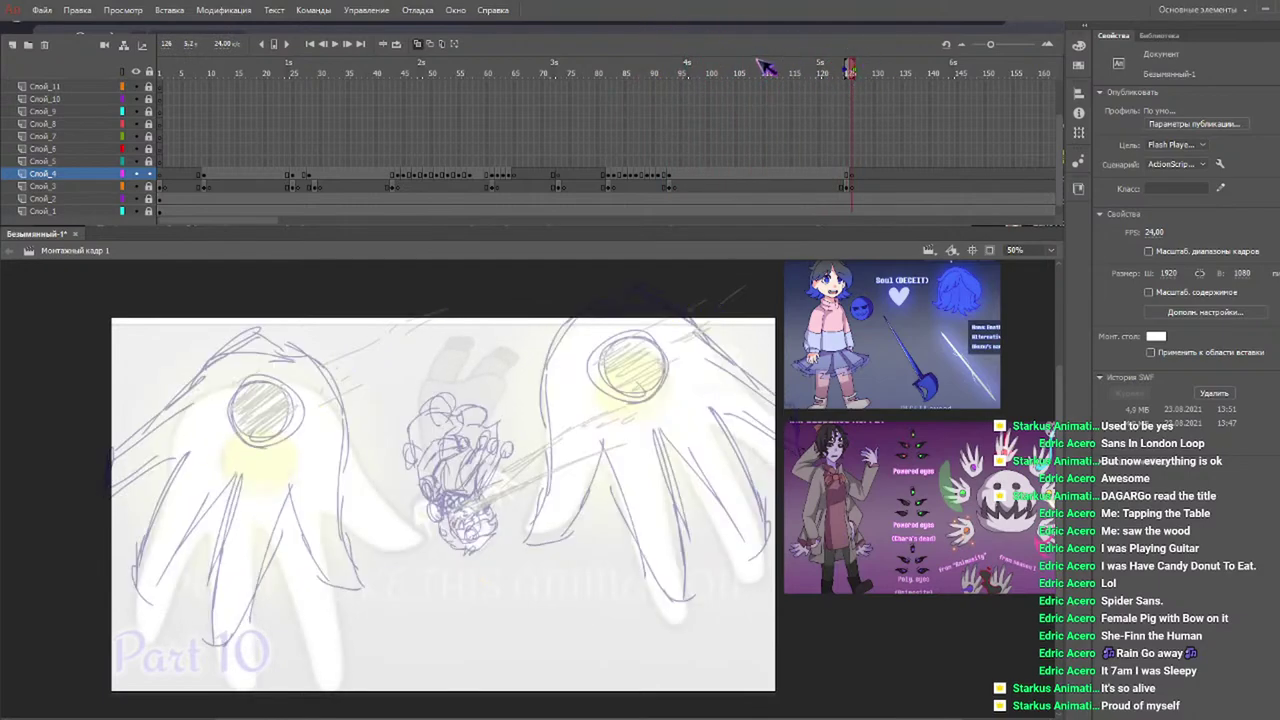
{"action": "left_click", "coordinate": [430, 44]}
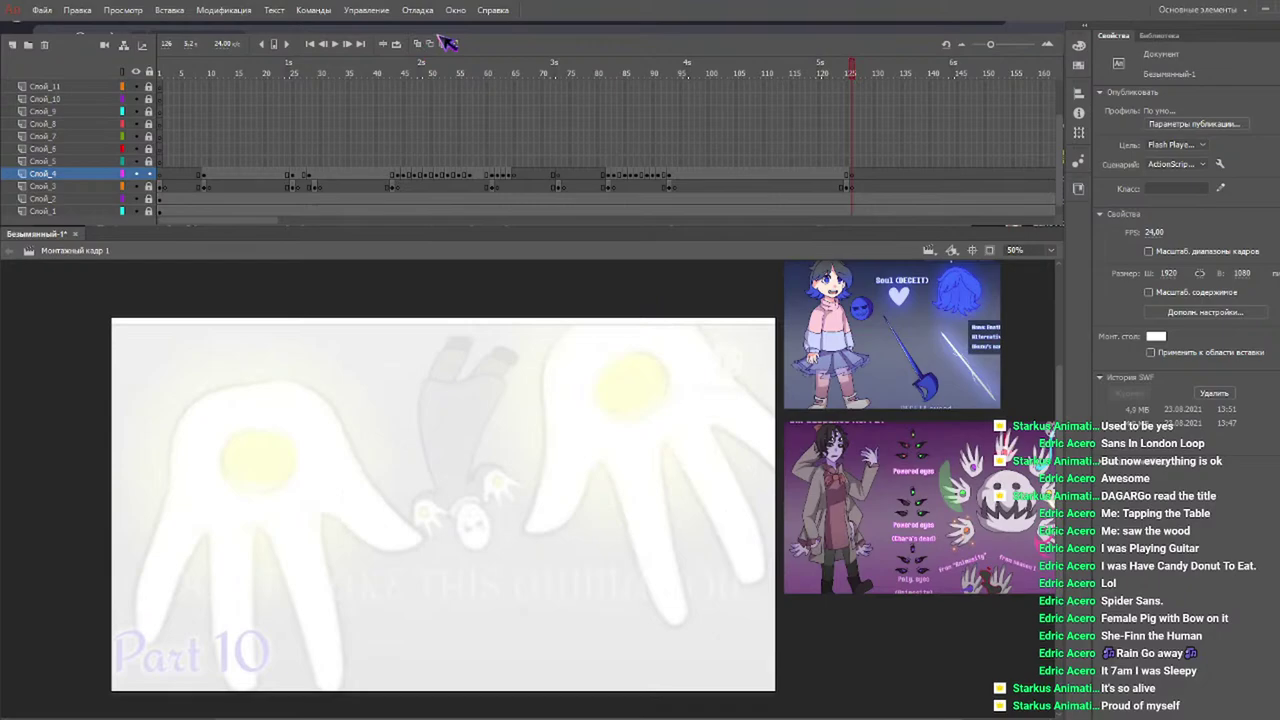
{"action": "left_click", "coordinate": [1047, 249]}
{"action": "type", "text": "70"}
{"action": "key", "text": "Return"}
{"action": "scroll", "coordinate": [578, 489], "scroll_direction": "down", "scroll_amount": 1}
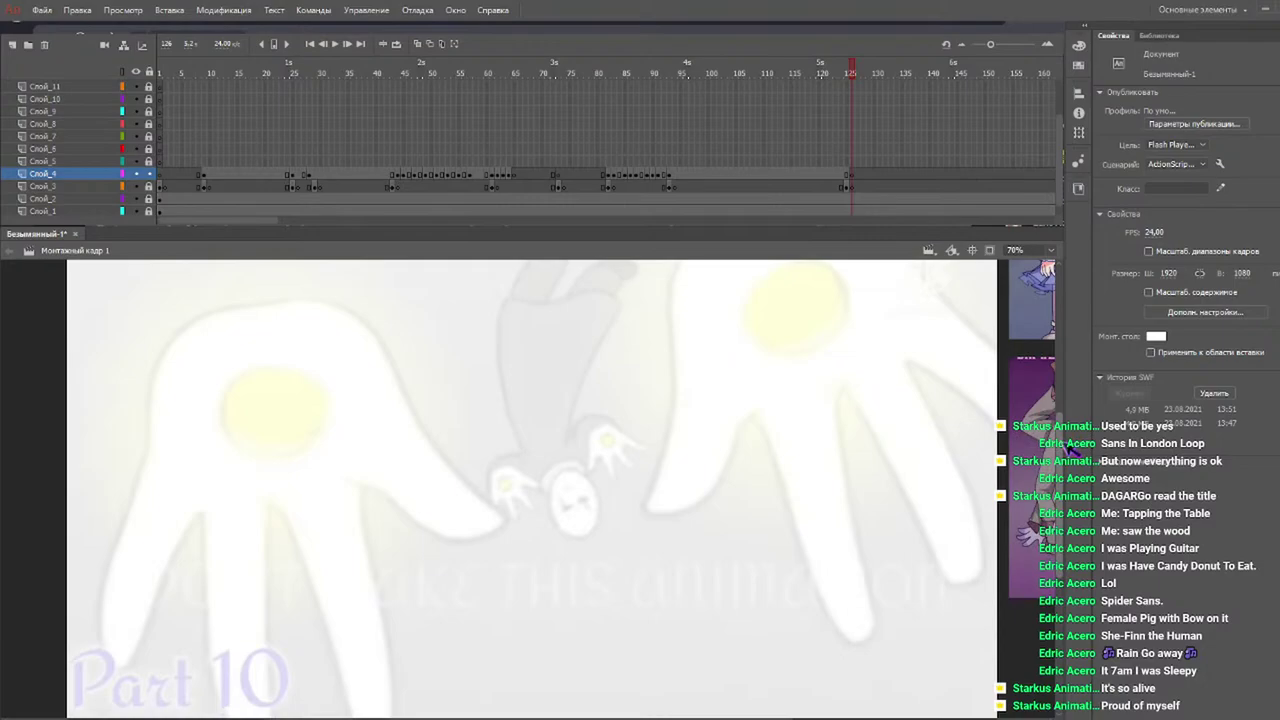
{"action": "key", "text": "b"}
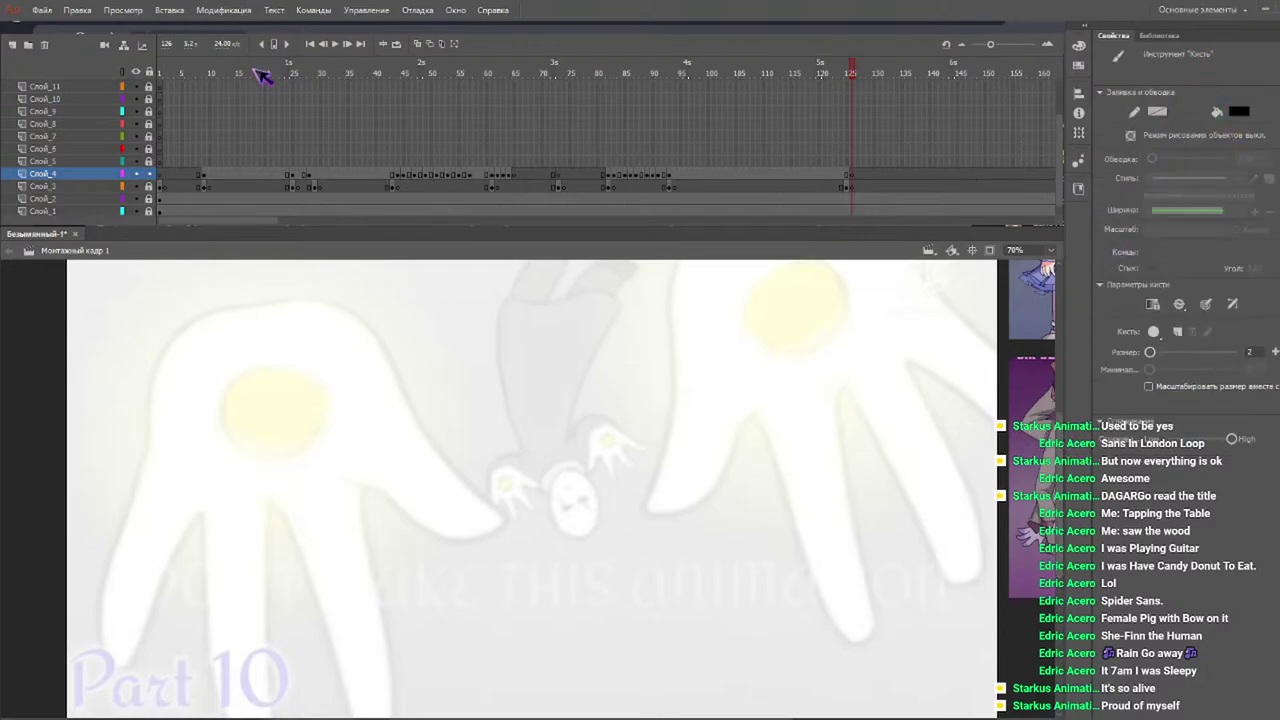
Play the animation once more and return to frame 126.
{"action": "key", "text": "Return"}
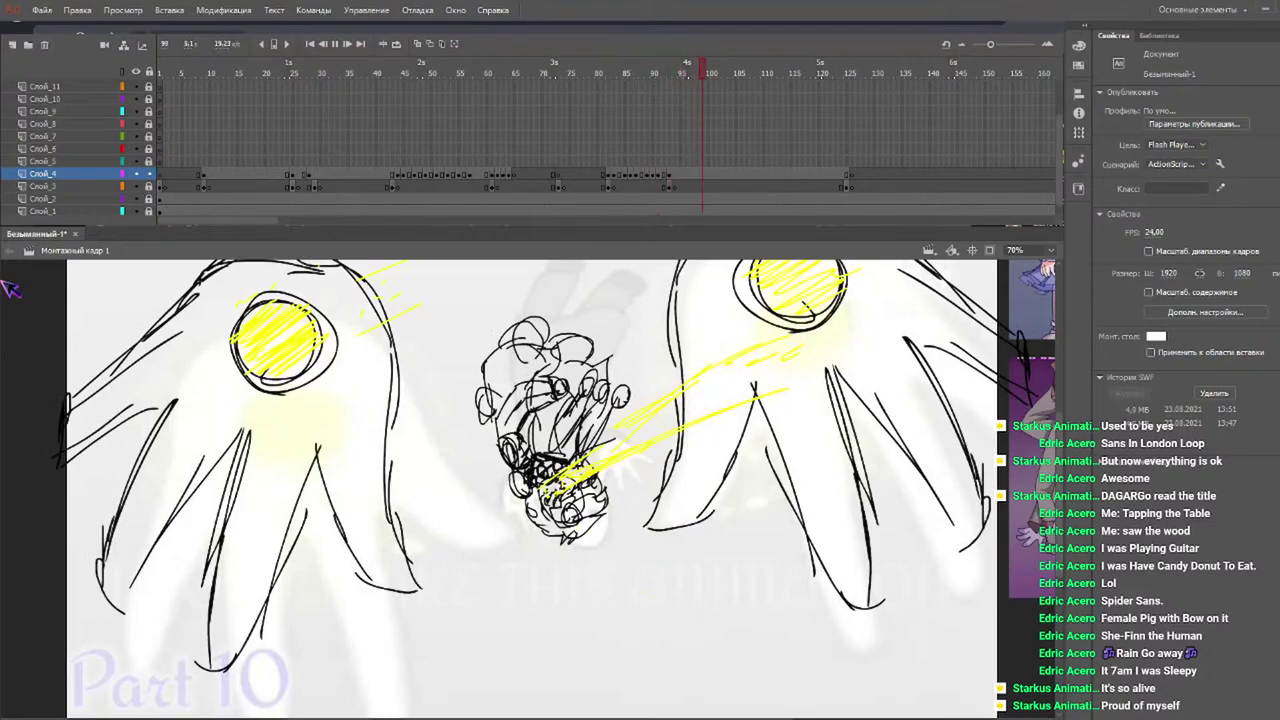
{"action": "left_click", "coordinate": [852, 76]}
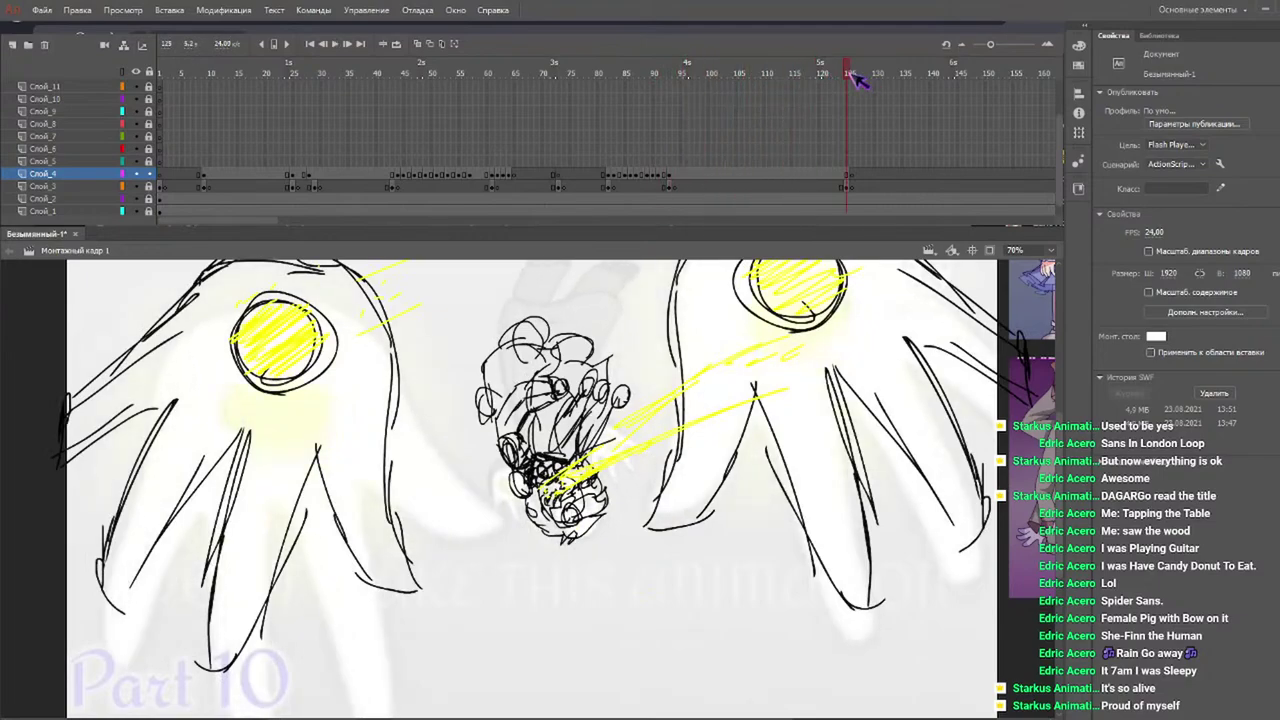
{"action": "left_click_drag", "start_coordinate": [842, 73], "coordinate": [852, 80]}
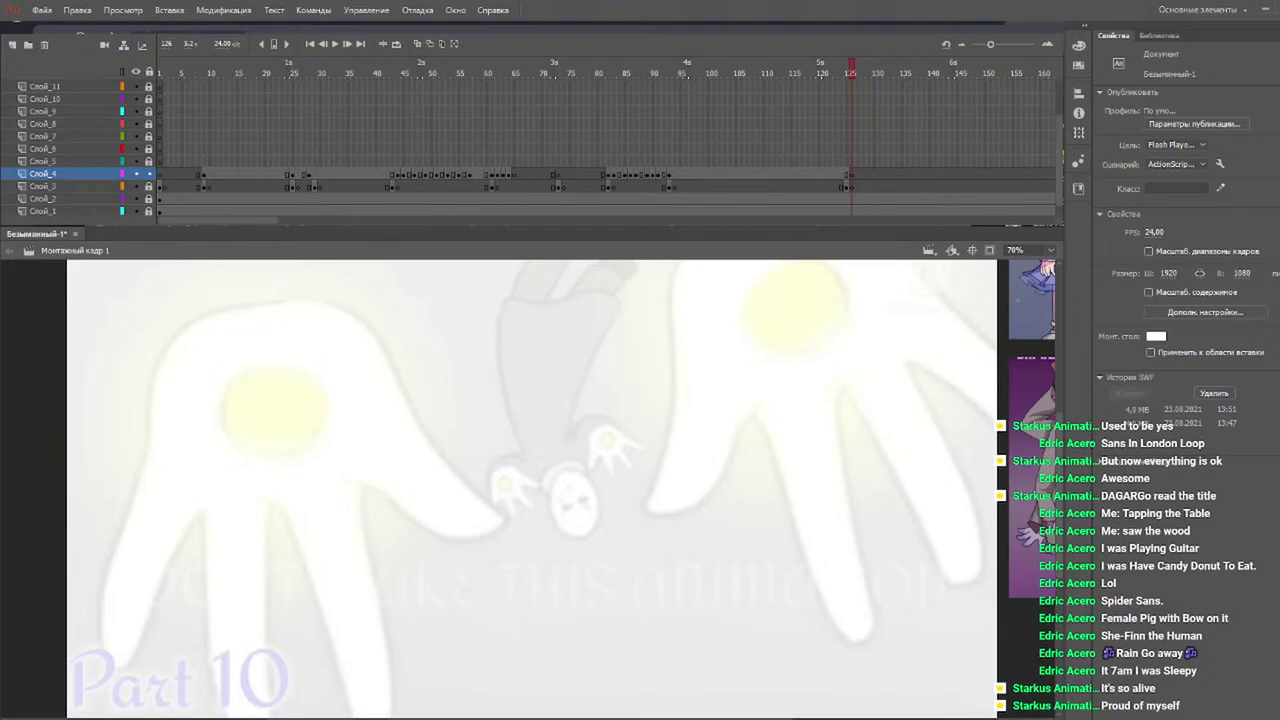
With the Oval tool and no fill, draw a black-outlined circle about 556 by 567 px at mid-stage on frame 126.
{"action": "left_click_drag", "start_coordinate": [1061, 446], "coordinate": [1062, 404]}
{"action": "key", "text": "o"}
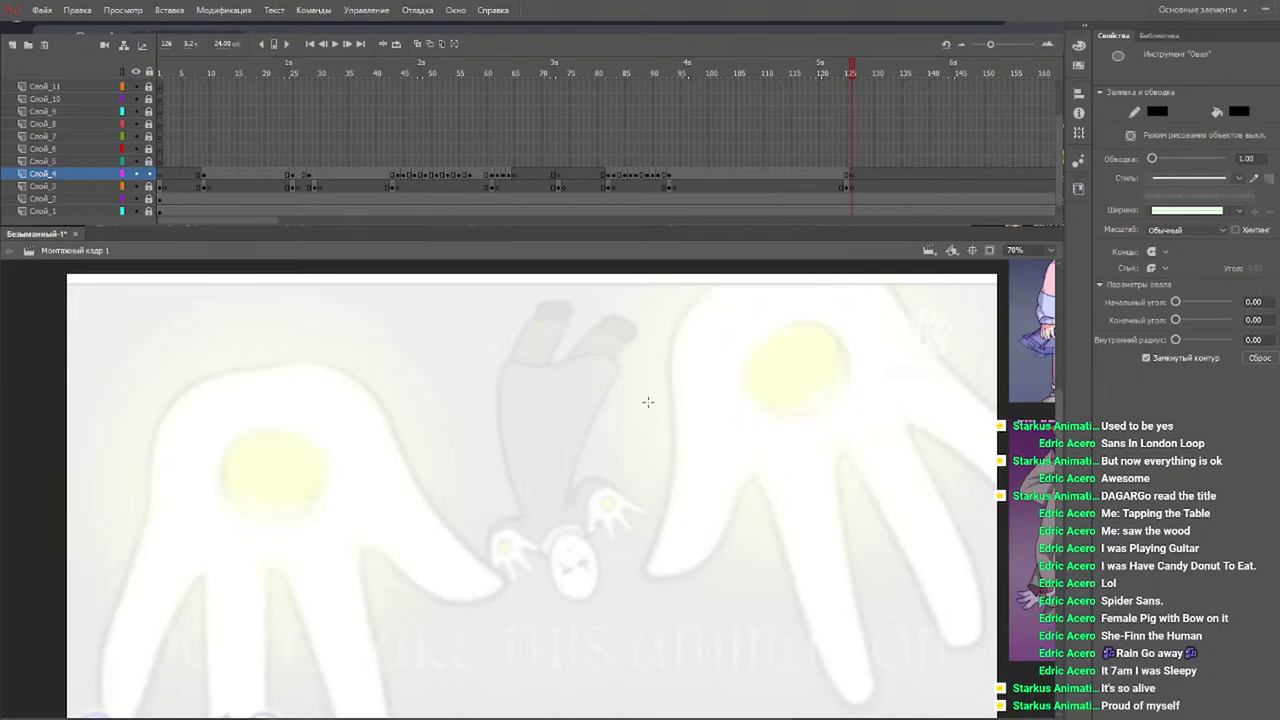
{"action": "left_click_drag", "start_coordinate": [673, 361], "coordinate": [522, 548]}
{"action": "key", "text": "ctrl+z"}
{"action": "left_click", "coordinate": [1239, 111]}
{"action": "left_click_drag", "start_coordinate": [684, 333], "coordinate": [417, 606]}
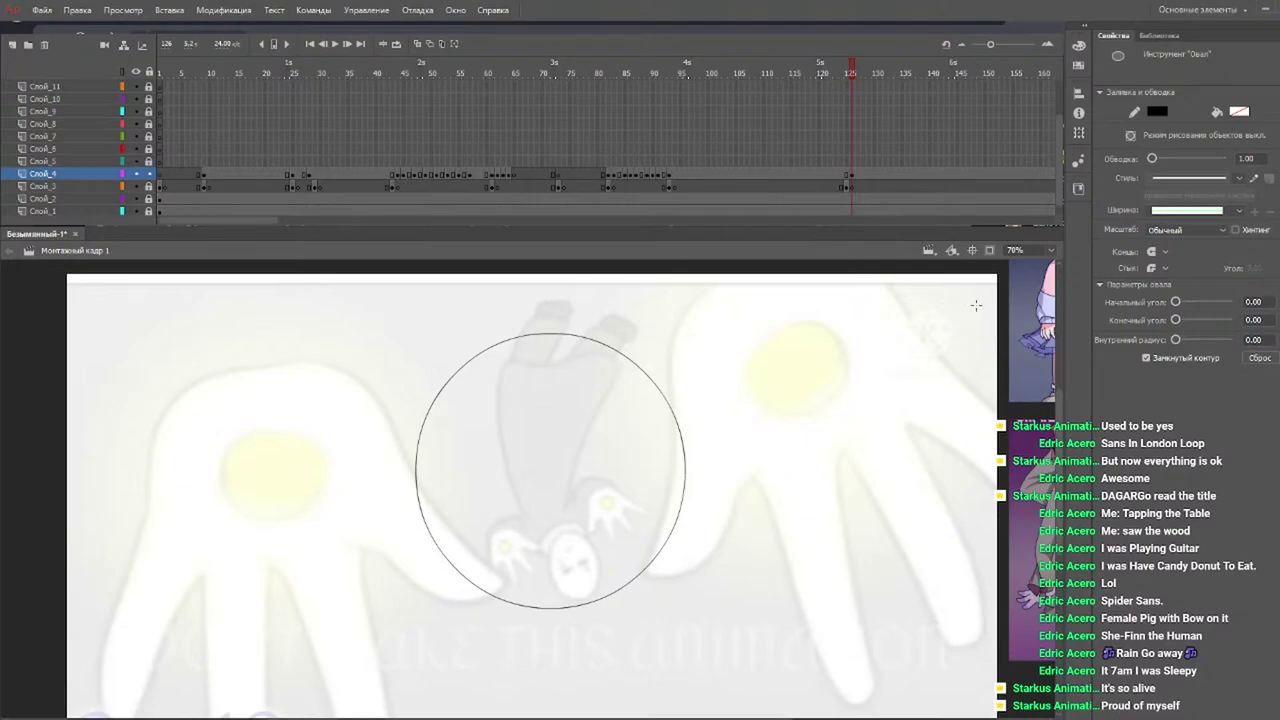
Select the circle and move it sideways to about X 661, Y 127, nearer the left large hand of the reference.
{"action": "key", "text": "v"}
{"action": "left_click_drag", "start_coordinate": [726, 302], "coordinate": [256, 715]}
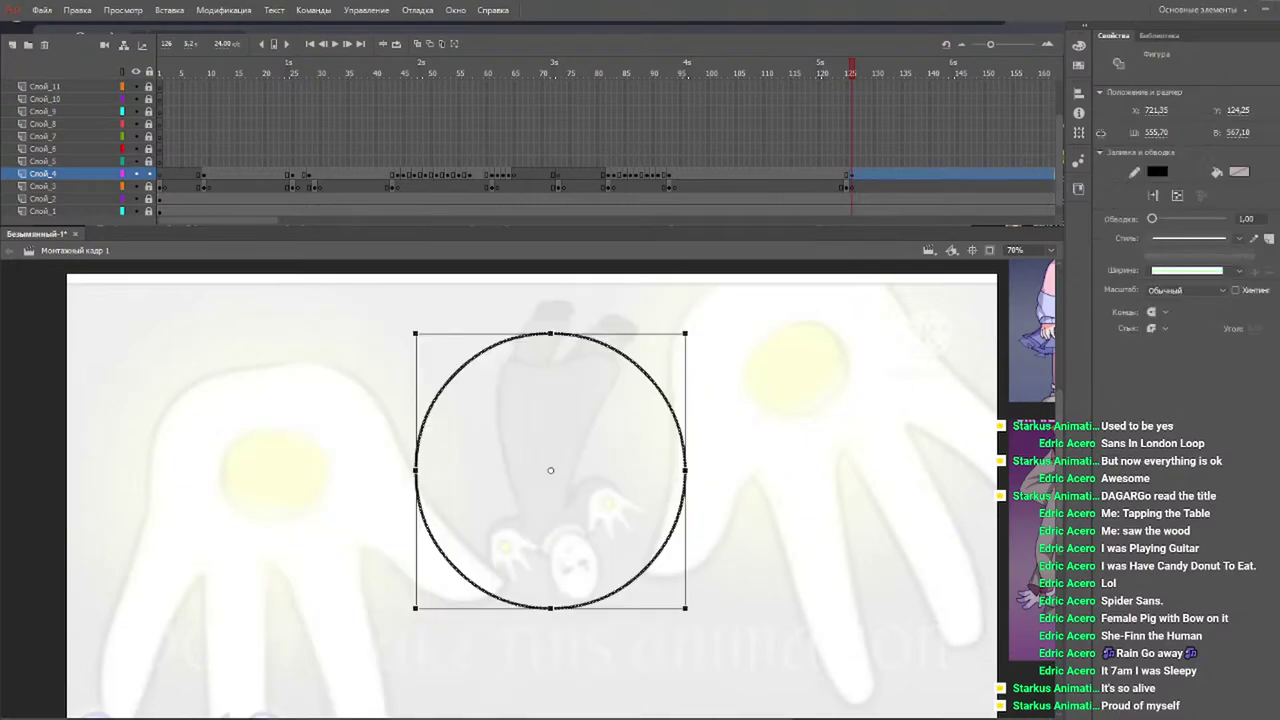
{"action": "left_click_drag", "start_coordinate": [1061, 442], "coordinate": [1062, 445]}
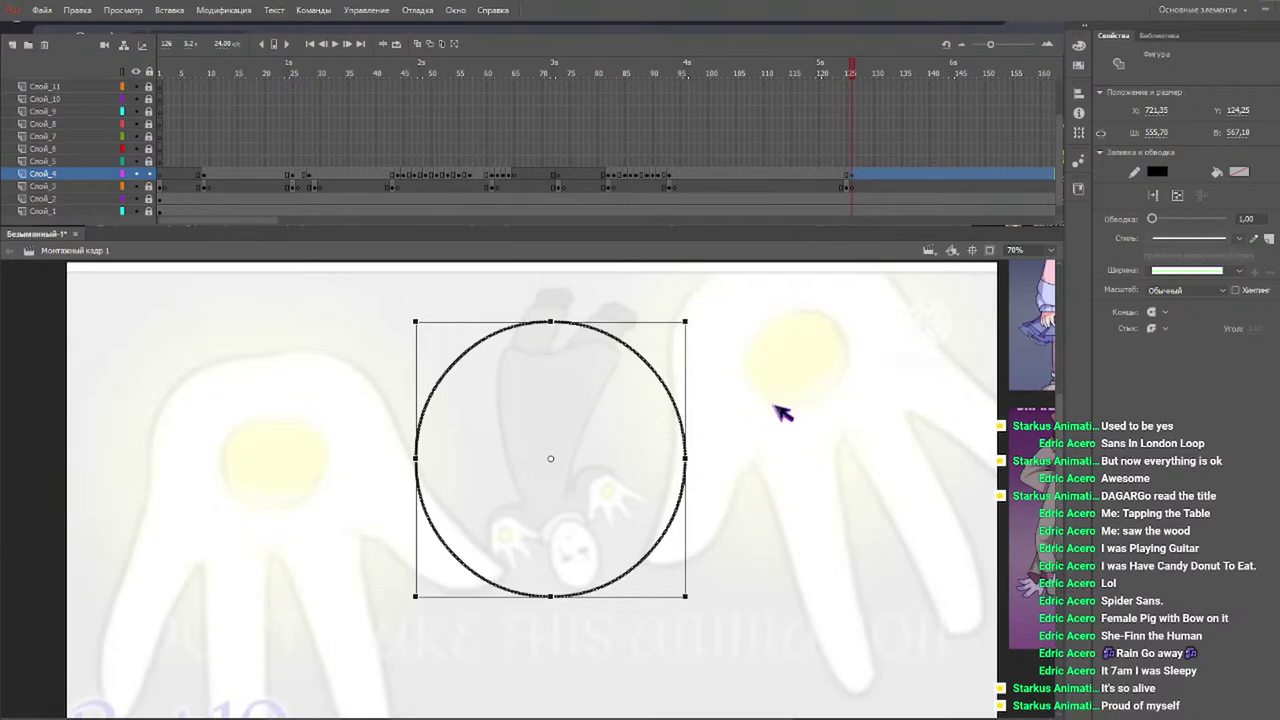
{"action": "left_click_drag", "start_coordinate": [670, 394], "coordinate": [638, 393]}
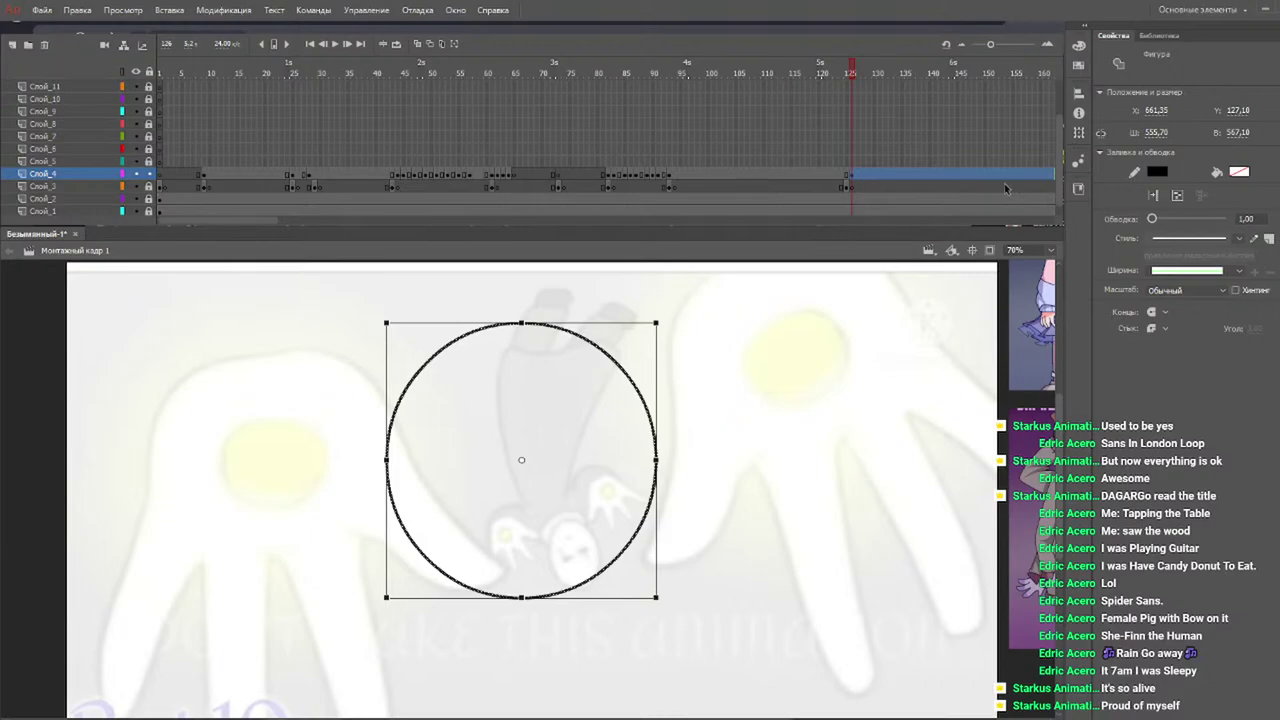
Brush the cheek, jaw and pointed chin outline below the circle with rough black size 2 strokes.
{"action": "key", "text": "b"}
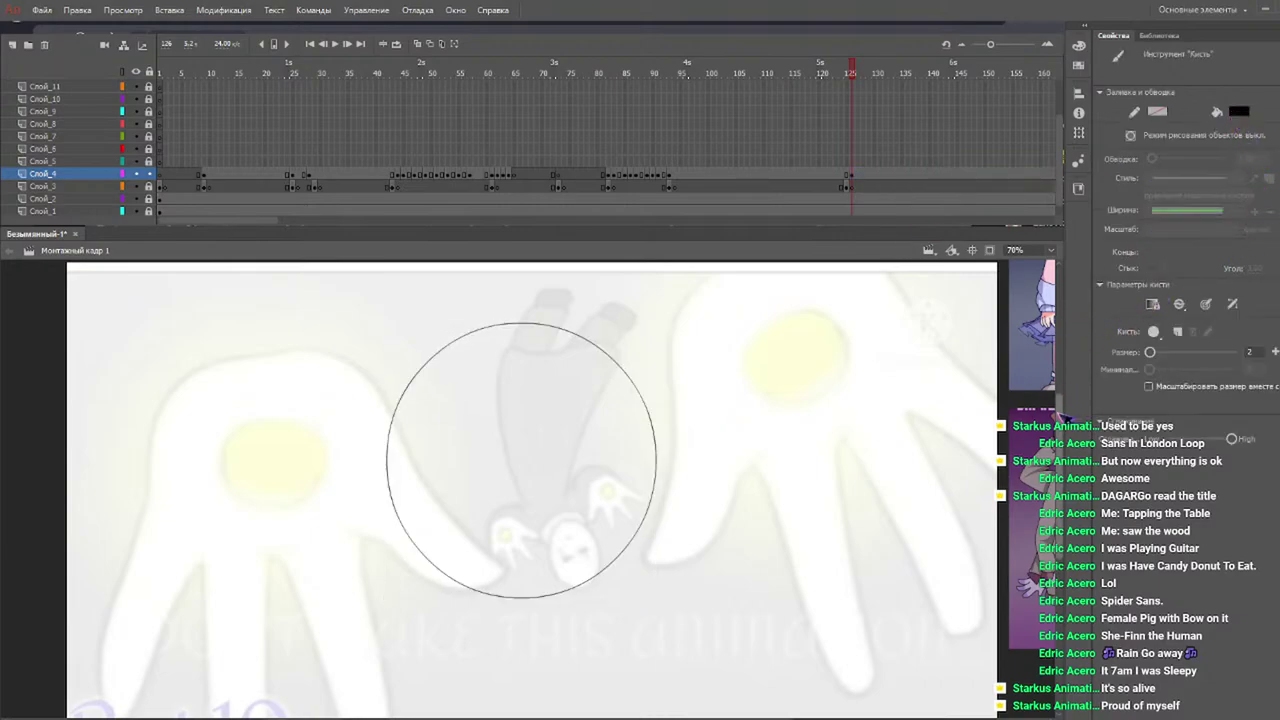
{"action": "scroll", "coordinate": [530, 490], "scroll_direction": "down", "scroll_amount": 1}
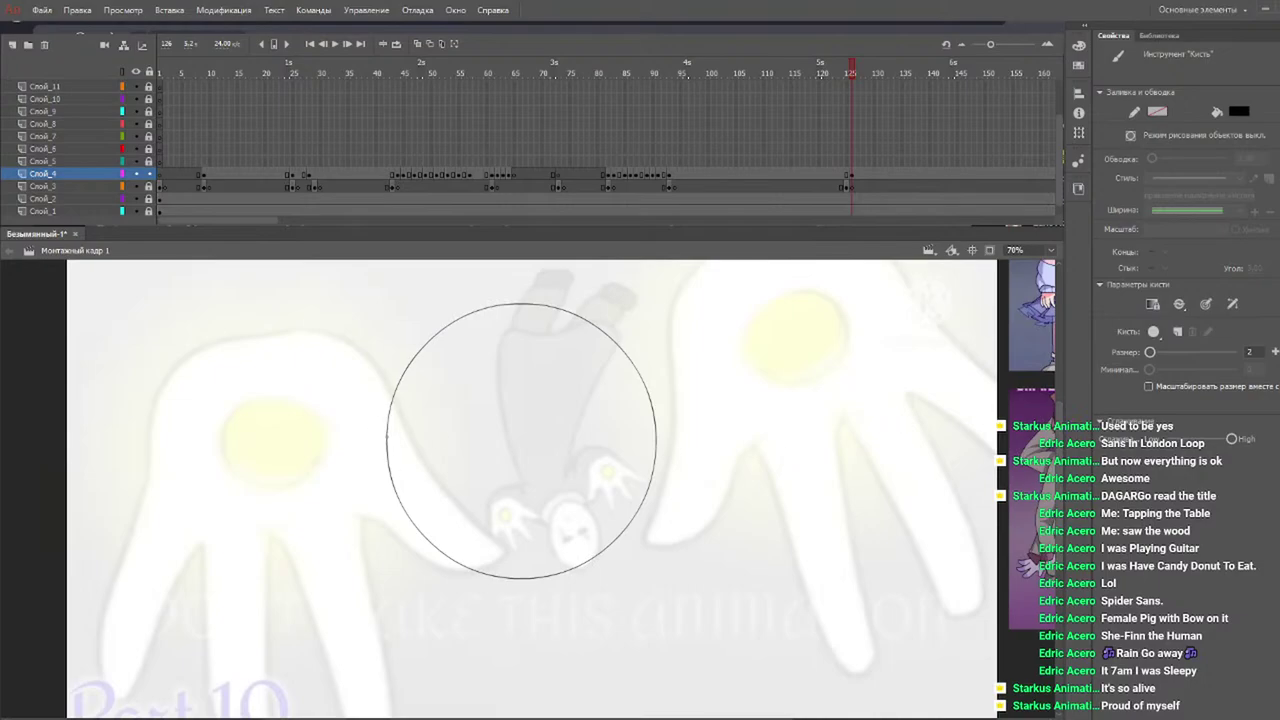
{"action": "left_click_drag", "start_coordinate": [385, 437], "coordinate": [387, 492]}
{"action": "key", "text": "ctrl+z"}
{"action": "mouse_move", "coordinate": [387, 462]}
{"action": "left_mouse_down"}
{"action": "mouse_move", "coordinate": [397, 572]}
{"action": "mouse_move", "coordinate": [422, 631]}
{"action": "mouse_move", "coordinate": [501, 680]}
{"action": "left_mouse_up"}
{"action": "key", "text": "ctrl+z"}
{"action": "left_click_drag", "start_coordinate": [397, 590], "coordinate": [457, 666]}
{"action": "mouse_move", "coordinate": [417, 626]}
{"action": "left_mouse_down"}
{"action": "mouse_move", "coordinate": [499, 694]}
{"action": "mouse_move", "coordinate": [546, 693]}
{"action": "mouse_move", "coordinate": [542, 704]}
{"action": "mouse_move", "coordinate": [644, 615]}
{"action": "mouse_move", "coordinate": [652, 502]}
{"action": "mouse_move", "coordinate": [631, 608]}
{"action": "left_mouse_up"}
{"action": "key", "text": "ctrl+z"}
{"action": "left_click_drag", "start_coordinate": [674, 512], "coordinate": [652, 595]}
{"action": "left_click_drag", "start_coordinate": [678, 511], "coordinate": [652, 620]}
{"action": "left_click_drag", "start_coordinate": [677, 512], "coordinate": [643, 638]}
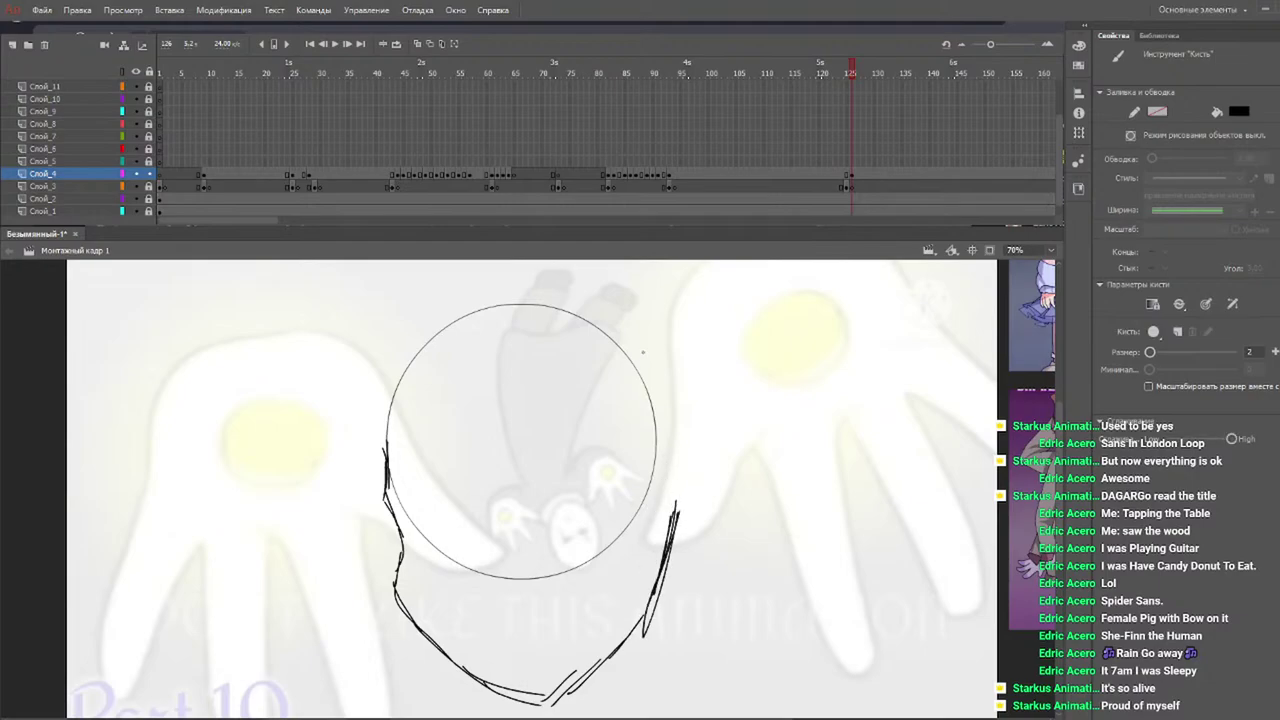
{"action": "left_click_drag", "start_coordinate": [640, 372], "coordinate": [672, 456]}
{"action": "key", "text": "ctrl+z"}
{"action": "left_click_drag", "start_coordinate": [652, 413], "coordinate": [669, 479]}
{"action": "key", "text": "ctrl+z"}
{"action": "left_click_drag", "start_coordinate": [657, 424], "coordinate": [673, 510]}
{"action": "key", "text": "ctrl+z"}
{"action": "key", "text": "ctrl+z"}
Brush curved vertical and horizontal guidelines across the face, and sketch the nose bridge and a small slanted mouth along the centreline.
{"action": "left_click_drag", "start_coordinate": [510, 293], "coordinate": [567, 716]}
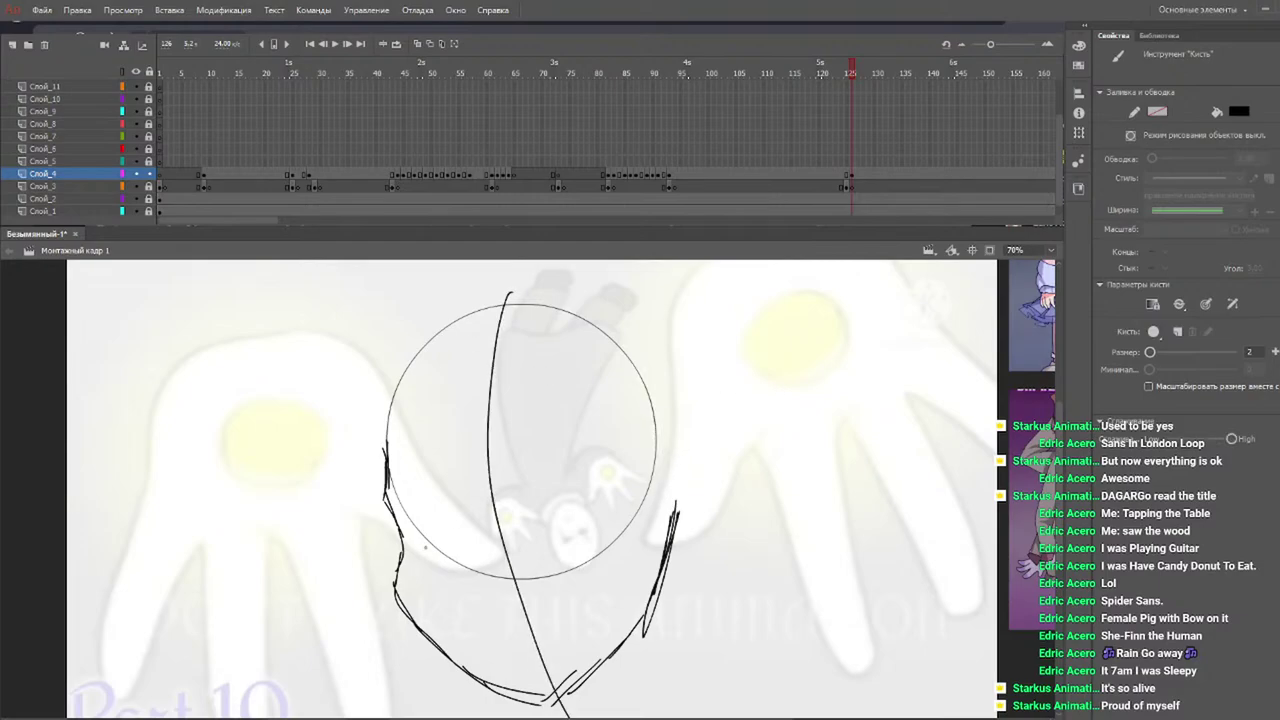
{"action": "left_click_drag", "start_coordinate": [365, 544], "coordinate": [763, 541]}
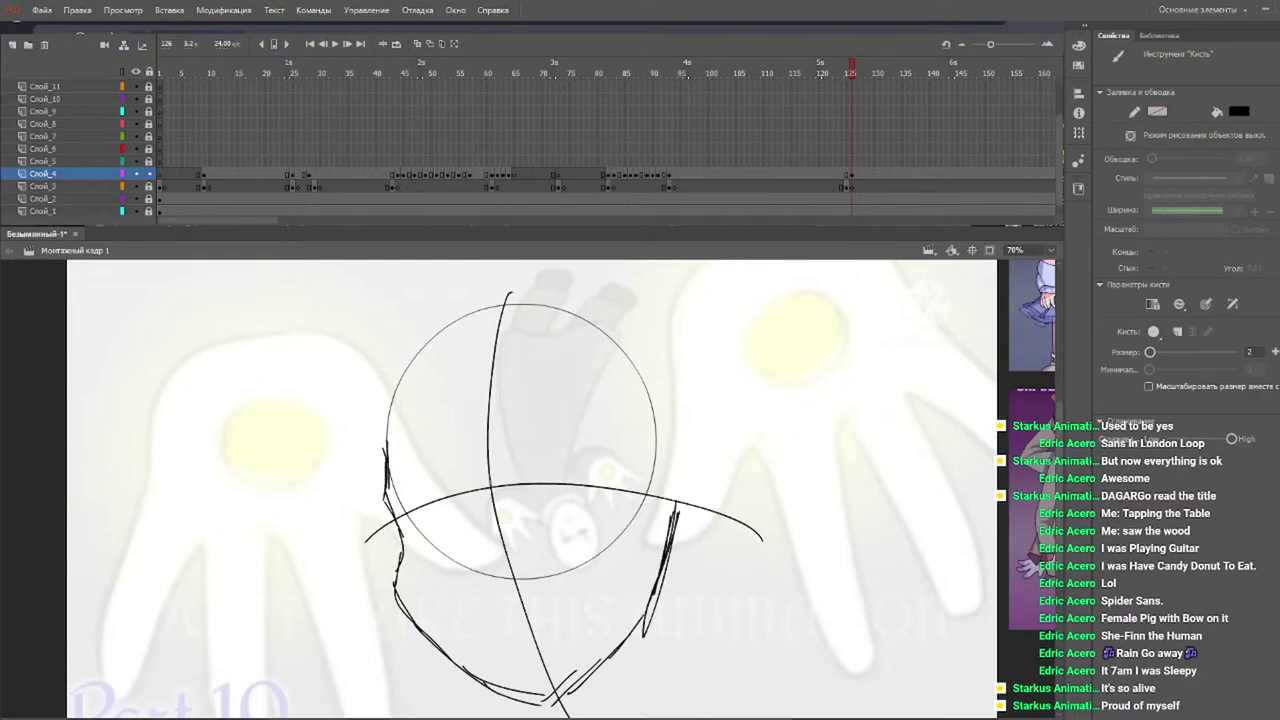
{"action": "left_click_drag", "start_coordinate": [471, 428], "coordinate": [491, 484]}
{"action": "key", "text": "ctrl+z"}
{"action": "left_click_drag", "start_coordinate": [468, 420], "coordinate": [494, 487]}
{"action": "key", "text": "ctrl+z"}
{"action": "key", "text": "ctrl+z"}
{"action": "left_click_drag", "start_coordinate": [463, 416], "coordinate": [492, 505]}
{"action": "key", "text": "ctrl+z"}
{"action": "scroll", "coordinate": [515, 520], "scroll_direction": "down", "scroll_amount": 3}
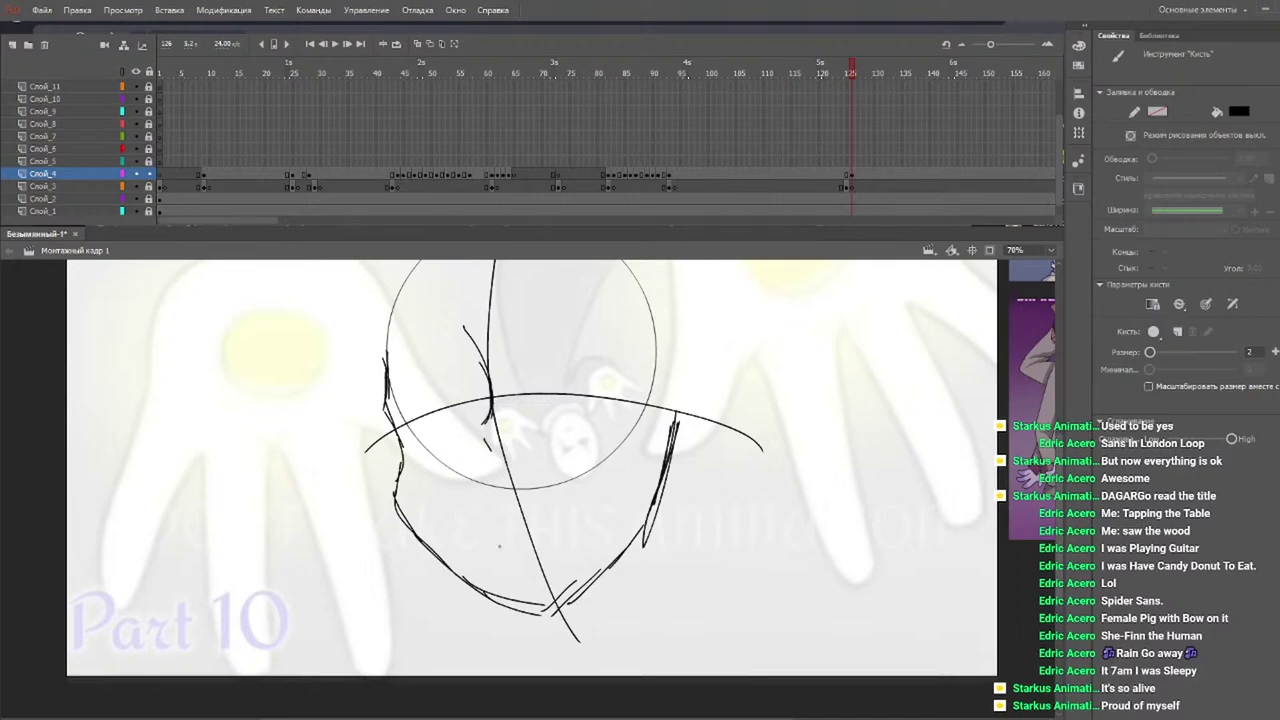
{"action": "left_click_drag", "start_coordinate": [490, 538], "coordinate": [545, 518]}
Select the lower part of the face sketch, including the mouth and chin, and move it slightly up to shorten the face.
{"action": "left_click_drag", "start_coordinate": [700, 420], "coordinate": [468, 662]}
{"action": "key", "text": "ctrl+z"}
{"action": "mouse_move", "coordinate": [758, 408]}
{"action": "left_mouse_down"}
{"action": "mouse_move", "coordinate": [644, 548]}
{"action": "mouse_move", "coordinate": [543, 618]}
{"action": "mouse_move", "coordinate": [737, 413]}
{"action": "left_mouse_up"}
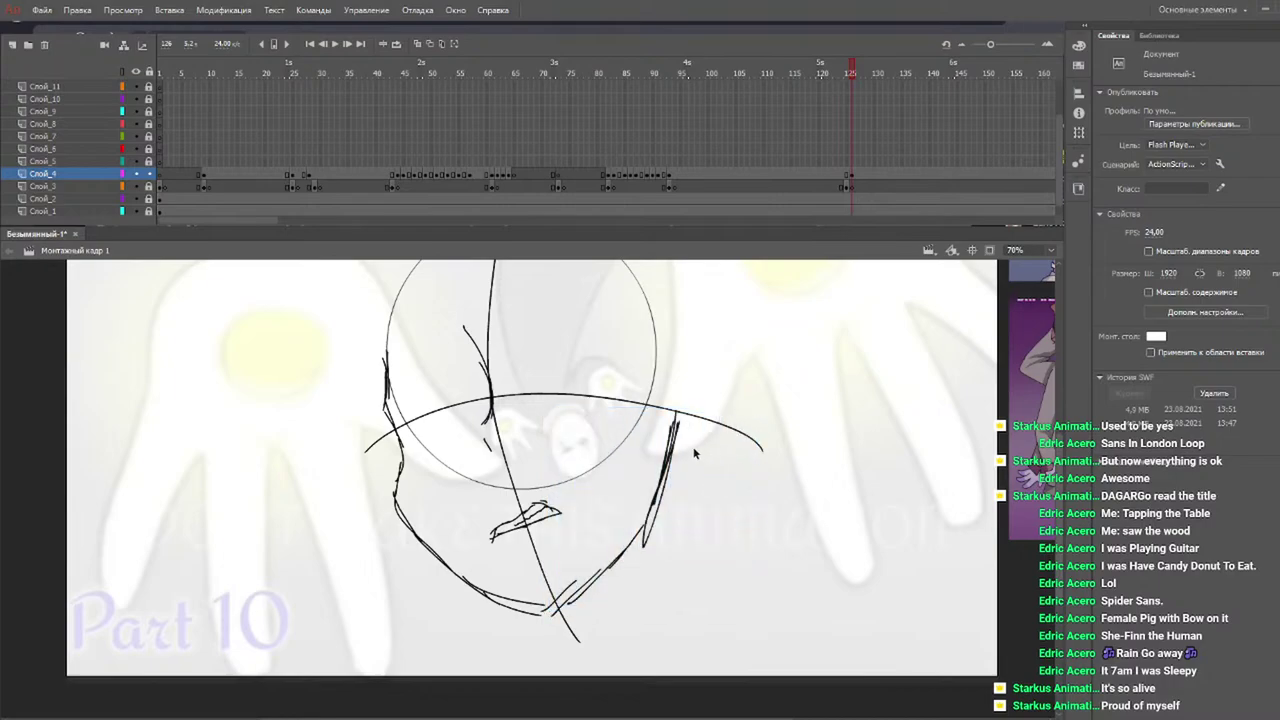
{"action": "left_click_drag", "start_coordinate": [686, 446], "coordinate": [472, 617]}
{"action": "left_click_drag", "start_coordinate": [682, 456], "coordinate": [338, 680]}
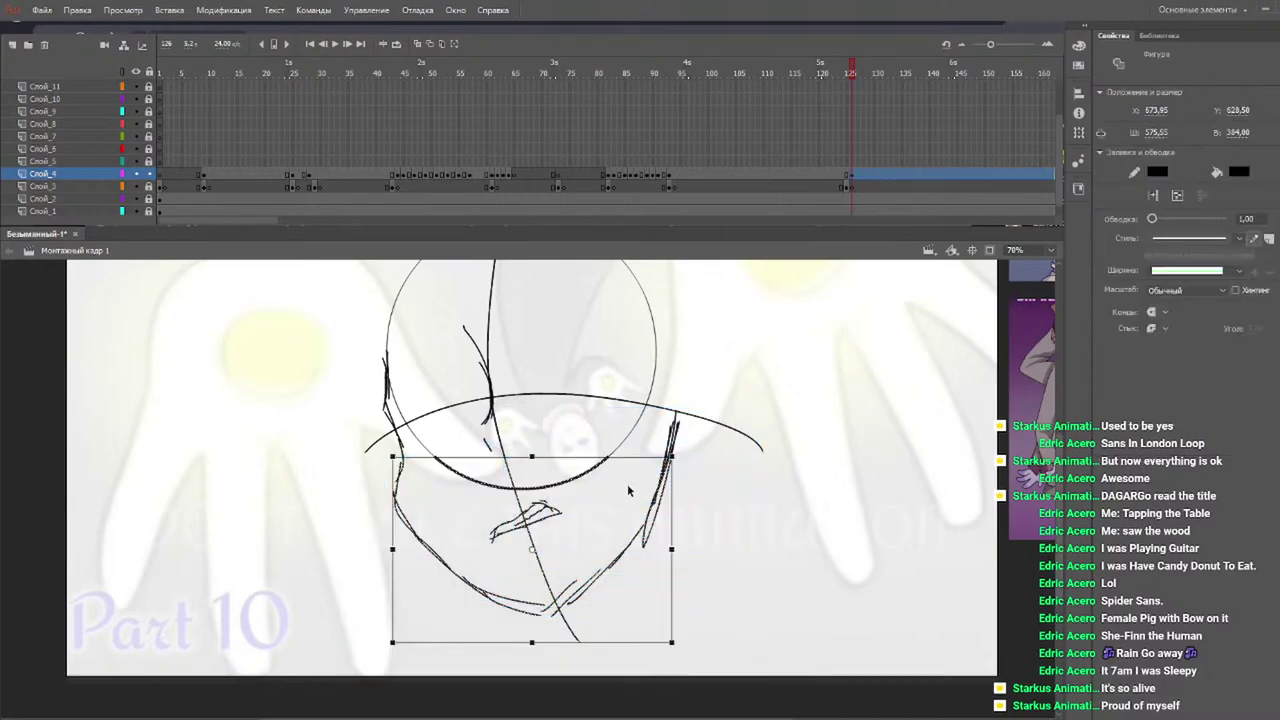
{"action": "left_click_drag", "start_coordinate": [660, 510], "coordinate": [663, 492]}
{"action": "left_click", "coordinate": [749, 465]}
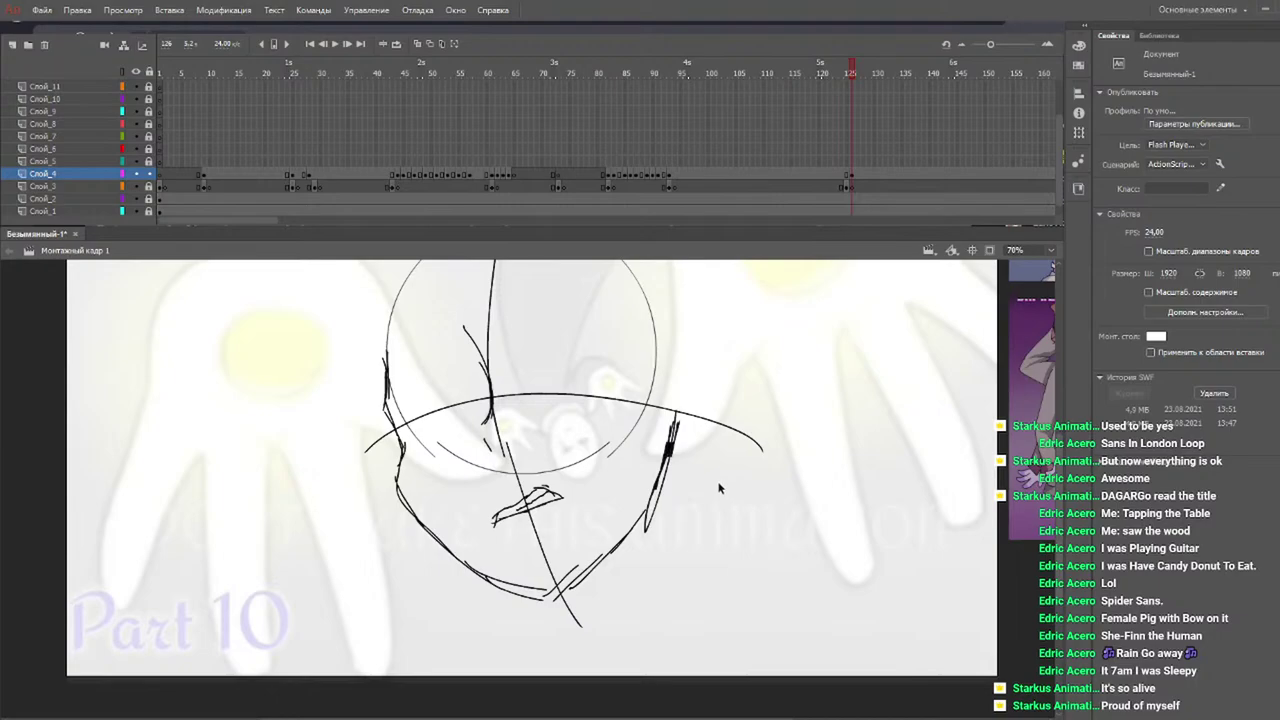
Brush the skull outline loosely around the circle, joining it to the cheek line on the far right side of the head.
{"action": "key", "text": "b"}
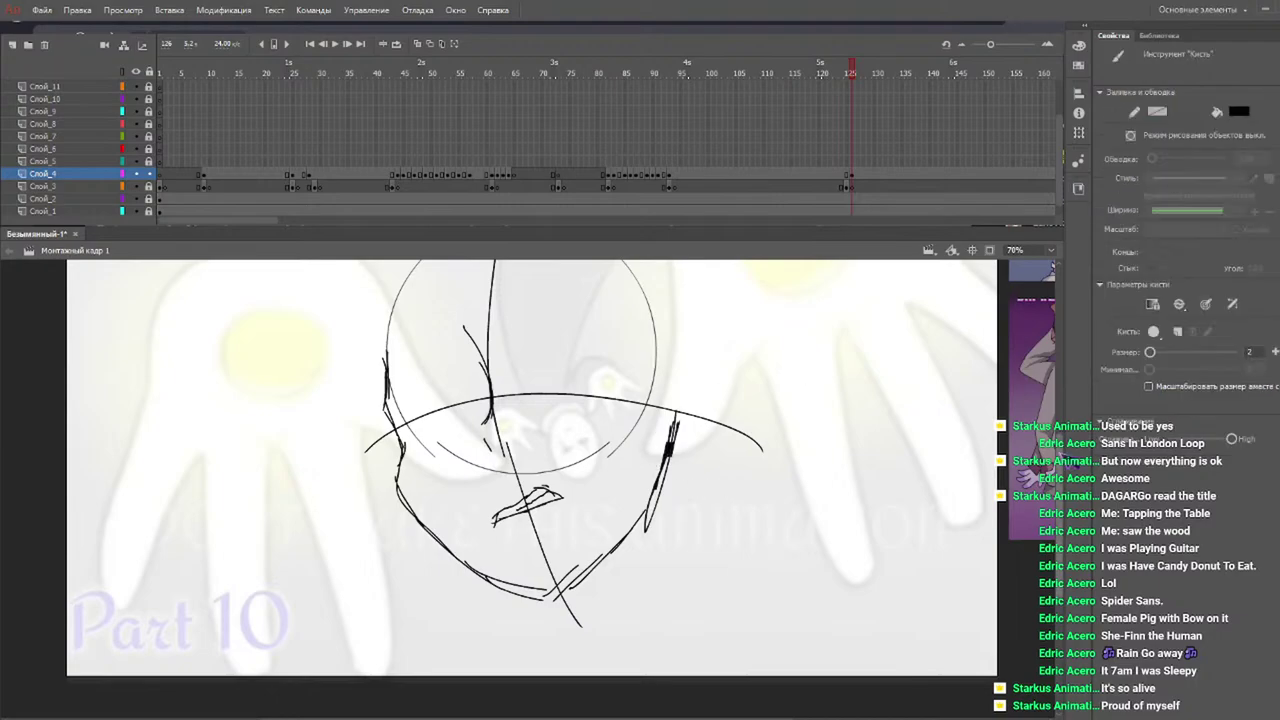
{"action": "left_click_drag", "start_coordinate": [1062, 459], "coordinate": [1065, 434]}
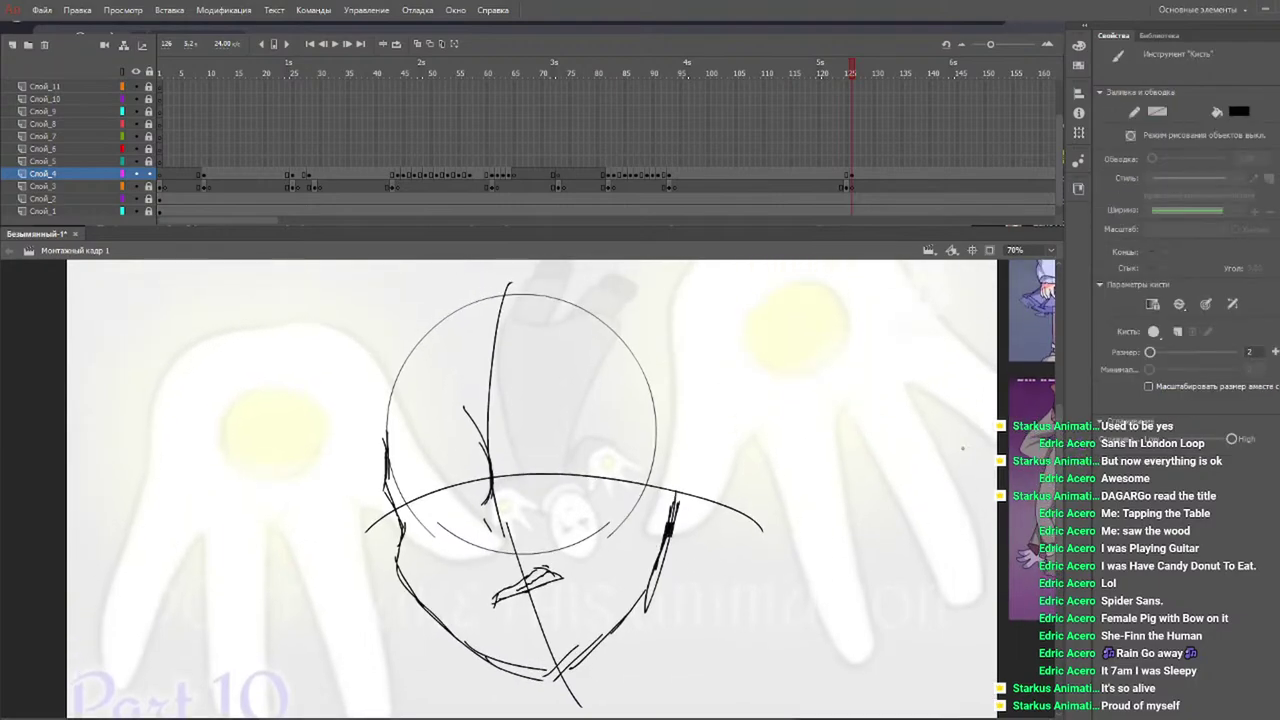
{"action": "mouse_move", "coordinate": [394, 436]}
{"action": "left_mouse_down"}
{"action": "mouse_move", "coordinate": [386, 368]}
{"action": "mouse_move", "coordinate": [484, 298]}
{"action": "mouse_move", "coordinate": [596, 318]}
{"action": "left_mouse_up"}
{"action": "left_click_drag", "start_coordinate": [494, 290], "coordinate": [645, 322]}
{"action": "left_click_drag", "start_coordinate": [582, 292], "coordinate": [684, 404]}
{"action": "left_click_drag", "start_coordinate": [660, 362], "coordinate": [680, 520]}
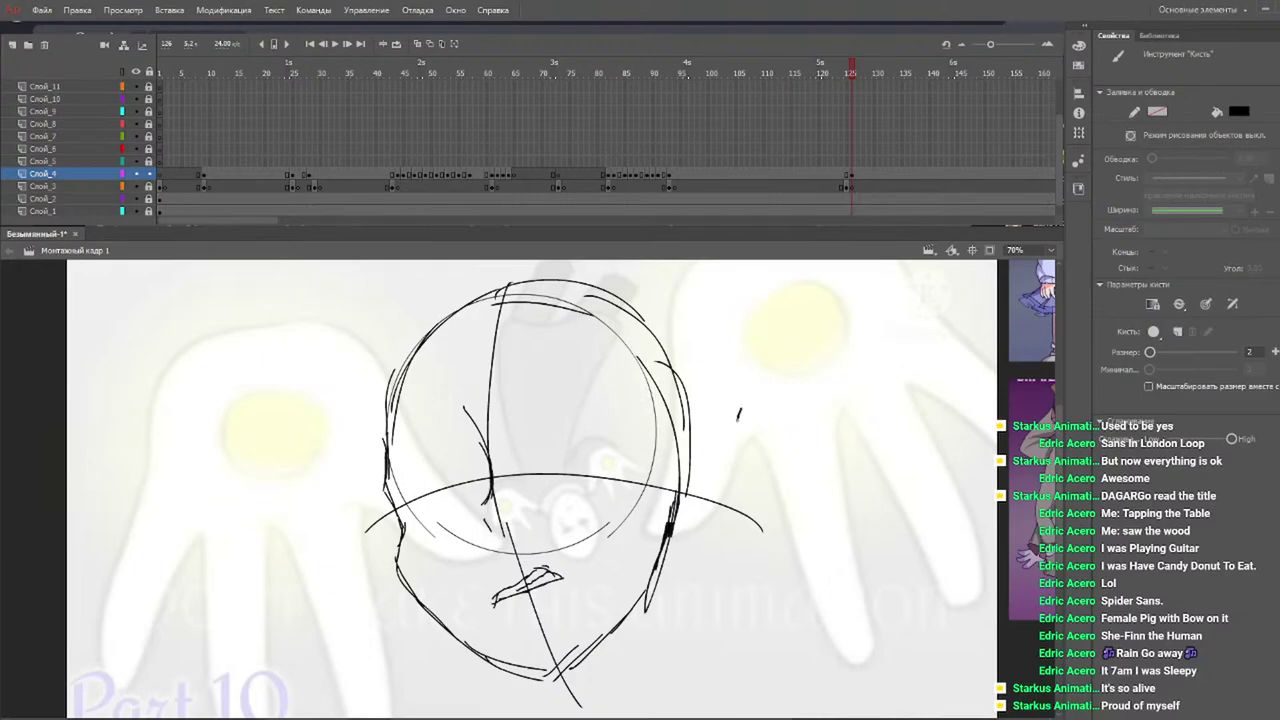
Brush a narrow slanted eye with thick upper and lower lids in the empty area beside the head.
{"action": "left_click_drag", "start_coordinate": [741, 405], "coordinate": [812, 387]}
{"action": "key", "text": "ctrl+z"}
{"action": "key", "text": "ctrl+z"}
{"action": "key", "text": "ctrl+z"}
{"action": "mouse_move", "coordinate": [740, 413]}
{"action": "left_mouse_down"}
{"action": "mouse_move", "coordinate": [805, 394]}
{"action": "mouse_move", "coordinate": [750, 426]}
{"action": "mouse_move", "coordinate": [786, 416]}
{"action": "left_mouse_up"}
{"action": "left_click_drag", "start_coordinate": [742, 406], "coordinate": [793, 382]}
{"action": "left_click_drag", "start_coordinate": [742, 405], "coordinate": [789, 381]}
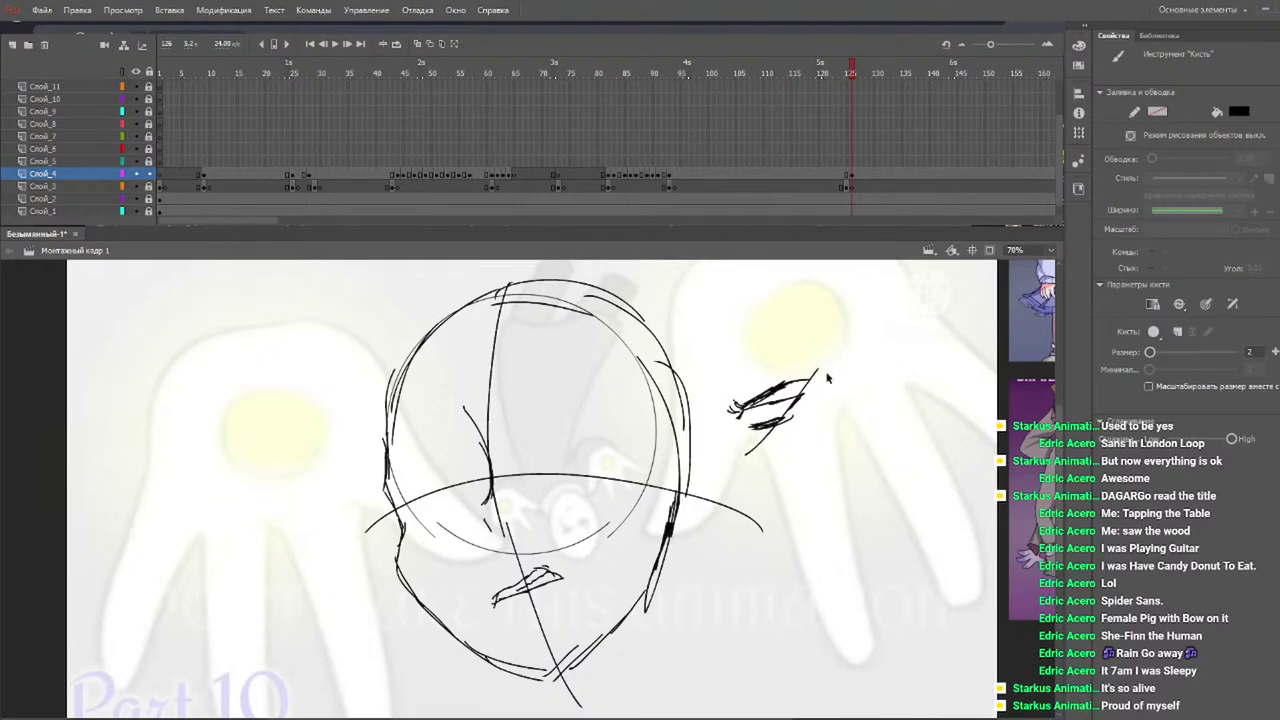
Move the sketched eye into the face right of the centreline, and paste a smaller tilted copy above it.
{"action": "key", "text": "v"}
{"action": "mouse_move", "coordinate": [826, 363]}
{"action": "left_mouse_down"}
{"action": "mouse_move", "coordinate": [780, 435]}
{"action": "mouse_move", "coordinate": [740, 420]}
{"action": "mouse_move", "coordinate": [512, 455]}
{"action": "mouse_move", "coordinate": [596, 424]}
{"action": "mouse_move", "coordinate": [593, 445]}
{"action": "mouse_move", "coordinate": [577, 441]}
{"action": "mouse_move", "coordinate": [587, 451]}
{"action": "left_mouse_up"}
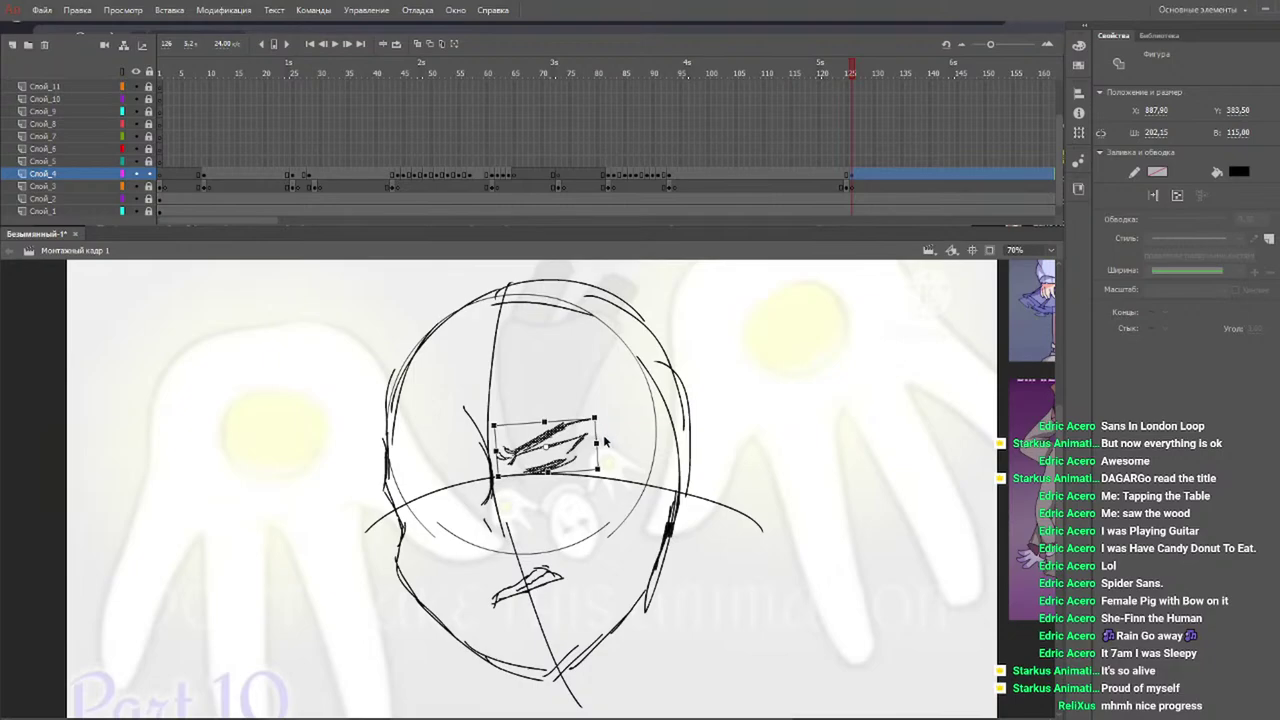
{"action": "key", "text": "ctrl+v"}
{"action": "mouse_move", "coordinate": [564, 490]}
{"action": "left_mouse_down"}
{"action": "mouse_move", "coordinate": [559, 397]}
{"action": "mouse_move", "coordinate": [587, 378]}
{"action": "mouse_move", "coordinate": [566, 370]}
{"action": "mouse_move", "coordinate": [552, 396]}
{"action": "left_mouse_up"}
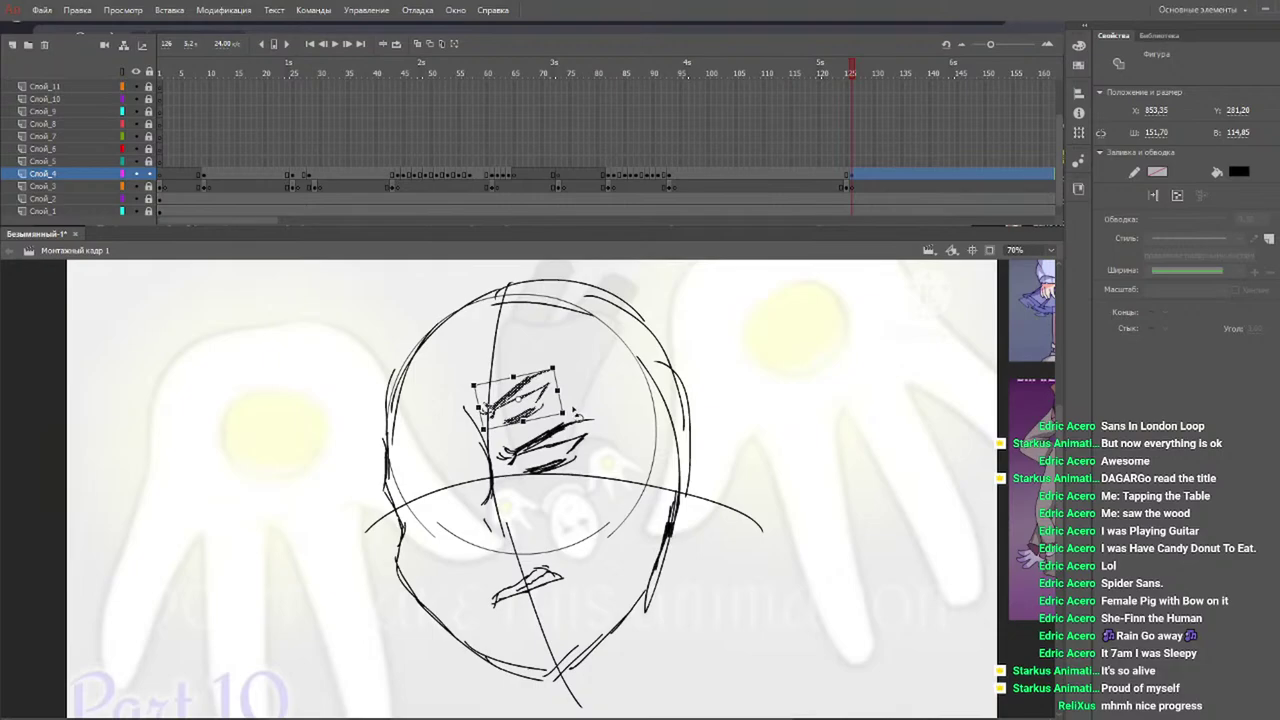
Paste another eye copy, mirror it left of the centreline, and fit a slightly smaller duplicate above it.
{"action": "key", "text": "ctrl+v"}
{"action": "mouse_move", "coordinate": [566, 496]}
{"action": "left_mouse_down"}
{"action": "mouse_move", "coordinate": [542, 425]}
{"action": "mouse_move", "coordinate": [578, 450]}
{"action": "mouse_move", "coordinate": [590, 428]}
{"action": "mouse_move", "coordinate": [577, 459]}
{"action": "left_mouse_up"}
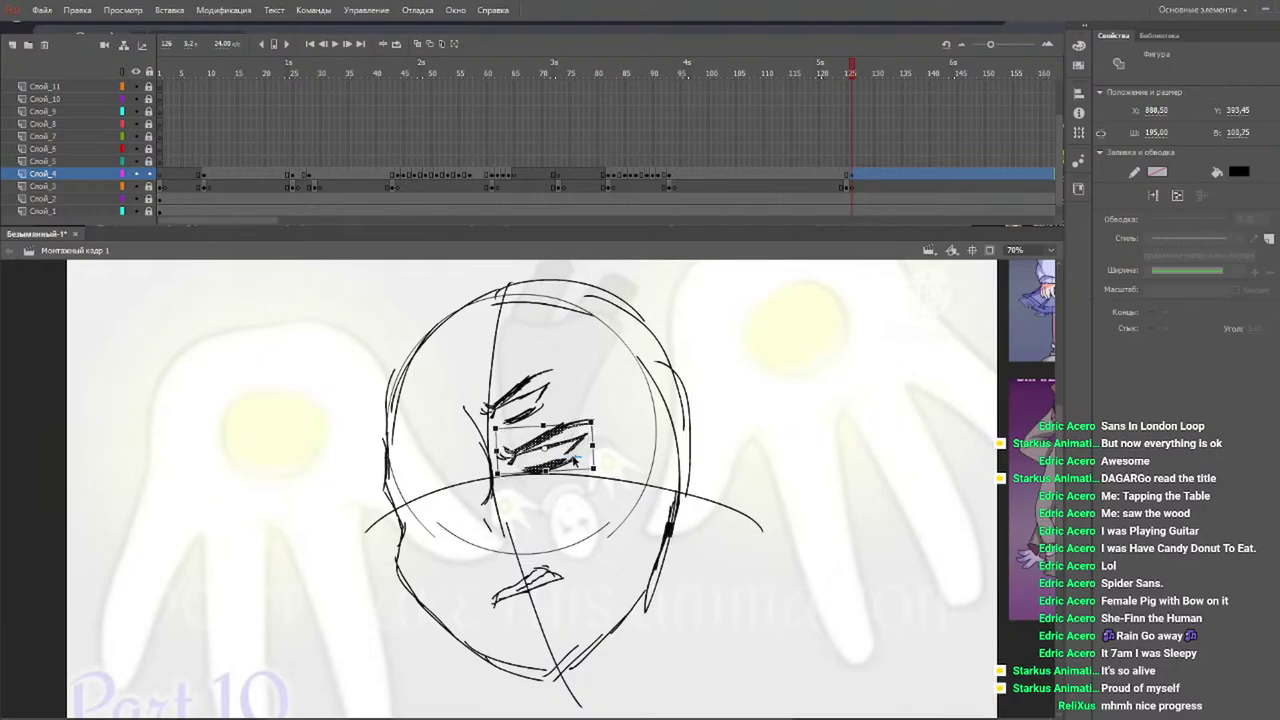
{"action": "mouse_move", "coordinate": [566, 469]}
{"action": "left_mouse_down"}
{"action": "mouse_move", "coordinate": [473, 492]}
{"action": "mouse_move", "coordinate": [456, 482]}
{"action": "mouse_move", "coordinate": [478, 467]}
{"action": "mouse_move", "coordinate": [405, 470]}
{"action": "mouse_move", "coordinate": [465, 466]}
{"action": "mouse_move", "coordinate": [490, 442]}
{"action": "mouse_move", "coordinate": [485, 429]}
{"action": "mouse_move", "coordinate": [477, 470]}
{"action": "left_mouse_up"}
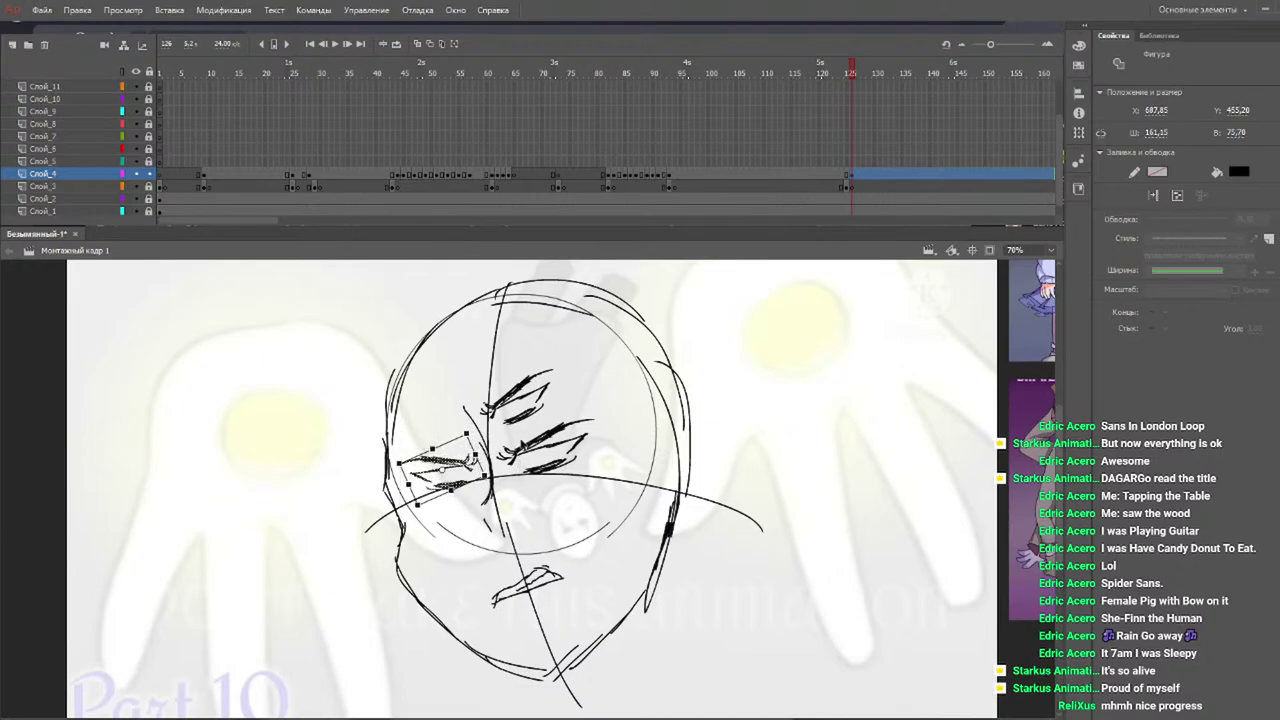
{"action": "mouse_move", "coordinate": [478, 466]}
{"action": "left_mouse_down"}
{"action": "mouse_move", "coordinate": [565, 492]}
{"action": "mouse_move", "coordinate": [458, 404]}
{"action": "mouse_move", "coordinate": [471, 404]}
{"action": "mouse_move", "coordinate": [467, 416]}
{"action": "mouse_move", "coordinate": [426, 397]}
{"action": "left_mouse_up"}
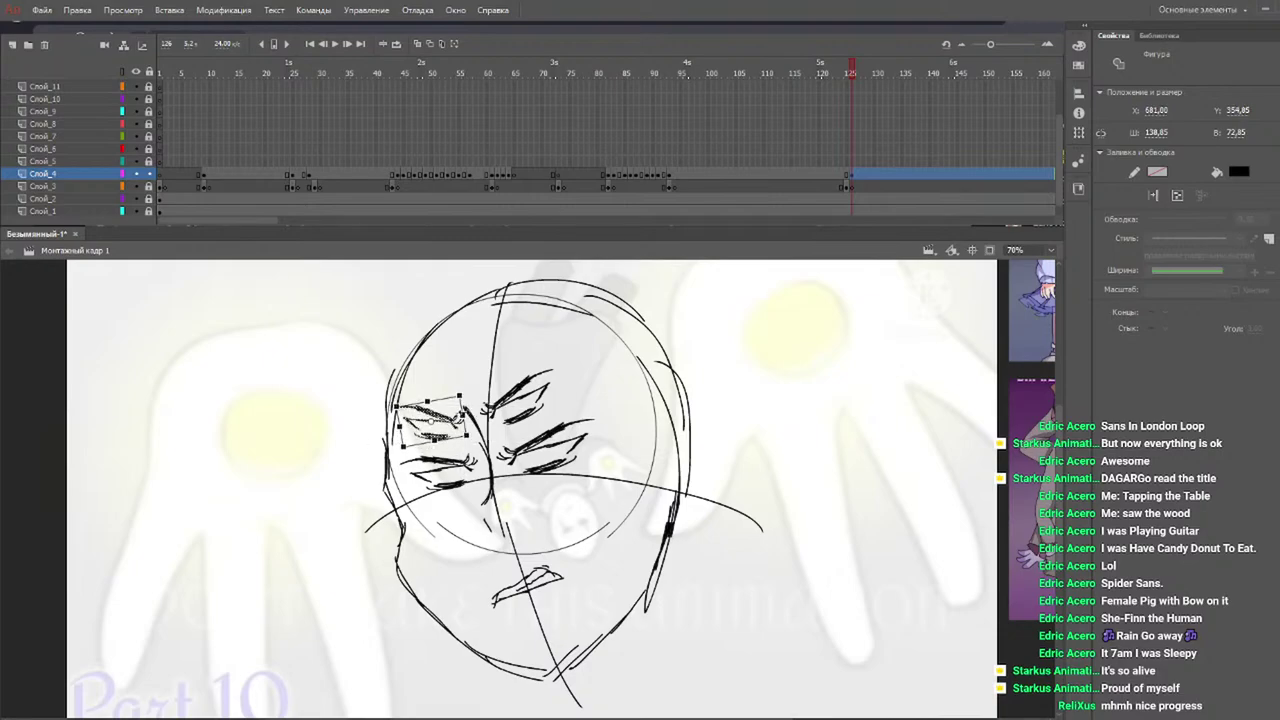
{"action": "mouse_move", "coordinate": [462, 398]}
{"action": "left_mouse_down"}
{"action": "mouse_move", "coordinate": [465, 438]}
{"action": "mouse_move", "coordinate": [462, 415]}
{"action": "mouse_move", "coordinate": [457, 427]}
{"action": "left_mouse_up"}
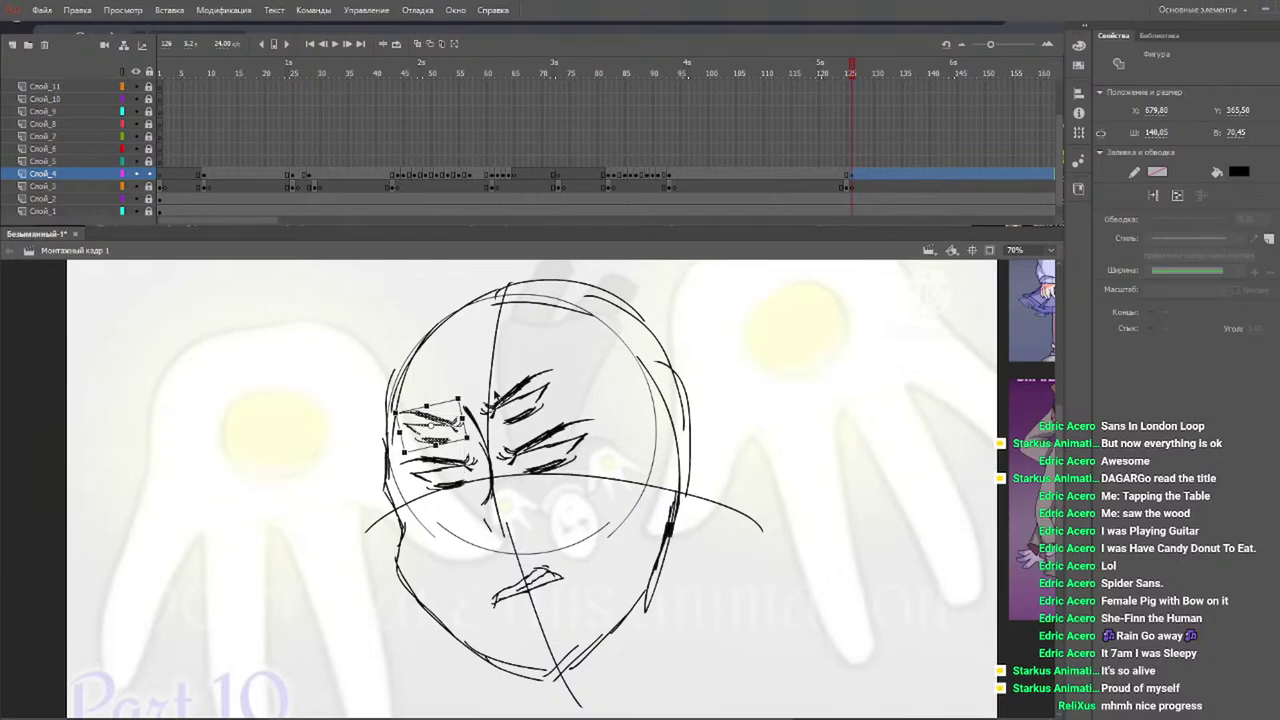
{"action": "left_click", "coordinate": [457, 367]}
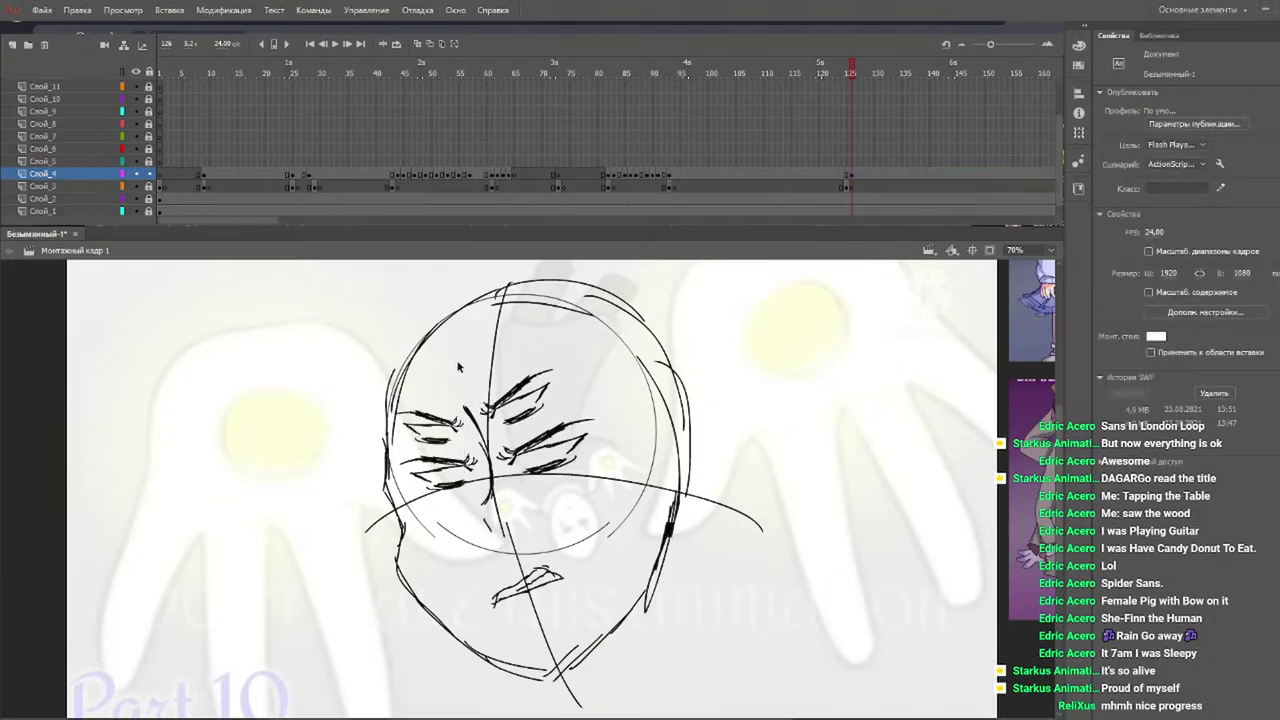
Select the upper eye right of the centreline and adjust its placement slightly.
{"action": "mouse_move", "coordinate": [556, 362]}
{"action": "left_mouse_down"}
{"action": "mouse_move", "coordinate": [506, 428]}
{"action": "mouse_move", "coordinate": [479, 432]}
{"action": "left_mouse_up"}
{"action": "left_click_drag", "start_coordinate": [570, 368], "coordinate": [569, 375]}
{"action": "left_click", "coordinate": [573, 378]}
Thicken the eyelids with rough brush strokes and draw pupils in the two eyes right of the centreline.
{"action": "key", "text": "b"}
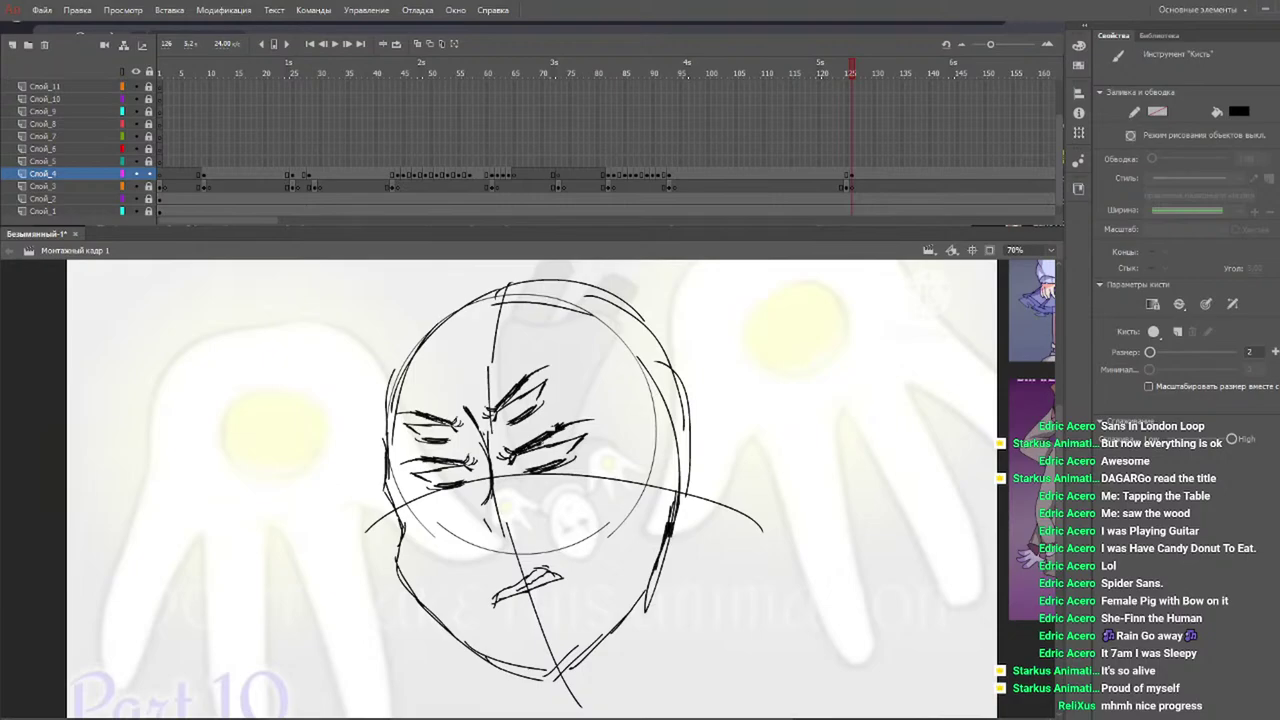
{"action": "left_click_drag", "start_coordinate": [561, 439], "coordinate": [585, 431]}
{"action": "key", "text": "ctrl+z"}
{"action": "left_click_drag", "start_coordinate": [510, 400], "coordinate": [528, 387]}
{"action": "left_click_drag", "start_coordinate": [522, 397], "coordinate": [550, 378]}
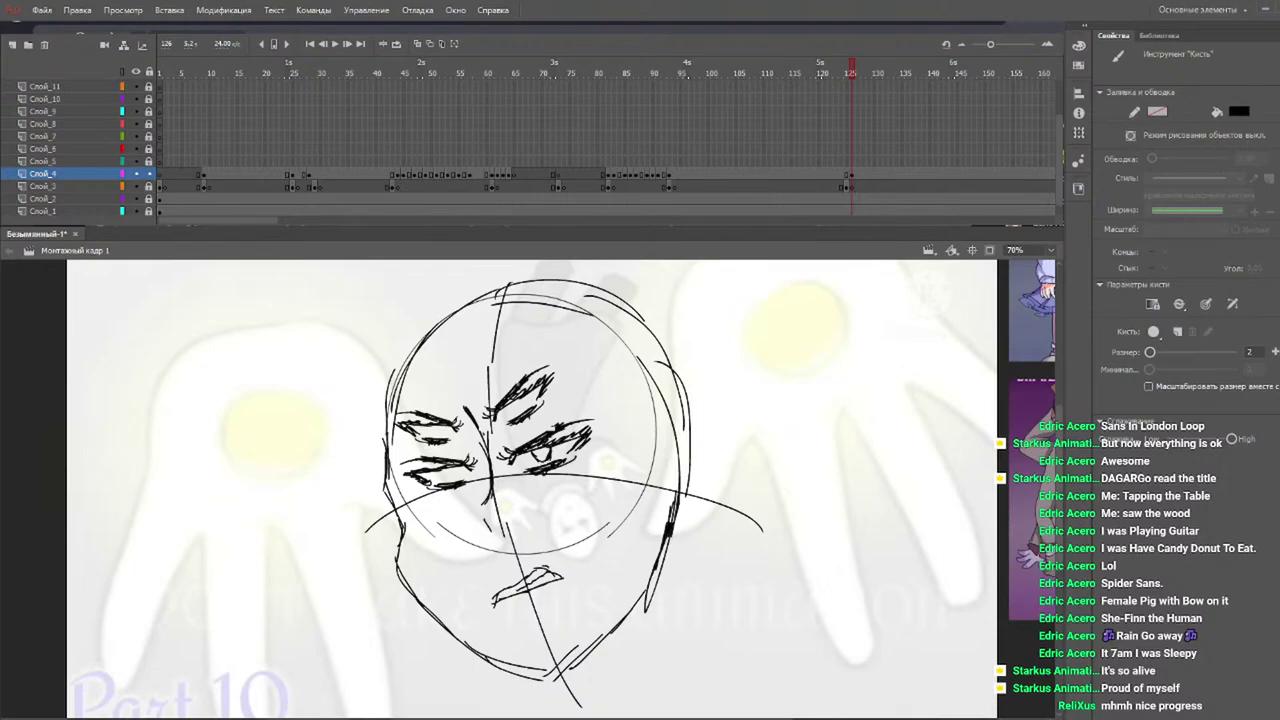
{"action": "key", "text": "ctrl+z"}
{"action": "mouse_move", "coordinate": [450, 718]}
{"action": "left_mouse_down"}
{"action": "mouse_move", "coordinate": [493, 718]}
{"action": "mouse_move", "coordinate": [430, 718]}
{"action": "left_mouse_up"}
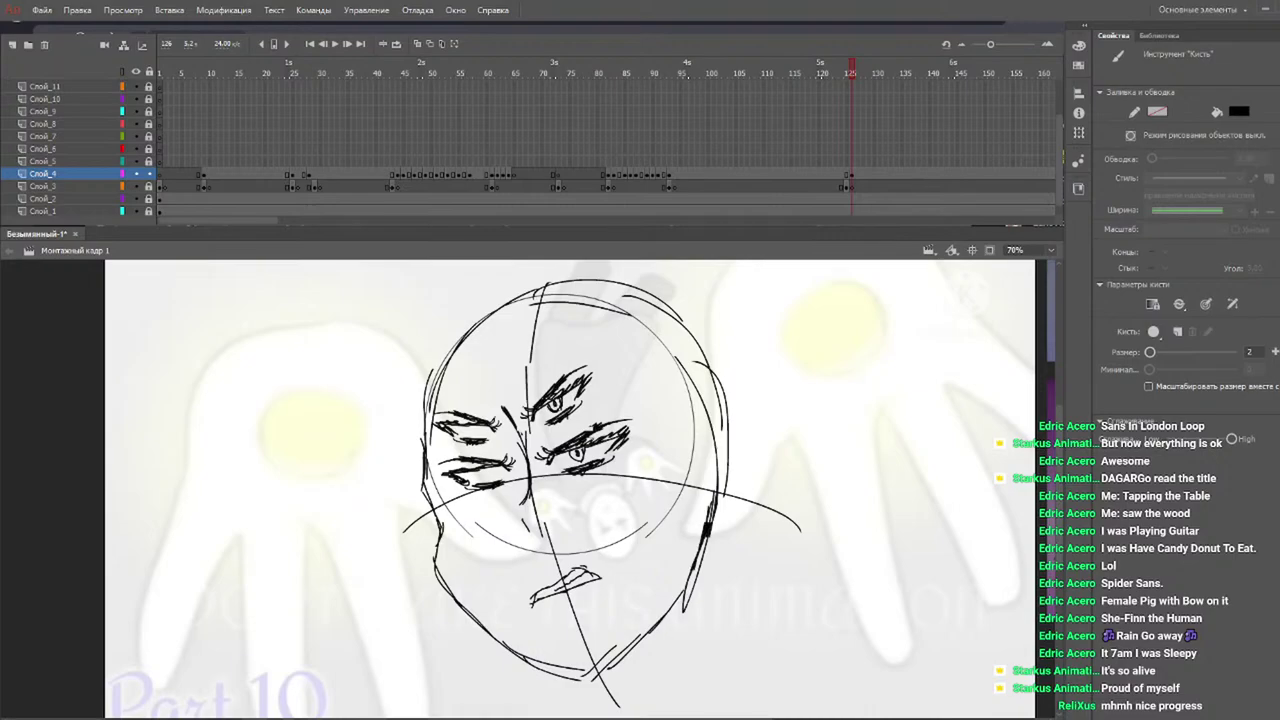
Brush an upright almond-shaped eye on the forehead above the left pair of eyes.
{"action": "mouse_move", "coordinate": [497, 391]}
{"action": "left_mouse_down"}
{"action": "mouse_move", "coordinate": [484, 348]}
{"action": "mouse_move", "coordinate": [498, 366]}
{"action": "left_mouse_up"}
{"action": "key", "text": "ctrl+z"}
{"action": "key", "text": "ctrl+z"}
{"action": "key", "text": "ctrl+z"}
{"action": "left_click_drag", "start_coordinate": [634, 298], "coordinate": [510, 462]}
{"action": "key", "text": "ctrl+z"}
{"action": "left_click_drag", "start_coordinate": [611, 307], "coordinate": [406, 615]}
{"action": "key", "text": "ctrl+z"}
{"action": "left_click_drag", "start_coordinate": [447, 560], "coordinate": [590, 306]}
{"action": "key", "text": "z"}
{"action": "key", "text": "ctrl+z"}
{"action": "scroll", "coordinate": [520, 365], "scroll_direction": "up", "scroll_amount": 2}
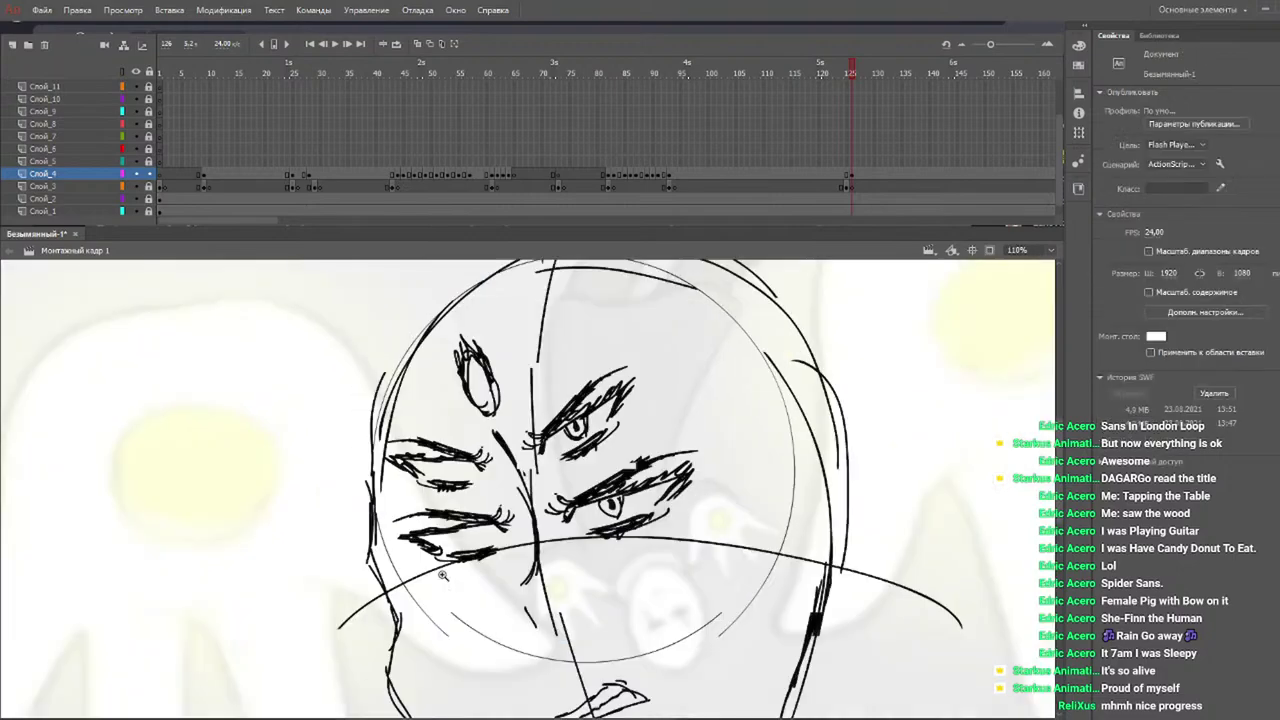
{"action": "key", "text": "b"}
{"action": "left_click", "coordinate": [1035, 248]}
{"action": "type", "text": "70"}
{"action": "key", "text": "Return"}
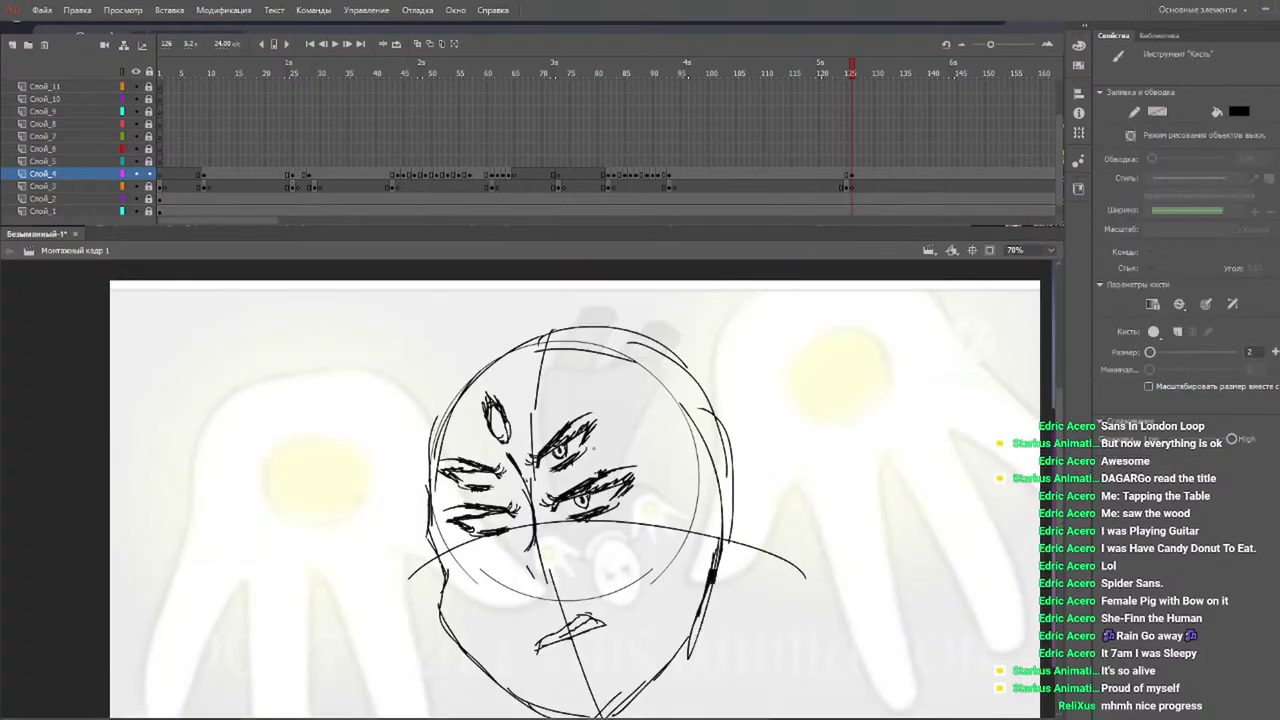
Select the upper right eye, then tilt, resize and shift it slightly to align it better with the face.
{"action": "key", "text": "v"}
{"action": "mouse_move", "coordinate": [608, 409]}
{"action": "left_mouse_down"}
{"action": "mouse_move", "coordinate": [520, 482]}
{"action": "mouse_move", "coordinate": [588, 462]}
{"action": "left_mouse_up"}
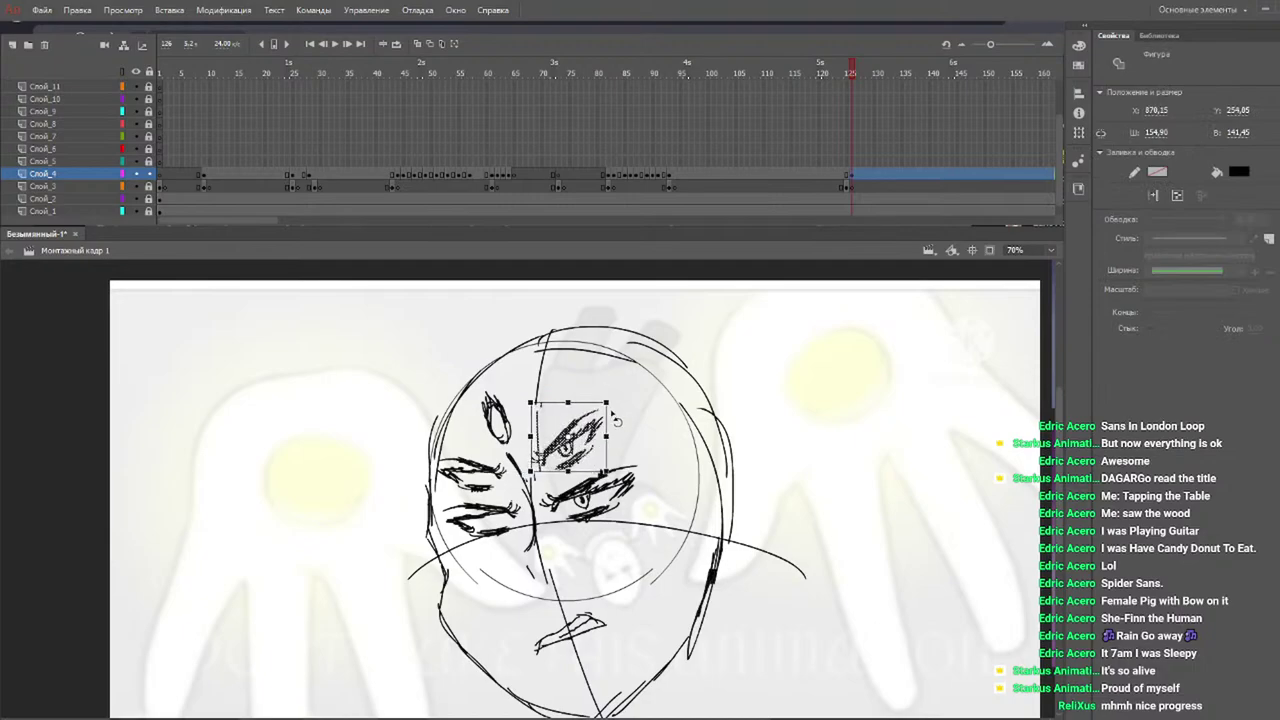
{"action": "left_click_drag", "start_coordinate": [615, 422], "coordinate": [601, 437]}
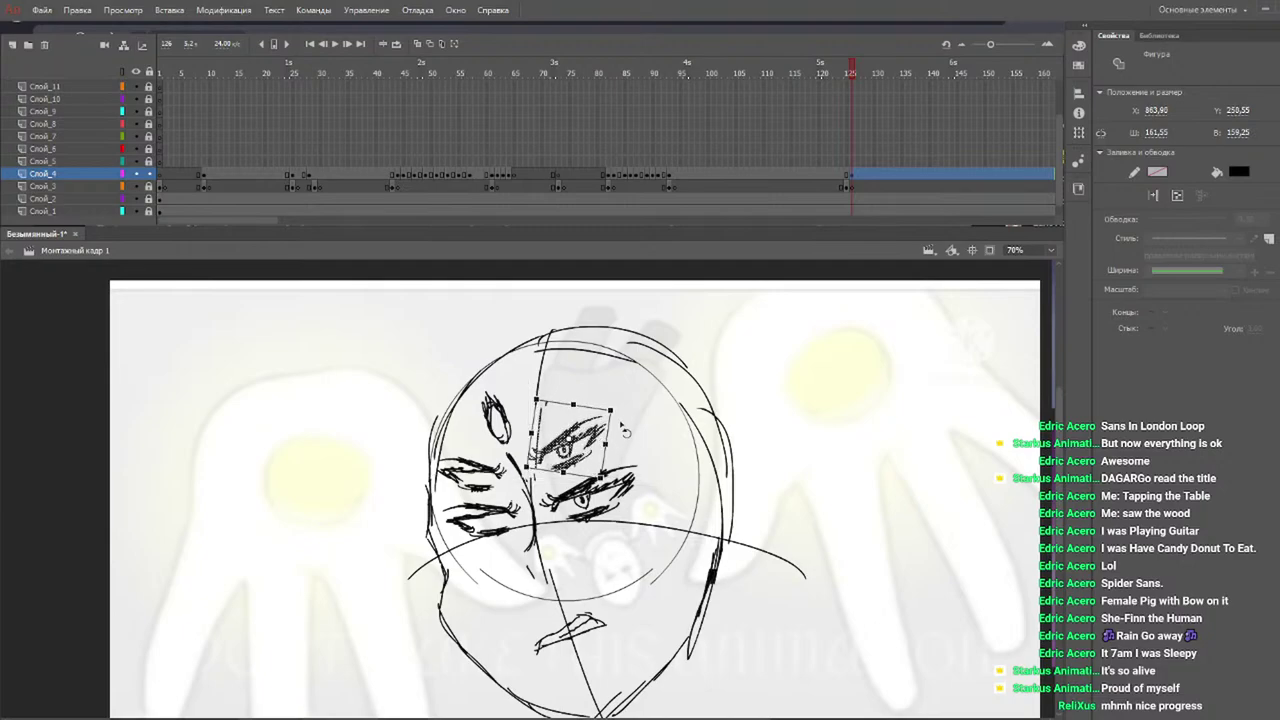
{"action": "left_click", "coordinate": [629, 413]}
{"action": "mouse_move", "coordinate": [595, 439]}
{"action": "left_mouse_down"}
{"action": "mouse_move", "coordinate": [605, 425]}
{"action": "mouse_move", "coordinate": [526, 488]}
{"action": "left_mouse_up"}
{"action": "mouse_move", "coordinate": [621, 423]}
{"action": "left_mouse_down"}
{"action": "mouse_move", "coordinate": [614, 411]}
{"action": "mouse_move", "coordinate": [588, 437]}
{"action": "left_mouse_up"}
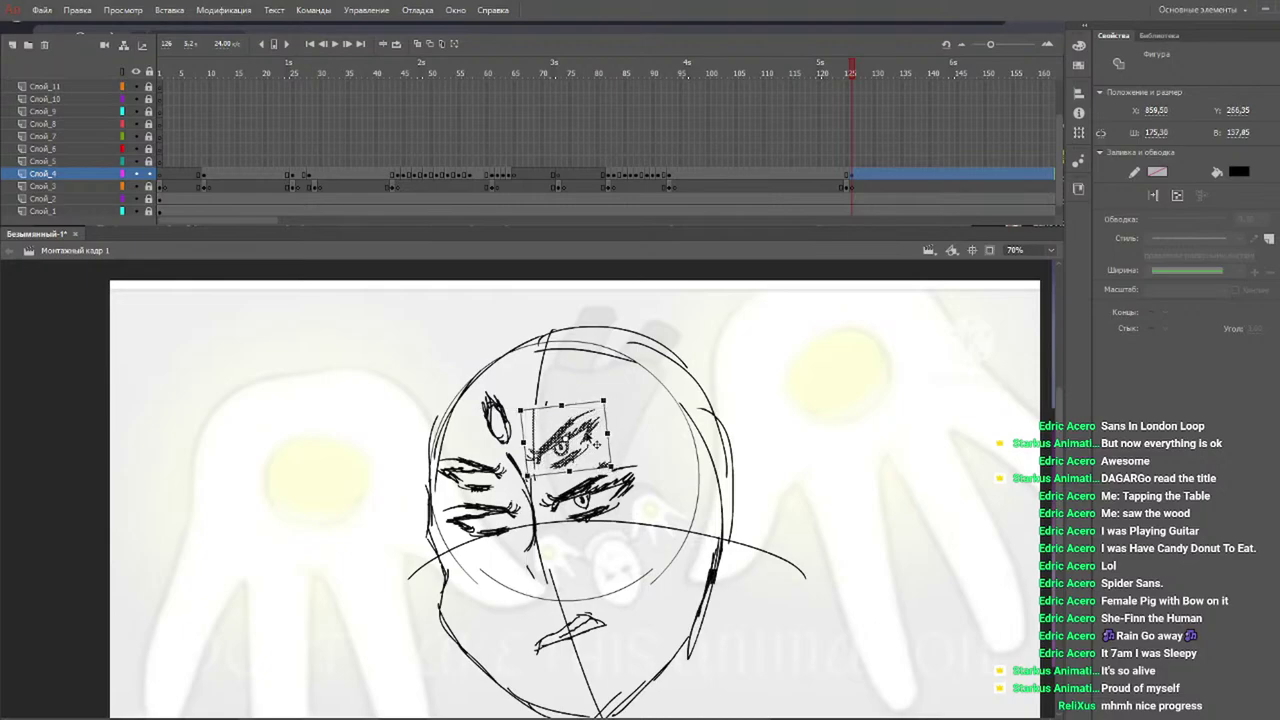
{"action": "left_click", "coordinate": [645, 428]}
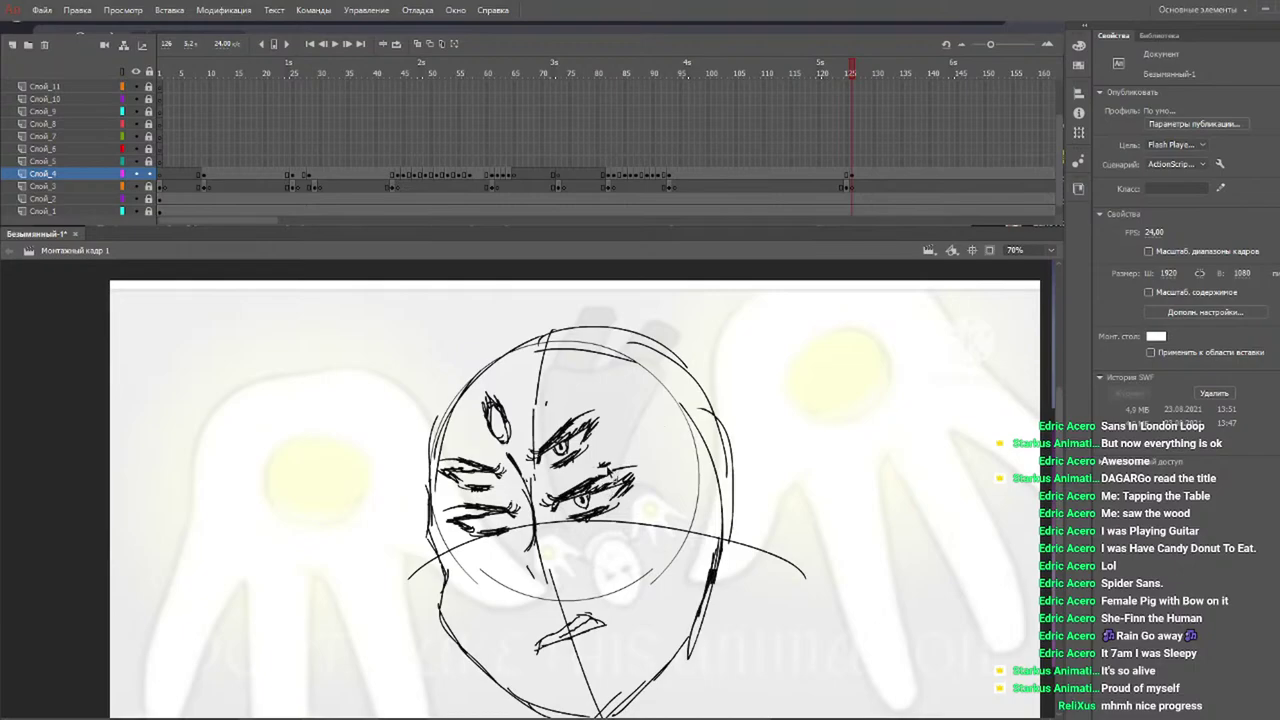
Brush a long slanted guide line from above the forehead down through the left cheek.
{"action": "key", "text": "b"}
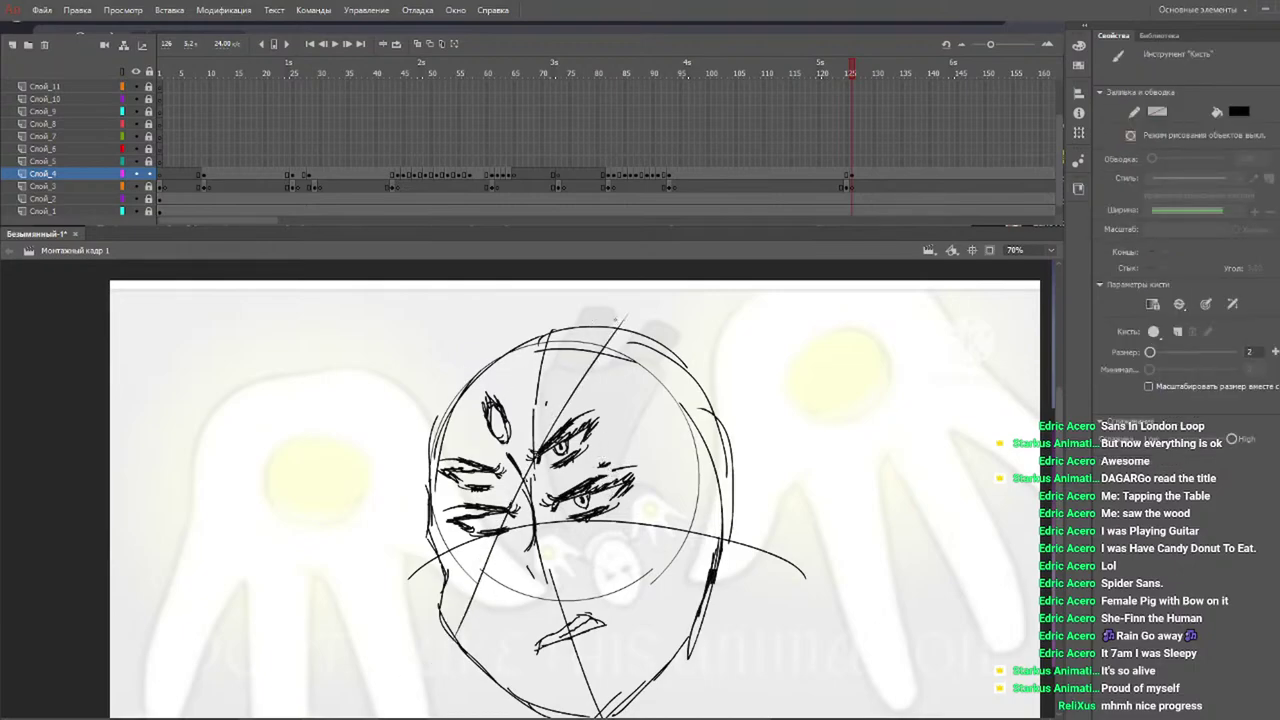
{"action": "mouse_move", "coordinate": [595, 323]}
{"action": "left_mouse_down"}
{"action": "mouse_move", "coordinate": [477, 691]}
{"action": "mouse_move", "coordinate": [608, 306]}
{"action": "left_mouse_up"}
{"action": "key", "text": "ctrl+z"}
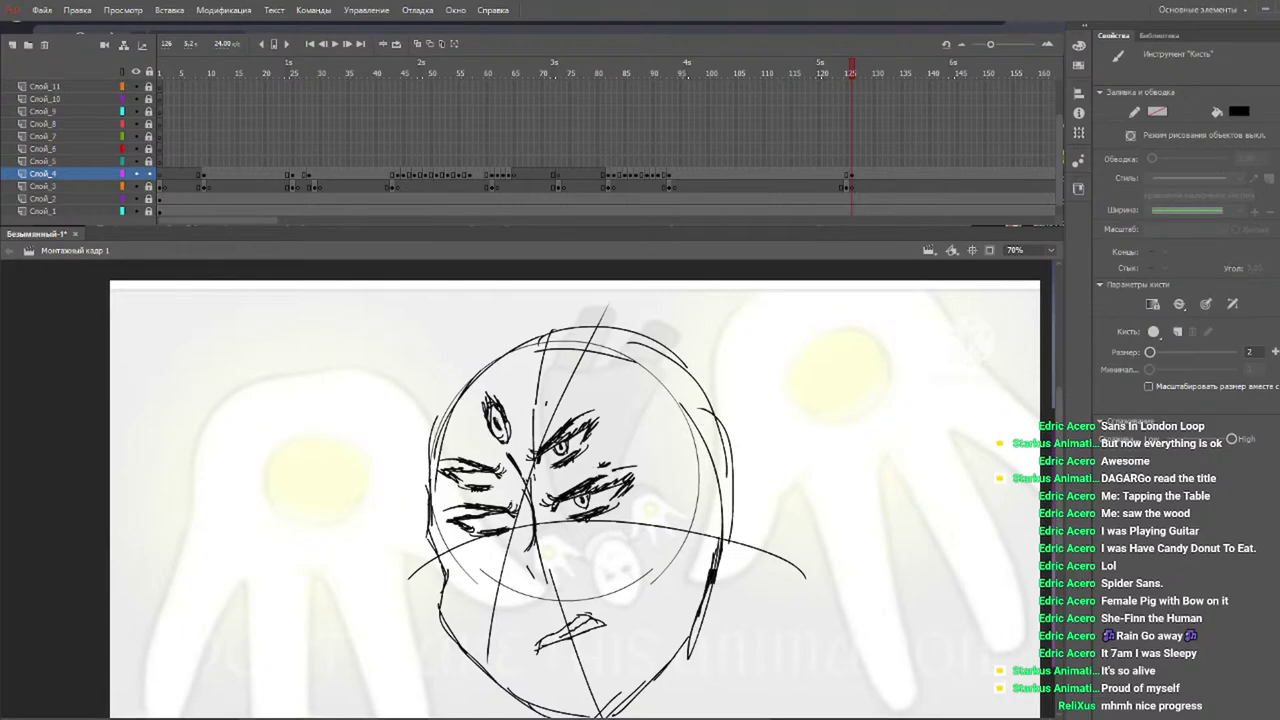
Try to brush pupils into the eyes left of the centreline.
{"action": "left_click_drag", "start_coordinate": [499, 428], "coordinate": [505, 438]}
{"action": "key", "text": "ctrl+z"}
{"action": "left_click_drag", "start_coordinate": [486, 519], "coordinate": [486, 529]}
{"action": "key", "text": "ctrl+z"}
{"action": "key", "text": "ctrl+z"}
{"action": "left_click_drag", "start_coordinate": [499, 410], "coordinate": [499, 428]}
Erase the three eyes on the left half of the face with the Eraser.
{"action": "key", "text": "e"}
{"action": "mouse_move", "coordinate": [476, 417]}
{"action": "left_mouse_down"}
{"action": "mouse_move", "coordinate": [496, 392]}
{"action": "mouse_move", "coordinate": [514, 433]}
{"action": "mouse_move", "coordinate": [489, 433]}
{"action": "mouse_move", "coordinate": [496, 482]}
{"action": "mouse_move", "coordinate": [483, 455]}
{"action": "mouse_move", "coordinate": [480, 485]}
{"action": "mouse_move", "coordinate": [464, 458]}
{"action": "mouse_move", "coordinate": [454, 492]}
{"action": "mouse_move", "coordinate": [443, 469]}
{"action": "mouse_move", "coordinate": [449, 459]}
{"action": "mouse_move", "coordinate": [512, 514]}
{"action": "mouse_move", "coordinate": [509, 500]}
{"action": "mouse_move", "coordinate": [503, 541]}
{"action": "mouse_move", "coordinate": [496, 497]}
{"action": "mouse_move", "coordinate": [477, 549]}
{"action": "mouse_move", "coordinate": [468, 495]}
{"action": "mouse_move", "coordinate": [452, 524]}
{"action": "mouse_move", "coordinate": [448, 502]}
{"action": "mouse_move", "coordinate": [445, 516]}
{"action": "mouse_move", "coordinate": [478, 470]}
{"action": "mouse_move", "coordinate": [516, 455]}
{"action": "left_mouse_up"}
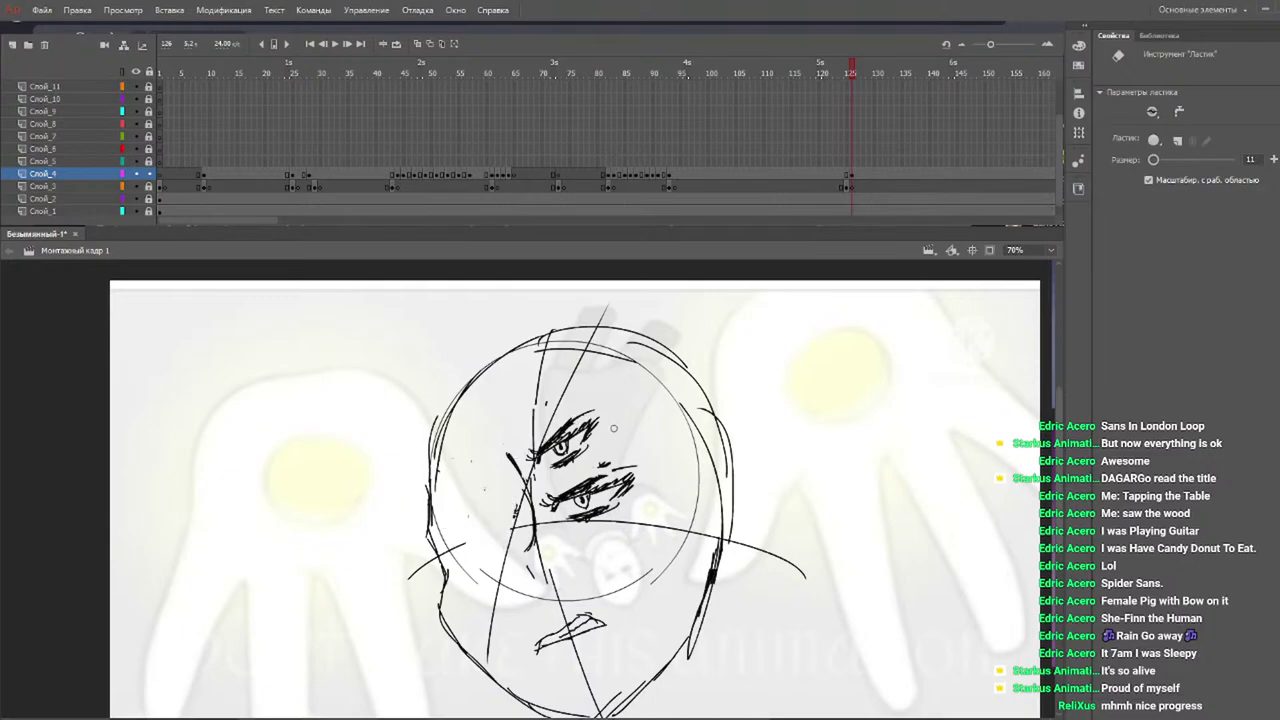
{"action": "key", "text": "n"}
Set the brush fill to yellow, then paint the two remaining irises and yellow dots where the three left eyes were.
{"action": "key", "text": "b"}
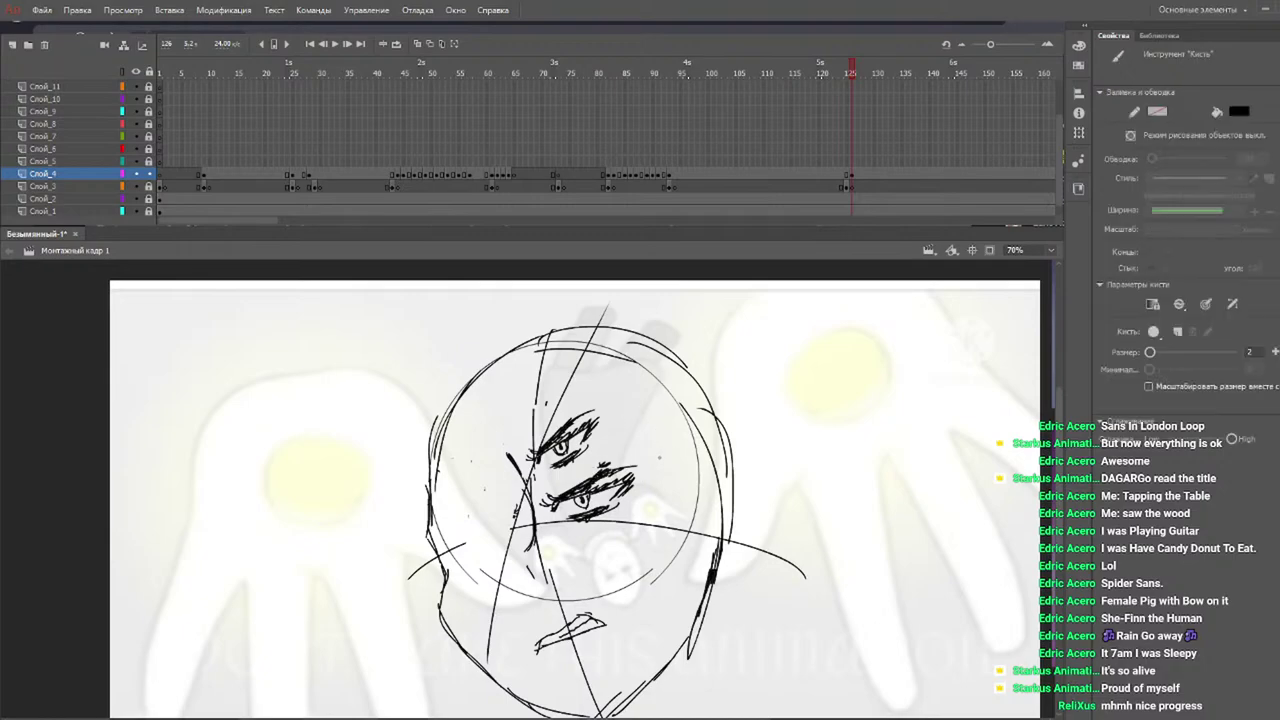
{"action": "scroll", "coordinate": [973, 407], "scroll_direction": "down", "scroll_amount": 3}
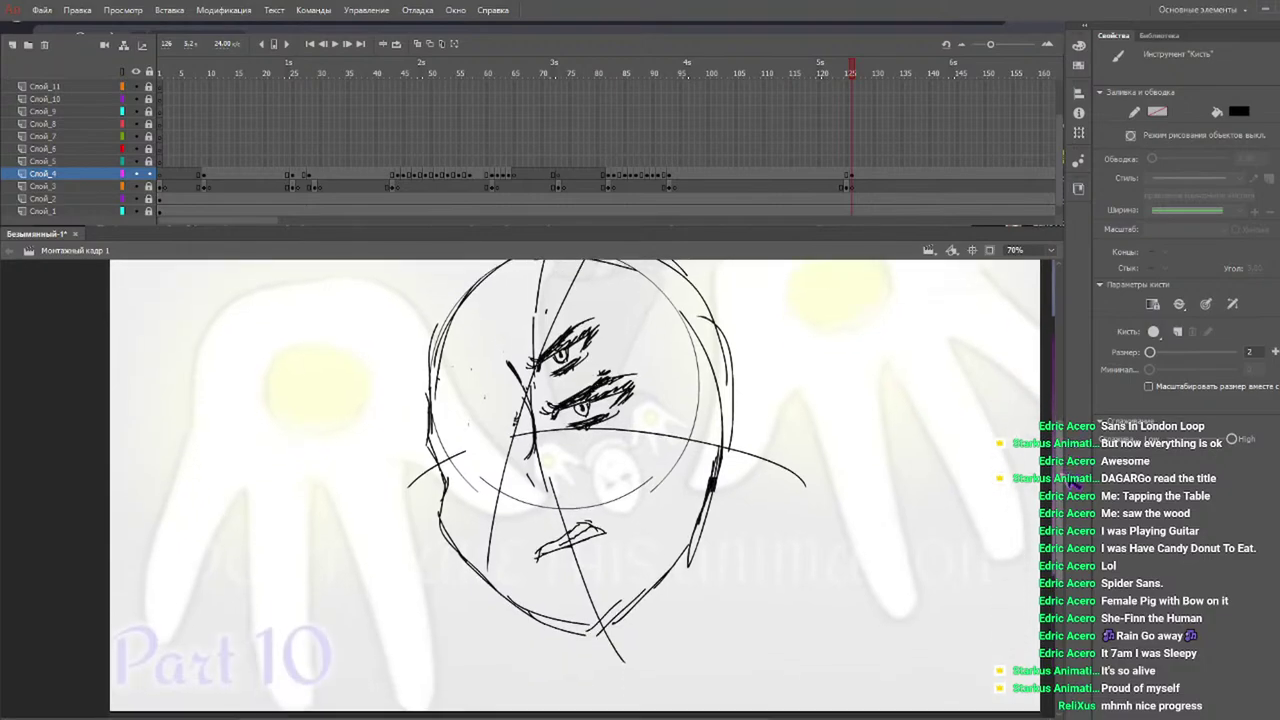
{"action": "left_click", "coordinate": [1238, 112]}
{"action": "left_click", "coordinate": [1210, 209]}
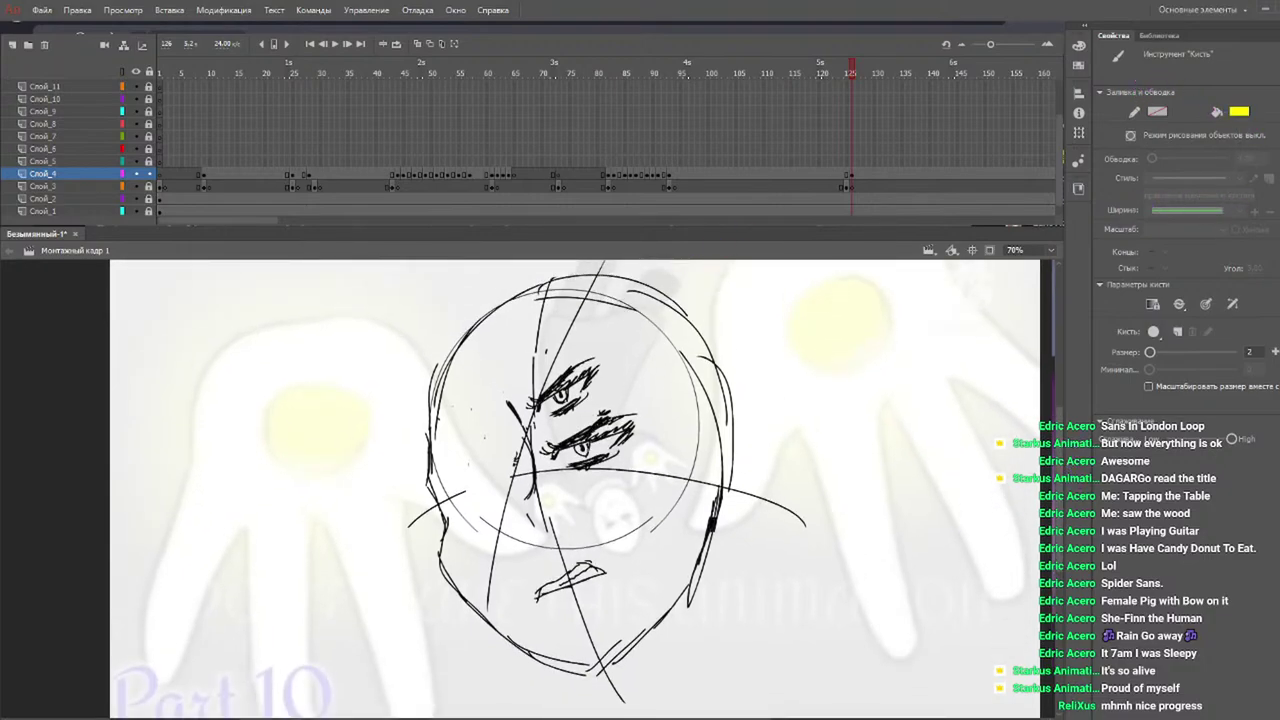
{"action": "left_click", "coordinate": [582, 450]}
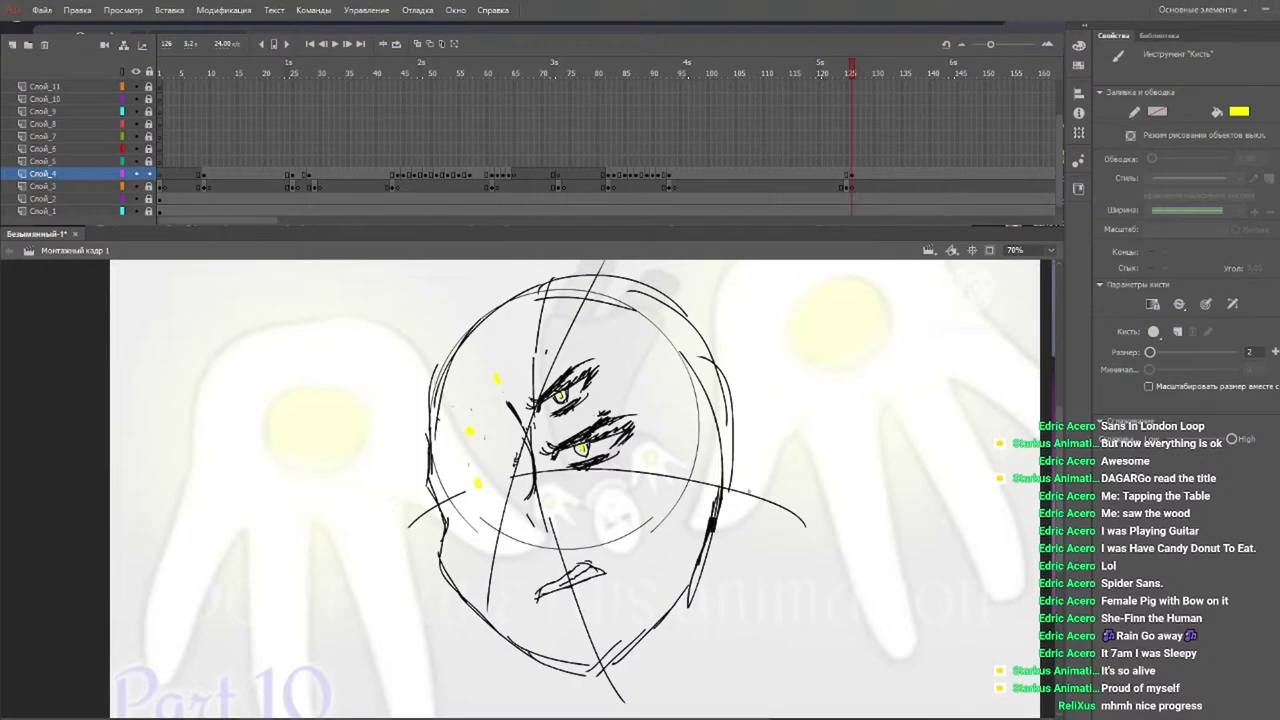
Select the lower face with the jaw and mouth, and adjust its tilt and placement slightly.
{"action": "key", "text": "v"}
{"action": "left_click_drag", "start_coordinate": [728, 512], "coordinate": [410, 704]}
{"action": "key", "text": "q"}
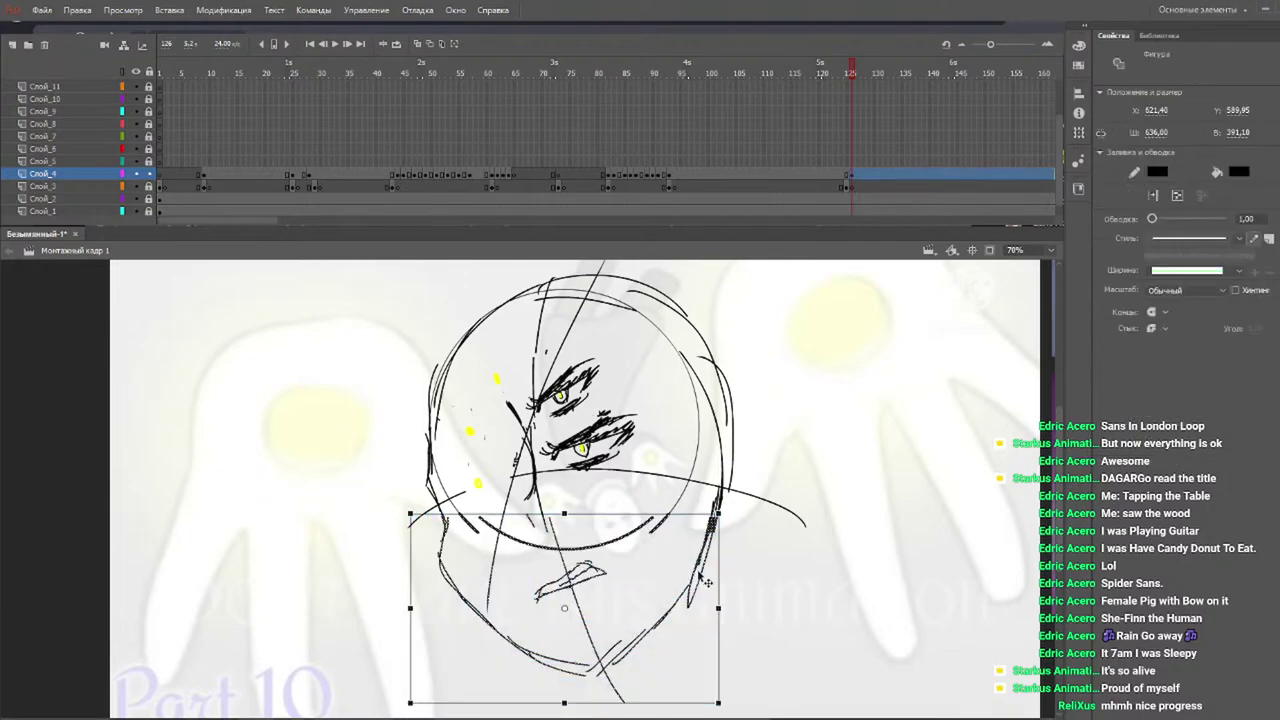
{"action": "left_click_drag", "start_coordinate": [705, 576], "coordinate": [723, 600]}
{"action": "left_click", "coordinate": [797, 519]}
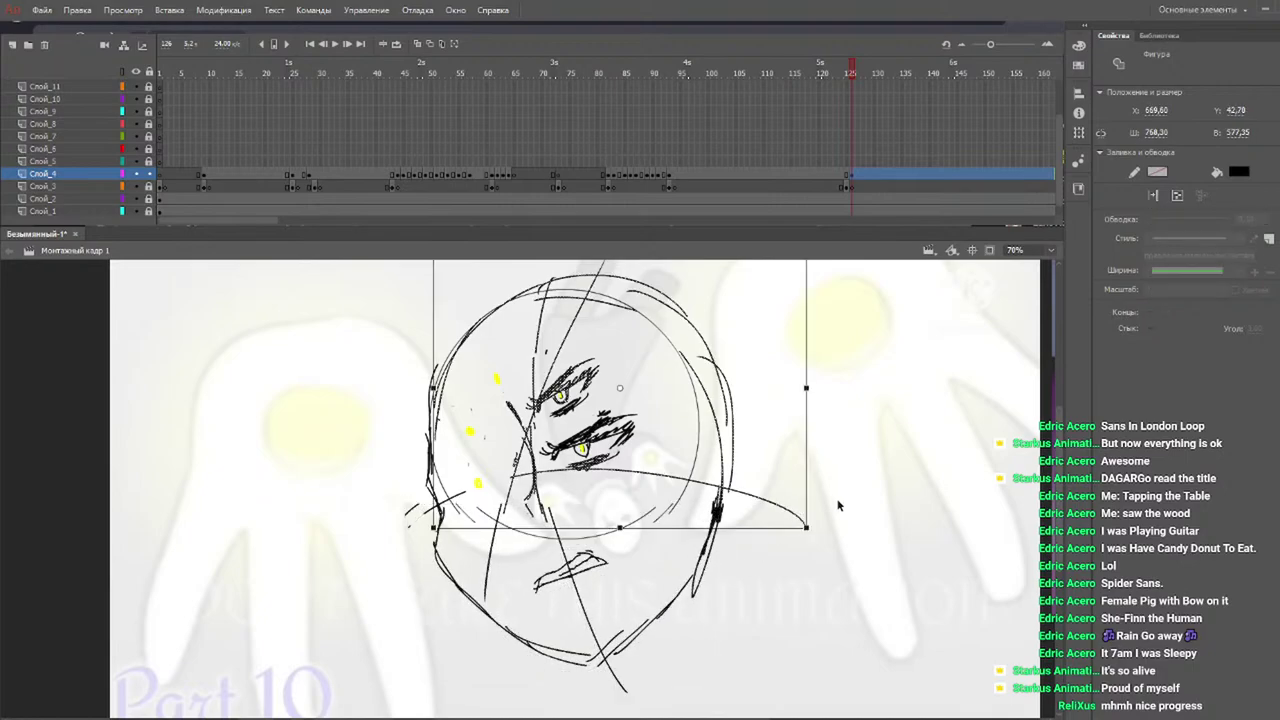
{"action": "left_click", "coordinate": [870, 502]}
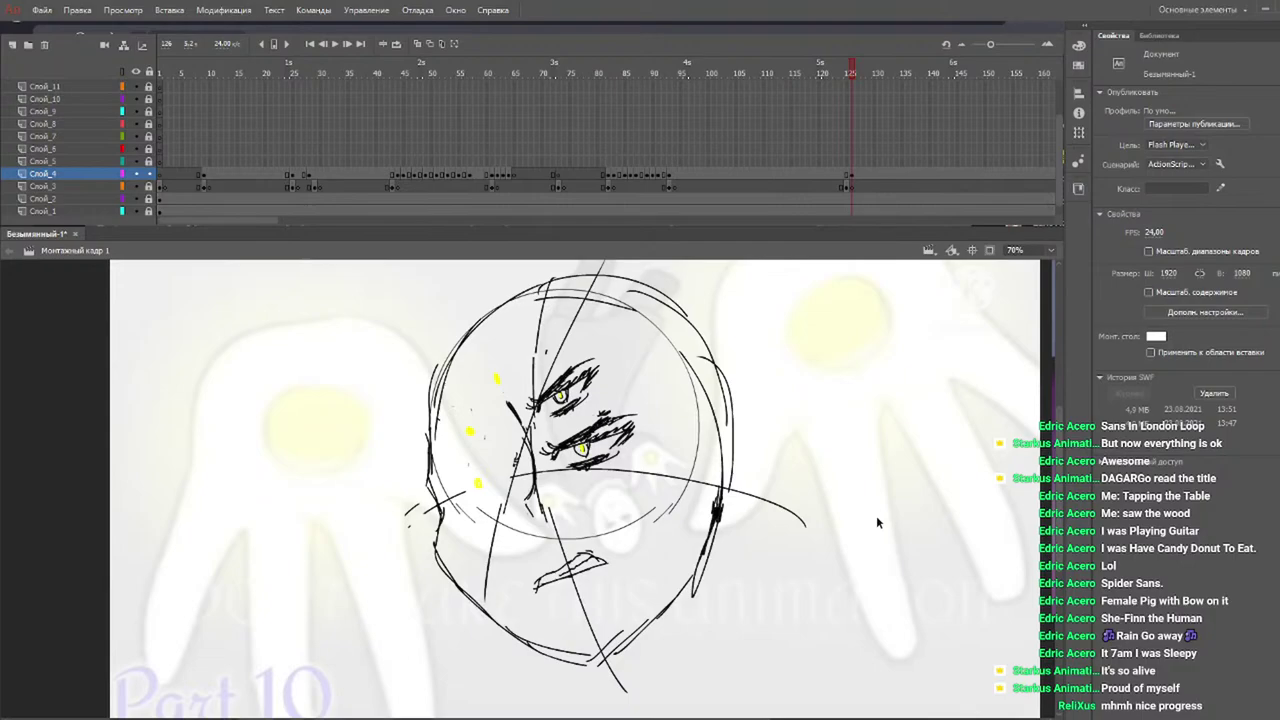
Set the brush fill back to black and sketch loose curly hair along the left side and top of the head.
{"action": "key", "text": "b"}
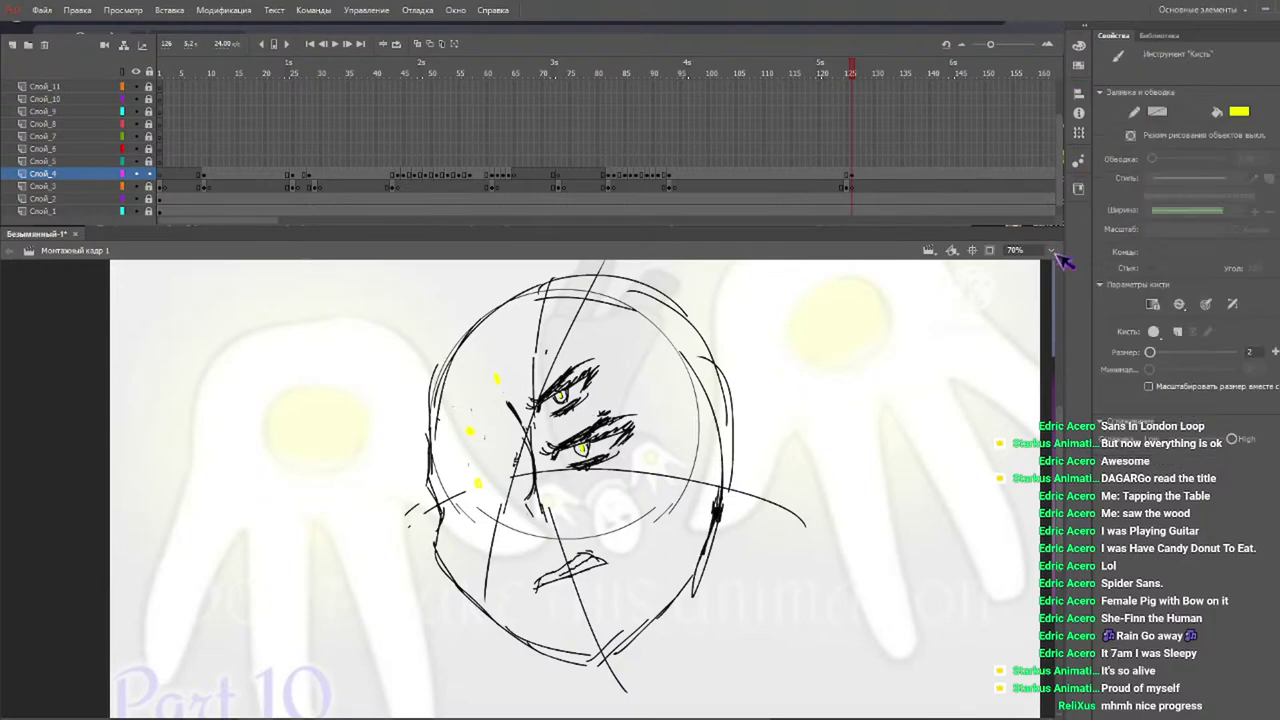
{"action": "key", "text": "ctrl+minus"}
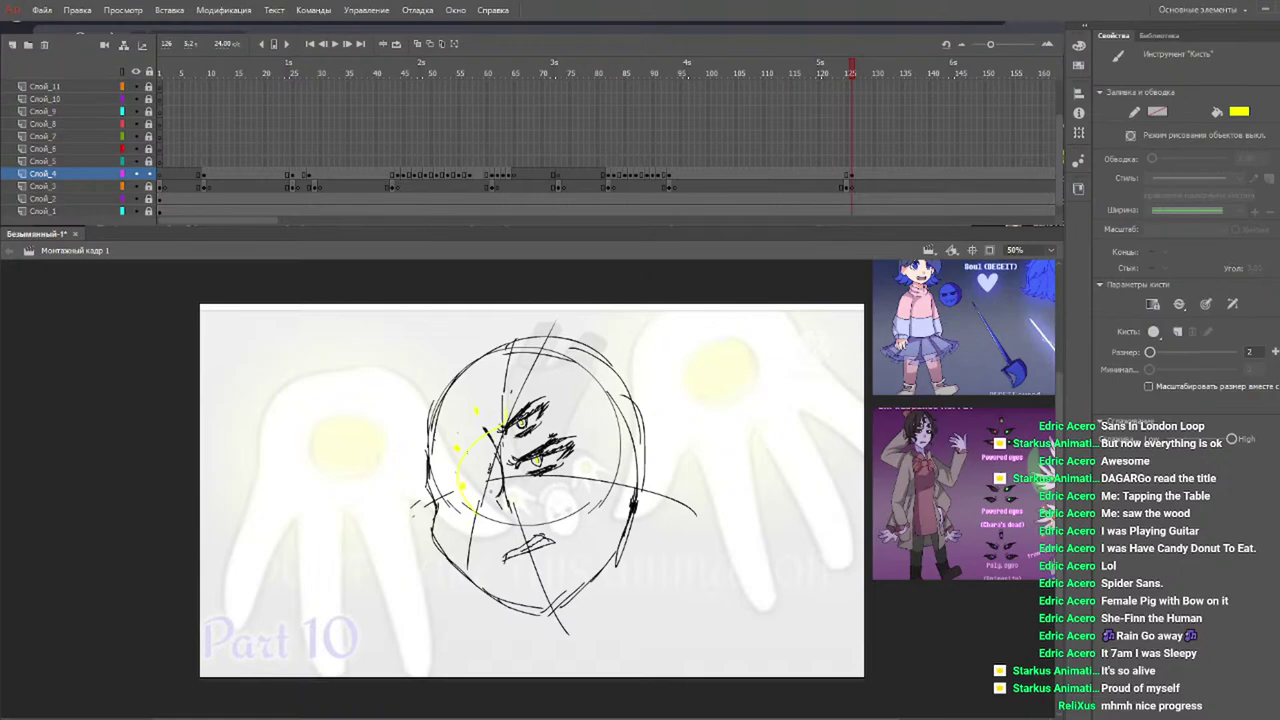
{"action": "left_click", "coordinate": [1238, 111]}
{"action": "left_click_drag", "start_coordinate": [500, 431], "coordinate": [452, 494]}
{"action": "mouse_move", "coordinate": [462, 423]}
{"action": "left_mouse_down"}
{"action": "mouse_move", "coordinate": [406, 566]}
{"action": "mouse_move", "coordinate": [420, 587]}
{"action": "left_mouse_up"}
{"action": "mouse_move", "coordinate": [415, 566]}
{"action": "left_mouse_down"}
{"action": "mouse_move", "coordinate": [398, 547]}
{"action": "mouse_move", "coordinate": [421, 491]}
{"action": "mouse_move", "coordinate": [345, 541]}
{"action": "left_mouse_up"}
{"action": "left_click_drag", "start_coordinate": [335, 498], "coordinate": [410, 452]}
{"action": "mouse_move", "coordinate": [412, 465]}
{"action": "left_mouse_down"}
{"action": "mouse_move", "coordinate": [335, 388]}
{"action": "mouse_move", "coordinate": [422, 351]}
{"action": "mouse_move", "coordinate": [383, 341]}
{"action": "mouse_move", "coordinate": [446, 376]}
{"action": "mouse_move", "coordinate": [450, 344]}
{"action": "mouse_move", "coordinate": [513, 313]}
{"action": "left_mouse_up"}
{"action": "mouse_move", "coordinate": [455, 282]}
{"action": "left_mouse_down"}
{"action": "mouse_move", "coordinate": [630, 306]}
{"action": "mouse_move", "coordinate": [636, 360]}
{"action": "mouse_move", "coordinate": [670, 300]}
{"action": "mouse_move", "coordinate": [648, 392]}
{"action": "mouse_move", "coordinate": [688, 426]}
{"action": "mouse_move", "coordinate": [676, 414]}
{"action": "left_mouse_up"}
Brush loose curved strokes across the face and around the chin, and sketch curly hair down the right side.
{"action": "mouse_move", "coordinate": [522, 414]}
{"action": "left_mouse_down"}
{"action": "mouse_move", "coordinate": [550, 440]}
{"action": "mouse_move", "coordinate": [578, 418]}
{"action": "mouse_move", "coordinate": [604, 456]}
{"action": "mouse_move", "coordinate": [634, 418]}
{"action": "mouse_move", "coordinate": [558, 506]}
{"action": "mouse_move", "coordinate": [606, 499]}
{"action": "mouse_move", "coordinate": [474, 541]}
{"action": "left_mouse_up"}
{"action": "left_click_drag", "start_coordinate": [612, 528], "coordinate": [500, 542]}
{"action": "left_click_drag", "start_coordinate": [600, 530], "coordinate": [510, 640]}
{"action": "mouse_move", "coordinate": [626, 560]}
{"action": "left_mouse_down"}
{"action": "mouse_move", "coordinate": [552, 618]}
{"action": "mouse_move", "coordinate": [640, 470]}
{"action": "left_mouse_up"}
{"action": "left_click_drag", "start_coordinate": [646, 468], "coordinate": [680, 525]}
{"action": "left_click_drag", "start_coordinate": [648, 432], "coordinate": [678, 520]}
{"action": "left_click_drag", "start_coordinate": [640, 555], "coordinate": [645, 578]}
{"action": "left_click_drag", "start_coordinate": [668, 398], "coordinate": [614, 452]}
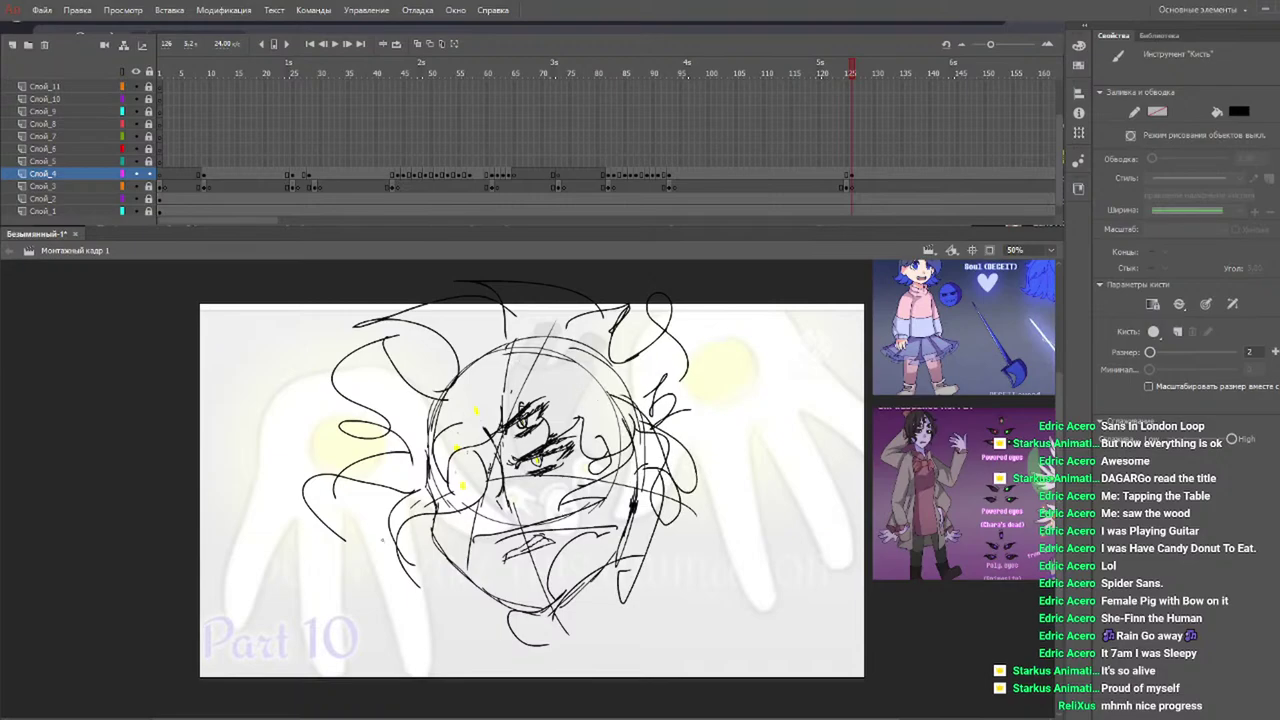
Brush looping curls beside and below the left jaw.
{"action": "mouse_move", "coordinate": [400, 494]}
{"action": "left_mouse_down"}
{"action": "mouse_move", "coordinate": [382, 502]}
{"action": "mouse_move", "coordinate": [402, 592]}
{"action": "left_mouse_up"}
{"action": "mouse_move", "coordinate": [422, 546]}
{"action": "left_mouse_down"}
{"action": "mouse_move", "coordinate": [438, 615]}
{"action": "mouse_move", "coordinate": [514, 620]}
{"action": "left_mouse_up"}
{"action": "key", "text": "ctrl+z"}
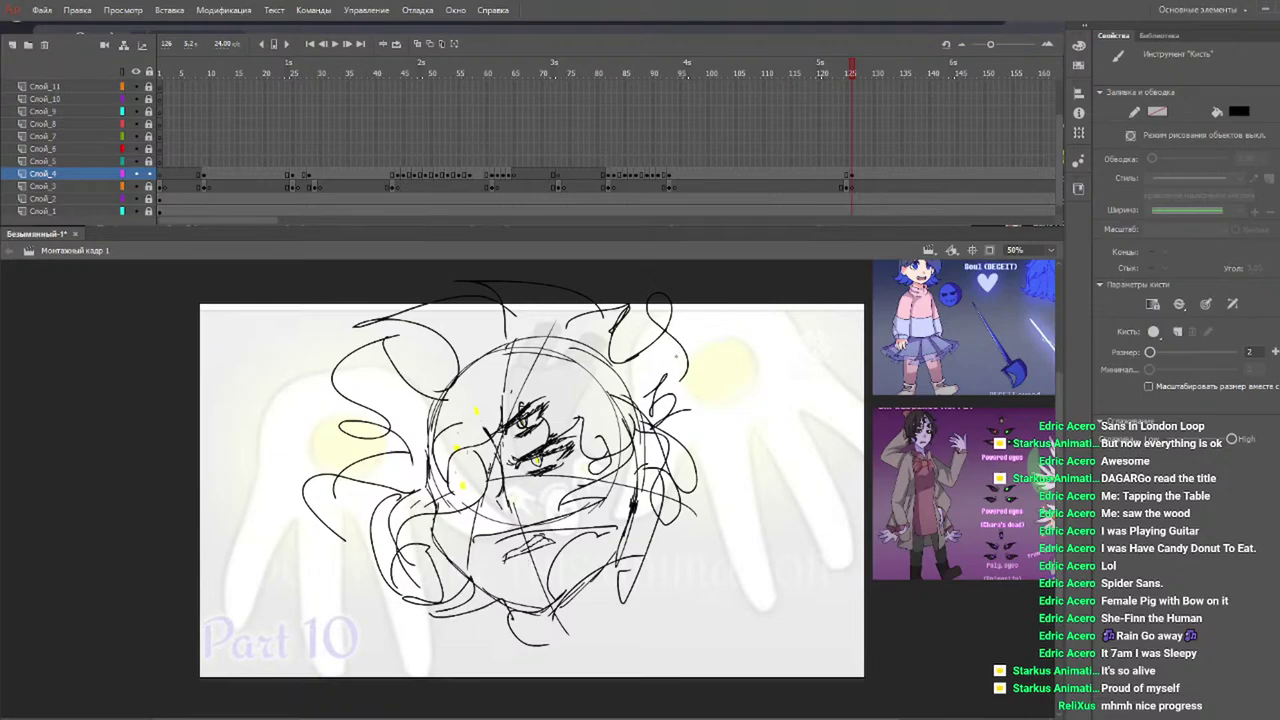
Enlarge the eraser to 25 and erase the head construction lines and overlapping strokes around the face.
{"action": "key", "text": "e"}
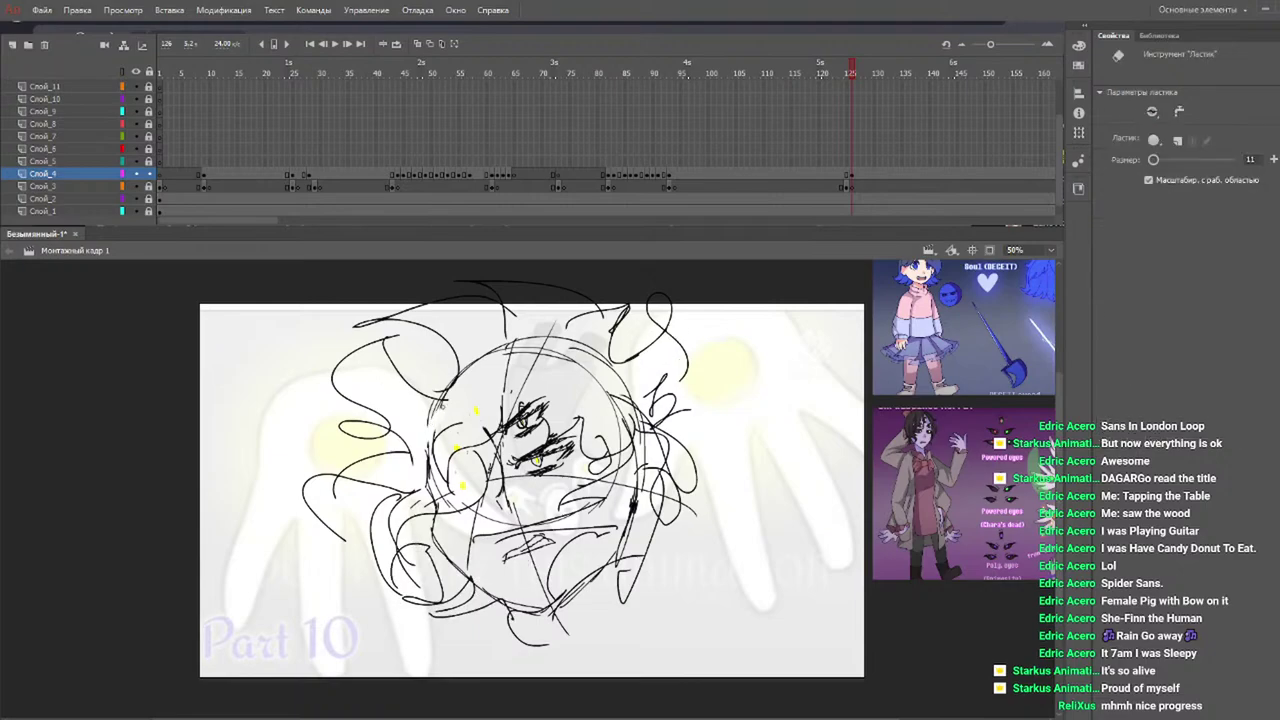
{"action": "mouse_move", "coordinate": [426, 470]}
{"action": "left_mouse_down"}
{"action": "mouse_move", "coordinate": [430, 500]}
{"action": "mouse_move", "coordinate": [446, 494]}
{"action": "left_mouse_up"}
{"action": "mouse_move", "coordinate": [466, 390]}
{"action": "left_mouse_down"}
{"action": "mouse_move", "coordinate": [464, 360]}
{"action": "mouse_move", "coordinate": [496, 378]}
{"action": "mouse_move", "coordinate": [507, 341]}
{"action": "mouse_move", "coordinate": [535, 364]}
{"action": "mouse_move", "coordinate": [550, 323]}
{"action": "mouse_move", "coordinate": [512, 410]}
{"action": "left_mouse_up"}
{"action": "key", "text": "ctrl+z"}
{"action": "left_click_drag", "start_coordinate": [1153, 160], "coordinate": [1159, 160]}
{"action": "mouse_move", "coordinate": [573, 367]}
{"action": "left_mouse_down"}
{"action": "mouse_move", "coordinate": [551, 342]}
{"action": "mouse_move", "coordinate": [600, 360]}
{"action": "mouse_move", "coordinate": [594, 383]}
{"action": "mouse_move", "coordinate": [606, 398]}
{"action": "mouse_move", "coordinate": [616, 375]}
{"action": "mouse_move", "coordinate": [627, 398]}
{"action": "mouse_move", "coordinate": [621, 440]}
{"action": "mouse_move", "coordinate": [630, 425]}
{"action": "mouse_move", "coordinate": [644, 438]}
{"action": "mouse_move", "coordinate": [615, 545]}
{"action": "left_mouse_up"}
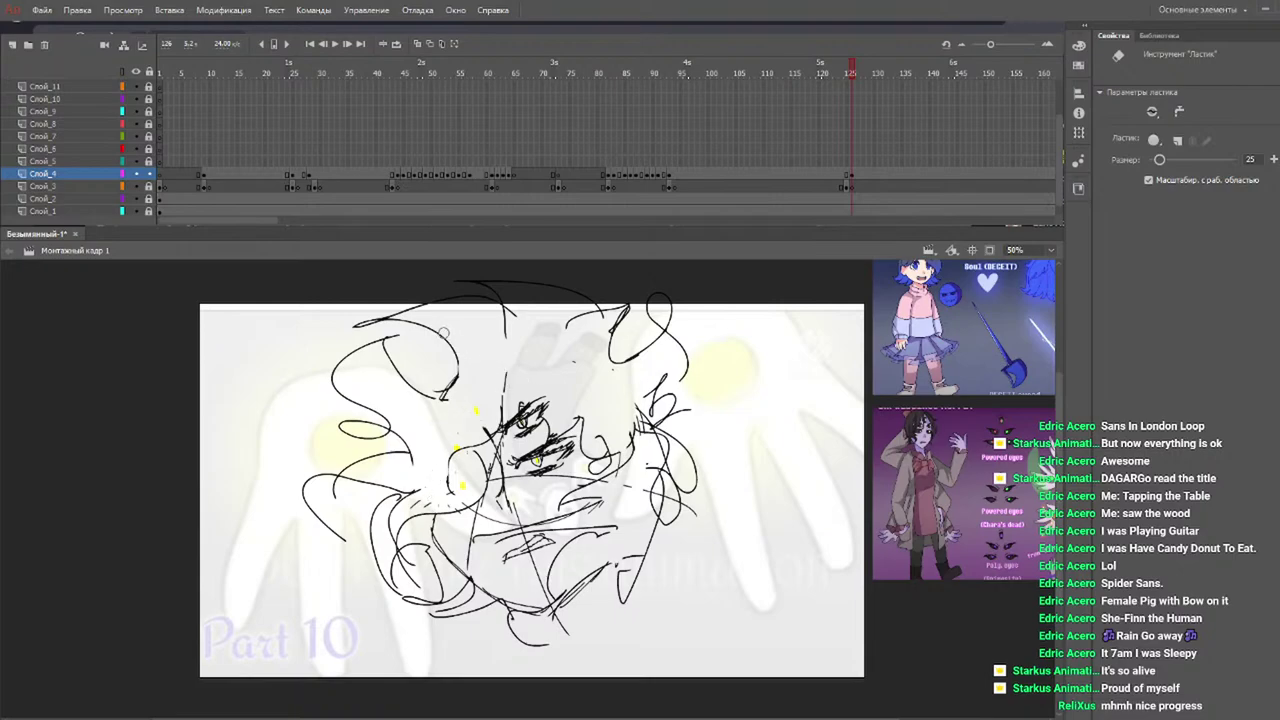
{"action": "mouse_move", "coordinate": [476, 372]}
{"action": "left_mouse_down"}
{"action": "mouse_move", "coordinate": [442, 407]}
{"action": "mouse_move", "coordinate": [448, 364]}
{"action": "mouse_move", "coordinate": [408, 344]}
{"action": "mouse_move", "coordinate": [440, 405]}
{"action": "left_mouse_up"}
Brush a new upper-left curl, scribble over the right-side curls, and erase stray lines around the left cheek.
{"action": "key", "text": "b"}
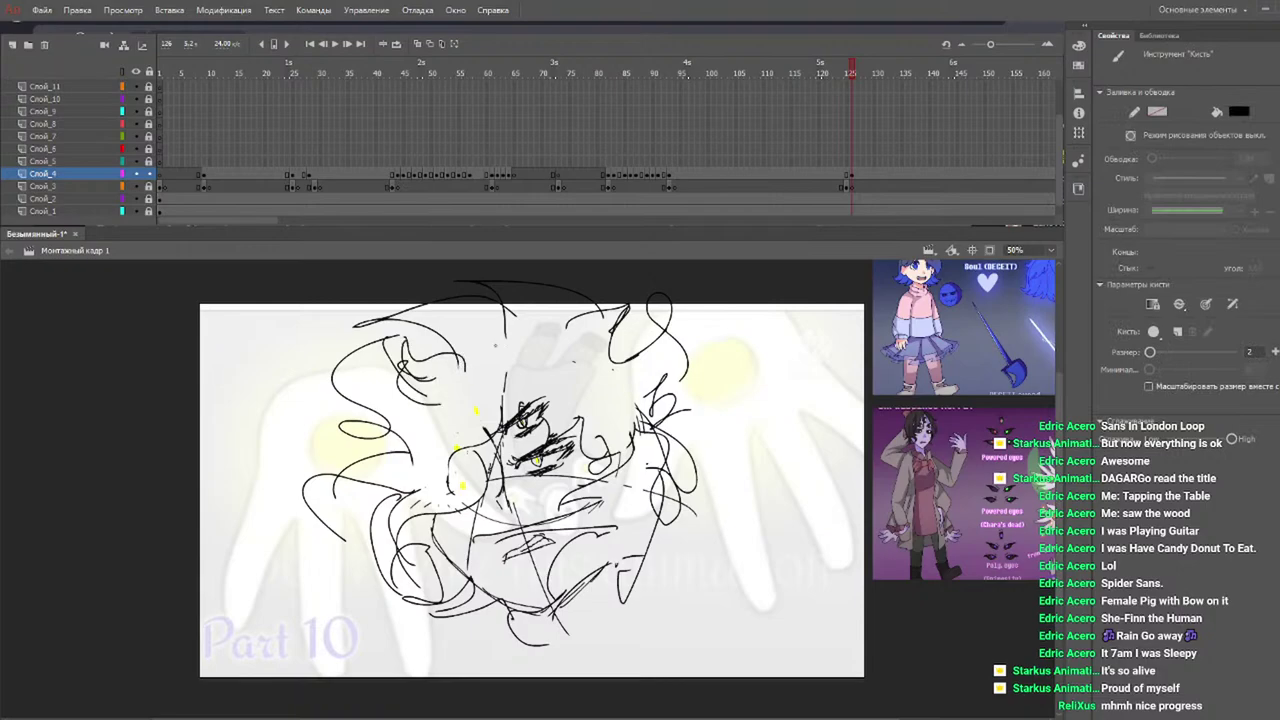
{"action": "mouse_move", "coordinate": [658, 434]}
{"action": "left_mouse_down"}
{"action": "mouse_move", "coordinate": [710, 421]}
{"action": "mouse_move", "coordinate": [668, 518]}
{"action": "left_mouse_up"}
{"action": "key", "text": "e"}
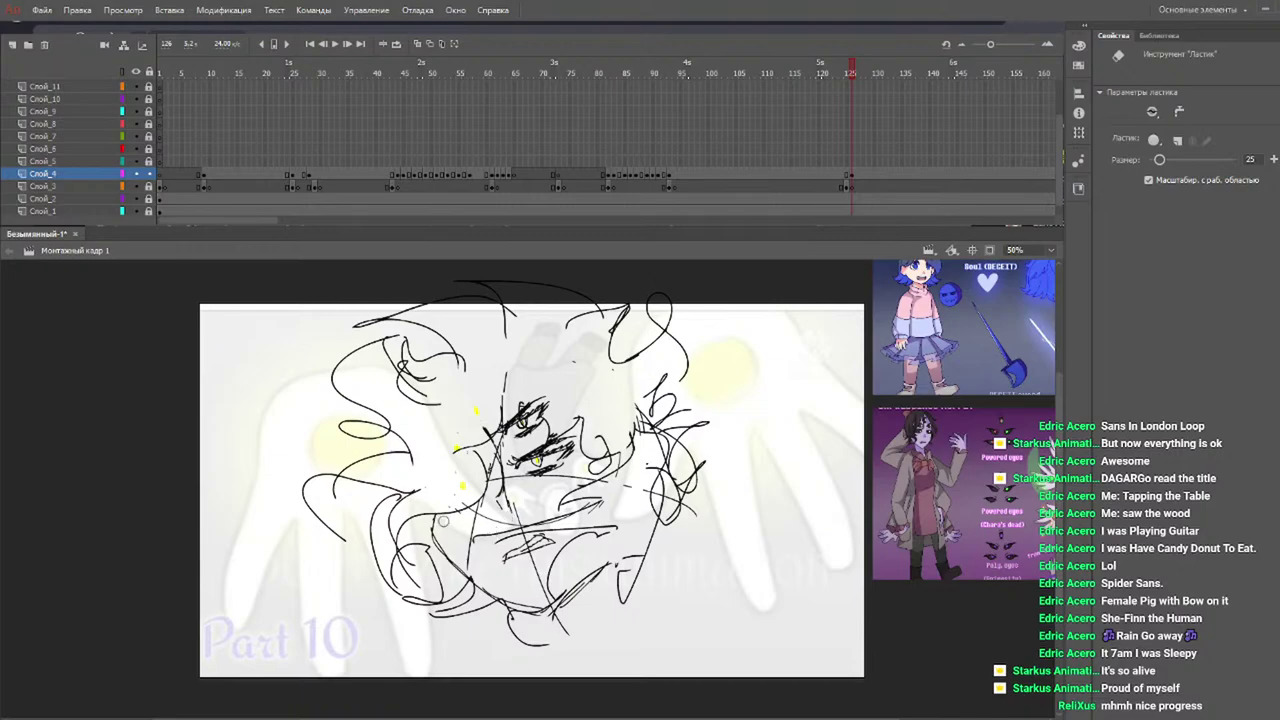
Hatch shading strokes into the curls beside and below the left jaw.
{"action": "key", "text": "b"}
{"action": "mouse_move", "coordinate": [398, 542]}
{"action": "left_mouse_down"}
{"action": "mouse_move", "coordinate": [426, 518]}
{"action": "mouse_move", "coordinate": [458, 598]}
{"action": "left_mouse_up"}
{"action": "left_click_drag", "start_coordinate": [485, 588], "coordinate": [472, 614]}
{"action": "left_click_drag", "start_coordinate": [487, 594], "coordinate": [464, 618]}
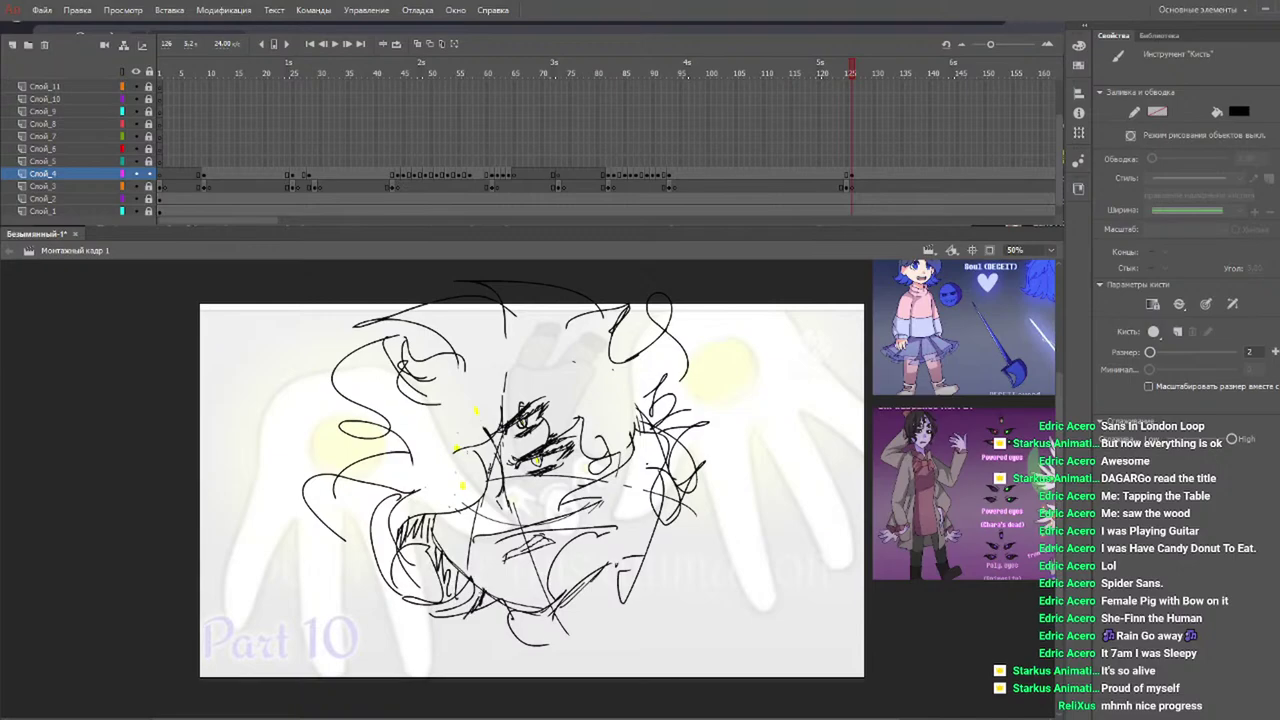
{"action": "left_click_drag", "start_coordinate": [387, 503], "coordinate": [380, 559]}
{"action": "mouse_move", "coordinate": [391, 515]}
{"action": "left_mouse_down"}
{"action": "mouse_move", "coordinate": [379, 579]}
{"action": "mouse_move", "coordinate": [379, 559]}
{"action": "left_mouse_up"}
Brush rounded folds around the mouth and chin, and add rough strokes to the right-side hair.
{"action": "left_click_drag", "start_coordinate": [606, 448], "coordinate": [528, 530]}
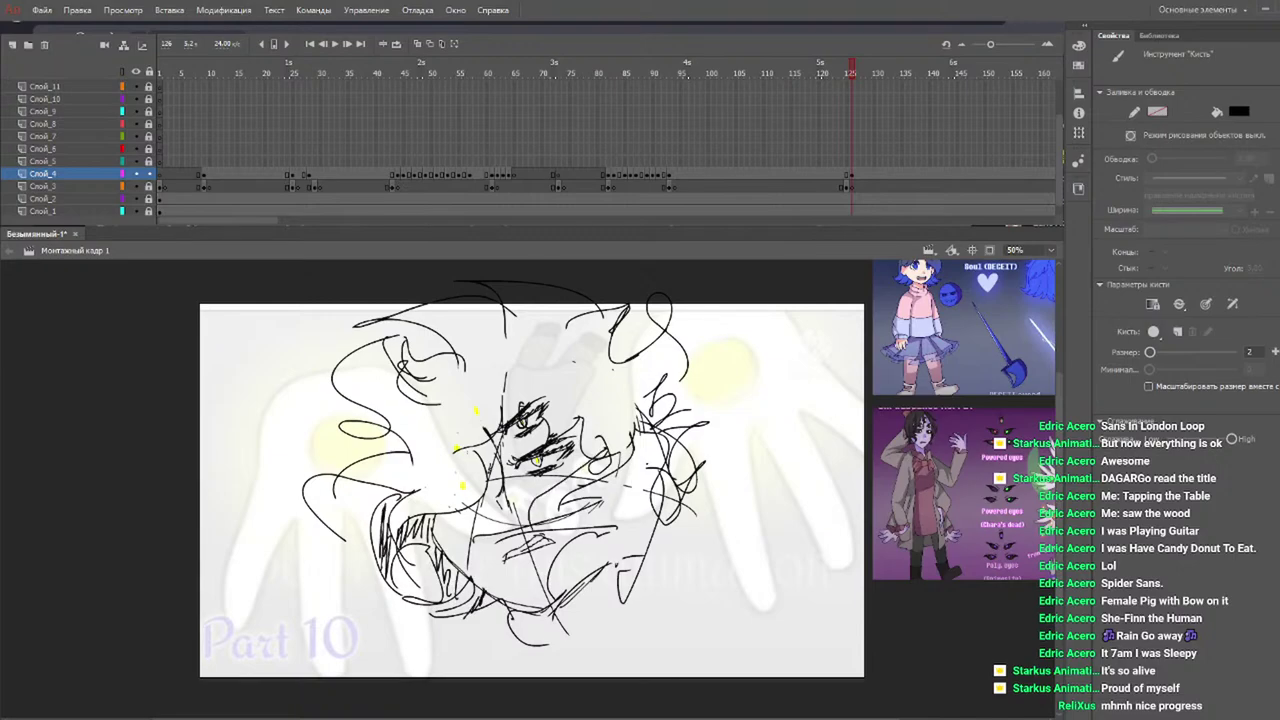
{"action": "key", "text": "ctrl+z"}
{"action": "mouse_move", "coordinate": [592, 464]}
{"action": "left_mouse_down"}
{"action": "mouse_move", "coordinate": [560, 500]}
{"action": "mouse_move", "coordinate": [602, 478]}
{"action": "mouse_move", "coordinate": [618, 510]}
{"action": "mouse_move", "coordinate": [494, 562]}
{"action": "mouse_move", "coordinate": [616, 528]}
{"action": "mouse_move", "coordinate": [546, 606]}
{"action": "mouse_move", "coordinate": [606, 608]}
{"action": "mouse_move", "coordinate": [550, 636]}
{"action": "mouse_move", "coordinate": [642, 560]}
{"action": "mouse_move", "coordinate": [668, 498]}
{"action": "mouse_move", "coordinate": [666, 426]}
{"action": "left_mouse_up"}
{"action": "left_click_drag", "start_coordinate": [646, 408], "coordinate": [670, 442]}
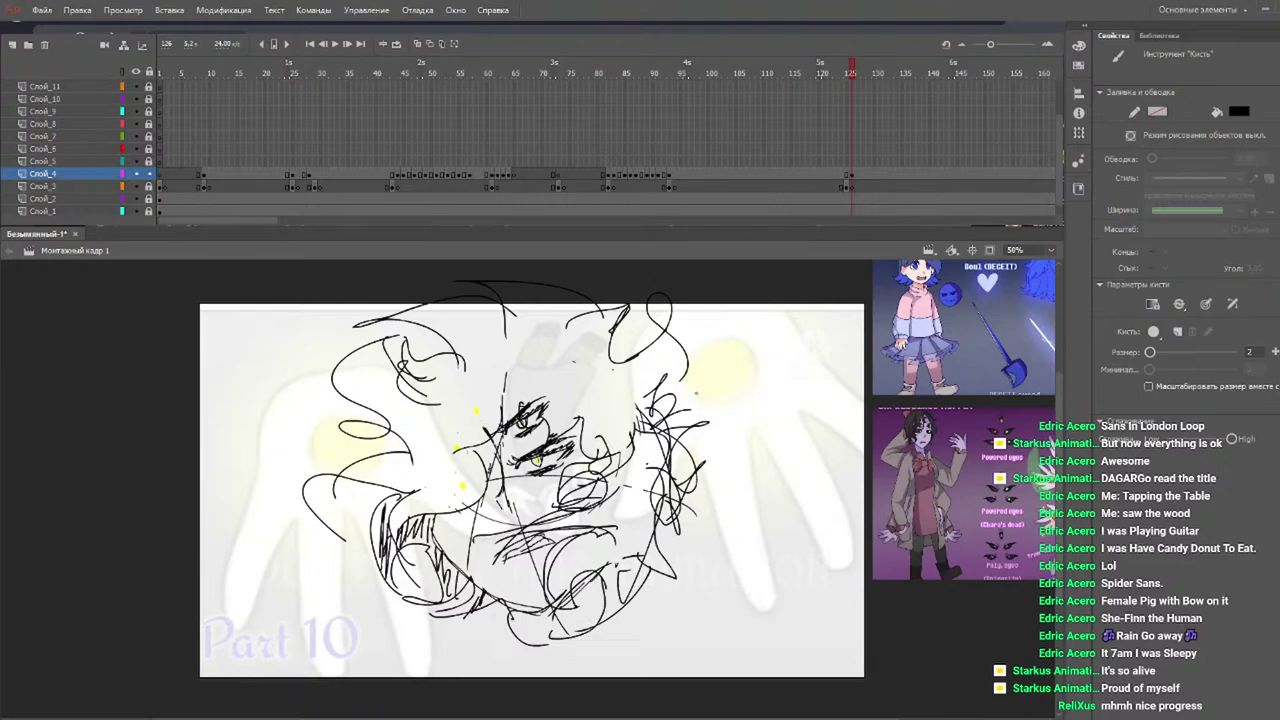
Erase the scribbled hair on the right side and redraw it as larger, wider curls.
{"action": "key", "text": "e"}
{"action": "mouse_move", "coordinate": [724, 416]}
{"action": "left_mouse_down"}
{"action": "mouse_move", "coordinate": [692, 458]}
{"action": "mouse_move", "coordinate": [660, 420]}
{"action": "mouse_move", "coordinate": [678, 500]}
{"action": "mouse_move", "coordinate": [662, 506]}
{"action": "mouse_move", "coordinate": [690, 478]}
{"action": "mouse_move", "coordinate": [670, 462]}
{"action": "left_mouse_up"}
{"action": "key", "text": "b"}
{"action": "mouse_move", "coordinate": [656, 392]}
{"action": "left_mouse_down"}
{"action": "mouse_move", "coordinate": [718, 378]}
{"action": "mouse_move", "coordinate": [666, 510]}
{"action": "mouse_move", "coordinate": [608, 548]}
{"action": "left_mouse_up"}
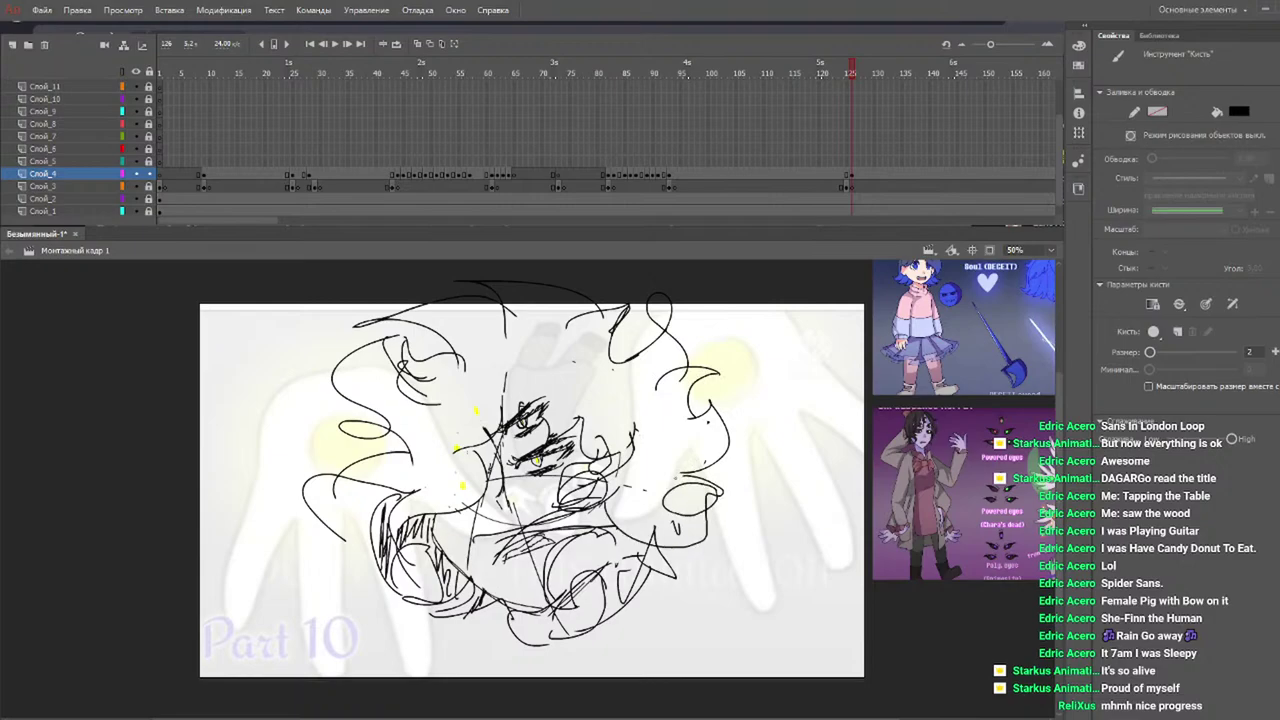
{"action": "scroll", "coordinate": [532, 468], "scroll_direction": "down", "scroll_amount": 1}
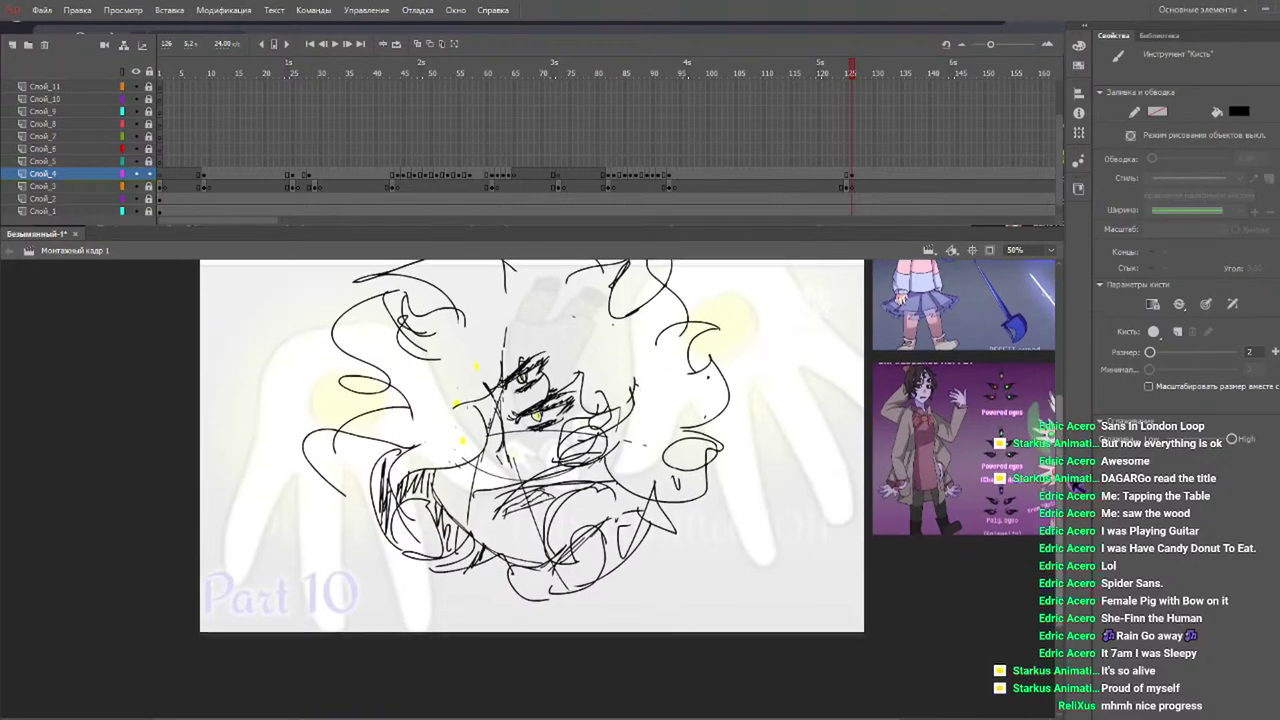
{"action": "scroll", "coordinate": [532, 450], "scroll_direction": "up", "scroll_amount": 1}
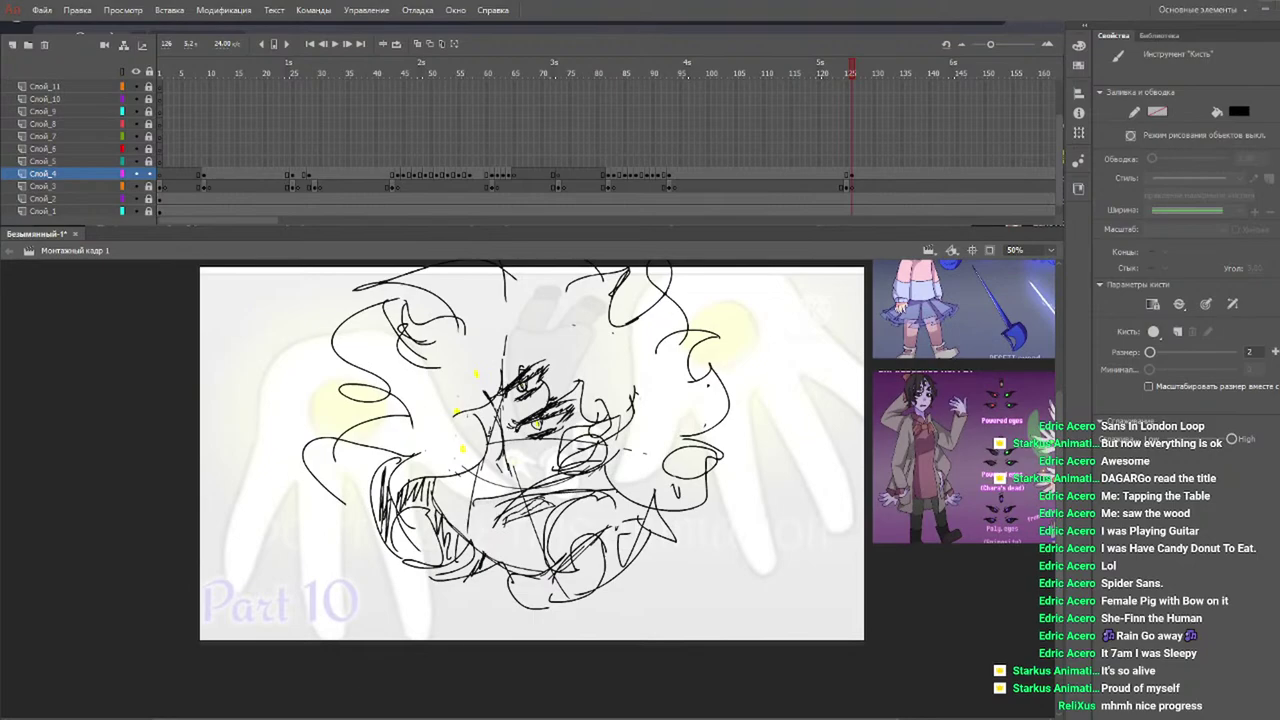
{"action": "mouse_move", "coordinate": [528, 552]}
{"action": "left_mouse_down"}
{"action": "mouse_move", "coordinate": [552, 590]}
{"action": "mouse_move", "coordinate": [560, 568]}
{"action": "left_mouse_up"}
{"action": "key", "text": "ctrl+z"}
{"action": "scroll", "coordinate": [531, 480], "scroll_direction": "up", "scroll_amount": 2}
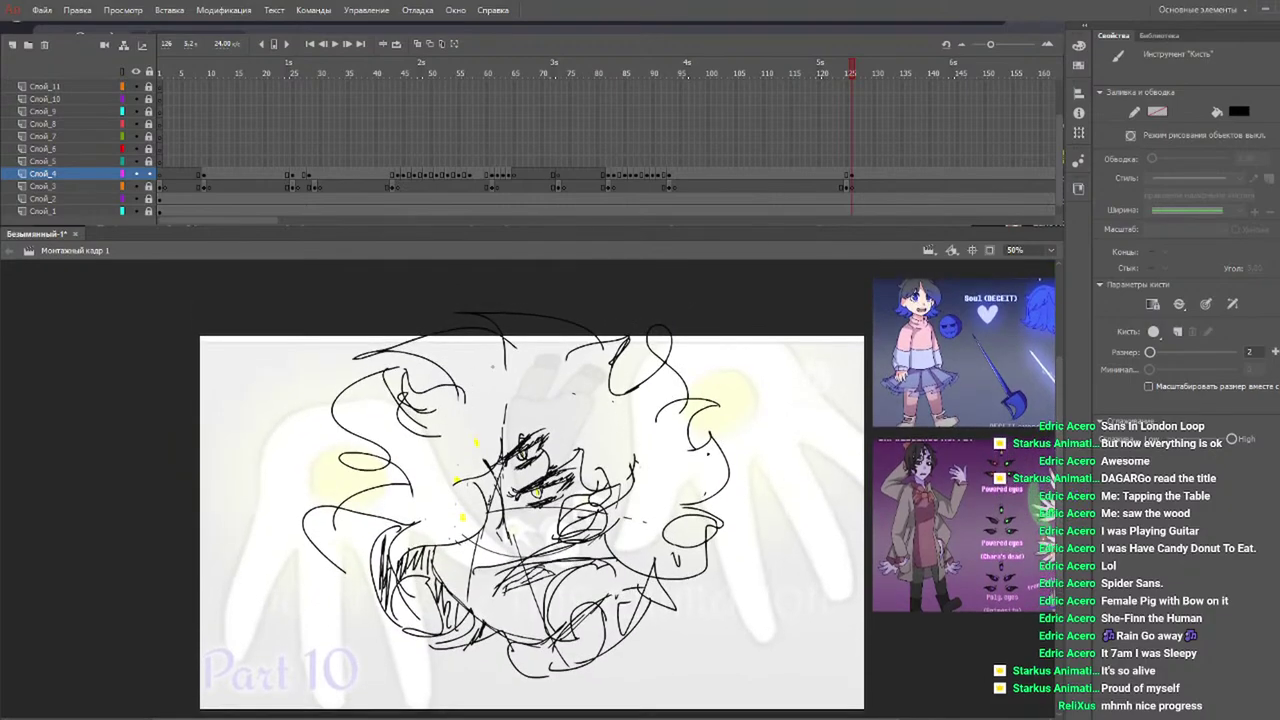
Sketch a round ringed ornament on the forehead with a band running from it towards the upper right.
{"action": "mouse_move", "coordinate": [504, 418]}
{"action": "left_mouse_down"}
{"action": "mouse_move", "coordinate": [510, 384]}
{"action": "mouse_move", "coordinate": [484, 406]}
{"action": "mouse_move", "coordinate": [510, 418]}
{"action": "mouse_move", "coordinate": [508, 404]}
{"action": "mouse_move", "coordinate": [492, 406]}
{"action": "mouse_move", "coordinate": [522, 406]}
{"action": "left_mouse_up"}
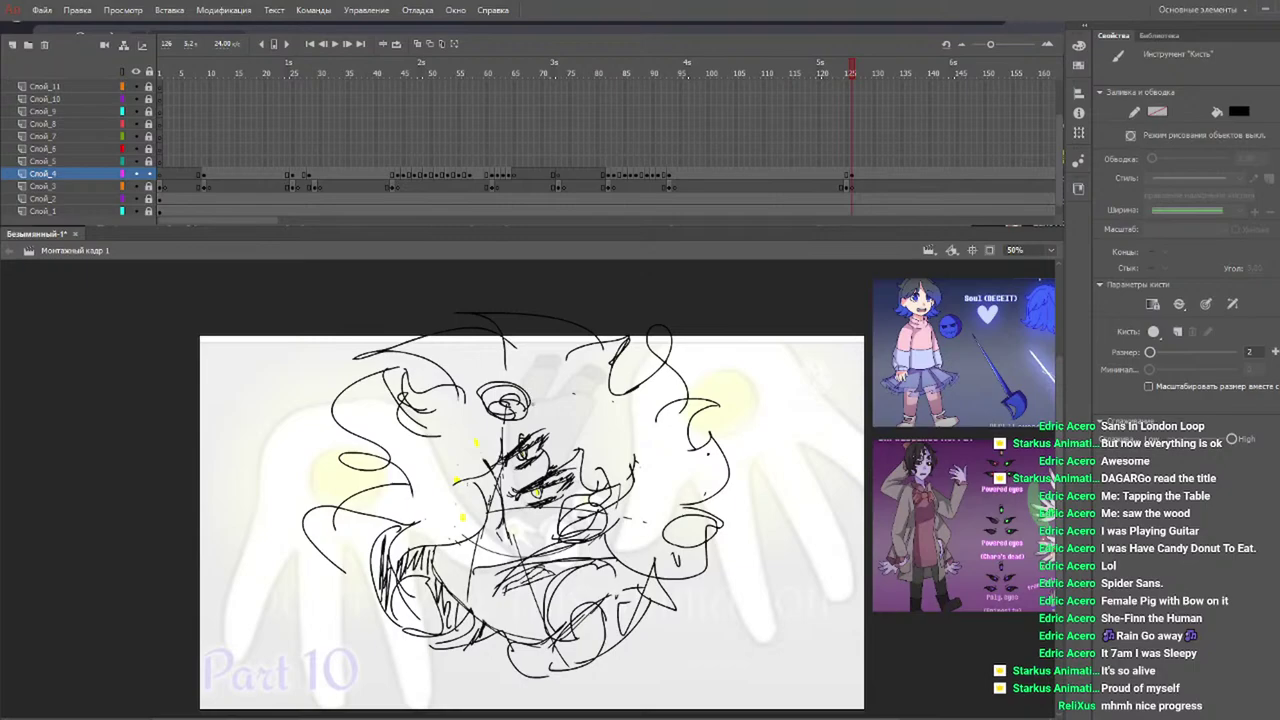
{"action": "mouse_move", "coordinate": [480, 392]}
{"action": "left_mouse_down"}
{"action": "mouse_move", "coordinate": [414, 412]}
{"action": "mouse_move", "coordinate": [432, 437]}
{"action": "mouse_move", "coordinate": [482, 452]}
{"action": "mouse_move", "coordinate": [503, 408]}
{"action": "left_mouse_up"}
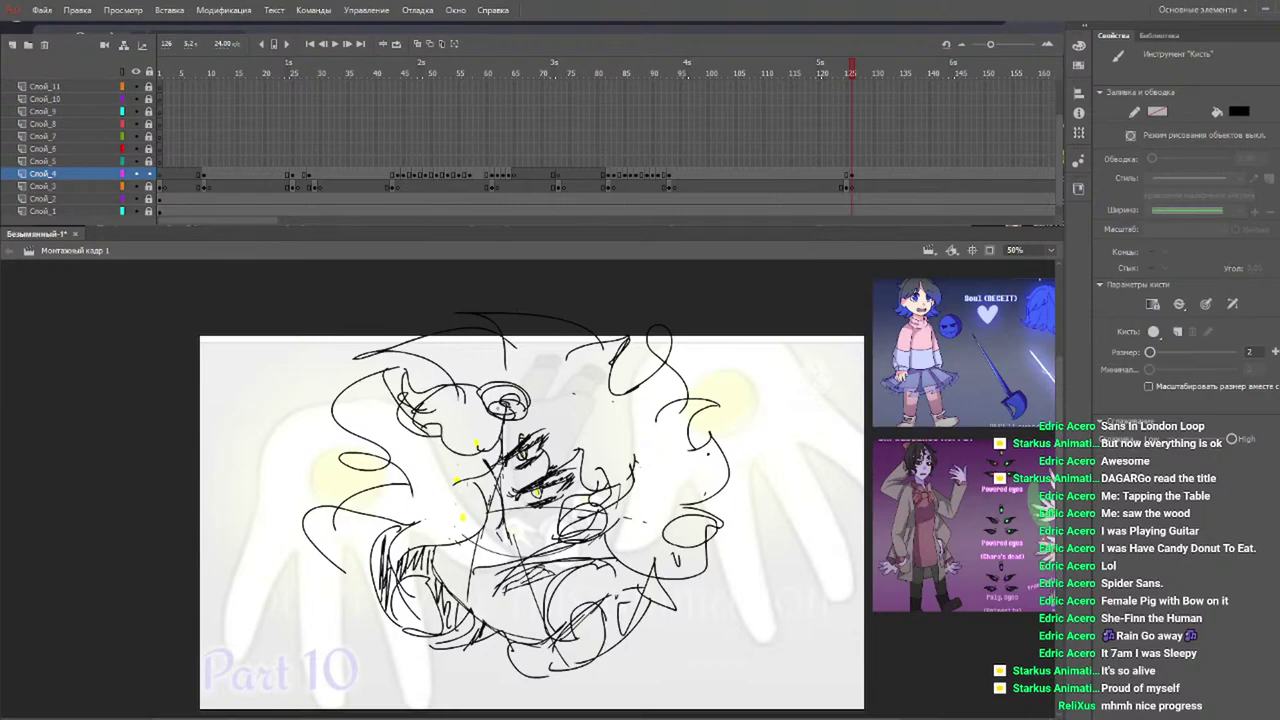
{"action": "key", "text": "ctrl+z"}
{"action": "key", "text": "ctrl+z"}
{"action": "key", "text": "ctrl+z"}
{"action": "key", "text": "ctrl+z"}
{"action": "key", "text": "ctrl+z"}
{"action": "mouse_move", "coordinate": [480, 389]}
{"action": "left_mouse_down"}
{"action": "mouse_move", "coordinate": [476, 443]}
{"action": "mouse_move", "coordinate": [502, 457]}
{"action": "mouse_move", "coordinate": [564, 420]}
{"action": "mouse_move", "coordinate": [516, 408]}
{"action": "mouse_move", "coordinate": [601, 366]}
{"action": "mouse_move", "coordinate": [602, 405]}
{"action": "mouse_move", "coordinate": [528, 415]}
{"action": "mouse_move", "coordinate": [530, 397]}
{"action": "mouse_move", "coordinate": [554, 423]}
{"action": "left_mouse_up"}
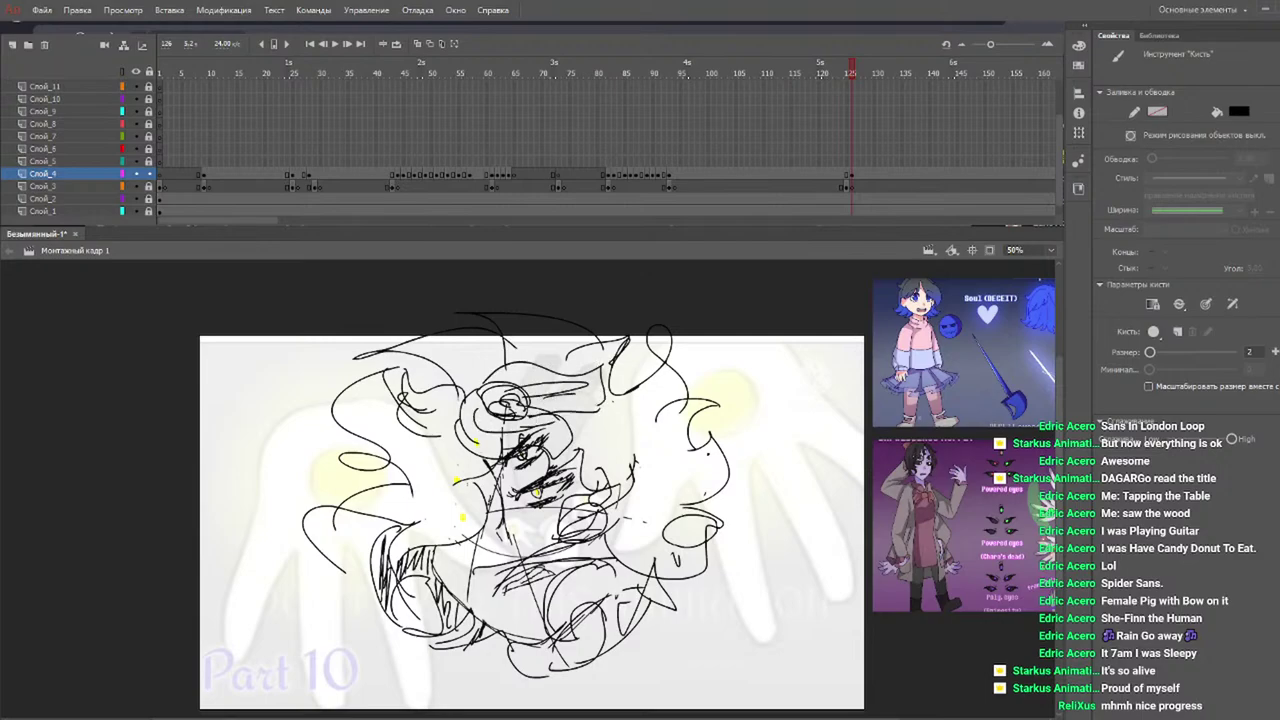
Brush jagged tufts and hatching along the lower right edge of the jaw and beneath the chin.
{"action": "scroll", "coordinate": [530, 500], "scroll_direction": "down", "scroll_amount": 3}
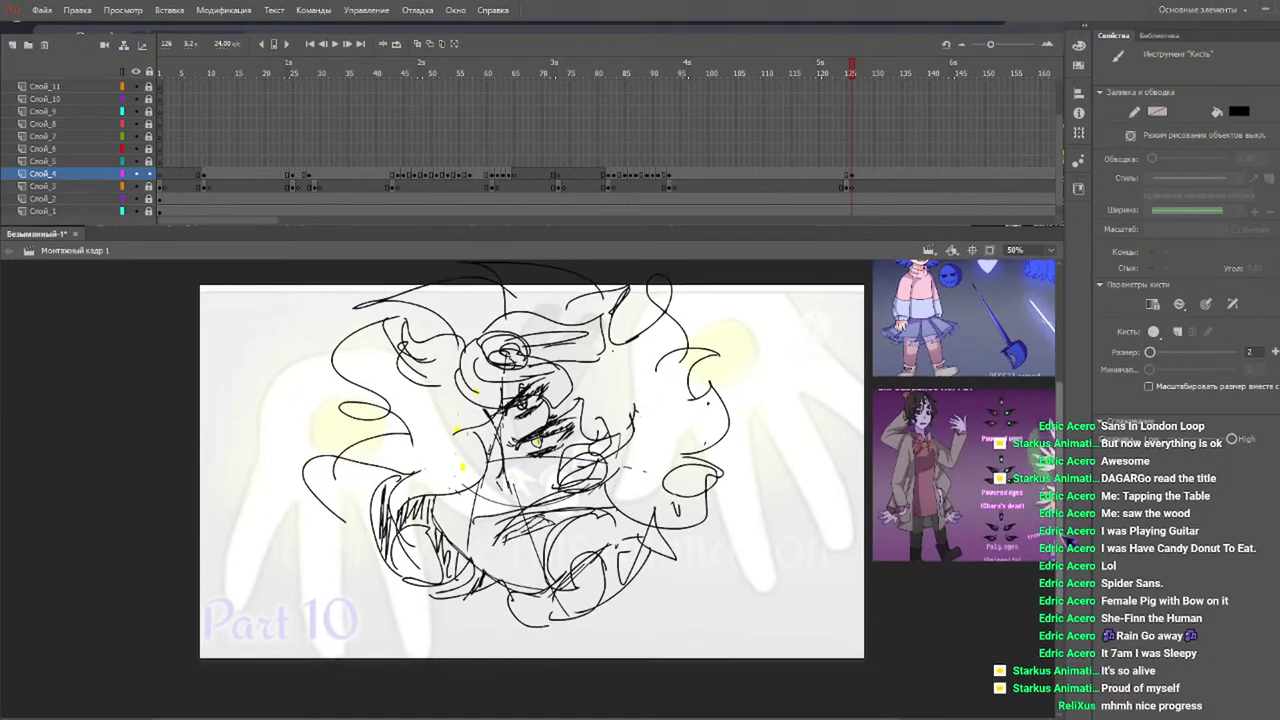
{"action": "scroll", "coordinate": [530, 450], "scroll_direction": "down", "scroll_amount": 3}
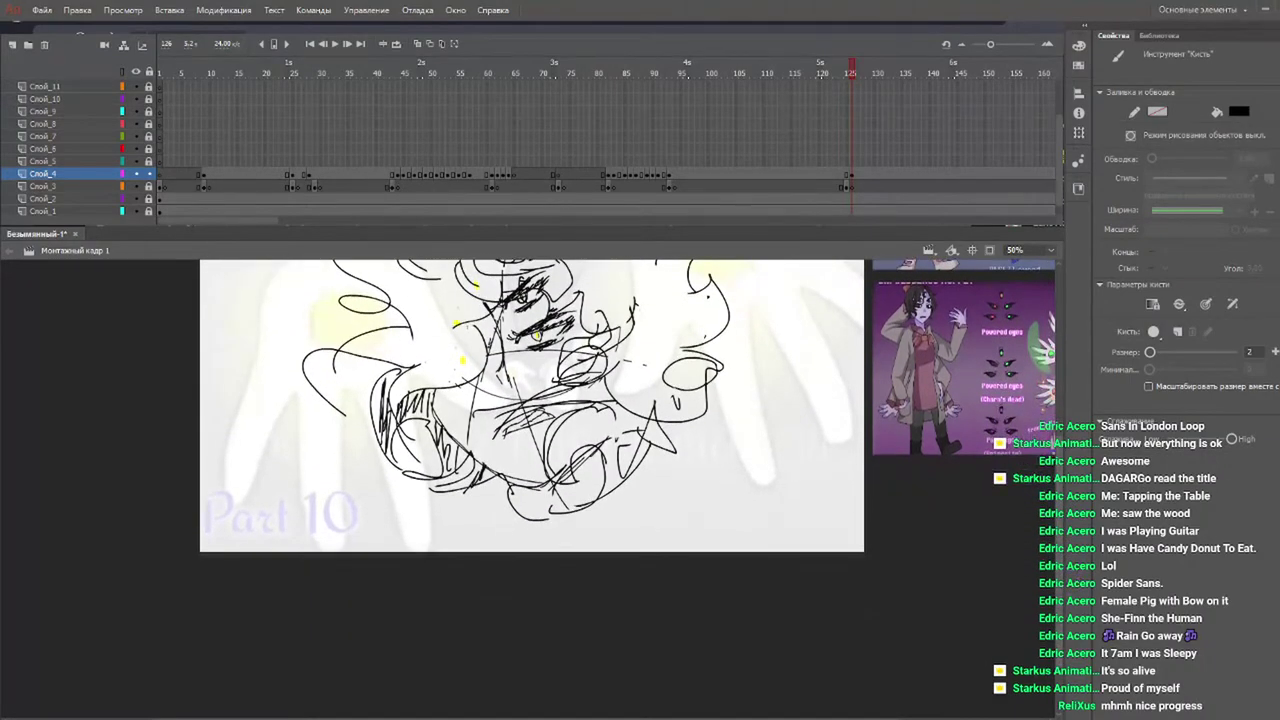
{"action": "left_click_drag", "start_coordinate": [632, 397], "coordinate": [646, 484]}
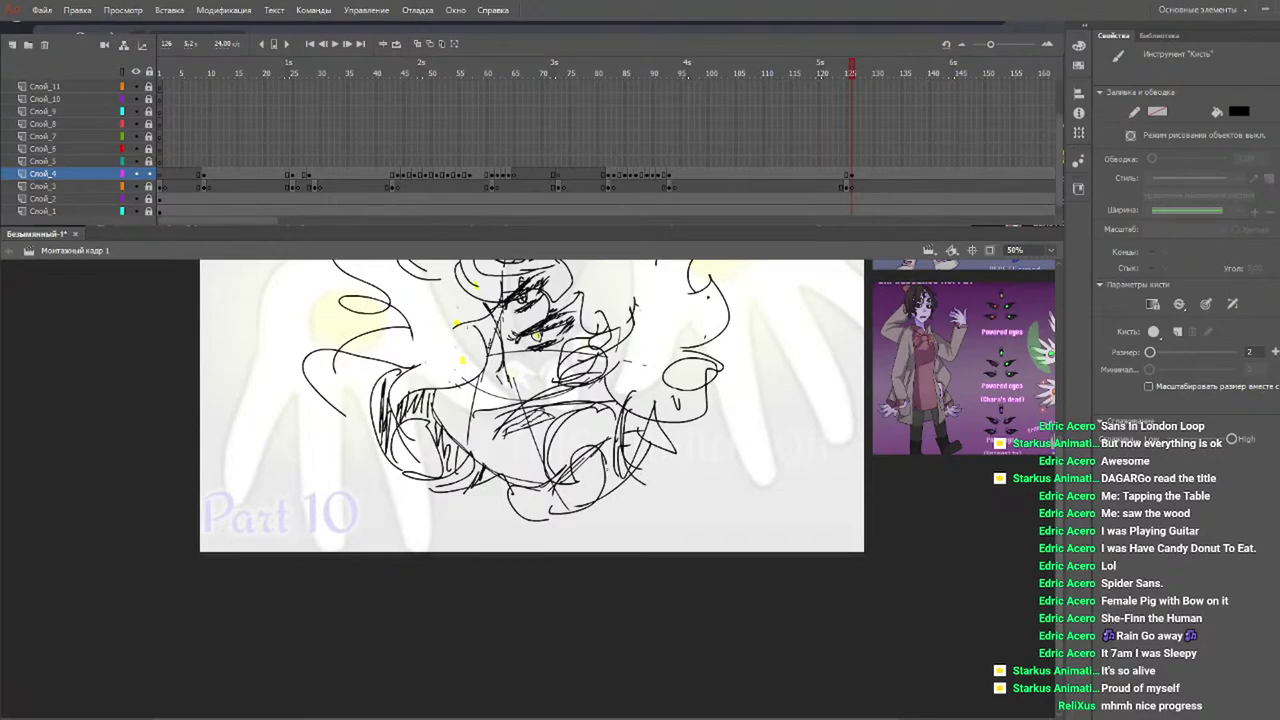
{"action": "left_click_drag", "start_coordinate": [502, 474], "coordinate": [488, 520]}
{"action": "mouse_move", "coordinate": [564, 508]}
{"action": "left_mouse_down"}
{"action": "mouse_move", "coordinate": [582, 484]}
{"action": "mouse_move", "coordinate": [588, 522]}
{"action": "mouse_move", "coordinate": [634, 430]}
{"action": "mouse_move", "coordinate": [606, 466]}
{"action": "left_mouse_up"}
{"action": "mouse_move", "coordinate": [642, 424]}
{"action": "left_mouse_down"}
{"action": "mouse_move", "coordinate": [648, 458]}
{"action": "mouse_move", "coordinate": [614, 502]}
{"action": "left_mouse_up"}
{"action": "left_click_drag", "start_coordinate": [656, 462], "coordinate": [574, 528]}
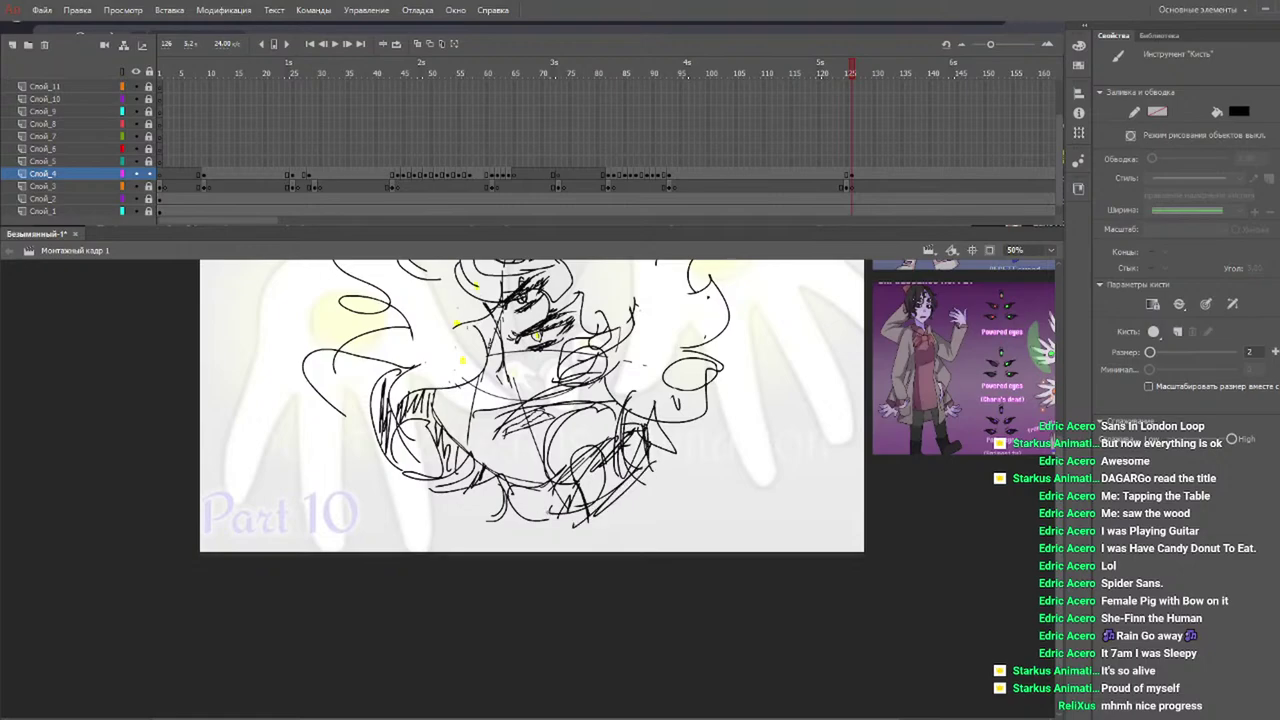
Fill the gap under the chin with dense hatching and close its bottom outline.
{"action": "mouse_move", "coordinate": [576, 478]}
{"action": "left_mouse_down"}
{"action": "mouse_move", "coordinate": [554, 516]}
{"action": "mouse_move", "coordinate": [524, 512]}
{"action": "mouse_move", "coordinate": [514, 528]}
{"action": "left_mouse_up"}
{"action": "mouse_move", "coordinate": [508, 474]}
{"action": "left_mouse_down"}
{"action": "mouse_move", "coordinate": [470, 496]}
{"action": "mouse_move", "coordinate": [468, 516]}
{"action": "mouse_move", "coordinate": [514, 524]}
{"action": "left_mouse_up"}
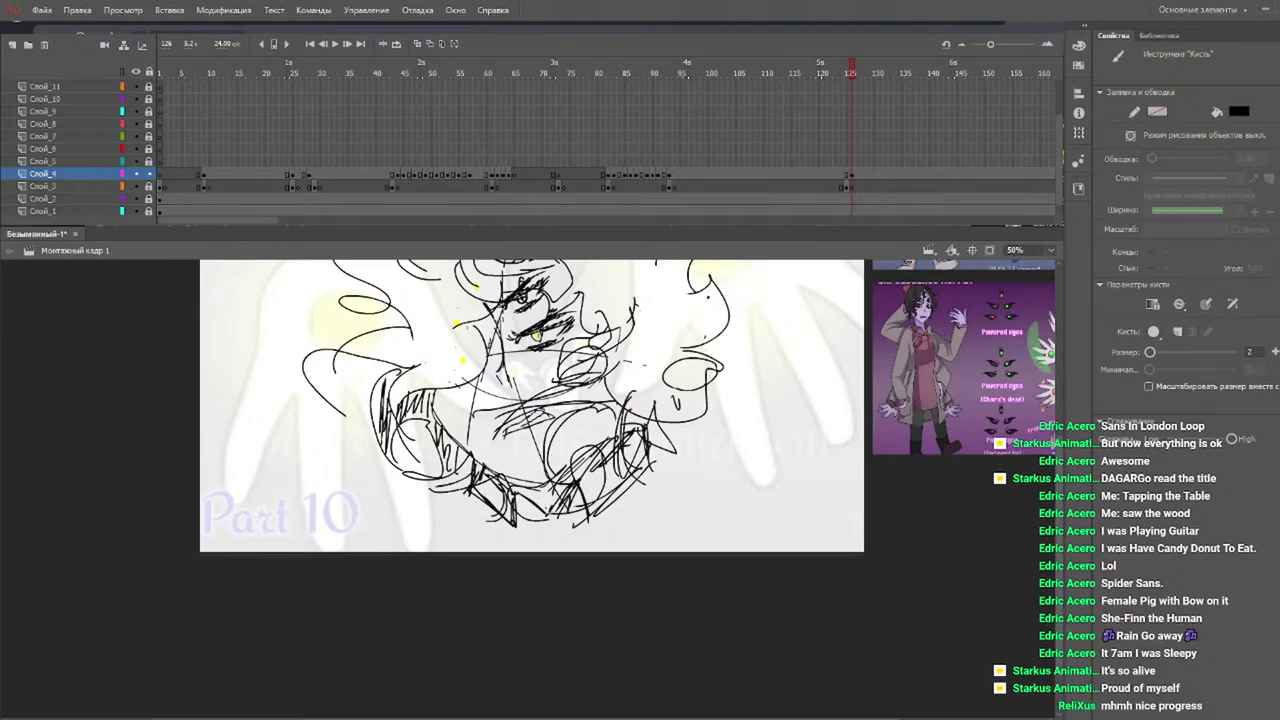
{"action": "mouse_move", "coordinate": [528, 530]}
{"action": "left_mouse_down"}
{"action": "mouse_move", "coordinate": [530, 488]}
{"action": "mouse_move", "coordinate": [566, 490]}
{"action": "mouse_move", "coordinate": [578, 520]}
{"action": "mouse_move", "coordinate": [510, 532]}
{"action": "left_mouse_up"}
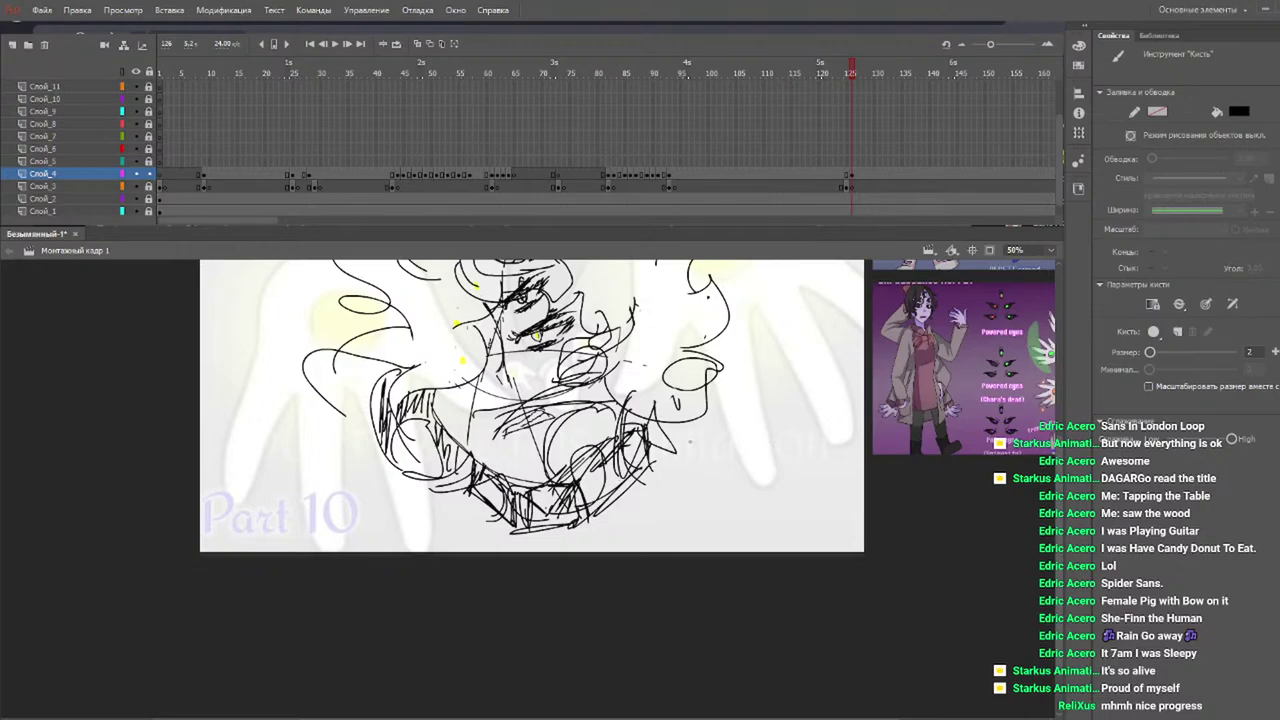
{"action": "scroll", "coordinate": [530, 420], "scroll_direction": "up", "scroll_amount": 2}
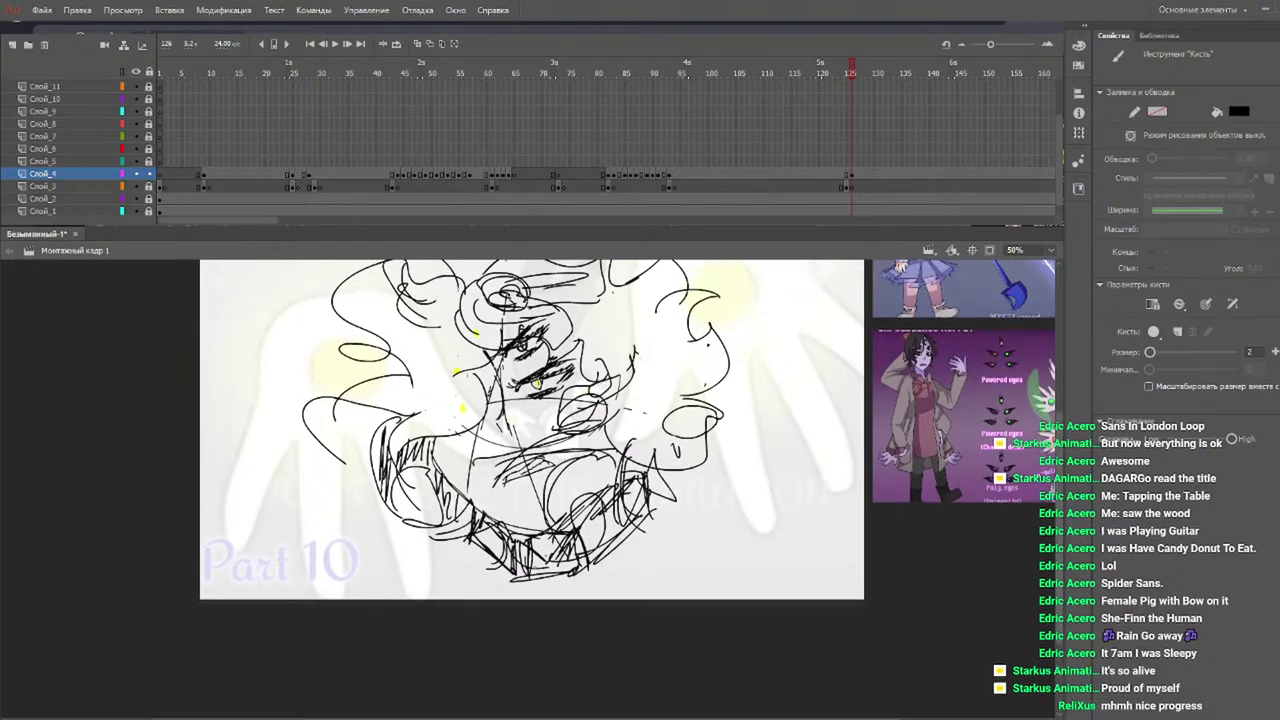
Darken the hatching under the chin and add loose scribbled loops along its lower edge.
{"action": "mouse_move", "coordinate": [530, 580]}
{"action": "left_mouse_down"}
{"action": "mouse_move", "coordinate": [460, 510]}
{"action": "mouse_move", "coordinate": [545, 500]}
{"action": "mouse_move", "coordinate": [568, 530]}
{"action": "mouse_move", "coordinate": [598, 498]}
{"action": "left_mouse_up"}
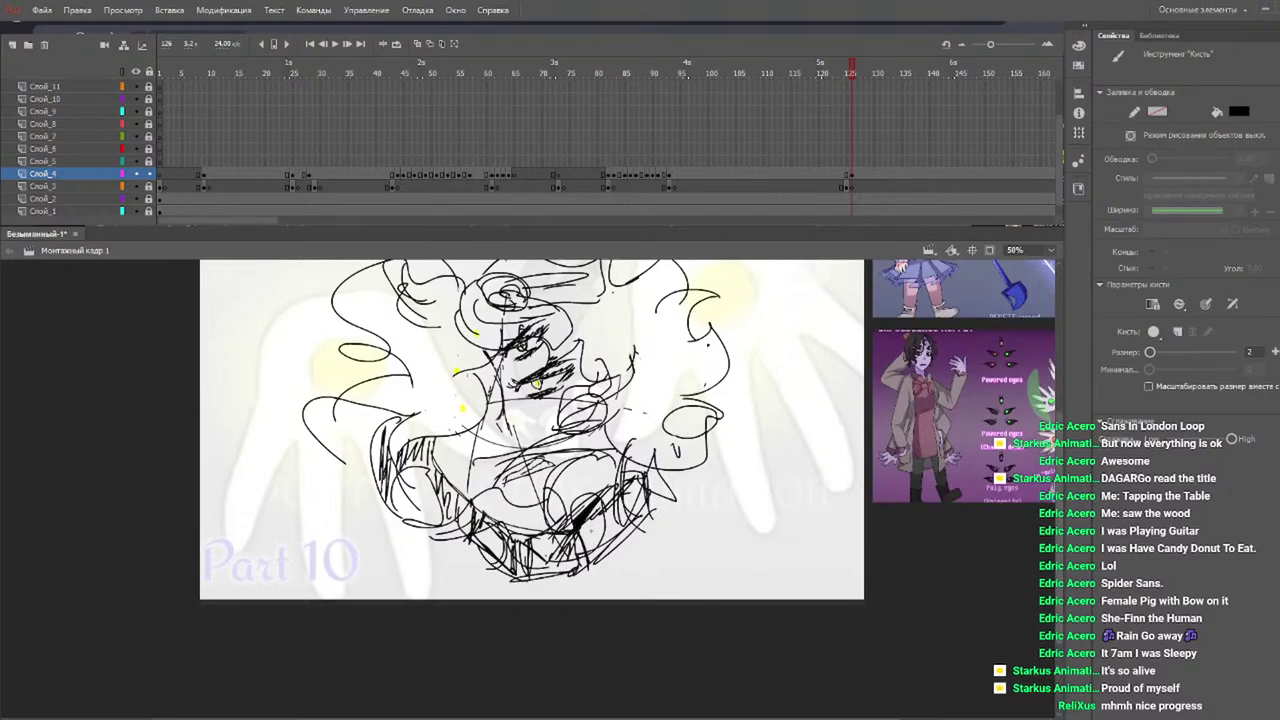
{"action": "mouse_move", "coordinate": [598, 514]}
{"action": "left_mouse_down"}
{"action": "mouse_move", "coordinate": [642, 488]}
{"action": "mouse_move", "coordinate": [606, 578]}
{"action": "mouse_move", "coordinate": [576, 572]}
{"action": "mouse_move", "coordinate": [630, 524]}
{"action": "mouse_move", "coordinate": [642, 552]}
{"action": "left_mouse_up"}
{"action": "mouse_move", "coordinate": [486, 548]}
{"action": "left_mouse_down"}
{"action": "mouse_move", "coordinate": [528, 514]}
{"action": "mouse_move", "coordinate": [544, 534]}
{"action": "left_mouse_up"}
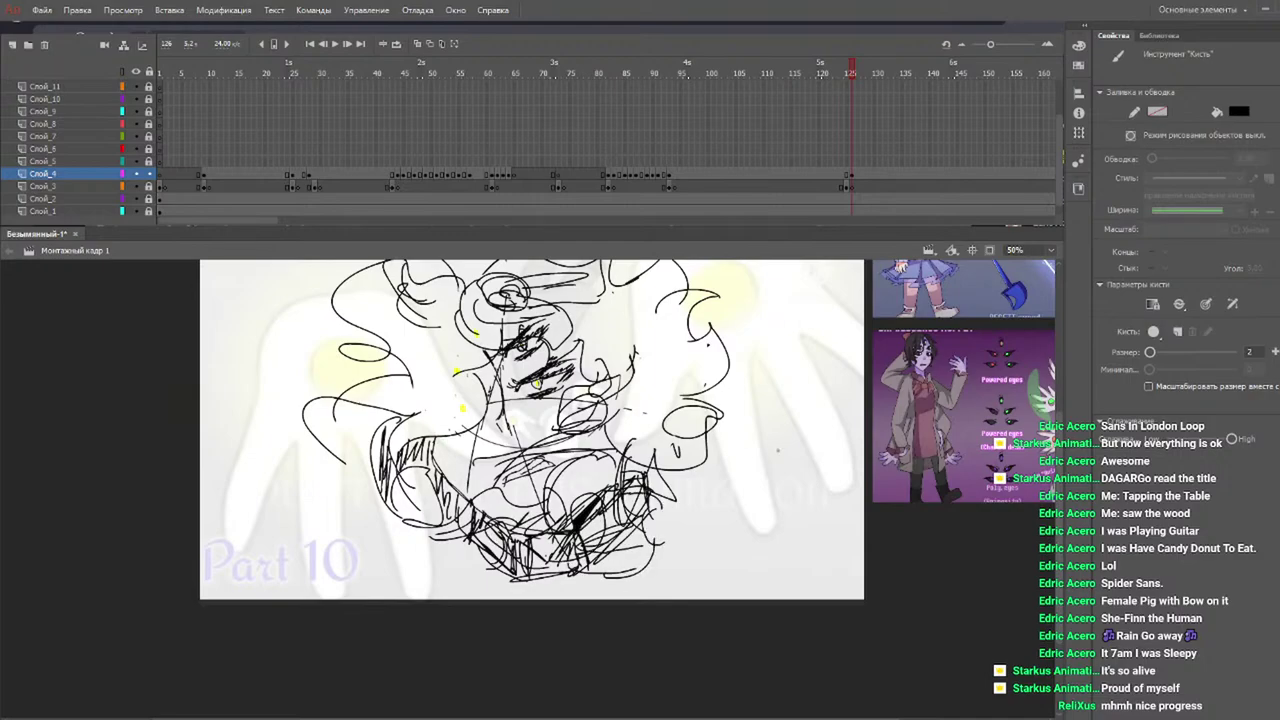
Sketch slanting shoulder and arm lines on both sides of the figure and two long torso curves running down below the canvas.
{"action": "scroll", "coordinate": [531, 450], "scroll_direction": "up", "scroll_amount": 2}
{"action": "left_click_drag", "start_coordinate": [1064, 483], "coordinate": [1064, 484]}
{"action": "scroll", "coordinate": [531, 470], "scroll_direction": "up", "scroll_amount": 2}
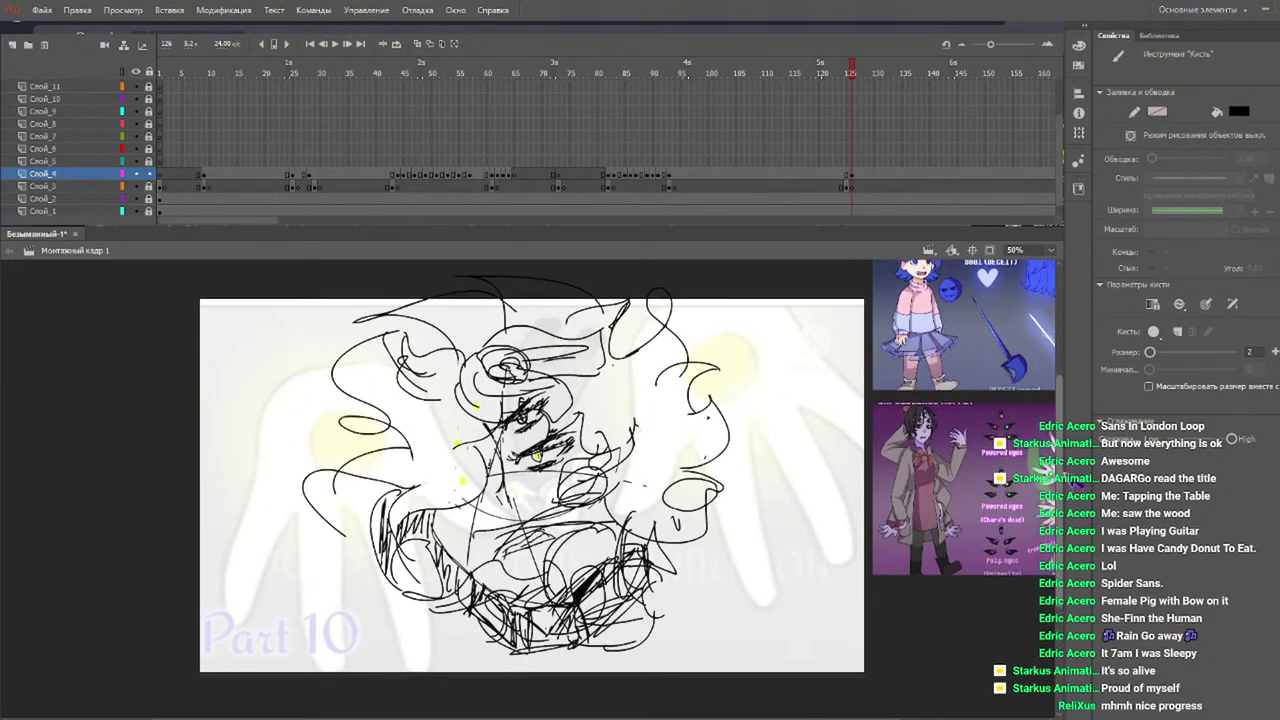
{"action": "scroll", "coordinate": [531, 480], "scroll_direction": "down", "scroll_amount": 1}
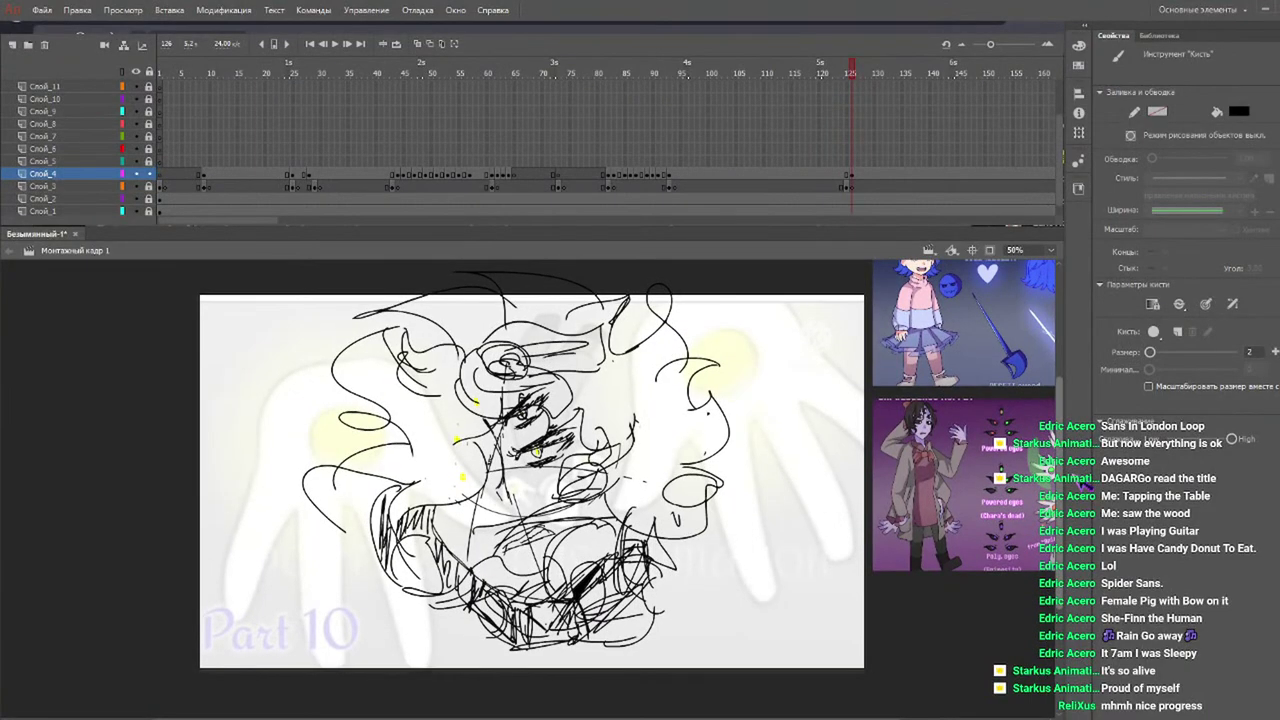
{"action": "left_click_drag", "start_coordinate": [1078, 480], "coordinate": [1084, 482]}
{"action": "scroll", "coordinate": [531, 465], "scroll_direction": "down", "scroll_amount": 8}
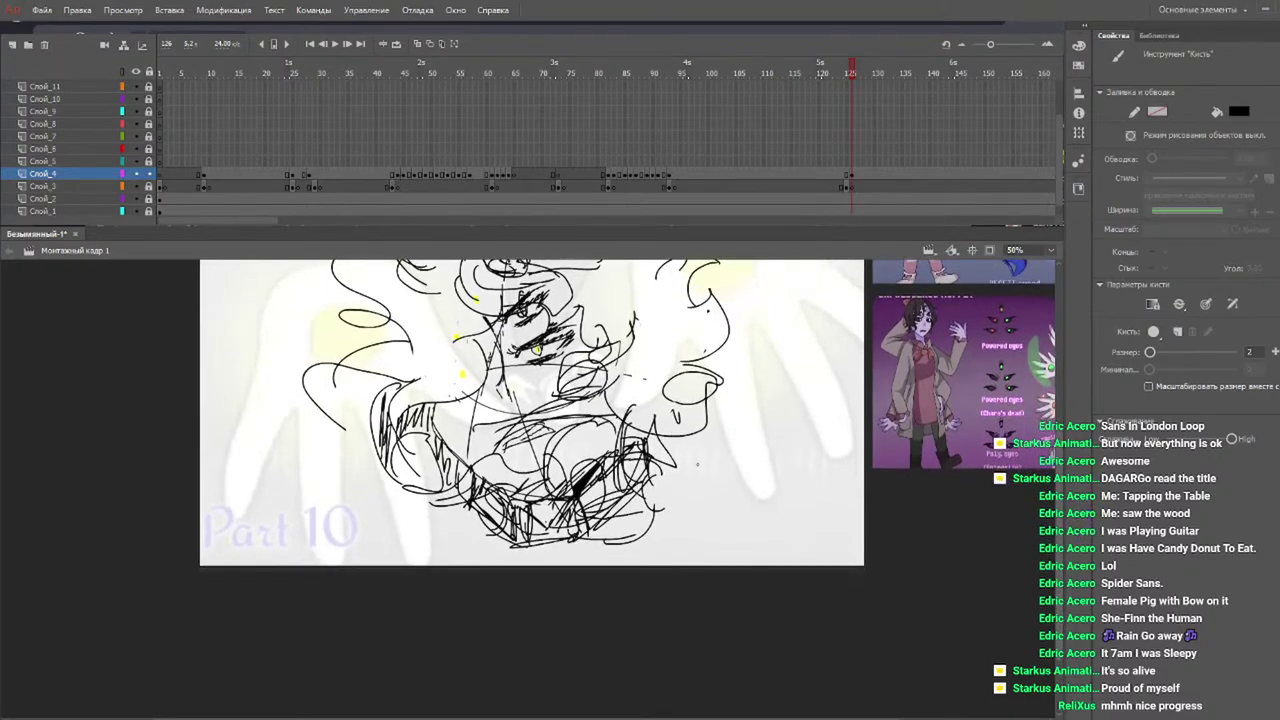
{"action": "mouse_move", "coordinate": [646, 458]}
{"action": "left_mouse_down"}
{"action": "mouse_move", "coordinate": [724, 442]}
{"action": "mouse_move", "coordinate": [816, 502]}
{"action": "left_mouse_up"}
{"action": "left_click_drag", "start_coordinate": [746, 458], "coordinate": [933, 570]}
{"action": "mouse_move", "coordinate": [722, 468]}
{"action": "left_mouse_down"}
{"action": "mouse_move", "coordinate": [716, 534]}
{"action": "mouse_move", "coordinate": [732, 561]}
{"action": "mouse_move", "coordinate": [805, 589]}
{"action": "left_mouse_up"}
{"action": "mouse_move", "coordinate": [458, 468]}
{"action": "left_mouse_down"}
{"action": "mouse_move", "coordinate": [380, 490]}
{"action": "mouse_move", "coordinate": [330, 532]}
{"action": "mouse_move", "coordinate": [270, 618]}
{"action": "mouse_move", "coordinate": [363, 516]}
{"action": "left_mouse_up"}
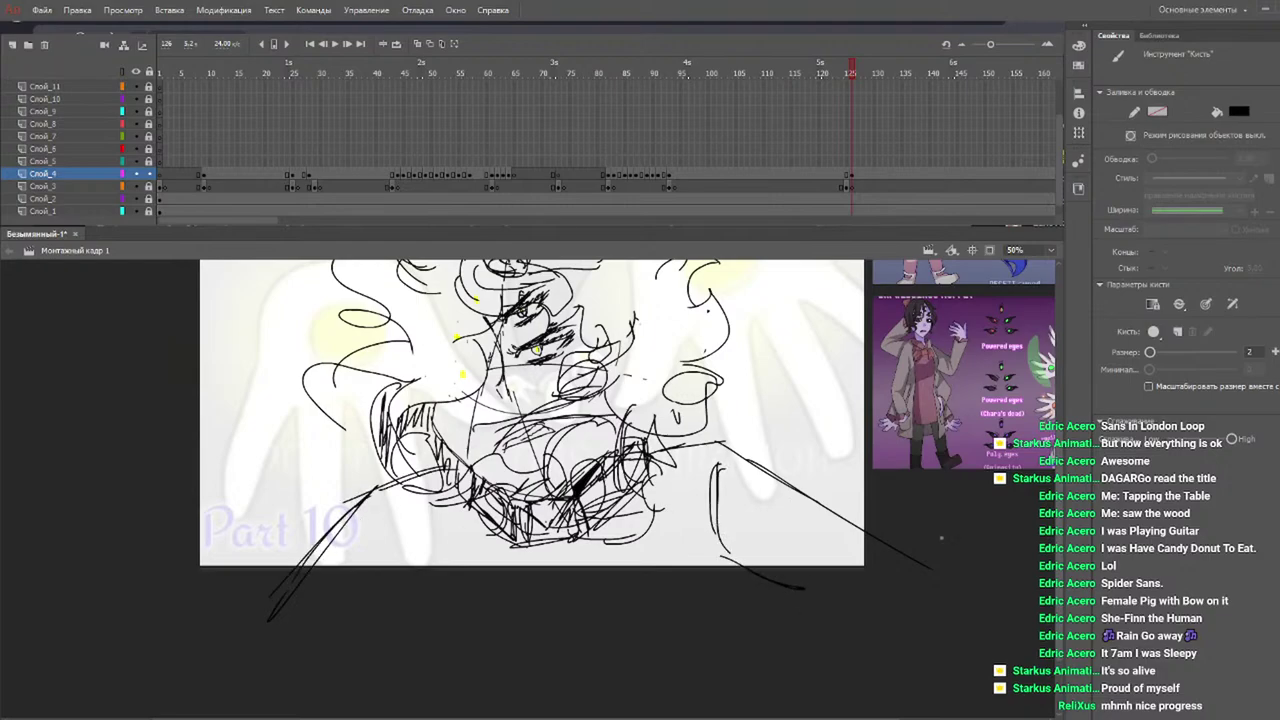
{"action": "left_click_drag", "start_coordinate": [502, 576], "coordinate": [474, 718]}
{"action": "left_click_drag", "start_coordinate": [580, 538], "coordinate": [634, 716]}
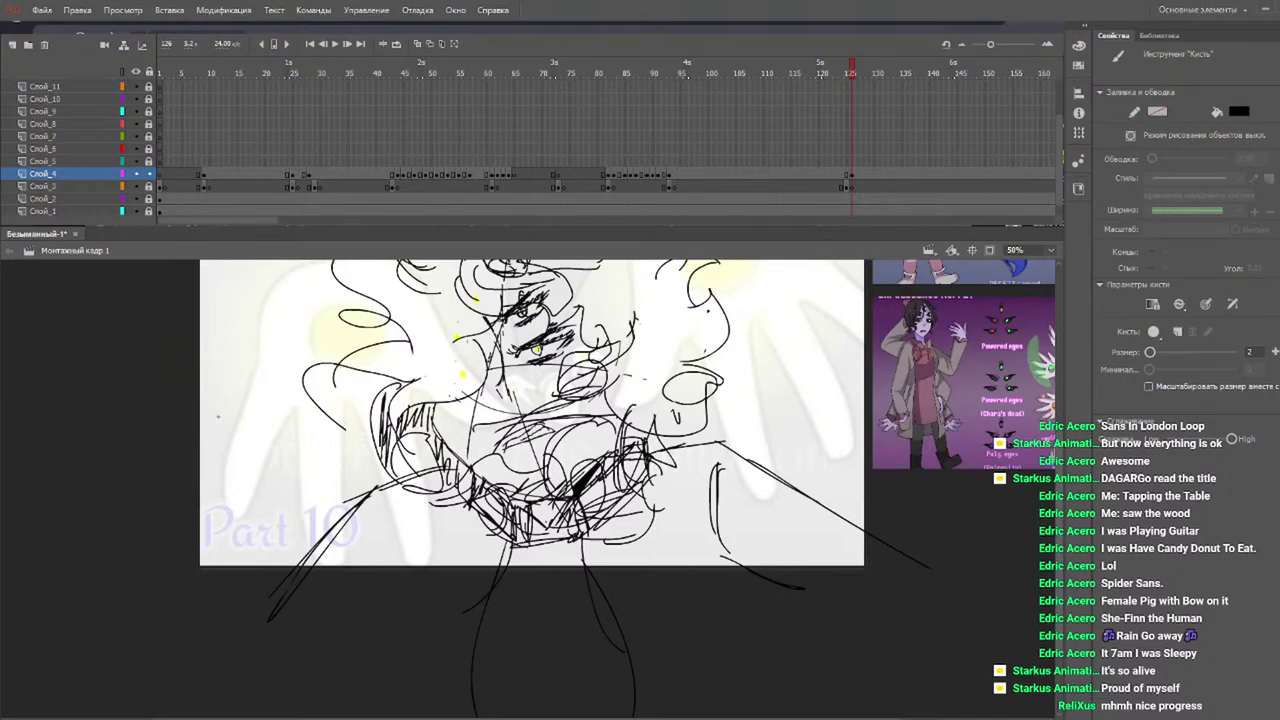
{"action": "left_click_drag", "start_coordinate": [252, 476], "coordinate": [262, 460]}
{"action": "key", "text": "ctrl+z"}
{"action": "key", "text": "ctrl+z"}
{"action": "key", "text": "ctrl+z"}
Sketch an open hand with palm, thumb and spread fingers in the empty area beside the canvas's left edge.
{"action": "mouse_move", "coordinate": [138, 428]}
{"action": "left_mouse_down"}
{"action": "mouse_move", "coordinate": [234, 400]}
{"action": "mouse_move", "coordinate": [166, 500]}
{"action": "left_mouse_up"}
{"action": "left_click_drag", "start_coordinate": [126, 444], "coordinate": [154, 499]}
{"action": "left_click_drag", "start_coordinate": [234, 402], "coordinate": [245, 488]}
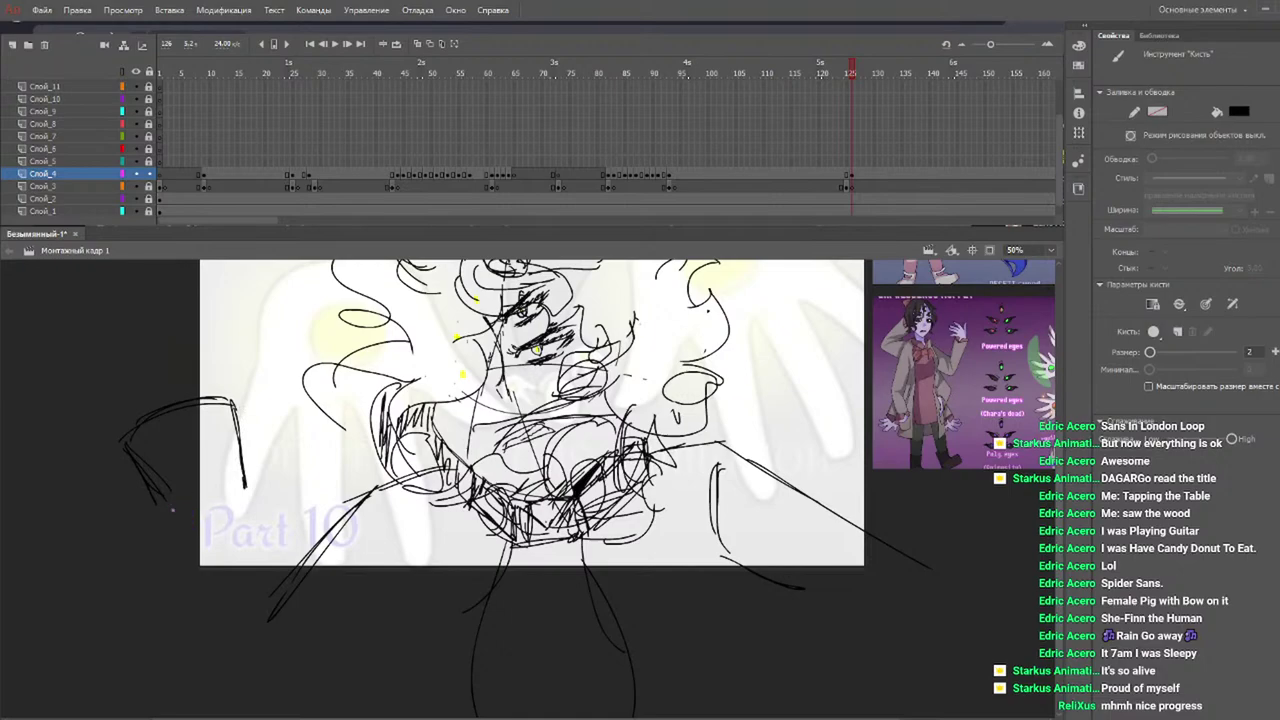
{"action": "mouse_move", "coordinate": [160, 505]}
{"action": "left_mouse_down"}
{"action": "mouse_move", "coordinate": [243, 480]}
{"action": "mouse_move", "coordinate": [240, 433]}
{"action": "mouse_move", "coordinate": [263, 397]}
{"action": "mouse_move", "coordinate": [263, 452]}
{"action": "mouse_move", "coordinate": [244, 476]}
{"action": "left_mouse_up"}
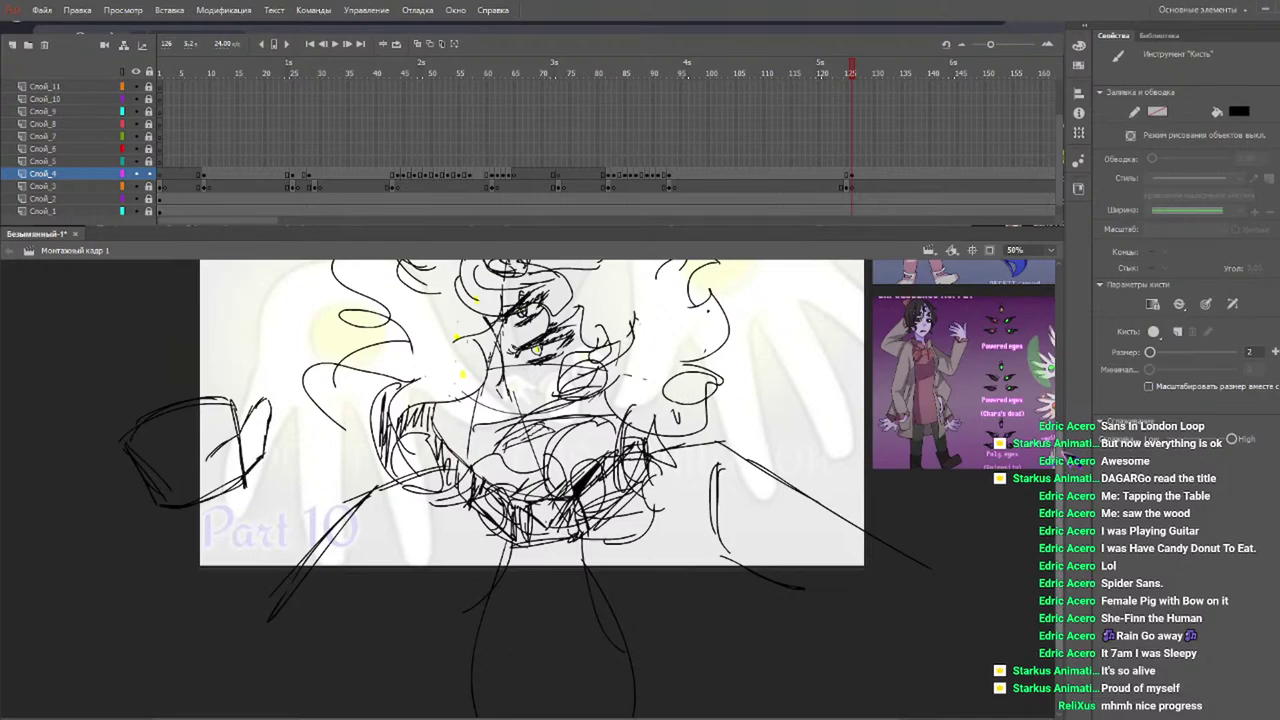
{"action": "scroll", "coordinate": [530, 450], "scroll_direction": "up", "scroll_amount": 3}
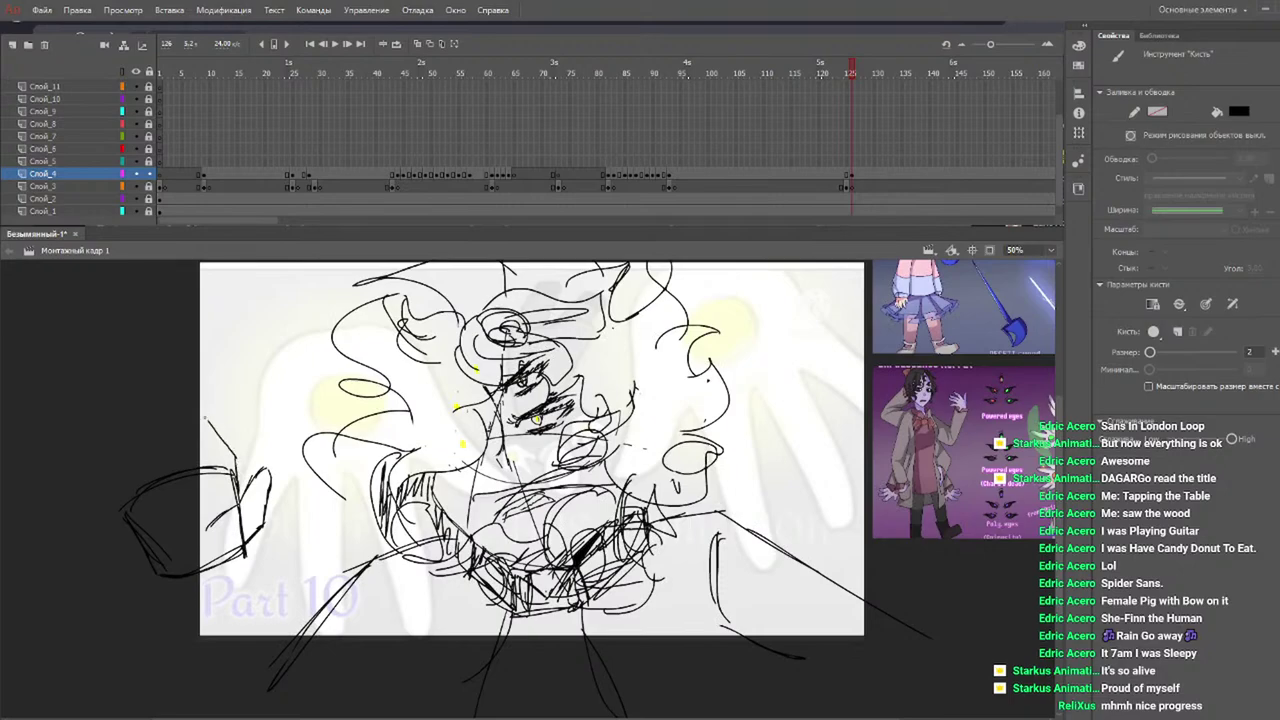
{"action": "mouse_move", "coordinate": [191, 426]}
{"action": "left_mouse_down"}
{"action": "mouse_move", "coordinate": [190, 383]}
{"action": "mouse_move", "coordinate": [225, 438]}
{"action": "mouse_move", "coordinate": [236, 508]}
{"action": "left_mouse_up"}
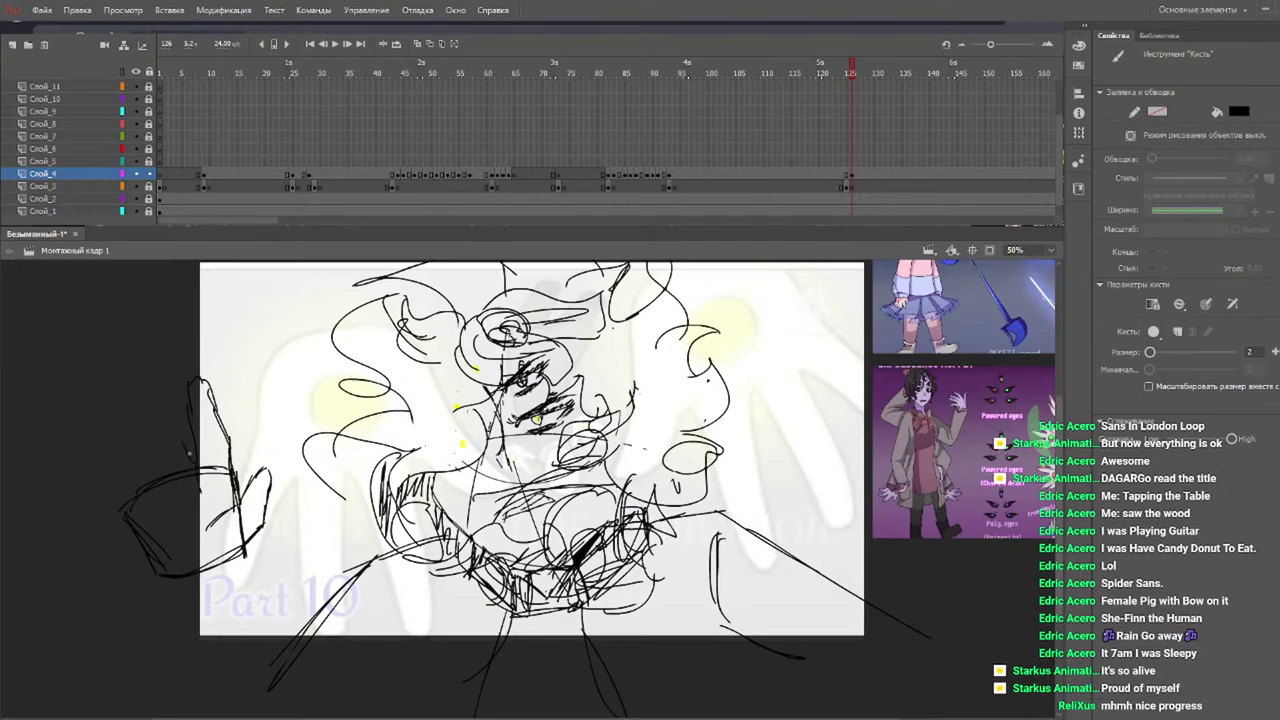
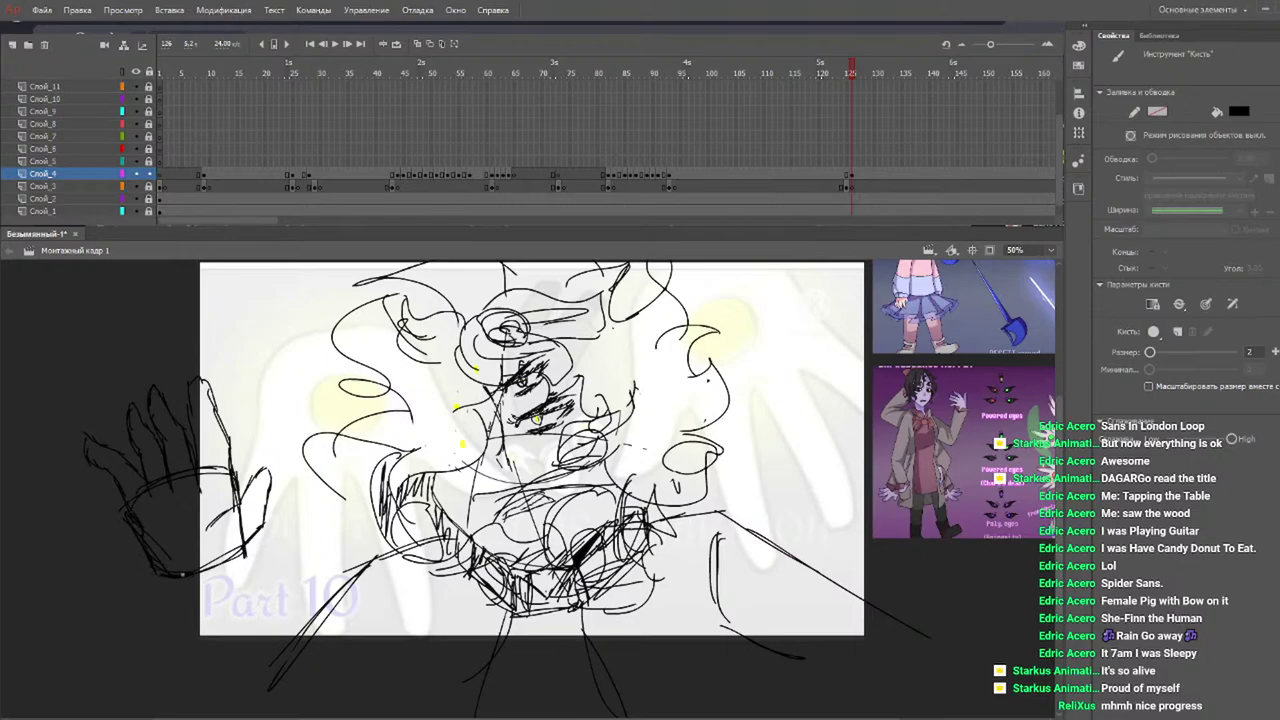
Select the sketched hand, mirror it and place it enlarged and tilted over the figure's lower right side.
{"action": "key", "text": "v"}
{"action": "mouse_move", "coordinate": [265, 358]}
{"action": "left_mouse_down"}
{"action": "mouse_move", "coordinate": [264, 478]}
{"action": "mouse_move", "coordinate": [163, 600]}
{"action": "mouse_move", "coordinate": [230, 488]}
{"action": "mouse_move", "coordinate": [292, 420]}
{"action": "mouse_move", "coordinate": [206, 543]}
{"action": "mouse_move", "coordinate": [2, 618]}
{"action": "left_mouse_up"}
{"action": "left_click_drag", "start_coordinate": [259, 487], "coordinate": [45, 452]}
{"action": "left_click_drag", "start_coordinate": [249, 364], "coordinate": [298, 340]}
{"action": "left_click_drag", "start_coordinate": [222, 406], "coordinate": [766, 533]}
{"action": "left_click_drag", "start_coordinate": [842, 463], "coordinate": [880, 430]}
{"action": "left_click_drag", "start_coordinate": [786, 533], "coordinate": [812, 528]}
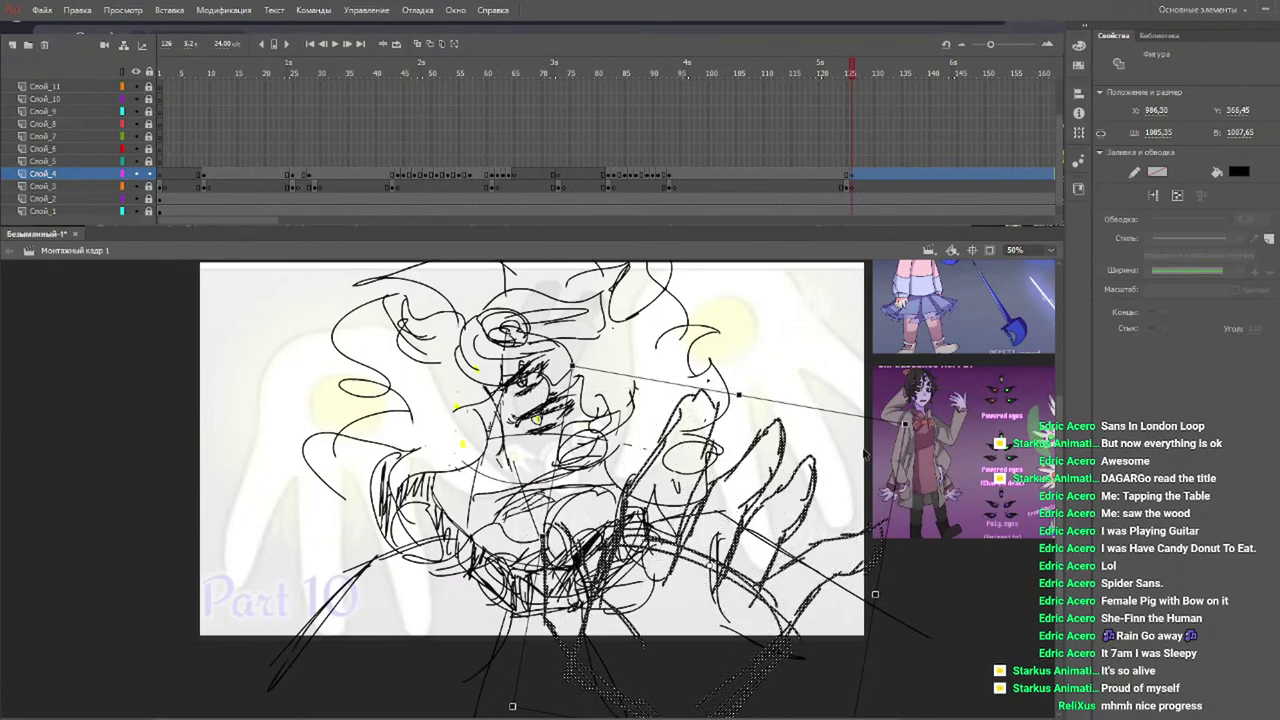
Recolour the hand sketch's fill to red and clear the selection.
{"action": "left_click", "coordinate": [1242, 172]}
{"action": "left_click", "coordinate": [1165, 268]}
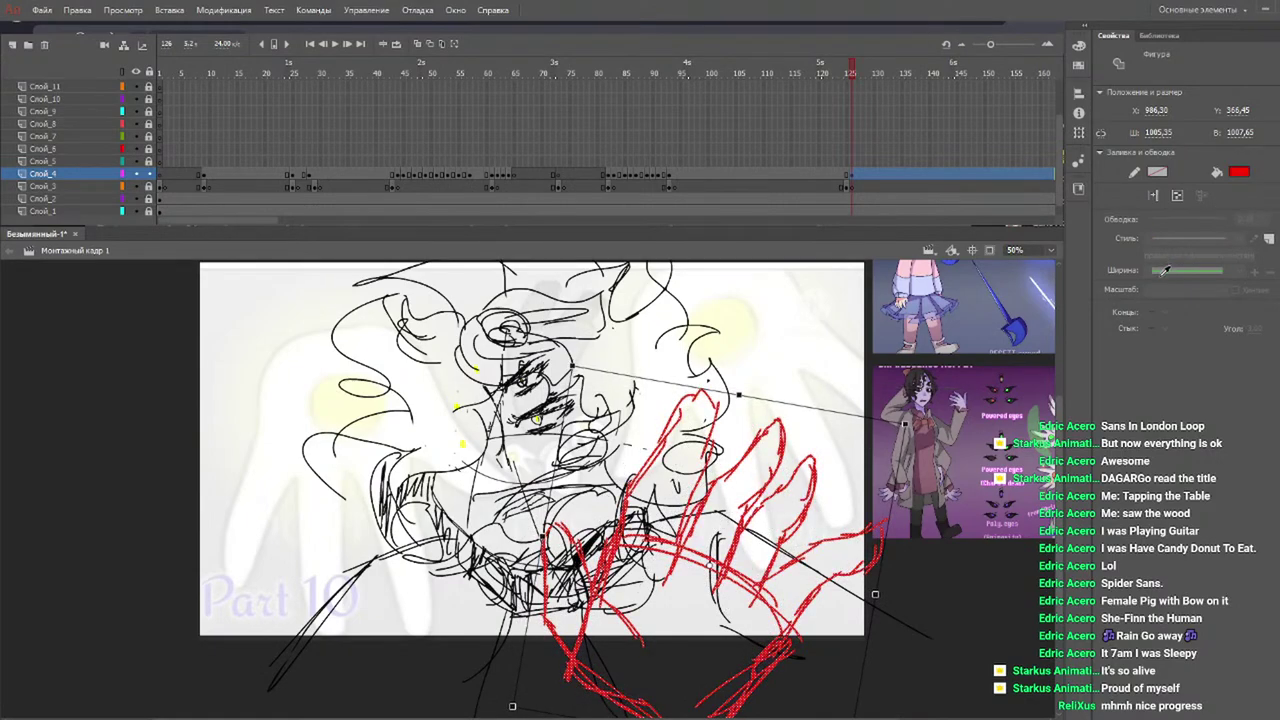
{"action": "left_click", "coordinate": [95, 541]}
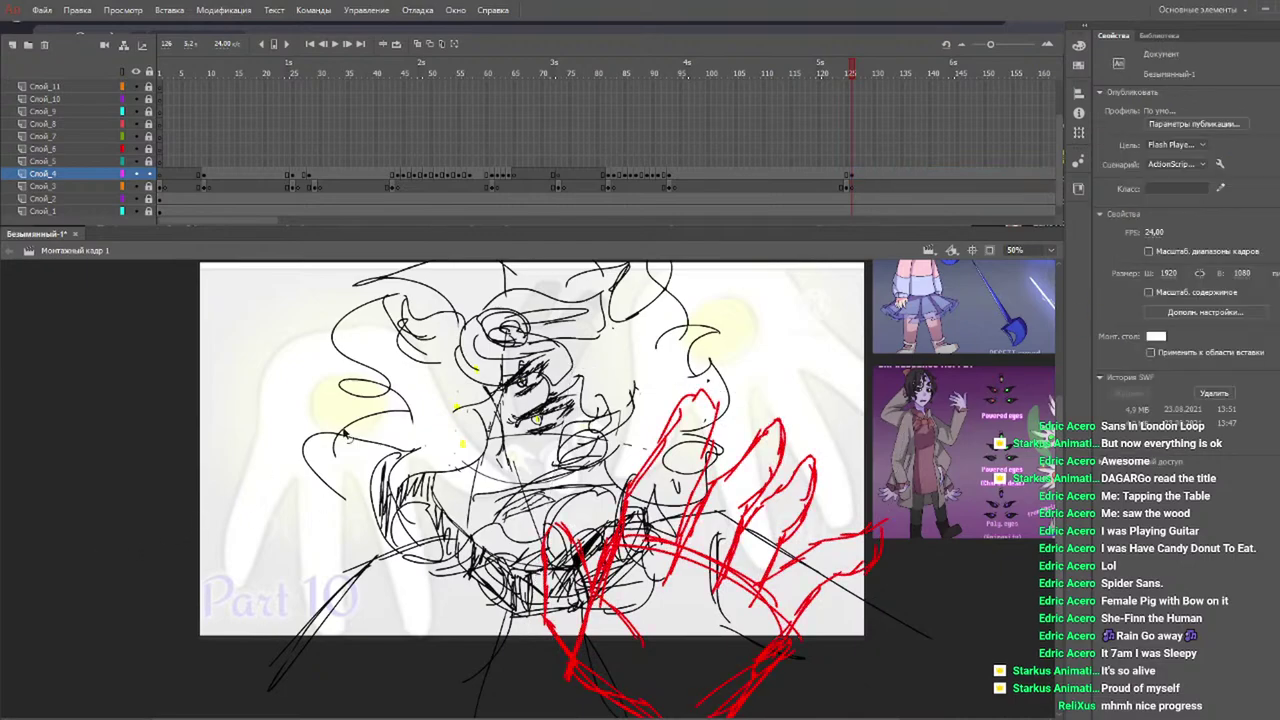
{"action": "key", "text": "ctrl+z"}
{"action": "key", "text": "ctrl+z"}
{"action": "left_click", "coordinate": [1239, 172]}
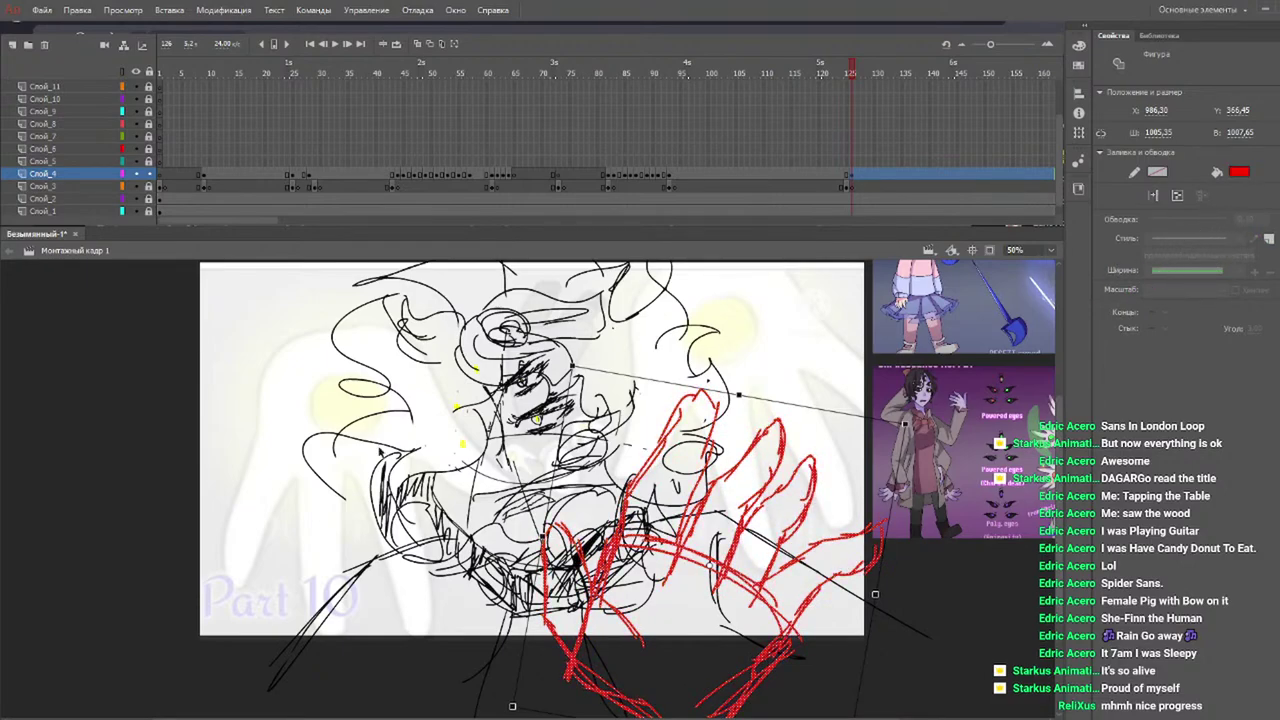
{"action": "left_click", "coordinate": [72, 540]}
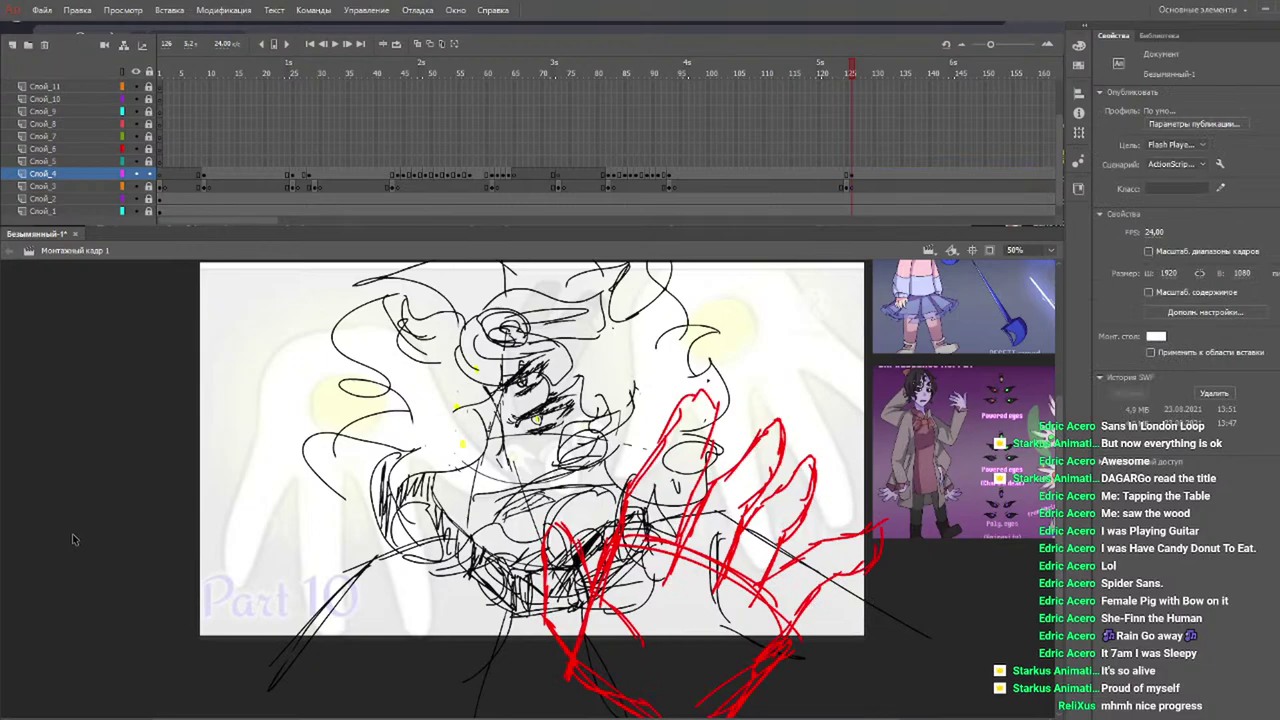
Select the entire figure with its red hand, flip it upside down and move it up over the canvas.
{"action": "scroll", "coordinate": [1060, 506], "scroll_direction": "down", "scroll_amount": 3}
{"action": "scroll", "coordinate": [1062, 518], "scroll_direction": "up", "scroll_amount": 4}
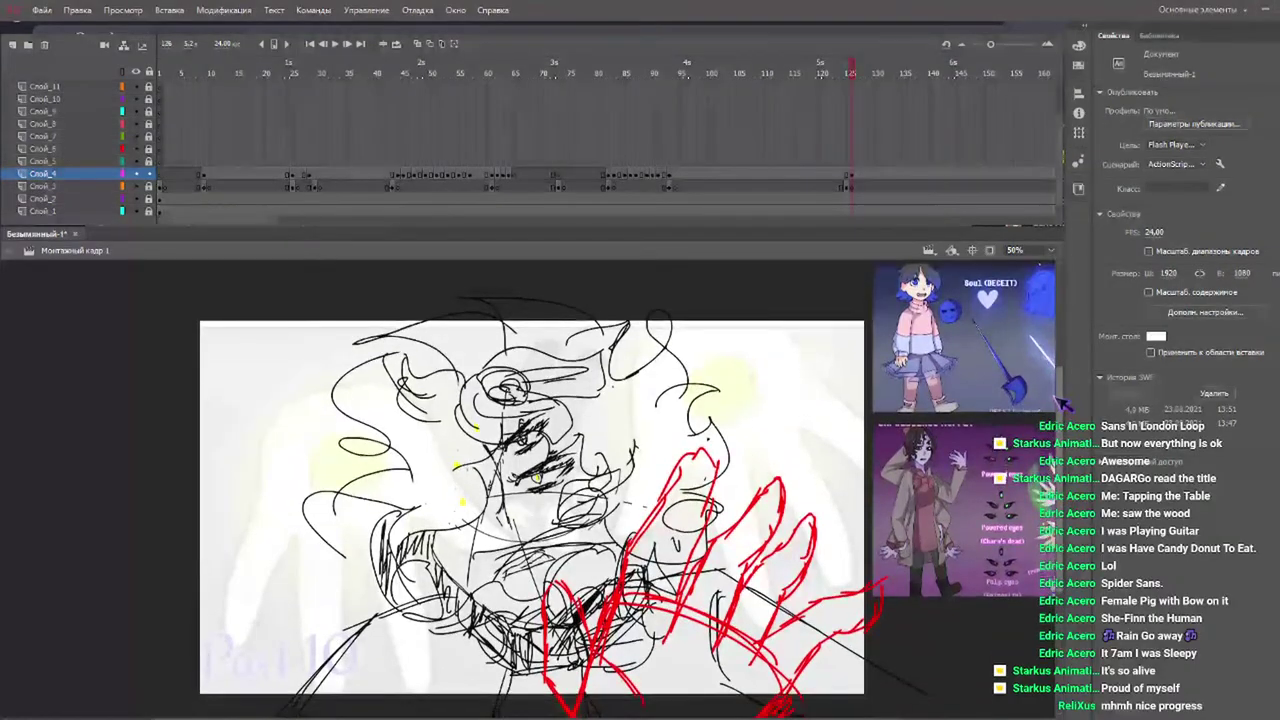
{"action": "key", "text": "ctrl+minus"}
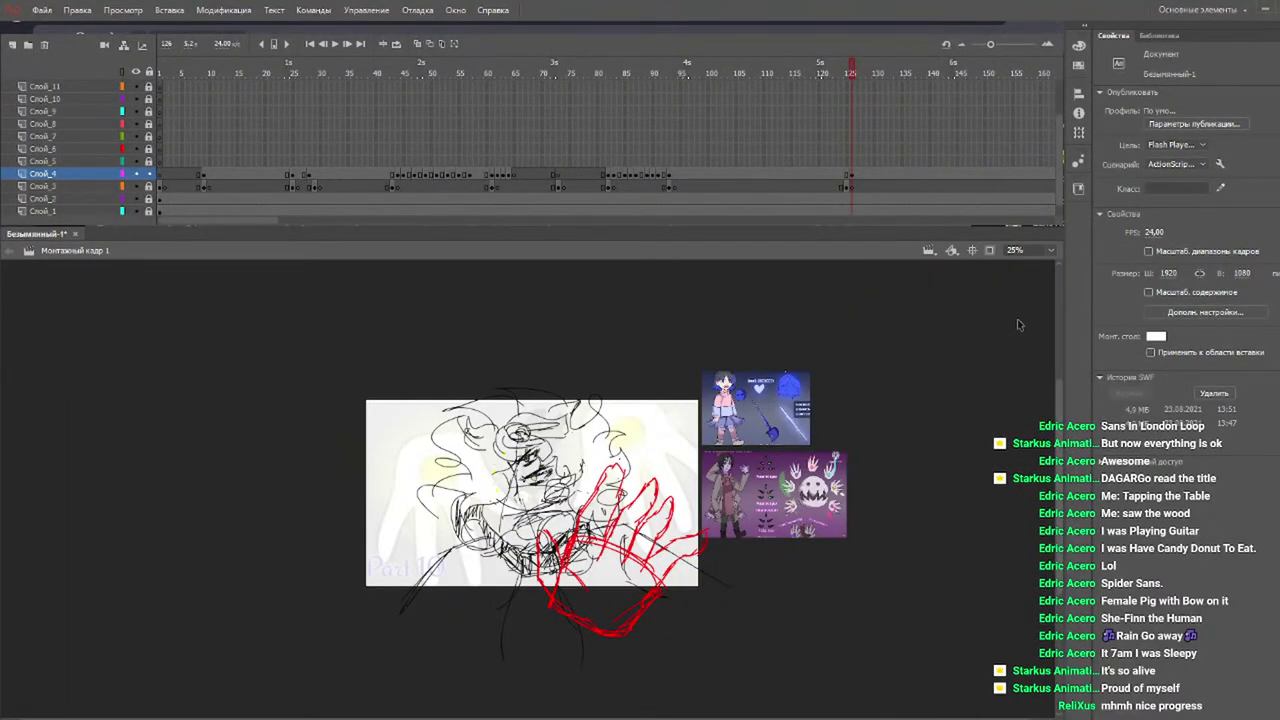
{"action": "mouse_move", "coordinate": [836, 320]}
{"action": "left_mouse_down"}
{"action": "mouse_move", "coordinate": [480, 662]}
{"action": "mouse_move", "coordinate": [258, 716]}
{"action": "left_mouse_up"}
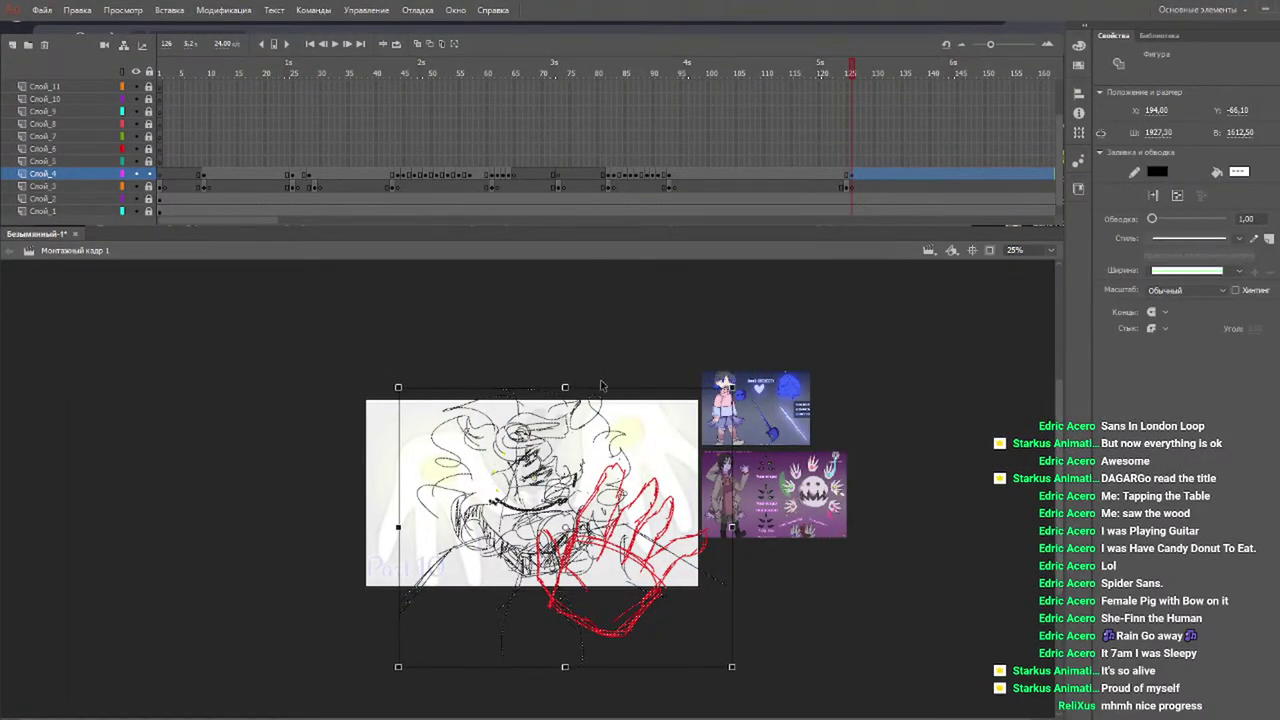
{"action": "left_click_drag", "start_coordinate": [566, 386], "coordinate": [565, 669]}
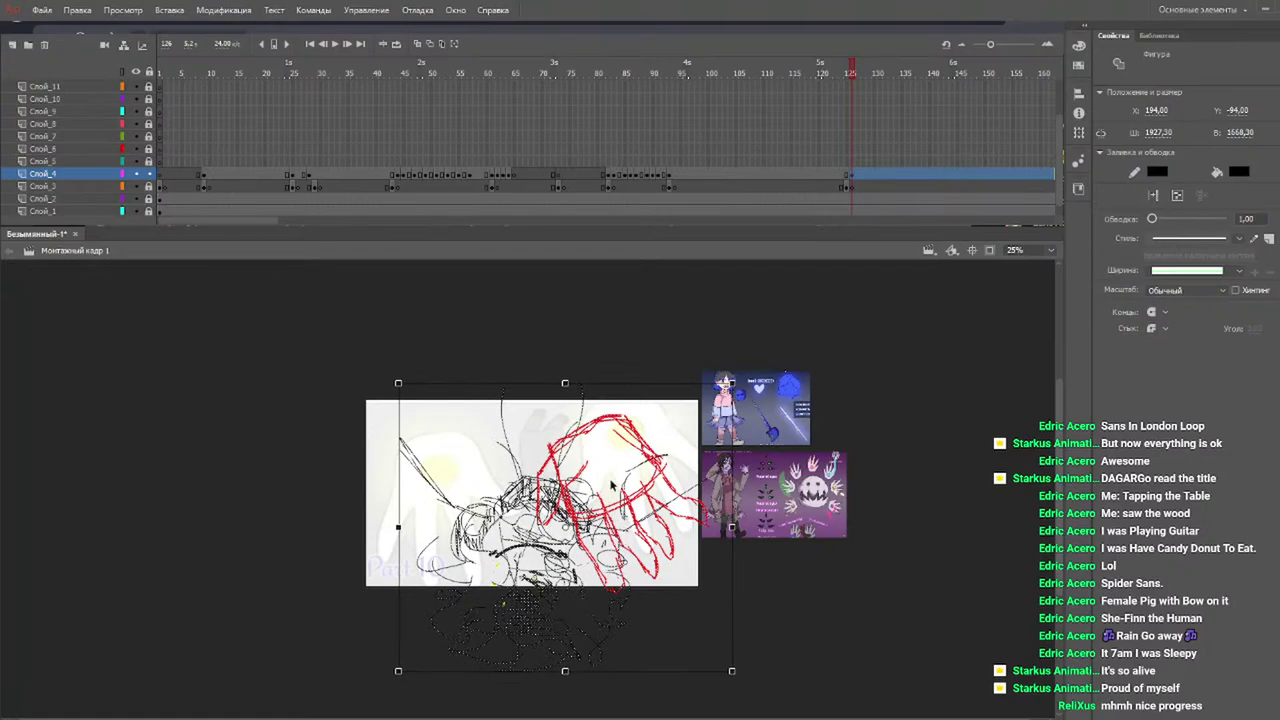
{"action": "mouse_move", "coordinate": [607, 514]}
{"action": "left_mouse_down"}
{"action": "mouse_move", "coordinate": [612, 478]}
{"action": "mouse_move", "coordinate": [633, 472]}
{"action": "left_mouse_up"}
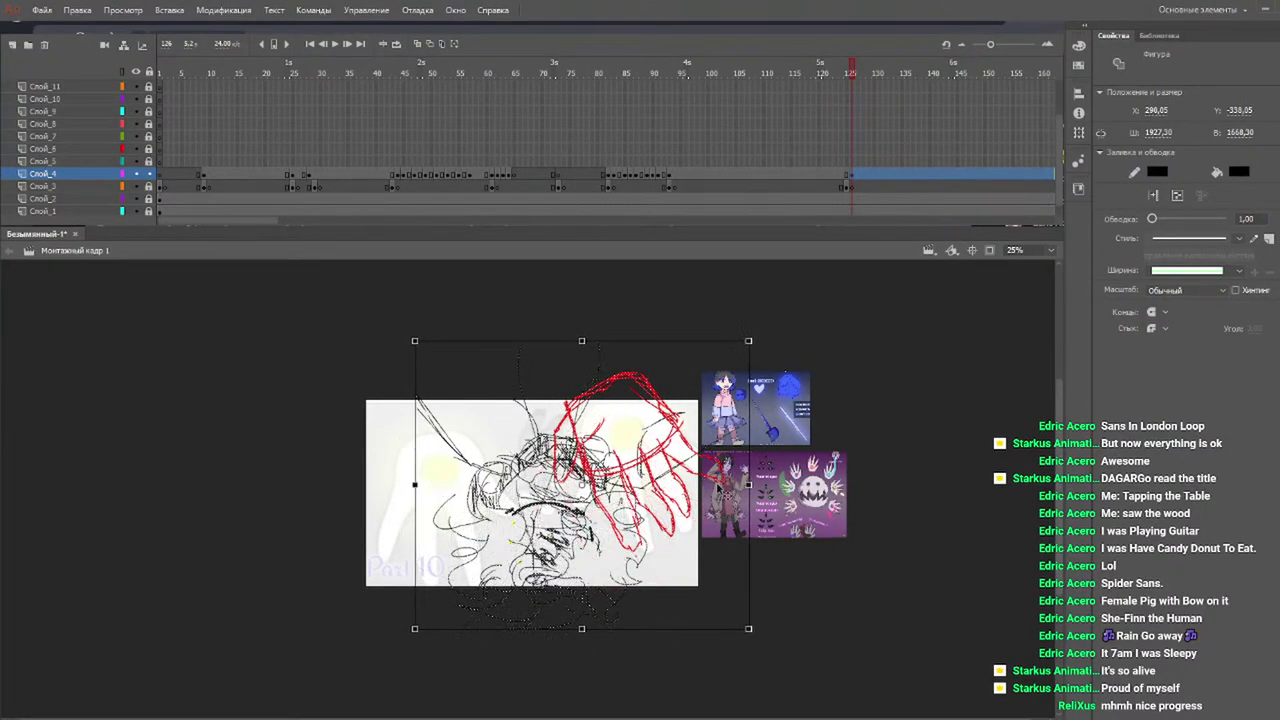
Mirror the upside-down figure horizontally, tilt it slightly and shift it left so the red hand lies over the left side.
{"action": "left_click_drag", "start_coordinate": [748, 484], "coordinate": [422, 483]}
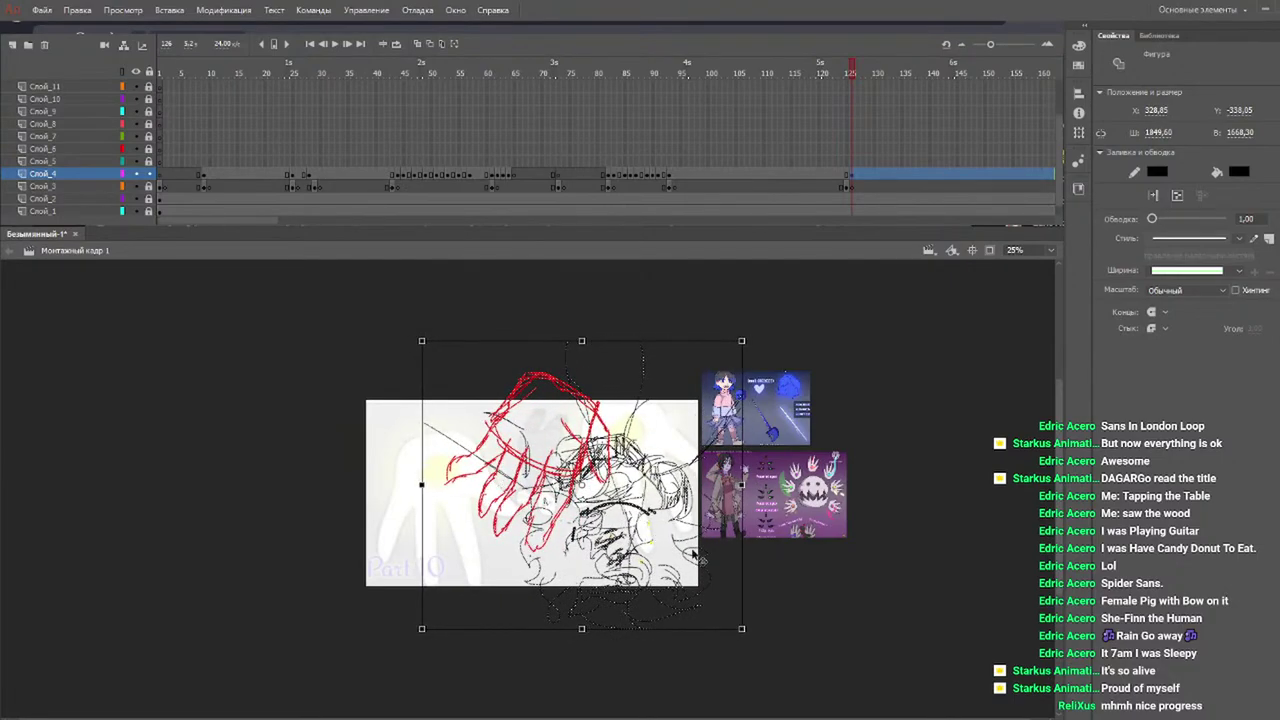
{"action": "mouse_move", "coordinate": [748, 630]}
{"action": "left_mouse_down"}
{"action": "mouse_move", "coordinate": [741, 665]}
{"action": "mouse_move", "coordinate": [642, 531]}
{"action": "mouse_move", "coordinate": [600, 519]}
{"action": "left_mouse_up"}
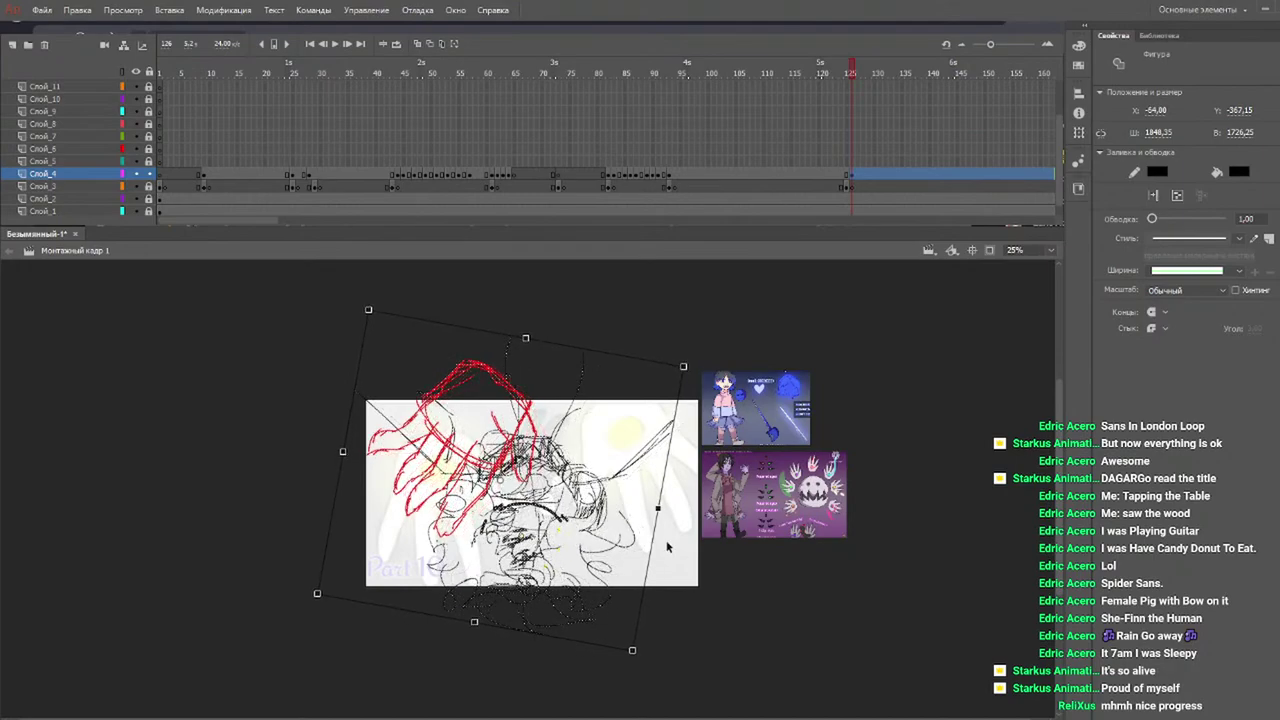
{"action": "left_click", "coordinate": [738, 572]}
{"action": "left_click_drag", "start_coordinate": [714, 340], "coordinate": [430, 675]}
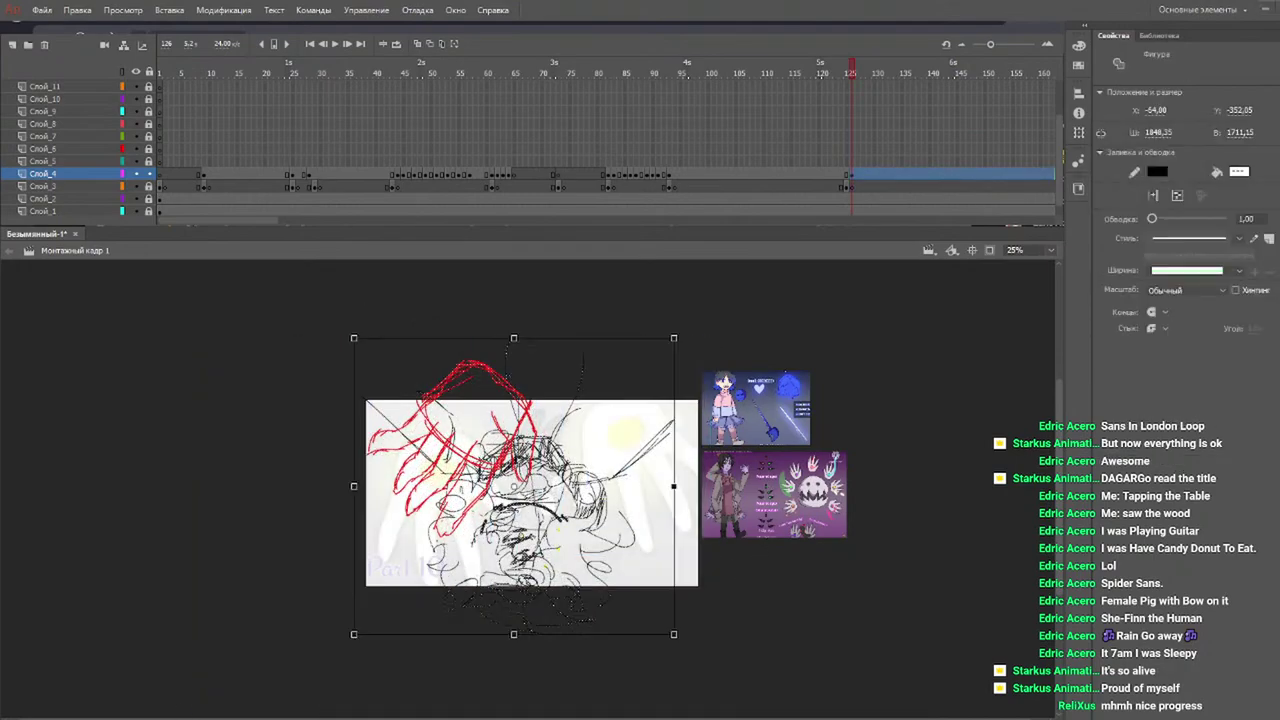
{"action": "left_click_drag", "start_coordinate": [585, 510], "coordinate": [573, 510]}
{"action": "left_click", "coordinate": [988, 280]}
{"action": "left_click", "coordinate": [1051, 250]}
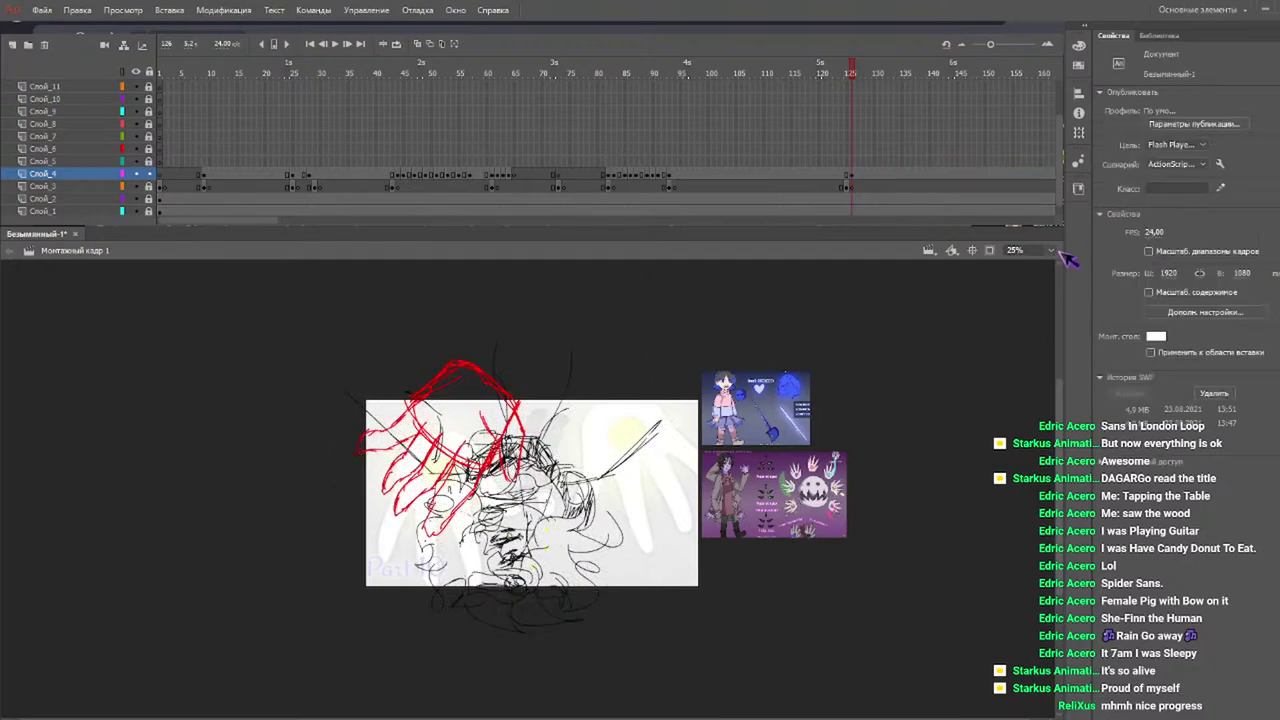
{"action": "left_click", "coordinate": [1029, 334]}
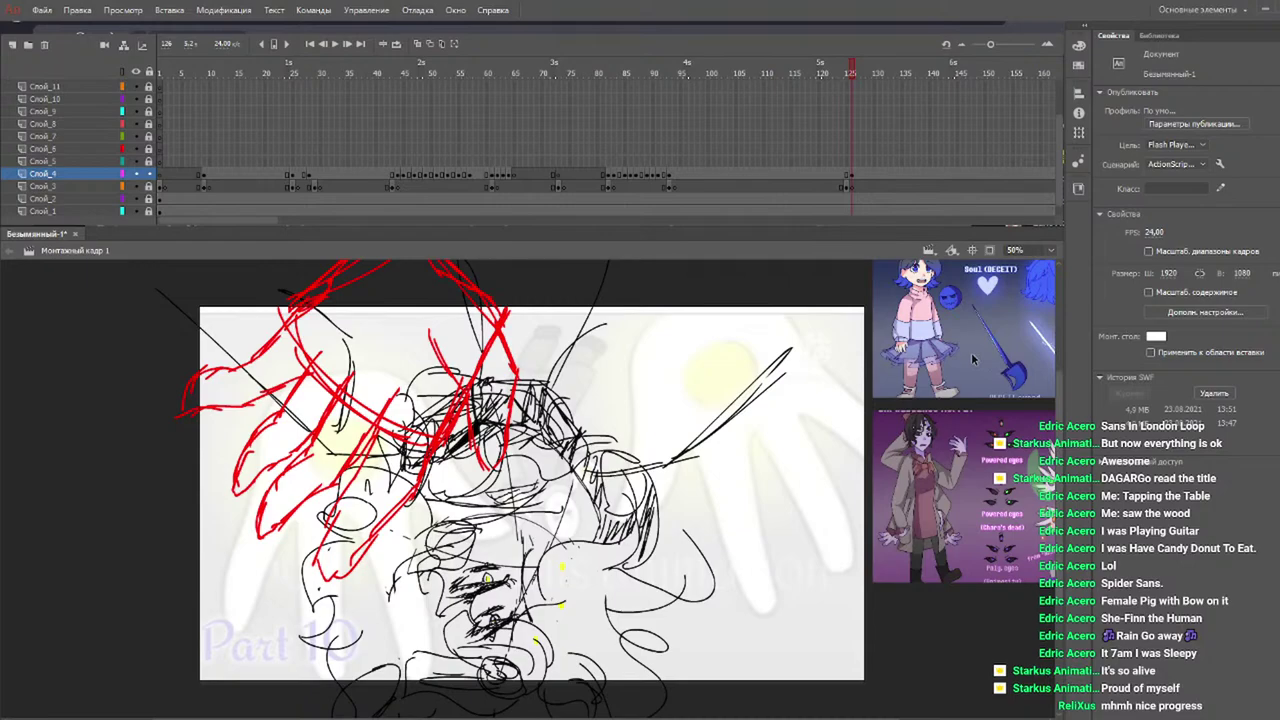
Brush yellow streaks fanning out from the upside-down figure's eyes towards the canvas's right edge.
{"action": "left_click_drag", "start_coordinate": [494, 74], "coordinate": [71, 120]}
{"action": "key", "text": "Return"}
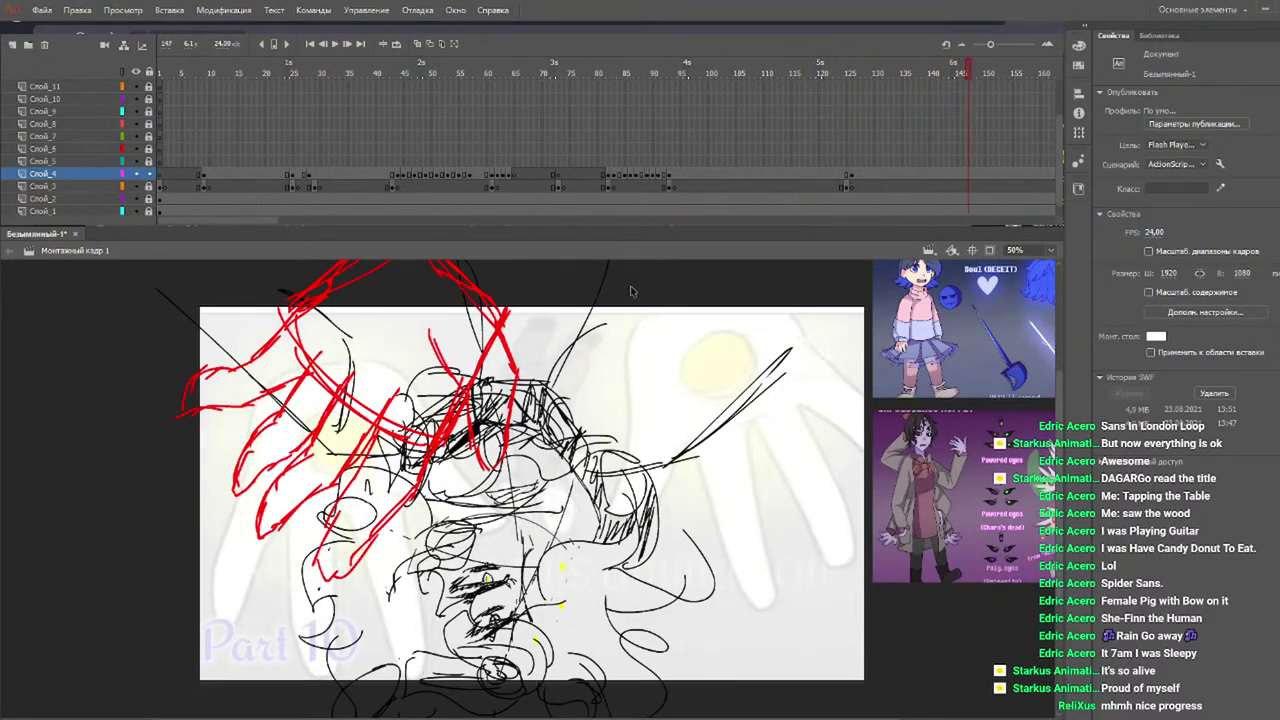
{"action": "key", "text": "b"}
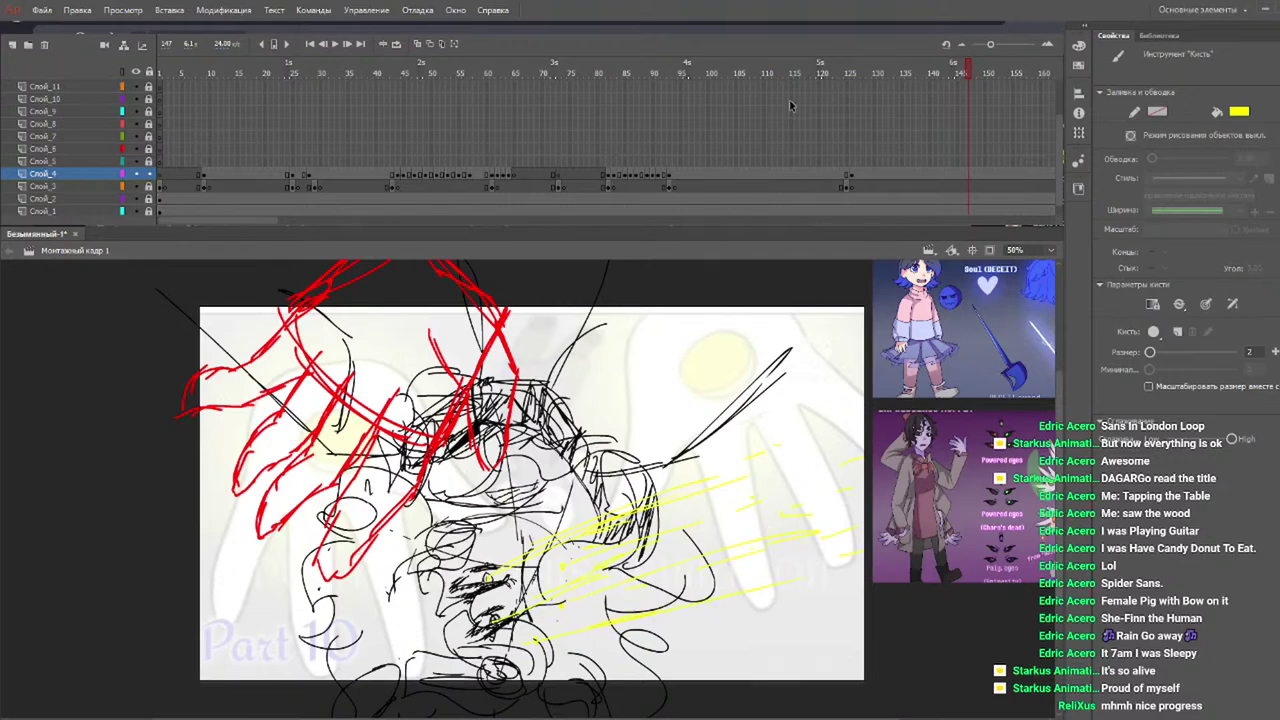
Play the animation from around frame 81 and step forward frame by frame to review the motion against the reference video.
{"action": "left_click", "coordinate": [640, 73]}
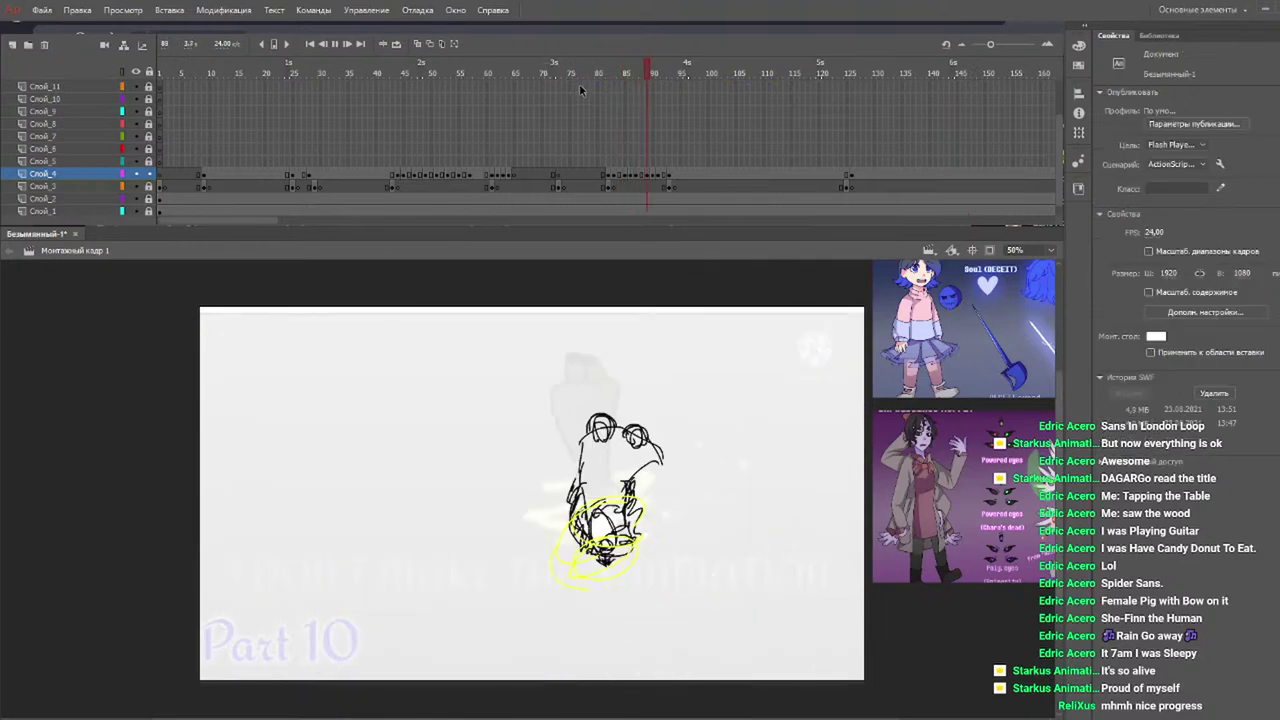
{"action": "left_click", "coordinate": [604, 75]}
{"action": "key", "text": "Return"}
{"action": "key", "text": "period"}
{"action": "key", "text": "period"}
{"action": "key", "text": "period"}
{"action": "key", "text": "period"}
{"action": "key", "text": "period"}
{"action": "key", "text": "period"}
{"action": "key", "text": "period"}
{"action": "key", "text": "period"}
{"action": "key", "text": "period"}
{"action": "key", "text": "period"}
{"action": "key", "text": "period"}
{"action": "key", "text": "period"}
{"action": "key", "text": "period"}
{"action": "key", "text": "period"}
{"action": "key", "text": "period"}
{"action": "key", "text": "period"}
{"action": "key", "text": "period"}
{"action": "key", "text": "period"}
{"action": "key", "text": "period"}
{"action": "key", "text": "period"}
{"action": "key", "text": "period"}
{"action": "key", "text": "period"}
{"action": "key", "text": "period"}
{"action": "key", "text": "period"}
{"action": "key", "text": "period"}
{"action": "key", "text": "period"}
{"action": "key", "text": "period"}
{"action": "key", "text": "period"}
{"action": "key", "text": "period"}
{"action": "key", "text": "period"}
{"action": "key", "text": "period"}
{"action": "key", "text": "period"}
{"action": "key", "text": "period"}
{"action": "key", "text": "period"}
{"action": "key", "text": "period"}
{"action": "key", "text": "period"}
{"action": "key", "text": "period"}
{"action": "key", "text": "period"}
{"action": "key", "text": "period"}
{"action": "key", "text": "period"}
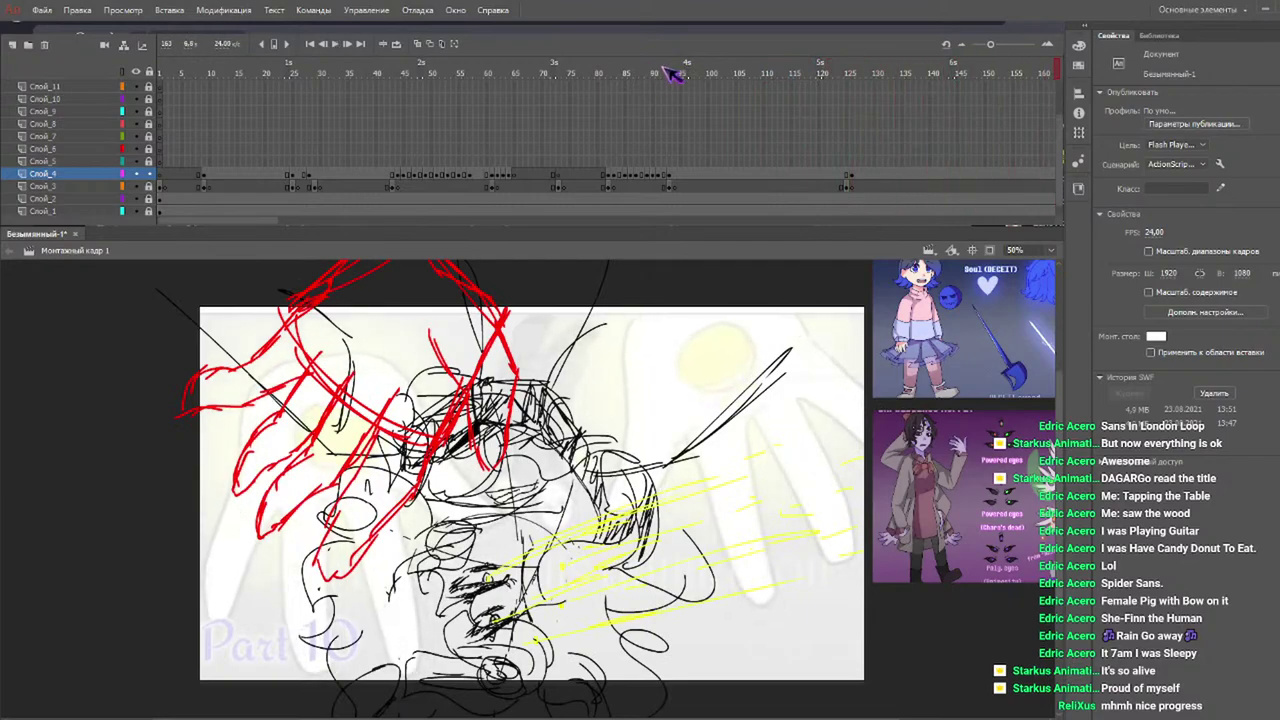
{"action": "key", "text": "period"}
{"action": "key", "text": "period"}
{"action": "key", "text": "period"}
{"action": "key", "text": "period"}
{"action": "key", "text": "period"}
{"action": "key", "text": "period"}
{"action": "key", "text": "period"}
{"action": "key", "text": "period"}
{"action": "key", "text": "period"}
{"action": "key", "text": "period"}
{"action": "key", "text": "period"}
{"action": "key", "text": "period"}
{"action": "key", "text": "period"}
{"action": "key", "text": "period"}
{"action": "key", "text": "period"}
{"action": "key", "text": "period"}
{"action": "key", "text": "period"}
{"action": "key", "text": "period"}
{"action": "key", "text": "period"}
{"action": "key", "text": "period"}
Add a keyframe to layer Слой_4 at frame 170, in line with the keyframe on Слой_3, and return to that frame.
{"action": "left_click_drag", "start_coordinate": [208, 220], "coordinate": [278, 222]}
{"action": "left_click", "coordinate": [586, 72]}
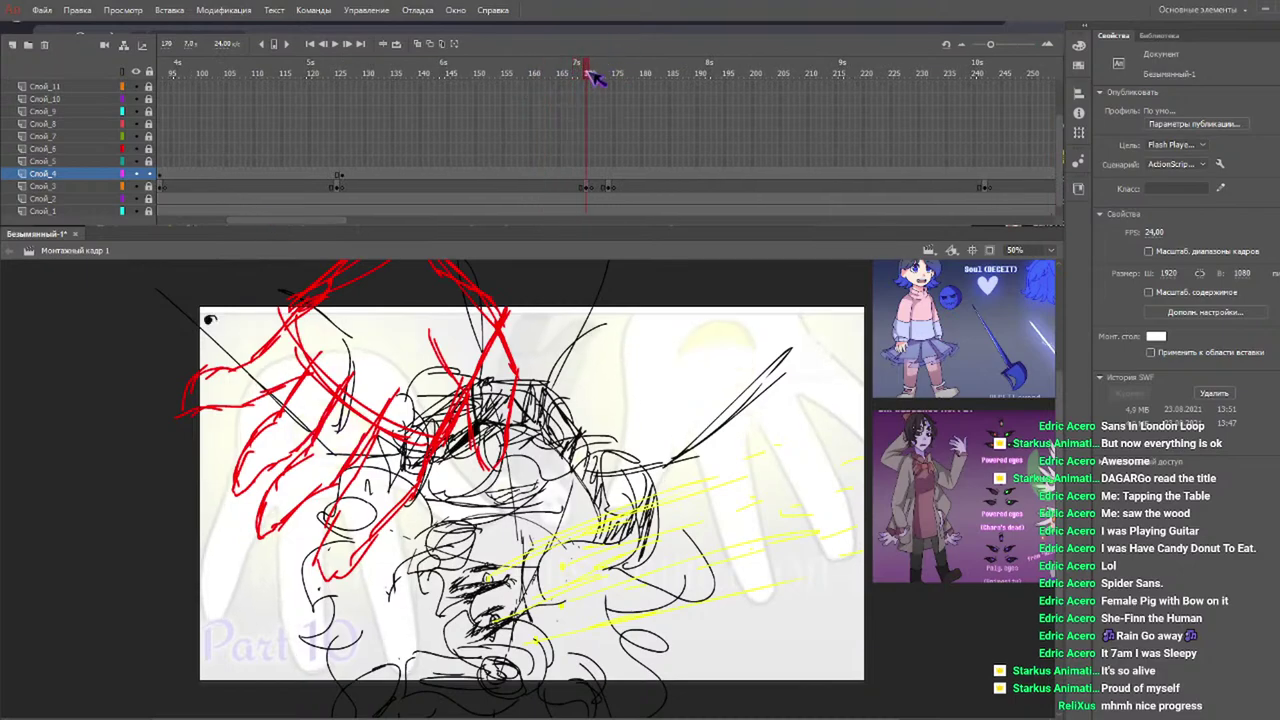
{"action": "left_click", "coordinate": [588, 186]}
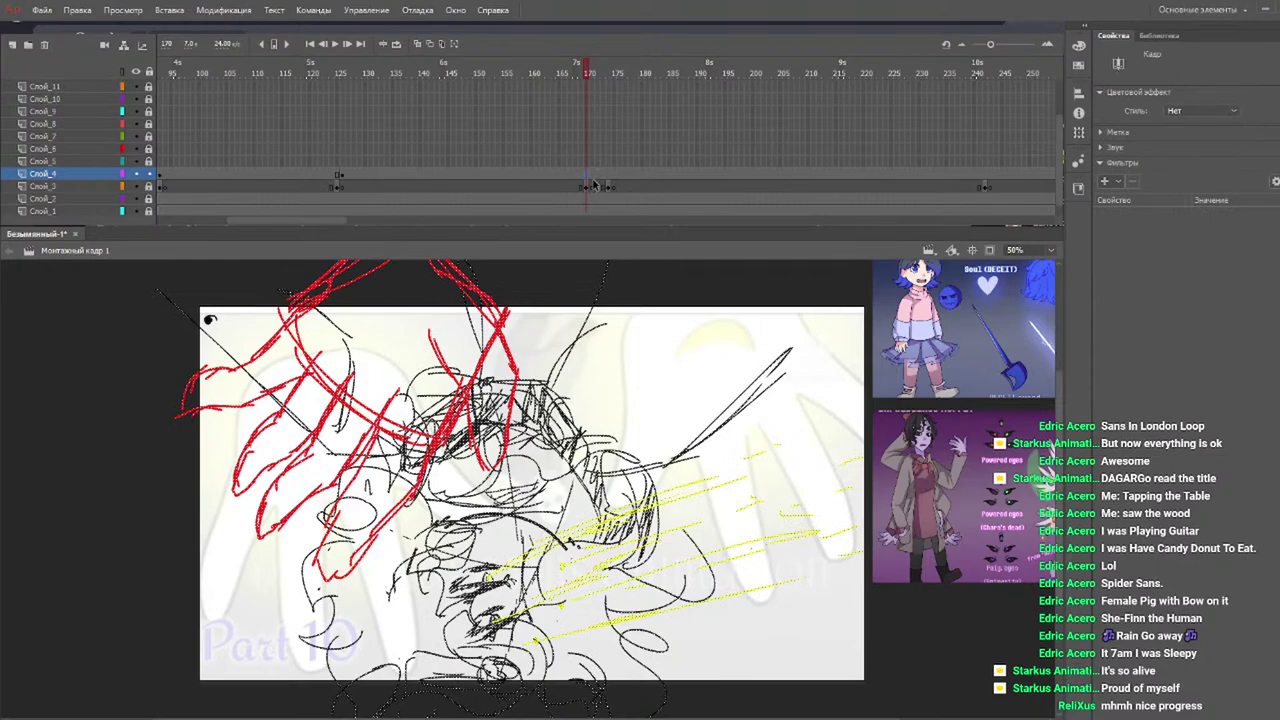
{"action": "left_click", "coordinate": [606, 172]}
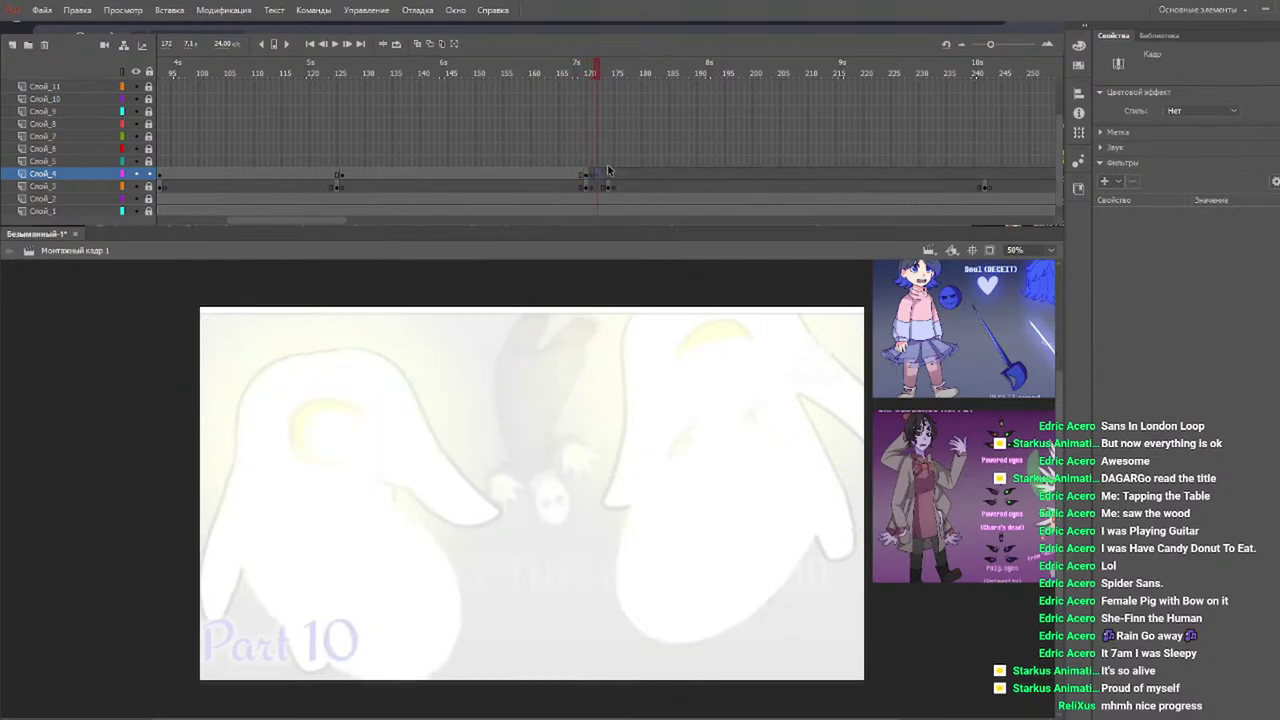
{"action": "key", "text": "comma"}
{"action": "key", "text": "comma"}
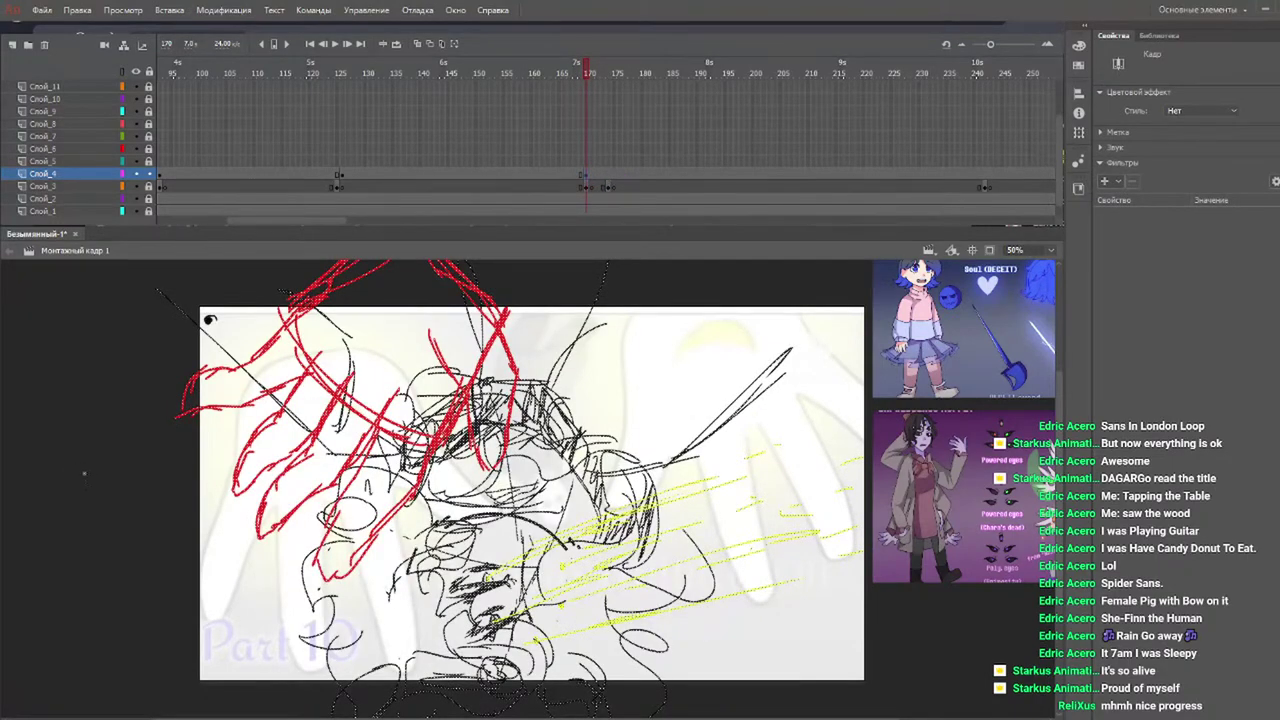
Set the brush size to 43 and dab five yellow dots around the figure on frame 170.
{"action": "key", "text": "b"}
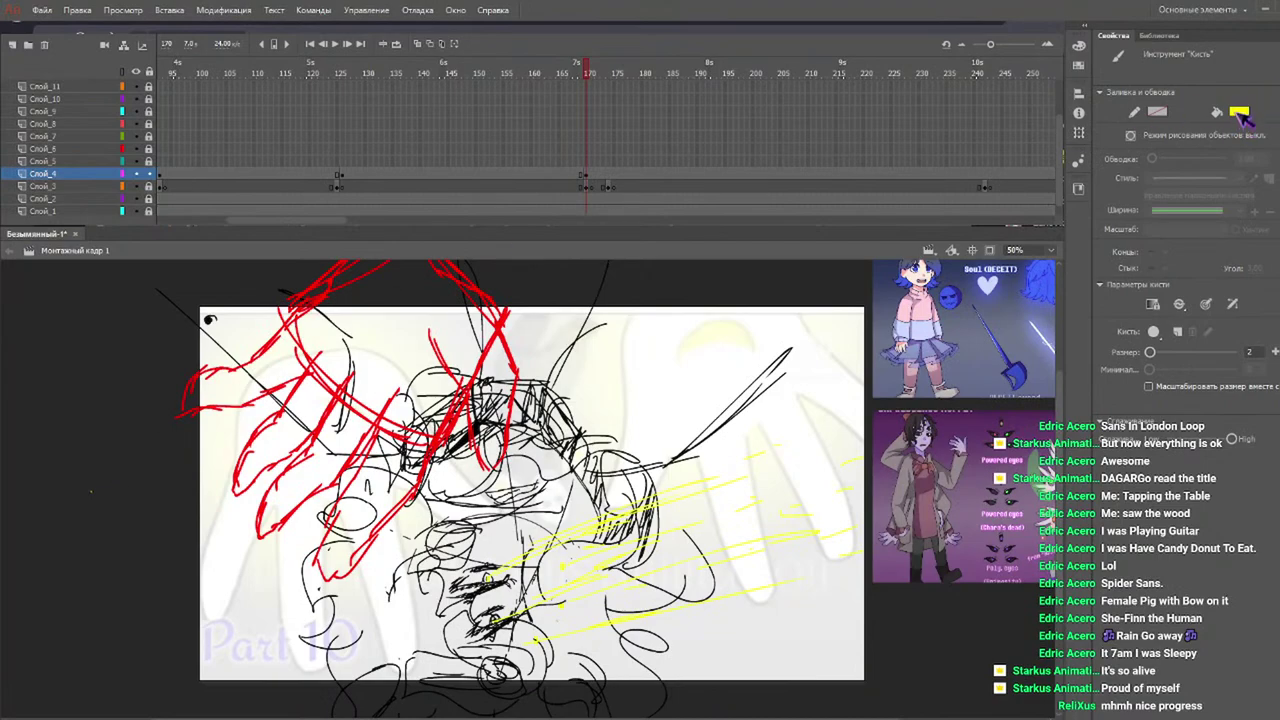
{"action": "left_click_drag", "start_coordinate": [1150, 352], "coordinate": [1169, 353]}
{"action": "left_click", "coordinate": [733, 410]}
{"action": "left_click", "coordinate": [808, 513]}
{"action": "left_click", "coordinate": [690, 655]}
{"action": "left_click", "coordinate": [180, 540]}
{"action": "left_click", "coordinate": [196, 407]}
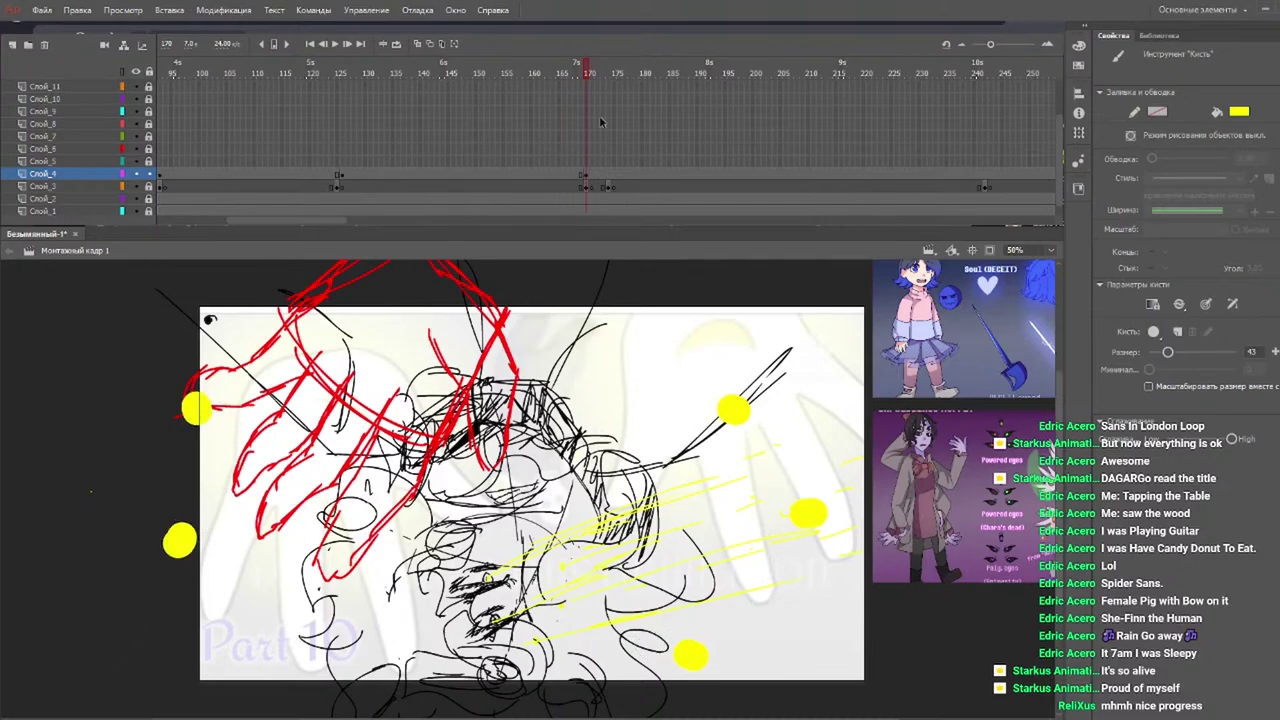
{"action": "key", "text": "."}
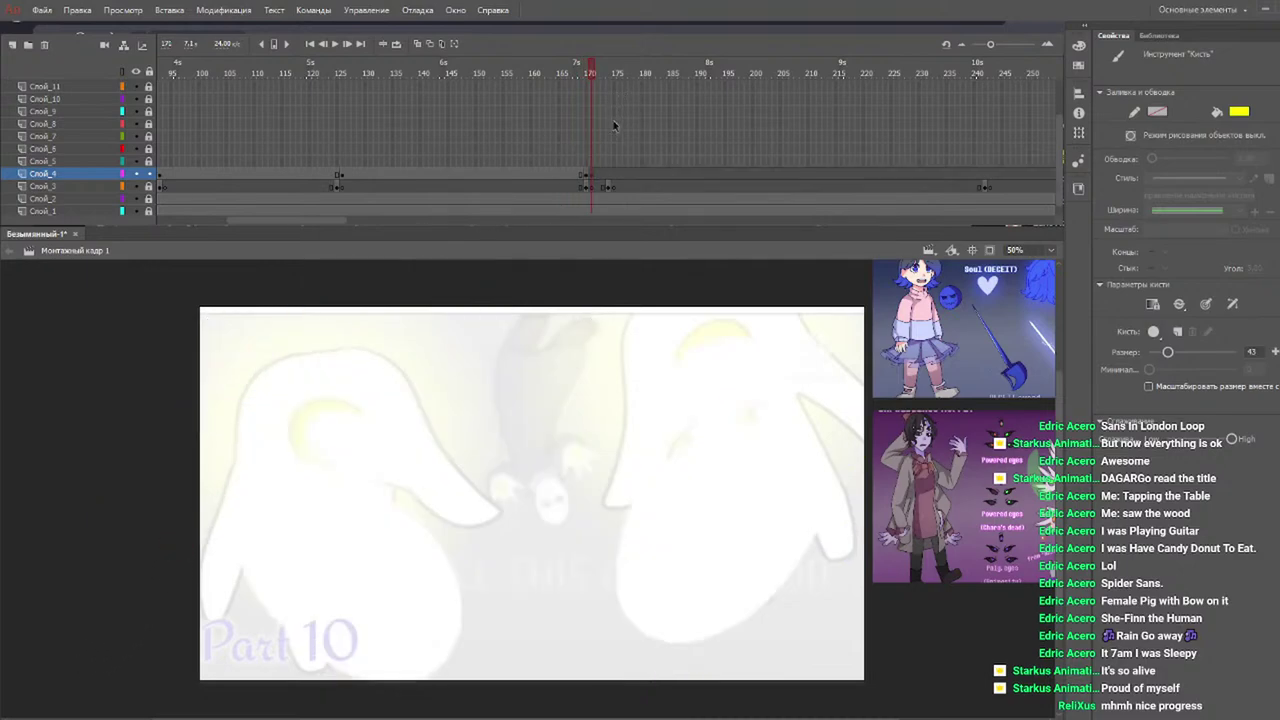
{"action": "left_click", "coordinate": [210, 342]}
{"action": "left_click", "coordinate": [760, 611]}
{"action": "left_click", "coordinate": [850, 360]}
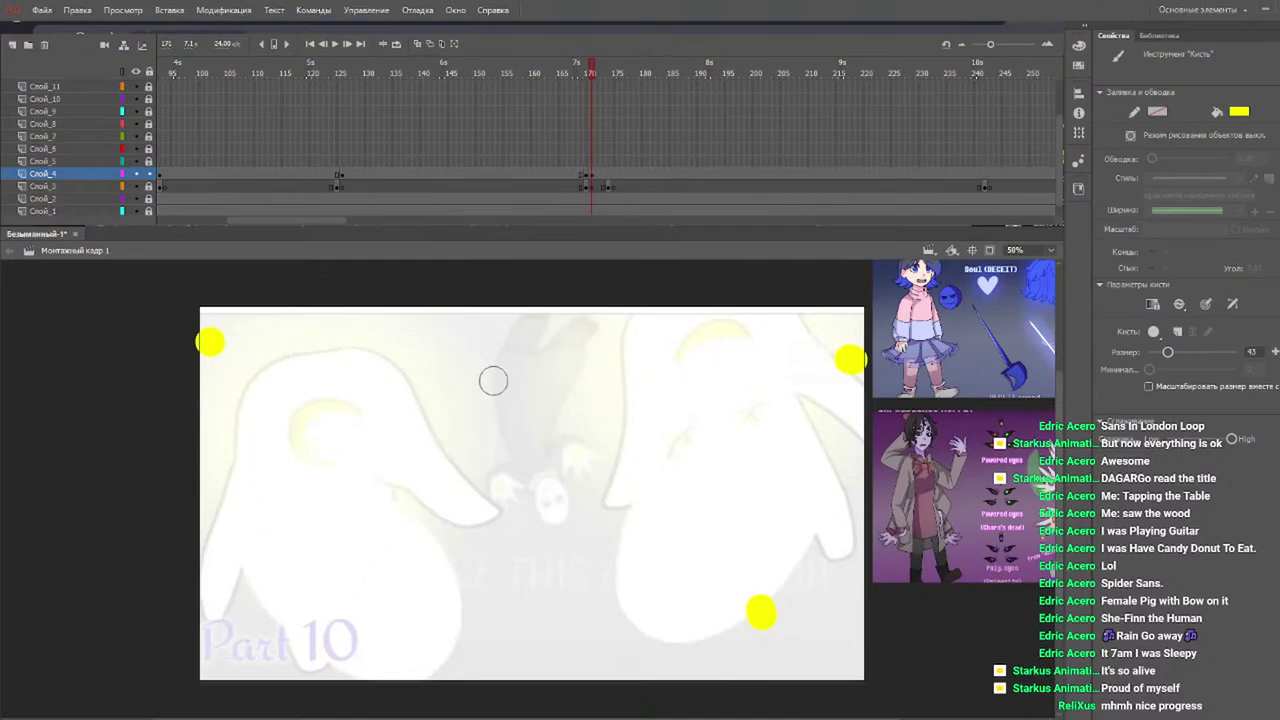
{"action": "key", "text": "ctrl+z"}
{"action": "key", "text": "ctrl+z"}
{"action": "key", "text": "ctrl+z"}
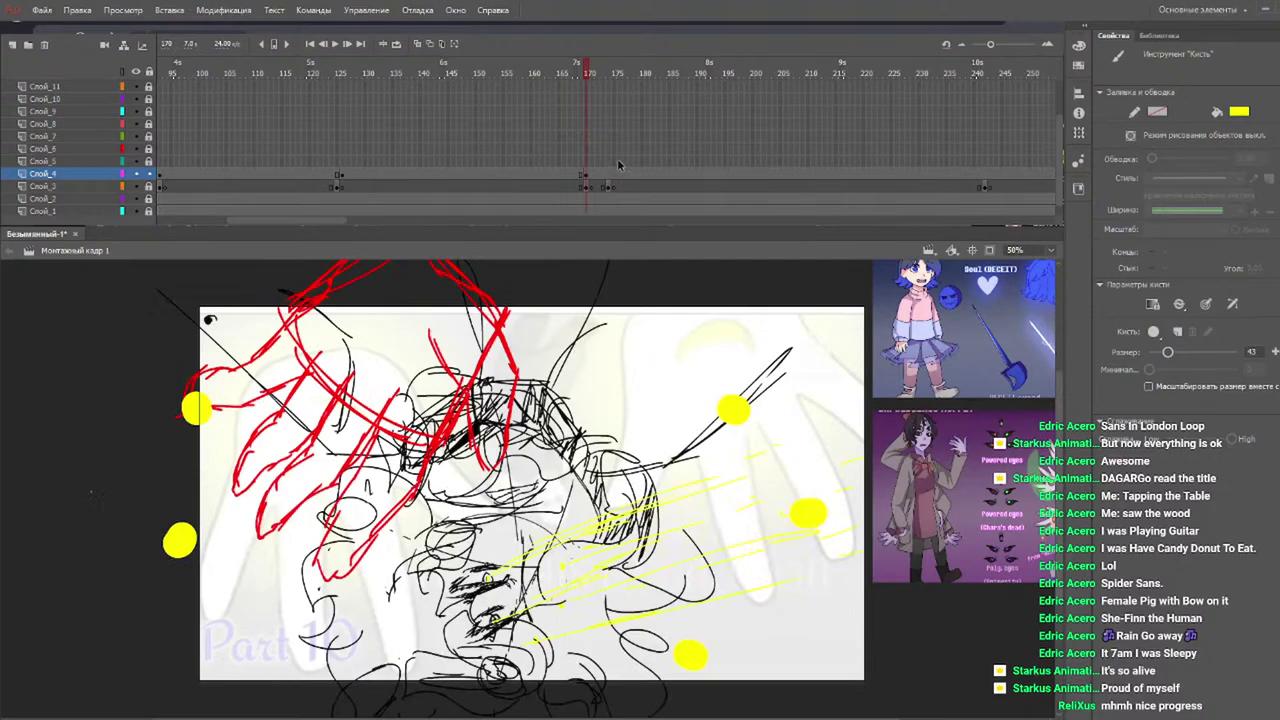
Add a keyframe with the copied drawing at frame 171 and dab six more yellow dots along both sides of the canvas.
{"action": "key", "text": "."}
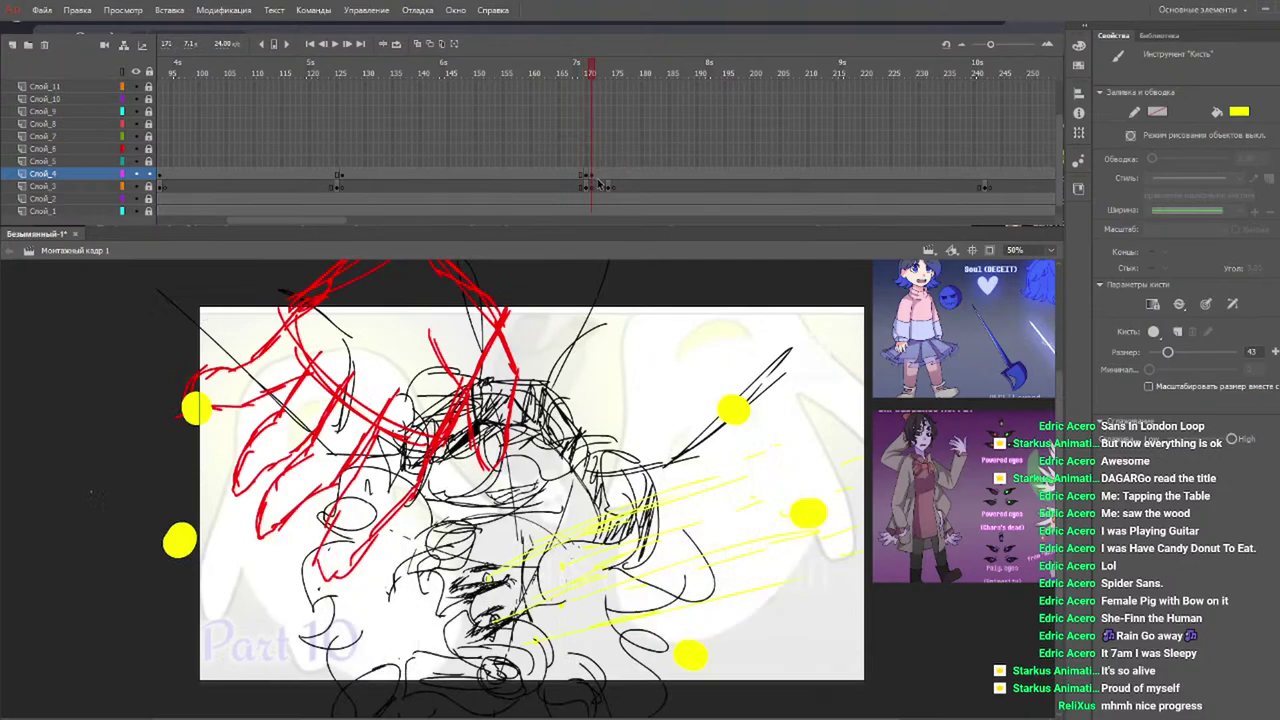
{"action": "left_click", "coordinate": [246, 493]}
{"action": "left_click", "coordinate": [258, 315]}
{"action": "left_click", "coordinate": [246, 648]}
{"action": "left_click", "coordinate": [778, 609]}
{"action": "left_click", "coordinate": [733, 477]}
{"action": "left_click", "coordinate": [822, 330]}
Add a keyframe at frame 172 and dab more yellow dots, mostly over the right half of the drawing.
{"action": "key", "text": "."}
{"action": "left_click", "coordinate": [836, 408]}
{"action": "left_click", "coordinate": [850, 516]}
{"action": "left_click", "coordinate": [828, 620]}
{"action": "left_click", "coordinate": [729, 619]}
{"action": "left_click", "coordinate": [680, 507]}
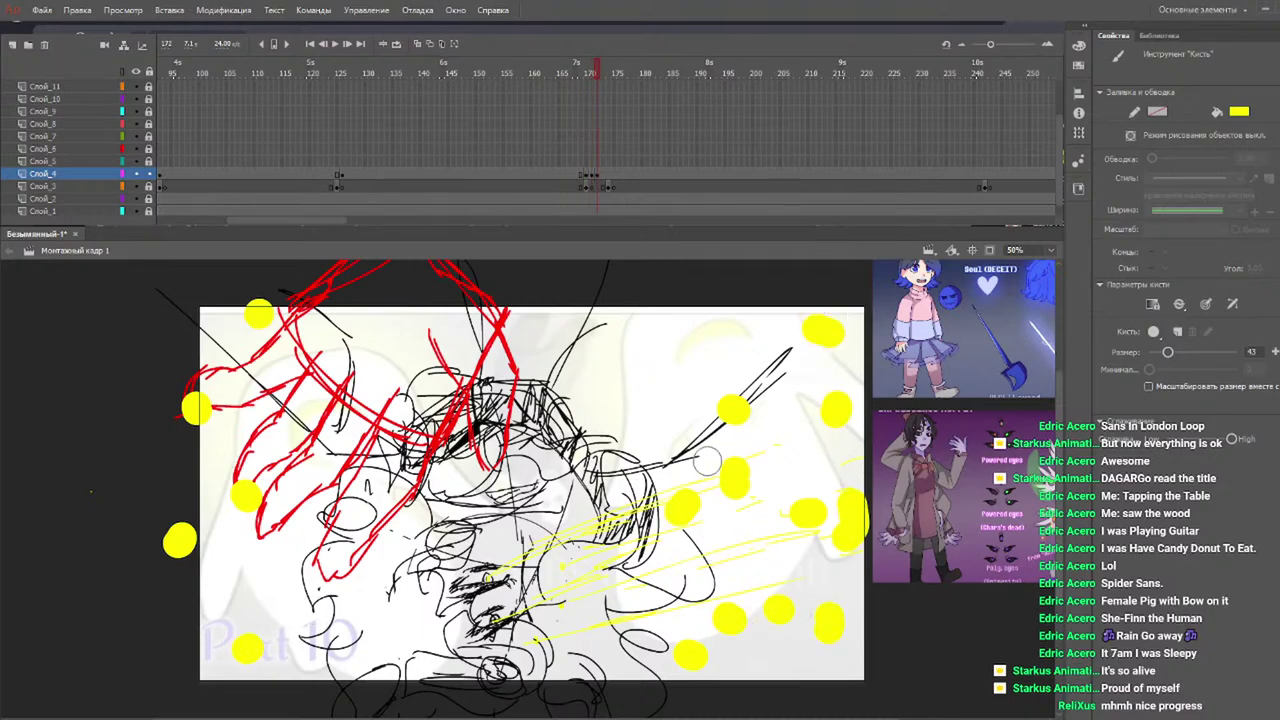
{"action": "left_click", "coordinate": [621, 355]}
Add a keyframe at frame 173, dab more yellow dots over the left and upper middle, and add another keyframe at frame 174.
{"action": "key", "text": "."}
{"action": "left_click", "coordinate": [223, 595]}
{"action": "left_click", "coordinate": [295, 543]}
{"action": "left_click", "coordinate": [240, 398]}
{"action": "left_click", "coordinate": [371, 326]}
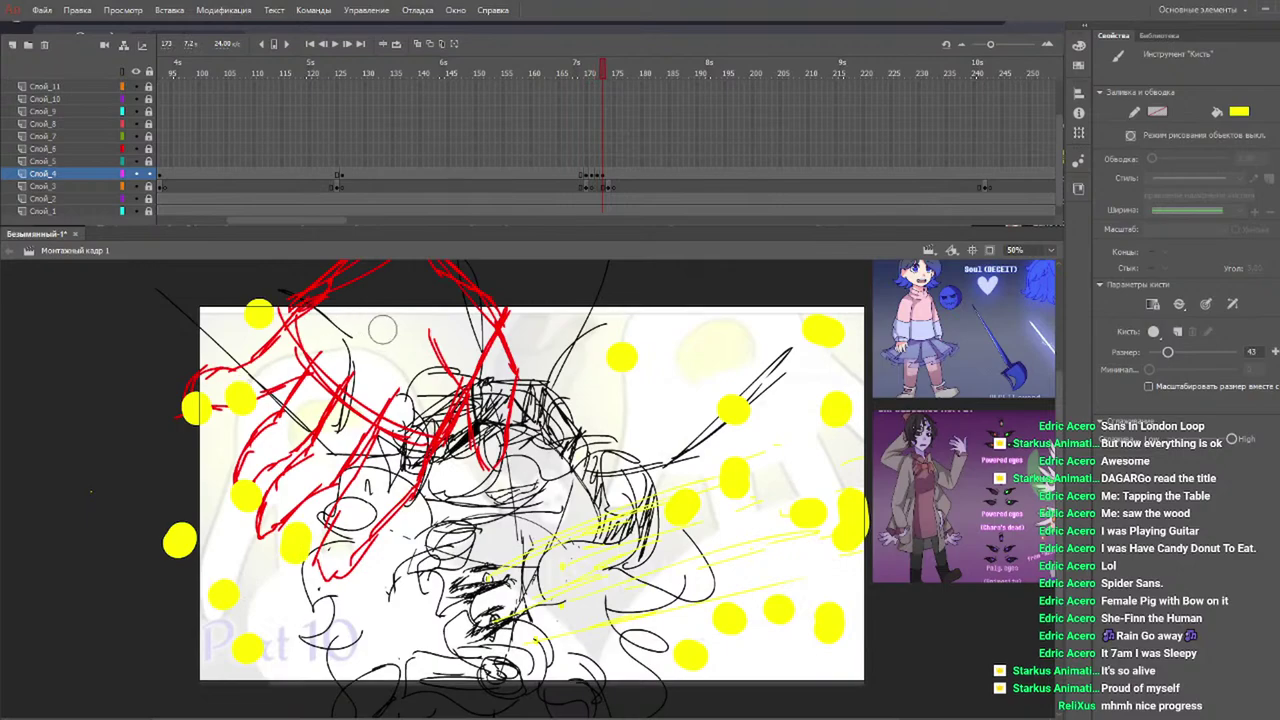
{"action": "left_click", "coordinate": [520, 338]}
{"action": "left_click", "coordinate": [481, 402]}
{"action": "left_click", "coordinate": [246, 610]}
{"action": "key", "text": "."}
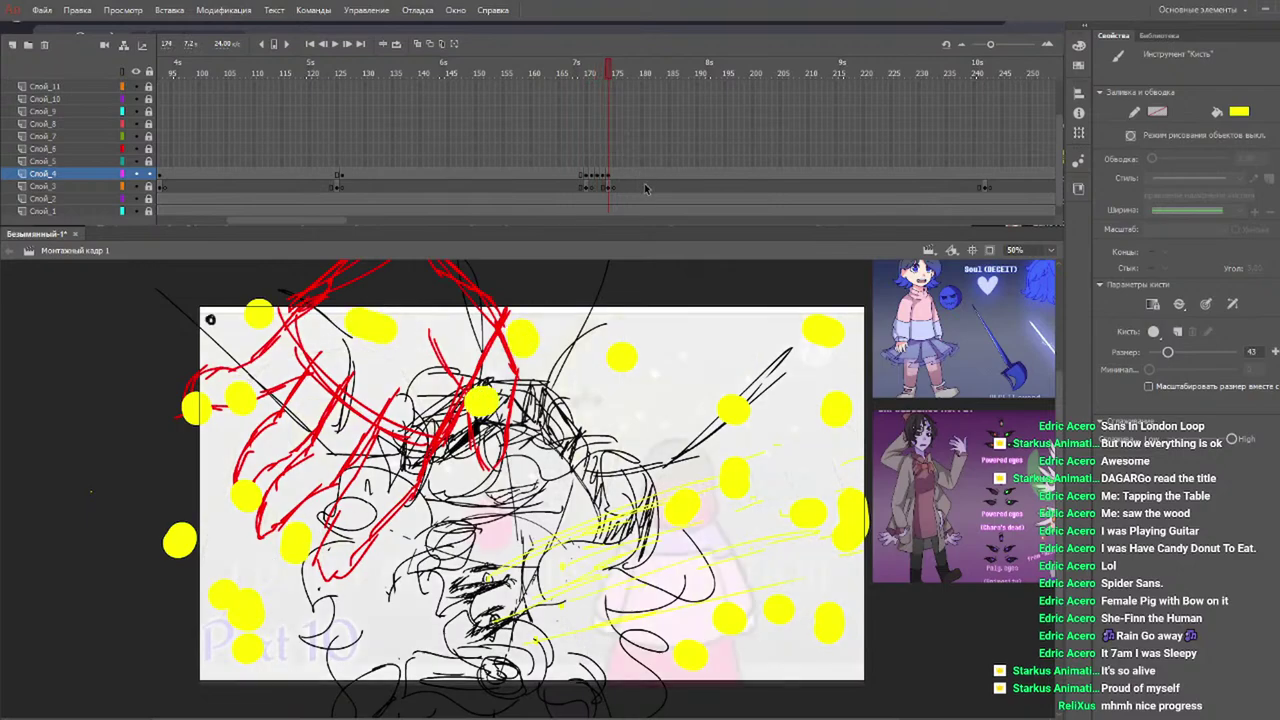
Return to frame 171 and stamp larger yellow circles at the upper right and lower left with brush size 130.
{"action": "left_click", "coordinate": [593, 82]}
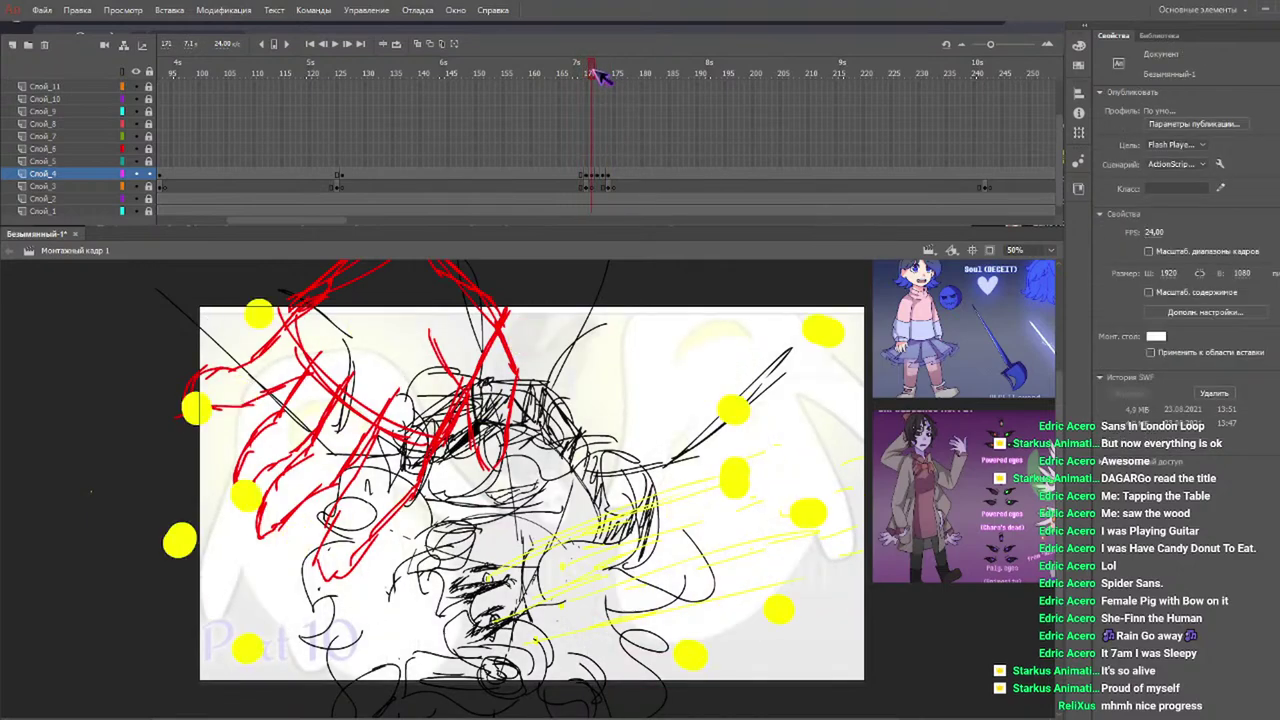
{"action": "key", "text": "b"}
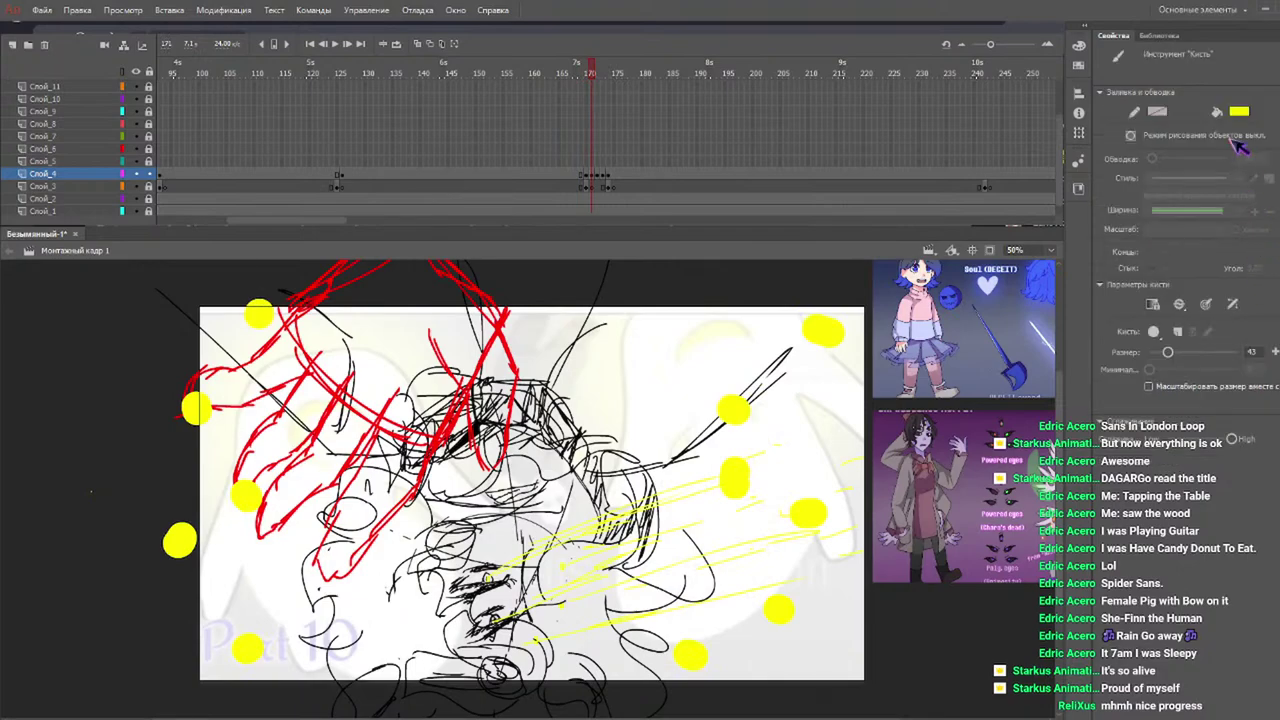
{"action": "left_click", "coordinate": [653, 357]}
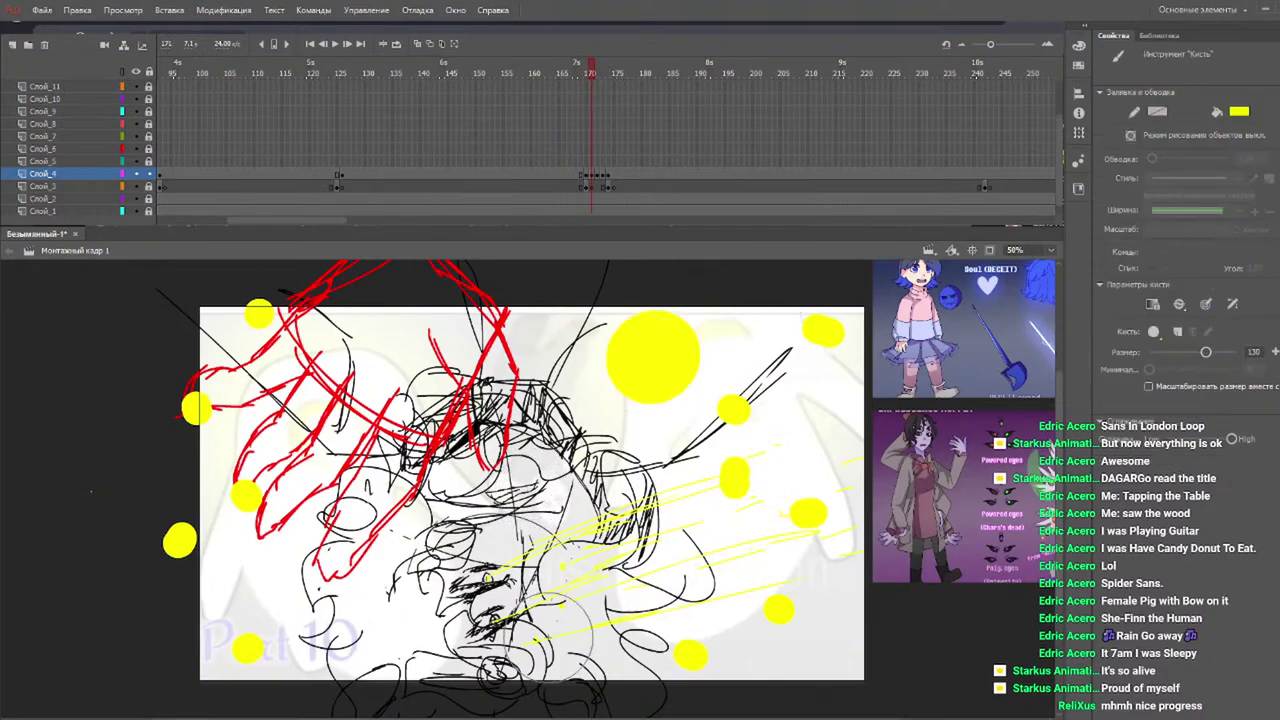
{"action": "left_click", "coordinate": [231, 621]}
Stamp large size-130 yellow circles over the drawings on frames 172 and 173.
{"action": "key", "text": "."}
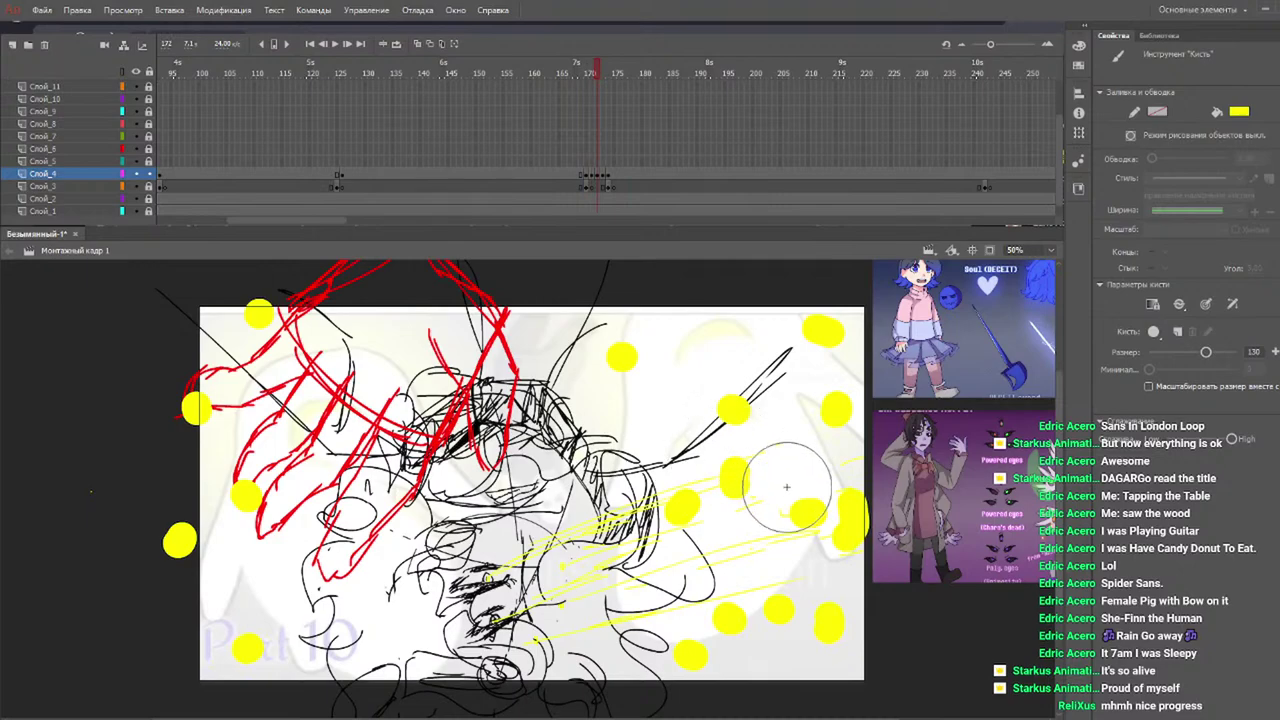
{"action": "left_click", "coordinate": [773, 597]}
{"action": "left_click", "coordinate": [295, 368]}
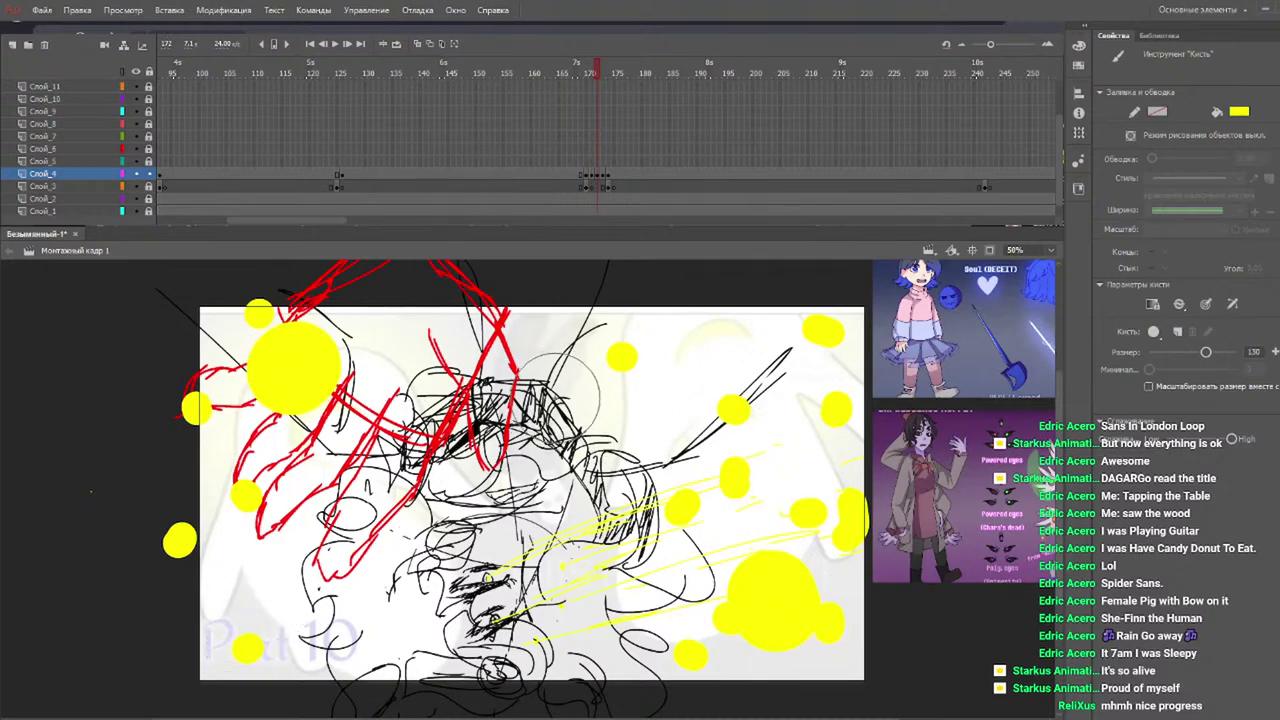
{"action": "key", "text": "."}
{"action": "left_click", "coordinate": [260, 652]}
{"action": "left_click", "coordinate": [780, 314]}
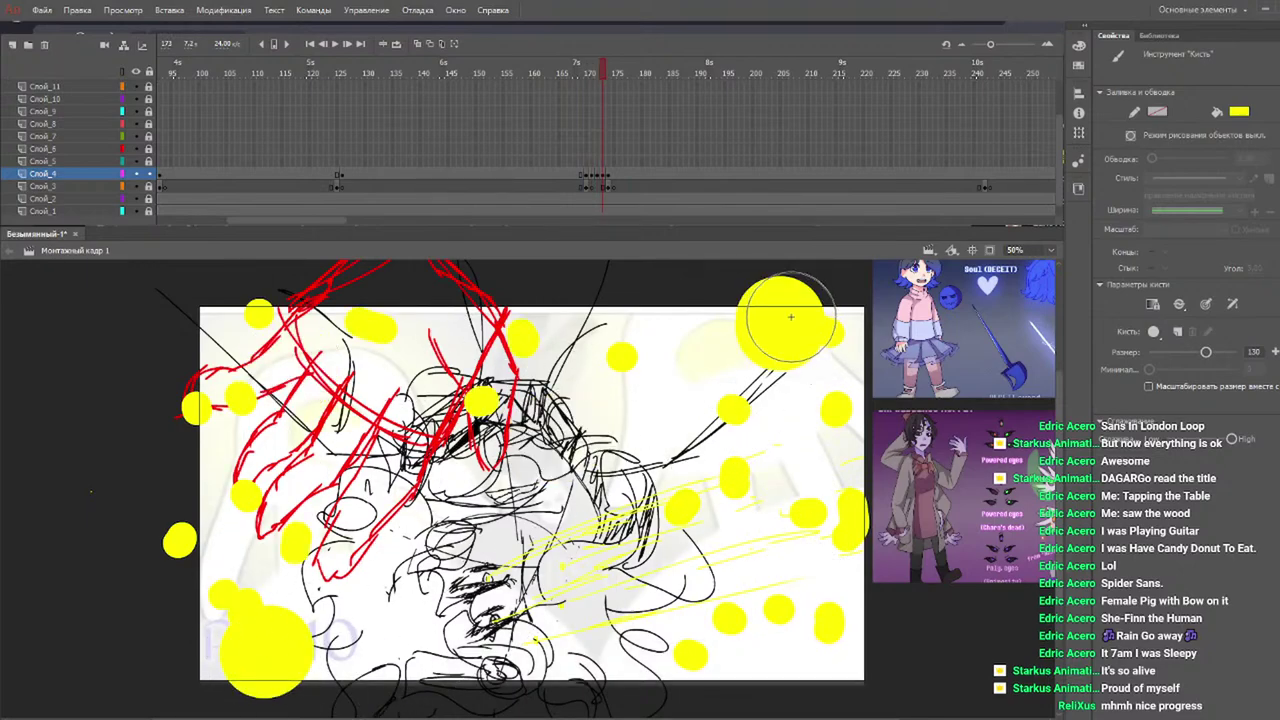
Delete the copied drawing from frame 174 of layer Слой_4.
{"action": "key", "text": "."}
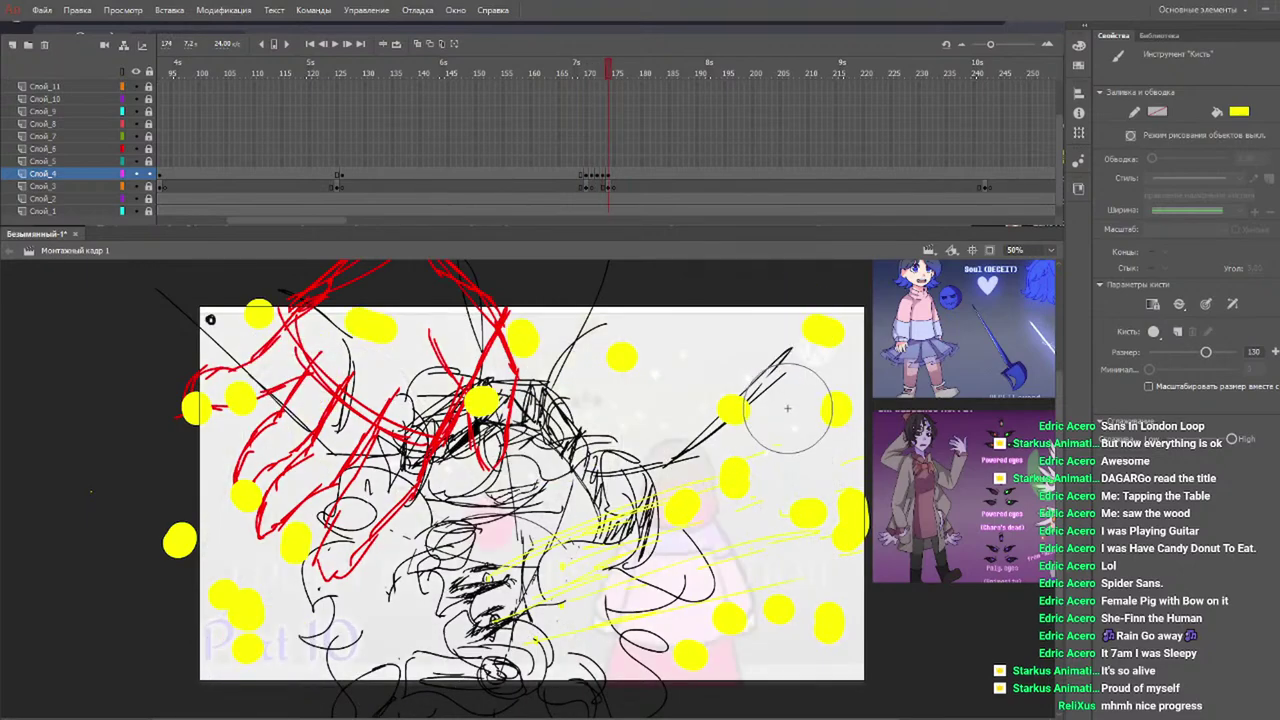
{"action": "left_click", "coordinate": [616, 74]}
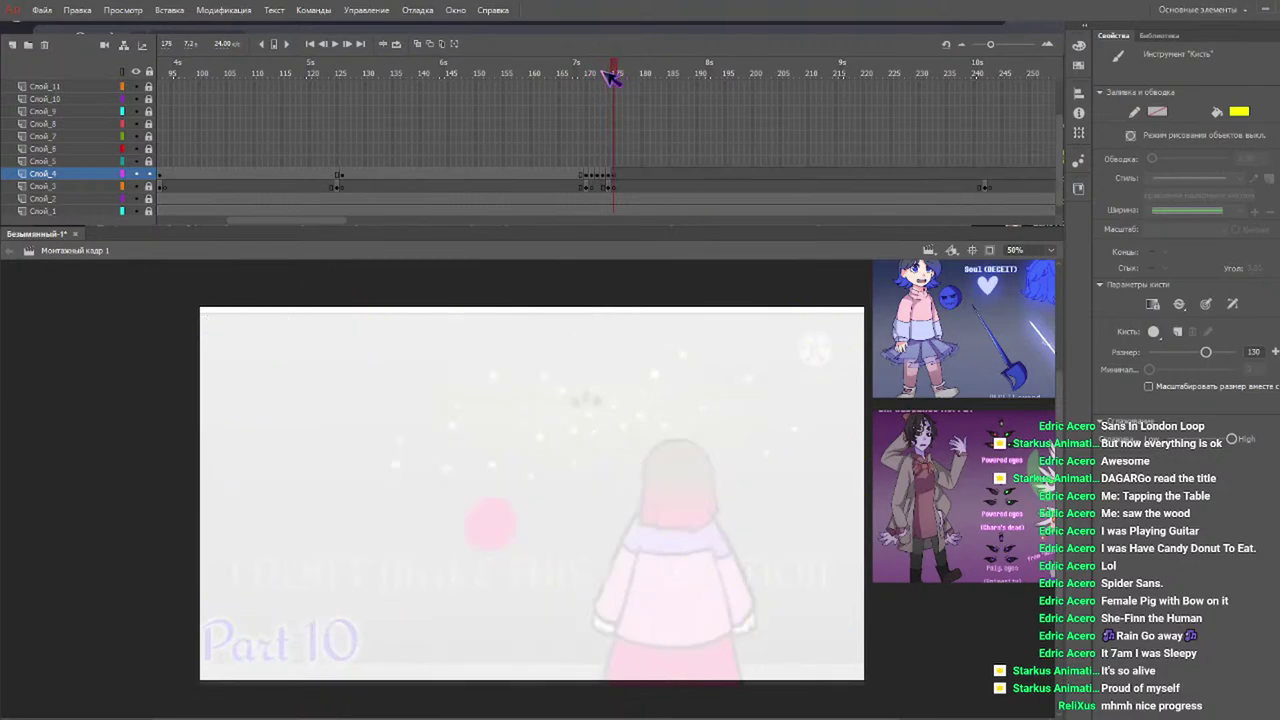
{"action": "left_click", "coordinate": [611, 181]}
{"action": "key", "text": "Delete"}
{"action": "key", "text": "b"}
Set the brush size to 200 and stamp huge yellow circles across the figure on frame 172.
{"action": "mouse_move", "coordinate": [597, 80]}
{"action": "left_mouse_down"}
{"action": "mouse_move", "coordinate": [586, 72]}
{"action": "mouse_move", "coordinate": [607, 78]}
{"action": "left_mouse_up"}
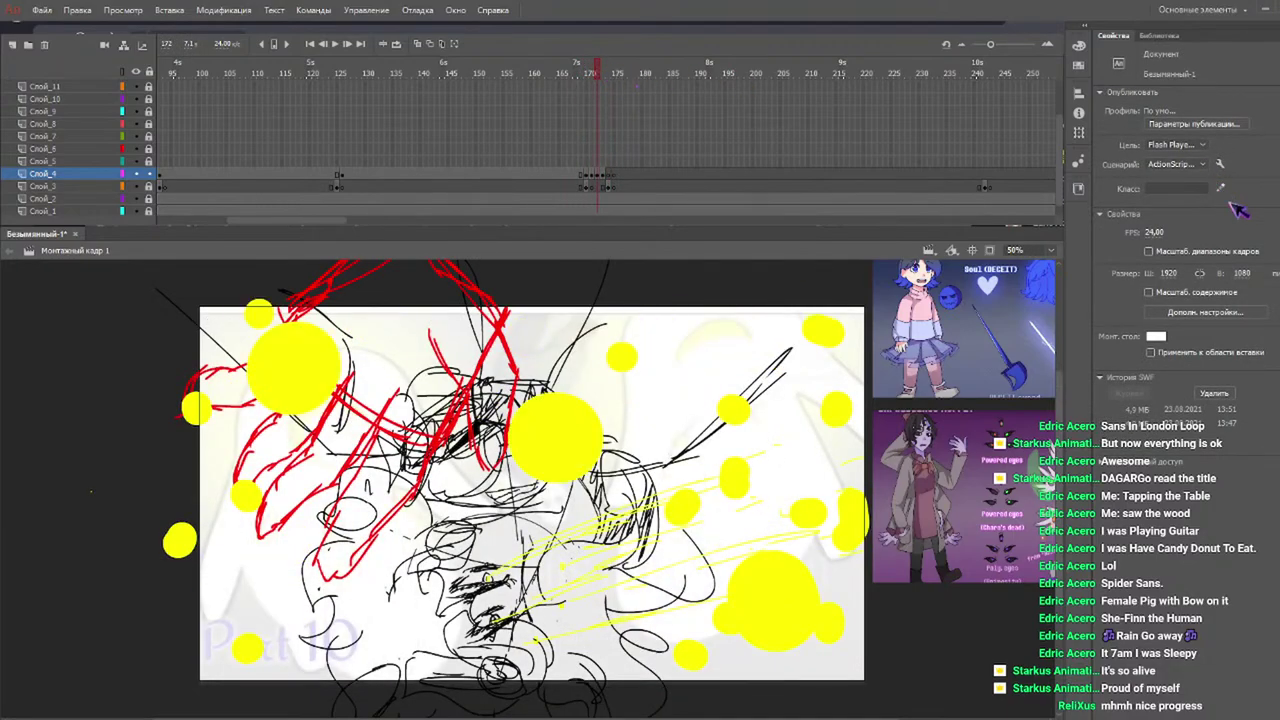
{"action": "key", "text": "b"}
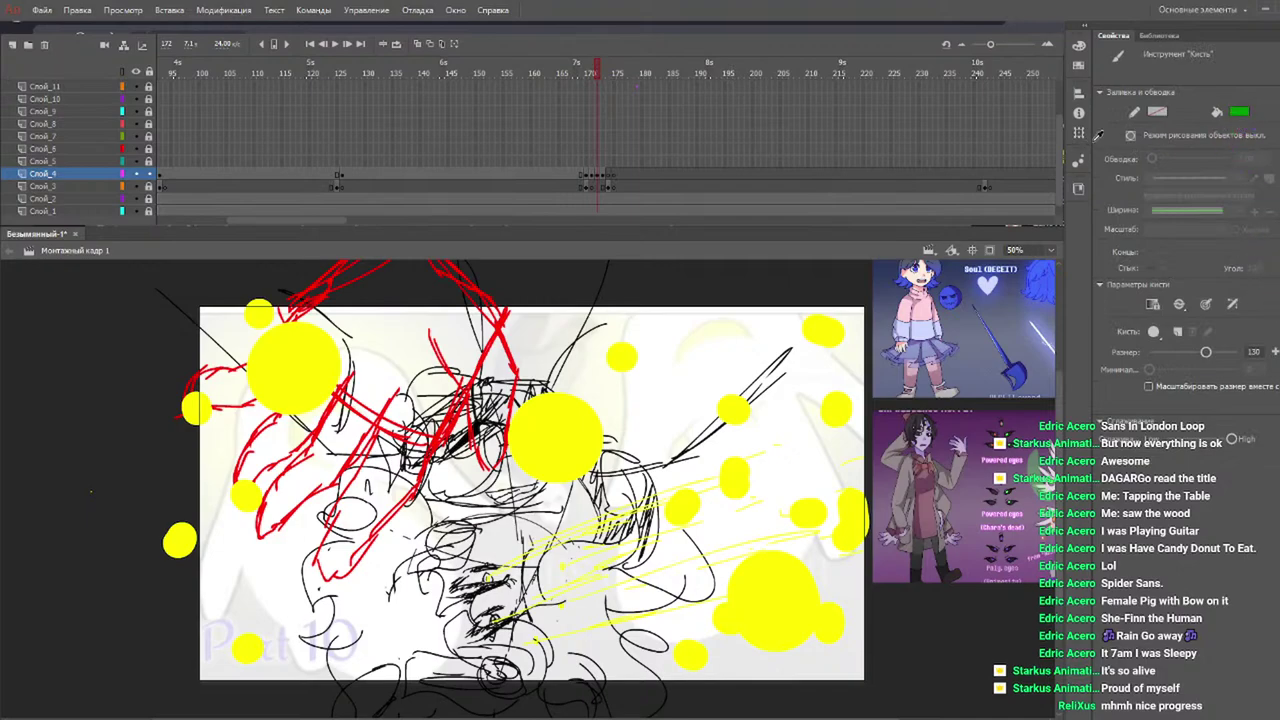
{"action": "left_click_drag", "start_coordinate": [1206, 352], "coordinate": [1252, 366]}
{"action": "key", "text": "k"}
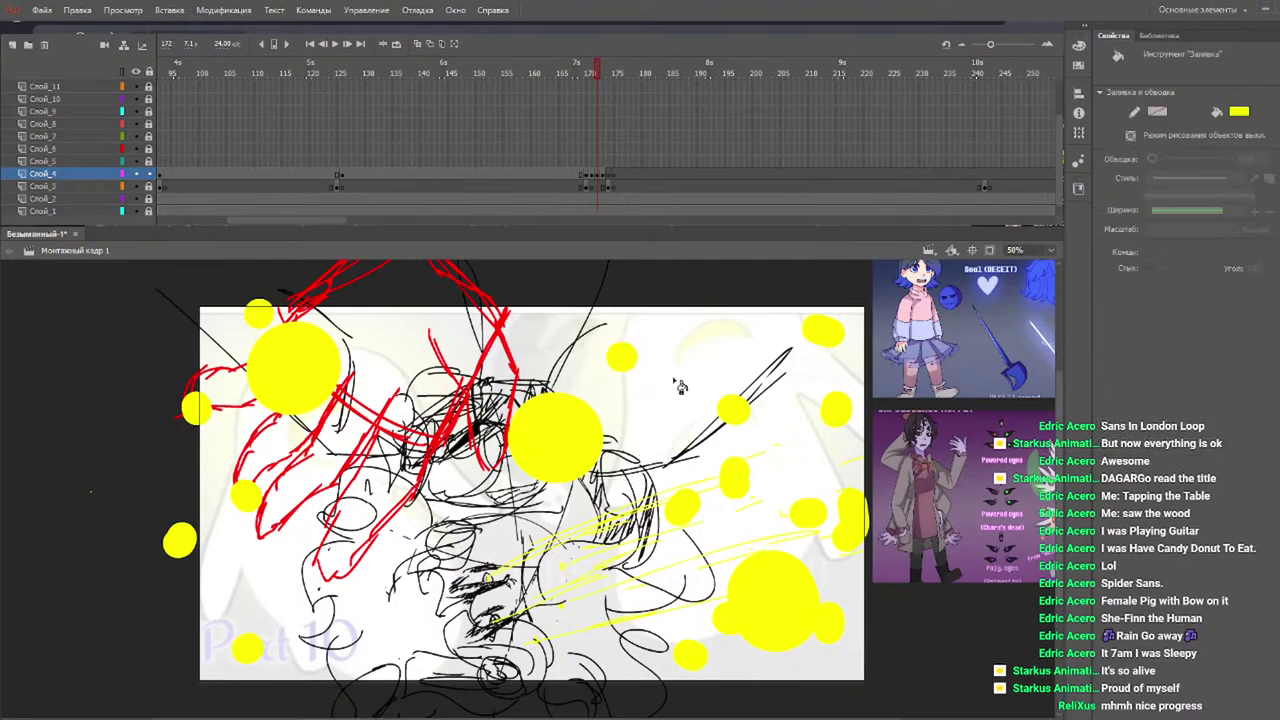
{"action": "key", "text": "b"}
{"action": "left_click", "coordinate": [693, 323]}
{"action": "left_click", "coordinate": [355, 593]}
{"action": "left_click", "coordinate": [290, 585]}
{"action": "left_click", "coordinate": [371, 380]}
{"action": "left_click", "coordinate": [606, 595]}
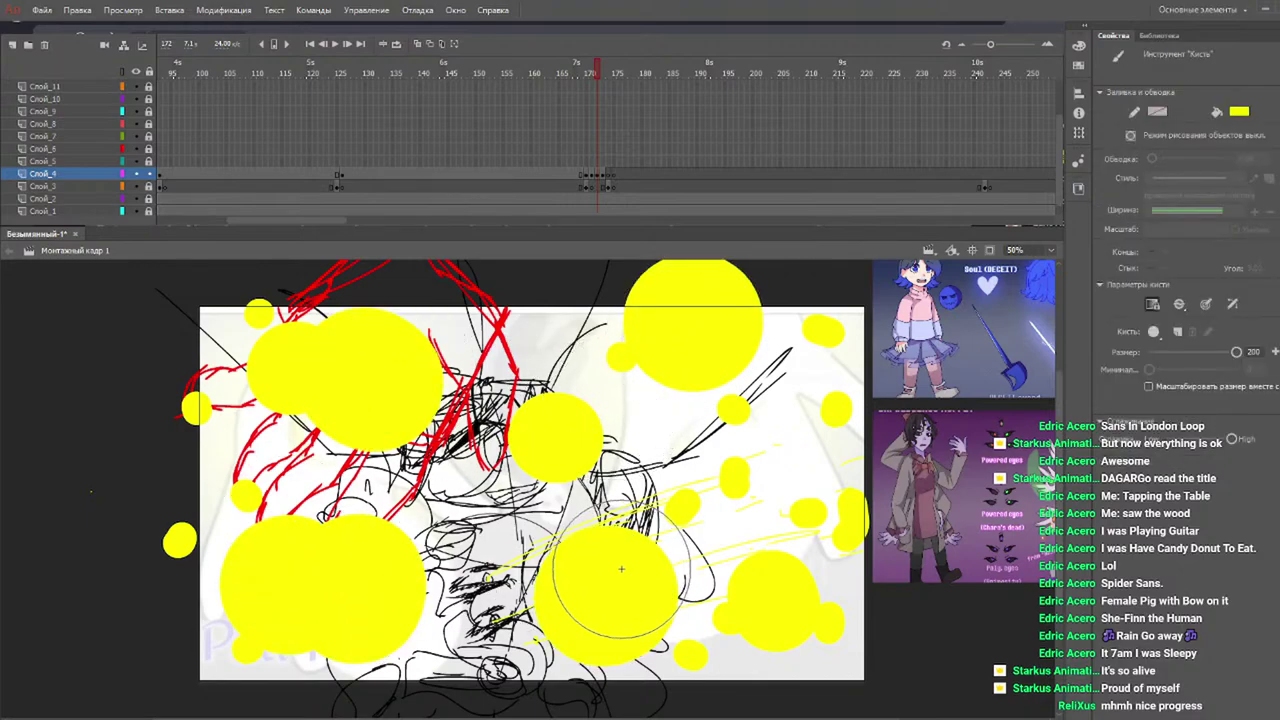
Cover most of the figure on frame 173 with seven huge yellow circles using brush size 200.
{"action": "key", "text": "."}
{"action": "left_click", "coordinate": [612, 344]}
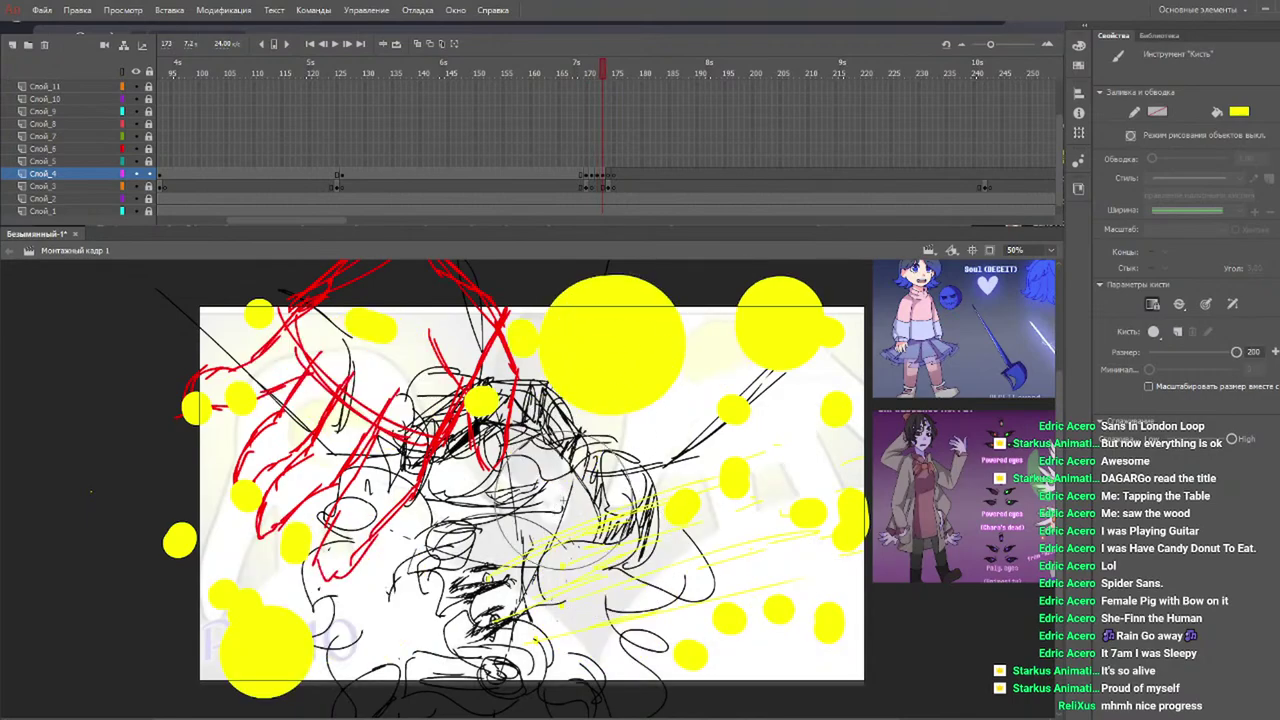
{"action": "left_click", "coordinate": [554, 509]}
{"action": "left_click", "coordinate": [335, 565]}
{"action": "left_click", "coordinate": [260, 448]}
{"action": "left_click", "coordinate": [410, 375]}
{"action": "left_click", "coordinate": [670, 490]}
{"action": "left_click", "coordinate": [770, 635]}
Play the animation from around frame 120 to review the growing yellow circles, and stop on frame 174.
{"action": "left_click_drag", "start_coordinate": [523, 74], "coordinate": [305, 88]}
{"action": "key", "text": "Return"}
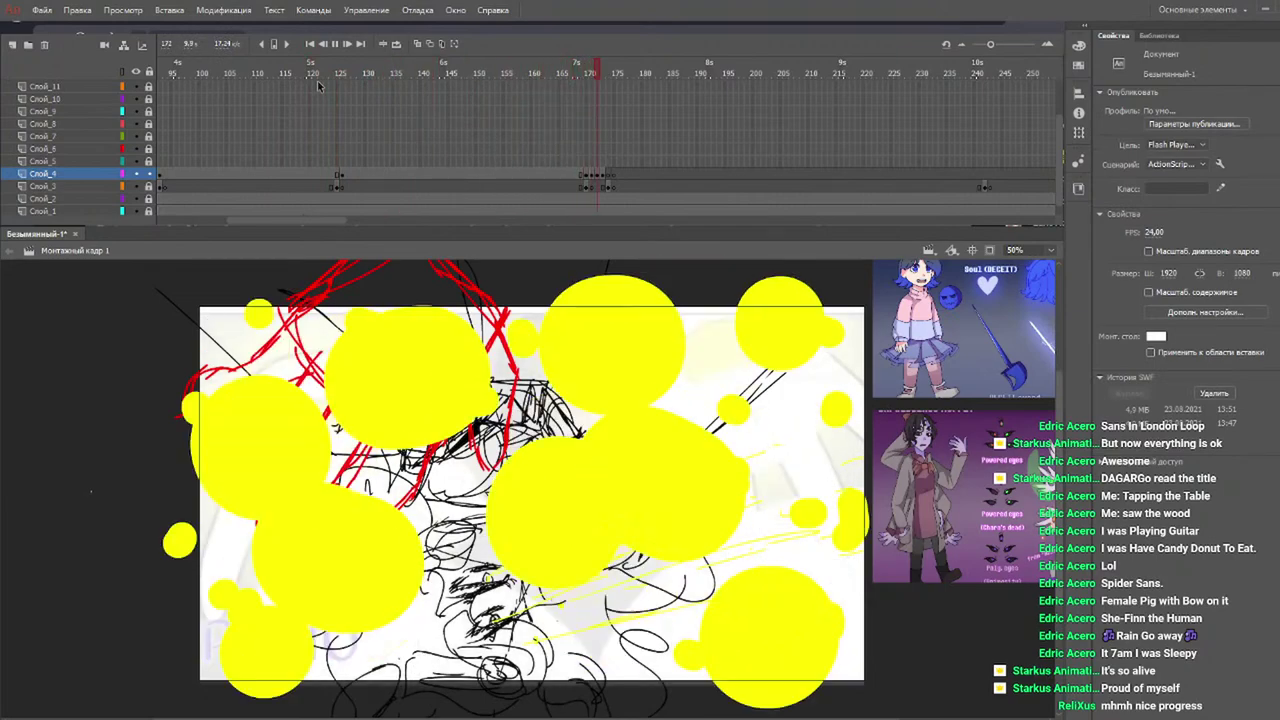
{"action": "left_click_drag", "start_coordinate": [628, 66], "coordinate": [619, 66]}
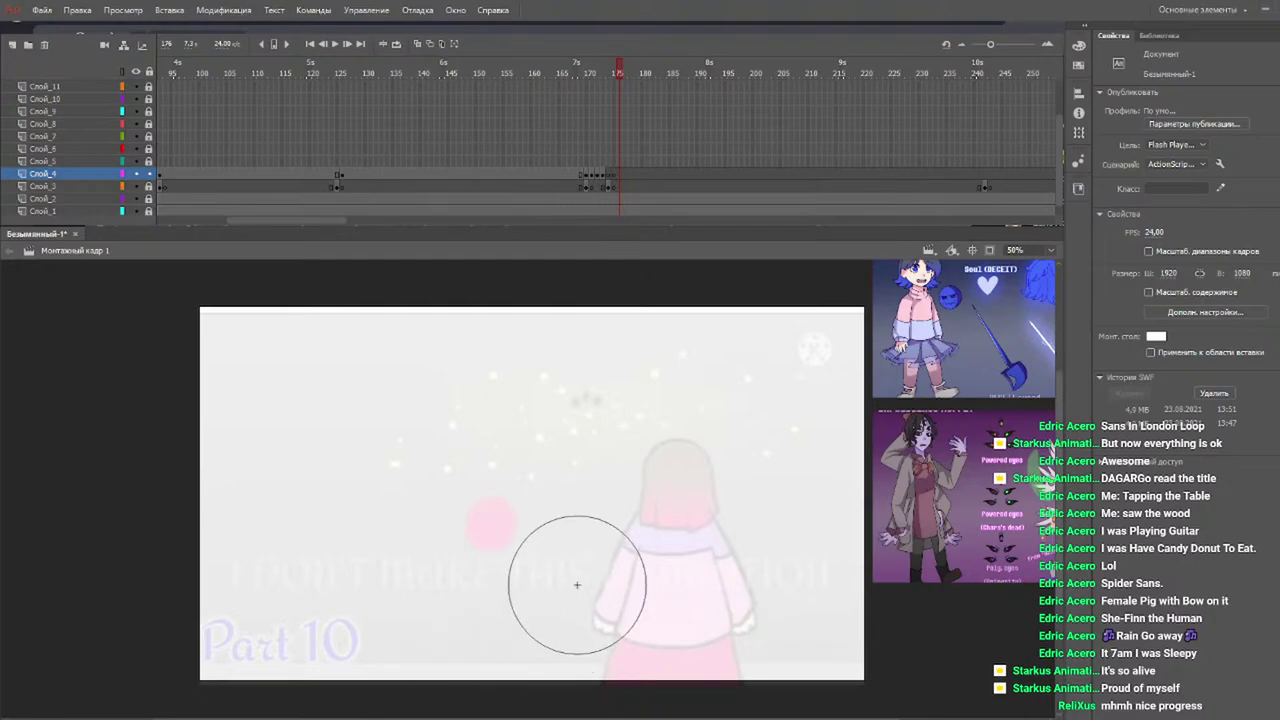
{"action": "left_click", "coordinate": [608, 73]}
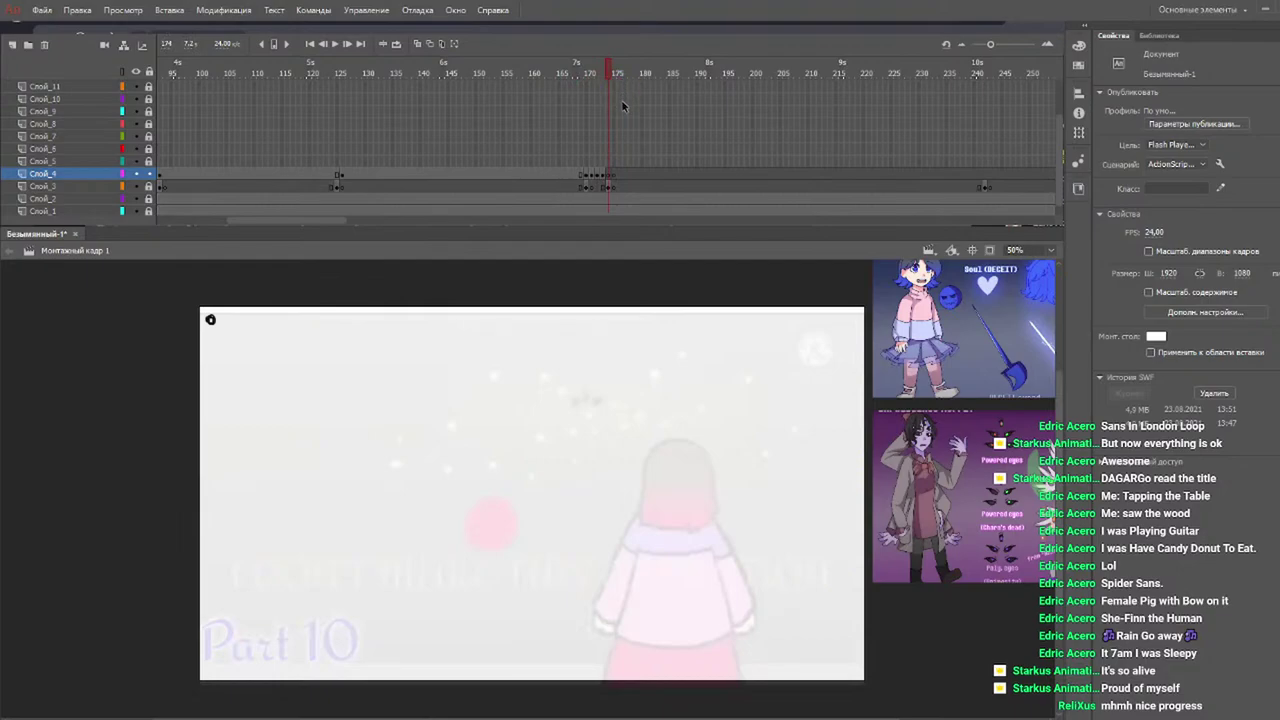
Insert a blank keyframe at frame 234 on layer Слой_4 where the reference scene changes, and return to frame 174.
{"action": "left_click_drag", "start_coordinate": [637, 74], "coordinate": [942, 73]}
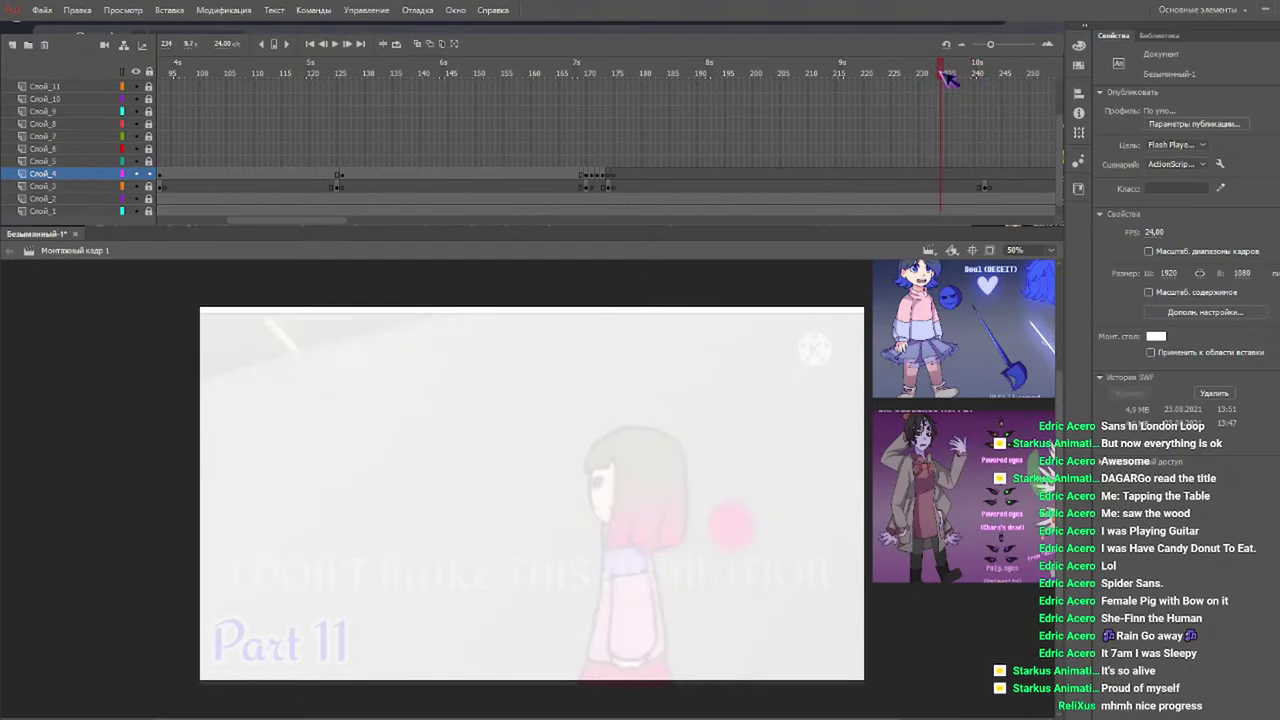
{"action": "left_click", "coordinate": [942, 176]}
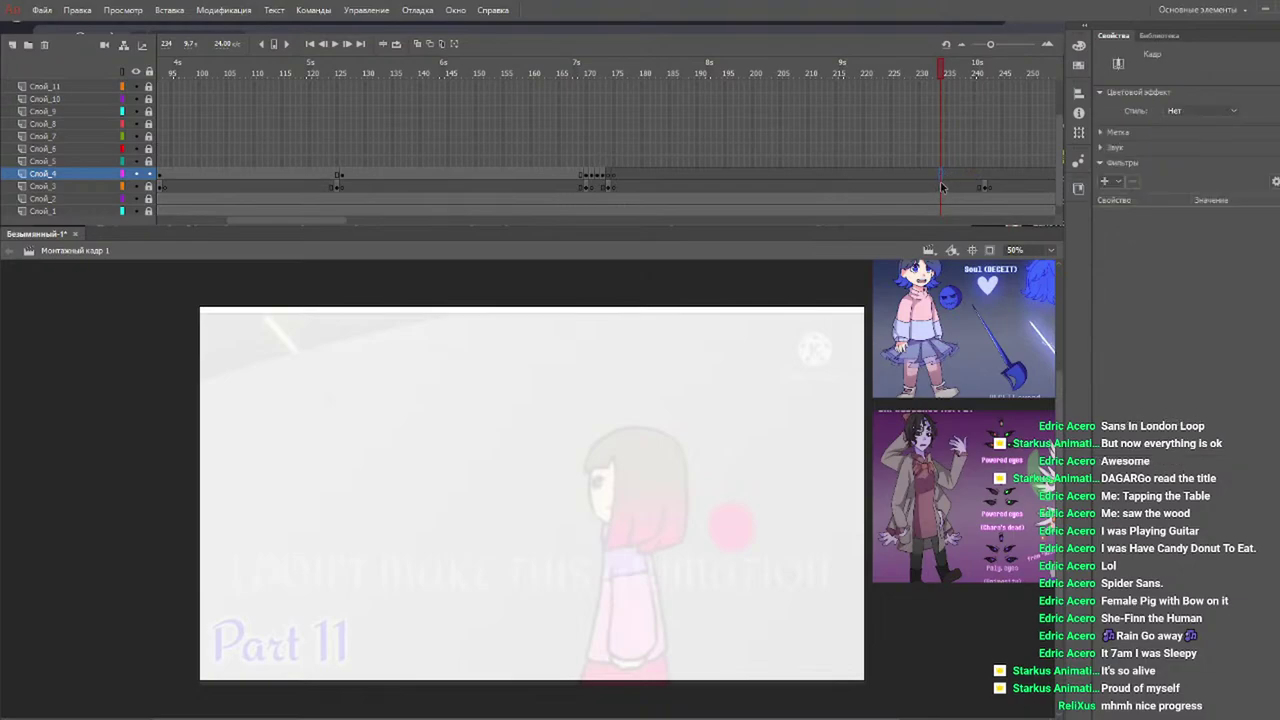
{"action": "left_click_drag", "start_coordinate": [923, 73], "coordinate": [868, 90]}
{"action": "left_click_drag", "start_coordinate": [787, 106], "coordinate": [609, 85]}
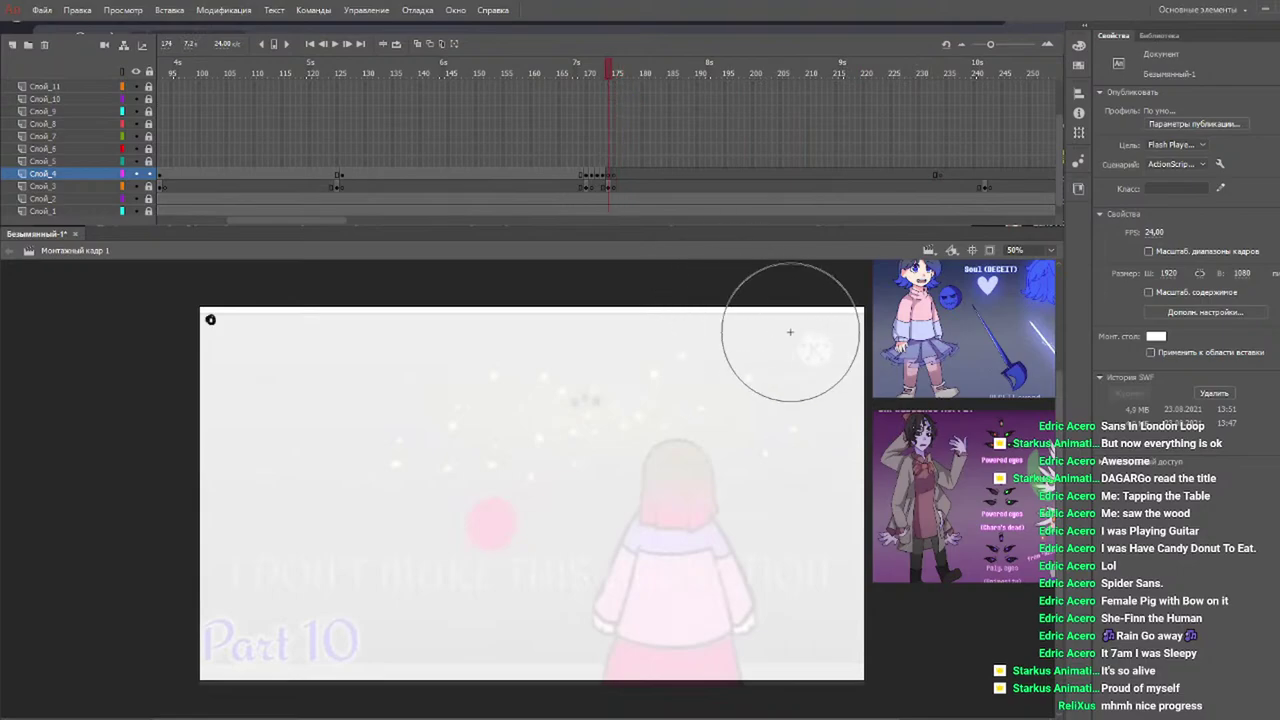
Set the brush to black at size 2 and sketch the outline of the girl's messy hair over the reference on frame 174.
{"action": "scroll", "coordinate": [1062, 410], "scroll_direction": "down", "scroll_amount": 2}
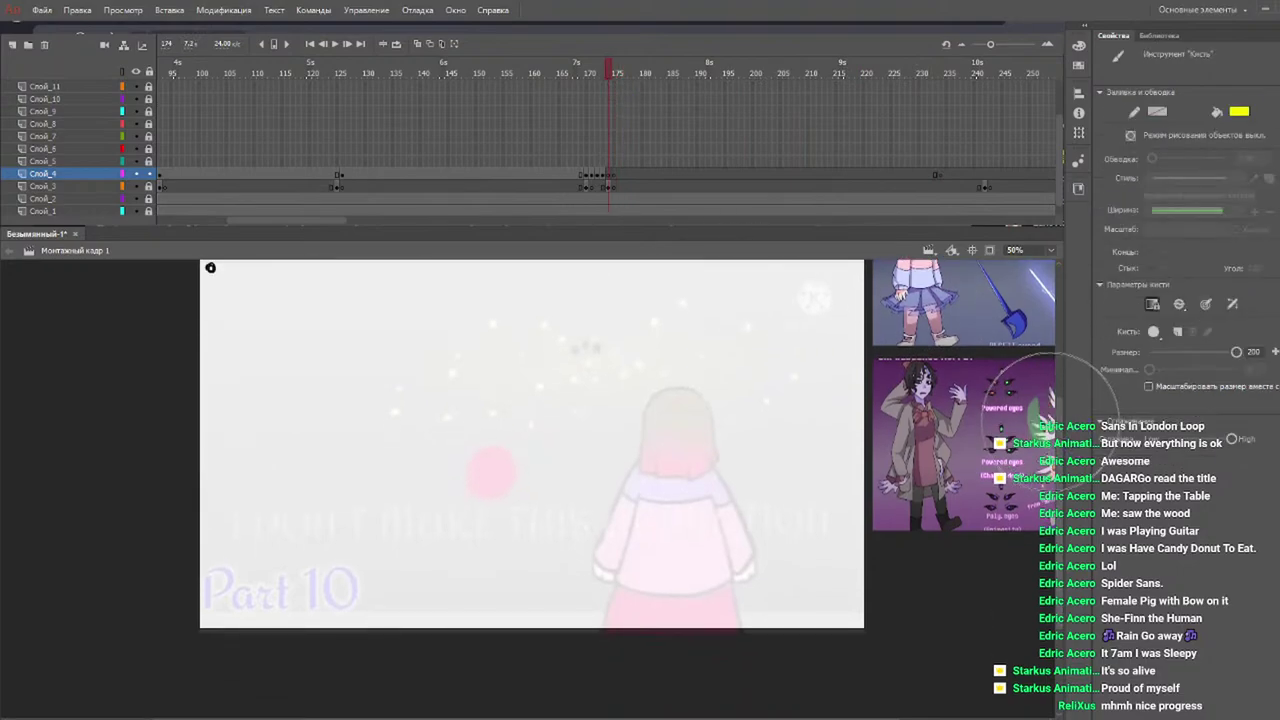
{"action": "left_click_drag", "start_coordinate": [1237, 352], "coordinate": [1156, 356]}
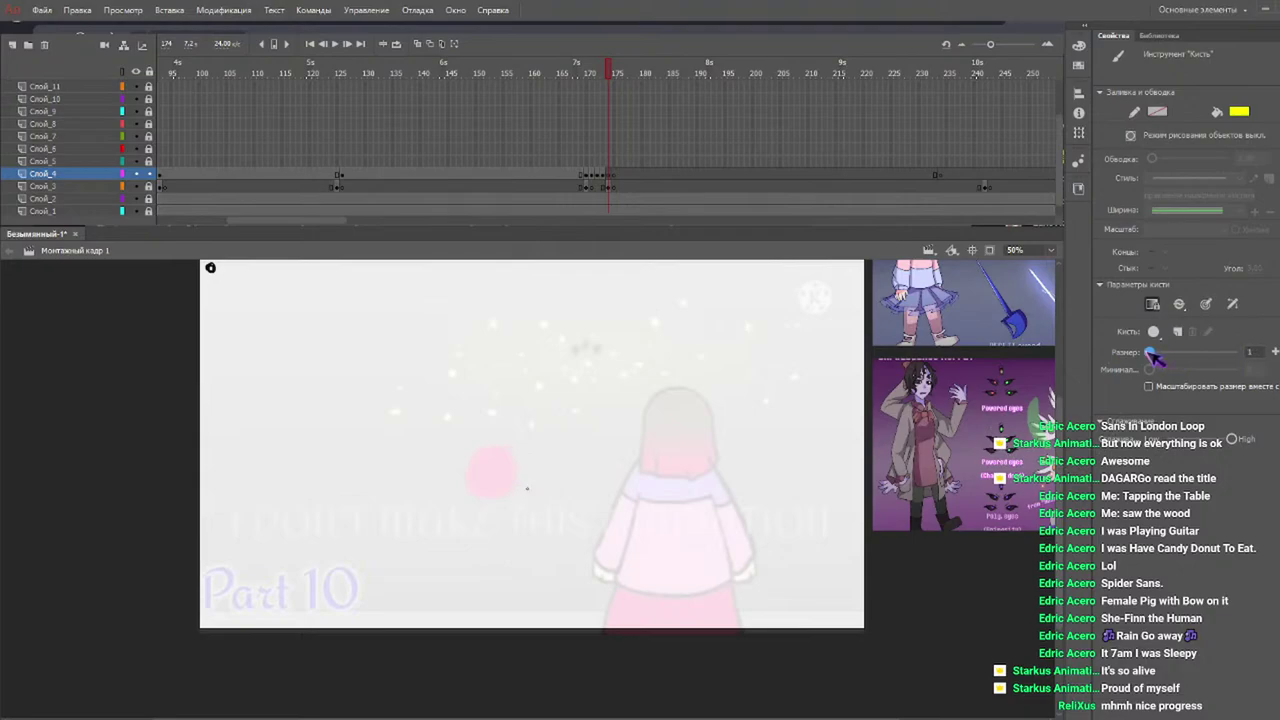
{"action": "left_click", "coordinate": [1254, 352]}
{"action": "key", "text": "BackSpace"}
{"action": "type", "text": "2"}
{"action": "key", "text": "Return"}
{"action": "left_click", "coordinate": [1043, 144]}
{"action": "left_click_drag", "start_coordinate": [1060, 428], "coordinate": [1063, 388]}
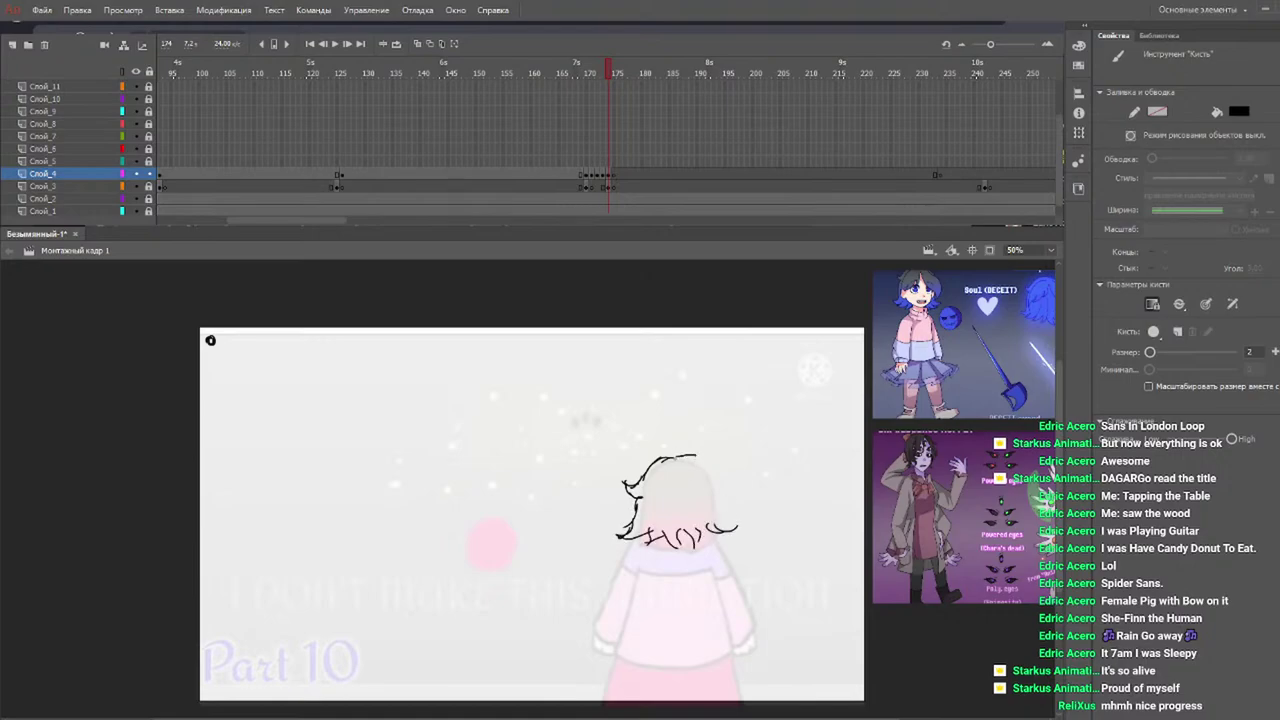
{"action": "left_click_drag", "start_coordinate": [734, 489], "coordinate": [704, 493]}
Select the sketched hair with Free Transform, stretch it slightly and shift it down over the girl's head, and return to the brush.
{"action": "key", "text": "q"}
{"action": "left_click_drag", "start_coordinate": [751, 443], "coordinate": [537, 643]}
{"action": "left_click_drag", "start_coordinate": [677, 453], "coordinate": [677, 446]}
{"action": "left_click_drag", "start_coordinate": [726, 501], "coordinate": [727, 514]}
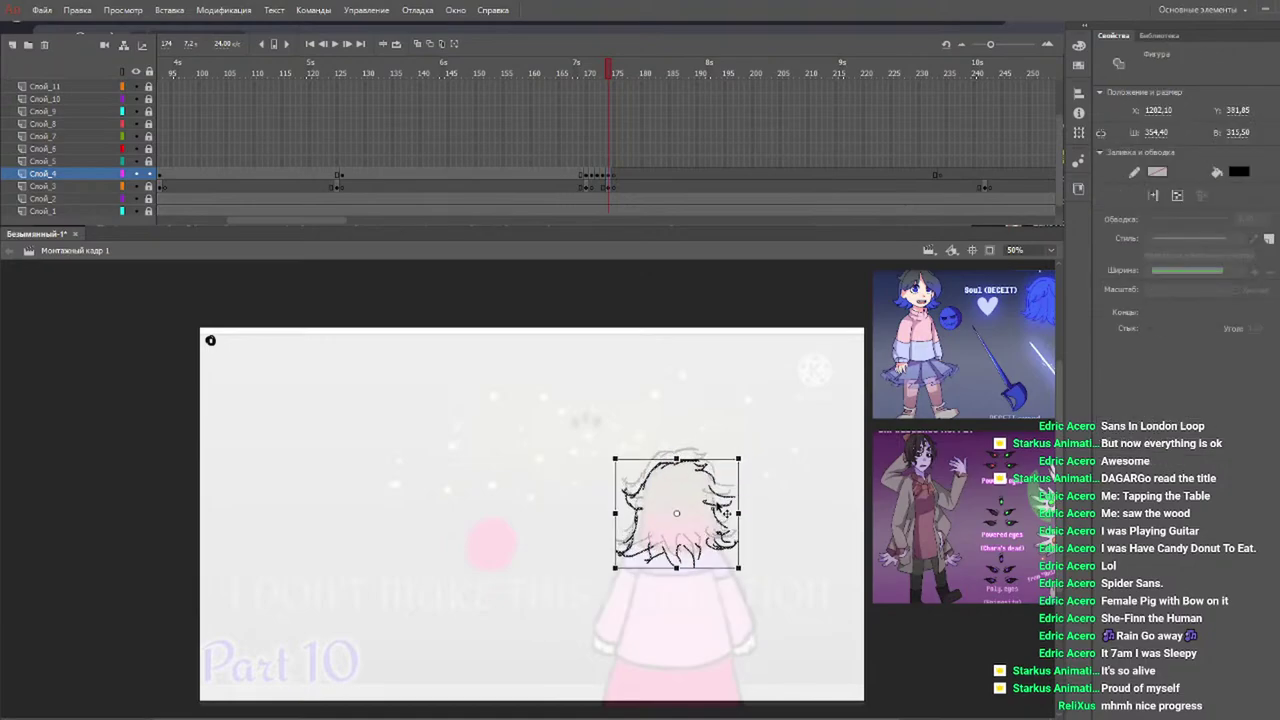
{"action": "left_click", "coordinate": [772, 480]}
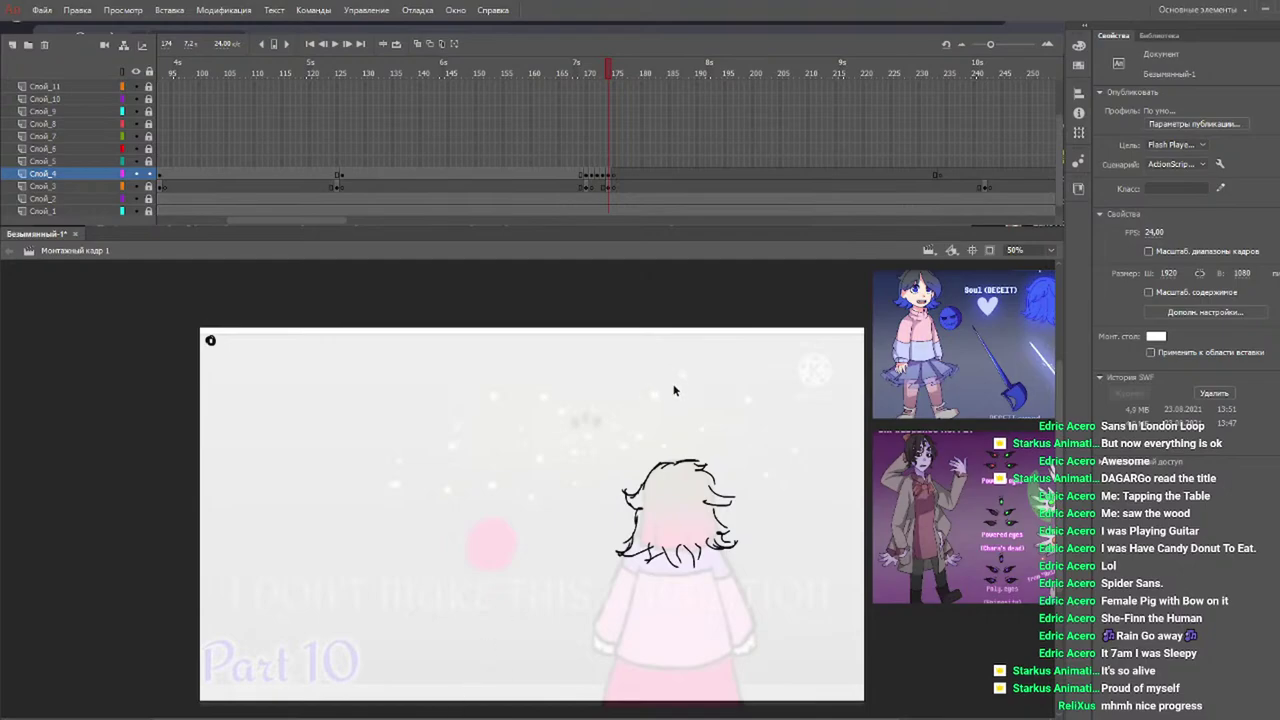
{"action": "key", "text": "b"}
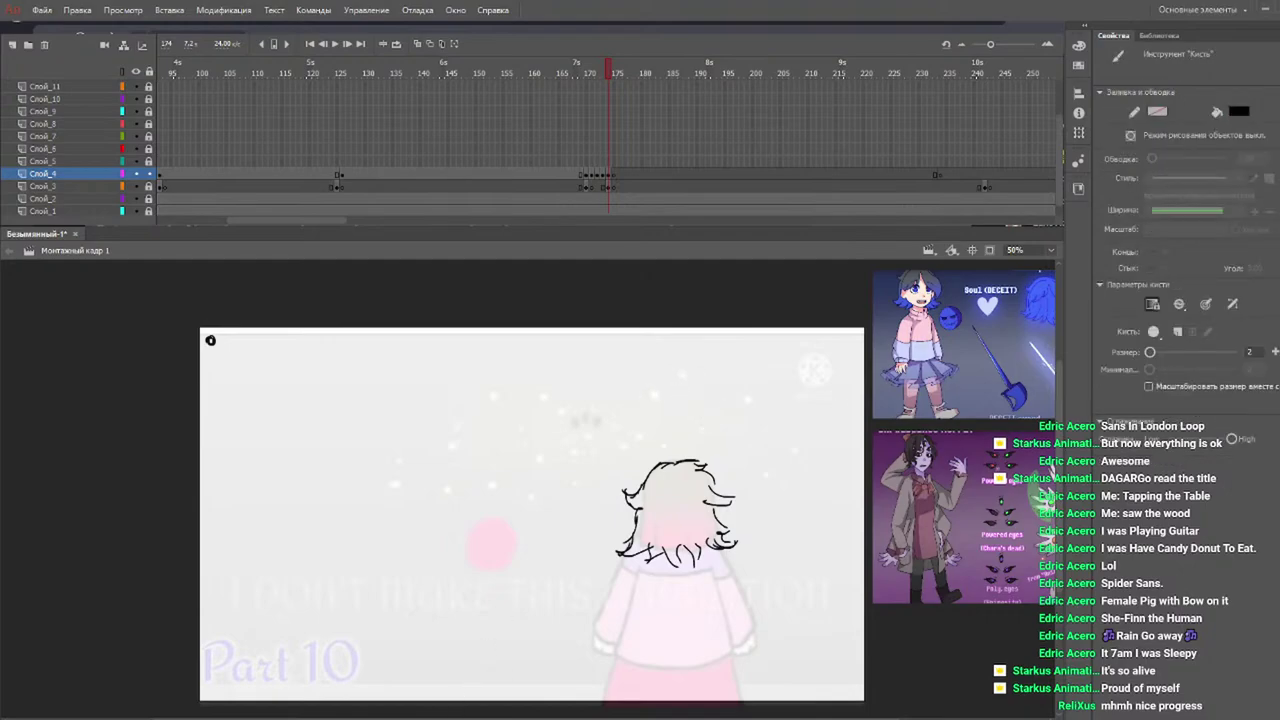
{"action": "scroll", "coordinate": [210, 340], "scroll_direction": "down", "scroll_amount": 3}
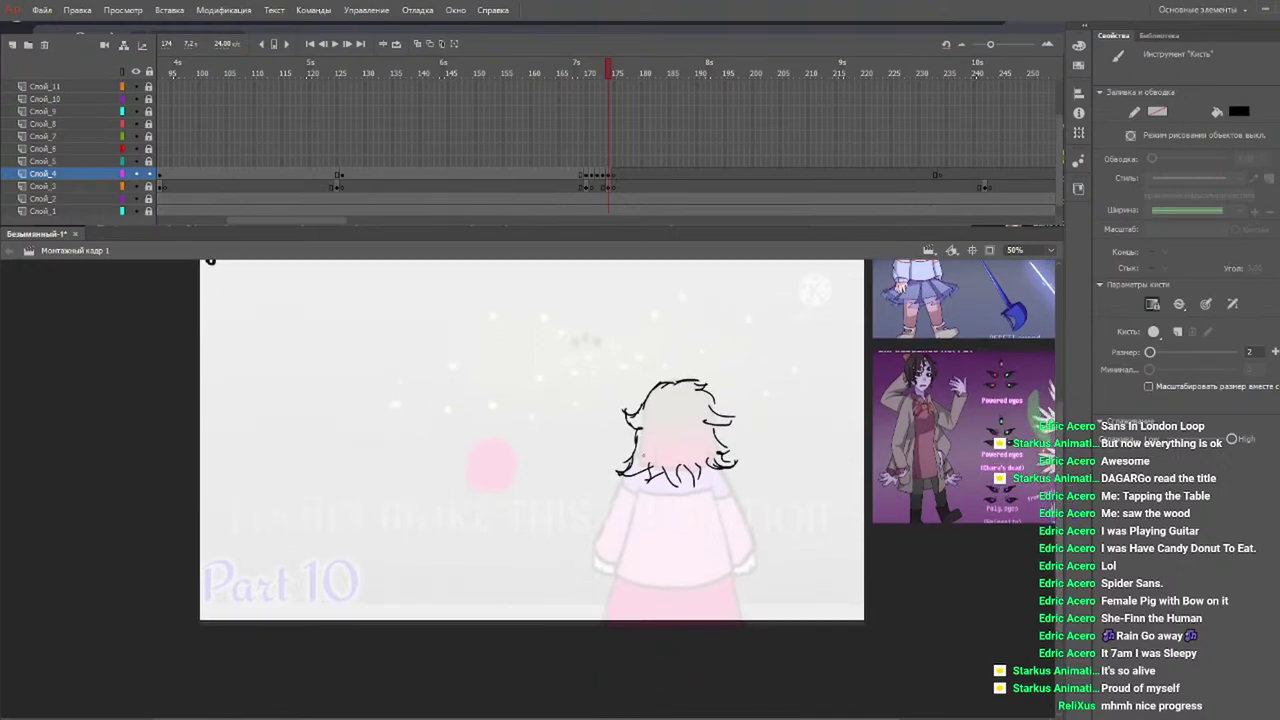
Sketch a scribbled collar in black along the lower edge of the girl's hair on frame 174.
{"action": "left_click_drag", "start_coordinate": [654, 461], "coordinate": [650, 479]}
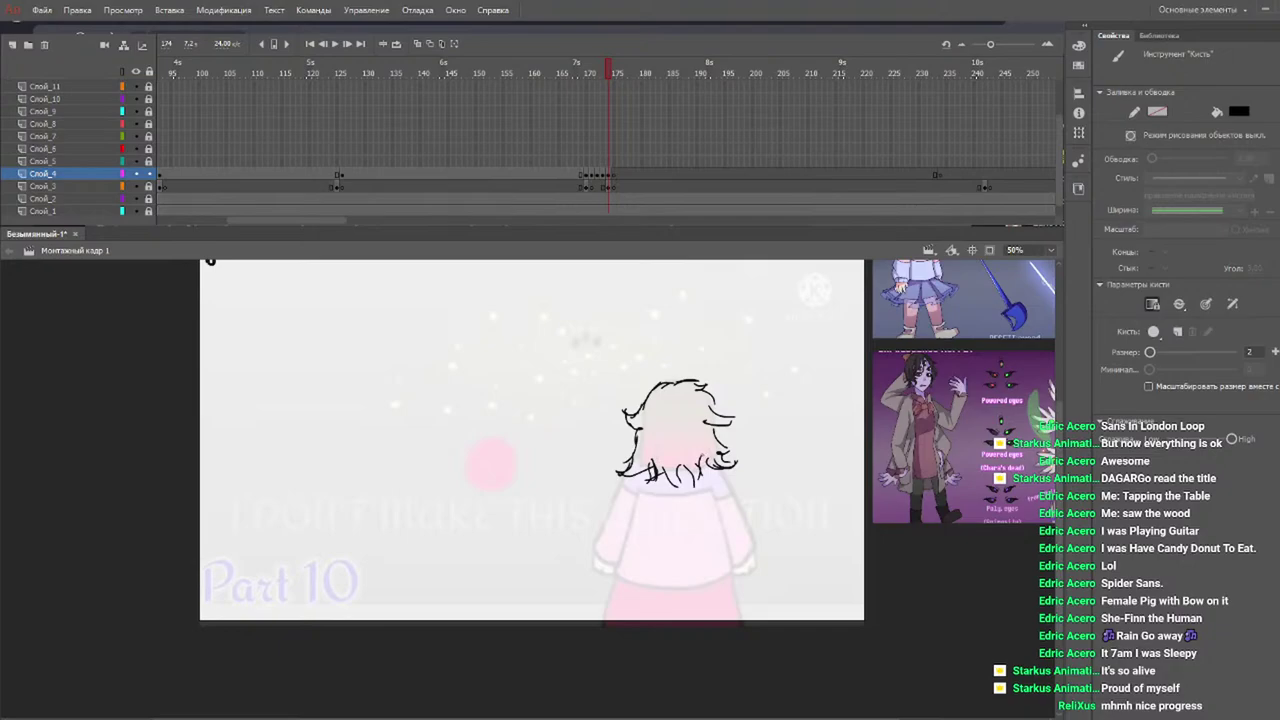
{"action": "left_click_drag", "start_coordinate": [640, 472], "coordinate": [714, 469]}
{"action": "key", "text": "ctrl+z"}
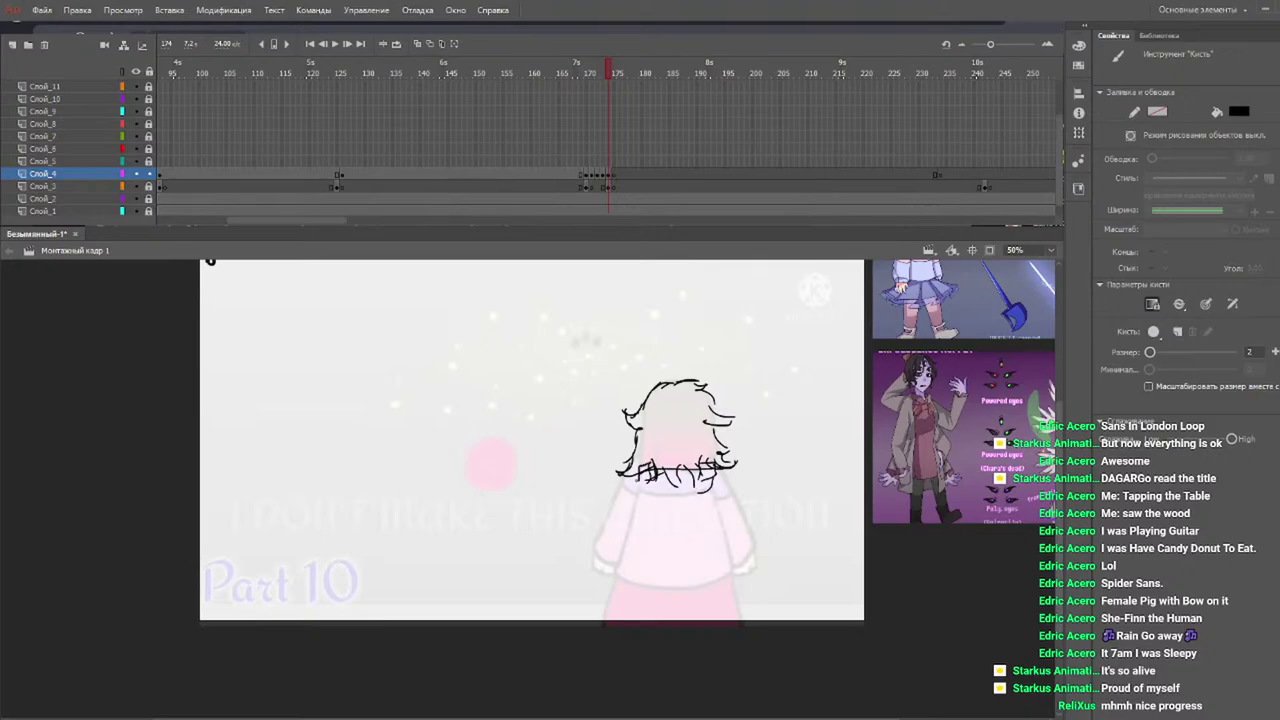
{"action": "mouse_move", "coordinate": [705, 472]}
{"action": "left_mouse_down"}
{"action": "mouse_move", "coordinate": [660, 486]}
{"action": "mouse_move", "coordinate": [702, 494]}
{"action": "left_mouse_up"}
{"action": "mouse_move", "coordinate": [1060, 468]}
{"action": "left_mouse_down"}
{"action": "mouse_move", "coordinate": [1060, 434]}
{"action": "mouse_move", "coordinate": [1060, 484]}
{"action": "left_mouse_up"}
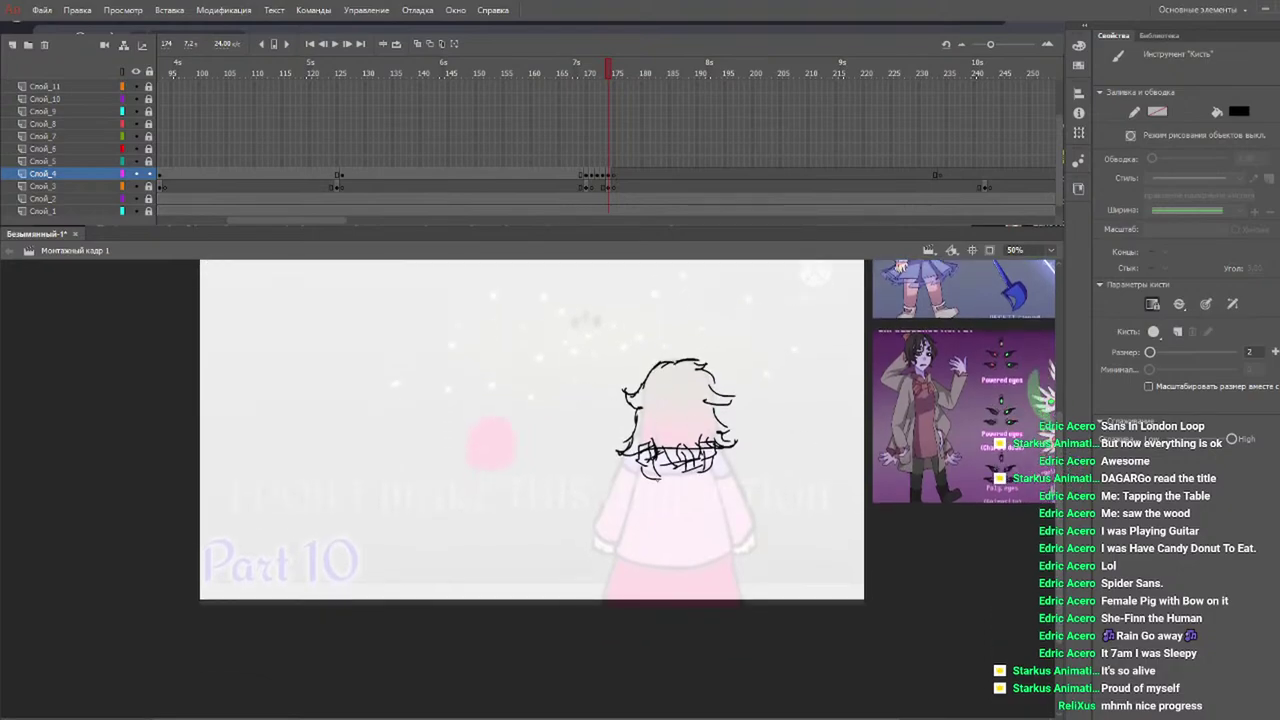
Sketch the shoulder line and a torso tapering from the shoulders to the waist beneath the collar.
{"action": "mouse_move", "coordinate": [656, 458]}
{"action": "left_mouse_down"}
{"action": "mouse_move", "coordinate": [730, 465]}
{"action": "mouse_move", "coordinate": [621, 485]}
{"action": "mouse_move", "coordinate": [746, 465]}
{"action": "left_mouse_up"}
{"action": "mouse_move", "coordinate": [628, 482]}
{"action": "left_mouse_down"}
{"action": "mouse_move", "coordinate": [648, 514]}
{"action": "mouse_move", "coordinate": [648, 492]}
{"action": "mouse_move", "coordinate": [653, 529]}
{"action": "left_mouse_up"}
{"action": "key", "text": "ctrl+z"}
{"action": "key", "text": "ctrl+z"}
{"action": "key", "text": "ctrl+z"}
{"action": "left_click_drag", "start_coordinate": [633, 493], "coordinate": [656, 552]}
{"action": "mouse_move", "coordinate": [744, 470]}
{"action": "left_mouse_down"}
{"action": "mouse_move", "coordinate": [741, 538]}
{"action": "mouse_move", "coordinate": [721, 545]}
{"action": "mouse_move", "coordinate": [727, 554]}
{"action": "mouse_move", "coordinate": [679, 555]}
{"action": "mouse_move", "coordinate": [722, 560]}
{"action": "mouse_move", "coordinate": [644, 551]}
{"action": "mouse_move", "coordinate": [640, 606]}
{"action": "left_mouse_up"}
{"action": "key", "text": "ctrl+z"}
Sketch a skirt flaring out below the waist with a few fold lines, and thicken the waistband.
{"action": "mouse_move", "coordinate": [656, 556]}
{"action": "left_mouse_down"}
{"action": "mouse_move", "coordinate": [644, 644]}
{"action": "mouse_move", "coordinate": [646, 614]}
{"action": "left_mouse_up"}
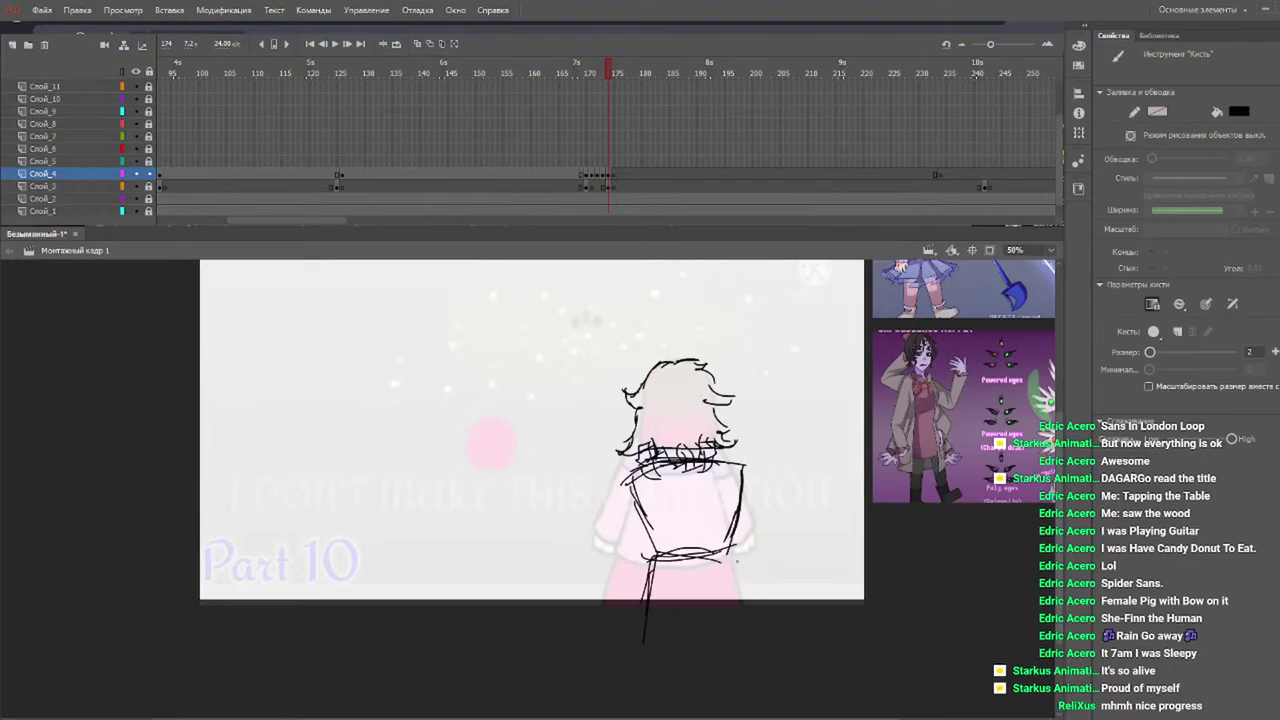
{"action": "key", "text": "ctrl+z"}
{"action": "key", "text": "ctrl+z"}
{"action": "key", "text": "ctrl+z"}
{"action": "left_click_drag", "start_coordinate": [650, 550], "coordinate": [624, 628]}
{"action": "left_click_drag", "start_coordinate": [672, 580], "coordinate": [658, 622]}
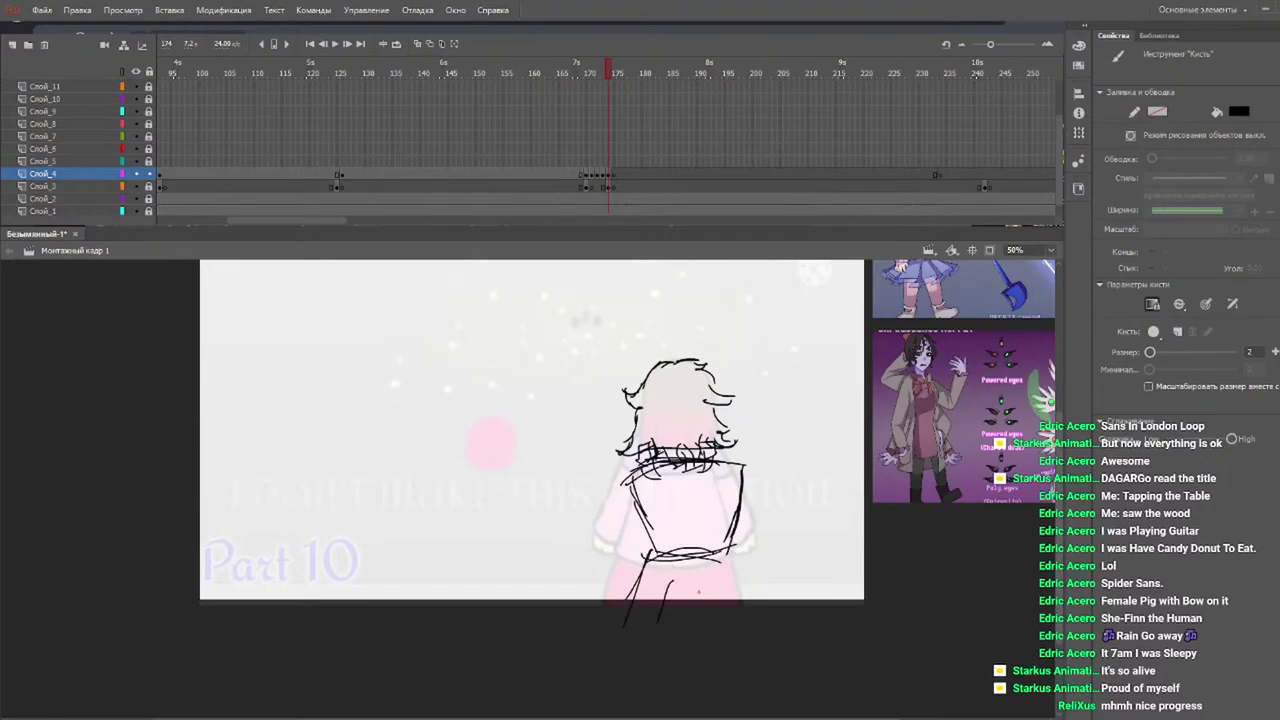
{"action": "left_click_drag", "start_coordinate": [732, 552], "coordinate": [776, 628]}
{"action": "mouse_move", "coordinate": [664, 552]}
{"action": "left_mouse_down"}
{"action": "mouse_move", "coordinate": [734, 548]}
{"action": "mouse_move", "coordinate": [670, 564]}
{"action": "mouse_move", "coordinate": [740, 560]}
{"action": "left_mouse_up"}
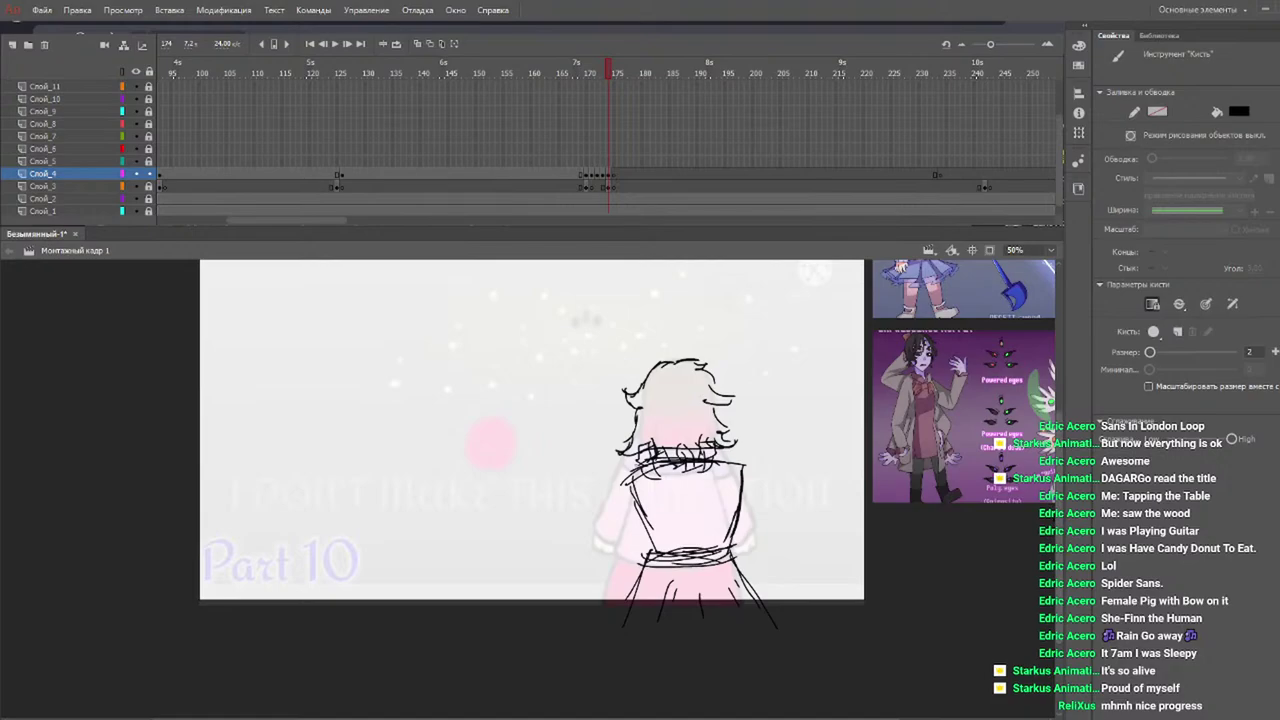
Circle both shoulders and sketch the long sleeve hanging on the left side of the figure.
{"action": "mouse_move", "coordinate": [640, 470]}
{"action": "left_mouse_down"}
{"action": "mouse_move", "coordinate": [634, 492]}
{"action": "mouse_move", "coordinate": [646, 490]}
{"action": "left_mouse_up"}
{"action": "mouse_move", "coordinate": [722, 462]}
{"action": "left_mouse_down"}
{"action": "mouse_move", "coordinate": [740, 486]}
{"action": "mouse_move", "coordinate": [732, 460]}
{"action": "left_mouse_up"}
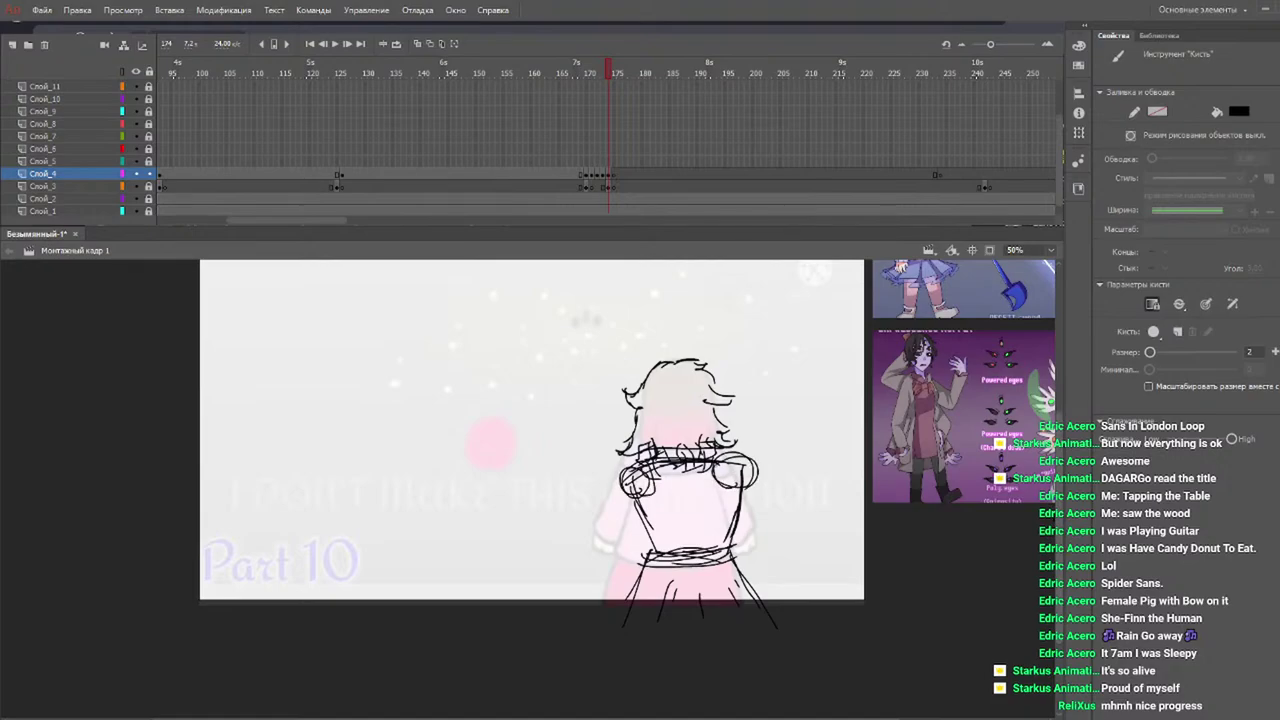
{"action": "mouse_move", "coordinate": [640, 458]}
{"action": "left_mouse_down"}
{"action": "mouse_move", "coordinate": [618, 484]}
{"action": "mouse_move", "coordinate": [634, 500]}
{"action": "mouse_move", "coordinate": [616, 484]}
{"action": "mouse_move", "coordinate": [594, 600]}
{"action": "left_mouse_up"}
{"action": "left_click_drag", "start_coordinate": [598, 524], "coordinate": [594, 632]}
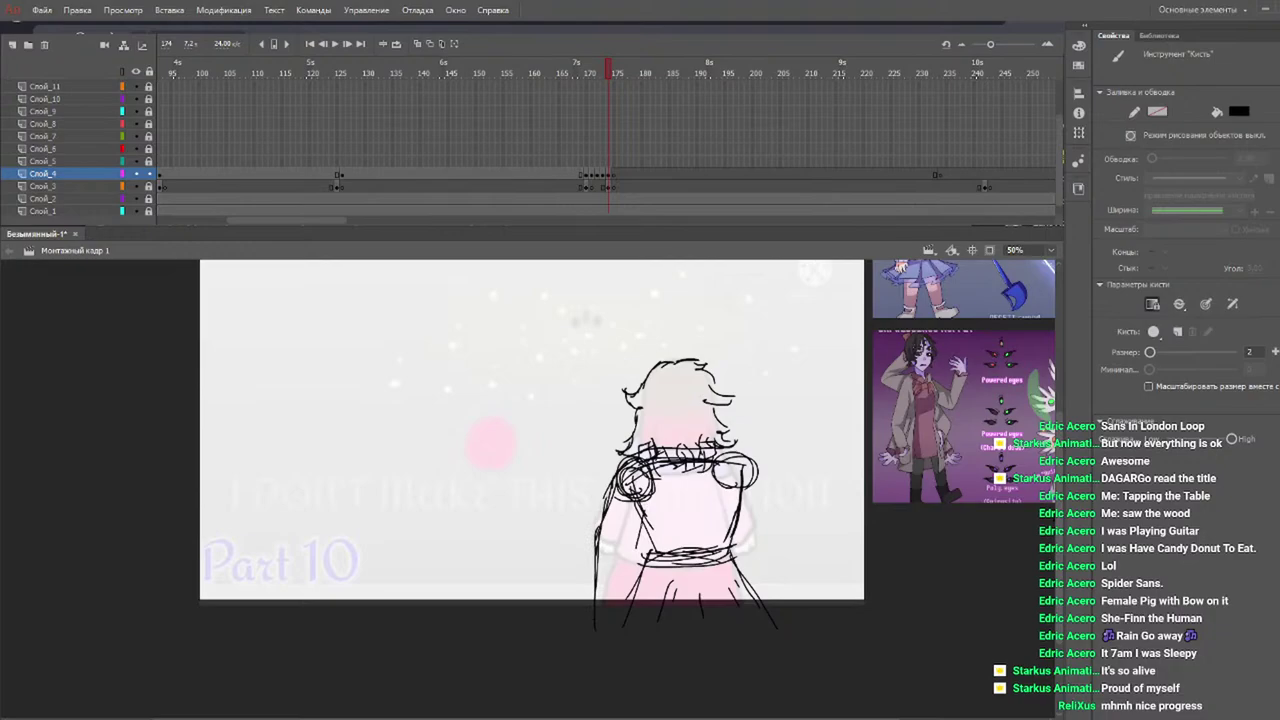
{"action": "left_click_drag", "start_coordinate": [636, 540], "coordinate": [634, 616]}
Sketch the long sleeve on the right side and add cross lines at both elbows and over the back.
{"action": "left_click_drag", "start_coordinate": [744, 462], "coordinate": [784, 564]}
{"action": "mouse_move", "coordinate": [778, 520]}
{"action": "left_mouse_down"}
{"action": "mouse_move", "coordinate": [786, 620]}
{"action": "mouse_move", "coordinate": [785, 598]}
{"action": "left_mouse_up"}
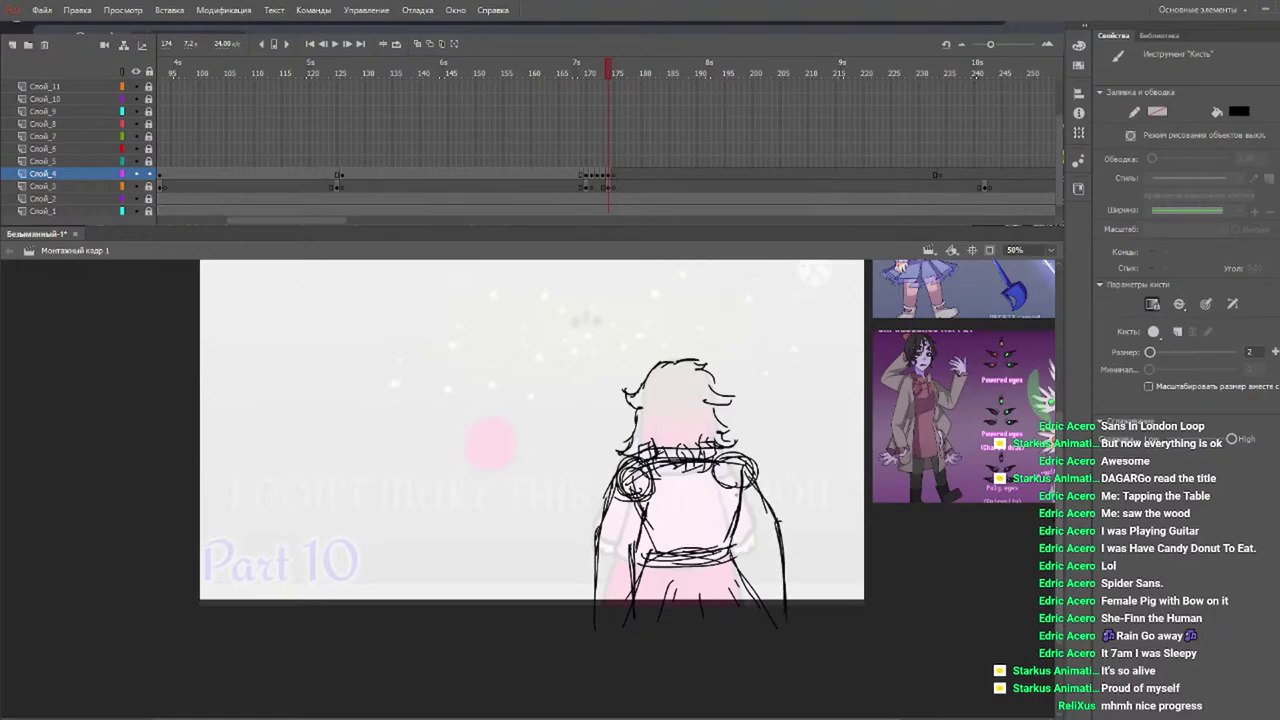
{"action": "left_click_drag", "start_coordinate": [726, 502], "coordinate": [758, 606]}
{"action": "scroll", "coordinate": [210, 297], "scroll_direction": "up", "scroll_amount": 3}
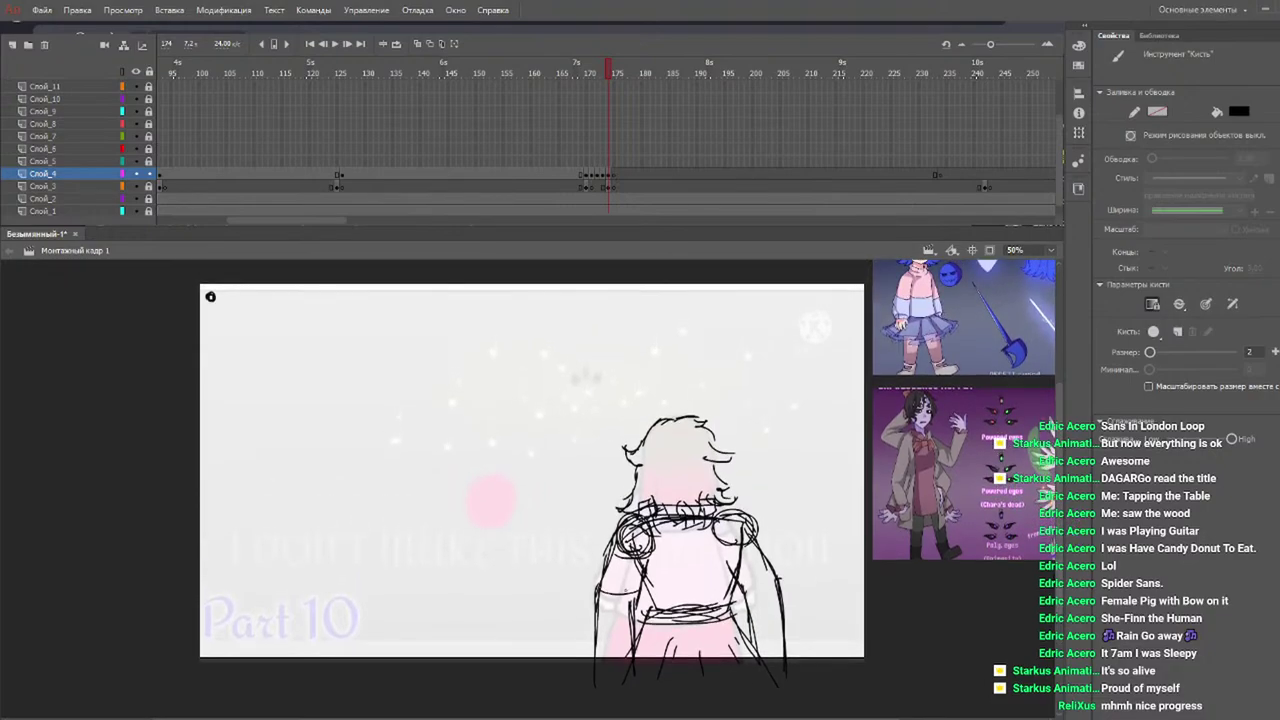
{"action": "mouse_move", "coordinate": [656, 576]}
{"action": "left_mouse_down"}
{"action": "mouse_move", "coordinate": [732, 570]}
{"action": "mouse_move", "coordinate": [780, 588]}
{"action": "left_mouse_up"}
Outline the pink ball with circles, add small black marks above it, and scatter yellow brush strokes over the reference sparkles.
{"action": "mouse_move", "coordinate": [574, 66]}
{"action": "left_mouse_down"}
{"action": "mouse_move", "coordinate": [560, 82]}
{"action": "mouse_move", "coordinate": [622, 78]}
{"action": "mouse_move", "coordinate": [610, 78]}
{"action": "mouse_move", "coordinate": [613, 97]}
{"action": "left_mouse_up"}
{"action": "left_click_drag", "start_coordinate": [487, 520], "coordinate": [504, 494]}
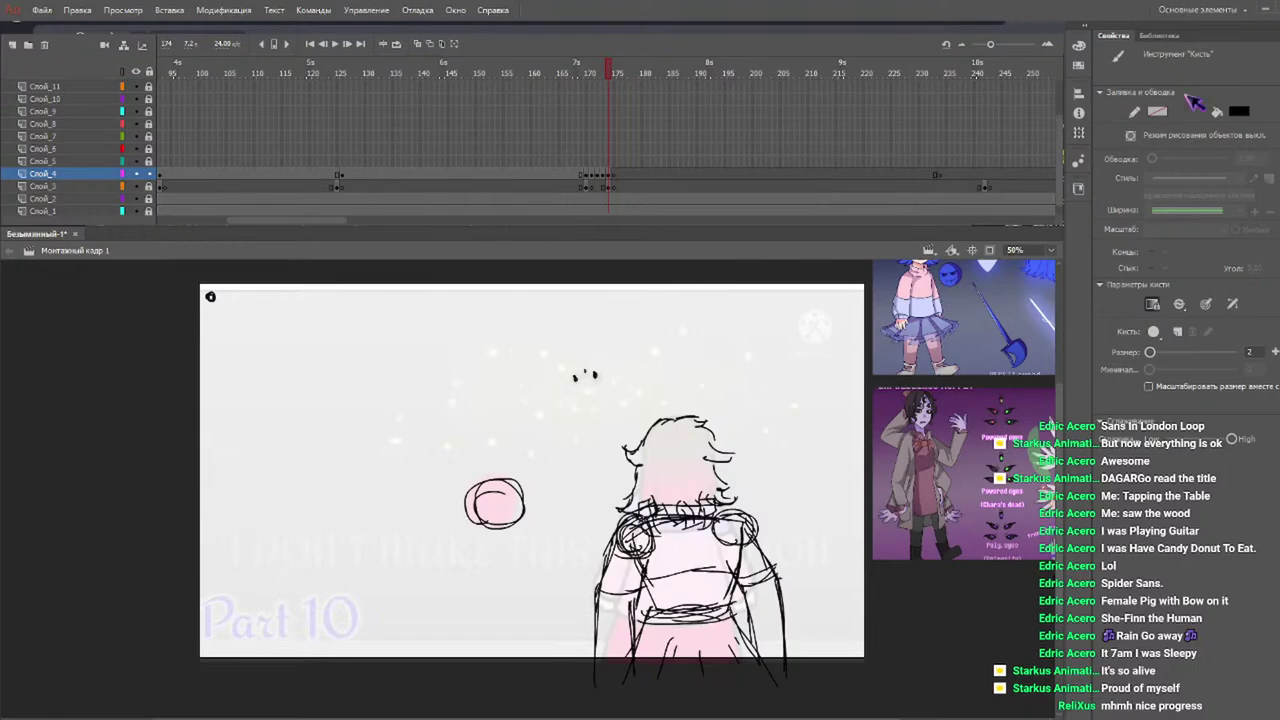
{"action": "left_click", "coordinate": [1241, 113]}
{"action": "left_click", "coordinate": [1200, 227]}
Clear the blank keyframe at frame 175 on layer Слой_4 so frame 174's sketch holds until frame 234.
{"action": "key", "text": "Return"}
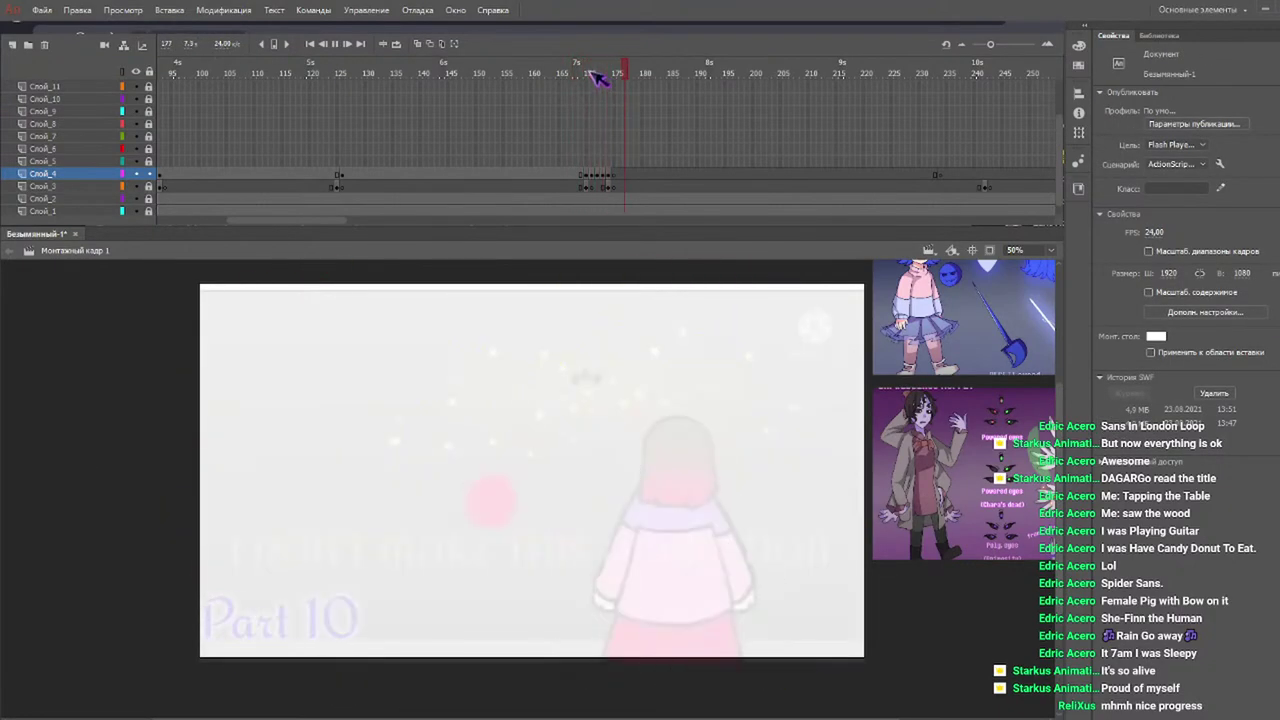
{"action": "left_click", "coordinate": [611, 73]}
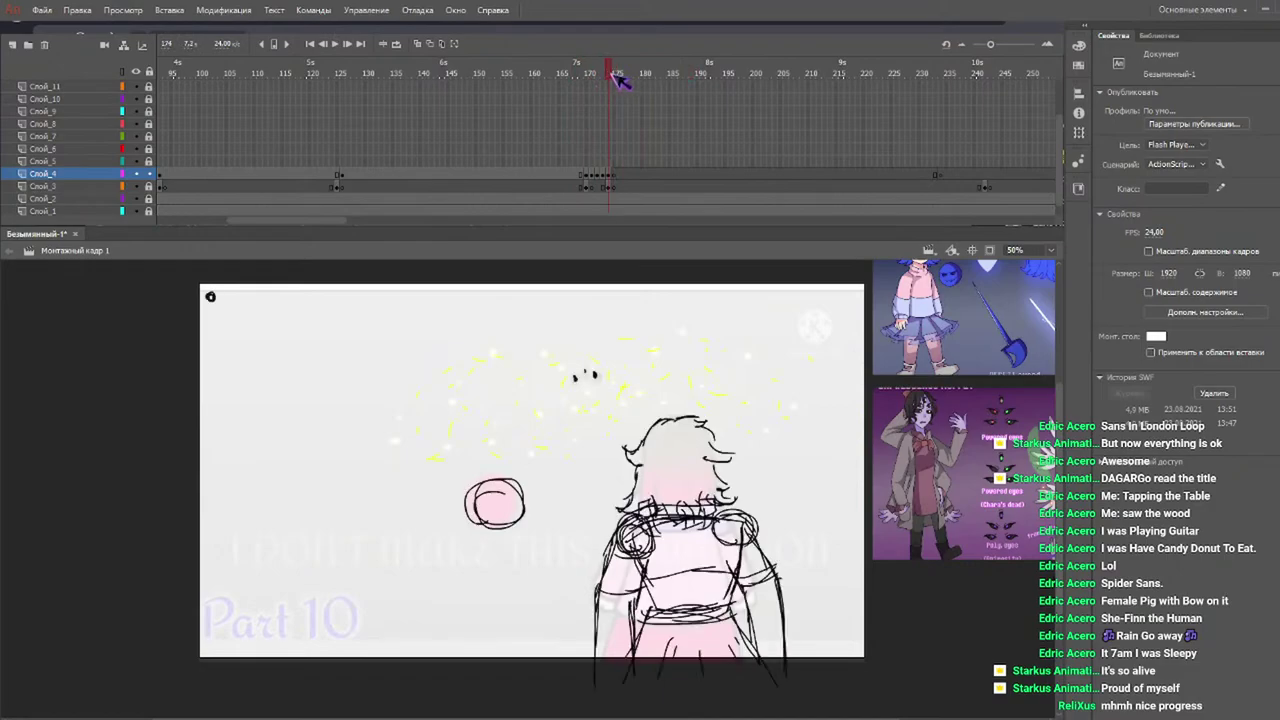
{"action": "left_click", "coordinate": [618, 78]}
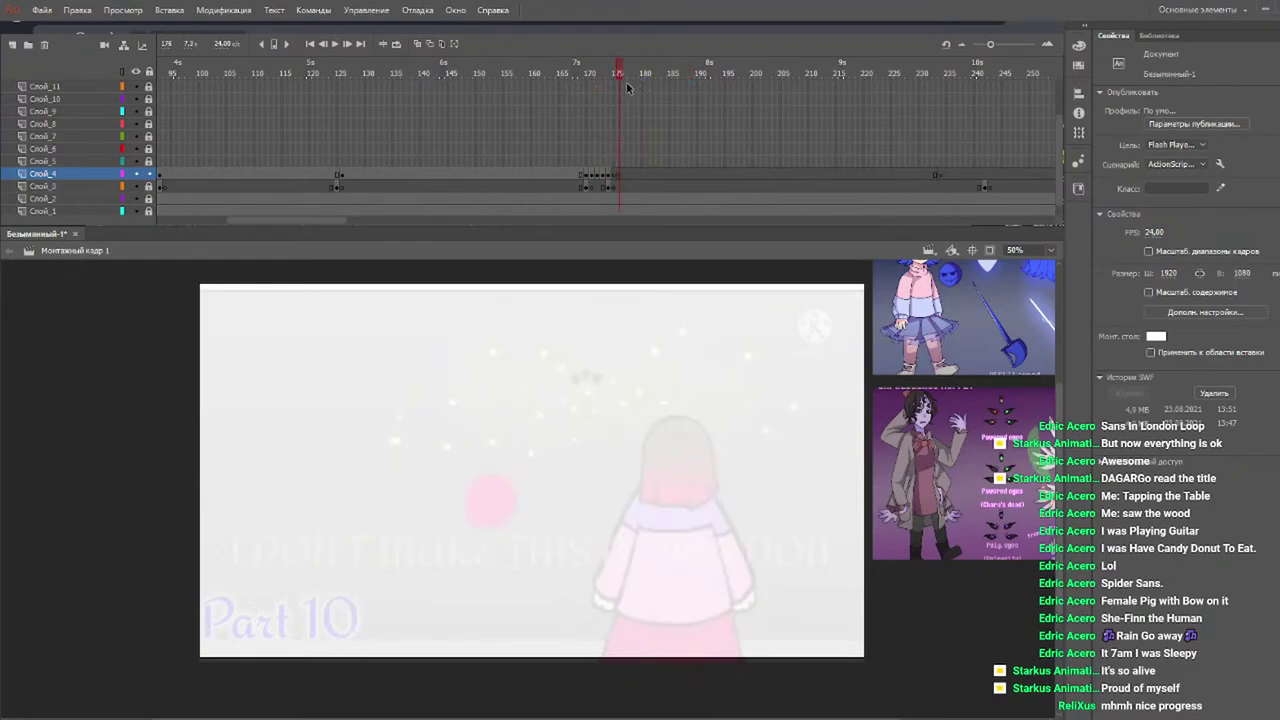
{"action": "left_click_drag", "start_coordinate": [619, 176], "coordinate": [625, 178]}
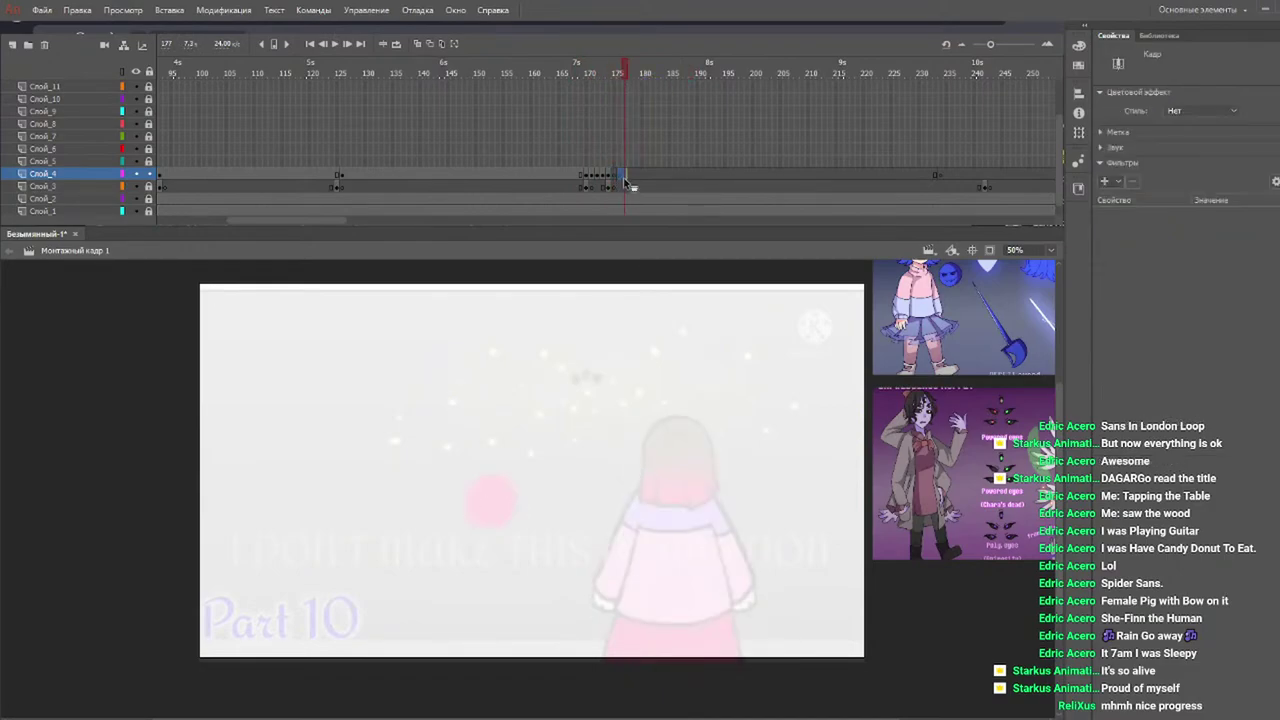
{"action": "left_click", "coordinate": [619, 179]}
{"action": "left_click", "coordinate": [614, 176]}
{"action": "key", "text": "."}
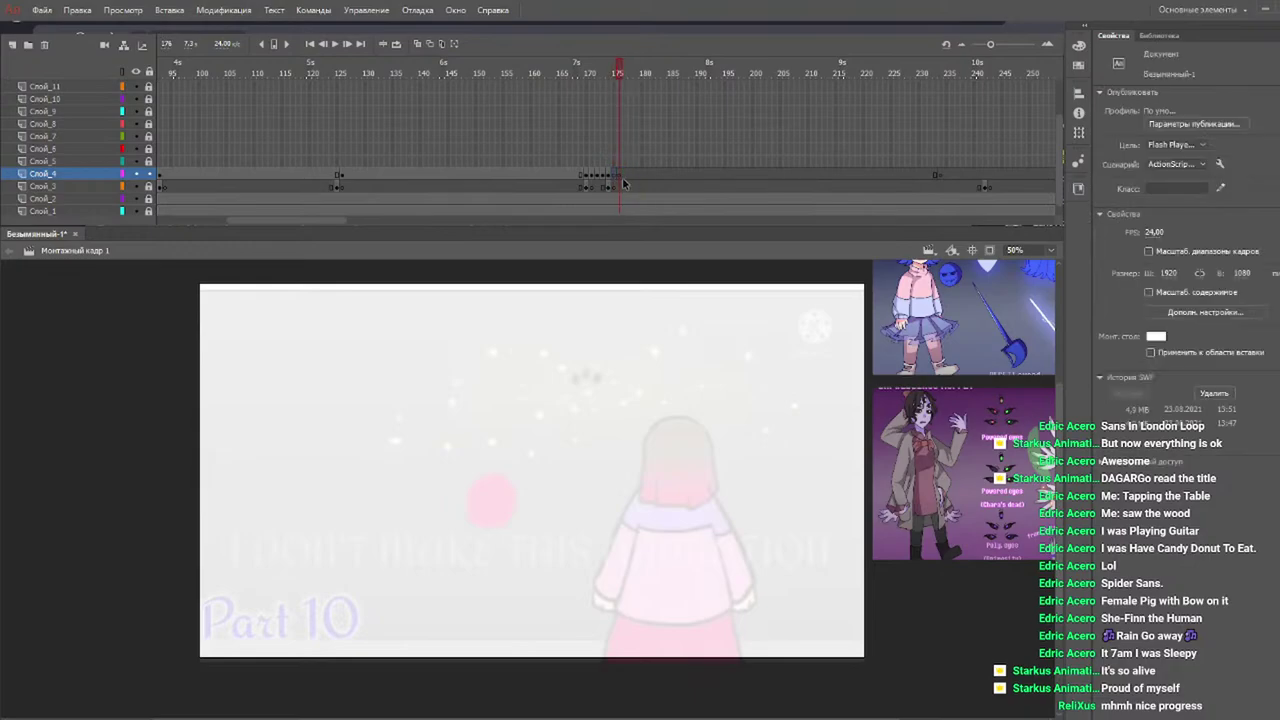
{"action": "left_click", "coordinate": [610, 180]}
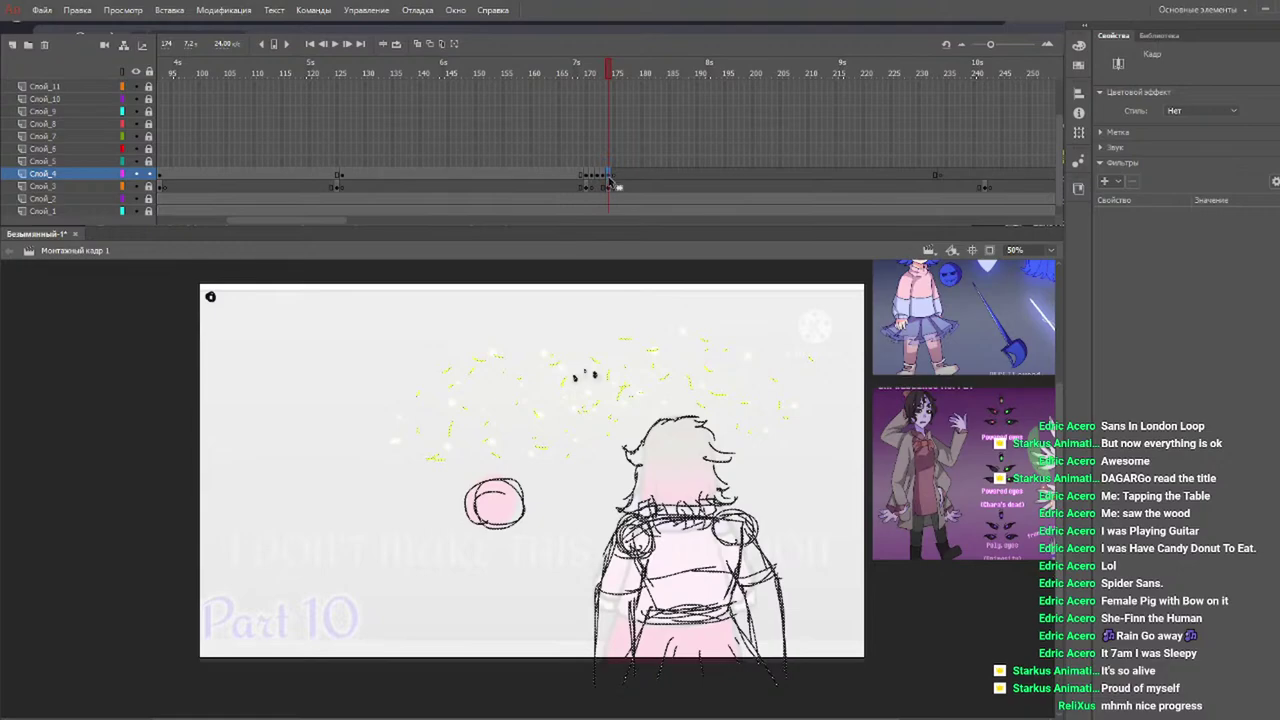
{"action": "left_click", "coordinate": [614, 179]}
{"action": "double_click", "coordinate": [614, 177]}
{"action": "left_click", "coordinate": [614, 177]}
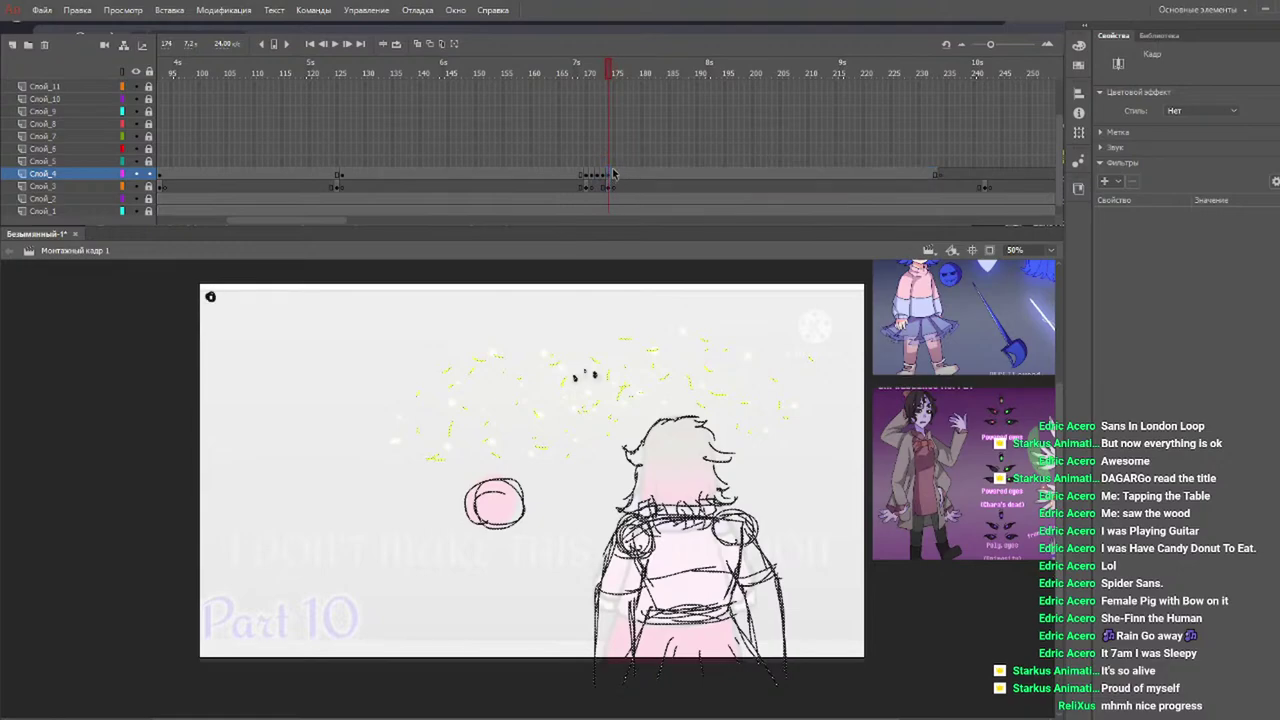
Play the animation from around frame 167 to review how the girl's sketch holds over the reference.
{"action": "key", "text": "Return"}
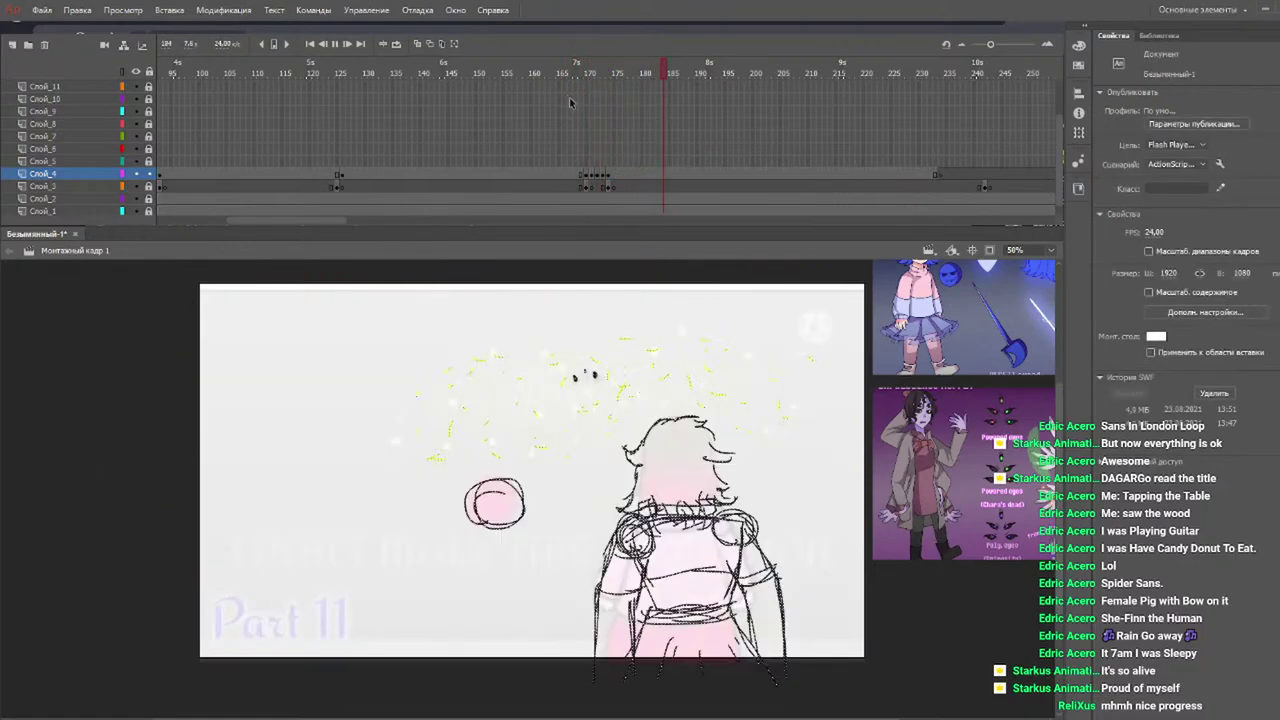
{"action": "left_click", "coordinate": [622, 74]}
{"action": "left_click", "coordinate": [571, 73]}
{"action": "key", "text": "Return"}
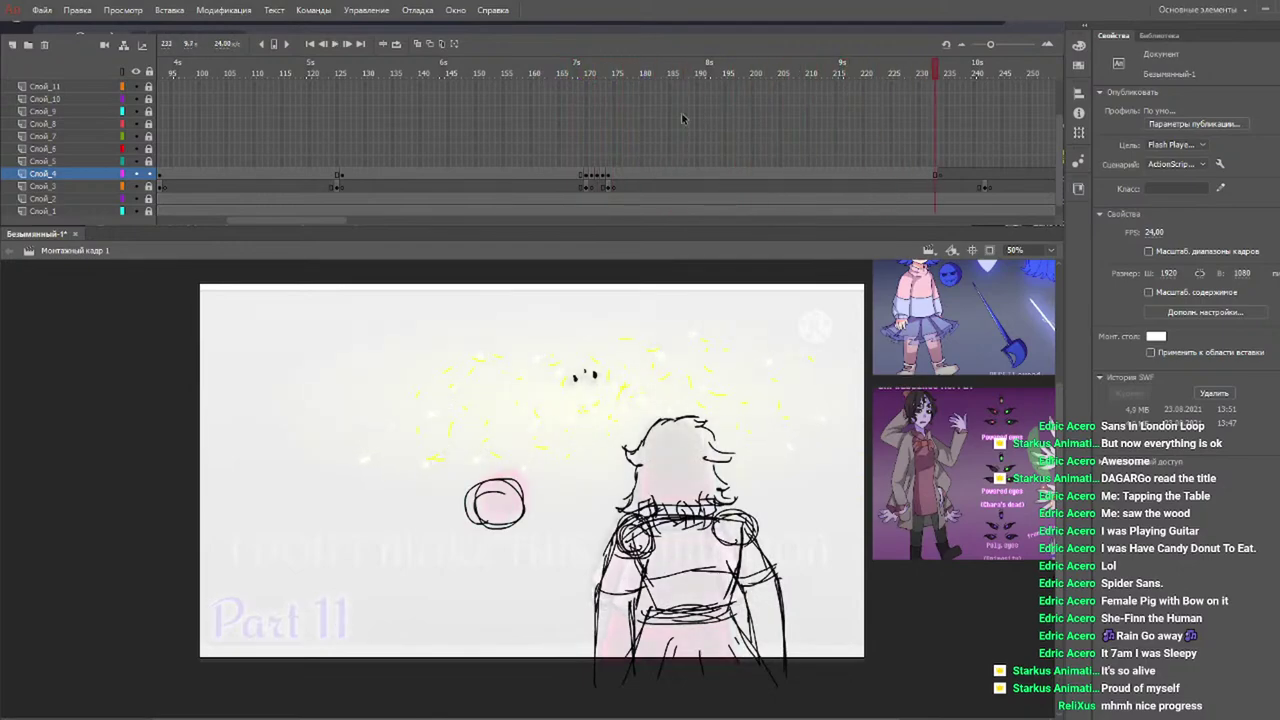
Play on through the following reference scenes to about frame 356, and scrub back to frame 234.
{"action": "mouse_move", "coordinate": [570, 76]}
{"action": "left_mouse_down"}
{"action": "mouse_move", "coordinate": [323, 109]}
{"action": "mouse_move", "coordinate": [10, 124]}
{"action": "left_mouse_up"}
{"action": "key", "text": "Return"}
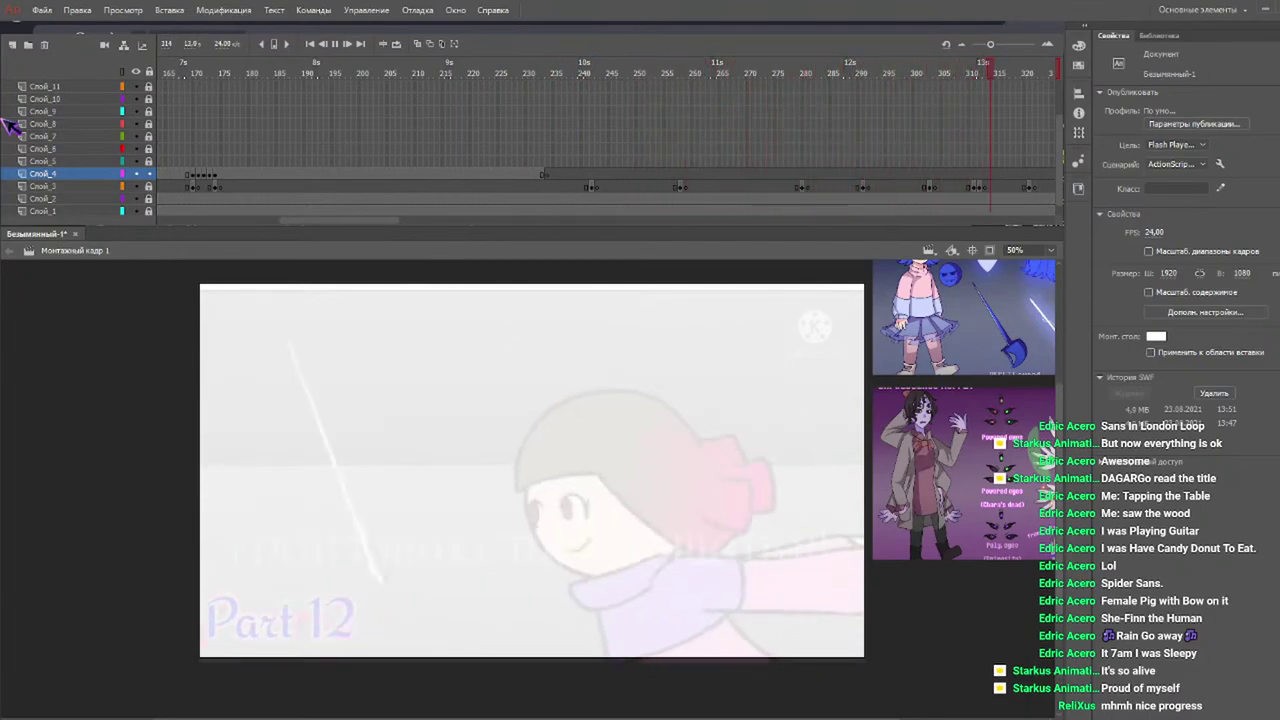
{"action": "key", "text": "Return"}
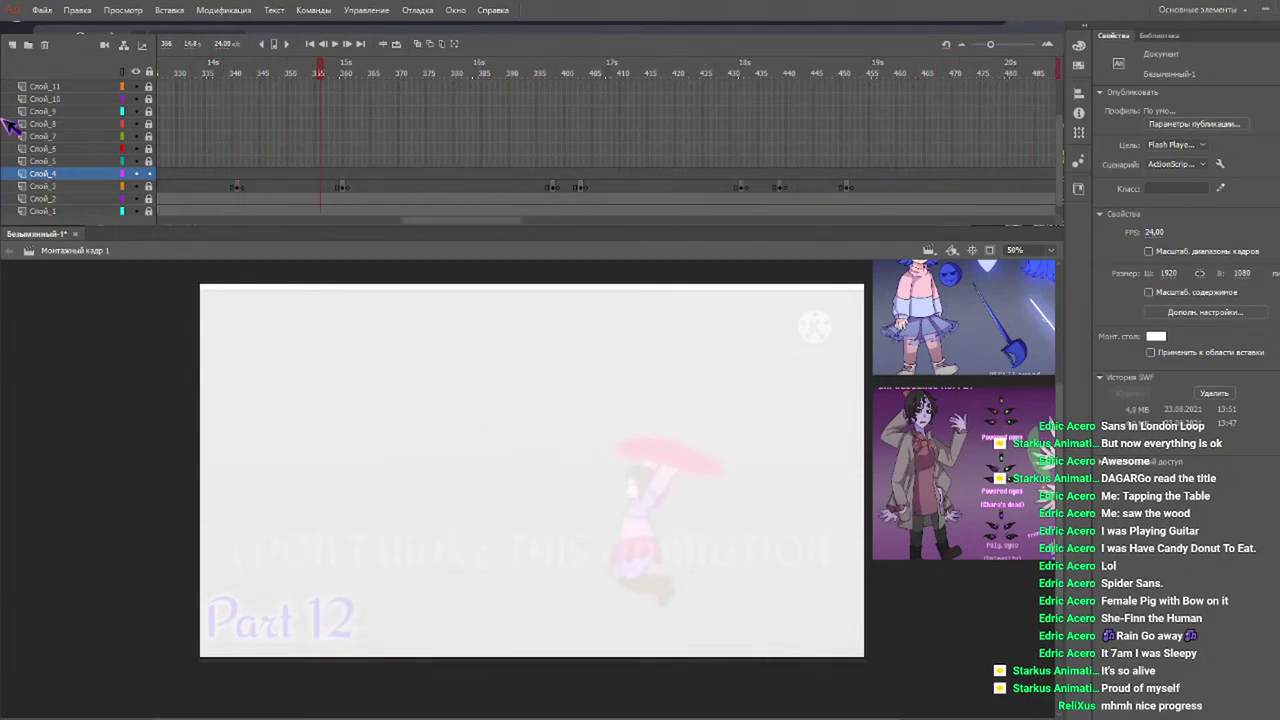
{"action": "left_click_drag", "start_coordinate": [284, 71], "coordinate": [85, 97]}
{"action": "key", "text": "comma"}
{"action": "key", "text": "comma"}
{"action": "key", "text": "comma"}
{"action": "key", "text": "comma"}
{"action": "key", "text": "comma"}
{"action": "key", "text": "comma"}
{"action": "key", "text": "comma"}
{"action": "key", "text": "comma"}
{"action": "key", "text": "comma"}
{"action": "key", "text": "comma"}
{"action": "key", "text": "comma"}
{"action": "key", "text": "comma"}
{"action": "key", "text": "comma"}
{"action": "key", "text": "comma"}
{"action": "key", "text": "comma"}
{"action": "key", "text": "comma"}
{"action": "key", "text": "comma"}
{"action": "key", "text": "comma"}
{"action": "key", "text": "comma"}
{"action": "key", "text": "comma"}
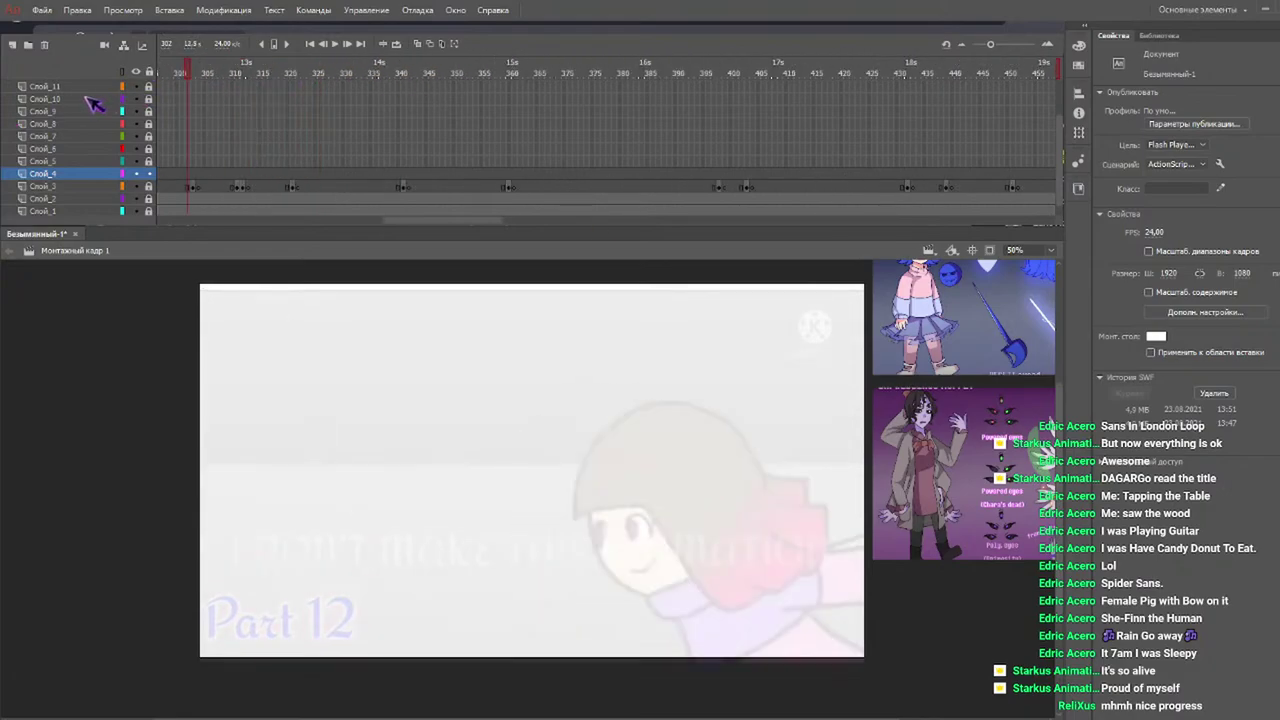
{"action": "left_click_drag", "start_coordinate": [92, 103], "coordinate": [311, 68]}
Sketch a black circle about 298 by 275 px over the girl's head on frame 234, and select it with Free Transform.
{"action": "key", "text": "b"}
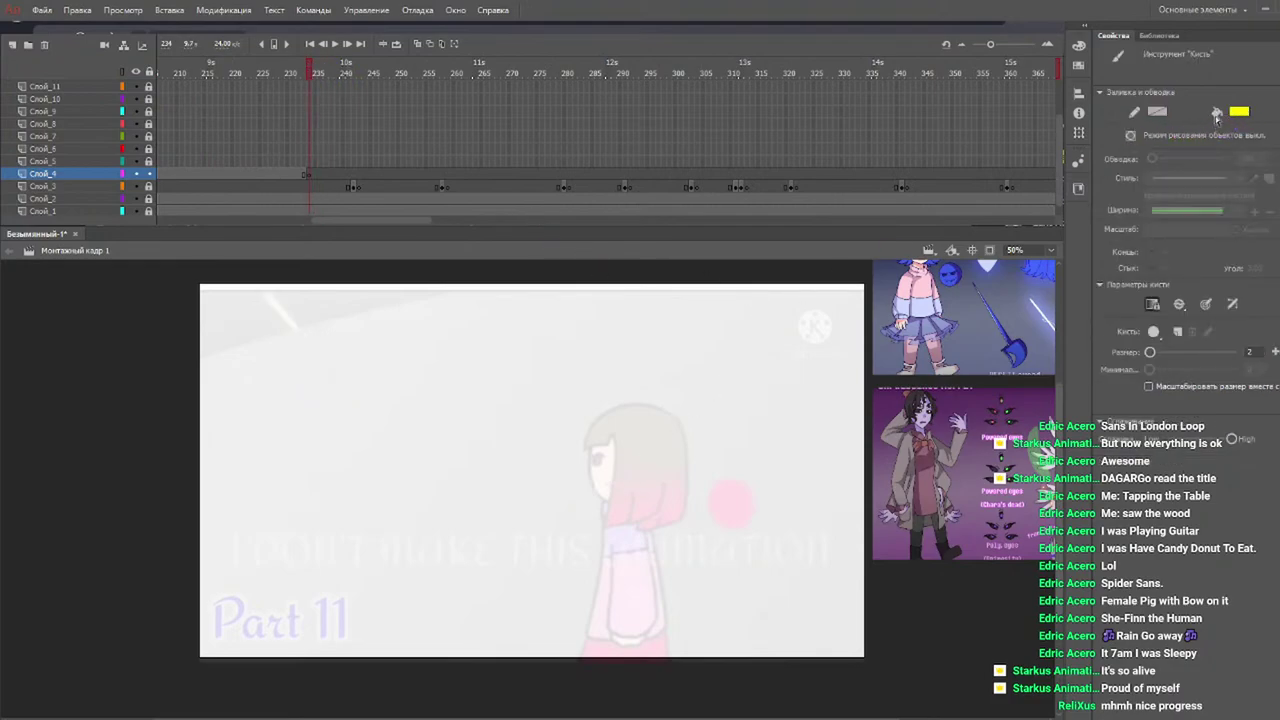
{"action": "key", "text": "v"}
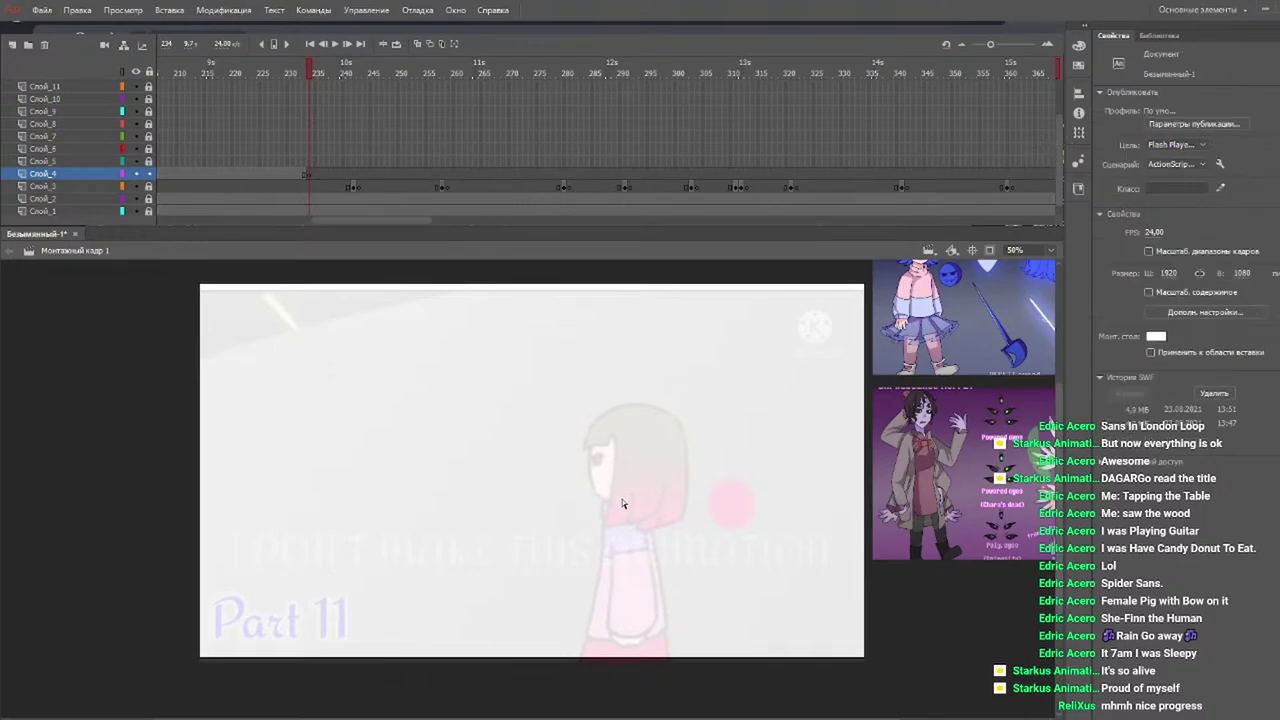
{"action": "key", "text": "b"}
{"action": "mouse_move", "coordinate": [622, 500]}
{"action": "left_mouse_down"}
{"action": "mouse_move", "coordinate": [592, 444]}
{"action": "mouse_move", "coordinate": [598, 503]}
{"action": "mouse_move", "coordinate": [592, 445]}
{"action": "mouse_move", "coordinate": [680, 470]}
{"action": "mouse_move", "coordinate": [608, 507]}
{"action": "mouse_move", "coordinate": [640, 418]}
{"action": "mouse_move", "coordinate": [645, 512]}
{"action": "mouse_move", "coordinate": [612, 505]}
{"action": "mouse_move", "coordinate": [640, 418]}
{"action": "mouse_move", "coordinate": [590, 495]}
{"action": "mouse_move", "coordinate": [640, 508]}
{"action": "left_mouse_up"}
{"action": "key", "text": "ctrl+z"}
{"action": "key", "text": "ctrl+z"}
{"action": "key", "text": "ctrl+z"}
{"action": "key", "text": "q"}
{"action": "left_click_drag", "start_coordinate": [704, 394], "coordinate": [488, 614]}
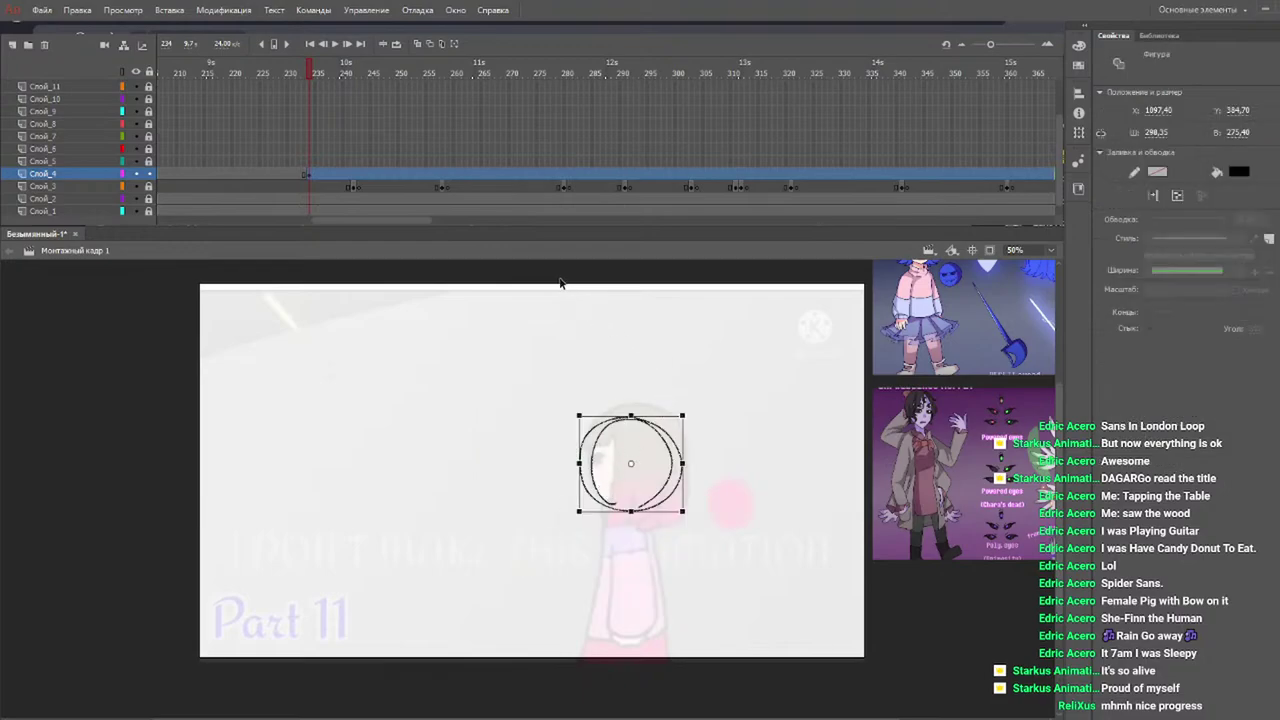
Insert a keyframe at frame 242 on layer Слой_4 and shift the head circle slightly down and left.
{"action": "left_click", "coordinate": [341, 68]}
{"action": "left_click", "coordinate": [352, 68]}
{"action": "key", "text": "F6"}
{"action": "left_click_drag", "start_coordinate": [724, 377], "coordinate": [511, 637]}
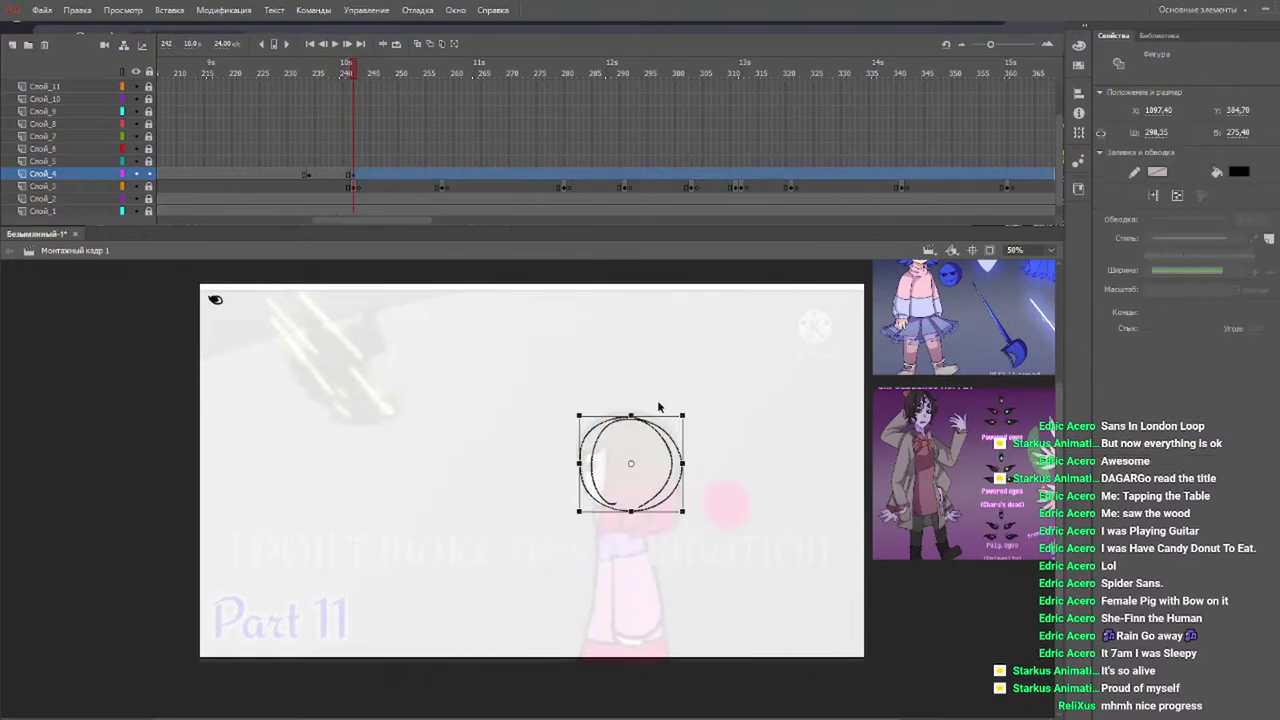
{"action": "left_click_drag", "start_coordinate": [645, 421], "coordinate": [647, 427]}
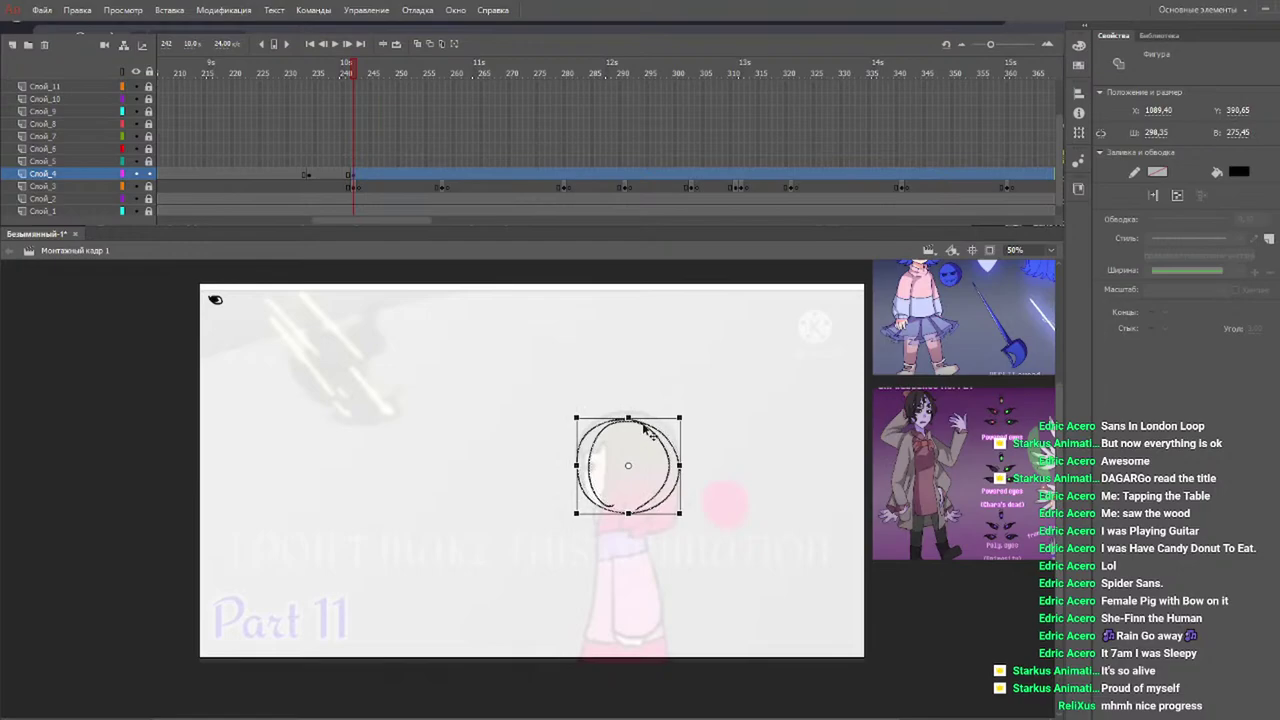
Insert a keyframe at frame 243 and move the head circle a little further down and left.
{"action": "key", "text": "F6"}
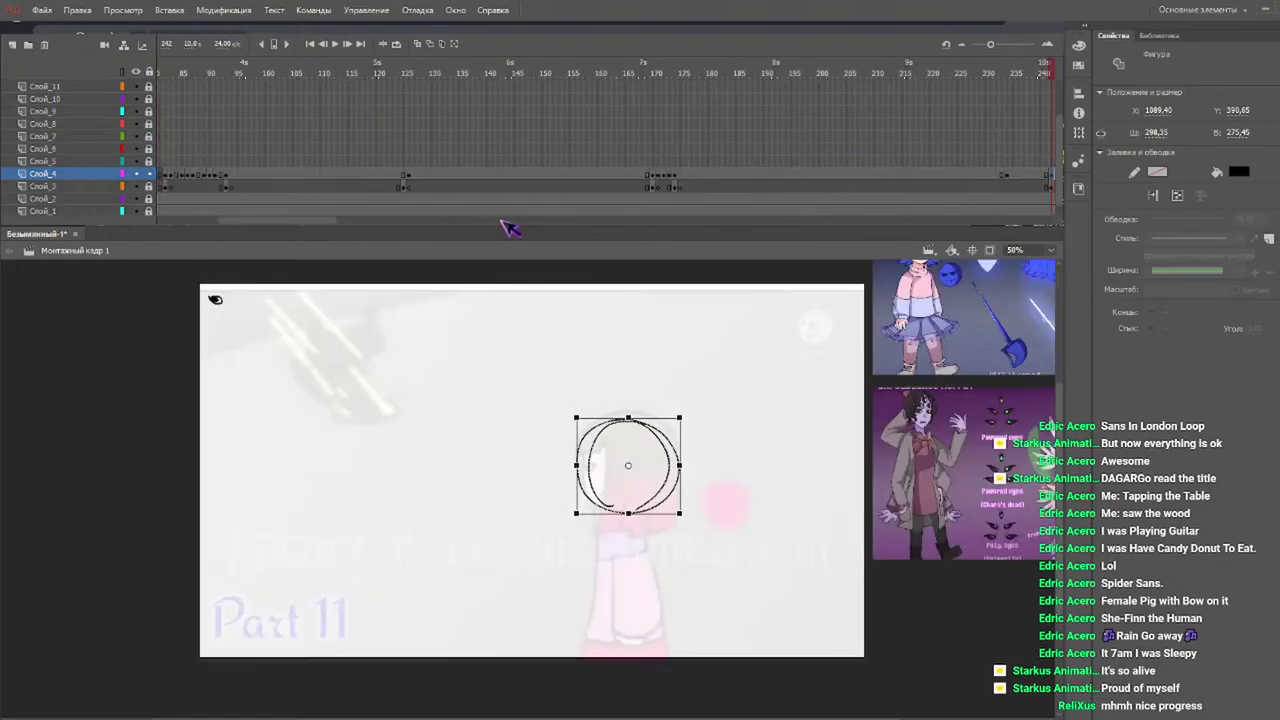
{"action": "left_click_drag", "start_coordinate": [298, 222], "coordinate": [387, 219]}
{"action": "left_click", "coordinate": [464, 75]}
{"action": "left_click", "coordinate": [476, 76]}
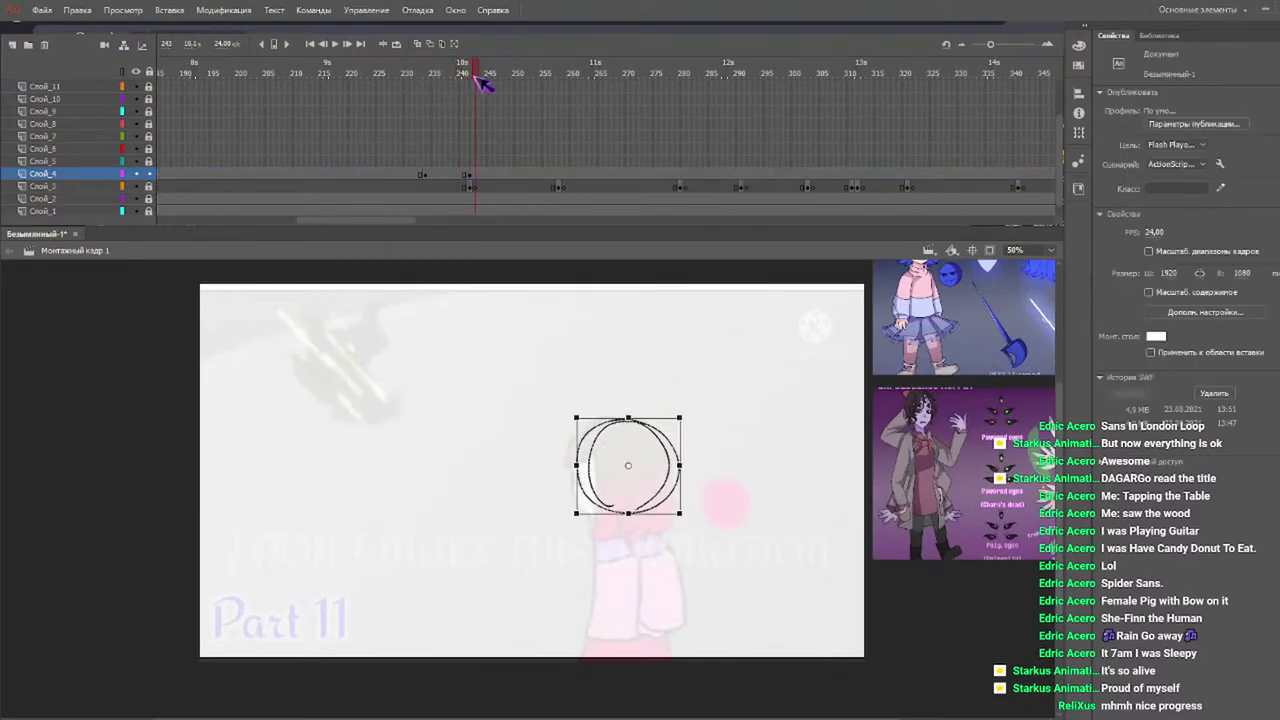
{"action": "left_click", "coordinate": [481, 157]}
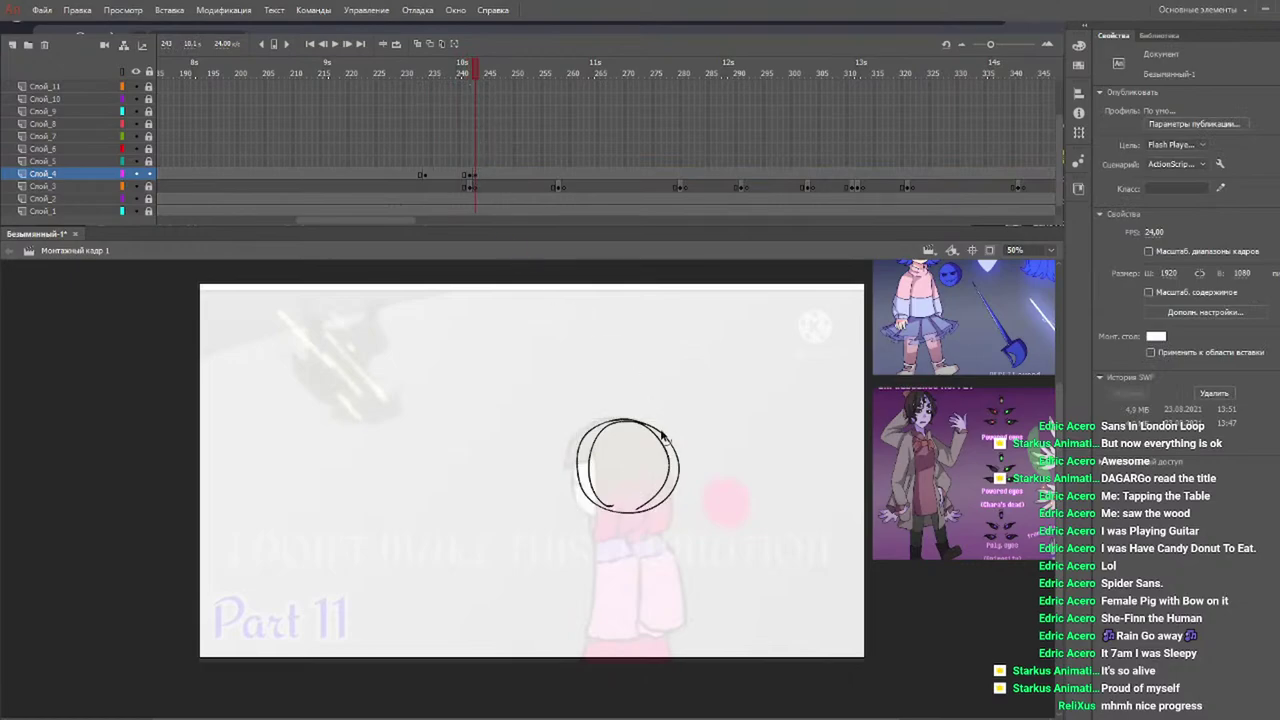
{"action": "left_click", "coordinate": [630, 420]}
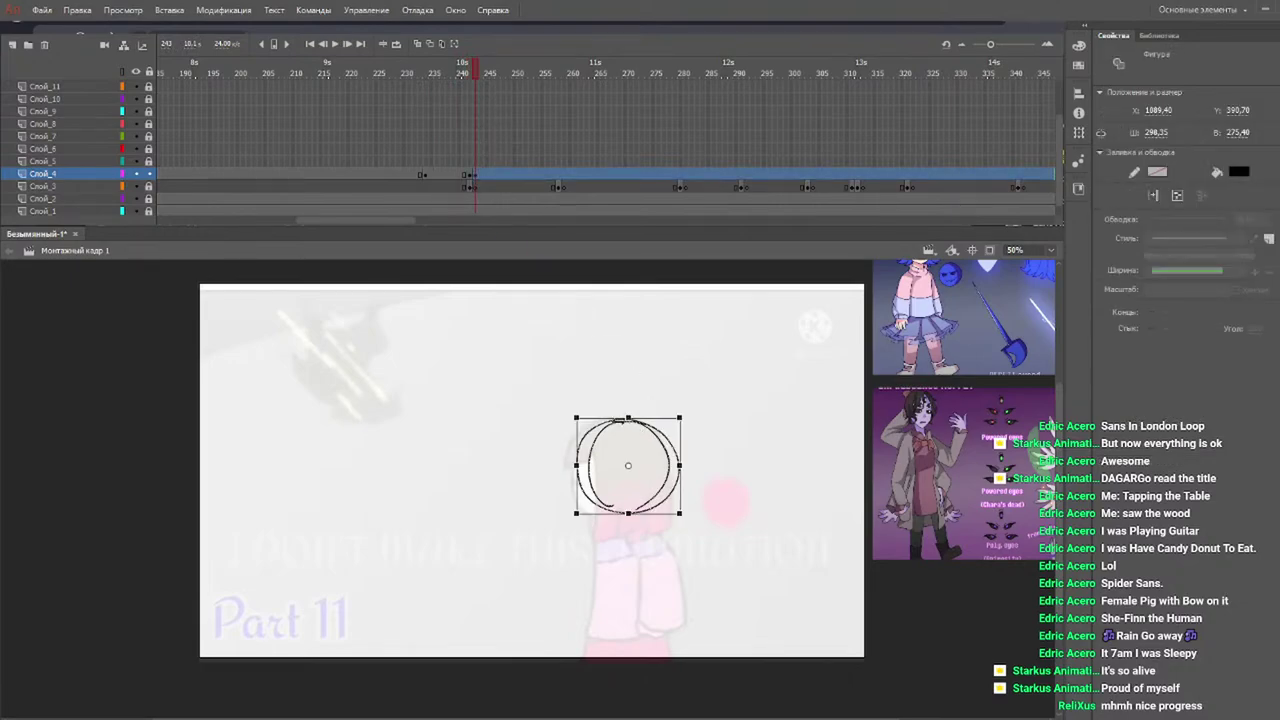
{"action": "left_click_drag", "start_coordinate": [610, 437], "coordinate": [604, 450]}
Insert a keyframe at frame 244, move the circle down and left onto the girl's lowered head, and play back the motion.
{"action": "left_click_drag", "start_coordinate": [462, 73], "coordinate": [481, 74]}
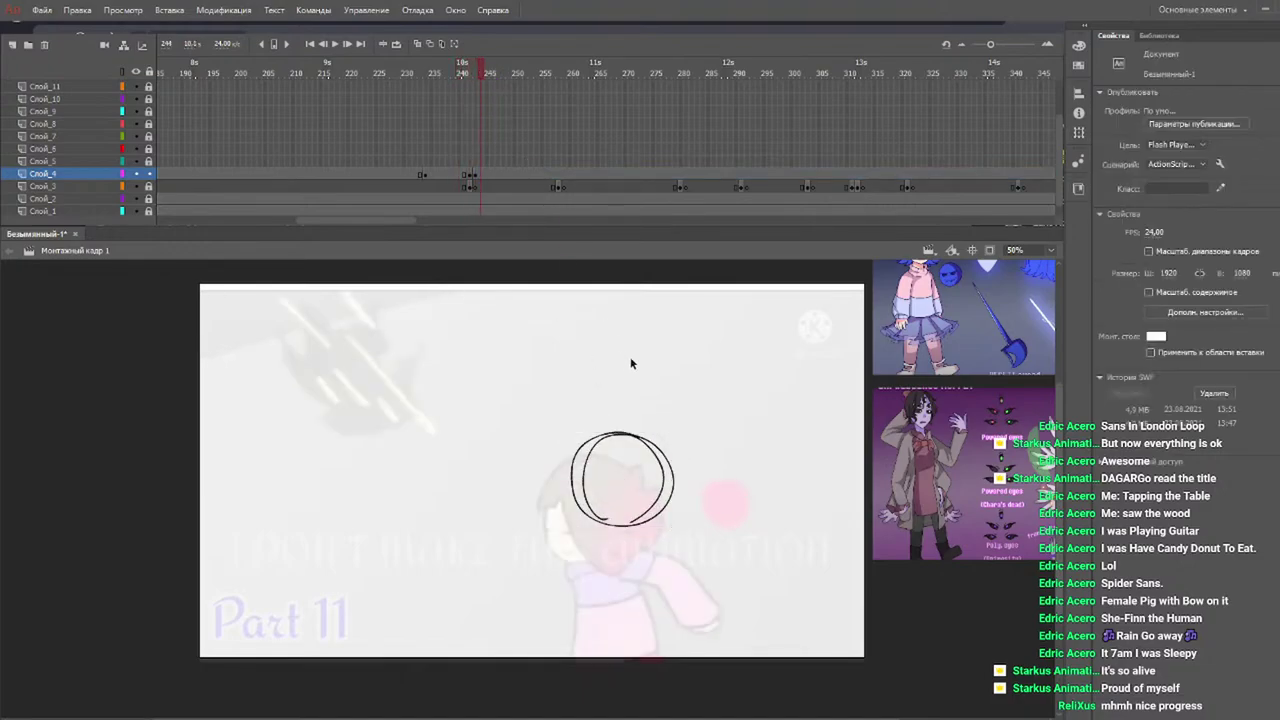
{"action": "left_click", "coordinate": [622, 438]}
{"action": "left_click_drag", "start_coordinate": [608, 442], "coordinate": [582, 489]}
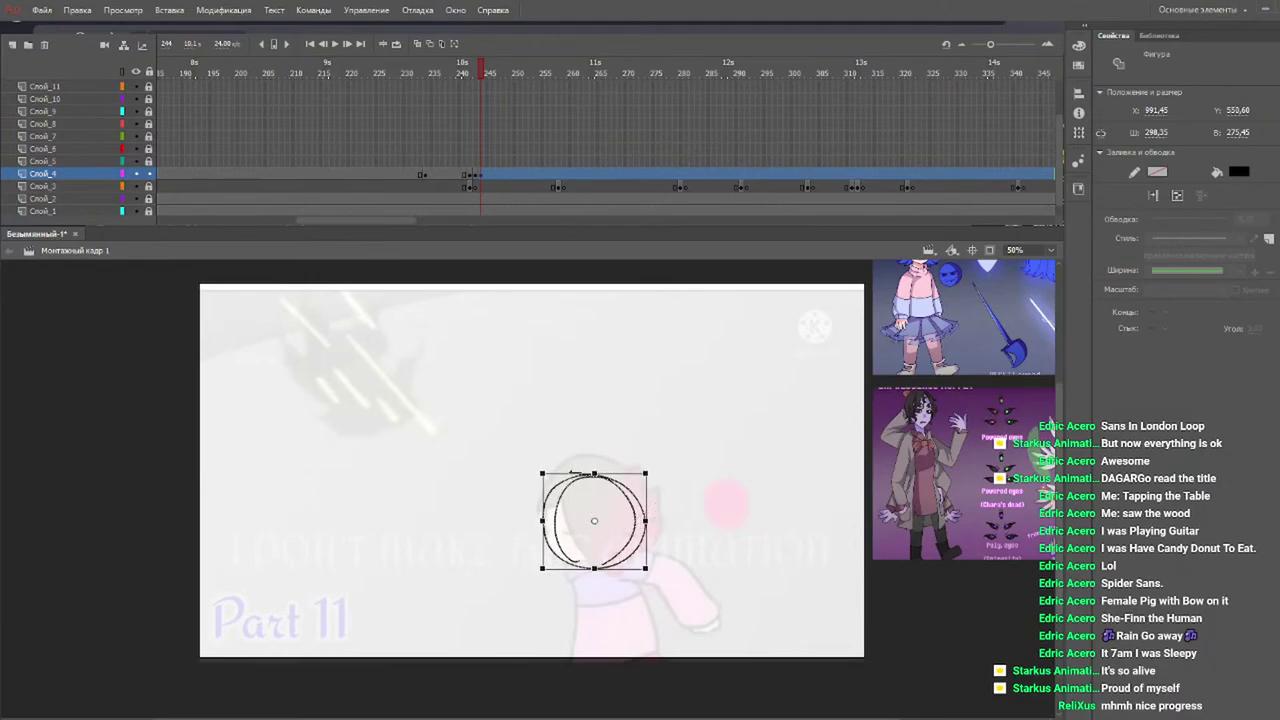
{"action": "left_click", "coordinate": [437, 69]}
{"action": "key", "text": "Return"}
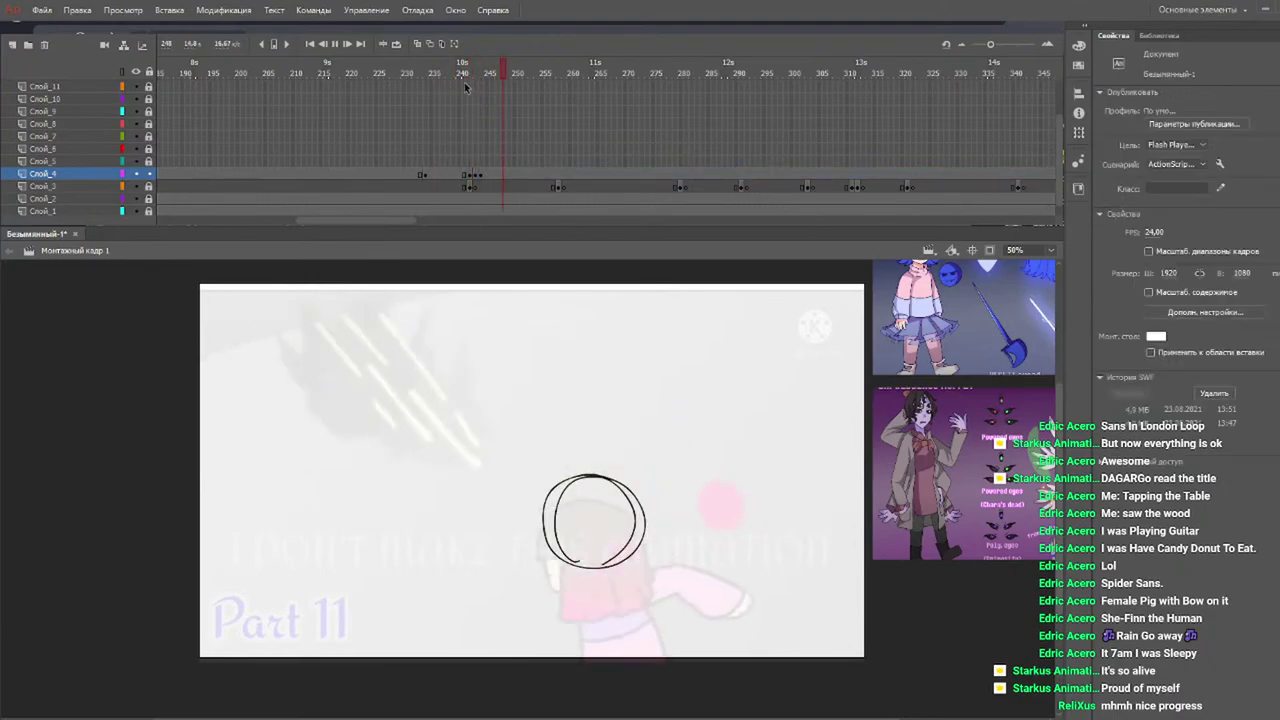
Replay the head motion, insert a keyframe at frame 245 on layer Слой_4, and shift the head circle slightly down and right.
{"action": "left_click_drag", "start_coordinate": [477, 73], "coordinate": [382, 80]}
{"action": "key", "text": "Return"}
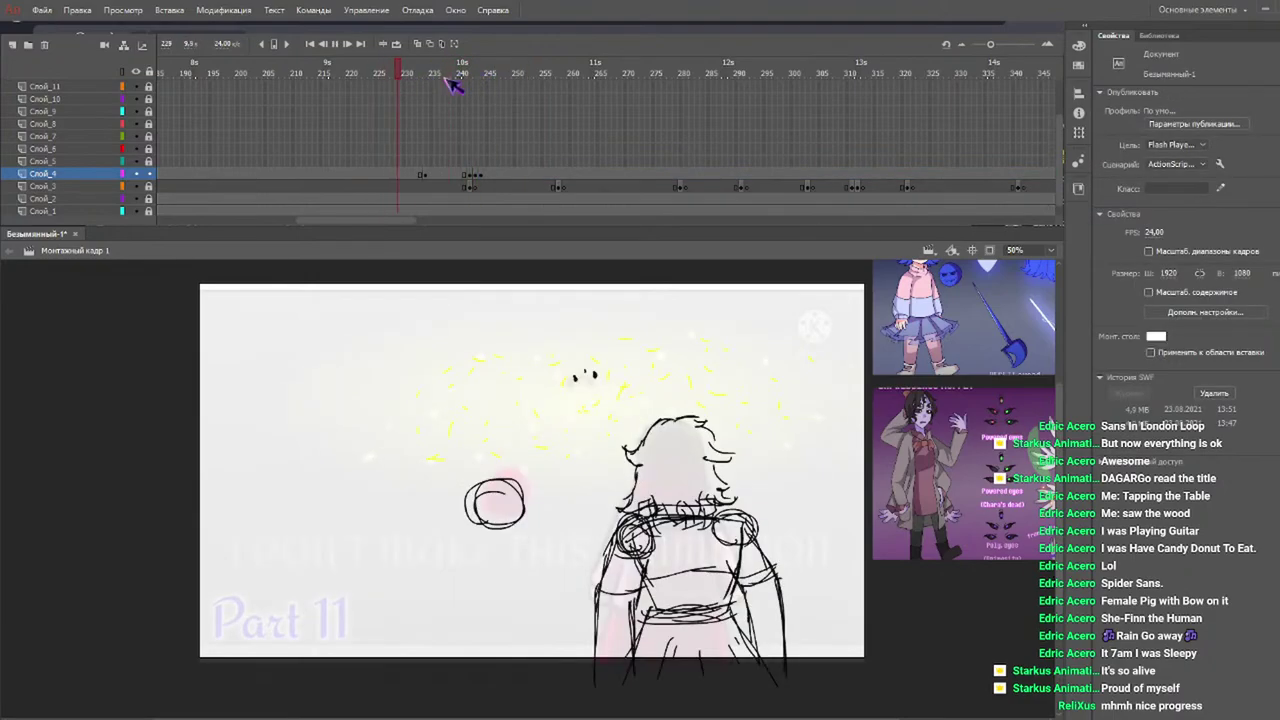
{"action": "key", "text": "Return"}
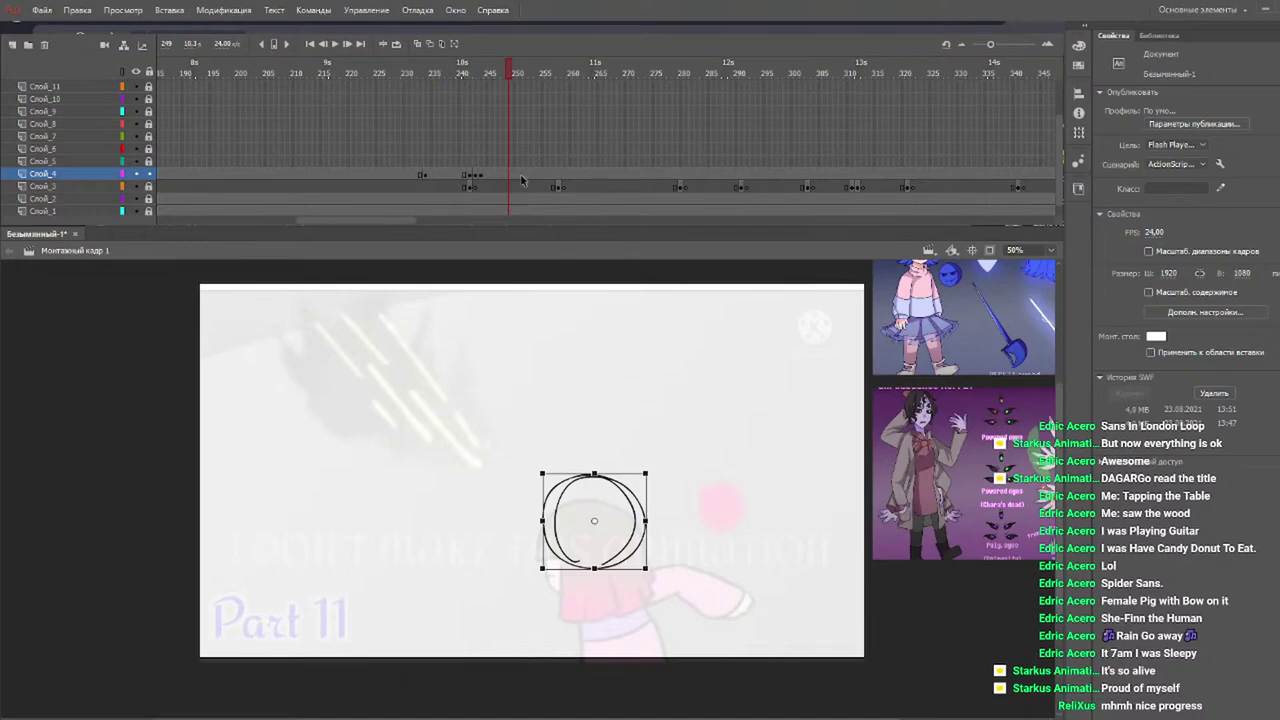
{"action": "left_click", "coordinate": [486, 73]}
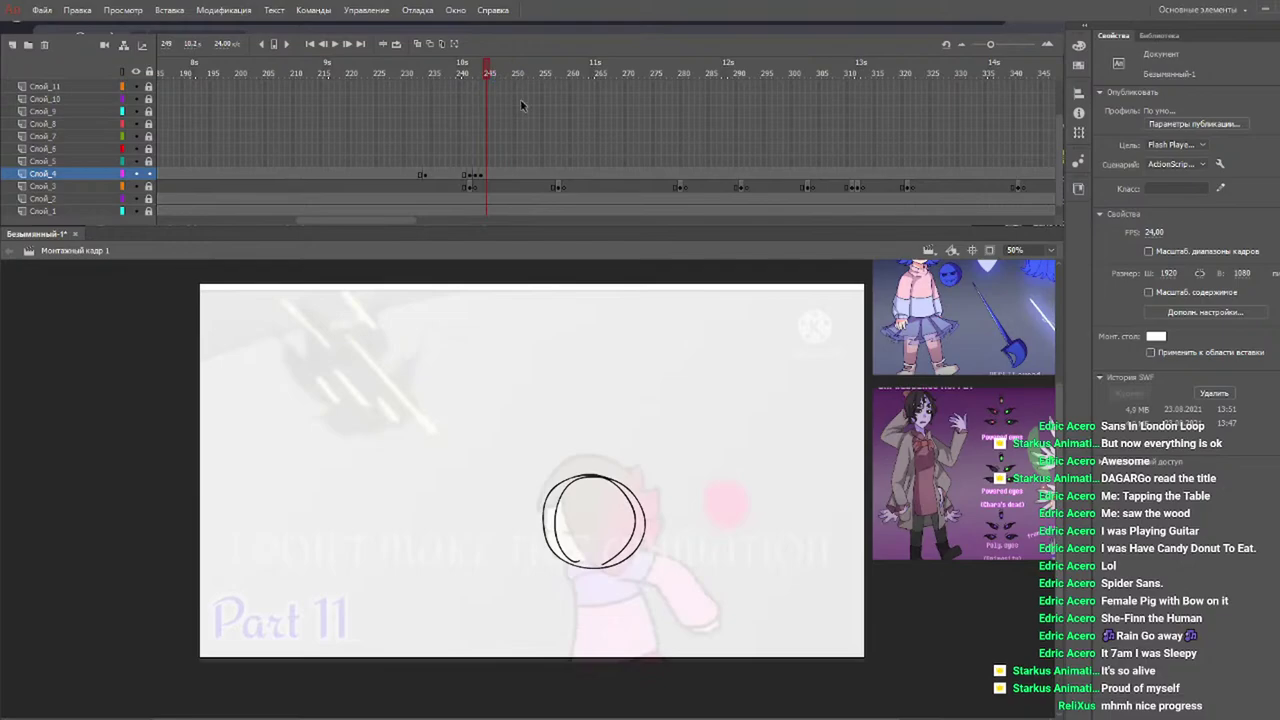
{"action": "left_click", "coordinate": [580, 481]}
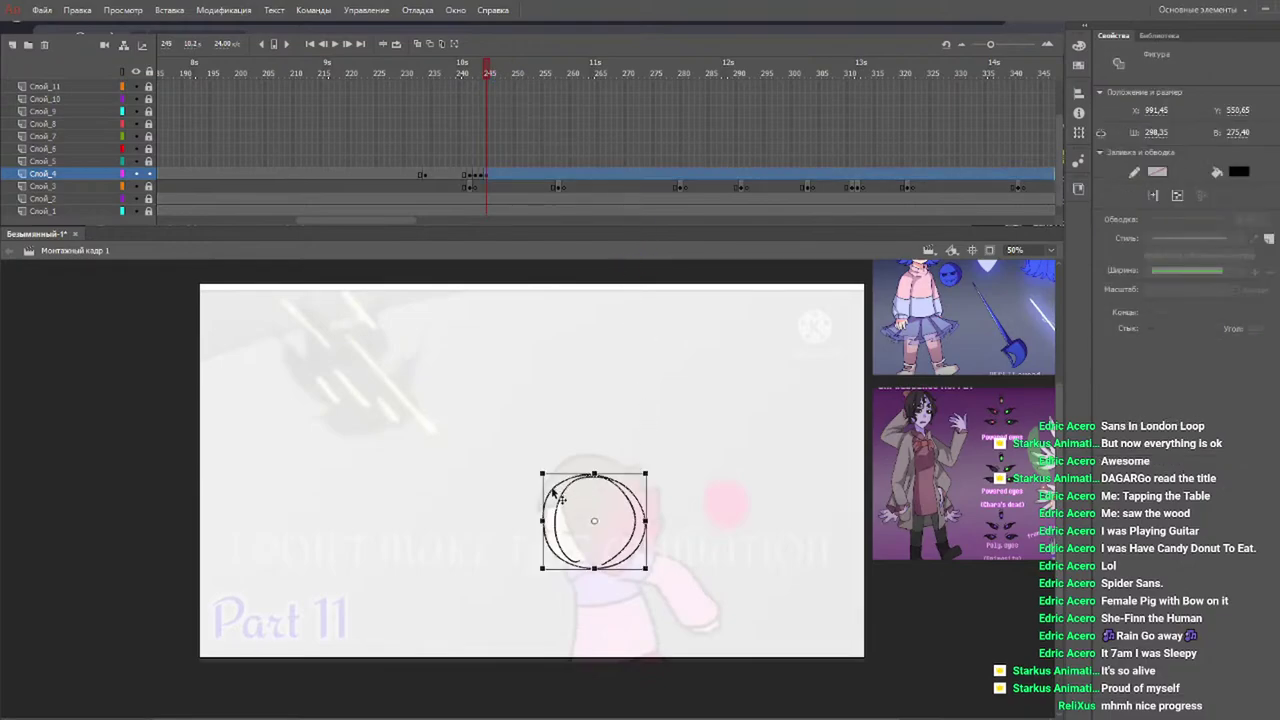
{"action": "left_click_drag", "start_coordinate": [556, 492], "coordinate": [559, 497]}
Insert a keyframe at frame 246 on layer Слой_4 and end the circle's span with a blank keyframe at frame 280.
{"action": "left_click_drag", "start_coordinate": [458, 72], "coordinate": [489, 80]}
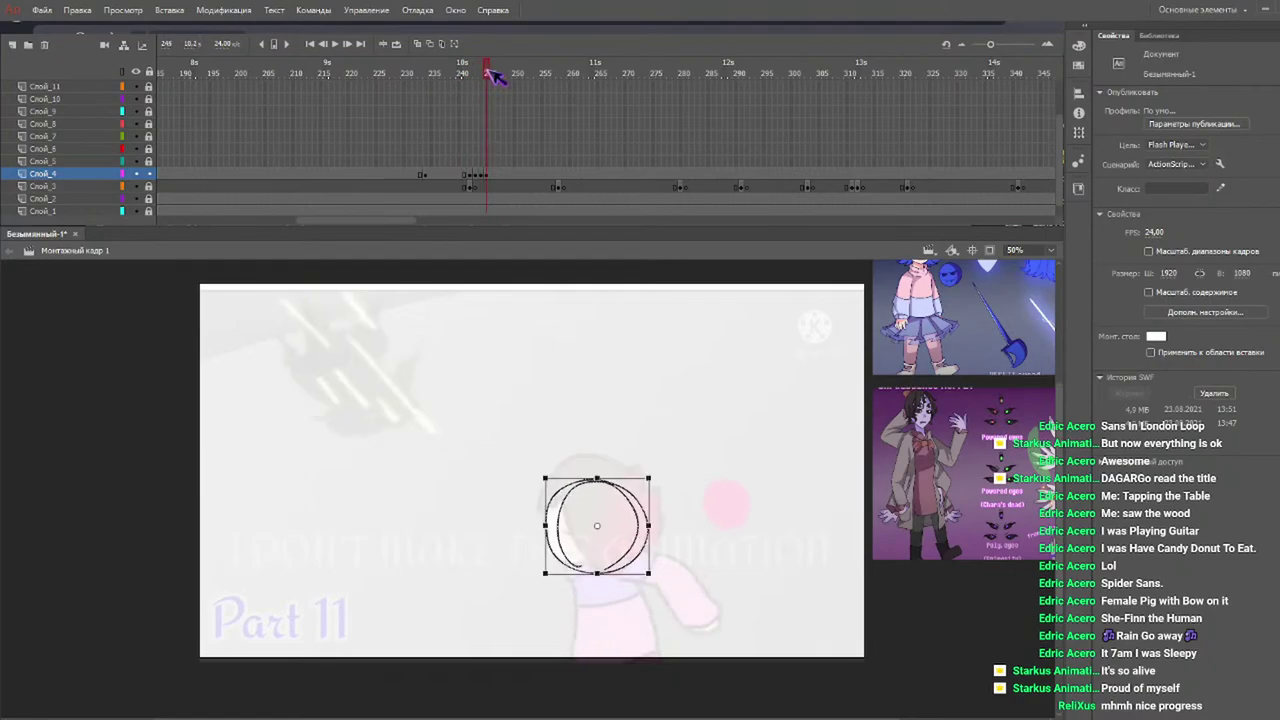
{"action": "left_click", "coordinate": [488, 178]}
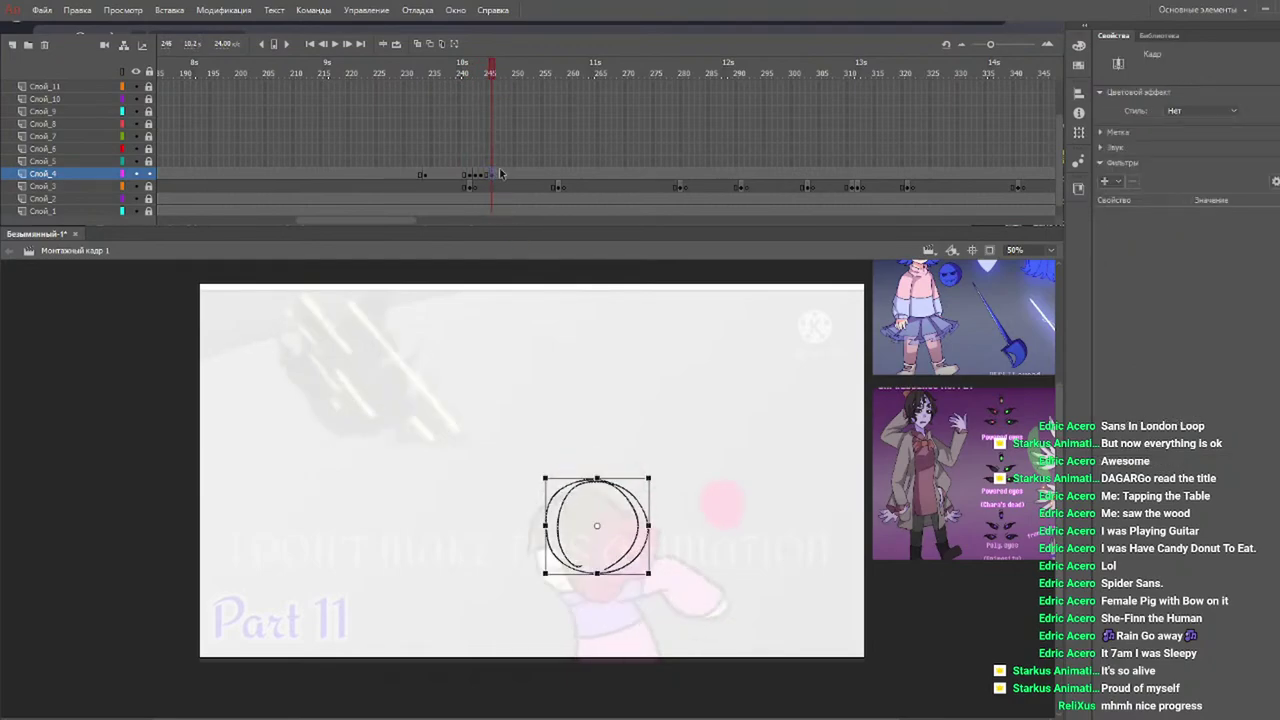
{"action": "left_click", "coordinate": [539, 76]}
{"action": "left_click_drag", "start_coordinate": [553, 78], "coordinate": [685, 77]}
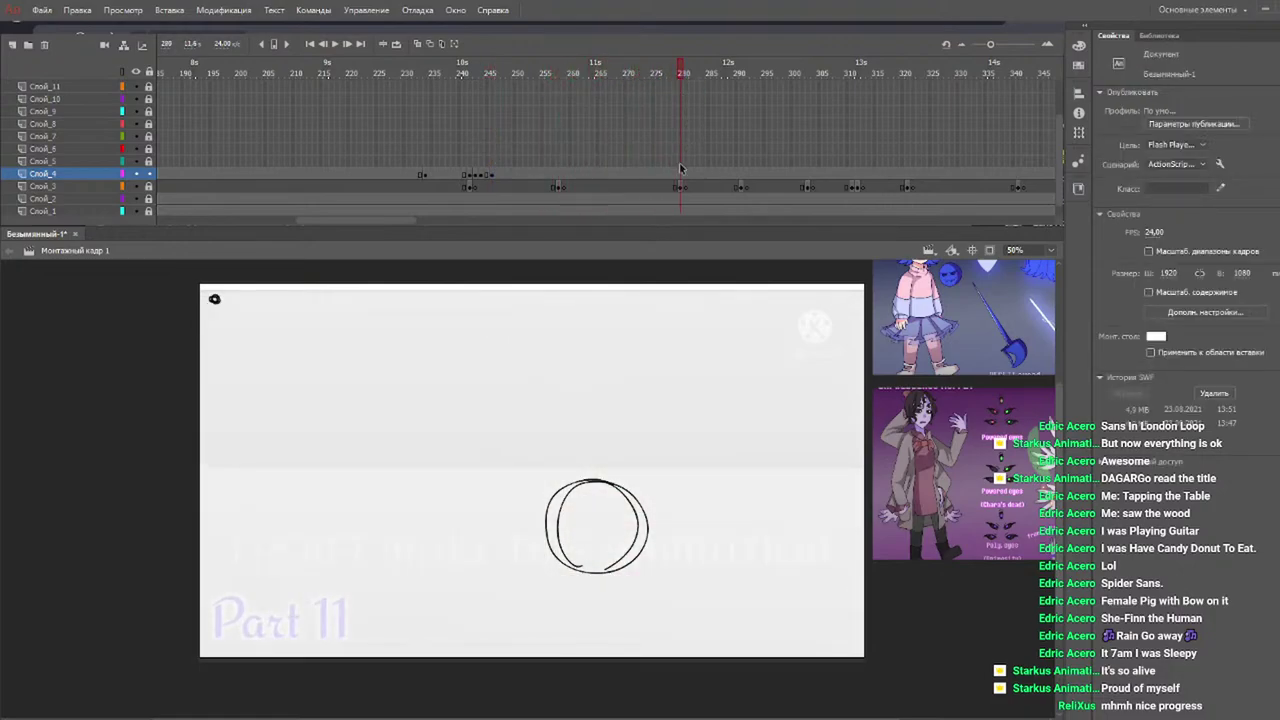
{"action": "left_click", "coordinate": [679, 185]}
Move the head circle down and right on frame 246 and play back the motion from frame 236.
{"action": "left_click_drag", "start_coordinate": [630, 77], "coordinate": [493, 68]}
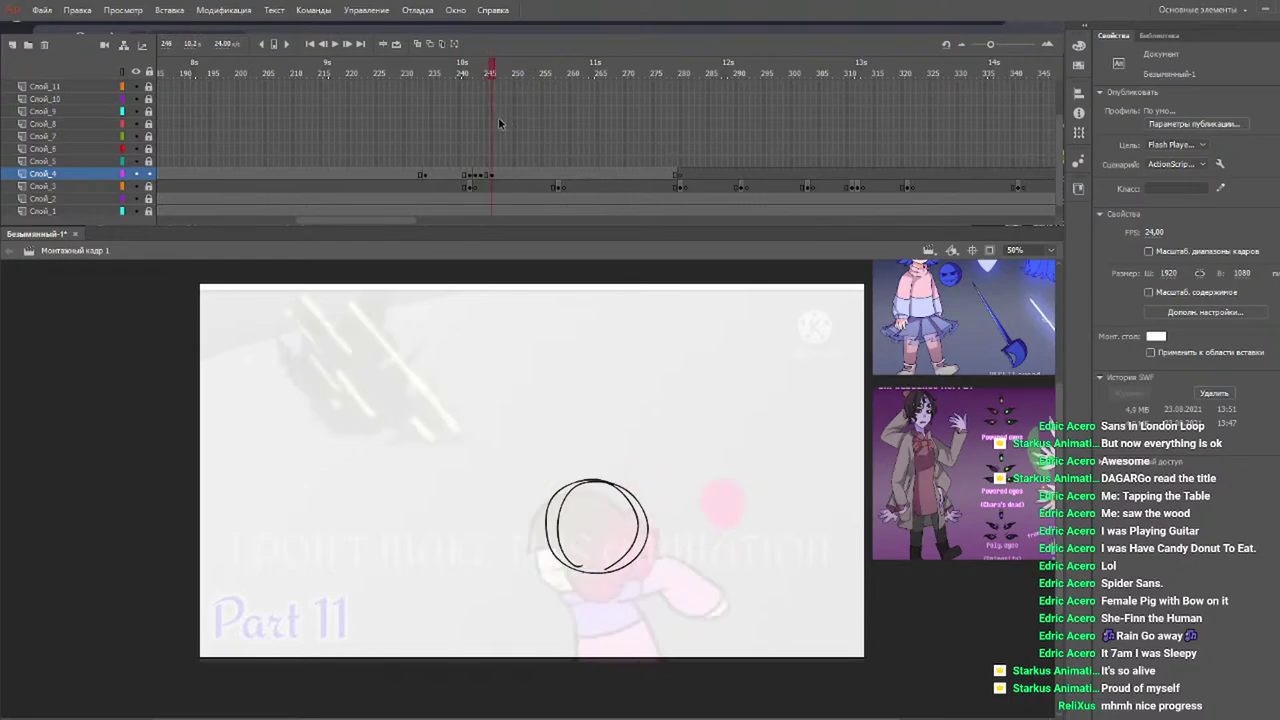
{"action": "left_click", "coordinate": [585, 487]}
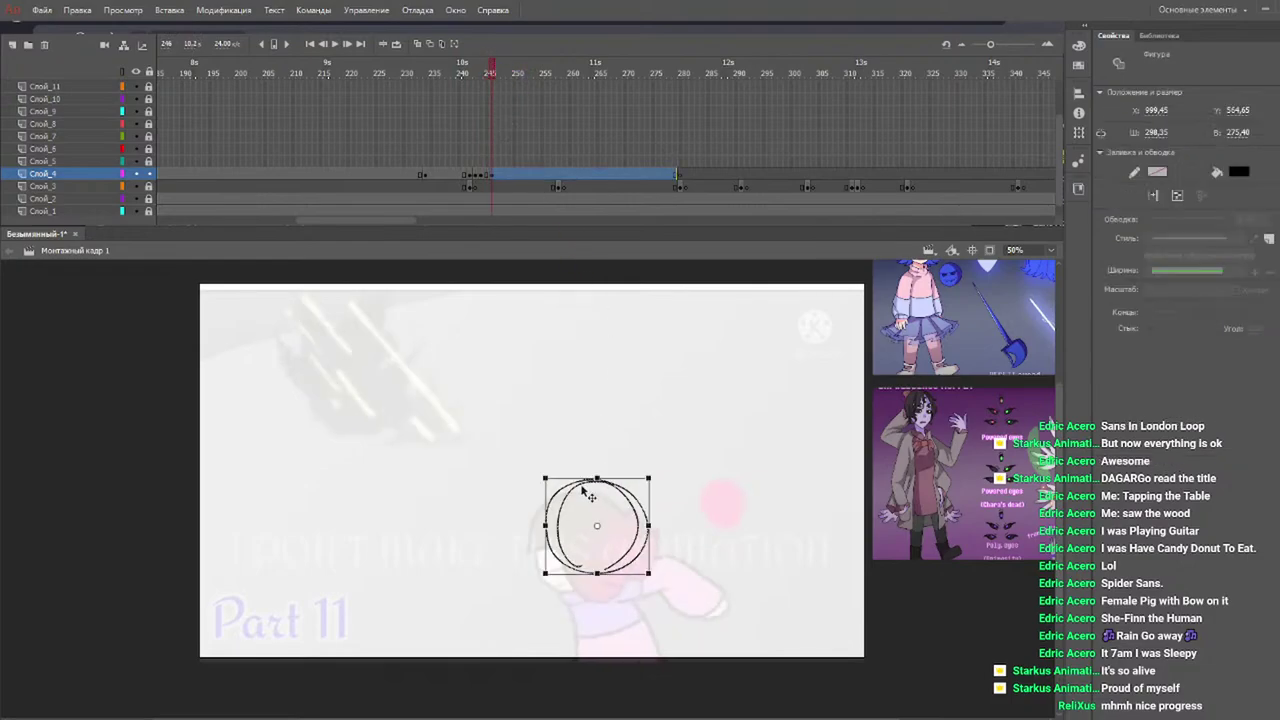
{"action": "left_click_drag", "start_coordinate": [580, 490], "coordinate": [590, 507]}
{"action": "left_click", "coordinate": [437, 66]}
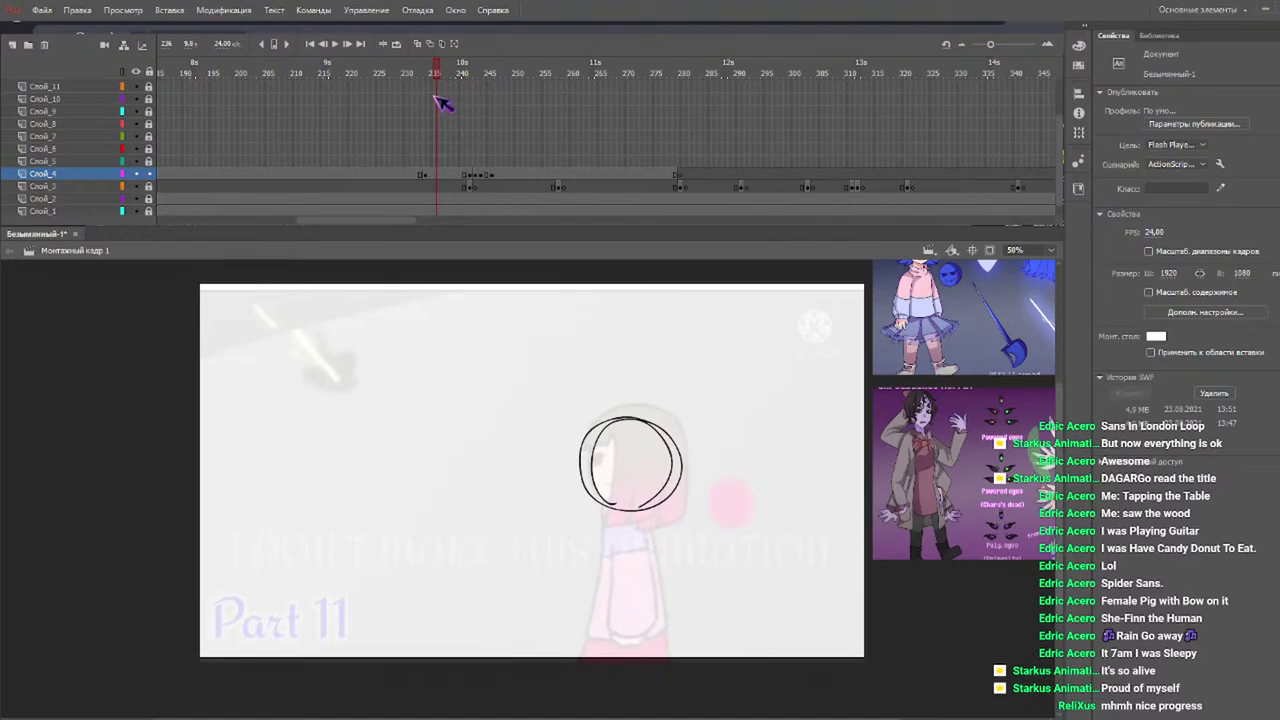
{"action": "key", "text": "Return"}
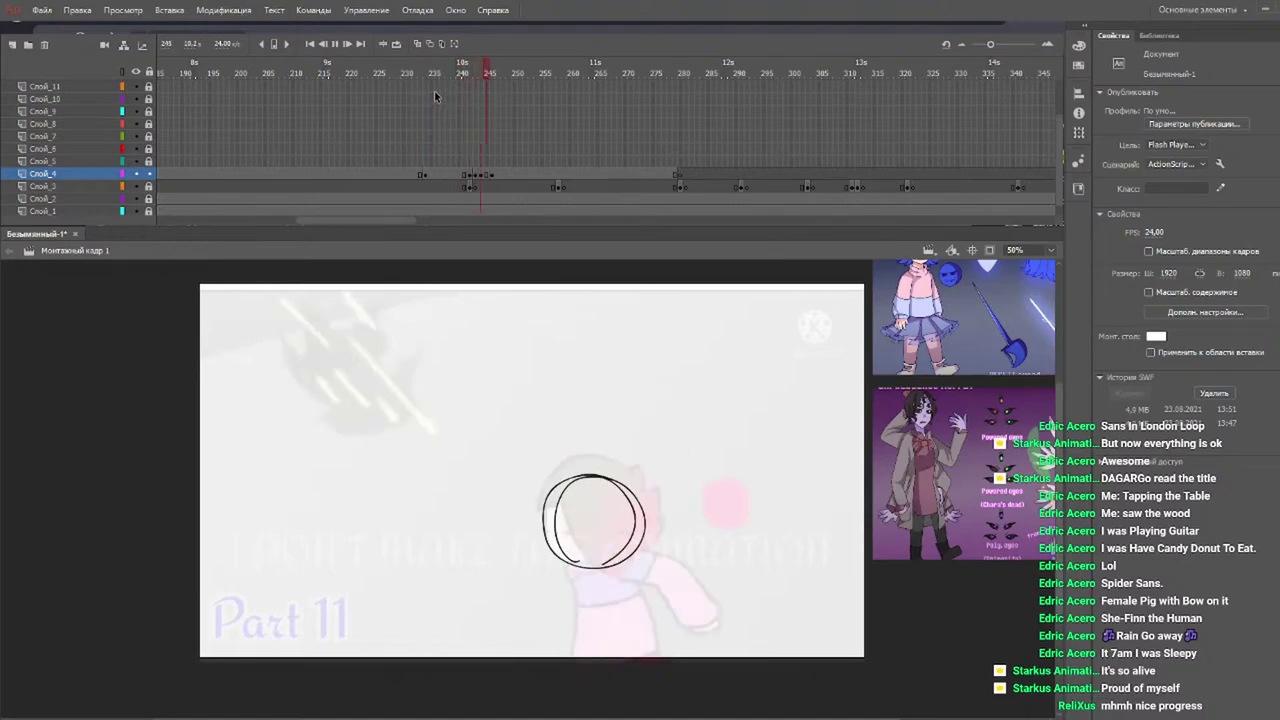
{"action": "key", "text": "Return"}
Insert a keyframe at frame 247 and nudge the head circle a little further right and down in small moves.
{"action": "left_click_drag", "start_coordinate": [477, 73], "coordinate": [501, 78]}
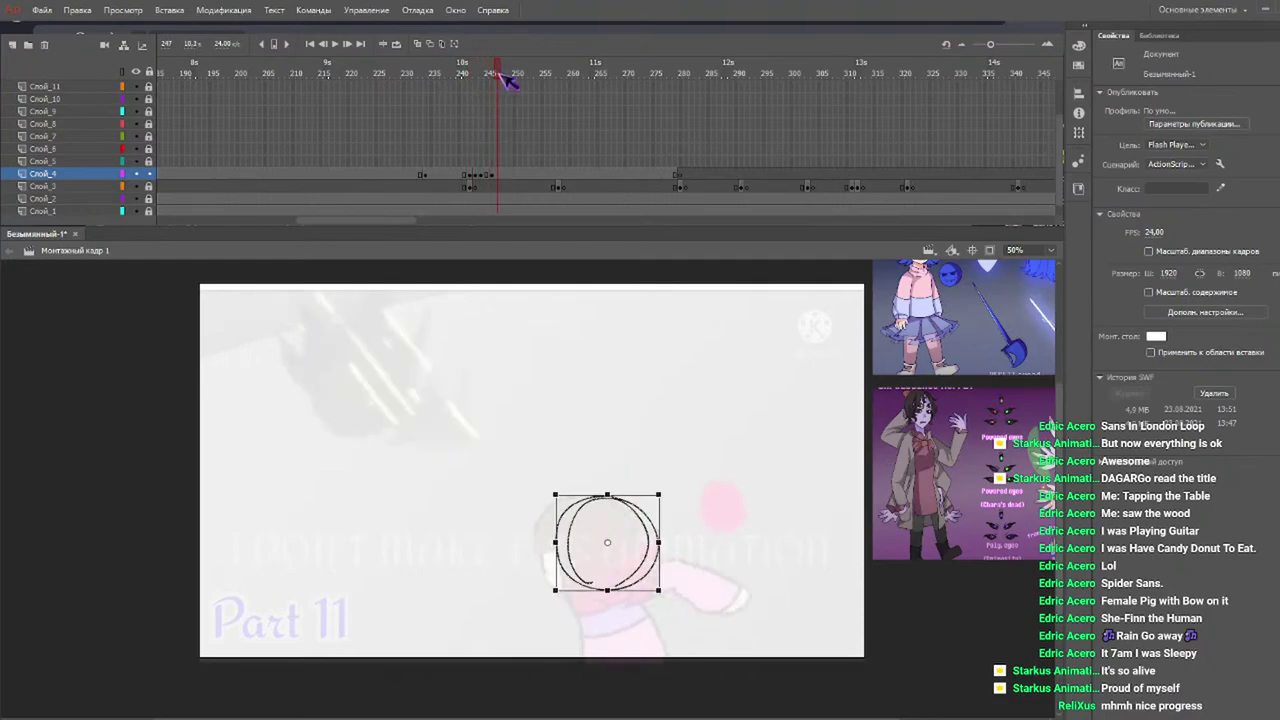
{"action": "key", "text": "F6"}
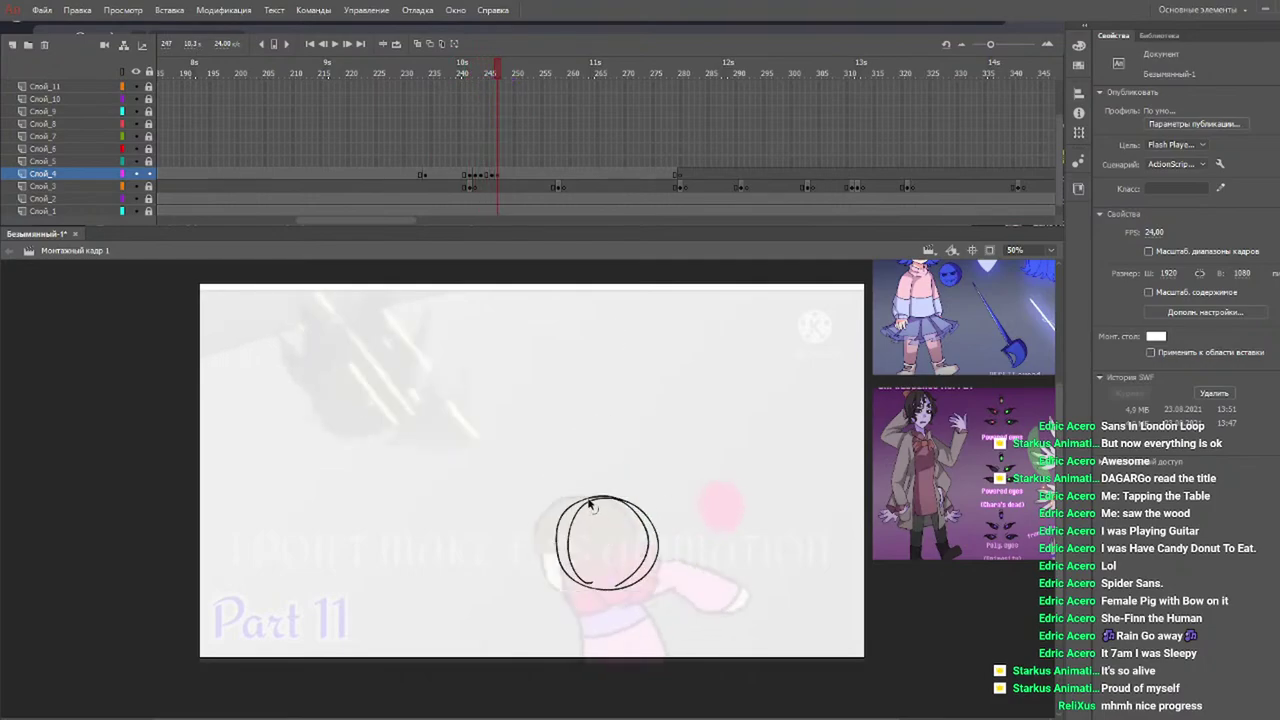
{"action": "left_click_drag", "start_coordinate": [576, 506], "coordinate": [604, 498]}
{"action": "key", "text": "ctrl+a"}
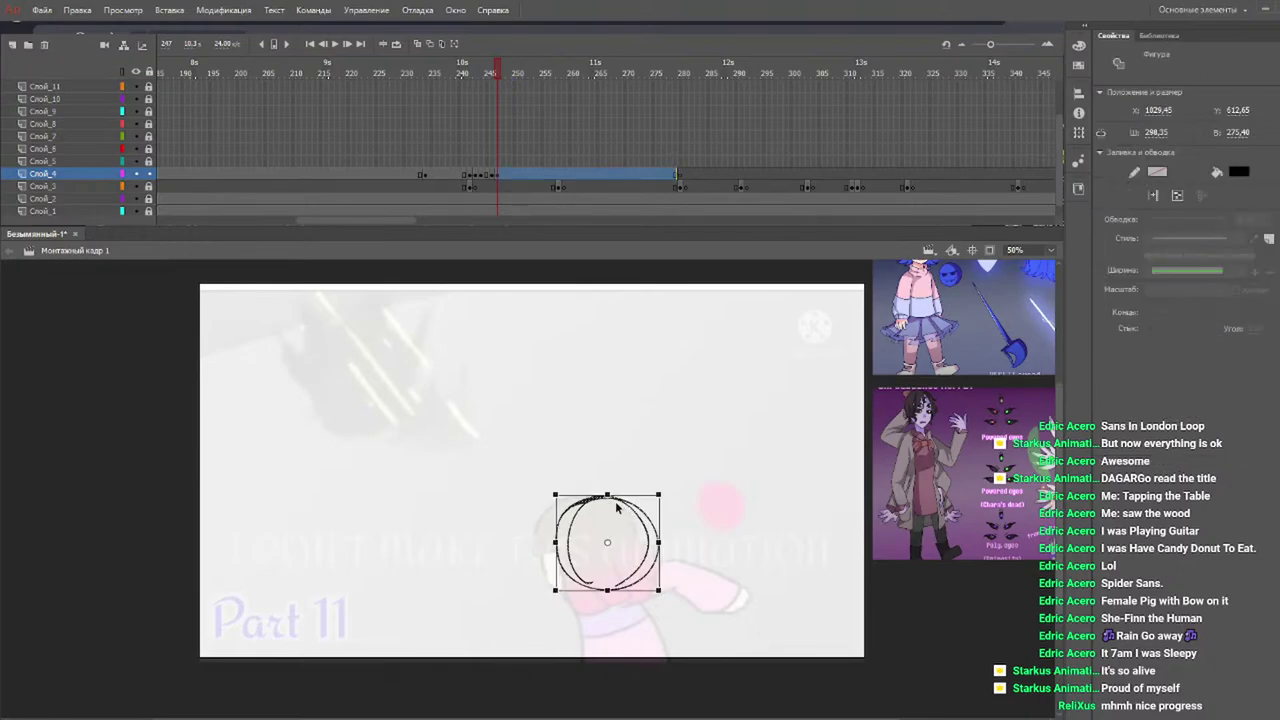
{"action": "left_click_drag", "start_coordinate": [593, 510], "coordinate": [599, 513]}
{"action": "left_click_drag", "start_coordinate": [477, 68], "coordinate": [502, 54]}
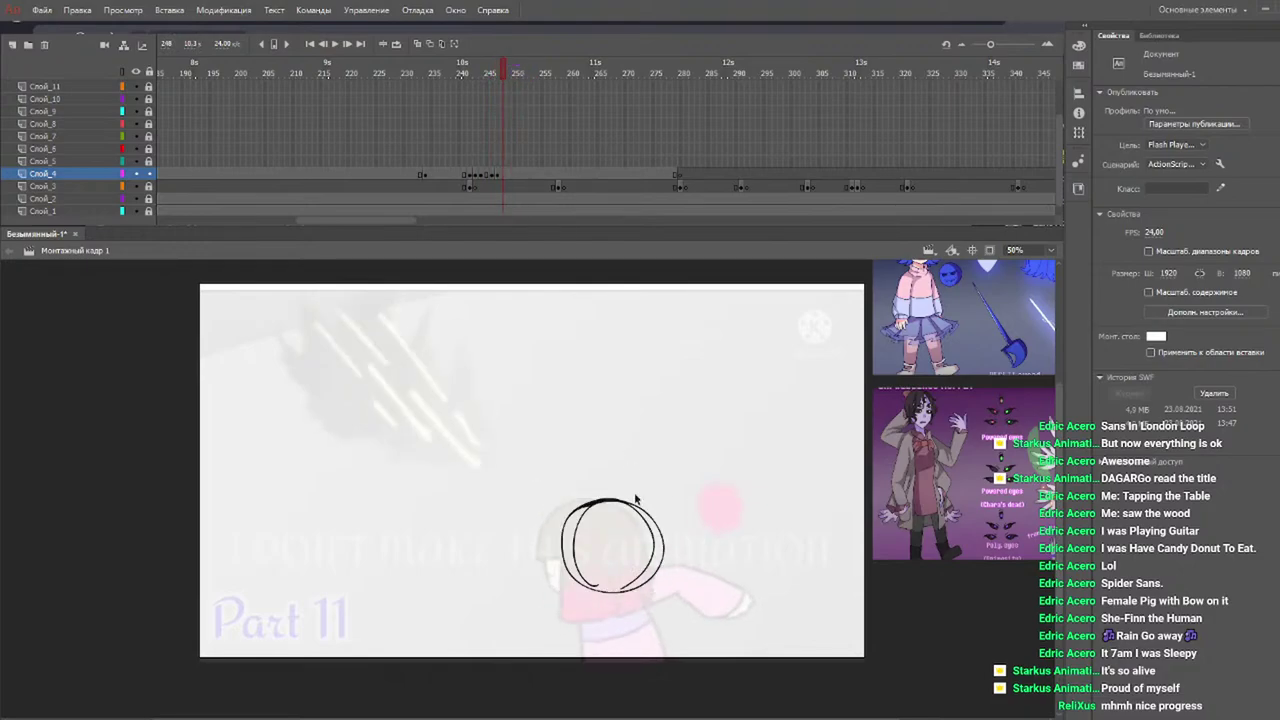
{"action": "left_click", "coordinate": [586, 514]}
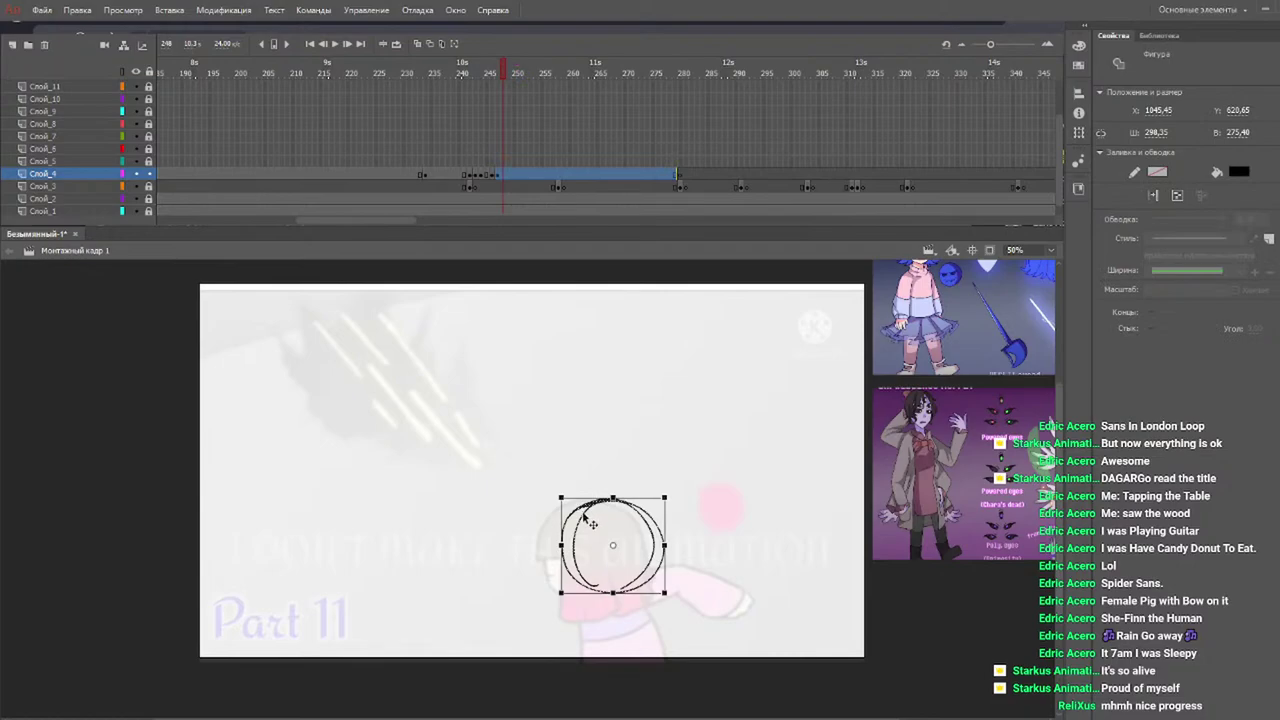
{"action": "left_click_drag", "start_coordinate": [584, 515], "coordinate": [586, 518]}
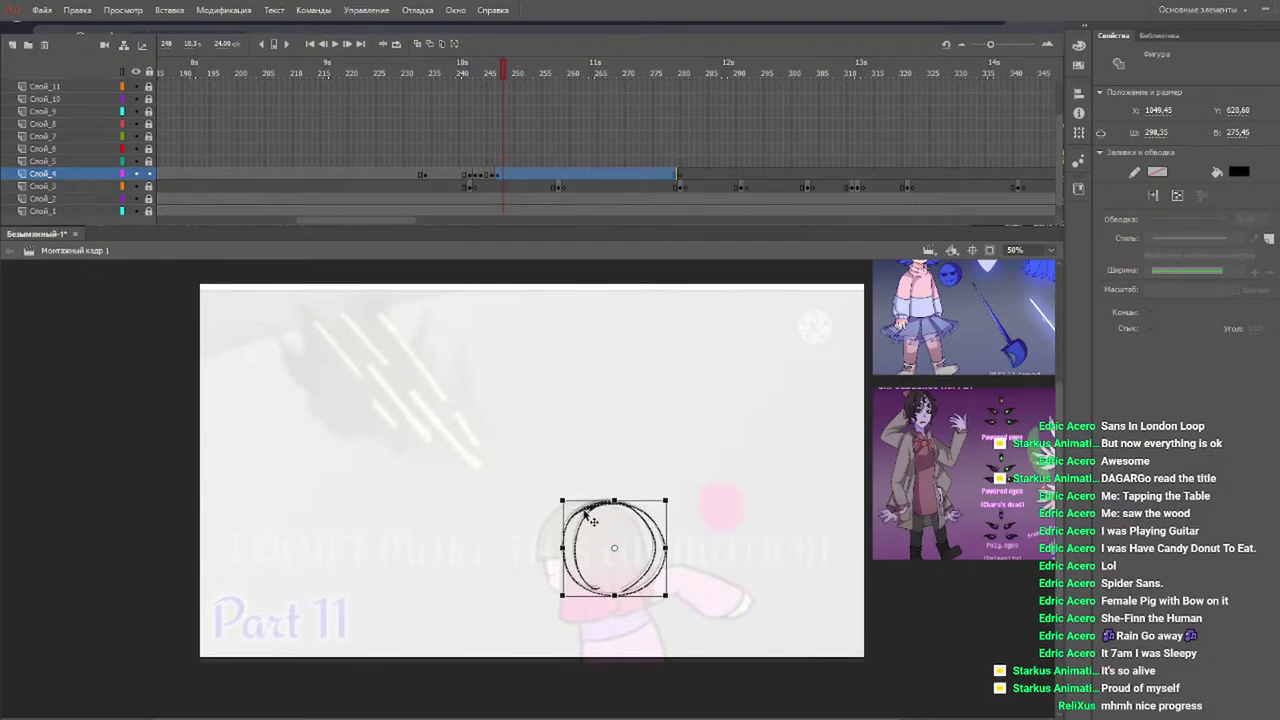
Play back the head-lowering motion and compare the circle with the reference video around frame 248.
{"action": "left_click", "coordinate": [456, 72]}
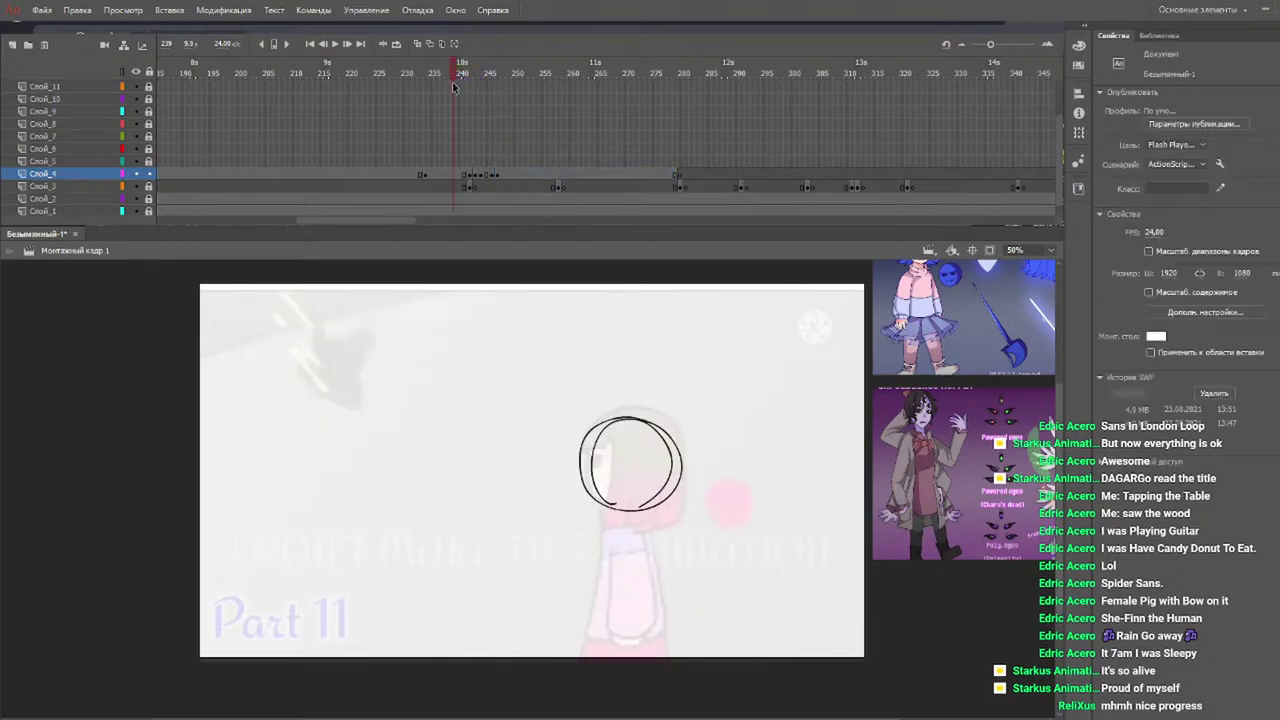
{"action": "key", "text": "Return"}
{"action": "key", "text": "Return"}
{"action": "left_click_drag", "start_coordinate": [467, 76], "coordinate": [432, 72]}
{"action": "key", "text": "Return"}
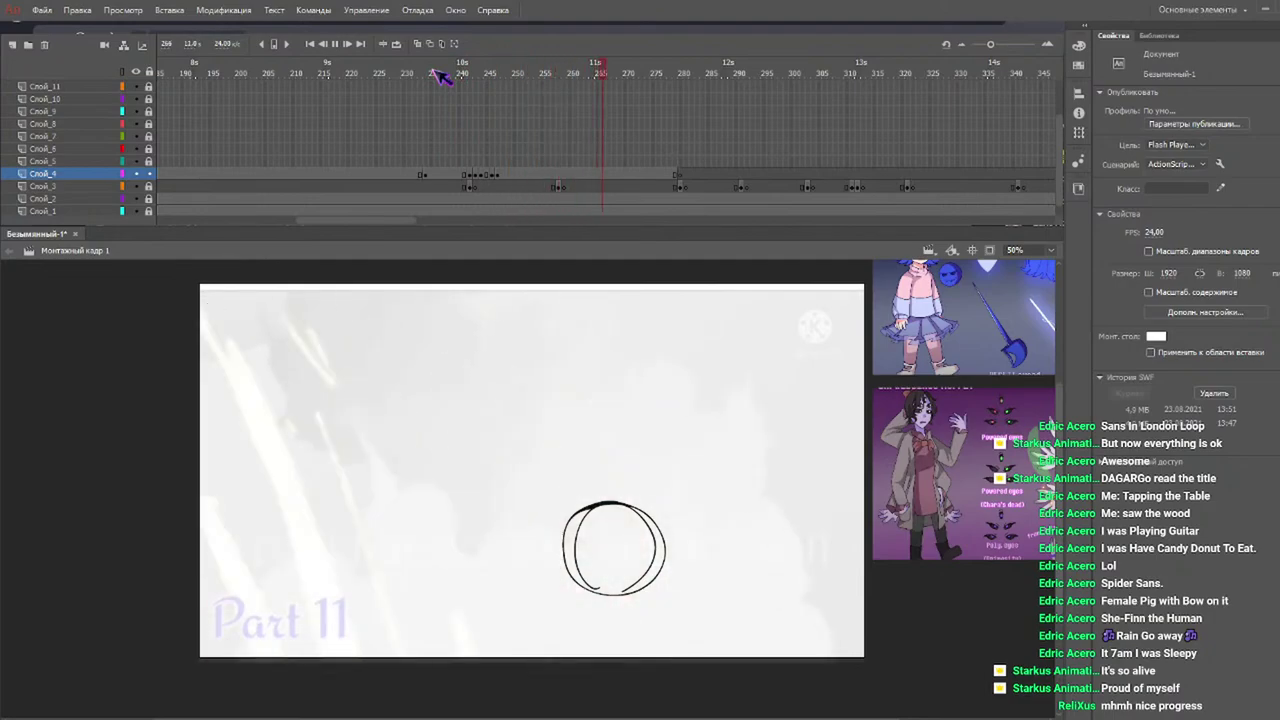
{"action": "key", "text": "Return"}
{"action": "left_click", "coordinate": [487, 72]}
{"action": "left_click", "coordinate": [503, 72]}
{"action": "left_click_drag", "start_coordinate": [505, 69], "coordinate": [502, 70]}
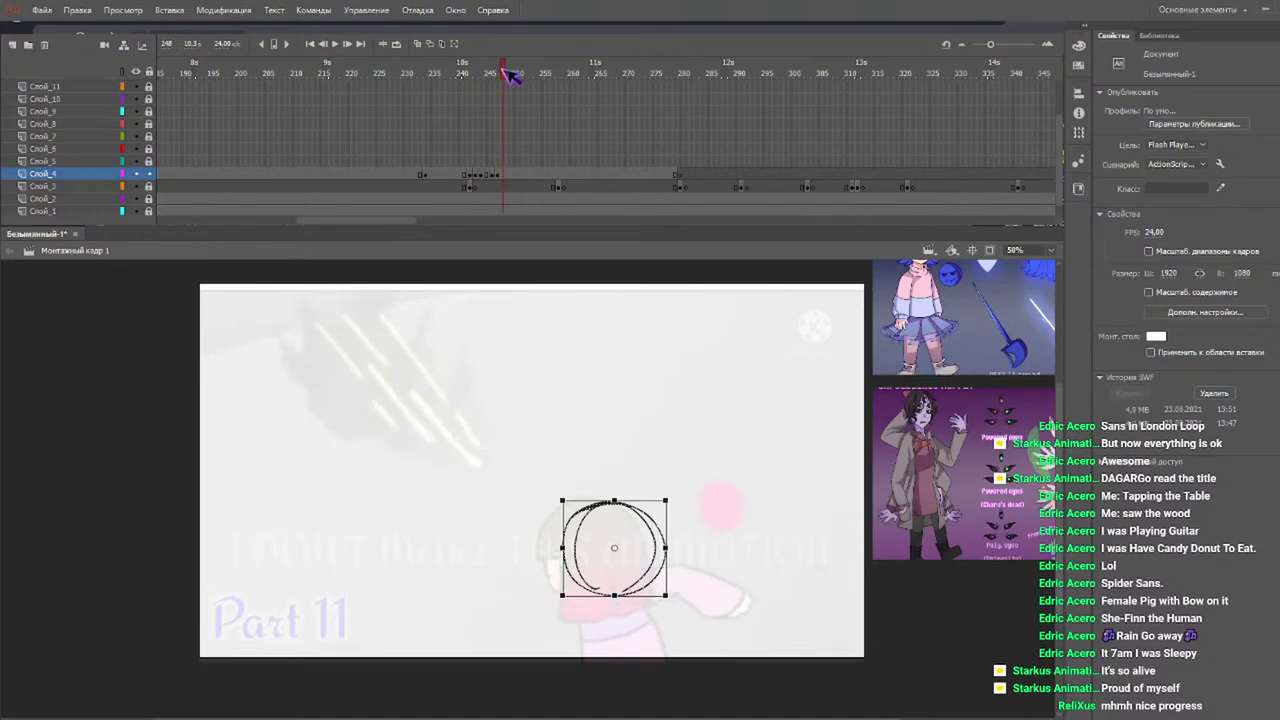
Insert a keyframe at frame 248, nudge the head circle slightly down and right, and compare it with the preceding frames.
{"action": "left_click", "coordinate": [506, 73]}
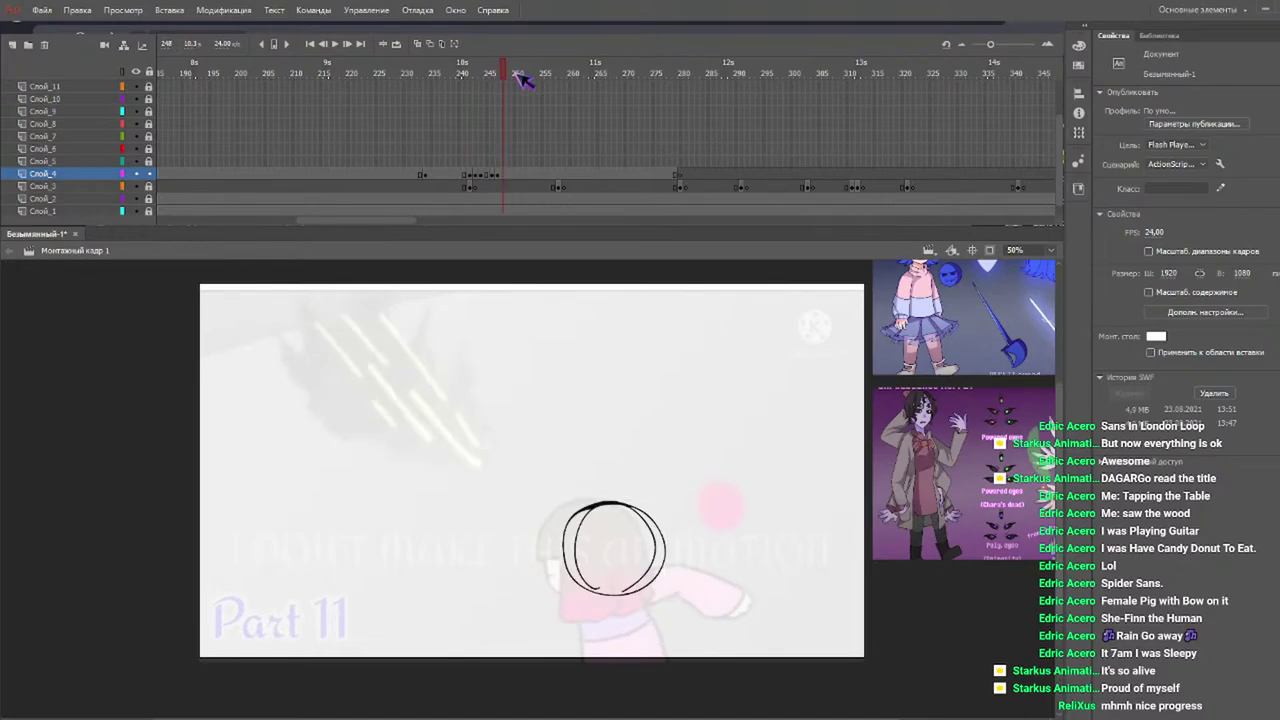
{"action": "left_click", "coordinate": [585, 512]}
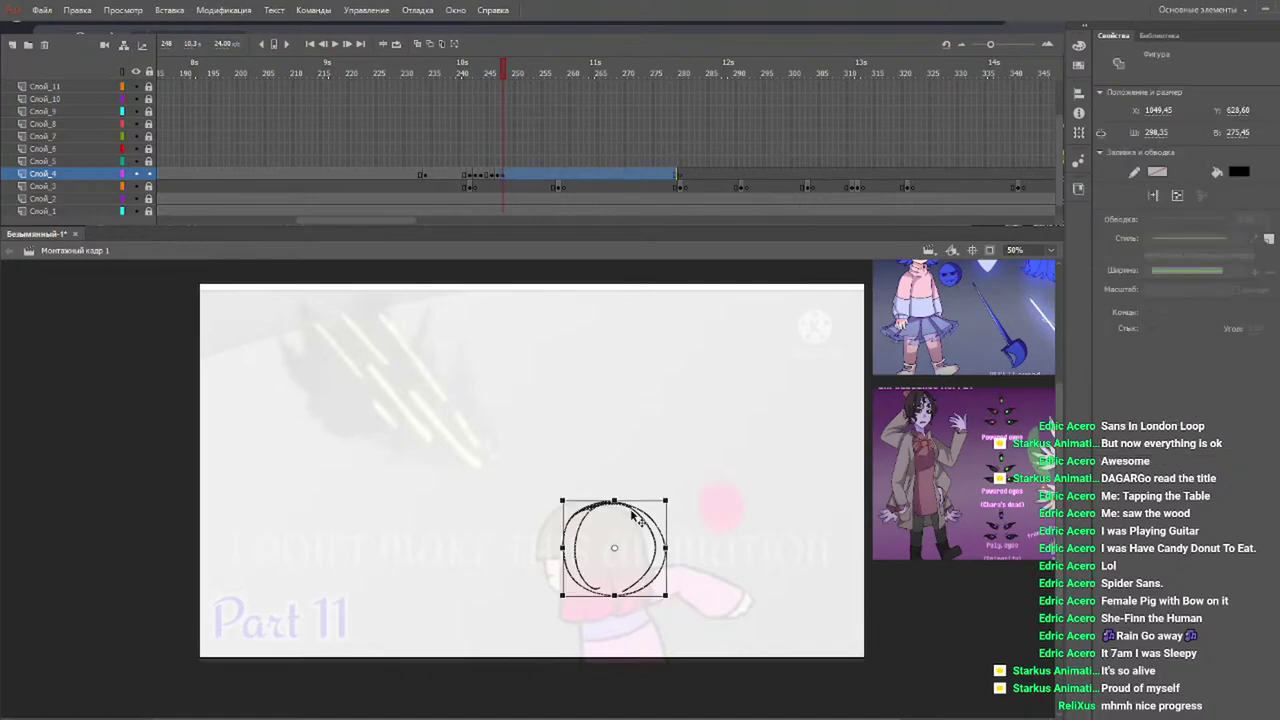
{"action": "left_click_drag", "start_coordinate": [634, 515], "coordinate": [637, 518]}
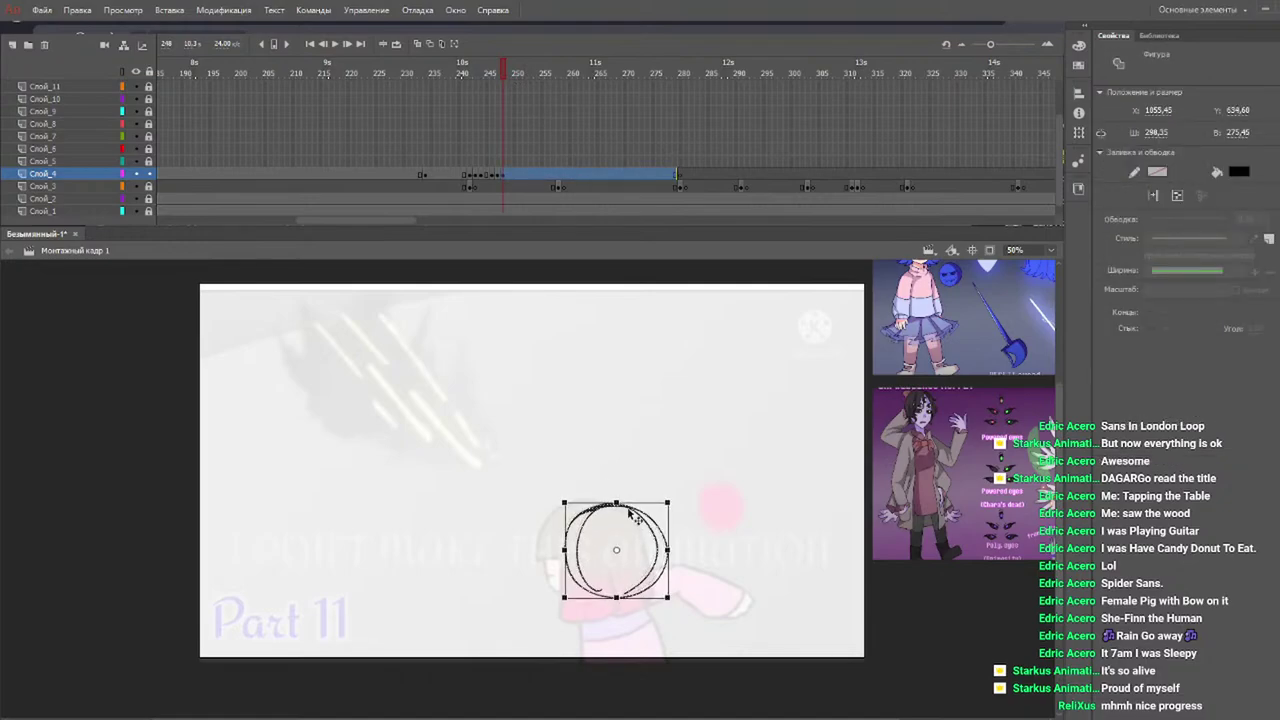
{"action": "left_click", "coordinate": [491, 76]}
{"action": "left_click", "coordinate": [505, 75]}
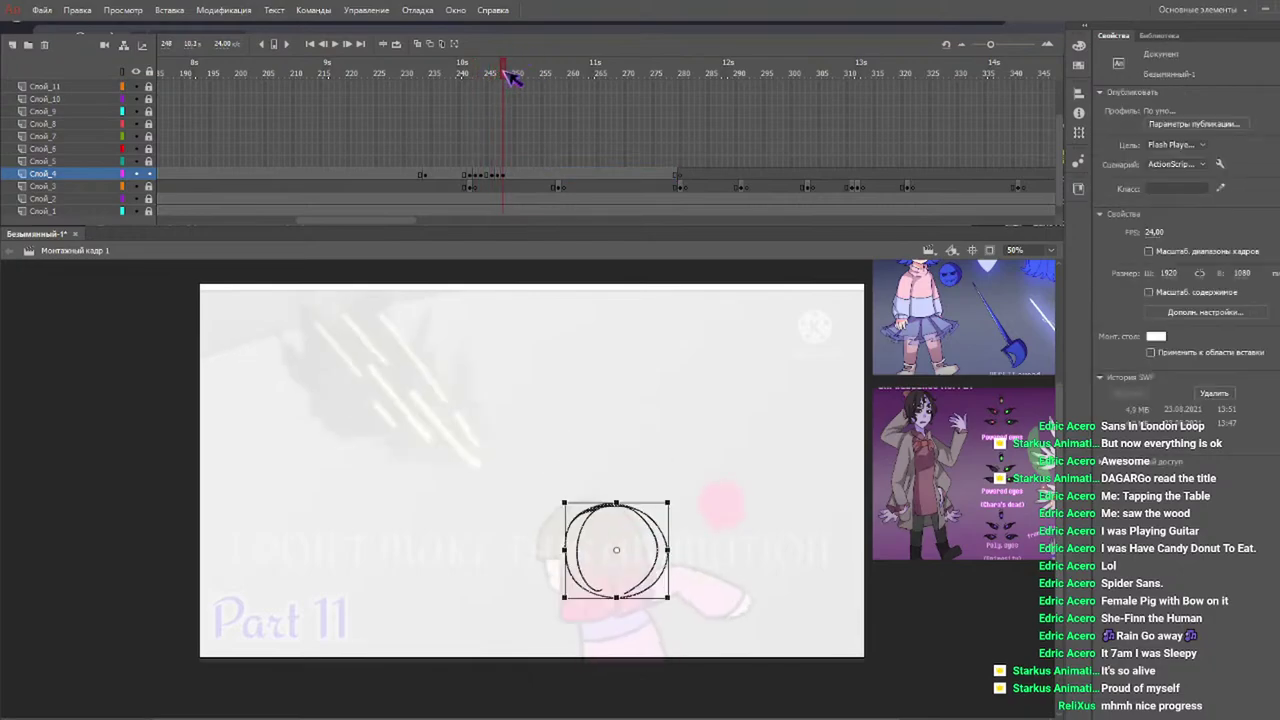
Insert a keyframe at frame 250 on layer Слой_4 and move the head circle very slightly down and right.
{"action": "left_click", "coordinate": [513, 76]}
{"action": "left_click", "coordinate": [520, 76]}
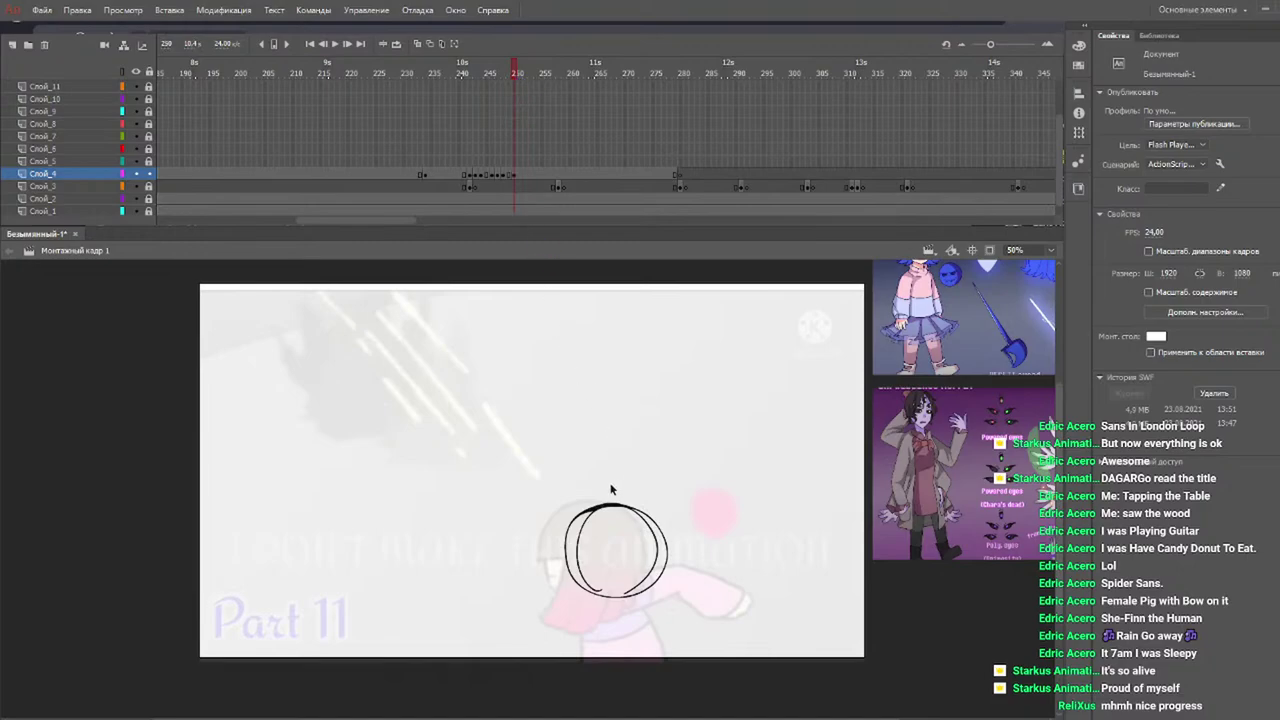
{"action": "left_click", "coordinate": [647, 527]}
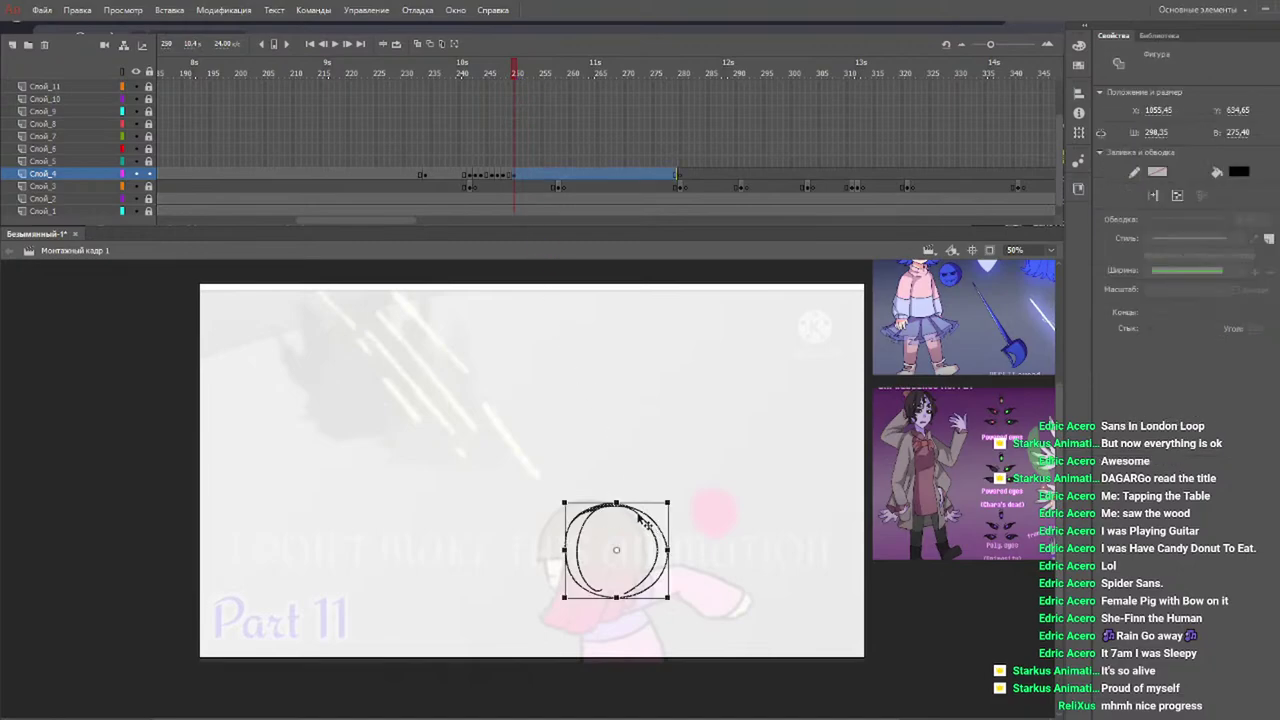
{"action": "left_click_drag", "start_coordinate": [645, 522], "coordinate": [648, 525]}
Insert a keyframe at frame 252 and shift the head circle a little further down and right.
{"action": "left_click_drag", "start_coordinate": [490, 74], "coordinate": [529, 75]}
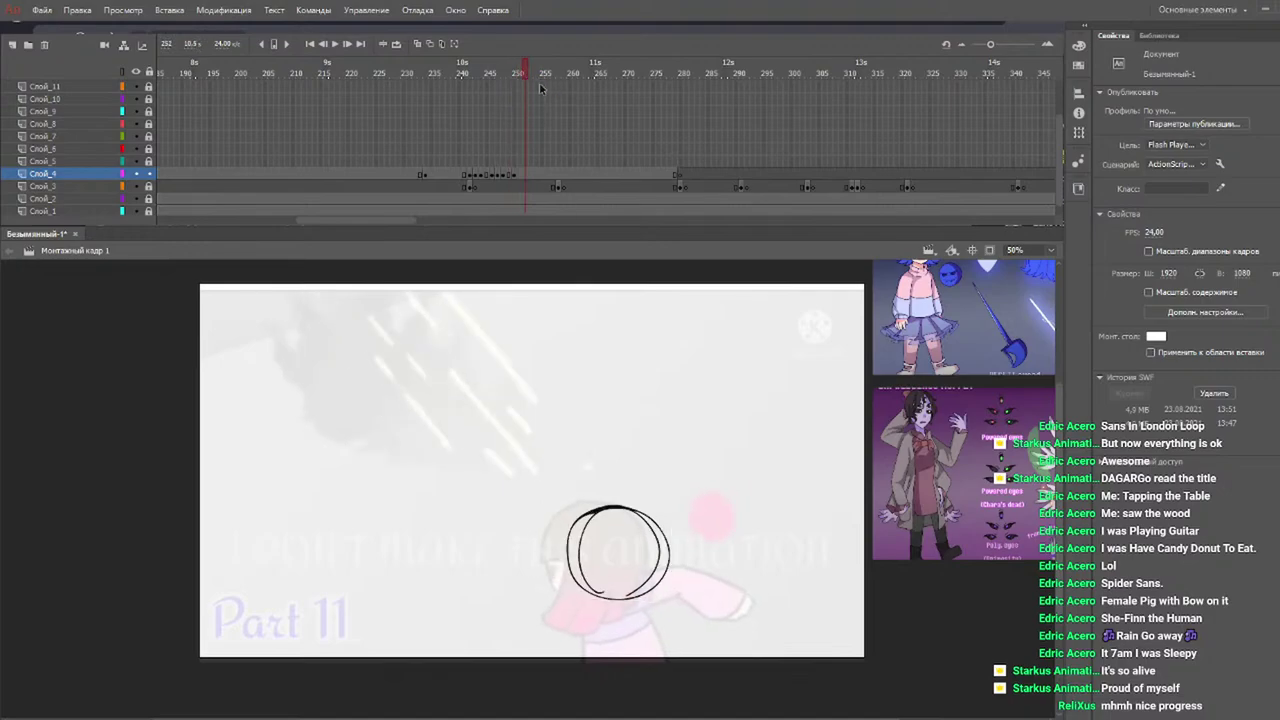
{"action": "left_click", "coordinate": [643, 516]}
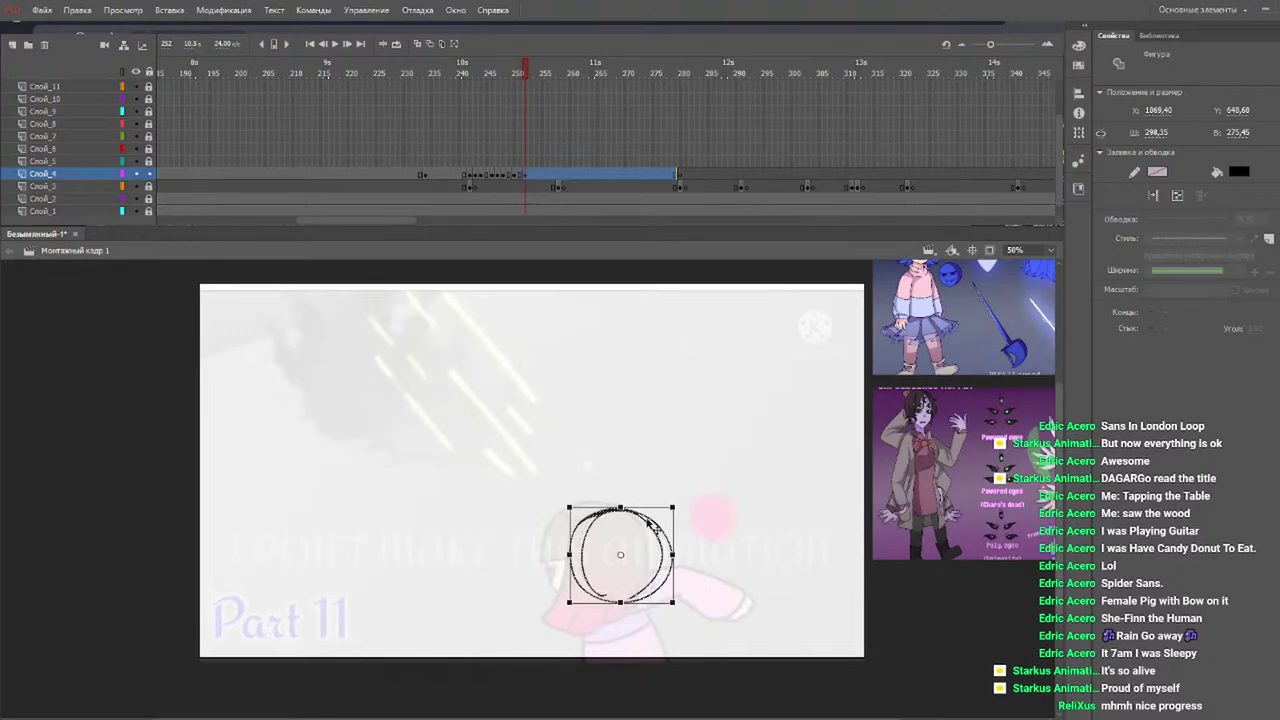
{"action": "left_click", "coordinate": [480, 70]}
Insert a keyframe at frame 255, move the head circle slightly down and right, and play back the motion.
{"action": "left_click_drag", "start_coordinate": [463, 67], "coordinate": [545, 84]}
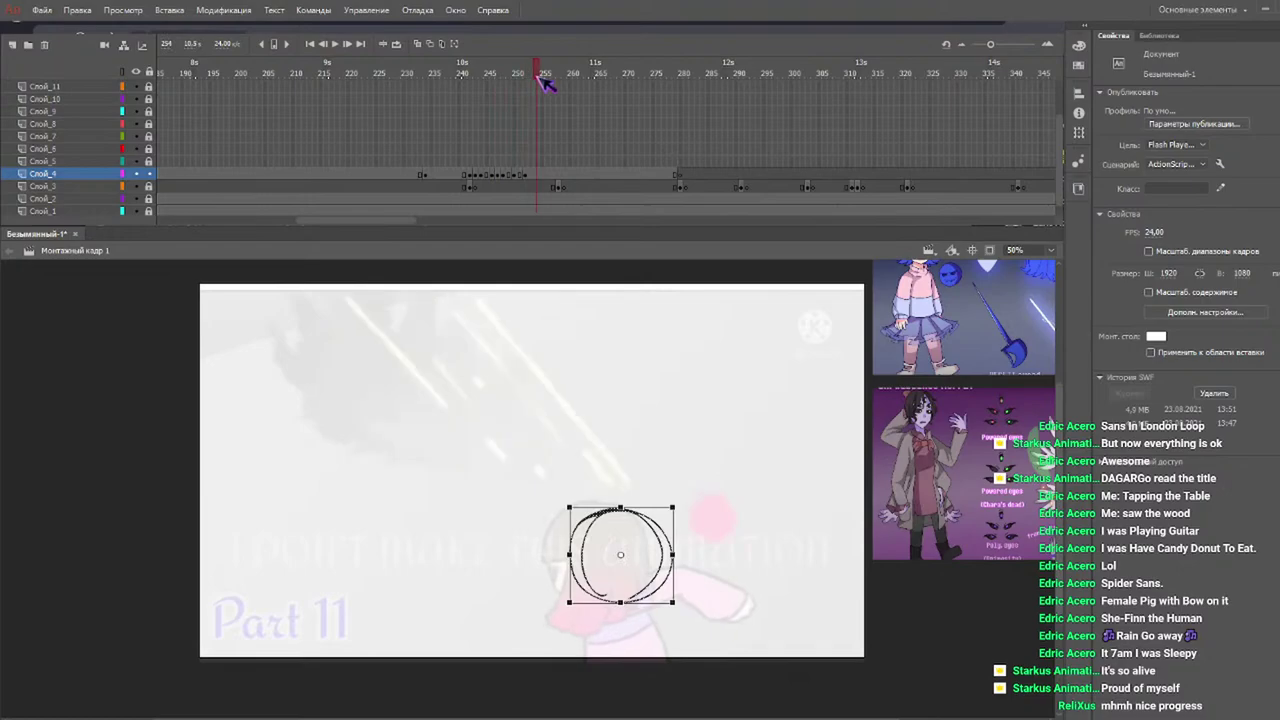
{"action": "left_click_drag", "start_coordinate": [545, 82], "coordinate": [551, 84]}
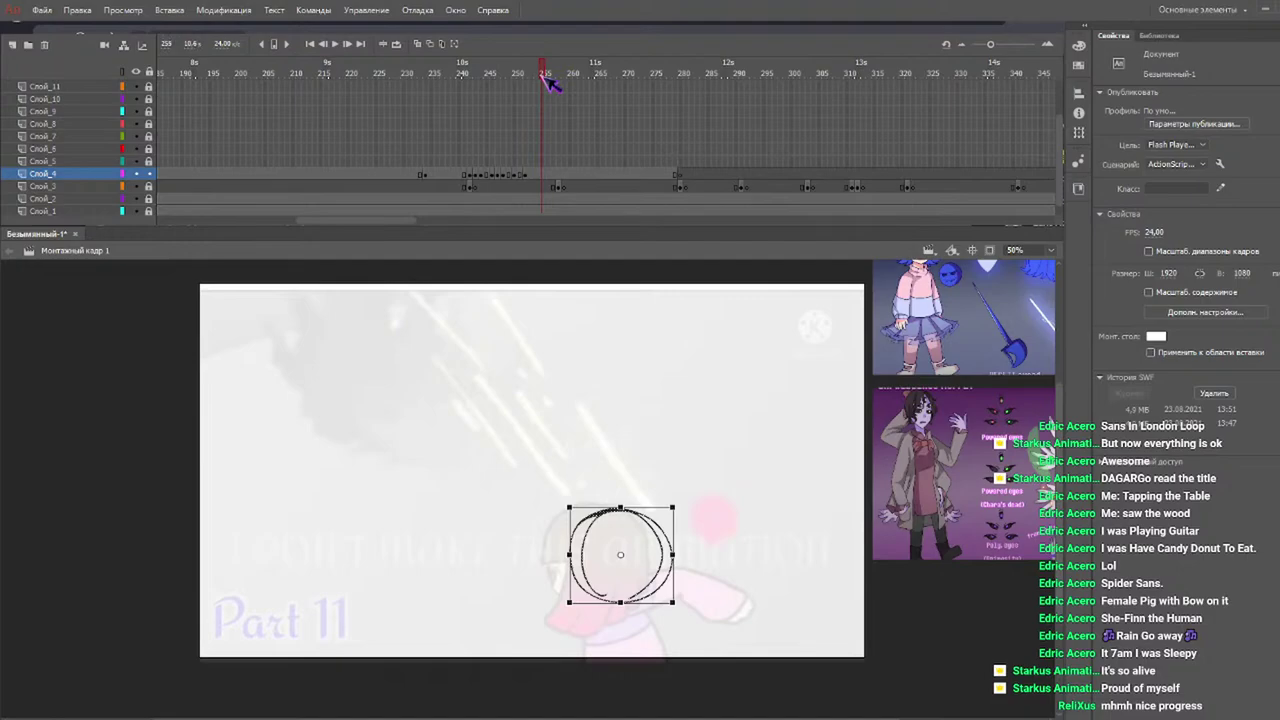
{"action": "key", "text": "Escape"}
{"action": "left_click", "coordinate": [645, 522]}
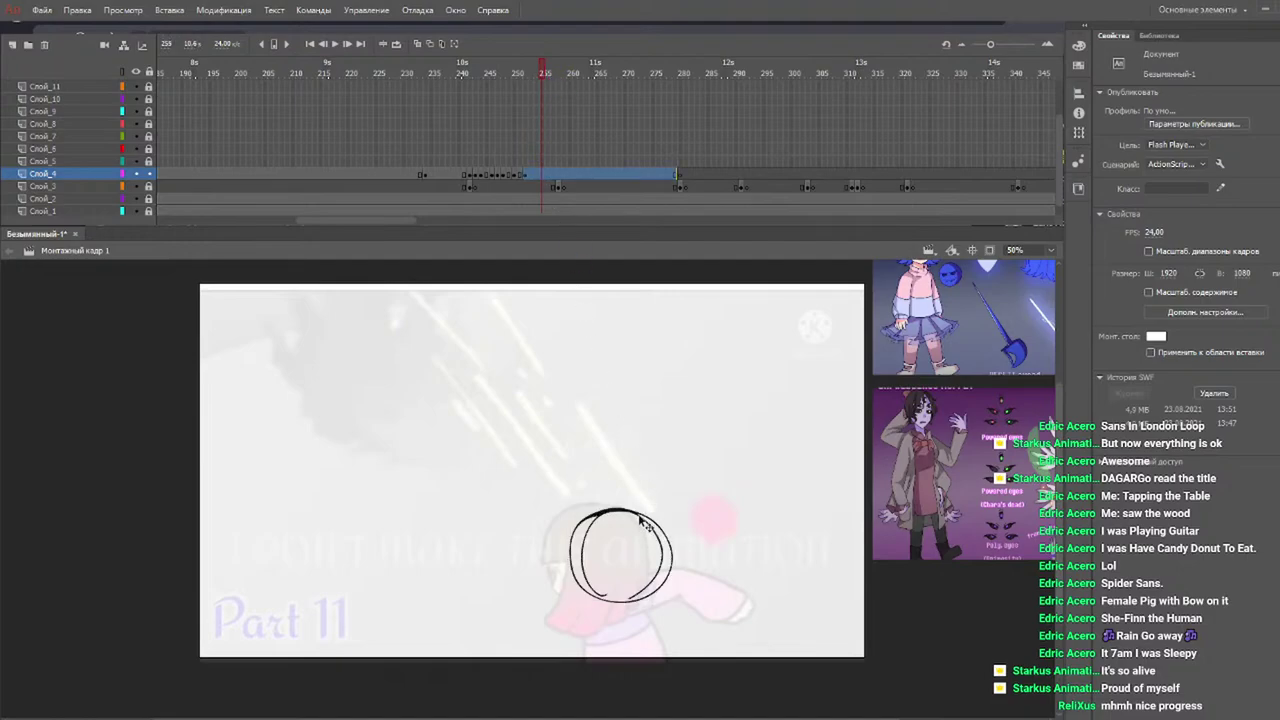
{"action": "key", "text": "F6"}
{"action": "left_click", "coordinate": [543, 72]}
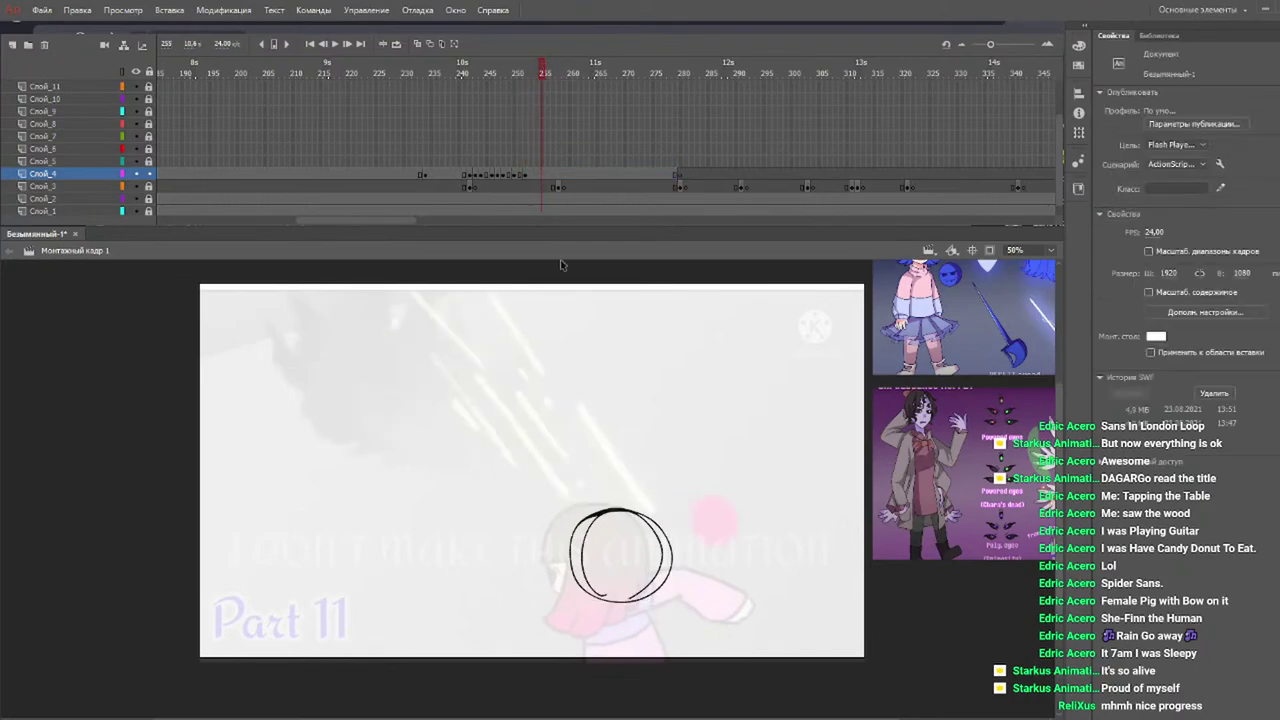
{"action": "key", "text": "F6"}
{"action": "left_click", "coordinate": [652, 527]}
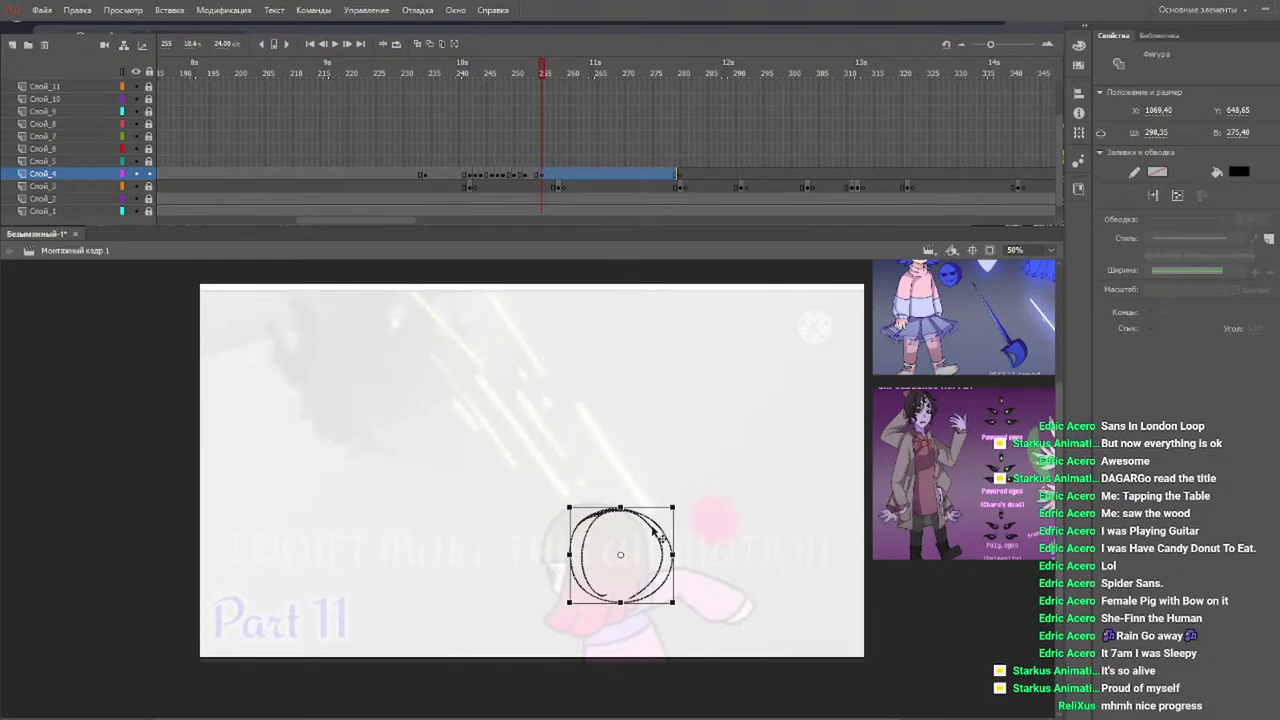
{"action": "left_click_drag", "start_coordinate": [648, 530], "coordinate": [654, 534]}
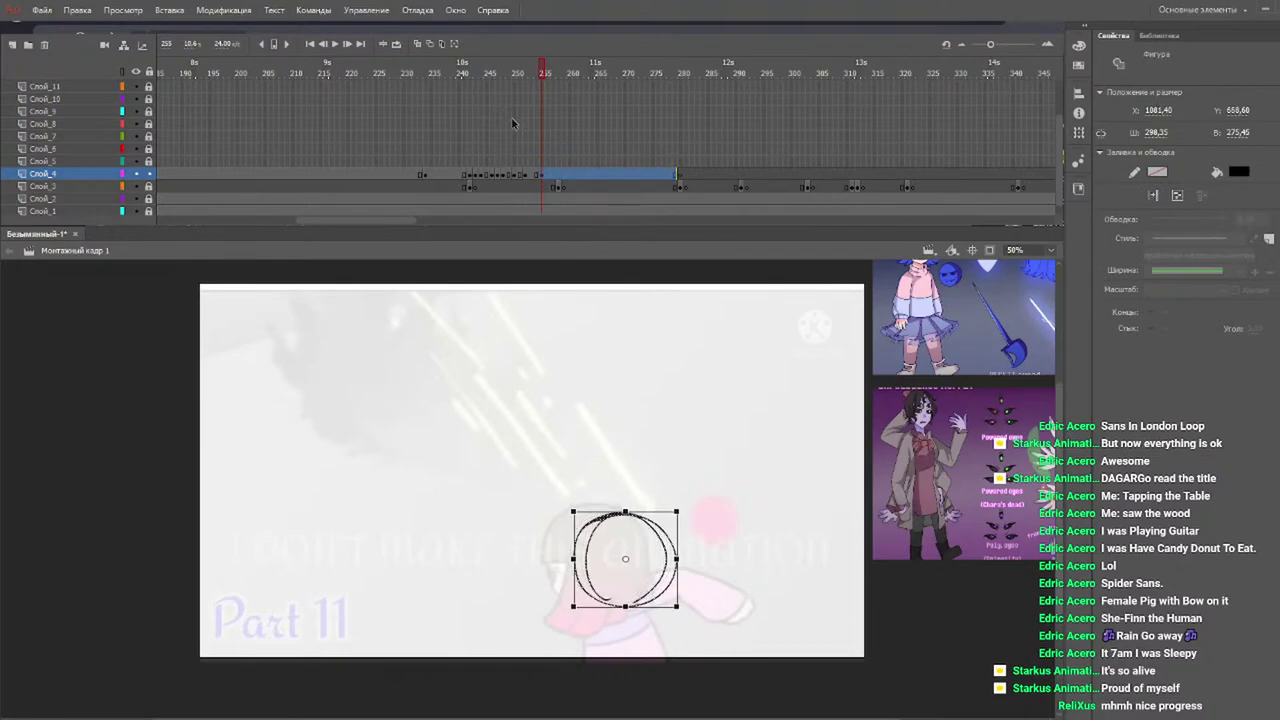
{"action": "left_click", "coordinate": [466, 68]}
{"action": "key", "text": "Return"}
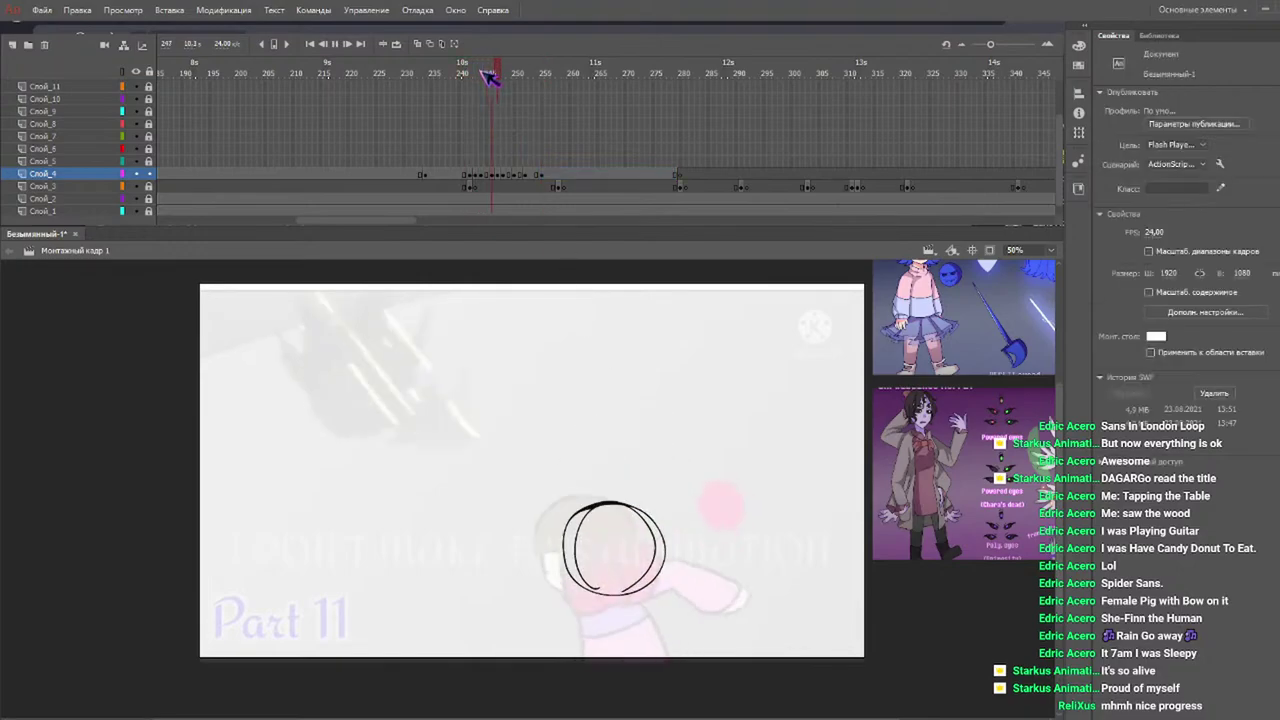
Insert keyframes at frames 258, 259 and 260 on layer Слой_4 and shift the head circle left in stages until it leaves the stage.
{"action": "left_click_drag", "start_coordinate": [508, 76], "coordinate": [558, 78]}
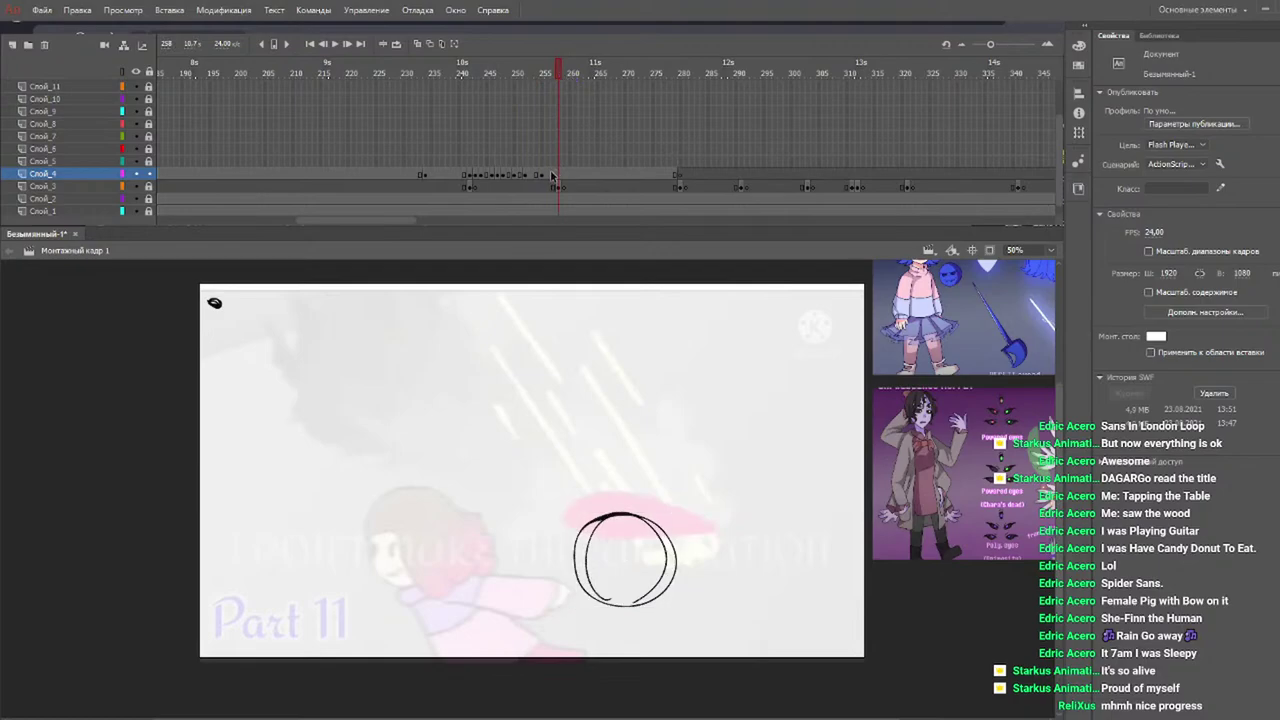
{"action": "left_click", "coordinate": [559, 177]}
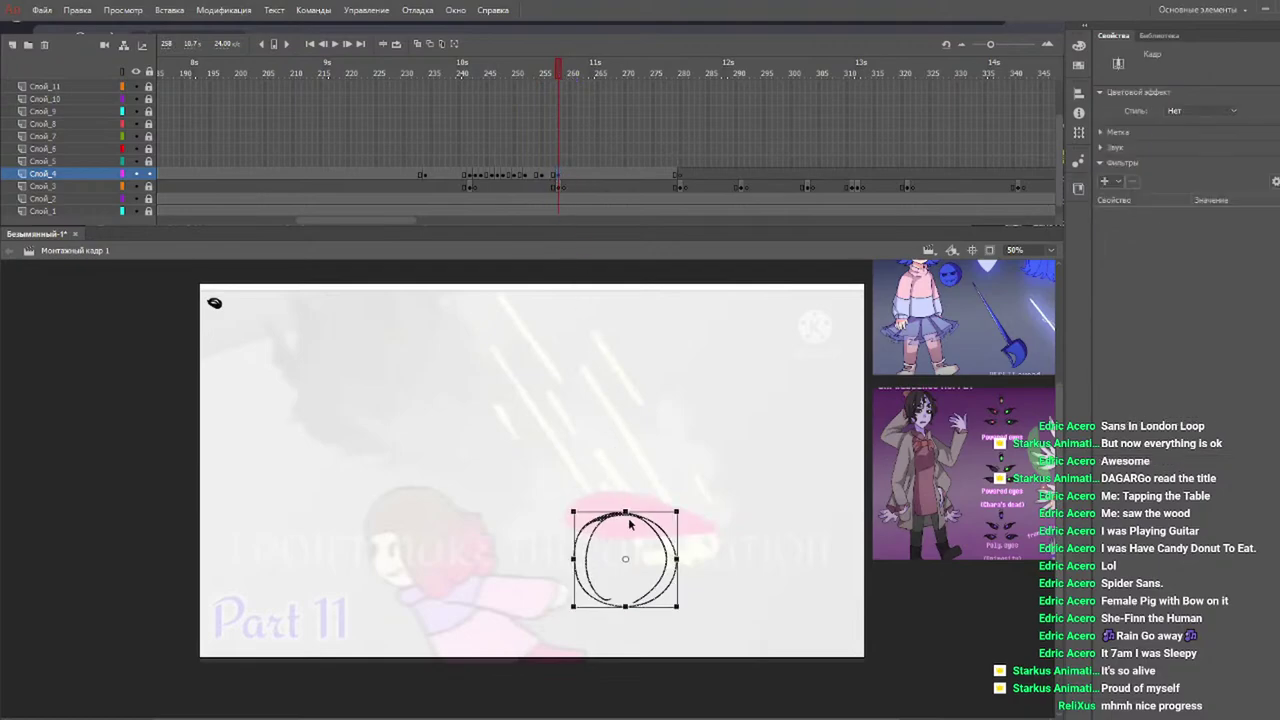
{"action": "left_click_drag", "start_coordinate": [652, 511], "coordinate": [449, 516]}
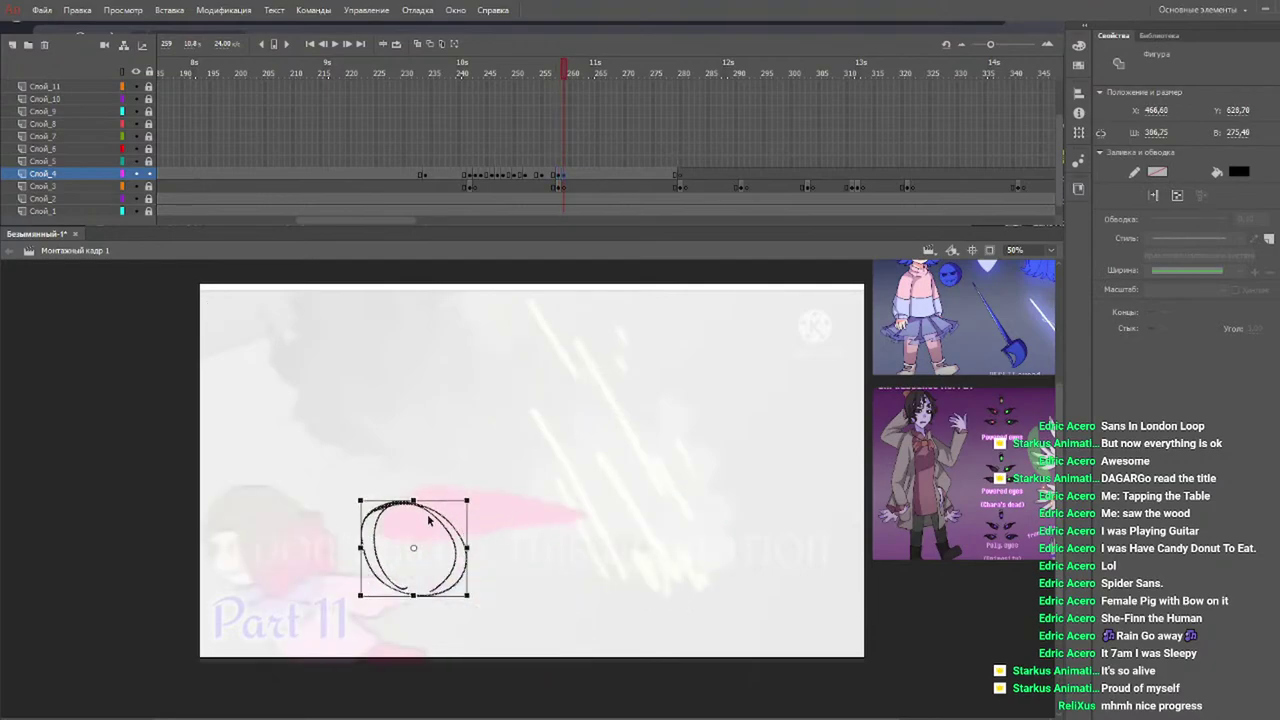
{"action": "left_click_drag", "start_coordinate": [432, 520], "coordinate": [189, 516]}
{"action": "key", "text": "F6"}
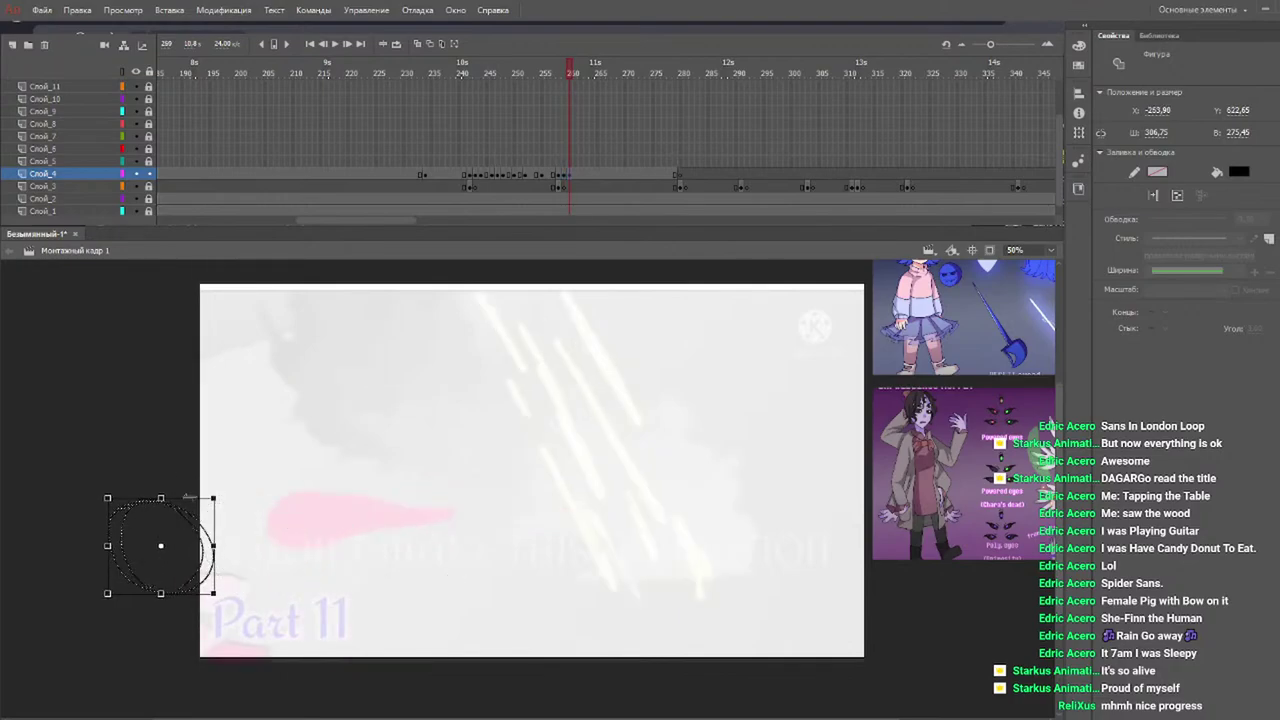
Play back and scrub the head circle's motion from about frame 234 to past frame 260.
{"action": "left_click", "coordinate": [471, 76]}
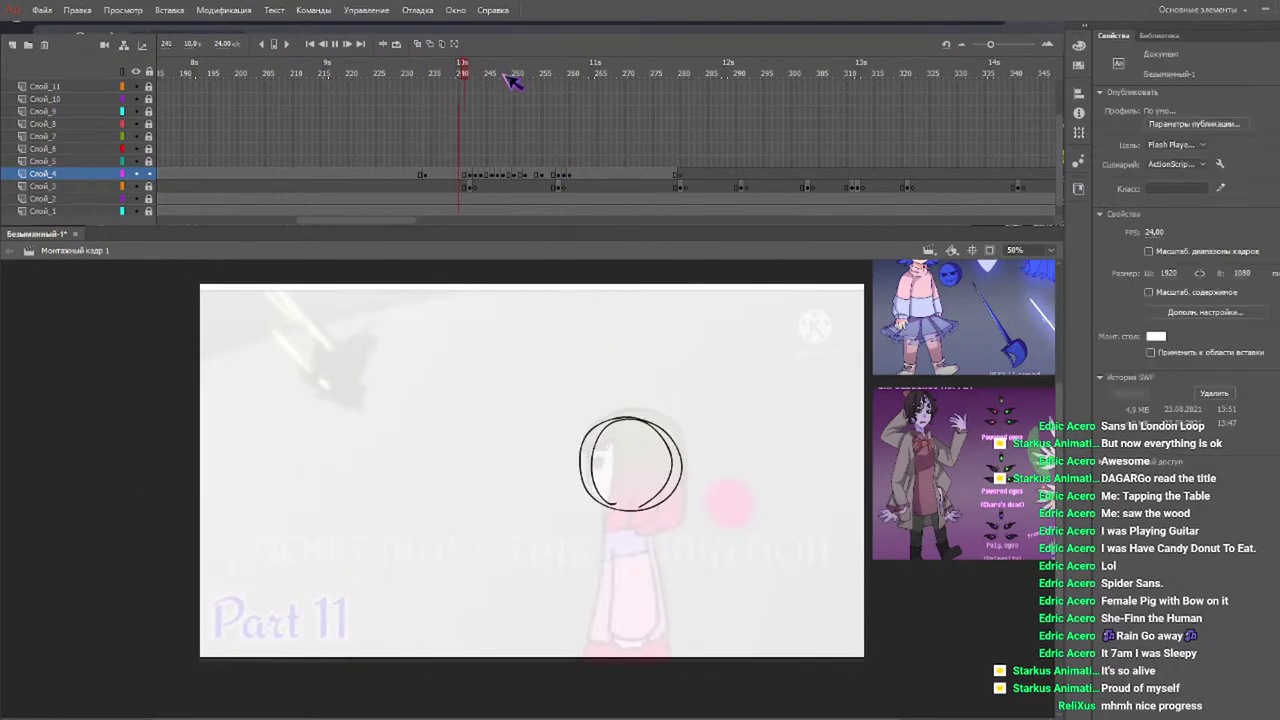
{"action": "left_click_drag", "start_coordinate": [479, 70], "coordinate": [420, 74]}
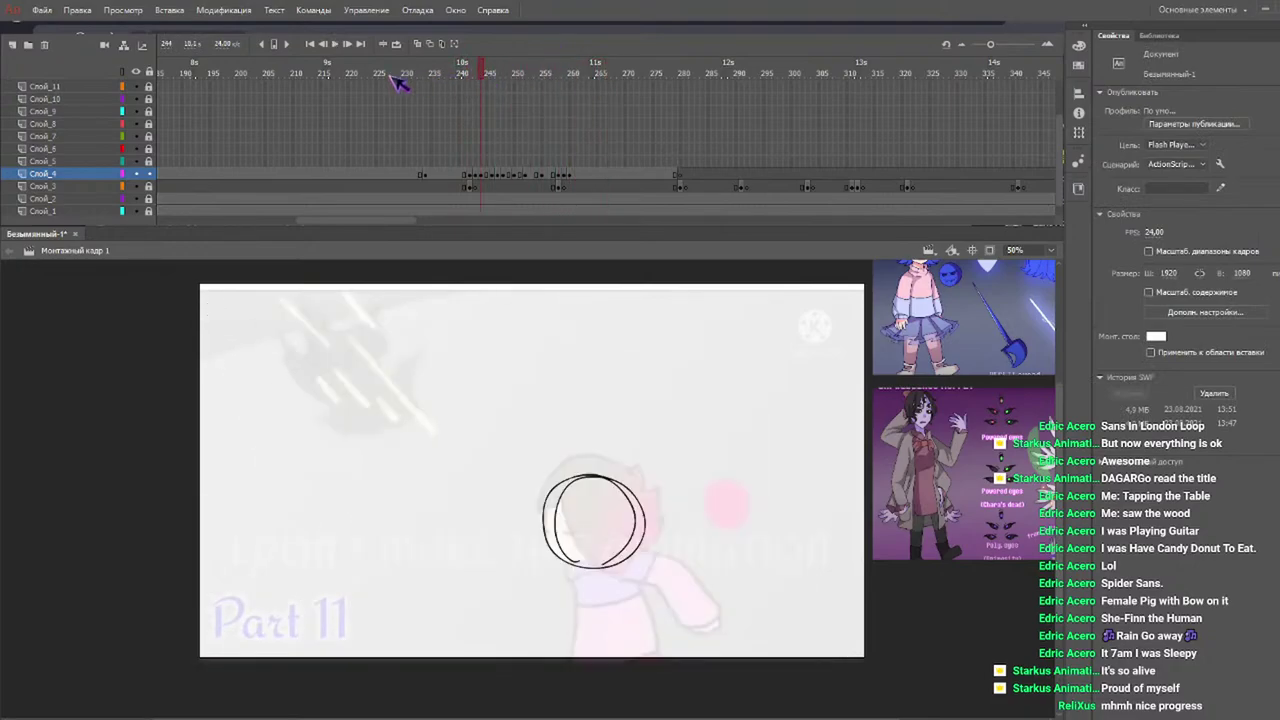
{"action": "key", "text": "Return"}
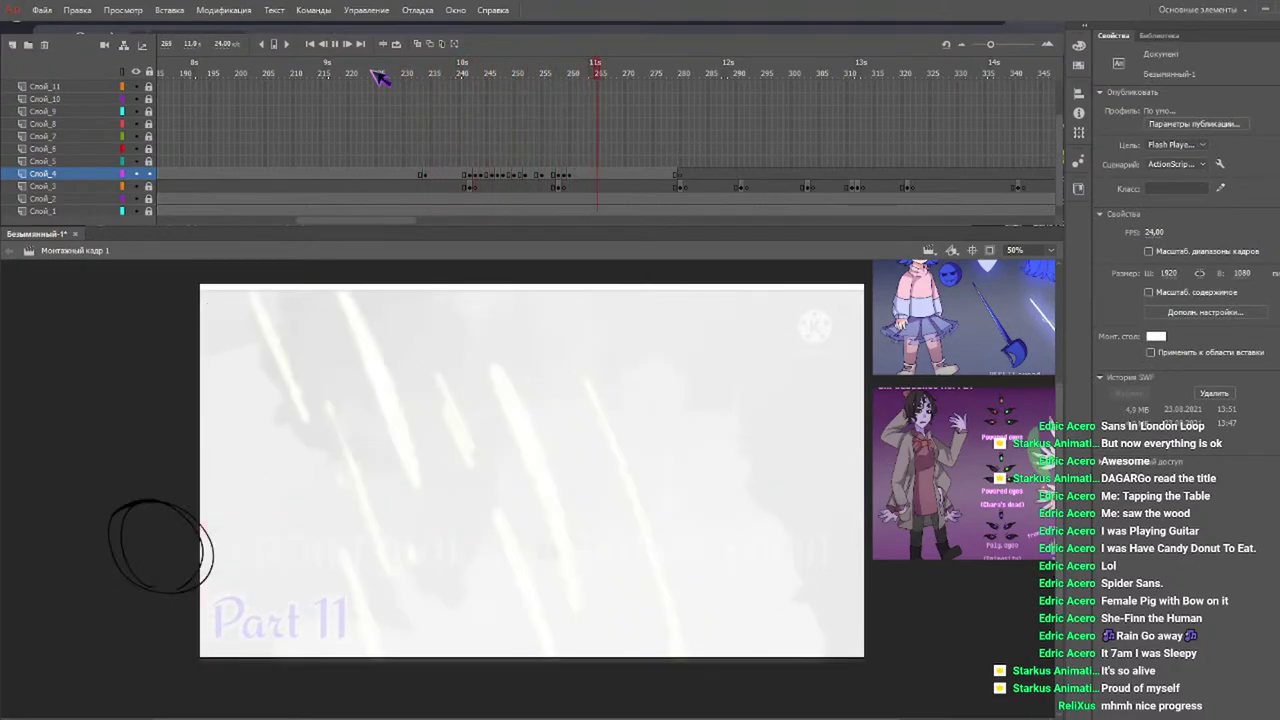
{"action": "left_click", "coordinate": [553, 76]}
{"action": "left_click_drag", "start_coordinate": [548, 73], "coordinate": [458, 75]}
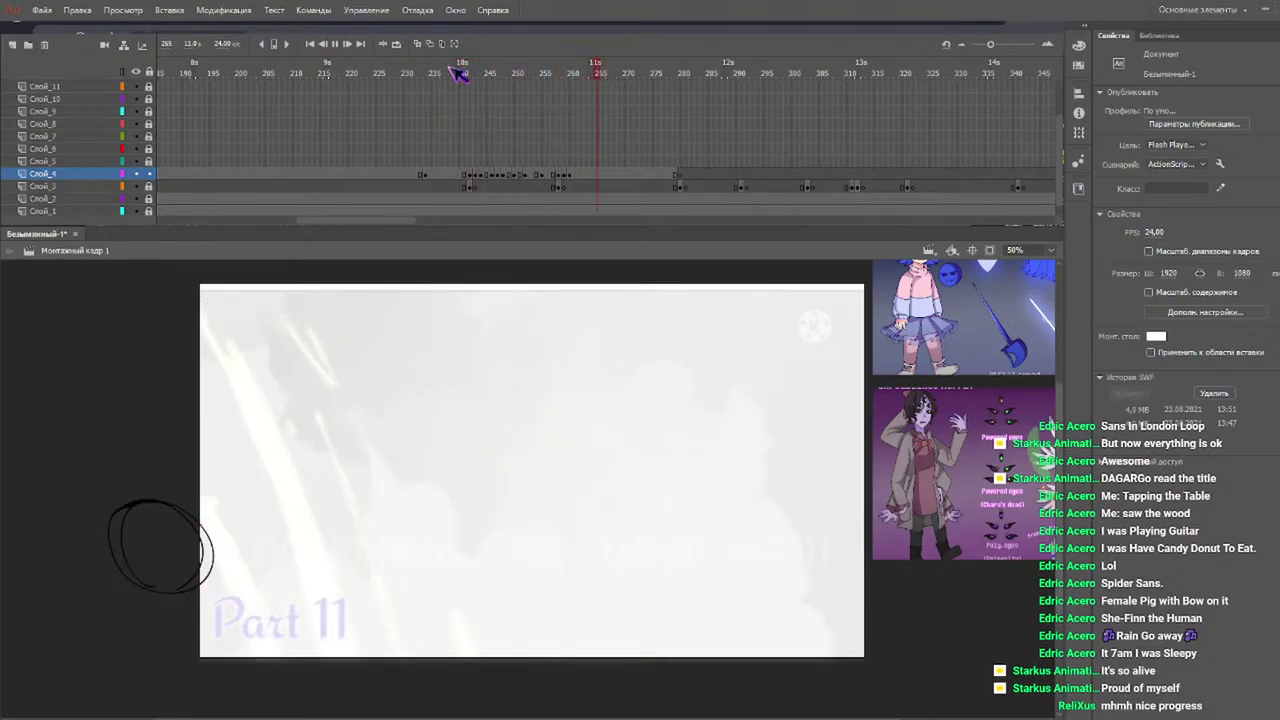
{"action": "key", "text": "Return"}
{"action": "left_click", "coordinate": [418, 72]}
Insert a blank keyframe at frame 261 on layer Слой_4 to end the head circle's drawing.
{"action": "left_click_drag", "start_coordinate": [432, 58], "coordinate": [578, 77]}
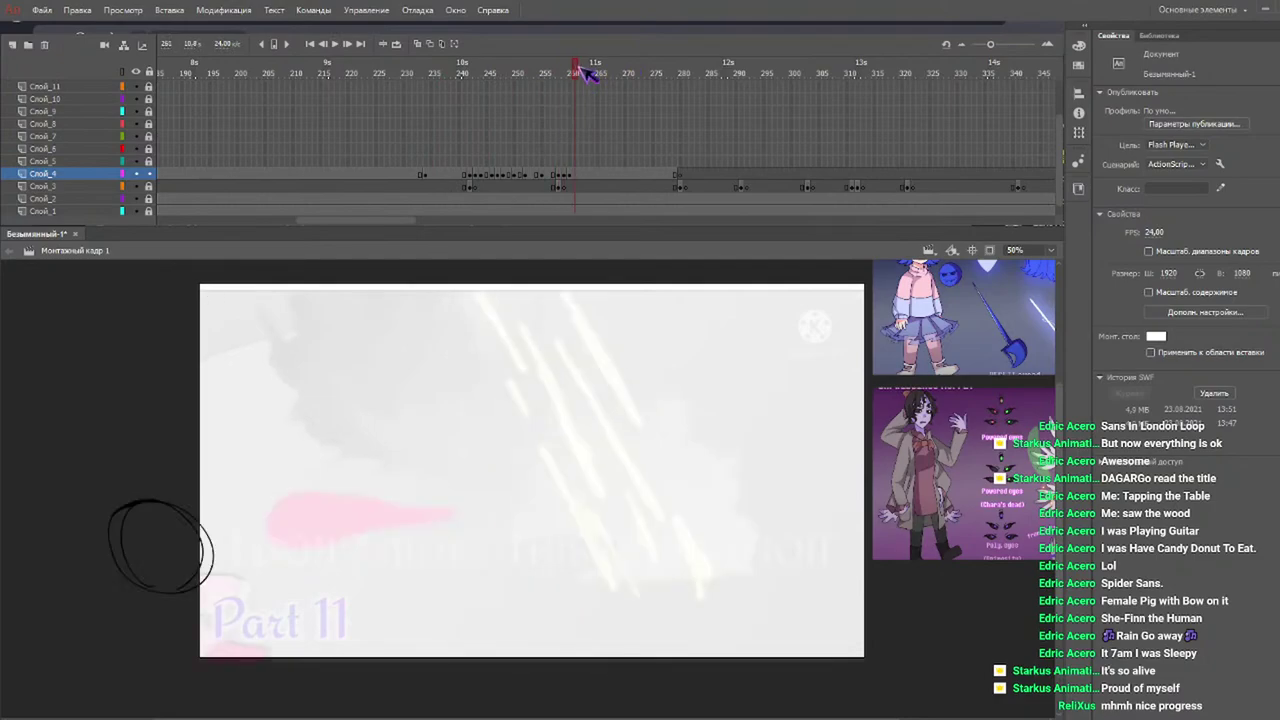
{"action": "left_click", "coordinate": [592, 74]}
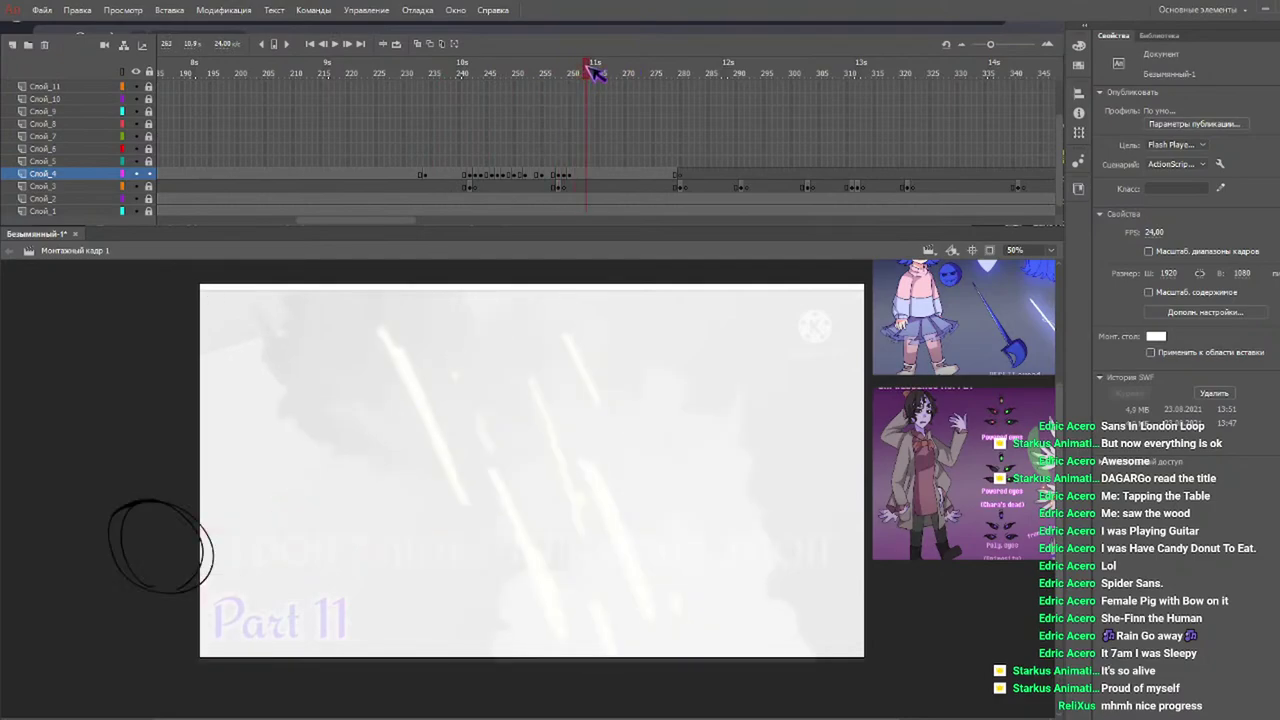
{"action": "left_click", "coordinate": [582, 68]}
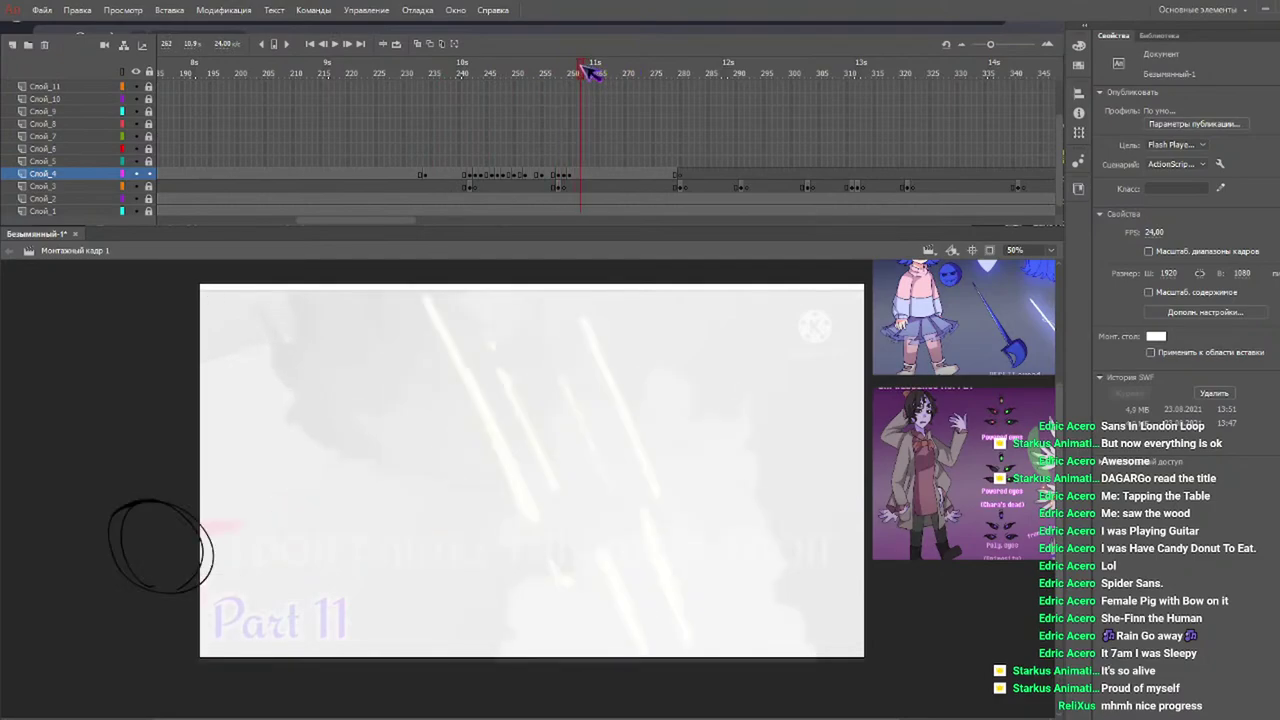
{"action": "left_click", "coordinate": [576, 64]}
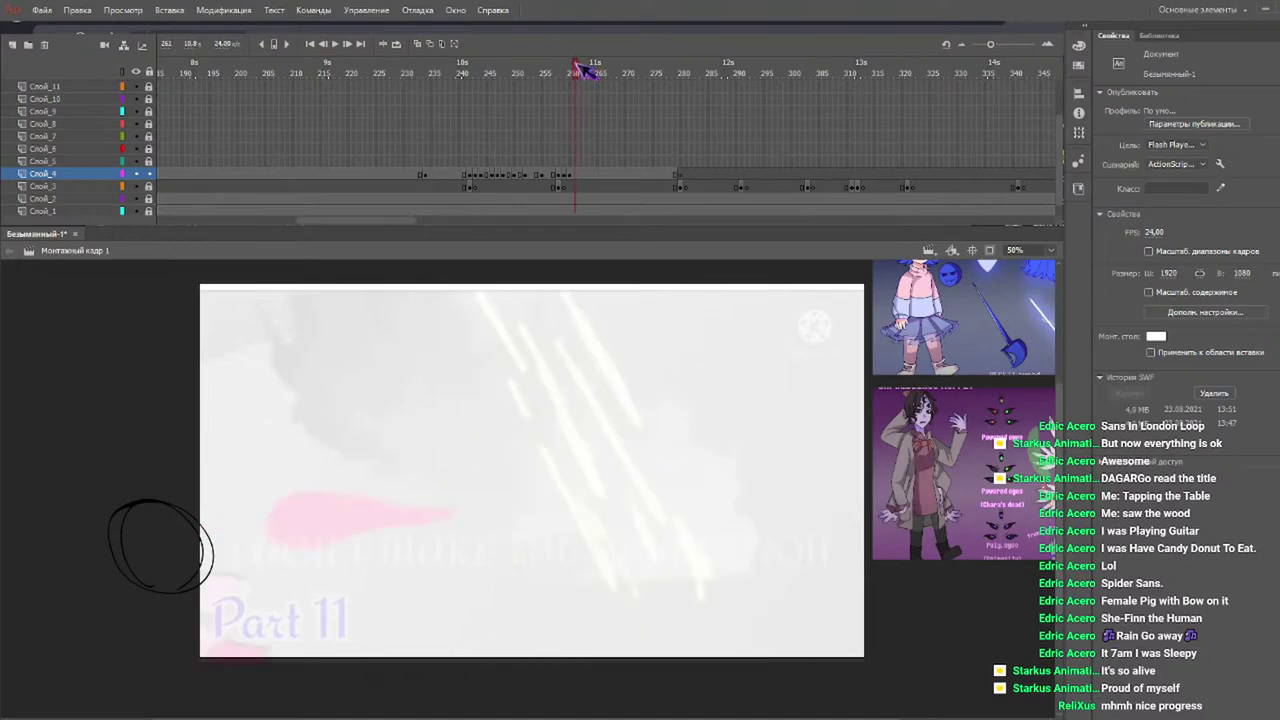
Sketch the standing girl's collar, hanging sleeve and hand below the head circle on frame 240 with the Brush tool.
{"action": "left_click_drag", "start_coordinate": [604, 80], "coordinate": [459, 70]}
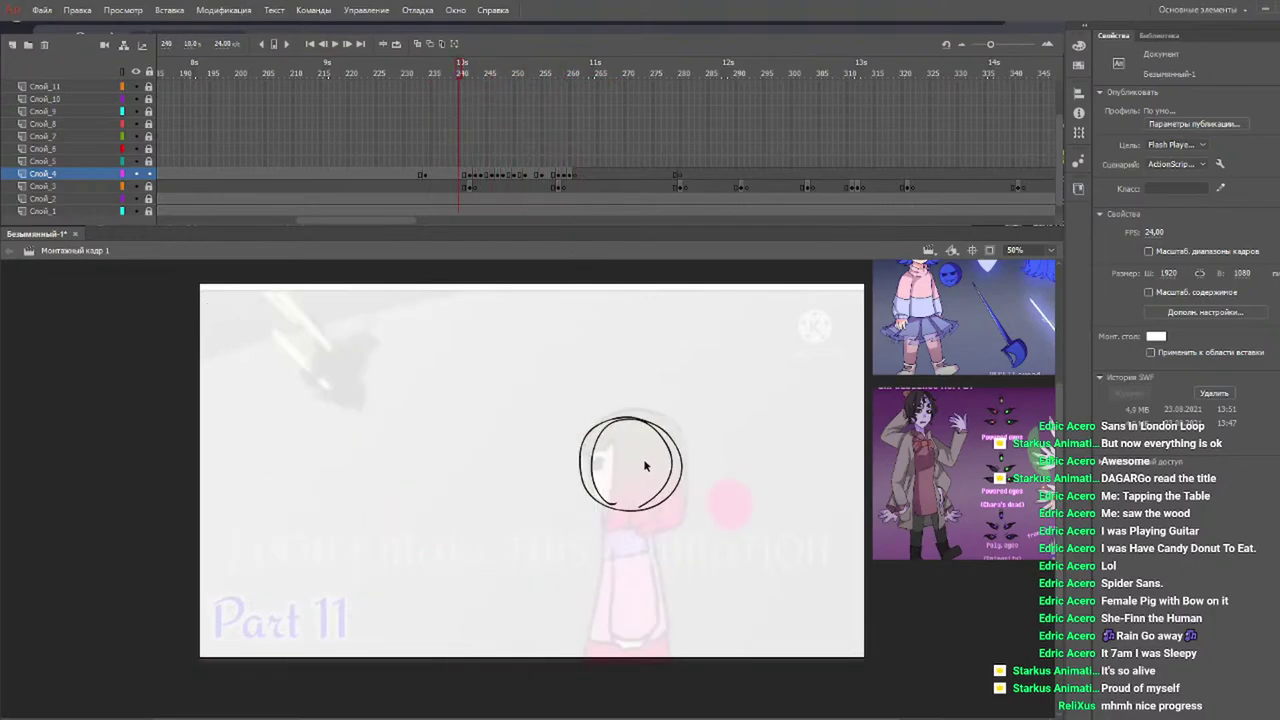
{"action": "key", "text": "b"}
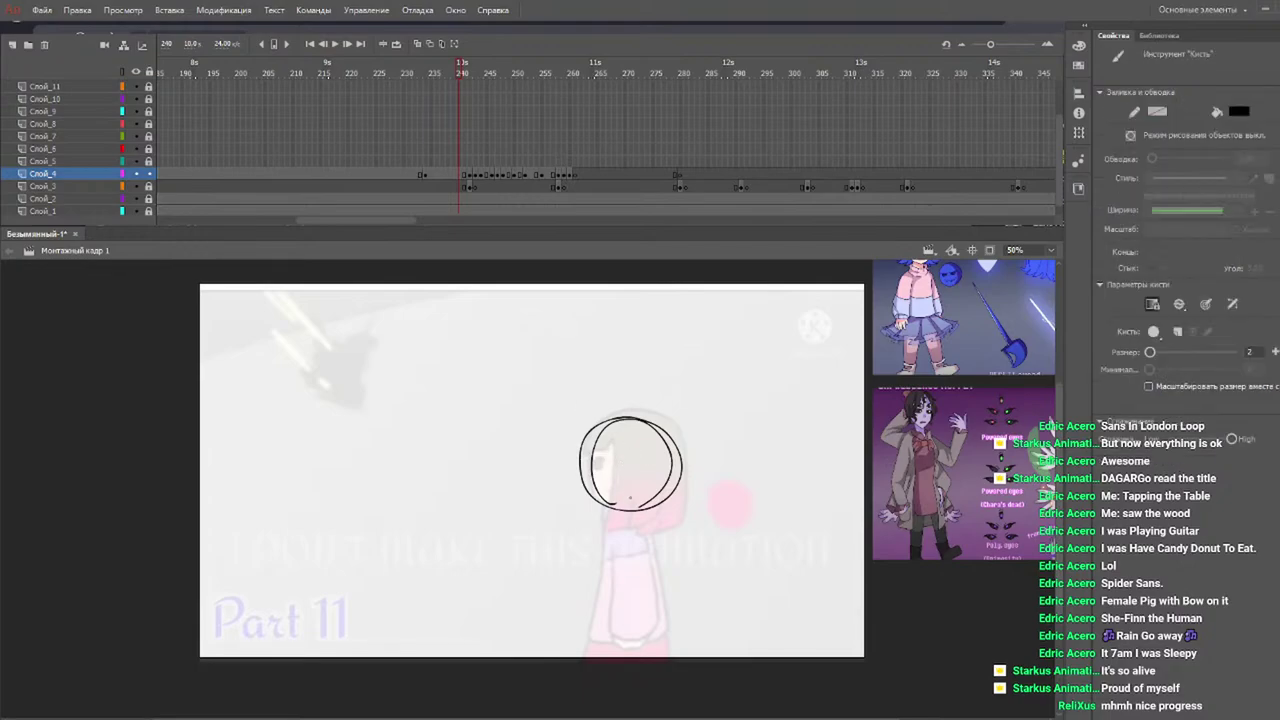
{"action": "mouse_move", "coordinate": [603, 508]}
{"action": "left_mouse_down"}
{"action": "mouse_move", "coordinate": [671, 507]}
{"action": "mouse_move", "coordinate": [600, 510]}
{"action": "mouse_move", "coordinate": [609, 522]}
{"action": "mouse_move", "coordinate": [674, 512]}
{"action": "mouse_move", "coordinate": [642, 524]}
{"action": "left_mouse_up"}
{"action": "left_click_drag", "start_coordinate": [628, 522], "coordinate": [618, 642]}
{"action": "mouse_move", "coordinate": [666, 530]}
{"action": "left_mouse_down"}
{"action": "mouse_move", "coordinate": [676, 646]}
{"action": "mouse_move", "coordinate": [680, 636]}
{"action": "mouse_move", "coordinate": [664, 644]}
{"action": "left_mouse_up"}
{"action": "mouse_move", "coordinate": [634, 588]}
{"action": "left_mouse_down"}
{"action": "mouse_move", "coordinate": [670, 600]}
{"action": "mouse_move", "coordinate": [656, 604]}
{"action": "mouse_move", "coordinate": [646, 668]}
{"action": "mouse_move", "coordinate": [626, 660]}
{"action": "mouse_move", "coordinate": [660, 666]}
{"action": "left_mouse_up"}
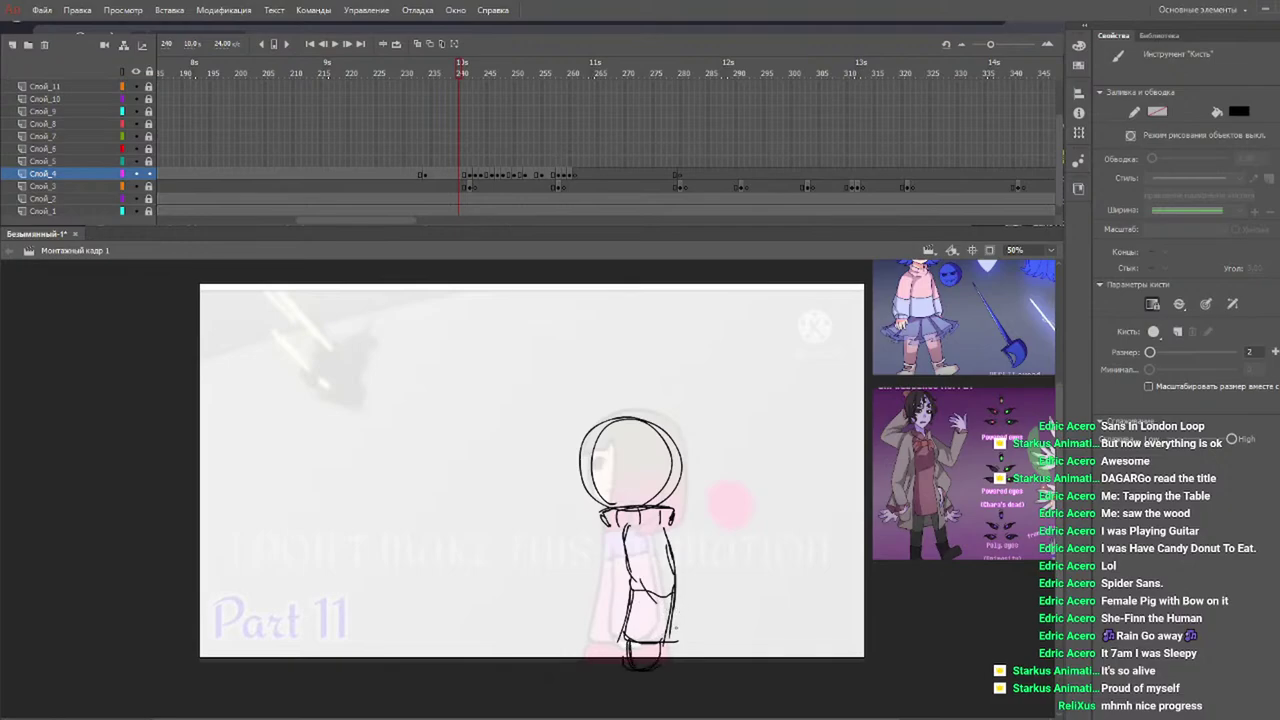
Sketch the coat's front and back edges, its pocket area and the flaring skirt sides on frame 240, removing the skirt's hem line.
{"action": "mouse_move", "coordinate": [608, 528]}
{"action": "left_mouse_down"}
{"action": "mouse_move", "coordinate": [622, 601]}
{"action": "mouse_move", "coordinate": [621, 582]}
{"action": "mouse_move", "coordinate": [607, 640]}
{"action": "mouse_move", "coordinate": [634, 646]}
{"action": "left_mouse_up"}
{"action": "left_click_drag", "start_coordinate": [670, 526], "coordinate": [682, 642]}
{"action": "left_click_drag", "start_coordinate": [614, 606], "coordinate": [636, 600]}
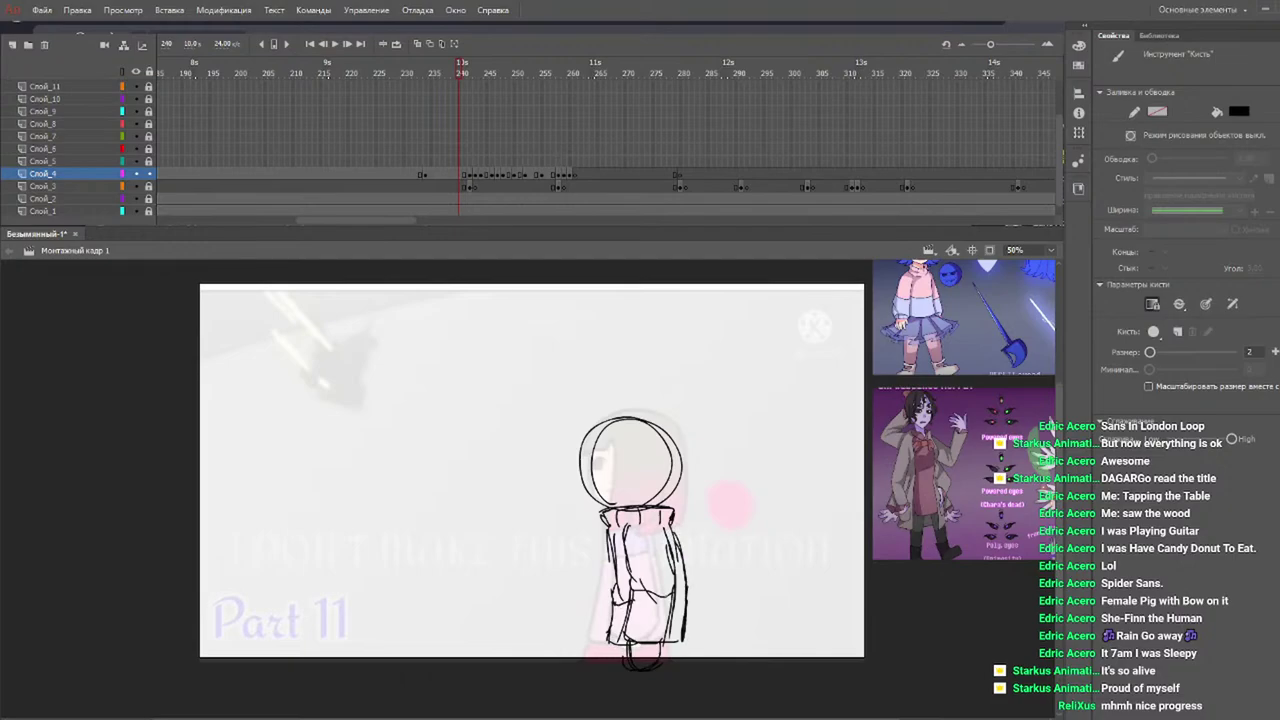
{"action": "left_click_drag", "start_coordinate": [607, 641], "coordinate": [576, 685]}
{"action": "left_click_drag", "start_coordinate": [683, 640], "coordinate": [716, 690]}
{"action": "left_click_drag", "start_coordinate": [570, 687], "coordinate": [707, 684]}
{"action": "key", "text": "ctrl+z"}
Turn on onion skinning at frame 242 and sketch the collar and hanging sleeve, undoing the stray sleeve strokes.
{"action": "mouse_move", "coordinate": [462, 80]}
{"action": "left_mouse_down"}
{"action": "mouse_move", "coordinate": [366, 80]}
{"action": "mouse_move", "coordinate": [486, 80]}
{"action": "mouse_move", "coordinate": [469, 85]}
{"action": "left_mouse_up"}
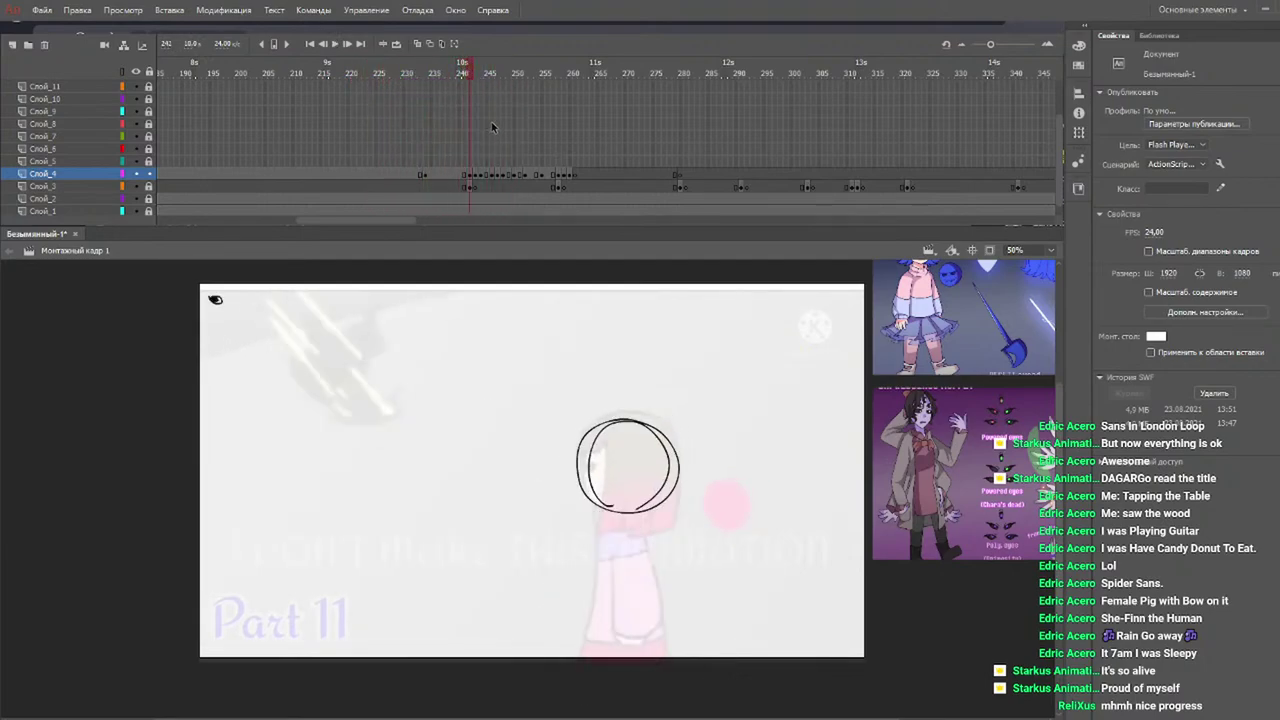
{"action": "left_click", "coordinate": [417, 43]}
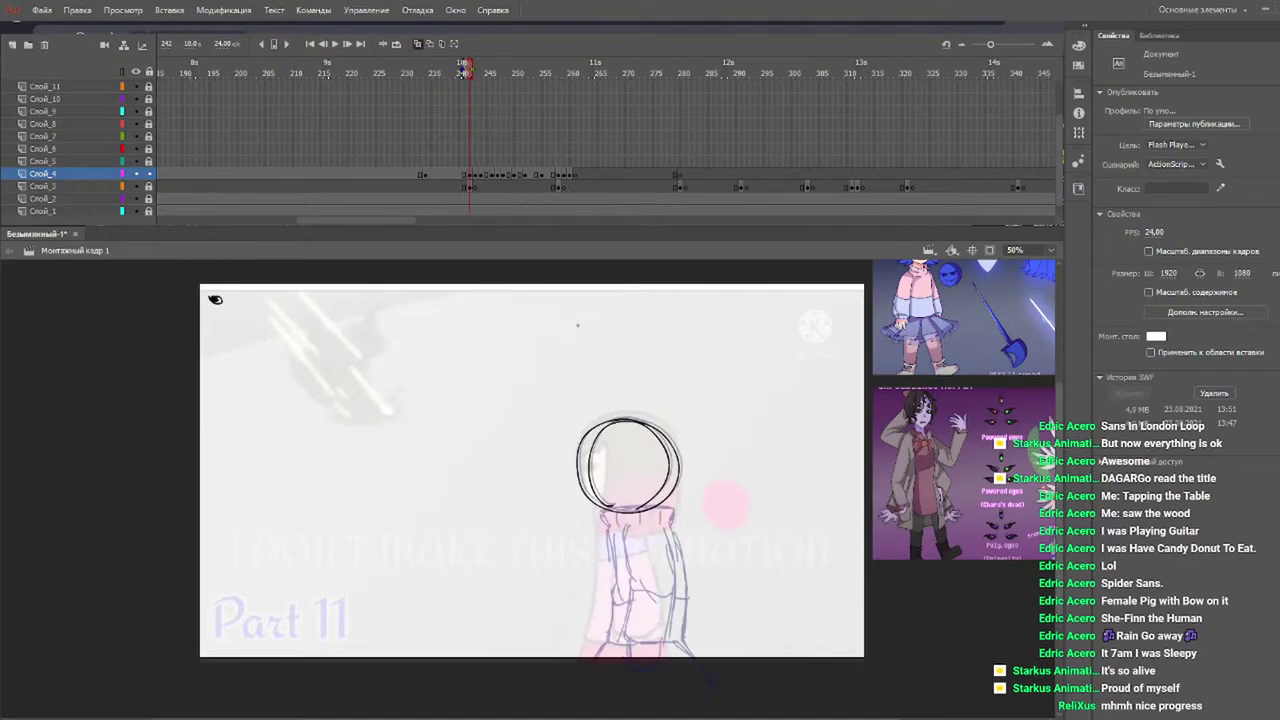
{"action": "key", "text": "b"}
{"action": "mouse_move", "coordinate": [600, 512]}
{"action": "left_mouse_down"}
{"action": "mouse_move", "coordinate": [686, 509]}
{"action": "mouse_move", "coordinate": [624, 510]}
{"action": "left_mouse_up"}
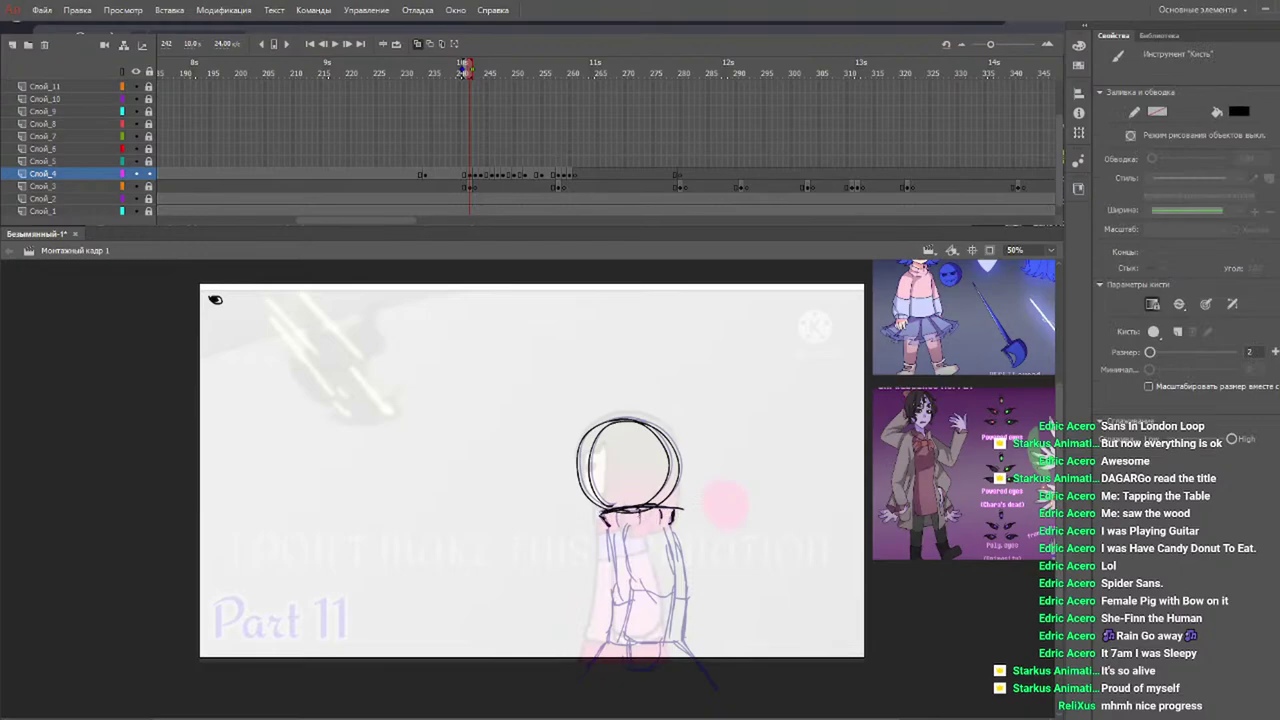
{"action": "mouse_move", "coordinate": [628, 524]}
{"action": "left_mouse_down"}
{"action": "mouse_move", "coordinate": [634, 606]}
{"action": "mouse_move", "coordinate": [626, 638]}
{"action": "left_mouse_up"}
{"action": "left_click_drag", "start_coordinate": [676, 528], "coordinate": [674, 636]}
{"action": "mouse_move", "coordinate": [672, 580]}
{"action": "left_mouse_down"}
{"action": "mouse_move", "coordinate": [670, 652]}
{"action": "mouse_move", "coordinate": [620, 636]}
{"action": "mouse_move", "coordinate": [664, 642]}
{"action": "mouse_move", "coordinate": [634, 650]}
{"action": "left_mouse_up"}
{"action": "mouse_move", "coordinate": [650, 580]}
{"action": "left_mouse_down"}
{"action": "mouse_move", "coordinate": [646, 608]}
{"action": "mouse_move", "coordinate": [682, 595]}
{"action": "left_mouse_up"}
{"action": "key", "text": "ctrl+z"}
{"action": "key", "text": "ctrl+z"}
Sketch the coat's back and front edges, hem and flaring skirt sides on frame 242 over the onion-skinned drawing.
{"action": "left_click_drag", "start_coordinate": [670, 522], "coordinate": [686, 644]}
{"action": "left_click_drag", "start_coordinate": [687, 594], "coordinate": [681, 643]}
{"action": "mouse_move", "coordinate": [606, 526]}
{"action": "left_mouse_down"}
{"action": "mouse_move", "coordinate": [622, 596]}
{"action": "mouse_move", "coordinate": [609, 647]}
{"action": "mouse_move", "coordinate": [569, 698]}
{"action": "left_mouse_up"}
{"action": "left_click_drag", "start_coordinate": [609, 642], "coordinate": [587, 676]}
{"action": "left_click_drag", "start_coordinate": [681, 642], "coordinate": [714, 687]}
{"action": "mouse_move", "coordinate": [681, 641]}
{"action": "left_mouse_down"}
{"action": "mouse_move", "coordinate": [695, 660]}
{"action": "mouse_move", "coordinate": [650, 642]}
{"action": "left_mouse_up"}
Sketch the tilted collar, hanging sleeve and hand on frame 243, redrawing the strokes that do not fit.
{"action": "mouse_move", "coordinate": [440, 76]}
{"action": "left_mouse_down"}
{"action": "mouse_move", "coordinate": [414, 80]}
{"action": "mouse_move", "coordinate": [482, 84]}
{"action": "left_mouse_up"}
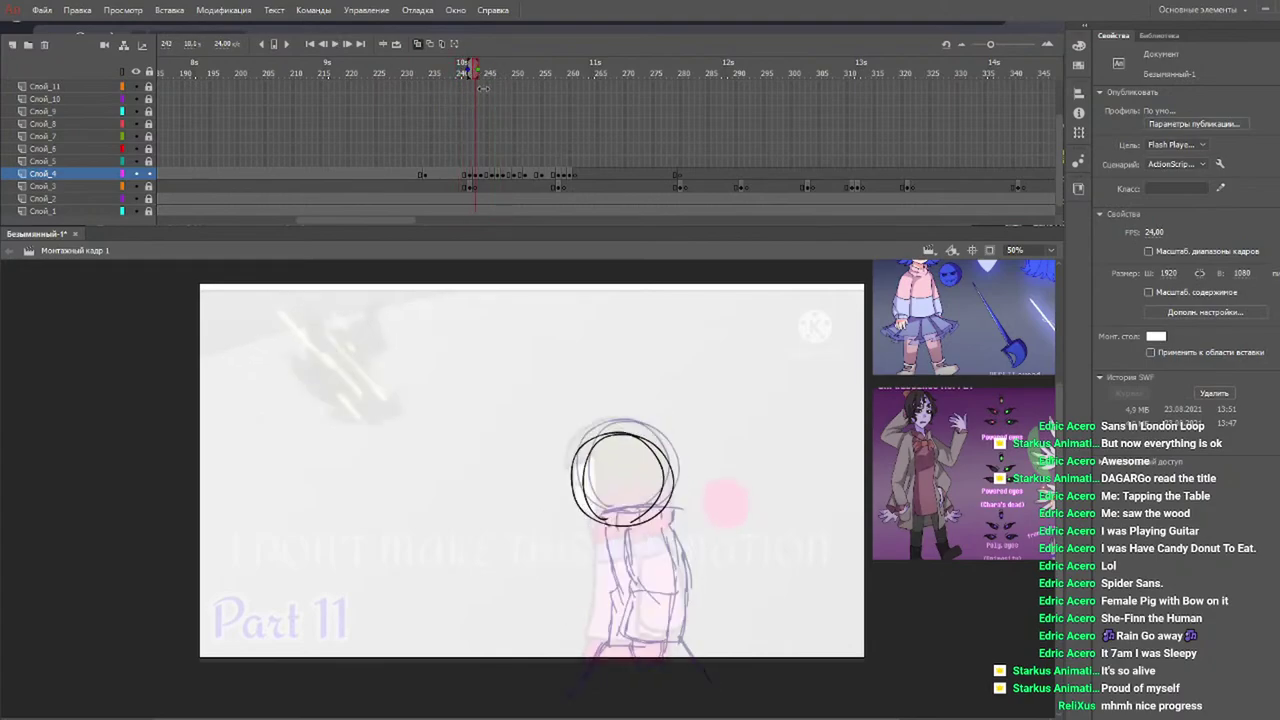
{"action": "left_click_drag", "start_coordinate": [601, 529], "coordinate": [672, 516]}
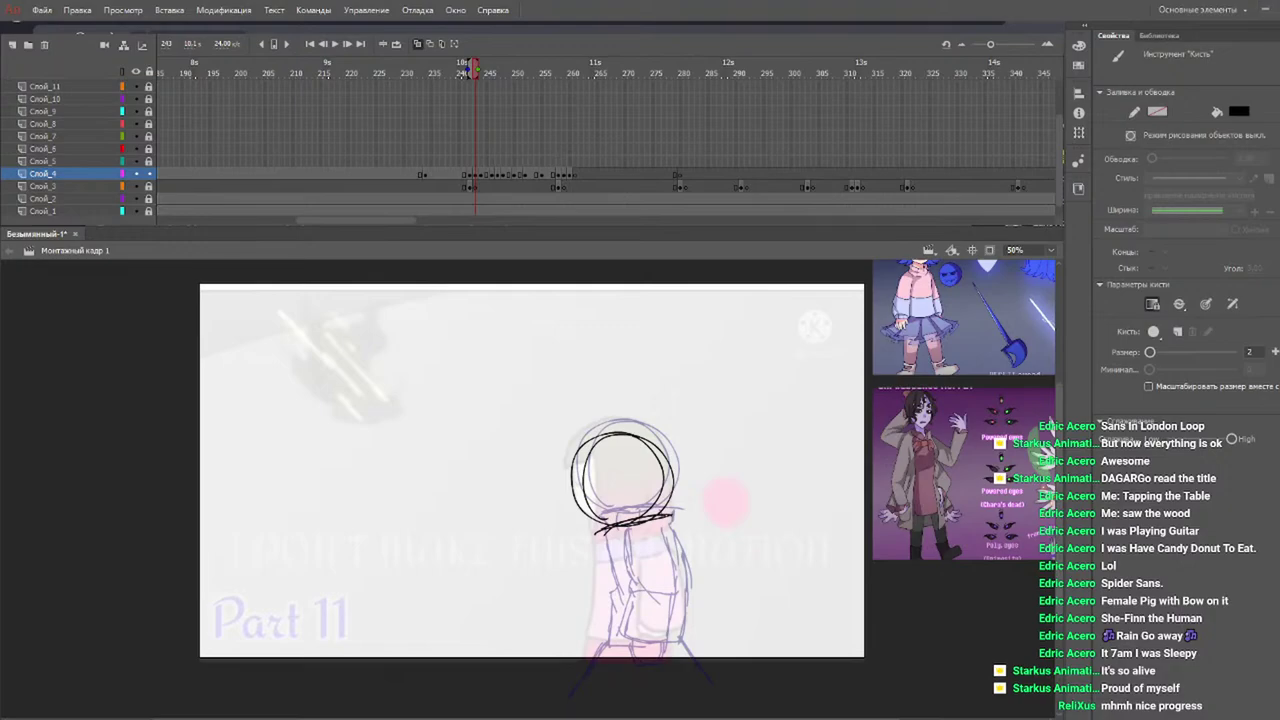
{"action": "left_click_drag", "start_coordinate": [594, 532], "coordinate": [688, 513]}
{"action": "key", "text": "ctrl+z"}
{"action": "mouse_move", "coordinate": [670, 518]}
{"action": "left_mouse_down"}
{"action": "mouse_move", "coordinate": [600, 541]}
{"action": "mouse_move", "coordinate": [650, 536]}
{"action": "mouse_move", "coordinate": [646, 610]}
{"action": "left_mouse_up"}
{"action": "key", "text": "ctrl+z"}
{"action": "key", "text": "ctrl+z"}
{"action": "mouse_move", "coordinate": [630, 564]}
{"action": "left_mouse_down"}
{"action": "mouse_move", "coordinate": [643, 592]}
{"action": "mouse_move", "coordinate": [630, 642]}
{"action": "left_mouse_up"}
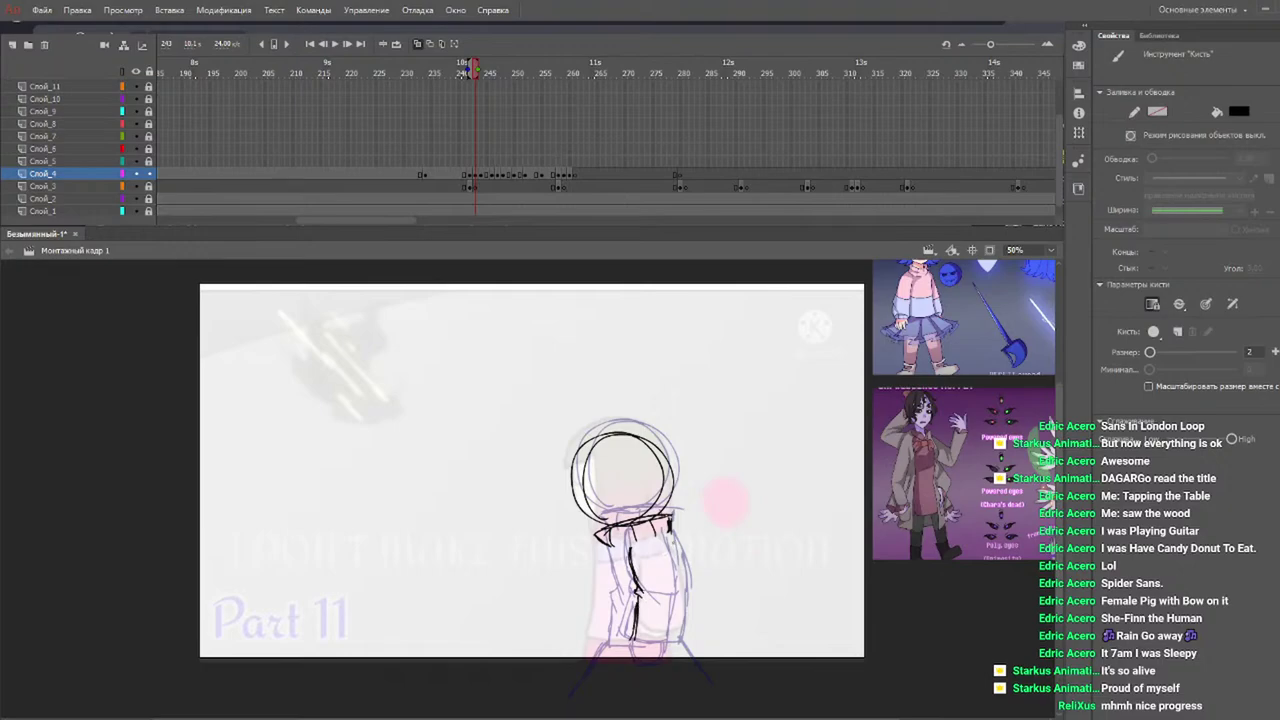
{"action": "left_click_drag", "start_coordinate": [636, 606], "coordinate": [638, 658]}
{"action": "mouse_move", "coordinate": [663, 542]}
{"action": "left_mouse_down"}
{"action": "mouse_move", "coordinate": [685, 576]}
{"action": "mouse_move", "coordinate": [677, 655]}
{"action": "mouse_move", "coordinate": [640, 658]}
{"action": "mouse_move", "coordinate": [674, 664]}
{"action": "mouse_move", "coordinate": [666, 678]}
{"action": "left_mouse_up"}
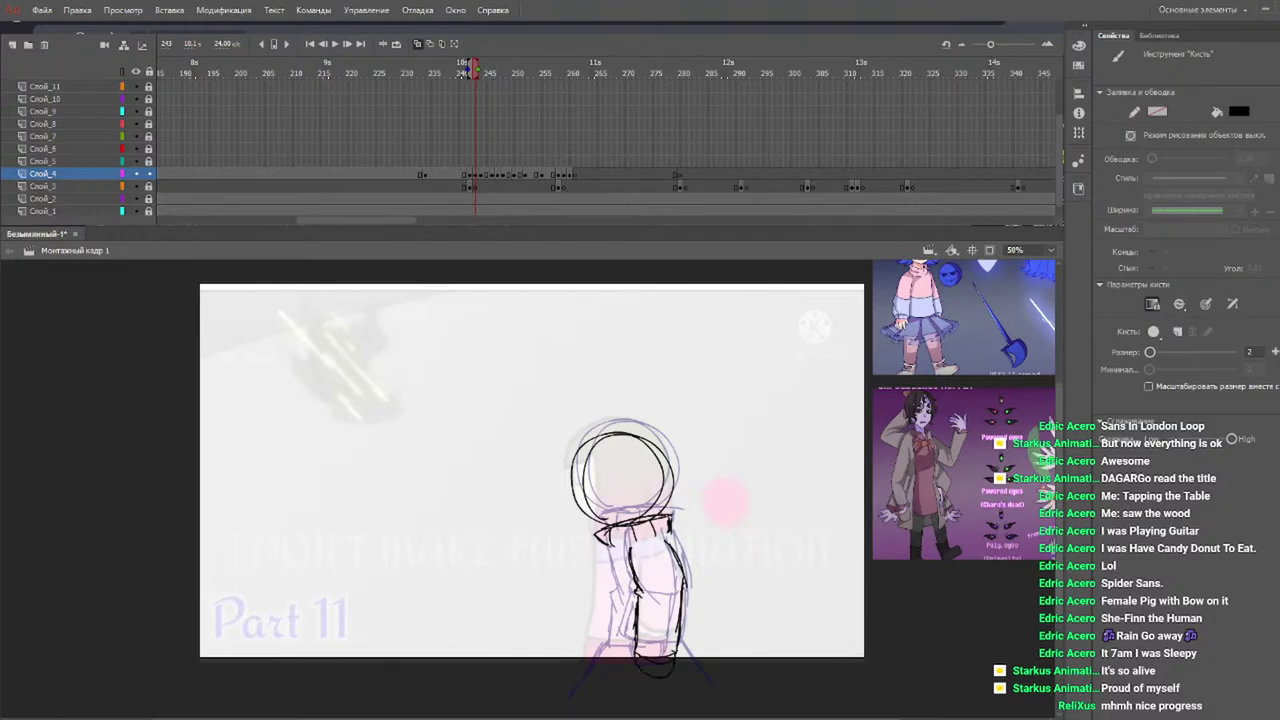
{"action": "mouse_move", "coordinate": [609, 549]}
{"action": "left_mouse_down"}
{"action": "mouse_move", "coordinate": [628, 602]}
{"action": "mouse_move", "coordinate": [616, 600]}
{"action": "mouse_move", "coordinate": [616, 633]}
{"action": "left_mouse_up"}
{"action": "key", "text": "ctrl+z"}
{"action": "key", "text": "ctrl+z"}
{"action": "key", "text": "ctrl+z"}
{"action": "key", "text": "ctrl+z"}
Sketch the coat's front and back edges and the skirt sides on frame 243, redoing the back edge several times.
{"action": "mouse_move", "coordinate": [609, 548]}
{"action": "left_mouse_down"}
{"action": "mouse_move", "coordinate": [626, 590]}
{"action": "mouse_move", "coordinate": [610, 646]}
{"action": "left_mouse_up"}
{"action": "mouse_move", "coordinate": [672, 530]}
{"action": "left_mouse_down"}
{"action": "mouse_move", "coordinate": [690, 556]}
{"action": "mouse_move", "coordinate": [688, 612]}
{"action": "left_mouse_up"}
{"action": "key", "text": "ctrl+z"}
{"action": "key", "text": "ctrl+z"}
{"action": "key", "text": "ctrl+z"}
{"action": "mouse_move", "coordinate": [670, 530]}
{"action": "left_mouse_down"}
{"action": "mouse_move", "coordinate": [690, 550]}
{"action": "mouse_move", "coordinate": [686, 616]}
{"action": "left_mouse_up"}
{"action": "key", "text": "ctrl+z"}
{"action": "key", "text": "ctrl+z"}
{"action": "key", "text": "ctrl+z"}
{"action": "key", "text": "ctrl+z"}
{"action": "left_click_drag", "start_coordinate": [668, 531], "coordinate": [692, 608]}
{"action": "mouse_move", "coordinate": [694, 578]}
{"action": "left_mouse_down"}
{"action": "mouse_move", "coordinate": [686, 643]}
{"action": "mouse_move", "coordinate": [634, 650]}
{"action": "mouse_move", "coordinate": [734, 697]}
{"action": "left_mouse_up"}
{"action": "key", "text": "ctrl+z"}
{"action": "left_click_drag", "start_coordinate": [614, 642], "coordinate": [593, 698]}
Sketch the bent-over girl's collar, back, hanging arm and coat front on frame 244, and play back the motion.
{"action": "mouse_move", "coordinate": [466, 70]}
{"action": "left_mouse_down"}
{"action": "mouse_move", "coordinate": [486, 70]}
{"action": "mouse_move", "coordinate": [446, 66]}
{"action": "mouse_move", "coordinate": [481, 69]}
{"action": "left_mouse_up"}
{"action": "mouse_move", "coordinate": [591, 576]}
{"action": "left_mouse_down"}
{"action": "mouse_move", "coordinate": [656, 549]}
{"action": "mouse_move", "coordinate": [620, 562]}
{"action": "mouse_move", "coordinate": [606, 588]}
{"action": "mouse_move", "coordinate": [653, 568]}
{"action": "mouse_move", "coordinate": [666, 576]}
{"action": "left_mouse_up"}
{"action": "mouse_move", "coordinate": [660, 578]}
{"action": "left_mouse_down"}
{"action": "mouse_move", "coordinate": [704, 619]}
{"action": "mouse_move", "coordinate": [704, 674]}
{"action": "left_mouse_up"}
{"action": "left_click_drag", "start_coordinate": [692, 614], "coordinate": [702, 672]}
{"action": "mouse_move", "coordinate": [624, 598]}
{"action": "left_mouse_down"}
{"action": "mouse_move", "coordinate": [664, 624]}
{"action": "mouse_move", "coordinate": [658, 690]}
{"action": "left_mouse_up"}
{"action": "left_click_drag", "start_coordinate": [655, 620], "coordinate": [657, 662]}
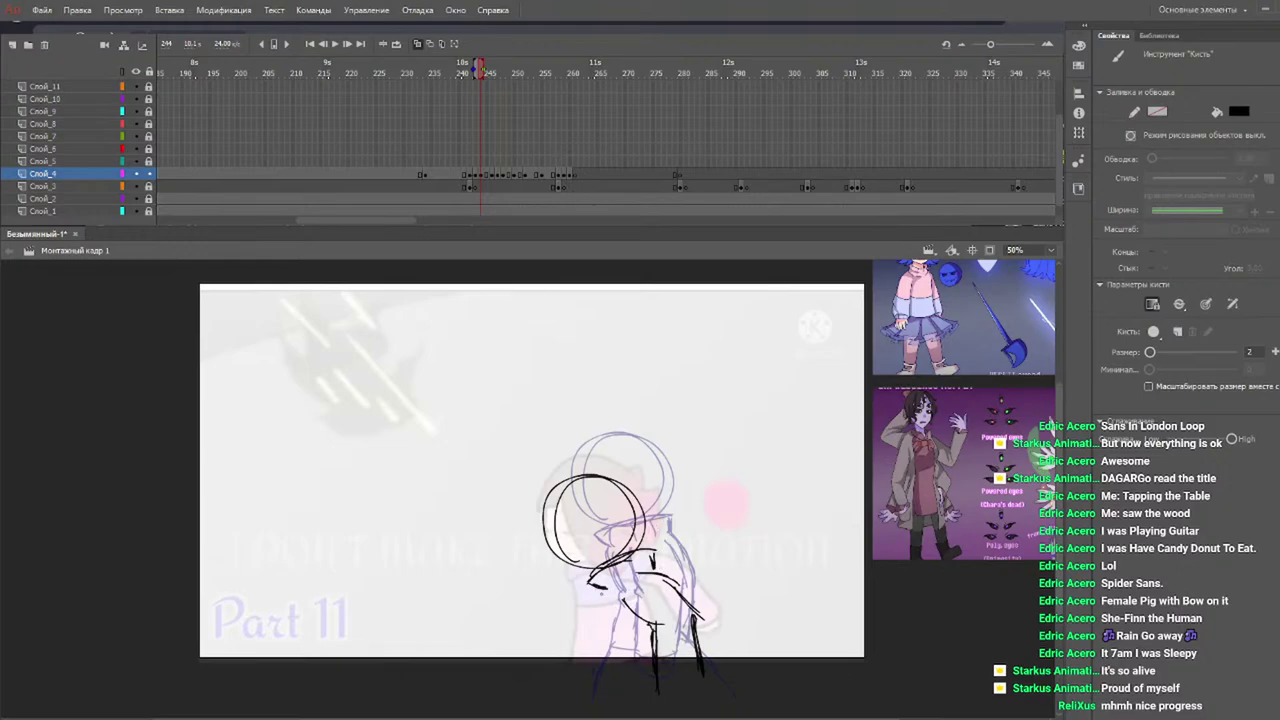
{"action": "mouse_move", "coordinate": [603, 593]}
{"action": "left_mouse_down"}
{"action": "mouse_move", "coordinate": [627, 634]}
{"action": "mouse_move", "coordinate": [616, 695]}
{"action": "left_mouse_up"}
{"action": "mouse_move", "coordinate": [656, 565]}
{"action": "left_mouse_down"}
{"action": "mouse_move", "coordinate": [690, 599]}
{"action": "mouse_move", "coordinate": [706, 690]}
{"action": "left_mouse_up"}
{"action": "left_click", "coordinate": [438, 70]}
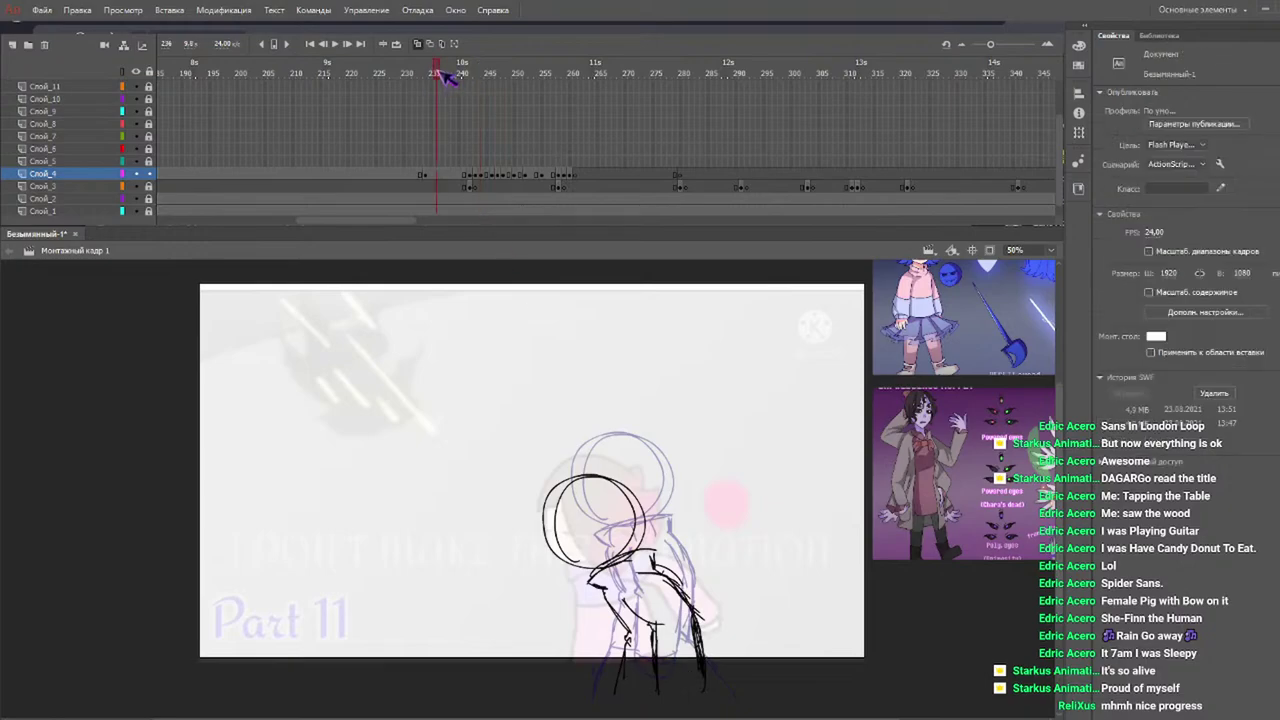
{"action": "key", "text": "Return"}
{"action": "key", "text": "Return"}
Sketch the collar, coat front, curved back and hanging arm below the head circle on frame 246.
{"action": "left_click_drag", "start_coordinate": [455, 75], "coordinate": [493, 76]}
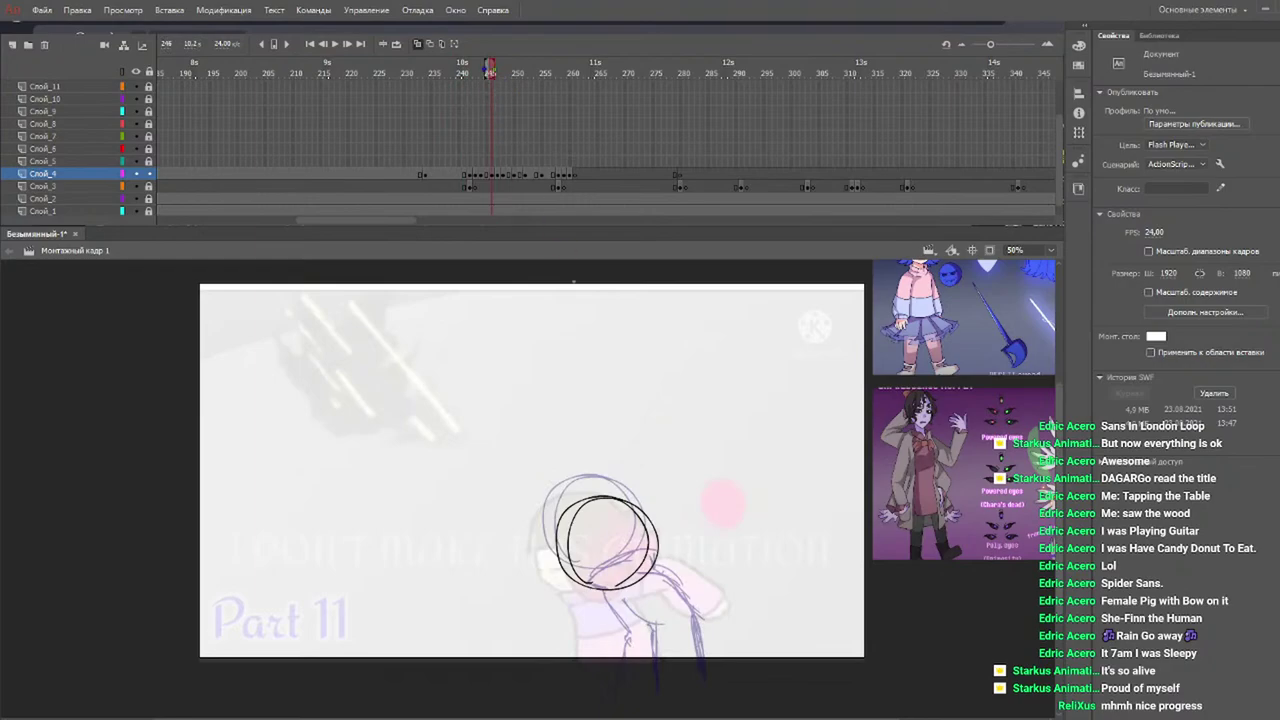
{"action": "left_click_drag", "start_coordinate": [604, 600], "coordinate": [670, 562]}
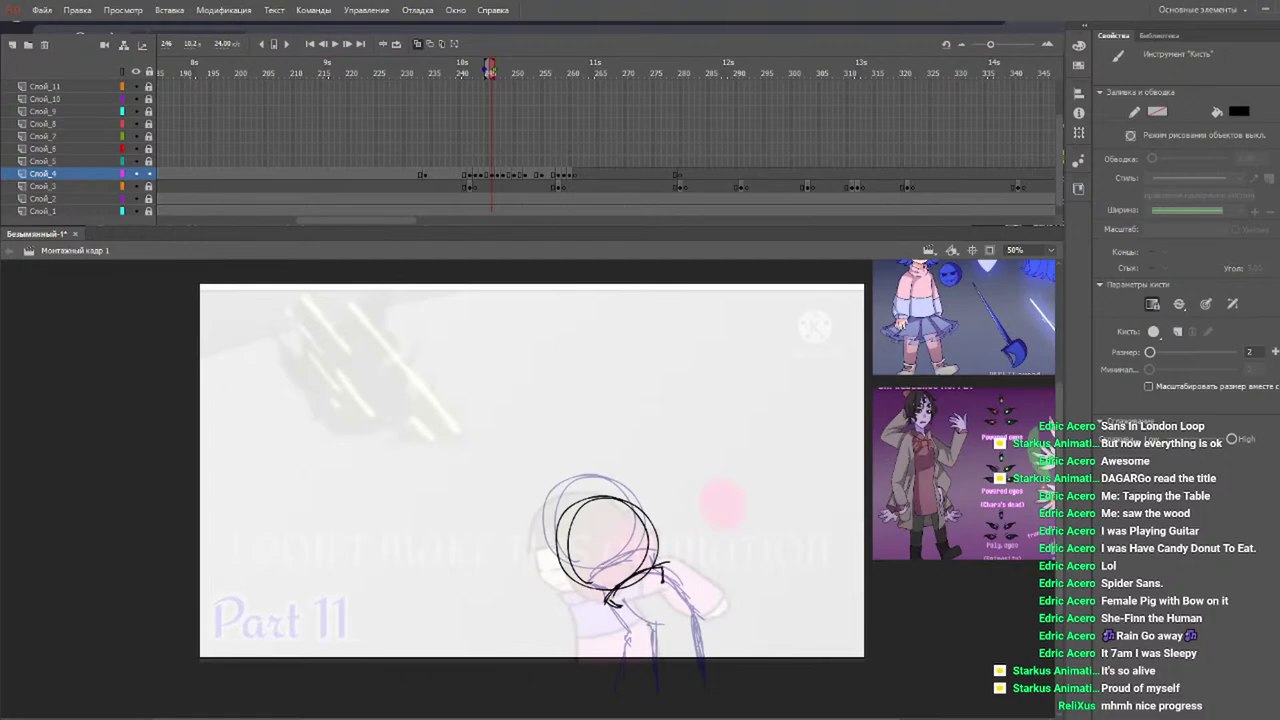
{"action": "left_click_drag", "start_coordinate": [611, 602], "coordinate": [638, 640]}
{"action": "mouse_move", "coordinate": [658, 572]}
{"action": "left_mouse_down"}
{"action": "mouse_move", "coordinate": [702, 622]}
{"action": "mouse_move", "coordinate": [704, 678]}
{"action": "left_mouse_up"}
{"action": "mouse_move", "coordinate": [636, 606]}
{"action": "left_mouse_down"}
{"action": "mouse_move", "coordinate": [664, 628]}
{"action": "mouse_move", "coordinate": [656, 690]}
{"action": "left_mouse_up"}
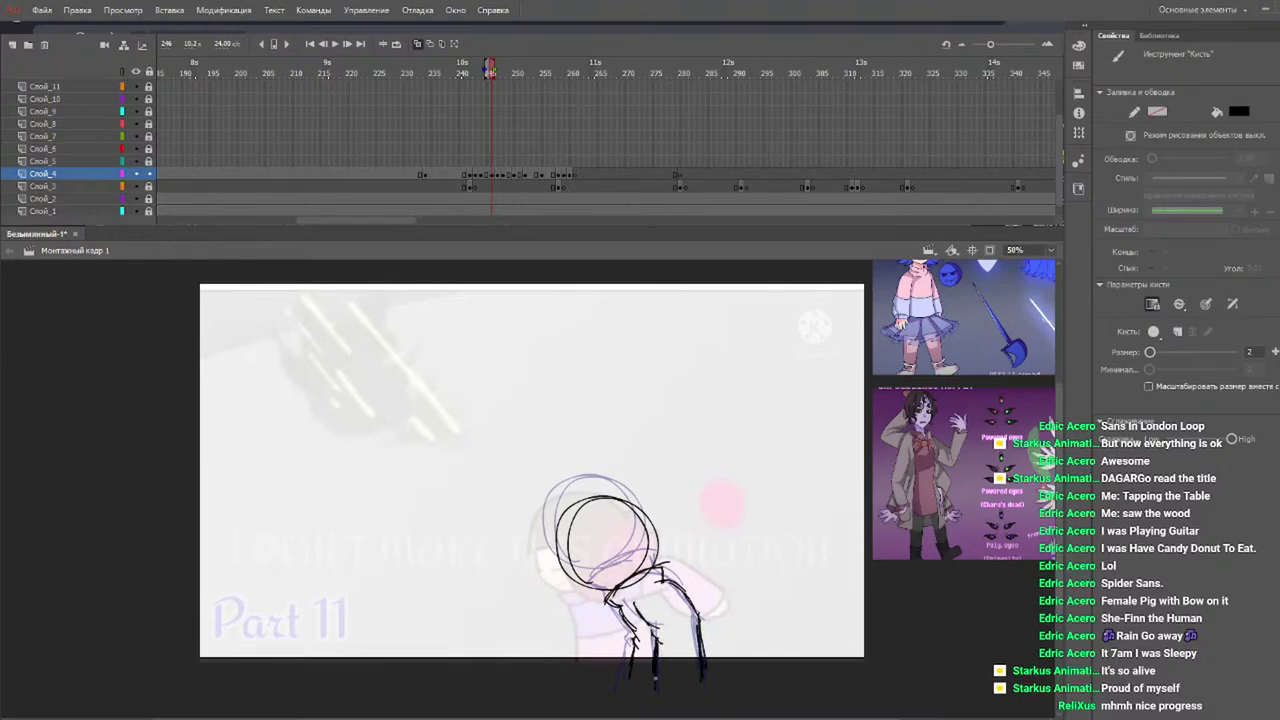
Sketch the collar, curved back and coat front on frame 247, slightly offset from the onion-skinned drawing.
{"action": "mouse_move", "coordinate": [455, 73]}
{"action": "left_mouse_down"}
{"action": "mouse_move", "coordinate": [443, 73]}
{"action": "mouse_move", "coordinate": [505, 78]}
{"action": "left_mouse_up"}
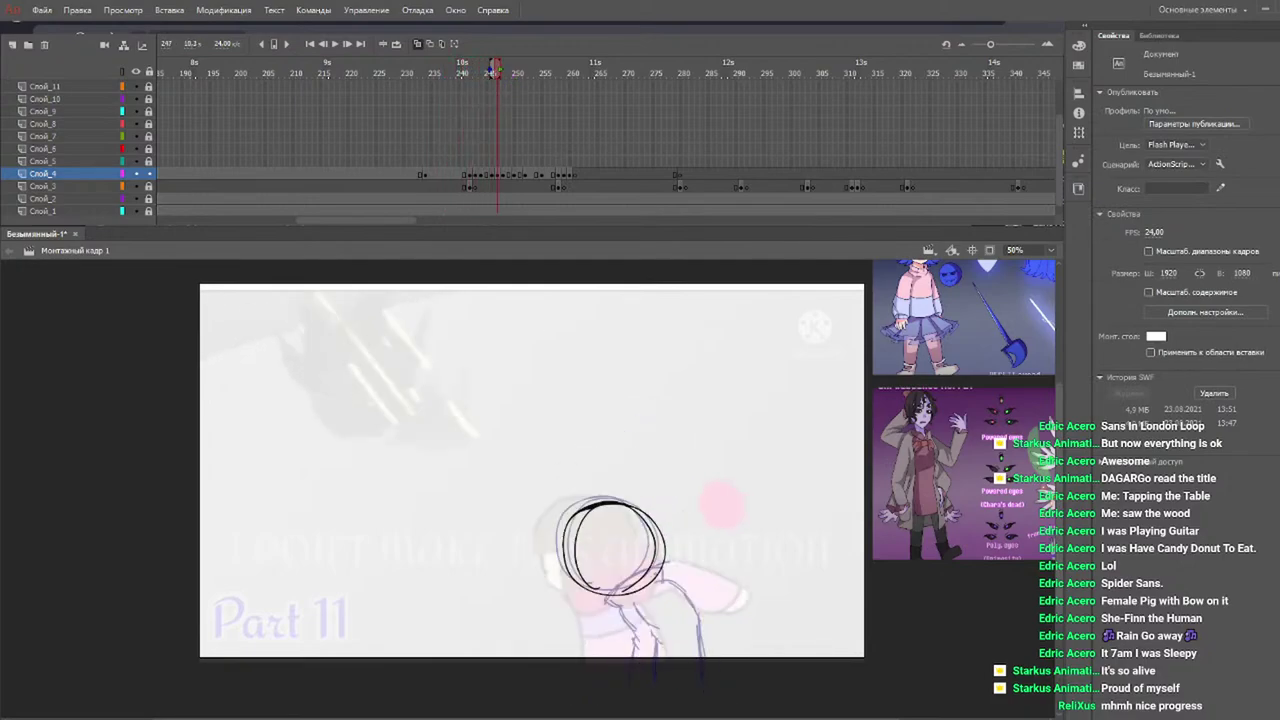
{"action": "mouse_move", "coordinate": [612, 606]}
{"action": "left_mouse_down"}
{"action": "mouse_move", "coordinate": [682, 572]}
{"action": "mouse_move", "coordinate": [614, 608]}
{"action": "mouse_move", "coordinate": [704, 640]}
{"action": "mouse_move", "coordinate": [704, 694]}
{"action": "left_mouse_up"}
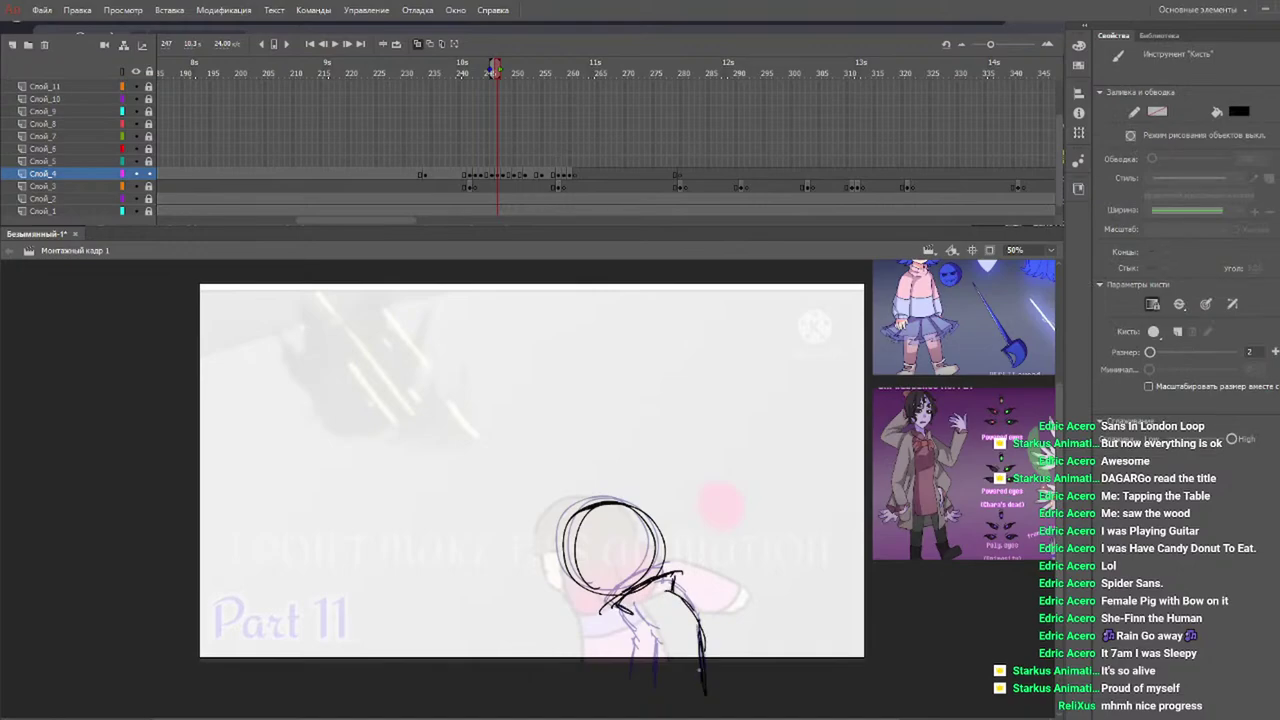
{"action": "mouse_move", "coordinate": [644, 616]}
{"action": "left_mouse_down"}
{"action": "mouse_move", "coordinate": [660, 632]}
{"action": "mouse_move", "coordinate": [656, 685]}
{"action": "mouse_move", "coordinate": [639, 636]}
{"action": "mouse_move", "coordinate": [627, 688]}
{"action": "left_mouse_up"}
Sketch the collar, curved back and coat front on frame 248 over the onion-skinned drawing.
{"action": "mouse_move", "coordinate": [494, 70]}
{"action": "left_mouse_down"}
{"action": "mouse_move", "coordinate": [443, 72]}
{"action": "mouse_move", "coordinate": [569, 88]}
{"action": "mouse_move", "coordinate": [472, 92]}
{"action": "mouse_move", "coordinate": [514, 94]}
{"action": "mouse_move", "coordinate": [486, 74]}
{"action": "mouse_move", "coordinate": [503, 70]}
{"action": "left_mouse_up"}
{"action": "mouse_move", "coordinate": [620, 608]}
{"action": "left_mouse_down"}
{"action": "mouse_move", "coordinate": [678, 574]}
{"action": "mouse_move", "coordinate": [626, 608]}
{"action": "mouse_move", "coordinate": [700, 630]}
{"action": "mouse_move", "coordinate": [706, 692]}
{"action": "left_mouse_up"}
{"action": "left_click_drag", "start_coordinate": [700, 630], "coordinate": [708, 698]}
{"action": "mouse_move", "coordinate": [643, 618]}
{"action": "left_mouse_down"}
{"action": "mouse_move", "coordinate": [660, 636]}
{"action": "mouse_move", "coordinate": [656, 680]}
{"action": "mouse_move", "coordinate": [646, 638]}
{"action": "mouse_move", "coordinate": [630, 704]}
{"action": "left_mouse_up"}
{"action": "left_click", "coordinate": [440, 66]}
Sketch the collar, coat front, back and arm lines on frame 250 with the Brush tool, and play back the motion.
{"action": "mouse_move", "coordinate": [449, 64]}
{"action": "left_mouse_down"}
{"action": "mouse_move", "coordinate": [488, 72]}
{"action": "mouse_move", "coordinate": [405, 70]}
{"action": "mouse_move", "coordinate": [543, 86]}
{"action": "mouse_move", "coordinate": [510, 89]}
{"action": "mouse_move", "coordinate": [522, 87]}
{"action": "mouse_move", "coordinate": [515, 98]}
{"action": "left_mouse_up"}
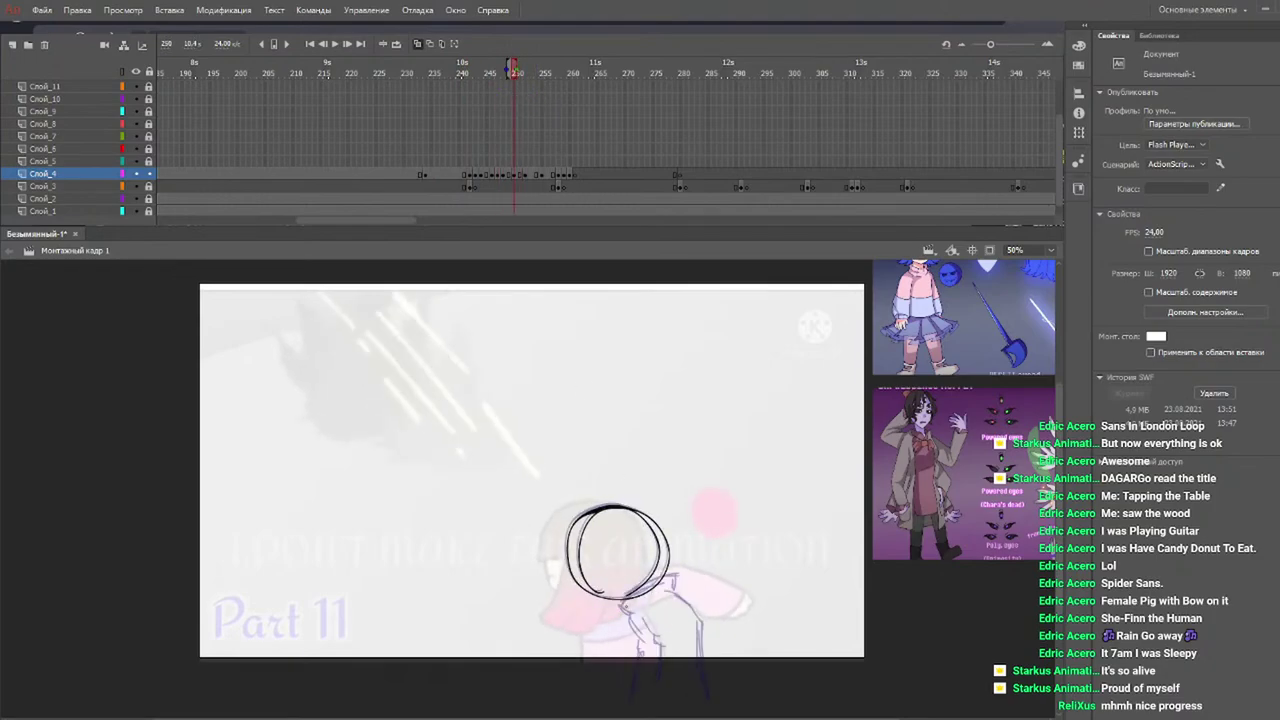
{"action": "key", "text": "b"}
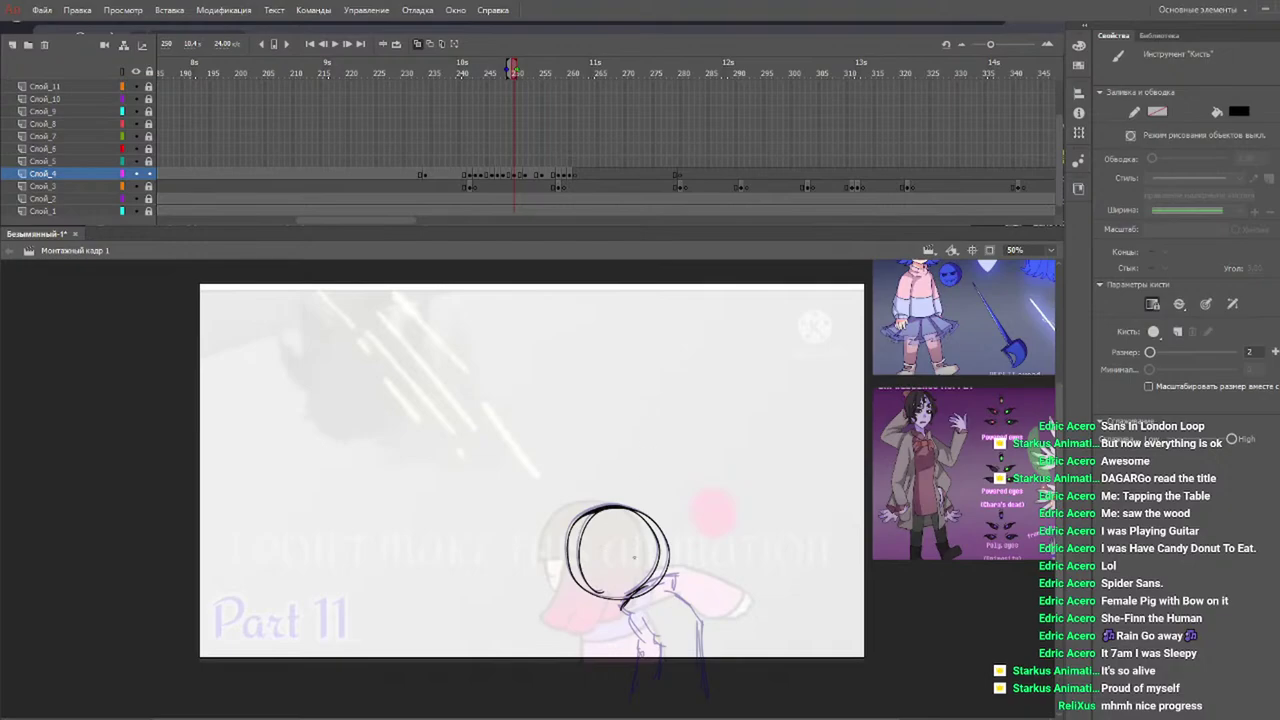
{"action": "left_click_drag", "start_coordinate": [632, 593], "coordinate": [676, 578]}
{"action": "mouse_move", "coordinate": [627, 617]}
{"action": "left_mouse_down"}
{"action": "mouse_move", "coordinate": [646, 649]}
{"action": "mouse_move", "coordinate": [629, 698]}
{"action": "left_mouse_up"}
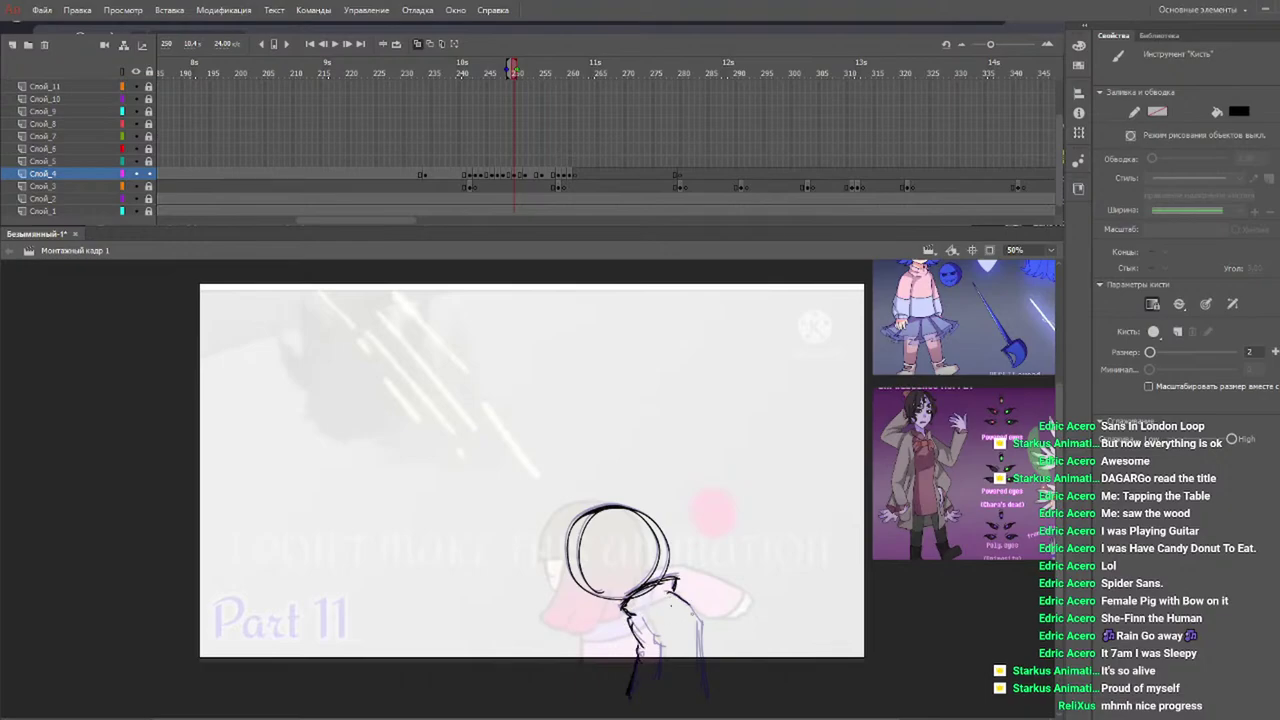
{"action": "left_click_drag", "start_coordinate": [690, 607], "coordinate": [699, 660]}
{"action": "left_click_drag", "start_coordinate": [701, 627], "coordinate": [697, 688]}
{"action": "left_click_drag", "start_coordinate": [662, 644], "coordinate": [658, 684]}
{"action": "left_click", "coordinate": [449, 70]}
{"action": "key", "text": "Return"}
Sketch the collar, coat front, curved back and hanging arm below the head circle on frame 252.
{"action": "left_click_drag", "start_coordinate": [487, 78], "coordinate": [533, 76]}
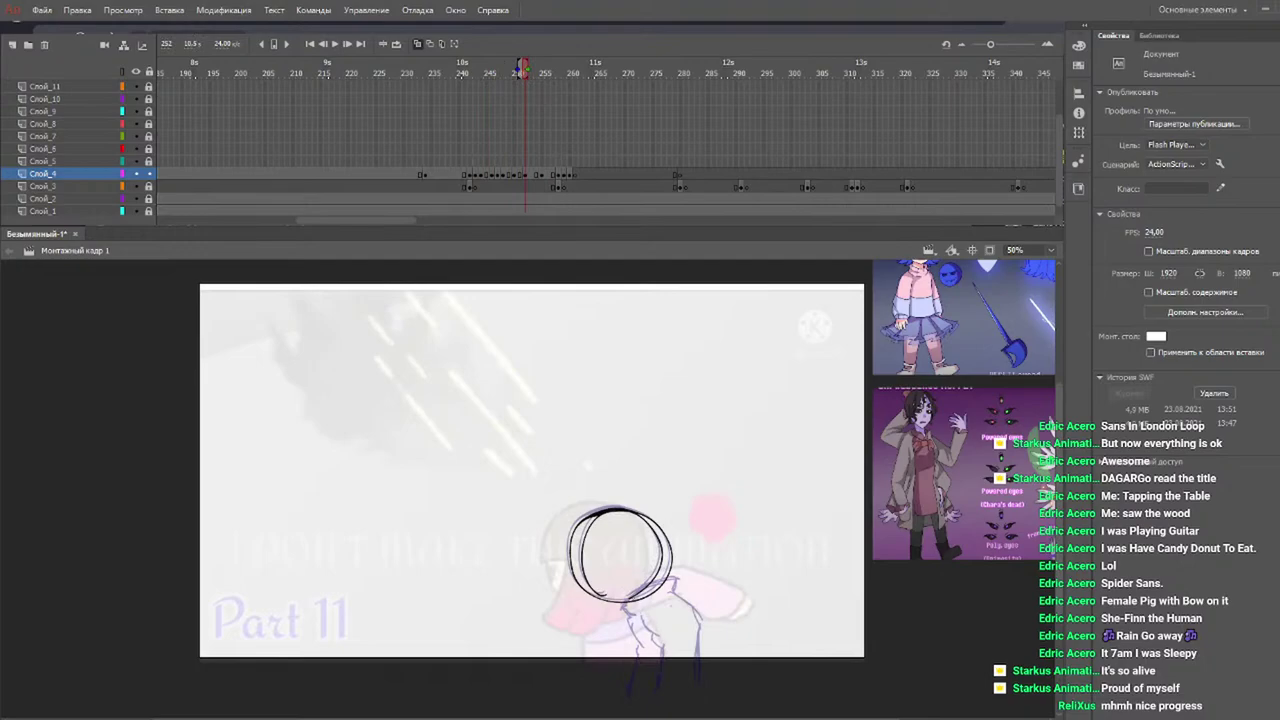
{"action": "mouse_move", "coordinate": [634, 599]}
{"action": "left_mouse_down"}
{"action": "mouse_move", "coordinate": [624, 607]}
{"action": "mouse_move", "coordinate": [678, 596]}
{"action": "left_mouse_up"}
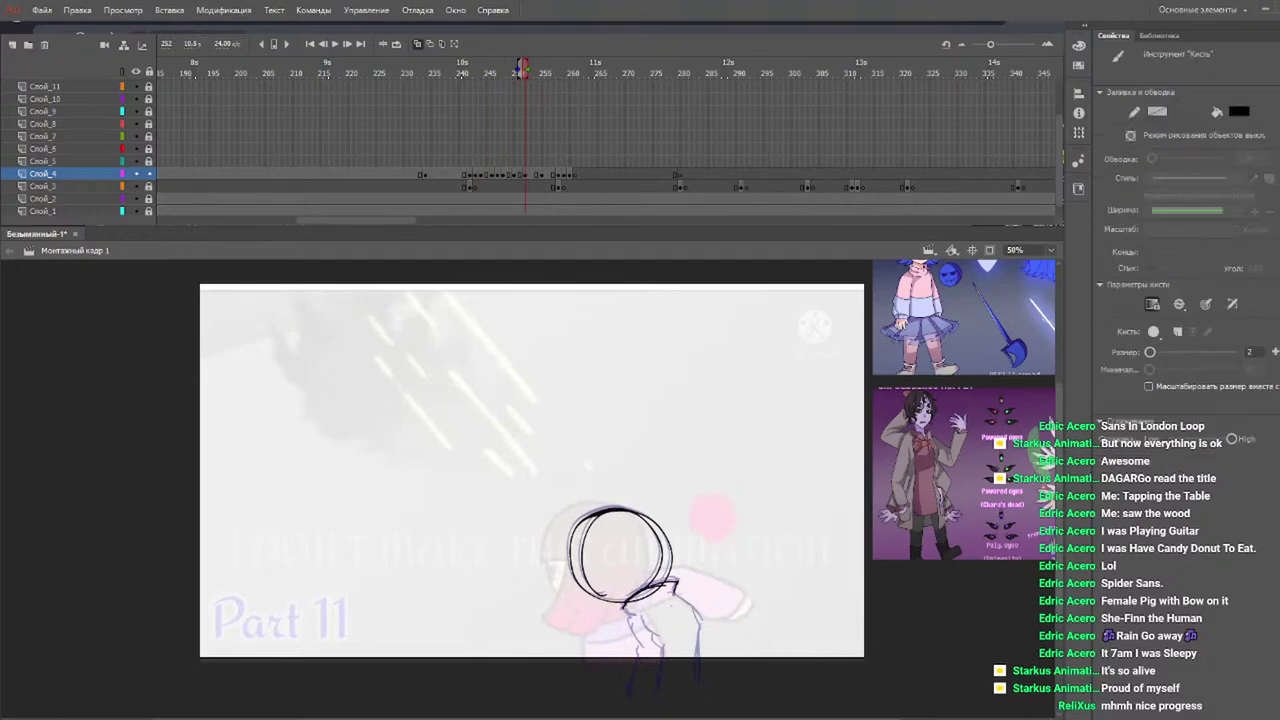
{"action": "mouse_move", "coordinate": [630, 628]}
{"action": "left_mouse_down"}
{"action": "mouse_move", "coordinate": [644, 650]}
{"action": "mouse_move", "coordinate": [627, 692]}
{"action": "left_mouse_up"}
{"action": "mouse_move", "coordinate": [668, 592]}
{"action": "left_mouse_down"}
{"action": "mouse_move", "coordinate": [700, 640]}
{"action": "mouse_move", "coordinate": [695, 686]}
{"action": "left_mouse_up"}
{"action": "left_click_drag", "start_coordinate": [703, 626], "coordinate": [698, 688]}
{"action": "key", "text": "ctrl+z"}
{"action": "key", "text": "ctrl+z"}
{"action": "mouse_move", "coordinate": [700, 624]}
{"action": "left_mouse_down"}
{"action": "mouse_move", "coordinate": [697, 680]}
{"action": "mouse_move", "coordinate": [675, 648]}
{"action": "mouse_move", "coordinate": [662, 688]}
{"action": "mouse_move", "coordinate": [666, 674]}
{"action": "left_mouse_up"}
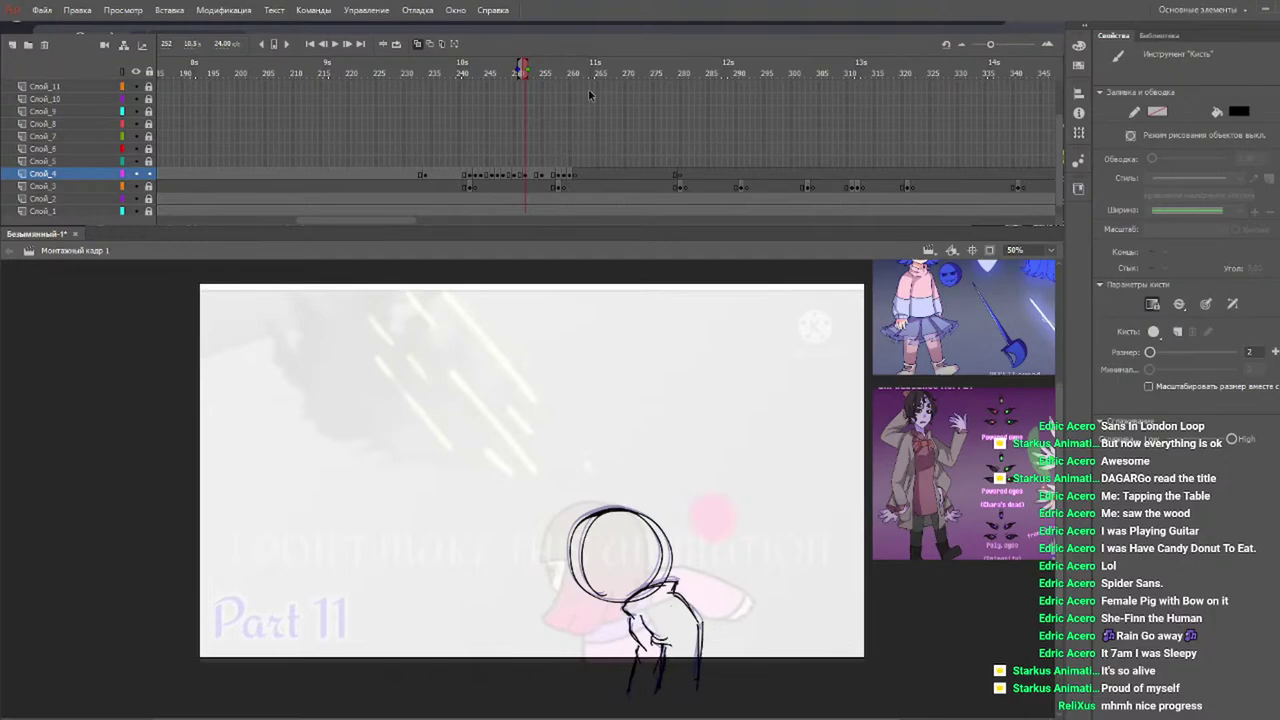
Sketch the collar, coat front, back and arm lines on frame 255 with the Brush tool over the onion-skinned drawing.
{"action": "mouse_move", "coordinate": [520, 75]}
{"action": "left_mouse_down"}
{"action": "mouse_move", "coordinate": [557, 89]}
{"action": "mouse_move", "coordinate": [480, 80]}
{"action": "mouse_move", "coordinate": [551, 80]}
{"action": "mouse_move", "coordinate": [541, 70]}
{"action": "left_mouse_up"}
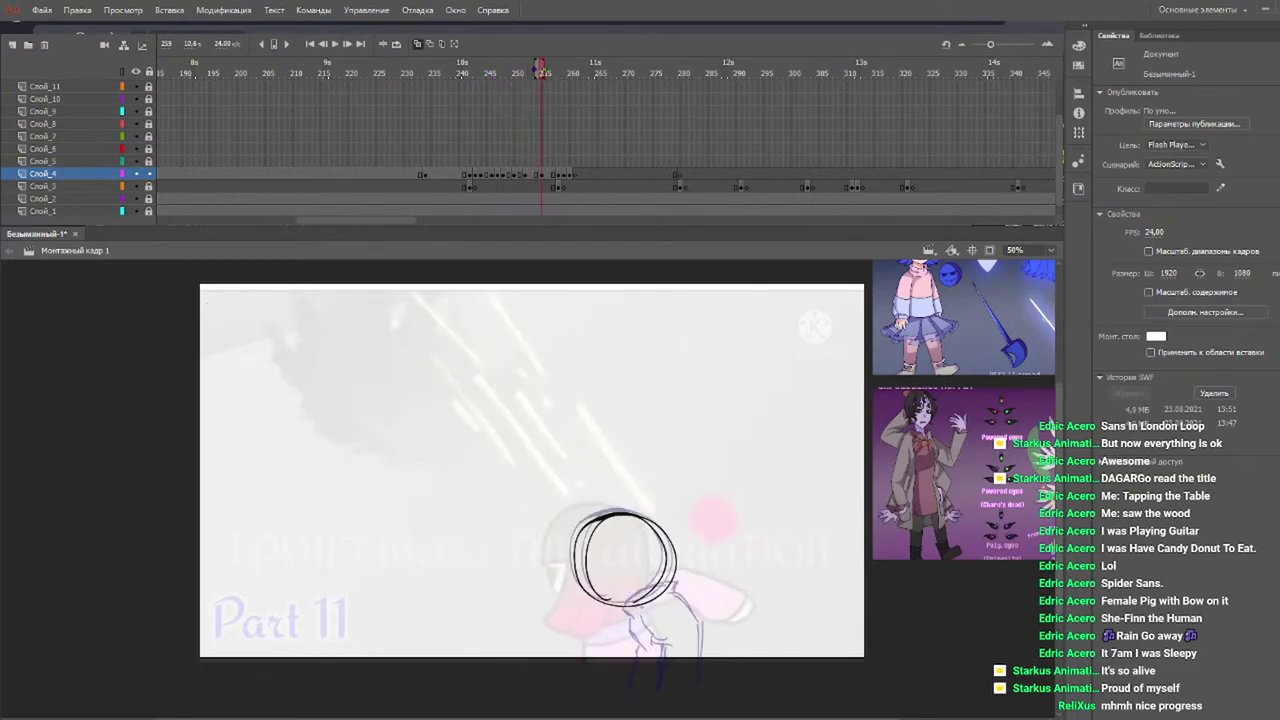
{"action": "key", "text": "b"}
{"action": "mouse_move", "coordinate": [623, 606]}
{"action": "left_mouse_down"}
{"action": "mouse_move", "coordinate": [678, 586]}
{"action": "mouse_move", "coordinate": [652, 678]}
{"action": "left_mouse_up"}
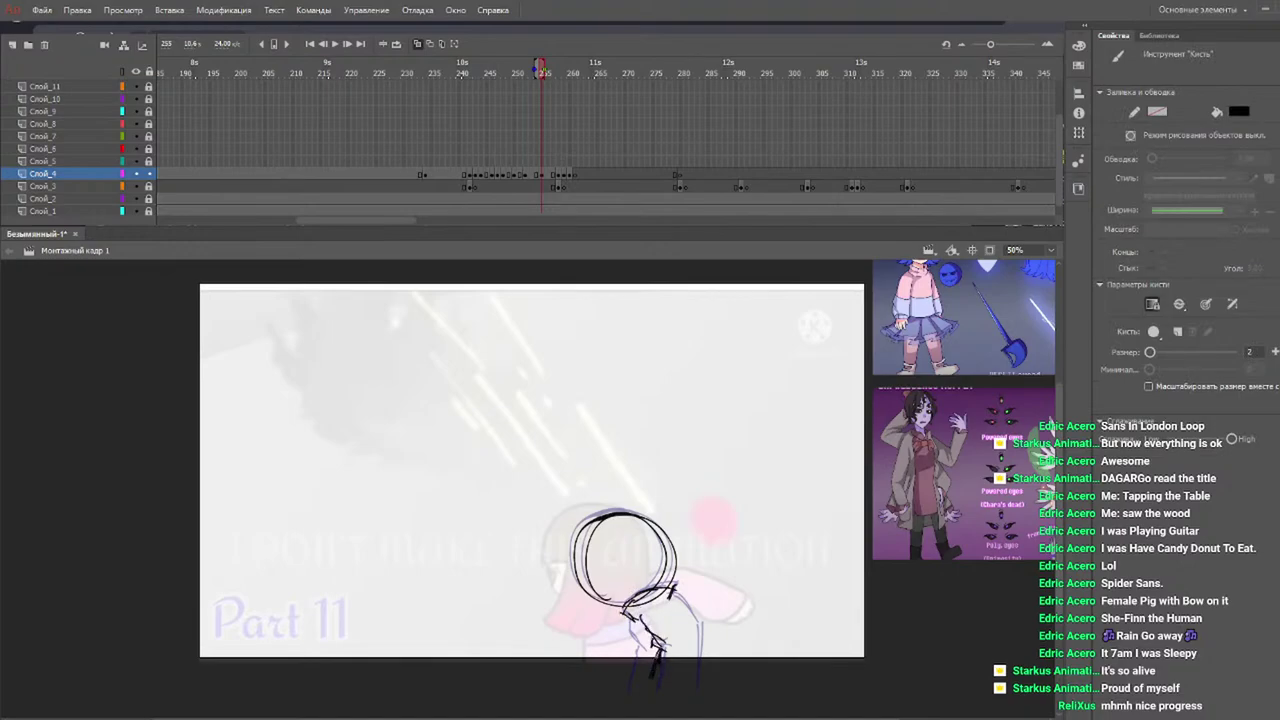
{"action": "mouse_move", "coordinate": [666, 594]}
{"action": "left_mouse_down"}
{"action": "mouse_move", "coordinate": [702, 630]}
{"action": "mouse_move", "coordinate": [700, 682]}
{"action": "left_mouse_up"}
{"action": "mouse_move", "coordinate": [629, 619]}
{"action": "left_mouse_down"}
{"action": "mouse_move", "coordinate": [645, 654]}
{"action": "mouse_move", "coordinate": [625, 708]}
{"action": "left_mouse_up"}
Play back the bending motion from around frame 244 and scrub through it to check the body drawings.
{"action": "left_click", "coordinate": [481, 72]}
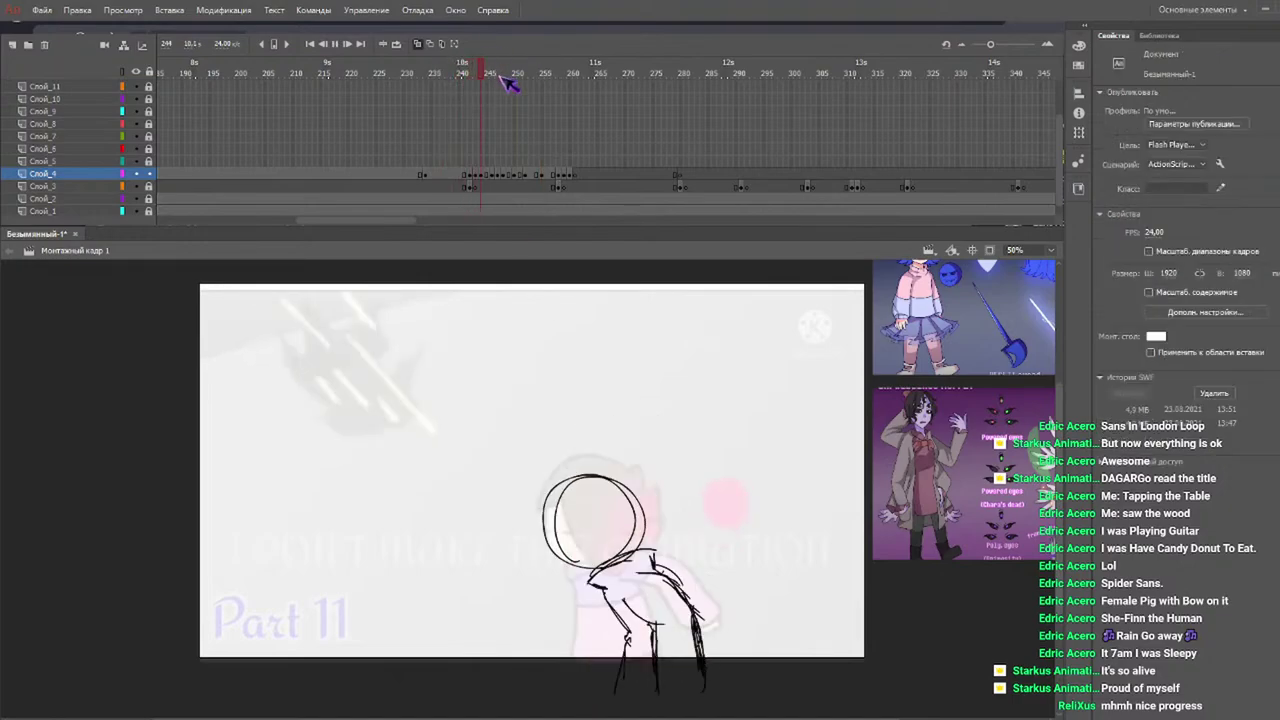
{"action": "key", "text": "Return"}
{"action": "left_click", "coordinate": [484, 74]}
{"action": "key", "text": "Return"}
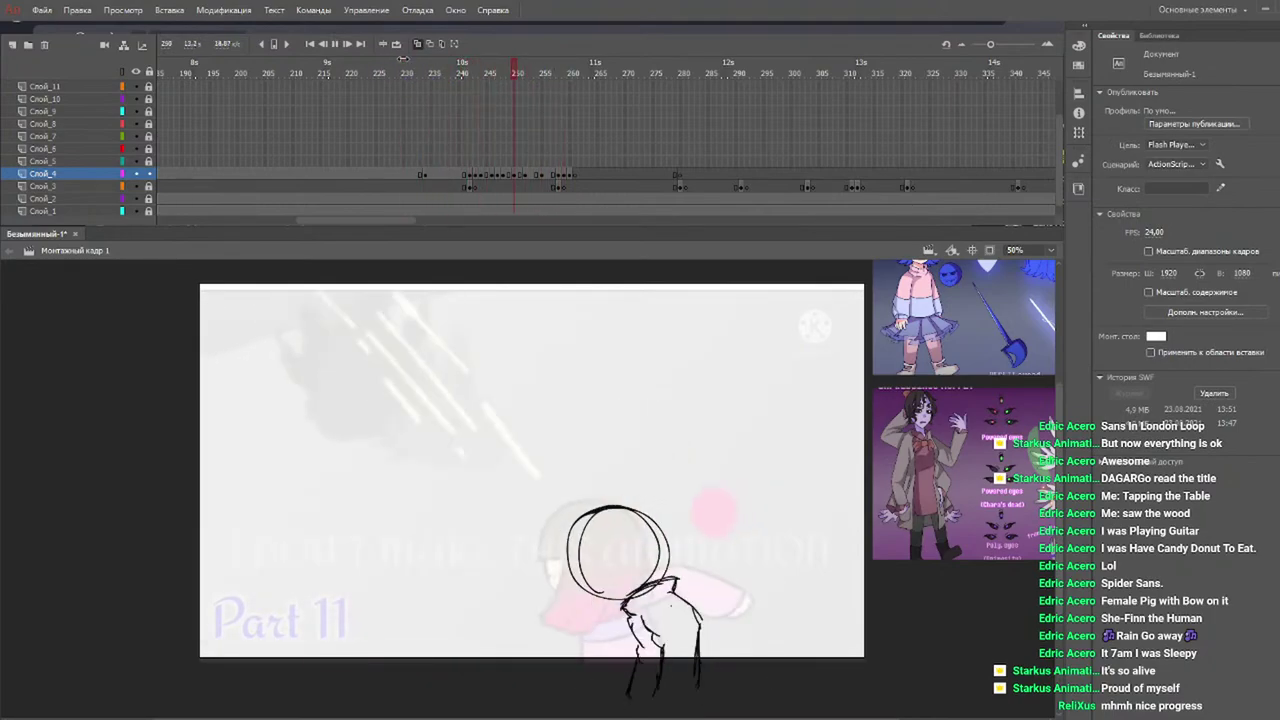
{"action": "key", "text": "Return"}
{"action": "left_click", "coordinate": [538, 72]}
{"action": "mouse_move", "coordinate": [540, 75]}
{"action": "left_mouse_down"}
{"action": "mouse_move", "coordinate": [452, 60]}
{"action": "mouse_move", "coordinate": [473, 62]}
{"action": "left_mouse_up"}
Draw a small oval beside the standing body on frame 242, select it, and play back the motion.
{"action": "mouse_move", "coordinate": [751, 567]}
{"action": "left_mouse_down"}
{"action": "mouse_move", "coordinate": [776, 532]}
{"action": "mouse_move", "coordinate": [764, 576]}
{"action": "left_mouse_up"}
{"action": "key", "text": "v"}
{"action": "left_click_drag", "start_coordinate": [819, 505], "coordinate": [731, 612]}
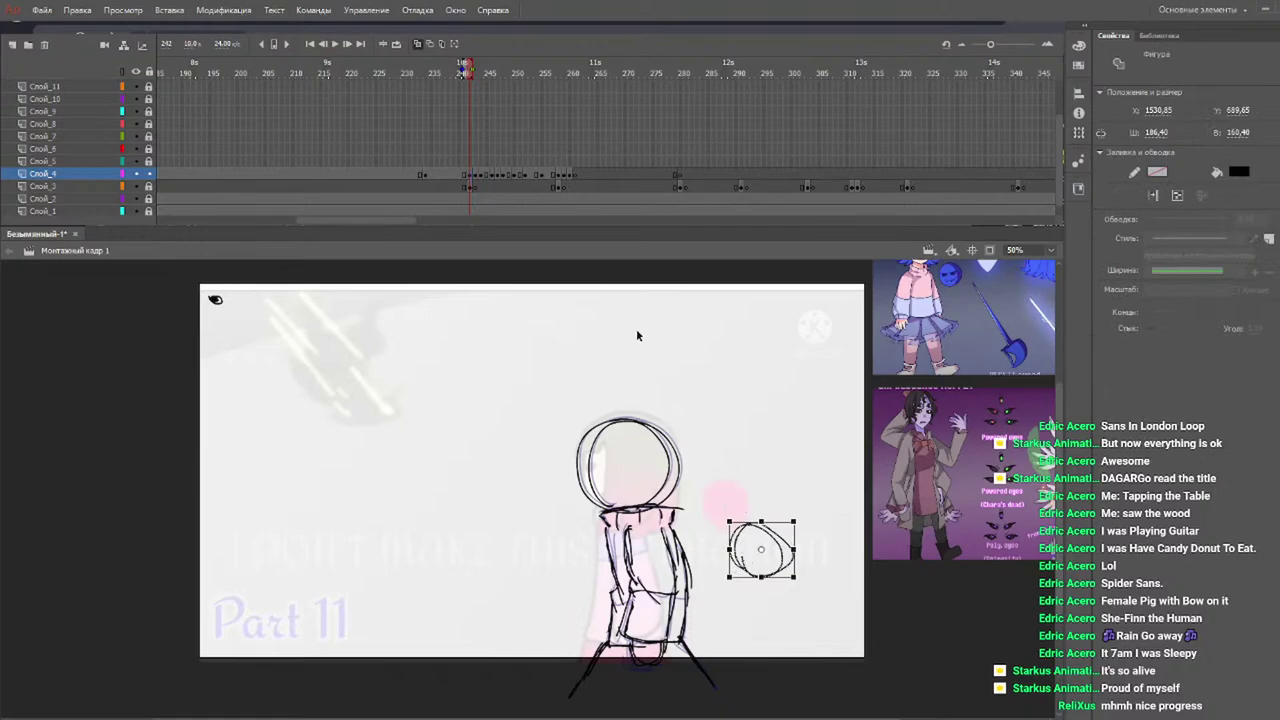
{"action": "left_click_drag", "start_coordinate": [449, 68], "coordinate": [480, 72]}
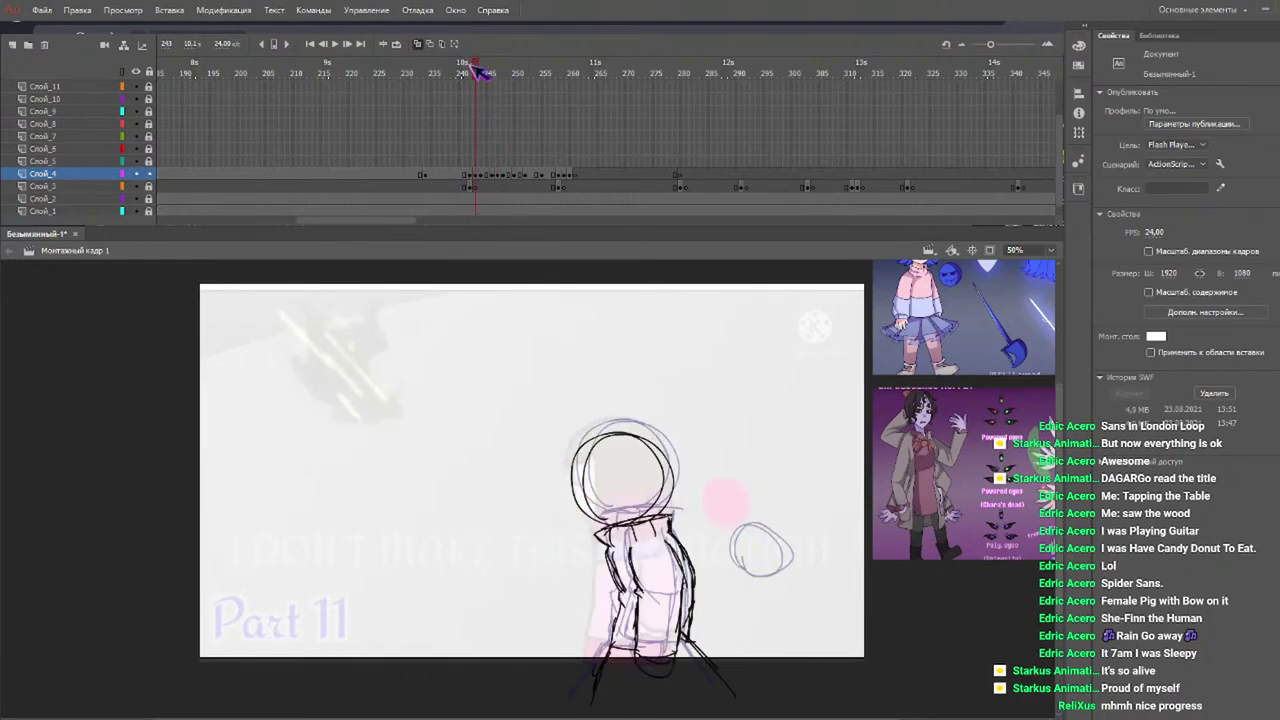
{"action": "key", "text": "Return"}
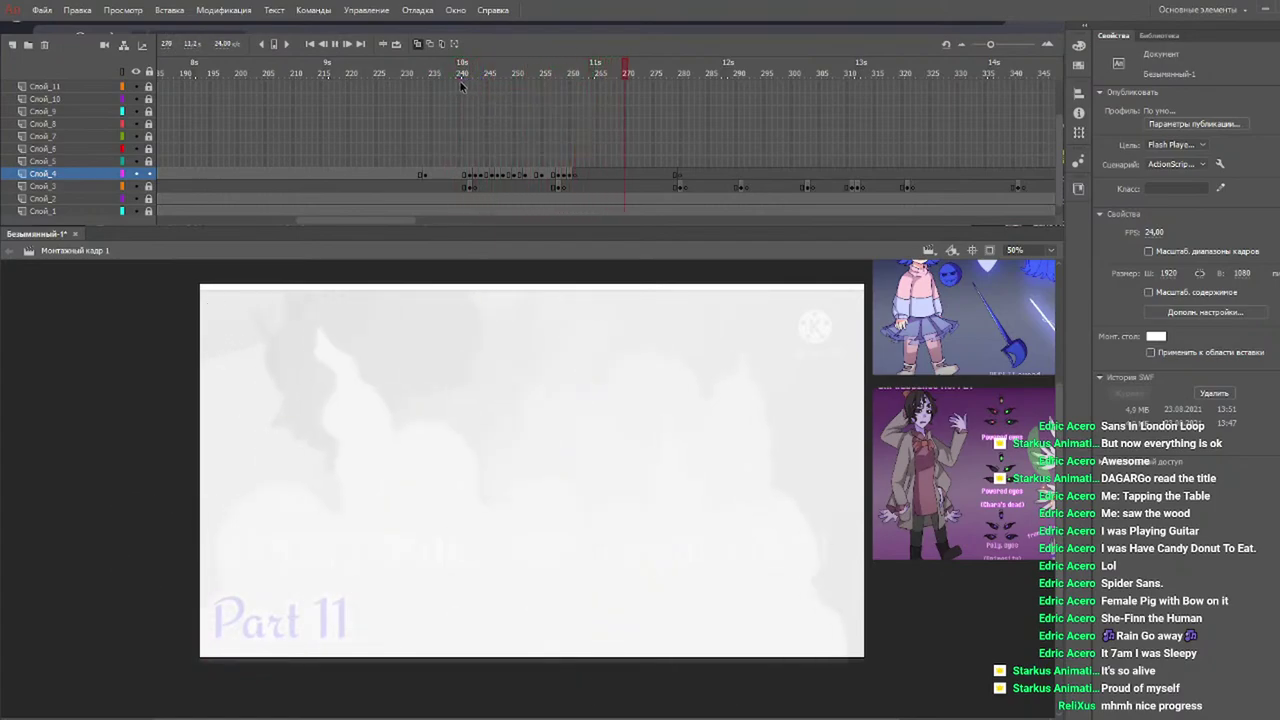
Sketch the body trailing behind the displaced head circle on frame 258 with loose zigzag strokes.
{"action": "left_click_drag", "start_coordinate": [505, 74], "coordinate": [561, 82]}
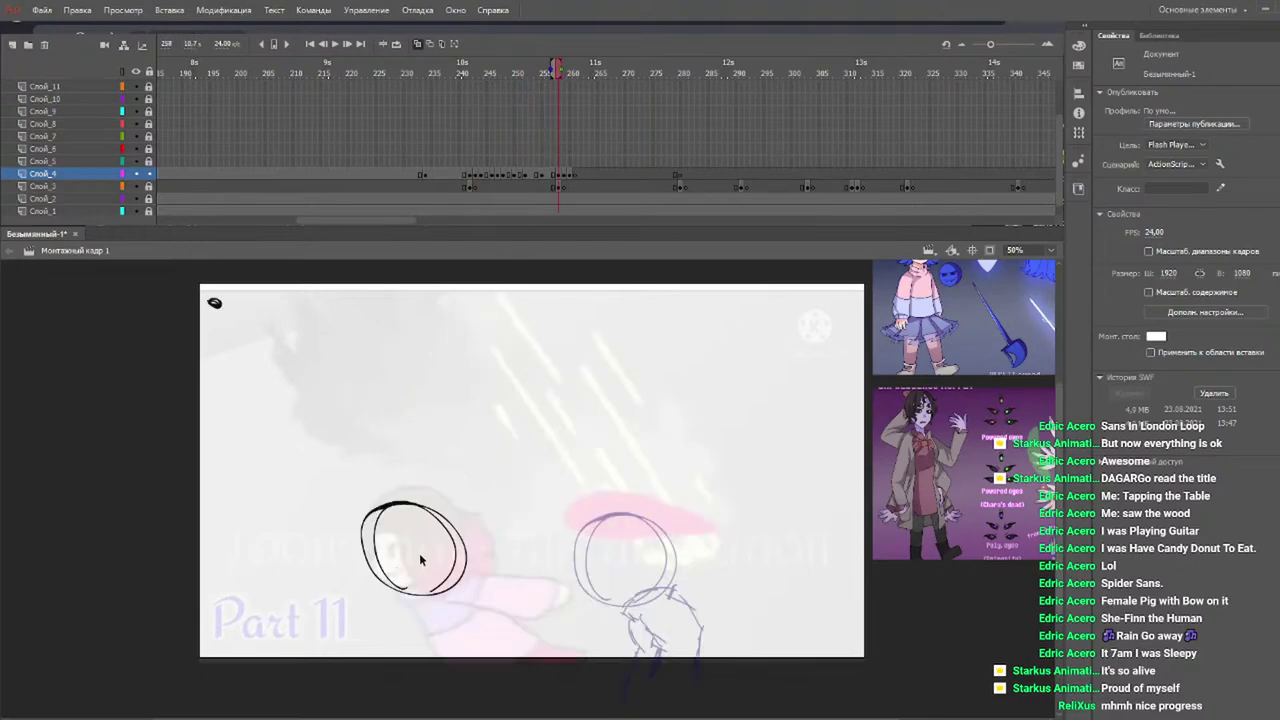
{"action": "key", "text": "b"}
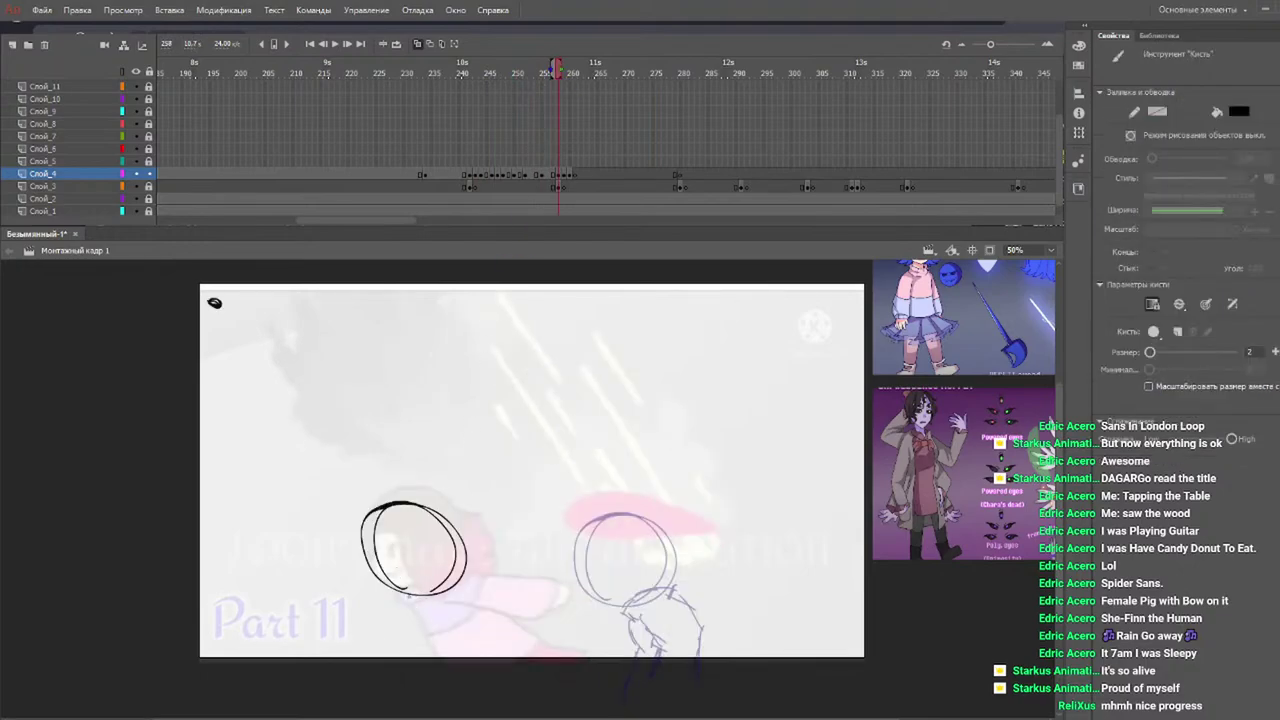
{"action": "mouse_move", "coordinate": [403, 597]}
{"action": "left_mouse_down"}
{"action": "mouse_move", "coordinate": [470, 576]}
{"action": "mouse_move", "coordinate": [426, 608]}
{"action": "mouse_move", "coordinate": [412, 600]}
{"action": "mouse_move", "coordinate": [510, 600]}
{"action": "mouse_move", "coordinate": [552, 640]}
{"action": "left_mouse_up"}
{"action": "mouse_move", "coordinate": [447, 618]}
{"action": "left_mouse_down"}
{"action": "mouse_move", "coordinate": [514, 657]}
{"action": "mouse_move", "coordinate": [430, 615]}
{"action": "mouse_move", "coordinate": [437, 657]}
{"action": "left_mouse_up"}
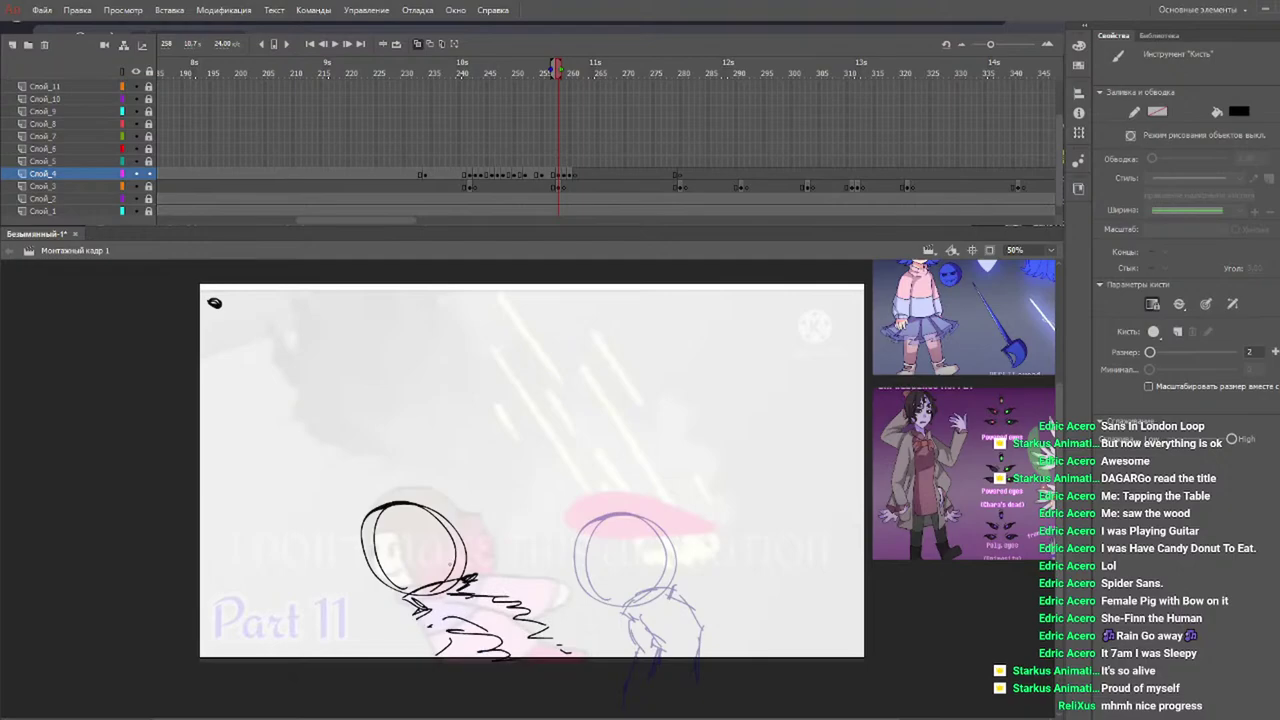
Sketch the trailing body with jagged strokes beside the head circle on frame 259.
{"action": "mouse_move", "coordinate": [500, 72]}
{"action": "left_mouse_down"}
{"action": "mouse_move", "coordinate": [571, 84]}
{"action": "mouse_move", "coordinate": [562, 70]}
{"action": "left_mouse_up"}
{"action": "mouse_move", "coordinate": [238, 585]}
{"action": "left_mouse_down"}
{"action": "mouse_move", "coordinate": [320, 569]}
{"action": "mouse_move", "coordinate": [250, 595]}
{"action": "mouse_move", "coordinate": [327, 602]}
{"action": "mouse_move", "coordinate": [405, 666]}
{"action": "left_mouse_up"}
{"action": "left_click_drag", "start_coordinate": [294, 626], "coordinate": [352, 650]}
{"action": "left_click_drag", "start_coordinate": [298, 588], "coordinate": [364, 618]}
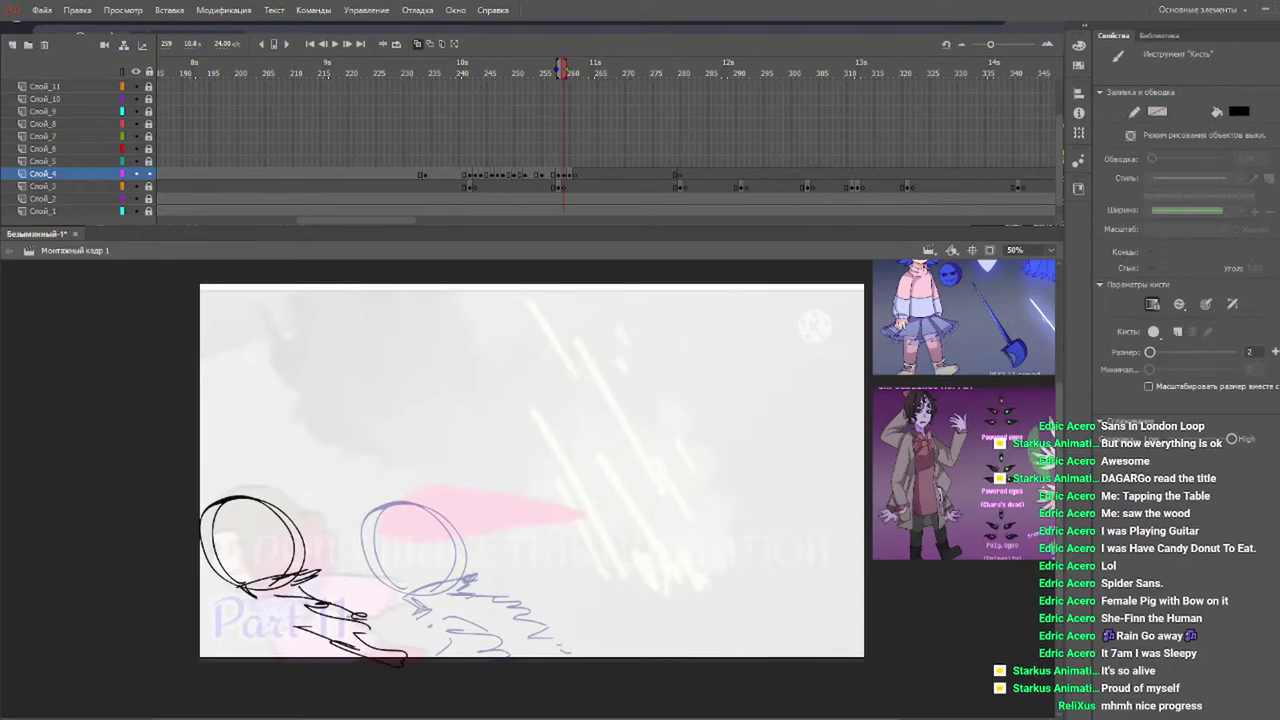
Scribble the trailing body behind the off-canvas head circle on frame 260.
{"action": "left_click", "coordinate": [464, 84]}
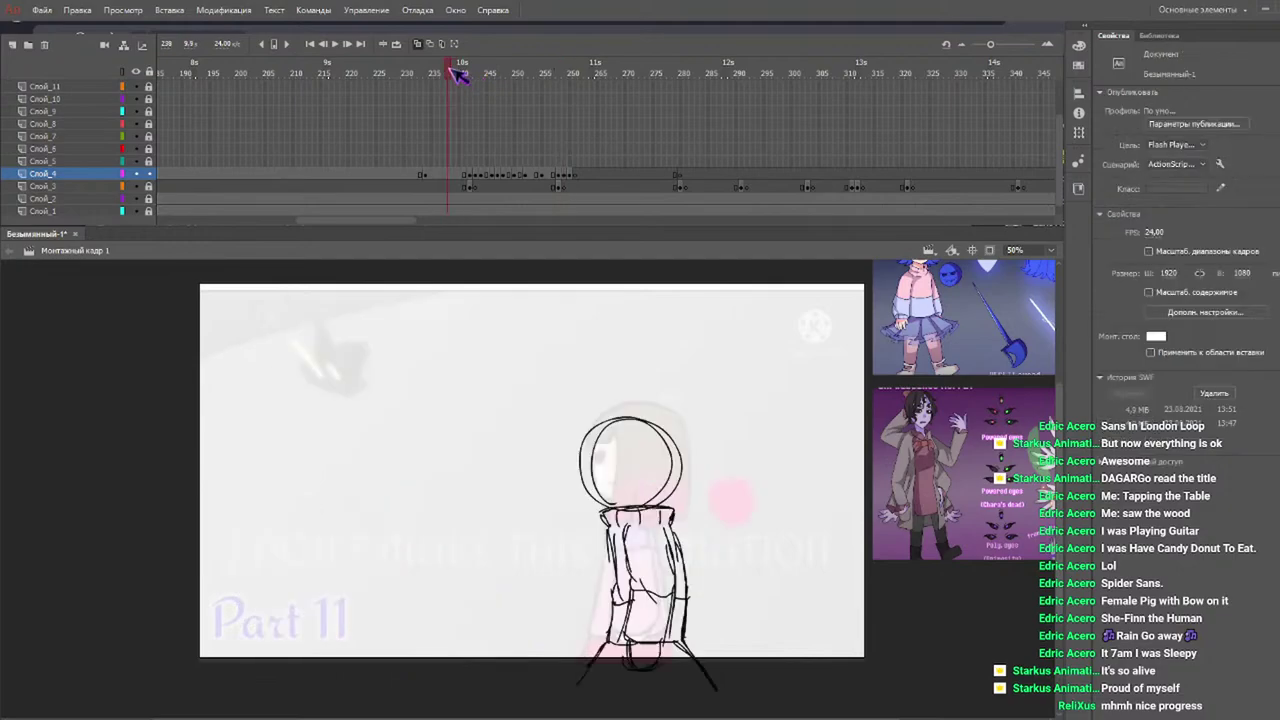
{"action": "left_click_drag", "start_coordinate": [464, 84], "coordinate": [562, 84]}
{"action": "mouse_move", "coordinate": [212, 583]}
{"action": "left_mouse_down"}
{"action": "mouse_move", "coordinate": [247, 594]}
{"action": "mouse_move", "coordinate": [265, 612]}
{"action": "mouse_move", "coordinate": [240, 656]}
{"action": "left_mouse_up"}
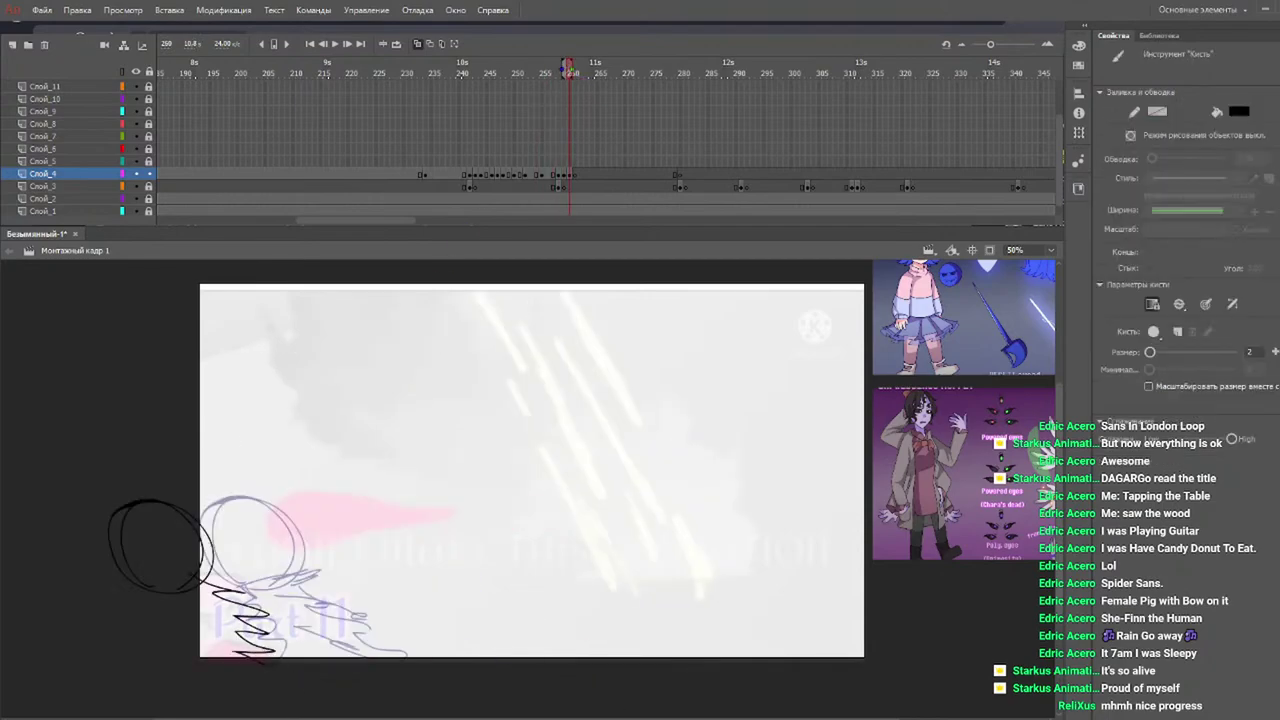
Play back the whole bending and flying-off motion twice, starting from around frame 230.
{"action": "left_click", "coordinate": [399, 70]}
{"action": "key", "text": "Return"}
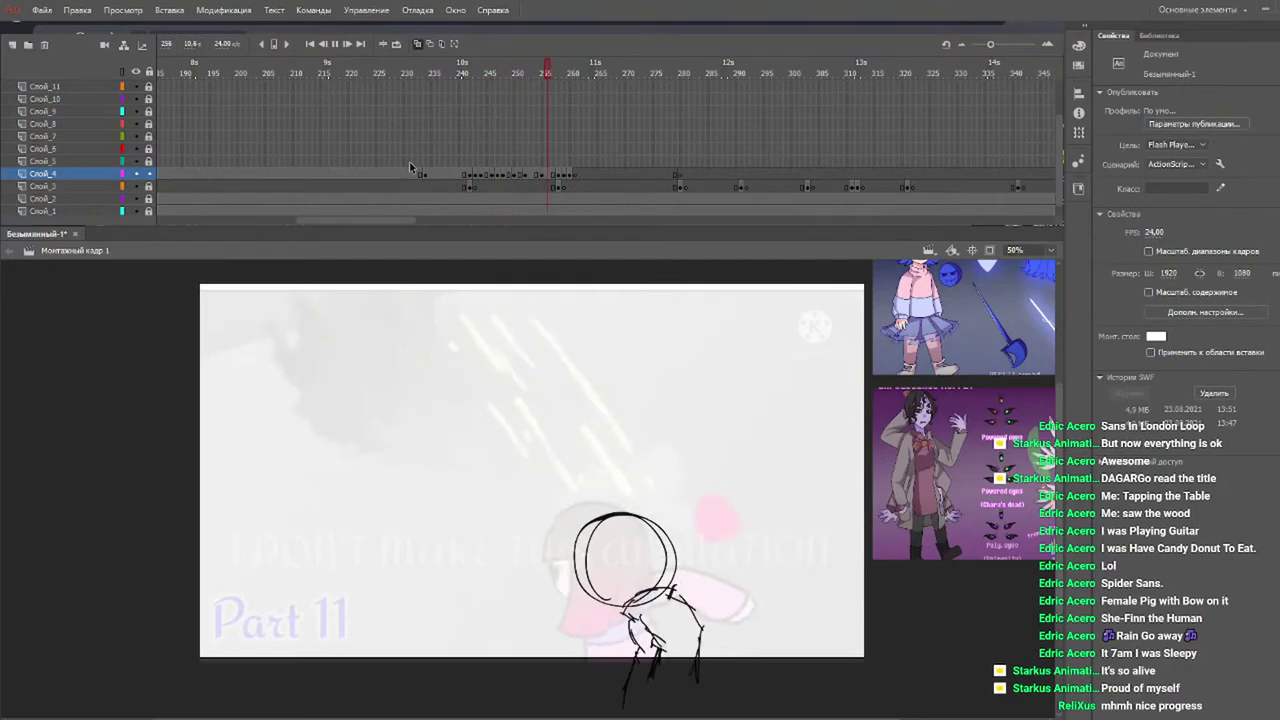
{"action": "key", "text": "Return"}
{"action": "left_click", "coordinate": [406, 73]}
{"action": "key", "text": "Return"}
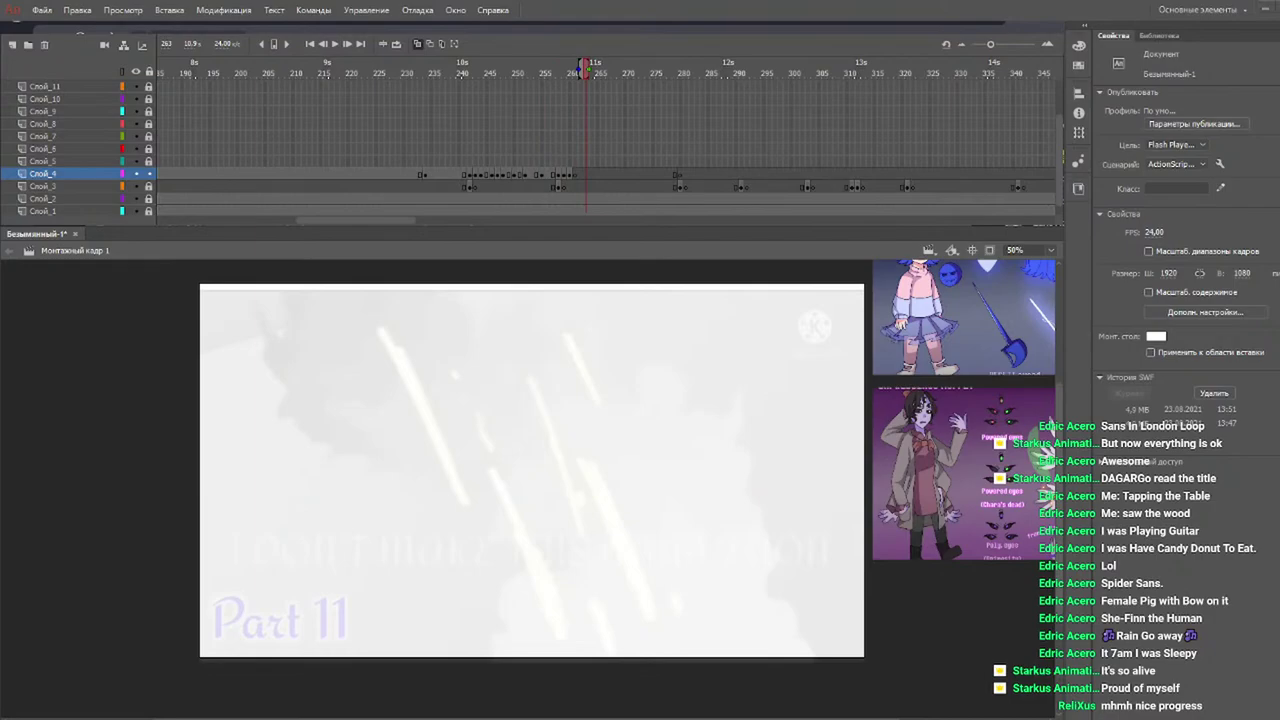
Sketch the fringe across the face and the front hair strands on the head circle on frame 234.
{"action": "mouse_move", "coordinate": [545, 76]}
{"action": "left_mouse_down"}
{"action": "mouse_move", "coordinate": [469, 68]}
{"action": "mouse_move", "coordinate": [438, 92]}
{"action": "left_mouse_up"}
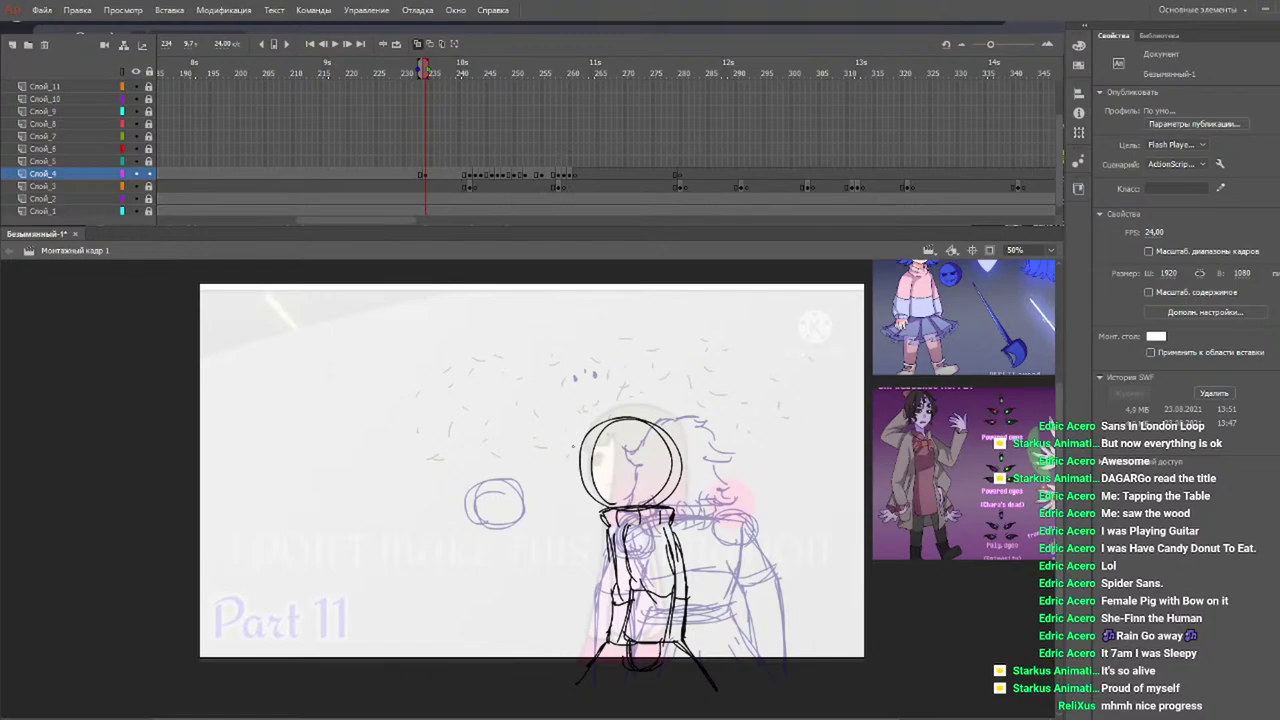
{"action": "left_click_drag", "start_coordinate": [1061, 408], "coordinate": [1064, 390]}
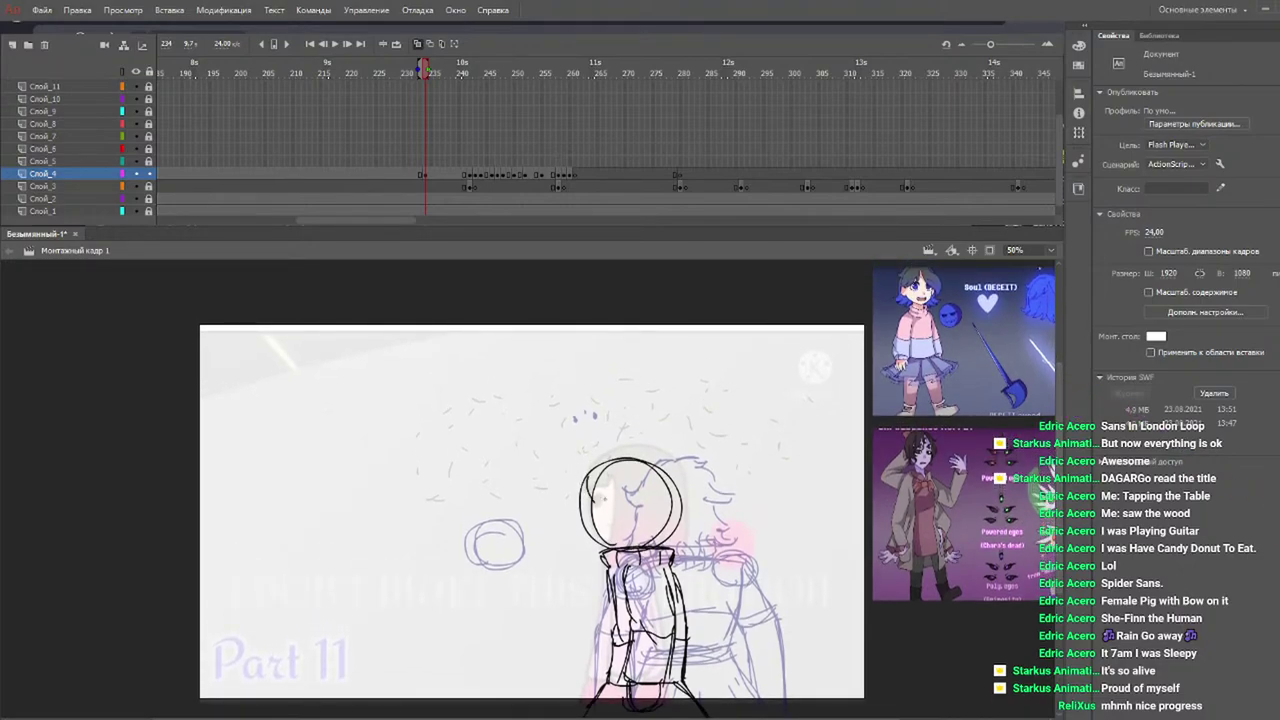
{"action": "key", "text": "b"}
{"action": "key", "text": "ctrl+z"}
{"action": "mouse_move", "coordinate": [588, 480]}
{"action": "left_mouse_down"}
{"action": "mouse_move", "coordinate": [634, 522]}
{"action": "mouse_move", "coordinate": [649, 490]}
{"action": "mouse_move", "coordinate": [634, 525]}
{"action": "left_mouse_up"}
{"action": "key", "text": "ctrl+z"}
{"action": "key", "text": "ctrl+z"}
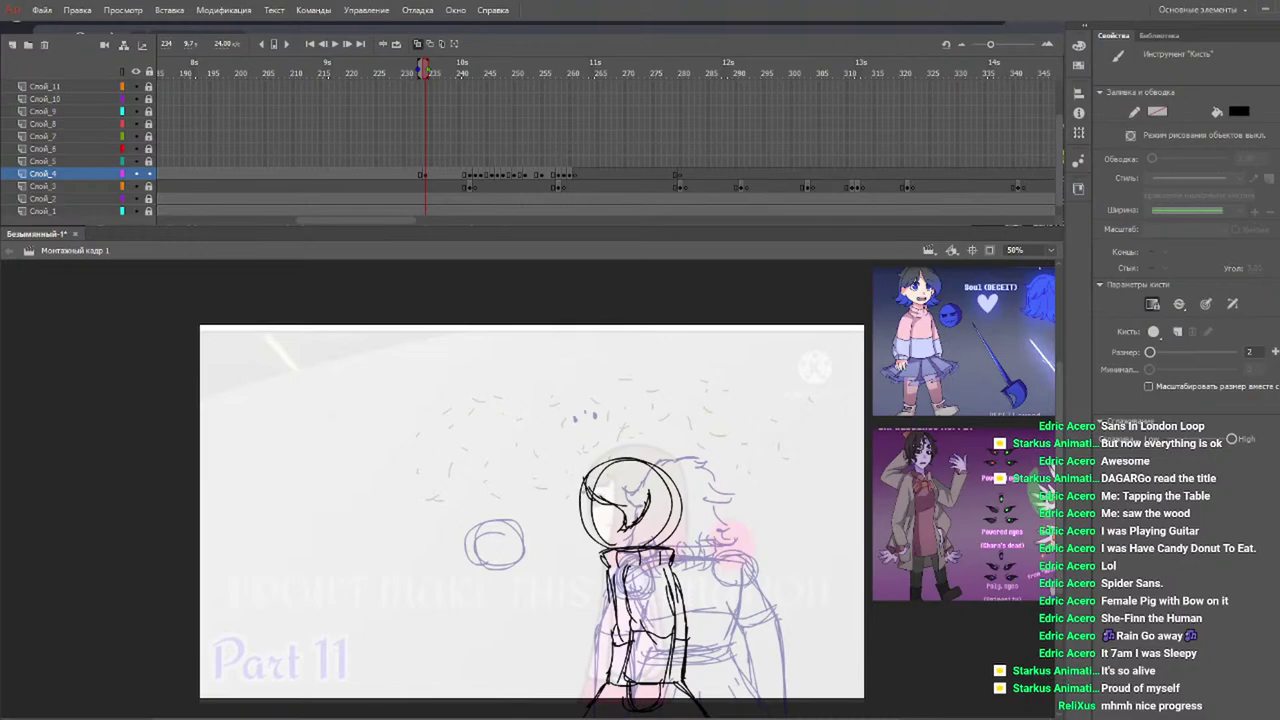
{"action": "left_click_drag", "start_coordinate": [584, 488], "coordinate": [592, 526]}
{"action": "left_click_drag", "start_coordinate": [578, 476], "coordinate": [574, 516]}
Add the flicked hair tips at the nape and the outer hair contour over the head on frame 234.
{"action": "mouse_move", "coordinate": [643, 530]}
{"action": "left_mouse_down"}
{"action": "mouse_move", "coordinate": [662, 560]}
{"action": "mouse_move", "coordinate": [722, 536]}
{"action": "mouse_move", "coordinate": [706, 531]}
{"action": "left_mouse_up"}
{"action": "key", "text": "ctrl+z"}
{"action": "key", "text": "ctrl+z"}
{"action": "left_click_drag", "start_coordinate": [678, 552], "coordinate": [701, 541]}
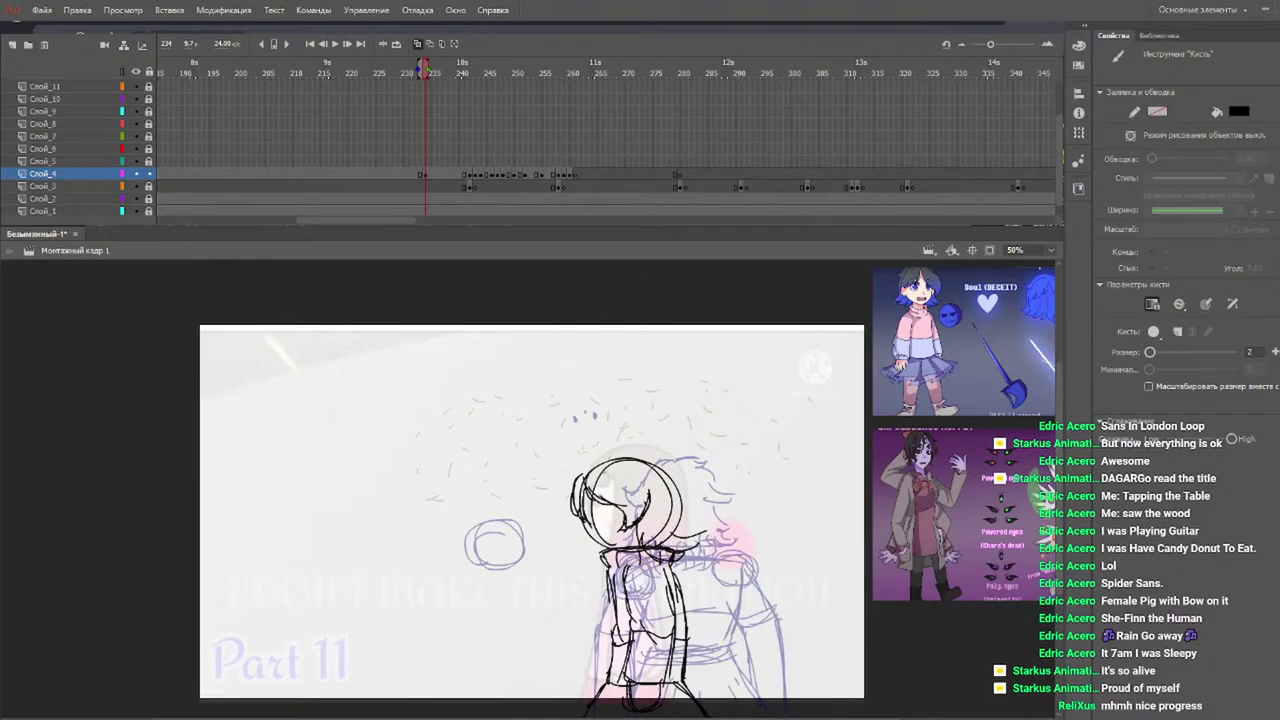
{"action": "mouse_move", "coordinate": [624, 453]}
{"action": "left_mouse_down"}
{"action": "mouse_move", "coordinate": [582, 461]}
{"action": "mouse_move", "coordinate": [578, 482]}
{"action": "mouse_move", "coordinate": [676, 468]}
{"action": "left_mouse_up"}
{"action": "mouse_move", "coordinate": [668, 458]}
{"action": "left_mouse_down"}
{"action": "mouse_move", "coordinate": [698, 524]}
{"action": "mouse_move", "coordinate": [680, 528]}
{"action": "left_mouse_up"}
{"action": "left_click_drag", "start_coordinate": [702, 526], "coordinate": [666, 538]}
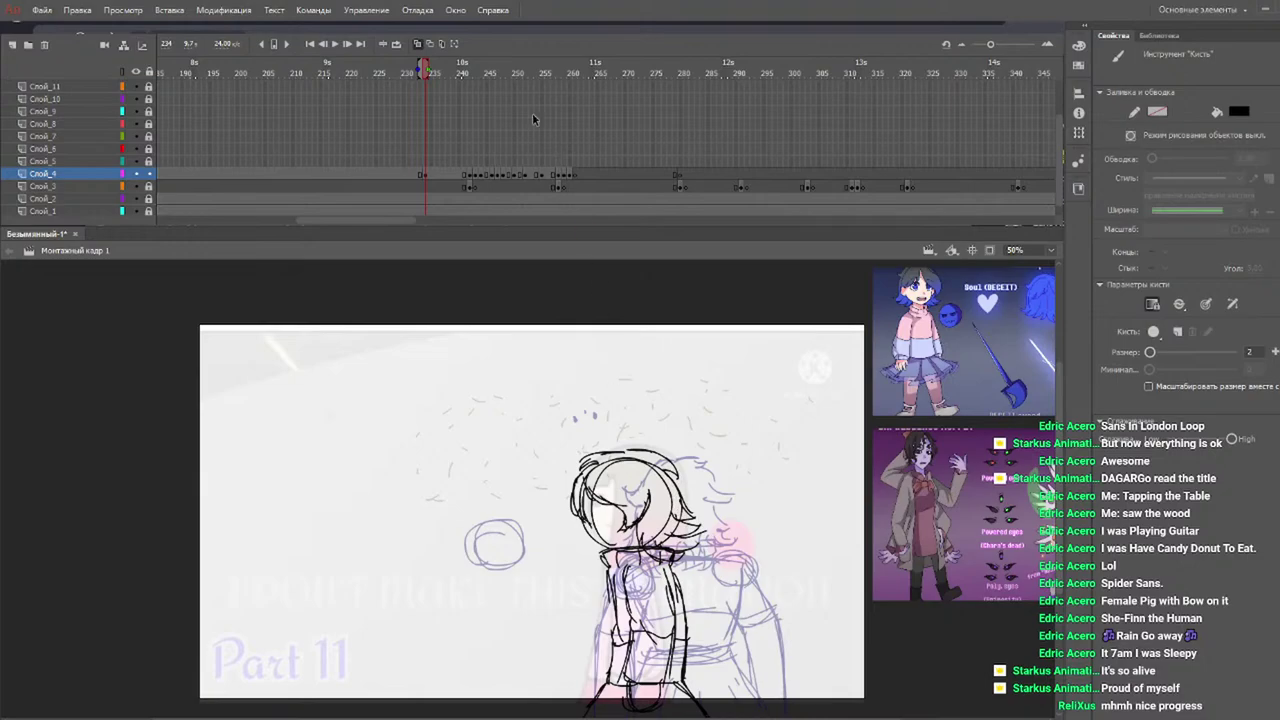
Sketch the fringe, flicked back tips and outer hair contour around the head circle on frame 242.
{"action": "mouse_move", "coordinate": [460, 73]}
{"action": "left_mouse_down"}
{"action": "mouse_move", "coordinate": [476, 73]}
{"action": "mouse_move", "coordinate": [463, 68]}
{"action": "left_mouse_up"}
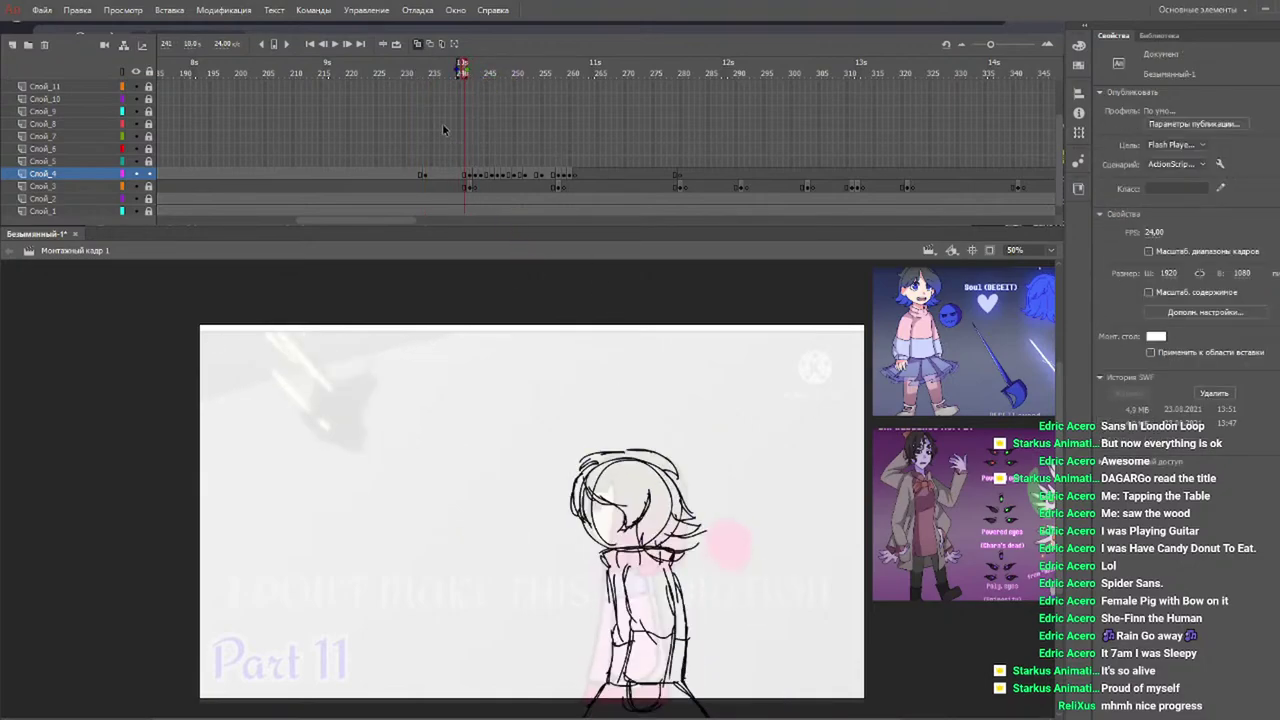
{"action": "left_click", "coordinate": [467, 72]}
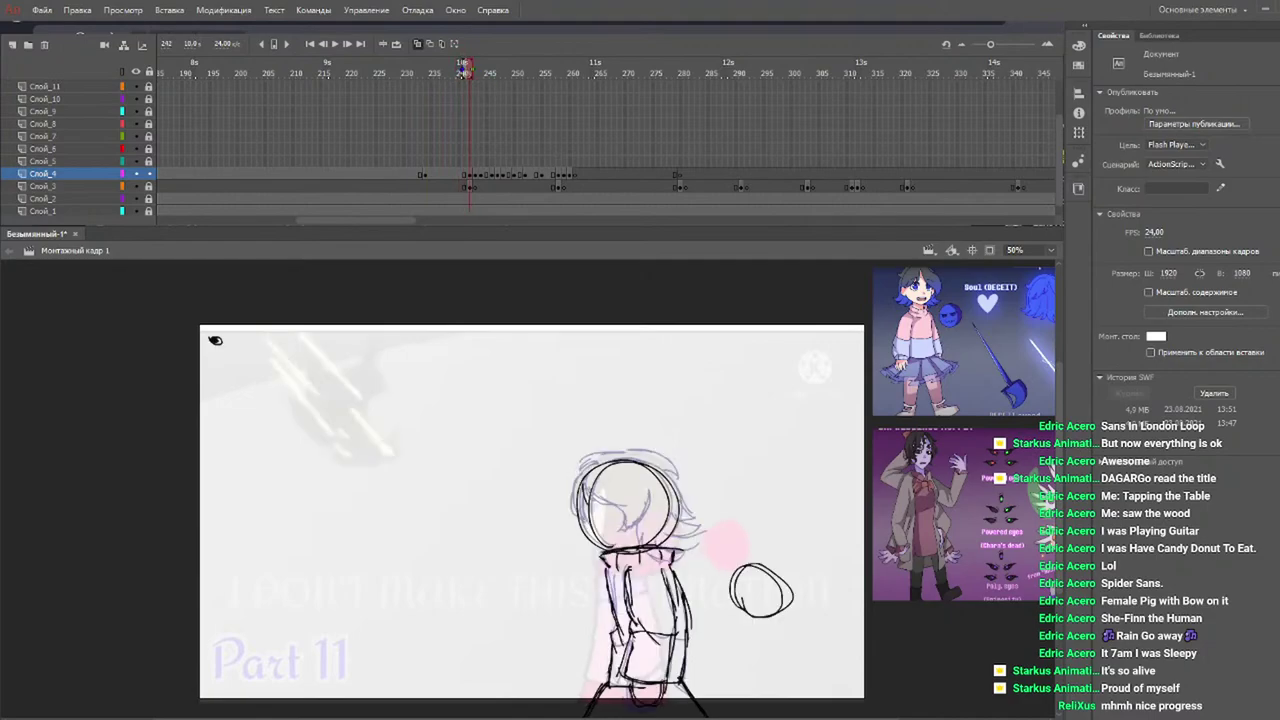
{"action": "key", "text": "b"}
{"action": "mouse_move", "coordinate": [621, 522]}
{"action": "left_mouse_down"}
{"action": "mouse_move", "coordinate": [640, 525]}
{"action": "mouse_move", "coordinate": [648, 501]}
{"action": "left_mouse_up"}
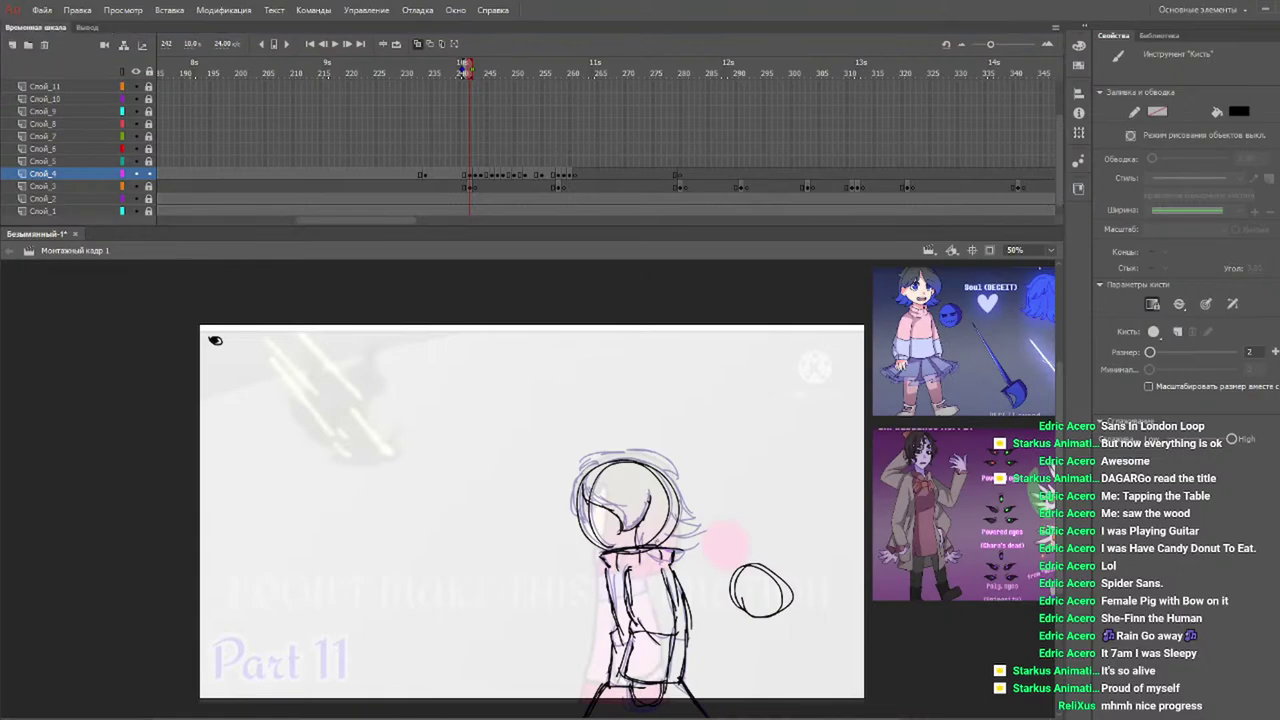
{"action": "mouse_move", "coordinate": [641, 554]}
{"action": "left_mouse_down"}
{"action": "mouse_move", "coordinate": [694, 542]}
{"action": "mouse_move", "coordinate": [701, 526]}
{"action": "mouse_move", "coordinate": [678, 510]}
{"action": "left_mouse_up"}
{"action": "mouse_move", "coordinate": [618, 452]}
{"action": "left_mouse_down"}
{"action": "mouse_move", "coordinate": [578, 462]}
{"action": "mouse_move", "coordinate": [570, 524]}
{"action": "mouse_move", "coordinate": [587, 524]}
{"action": "left_mouse_up"}
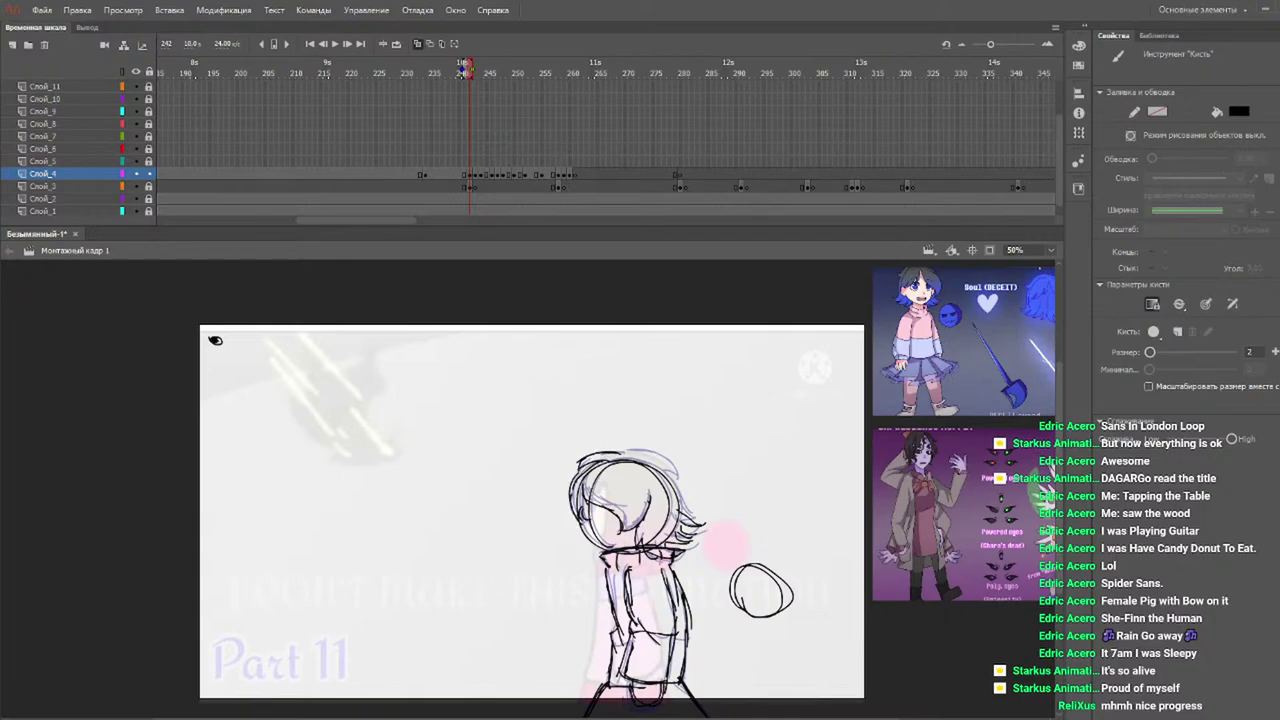
{"action": "mouse_move", "coordinate": [624, 450]}
{"action": "left_mouse_down"}
{"action": "mouse_move", "coordinate": [676, 466]}
{"action": "mouse_move", "coordinate": [696, 519]}
{"action": "left_mouse_up"}
Sketch the fringe, spiky back tips and lifted outer hair around the head circle on frame 243.
{"action": "key", "text": "period"}
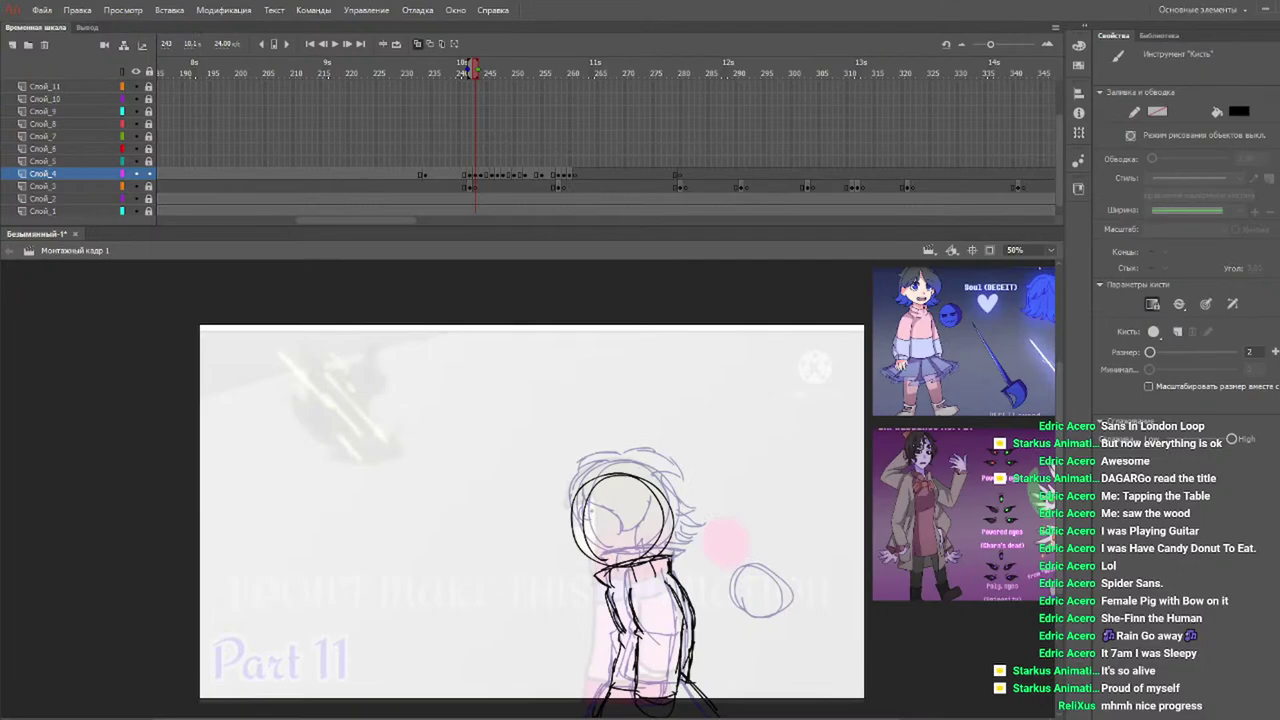
{"action": "mouse_move", "coordinate": [582, 514]}
{"action": "left_mouse_down"}
{"action": "mouse_move", "coordinate": [638, 526]}
{"action": "mouse_move", "coordinate": [644, 486]}
{"action": "mouse_move", "coordinate": [659, 549]}
{"action": "mouse_move", "coordinate": [675, 552]}
{"action": "mouse_move", "coordinate": [701, 535]}
{"action": "mouse_move", "coordinate": [694, 512]}
{"action": "left_mouse_up"}
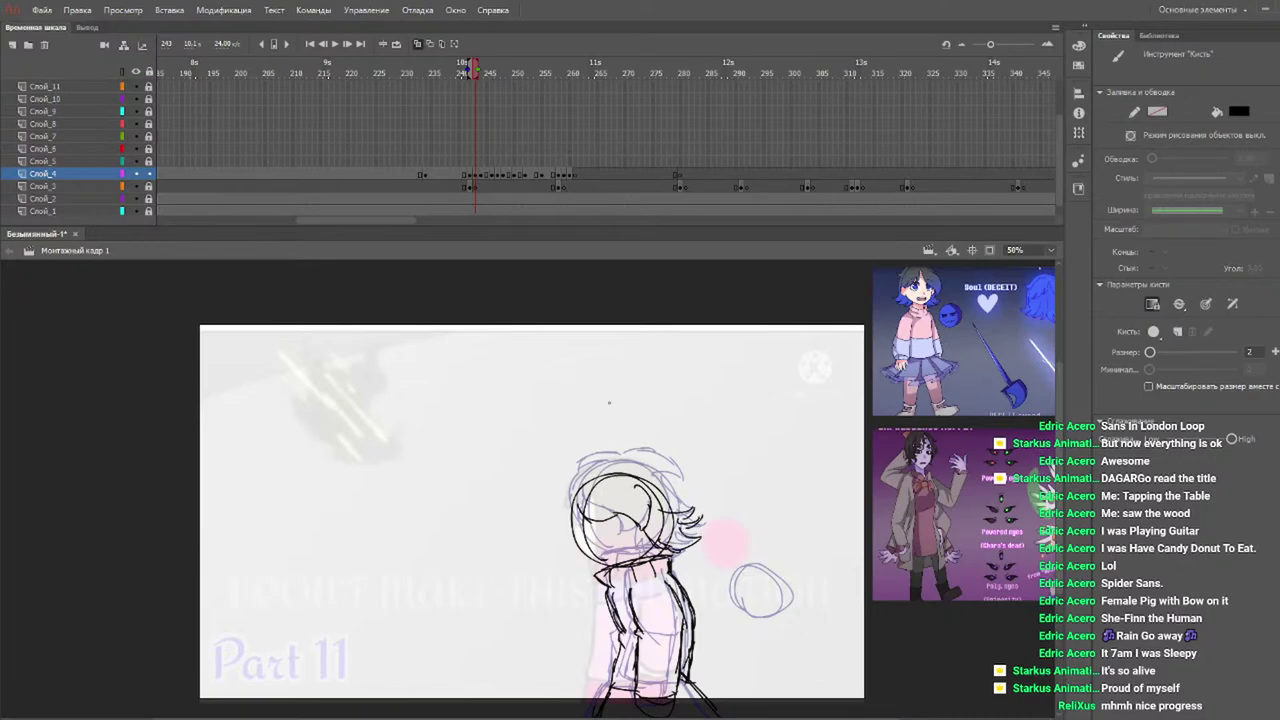
{"action": "mouse_move", "coordinate": [607, 468]}
{"action": "left_mouse_down"}
{"action": "mouse_move", "coordinate": [669, 460]}
{"action": "mouse_move", "coordinate": [683, 507]}
{"action": "left_mouse_up"}
{"action": "mouse_move", "coordinate": [604, 462]}
{"action": "left_mouse_down"}
{"action": "mouse_move", "coordinate": [566, 478]}
{"action": "mouse_move", "coordinate": [563, 539]}
{"action": "mouse_move", "coordinate": [572, 528]}
{"action": "left_mouse_up"}
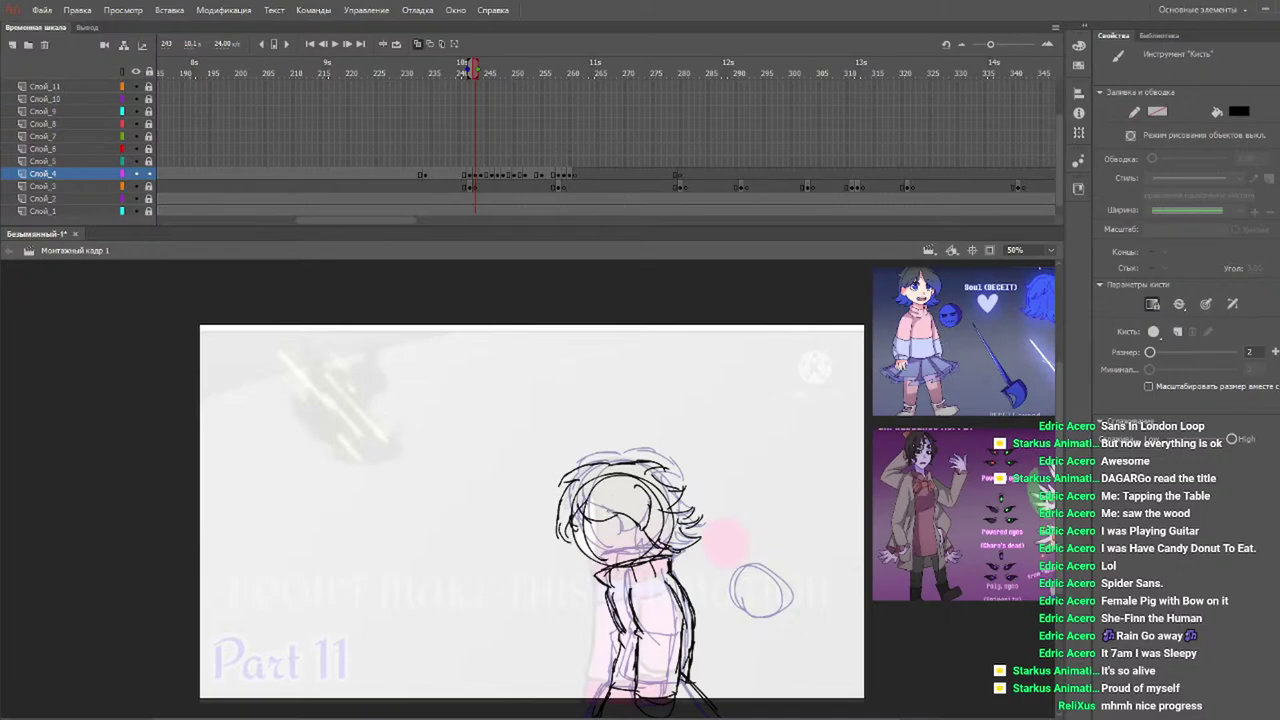
Sketch the fringe, side strands and outer hair contour around the lowered head circle on frame 244.
{"action": "left_click_drag", "start_coordinate": [445, 73], "coordinate": [480, 75]}
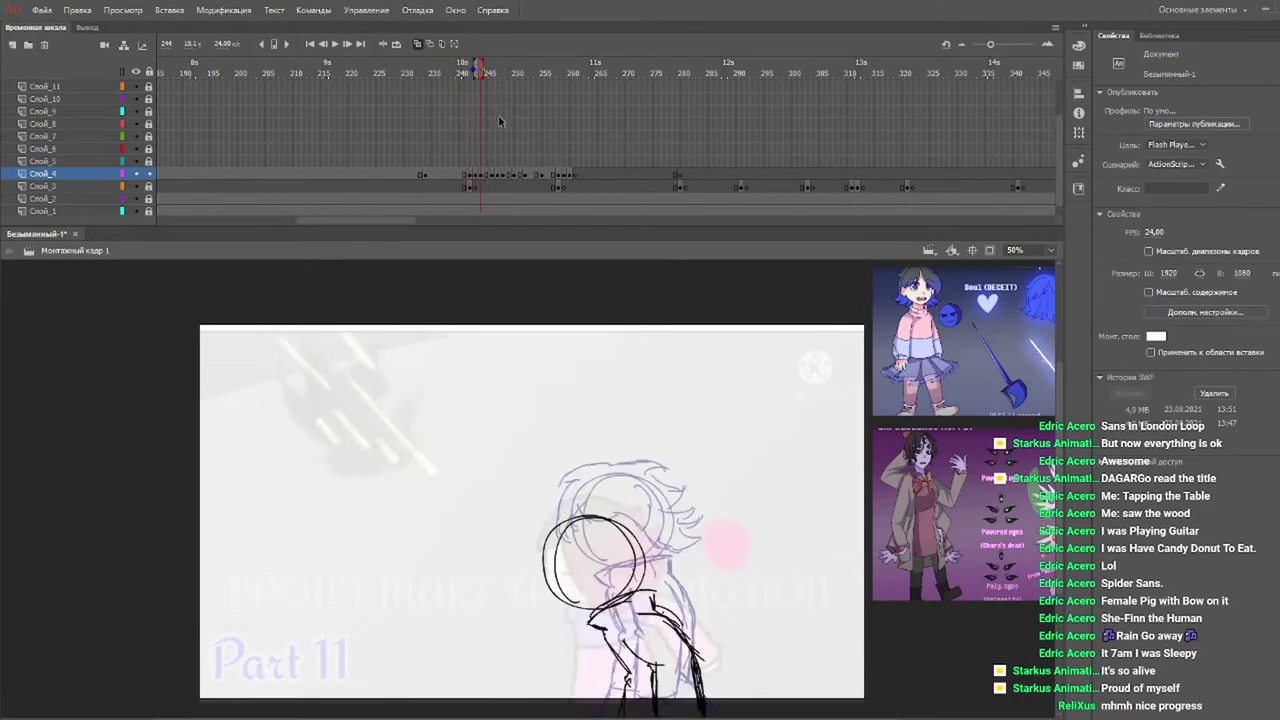
{"action": "mouse_move", "coordinate": [548, 548]}
{"action": "left_mouse_down"}
{"action": "mouse_move", "coordinate": [574, 566]}
{"action": "mouse_move", "coordinate": [614, 558]}
{"action": "mouse_move", "coordinate": [587, 556]}
{"action": "left_mouse_up"}
{"action": "mouse_move", "coordinate": [603, 536]}
{"action": "left_mouse_down"}
{"action": "mouse_move", "coordinate": [592, 550]}
{"action": "mouse_move", "coordinate": [602, 536]}
{"action": "left_mouse_up"}
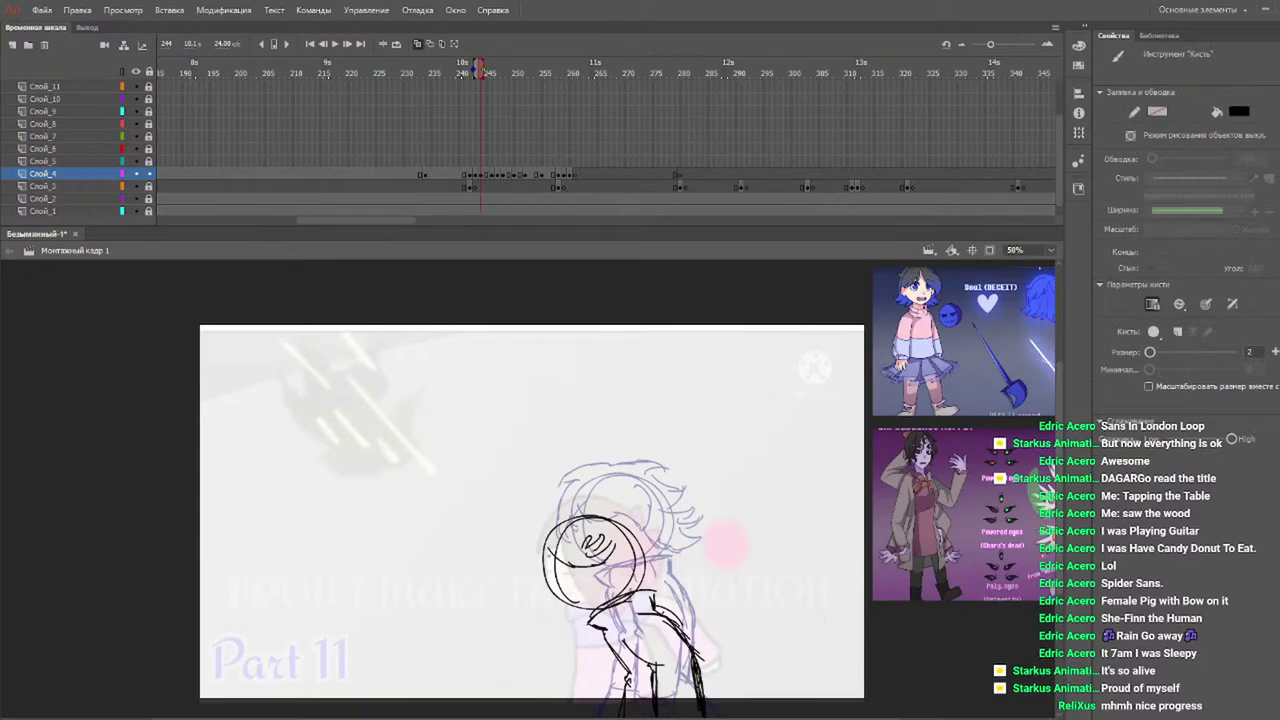
{"action": "mouse_move", "coordinate": [535, 550]}
{"action": "left_mouse_down"}
{"action": "mouse_move", "coordinate": [545, 527]}
{"action": "mouse_move", "coordinate": [591, 504]}
{"action": "mouse_move", "coordinate": [634, 502]}
{"action": "mouse_move", "coordinate": [655, 572]}
{"action": "mouse_move", "coordinate": [641, 591]}
{"action": "mouse_move", "coordinate": [612, 582]}
{"action": "mouse_move", "coordinate": [630, 580]}
{"action": "mouse_move", "coordinate": [630, 566]}
{"action": "mouse_move", "coordinate": [634, 591]}
{"action": "left_mouse_up"}
{"action": "left_click_drag", "start_coordinate": [646, 570], "coordinate": [616, 588]}
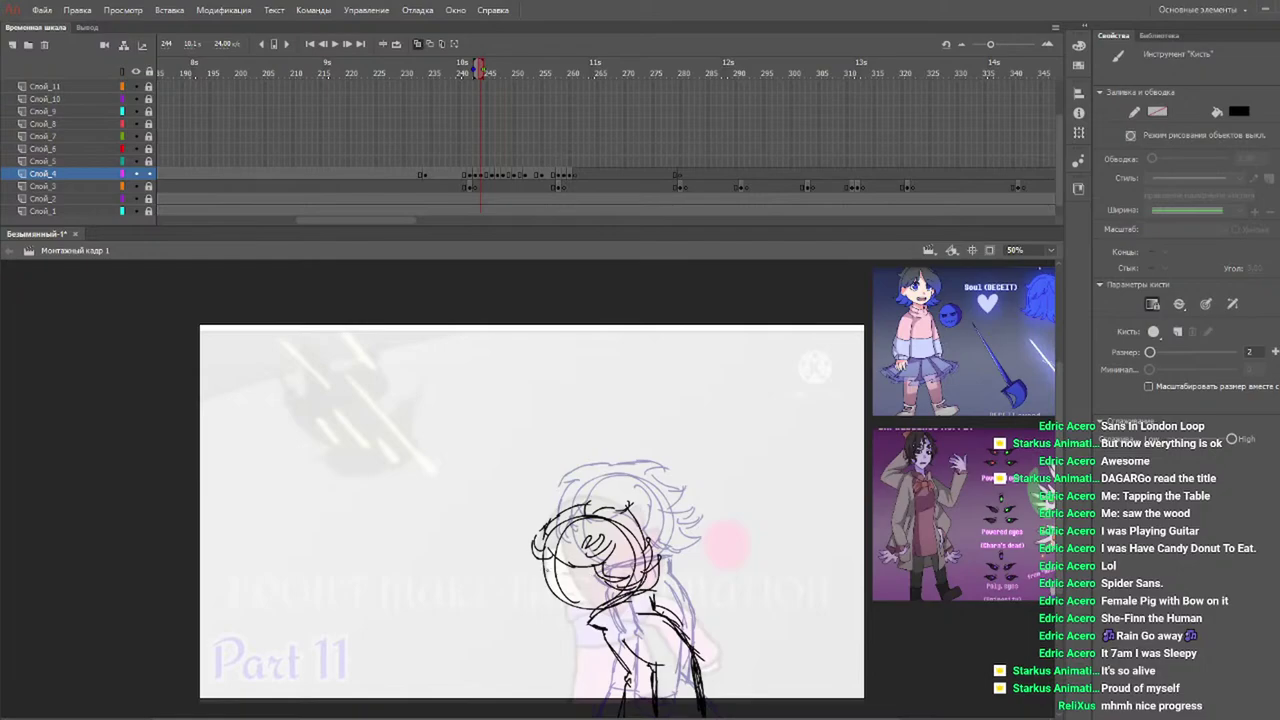
{"action": "left_click_drag", "start_coordinate": [571, 610], "coordinate": [603, 612]}
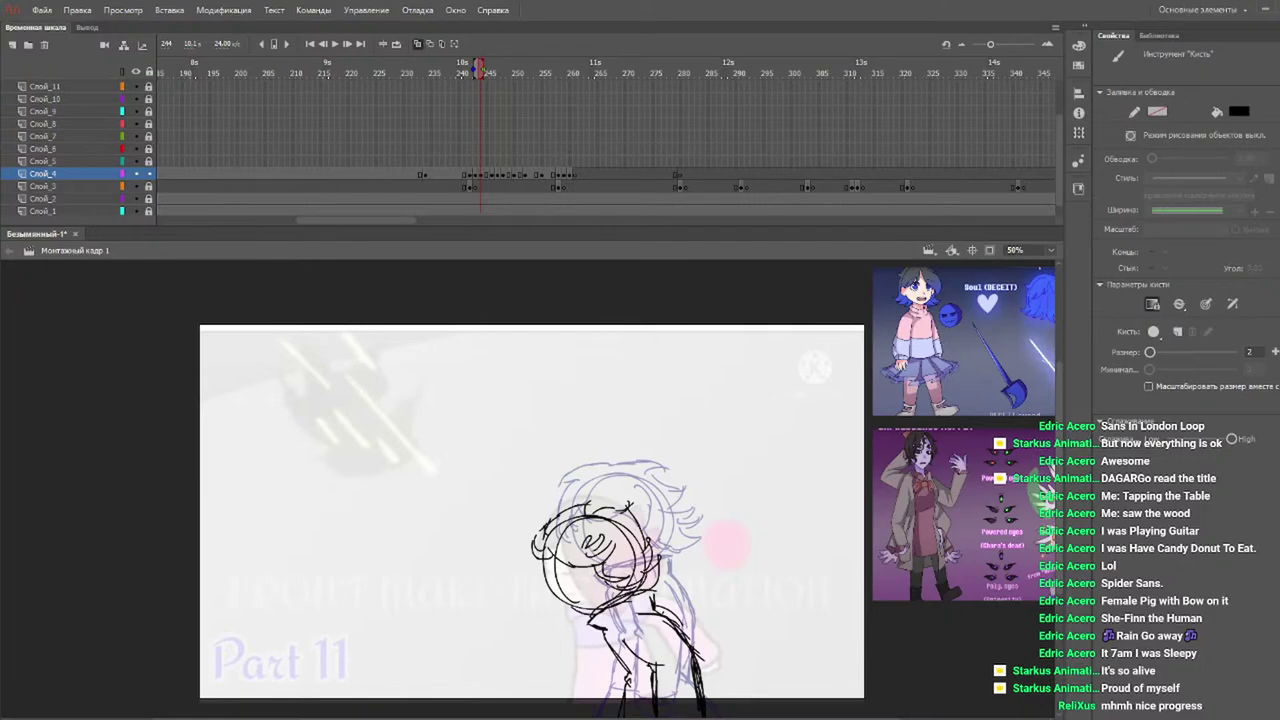
Play back the motion from before frame 240 to check the new hair drawings.
{"action": "left_click", "coordinate": [437, 71]}
{"action": "key", "text": "Return"}
{"action": "left_click", "coordinate": [488, 72]}
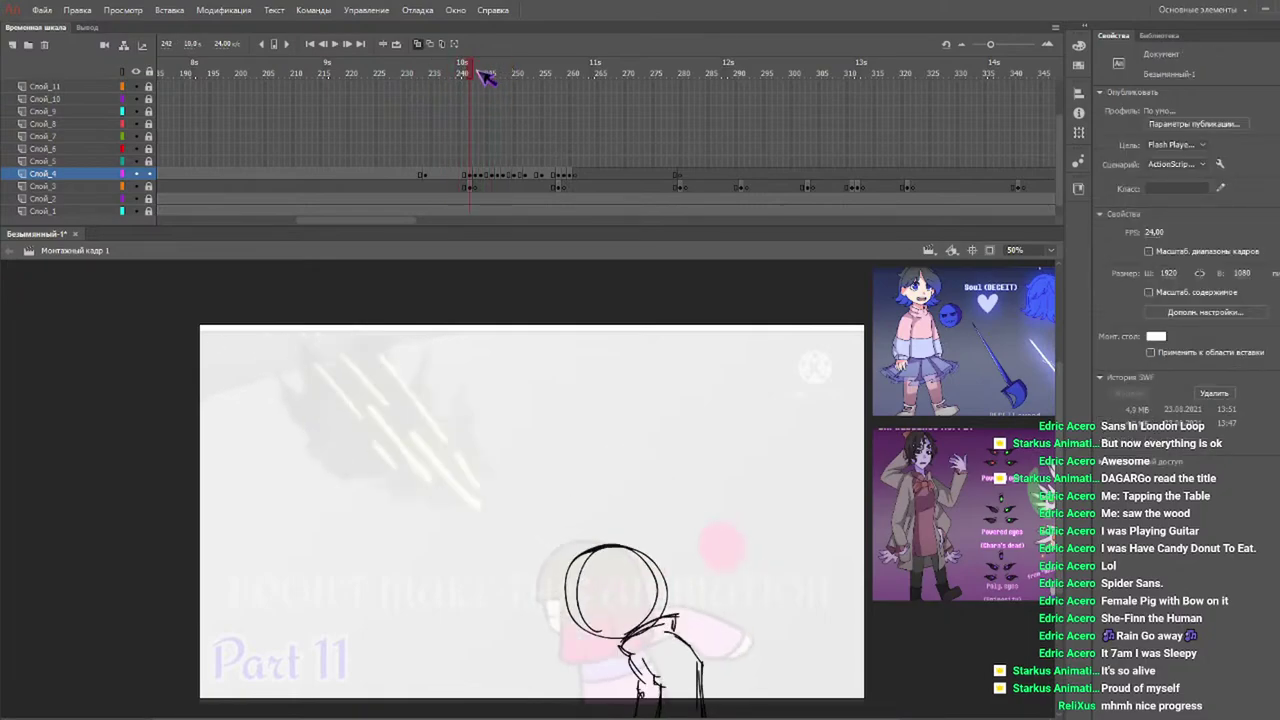
Sketch the curly fringe, back tips and outer hair contour around the head circle on frame 246.
{"action": "left_click_drag", "start_coordinate": [492, 73], "coordinate": [482, 73]}
{"action": "left_click", "coordinate": [488, 72]}
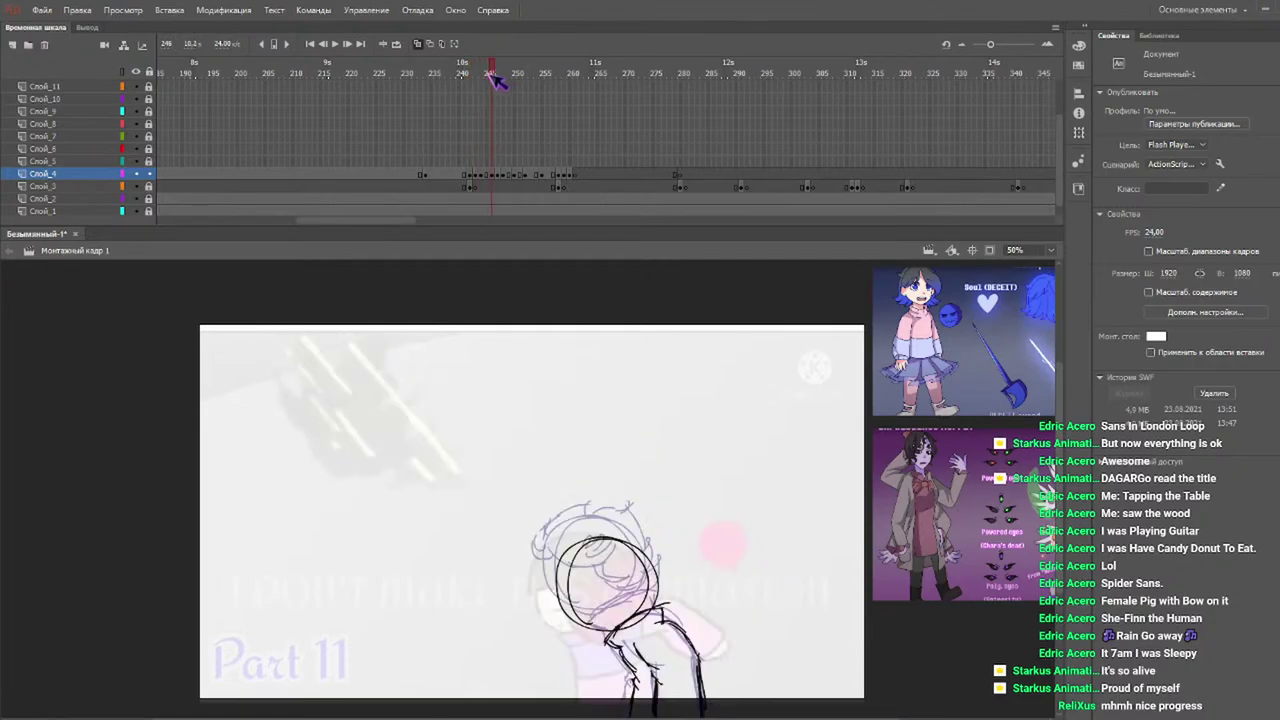
{"action": "left_click_drag", "start_coordinate": [460, 70], "coordinate": [492, 73]}
{"action": "key", "text": "b"}
{"action": "mouse_move", "coordinate": [606, 570]}
{"action": "left_mouse_down"}
{"action": "mouse_move", "coordinate": [626, 580]}
{"action": "mouse_move", "coordinate": [553, 570]}
{"action": "mouse_move", "coordinate": [586, 539]}
{"action": "mouse_move", "coordinate": [640, 532]}
{"action": "mouse_move", "coordinate": [666, 558]}
{"action": "mouse_move", "coordinate": [668, 590]}
{"action": "mouse_move", "coordinate": [606, 606]}
{"action": "mouse_move", "coordinate": [640, 606]}
{"action": "left_mouse_up"}
Sketch the fringe, side strands and outer hair contour around the head circle on frame 247, and play back the result.
{"action": "left_click", "coordinate": [450, 75]}
{"action": "left_click_drag", "start_coordinate": [452, 78], "coordinate": [495, 72]}
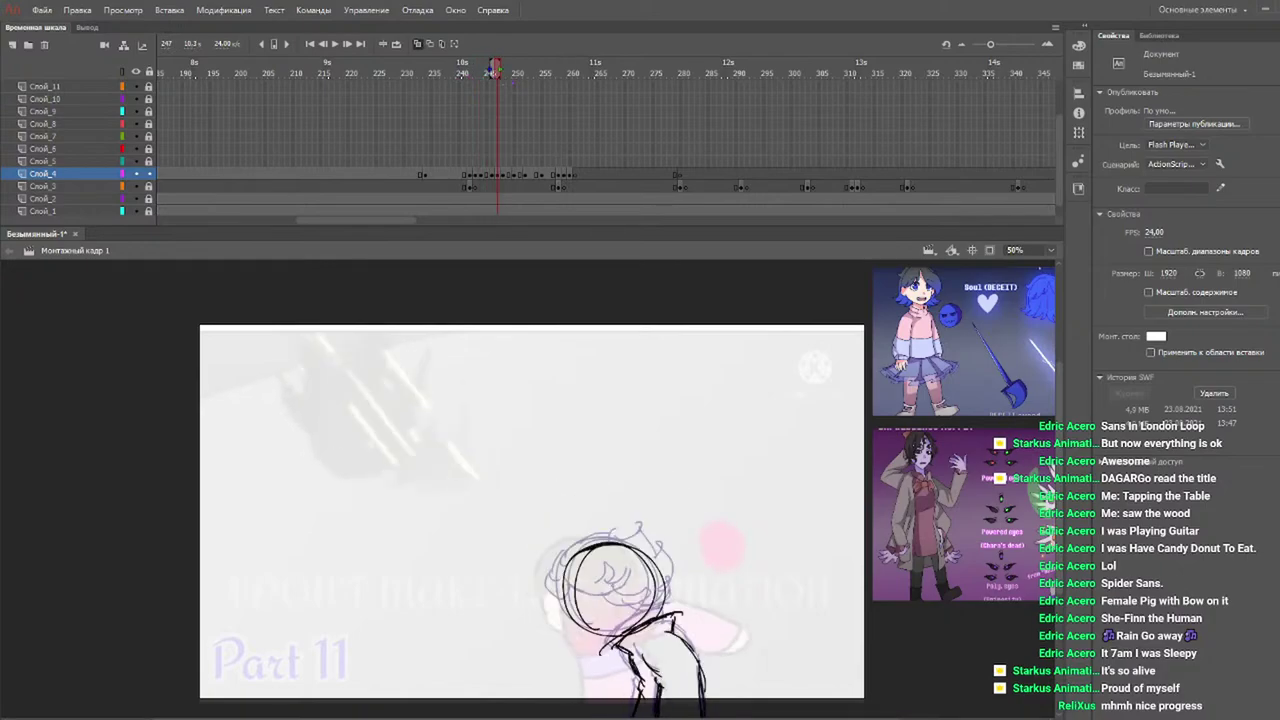
{"action": "mouse_move", "coordinate": [574, 592]}
{"action": "left_mouse_down"}
{"action": "mouse_move", "coordinate": [604, 607]}
{"action": "mouse_move", "coordinate": [630, 591]}
{"action": "mouse_move", "coordinate": [564, 606]}
{"action": "mouse_move", "coordinate": [566, 560]}
{"action": "mouse_move", "coordinate": [650, 528]}
{"action": "mouse_move", "coordinate": [682, 616]}
{"action": "mouse_move", "coordinate": [608, 614]}
{"action": "mouse_move", "coordinate": [676, 600]}
{"action": "left_mouse_up"}
{"action": "left_click", "coordinate": [436, 73]}
{"action": "key", "text": "Return"}
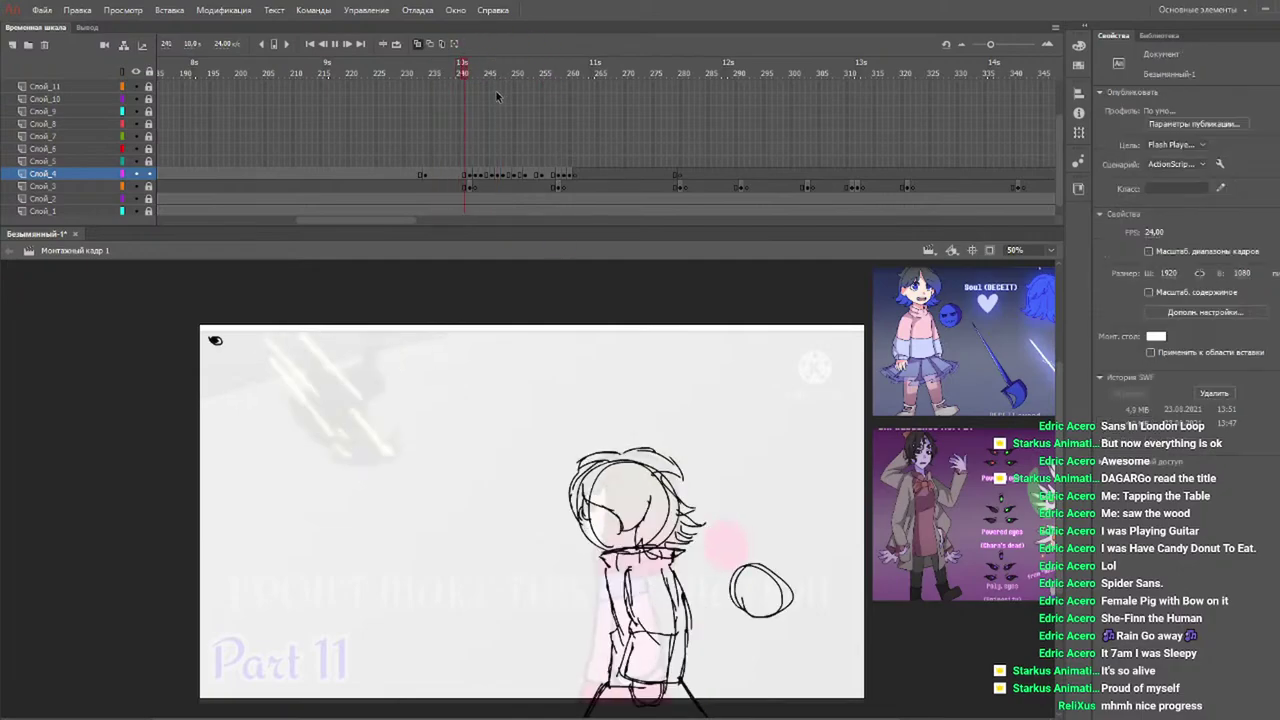
Sketch the fringe, raised crown and spiky back tips around the head circle on frame 248, and play back the motion.
{"action": "mouse_move", "coordinate": [490, 68]}
{"action": "left_mouse_down"}
{"action": "mouse_move", "coordinate": [449, 68]}
{"action": "mouse_move", "coordinate": [496, 81]}
{"action": "left_mouse_up"}
{"action": "mouse_move", "coordinate": [480, 80]}
{"action": "left_mouse_down"}
{"action": "mouse_move", "coordinate": [449, 74]}
{"action": "mouse_move", "coordinate": [506, 80]}
{"action": "mouse_move", "coordinate": [514, 100]}
{"action": "left_mouse_up"}
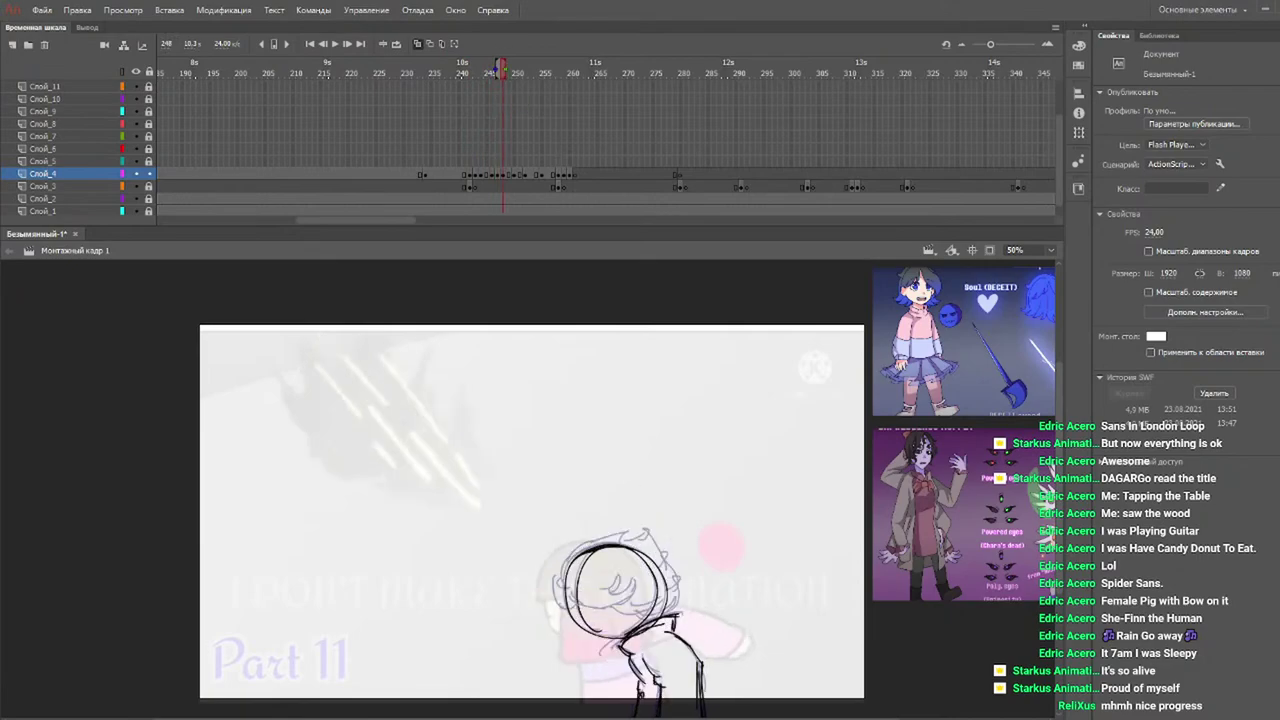
{"action": "key", "text": "b"}
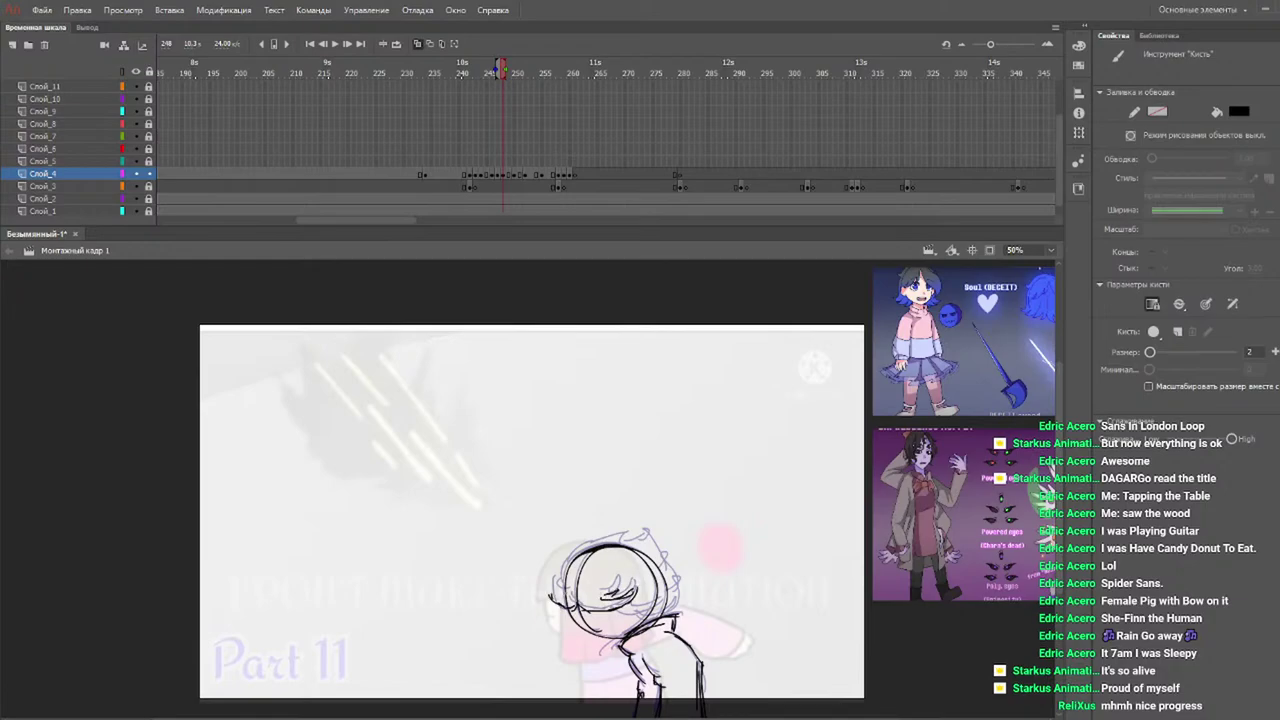
{"action": "mouse_move", "coordinate": [566, 584]}
{"action": "left_mouse_down"}
{"action": "mouse_move", "coordinate": [608, 537]}
{"action": "mouse_move", "coordinate": [660, 562]}
{"action": "left_mouse_up"}
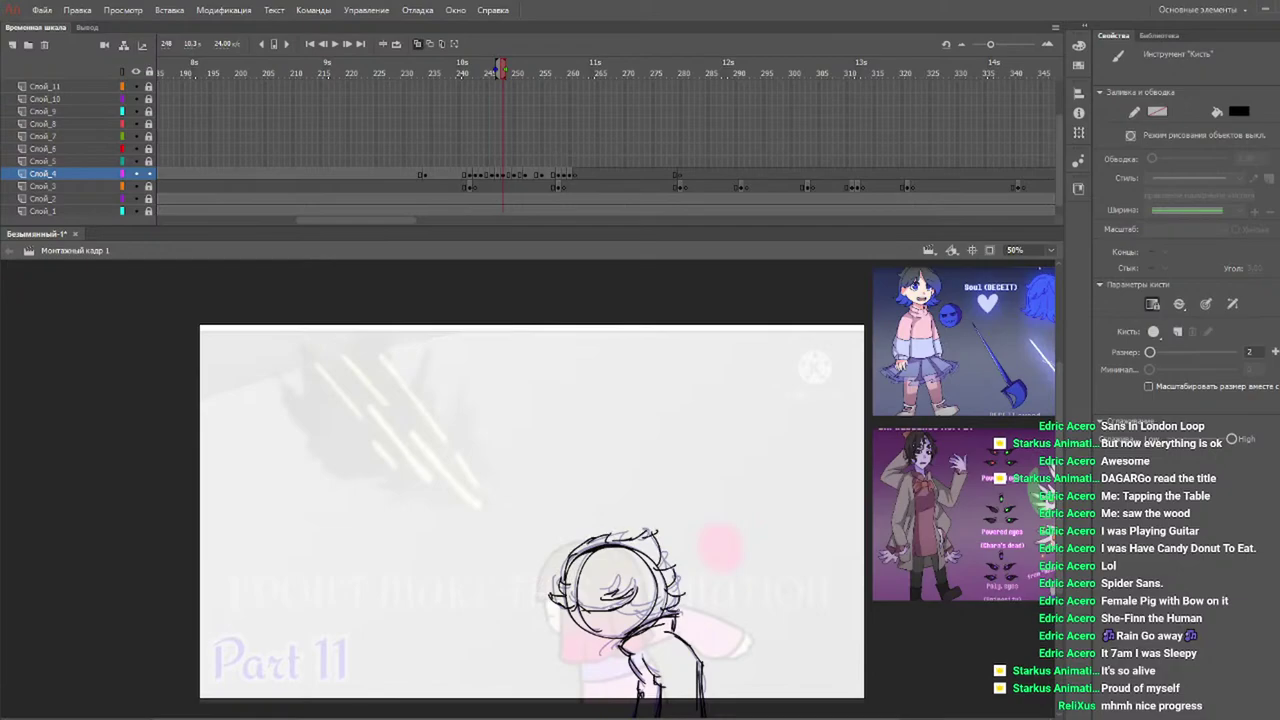
{"action": "left_click_drag", "start_coordinate": [612, 612], "coordinate": [670, 612]}
{"action": "left_click", "coordinate": [436, 68]}
{"action": "key", "text": "Return"}
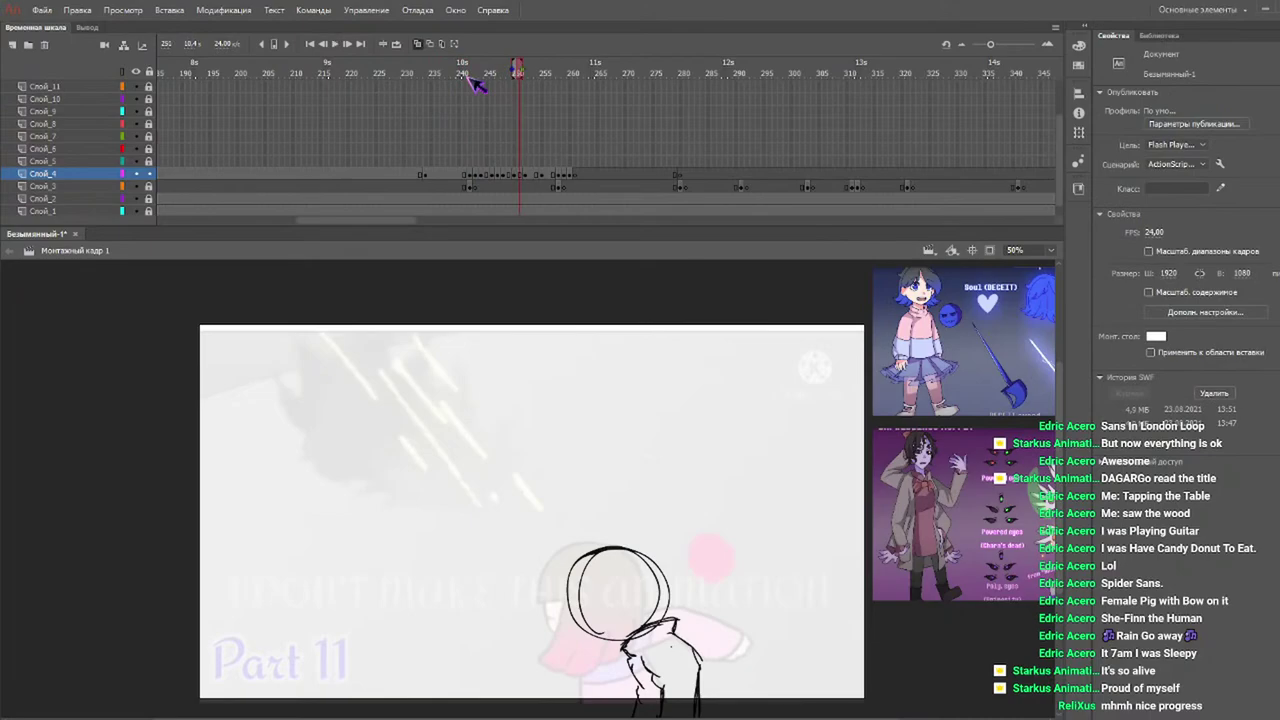
Sketch the drooping fringe, outer hair contour and flicked back tips around the head circle on frame 250.
{"action": "left_click_drag", "start_coordinate": [483, 74], "coordinate": [515, 82]}
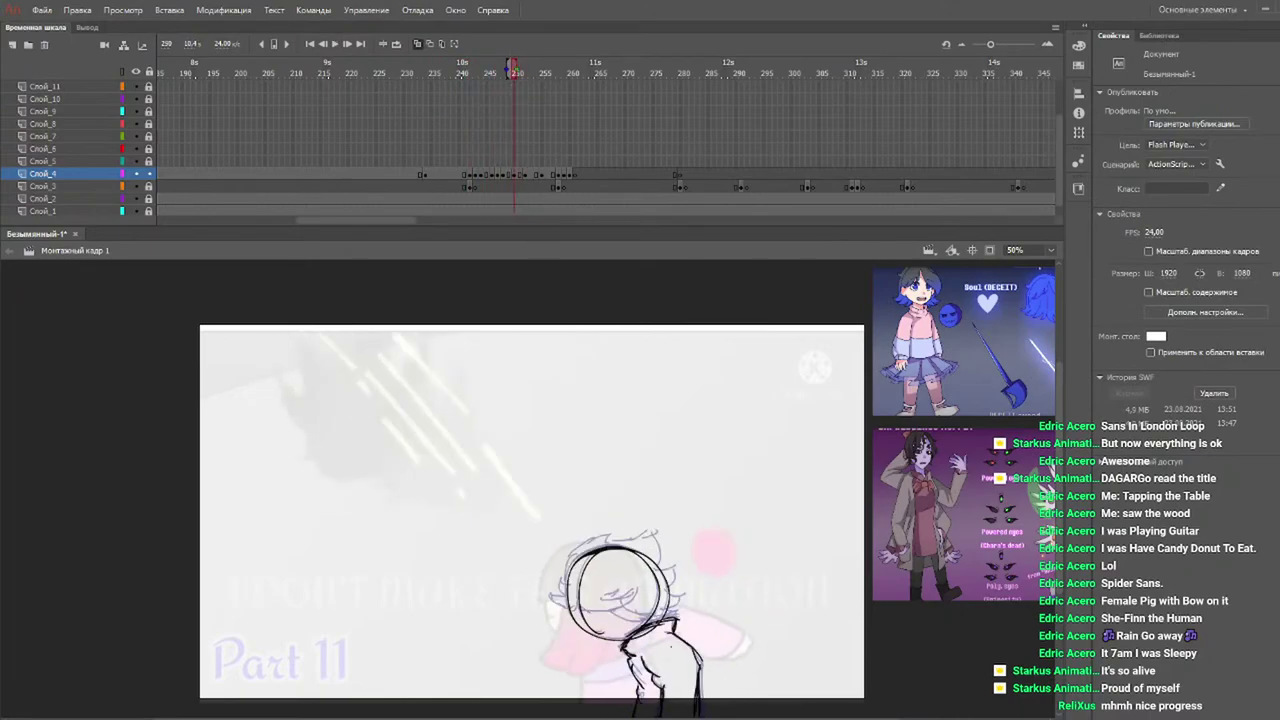
{"action": "key", "text": "b"}
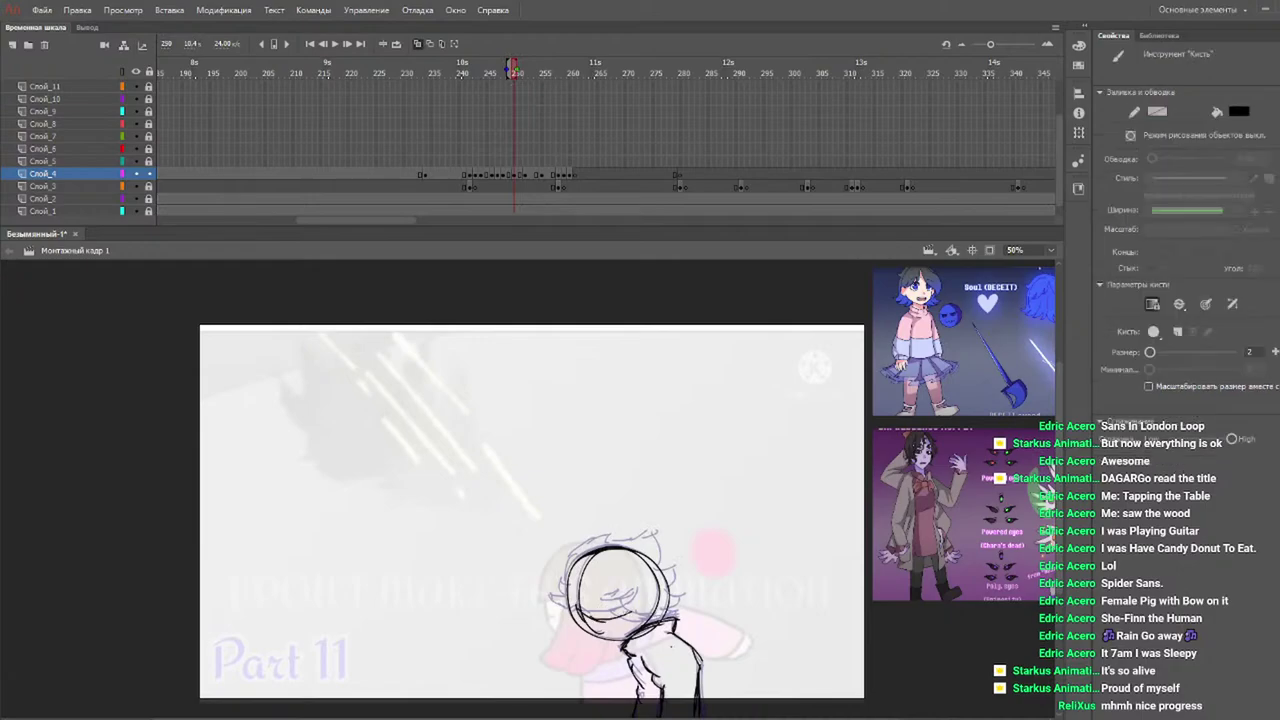
{"action": "left_click_drag", "start_coordinate": [636, 601], "coordinate": [602, 604]}
{"action": "mouse_move", "coordinate": [564, 574]}
{"action": "left_mouse_down"}
{"action": "mouse_move", "coordinate": [590, 540]}
{"action": "mouse_move", "coordinate": [650, 538]}
{"action": "mouse_move", "coordinate": [664, 573]}
{"action": "mouse_move", "coordinate": [688, 584]}
{"action": "mouse_move", "coordinate": [652, 626]}
{"action": "left_mouse_up"}
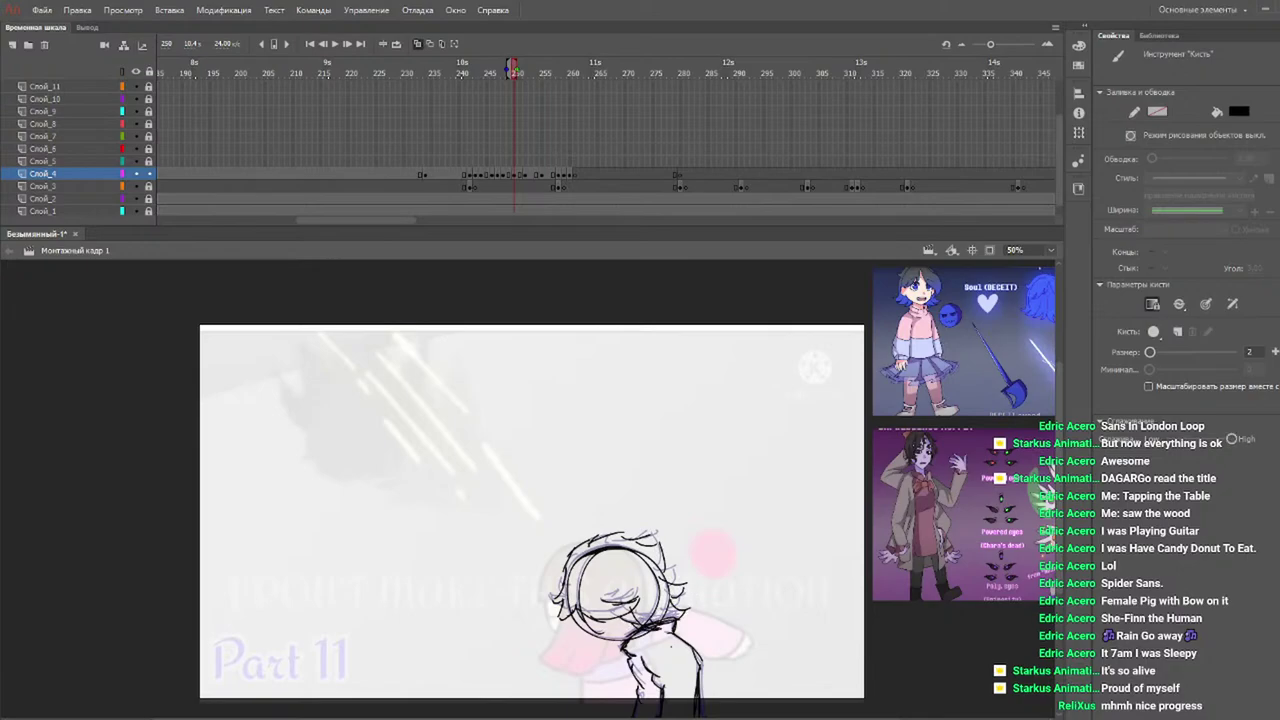
Play back the motion from before frame 240 to check the hair drawings up to frame 250.
{"action": "left_click", "coordinate": [479, 72]}
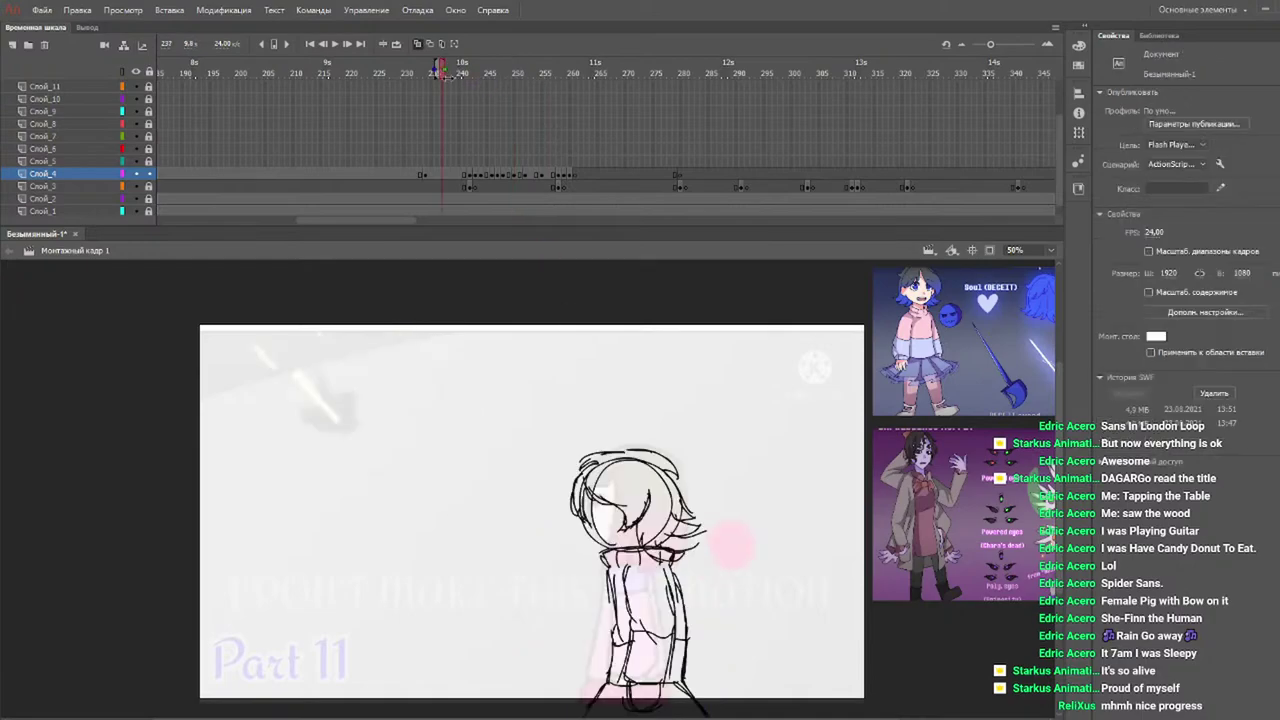
{"action": "key", "text": "Return"}
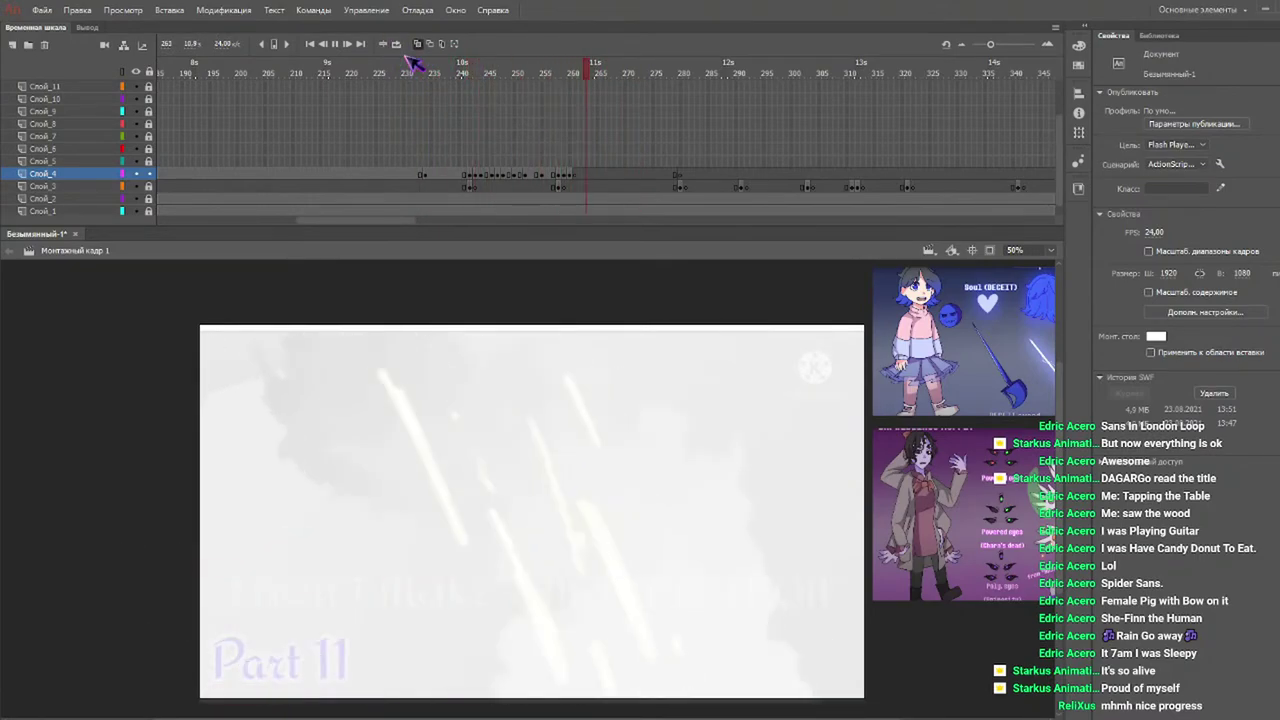
{"action": "key", "text": "Return"}
{"action": "left_click", "coordinate": [392, 74]}
{"action": "key", "text": "Return"}
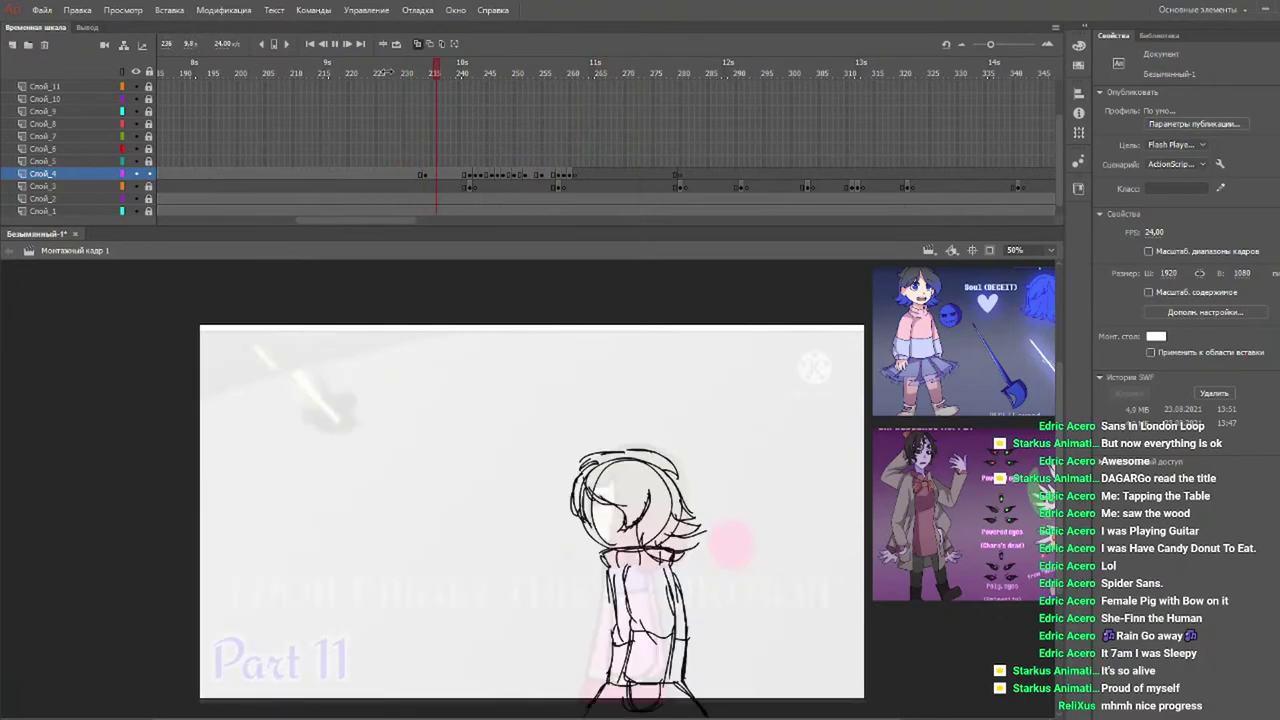
Sketch the hanging fringe, rounded crown and back strands around the head circle on frame 252, and play back the motion.
{"action": "left_click", "coordinate": [493, 66]}
{"action": "left_click_drag", "start_coordinate": [498, 66], "coordinate": [532, 72]}
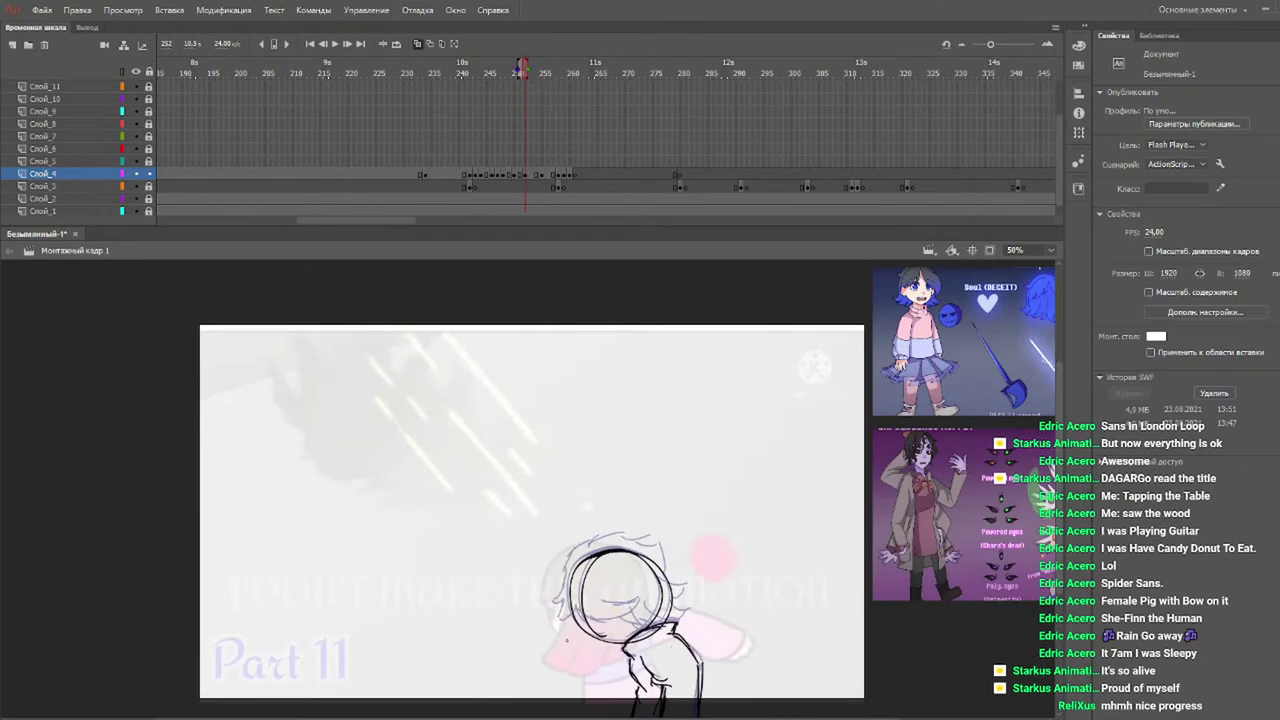
{"action": "key", "text": "b"}
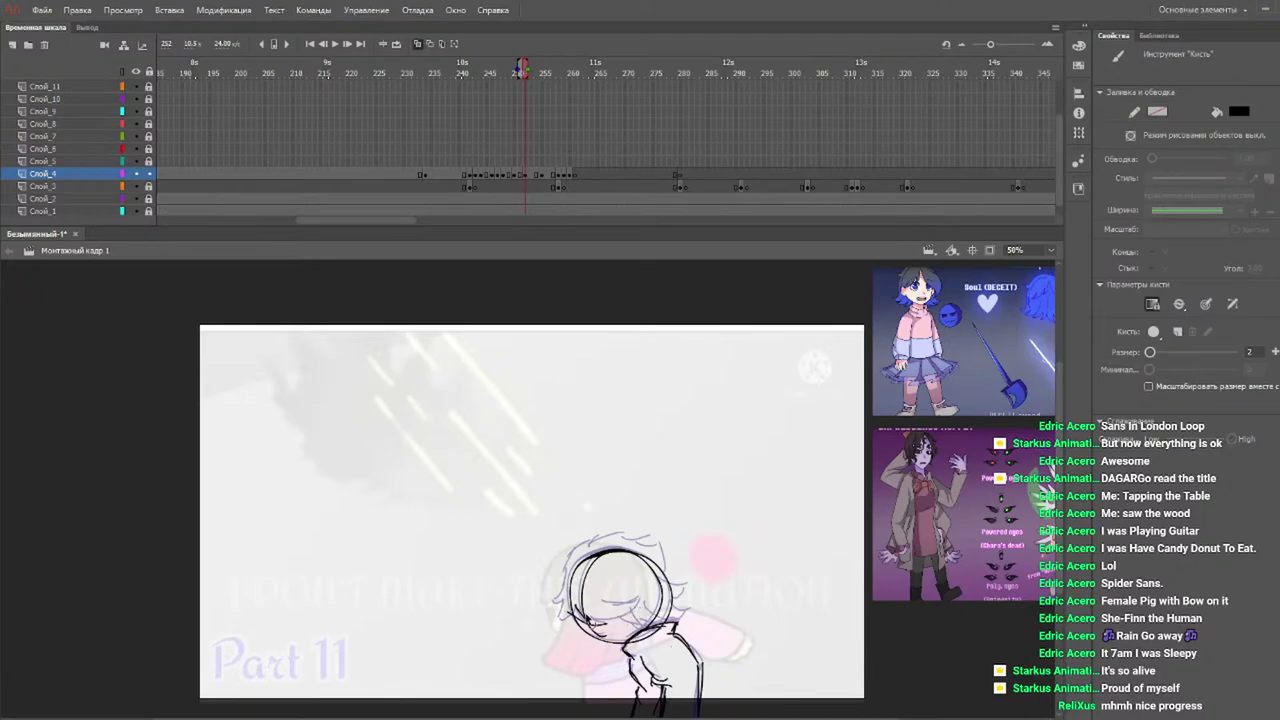
{"action": "mouse_move", "coordinate": [586, 616]}
{"action": "left_mouse_down"}
{"action": "mouse_move", "coordinate": [642, 612]}
{"action": "mouse_move", "coordinate": [605, 599]}
{"action": "mouse_move", "coordinate": [636, 618]}
{"action": "left_mouse_up"}
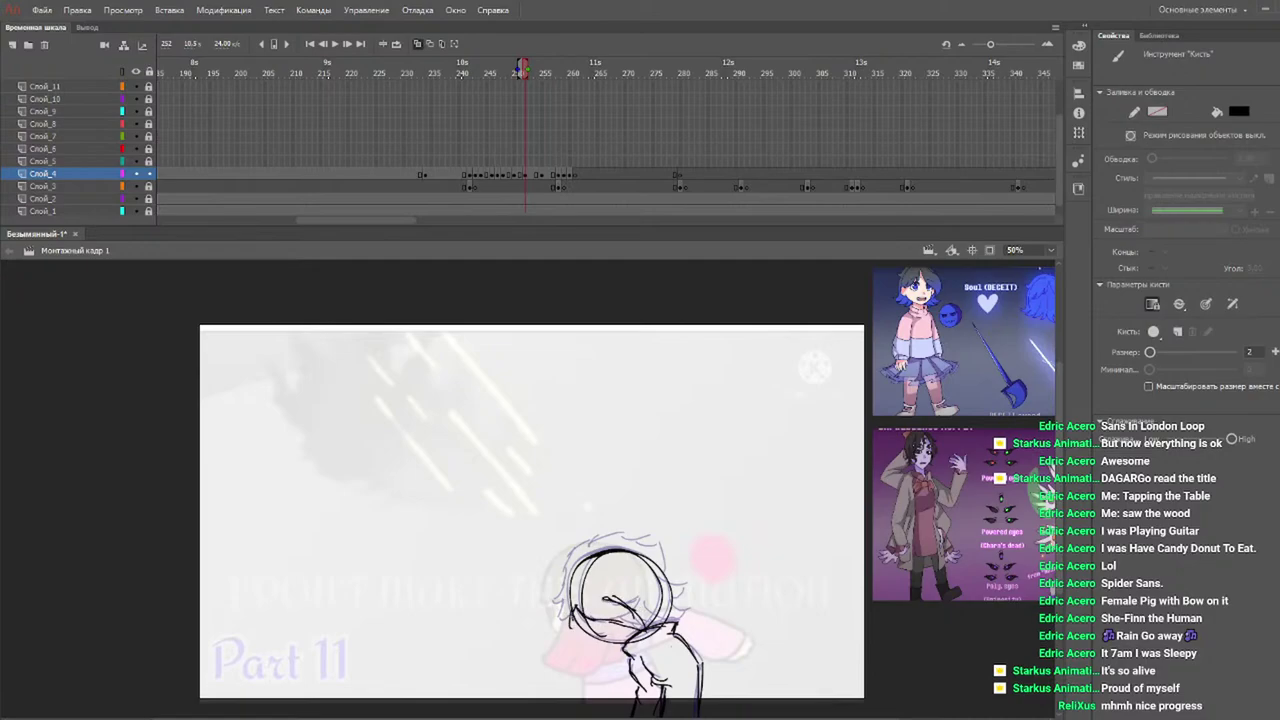
{"action": "mouse_move", "coordinate": [560, 600]}
{"action": "left_mouse_down"}
{"action": "mouse_move", "coordinate": [558, 556]}
{"action": "mouse_move", "coordinate": [624, 536]}
{"action": "mouse_move", "coordinate": [666, 556]}
{"action": "mouse_move", "coordinate": [684, 590]}
{"action": "left_mouse_up"}
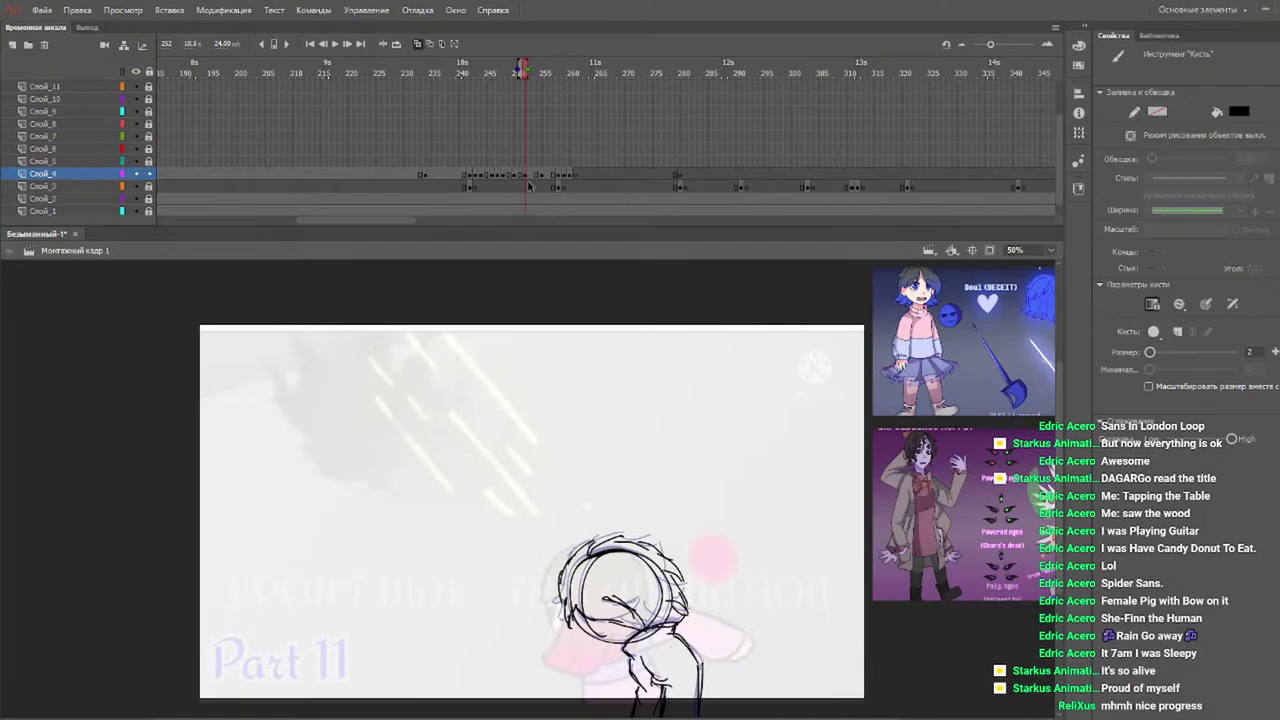
{"action": "key", "text": "Return"}
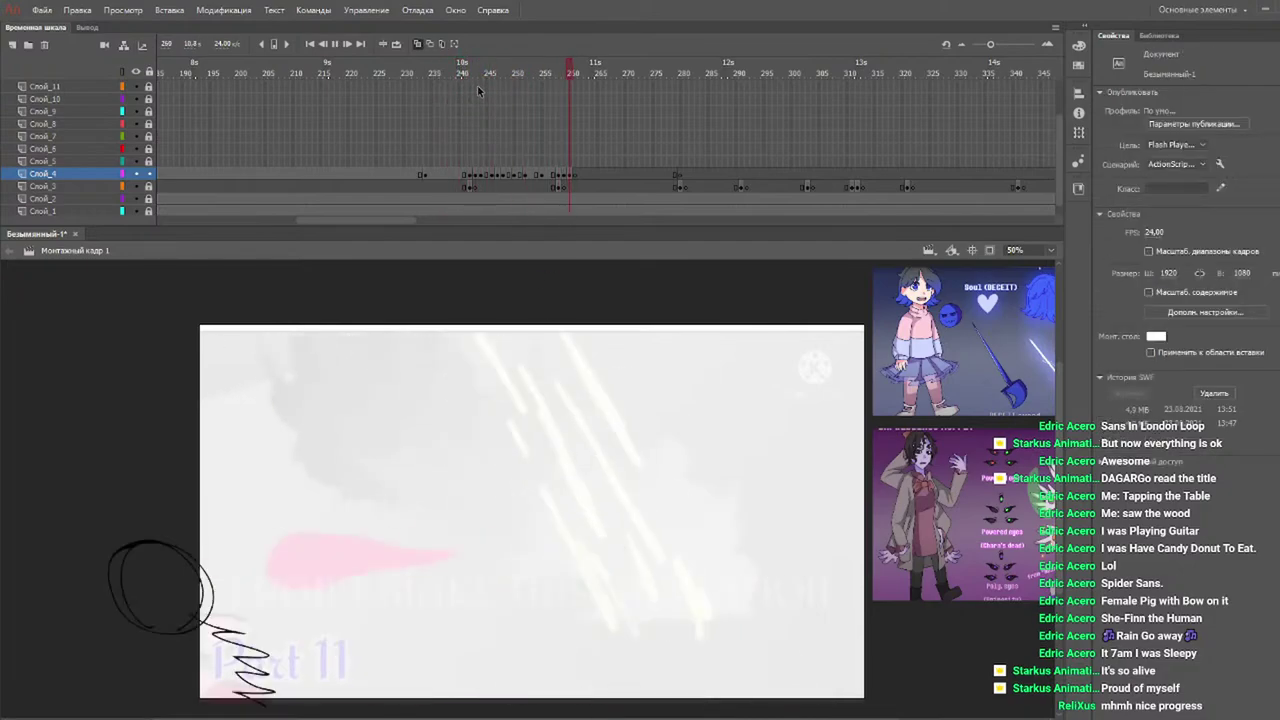
Sketch the fringe, rounded outer contour and hanging side tips around the lowered head circle on frame 255.
{"action": "left_click_drag", "start_coordinate": [488, 75], "coordinate": [550, 92]}
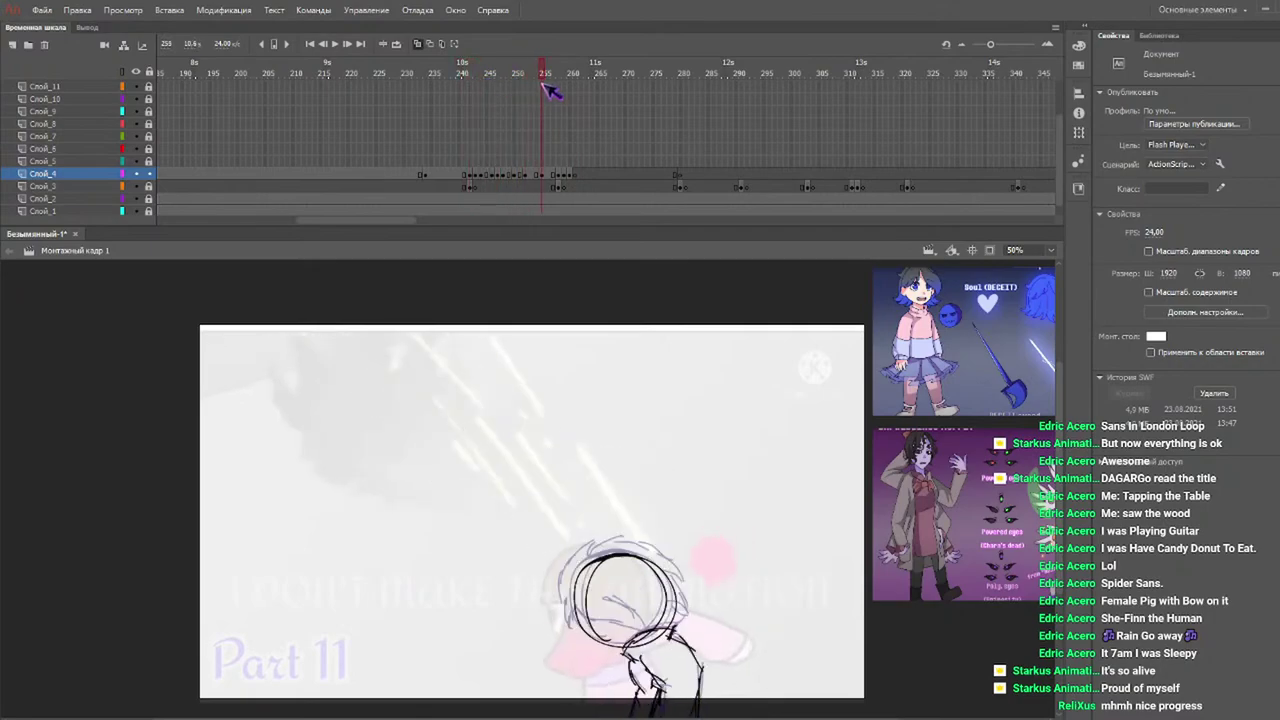
{"action": "key", "text": "b"}
{"action": "mouse_move", "coordinate": [582, 614]}
{"action": "left_mouse_down"}
{"action": "mouse_move", "coordinate": [627, 655]}
{"action": "mouse_move", "coordinate": [632, 605]}
{"action": "left_mouse_up"}
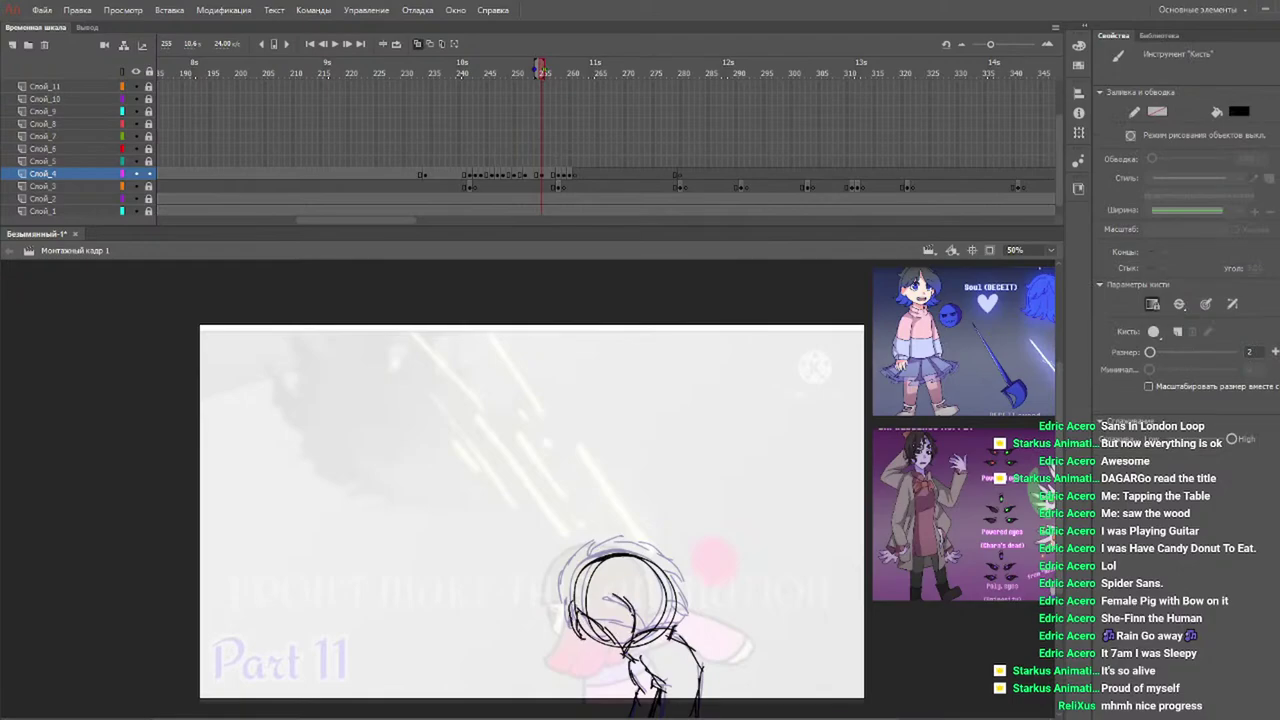
{"action": "mouse_move", "coordinate": [568, 586]}
{"action": "left_mouse_down"}
{"action": "mouse_move", "coordinate": [600, 550]}
{"action": "mouse_move", "coordinate": [650, 552]}
{"action": "mouse_move", "coordinate": [688, 596]}
{"action": "mouse_move", "coordinate": [684, 626]}
{"action": "mouse_move", "coordinate": [666, 634]}
{"action": "left_mouse_up"}
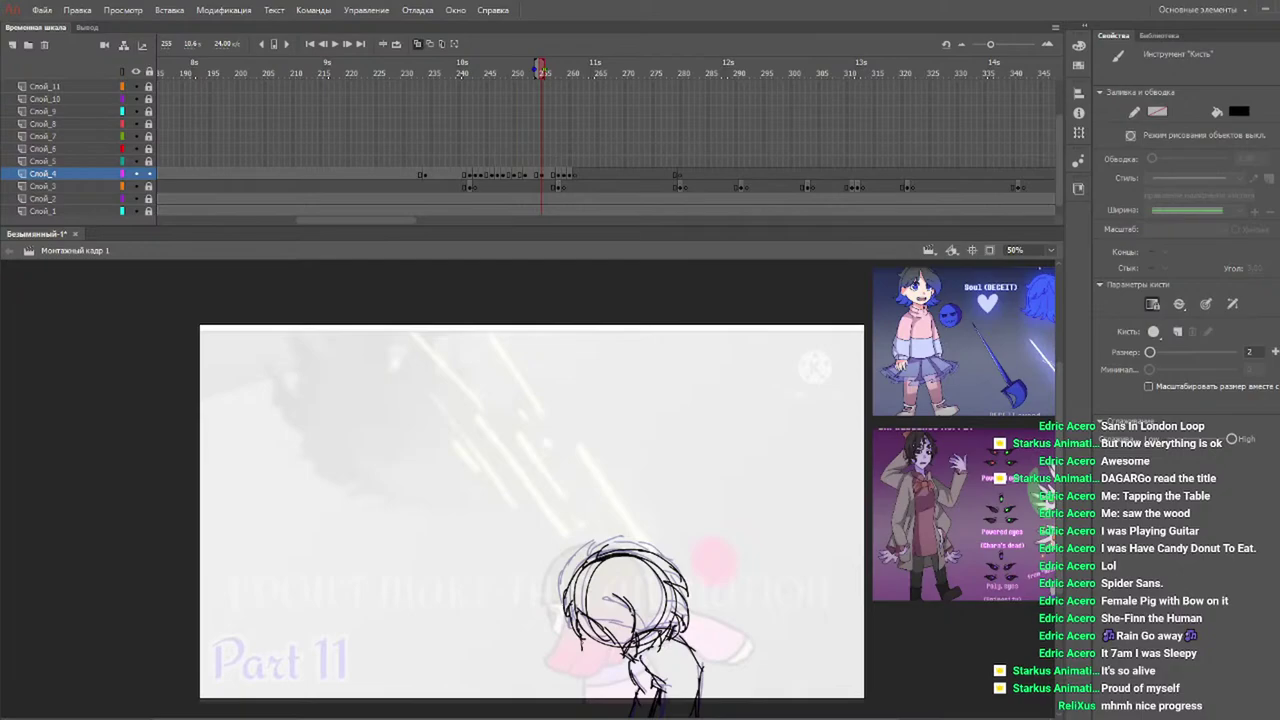
{"action": "left_click_drag", "start_coordinate": [584, 638], "coordinate": [592, 650]}
Complete the lower hair strands beneath the head circle on frames 244 to 247.
{"action": "mouse_move", "coordinate": [506, 72]}
{"action": "left_mouse_down"}
{"action": "mouse_move", "coordinate": [518, 74]}
{"action": "mouse_move", "coordinate": [462, 80]}
{"action": "mouse_move", "coordinate": [493, 84]}
{"action": "mouse_move", "coordinate": [480, 84]}
{"action": "left_mouse_up"}
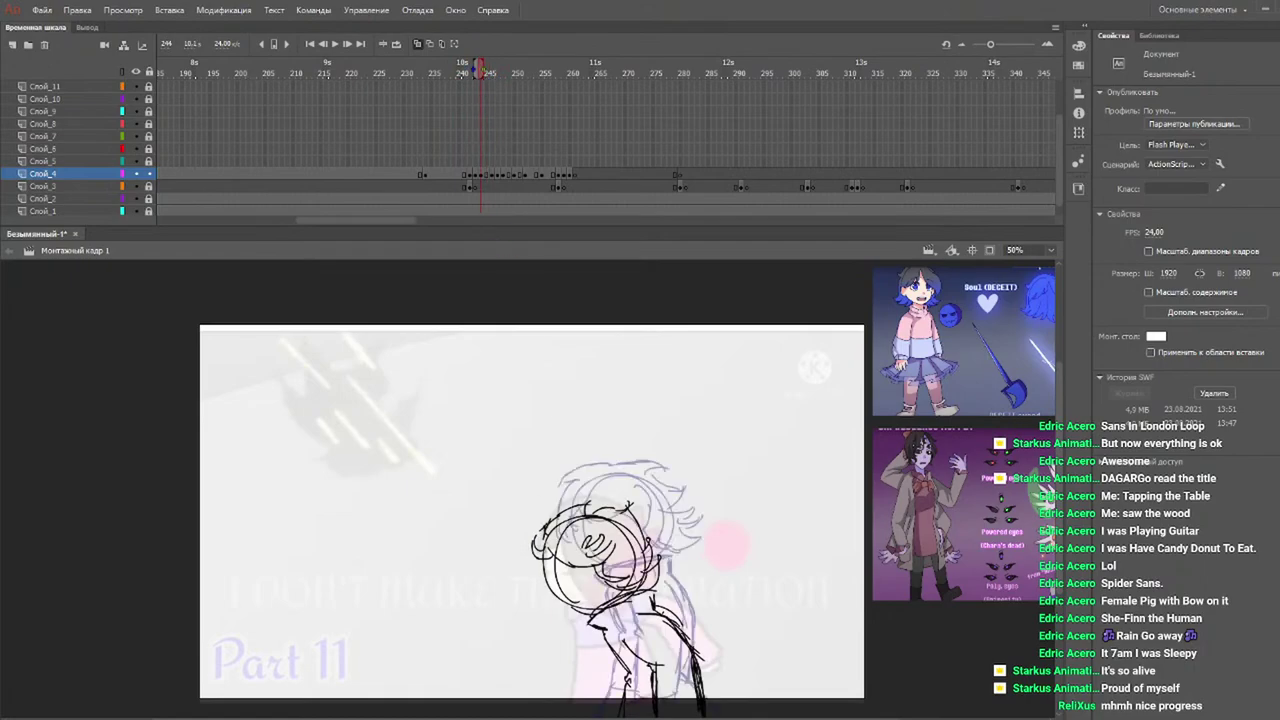
{"action": "key", "text": "b"}
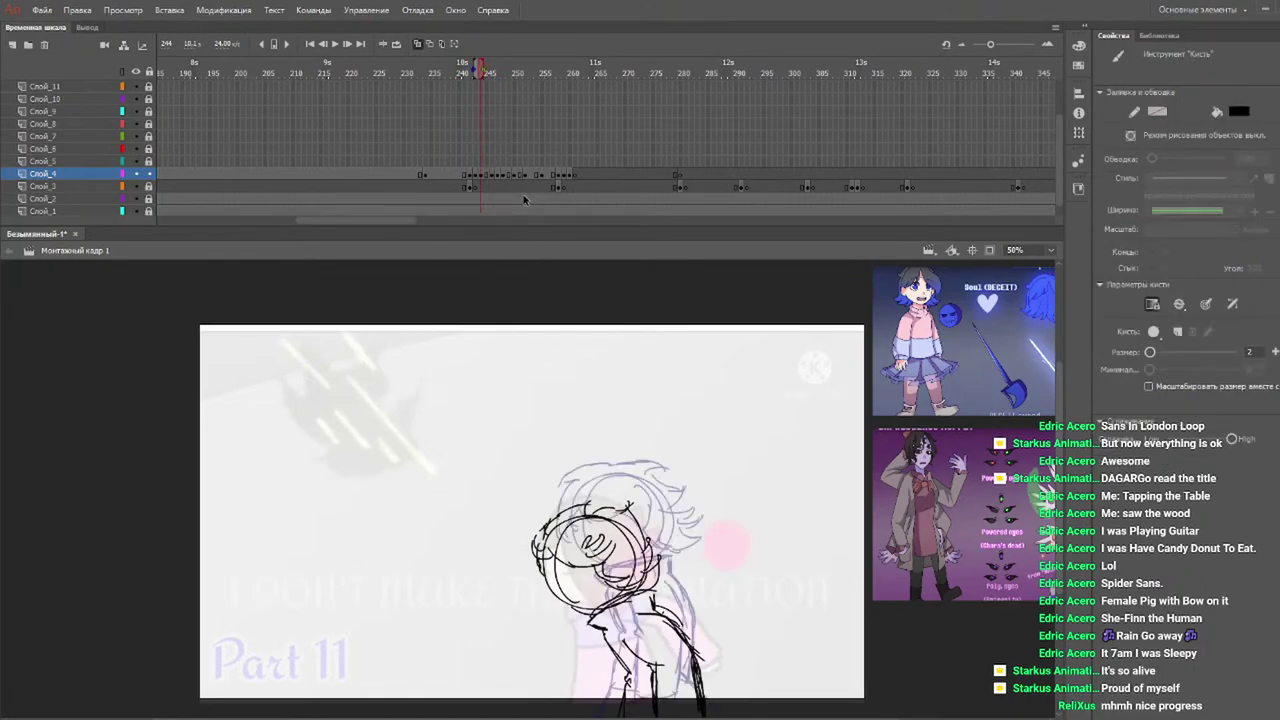
{"action": "left_click", "coordinate": [490, 68]}
{"action": "left_click", "coordinate": [489, 68]}
{"action": "key", "text": "b"}
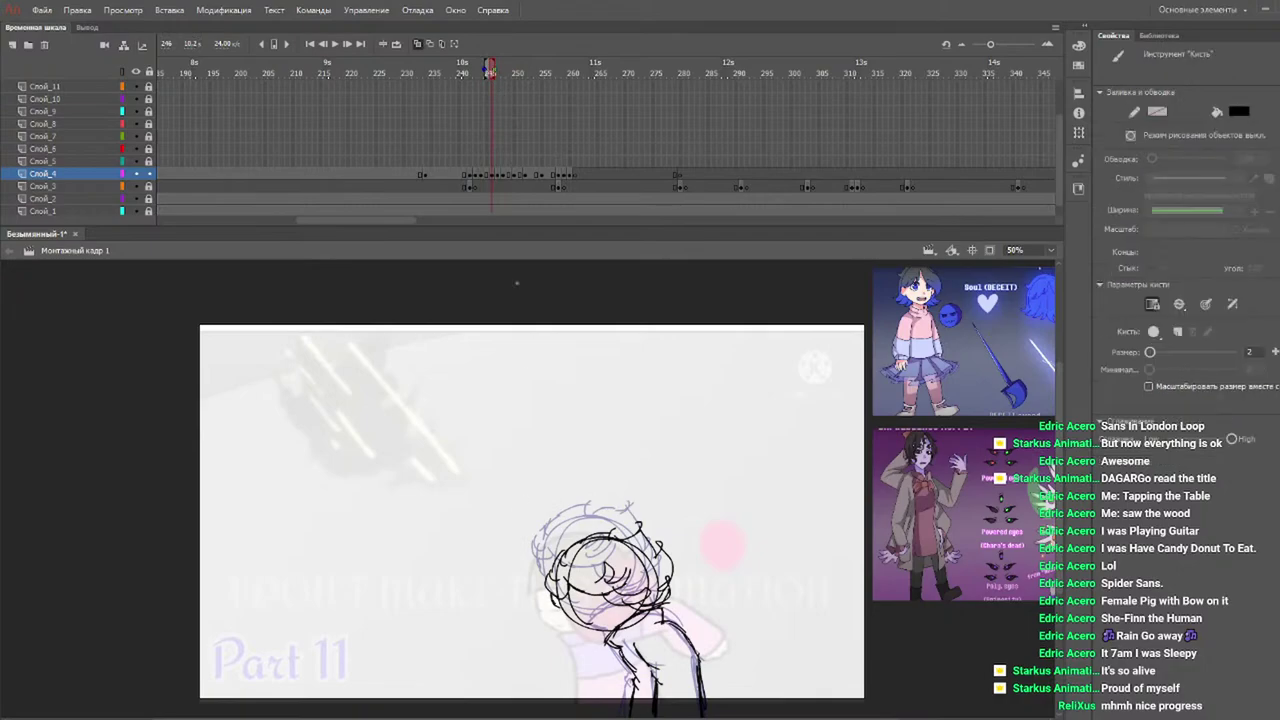
{"action": "left_click_drag", "start_coordinate": [474, 67], "coordinate": [499, 70]}
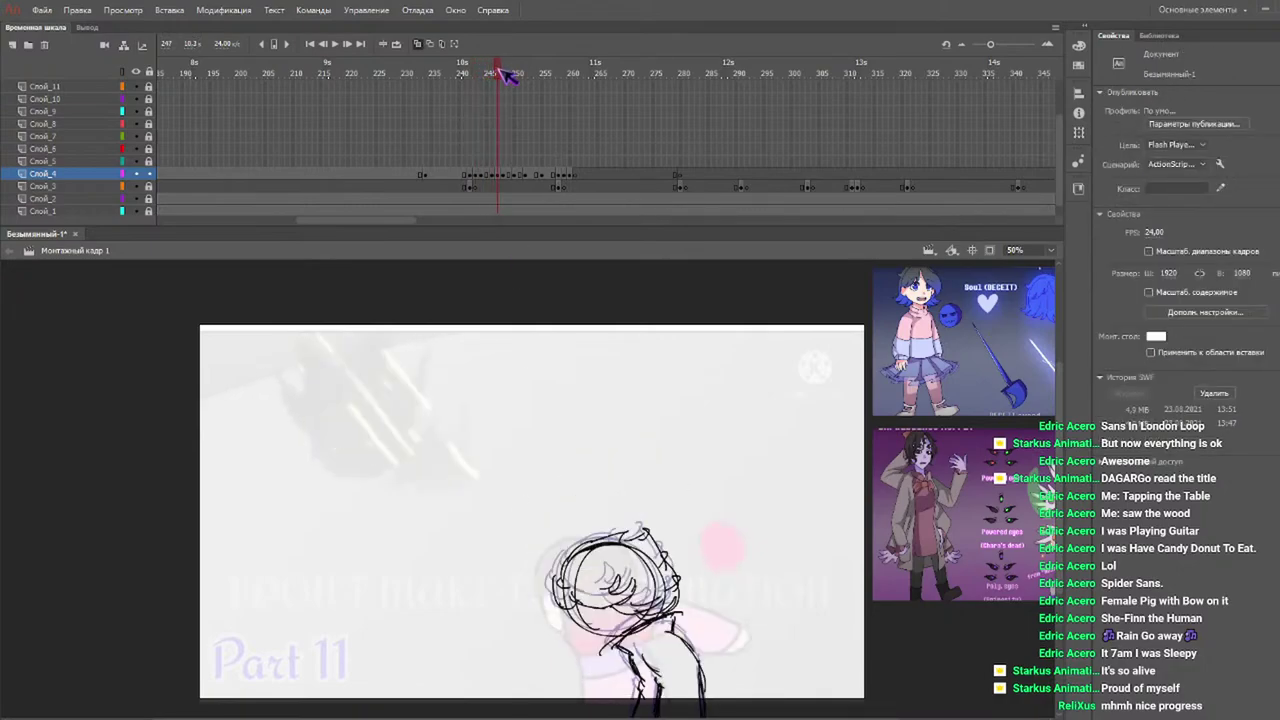
{"action": "key", "text": "b"}
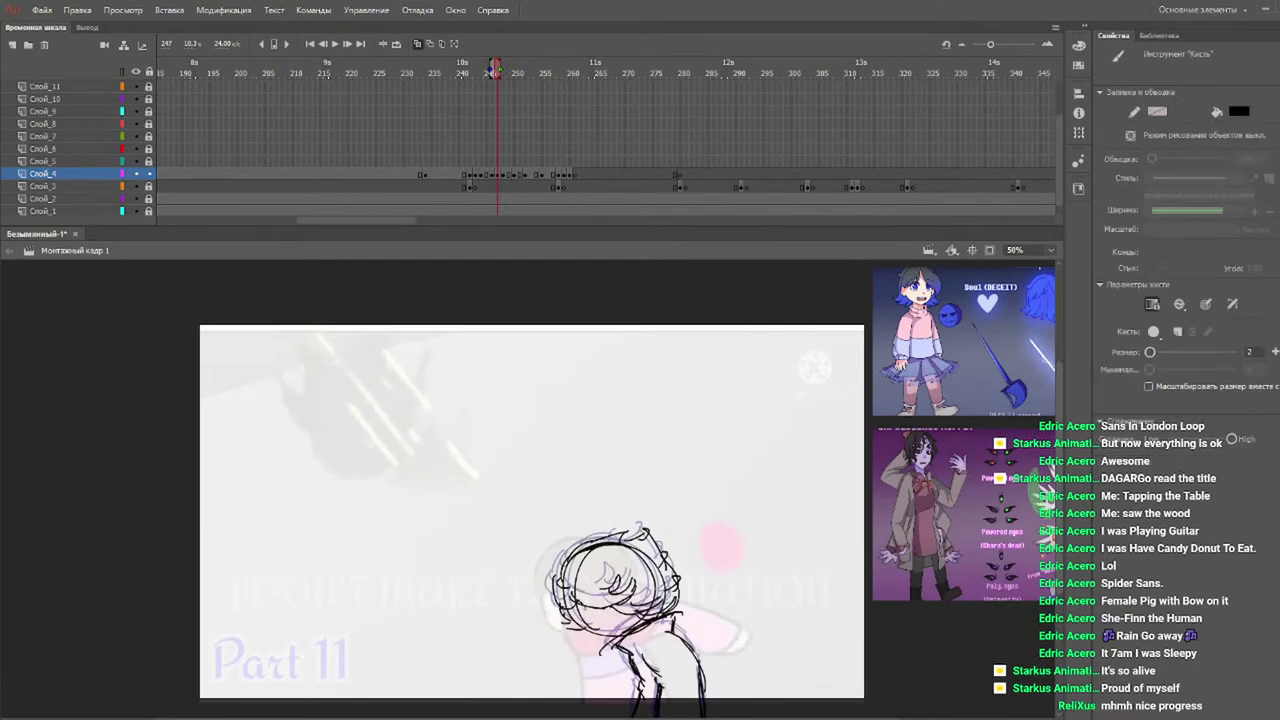
Add hanging lower hair tips beneath the head circle on frames 248, 250 and 252.
{"action": "key", "text": "period"}
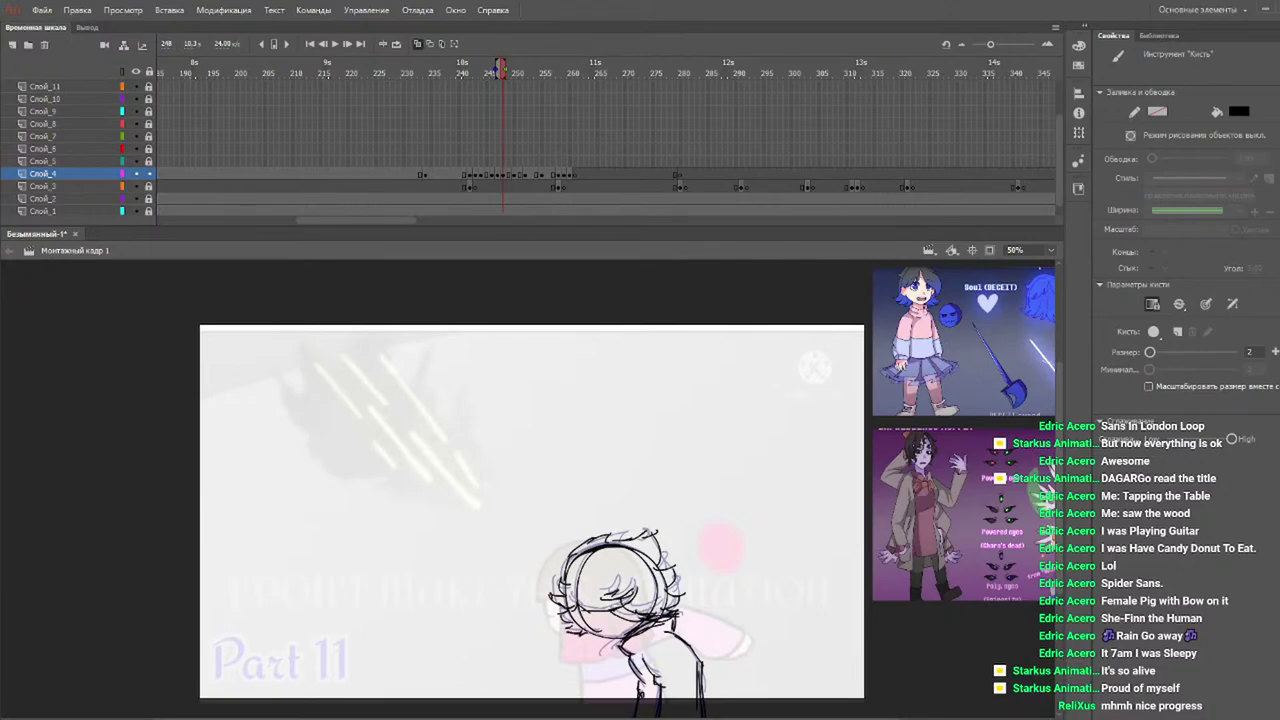
{"action": "mouse_move", "coordinate": [489, 62]}
{"action": "left_mouse_down"}
{"action": "mouse_move", "coordinate": [500, 66]}
{"action": "mouse_move", "coordinate": [476, 71]}
{"action": "left_mouse_up"}
{"action": "left_click", "coordinate": [510, 70]}
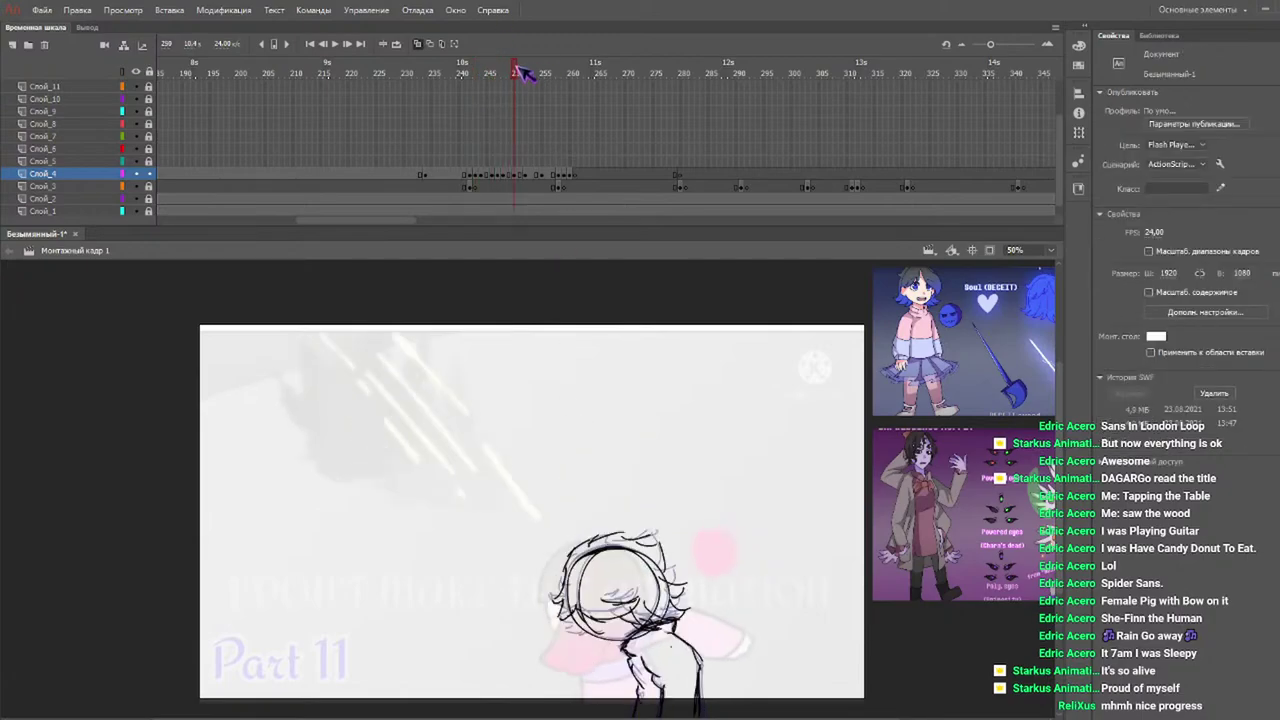
{"action": "key", "text": "b"}
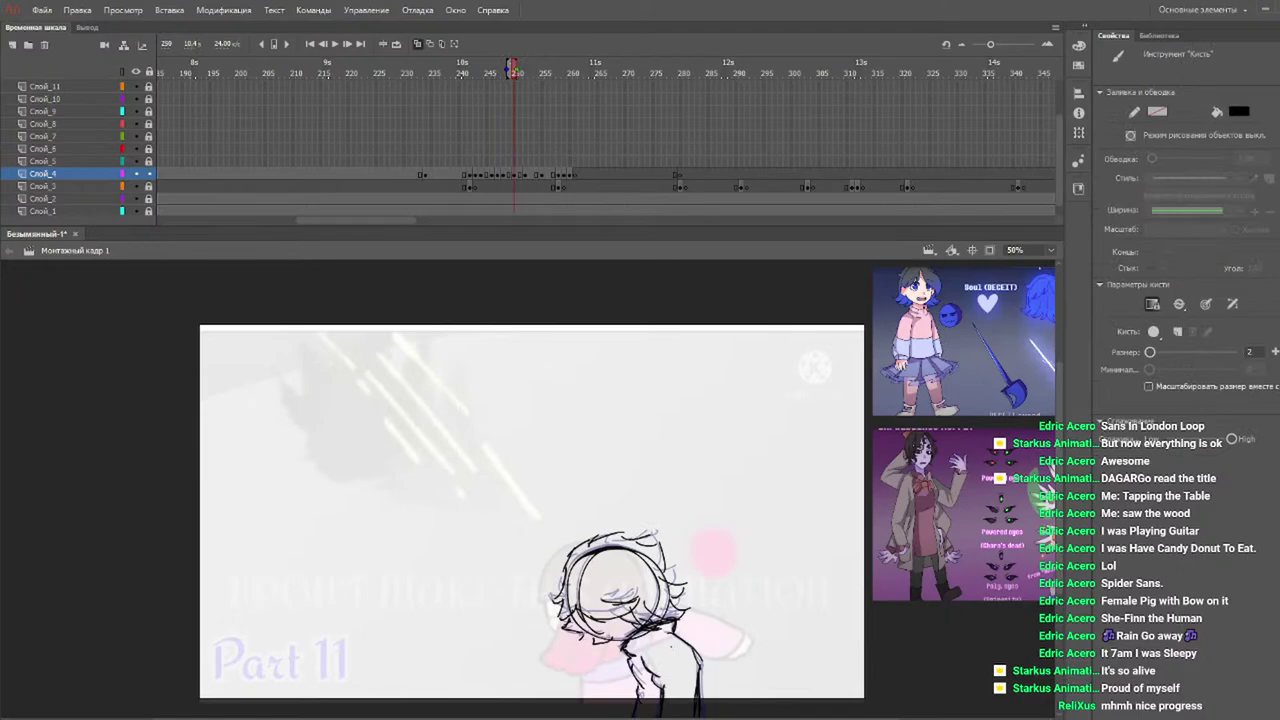
{"action": "left_click", "coordinate": [515, 75]}
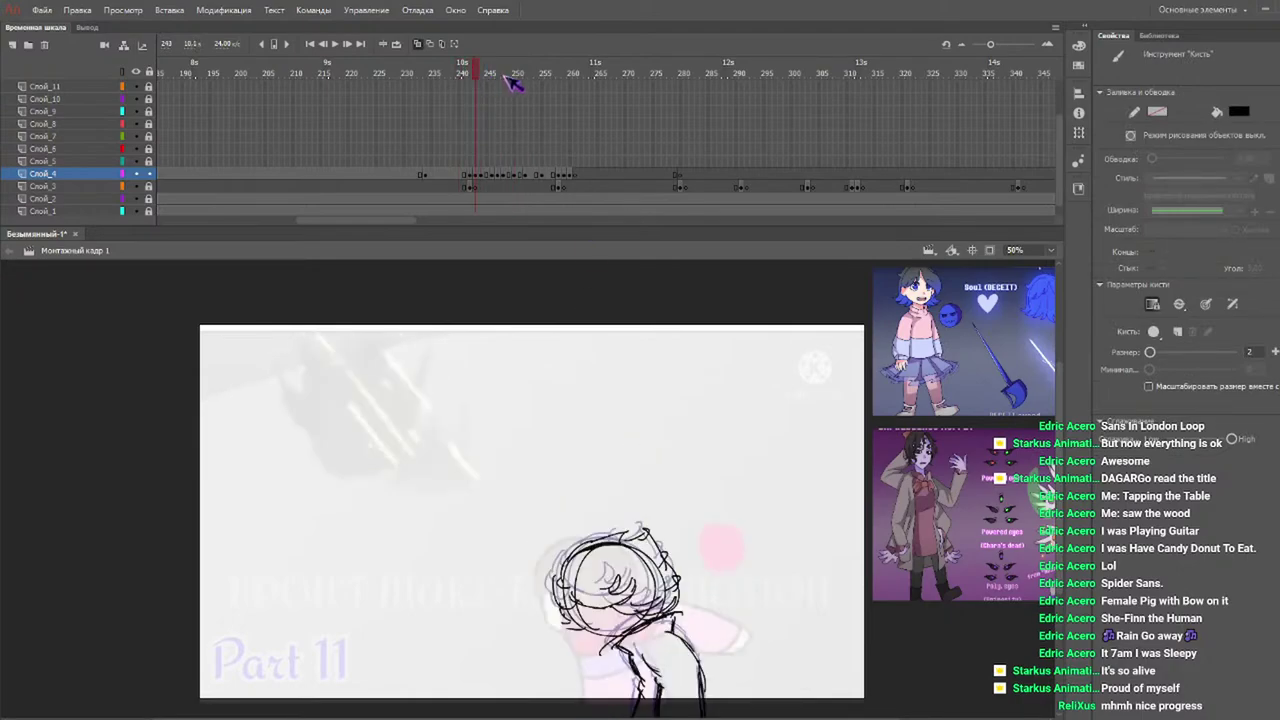
{"action": "mouse_move", "coordinate": [518, 76]}
{"action": "left_mouse_down"}
{"action": "mouse_move", "coordinate": [533, 78]}
{"action": "mouse_move", "coordinate": [521, 80]}
{"action": "left_mouse_up"}
{"action": "key", "text": "b"}
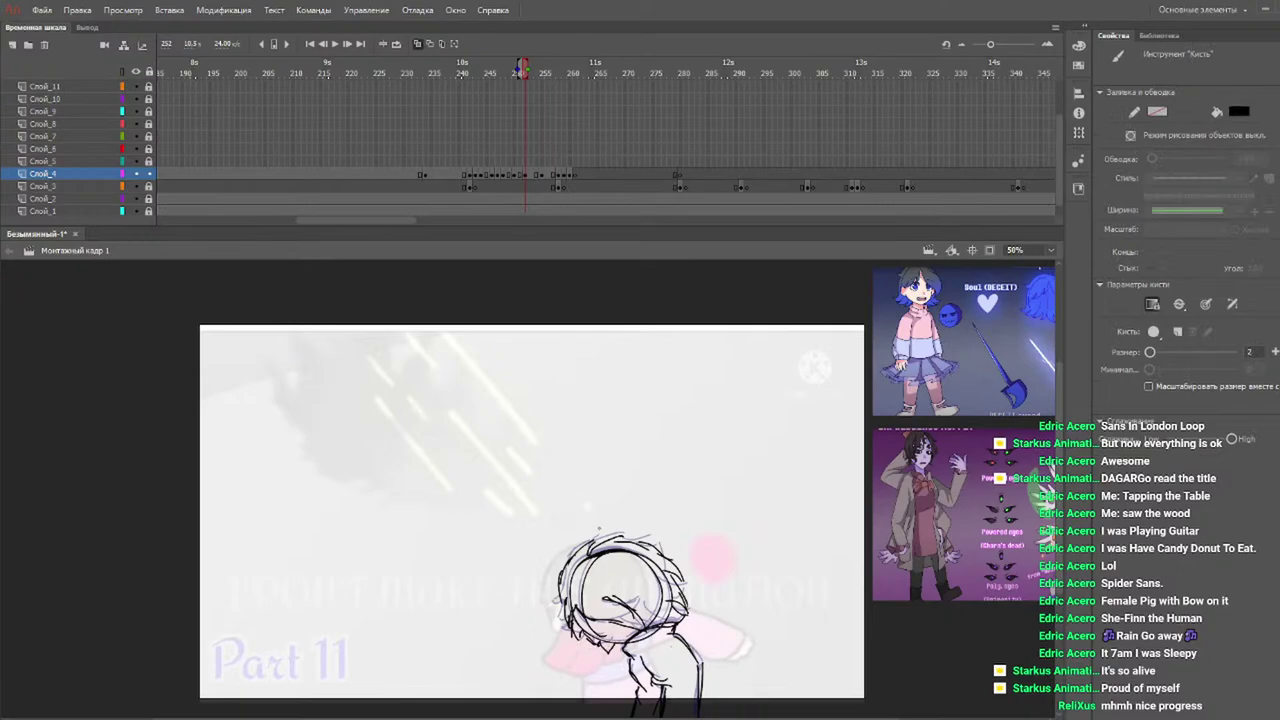
Play back the animation repeatedly from before frame 240 to check the hair motion, and stop on frame 259.
{"action": "left_click_drag", "start_coordinate": [501, 75], "coordinate": [408, 72]}
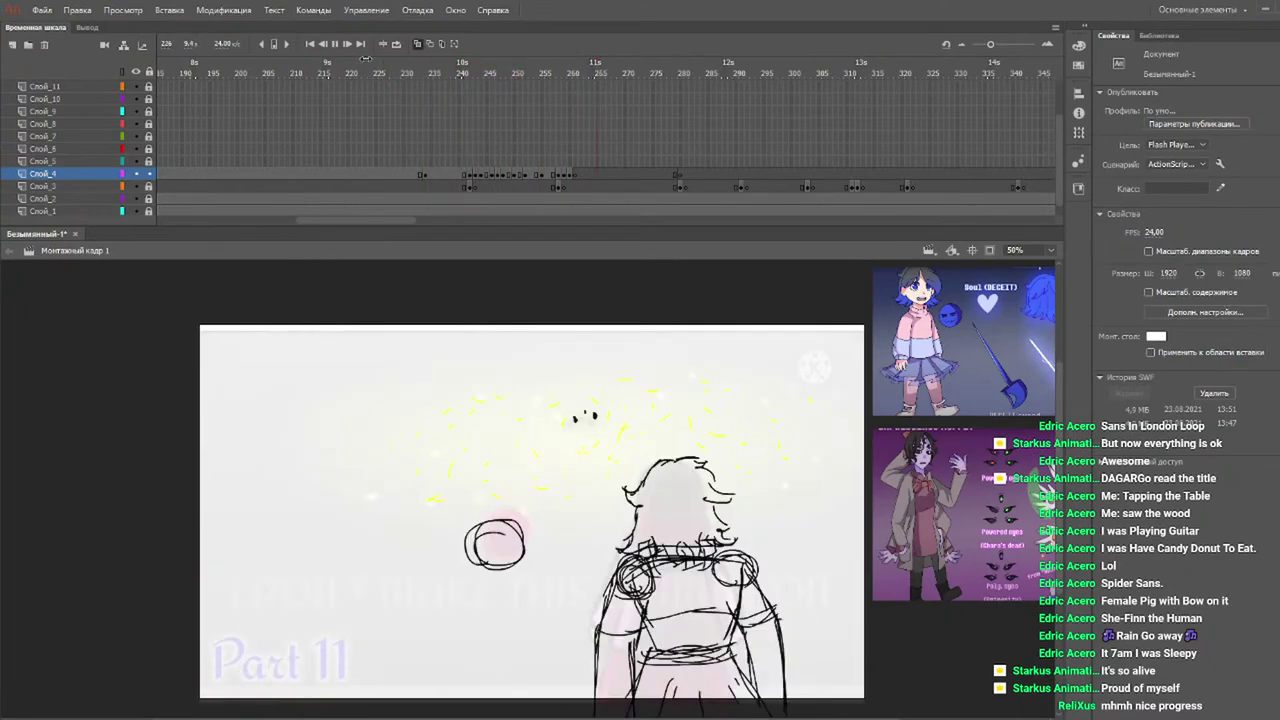
{"action": "key", "text": "Return"}
{"action": "left_click", "coordinate": [402, 68]}
{"action": "key", "text": "Return"}
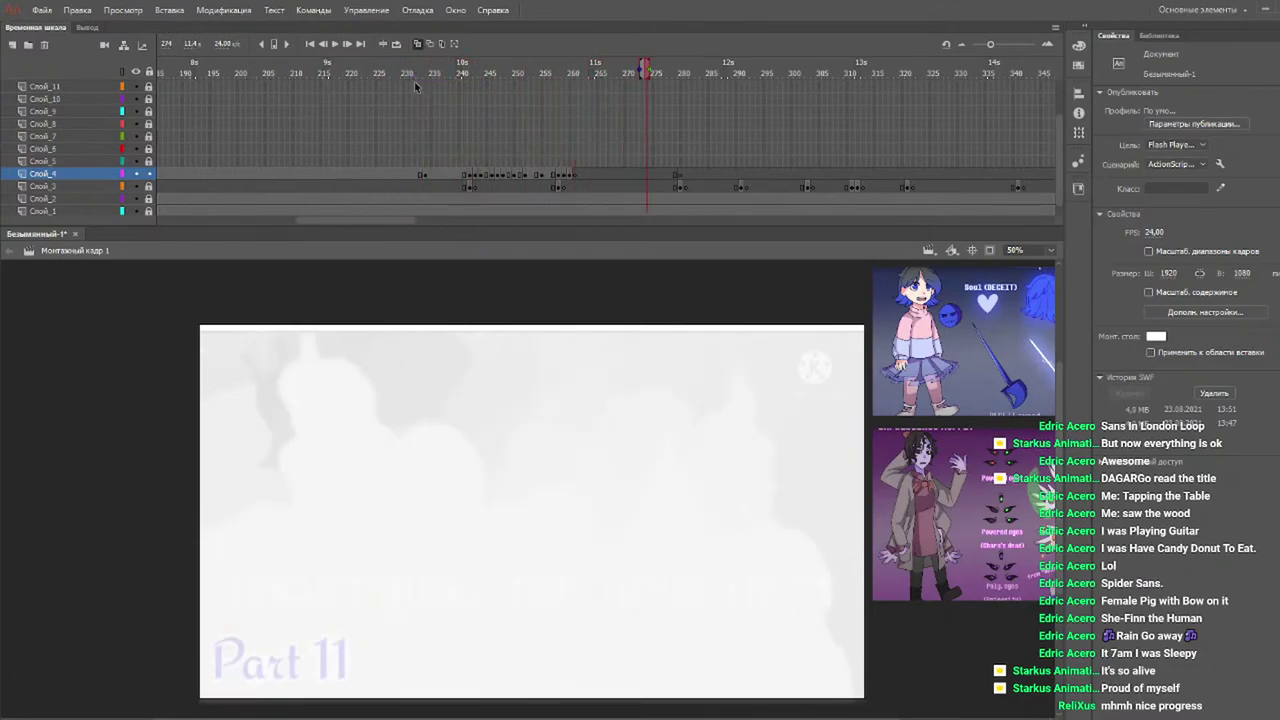
{"action": "left_click", "coordinate": [399, 68]}
{"action": "left_click", "coordinate": [230, 68]}
{"action": "key", "text": "Return"}
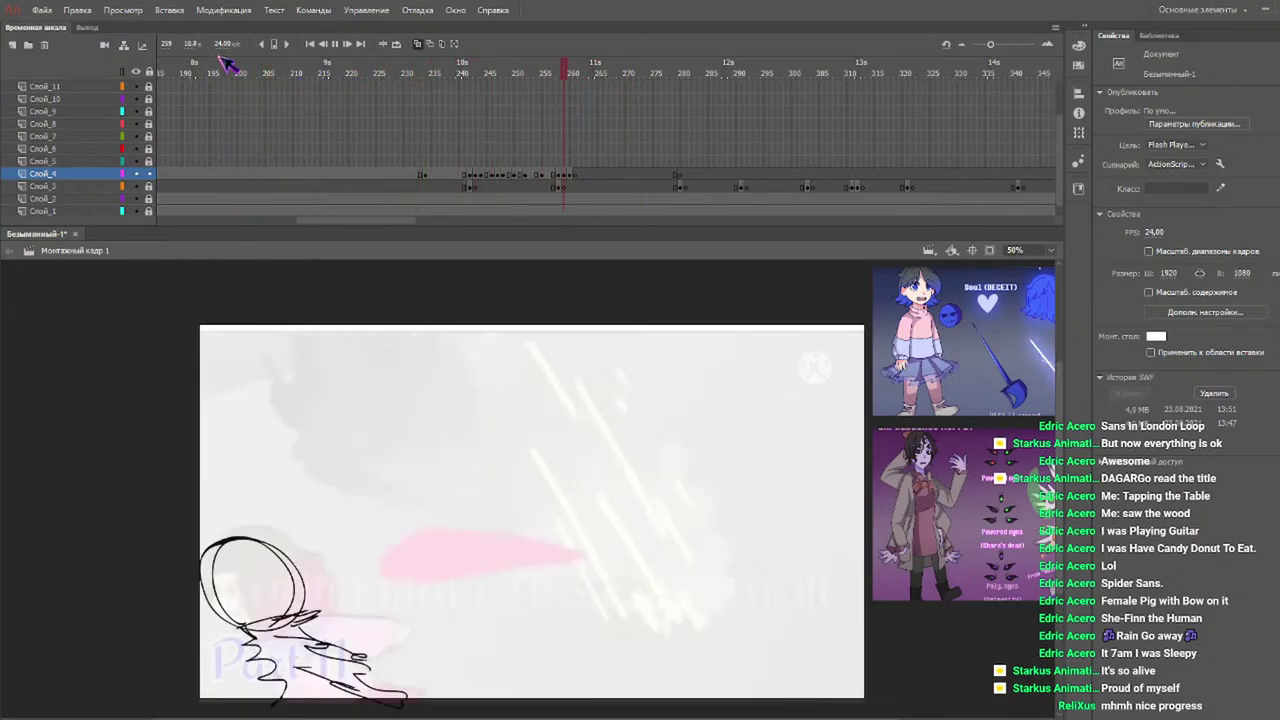
{"action": "left_click", "coordinate": [556, 70]}
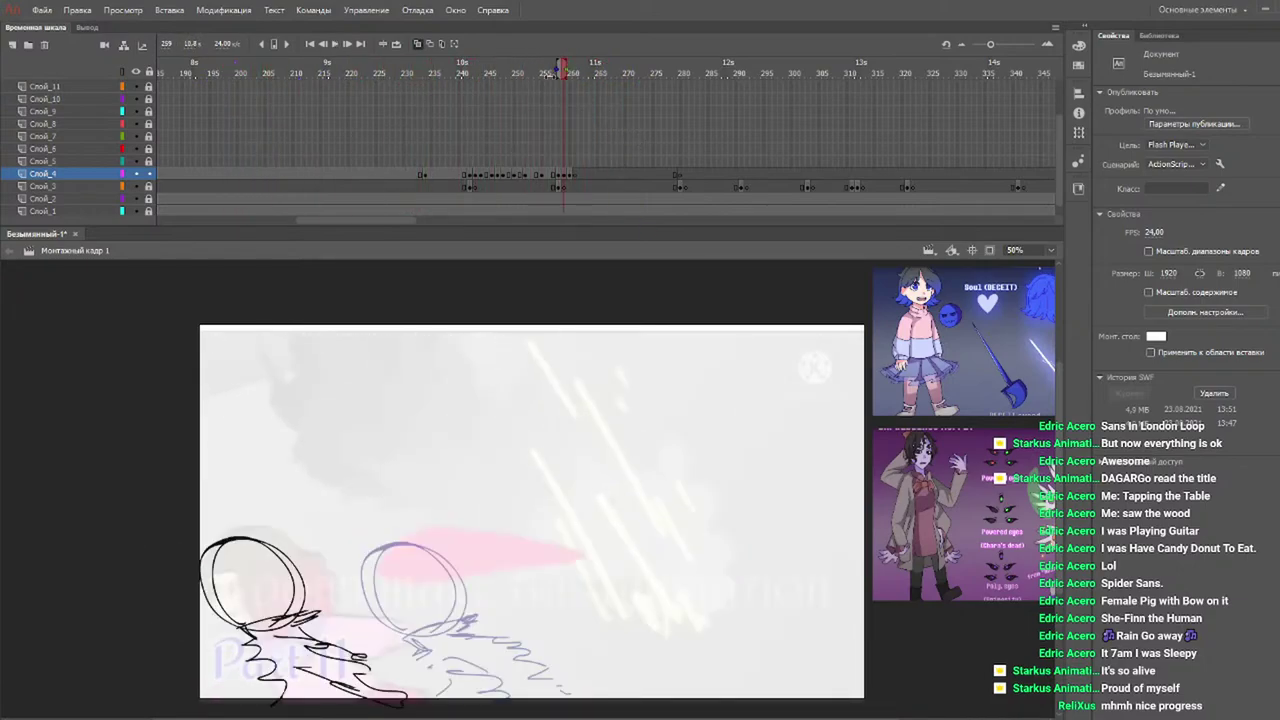
Sketch the fringe, outer hair contour and flaring strands around the falling girl's head circle on frame 258.
{"action": "left_click_drag", "start_coordinate": [546, 77], "coordinate": [556, 70]}
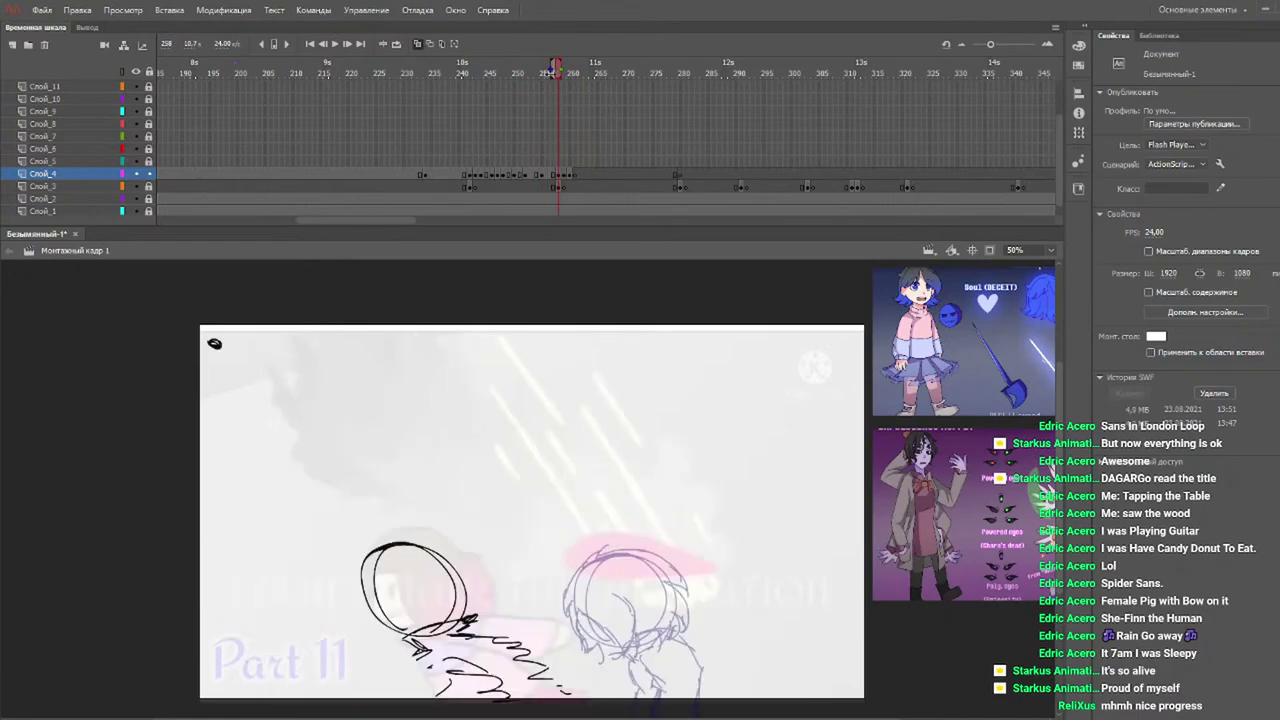
{"action": "left_click_drag", "start_coordinate": [372, 583], "coordinate": [450, 558]}
{"action": "mouse_move", "coordinate": [444, 560]}
{"action": "left_mouse_down"}
{"action": "mouse_move", "coordinate": [415, 575]}
{"action": "mouse_move", "coordinate": [358, 573]}
{"action": "mouse_move", "coordinate": [415, 577]}
{"action": "mouse_move", "coordinate": [396, 538]}
{"action": "mouse_move", "coordinate": [493, 539]}
{"action": "mouse_move", "coordinate": [422, 598]}
{"action": "mouse_move", "coordinate": [450, 605]}
{"action": "mouse_move", "coordinate": [456, 590]}
{"action": "mouse_move", "coordinate": [446, 620]}
{"action": "left_mouse_up"}
{"action": "left_click_drag", "start_coordinate": [356, 594], "coordinate": [390, 628]}
Sketch matching fringe, outer hair contour and trailing strands around the head circle on frame 259.
{"action": "left_click_drag", "start_coordinate": [480, 77], "coordinate": [562, 82]}
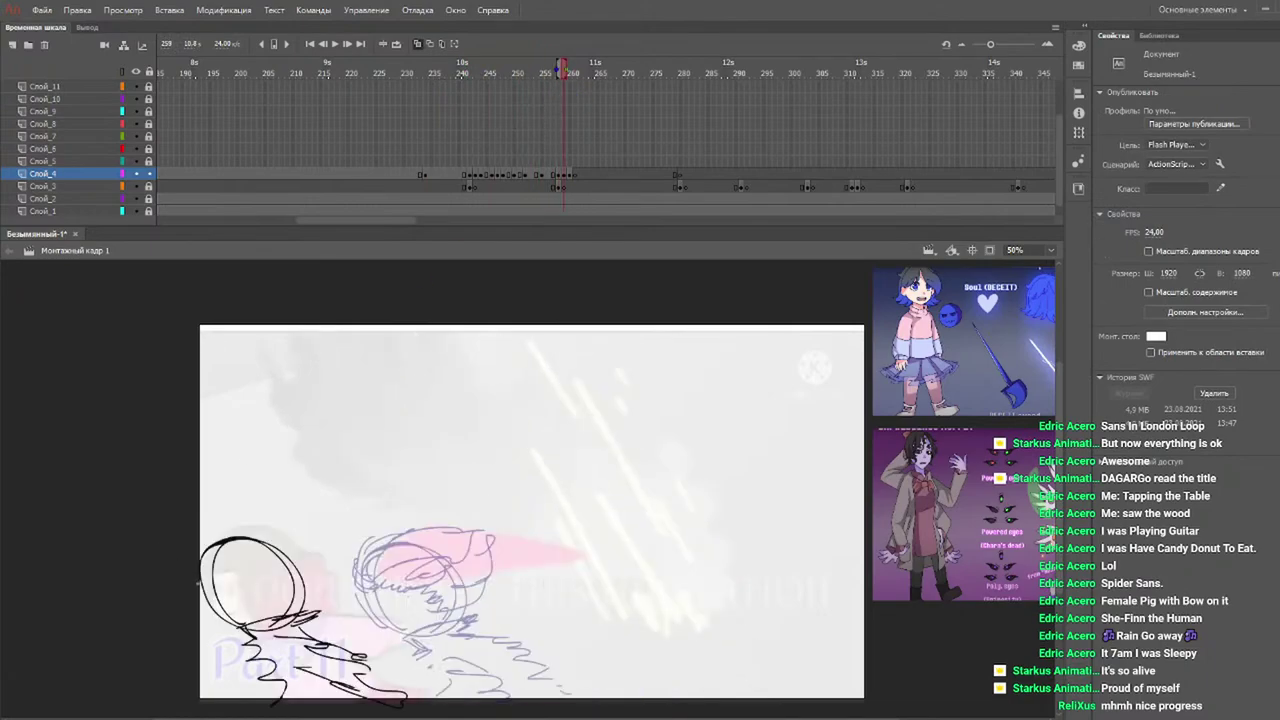
{"action": "mouse_move", "coordinate": [199, 583]}
{"action": "left_mouse_down"}
{"action": "mouse_move", "coordinate": [252, 559]}
{"action": "mouse_move", "coordinate": [258, 582]}
{"action": "mouse_move", "coordinate": [198, 560]}
{"action": "mouse_move", "coordinate": [237, 545]}
{"action": "mouse_move", "coordinate": [223, 578]}
{"action": "mouse_move", "coordinate": [252, 576]}
{"action": "mouse_move", "coordinate": [271, 531]}
{"action": "mouse_move", "coordinate": [300, 535]}
{"action": "mouse_move", "coordinate": [322, 580]}
{"action": "mouse_move", "coordinate": [272, 620]}
{"action": "mouse_move", "coordinate": [270, 606]}
{"action": "left_mouse_up"}
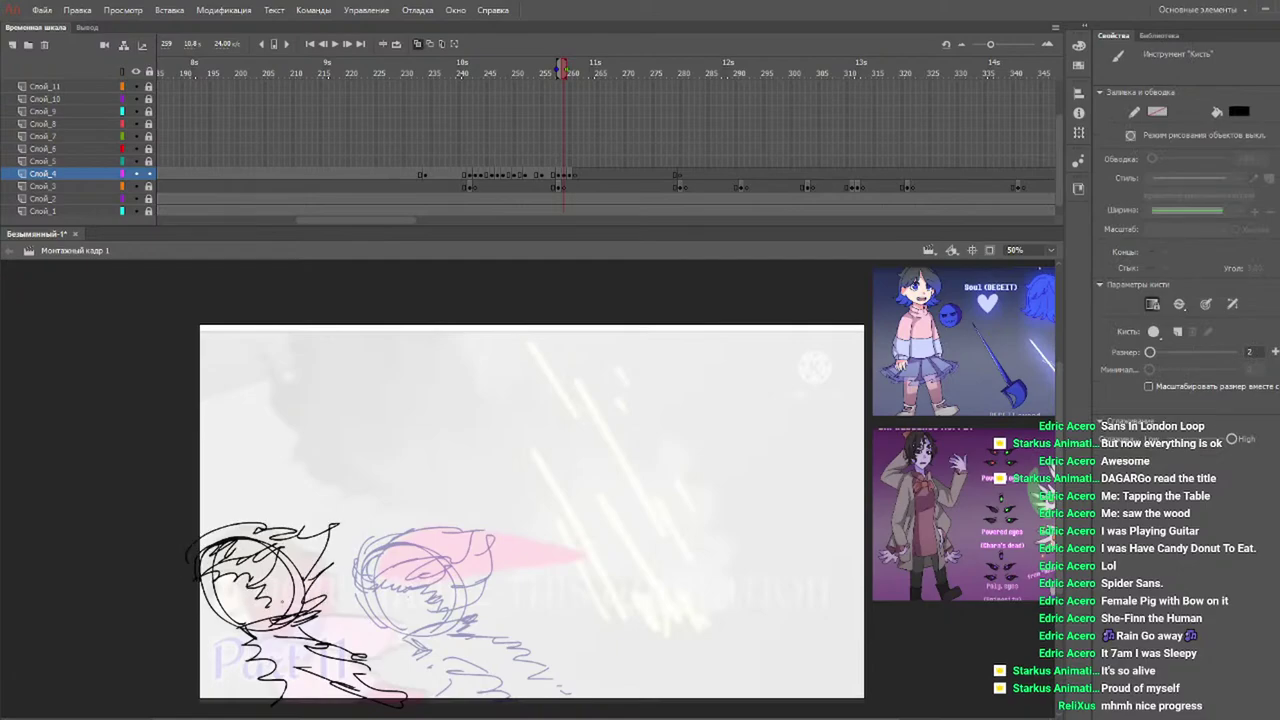
{"action": "left_click", "coordinate": [570, 74]}
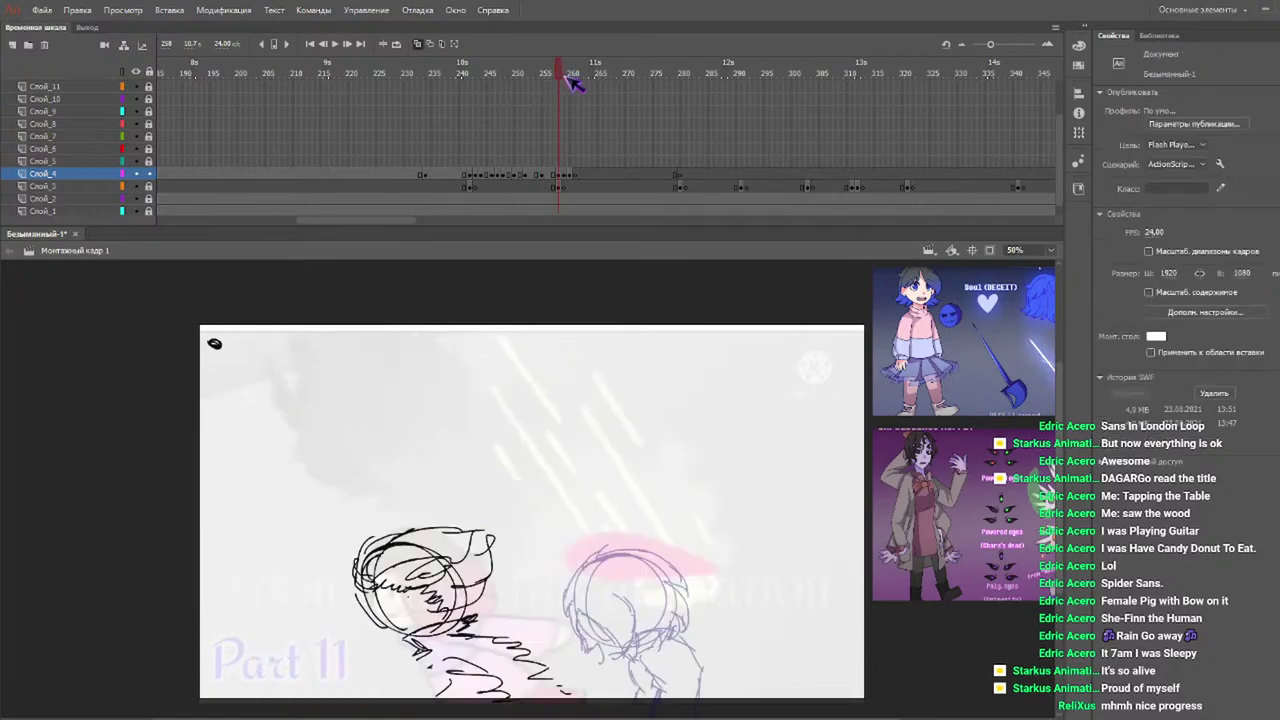
{"action": "mouse_move", "coordinate": [196, 550]}
{"action": "left_mouse_down"}
{"action": "mouse_move", "coordinate": [230, 556]}
{"action": "mouse_move", "coordinate": [240, 606]}
{"action": "mouse_move", "coordinate": [204, 626]}
{"action": "left_mouse_up"}
{"action": "left_click_drag", "start_coordinate": [146, 584], "coordinate": [192, 566]}
Play back the fall animation from shortly before frame 240 to check the hair, revisiting frame 234.
{"action": "mouse_move", "coordinate": [443, 77]}
{"action": "left_mouse_down"}
{"action": "mouse_move", "coordinate": [423, 72]}
{"action": "mouse_move", "coordinate": [436, 70]}
{"action": "left_mouse_up"}
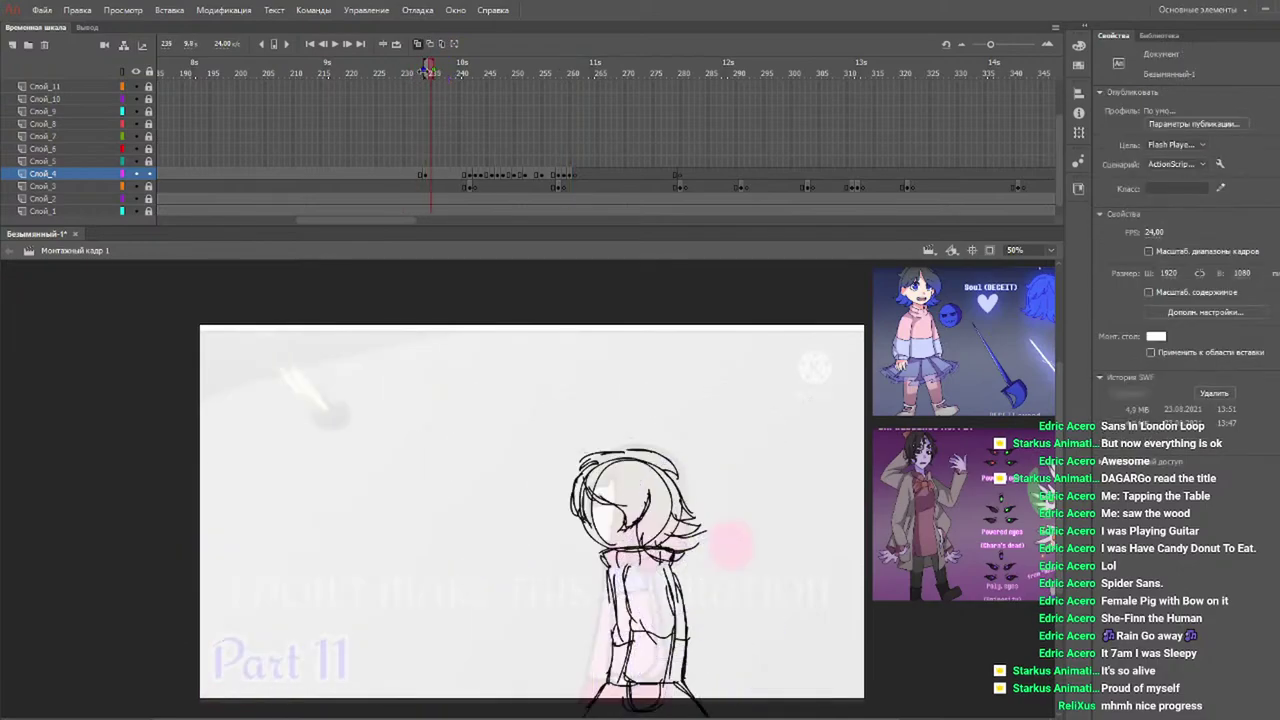
{"action": "key", "text": "Return"}
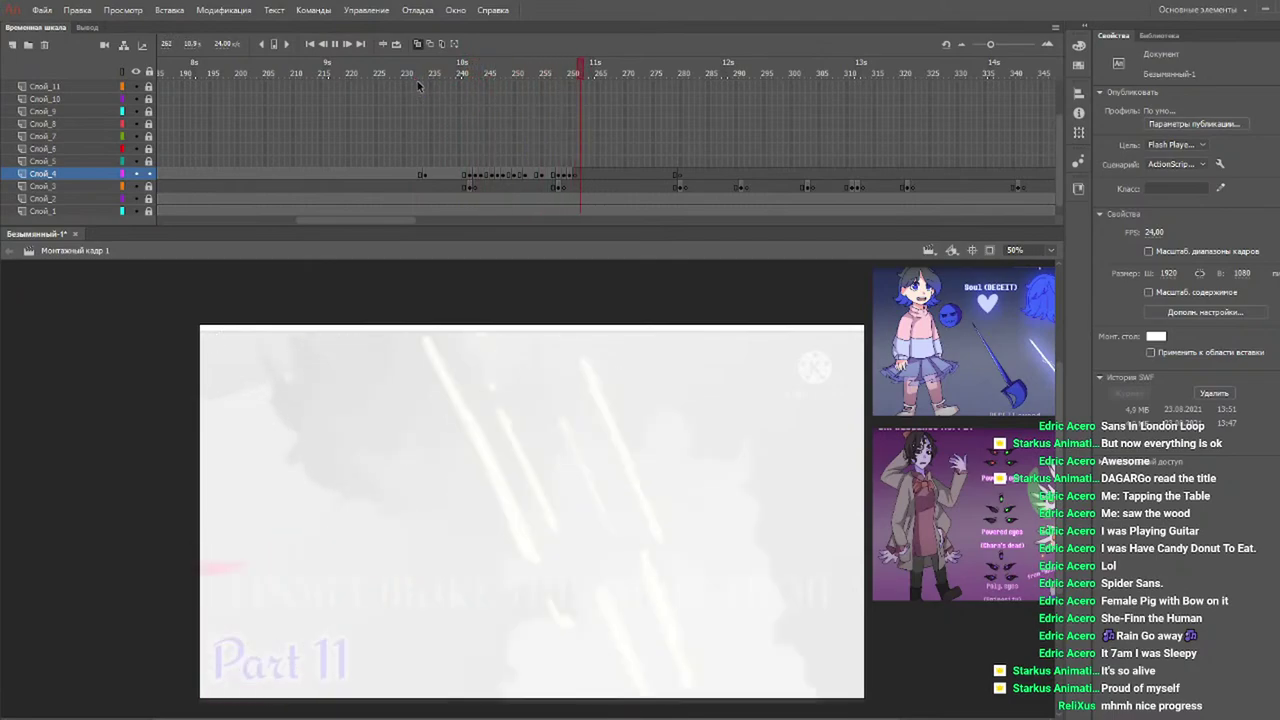
{"action": "left_click", "coordinate": [423, 66]}
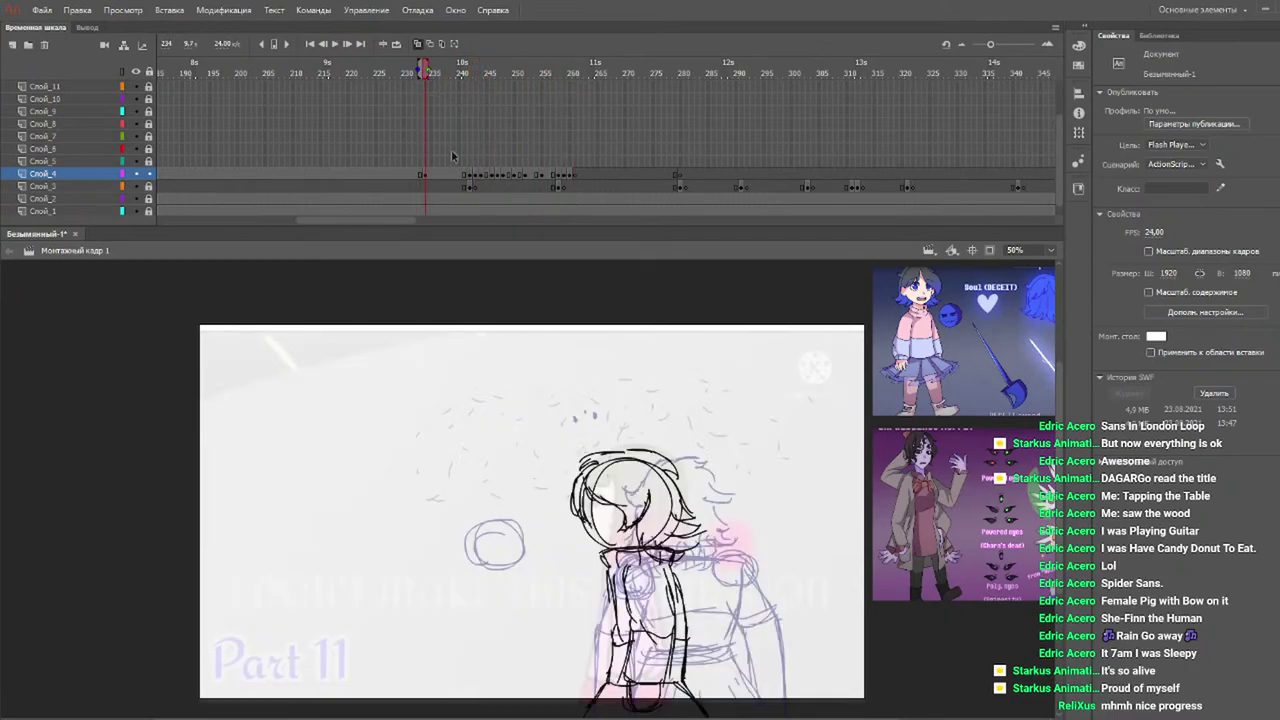
{"action": "key", "text": "b"}
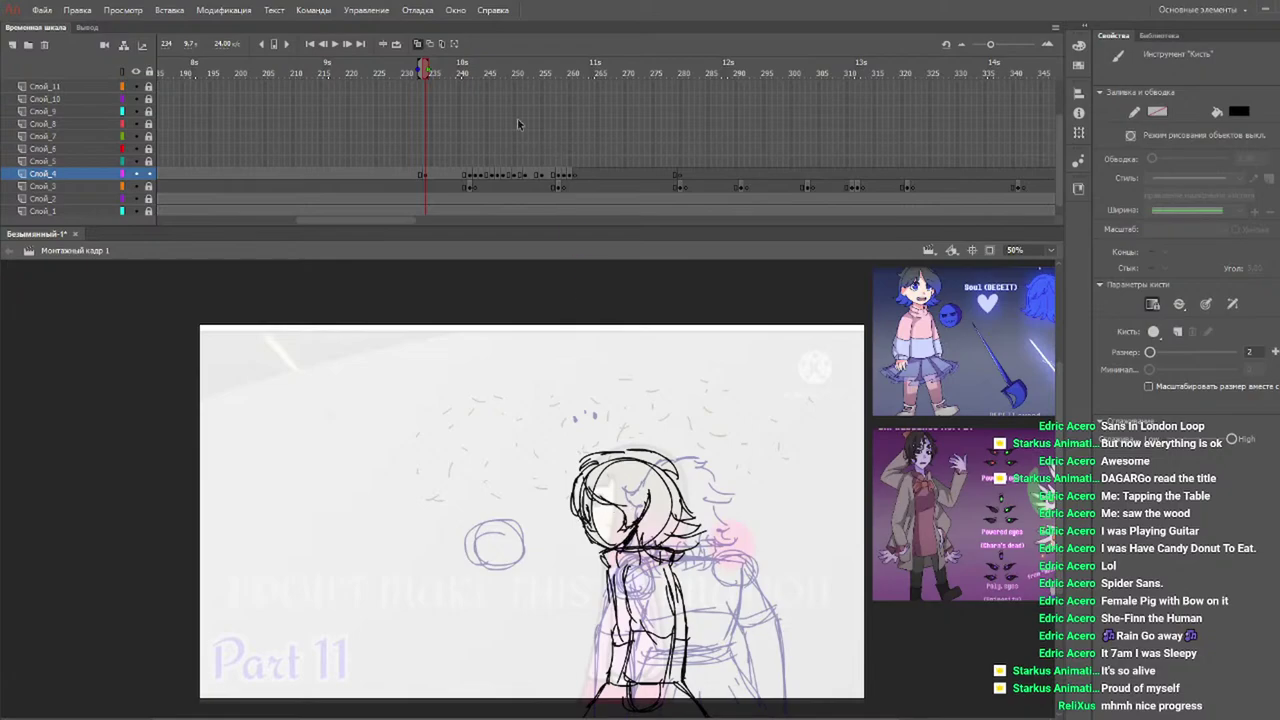
{"action": "left_click_drag", "start_coordinate": [455, 70], "coordinate": [358, 84]}
{"action": "key", "text": "Return"}
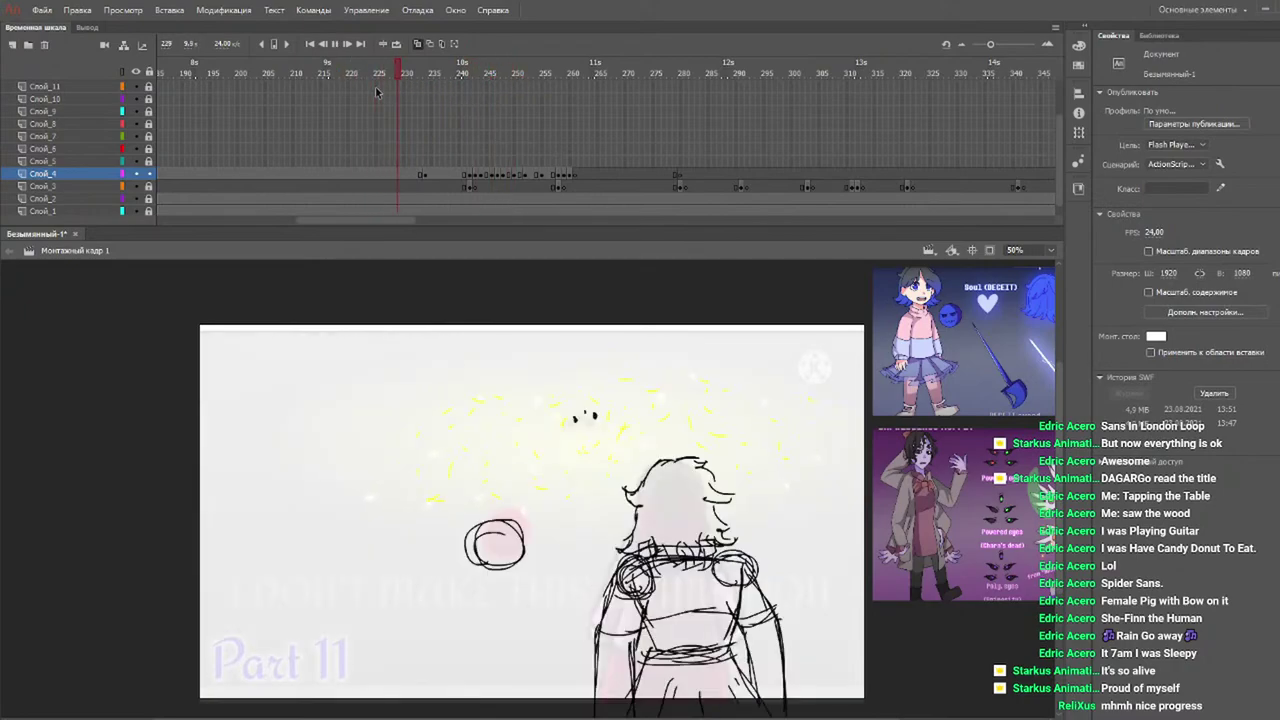
Sketch a small eye on the girl's face on frame 234 with the brush.
{"action": "left_click", "coordinate": [426, 71]}
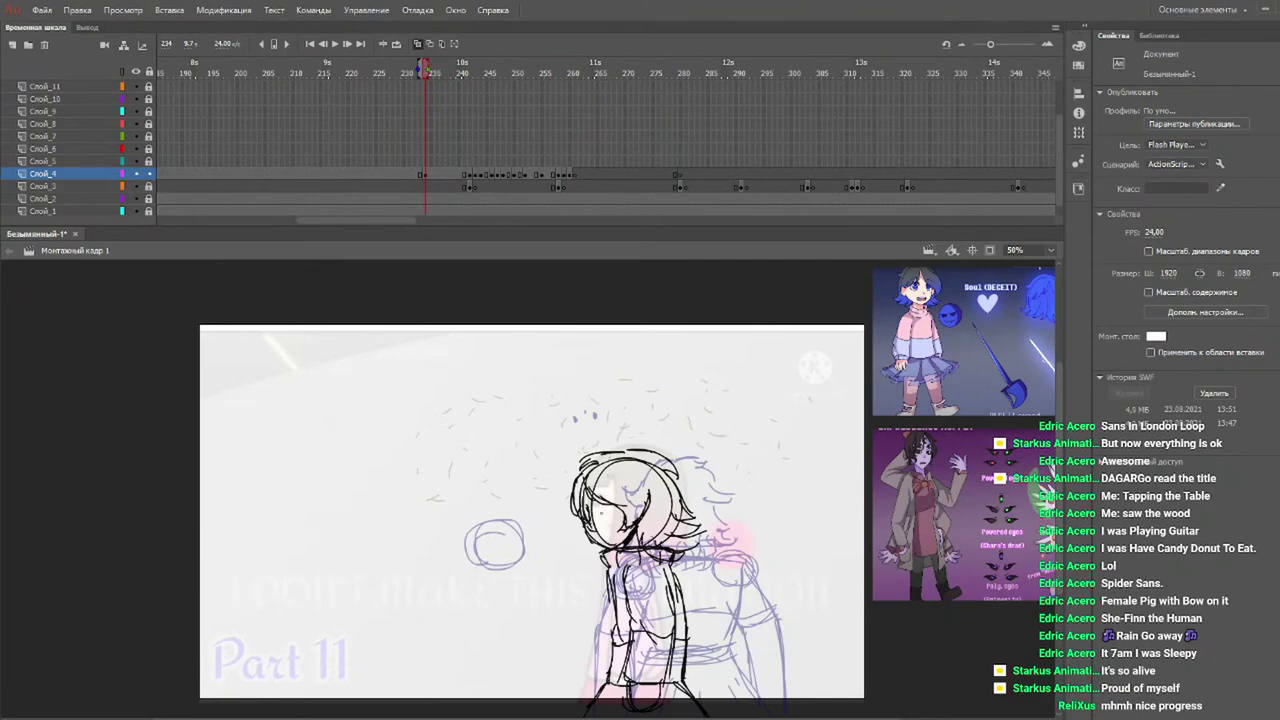
{"action": "key", "text": "b"}
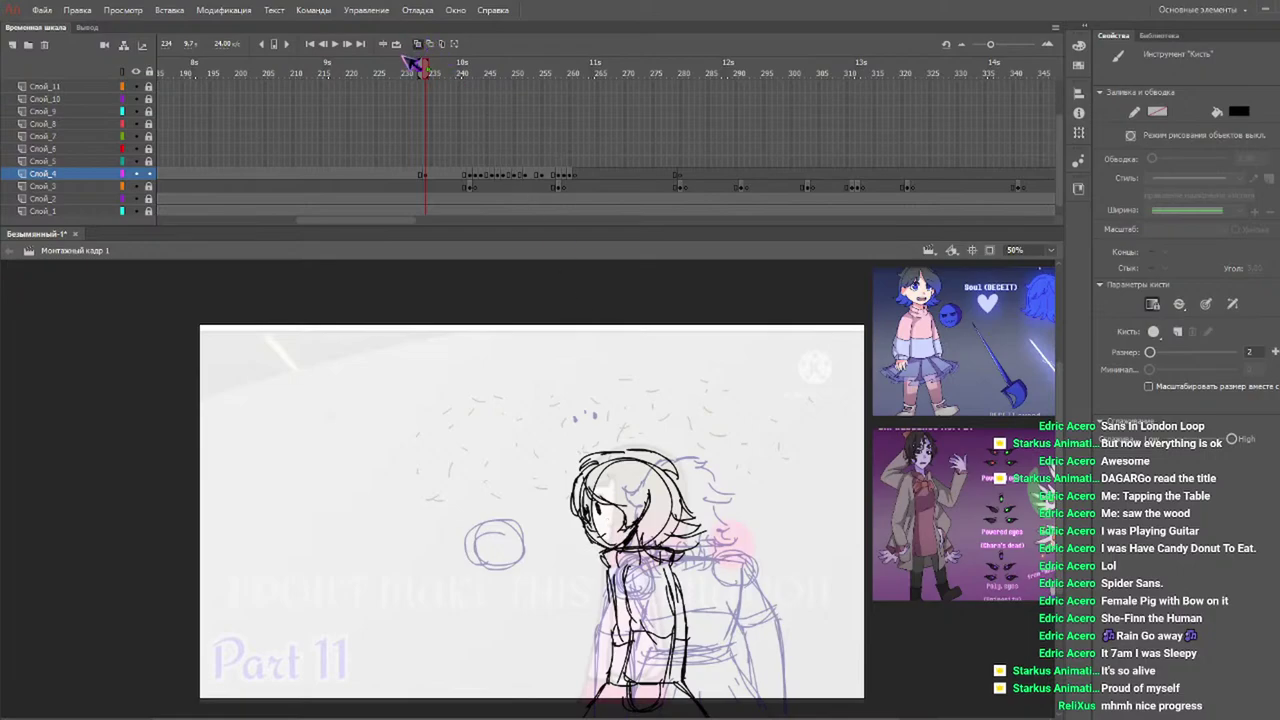
Replay the sequence from before frame 234 and from earlier frames to review the motion through the fall.
{"action": "key", "text": "Return"}
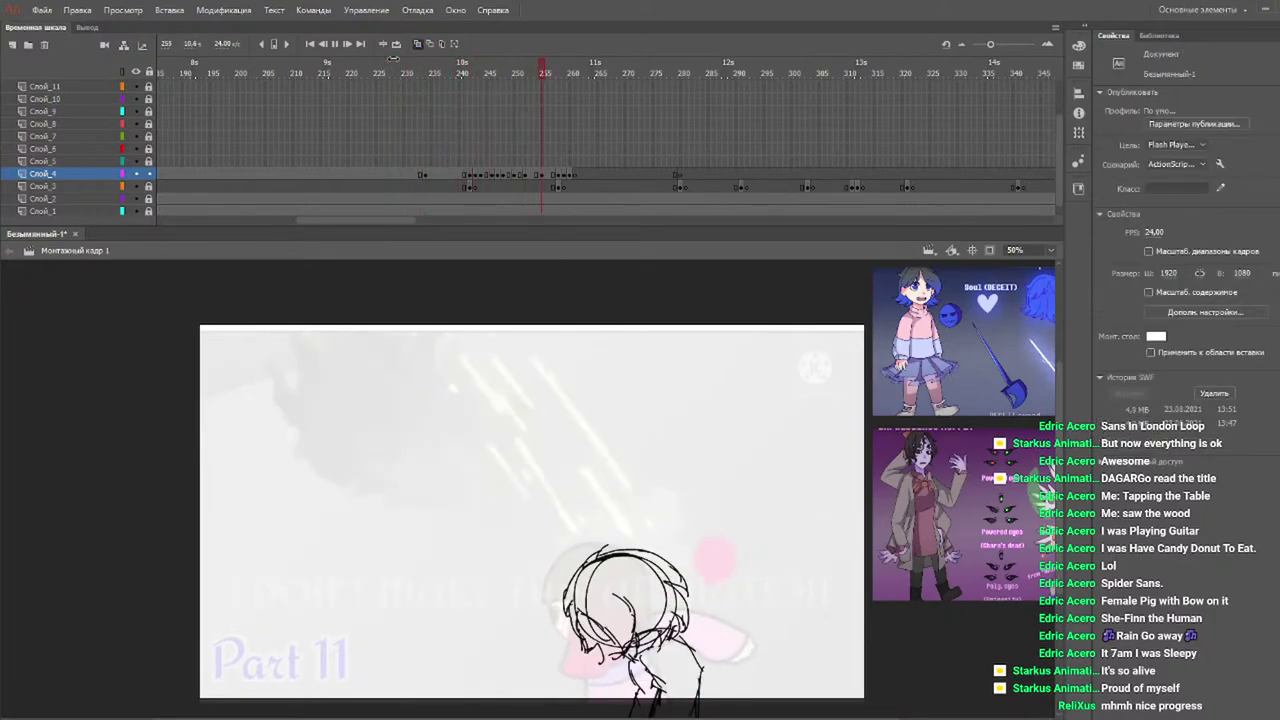
{"action": "left_click", "coordinate": [388, 66]}
{"action": "key", "text": "Return"}
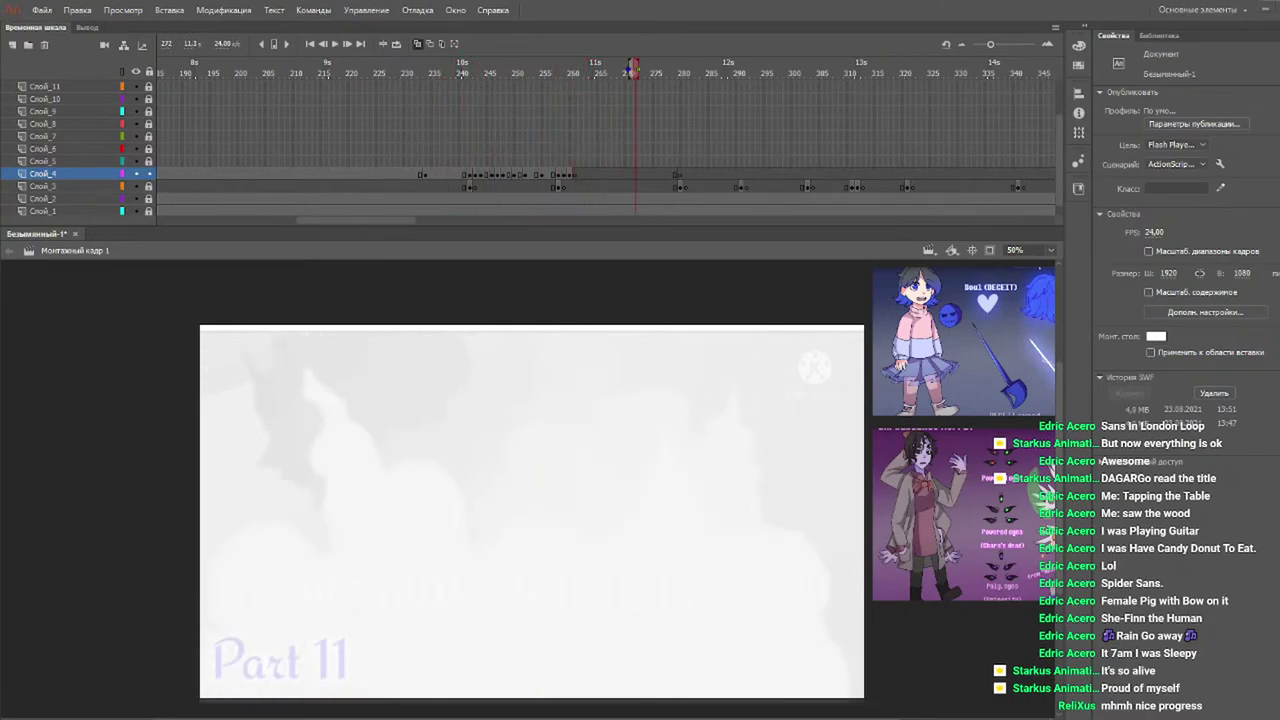
{"action": "left_click_drag", "start_coordinate": [371, 223], "coordinate": [235, 223]}
{"action": "key", "text": "Return"}
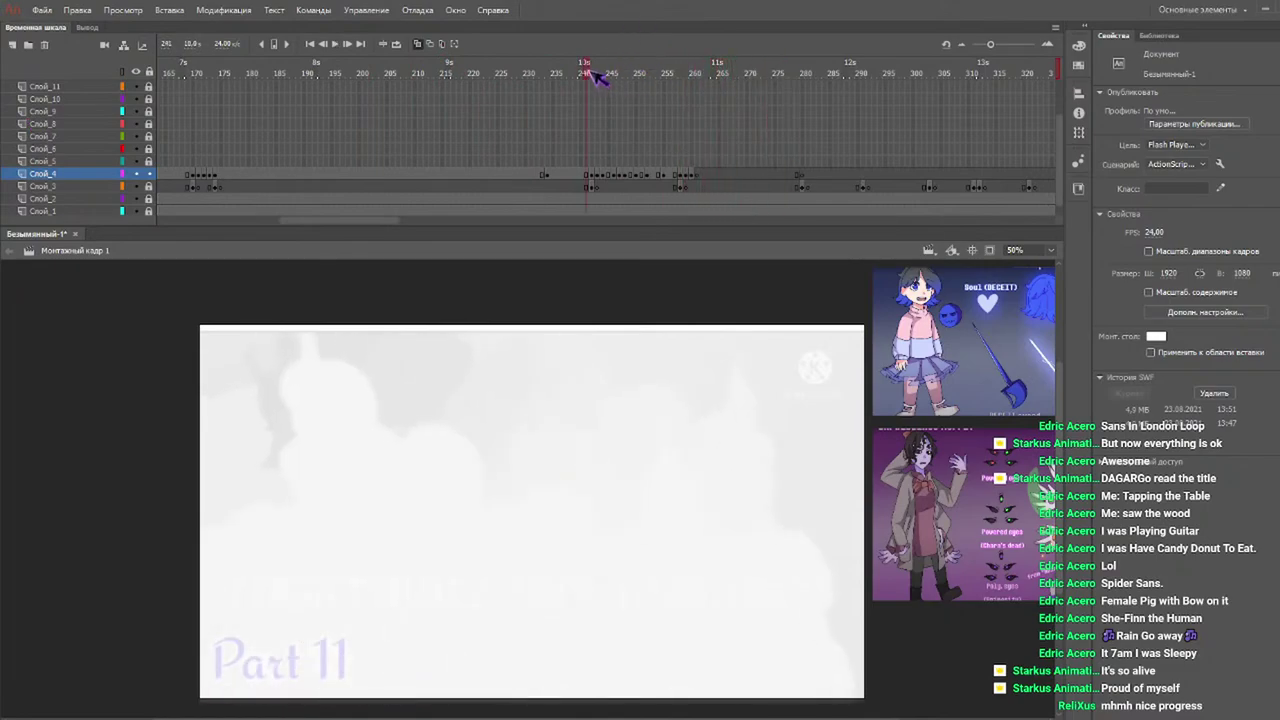
{"action": "left_click", "coordinate": [558, 68]}
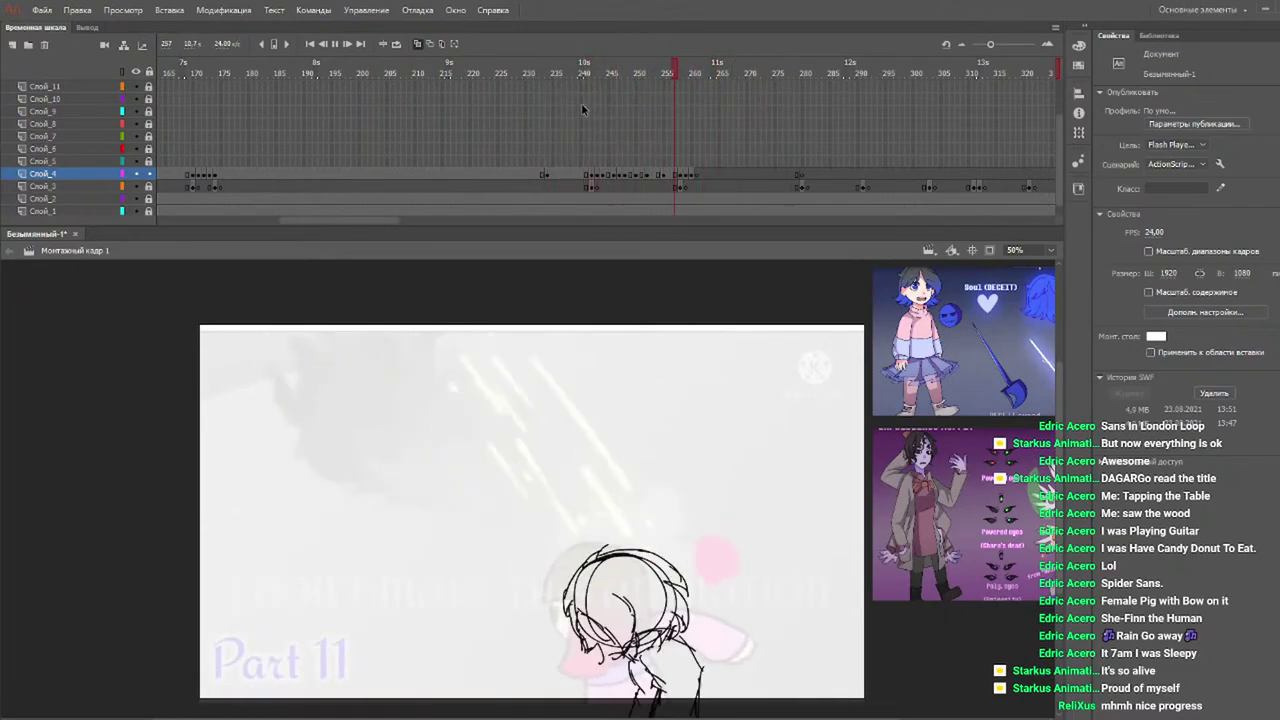
{"action": "left_click", "coordinate": [543, 70]}
{"action": "left_click", "coordinate": [171, 70]}
Sketch a large rough double-line circle at the canvas centre on frame 290 and narrow it to about 634 by 578 px.
{"action": "mouse_move", "coordinate": [727, 71]}
{"action": "left_mouse_down"}
{"action": "mouse_move", "coordinate": [866, 102]}
{"action": "mouse_move", "coordinate": [852, 122]}
{"action": "left_mouse_up"}
{"action": "left_click_drag", "start_coordinate": [394, 229], "coordinate": [460, 233]}
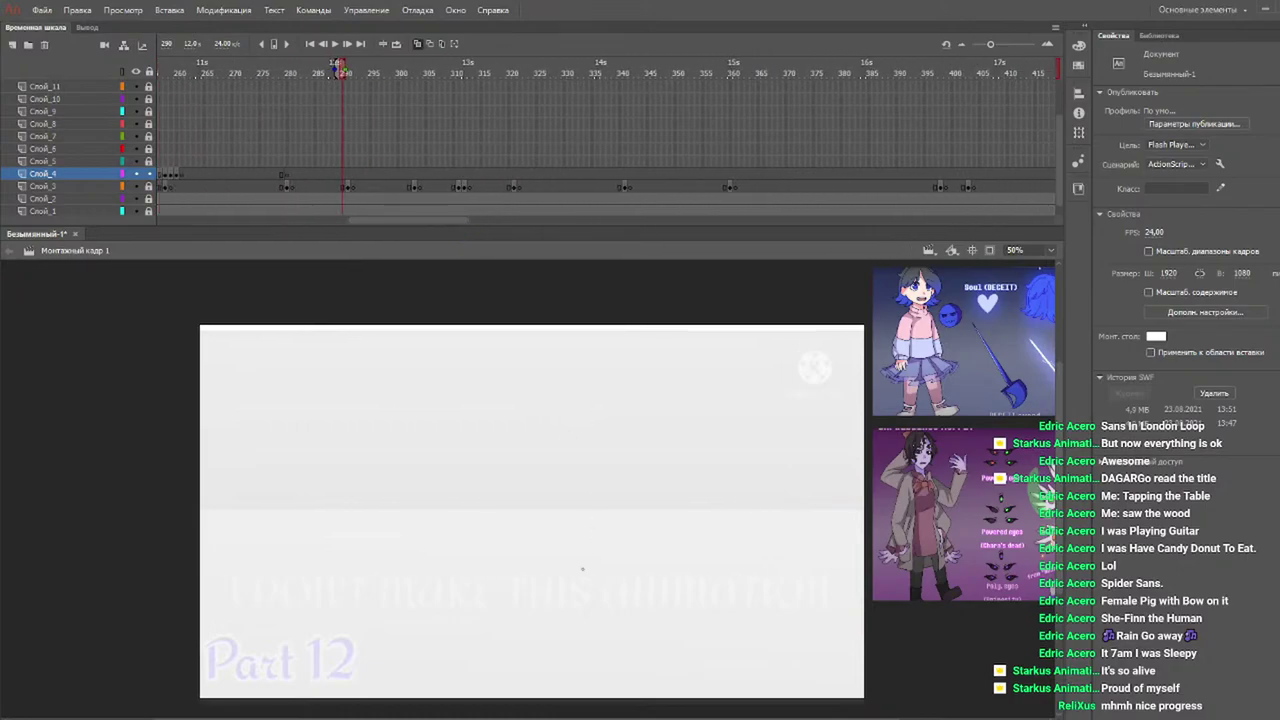
{"action": "mouse_move", "coordinate": [553, 516]}
{"action": "left_mouse_down"}
{"action": "mouse_move", "coordinate": [470, 408]}
{"action": "mouse_move", "coordinate": [560, 500]}
{"action": "mouse_move", "coordinate": [532, 544]}
{"action": "mouse_move", "coordinate": [620, 430]}
{"action": "mouse_move", "coordinate": [648, 455]}
{"action": "mouse_move", "coordinate": [550, 568]}
{"action": "left_mouse_up"}
{"action": "key", "text": "ctrl+z"}
{"action": "key", "text": "v"}
{"action": "mouse_move", "coordinate": [678, 398]}
{"action": "left_mouse_down"}
{"action": "mouse_move", "coordinate": [630, 591]}
{"action": "mouse_move", "coordinate": [415, 394]}
{"action": "mouse_move", "coordinate": [706, 334]}
{"action": "mouse_move", "coordinate": [722, 389]}
{"action": "mouse_move", "coordinate": [236, 678]}
{"action": "left_mouse_up"}
{"action": "left_click_drag", "start_coordinate": [650, 476], "coordinate": [638, 476]}
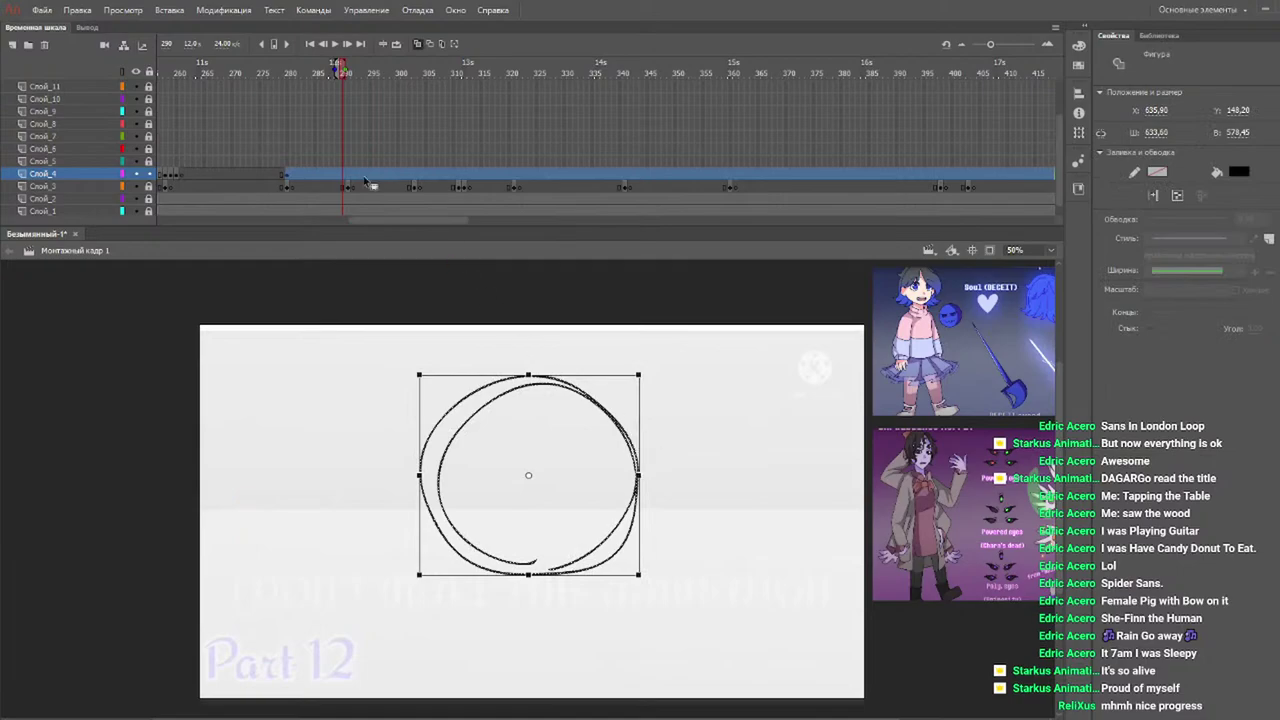
End the circle's span on Слой_4 with a blank keyframe at frame 398.
{"action": "left_click", "coordinate": [293, 71]}
{"action": "left_click_drag", "start_coordinate": [296, 71], "coordinate": [737, 141]}
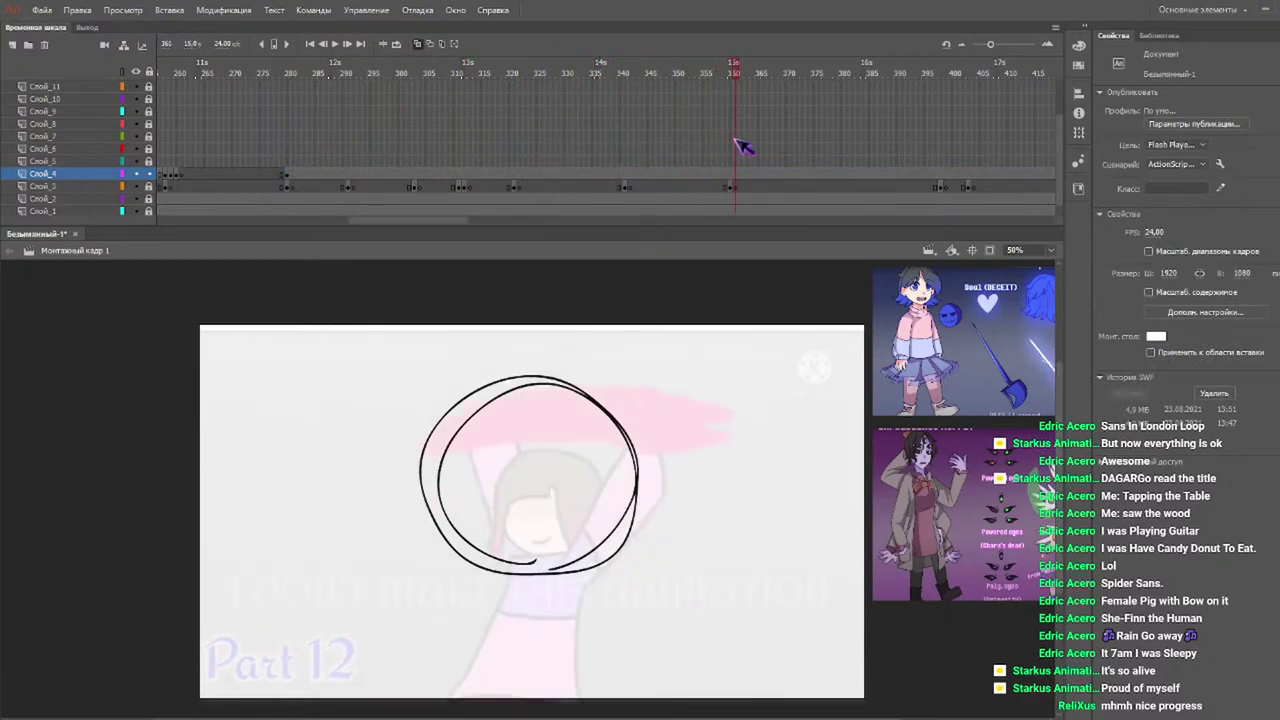
{"action": "left_click_drag", "start_coordinate": [733, 140], "coordinate": [944, 122]}
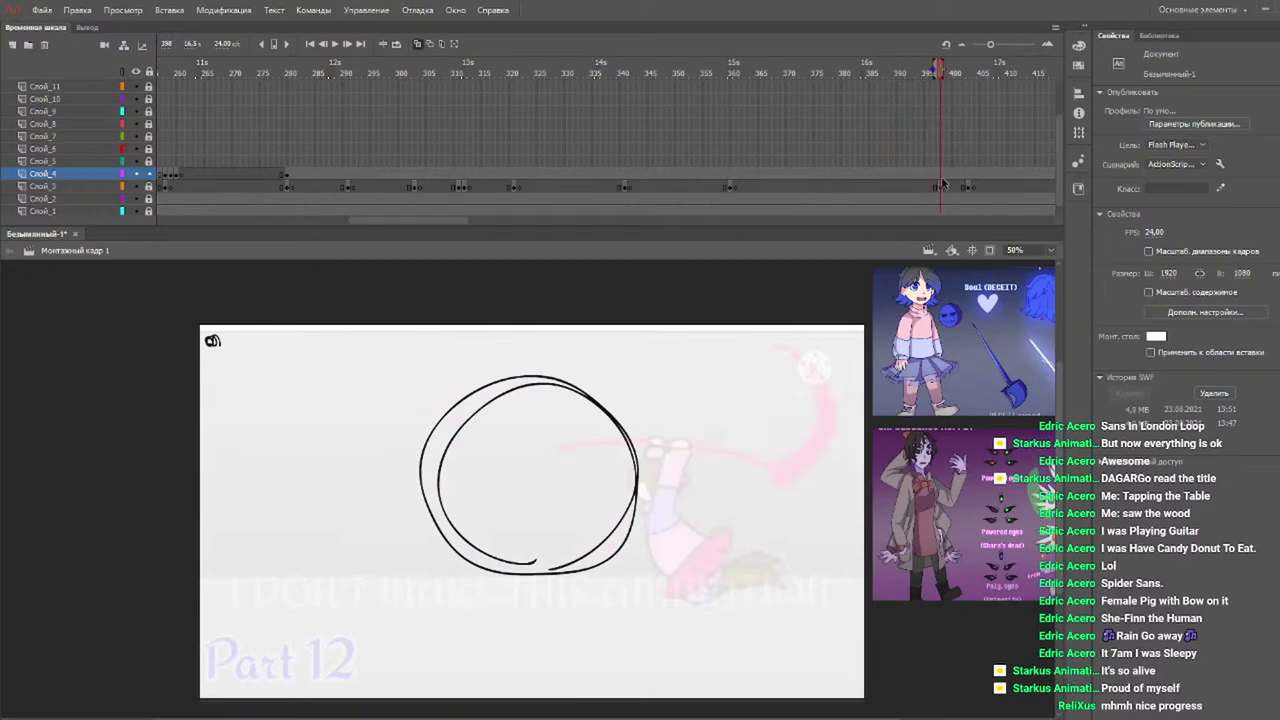
Add a keyframe at frame 291 on Слой_4, remove the circle from frames 280 to 290, and play back the change.
{"action": "mouse_move", "coordinate": [345, 113]}
{"action": "left_mouse_down"}
{"action": "mouse_move", "coordinate": [288, 107]}
{"action": "mouse_move", "coordinate": [355, 107]}
{"action": "left_mouse_up"}
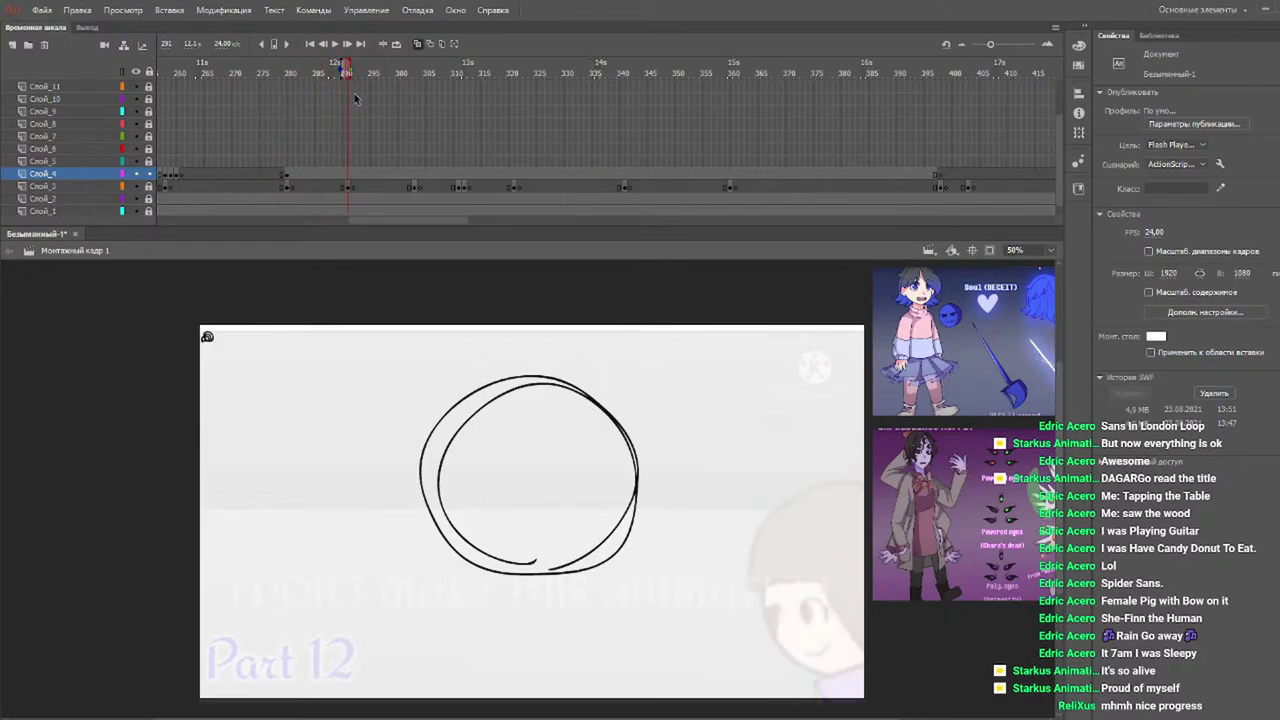
{"action": "left_click_drag", "start_coordinate": [344, 180], "coordinate": [287, 183]}
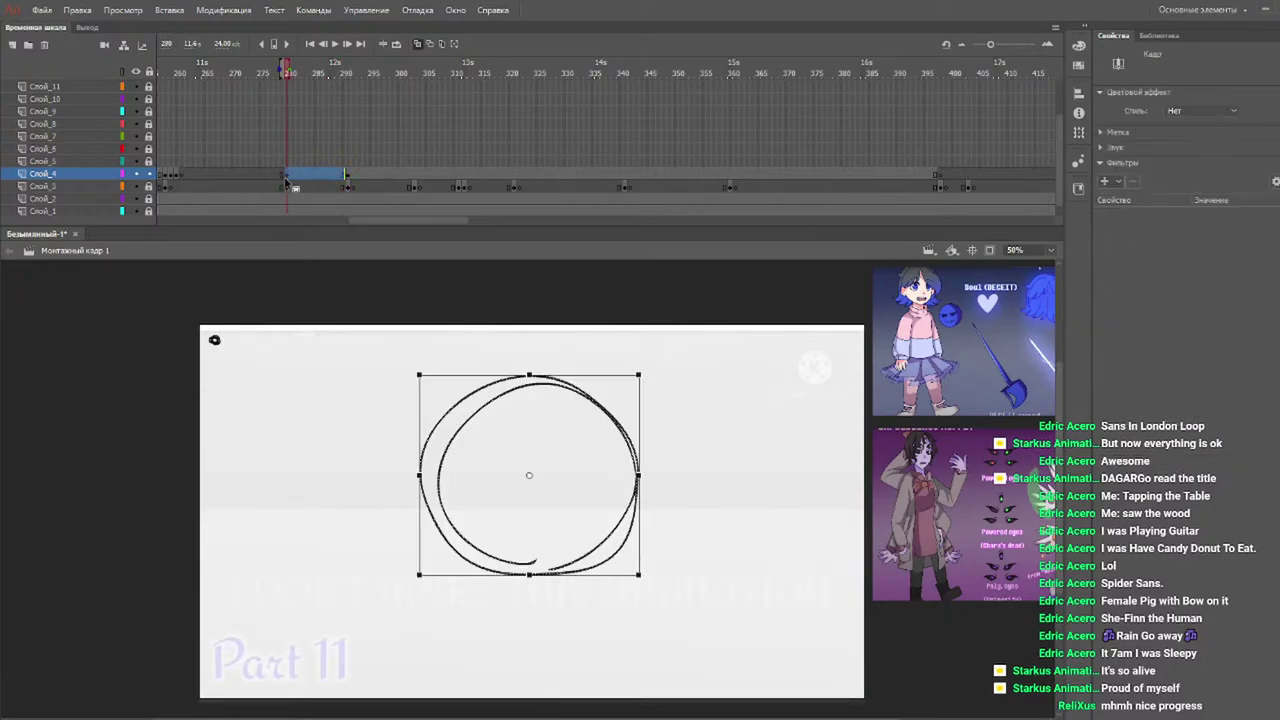
{"action": "key", "text": "Delete"}
{"action": "left_click", "coordinate": [252, 66]}
{"action": "key", "text": "Return"}
At frame 291, move the circle over the character's head at the stage's lower right, to about X 1598, Y 464.
{"action": "left_click_drag", "start_coordinate": [312, 98], "coordinate": [346, 75]}
{"action": "left_click_drag", "start_coordinate": [686, 345], "coordinate": [323, 678]}
{"action": "left_click_drag", "start_coordinate": [628, 433], "coordinate": [961, 543]}
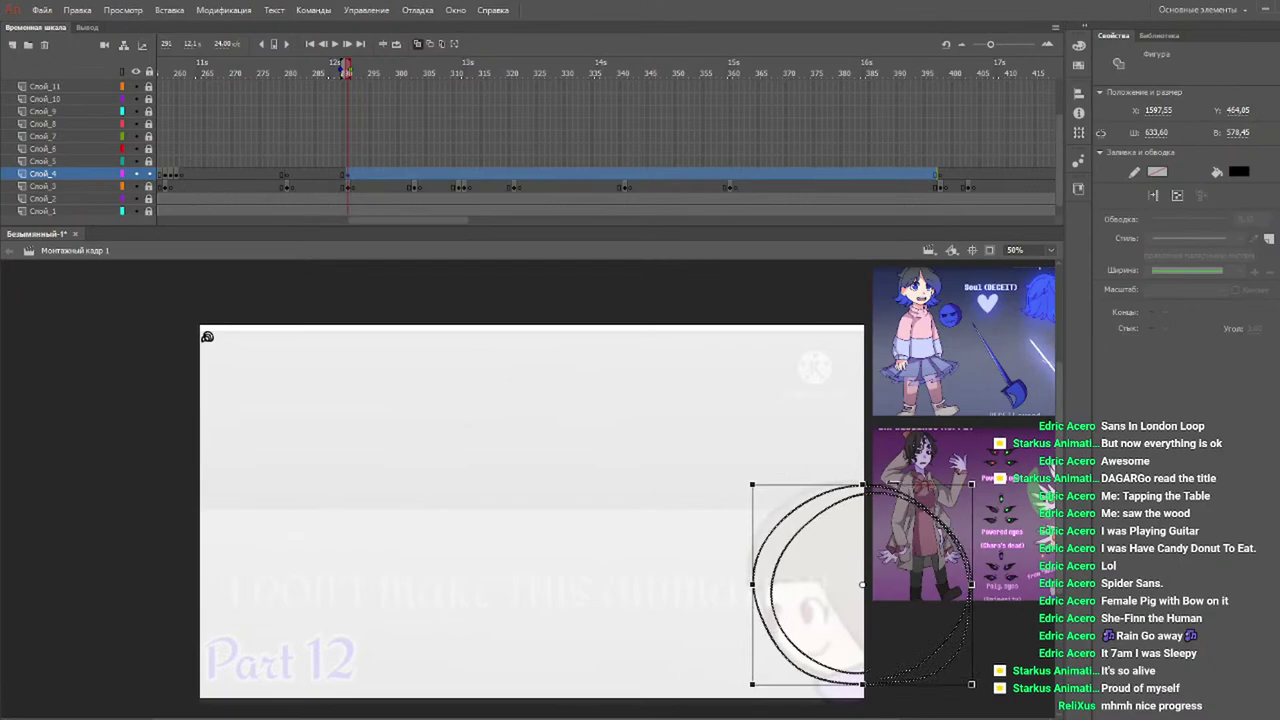
Add a keyframe at frame 292 on Слой_4 and move the circle up and left to about X 1474, Y 384.
{"action": "left_click_drag", "start_coordinate": [345, 70], "coordinate": [352, 70]}
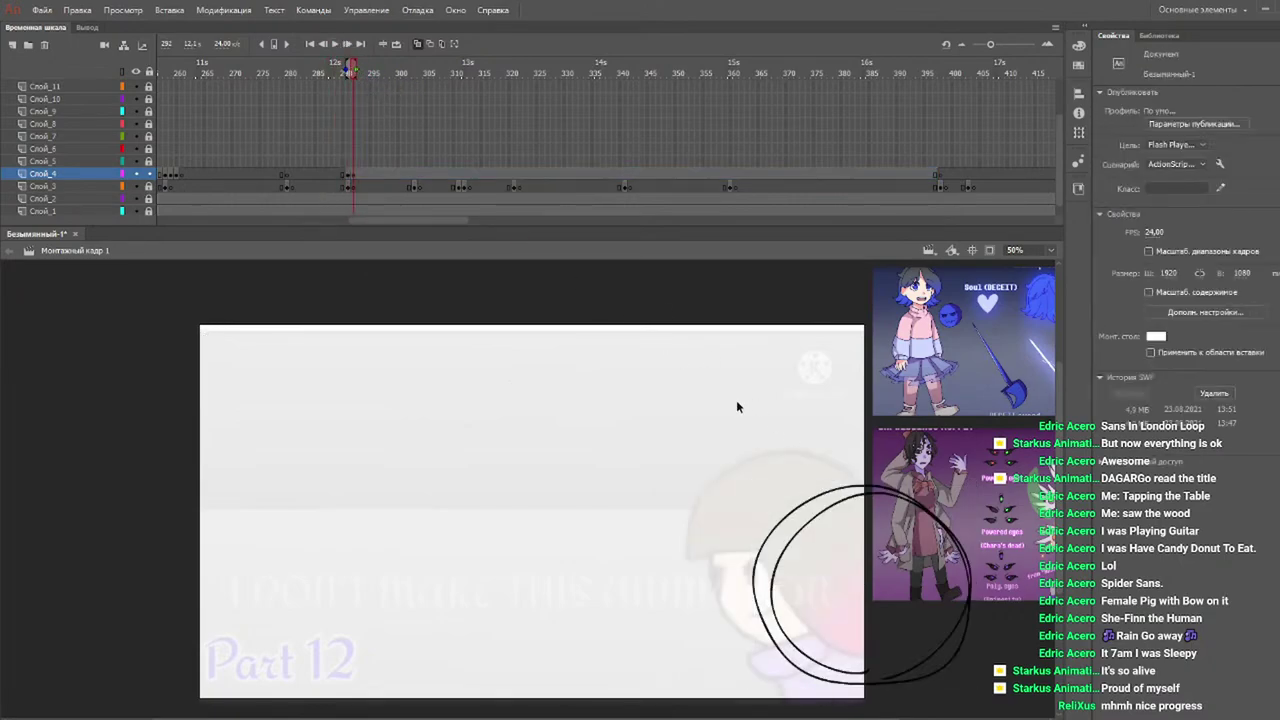
{"action": "left_click", "coordinate": [815, 524]}
{"action": "left_click_drag", "start_coordinate": [818, 529], "coordinate": [775, 501]}
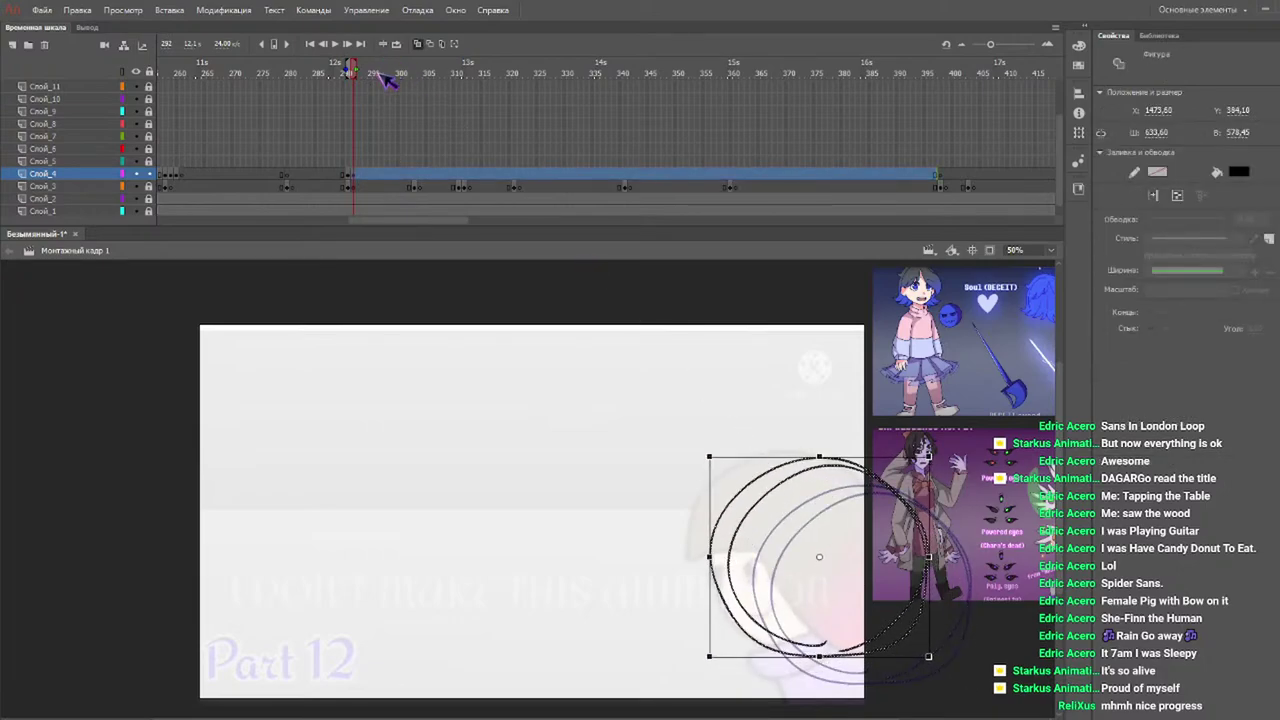
{"action": "left_click", "coordinate": [468, 340]}
{"action": "key", "text": "period"}
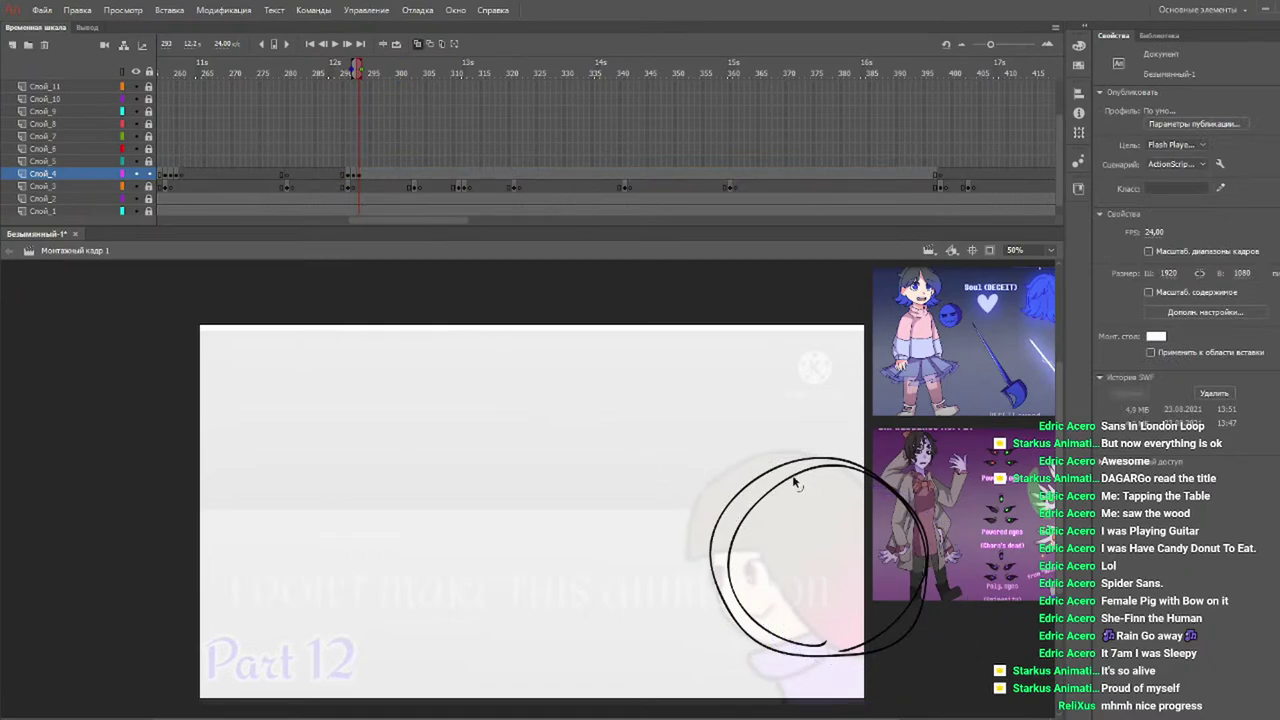
{"action": "key", "text": "comma"}
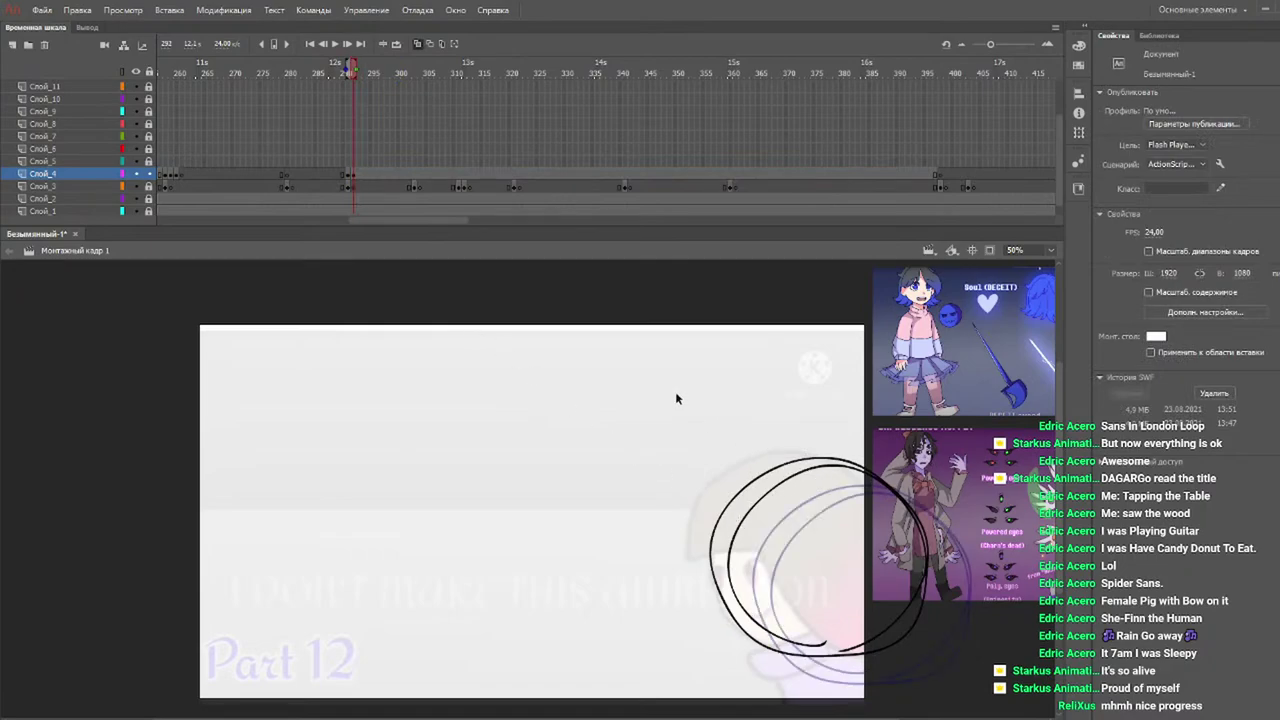
Add a keyframe at frame 294 on Слой_4 and shift the circle toward the character's head, to about X 1272, Y 266.
{"action": "left_click_drag", "start_coordinate": [330, 71], "coordinate": [369, 72]}
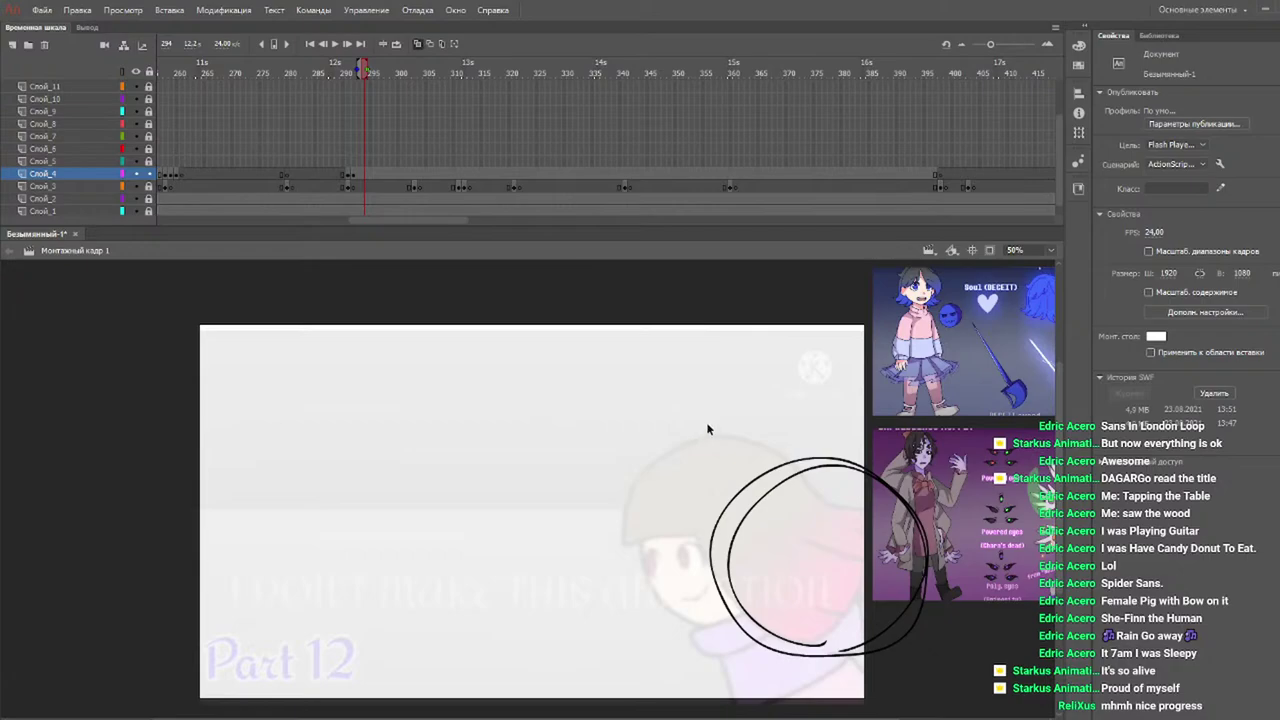
{"action": "left_click", "coordinate": [778, 487]}
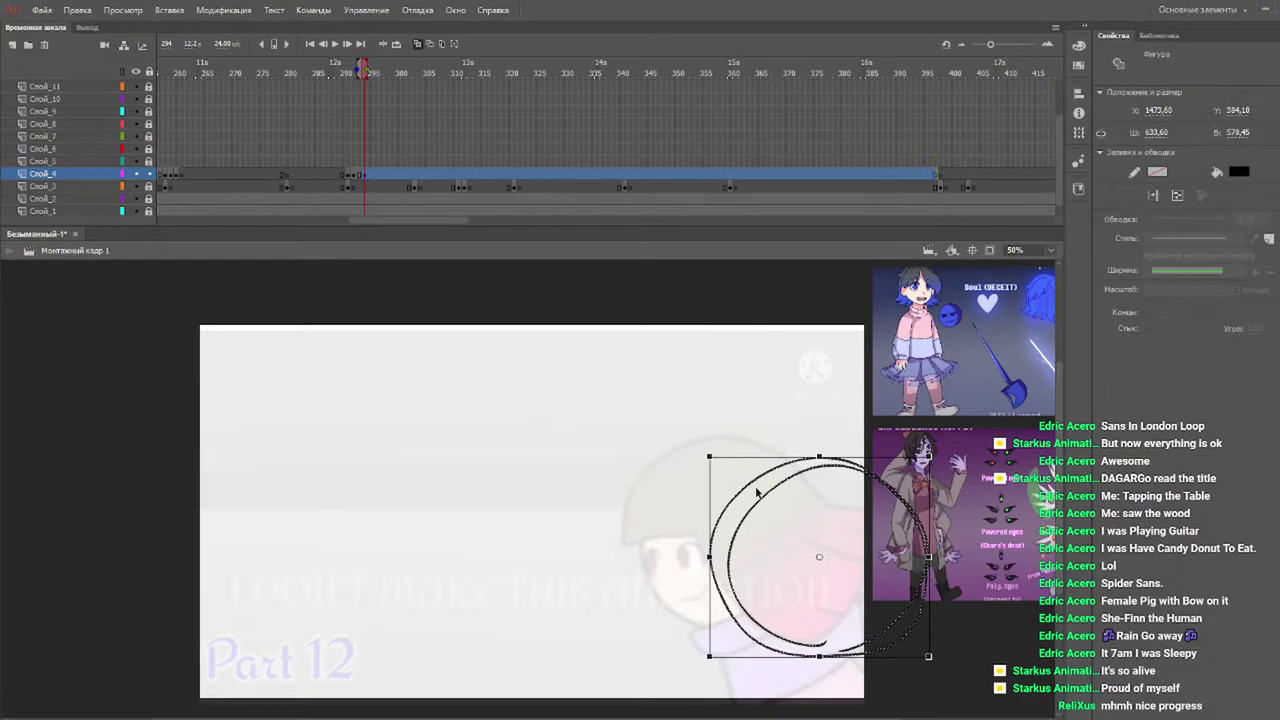
{"action": "left_click", "coordinate": [762, 498]}
{"action": "key", "text": "ctrl+a"}
{"action": "left_click_drag", "start_coordinate": [797, 483], "coordinate": [731, 440]}
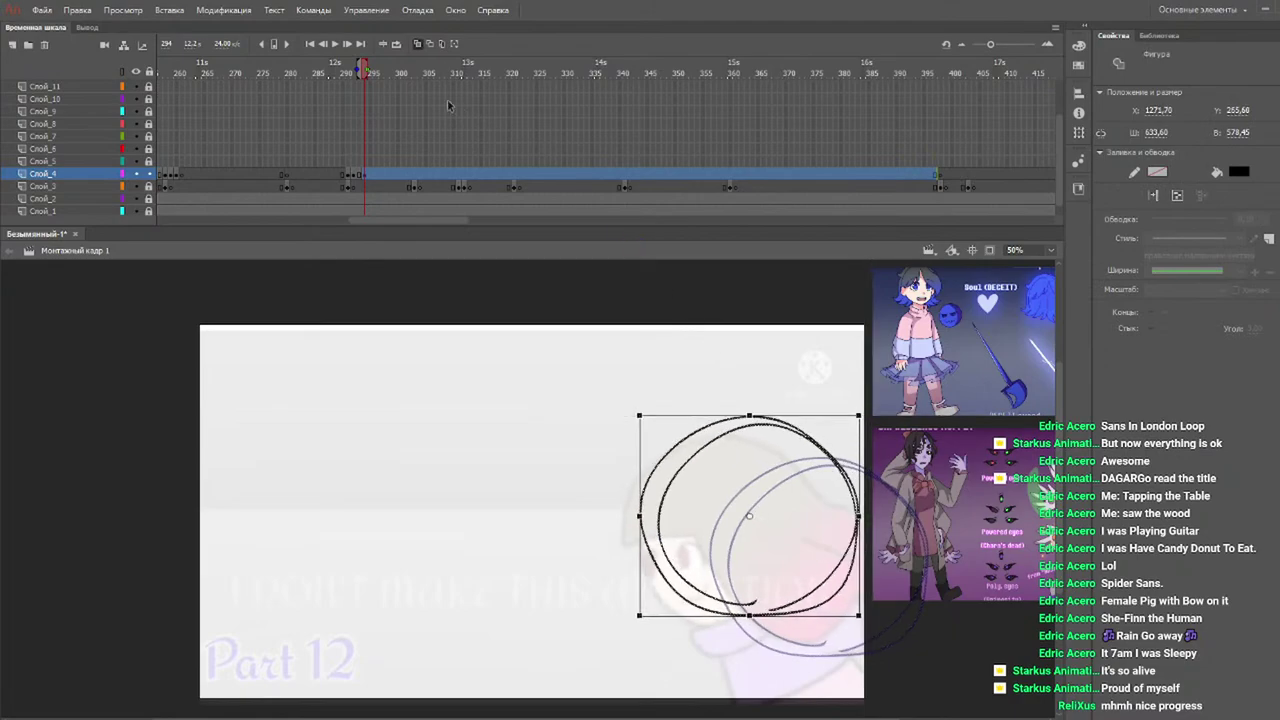
Add a keyframe at frame 296 on Слой_4 and move the circle further up and left to about X 1200, Y 210.
{"action": "left_click_drag", "start_coordinate": [345, 72], "coordinate": [374, 68]}
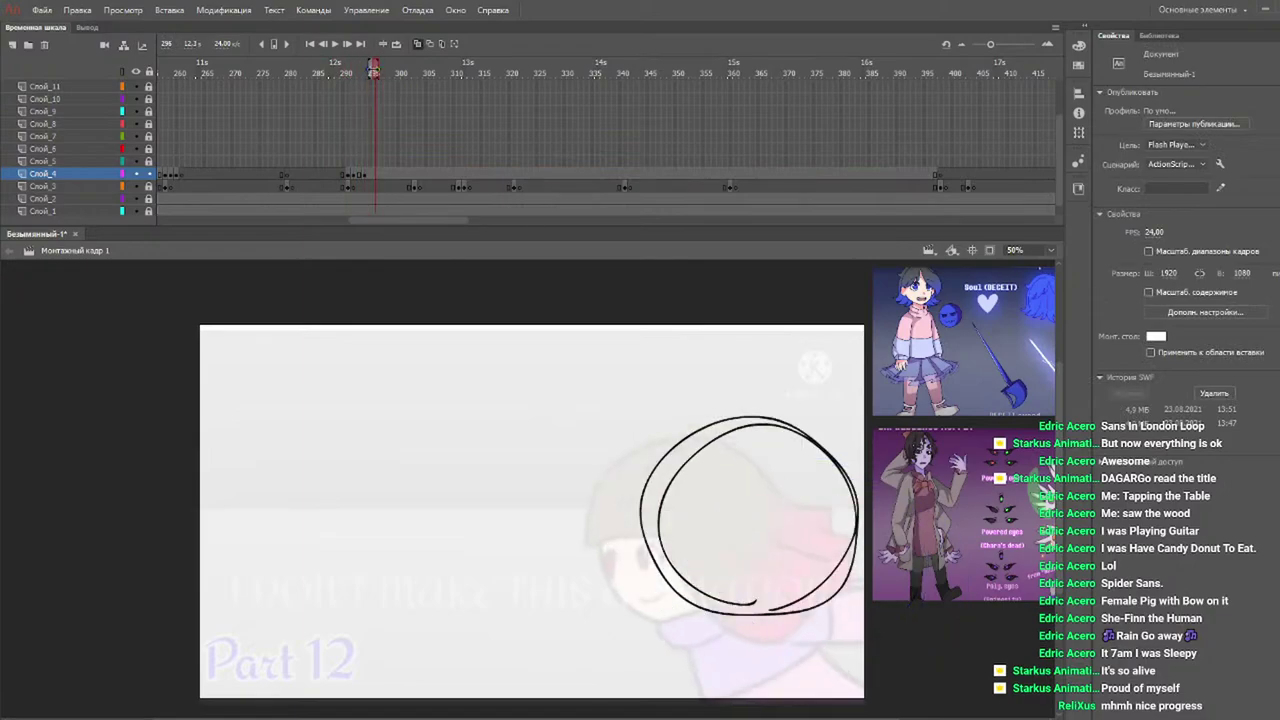
{"action": "left_click", "coordinate": [736, 438]}
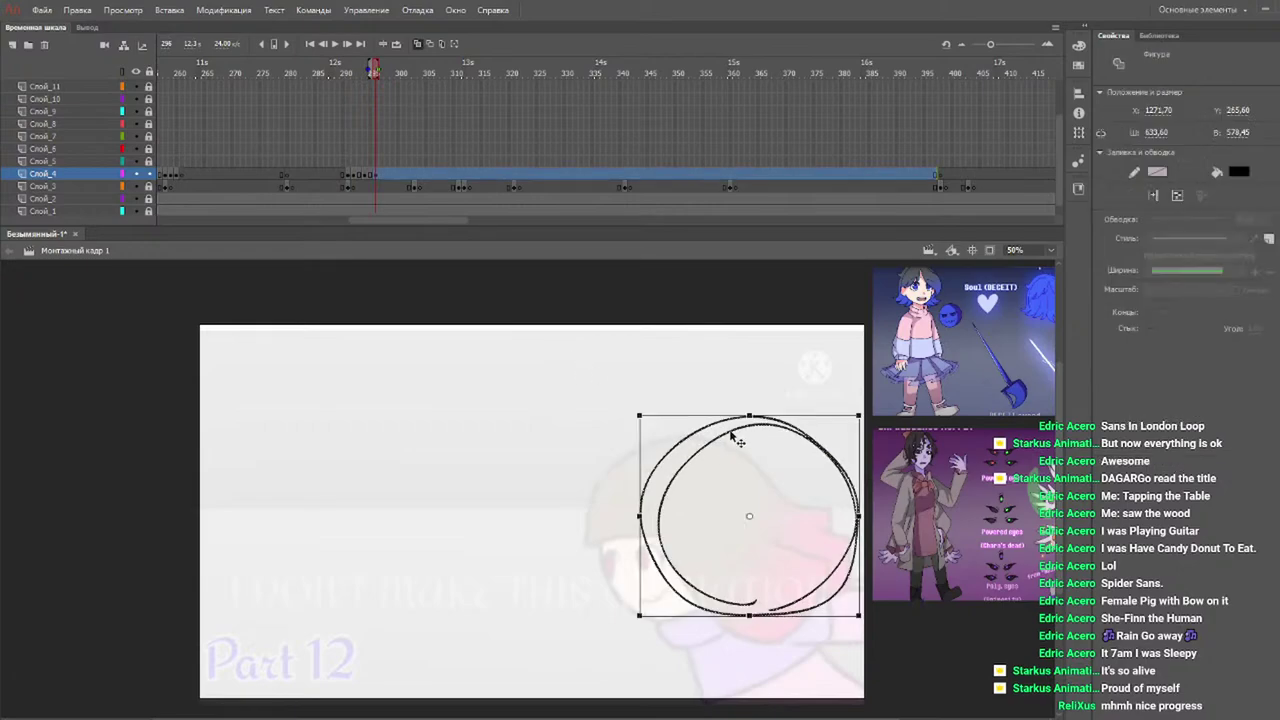
{"action": "left_click_drag", "start_coordinate": [707, 430], "coordinate": [682, 412]}
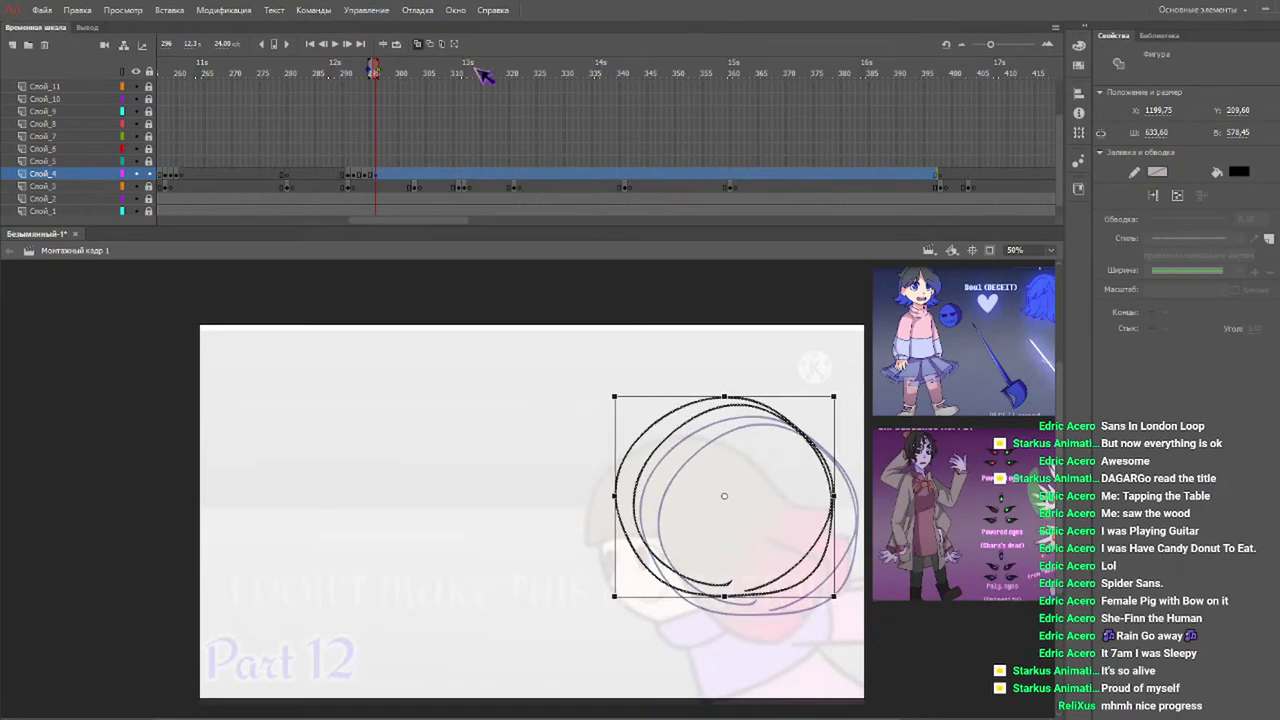
Add a keyframe at frame 298 with the circle nudged to about X 1190, Y 198, and play back the motion.
{"action": "left_click_drag", "start_coordinate": [366, 70], "coordinate": [387, 74]}
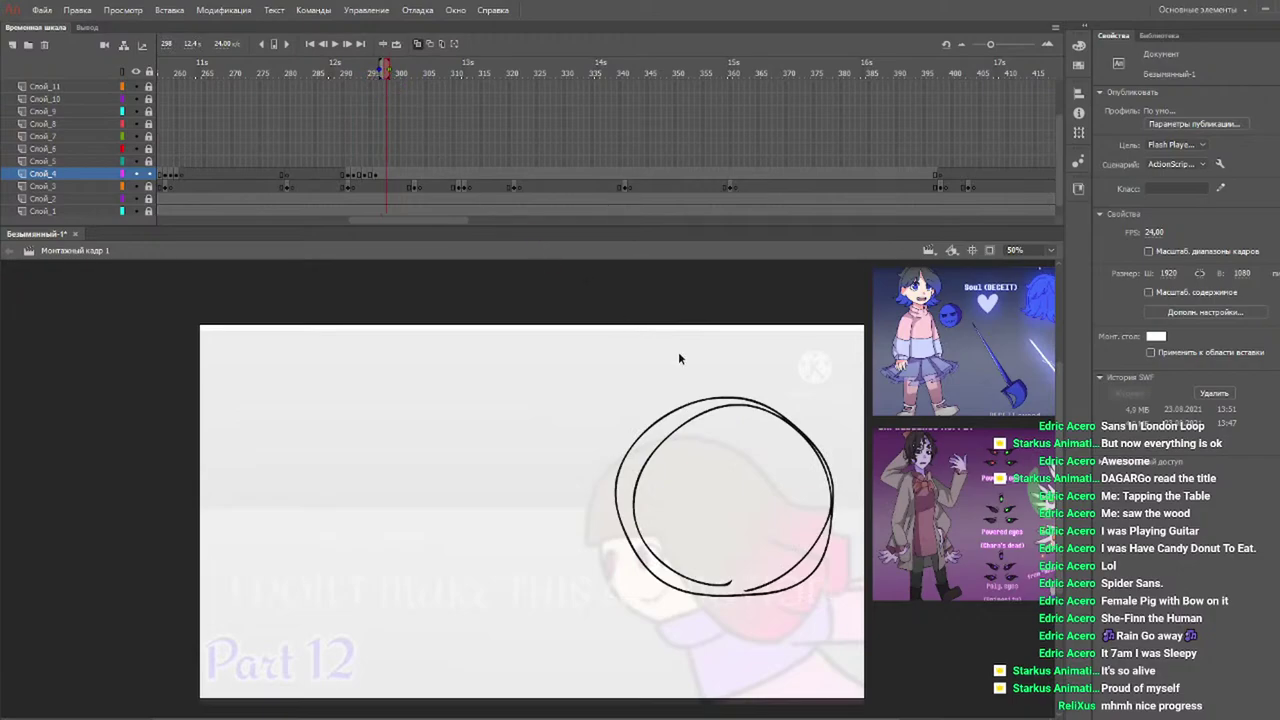
{"action": "left_click", "coordinate": [714, 412]}
{"action": "left_click_drag", "start_coordinate": [711, 410], "coordinate": [712, 404]}
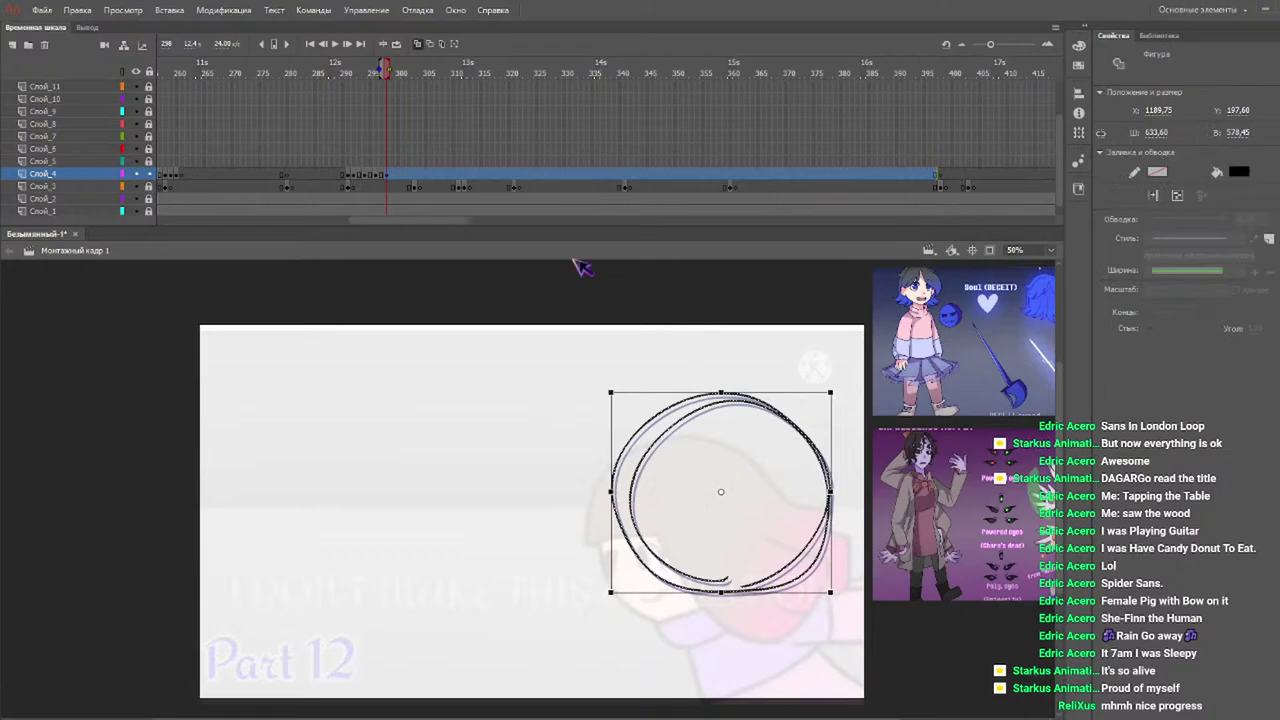
{"action": "left_click_drag", "start_coordinate": [385, 72], "coordinate": [352, 72]}
{"action": "key", "text": "Return"}
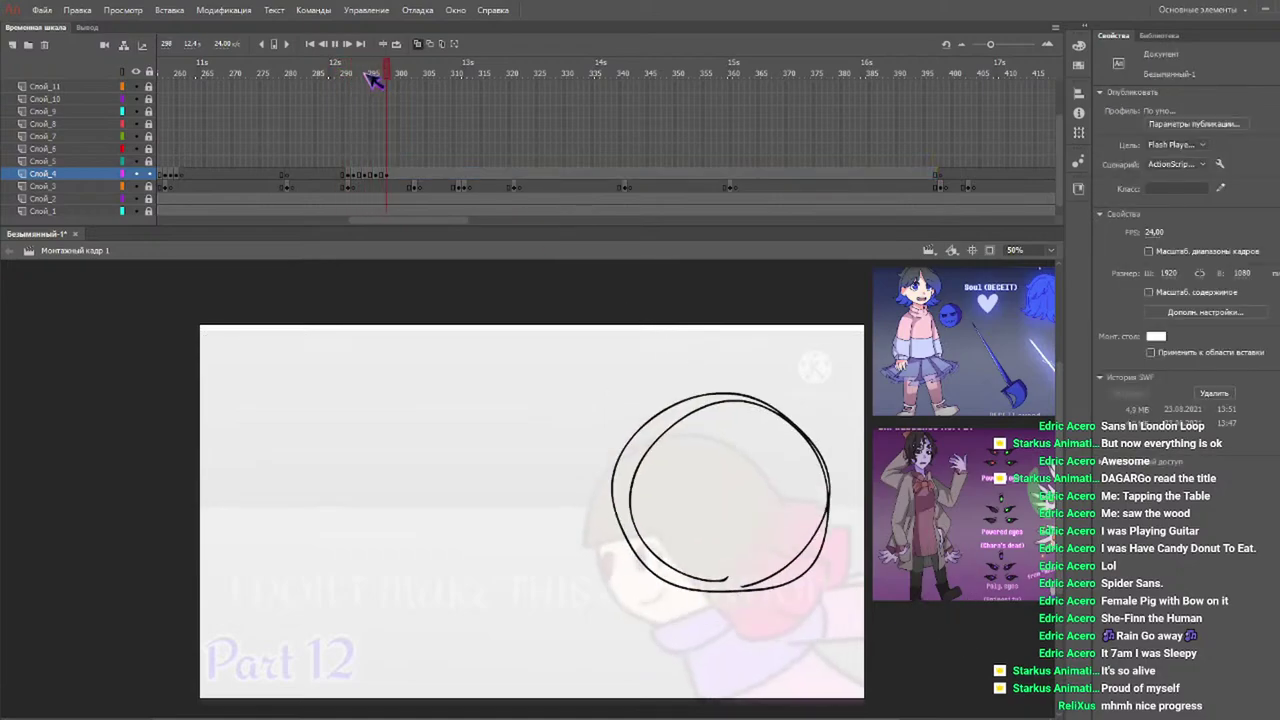
{"action": "key", "text": "Return"}
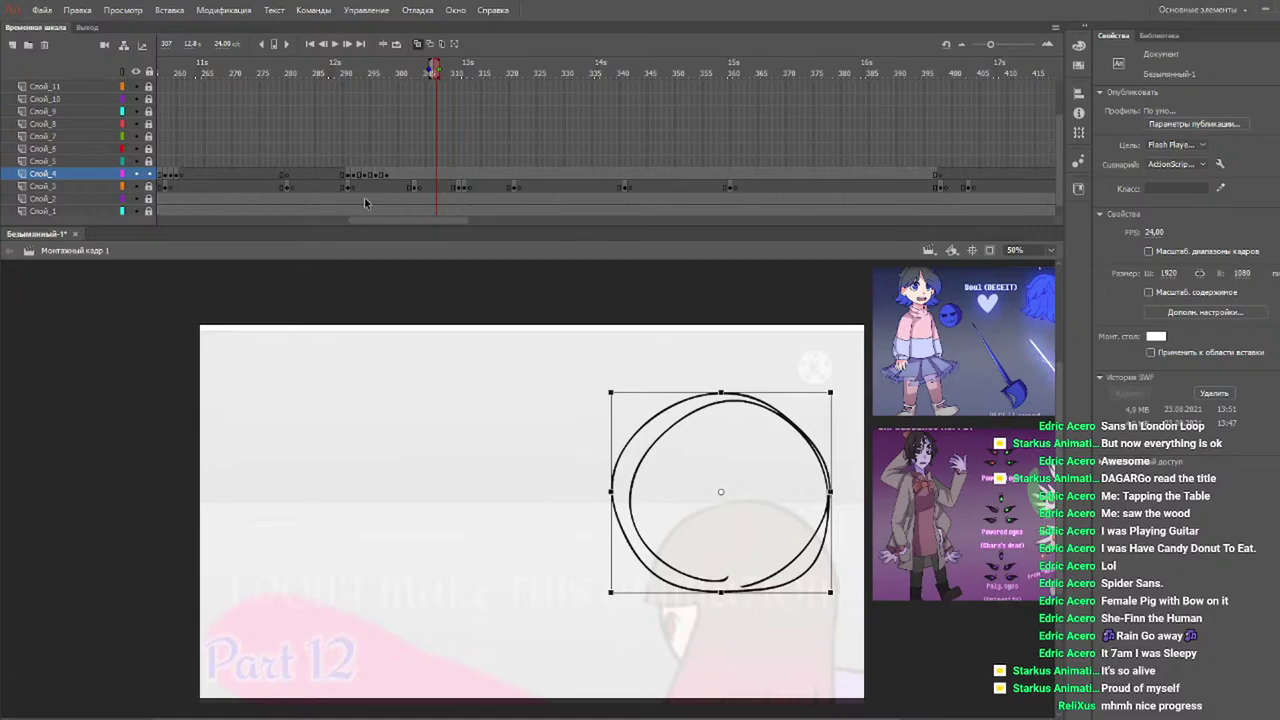
Add a keyframe at frame 299 with the circle nudged to about X 1182, Y 192, and replay the motion.
{"action": "left_click", "coordinate": [353, 74]}
{"action": "left_click_drag", "start_coordinate": [362, 80], "coordinate": [393, 74]}
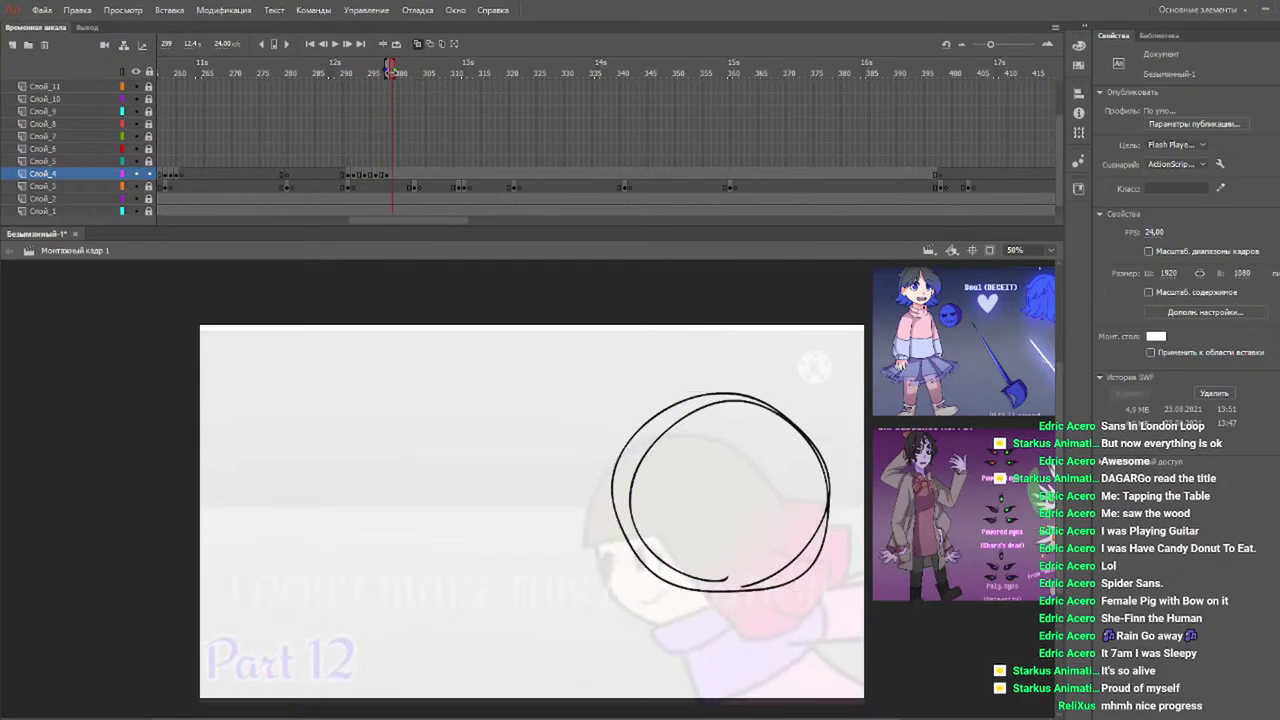
{"action": "left_click", "coordinate": [693, 423]}
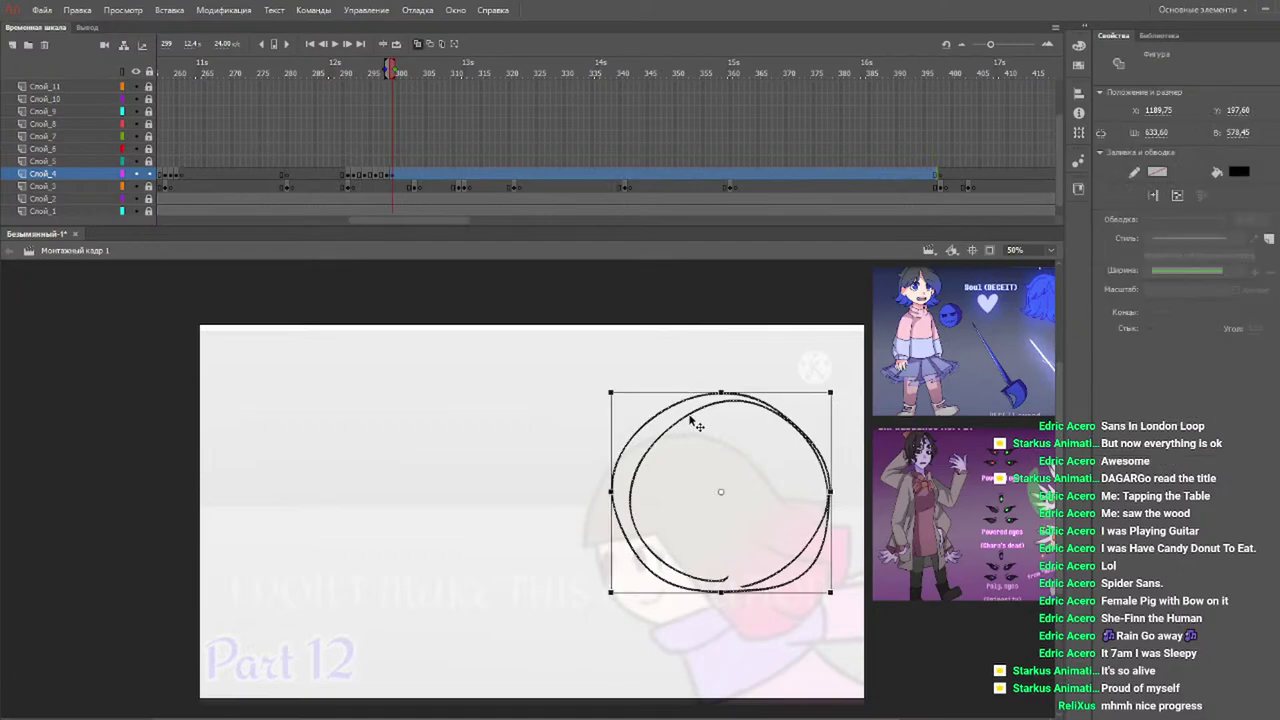
{"action": "left_click_drag", "start_coordinate": [689, 416], "coordinate": [686, 414]}
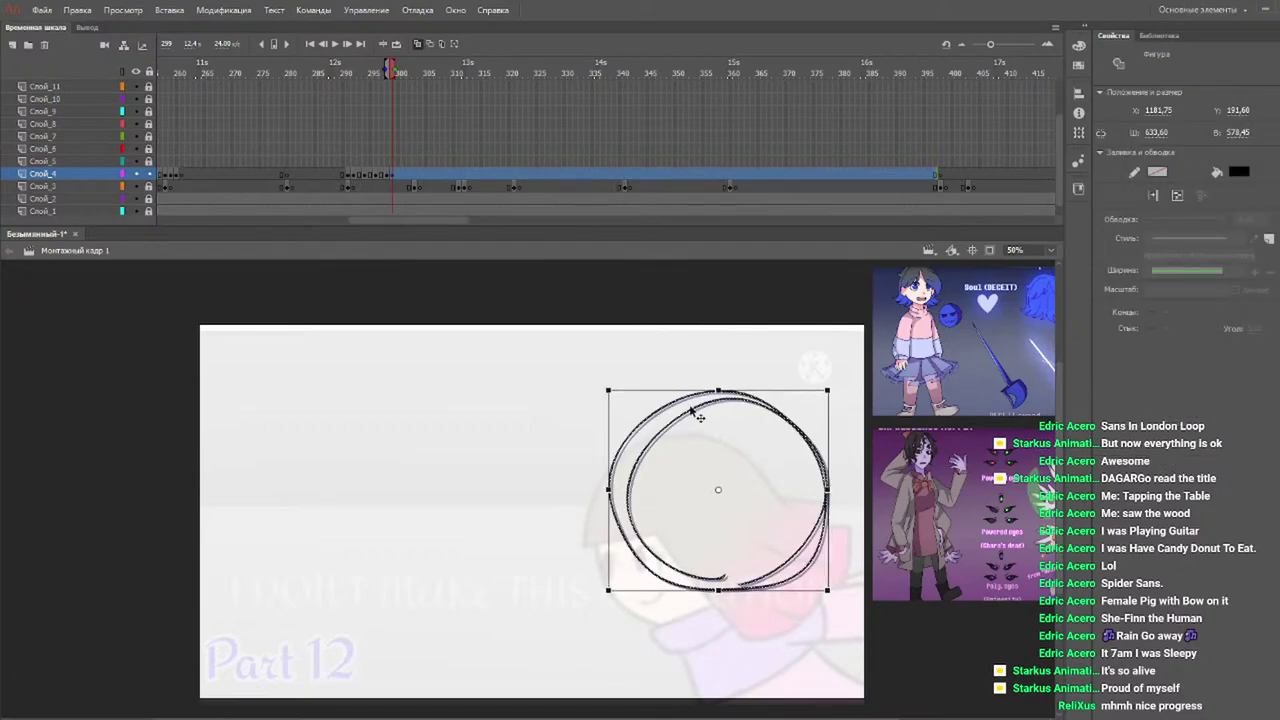
{"action": "left_click", "coordinate": [345, 70]}
{"action": "key", "text": "Return"}
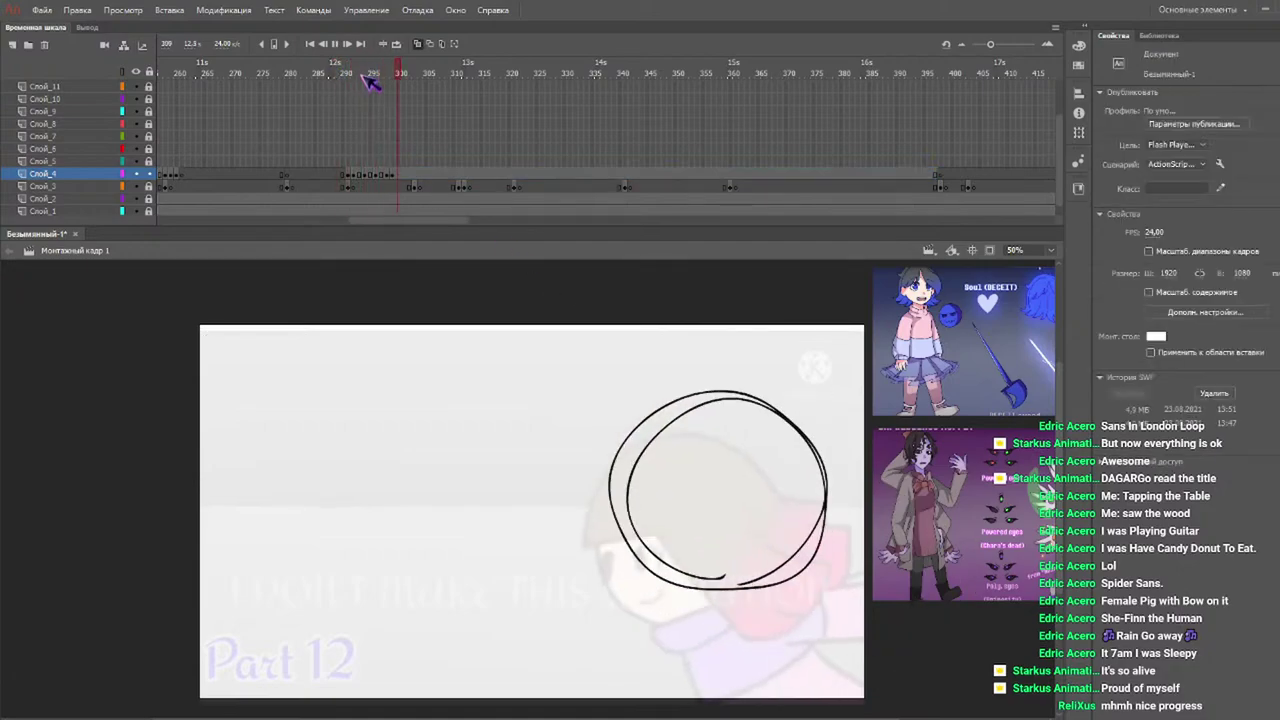
Add a keyframe at frame 302 on Слой_4 and move the circle slightly down and left to about X 1156, Y 221.
{"action": "left_click_drag", "start_coordinate": [379, 74], "coordinate": [405, 70]}
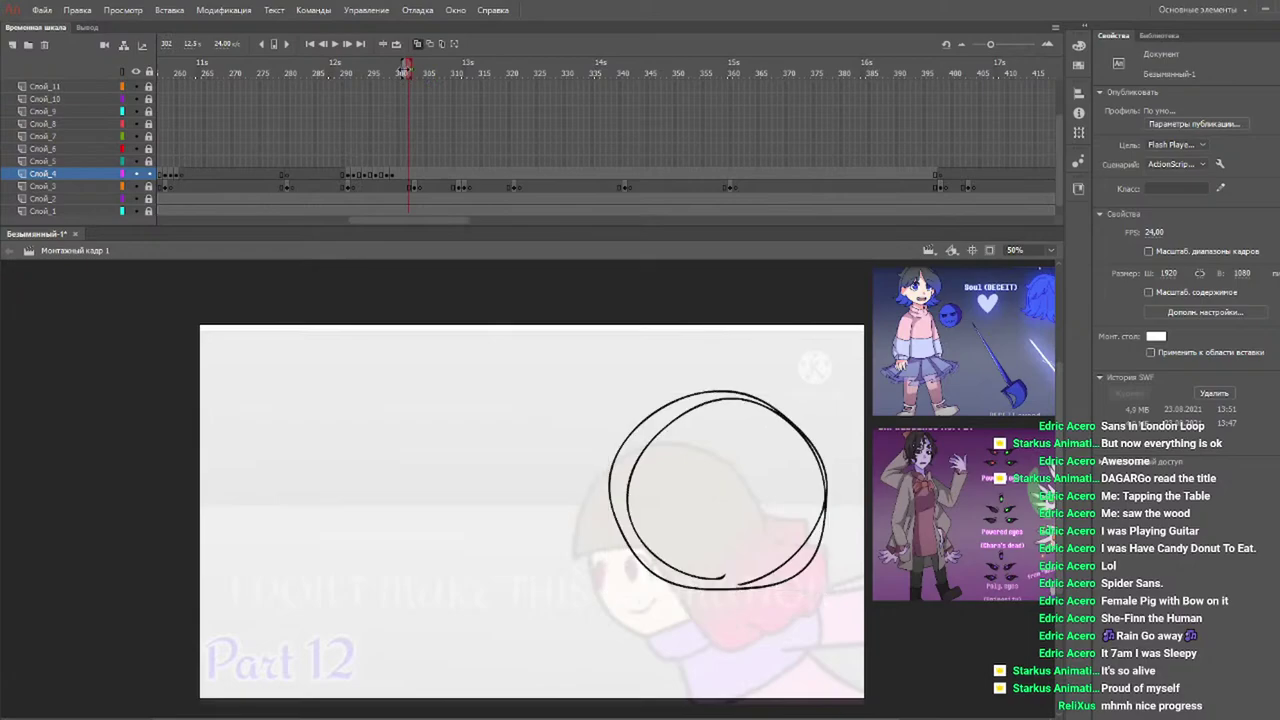
{"action": "left_click", "coordinate": [708, 410]}
{"action": "left_click_drag", "start_coordinate": [708, 410], "coordinate": [699, 420]}
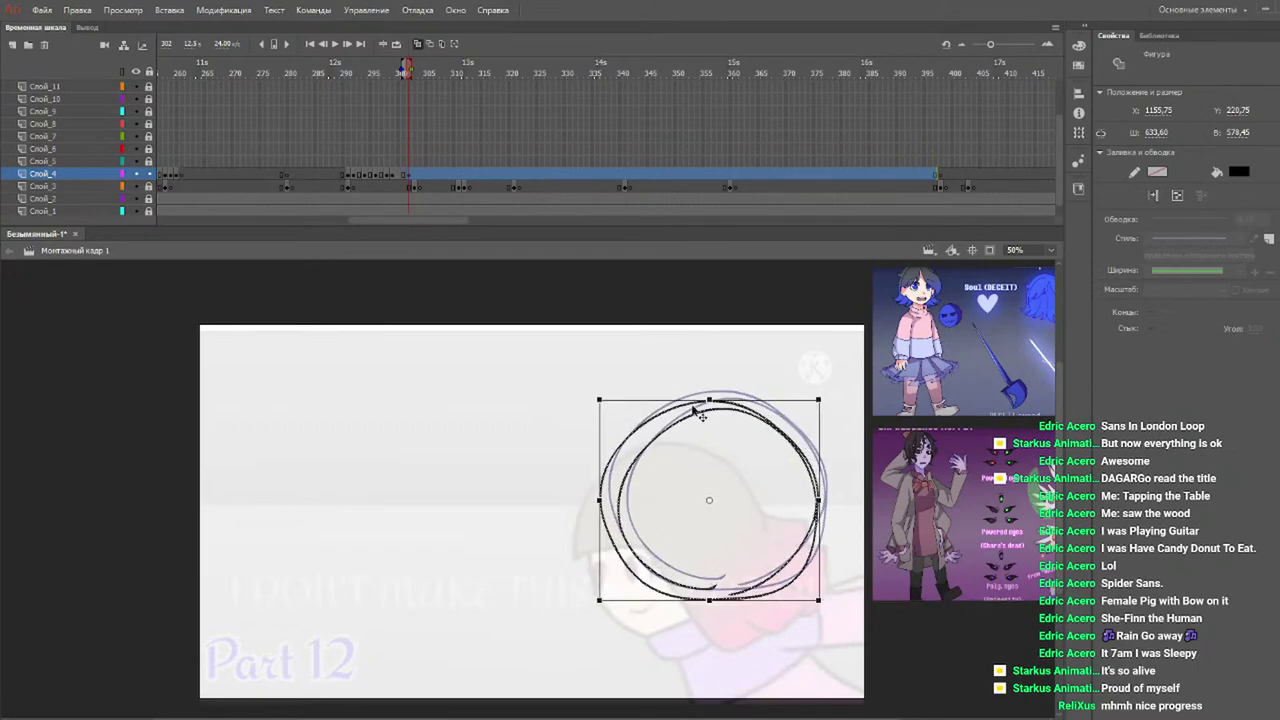
Play back the animation repeatedly from around frame 290 to compare the circle's motion with the reference character's head.
{"action": "left_click", "coordinate": [314, 70]}
{"action": "key", "text": "Return"}
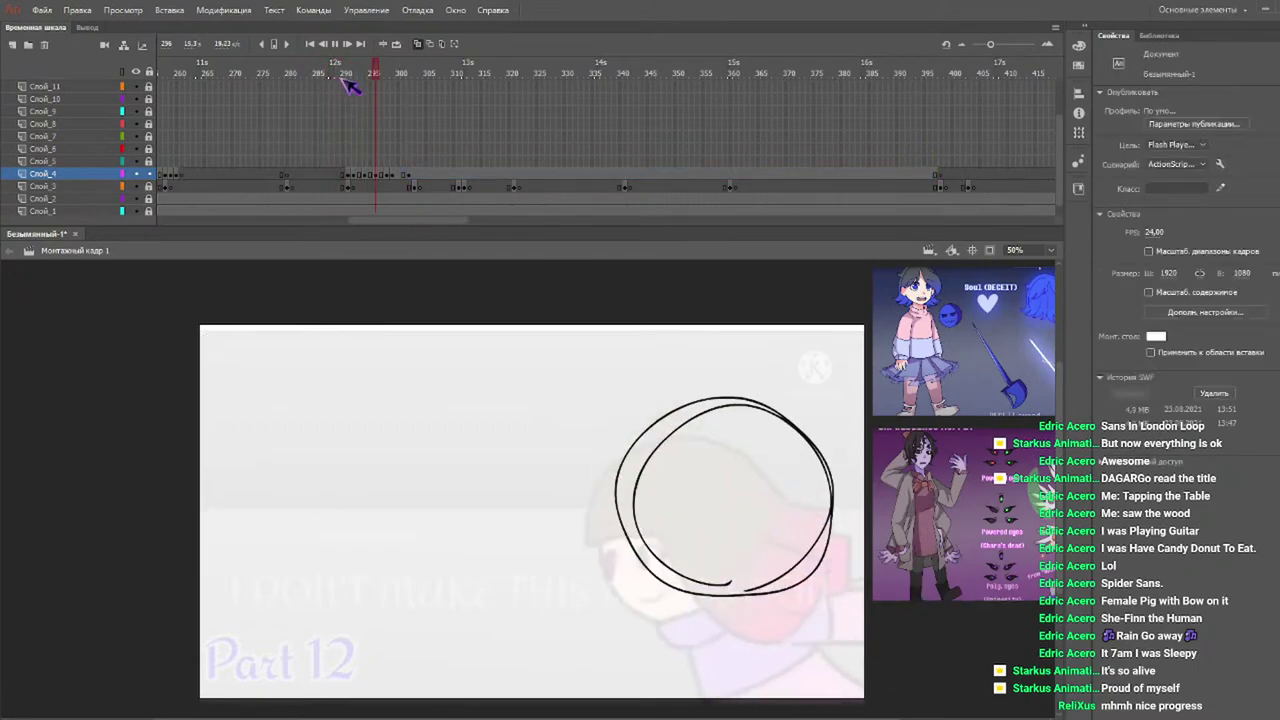
{"action": "left_click", "coordinate": [340, 72]}
{"action": "key", "text": "Return"}
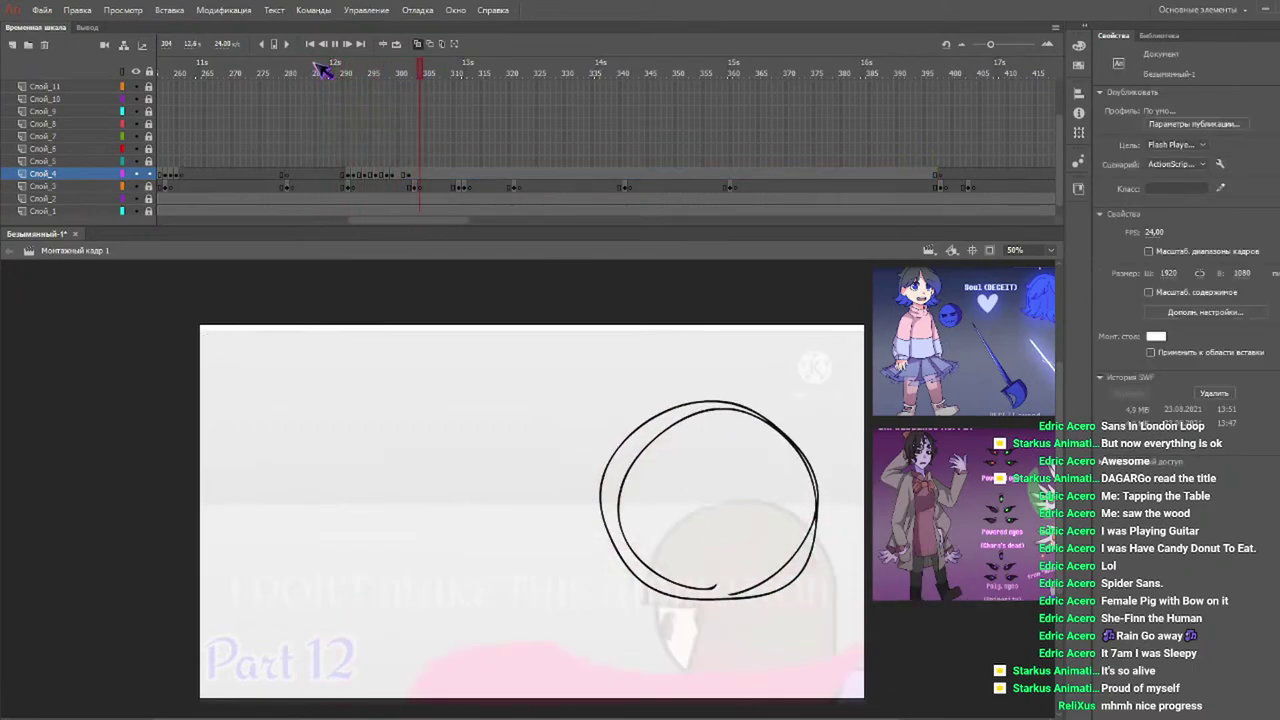
{"action": "key", "text": "Return"}
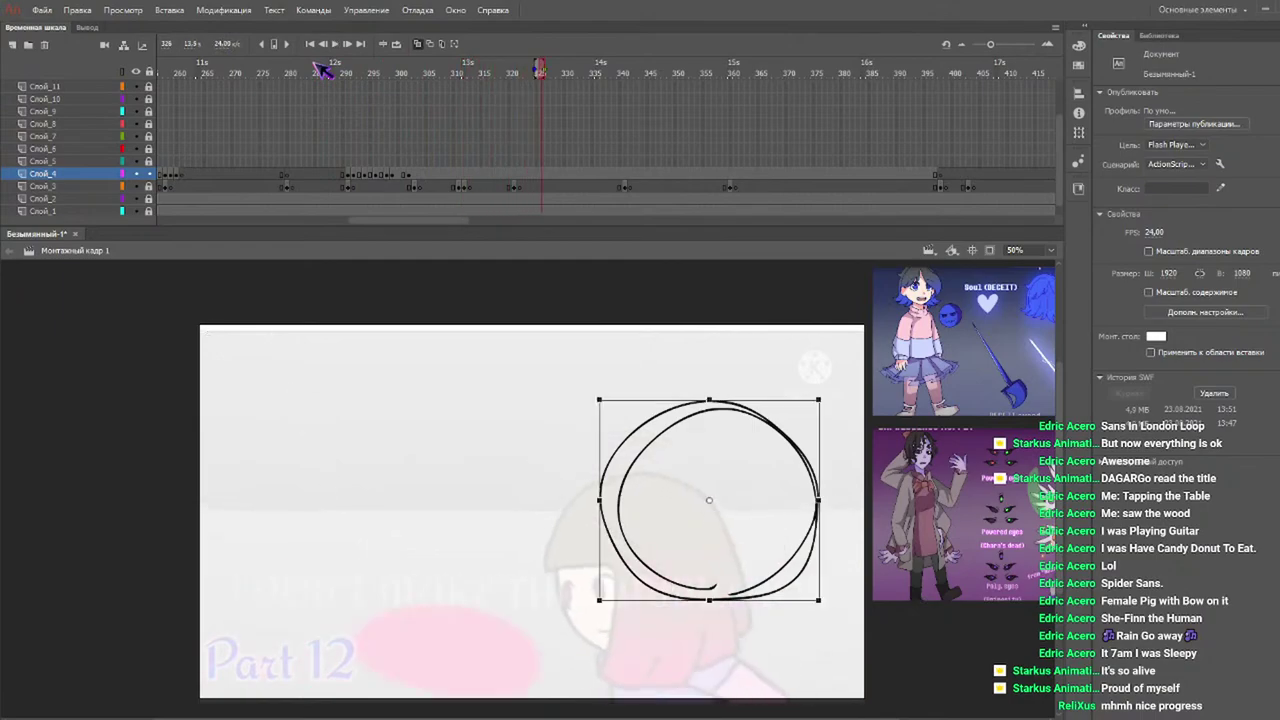
{"action": "left_click", "coordinate": [373, 72]}
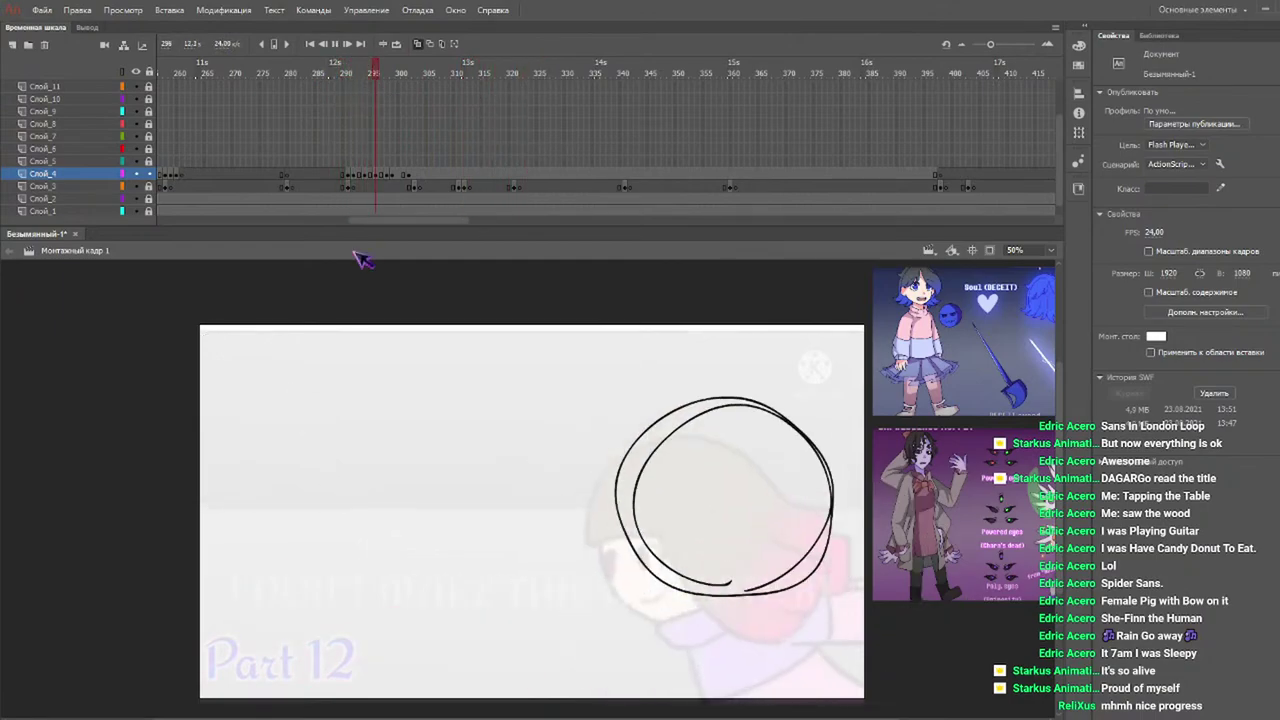
{"action": "key", "text": "Return"}
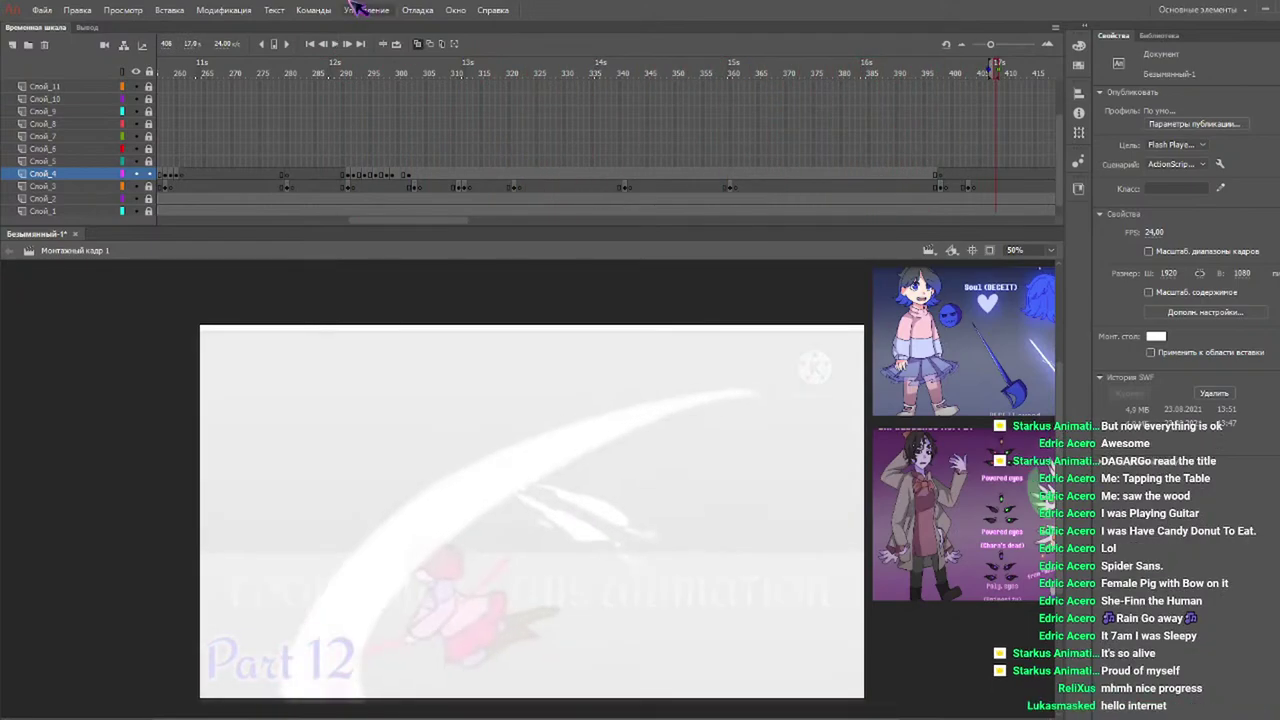
{"action": "left_click", "coordinate": [347, 70]}
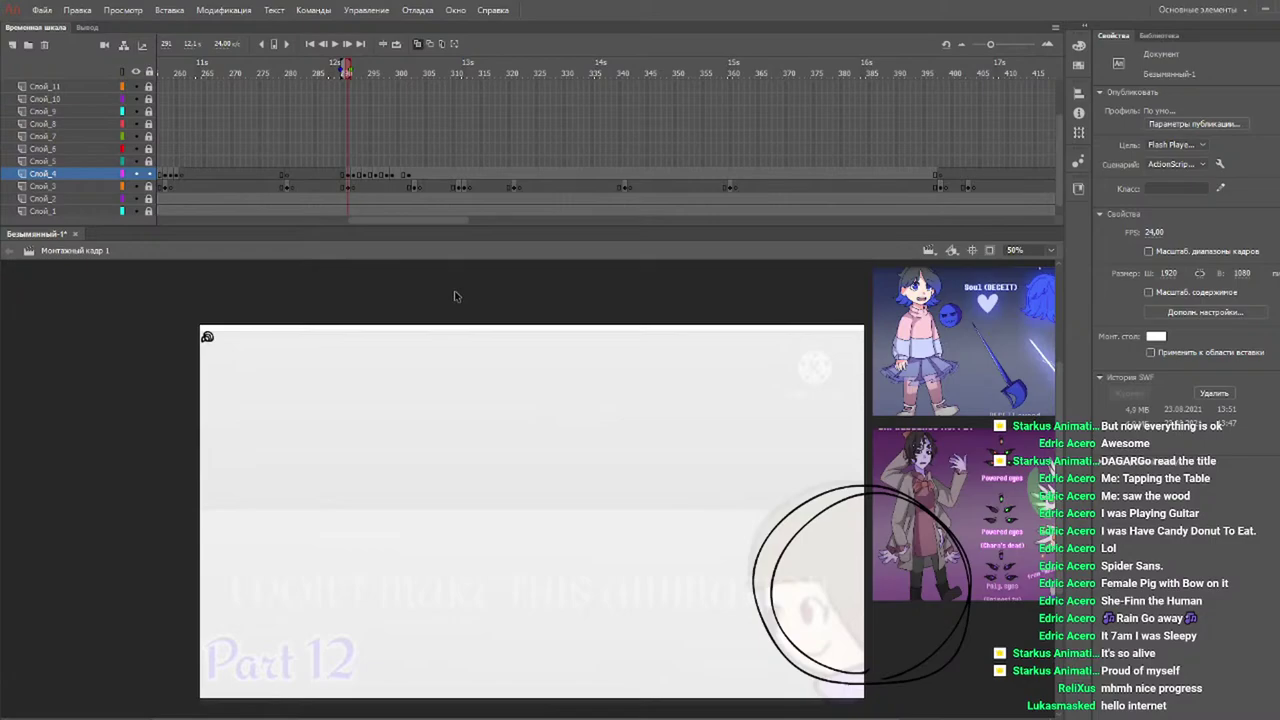
{"action": "left_click_drag", "start_coordinate": [331, 72], "coordinate": [370, 72]}
{"action": "left_click", "coordinate": [346, 75]}
{"action": "key", "text": "Return"}
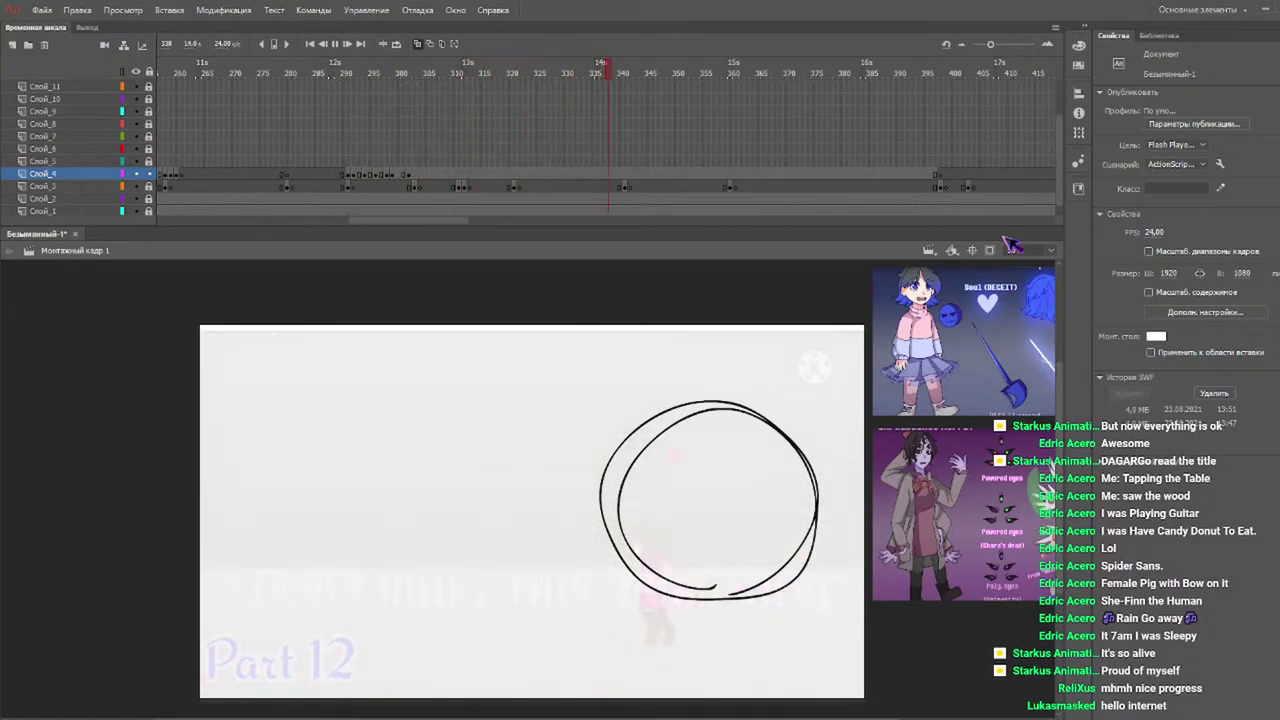
{"action": "key", "text": "Return"}
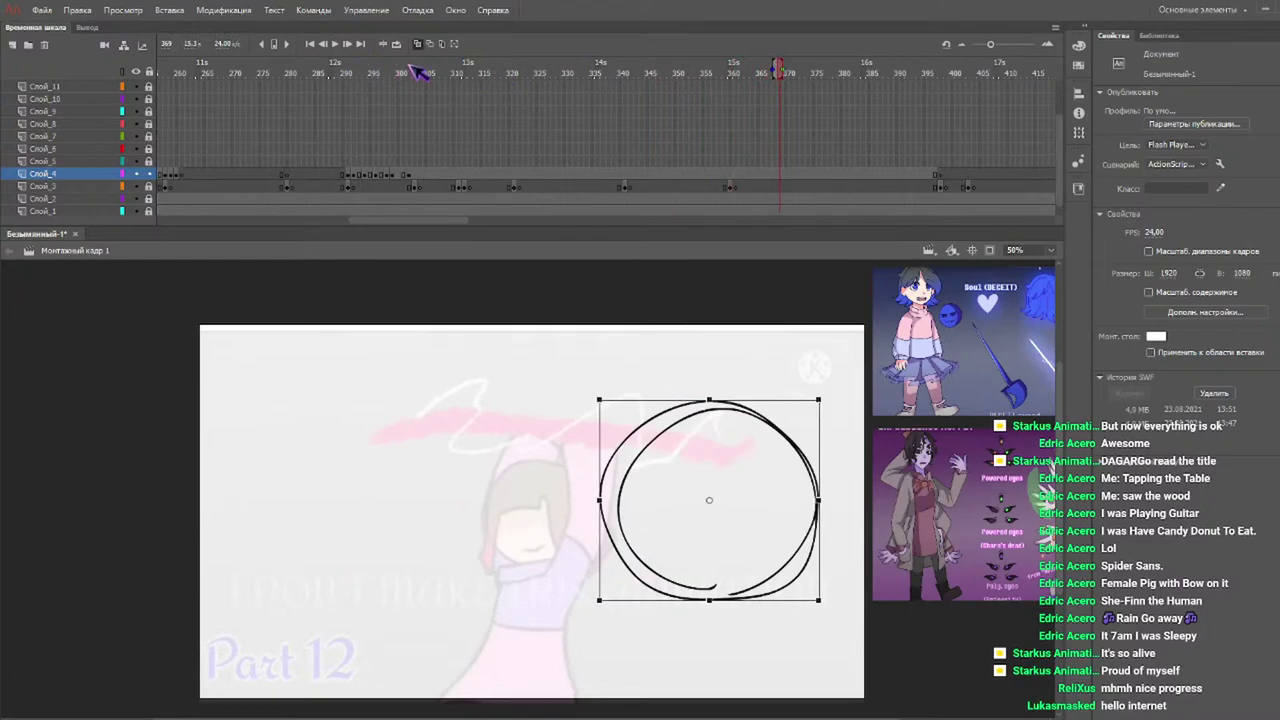
Add a keyframe at frame 303 on Слой_4 and move the circle down and left to about X 1108, Y 345.
{"action": "mouse_move", "coordinate": [391, 74]}
{"action": "left_mouse_down"}
{"action": "mouse_move", "coordinate": [366, 74]}
{"action": "mouse_move", "coordinate": [416, 74]}
{"action": "left_mouse_up"}
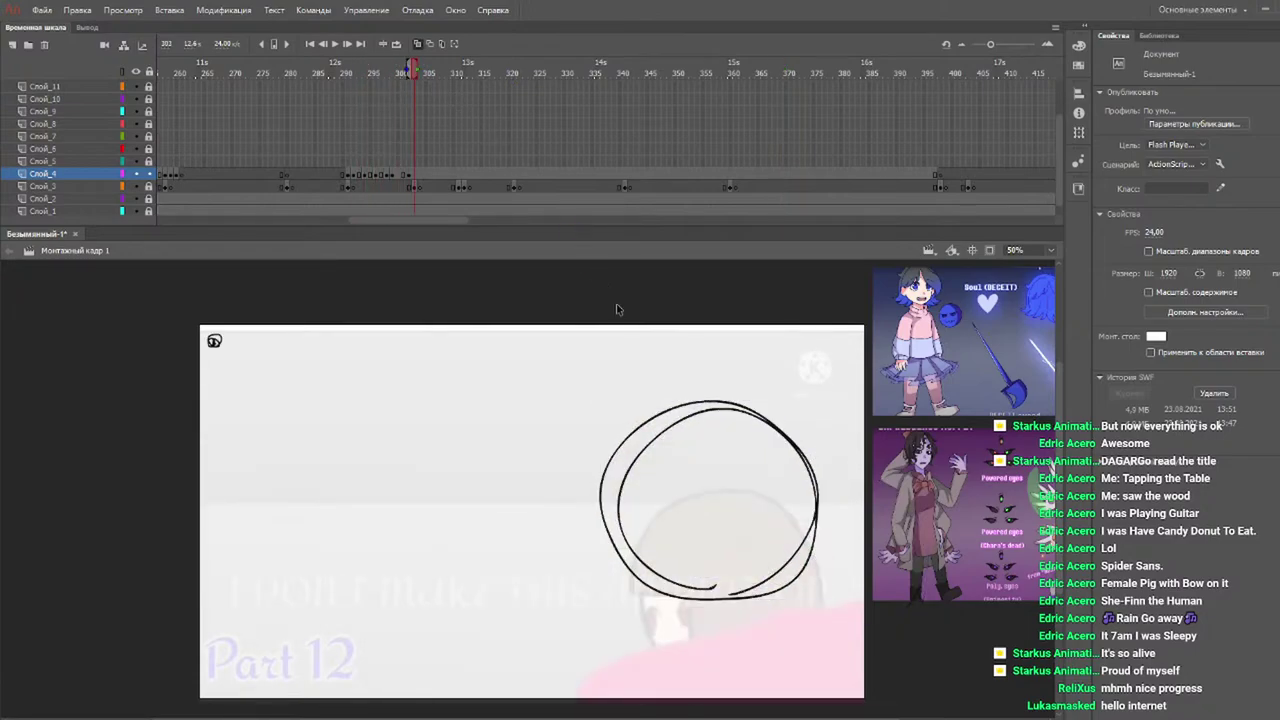
{"action": "left_click", "coordinate": [707, 416]}
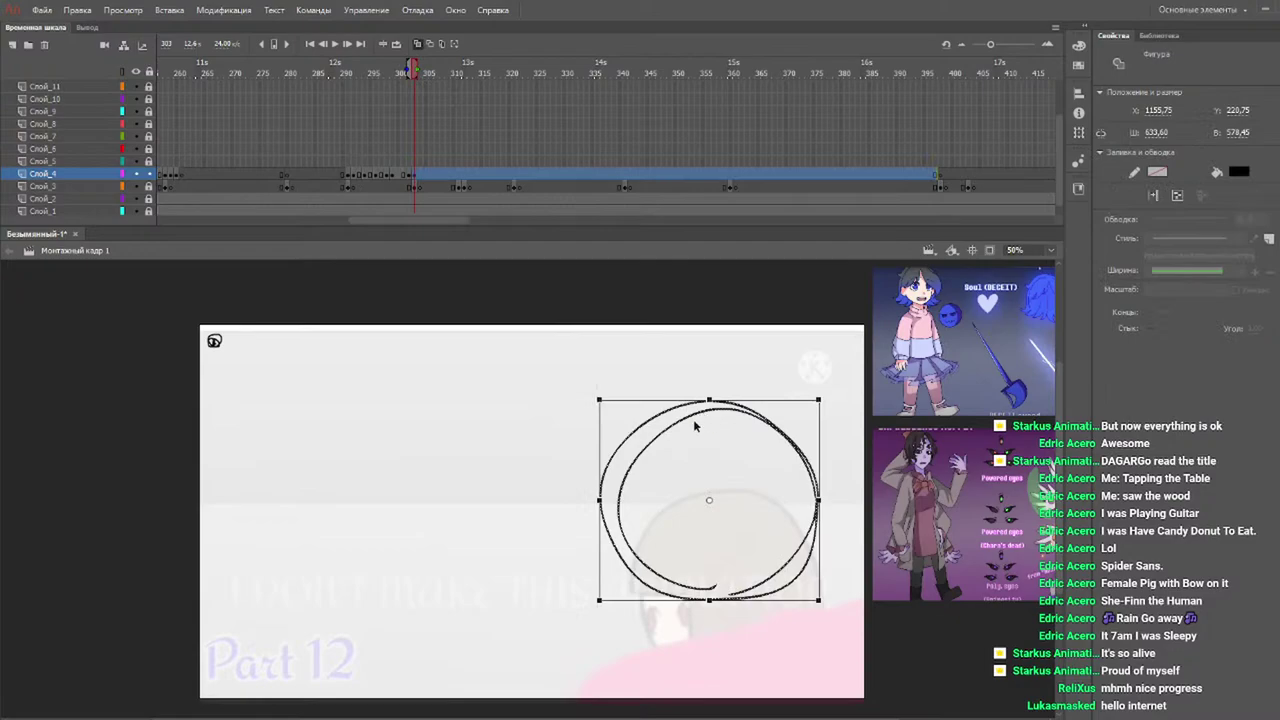
{"action": "left_click_drag", "start_coordinate": [688, 430], "coordinate": [675, 468]}
Add a keyframe at frame 304 with the circle moved to about X 1092, Y 367, and scrub through the motion.
{"action": "left_click_drag", "start_coordinate": [386, 80], "coordinate": [420, 82]}
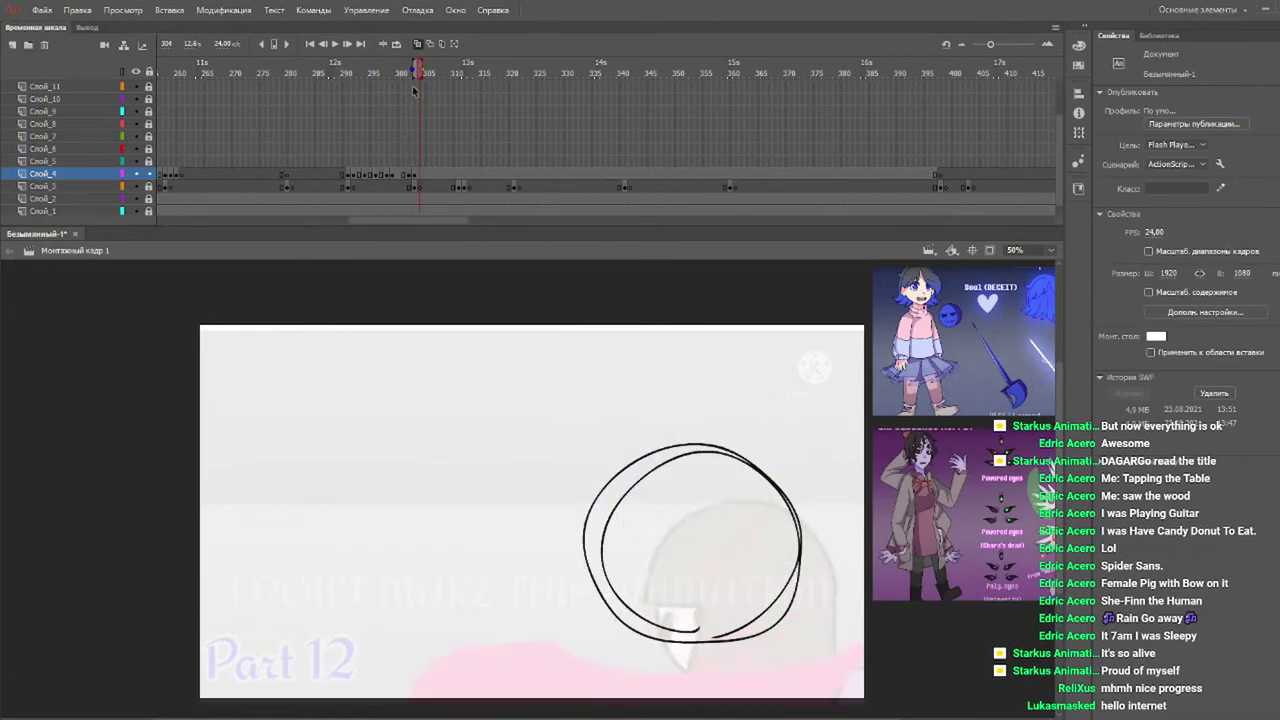
{"action": "left_click", "coordinate": [645, 486]}
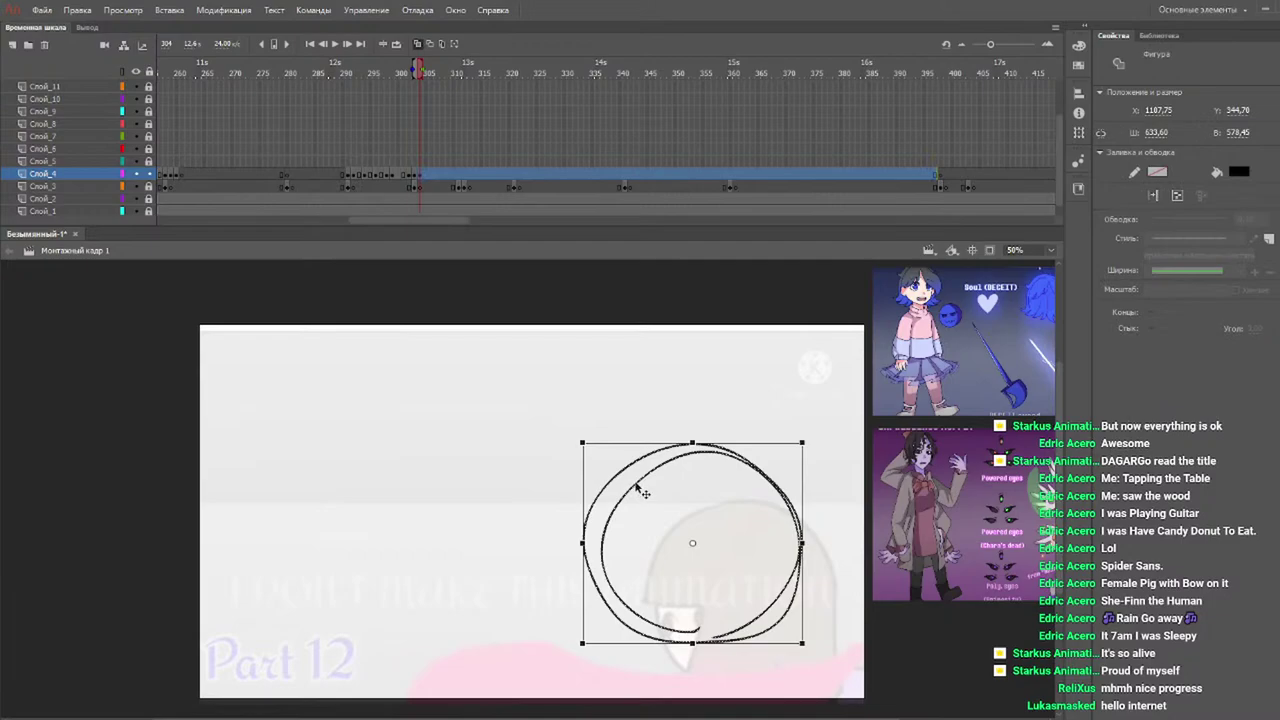
{"action": "left_click_drag", "start_coordinate": [636, 484], "coordinate": [630, 490]}
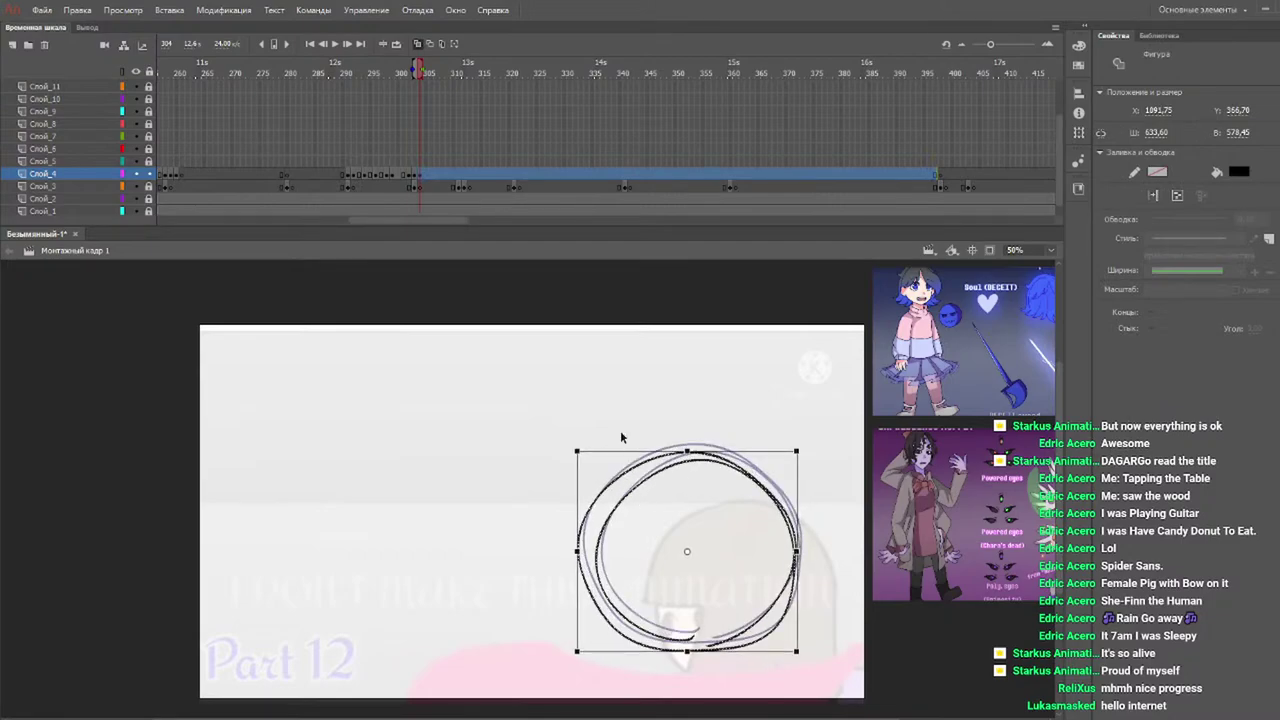
{"action": "left_click", "coordinate": [358, 70]}
{"action": "left_click_drag", "start_coordinate": [350, 76], "coordinate": [437, 78]}
Add a keyframe at frame 306 with the circle nudged to about X 1084, Y 383, and check it against the previous frames.
{"action": "left_click", "coordinate": [428, 68]}
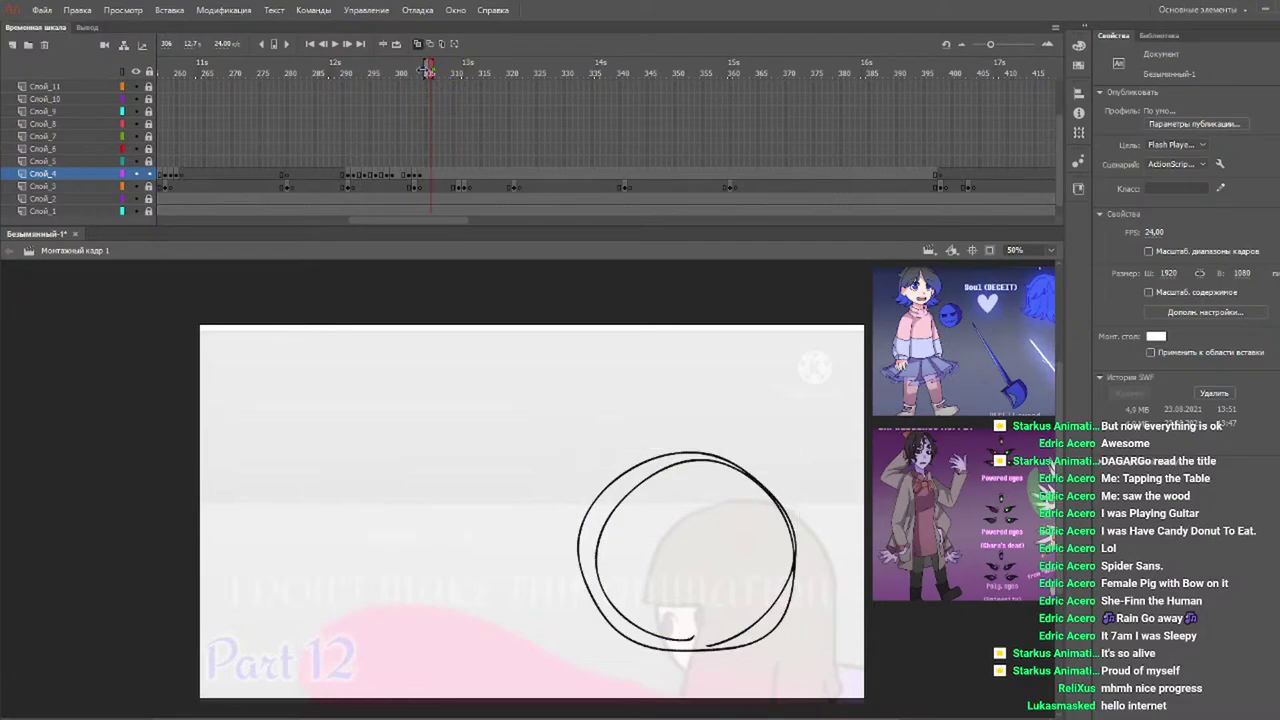
{"action": "left_click", "coordinate": [645, 488]}
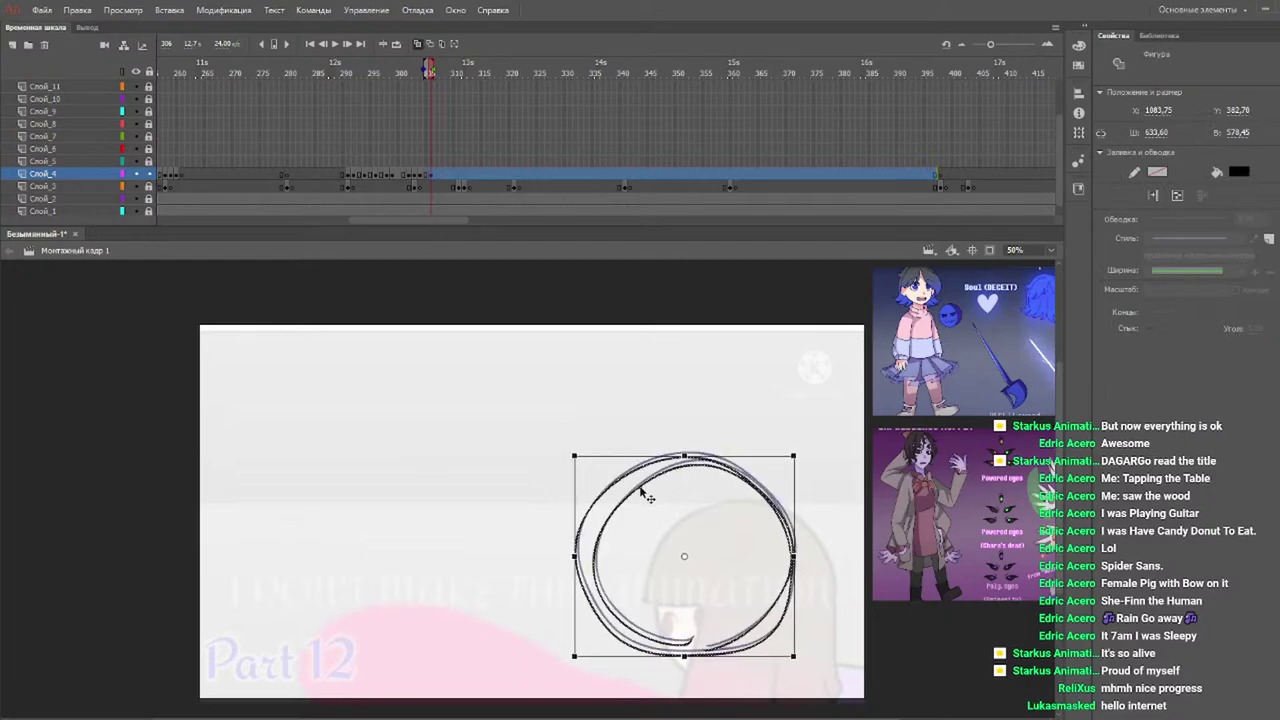
{"action": "left_click", "coordinate": [418, 70]}
{"action": "left_click_drag", "start_coordinate": [419, 70], "coordinate": [430, 72]}
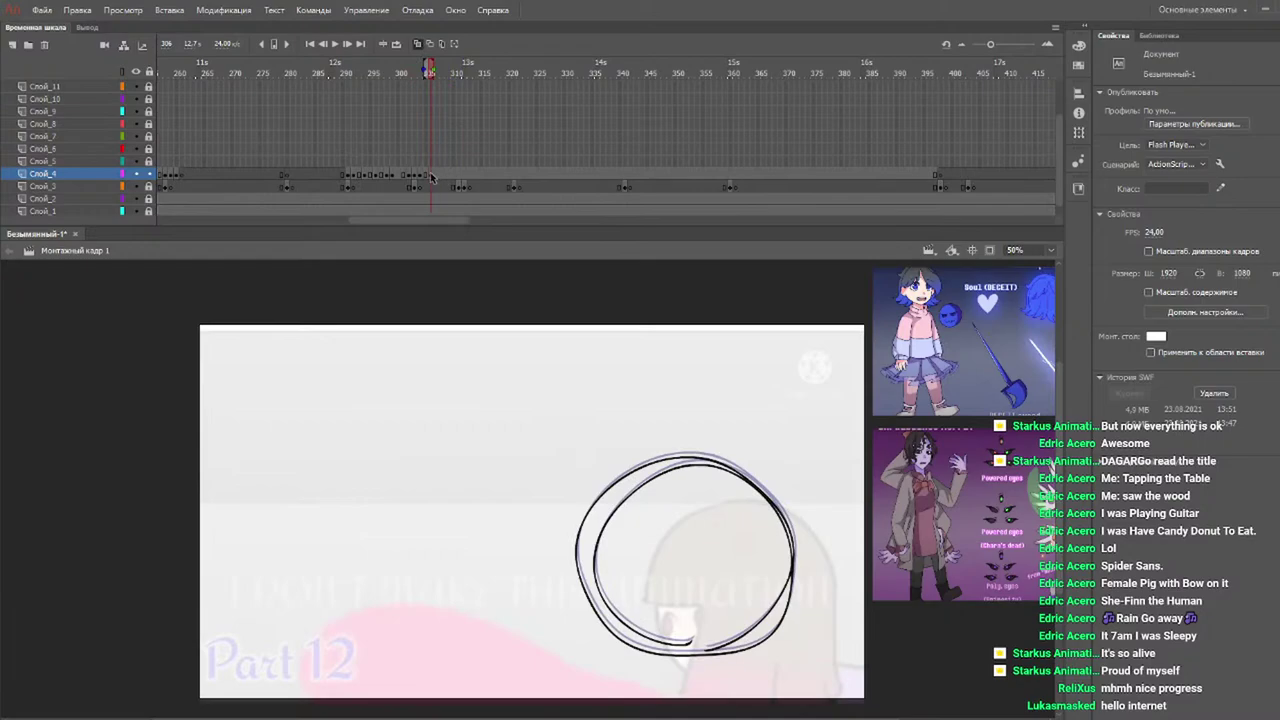
Shift the Слой_4 keyframe at frame 306 one frame later, to frame 307.
{"action": "double_click", "coordinate": [431, 177]}
{"action": "left_click", "coordinate": [431, 175]}
{"action": "left_click_drag", "start_coordinate": [432, 175], "coordinate": [438, 177]}
{"action": "left_click", "coordinate": [432, 70]}
{"action": "left_click", "coordinate": [437, 72]}
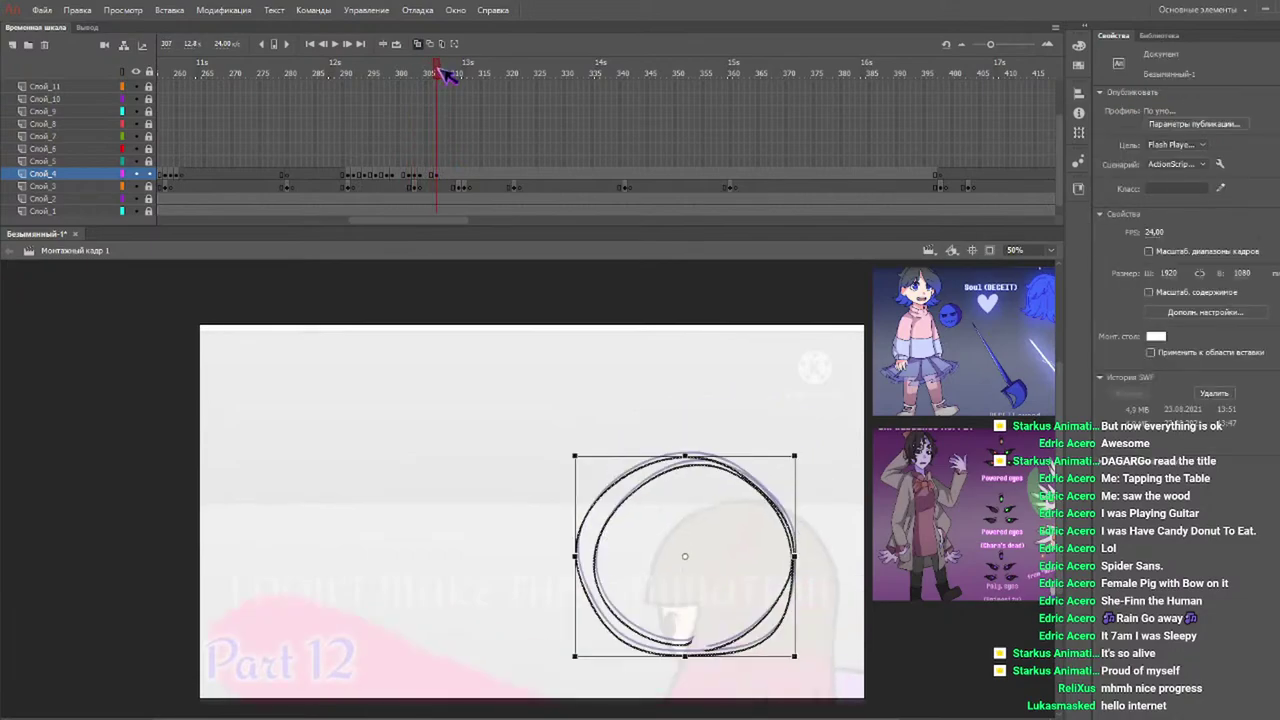
Compare the frames after 307 with the reference, then add a keyframe at frame 308 with the circle at about X 1082, Y 393.
{"action": "left_click", "coordinate": [443, 70]}
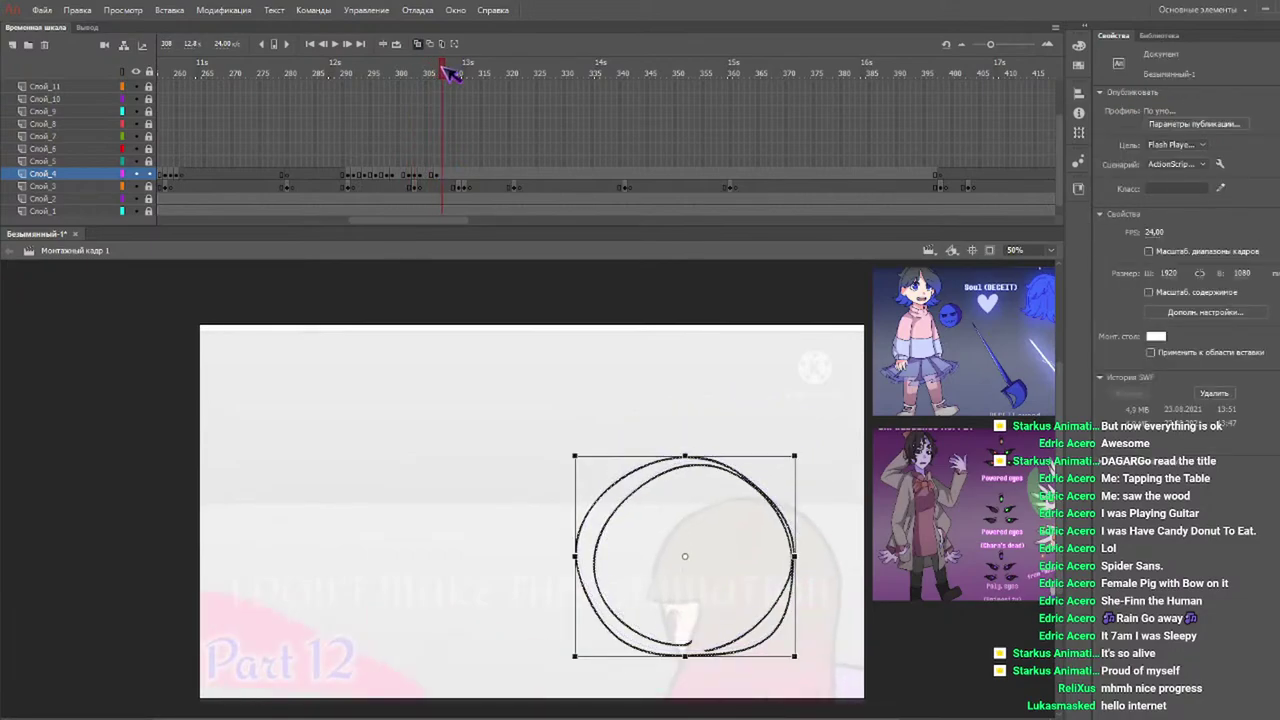
{"action": "left_click", "coordinate": [449, 72]}
{"action": "left_click", "coordinate": [458, 72]}
{"action": "left_click", "coordinate": [447, 72]}
{"action": "left_click", "coordinate": [441, 72]}
{"action": "left_click", "coordinate": [636, 500]}
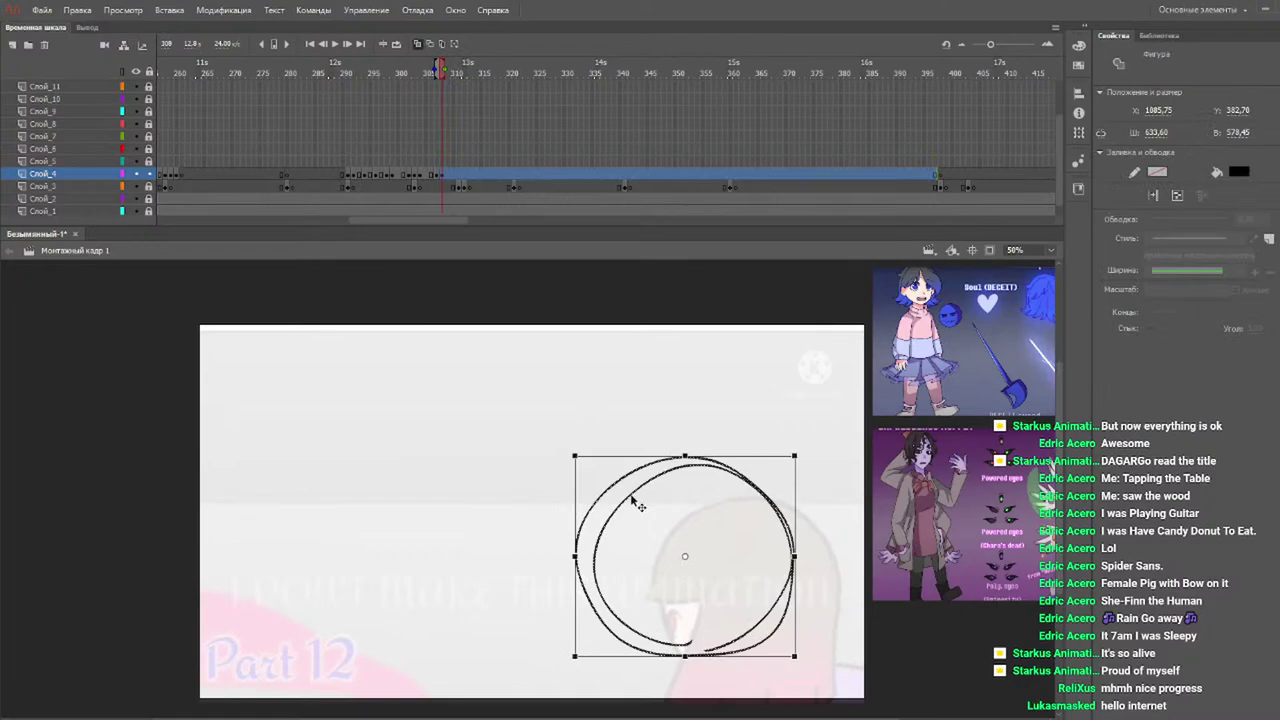
{"action": "left_click_drag", "start_coordinate": [632, 502], "coordinate": [630, 506]}
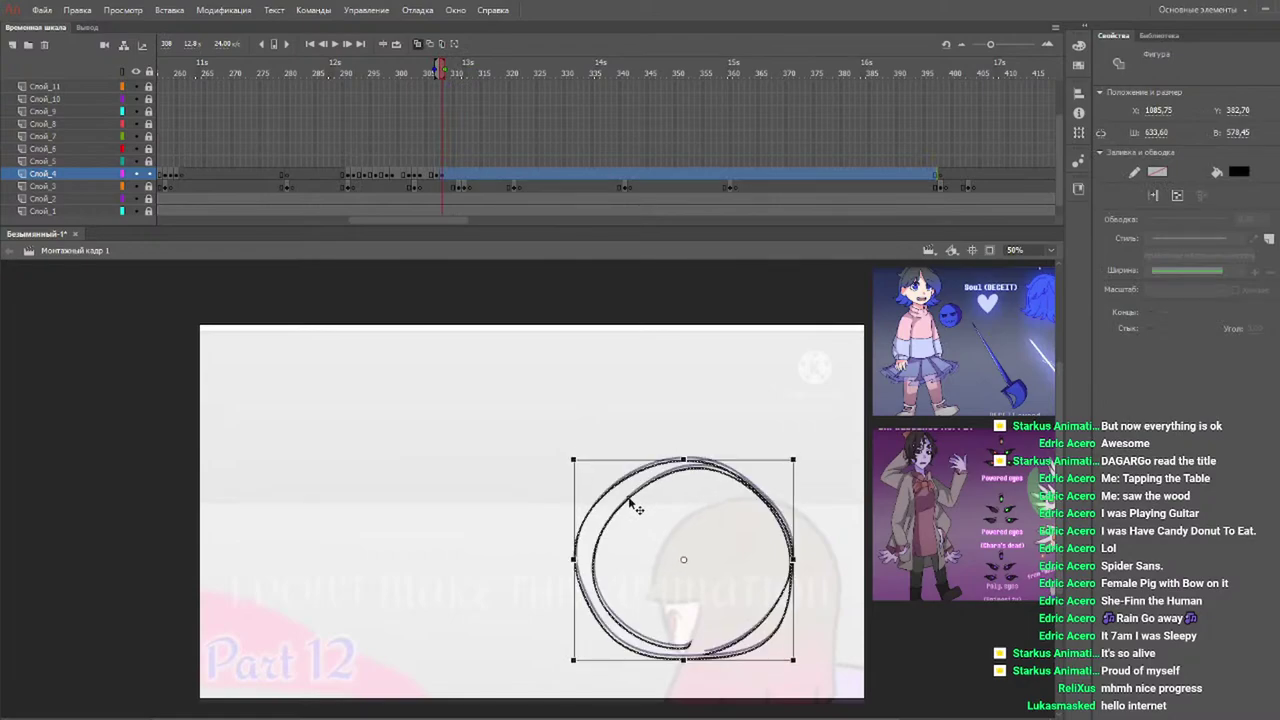
Scrub through the motion, then add a keyframe at frame 310 with the circle raised slightly to about X 1072, Y 379.
{"action": "left_click", "coordinate": [409, 72]}
{"action": "left_click_drag", "start_coordinate": [413, 78], "coordinate": [452, 68]}
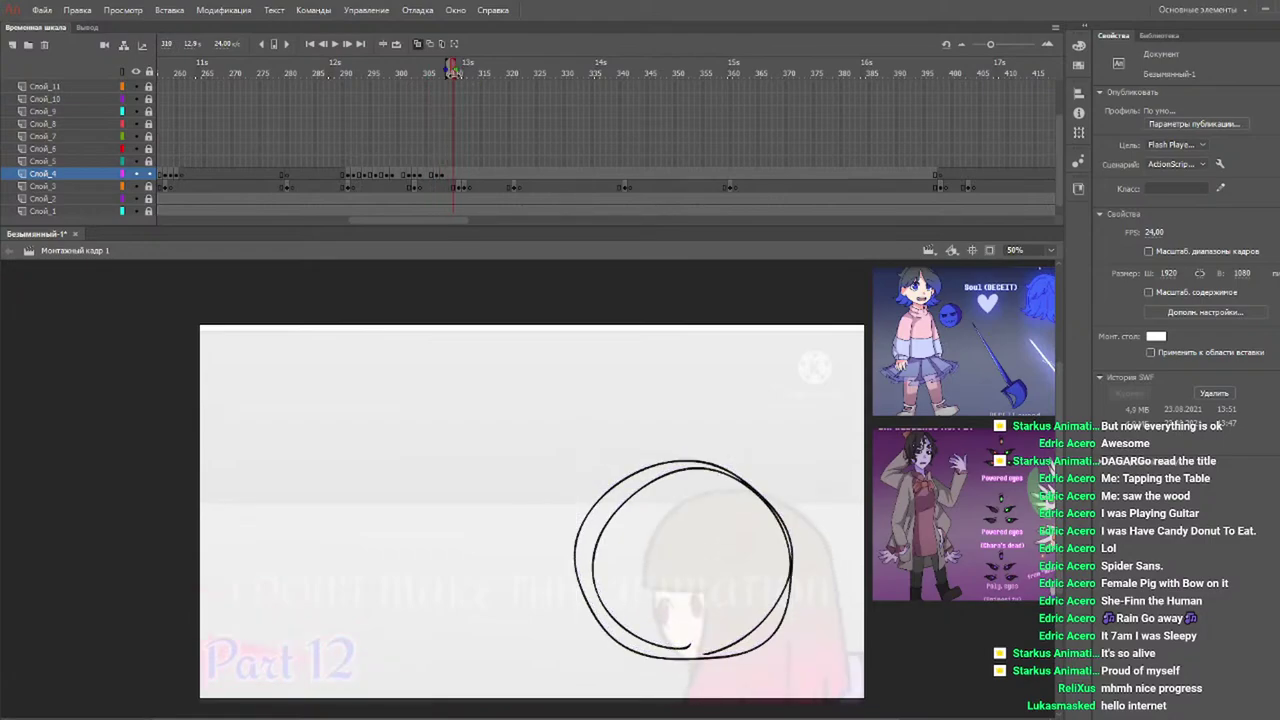
{"action": "left_click", "coordinate": [643, 491]}
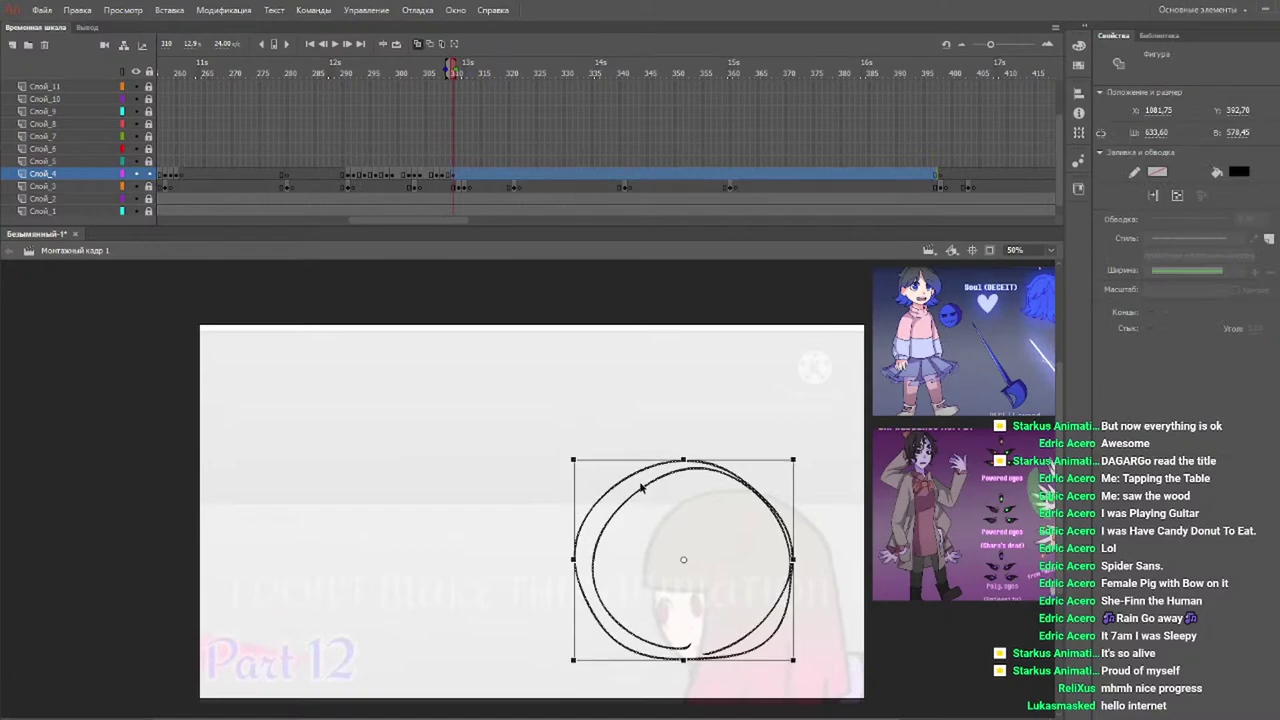
{"action": "left_click_drag", "start_coordinate": [647, 486], "coordinate": [644, 481]}
Play back the animation repeatedly from around frame 289 and scrub to frame 310 to check the circle's motion against the reference head.
{"action": "left_click", "coordinate": [337, 71]}
{"action": "key", "text": "Return"}
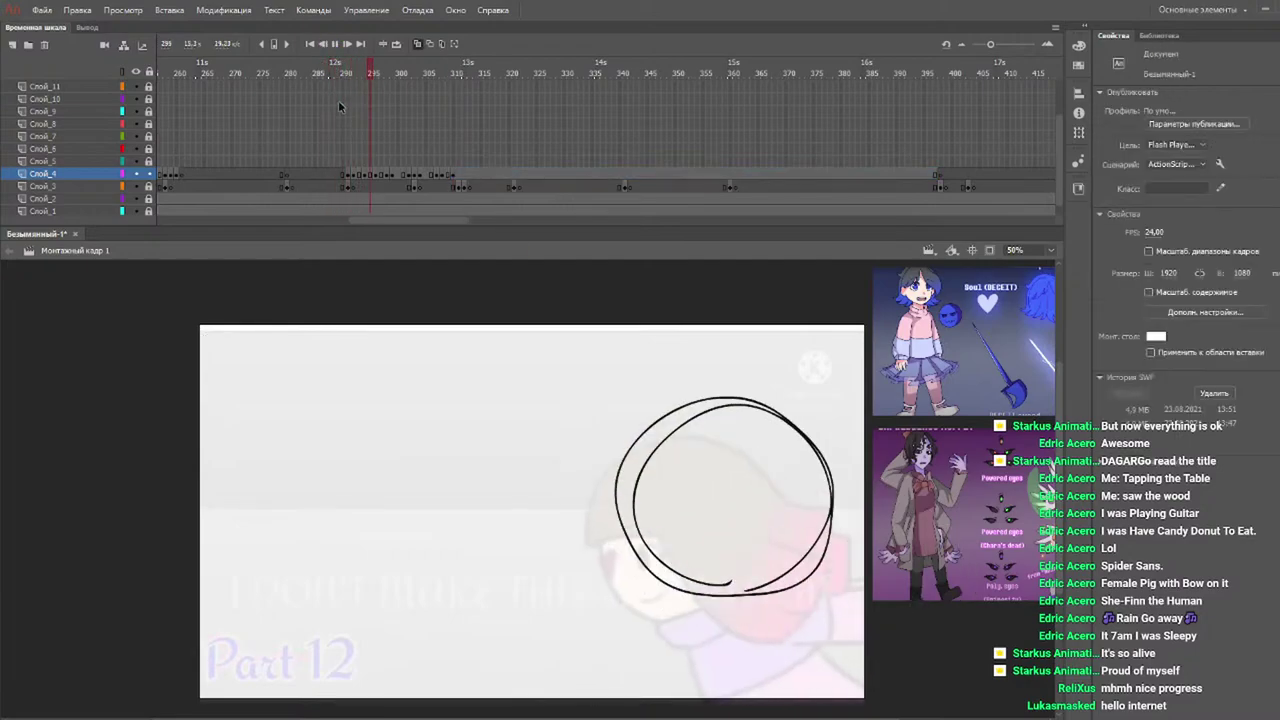
{"action": "key", "text": "Return"}
{"action": "left_click", "coordinate": [343, 71]}
{"action": "key", "text": "Return"}
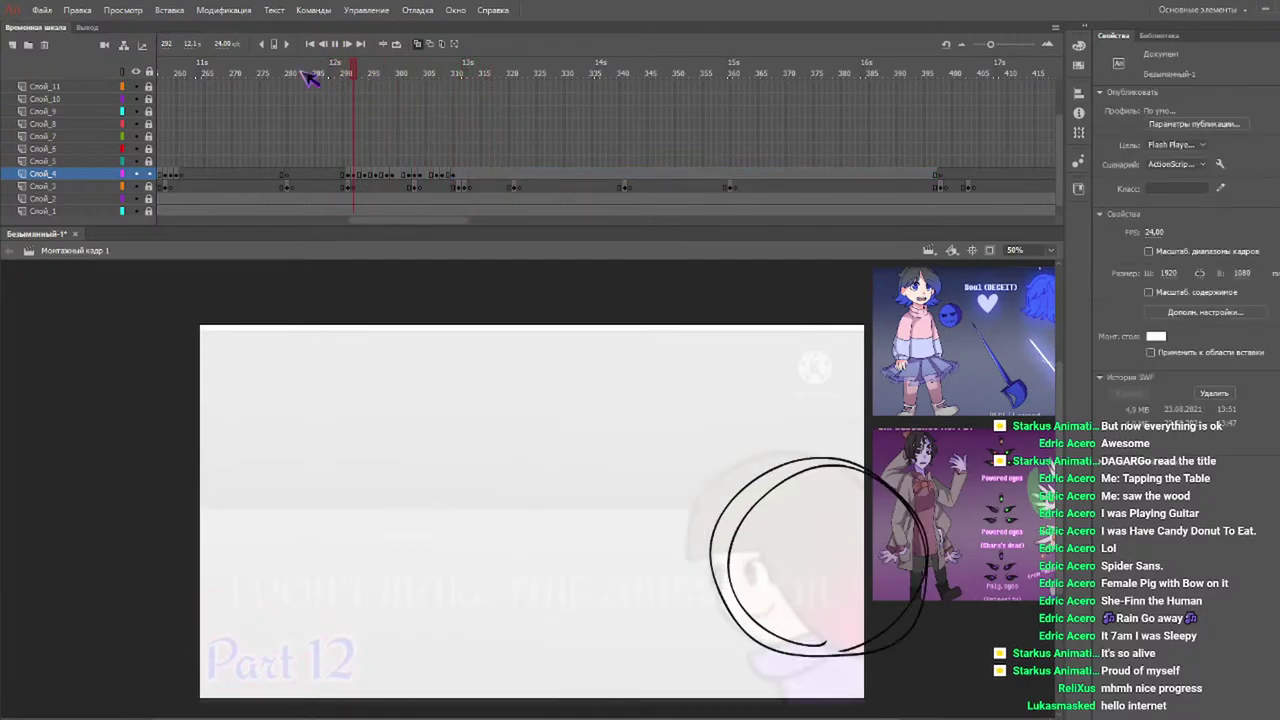
{"action": "key", "text": "Return"}
{"action": "key", "text": "Return"}
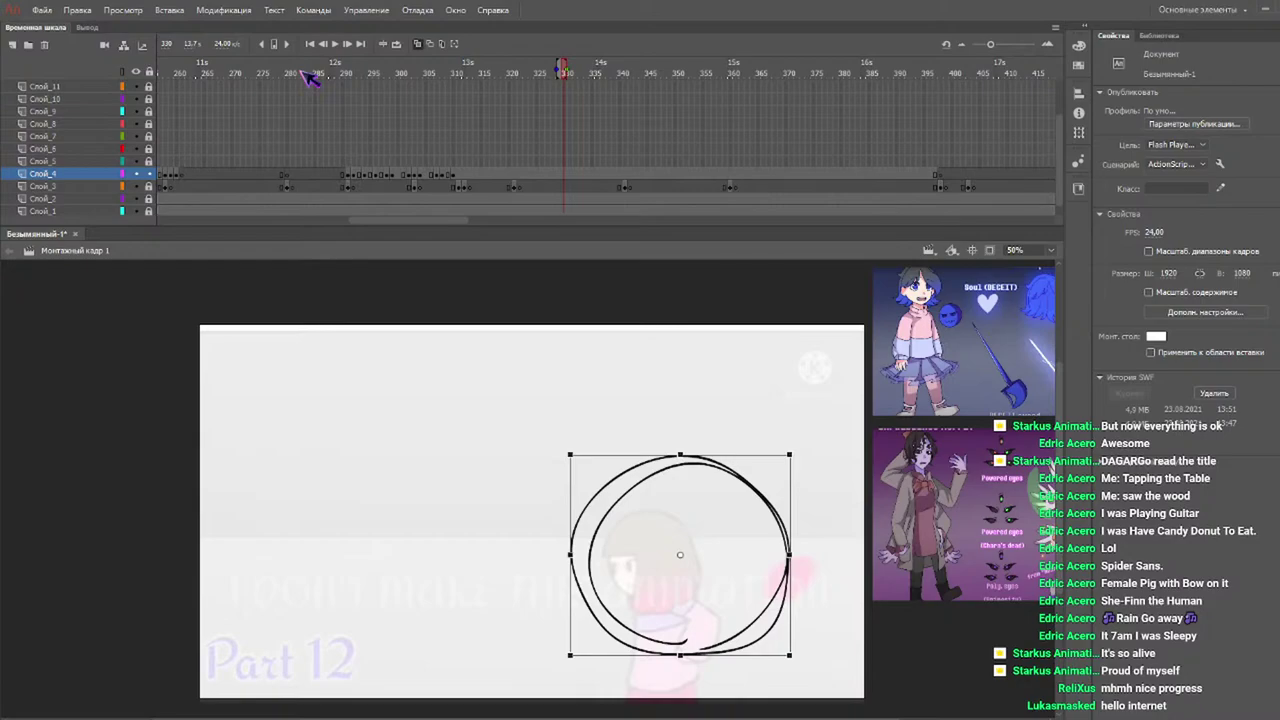
{"action": "mouse_move", "coordinate": [326, 72]}
{"action": "left_mouse_down"}
{"action": "mouse_move", "coordinate": [388, 86]}
{"action": "mouse_move", "coordinate": [335, 62]}
{"action": "left_mouse_up"}
{"action": "key", "text": "Return"}
{"action": "key", "text": "Return"}
{"action": "left_click_drag", "start_coordinate": [410, 72], "coordinate": [445, 78]}
{"action": "left_click", "coordinate": [455, 83]}
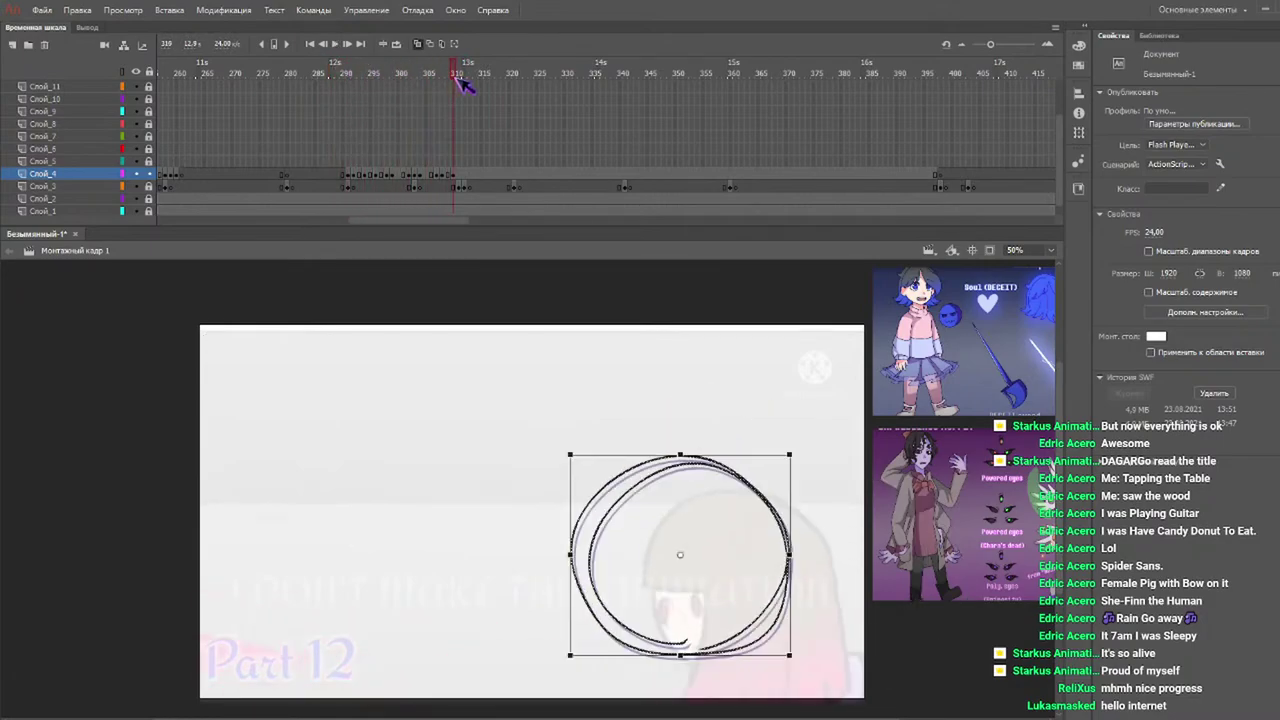
Add a keyframe at frame 311 and move the circle up and left over the reference head to about X 904, Y 241.
{"action": "left_click", "coordinate": [465, 78]}
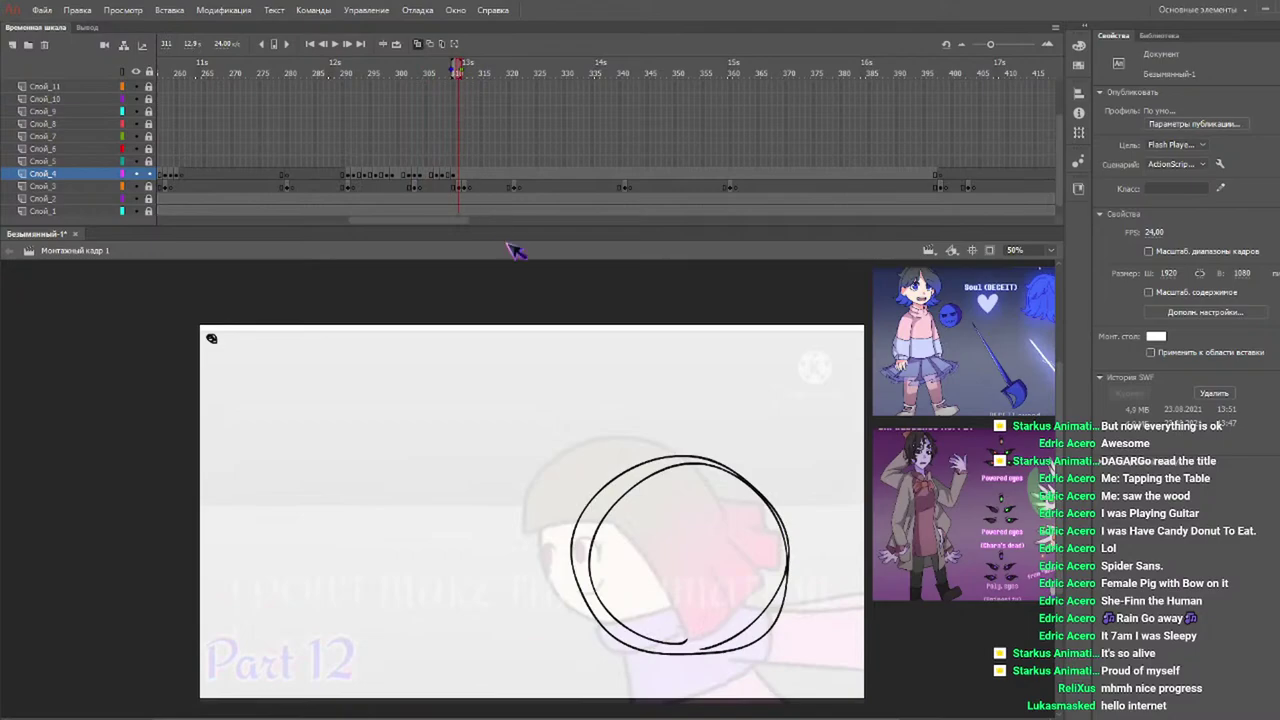
{"action": "left_click", "coordinate": [640, 488]}
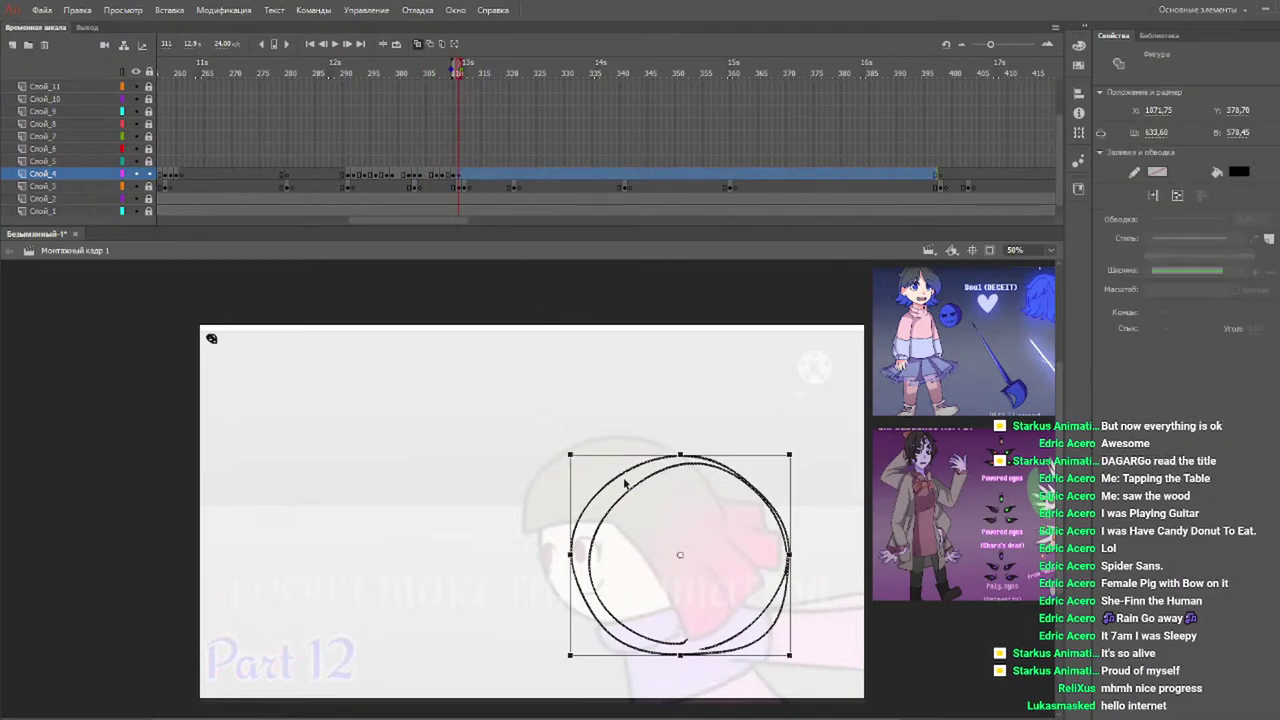
{"action": "left_click_drag", "start_coordinate": [615, 476], "coordinate": [555, 433]}
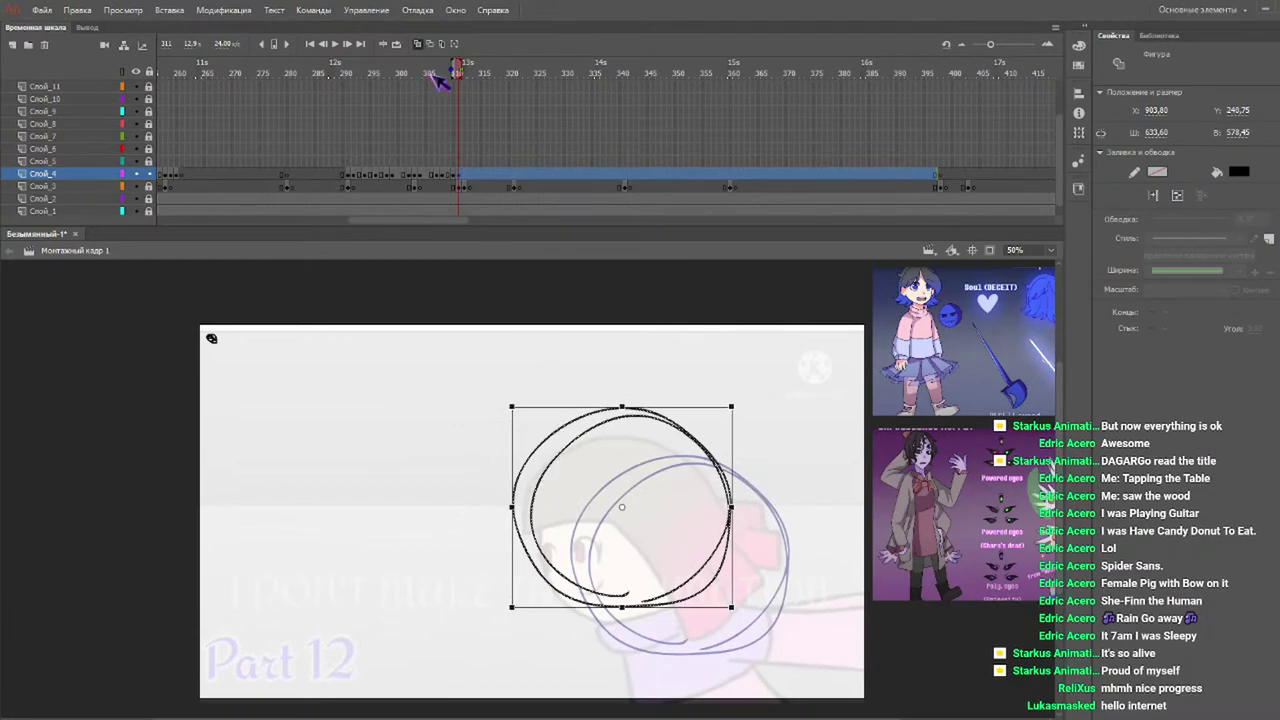
{"action": "left_click", "coordinate": [454, 326]}
Add a keyframe at frame 312 with the circle nudged to about X 887, Y 231.
{"action": "left_click_drag", "start_coordinate": [453, 70], "coordinate": [464, 69]}
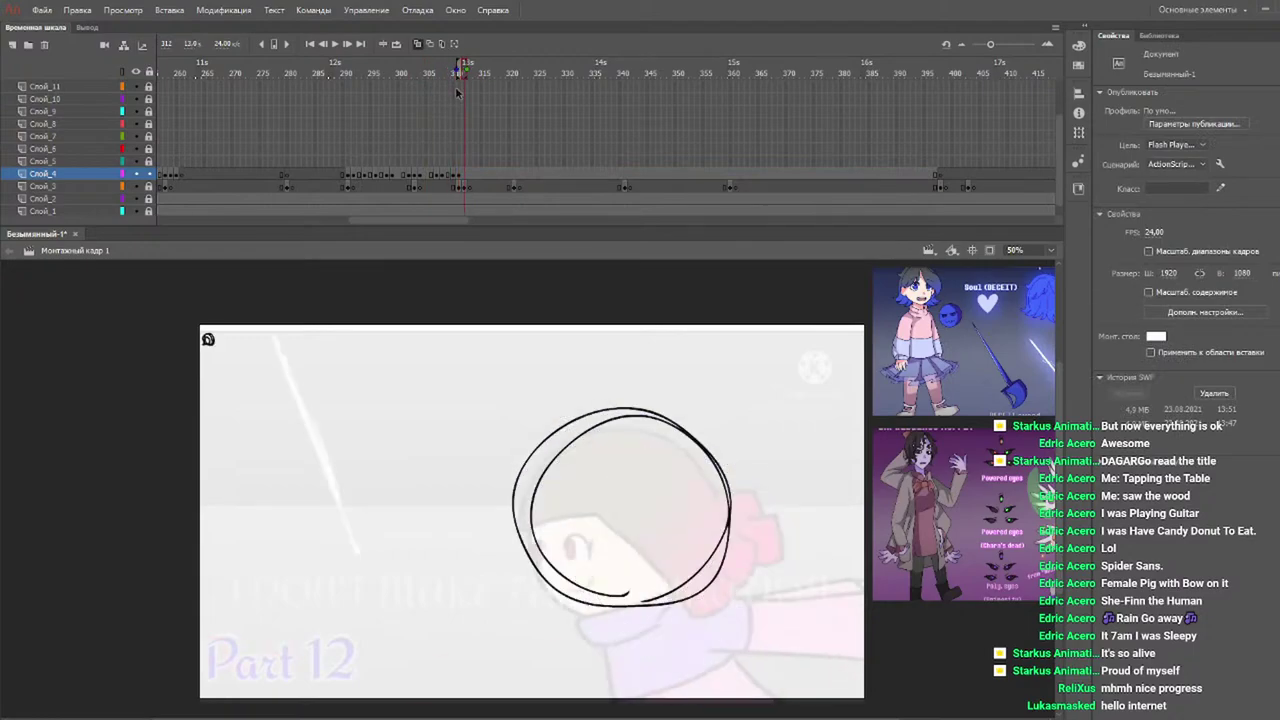
{"action": "left_click", "coordinate": [580, 444]}
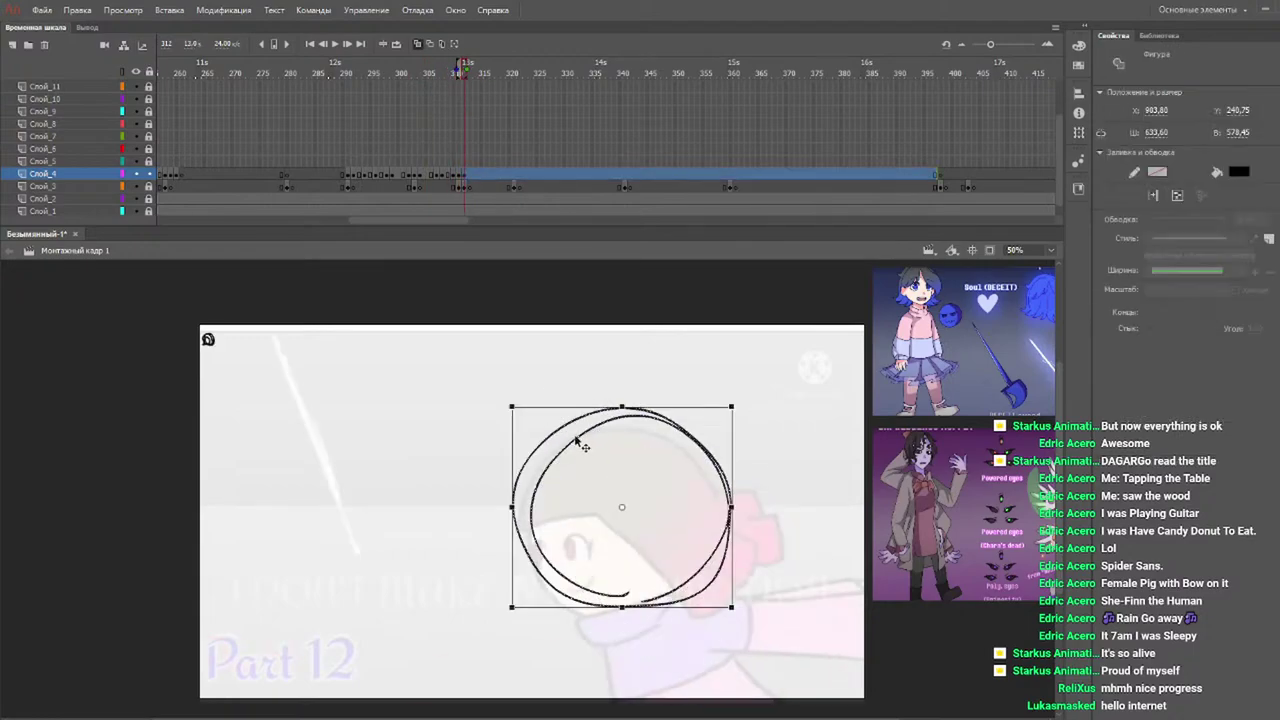
{"action": "left_click_drag", "start_coordinate": [586, 431], "coordinate": [581, 427]}
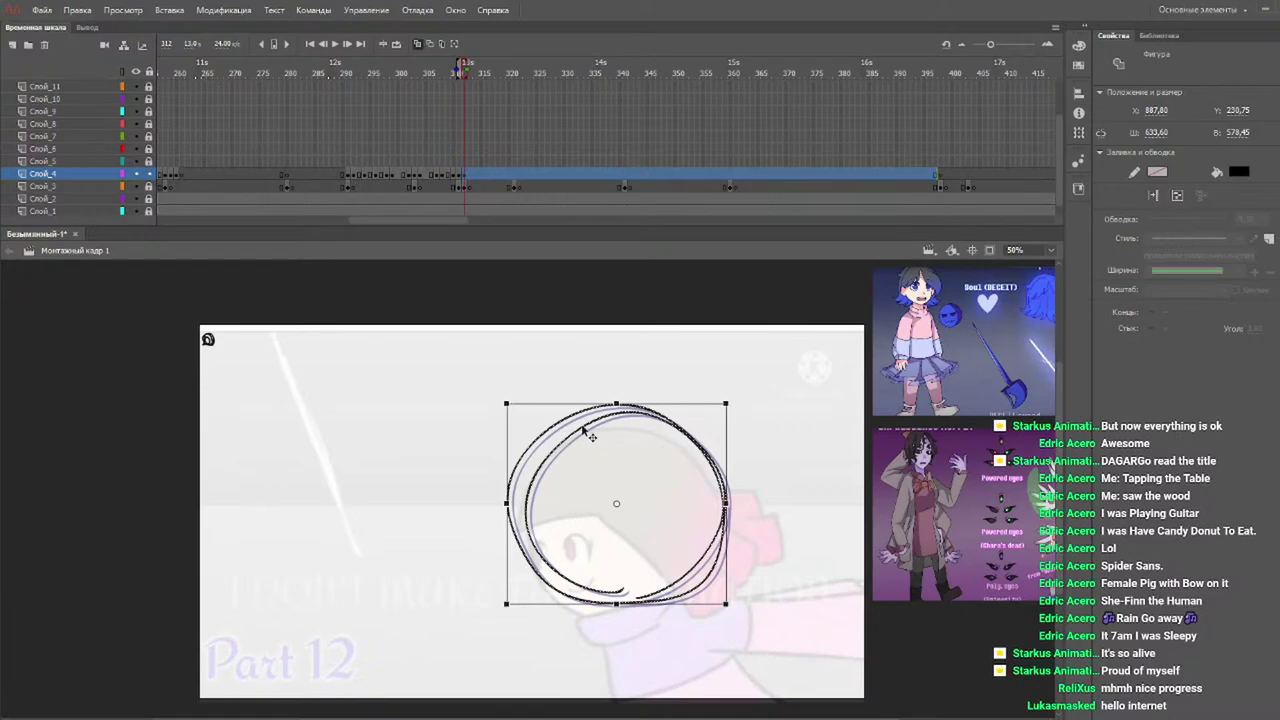
Add a keyframe at frame 314 on Слой_4 with the circle moved up and left to about X 860, Y 211.
{"action": "mouse_move", "coordinate": [455, 68]}
{"action": "left_mouse_down"}
{"action": "mouse_move", "coordinate": [340, 68]}
{"action": "mouse_move", "coordinate": [481, 77]}
{"action": "left_mouse_up"}
{"action": "left_click", "coordinate": [476, 68]}
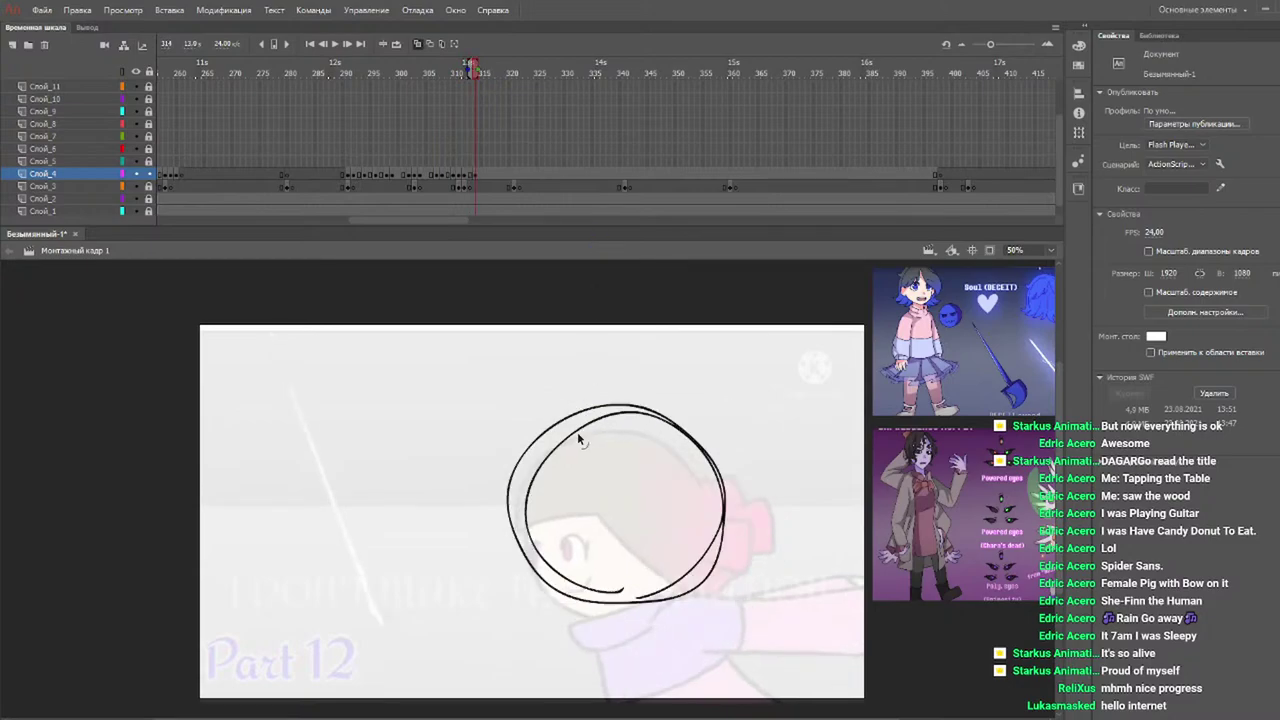
{"action": "left_click", "coordinate": [578, 431]}
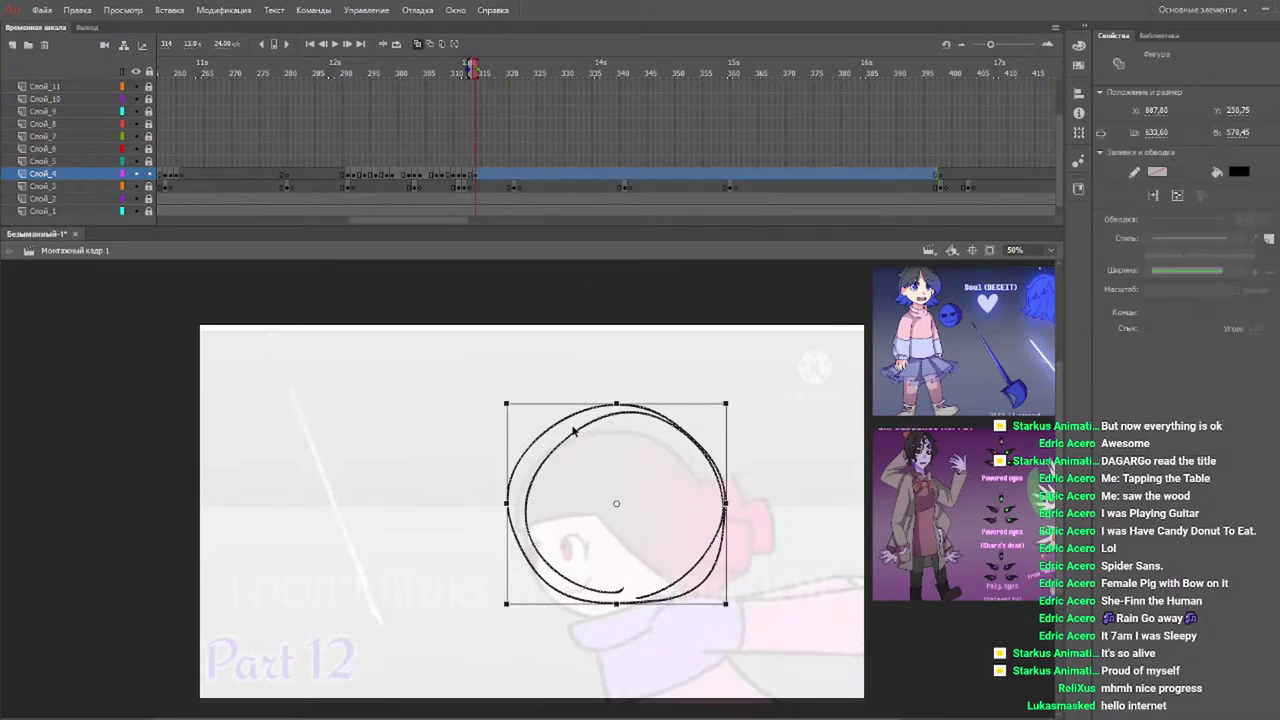
{"action": "left_click_drag", "start_coordinate": [575, 430], "coordinate": [558, 413]}
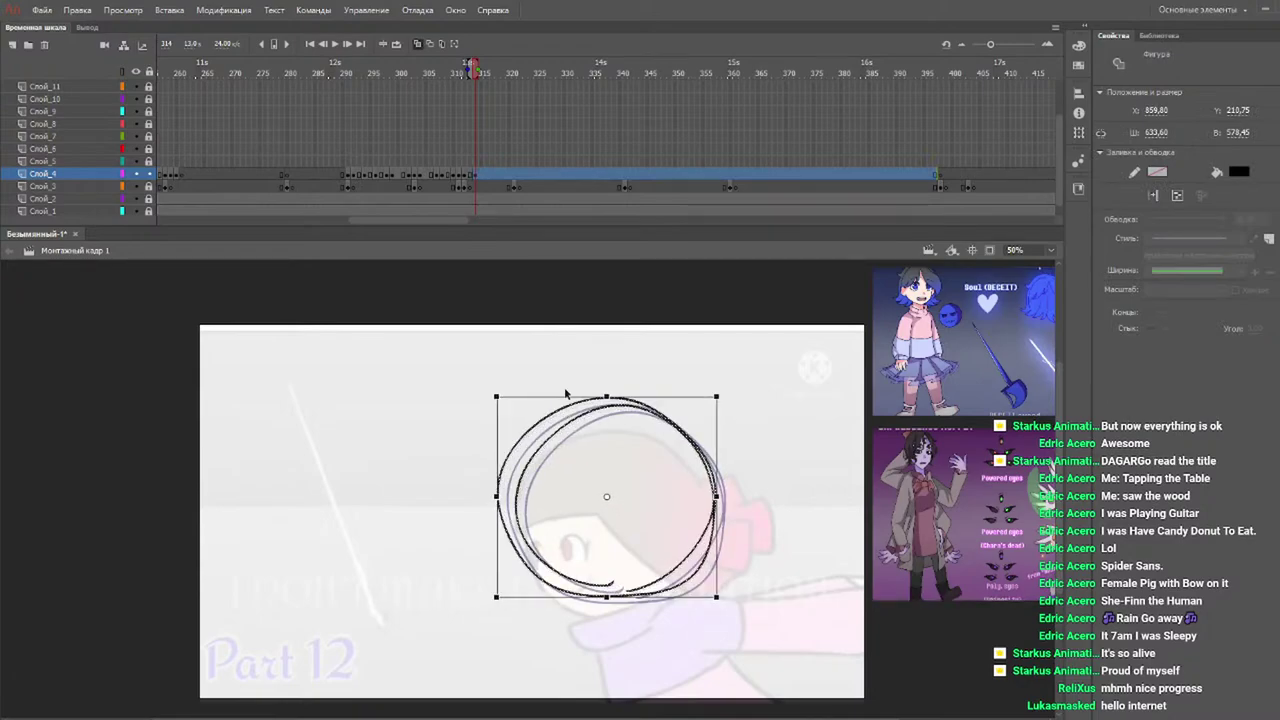
Add a keyframe at frame 315 with the circle nudged to about X 850, Y 205.
{"action": "left_click_drag", "start_coordinate": [467, 80], "coordinate": [482, 72]}
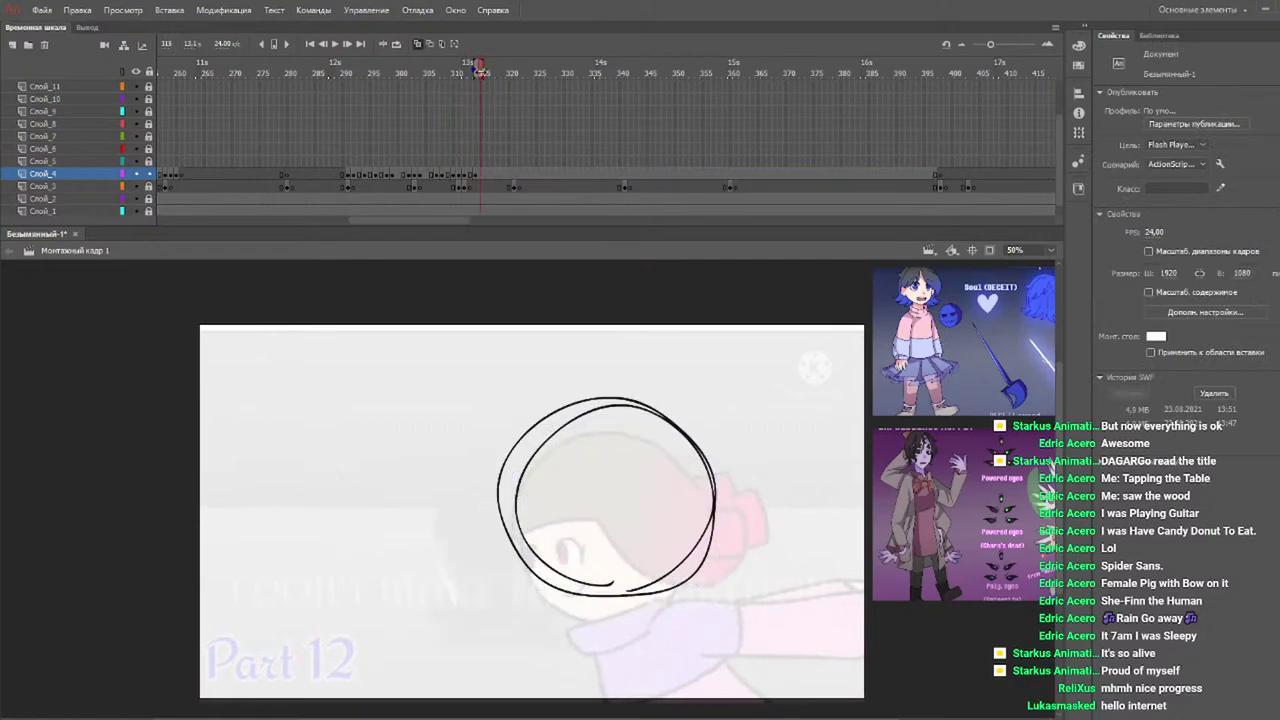
{"action": "left_click", "coordinate": [557, 437]}
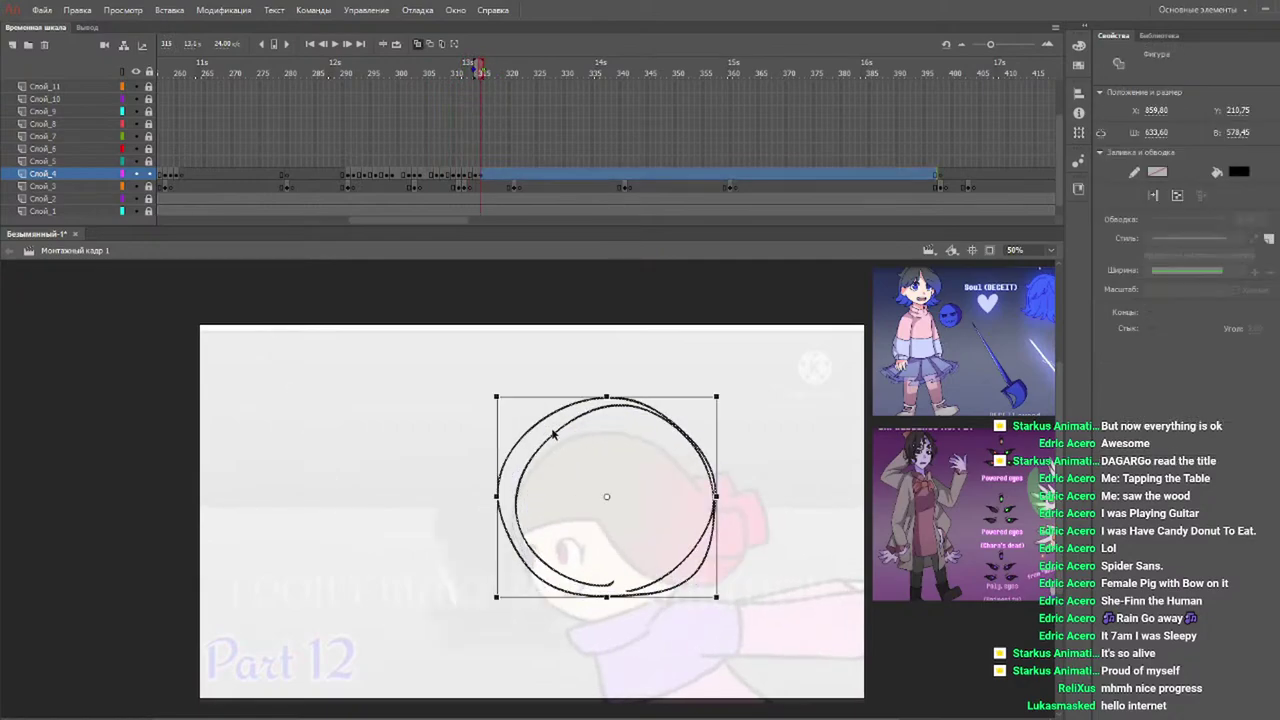
{"action": "left_click_drag", "start_coordinate": [566, 435], "coordinate": [563, 432]}
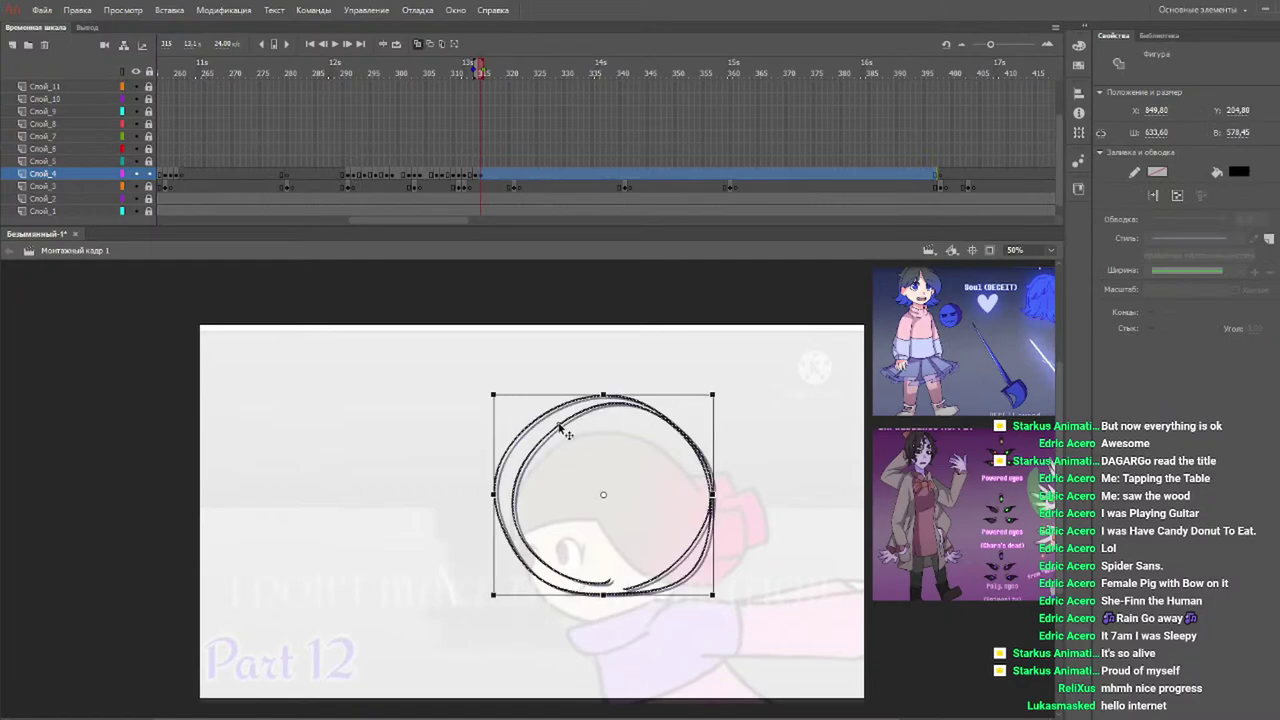
Add a keyframe at frame 318 and move the circle slightly down and left to about X 834, Y 221.
{"action": "left_click_drag", "start_coordinate": [476, 77], "coordinate": [496, 68]}
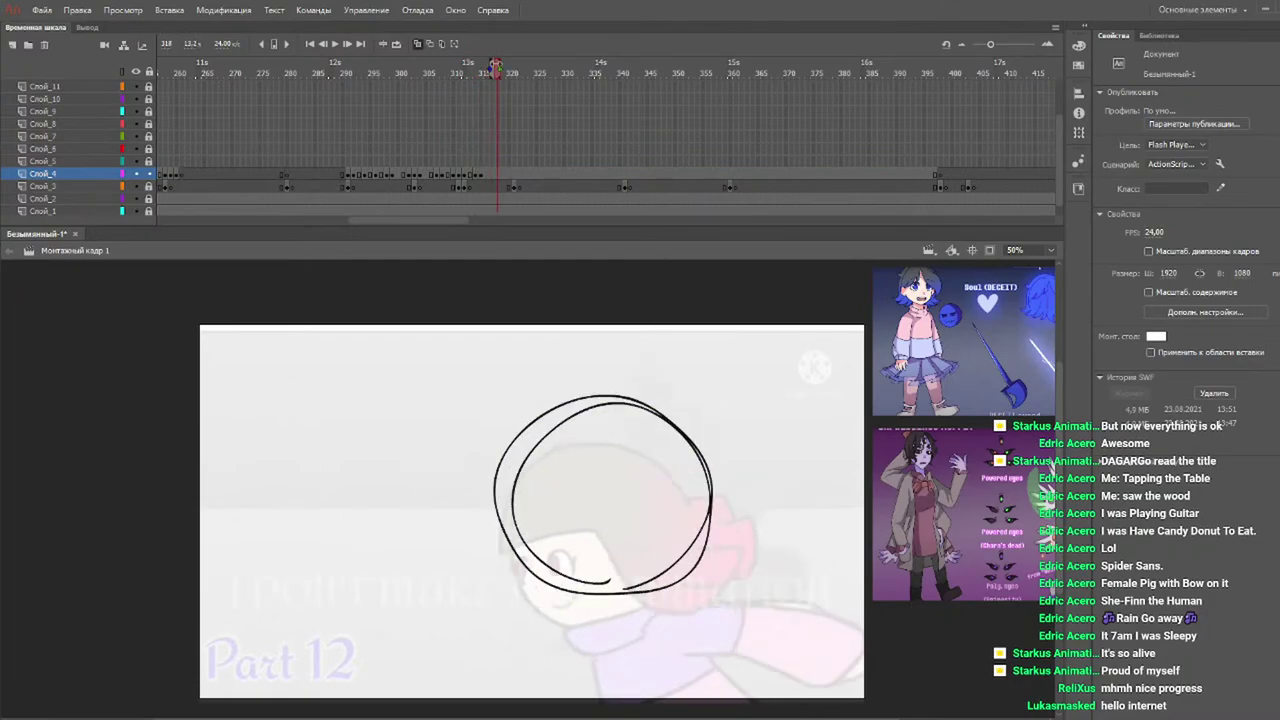
{"action": "left_click", "coordinate": [576, 416]}
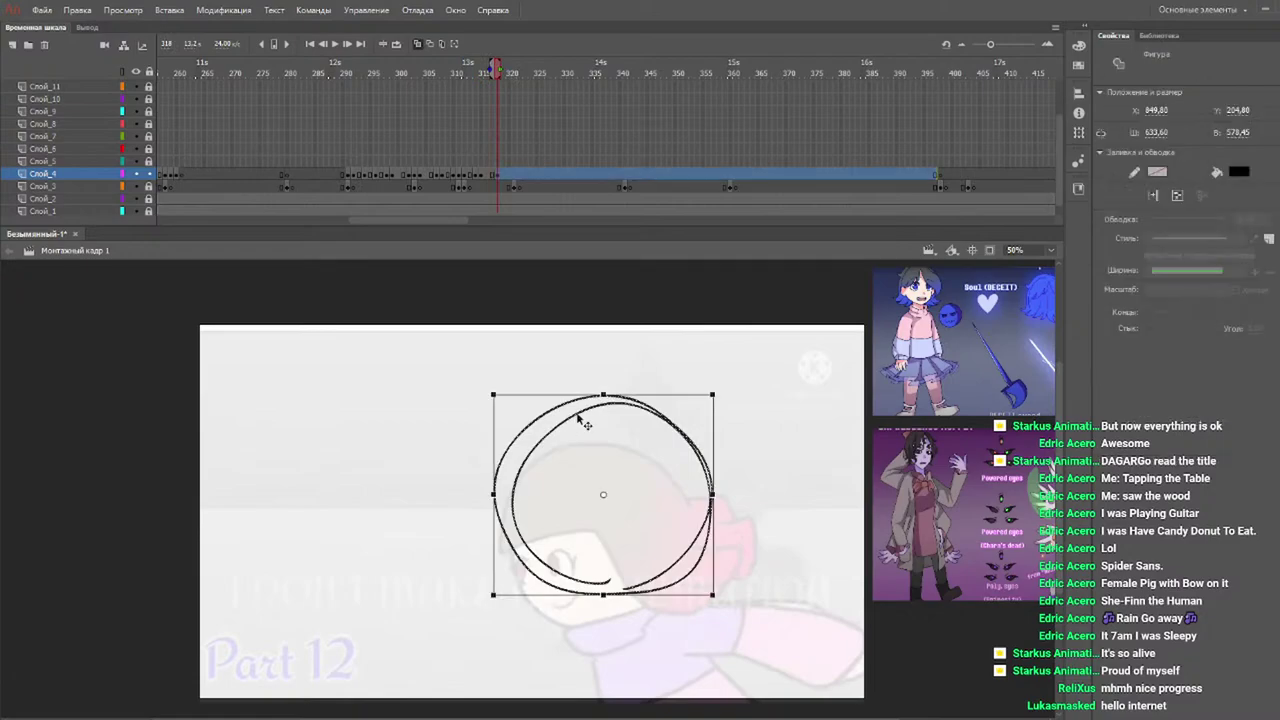
{"action": "left_click_drag", "start_coordinate": [578, 418], "coordinate": [572, 423]}
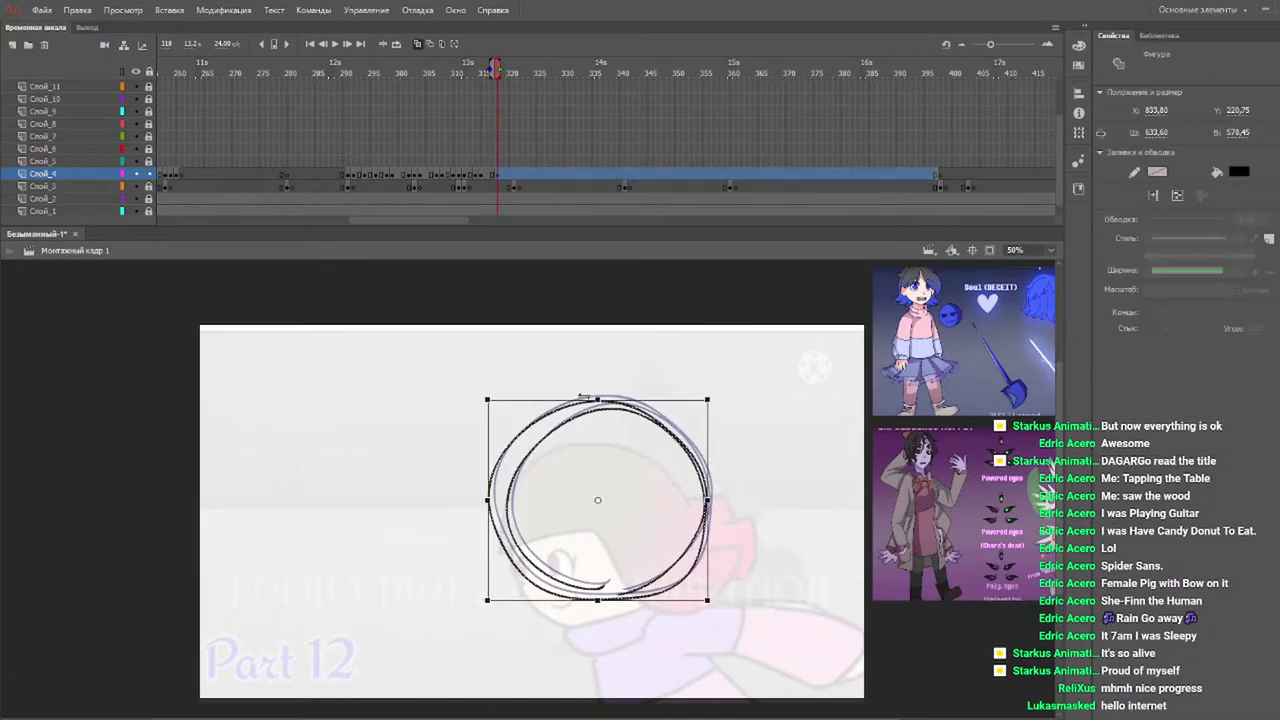
Add a keyframe at frame 319 on Слой_4 and move the circle down and slightly left toward the character's head.
{"action": "left_click", "coordinate": [494, 70]}
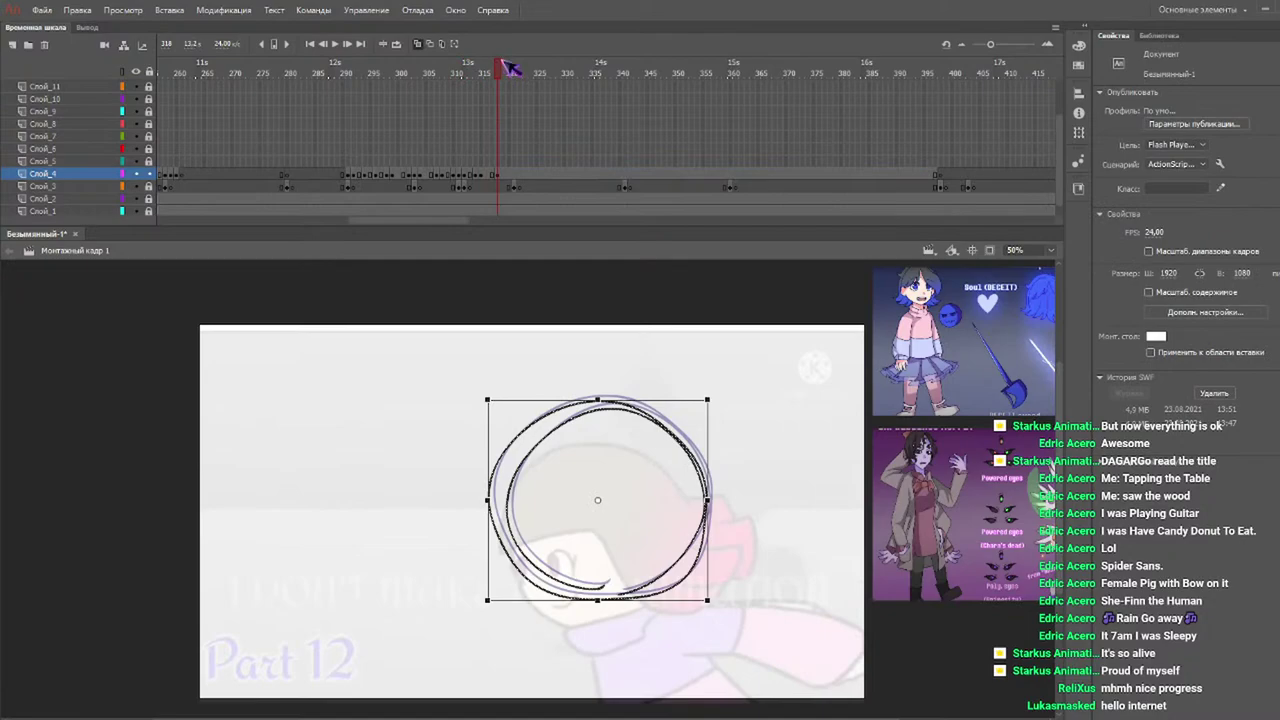
{"action": "left_click_drag", "start_coordinate": [506, 63], "coordinate": [514, 63]}
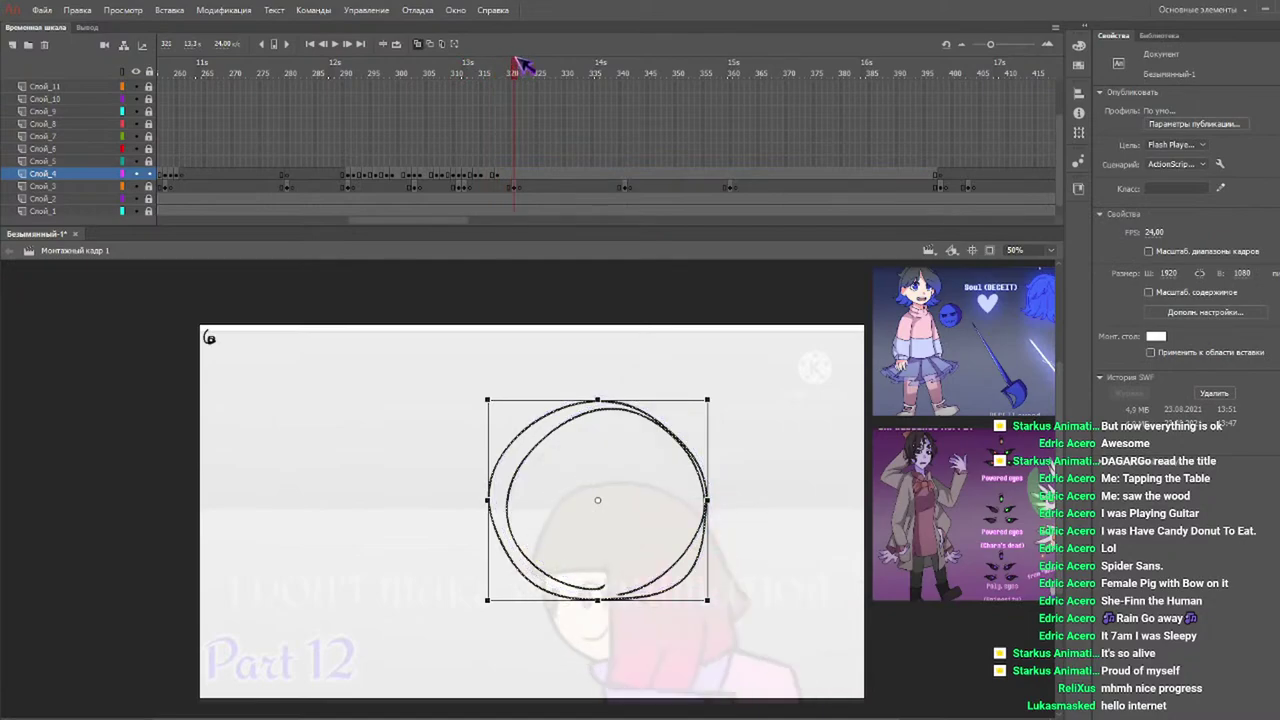
{"action": "left_click_drag", "start_coordinate": [520, 64], "coordinate": [509, 63]}
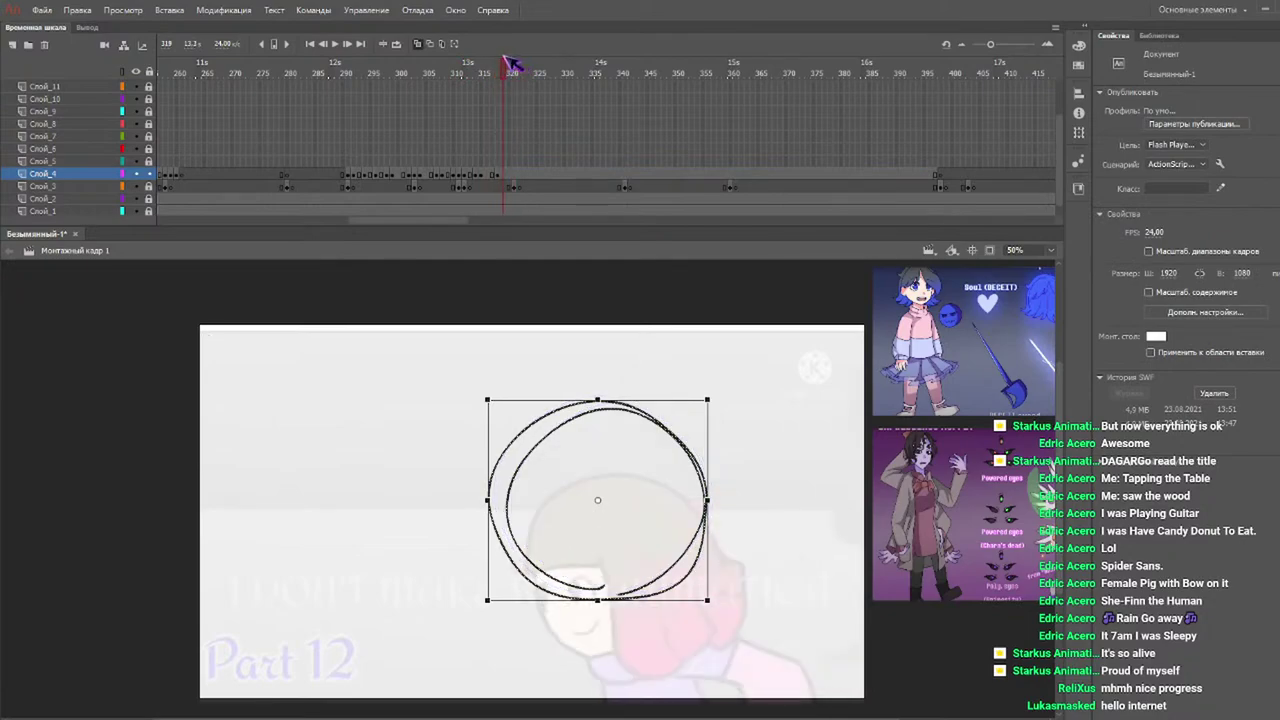
{"action": "left_click", "coordinate": [558, 429]}
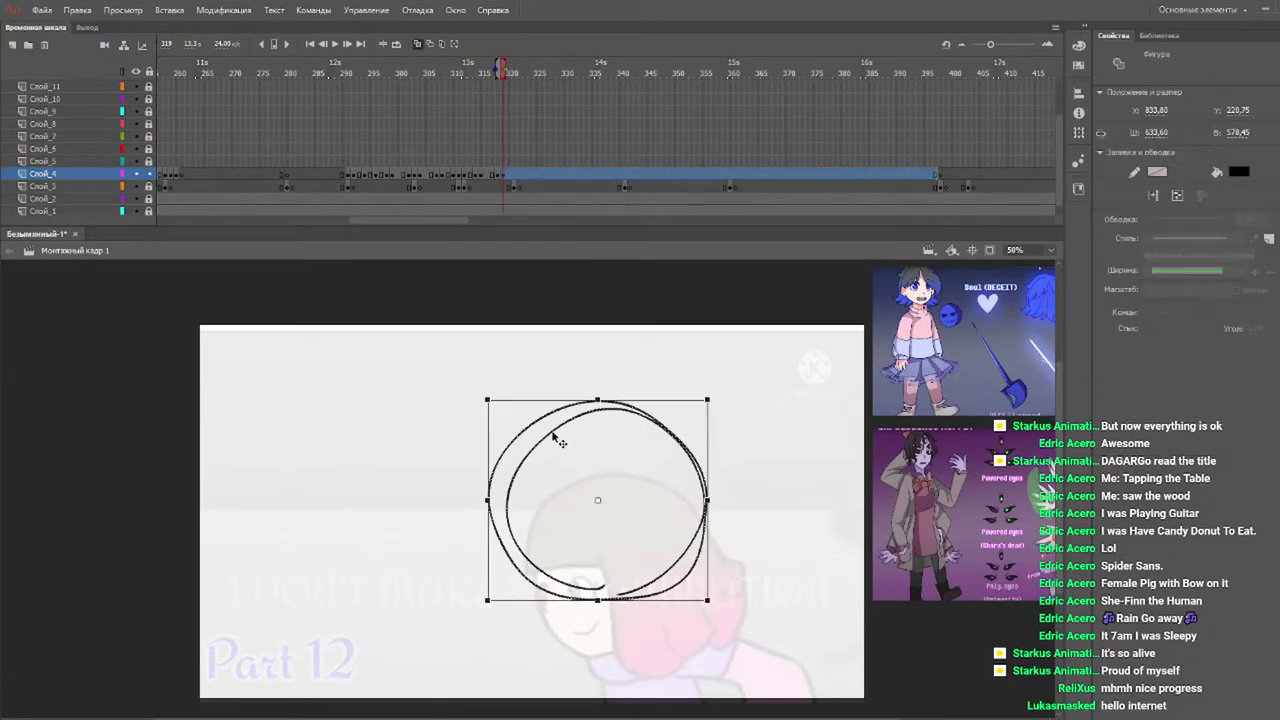
{"action": "left_click_drag", "start_coordinate": [558, 440], "coordinate": [549, 460]}
Add a keyframe at frame 320 on Слой_4 with the circle nudged down to about X 800, Y 302.
{"action": "left_click_drag", "start_coordinate": [479, 71], "coordinate": [508, 69]}
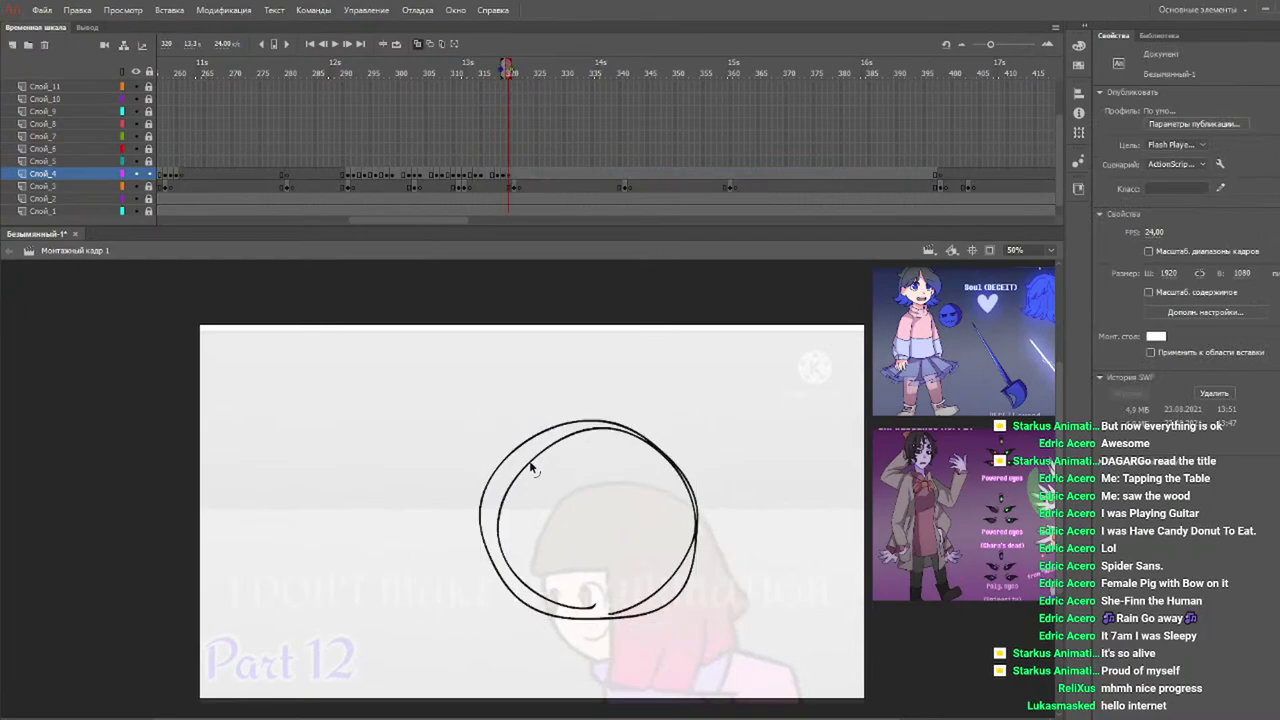
{"action": "left_click", "coordinate": [530, 463]}
{"action": "left_click_drag", "start_coordinate": [530, 463], "coordinate": [535, 480]}
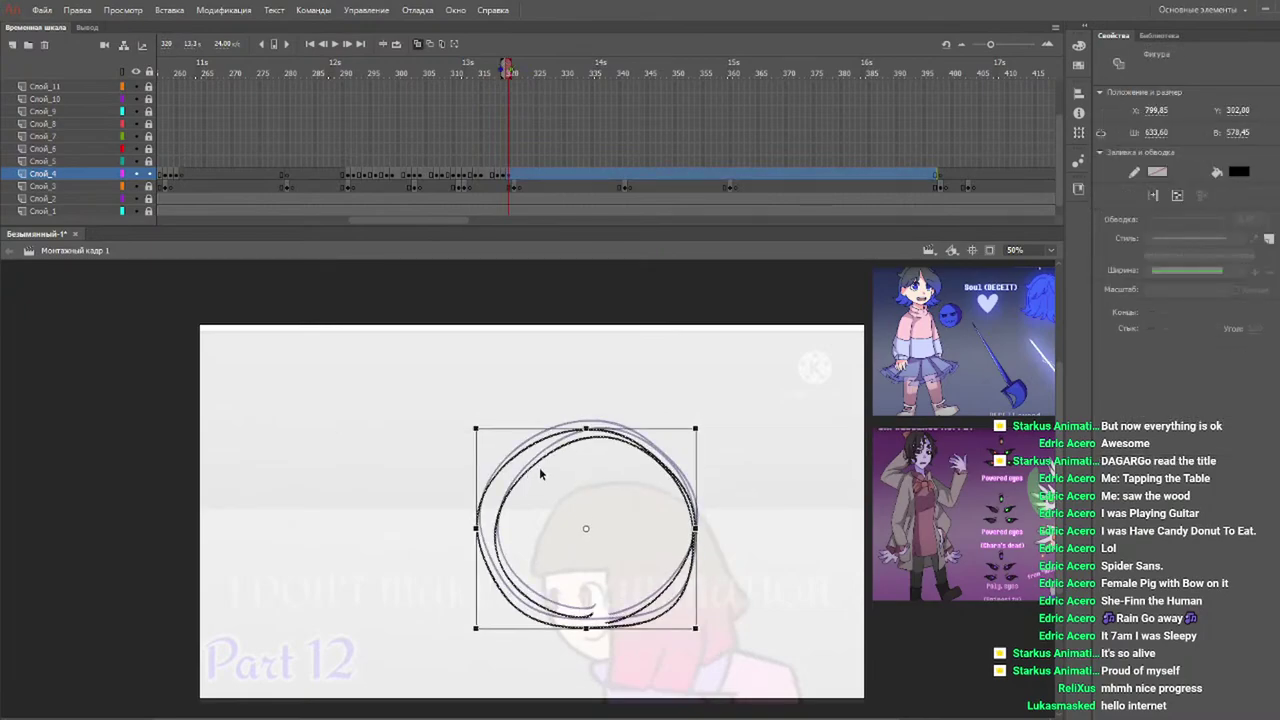
Add a keyframe at frame 321 on Слой_4 with the circle enlarged to about 734 × 690 and placed at about X 832, Y 266.
{"action": "left_click", "coordinate": [514, 74]}
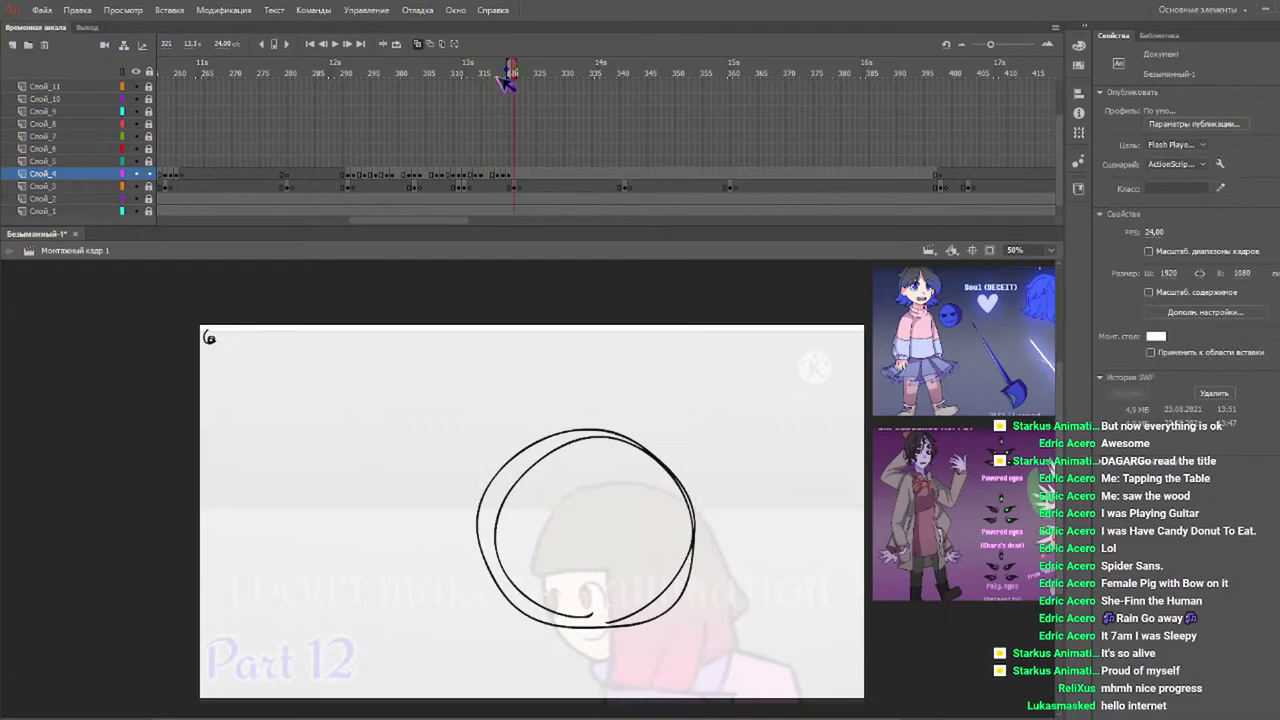
{"action": "left_click", "coordinate": [552, 457]}
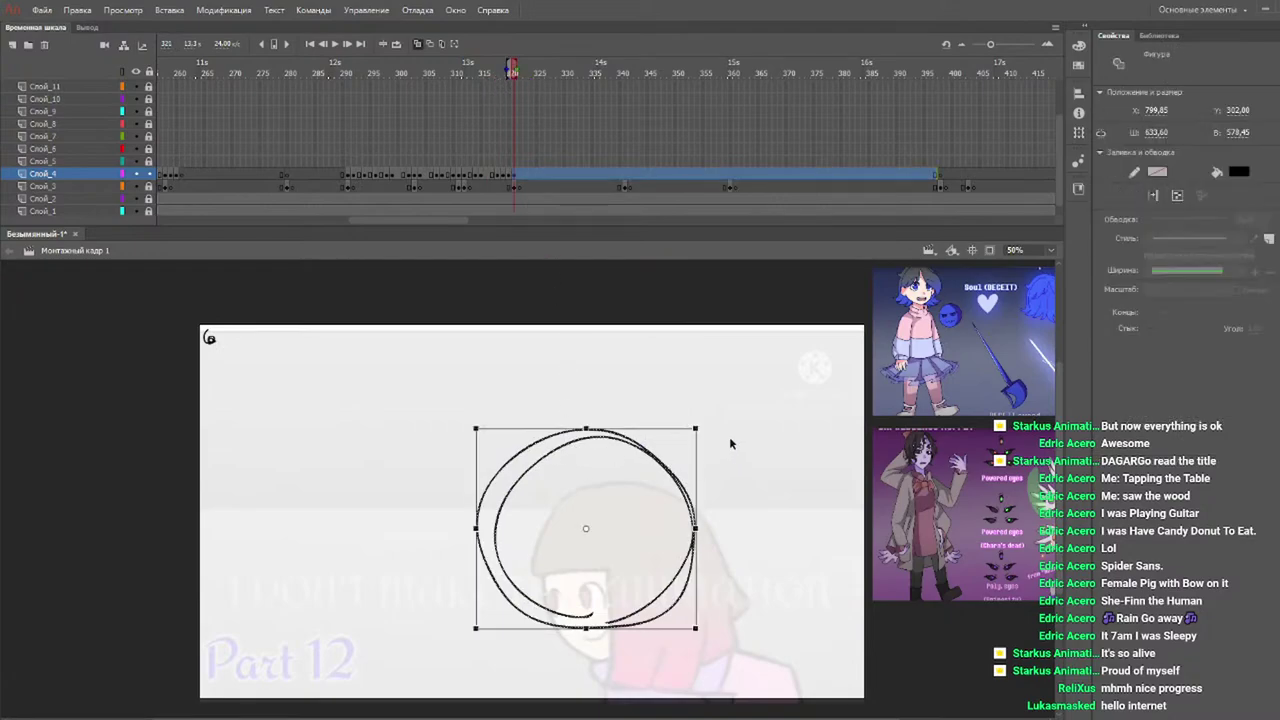
{"action": "mouse_move", "coordinate": [695, 427]}
{"action": "left_mouse_down"}
{"action": "mouse_move", "coordinate": [690, 410]}
{"action": "mouse_move", "coordinate": [660, 423]}
{"action": "mouse_move", "coordinate": [681, 428]}
{"action": "left_mouse_up"}
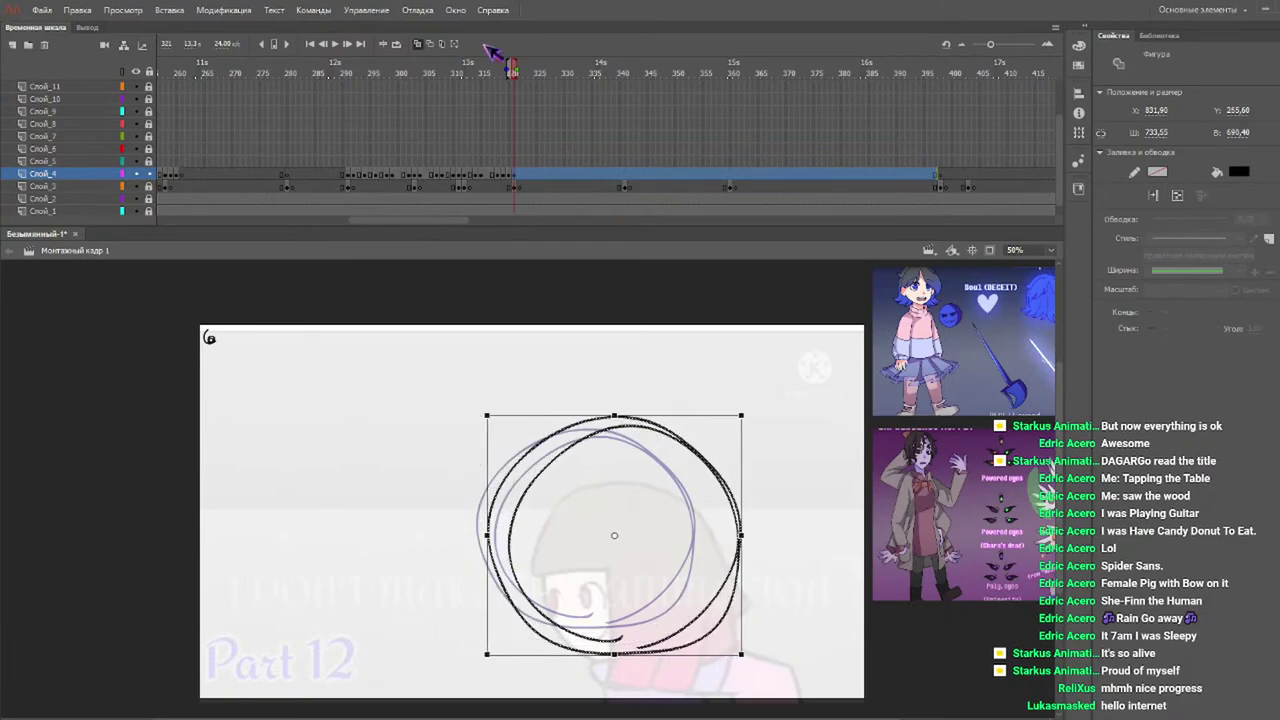
Try enlarging the circle to about 838 × 858 and moving it to about X 862, Y 144 while on frame 322.
{"action": "left_click", "coordinate": [519, 68]}
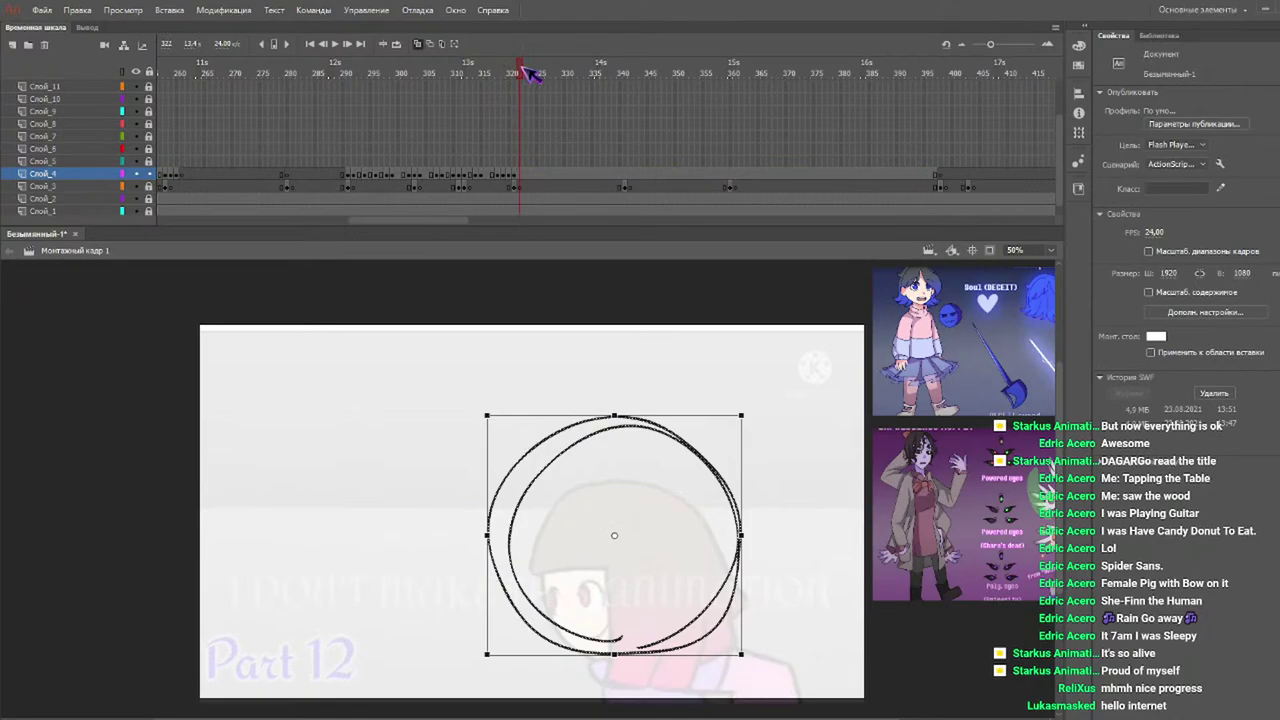
{"action": "left_click", "coordinate": [703, 441]}
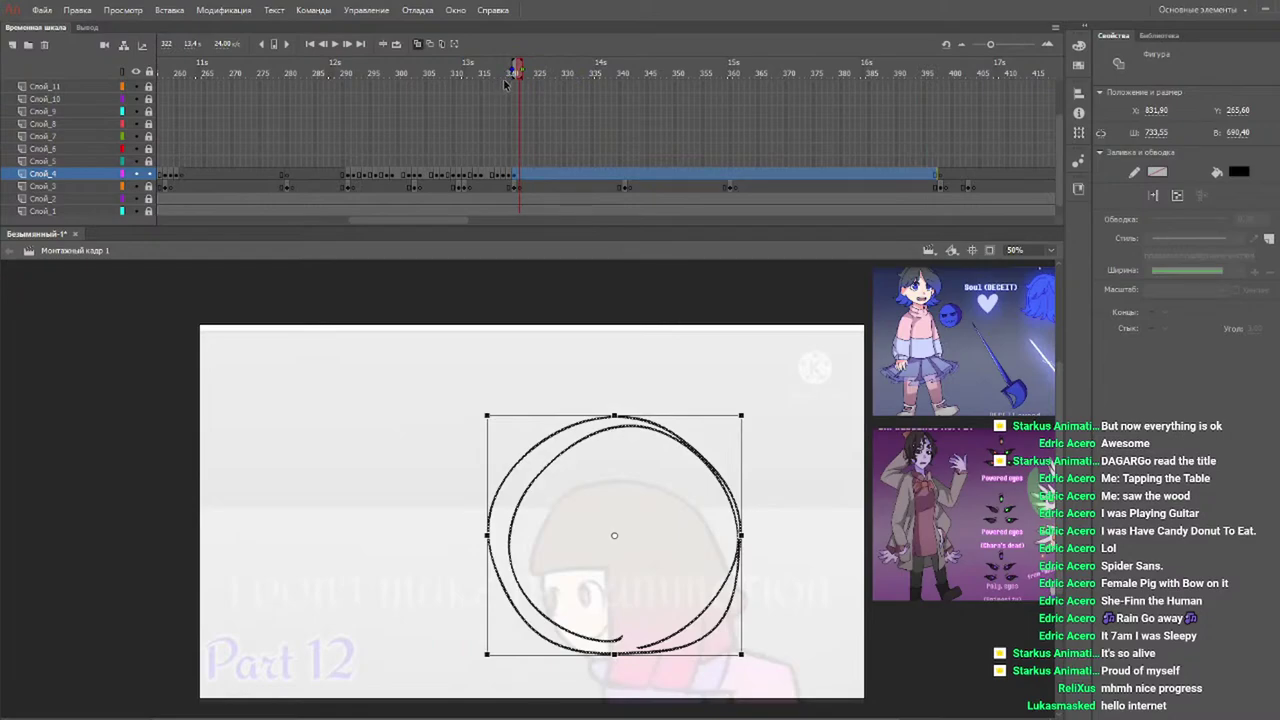
{"action": "left_click_drag", "start_coordinate": [506, 75], "coordinate": [519, 75]}
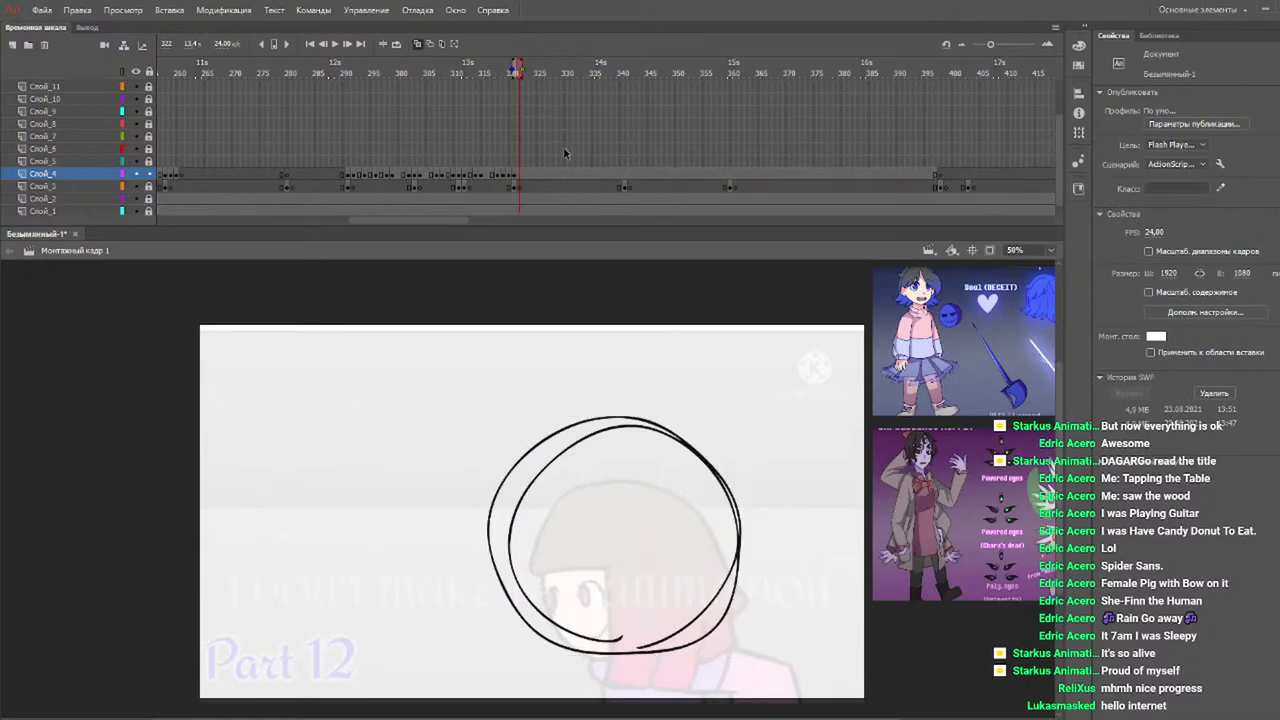
{"action": "left_click", "coordinate": [704, 455]}
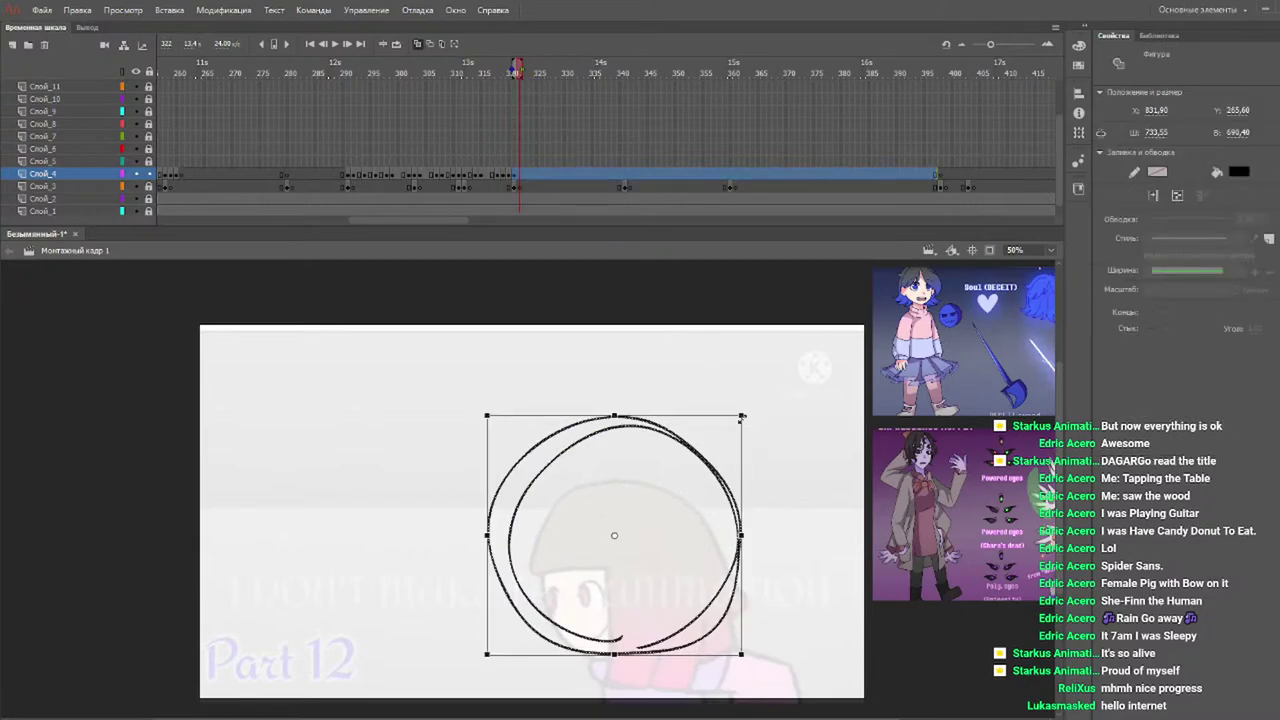
{"action": "left_click_drag", "start_coordinate": [741, 414], "coordinate": [758, 385]}
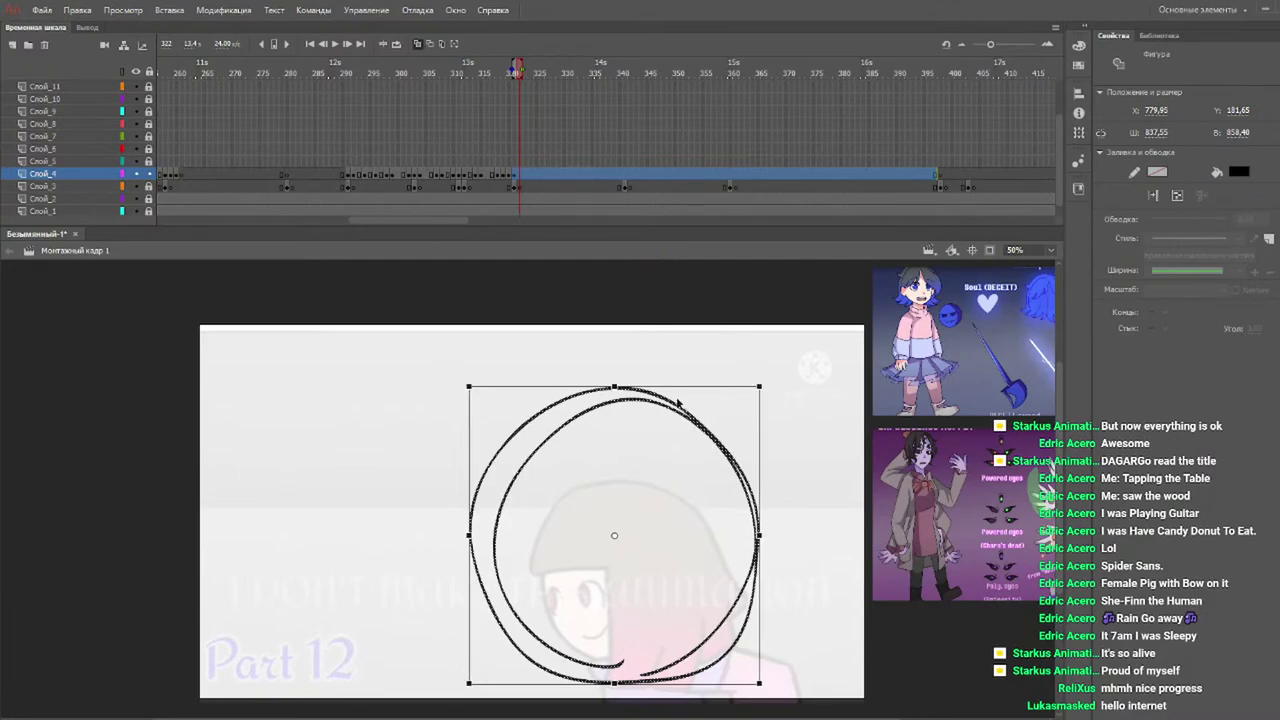
{"action": "left_click_drag", "start_coordinate": [684, 398], "coordinate": [713, 386]}
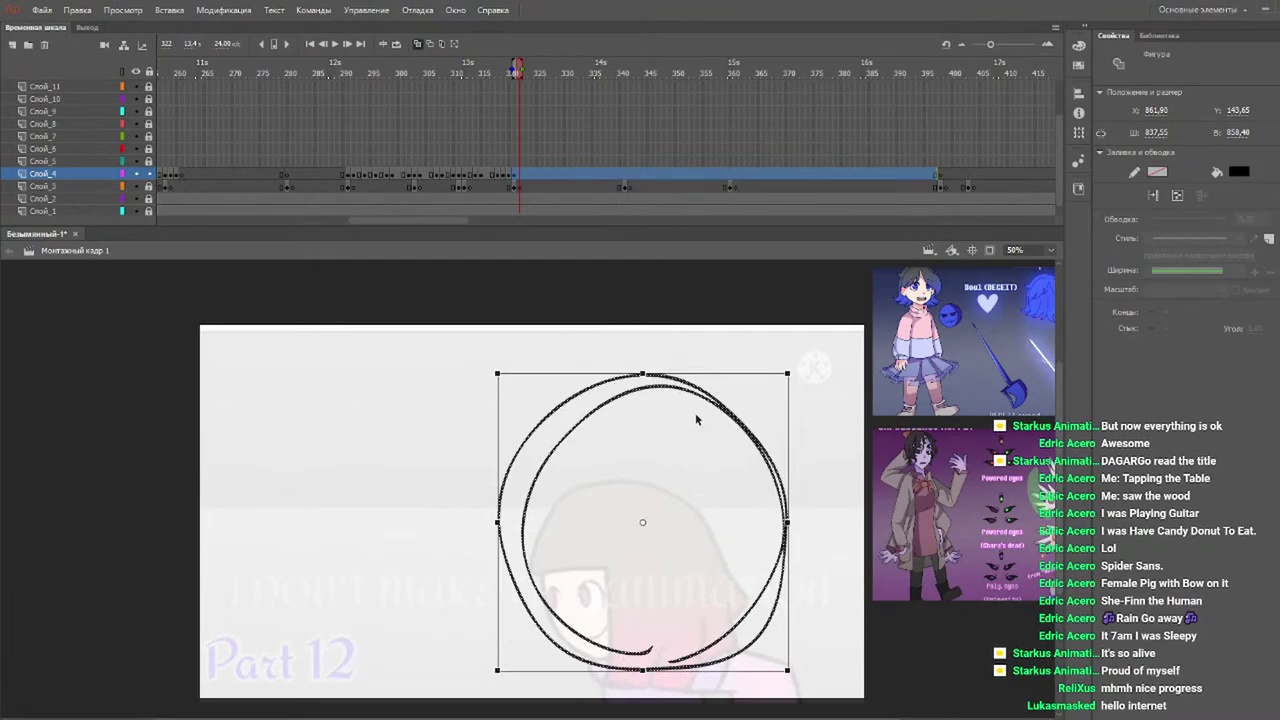
Check the circle's motion across the preceding frames and undo its last enlargement and move.
{"action": "mouse_move", "coordinate": [494, 68]}
{"action": "left_mouse_down"}
{"action": "mouse_move", "coordinate": [523, 67]}
{"action": "mouse_move", "coordinate": [483, 66]}
{"action": "mouse_move", "coordinate": [518, 72]}
{"action": "left_mouse_up"}
{"action": "left_click", "coordinate": [514, 69]}
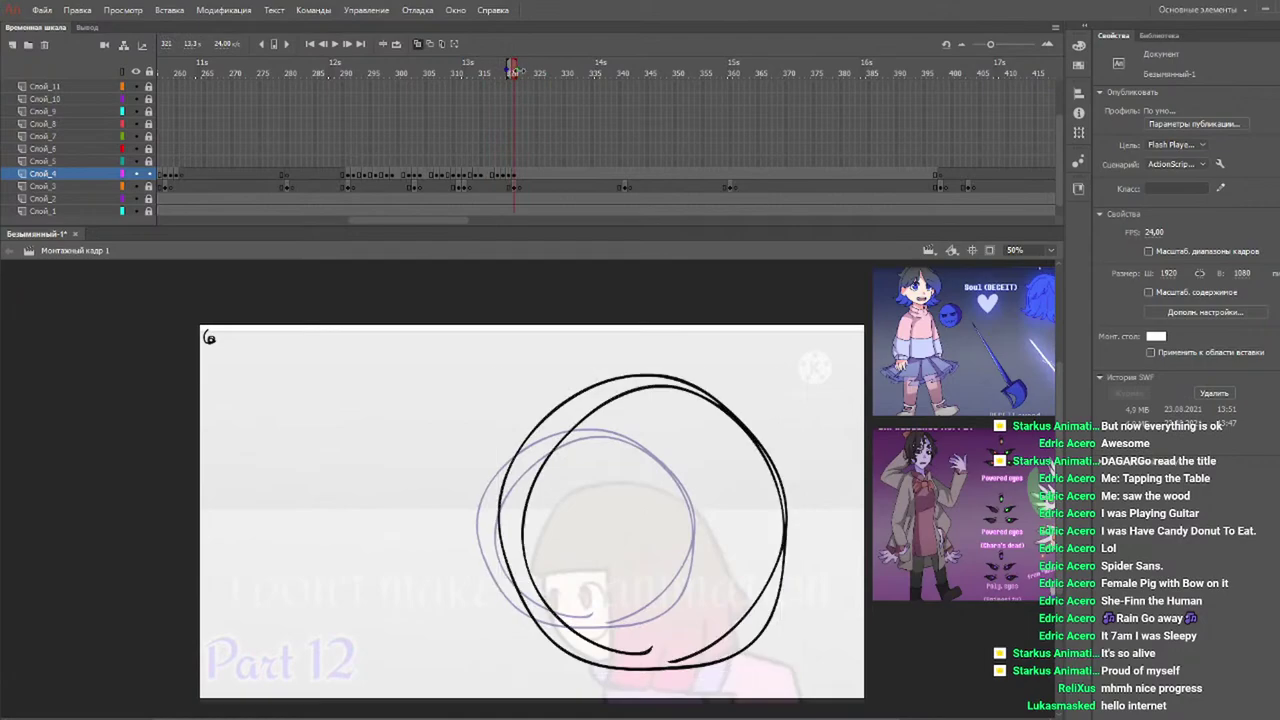
{"action": "key", "text": "comma"}
{"action": "key", "text": "comma"}
{"action": "key", "text": "comma"}
{"action": "key", "text": "comma"}
{"action": "key", "text": "comma"}
{"action": "key", "text": "period"}
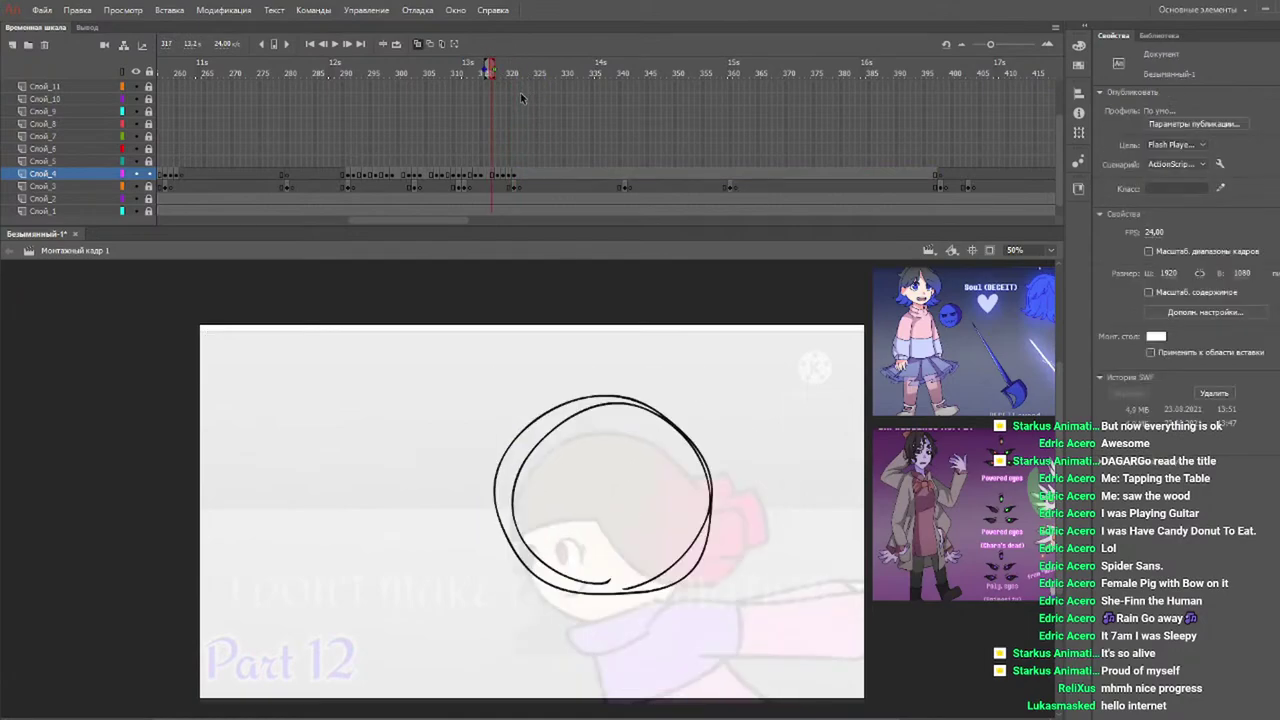
{"action": "key", "text": "ctrl+z"}
{"action": "key", "text": "ctrl+z"}
Add a keyframe at frame 322 on Слой_4 with the circle enlarged to about 918 × 918 and placed at about X 844, Y 114.
{"action": "left_click_drag", "start_coordinate": [497, 73], "coordinate": [516, 72]}
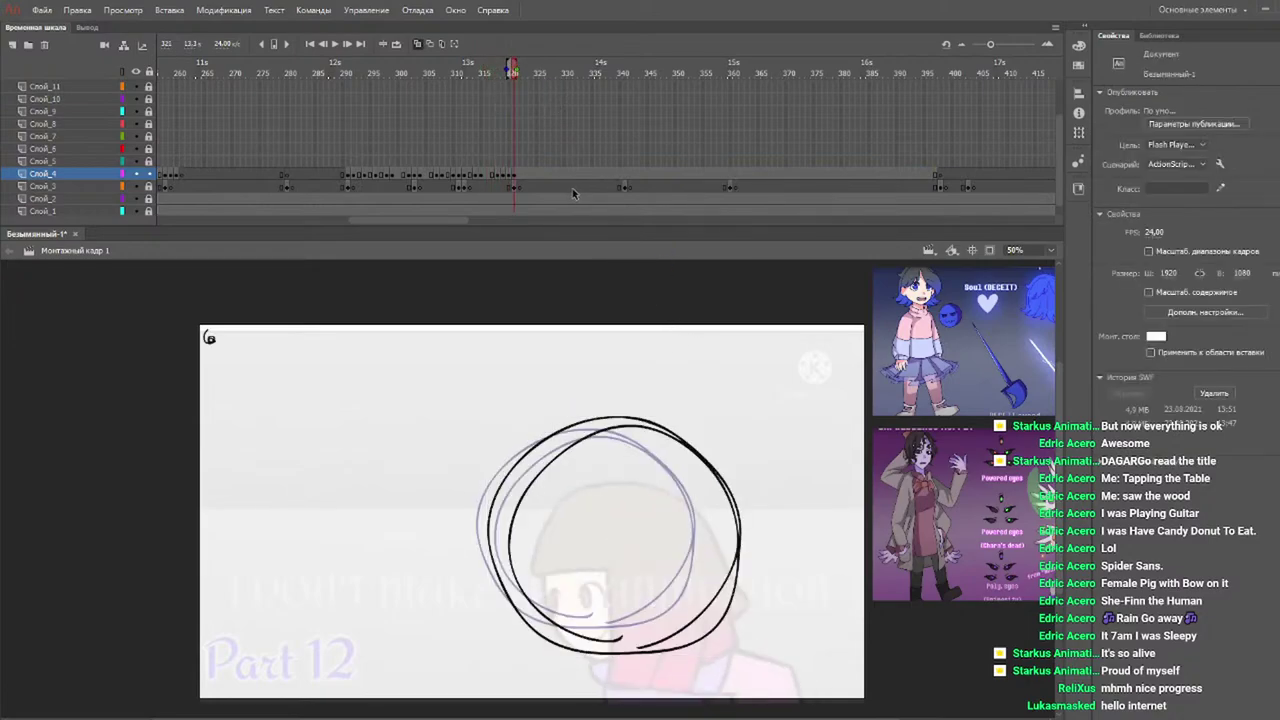
{"action": "key", "text": "F6"}
{"action": "left_click", "coordinate": [663, 429]}
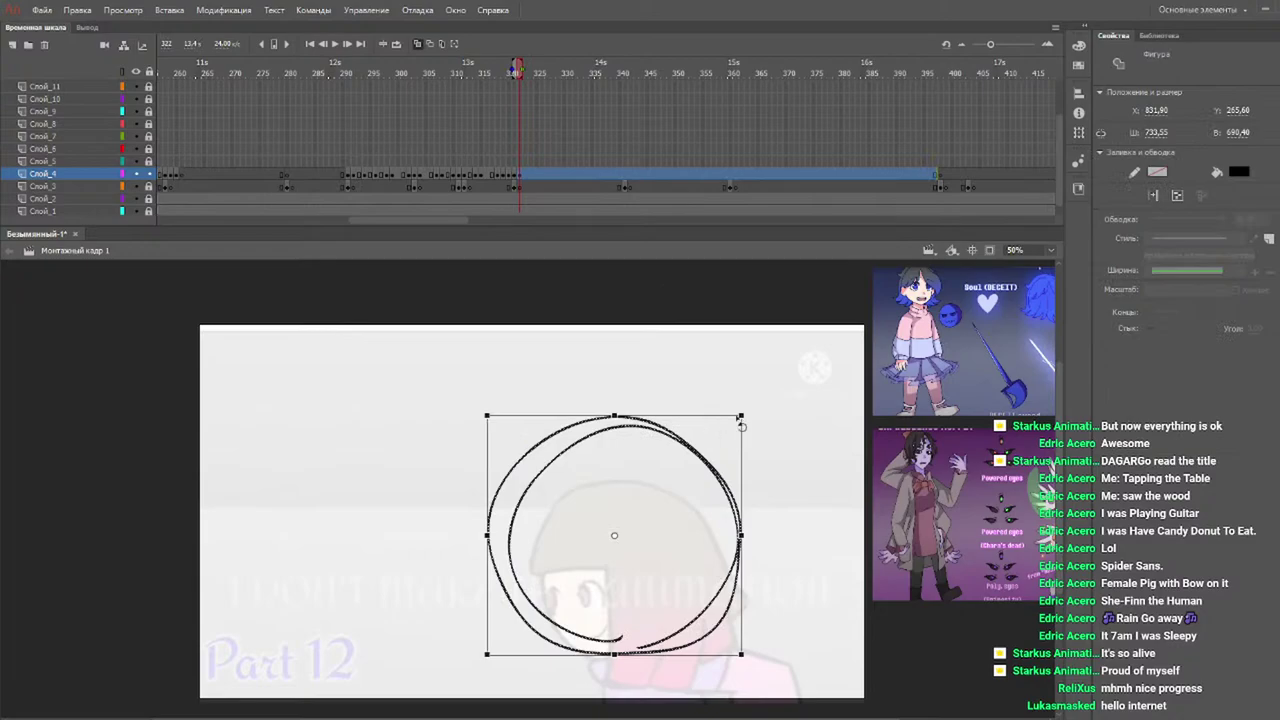
{"action": "left_click_drag", "start_coordinate": [741, 414], "coordinate": [813, 520]}
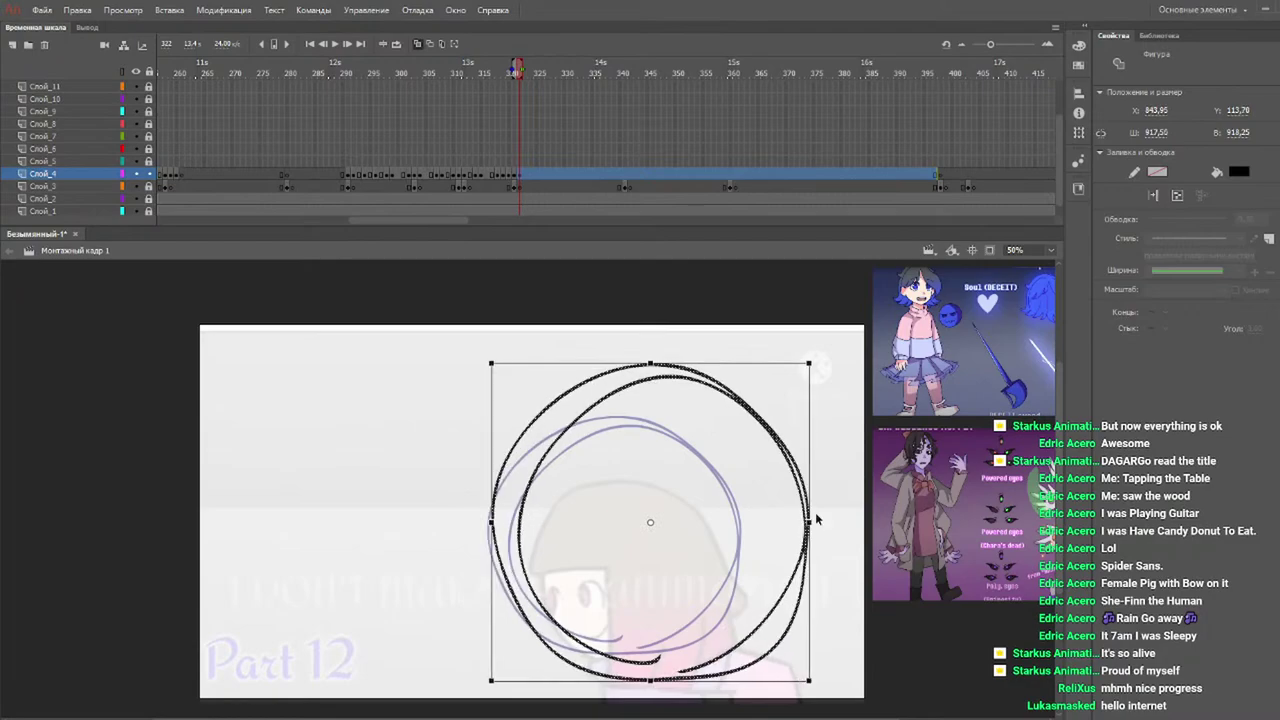
Add a keyframe at frame 323 on Слой_4, shrinking the circle to about 754 × 738 and moving it to about X 1010, Y 122.
{"action": "left_click_drag", "start_coordinate": [505, 72], "coordinate": [532, 76]}
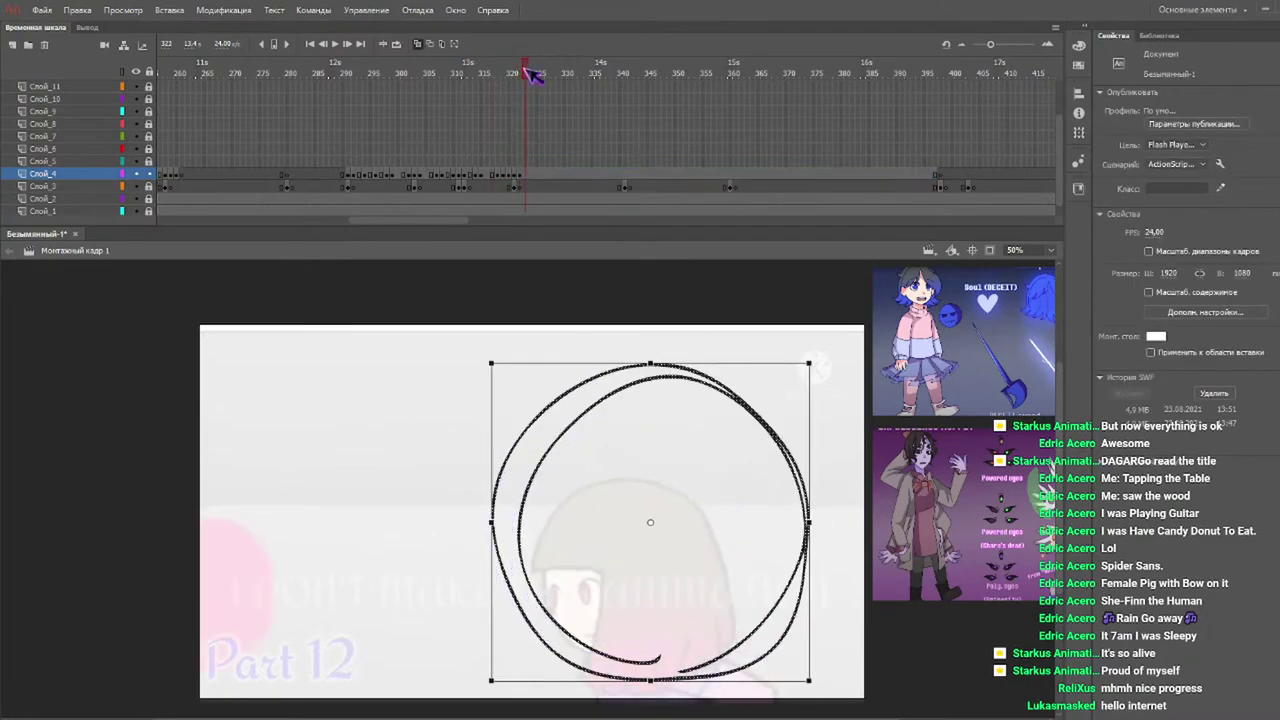
{"action": "left_click", "coordinate": [750, 398]}
{"action": "left_click_drag", "start_coordinate": [766, 420], "coordinate": [780, 415]}
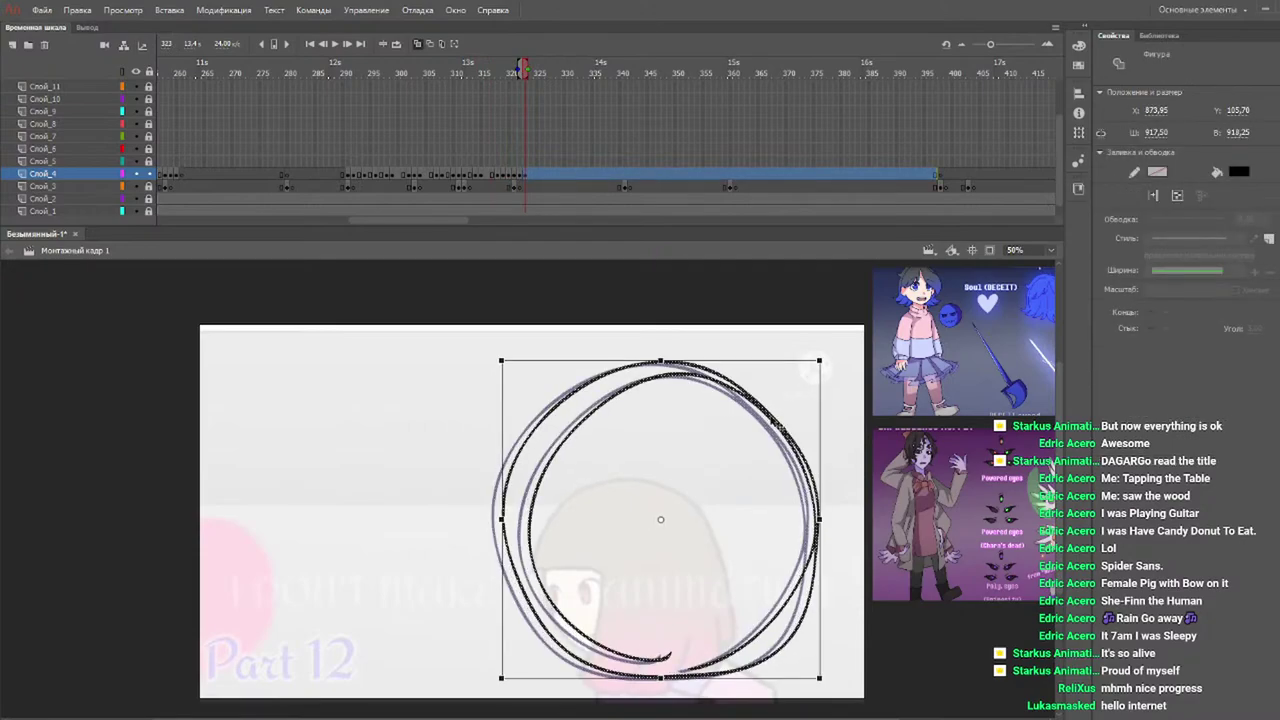
{"action": "left_click_drag", "start_coordinate": [823, 358], "coordinate": [795, 390]}
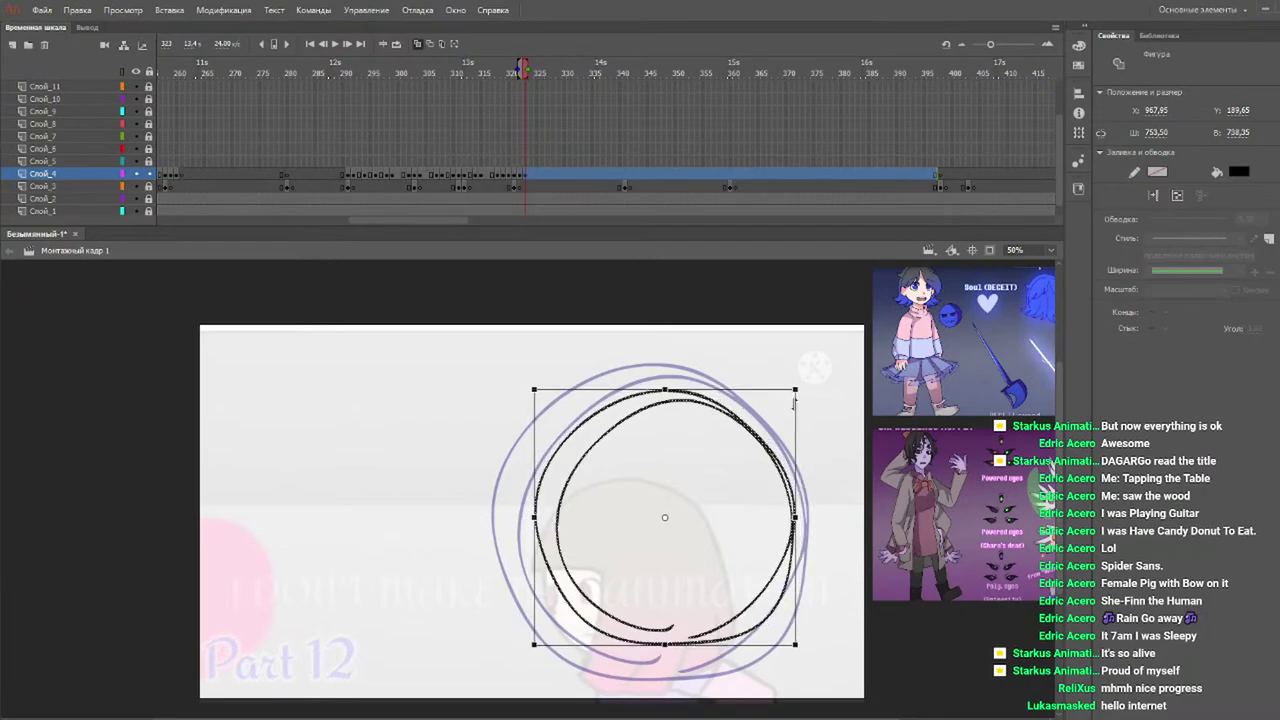
{"action": "left_click_drag", "start_coordinate": [750, 436], "coordinate": [763, 411]}
Add a keyframe at frame 324 on Слой_4 with the circle shrunk to about 526 × 494 at about X 1070, Y 166.
{"action": "left_click_drag", "start_coordinate": [497, 72], "coordinate": [532, 70]}
{"action": "mouse_move", "coordinate": [530, 76]}
{"action": "left_mouse_down"}
{"action": "mouse_move", "coordinate": [517, 72]}
{"action": "mouse_move", "coordinate": [533, 70]}
{"action": "left_mouse_up"}
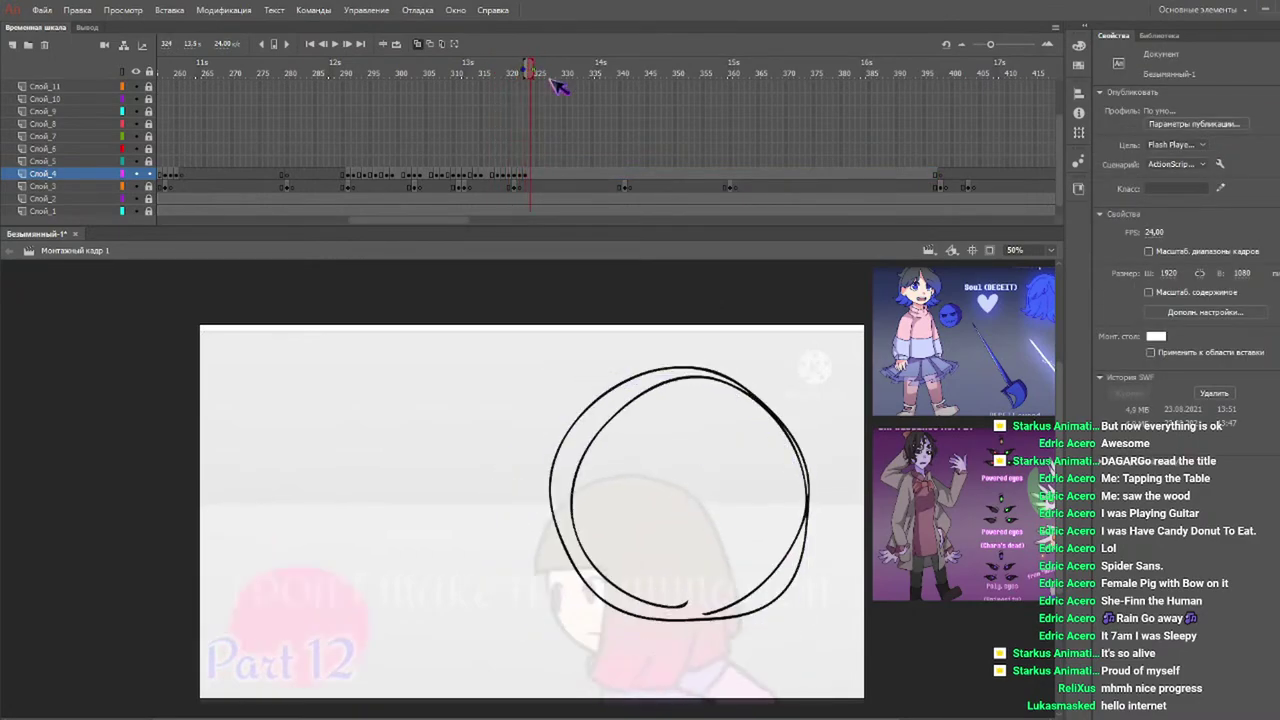
{"action": "left_click", "coordinate": [786, 406]}
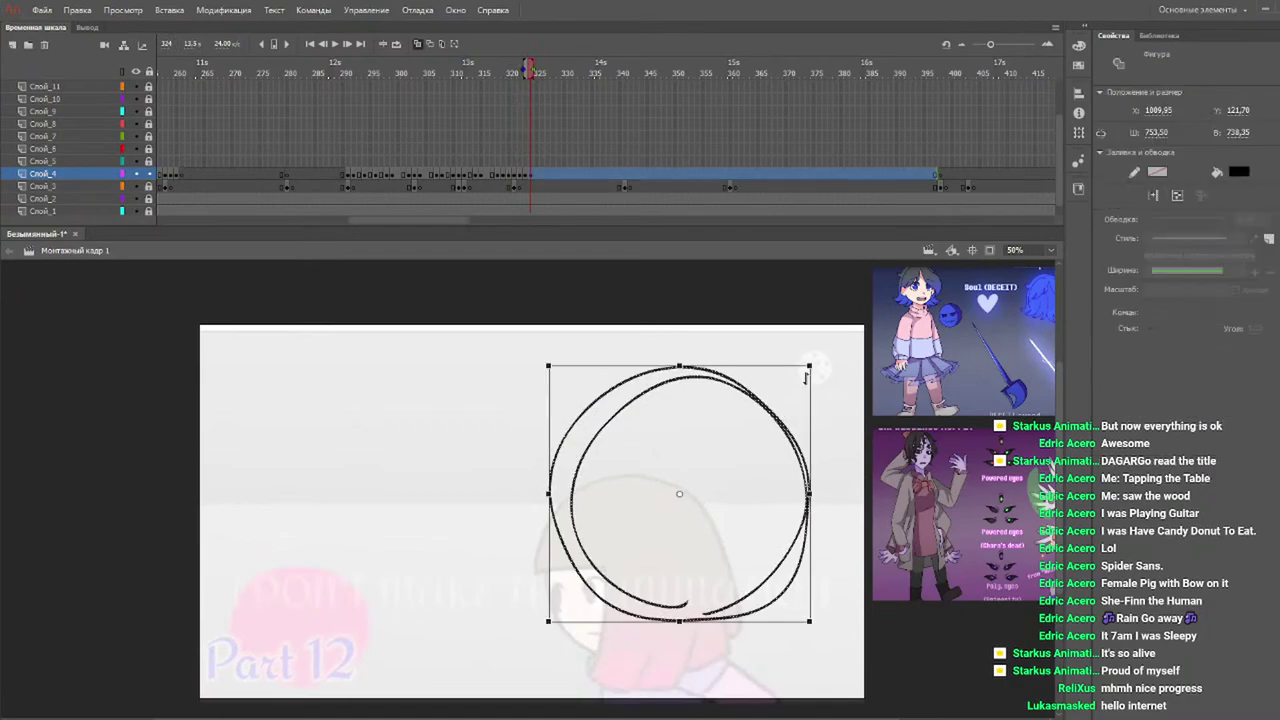
{"action": "left_click_drag", "start_coordinate": [810, 367], "coordinate": [722, 406]}
Add a keyframe at frame 325 on Слой_4 with the circle shrunk to about 238 × 222 at about X 1052, Y 226.
{"action": "left_click", "coordinate": [527, 72]}
{"action": "left_click_drag", "start_coordinate": [531, 70], "coordinate": [535, 66]}
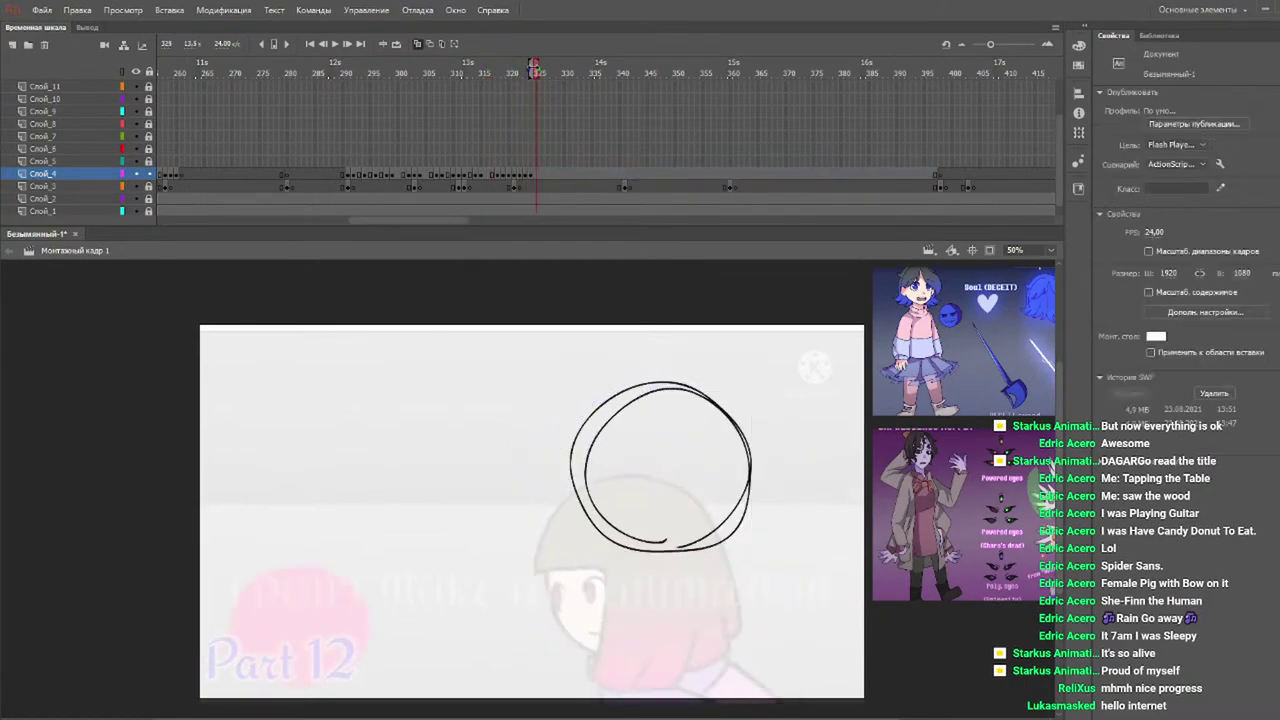
{"action": "left_click", "coordinate": [703, 392]}
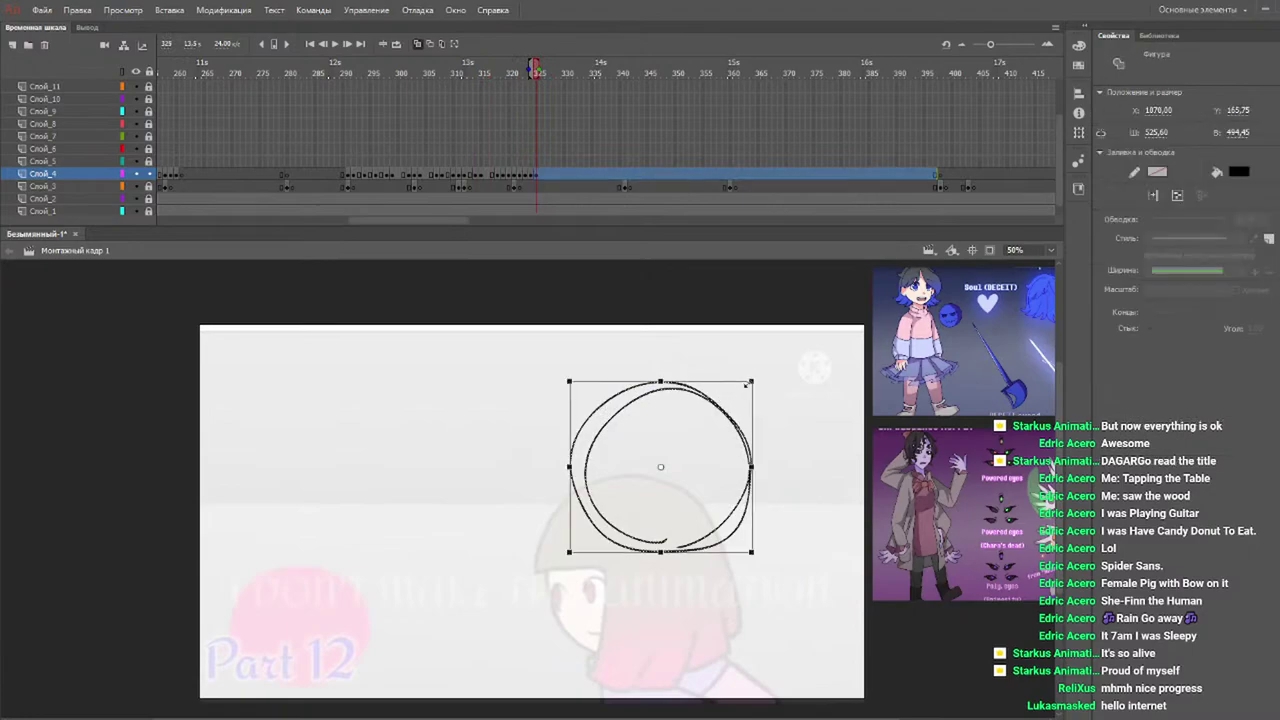
{"action": "left_click_drag", "start_coordinate": [750, 382], "coordinate": [640, 410]}
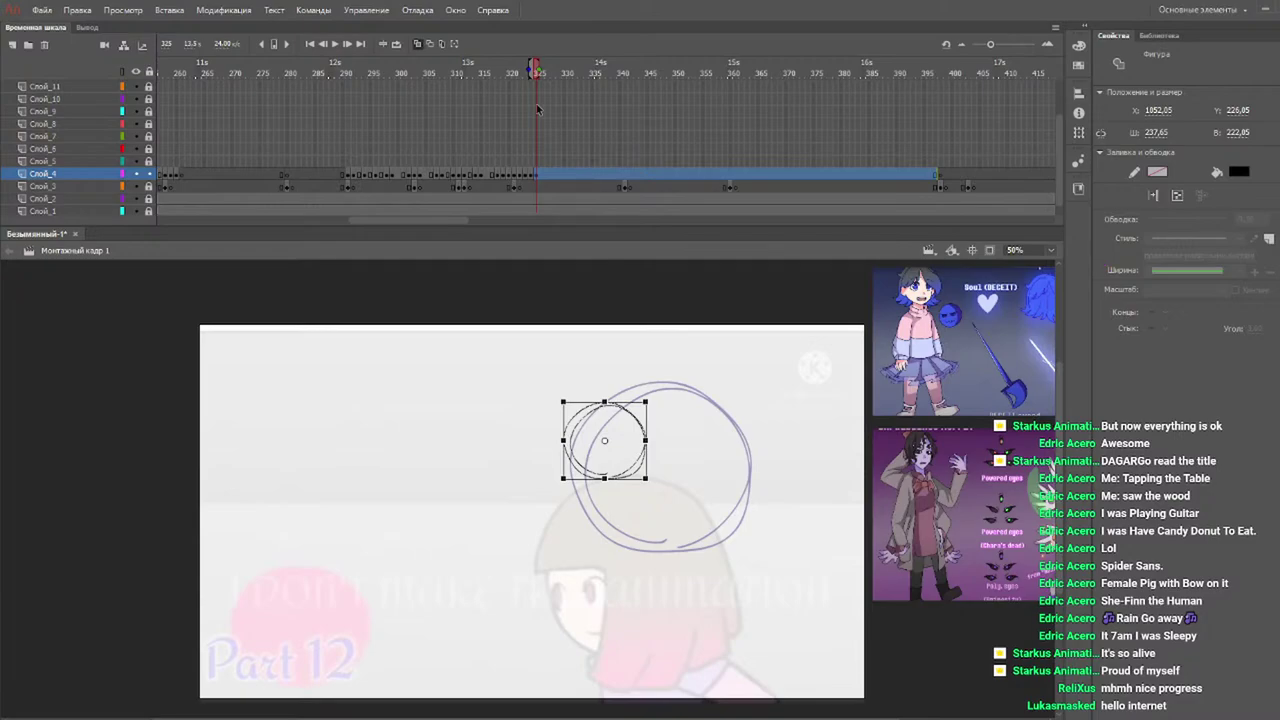
Play back the rough circle animation several times from around the 13-second mark to check the motion and scaling.
{"action": "left_click", "coordinate": [467, 70]}
{"action": "key", "text": "Return"}
{"action": "key", "text": "Return"}
{"action": "left_click", "coordinate": [498, 70]}
{"action": "key", "text": "Return"}
{"action": "key", "text": "Return"}
{"action": "left_click", "coordinate": [467, 70]}
{"action": "key", "text": "Return"}
{"action": "key", "text": "Return"}
Add a keyframe at frame 327 on Слой_4 with the small circle nudged to about X 1038, Y 220.
{"action": "left_click", "coordinate": [532, 73]}
{"action": "left_click_drag", "start_coordinate": [540, 80], "coordinate": [546, 73]}
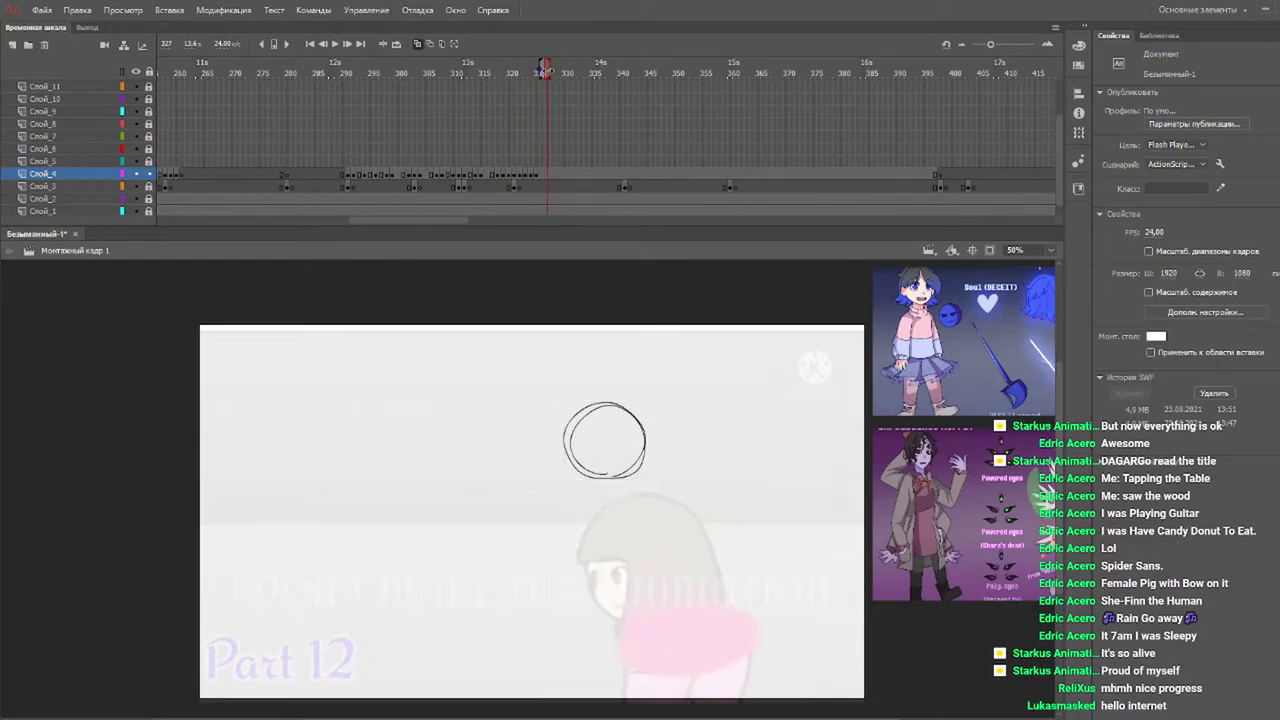
{"action": "left_click", "coordinate": [590, 420]}
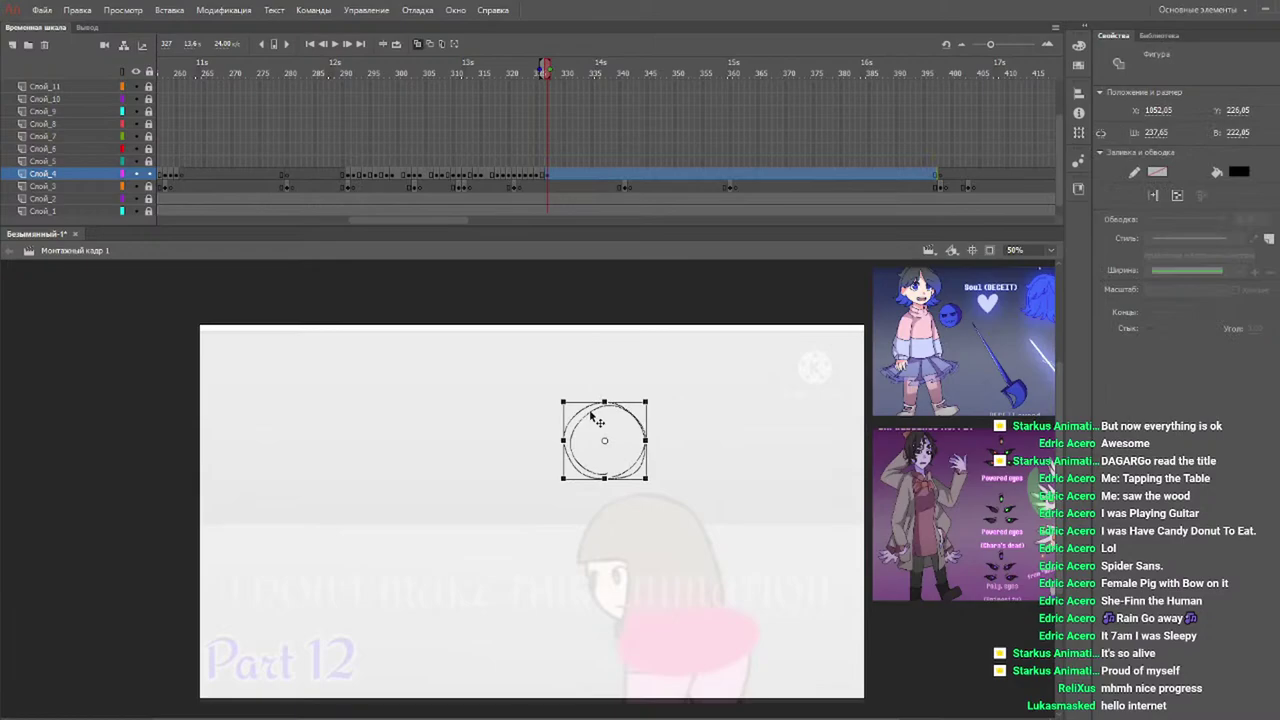
{"action": "left_click_drag", "start_coordinate": [590, 420], "coordinate": [585, 417]}
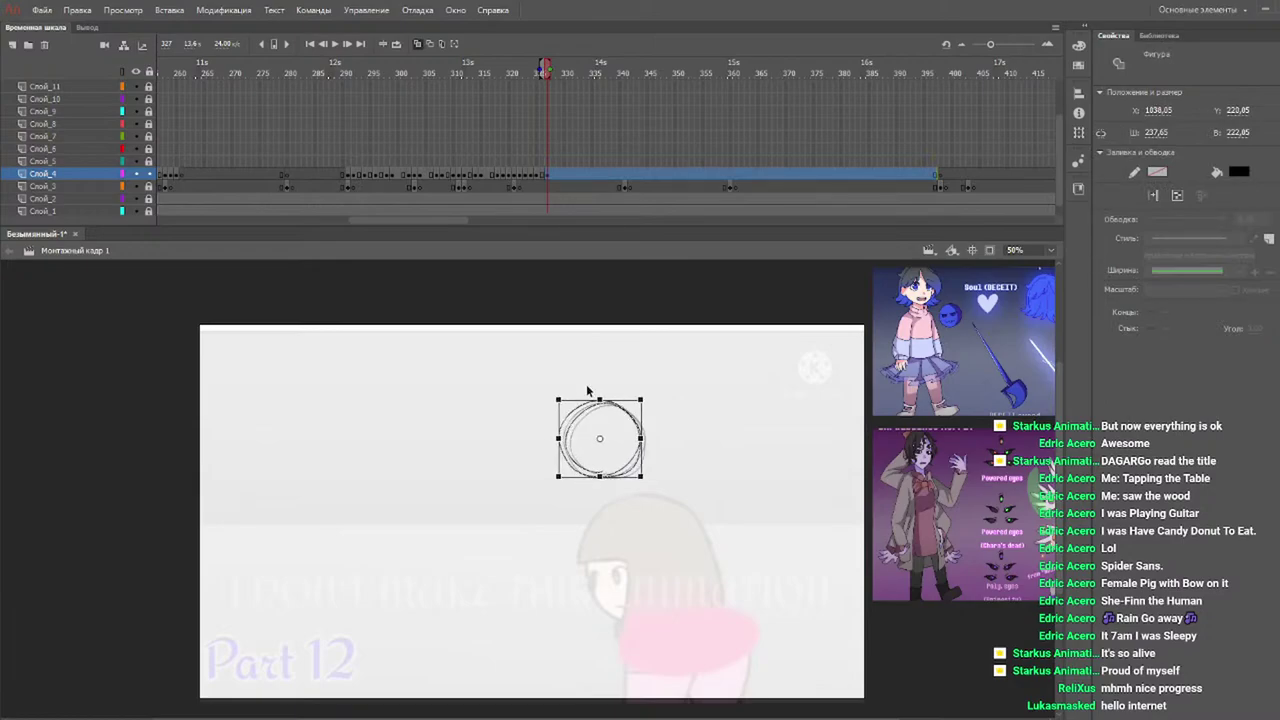
Add a keyframe at frame 329 on Слой_4 with the small circle nudged up and left to about X 1030, Y 210.
{"action": "left_click_drag", "start_coordinate": [538, 74], "coordinate": [565, 80]}
{"action": "left_click", "coordinate": [585, 425]}
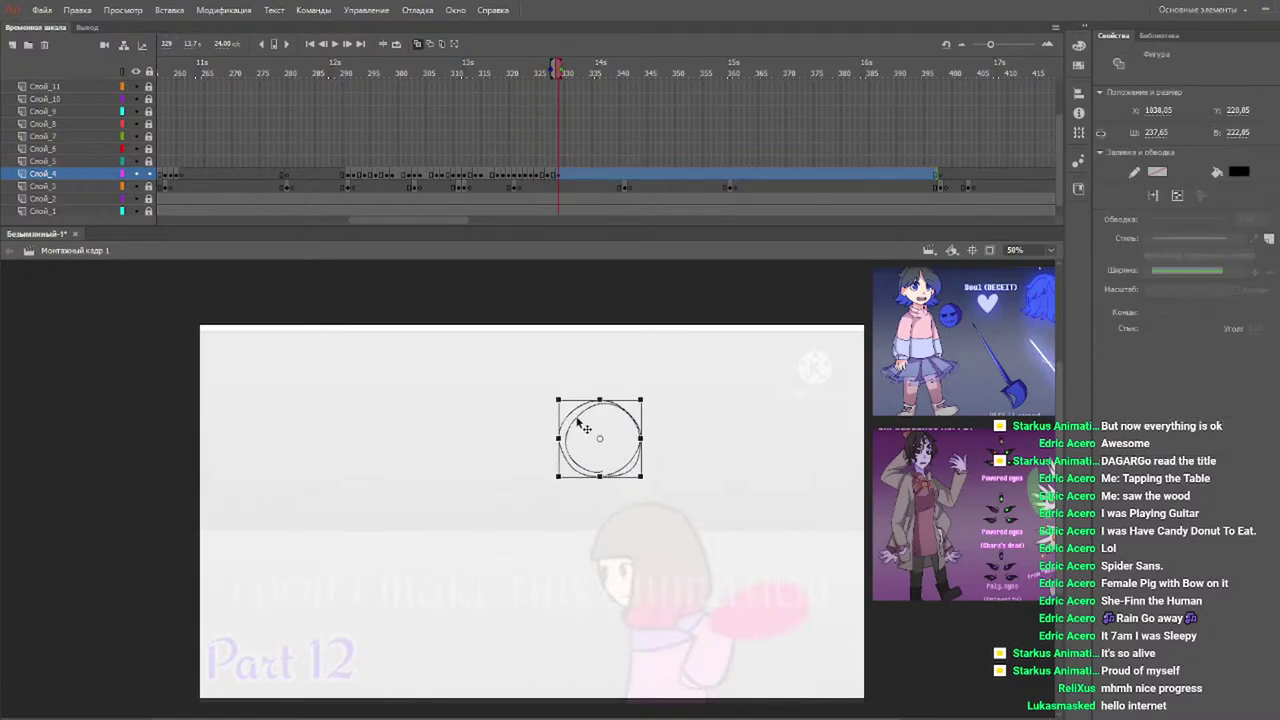
{"action": "left_click_drag", "start_coordinate": [585, 425], "coordinate": [584, 424]}
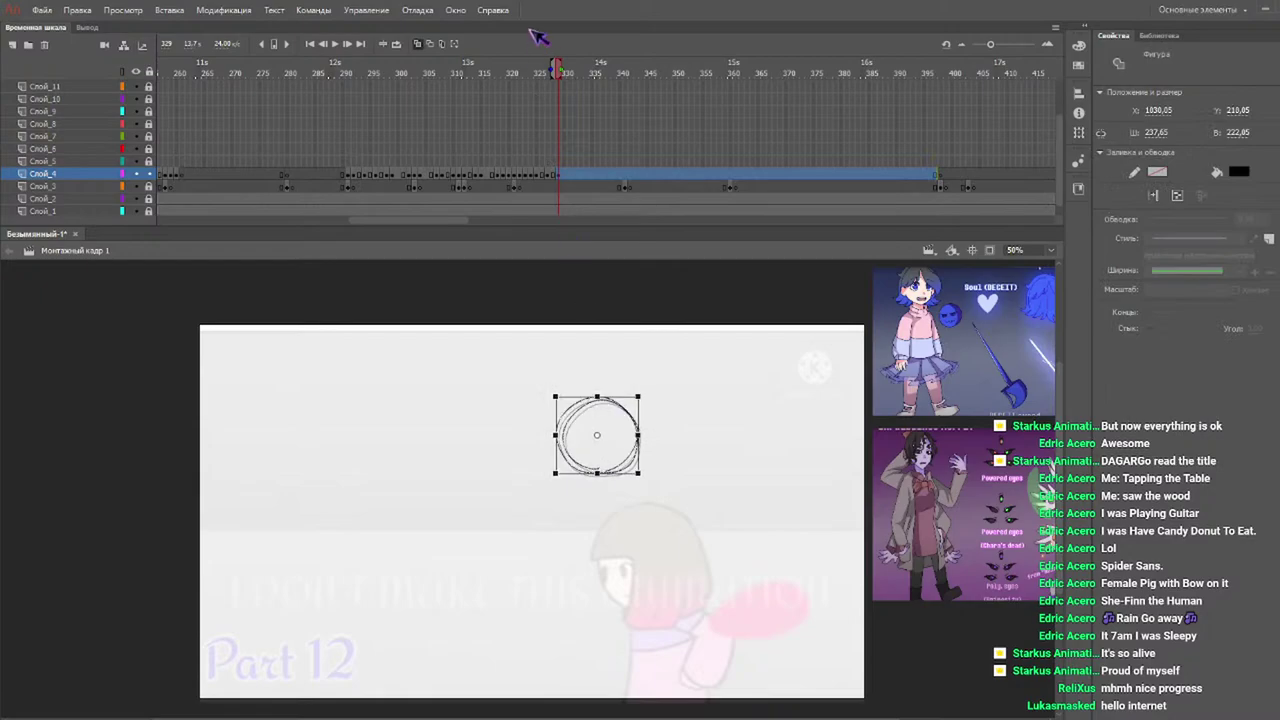
Review the preceding circle keyframes and add a keyframe at frame 331 on Слой_4.
{"action": "left_click", "coordinate": [526, 72]}
{"action": "left_click_drag", "start_coordinate": [527, 71], "coordinate": [573, 68]}
{"action": "left_click", "coordinate": [568, 70]}
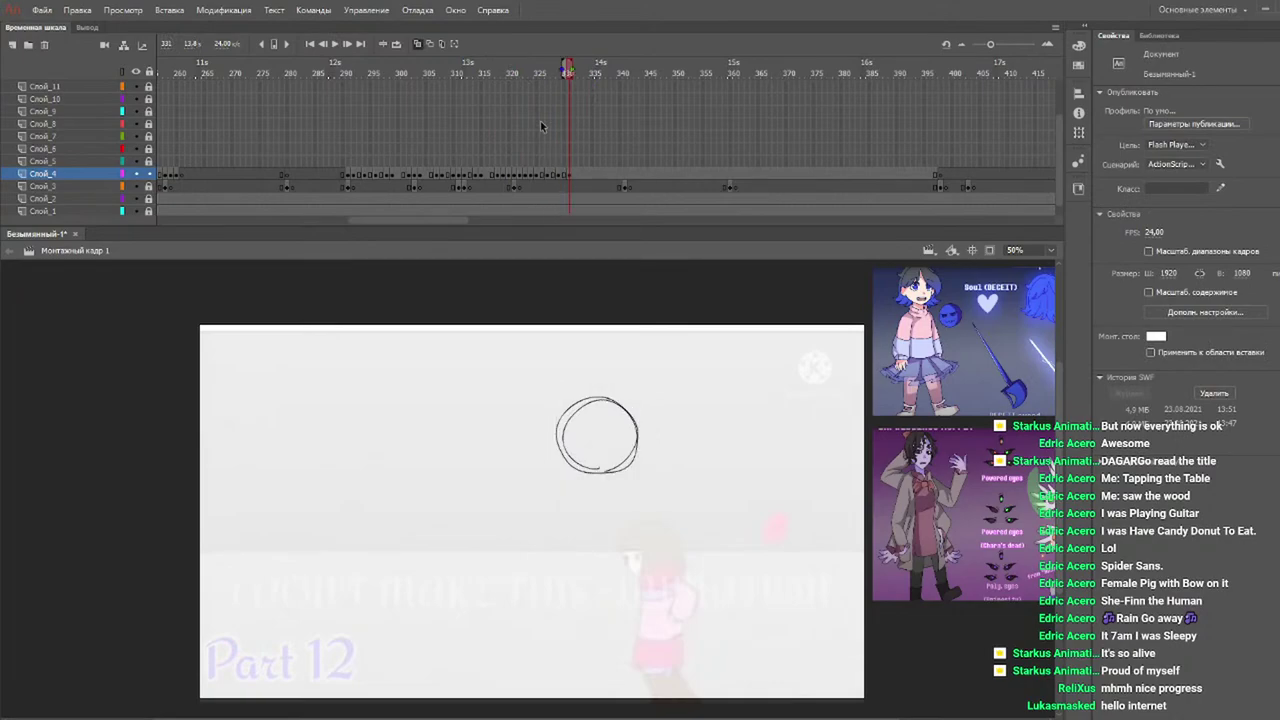
Scrub through the neighbouring frames and move the circle on frame 331 up and left to about X 1022, Y 202.
{"action": "left_click", "coordinate": [501, 72]}
{"action": "left_click_drag", "start_coordinate": [490, 71], "coordinate": [589, 103]}
{"action": "left_click", "coordinate": [579, 68]}
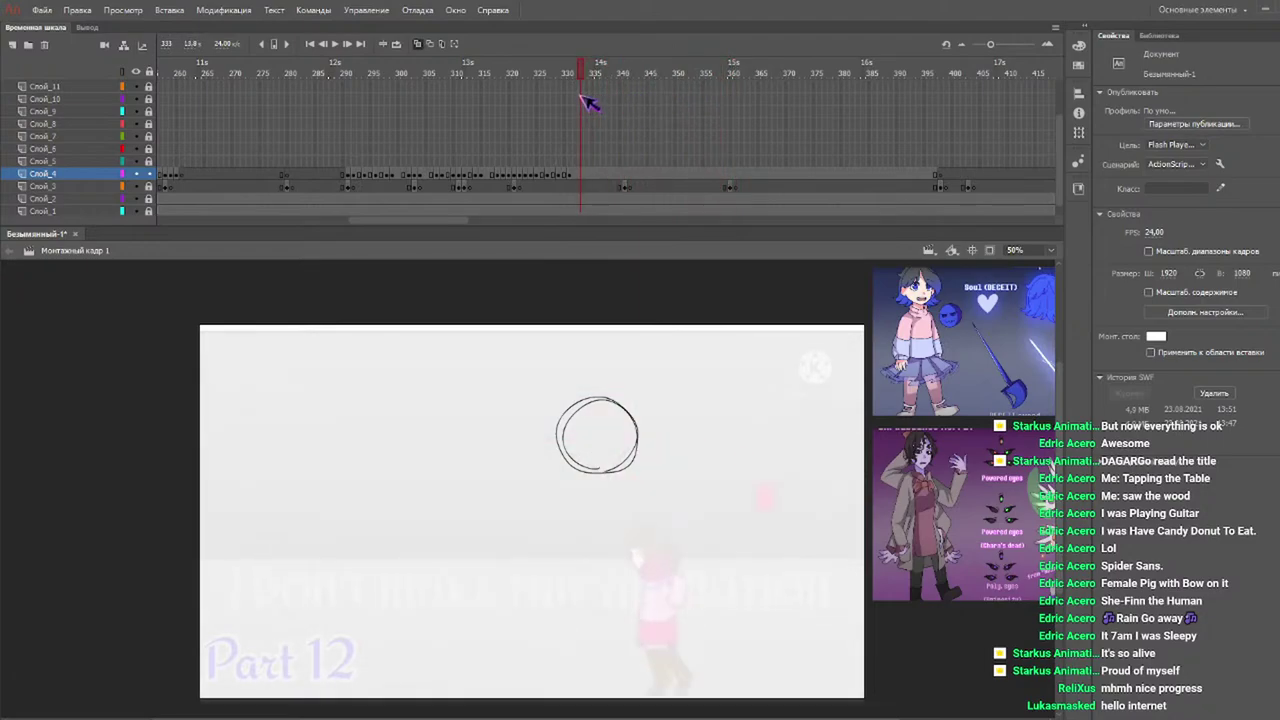
{"action": "left_click_drag", "start_coordinate": [548, 75], "coordinate": [570, 78]}
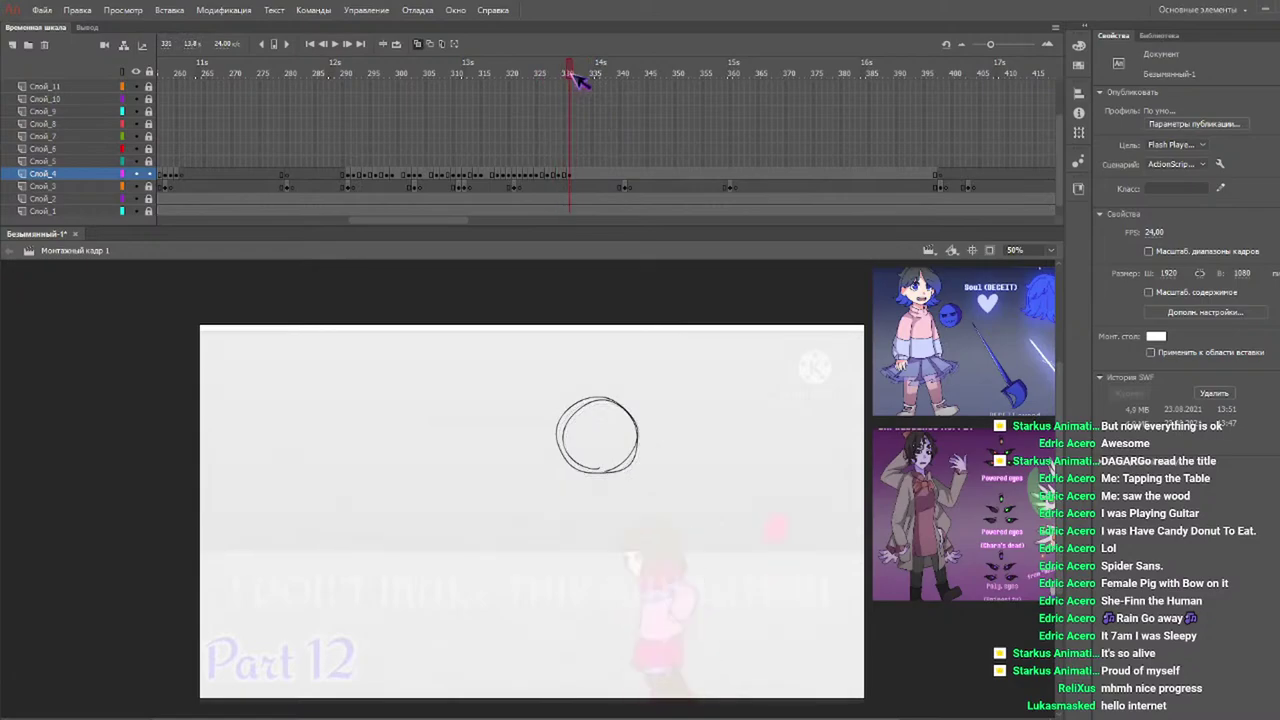
{"action": "left_click", "coordinate": [584, 410]}
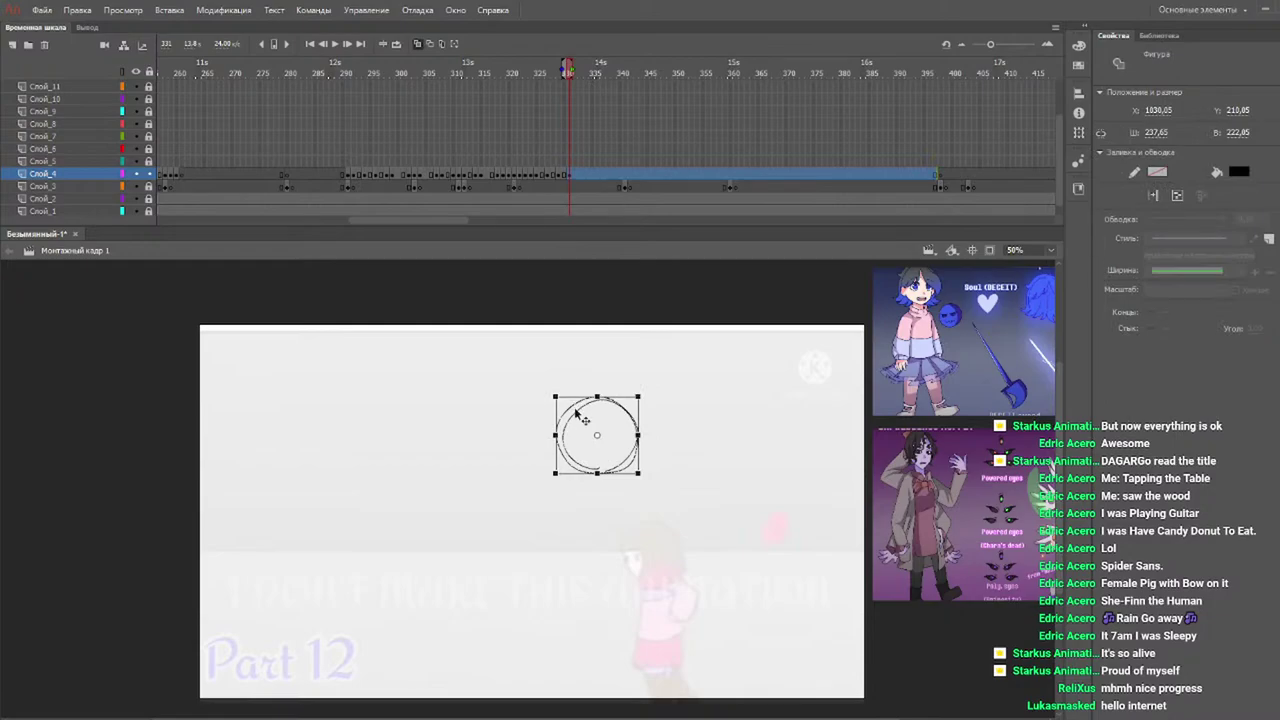
{"action": "left_click_drag", "start_coordinate": [578, 410], "coordinate": [574, 406]}
Add a keyframe at frame 333 on Слой_4 with the circle at about X 1014, Y 198, and play back the motion.
{"action": "left_click_drag", "start_coordinate": [564, 72], "coordinate": [580, 72]}
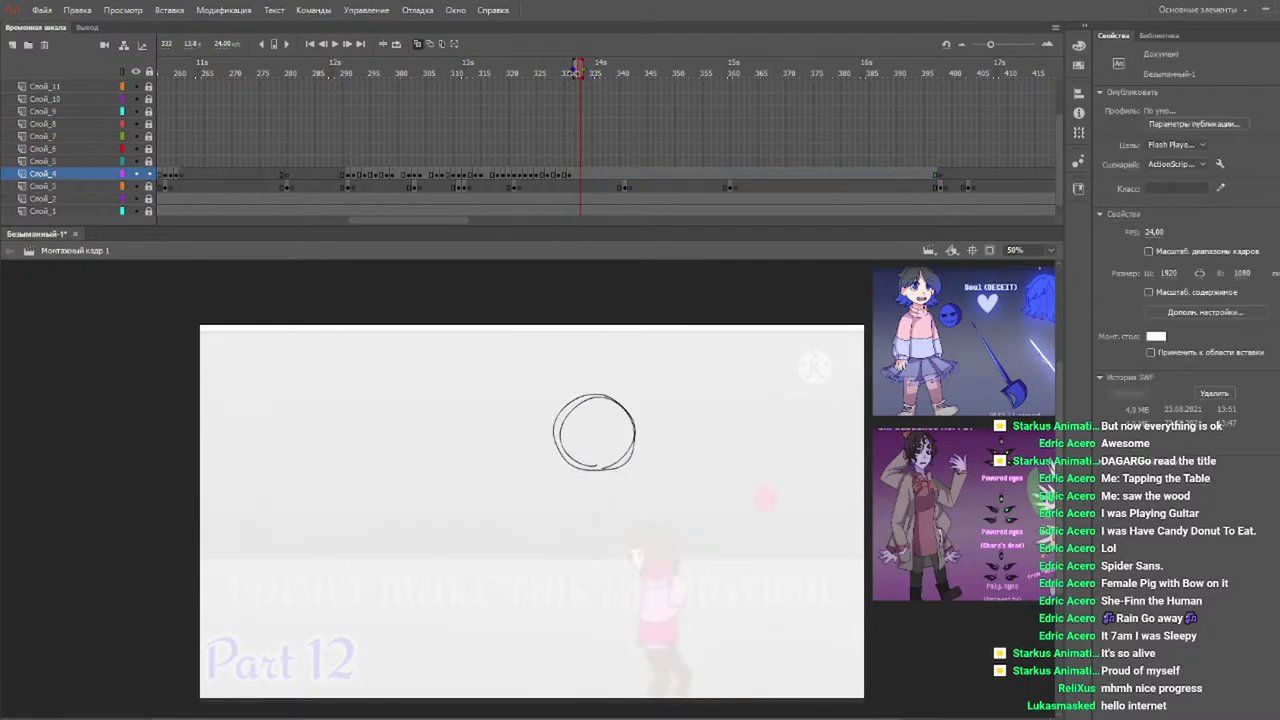
{"action": "left_click", "coordinate": [571, 421]}
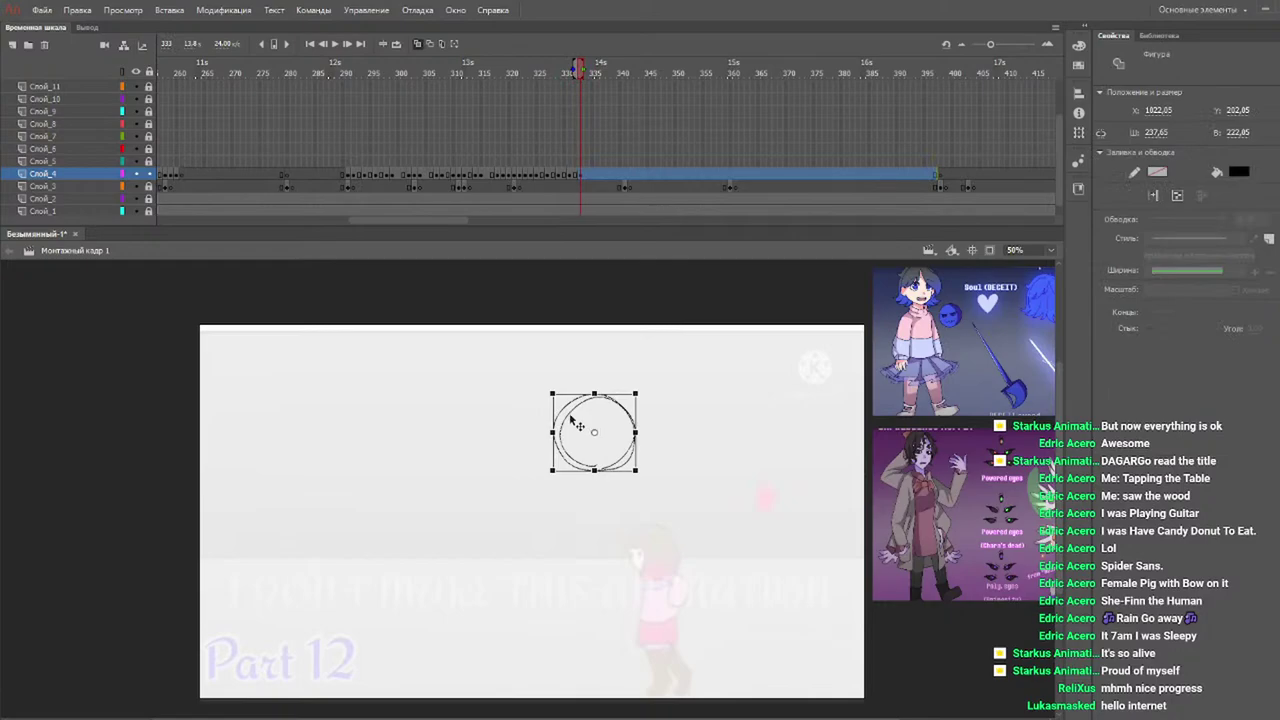
{"action": "left_click_drag", "start_coordinate": [570, 414], "coordinate": [566, 412]}
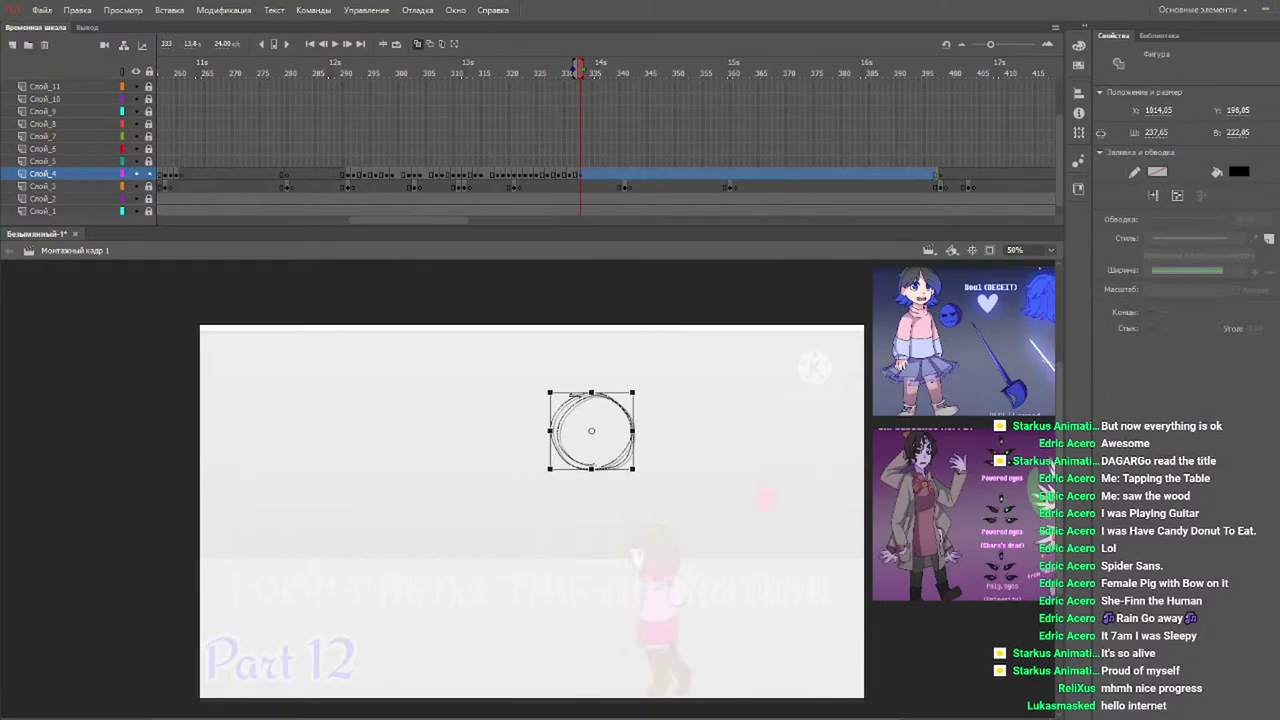
{"action": "left_click", "coordinate": [480, 68]}
{"action": "key", "text": "Return"}
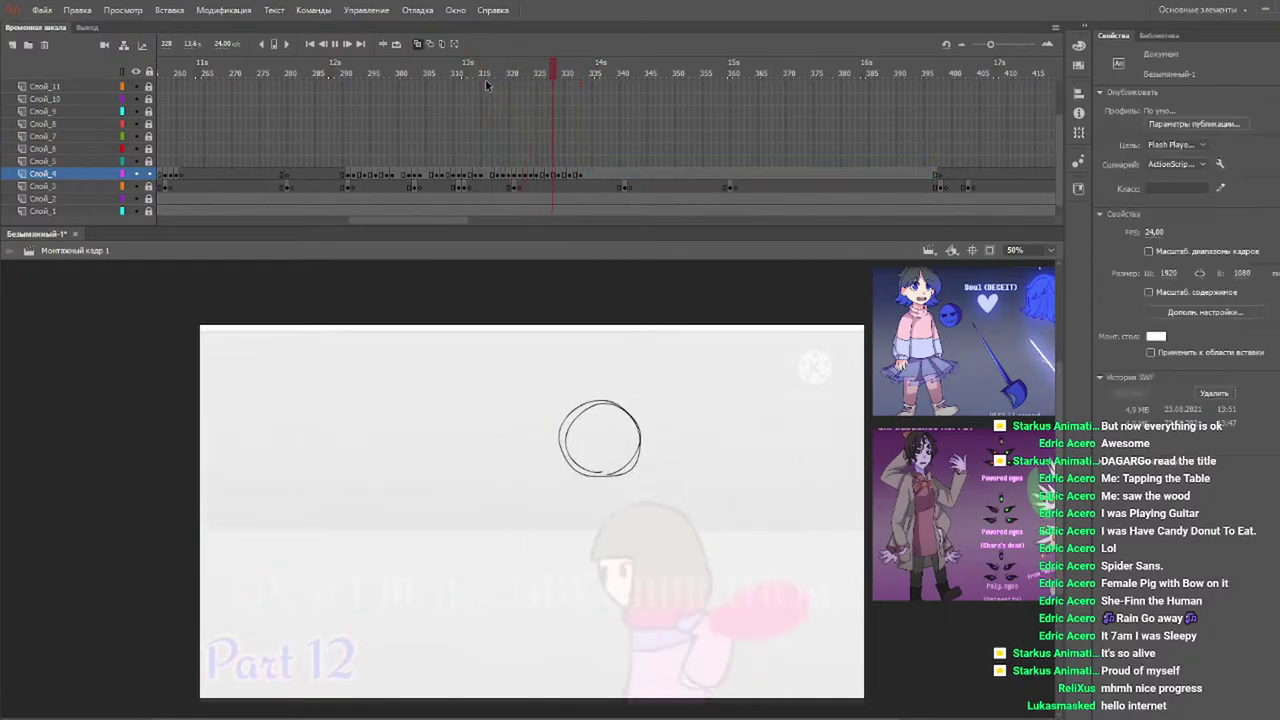
Replay the circle motion and add a keyframe at frame 336 on Слой_4 with the circle moved to about X 1002, Y 188.
{"action": "left_click", "coordinate": [594, 70]}
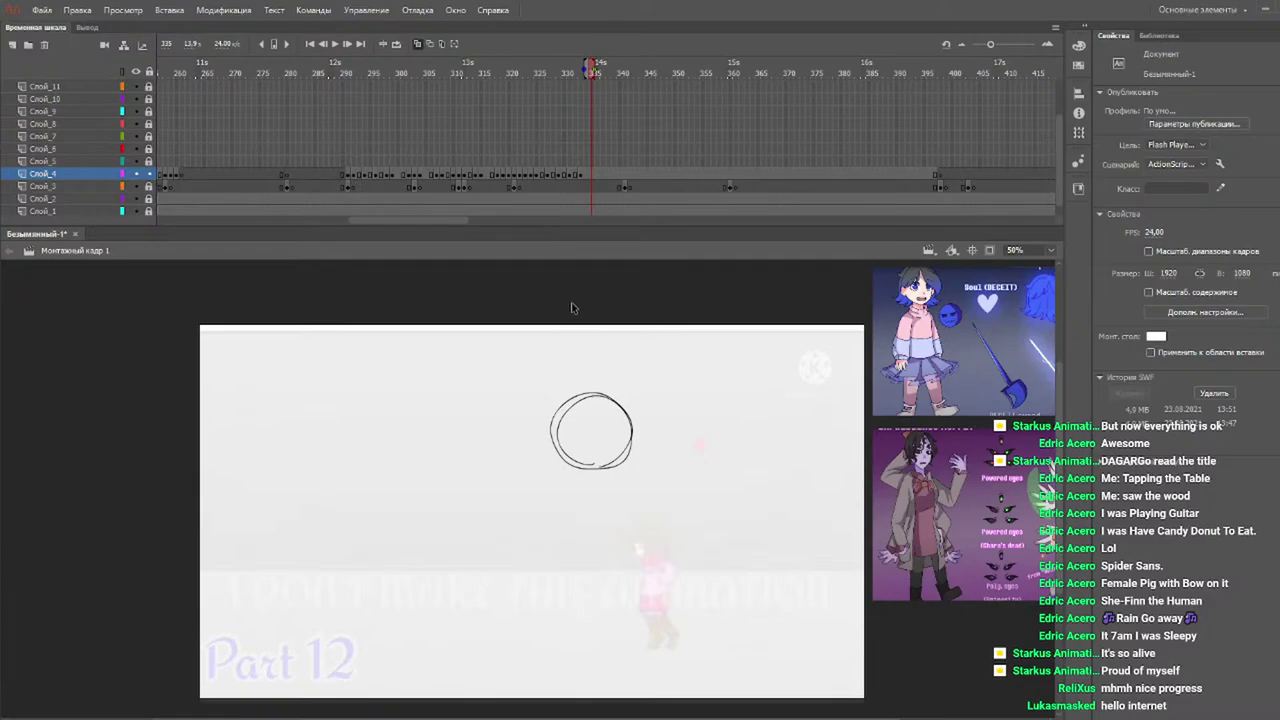
{"action": "left_click_drag", "start_coordinate": [514, 76], "coordinate": [403, 71]}
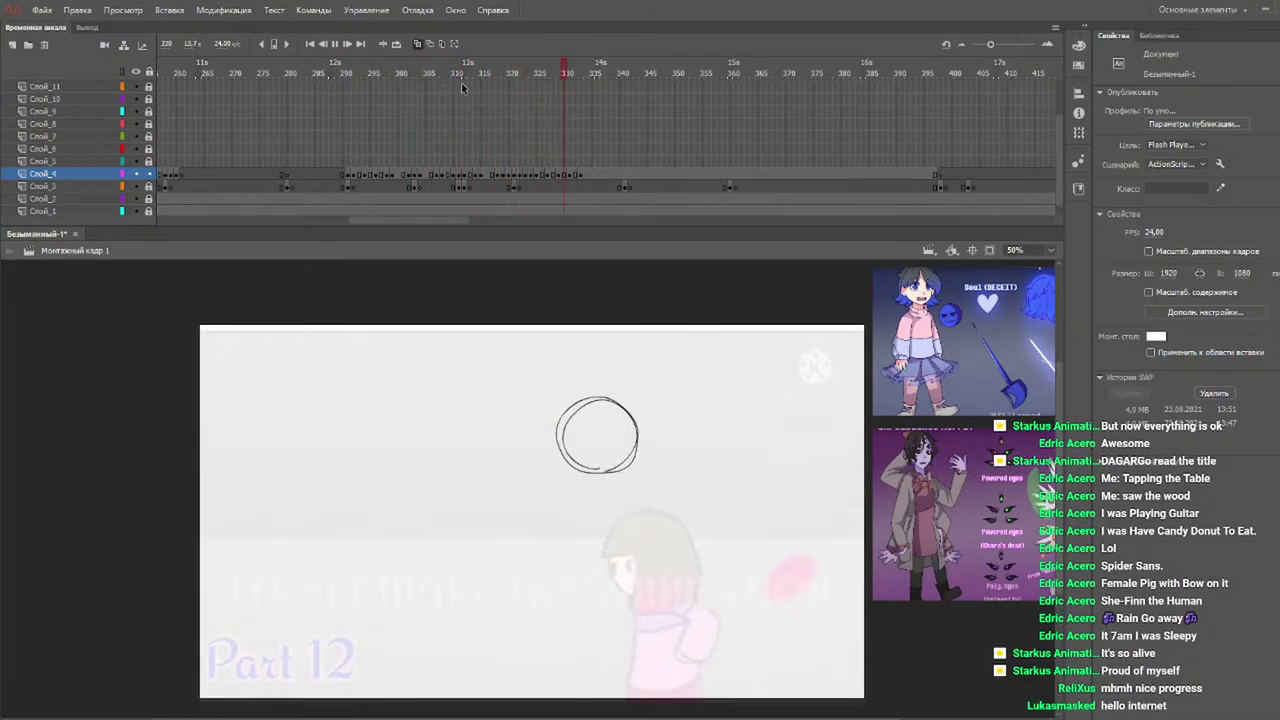
{"action": "key", "text": "Return"}
{"action": "left_click_drag", "start_coordinate": [590, 66], "coordinate": [598, 70]}
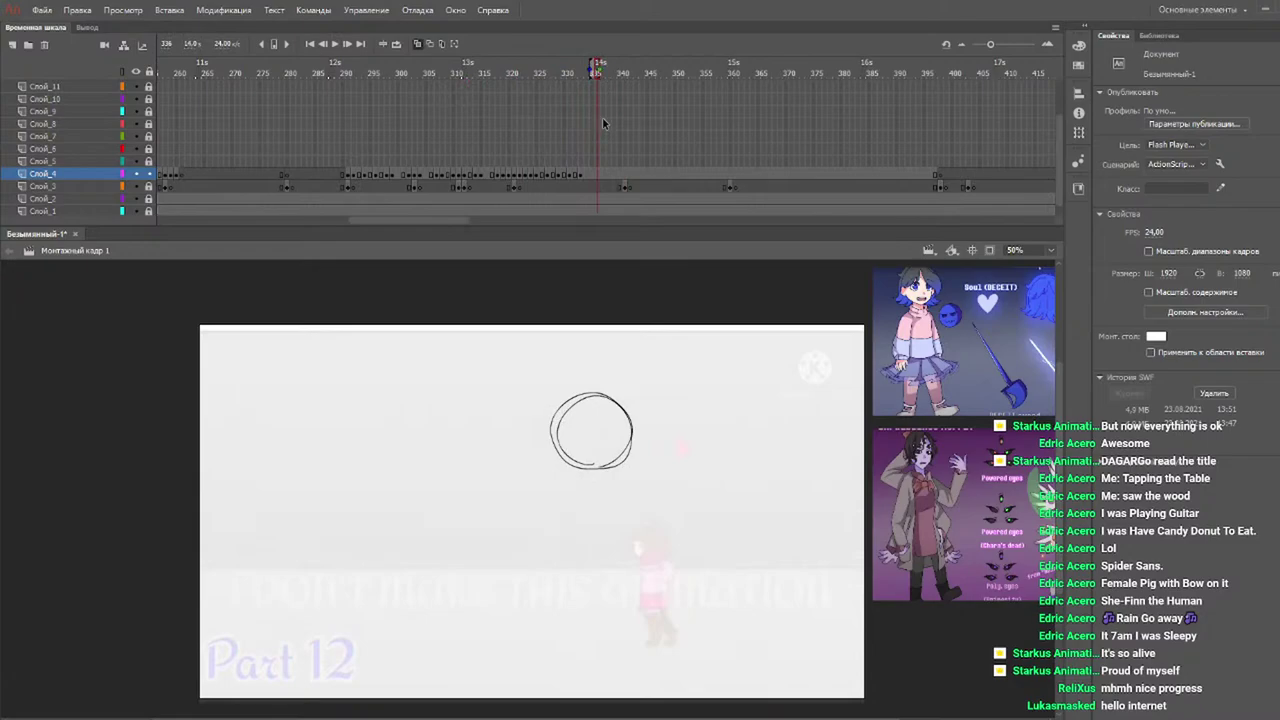
{"action": "left_click", "coordinate": [572, 406]}
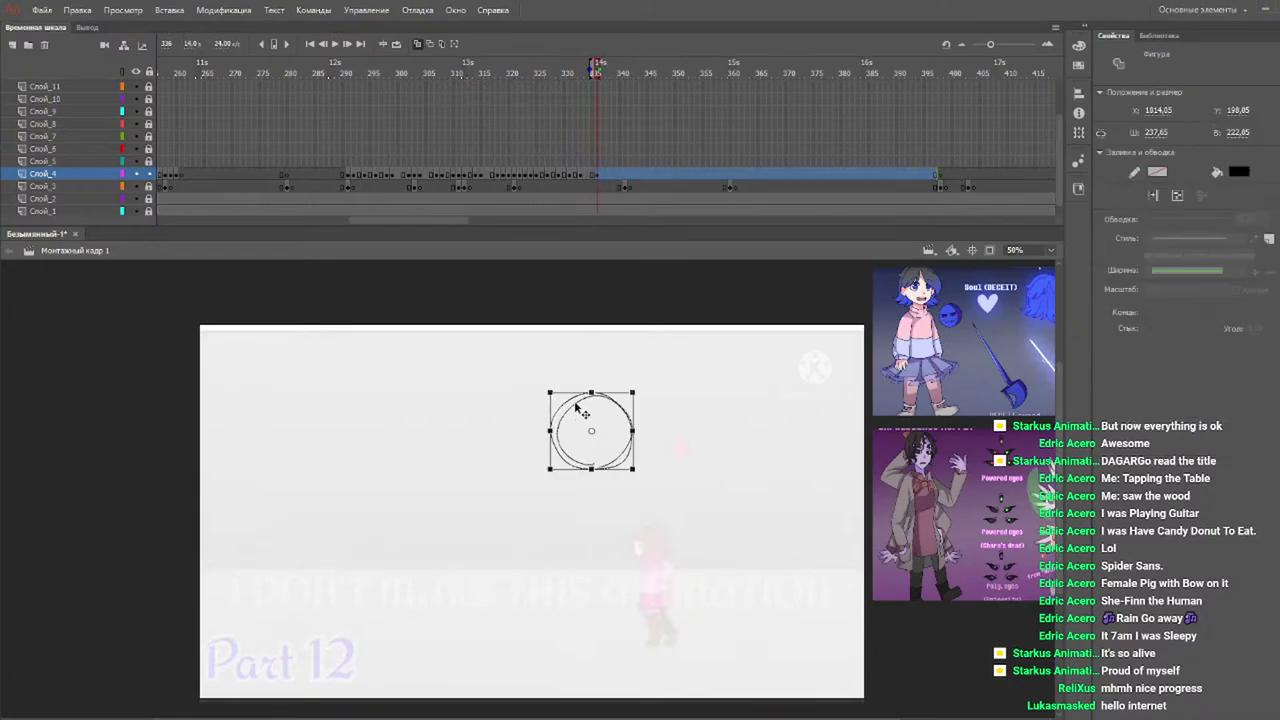
Add a keyframe at frame 339 on Слой_4 with the circle nudged to about X 998, Y 180, and play back the motion.
{"action": "left_click", "coordinate": [512, 71]}
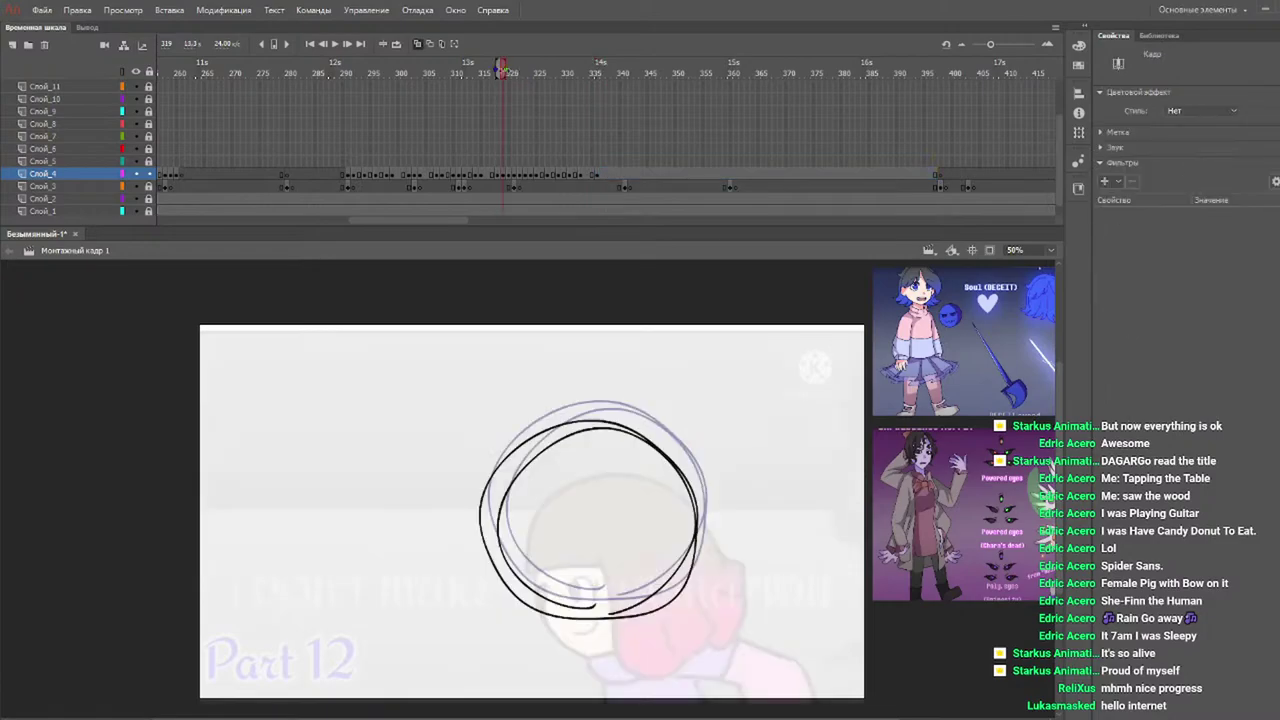
{"action": "left_click_drag", "start_coordinate": [520, 70], "coordinate": [620, 72]}
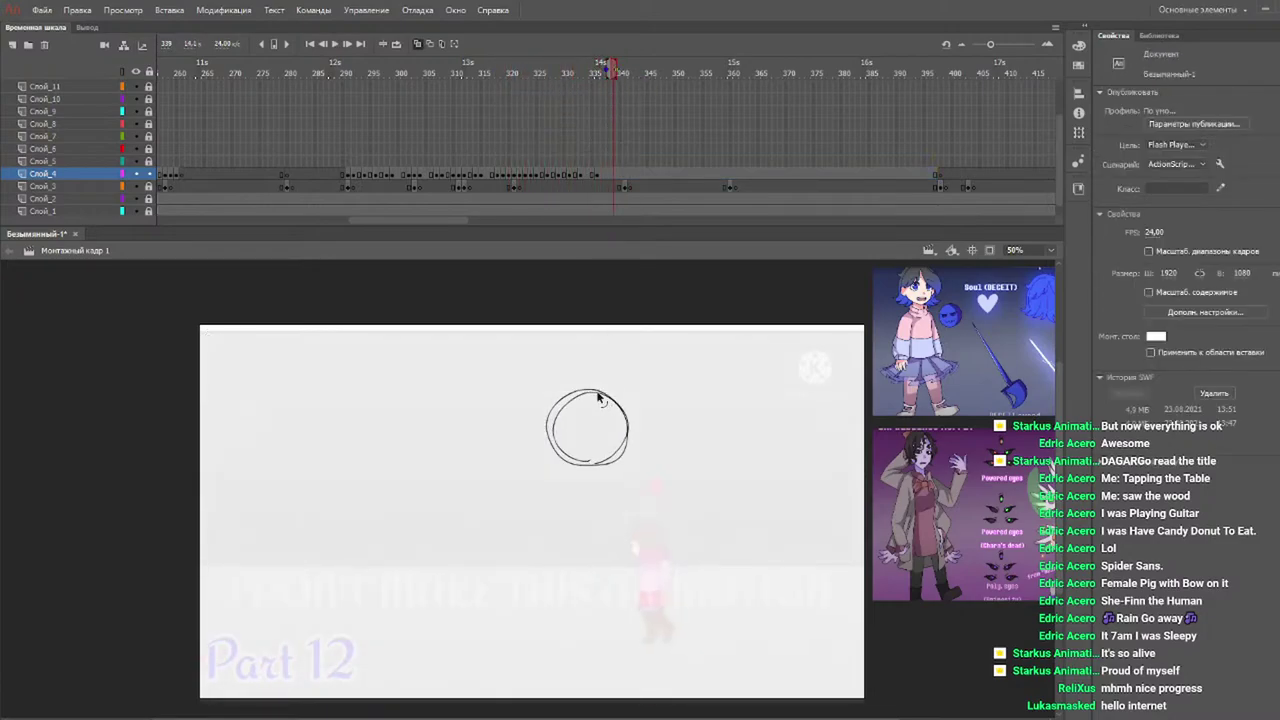
{"action": "left_click", "coordinate": [568, 410]}
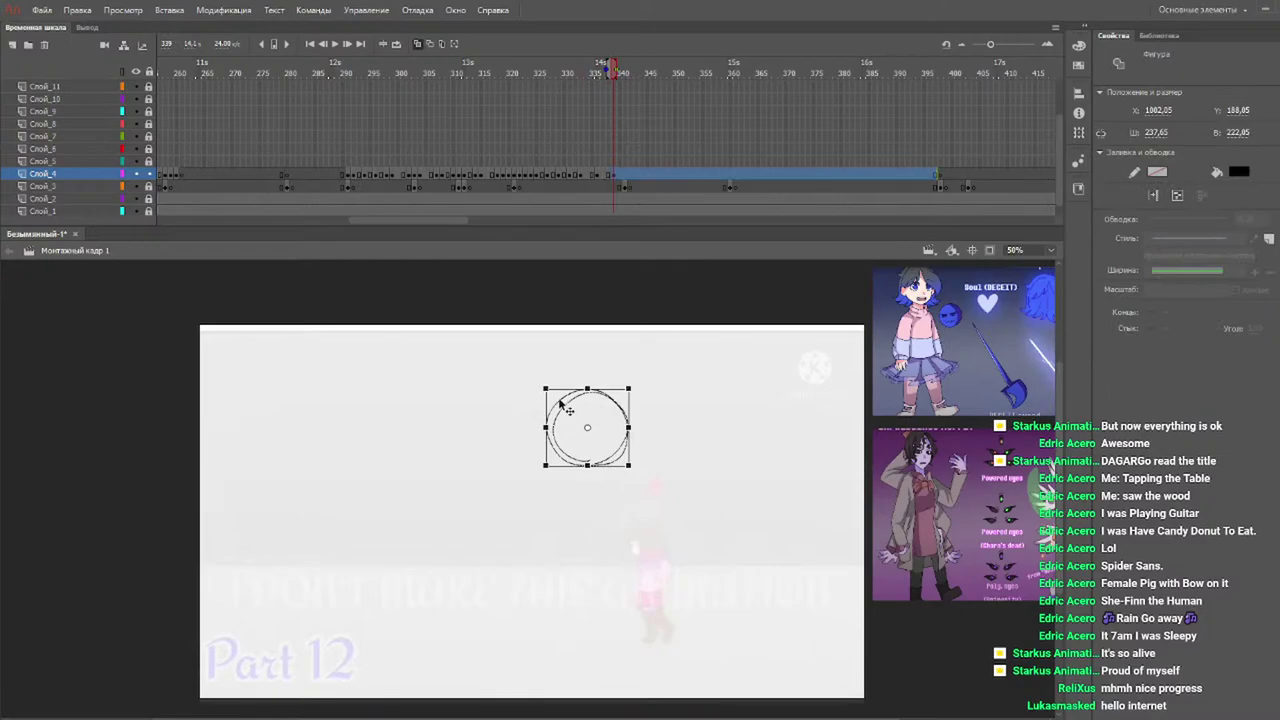
{"action": "key", "text": "Left"}
{"action": "key", "text": "Left"}
{"action": "key", "text": "Up"}
{"action": "key", "text": "Up"}
{"action": "key", "text": "Up"}
{"action": "key", "text": "Up"}
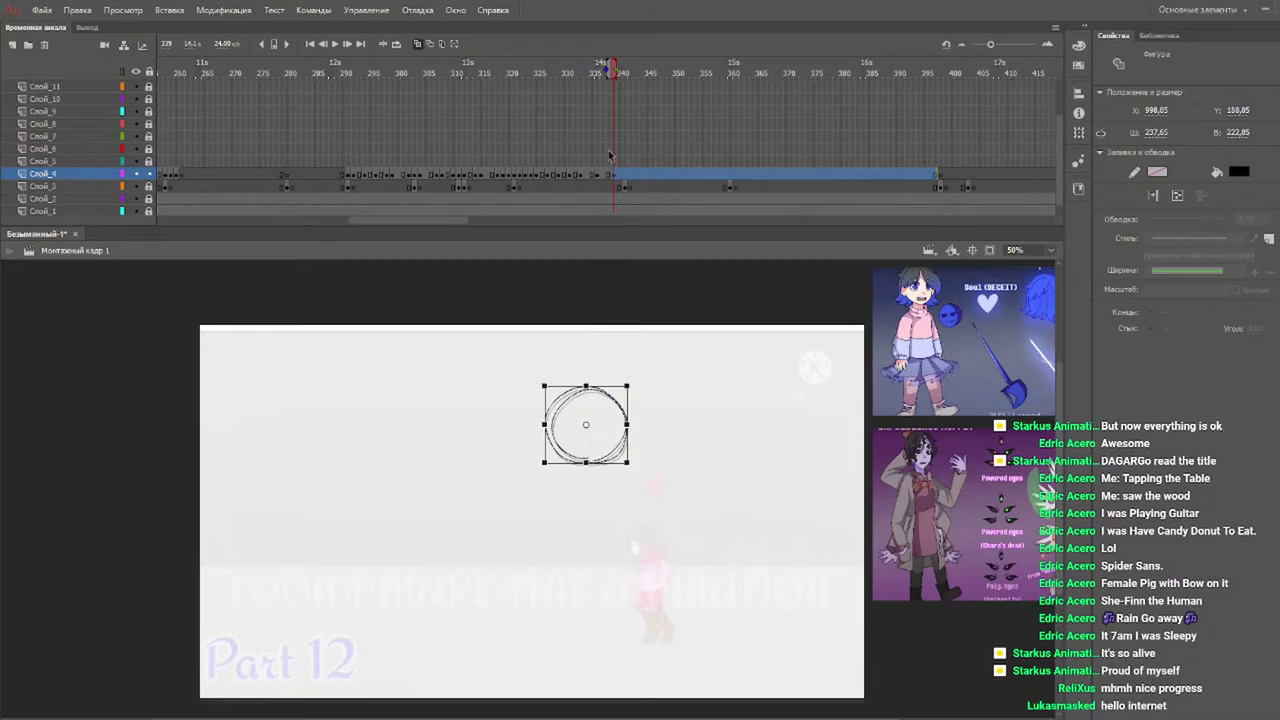
{"action": "left_click", "coordinate": [537, 72]}
{"action": "key", "text": "Return"}
Add a keyframe at frame 342 on Слой_4 with the circle enlarged to about 282 wide and placed at about X 1030, Y 190.
{"action": "left_click_drag", "start_coordinate": [553, 75], "coordinate": [632, 79]}
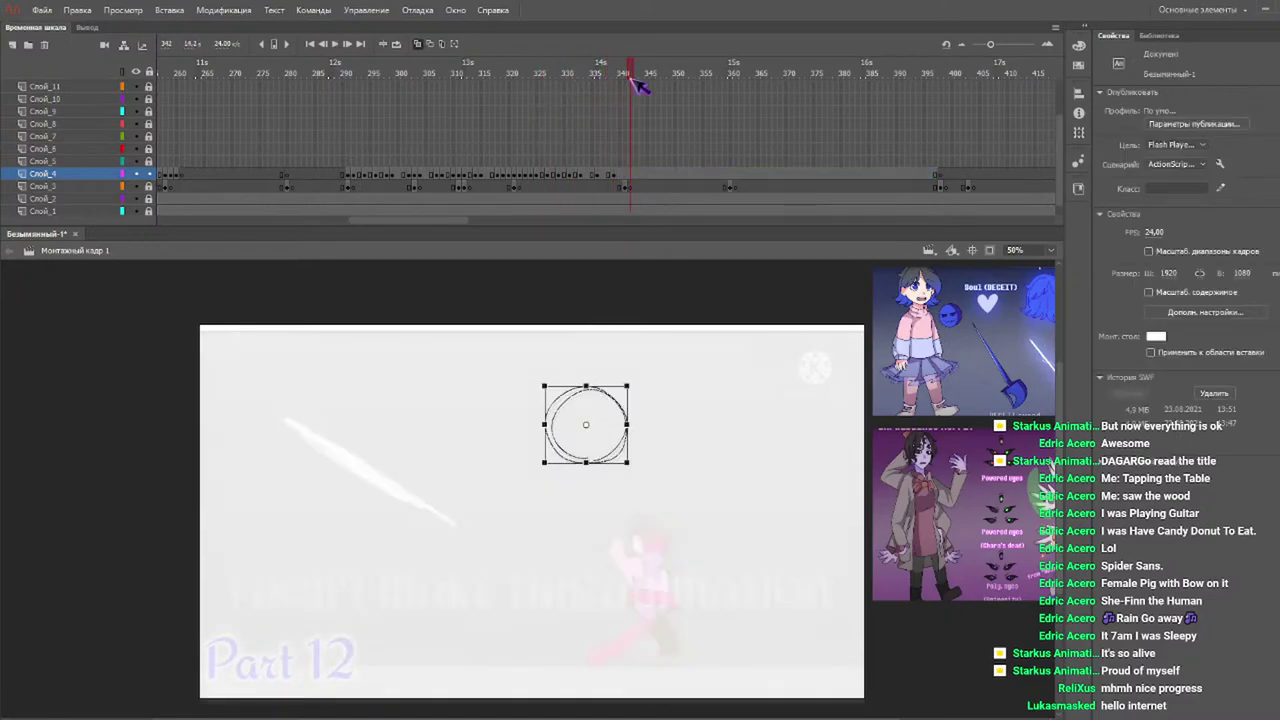
{"action": "left_click", "coordinate": [627, 69]}
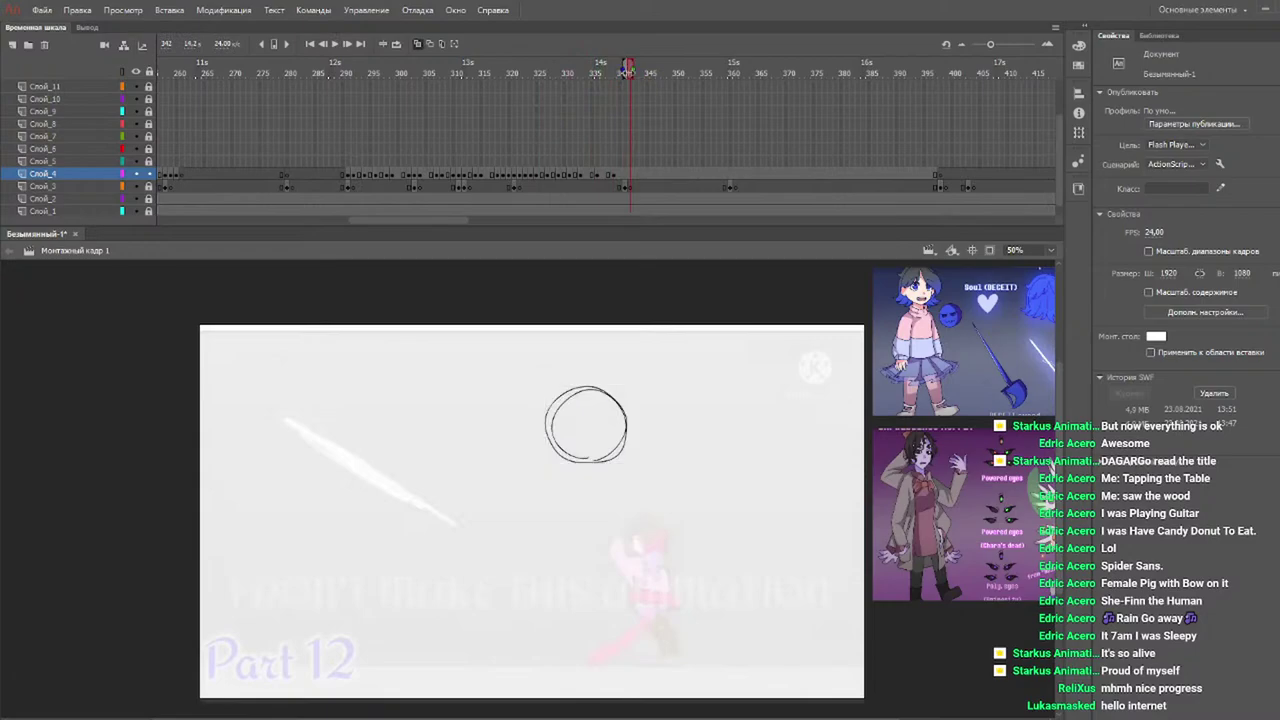
{"action": "left_click", "coordinate": [567, 401]}
{"action": "left_click_drag", "start_coordinate": [628, 383], "coordinate": [635, 379]}
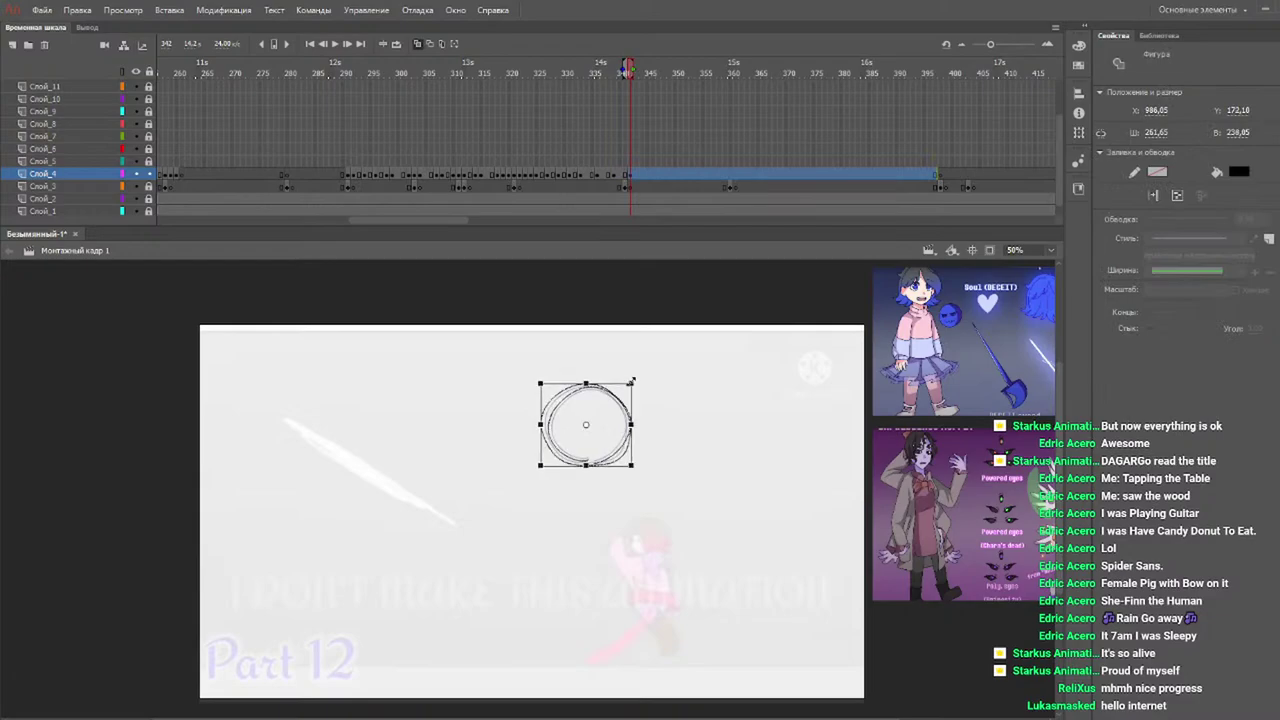
{"action": "left_click_drag", "start_coordinate": [611, 391], "coordinate": [630, 401]}
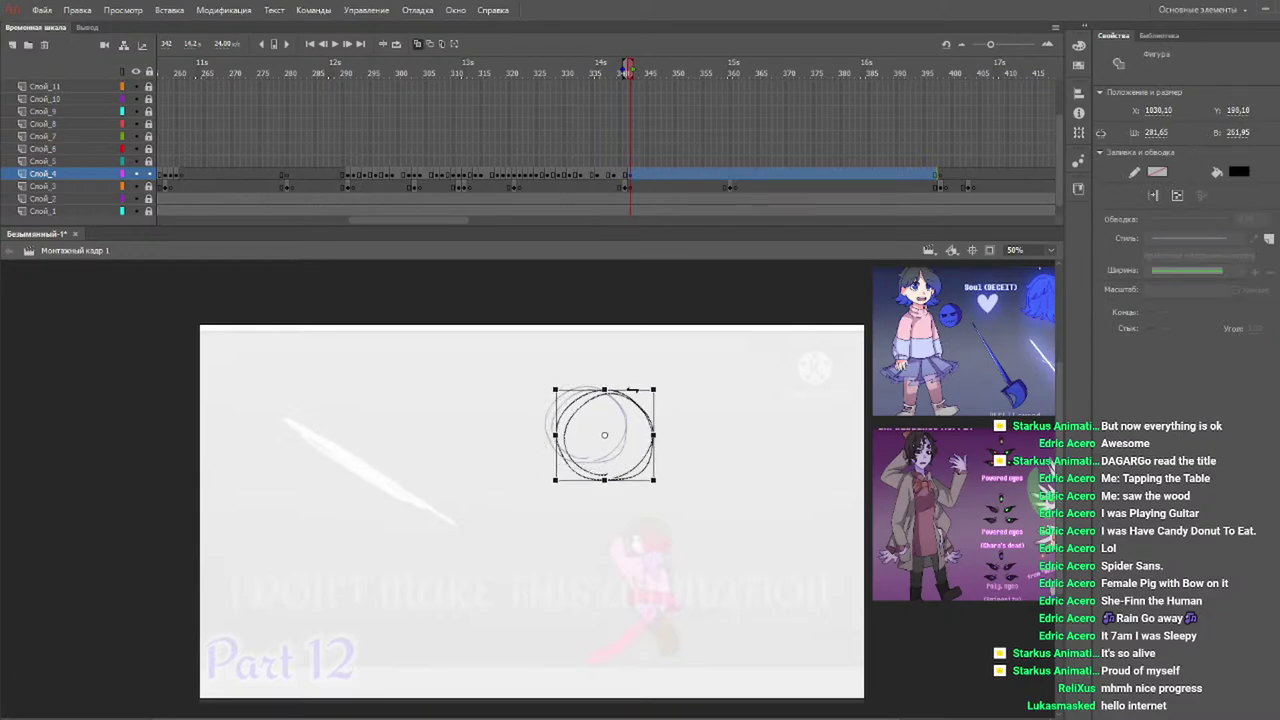
Add a keyframe at frame 343 with the circle enlarged to about 346 by 330 at about X 1114, Y 148.
{"action": "left_click", "coordinate": [671, 330]}
{"action": "key", "text": "F6"}
{"action": "left_click", "coordinate": [630, 403]}
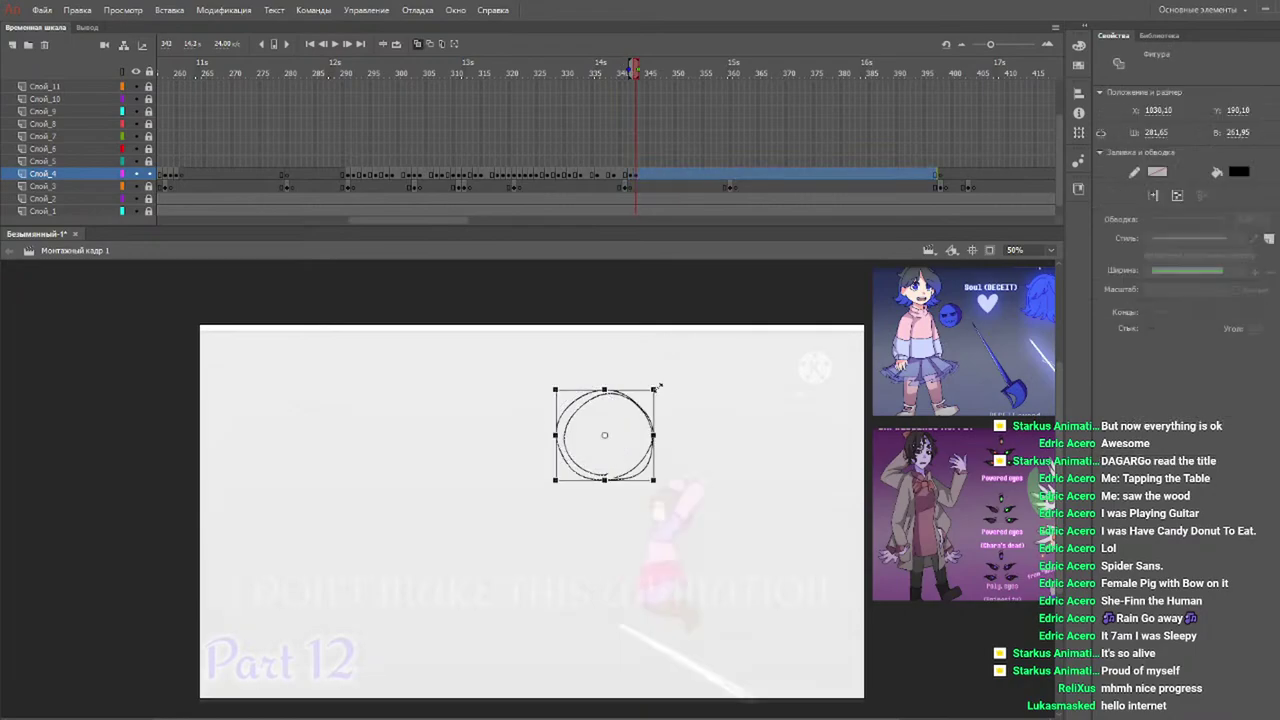
{"action": "left_click_drag", "start_coordinate": [654, 389], "coordinate": [708, 377]}
{"action": "left_click_drag", "start_coordinate": [600, 71], "coordinate": [637, 72]}
Add a keyframe at frame 344 with the circle shrunk to about 298 by 286 at about X 1146, Y 130.
{"action": "left_click", "coordinate": [646, 73]}
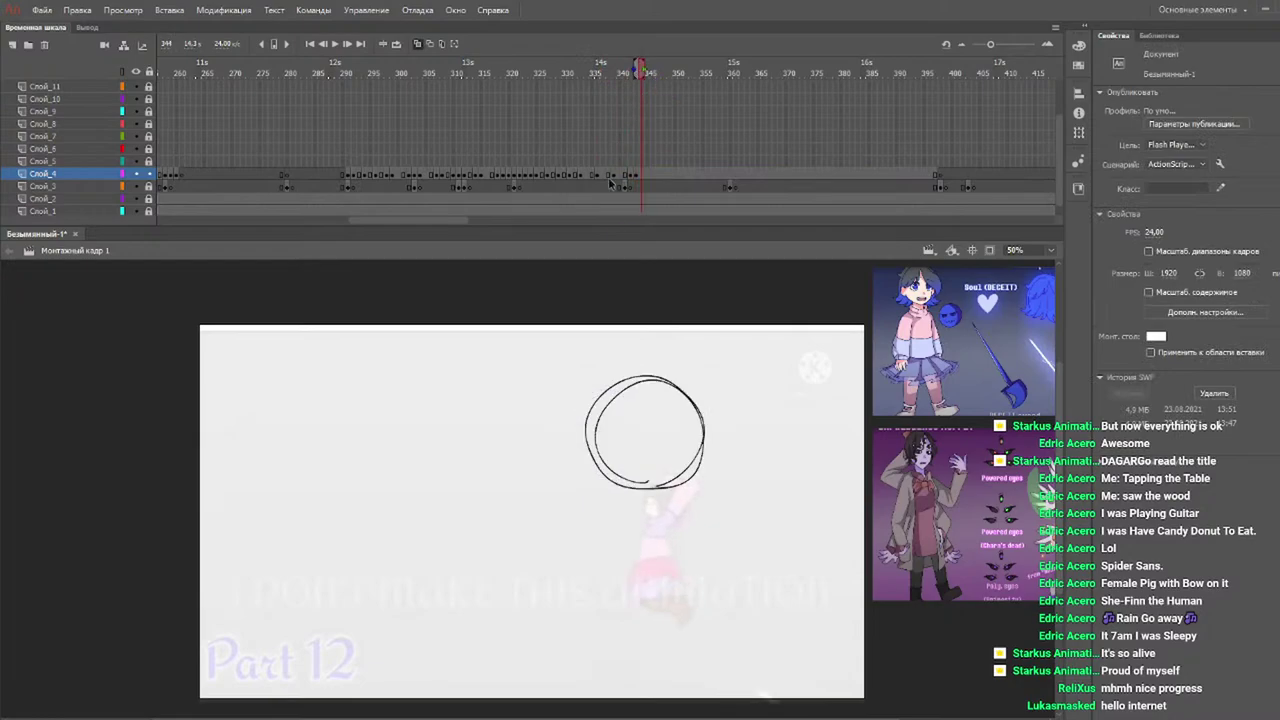
{"action": "left_click", "coordinate": [688, 400]}
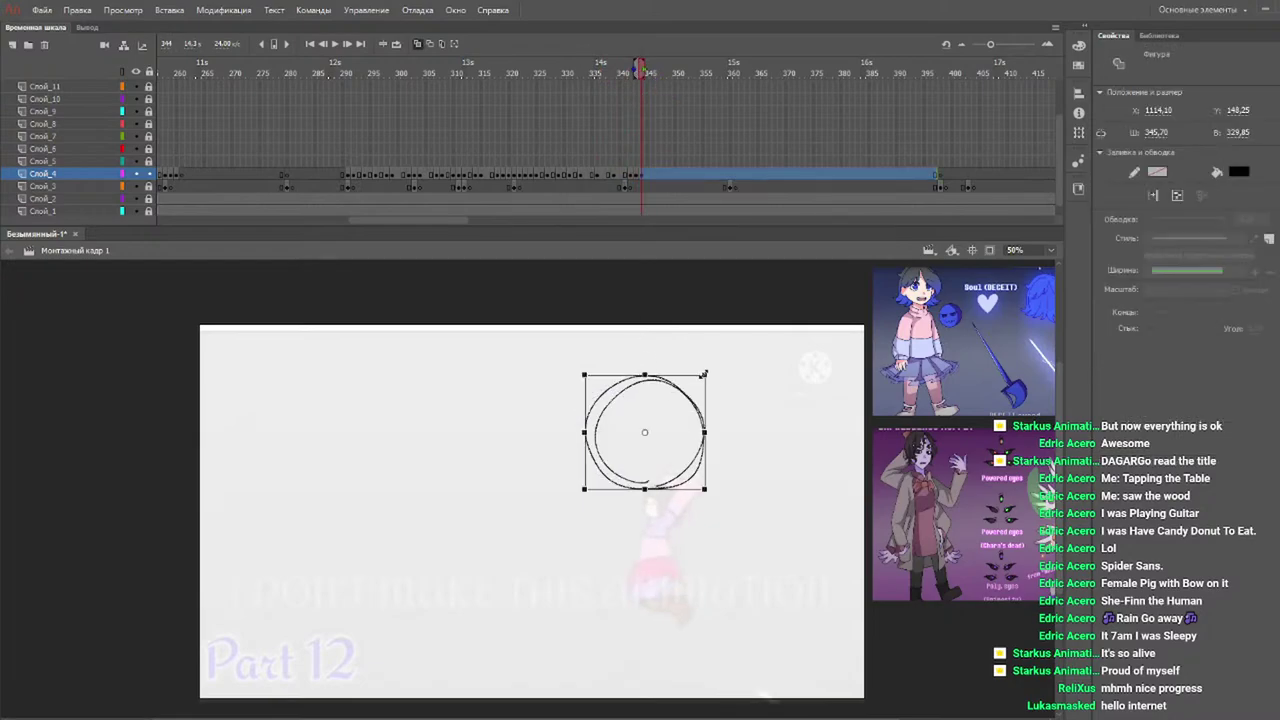
{"action": "left_click_drag", "start_coordinate": [704, 376], "coordinate": [681, 391]}
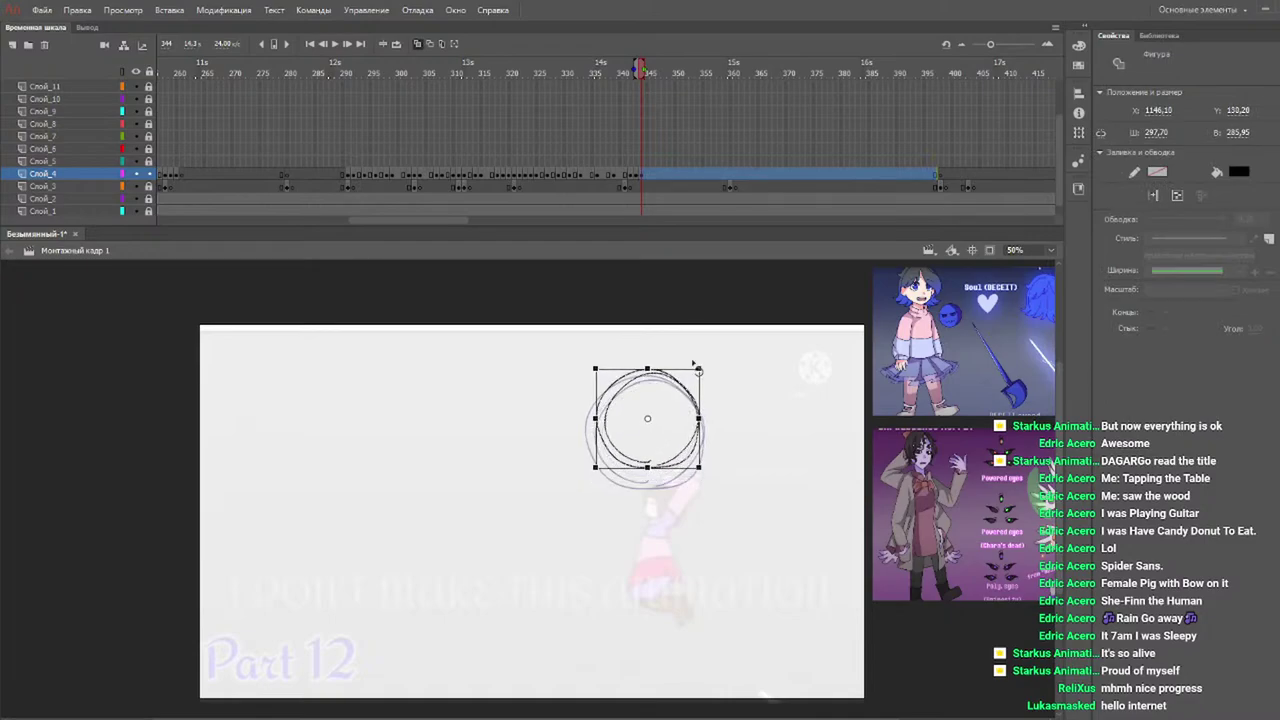
Add a keyframe at frame 345 with the circle shrunk to about 206 by 211 at about X 1150, Y 92.
{"action": "left_click", "coordinate": [693, 360]}
{"action": "key", "text": "."}
{"action": "left_click", "coordinate": [679, 385]}
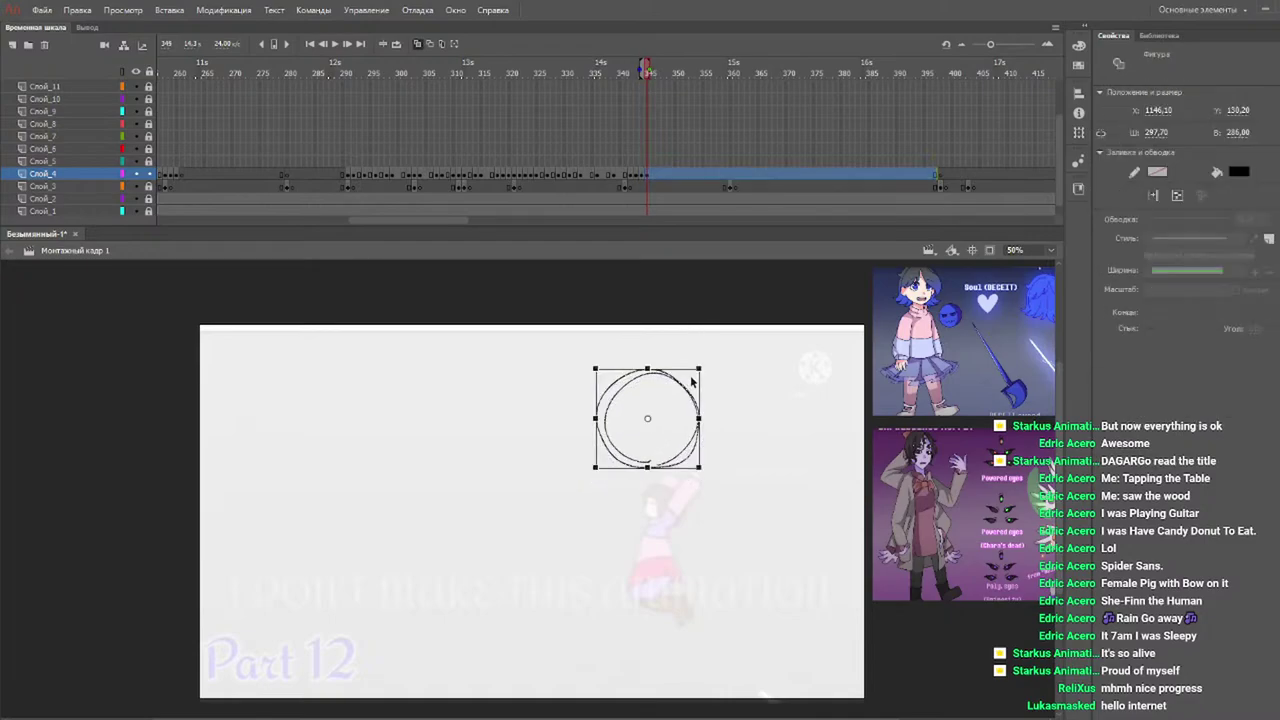
{"action": "left_click_drag", "start_coordinate": [698, 368], "coordinate": [651, 364]}
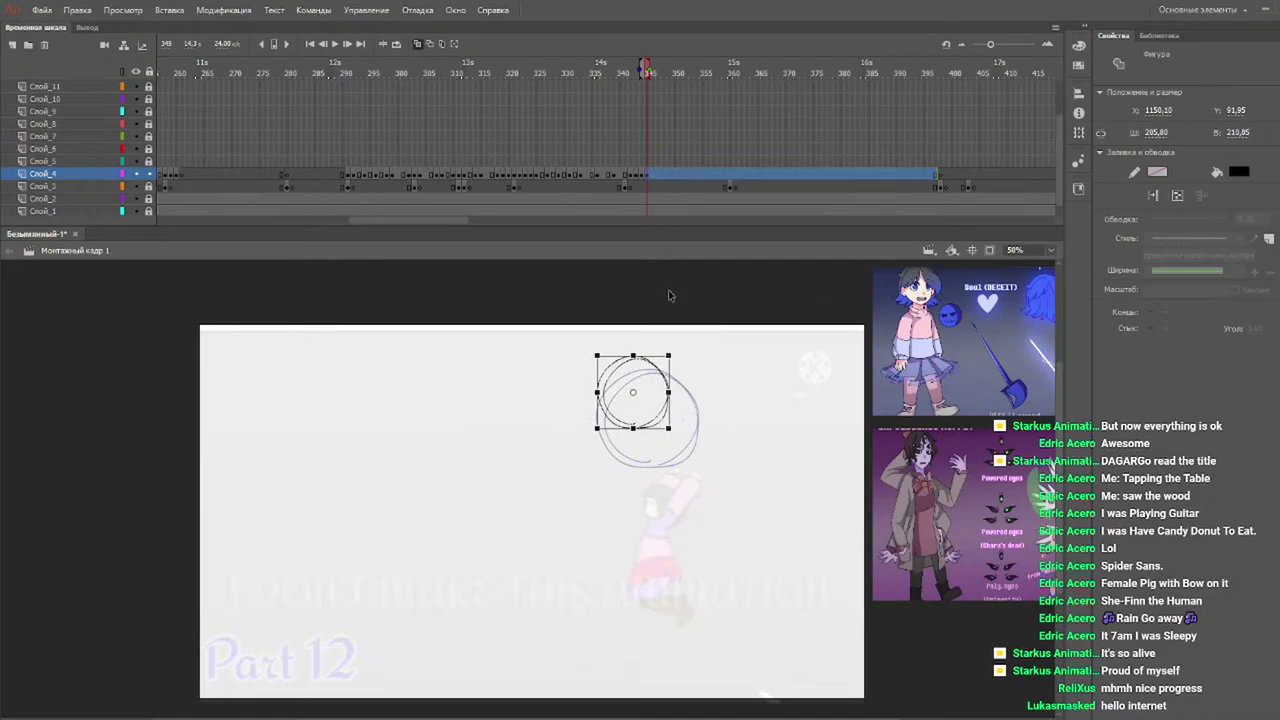
Add a keyframe at frame 346 on Слой_4 with the circle made much smaller and shifted up and left.
{"action": "left_click", "coordinate": [686, 346]}
{"action": "key", "text": "F6"}
{"action": "left_click", "coordinate": [653, 366]}
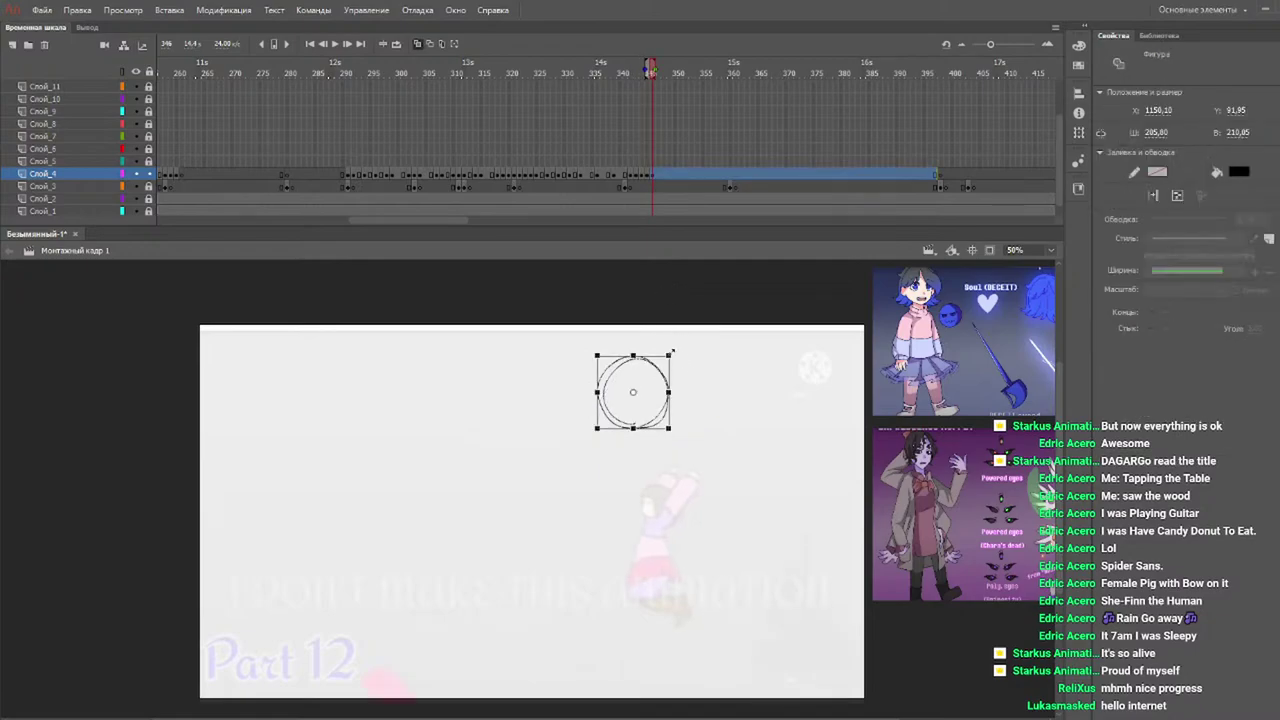
{"action": "left_click_drag", "start_coordinate": [669, 355], "coordinate": [594, 352]}
Add a keyframe at frame 347 with the circle shrunk to about 70 by 70 at about X 931, Y 56, and play back the motion.
{"action": "left_click", "coordinate": [646, 291]}
{"action": "key", "text": "F6"}
{"action": "left_click", "coordinate": [592, 351]}
{"action": "left_click_drag", "start_coordinate": [602, 344], "coordinate": [596, 349]}
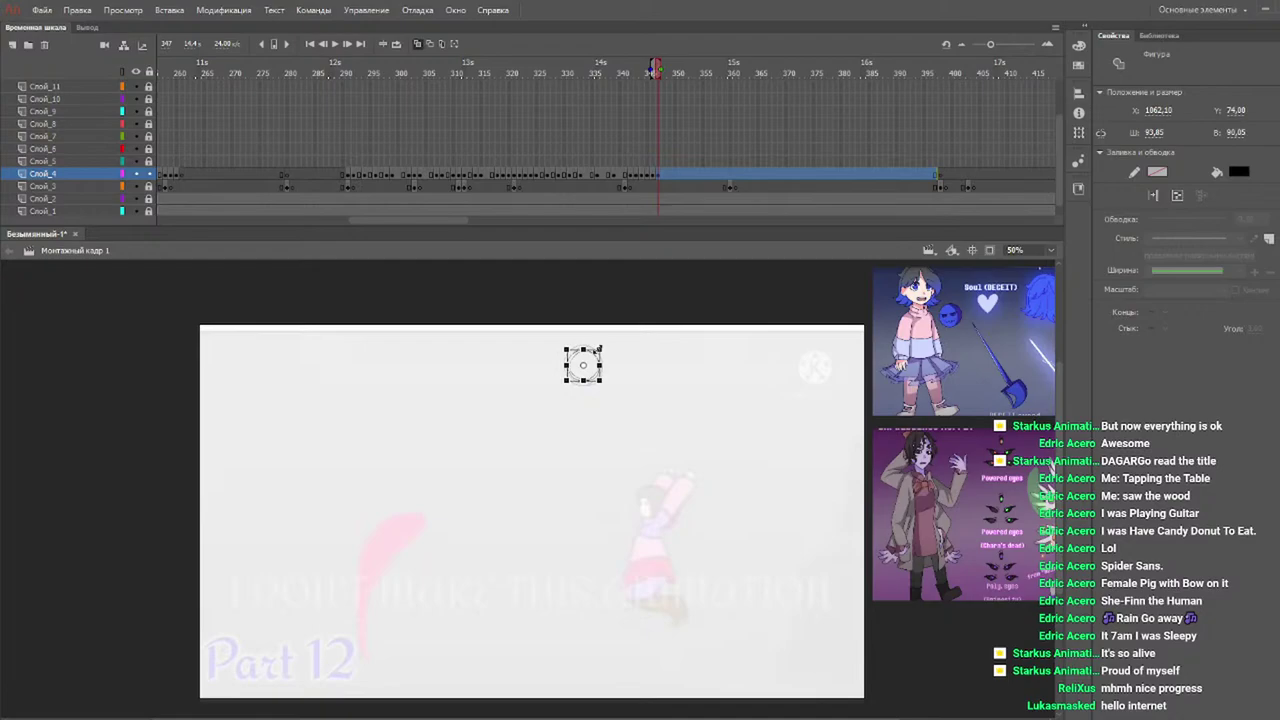
{"action": "left_click", "coordinate": [1049, 249]}
{"action": "left_click", "coordinate": [1017, 333]}
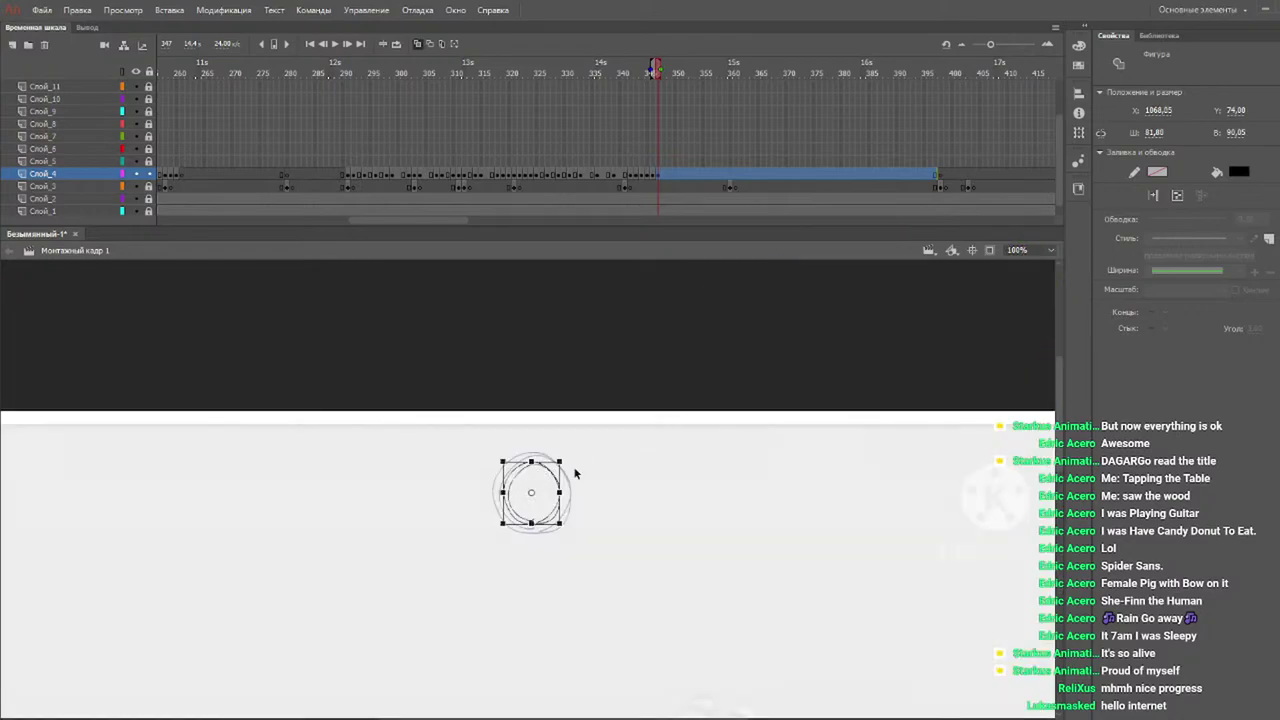
{"action": "left_click_drag", "start_coordinate": [559, 462], "coordinate": [440, 456]}
{"action": "left_click_drag", "start_coordinate": [628, 90], "coordinate": [443, 62]}
{"action": "key", "text": "Return"}
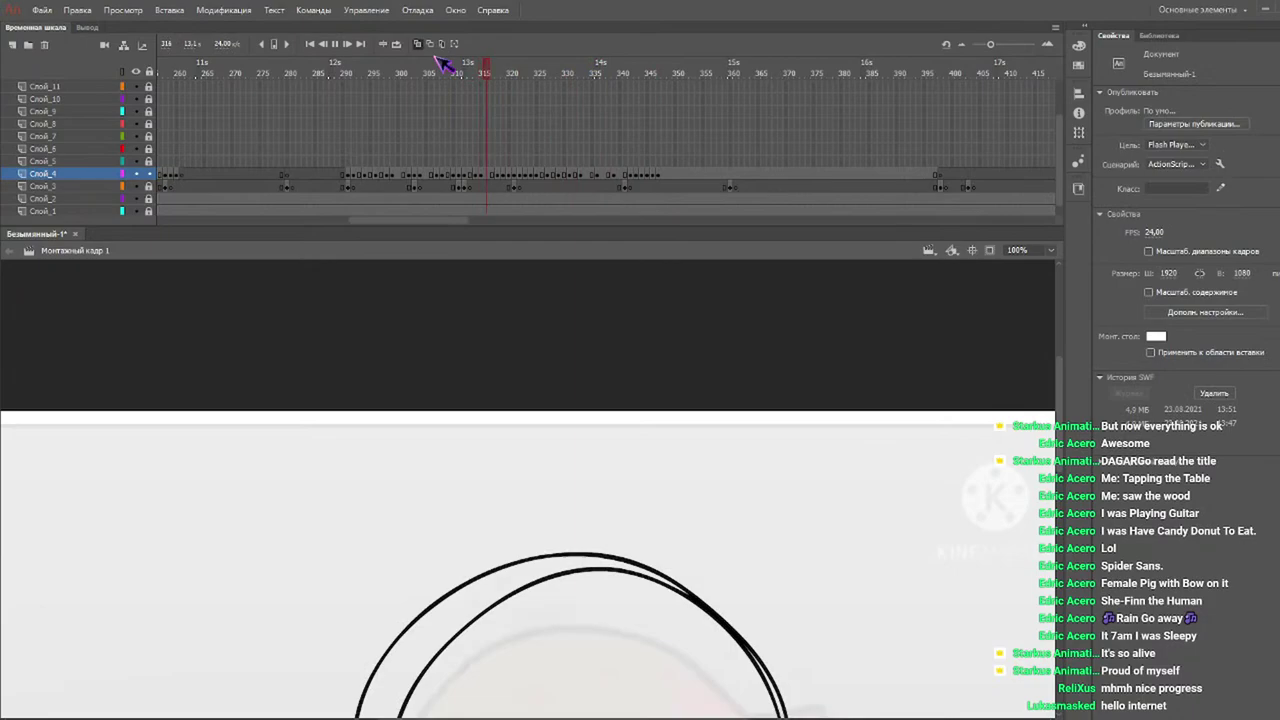
{"action": "key", "text": "Return"}
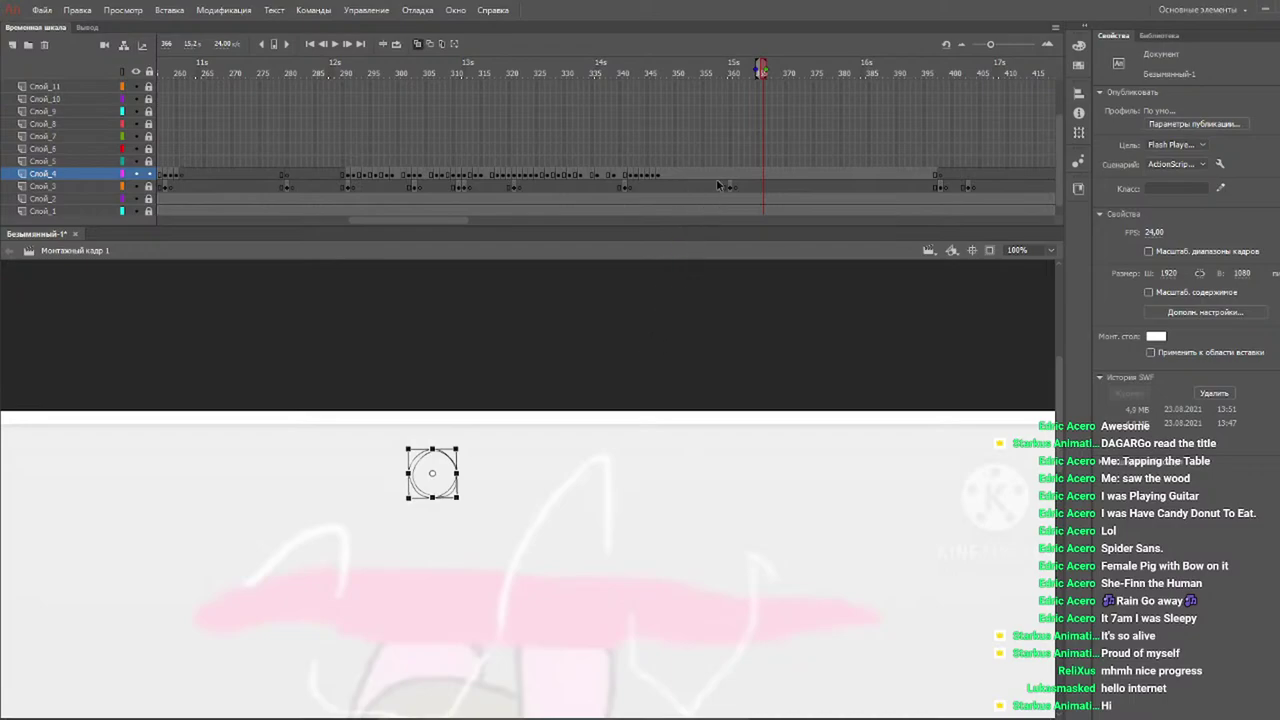
Add a keyframe at frame 349 on Слой_4 with the tiny circle moved slightly to about X 927, Y 53.
{"action": "mouse_move", "coordinate": [700, 72]}
{"action": "left_mouse_down"}
{"action": "mouse_move", "coordinate": [612, 68]}
{"action": "mouse_move", "coordinate": [716, 76]}
{"action": "mouse_move", "coordinate": [670, 74]}
{"action": "left_mouse_up"}
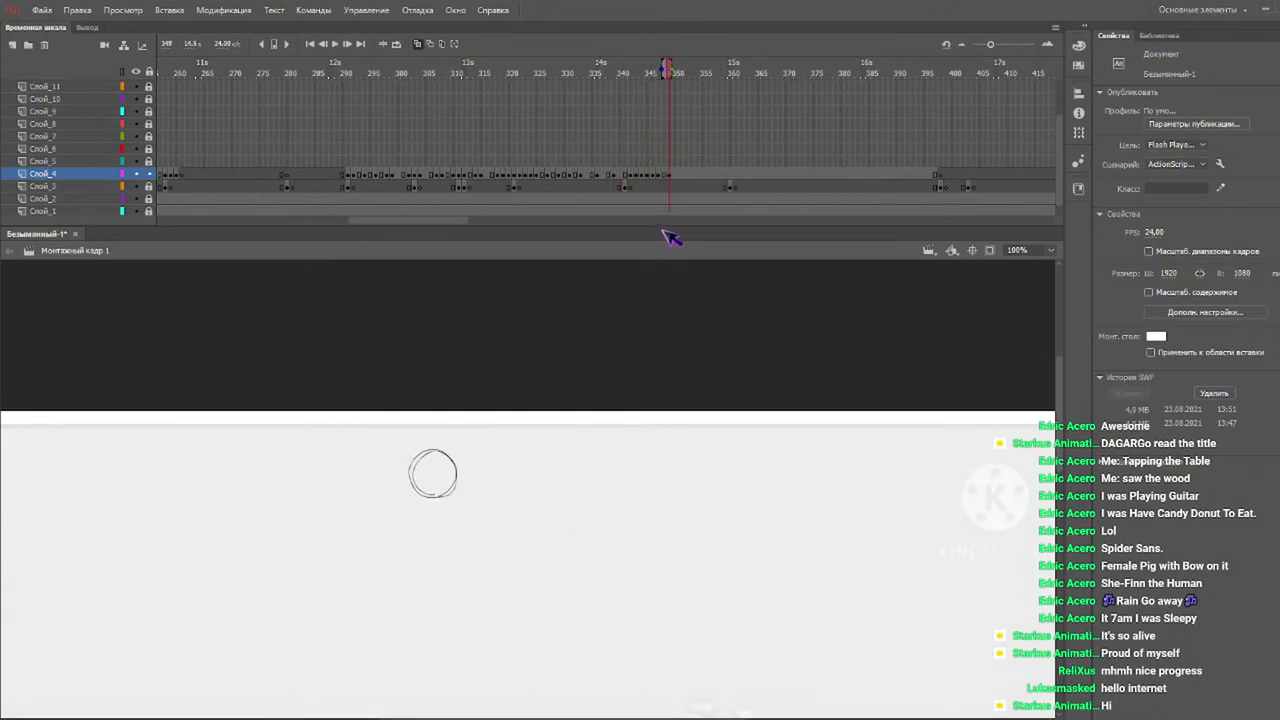
{"action": "left_click", "coordinate": [422, 463]}
{"action": "key", "text": "ctrl+equal"}
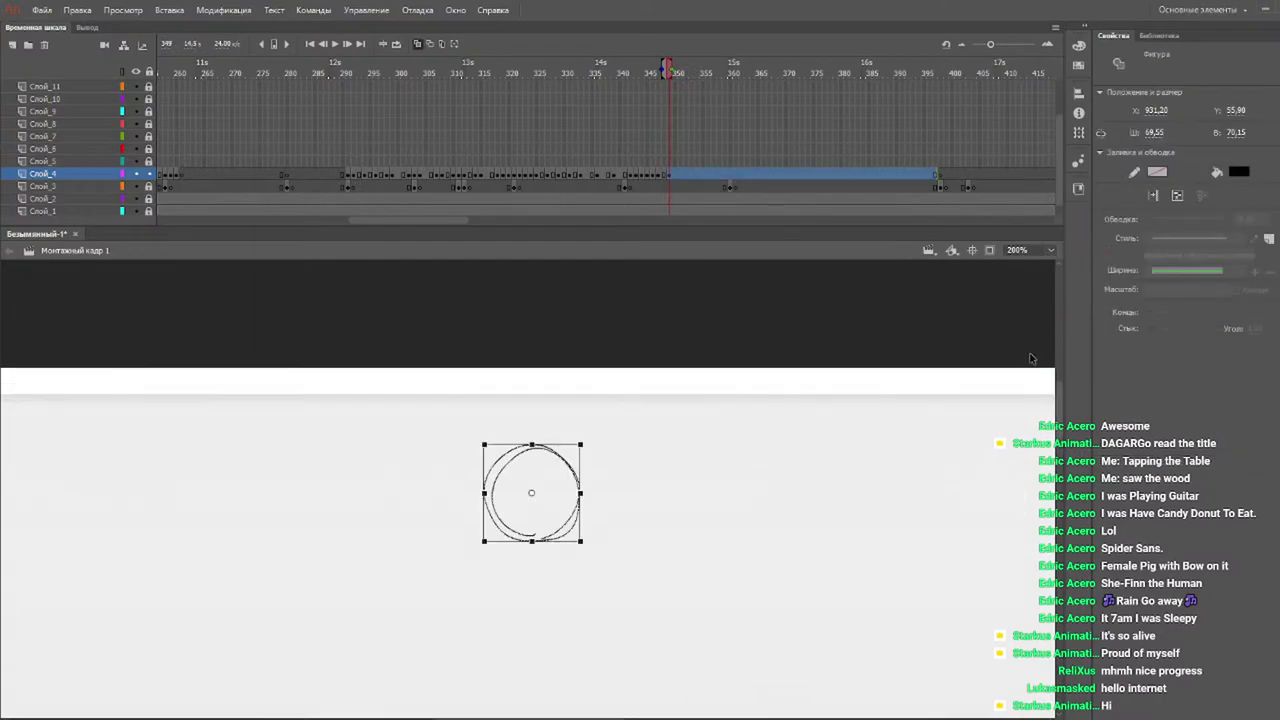
{"action": "left_click_drag", "start_coordinate": [504, 465], "coordinate": [497, 462]}
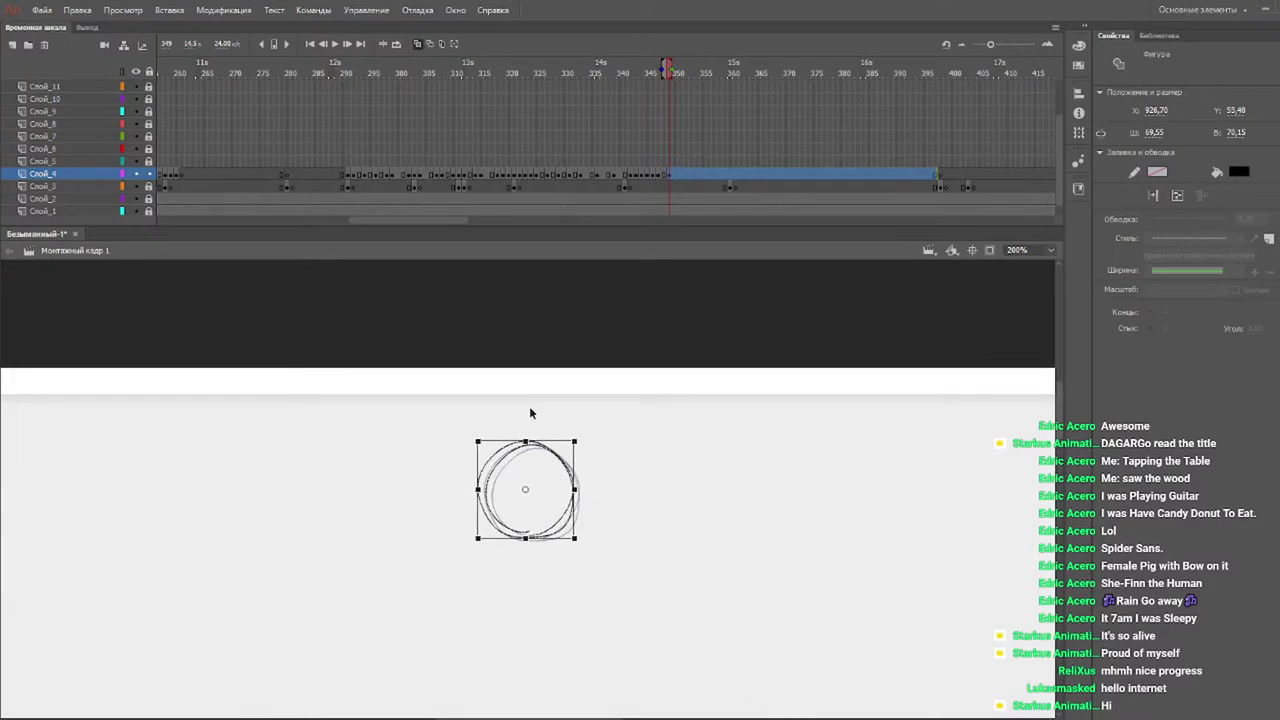
{"action": "left_click", "coordinate": [654, 370]}
Add a keyframe at frame 351 on Слой_4 with the tiny circle moved slightly to about X 923, Y 51.
{"action": "left_click", "coordinate": [676, 74]}
{"action": "left_click", "coordinate": [680, 76]}
{"action": "left_click", "coordinate": [506, 461]}
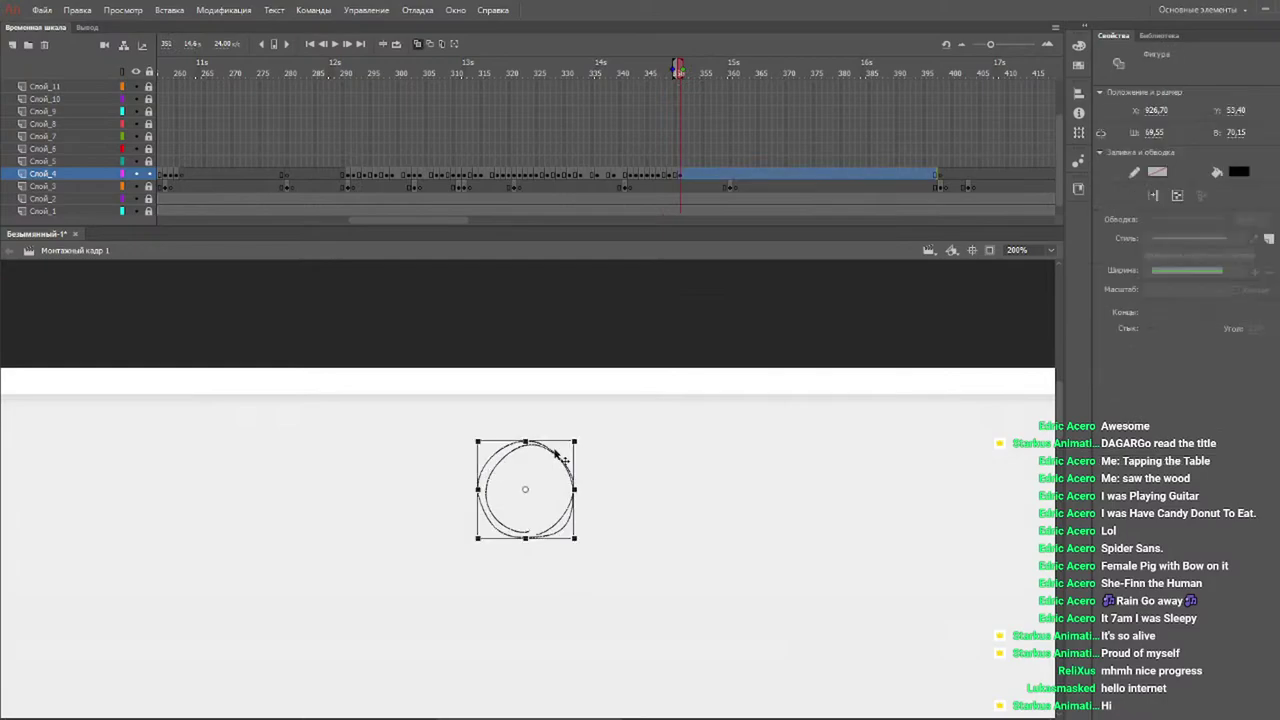
{"action": "left_click_drag", "start_coordinate": [550, 456], "coordinate": [546, 454]}
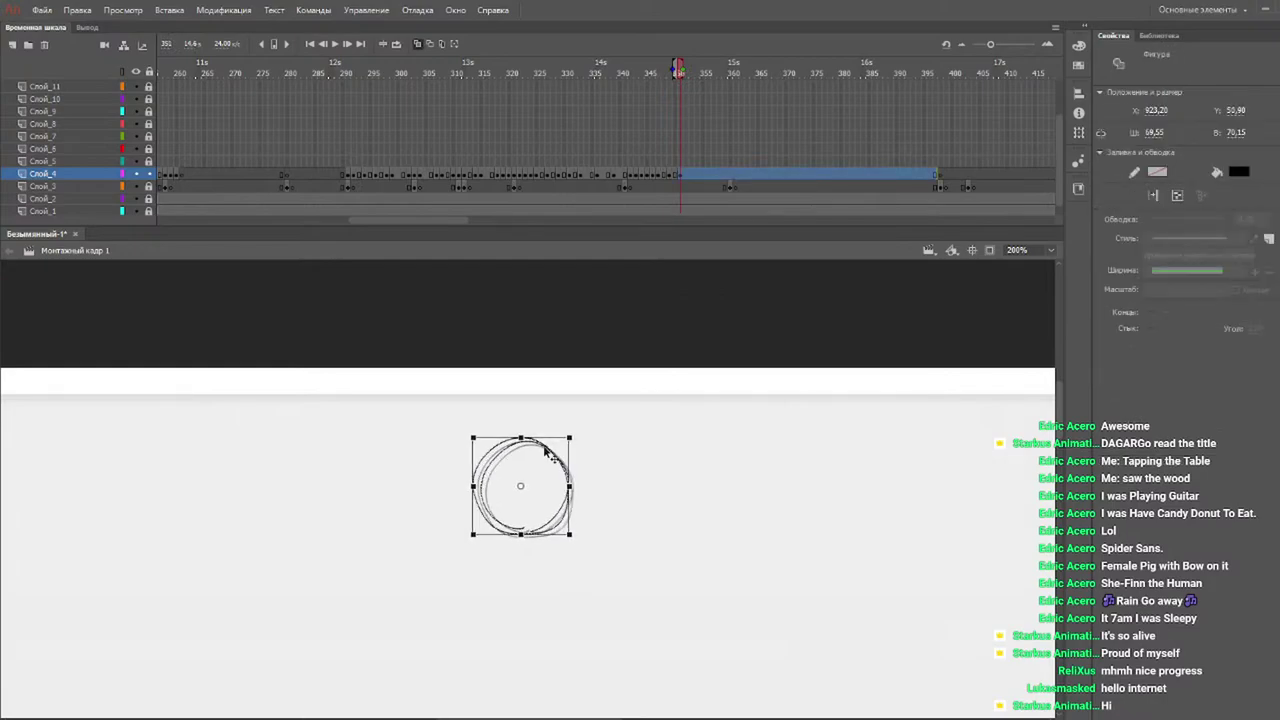
Add a keyframe at frame 353 on Слой_4 with the tiny circle nudged slightly up and left.
{"action": "left_click_drag", "start_coordinate": [652, 72], "coordinate": [691, 73]}
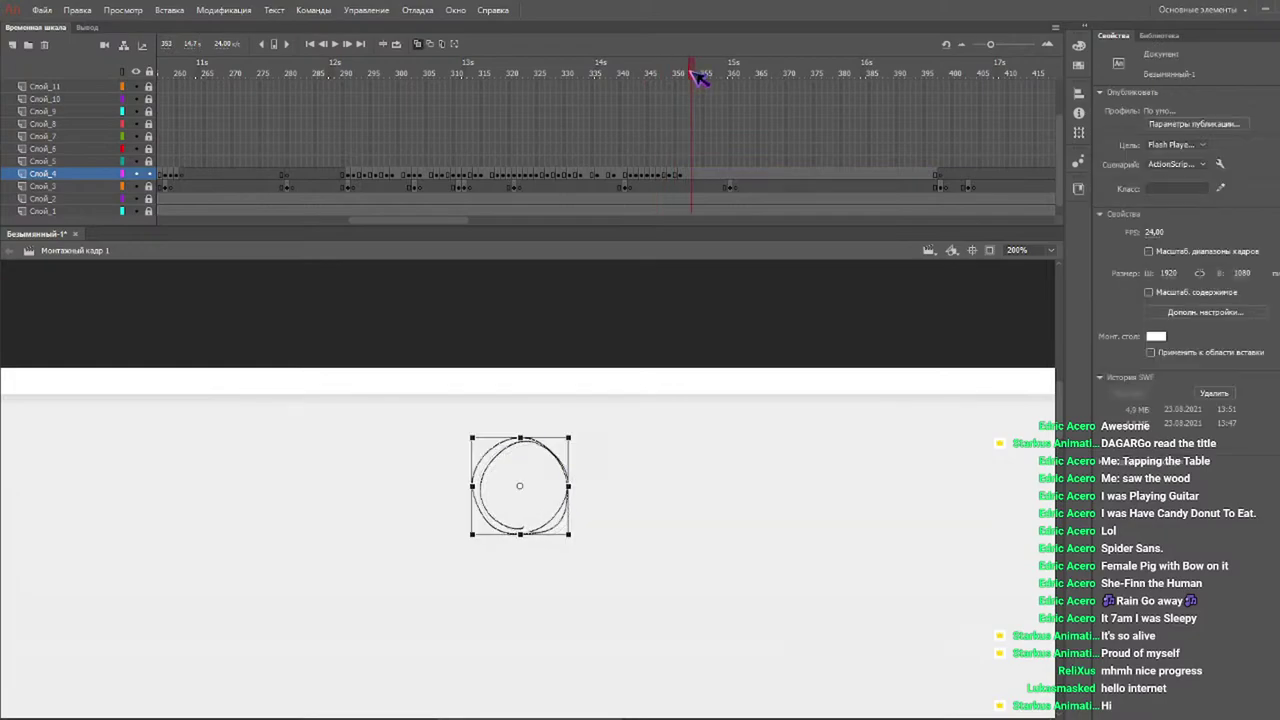
{"action": "left_click", "coordinate": [507, 462]}
{"action": "left_click", "coordinate": [504, 462]}
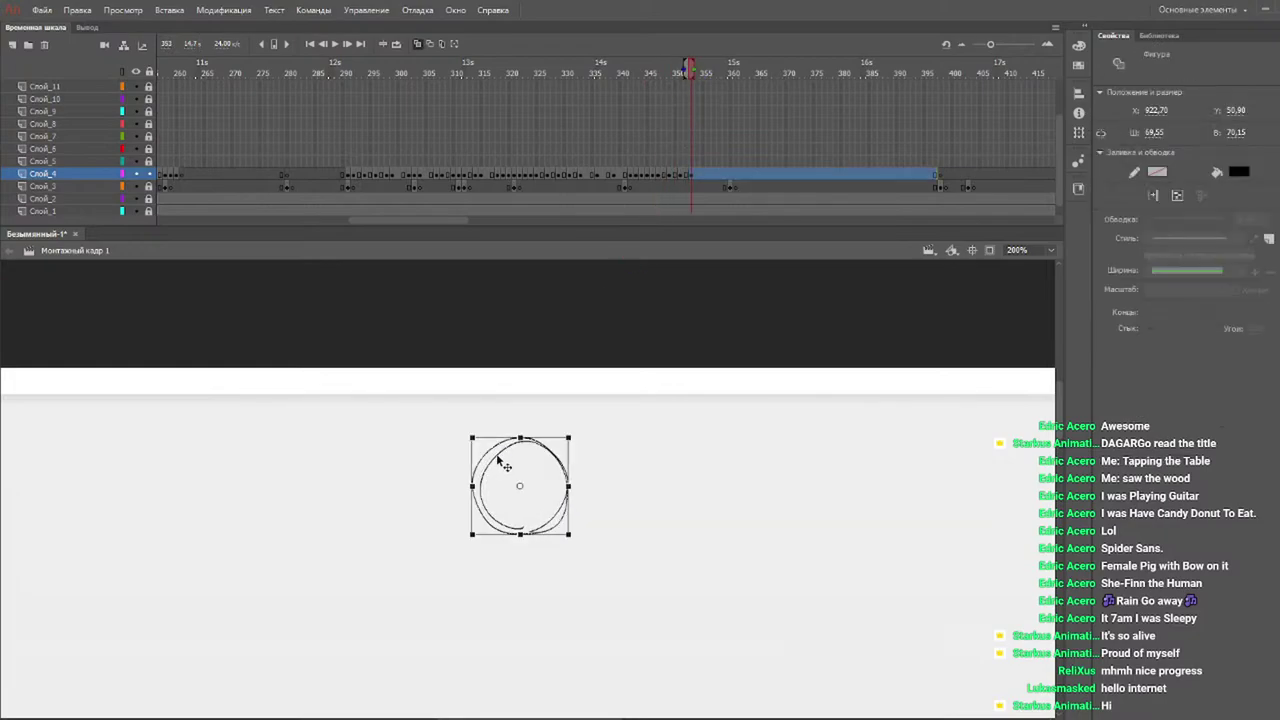
{"action": "left_click_drag", "start_coordinate": [504, 464], "coordinate": [501, 461]}
Add a keyframe at frame 355 on Слой_4 with the tiny circle nudged a little further up and left.
{"action": "left_click_drag", "start_coordinate": [677, 77], "coordinate": [713, 80]}
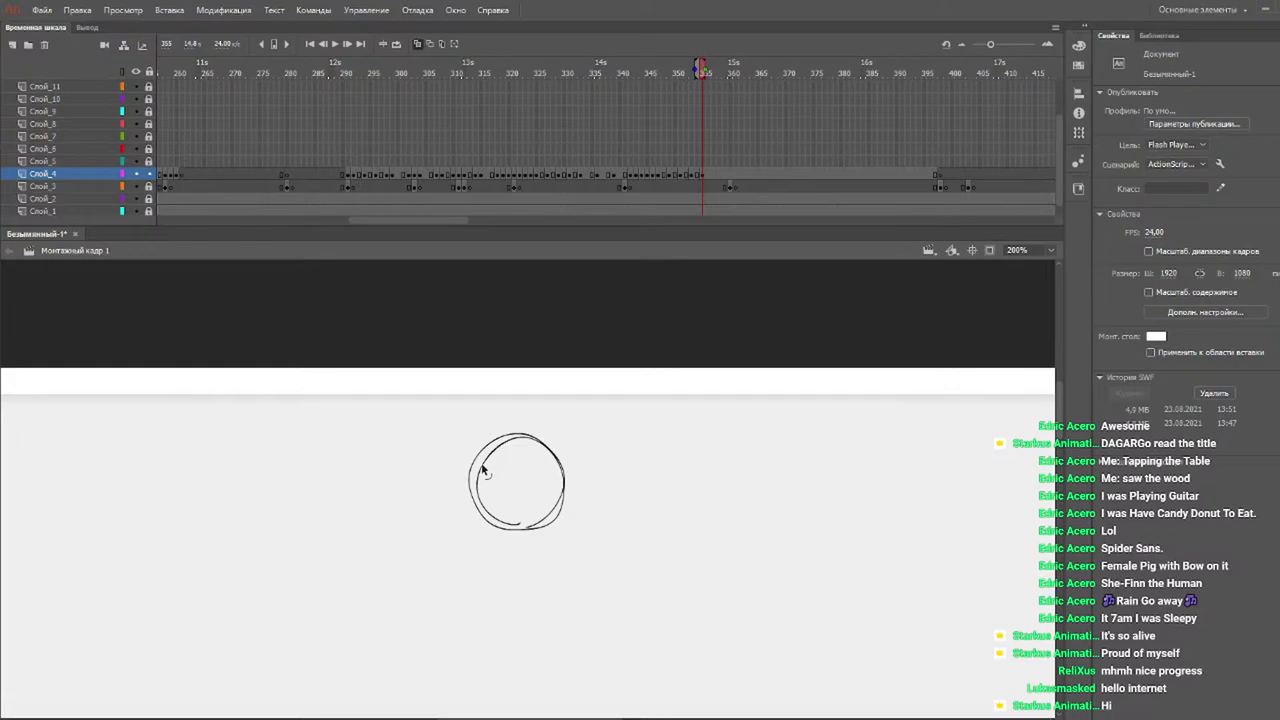
{"action": "left_click", "coordinate": [487, 470]}
{"action": "left_click_drag", "start_coordinate": [485, 460], "coordinate": [481, 455]}
Add a keyframe at frame 358 on Слой_4 with the circle enlarged to about 173 by 161 at X 893, Y 27.
{"action": "left_click_drag", "start_coordinate": [702, 74], "coordinate": [719, 82]}
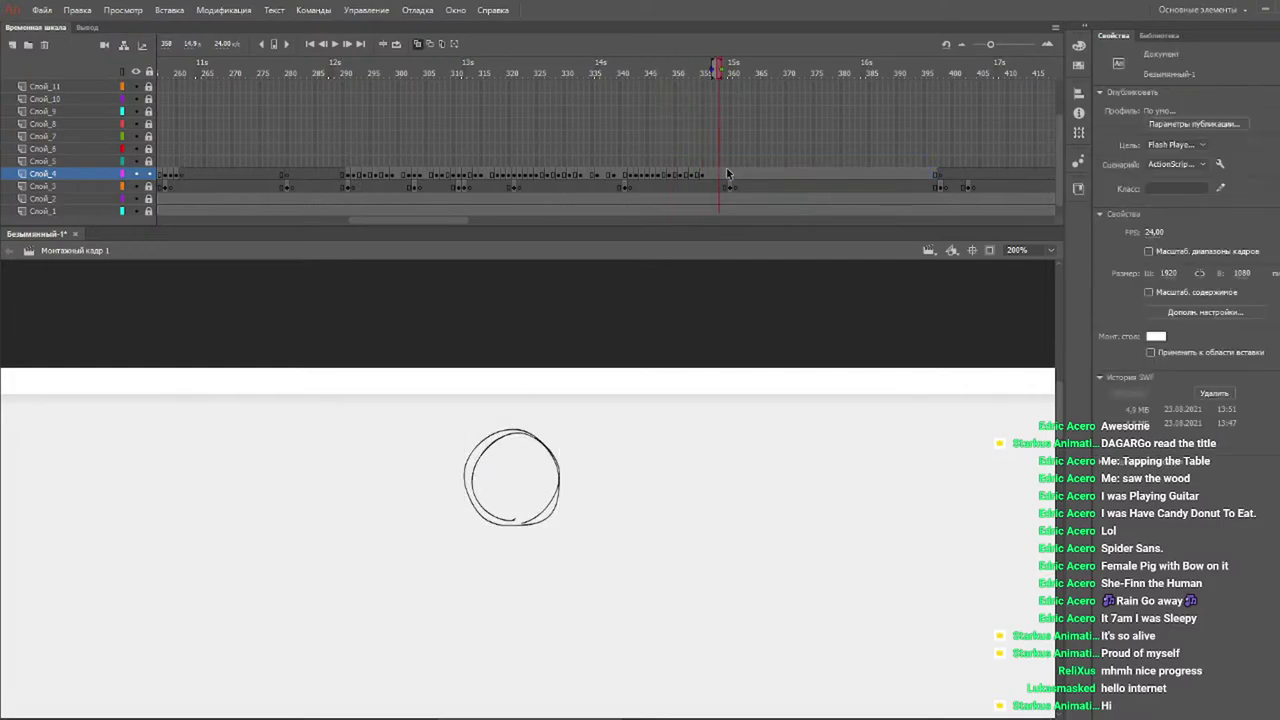
{"action": "left_click", "coordinate": [1050, 250]}
{"action": "left_click", "coordinate": [1040, 352]}
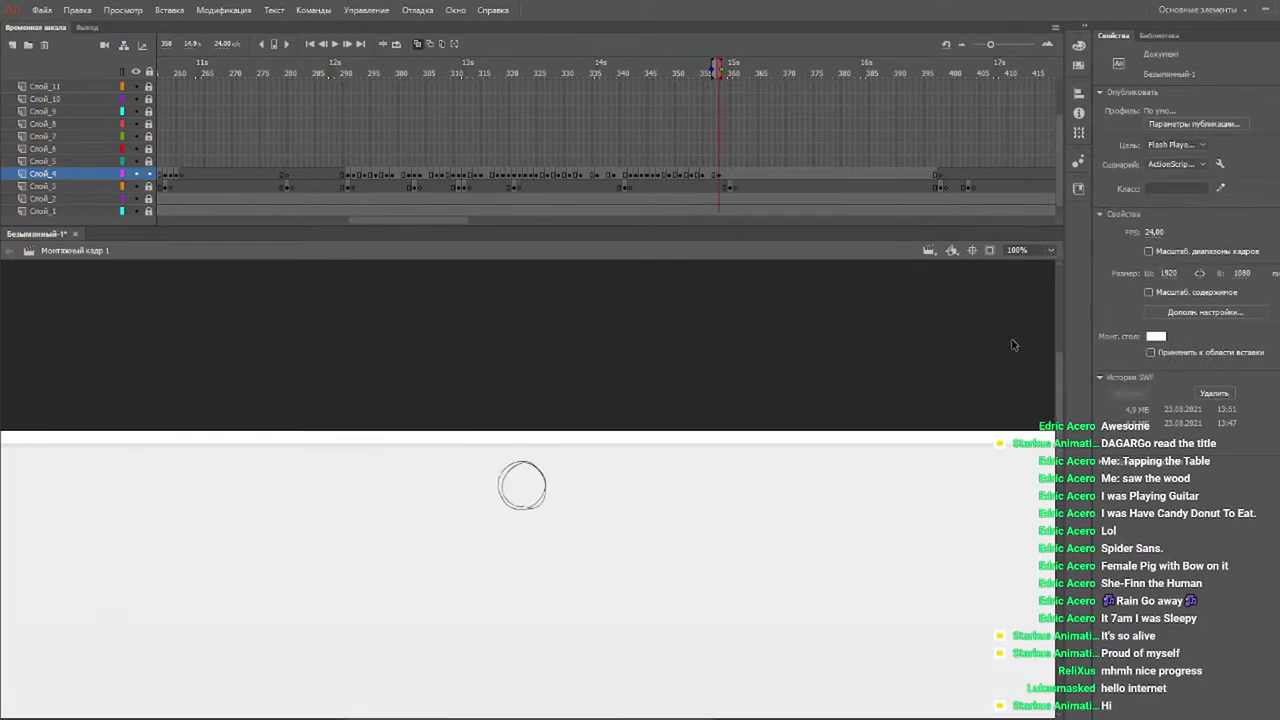
{"action": "left_click", "coordinate": [547, 495]}
{"action": "left_click_drag", "start_coordinate": [546, 459], "coordinate": [584, 473]}
{"action": "key", "text": "ctrl+minus"}
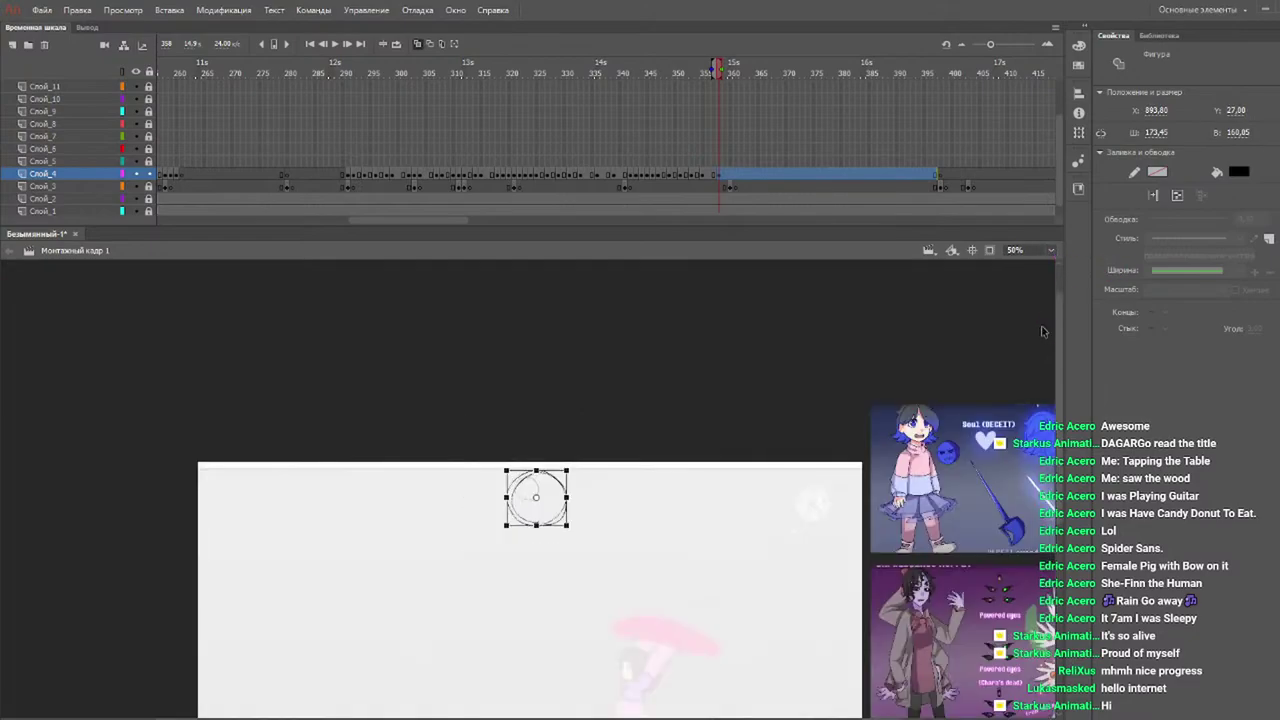
{"action": "scroll", "coordinate": [1006, 420], "scroll_direction": "down", "scroll_amount": 3}
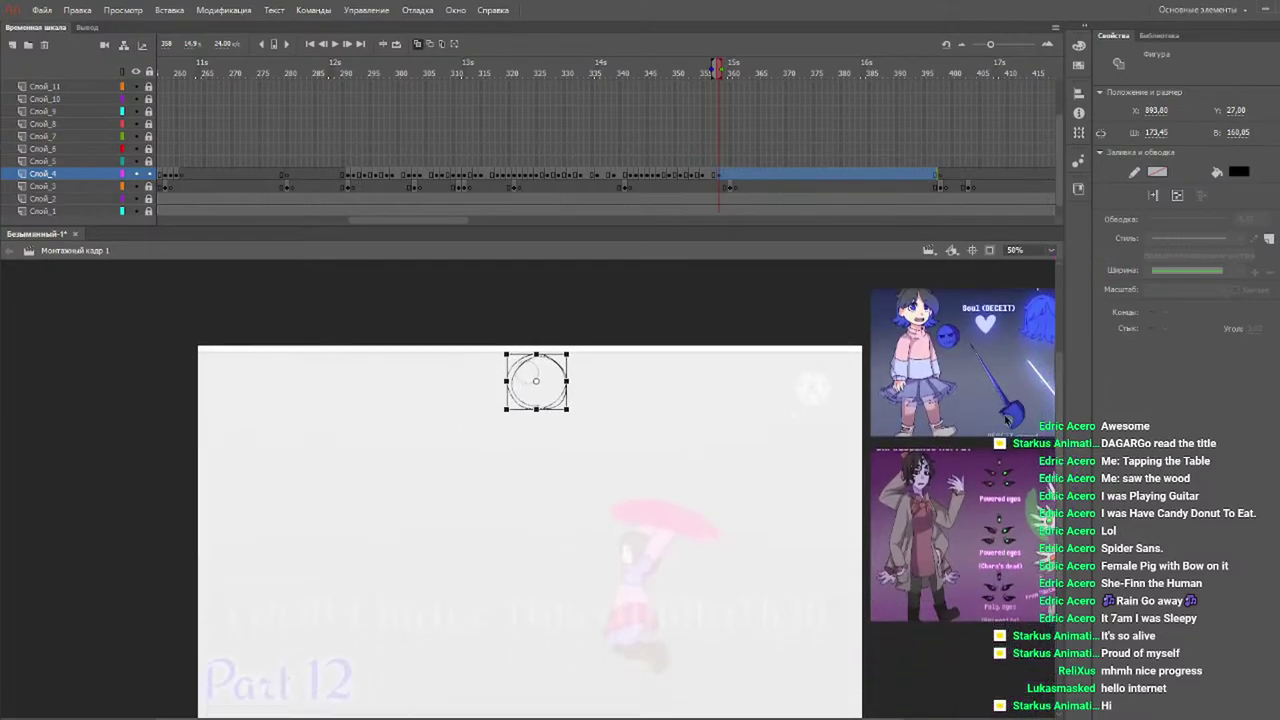
Add a keyframe at frame 359 on Слой_4 with the circle enlarged to about 373 by 344 at about X 844, Y 20.
{"action": "left_click_drag", "start_coordinate": [700, 66], "coordinate": [722, 80]}
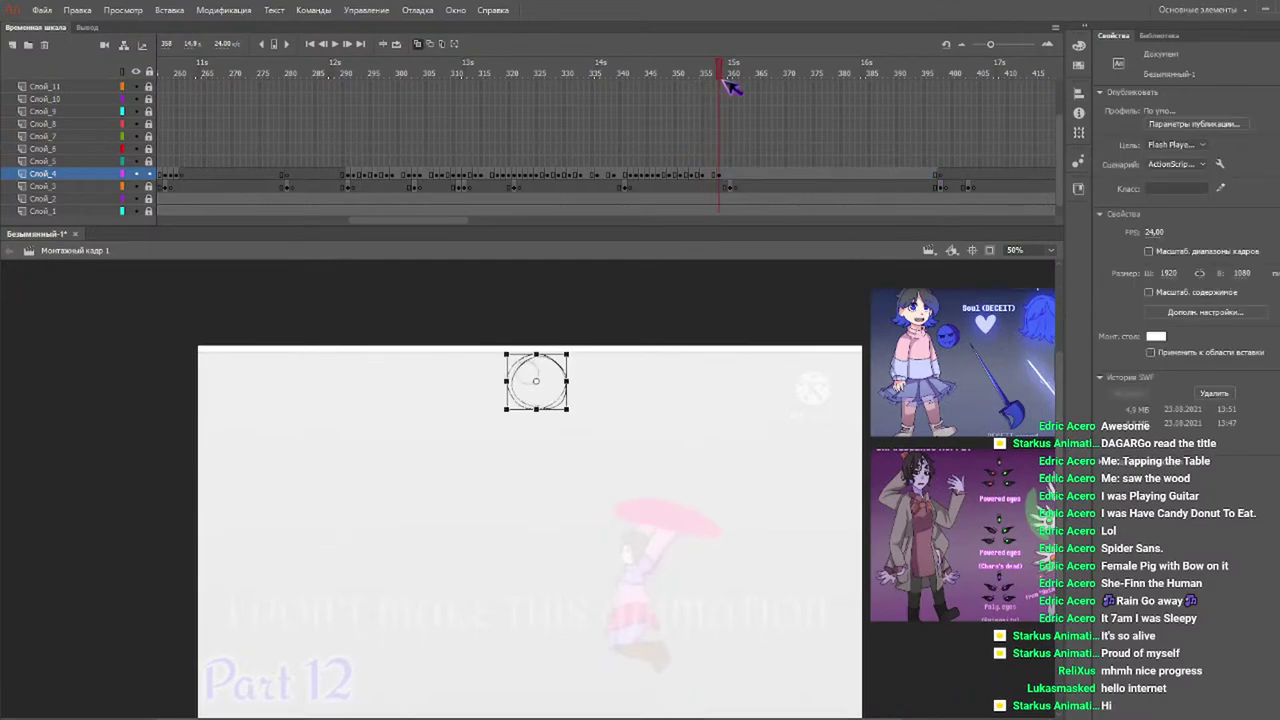
{"action": "left_click", "coordinate": [727, 80]}
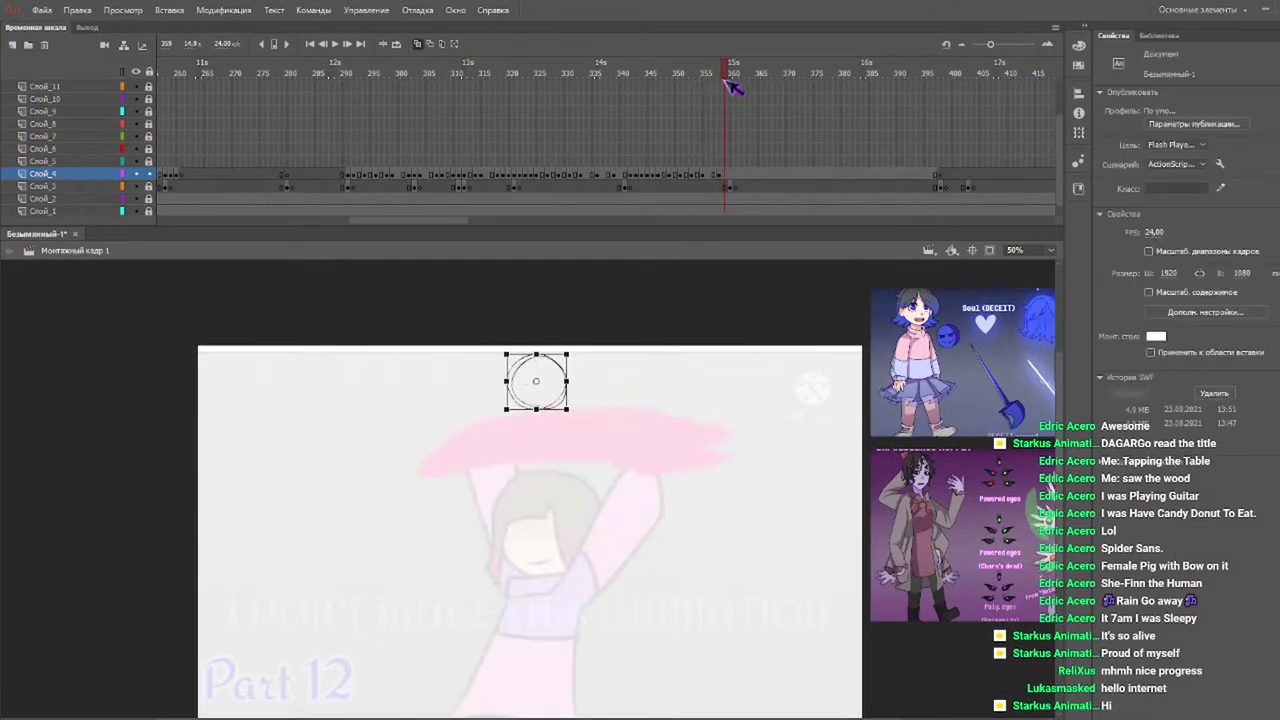
{"action": "left_click", "coordinate": [558, 367]}
{"action": "left_click_drag", "start_coordinate": [571, 352], "coordinate": [604, 372]}
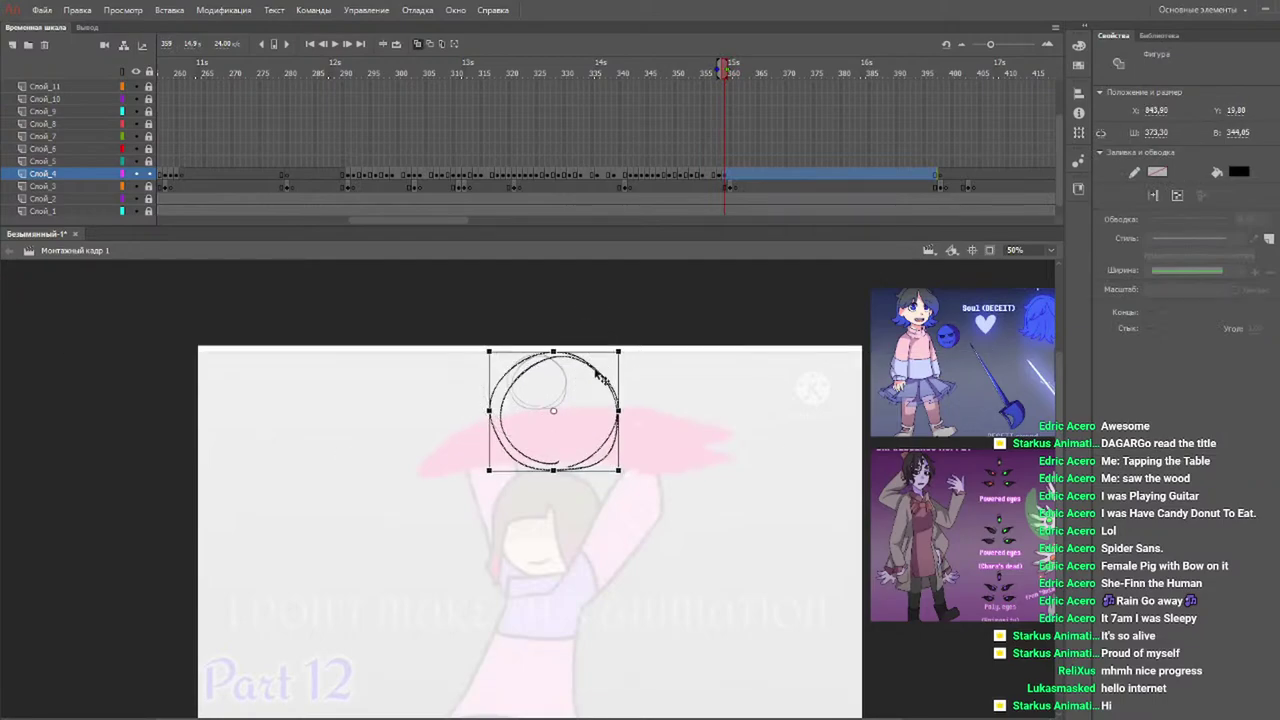
Add a keyframe at frame 360 on Слой_4 with the circle scaled up to nearly double its size, reaching above the stage.
{"action": "left_click_drag", "start_coordinate": [718, 80], "coordinate": [731, 74]}
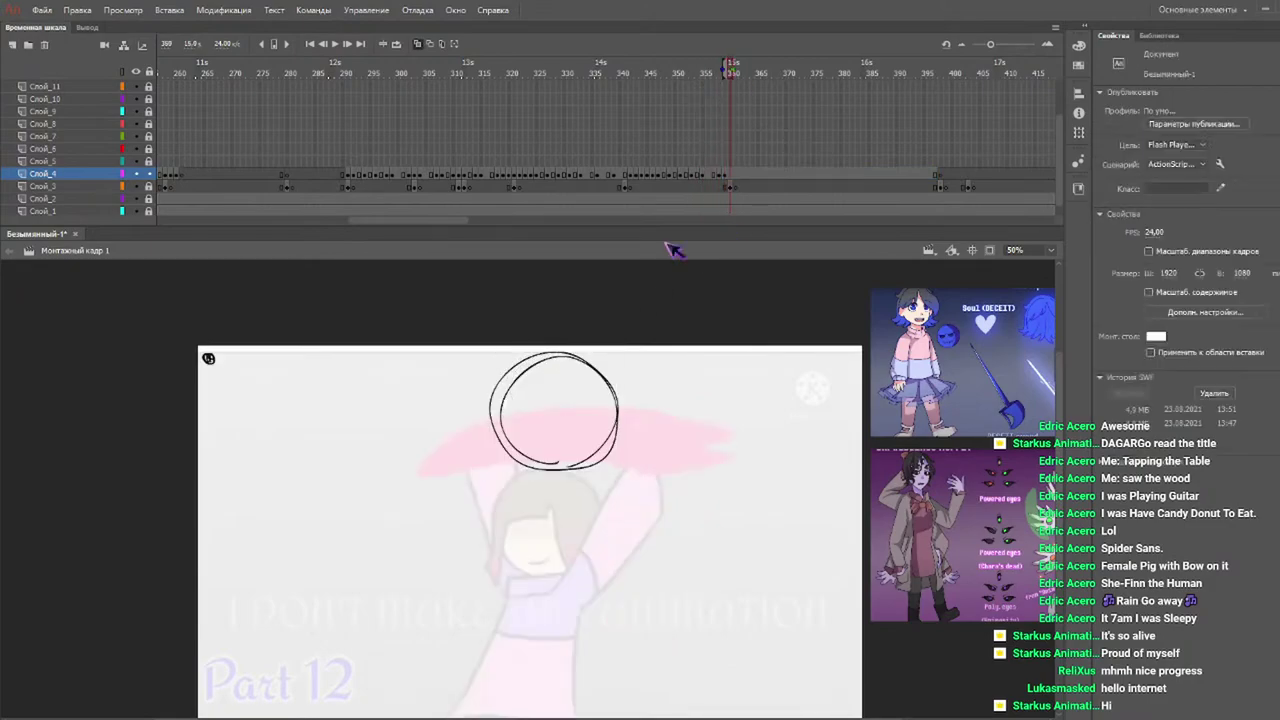
{"action": "left_click", "coordinate": [606, 375]}
{"action": "left_click_drag", "start_coordinate": [619, 353], "coordinate": [677, 300]}
{"action": "left_click_drag", "start_coordinate": [637, 342], "coordinate": [669, 365]}
Play back the growth from about frame 354 and shift the large circle at frame 360 down and right.
{"action": "left_click", "coordinate": [698, 68]}
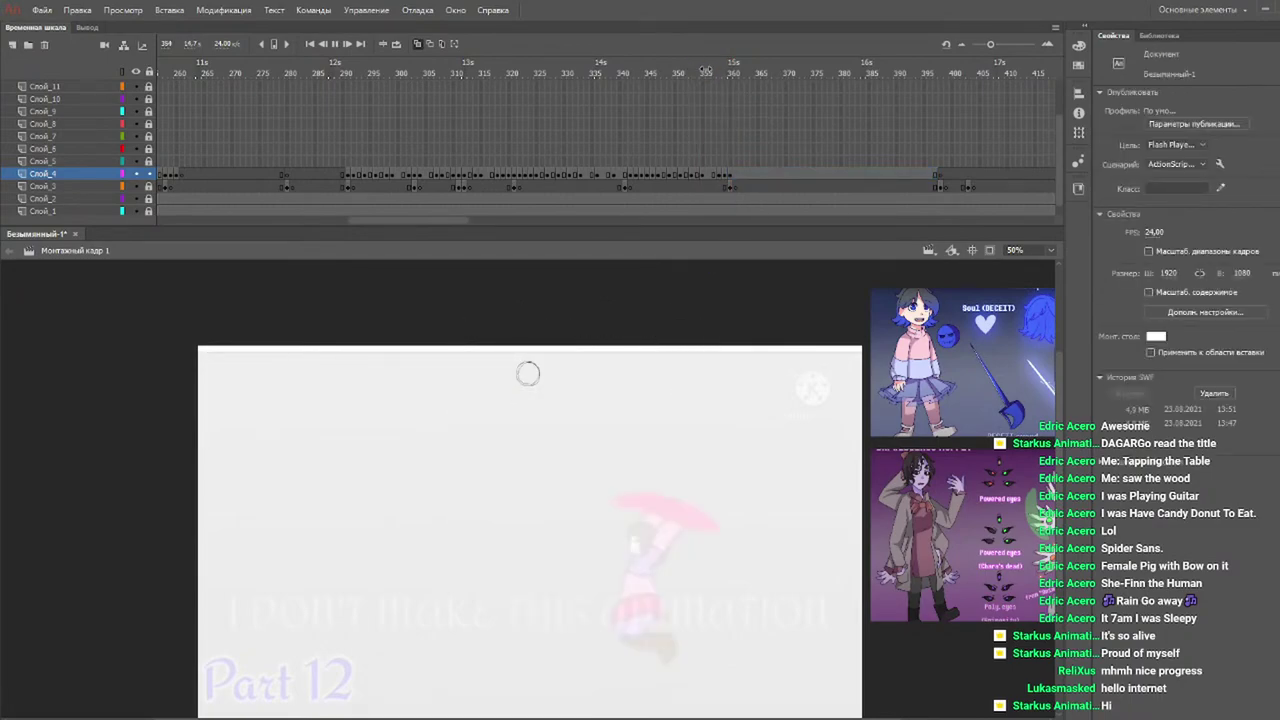
{"action": "key", "text": "Return"}
{"action": "key", "text": "Return"}
{"action": "left_click", "coordinate": [697, 68]}
{"action": "left_click_drag", "start_coordinate": [703, 72], "coordinate": [729, 80]}
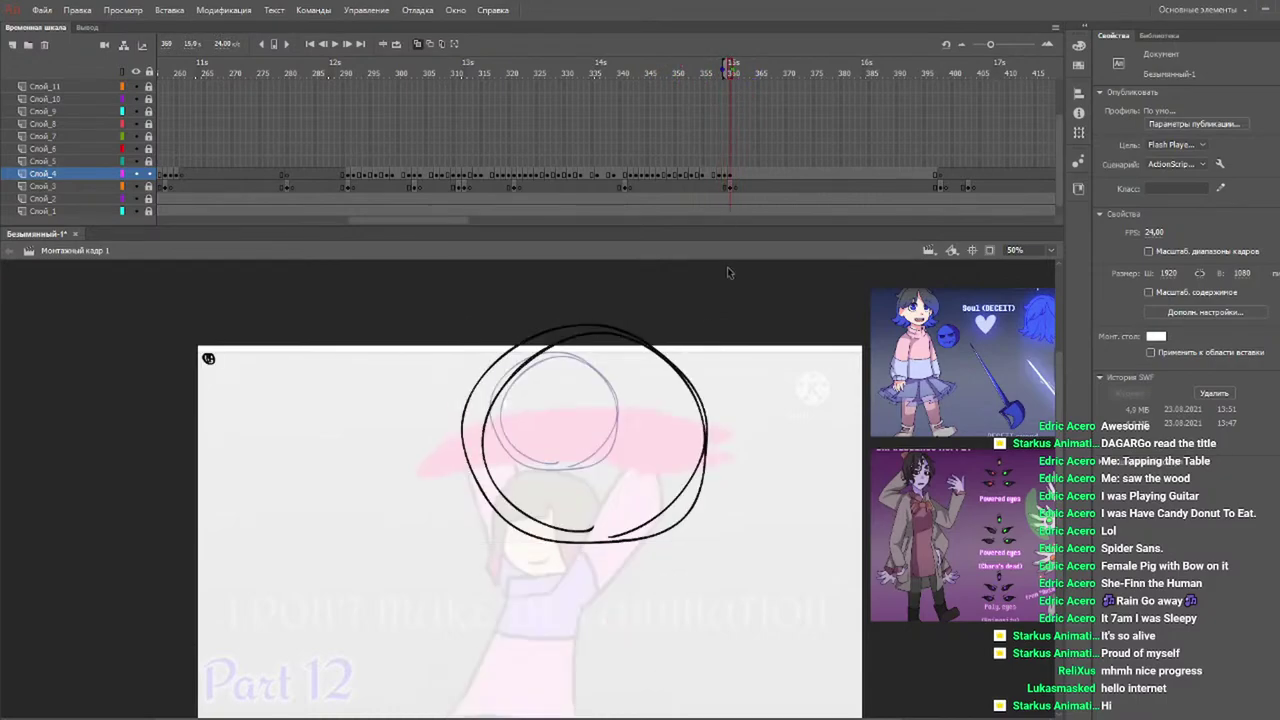
{"action": "left_click", "coordinate": [703, 410]}
{"action": "left_click_drag", "start_coordinate": [703, 408], "coordinate": [738, 437]}
Add a keyframe at frame 361 on Слой_4 with the circle enlarged to about 841 by 776 at about X 888, Y 0.
{"action": "left_click_drag", "start_coordinate": [704, 73], "coordinate": [754, 81]}
{"action": "left_click", "coordinate": [718, 400]}
{"action": "left_click_drag", "start_coordinate": [748, 355], "coordinate": [766, 329]}
{"action": "mouse_move", "coordinate": [745, 404]}
{"action": "left_mouse_down"}
{"action": "mouse_move", "coordinate": [786, 431]}
{"action": "mouse_move", "coordinate": [777, 421]}
{"action": "left_mouse_up"}
Play back the circle animation several times to review the head's motion and scaling through frame 361 and beyond.
{"action": "left_click_drag", "start_coordinate": [680, 76], "coordinate": [302, 81]}
{"action": "key", "text": "Return"}
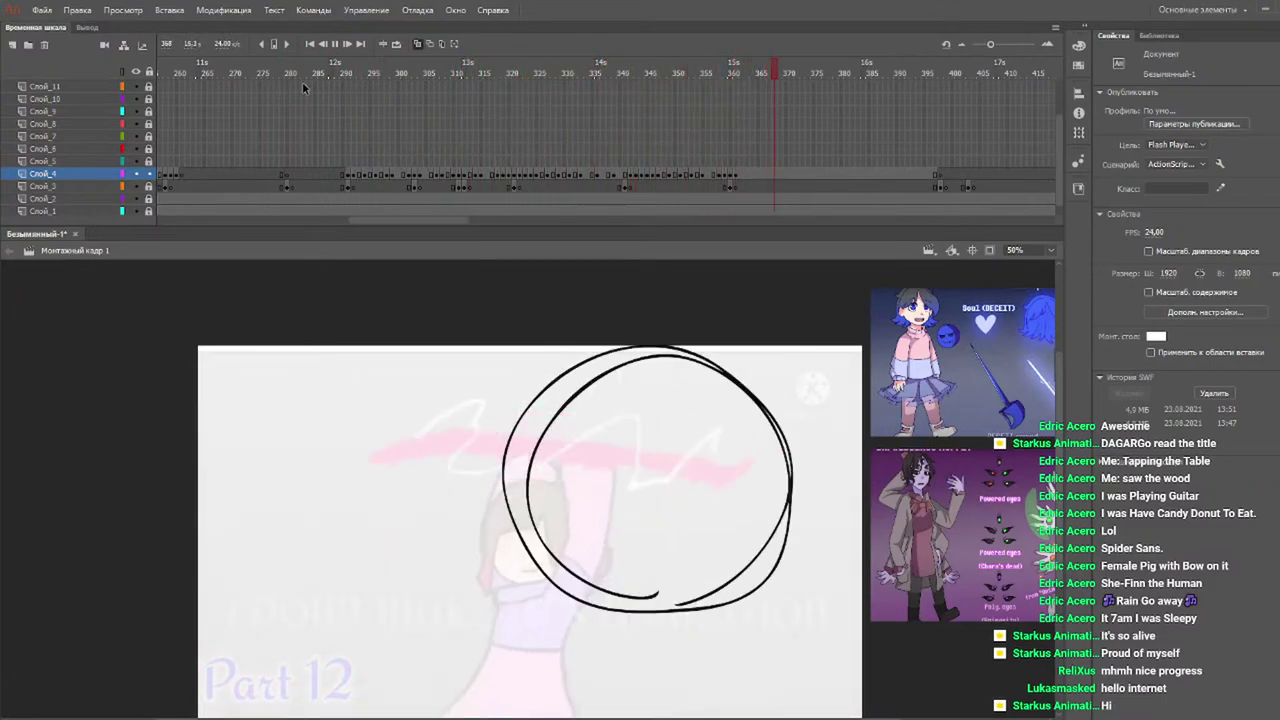
{"action": "left_click", "coordinate": [322, 74]}
{"action": "key", "text": "Return"}
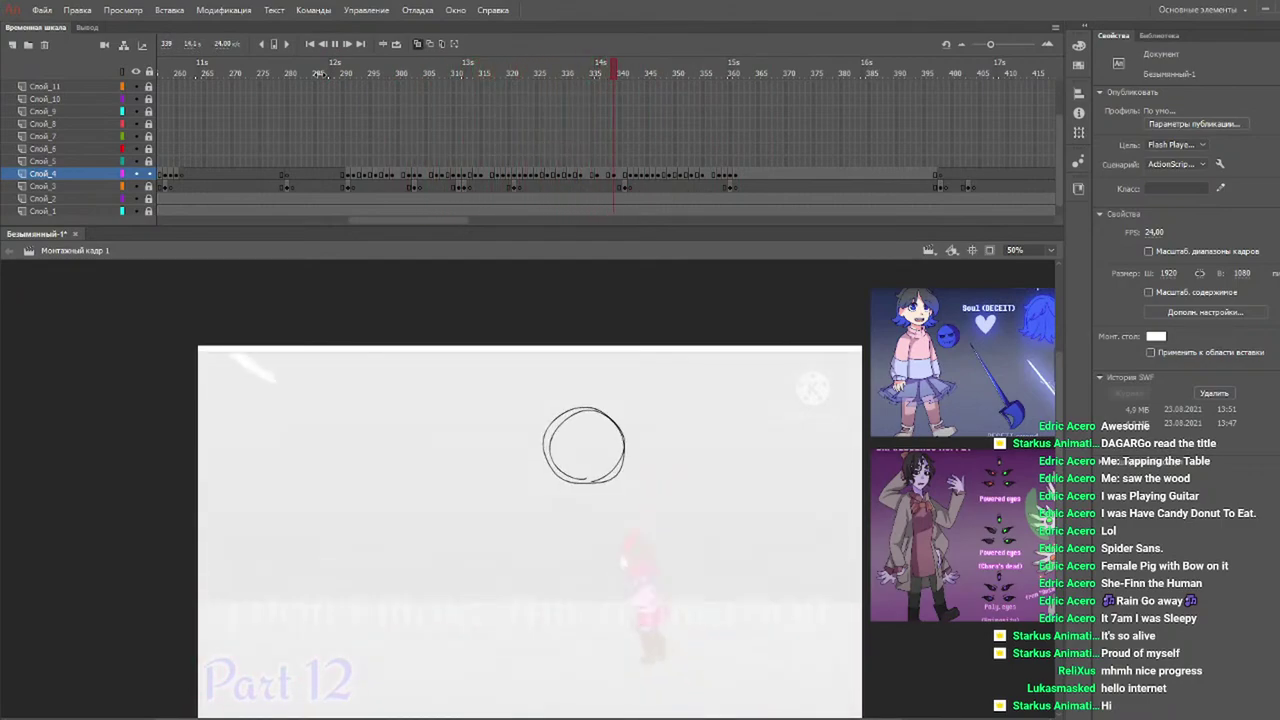
{"action": "key", "text": "Return"}
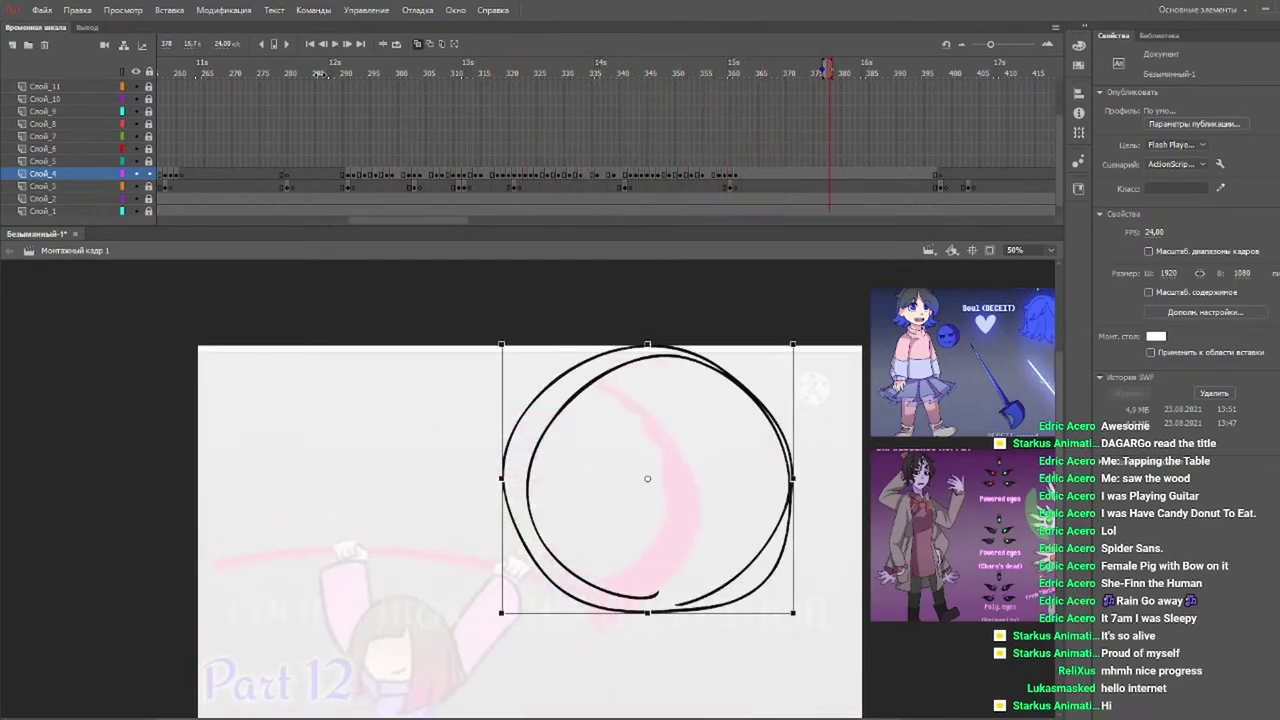
{"action": "left_click_drag", "start_coordinate": [445, 86], "coordinate": [286, 111]}
{"action": "left_click_drag", "start_coordinate": [331, 75], "coordinate": [320, 75]}
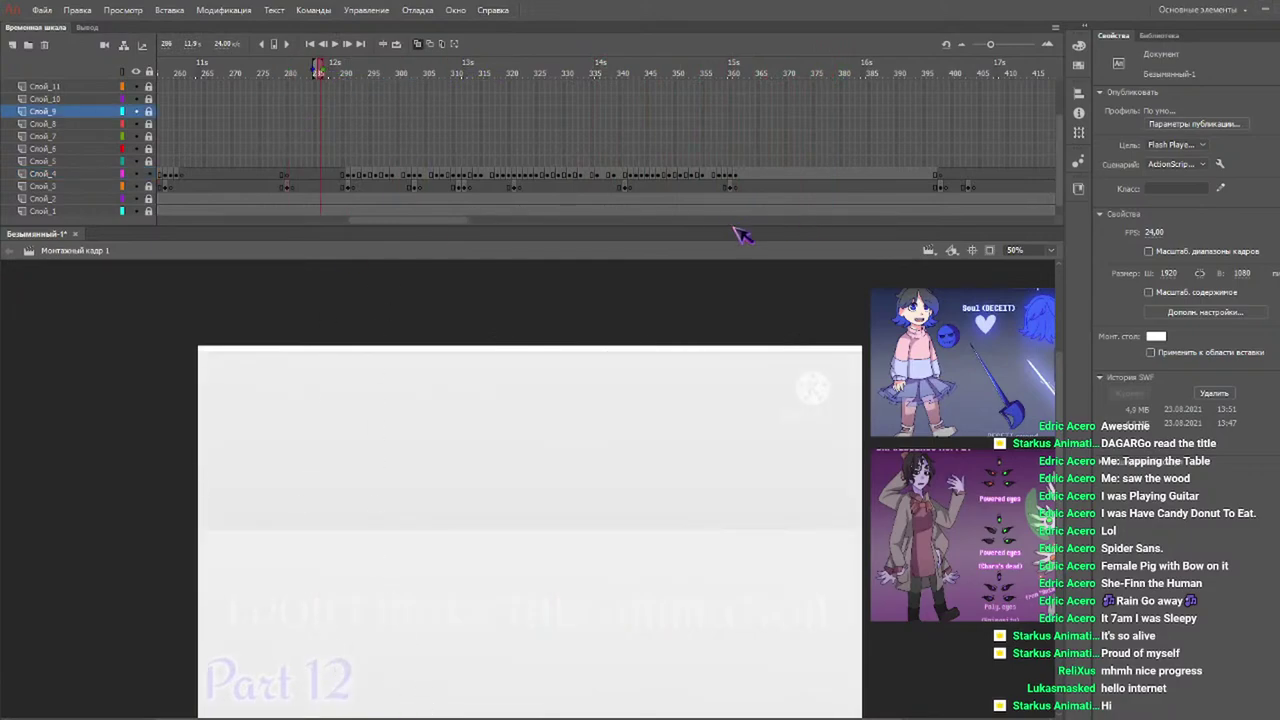
{"action": "left_click_drag", "start_coordinate": [422, 221], "coordinate": [218, 220]}
{"action": "left_click_drag", "start_coordinate": [199, 74], "coordinate": [126, 85]}
{"action": "key", "text": "Return"}
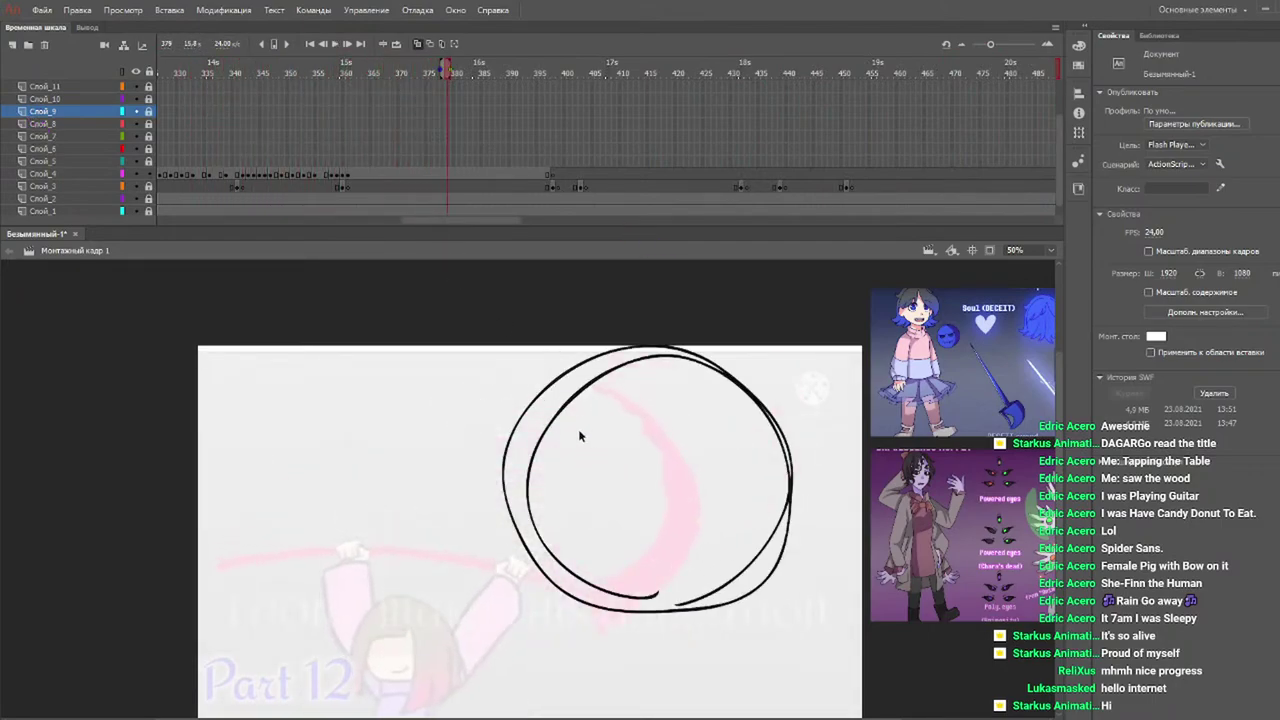
Return to frame 361 on Слой_4 and activate the Brush tool for drawing over the large circle.
{"action": "key", "text": "b"}
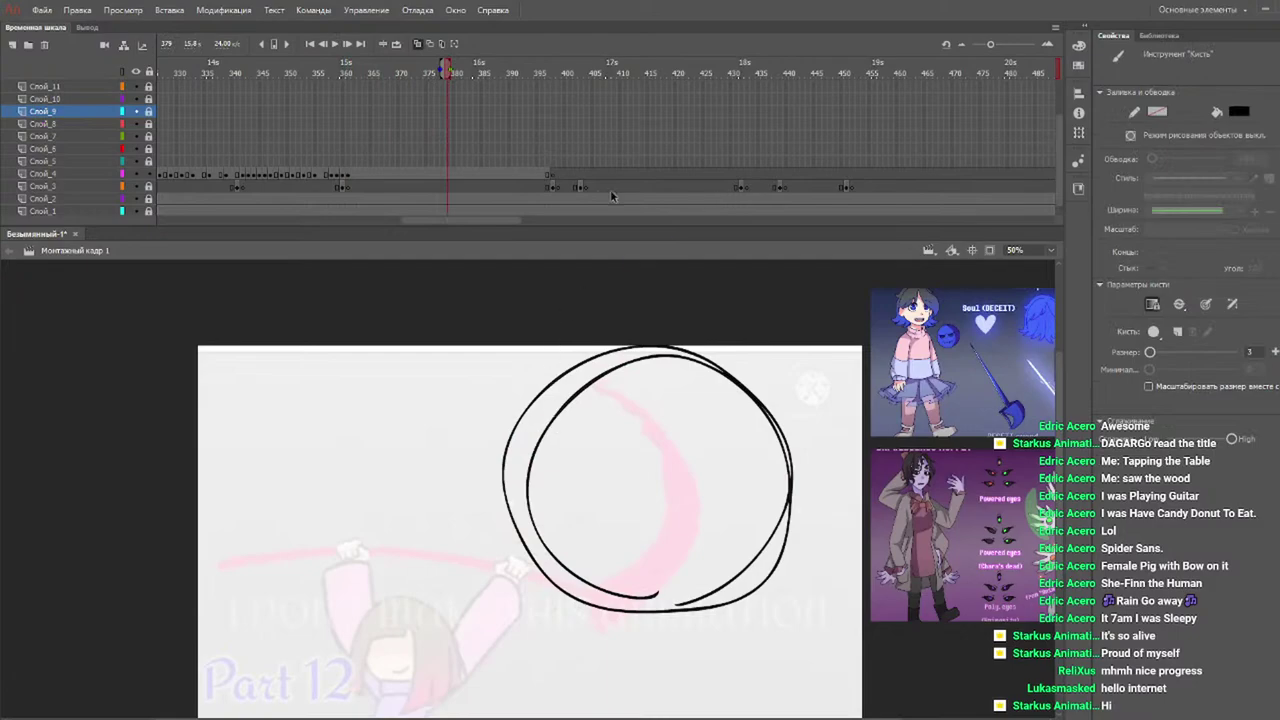
{"action": "left_click", "coordinate": [348, 74]}
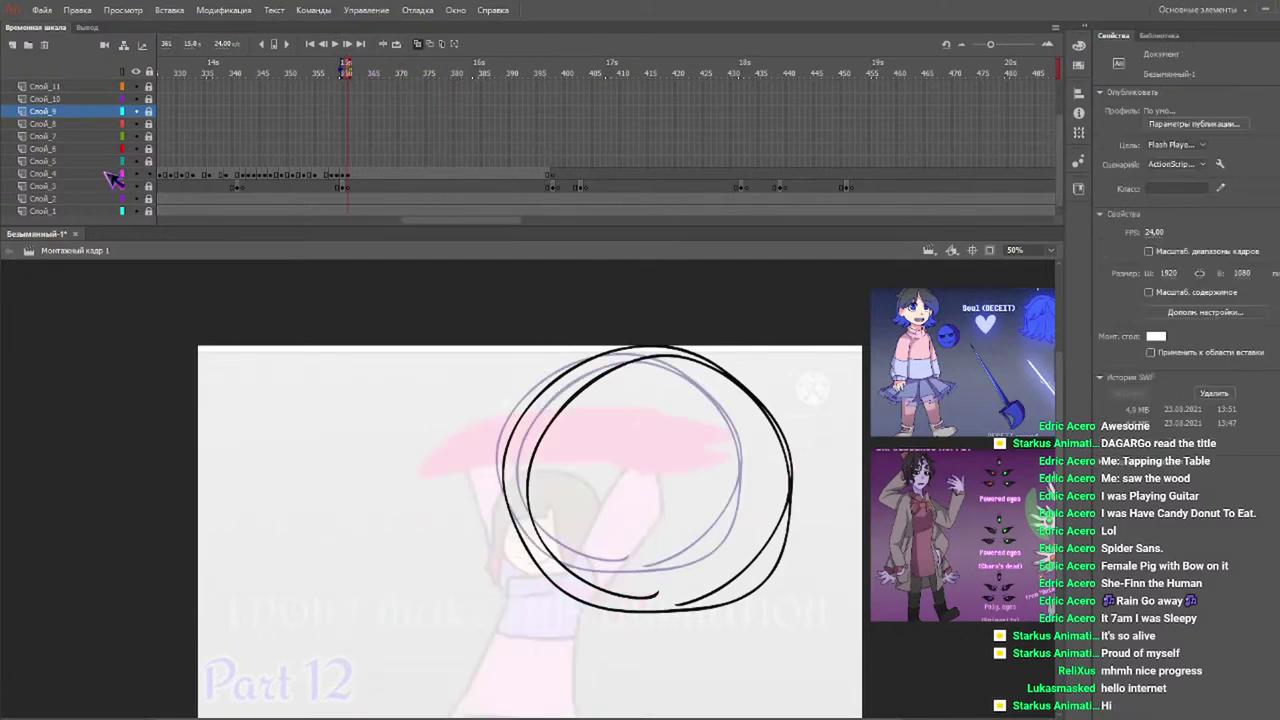
{"action": "left_click", "coordinate": [118, 178]}
{"action": "mouse_move", "coordinate": [324, 74]}
{"action": "left_mouse_down"}
{"action": "mouse_move", "coordinate": [359, 75]}
{"action": "mouse_move", "coordinate": [342, 68]}
{"action": "left_mouse_up"}
{"action": "scroll", "coordinate": [530, 480], "scroll_direction": "down", "scroll_amount": 3}
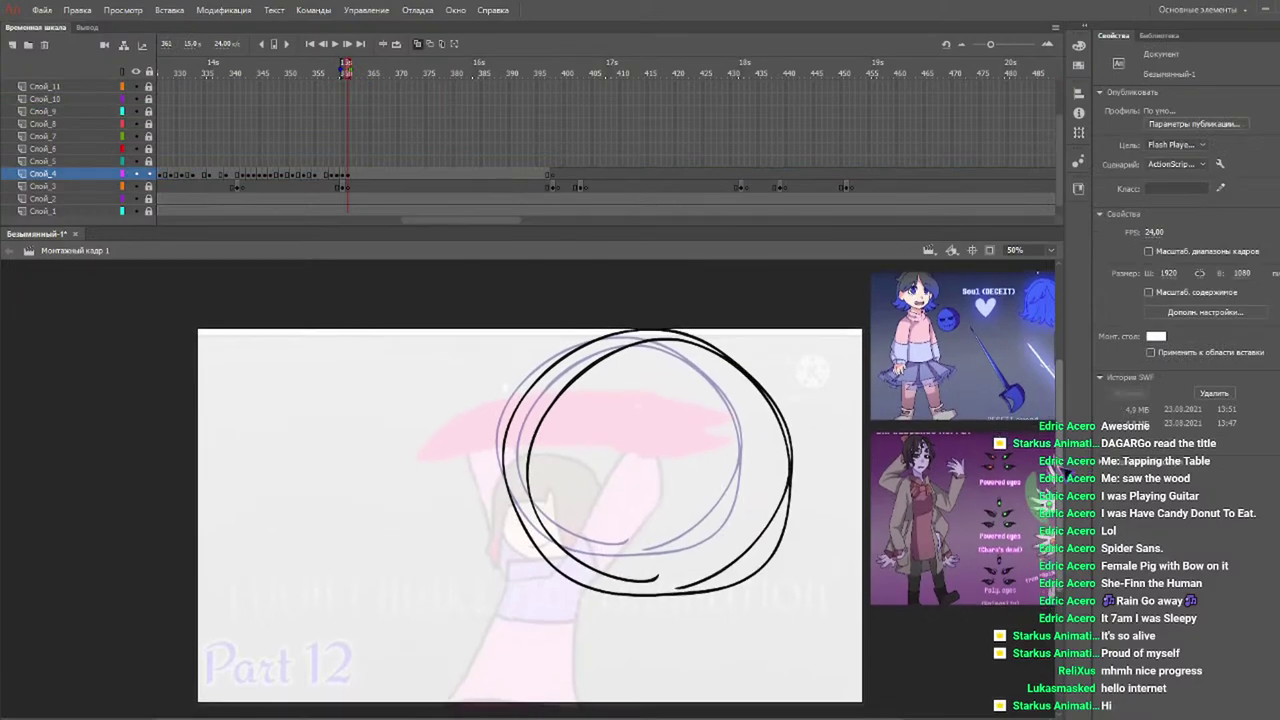
{"action": "key", "text": "b"}
Try to brush a head and face outline around the large circle at frame 361.
{"action": "left_click_drag", "start_coordinate": [548, 385], "coordinate": [545, 428]}
{"action": "key", "text": "ctrl+z"}
{"action": "key", "text": "ctrl+a"}
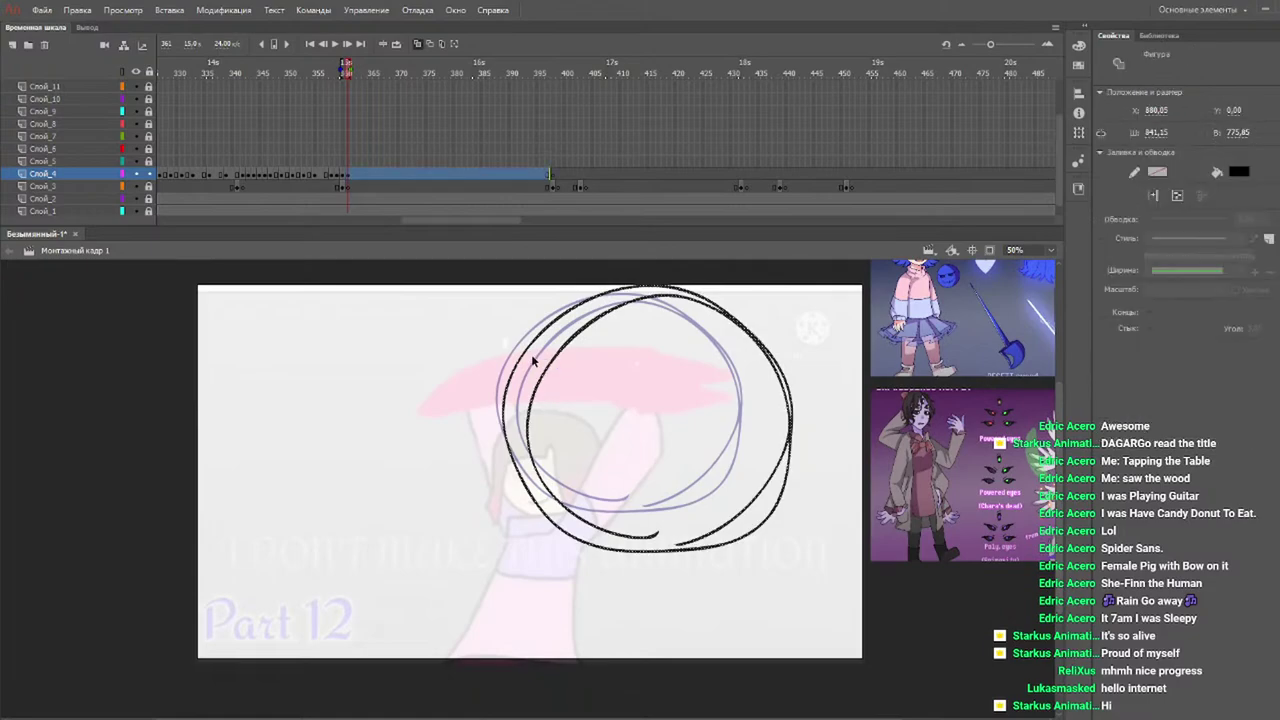
{"action": "left_click_drag", "start_coordinate": [541, 372], "coordinate": [542, 402]}
{"action": "key", "text": "ctrl+z"}
{"action": "key", "text": "ctrl+a"}
{"action": "left_click_drag", "start_coordinate": [514, 374], "coordinate": [572, 298]}
{"action": "mouse_move", "coordinate": [504, 370]}
{"action": "left_mouse_down"}
{"action": "mouse_move", "coordinate": [598, 288]}
{"action": "mouse_move", "coordinate": [659, 280]}
{"action": "left_mouse_up"}
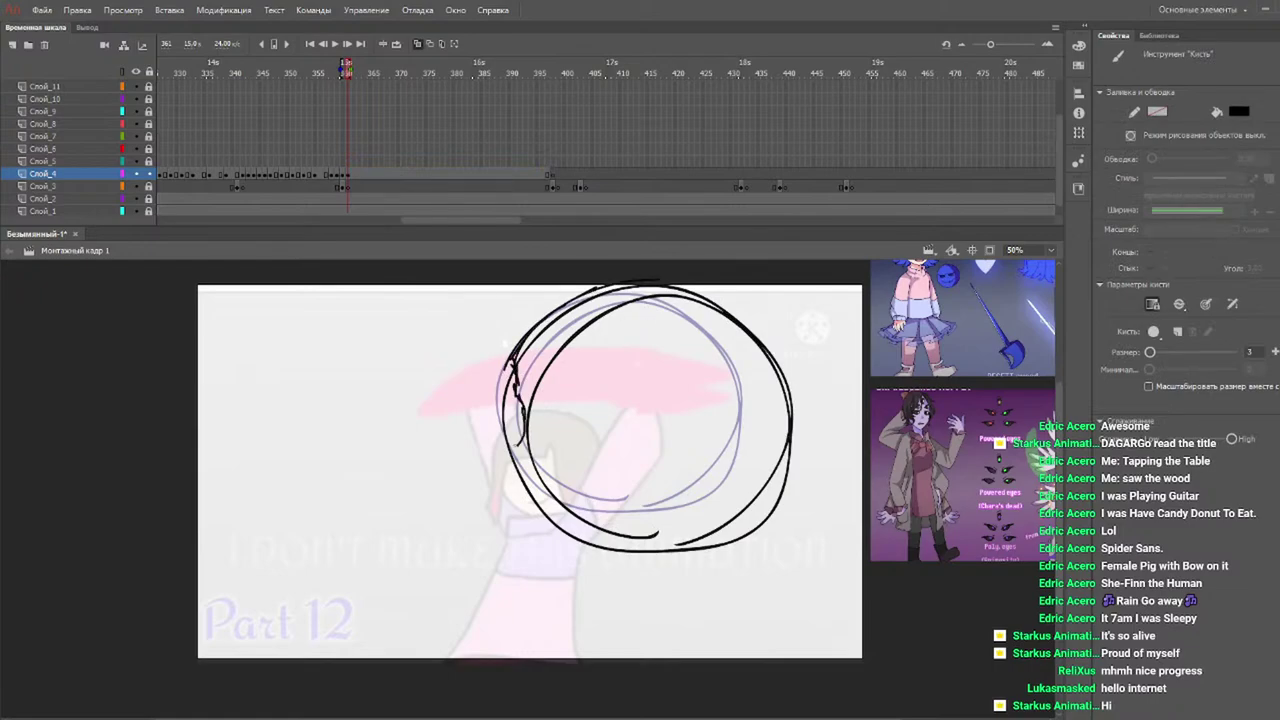
{"action": "mouse_move", "coordinate": [515, 450]}
{"action": "left_mouse_down"}
{"action": "mouse_move", "coordinate": [550, 516]}
{"action": "mouse_move", "coordinate": [622, 561]}
{"action": "mouse_move", "coordinate": [575, 541]}
{"action": "mouse_move", "coordinate": [622, 562]}
{"action": "mouse_move", "coordinate": [682, 514]}
{"action": "left_mouse_up"}
{"action": "left_click_drag", "start_coordinate": [618, 559], "coordinate": [716, 490]}
{"action": "mouse_move", "coordinate": [655, 538]}
{"action": "left_mouse_down"}
{"action": "mouse_move", "coordinate": [728, 477]}
{"action": "mouse_move", "coordinate": [740, 430]}
{"action": "left_mouse_up"}
{"action": "left_click_drag", "start_coordinate": [712, 492], "coordinate": [738, 430]}
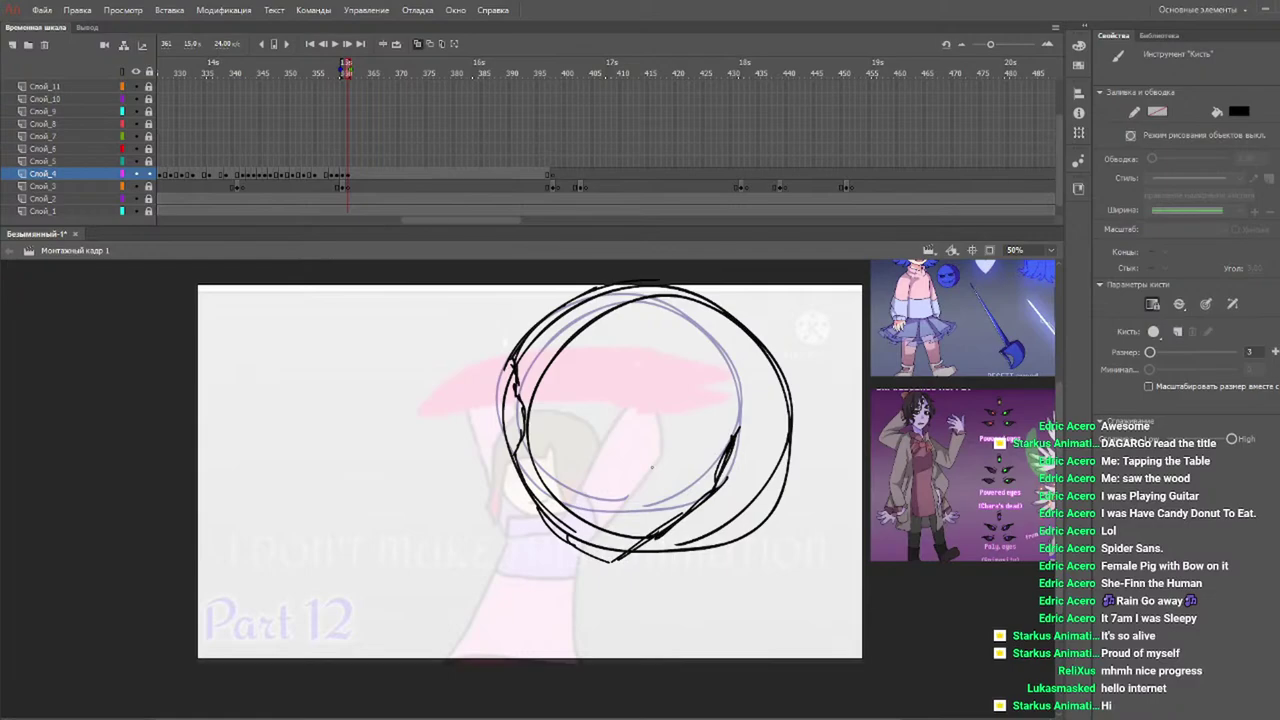
Undo the trial outline strokes around the large circle at frame 361.
{"action": "key", "text": "ctrl+z"}
{"action": "key", "text": "ctrl+z"}
{"action": "key", "text": "ctrl+z"}
{"action": "key", "text": "ctrl+z"}
{"action": "key", "text": "ctrl+z"}
{"action": "key", "text": "ctrl+z"}
{"action": "key", "text": "ctrl+z"}
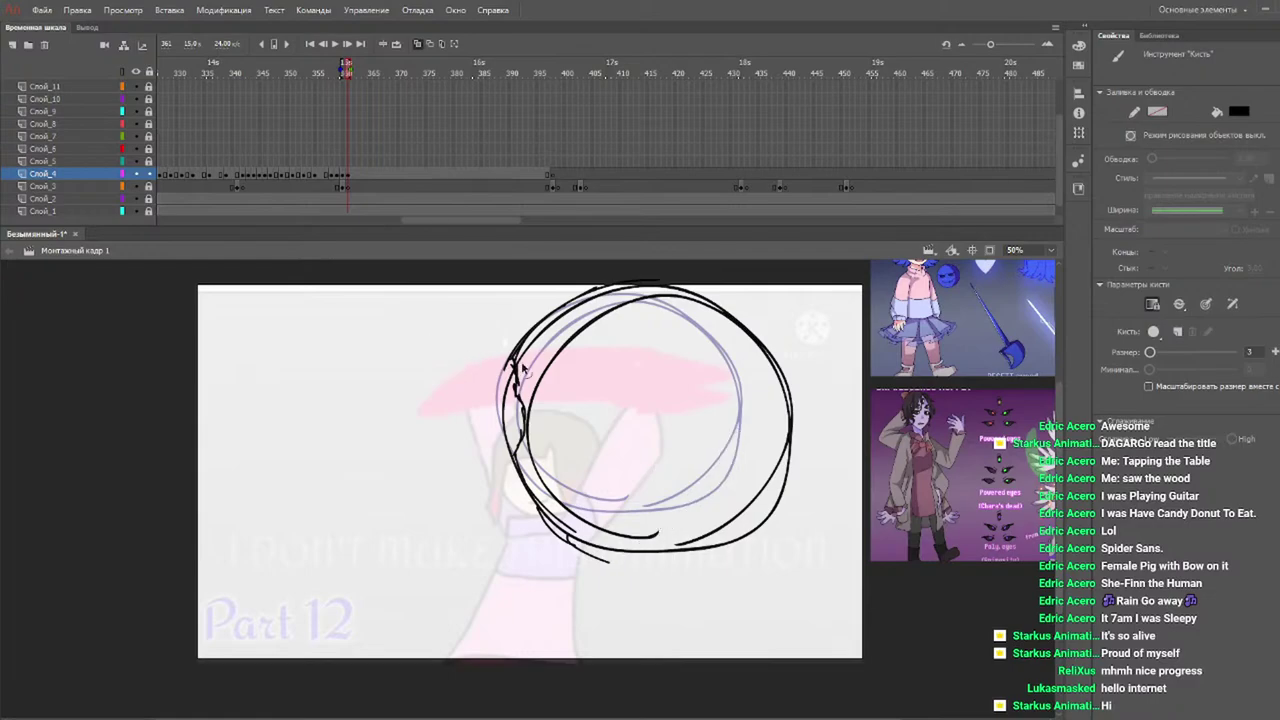
{"action": "key", "text": "ctrl+z"}
{"action": "key", "text": "ctrl+z"}
{"action": "key", "text": "ctrl+z"}
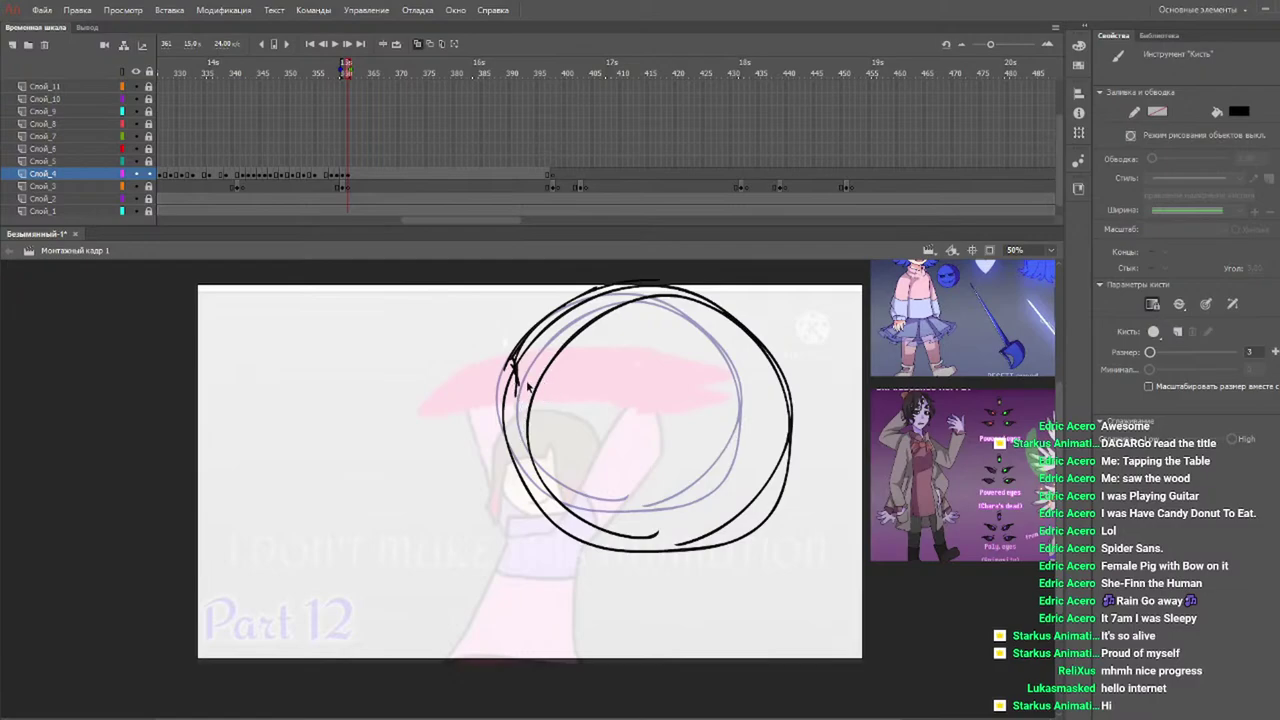
{"action": "key", "text": "ctrl+a"}
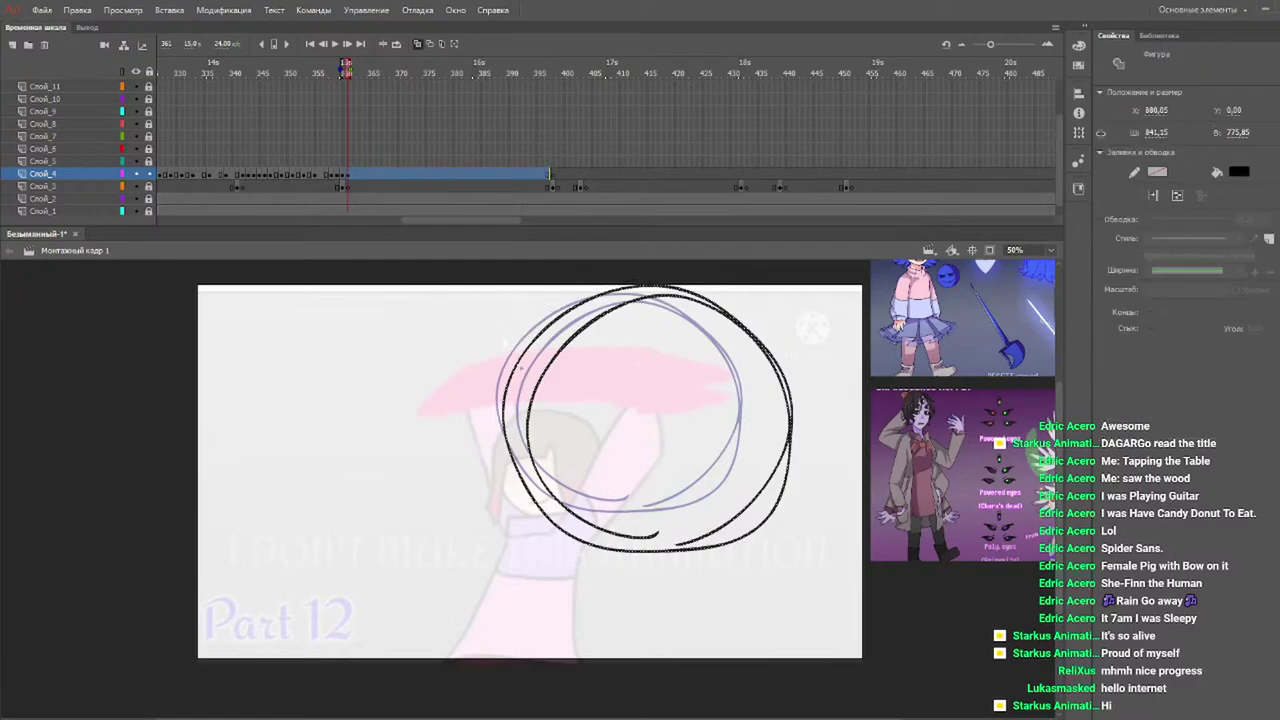
{"action": "key", "text": "ctrl+shift+a"}
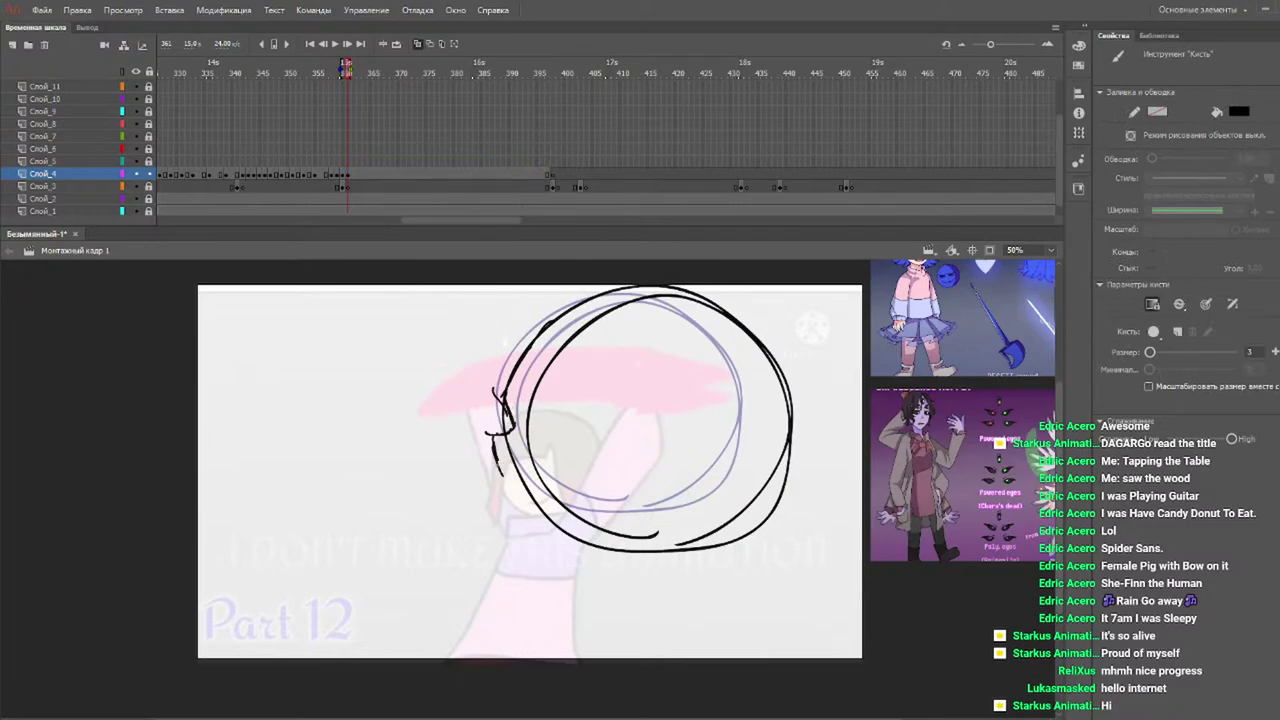
Sketch the brow and nose of a left-facing profile on the circle's left edge at frame 361, undoing unwanted strokes.
{"action": "key", "text": "ctrl+z"}
{"action": "key", "text": "ctrl+z"}
{"action": "key", "text": "ctrl+z"}
{"action": "left_click_drag", "start_coordinate": [537, 535], "coordinate": [590, 530]}
{"action": "left_click_drag", "start_coordinate": [580, 533], "coordinate": [656, 502]}
{"action": "key", "text": "ctrl+z"}
{"action": "key", "text": "ctrl+z"}
{"action": "key", "text": "ctrl+z"}
{"action": "key", "text": "ctrl+z"}
{"action": "key", "text": "ctrl+z"}
{"action": "key", "text": "ctrl+z"}
{"action": "key", "text": "ctrl+z"}
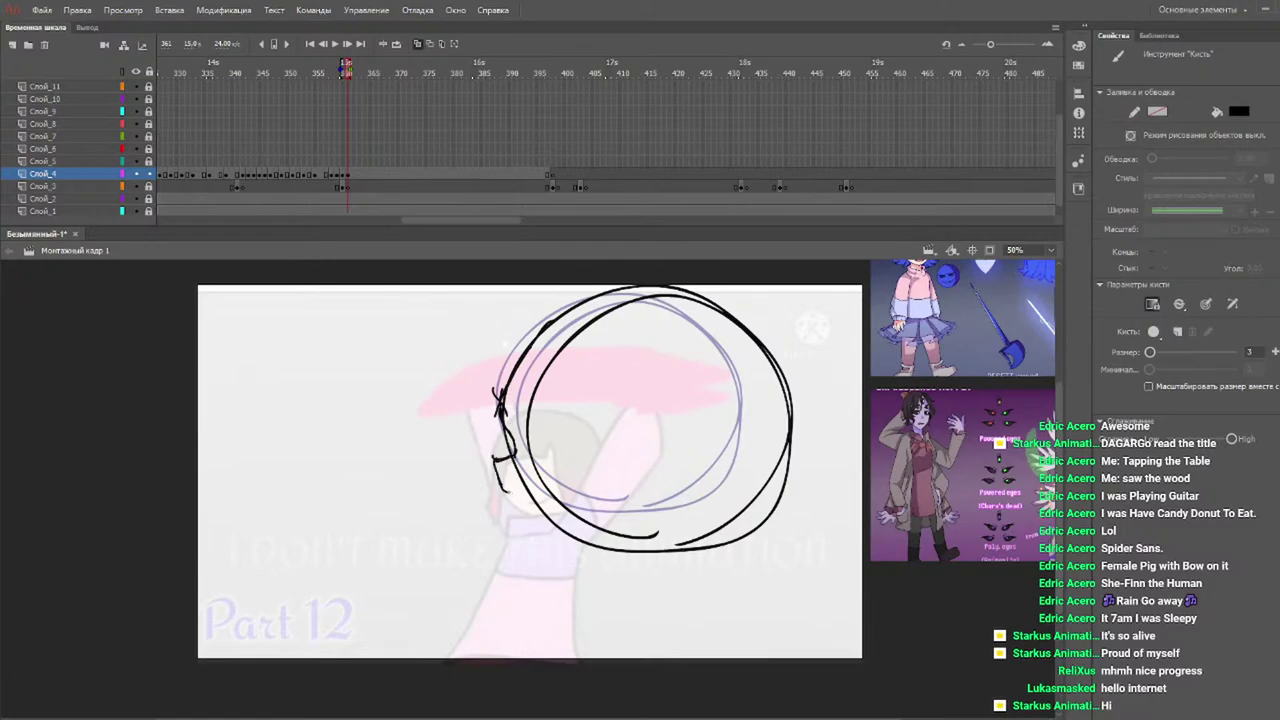
{"action": "key", "text": "ctrl+z"}
Brush the chin and jaw line below the nose, and sketch the open mouth and eye inside the profile.
{"action": "mouse_move", "coordinate": [530, 546]}
{"action": "left_mouse_down"}
{"action": "mouse_move", "coordinate": [618, 529]}
{"action": "mouse_move", "coordinate": [652, 503]}
{"action": "mouse_move", "coordinate": [618, 526]}
{"action": "left_mouse_up"}
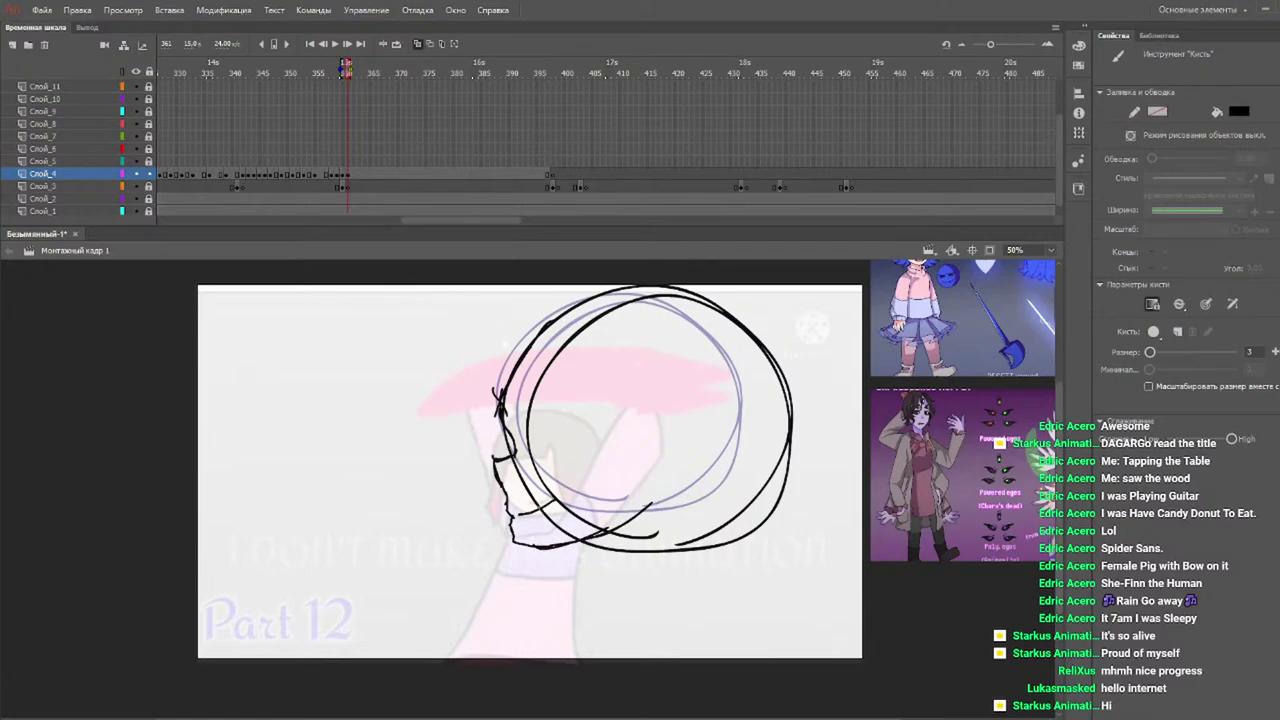
{"action": "key", "text": "ctrl+z"}
{"action": "key", "text": "ctrl+z"}
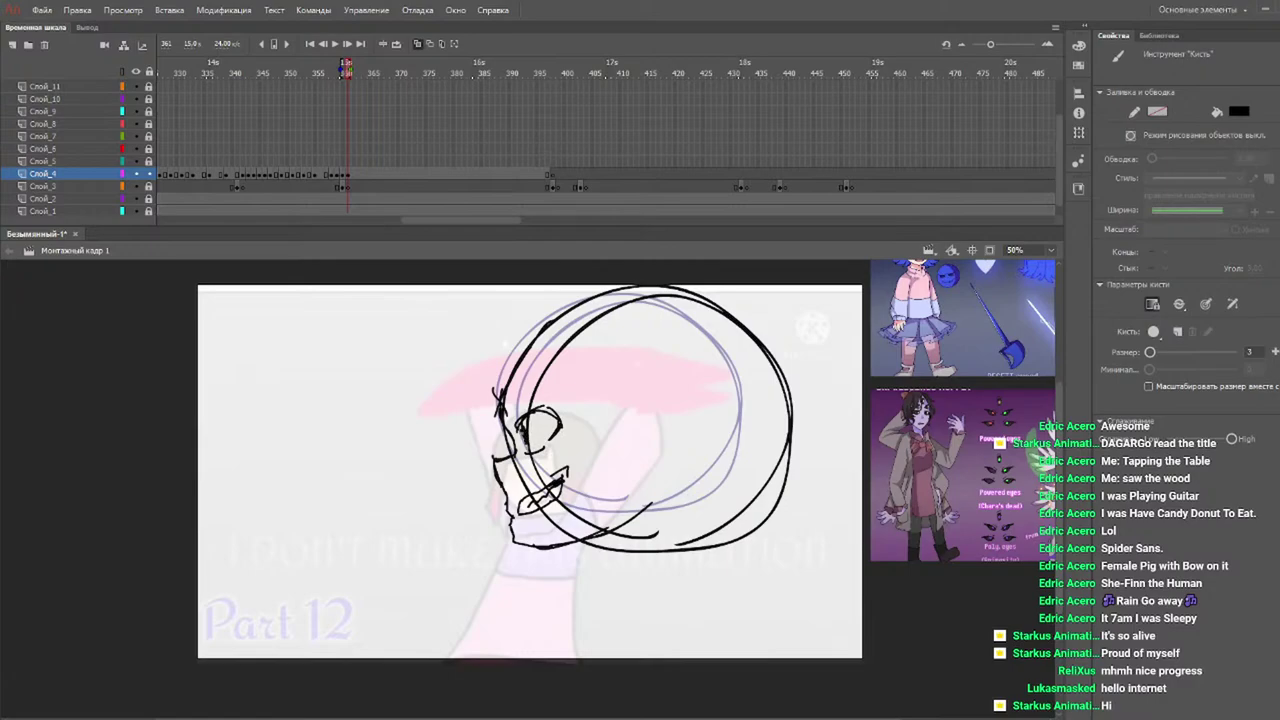
Refine the eye area and draw curved lines across the cheek and side of the head behind it.
{"action": "left_click_drag", "start_coordinate": [498, 419], "coordinate": [640, 435]}
{"action": "left_click_drag", "start_coordinate": [609, 488], "coordinate": [622, 490]}
{"action": "mouse_move", "coordinate": [625, 426]}
{"action": "left_mouse_down"}
{"action": "mouse_move", "coordinate": [634, 486]}
{"action": "mouse_move", "coordinate": [660, 380]}
{"action": "mouse_move", "coordinate": [576, 340]}
{"action": "left_mouse_up"}
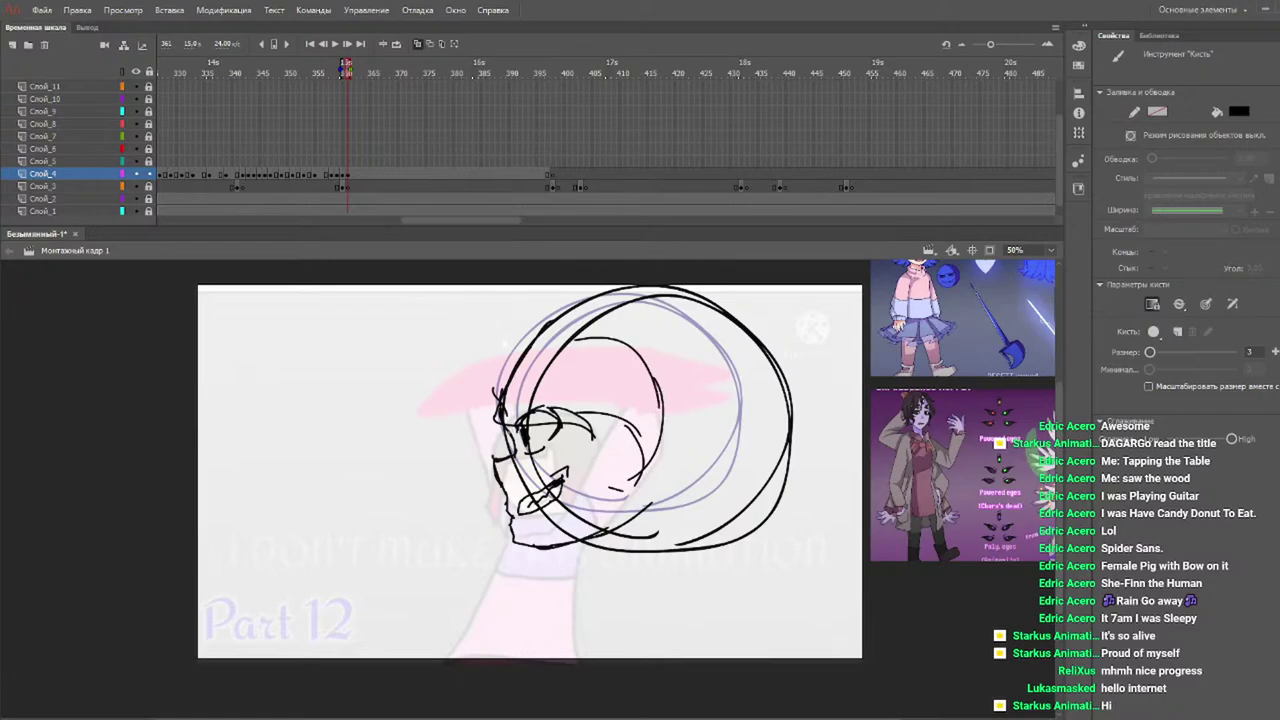
Sketch the outer hair outline from the forehead up and over the top of the circle.
{"action": "mouse_move", "coordinate": [480, 408]}
{"action": "left_mouse_down"}
{"action": "mouse_move", "coordinate": [504, 342]}
{"action": "mouse_move", "coordinate": [500, 382]}
{"action": "left_mouse_up"}
{"action": "left_click_drag", "start_coordinate": [490, 362], "coordinate": [566, 292]}
{"action": "left_click_drag", "start_coordinate": [514, 330], "coordinate": [598, 273]}
{"action": "mouse_move", "coordinate": [556, 316]}
{"action": "left_mouse_down"}
{"action": "mouse_move", "coordinate": [612, 272]}
{"action": "mouse_move", "coordinate": [707, 271]}
{"action": "mouse_move", "coordinate": [788, 318]}
{"action": "left_mouse_up"}
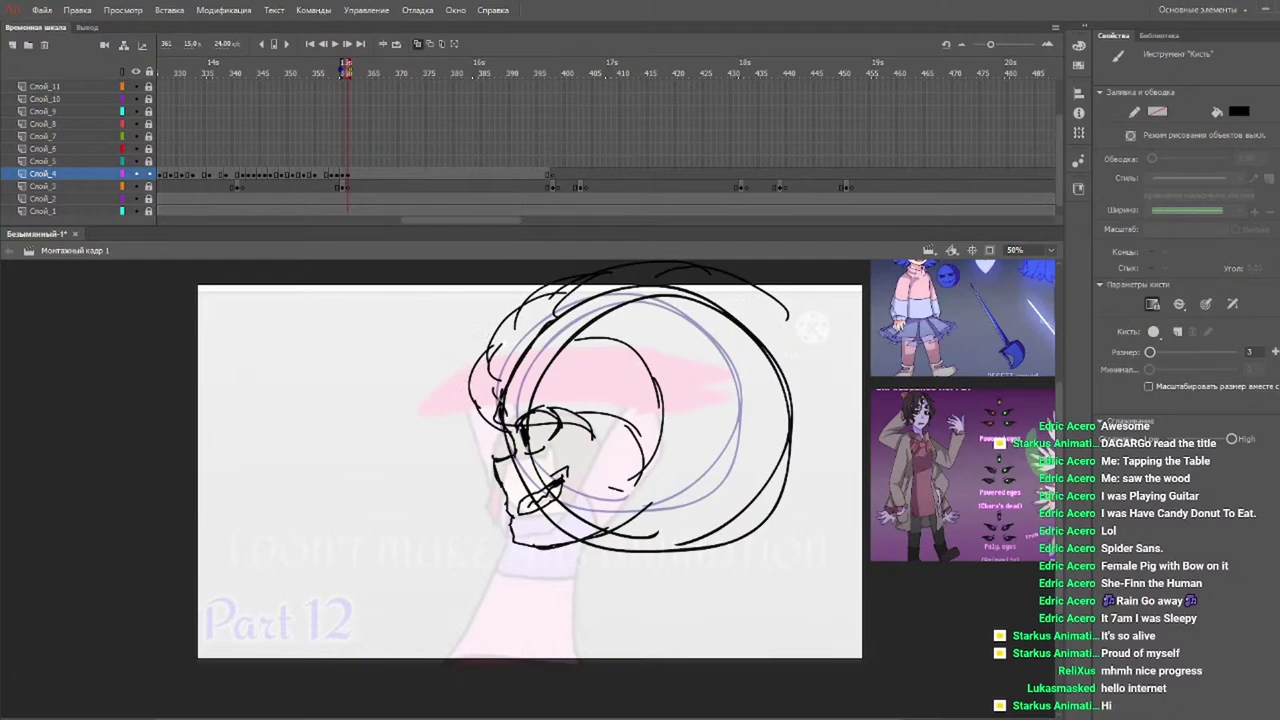
Sketch curved hair strands across the crown and down the side and back of the head, undoing unwanted strokes.
{"action": "mouse_move", "coordinate": [716, 310]}
{"action": "left_mouse_down"}
{"action": "mouse_move", "coordinate": [733, 360]}
{"action": "mouse_move", "coordinate": [725, 408]}
{"action": "left_mouse_up"}
{"action": "left_click_drag", "start_coordinate": [534, 338], "coordinate": [697, 342]}
{"action": "mouse_move", "coordinate": [662, 300]}
{"action": "left_mouse_down"}
{"action": "mouse_move", "coordinate": [705, 378]}
{"action": "mouse_move", "coordinate": [670, 463]}
{"action": "left_mouse_up"}
{"action": "key", "text": "ctrl+z"}
{"action": "key", "text": "ctrl+z"}
{"action": "mouse_move", "coordinate": [522, 344]}
{"action": "left_mouse_down"}
{"action": "mouse_move", "coordinate": [574, 304]}
{"action": "mouse_move", "coordinate": [670, 326]}
{"action": "left_mouse_up"}
{"action": "left_click_drag", "start_coordinate": [538, 334], "coordinate": [698, 350]}
{"action": "mouse_move", "coordinate": [570, 318]}
{"action": "left_mouse_down"}
{"action": "mouse_move", "coordinate": [682, 356]}
{"action": "mouse_move", "coordinate": [690, 398]}
{"action": "mouse_move", "coordinate": [672, 464]}
{"action": "left_mouse_up"}
{"action": "left_click_drag", "start_coordinate": [686, 420], "coordinate": [660, 467]}
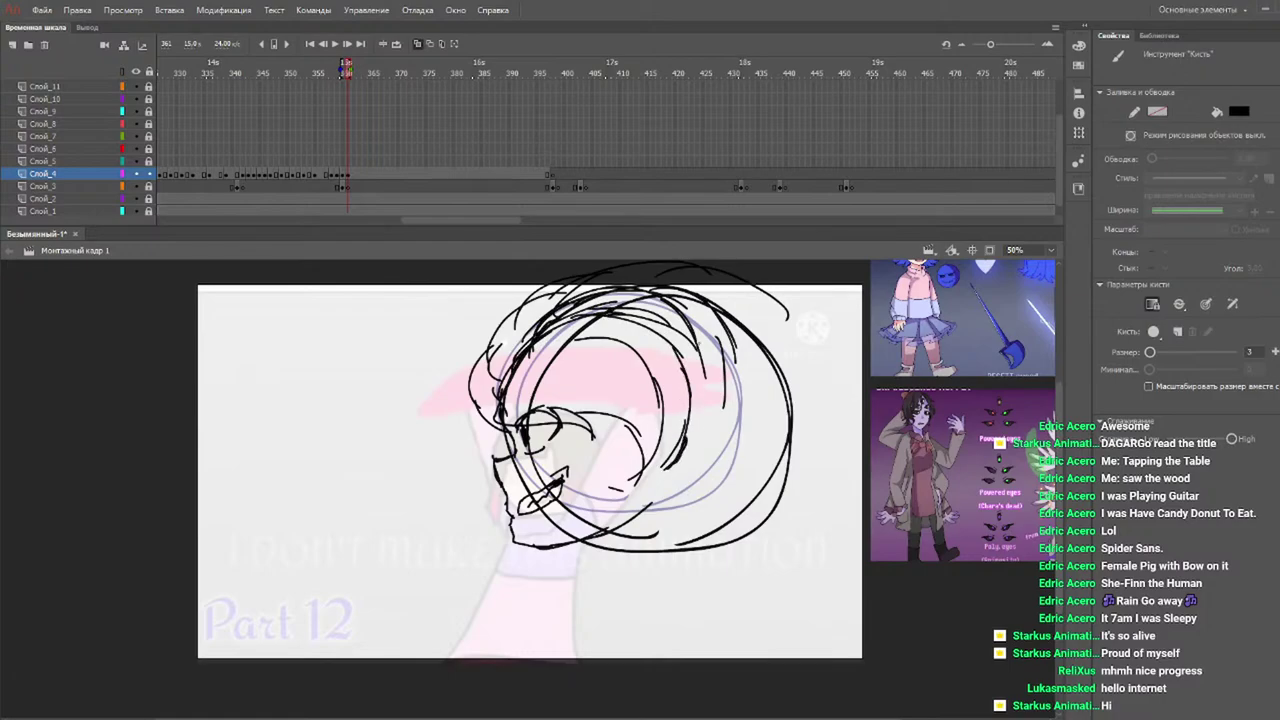
{"action": "mouse_move", "coordinate": [678, 276]}
{"action": "left_mouse_down"}
{"action": "mouse_move", "coordinate": [771, 323]}
{"action": "mouse_move", "coordinate": [744, 424]}
{"action": "mouse_move", "coordinate": [777, 388]}
{"action": "mouse_move", "coordinate": [692, 464]}
{"action": "mouse_move", "coordinate": [706, 486]}
{"action": "mouse_move", "coordinate": [642, 488]}
{"action": "left_mouse_up"}
{"action": "left_click_drag", "start_coordinate": [666, 488], "coordinate": [646, 500]}
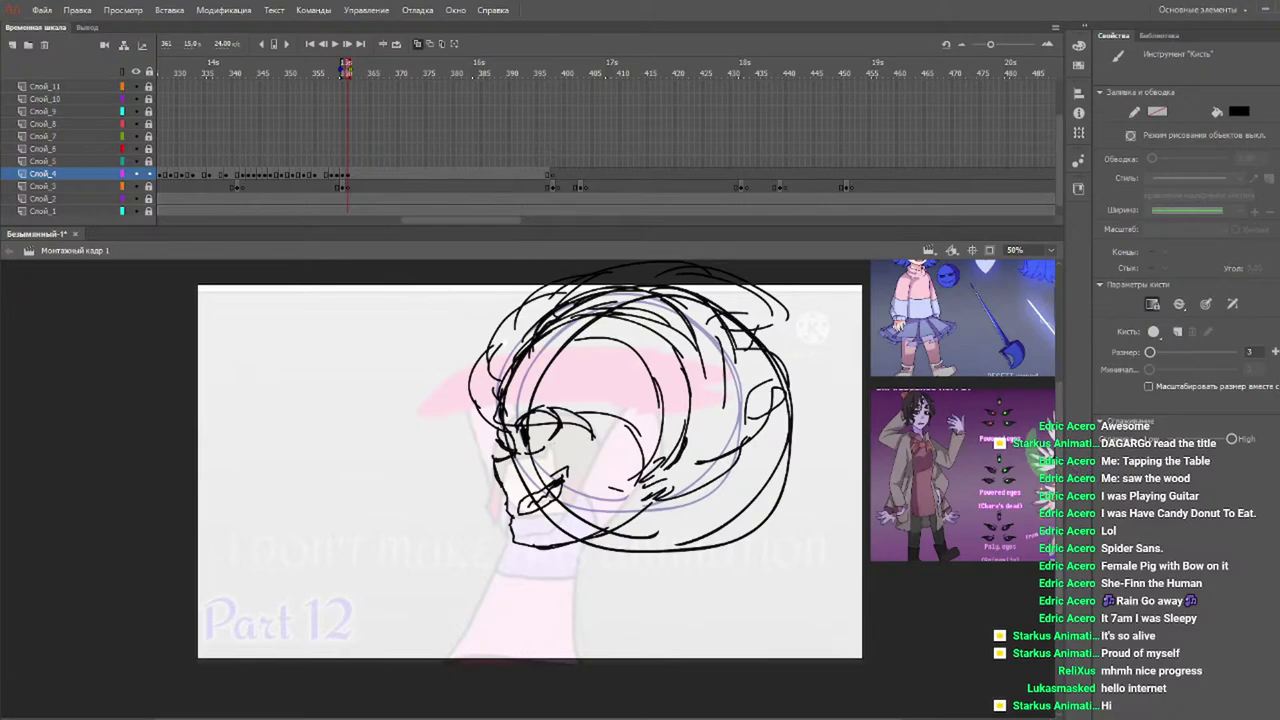
Scale up the whole head sketch at frame 361 to about 1238 px wide and shift it slightly right and down.
{"action": "scroll", "coordinate": [853, 355], "scroll_direction": "up", "scroll_amount": 1}
{"action": "key", "text": "v"}
{"action": "key", "text": "ctrl+a"}
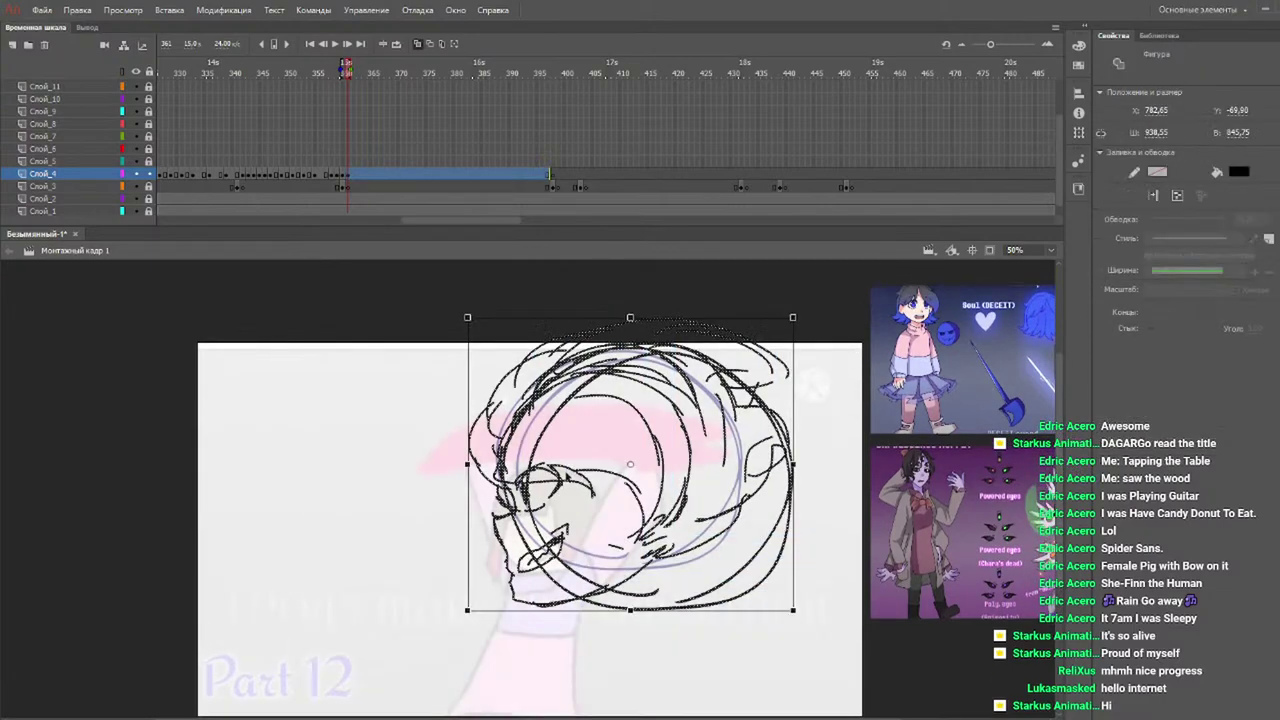
{"action": "left_click_drag", "start_coordinate": [807, 301], "coordinate": [860, 251]}
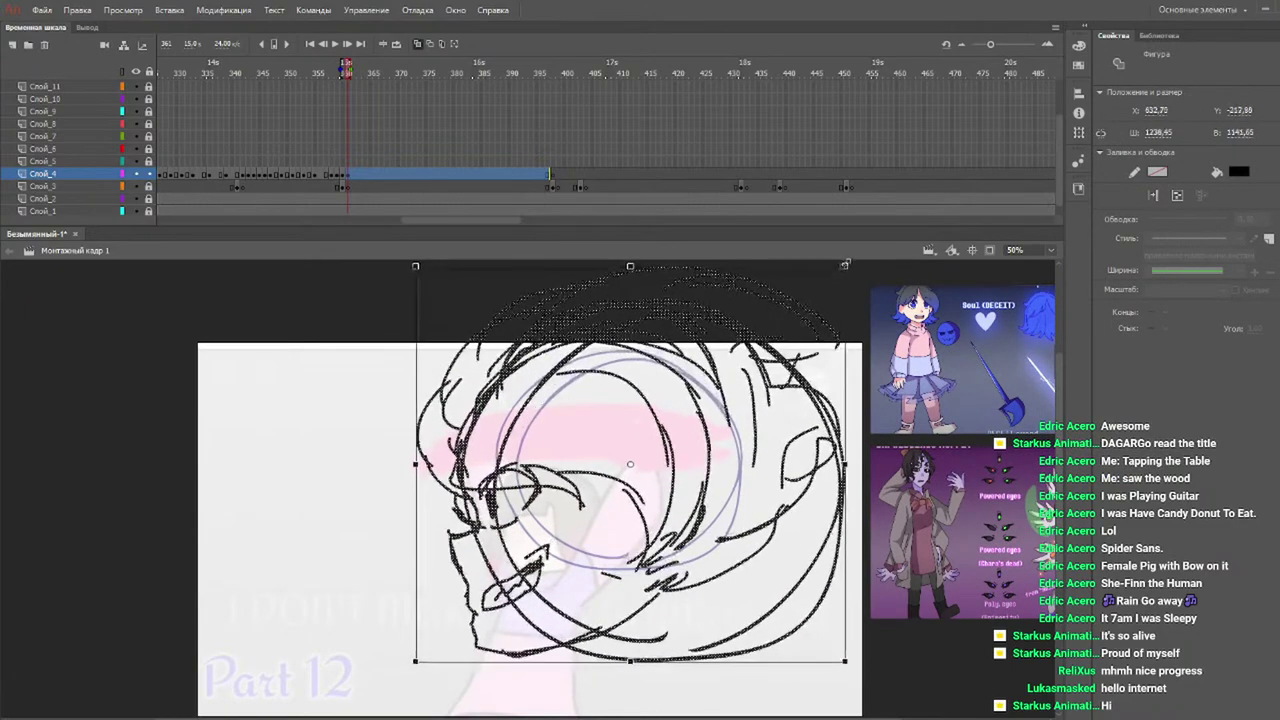
{"action": "left_click_drag", "start_coordinate": [716, 449], "coordinate": [751, 467]}
{"action": "left_click", "coordinate": [955, 641]}
{"action": "left_click_drag", "start_coordinate": [1060, 385], "coordinate": [1060, 405]}
Brush long arm lines from below the chin toward the stage's lower left and sketch a small figure's torso at their end.
{"action": "key", "text": "b"}
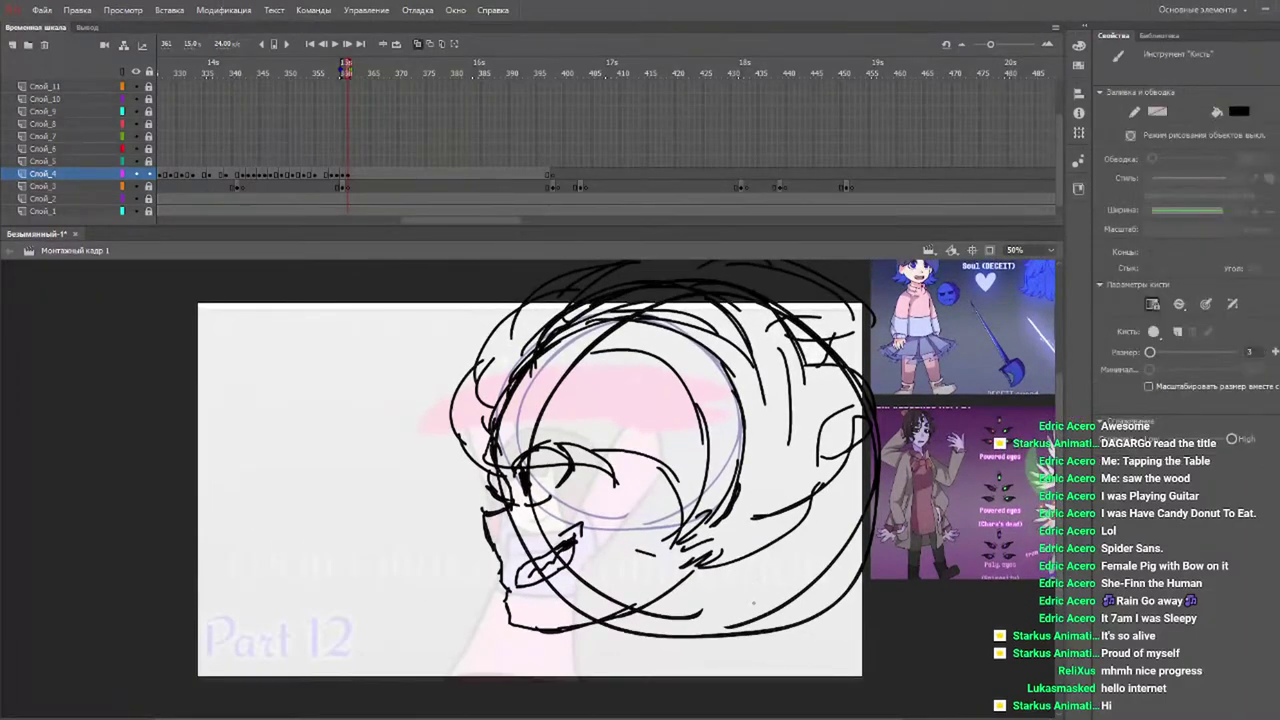
{"action": "left_click_drag", "start_coordinate": [771, 600], "coordinate": [418, 641]}
{"action": "left_click_drag", "start_coordinate": [700, 599], "coordinate": [362, 667]}
{"action": "left_click_drag", "start_coordinate": [363, 627], "coordinate": [421, 570]}
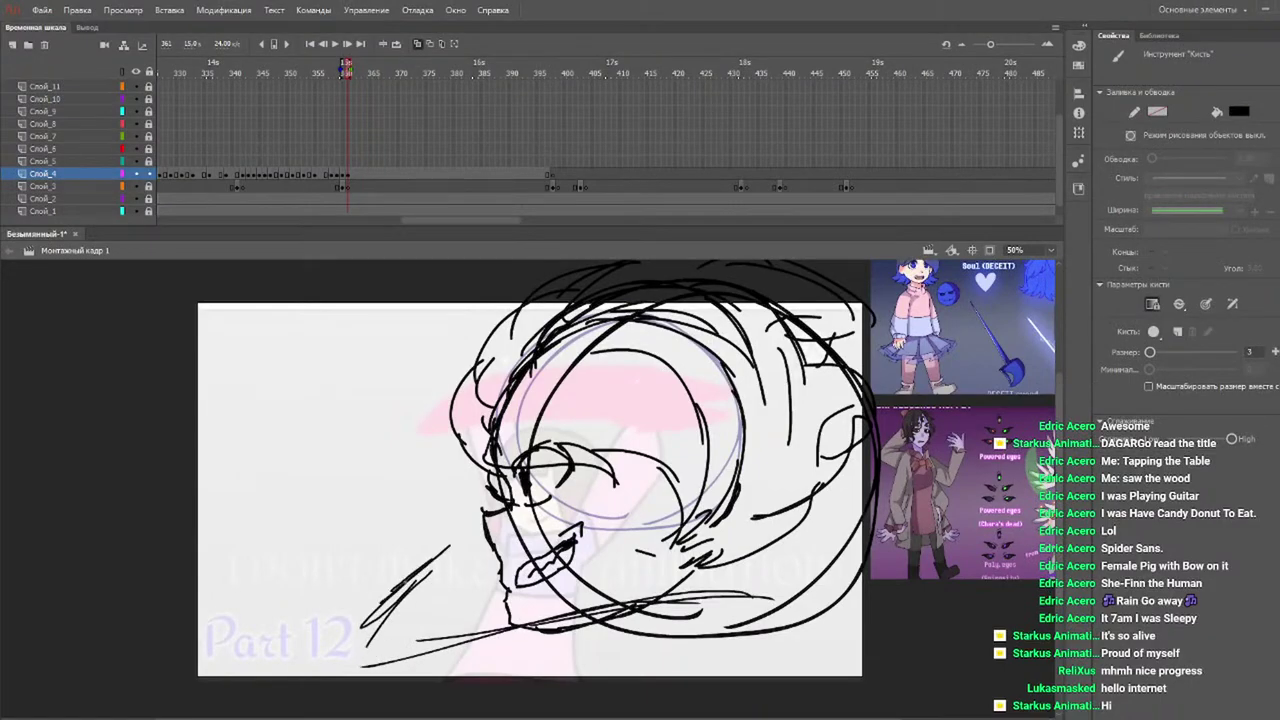
{"action": "mouse_move", "coordinate": [359, 658]}
{"action": "left_mouse_down"}
{"action": "mouse_move", "coordinate": [414, 548]}
{"action": "mouse_move", "coordinate": [356, 655]}
{"action": "left_mouse_up"}
{"action": "left_click_drag", "start_coordinate": [410, 545], "coordinate": [360, 658]}
{"action": "mouse_move", "coordinate": [418, 559]}
{"action": "left_mouse_down"}
{"action": "mouse_move", "coordinate": [380, 530]}
{"action": "mouse_move", "coordinate": [440, 555]}
{"action": "left_mouse_up"}
Draw the large character's shoulder line behind the jaw, refine the arm, and outline the small figure's shoulder and side.
{"action": "left_click_drag", "start_coordinate": [625, 568], "coordinate": [848, 595]}
{"action": "mouse_move", "coordinate": [672, 566]}
{"action": "left_mouse_down"}
{"action": "mouse_move", "coordinate": [382, 644]}
{"action": "mouse_move", "coordinate": [384, 621]}
{"action": "mouse_move", "coordinate": [434, 614]}
{"action": "mouse_move", "coordinate": [416, 578]}
{"action": "mouse_move", "coordinate": [450, 624]}
{"action": "left_mouse_up"}
{"action": "mouse_move", "coordinate": [434, 566]}
{"action": "left_mouse_down"}
{"action": "mouse_move", "coordinate": [448, 624]}
{"action": "mouse_move", "coordinate": [368, 566]}
{"action": "mouse_move", "coordinate": [396, 566]}
{"action": "mouse_move", "coordinate": [340, 650]}
{"action": "left_mouse_up"}
{"action": "left_click_drag", "start_coordinate": [354, 560], "coordinate": [336, 686]}
{"action": "left_click_drag", "start_coordinate": [336, 590], "coordinate": [318, 712]}
{"action": "left_click_drag", "start_coordinate": [345, 572], "coordinate": [337, 670]}
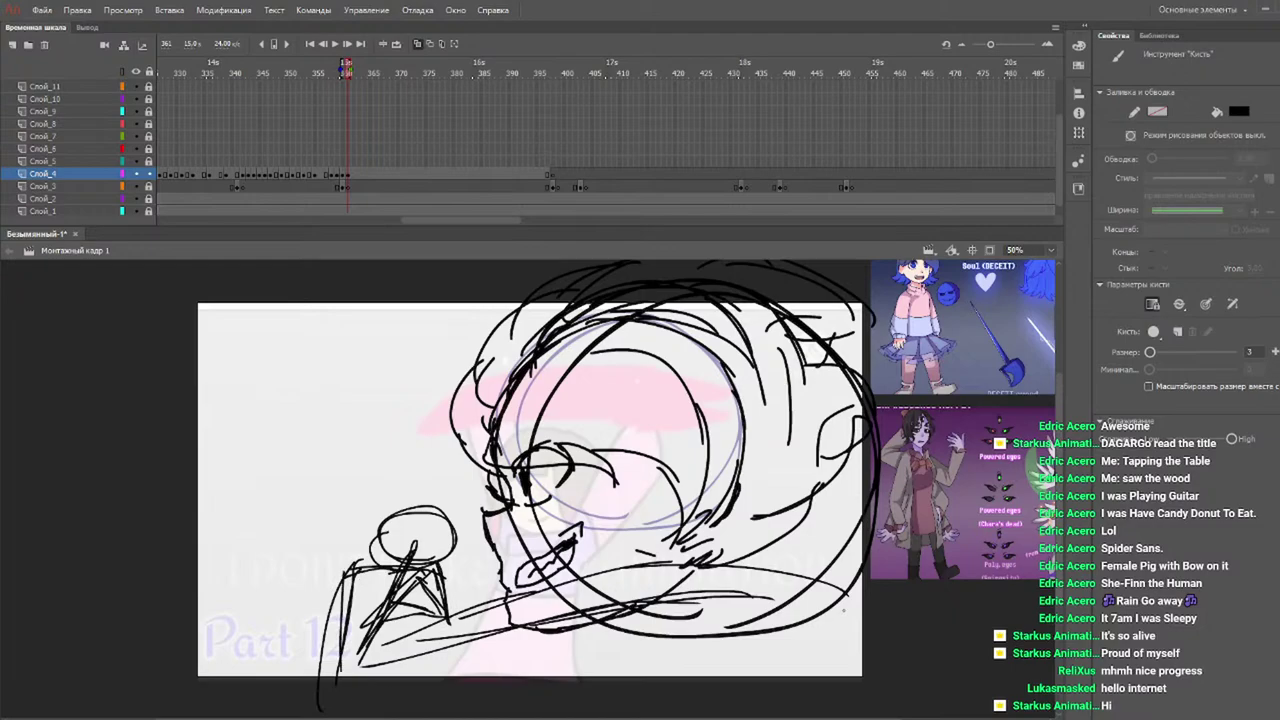
Brush the large character's chest and back lines, and erase the overlapping circle and jaw strokes inside the torso.
{"action": "mouse_move", "coordinate": [866, 648]}
{"action": "left_mouse_down"}
{"action": "mouse_move", "coordinate": [842, 708]}
{"action": "mouse_move", "coordinate": [818, 674]}
{"action": "left_mouse_up"}
{"action": "left_click_drag", "start_coordinate": [504, 600], "coordinate": [530, 700]}
{"action": "key", "text": "e"}
{"action": "mouse_move", "coordinate": [717, 606]}
{"action": "left_mouse_down"}
{"action": "mouse_move", "coordinate": [751, 588]}
{"action": "mouse_move", "coordinate": [633, 605]}
{"action": "mouse_move", "coordinate": [660, 584]}
{"action": "mouse_move", "coordinate": [555, 603]}
{"action": "mouse_move", "coordinate": [528, 625]}
{"action": "mouse_move", "coordinate": [856, 614]}
{"action": "mouse_move", "coordinate": [836, 591]}
{"action": "mouse_move", "coordinate": [616, 600]}
{"action": "mouse_move", "coordinate": [639, 612]}
{"action": "mouse_move", "coordinate": [529, 620]}
{"action": "left_mouse_up"}
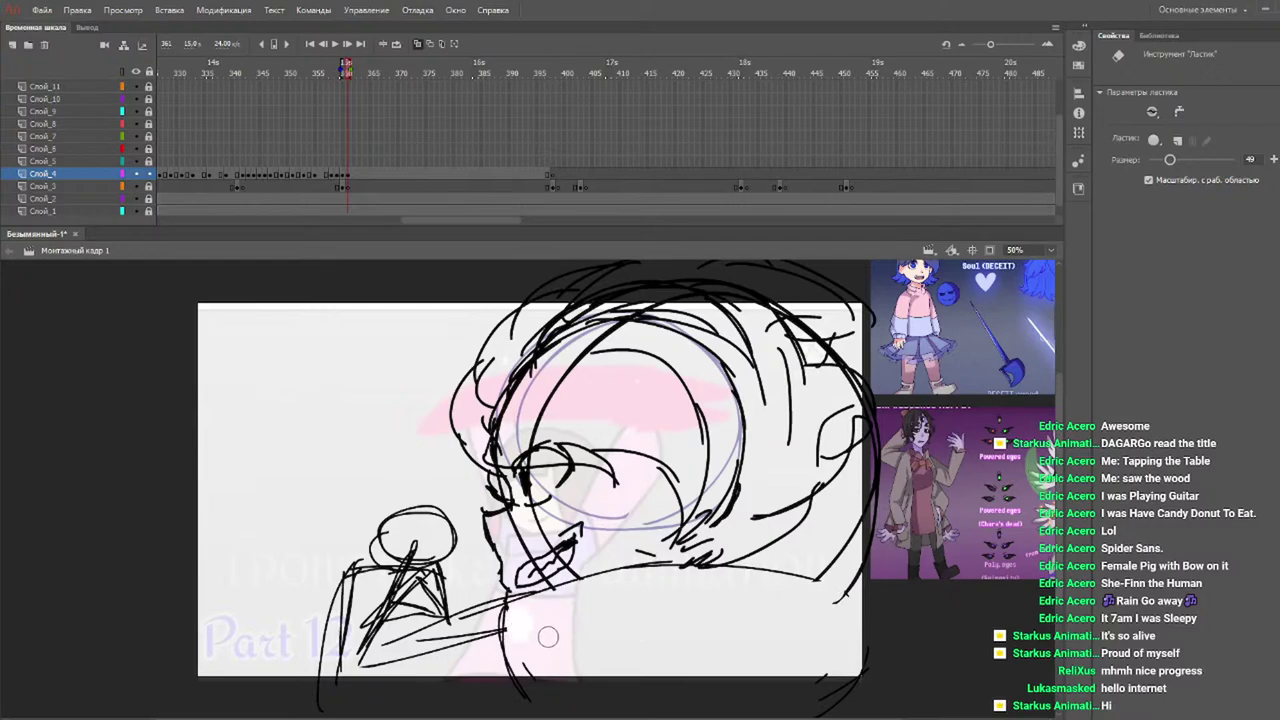
Add strokes around the small figure's head and try out hat brim lines across it, undoing the unwanted ones.
{"action": "key", "text": "b"}
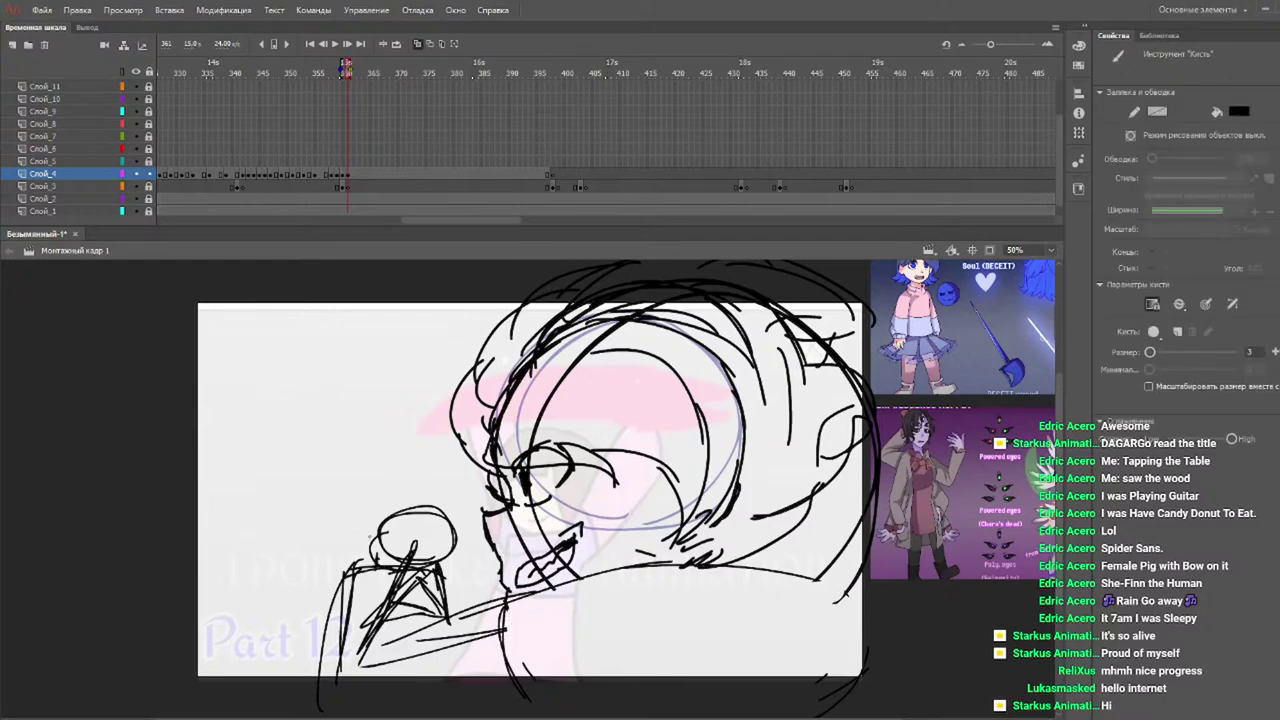
{"action": "mouse_move", "coordinate": [378, 558]}
{"action": "left_mouse_down"}
{"action": "mouse_move", "coordinate": [380, 516]}
{"action": "mouse_move", "coordinate": [436, 508]}
{"action": "mouse_move", "coordinate": [446, 566]}
{"action": "left_mouse_up"}
{"action": "mouse_move", "coordinate": [352, 533]}
{"action": "left_mouse_down"}
{"action": "mouse_move", "coordinate": [478, 520]}
{"action": "mouse_move", "coordinate": [498, 531]}
{"action": "left_mouse_up"}
{"action": "left_click_drag", "start_coordinate": [336, 540], "coordinate": [480, 530]}
{"action": "key", "text": "ctrl+z"}
{"action": "key", "text": "ctrl+z"}
{"action": "key", "text": "ctrl+z"}
{"action": "key", "text": "ctrl+z"}
{"action": "key", "text": "ctrl+z"}
{"action": "key", "text": "ctrl+z"}
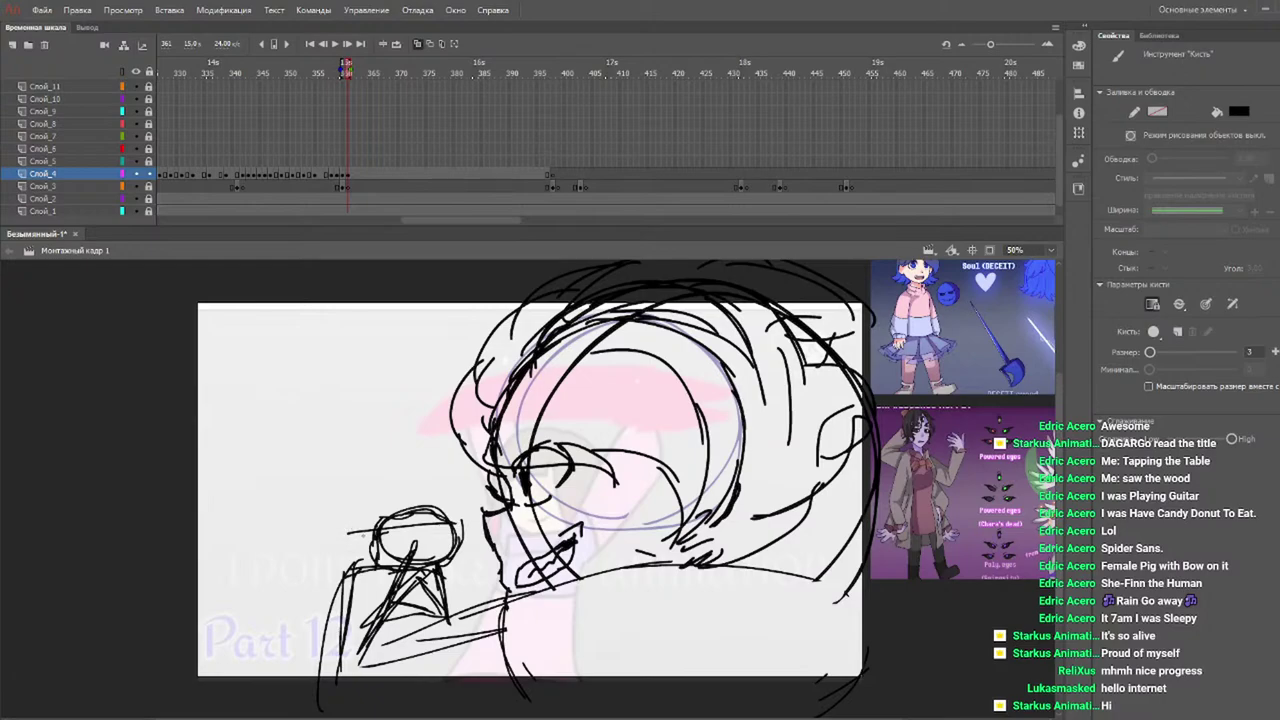
Draw a hat with a curved brim and a domed crown on the small figure's head.
{"action": "mouse_move", "coordinate": [350, 532]}
{"action": "left_mouse_down"}
{"action": "mouse_move", "coordinate": [485, 508]}
{"action": "mouse_move", "coordinate": [452, 530]}
{"action": "left_mouse_up"}
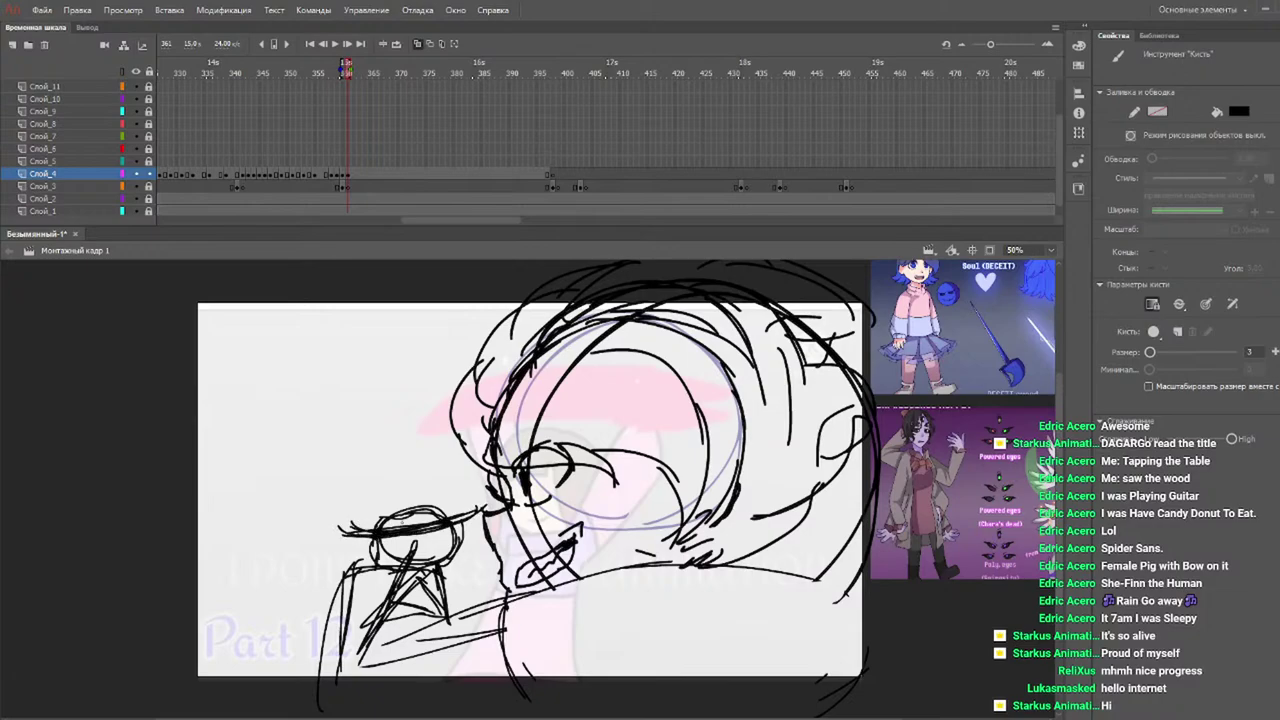
{"action": "left_click_drag", "start_coordinate": [346, 530], "coordinate": [478, 506]}
{"action": "key", "text": "ctrl+z"}
{"action": "mouse_move", "coordinate": [354, 528]}
{"action": "left_mouse_down"}
{"action": "mouse_move", "coordinate": [418, 497]}
{"action": "mouse_move", "coordinate": [478, 508]}
{"action": "left_mouse_up"}
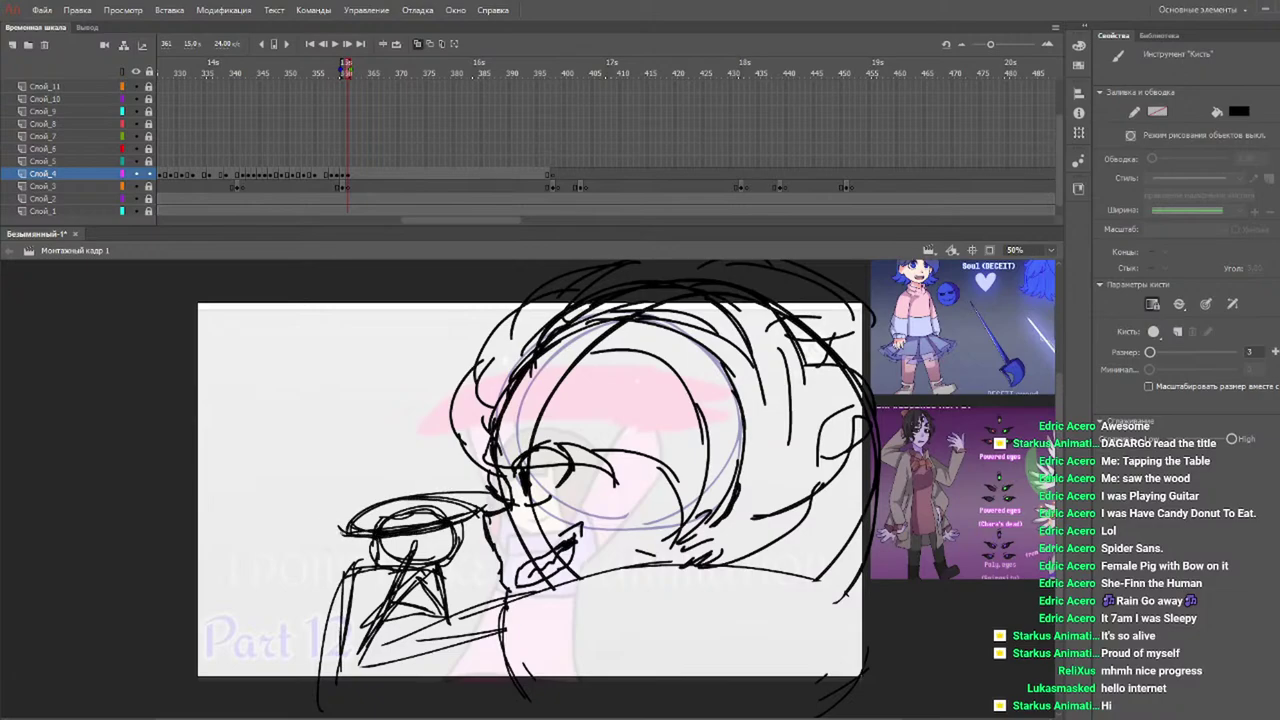
{"action": "mouse_move", "coordinate": [340, 540]}
{"action": "left_mouse_down"}
{"action": "mouse_move", "coordinate": [350, 480]}
{"action": "mouse_move", "coordinate": [400, 460]}
{"action": "mouse_move", "coordinate": [476, 462]}
{"action": "left_mouse_up"}
{"action": "mouse_move", "coordinate": [338, 524]}
{"action": "left_mouse_down"}
{"action": "mouse_move", "coordinate": [482, 466]}
{"action": "mouse_move", "coordinate": [498, 490]}
{"action": "mouse_move", "coordinate": [406, 484]}
{"action": "left_mouse_up"}
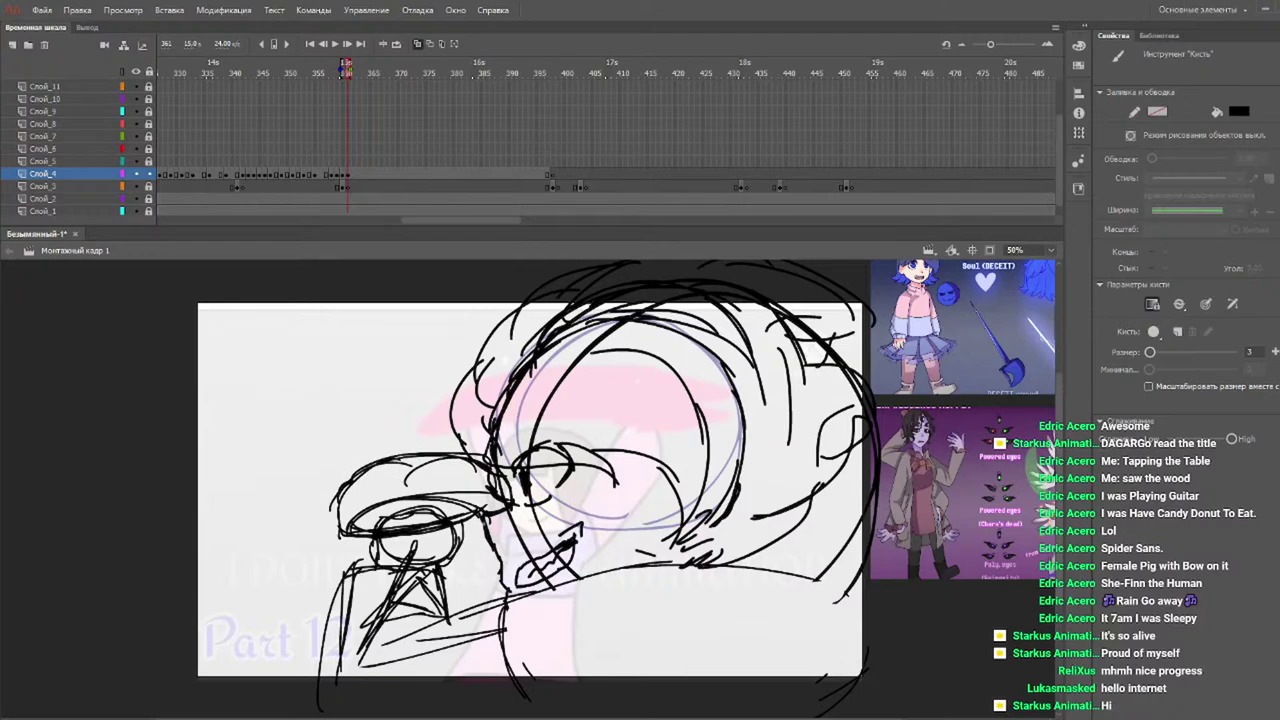
Add a keyframe on Слой_4 at frame 391, stretch the whole sketch to about 2987 px wide and move it left.
{"action": "left_click", "coordinate": [250, 70]}
{"action": "key", "text": "Return"}
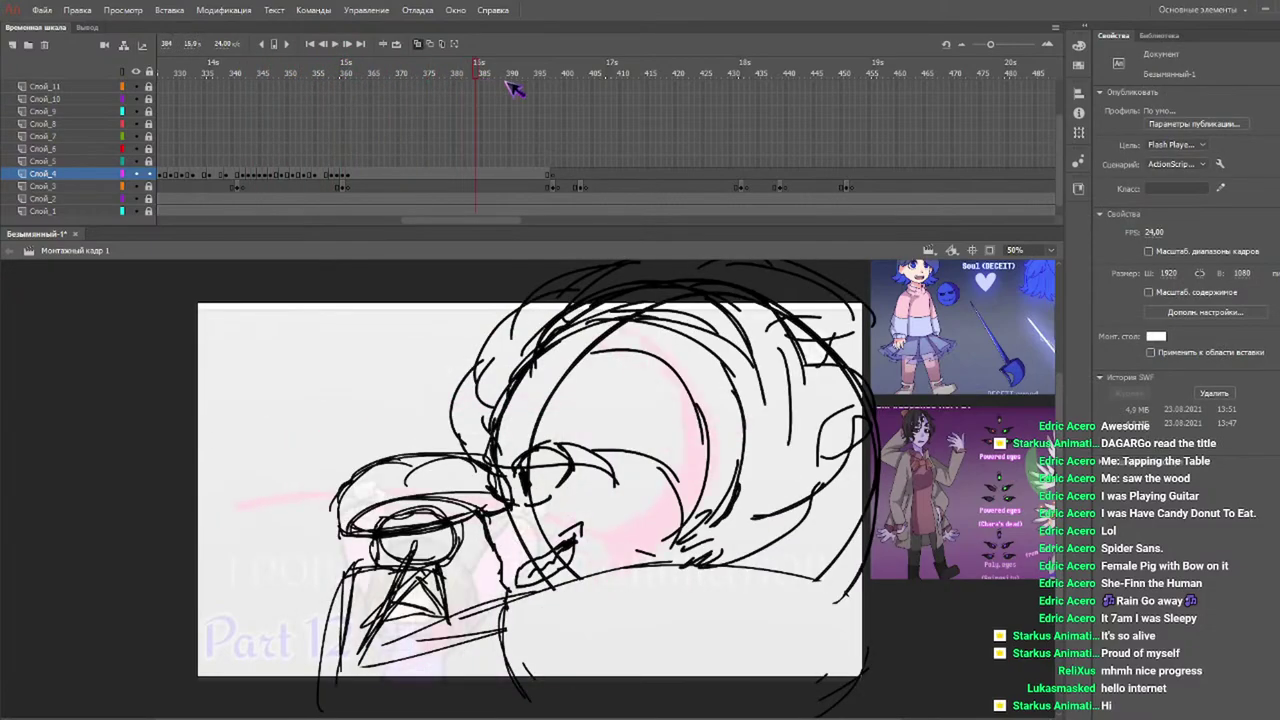
{"action": "left_click_drag", "start_coordinate": [545, 86], "coordinate": [517, 88]}
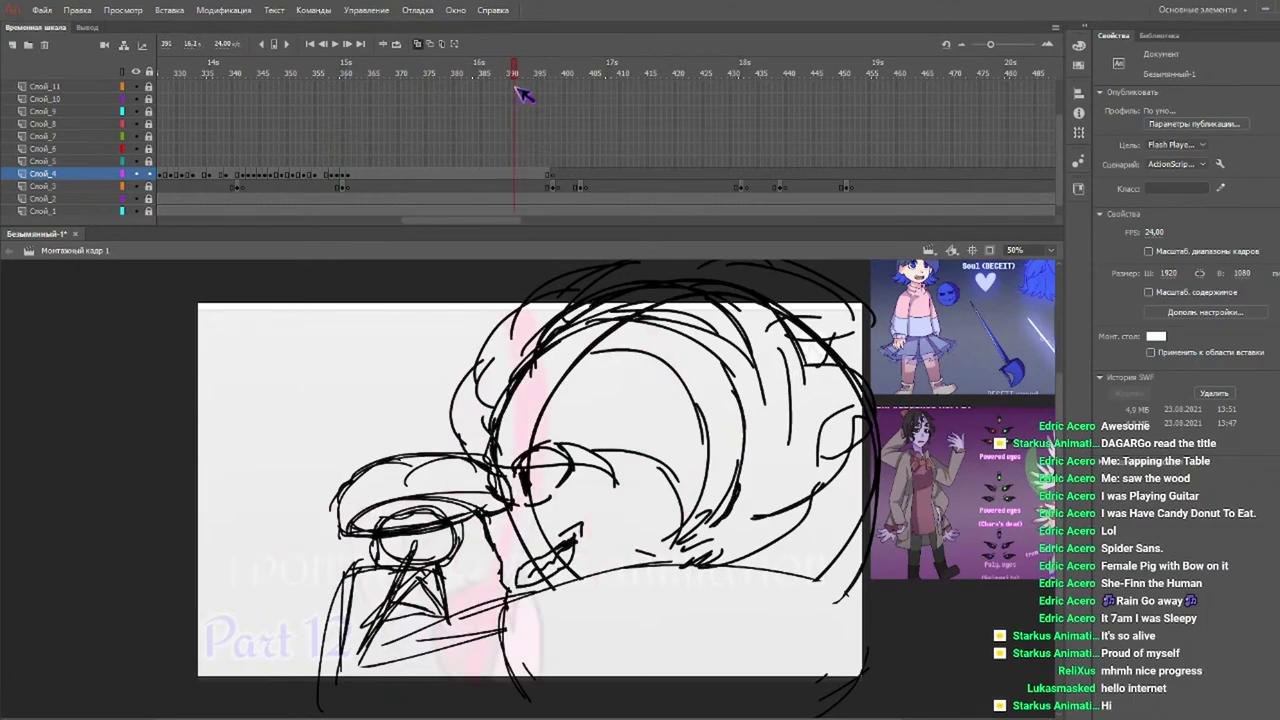
{"action": "left_click", "coordinate": [511, 176]}
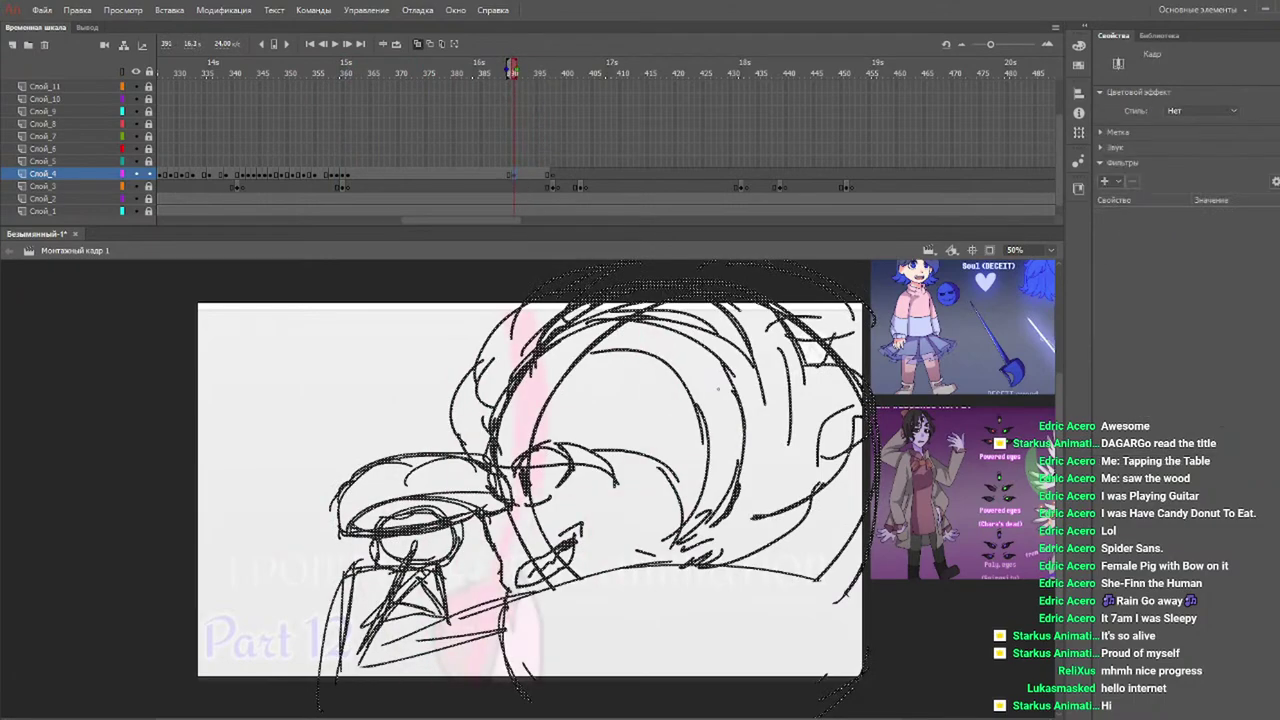
{"action": "key", "text": "q"}
{"action": "left_click_drag", "start_coordinate": [316, 481], "coordinate": [170, 482]}
{"action": "left_click_drag", "start_coordinate": [731, 521], "coordinate": [484, 516]}
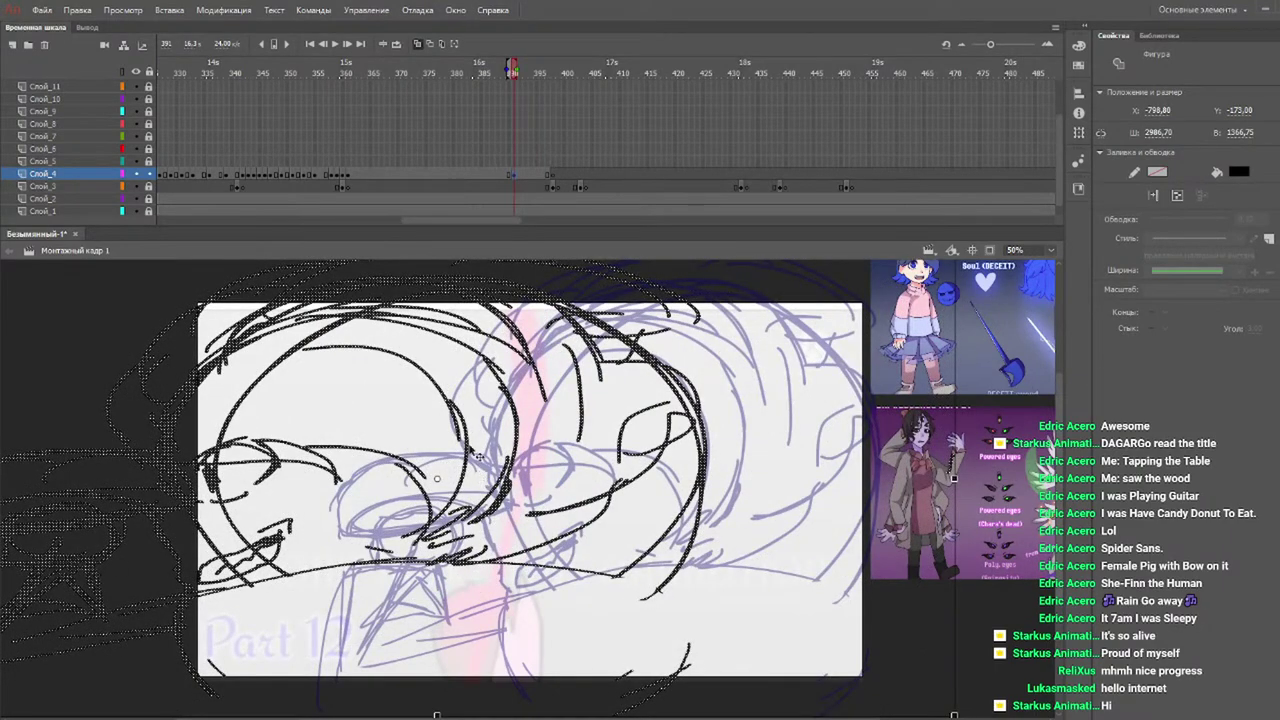
Key frame 392 with the sketch moved further left, mostly off the stage, and start a blank keyframe at frame 393.
{"action": "left_click_drag", "start_coordinate": [490, 72], "coordinate": [522, 74]}
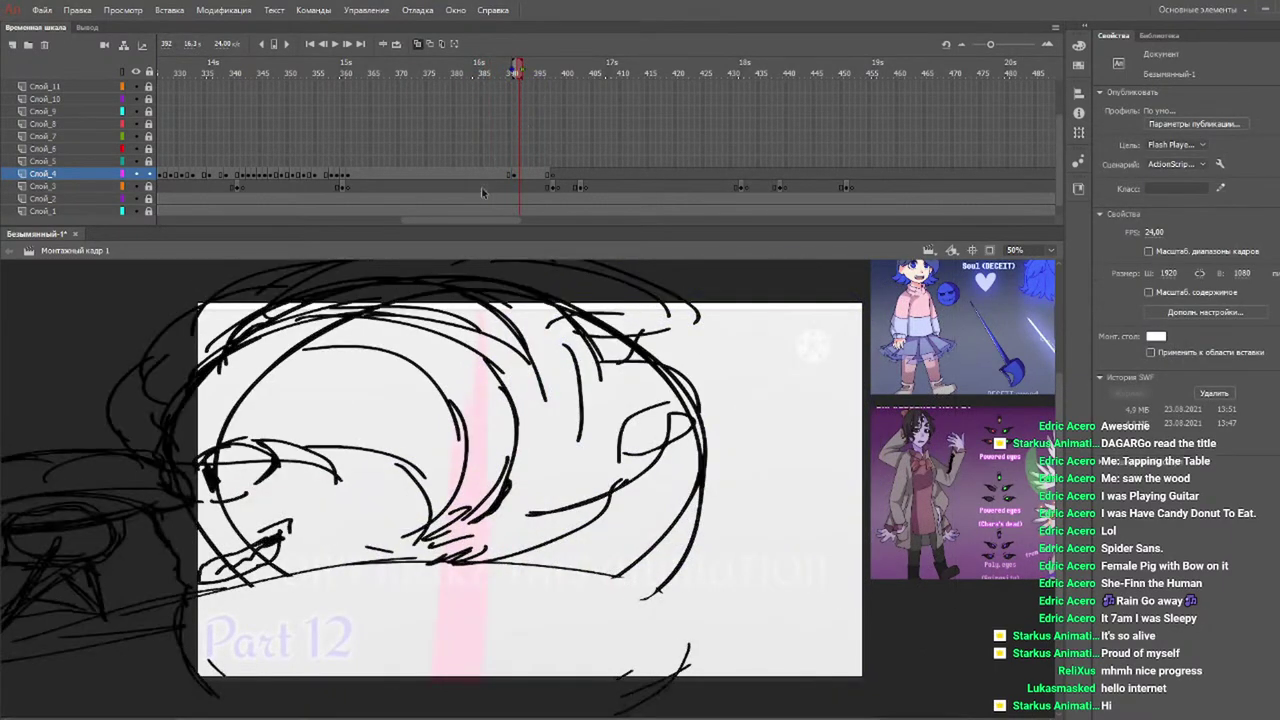
{"action": "left_click", "coordinate": [468, 441]}
{"action": "mouse_move", "coordinate": [752, 263]}
{"action": "left_mouse_down"}
{"action": "mouse_move", "coordinate": [482, 516]}
{"action": "mouse_move", "coordinate": [5, 715]}
{"action": "left_mouse_up"}
{"action": "mouse_move", "coordinate": [708, 489]}
{"action": "left_mouse_down"}
{"action": "mouse_move", "coordinate": [793, 459]}
{"action": "mouse_move", "coordinate": [774, 489]}
{"action": "mouse_move", "coordinate": [432, 459]}
{"action": "left_mouse_up"}
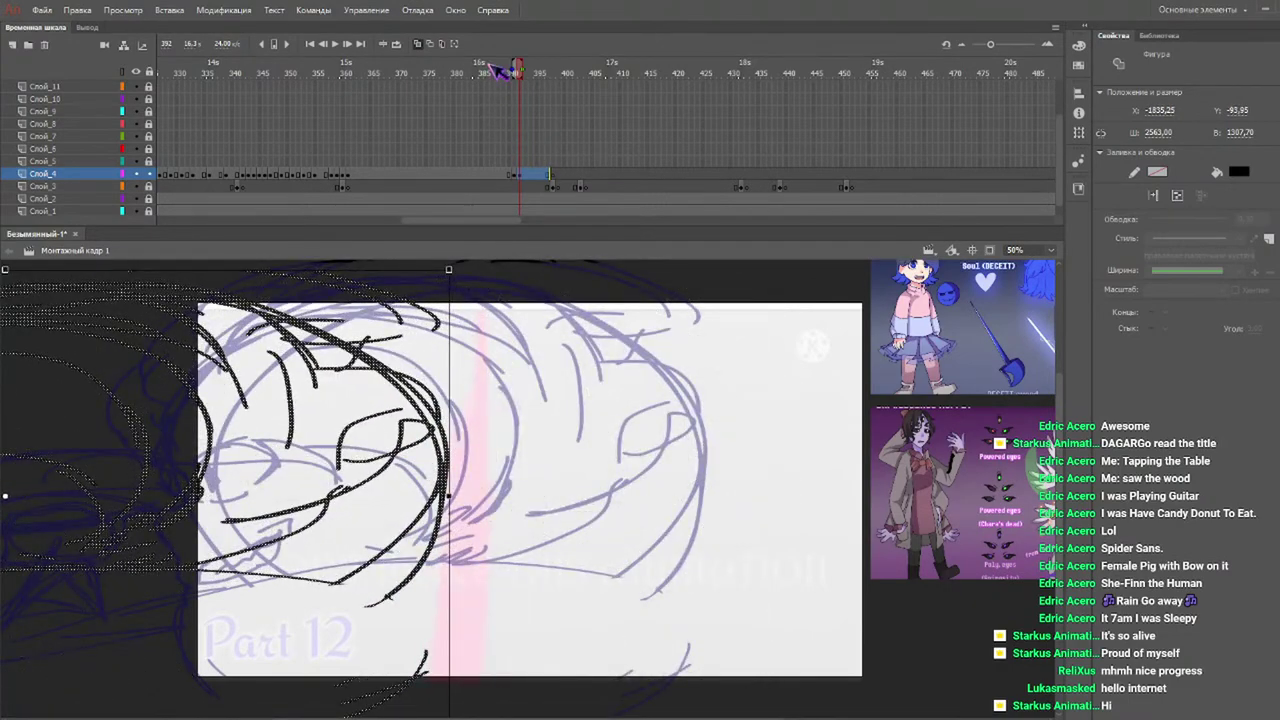
{"action": "left_click", "coordinate": [523, 72]}
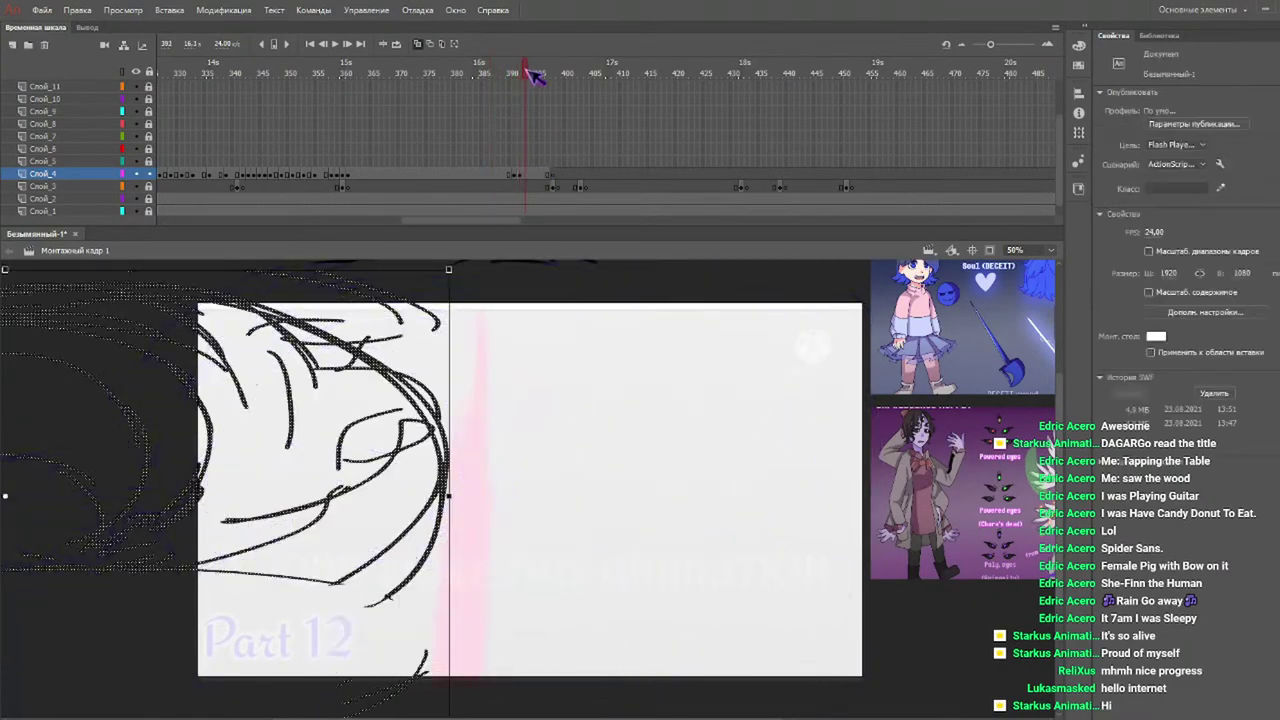
Play back the rough animation through frames 391 to 393 and the following section to check the exit motion.
{"action": "left_click", "coordinate": [462, 71]}
{"action": "key", "text": "Return"}
{"action": "left_click", "coordinate": [464, 70]}
{"action": "mouse_move", "coordinate": [464, 70]}
{"action": "left_mouse_down"}
{"action": "mouse_move", "coordinate": [314, 73]}
{"action": "mouse_move", "coordinate": [334, 56]}
{"action": "left_mouse_up"}
{"action": "key", "text": "Return"}
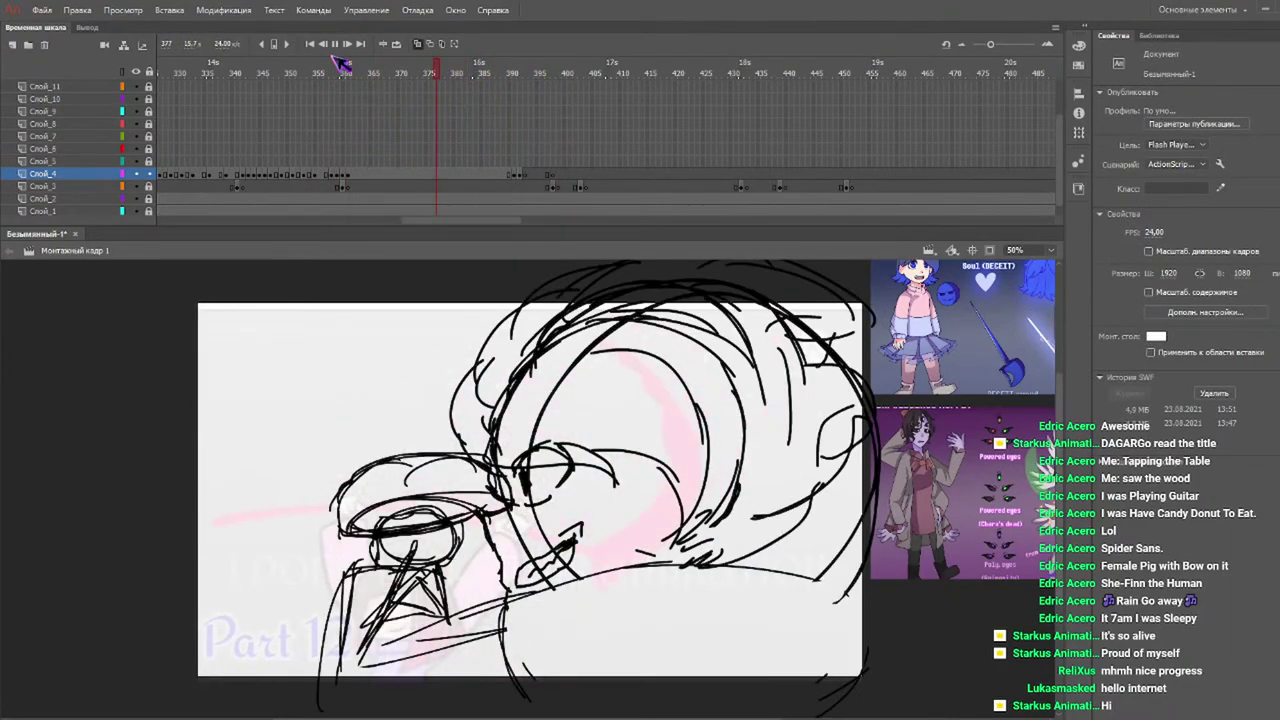
{"action": "key", "text": "Return"}
{"action": "left_click_drag", "start_coordinate": [352, 69], "coordinate": [186, 67]}
{"action": "key", "text": "Return"}
{"action": "key", "text": "Return"}
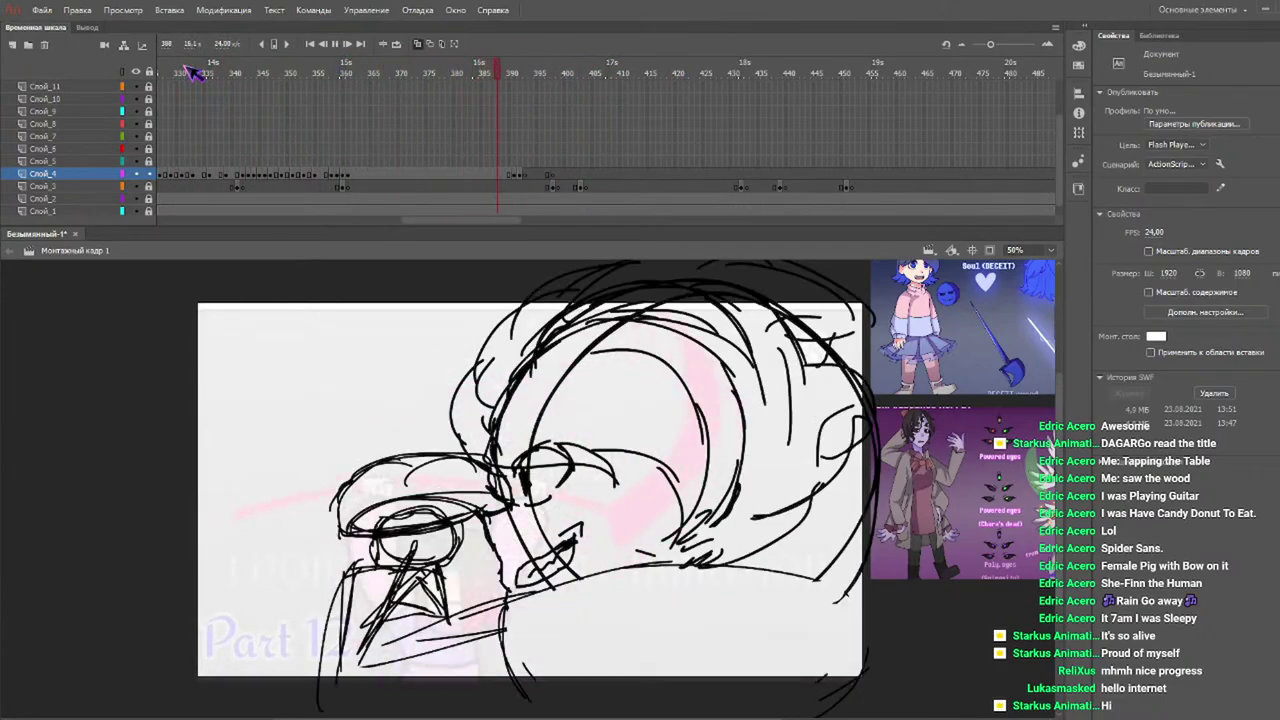
{"action": "key", "text": "Return"}
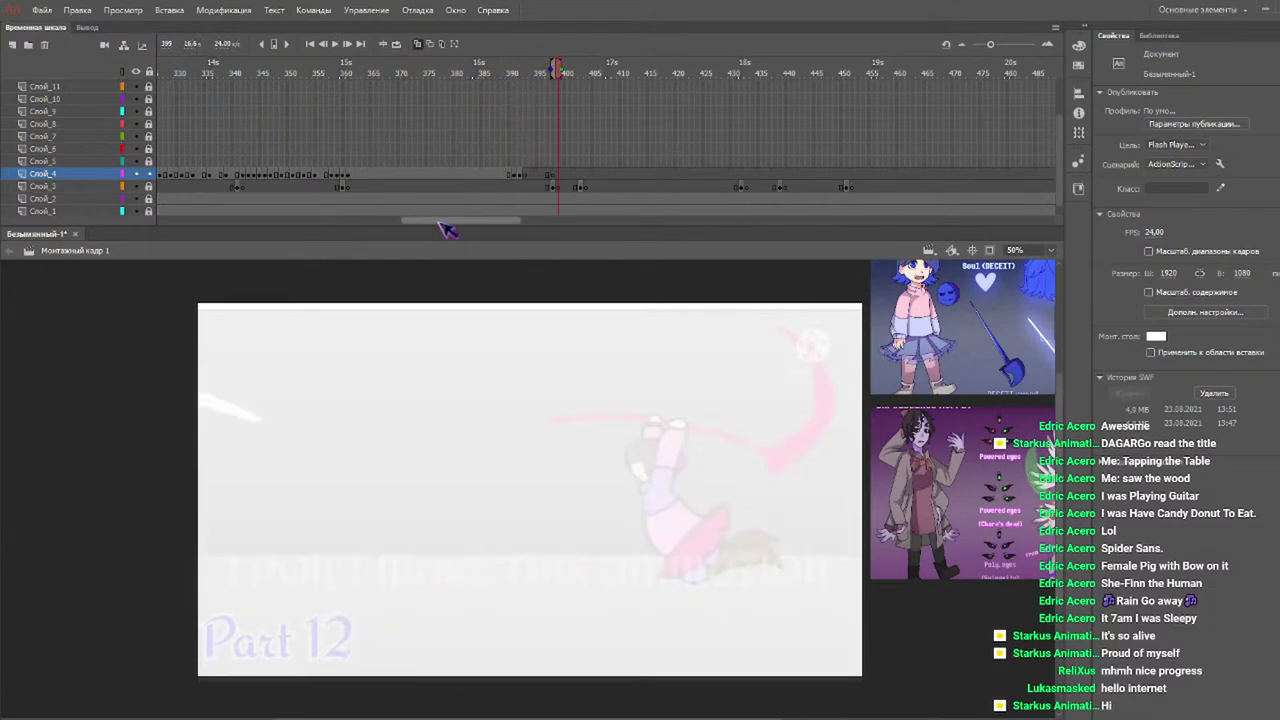
{"action": "left_click_drag", "start_coordinate": [439, 221], "coordinate": [364, 220]}
{"action": "left_click_drag", "start_coordinate": [450, 64], "coordinate": [226, 86]}
{"action": "key", "text": "Return"}
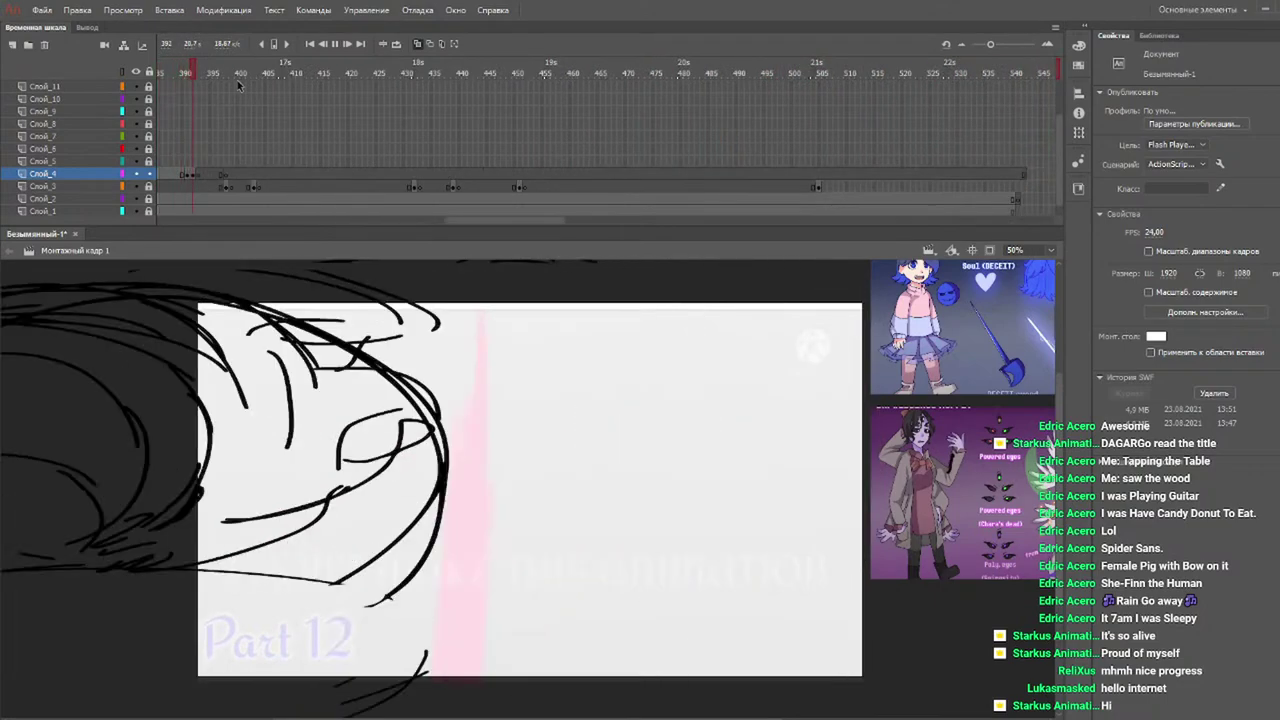
{"action": "key", "text": "Return"}
Play back the earlier section up to frame 291 and sketch the fringe, face edge and outer hair over its head circle.
{"action": "left_click_drag", "start_coordinate": [492, 224], "coordinate": [382, 221]}
{"action": "left_click", "coordinate": [411, 68]}
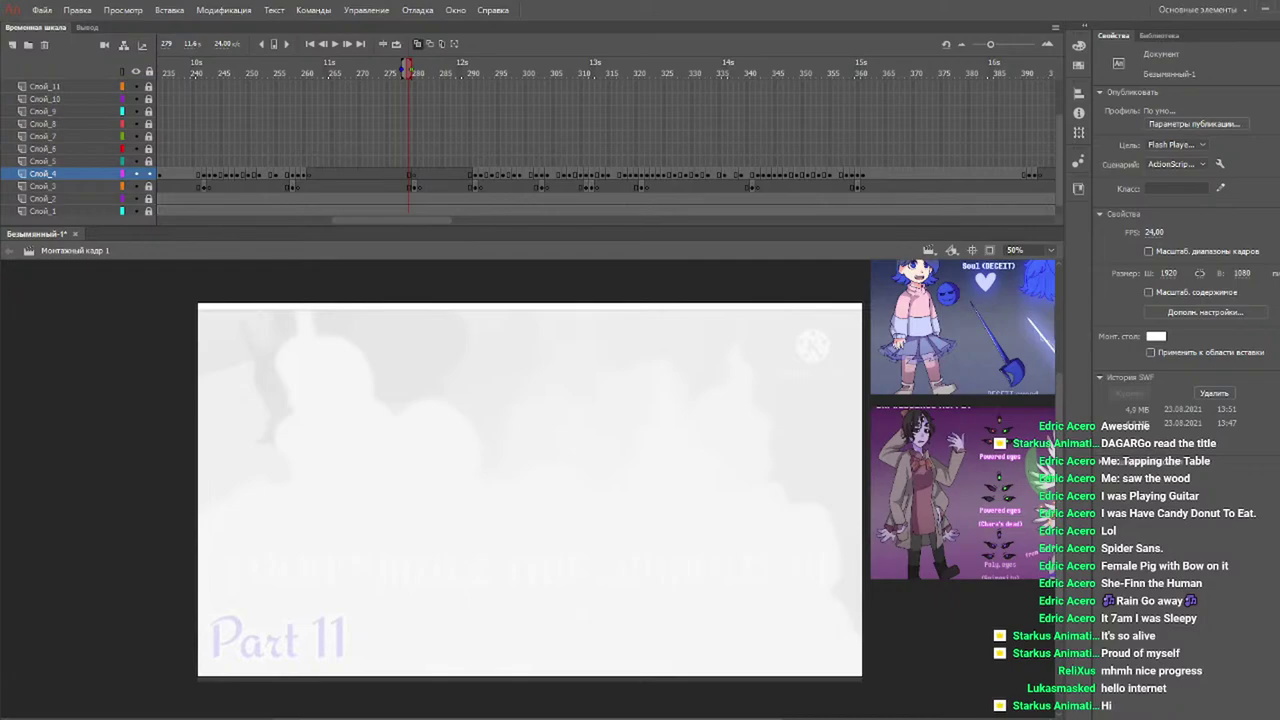
{"action": "left_click", "coordinate": [275, 74]}
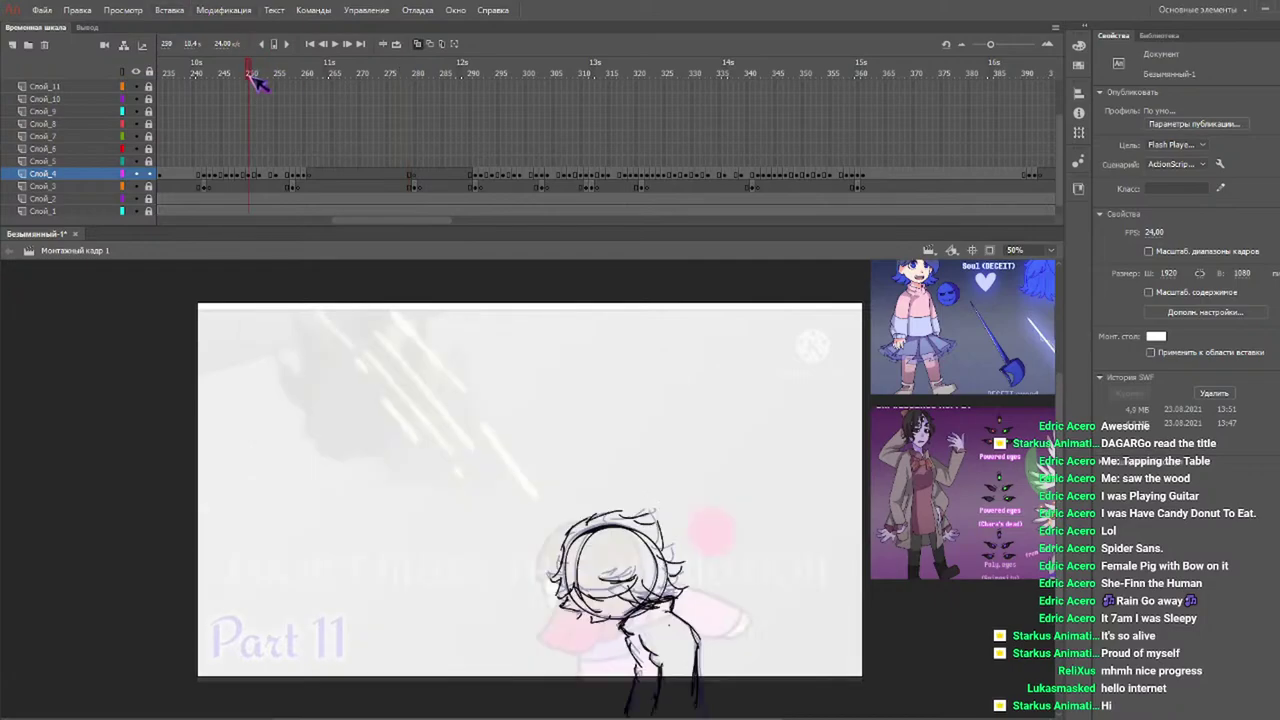
{"action": "left_click_drag", "start_coordinate": [357, 82], "coordinate": [180, 106]}
{"action": "key", "text": "Return"}
{"action": "key", "text": "Return"}
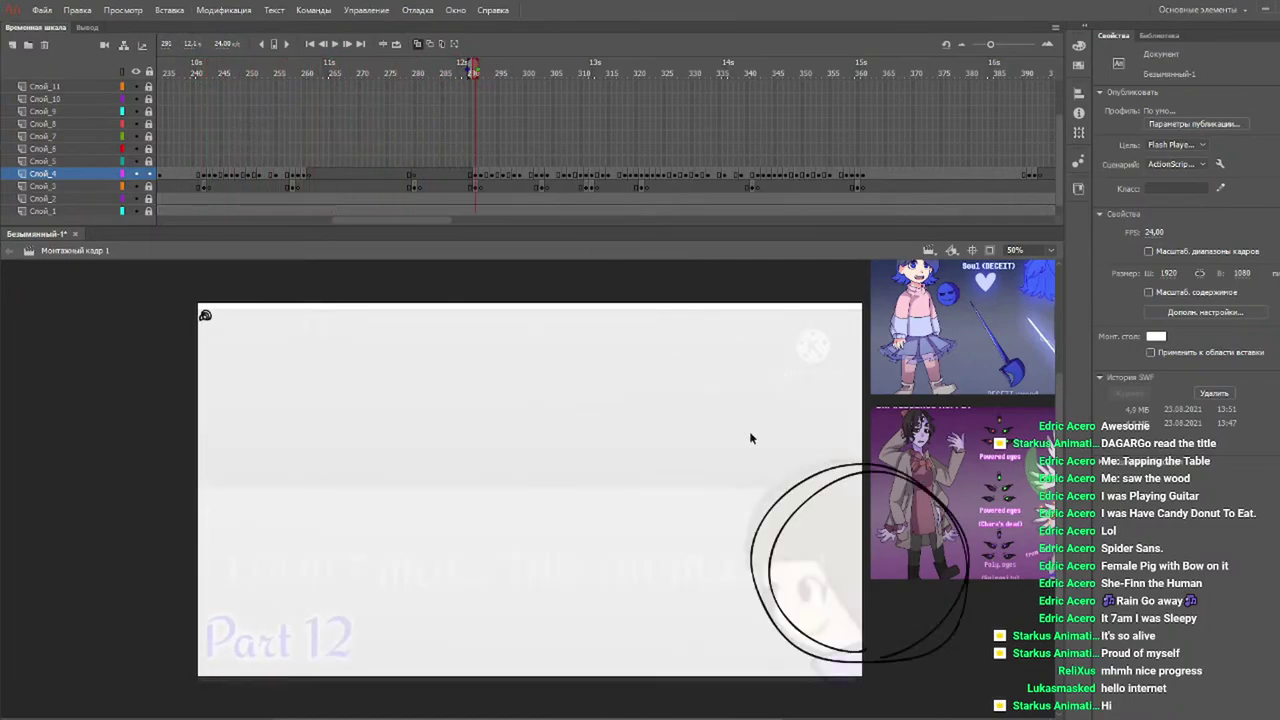
{"action": "key", "text": "y"}
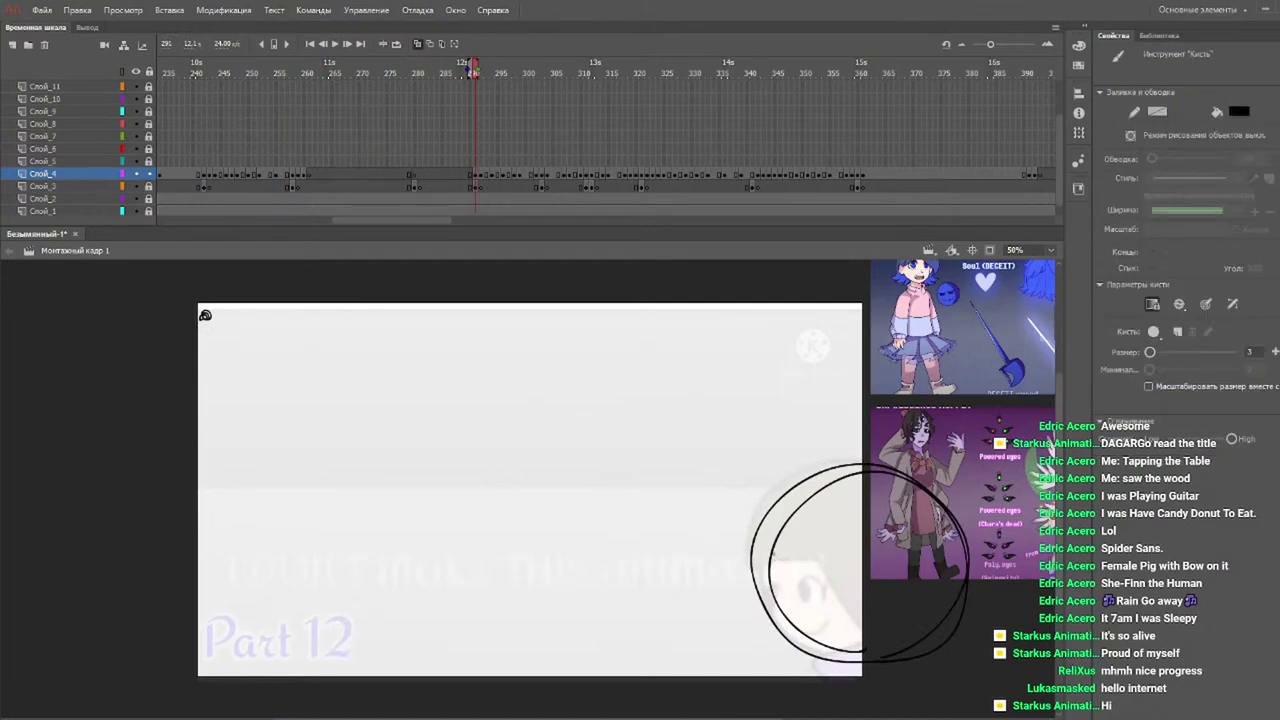
{"action": "mouse_move", "coordinate": [770, 562]}
{"action": "left_mouse_down"}
{"action": "mouse_move", "coordinate": [752, 531]}
{"action": "mouse_move", "coordinate": [782, 475]}
{"action": "mouse_move", "coordinate": [802, 471]}
{"action": "mouse_move", "coordinate": [782, 491]}
{"action": "mouse_move", "coordinate": [890, 518]}
{"action": "left_mouse_up"}
{"action": "mouse_move", "coordinate": [966, 476]}
{"action": "left_mouse_down"}
{"action": "mouse_move", "coordinate": [866, 548]}
{"action": "mouse_move", "coordinate": [798, 550]}
{"action": "mouse_move", "coordinate": [862, 546]}
{"action": "mouse_move", "coordinate": [847, 615]}
{"action": "mouse_move", "coordinate": [866, 598]}
{"action": "mouse_move", "coordinate": [897, 647]}
{"action": "left_mouse_up"}
{"action": "mouse_move", "coordinate": [762, 572]}
{"action": "left_mouse_down"}
{"action": "mouse_move", "coordinate": [735, 492]}
{"action": "mouse_move", "coordinate": [922, 424]}
{"action": "mouse_move", "coordinate": [800, 486]}
{"action": "left_mouse_up"}
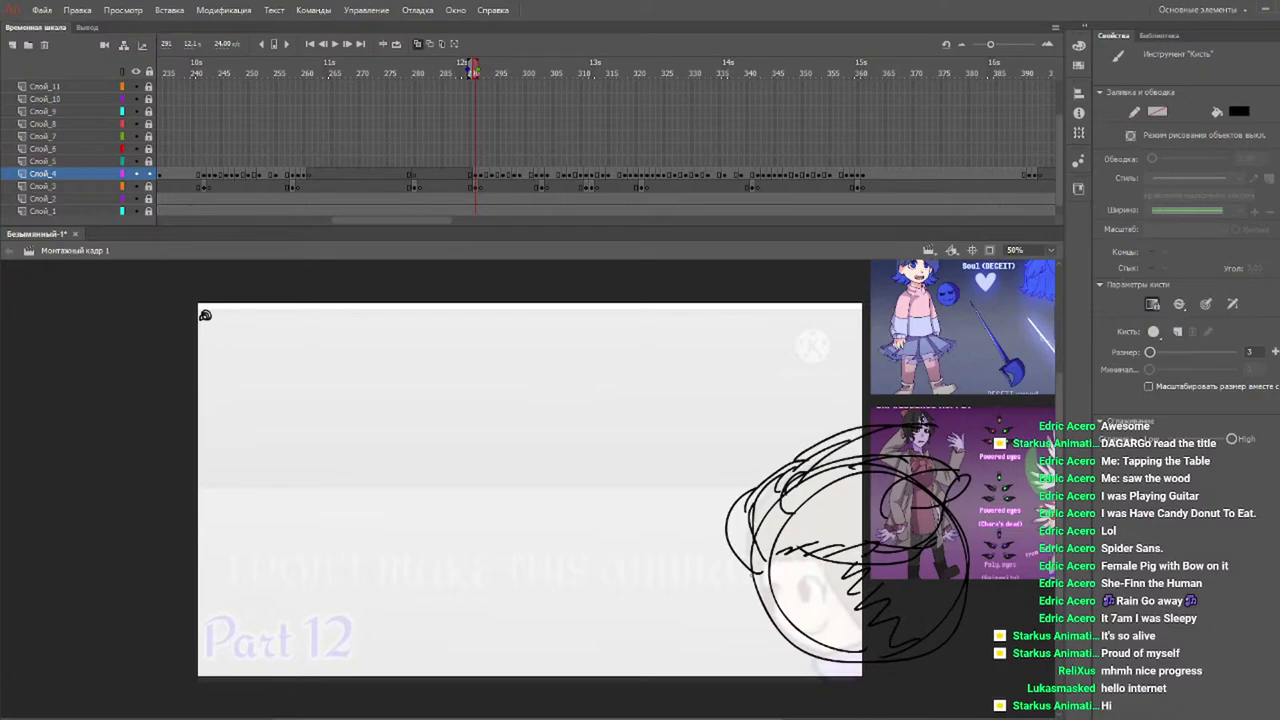
Sketch the fringe, side hair and outer hair outline over the head circle at frame 292.
{"action": "left_click", "coordinate": [480, 74]}
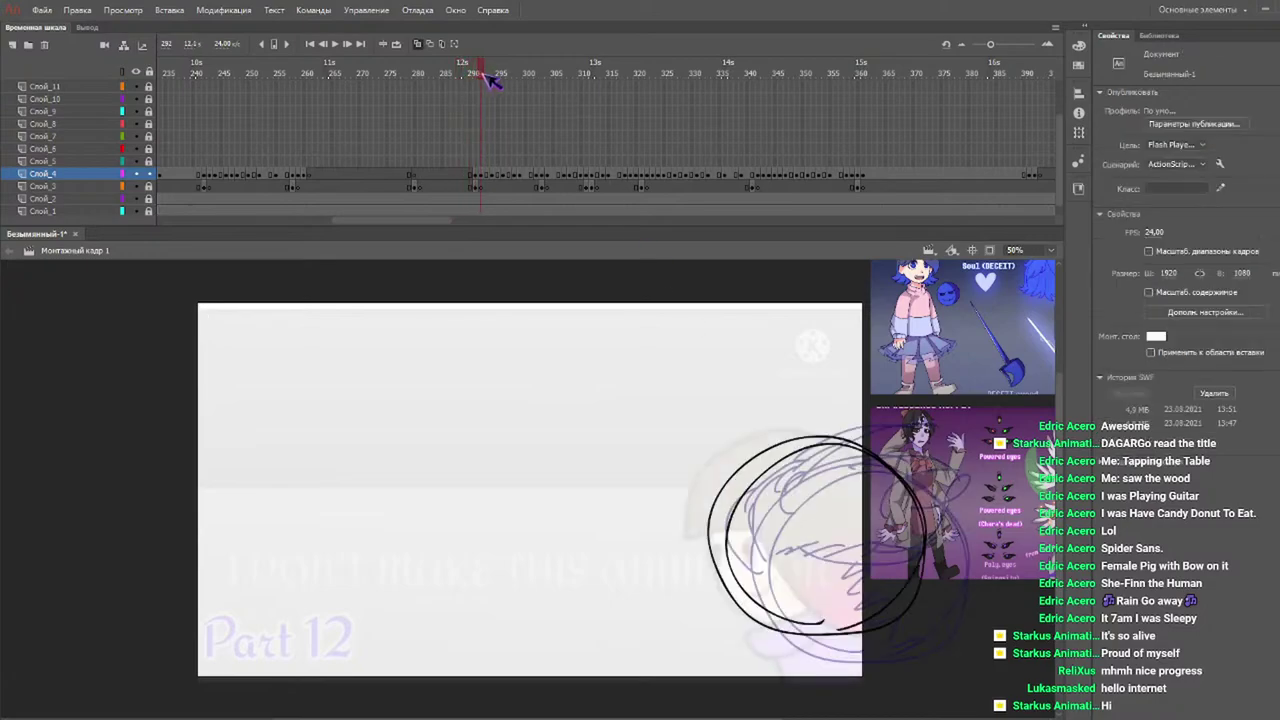
{"action": "mouse_move", "coordinate": [731, 531]}
{"action": "left_mouse_down"}
{"action": "mouse_move", "coordinate": [801, 440]}
{"action": "mouse_move", "coordinate": [743, 464]}
{"action": "mouse_move", "coordinate": [951, 434]}
{"action": "mouse_move", "coordinate": [968, 419]}
{"action": "mouse_move", "coordinate": [919, 618]}
{"action": "mouse_move", "coordinate": [791, 509]}
{"action": "mouse_move", "coordinate": [861, 530]}
{"action": "mouse_move", "coordinate": [906, 613]}
{"action": "left_mouse_up"}
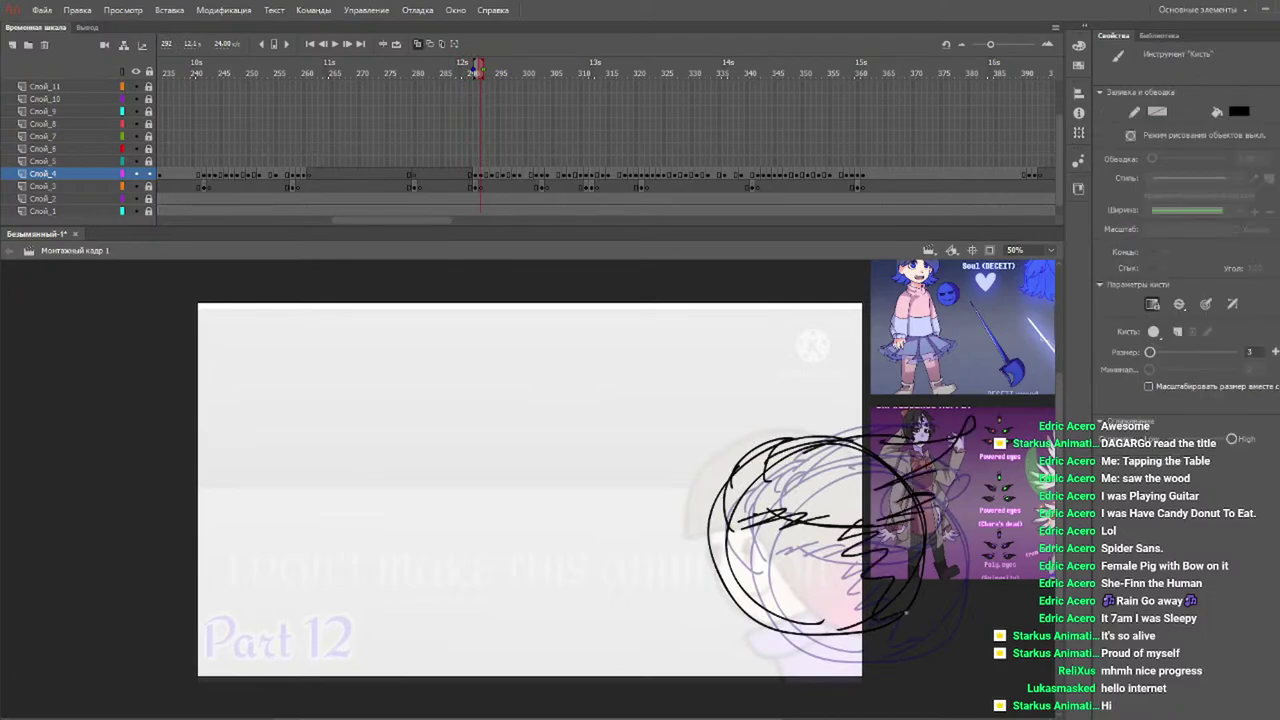
{"action": "mouse_move", "coordinate": [719, 522]}
{"action": "left_mouse_down"}
{"action": "mouse_move", "coordinate": [806, 412]}
{"action": "mouse_move", "coordinate": [932, 428]}
{"action": "left_mouse_up"}
Sketch the crown hair, zigzag fringe and strands blowing right over the head circle between frames 292 and 296.
{"action": "left_click_drag", "start_coordinate": [448, 74], "coordinate": [491, 68]}
{"action": "left_click_drag", "start_coordinate": [667, 488], "coordinate": [678, 418]}
{"action": "mouse_move", "coordinate": [660, 436]}
{"action": "left_mouse_down"}
{"action": "mouse_move", "coordinate": [696, 396]}
{"action": "mouse_move", "coordinate": [738, 381]}
{"action": "left_mouse_up"}
{"action": "left_click_drag", "start_coordinate": [738, 381], "coordinate": [700, 423]}
{"action": "mouse_move", "coordinate": [699, 422]}
{"action": "left_mouse_down"}
{"action": "mouse_move", "coordinate": [822, 371]}
{"action": "mouse_move", "coordinate": [896, 368]}
{"action": "mouse_move", "coordinate": [764, 442]}
{"action": "left_mouse_up"}
{"action": "mouse_move", "coordinate": [896, 386]}
{"action": "left_mouse_down"}
{"action": "mouse_move", "coordinate": [760, 460]}
{"action": "mouse_move", "coordinate": [668, 484]}
{"action": "mouse_move", "coordinate": [750, 476]}
{"action": "mouse_move", "coordinate": [796, 510]}
{"action": "mouse_move", "coordinate": [810, 556]}
{"action": "left_mouse_up"}
{"action": "left_click_drag", "start_coordinate": [893, 442], "coordinate": [784, 480]}
{"action": "mouse_move", "coordinate": [876, 447]}
{"action": "left_mouse_down"}
{"action": "mouse_move", "coordinate": [806, 484]}
{"action": "mouse_move", "coordinate": [824, 486]}
{"action": "left_mouse_up"}
{"action": "mouse_move", "coordinate": [872, 466]}
{"action": "left_mouse_down"}
{"action": "mouse_move", "coordinate": [800, 568]}
{"action": "mouse_move", "coordinate": [812, 567]}
{"action": "left_mouse_up"}
{"action": "left_click_drag", "start_coordinate": [900, 520], "coordinate": [848, 555]}
{"action": "mouse_move", "coordinate": [655, 450]}
{"action": "left_mouse_down"}
{"action": "mouse_move", "coordinate": [660, 404]}
{"action": "mouse_move", "coordinate": [724, 360]}
{"action": "mouse_move", "coordinate": [712, 381]}
{"action": "mouse_move", "coordinate": [858, 354]}
{"action": "left_mouse_up"}
Draw the crown strands and the fringe line over the head circle at frame 296.
{"action": "left_click_drag", "start_coordinate": [458, 66], "coordinate": [510, 80]}
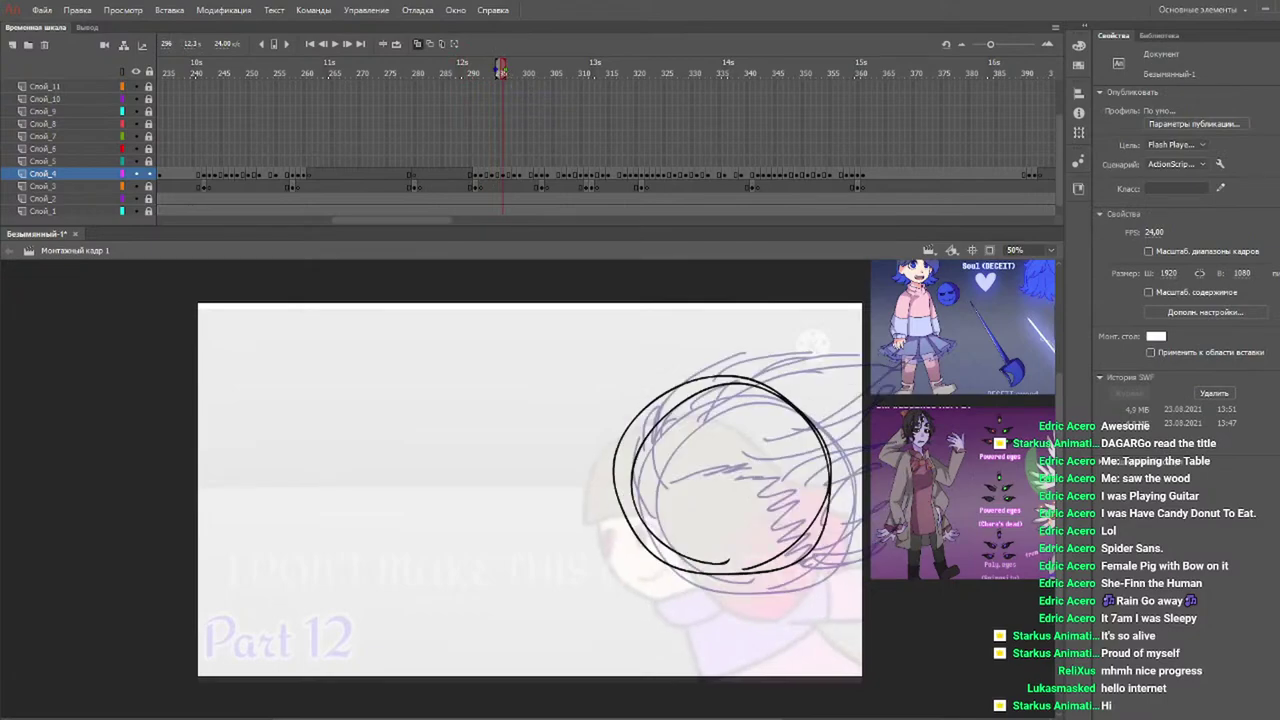
{"action": "mouse_move", "coordinate": [645, 428]}
{"action": "left_mouse_down"}
{"action": "mouse_move", "coordinate": [696, 371]}
{"action": "mouse_move", "coordinate": [738, 355]}
{"action": "left_mouse_up"}
{"action": "mouse_move", "coordinate": [698, 398]}
{"action": "left_mouse_down"}
{"action": "mouse_move", "coordinate": [736, 358]}
{"action": "mouse_move", "coordinate": [789, 351]}
{"action": "left_mouse_up"}
{"action": "mouse_move", "coordinate": [750, 365]}
{"action": "left_mouse_down"}
{"action": "mouse_move", "coordinate": [863, 342]}
{"action": "mouse_move", "coordinate": [750, 409]}
{"action": "left_mouse_up"}
{"action": "left_click_drag", "start_coordinate": [850, 378], "coordinate": [702, 426]}
{"action": "left_click_drag", "start_coordinate": [778, 416], "coordinate": [680, 450]}
Add the jagged side hair, the strands blowing right and the outer hair outline at frame 296.
{"action": "mouse_move", "coordinate": [756, 438]}
{"action": "left_mouse_down"}
{"action": "mouse_move", "coordinate": [666, 454]}
{"action": "mouse_move", "coordinate": [750, 465]}
{"action": "mouse_move", "coordinate": [802, 546]}
{"action": "left_mouse_up"}
{"action": "mouse_move", "coordinate": [876, 400]}
{"action": "left_mouse_down"}
{"action": "mouse_move", "coordinate": [738, 442]}
{"action": "mouse_move", "coordinate": [786, 468]}
{"action": "left_mouse_up"}
{"action": "mouse_move", "coordinate": [834, 428]}
{"action": "left_mouse_down"}
{"action": "mouse_move", "coordinate": [788, 468]}
{"action": "mouse_move", "coordinate": [800, 524]}
{"action": "left_mouse_up"}
{"action": "mouse_move", "coordinate": [896, 504]}
{"action": "left_mouse_down"}
{"action": "mouse_move", "coordinate": [794, 540]}
{"action": "mouse_move", "coordinate": [826, 530]}
{"action": "left_mouse_up"}
{"action": "left_click_drag", "start_coordinate": [686, 348], "coordinate": [626, 462]}
{"action": "left_click_drag", "start_coordinate": [792, 316], "coordinate": [662, 390]}
{"action": "left_click_drag", "start_coordinate": [756, 326], "coordinate": [900, 350]}
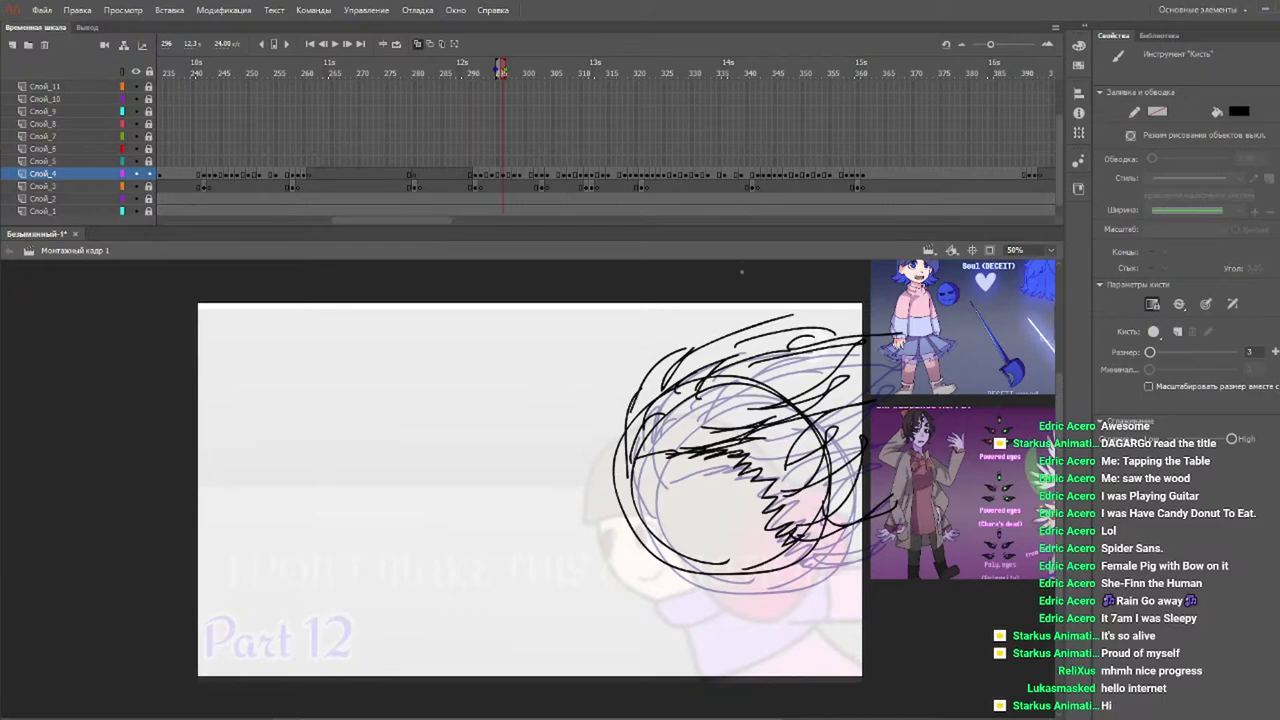
Sketch the crown strands, zigzag fringe and side hair blowing right over the head circle at frame 298.
{"action": "left_click_drag", "start_coordinate": [446, 74], "coordinate": [518, 78]}
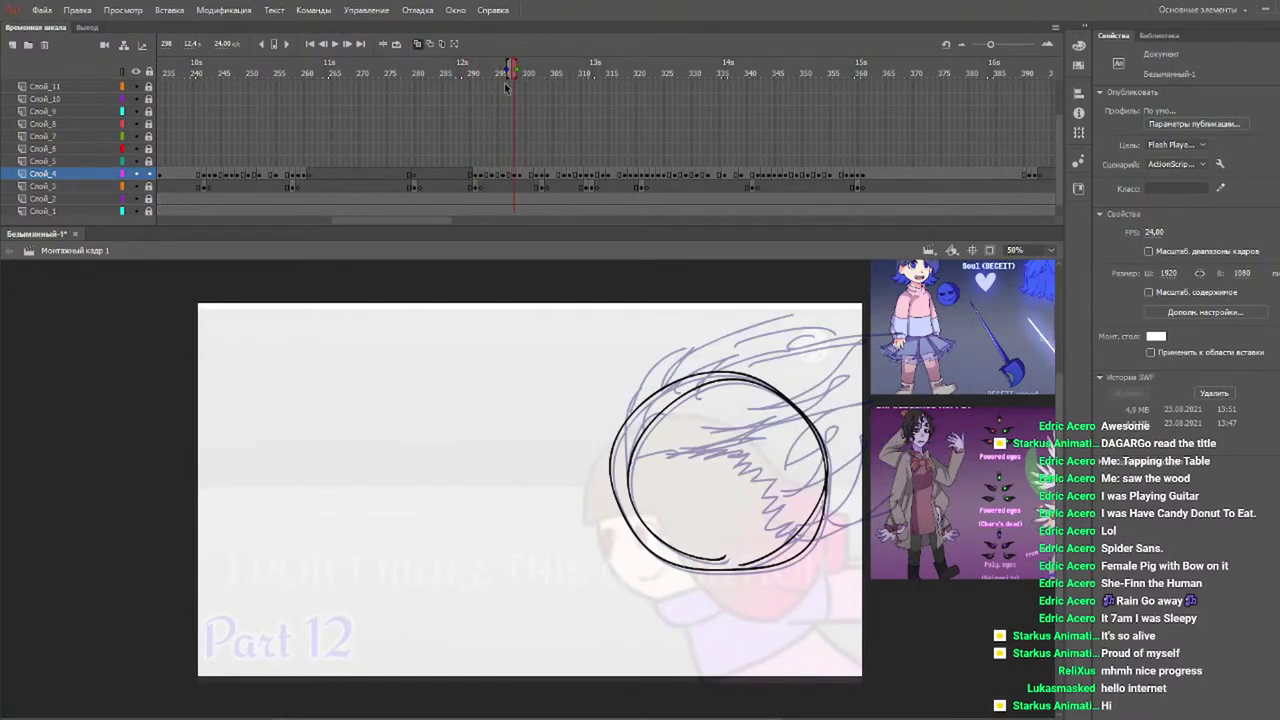
{"action": "mouse_move", "coordinate": [644, 404]}
{"action": "left_mouse_down"}
{"action": "mouse_move", "coordinate": [671, 369]}
{"action": "mouse_move", "coordinate": [745, 348]}
{"action": "left_mouse_up"}
{"action": "mouse_move", "coordinate": [704, 393]}
{"action": "left_mouse_down"}
{"action": "mouse_move", "coordinate": [742, 350]}
{"action": "mouse_move", "coordinate": [813, 336]}
{"action": "left_mouse_up"}
{"action": "mouse_move", "coordinate": [782, 350]}
{"action": "left_mouse_down"}
{"action": "mouse_move", "coordinate": [843, 318]}
{"action": "mouse_move", "coordinate": [780, 394]}
{"action": "left_mouse_up"}
{"action": "mouse_move", "coordinate": [766, 396]}
{"action": "left_mouse_down"}
{"action": "mouse_move", "coordinate": [745, 418]}
{"action": "mouse_move", "coordinate": [697, 430]}
{"action": "left_mouse_up"}
{"action": "mouse_move", "coordinate": [622, 455]}
{"action": "left_mouse_down"}
{"action": "mouse_move", "coordinate": [660, 365]}
{"action": "mouse_move", "coordinate": [750, 325]}
{"action": "mouse_move", "coordinate": [890, 324]}
{"action": "left_mouse_up"}
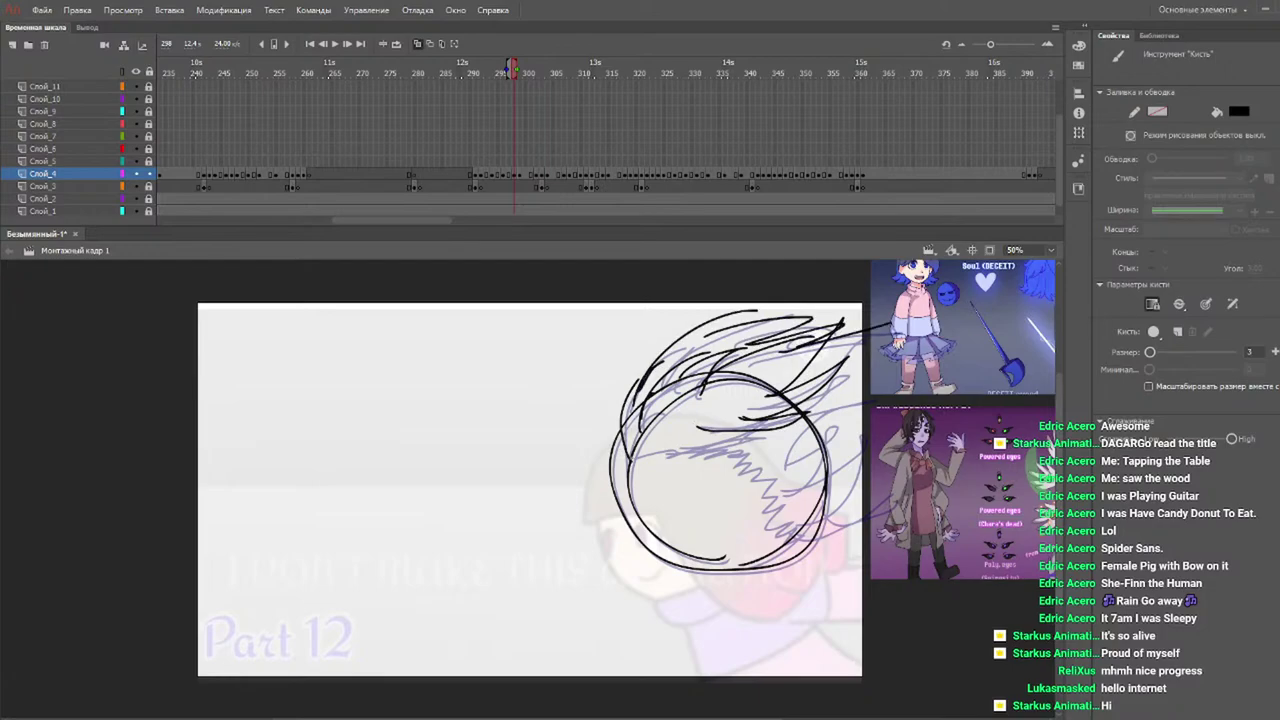
{"action": "left_click_drag", "start_coordinate": [740, 440], "coordinate": [808, 540]}
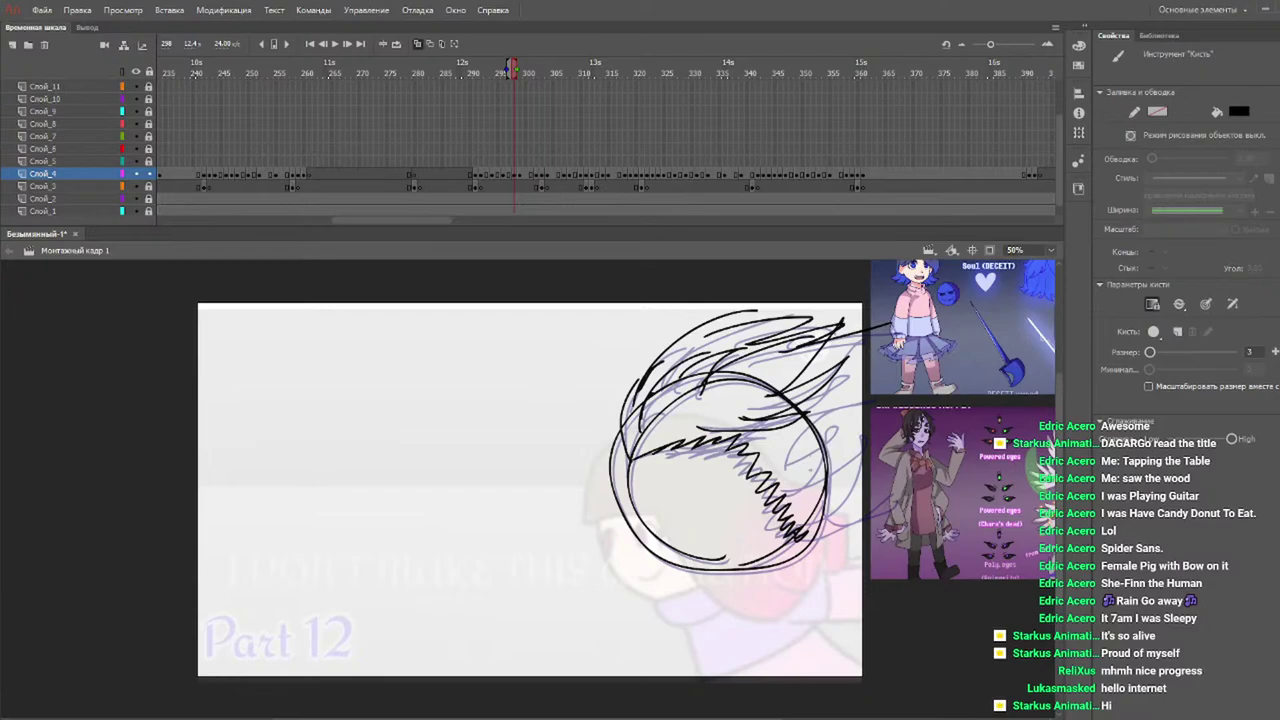
{"action": "mouse_move", "coordinate": [770, 430]}
{"action": "left_mouse_down"}
{"action": "mouse_move", "coordinate": [868, 404]}
{"action": "mouse_move", "coordinate": [832, 466]}
{"action": "mouse_move", "coordinate": [868, 515]}
{"action": "mouse_move", "coordinate": [820, 540]}
{"action": "mouse_move", "coordinate": [880, 500]}
{"action": "left_mouse_up"}
Draw the jagged fringe, strands blowing right and outer crown hair over the head circle at frame 299.
{"action": "mouse_move", "coordinate": [510, 72]}
{"action": "left_mouse_down"}
{"action": "mouse_move", "coordinate": [474, 77]}
{"action": "mouse_move", "coordinate": [530, 78]}
{"action": "left_mouse_up"}
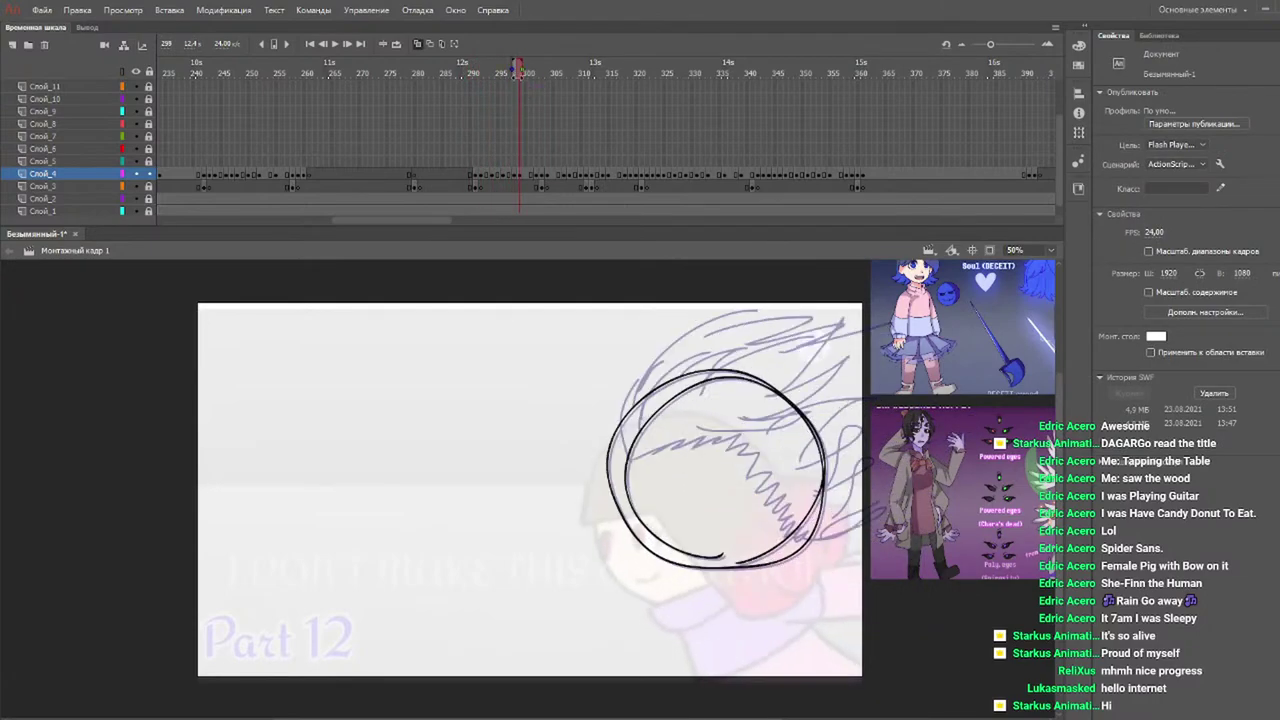
{"action": "mouse_move", "coordinate": [628, 455]}
{"action": "left_mouse_down"}
{"action": "mouse_move", "coordinate": [634, 396]}
{"action": "mouse_move", "coordinate": [662, 352]}
{"action": "mouse_move", "coordinate": [786, 312]}
{"action": "mouse_move", "coordinate": [836, 322]}
{"action": "mouse_move", "coordinate": [808, 362]}
{"action": "mouse_move", "coordinate": [800, 408]}
{"action": "mouse_move", "coordinate": [687, 430]}
{"action": "mouse_move", "coordinate": [756, 460]}
{"action": "mouse_move", "coordinate": [796, 537]}
{"action": "mouse_move", "coordinate": [884, 513]}
{"action": "mouse_move", "coordinate": [834, 530]}
{"action": "left_mouse_up"}
{"action": "left_click_drag", "start_coordinate": [764, 430], "coordinate": [905, 391]}
{"action": "mouse_move", "coordinate": [905, 391]}
{"action": "left_mouse_down"}
{"action": "mouse_move", "coordinate": [802, 445]}
{"action": "mouse_move", "coordinate": [870, 442]}
{"action": "left_mouse_up"}
{"action": "mouse_move", "coordinate": [834, 474]}
{"action": "left_mouse_down"}
{"action": "mouse_move", "coordinate": [892, 444]}
{"action": "mouse_move", "coordinate": [892, 458]}
{"action": "left_mouse_up"}
{"action": "left_click_drag", "start_coordinate": [794, 510], "coordinate": [870, 488]}
{"action": "mouse_move", "coordinate": [628, 446]}
{"action": "left_mouse_down"}
{"action": "mouse_move", "coordinate": [656, 348]}
{"action": "mouse_move", "coordinate": [704, 322]}
{"action": "left_mouse_up"}
{"action": "mouse_move", "coordinate": [662, 360]}
{"action": "left_mouse_down"}
{"action": "mouse_move", "coordinate": [756, 310]}
{"action": "mouse_move", "coordinate": [798, 312]}
{"action": "left_mouse_up"}
{"action": "mouse_move", "coordinate": [790, 328]}
{"action": "left_mouse_down"}
{"action": "mouse_move", "coordinate": [862, 310]}
{"action": "mouse_move", "coordinate": [820, 356]}
{"action": "mouse_move", "coordinate": [854, 352]}
{"action": "left_mouse_up"}
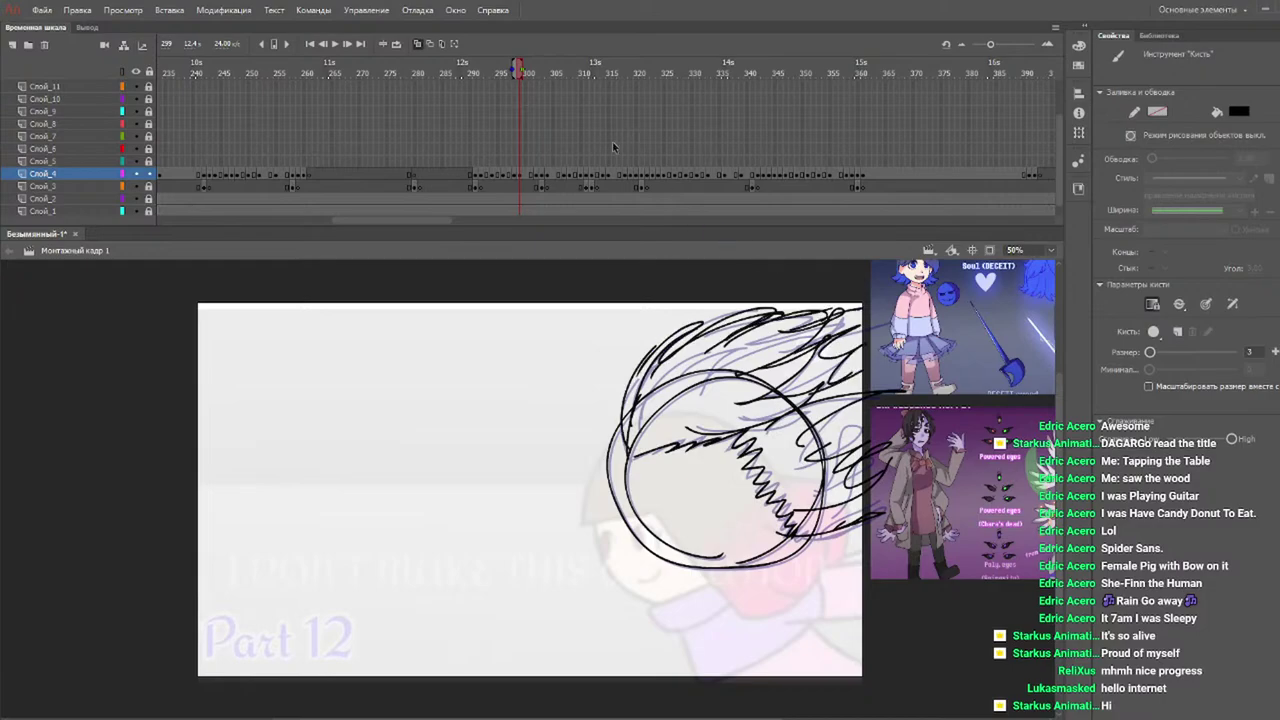
Sketch the crown hair rising up and right from the head circle at frame 302.
{"action": "mouse_move", "coordinate": [476, 80]}
{"action": "left_mouse_down"}
{"action": "mouse_move", "coordinate": [566, 80]}
{"action": "mouse_move", "coordinate": [460, 74]}
{"action": "mouse_move", "coordinate": [533, 72]}
{"action": "mouse_move", "coordinate": [541, 84]}
{"action": "left_mouse_up"}
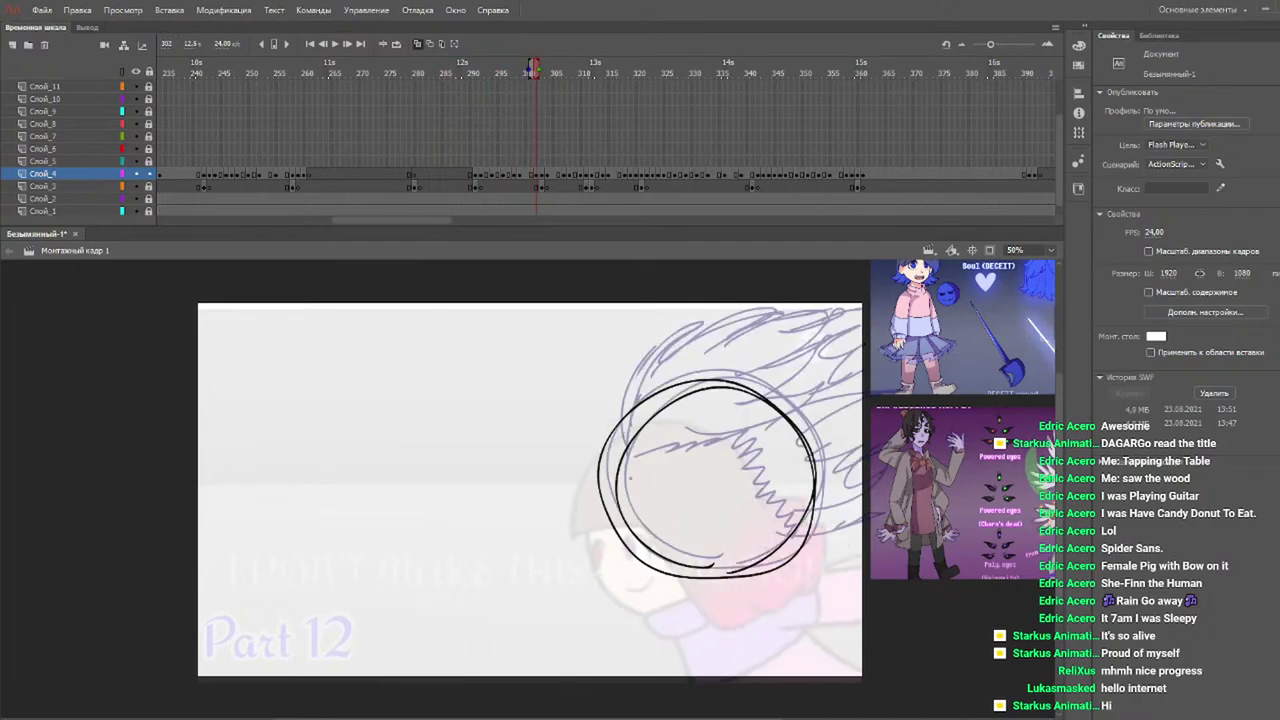
{"action": "key", "text": "b"}
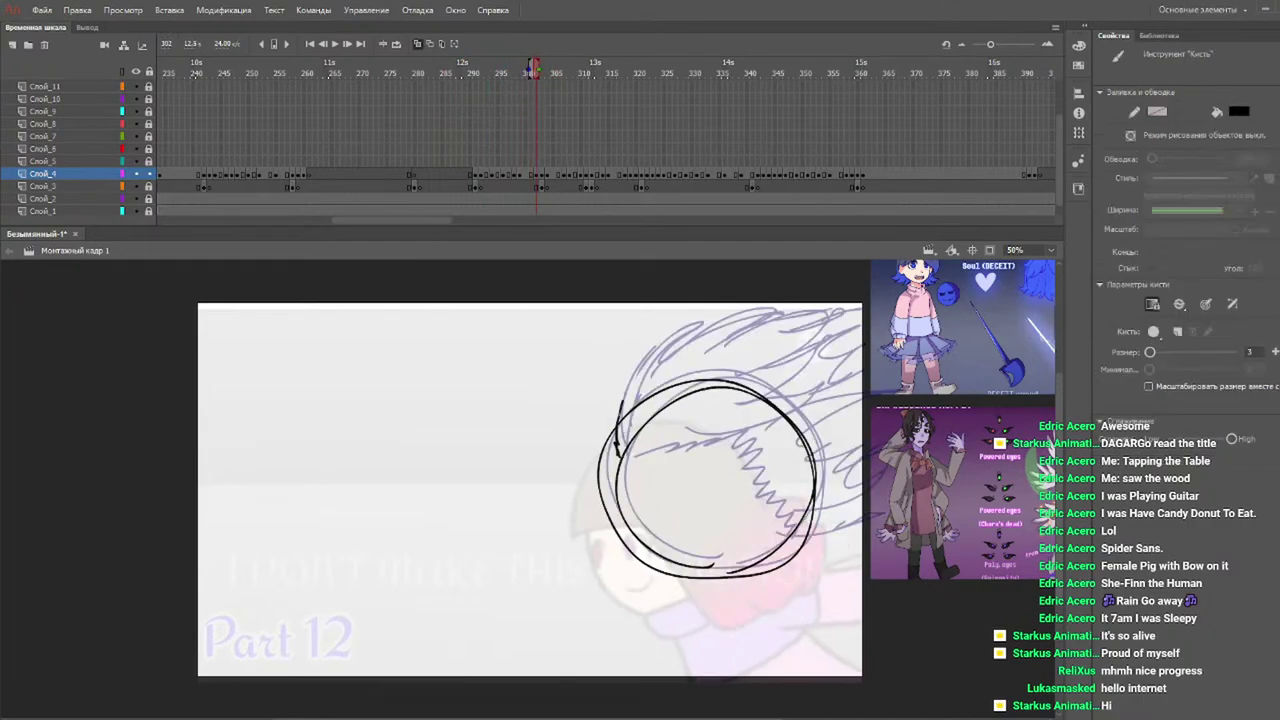
{"action": "mouse_move", "coordinate": [696, 318]}
{"action": "left_mouse_down"}
{"action": "mouse_move", "coordinate": [801, 285]}
{"action": "mouse_move", "coordinate": [862, 294]}
{"action": "left_mouse_up"}
{"action": "mouse_move", "coordinate": [858, 296]}
{"action": "left_mouse_down"}
{"action": "mouse_move", "coordinate": [786, 378]}
{"action": "mouse_move", "coordinate": [830, 342]}
{"action": "left_mouse_up"}
{"action": "left_click_drag", "start_coordinate": [830, 342], "coordinate": [740, 402]}
{"action": "left_click_drag", "start_coordinate": [806, 374], "coordinate": [762, 408]}
Add the zigzag fringe, side strands and outer hair outline at frame 302.
{"action": "mouse_move", "coordinate": [617, 459]}
{"action": "left_mouse_down"}
{"action": "mouse_move", "coordinate": [709, 434]}
{"action": "mouse_move", "coordinate": [800, 538]}
{"action": "left_mouse_up"}
{"action": "mouse_move", "coordinate": [850, 344]}
{"action": "left_mouse_down"}
{"action": "mouse_move", "coordinate": [770, 400]}
{"action": "mouse_move", "coordinate": [790, 436]}
{"action": "left_mouse_up"}
{"action": "left_click_drag", "start_coordinate": [856, 398], "coordinate": [806, 516]}
{"action": "mouse_move", "coordinate": [610, 460]}
{"action": "left_mouse_down"}
{"action": "mouse_move", "coordinate": [612, 380]}
{"action": "mouse_move", "coordinate": [676, 308]}
{"action": "mouse_move", "coordinate": [770, 262]}
{"action": "left_mouse_up"}
{"action": "left_click_drag", "start_coordinate": [684, 310], "coordinate": [652, 348]}
{"action": "mouse_move", "coordinate": [812, 530]}
{"action": "left_mouse_down"}
{"action": "mouse_move", "coordinate": [880, 458]}
{"action": "mouse_move", "coordinate": [862, 344]}
{"action": "mouse_move", "coordinate": [830, 302]}
{"action": "left_mouse_up"}
Sketch the upswept crown strands and the zigzag fringe over the head circle at frame 303.
{"action": "left_click_drag", "start_coordinate": [530, 73], "coordinate": [552, 76]}
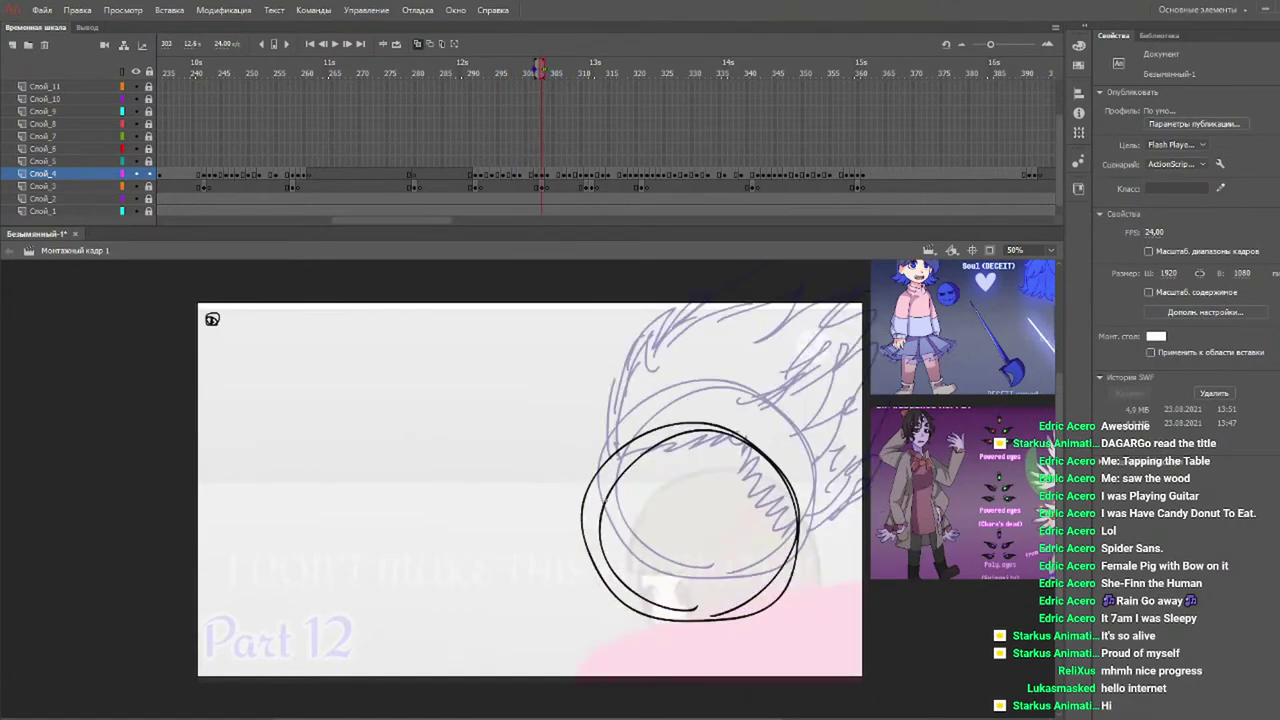
{"action": "key", "text": "b"}
{"action": "mouse_move", "coordinate": [625, 442]}
{"action": "left_mouse_down"}
{"action": "mouse_move", "coordinate": [650, 386]}
{"action": "mouse_move", "coordinate": [714, 346]}
{"action": "left_mouse_up"}
{"action": "left_click_drag", "start_coordinate": [686, 400], "coordinate": [745, 313]}
{"action": "mouse_move", "coordinate": [684, 426]}
{"action": "left_mouse_down"}
{"action": "mouse_move", "coordinate": [754, 356]}
{"action": "mouse_move", "coordinate": [668, 482]}
{"action": "mouse_move", "coordinate": [730, 524]}
{"action": "left_mouse_up"}
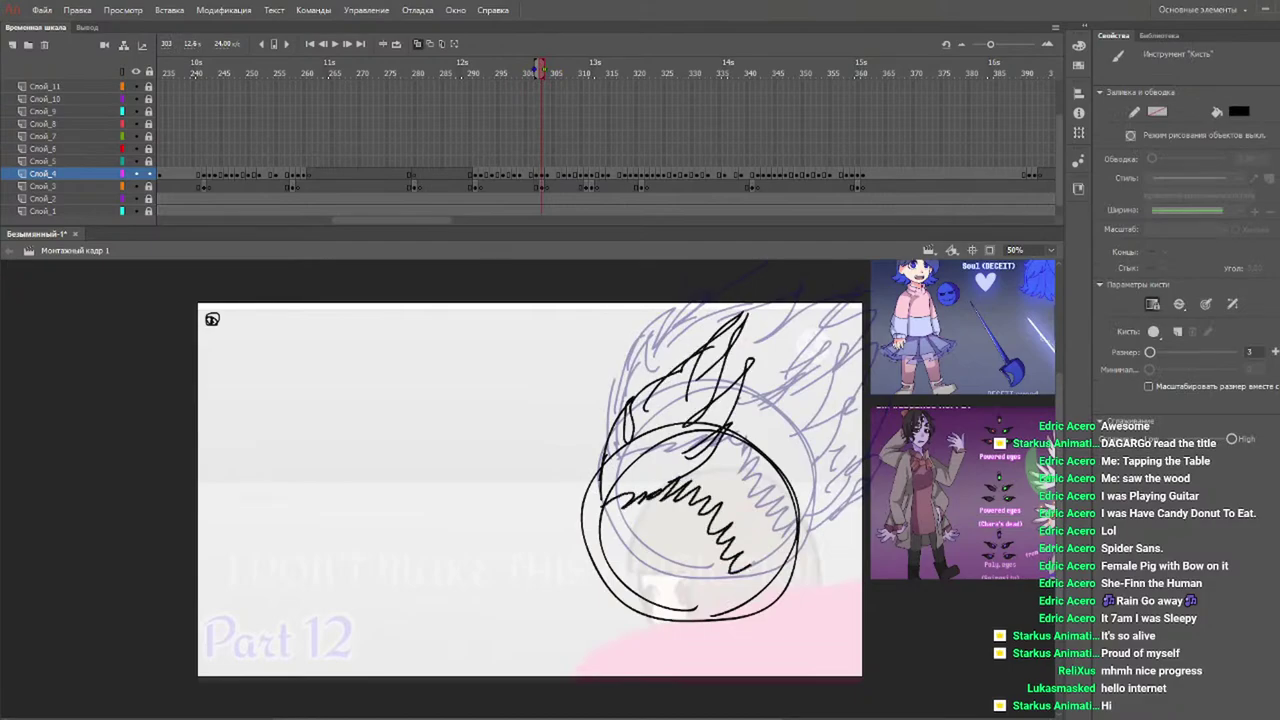
{"action": "left_click_drag", "start_coordinate": [749, 566], "coordinate": [764, 586]}
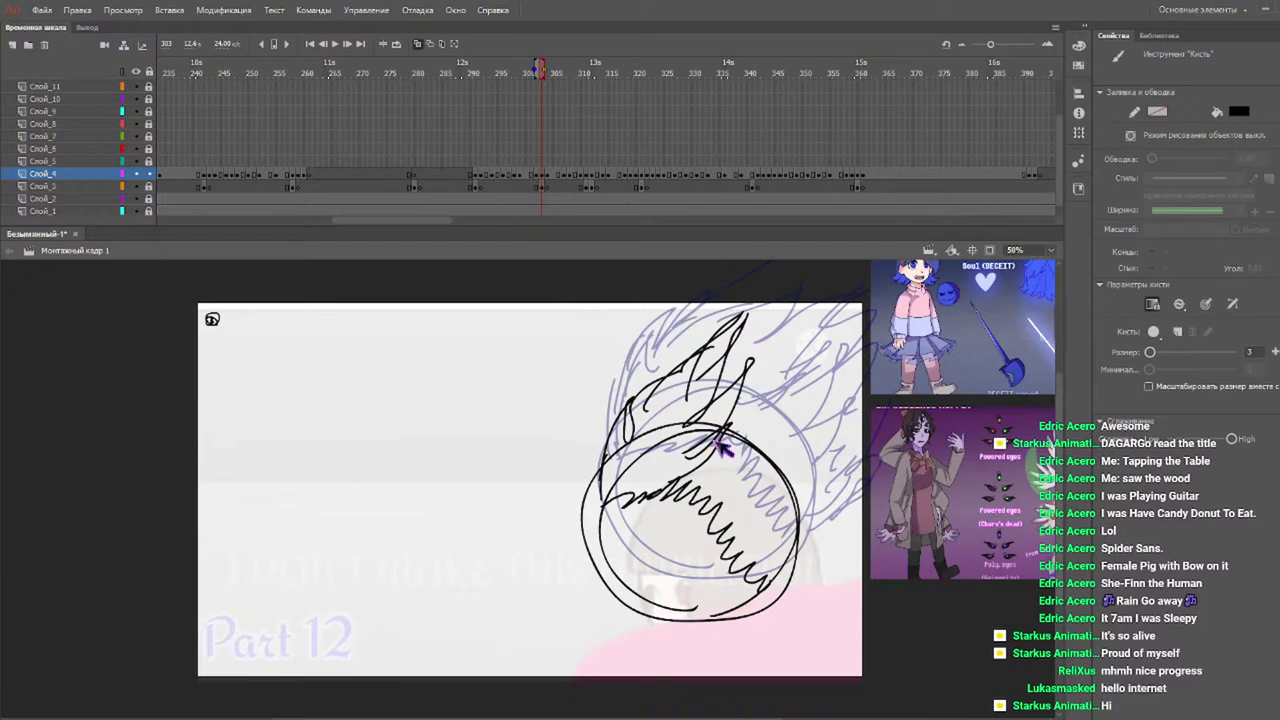
Add the side strands lifting upward and the outer hair outline at frame 303.
{"action": "mouse_move", "coordinate": [722, 438]}
{"action": "left_mouse_down"}
{"action": "mouse_move", "coordinate": [806, 376]}
{"action": "mouse_move", "coordinate": [764, 488]}
{"action": "mouse_move", "coordinate": [820, 566]}
{"action": "mouse_move", "coordinate": [854, 500]}
{"action": "mouse_move", "coordinate": [812, 546]}
{"action": "left_mouse_up"}
{"action": "left_click_drag", "start_coordinate": [866, 398], "coordinate": [830, 520]}
{"action": "left_click_drag", "start_coordinate": [816, 322], "coordinate": [806, 452]}
{"action": "left_click_drag", "start_coordinate": [848, 376], "coordinate": [832, 436]}
{"action": "mouse_move", "coordinate": [594, 494]}
{"action": "left_mouse_down"}
{"action": "mouse_move", "coordinate": [612, 400]}
{"action": "mouse_move", "coordinate": [730, 316]}
{"action": "mouse_move", "coordinate": [780, 300]}
{"action": "mouse_move", "coordinate": [838, 470]}
{"action": "left_mouse_up"}
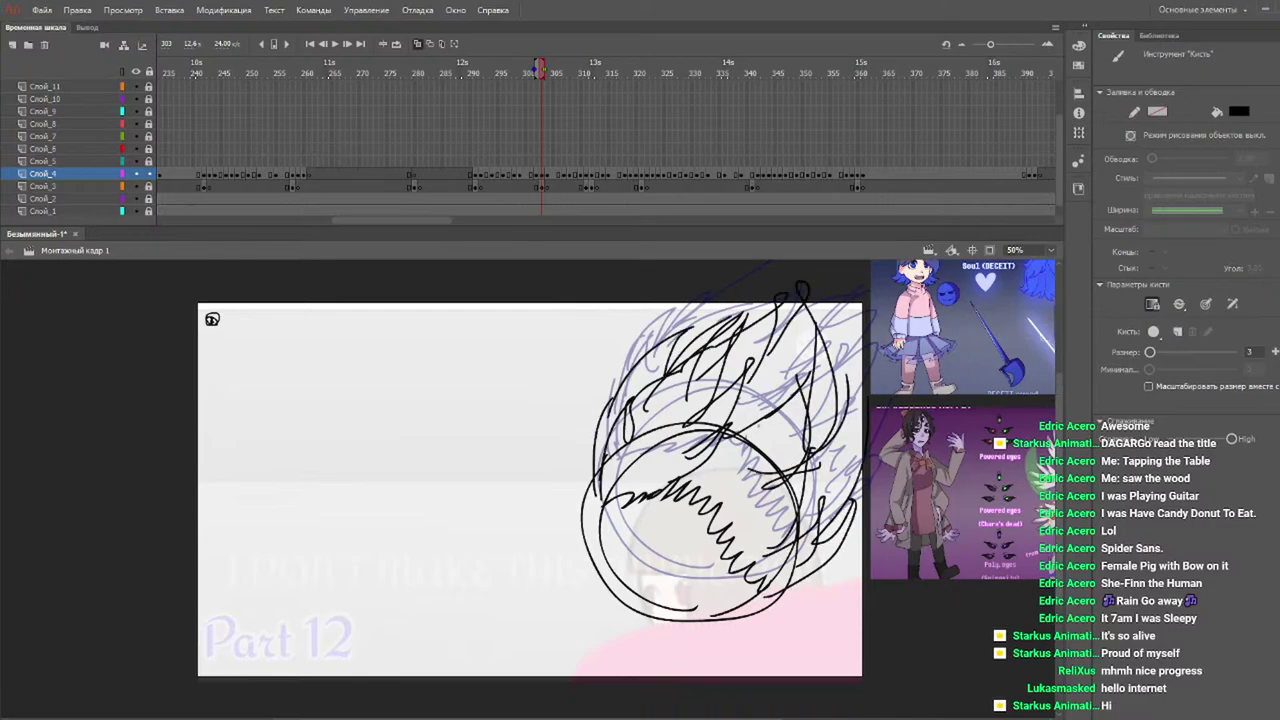
Draw the curved fringe band and its strands across the top of the head circle at frame 304.
{"action": "mouse_move", "coordinate": [491, 71]}
{"action": "left_mouse_down"}
{"action": "mouse_move", "coordinate": [562, 78]}
{"action": "mouse_move", "coordinate": [529, 72]}
{"action": "mouse_move", "coordinate": [548, 68]}
{"action": "left_mouse_up"}
{"action": "key", "text": "b"}
{"action": "left_click_drag", "start_coordinate": [638, 468], "coordinate": [710, 480]}
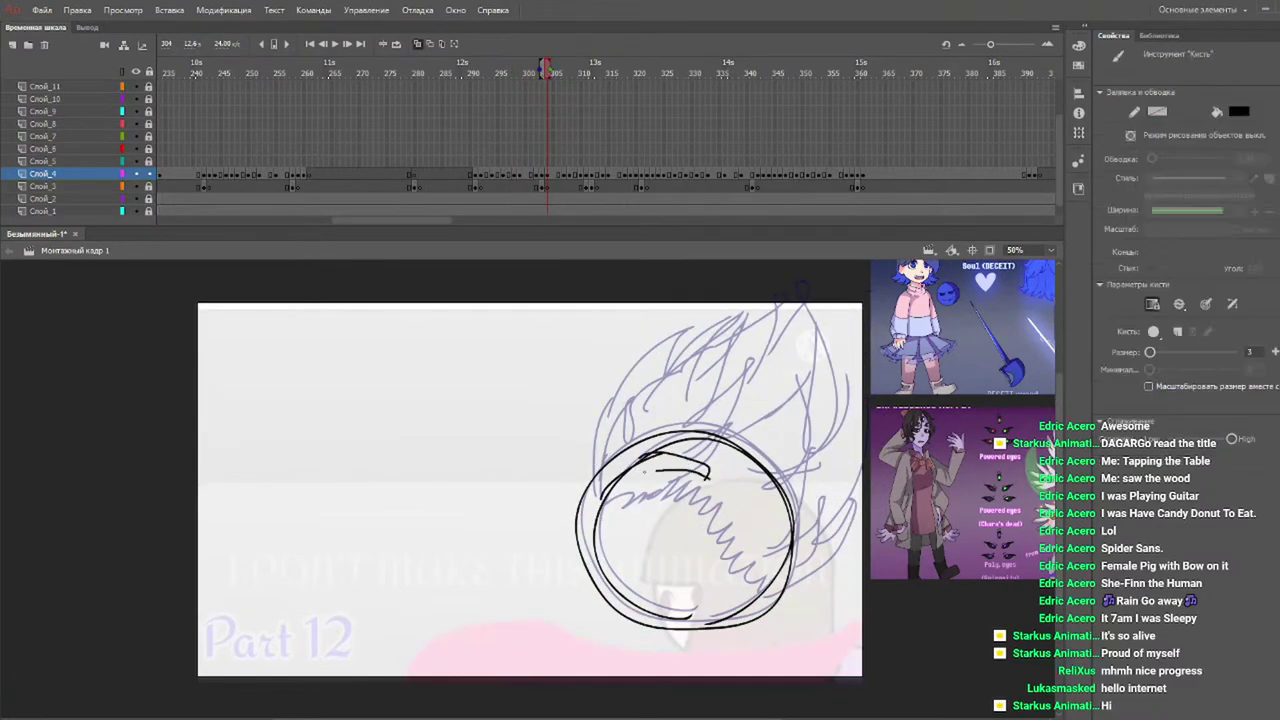
{"action": "key", "text": "ctrl+z"}
{"action": "key", "text": "ctrl+z"}
{"action": "mouse_move", "coordinate": [601, 494]}
{"action": "left_mouse_down"}
{"action": "mouse_move", "coordinate": [658, 434]}
{"action": "mouse_move", "coordinate": [710, 418]}
{"action": "mouse_move", "coordinate": [779, 431]}
{"action": "mouse_move", "coordinate": [720, 472]}
{"action": "mouse_move", "coordinate": [818, 488]}
{"action": "mouse_move", "coordinate": [655, 520]}
{"action": "mouse_move", "coordinate": [582, 478]}
{"action": "left_mouse_up"}
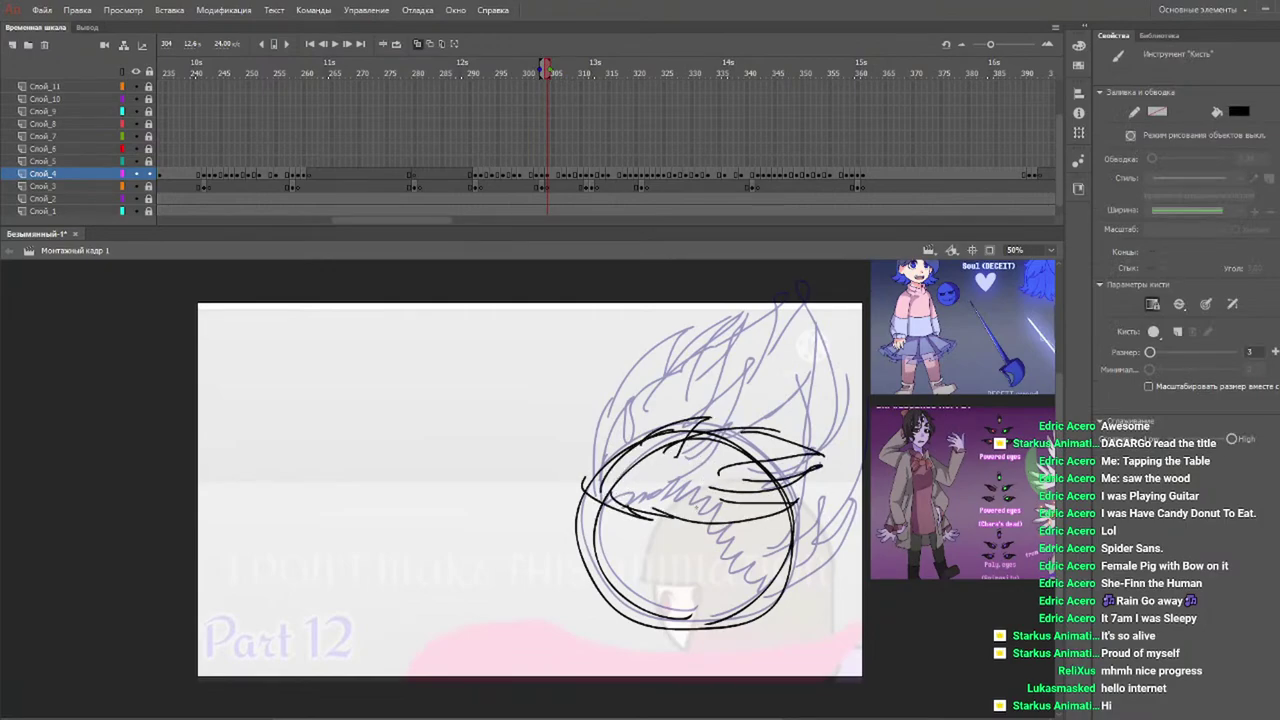
Add the zigzag side hair, the spiky outer crown outline and the curling side strands at frame 304.
{"action": "left_click_drag", "start_coordinate": [746, 564], "coordinate": [765, 589]}
{"action": "key", "text": "ctrl+z"}
{"action": "left_click_drag", "start_coordinate": [712, 530], "coordinate": [772, 588]}
{"action": "mouse_move", "coordinate": [595, 492]}
{"action": "left_mouse_down"}
{"action": "mouse_move", "coordinate": [650, 414]}
{"action": "mouse_move", "coordinate": [756, 402]}
{"action": "mouse_move", "coordinate": [805, 412]}
{"action": "left_mouse_up"}
{"action": "key", "text": "ctrl+z"}
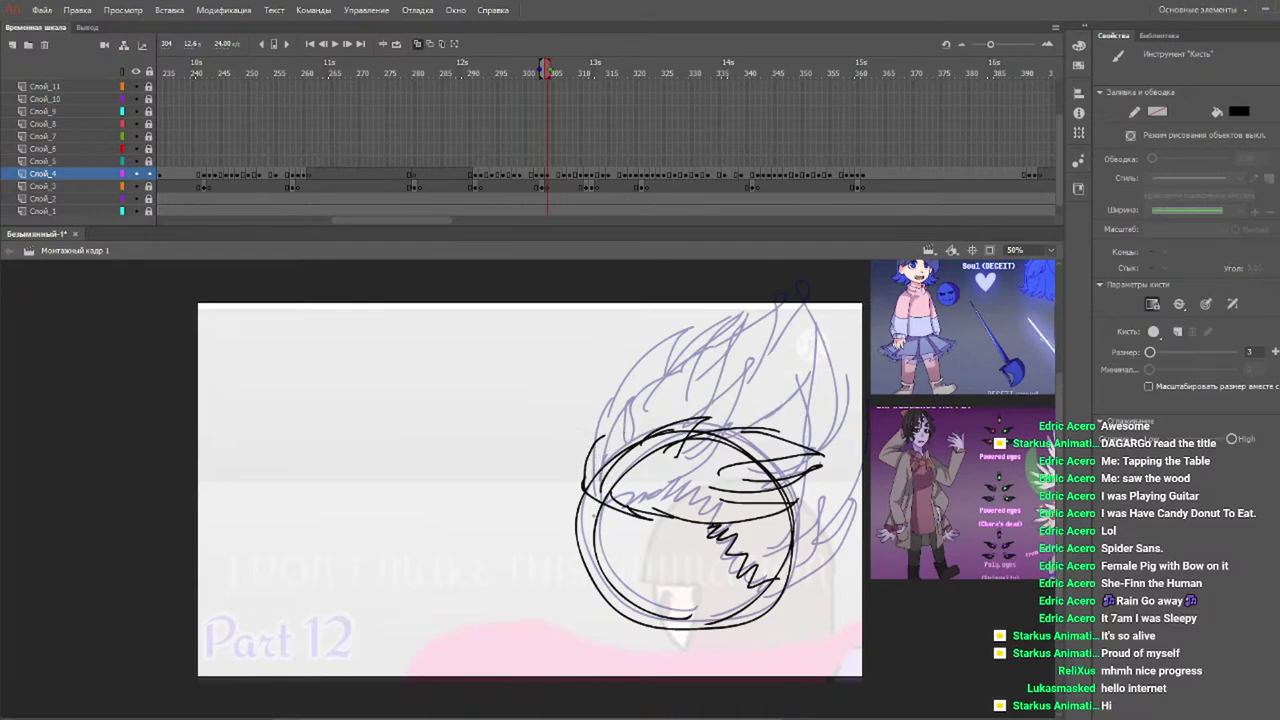
{"action": "mouse_move", "coordinate": [572, 472]}
{"action": "left_mouse_down"}
{"action": "mouse_move", "coordinate": [626, 408]}
{"action": "mouse_move", "coordinate": [732, 366]}
{"action": "left_mouse_up"}
{"action": "mouse_move", "coordinate": [792, 440]}
{"action": "left_mouse_down"}
{"action": "mouse_move", "coordinate": [838, 440]}
{"action": "mouse_move", "coordinate": [766, 592]}
{"action": "left_mouse_up"}
Sketch the parted fringe and the spiky crown outline over the head circle at frame 307.
{"action": "left_click_drag", "start_coordinate": [508, 71], "coordinate": [561, 69]}
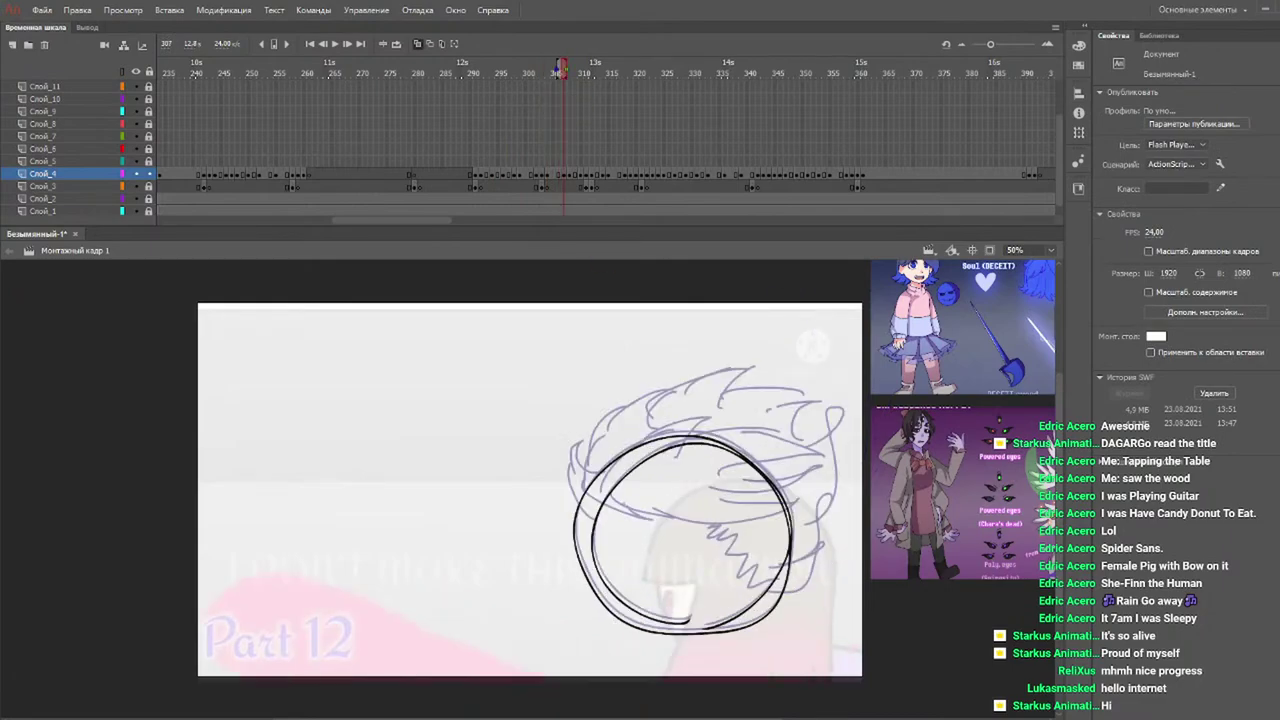
{"action": "mouse_move", "coordinate": [590, 496]}
{"action": "left_mouse_down"}
{"action": "mouse_move", "coordinate": [702, 542]}
{"action": "mouse_move", "coordinate": [732, 570]}
{"action": "mouse_move", "coordinate": [718, 497]}
{"action": "mouse_move", "coordinate": [778, 572]}
{"action": "mouse_move", "coordinate": [720, 451]}
{"action": "mouse_move", "coordinate": [760, 484]}
{"action": "left_mouse_up"}
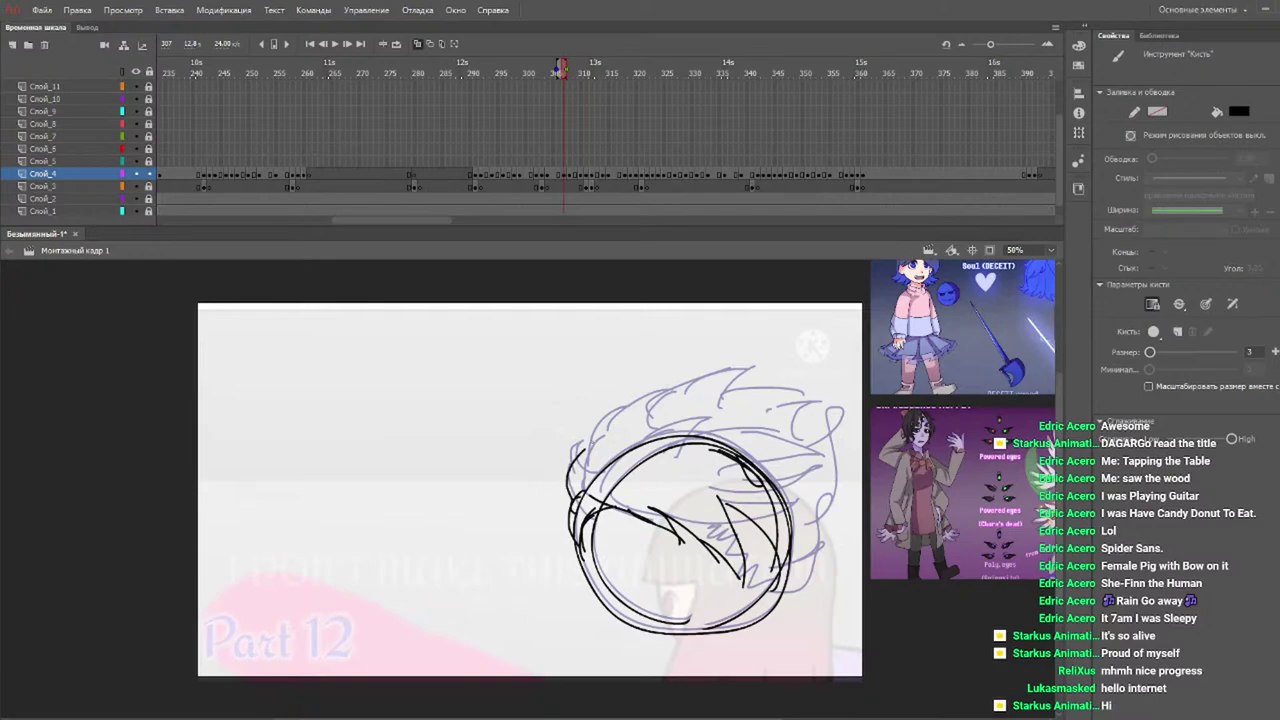
{"action": "left_click_drag", "start_coordinate": [610, 428], "coordinate": [628, 412]}
{"action": "left_click_drag", "start_coordinate": [664, 394], "coordinate": [645, 428]}
{"action": "left_click_drag", "start_coordinate": [724, 400], "coordinate": [796, 414]}
{"action": "mouse_move", "coordinate": [738, 426]}
{"action": "left_mouse_down"}
{"action": "mouse_move", "coordinate": [794, 420]}
{"action": "mouse_move", "coordinate": [840, 437]}
{"action": "left_mouse_up"}
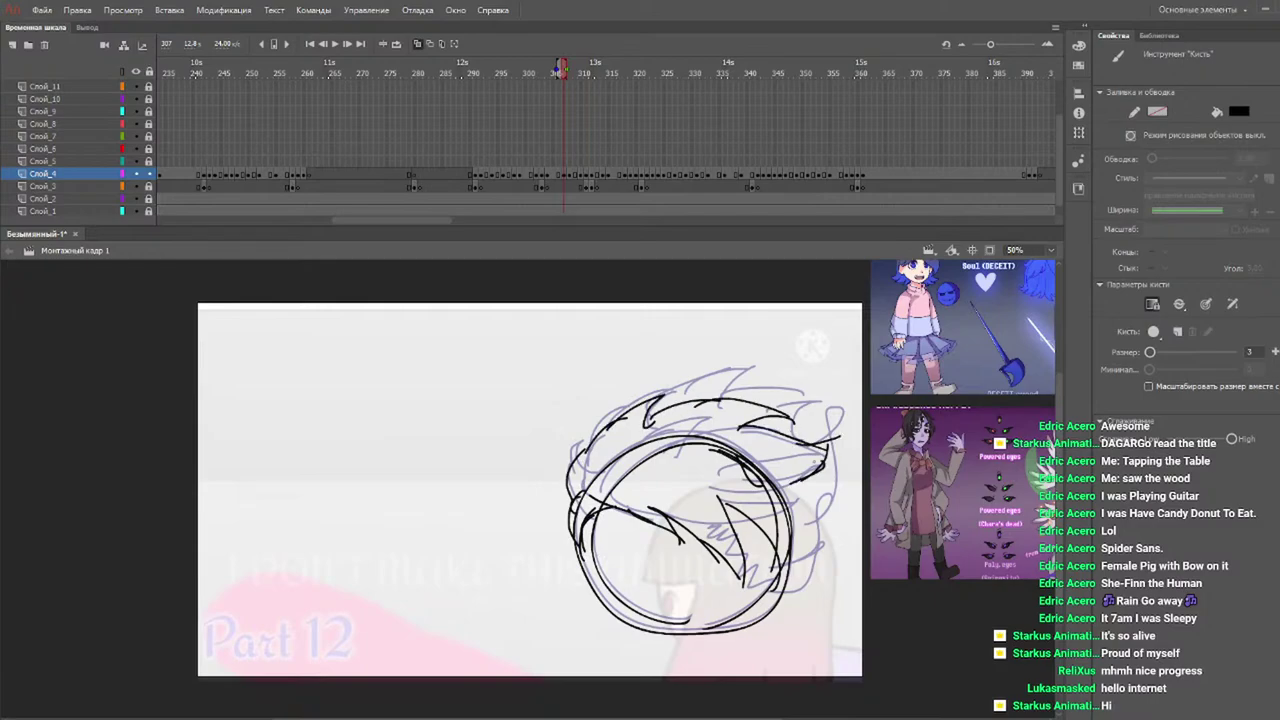
Add the side strands and jagged hair ends at frame 307, and play the animation back from frame 287.
{"action": "left_click_drag", "start_coordinate": [784, 478], "coordinate": [834, 530]}
{"action": "left_click_drag", "start_coordinate": [826, 508], "coordinate": [796, 528]}
{"action": "mouse_move", "coordinate": [830, 567]}
{"action": "left_mouse_down"}
{"action": "mouse_move", "coordinate": [762, 602]}
{"action": "mouse_move", "coordinate": [774, 594]}
{"action": "left_mouse_up"}
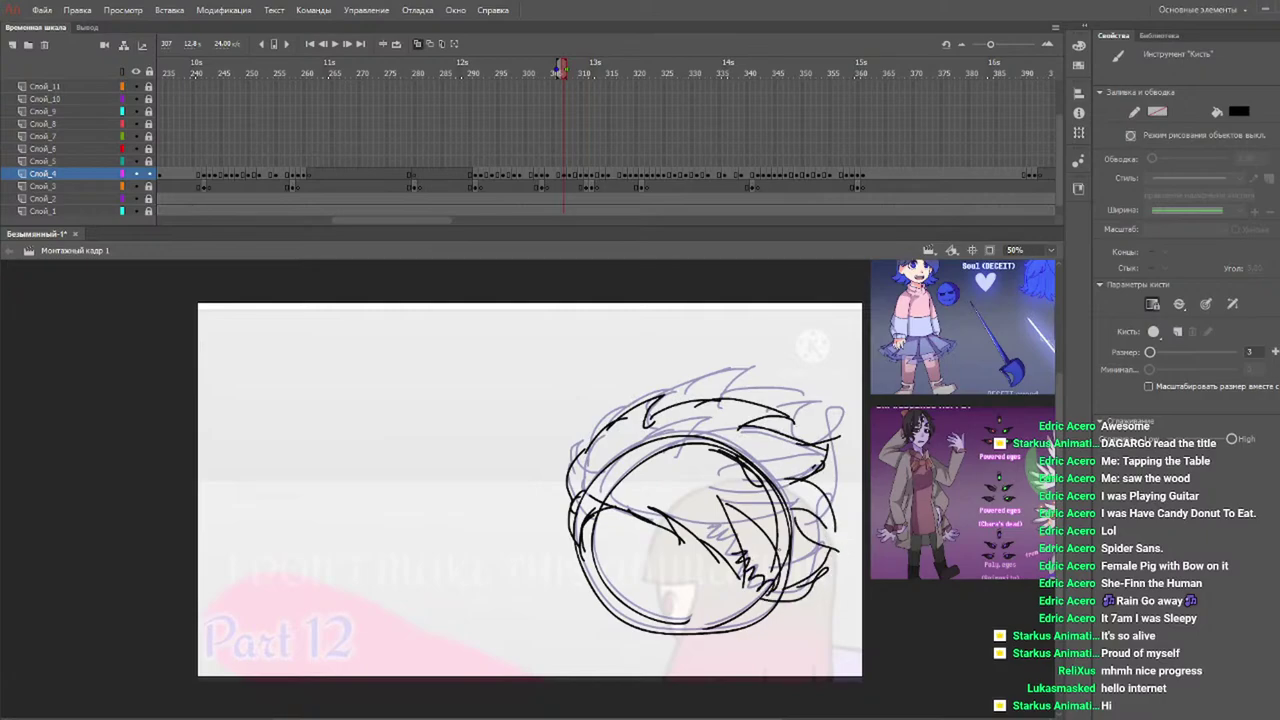
{"action": "left_click", "coordinate": [449, 73]}
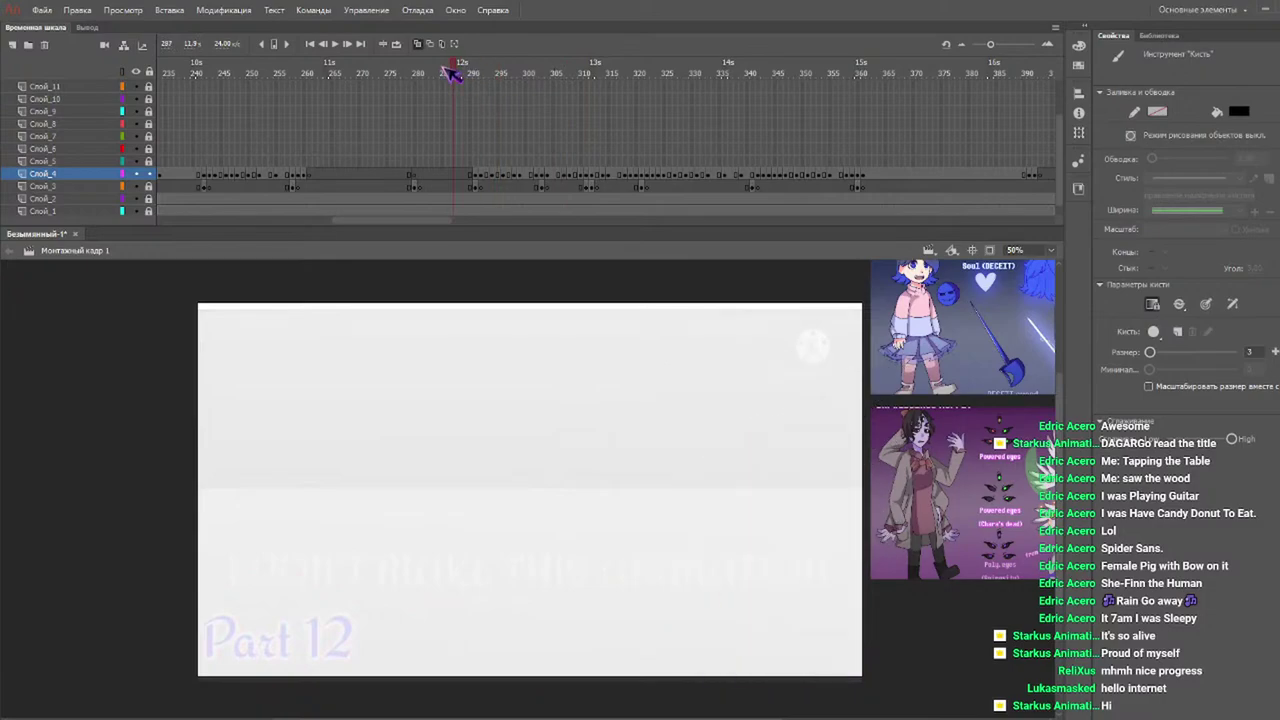
{"action": "key", "text": "Return"}
Draw the parted fringe curve and the side lock over the head circle at frame 308.
{"action": "mouse_move", "coordinate": [500, 74]}
{"action": "left_mouse_down"}
{"action": "mouse_move", "coordinate": [543, 74]}
{"action": "mouse_move", "coordinate": [573, 92]}
{"action": "mouse_move", "coordinate": [570, 104]}
{"action": "left_mouse_up"}
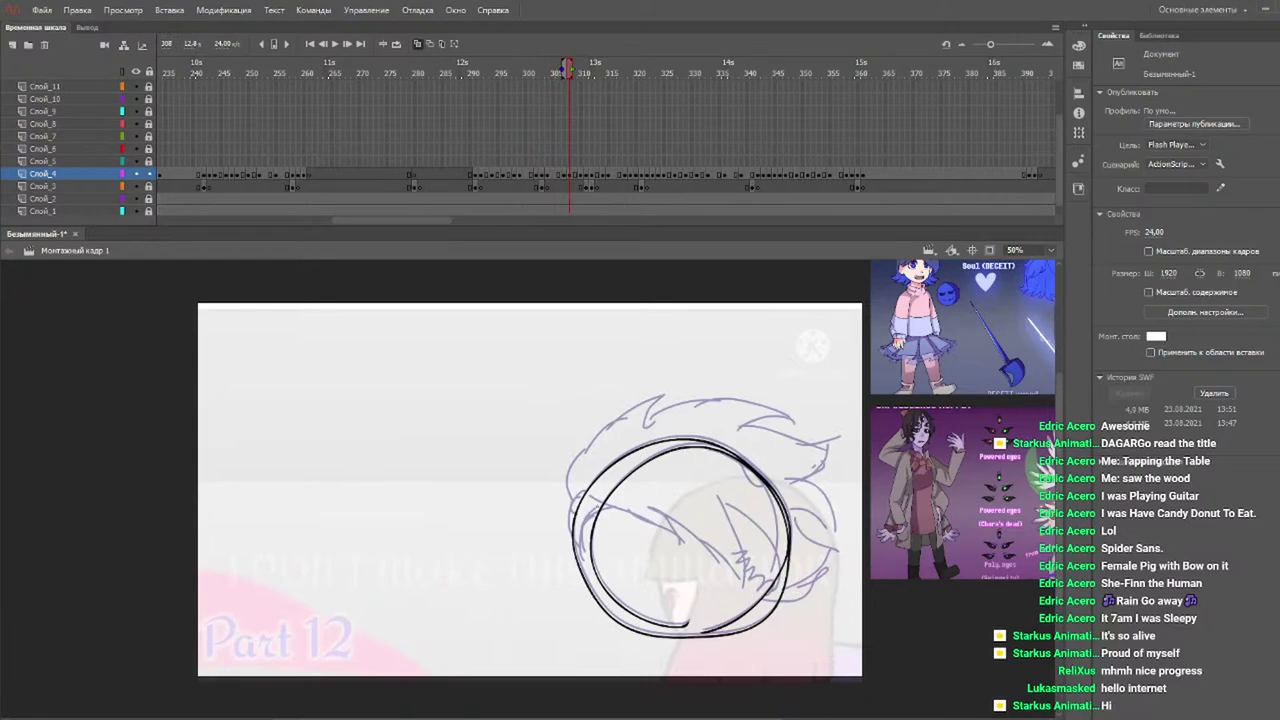
{"action": "key", "text": "b"}
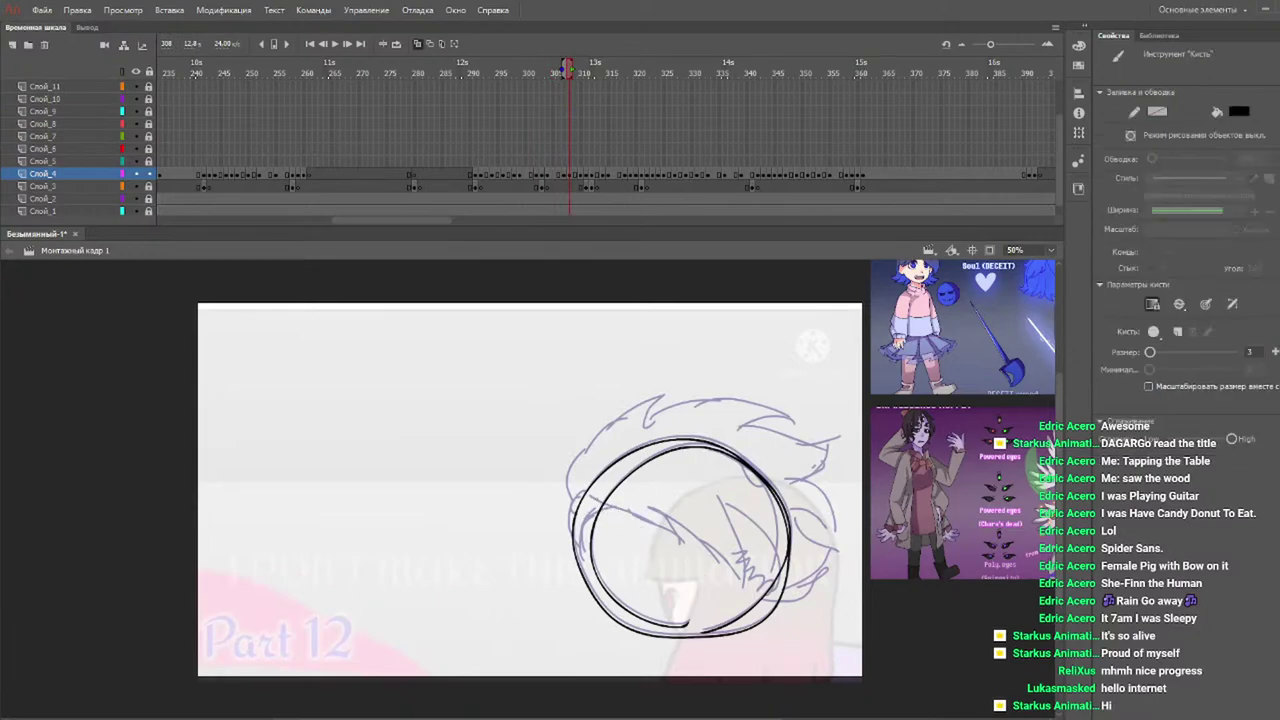
{"action": "left_click_drag", "start_coordinate": [616, 512], "coordinate": [680, 530]}
{"action": "left_click_drag", "start_coordinate": [648, 520], "coordinate": [726, 577]}
{"action": "mouse_move", "coordinate": [706, 548]}
{"action": "left_mouse_down"}
{"action": "mouse_move", "coordinate": [754, 610]}
{"action": "mouse_move", "coordinate": [753, 506]}
{"action": "mouse_move", "coordinate": [779, 566]}
{"action": "left_mouse_up"}
{"action": "left_click_drag", "start_coordinate": [779, 566], "coordinate": [760, 476]}
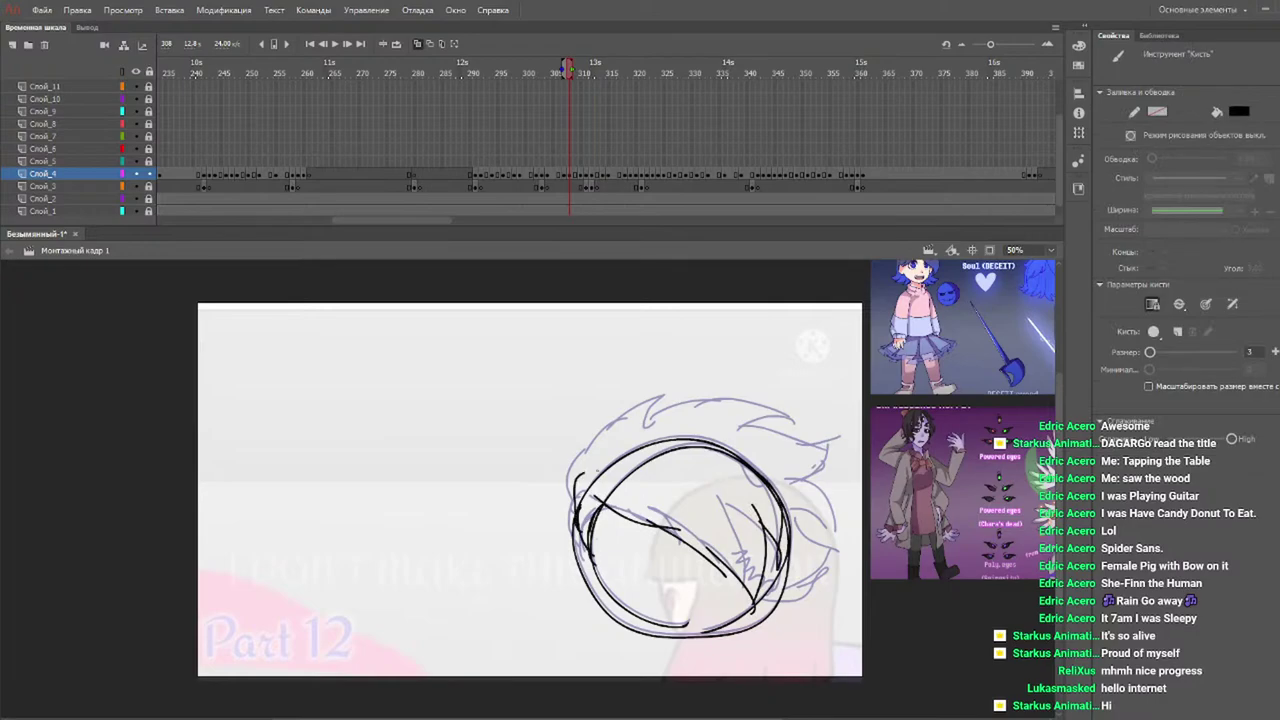
Sketch the crown spikes and outer side strands at frame 308, and play the hair motion back.
{"action": "mouse_move", "coordinate": [578, 486]}
{"action": "left_mouse_down"}
{"action": "mouse_move", "coordinate": [660, 410]}
{"action": "mouse_move", "coordinate": [790, 410]}
{"action": "left_mouse_up"}
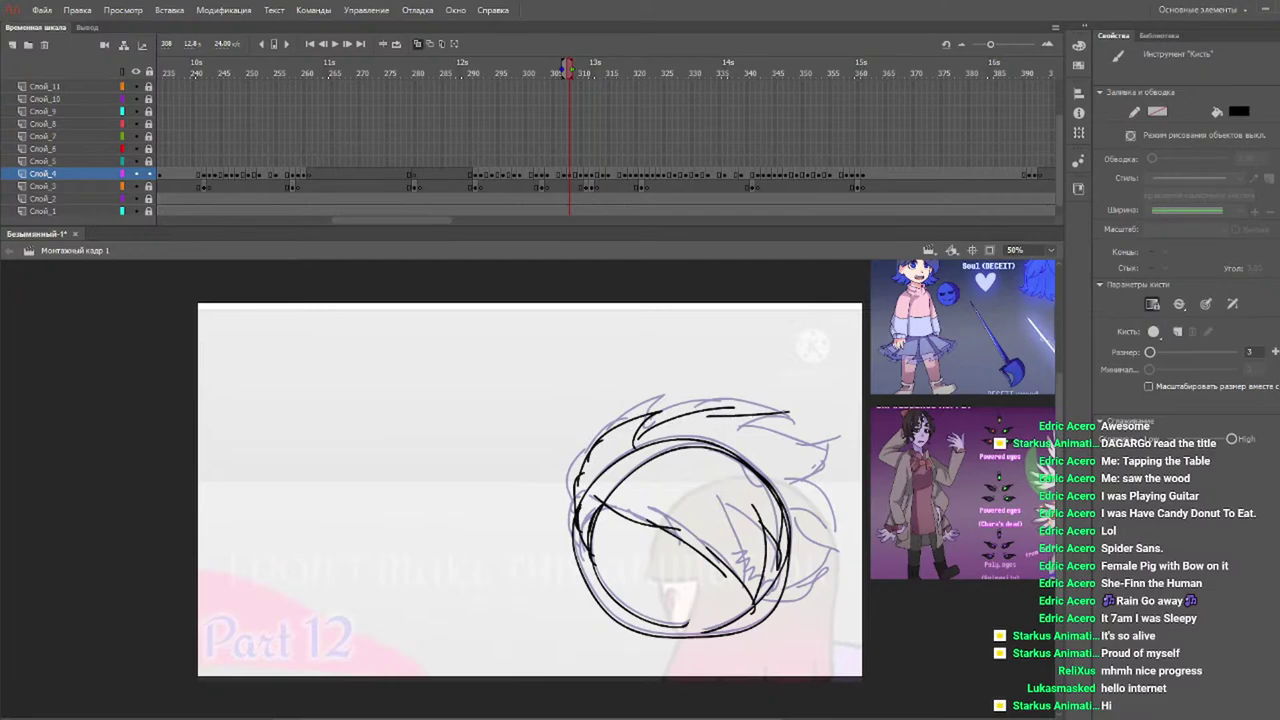
{"action": "left_click_drag", "start_coordinate": [770, 457], "coordinate": [784, 463]}
{"action": "mouse_move", "coordinate": [796, 490]}
{"action": "left_mouse_down"}
{"action": "mouse_move", "coordinate": [820, 506]}
{"action": "mouse_move", "coordinate": [792, 580]}
{"action": "mouse_move", "coordinate": [756, 611]}
{"action": "left_mouse_up"}
{"action": "key", "text": "ctrl+z"}
{"action": "key", "text": "ctrl+z"}
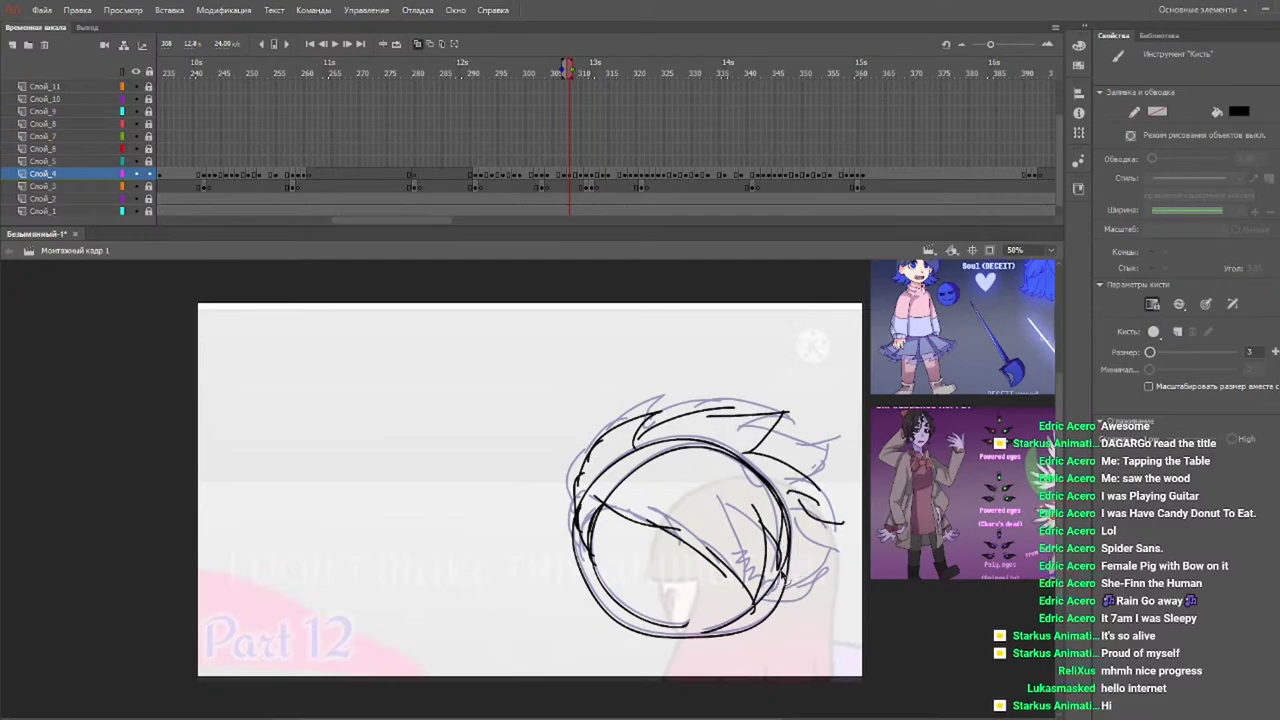
{"action": "left_click_drag", "start_coordinate": [836, 552], "coordinate": [744, 605]}
{"action": "left_click_drag", "start_coordinate": [832, 510], "coordinate": [776, 602]}
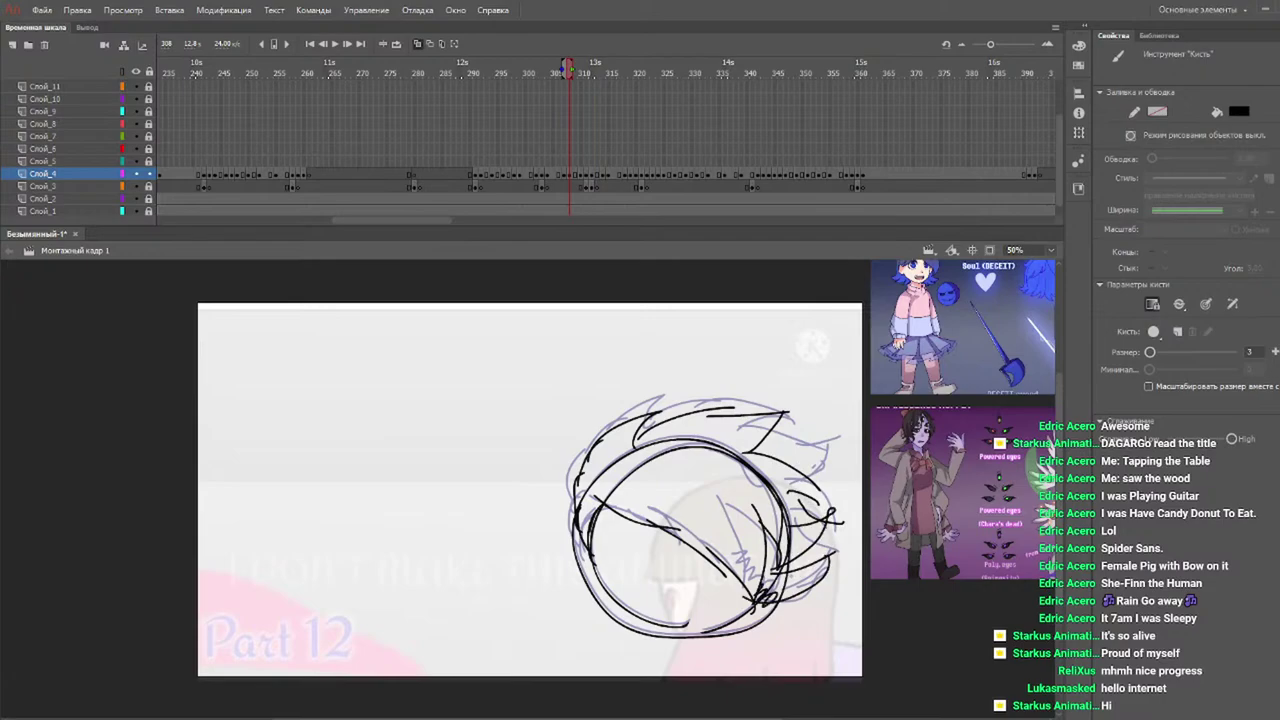
{"action": "left_click", "coordinate": [488, 68]}
{"action": "key", "text": "Return"}
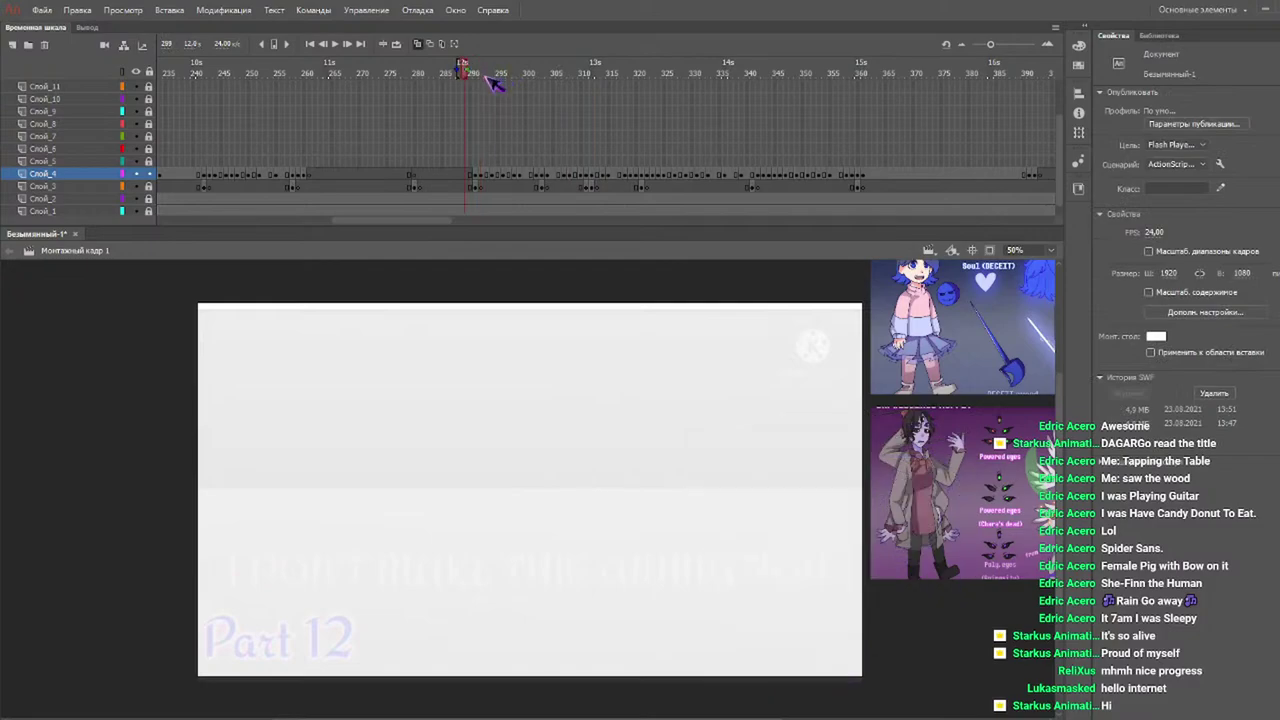
Draw the fringe curve and the jagged side lock over the head circle at frame 310.
{"action": "left_click_drag", "start_coordinate": [515, 76], "coordinate": [586, 77]}
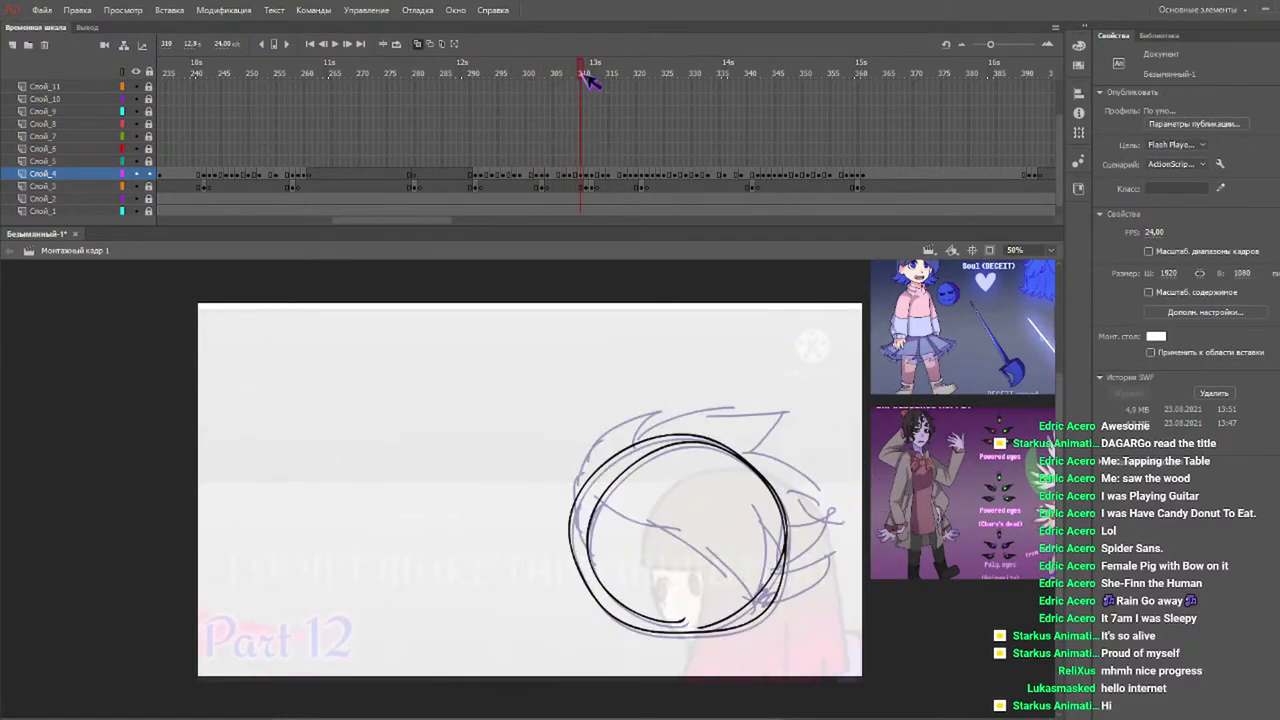
{"action": "mouse_move", "coordinate": [599, 502]}
{"action": "left_mouse_down"}
{"action": "mouse_move", "coordinate": [634, 529]}
{"action": "mouse_move", "coordinate": [716, 553]}
{"action": "left_mouse_up"}
{"action": "mouse_move", "coordinate": [690, 537]}
{"action": "left_mouse_down"}
{"action": "mouse_move", "coordinate": [718, 550]}
{"action": "mouse_move", "coordinate": [753, 600]}
{"action": "left_mouse_up"}
{"action": "mouse_move", "coordinate": [753, 600]}
{"action": "left_mouse_down"}
{"action": "mouse_move", "coordinate": [753, 504]}
{"action": "mouse_move", "coordinate": [771, 588]}
{"action": "left_mouse_up"}
{"action": "left_click_drag", "start_coordinate": [768, 482], "coordinate": [776, 578]}
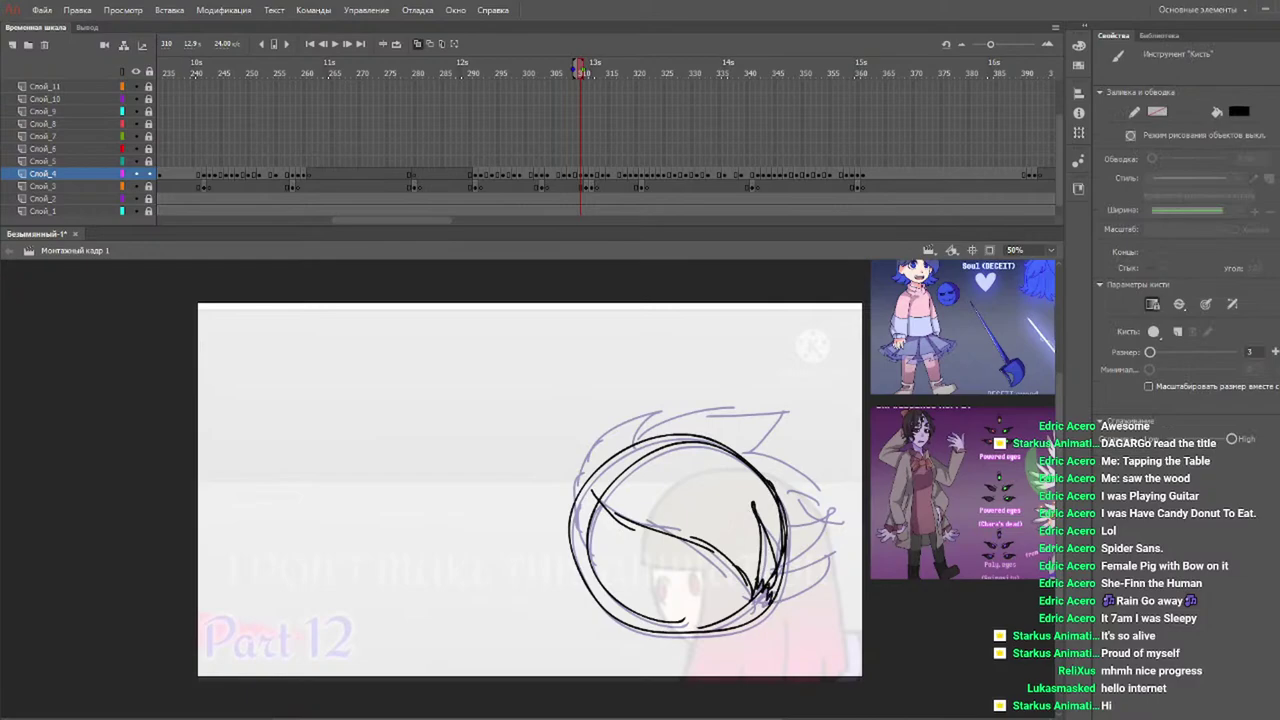
Add the flicked side strands, the outer crown outline and the left side hair at frame 310.
{"action": "left_click_drag", "start_coordinate": [823, 612], "coordinate": [797, 538]}
{"action": "left_click_drag", "start_coordinate": [800, 540], "coordinate": [847, 582]}
{"action": "left_click_drag", "start_coordinate": [788, 490], "coordinate": [830, 532]}
{"action": "left_click_drag", "start_coordinate": [609, 439], "coordinate": [617, 434]}
{"action": "mouse_move", "coordinate": [602, 443]}
{"action": "left_mouse_down"}
{"action": "mouse_move", "coordinate": [700, 414]}
{"action": "mouse_move", "coordinate": [666, 432]}
{"action": "left_mouse_up"}
{"action": "mouse_move", "coordinate": [668, 429]}
{"action": "left_mouse_down"}
{"action": "mouse_move", "coordinate": [762, 432]}
{"action": "mouse_move", "coordinate": [820, 506]}
{"action": "left_mouse_up"}
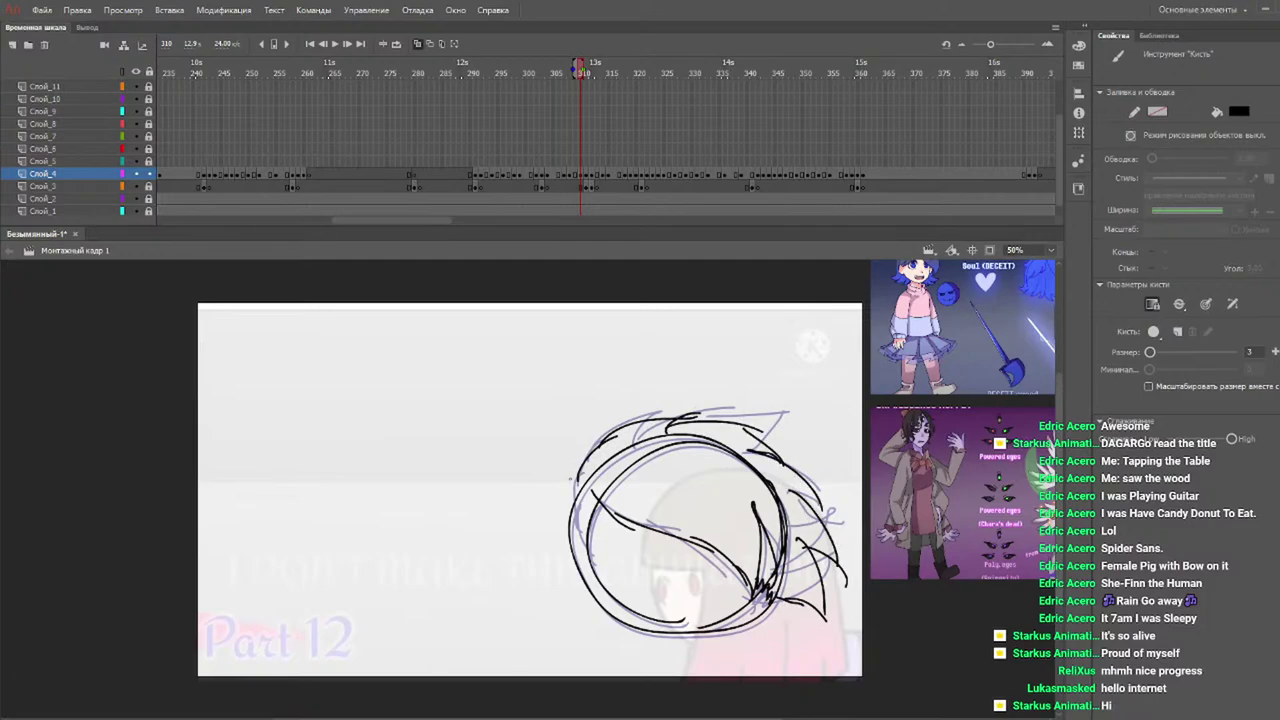
{"action": "mouse_move", "coordinate": [570, 476]}
{"action": "left_mouse_down"}
{"action": "mouse_move", "coordinate": [578, 540]}
{"action": "mouse_move", "coordinate": [604, 546]}
{"action": "left_mouse_up"}
Play the sketched head frames back several times to check the hair motion.
{"action": "mouse_move", "coordinate": [533, 67]}
{"action": "left_mouse_down"}
{"action": "mouse_move", "coordinate": [523, 75]}
{"action": "mouse_move", "coordinate": [545, 72]}
{"action": "mouse_move", "coordinate": [543, 84]}
{"action": "mouse_move", "coordinate": [512, 72]}
{"action": "left_mouse_up"}
{"action": "left_click", "coordinate": [461, 70]}
{"action": "key", "text": "Return"}
{"action": "key", "text": "Return"}
{"action": "left_click", "coordinate": [448, 69]}
{"action": "key", "text": "Return"}
{"action": "key", "text": "Return"}
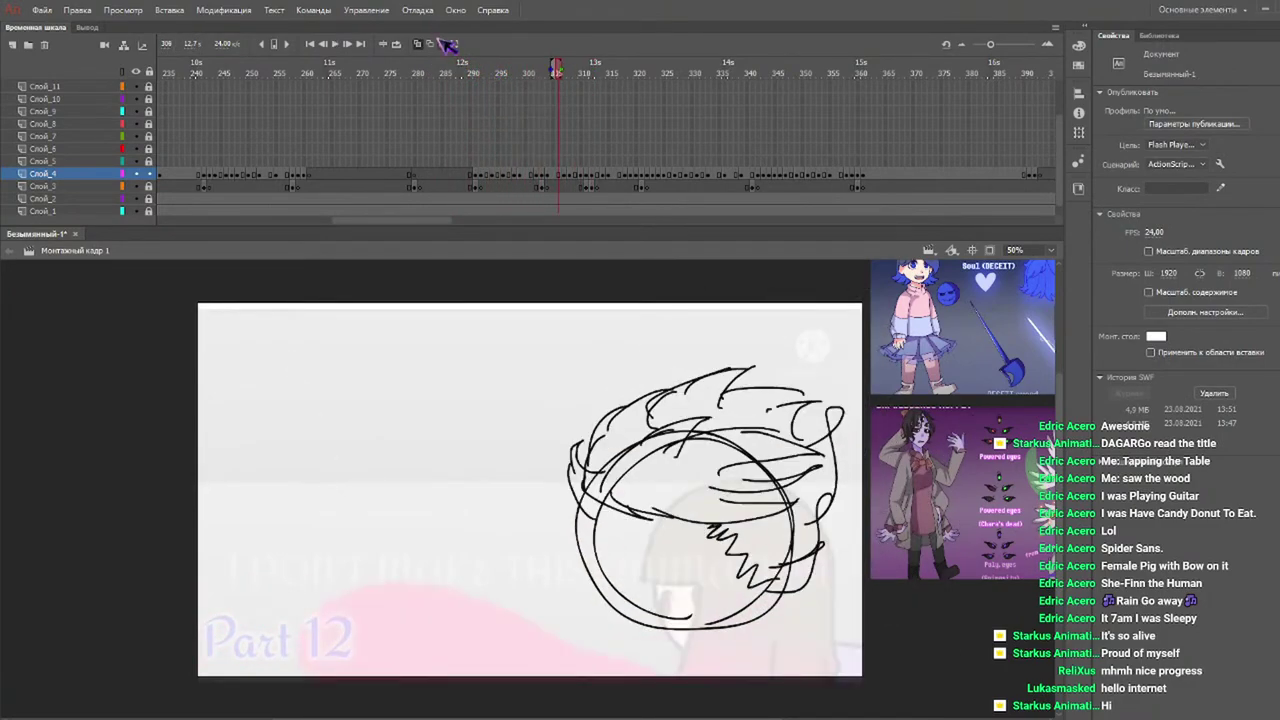
{"action": "left_click", "coordinate": [439, 75]}
{"action": "key", "text": "Return"}
{"action": "key", "text": "Return"}
Touch up the upper hair strokes inside the head circle at frame 307.
{"action": "left_click_drag", "start_coordinate": [520, 68], "coordinate": [563, 70]}
{"action": "key", "text": "b"}
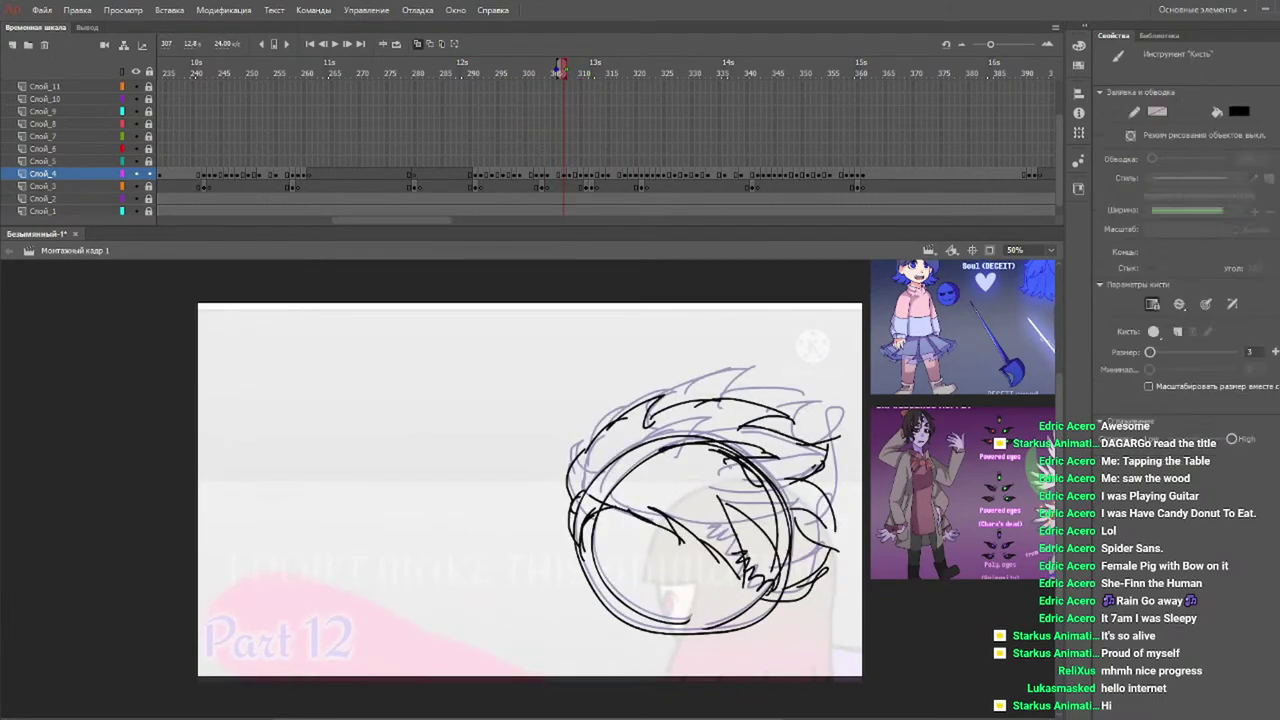
{"action": "left_click_drag", "start_coordinate": [503, 80], "coordinate": [572, 76]}
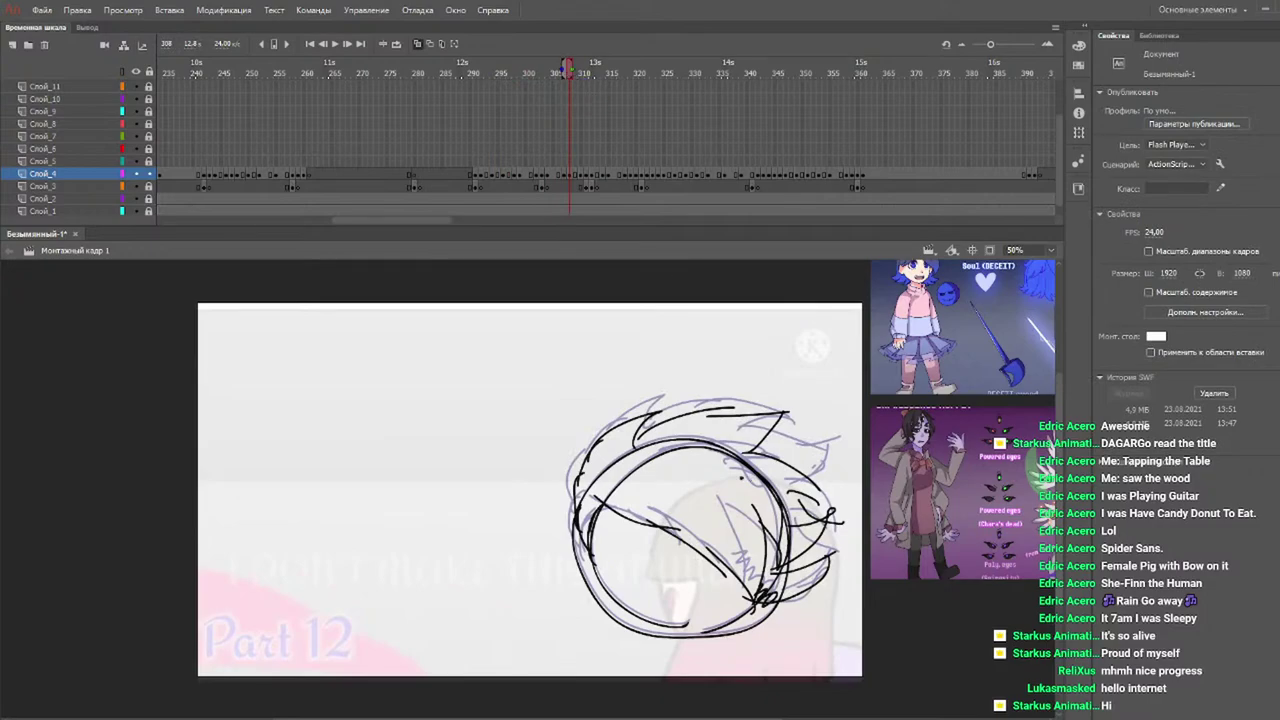
Sketch the curved fringe and the side locks over the head circle at frame 311.
{"action": "left_click_drag", "start_coordinate": [566, 70], "coordinate": [594, 82]}
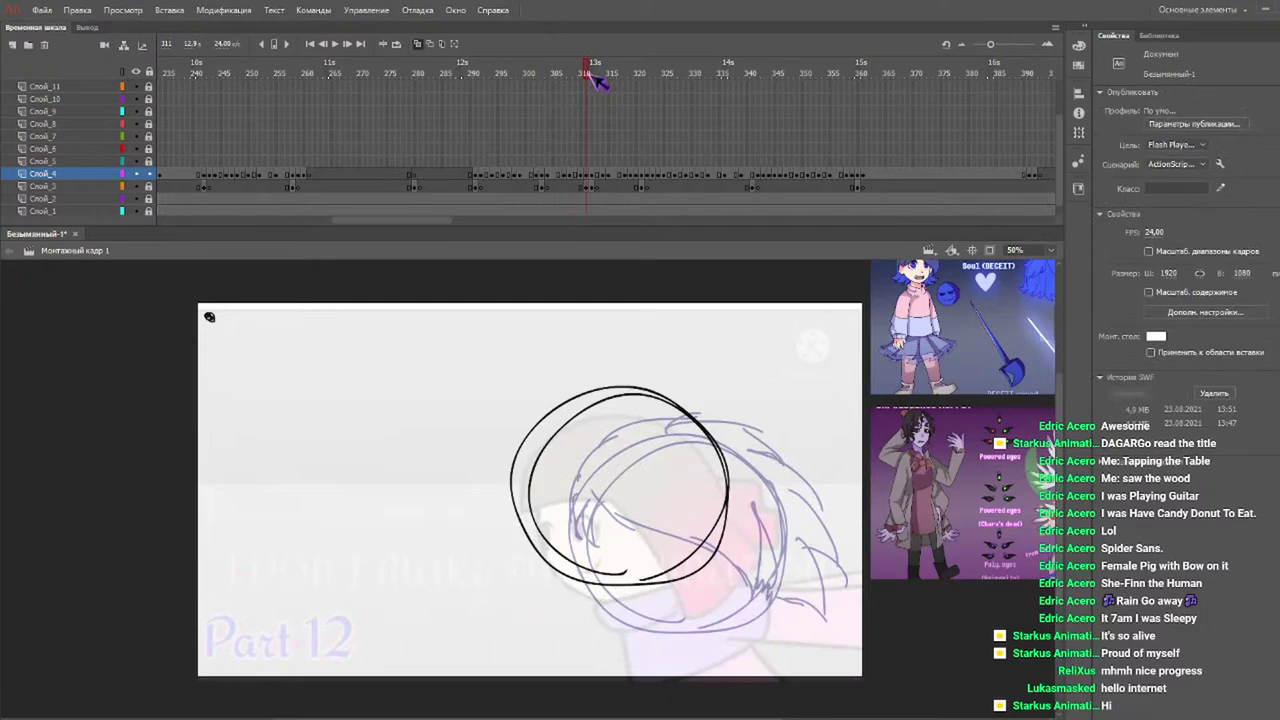
{"action": "left_click_drag", "start_coordinate": [598, 82], "coordinate": [587, 92]}
{"action": "key", "text": "b"}
{"action": "left_click_drag", "start_coordinate": [531, 457], "coordinate": [586, 497]}
{"action": "key", "text": "ctrl+z"}
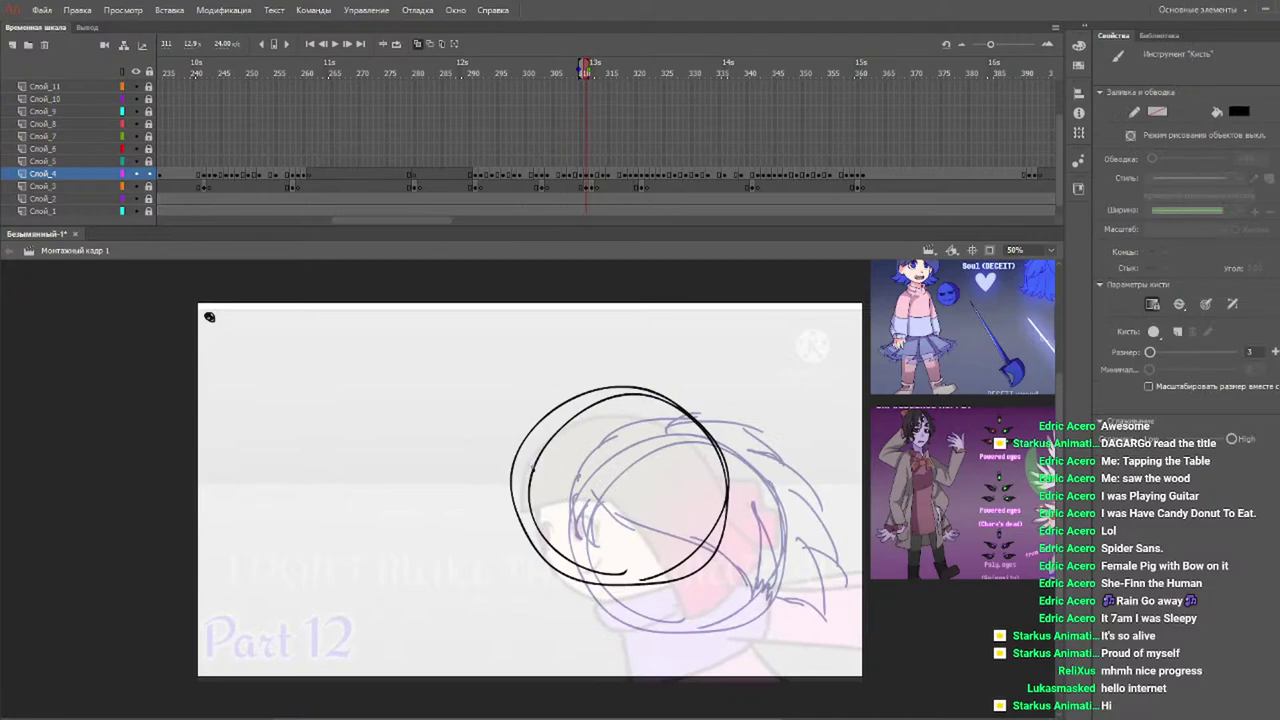
{"action": "mouse_move", "coordinate": [532, 470]}
{"action": "left_mouse_down"}
{"action": "mouse_move", "coordinate": [585, 456]}
{"action": "mouse_move", "coordinate": [634, 495]}
{"action": "left_mouse_up"}
{"action": "mouse_move", "coordinate": [597, 453]}
{"action": "left_mouse_down"}
{"action": "mouse_move", "coordinate": [622, 465]}
{"action": "mouse_move", "coordinate": [657, 519]}
{"action": "left_mouse_up"}
{"action": "mouse_move", "coordinate": [639, 475]}
{"action": "left_mouse_down"}
{"action": "mouse_move", "coordinate": [656, 515]}
{"action": "mouse_move", "coordinate": [683, 586]}
{"action": "left_mouse_up"}
{"action": "mouse_move", "coordinate": [680, 425]}
{"action": "left_mouse_down"}
{"action": "mouse_move", "coordinate": [718, 585]}
{"action": "mouse_move", "coordinate": [726, 478]}
{"action": "left_mouse_up"}
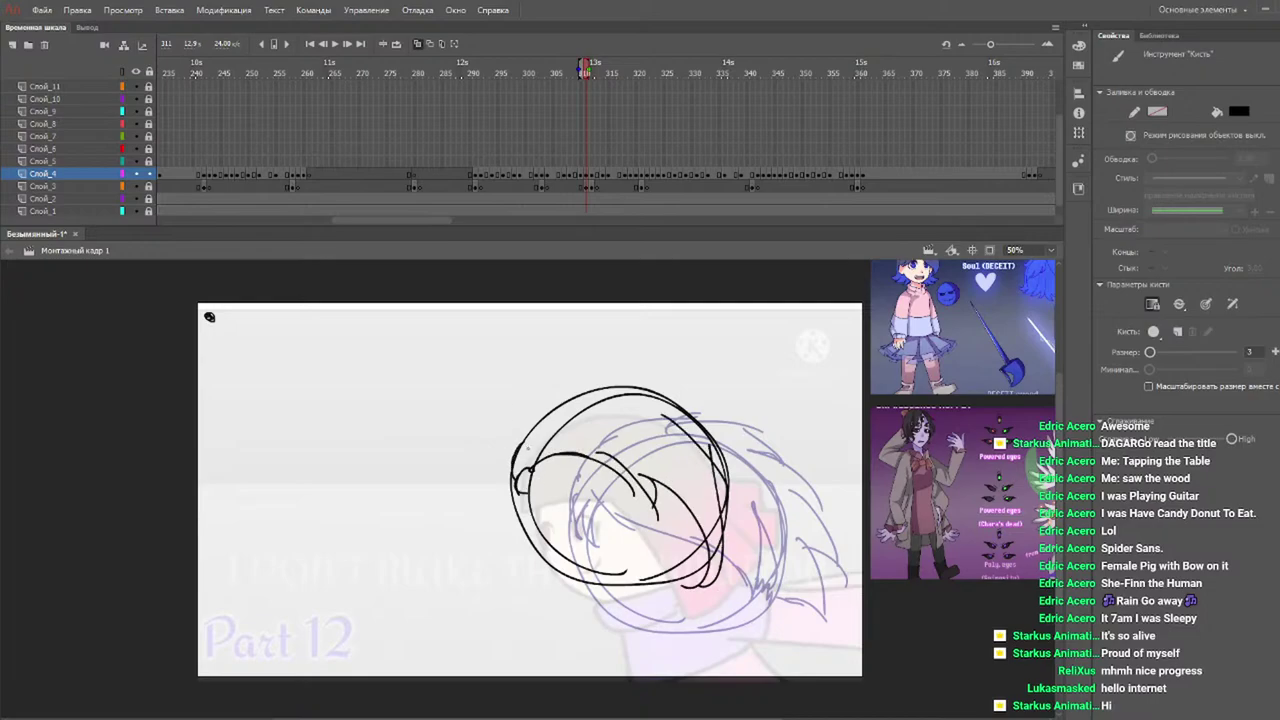
Add the outer crown outline, the right side strands and the left jaw-side hair to the head at frame 311.
{"action": "mouse_move", "coordinate": [530, 400]}
{"action": "left_mouse_down"}
{"action": "mouse_move", "coordinate": [585, 366]}
{"action": "mouse_move", "coordinate": [664, 350]}
{"action": "mouse_move", "coordinate": [710, 392]}
{"action": "mouse_move", "coordinate": [755, 470]}
{"action": "left_mouse_up"}
{"action": "left_click_drag", "start_coordinate": [712, 402], "coordinate": [770, 492]}
{"action": "mouse_move", "coordinate": [720, 454]}
{"action": "left_mouse_down"}
{"action": "mouse_move", "coordinate": [748, 566]}
{"action": "mouse_move", "coordinate": [690, 574]}
{"action": "left_mouse_up"}
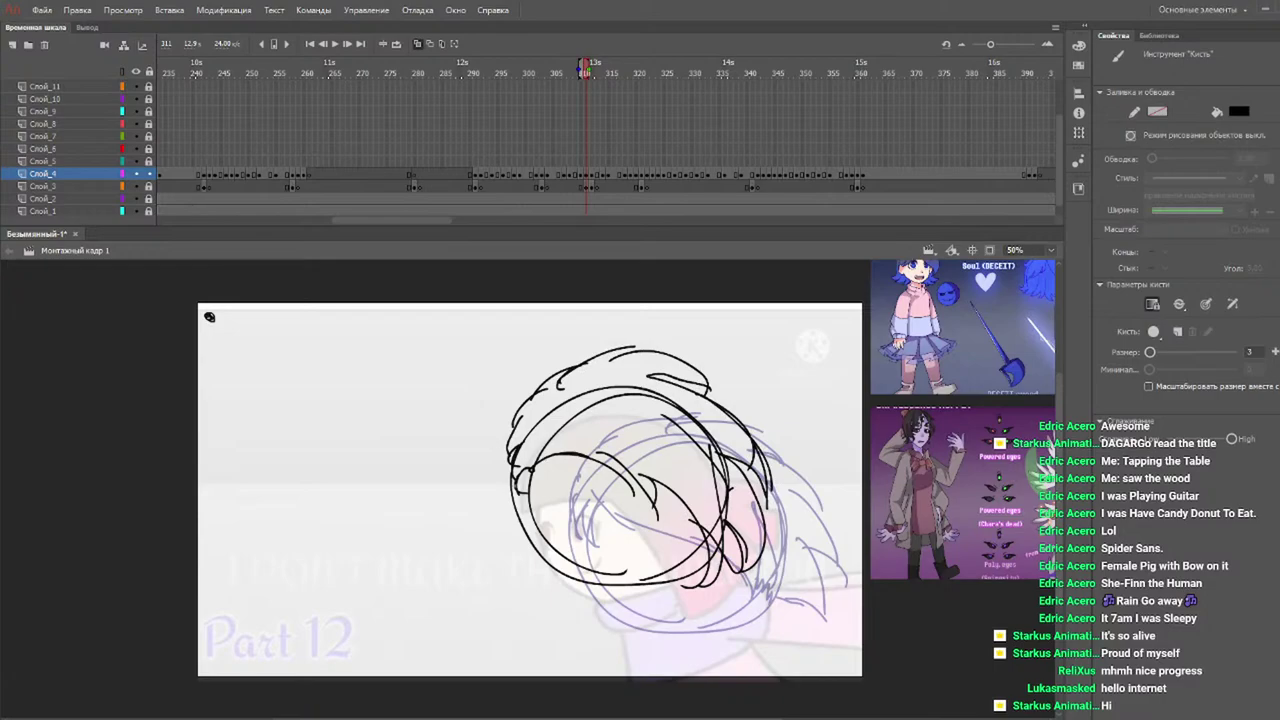
{"action": "mouse_move", "coordinate": [516, 490]}
{"action": "left_mouse_down"}
{"action": "mouse_move", "coordinate": [540, 556]}
{"action": "mouse_move", "coordinate": [582, 570]}
{"action": "left_mouse_up"}
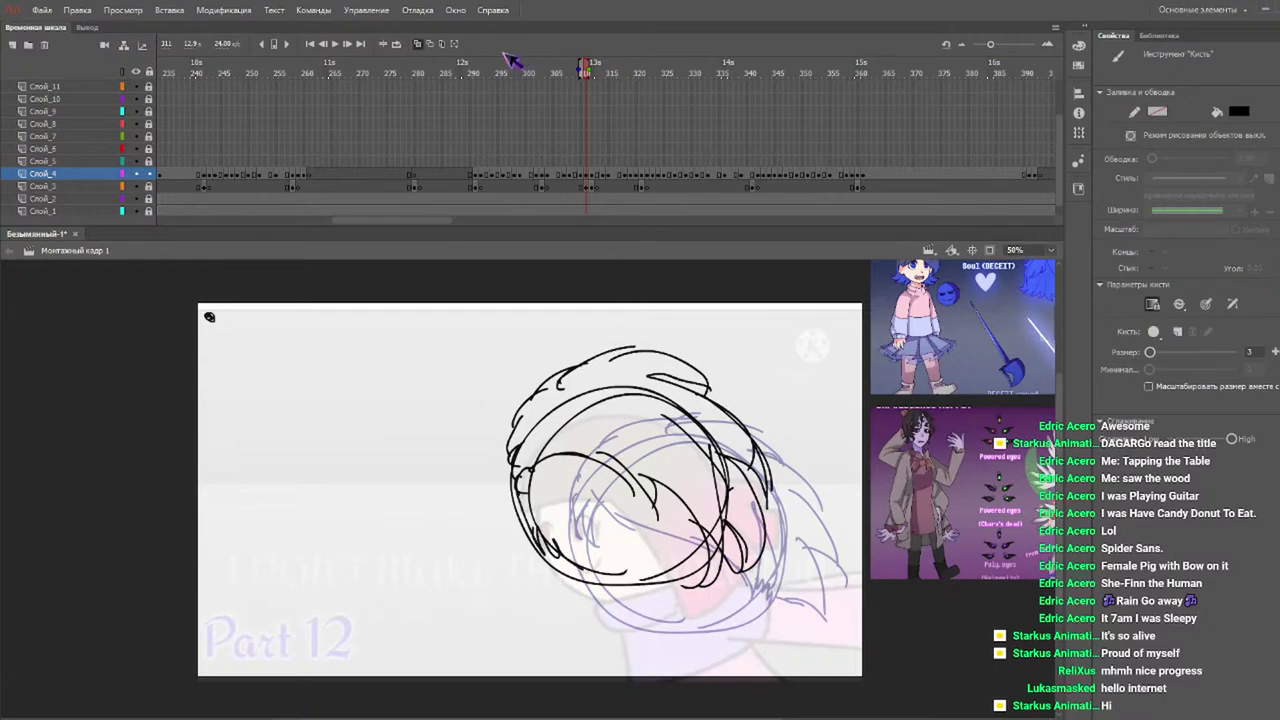
Sketch the crown strokes and the upswept fringe tuft over the head circle at frame 312.
{"action": "left_click", "coordinate": [534, 72]}
{"action": "mouse_move", "coordinate": [565, 76]}
{"action": "left_mouse_down"}
{"action": "mouse_move", "coordinate": [606, 75]}
{"action": "mouse_move", "coordinate": [588, 71]}
{"action": "left_mouse_up"}
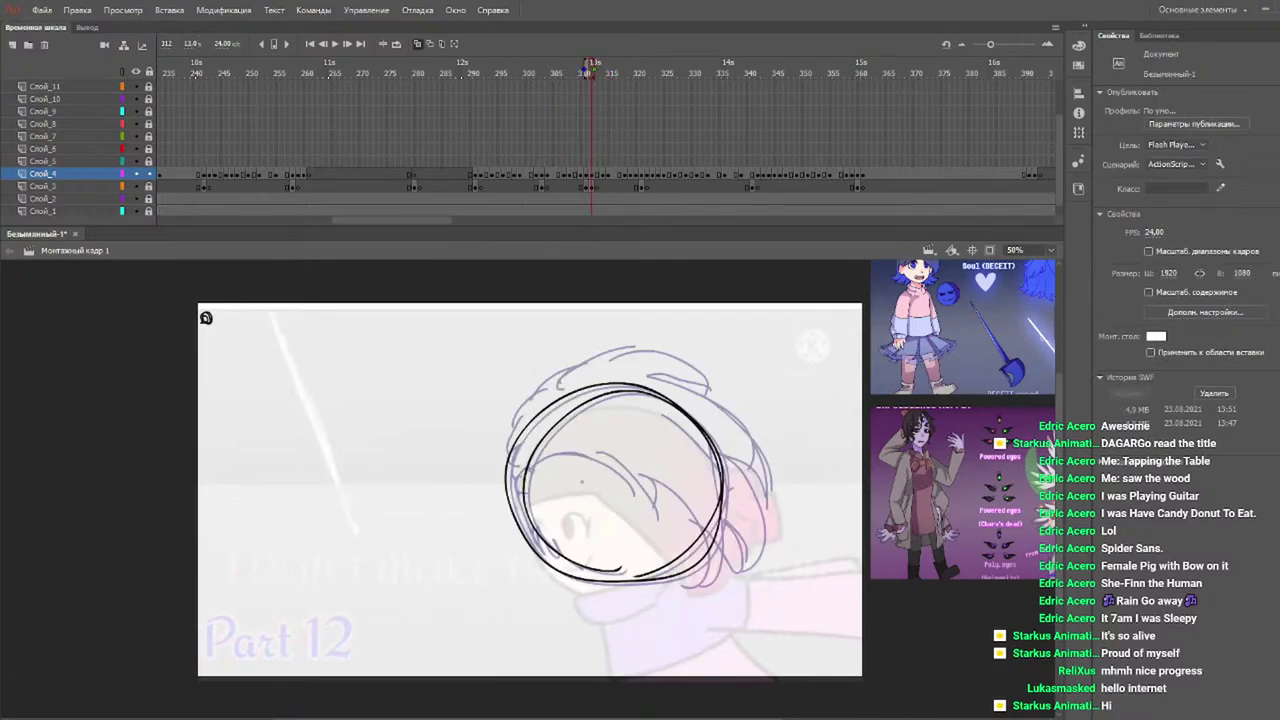
{"action": "mouse_move", "coordinate": [533, 420]}
{"action": "left_mouse_down"}
{"action": "mouse_move", "coordinate": [577, 380]}
{"action": "mouse_move", "coordinate": [628, 372]}
{"action": "left_mouse_up"}
{"action": "mouse_move", "coordinate": [598, 385]}
{"action": "left_mouse_down"}
{"action": "mouse_move", "coordinate": [701, 353]}
{"action": "mouse_move", "coordinate": [664, 402]}
{"action": "left_mouse_up"}
{"action": "mouse_move", "coordinate": [668, 401]}
{"action": "left_mouse_down"}
{"action": "mouse_move", "coordinate": [732, 345]}
{"action": "mouse_move", "coordinate": [650, 463]}
{"action": "mouse_move", "coordinate": [686, 445]}
{"action": "mouse_move", "coordinate": [548, 454]}
{"action": "left_mouse_up"}
{"action": "key", "text": "ctrl+z"}
{"action": "key", "text": "ctrl+z"}
{"action": "mouse_move", "coordinate": [716, 352]}
{"action": "left_mouse_down"}
{"action": "mouse_move", "coordinate": [605, 436]}
{"action": "mouse_move", "coordinate": [534, 458]}
{"action": "left_mouse_up"}
Add the zigzag hairline and the spiky outer strands around the head at frame 312.
{"action": "left_click_drag", "start_coordinate": [636, 472], "coordinate": [708, 550]}
{"action": "mouse_move", "coordinate": [640, 440]}
{"action": "left_mouse_down"}
{"action": "mouse_move", "coordinate": [730, 380]}
{"action": "mouse_move", "coordinate": [718, 440]}
{"action": "mouse_move", "coordinate": [735, 490]}
{"action": "mouse_move", "coordinate": [705, 530]}
{"action": "left_mouse_up"}
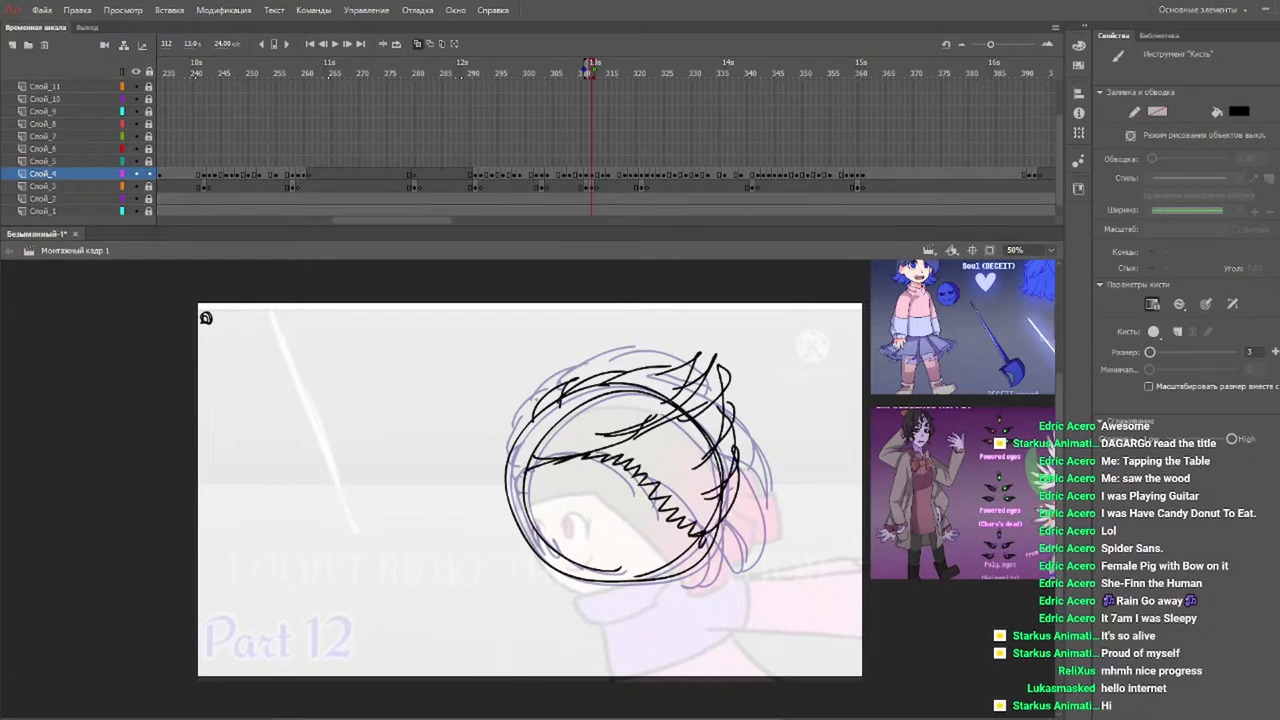
{"action": "mouse_move", "coordinate": [512, 452]}
{"action": "left_mouse_down"}
{"action": "mouse_move", "coordinate": [514, 392]}
{"action": "mouse_move", "coordinate": [616, 344]}
{"action": "mouse_move", "coordinate": [716, 332]}
{"action": "mouse_move", "coordinate": [762, 490]}
{"action": "mouse_move", "coordinate": [740, 540]}
{"action": "left_mouse_up"}
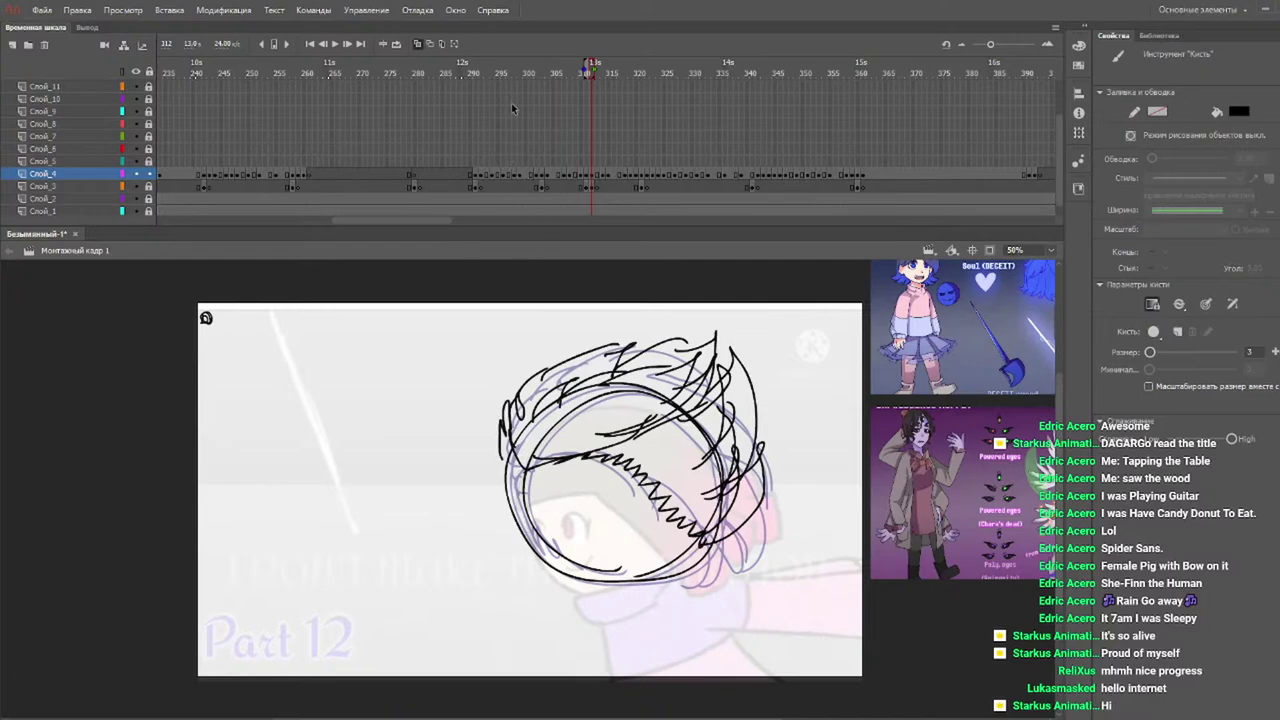
Play the sketched head frames back several times to check the hair movement through frame 312.
{"action": "left_click", "coordinate": [541, 72]}
{"action": "key", "text": "Return"}
{"action": "key", "text": "Return"}
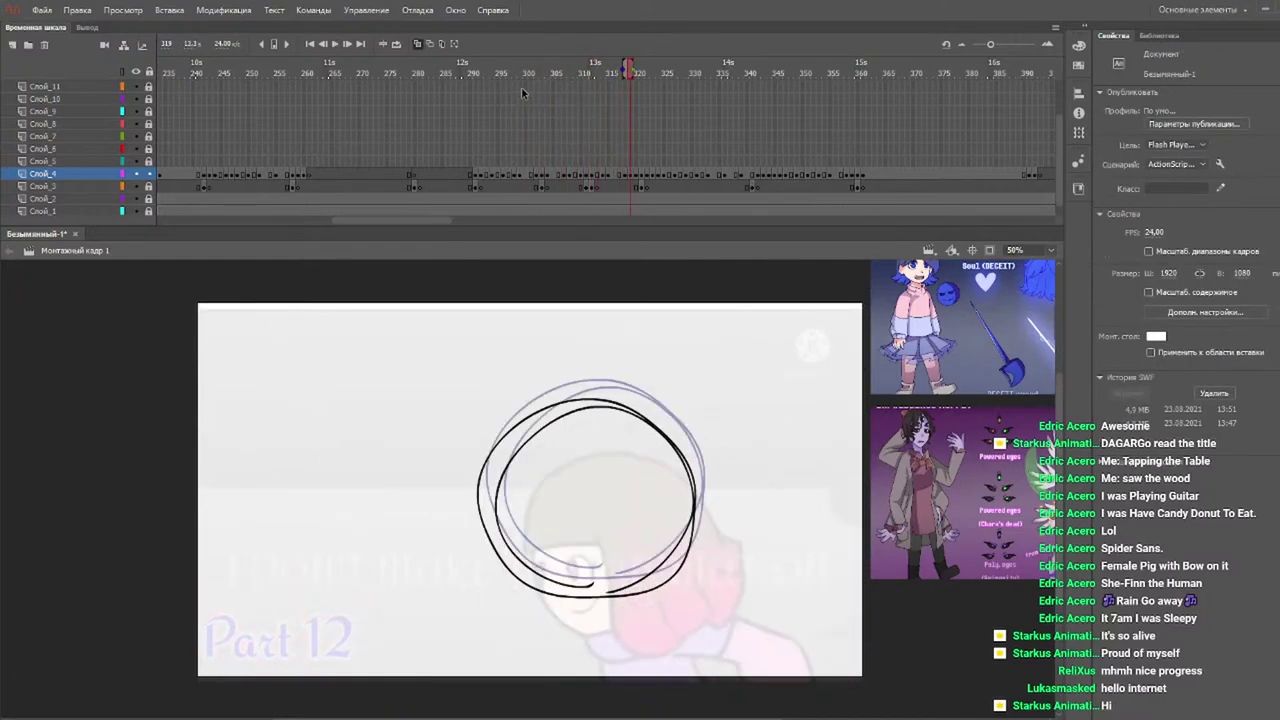
{"action": "mouse_move", "coordinate": [483, 74]}
{"action": "left_mouse_down"}
{"action": "mouse_move", "coordinate": [448, 74]}
{"action": "mouse_move", "coordinate": [590, 75]}
{"action": "mouse_move", "coordinate": [645, 95]}
{"action": "mouse_move", "coordinate": [520, 72]}
{"action": "mouse_move", "coordinate": [666, 75]}
{"action": "mouse_move", "coordinate": [455, 43]}
{"action": "left_mouse_up"}
{"action": "key", "text": "Return"}
{"action": "key", "text": "Return"}
{"action": "key", "text": "Return"}
Sketch the swept crown hair, the fringe and the jagged hairline over the head circle at frame 314.
{"action": "left_click", "coordinate": [521, 79]}
{"action": "left_click_drag", "start_coordinate": [523, 79], "coordinate": [601, 80]}
{"action": "mouse_move", "coordinate": [511, 446]}
{"action": "left_mouse_down"}
{"action": "mouse_move", "coordinate": [502, 416]}
{"action": "mouse_move", "coordinate": [533, 373]}
{"action": "mouse_move", "coordinate": [525, 398]}
{"action": "mouse_move", "coordinate": [620, 331]}
{"action": "left_mouse_up"}
{"action": "left_click_drag", "start_coordinate": [620, 331], "coordinate": [590, 368]}
{"action": "mouse_move", "coordinate": [590, 368]}
{"action": "left_mouse_down"}
{"action": "mouse_move", "coordinate": [699, 323]}
{"action": "mouse_move", "coordinate": [692, 366]}
{"action": "mouse_move", "coordinate": [590, 424]}
{"action": "mouse_move", "coordinate": [514, 446]}
{"action": "mouse_move", "coordinate": [649, 477]}
{"action": "mouse_move", "coordinate": [695, 538]}
{"action": "left_mouse_up"}
Add the flicked right side strands and the outer hair outline at frame 314.
{"action": "left_click_drag", "start_coordinate": [648, 430], "coordinate": [724, 357]}
{"action": "left_click_drag", "start_coordinate": [724, 357], "coordinate": [690, 452]}
{"action": "left_click_drag", "start_coordinate": [716, 398], "coordinate": [704, 452]}
{"action": "mouse_move", "coordinate": [696, 486]}
{"action": "left_mouse_down"}
{"action": "mouse_move", "coordinate": [728, 446]}
{"action": "mouse_move", "coordinate": [692, 528]}
{"action": "left_mouse_up"}
{"action": "mouse_move", "coordinate": [505, 440]}
{"action": "left_mouse_down"}
{"action": "mouse_move", "coordinate": [500, 392]}
{"action": "mouse_move", "coordinate": [694, 314]}
{"action": "mouse_move", "coordinate": [740, 435]}
{"action": "left_mouse_up"}
{"action": "mouse_move", "coordinate": [726, 380]}
{"action": "left_mouse_down"}
{"action": "mouse_move", "coordinate": [748, 498]}
{"action": "mouse_move", "coordinate": [708, 514]}
{"action": "left_mouse_up"}
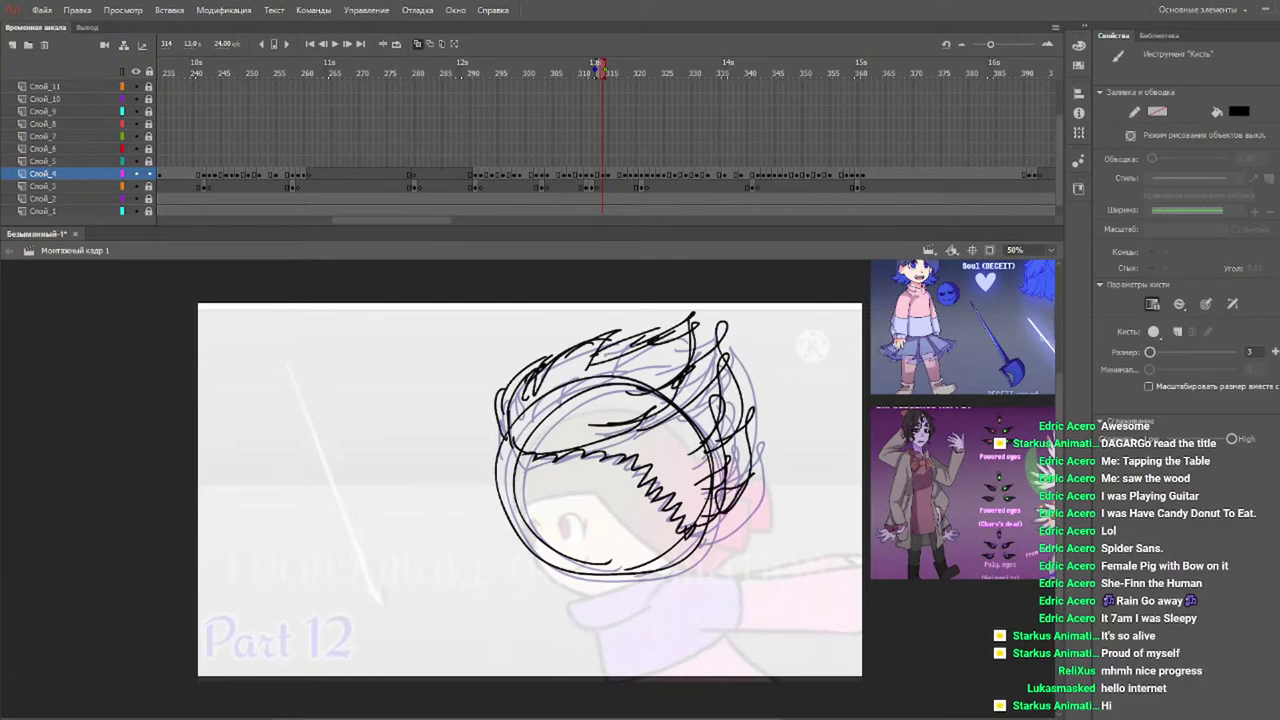
Sketch the upswept crown tuft, the fringe, the zigzag hairline and the first side strands at frame 315.
{"action": "mouse_move", "coordinate": [572, 73]}
{"action": "left_mouse_down"}
{"action": "mouse_move", "coordinate": [615, 80]}
{"action": "mouse_move", "coordinate": [608, 72]}
{"action": "left_mouse_up"}
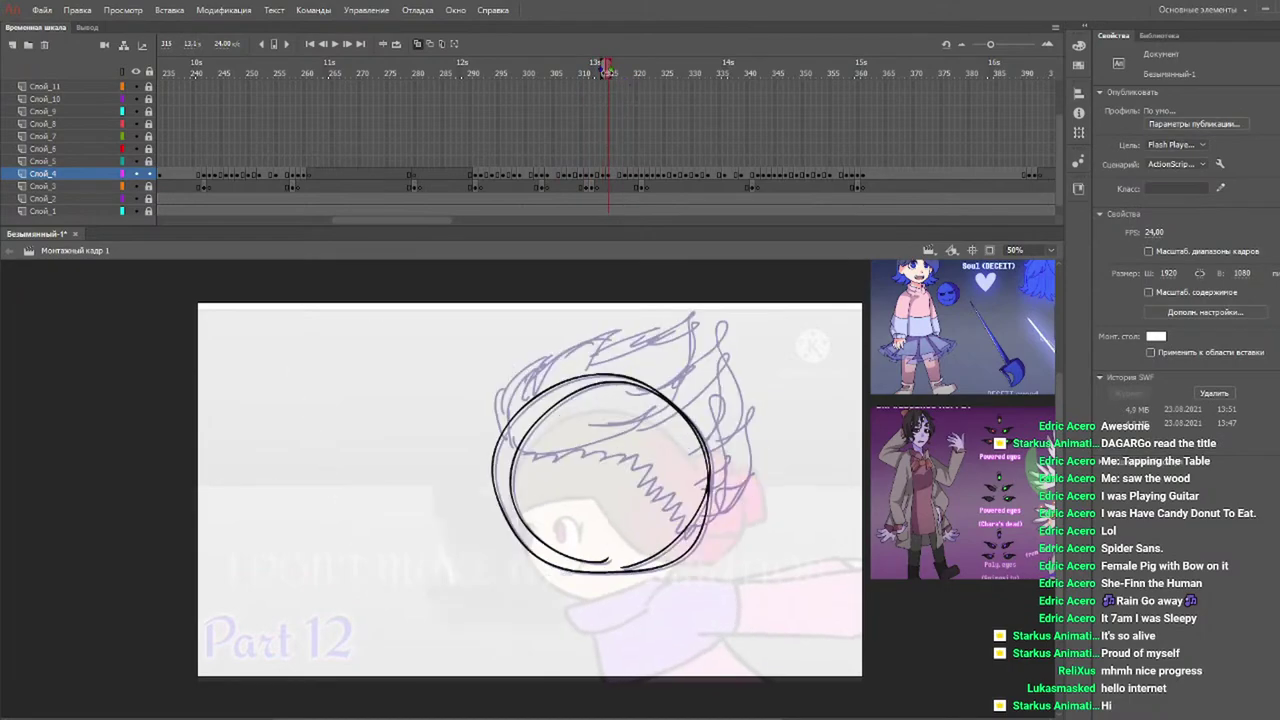
{"action": "key", "text": "b"}
{"action": "mouse_move", "coordinate": [506, 438]}
{"action": "left_mouse_down"}
{"action": "mouse_move", "coordinate": [538, 362]}
{"action": "mouse_move", "coordinate": [655, 322]}
{"action": "mouse_move", "coordinate": [684, 376]}
{"action": "mouse_move", "coordinate": [604, 440]}
{"action": "mouse_move", "coordinate": [500, 436]}
{"action": "left_mouse_up"}
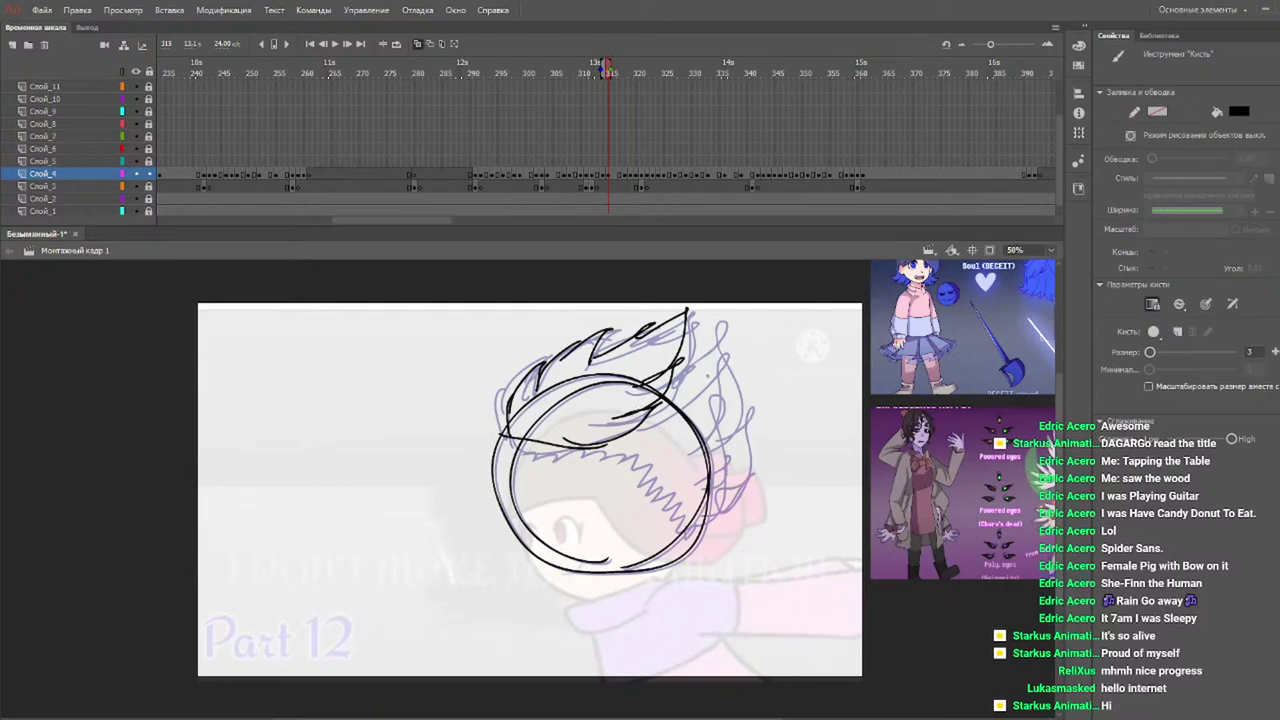
{"action": "mouse_move", "coordinate": [722, 394]}
{"action": "left_mouse_down"}
{"action": "mouse_move", "coordinate": [700, 466]}
{"action": "mouse_move", "coordinate": [736, 482]}
{"action": "left_mouse_up"}
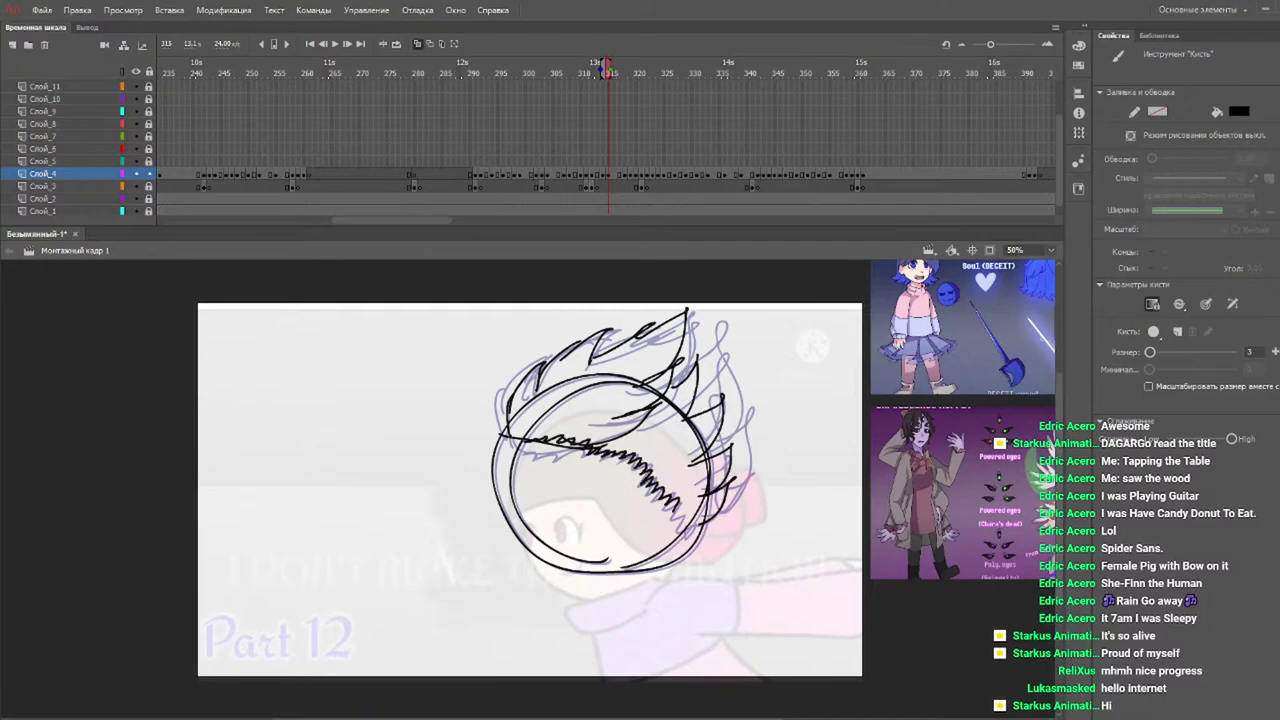
Extend the hairline, side strands and outer crown outline at frame 315, and play back the hair motion.
{"action": "left_click_drag", "start_coordinate": [710, 522], "coordinate": [682, 538]}
{"action": "mouse_move", "coordinate": [664, 368]}
{"action": "left_mouse_down"}
{"action": "mouse_move", "coordinate": [721, 310]}
{"action": "mouse_move", "coordinate": [726, 394]}
{"action": "left_mouse_up"}
{"action": "mouse_move", "coordinate": [718, 394]}
{"action": "left_mouse_down"}
{"action": "mouse_move", "coordinate": [742, 358]}
{"action": "mouse_move", "coordinate": [726, 460]}
{"action": "mouse_move", "coordinate": [700, 506]}
{"action": "left_mouse_up"}
{"action": "mouse_move", "coordinate": [499, 436]}
{"action": "left_mouse_down"}
{"action": "mouse_move", "coordinate": [546, 356]}
{"action": "mouse_move", "coordinate": [676, 308]}
{"action": "mouse_move", "coordinate": [668, 356]}
{"action": "left_mouse_up"}
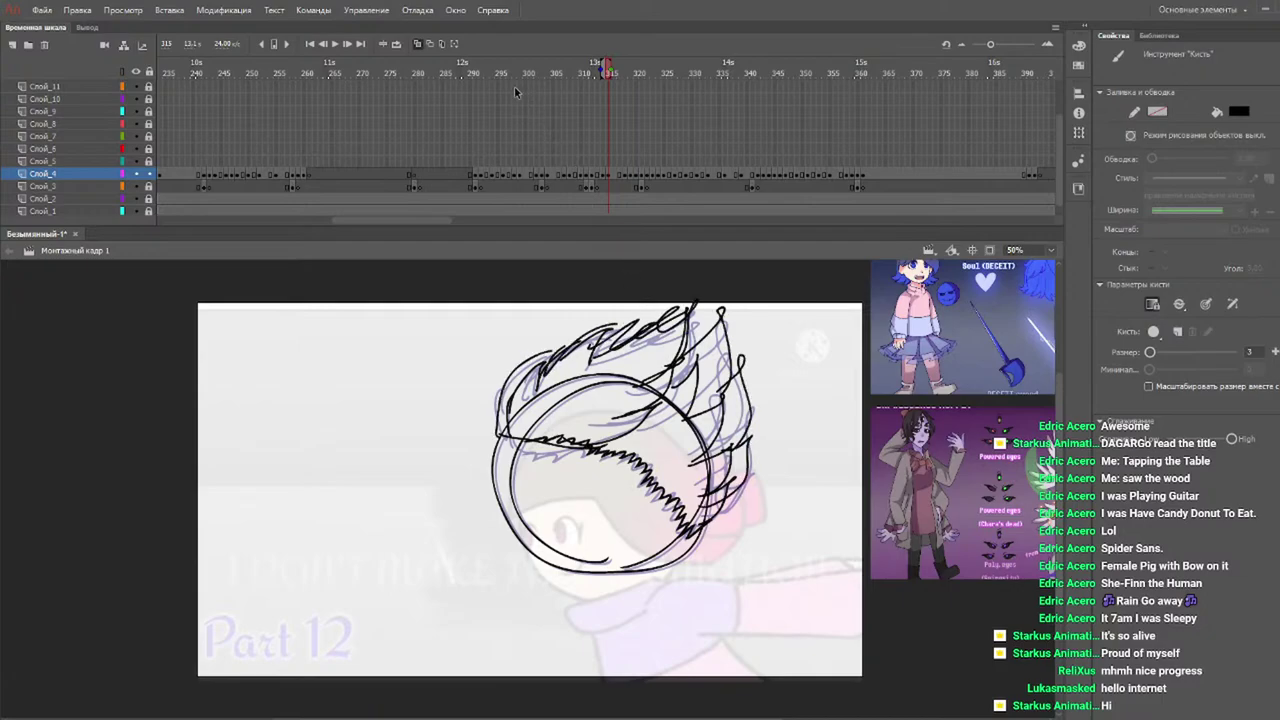
{"action": "left_click", "coordinate": [519, 74]}
{"action": "key", "text": "Return"}
Sketch the swept crown strokes over the head circle on Слой_4 at frame 318.
{"action": "left_click_drag", "start_coordinate": [590, 84], "coordinate": [633, 78]}
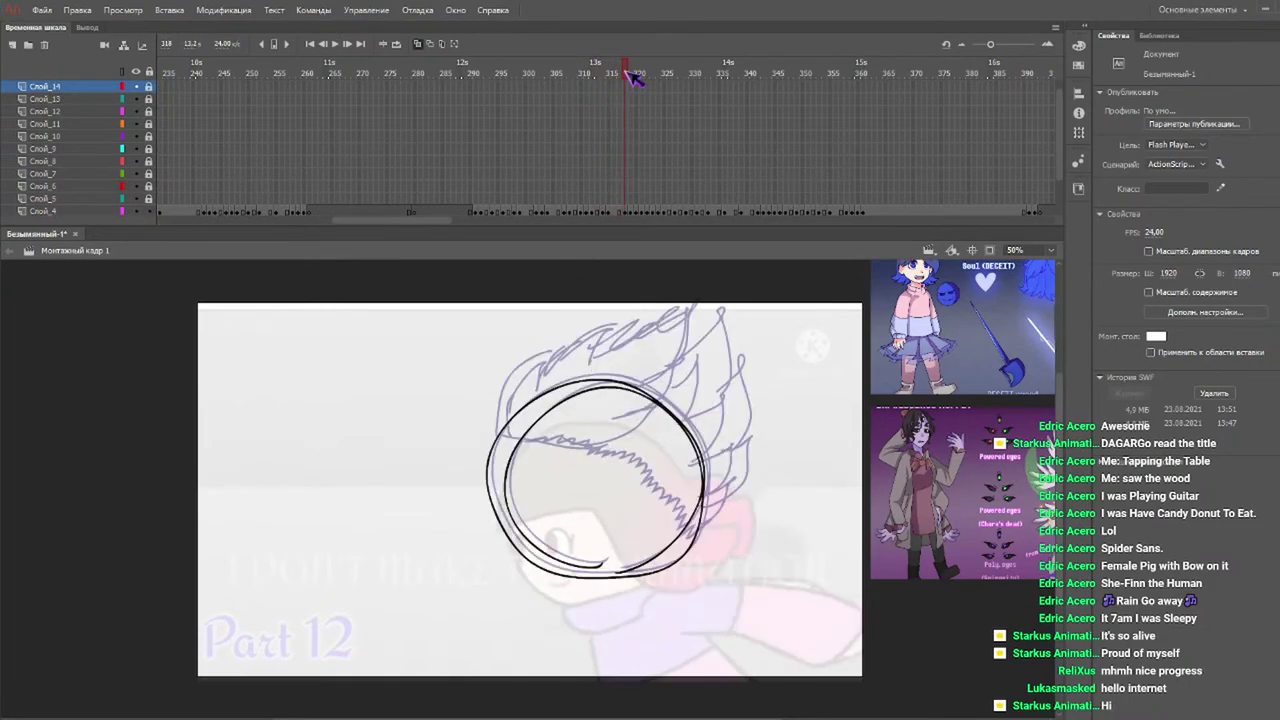
{"action": "left_click", "coordinate": [108, 211]}
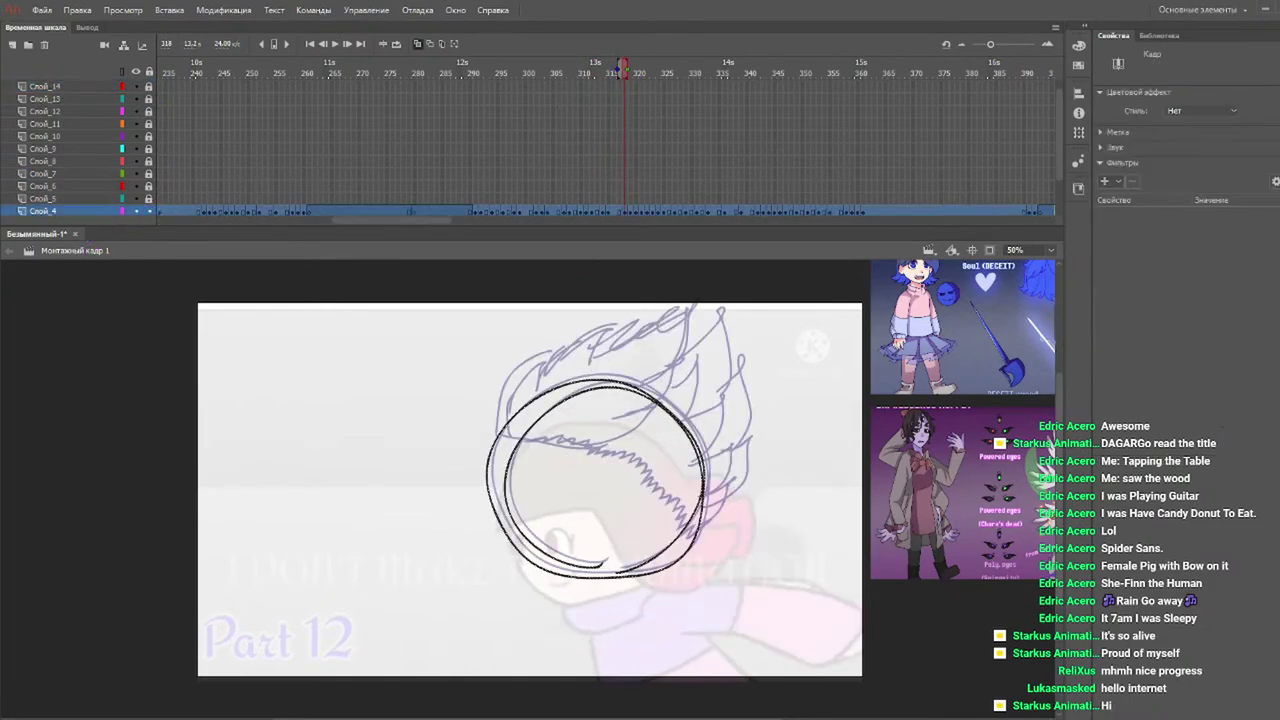
{"action": "scroll", "coordinate": [630, 470], "scroll_direction": "down", "scroll_amount": 2}
{"action": "left_click", "coordinate": [773, 410]}
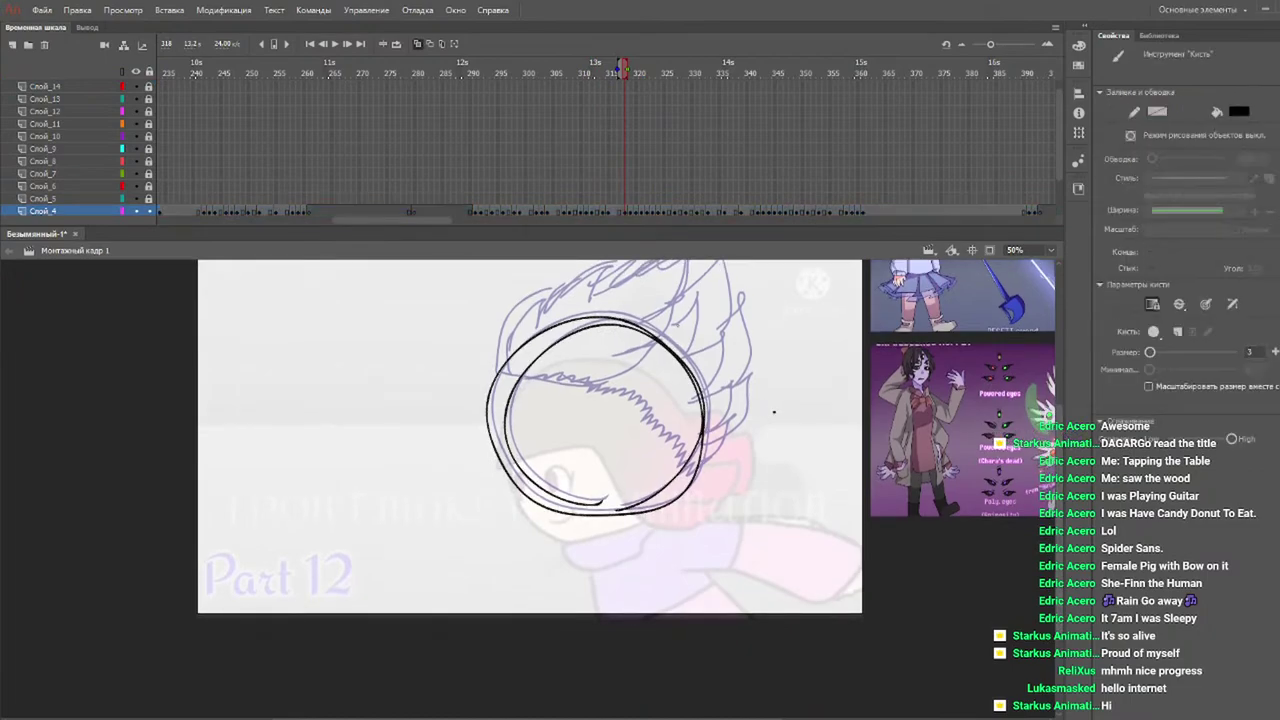
{"action": "left_click_drag", "start_coordinate": [606, 75], "coordinate": [626, 73]}
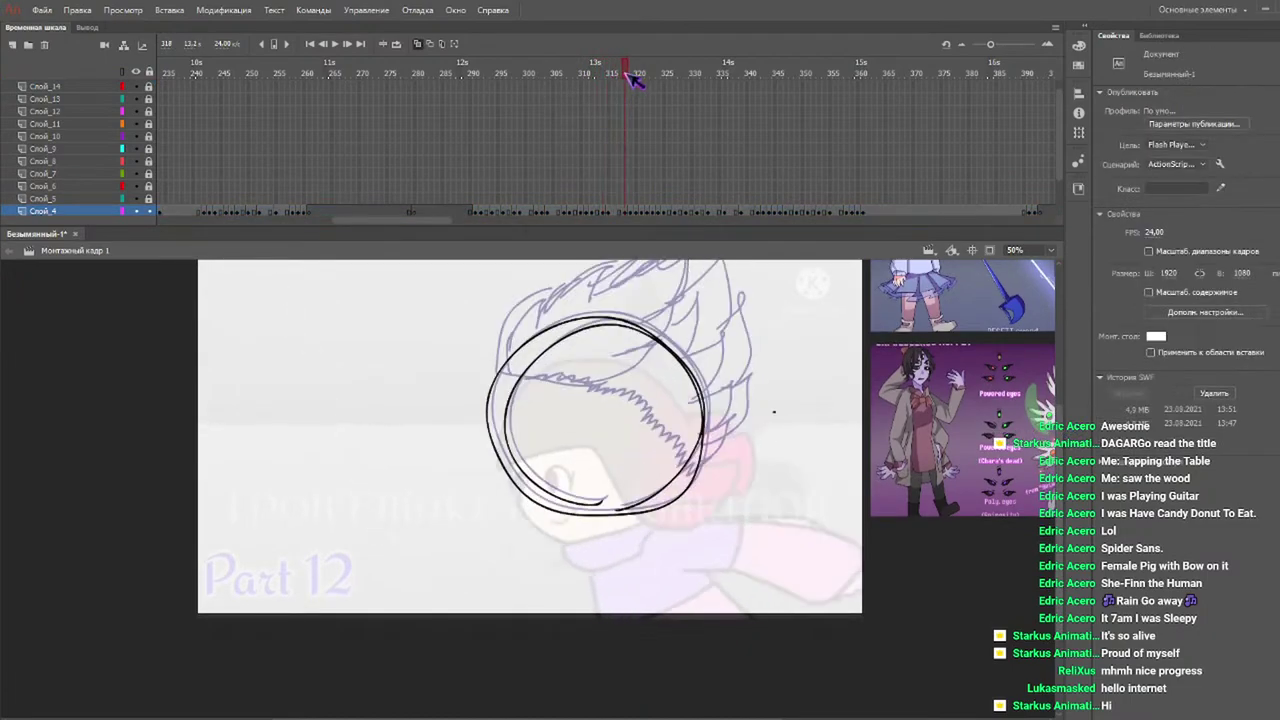
{"action": "left_click_drag", "start_coordinate": [510, 386], "coordinate": [538, 306]}
{"action": "mouse_move", "coordinate": [537, 308]}
{"action": "left_mouse_down"}
{"action": "mouse_move", "coordinate": [532, 333]}
{"action": "mouse_move", "coordinate": [579, 299]}
{"action": "left_mouse_up"}
{"action": "mouse_move", "coordinate": [558, 312]}
{"action": "left_mouse_down"}
{"action": "mouse_move", "coordinate": [630, 273]}
{"action": "mouse_move", "coordinate": [693, 262]}
{"action": "left_mouse_up"}
Draw the underside of the raised tuft and the fringe line at frame 318, undoing the last stray strokes.
{"action": "mouse_move", "coordinate": [693, 262]}
{"action": "left_mouse_down"}
{"action": "mouse_move", "coordinate": [654, 335]}
{"action": "mouse_move", "coordinate": [672, 338]}
{"action": "left_mouse_up"}
{"action": "mouse_move", "coordinate": [683, 326]}
{"action": "left_mouse_down"}
{"action": "mouse_move", "coordinate": [604, 370]}
{"action": "mouse_move", "coordinate": [587, 364]}
{"action": "left_mouse_up"}
{"action": "mouse_move", "coordinate": [639, 373]}
{"action": "left_mouse_down"}
{"action": "mouse_move", "coordinate": [475, 381]}
{"action": "mouse_move", "coordinate": [656, 363]}
{"action": "mouse_move", "coordinate": [510, 389]}
{"action": "left_mouse_up"}
{"action": "key", "text": "ctrl+z"}
{"action": "key", "text": "ctrl+z"}
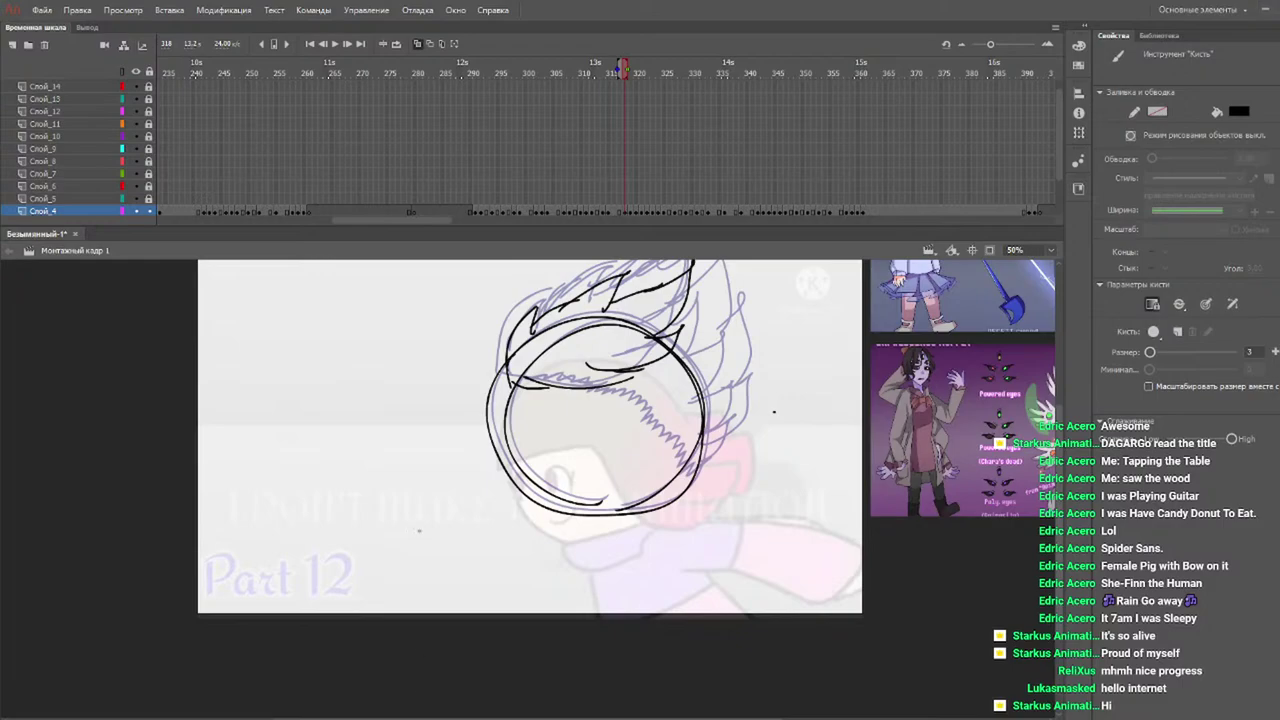
Rewind to the beginning of the timeline and play the whole rough animation over the reference video.
{"action": "left_click_drag", "start_coordinate": [400, 220], "coordinate": [58, 228]}
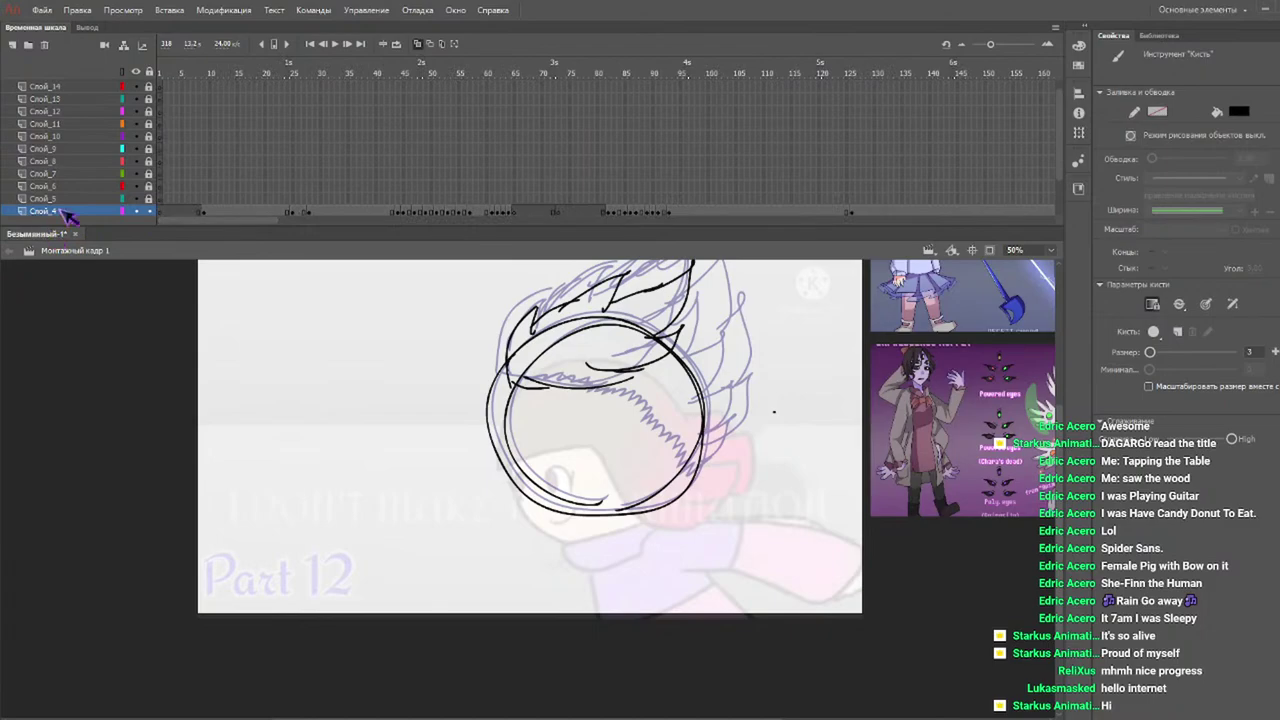
{"action": "left_click", "coordinate": [181, 74]}
{"action": "left_click_drag", "start_coordinate": [170, 78], "coordinate": [160, 77]}
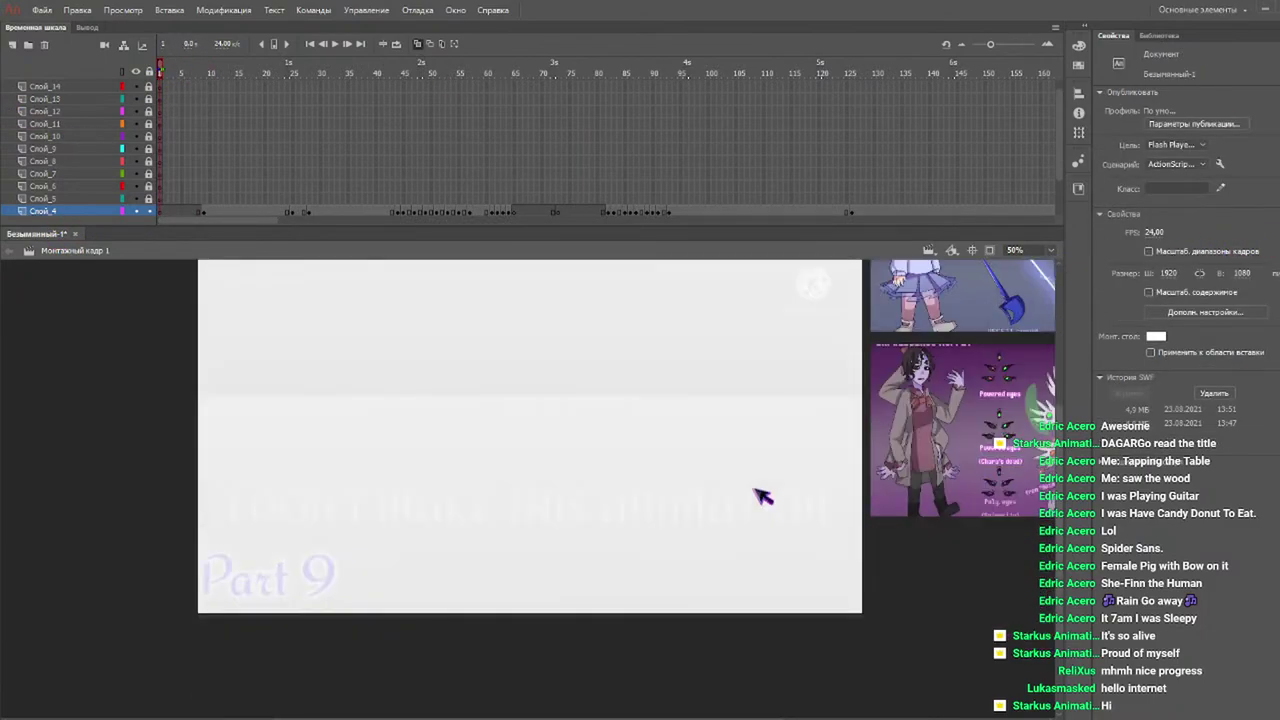
{"action": "left_click_drag", "start_coordinate": [1060, 406], "coordinate": [1060, 402]}
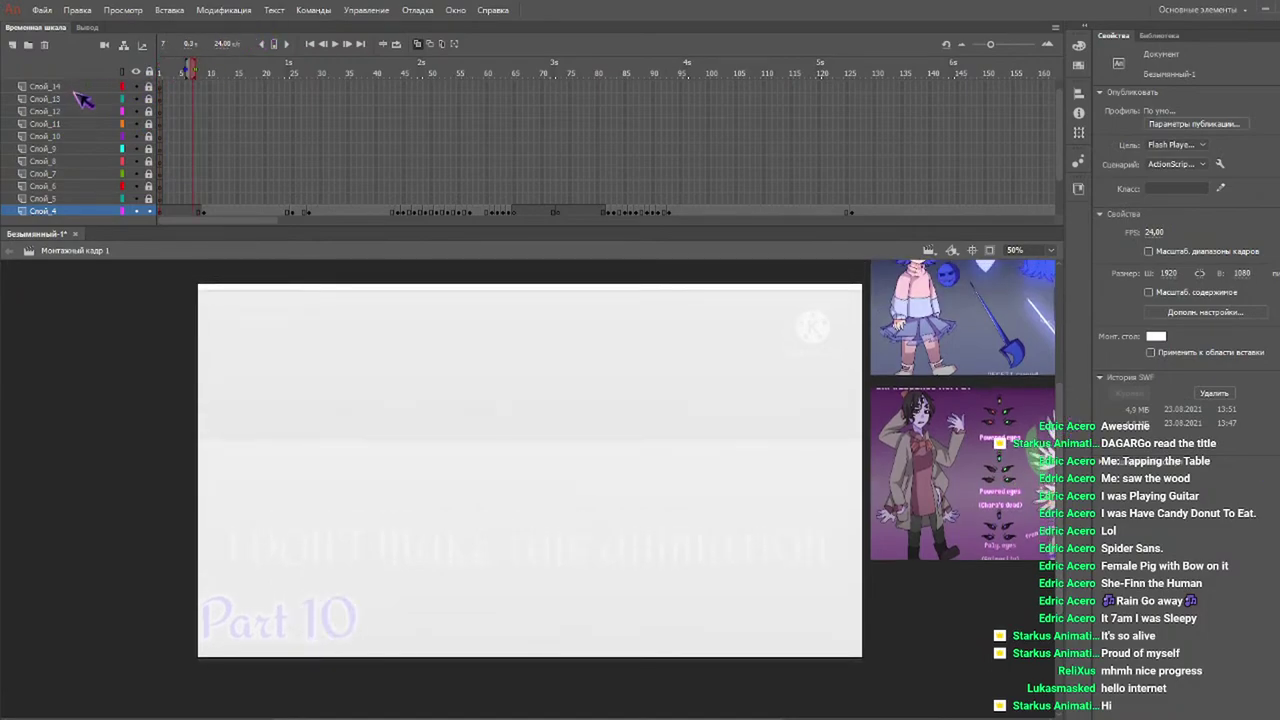
{"action": "key", "text": "Return"}
{"action": "left_click_drag", "start_coordinate": [181, 72], "coordinate": [2, 97]}
{"action": "key", "text": "Return"}
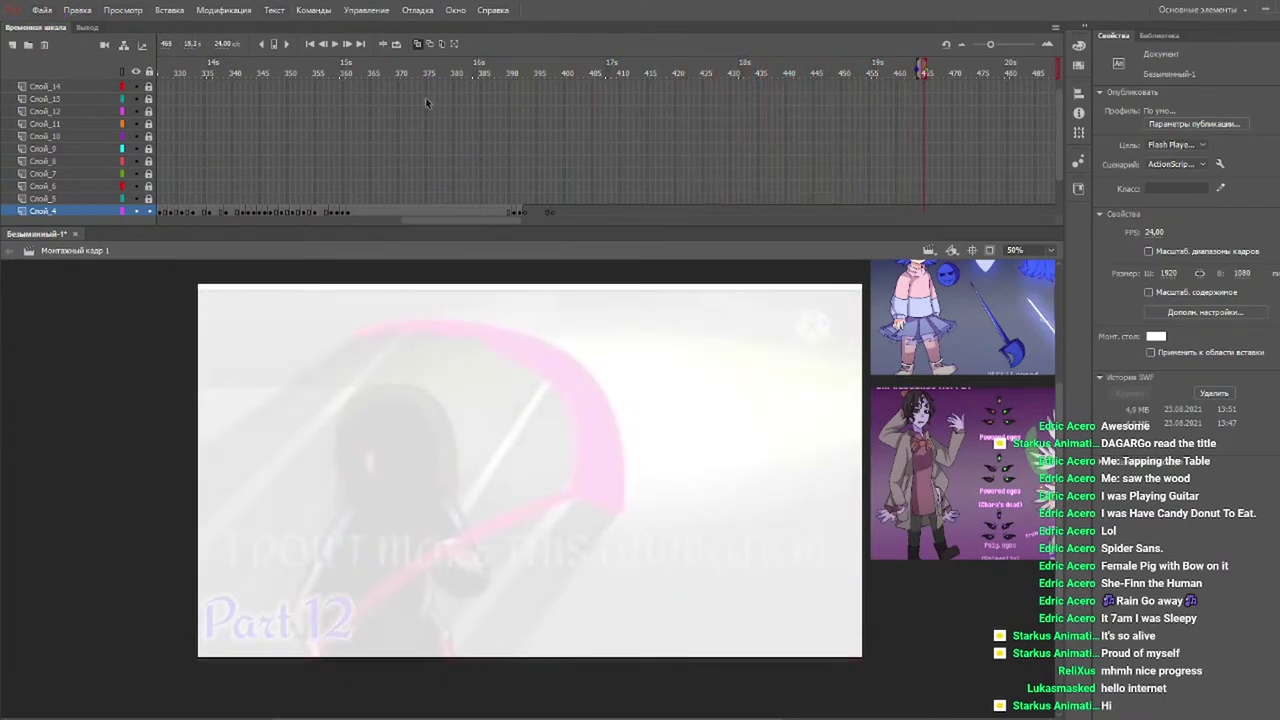
Replay the animation from its opening frames several times to review the sketched motion and the remaining reference footage.
{"action": "left_click_drag", "start_coordinate": [448, 221], "coordinate": [116, 224]}
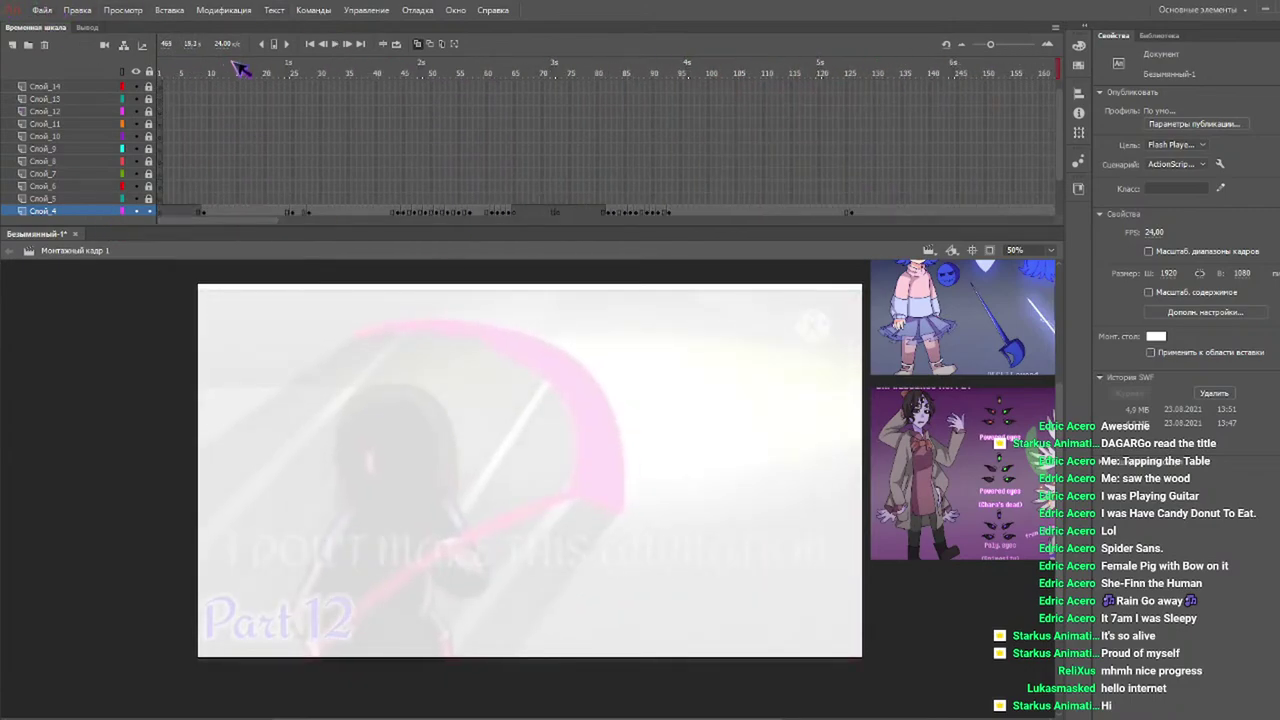
{"action": "left_click_drag", "start_coordinate": [232, 64], "coordinate": [2, 98]}
{"action": "key", "text": "Return"}
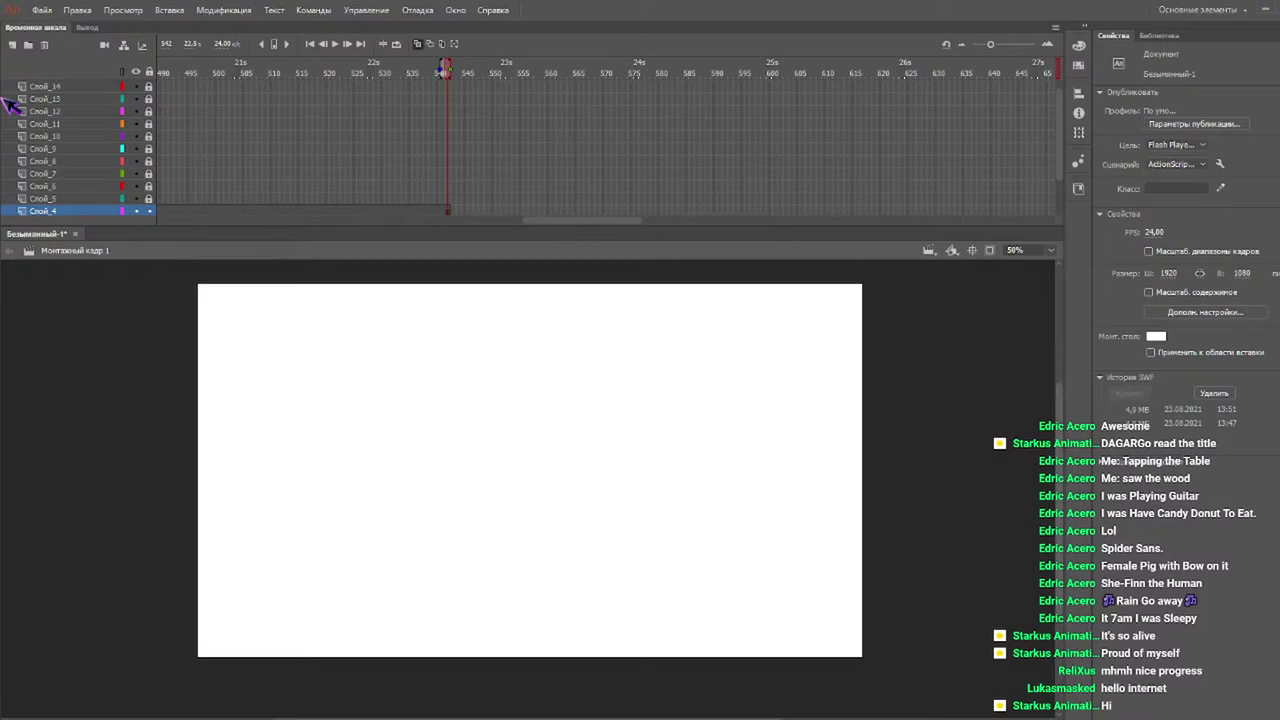
{"action": "left_click_drag", "start_coordinate": [586, 221], "coordinate": [6, 210]}
{"action": "left_click_drag", "start_coordinate": [206, 70], "coordinate": [4, 88]}
{"action": "key", "text": "Return"}
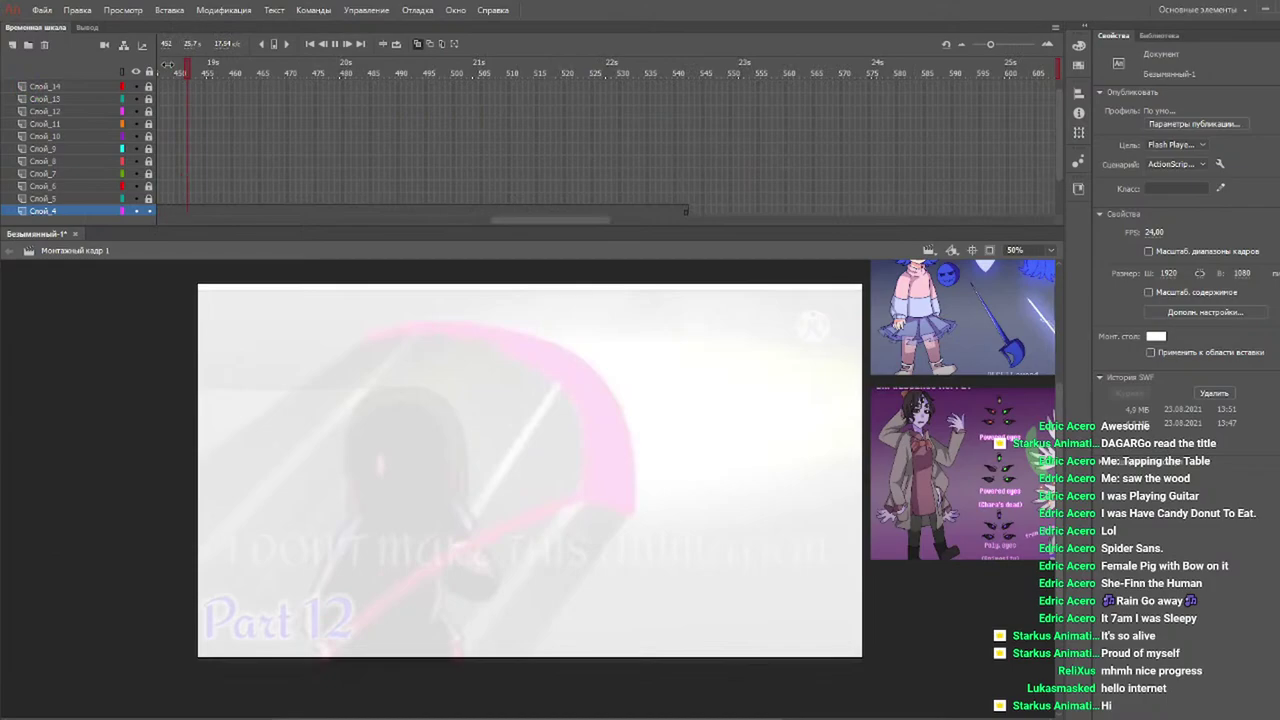
{"action": "scroll", "coordinate": [545, 226], "scroll_direction": "left", "scroll_amount": 5}
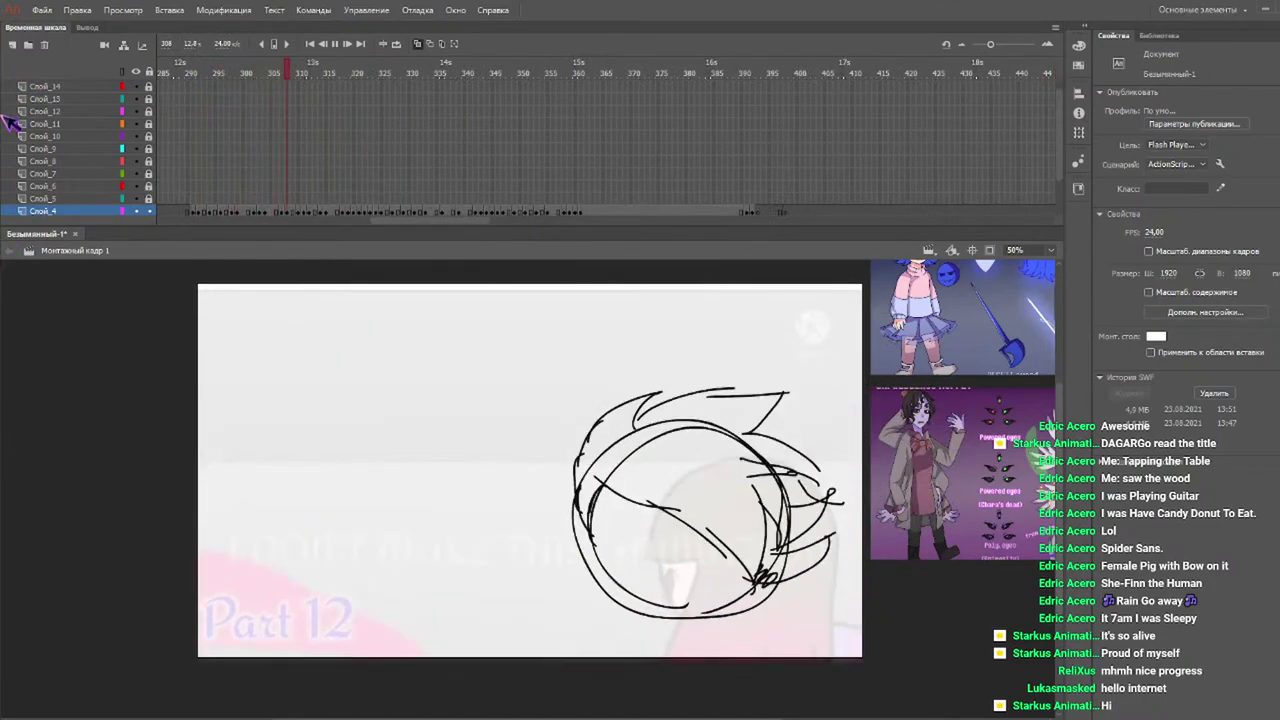
{"action": "left_click_drag", "start_coordinate": [415, 221], "coordinate": [95, 234]}
{"action": "left_click", "coordinate": [199, 72]}
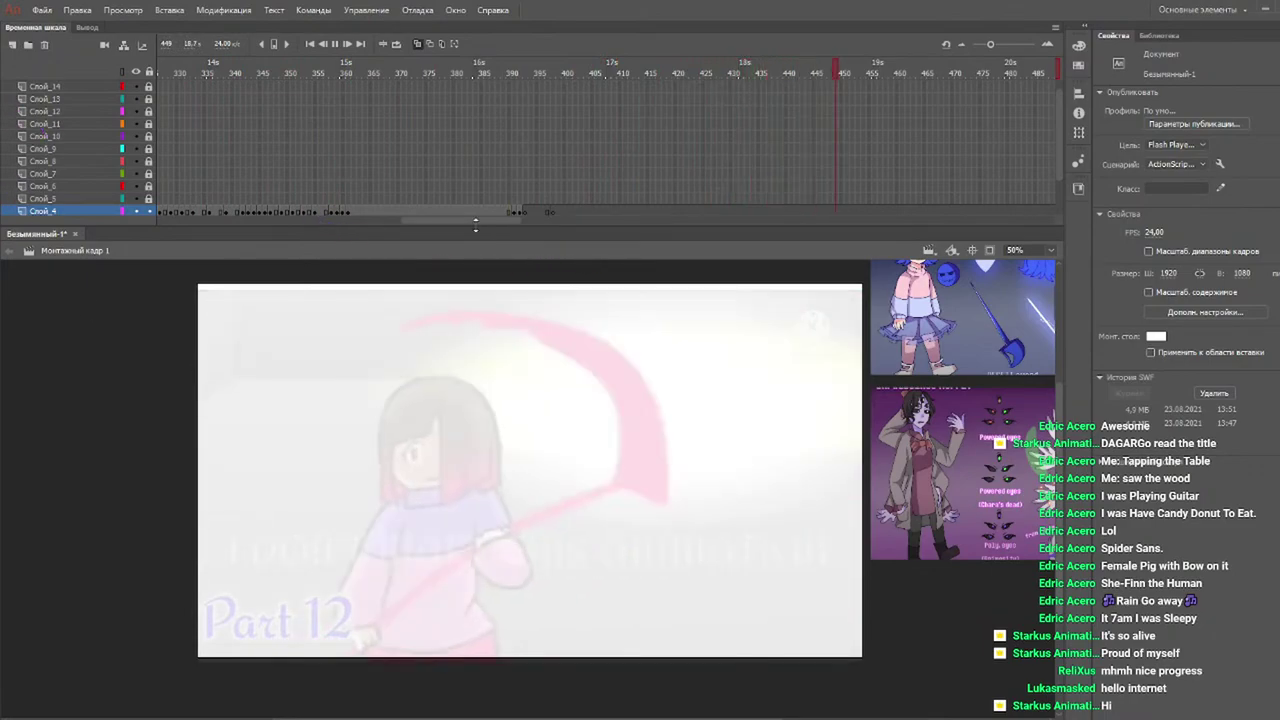
{"action": "left_click_drag", "start_coordinate": [464, 220], "coordinate": [142, 226]}
{"action": "left_click", "coordinate": [221, 76]}
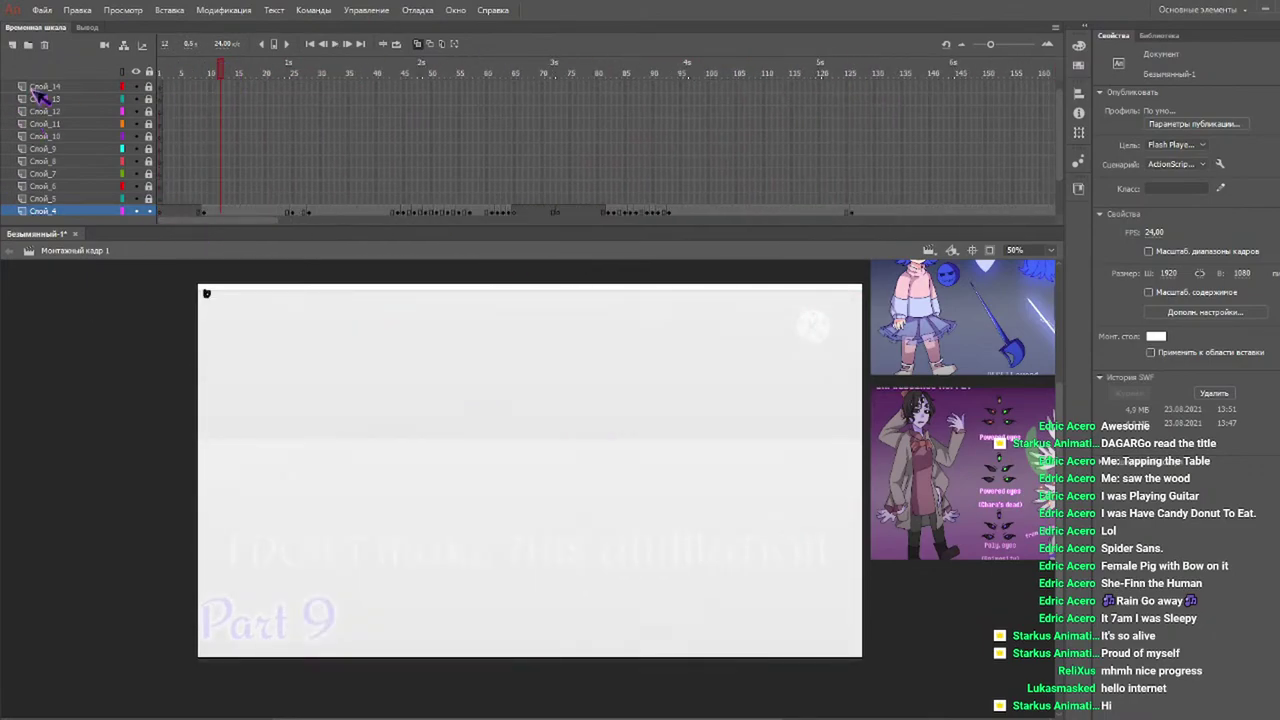
{"action": "key", "text": "Return"}
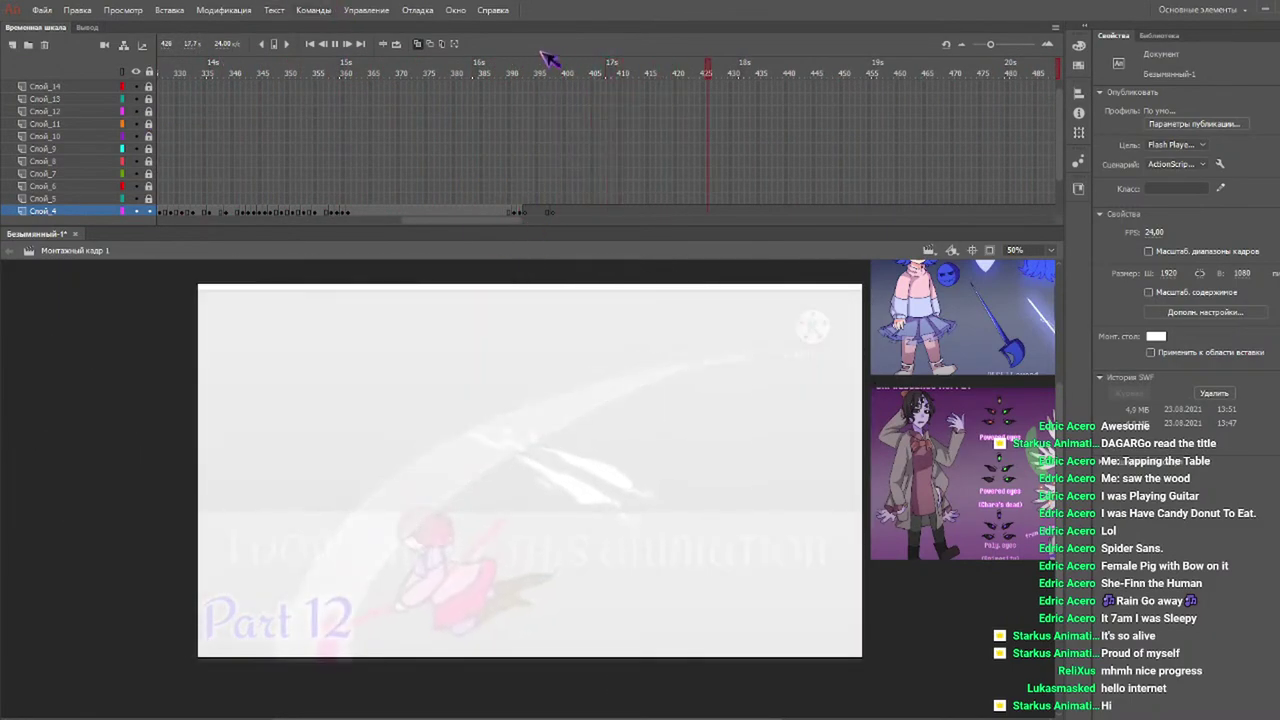
Examine the reference pose at frame 399, and review the full rough animation from the start several more times.
{"action": "mouse_move", "coordinate": [557, 77]}
{"action": "left_mouse_down"}
{"action": "mouse_move", "coordinate": [592, 77]}
{"action": "mouse_move", "coordinate": [558, 74]}
{"action": "left_mouse_up"}
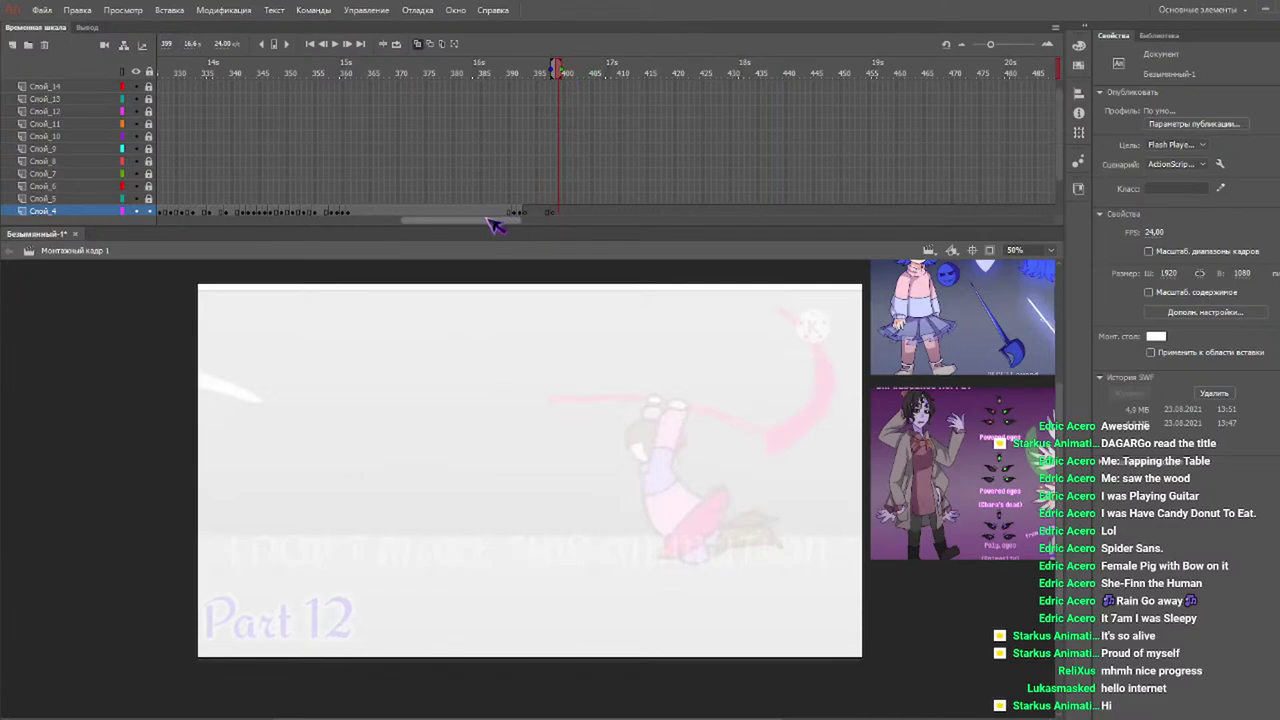
{"action": "left_click_drag", "start_coordinate": [494, 221], "coordinate": [10, 128]}
{"action": "left_click", "coordinate": [160, 73]}
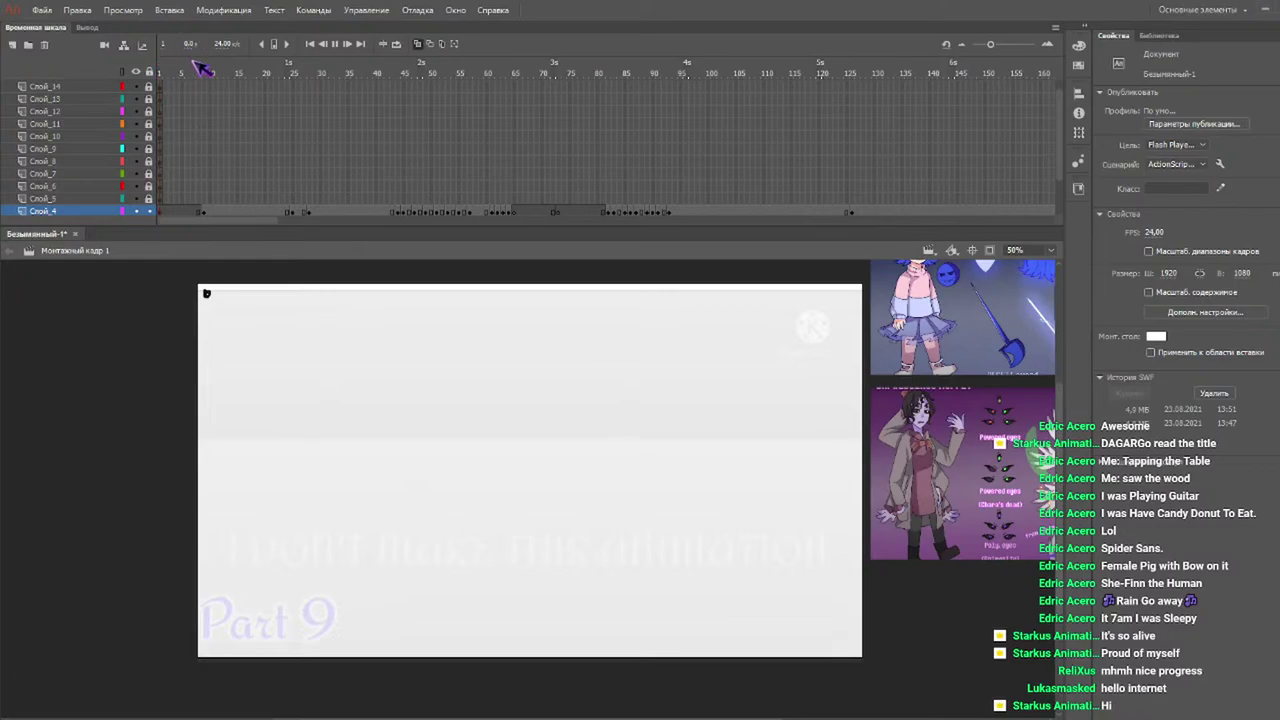
{"action": "key", "text": "Return"}
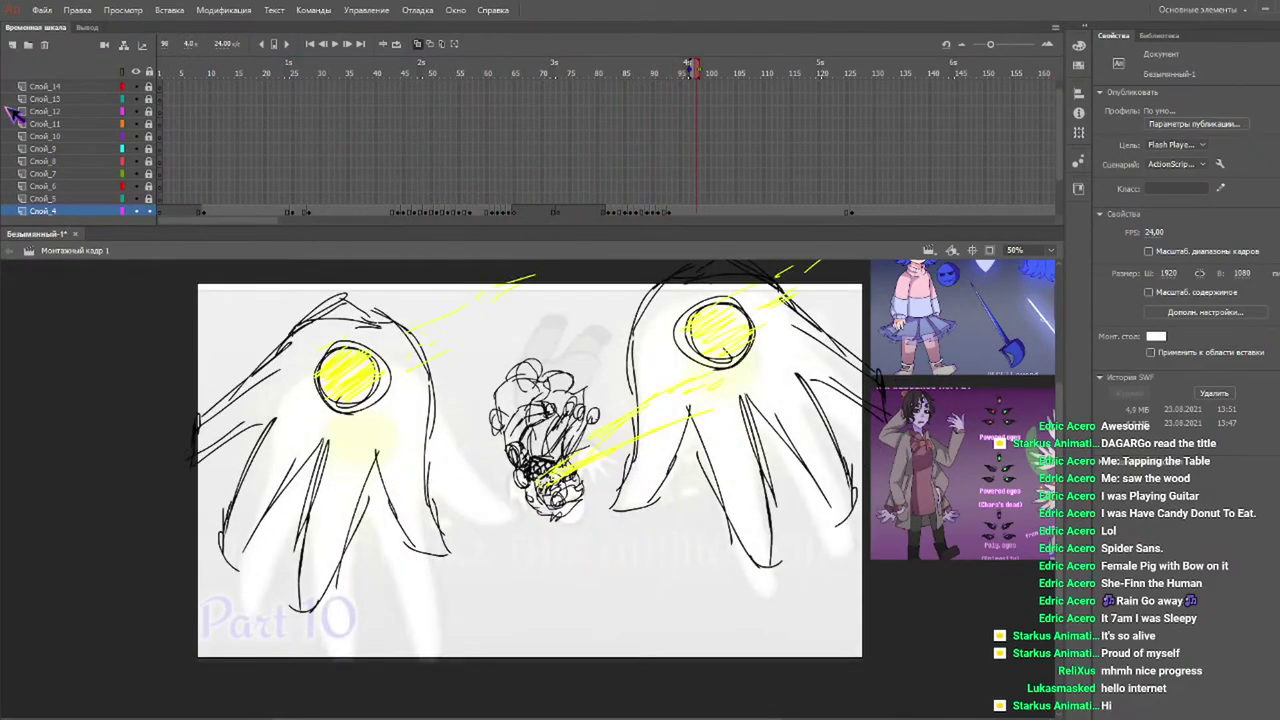
{"action": "left_click_drag", "start_coordinate": [202, 74], "coordinate": [35, 112]}
{"action": "key", "text": "Return"}
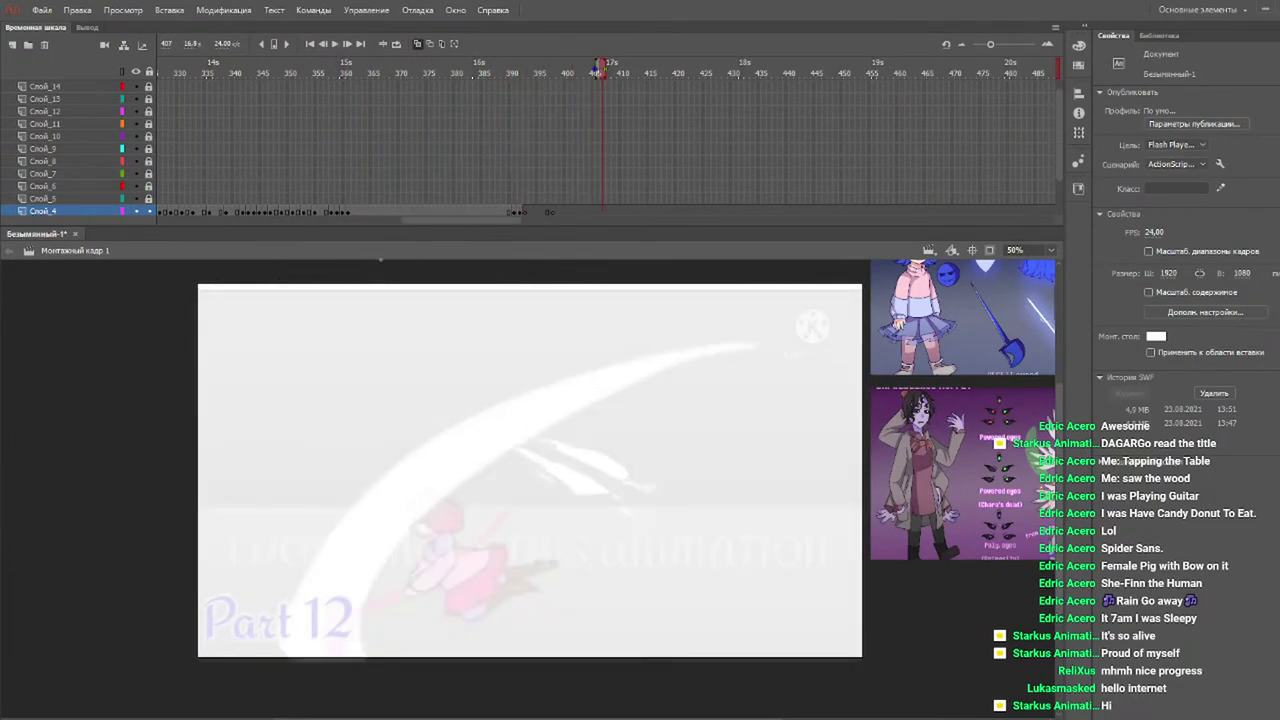
{"action": "left_click_drag", "start_coordinate": [430, 224], "coordinate": [57, 246]}
{"action": "left_click", "coordinate": [204, 71]}
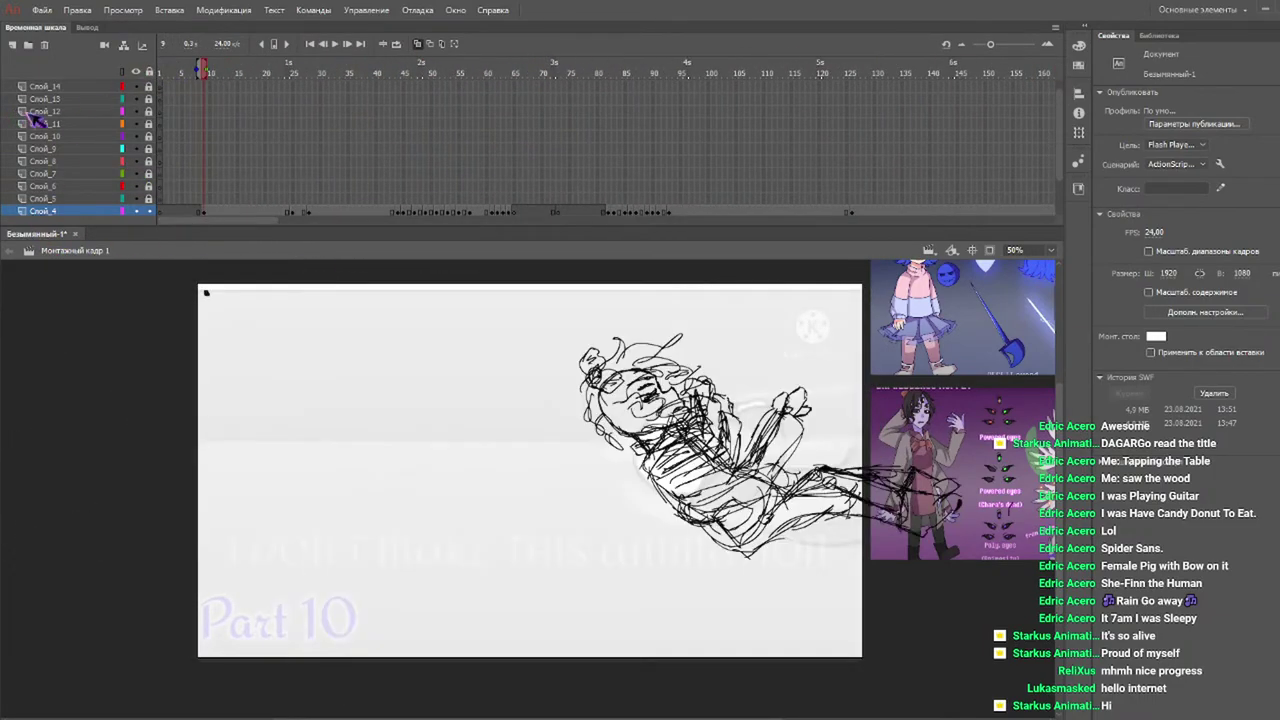
{"action": "left_click_drag", "start_coordinate": [291, 75], "coordinate": [75, 100]}
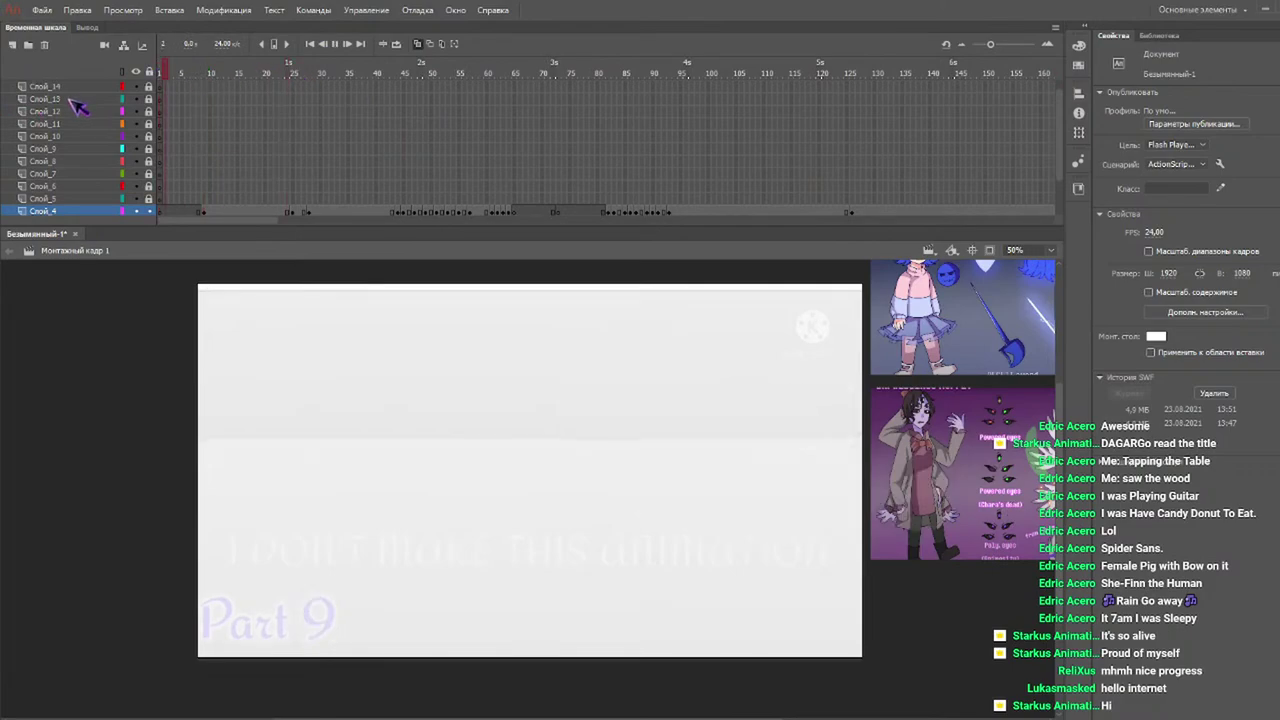
{"action": "key", "text": "Return"}
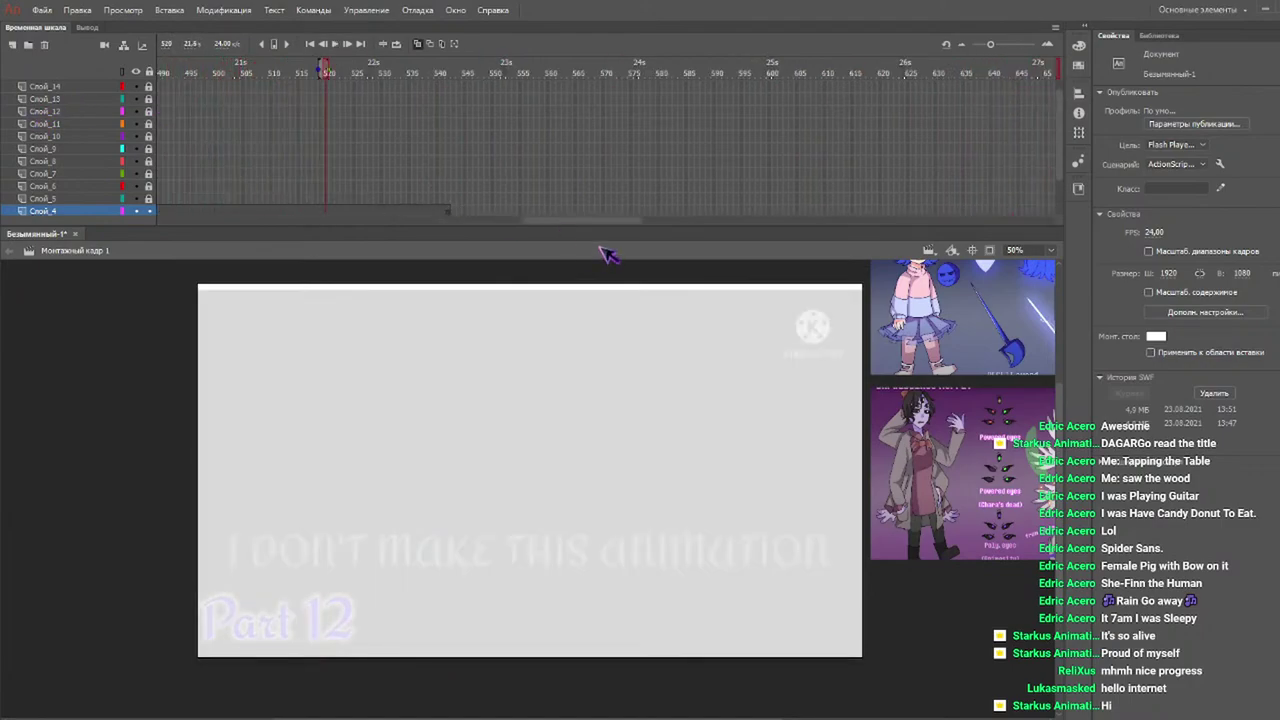
{"action": "left_click_drag", "start_coordinate": [574, 224], "coordinate": [50, 240]}
{"action": "left_click_drag", "start_coordinate": [230, 63], "coordinate": [160, 66]}
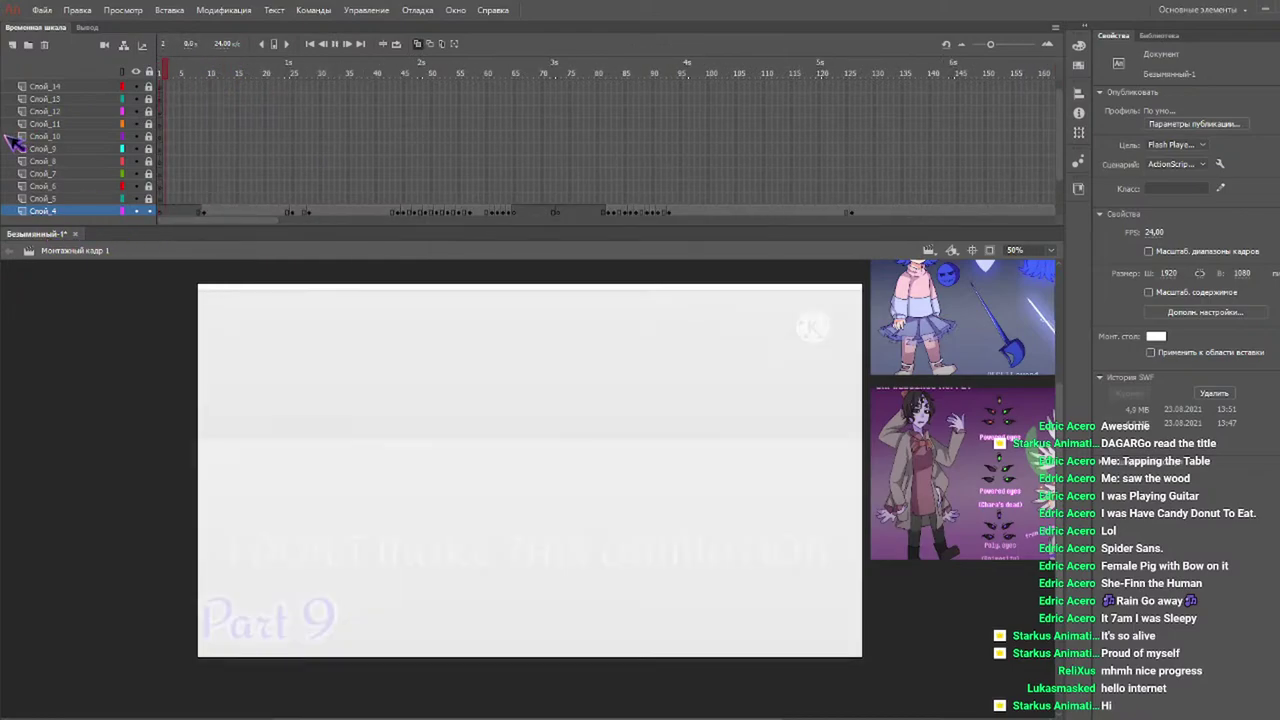
Play the rough animation and examine the large character and face sketch at frame 53 up close.
{"action": "key", "text": "Return"}
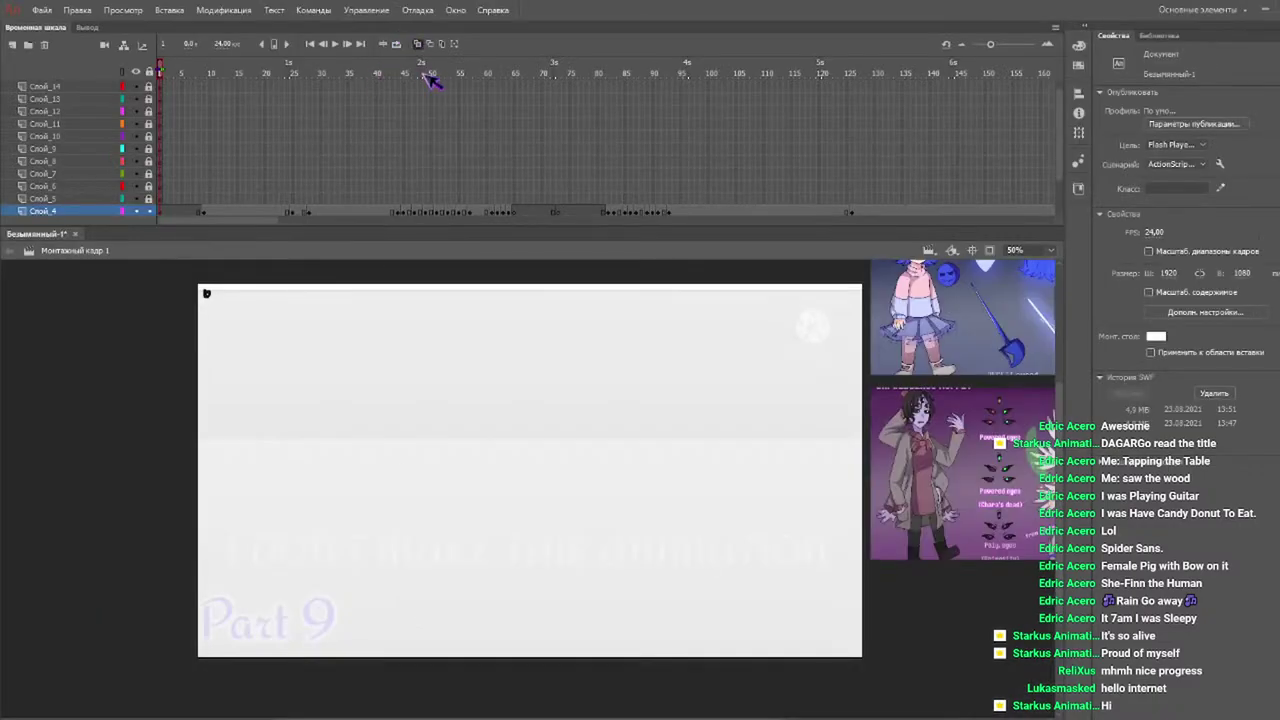
{"action": "mouse_move", "coordinate": [425, 75]}
{"action": "left_mouse_down"}
{"action": "mouse_move", "coordinate": [228, 114]}
{"action": "mouse_move", "coordinate": [384, 113]}
{"action": "mouse_move", "coordinate": [449, 79]}
{"action": "left_mouse_up"}
{"action": "key", "text": "Return"}
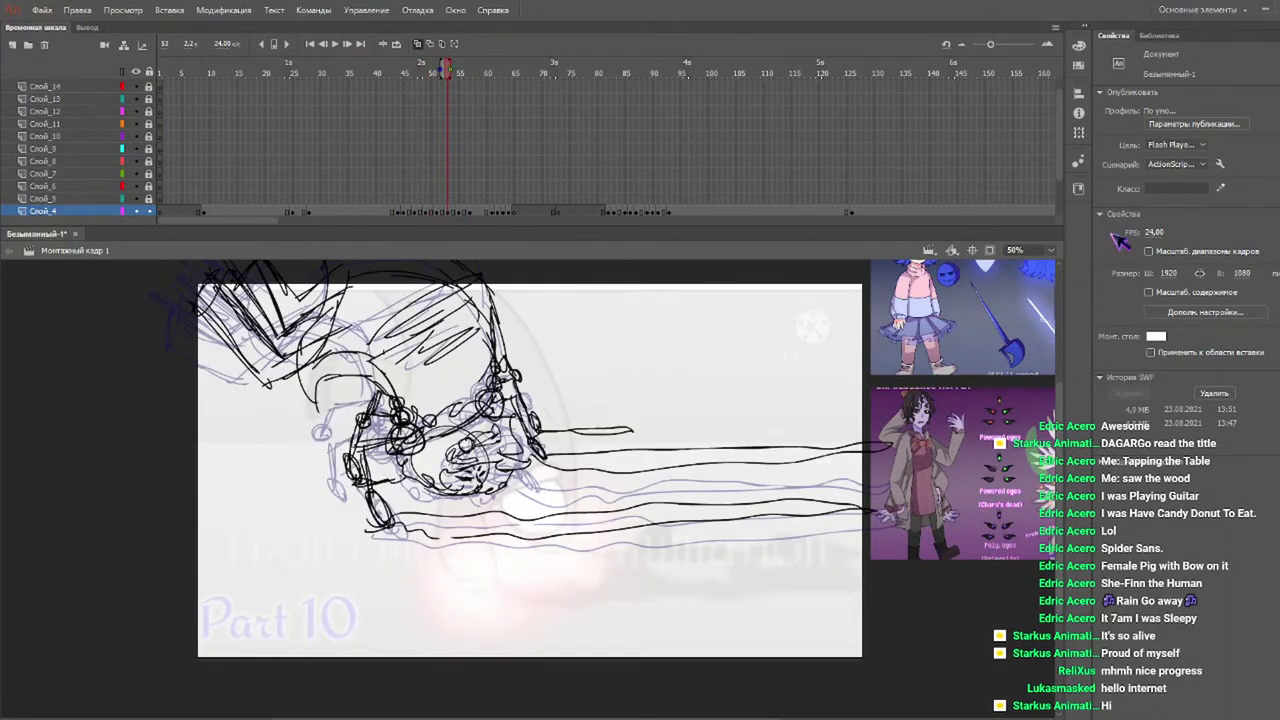
{"action": "key", "text": "b"}
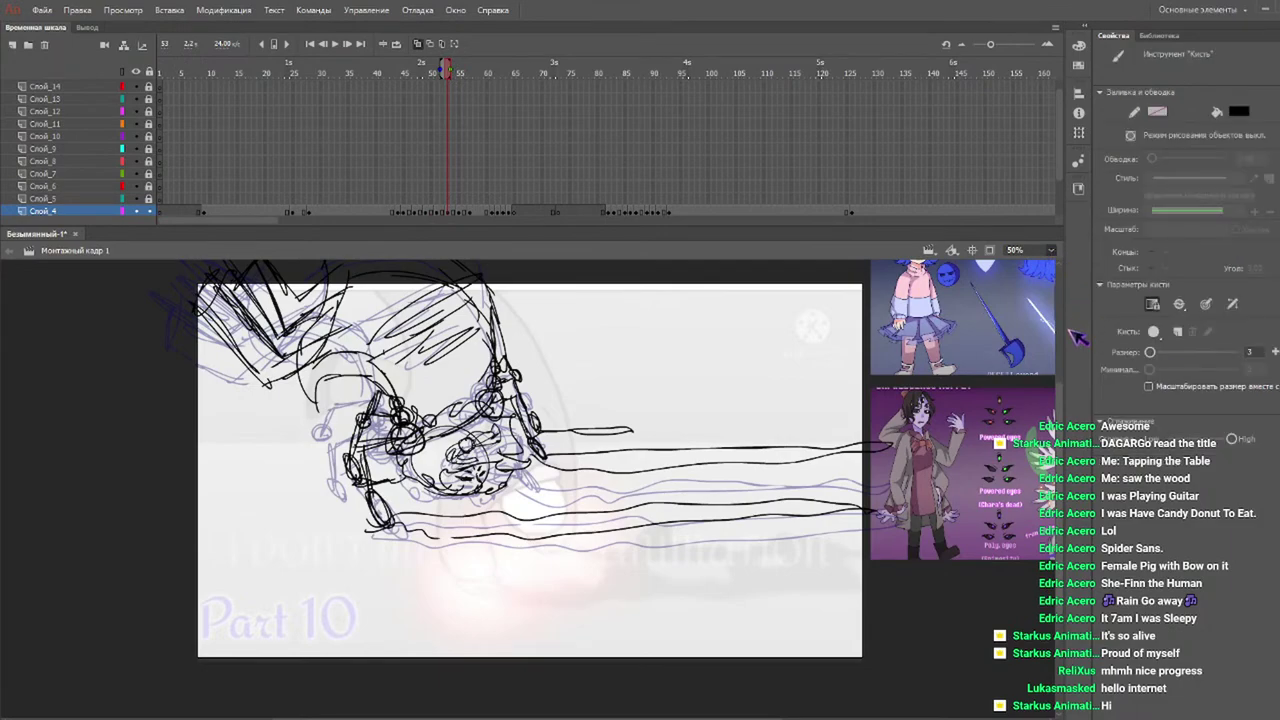
{"action": "key", "text": "ctrl+="}
{"action": "key", "text": "space"}
{"action": "left_click_drag", "start_coordinate": [518, 482], "coordinate": [588, 519]}
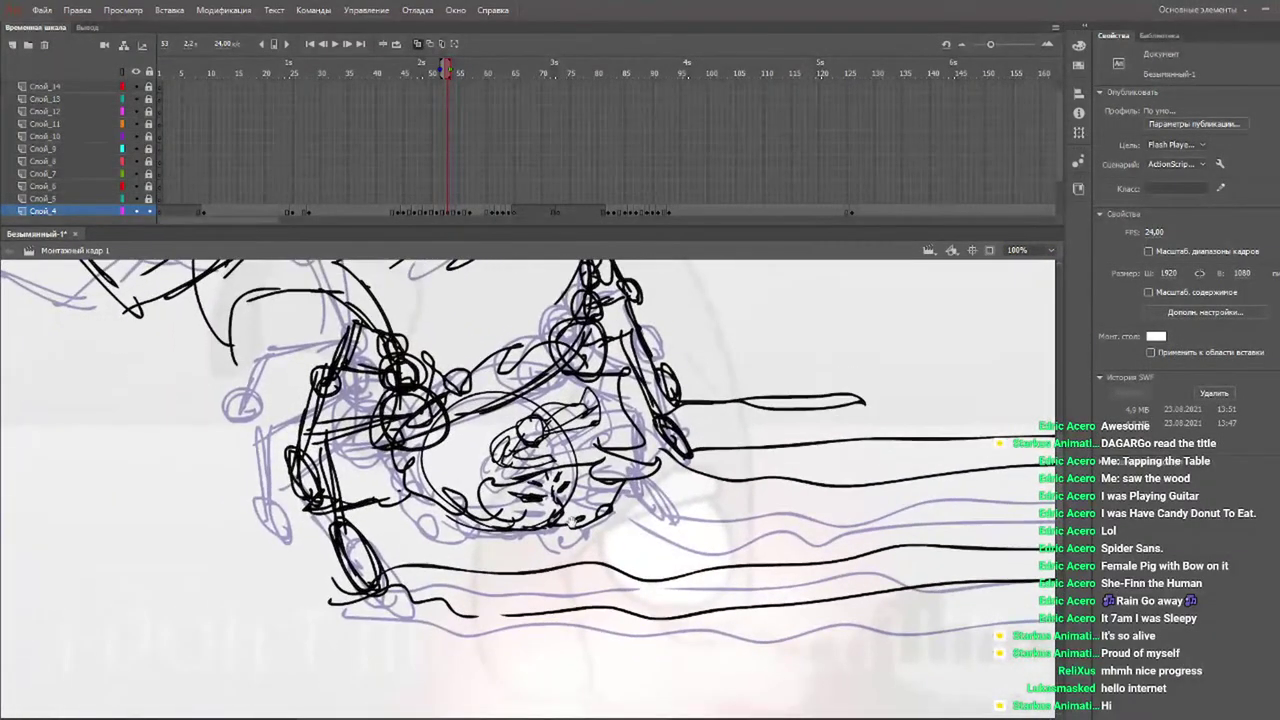
{"action": "mouse_move", "coordinate": [622, 458]}
{"action": "left_mouse_down"}
{"action": "mouse_move", "coordinate": [619, 440]}
{"action": "mouse_move", "coordinate": [552, 420]}
{"action": "mouse_move", "coordinate": [452, 450]}
{"action": "mouse_move", "coordinate": [453, 486]}
{"action": "left_mouse_up"}
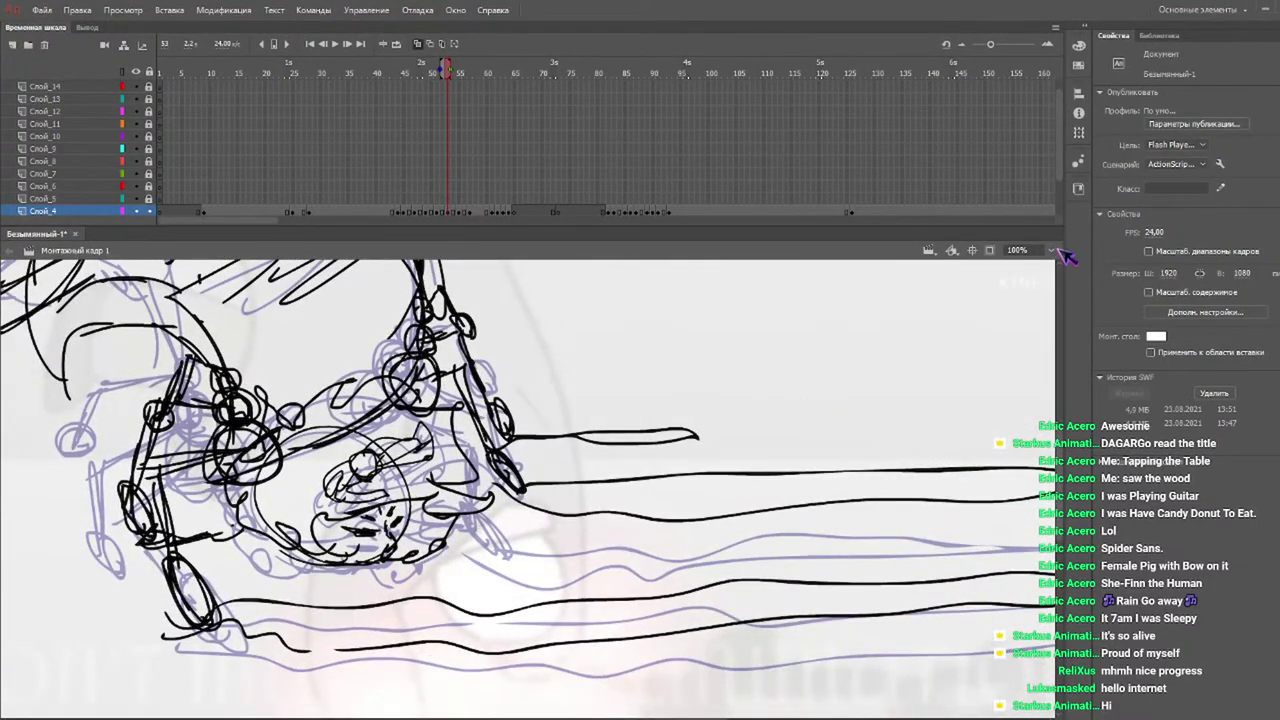
{"action": "key", "text": "b"}
{"action": "key", "text": "ctrl+minus"}
Replay the rough animation several times from around frame 35 to review the motion through the remaining frames.
{"action": "left_click_drag", "start_coordinate": [396, 69], "coordinate": [332, 94]}
{"action": "key", "text": "Return"}
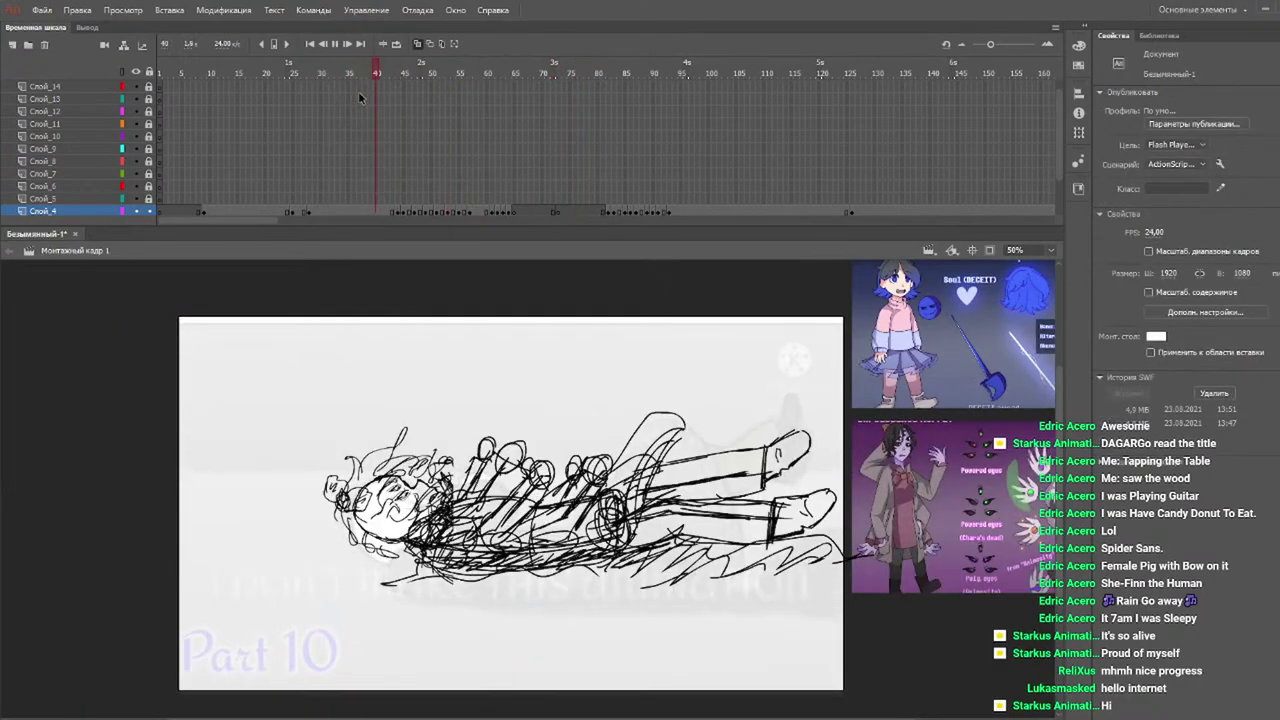
{"action": "key", "text": "Return"}
{"action": "left_click_drag", "start_coordinate": [430, 75], "coordinate": [398, 73]}
{"action": "key", "text": "Return"}
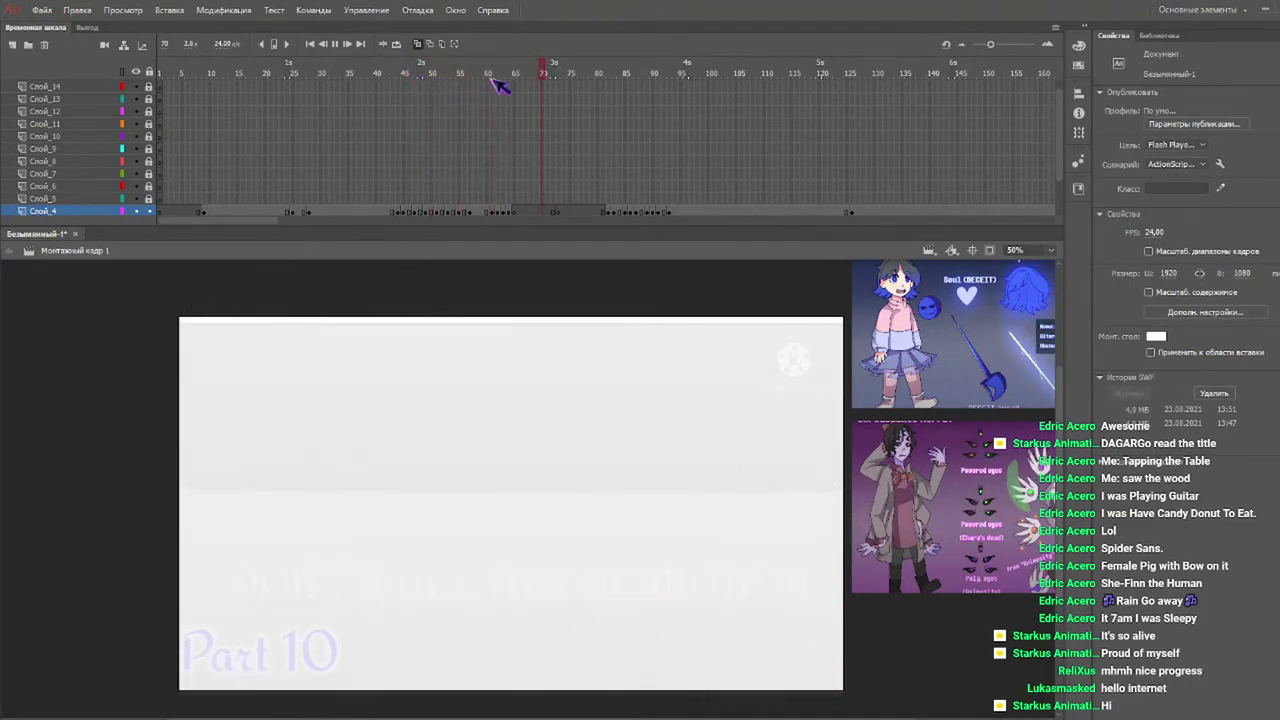
{"action": "left_click", "coordinate": [347, 81]}
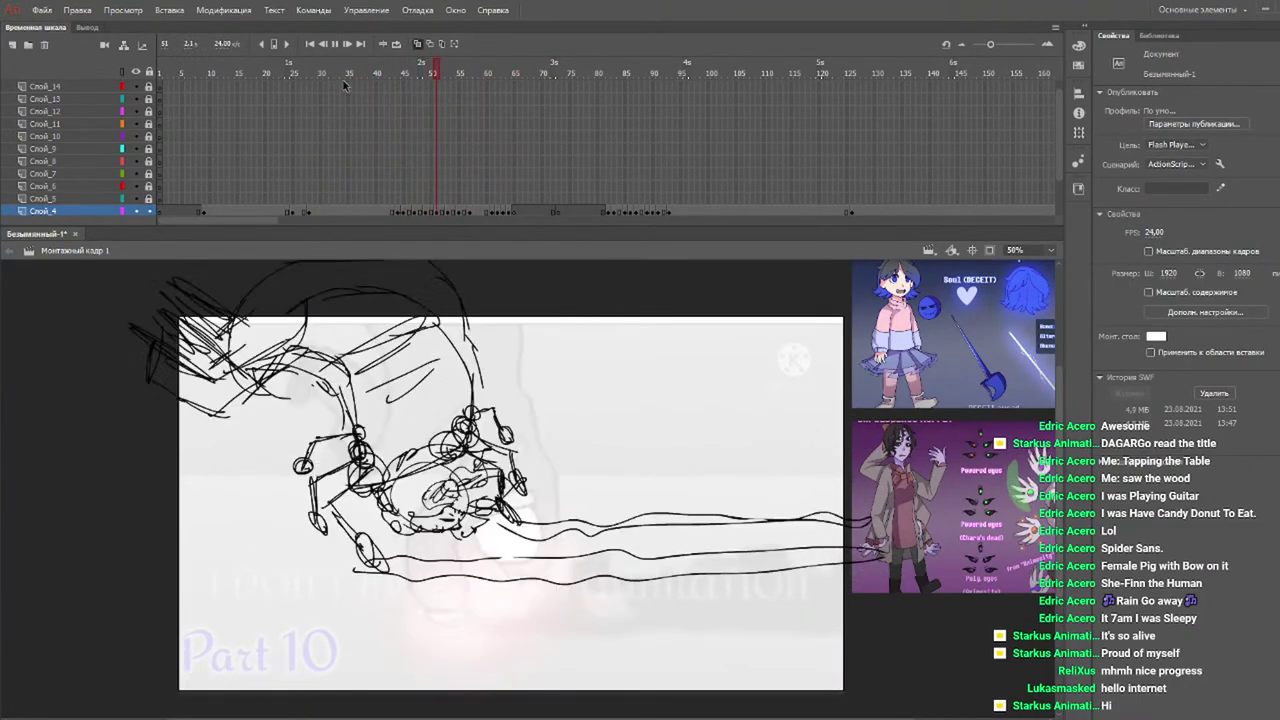
{"action": "left_click", "coordinate": [352, 70]}
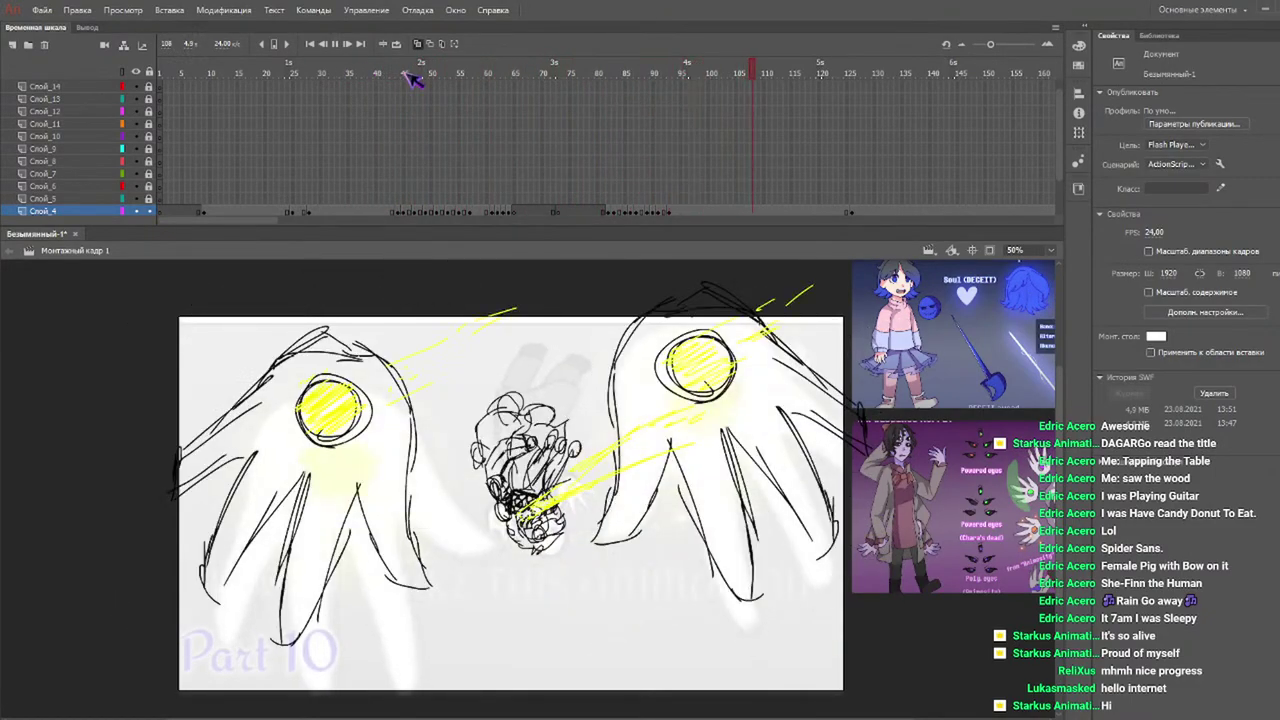
{"action": "left_click", "coordinate": [625, 70]}
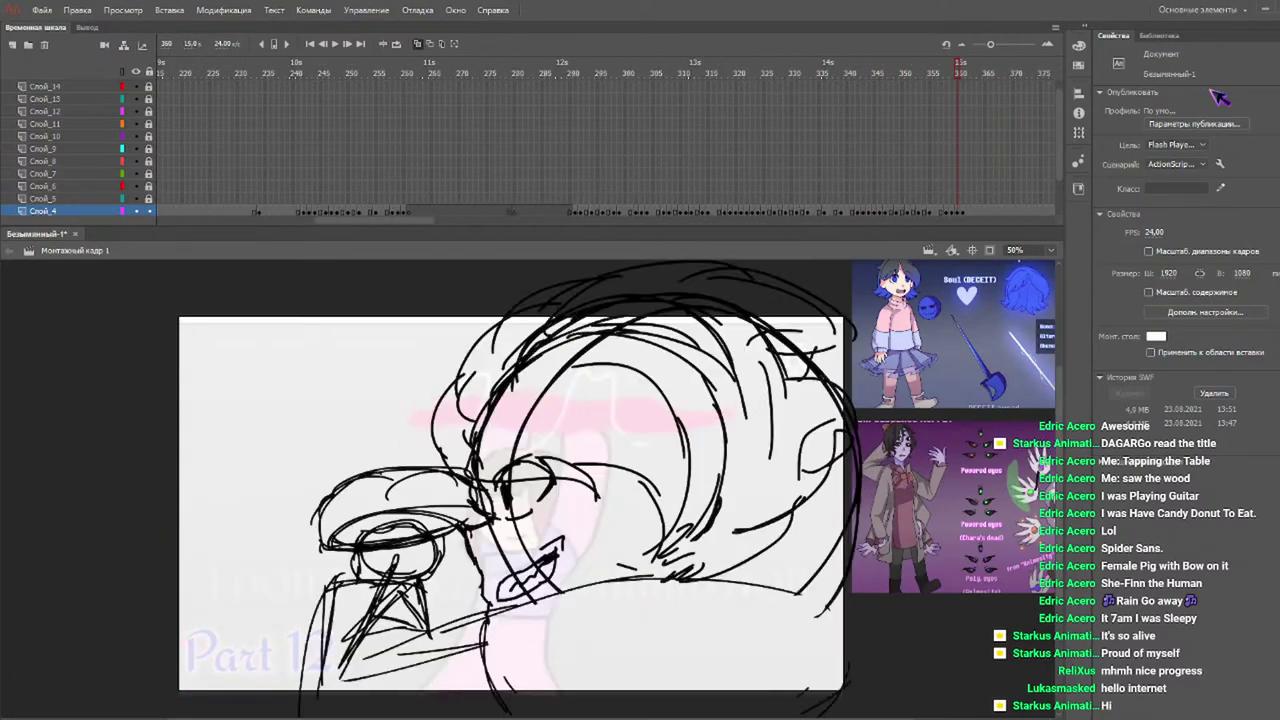
Finish the hair at frame 318 with the upper outline, a zigzag hairline and the spiky strands behind the head.
{"action": "mouse_move", "coordinate": [918, 130]}
{"action": "left_mouse_down"}
{"action": "mouse_move", "coordinate": [372, 200]}
{"action": "mouse_move", "coordinate": [391, 196]}
{"action": "left_mouse_up"}
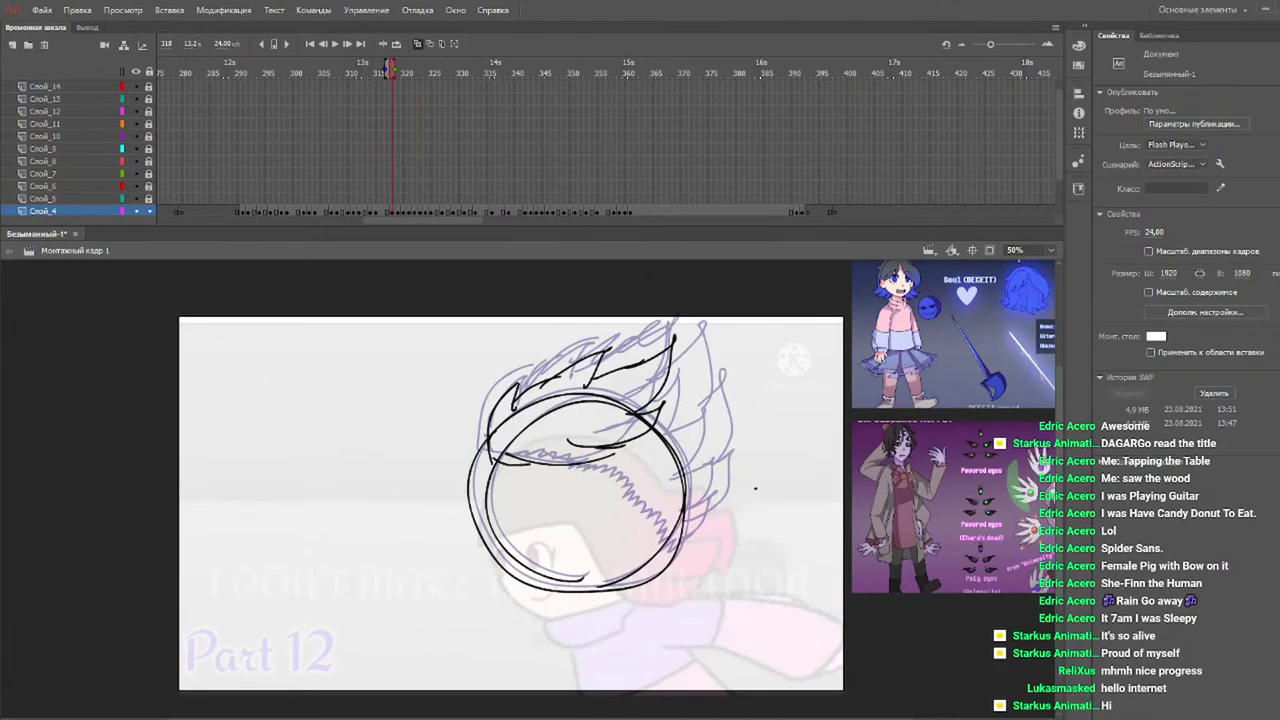
{"action": "mouse_move", "coordinate": [488, 452]}
{"action": "left_mouse_down"}
{"action": "mouse_move", "coordinate": [482, 410]}
{"action": "mouse_move", "coordinate": [504, 380]}
{"action": "mouse_move", "coordinate": [690, 322]}
{"action": "mouse_move", "coordinate": [716, 420]}
{"action": "left_mouse_up"}
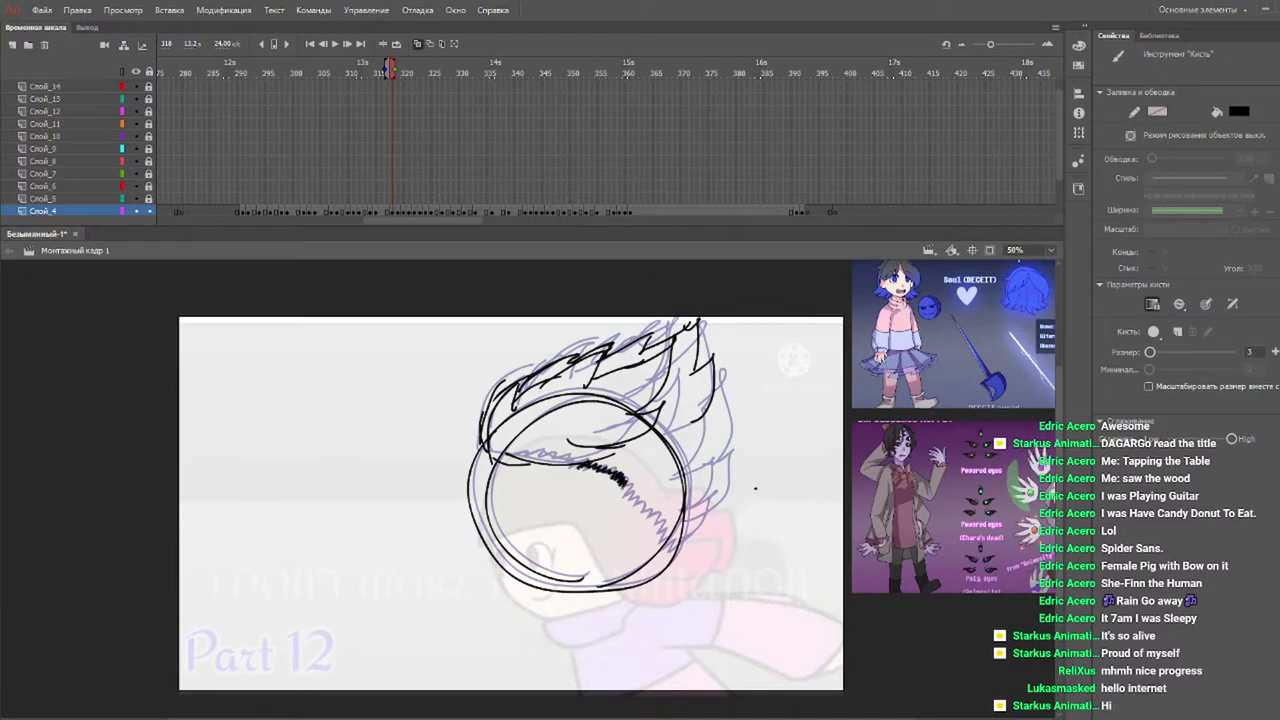
{"action": "left_click_drag", "start_coordinate": [660, 536], "coordinate": [678, 550]}
{"action": "mouse_move", "coordinate": [722, 404]}
{"action": "left_mouse_down"}
{"action": "mouse_move", "coordinate": [694, 510]}
{"action": "mouse_move", "coordinate": [662, 542]}
{"action": "left_mouse_up"}
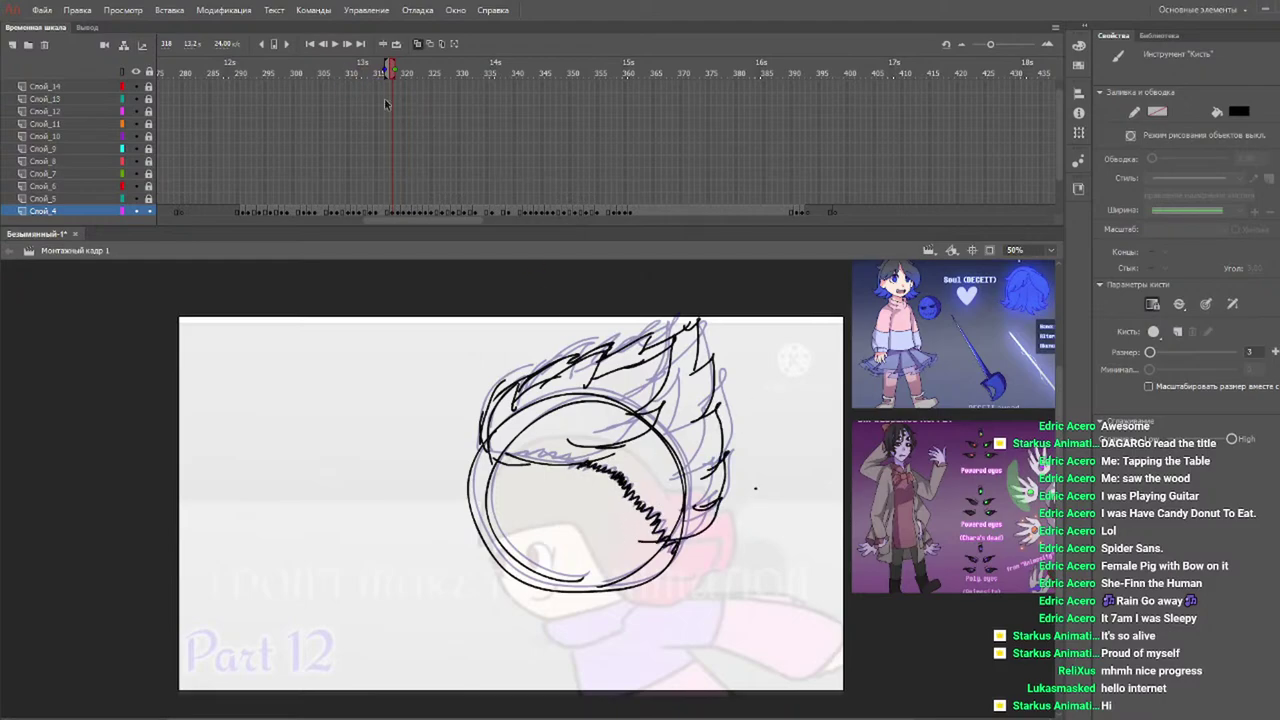
At frame 319, draw the fringe, the swept top hair and the zigzag hairline over the head circle.
{"action": "left_click_drag", "start_coordinate": [390, 68], "coordinate": [397, 68]}
{"action": "mouse_move", "coordinate": [488, 478]}
{"action": "left_mouse_down"}
{"action": "mouse_move", "coordinate": [488, 443]}
{"action": "mouse_move", "coordinate": [523, 416]}
{"action": "mouse_move", "coordinate": [566, 396]}
{"action": "mouse_move", "coordinate": [543, 418]}
{"action": "mouse_move", "coordinate": [658, 390]}
{"action": "mouse_move", "coordinate": [630, 425]}
{"action": "mouse_move", "coordinate": [638, 452]}
{"action": "mouse_move", "coordinate": [522, 452]}
{"action": "mouse_move", "coordinate": [500, 465]}
{"action": "mouse_move", "coordinate": [523, 472]}
{"action": "mouse_move", "coordinate": [478, 445]}
{"action": "mouse_move", "coordinate": [493, 390]}
{"action": "mouse_move", "coordinate": [698, 364]}
{"action": "left_mouse_up"}
{"action": "left_click_drag", "start_coordinate": [698, 364], "coordinate": [690, 420]}
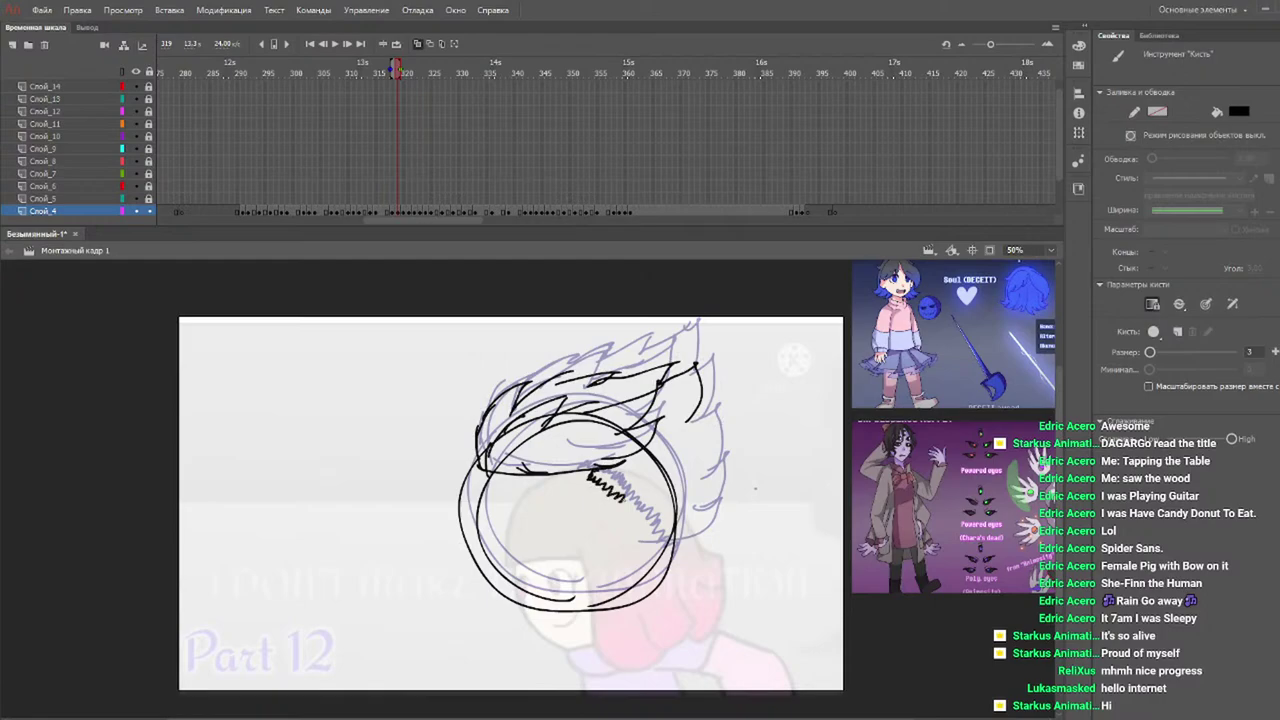
{"action": "left_click_drag", "start_coordinate": [662, 553], "coordinate": [675, 565]}
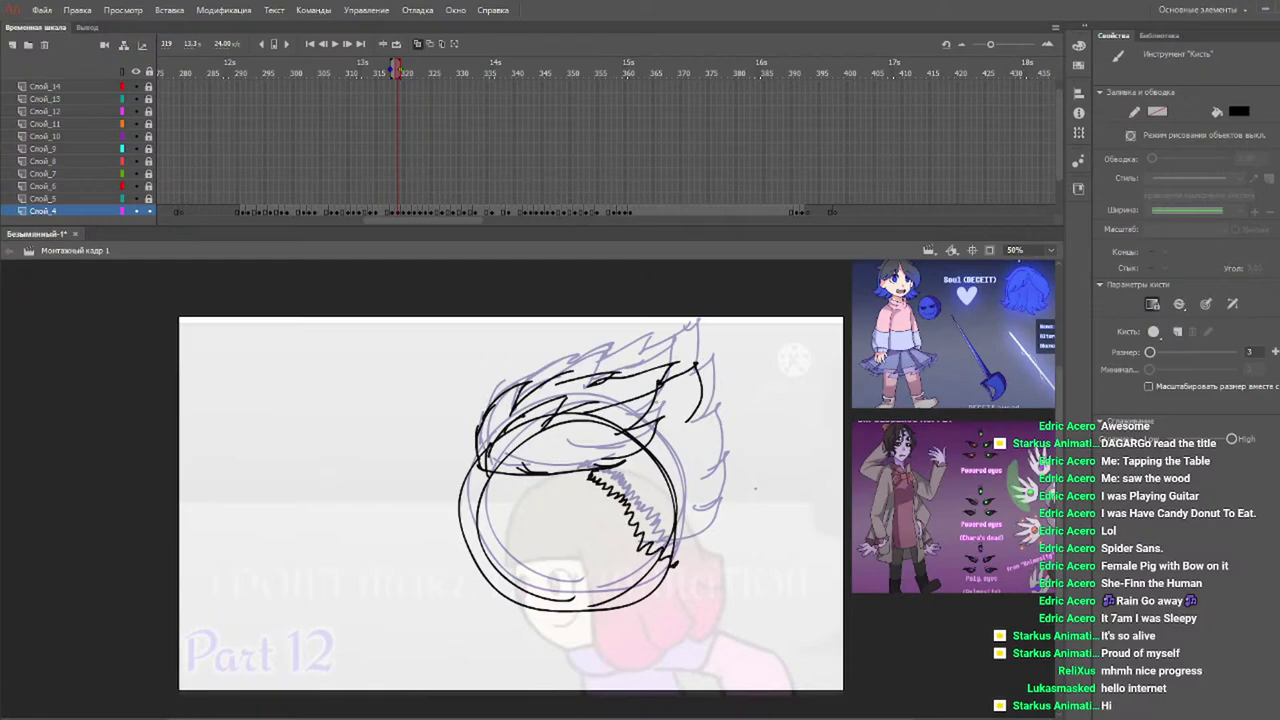
Draw the spiky back strands at frame 319, checking against the preceding frames, and advance to frame 320.
{"action": "mouse_move", "coordinate": [708, 398]}
{"action": "left_mouse_down"}
{"action": "mouse_move", "coordinate": [688, 519]}
{"action": "mouse_move", "coordinate": [664, 560]}
{"action": "left_mouse_up"}
{"action": "mouse_move", "coordinate": [620, 470]}
{"action": "left_mouse_down"}
{"action": "mouse_move", "coordinate": [672, 454]}
{"action": "mouse_move", "coordinate": [682, 508]}
{"action": "left_mouse_up"}
{"action": "left_click_drag", "start_coordinate": [668, 500], "coordinate": [690, 520]}
{"action": "left_click_drag", "start_coordinate": [688, 476], "coordinate": [676, 536]}
{"action": "left_click", "coordinate": [365, 74]}
{"action": "mouse_move", "coordinate": [383, 80]}
{"action": "left_mouse_down"}
{"action": "mouse_move", "coordinate": [414, 77]}
{"action": "mouse_move", "coordinate": [398, 86]}
{"action": "mouse_move", "coordinate": [392, 72]}
{"action": "left_mouse_up"}
{"action": "left_click_drag", "start_coordinate": [648, 422], "coordinate": [692, 388]}
{"action": "mouse_move", "coordinate": [692, 388]}
{"action": "left_mouse_down"}
{"action": "mouse_move", "coordinate": [670, 452]}
{"action": "mouse_move", "coordinate": [670, 522]}
{"action": "left_mouse_up"}
{"action": "left_click_drag", "start_coordinate": [368, 76], "coordinate": [403, 78]}
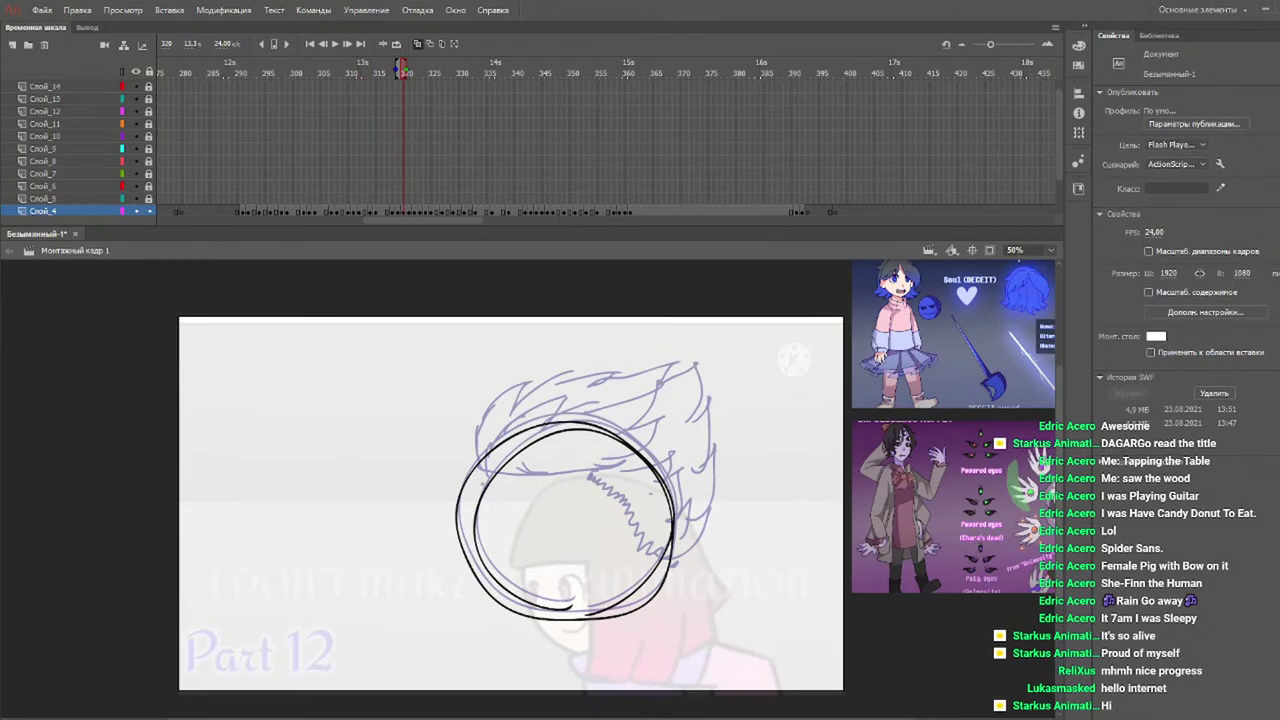
{"action": "mouse_move", "coordinate": [480, 485]}
{"action": "left_mouse_down"}
{"action": "mouse_move", "coordinate": [585, 488]}
{"action": "mouse_move", "coordinate": [574, 487]}
{"action": "mouse_move", "coordinate": [644, 522]}
{"action": "left_mouse_up"}
{"action": "left_click_drag", "start_coordinate": [626, 474], "coordinate": [660, 522]}
{"action": "left_click_drag", "start_coordinate": [634, 478], "coordinate": [680, 450]}
{"action": "left_click_drag", "start_coordinate": [586, 438], "coordinate": [678, 448]}
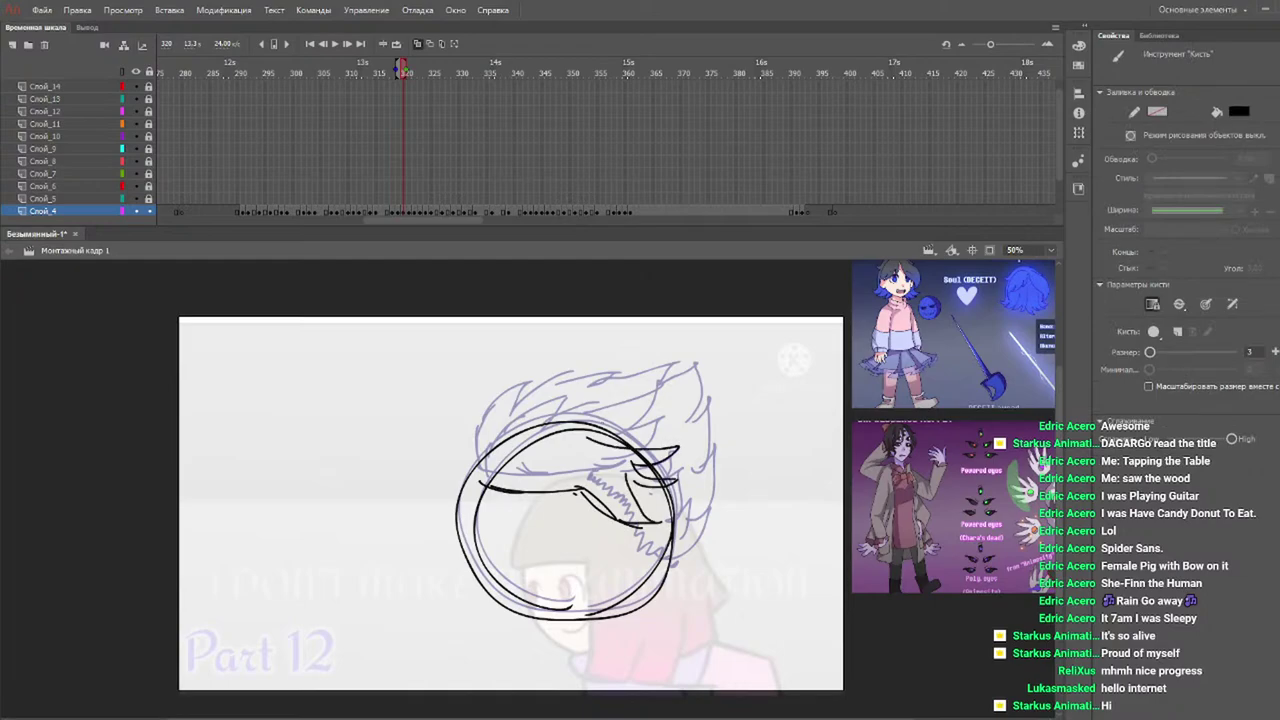
{"action": "key", "text": "ctrl+z"}
{"action": "key", "text": "ctrl+z"}
{"action": "key", "text": "ctrl+z"}
{"action": "key", "text": "ctrl+z"}
{"action": "key", "text": "ctrl+z"}
{"action": "key", "text": "ctrl+z"}
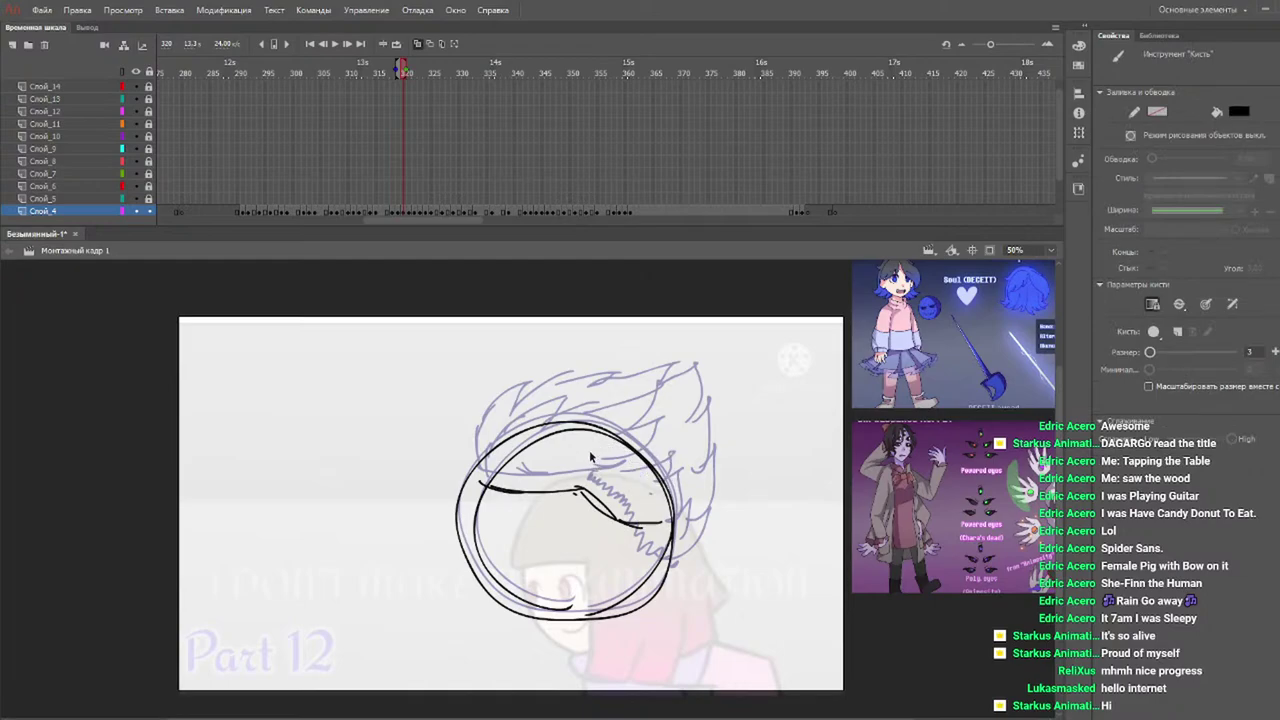
{"action": "key", "text": "ctrl+z"}
{"action": "key", "text": "ctrl+z"}
{"action": "key", "text": "ctrl+z"}
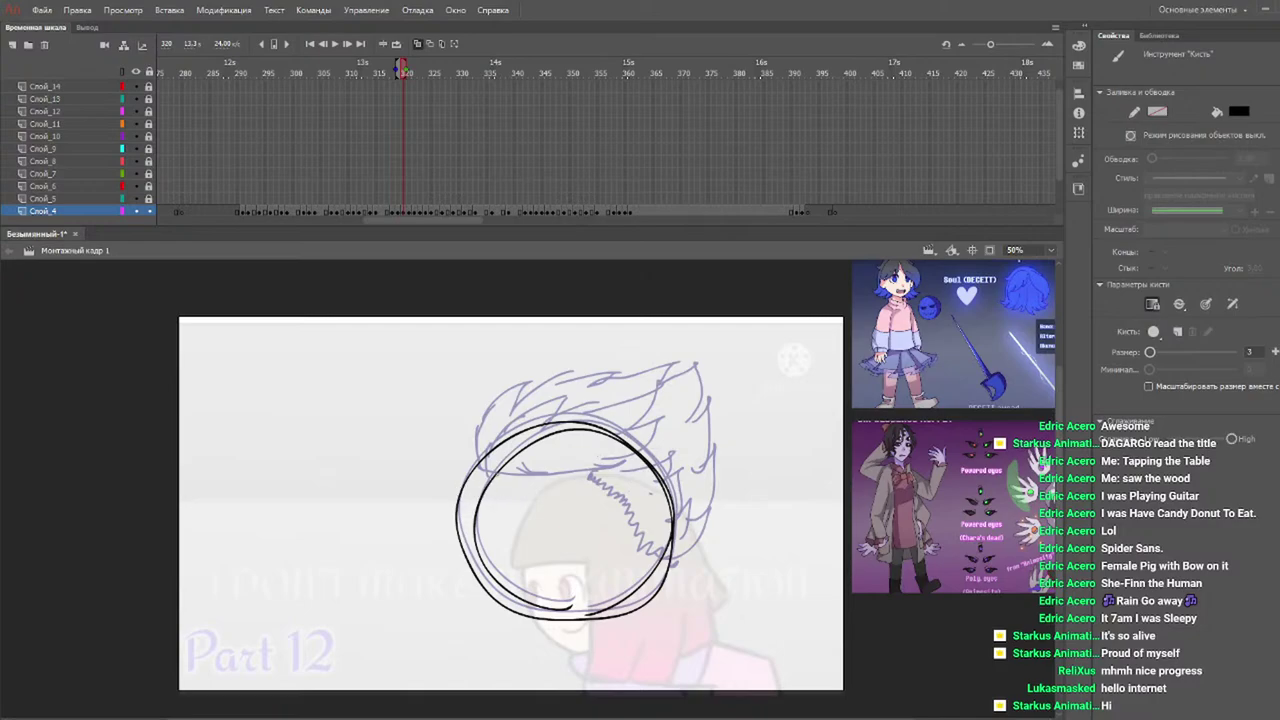
{"action": "left_click_drag", "start_coordinate": [480, 474], "coordinate": [562, 480]}
{"action": "key", "text": "ctrl+z"}
Draw the fringe line, inner strands and tufted outer hair around the head circle at frame 320.
{"action": "mouse_move", "coordinate": [476, 478]}
{"action": "left_mouse_down"}
{"action": "mouse_move", "coordinate": [630, 498]}
{"action": "mouse_move", "coordinate": [660, 548]}
{"action": "mouse_move", "coordinate": [646, 468]}
{"action": "left_mouse_up"}
{"action": "left_click_drag", "start_coordinate": [678, 470], "coordinate": [622, 419]}
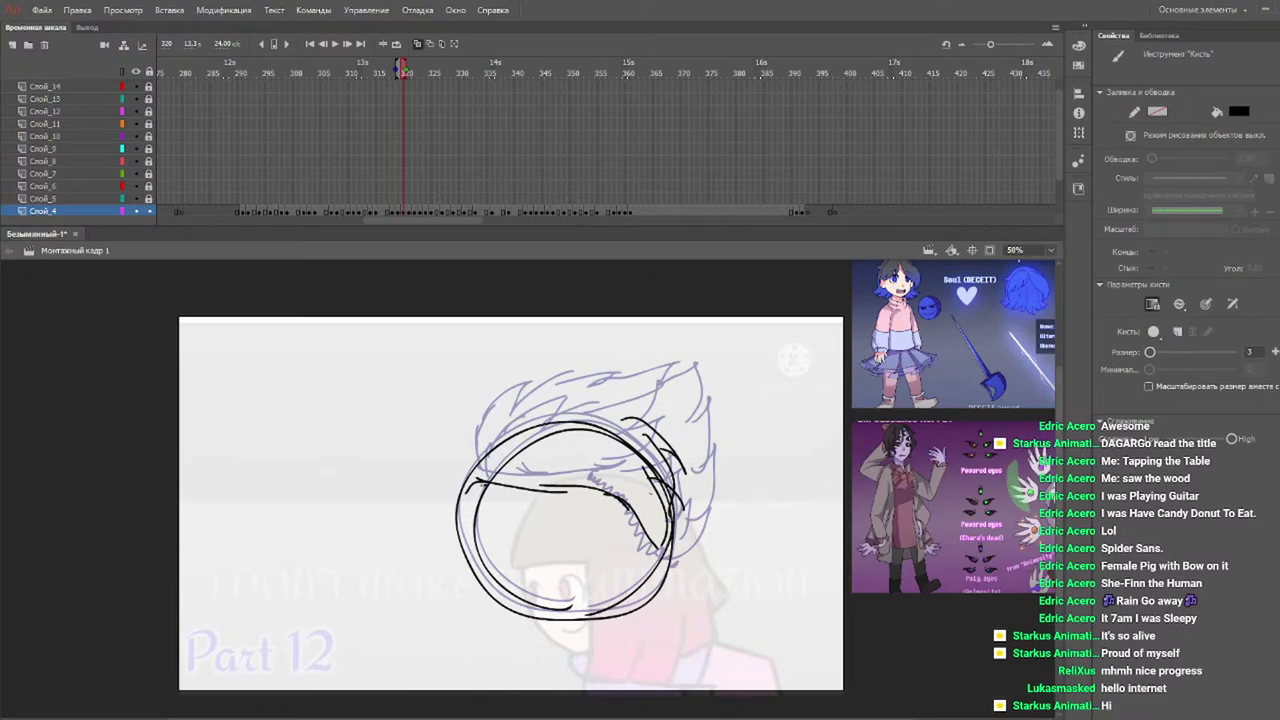
{"action": "mouse_move", "coordinate": [462, 510]}
{"action": "left_mouse_down"}
{"action": "mouse_move", "coordinate": [448, 473]}
{"action": "mouse_move", "coordinate": [493, 435]}
{"action": "mouse_move", "coordinate": [492, 417]}
{"action": "mouse_move", "coordinate": [535, 397]}
{"action": "mouse_move", "coordinate": [720, 392]}
{"action": "mouse_move", "coordinate": [670, 425]}
{"action": "mouse_move", "coordinate": [703, 412]}
{"action": "mouse_move", "coordinate": [696, 482]}
{"action": "mouse_move", "coordinate": [715, 472]}
{"action": "mouse_move", "coordinate": [696, 535]}
{"action": "mouse_move", "coordinate": [640, 572]}
{"action": "left_mouse_up"}
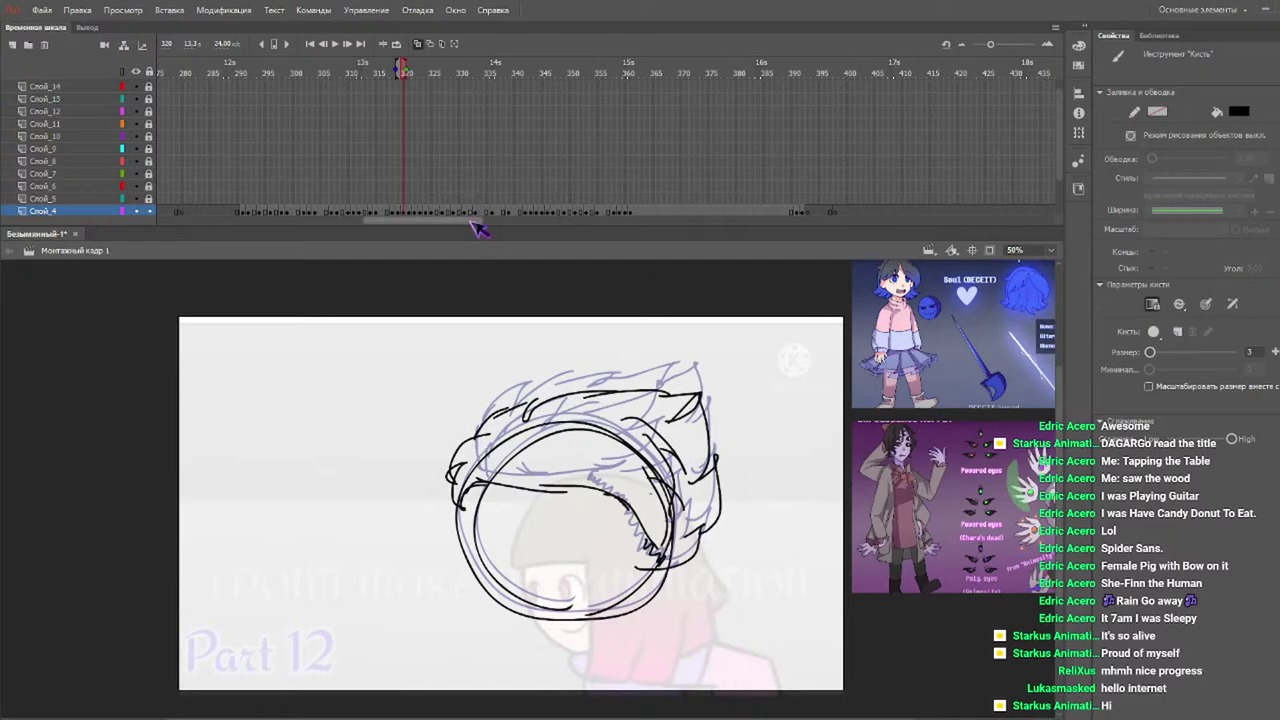
At frame 321, draw the parted fringe and the short strands along both sides of the head circle.
{"action": "key", "text": "period"}
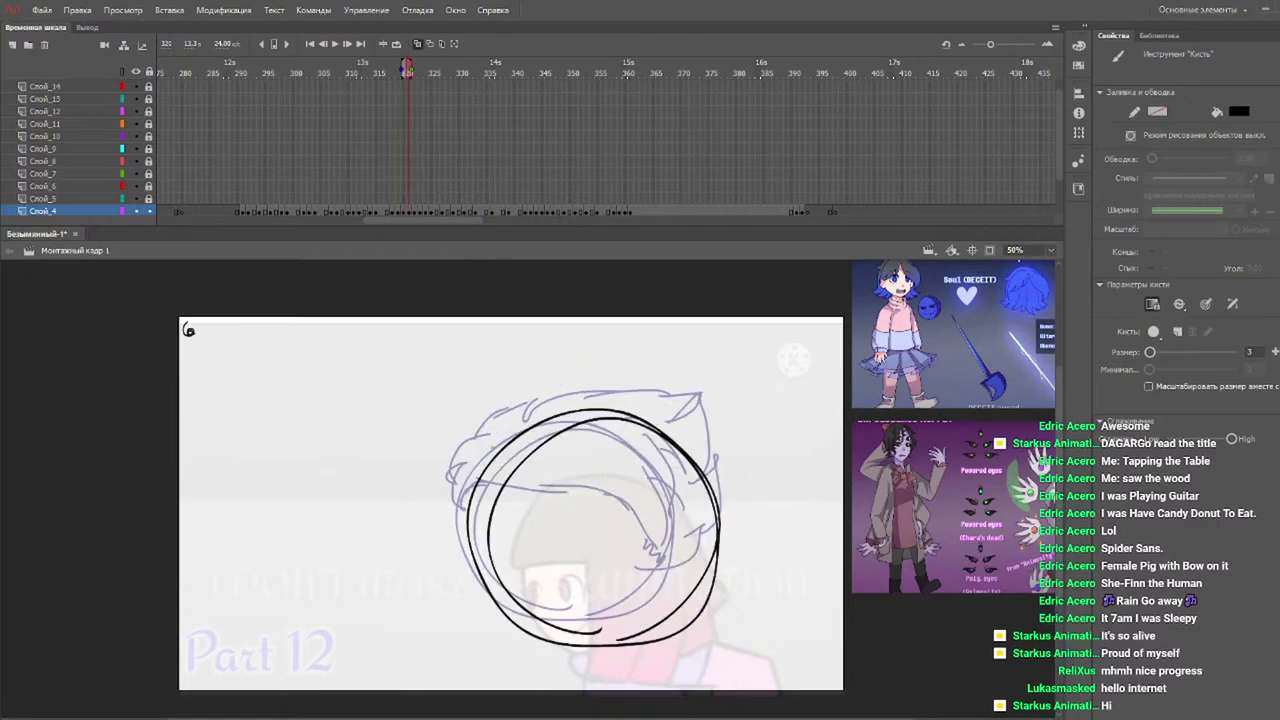
{"action": "mouse_move", "coordinate": [380, 72]}
{"action": "left_mouse_down"}
{"action": "mouse_move", "coordinate": [423, 77]}
{"action": "mouse_move", "coordinate": [412, 78]}
{"action": "left_mouse_up"}
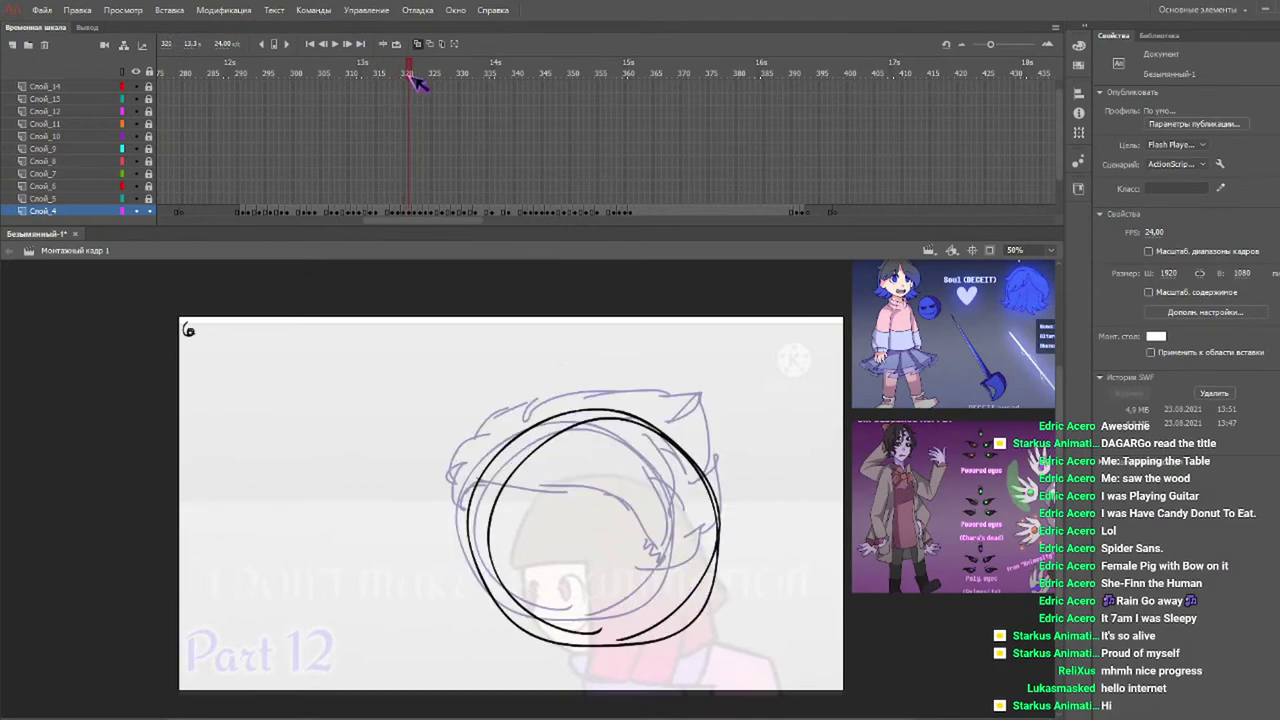
{"action": "key", "text": "b"}
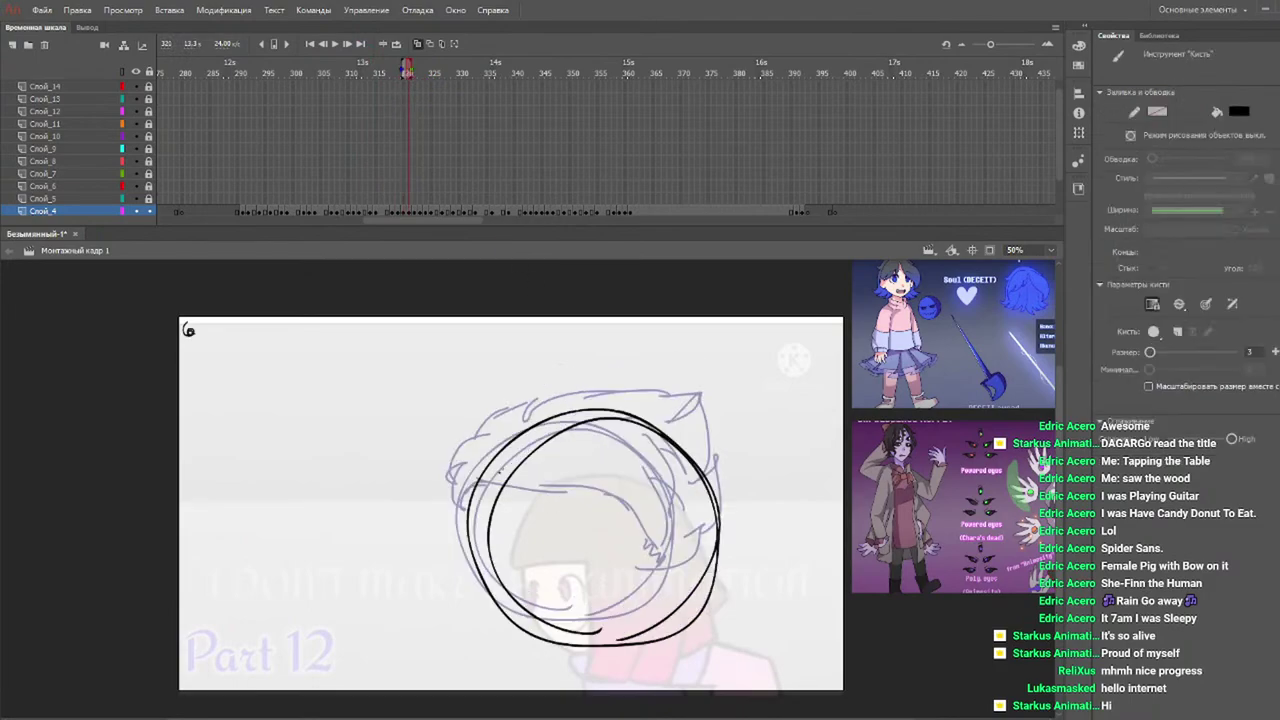
{"action": "mouse_move", "coordinate": [545, 466]}
{"action": "left_mouse_down"}
{"action": "mouse_move", "coordinate": [599, 494]}
{"action": "mouse_move", "coordinate": [613, 531]}
{"action": "mouse_move", "coordinate": [639, 545]}
{"action": "mouse_move", "coordinate": [623, 625]}
{"action": "mouse_move", "coordinate": [585, 630]}
{"action": "mouse_move", "coordinate": [675, 605]}
{"action": "mouse_move", "coordinate": [695, 538]}
{"action": "mouse_move", "coordinate": [702, 560]}
{"action": "mouse_move", "coordinate": [740, 540]}
{"action": "mouse_move", "coordinate": [553, 466]}
{"action": "mouse_move", "coordinate": [495, 512]}
{"action": "mouse_move", "coordinate": [445, 517]}
{"action": "left_mouse_up"}
{"action": "left_click_drag", "start_coordinate": [472, 468], "coordinate": [438, 516]}
{"action": "left_click_drag", "start_coordinate": [480, 446], "coordinate": [440, 488]}
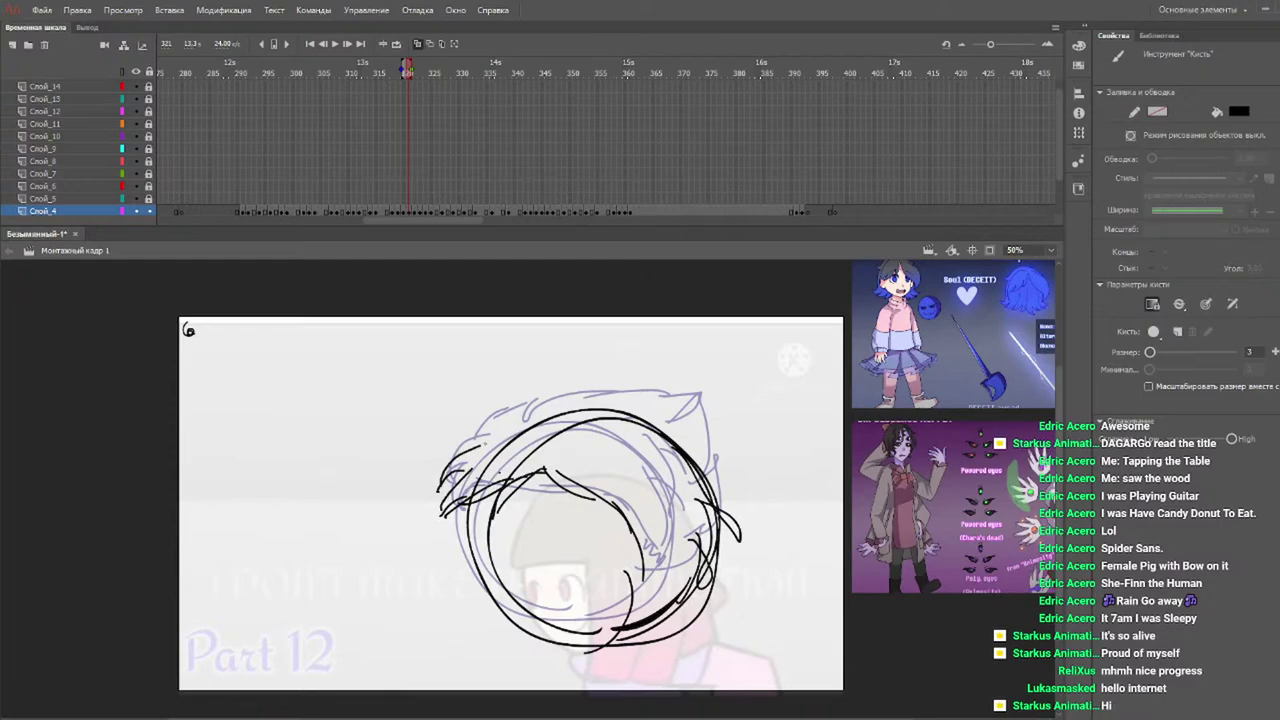
Surround the head at frame 321 with spiky outer strands over the crown, down both sides and under the chin.
{"action": "left_click_drag", "start_coordinate": [572, 368], "coordinate": [686, 404]}
{"action": "left_click_drag", "start_coordinate": [620, 370], "coordinate": [524, 394]}
{"action": "mouse_move", "coordinate": [588, 382]}
{"action": "left_mouse_down"}
{"action": "mouse_move", "coordinate": [446, 420]}
{"action": "mouse_move", "coordinate": [434, 446]}
{"action": "left_mouse_up"}
{"action": "left_click_drag", "start_coordinate": [524, 414], "coordinate": [436, 444]}
{"action": "mouse_move", "coordinate": [672, 362]}
{"action": "left_mouse_down"}
{"action": "mouse_move", "coordinate": [692, 398]}
{"action": "mouse_move", "coordinate": [722, 408]}
{"action": "mouse_move", "coordinate": [724, 468]}
{"action": "left_mouse_up"}
{"action": "left_click_drag", "start_coordinate": [733, 412], "coordinate": [742, 470]}
{"action": "mouse_move", "coordinate": [757, 480]}
{"action": "left_mouse_down"}
{"action": "mouse_move", "coordinate": [738, 576]}
{"action": "mouse_move", "coordinate": [702, 612]}
{"action": "left_mouse_up"}
{"action": "mouse_move", "coordinate": [496, 494]}
{"action": "left_mouse_down"}
{"action": "mouse_move", "coordinate": [438, 528]}
{"action": "mouse_move", "coordinate": [450, 564]}
{"action": "left_mouse_up"}
{"action": "mouse_move", "coordinate": [470, 568]}
{"action": "left_mouse_down"}
{"action": "mouse_move", "coordinate": [428, 574]}
{"action": "mouse_move", "coordinate": [516, 612]}
{"action": "left_mouse_up"}
{"action": "mouse_move", "coordinate": [510, 612]}
{"action": "left_mouse_down"}
{"action": "mouse_move", "coordinate": [456, 620]}
{"action": "mouse_move", "coordinate": [600, 646]}
{"action": "left_mouse_up"}
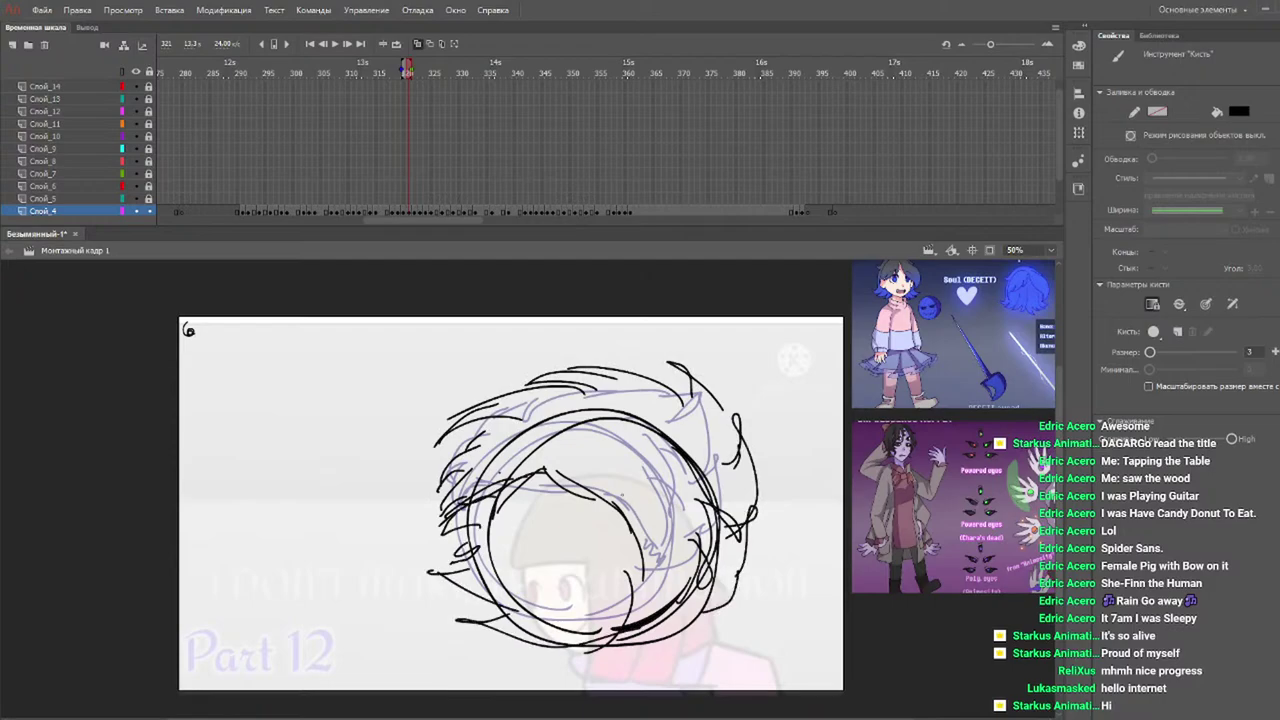
At frame 322, draw the parted fringe and the inner strands along both sides of the head circle.
{"action": "key", "text": "period"}
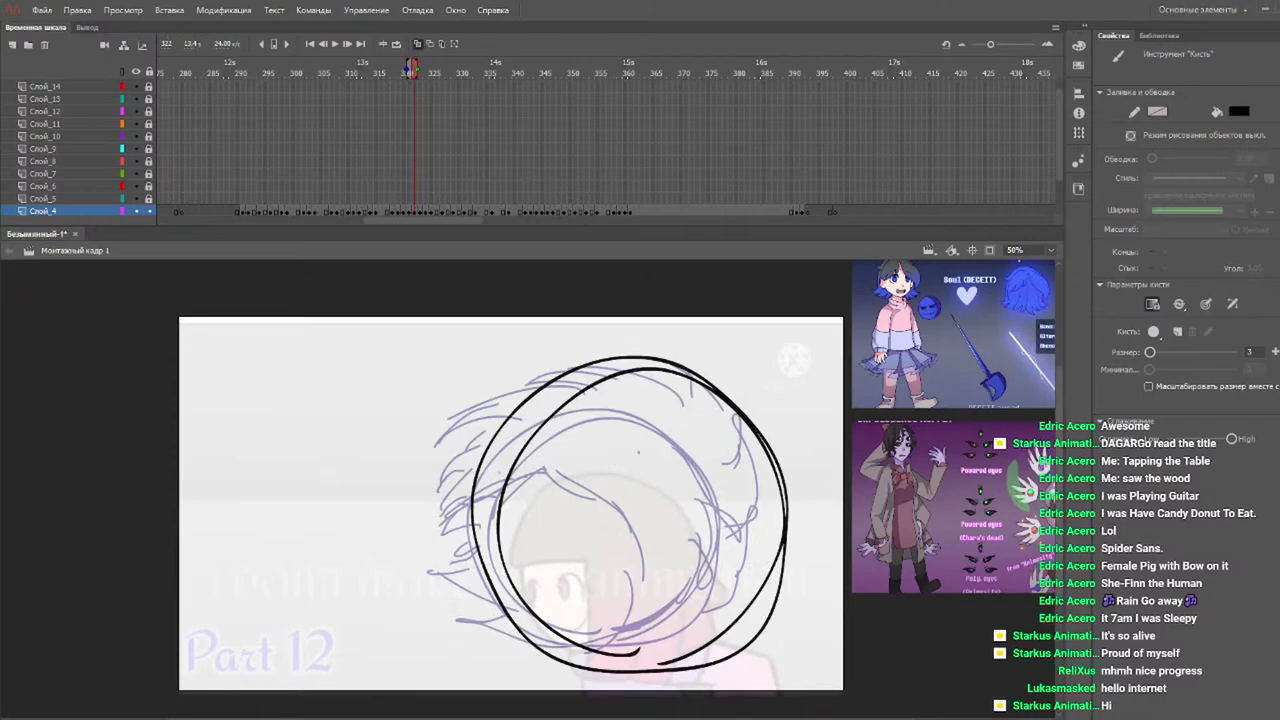
{"action": "mouse_move", "coordinate": [637, 444]}
{"action": "left_mouse_down"}
{"action": "mouse_move", "coordinate": [593, 577]}
{"action": "mouse_move", "coordinate": [646, 543]}
{"action": "mouse_move", "coordinate": [376, 628]}
{"action": "mouse_move", "coordinate": [690, 642]}
{"action": "mouse_move", "coordinate": [678, 676]}
{"action": "left_mouse_up"}
{"action": "left_click_drag", "start_coordinate": [730, 534], "coordinate": [774, 640]}
{"action": "left_click_drag", "start_coordinate": [740, 442], "coordinate": [802, 534]}
{"action": "left_click_drag", "start_coordinate": [700, 384], "coordinate": [806, 528]}
{"action": "left_click_drag", "start_coordinate": [636, 446], "coordinate": [450, 508]}
{"action": "left_click_drag", "start_coordinate": [488, 440], "coordinate": [452, 474]}
{"action": "left_click_drag", "start_coordinate": [514, 382], "coordinate": [454, 466]}
Draw long flying outer strands at frame 322, sweeping over the crown, out to the left and around the right side.
{"action": "left_click_drag", "start_coordinate": [840, 460], "coordinate": [630, 311]}
{"action": "left_click_drag", "start_coordinate": [732, 358], "coordinate": [448, 345]}
{"action": "left_click_drag", "start_coordinate": [526, 351], "coordinate": [400, 402]}
{"action": "left_click_drag", "start_coordinate": [515, 372], "coordinate": [392, 436]}
{"action": "left_click_drag", "start_coordinate": [476, 428], "coordinate": [322, 514]}
{"action": "mouse_move", "coordinate": [338, 518]}
{"action": "left_mouse_down"}
{"action": "mouse_move", "coordinate": [450, 500]}
{"action": "mouse_move", "coordinate": [376, 598]}
{"action": "left_mouse_up"}
{"action": "left_click_drag", "start_coordinate": [376, 598], "coordinate": [472, 558]}
{"action": "left_click_drag", "start_coordinate": [464, 577], "coordinate": [362, 621]}
{"action": "left_click_drag", "start_coordinate": [362, 621], "coordinate": [558, 636]}
{"action": "mouse_move", "coordinate": [830, 470]}
{"action": "left_mouse_down"}
{"action": "mouse_move", "coordinate": [834, 510]}
{"action": "mouse_move", "coordinate": [781, 599]}
{"action": "left_mouse_up"}
{"action": "mouse_move", "coordinate": [781, 599]}
{"action": "left_mouse_down"}
{"action": "mouse_move", "coordinate": [746, 676]}
{"action": "mouse_move", "coordinate": [650, 676]}
{"action": "left_mouse_up"}
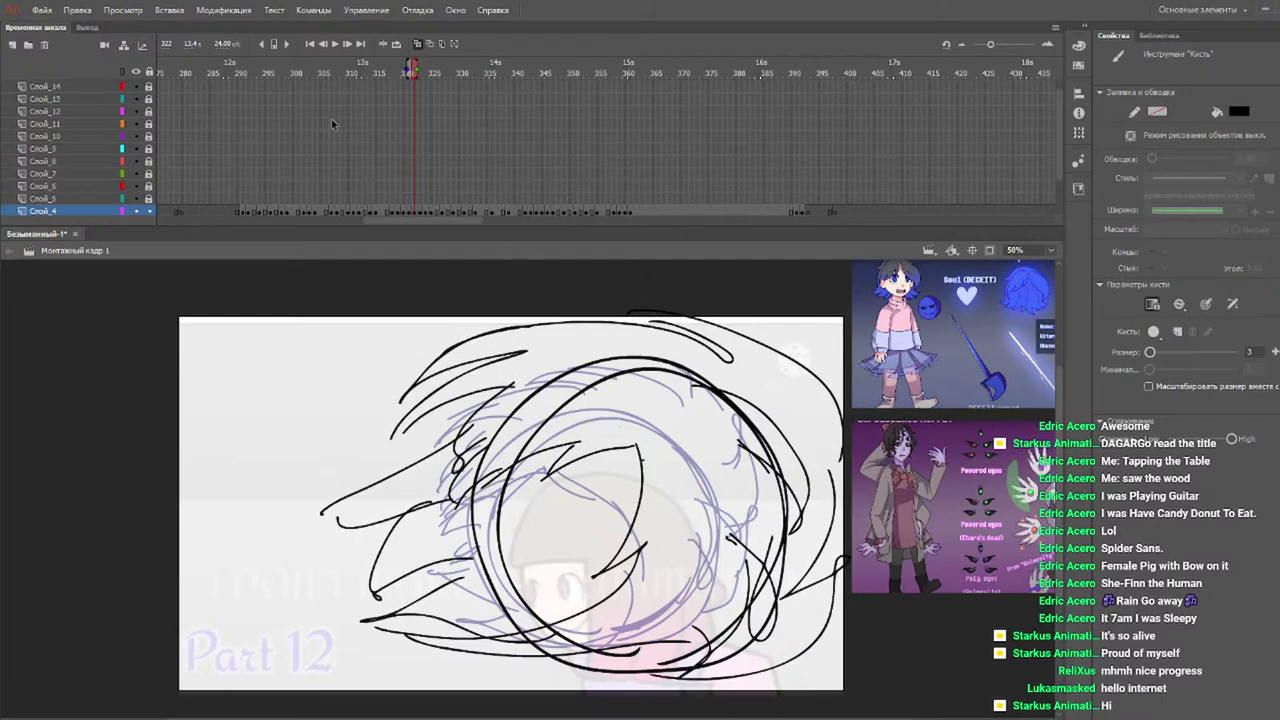
At frame 323, draw the inner fringe locks and the curved strands along the right side of the head circle.
{"action": "key", "text": "period"}
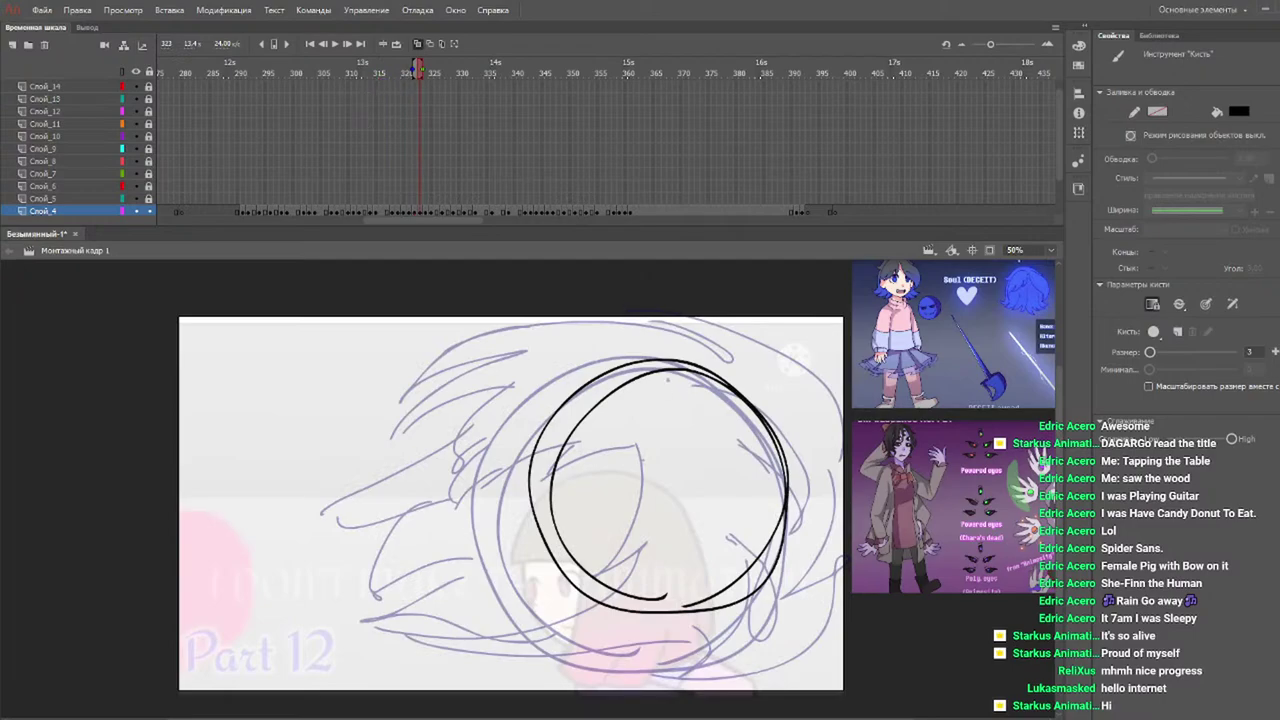
{"action": "mouse_move", "coordinate": [708, 425]}
{"action": "left_mouse_down"}
{"action": "mouse_move", "coordinate": [712, 496]}
{"action": "mouse_move", "coordinate": [676, 520]}
{"action": "left_mouse_up"}
{"action": "mouse_move", "coordinate": [722, 482]}
{"action": "left_mouse_down"}
{"action": "mouse_move", "coordinate": [706, 550]}
{"action": "mouse_move", "coordinate": [668, 572]}
{"action": "left_mouse_up"}
{"action": "mouse_move", "coordinate": [708, 534]}
{"action": "left_mouse_down"}
{"action": "mouse_move", "coordinate": [636, 618]}
{"action": "mouse_move", "coordinate": [756, 558]}
{"action": "left_mouse_up"}
{"action": "left_click_drag", "start_coordinate": [756, 538], "coordinate": [782, 576]}
{"action": "left_click_drag", "start_coordinate": [800, 490], "coordinate": [760, 578]}
{"action": "left_click_drag", "start_coordinate": [788, 474], "coordinate": [818, 526]}
{"action": "left_click_drag", "start_coordinate": [728, 406], "coordinate": [818, 524]}
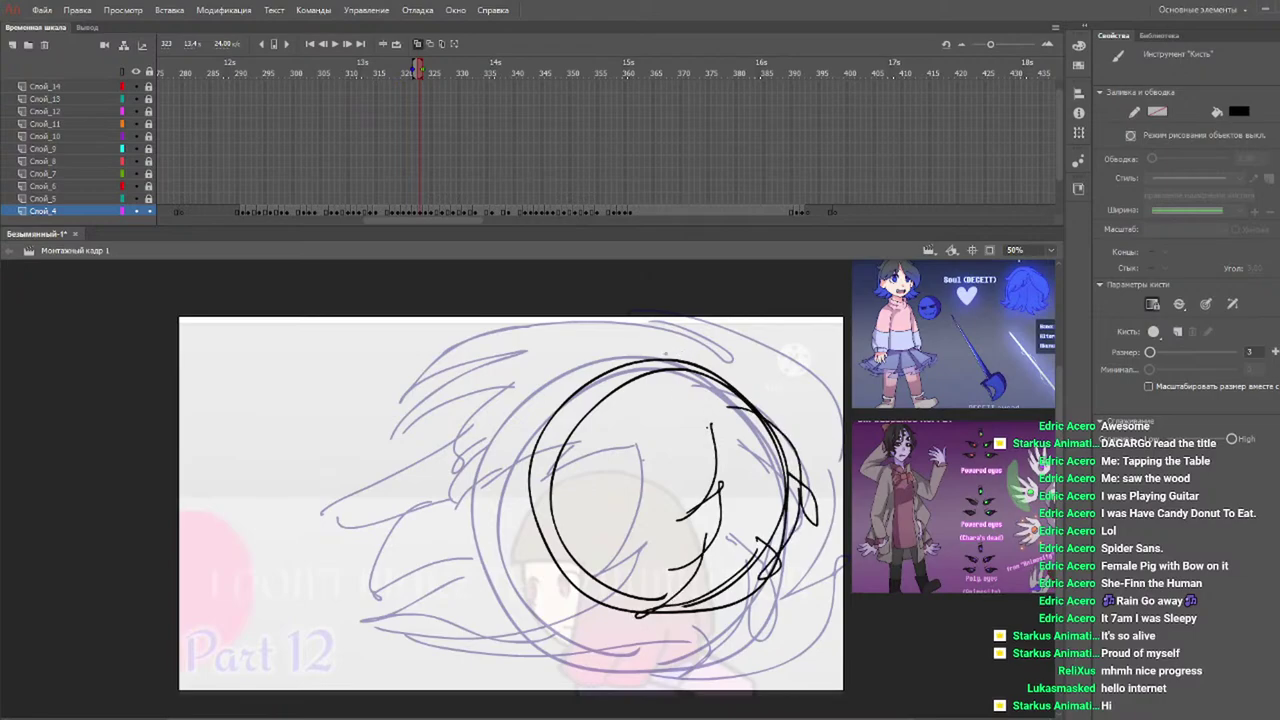
Sketch the ruffled outer hair outline around the right side, crown, left side and lower edge of the head at frame 323.
{"action": "mouse_move", "coordinate": [666, 348]}
{"action": "left_mouse_down"}
{"action": "mouse_move", "coordinate": [764, 376]}
{"action": "mouse_move", "coordinate": [812, 440]}
{"action": "left_mouse_up"}
{"action": "left_click_drag", "start_coordinate": [758, 376], "coordinate": [826, 516]}
{"action": "left_click_drag", "start_coordinate": [818, 464], "coordinate": [792, 558]}
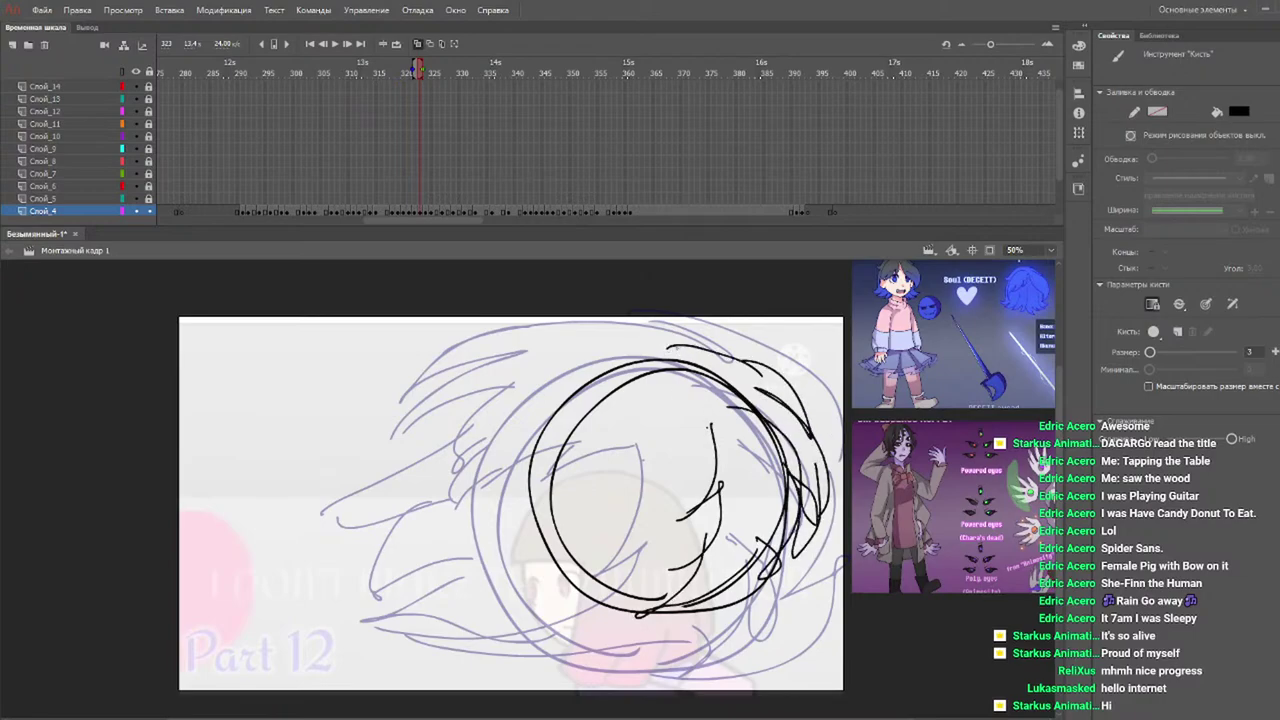
{"action": "mouse_move", "coordinate": [550, 560]}
{"action": "left_mouse_down"}
{"action": "mouse_move", "coordinate": [514, 460]}
{"action": "mouse_move", "coordinate": [514, 412]}
{"action": "mouse_move", "coordinate": [562, 358]}
{"action": "left_mouse_up"}
{"action": "mouse_move", "coordinate": [540, 400]}
{"action": "left_mouse_down"}
{"action": "mouse_move", "coordinate": [640, 340]}
{"action": "mouse_move", "coordinate": [716, 332]}
{"action": "left_mouse_up"}
{"action": "left_click_drag", "start_coordinate": [636, 372], "coordinate": [730, 336]}
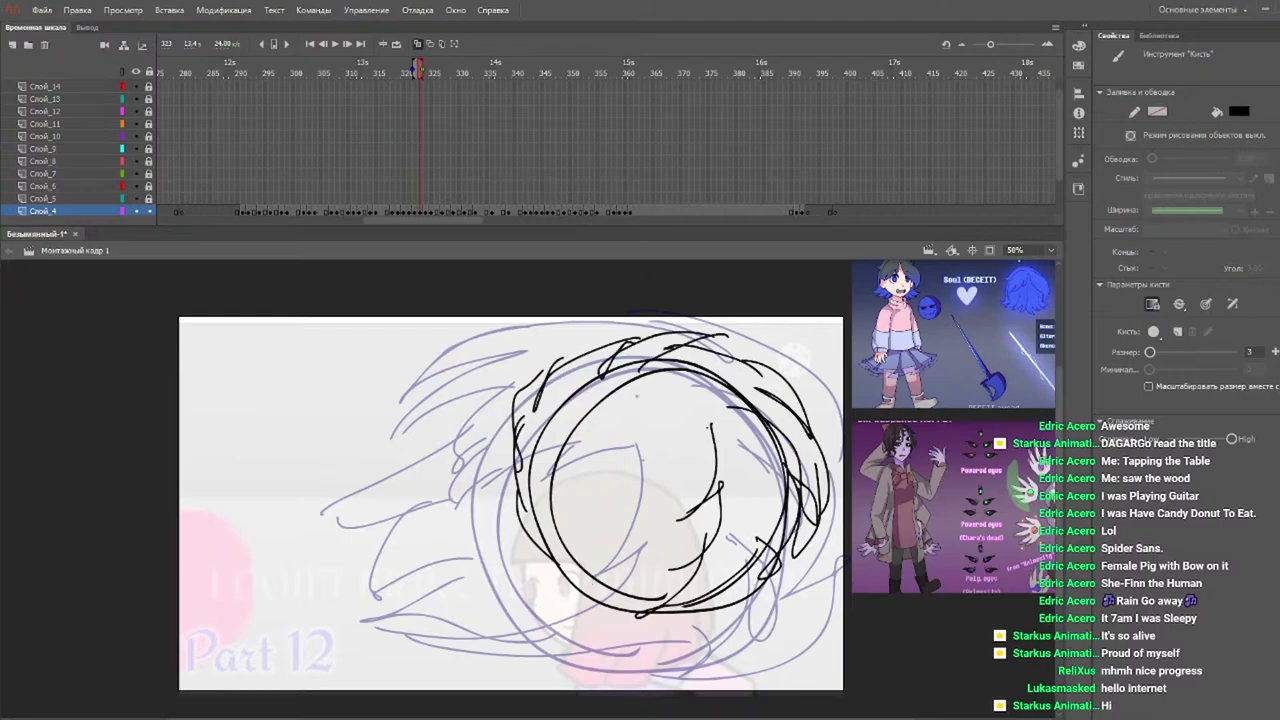
{"action": "mouse_move", "coordinate": [528, 562]}
{"action": "left_mouse_down"}
{"action": "mouse_move", "coordinate": [600, 610]}
{"action": "mouse_move", "coordinate": [644, 620]}
{"action": "left_mouse_up"}
Add curved inner strands falling from the crown inside the head circle at frame 323.
{"action": "left_click_drag", "start_coordinate": [602, 398], "coordinate": [556, 482]}
{"action": "left_click_drag", "start_coordinate": [640, 388], "coordinate": [598, 472]}
{"action": "left_click_drag", "start_coordinate": [690, 384], "coordinate": [668, 454]}
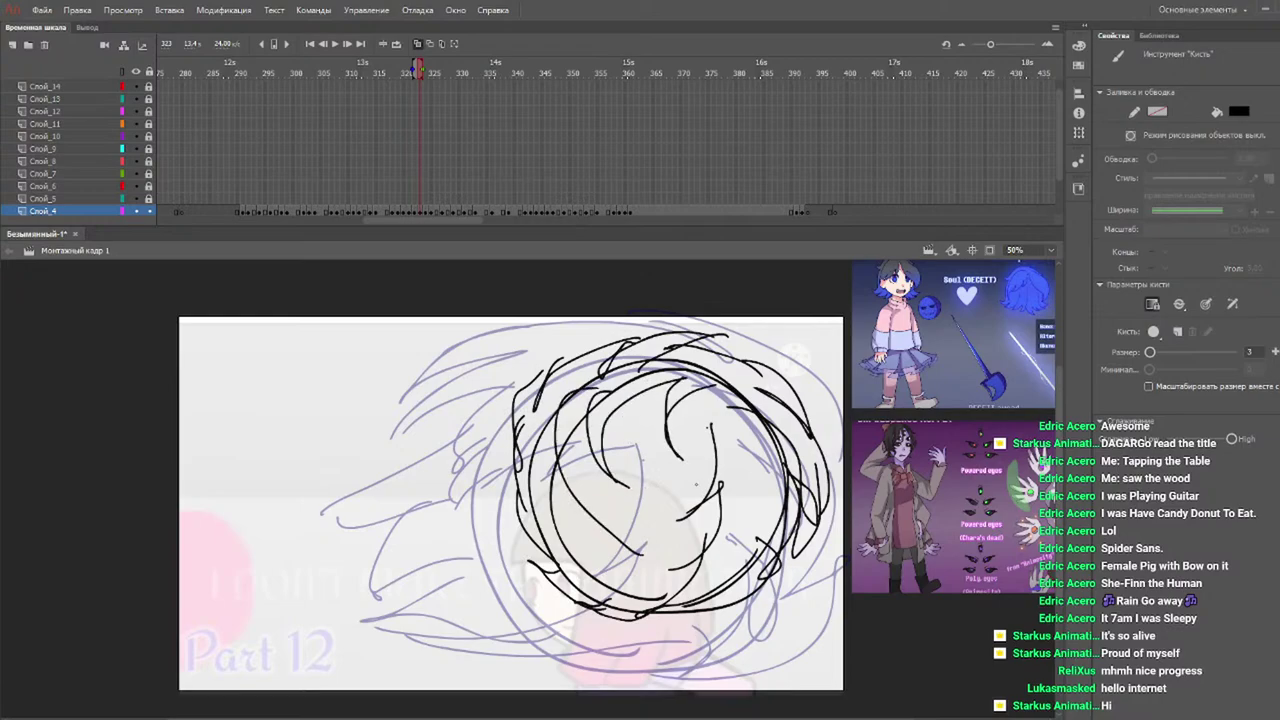
At frame 324, sketch the side locks, inner strands and flowing outer hair outline around the head circle.
{"action": "key", "text": "period"}
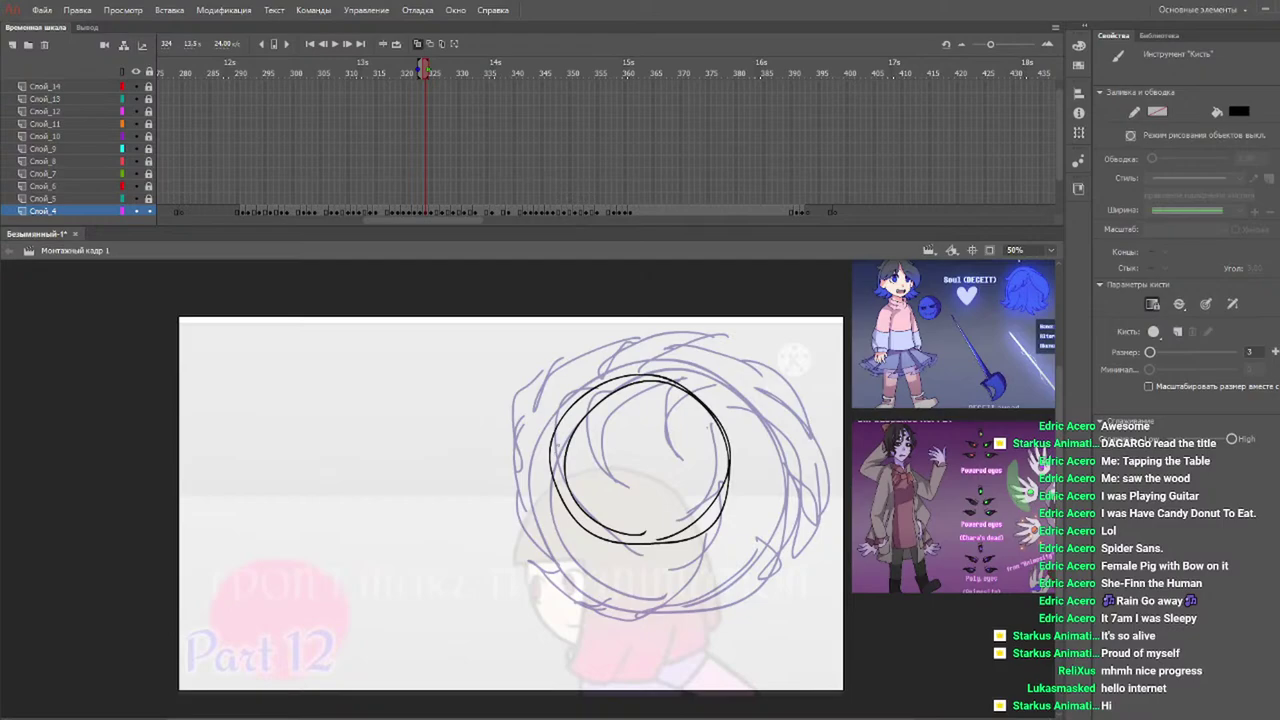
{"action": "mouse_move", "coordinate": [582, 464]}
{"action": "left_mouse_down"}
{"action": "mouse_move", "coordinate": [573, 519]}
{"action": "mouse_move", "coordinate": [550, 445]}
{"action": "mouse_move", "coordinate": [582, 402]}
{"action": "left_mouse_up"}
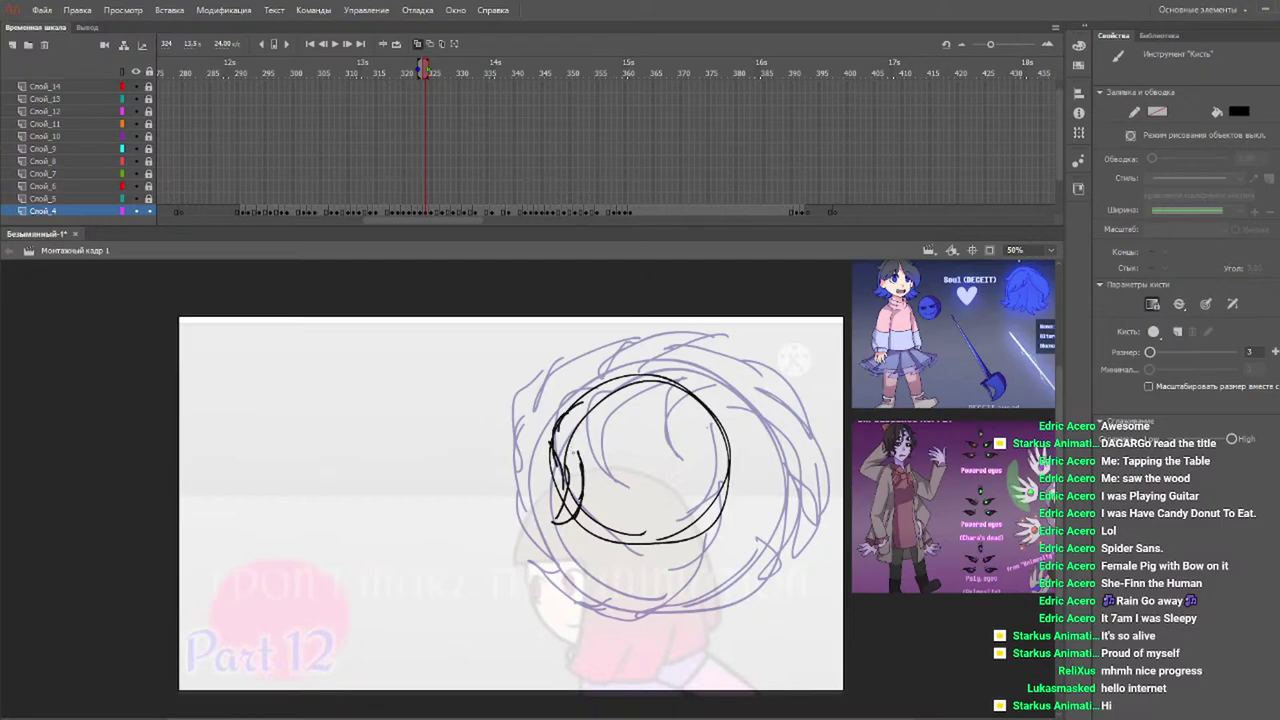
{"action": "left_click_drag", "start_coordinate": [604, 420], "coordinate": [590, 490]}
{"action": "mouse_move", "coordinate": [566, 406]}
{"action": "left_mouse_down"}
{"action": "mouse_move", "coordinate": [625, 356]}
{"action": "mouse_move", "coordinate": [702, 372]}
{"action": "mouse_move", "coordinate": [750, 455]}
{"action": "mouse_move", "coordinate": [742, 522]}
{"action": "left_mouse_up"}
{"action": "mouse_move", "coordinate": [724, 458]}
{"action": "left_mouse_down"}
{"action": "mouse_move", "coordinate": [754, 524]}
{"action": "mouse_move", "coordinate": [658, 546]}
{"action": "mouse_move", "coordinate": [580, 537]}
{"action": "left_mouse_up"}
{"action": "mouse_move", "coordinate": [535, 500]}
{"action": "left_mouse_down"}
{"action": "mouse_move", "coordinate": [680, 490]}
{"action": "mouse_move", "coordinate": [722, 470]}
{"action": "mouse_move", "coordinate": [732, 420]}
{"action": "mouse_move", "coordinate": [720, 440]}
{"action": "left_mouse_up"}
At frame 325, zoom to 100% and draw the fringe and the pointed locks along the small head circle's right side.
{"action": "key", "text": "."}
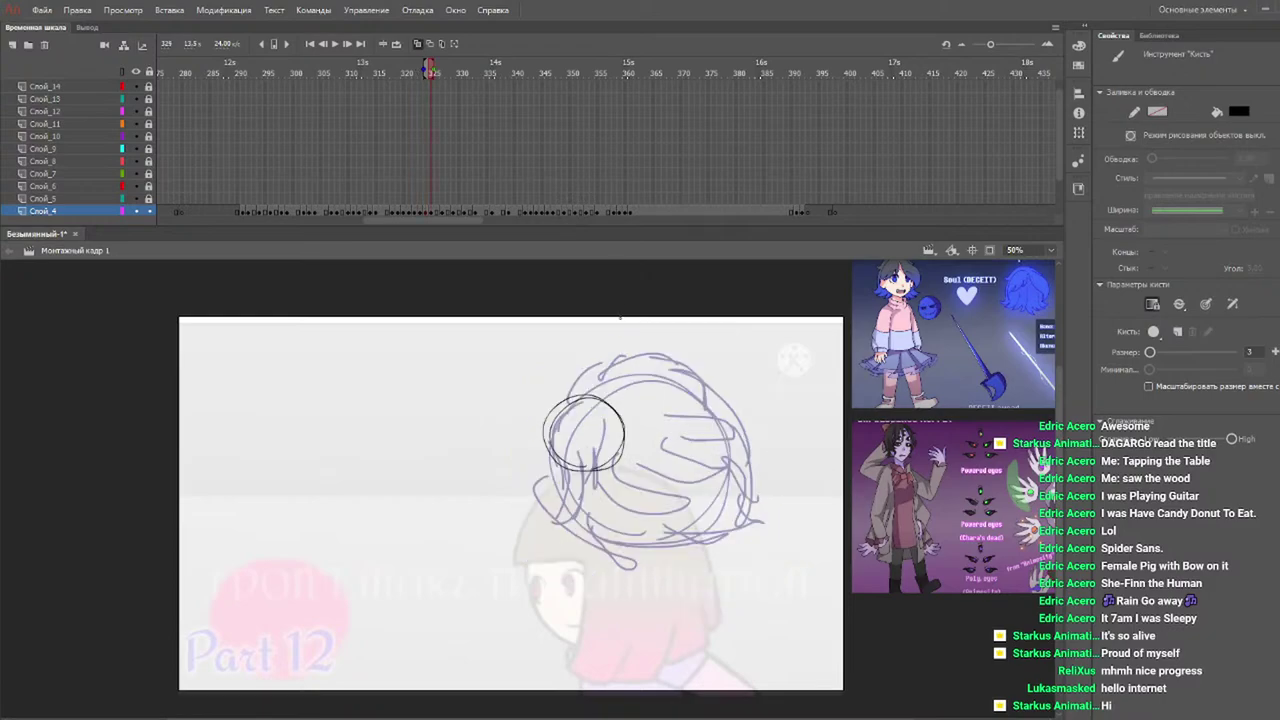
{"action": "mouse_move", "coordinate": [423, 69]}
{"action": "left_mouse_down"}
{"action": "mouse_move", "coordinate": [443, 80]}
{"action": "mouse_move", "coordinate": [421, 80]}
{"action": "mouse_move", "coordinate": [457, 69]}
{"action": "mouse_move", "coordinate": [438, 70]}
{"action": "left_mouse_up"}
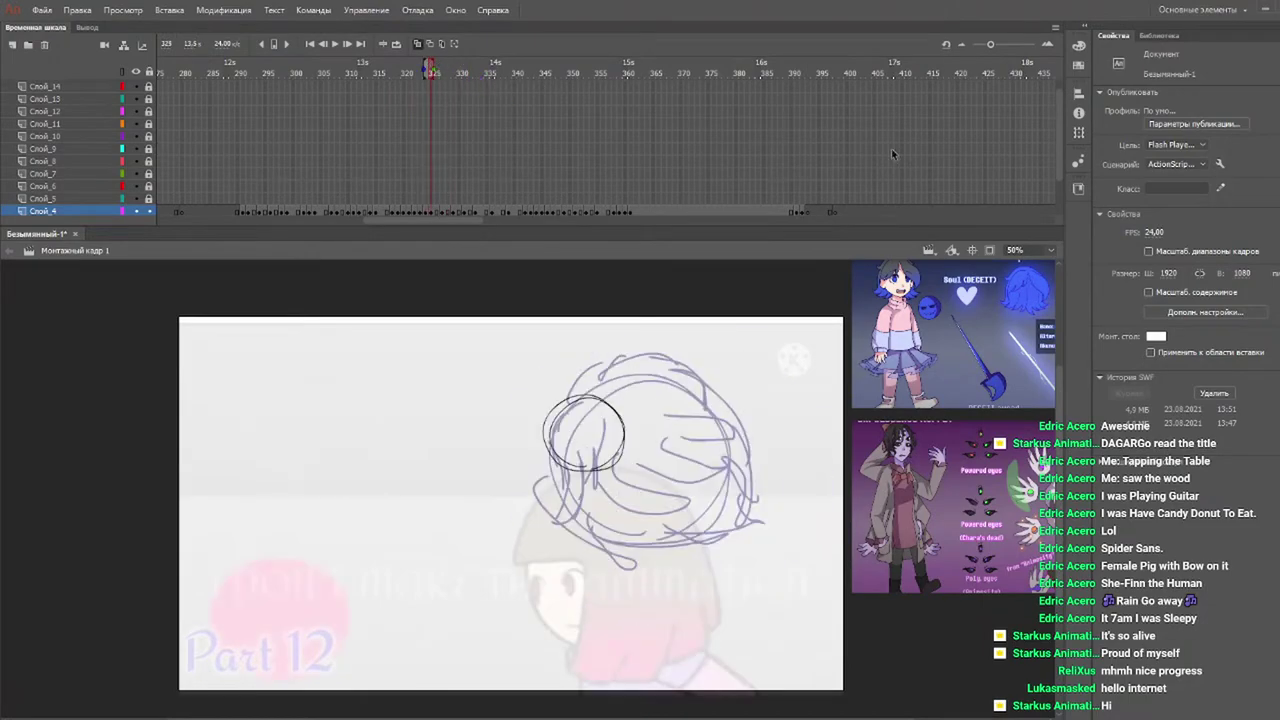
{"action": "left_click", "coordinate": [1050, 250]}
{"action": "left_click", "coordinate": [1053, 304]}
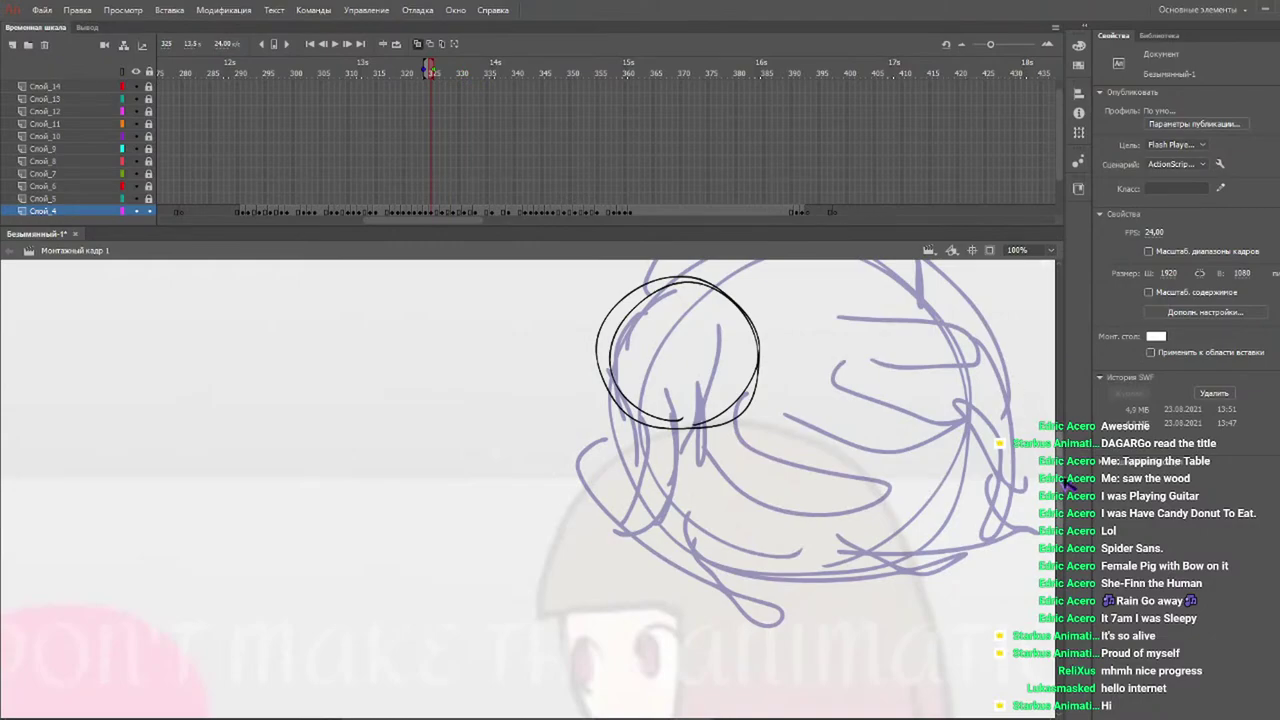
{"action": "scroll", "coordinate": [670, 408], "scroll_direction": "up", "scroll_amount": 3}
{"action": "left_click_drag", "start_coordinate": [694, 439], "coordinate": [704, 445]}
{"action": "left_click_drag", "start_coordinate": [682, 422], "coordinate": [733, 470]}
{"action": "mouse_move", "coordinate": [719, 434]}
{"action": "left_mouse_down"}
{"action": "mouse_move", "coordinate": [754, 514]}
{"action": "mouse_move", "coordinate": [765, 488]}
{"action": "mouse_move", "coordinate": [765, 532]}
{"action": "left_mouse_up"}
{"action": "mouse_move", "coordinate": [771, 445]}
{"action": "left_mouse_down"}
{"action": "mouse_move", "coordinate": [775, 515]}
{"action": "mouse_move", "coordinate": [788, 483]}
{"action": "left_mouse_up"}
{"action": "mouse_move", "coordinate": [740, 402]}
{"action": "left_mouse_down"}
{"action": "mouse_move", "coordinate": [785, 456]}
{"action": "mouse_move", "coordinate": [782, 420]}
{"action": "left_mouse_up"}
{"action": "left_click_drag", "start_coordinate": [676, 369], "coordinate": [772, 405]}
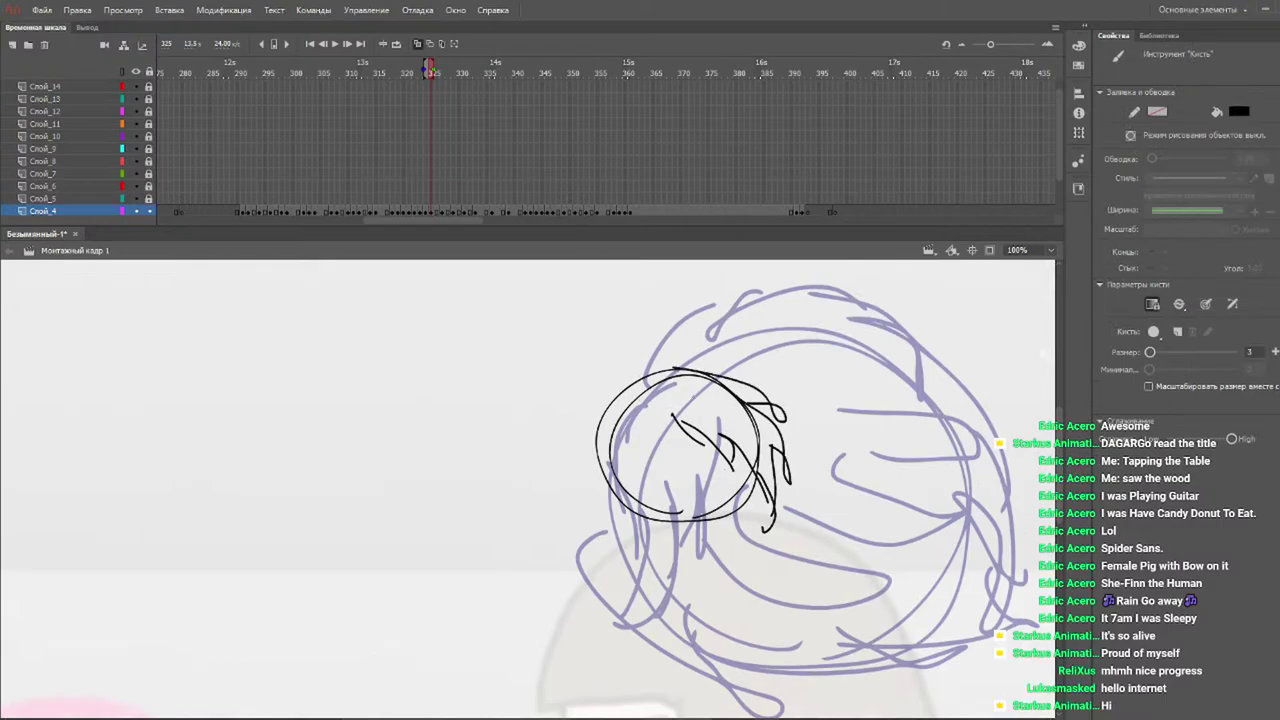
{"action": "left_click_drag", "start_coordinate": [690, 366], "coordinate": [780, 408]}
Add the left inner locks and a spiky outer hair outline around the head circle at frame 325.
{"action": "mouse_move", "coordinate": [638, 452]}
{"action": "left_mouse_down"}
{"action": "mouse_move", "coordinate": [610, 474]}
{"action": "mouse_move", "coordinate": [632, 476]}
{"action": "left_mouse_up"}
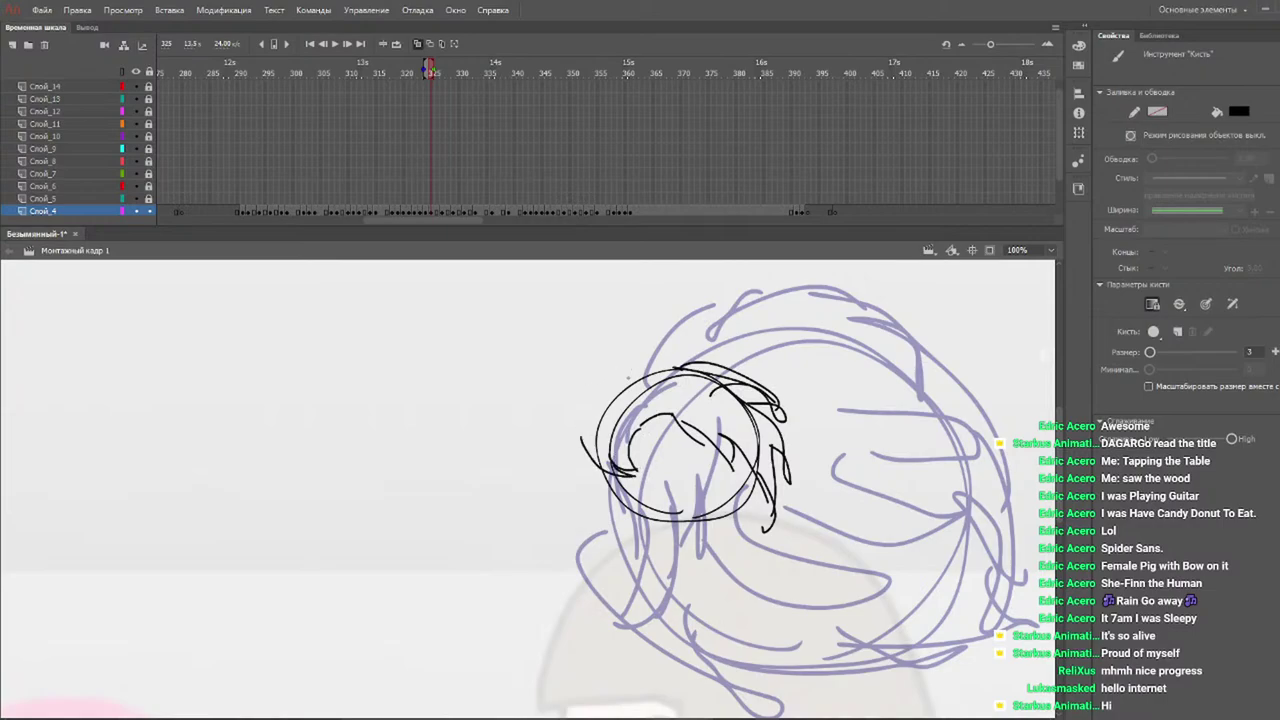
{"action": "mouse_move", "coordinate": [582, 422]}
{"action": "left_mouse_down"}
{"action": "mouse_move", "coordinate": [598, 374]}
{"action": "mouse_move", "coordinate": [629, 351]}
{"action": "mouse_move", "coordinate": [785, 344]}
{"action": "left_mouse_up"}
{"action": "mouse_move", "coordinate": [572, 427]}
{"action": "left_mouse_down"}
{"action": "mouse_move", "coordinate": [566, 482]}
{"action": "mouse_move", "coordinate": [630, 518]}
{"action": "left_mouse_up"}
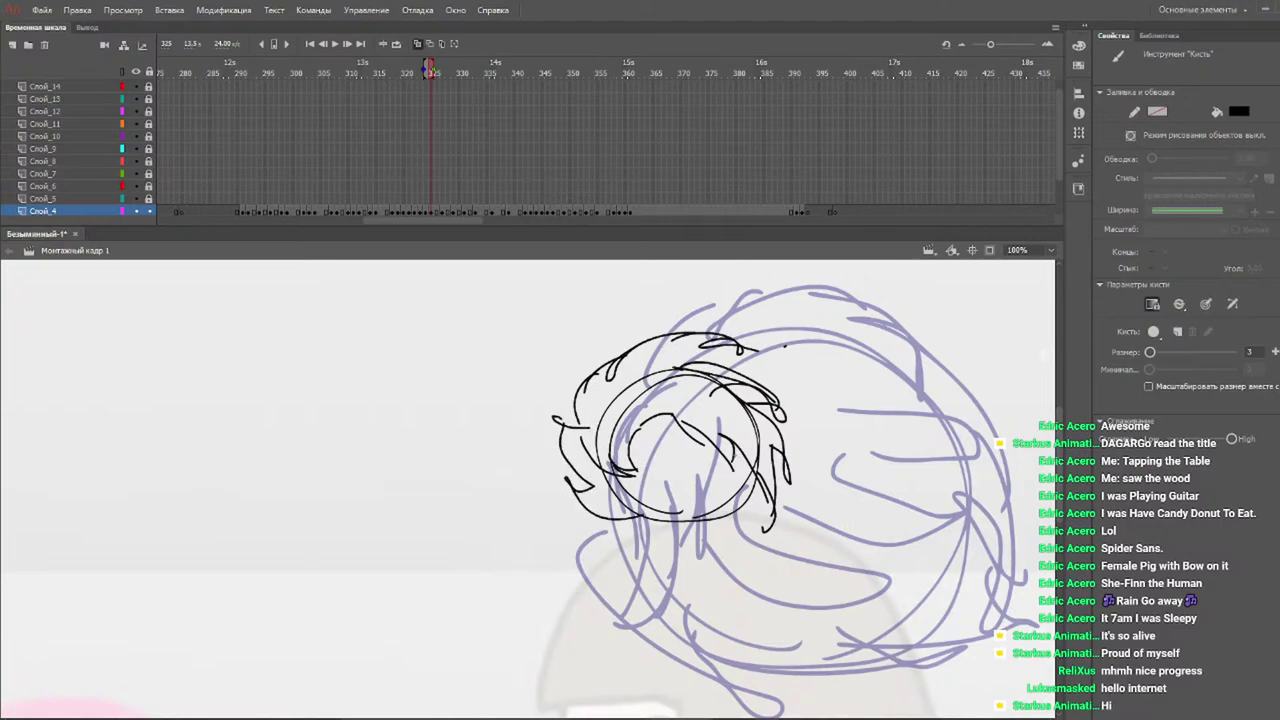
{"action": "mouse_move", "coordinate": [748, 352]}
{"action": "left_mouse_down"}
{"action": "mouse_move", "coordinate": [806, 372]}
{"action": "mouse_move", "coordinate": [788, 474]}
{"action": "left_mouse_up"}
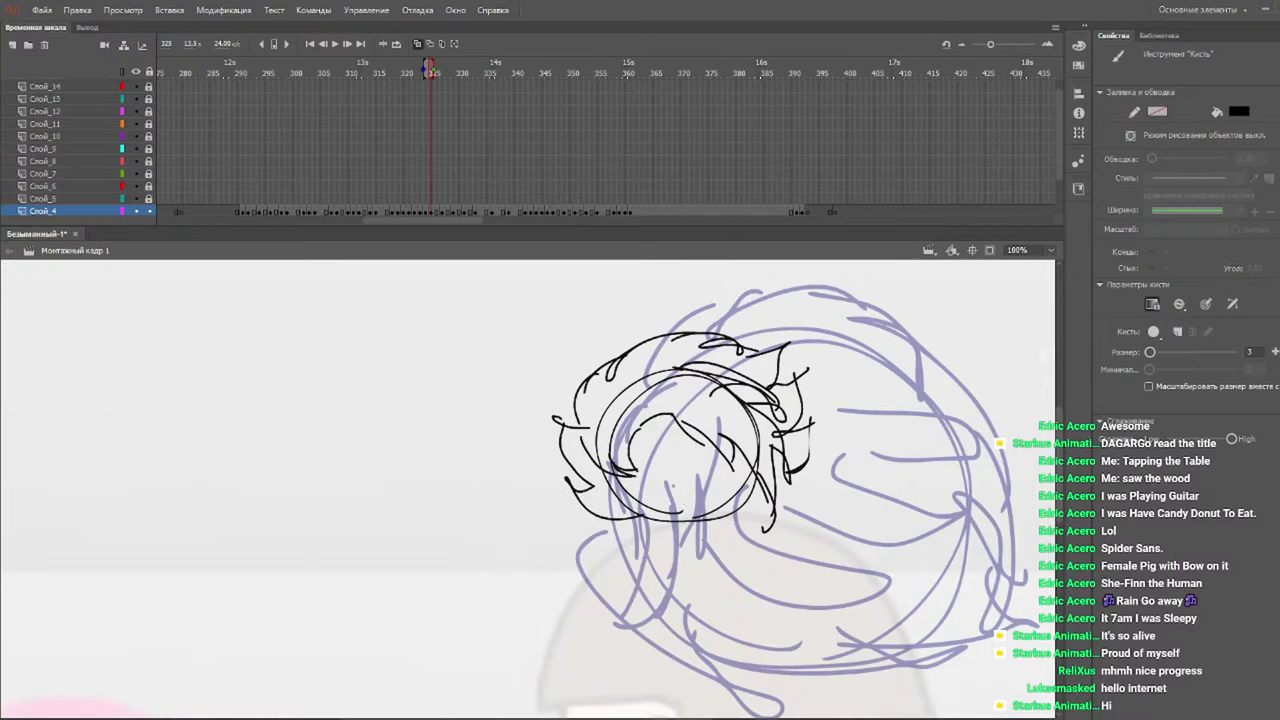
At frame 327, draw the arched, pointed fringe and the locks along the right side of the head circle.
{"action": "mouse_move", "coordinate": [406, 72]}
{"action": "left_mouse_down"}
{"action": "mouse_move", "coordinate": [451, 65]}
{"action": "mouse_move", "coordinate": [440, 68]}
{"action": "left_mouse_up"}
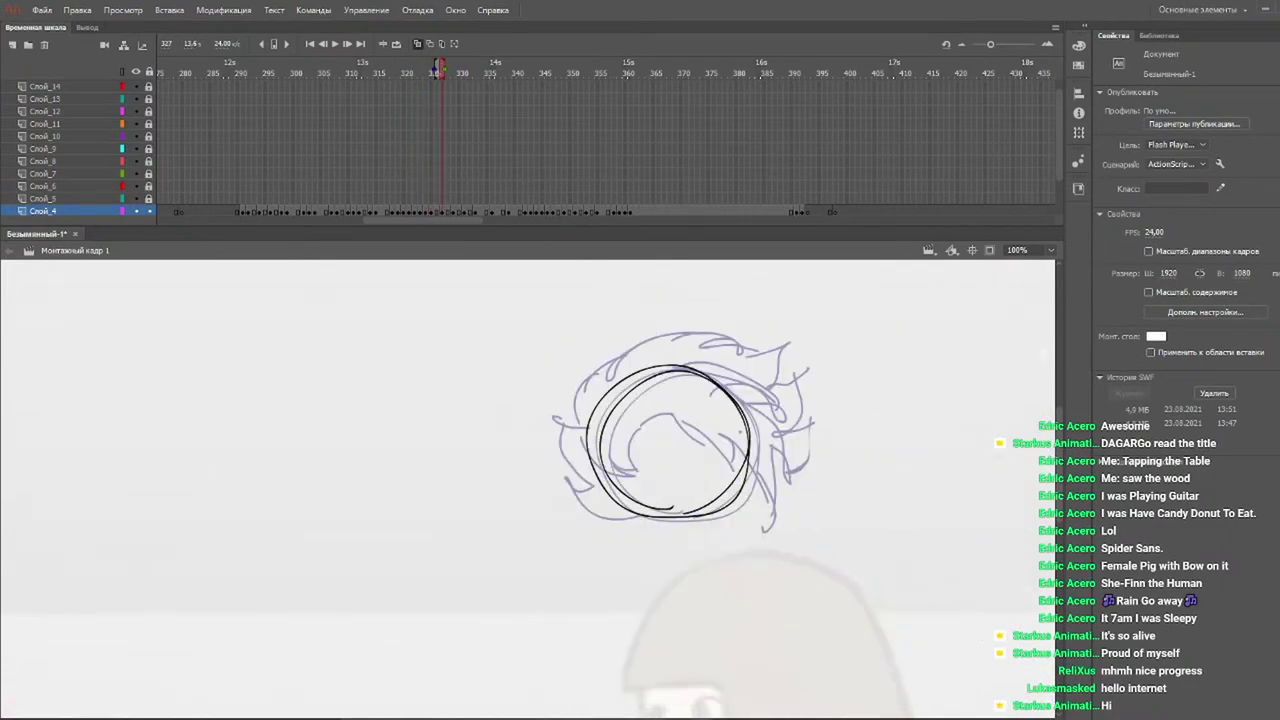
{"action": "key", "text": "b"}
{"action": "mouse_move", "coordinate": [658, 410]}
{"action": "left_mouse_down"}
{"action": "mouse_move", "coordinate": [715, 466]}
{"action": "mouse_move", "coordinate": [753, 466]}
{"action": "mouse_move", "coordinate": [771, 510]}
{"action": "mouse_move", "coordinate": [772, 447]}
{"action": "left_mouse_up"}
{"action": "mouse_move", "coordinate": [770, 438]}
{"action": "left_mouse_down"}
{"action": "mouse_move", "coordinate": [736, 390]}
{"action": "mouse_move", "coordinate": [766, 401]}
{"action": "left_mouse_up"}
{"action": "mouse_move", "coordinate": [766, 401]}
{"action": "left_mouse_down"}
{"action": "mouse_move", "coordinate": [738, 372]}
{"action": "mouse_move", "coordinate": [765, 396]}
{"action": "left_mouse_up"}
{"action": "left_click_drag", "start_coordinate": [600, 442], "coordinate": [659, 410]}
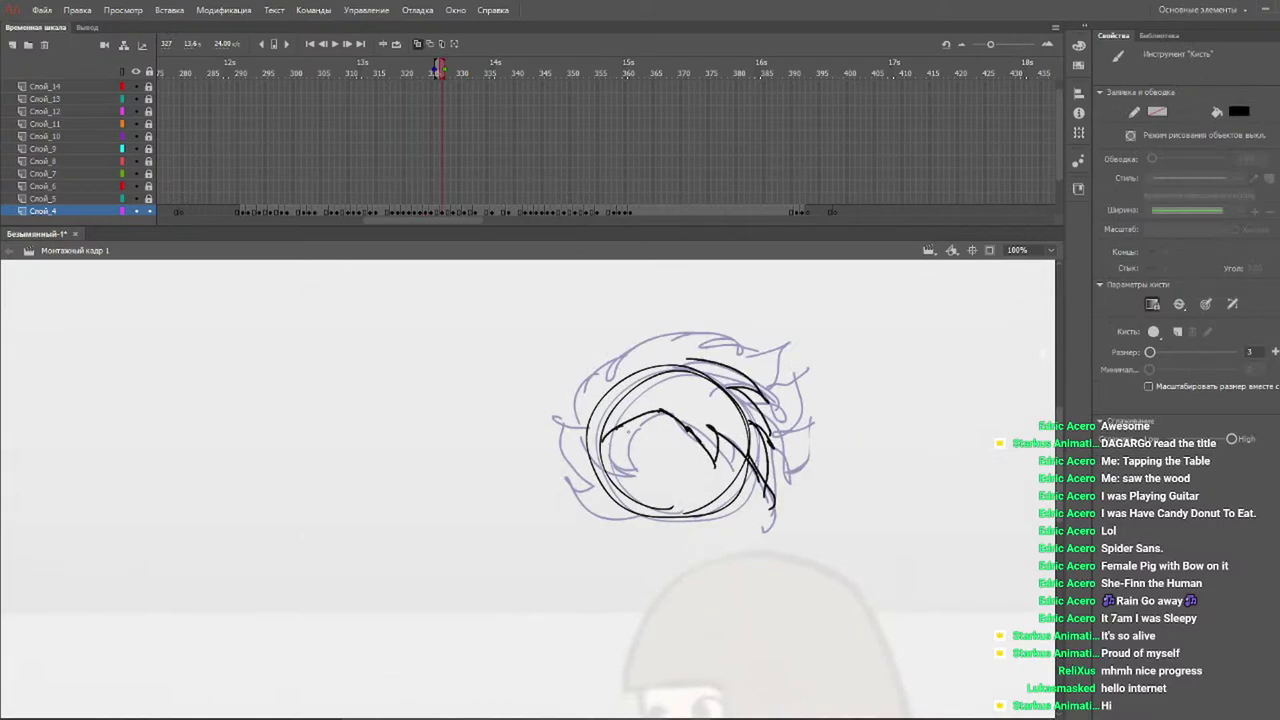
{"action": "key", "text": "ctrl+z"}
{"action": "left_click_drag", "start_coordinate": [633, 452], "coordinate": [662, 410]}
Sketch the left side lock and the spiky outer hair outline over the crown and both sides at frame 327.
{"action": "left_click_drag", "start_coordinate": [578, 456], "coordinate": [632, 478]}
{"action": "mouse_move", "coordinate": [566, 430]}
{"action": "left_mouse_down"}
{"action": "mouse_move", "coordinate": [602, 356]}
{"action": "mouse_move", "coordinate": [714, 330]}
{"action": "mouse_move", "coordinate": [758, 342]}
{"action": "mouse_move", "coordinate": [766, 388]}
{"action": "left_mouse_up"}
{"action": "key", "text": "ctrl+z"}
{"action": "mouse_move", "coordinate": [690, 342]}
{"action": "left_mouse_down"}
{"action": "mouse_move", "coordinate": [754, 328]}
{"action": "mouse_move", "coordinate": [740, 364]}
{"action": "mouse_move", "coordinate": [778, 426]}
{"action": "mouse_move", "coordinate": [770, 472]}
{"action": "left_mouse_up"}
{"action": "mouse_move", "coordinate": [552, 470]}
{"action": "left_mouse_down"}
{"action": "mouse_move", "coordinate": [590, 476]}
{"action": "mouse_move", "coordinate": [630, 512]}
{"action": "left_mouse_up"}
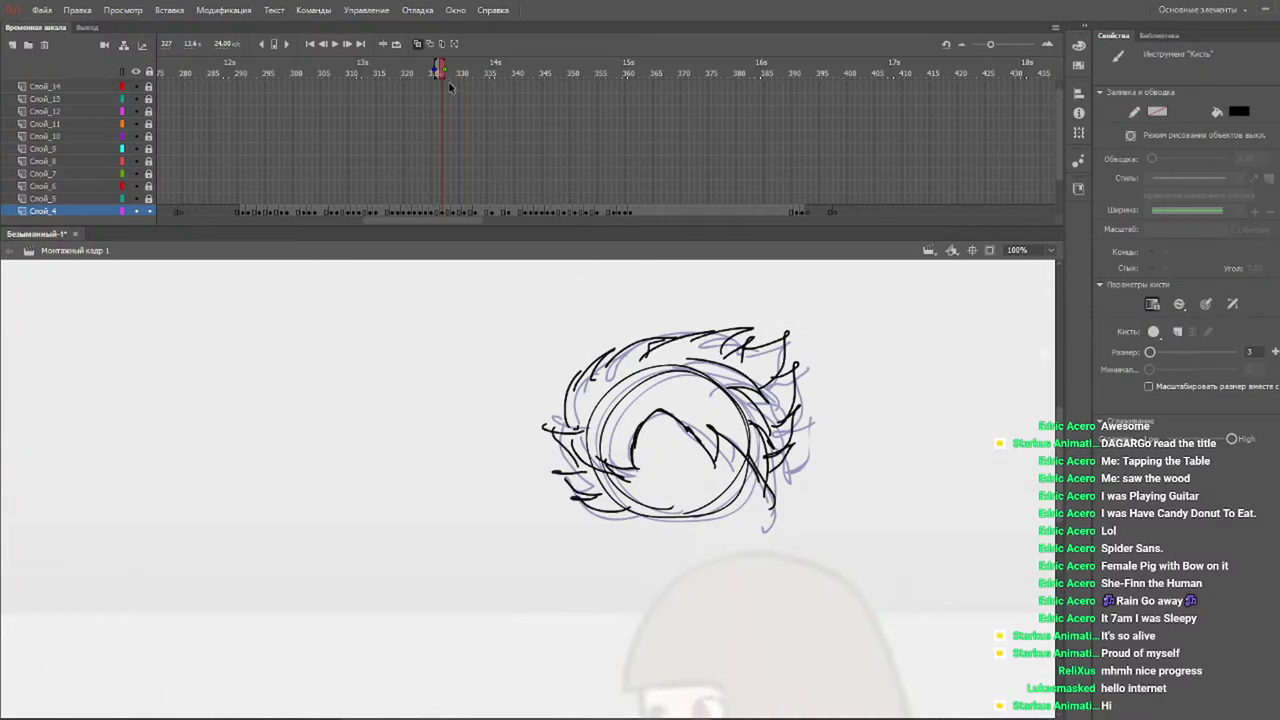
At frame 329, draw the zigzag fringe, right-side locks and spiky outer hair outline around the head circle.
{"action": "left_click_drag", "start_coordinate": [429, 72], "coordinate": [461, 80]}
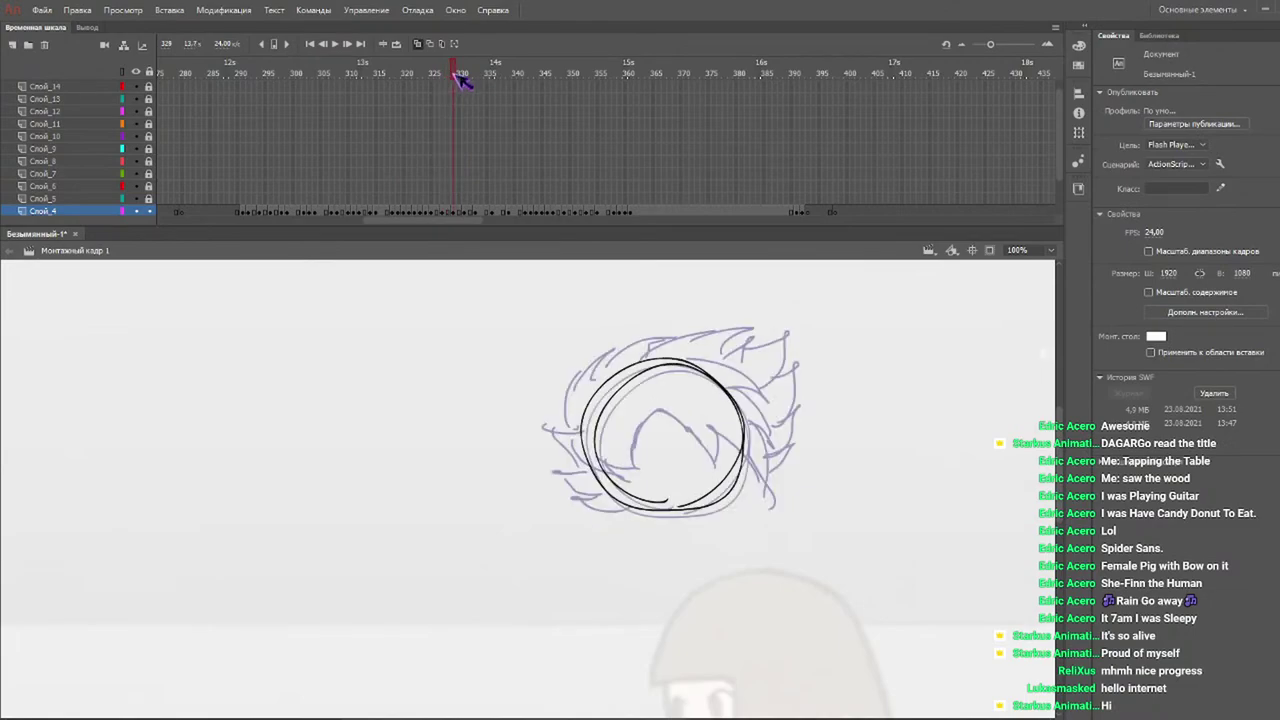
{"action": "key", "text": "b"}
{"action": "mouse_move", "coordinate": [658, 410]}
{"action": "left_mouse_down"}
{"action": "mouse_move", "coordinate": [697, 448]}
{"action": "mouse_move", "coordinate": [749, 452]}
{"action": "mouse_move", "coordinate": [731, 396]}
{"action": "mouse_move", "coordinate": [759, 420]}
{"action": "mouse_move", "coordinate": [714, 371]}
{"action": "mouse_move", "coordinate": [742, 386]}
{"action": "left_mouse_up"}
{"action": "left_click_drag", "start_coordinate": [684, 360], "coordinate": [740, 374]}
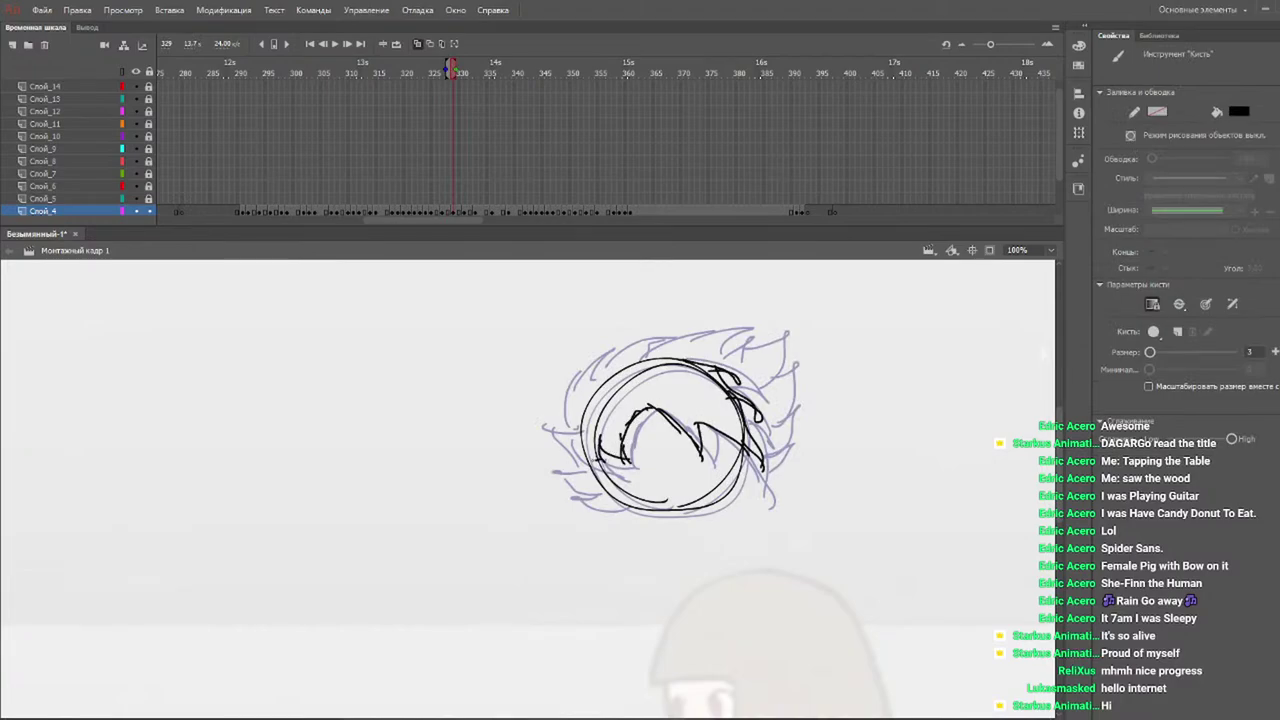
{"action": "mouse_move", "coordinate": [556, 416]}
{"action": "left_mouse_down"}
{"action": "mouse_move", "coordinate": [627, 340]}
{"action": "mouse_move", "coordinate": [679, 327]}
{"action": "mouse_move", "coordinate": [648, 356]}
{"action": "mouse_move", "coordinate": [717, 324]}
{"action": "mouse_move", "coordinate": [688, 349]}
{"action": "mouse_move", "coordinate": [757, 327]}
{"action": "mouse_move", "coordinate": [742, 356]}
{"action": "mouse_move", "coordinate": [779, 329]}
{"action": "mouse_move", "coordinate": [766, 390]}
{"action": "mouse_move", "coordinate": [782, 362]}
{"action": "mouse_move", "coordinate": [782, 390]}
{"action": "mouse_move", "coordinate": [745, 462]}
{"action": "left_mouse_up"}
{"action": "mouse_move", "coordinate": [576, 420]}
{"action": "left_mouse_down"}
{"action": "mouse_move", "coordinate": [540, 446]}
{"action": "mouse_move", "coordinate": [552, 474]}
{"action": "left_mouse_up"}
{"action": "left_click_drag", "start_coordinate": [588, 470], "coordinate": [618, 496]}
{"action": "key", "text": "Return"}
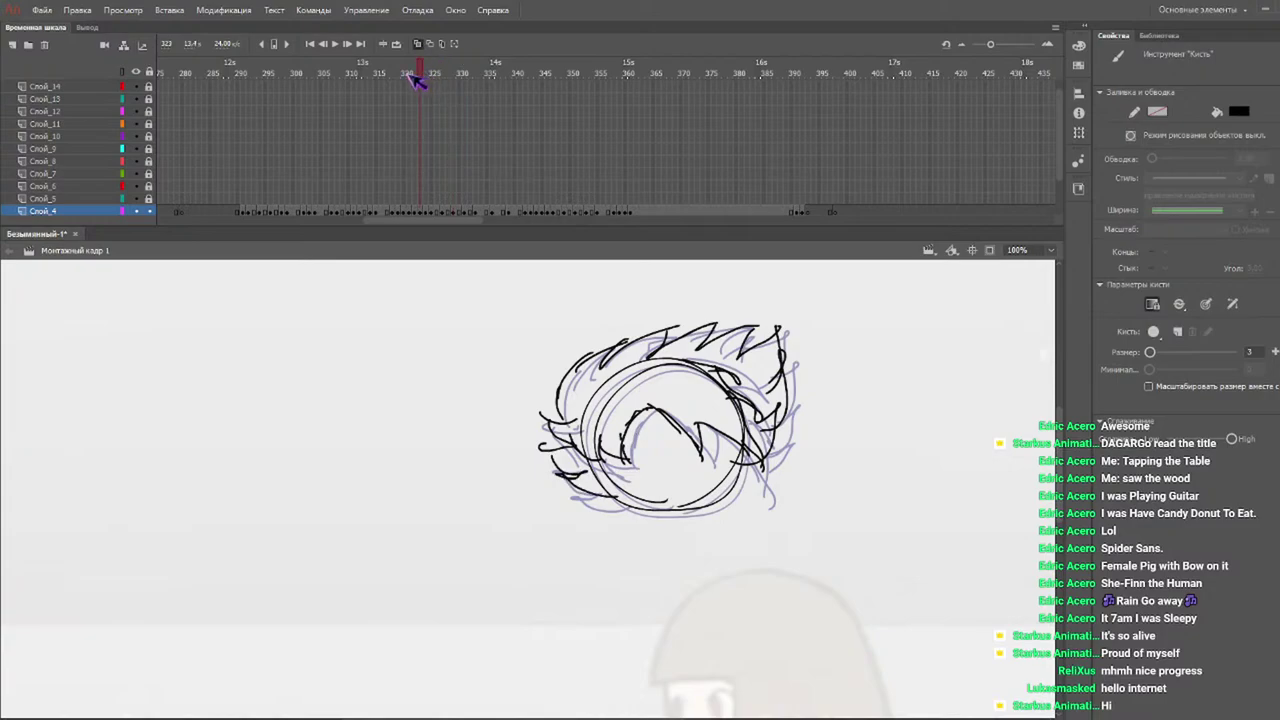
At frame 331, draw the zigzag fringe, short side locks and spiky outer hair outline around the head circle.
{"action": "left_click_drag", "start_coordinate": [450, 76], "coordinate": [470, 80]}
{"action": "left_click_drag", "start_coordinate": [638, 398], "coordinate": [692, 441]}
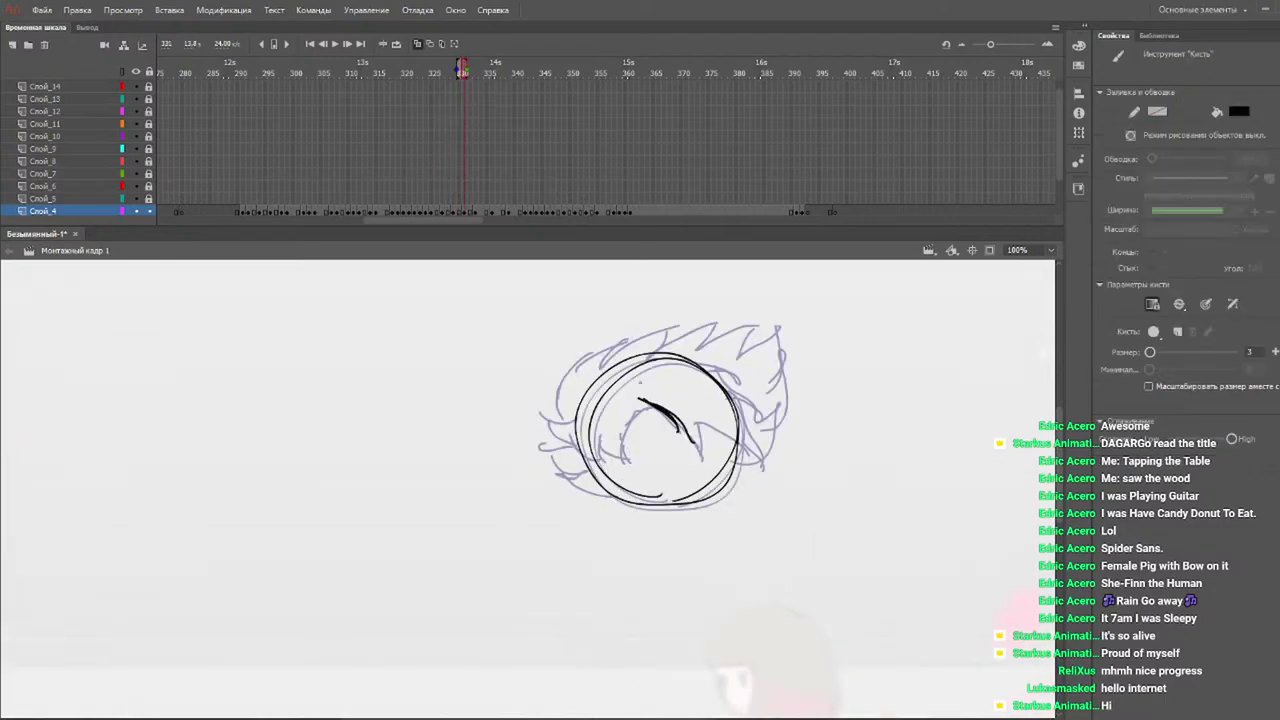
{"action": "key", "text": "ctrl+z"}
{"action": "key", "text": "ctrl+z"}
{"action": "key", "text": "ctrl+z"}
{"action": "mouse_move", "coordinate": [669, 428]}
{"action": "left_mouse_down"}
{"action": "mouse_move", "coordinate": [685, 443]}
{"action": "mouse_move", "coordinate": [728, 428]}
{"action": "left_mouse_up"}
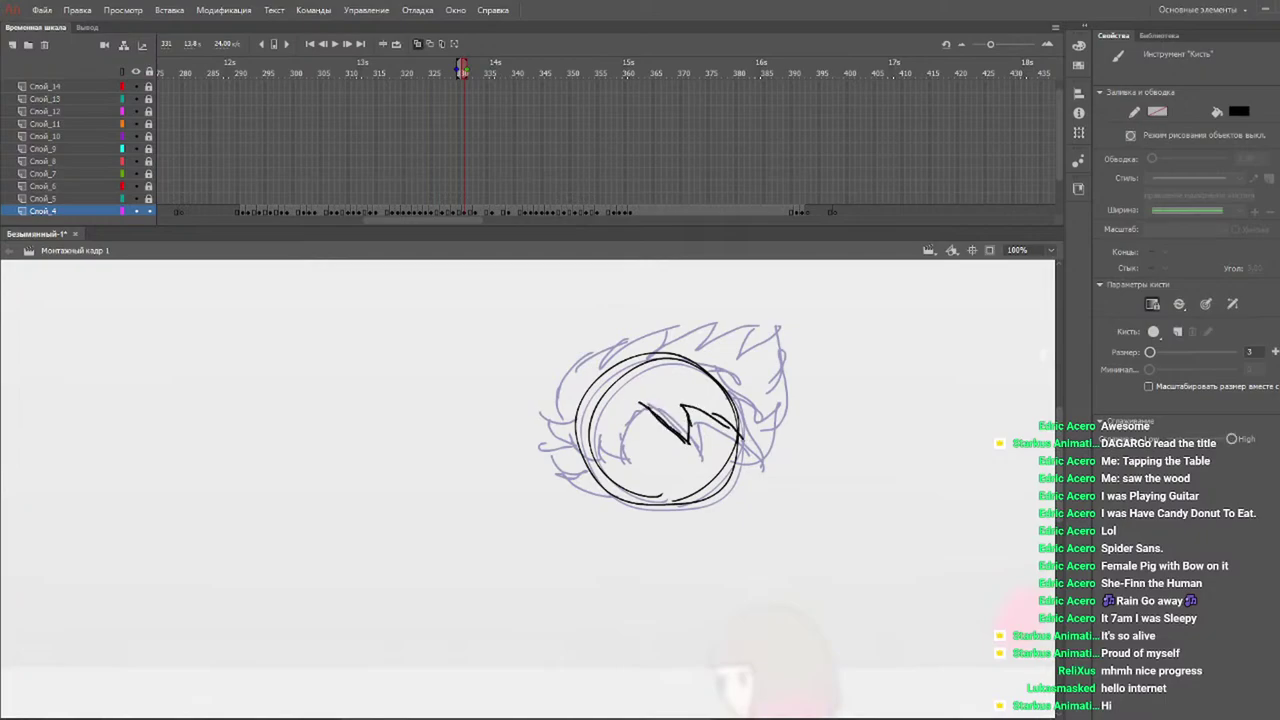
{"action": "left_click_drag", "start_coordinate": [700, 378], "coordinate": [738, 390]}
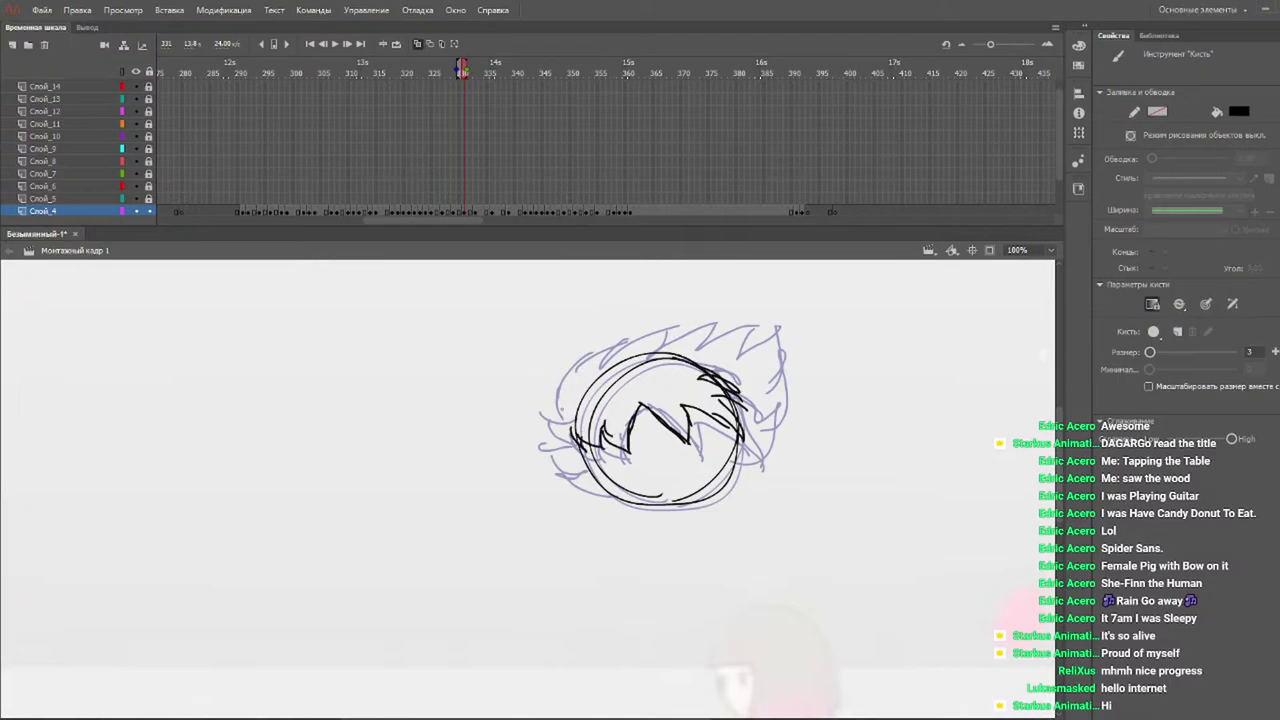
{"action": "mouse_move", "coordinate": [552, 395]}
{"action": "left_mouse_down"}
{"action": "mouse_move", "coordinate": [580, 347]}
{"action": "mouse_move", "coordinate": [687, 315]}
{"action": "mouse_move", "coordinate": [716, 312]}
{"action": "mouse_move", "coordinate": [721, 339]}
{"action": "mouse_move", "coordinate": [780, 322]}
{"action": "mouse_move", "coordinate": [763, 344]}
{"action": "mouse_move", "coordinate": [782, 327]}
{"action": "mouse_move", "coordinate": [759, 433]}
{"action": "mouse_move", "coordinate": [742, 443]}
{"action": "mouse_move", "coordinate": [728, 470]}
{"action": "left_mouse_up"}
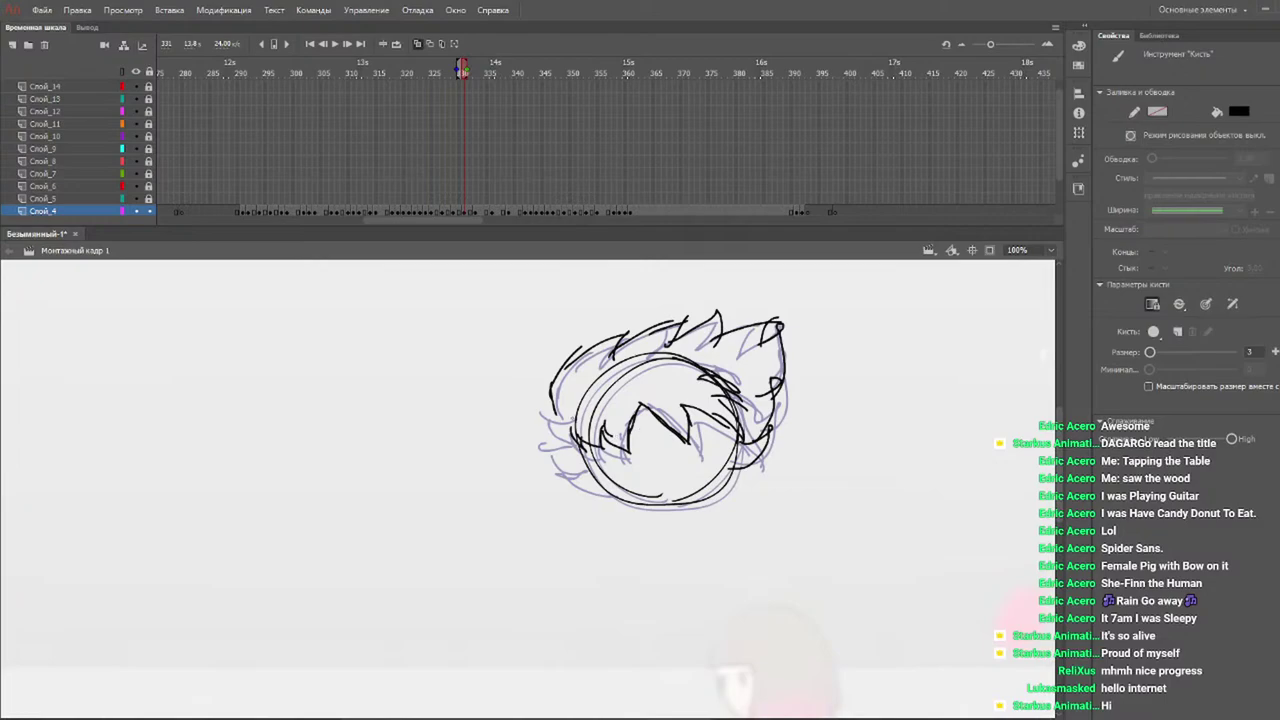
{"action": "left_click_drag", "start_coordinate": [558, 462], "coordinate": [614, 486]}
At frame 333, sketch the pointed fringe, the side locks and the spiky outer hair around the head circle.
{"action": "mouse_move", "coordinate": [460, 72]}
{"action": "left_mouse_down"}
{"action": "mouse_move", "coordinate": [477, 86]}
{"action": "mouse_move", "coordinate": [420, 86]}
{"action": "mouse_move", "coordinate": [491, 100]}
{"action": "mouse_move", "coordinate": [477, 94]}
{"action": "mouse_move", "coordinate": [526, 91]}
{"action": "mouse_move", "coordinate": [486, 84]}
{"action": "left_mouse_up"}
{"action": "mouse_move", "coordinate": [632, 392]}
{"action": "left_mouse_down"}
{"action": "mouse_move", "coordinate": [680, 405]}
{"action": "mouse_move", "coordinate": [756, 470]}
{"action": "mouse_move", "coordinate": [716, 370]}
{"action": "mouse_move", "coordinate": [752, 400]}
{"action": "left_mouse_up"}
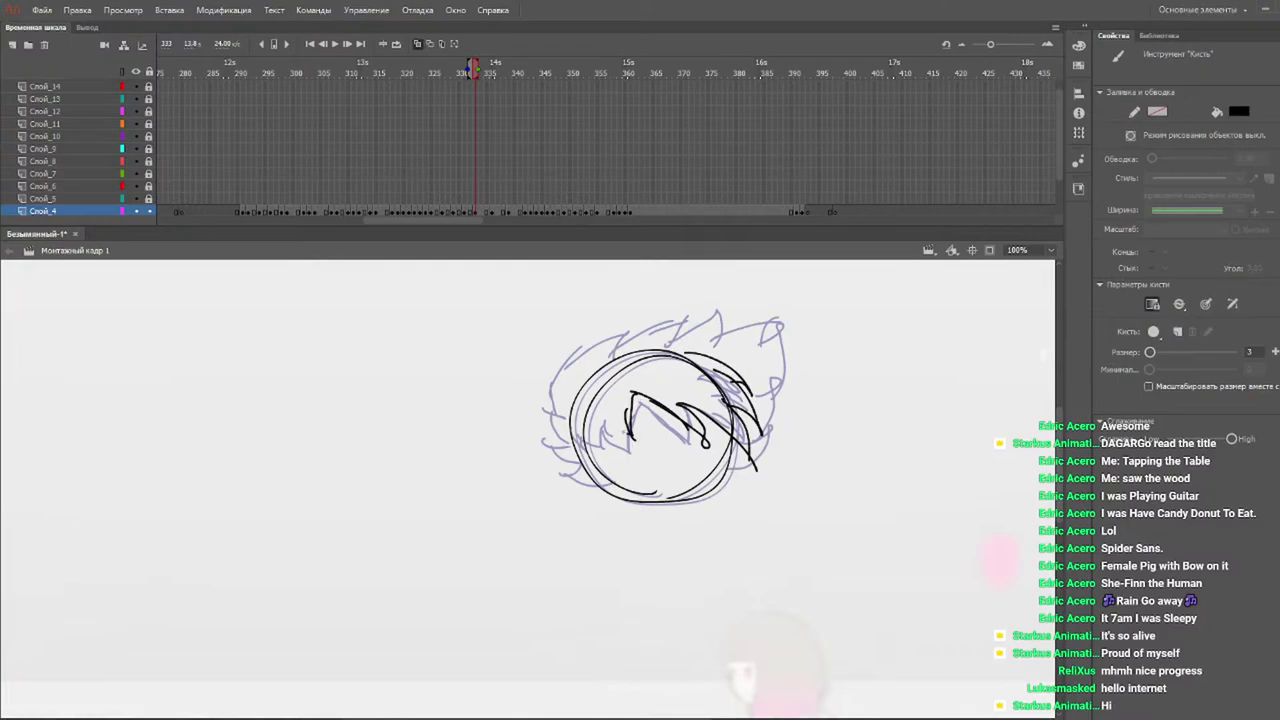
{"action": "mouse_move", "coordinate": [600, 440]}
{"action": "left_mouse_down"}
{"action": "mouse_move", "coordinate": [549, 442]}
{"action": "mouse_move", "coordinate": [545, 382]}
{"action": "mouse_move", "coordinate": [563, 352]}
{"action": "mouse_move", "coordinate": [597, 336]}
{"action": "mouse_move", "coordinate": [689, 312]}
{"action": "mouse_move", "coordinate": [681, 337]}
{"action": "mouse_move", "coordinate": [722, 312]}
{"action": "mouse_move", "coordinate": [758, 370]}
{"action": "left_mouse_up"}
{"action": "mouse_move", "coordinate": [748, 326]}
{"action": "left_mouse_down"}
{"action": "mouse_move", "coordinate": [774, 414]}
{"action": "mouse_move", "coordinate": [754, 460]}
{"action": "left_mouse_up"}
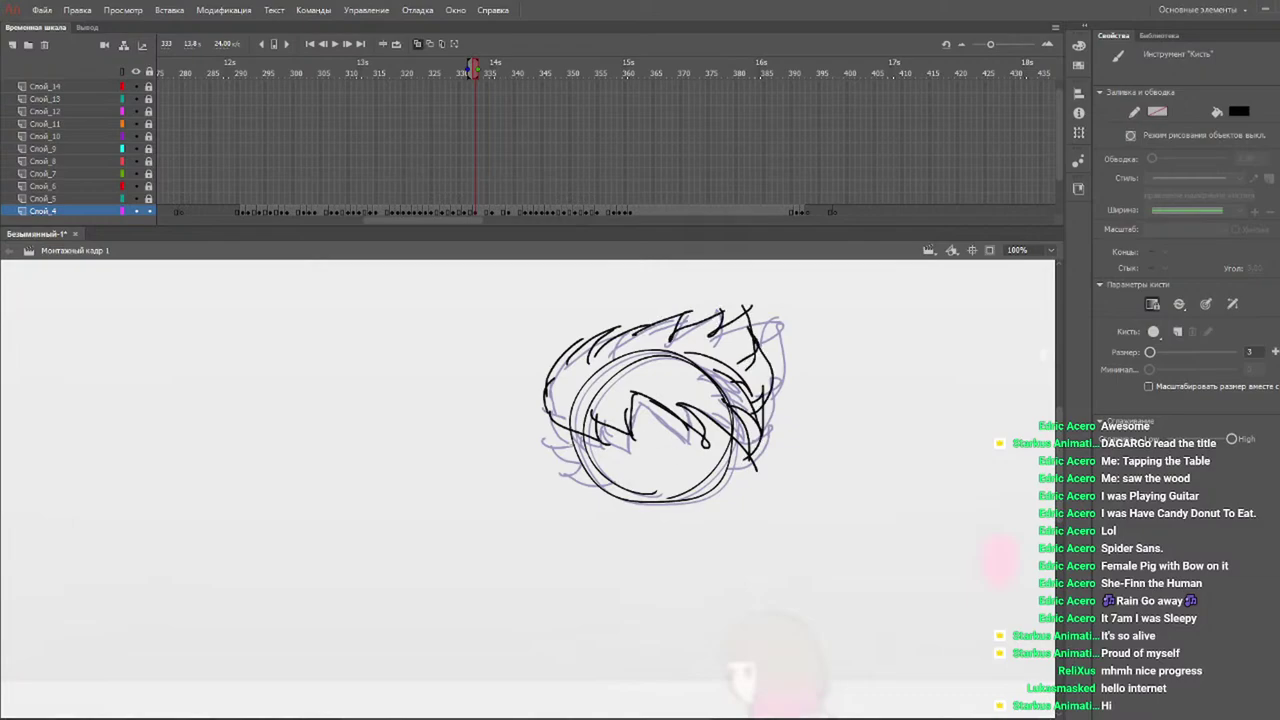
{"action": "left_click_drag", "start_coordinate": [548, 434], "coordinate": [614, 492]}
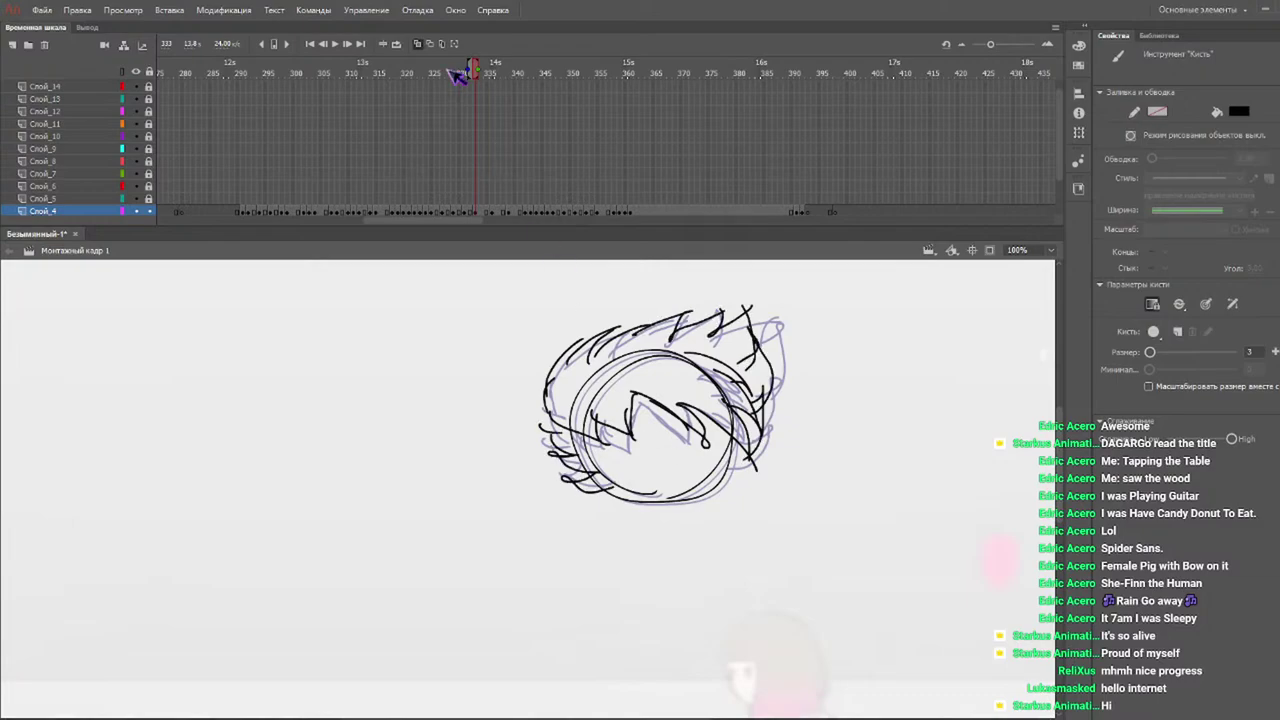
Return to frame 331 and add strands to the fringe and locks on the right side of the head circle.
{"action": "left_click", "coordinate": [456, 72]}
{"action": "mouse_move", "coordinate": [461, 73]}
{"action": "left_mouse_down"}
{"action": "mouse_move", "coordinate": [484, 74]}
{"action": "mouse_move", "coordinate": [465, 74]}
{"action": "left_mouse_up"}
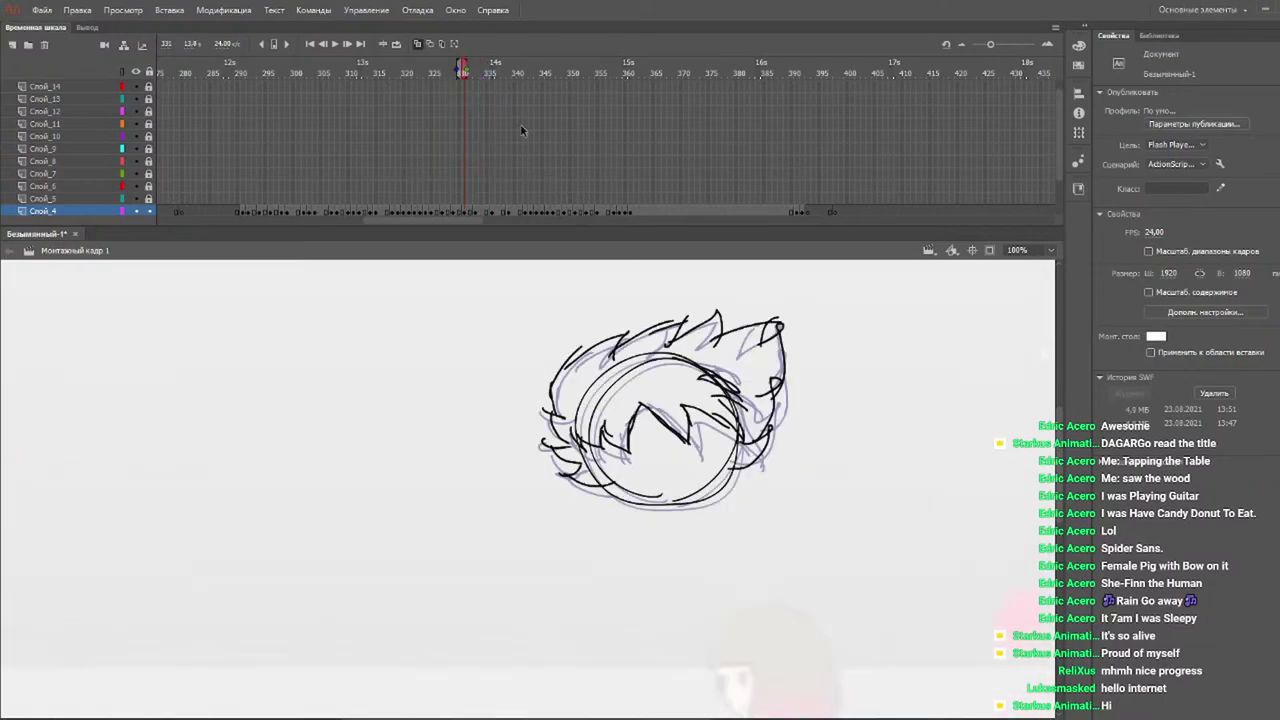
{"action": "mouse_move", "coordinate": [686, 406]}
{"action": "left_mouse_down"}
{"action": "mouse_move", "coordinate": [755, 450]}
{"action": "mouse_move", "coordinate": [748, 414]}
{"action": "left_mouse_up"}
{"action": "left_click_drag", "start_coordinate": [756, 458], "coordinate": [726, 396]}
{"action": "left_click_drag", "start_coordinate": [760, 432], "coordinate": [722, 378]}
{"action": "left_click_drag", "start_coordinate": [760, 402], "coordinate": [698, 356]}
At frame 336, draw the pointed fringe and the side locks on both sides of the head circle.
{"action": "left_click_drag", "start_coordinate": [430, 72], "coordinate": [494, 80]}
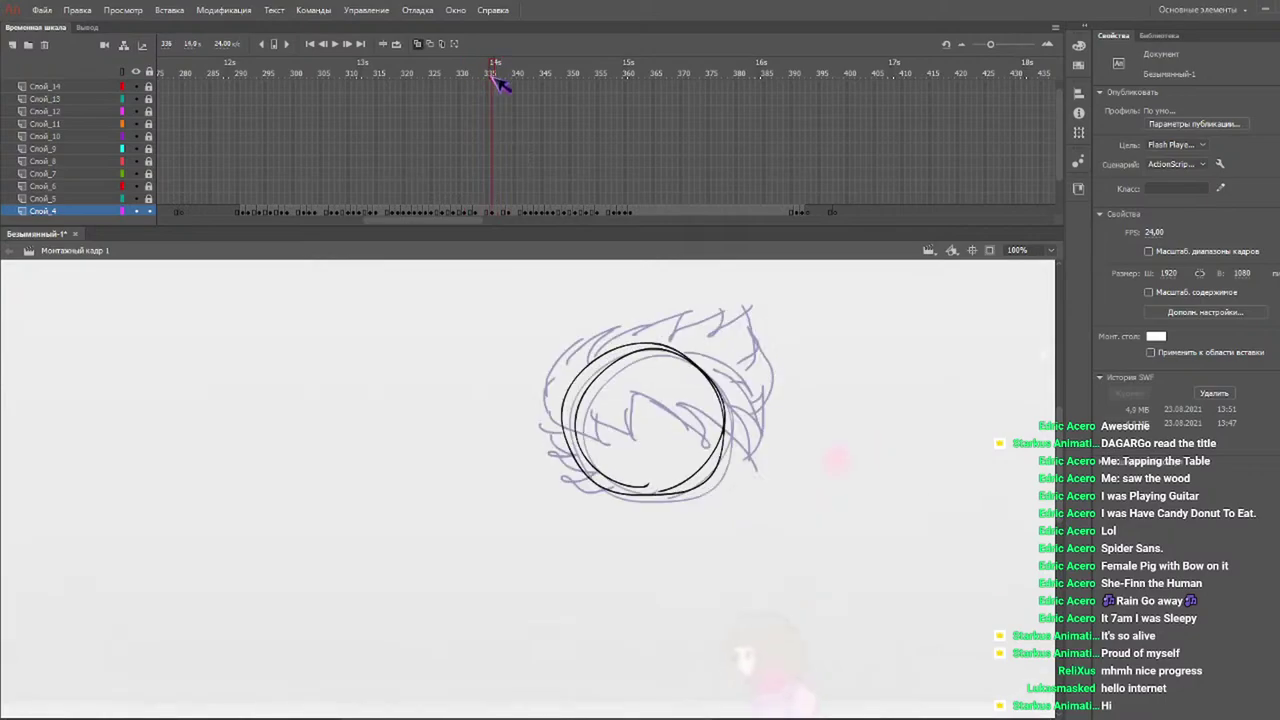
{"action": "left_click_drag", "start_coordinate": [619, 386], "coordinate": [700, 430]}
{"action": "left_click_drag", "start_coordinate": [676, 402], "coordinate": [750, 446]}
{"action": "mouse_move", "coordinate": [722, 404]}
{"action": "left_mouse_down"}
{"action": "mouse_move", "coordinate": [755, 462]}
{"action": "mouse_move", "coordinate": [757, 436]}
{"action": "left_mouse_up"}
{"action": "left_click_drag", "start_coordinate": [711, 376], "coordinate": [756, 416]}
{"action": "left_click_drag", "start_coordinate": [680, 354], "coordinate": [756, 404]}
{"action": "mouse_move", "coordinate": [630, 401]}
{"action": "left_mouse_down"}
{"action": "mouse_move", "coordinate": [584, 438]}
{"action": "mouse_move", "coordinate": [590, 452]}
{"action": "left_mouse_up"}
{"action": "left_click_drag", "start_coordinate": [597, 407], "coordinate": [549, 440]}
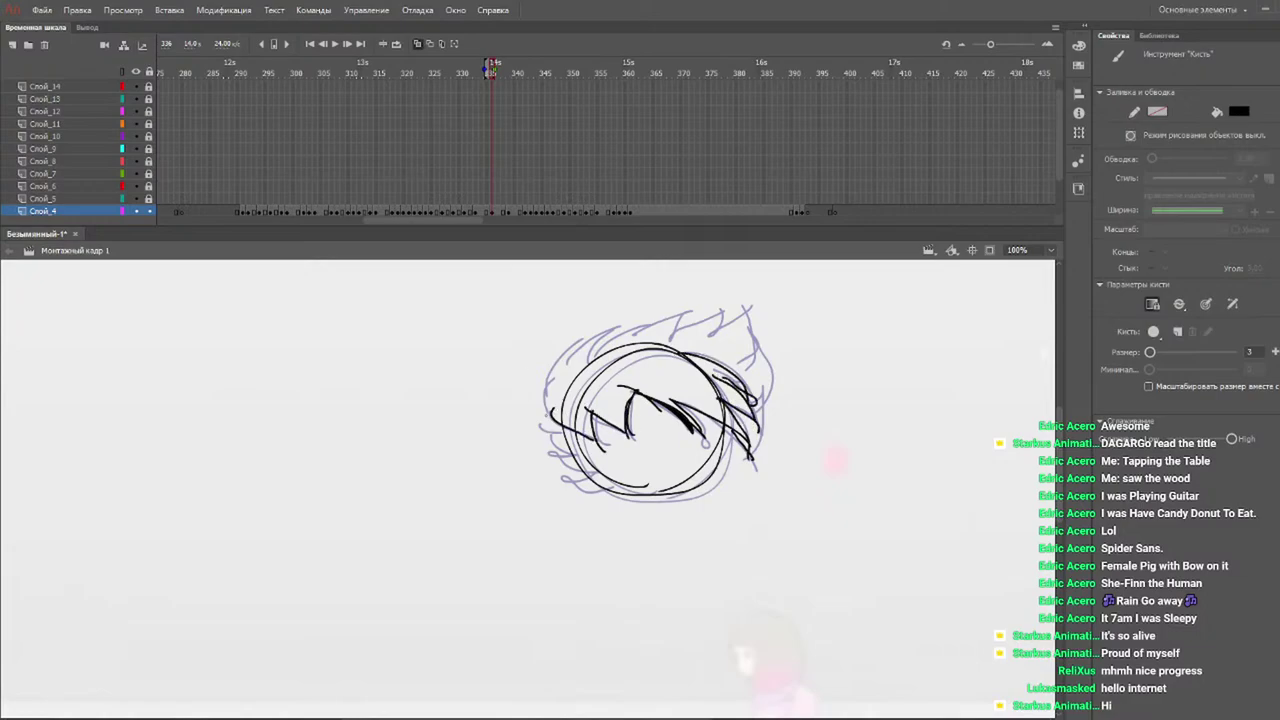
Sketch the spiky outer hair outline over the crown, down the right side and along the lower left at frame 336.
{"action": "left_click_drag", "start_coordinate": [548, 388], "coordinate": [570, 350]}
{"action": "mouse_move", "coordinate": [565, 376]}
{"action": "left_mouse_down"}
{"action": "mouse_move", "coordinate": [592, 336]}
{"action": "mouse_move", "coordinate": [618, 333]}
{"action": "left_mouse_up"}
{"action": "mouse_move", "coordinate": [600, 354]}
{"action": "left_mouse_down"}
{"action": "mouse_move", "coordinate": [662, 312]}
{"action": "mouse_move", "coordinate": [690, 312]}
{"action": "left_mouse_up"}
{"action": "mouse_move", "coordinate": [650, 352]}
{"action": "left_mouse_down"}
{"action": "mouse_move", "coordinate": [708, 310]}
{"action": "mouse_move", "coordinate": [740, 314]}
{"action": "left_mouse_up"}
{"action": "mouse_move", "coordinate": [722, 336]}
{"action": "left_mouse_down"}
{"action": "mouse_move", "coordinate": [758, 308]}
{"action": "mouse_move", "coordinate": [767, 396]}
{"action": "left_mouse_up"}
{"action": "left_click_drag", "start_coordinate": [762, 362], "coordinate": [722, 426]}
{"action": "left_click_drag", "start_coordinate": [756, 398], "coordinate": [712, 452]}
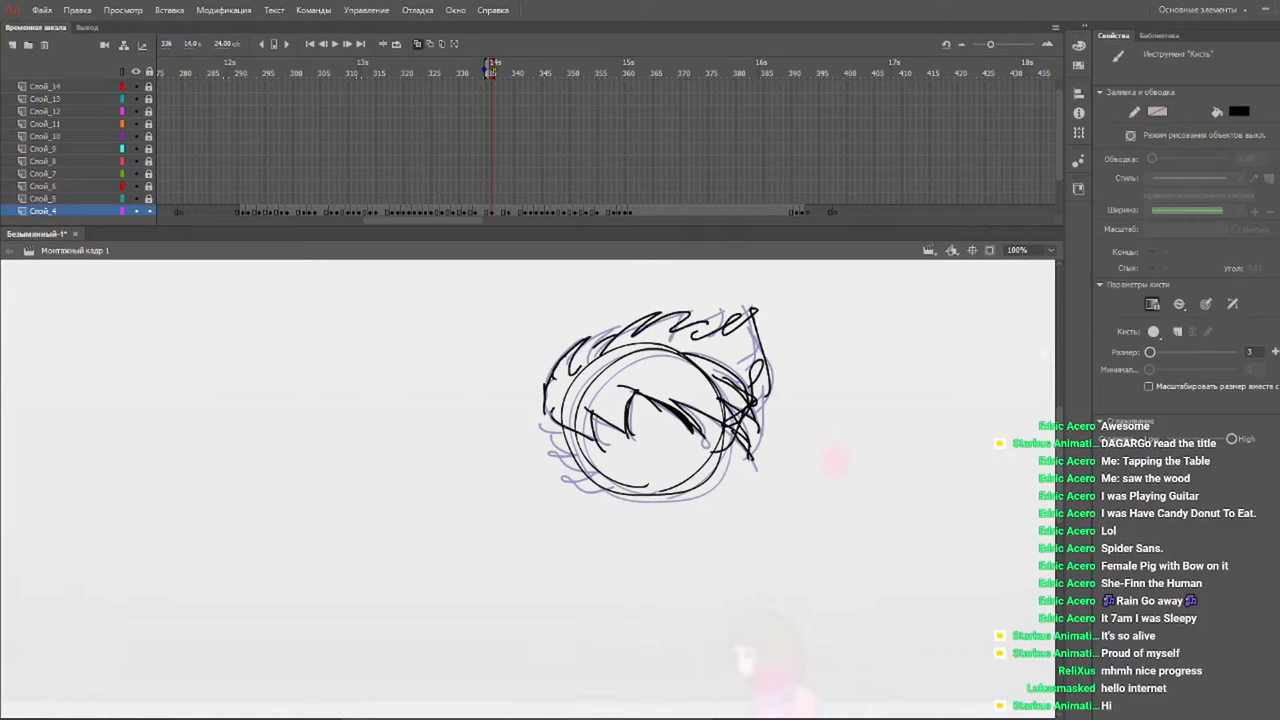
{"action": "left_click_drag", "start_coordinate": [546, 444], "coordinate": [566, 466]}
{"action": "left_click_drag", "start_coordinate": [554, 468], "coordinate": [598, 494]}
Play back the animation from an earlier frame to check the hair motion.
{"action": "mouse_move", "coordinate": [435, 64]}
{"action": "left_mouse_down"}
{"action": "mouse_move", "coordinate": [517, 77]}
{"action": "mouse_move", "coordinate": [414, 80]}
{"action": "mouse_move", "coordinate": [520, 76]}
{"action": "mouse_move", "coordinate": [285, 68]}
{"action": "left_mouse_up"}
{"action": "left_click", "coordinate": [285, 68]}
{"action": "key", "text": "Return"}
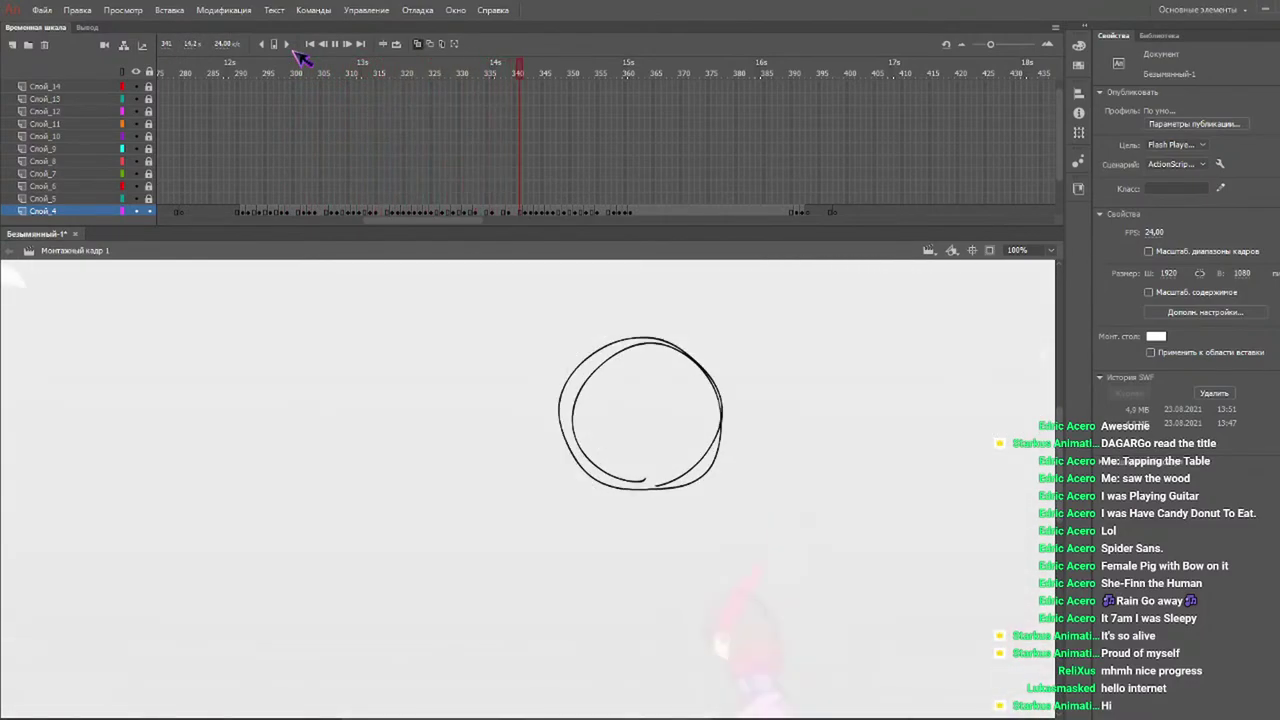
At frame 339, draw the pointed fringe, the side locks and the spiky outer hair outline around the head circle.
{"action": "mouse_move", "coordinate": [362, 62]}
{"action": "left_mouse_down"}
{"action": "mouse_move", "coordinate": [371, 74]}
{"action": "mouse_move", "coordinate": [518, 84]}
{"action": "left_mouse_up"}
{"action": "key", "text": "b"}
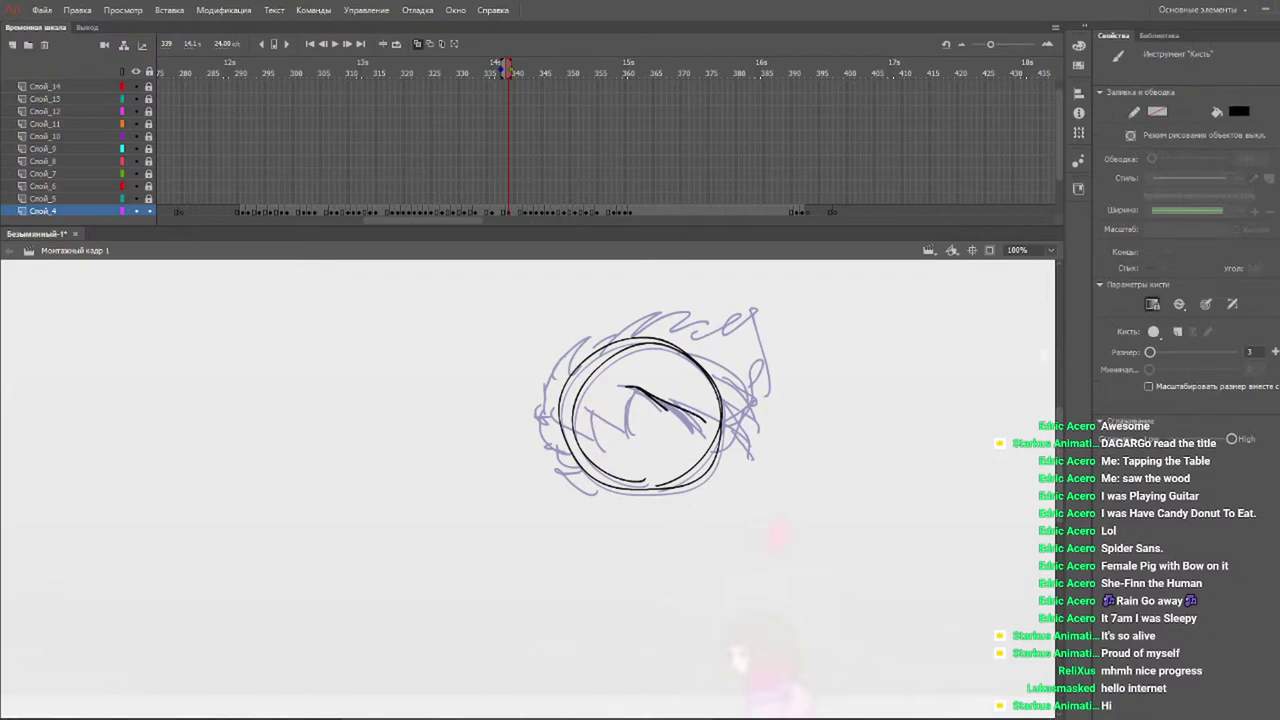
{"action": "left_click_drag", "start_coordinate": [660, 404], "coordinate": [705, 439]}
{"action": "left_click_drag", "start_coordinate": [672, 402], "coordinate": [754, 453]}
{"action": "mouse_move", "coordinate": [715, 392]}
{"action": "left_mouse_down"}
{"action": "mouse_move", "coordinate": [760, 426]}
{"action": "mouse_move", "coordinate": [760, 404]}
{"action": "left_mouse_up"}
{"action": "left_click_drag", "start_coordinate": [679, 348], "coordinate": [757, 400]}
{"action": "left_click_drag", "start_coordinate": [632, 386], "coordinate": [594, 438]}
{"action": "mouse_move", "coordinate": [544, 404]}
{"action": "left_mouse_down"}
{"action": "mouse_move", "coordinate": [594, 334]}
{"action": "mouse_move", "coordinate": [660, 310]}
{"action": "mouse_move", "coordinate": [742, 308]}
{"action": "mouse_move", "coordinate": [735, 364]}
{"action": "left_mouse_up"}
{"action": "mouse_move", "coordinate": [752, 318]}
{"action": "left_mouse_down"}
{"action": "mouse_move", "coordinate": [742, 402]}
{"action": "mouse_move", "coordinate": [704, 467]}
{"action": "left_mouse_up"}
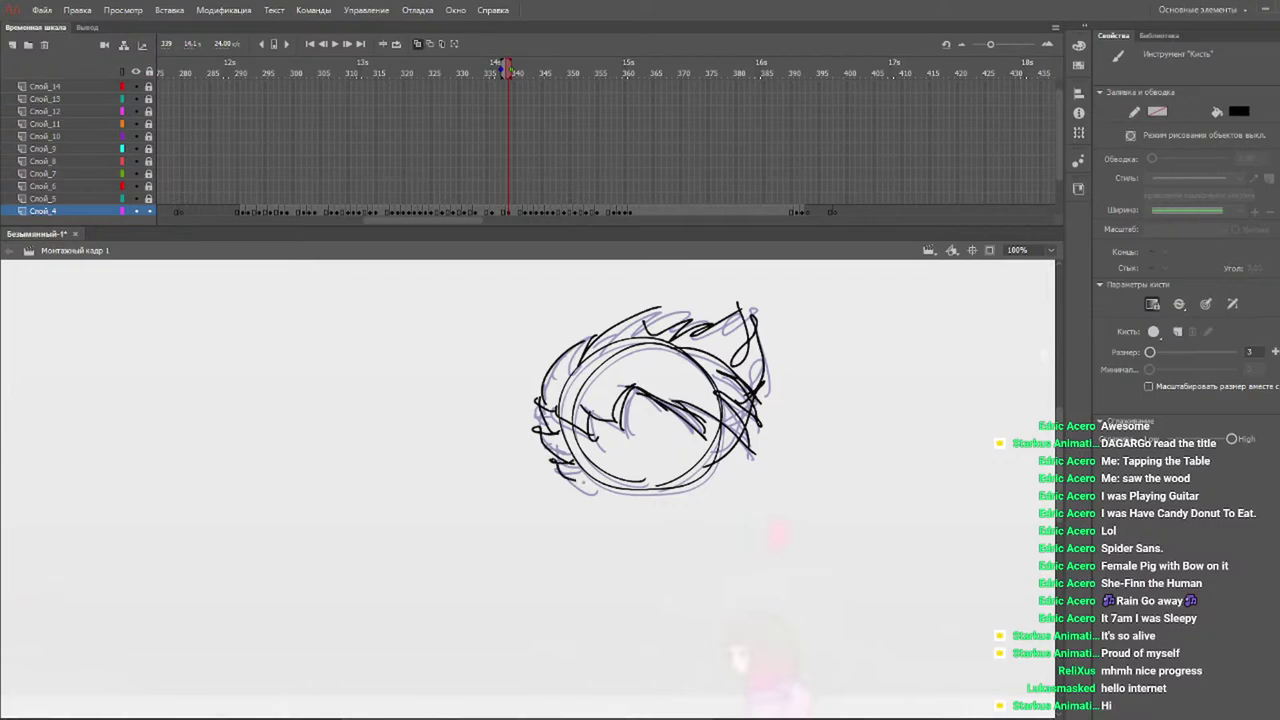
At frame 342, draw the inner fringe locks, the lower pointed strands and the curved right-side lock on the head circle.
{"action": "mouse_move", "coordinate": [505, 70]}
{"action": "left_mouse_down"}
{"action": "mouse_move", "coordinate": [458, 80]}
{"action": "mouse_move", "coordinate": [536, 86]}
{"action": "left_mouse_up"}
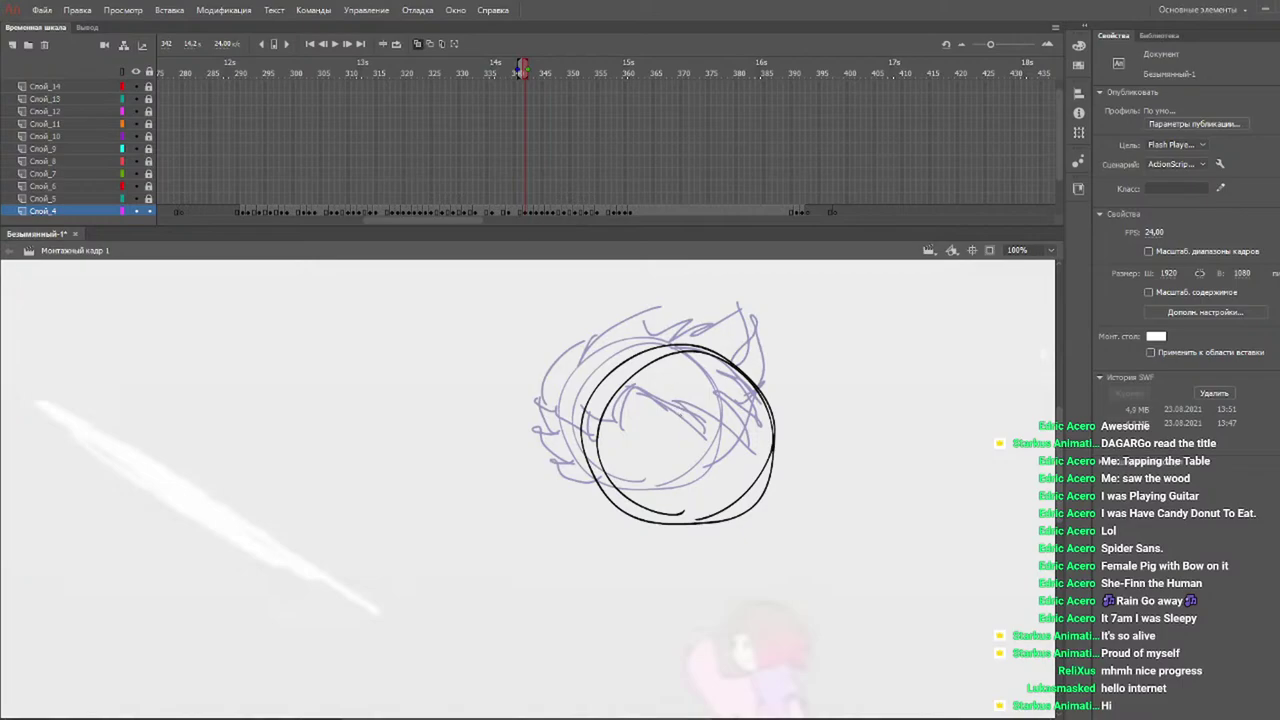
{"action": "key", "text": "b"}
{"action": "left_click_drag", "start_coordinate": [680, 436], "coordinate": [653, 466]}
{"action": "mouse_move", "coordinate": [653, 466]}
{"action": "left_mouse_down"}
{"action": "mouse_move", "coordinate": [692, 440]}
{"action": "mouse_move", "coordinate": [603, 536]}
{"action": "mouse_move", "coordinate": [728, 474]}
{"action": "left_mouse_up"}
{"action": "mouse_move", "coordinate": [728, 467]}
{"action": "left_mouse_down"}
{"action": "mouse_move", "coordinate": [697, 545]}
{"action": "mouse_move", "coordinate": [758, 462]}
{"action": "left_mouse_up"}
{"action": "mouse_move", "coordinate": [755, 453]}
{"action": "left_mouse_down"}
{"action": "mouse_move", "coordinate": [777, 488]}
{"action": "mouse_move", "coordinate": [759, 371]}
{"action": "left_mouse_up"}
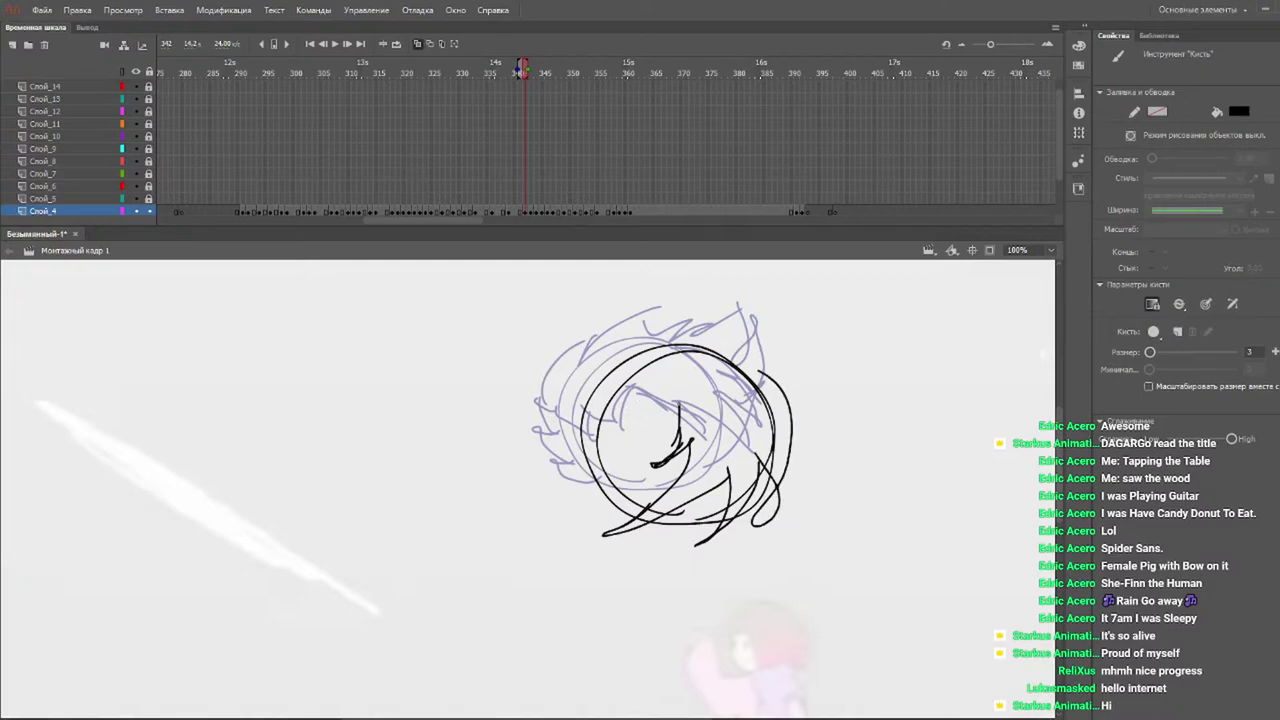
{"action": "mouse_move", "coordinate": [677, 407]}
{"action": "left_mouse_down"}
{"action": "mouse_move", "coordinate": [607, 444]}
{"action": "mouse_move", "coordinate": [570, 440]}
{"action": "mouse_move", "coordinate": [588, 393]}
{"action": "left_mouse_up"}
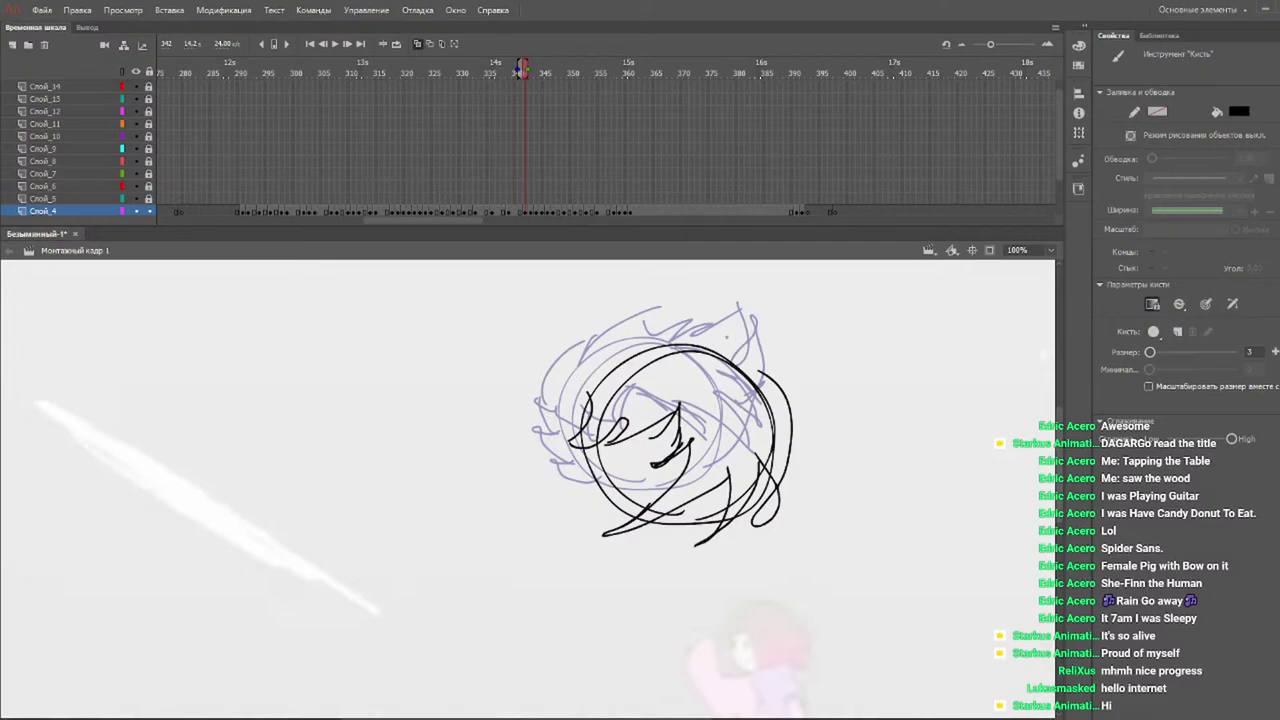
Sketch the outer hair at frame 342, sweeping over the crown, out to the lower left and down the right side.
{"action": "mouse_move", "coordinate": [753, 345]}
{"action": "left_mouse_down"}
{"action": "mouse_move", "coordinate": [680, 315]}
{"action": "mouse_move", "coordinate": [575, 342]}
{"action": "left_mouse_up"}
{"action": "mouse_move", "coordinate": [654, 334]}
{"action": "left_mouse_down"}
{"action": "mouse_move", "coordinate": [577, 341]}
{"action": "mouse_move", "coordinate": [547, 408]}
{"action": "left_mouse_up"}
{"action": "mouse_move", "coordinate": [589, 360]}
{"action": "left_mouse_down"}
{"action": "mouse_move", "coordinate": [536, 468]}
{"action": "mouse_move", "coordinate": [568, 416]}
{"action": "left_mouse_up"}
{"action": "left_click_drag", "start_coordinate": [568, 416], "coordinate": [494, 514]}
{"action": "mouse_move", "coordinate": [584, 478]}
{"action": "left_mouse_down"}
{"action": "mouse_move", "coordinate": [495, 514]}
{"action": "mouse_move", "coordinate": [660, 482]}
{"action": "left_mouse_up"}
{"action": "left_click_drag", "start_coordinate": [735, 308], "coordinate": [820, 395]}
{"action": "mouse_move", "coordinate": [795, 365]}
{"action": "left_mouse_down"}
{"action": "mouse_move", "coordinate": [808, 395]}
{"action": "mouse_move", "coordinate": [792, 488]}
{"action": "mouse_move", "coordinate": [752, 528]}
{"action": "left_mouse_up"}
At frame 343, sketch the trailing outer hair over the crown, left and lower edges, and compare it with frame 342.
{"action": "left_click", "coordinate": [460, 73]}
{"action": "left_click_drag", "start_coordinate": [463, 74], "coordinate": [540, 77]}
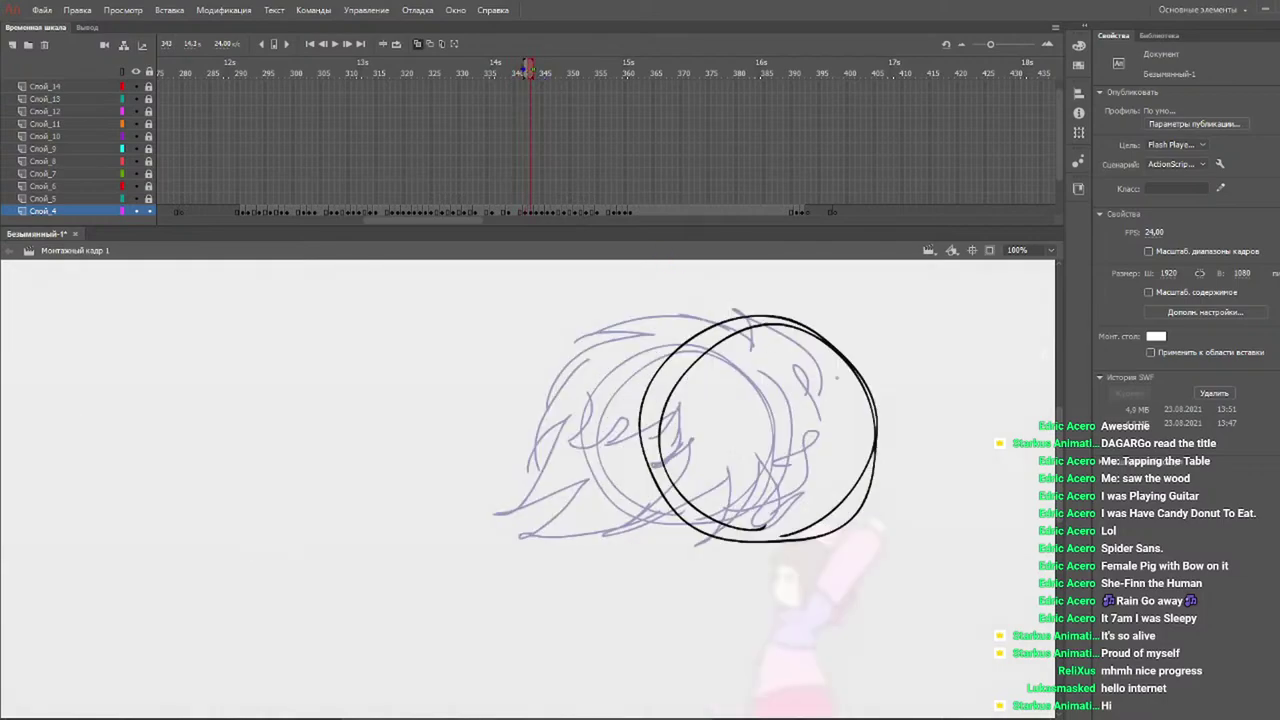
{"action": "left_click_drag", "start_coordinate": [877, 356], "coordinate": [757, 275]}
{"action": "left_click_drag", "start_coordinate": [850, 316], "coordinate": [652, 342]}
{"action": "left_click_drag", "start_coordinate": [731, 301], "coordinate": [594, 418]}
{"action": "left_click_drag", "start_coordinate": [660, 365], "coordinate": [580, 440]}
{"action": "mouse_move", "coordinate": [660, 366]}
{"action": "left_mouse_down"}
{"action": "mouse_move", "coordinate": [558, 509]}
{"action": "mouse_move", "coordinate": [563, 541]}
{"action": "left_mouse_up"}
{"action": "mouse_move", "coordinate": [626, 468]}
{"action": "left_mouse_down"}
{"action": "mouse_move", "coordinate": [609, 568]}
{"action": "mouse_move", "coordinate": [798, 543]}
{"action": "left_mouse_up"}
{"action": "left_click_drag", "start_coordinate": [837, 497], "coordinate": [849, 551]}
{"action": "left_click_drag", "start_coordinate": [514, 70], "coordinate": [529, 70]}
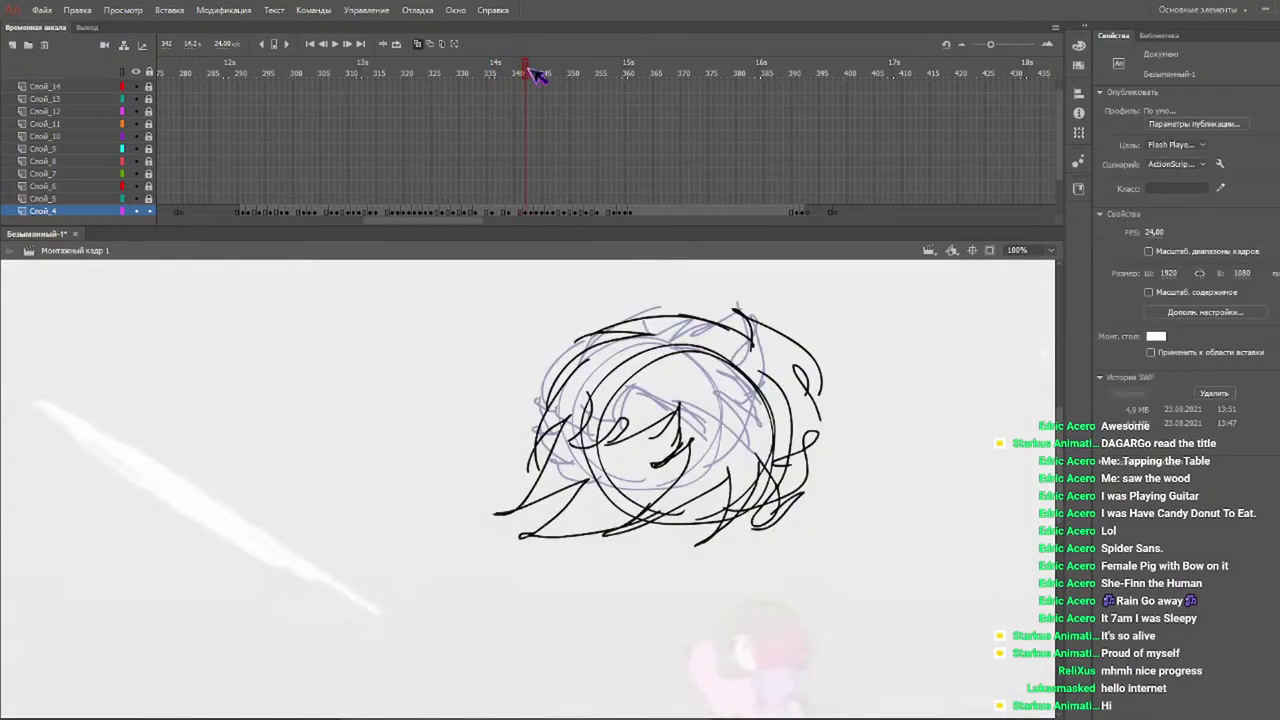
{"action": "left_click", "coordinate": [532, 70]}
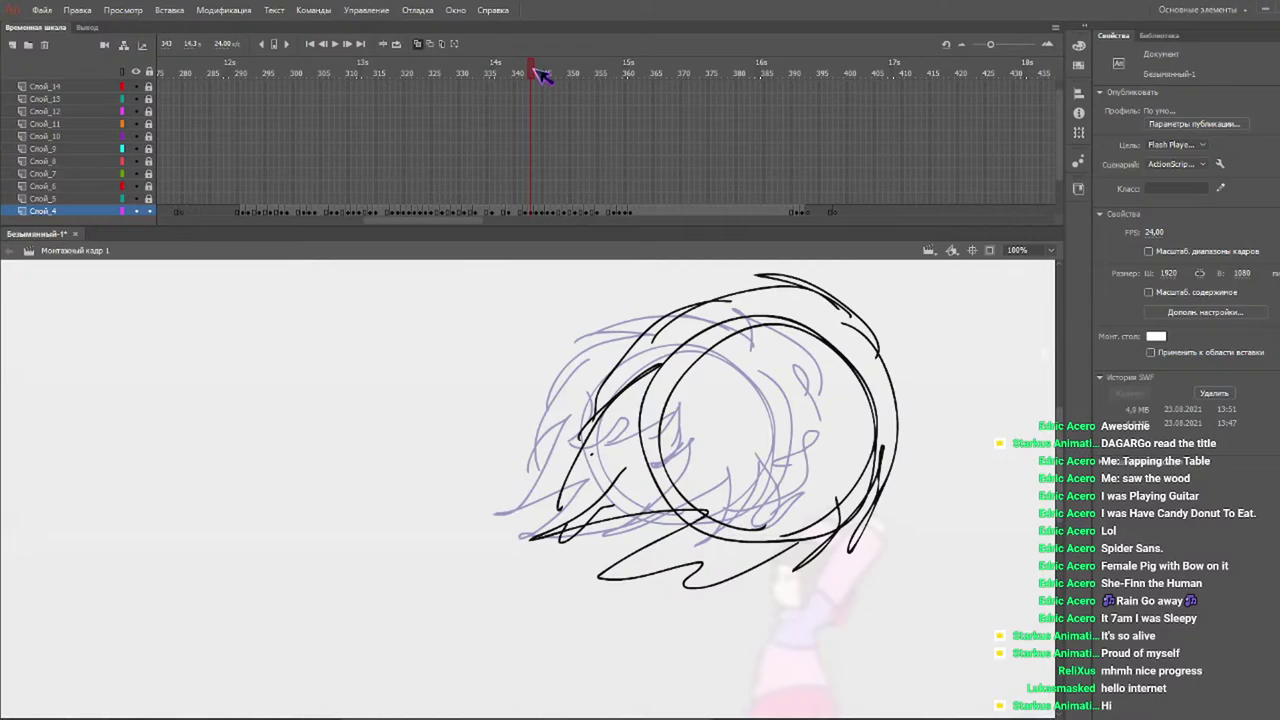
At frame 344, draw the curved inner locks across the lower part of the head circle and begin the outer hair along its left side.
{"action": "left_click", "coordinate": [537, 71]}
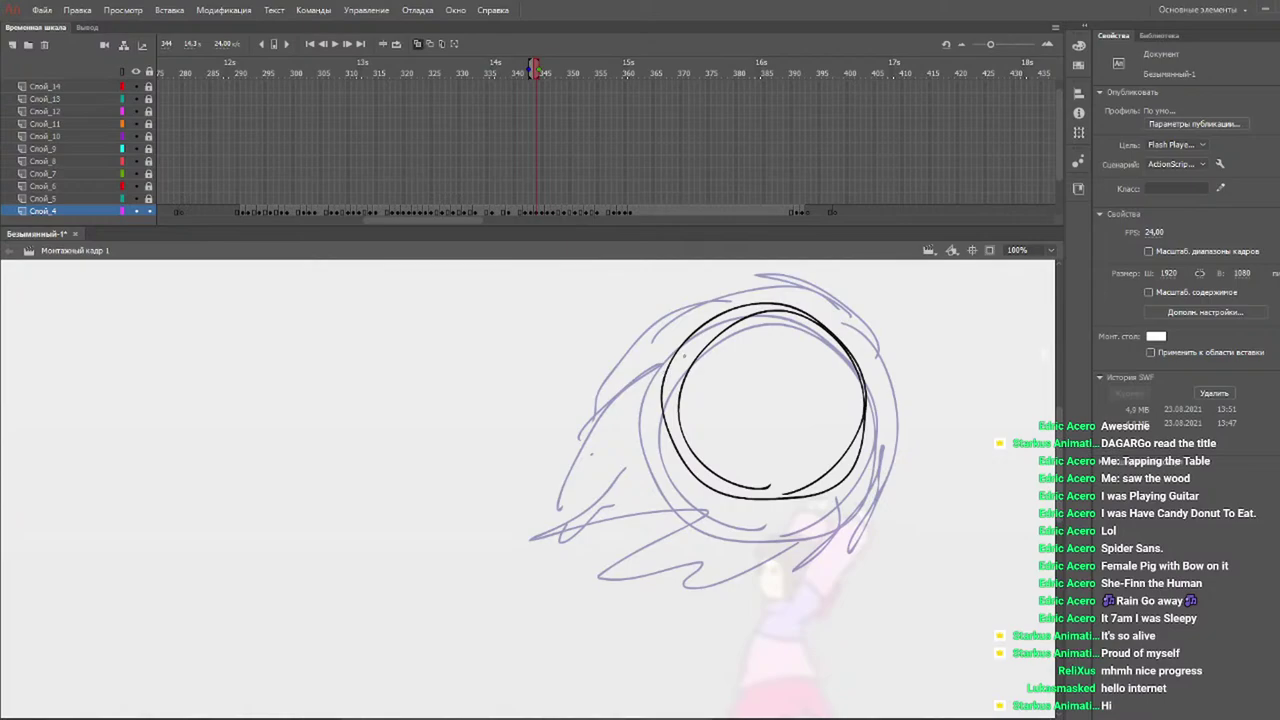
{"action": "left_click_drag", "start_coordinate": [684, 354], "coordinate": [686, 474]}
{"action": "left_click_drag", "start_coordinate": [661, 410], "coordinate": [745, 502]}
{"action": "mouse_move", "coordinate": [746, 486]}
{"action": "left_mouse_down"}
{"action": "mouse_move", "coordinate": [697, 445]}
{"action": "mouse_move", "coordinate": [786, 458]}
{"action": "left_mouse_up"}
{"action": "mouse_move", "coordinate": [780, 453]}
{"action": "left_mouse_down"}
{"action": "mouse_move", "coordinate": [760, 449]}
{"action": "mouse_move", "coordinate": [714, 389]}
{"action": "mouse_move", "coordinate": [688, 314]}
{"action": "mouse_move", "coordinate": [790, 280]}
{"action": "left_mouse_up"}
Sketch the outer hair at frame 344 over the crown, down the right side and along the lower edge, and play back the roughs.
{"action": "mouse_move", "coordinate": [712, 320]}
{"action": "left_mouse_down"}
{"action": "mouse_move", "coordinate": [878, 332]}
{"action": "mouse_move", "coordinate": [888, 384]}
{"action": "left_mouse_up"}
{"action": "mouse_move", "coordinate": [894, 345]}
{"action": "left_mouse_down"}
{"action": "mouse_move", "coordinate": [894, 380]}
{"action": "mouse_move", "coordinate": [900, 452]}
{"action": "left_mouse_up"}
{"action": "left_click_drag", "start_coordinate": [880, 408], "coordinate": [900, 482]}
{"action": "mouse_move", "coordinate": [818, 452]}
{"action": "left_mouse_down"}
{"action": "mouse_move", "coordinate": [902, 486]}
{"action": "mouse_move", "coordinate": [784, 508]}
{"action": "left_mouse_up"}
{"action": "left_click_drag", "start_coordinate": [820, 496], "coordinate": [770, 534]}
{"action": "left_click_drag", "start_coordinate": [780, 490], "coordinate": [694, 528]}
{"action": "left_click_drag", "start_coordinate": [752, 500], "coordinate": [648, 470]}
{"action": "left_click_drag", "start_coordinate": [518, 74], "coordinate": [547, 80]}
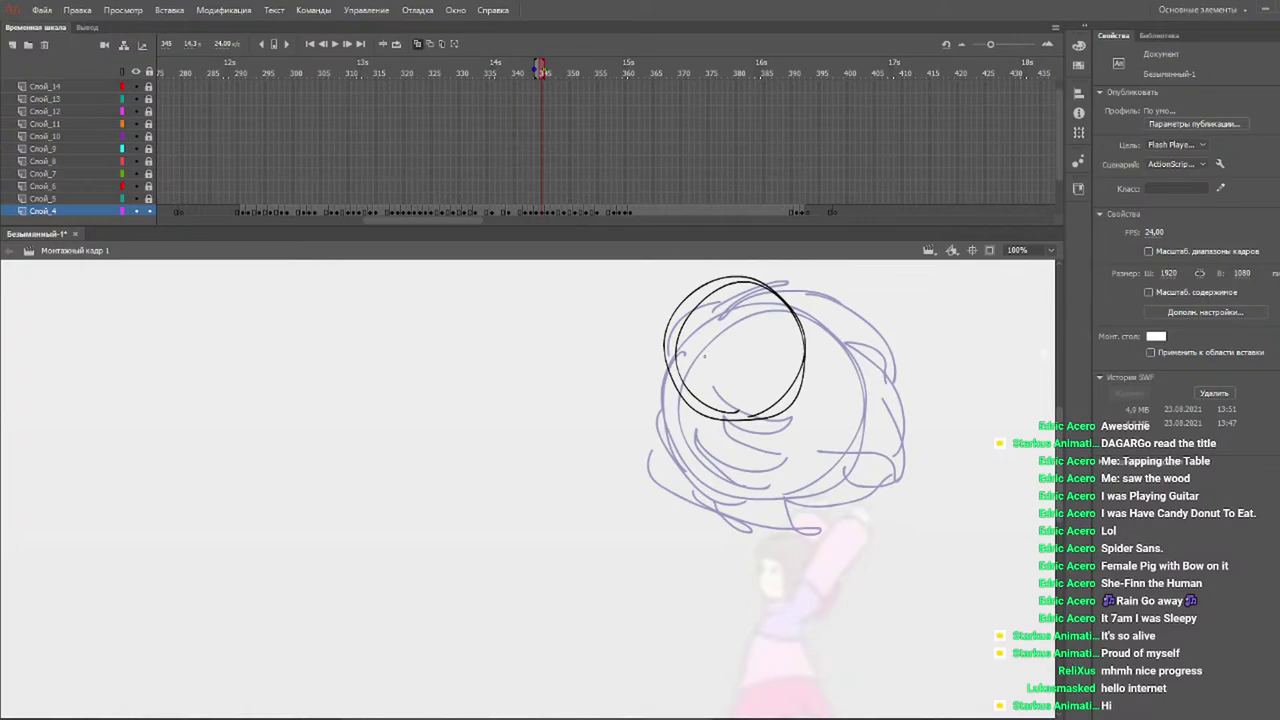
{"action": "left_click_drag", "start_coordinate": [540, 72], "coordinate": [402, 82]}
{"action": "key", "text": "Return"}
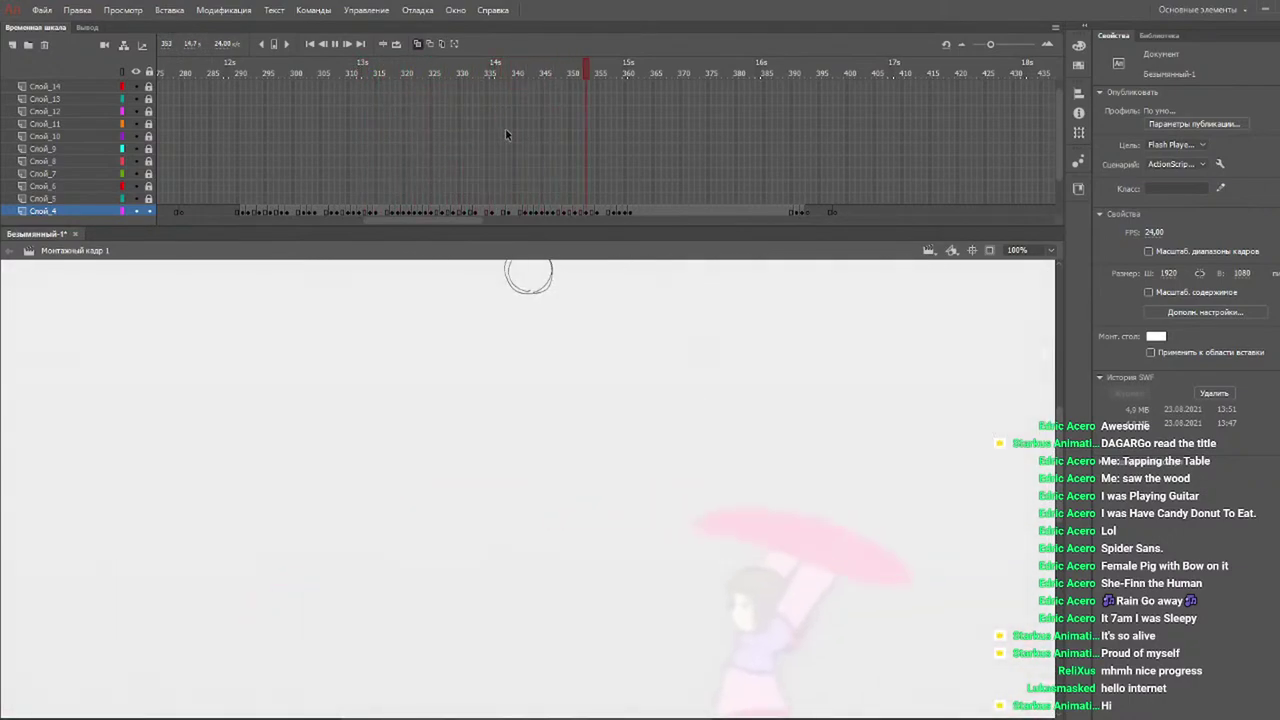
At frame 345, draw the zigzag fringe sweeping out to the lower left and the pointed right-side lock on the head circle with the Brush.
{"action": "left_click_drag", "start_coordinate": [519, 78], "coordinate": [543, 77]}
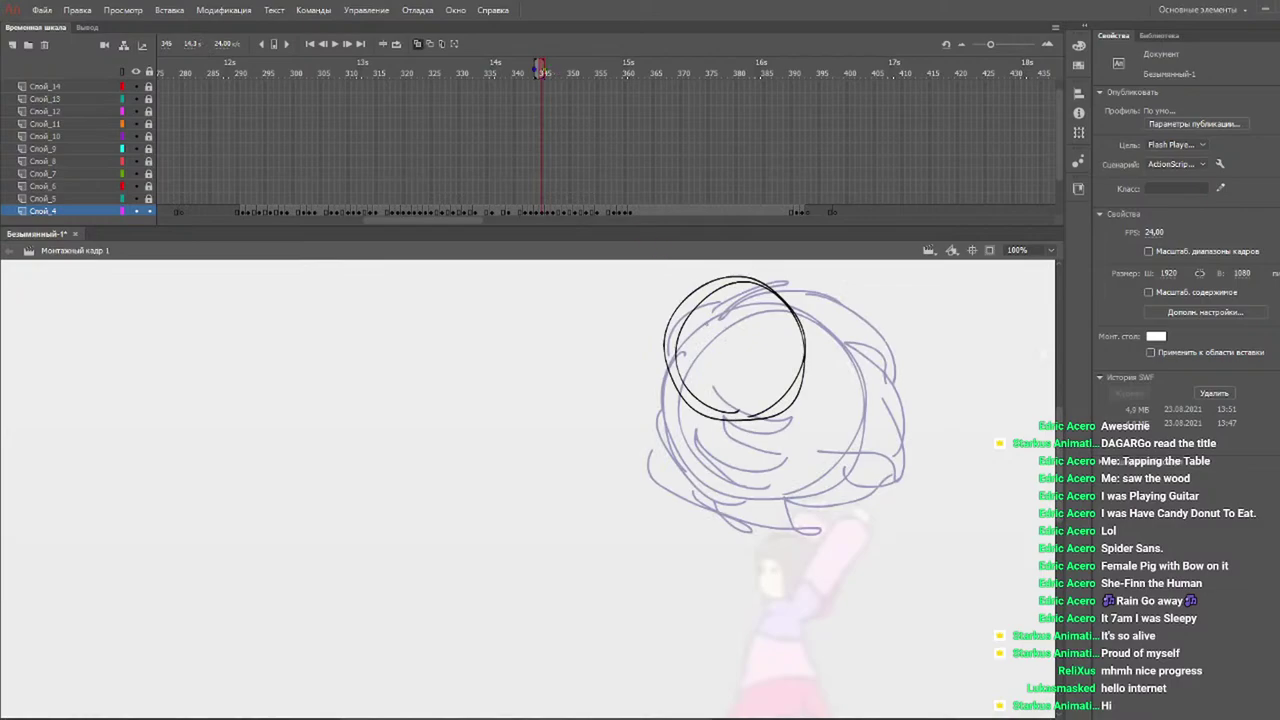
{"action": "key", "text": "b"}
{"action": "mouse_move", "coordinate": [712, 320]}
{"action": "left_mouse_down"}
{"action": "mouse_move", "coordinate": [623, 392]}
{"action": "mouse_move", "coordinate": [706, 383]}
{"action": "mouse_move", "coordinate": [742, 408]}
{"action": "mouse_move", "coordinate": [738, 425]}
{"action": "left_mouse_up"}
{"action": "mouse_move", "coordinate": [763, 340]}
{"action": "left_mouse_down"}
{"action": "mouse_move", "coordinate": [762, 402]}
{"action": "mouse_move", "coordinate": [796, 348]}
{"action": "left_mouse_up"}
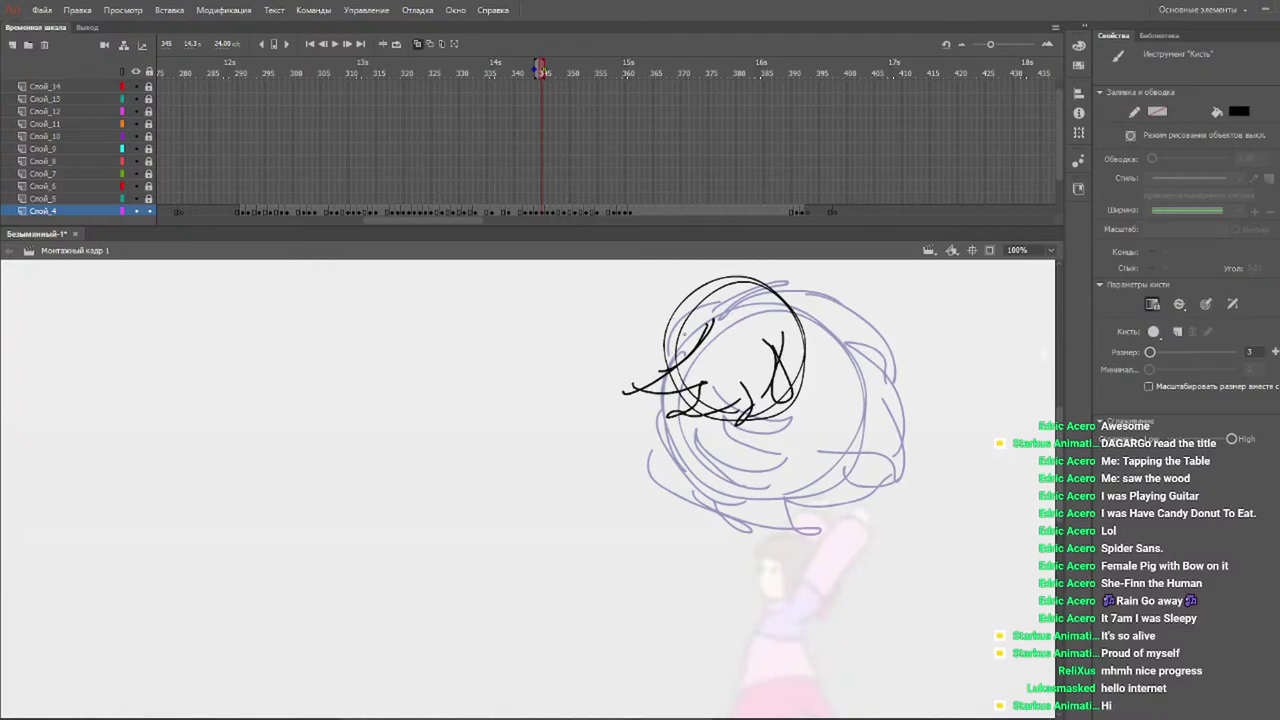
Surround the frame 345 head circle with spiky outer hair over the crown, trailing left, along the bottom and down the right side.
{"action": "mouse_move", "coordinate": [712, 326]}
{"action": "left_mouse_down"}
{"action": "mouse_move", "coordinate": [650, 346]}
{"action": "mouse_move", "coordinate": [642, 330]}
{"action": "left_mouse_up"}
{"action": "mouse_move", "coordinate": [766, 262]}
{"action": "left_mouse_down"}
{"action": "mouse_move", "coordinate": [810, 312]}
{"action": "mouse_move", "coordinate": [660, 270]}
{"action": "mouse_move", "coordinate": [628, 302]}
{"action": "mouse_move", "coordinate": [614, 346]}
{"action": "mouse_move", "coordinate": [630, 378]}
{"action": "left_mouse_up"}
{"action": "left_click_drag", "start_coordinate": [820, 302], "coordinate": [808, 382]}
{"action": "left_click_drag", "start_coordinate": [686, 394], "coordinate": [630, 412]}
{"action": "left_click_drag", "start_coordinate": [718, 414], "coordinate": [644, 432]}
{"action": "mouse_move", "coordinate": [776, 416]}
{"action": "left_mouse_down"}
{"action": "mouse_move", "coordinate": [668, 436]}
{"action": "mouse_move", "coordinate": [720, 444]}
{"action": "left_mouse_up"}
{"action": "left_click_drag", "start_coordinate": [822, 358], "coordinate": [758, 444]}
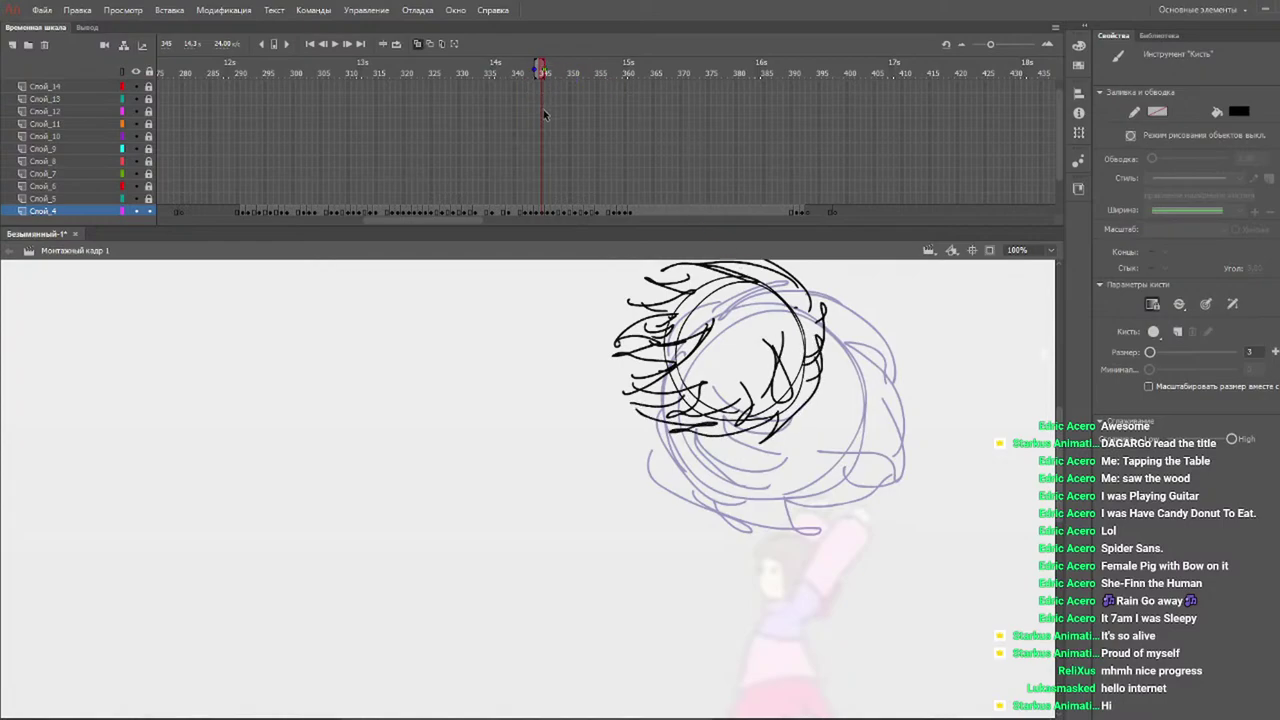
At frame 346, with the stage magnified to 200%, draw the long pointed fringe and the right-side locks inside the head circle.
{"action": "key", "text": "period"}
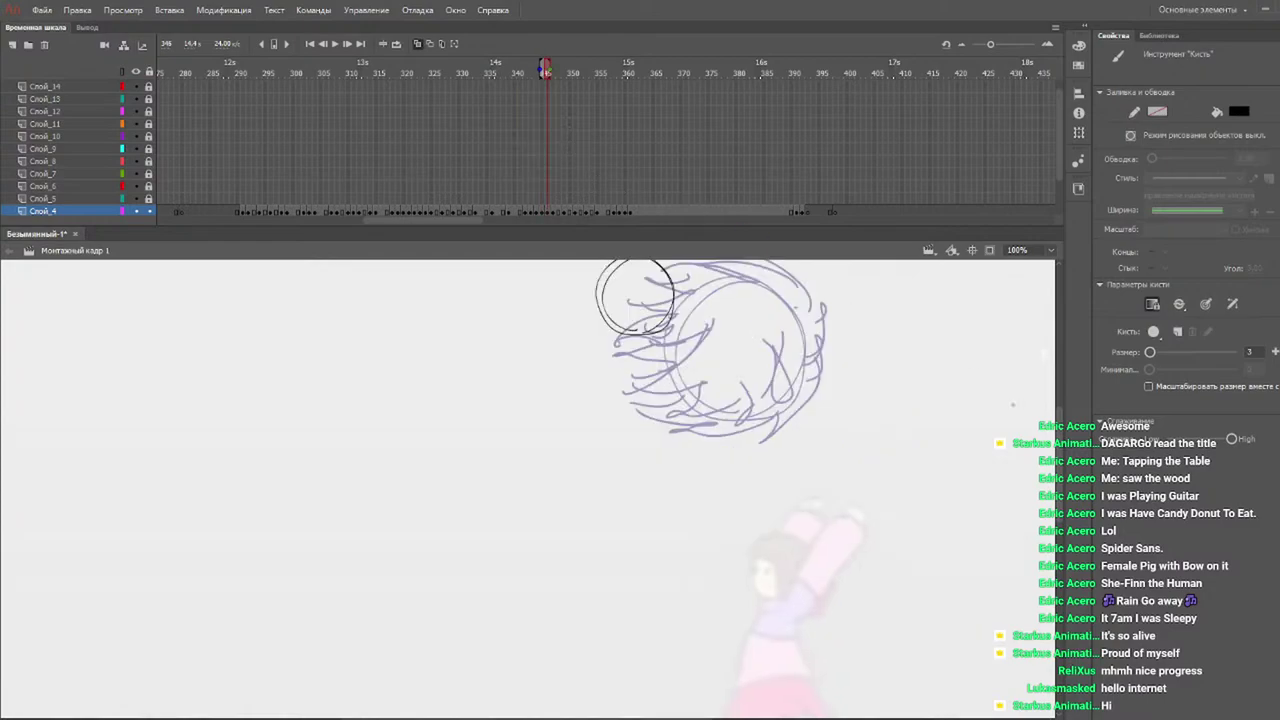
{"action": "left_click_drag", "start_coordinate": [1059, 450], "coordinate": [1059, 418]}
{"action": "left_click", "coordinate": [1050, 250]}
{"action": "left_click", "coordinate": [1035, 316]}
{"action": "left_click", "coordinate": [1057, 251]}
{"action": "left_click", "coordinate": [1044, 354]}
{"action": "left_click_drag", "start_coordinate": [1060, 462], "coordinate": [1060, 258]}
{"action": "left_click", "coordinate": [1052, 251]}
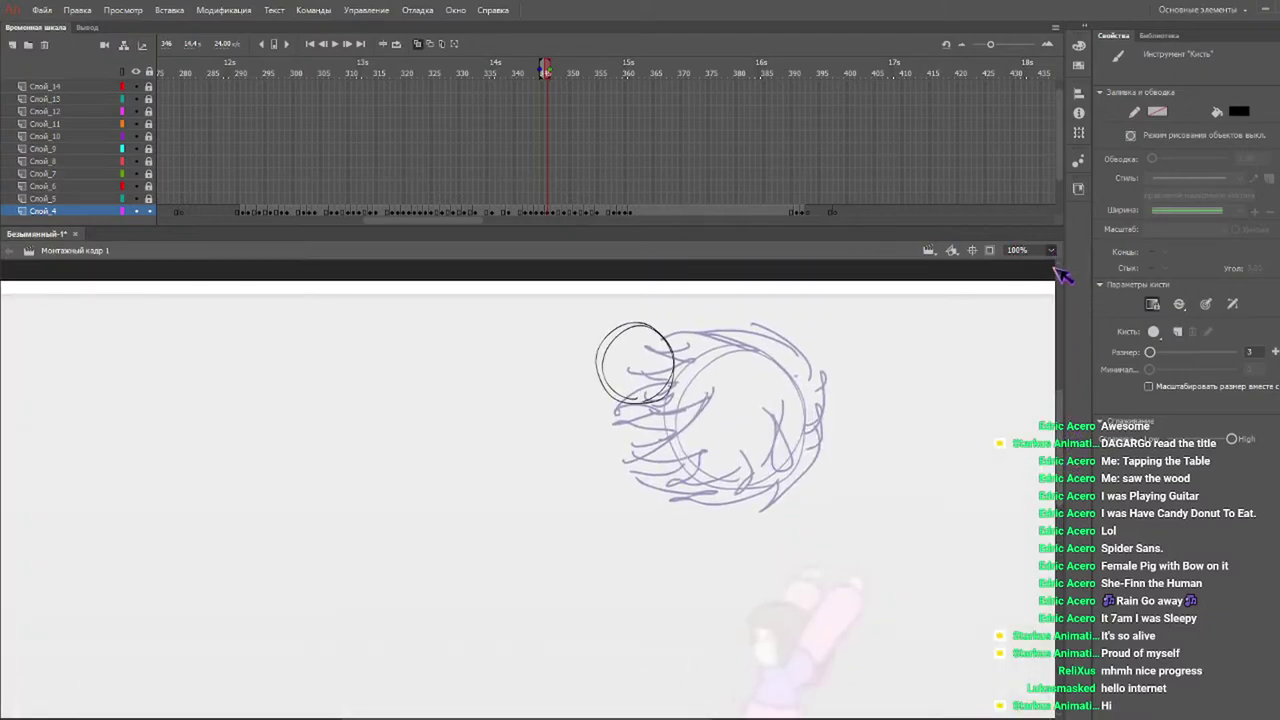
{"action": "left_click", "coordinate": [1042, 366]}
{"action": "left_click_drag", "start_coordinate": [1062, 475], "coordinate": [1062, 452]}
{"action": "left_click", "coordinate": [525, 70]}
{"action": "mouse_move", "coordinate": [540, 75]}
{"action": "left_mouse_down"}
{"action": "mouse_move", "coordinate": [571, 77]}
{"action": "mouse_move", "coordinate": [546, 70]}
{"action": "left_mouse_up"}
{"action": "mouse_move", "coordinate": [742, 422]}
{"action": "left_mouse_down"}
{"action": "mouse_move", "coordinate": [726, 478]}
{"action": "mouse_move", "coordinate": [702, 496]}
{"action": "left_mouse_up"}
{"action": "left_click_drag", "start_coordinate": [682, 504], "coordinate": [766, 458]}
{"action": "left_click_drag", "start_coordinate": [766, 458], "coordinate": [746, 508]}
{"action": "mouse_move", "coordinate": [746, 508]}
{"action": "left_mouse_down"}
{"action": "mouse_move", "coordinate": [794, 466]}
{"action": "mouse_move", "coordinate": [789, 426]}
{"action": "left_mouse_up"}
{"action": "left_click_drag", "start_coordinate": [789, 426], "coordinate": [812, 432]}
{"action": "left_click_drag", "start_coordinate": [760, 380], "coordinate": [812, 470]}
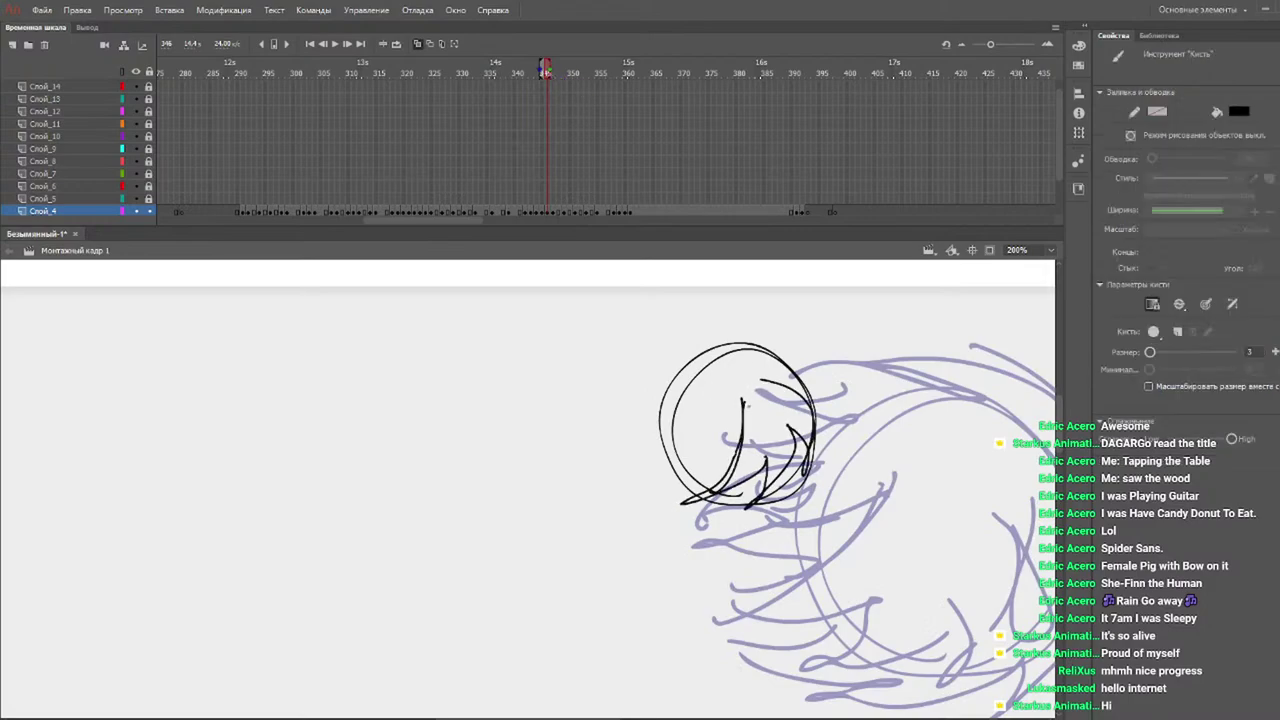
Complete the hair at frame 346 with the left fringe lock and outer strands over the crown, trailing left and under the head.
{"action": "mouse_move", "coordinate": [742, 401]}
{"action": "left_mouse_down"}
{"action": "mouse_move", "coordinate": [704, 430]}
{"action": "mouse_move", "coordinate": [698, 408]}
{"action": "mouse_move", "coordinate": [668, 434]}
{"action": "mouse_move", "coordinate": [643, 384]}
{"action": "left_mouse_up"}
{"action": "mouse_move", "coordinate": [778, 334]}
{"action": "left_mouse_down"}
{"action": "mouse_move", "coordinate": [688, 322]}
{"action": "mouse_move", "coordinate": [748, 321]}
{"action": "left_mouse_up"}
{"action": "mouse_move", "coordinate": [645, 336]}
{"action": "left_mouse_down"}
{"action": "mouse_move", "coordinate": [756, 318]}
{"action": "mouse_move", "coordinate": [602, 372]}
{"action": "mouse_move", "coordinate": [594, 400]}
{"action": "left_mouse_up"}
{"action": "mouse_move", "coordinate": [660, 440]}
{"action": "left_mouse_down"}
{"action": "mouse_move", "coordinate": [610, 466]}
{"action": "mouse_move", "coordinate": [620, 508]}
{"action": "mouse_move", "coordinate": [730, 504]}
{"action": "left_mouse_up"}
{"action": "mouse_move", "coordinate": [742, 314]}
{"action": "left_mouse_down"}
{"action": "mouse_move", "coordinate": [836, 378]}
{"action": "mouse_move", "coordinate": [842, 450]}
{"action": "mouse_move", "coordinate": [756, 518]}
{"action": "mouse_move", "coordinate": [674, 488]}
{"action": "left_mouse_up"}
At frame 347, draw the jagged fringe, the side locks and the spiky outer hair outline around the small head circle.
{"action": "key", "text": "period"}
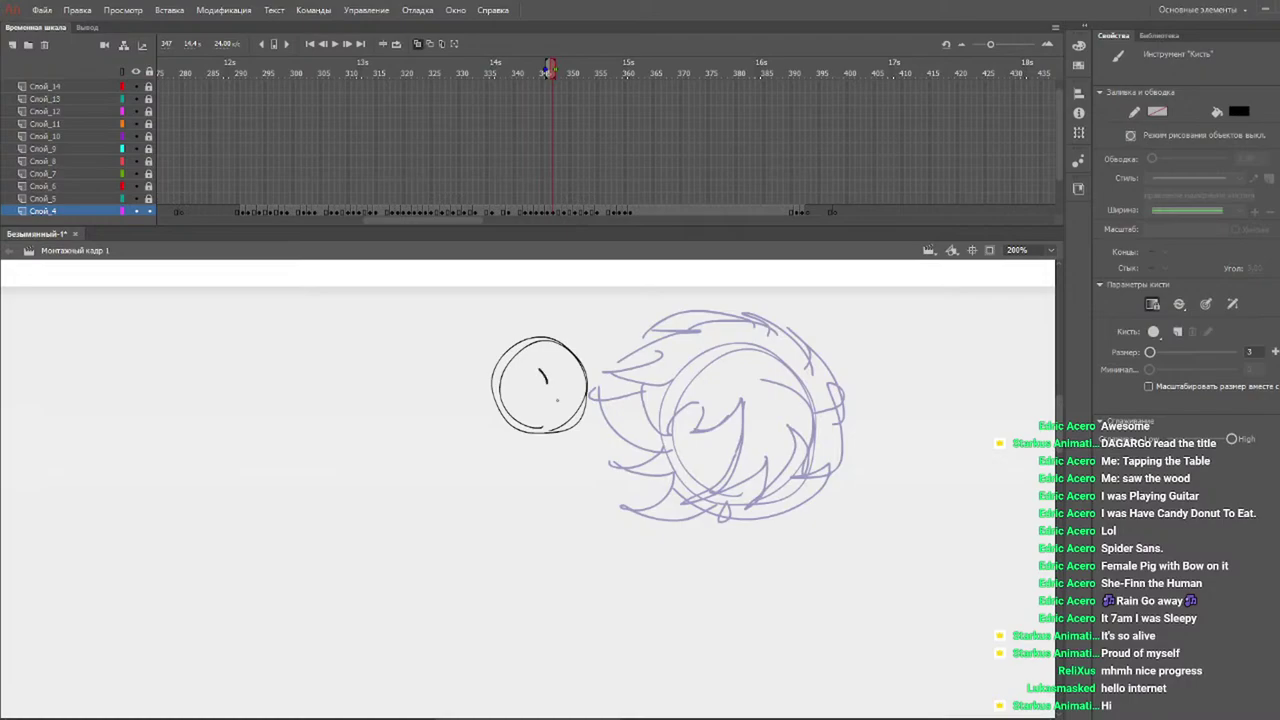
{"action": "mouse_move", "coordinate": [558, 396]}
{"action": "left_mouse_down"}
{"action": "mouse_move", "coordinate": [583, 425]}
{"action": "mouse_move", "coordinate": [600, 397]}
{"action": "left_mouse_up"}
{"action": "left_click_drag", "start_coordinate": [576, 355], "coordinate": [600, 396]}
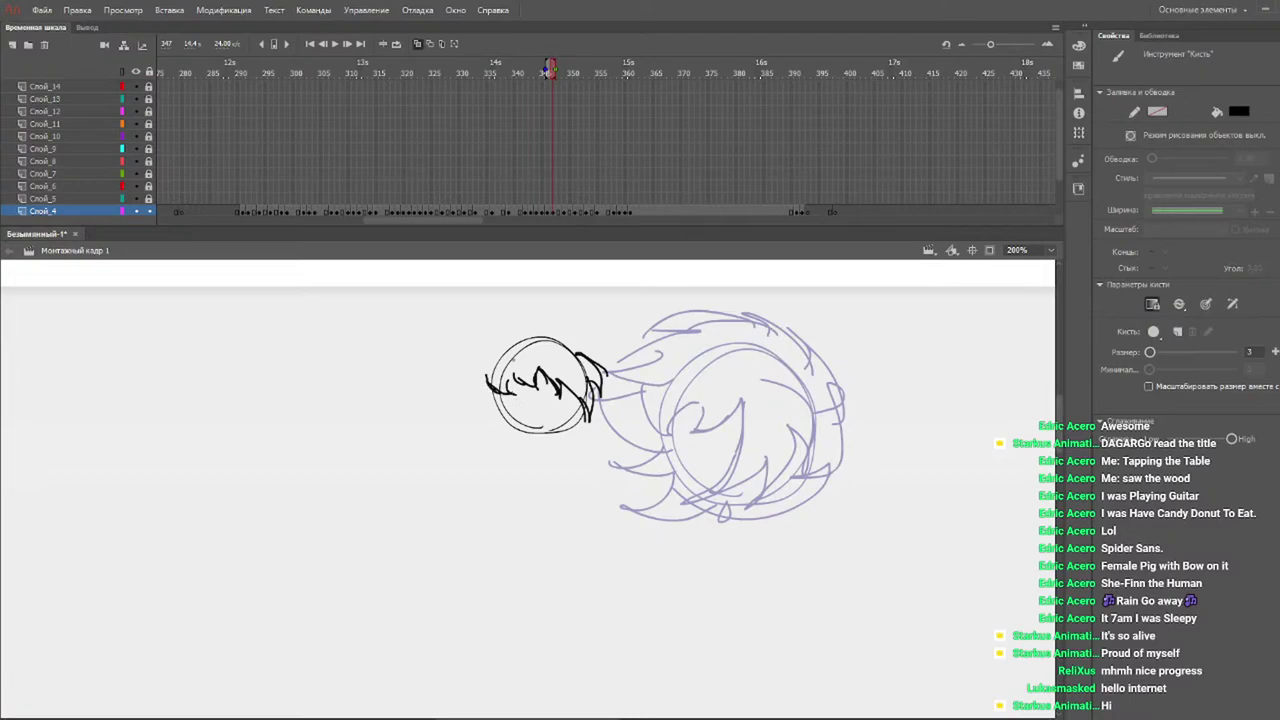
{"action": "mouse_move", "coordinate": [480, 362]}
{"action": "left_mouse_down"}
{"action": "mouse_move", "coordinate": [505, 320]}
{"action": "mouse_move", "coordinate": [600, 330]}
{"action": "mouse_move", "coordinate": [628, 395]}
{"action": "mouse_move", "coordinate": [590, 424]}
{"action": "left_mouse_up"}
{"action": "mouse_move", "coordinate": [480, 356]}
{"action": "left_mouse_down"}
{"action": "mouse_move", "coordinate": [472, 400]}
{"action": "mouse_move", "coordinate": [500, 424]}
{"action": "left_mouse_up"}
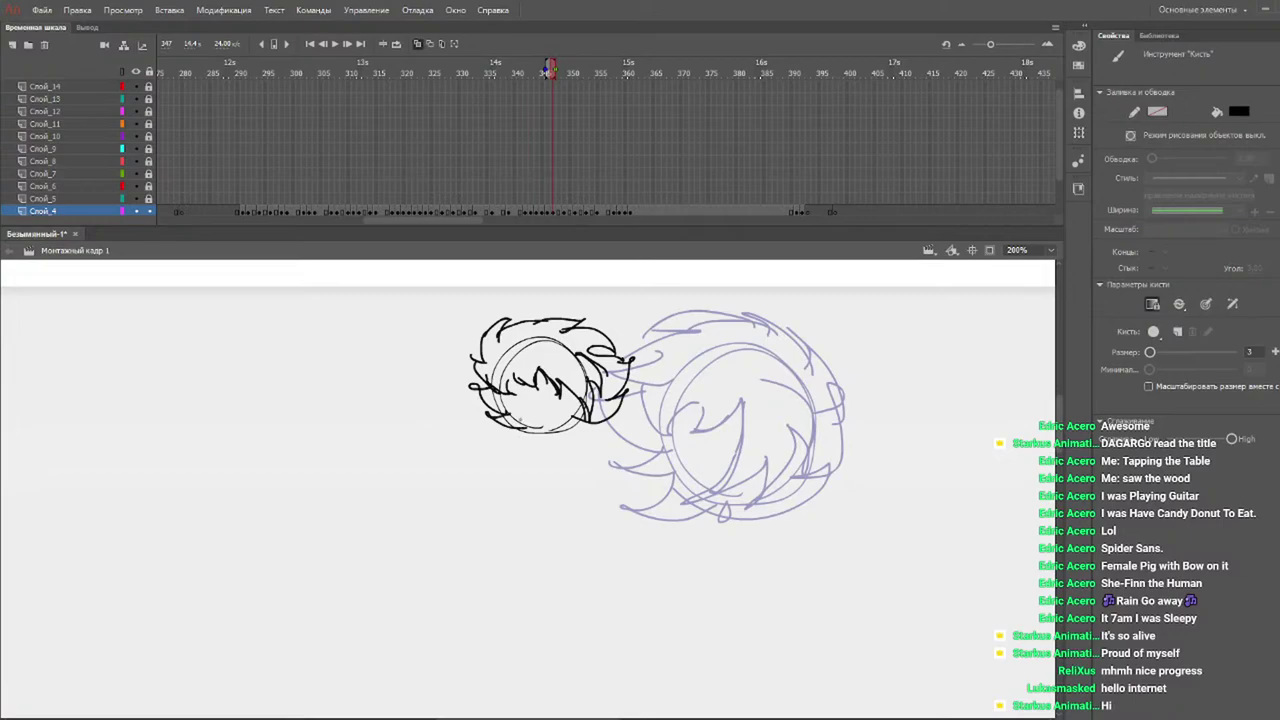
At frame 349, draw the zigzag fringe, the right-side lock and the spiky outer hair following the onion-skinned frame 347 hair.
{"action": "left_click_drag", "start_coordinate": [528, 72], "coordinate": [567, 70]}
{"action": "mouse_move", "coordinate": [528, 366]}
{"action": "left_mouse_down"}
{"action": "mouse_move", "coordinate": [578, 400]}
{"action": "mouse_move", "coordinate": [598, 368]}
{"action": "mouse_move", "coordinate": [594, 408]}
{"action": "left_mouse_up"}
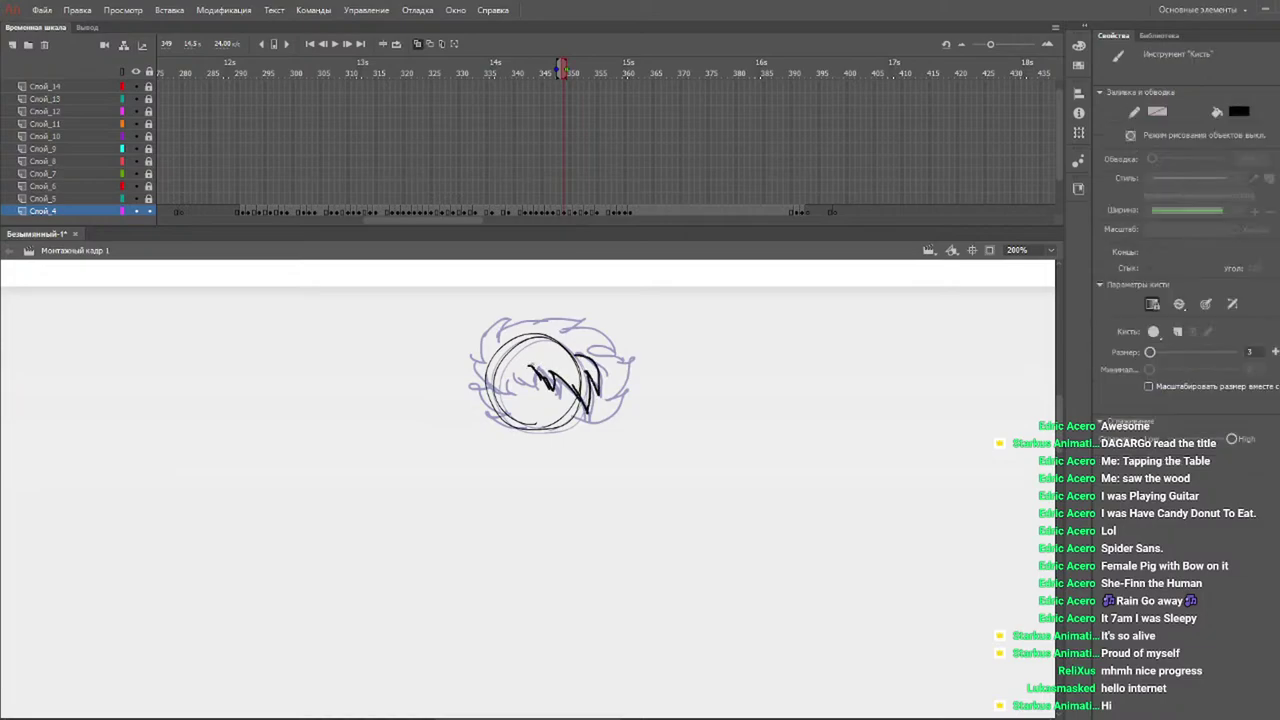
{"action": "mouse_move", "coordinate": [482, 368]}
{"action": "left_mouse_down"}
{"action": "mouse_move", "coordinate": [494, 330]}
{"action": "mouse_move", "coordinate": [608, 322]}
{"action": "mouse_move", "coordinate": [624, 372]}
{"action": "mouse_move", "coordinate": [580, 410]}
{"action": "left_mouse_up"}
{"action": "left_click_drag", "start_coordinate": [490, 360], "coordinate": [470, 398]}
At frame 351, draw the fringe, both side locks, the spiky outer hair and the pointed strands at the lower left of the head.
{"action": "mouse_move", "coordinate": [530, 71]}
{"action": "left_mouse_down"}
{"action": "mouse_move", "coordinate": [520, 76]}
{"action": "mouse_move", "coordinate": [586, 77]}
{"action": "mouse_move", "coordinate": [569, 74]}
{"action": "left_mouse_up"}
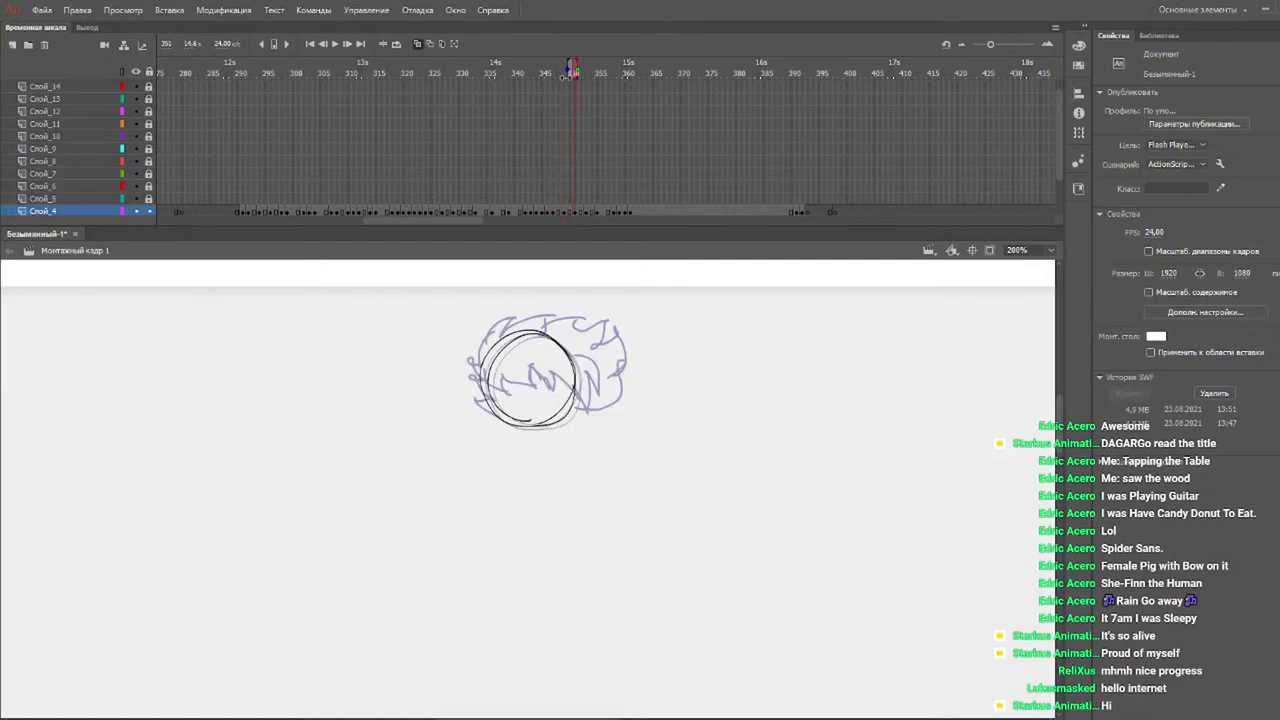
{"action": "key", "text": "b"}
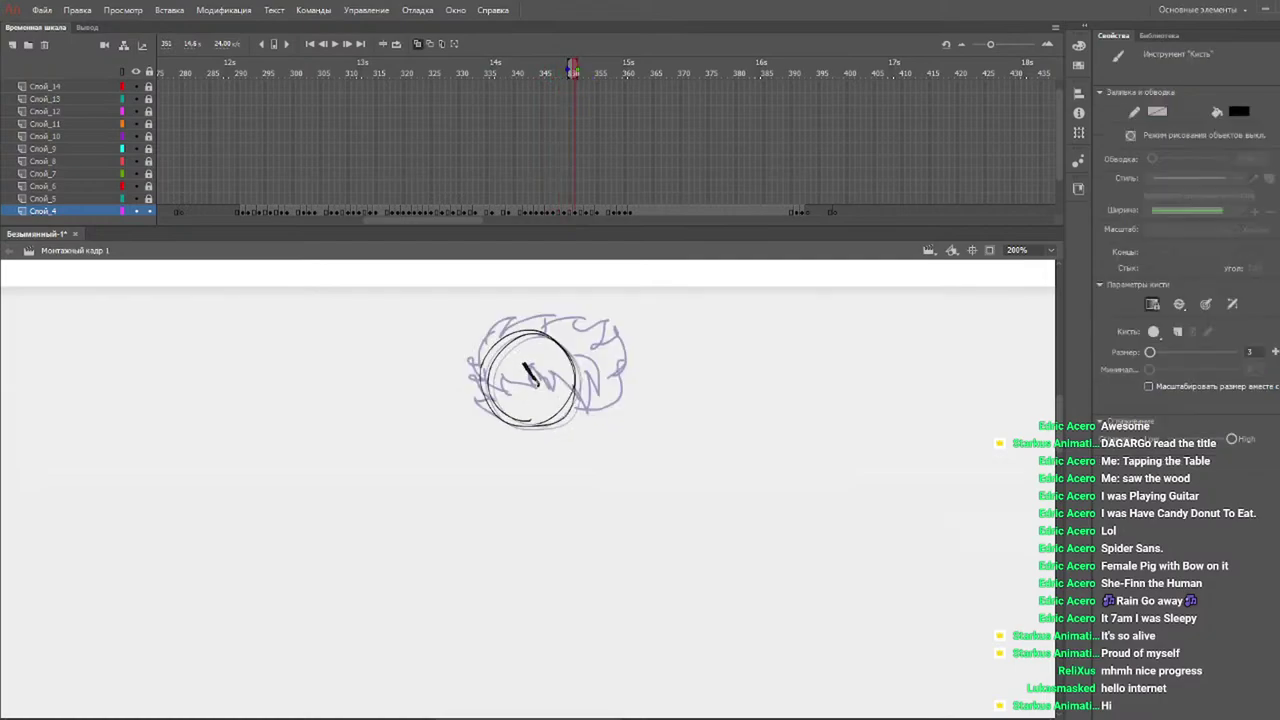
{"action": "left_click_drag", "start_coordinate": [588, 368], "coordinate": [576, 400]}
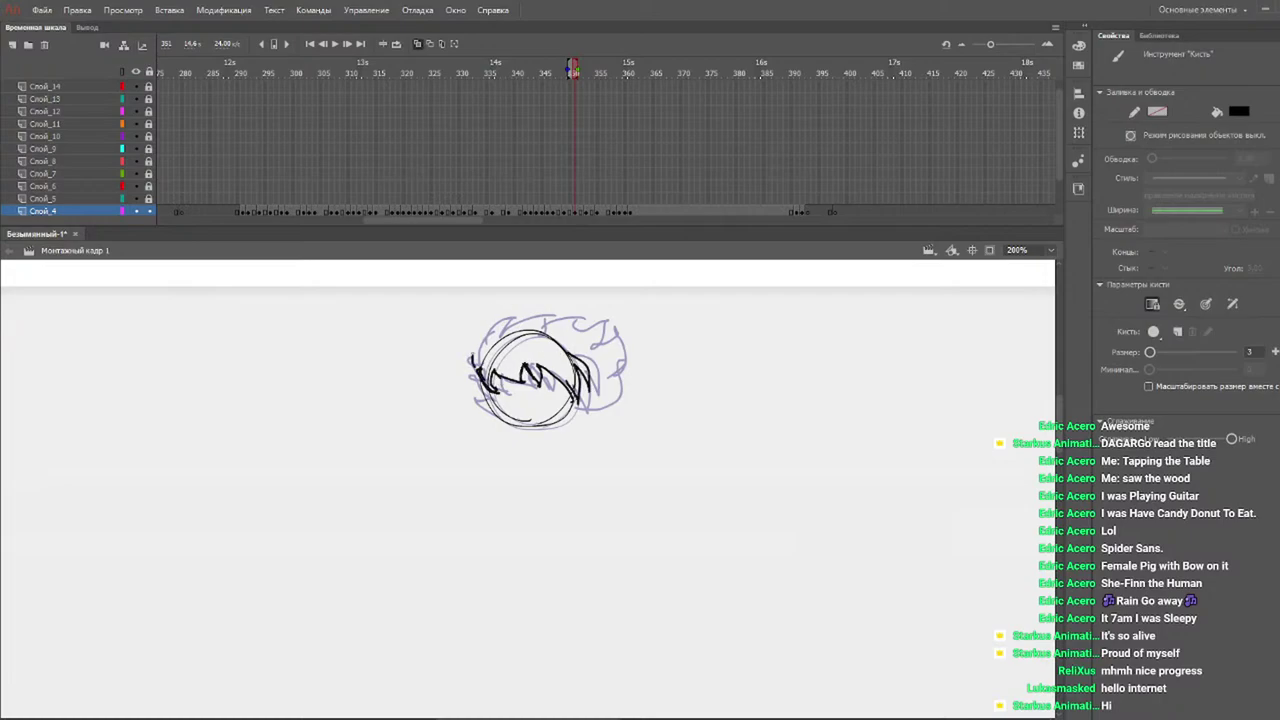
{"action": "left_click_drag", "start_coordinate": [477, 348], "coordinate": [497, 328]}
{"action": "mouse_move", "coordinate": [498, 334]}
{"action": "left_mouse_down"}
{"action": "mouse_move", "coordinate": [543, 317]}
{"action": "mouse_move", "coordinate": [585, 322]}
{"action": "mouse_move", "coordinate": [610, 384]}
{"action": "mouse_move", "coordinate": [580, 408]}
{"action": "left_mouse_up"}
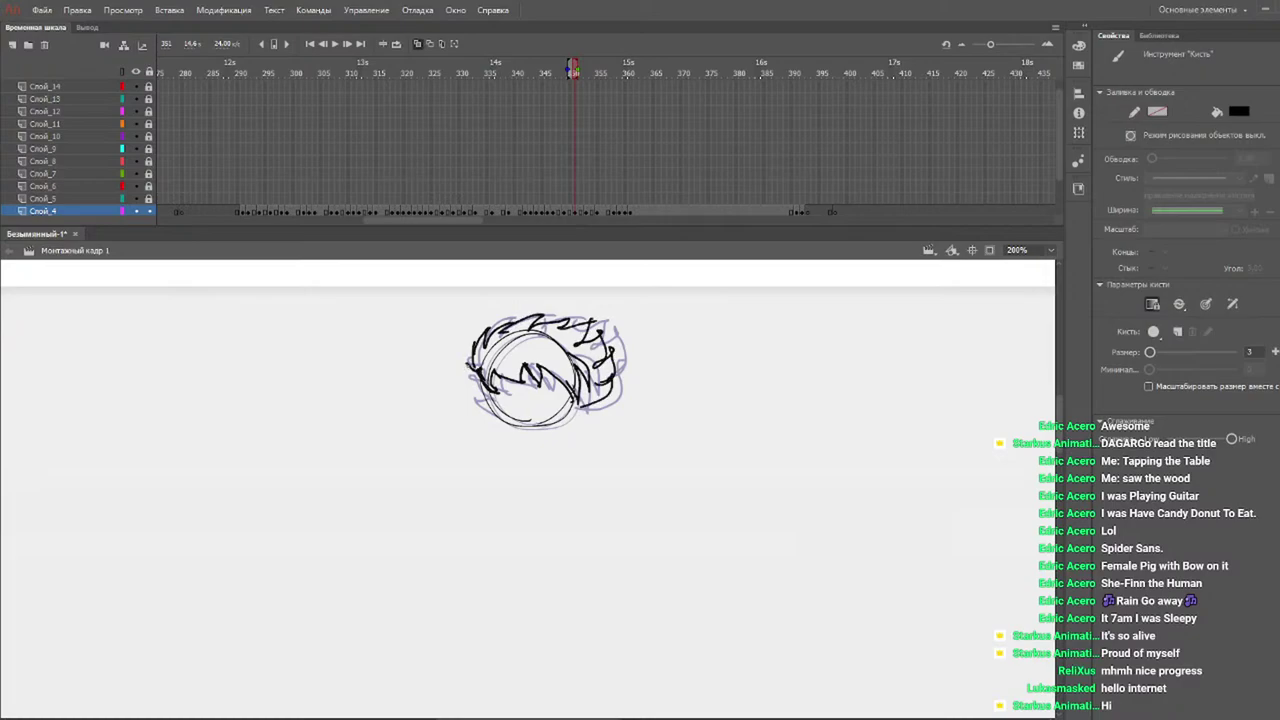
{"action": "left_click_drag", "start_coordinate": [474, 398], "coordinate": [500, 418]}
At frame 353, draw the jagged fringe, the side locks and the spiky hair outline over the crown and down the right side.
{"action": "mouse_move", "coordinate": [523, 74]}
{"action": "left_mouse_down"}
{"action": "mouse_move", "coordinate": [596, 74]}
{"action": "mouse_move", "coordinate": [583, 84]}
{"action": "left_mouse_up"}
{"action": "key", "text": "b"}
{"action": "mouse_move", "coordinate": [518, 358]}
{"action": "left_mouse_down"}
{"action": "mouse_move", "coordinate": [532, 378]}
{"action": "mouse_move", "coordinate": [586, 396]}
{"action": "left_mouse_up"}
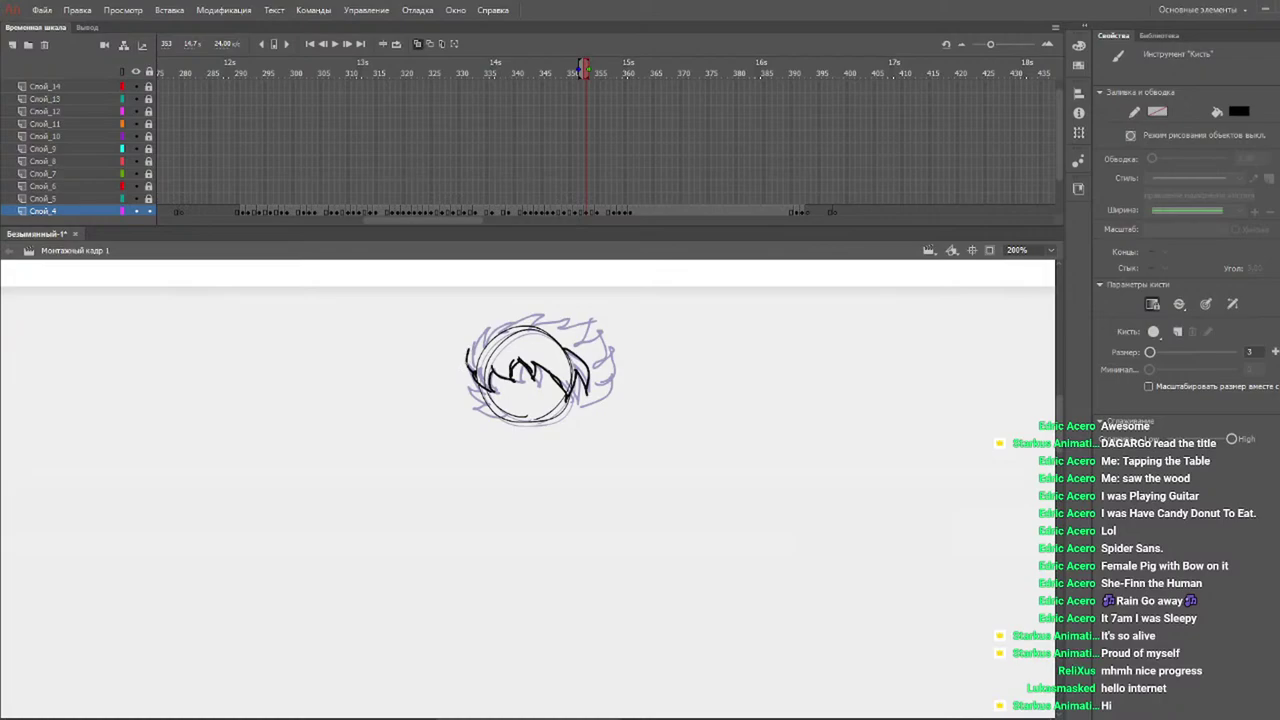
{"action": "mouse_move", "coordinate": [470, 346]}
{"action": "left_mouse_down"}
{"action": "mouse_move", "coordinate": [498, 324]}
{"action": "mouse_move", "coordinate": [576, 316]}
{"action": "mouse_move", "coordinate": [608, 366]}
{"action": "mouse_move", "coordinate": [584, 398]}
{"action": "left_mouse_up"}
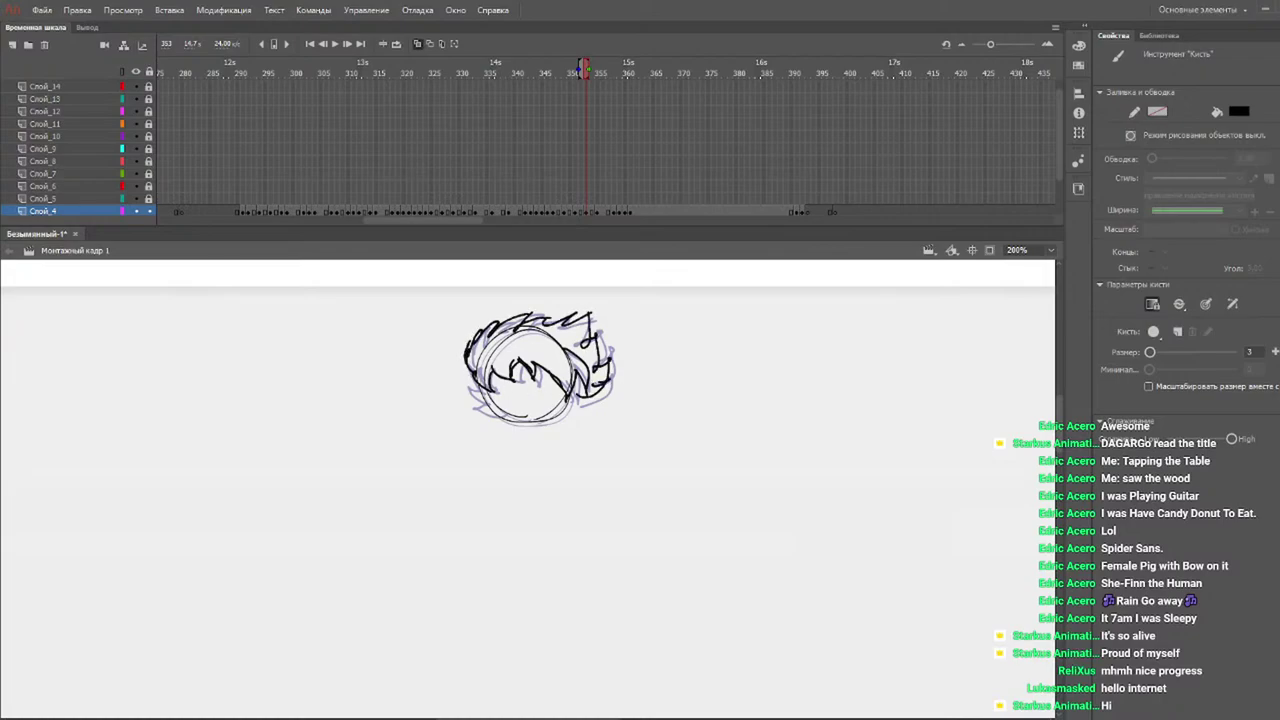
At frame 355, draw the zigzag fringe, the right-side lock and the spiky outer hair over the crown and down both sides.
{"action": "left_click_drag", "start_coordinate": [530, 70], "coordinate": [601, 76]}
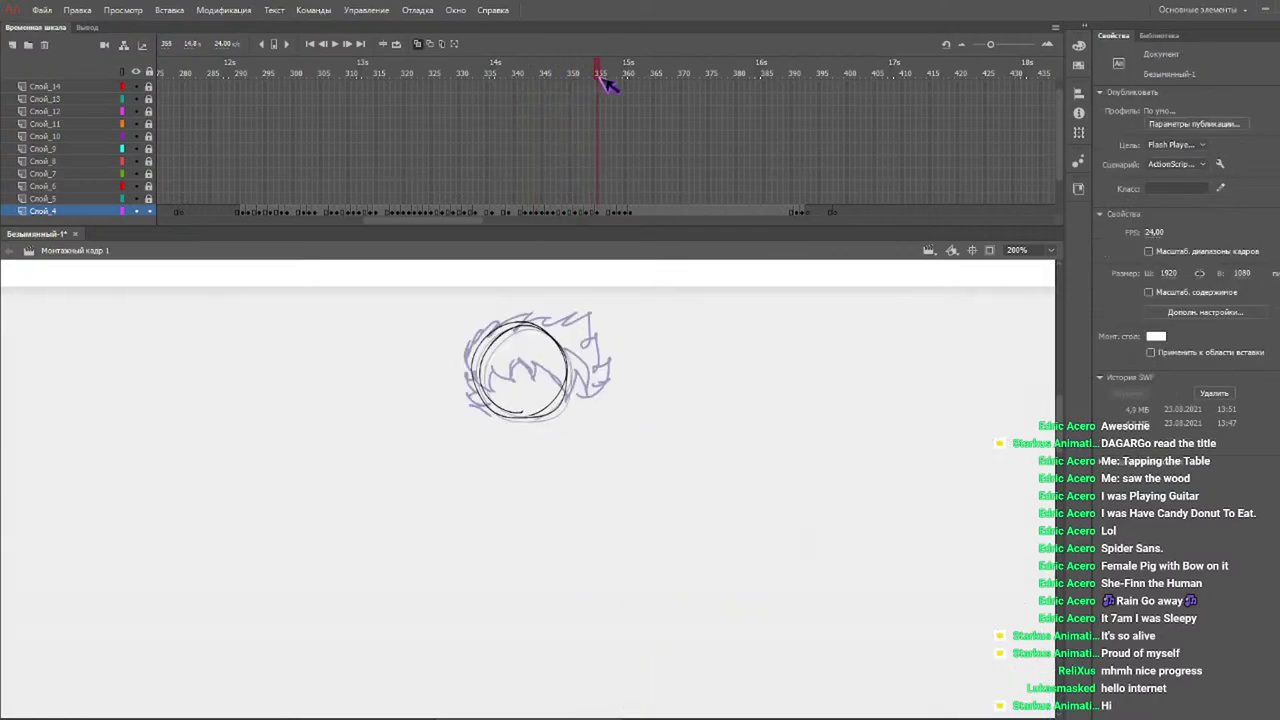
{"action": "key", "text": "b"}
{"action": "mouse_move", "coordinate": [527, 365]}
{"action": "left_mouse_down"}
{"action": "mouse_move", "coordinate": [536, 380]}
{"action": "mouse_move", "coordinate": [588, 378]}
{"action": "left_mouse_up"}
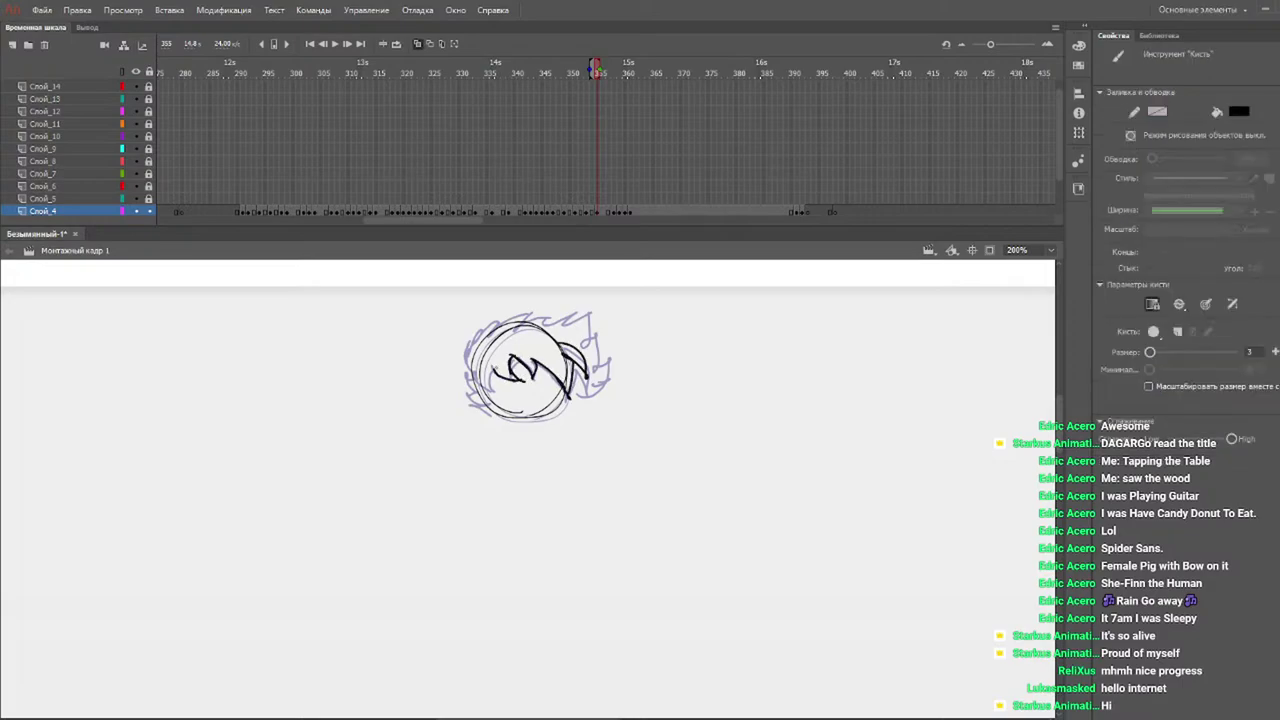
{"action": "mouse_move", "coordinate": [466, 342]}
{"action": "left_mouse_down"}
{"action": "mouse_move", "coordinate": [516, 310]}
{"action": "mouse_move", "coordinate": [554, 310]}
{"action": "mouse_move", "coordinate": [598, 348]}
{"action": "left_mouse_up"}
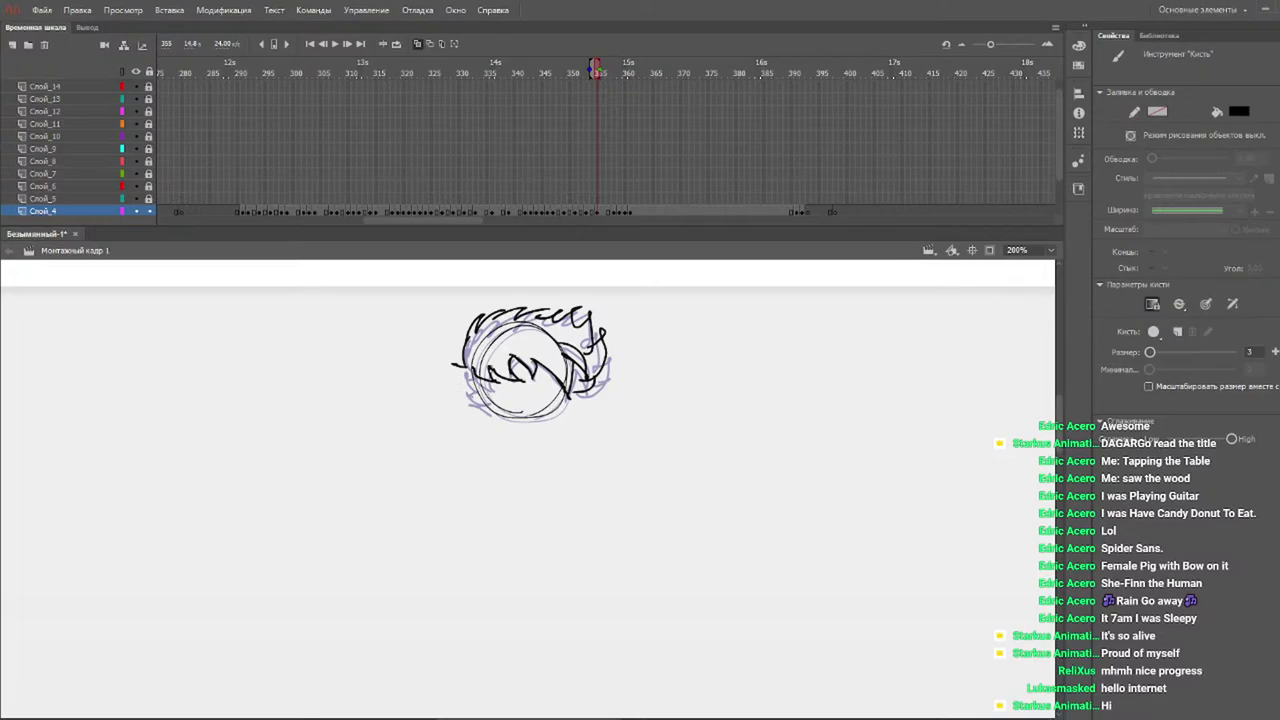
Play back the roughed hair animation to check its motion, and go to the large head circle at frame 358.
{"action": "key", "text": "Return"}
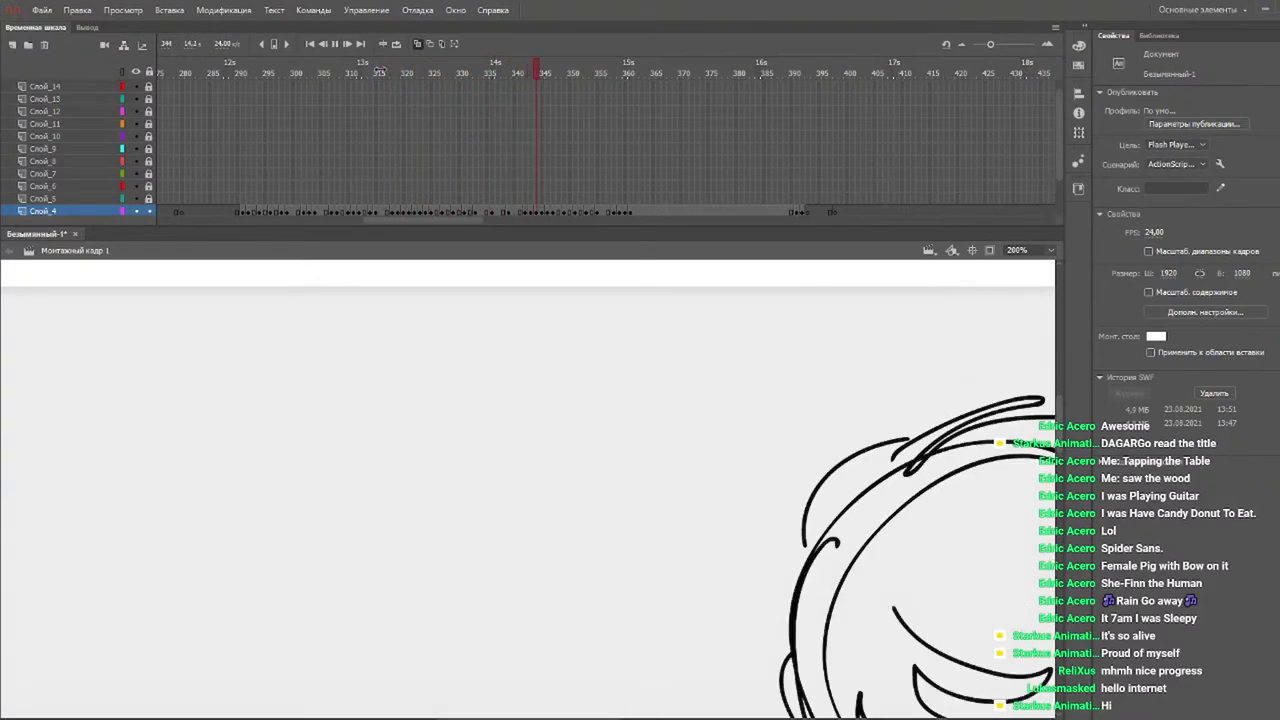
{"action": "key", "text": "Return"}
{"action": "left_click", "coordinate": [591, 72]}
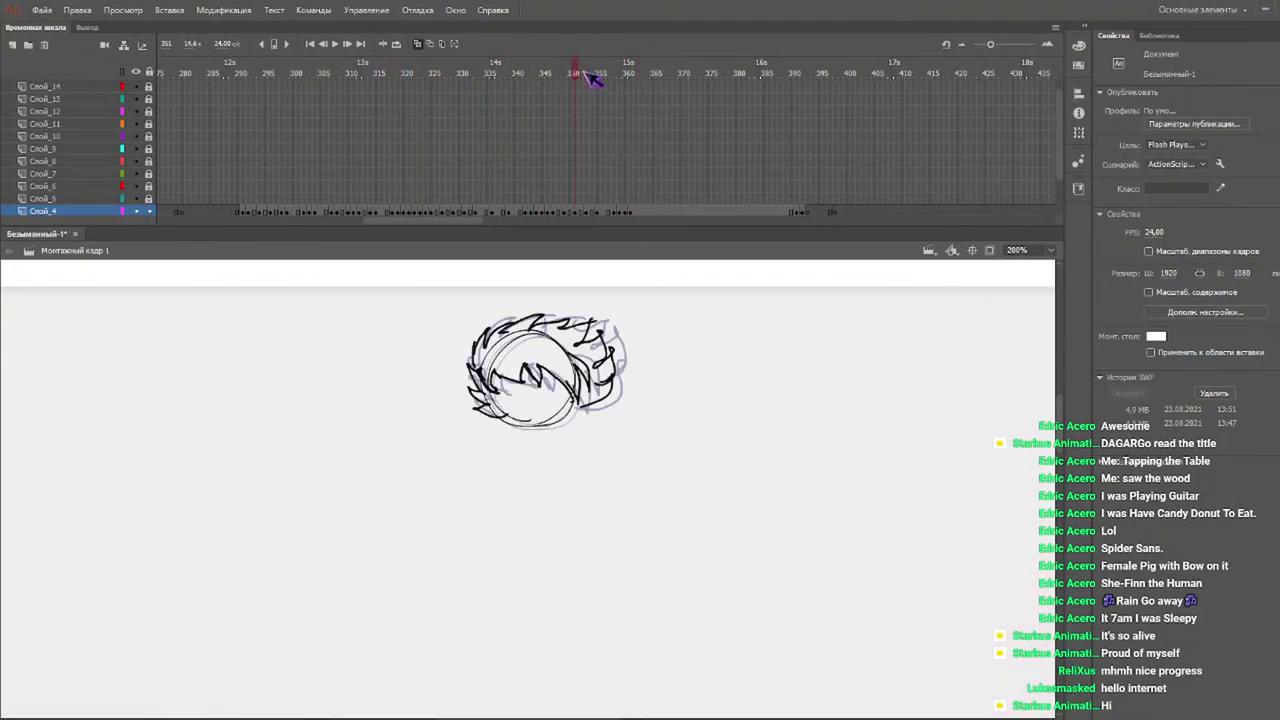
{"action": "left_click_drag", "start_coordinate": [598, 72], "coordinate": [619, 72]}
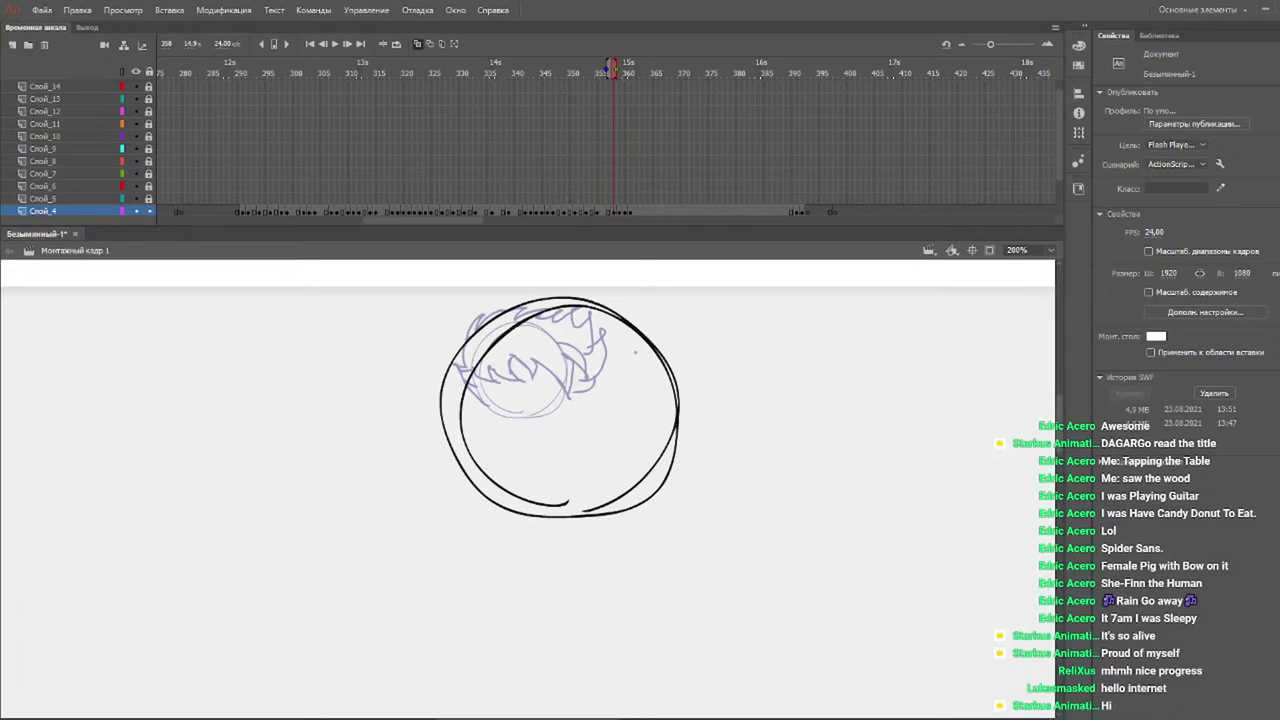
Brush loose hair strands around and inside the head circle on frame 358 of Слой_4.
{"action": "mouse_move", "coordinate": [636, 328]}
{"action": "left_mouse_down"}
{"action": "mouse_move", "coordinate": [732, 449]}
{"action": "mouse_move", "coordinate": [623, 527]}
{"action": "mouse_move", "coordinate": [700, 457]}
{"action": "left_mouse_up"}
{"action": "mouse_move", "coordinate": [678, 452]}
{"action": "left_mouse_down"}
{"action": "mouse_move", "coordinate": [617, 540]}
{"action": "mouse_move", "coordinate": [652, 427]}
{"action": "left_mouse_up"}
{"action": "left_click_drag", "start_coordinate": [592, 349], "coordinate": [566, 488]}
{"action": "mouse_move", "coordinate": [593, 425]}
{"action": "left_mouse_down"}
{"action": "mouse_move", "coordinate": [564, 496]}
{"action": "mouse_move", "coordinate": [655, 368]}
{"action": "left_mouse_up"}
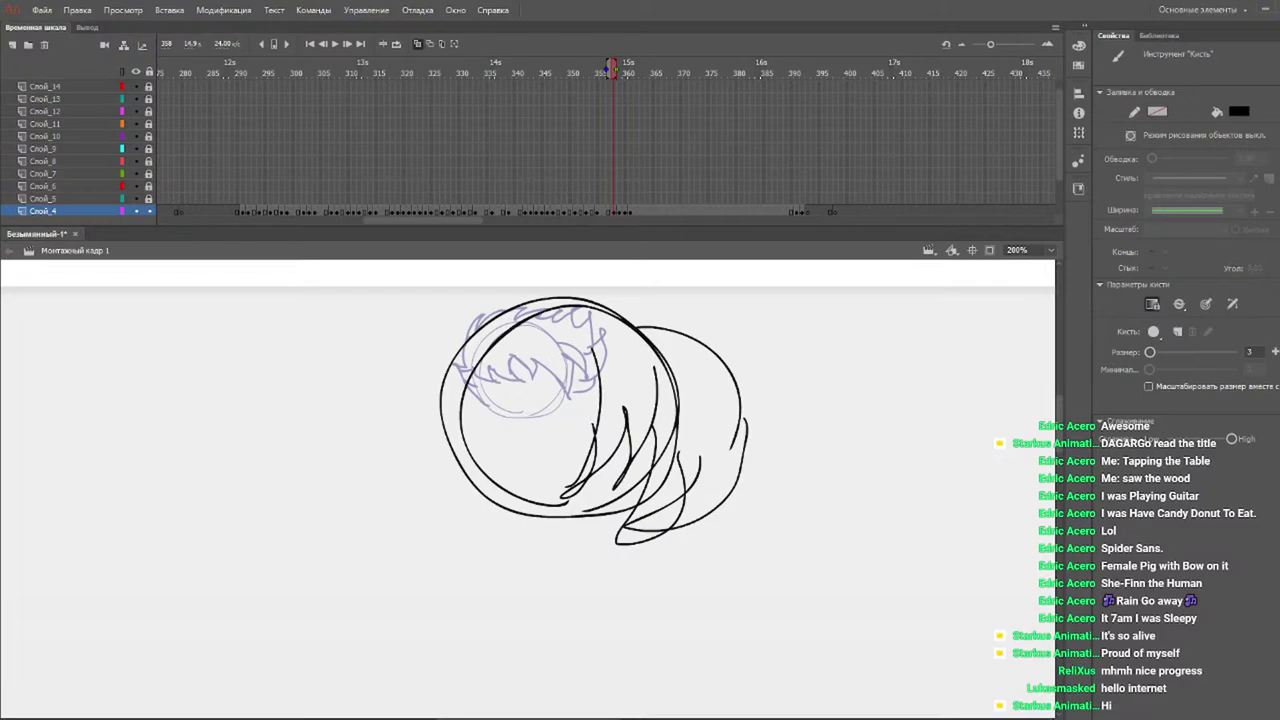
{"action": "left_click_drag", "start_coordinate": [575, 490], "coordinate": [428, 524]}
{"action": "left_click_drag", "start_coordinate": [368, 490], "coordinate": [500, 500]}
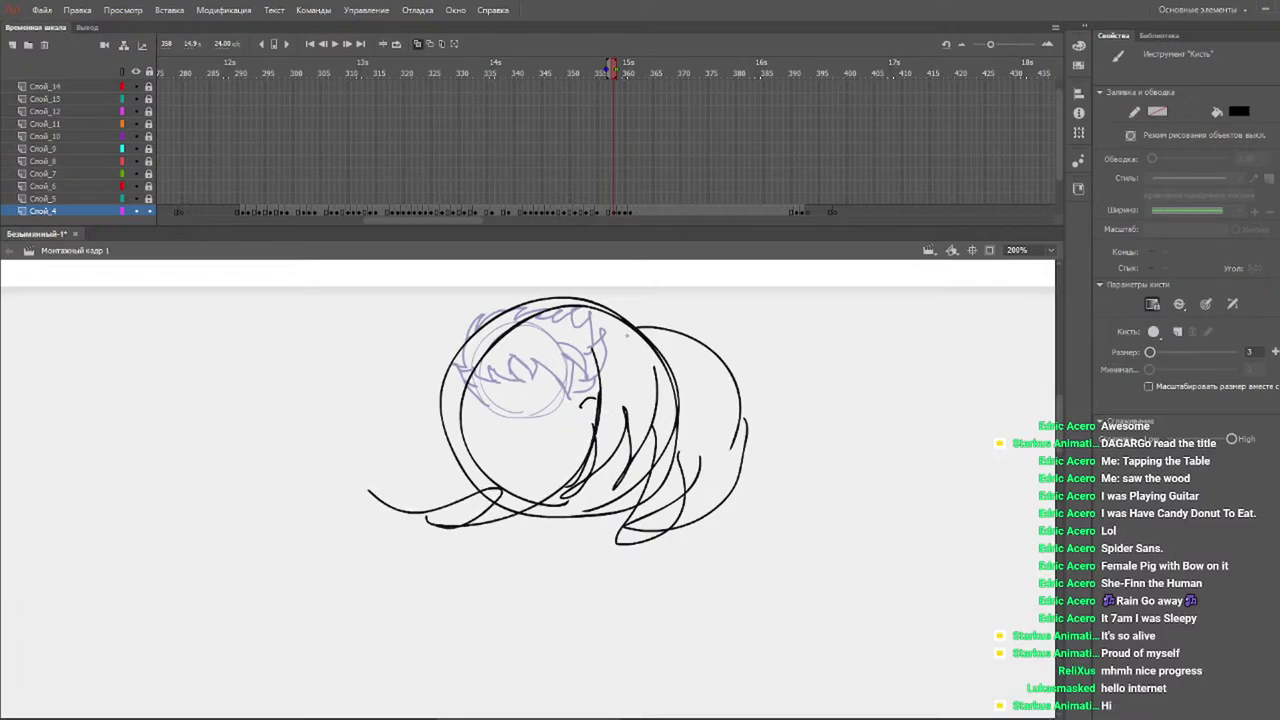
{"action": "mouse_move", "coordinate": [692, 330]}
{"action": "left_mouse_down"}
{"action": "mouse_move", "coordinate": [515, 286]}
{"action": "mouse_move", "coordinate": [467, 295]}
{"action": "mouse_move", "coordinate": [362, 456]}
{"action": "left_mouse_up"}
{"action": "mouse_move", "coordinate": [446, 405]}
{"action": "left_mouse_down"}
{"action": "mouse_move", "coordinate": [352, 495]}
{"action": "mouse_move", "coordinate": [364, 556]}
{"action": "left_mouse_up"}
{"action": "mouse_move", "coordinate": [446, 515]}
{"action": "left_mouse_down"}
{"action": "mouse_move", "coordinate": [438, 567]}
{"action": "mouse_move", "coordinate": [515, 505]}
{"action": "left_mouse_up"}
Sketch swept-back hair strands around the head circle on frame 359.
{"action": "left_click_drag", "start_coordinate": [610, 68], "coordinate": [619, 68]}
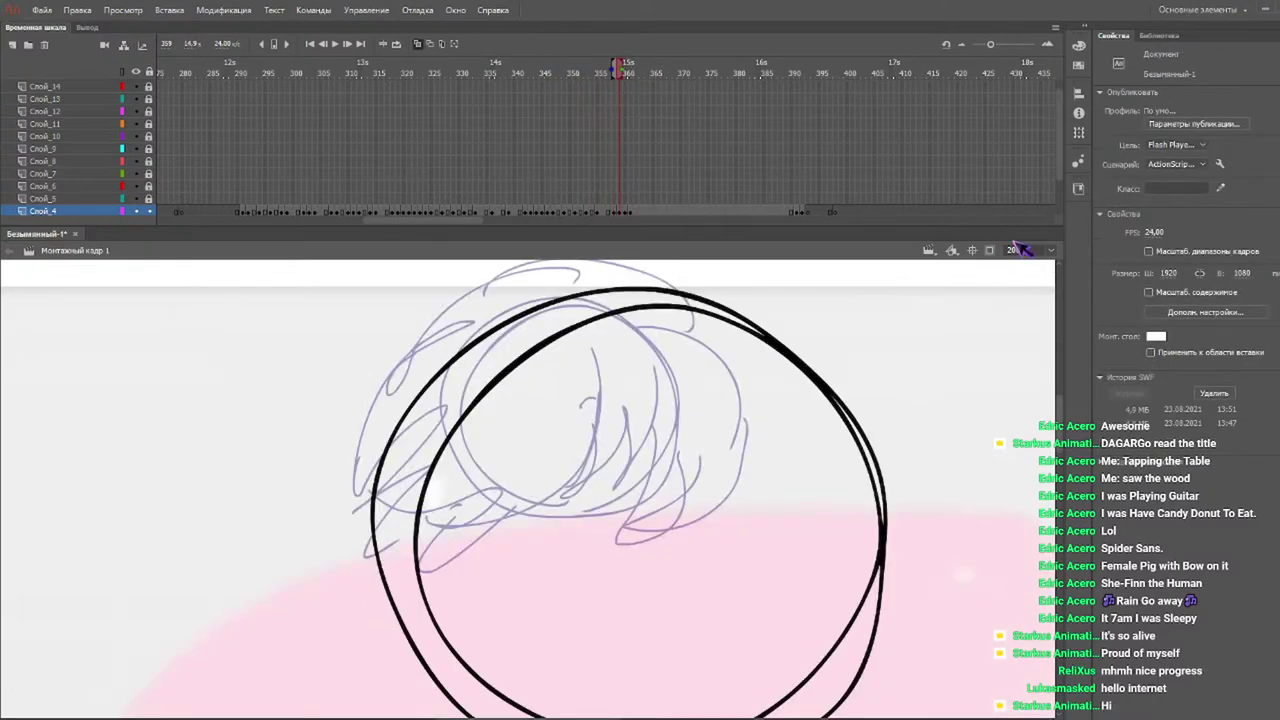
{"action": "left_click", "coordinate": [1051, 250]}
{"action": "left_click", "coordinate": [1039, 326]}
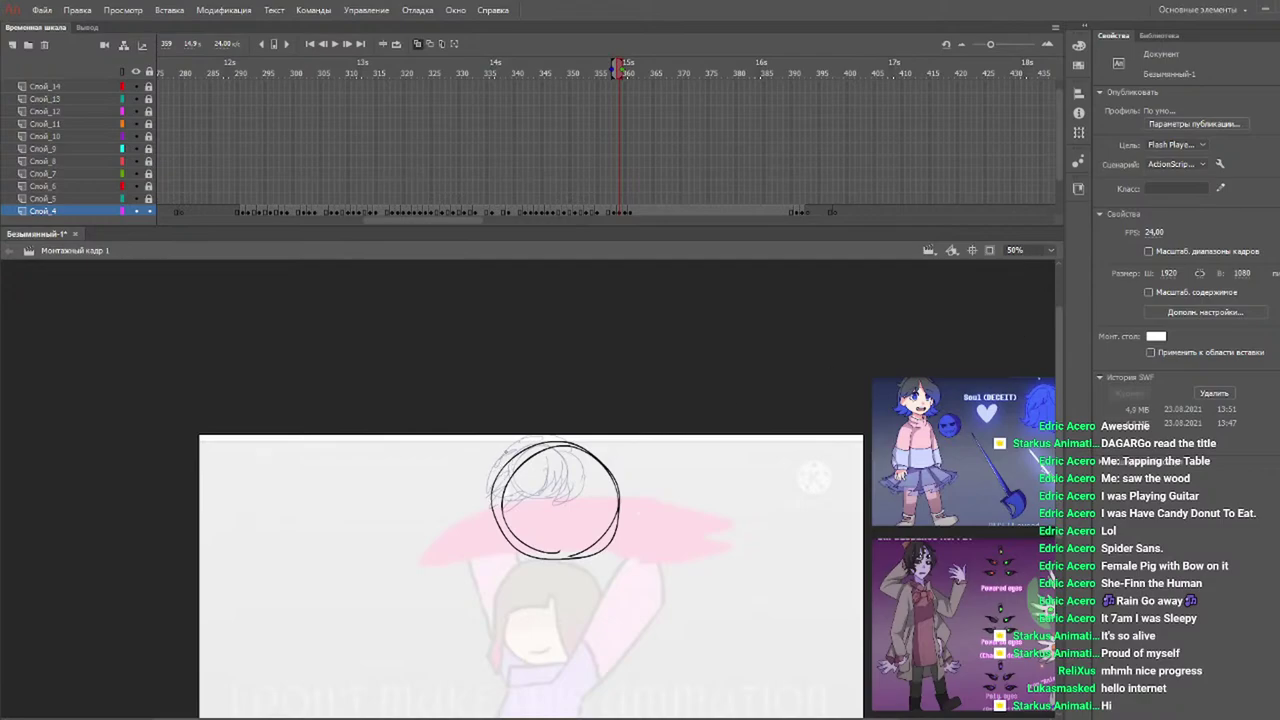
{"action": "mouse_move", "coordinate": [560, 434]}
{"action": "left_mouse_down"}
{"action": "mouse_move", "coordinate": [467, 467]}
{"action": "mouse_move", "coordinate": [450, 521]}
{"action": "left_mouse_up"}
{"action": "left_click_drag", "start_coordinate": [481, 492], "coordinate": [433, 566]}
{"action": "mouse_move", "coordinate": [465, 542]}
{"action": "left_mouse_down"}
{"action": "mouse_move", "coordinate": [448, 570]}
{"action": "mouse_move", "coordinate": [545, 586]}
{"action": "mouse_move", "coordinate": [630, 545]}
{"action": "mouse_move", "coordinate": [645, 515]}
{"action": "mouse_move", "coordinate": [625, 570]}
{"action": "left_mouse_up"}
Sketch the flying hair, fringe strands and zigzag fringe detail over the larger head circle on frame 360.
{"action": "mouse_move", "coordinate": [585, 75]}
{"action": "left_mouse_down"}
{"action": "mouse_move", "coordinate": [529, 68]}
{"action": "mouse_move", "coordinate": [620, 71]}
{"action": "mouse_move", "coordinate": [634, 85]}
{"action": "left_mouse_up"}
{"action": "key", "text": "Return"}
{"action": "mouse_move", "coordinate": [506, 478]}
{"action": "left_mouse_down"}
{"action": "mouse_move", "coordinate": [515, 585]}
{"action": "mouse_move", "coordinate": [605, 612]}
{"action": "mouse_move", "coordinate": [563, 548]}
{"action": "mouse_move", "coordinate": [636, 610]}
{"action": "left_mouse_up"}
{"action": "left_click_drag", "start_coordinate": [634, 673], "coordinate": [612, 672]}
{"action": "mouse_move", "coordinate": [620, 662]}
{"action": "left_mouse_down"}
{"action": "mouse_move", "coordinate": [606, 525]}
{"action": "mouse_move", "coordinate": [625, 488]}
{"action": "mouse_move", "coordinate": [680, 568]}
{"action": "left_mouse_up"}
{"action": "left_click_drag", "start_coordinate": [634, 434], "coordinate": [668, 560]}
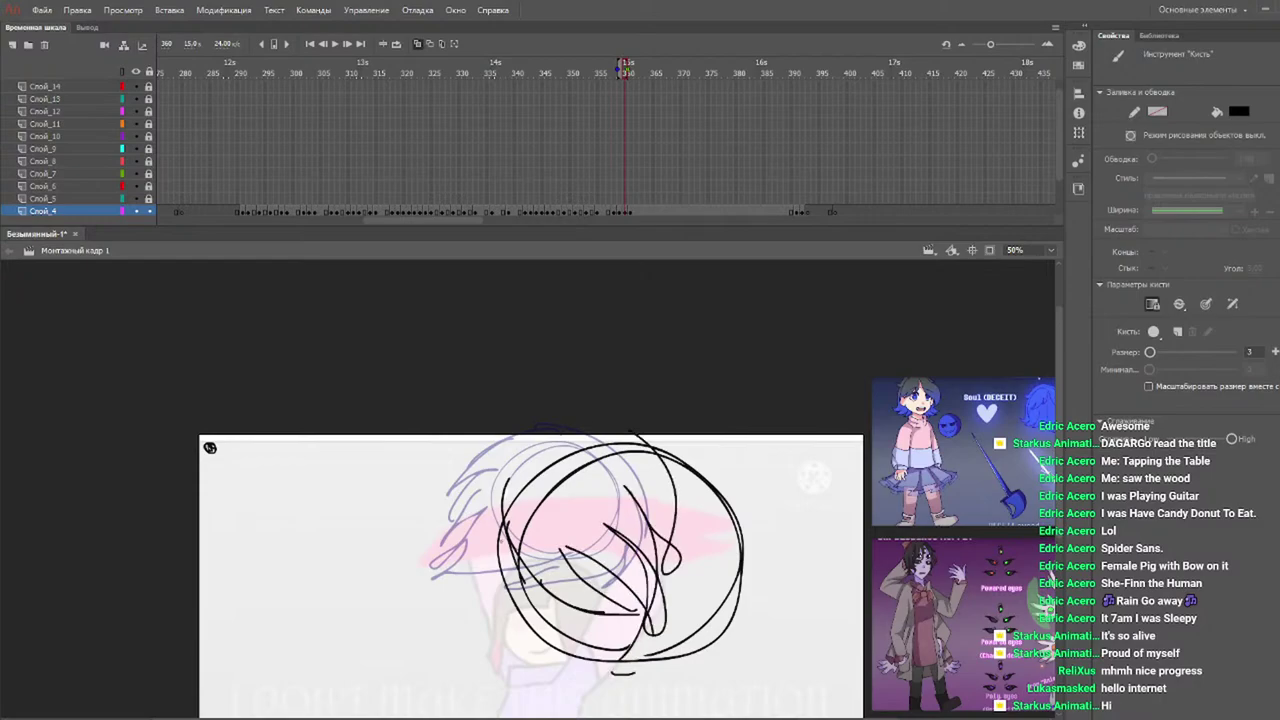
{"action": "mouse_move", "coordinate": [476, 508]}
{"action": "left_mouse_down"}
{"action": "mouse_move", "coordinate": [585, 427]}
{"action": "mouse_move", "coordinate": [565, 394]}
{"action": "mouse_move", "coordinate": [830, 462]}
{"action": "left_mouse_up"}
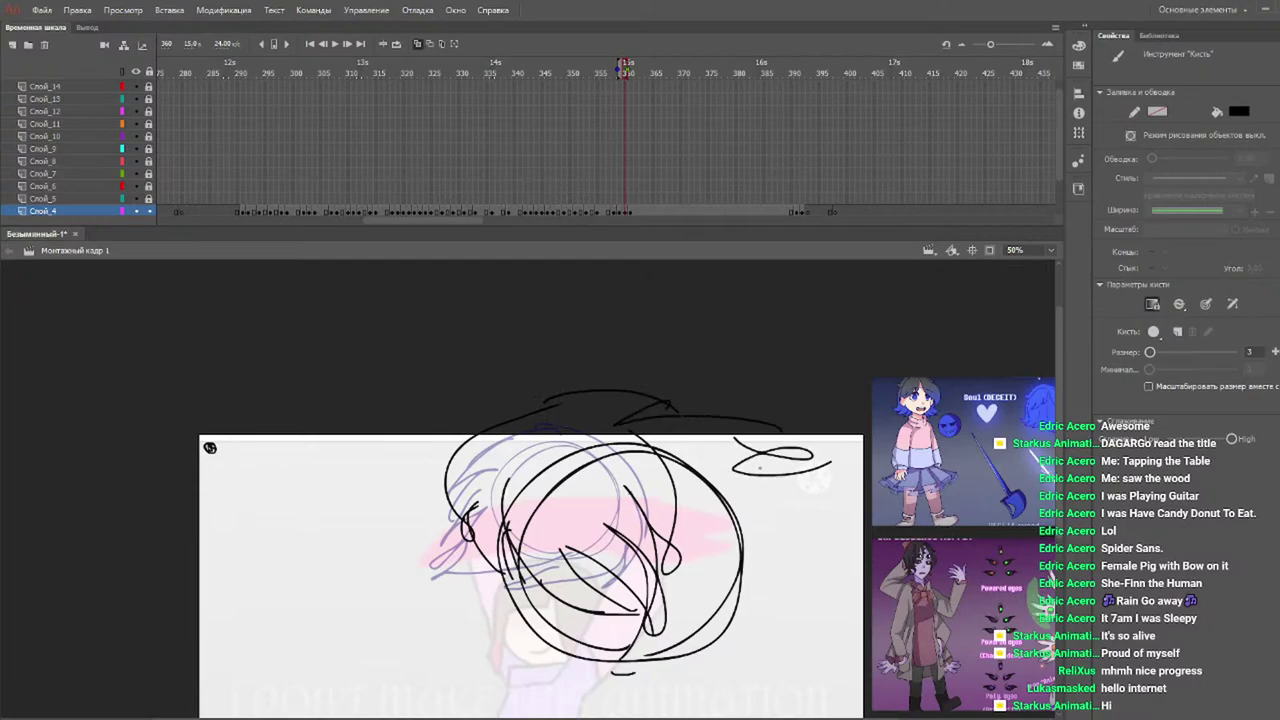
{"action": "mouse_move", "coordinate": [744, 467]}
{"action": "left_mouse_down"}
{"action": "mouse_move", "coordinate": [802, 520]}
{"action": "mouse_move", "coordinate": [765, 620]}
{"action": "mouse_move", "coordinate": [640, 655]}
{"action": "left_mouse_up"}
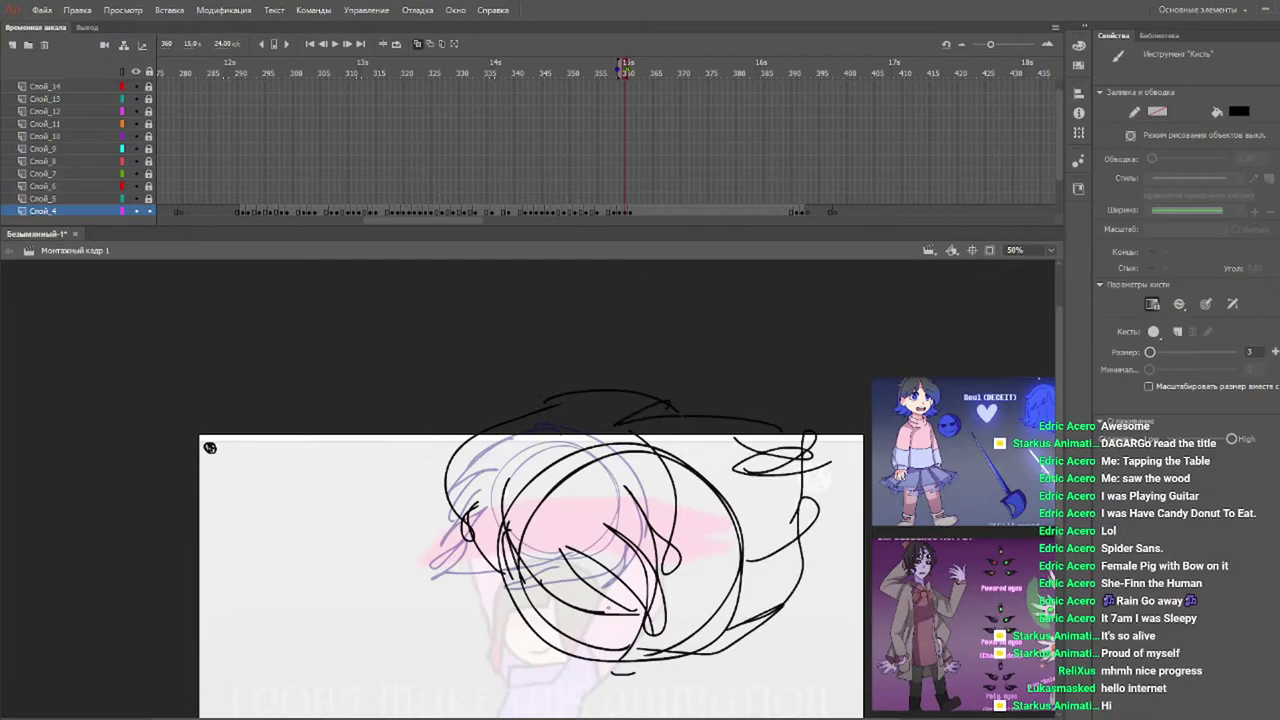
{"action": "left_click_drag", "start_coordinate": [672, 618], "coordinate": [694, 648]}
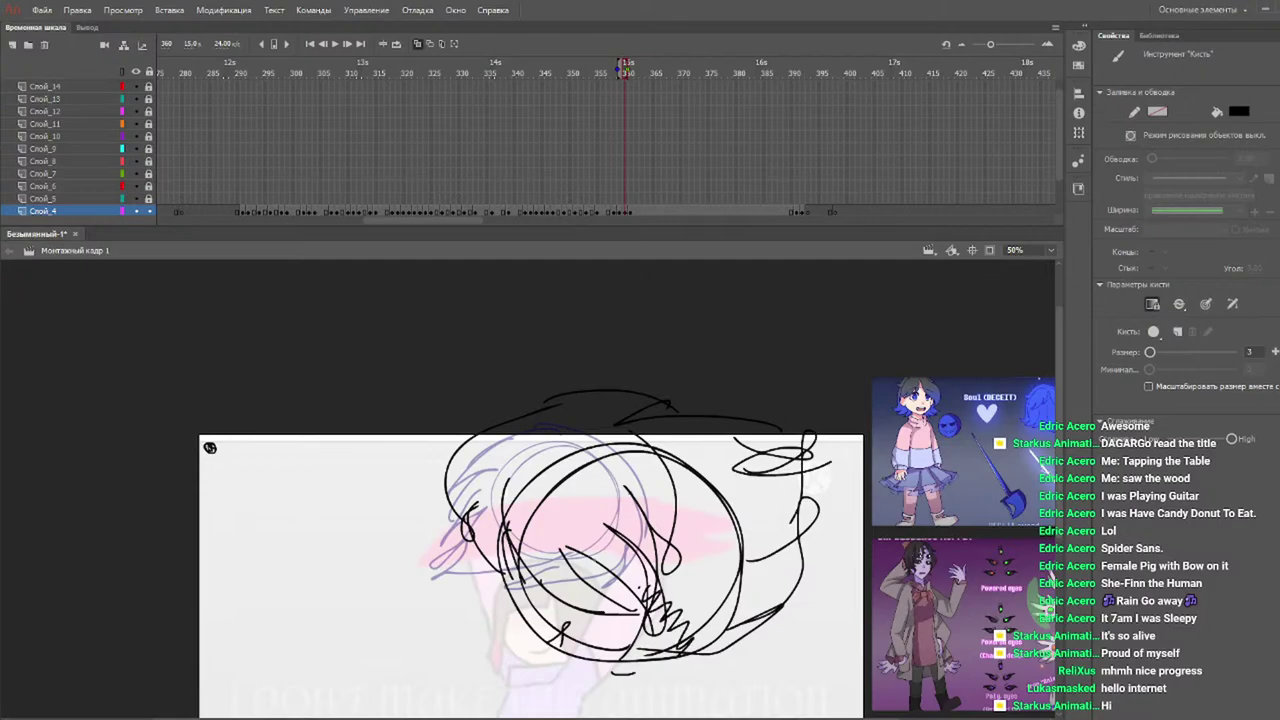
Play back the latest frames, then shift the whole close-up drawing on frame 361 right by about 160 px.
{"action": "left_click", "coordinate": [564, 73]}
{"action": "key", "text": "Return"}
{"action": "key", "text": "Return"}
{"action": "left_click_drag", "start_coordinate": [603, 77], "coordinate": [634, 78]}
{"action": "scroll", "coordinate": [1060, 414], "scroll_direction": "down", "scroll_amount": 3}
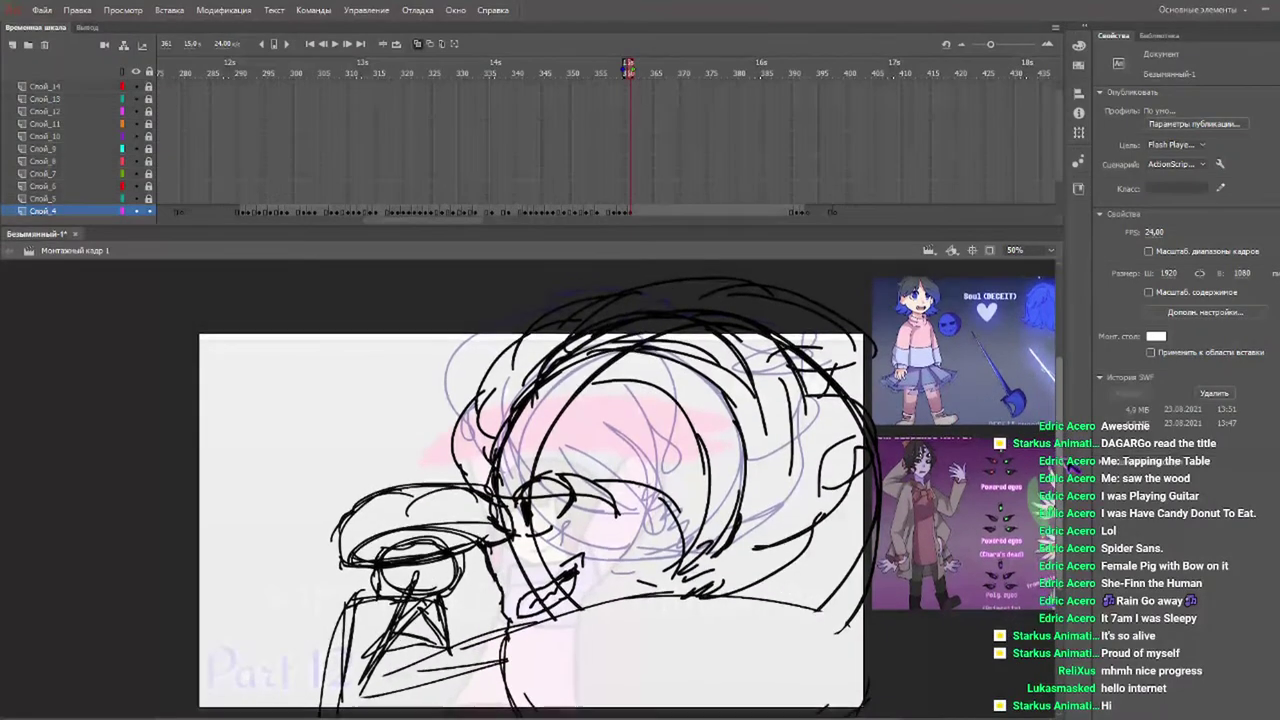
{"action": "scroll", "coordinate": [1068, 458], "scroll_direction": "up", "scroll_amount": 1}
{"action": "mouse_move", "coordinate": [924, 280]}
{"action": "left_mouse_down"}
{"action": "mouse_move", "coordinate": [552, 678]}
{"action": "mouse_move", "coordinate": [150, 719]}
{"action": "left_mouse_up"}
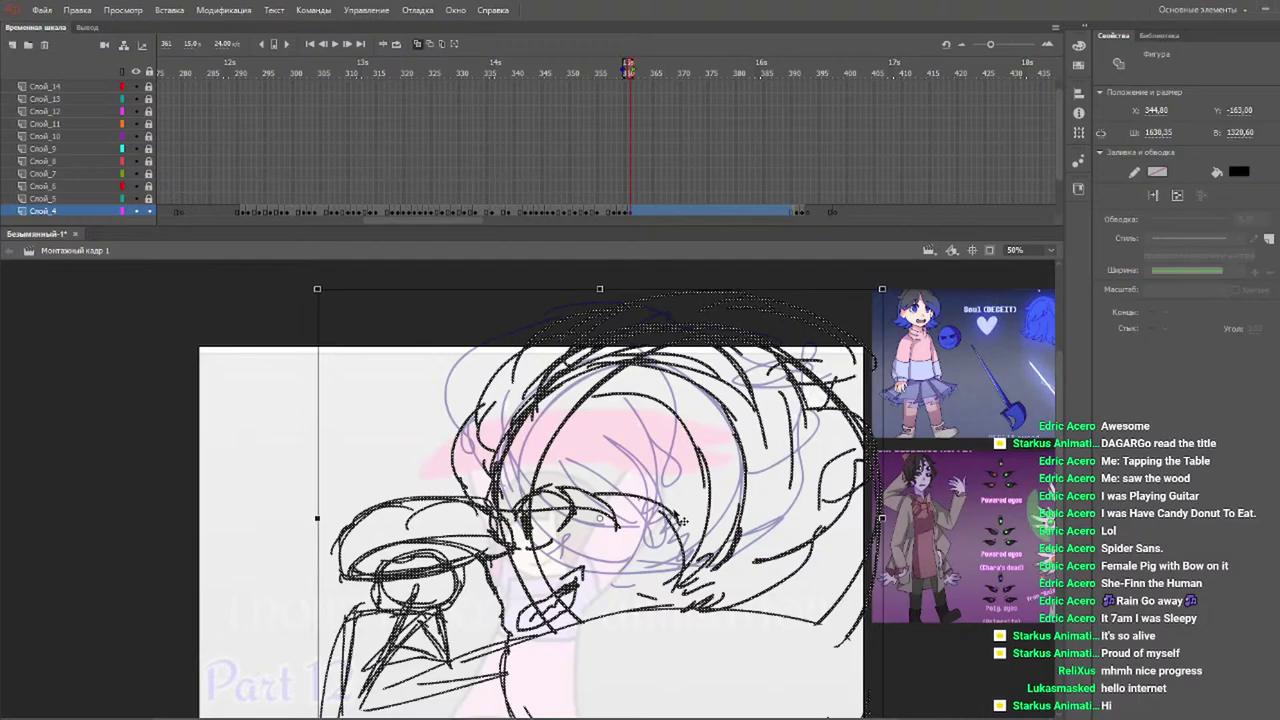
{"action": "left_click_drag", "start_coordinate": [680, 518], "coordinate": [730, 518]}
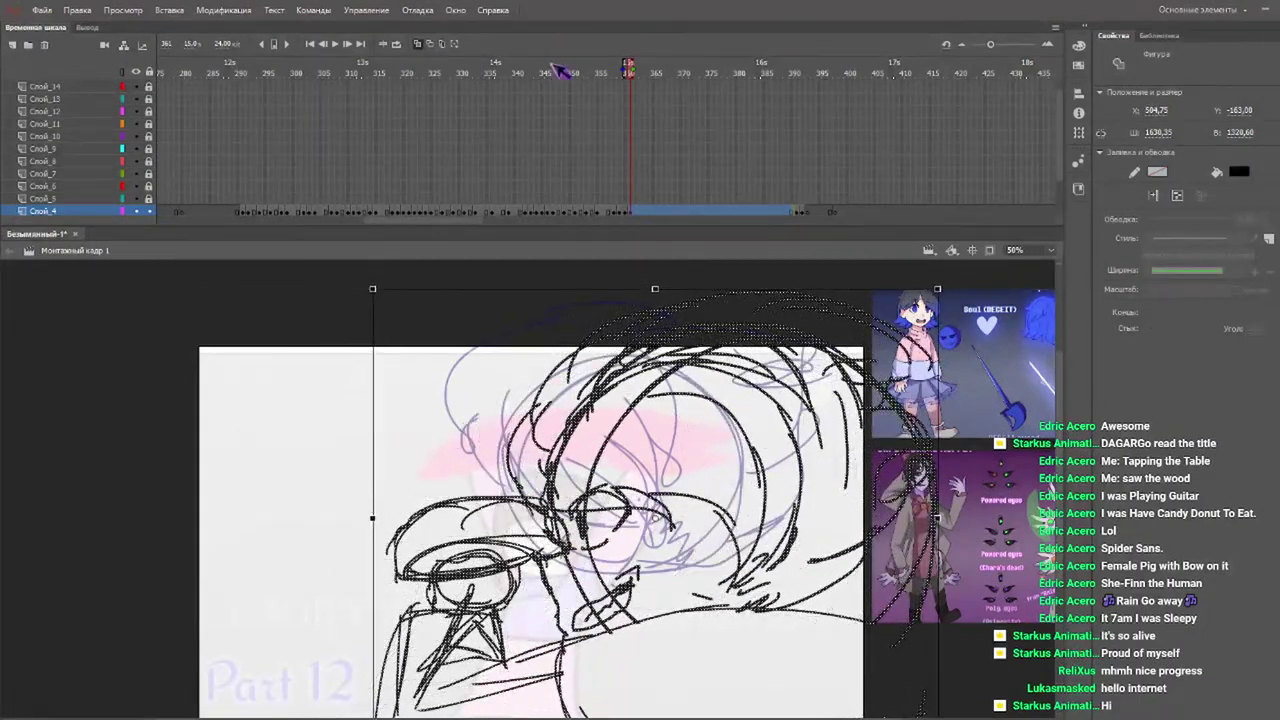
Play back the cut to the close-up and shift the whole close-up drawing further right by about 156 px.
{"action": "left_click", "coordinate": [553, 76]}
{"action": "key", "text": "Return"}
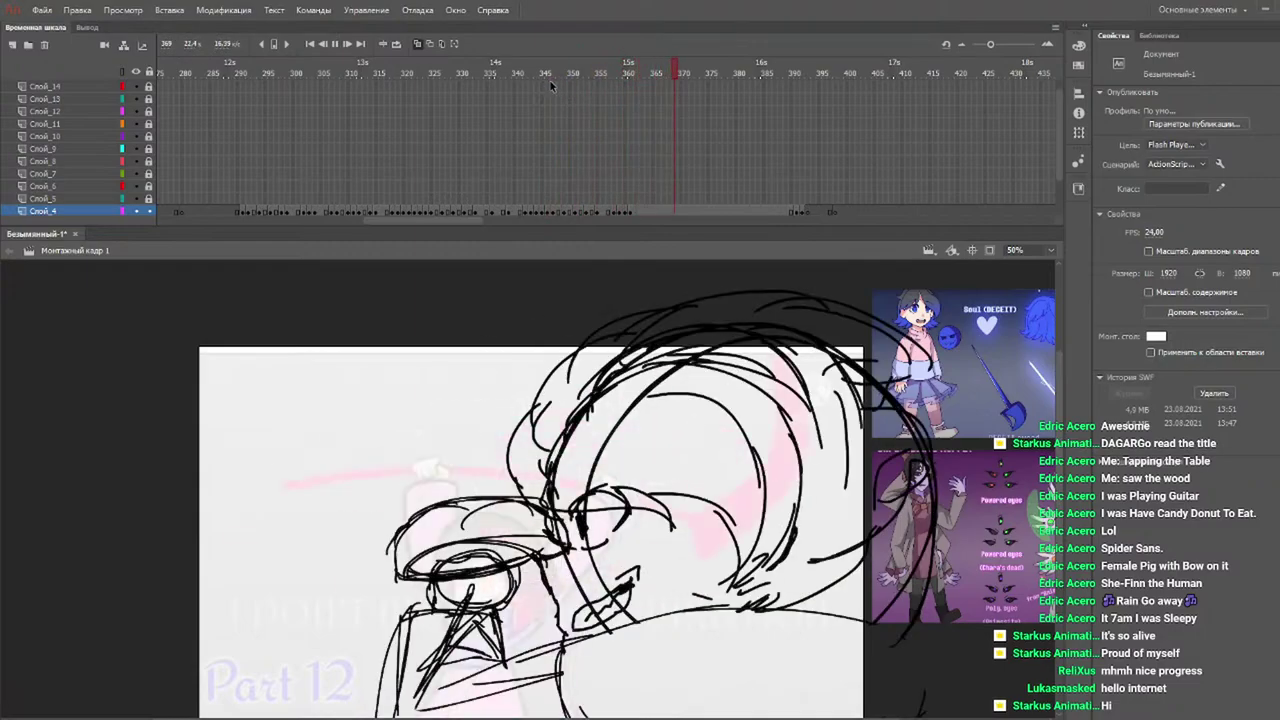
{"action": "key", "text": "Return"}
{"action": "left_click_drag", "start_coordinate": [683, 338], "coordinate": [739, 338]}
{"action": "left_click", "coordinate": [664, 205]}
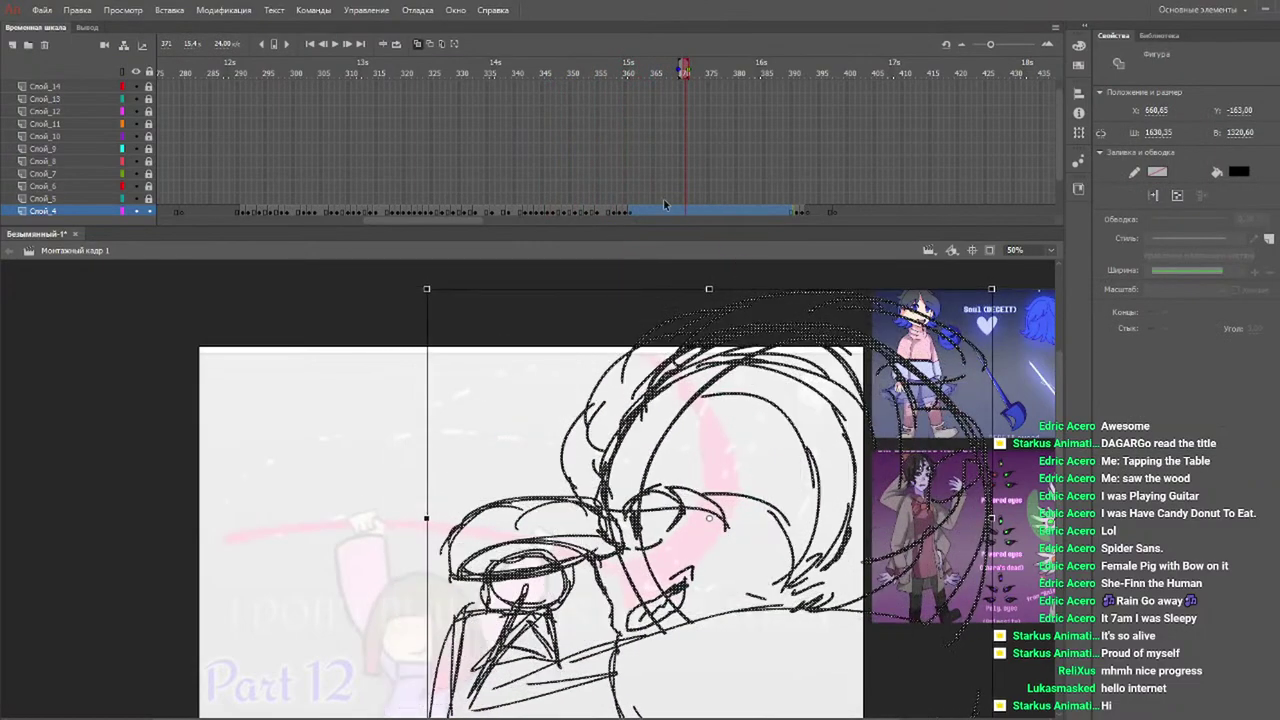
Play back the whole shot from before frame 290 to check the head motion leading into the close-up.
{"action": "left_click", "coordinate": [571, 74]}
{"action": "key", "text": "Return"}
{"action": "left_click", "coordinate": [537, 76]}
{"action": "left_click", "coordinate": [240, 75]}
{"action": "key", "text": "Return"}
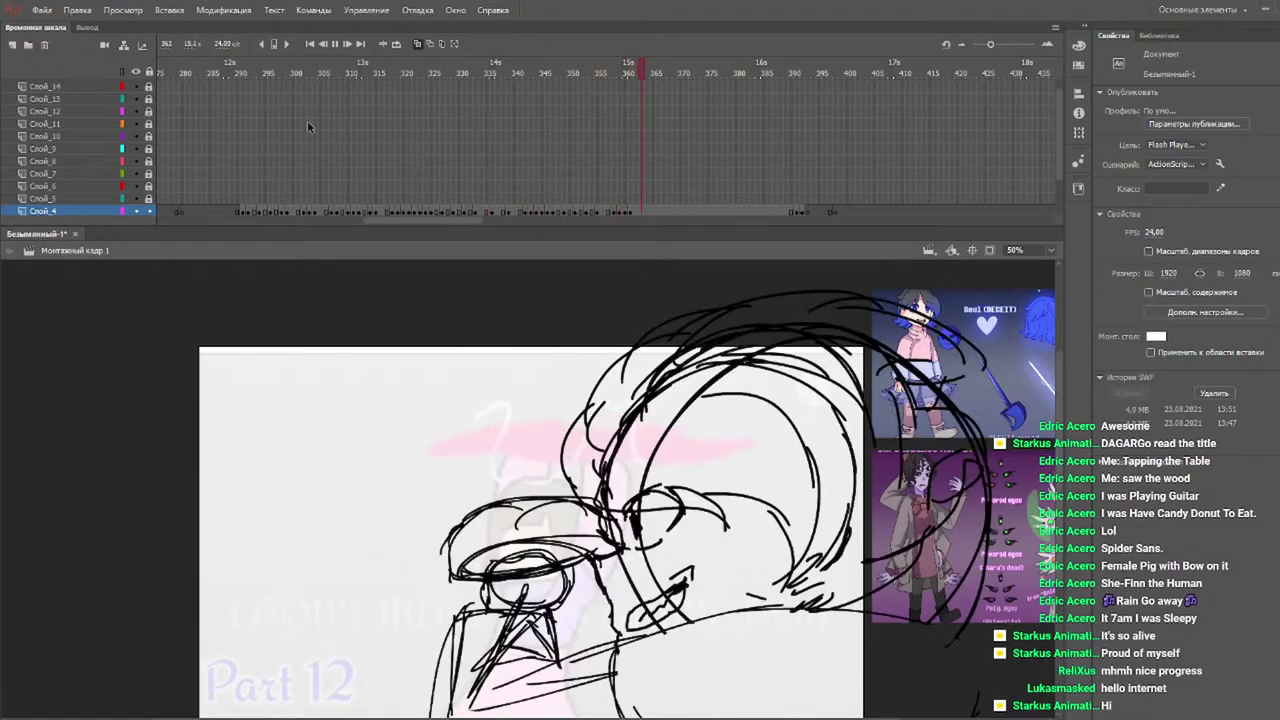
{"action": "left_click", "coordinate": [231, 78]}
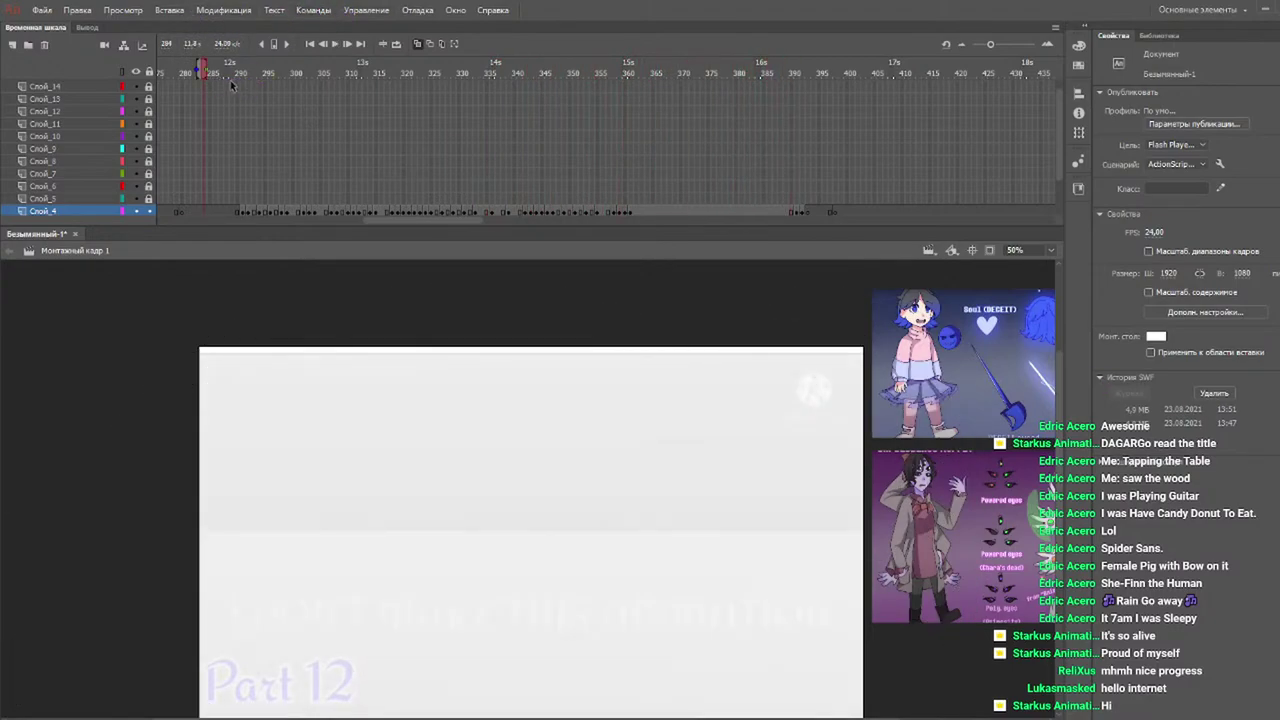
{"action": "key", "text": "Return"}
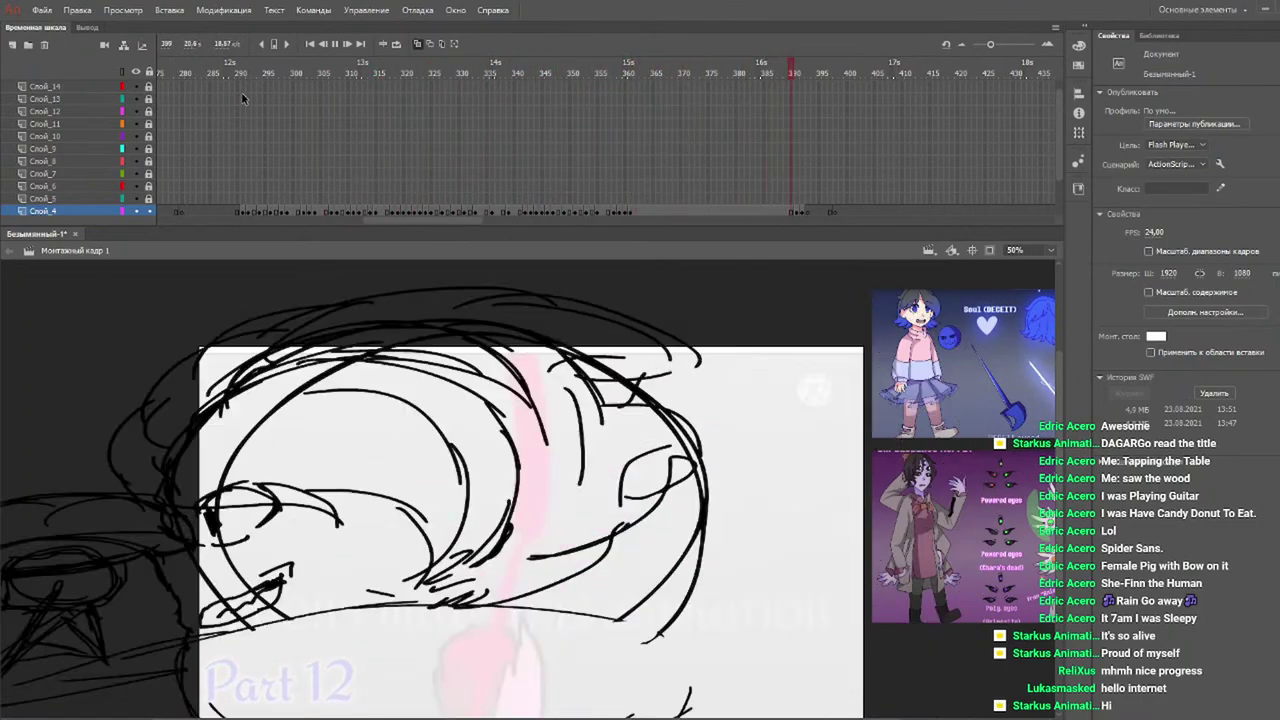
Set the brush colour to yellow and sketch the spear over the white streak on frame 312.
{"action": "mouse_move", "coordinate": [226, 72]}
{"action": "left_mouse_down"}
{"action": "mouse_move", "coordinate": [371, 97]}
{"action": "mouse_move", "coordinate": [355, 92]}
{"action": "left_mouse_up"}
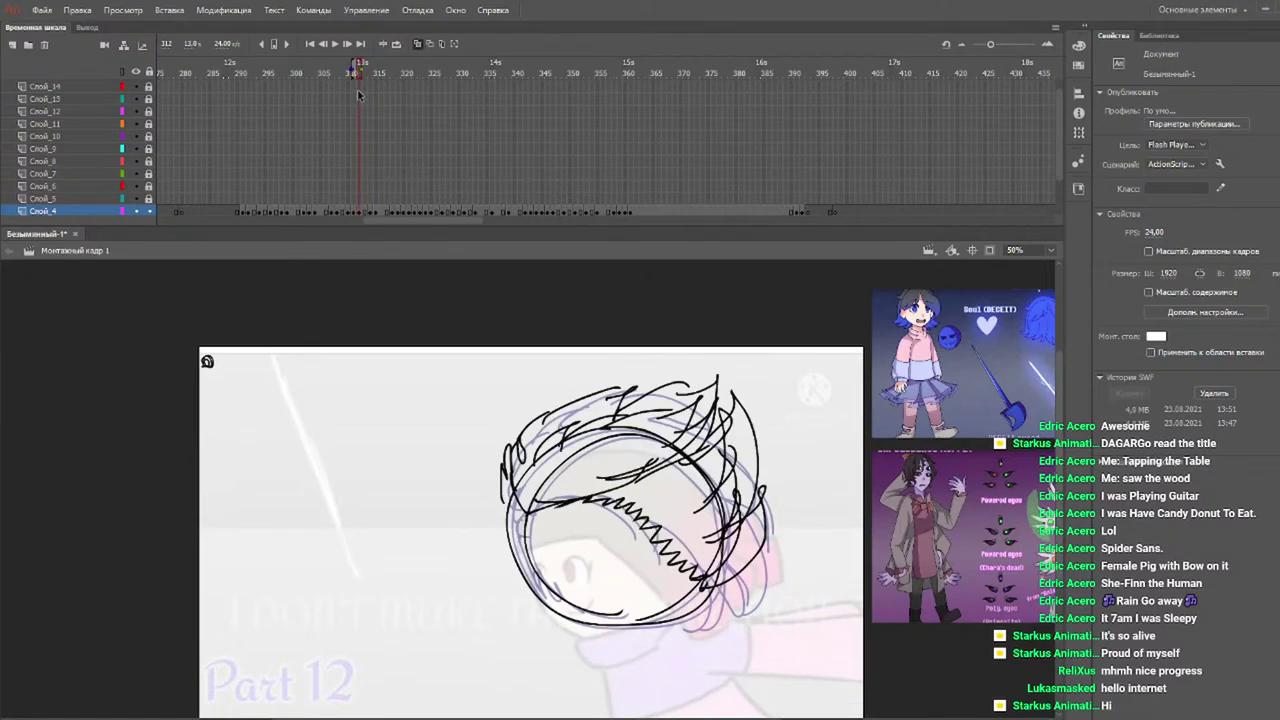
{"action": "key", "text": "b"}
{"action": "mouse_move", "coordinate": [272, 354]}
{"action": "left_mouse_down"}
{"action": "mouse_move", "coordinate": [380, 574]}
{"action": "mouse_move", "coordinate": [272, 350]}
{"action": "left_mouse_up"}
{"action": "key", "text": "ctrl+z"}
{"action": "left_click", "coordinate": [1246, 111]}
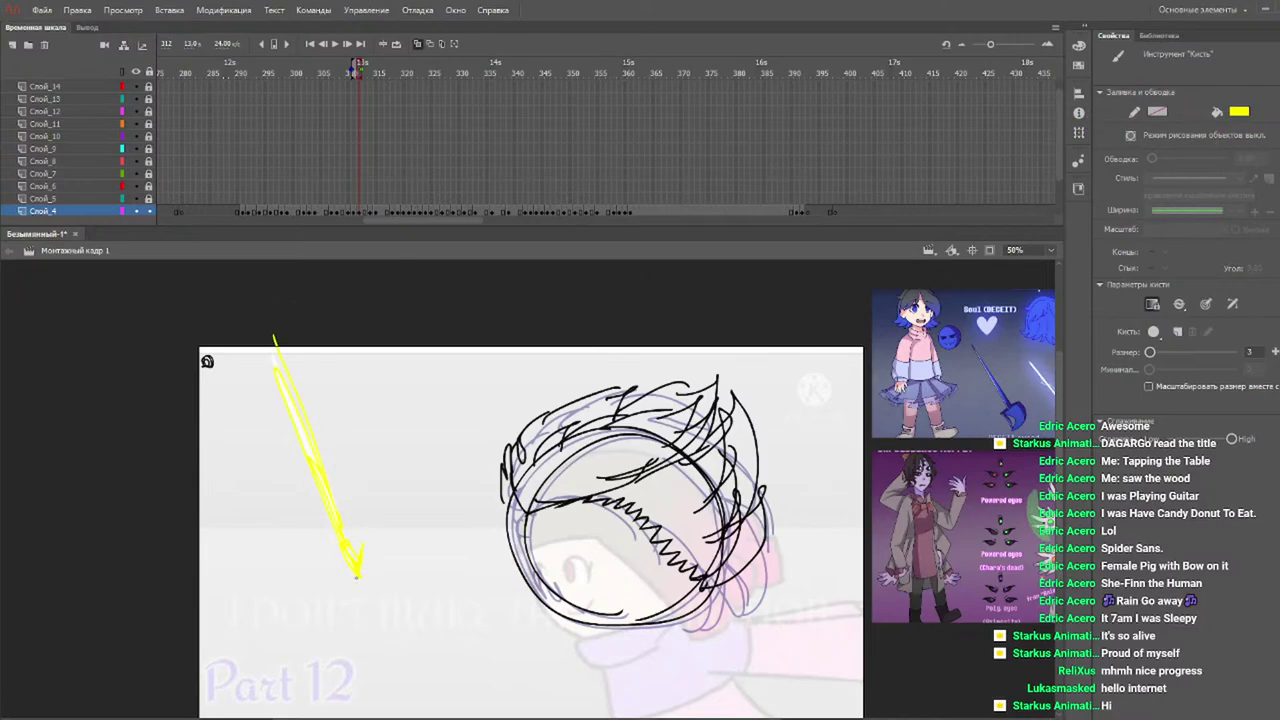
Sketch the flying spear in yellow on frame 314 and its tip beside the head on frame 315, then play it back.
{"action": "mouse_move", "coordinate": [379, 71]}
{"action": "left_mouse_down"}
{"action": "mouse_move", "coordinate": [390, 70]}
{"action": "mouse_move", "coordinate": [368, 68]}
{"action": "left_mouse_up"}
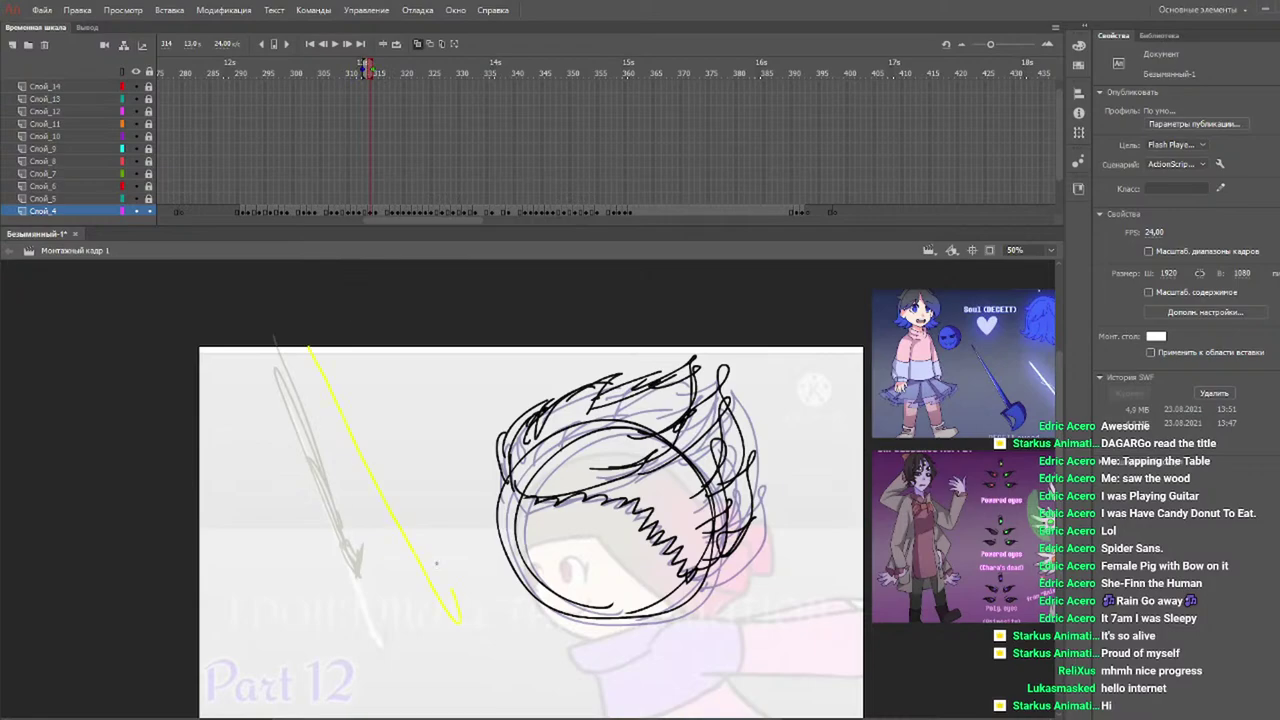
{"action": "left_click_drag", "start_coordinate": [325, 385], "coordinate": [453, 627]}
{"action": "left_click_drag", "start_coordinate": [345, 71], "coordinate": [383, 78]}
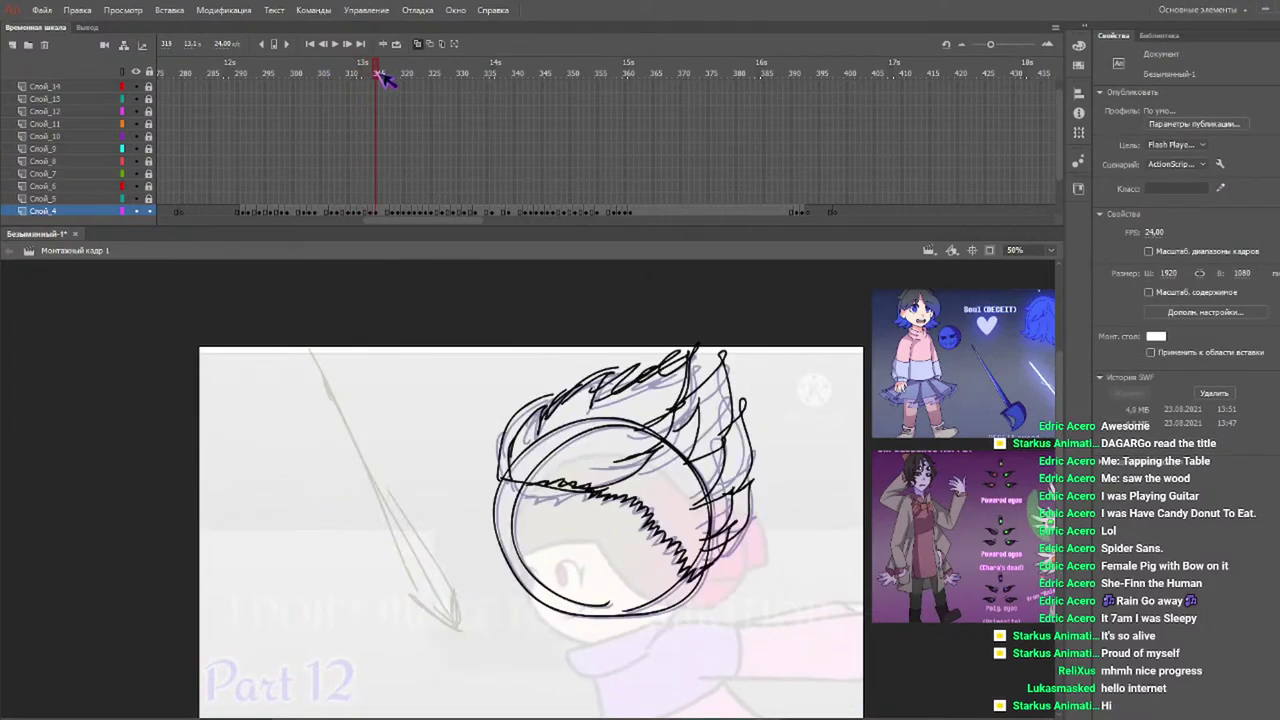
{"action": "left_click_drag", "start_coordinate": [494, 572], "coordinate": [502, 566]}
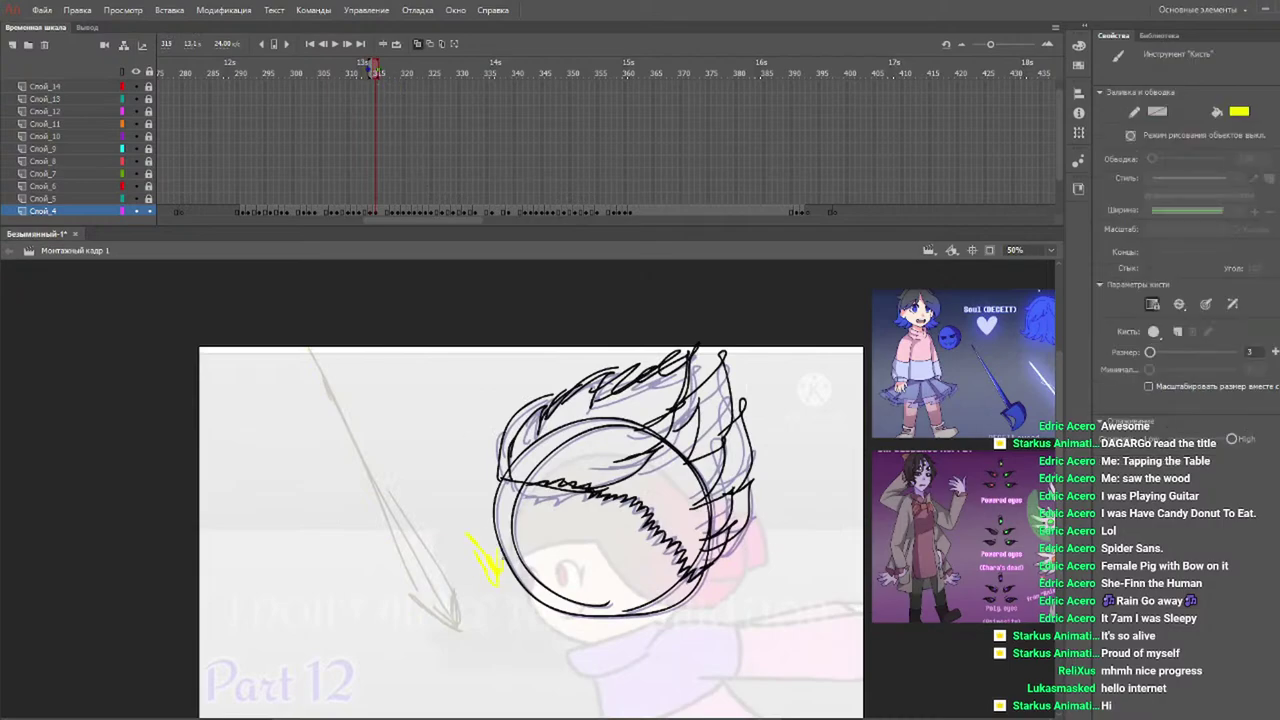
{"action": "left_click", "coordinate": [345, 45]}
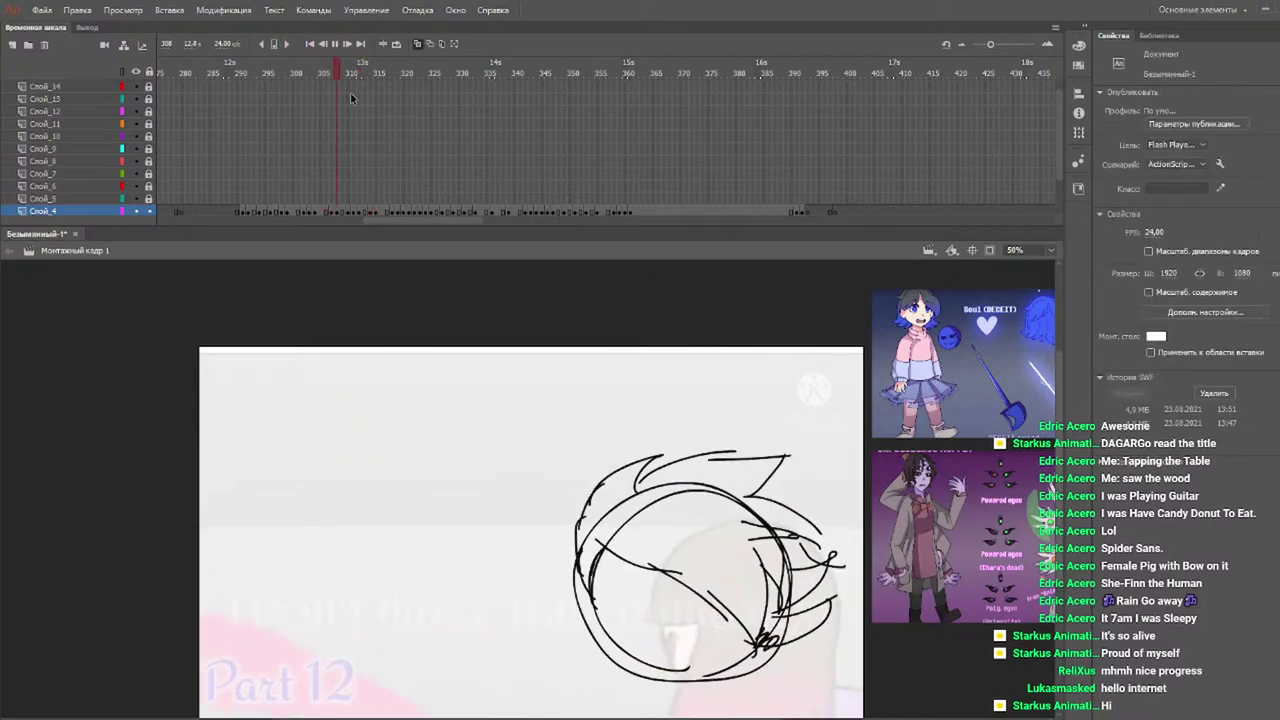
Sketch the second spear's flight in yellow on frames 341 to 344, passing from the canvas's upper left to its lower right.
{"action": "left_click_drag", "start_coordinate": [371, 72], "coordinate": [522, 82]}
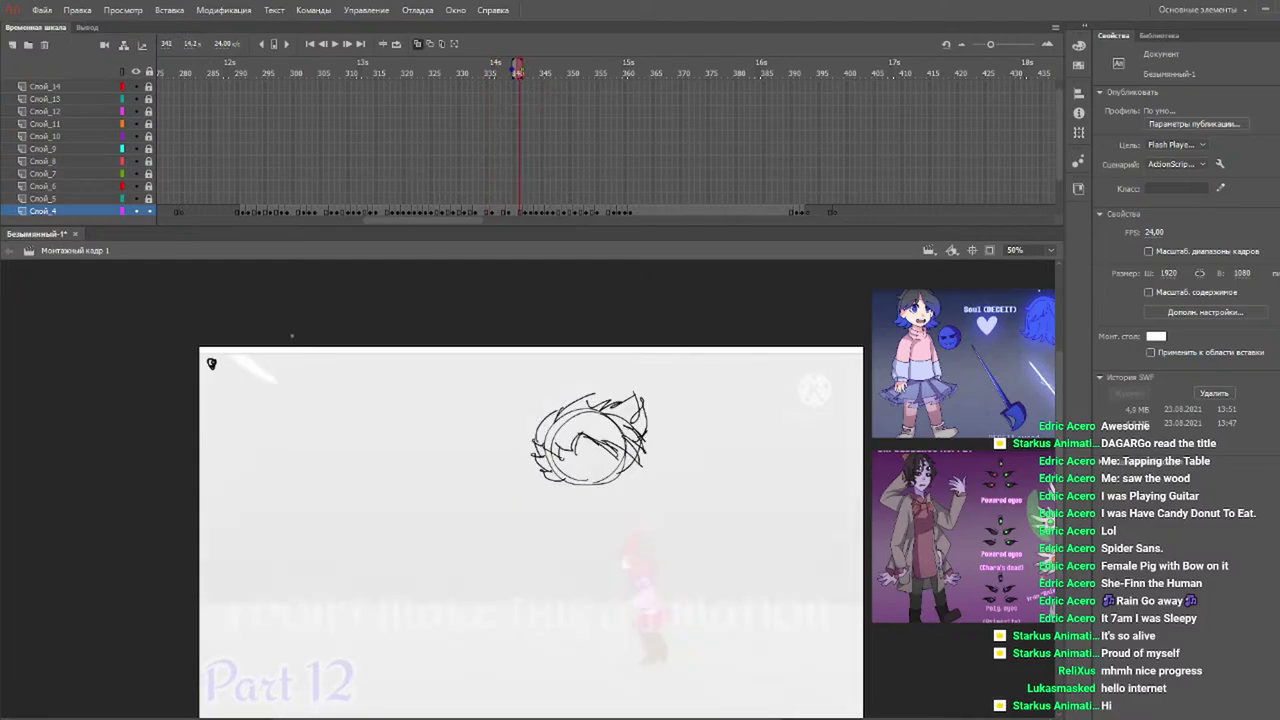
{"action": "key", "text": "b"}
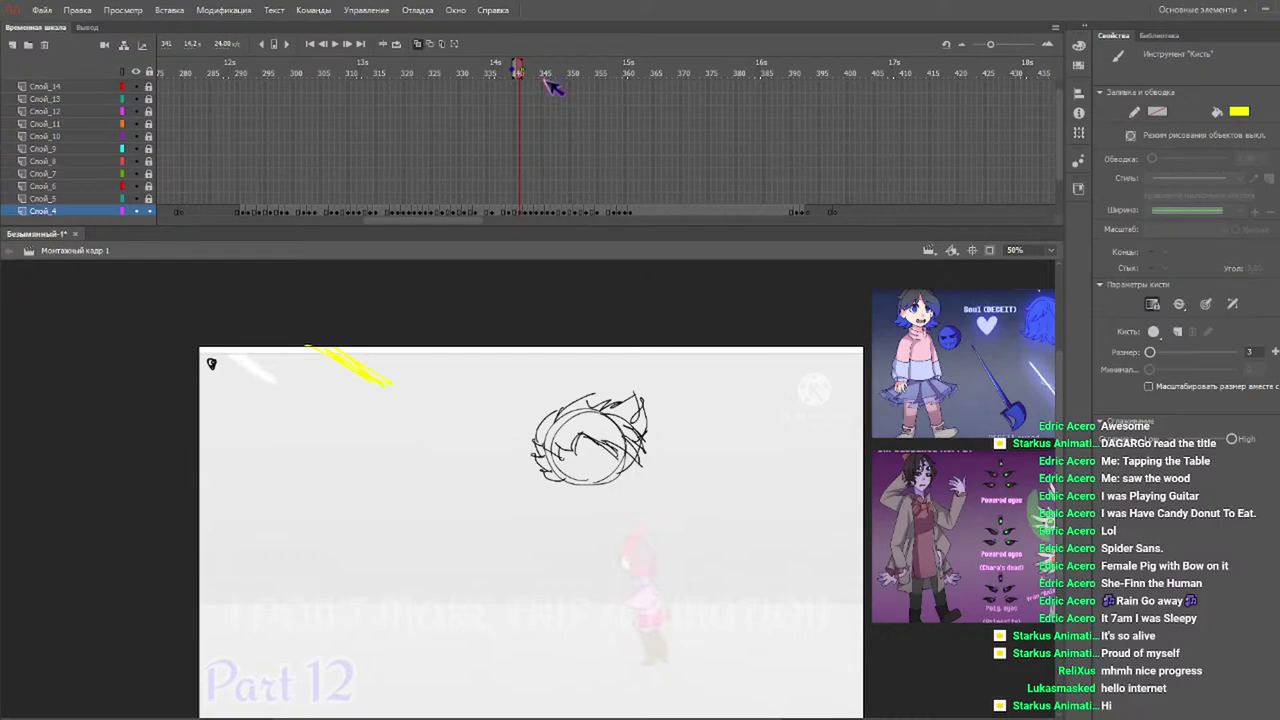
{"action": "left_click_drag", "start_coordinate": [497, 75], "coordinate": [522, 70]}
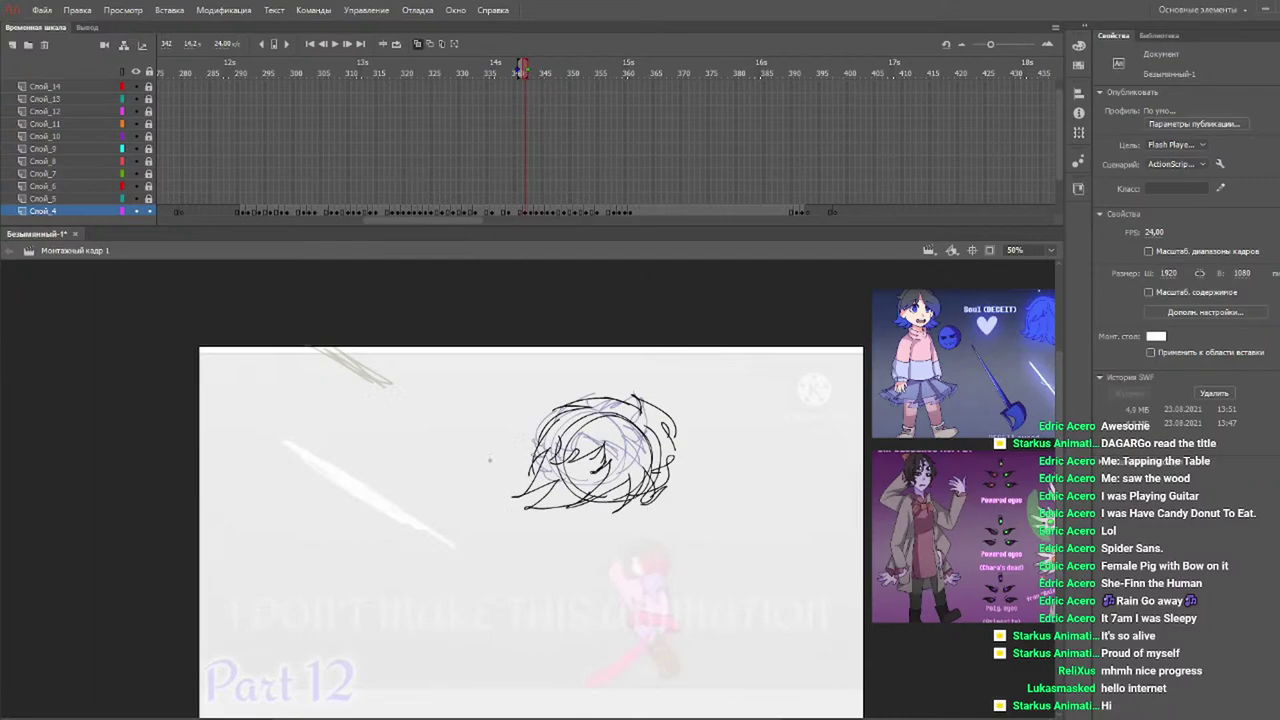
{"action": "key", "text": "b"}
{"action": "left_click_drag", "start_coordinate": [390, 415], "coordinate": [670, 545]}
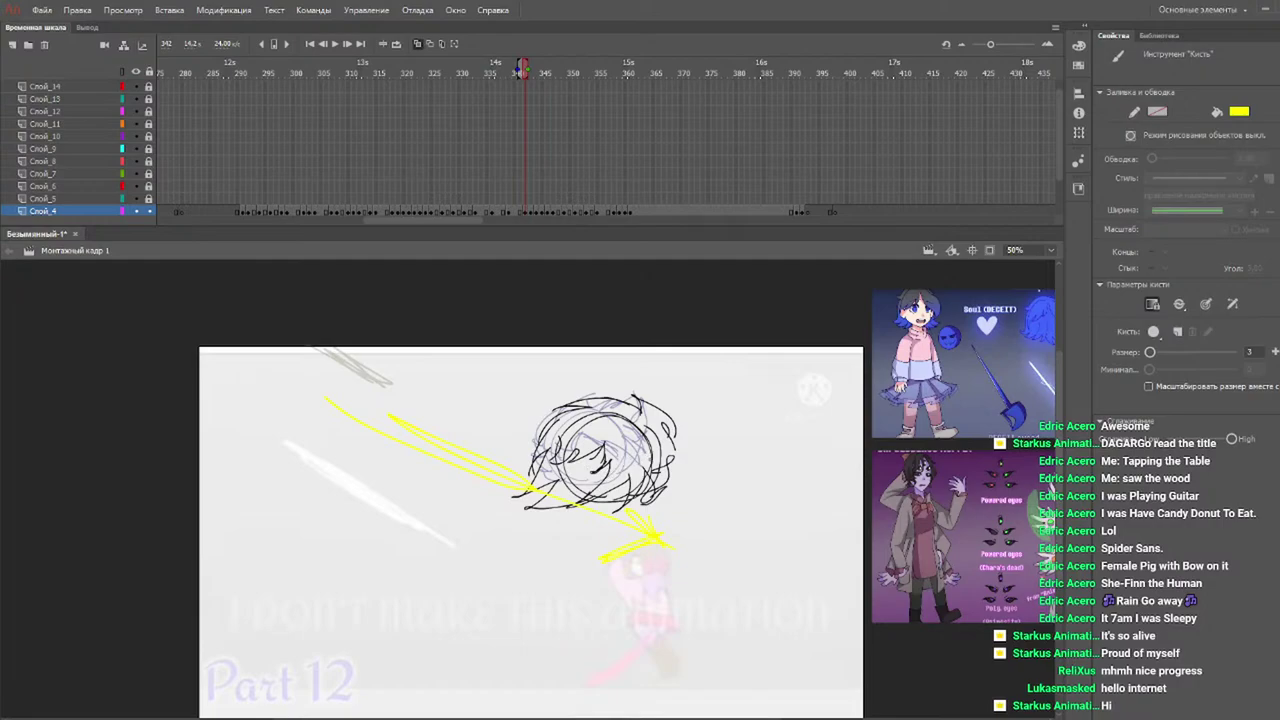
{"action": "key", "text": "period"}
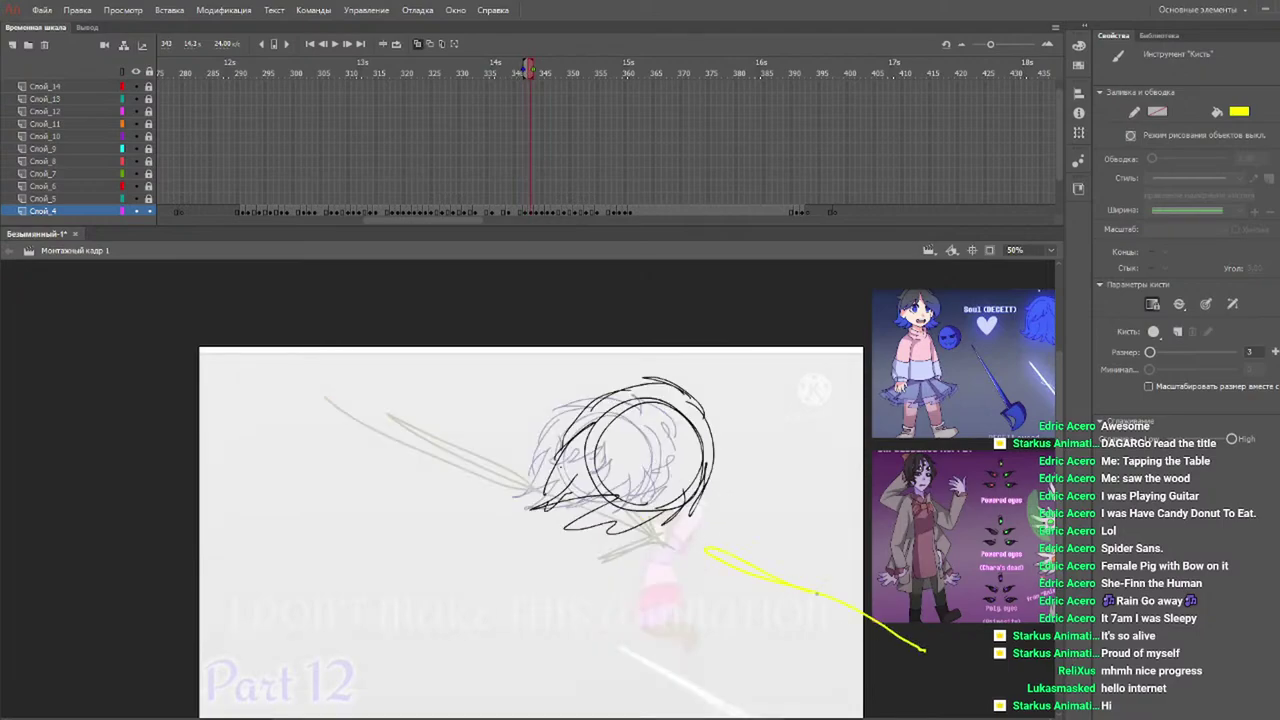
{"action": "key", "text": "period"}
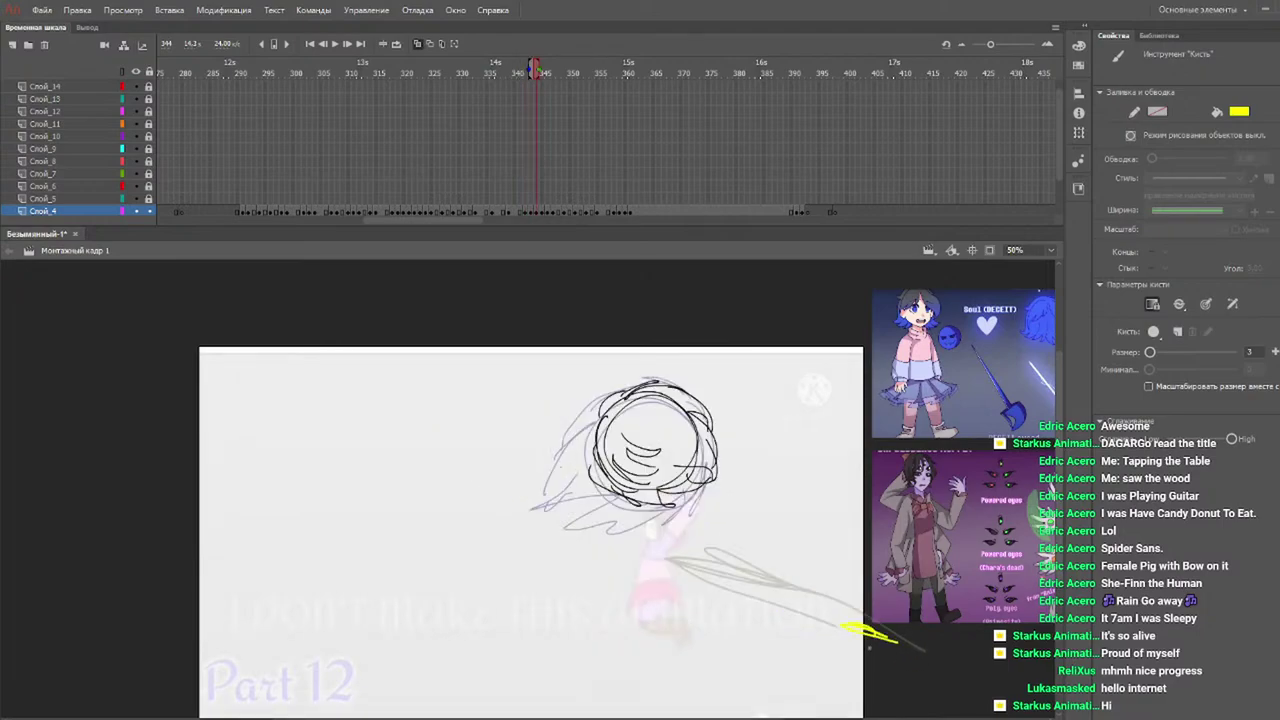
Play back the shot and the section from frame 352 onward to check the spear and head motion into the close-up.
{"action": "key", "text": "Return"}
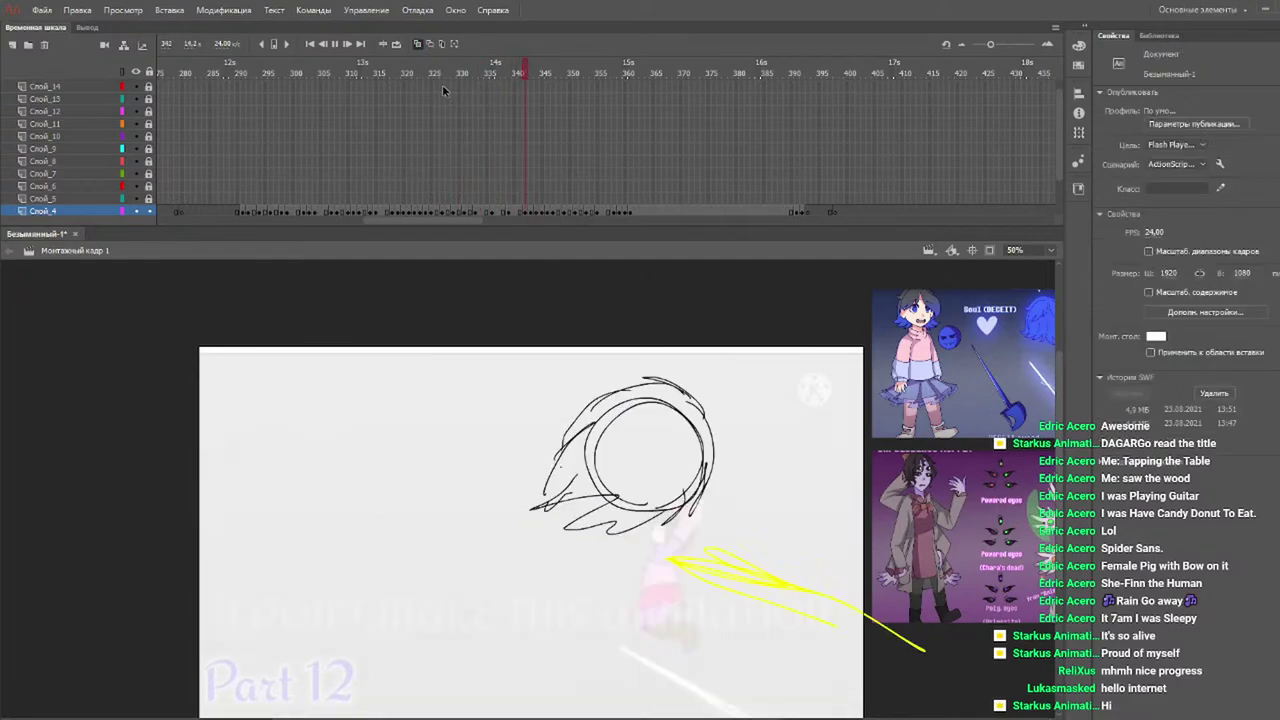
{"action": "left_click_drag", "start_coordinate": [451, 78], "coordinate": [243, 77]}
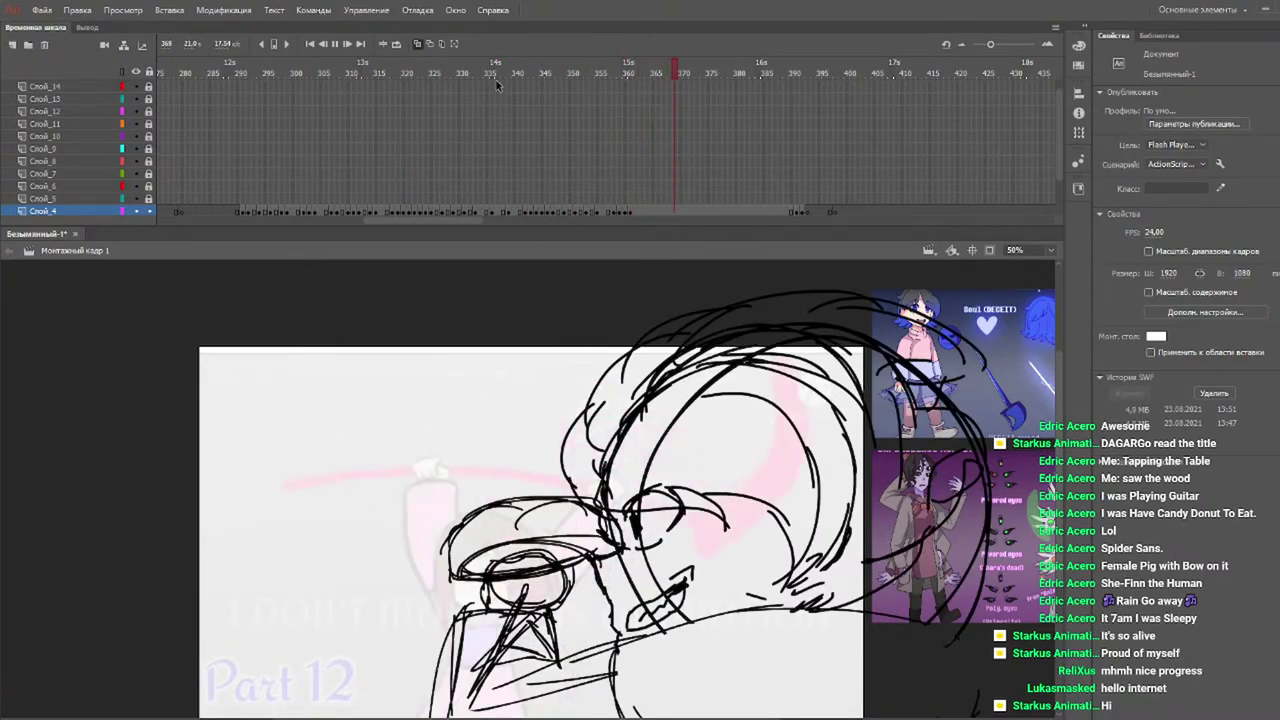
{"action": "left_click_drag", "start_coordinate": [409, 221], "coordinate": [389, 221]}
{"action": "left_click_drag", "start_coordinate": [1062, 374], "coordinate": [1061, 394]}
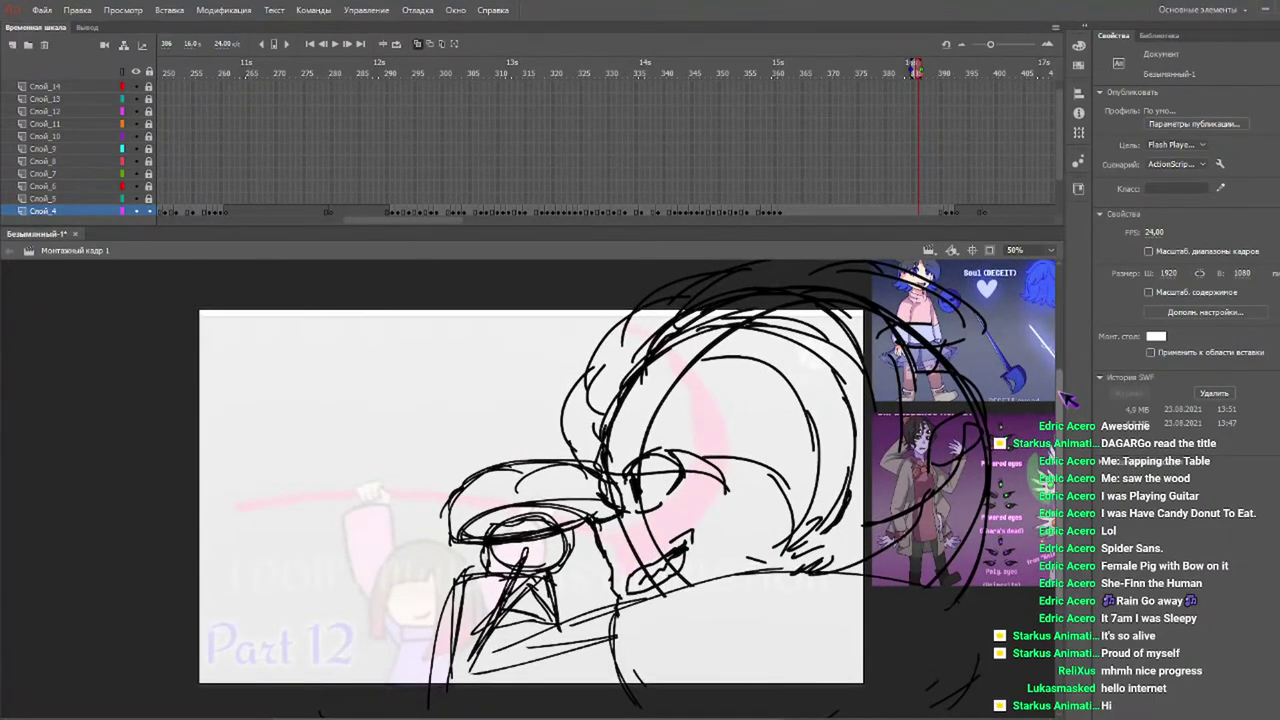
{"action": "left_click", "coordinate": [370, 72]}
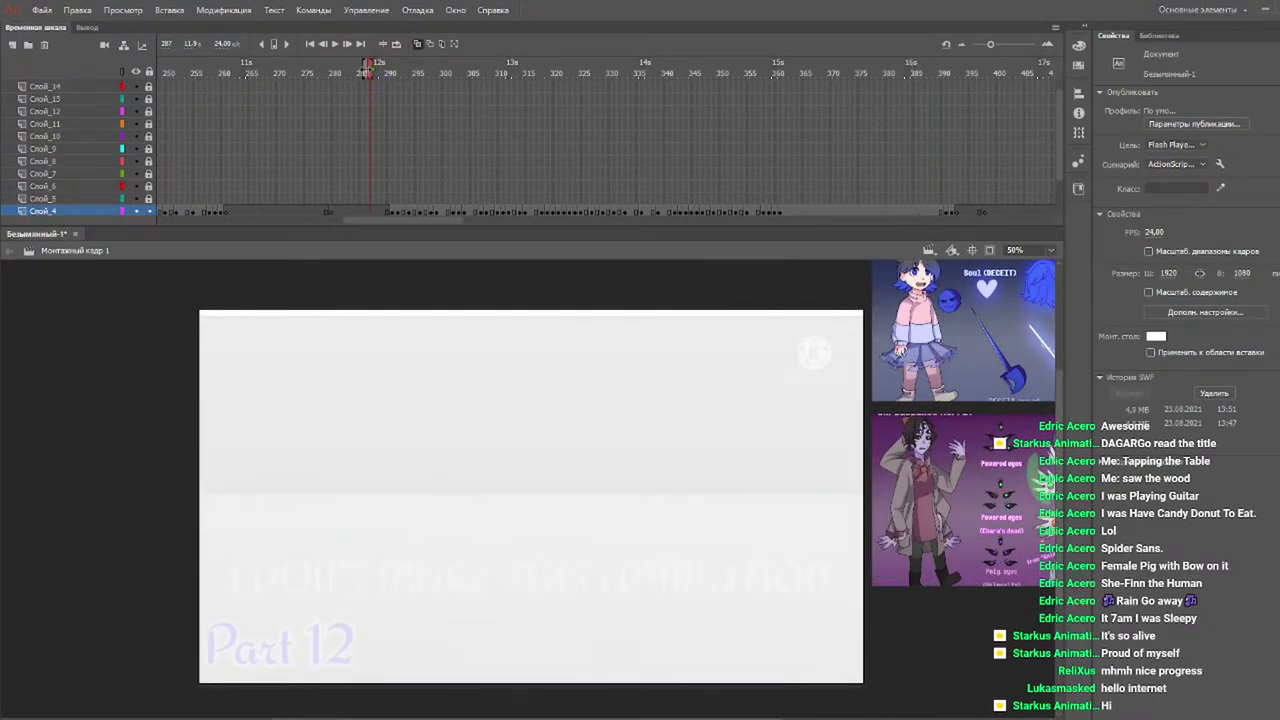
{"action": "key", "text": "Return"}
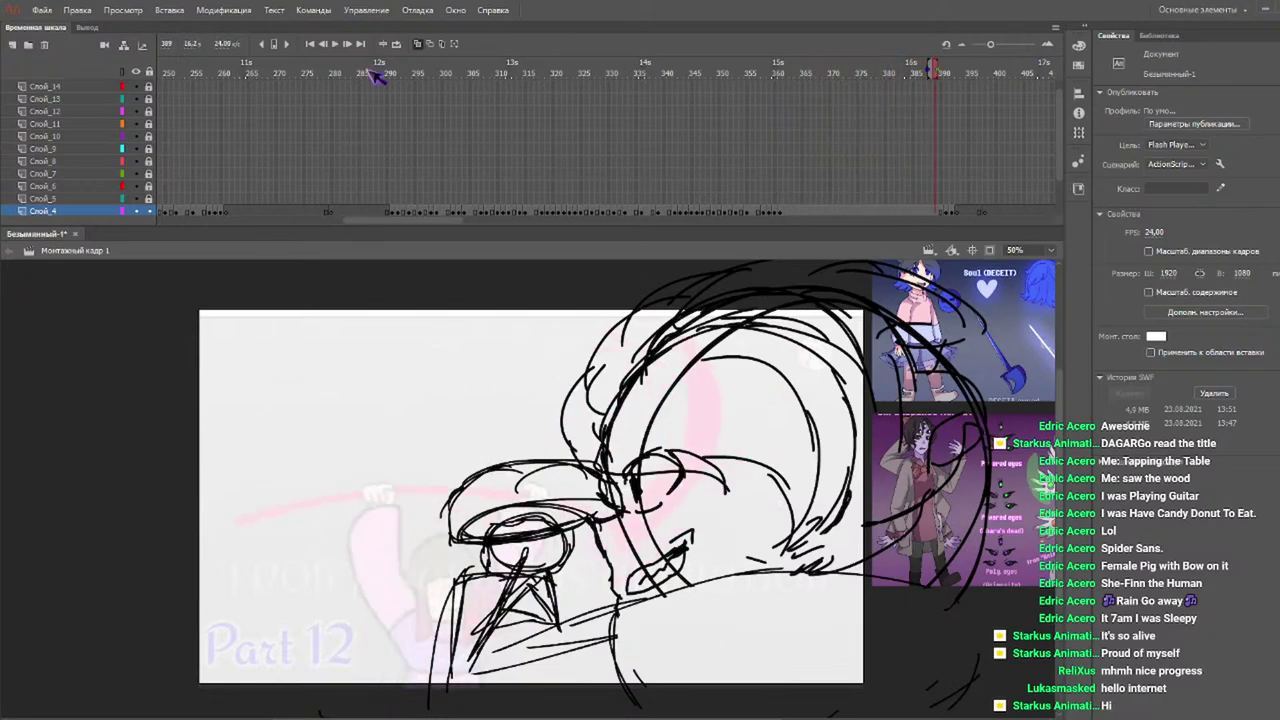
{"action": "mouse_move", "coordinate": [806, 80]}
{"action": "left_mouse_down"}
{"action": "mouse_move", "coordinate": [770, 72]}
{"action": "mouse_move", "coordinate": [806, 77]}
{"action": "left_mouse_up"}
{"action": "left_click_drag", "start_coordinate": [801, 75], "coordinate": [738, 73]}
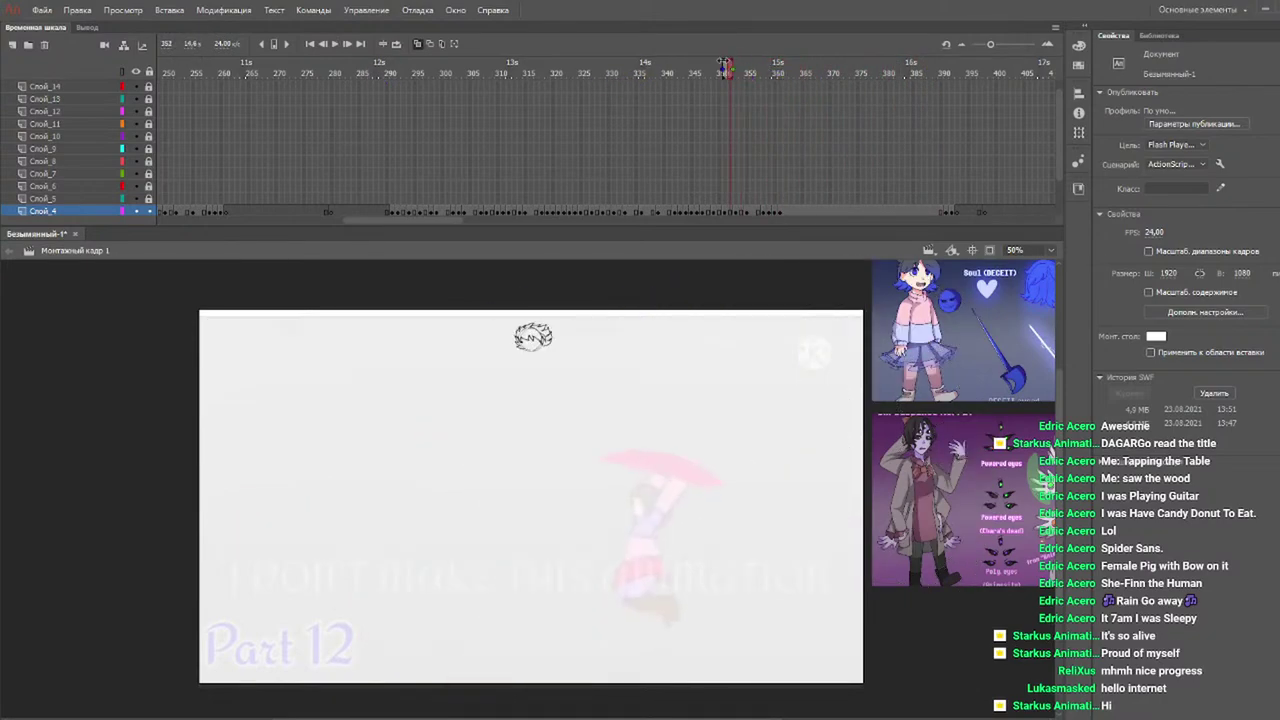
{"action": "key", "text": "Return"}
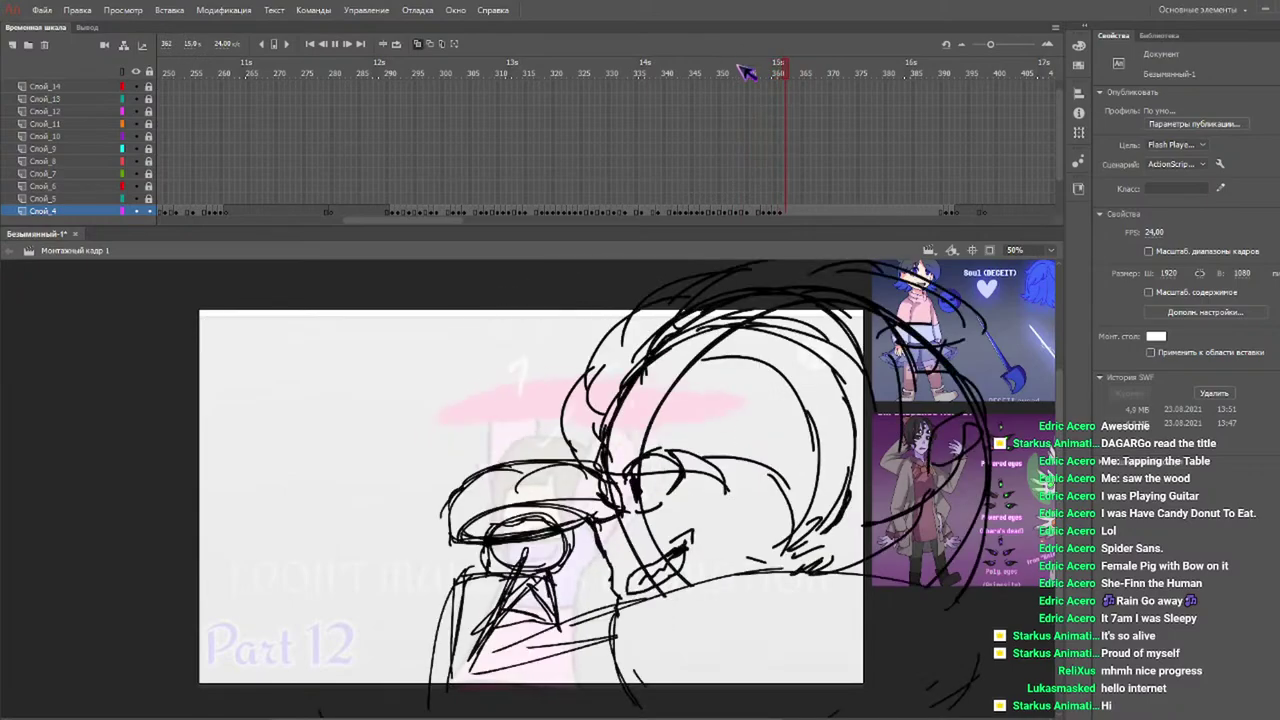
Play back the shot from frame 354 and again from shortly before frame 290 to review the head motion.
{"action": "left_click_drag", "start_coordinate": [765, 73], "coordinate": [738, 73]}
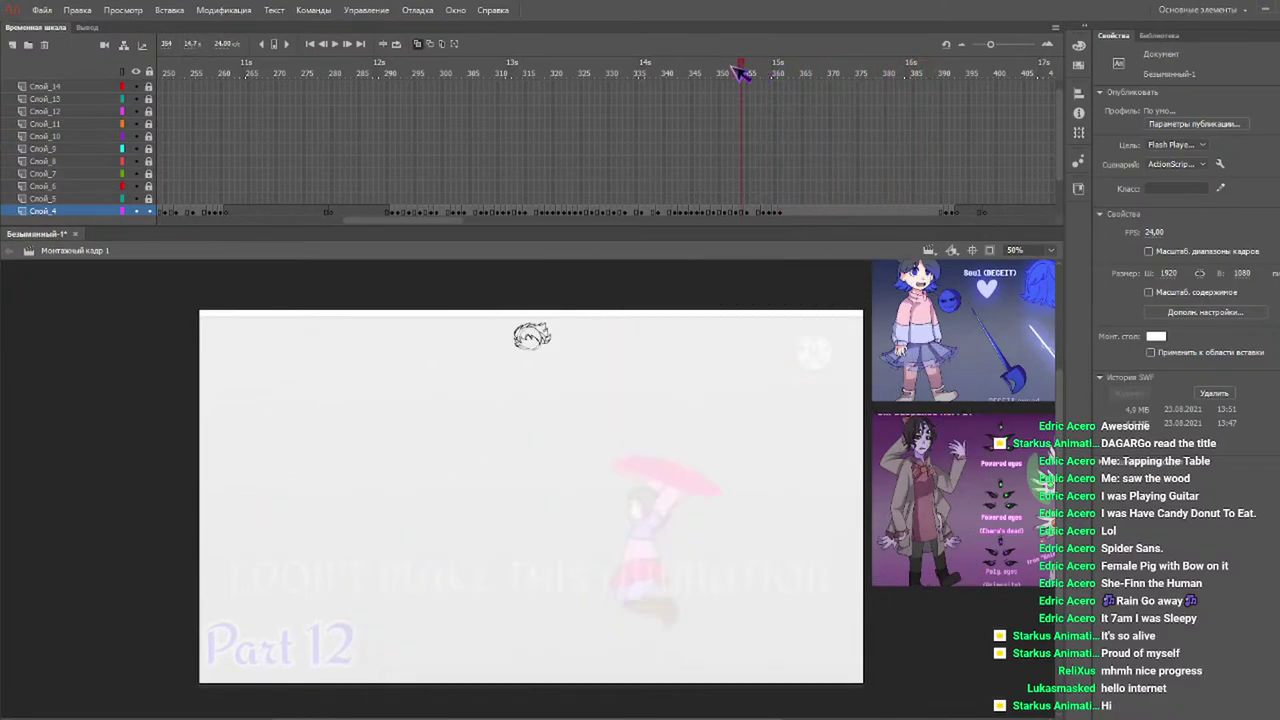
{"action": "key", "text": "Return"}
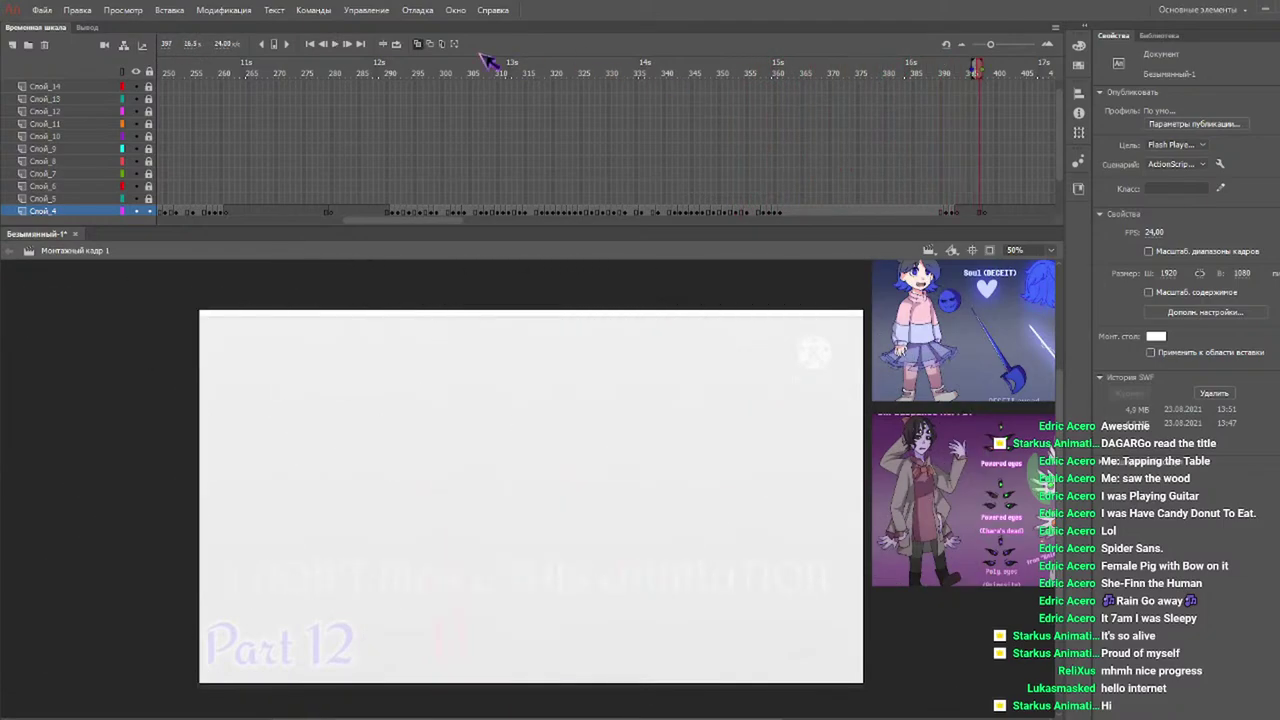
{"action": "left_click_drag", "start_coordinate": [443, 68], "coordinate": [308, 70]}
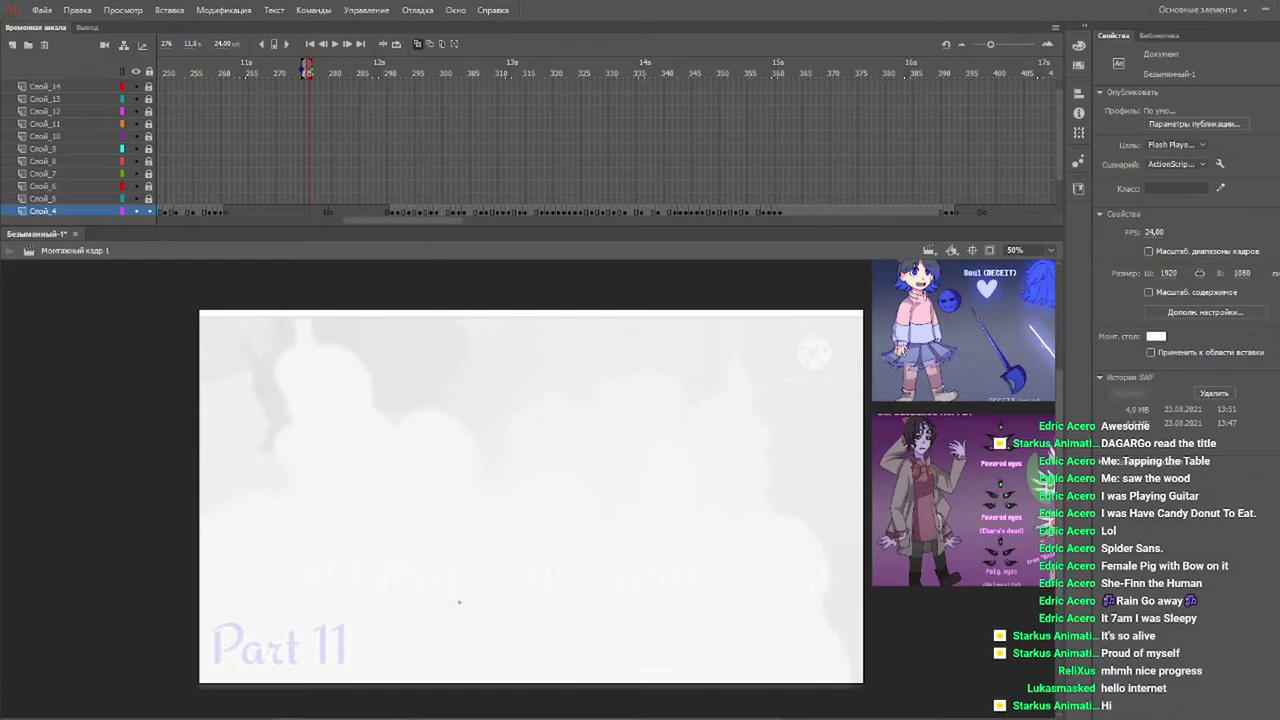
{"action": "left_click", "coordinate": [366, 71]}
{"action": "key", "text": "Return"}
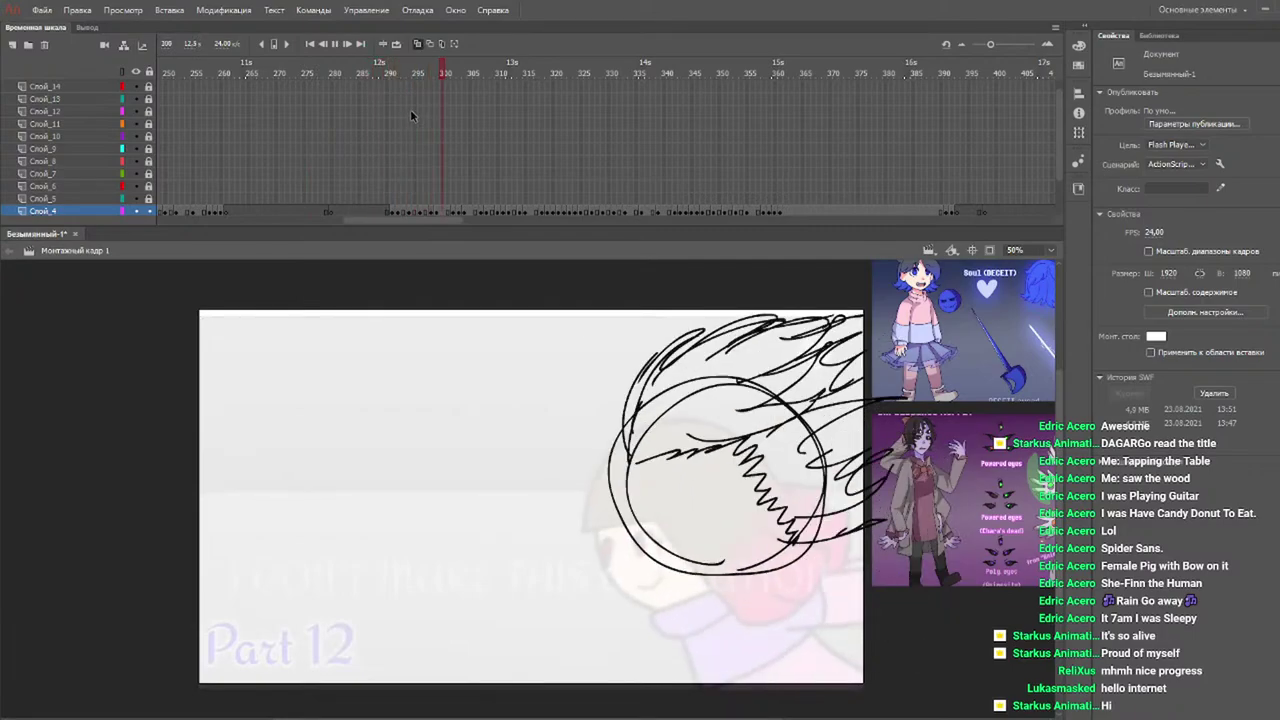
Set the brush colour to black and sketch the collar and neck lines below the head on frame 291.
{"action": "left_click_drag", "start_coordinate": [409, 68], "coordinate": [393, 68]}
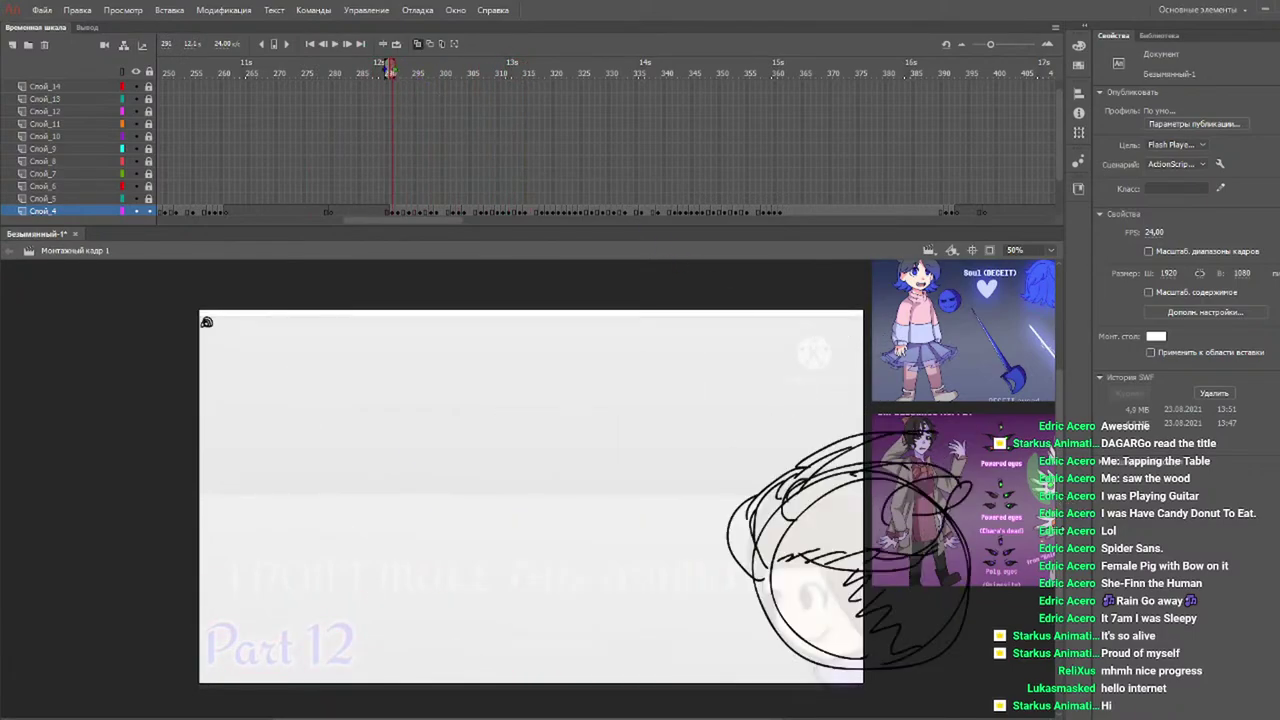
{"action": "scroll", "coordinate": [848, 575], "scroll_direction": "down", "scroll_amount": 2}
{"action": "key", "text": "b"}
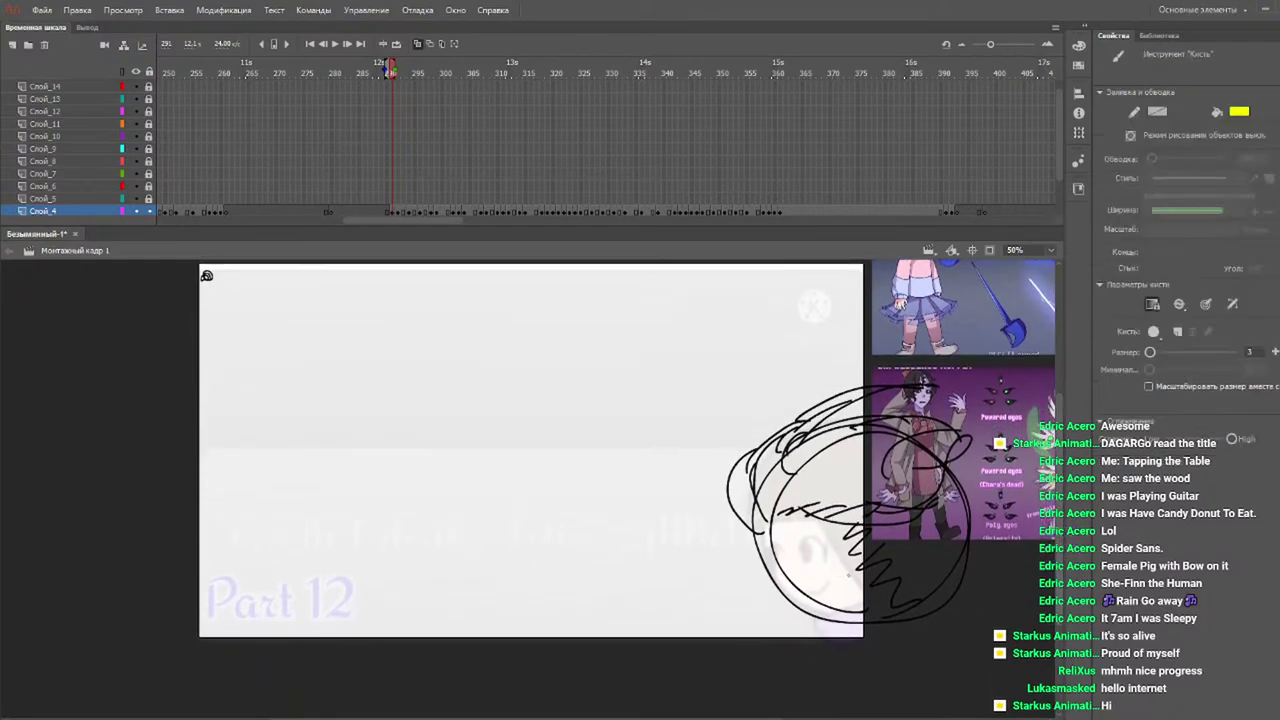
{"action": "left_click", "coordinate": [1240, 112]}
{"action": "mouse_move", "coordinate": [985, 586]}
{"action": "left_mouse_down"}
{"action": "mouse_move", "coordinate": [900, 590]}
{"action": "mouse_move", "coordinate": [806, 620]}
{"action": "mouse_move", "coordinate": [838, 648]}
{"action": "mouse_move", "coordinate": [876, 622]}
{"action": "left_mouse_up"}
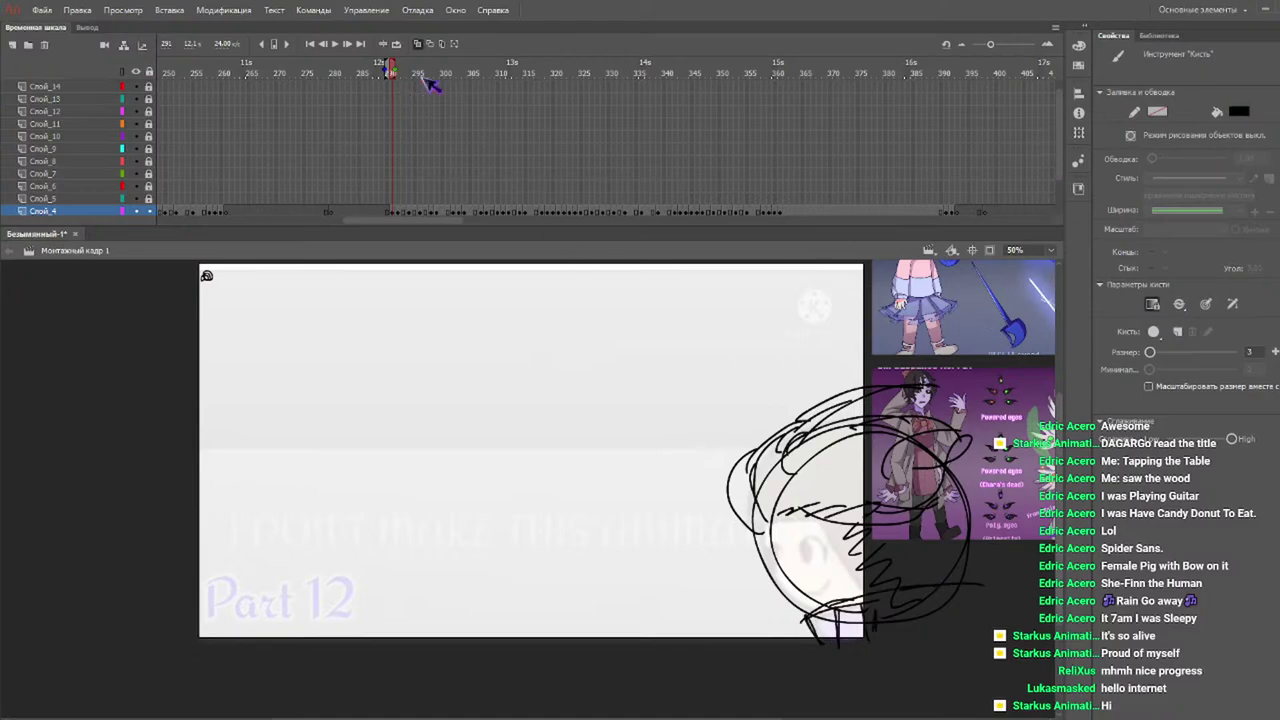
Sketch the black collar curve and neck lines beneath the head on frames 292 and 294.
{"action": "key", "text": "period"}
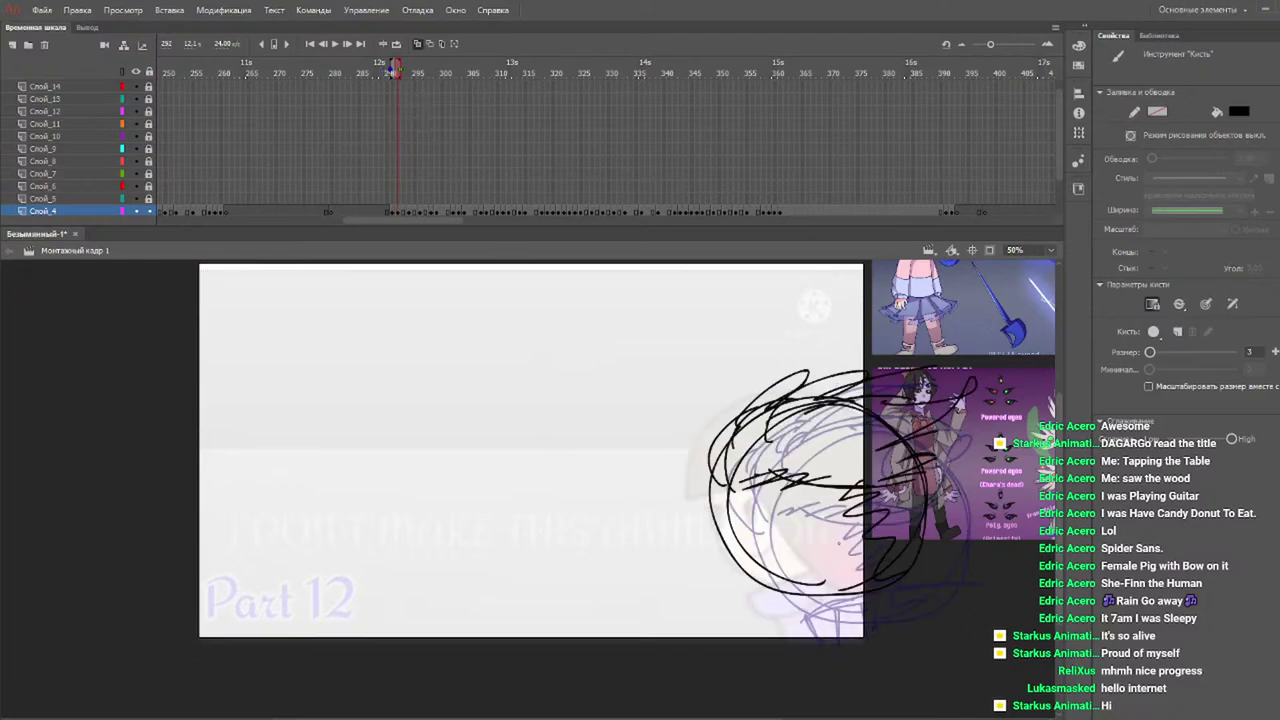
{"action": "mouse_move", "coordinate": [918, 566]}
{"action": "left_mouse_down"}
{"action": "mouse_move", "coordinate": [846, 566]}
{"action": "mouse_move", "coordinate": [754, 592]}
{"action": "mouse_move", "coordinate": [762, 648]}
{"action": "left_mouse_up"}
{"action": "left_click_drag", "start_coordinate": [796, 578], "coordinate": [814, 656]}
{"action": "left_click_drag", "start_coordinate": [376, 66], "coordinate": [409, 68]}
{"action": "mouse_move", "coordinate": [681, 556]}
{"action": "left_mouse_down"}
{"action": "mouse_move", "coordinate": [844, 536]}
{"action": "mouse_move", "coordinate": [718, 593]}
{"action": "left_mouse_up"}
{"action": "left_click_drag", "start_coordinate": [845, 540], "coordinate": [836, 578]}
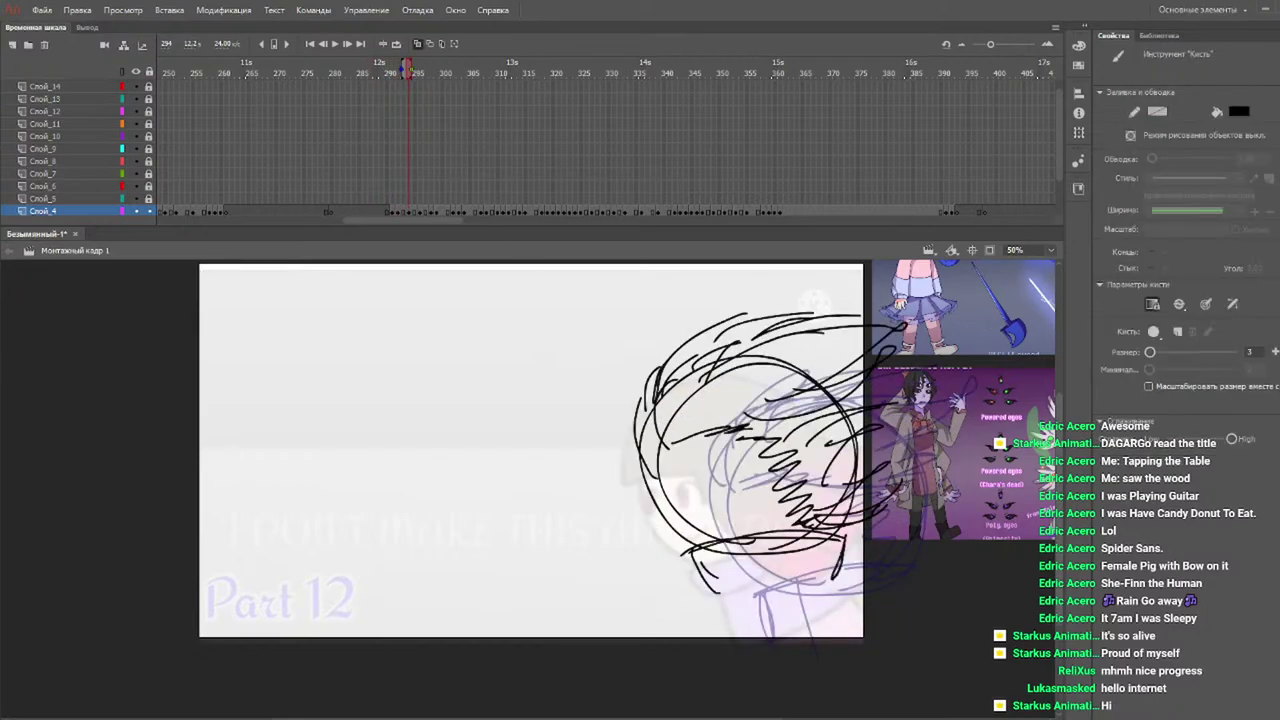
Add the collar band and its short side lines under the head on frames 296 and 298.
{"action": "left_click_drag", "start_coordinate": [390, 67], "coordinate": [424, 72]}
{"action": "left_click_drag", "start_coordinate": [676, 536], "coordinate": [824, 519]}
{"action": "left_click_drag", "start_coordinate": [660, 531], "coordinate": [742, 518]}
{"action": "mouse_move", "coordinate": [840, 518]}
{"action": "left_mouse_down"}
{"action": "mouse_move", "coordinate": [680, 536]}
{"action": "mouse_move", "coordinate": [706, 571]}
{"action": "mouse_move", "coordinate": [828, 560]}
{"action": "left_mouse_up"}
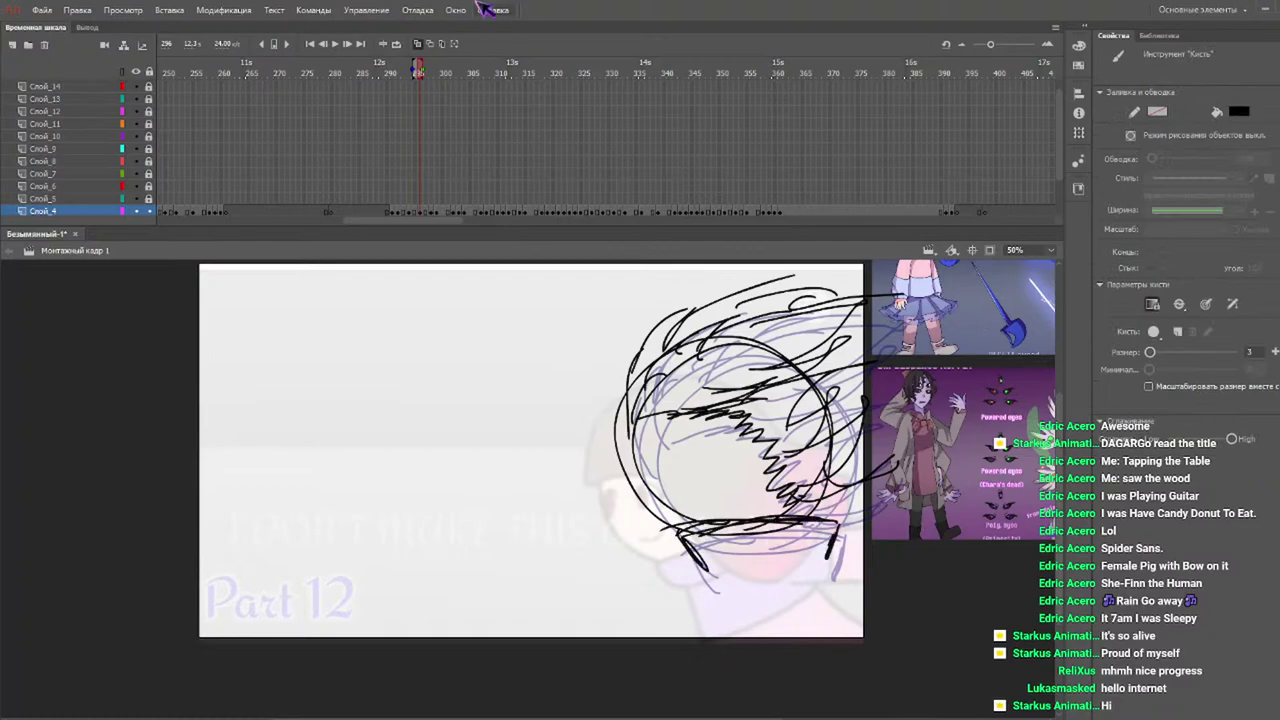
{"action": "left_click_drag", "start_coordinate": [405, 66], "coordinate": [431, 70]}
{"action": "mouse_move", "coordinate": [680, 530]}
{"action": "left_mouse_down"}
{"action": "mouse_move", "coordinate": [753, 514]}
{"action": "mouse_move", "coordinate": [738, 522]}
{"action": "mouse_move", "coordinate": [836, 520]}
{"action": "left_mouse_up"}
{"action": "left_click_drag", "start_coordinate": [680, 530], "coordinate": [700, 566]}
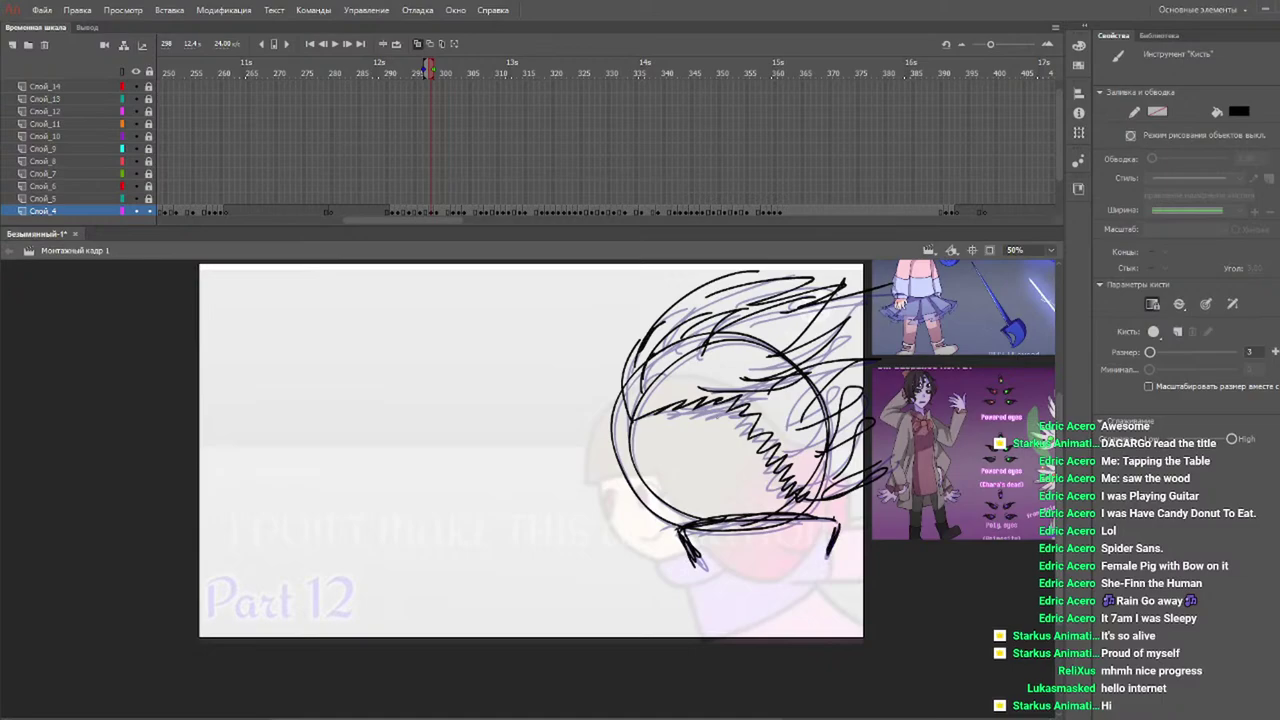
Sketch the collar under the head on frame 299 and on the next head drawing before frame 303.
{"action": "left_click_drag", "start_coordinate": [403, 72], "coordinate": [435, 67]}
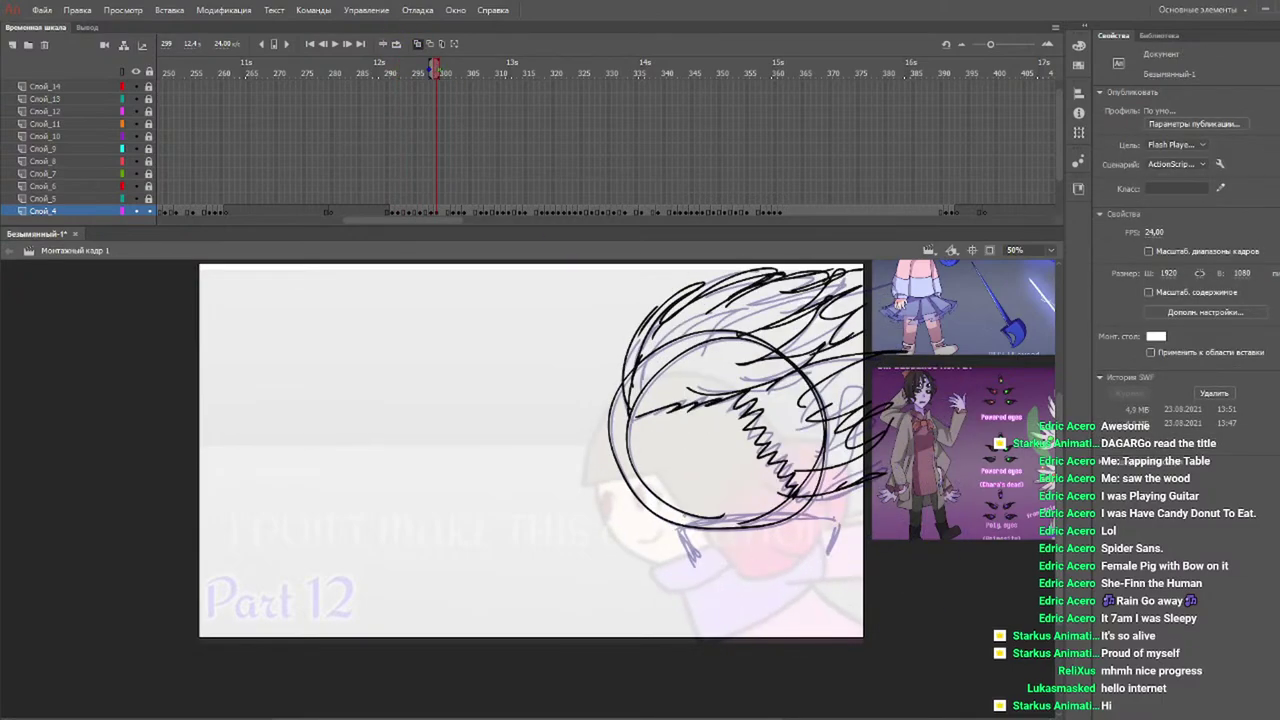
{"action": "left_click_drag", "start_coordinate": [722, 517], "coordinate": [832, 519]}
{"action": "left_click_drag", "start_coordinate": [682, 521], "coordinate": [836, 518]}
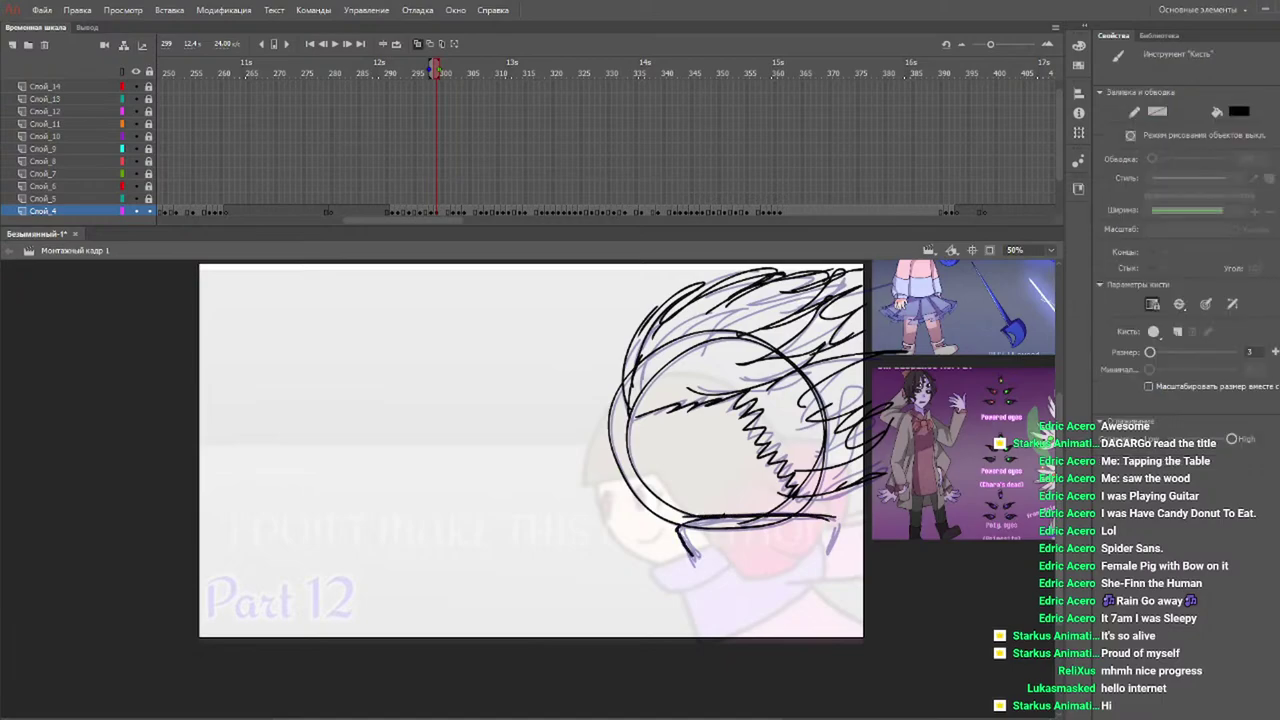
{"action": "left_click_drag", "start_coordinate": [428, 71], "coordinate": [451, 72]}
{"action": "mouse_move", "coordinate": [664, 542]}
{"action": "left_mouse_down"}
{"action": "mouse_move", "coordinate": [724, 522]}
{"action": "mouse_move", "coordinate": [834, 521]}
{"action": "left_mouse_up"}
{"action": "left_click_drag", "start_coordinate": [670, 538], "coordinate": [690, 572]}
{"action": "left_click_drag", "start_coordinate": [830, 526], "coordinate": [818, 560]}
Draw the collar curve and both neck lines under the lowered head on frame 303.
{"action": "left_click_drag", "start_coordinate": [424, 76], "coordinate": [462, 82]}
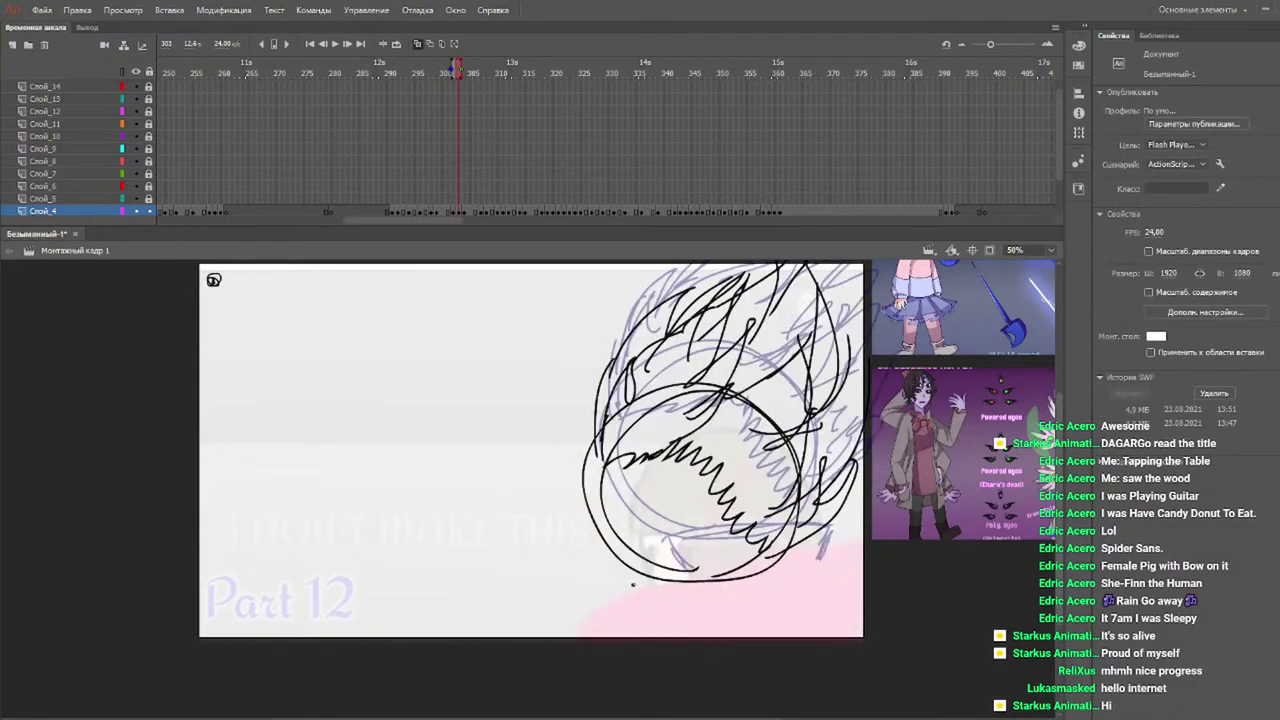
{"action": "left_click", "coordinate": [633, 585]}
{"action": "mouse_move", "coordinate": [636, 580]}
{"action": "left_mouse_down"}
{"action": "mouse_move", "coordinate": [710, 568]}
{"action": "mouse_move", "coordinate": [786, 594]}
{"action": "left_mouse_up"}
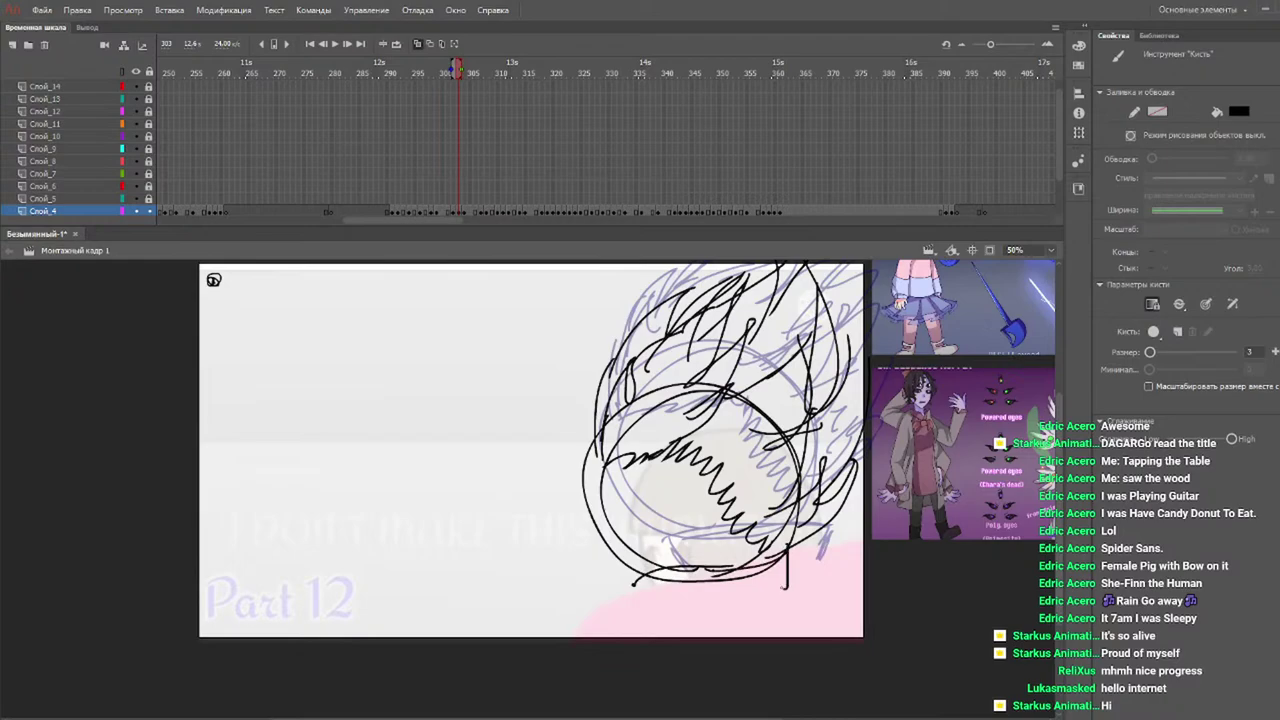
{"action": "left_click_drag", "start_coordinate": [636, 580], "coordinate": [656, 612]}
Sketch the collar with its sides and angled lower edge under the head on frame 304.
{"action": "mouse_move", "coordinate": [430, 77]}
{"action": "left_mouse_down"}
{"action": "mouse_move", "coordinate": [385, 76]}
{"action": "mouse_move", "coordinate": [471, 80]}
{"action": "left_mouse_up"}
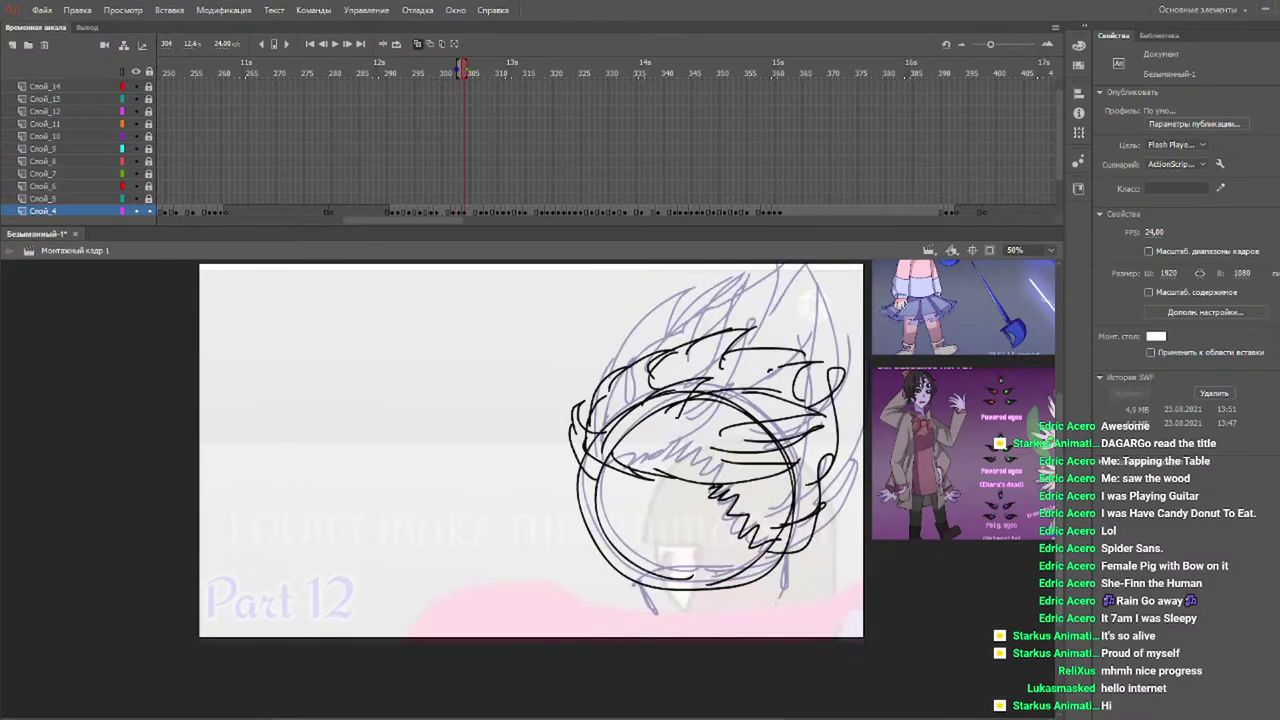
{"action": "left_click_drag", "start_coordinate": [642, 597], "coordinate": [723, 592]}
{"action": "left_click_drag", "start_coordinate": [692, 590], "coordinate": [780, 566]}
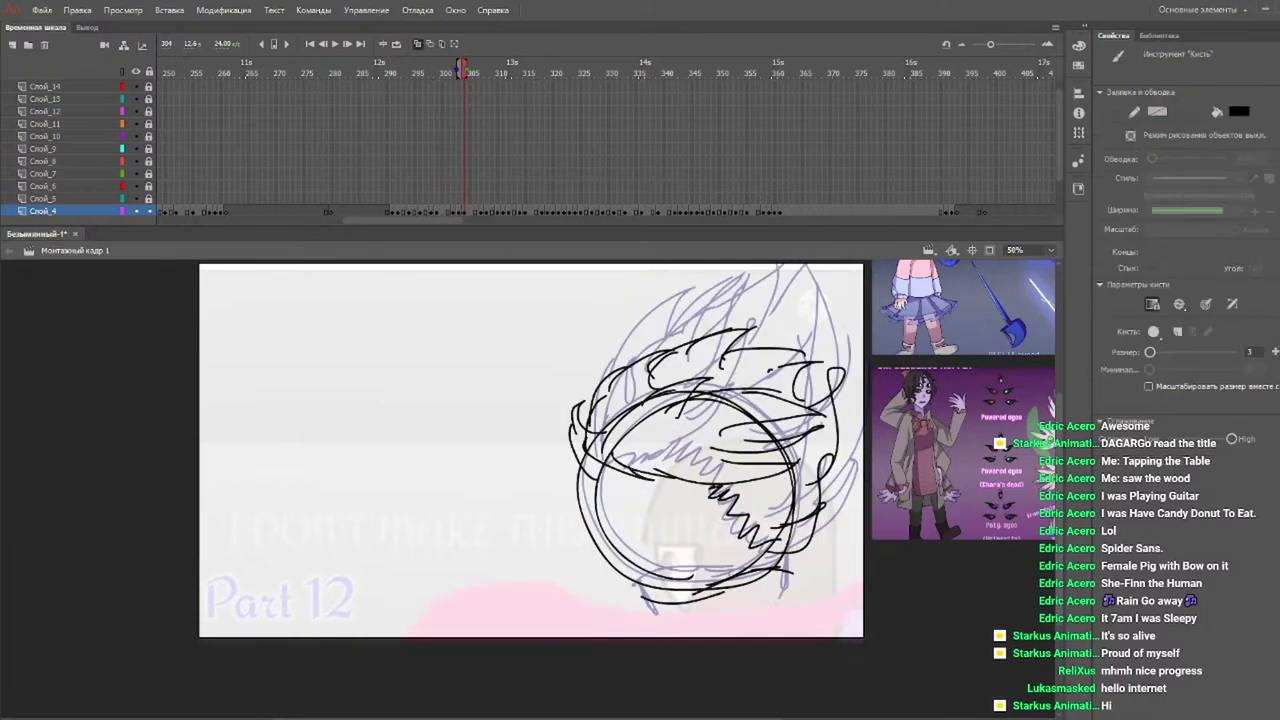
{"action": "left_click_drag", "start_coordinate": [632, 592], "coordinate": [642, 626]}
{"action": "left_click_drag", "start_coordinate": [778, 556], "coordinate": [796, 606]}
{"action": "left_click_drag", "start_coordinate": [796, 592], "coordinate": [752, 628]}
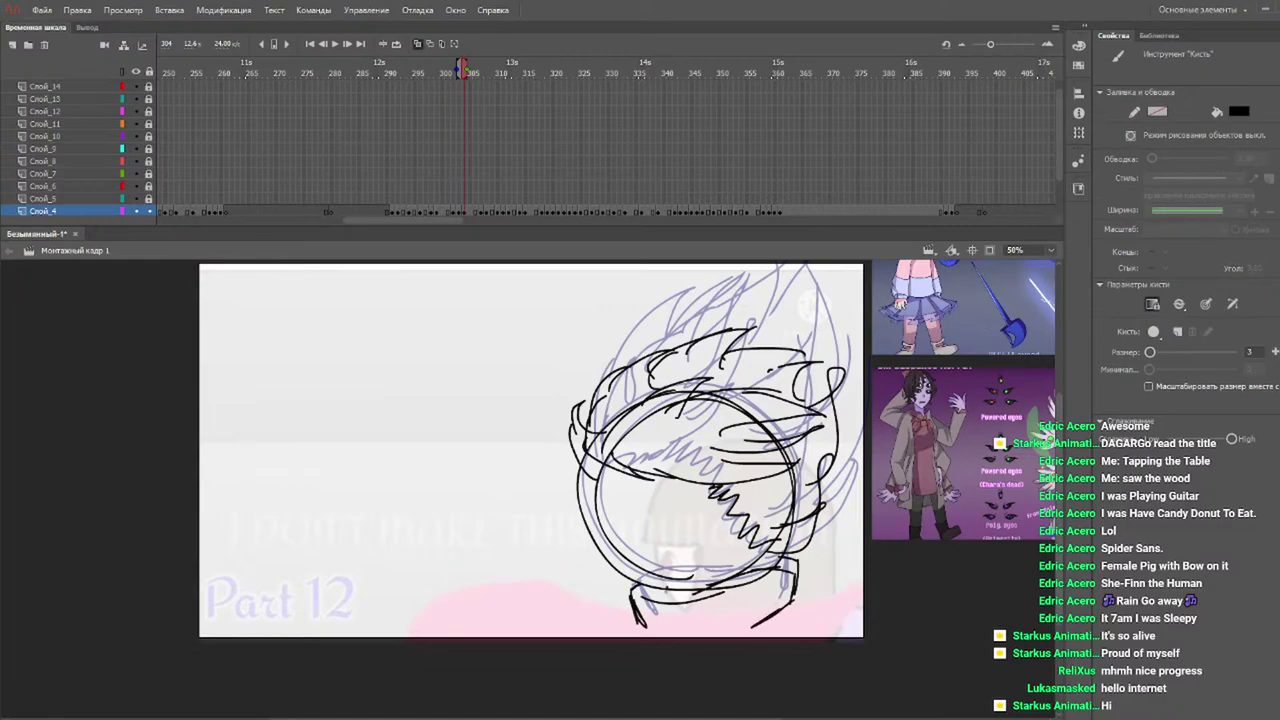
Sketch the wider collar wrapping below the chin on frames 307 and 308.
{"action": "left_click_drag", "start_coordinate": [428, 66], "coordinate": [480, 68]}
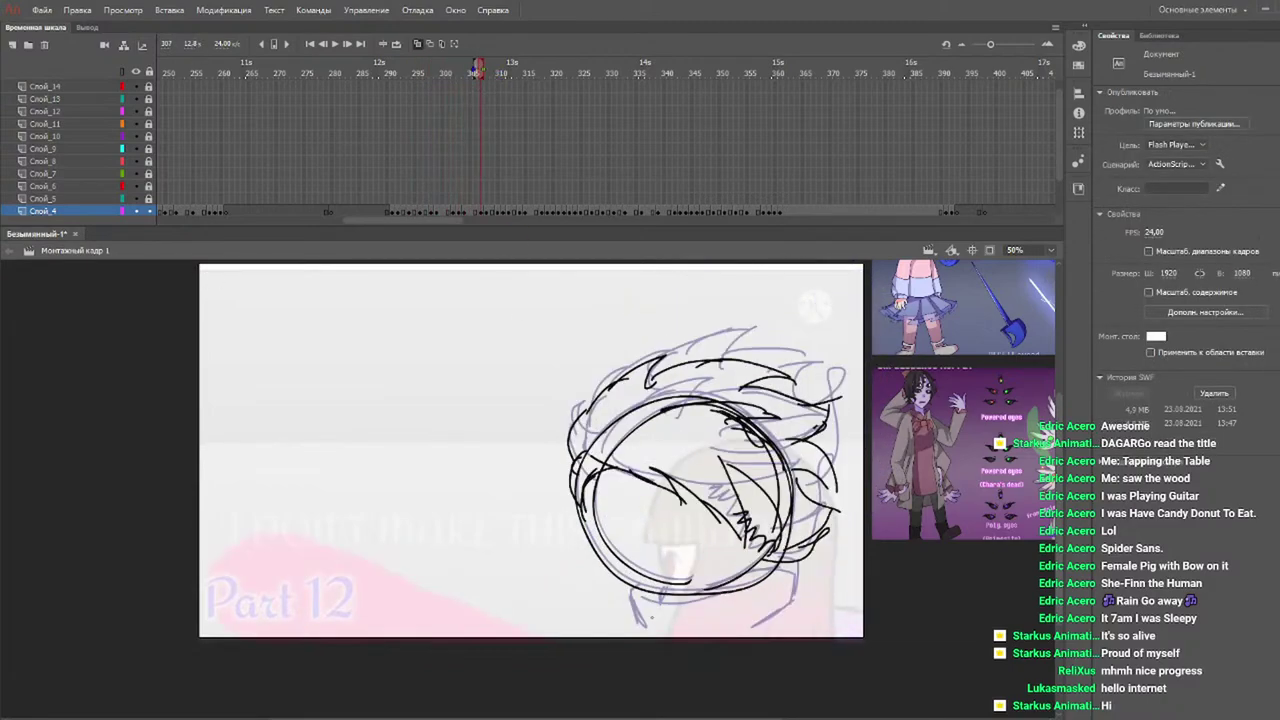
{"action": "mouse_move", "coordinate": [638, 616]}
{"action": "left_mouse_down"}
{"action": "mouse_move", "coordinate": [796, 563]}
{"action": "mouse_move", "coordinate": [801, 592]}
{"action": "mouse_move", "coordinate": [777, 622]}
{"action": "left_mouse_up"}
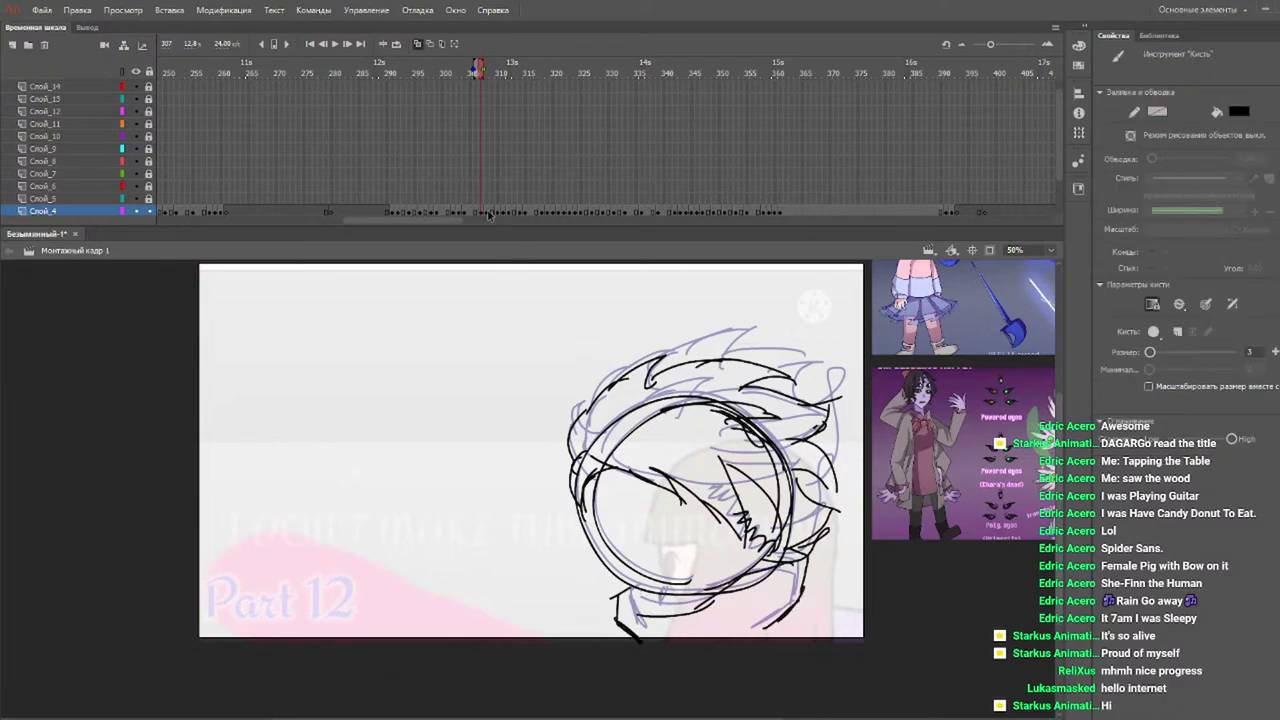
{"action": "left_click_drag", "start_coordinate": [478, 68], "coordinate": [496, 75]}
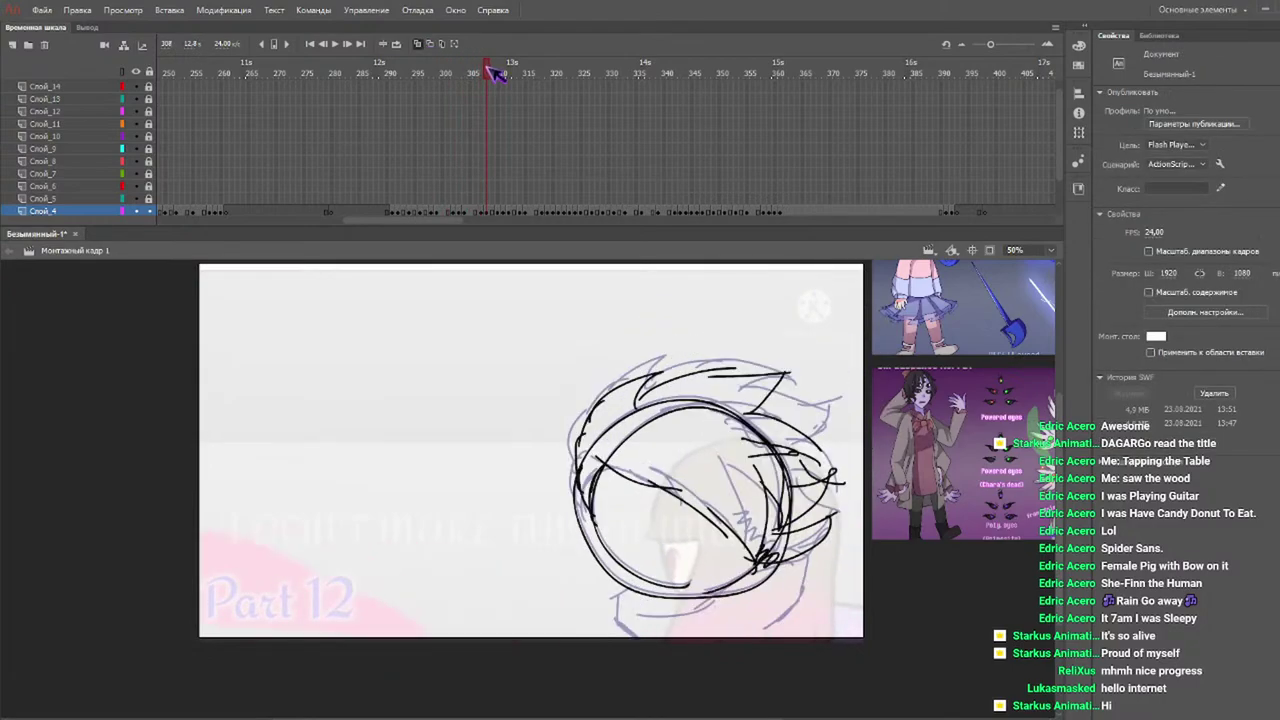
{"action": "mouse_move", "coordinate": [640, 622]}
{"action": "left_mouse_down"}
{"action": "mouse_move", "coordinate": [700, 615]}
{"action": "mouse_move", "coordinate": [801, 573]}
{"action": "left_mouse_up"}
{"action": "mouse_move", "coordinate": [801, 574]}
{"action": "left_mouse_down"}
{"action": "mouse_move", "coordinate": [798, 606]}
{"action": "mouse_move", "coordinate": [762, 631]}
{"action": "left_mouse_up"}
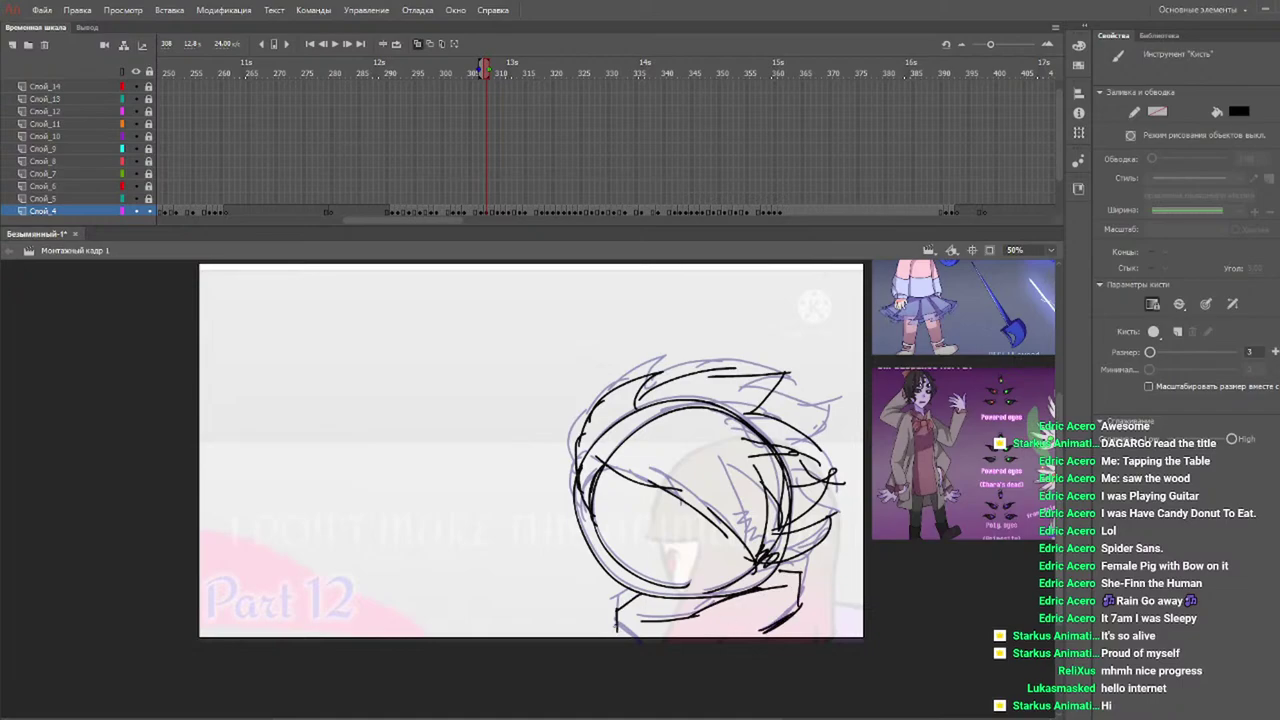
Sketch the collar below the chin on frame 310 and under the raised head on frame 311.
{"action": "mouse_move", "coordinate": [483, 68]}
{"action": "left_mouse_down"}
{"action": "mouse_move", "coordinate": [410, 64]}
{"action": "mouse_move", "coordinate": [494, 93]}
{"action": "left_mouse_up"}
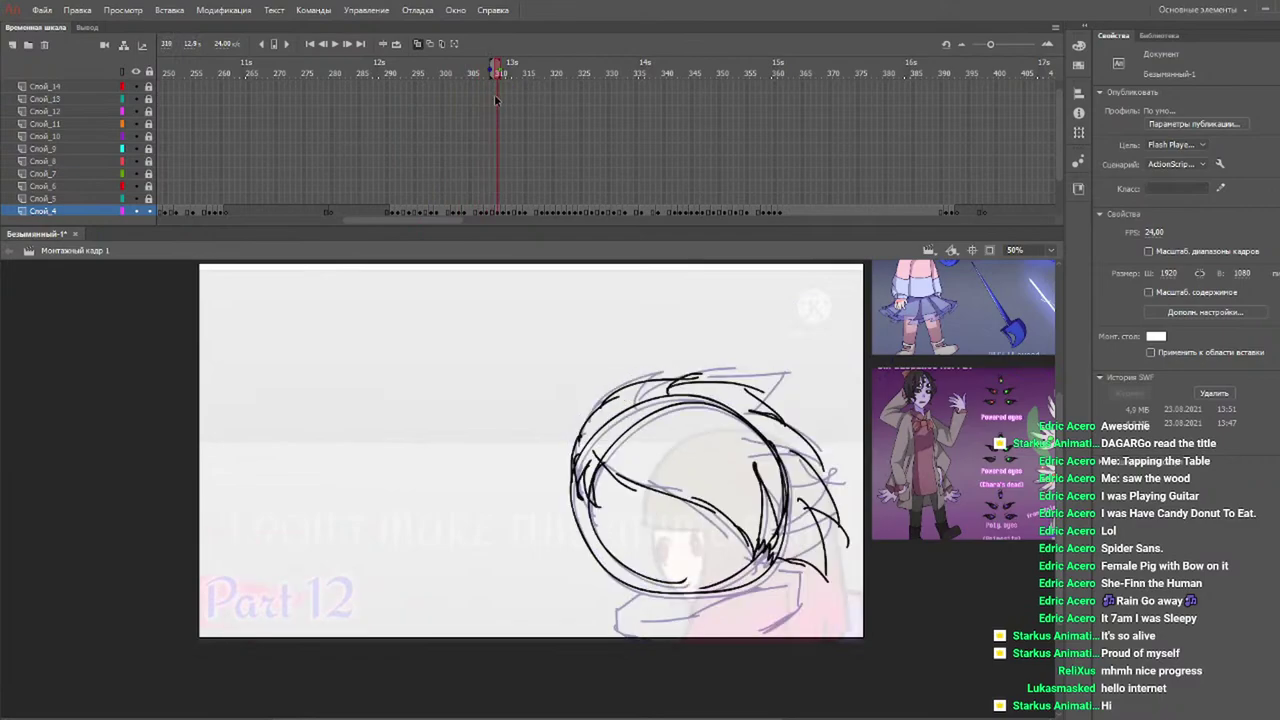
{"action": "mouse_move", "coordinate": [644, 609]}
{"action": "left_mouse_down"}
{"action": "mouse_move", "coordinate": [695, 590]}
{"action": "mouse_move", "coordinate": [636, 609]}
{"action": "left_mouse_up"}
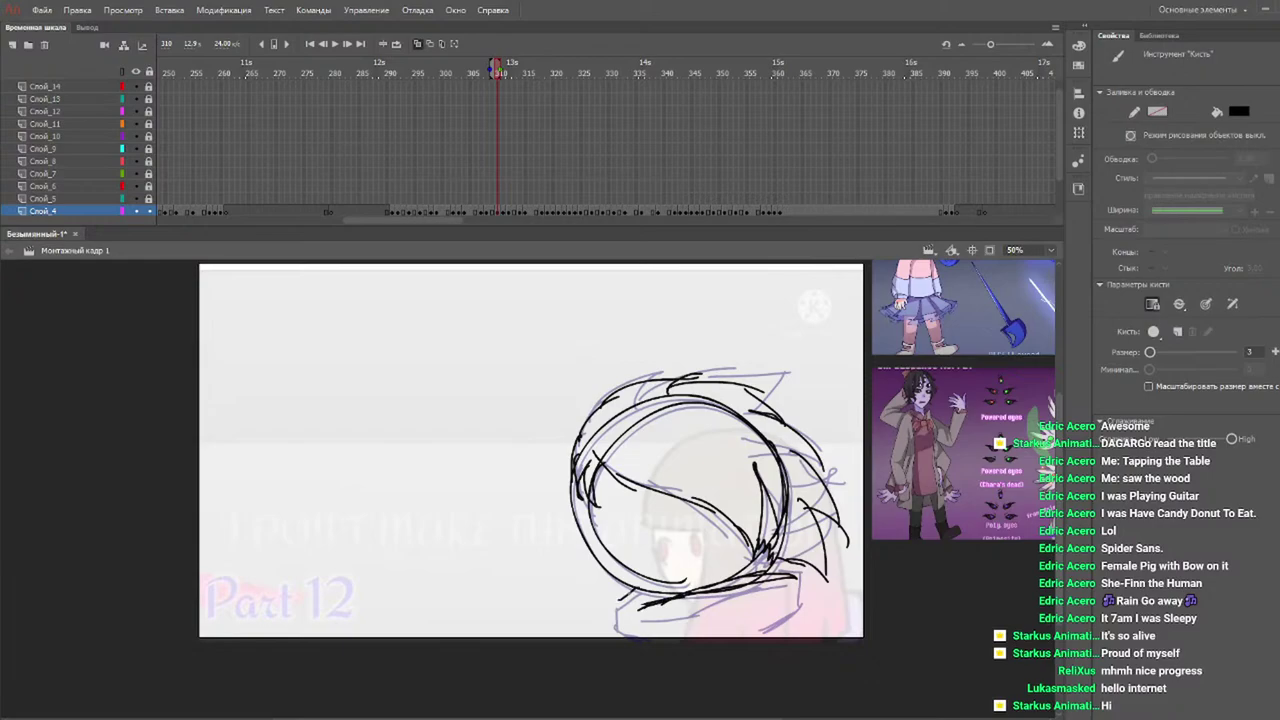
{"action": "left_click_drag", "start_coordinate": [798, 604], "coordinate": [752, 632]}
{"action": "left_click_drag", "start_coordinate": [455, 77], "coordinate": [502, 68]}
{"action": "mouse_move", "coordinate": [578, 547]}
{"action": "left_mouse_down"}
{"action": "mouse_move", "coordinate": [736, 511]}
{"action": "mouse_move", "coordinate": [570, 546]}
{"action": "mouse_move", "coordinate": [733, 516]}
{"action": "mouse_move", "coordinate": [608, 576]}
{"action": "left_mouse_up"}
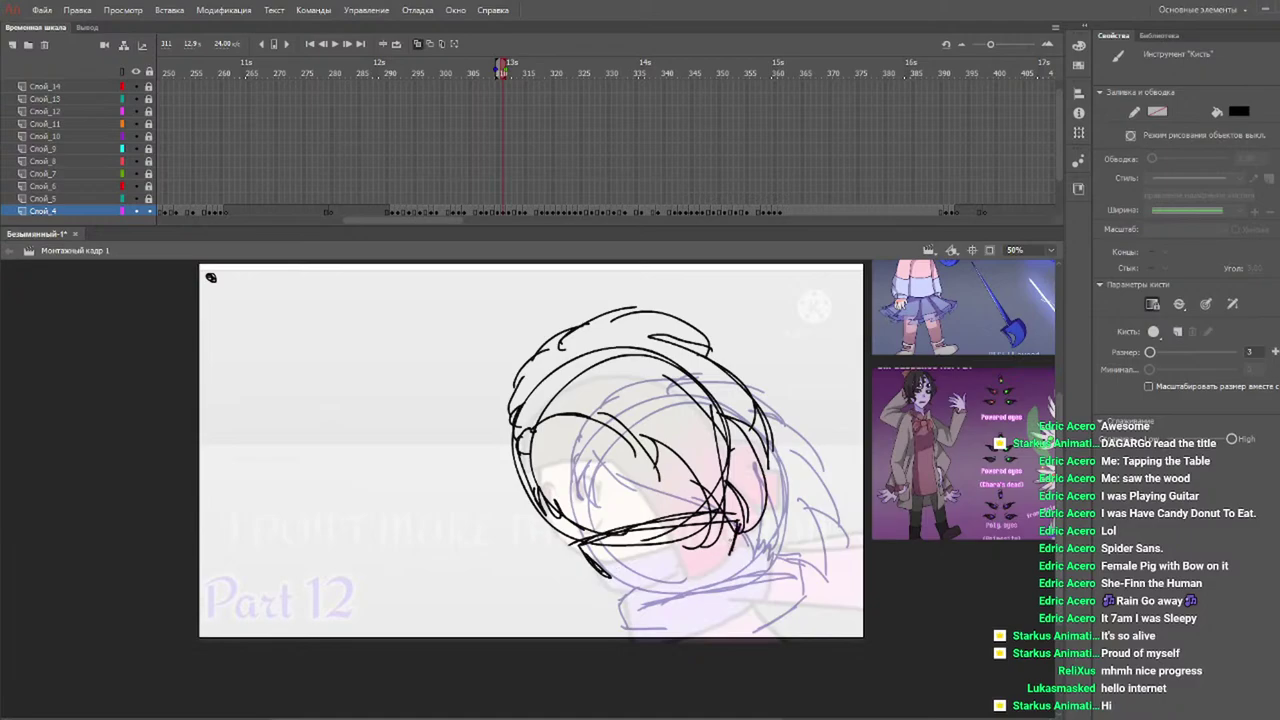
Play back the shot several times from before frame 290 to check the collar moving with the head.
{"action": "left_click_drag", "start_coordinate": [477, 72], "coordinate": [363, 76]}
{"action": "key", "text": "Return"}
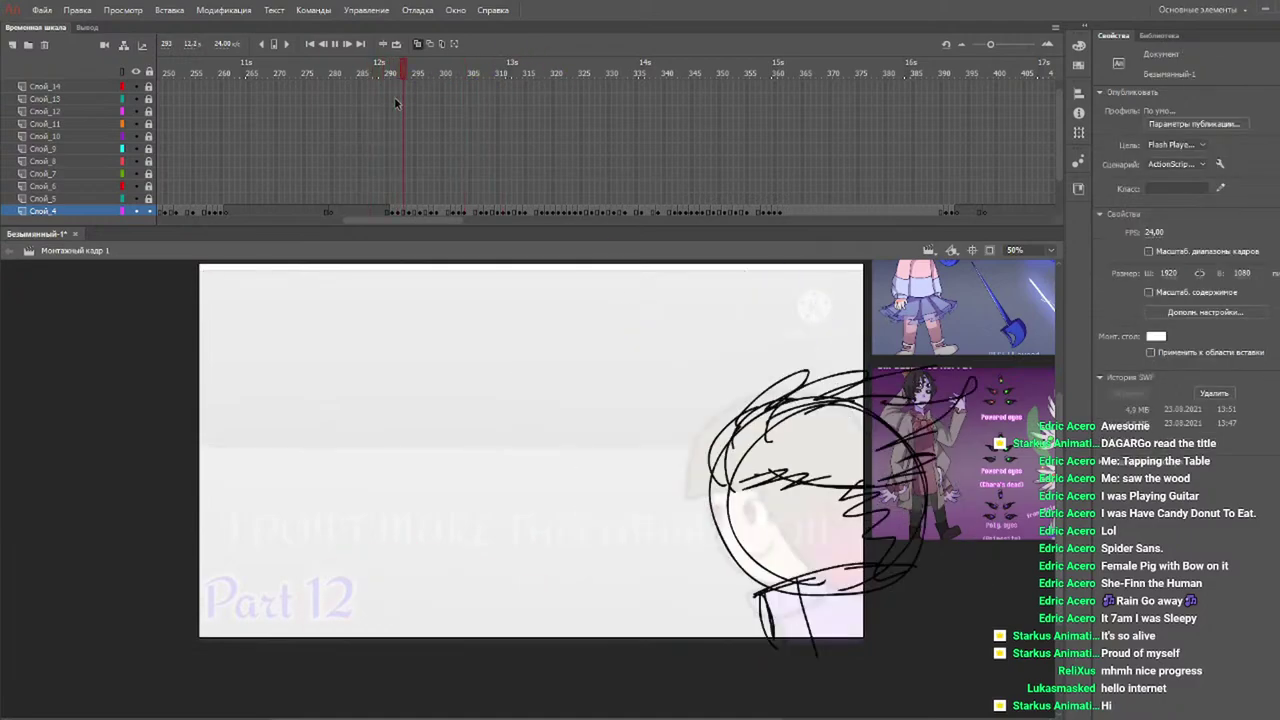
{"action": "left_click", "coordinate": [347, 76]}
{"action": "key", "text": "Return"}
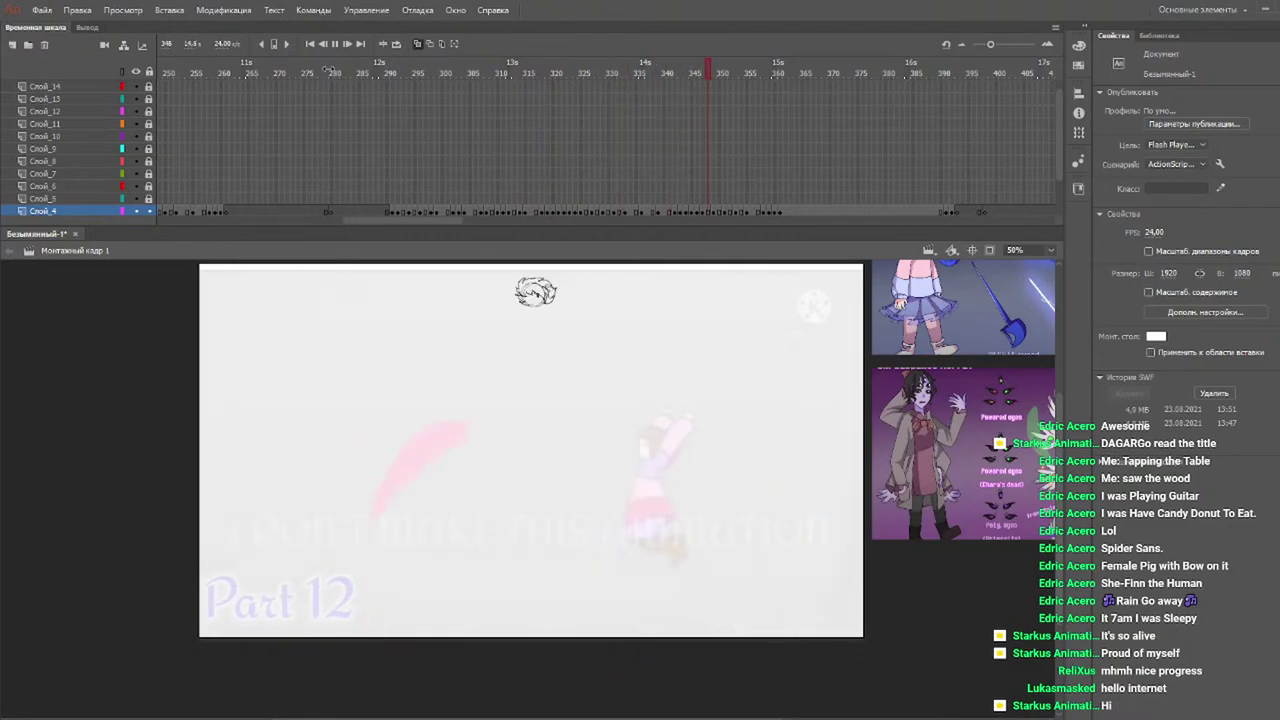
{"action": "left_click", "coordinate": [340, 76]}
{"action": "key", "text": "Return"}
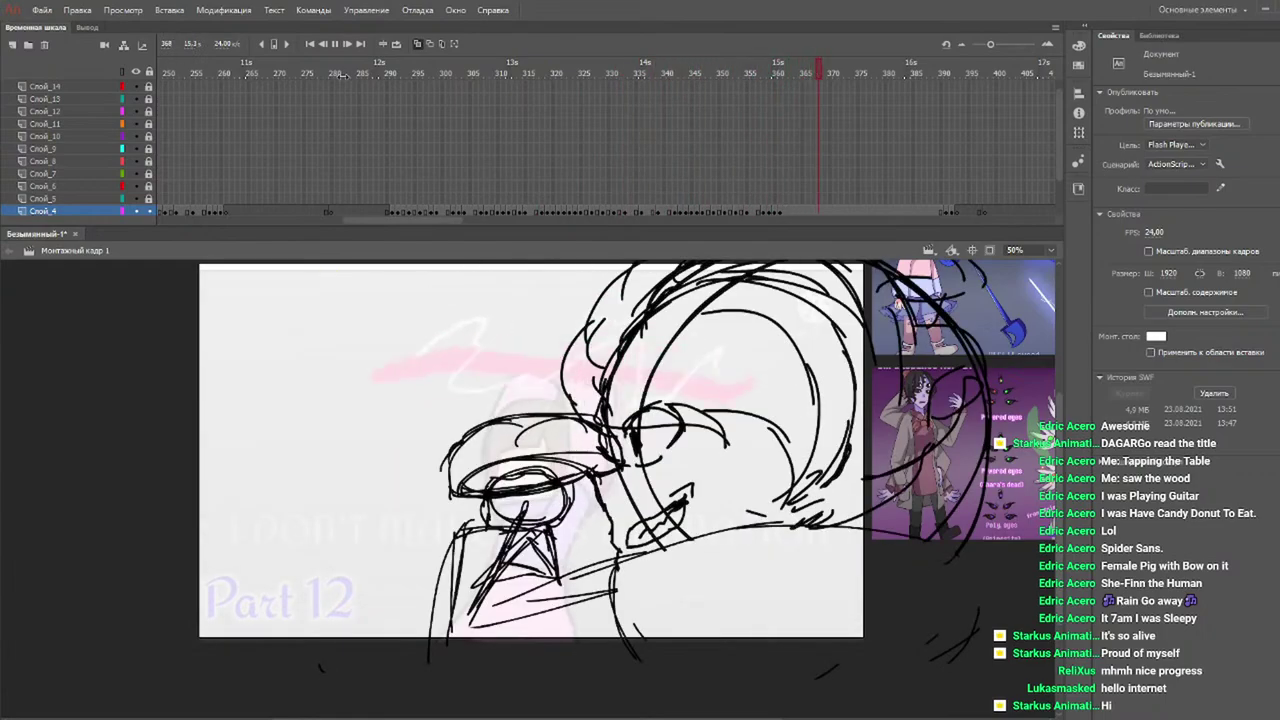
{"action": "left_click", "coordinate": [358, 72]}
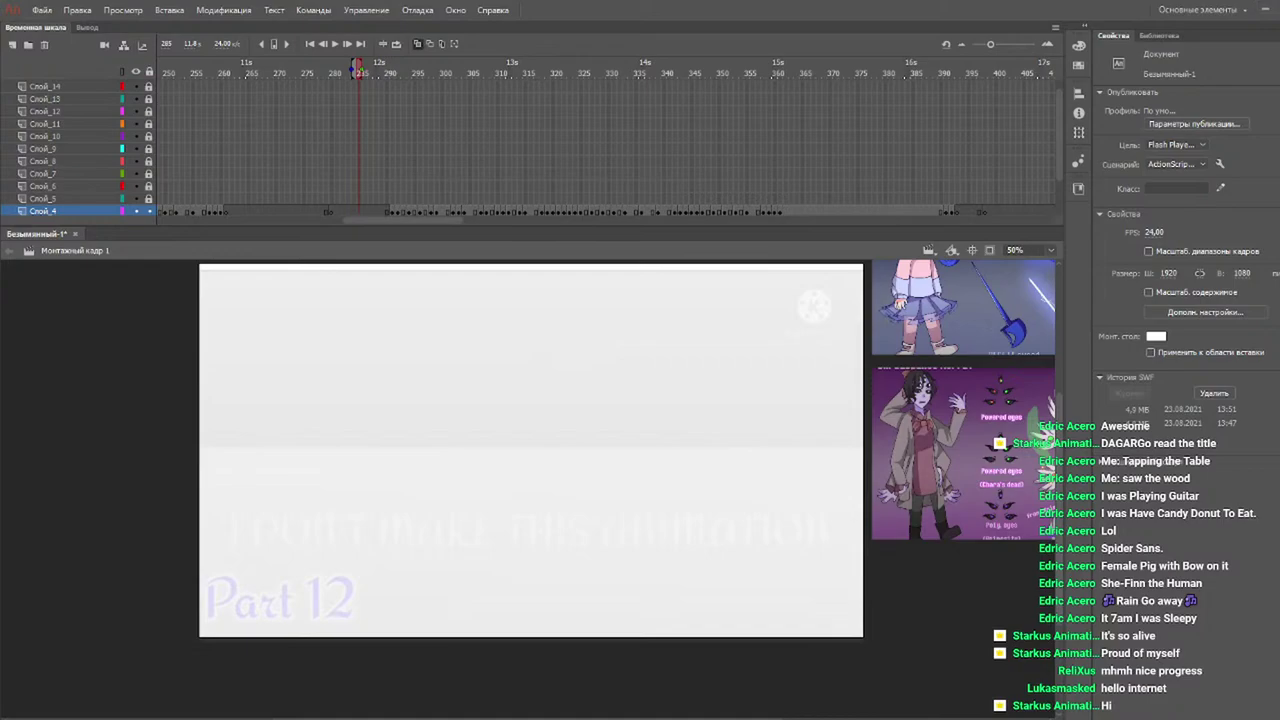
Sketch the black collar under the head on spear frames 312 and 314.
{"action": "left_click_drag", "start_coordinate": [450, 78], "coordinate": [507, 88]}
{"action": "left_click_drag", "start_coordinate": [572, 547], "coordinate": [732, 522]}
{"action": "left_click_drag", "start_coordinate": [609, 536], "coordinate": [638, 527]}
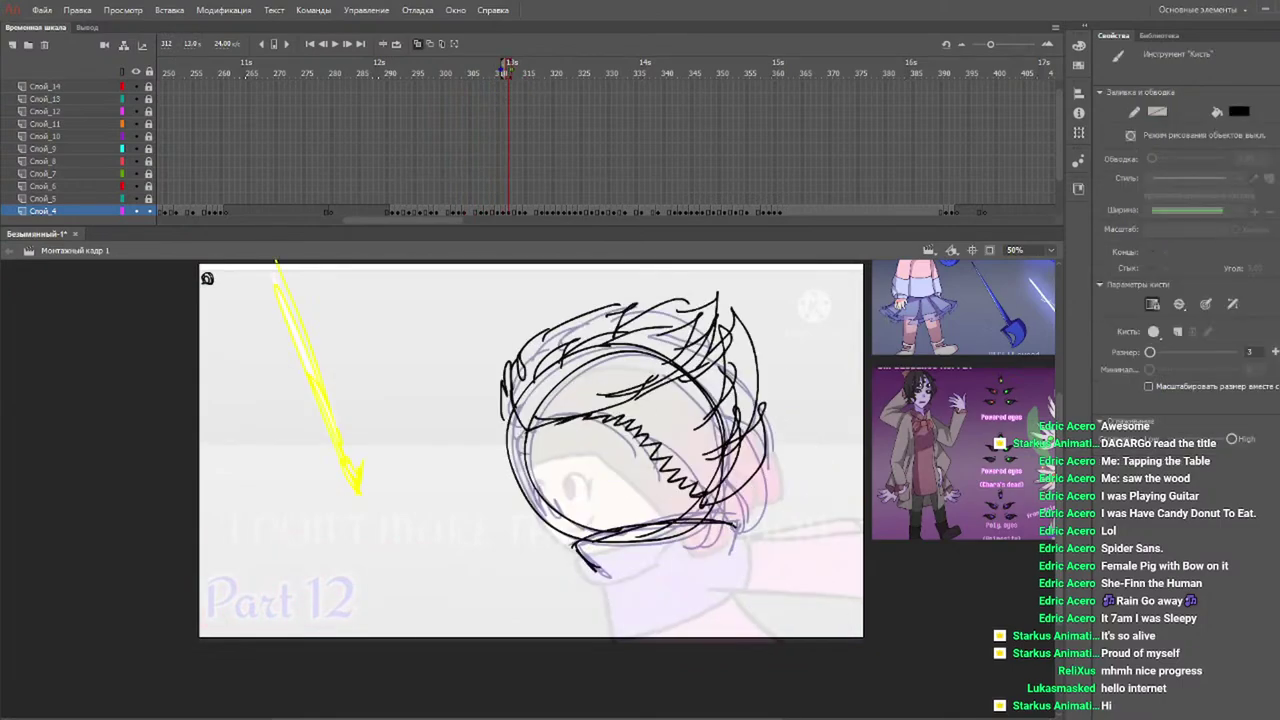
{"action": "left_click_drag", "start_coordinate": [504, 78], "coordinate": [518, 78]}
{"action": "mouse_move", "coordinate": [570, 546]}
{"action": "left_mouse_down"}
{"action": "mouse_move", "coordinate": [706, 516]}
{"action": "mouse_move", "coordinate": [705, 548]}
{"action": "left_mouse_up"}
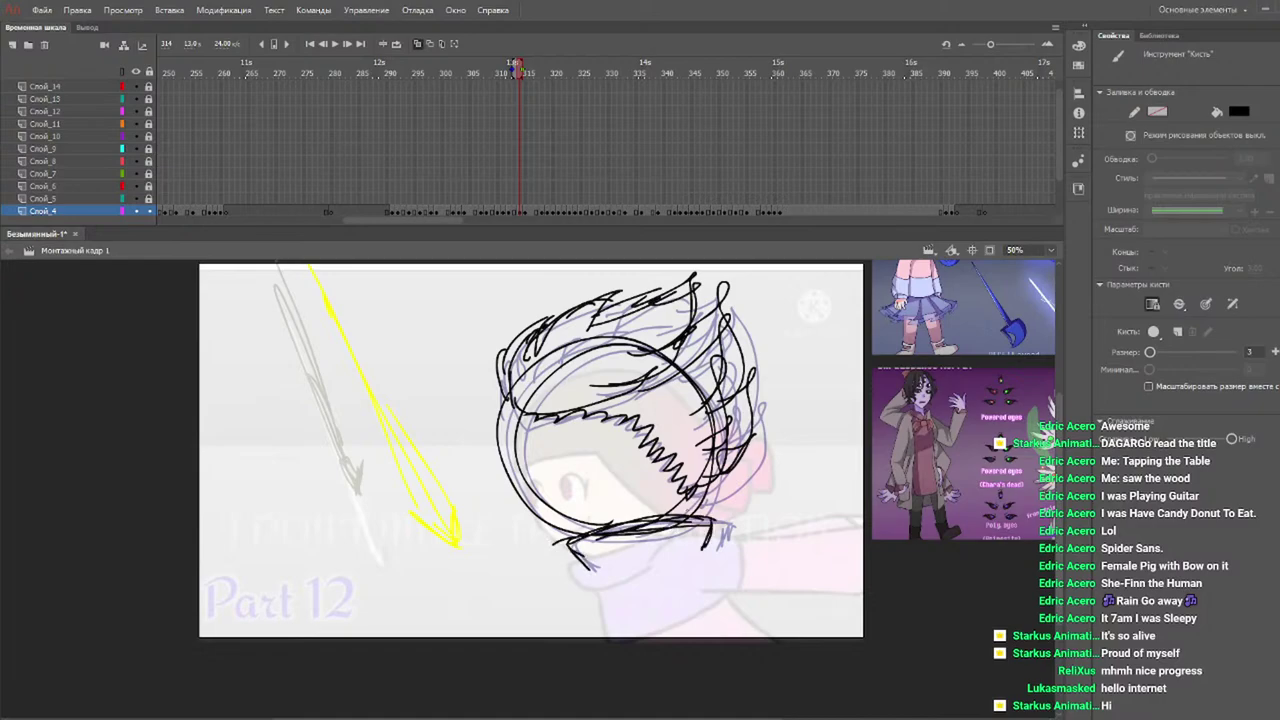
Draw the collar under the head on frame 315 and insert a blank keyframe at frame 316.
{"action": "key", "text": "."}
{"action": "mouse_move", "coordinate": [560, 545]}
{"action": "left_mouse_down"}
{"action": "mouse_move", "coordinate": [708, 516]}
{"action": "mouse_move", "coordinate": [585, 568]}
{"action": "left_mouse_up"}
{"action": "key", "text": "F7"}
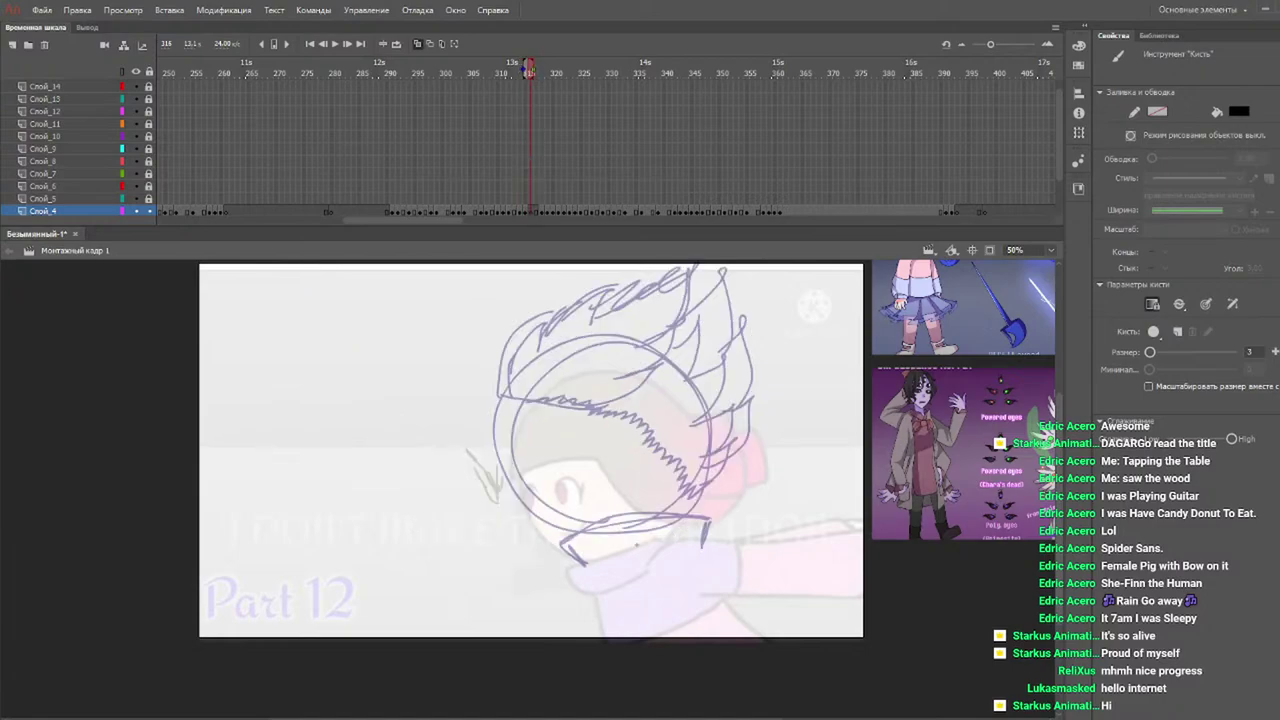
Sketch the collar band and its two side lines beneath the head on frame 318.
{"action": "left_click_drag", "start_coordinate": [500, 70], "coordinate": [539, 69]}
{"action": "left_click", "coordinate": [543, 70]}
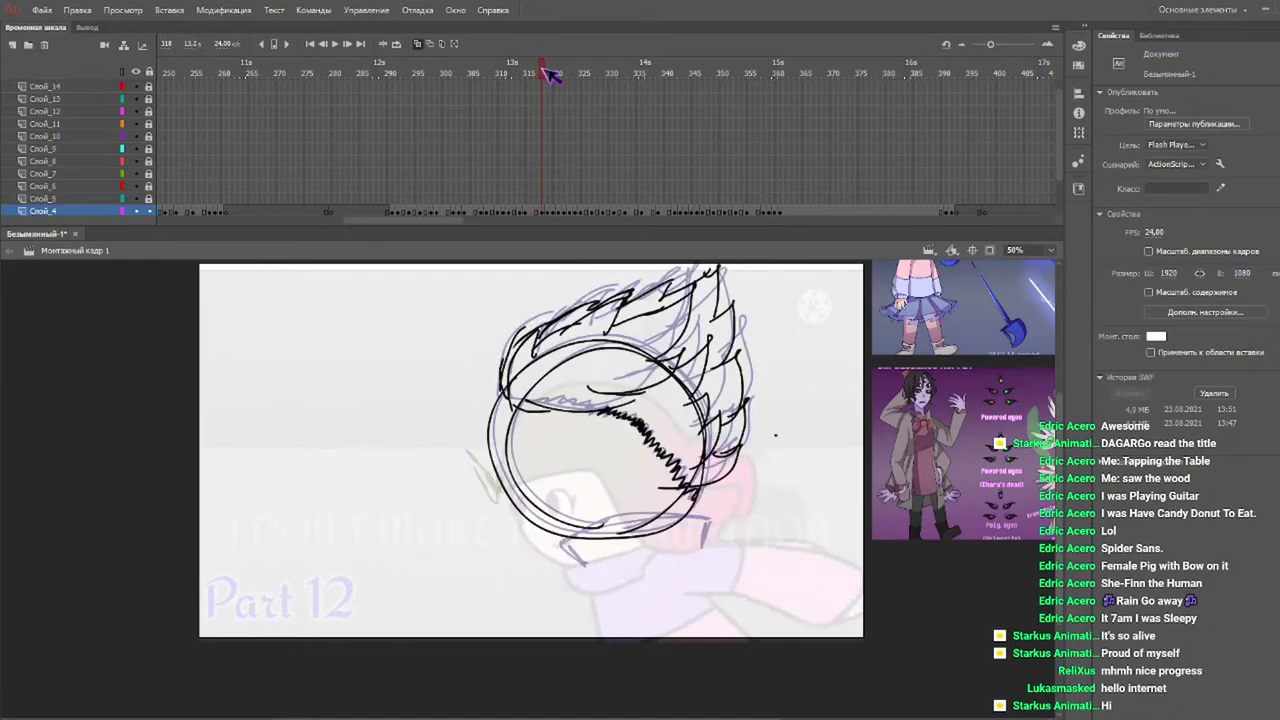
{"action": "left_click_drag", "start_coordinate": [556, 546], "coordinate": [710, 519]}
{"action": "mouse_move", "coordinate": [656, 518]}
{"action": "left_mouse_down"}
{"action": "mouse_move", "coordinate": [570, 538]}
{"action": "mouse_move", "coordinate": [588, 575]}
{"action": "left_mouse_up"}
{"action": "left_click_drag", "start_coordinate": [564, 548], "coordinate": [590, 576]}
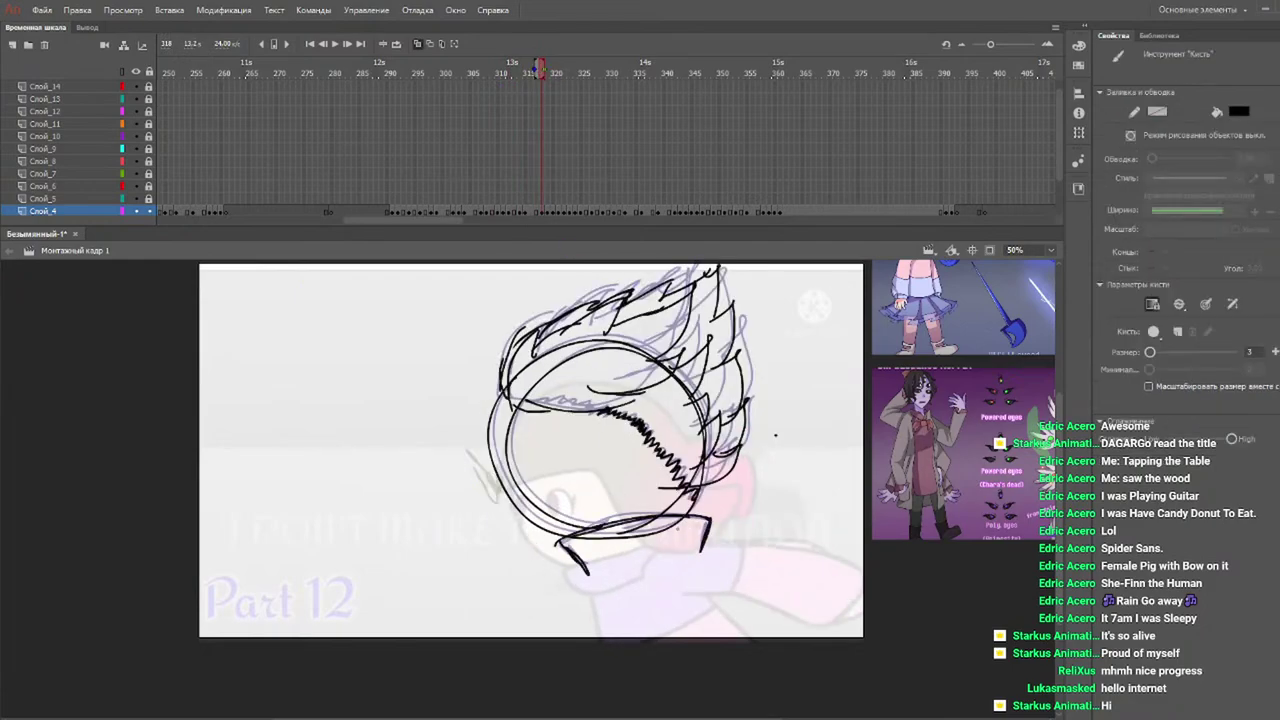
Sketch the black collar beneath the head on frames 319 and 320.
{"action": "key", "text": "period"}
{"action": "mouse_move", "coordinate": [676, 545]}
{"action": "left_mouse_down"}
{"action": "mouse_move", "coordinate": [550, 572]}
{"action": "mouse_move", "coordinate": [638, 547]}
{"action": "left_mouse_up"}
{"action": "left_click_drag", "start_coordinate": [628, 546], "coordinate": [550, 568]}
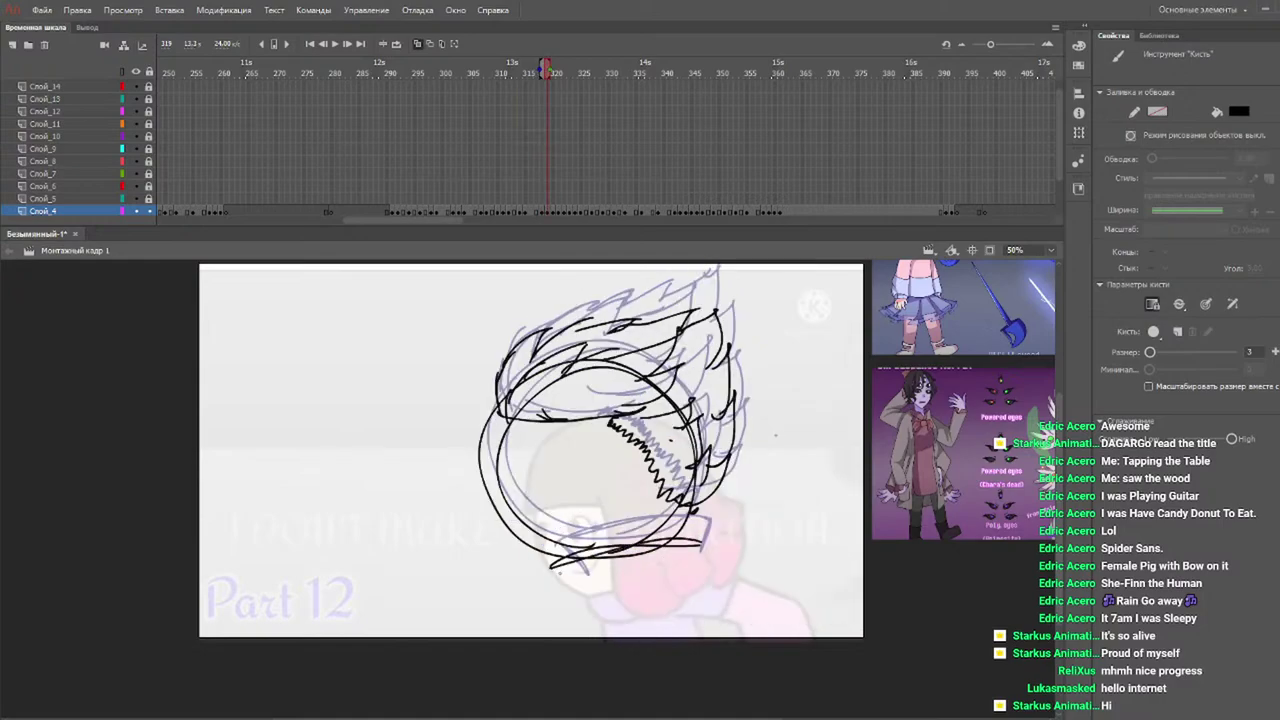
{"action": "key", "text": "period"}
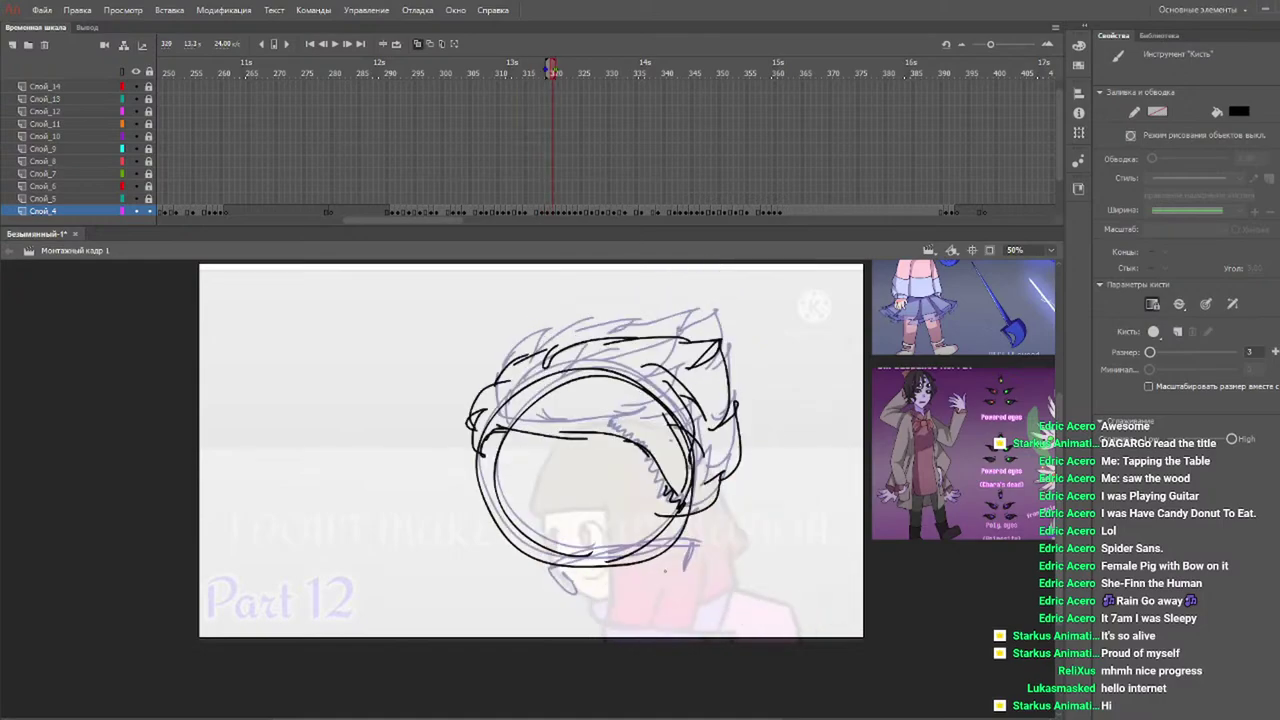
{"action": "mouse_move", "coordinate": [548, 572]}
{"action": "left_mouse_down"}
{"action": "mouse_move", "coordinate": [698, 541]}
{"action": "mouse_move", "coordinate": [650, 580]}
{"action": "left_mouse_up"}
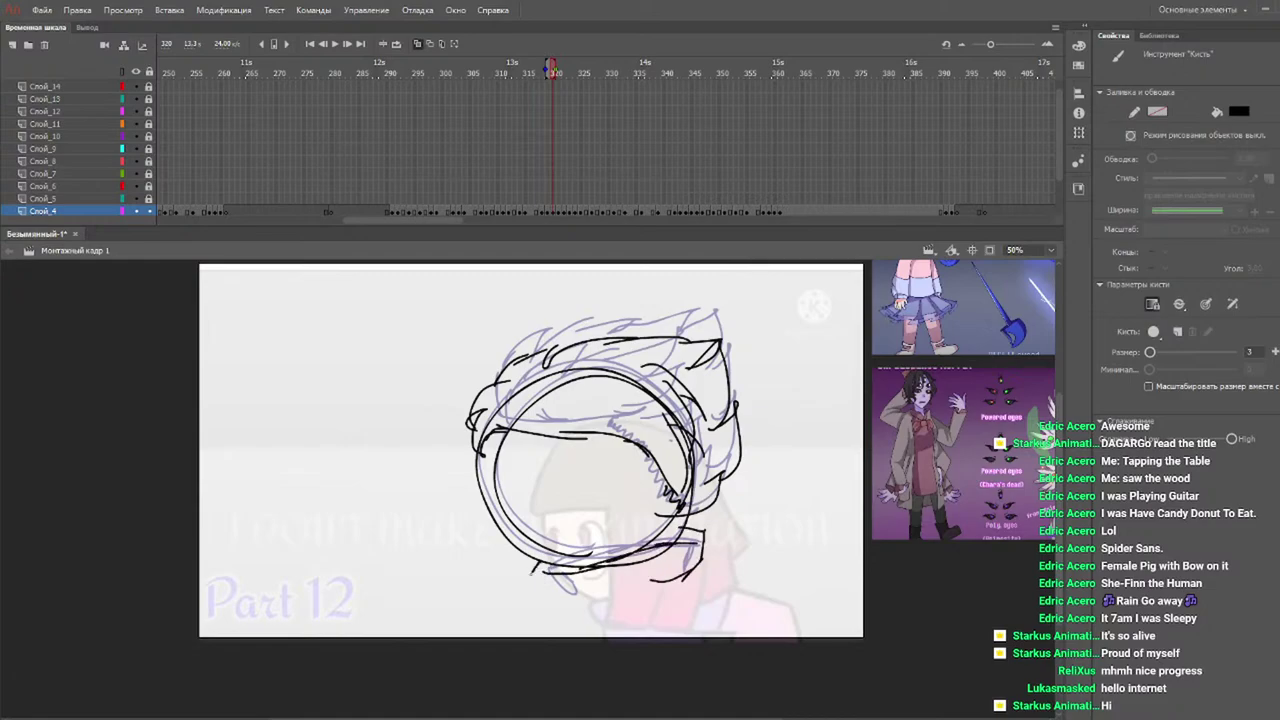
Draw the collar band and its flared side lines beneath the larger head on frame 321.
{"action": "key", "text": "period"}
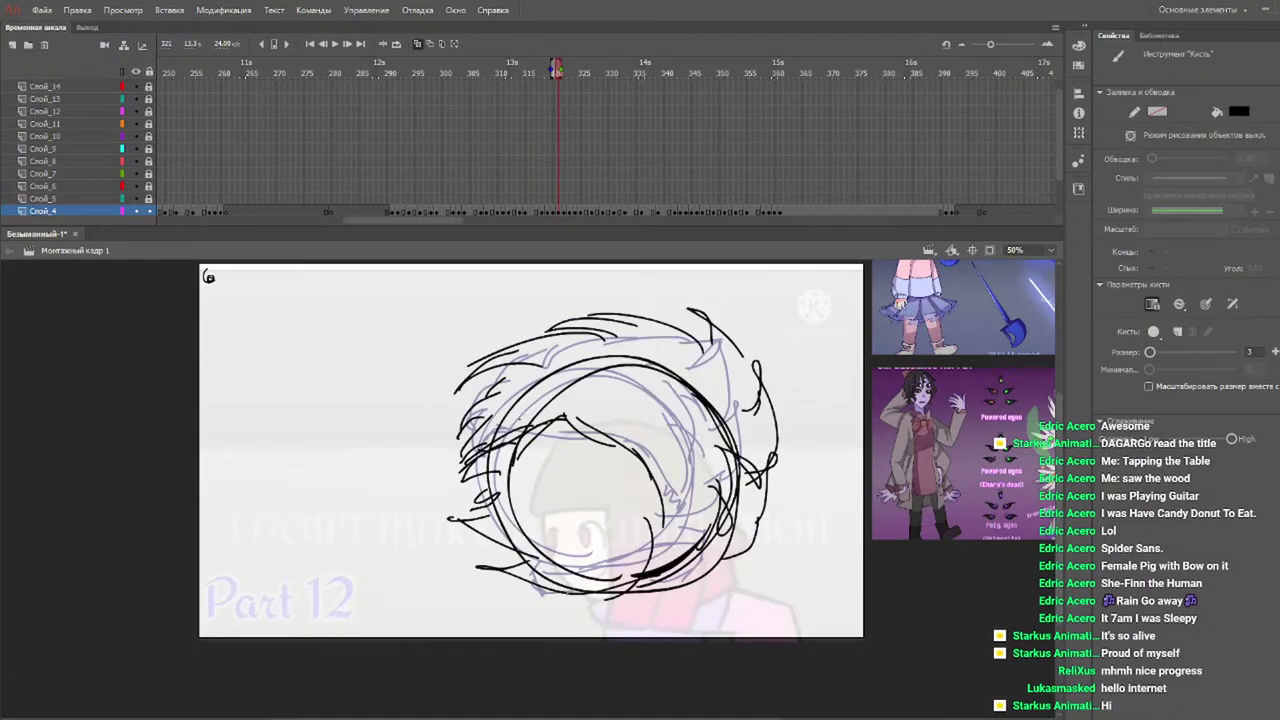
{"action": "left_click_drag", "start_coordinate": [546, 575], "coordinate": [774, 540]}
{"action": "left_click_drag", "start_coordinate": [522, 585], "coordinate": [566, 620]}
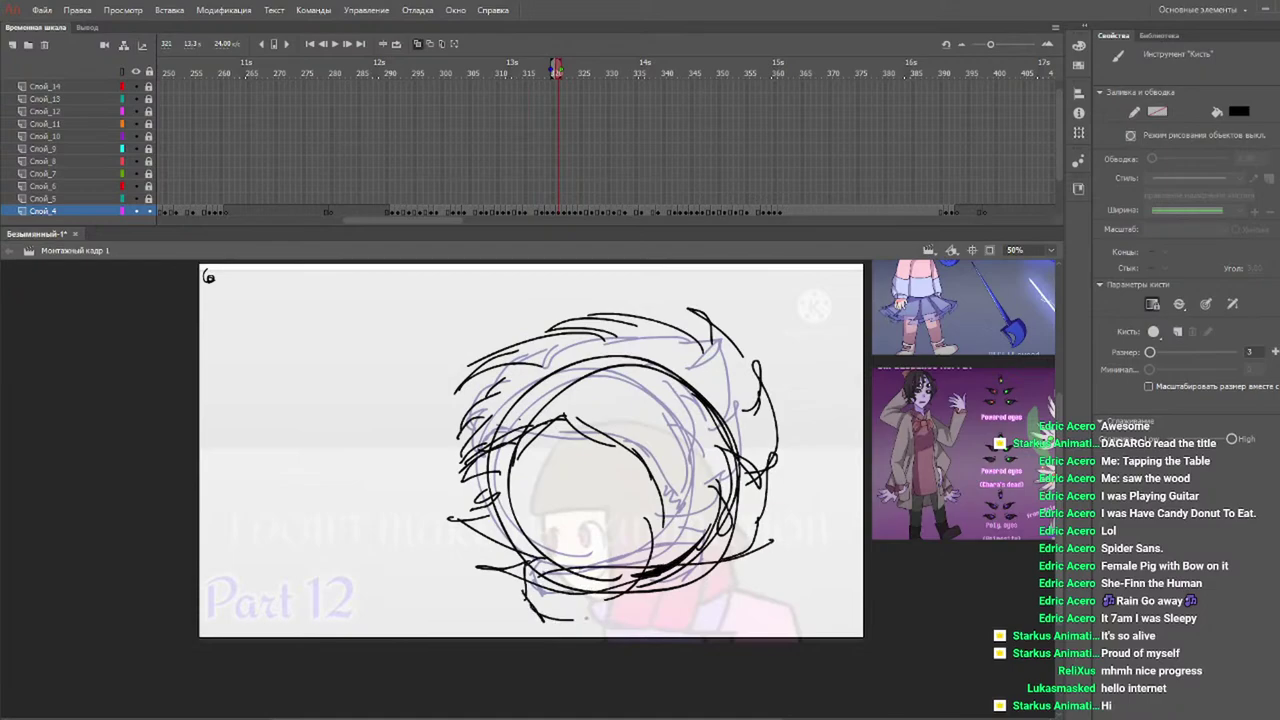
{"action": "left_click_drag", "start_coordinate": [726, 529], "coordinate": [768, 527]}
{"action": "mouse_move", "coordinate": [762, 528]}
{"action": "left_mouse_down"}
{"action": "mouse_move", "coordinate": [770, 574]}
{"action": "mouse_move", "coordinate": [732, 598]}
{"action": "left_mouse_up"}
{"action": "mouse_move", "coordinate": [716, 606]}
{"action": "left_mouse_down"}
{"action": "mouse_move", "coordinate": [750, 590]}
{"action": "mouse_move", "coordinate": [746, 627]}
{"action": "left_mouse_up"}
{"action": "left_click_drag", "start_coordinate": [546, 618], "coordinate": [559, 642]}
Draw the collar band and side lines beneath the head on frames 322 and 323.
{"action": "key", "text": "."}
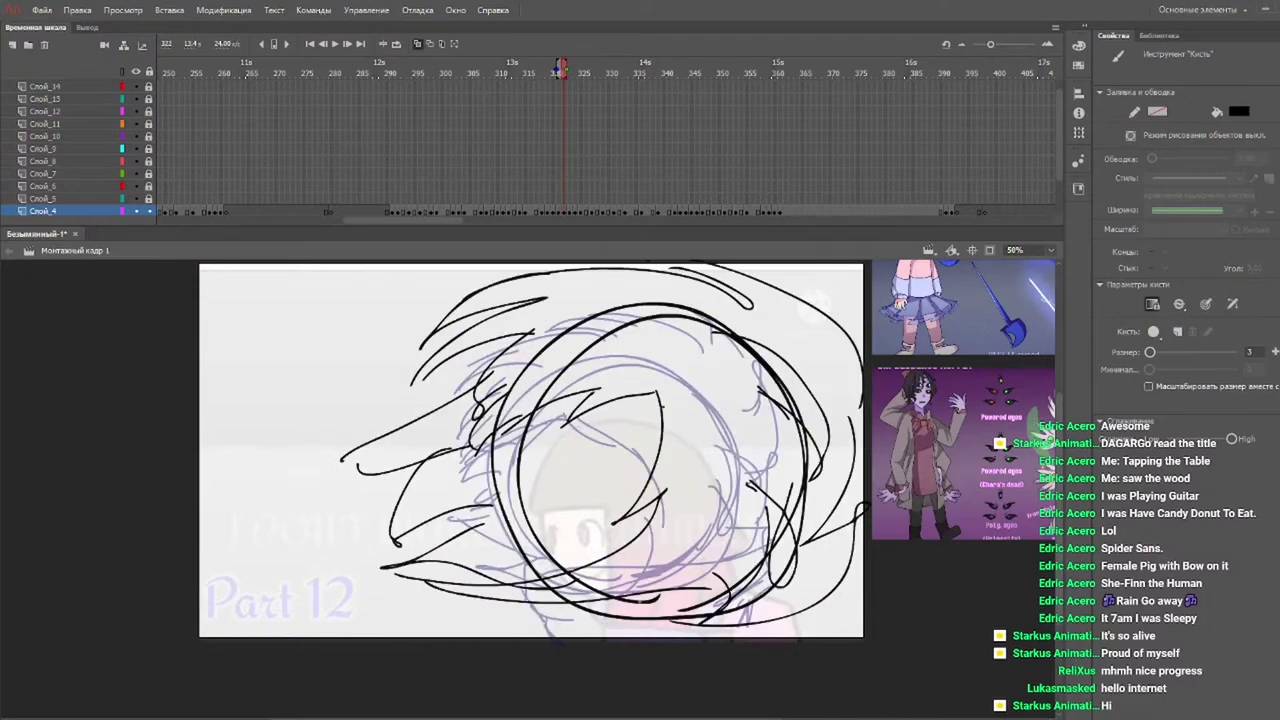
{"action": "mouse_move", "coordinate": [612, 577]}
{"action": "left_mouse_down"}
{"action": "mouse_move", "coordinate": [485, 554]}
{"action": "mouse_move", "coordinate": [536, 646]}
{"action": "left_mouse_up"}
{"action": "left_click_drag", "start_coordinate": [484, 606], "coordinate": [548, 648]}
{"action": "key", "text": "."}
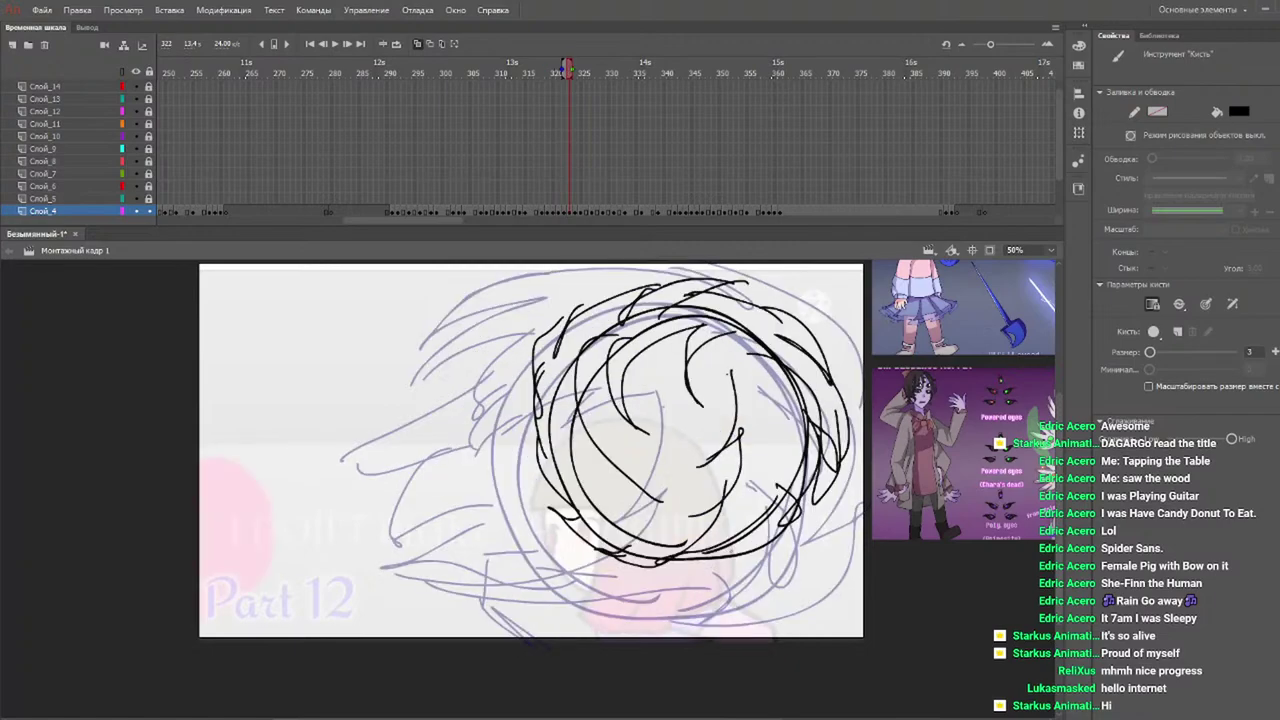
{"action": "mouse_move", "coordinate": [608, 536]}
{"action": "left_mouse_down"}
{"action": "mouse_move", "coordinate": [818, 534]}
{"action": "mouse_move", "coordinate": [584, 550]}
{"action": "mouse_move", "coordinate": [630, 580]}
{"action": "left_mouse_up"}
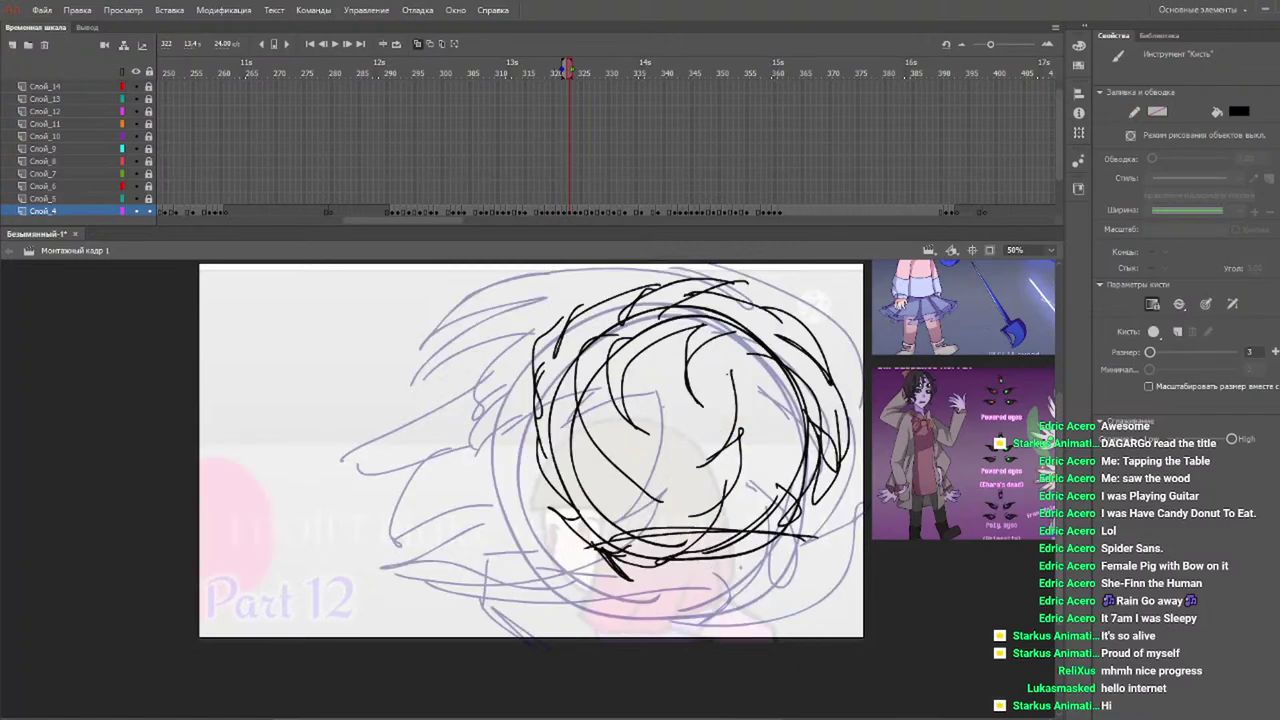
{"action": "left_click_drag", "start_coordinate": [797, 544], "coordinate": [781, 582]}
Sketch the collar under the head on frame 324 and a smaller one under the shrunken head on frame 325.
{"action": "key", "text": "."}
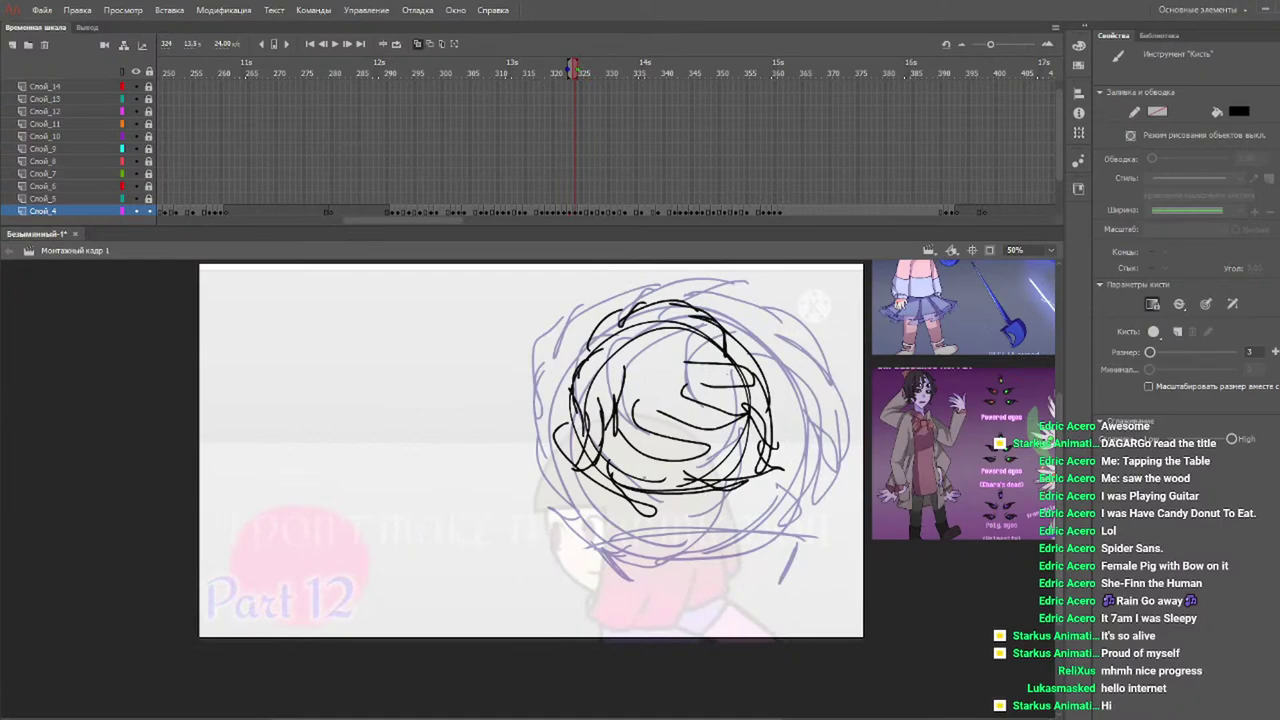
{"action": "mouse_move", "coordinate": [756, 466]}
{"action": "left_mouse_down"}
{"action": "mouse_move", "coordinate": [592, 478]}
{"action": "mouse_move", "coordinate": [620, 476]}
{"action": "mouse_move", "coordinate": [590, 504]}
{"action": "left_mouse_up"}
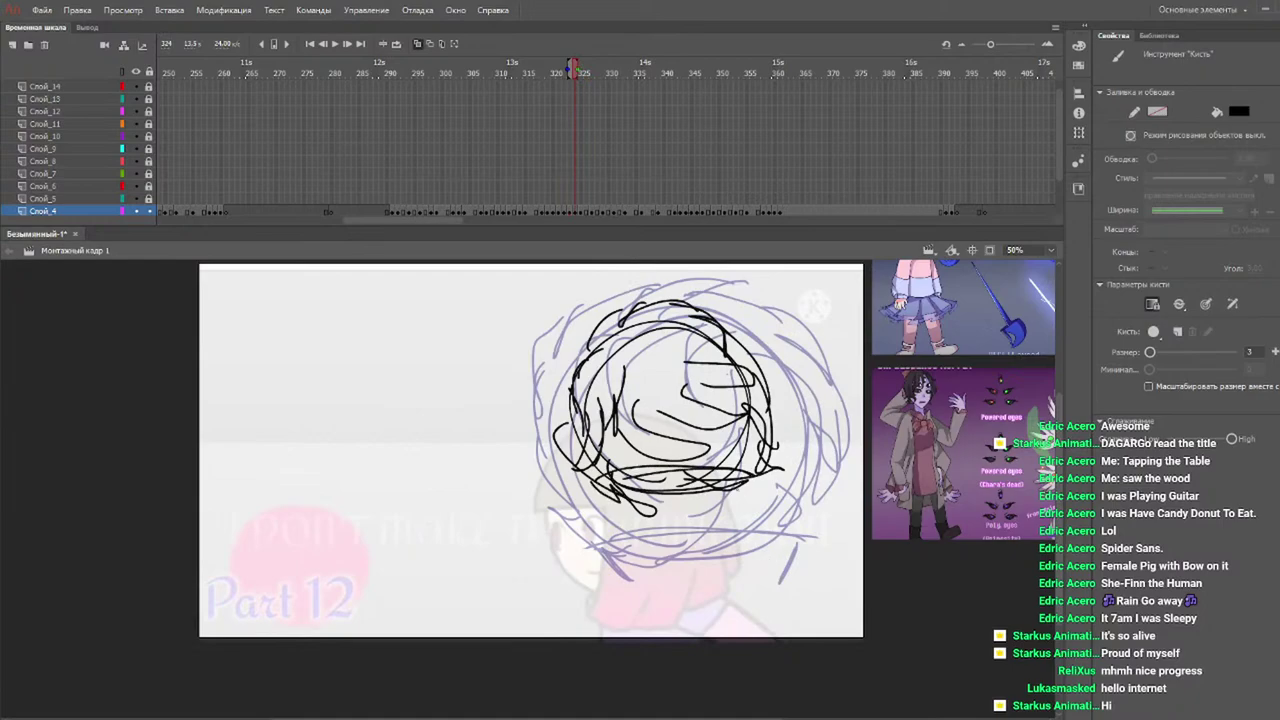
{"action": "left_click_drag", "start_coordinate": [740, 481], "coordinate": [729, 501]}
{"action": "key", "text": "."}
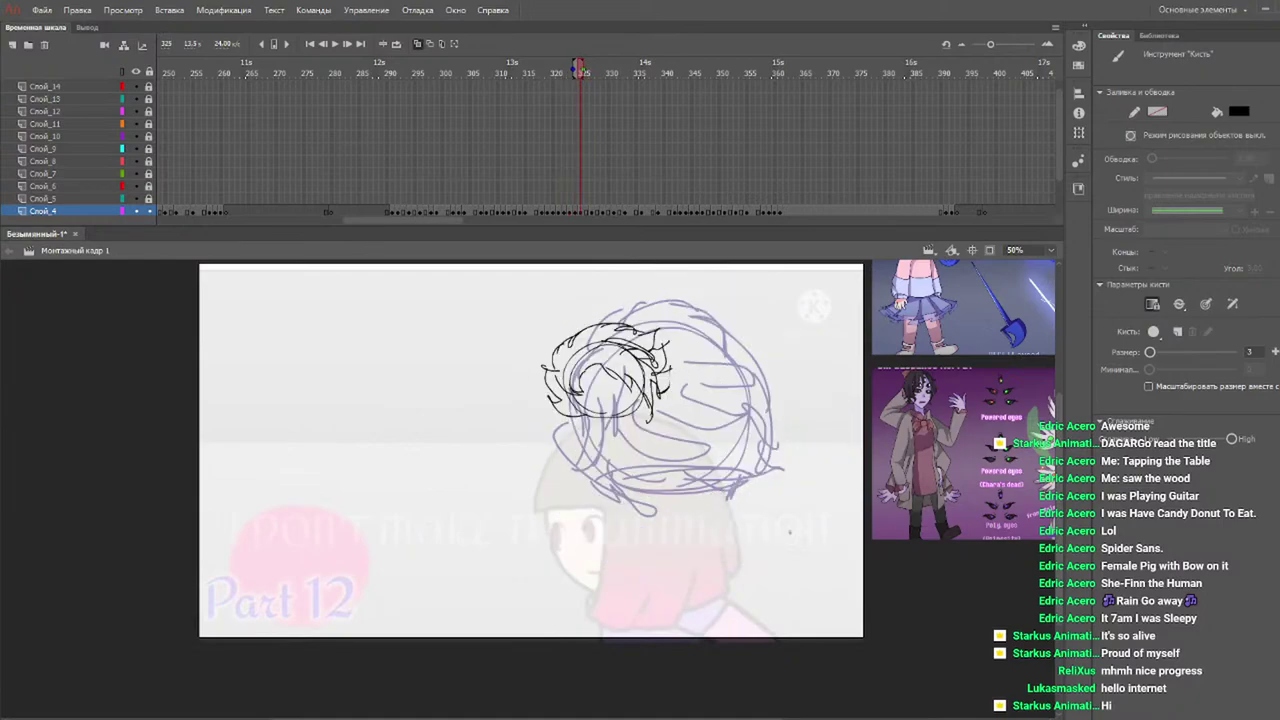
{"action": "mouse_move", "coordinate": [662, 479]}
{"action": "left_mouse_down"}
{"action": "mouse_move", "coordinate": [741, 477]}
{"action": "mouse_move", "coordinate": [664, 477]}
{"action": "left_mouse_up"}
{"action": "key", "text": "ctrl+z"}
{"action": "key", "text": "ctrl+z"}
{"action": "left_click_drag", "start_coordinate": [596, 410], "coordinate": [642, 410]}
Draw the small collar beneath the head on frames 327 and 329.
{"action": "left_click", "coordinate": [586, 70]}
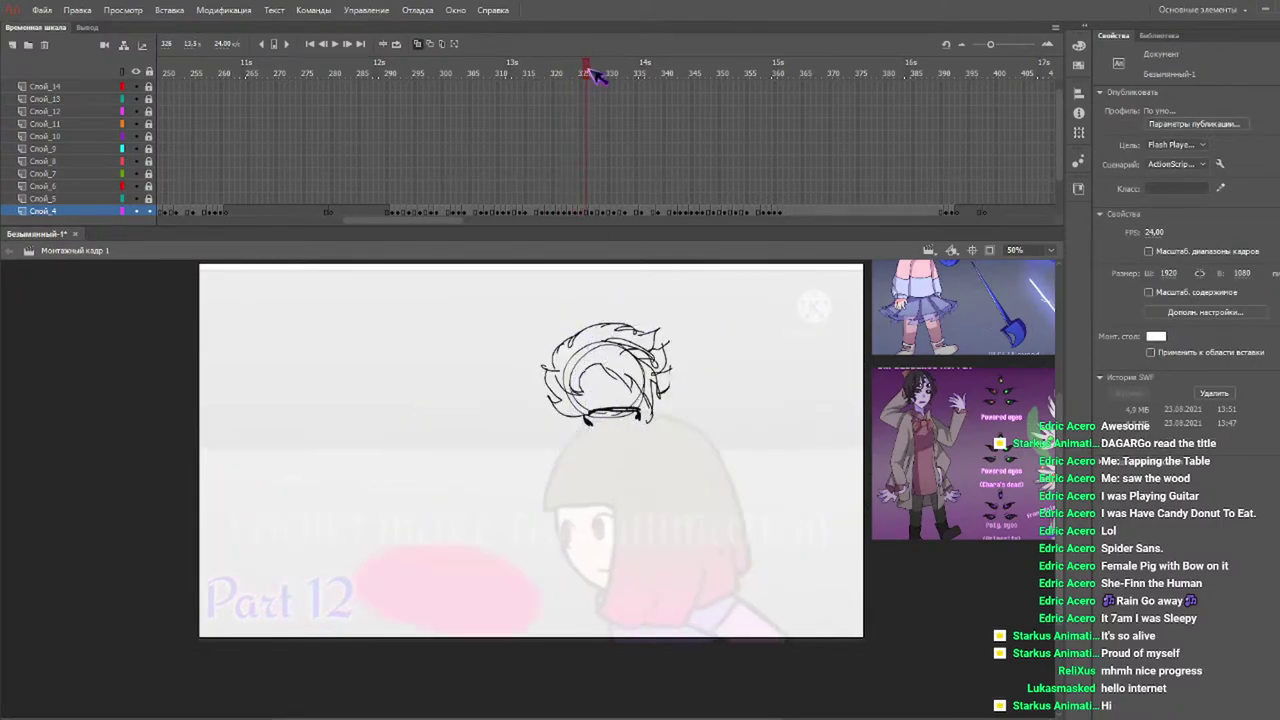
{"action": "left_click", "coordinate": [590, 70]}
{"action": "left_click_drag", "start_coordinate": [584, 411], "coordinate": [642, 409]}
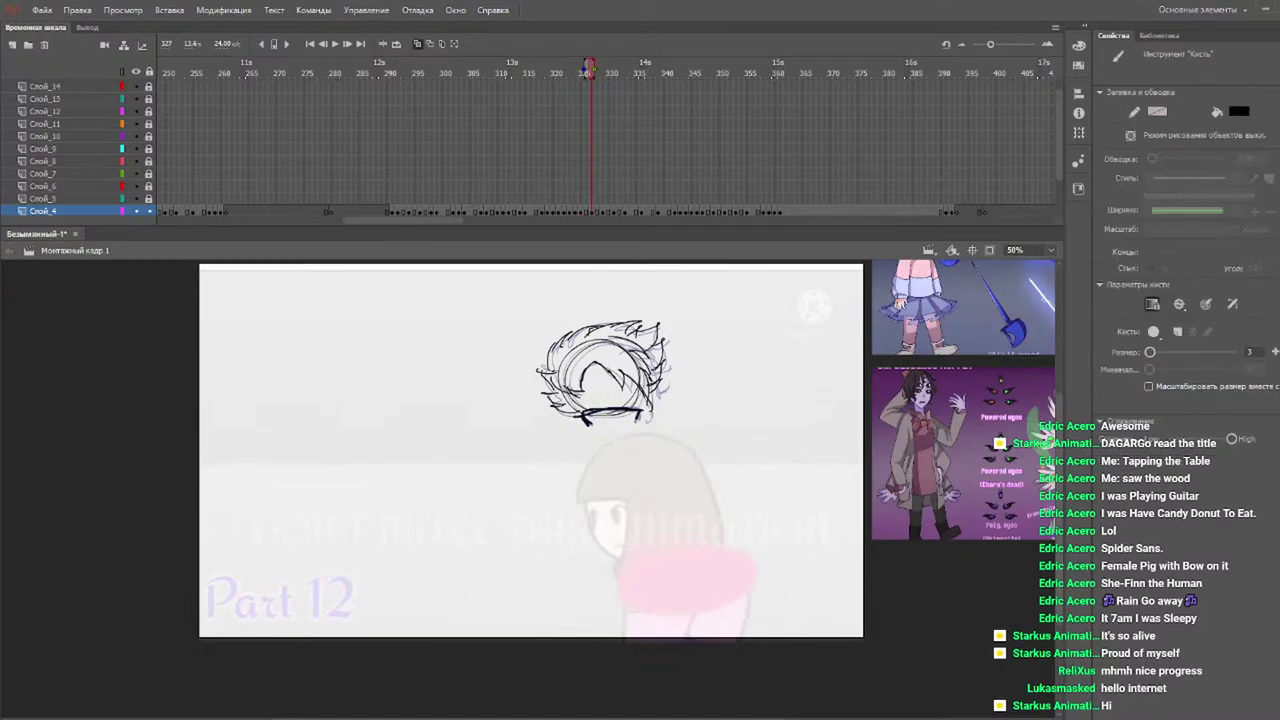
{"action": "left_click_drag", "start_coordinate": [559, 66], "coordinate": [603, 72]}
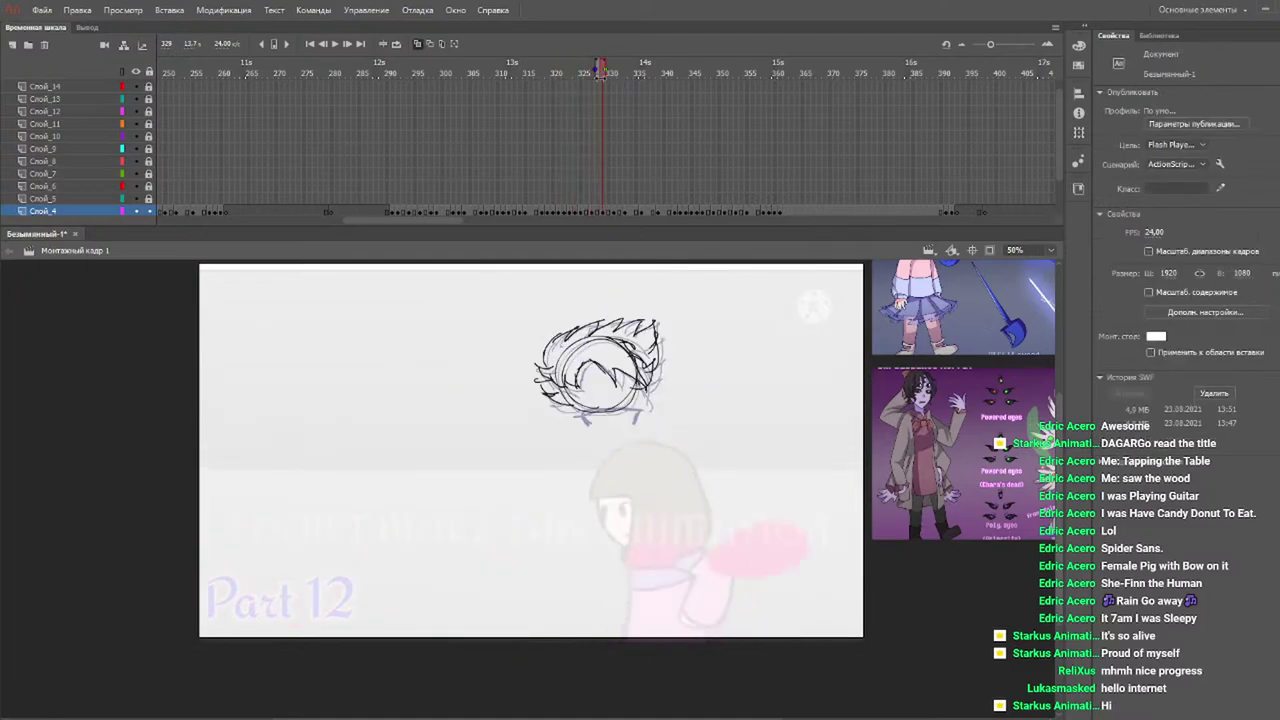
{"action": "key", "text": "b"}
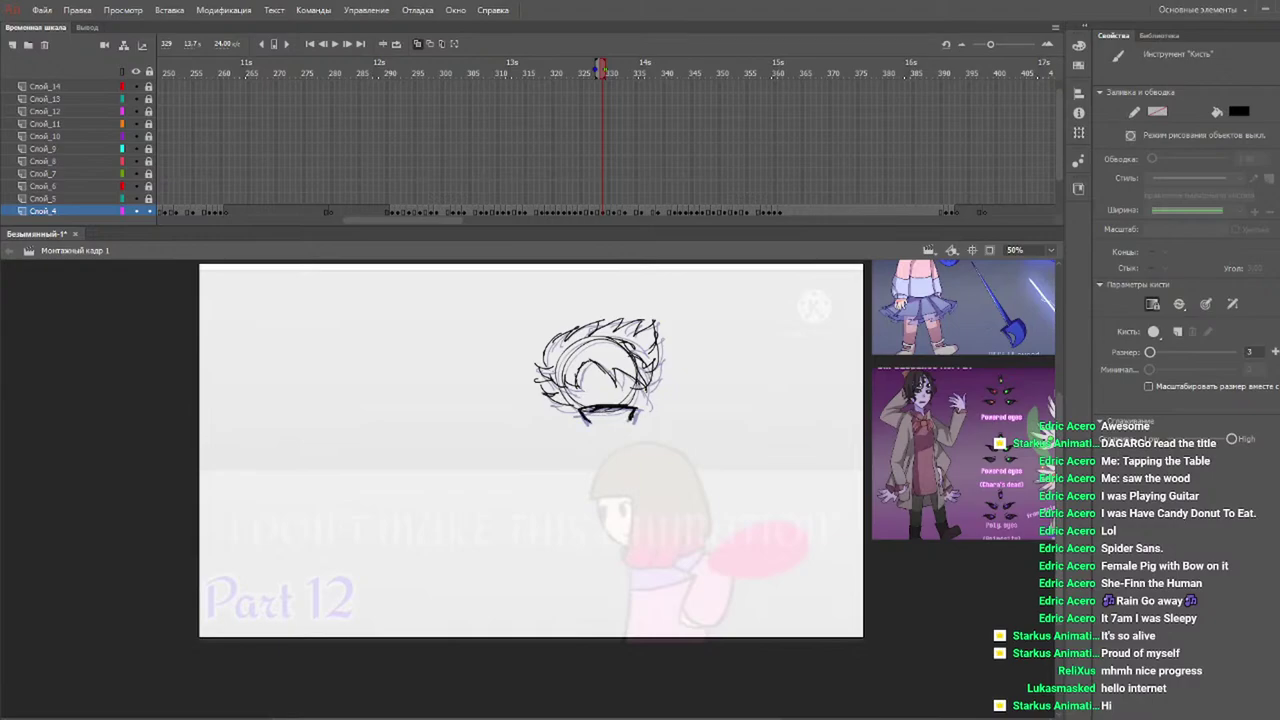
Brush the small collar beneath the head on frames 331 and 333.
{"action": "left_click_drag", "start_coordinate": [591, 70], "coordinate": [615, 77]}
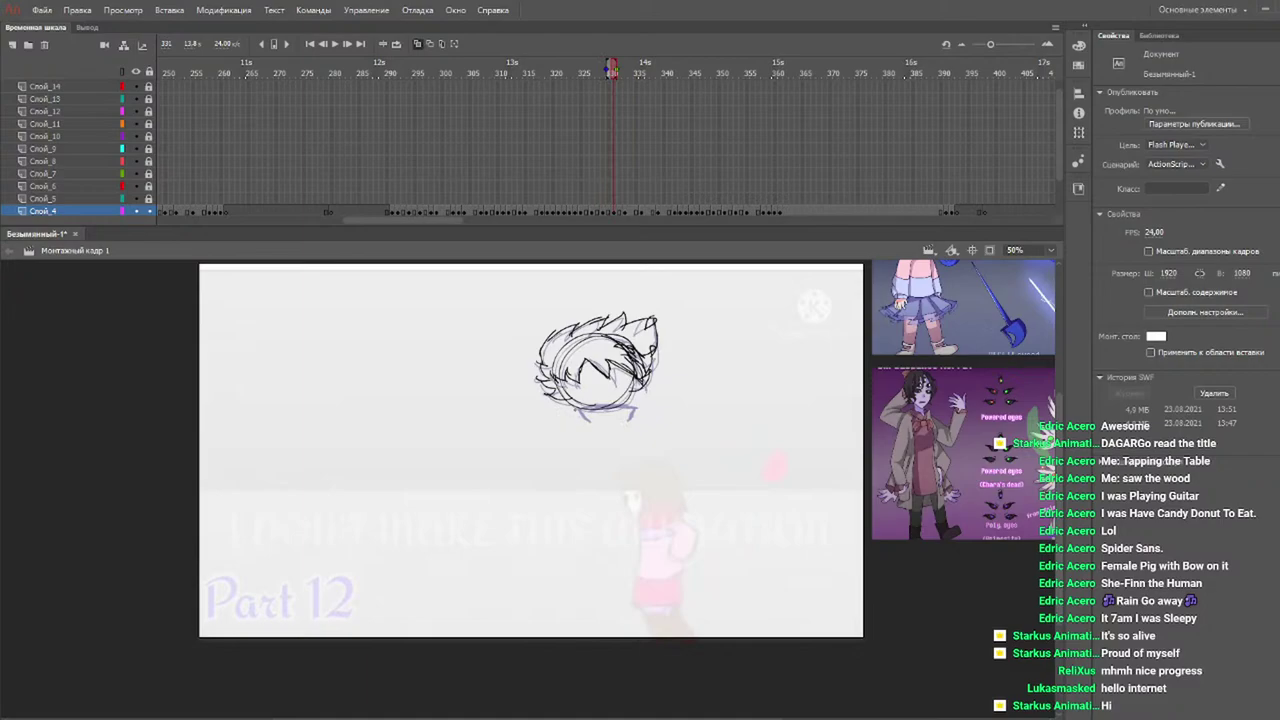
{"action": "key", "text": "b"}
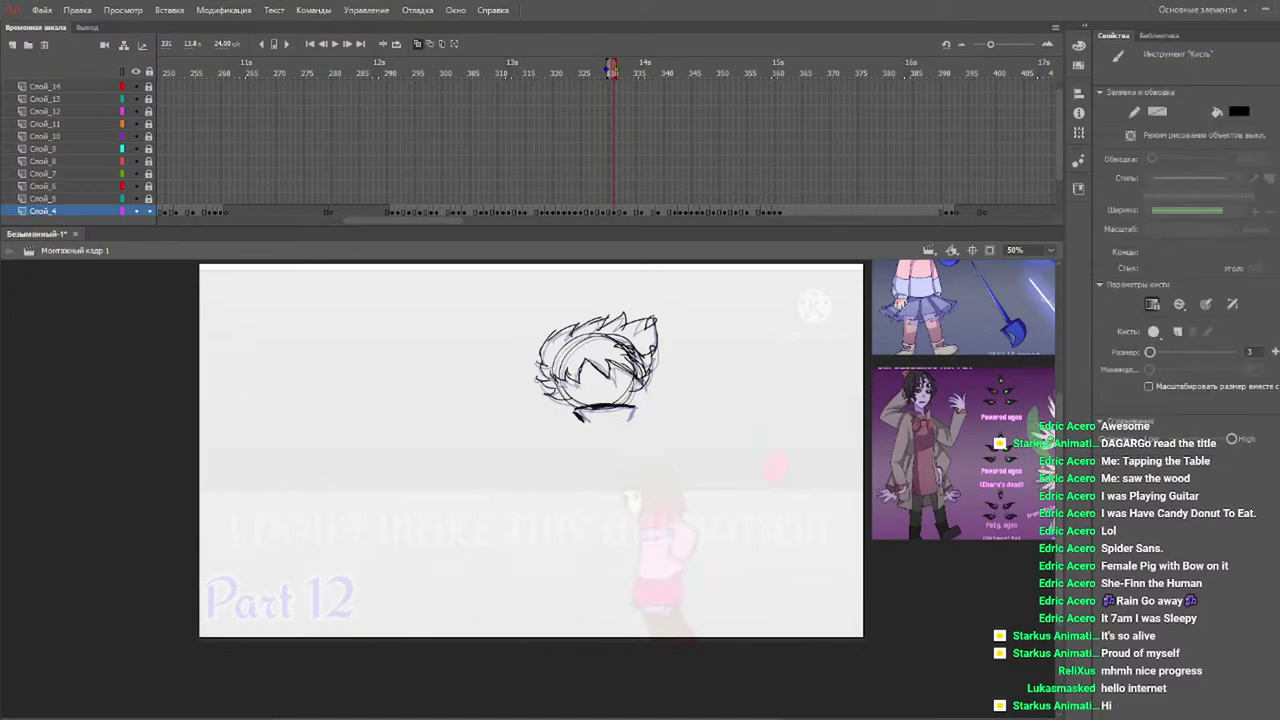
{"action": "left_click_drag", "start_coordinate": [597, 75], "coordinate": [624, 72]}
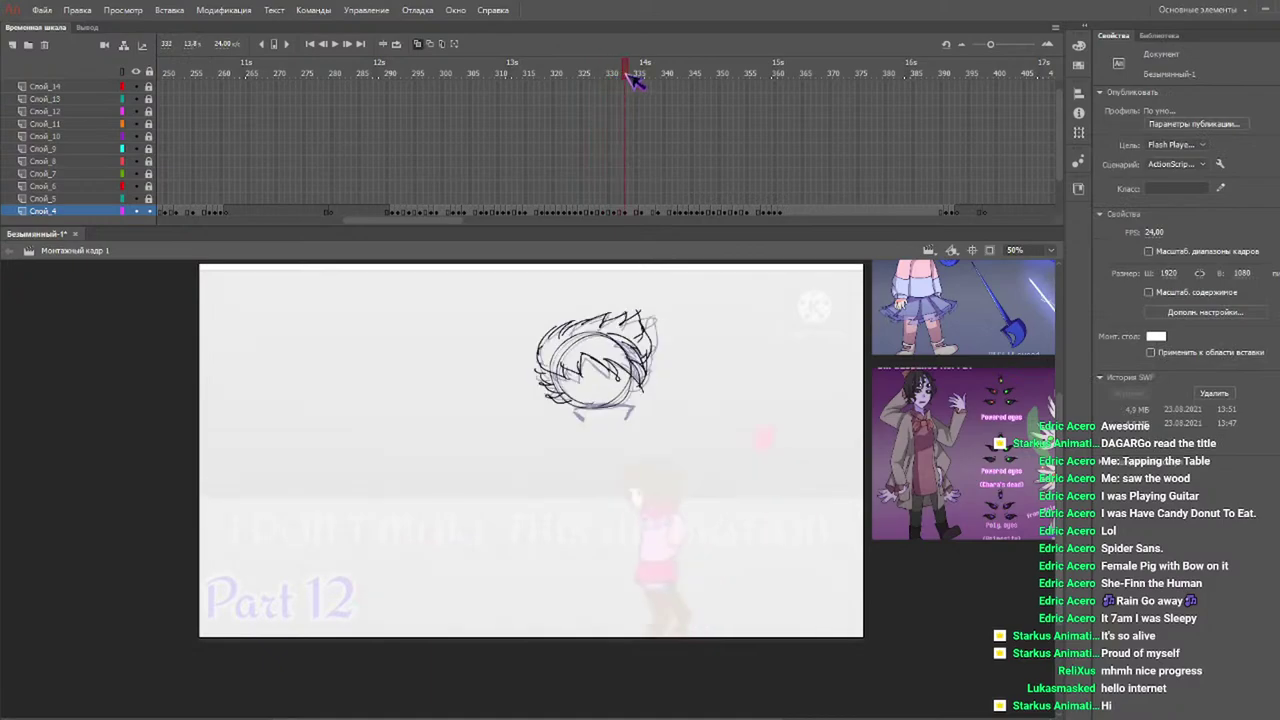
{"action": "key", "text": "b"}
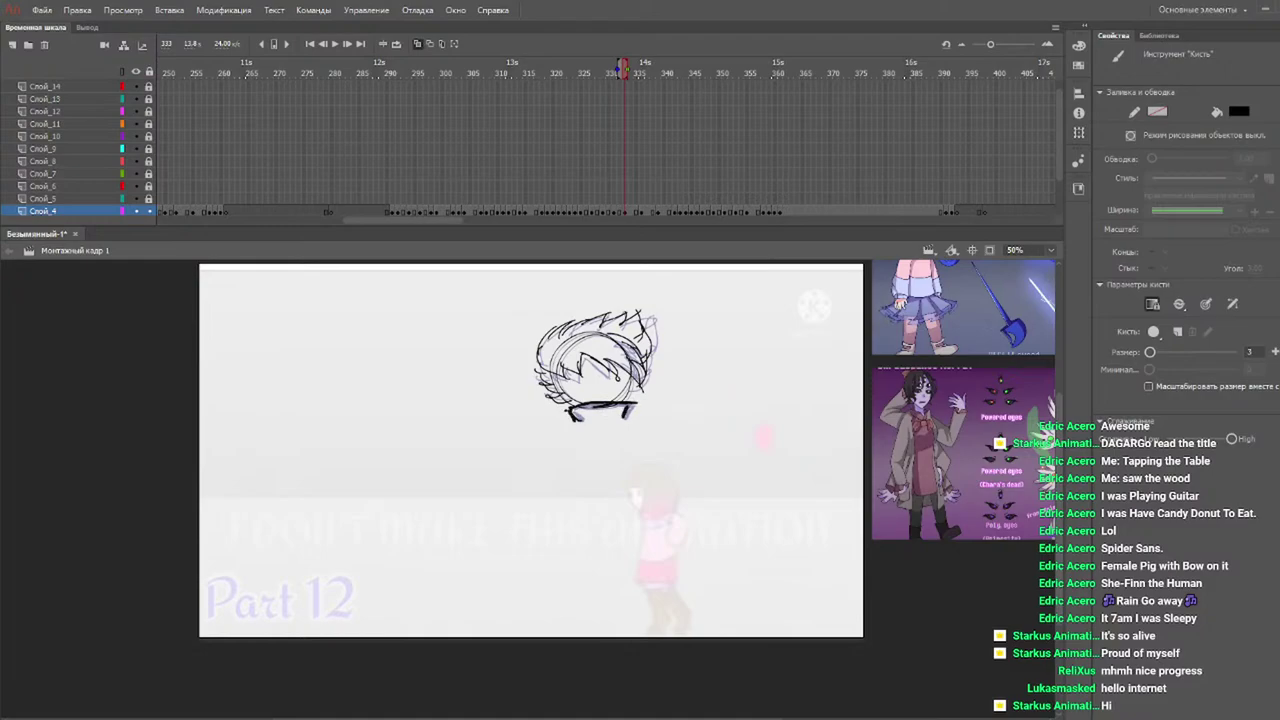
Sketch the collar beneath the head on frames 336 and 339, and play the animation back from frame 329.
{"action": "left_click_drag", "start_coordinate": [580, 75], "coordinate": [641, 72]}
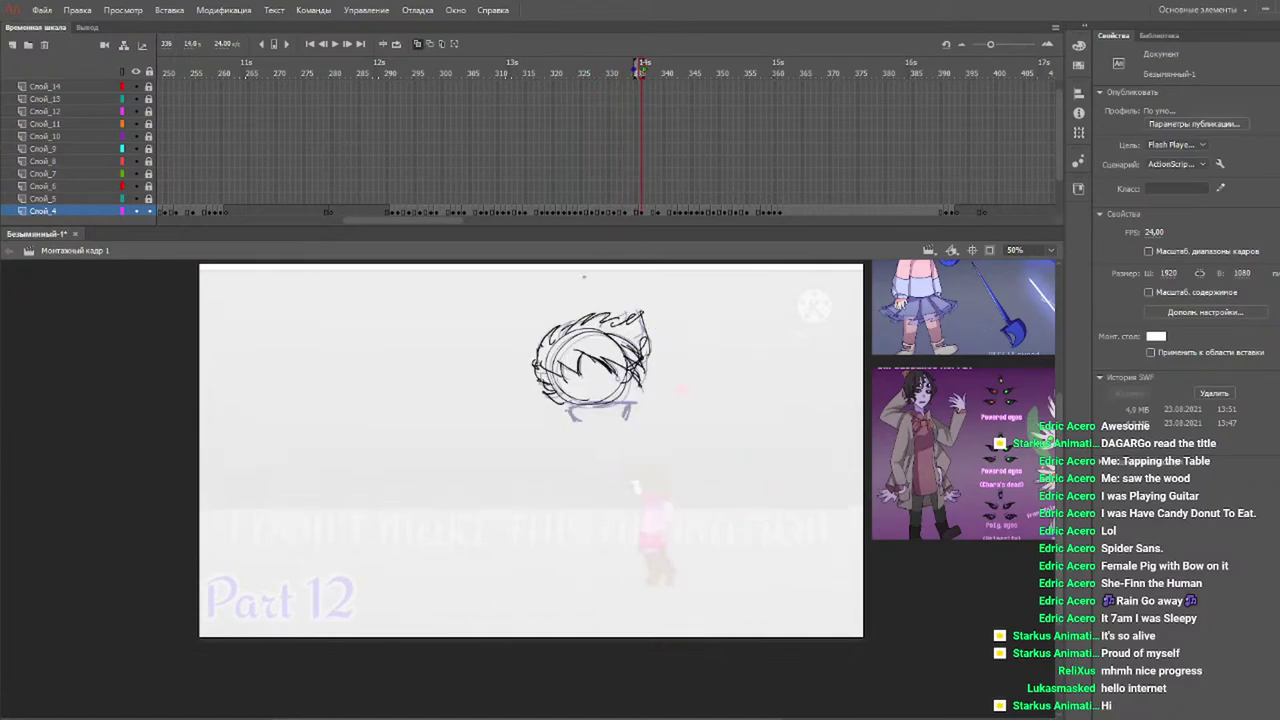
{"action": "key", "text": "b"}
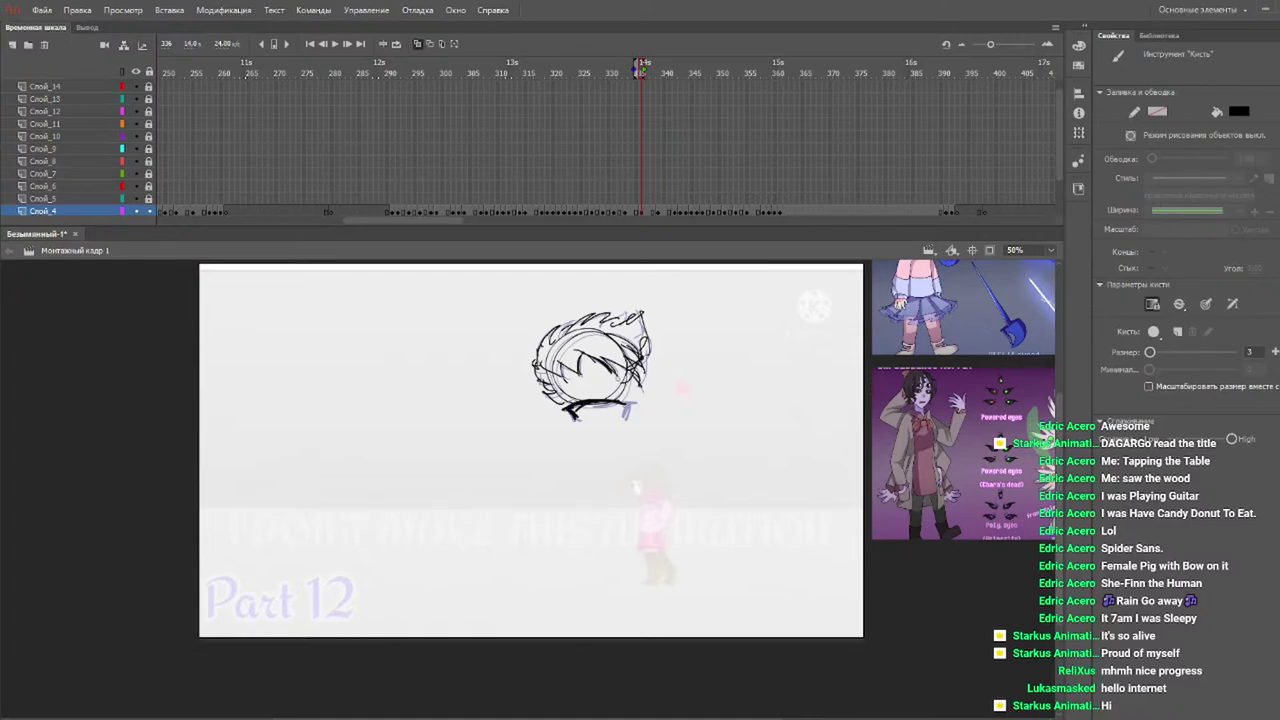
{"action": "mouse_move", "coordinate": [636, 64]}
{"action": "left_mouse_down"}
{"action": "mouse_move", "coordinate": [609, 80]}
{"action": "mouse_move", "coordinate": [634, 58]}
{"action": "mouse_move", "coordinate": [655, 88]}
{"action": "left_mouse_up"}
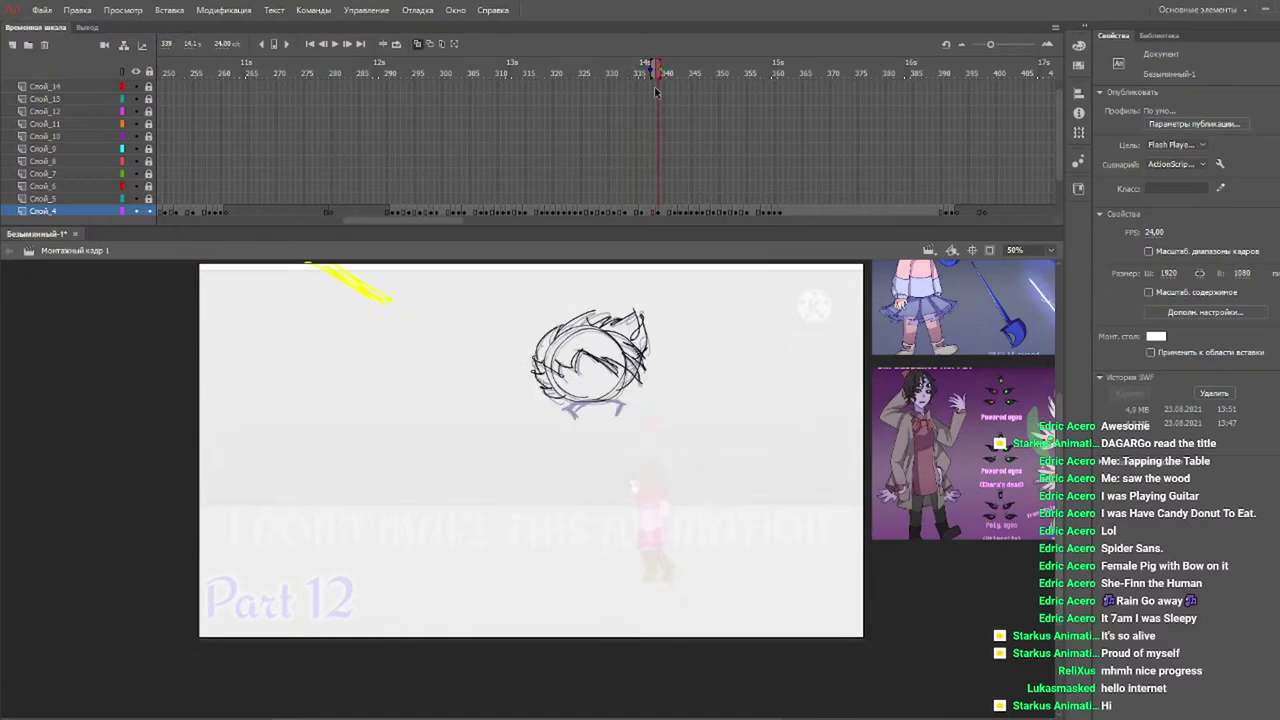
{"action": "key", "text": "b"}
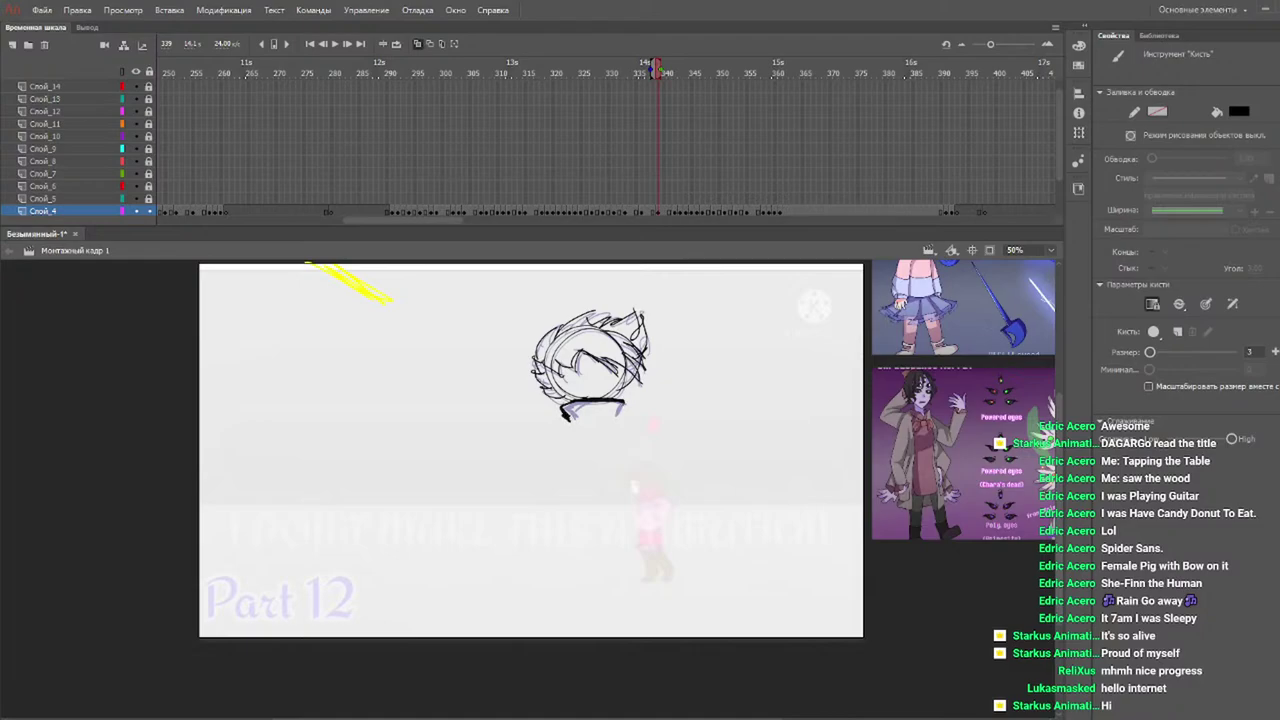
{"action": "left_click", "coordinate": [602, 72]}
{"action": "key", "text": "Return"}
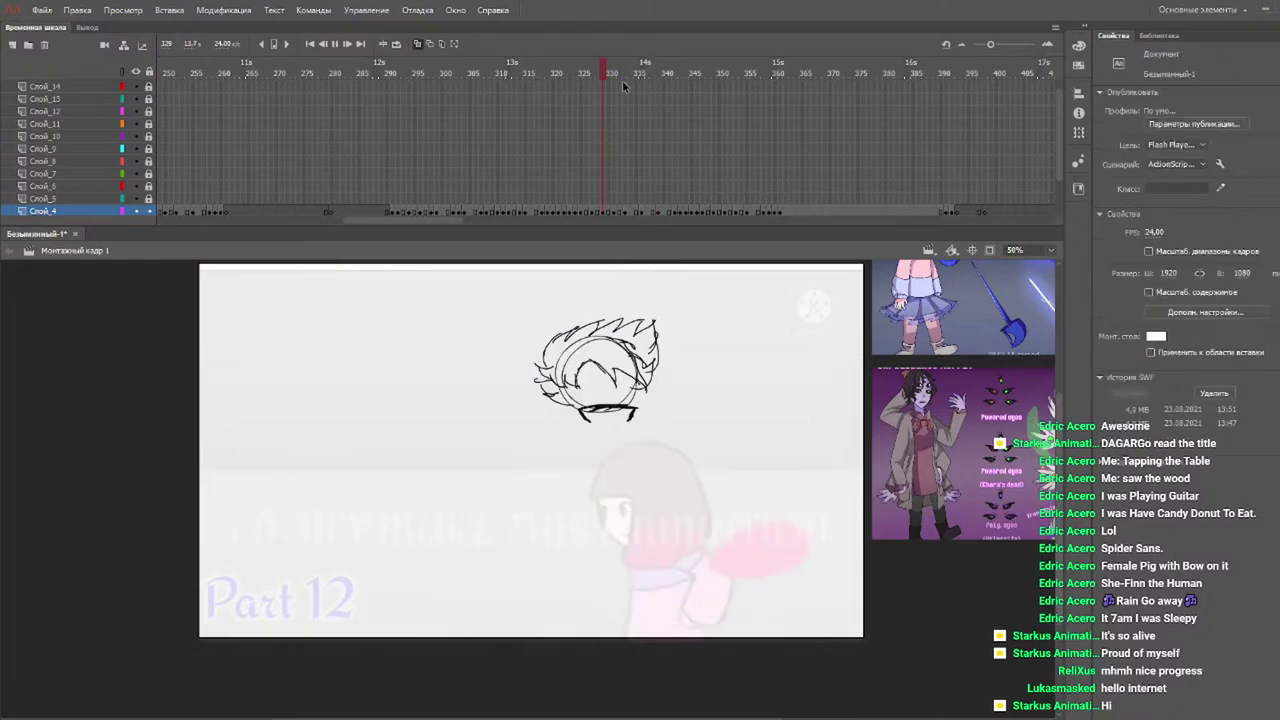
Draw the collar beneath the head on spear frames 342, 343 and 344.
{"action": "mouse_move", "coordinate": [650, 65]}
{"action": "left_mouse_down"}
{"action": "mouse_move", "coordinate": [645, 80]}
{"action": "mouse_move", "coordinate": [686, 90]}
{"action": "left_mouse_up"}
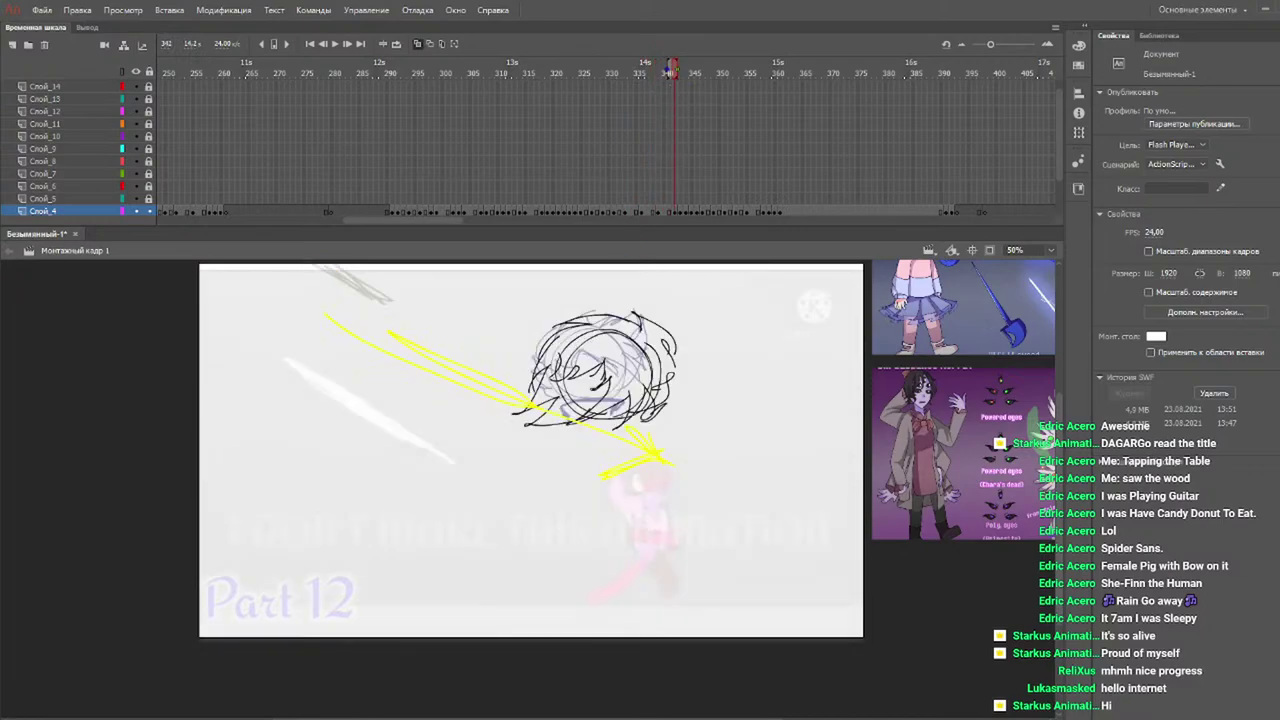
{"action": "key", "text": "b"}
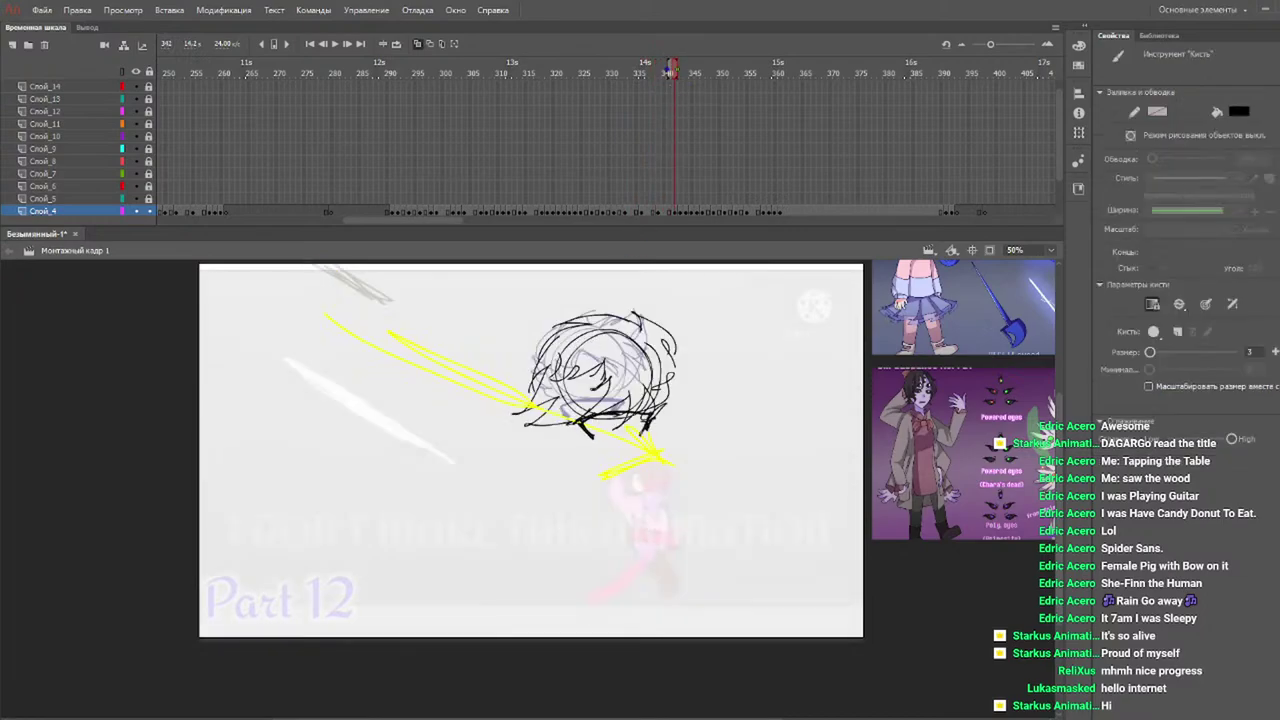
{"action": "key", "text": "period"}
{"action": "mouse_move", "coordinate": [604, 424]}
{"action": "left_mouse_down"}
{"action": "mouse_move", "coordinate": [700, 424]}
{"action": "mouse_move", "coordinate": [622, 428]}
{"action": "mouse_move", "coordinate": [623, 451]}
{"action": "left_mouse_up"}
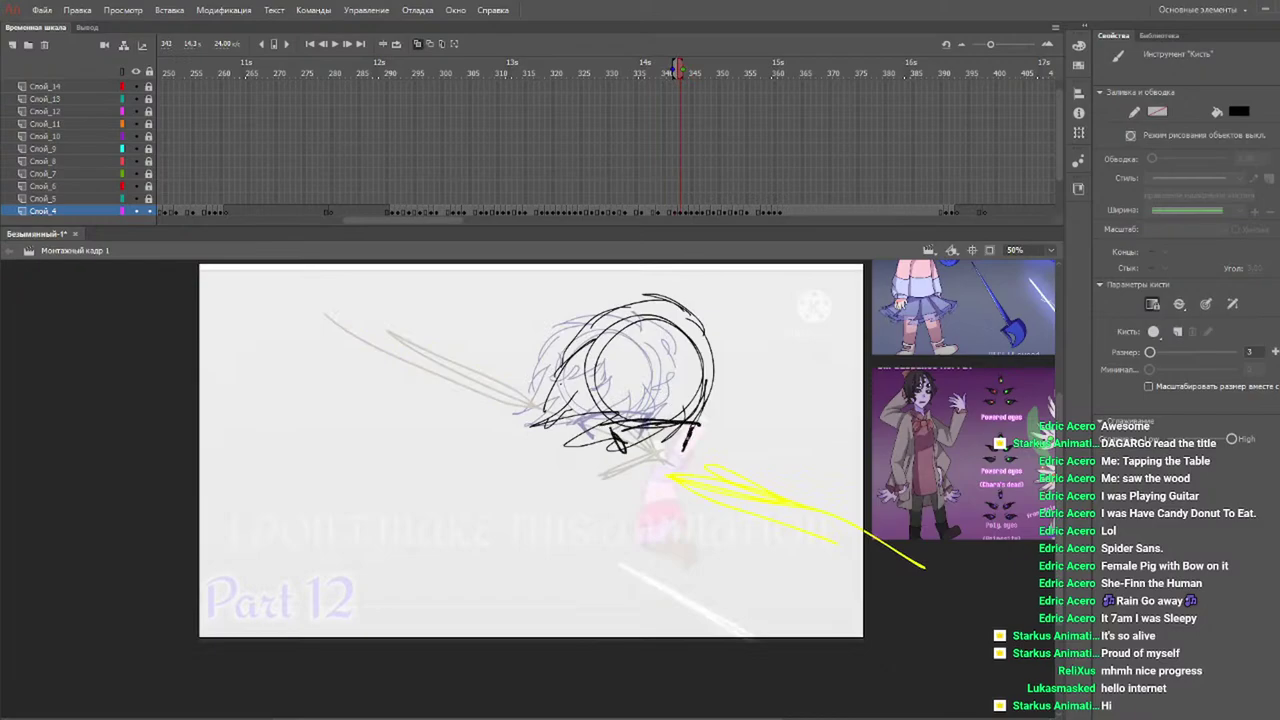
{"action": "key", "text": "period"}
{"action": "mouse_move", "coordinate": [608, 408]}
{"action": "left_mouse_down"}
{"action": "mouse_move", "coordinate": [694, 402]}
{"action": "mouse_move", "coordinate": [610, 404]}
{"action": "left_mouse_up"}
{"action": "left_click_drag", "start_coordinate": [680, 404], "coordinate": [612, 410]}
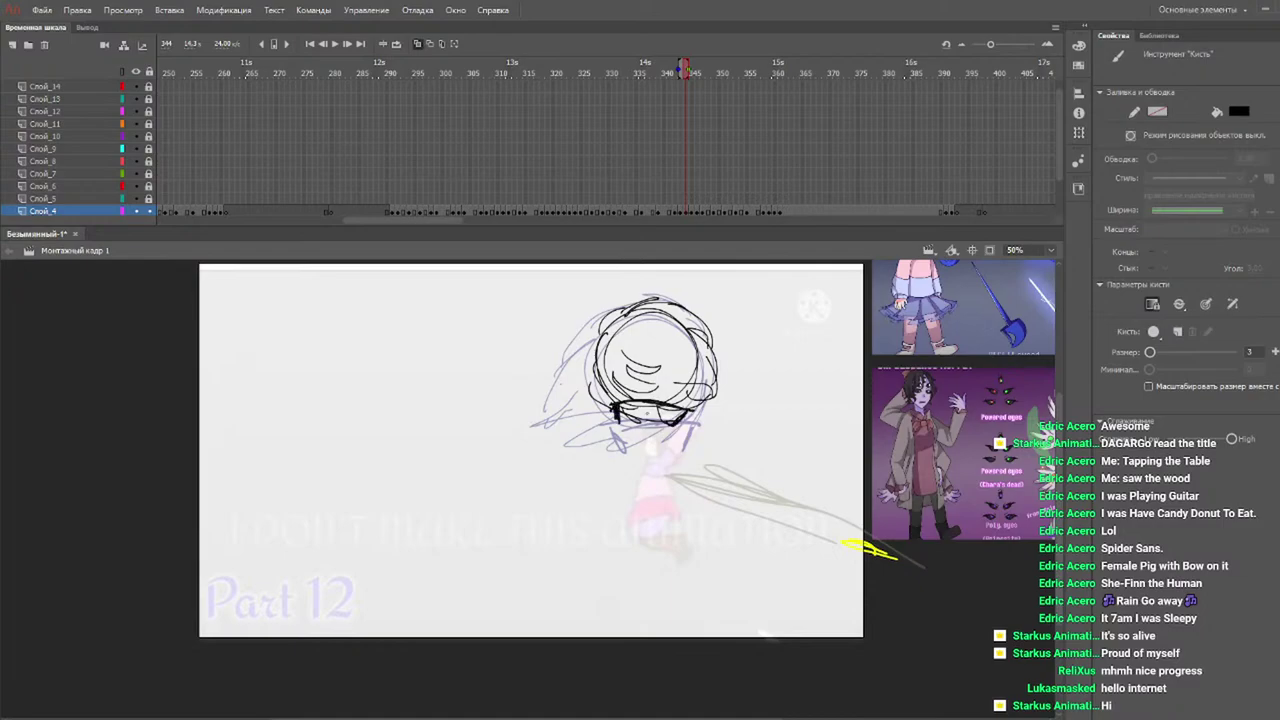
Add the collar under the shrinking head on frames 345, 346 and 347.
{"action": "key", "text": "period"}
{"action": "left_click_drag", "start_coordinate": [610, 364], "coordinate": [680, 360]}
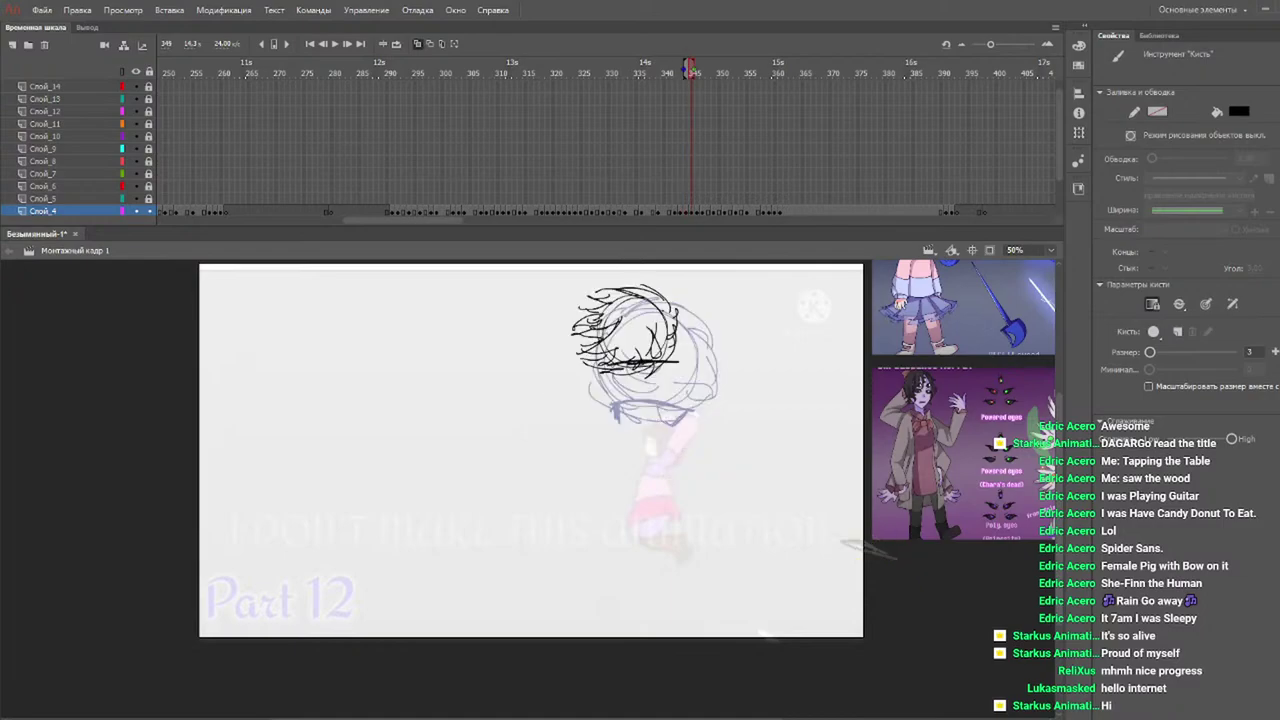
{"action": "key", "text": "period"}
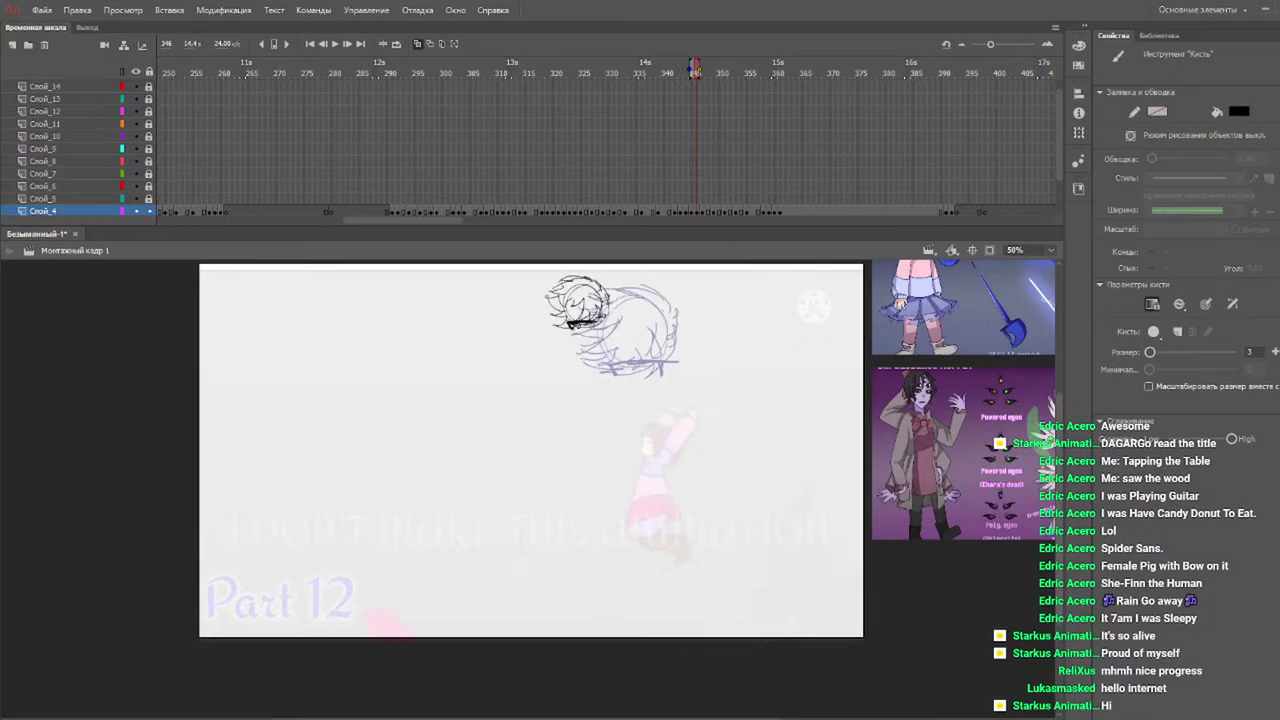
{"action": "key", "text": "period"}
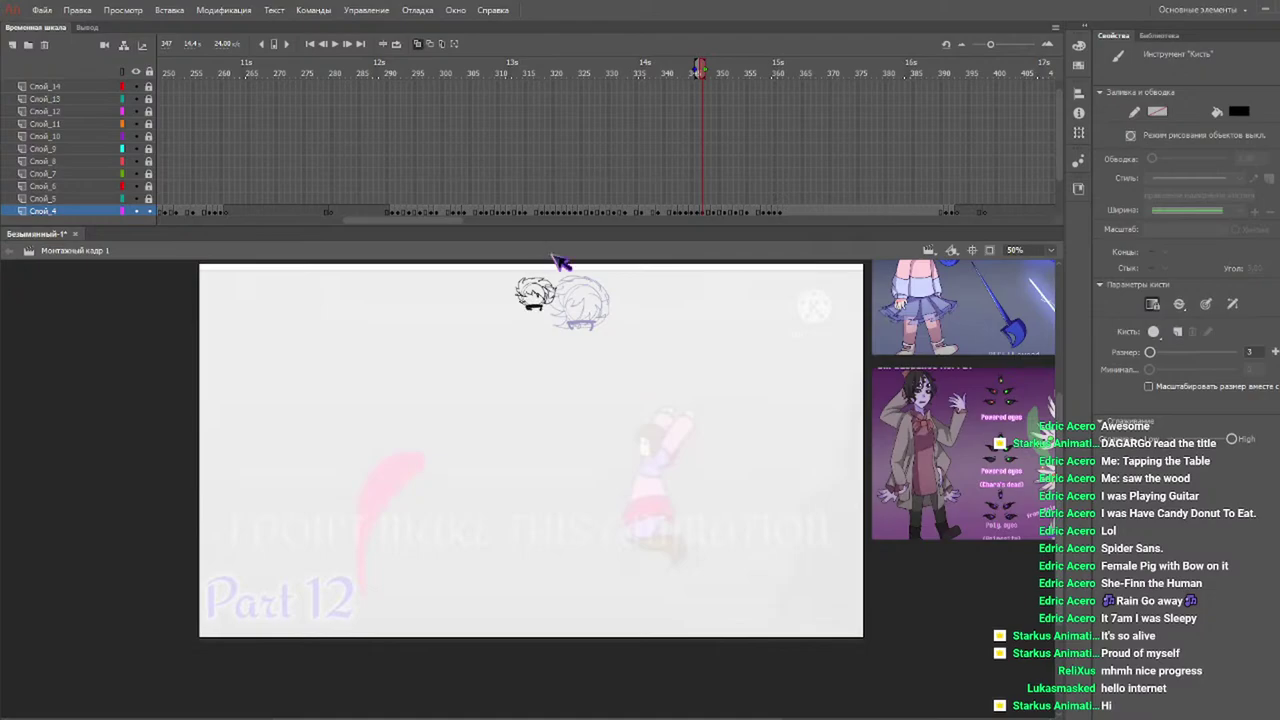
Brush the tiny collar under the distant head on frames 349 and 351.
{"action": "left_click", "coordinate": [688, 71]}
{"action": "left_click_drag", "start_coordinate": [697, 73], "coordinate": [714, 77]}
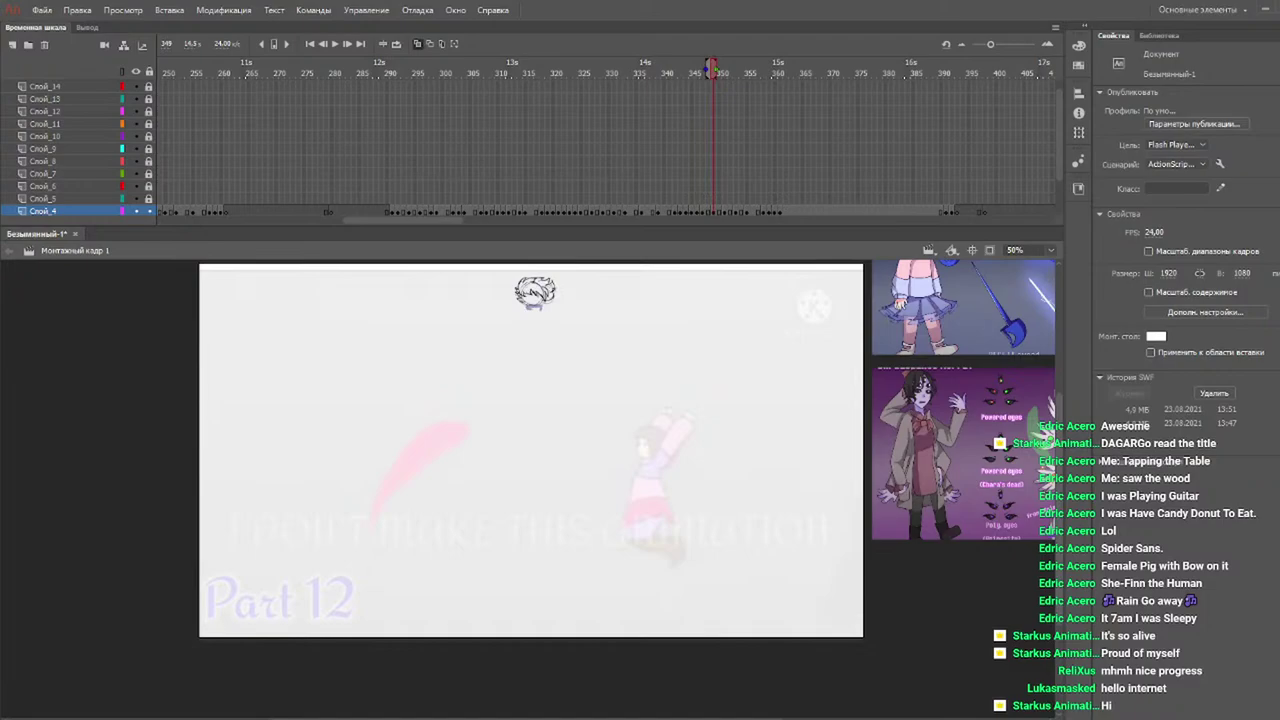
{"action": "key", "text": "b"}
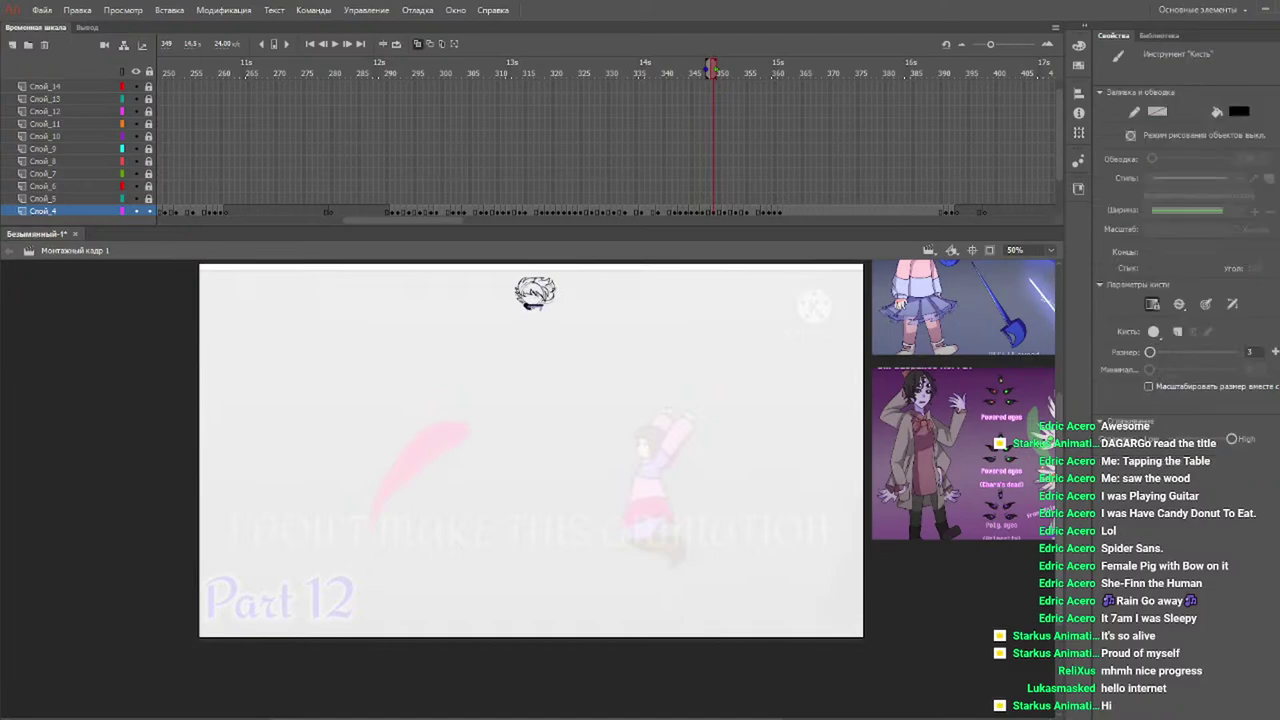
{"action": "left_click_drag", "start_coordinate": [696, 75], "coordinate": [723, 80]}
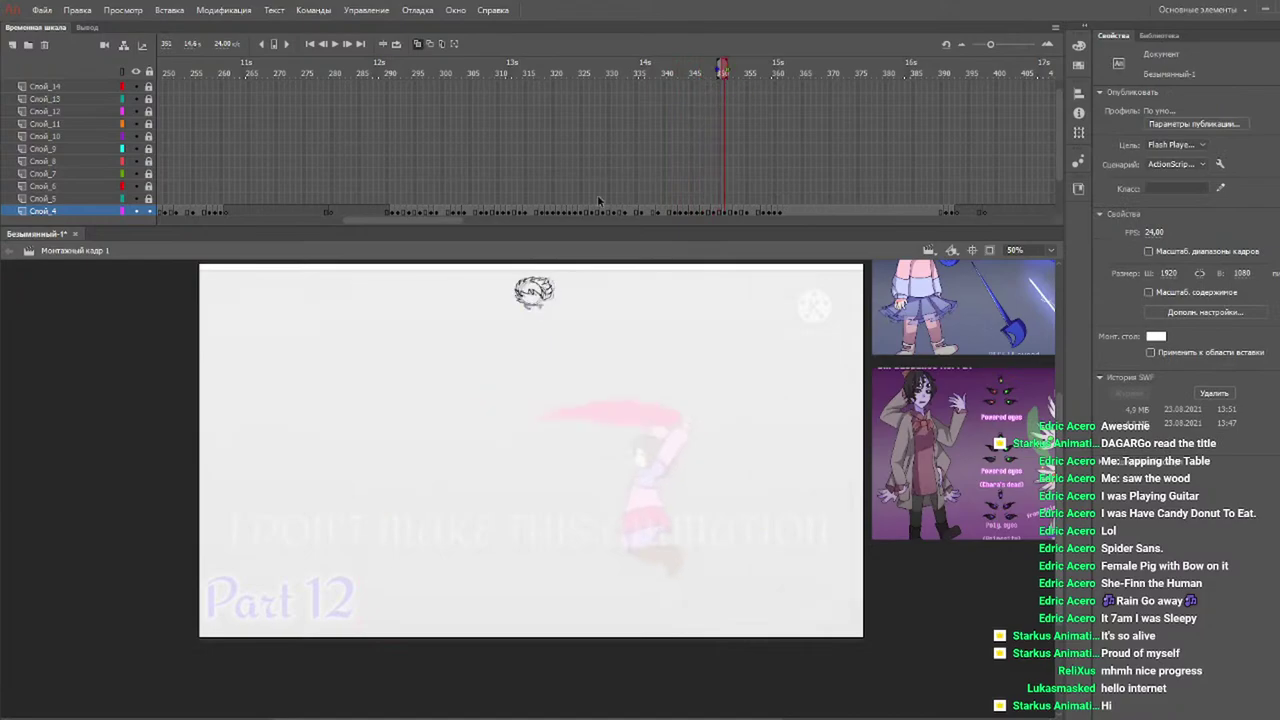
{"action": "key", "text": "b"}
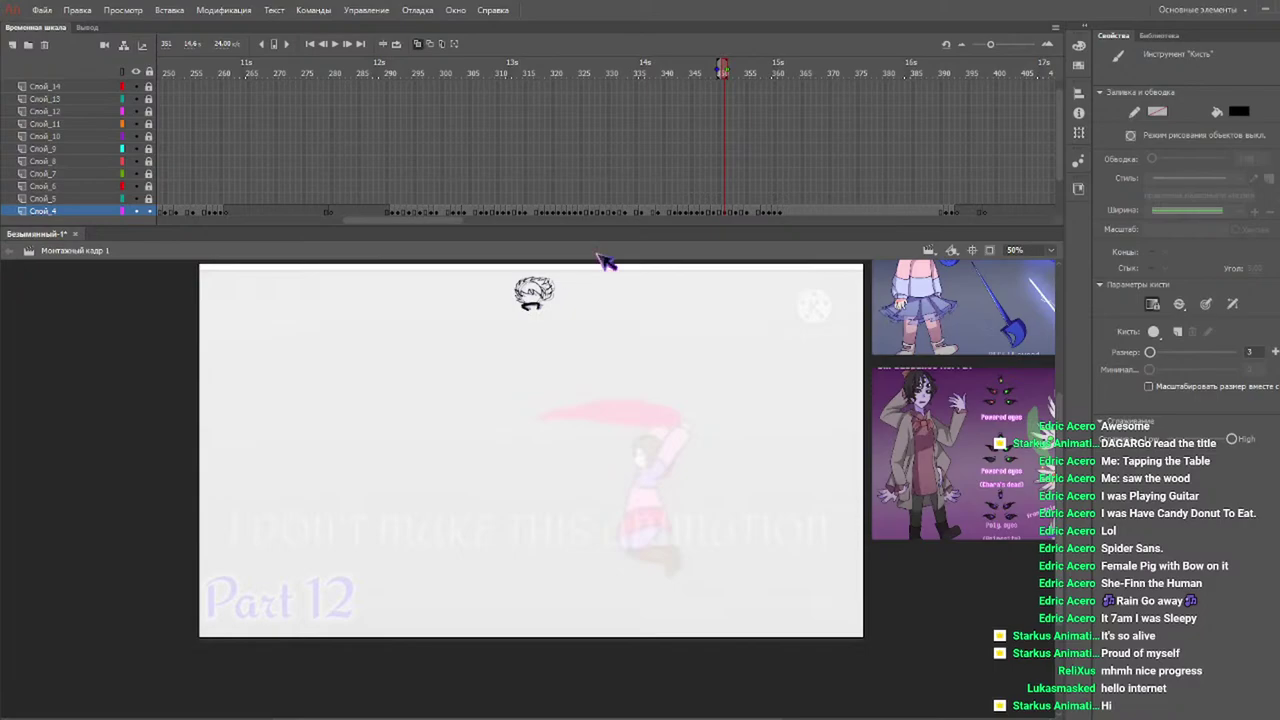
Brush the tiny collar under the distant head on frames 353, 354 and 355.
{"action": "left_click_drag", "start_coordinate": [708, 70], "coordinate": [731, 76]}
{"action": "left_click", "coordinate": [737, 78]}
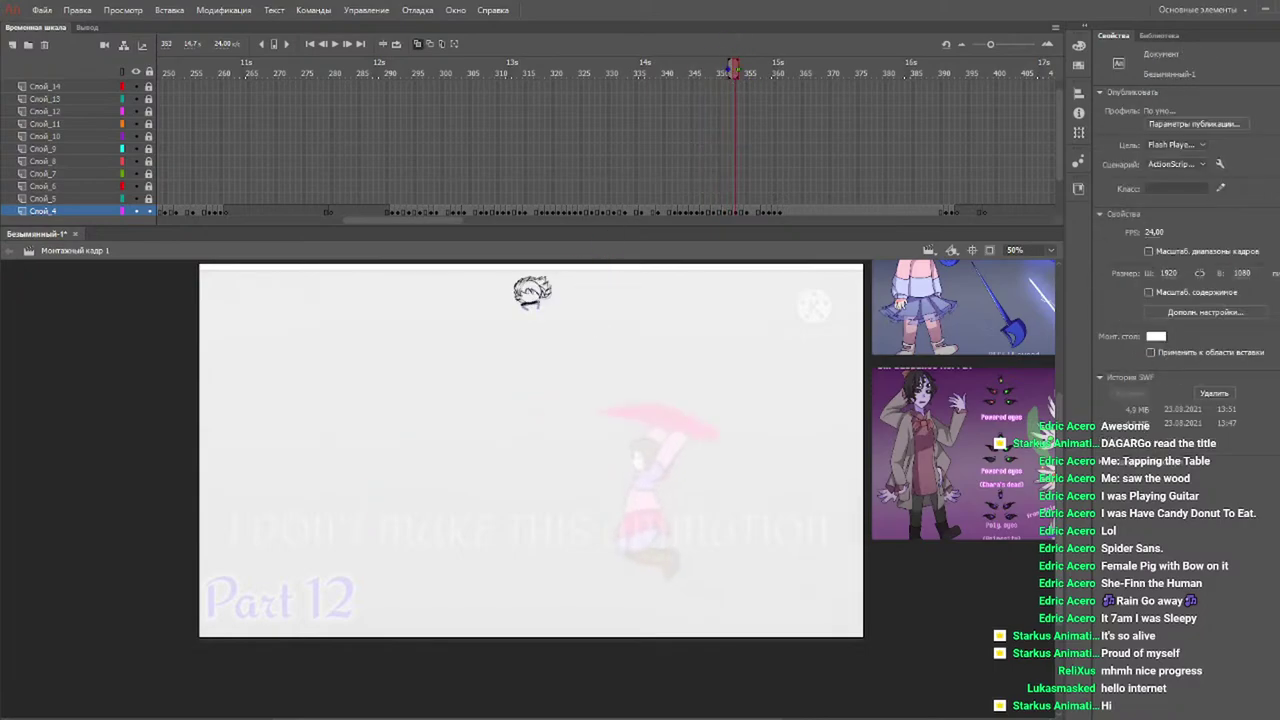
{"action": "key", "text": "b"}
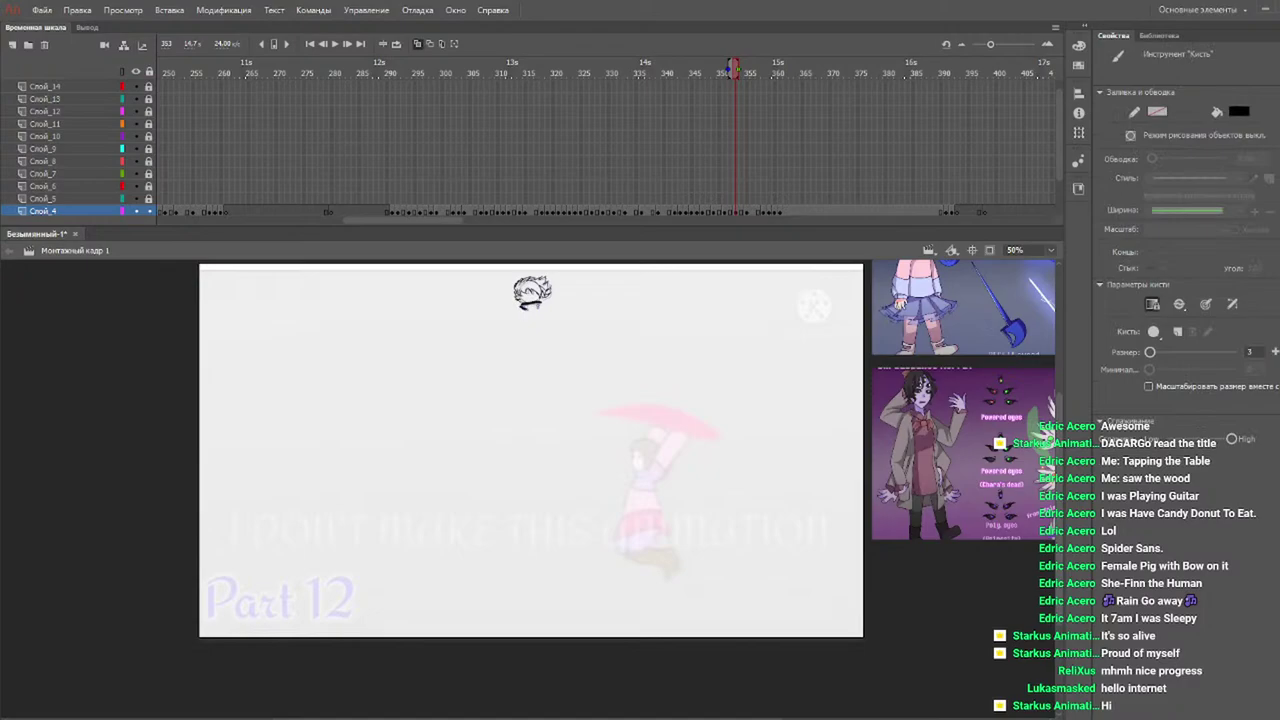
{"action": "mouse_move", "coordinate": [733, 70]}
{"action": "left_mouse_down"}
{"action": "mouse_move", "coordinate": [749, 78]}
{"action": "mouse_move", "coordinate": [739, 74]}
{"action": "left_mouse_up"}
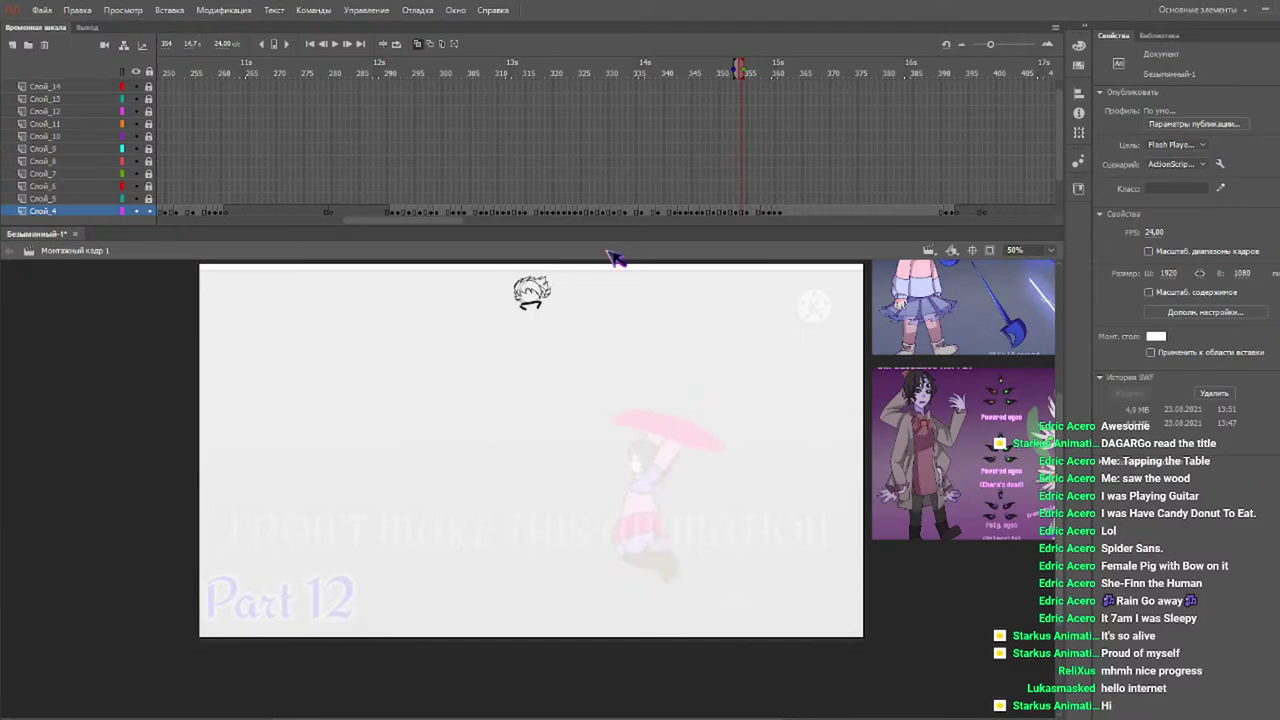
{"action": "left_click", "coordinate": [746, 70]}
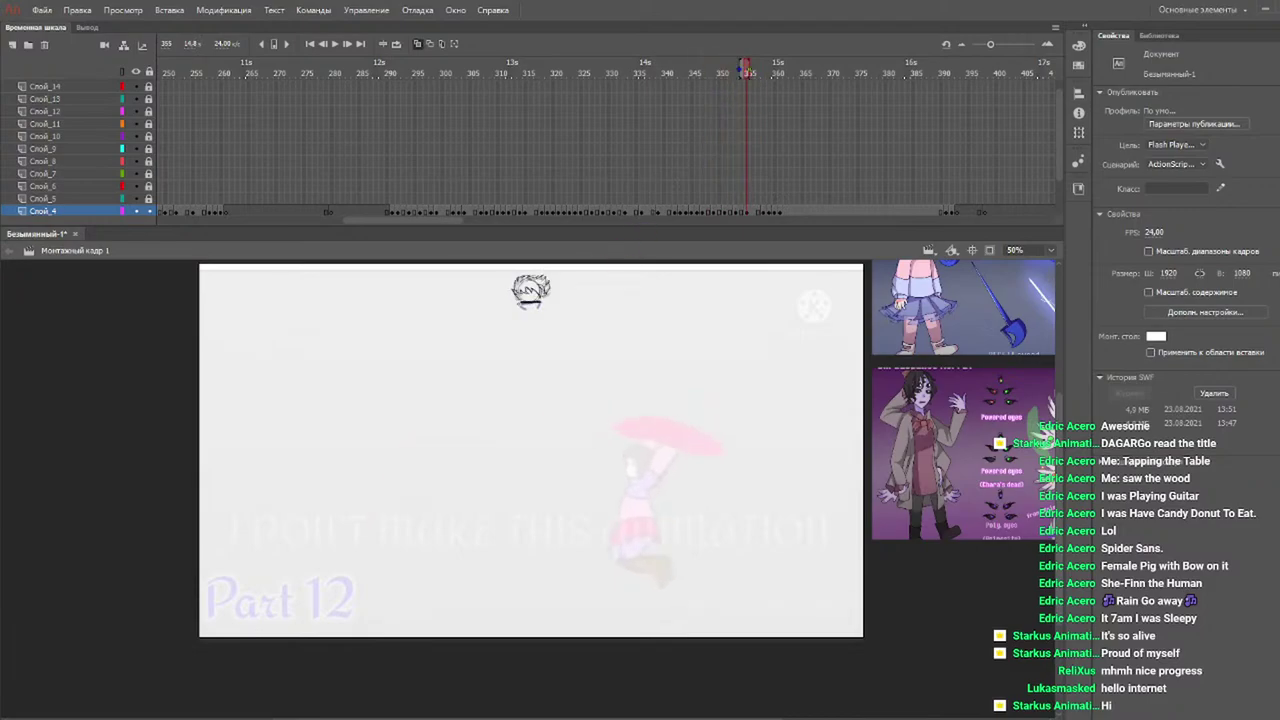
{"action": "key", "text": "b"}
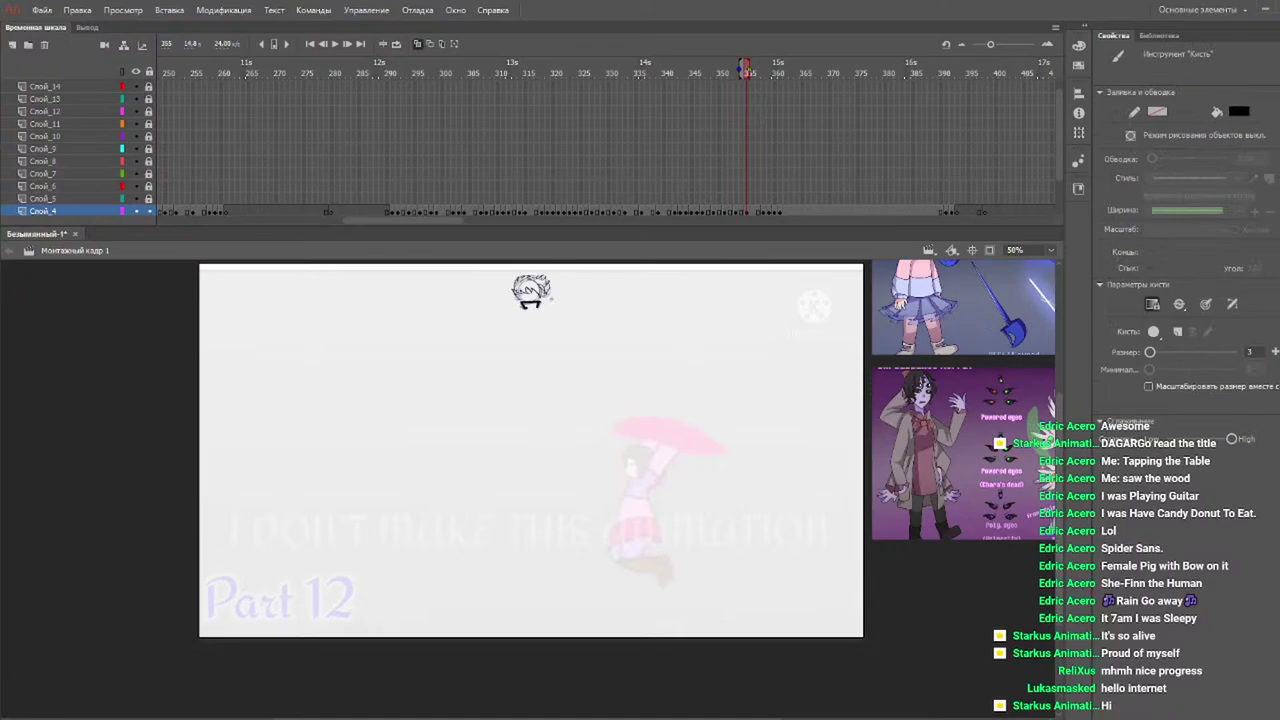
Play the animation back from about frame 342 and make layer Слой_4 active again.
{"action": "left_click", "coordinate": [676, 71]}
{"action": "key", "text": "Return"}
{"action": "left_click_drag", "start_coordinate": [704, 83], "coordinate": [704, 81]}
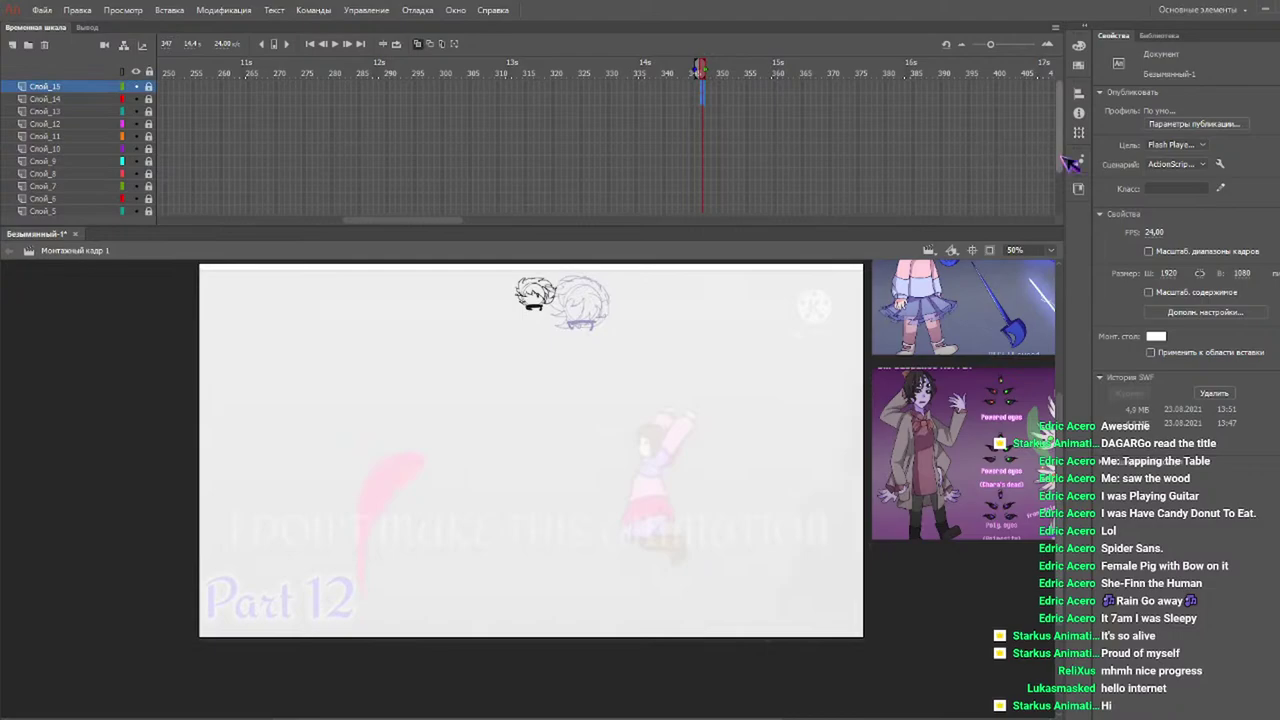
{"action": "left_click_drag", "start_coordinate": [1061, 160], "coordinate": [1063, 203]}
{"action": "left_click", "coordinate": [117, 162]}
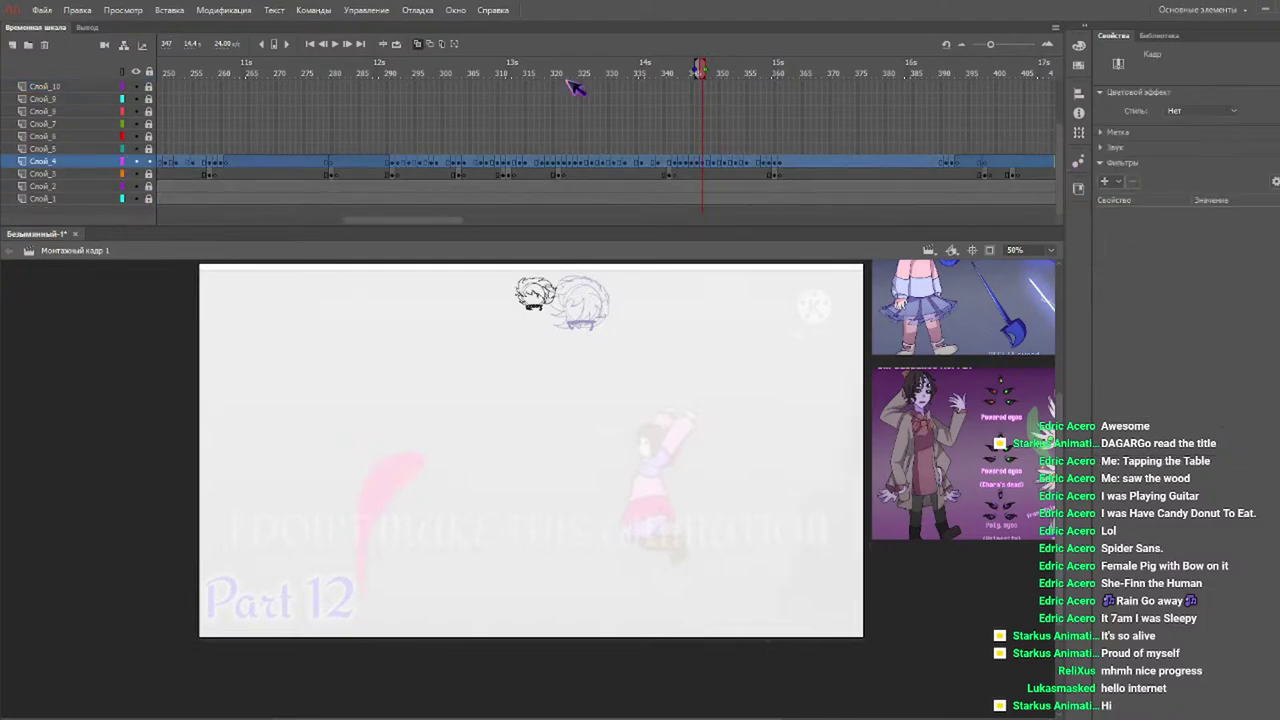
{"action": "mouse_move", "coordinate": [700, 86]}
{"action": "left_mouse_down"}
{"action": "mouse_move", "coordinate": [734, 86]}
{"action": "mouse_move", "coordinate": [700, 86]}
{"action": "left_mouse_up"}
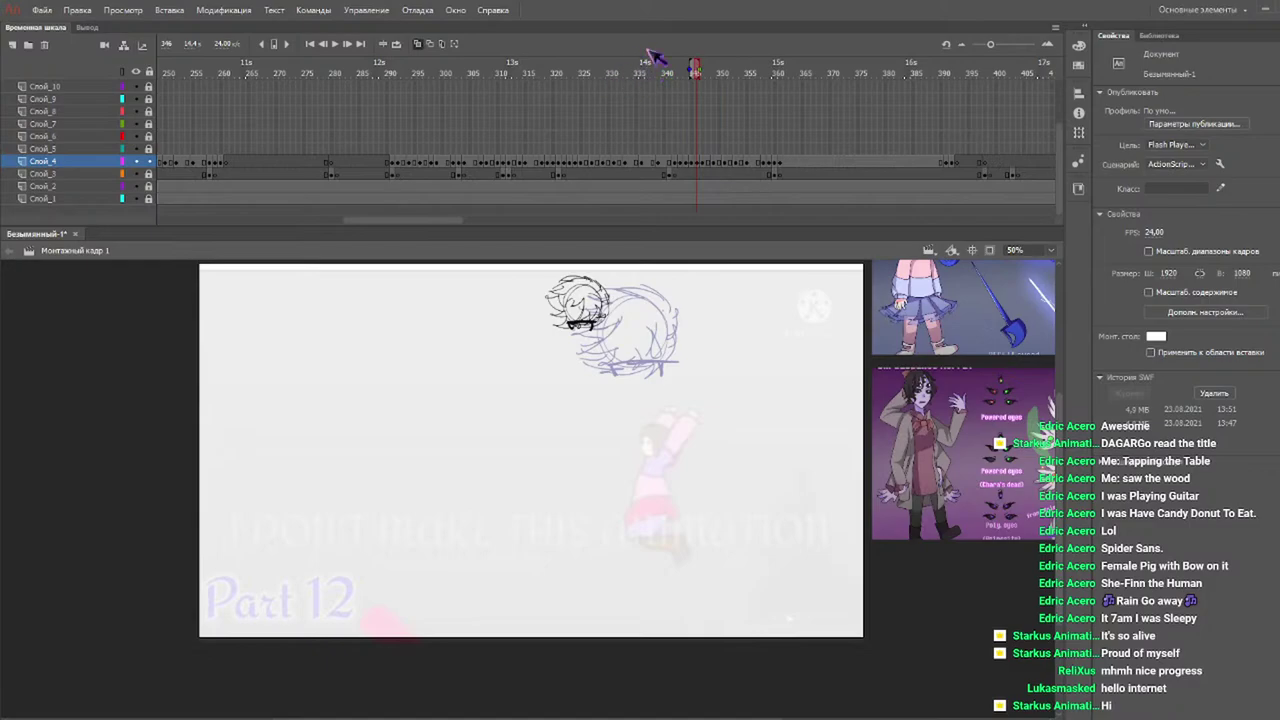
Draw the collar under the growing head on frames 358, 359 and 360.
{"action": "left_click_drag", "start_coordinate": [662, 76], "coordinate": [767, 77]}
{"action": "key", "text": "b"}
{"action": "mouse_move", "coordinate": [518, 328]}
{"action": "left_mouse_down"}
{"action": "mouse_move", "coordinate": [590, 320]}
{"action": "mouse_move", "coordinate": [518, 330]}
{"action": "left_mouse_up"}
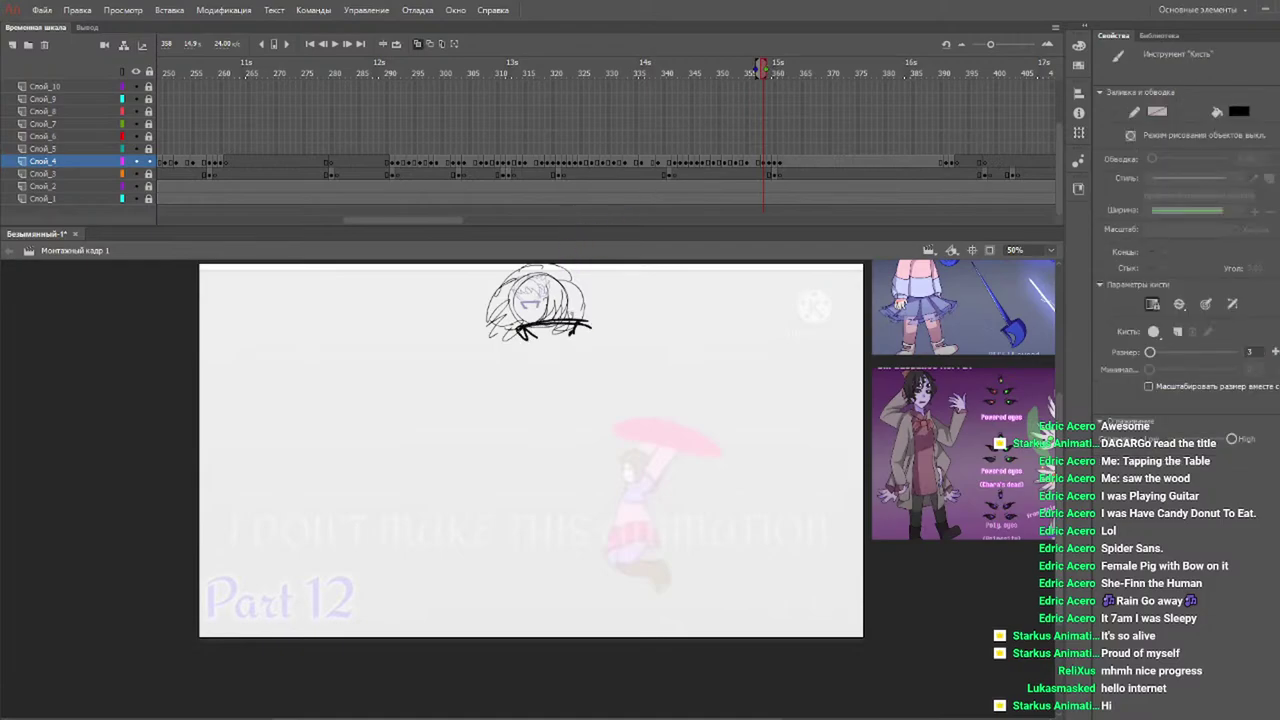
{"action": "key", "text": "period"}
{"action": "mouse_move", "coordinate": [622, 373]}
{"action": "left_mouse_down"}
{"action": "mouse_move", "coordinate": [524, 393]}
{"action": "mouse_move", "coordinate": [540, 412]}
{"action": "left_mouse_up"}
{"action": "key", "text": "period"}
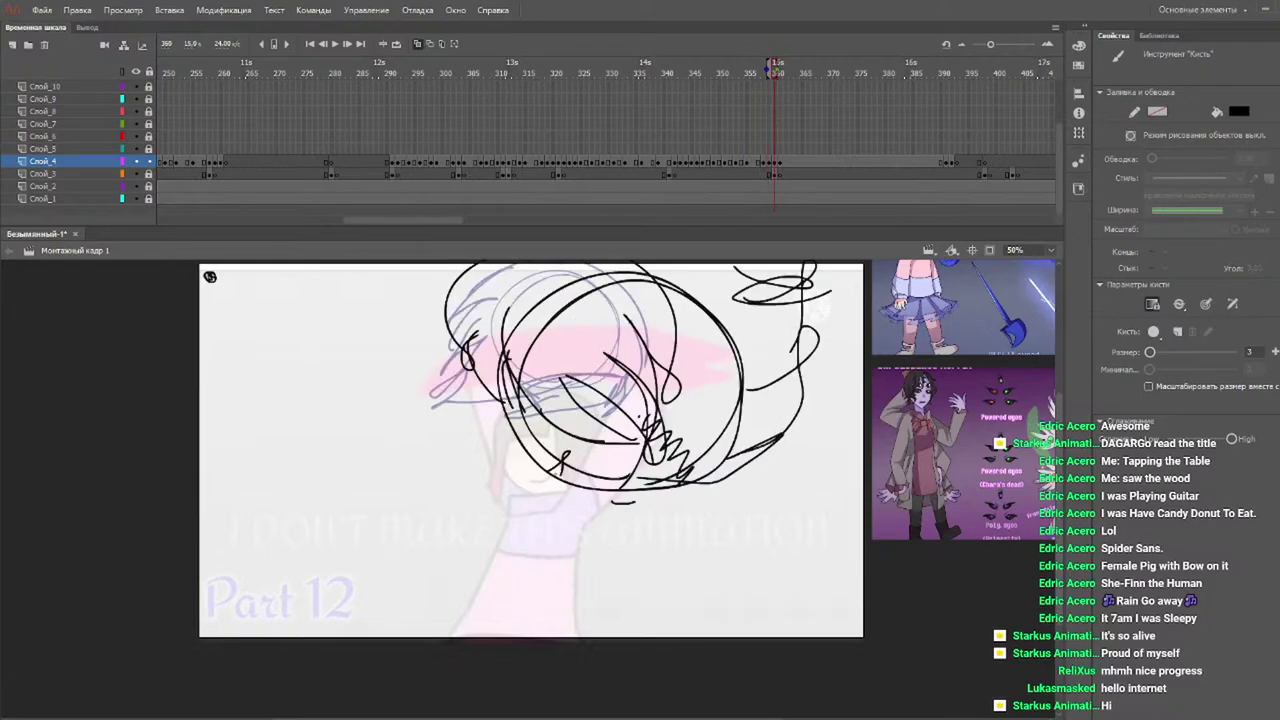
{"action": "mouse_move", "coordinate": [561, 493]}
{"action": "left_mouse_down"}
{"action": "mouse_move", "coordinate": [600, 486]}
{"action": "mouse_move", "coordinate": [586, 532]}
{"action": "mouse_move", "coordinate": [576, 500]}
{"action": "left_mouse_up"}
{"action": "left_click_drag", "start_coordinate": [731, 463], "coordinate": [713, 504]}
Check frame 361 and play back the collar animation, including the sequence from before frame 291.
{"action": "left_click", "coordinate": [779, 68]}
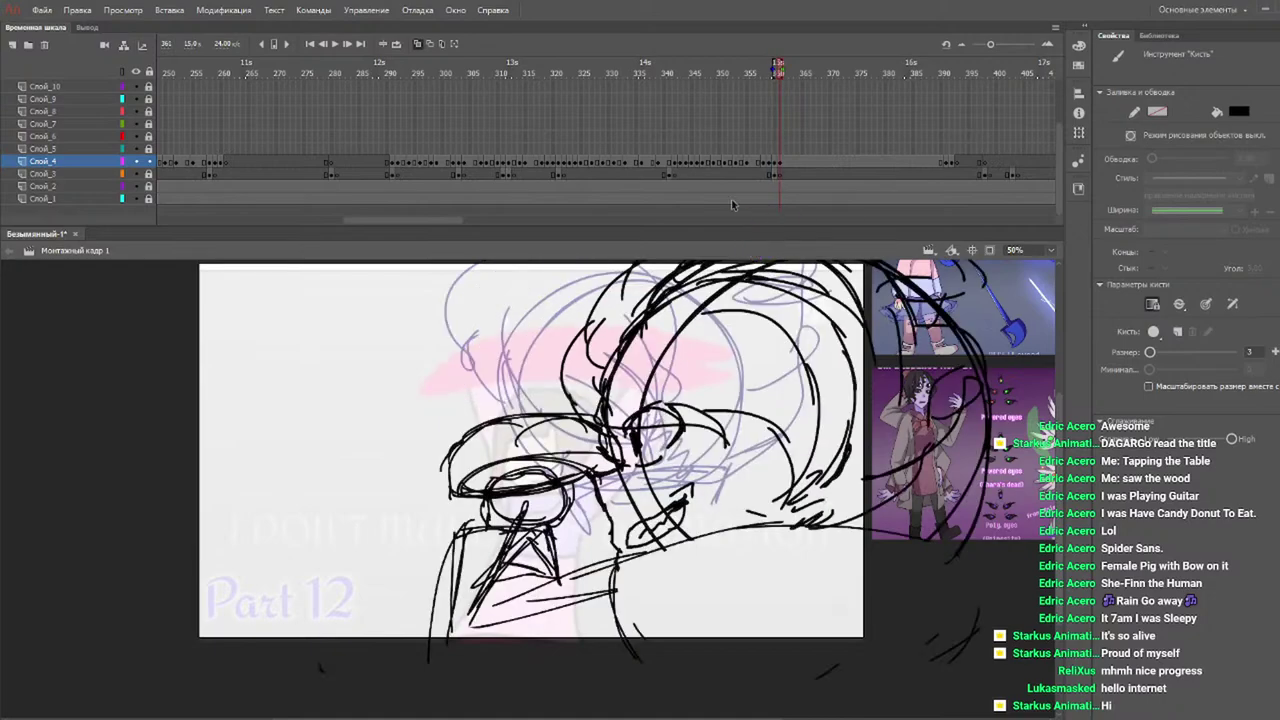
{"action": "left_click", "coordinate": [657, 75]}
{"action": "key", "text": "Return"}
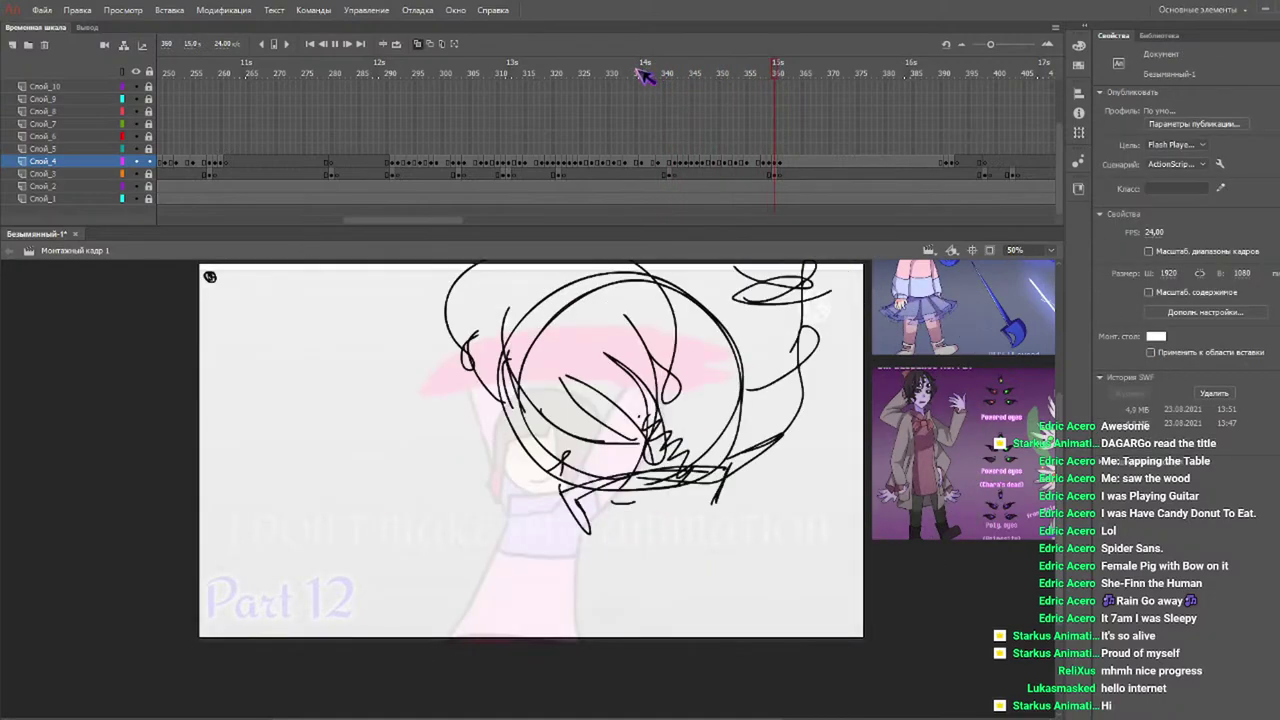
{"action": "left_click", "coordinate": [644, 75]}
{"action": "left_click", "coordinate": [345, 74]}
{"action": "key", "text": "Return"}
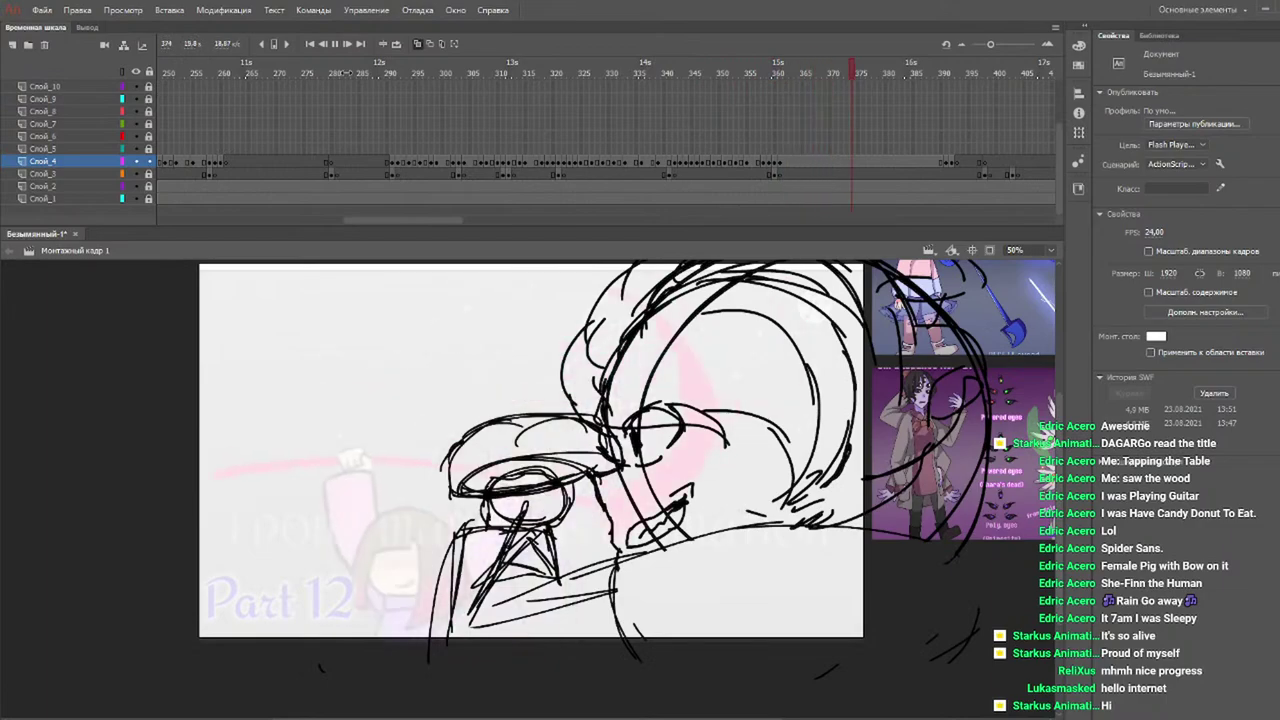
Sketch a long tapering arm with a rounded end and a cross line on frame 291, apart from the head.
{"action": "mouse_move", "coordinate": [374, 86]}
{"action": "left_mouse_down"}
{"action": "mouse_move", "coordinate": [390, 66]}
{"action": "mouse_move", "coordinate": [545, 97]}
{"action": "mouse_move", "coordinate": [414, 103]}
{"action": "mouse_move", "coordinate": [392, 92]}
{"action": "left_mouse_up"}
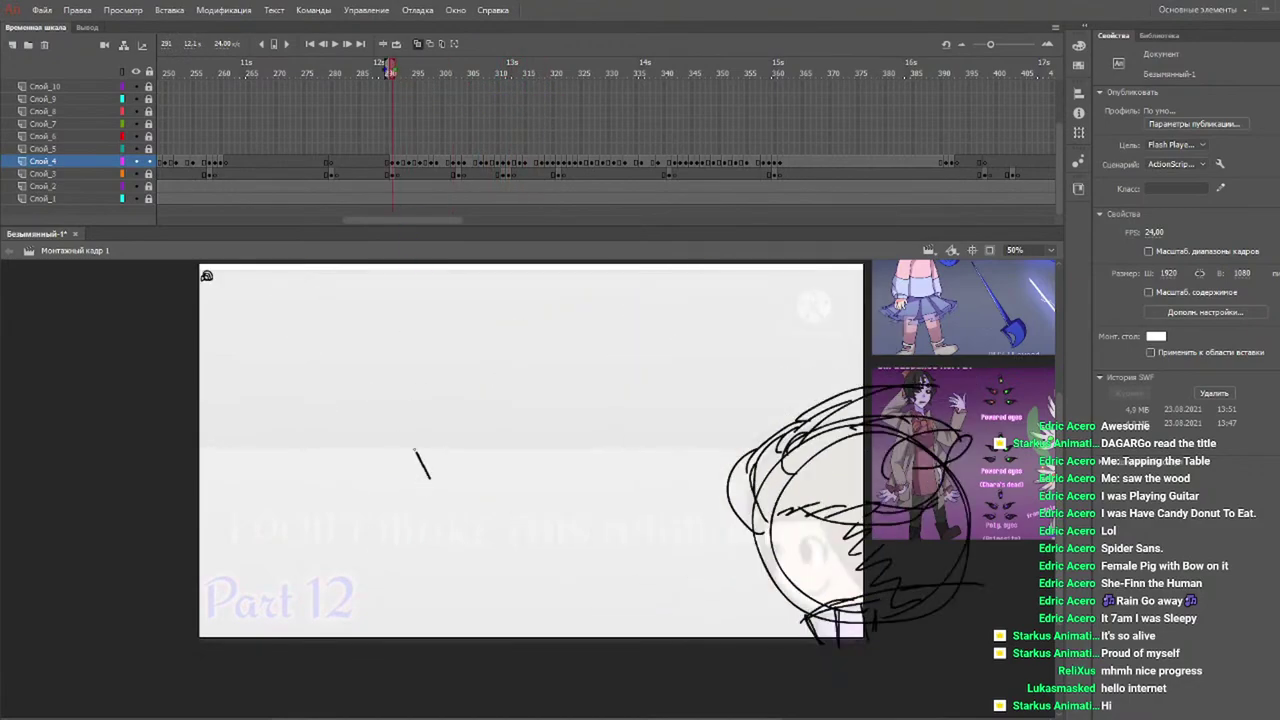
{"action": "left_click_drag", "start_coordinate": [415, 450], "coordinate": [390, 353]}
{"action": "mouse_move", "coordinate": [430, 478]}
{"action": "left_mouse_down"}
{"action": "mouse_move", "coordinate": [398, 419]}
{"action": "mouse_move", "coordinate": [396, 324]}
{"action": "left_mouse_up"}
{"action": "mouse_move", "coordinate": [405, 329]}
{"action": "left_mouse_down"}
{"action": "mouse_move", "coordinate": [488, 432]}
{"action": "mouse_move", "coordinate": [437, 486]}
{"action": "left_mouse_up"}
{"action": "left_click_drag", "start_coordinate": [392, 357], "coordinate": [505, 480]}
{"action": "left_click_drag", "start_coordinate": [450, 374], "coordinate": [488, 463]}
{"action": "left_click_drag", "start_coordinate": [418, 440], "coordinate": [466, 417]}
Enlarge the sketched arm to about 419 × 634 px and place it below the head, beyond the canvas edge.
{"action": "key", "text": "q"}
{"action": "left_click_drag", "start_coordinate": [534, 278], "coordinate": [312, 592]}
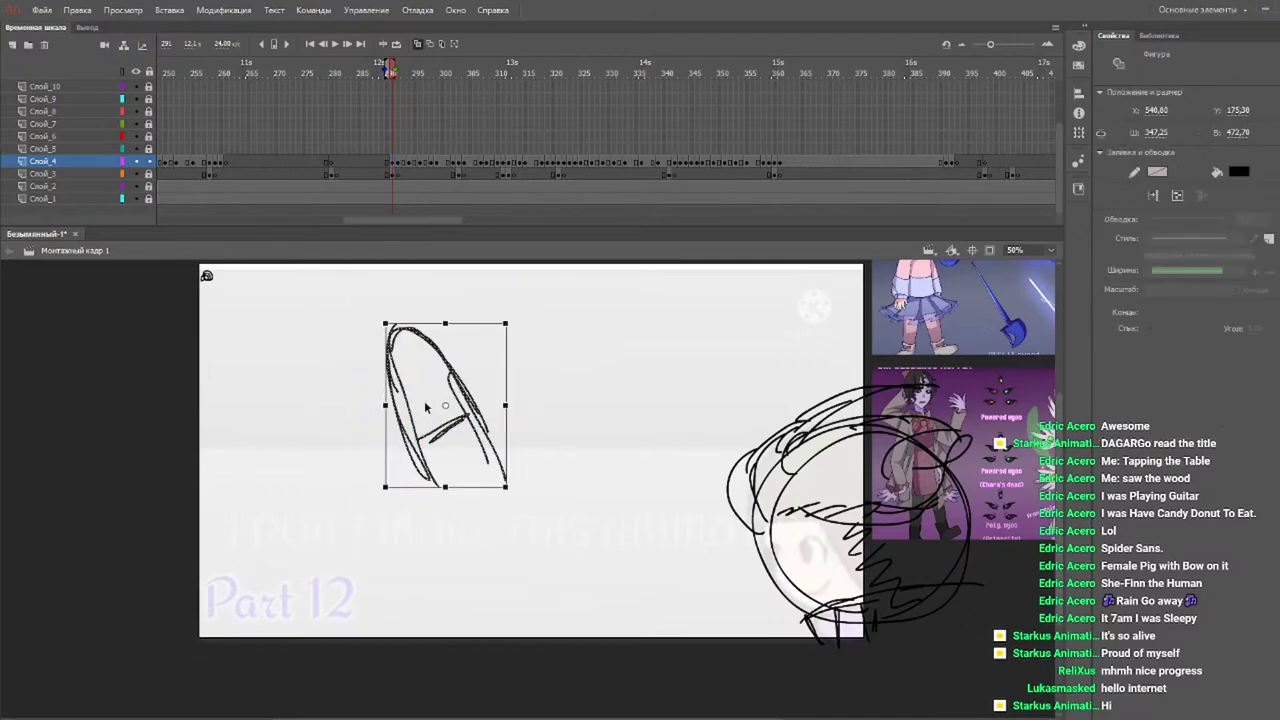
{"action": "left_click_drag", "start_coordinate": [452, 362], "coordinate": [583, 504]}
{"action": "left_click_drag", "start_coordinate": [654, 468], "coordinate": [666, 443]}
{"action": "mouse_move", "coordinate": [598, 512]}
{"action": "left_mouse_down"}
{"action": "mouse_move", "coordinate": [820, 560]}
{"action": "mouse_move", "coordinate": [1002, 656]}
{"action": "left_mouse_up"}
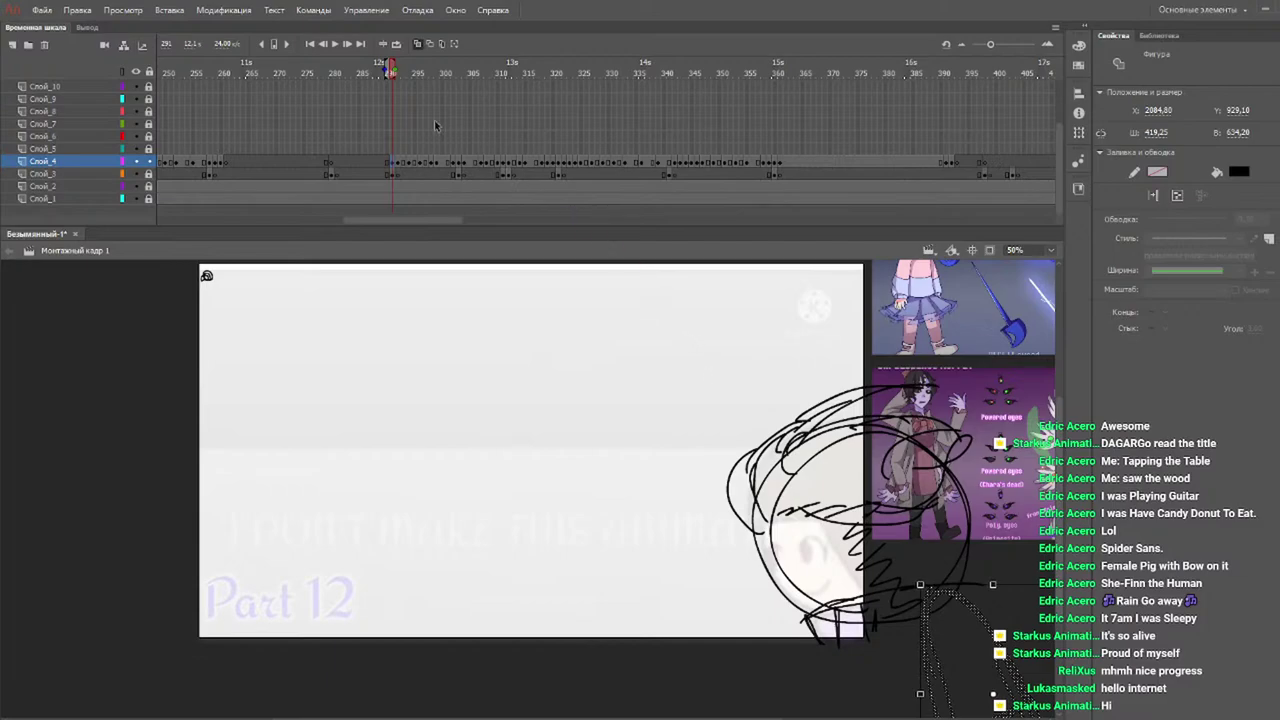
Paste the arm on frame 294, place its rounded end under the collar and rotate it slightly outward.
{"action": "left_click", "coordinate": [397, 72]}
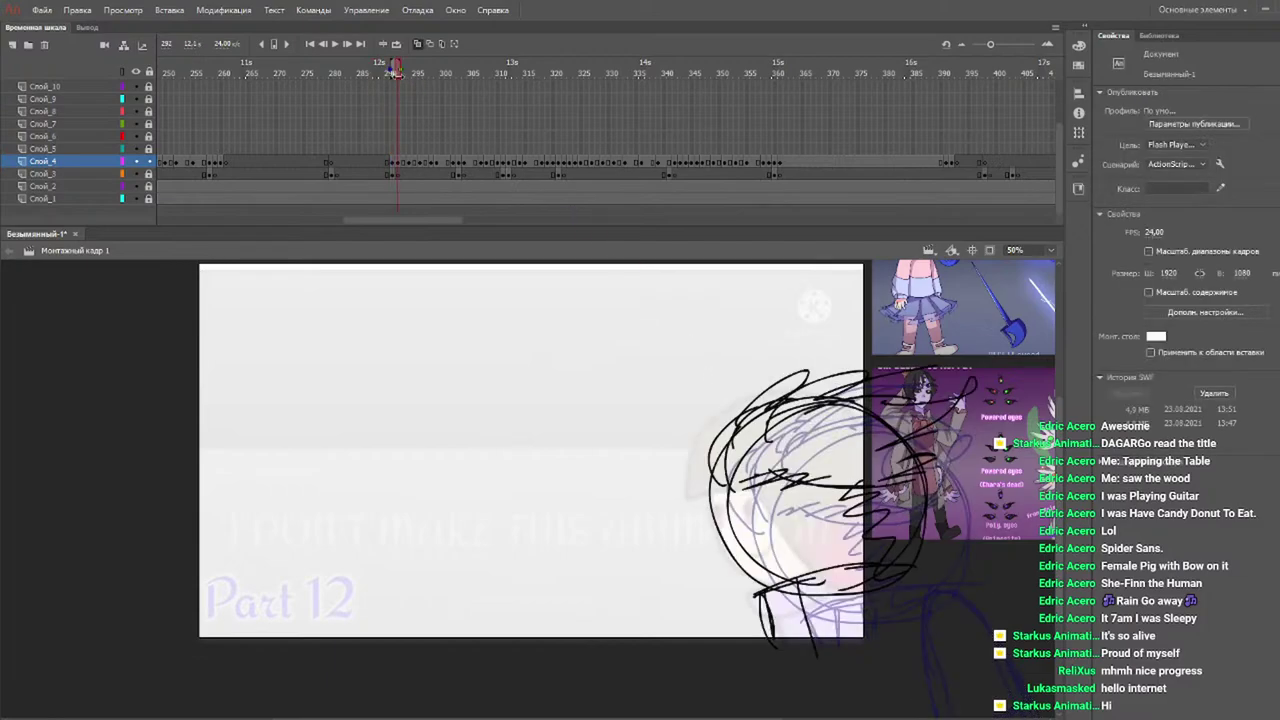
{"action": "left_click_drag", "start_coordinate": [386, 71], "coordinate": [417, 75]}
{"action": "key", "text": "ctrl+v"}
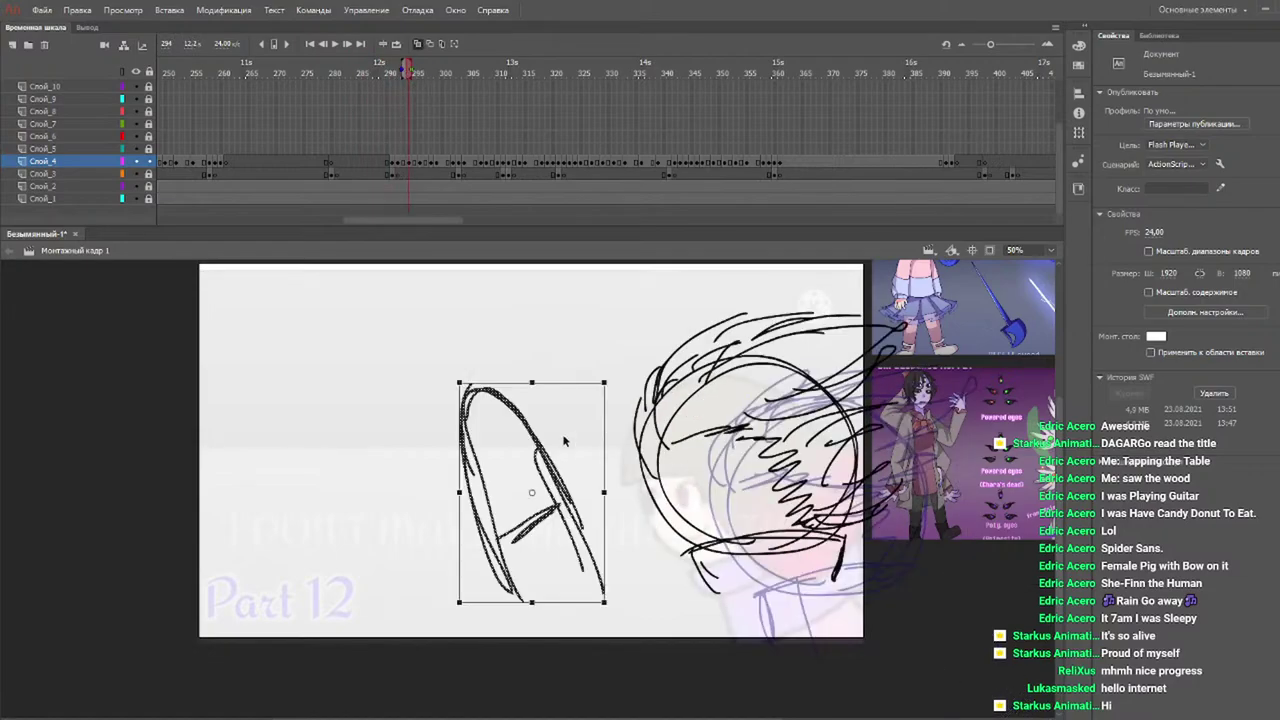
{"action": "left_click_drag", "start_coordinate": [553, 472], "coordinate": [877, 603]}
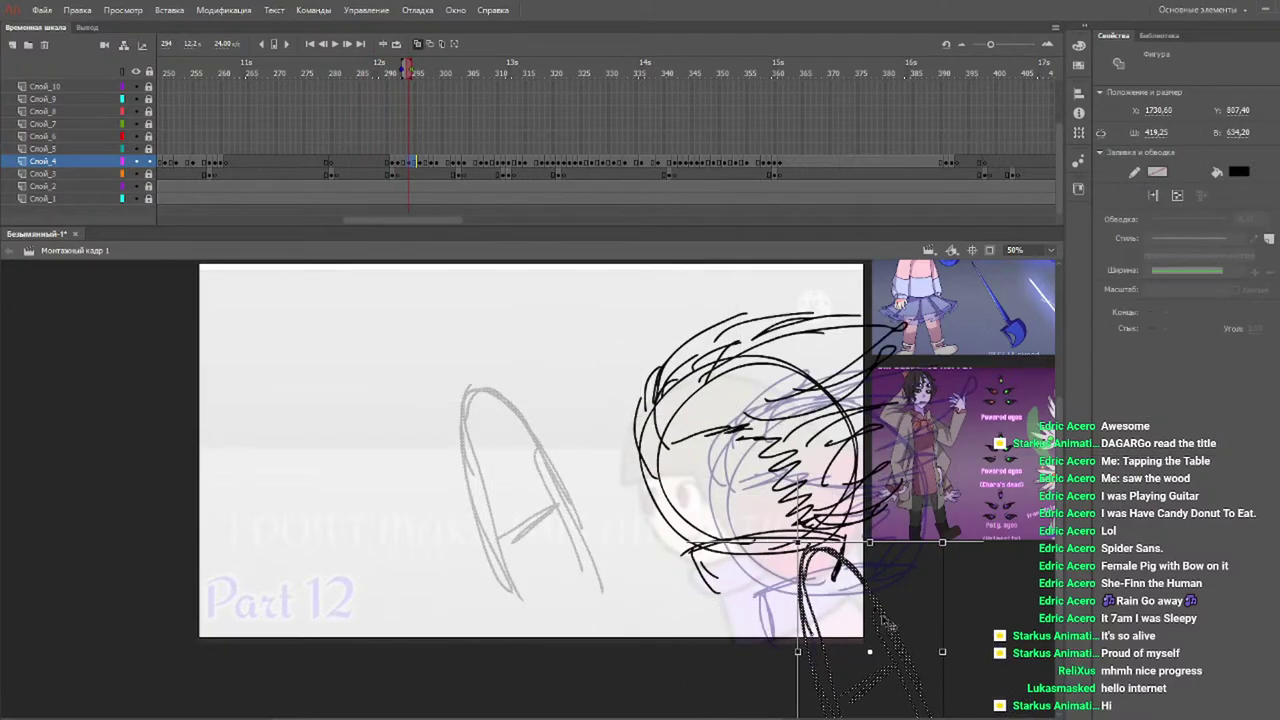
{"action": "key", "text": "ctrl+z"}
{"action": "mouse_move", "coordinate": [955, 555]}
{"action": "left_mouse_down"}
{"action": "mouse_move", "coordinate": [932, 556]}
{"action": "mouse_move", "coordinate": [948, 534]}
{"action": "mouse_move", "coordinate": [880, 615]}
{"action": "mouse_move", "coordinate": [868, 606]}
{"action": "mouse_move", "coordinate": [905, 620]}
{"action": "mouse_move", "coordinate": [878, 609]}
{"action": "left_mouse_up"}
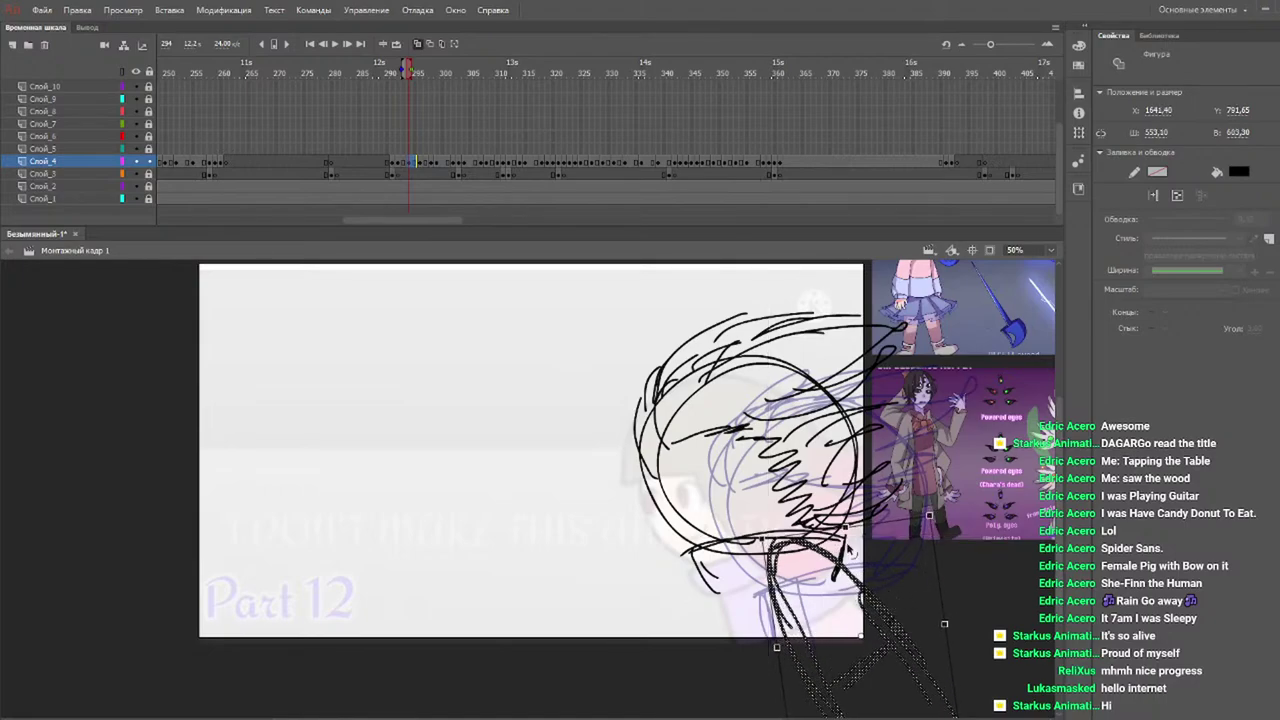
Paste the arm on frame 296, position it under the collar and tilt it to match the head.
{"action": "left_click", "coordinate": [414, 76]}
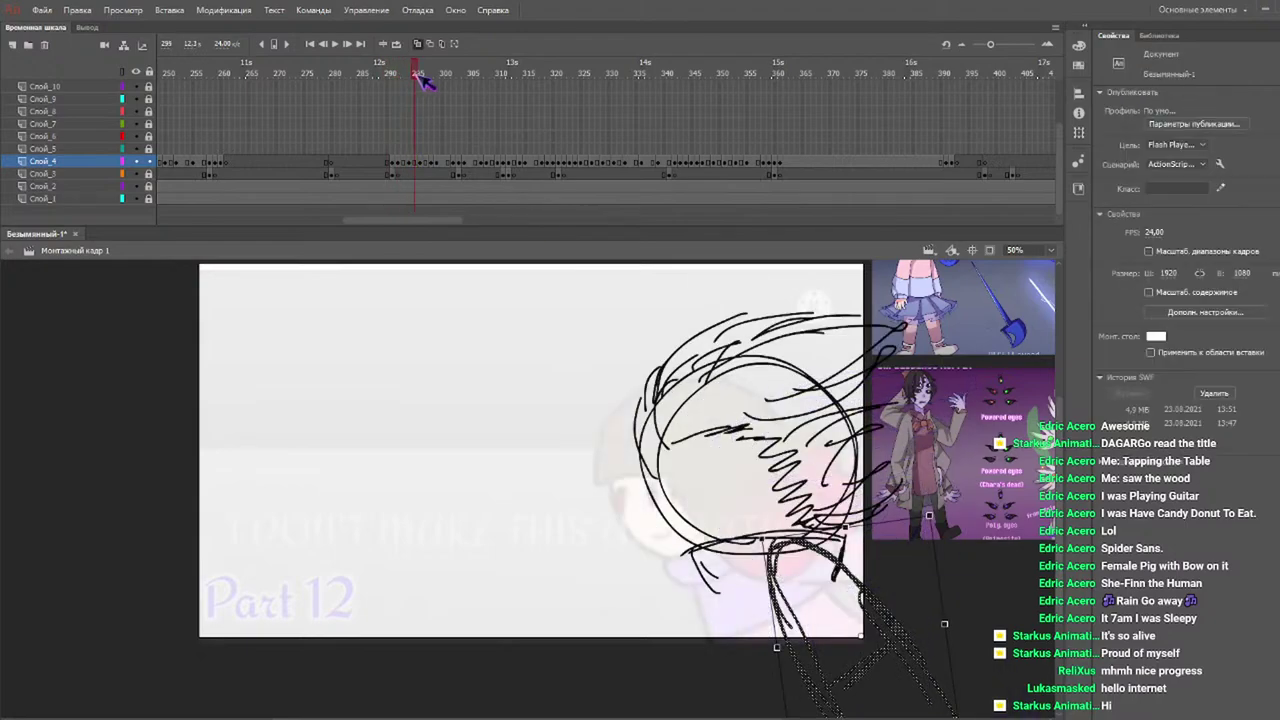
{"action": "left_click", "coordinate": [422, 80]}
{"action": "key", "text": "ctrl+v"}
{"action": "left_click_drag", "start_coordinate": [531, 462], "coordinate": [873, 597]}
{"action": "mouse_move", "coordinate": [937, 515]}
{"action": "left_mouse_down"}
{"action": "mouse_move", "coordinate": [915, 515]}
{"action": "mouse_move", "coordinate": [872, 570]}
{"action": "left_mouse_up"}
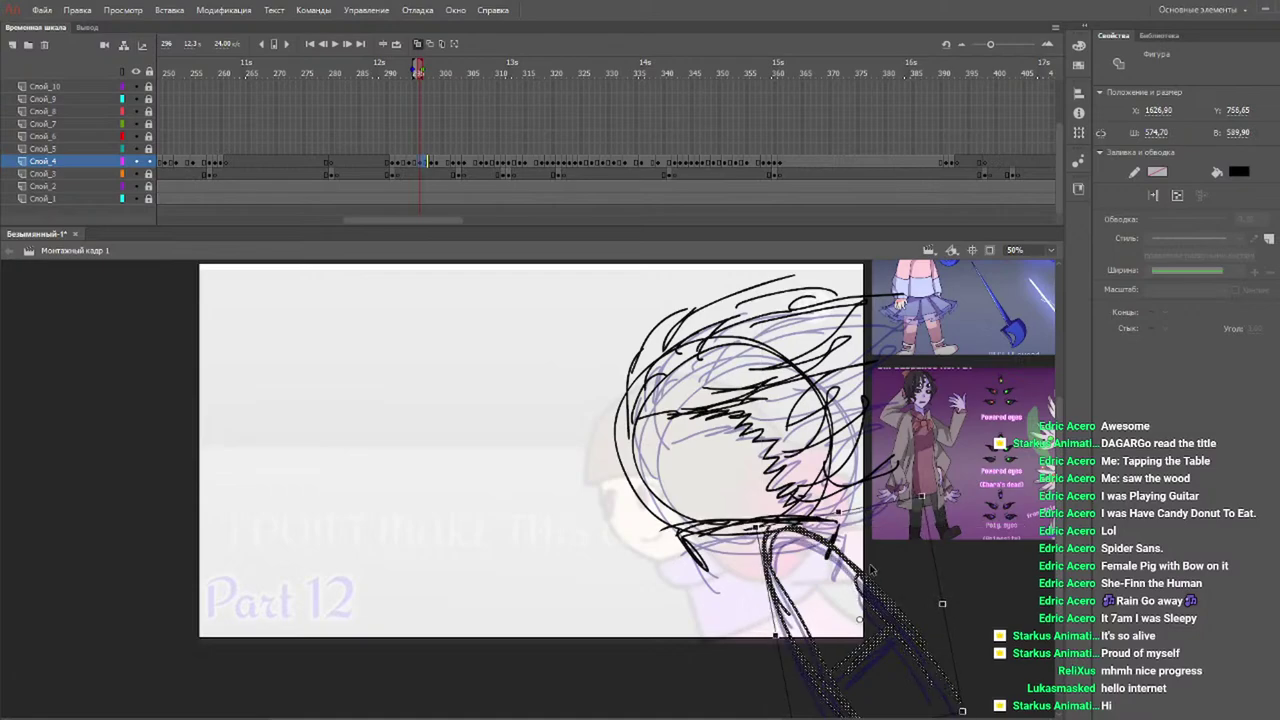
Paste the arm on frame 298, align it beneath the collar and adjust its rotation slightly.
{"action": "left_click_drag", "start_coordinate": [386, 68], "coordinate": [440, 76]}
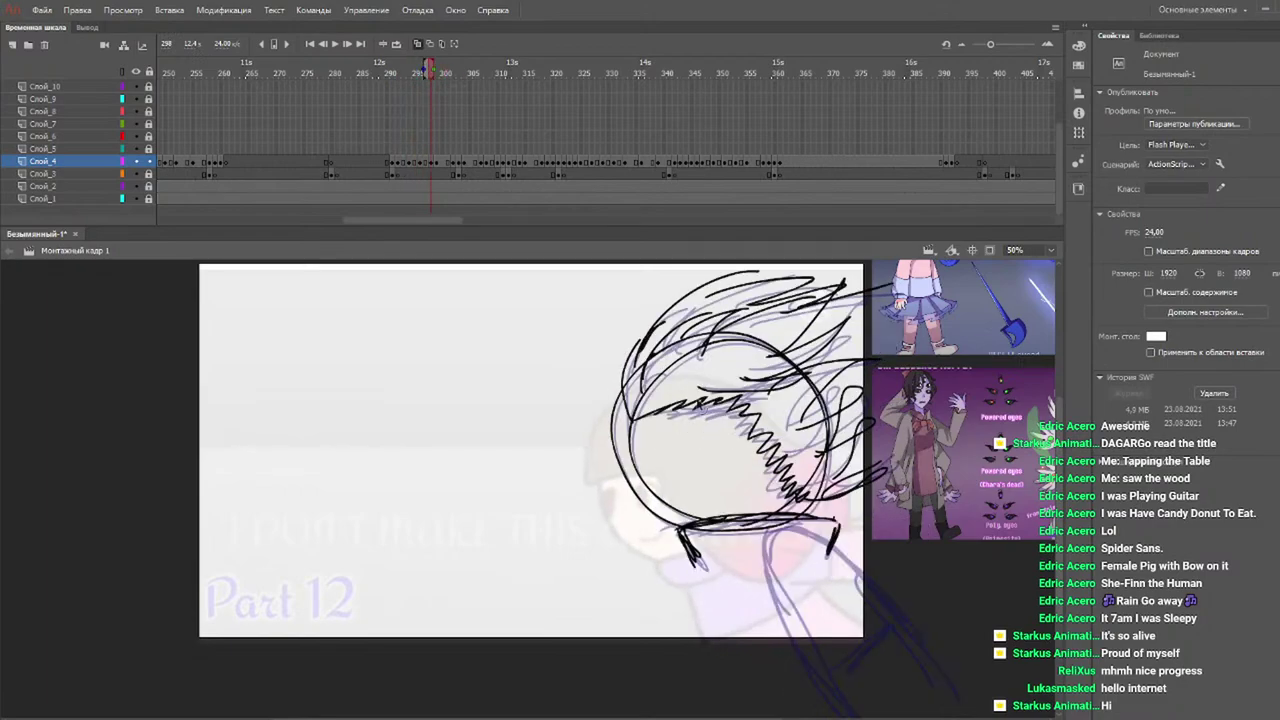
{"action": "key", "text": "ctrl+v"}
{"action": "left_click_drag", "start_coordinate": [564, 480], "coordinate": [884, 607]}
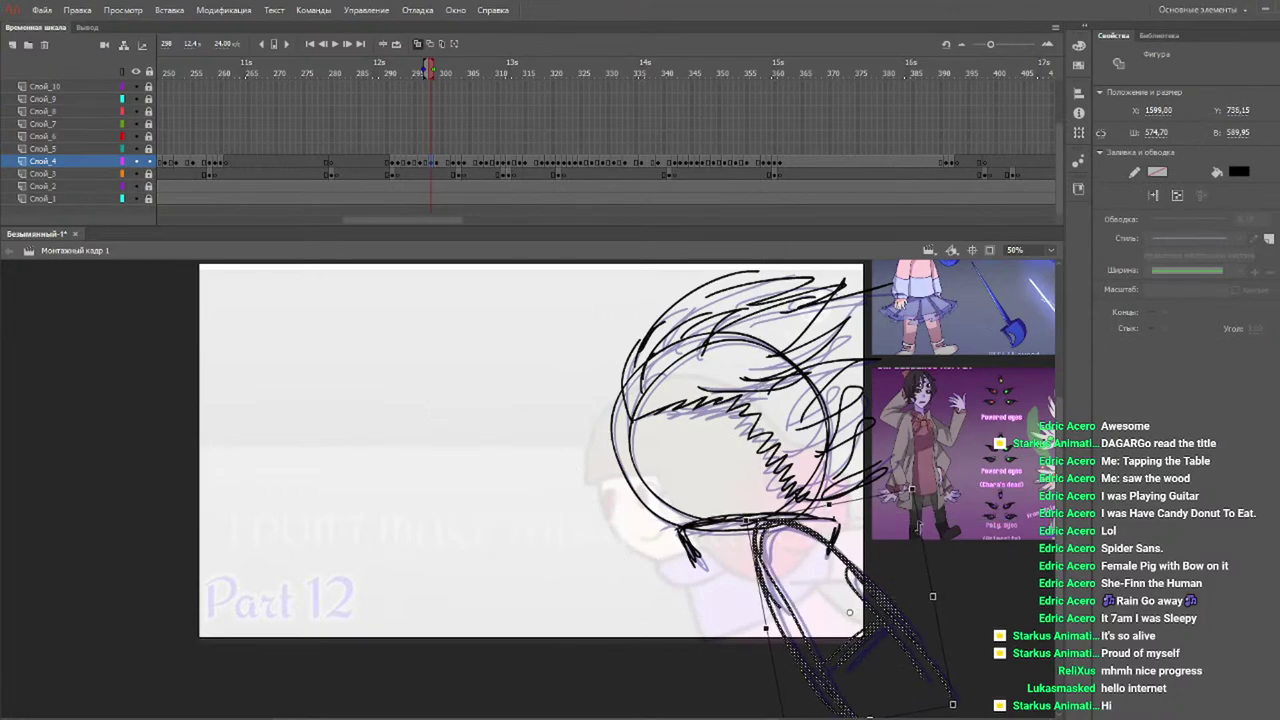
{"action": "left_click_drag", "start_coordinate": [923, 501], "coordinate": [919, 492]}
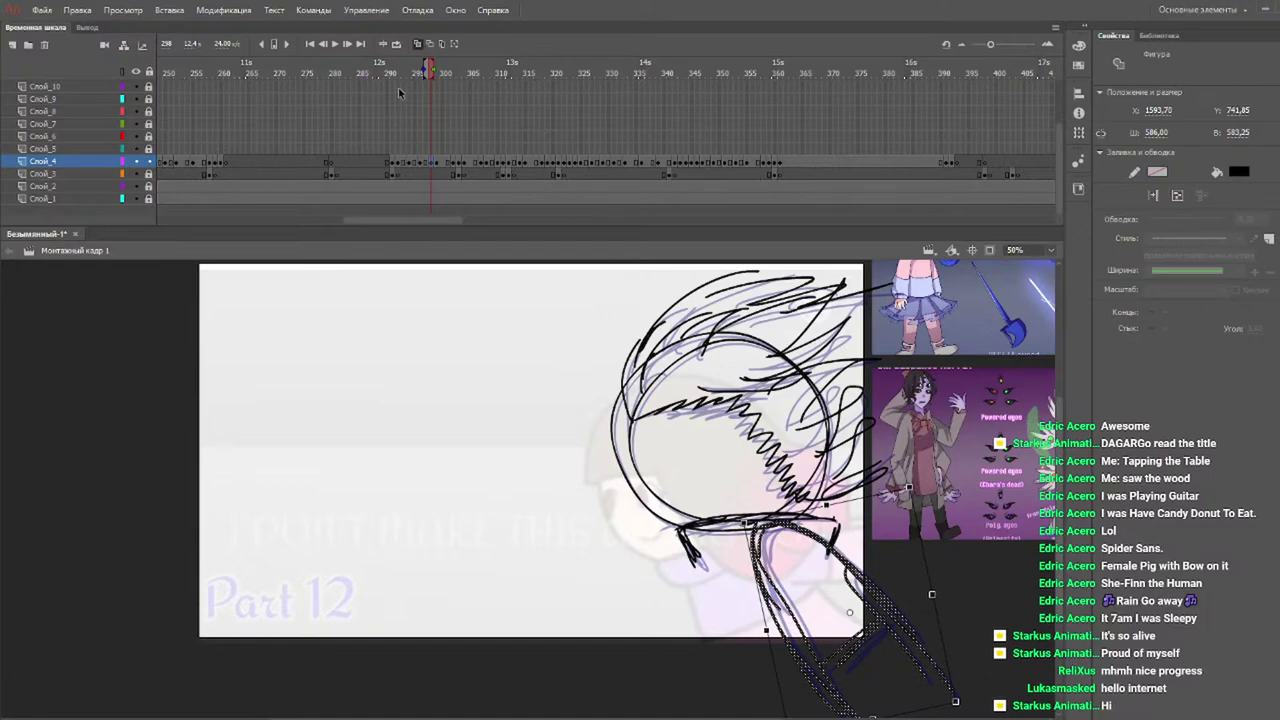
Paste the arm on frame 299 and fit it under the collar, slightly offset from the previous drawing.
{"action": "left_click", "coordinate": [436, 72]}
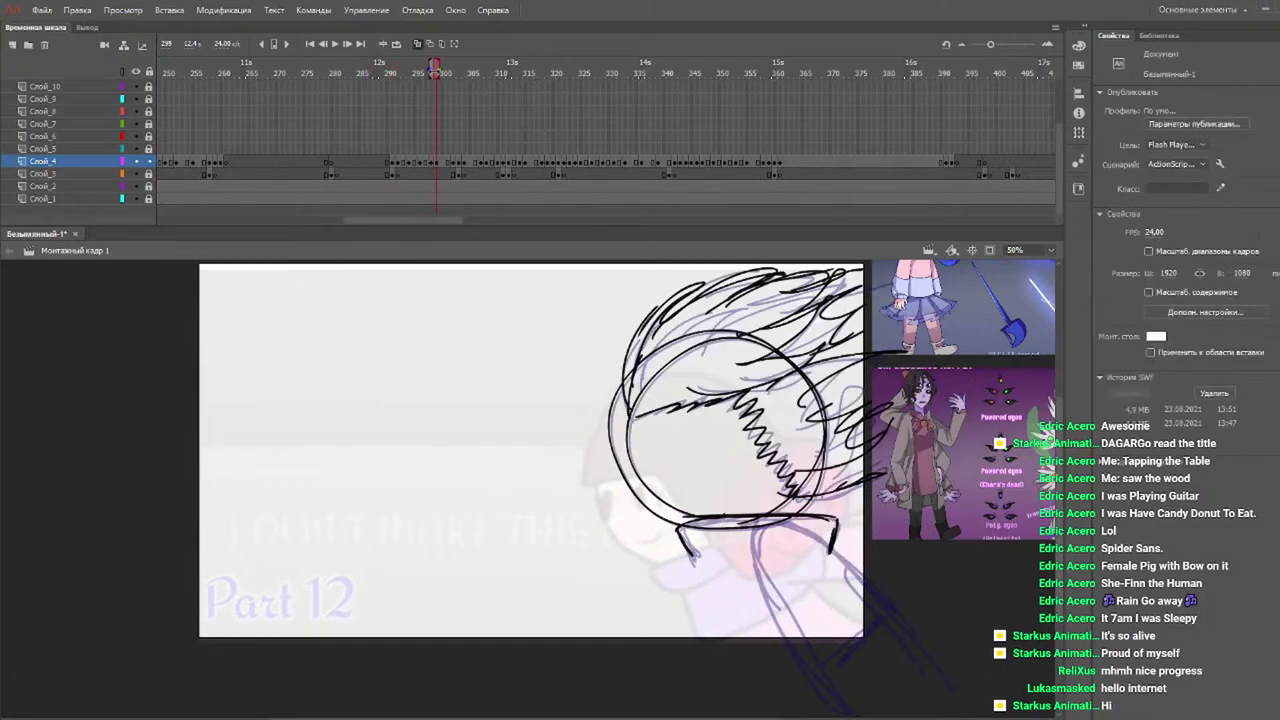
{"action": "key", "text": "ctrl+v"}
{"action": "mouse_move", "coordinate": [566, 483]}
{"action": "left_mouse_down"}
{"action": "mouse_move", "coordinate": [886, 612]}
{"action": "mouse_move", "coordinate": [842, 605]}
{"action": "left_mouse_up"}
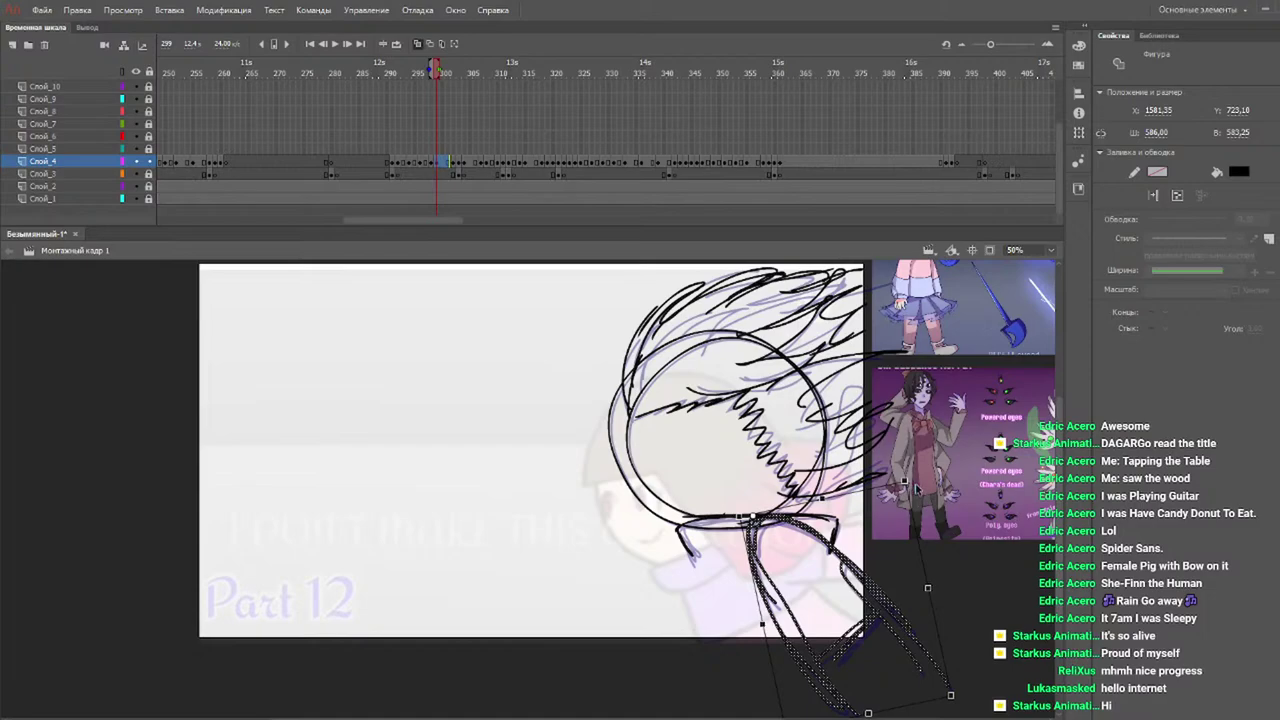
{"action": "left_click", "coordinate": [918, 488]}
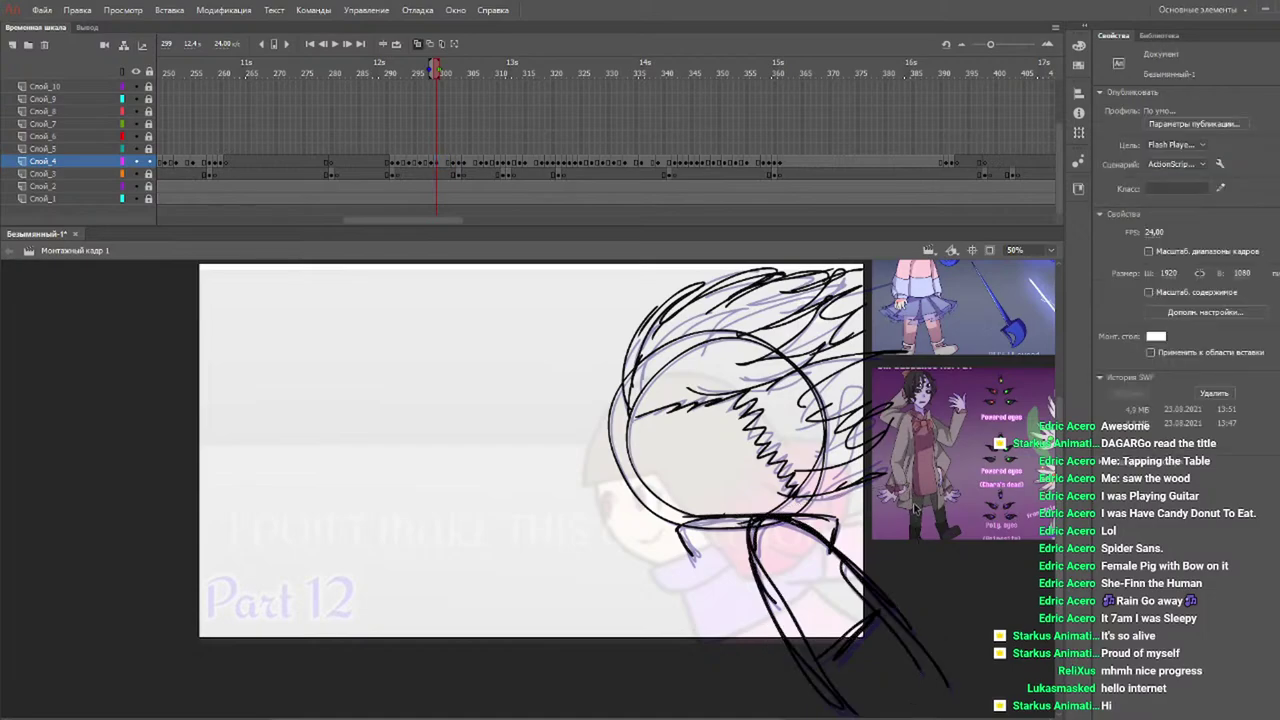
{"action": "left_click", "coordinate": [912, 506]}
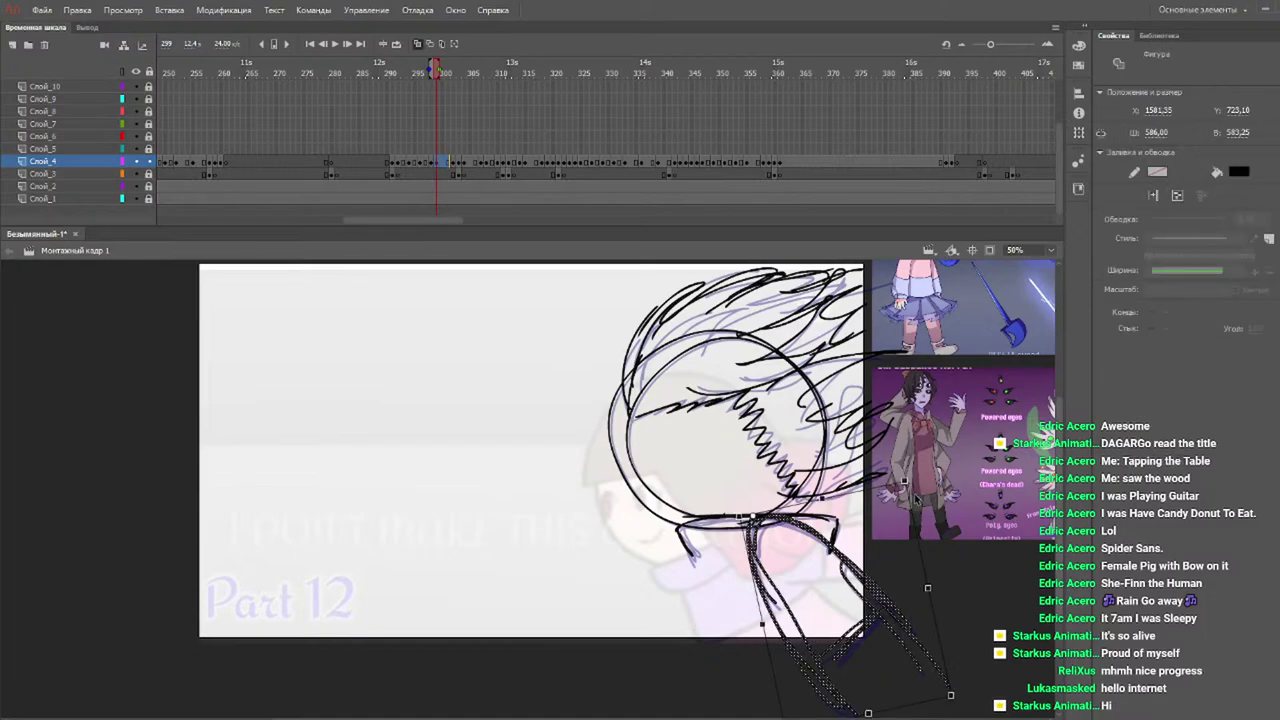
{"action": "left_click_drag", "start_coordinate": [916, 497], "coordinate": [917, 490]}
Play back the arm movement from shortly before frame 291.
{"action": "left_click", "coordinate": [367, 66]}
{"action": "key", "text": "Return"}
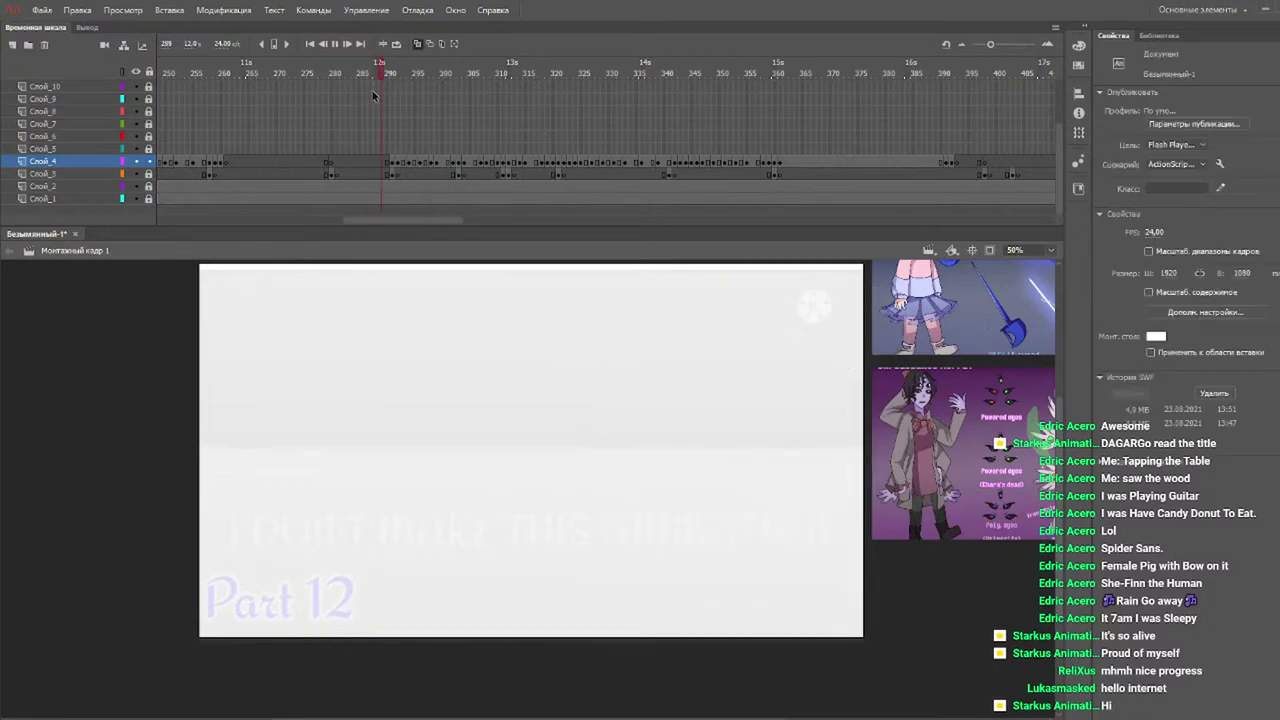
{"action": "key", "text": "Return"}
Paste the arm on frame 302, move it beneath the lowered collar and rotate it slightly.
{"action": "left_click_drag", "start_coordinate": [383, 70], "coordinate": [462, 83]}
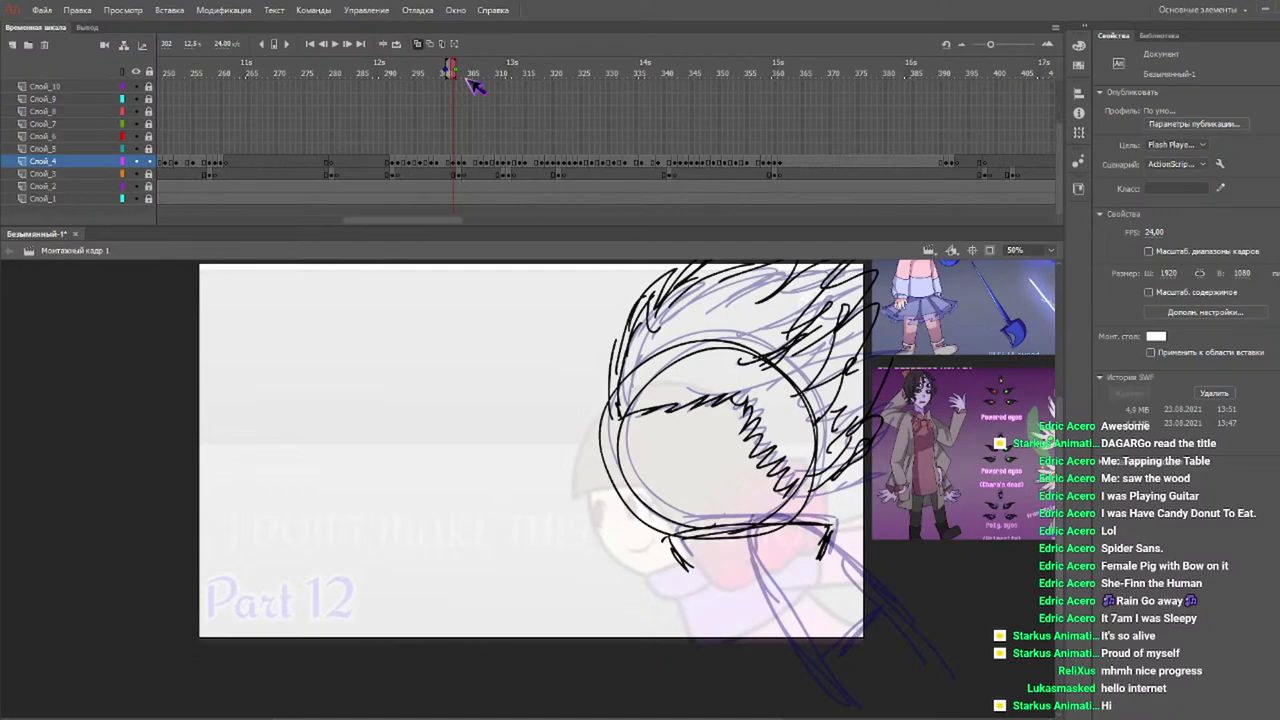
{"action": "key", "text": "ctrl+v"}
{"action": "left_click_drag", "start_coordinate": [532, 448], "coordinate": [857, 582]}
{"action": "left_click_drag", "start_coordinate": [752, 527], "coordinate": [752, 534]}
{"action": "left_click_drag", "start_coordinate": [922, 509], "coordinate": [913, 510]}
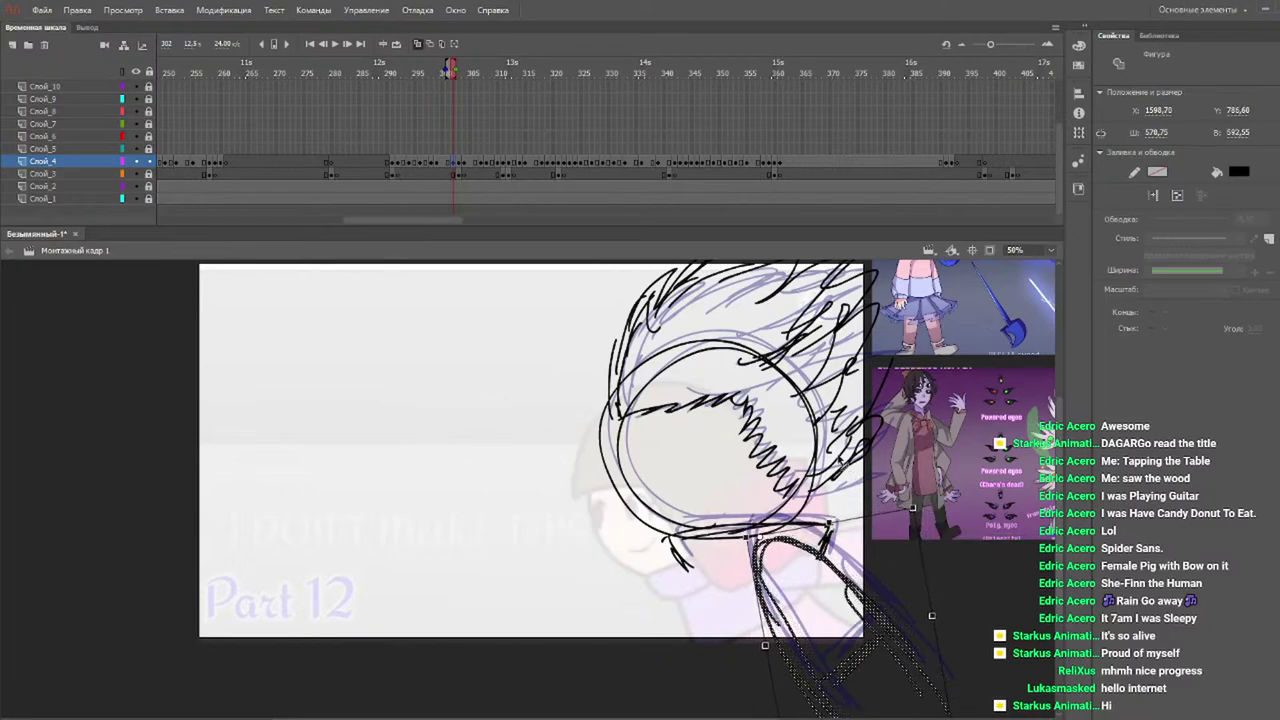
Paste the arm on frame 303, move it beneath the lowered collar and rotate it clockwise into a steeper pose.
{"action": "key", "text": "."}
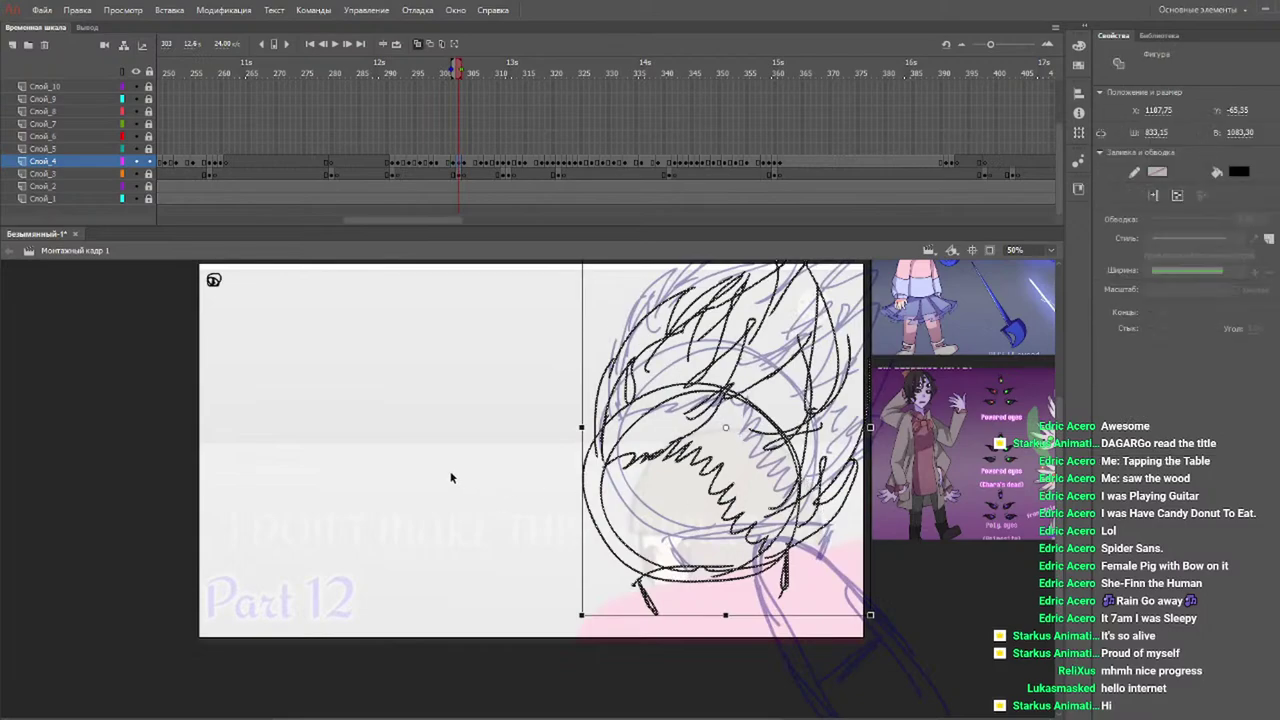
{"action": "left_click", "coordinate": [492, 482]}
{"action": "key", "text": "ctrl+v"}
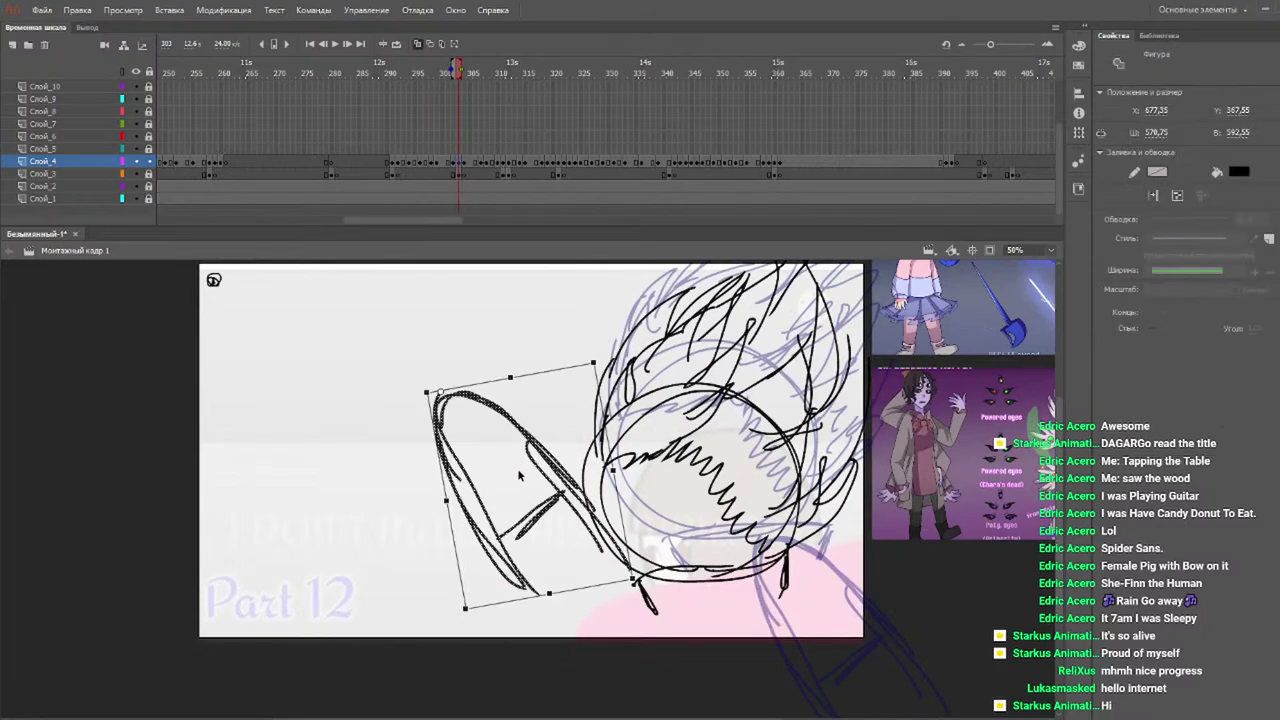
{"action": "mouse_move", "coordinate": [553, 466]}
{"action": "left_mouse_down"}
{"action": "mouse_move", "coordinate": [830, 680]}
{"action": "mouse_move", "coordinate": [843, 662]}
{"action": "left_mouse_up"}
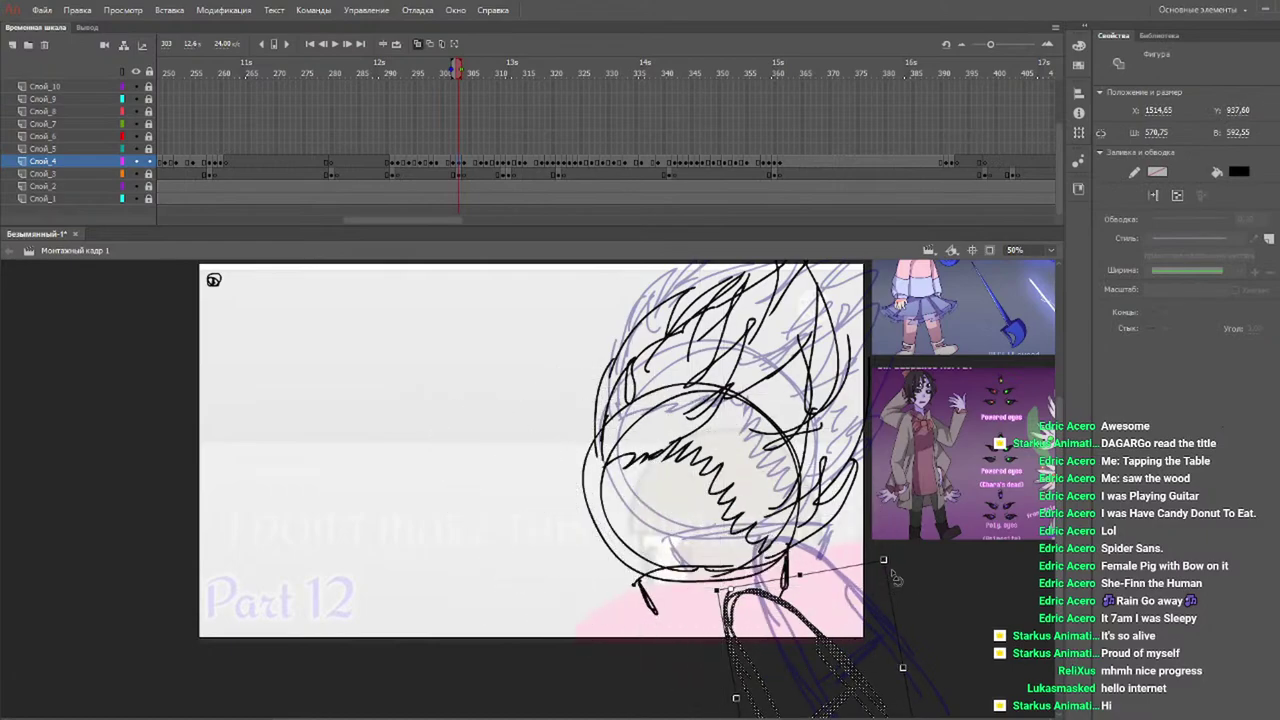
{"action": "left_click_drag", "start_coordinate": [896, 577], "coordinate": [910, 637]}
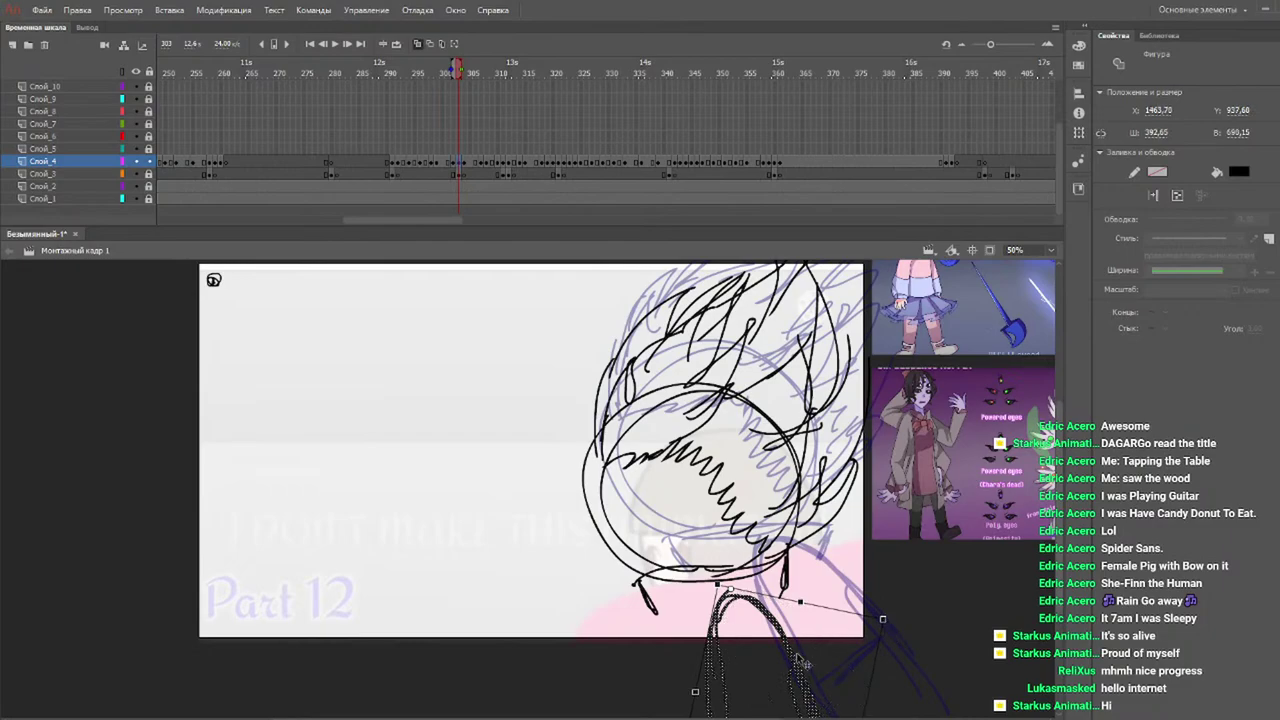
{"action": "left_click_drag", "start_coordinate": [797, 662], "coordinate": [807, 648]}
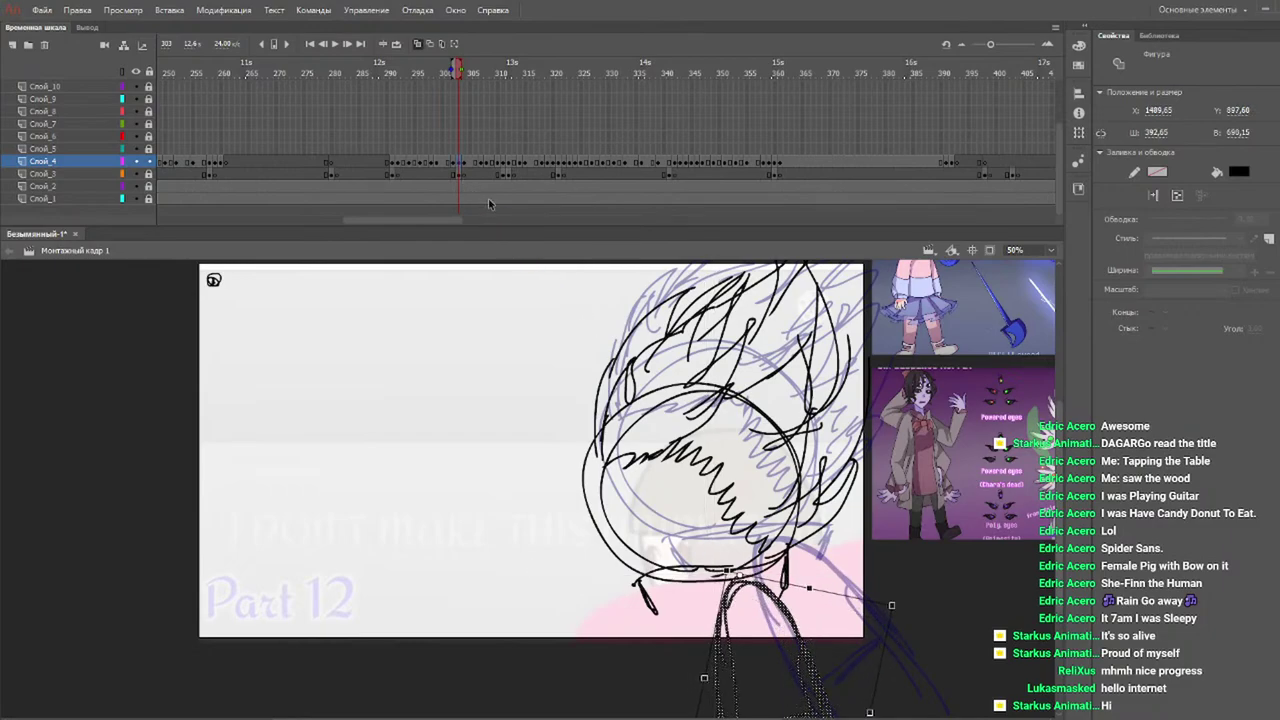
Paste the arm on frame 304, rotate it further clockwise until it hangs almost vertically, and fit it under the collar.
{"action": "key", "text": "period"}
{"action": "left_click", "coordinate": [486, 364]}
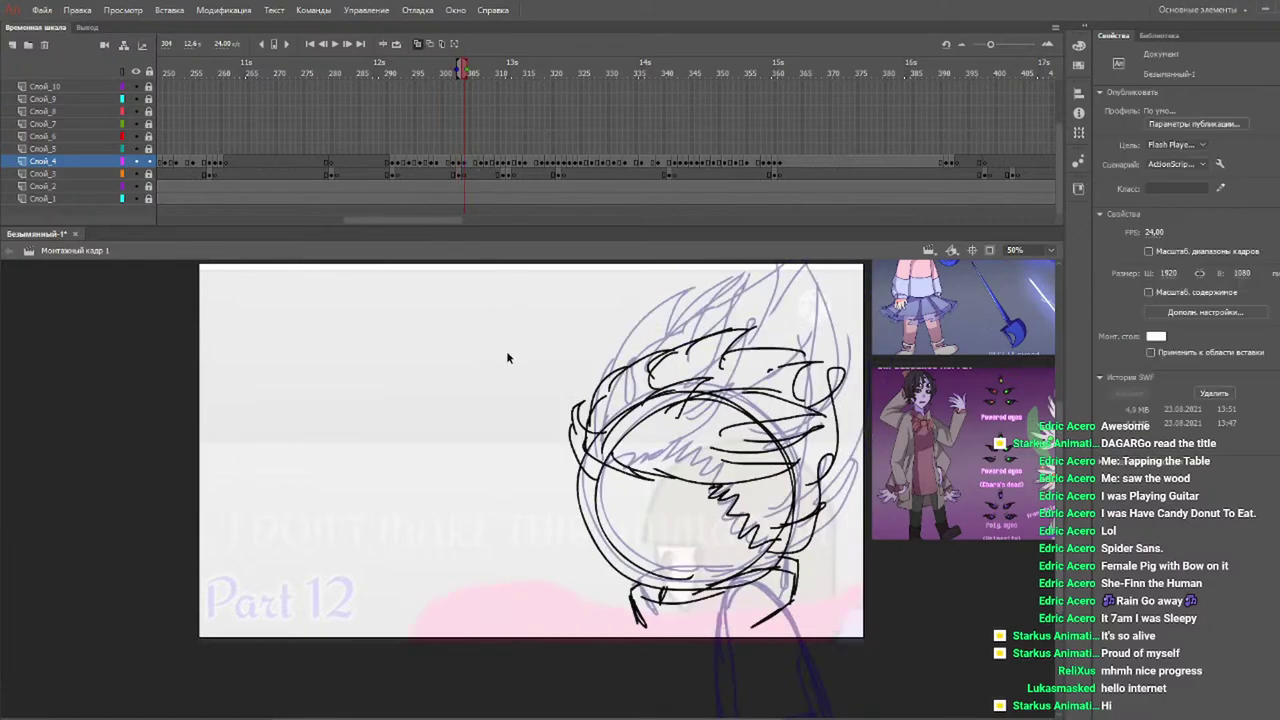
{"action": "key", "text": "ctrl+v"}
{"action": "mouse_move", "coordinate": [546, 436]}
{"action": "left_mouse_down"}
{"action": "mouse_move", "coordinate": [750, 580]}
{"action": "mouse_move", "coordinate": [801, 650]}
{"action": "mouse_move", "coordinate": [793, 659]}
{"action": "left_mouse_up"}
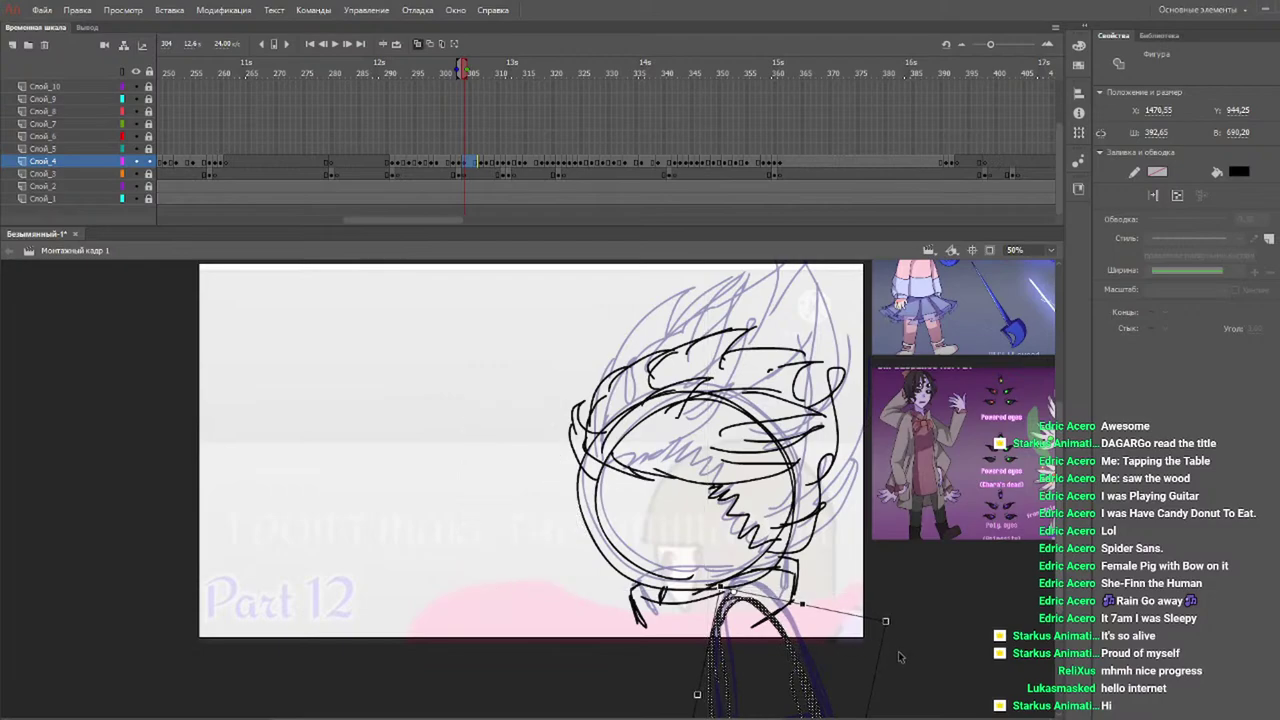
{"action": "left_click_drag", "start_coordinate": [891, 643], "coordinate": [878, 682]}
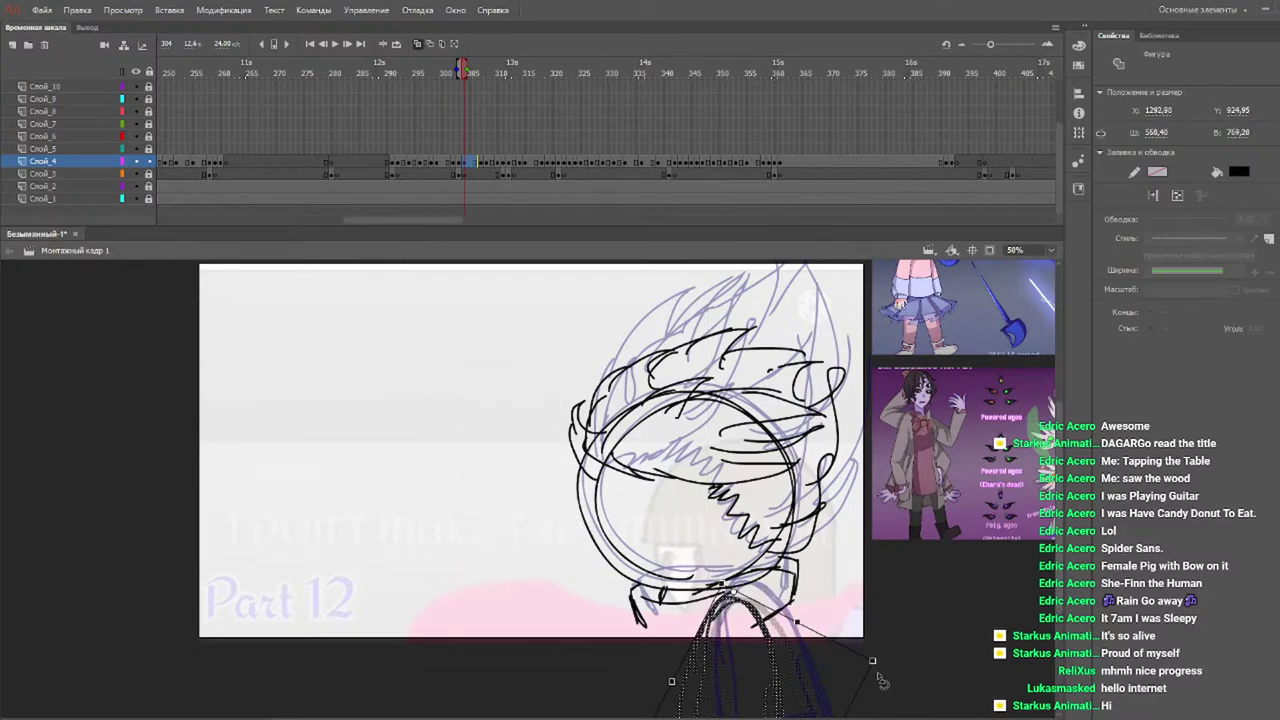
{"action": "left_click_drag", "start_coordinate": [776, 648], "coordinate": [793, 642]}
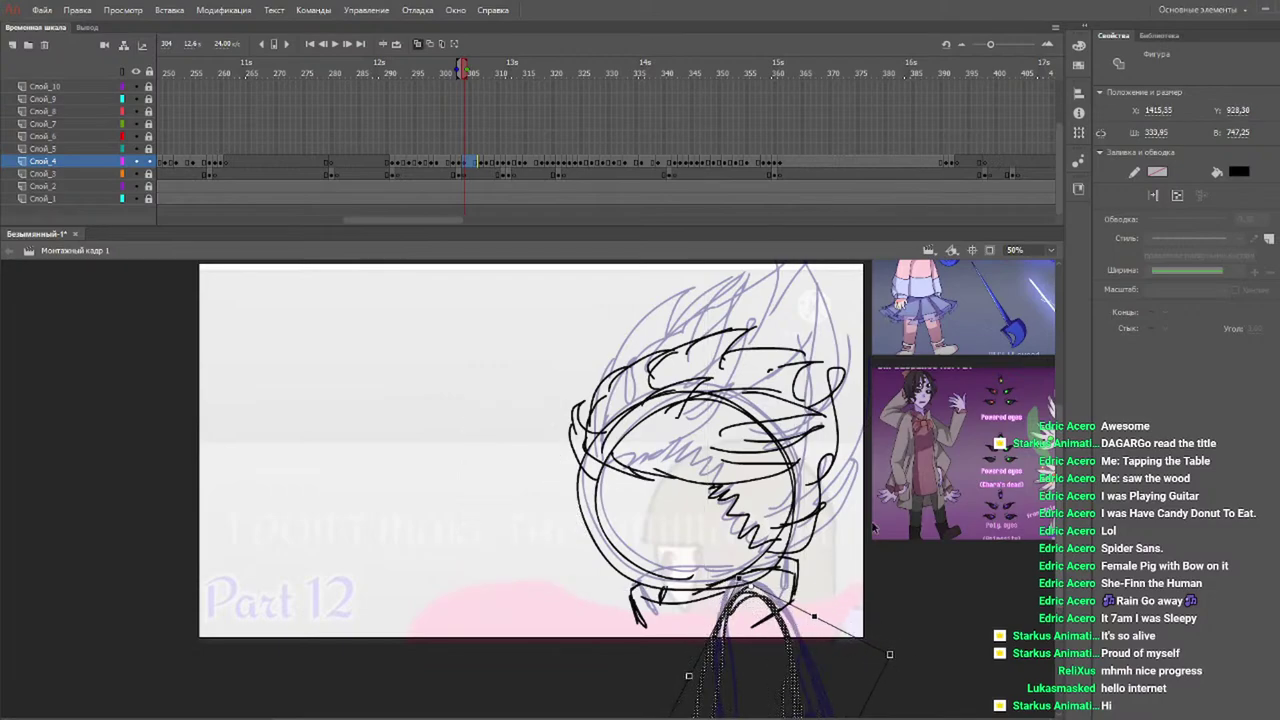
Paste the hanging arm on frame 307 and line it up with the previous arm drawing beneath the collar.
{"action": "scroll", "coordinate": [1062, 420], "scroll_direction": "down", "scroll_amount": 3}
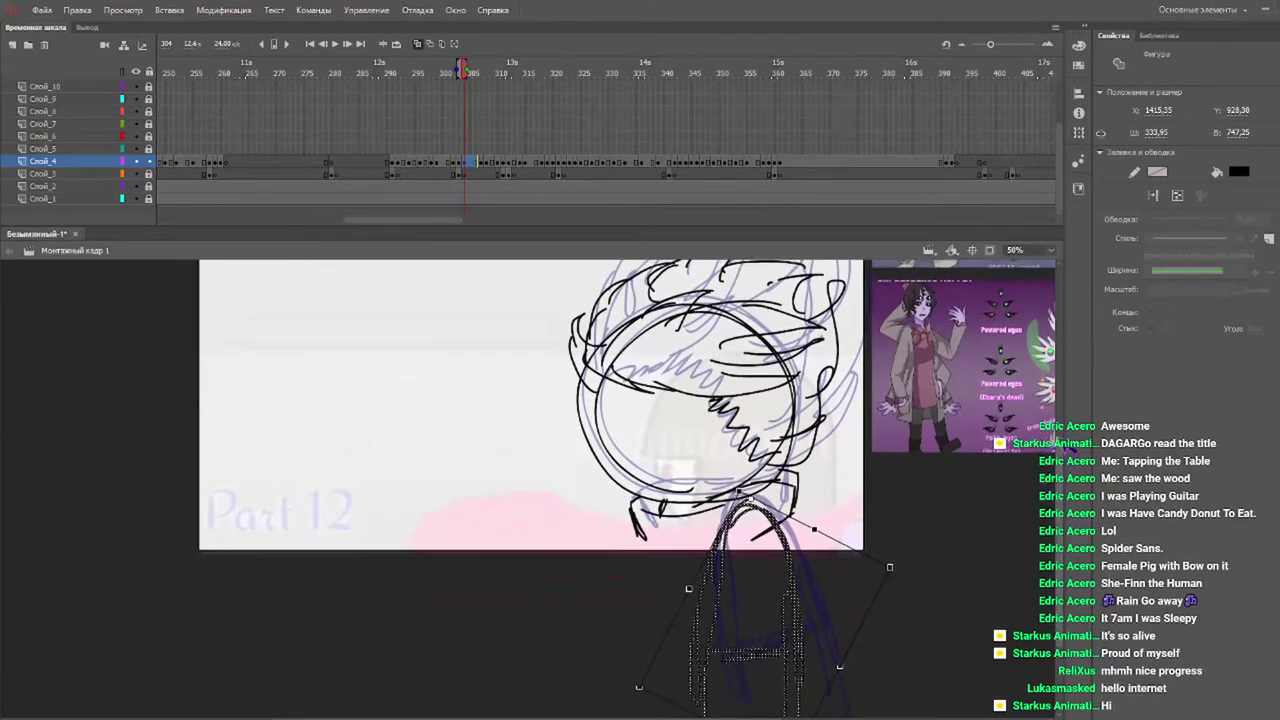
{"action": "left_click_drag", "start_coordinate": [428, 72], "coordinate": [482, 75]}
{"action": "key", "text": "ctrl+v"}
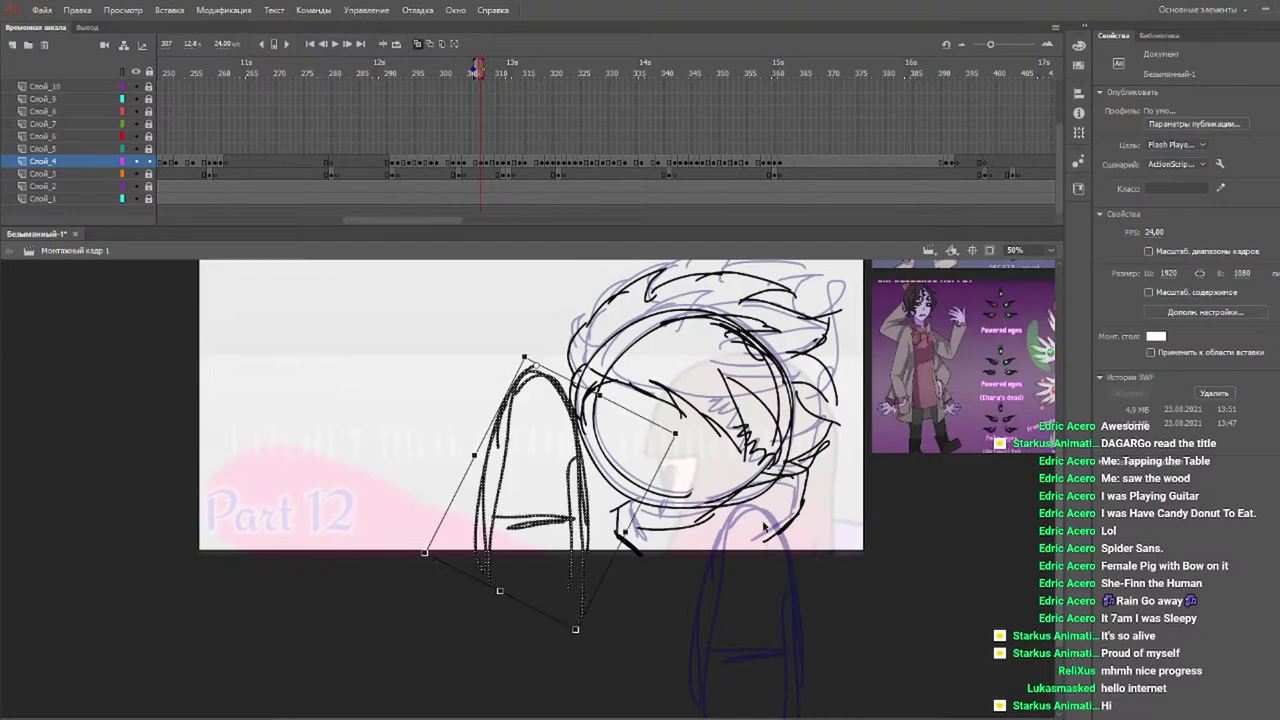
{"action": "left_click_drag", "start_coordinate": [590, 472], "coordinate": [799, 607]}
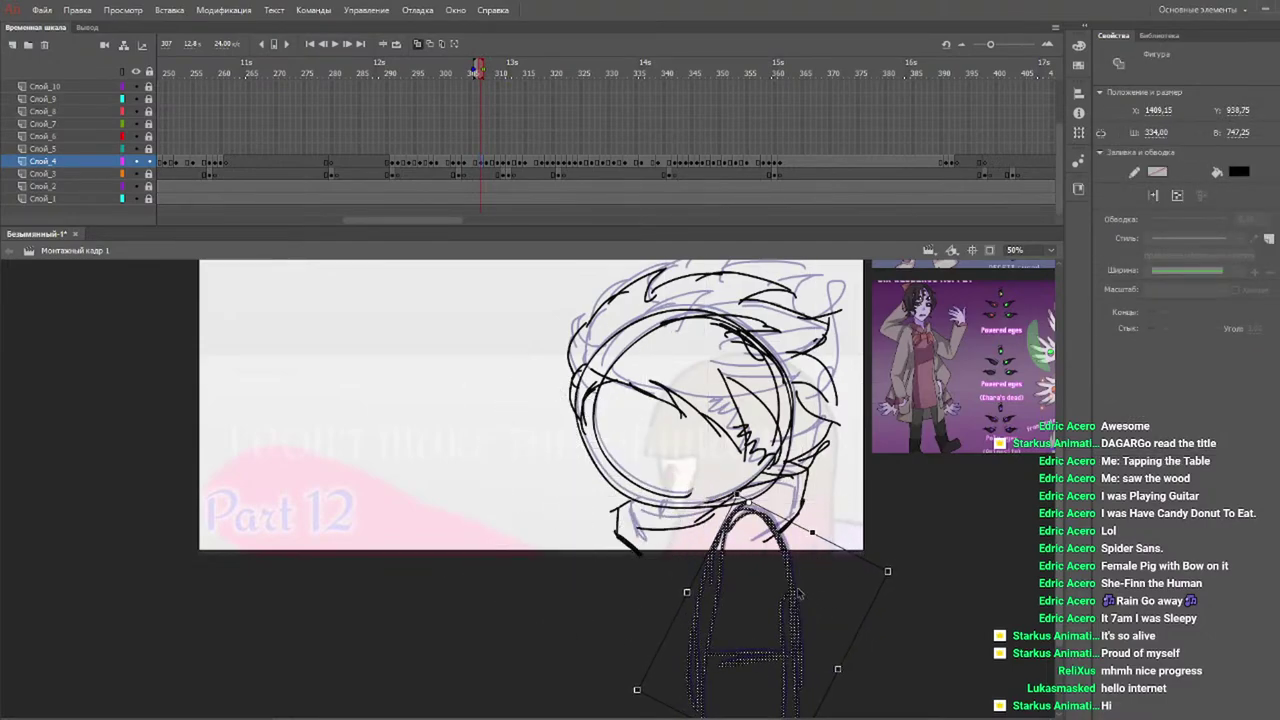
Play back the arm movement from shortly before frame 291 and step through it frame by frame.
{"action": "left_click", "coordinate": [377, 71]}
{"action": "key", "text": "Return"}
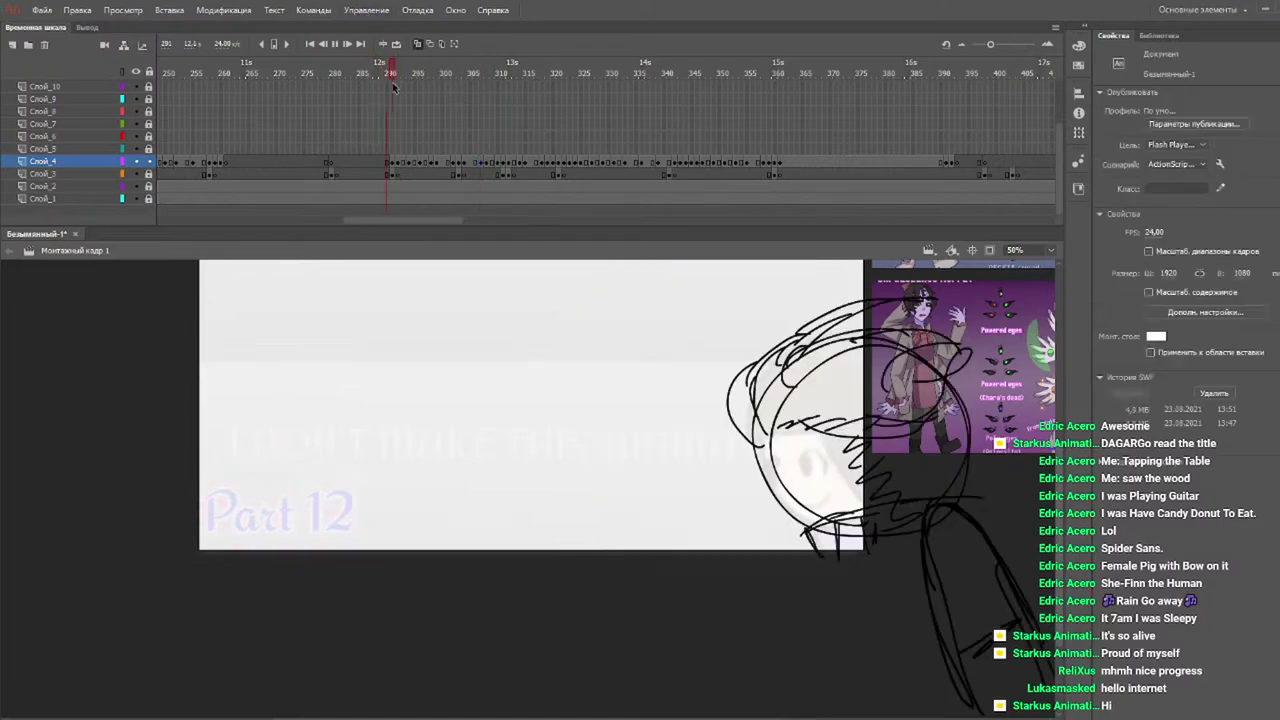
{"action": "key", "text": "Return"}
{"action": "left_click", "coordinate": [365, 71]}
{"action": "key", "text": "Return"}
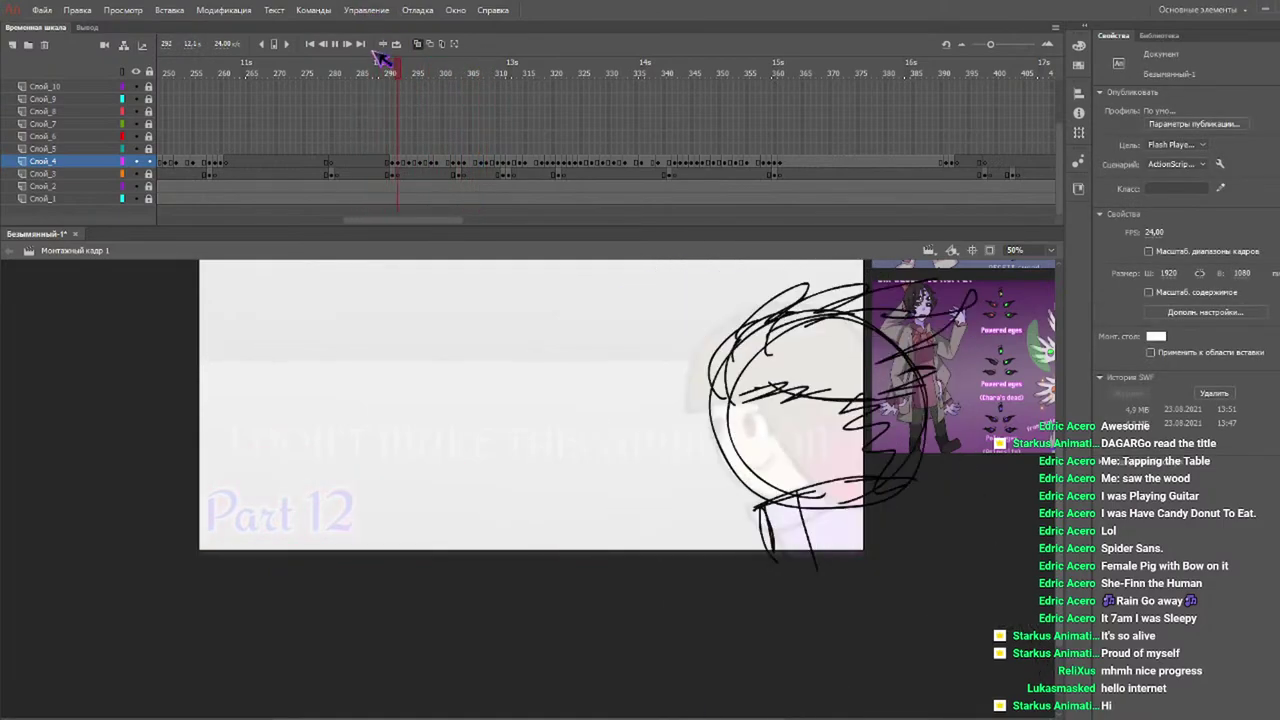
{"action": "key", "text": "period"}
{"action": "key", "text": "period"}
{"action": "key", "text": "period"}
{"action": "key", "text": "period"}
{"action": "key", "text": "period"}
{"action": "key", "text": "period"}
{"action": "key", "text": "period"}
{"action": "key", "text": "period"}
{"action": "key", "text": "period"}
{"action": "key", "text": "period"}
{"action": "key", "text": "period"}
{"action": "key", "text": "period"}
{"action": "key", "text": "period"}
{"action": "key", "text": "period"}
{"action": "key", "text": "period"}
Paste the arm on frame 308 and position it beneath the collar.
{"action": "mouse_move", "coordinate": [428, 70]}
{"action": "left_mouse_down"}
{"action": "mouse_move", "coordinate": [413, 74]}
{"action": "mouse_move", "coordinate": [499, 90]}
{"action": "left_mouse_up"}
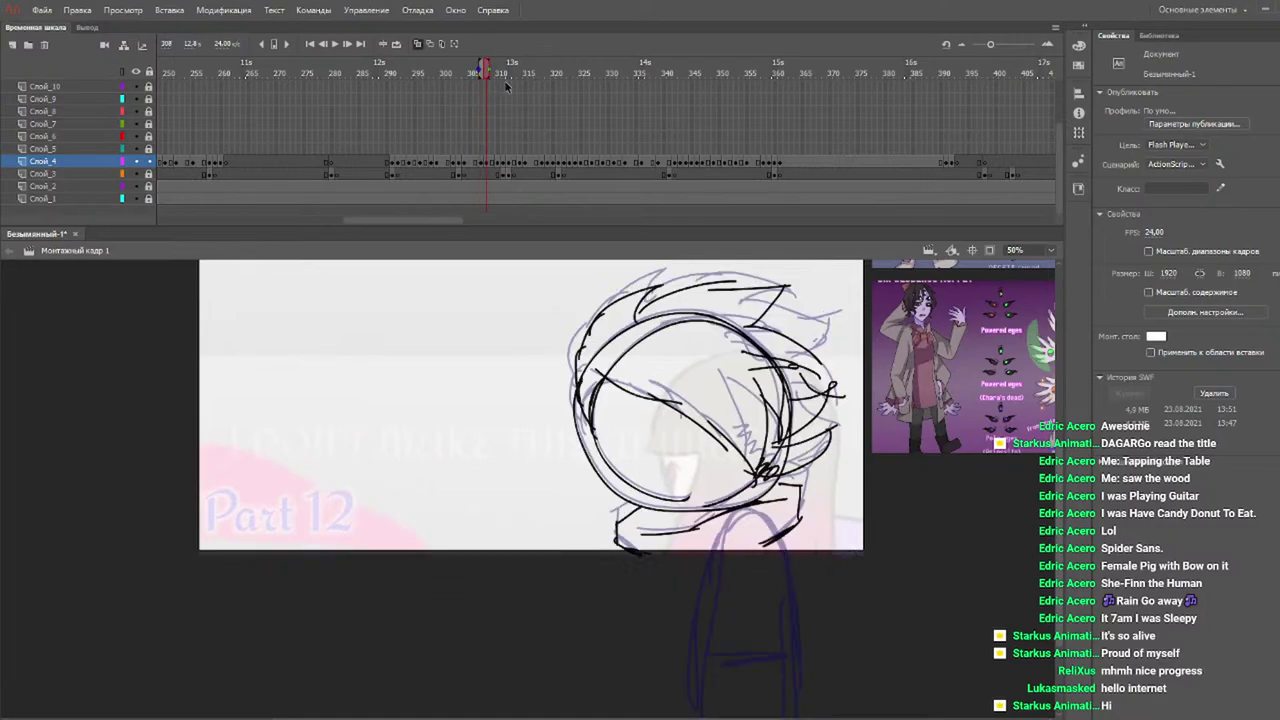
{"action": "key", "text": "ctrl+v"}
{"action": "left_click_drag", "start_coordinate": [565, 400], "coordinate": [779, 546]}
Paste the arm on frame 310, align it with the previous arm drawing under the collar and play back the movement.
{"action": "mouse_move", "coordinate": [474, 74]}
{"action": "left_mouse_down"}
{"action": "mouse_move", "coordinate": [510, 80]}
{"action": "mouse_move", "coordinate": [498, 75]}
{"action": "left_mouse_up"}
{"action": "left_click", "coordinate": [580, 465]}
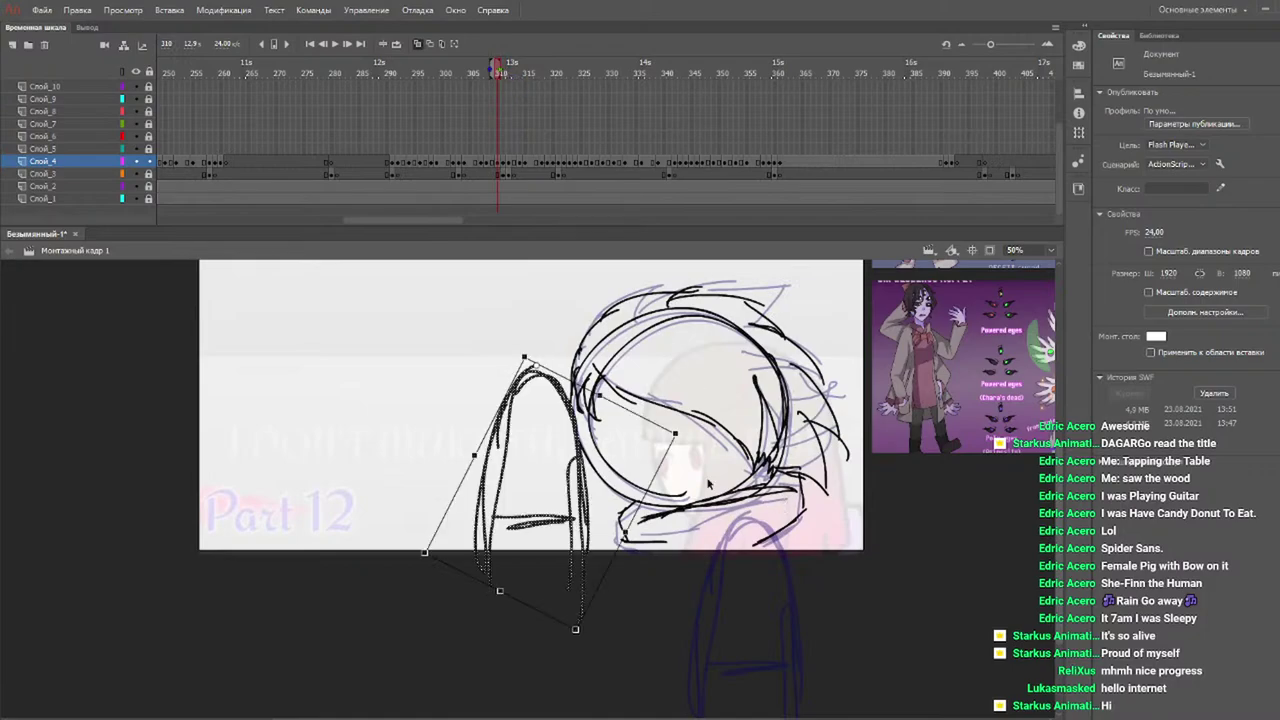
{"action": "mouse_move", "coordinate": [593, 470]}
{"action": "left_mouse_down"}
{"action": "mouse_move", "coordinate": [701, 512]}
{"action": "mouse_move", "coordinate": [820, 600]}
{"action": "mouse_move", "coordinate": [800, 608]}
{"action": "left_mouse_up"}
{"action": "key", "text": "Return"}
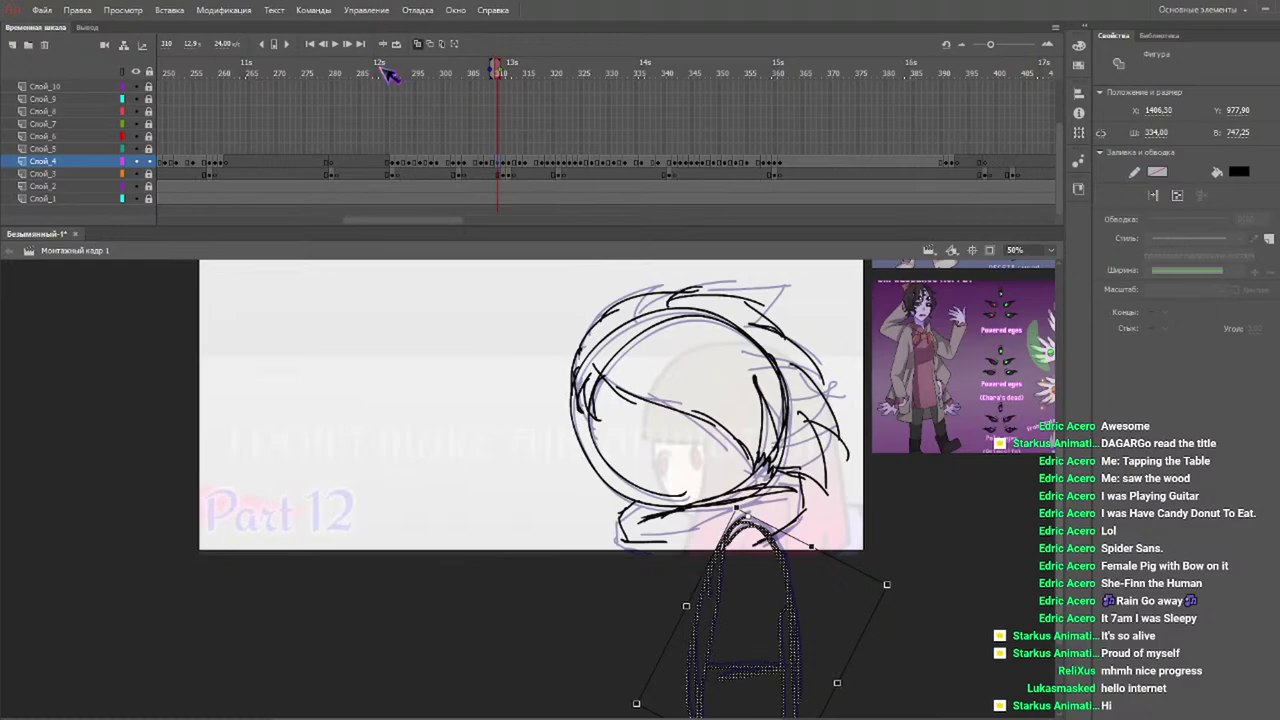
{"action": "key", "text": "Return"}
Paste the arm on frame 311, move it beneath the raised collar and rotate it to point down to the left.
{"action": "mouse_move", "coordinate": [408, 74]}
{"action": "left_mouse_down"}
{"action": "mouse_move", "coordinate": [469, 82]}
{"action": "mouse_move", "coordinate": [458, 86]}
{"action": "mouse_move", "coordinate": [506, 106]}
{"action": "mouse_move", "coordinate": [503, 84]}
{"action": "left_mouse_up"}
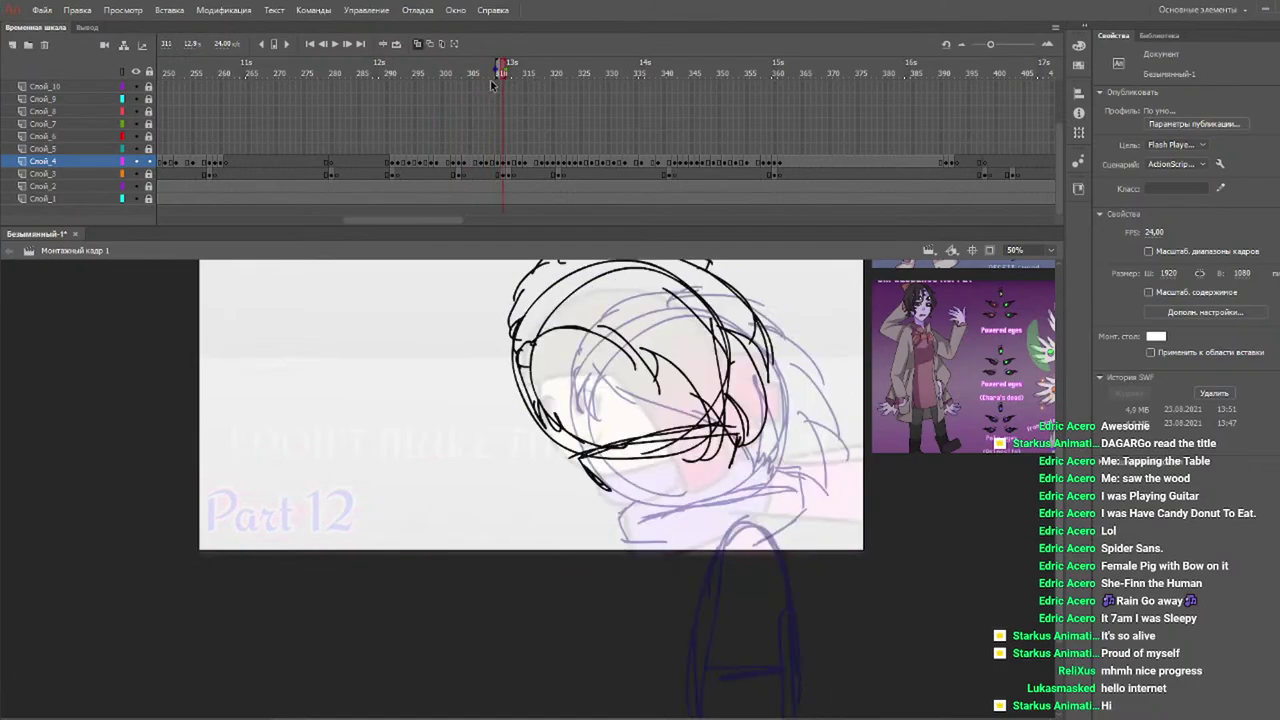
{"action": "key", "text": "ctrl+v"}
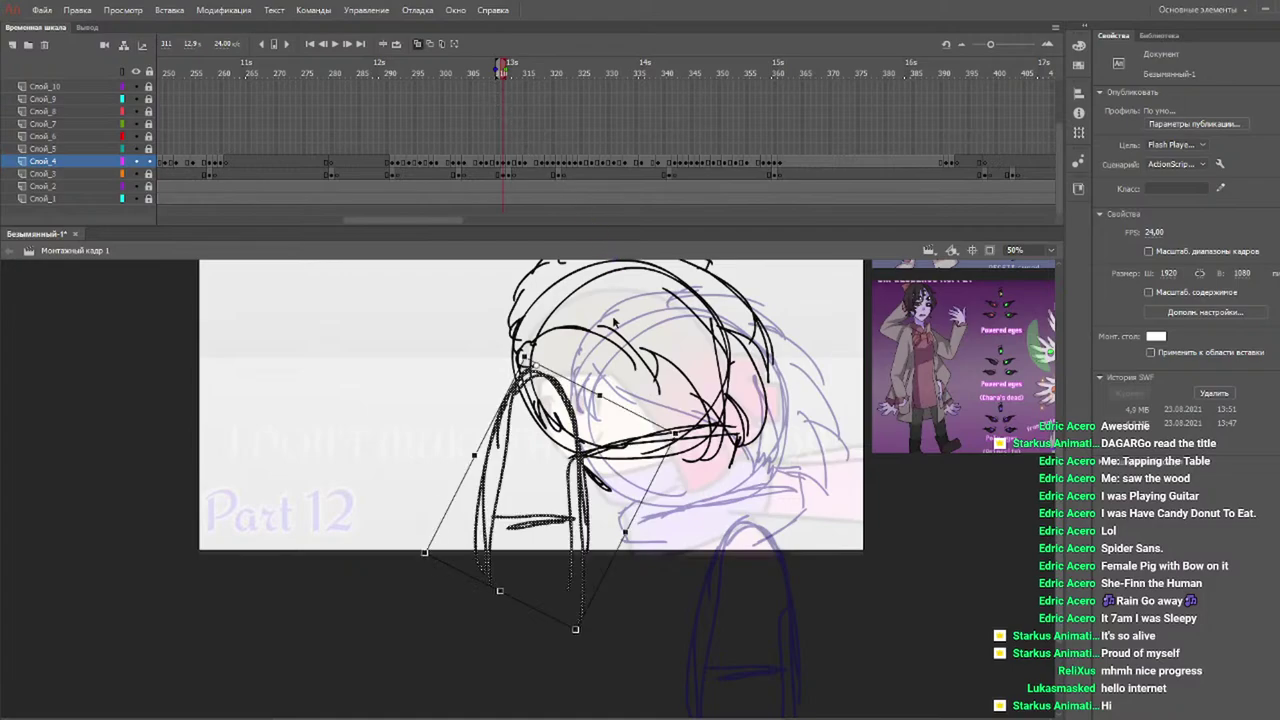
{"action": "left_click_drag", "start_coordinate": [582, 434], "coordinate": [737, 502]}
{"action": "left_click_drag", "start_coordinate": [838, 519], "coordinate": [729, 510]}
Paste the arm on frame 312, rotate it to lie nearly horizontal and try stretching it to the left.
{"action": "left_click", "coordinate": [513, 78]}
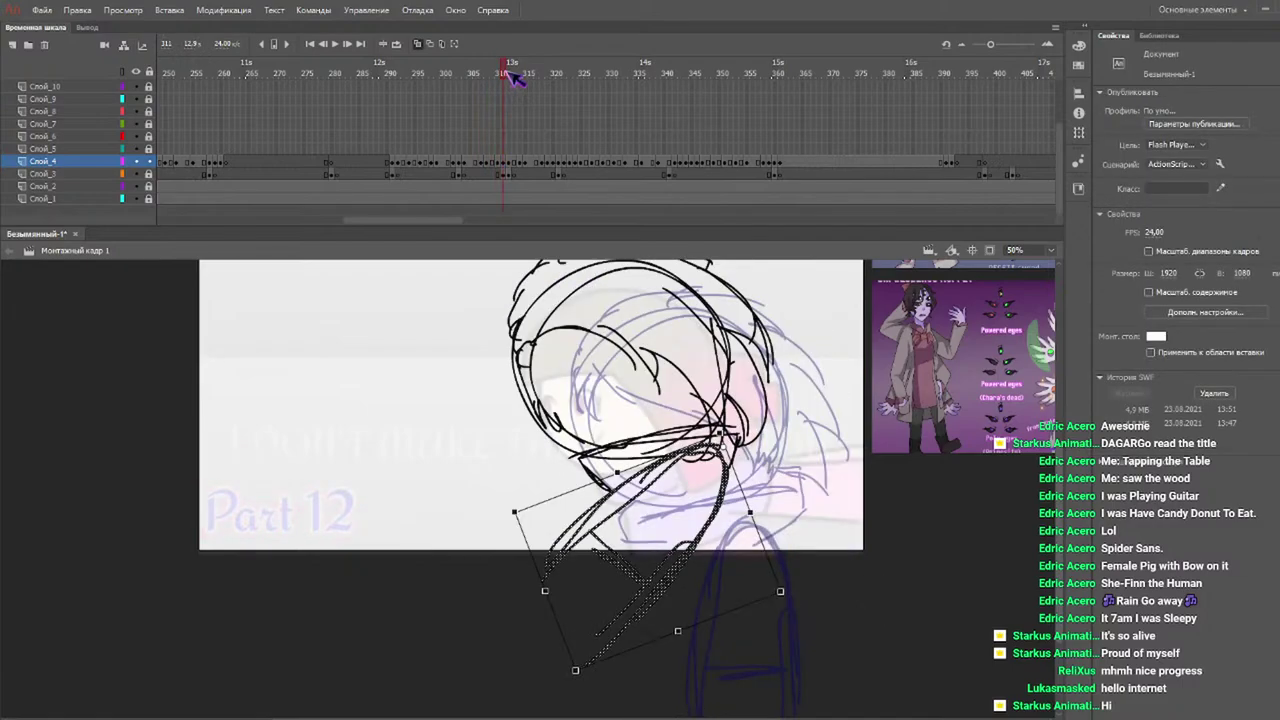
{"action": "left_click", "coordinate": [510, 72]}
{"action": "key", "text": "ctrl+v"}
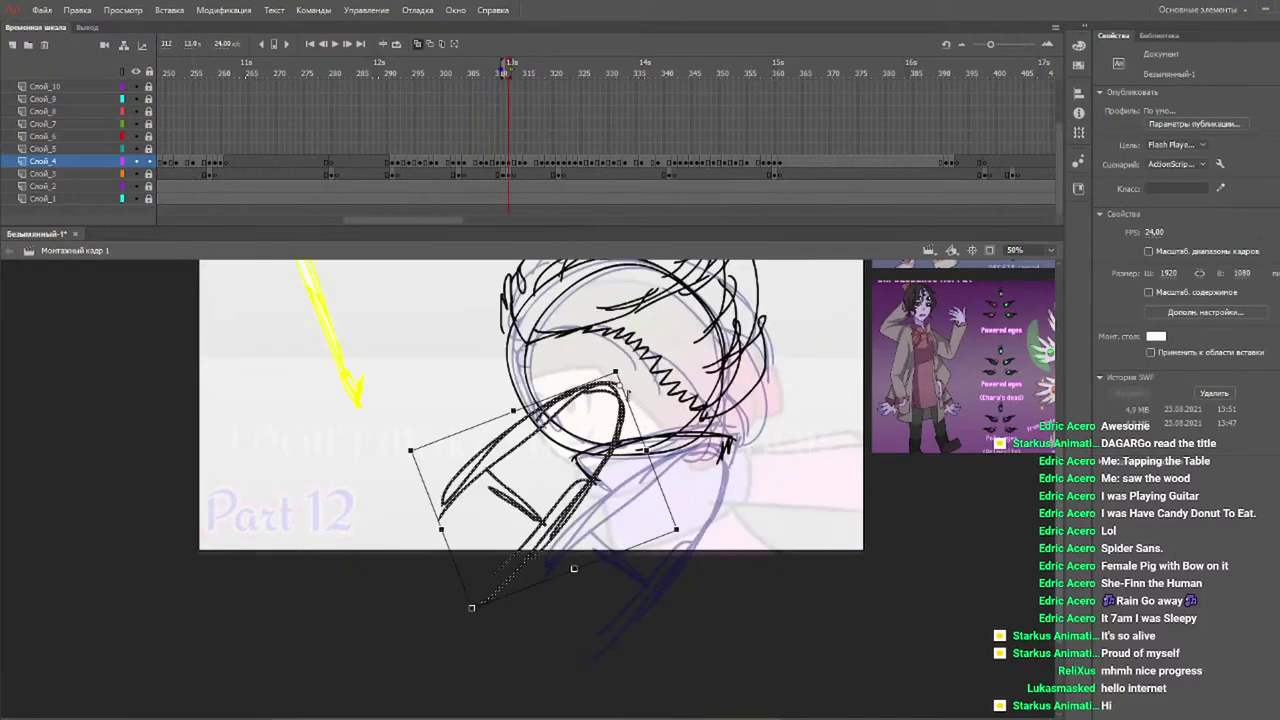
{"action": "mouse_move", "coordinate": [626, 381]}
{"action": "left_mouse_down"}
{"action": "mouse_move", "coordinate": [645, 399]}
{"action": "mouse_move", "coordinate": [645, 384]}
{"action": "mouse_move", "coordinate": [655, 415]}
{"action": "mouse_move", "coordinate": [643, 426]}
{"action": "mouse_move", "coordinate": [663, 367]}
{"action": "mouse_move", "coordinate": [606, 340]}
{"action": "mouse_move", "coordinate": [668, 376]}
{"action": "mouse_move", "coordinate": [632, 370]}
{"action": "mouse_move", "coordinate": [672, 343]}
{"action": "mouse_move", "coordinate": [624, 374]}
{"action": "mouse_move", "coordinate": [650, 388]}
{"action": "left_mouse_up"}
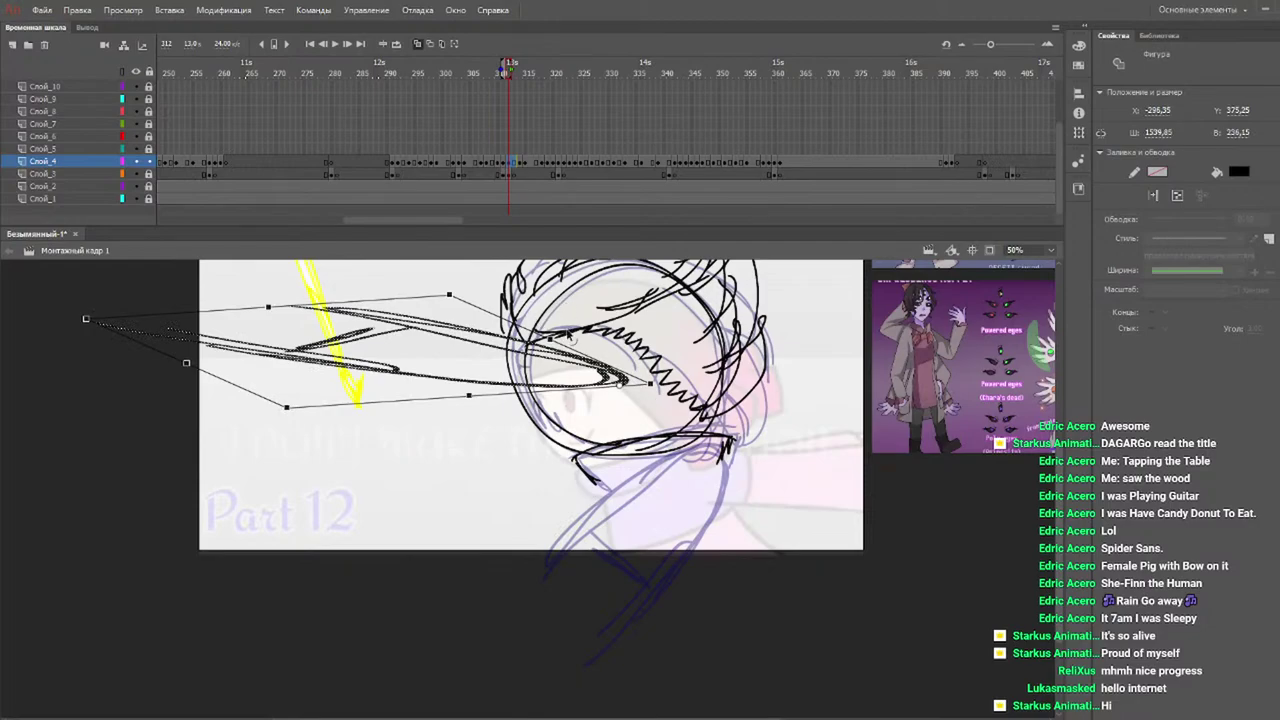
Undo the arm's stretching on frame 312 and move the undistorted horizontal arm beneath the collar.
{"action": "key", "text": "Delete"}
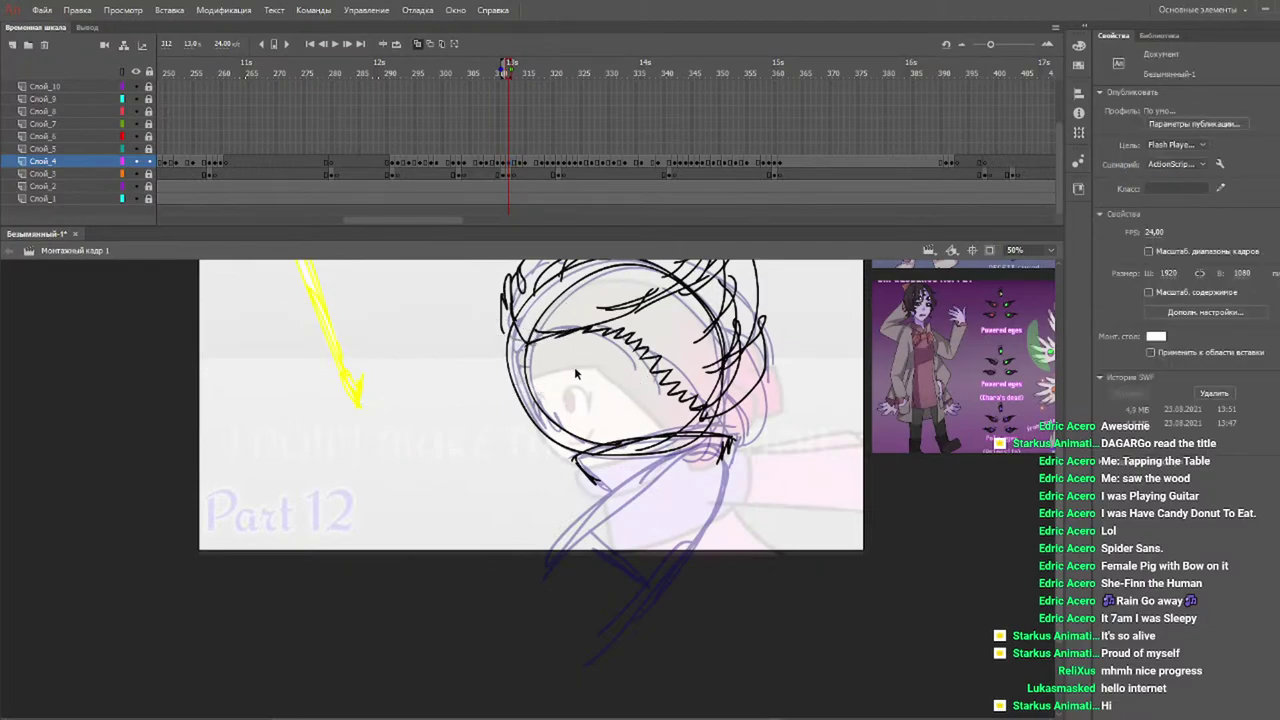
{"action": "key", "text": "ctrl+z"}
{"action": "key", "text": "ctrl+z"}
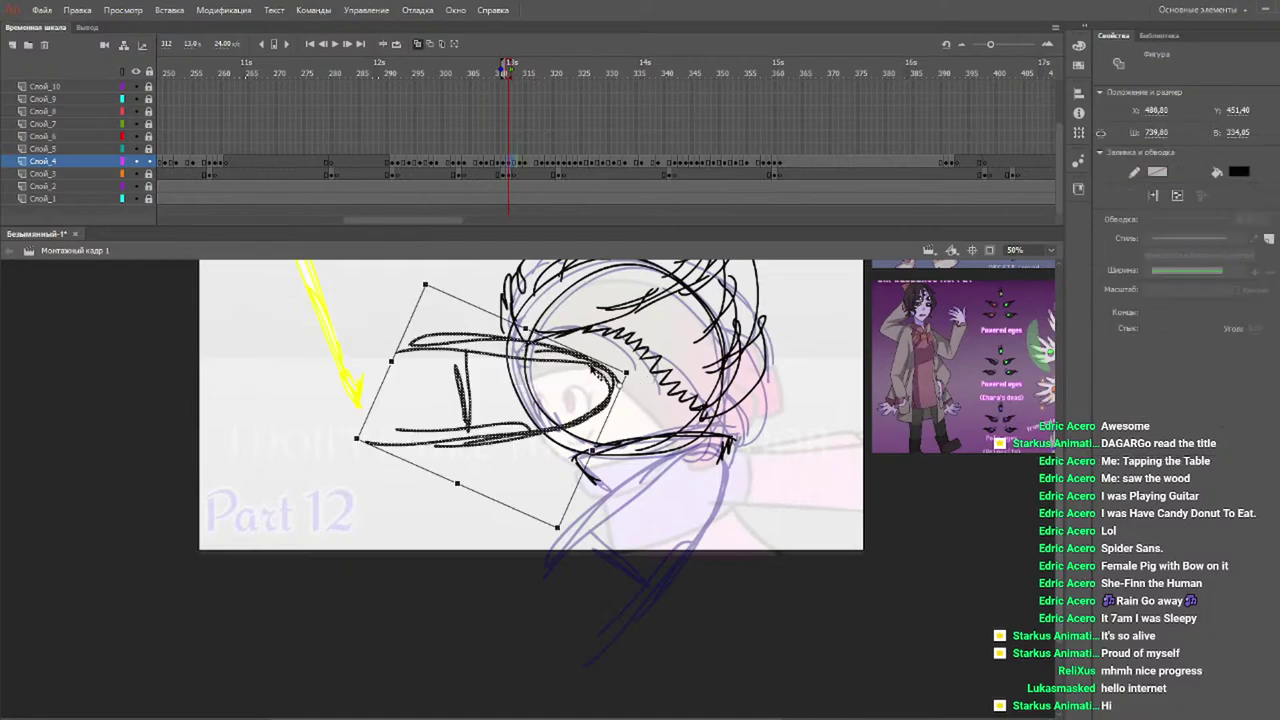
{"action": "key", "text": "ctrl+y"}
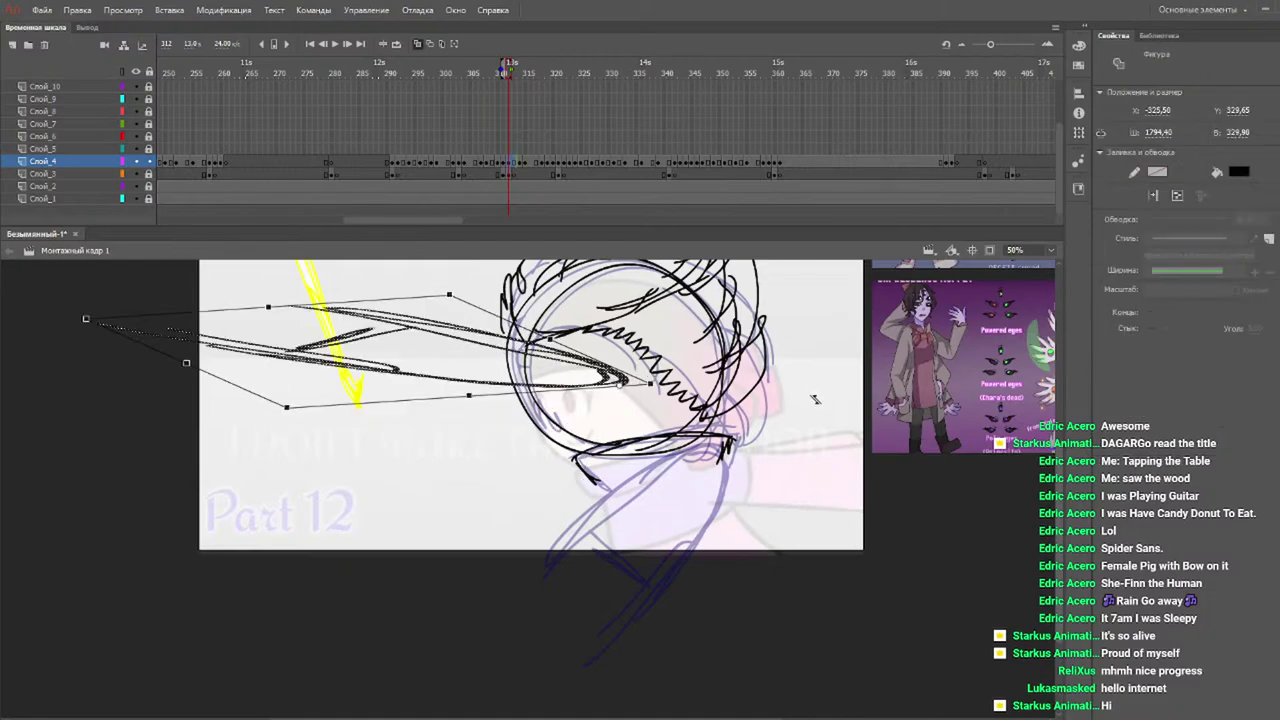
{"action": "key", "text": "ctrl+z"}
{"action": "left_click_drag", "start_coordinate": [586, 368], "coordinate": [694, 462]}
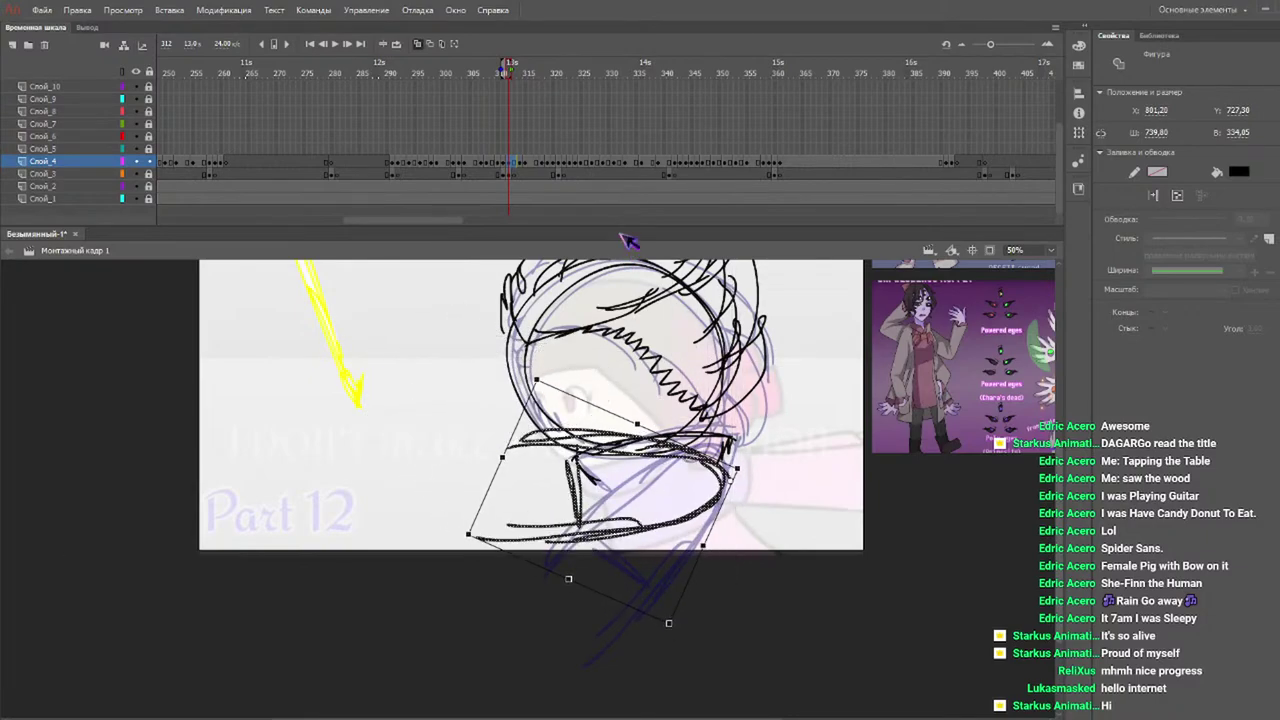
Paste the horizontal arm on frame 314 and align its shoulder end with the right corner of the collar.
{"action": "left_click_drag", "start_coordinate": [490, 74], "coordinate": [521, 73]}
{"action": "left_click", "coordinate": [710, 452]}
{"action": "mouse_move", "coordinate": [678, 472]}
{"action": "left_mouse_down"}
{"action": "mouse_move", "coordinate": [728, 447]}
{"action": "mouse_move", "coordinate": [717, 500]}
{"action": "mouse_move", "coordinate": [730, 453]}
{"action": "left_mouse_up"}
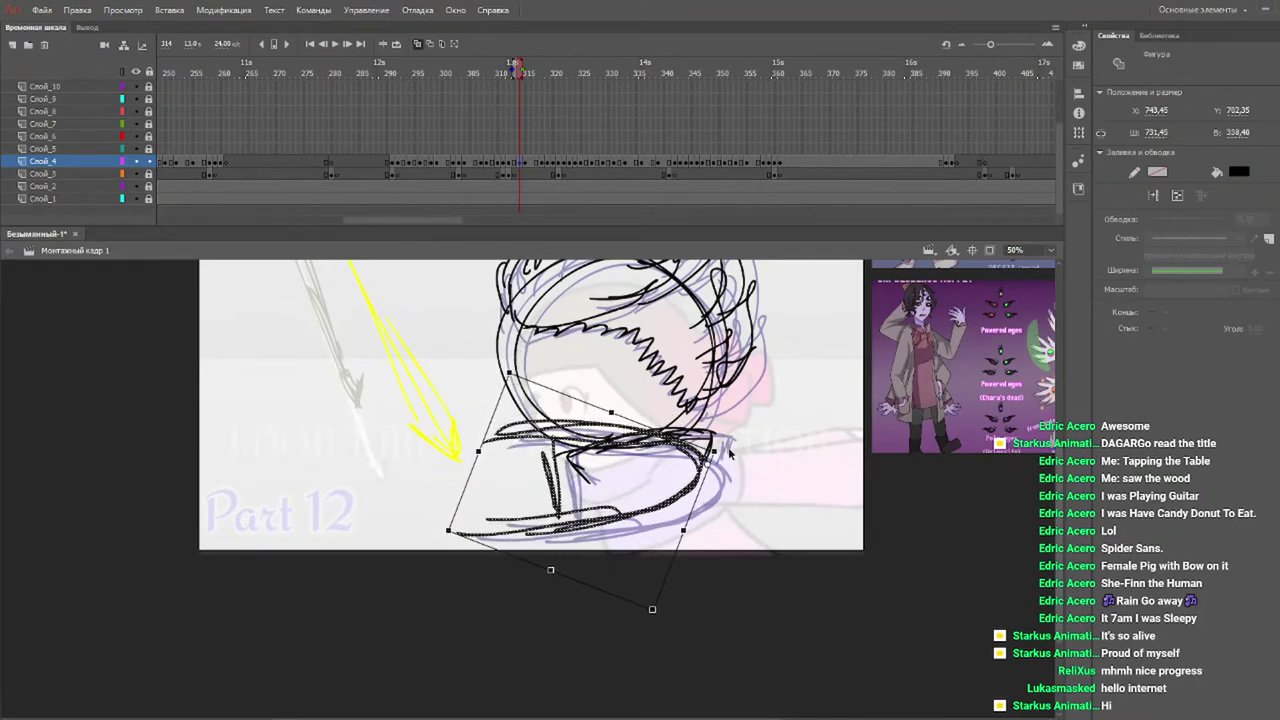
Paste the arm on frame 315, align it with the collar's right corner, rotate it slightly and play back the movement.
{"action": "left_click_drag", "start_coordinate": [471, 72], "coordinate": [533, 80]}
{"action": "key", "text": "ctrl+shift+v"}
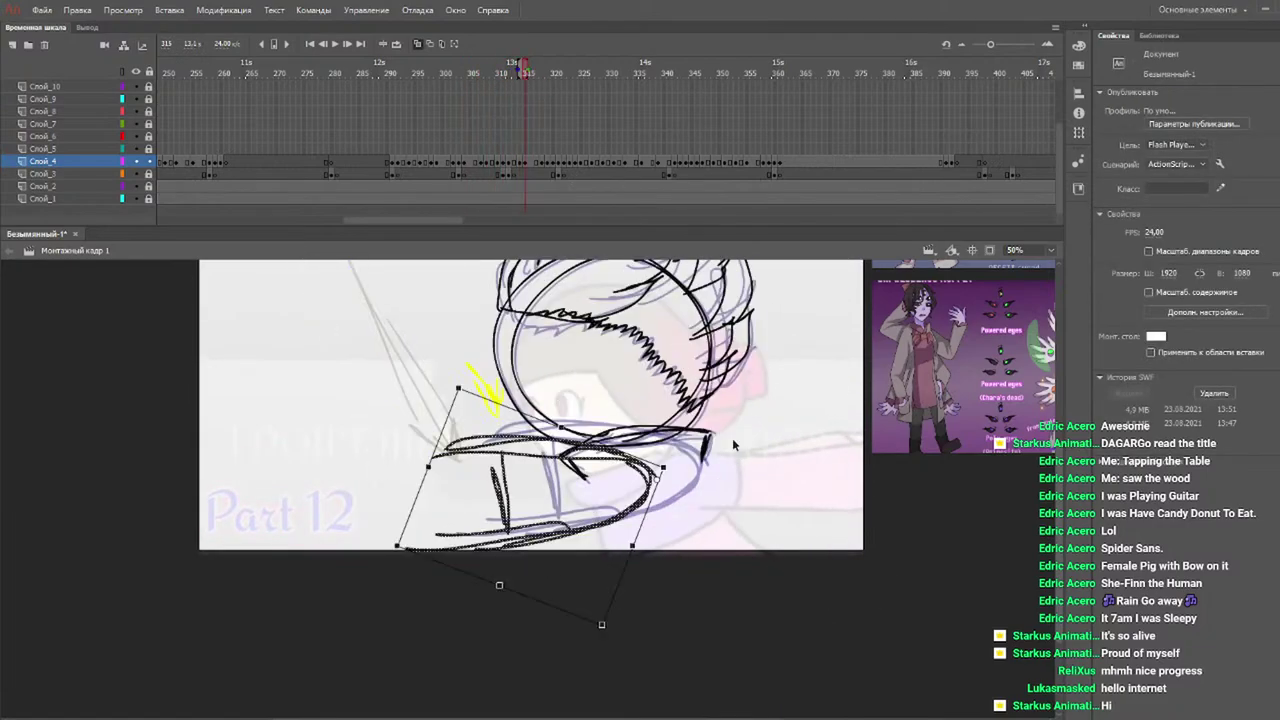
{"action": "left_click_drag", "start_coordinate": [652, 480], "coordinate": [708, 453]}
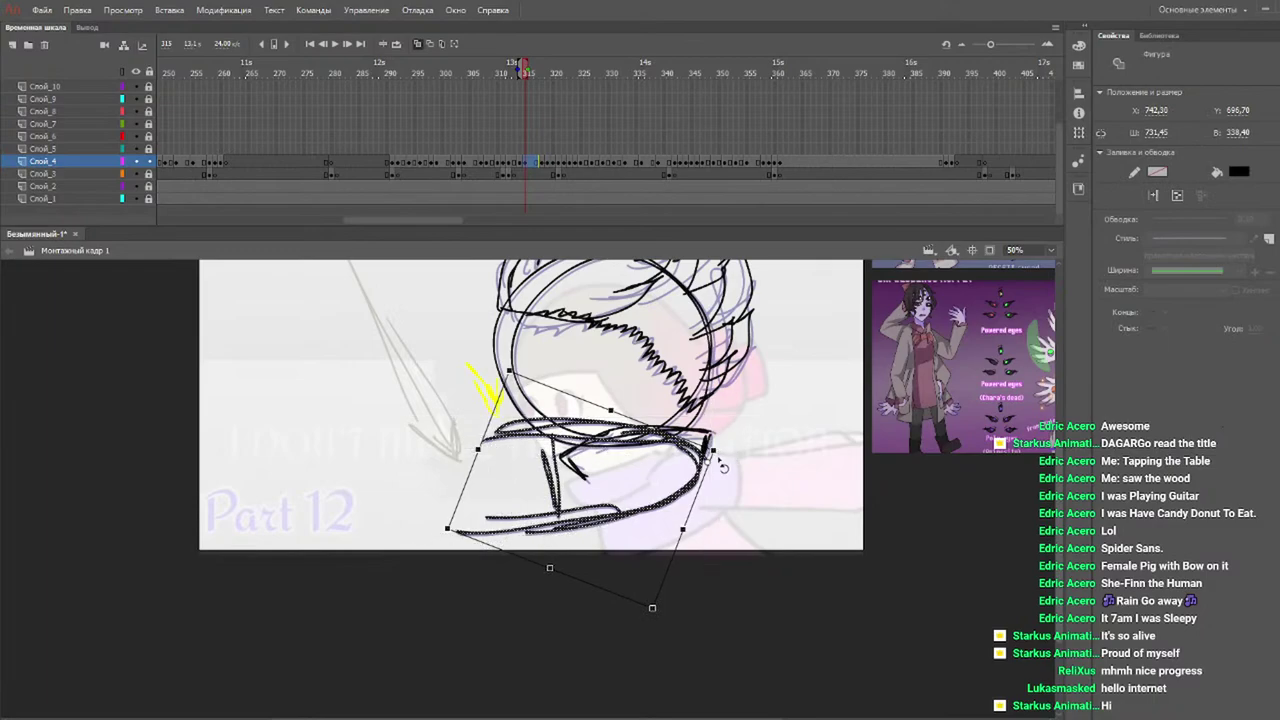
{"action": "left_click_drag", "start_coordinate": [723, 465], "coordinate": [732, 456]}
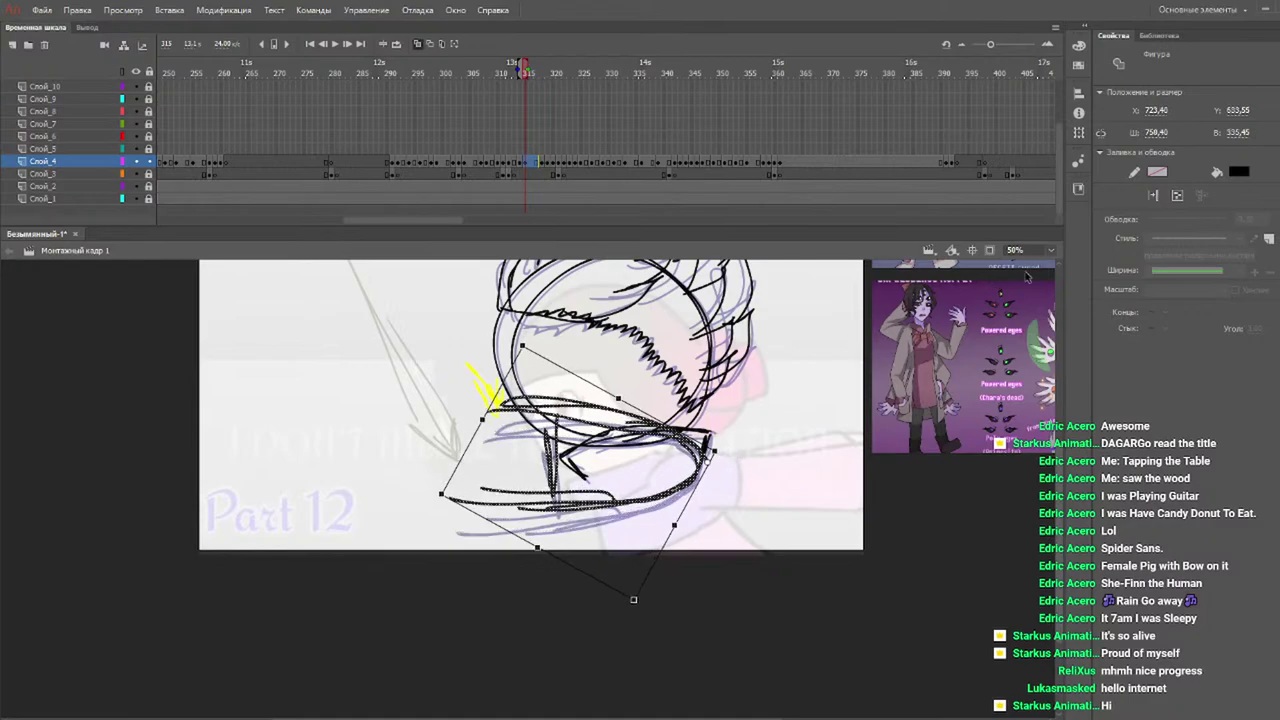
{"action": "key", "text": "ctrl+equal"}
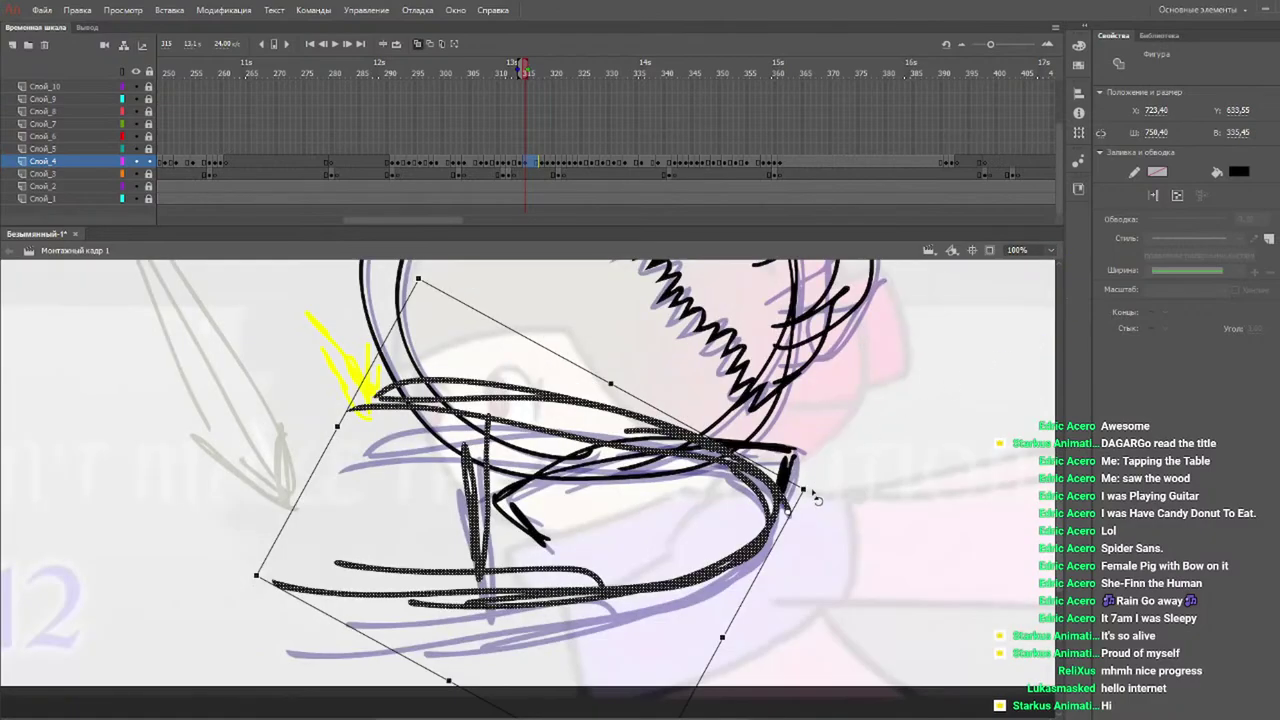
{"action": "left_click_drag", "start_coordinate": [809, 503], "coordinate": [827, 475]}
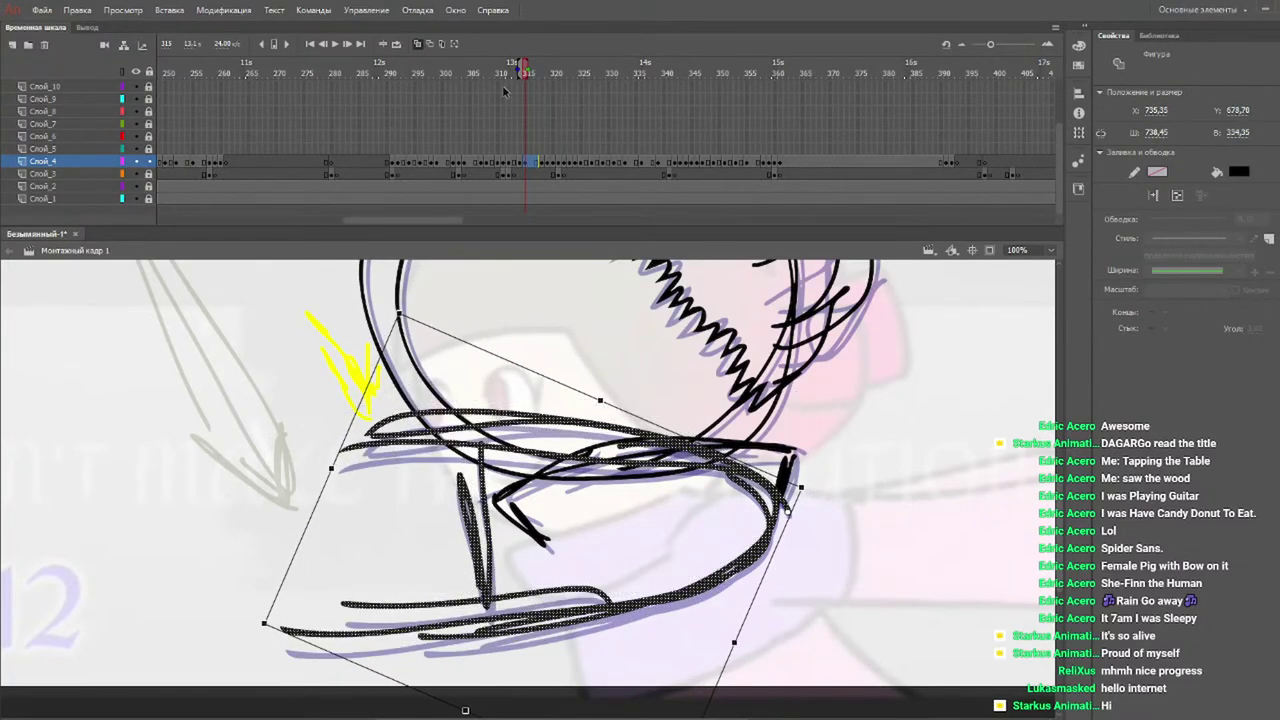
{"action": "left_click_drag", "start_coordinate": [484, 73], "coordinate": [292, 97]}
{"action": "key", "text": "Return"}
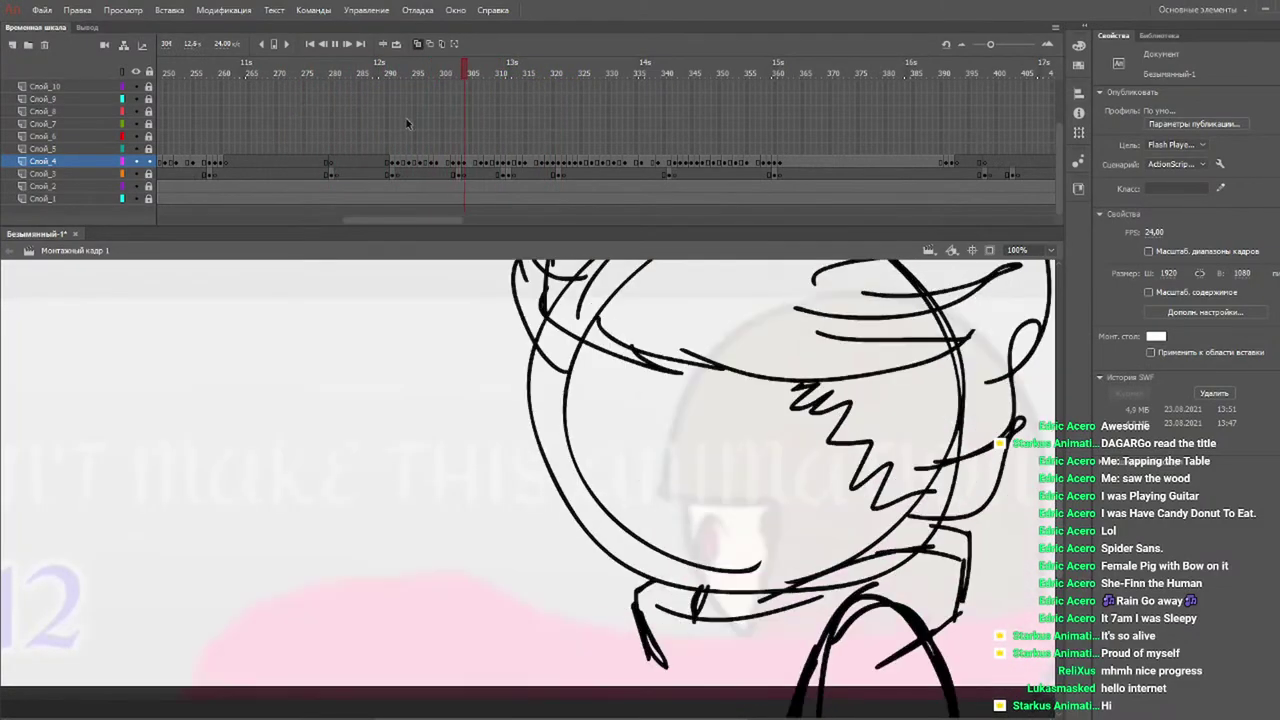
Paste the horizontal arm on frame 318 and align its shoulder end with the collar's right corner.
{"action": "left_click_drag", "start_coordinate": [464, 77], "coordinate": [546, 77]}
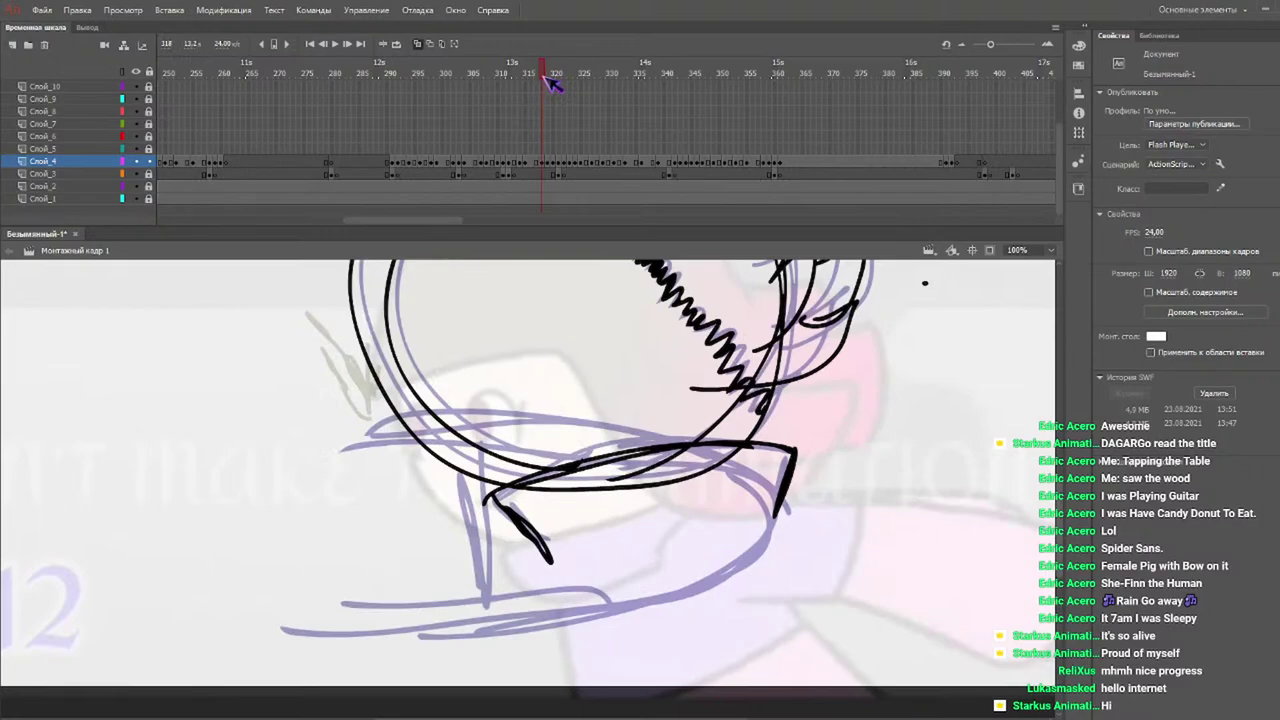
{"action": "key", "text": "ctrl+a"}
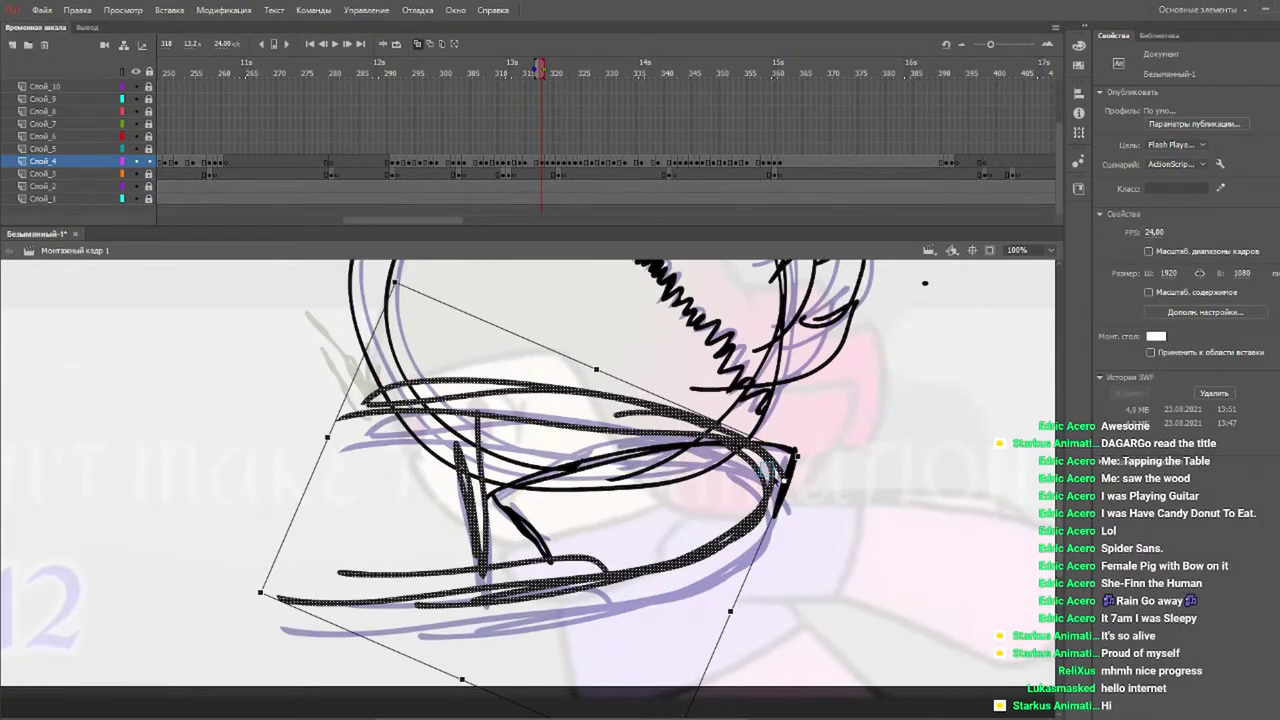
{"action": "mouse_move", "coordinate": [774, 467]}
{"action": "left_mouse_down"}
{"action": "mouse_move", "coordinate": [786, 488]}
{"action": "mouse_move", "coordinate": [818, 497]}
{"action": "left_mouse_up"}
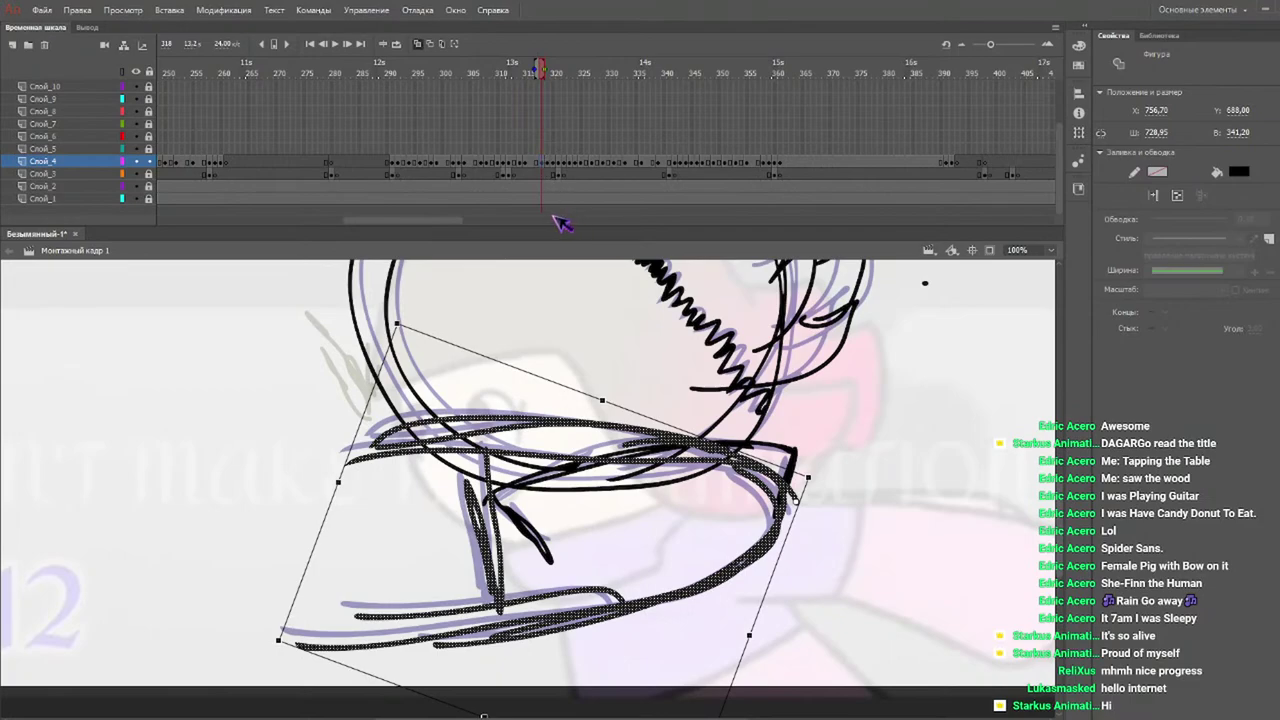
Paste the arm on frame 319, lower it beneath the collar's right corner and rotate its hand end downward.
{"action": "key", "text": "period"}
{"action": "left_click", "coordinate": [871, 469]}
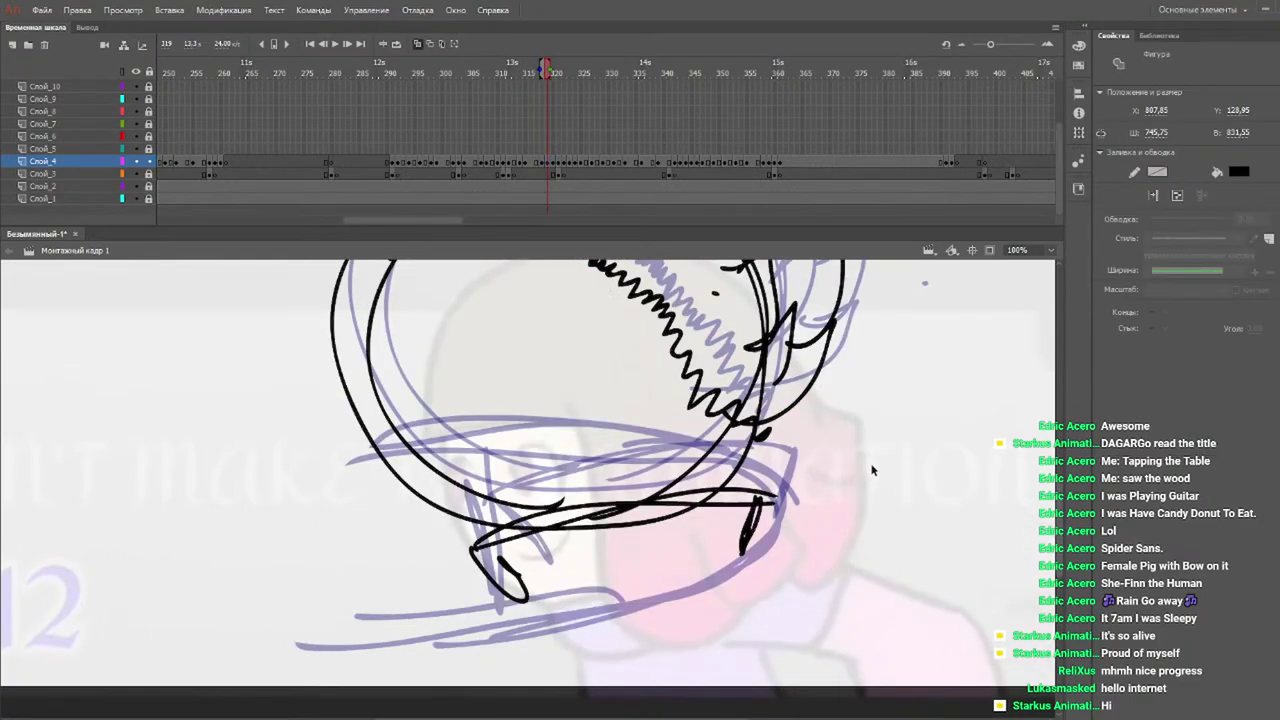
{"action": "key", "text": "ctrl+v"}
{"action": "mouse_move", "coordinate": [780, 461]}
{"action": "left_mouse_down"}
{"action": "mouse_move", "coordinate": [790, 523]}
{"action": "mouse_move", "coordinate": [795, 499]}
{"action": "left_mouse_up"}
{"action": "left_click_drag", "start_coordinate": [534, 507], "coordinate": [536, 577]}
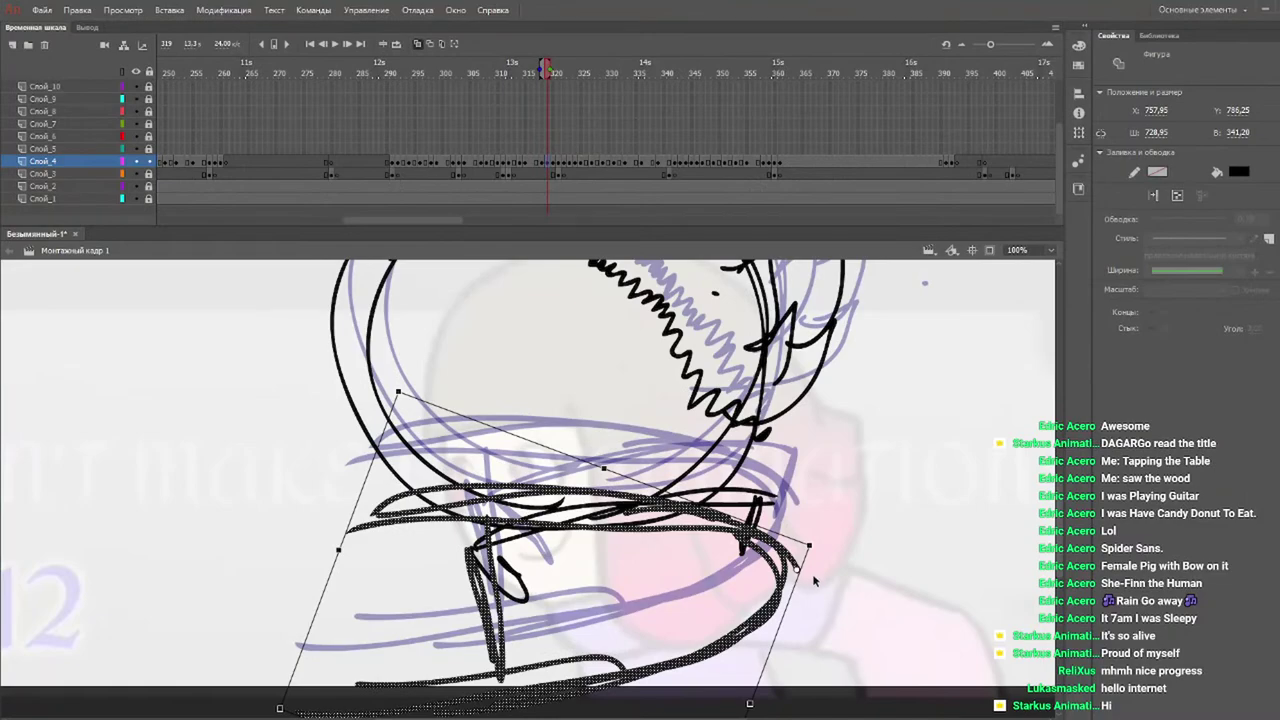
{"action": "left_click_drag", "start_coordinate": [810, 556], "coordinate": [815, 540]}
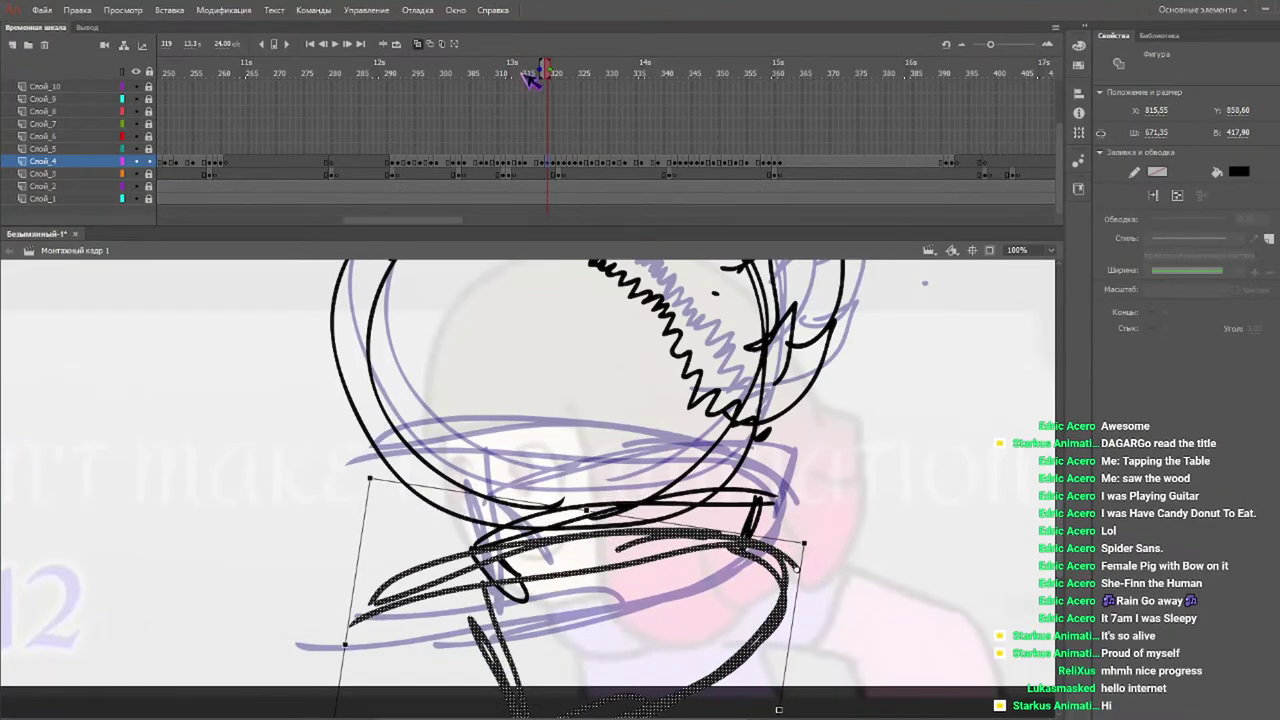
Paste the arm on frame 320, rotate it steeply down to the left, fit it under the collar's right corner and play back the movement.
{"action": "left_click_drag", "start_coordinate": [515, 72], "coordinate": [555, 71]}
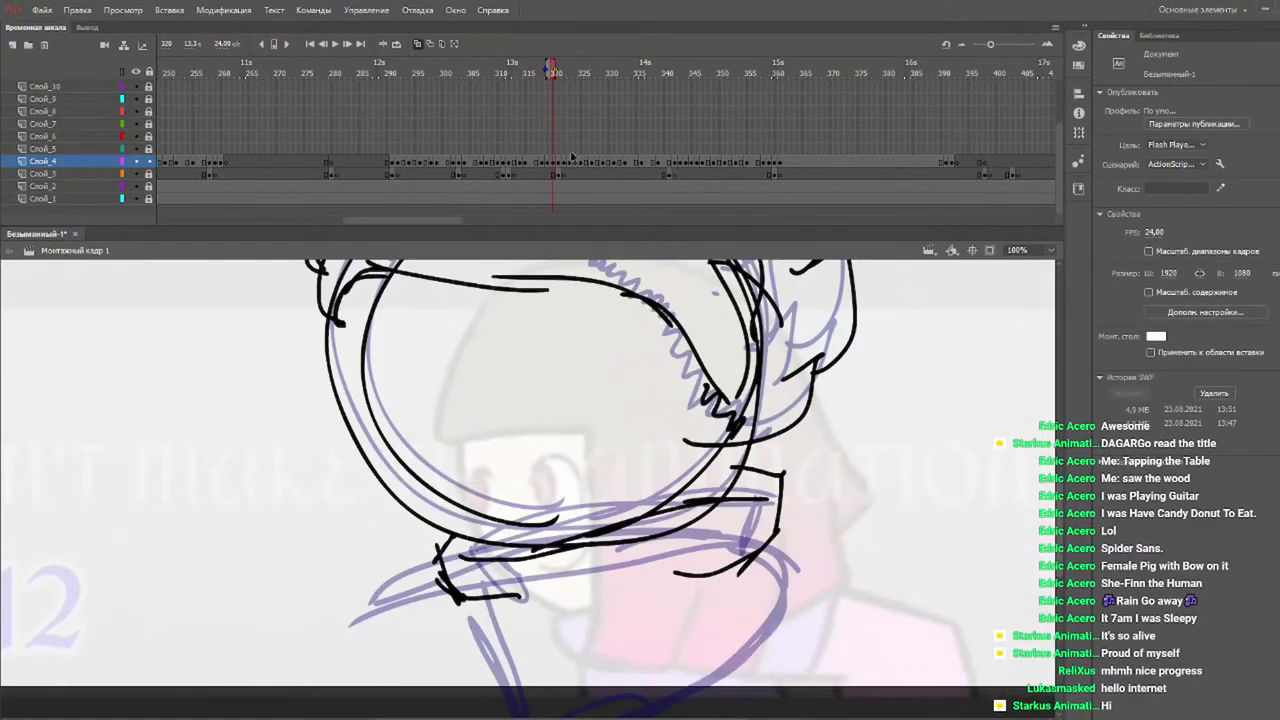
{"action": "key", "text": "ctrl+v"}
{"action": "left_click_drag", "start_coordinate": [743, 452], "coordinate": [791, 647]}
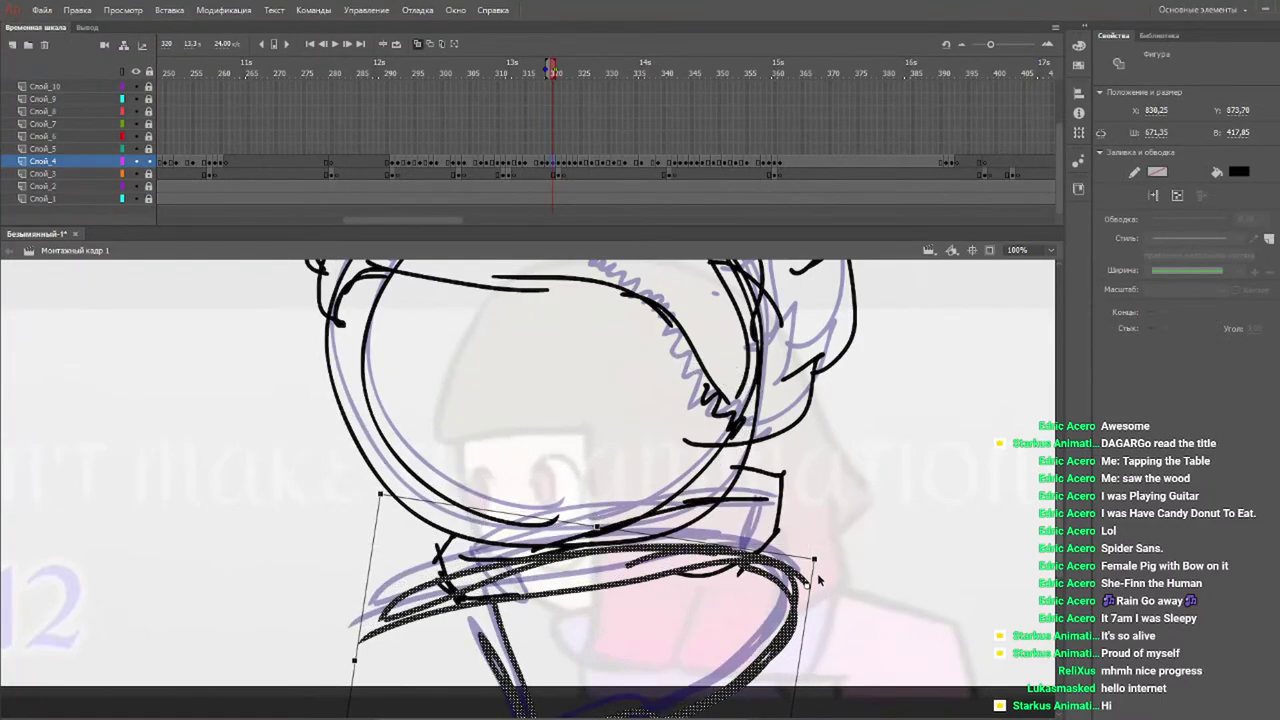
{"action": "left_click_drag", "start_coordinate": [818, 575], "coordinate": [778, 588]}
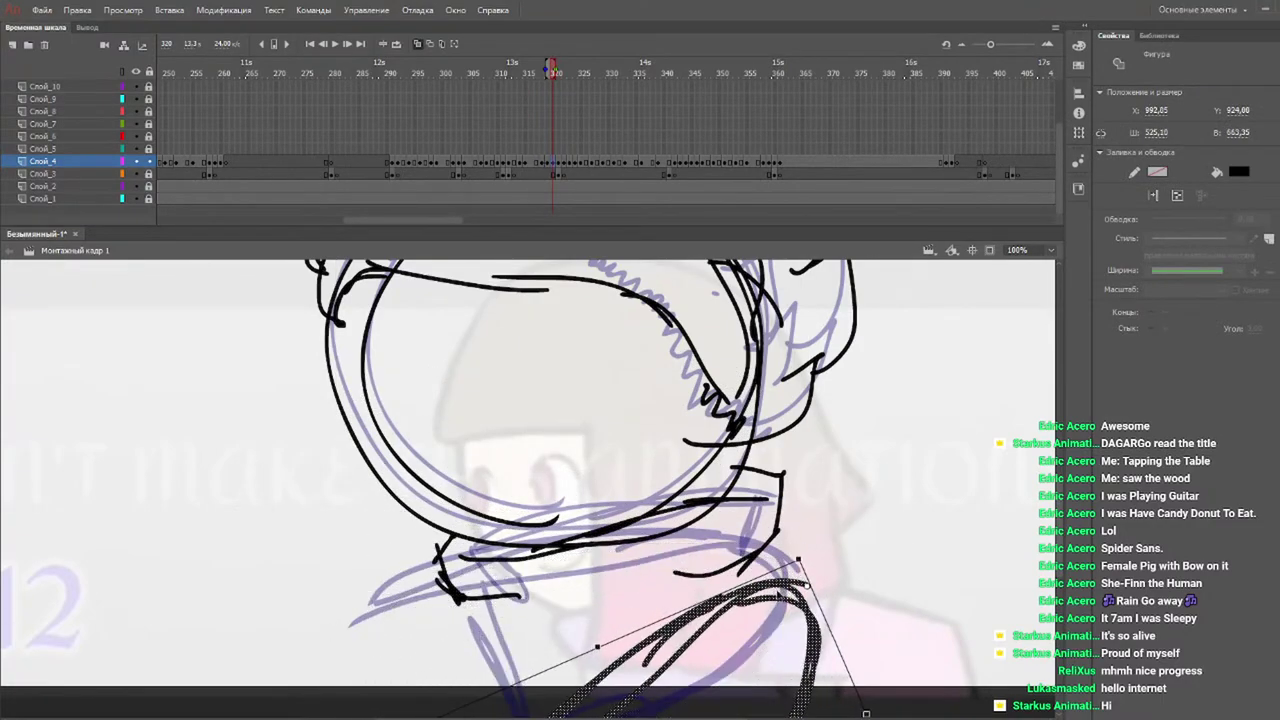
{"action": "left_click", "coordinate": [773, 585]}
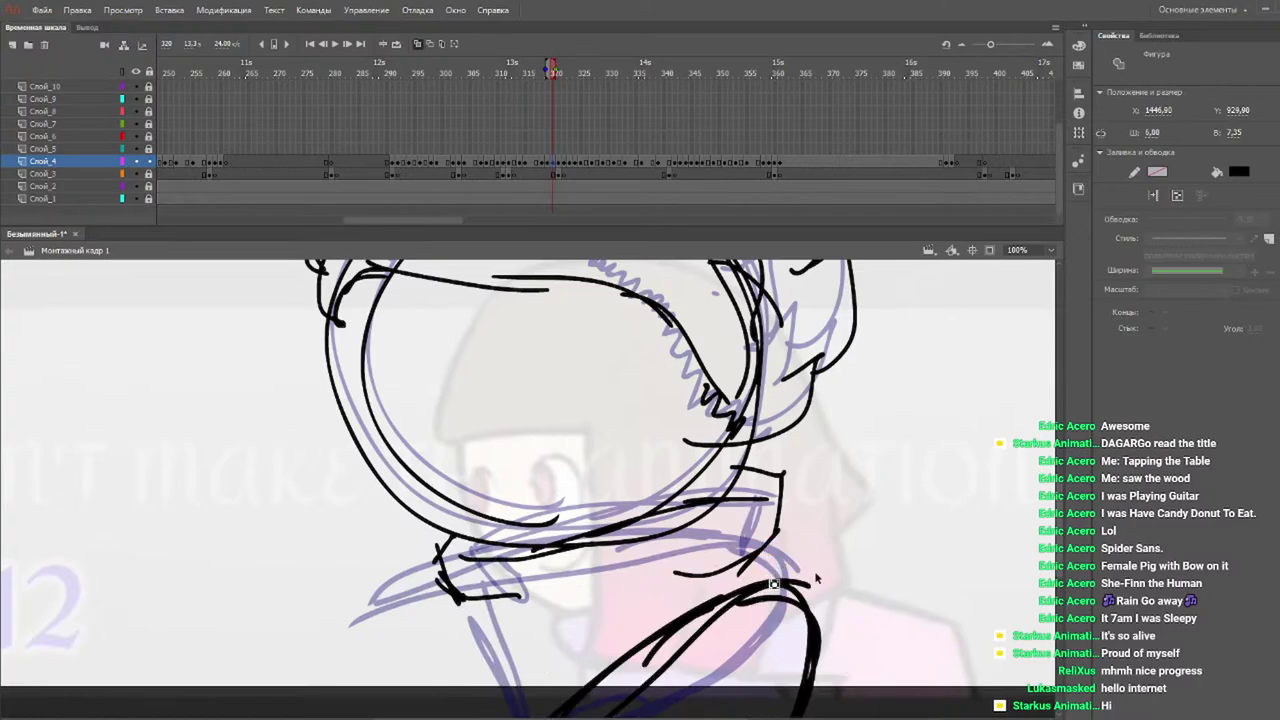
{"action": "left_click", "coordinate": [798, 581]}
{"action": "left_click_drag", "start_coordinate": [745, 583], "coordinate": [725, 508]}
{"action": "left_click", "coordinate": [515, 75]}
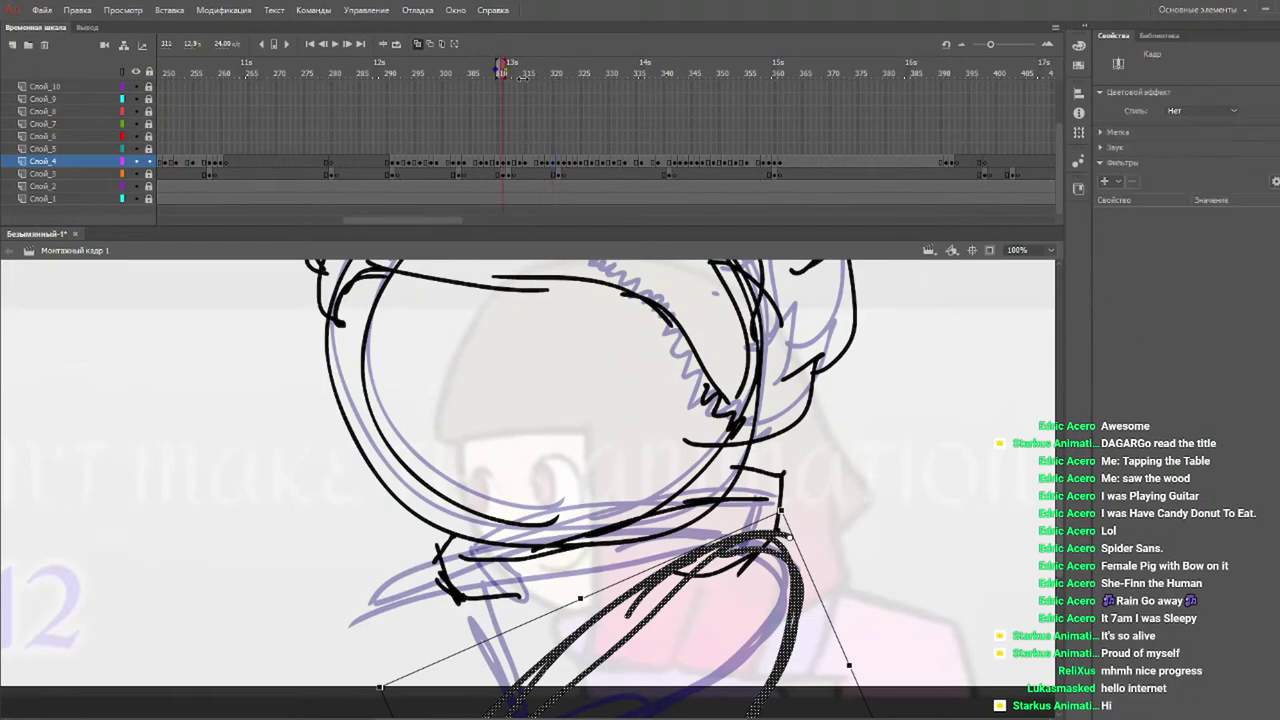
{"action": "key", "text": "Return"}
{"action": "left_click", "coordinate": [554, 74]}
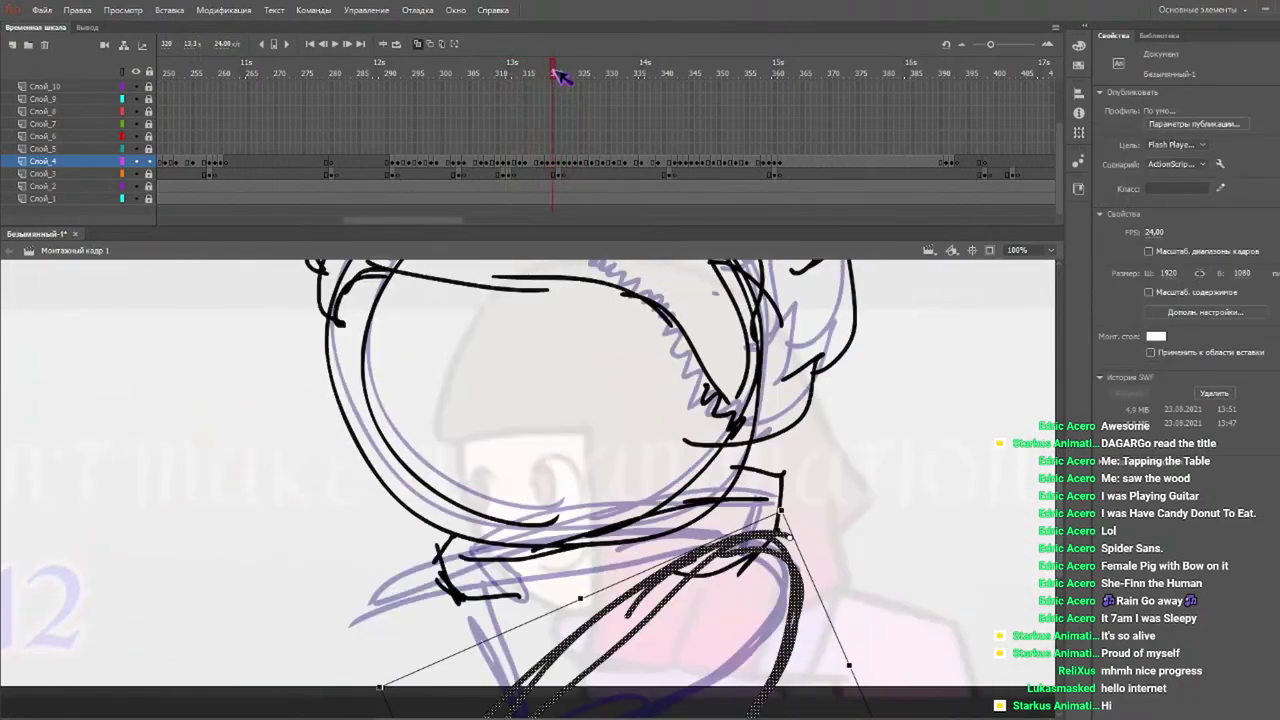
Brush in curved shoulder and arm strokes beneath the collar on frame 321 and play back the animation.
{"action": "left_click", "coordinate": [560, 74]}
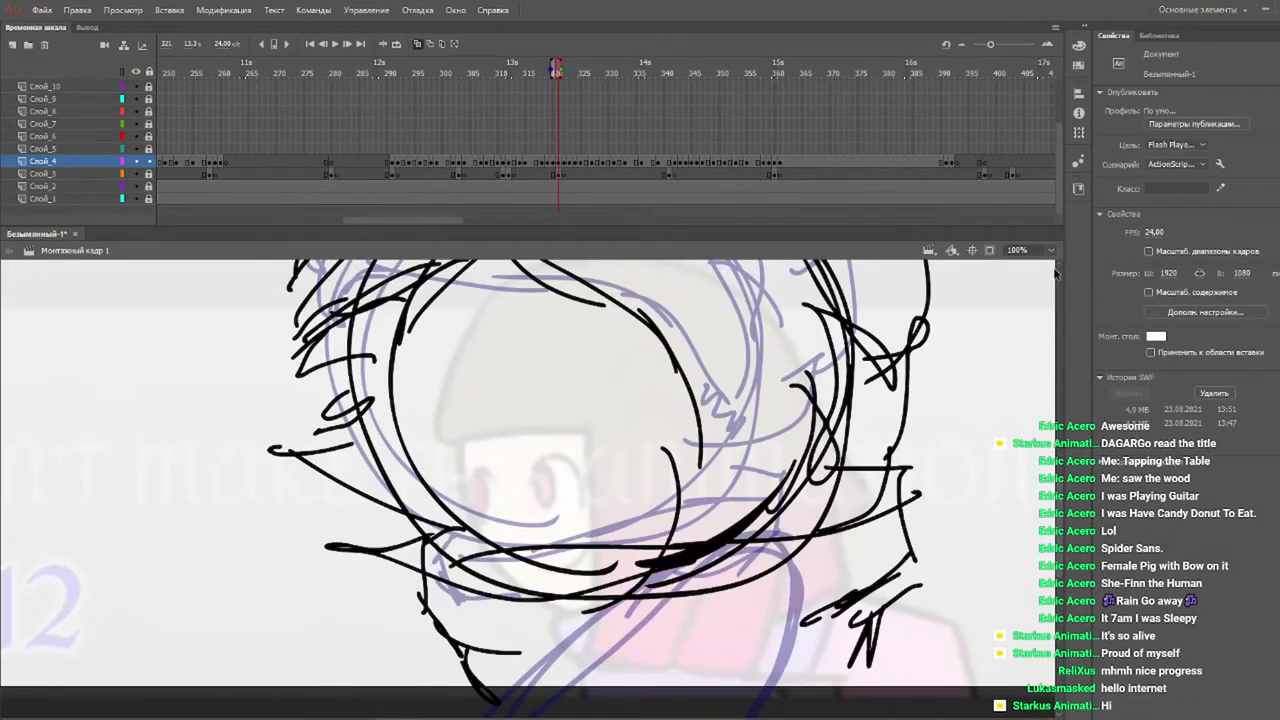
{"action": "key", "text": "ctrl+minus"}
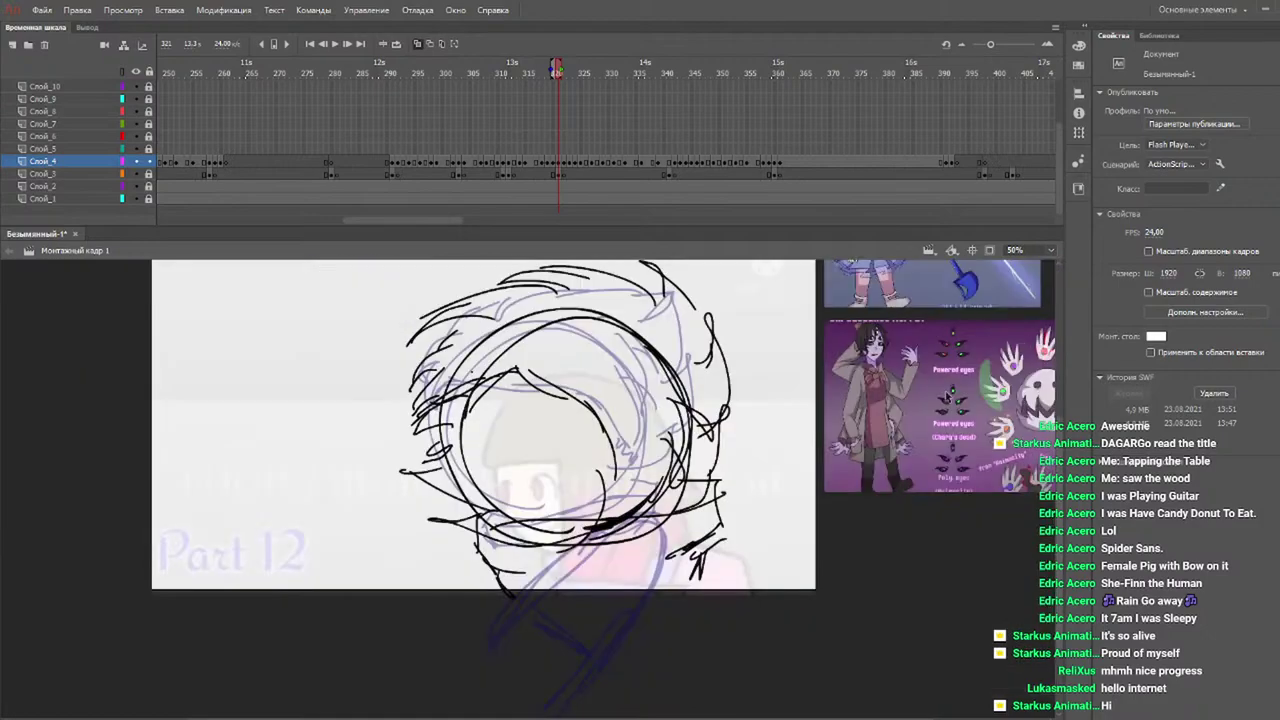
{"action": "key", "text": "b"}
{"action": "left_click_drag", "start_coordinate": [749, 600], "coordinate": [606, 616]}
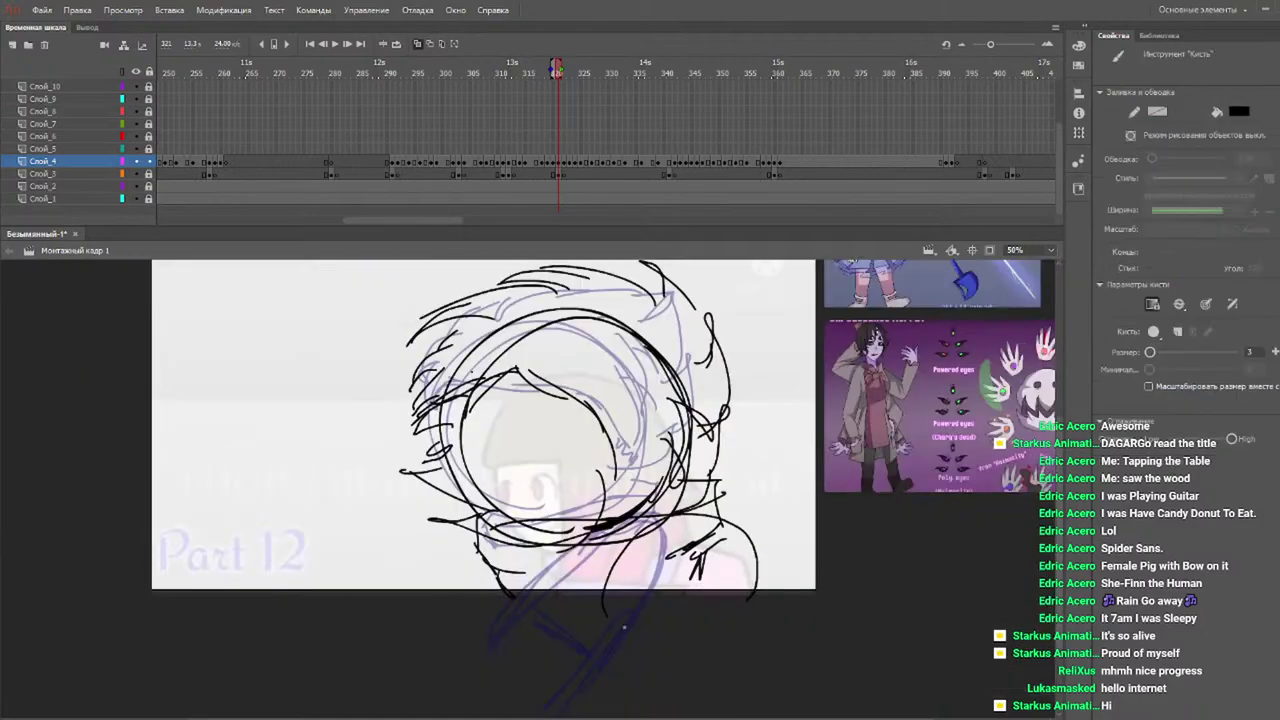
{"action": "left_click", "coordinate": [340, 86]}
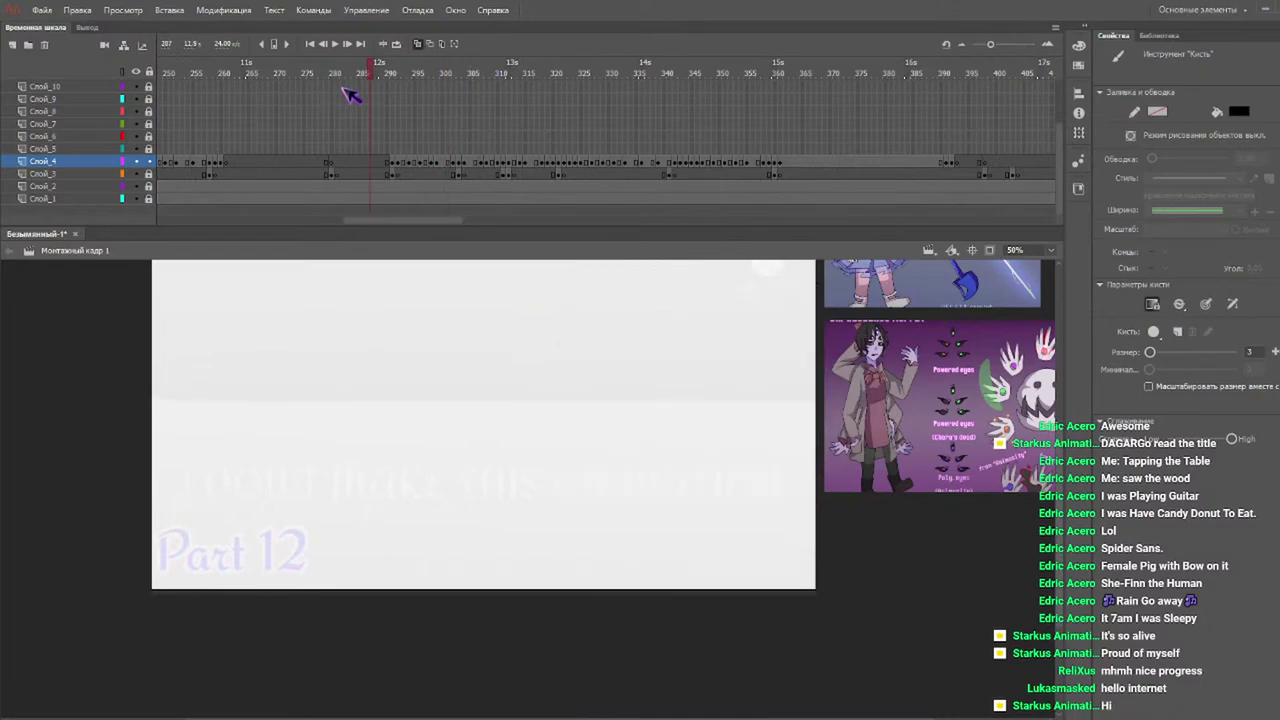
{"action": "key", "text": "Return"}
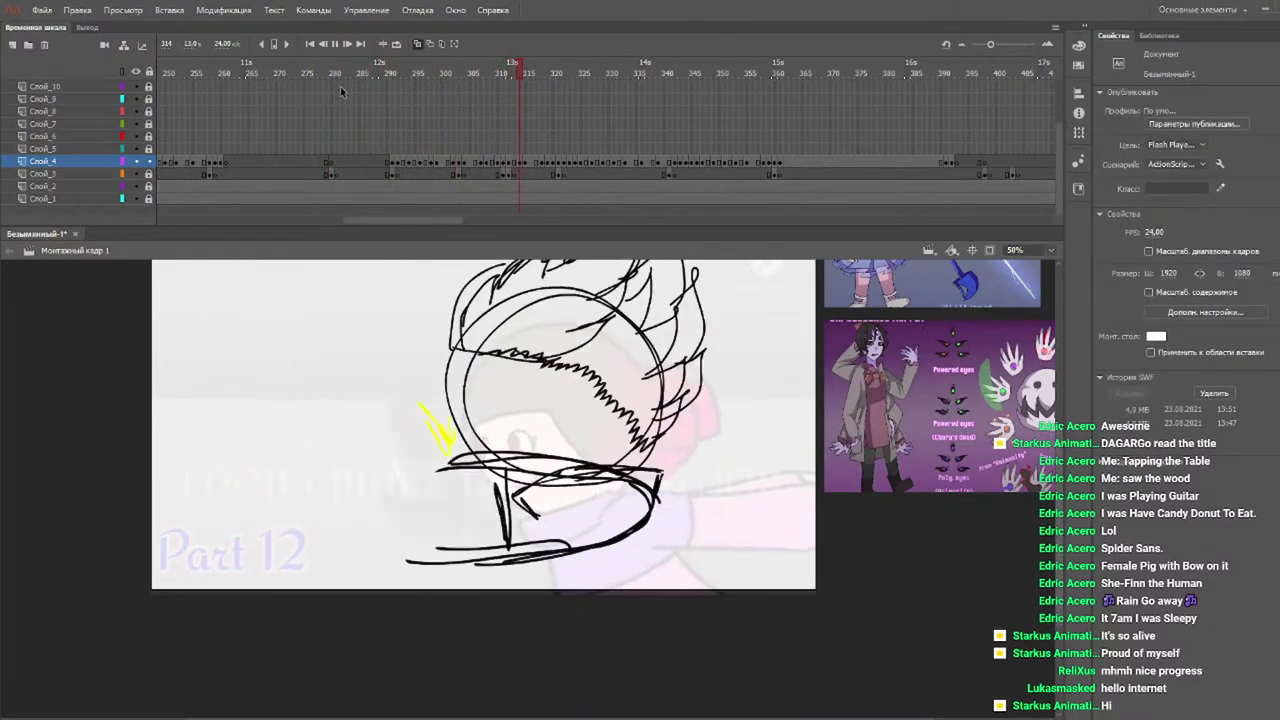
{"action": "key", "text": "Return"}
{"action": "left_click", "coordinate": [336, 62]}
{"action": "key", "text": "Return"}
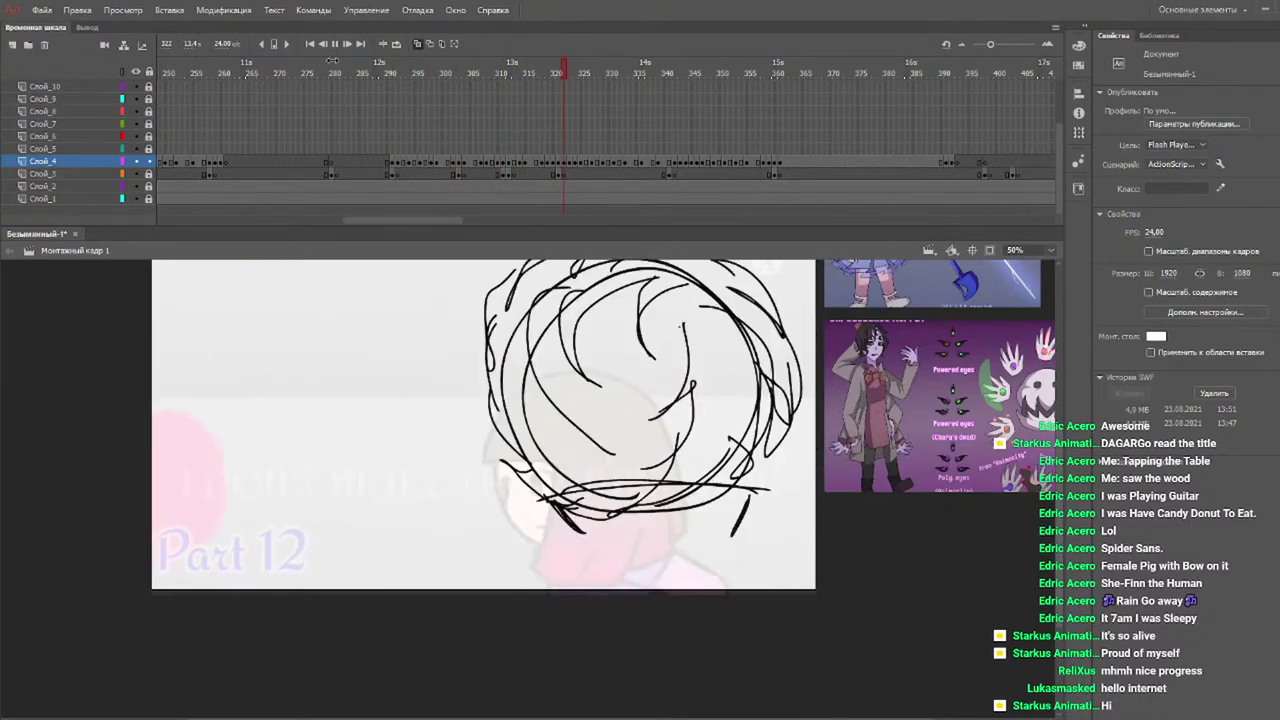
Erase along the arm's outer edge on frame 291 and replay the sequence.
{"action": "mouse_move", "coordinate": [390, 66]}
{"action": "left_mouse_down"}
{"action": "mouse_move", "coordinate": [417, 77]}
{"action": "mouse_move", "coordinate": [393, 71]}
{"action": "left_mouse_up"}
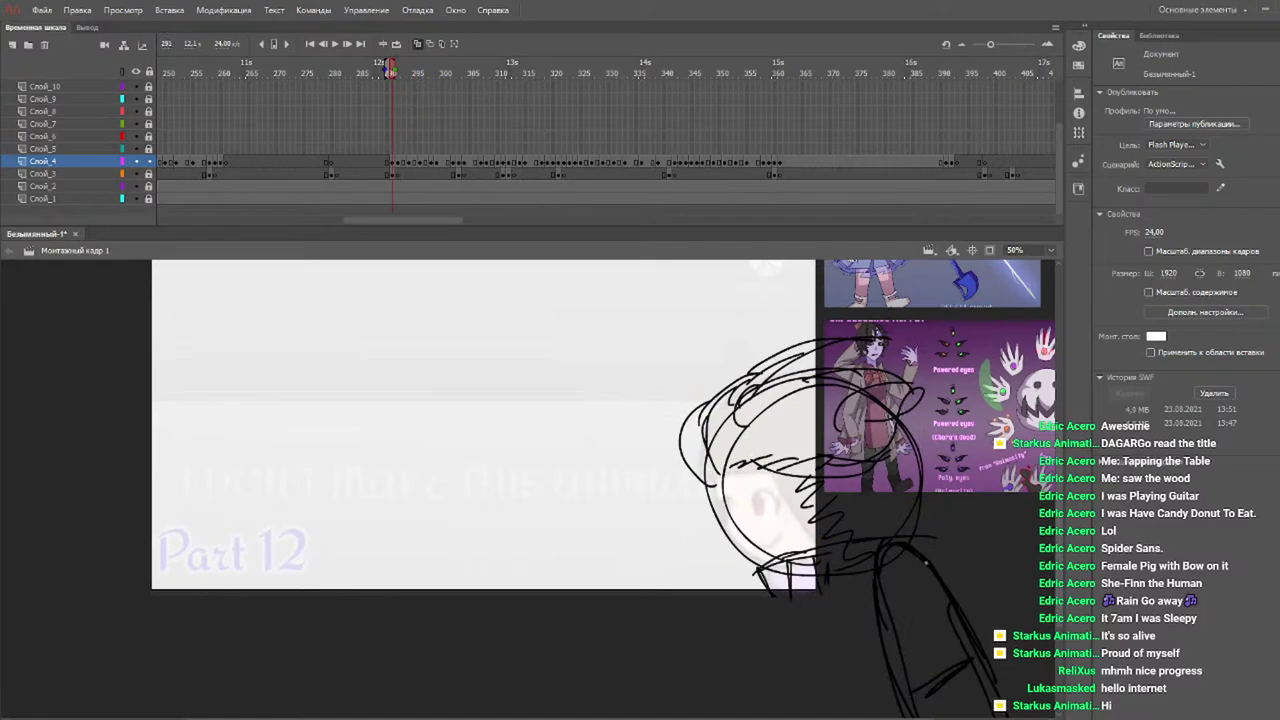
{"action": "key", "text": "e"}
{"action": "mouse_move", "coordinate": [936, 564]}
{"action": "left_mouse_down"}
{"action": "mouse_move", "coordinate": [876, 556]}
{"action": "mouse_move", "coordinate": [878, 632]}
{"action": "mouse_move", "coordinate": [912, 700]}
{"action": "mouse_move", "coordinate": [955, 600]}
{"action": "mouse_move", "coordinate": [935, 578]}
{"action": "mouse_move", "coordinate": [1003, 688]}
{"action": "mouse_move", "coordinate": [1000, 610]}
{"action": "left_mouse_up"}
{"action": "key", "text": "Return"}
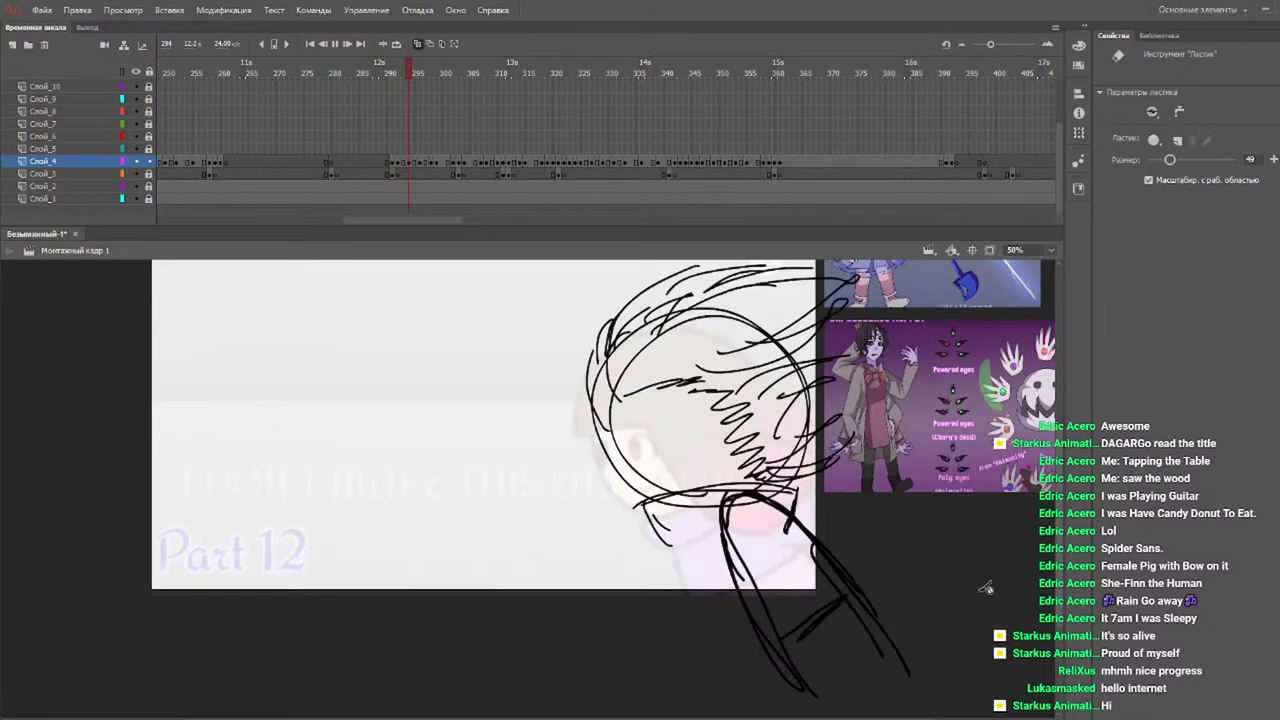
{"action": "left_click_drag", "start_coordinate": [388, 70], "coordinate": [345, 70]}
{"action": "key", "text": "Return"}
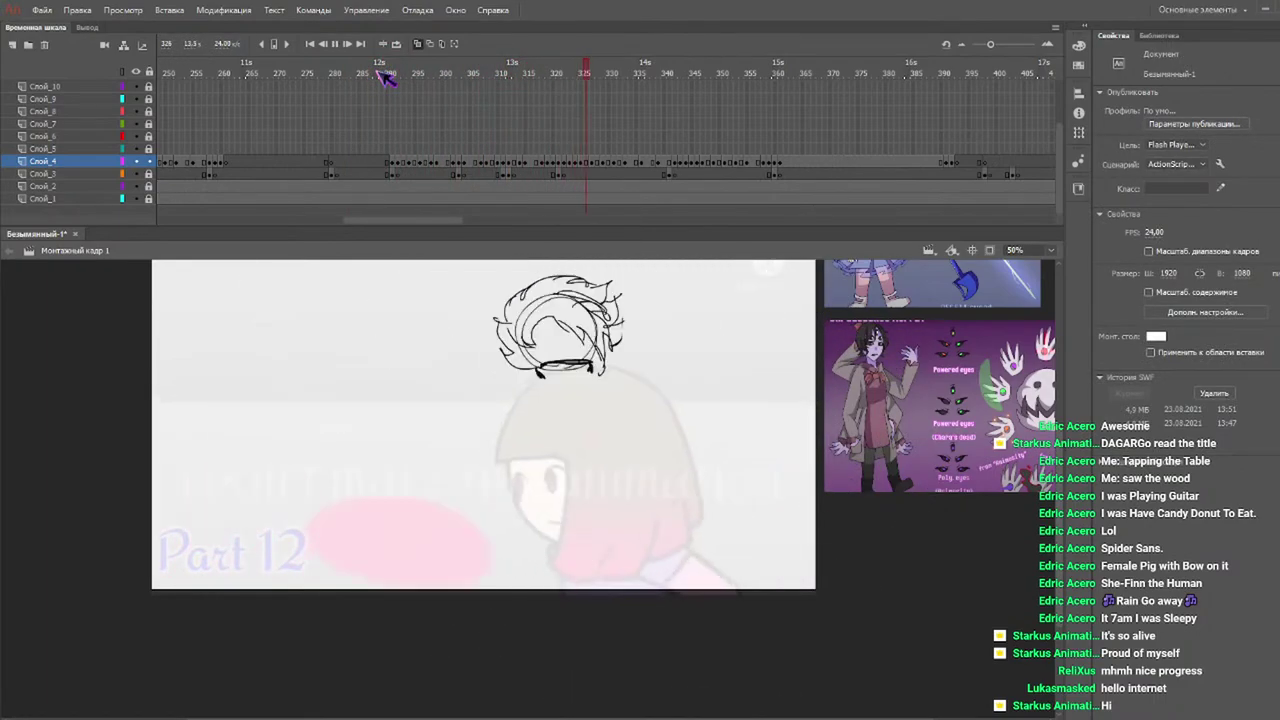
{"action": "left_click", "coordinate": [378, 68]}
{"action": "key", "text": "Return"}
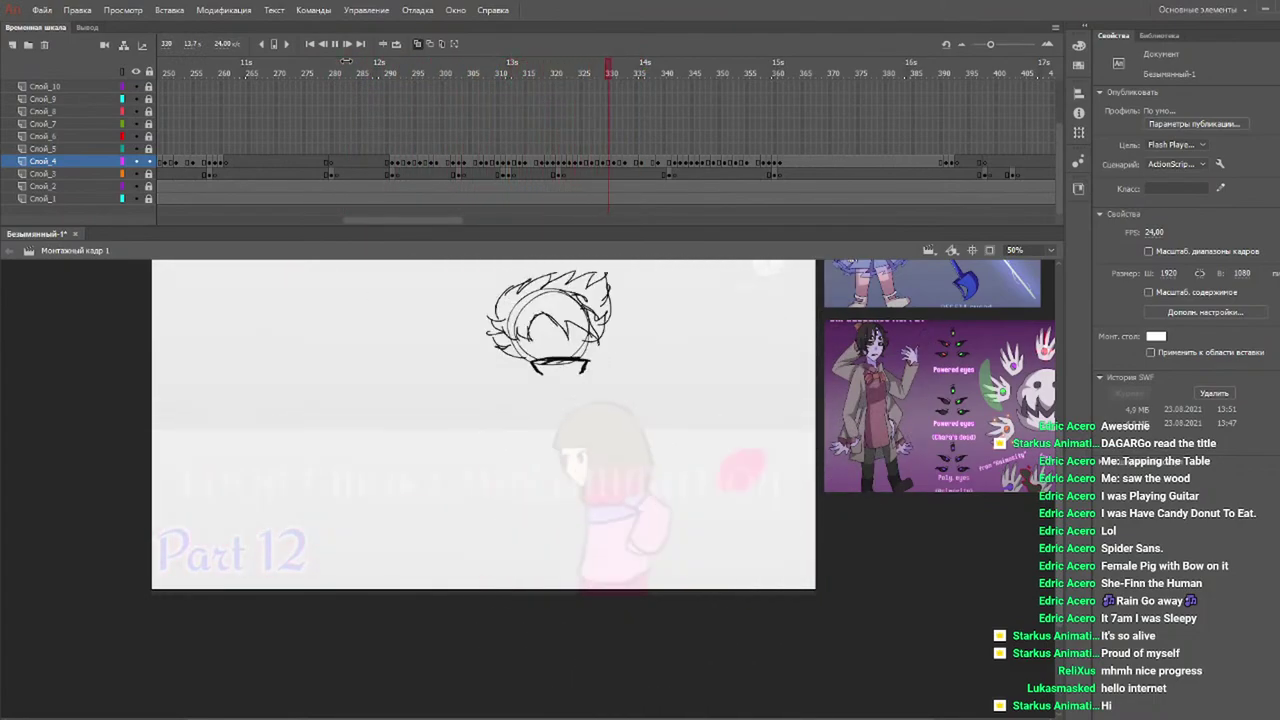
Brush two diagonal lines for a second arm, running down-left from the collar's left corner on frame 294.
{"action": "mouse_move", "coordinate": [430, 70]}
{"action": "left_mouse_down"}
{"action": "mouse_move", "coordinate": [386, 70]}
{"action": "mouse_move", "coordinate": [436, 73]}
{"action": "mouse_move", "coordinate": [408, 78]}
{"action": "left_mouse_up"}
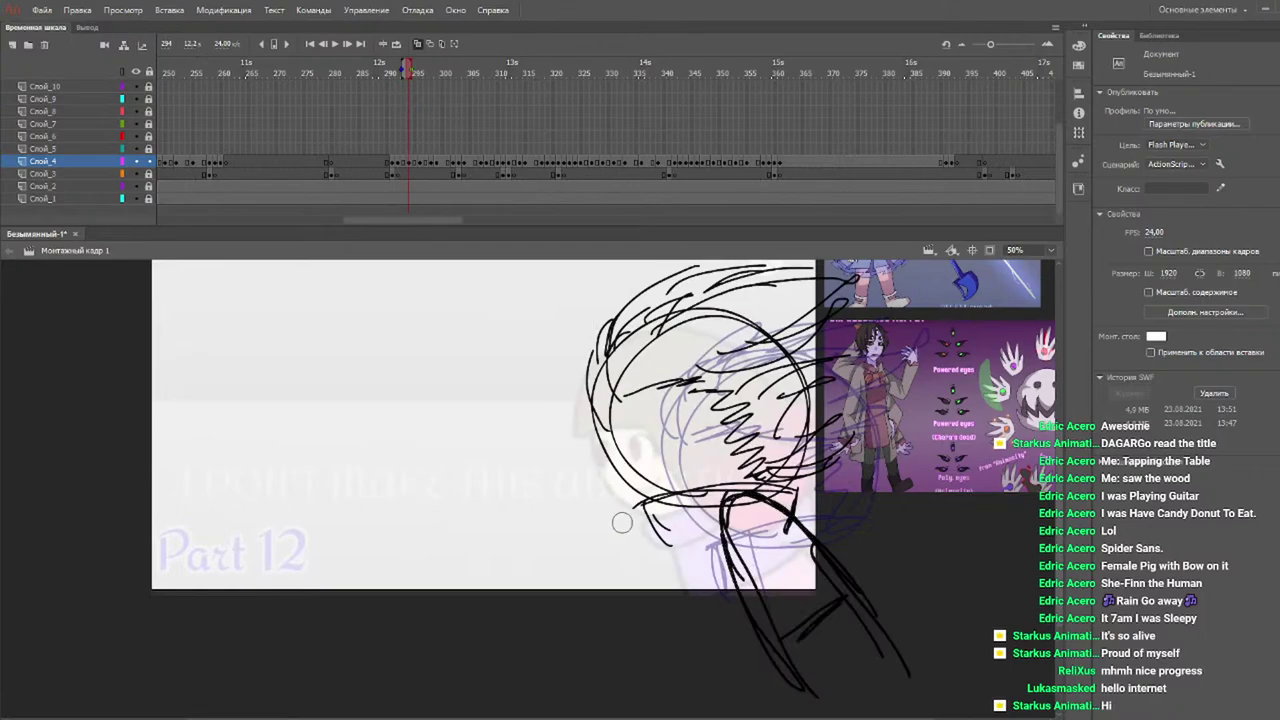
{"action": "key", "text": "b"}
{"action": "left_click_drag", "start_coordinate": [650, 510], "coordinate": [493, 582]}
{"action": "left_click_drag", "start_coordinate": [652, 526], "coordinate": [484, 617]}
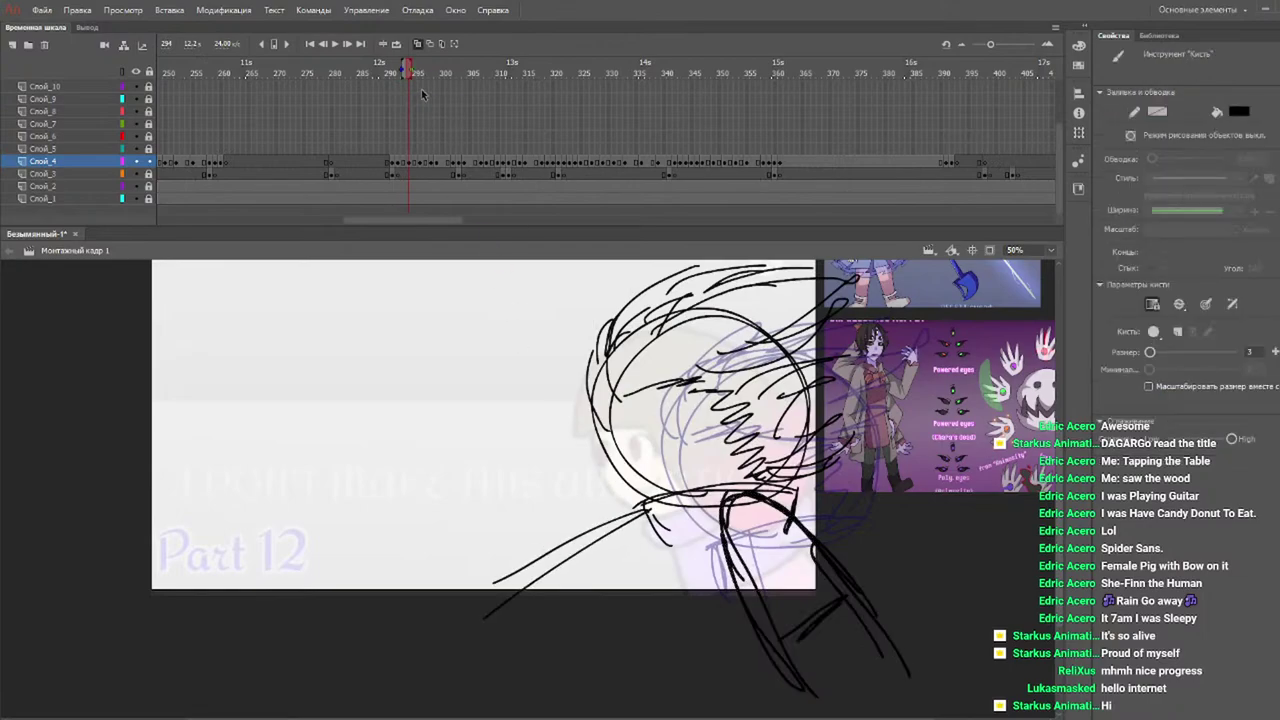
Sketch the second arm on frame 296 as a wide horizontal sleeve extending left from the collar's left corner.
{"action": "left_click_drag", "start_coordinate": [430, 70], "coordinate": [420, 70]}
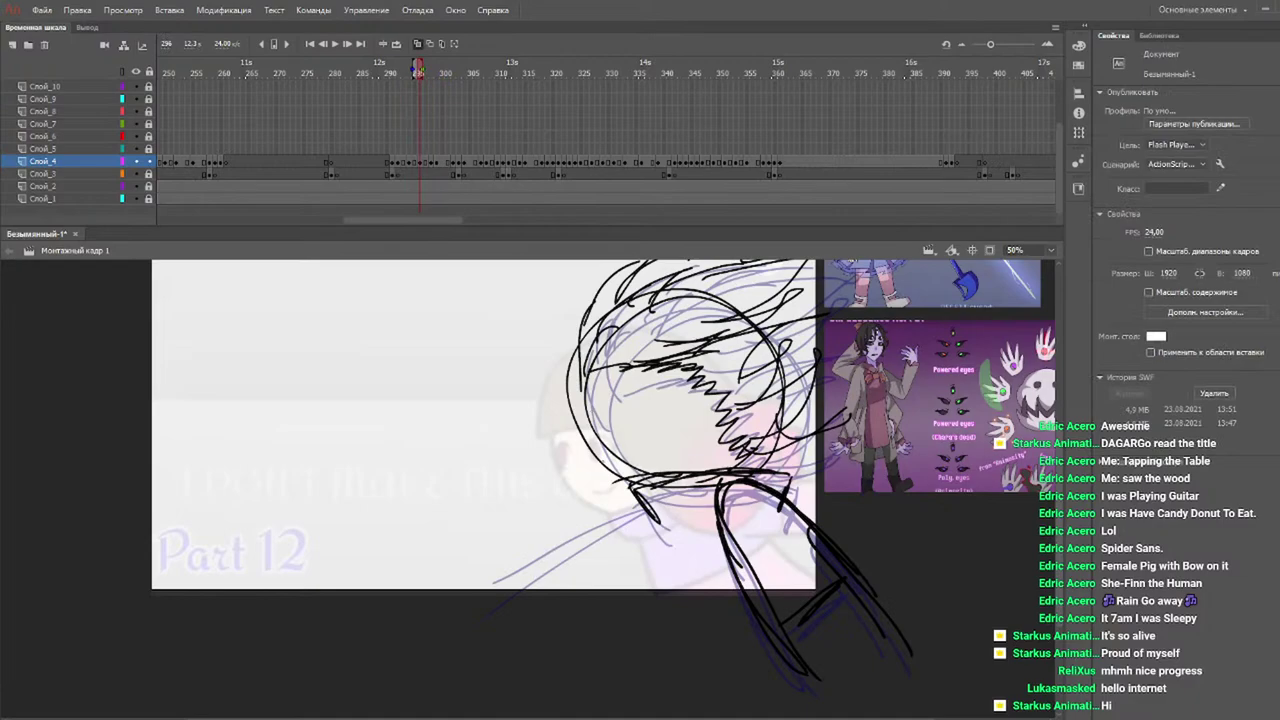
{"action": "key", "text": "b"}
{"action": "left_click_drag", "start_coordinate": [636, 490], "coordinate": [444, 496]}
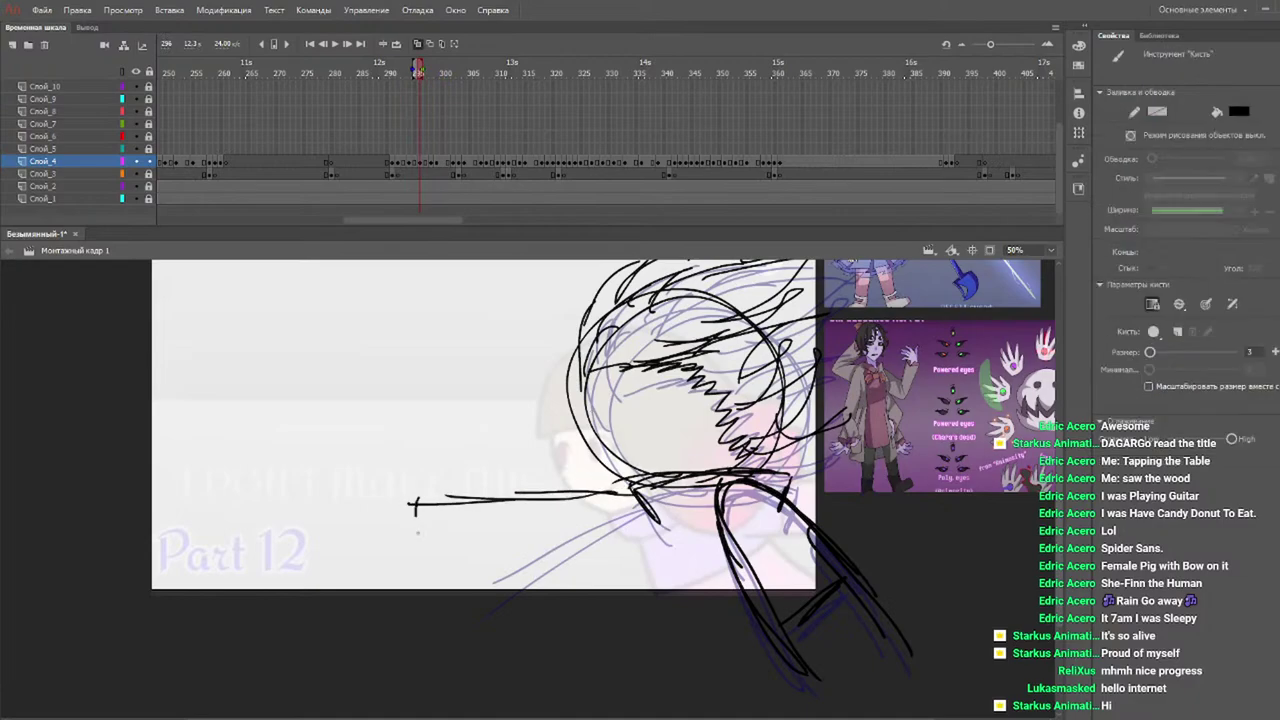
{"action": "mouse_move", "coordinate": [437, 585]}
{"action": "left_mouse_down"}
{"action": "mouse_move", "coordinate": [648, 595]}
{"action": "mouse_move", "coordinate": [542, 587]}
{"action": "mouse_move", "coordinate": [662, 580]}
{"action": "left_mouse_up"}
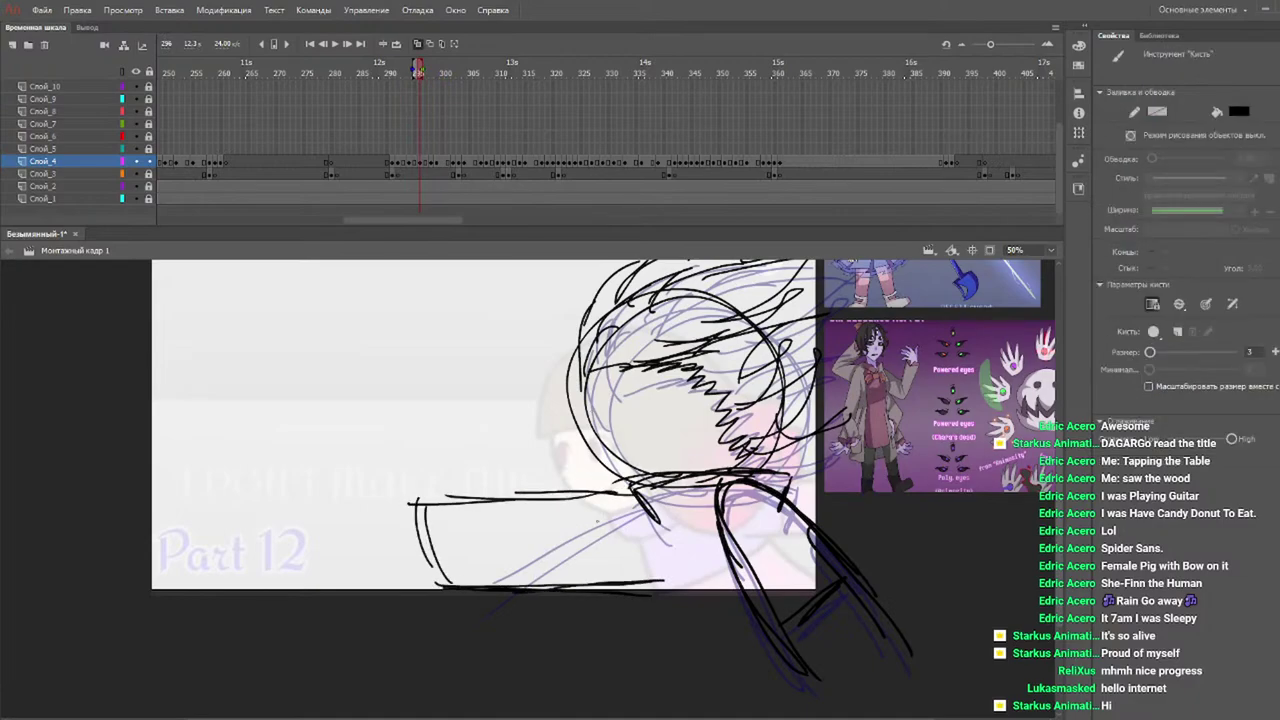
Copy the sleeve from frame 296 to frame 298, tilt it slightly and align it with the collar's left corner.
{"action": "key", "text": "v"}
{"action": "left_click_drag", "start_coordinate": [377, 474], "coordinate": [631, 630]}
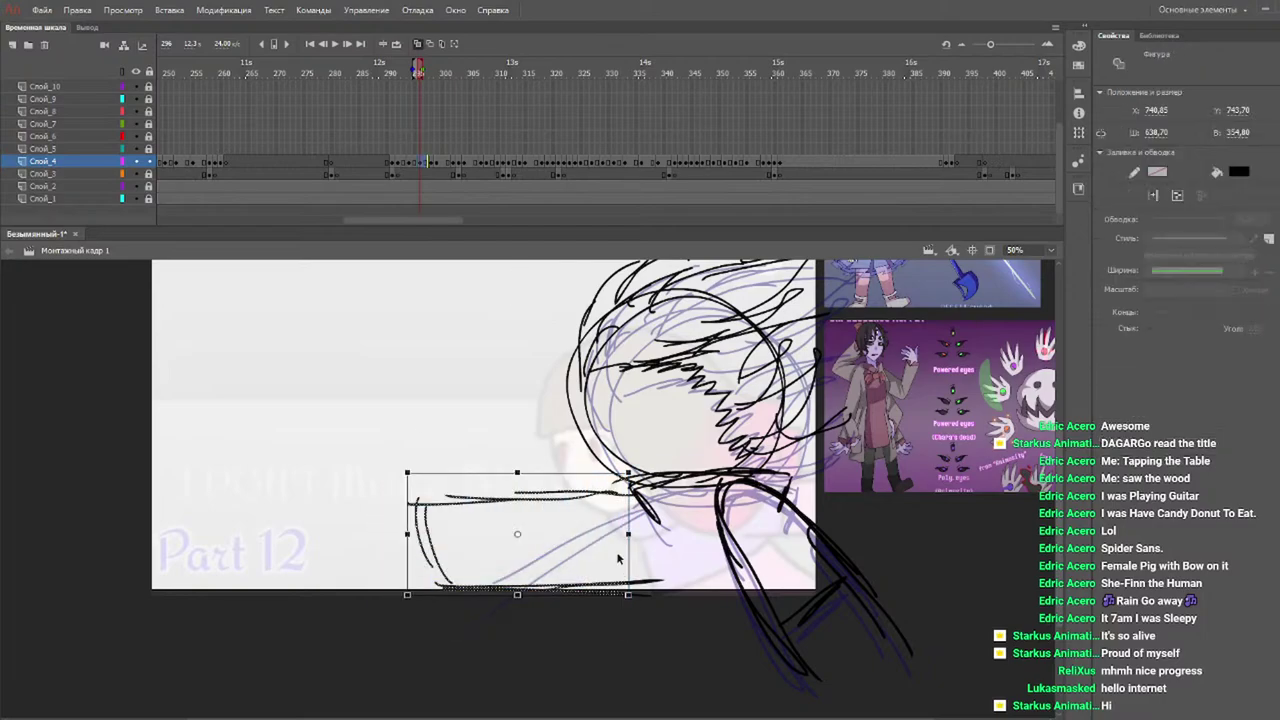
{"action": "left_click_drag", "start_coordinate": [440, 70], "coordinate": [432, 71]}
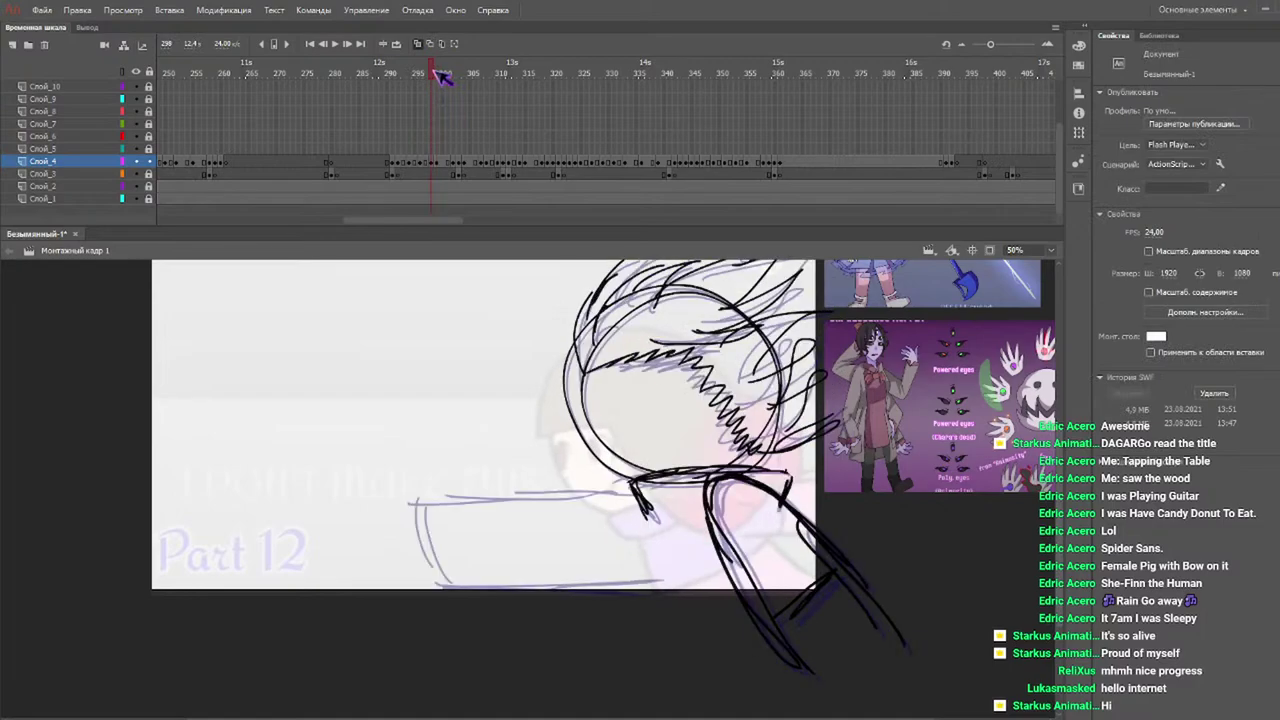
{"action": "key", "text": "ctrl+v"}
{"action": "mouse_move", "coordinate": [623, 456]}
{"action": "left_mouse_down"}
{"action": "mouse_move", "coordinate": [618, 492]}
{"action": "mouse_move", "coordinate": [620, 480]}
{"action": "mouse_move", "coordinate": [587, 515]}
{"action": "left_mouse_up"}
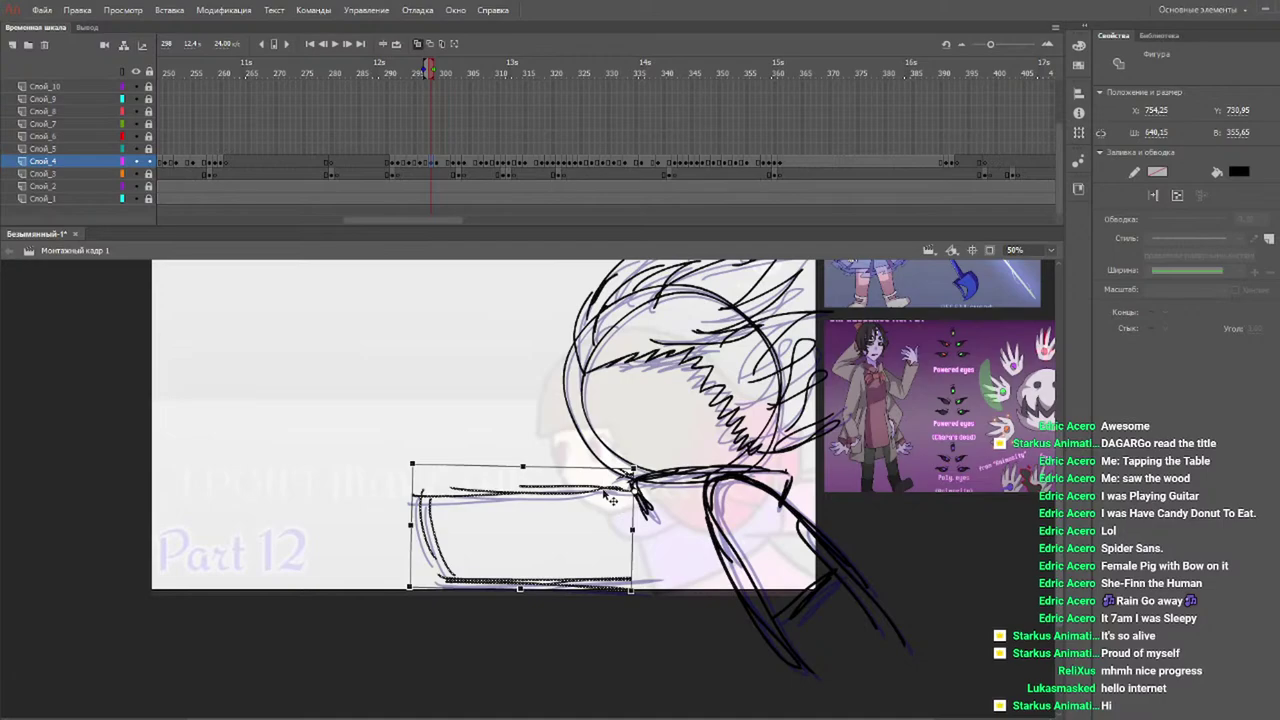
{"action": "left_click_drag", "start_coordinate": [613, 494], "coordinate": [611, 490]}
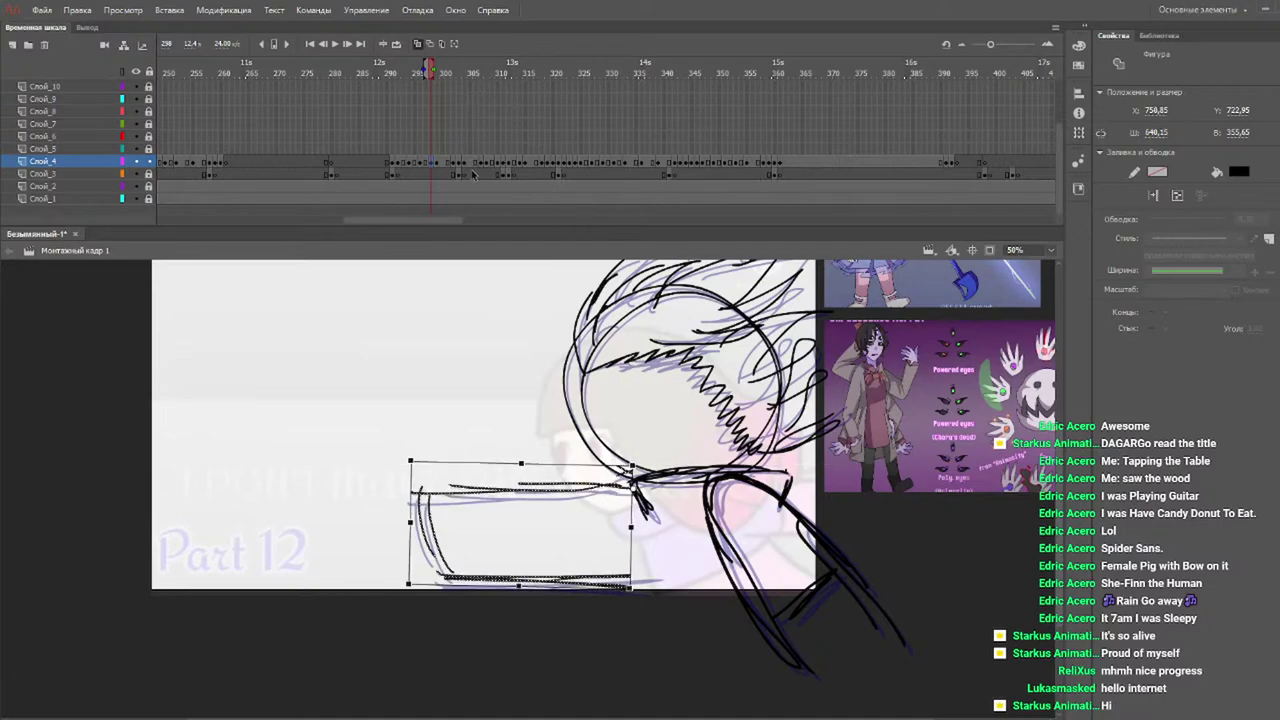
Paste the sleeve on frame 299, tilt it slightly further upward and align it with the collar's left corner.
{"action": "key", "text": "period"}
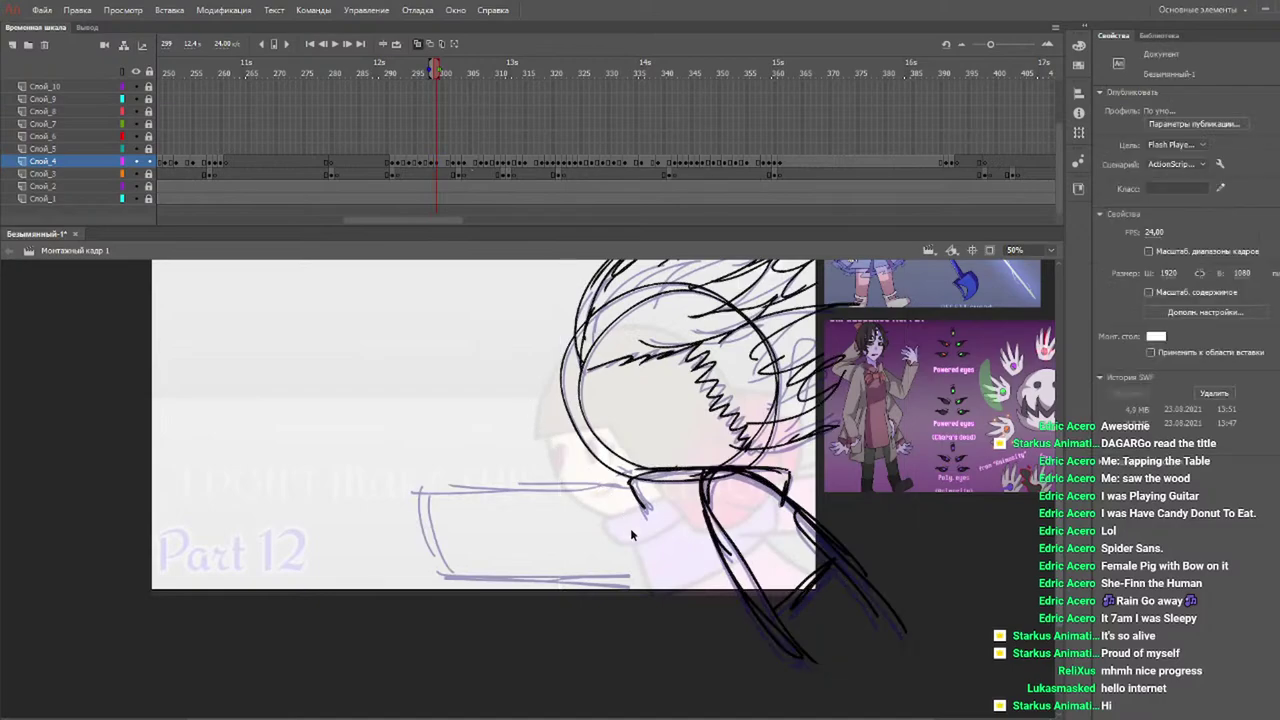
{"action": "key", "text": "ctrl+shift+v"}
{"action": "mouse_move", "coordinate": [612, 458]}
{"action": "left_mouse_down"}
{"action": "mouse_move", "coordinate": [600, 488]}
{"action": "mouse_move", "coordinate": [643, 478]}
{"action": "mouse_move", "coordinate": [631, 441]}
{"action": "left_mouse_up"}
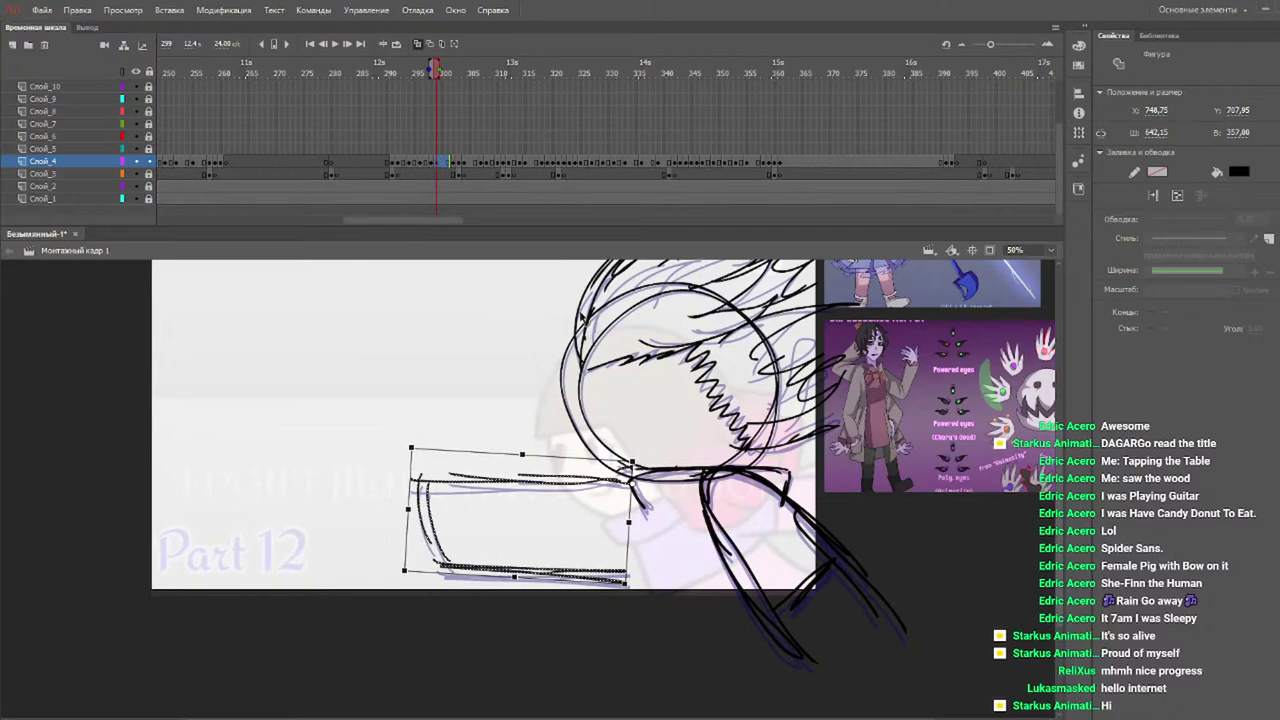
Paste the sleeve on frame 302, rotate it to slope down-left and fit it under the collar's left corner.
{"action": "left_click", "coordinate": [455, 72]}
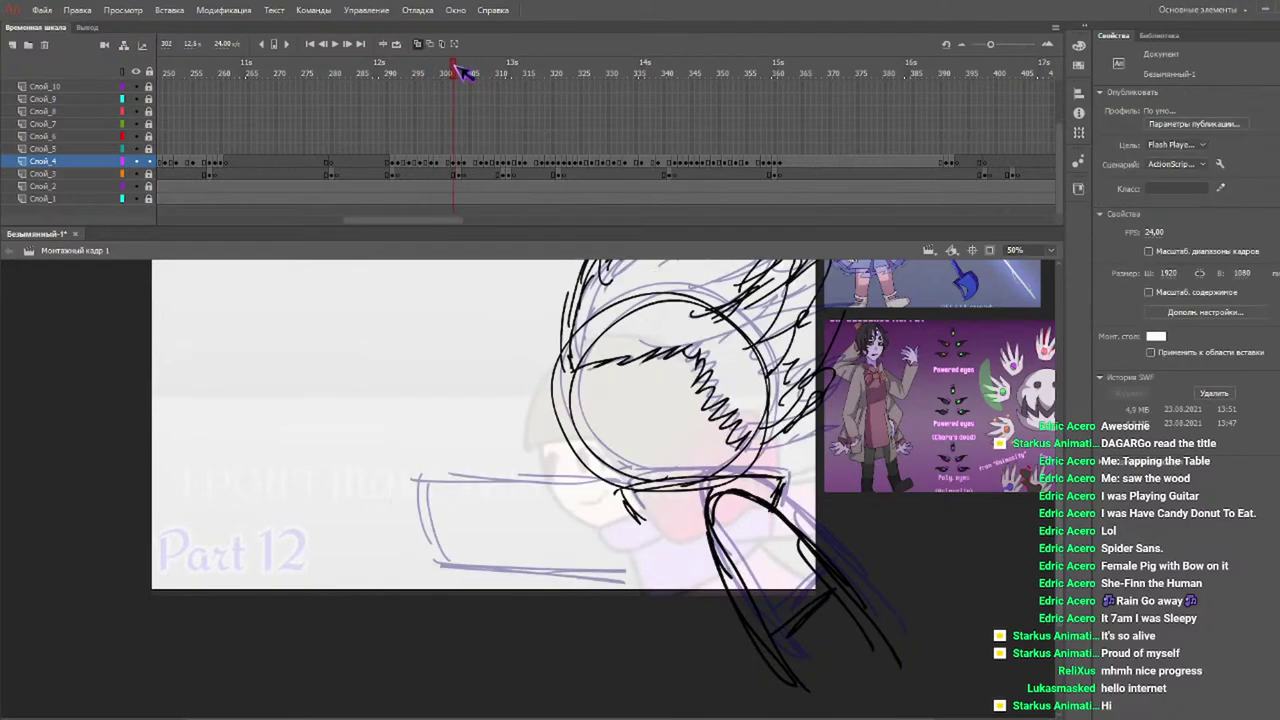
{"action": "key", "text": "ctrl+shift+v"}
{"action": "mouse_move", "coordinate": [647, 447]}
{"action": "left_mouse_down"}
{"action": "mouse_move", "coordinate": [651, 374]}
{"action": "mouse_move", "coordinate": [622, 297]}
{"action": "mouse_move", "coordinate": [497, 178]}
{"action": "left_mouse_up"}
{"action": "left_click_drag", "start_coordinate": [594, 492], "coordinate": [582, 522]}
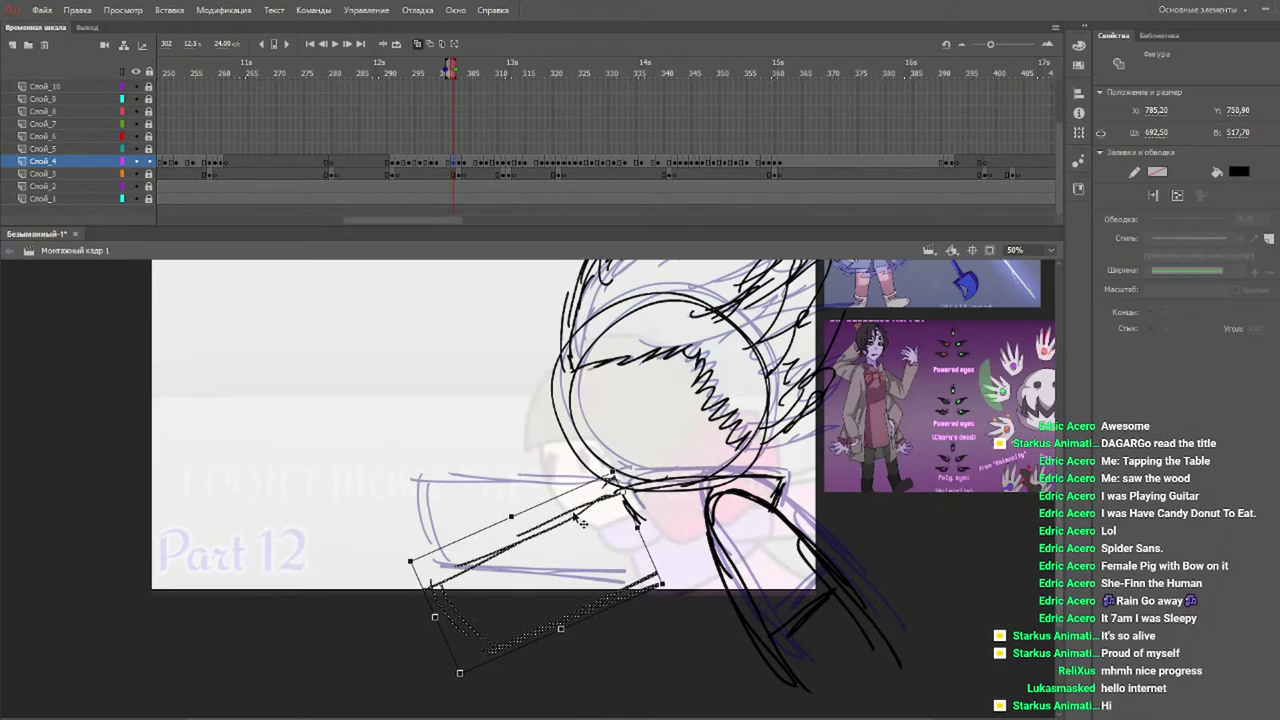
Paste the sleeve on frame 303, rotate it steeply downward and fit it under the collar's left corner.
{"action": "left_click_drag", "start_coordinate": [447, 76], "coordinate": [458, 68]}
{"action": "key", "text": "period"}
{"action": "key", "text": "ctrl+shift+v"}
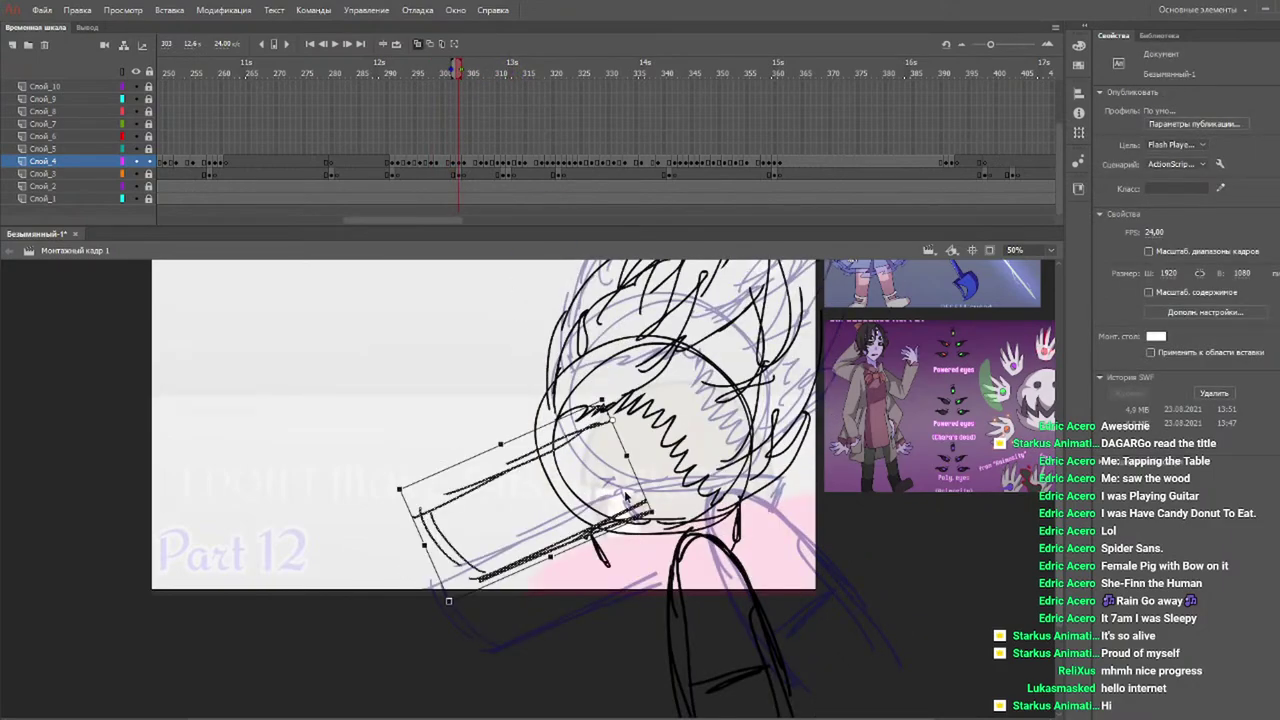
{"action": "mouse_move", "coordinate": [589, 441]}
{"action": "left_mouse_down"}
{"action": "mouse_move", "coordinate": [580, 563]}
{"action": "mouse_move", "coordinate": [537, 291]}
{"action": "mouse_move", "coordinate": [425, 60]}
{"action": "mouse_move", "coordinate": [309, 25]}
{"action": "mouse_move", "coordinate": [55, 95]}
{"action": "mouse_move", "coordinate": [14, 230]}
{"action": "mouse_move", "coordinate": [6, 346]}
{"action": "left_mouse_up"}
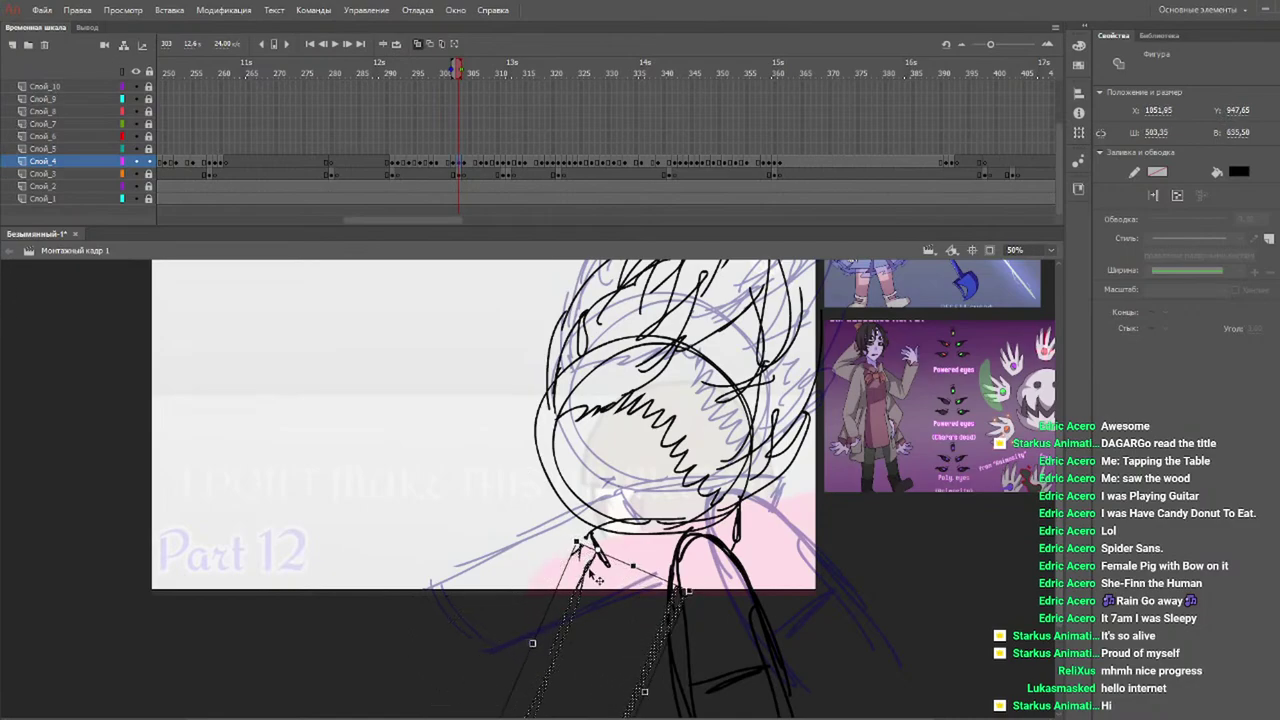
Sketch the back shoulder line from the collar's right corner on frame 311 and on the next drawing.
{"action": "left_click", "coordinate": [420, 74]}
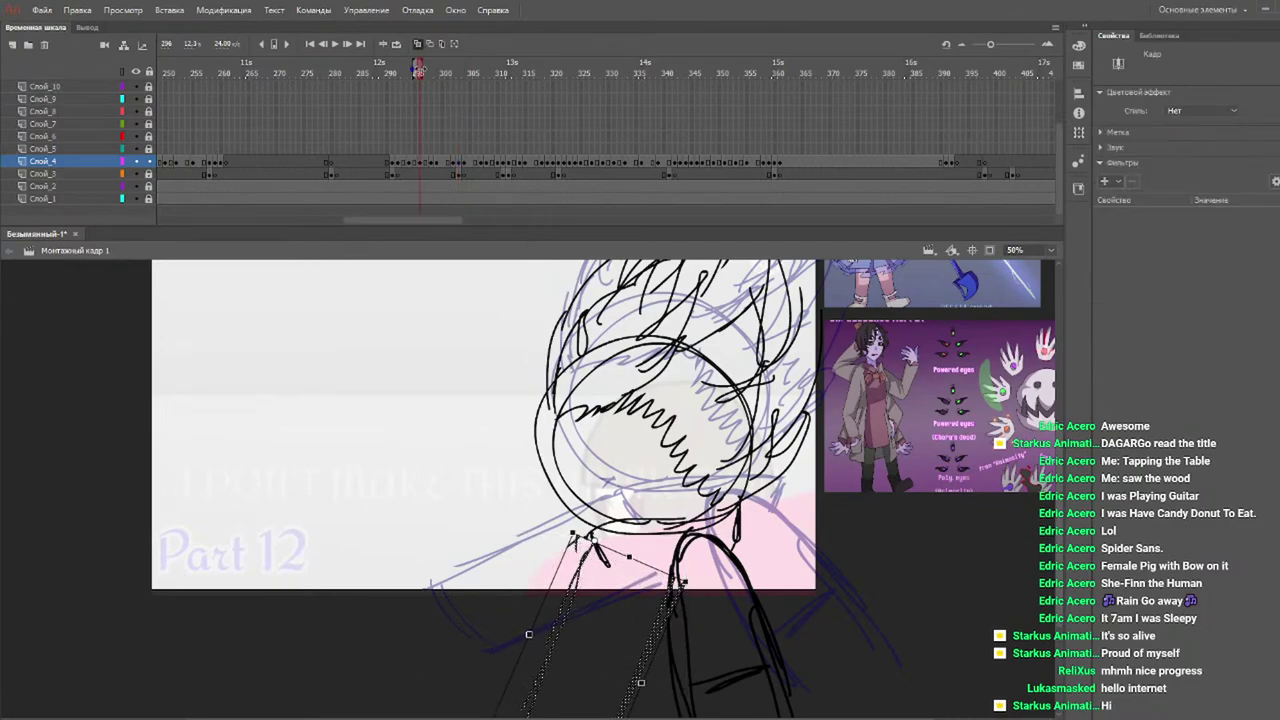
{"action": "mouse_move", "coordinate": [440, 80]}
{"action": "left_mouse_down"}
{"action": "mouse_move", "coordinate": [516, 96]}
{"action": "mouse_move", "coordinate": [502, 90]}
{"action": "left_mouse_up"}
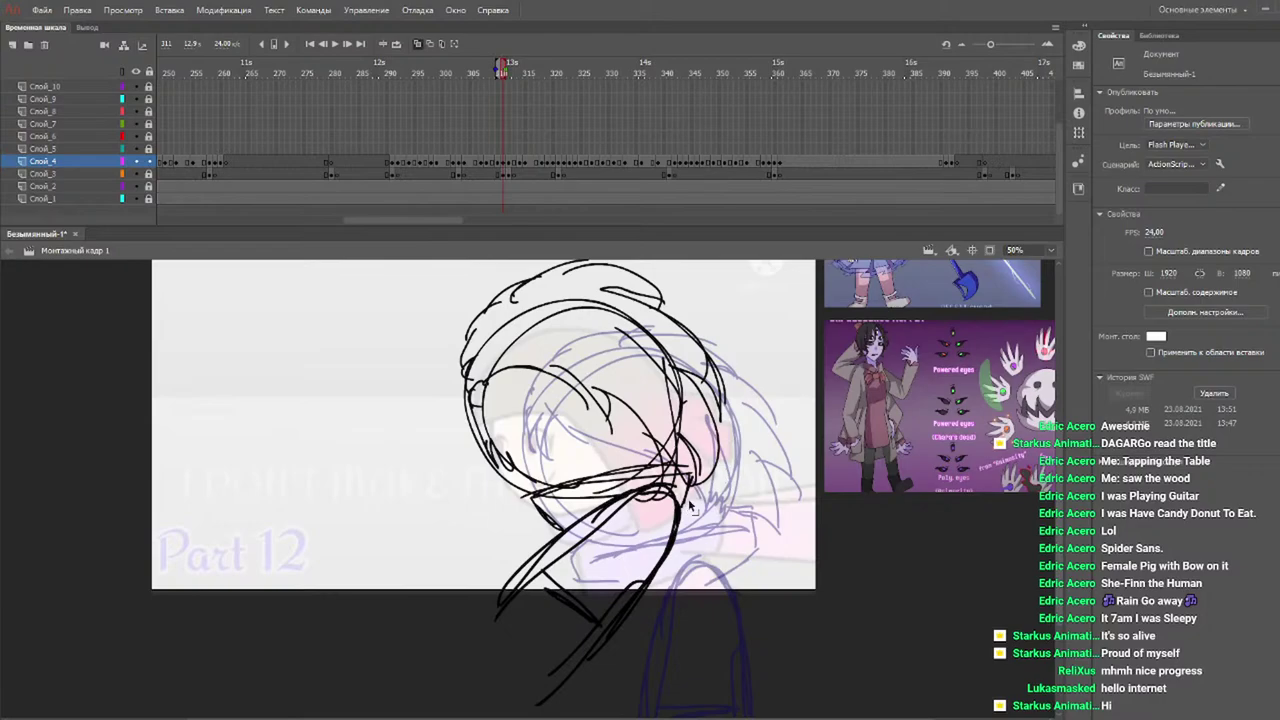
{"action": "key", "text": "b"}
{"action": "mouse_move", "coordinate": [686, 498]}
{"action": "left_mouse_down"}
{"action": "mouse_move", "coordinate": [750, 578]}
{"action": "mouse_move", "coordinate": [765, 628]}
{"action": "left_mouse_up"}
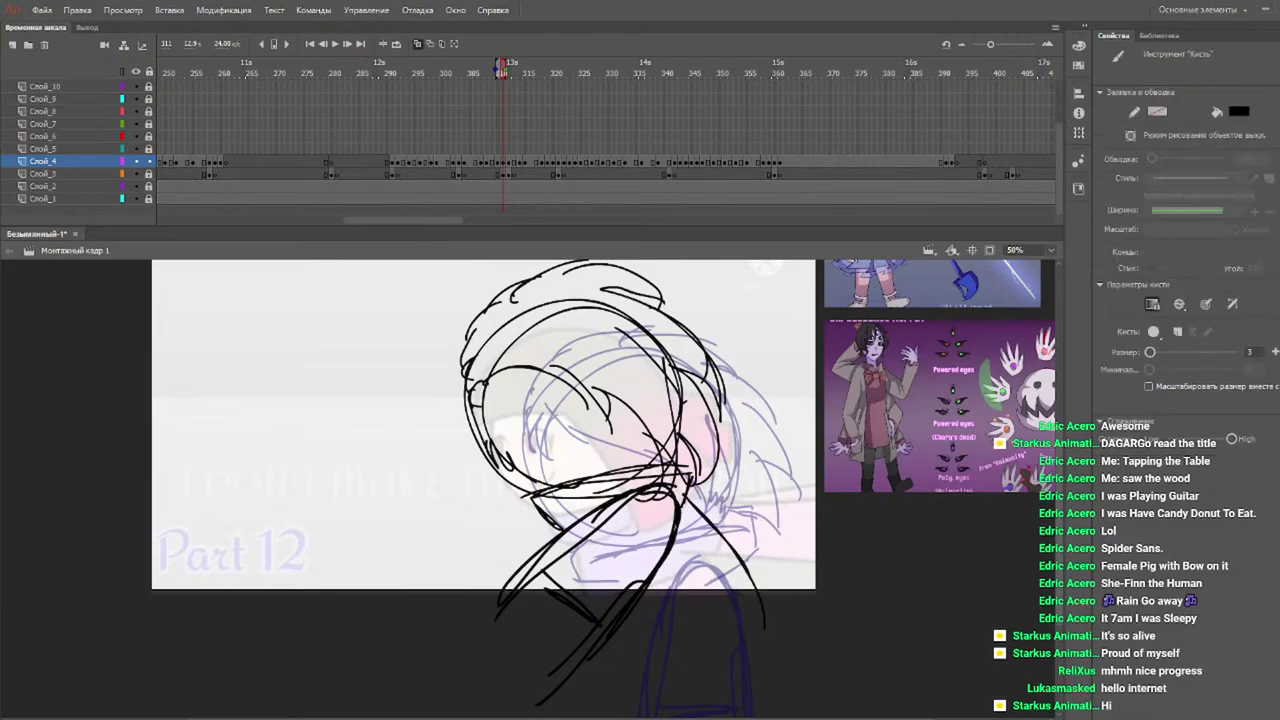
{"action": "key", "text": "period"}
{"action": "left_click_drag", "start_coordinate": [684, 488], "coordinate": [856, 530]}
{"action": "key", "text": "F6"}
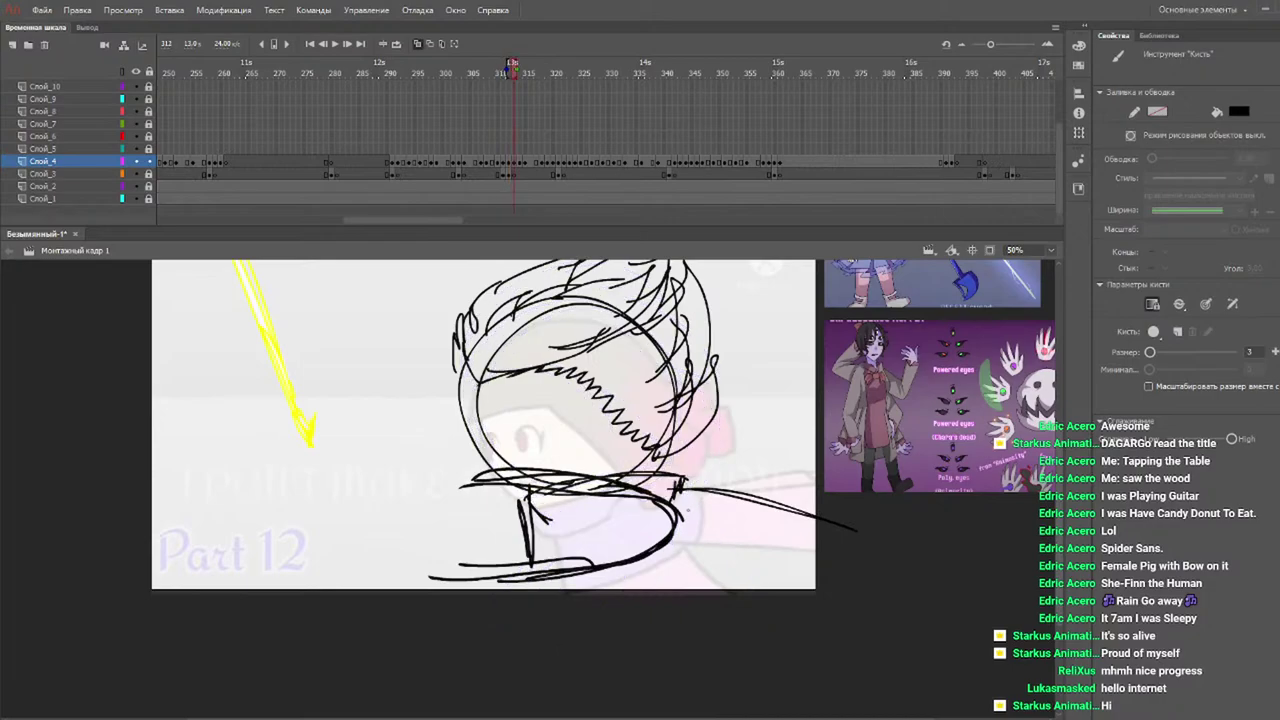
Draw the same curved shoulder line extending right from the collar on frames 314 and 315.
{"action": "mouse_move", "coordinate": [500, 74]}
{"action": "left_mouse_down"}
{"action": "mouse_move", "coordinate": [533, 72]}
{"action": "mouse_move", "coordinate": [519, 70]}
{"action": "left_mouse_up"}
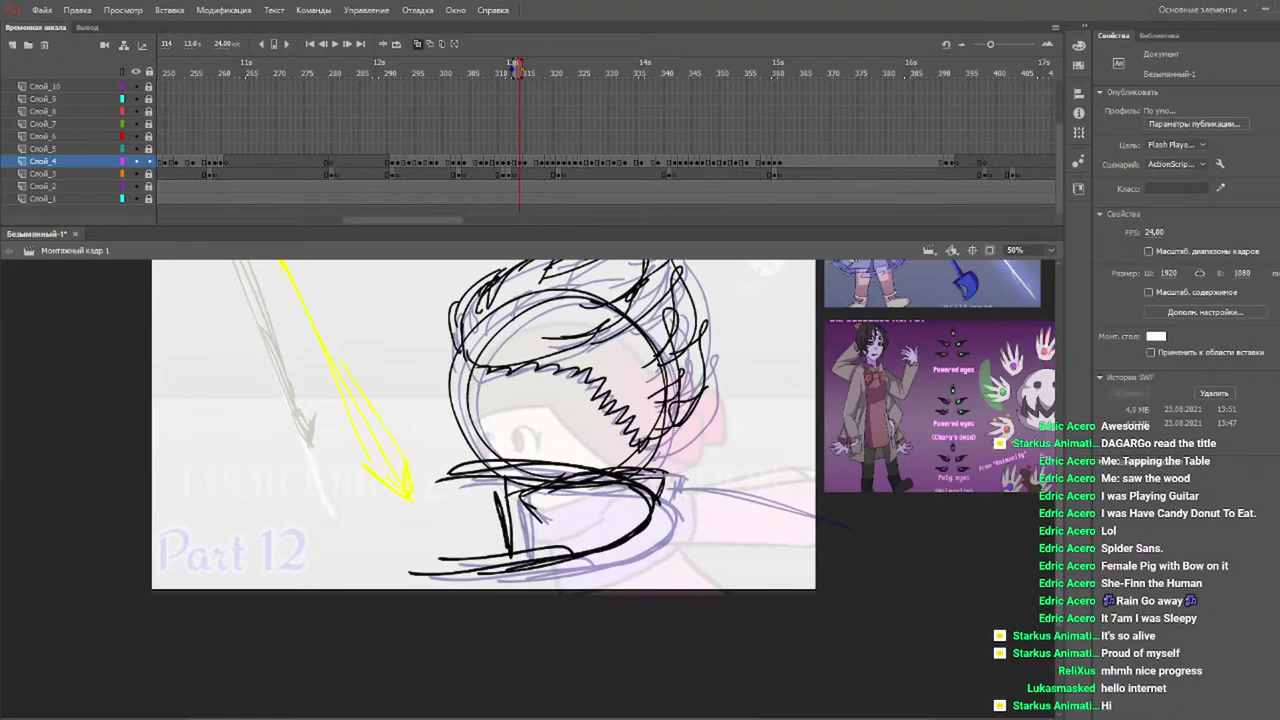
{"action": "key", "text": "b"}
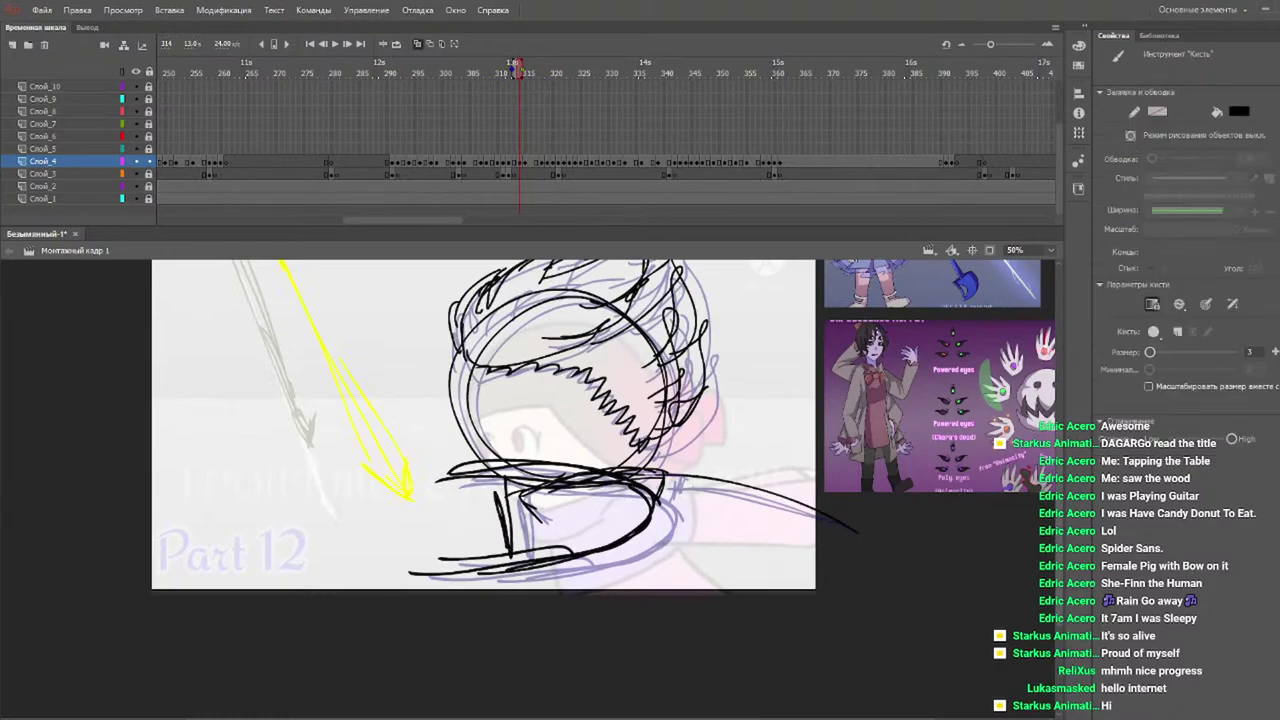
{"action": "left_click_drag", "start_coordinate": [516, 64], "coordinate": [523, 64]}
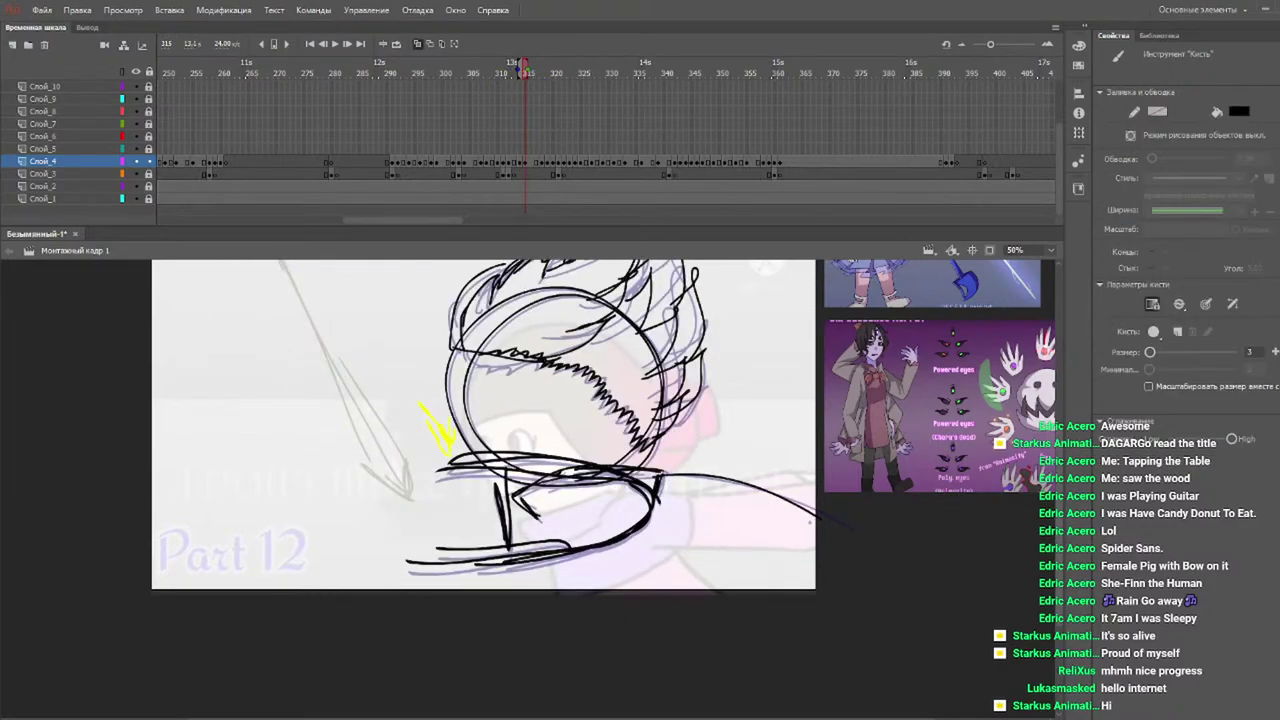
Play back the animation several times from progressively earlier frames to check the arm and shoulder motion.
{"action": "left_click", "coordinate": [425, 71]}
{"action": "key", "text": "Return"}
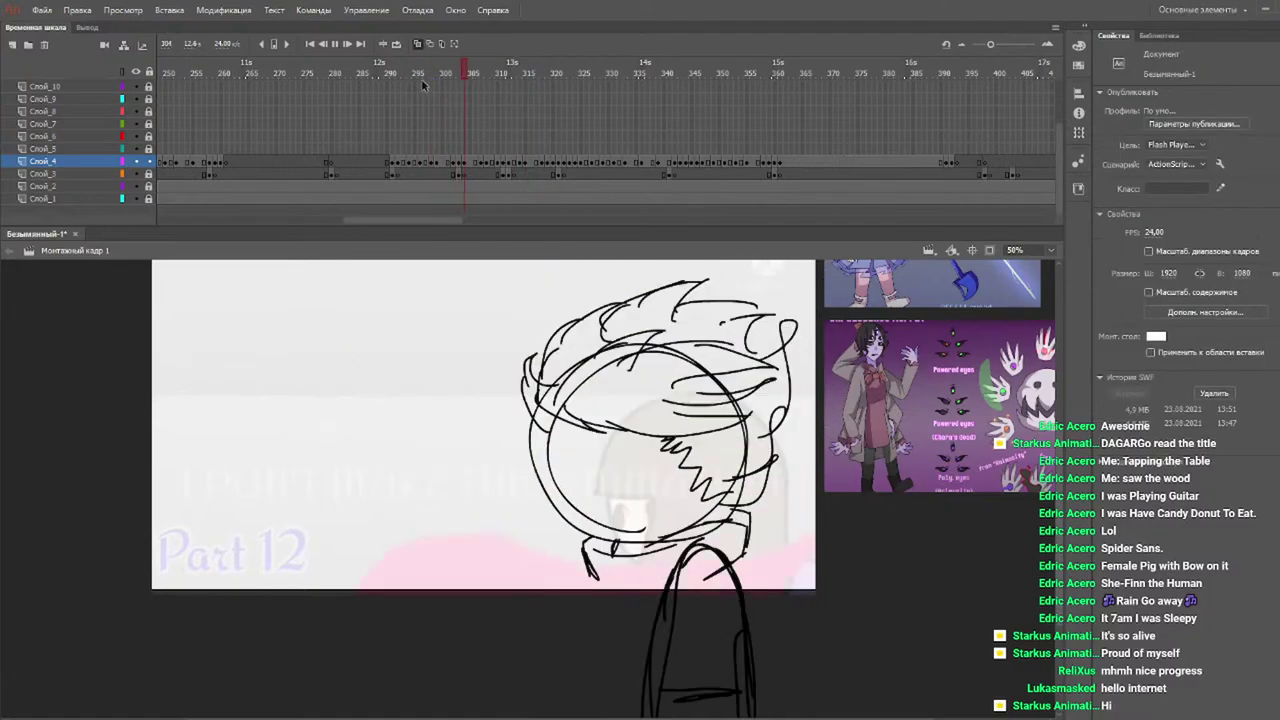
{"action": "left_click_drag", "start_coordinate": [425, 74], "coordinate": [372, 74]}
{"action": "key", "text": "Return"}
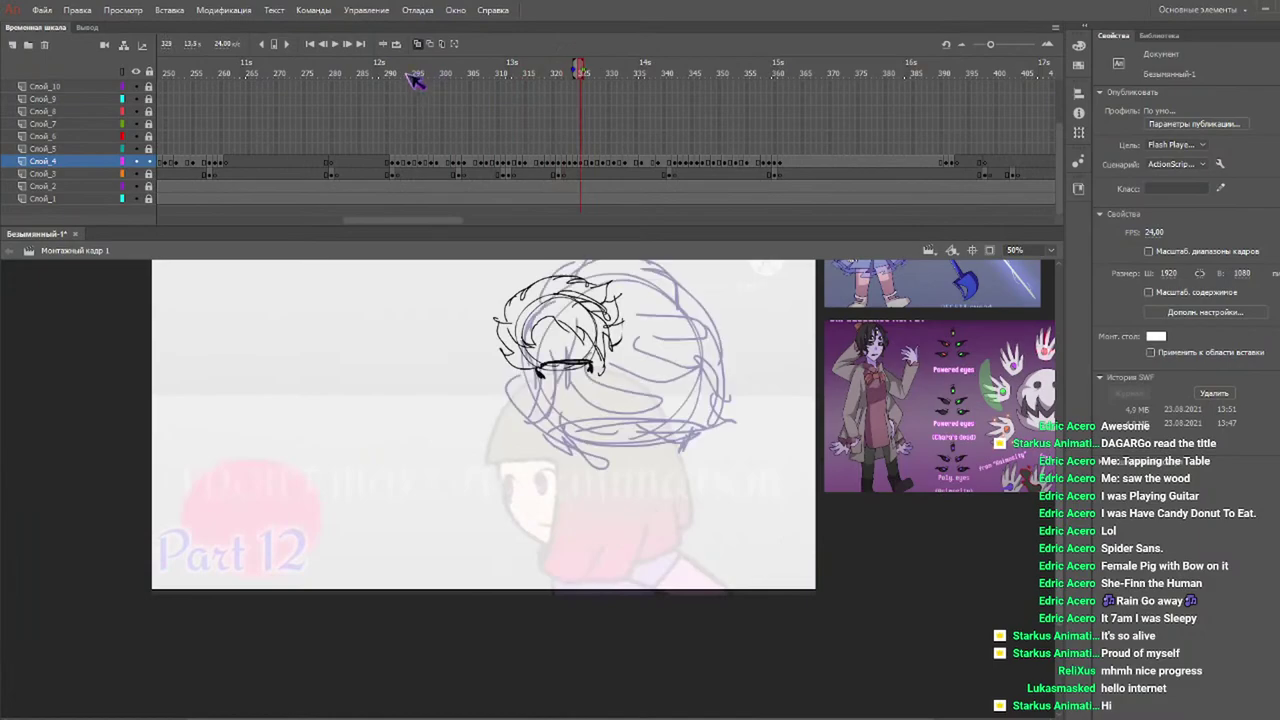
{"action": "left_click", "coordinate": [321, 63]}
{"action": "key", "text": "Return"}
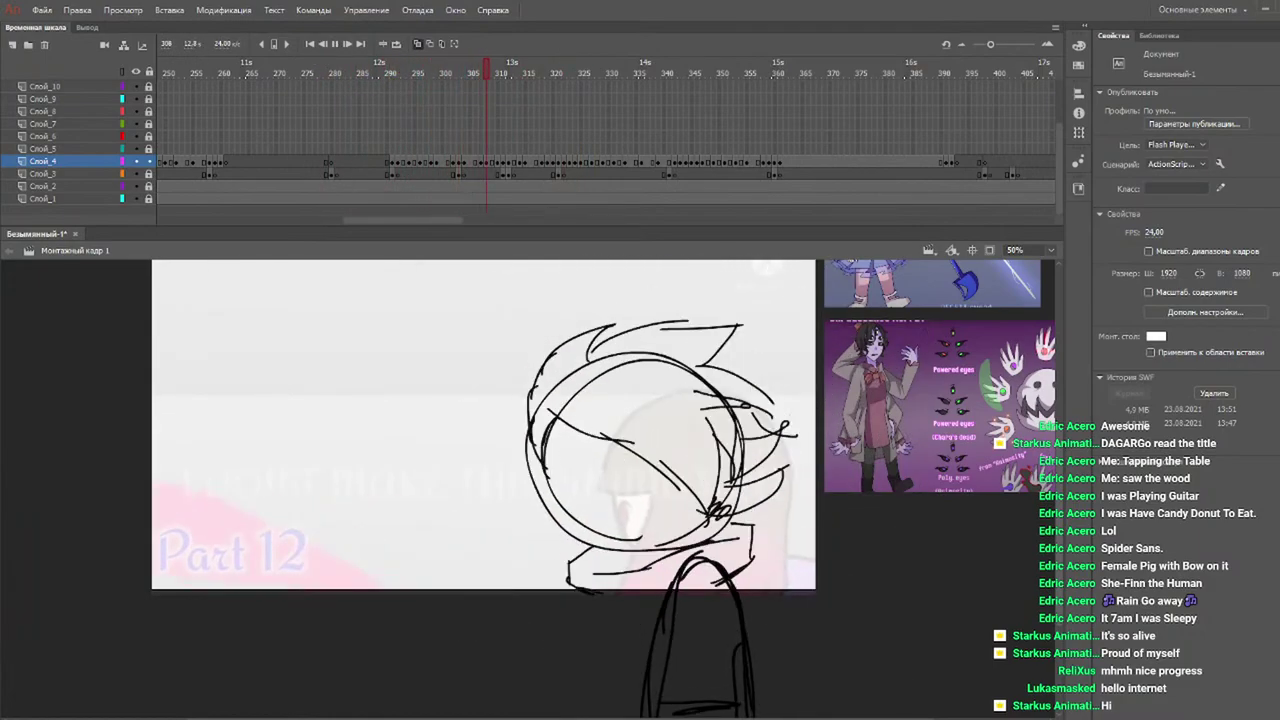
{"action": "left_click", "coordinate": [350, 76]}
{"action": "key", "text": "Return"}
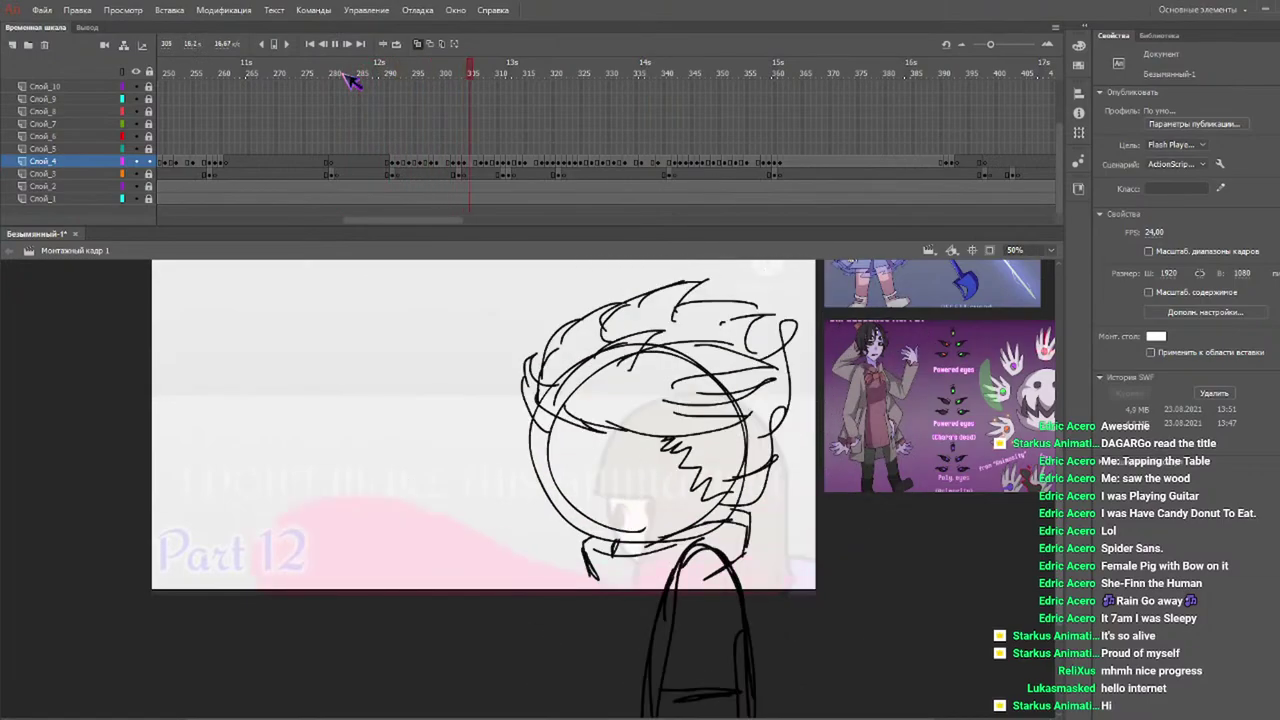
{"action": "left_click", "coordinate": [282, 75]}
{"action": "left_click_drag", "start_coordinate": [282, 75], "coordinate": [131, 103]}
{"action": "key", "text": "Return"}
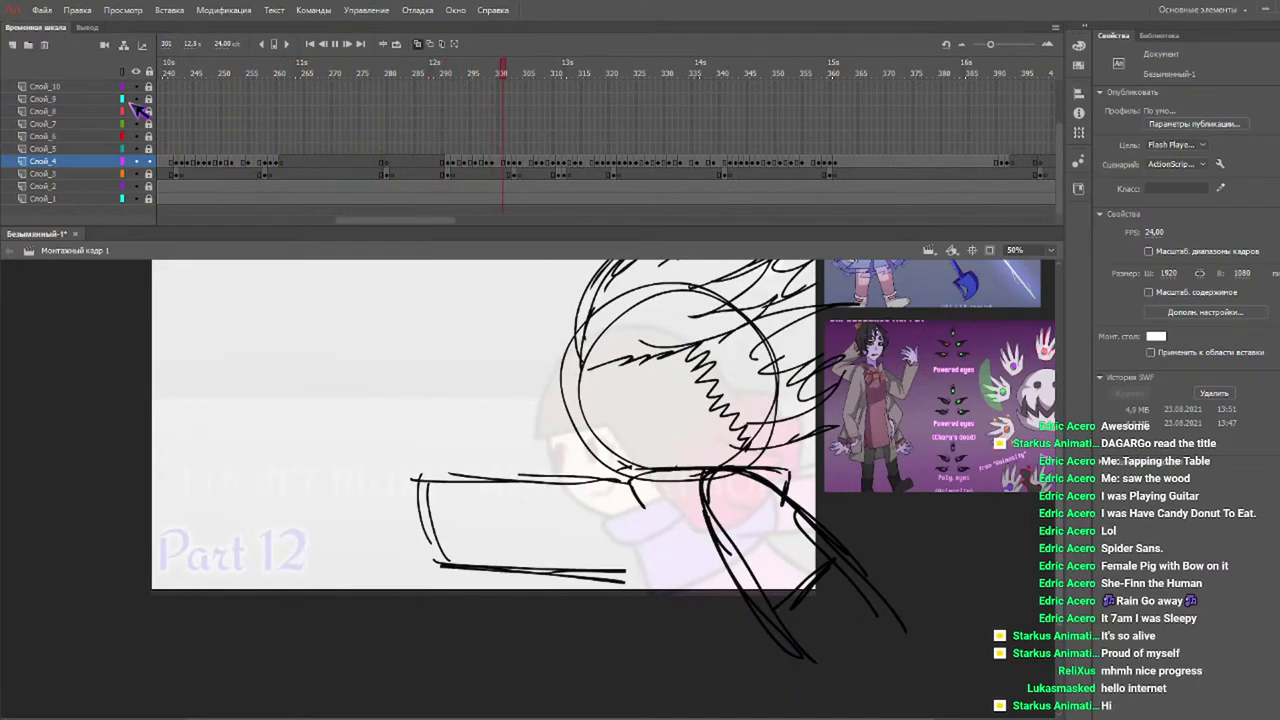
{"action": "key", "text": "Return"}
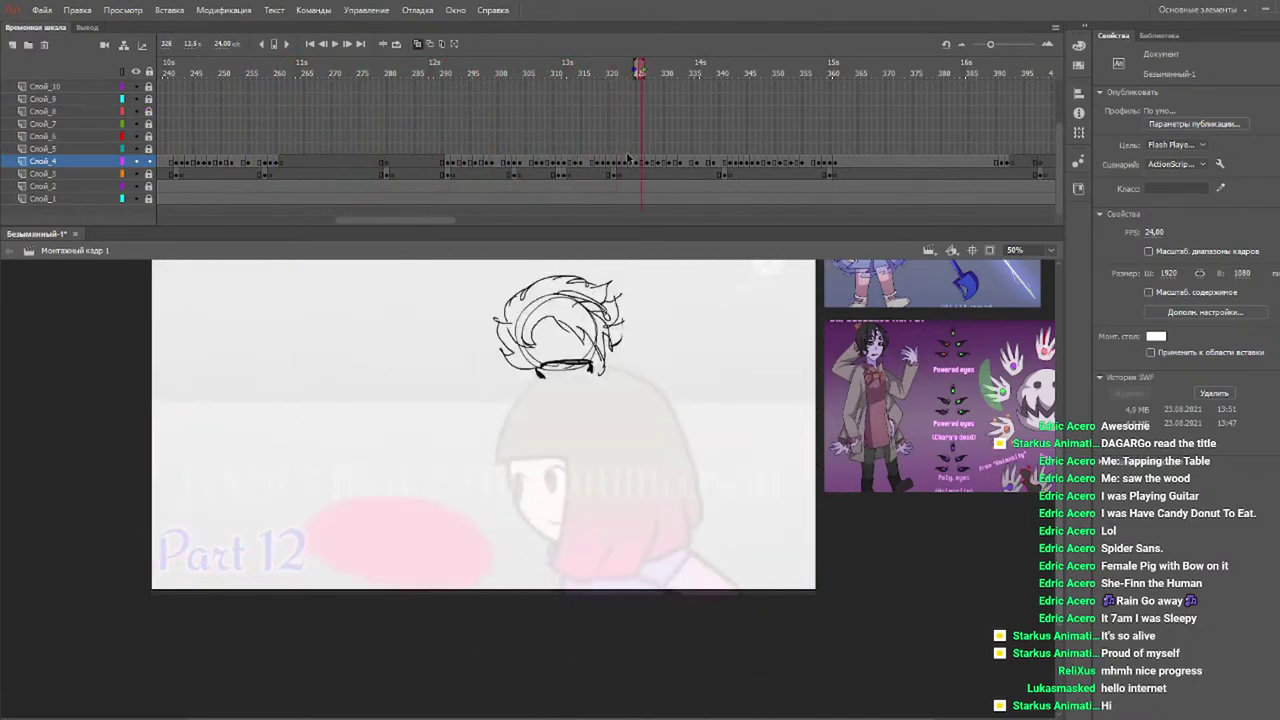
Sketch the back shoulder line sloping down-right from the collar on frames 318 and 319.
{"action": "left_click", "coordinate": [498, 75]}
{"action": "mouse_move", "coordinate": [523, 74]}
{"action": "left_mouse_down"}
{"action": "mouse_move", "coordinate": [620, 109]}
{"action": "mouse_move", "coordinate": [601, 104]}
{"action": "mouse_move", "coordinate": [595, 68]}
{"action": "left_mouse_up"}
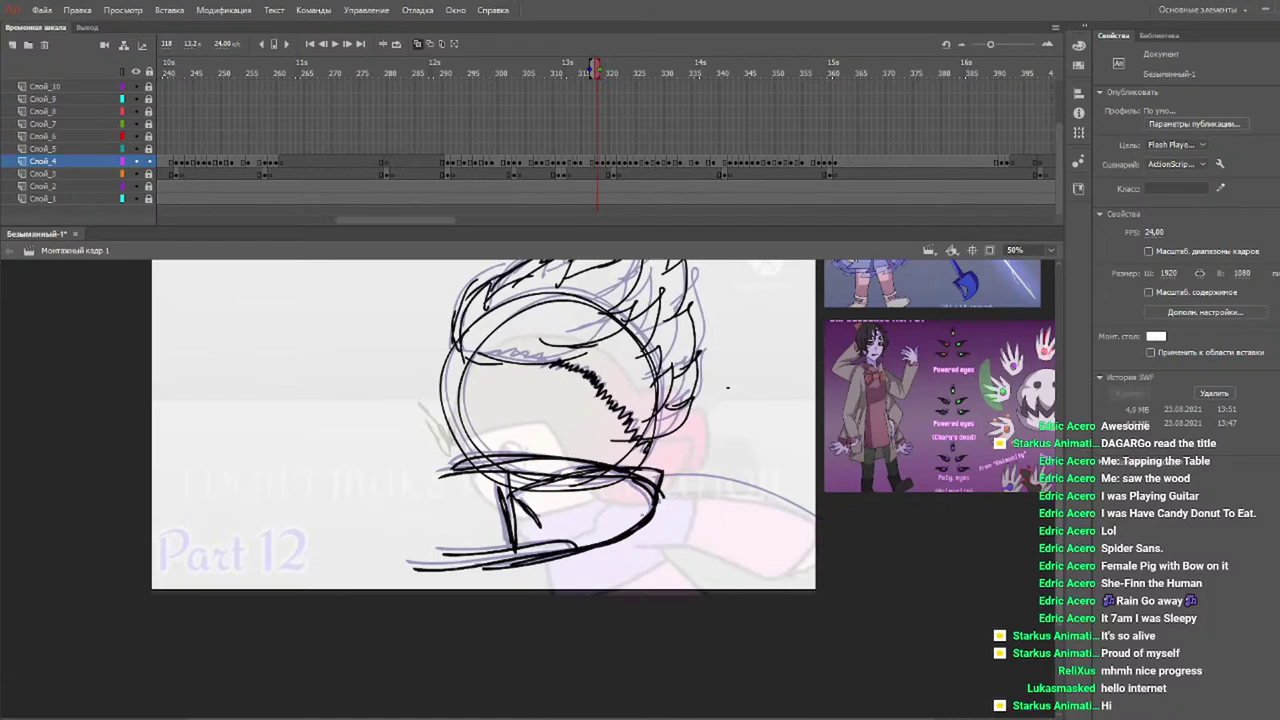
{"action": "key", "text": "b"}
{"action": "left_click_drag", "start_coordinate": [656, 478], "coordinate": [836, 560]}
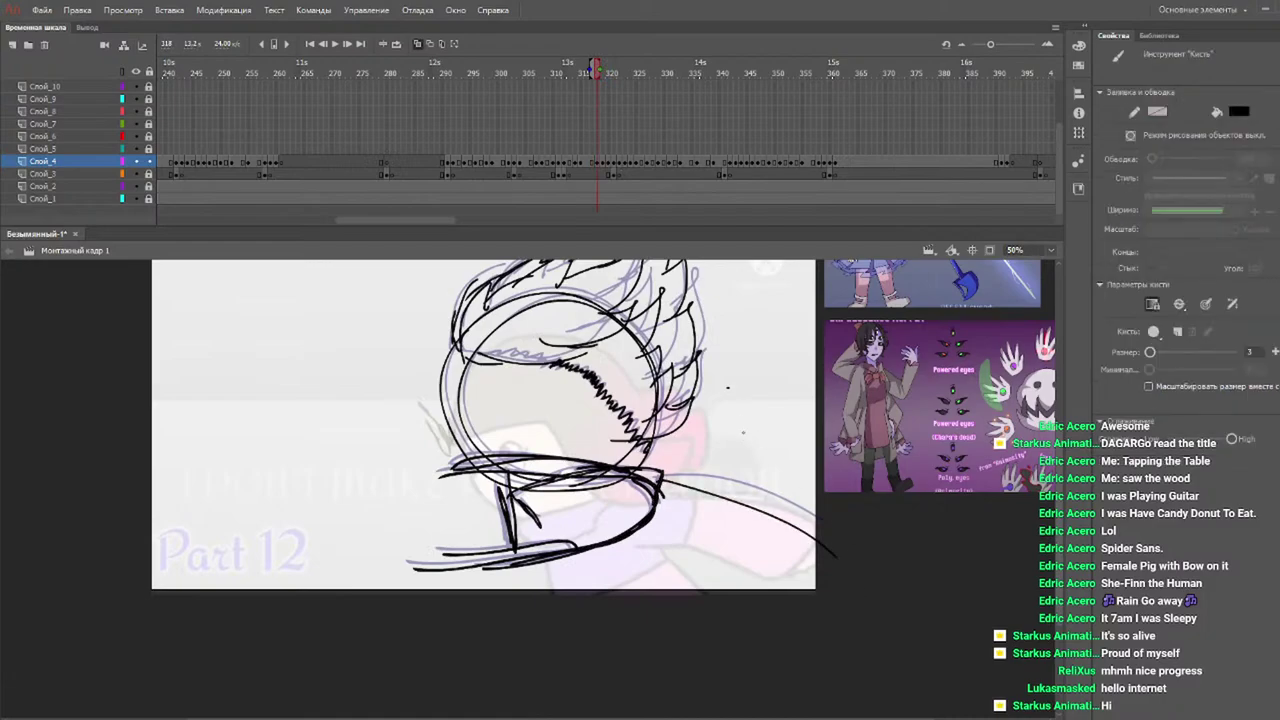
{"action": "key", "text": "period"}
Draw a short back shoulder line on frame 320 and the drooping shoulder lines on frame 321.
{"action": "key", "text": "period"}
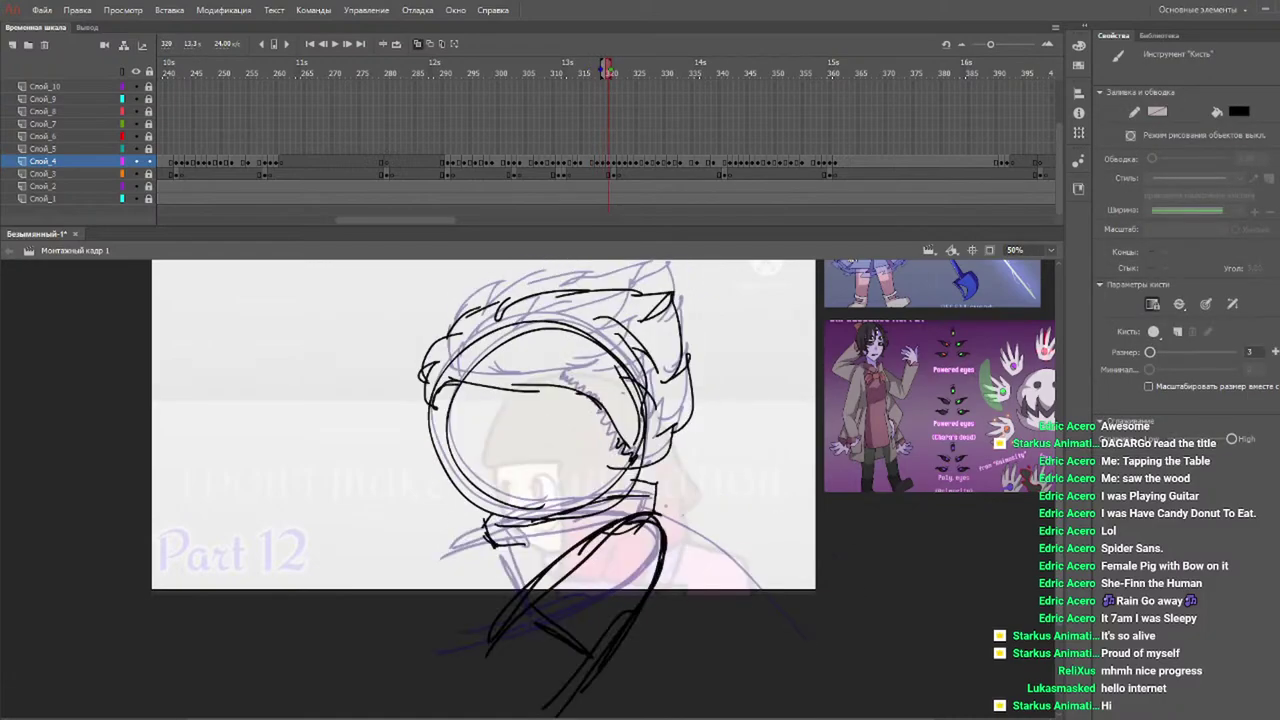
{"action": "left_click_drag", "start_coordinate": [648, 513], "coordinate": [710, 614]}
{"action": "key", "text": "period"}
{"action": "left_click_drag", "start_coordinate": [467, 539], "coordinate": [440, 625]}
Draw both shoulder curves on frame 322, one sweeping far down-left and one arching out to the right.
{"action": "key", "text": "period"}
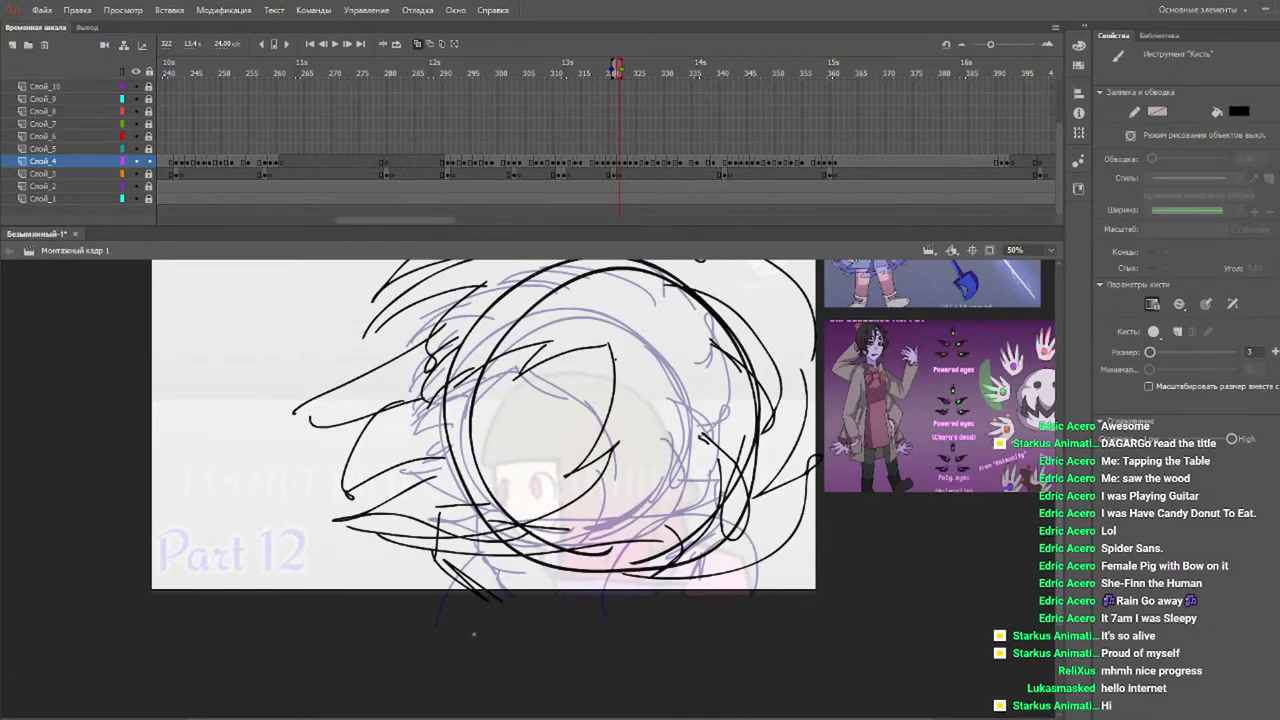
{"action": "left_click_drag", "start_coordinate": [450, 546], "coordinate": [216, 716]}
{"action": "key", "text": "period"}
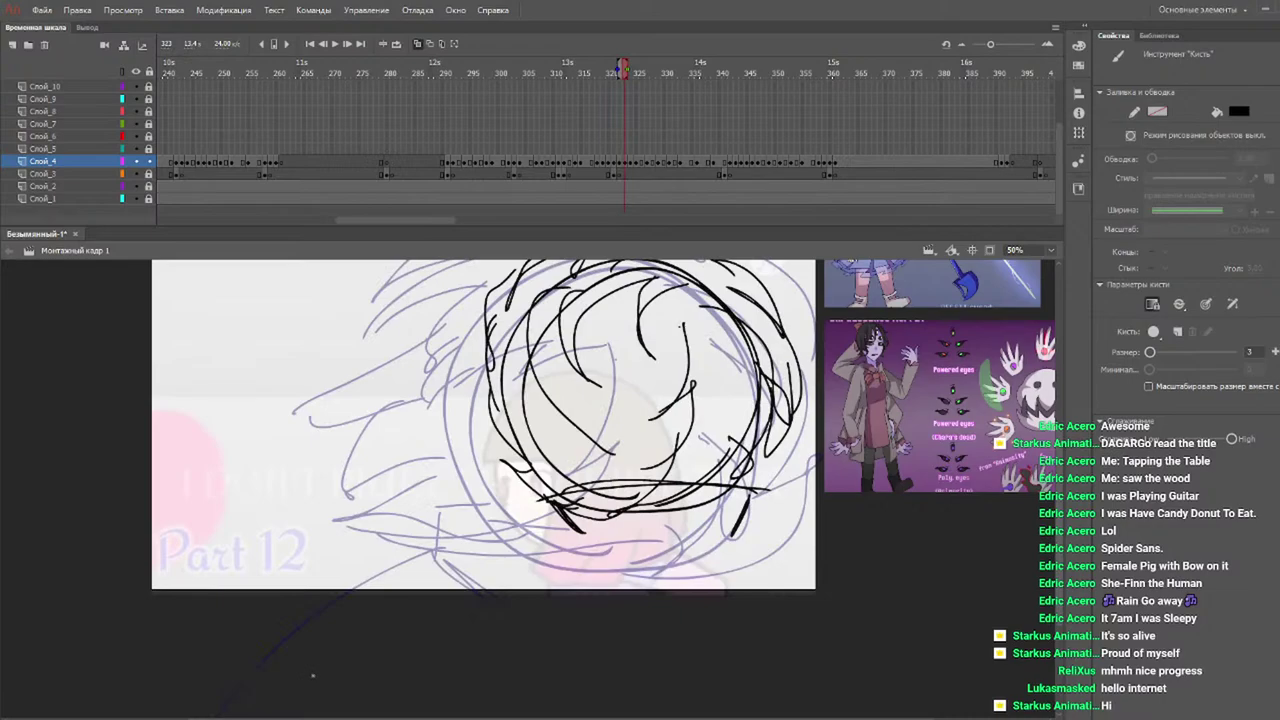
{"action": "left_click_drag", "start_coordinate": [603, 74], "coordinate": [622, 70]}
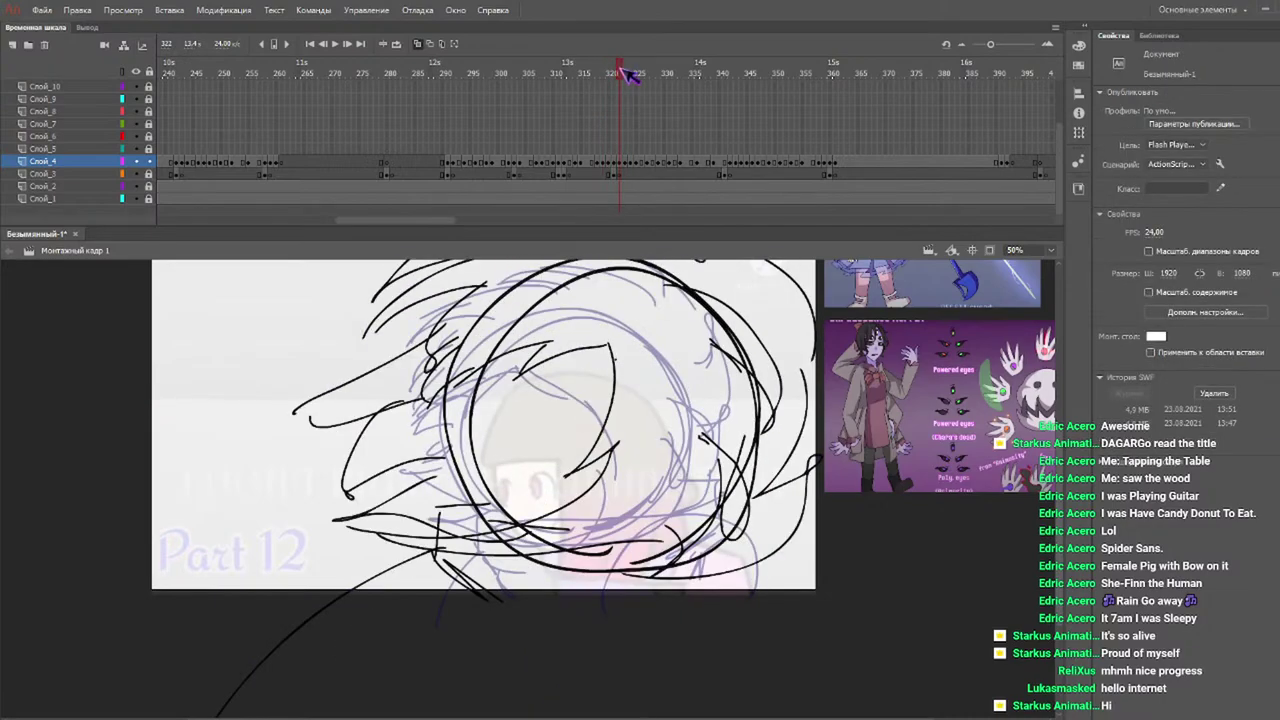
{"action": "left_click_drag", "start_coordinate": [658, 565], "coordinate": [789, 542]}
{"action": "key", "text": "b"}
Draw both shoulder curves on frame 323, arching down and outward from the two collar corners.
{"action": "key", "text": "period"}
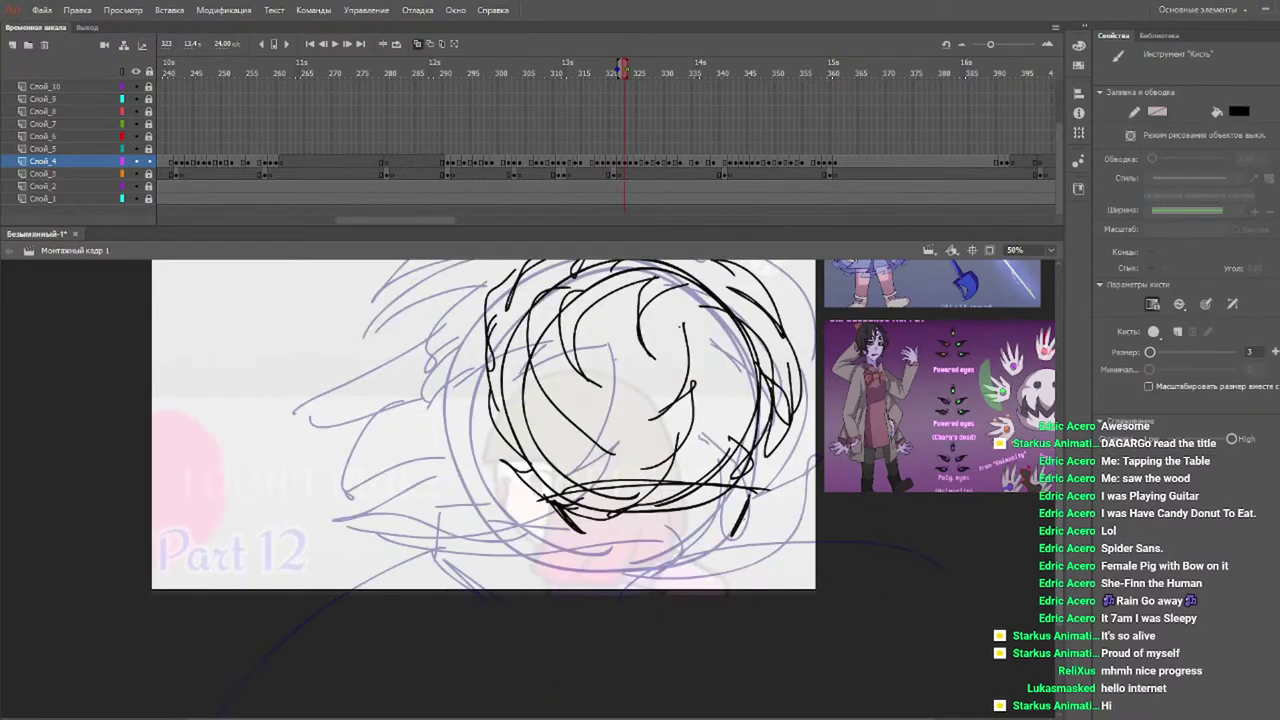
{"action": "mouse_move", "coordinate": [555, 503]}
{"action": "left_mouse_down"}
{"action": "mouse_move", "coordinate": [476, 536]}
{"action": "mouse_move", "coordinate": [376, 646]}
{"action": "left_mouse_up"}
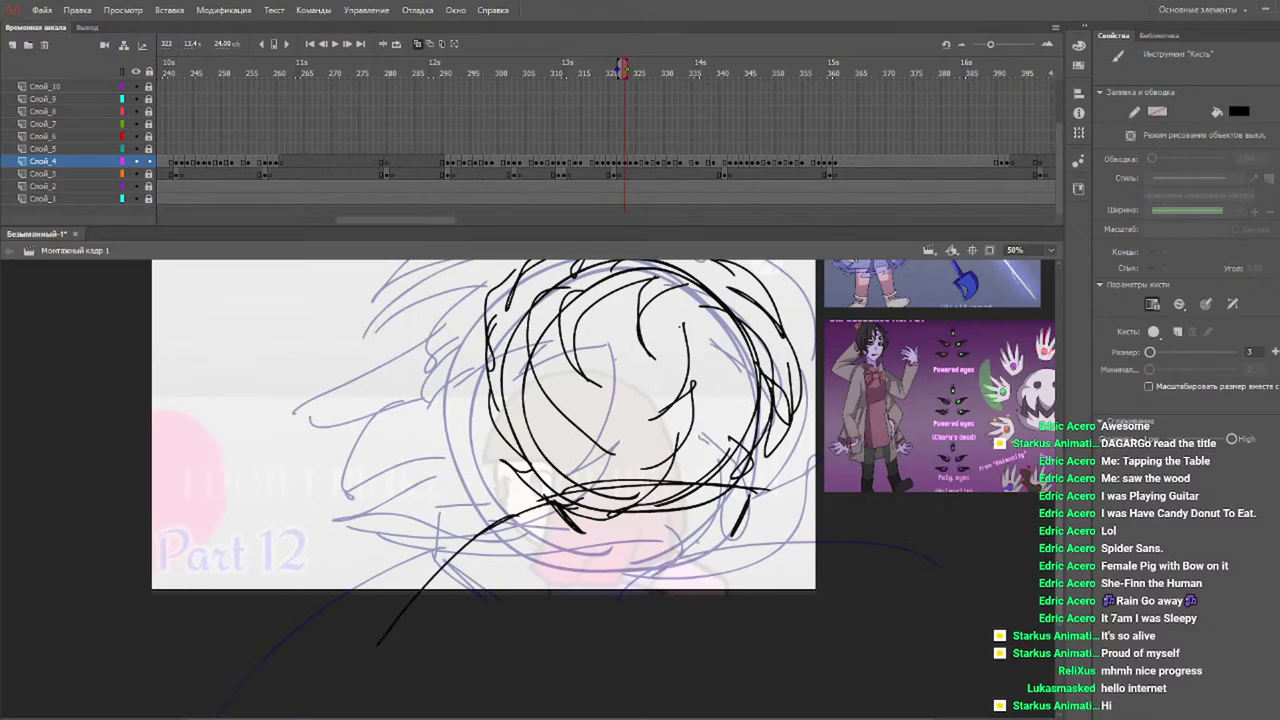
{"action": "left_click_drag", "start_coordinate": [740, 493], "coordinate": [889, 660]}
Sketch the shoulder line, torso sides and both outer arm lines below the collar on frame 324.
{"action": "key", "text": "period"}
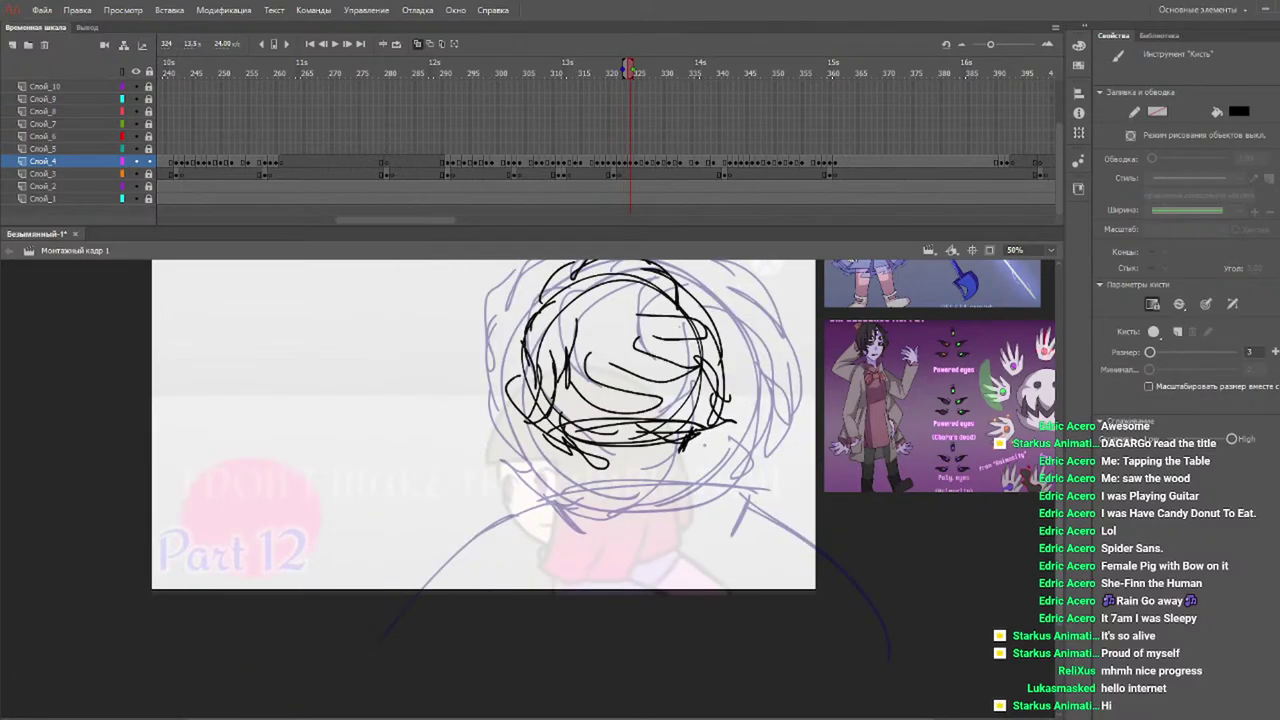
{"action": "mouse_move", "coordinate": [555, 458]}
{"action": "left_mouse_down"}
{"action": "mouse_move", "coordinate": [728, 478]}
{"action": "mouse_move", "coordinate": [550, 474]}
{"action": "mouse_move", "coordinate": [688, 436]}
{"action": "mouse_move", "coordinate": [512, 444]}
{"action": "mouse_move", "coordinate": [744, 458]}
{"action": "mouse_move", "coordinate": [616, 440]}
{"action": "left_mouse_up"}
{"action": "left_click_drag", "start_coordinate": [512, 452], "coordinate": [562, 598]}
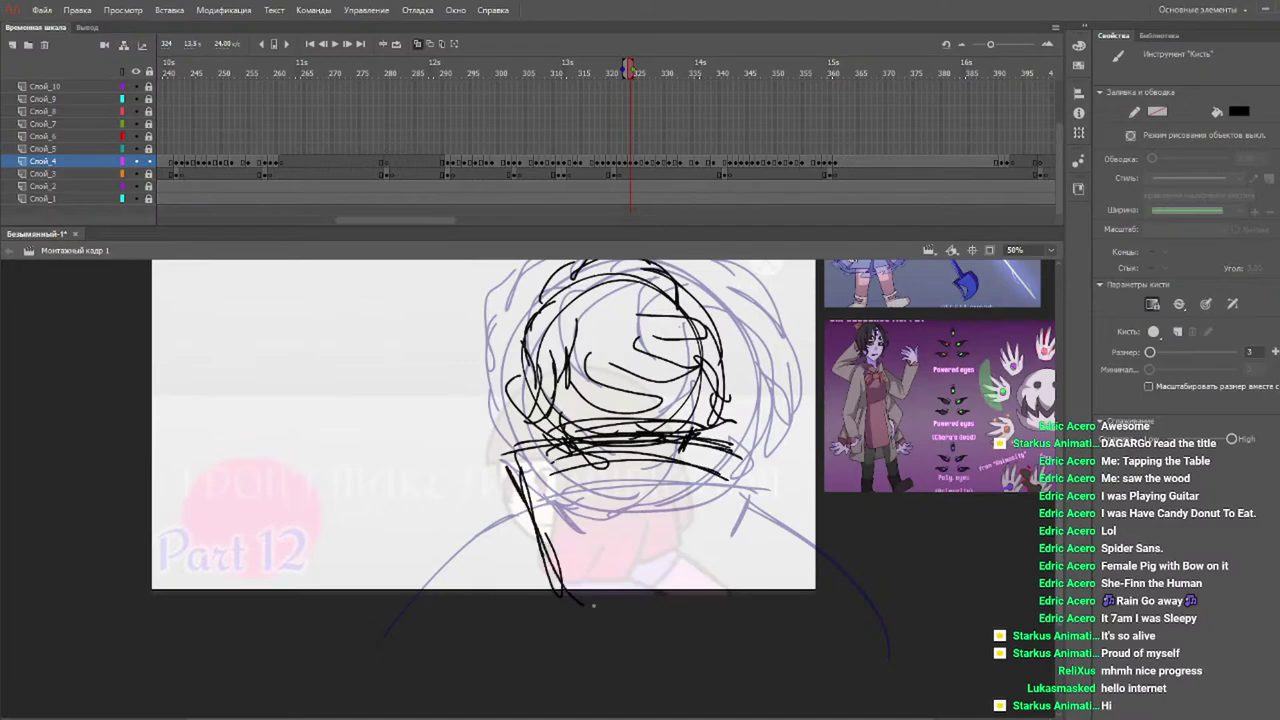
{"action": "left_click_drag", "start_coordinate": [762, 450], "coordinate": [692, 600]}
{"action": "left_click_drag", "start_coordinate": [754, 472], "coordinate": [704, 588]}
{"action": "mouse_move", "coordinate": [518, 448]}
{"action": "left_mouse_down"}
{"action": "mouse_move", "coordinate": [464, 523]}
{"action": "mouse_move", "coordinate": [436, 626]}
{"action": "left_mouse_up"}
{"action": "left_click_drag", "start_coordinate": [494, 510], "coordinate": [450, 584]}
{"action": "left_click_drag", "start_coordinate": [756, 466], "coordinate": [824, 626]}
{"action": "left_click_drag", "start_coordinate": [750, 452], "coordinate": [814, 578]}
Compare frame 324 with its neighbouring drawings and erase its left arm.
{"action": "key", "text": "period"}
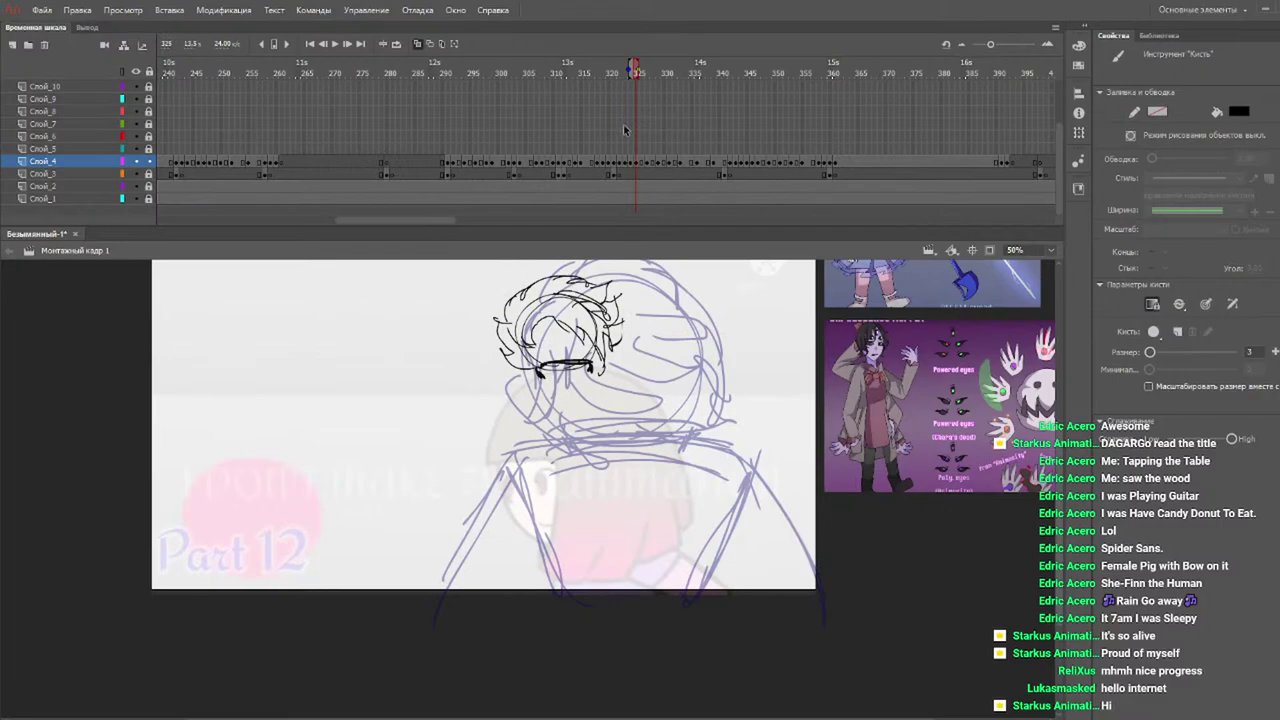
{"action": "left_click", "coordinate": [627, 80]}
{"action": "left_click", "coordinate": [616, 73]}
{"action": "left_click", "coordinate": [630, 78]}
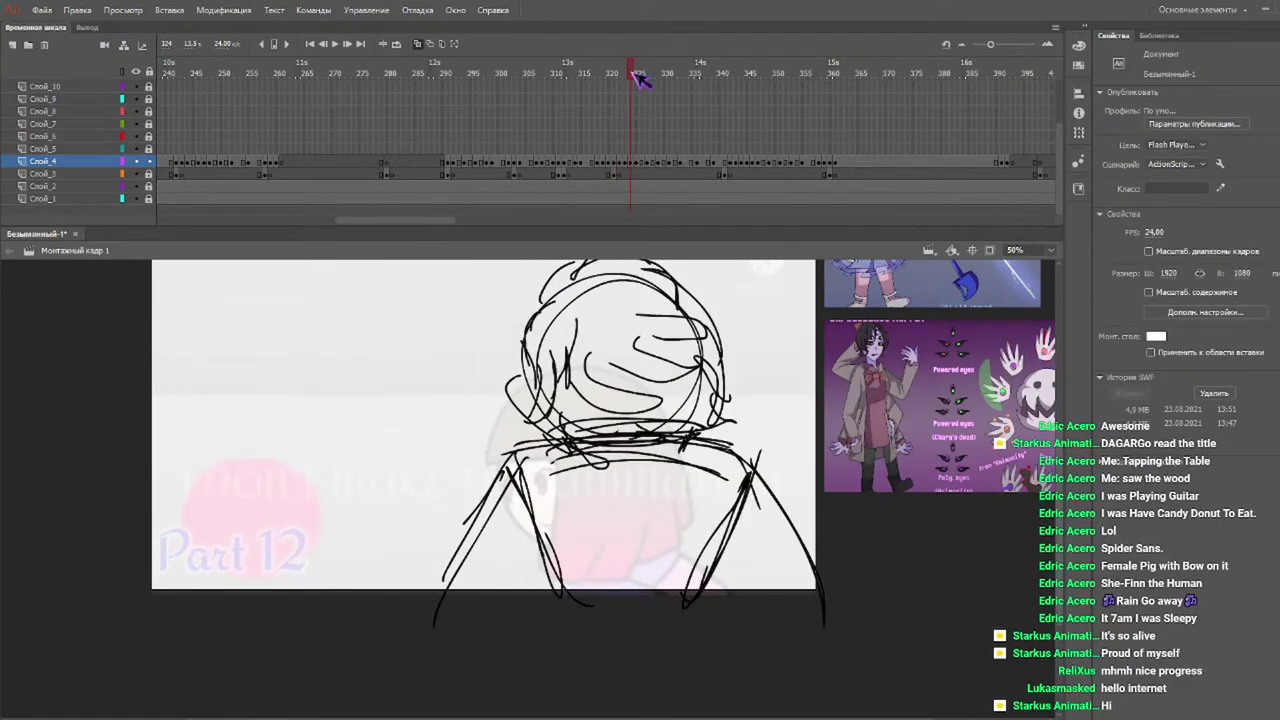
{"action": "key", "text": "e"}
{"action": "mouse_move", "coordinate": [518, 450]}
{"action": "left_mouse_down"}
{"action": "mouse_move", "coordinate": [506, 523]}
{"action": "mouse_move", "coordinate": [457, 606]}
{"action": "mouse_move", "coordinate": [514, 600]}
{"action": "mouse_move", "coordinate": [557, 616]}
{"action": "mouse_move", "coordinate": [529, 537]}
{"action": "mouse_move", "coordinate": [534, 484]}
{"action": "left_mouse_up"}
Redraw the left arm on frame 324 closer to the body, starting under the collar and angling down-left.
{"action": "key", "text": "period"}
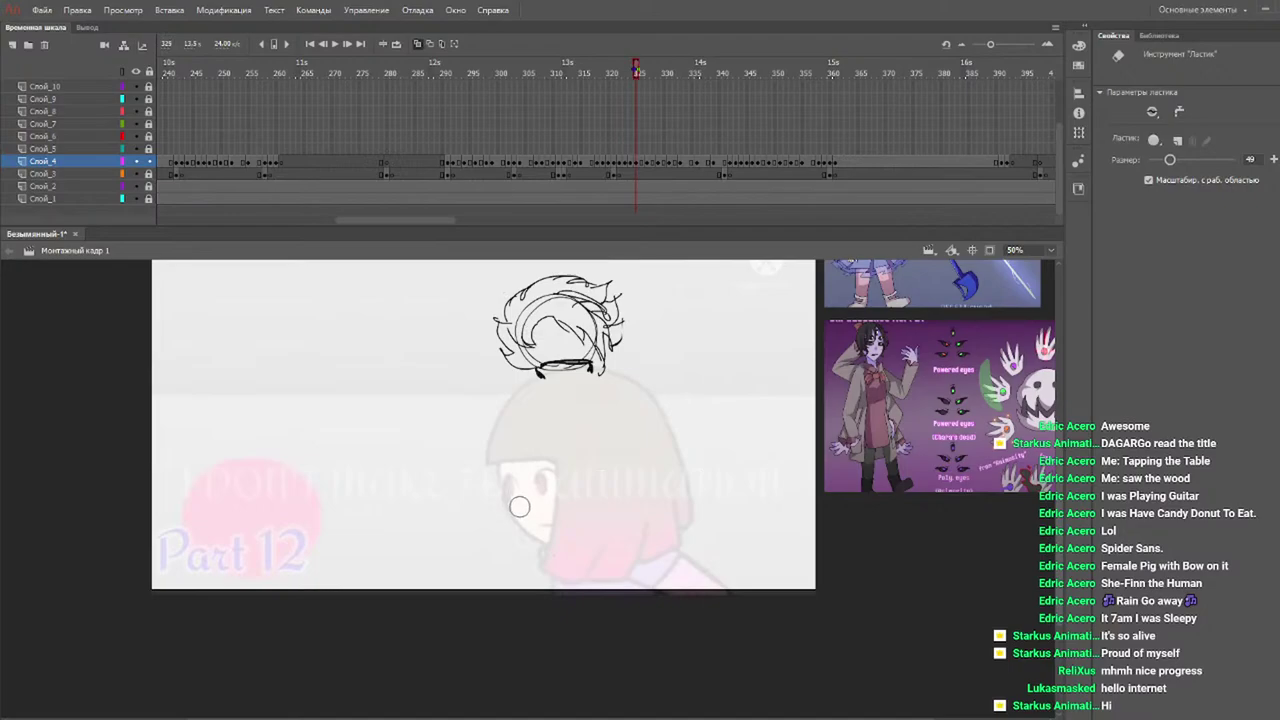
{"action": "left_click", "coordinate": [631, 72]}
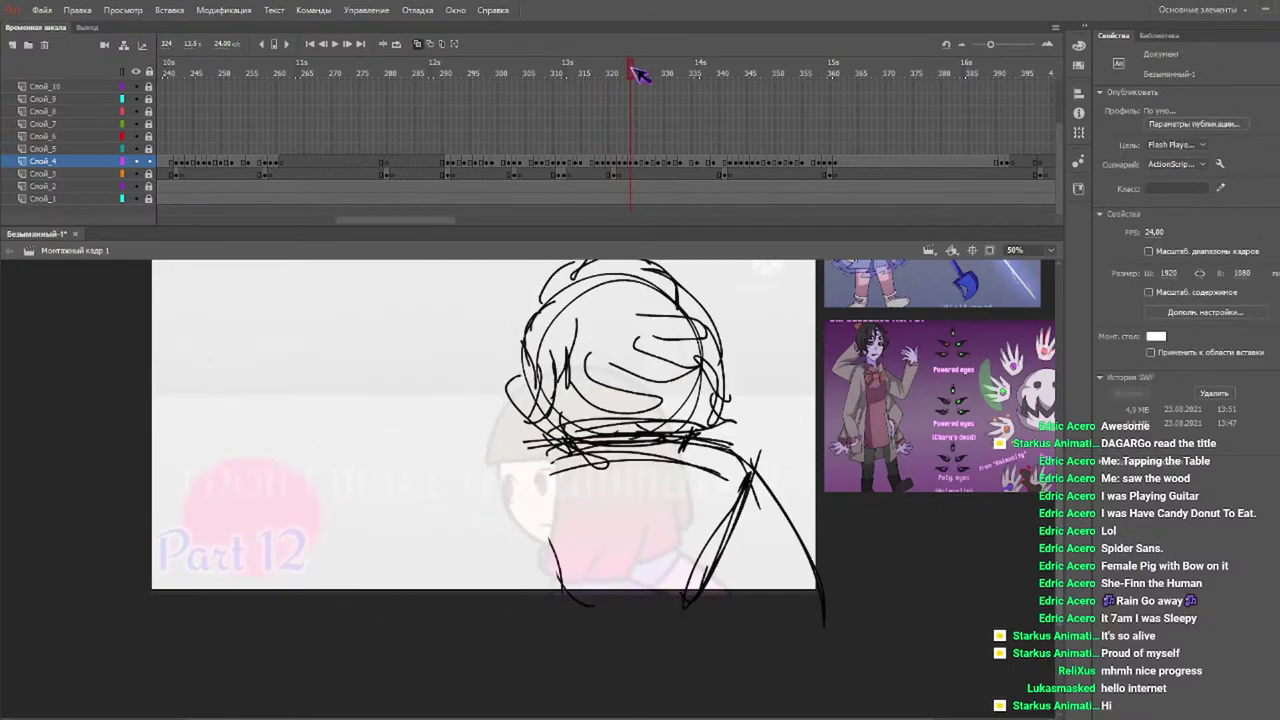
{"action": "key", "text": "b"}
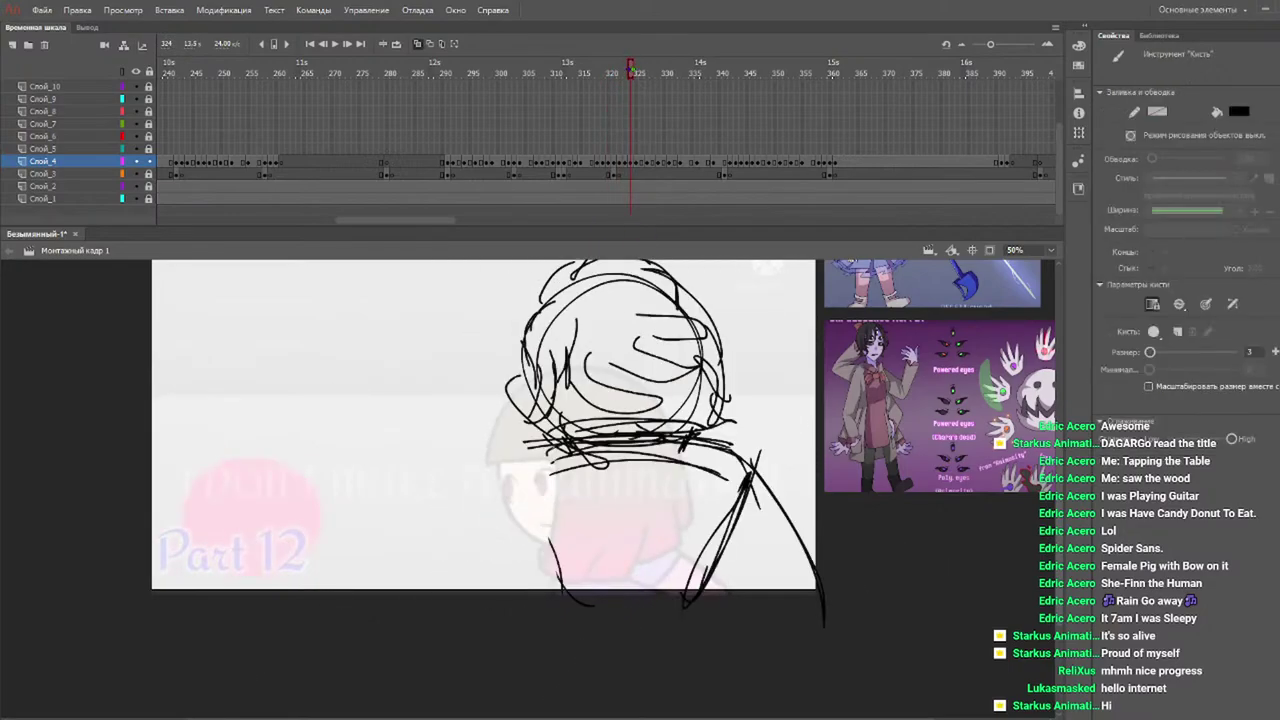
{"action": "mouse_move", "coordinate": [572, 450]}
{"action": "left_mouse_down"}
{"action": "mouse_move", "coordinate": [600, 496]}
{"action": "mouse_move", "coordinate": [592, 590]}
{"action": "left_mouse_up"}
{"action": "left_click_drag", "start_coordinate": [596, 518], "coordinate": [571, 634]}
{"action": "left_click_drag", "start_coordinate": [562, 440], "coordinate": [480, 620]}
{"action": "left_click_drag", "start_coordinate": [540, 518], "coordinate": [485, 616]}
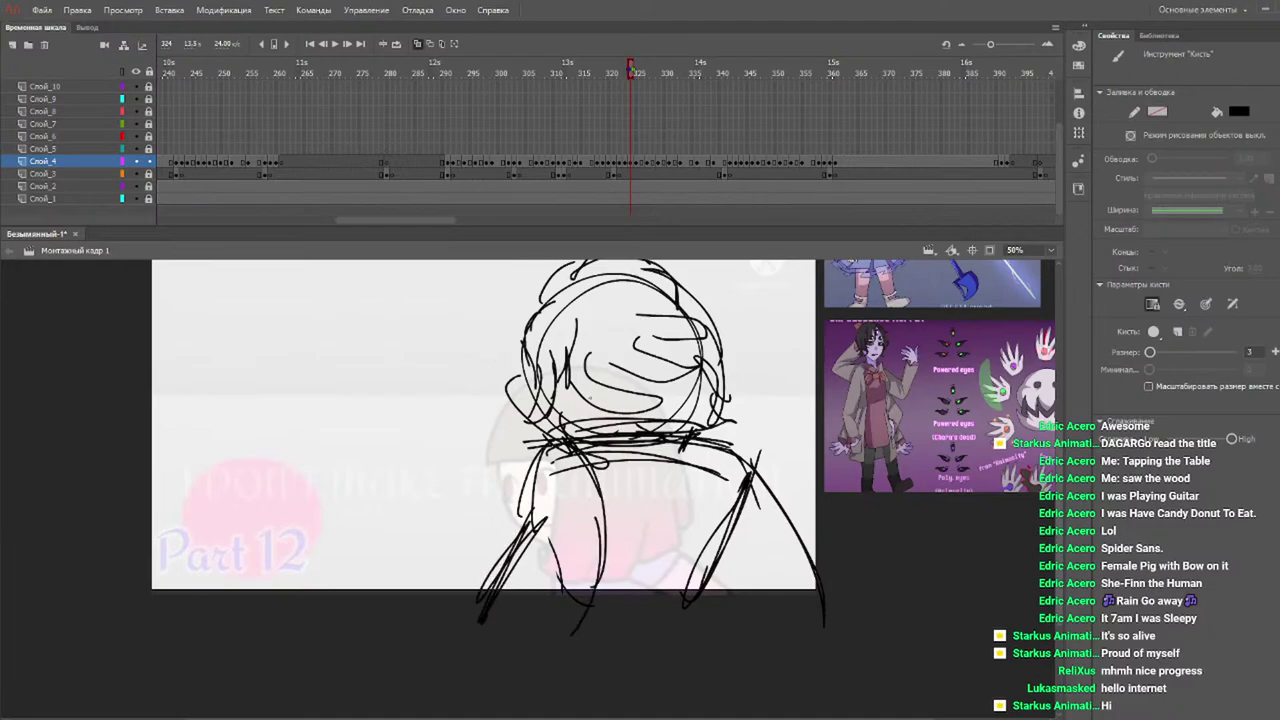
Sketch the torso under the small head on frame 325, with a shoulder line, tapering sides and a waistline.
{"action": "left_click_drag", "start_coordinate": [617, 78], "coordinate": [636, 74]}
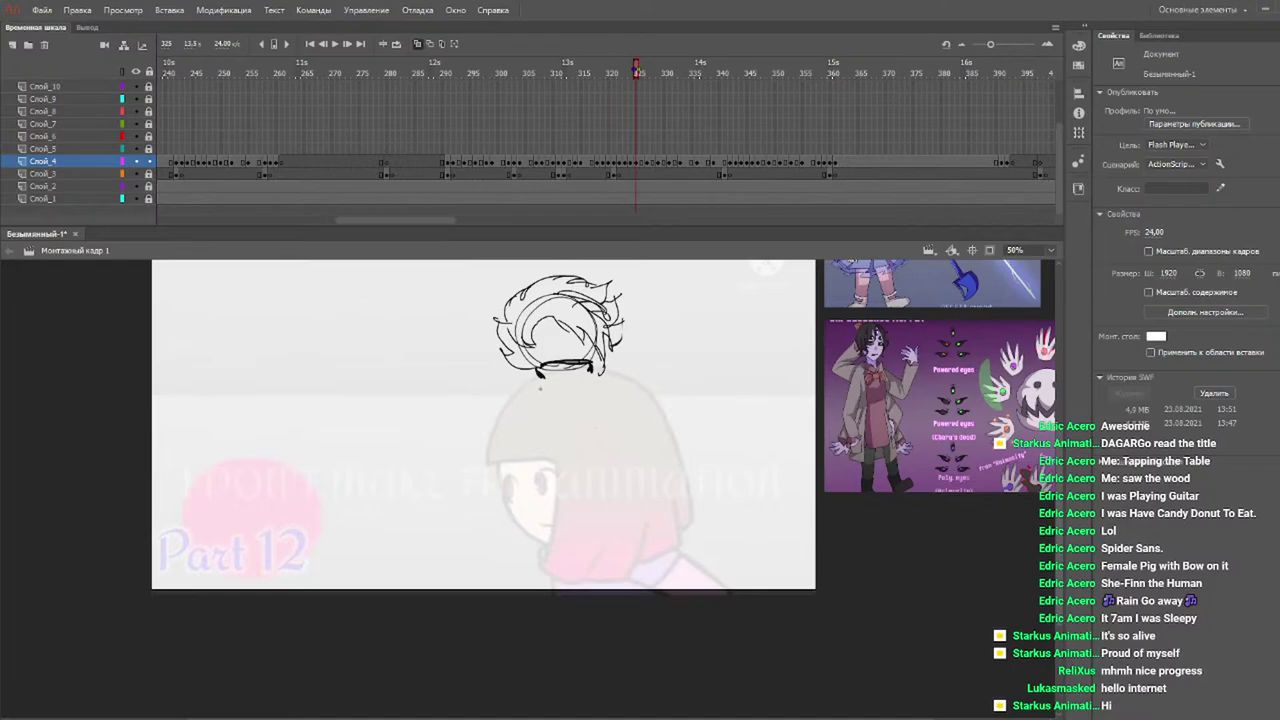
{"action": "left_click_drag", "start_coordinate": [540, 379], "coordinate": [612, 381]}
{"action": "left_click_drag", "start_coordinate": [528, 390], "coordinate": [550, 444]}
{"action": "mouse_move", "coordinate": [612, 382]}
{"action": "left_mouse_down"}
{"action": "mouse_move", "coordinate": [603, 429]}
{"action": "mouse_move", "coordinate": [611, 411]}
{"action": "mouse_move", "coordinate": [549, 456]}
{"action": "mouse_move", "coordinate": [602, 453]}
{"action": "mouse_move", "coordinate": [542, 456]}
{"action": "mouse_move", "coordinate": [577, 441]}
{"action": "mouse_move", "coordinate": [546, 458]}
{"action": "left_mouse_up"}
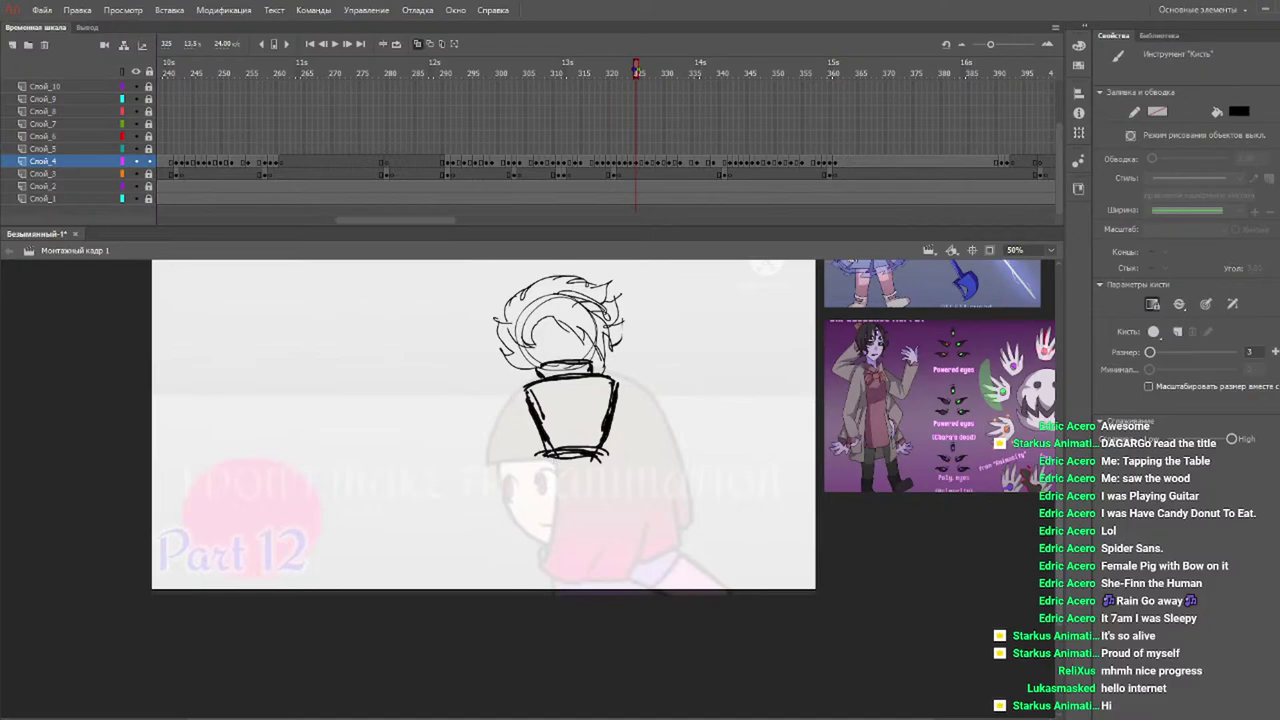
Draw a flared skirt with folds and a wavy hem below the waist on frame 325.
{"action": "scroll", "coordinate": [600, 450], "scroll_direction": "up", "scroll_amount": 1}
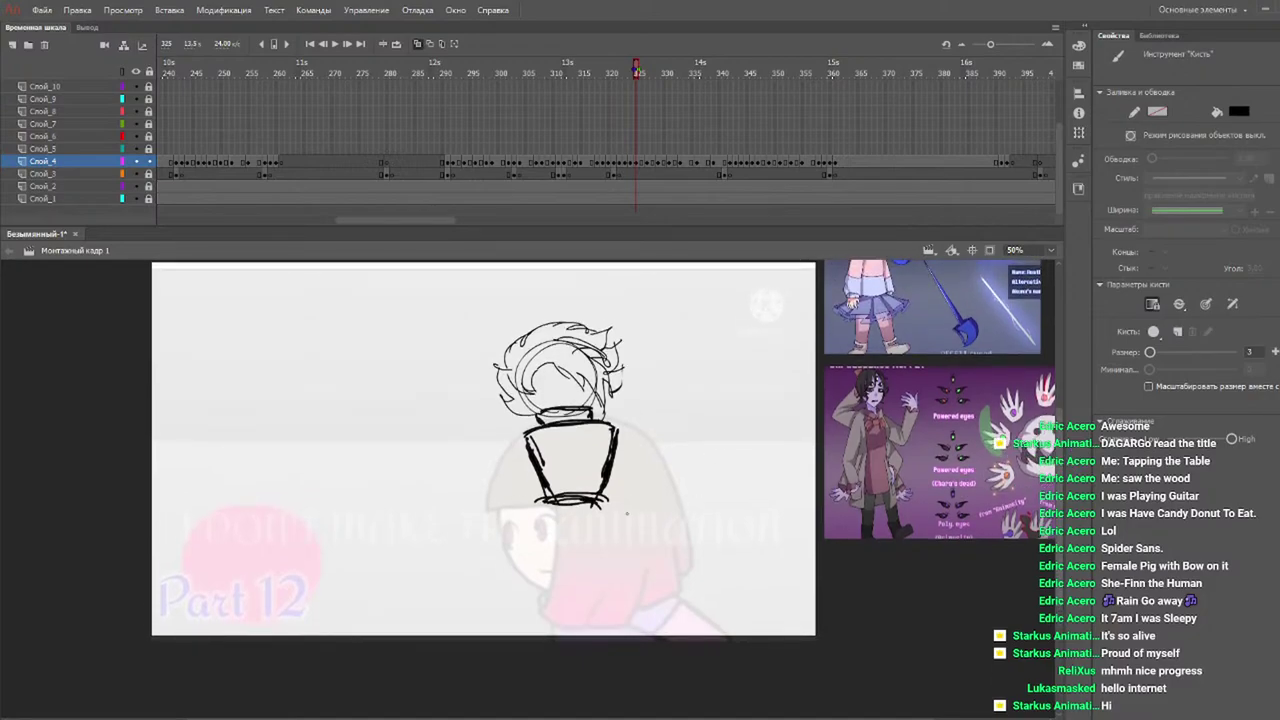
{"action": "mouse_move", "coordinate": [612, 508]}
{"action": "left_mouse_down"}
{"action": "mouse_move", "coordinate": [680, 575]}
{"action": "mouse_move", "coordinate": [637, 544]}
{"action": "mouse_move", "coordinate": [625, 568]}
{"action": "mouse_move", "coordinate": [580, 544]}
{"action": "mouse_move", "coordinate": [544, 574]}
{"action": "mouse_move", "coordinate": [524, 557]}
{"action": "mouse_move", "coordinate": [540, 504]}
{"action": "mouse_move", "coordinate": [648, 544]}
{"action": "left_mouse_up"}
{"action": "mouse_move", "coordinate": [524, 570]}
{"action": "left_mouse_down"}
{"action": "mouse_move", "coordinate": [656, 560]}
{"action": "mouse_move", "coordinate": [690, 582]}
{"action": "left_mouse_up"}
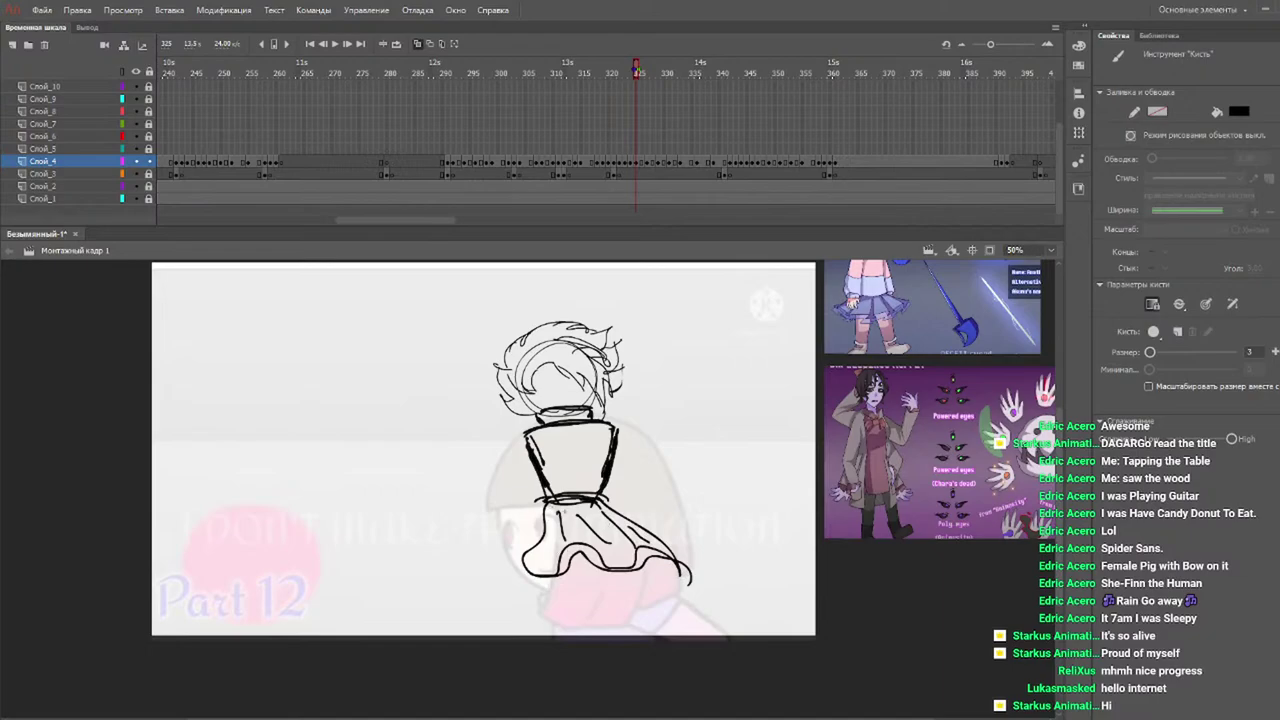
Draw two straight trouser legs below the skirt on frame 325, the right one angled outward.
{"action": "left_click_drag", "start_coordinate": [580, 516], "coordinate": [634, 614]}
{"action": "left_click_drag", "start_coordinate": [598, 500], "coordinate": [656, 604]}
{"action": "left_click_drag", "start_coordinate": [620, 530], "coordinate": [658, 602]}
{"action": "left_click_drag", "start_coordinate": [552, 504], "coordinate": [549, 628]}
{"action": "left_click_drag", "start_coordinate": [582, 524], "coordinate": [586, 632]}
{"action": "left_click_drag", "start_coordinate": [586, 564], "coordinate": [588, 632]}
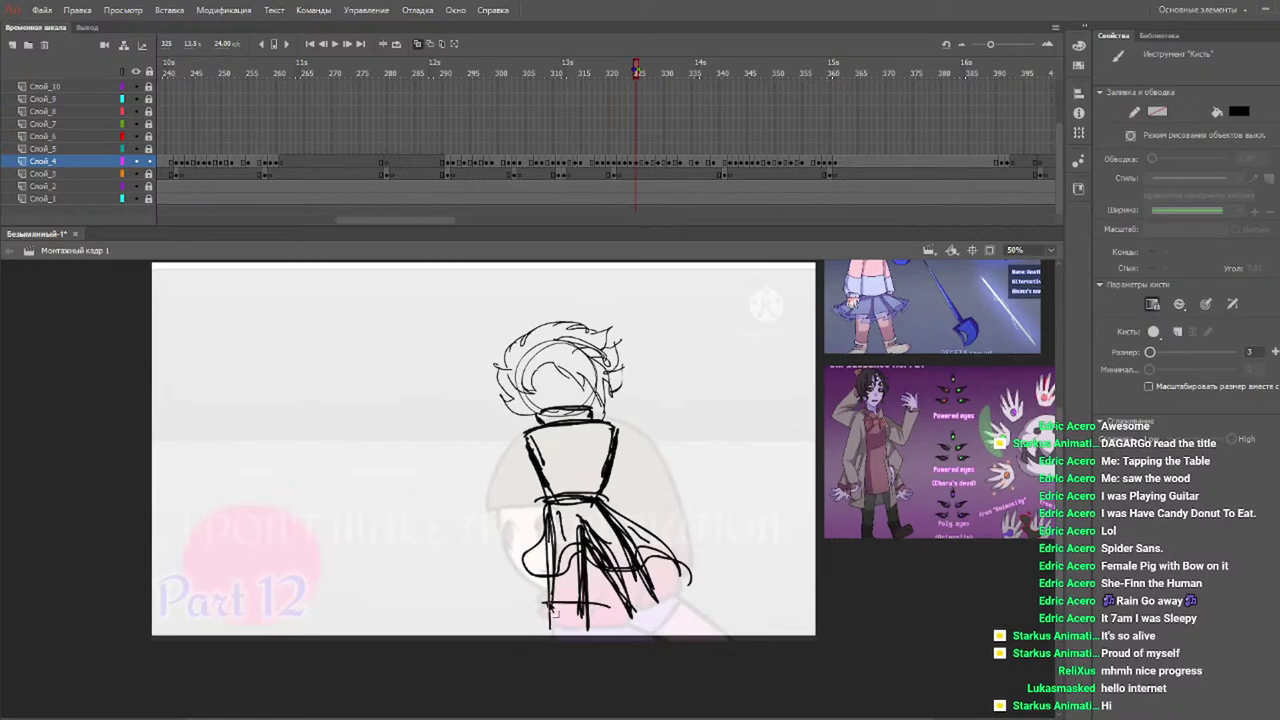
Add boot cuffs with small buckles across both lower legs and outline the feet on frame 325.
{"action": "key", "text": "v"}
{"action": "left_click", "coordinate": [592, 612]}
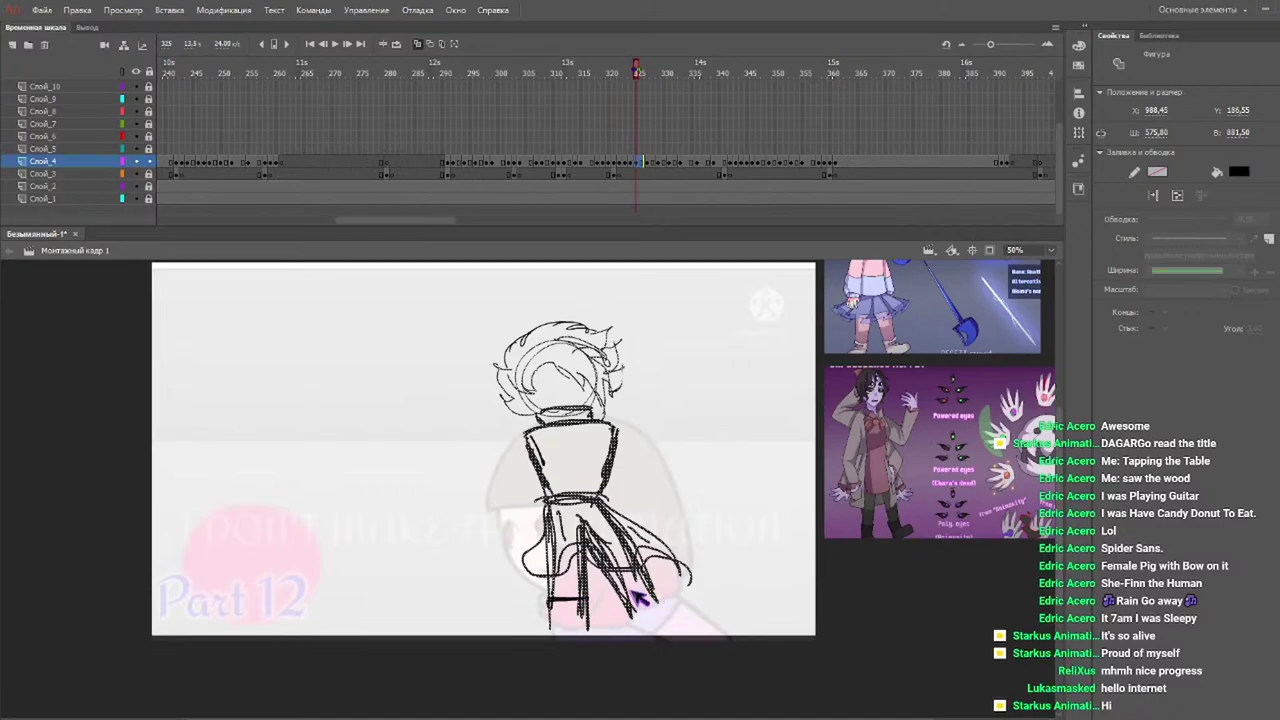
{"action": "key", "text": "b"}
{"action": "left_click_drag", "start_coordinate": [654, 587], "coordinate": [555, 610]}
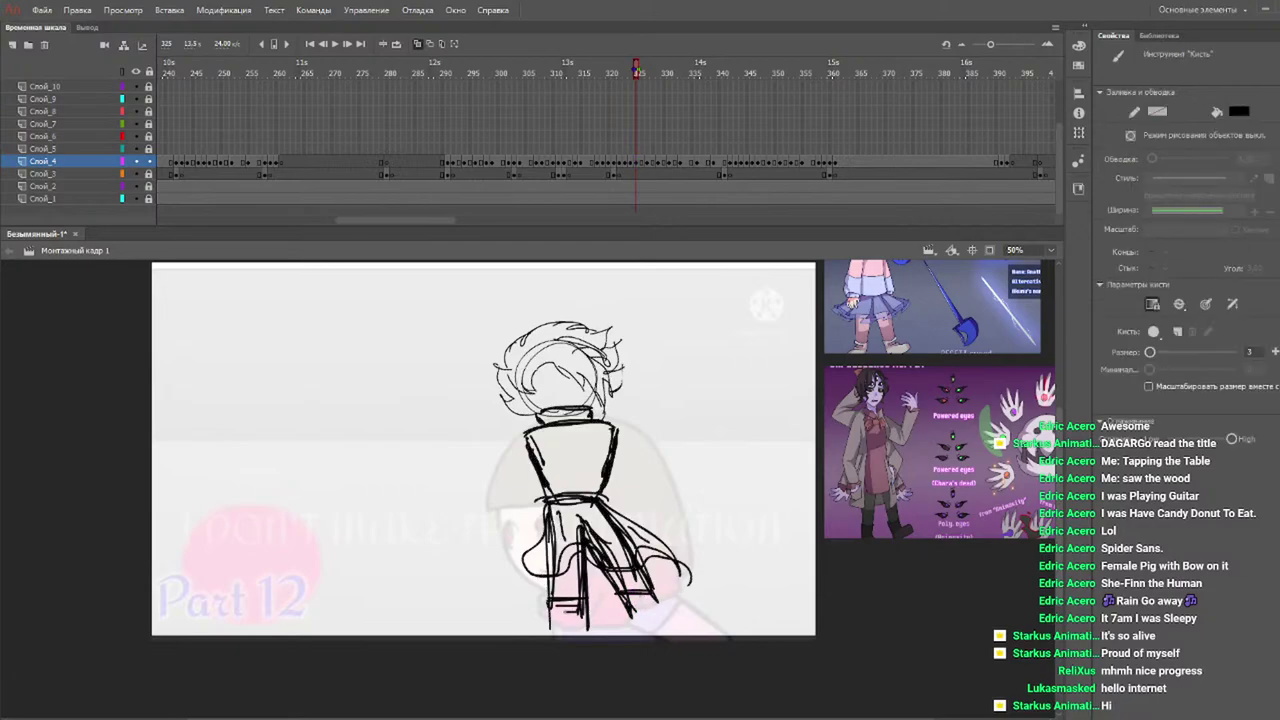
{"action": "left_click_drag", "start_coordinate": [655, 597], "coordinate": [635, 603]}
{"action": "left_click_drag", "start_coordinate": [655, 592], "coordinate": [674, 621]}
{"action": "mouse_move", "coordinate": [630, 614]}
{"action": "left_mouse_down"}
{"action": "mouse_move", "coordinate": [634, 636]}
{"action": "mouse_move", "coordinate": [680, 638]}
{"action": "left_mouse_up"}
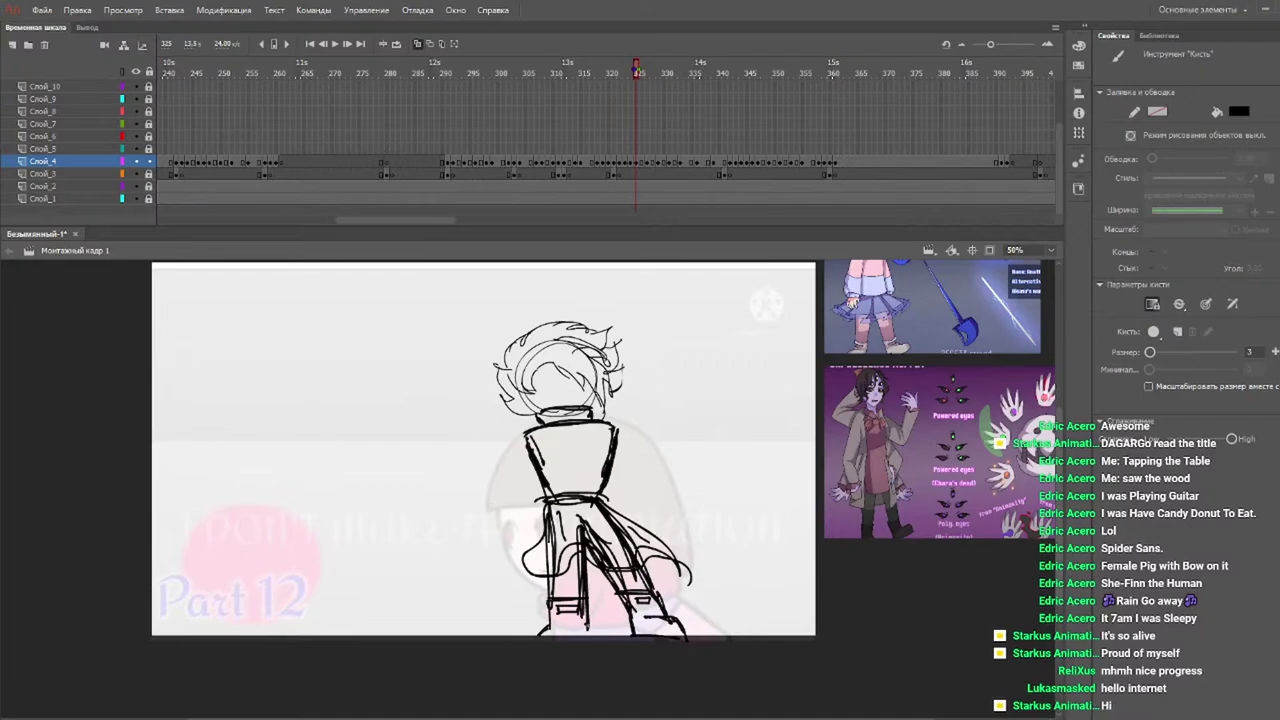
{"action": "mouse_move", "coordinate": [540, 637]}
{"action": "left_mouse_down"}
{"action": "mouse_move", "coordinate": [606, 634]}
{"action": "mouse_move", "coordinate": [550, 634]}
{"action": "left_mouse_up"}
{"action": "key", "text": "ctrl+z"}
Draw the right arm in black on frame 325, hanging from the shoulder down past the waist.
{"action": "left_click", "coordinate": [1238, 112]}
{"action": "left_click", "coordinate": [1033, 151]}
{"action": "left_click_drag", "start_coordinate": [612, 426], "coordinate": [634, 520]}
{"action": "left_click_drag", "start_coordinate": [616, 448], "coordinate": [638, 540]}
{"action": "left_click_drag", "start_coordinate": [628, 482], "coordinate": [636, 542]}
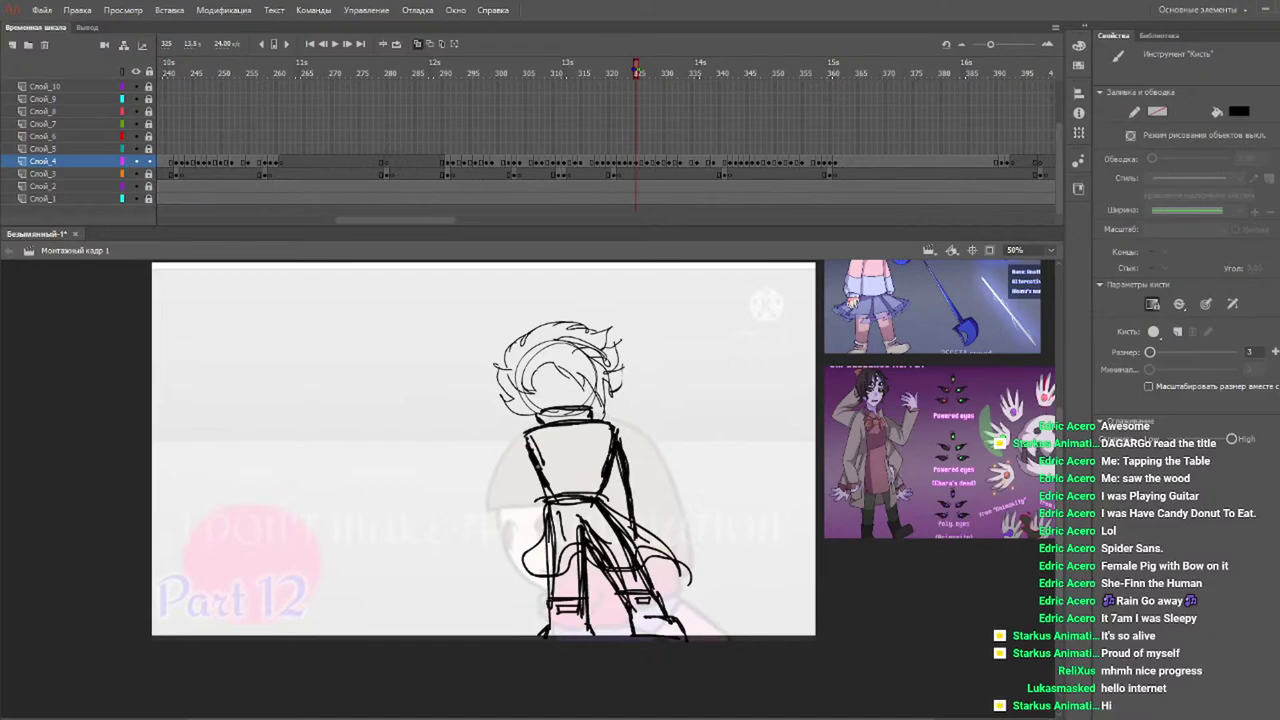
Draw the left arm on frame 325 hanging beside the torso, with a thick inner edge and a closed hand.
{"action": "left_click_drag", "start_coordinate": [527, 437], "coordinate": [519, 489]}
{"action": "left_click_drag", "start_coordinate": [524, 437], "coordinate": [520, 538]}
{"action": "left_click_drag", "start_coordinate": [521, 491], "coordinate": [538, 576]}
{"action": "left_click_drag", "start_coordinate": [524, 519], "coordinate": [539, 579]}
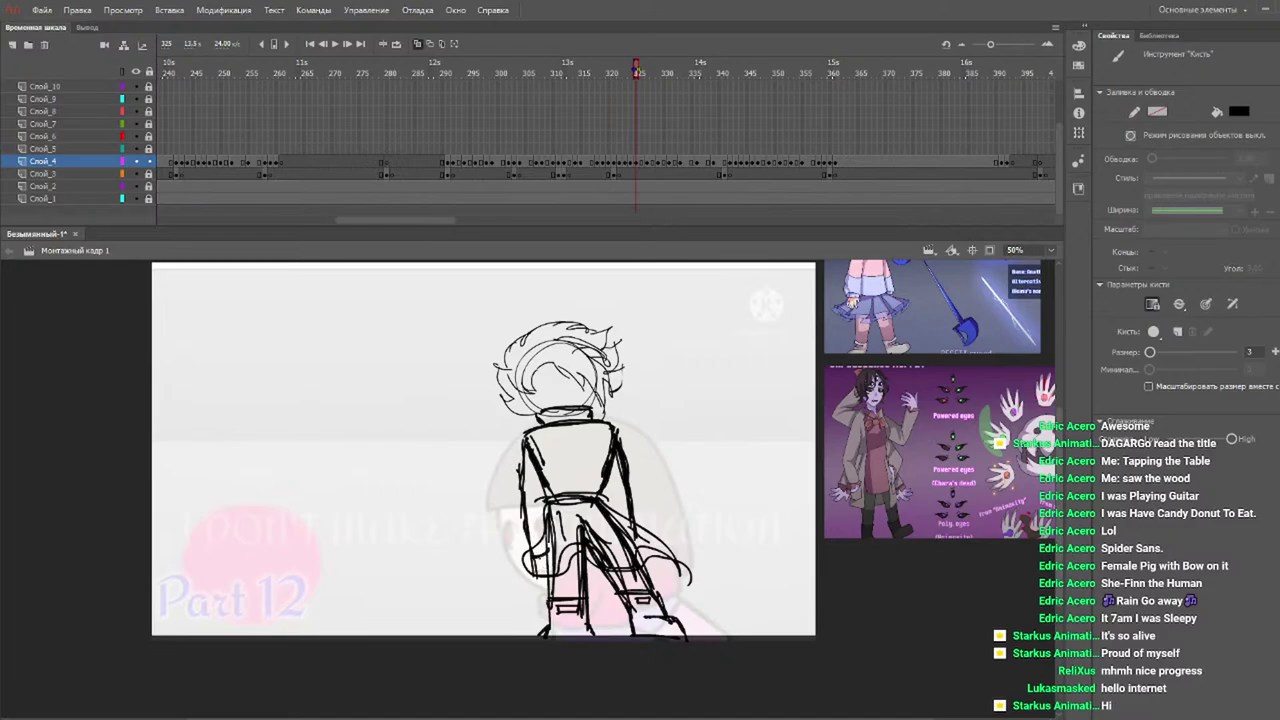
{"action": "left_click_drag", "start_coordinate": [554, 513], "coordinate": [558, 558]}
{"action": "left_click_drag", "start_coordinate": [550, 488], "coordinate": [560, 564]}
{"action": "left_click_drag", "start_coordinate": [543, 468], "coordinate": [555, 558]}
{"action": "left_click_drag", "start_coordinate": [545, 466], "coordinate": [553, 532]}
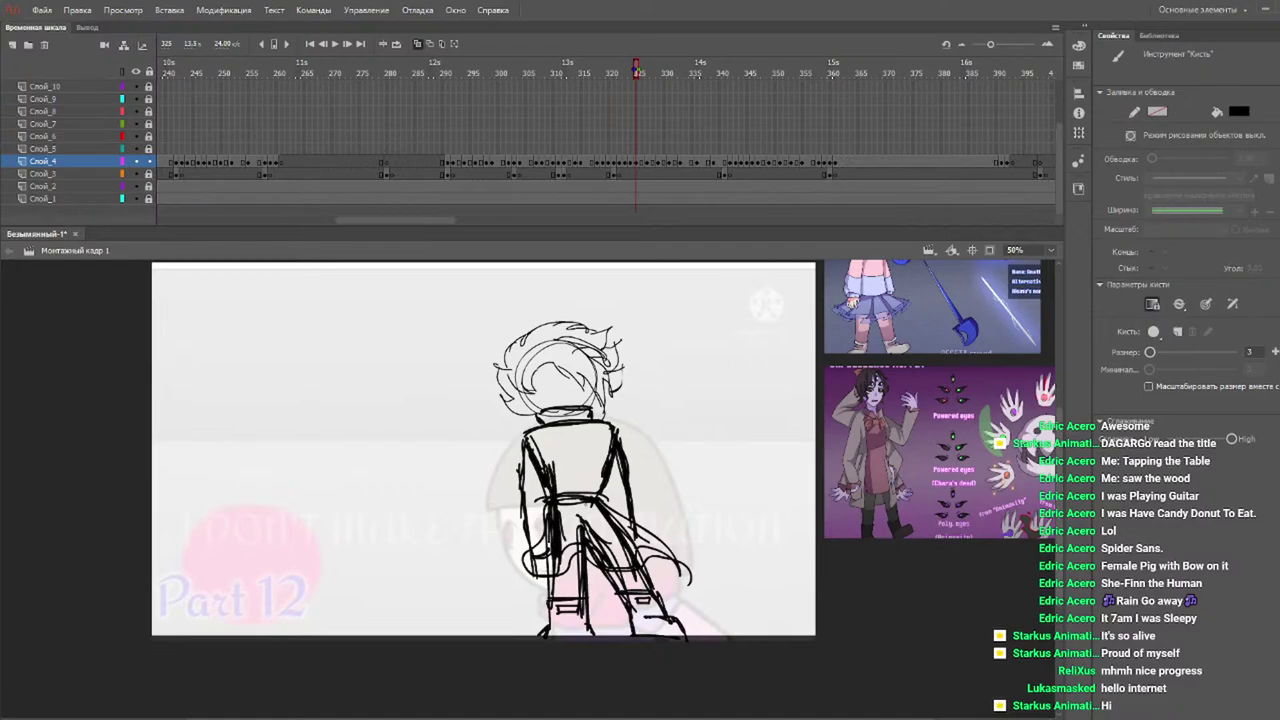
{"action": "left_click_drag", "start_coordinate": [534, 553], "coordinate": [542, 568]}
Sample the shovel's blue from the reference picture and scribble it over both shoes on frame 325.
{"action": "left_click", "coordinate": [1239, 111]}
{"action": "left_click", "coordinate": [1004, 338]}
{"action": "key", "text": "i"}
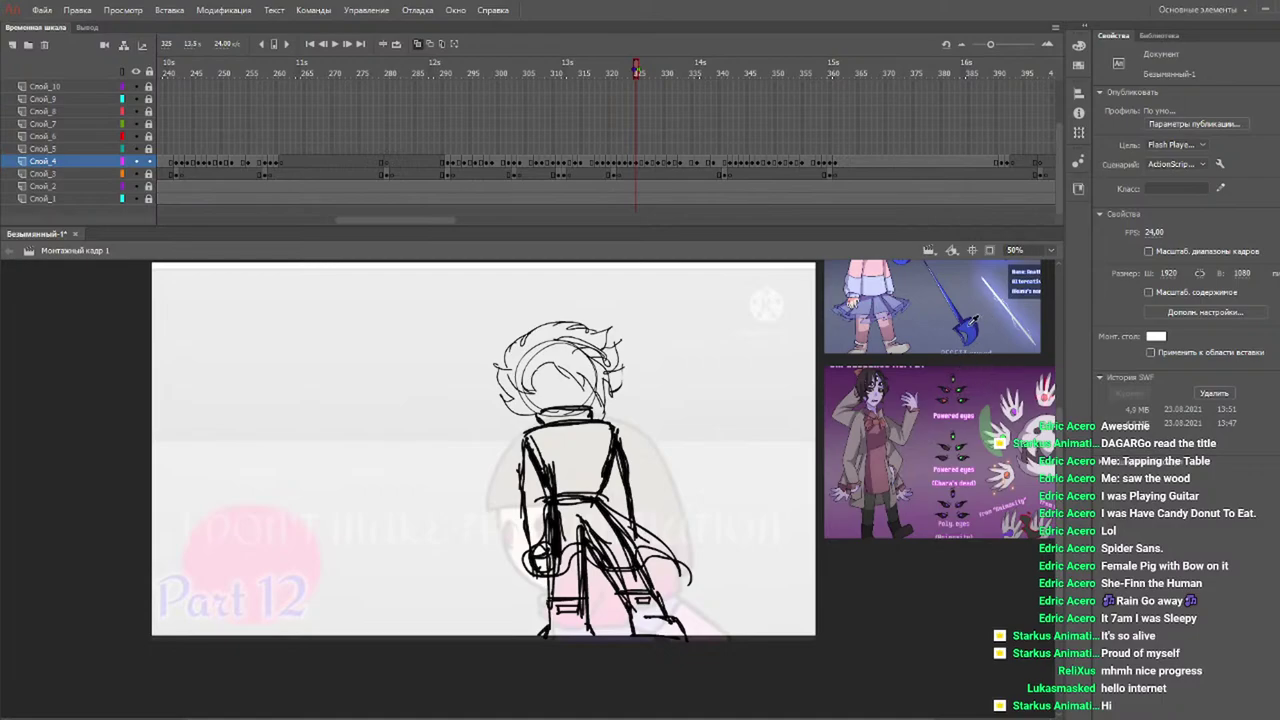
{"action": "key", "text": "k"}
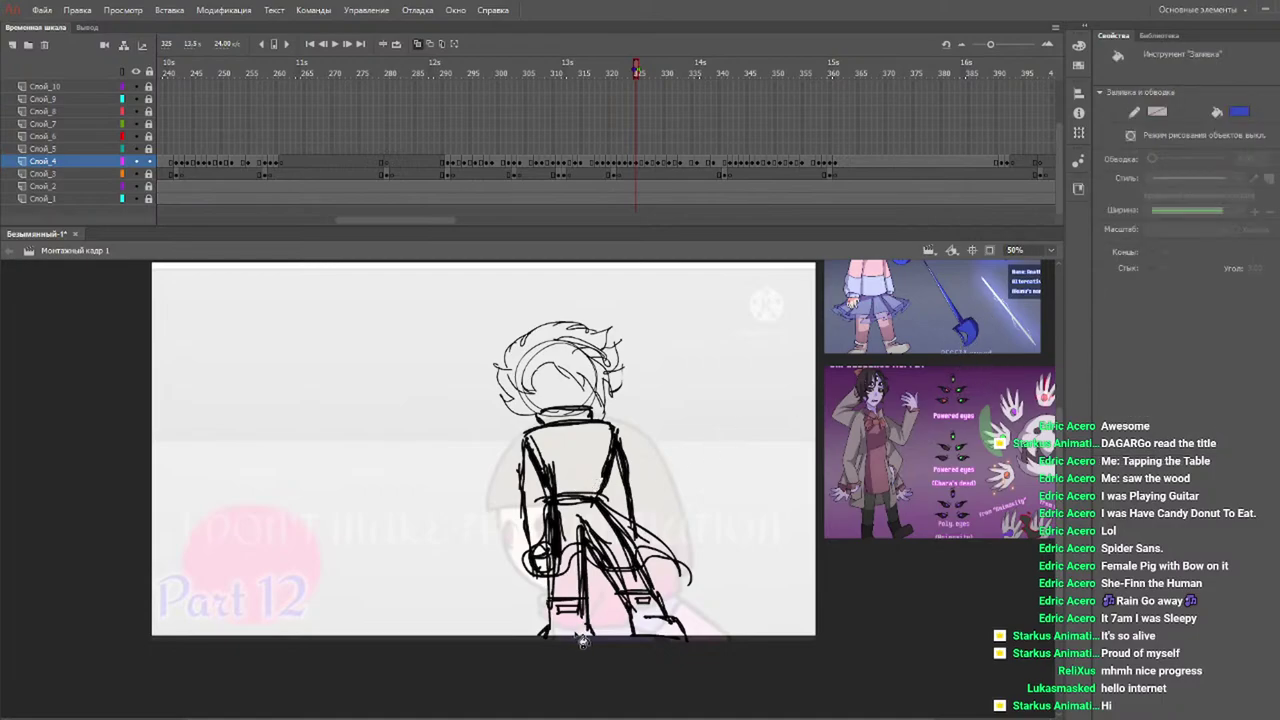
{"action": "key", "text": "b"}
{"action": "left_click_drag", "start_coordinate": [548, 636], "coordinate": [608, 630]}
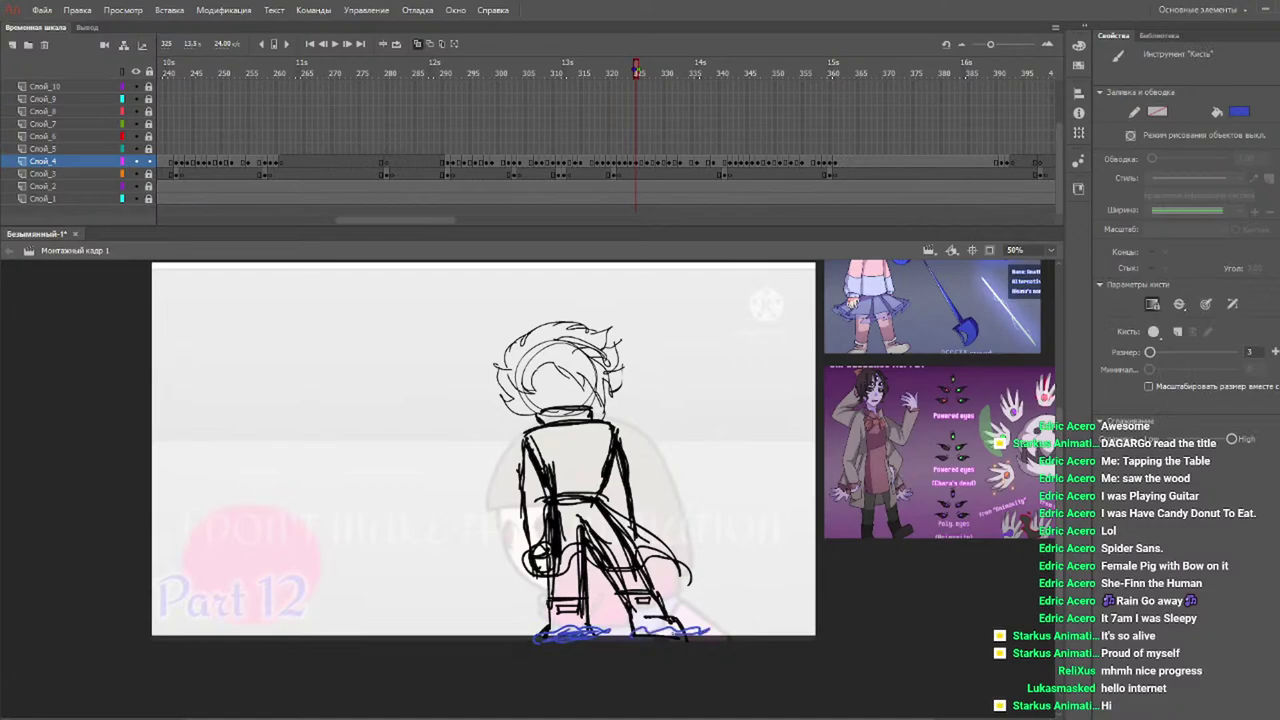
{"action": "left_click_drag", "start_coordinate": [548, 634], "coordinate": [560, 638]}
Play back the animation to review the full-body drawing in motion, and return to frame 326.
{"action": "left_click_drag", "start_coordinate": [475, 78], "coordinate": [403, 78]}
{"action": "key", "text": "Return"}
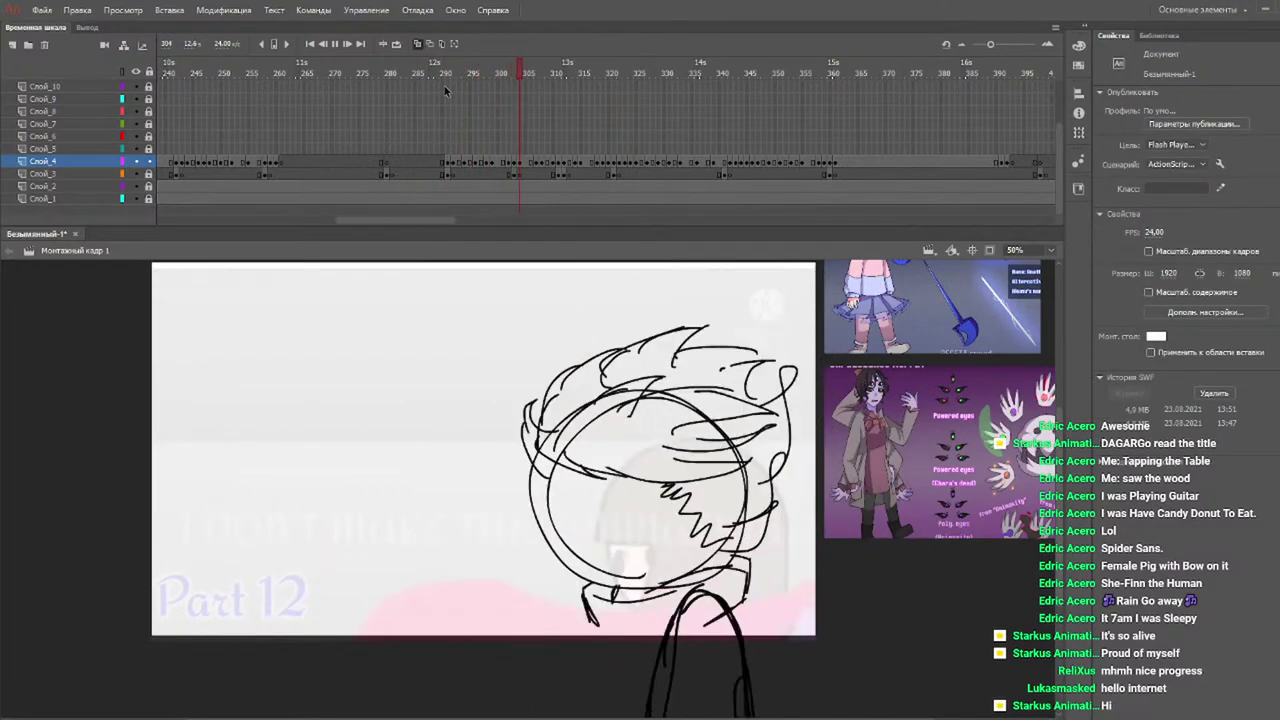
{"action": "key", "text": "Return"}
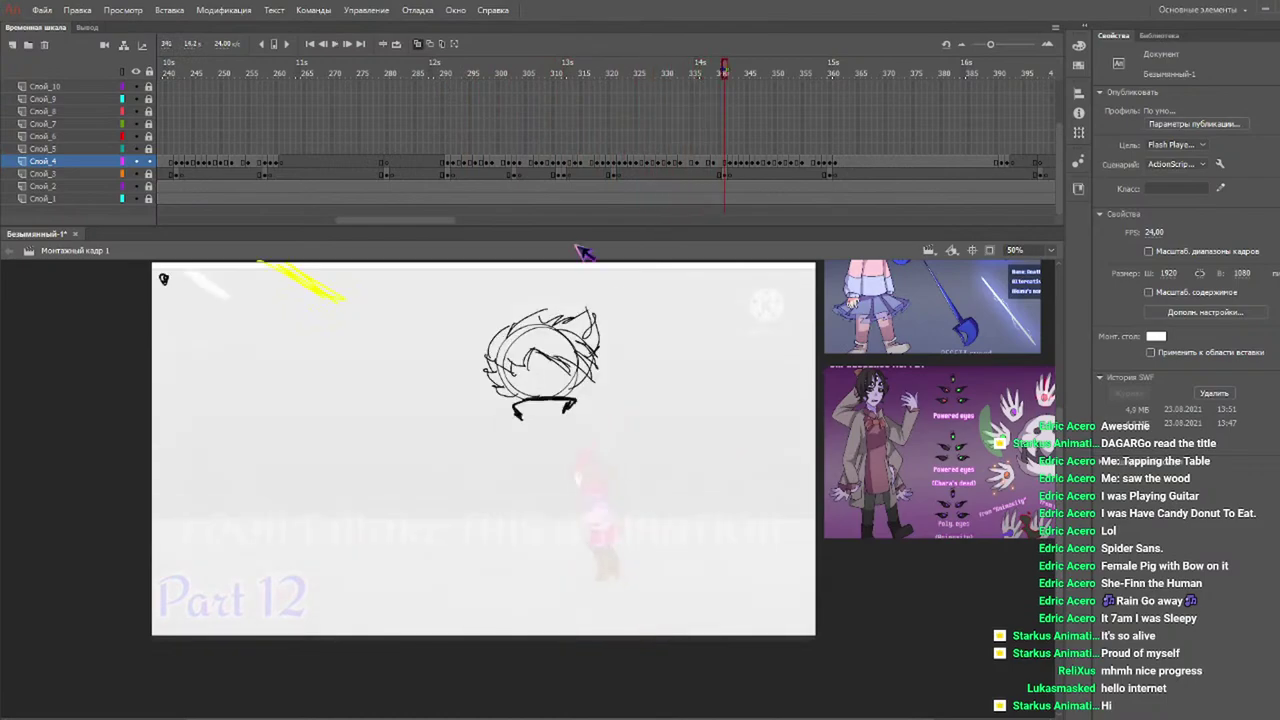
{"action": "mouse_move", "coordinate": [630, 75]}
{"action": "left_mouse_down"}
{"action": "mouse_move", "coordinate": [651, 79]}
{"action": "mouse_move", "coordinate": [638, 70]}
{"action": "left_mouse_up"}
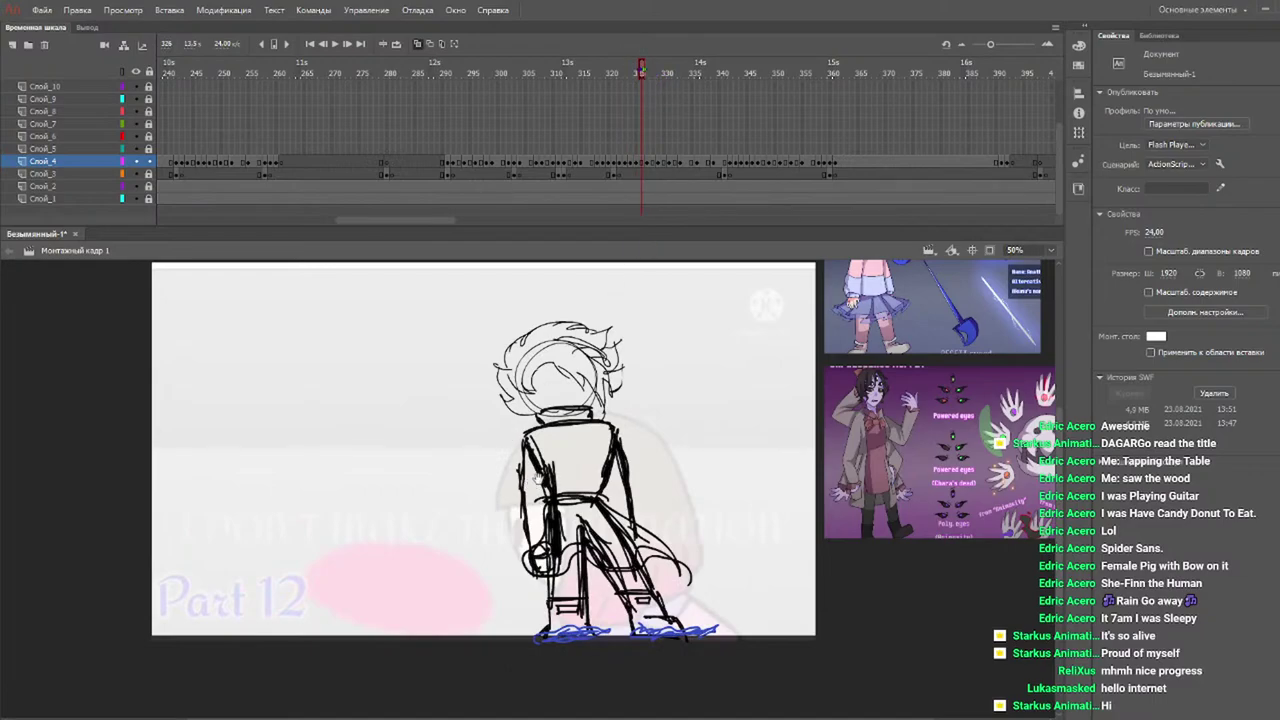
Add black bands across both sleeves and a horizontal line across the torso on frame 326.
{"action": "key", "text": "k"}
{"action": "key", "text": "b"}
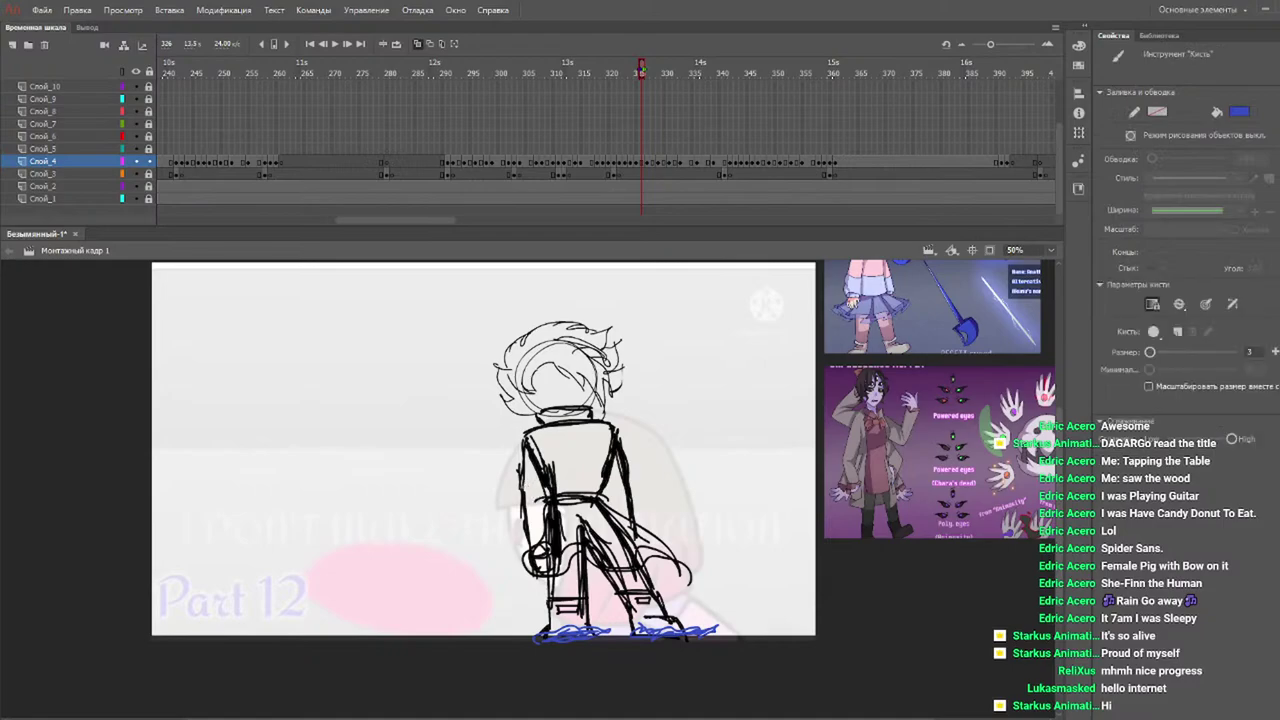
{"action": "left_click", "coordinate": [1239, 111]}
{"action": "left_click", "coordinate": [1048, 149]}
Copy the whole body below the collar from frame 326 and paste it under the collar on frame 327.
{"action": "key", "text": "v"}
{"action": "mouse_move", "coordinate": [504, 428]}
{"action": "left_mouse_down"}
{"action": "mouse_move", "coordinate": [658, 506]}
{"action": "mouse_move", "coordinate": [755, 672]}
{"action": "left_mouse_up"}
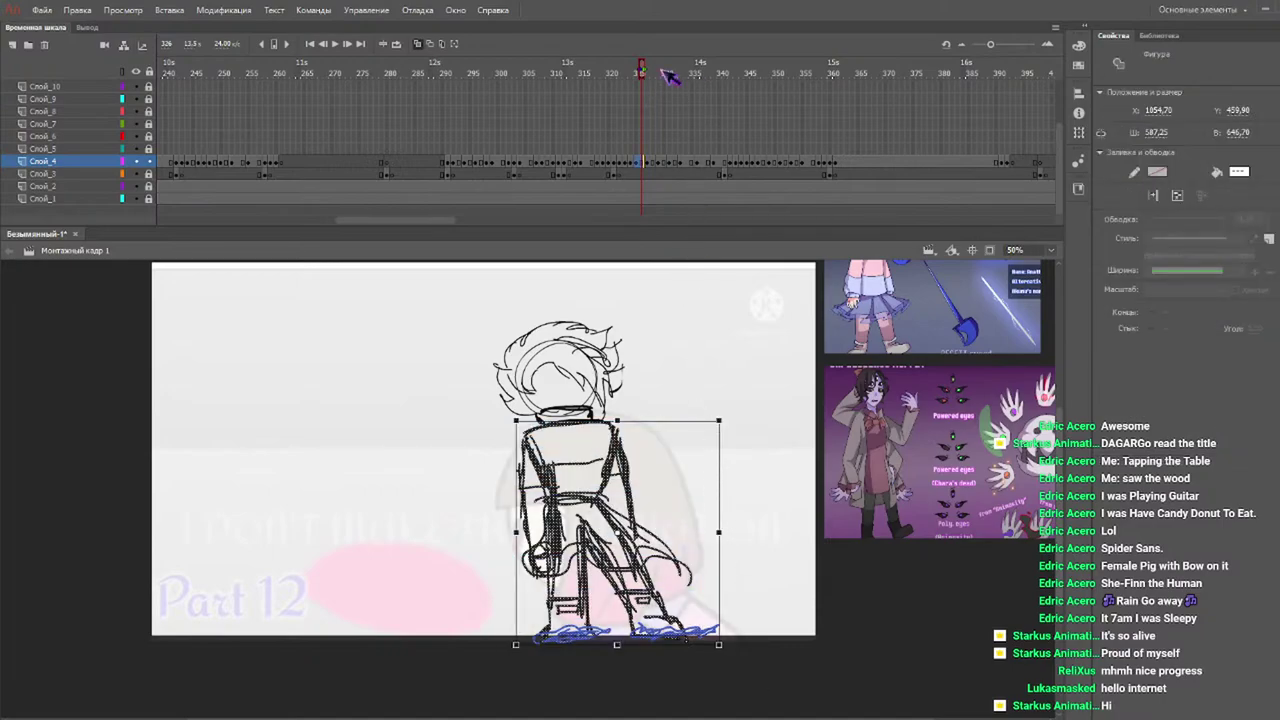
{"action": "key", "text": "period"}
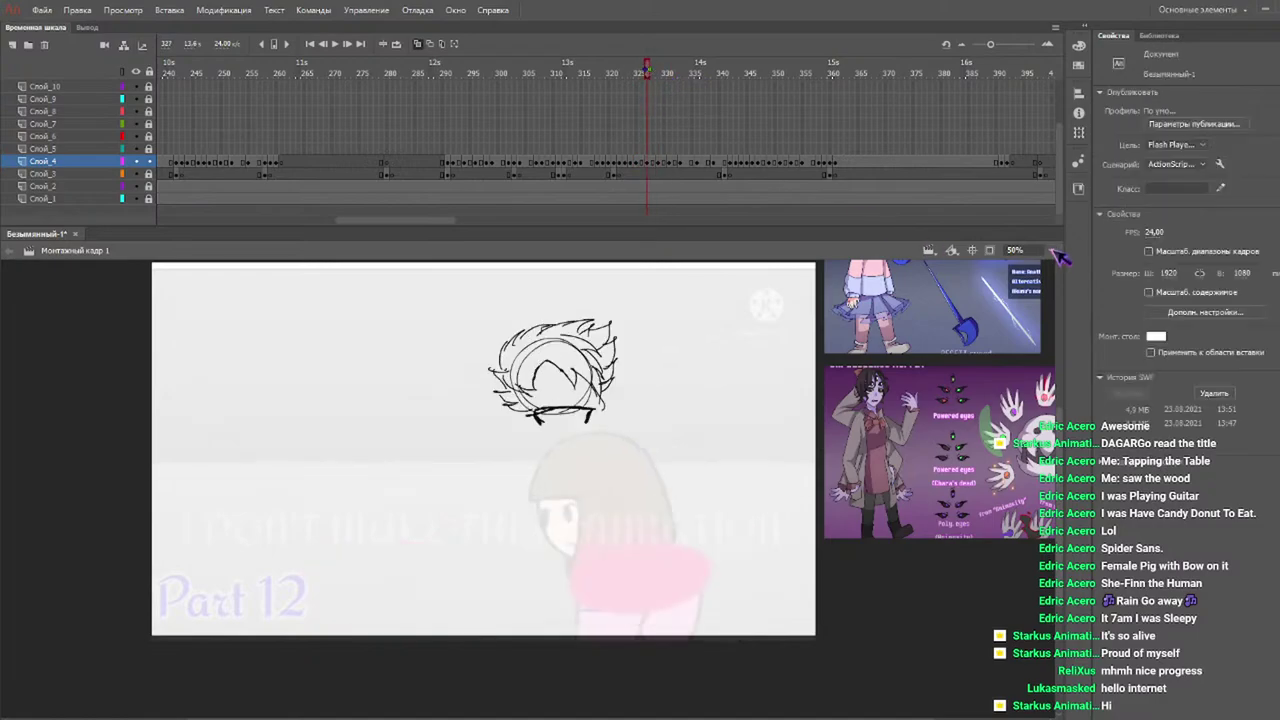
{"action": "key", "text": "ctrl+1"}
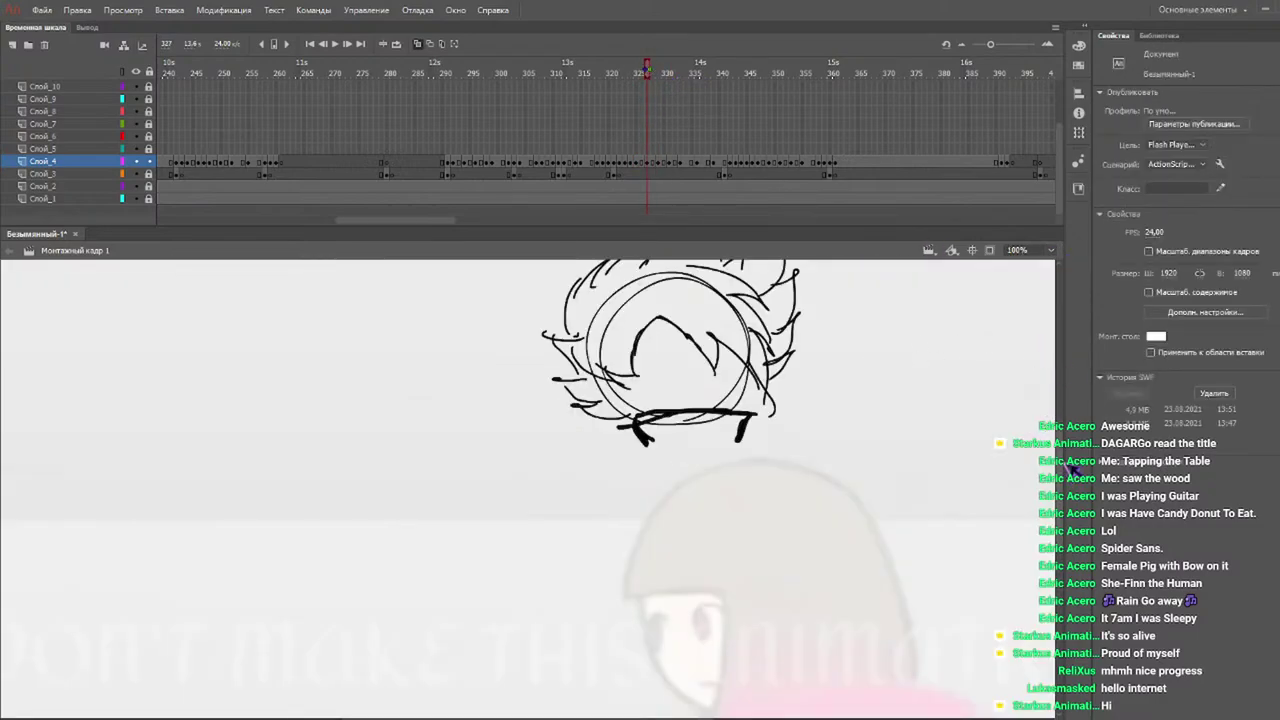
{"action": "scroll", "coordinate": [790, 342], "scroll_direction": "down", "scroll_amount": 3}
{"action": "key", "text": "ctrl+shift+v"}
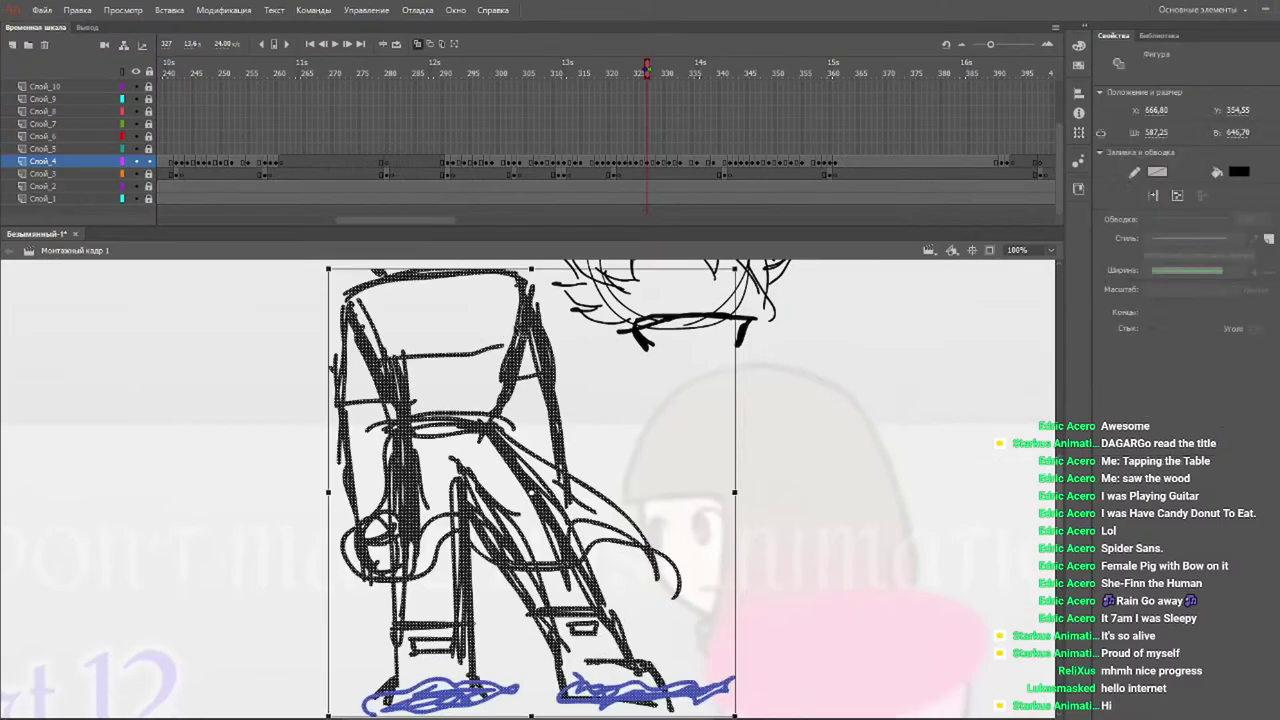
{"action": "mouse_move", "coordinate": [530, 322]}
{"action": "left_mouse_down"}
{"action": "mouse_move", "coordinate": [724, 416]}
{"action": "mouse_move", "coordinate": [793, 397]}
{"action": "left_mouse_up"}
{"action": "left_click_drag", "start_coordinate": [793, 566], "coordinate": [789, 562]}
{"action": "left_click_drag", "start_coordinate": [788, 392], "coordinate": [788, 392]}
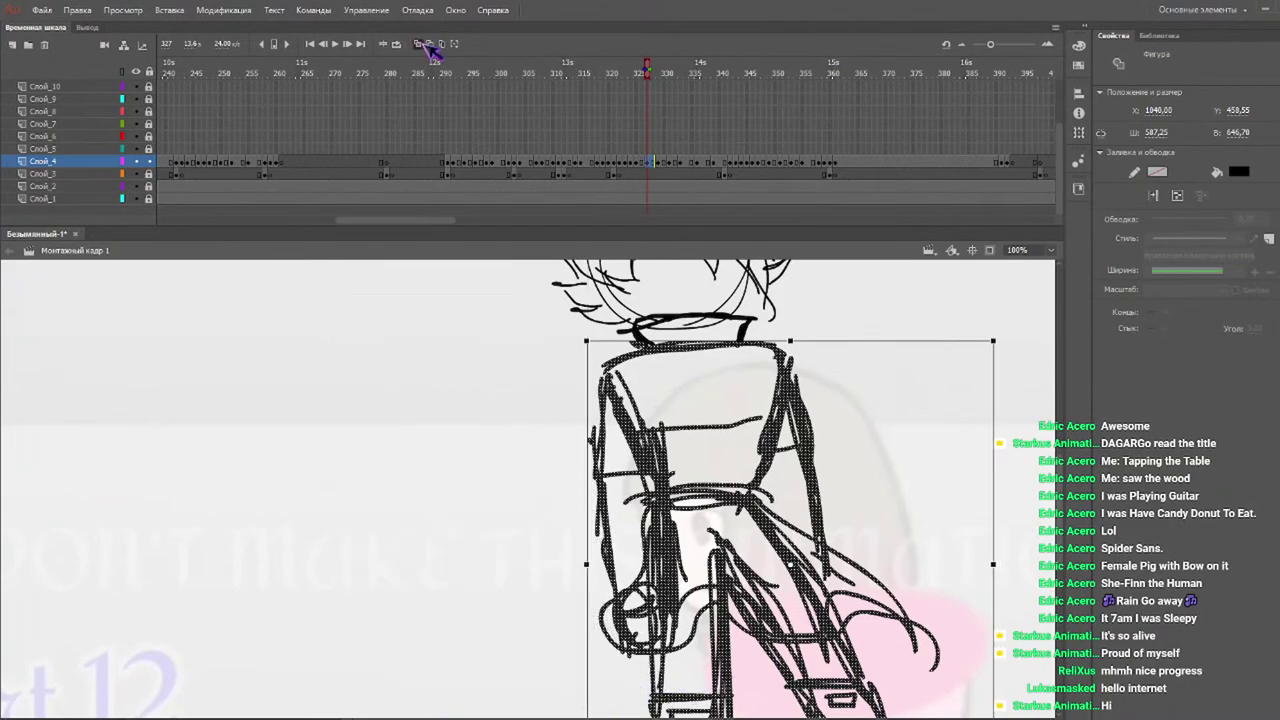
With onion skin on, paste the body under the collar on frames 329 and 331, shifting it slightly up-left each time.
{"action": "left_click", "coordinate": [645, 69]}
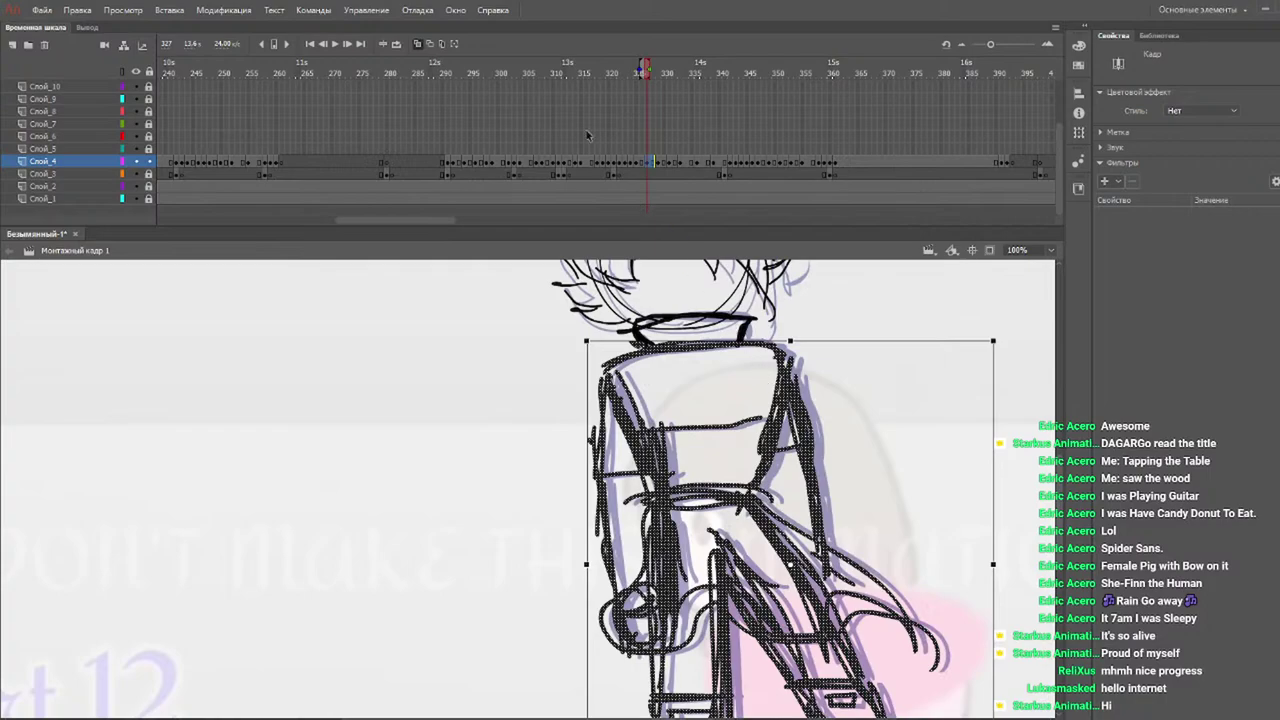
{"action": "left_click_drag", "start_coordinate": [614, 68], "coordinate": [658, 72]}
{"action": "mouse_move", "coordinate": [539, 298]}
{"action": "left_mouse_down"}
{"action": "mouse_move", "coordinate": [654, 324]}
{"action": "mouse_move", "coordinate": [791, 387]}
{"action": "mouse_move", "coordinate": [804, 367]}
{"action": "mouse_move", "coordinate": [792, 369]}
{"action": "left_mouse_up"}
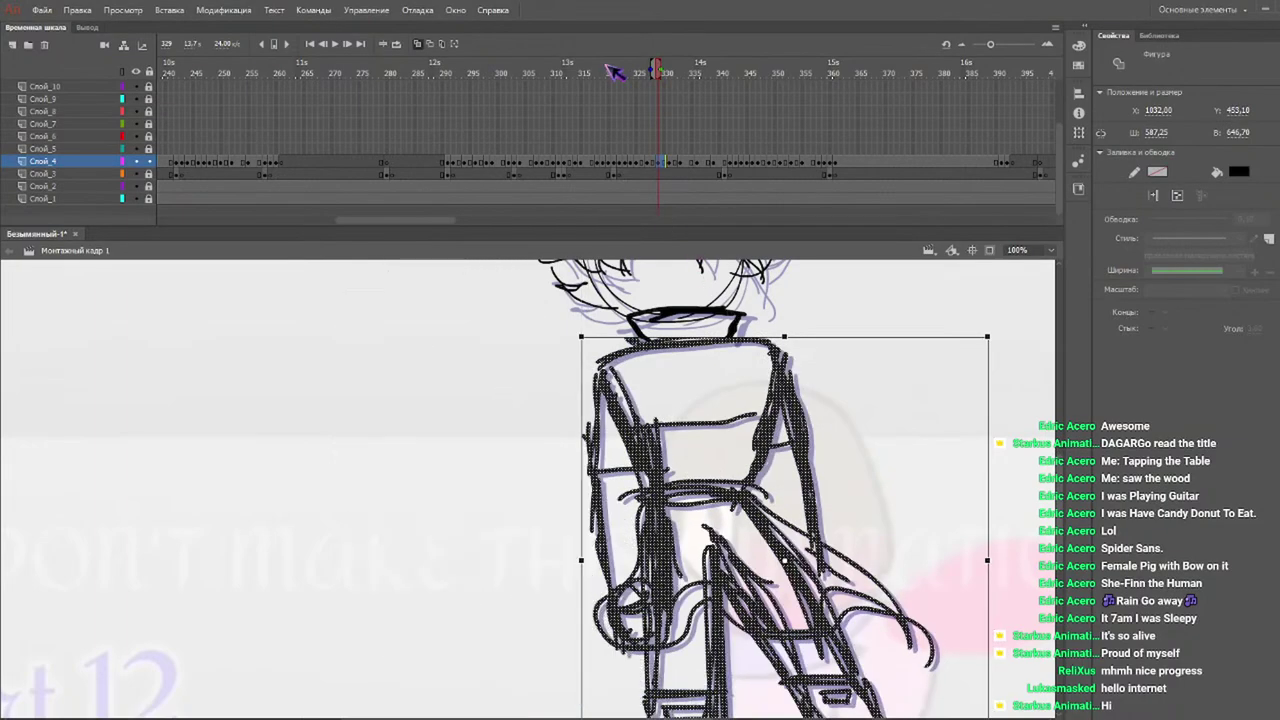
{"action": "left_click_drag", "start_coordinate": [616, 72], "coordinate": [672, 74]}
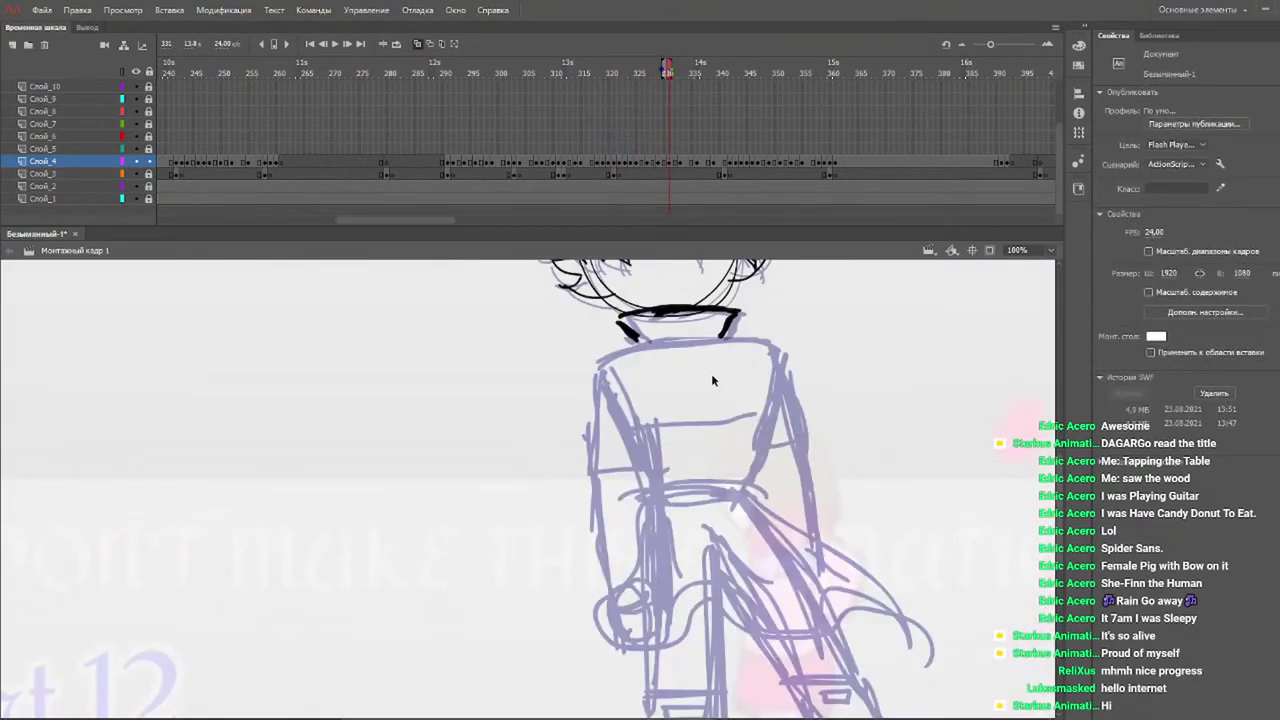
{"action": "key", "text": "ctrl+v"}
{"action": "mouse_move", "coordinate": [538, 331]}
{"action": "left_mouse_down"}
{"action": "mouse_move", "coordinate": [796, 400]}
{"action": "mouse_move", "coordinate": [797, 377]}
{"action": "left_mouse_up"}
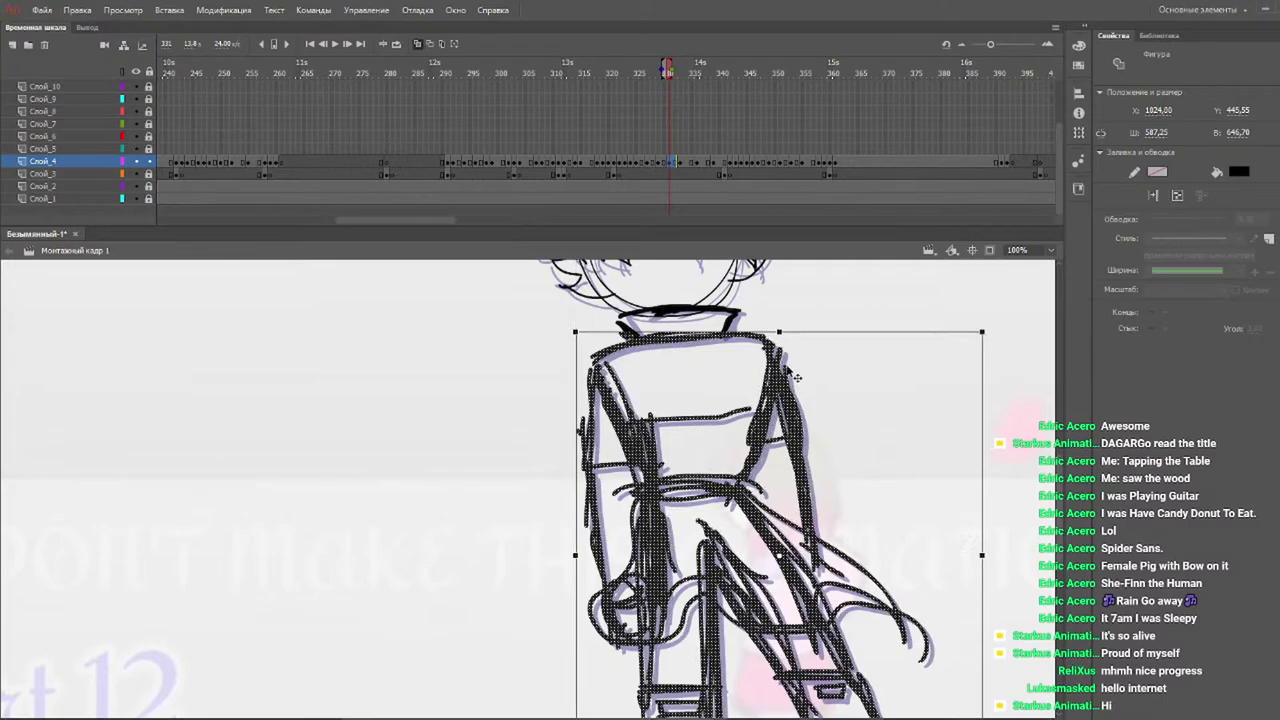
Paste the body on frame 333 and align it under the collar.
{"action": "left_click", "coordinate": [636, 70]}
{"action": "left_click", "coordinate": [674, 74]}
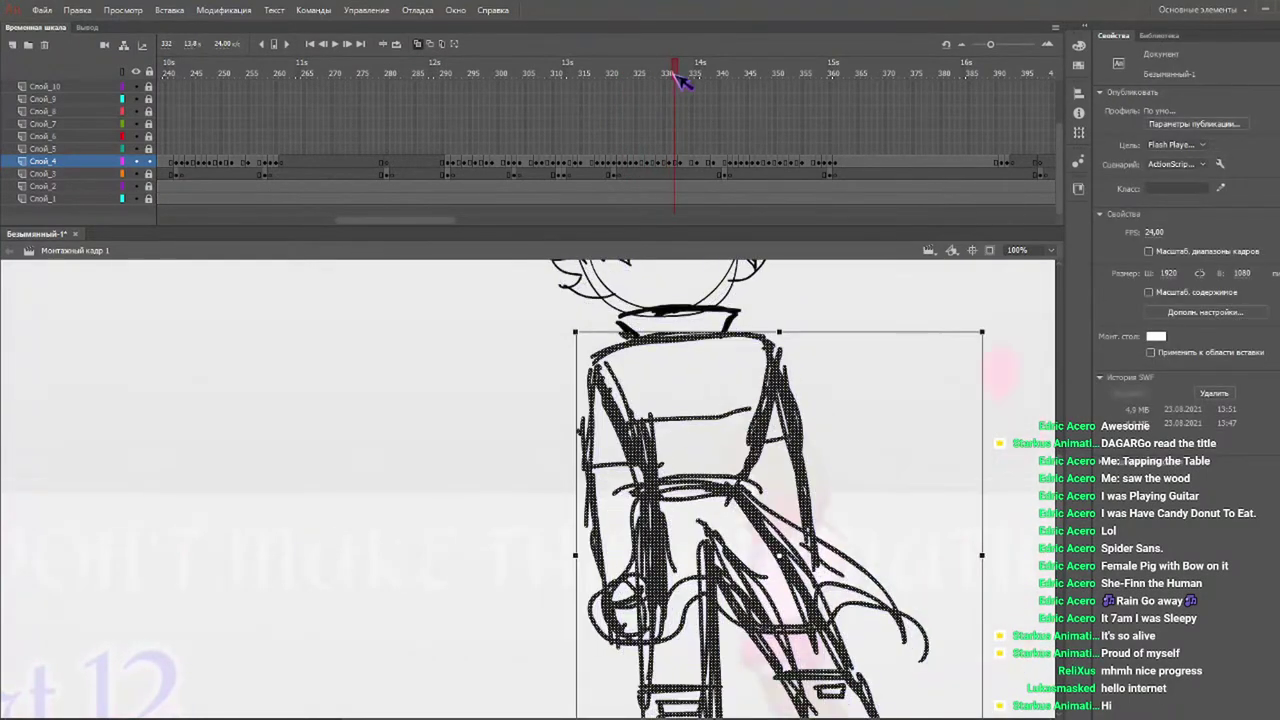
{"action": "left_click", "coordinate": [680, 74]}
{"action": "key", "text": "ctrl+v"}
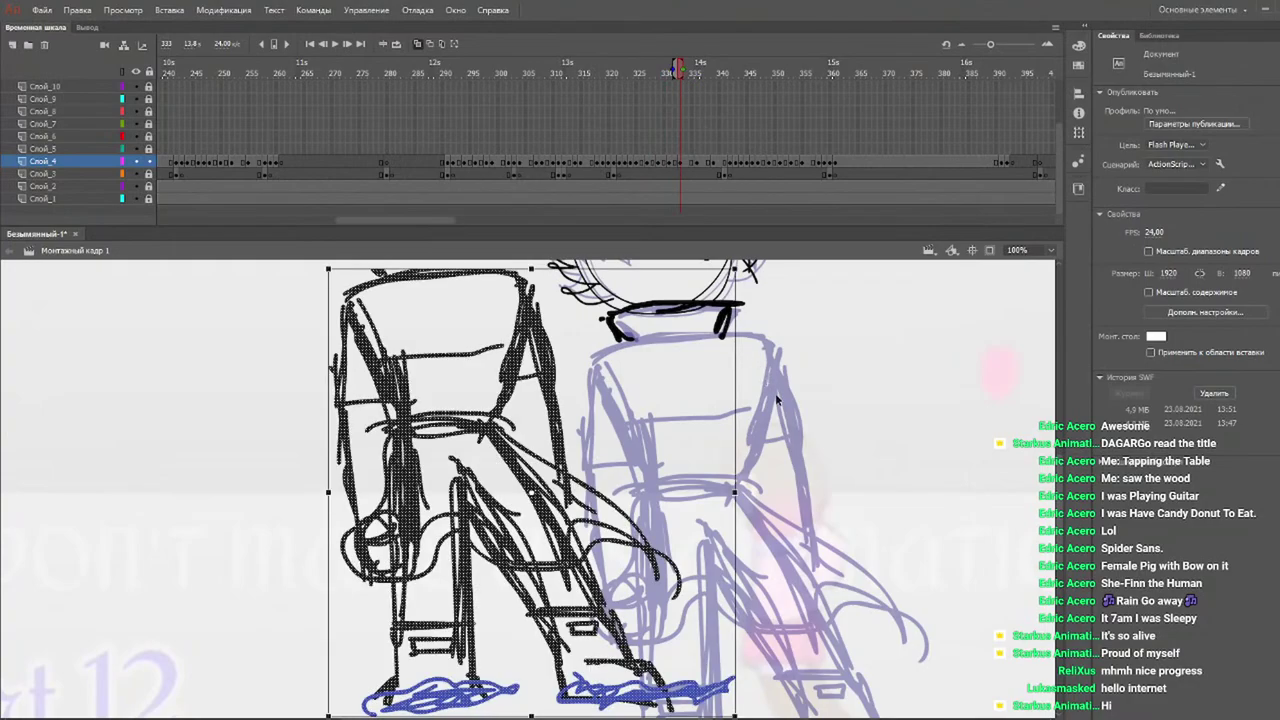
{"action": "mouse_move", "coordinate": [523, 353]}
{"action": "left_mouse_down"}
{"action": "mouse_move", "coordinate": [623, 362]}
{"action": "mouse_move", "coordinate": [775, 418]}
{"action": "mouse_move", "coordinate": [766, 409]}
{"action": "left_mouse_up"}
Paste the body on frames 336 and 339, aligning each copy under its collar.
{"action": "left_click_drag", "start_coordinate": [620, 73], "coordinate": [572, 73]}
{"action": "key", "text": "Return"}
{"action": "left_click", "coordinate": [714, 76]}
{"action": "left_click", "coordinate": [697, 77]}
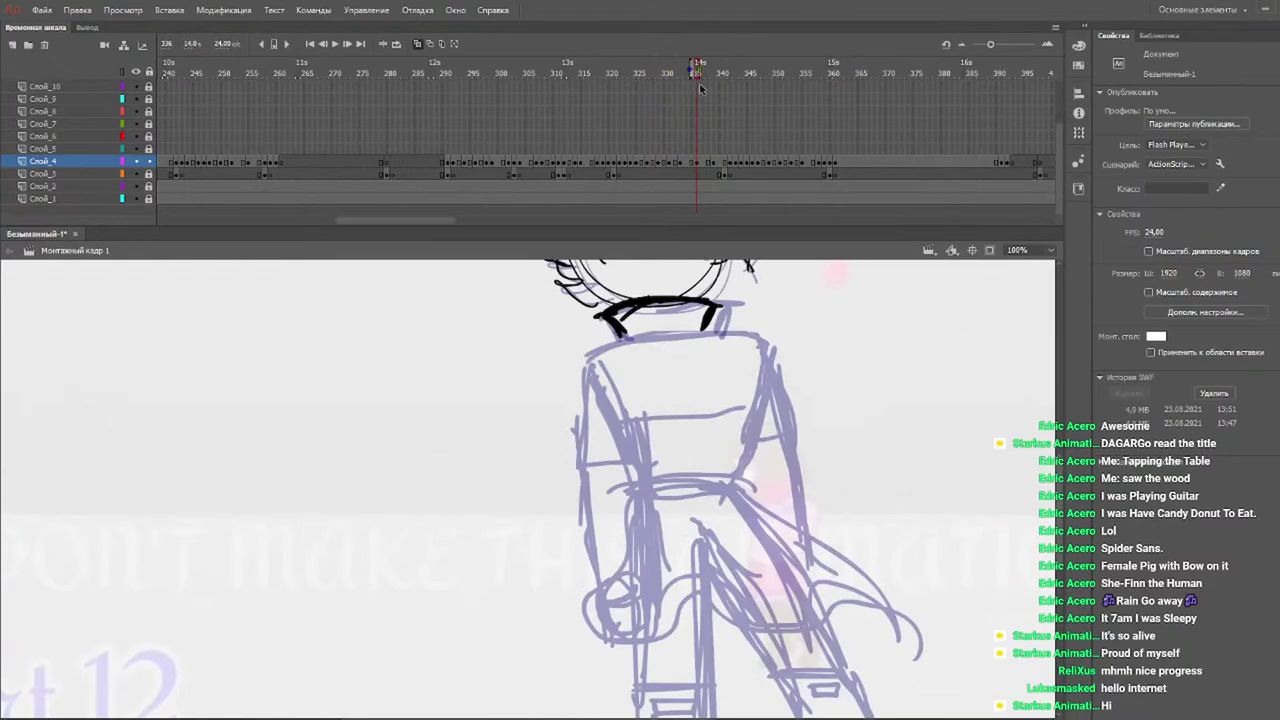
{"action": "key", "text": "ctrl+v"}
{"action": "mouse_move", "coordinate": [531, 332]}
{"action": "left_mouse_down"}
{"action": "mouse_move", "coordinate": [777, 386]}
{"action": "mouse_move", "coordinate": [764, 390]}
{"action": "left_mouse_up"}
{"action": "left_click_drag", "start_coordinate": [672, 74], "coordinate": [714, 76]}
{"action": "key", "text": "ctrl+v"}
{"action": "mouse_move", "coordinate": [552, 336]}
{"action": "left_mouse_down"}
{"action": "mouse_move", "coordinate": [695, 388]}
{"action": "mouse_move", "coordinate": [804, 402]}
{"action": "mouse_move", "coordinate": [778, 397]}
{"action": "left_mouse_up"}
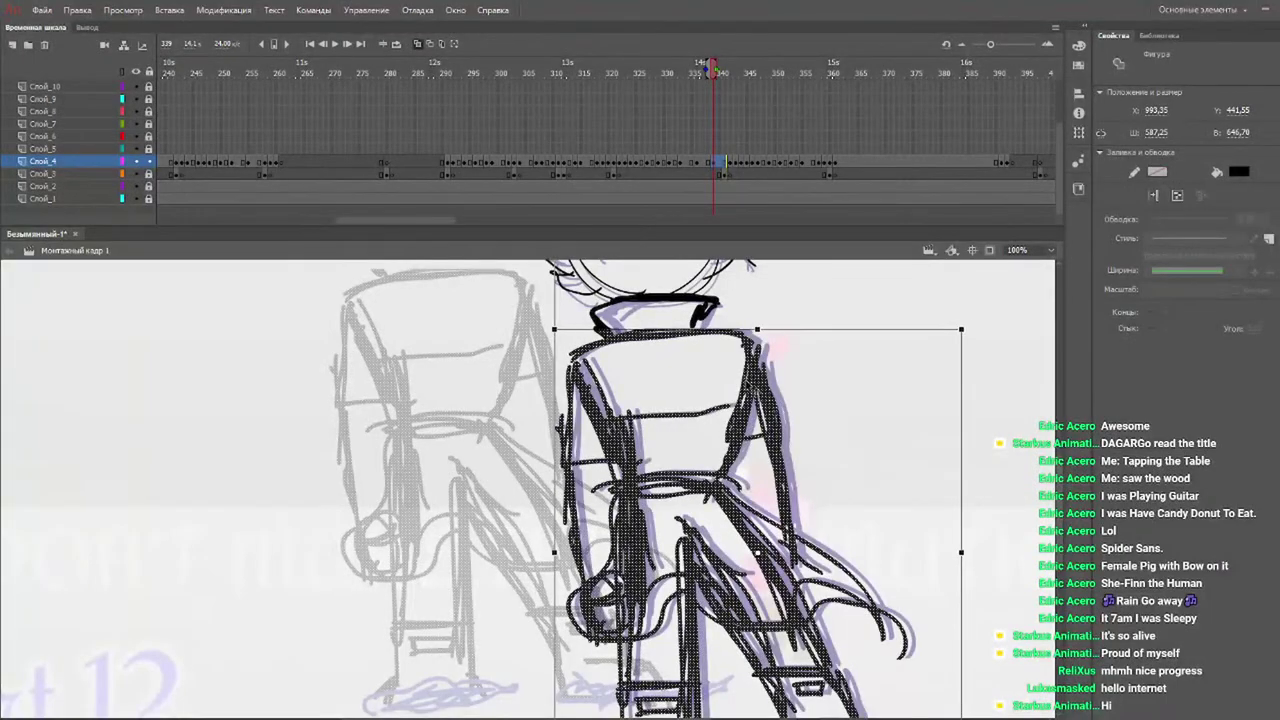
Play the animation repeatedly from before the body appears to examine how the pasted bodies move with the head.
{"action": "left_click", "coordinate": [643, 72]}
{"action": "key", "text": "Return"}
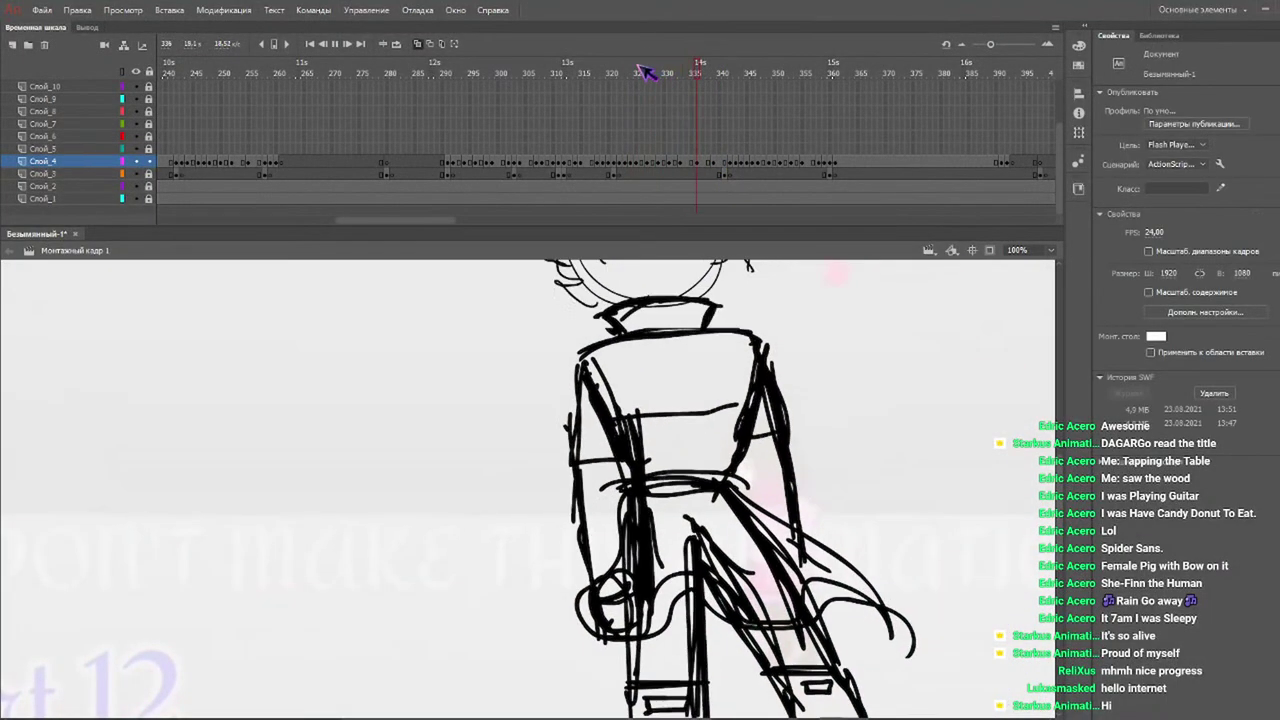
{"action": "left_click", "coordinate": [698, 74]}
{"action": "left_click_drag", "start_coordinate": [700, 75], "coordinate": [733, 83]}
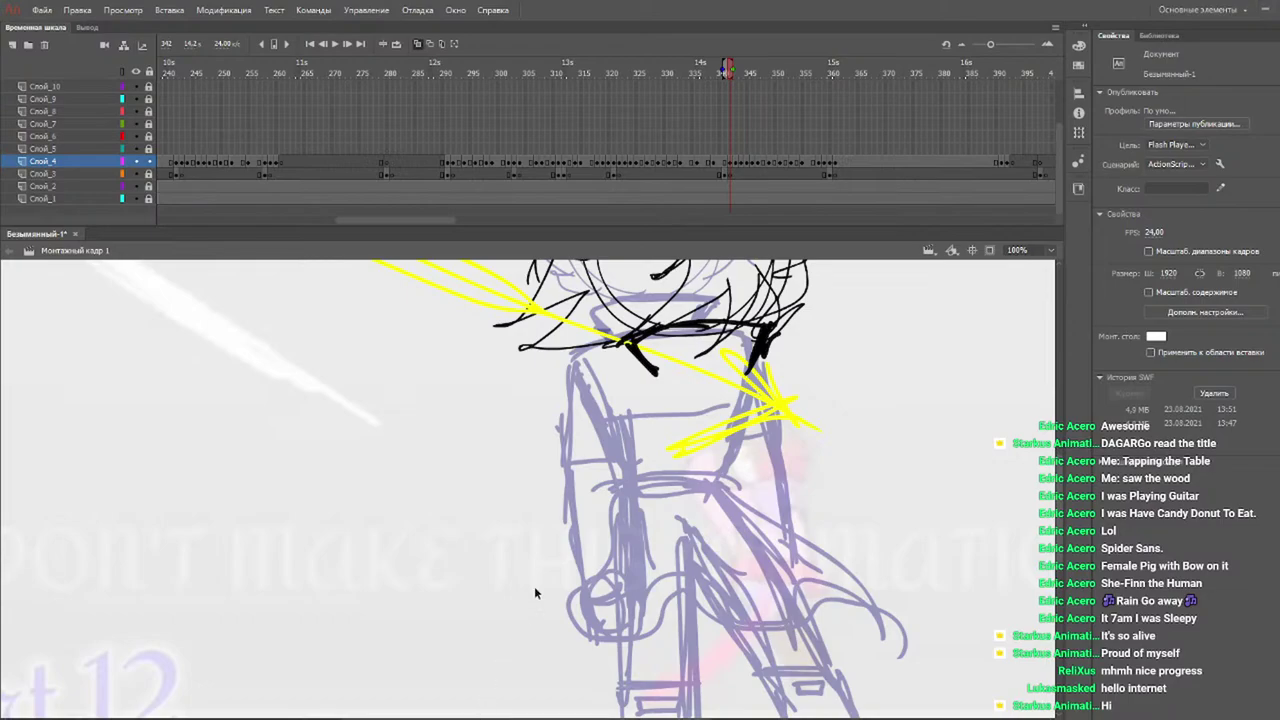
{"action": "key", "text": "ctrl+minus"}
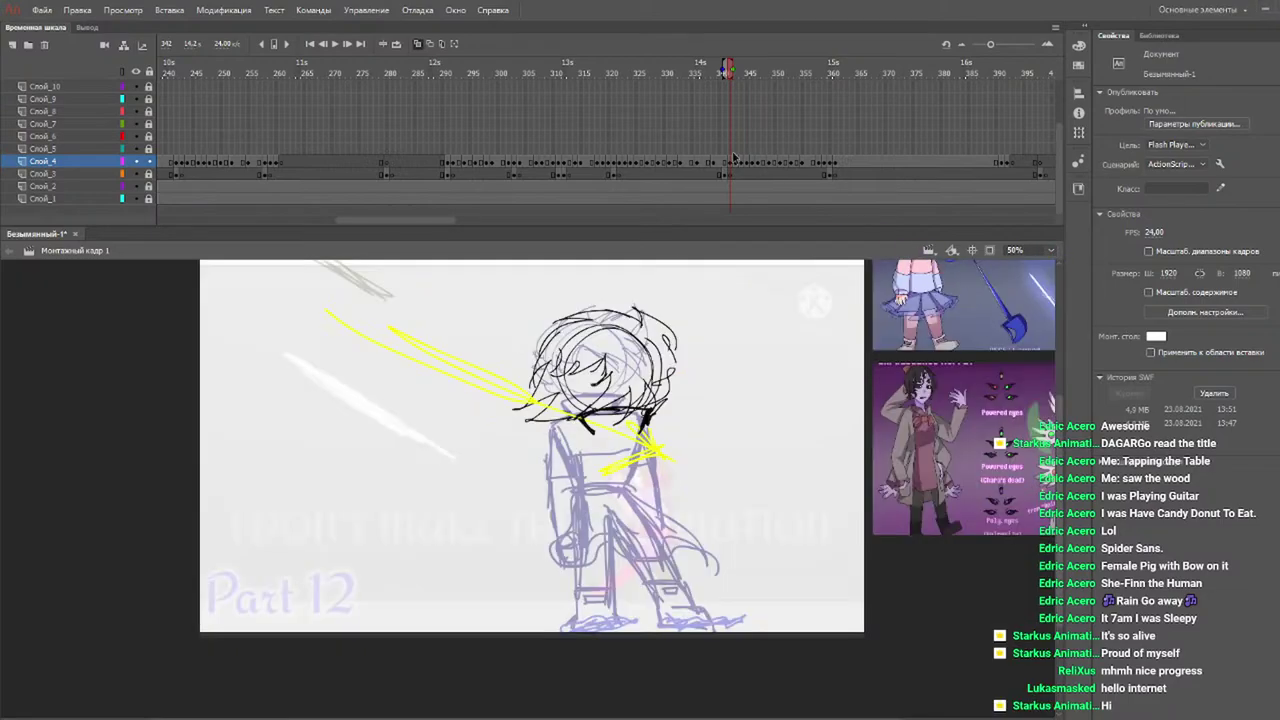
{"action": "left_click", "coordinate": [565, 66]}
{"action": "key", "text": "Return"}
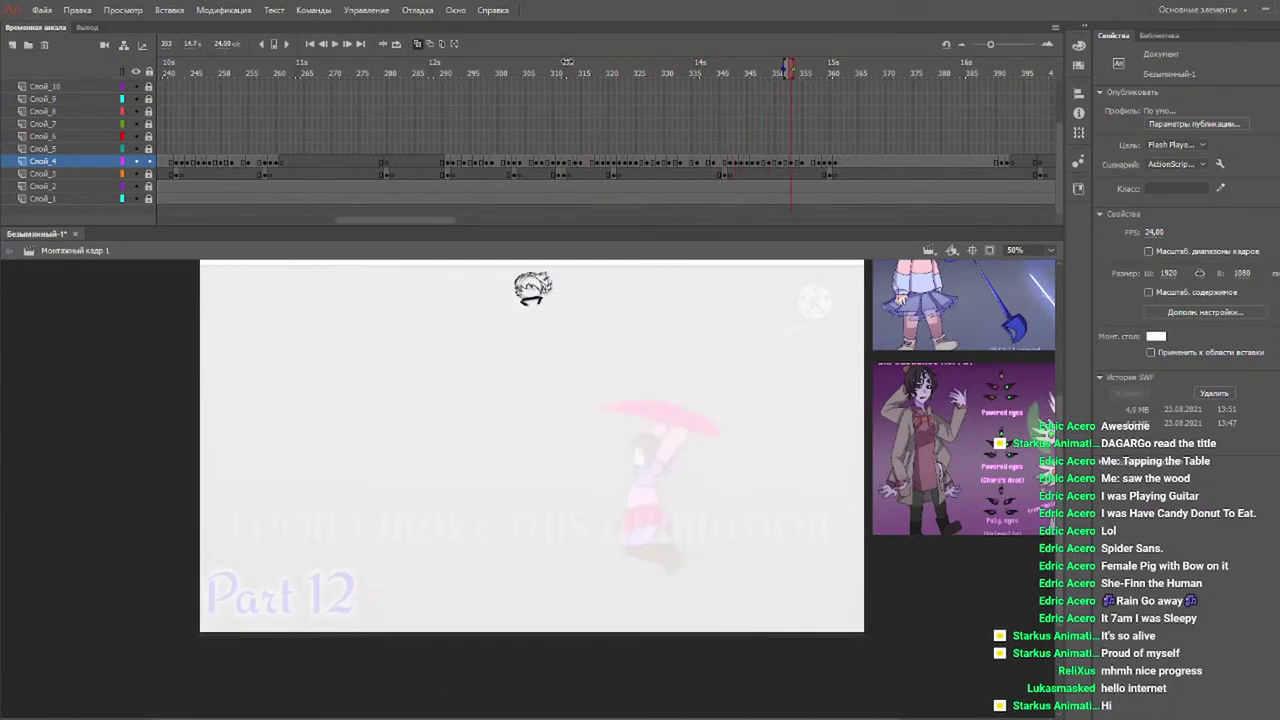
{"action": "left_click", "coordinate": [440, 66]}
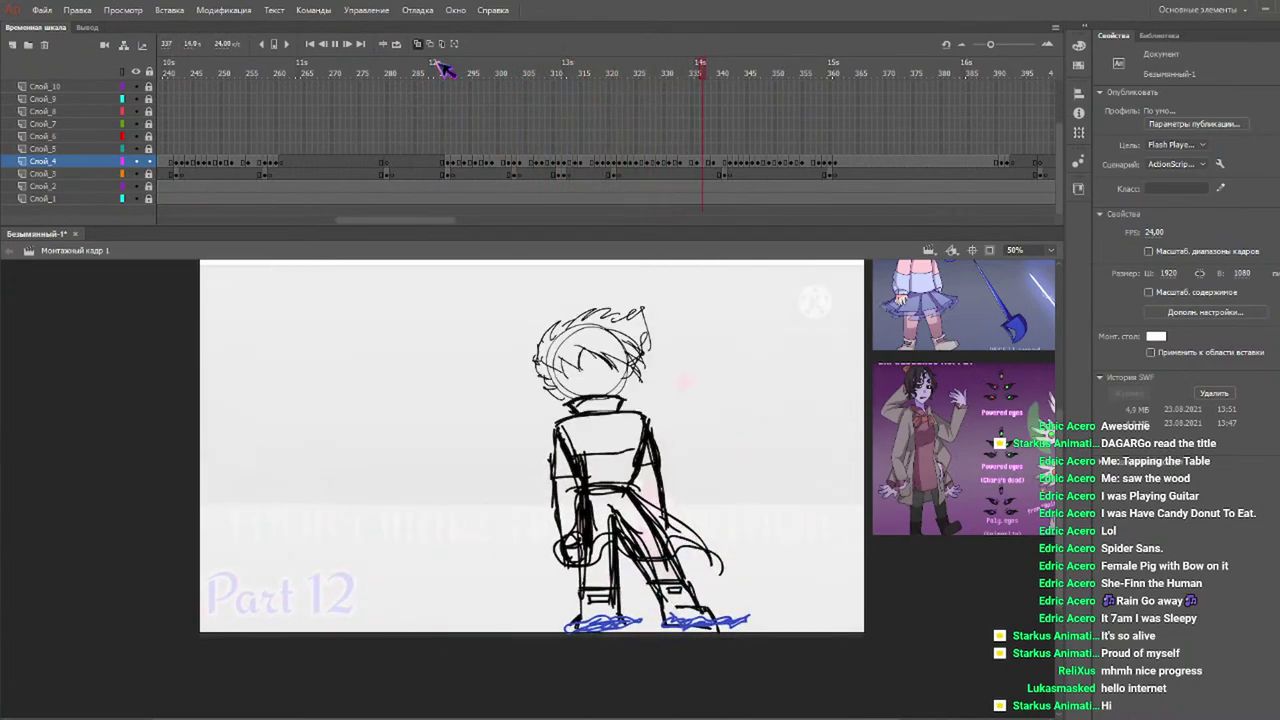
{"action": "left_click", "coordinate": [660, 74]}
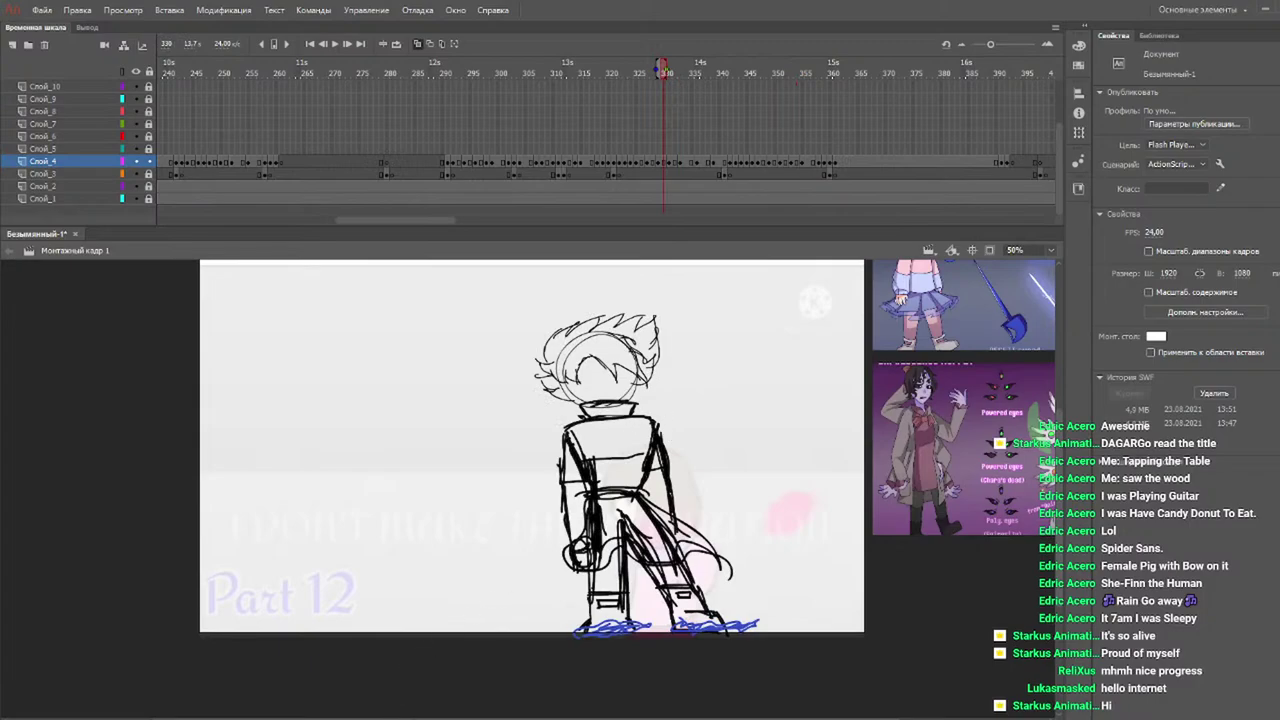
{"action": "left_click", "coordinate": [465, 74]}
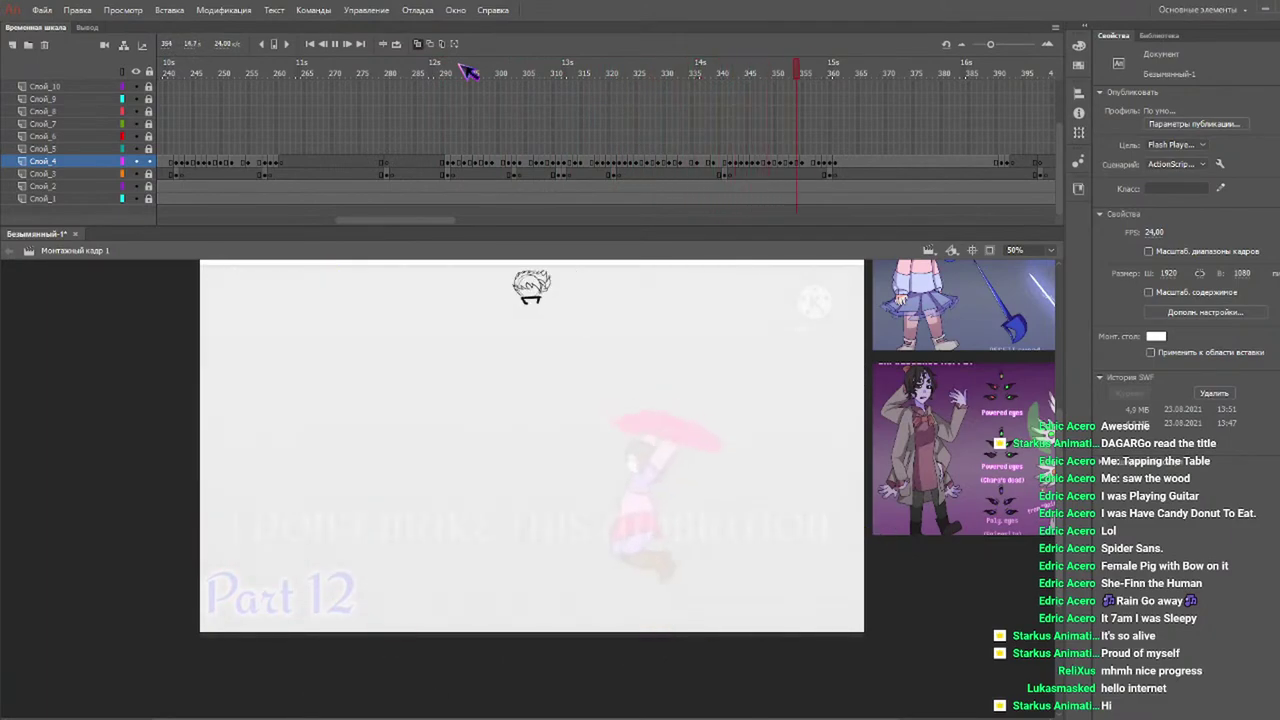
{"action": "left_click", "coordinate": [434, 68]}
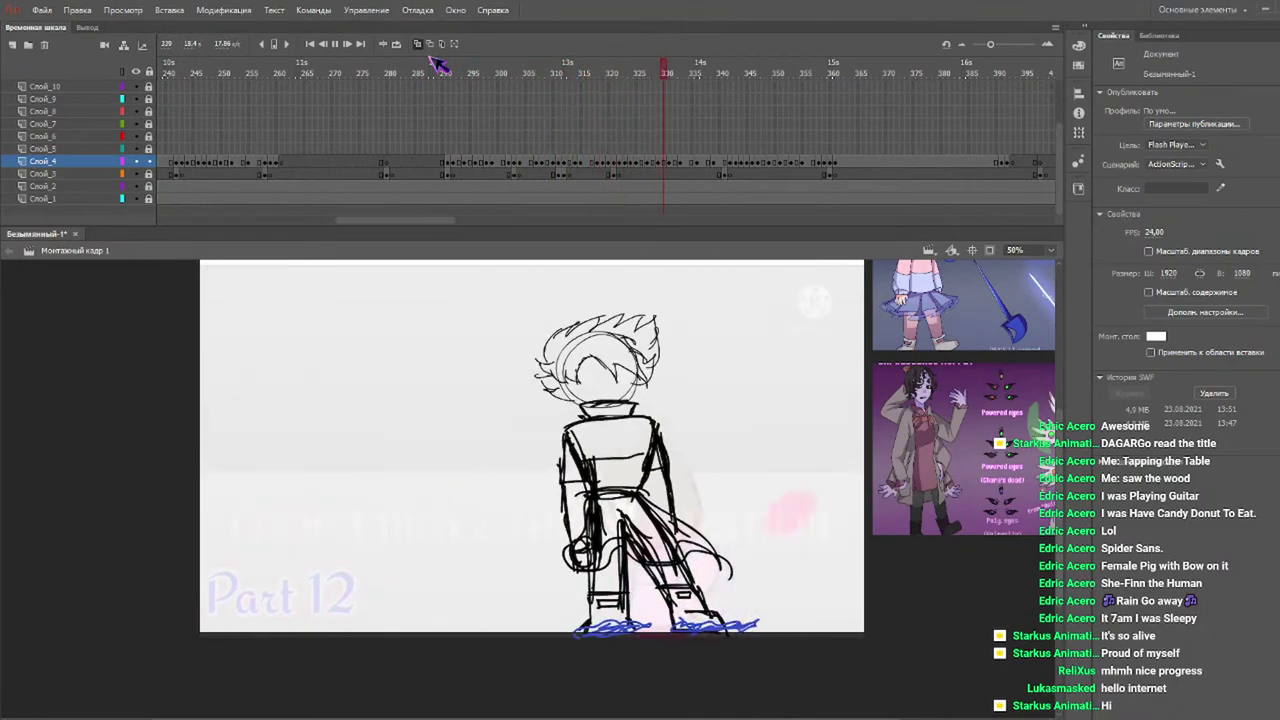
On frame 347, paste the body, scale it down to about 203 by 247 px and align it under the small head's collar.
{"action": "left_click", "coordinate": [365, 70]}
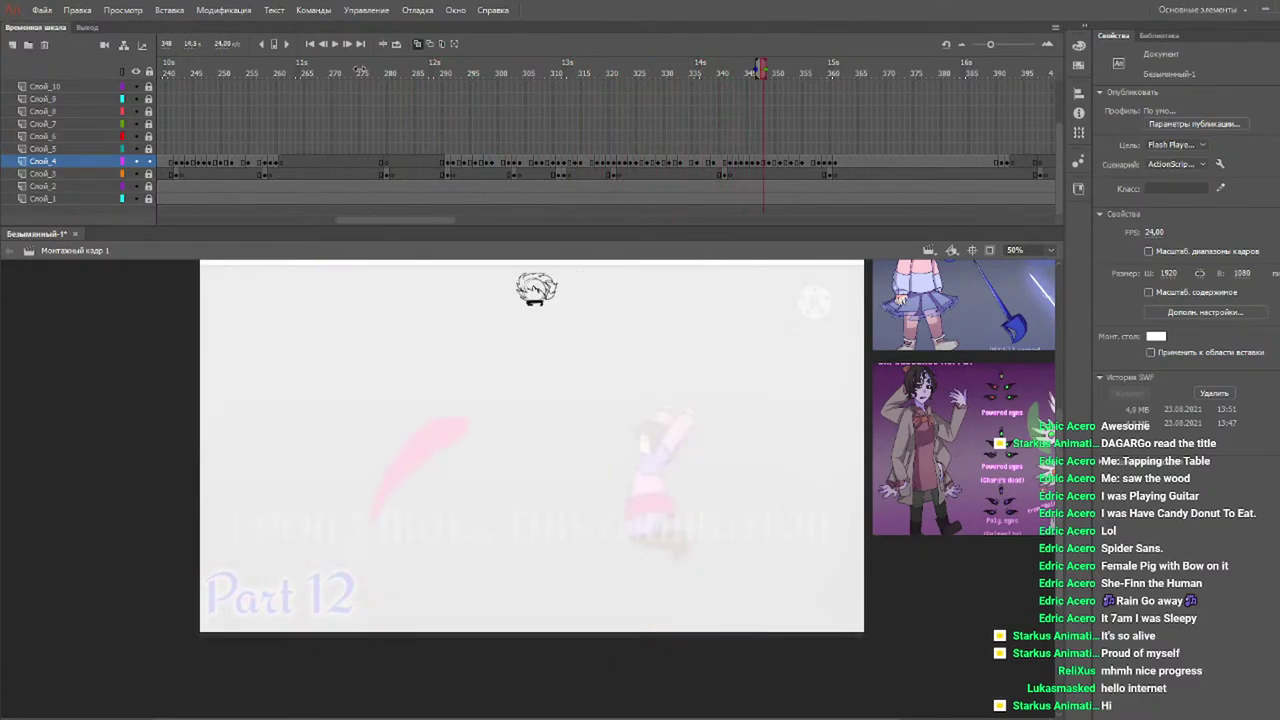
{"action": "left_click", "coordinate": [365, 68]}
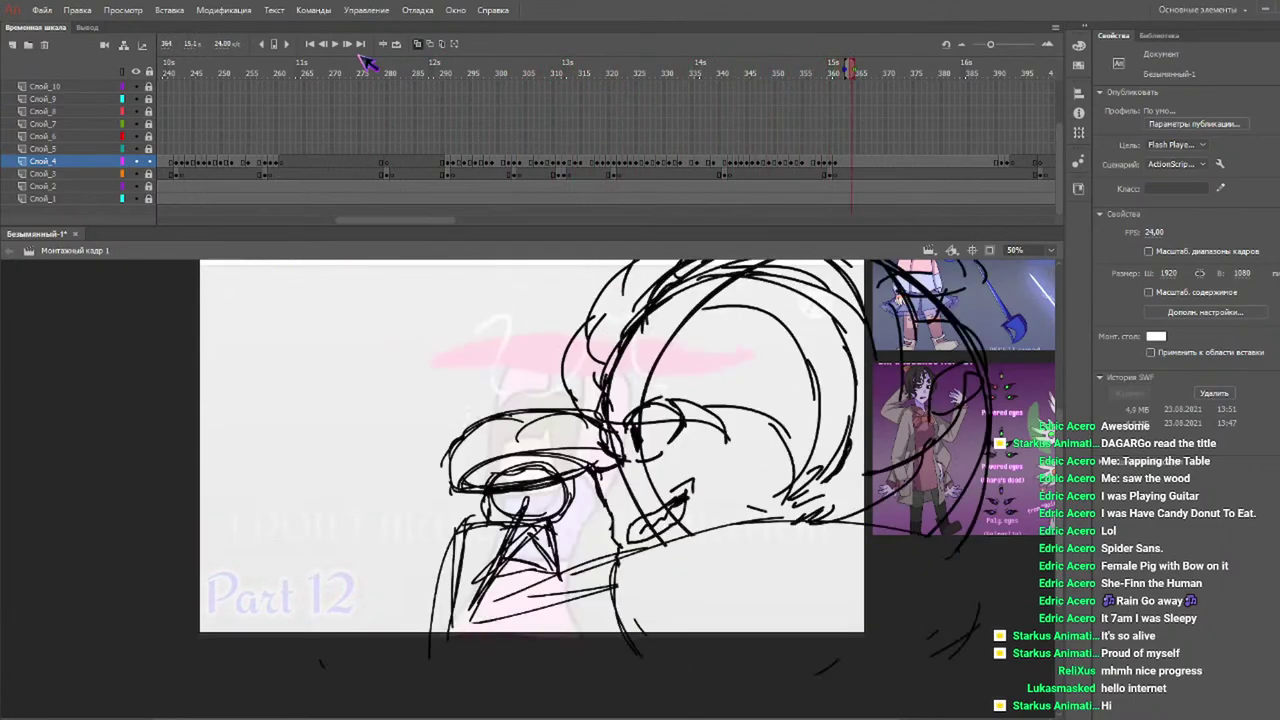
{"action": "left_click_drag", "start_coordinate": [730, 72], "coordinate": [762, 84]}
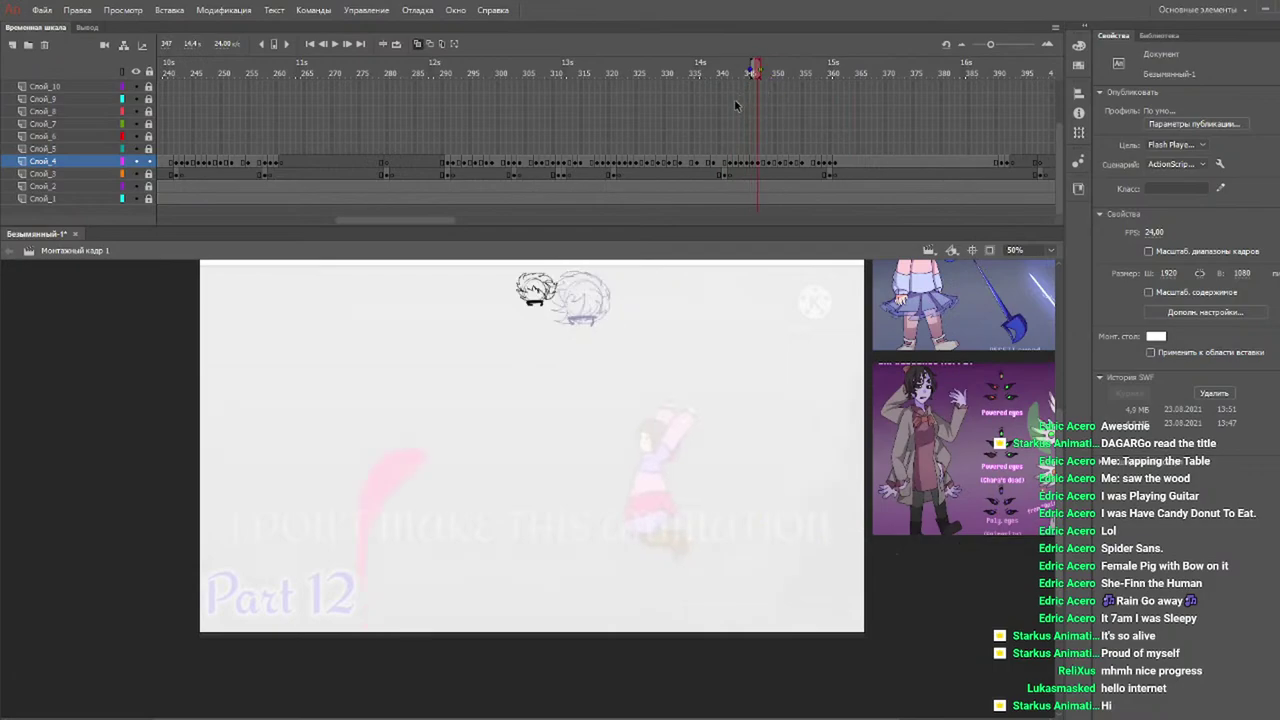
{"action": "key", "text": "ctrl+v"}
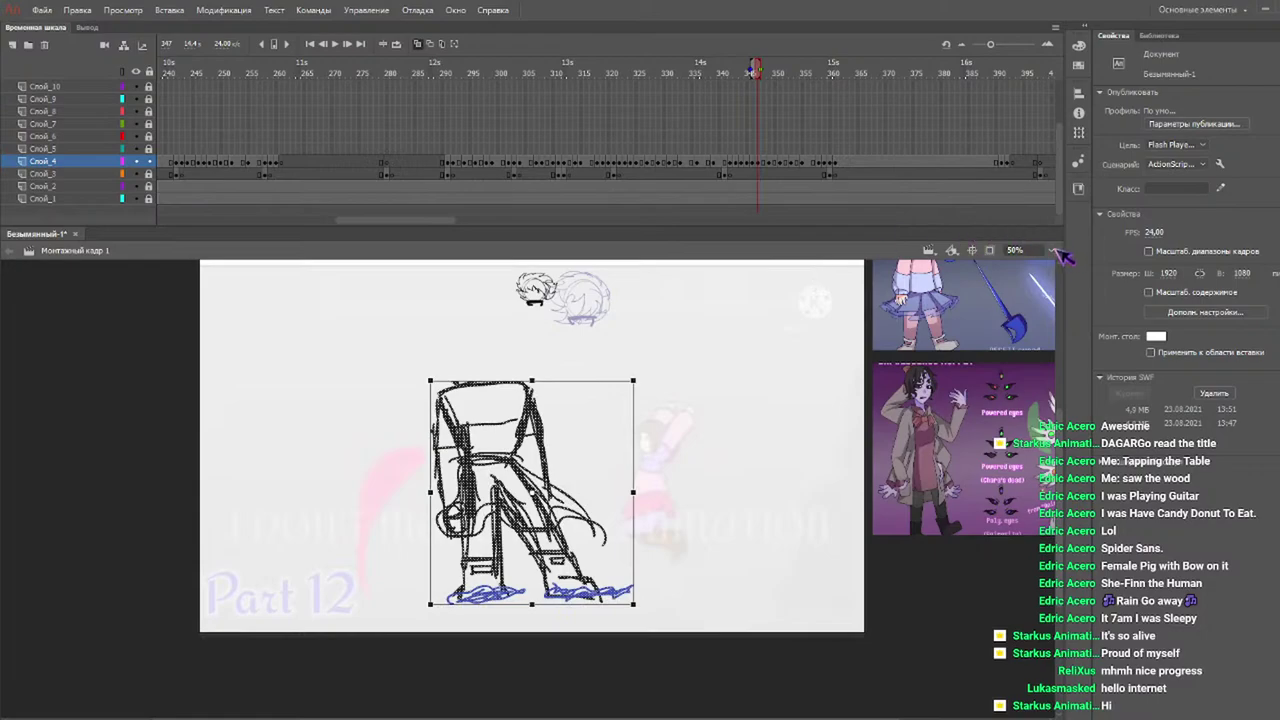
{"action": "key", "text": "ctrl+1"}
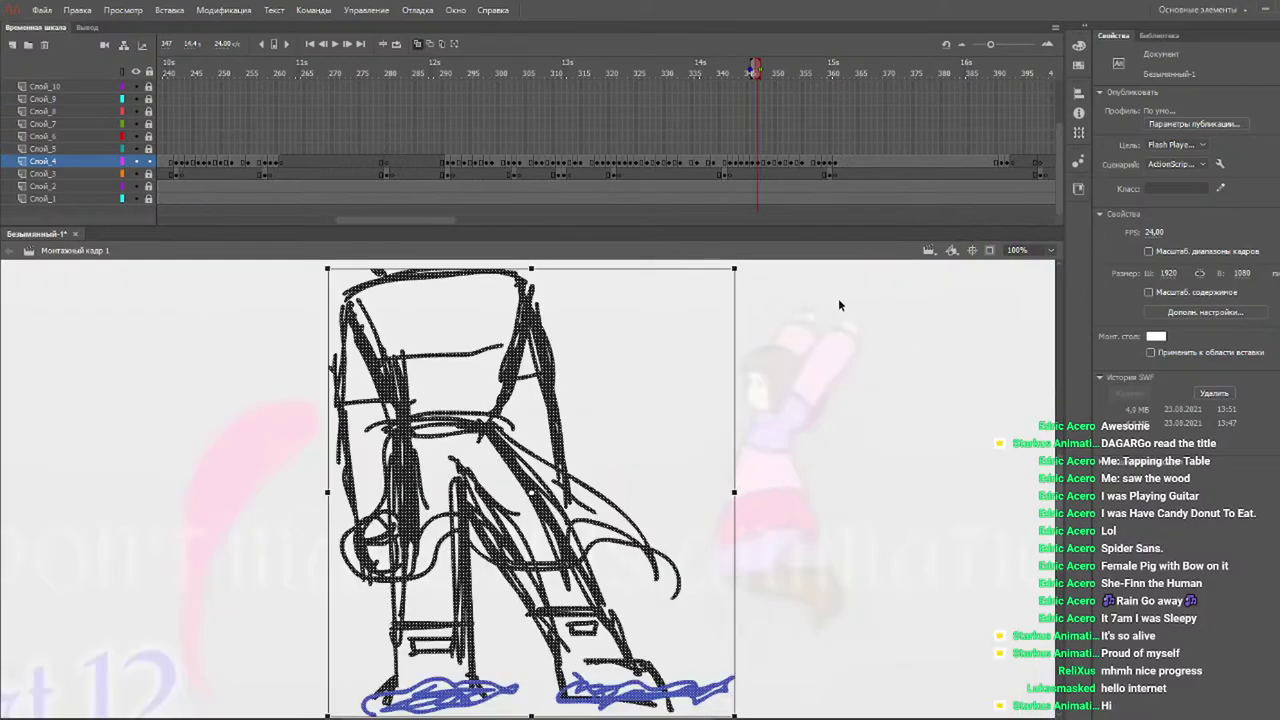
{"action": "scroll", "coordinate": [840, 305], "scroll_direction": "up", "scroll_amount": 5}
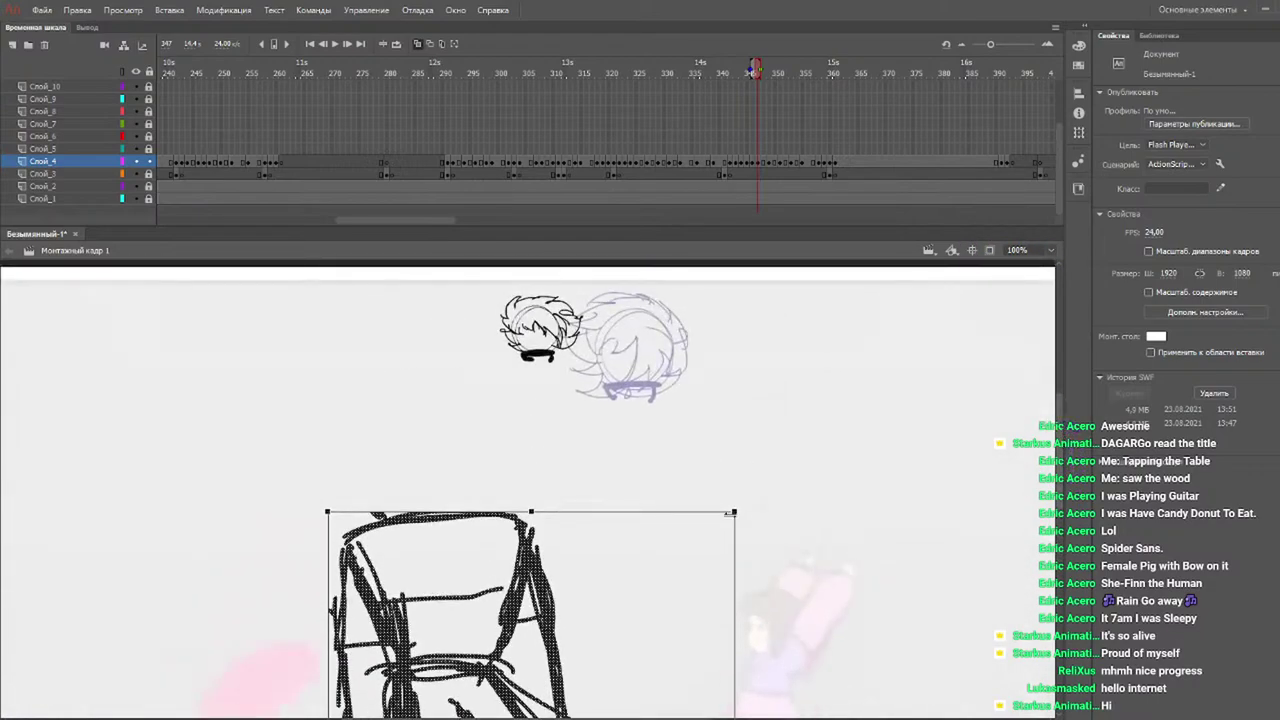
{"action": "mouse_move", "coordinate": [735, 511]}
{"action": "left_mouse_down"}
{"action": "mouse_move", "coordinate": [614, 571]}
{"action": "mouse_move", "coordinate": [589, 614]}
{"action": "mouse_move", "coordinate": [591, 650]}
{"action": "left_mouse_up"}
{"action": "left_click_drag", "start_coordinate": [545, 686], "coordinate": [580, 395]}
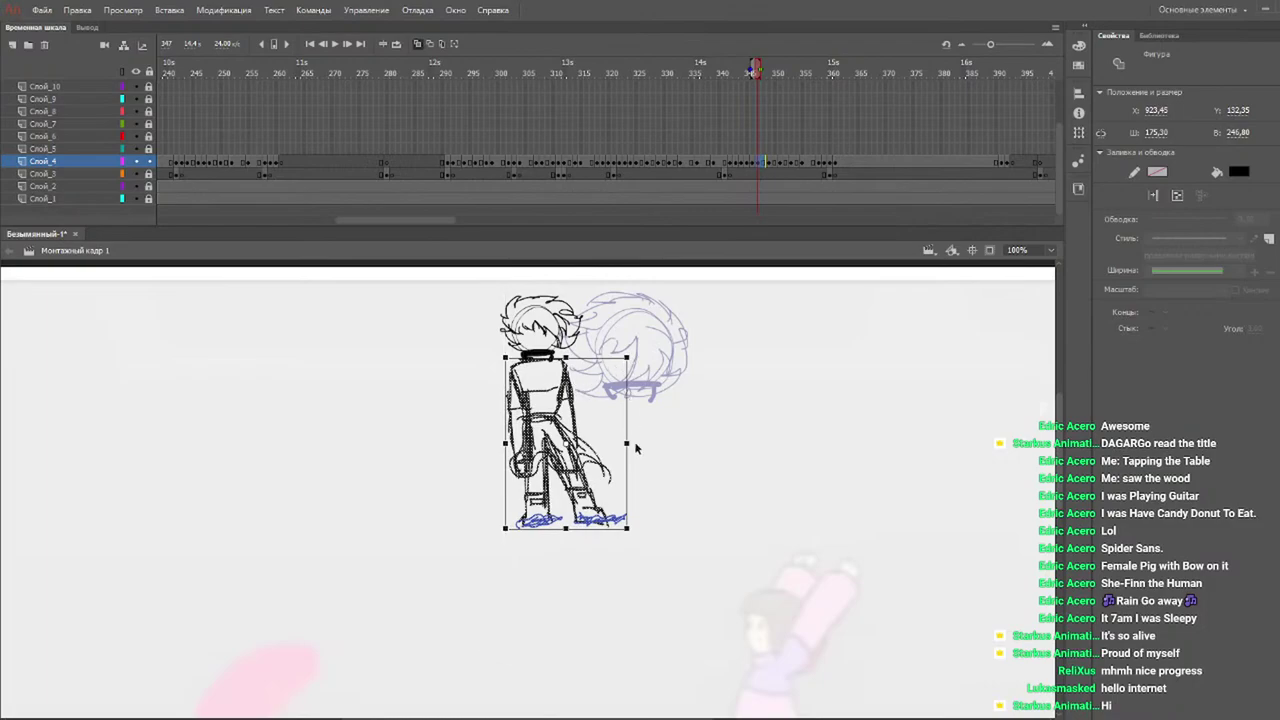
{"action": "left_click_drag", "start_coordinate": [627, 443], "coordinate": [637, 443]}
{"action": "left_click_drag", "start_coordinate": [567, 388], "coordinate": [572, 388]}
Paste the scaled-down body on frame 349 and on the next drawing, aligning each copy under its collar.
{"action": "mouse_move", "coordinate": [755, 68]}
{"action": "left_mouse_down"}
{"action": "mouse_move", "coordinate": [740, 80]}
{"action": "mouse_move", "coordinate": [791, 71]}
{"action": "left_mouse_up"}
{"action": "key", "text": "ctrl+v"}
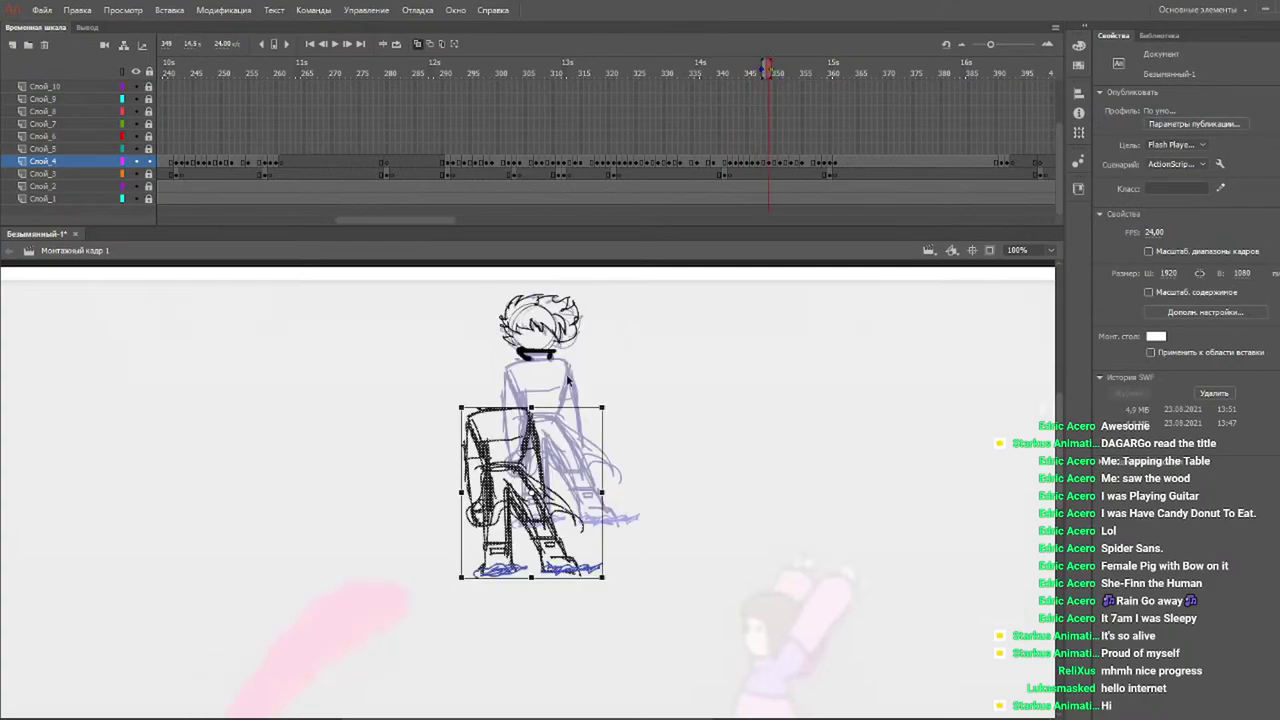
{"action": "left_click_drag", "start_coordinate": [540, 439], "coordinate": [578, 389]}
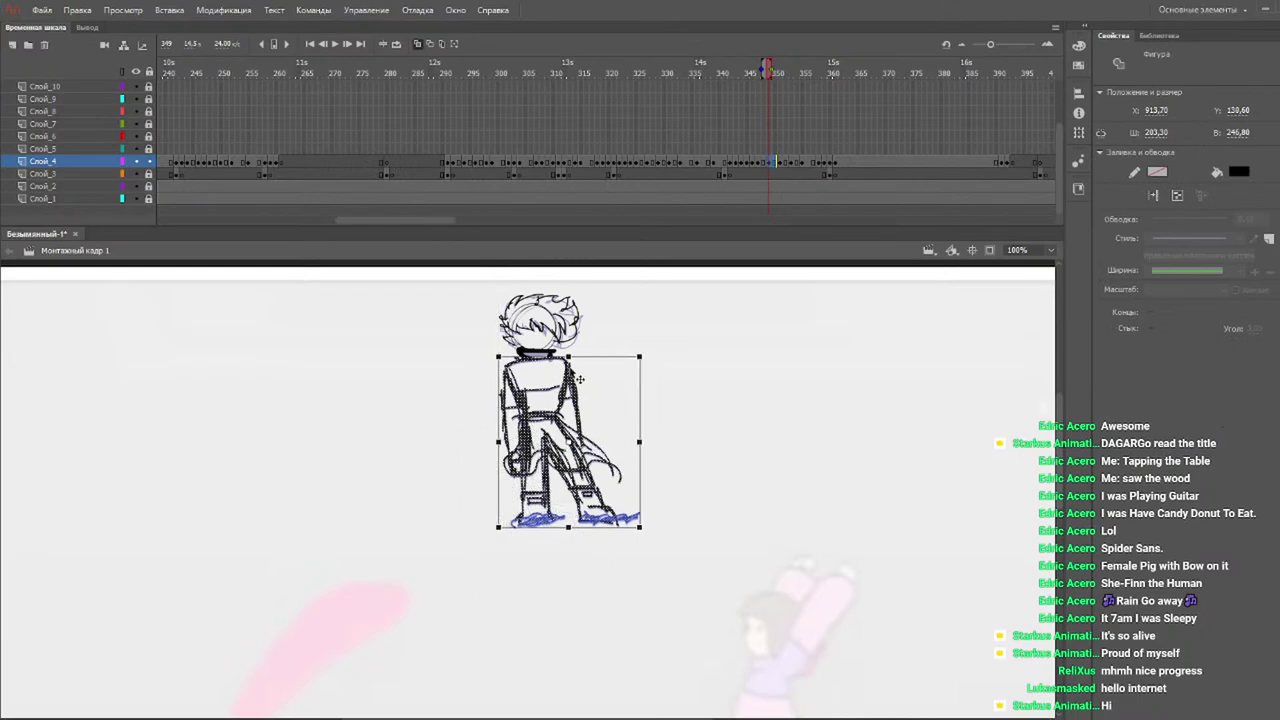
{"action": "left_click", "coordinate": [744, 73]}
{"action": "left_click_drag", "start_coordinate": [759, 73], "coordinate": [790, 80]}
{"action": "key", "text": "ctrl+v"}
{"action": "left_click_drag", "start_coordinate": [537, 448], "coordinate": [570, 397]}
Paste the scaled-down body on frames 353 and 355 and align each copy under the collar.
{"action": "mouse_move", "coordinate": [779, 72]}
{"action": "left_mouse_down"}
{"action": "mouse_move", "coordinate": [750, 73]}
{"action": "mouse_move", "coordinate": [791, 71]}
{"action": "left_mouse_up"}
{"action": "key", "text": "ctrl+v"}
{"action": "left_click_drag", "start_coordinate": [540, 448], "coordinate": [570, 399]}
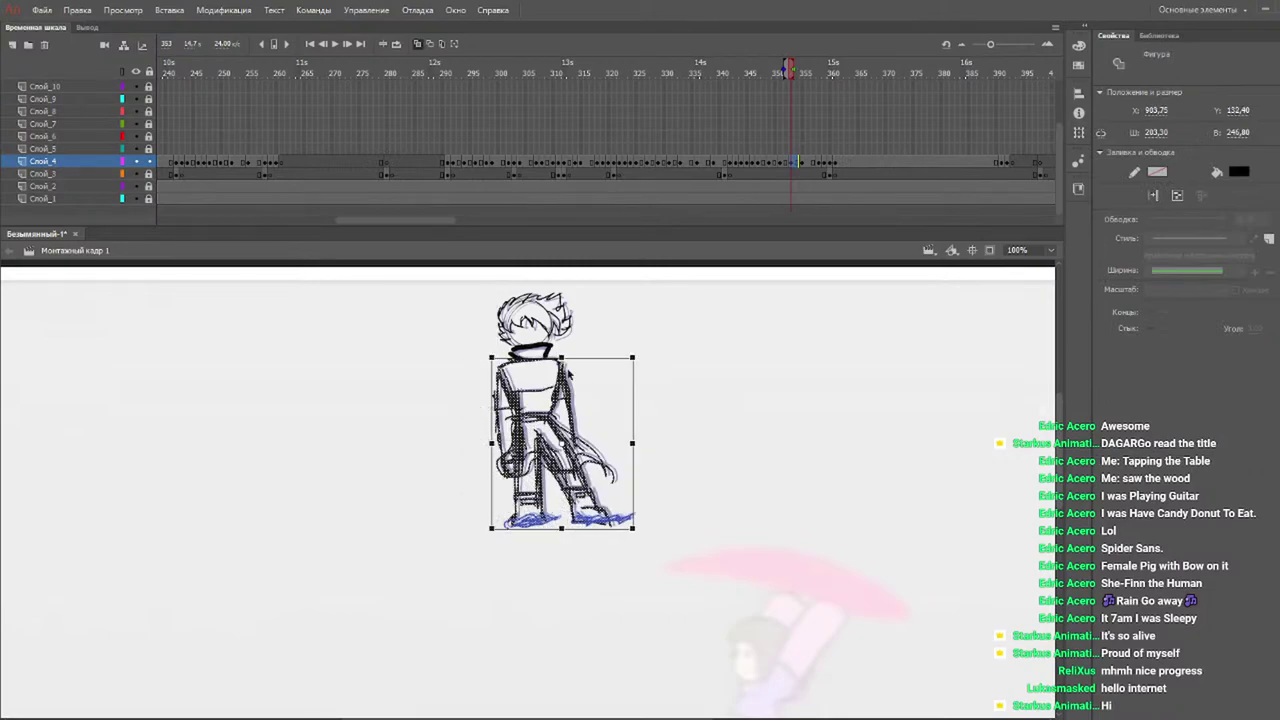
{"action": "left_click_drag", "start_coordinate": [764, 72], "coordinate": [797, 75]}
{"action": "left_click", "coordinate": [795, 70]}
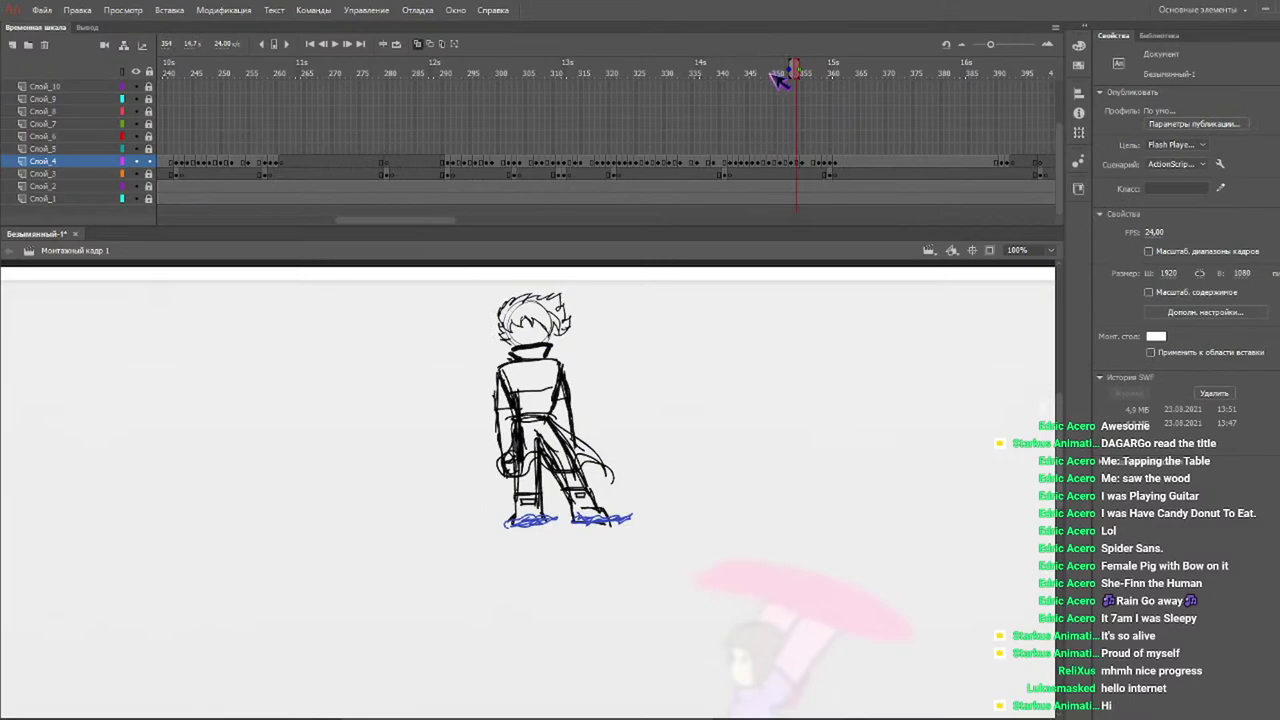
{"action": "left_click_drag", "start_coordinate": [771, 72], "coordinate": [797, 71]}
{"action": "left_click", "coordinate": [806, 76]}
{"action": "key", "text": "ctrl+v"}
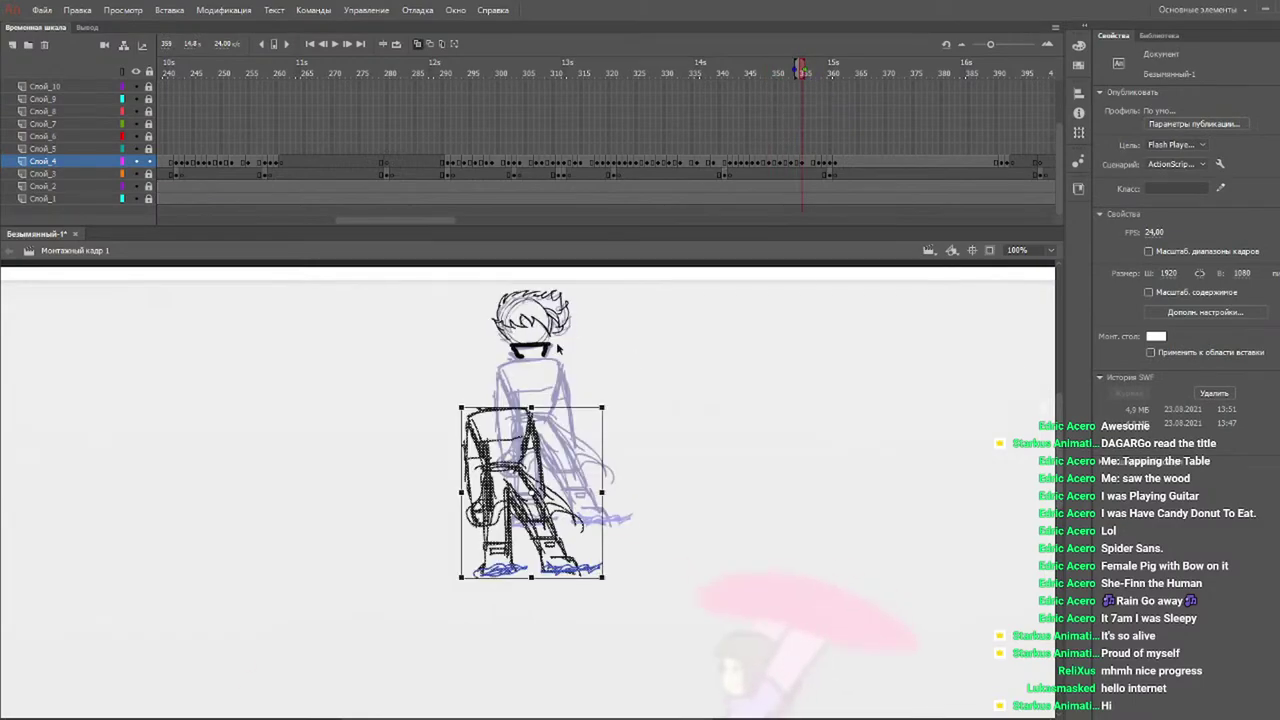
{"action": "mouse_move", "coordinate": [533, 436]}
{"action": "left_mouse_down"}
{"action": "mouse_move", "coordinate": [563, 396]}
{"action": "mouse_move", "coordinate": [555, 377]}
{"action": "mouse_move", "coordinate": [563, 388]}
{"action": "left_mouse_up"}
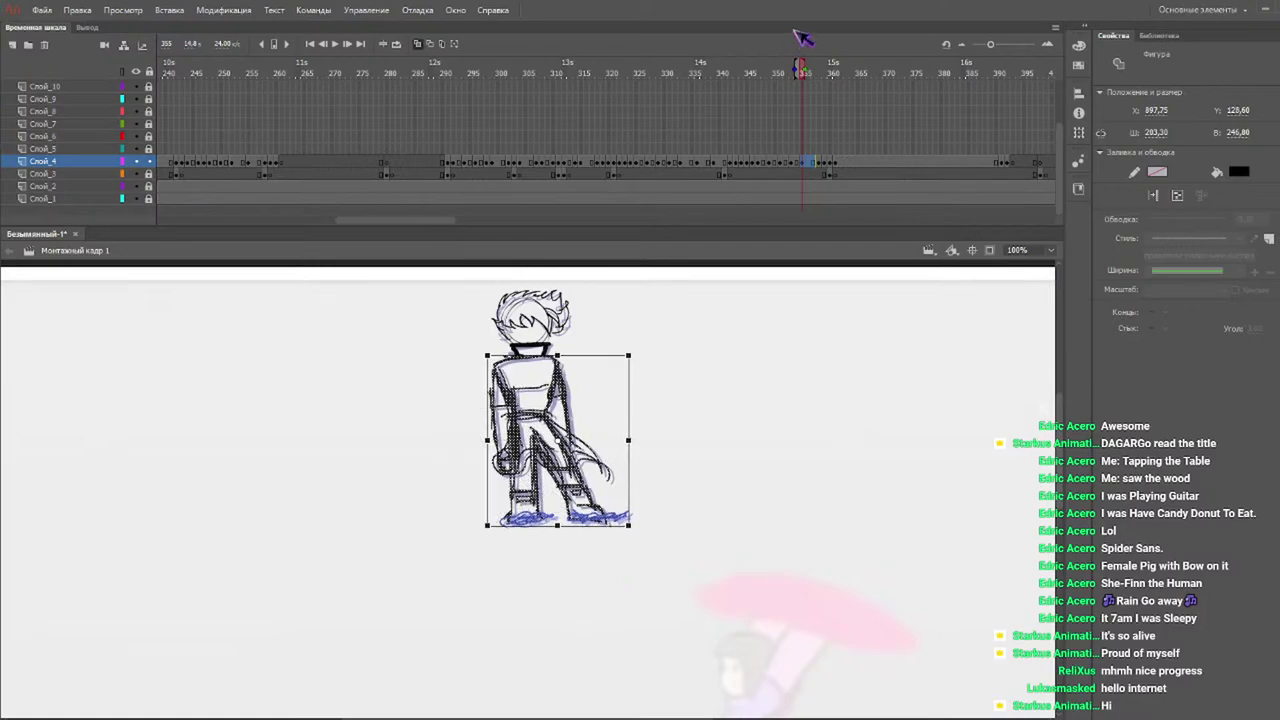
Play the sequence repeatedly to examine how the body follows the head through the newly pasted frames.
{"action": "left_click", "coordinate": [749, 75]}
{"action": "key", "text": "Return"}
{"action": "key", "text": "Return"}
{"action": "left_click_drag", "start_coordinate": [775, 74], "coordinate": [636, 60]}
{"action": "key", "text": "Return"}
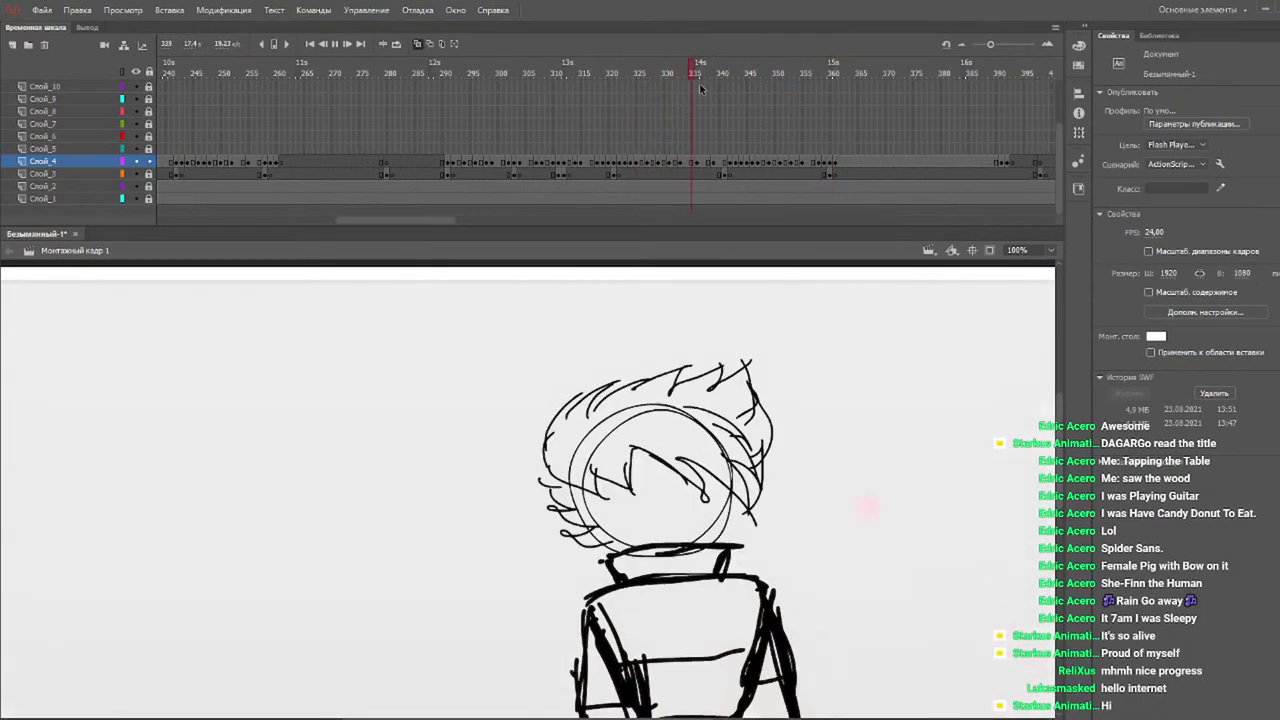
{"action": "key", "text": "Return"}
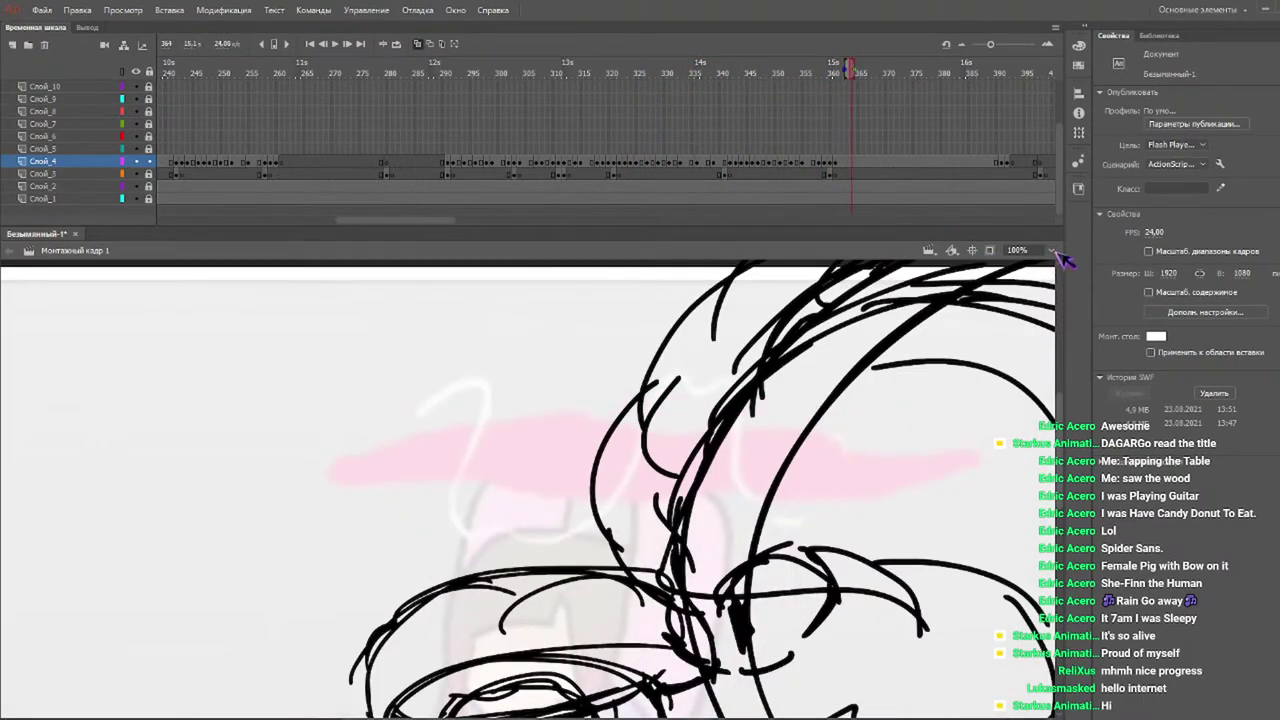
{"action": "key", "text": "ctrl+minus"}
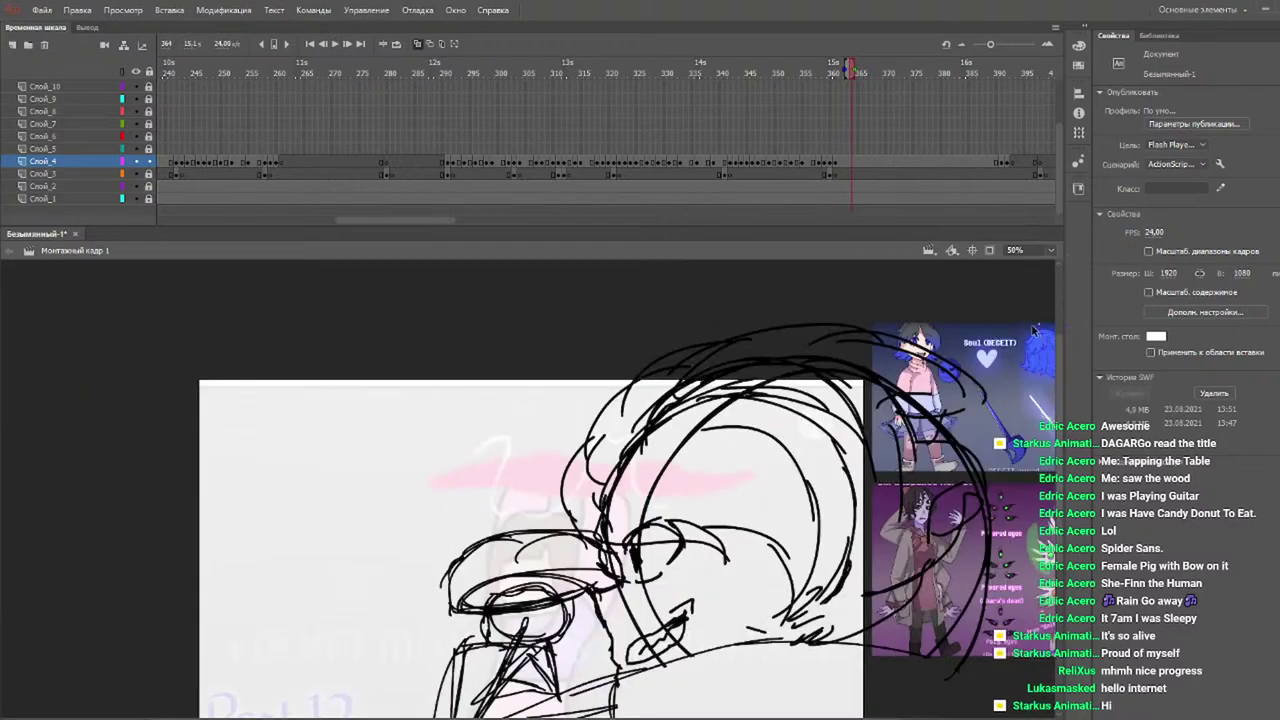
{"action": "scroll", "coordinate": [1048, 410], "scroll_direction": "down", "scroll_amount": 2}
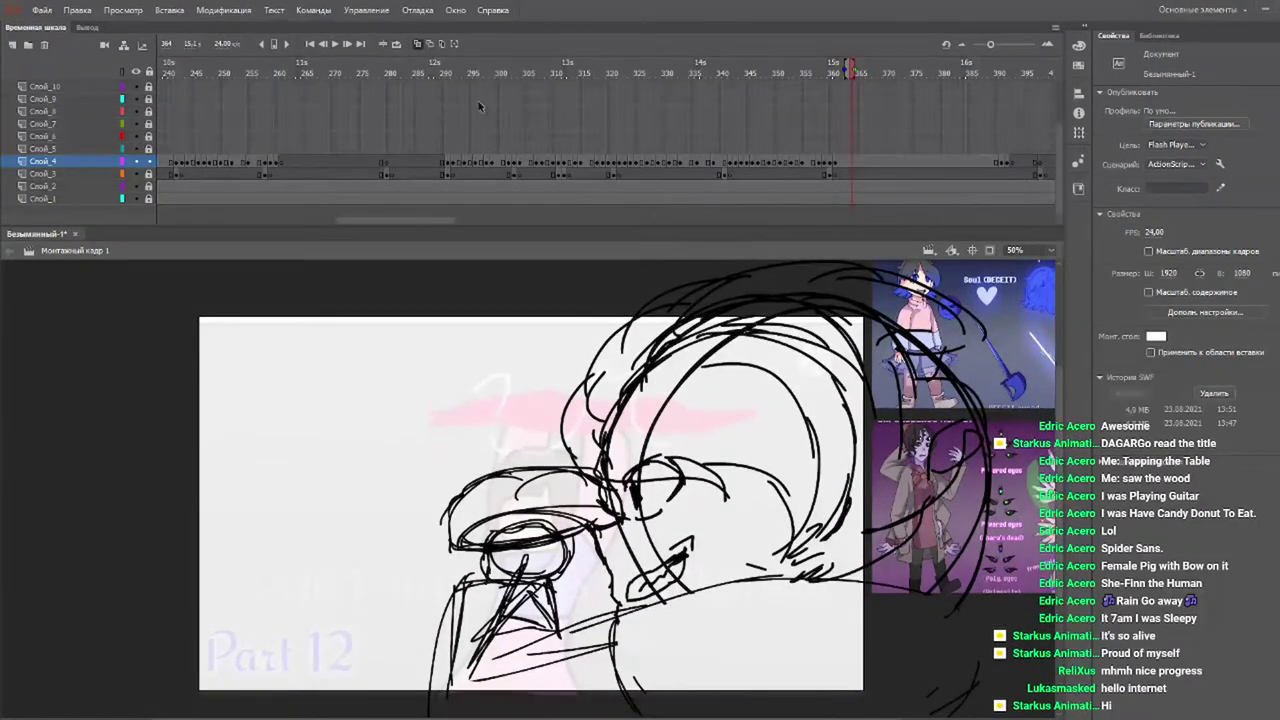
{"action": "left_click", "coordinate": [426, 70]}
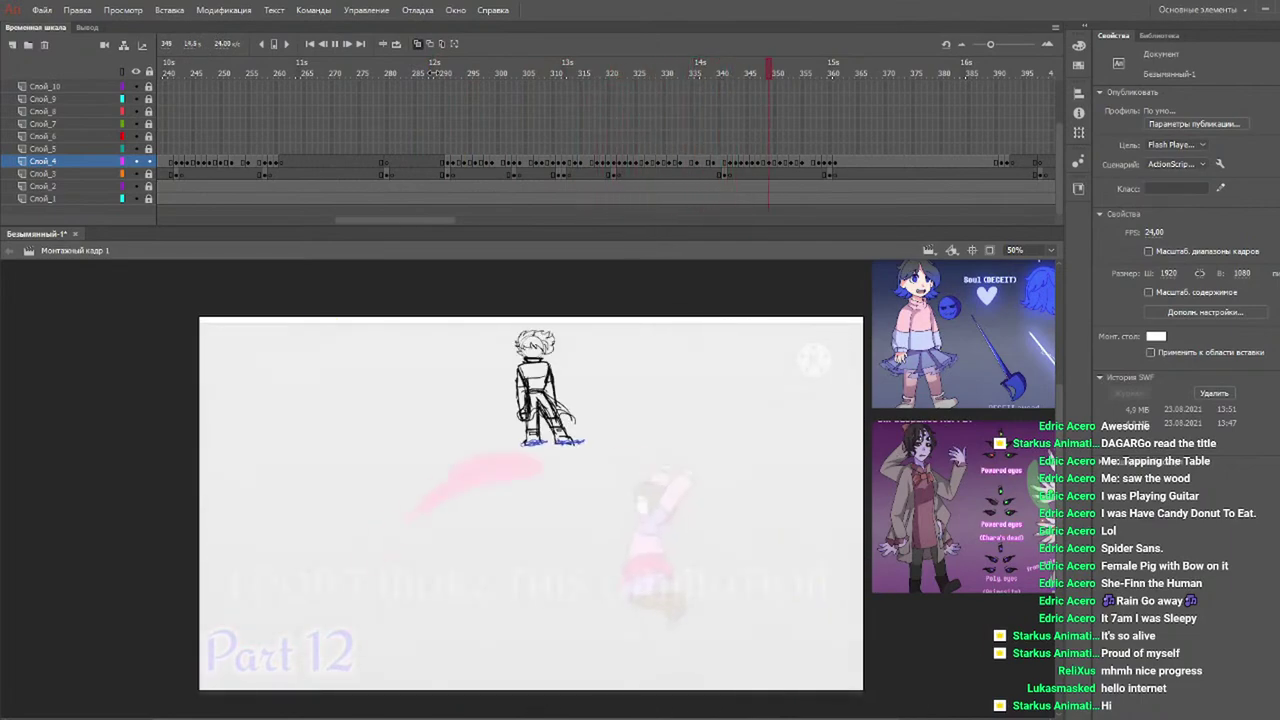
Go to frame 342, where the body is missing, and switch to the Brush tool.
{"action": "left_click", "coordinate": [687, 70]}
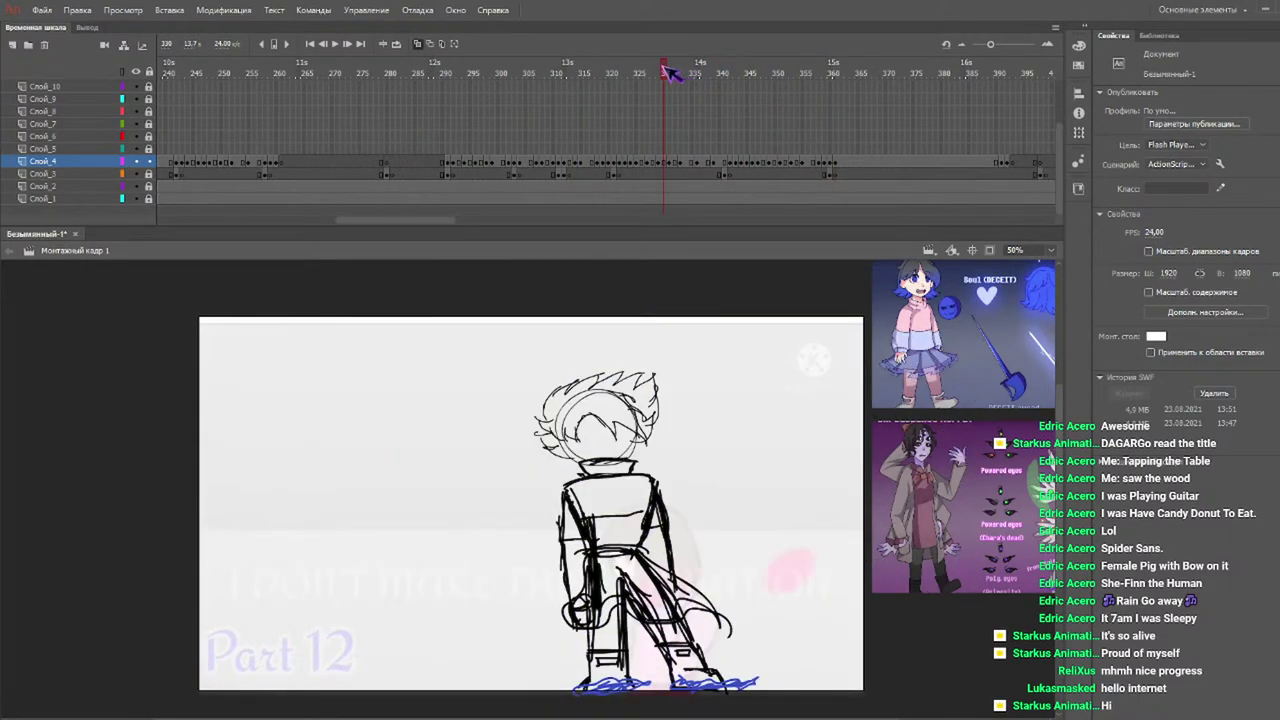
{"action": "left_click_drag", "start_coordinate": [690, 68], "coordinate": [734, 75]}
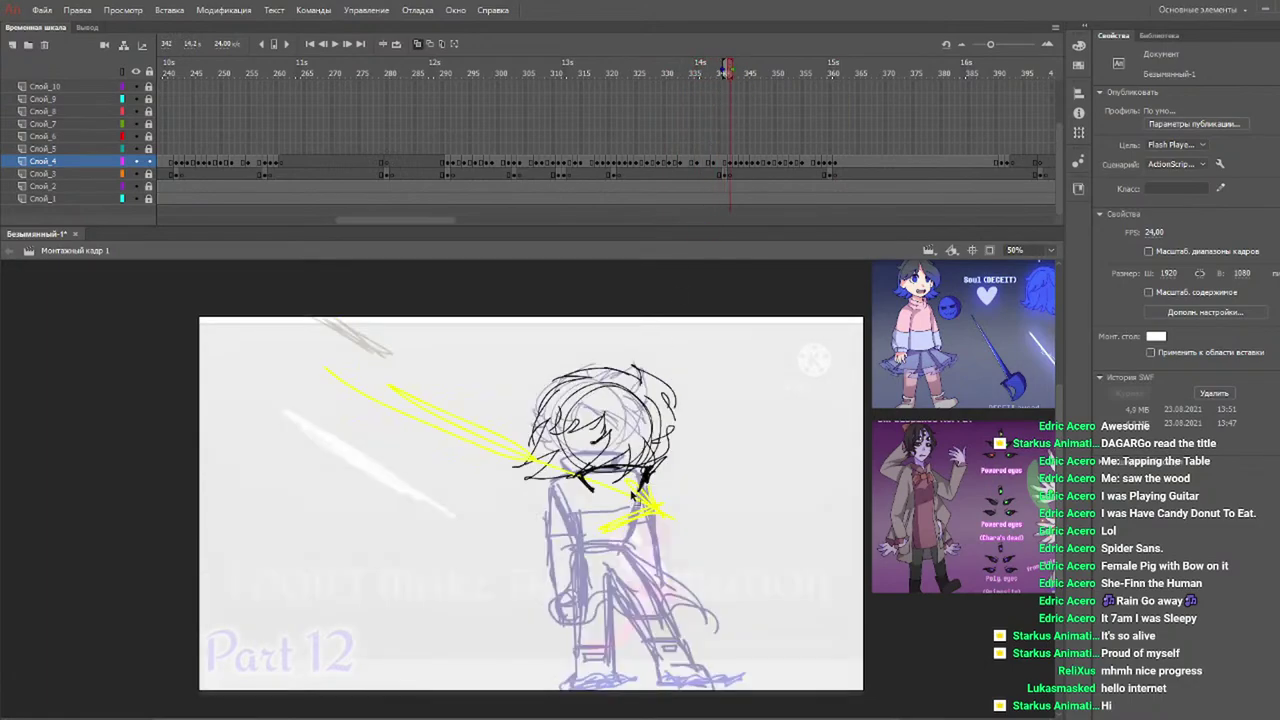
{"action": "key", "text": "b"}
{"action": "mouse_move", "coordinate": [600, 480]}
{"action": "left_mouse_down"}
{"action": "mouse_move", "coordinate": [629, 498]}
{"action": "mouse_move", "coordinate": [648, 556]}
{"action": "left_mouse_up"}
{"action": "left_click_drag", "start_coordinate": [624, 498], "coordinate": [640, 564]}
{"action": "key", "text": "ctrl+z"}
{"action": "key", "text": "ctrl+z"}
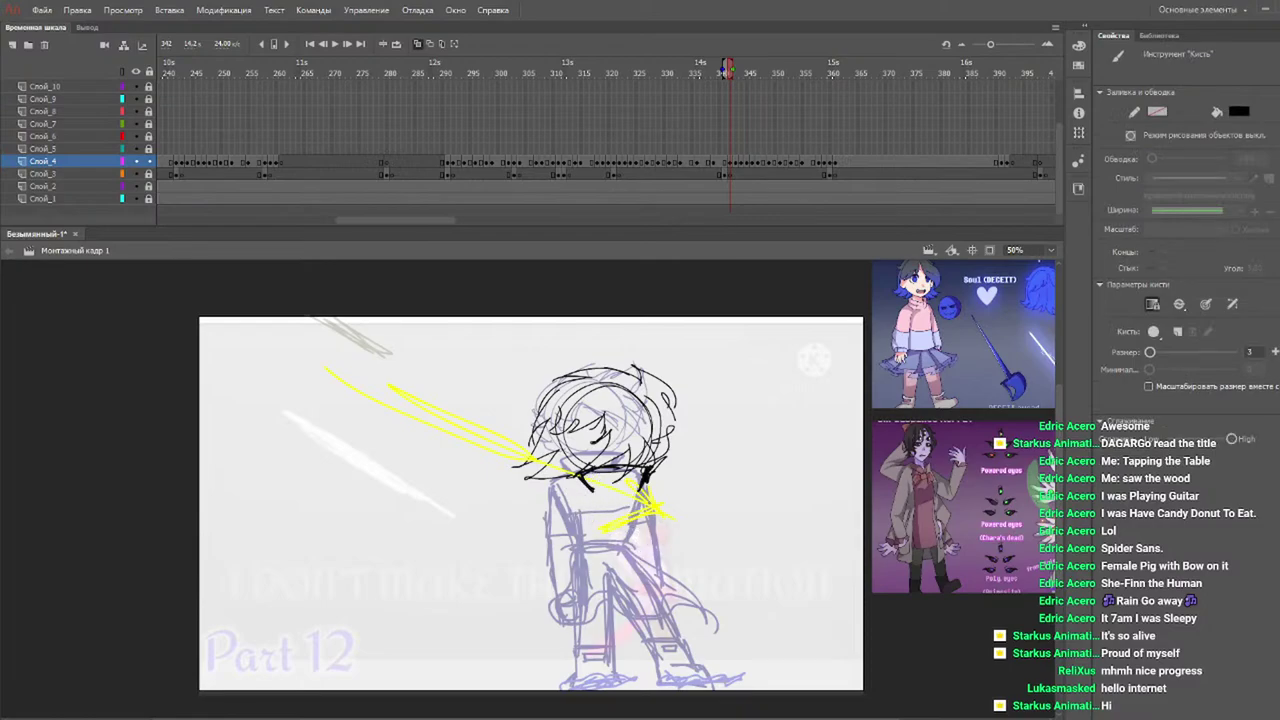
Draw the tapered torso under the collar on frame 342, from the shoulder line down to a doubled waistline.
{"action": "left_click_drag", "start_coordinate": [585, 488], "coordinate": [686, 488]}
{"action": "left_click_drag", "start_coordinate": [562, 506], "coordinate": [622, 590]}
{"action": "left_click_drag", "start_coordinate": [687, 491], "coordinate": [670, 578]}
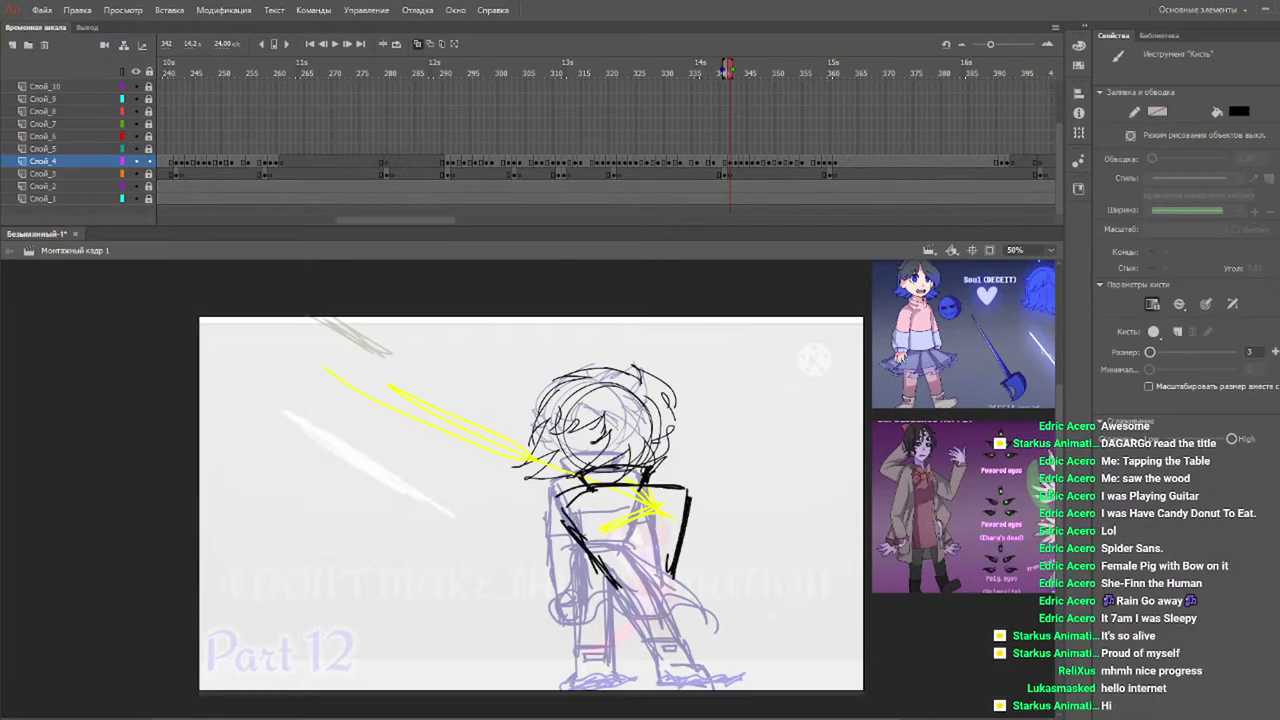
{"action": "mouse_move", "coordinate": [564, 508]}
{"action": "left_mouse_down"}
{"action": "mouse_move", "coordinate": [600, 592]}
{"action": "mouse_move", "coordinate": [678, 580]}
{"action": "left_mouse_up"}
{"action": "left_click_drag", "start_coordinate": [594, 590], "coordinate": [674, 576]}
{"action": "left_click_drag", "start_coordinate": [598, 592], "coordinate": [662, 590]}
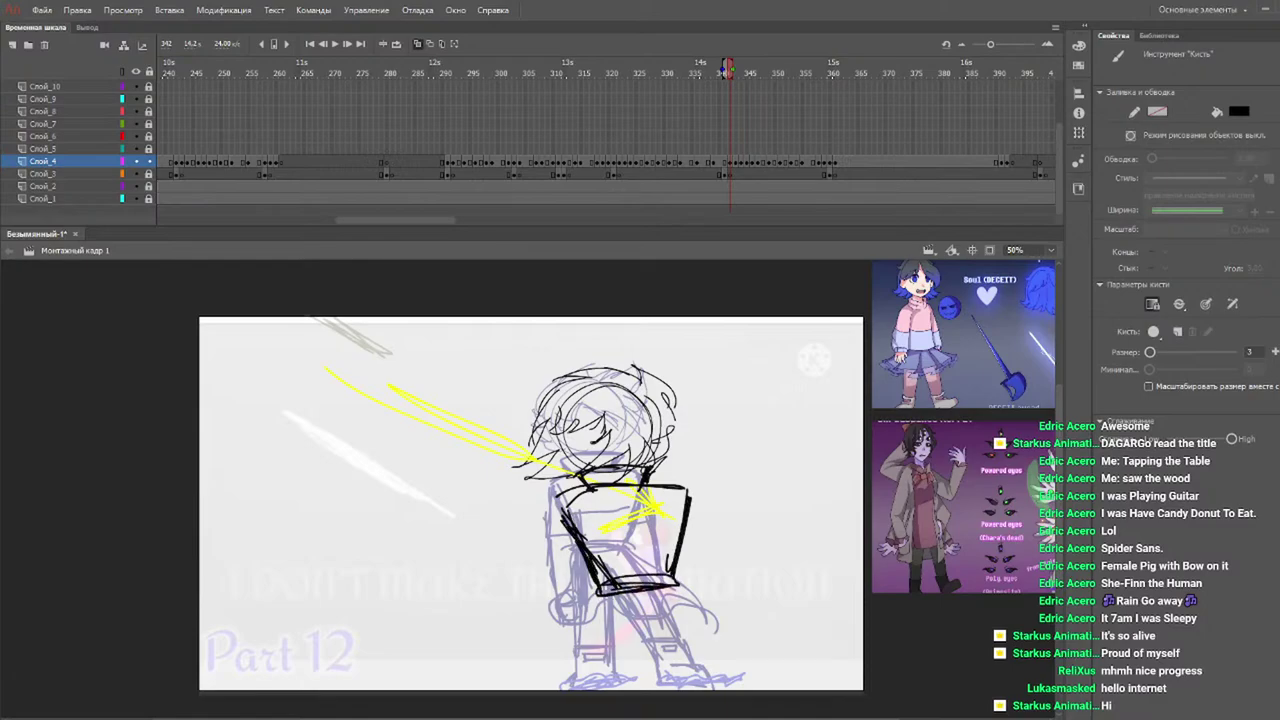
Draw the coat's flared skirt below the waist on frame 342, with a wavy hem and a few fold lines.
{"action": "left_click_drag", "start_coordinate": [682, 588], "coordinate": [706, 714]}
{"action": "mouse_move", "coordinate": [600, 590]}
{"action": "left_mouse_down"}
{"action": "mouse_move", "coordinate": [500, 668]}
{"action": "mouse_move", "coordinate": [668, 712]}
{"action": "mouse_move", "coordinate": [544, 666]}
{"action": "left_mouse_up"}
{"action": "left_click_drag", "start_coordinate": [628, 634], "coordinate": [584, 658]}
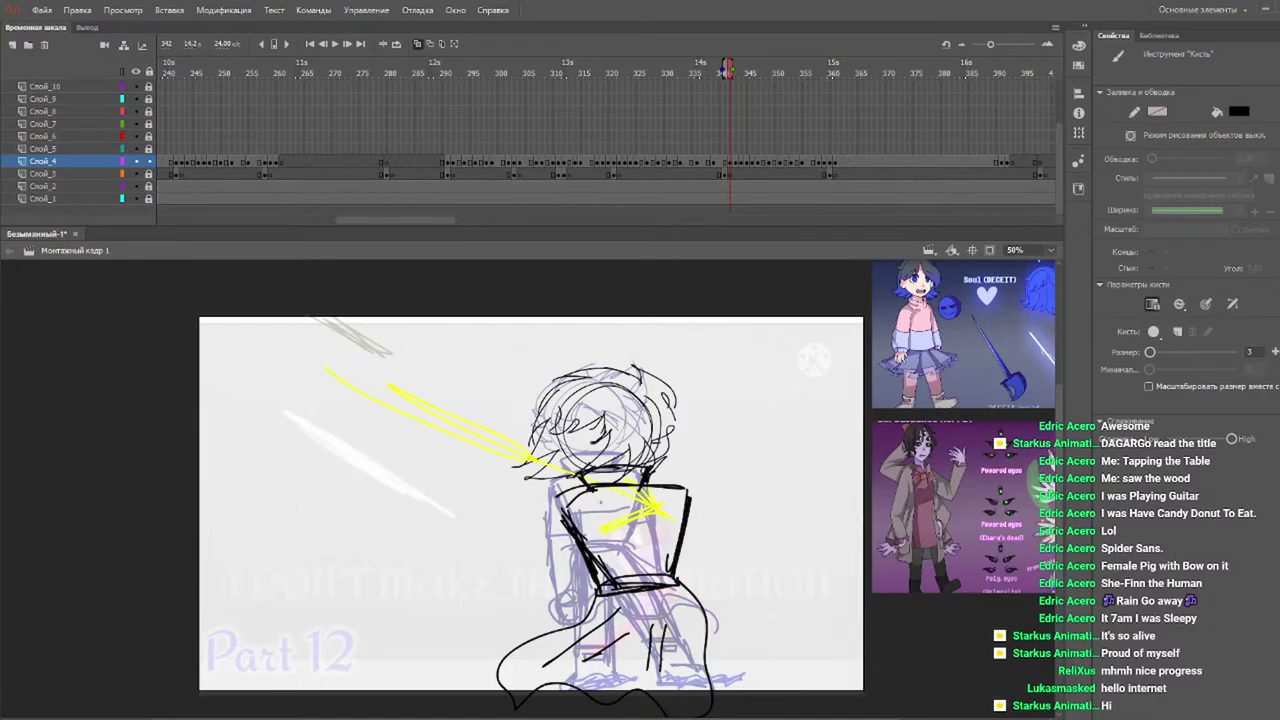
Draw both arms on frame 342: a bent left arm ending in a round fist and a straight right arm.
{"action": "left_click_drag", "start_coordinate": [612, 588], "coordinate": [624, 666]}
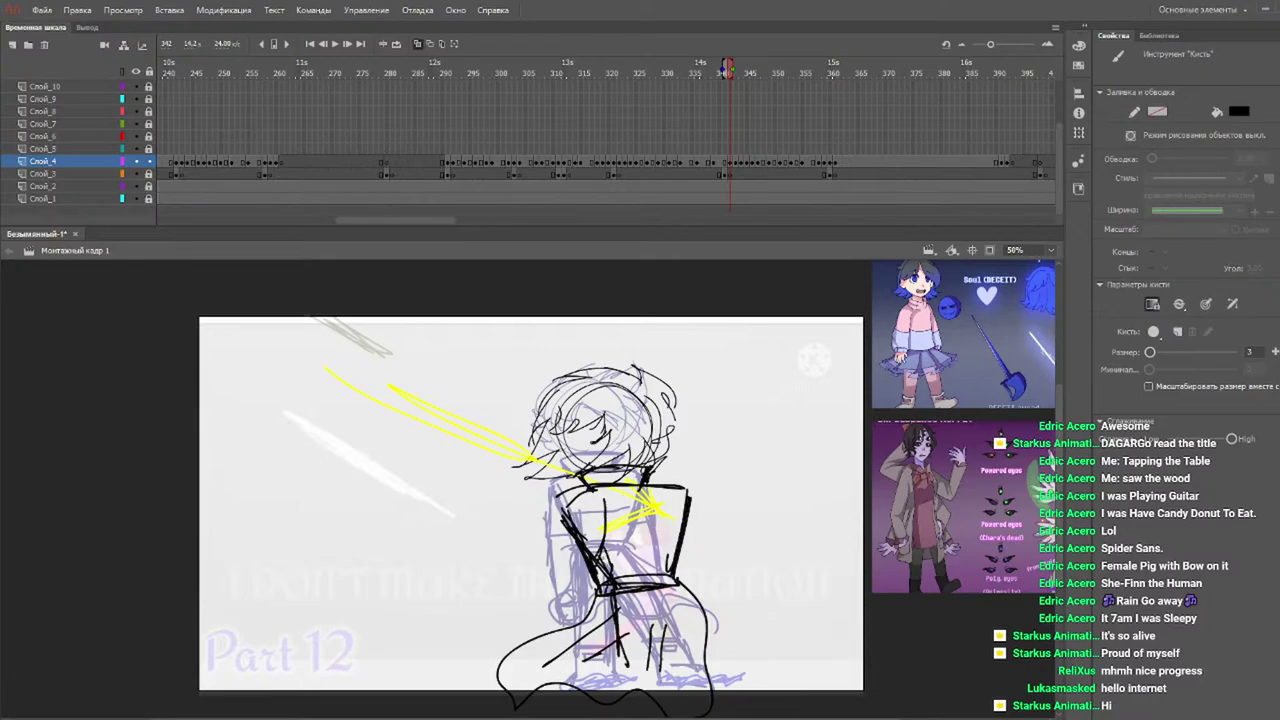
{"action": "key", "text": "ctrl+z"}
{"action": "left_click_drag", "start_coordinate": [609, 590], "coordinate": [629, 648]}
{"action": "left_click_drag", "start_coordinate": [602, 580], "coordinate": [624, 636]}
{"action": "mouse_move", "coordinate": [589, 488]}
{"action": "left_mouse_down"}
{"action": "mouse_move", "coordinate": [550, 548]}
{"action": "mouse_move", "coordinate": [554, 590]}
{"action": "left_mouse_up"}
{"action": "left_click_drag", "start_coordinate": [552, 546], "coordinate": [590, 662]}
{"action": "mouse_move", "coordinate": [562, 600]}
{"action": "left_mouse_down"}
{"action": "mouse_move", "coordinate": [598, 664]}
{"action": "mouse_move", "coordinate": [630, 636]}
{"action": "mouse_move", "coordinate": [600, 672]}
{"action": "mouse_move", "coordinate": [632, 660]}
{"action": "left_mouse_up"}
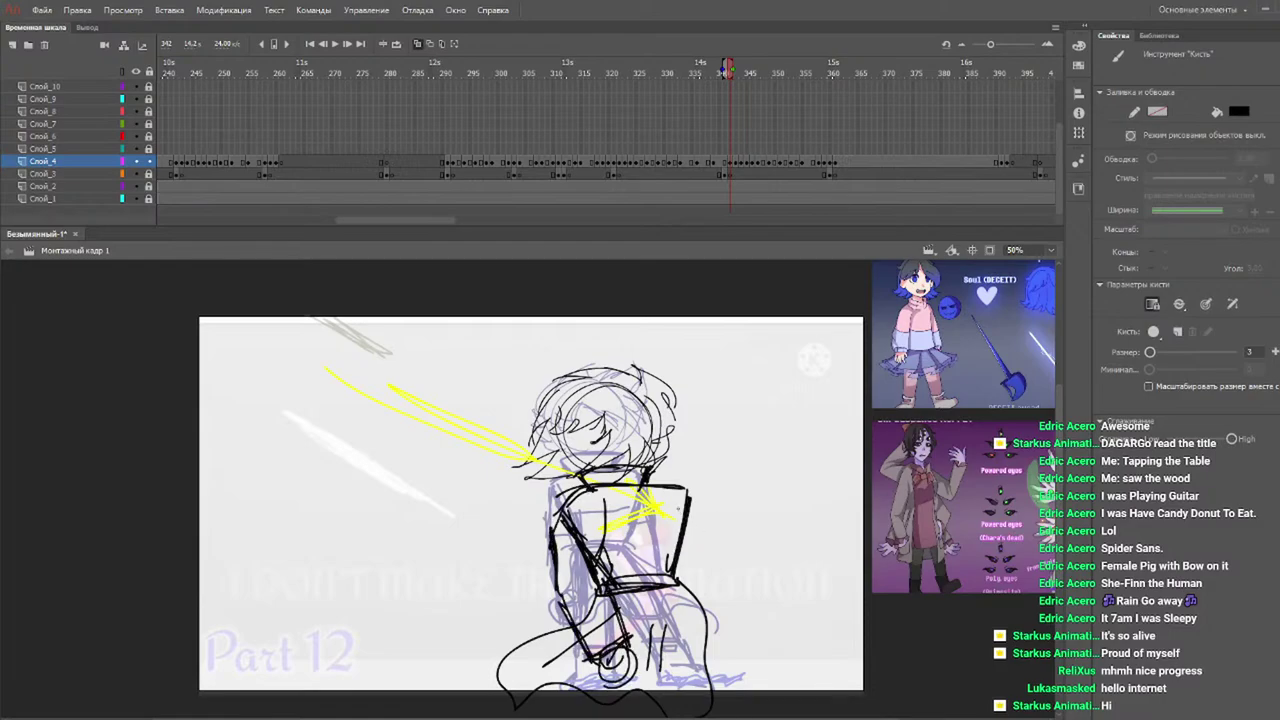
{"action": "left_click_drag", "start_coordinate": [692, 505], "coordinate": [700, 620]}
{"action": "left_click_drag", "start_coordinate": [700, 562], "coordinate": [710, 664]}
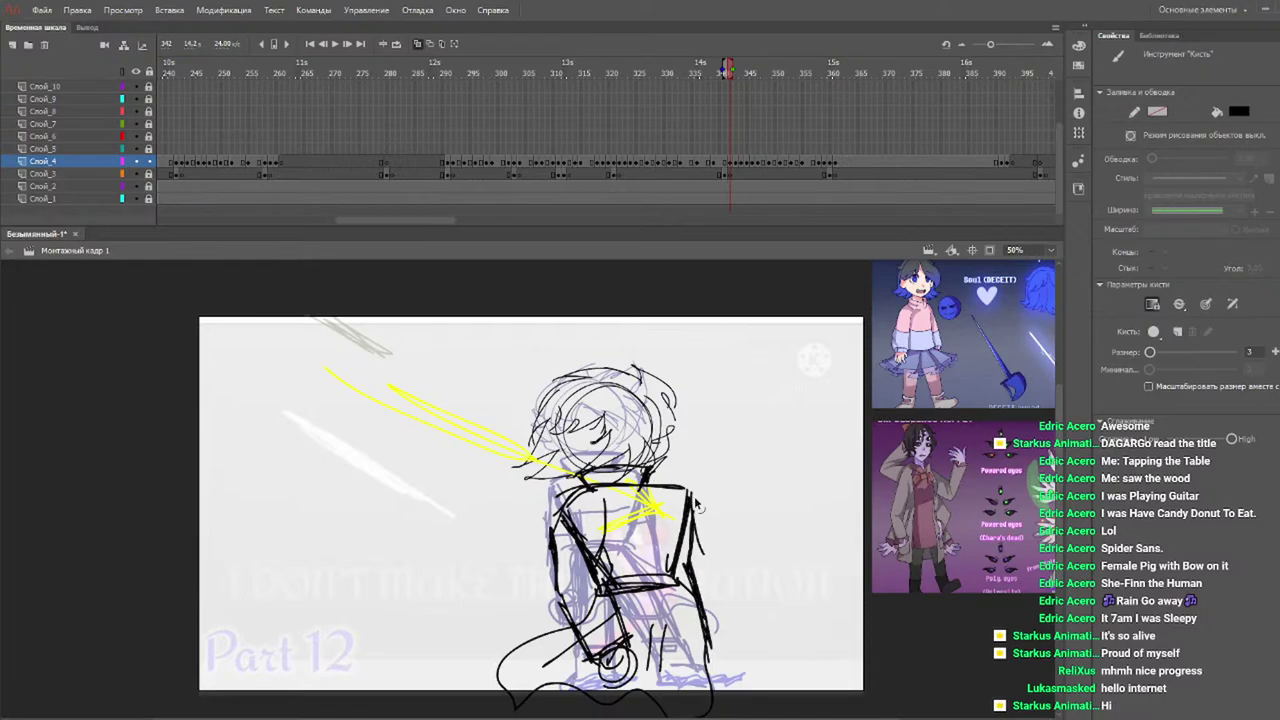
Select the new body sketch on frame 342 and shift it slightly left under the collar.
{"action": "key", "text": "v"}
{"action": "mouse_move", "coordinate": [716, 479]}
{"action": "left_mouse_down"}
{"action": "mouse_move", "coordinate": [510, 688]}
{"action": "mouse_move", "coordinate": [388, 716]}
{"action": "left_mouse_up"}
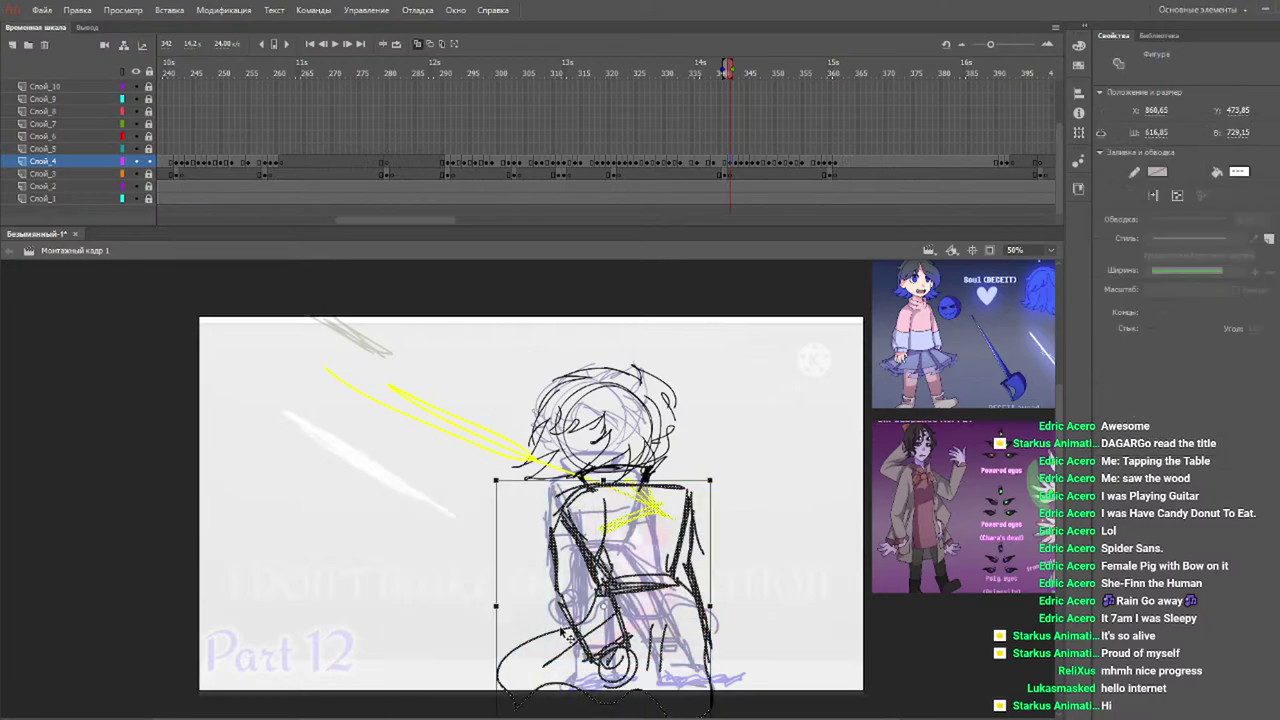
{"action": "left_click_drag", "start_coordinate": [694, 533], "coordinate": [677, 530]}
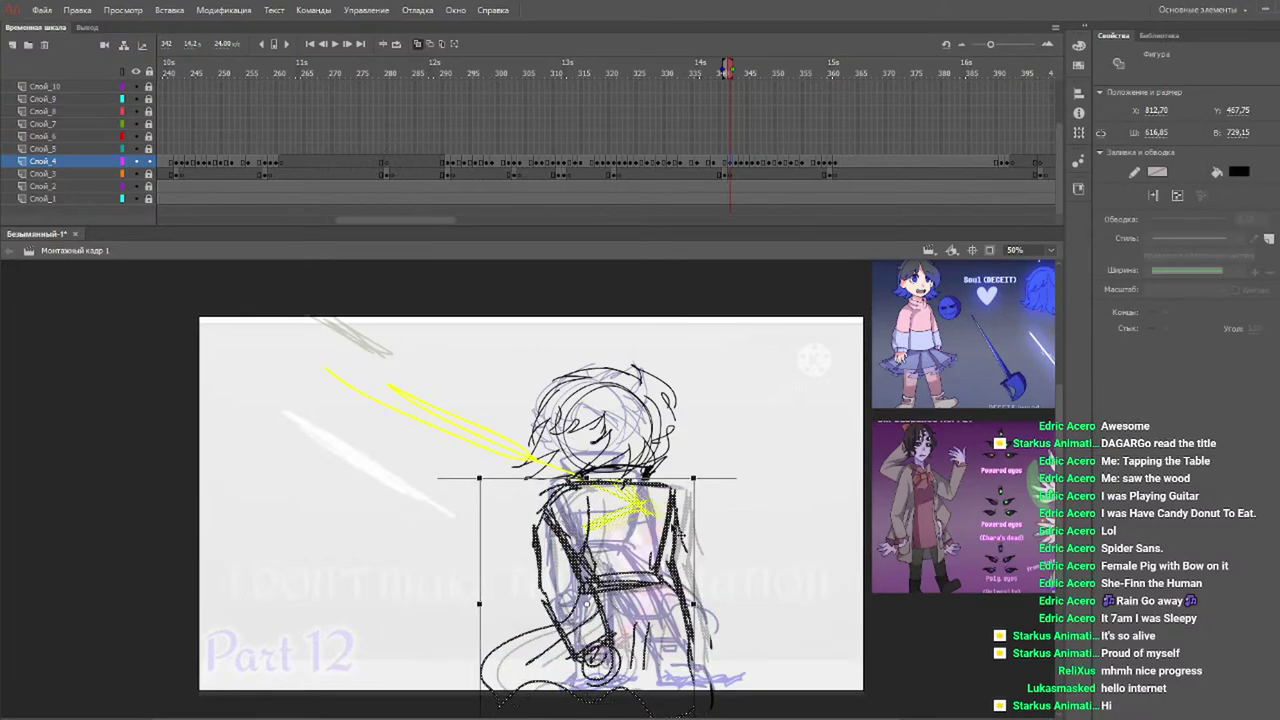
{"action": "left_click", "coordinate": [735, 475]}
{"action": "left_click", "coordinate": [687, 70]}
{"action": "left_click_drag", "start_coordinate": [692, 78], "coordinate": [740, 88]}
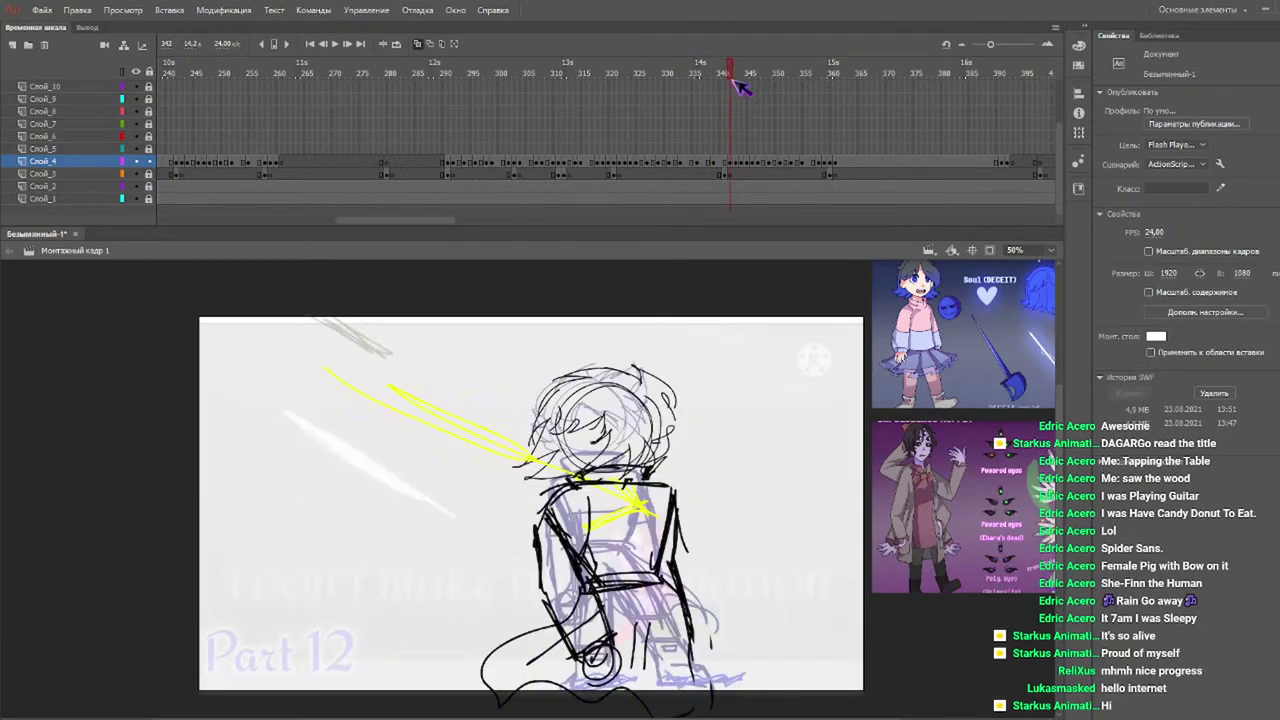
{"action": "key", "text": "b"}
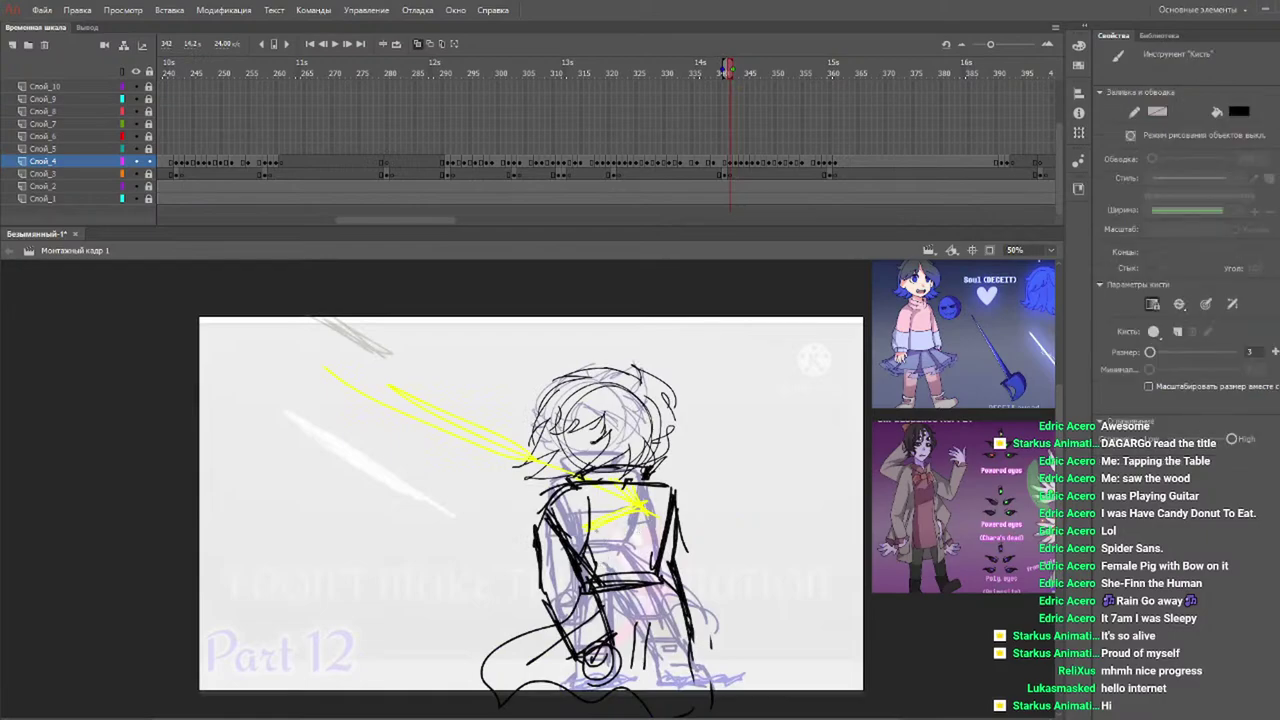
{"action": "left_click_drag", "start_coordinate": [604, 530], "coordinate": [658, 530]}
{"action": "key", "text": "ctrl+z"}
{"action": "left_click", "coordinate": [724, 72]}
{"action": "left_click", "coordinate": [731, 74]}
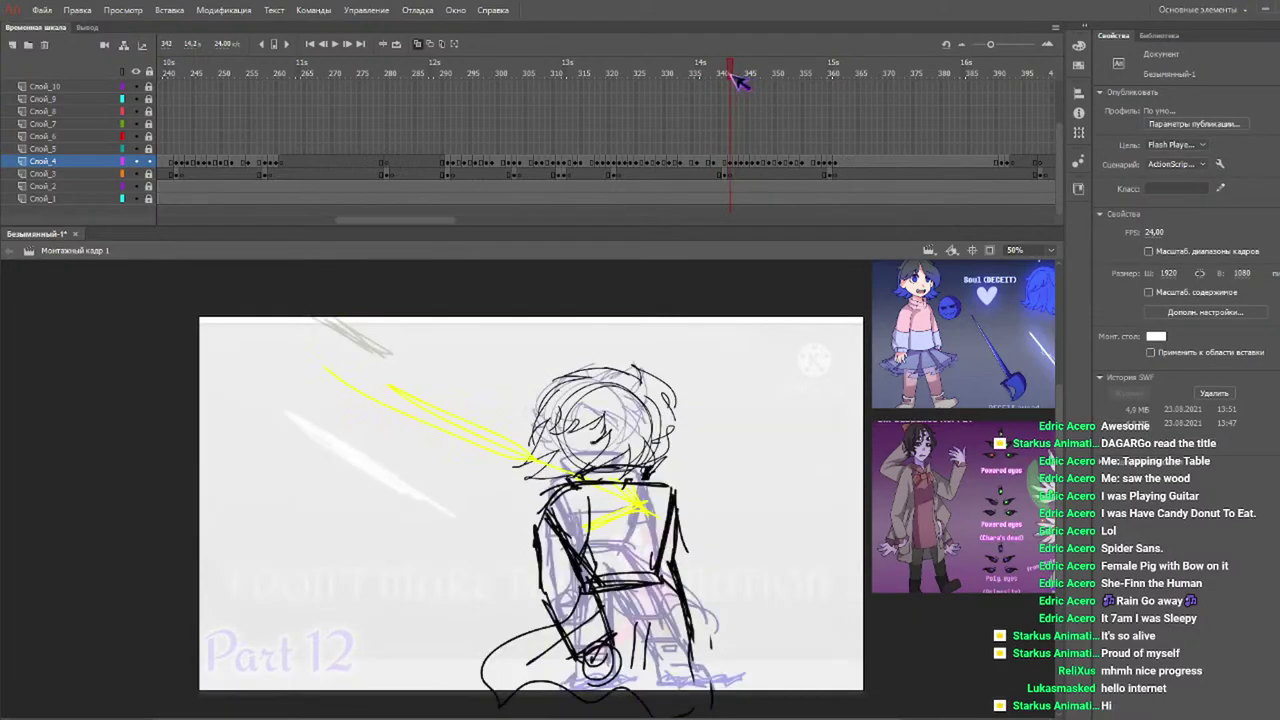
On frame 343, draw a wide tapered torso under the collar with the coat flaring out below the waist.
{"action": "left_click", "coordinate": [738, 74]}
{"action": "mouse_move", "coordinate": [740, 76]}
{"action": "left_mouse_down"}
{"action": "mouse_move", "coordinate": [705, 80]}
{"action": "mouse_move", "coordinate": [741, 88]}
{"action": "left_mouse_up"}
{"action": "left_click_drag", "start_coordinate": [741, 88], "coordinate": [746, 90]}
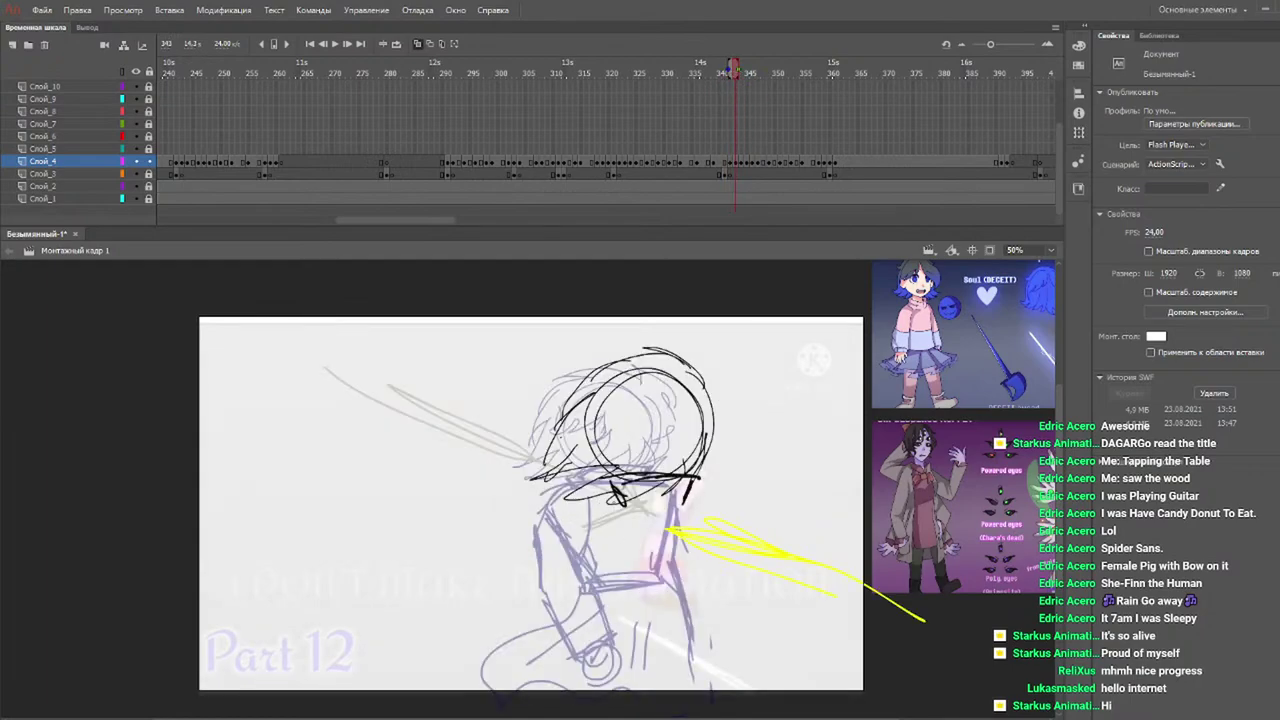
{"action": "key", "text": "y"}
{"action": "left_click_drag", "start_coordinate": [624, 500], "coordinate": [720, 496]}
{"action": "mouse_move", "coordinate": [566, 520]}
{"action": "left_mouse_down"}
{"action": "mouse_move", "coordinate": [752, 506]}
{"action": "mouse_move", "coordinate": [732, 508]}
{"action": "mouse_move", "coordinate": [626, 644]}
{"action": "mouse_move", "coordinate": [628, 662]}
{"action": "left_mouse_up"}
{"action": "left_click_drag", "start_coordinate": [574, 568], "coordinate": [636, 646]}
{"action": "mouse_move", "coordinate": [740, 514]}
{"action": "left_mouse_down"}
{"action": "mouse_move", "coordinate": [692, 636]}
{"action": "mouse_move", "coordinate": [710, 662]}
{"action": "mouse_move", "coordinate": [710, 640]}
{"action": "mouse_move", "coordinate": [616, 656]}
{"action": "mouse_move", "coordinate": [548, 716]}
{"action": "left_mouse_up"}
{"action": "left_click_drag", "start_coordinate": [696, 656], "coordinate": [758, 716]}
Draw both lowered arms on frame 343 and add a band line across each sleeve and the back.
{"action": "left_click_drag", "start_coordinate": [578, 510], "coordinate": [524, 686]}
{"action": "left_click_drag", "start_coordinate": [546, 590], "coordinate": [530, 712]}
{"action": "left_click_drag", "start_coordinate": [740, 510], "coordinate": [776, 606]}
{"action": "left_click_drag", "start_coordinate": [778, 562], "coordinate": [806, 694]}
{"action": "left_click_drag", "start_coordinate": [780, 614], "coordinate": [814, 716]}
{"action": "left_click_drag", "start_coordinate": [550, 622], "coordinate": [616, 628]}
{"action": "left_click_drag", "start_coordinate": [602, 598], "coordinate": [704, 598]}
{"action": "left_click_drag", "start_coordinate": [728, 604], "coordinate": [786, 611]}
On frame 344, draw a bent right arm running from the collar down past the waist.
{"action": "mouse_move", "coordinate": [672, 74]}
{"action": "left_mouse_down"}
{"action": "mouse_move", "coordinate": [750, 86]}
{"action": "mouse_move", "coordinate": [746, 76]}
{"action": "left_mouse_up"}
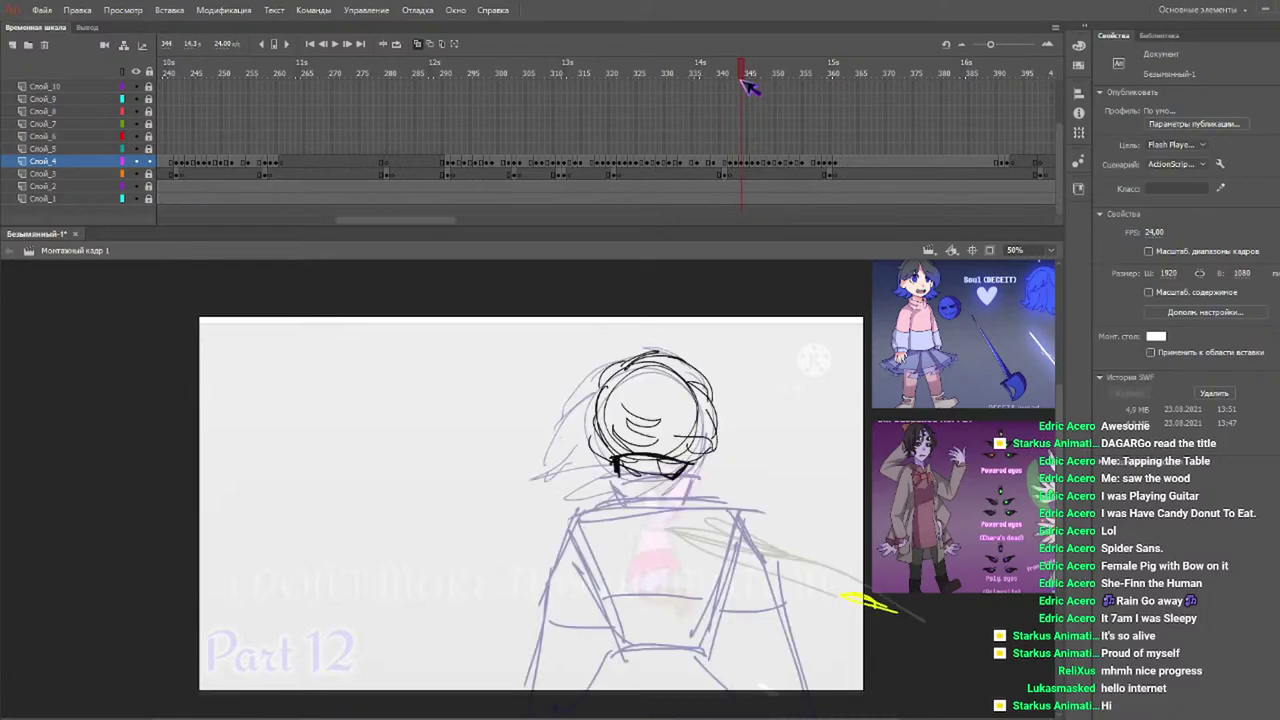
{"action": "key", "text": "b"}
{"action": "mouse_move", "coordinate": [690, 476]}
{"action": "left_mouse_down"}
{"action": "mouse_move", "coordinate": [697, 538]}
{"action": "mouse_move", "coordinate": [732, 603]}
{"action": "left_mouse_up"}
{"action": "mouse_move", "coordinate": [656, 488]}
{"action": "left_mouse_down"}
{"action": "mouse_move", "coordinate": [660, 552]}
{"action": "mouse_move", "coordinate": [704, 612]}
{"action": "mouse_move", "coordinate": [728, 582]}
{"action": "left_mouse_up"}
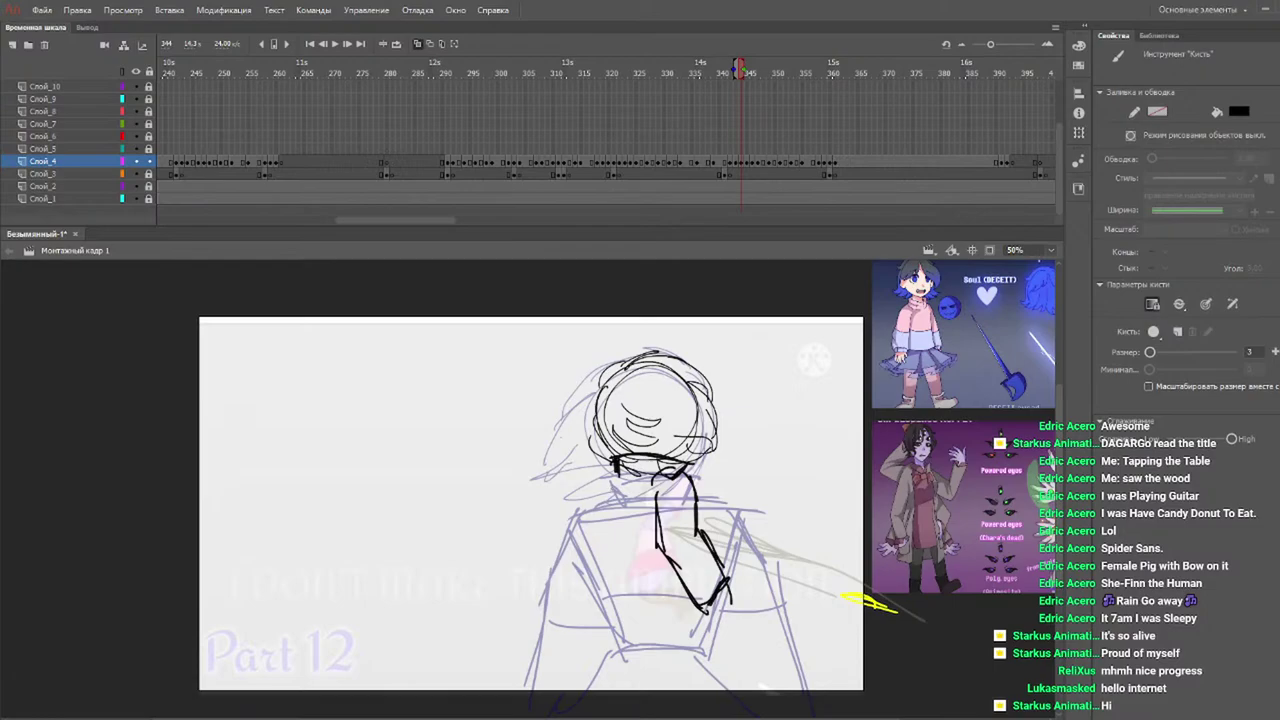
Draw the left side of the torso, the waistline and a flared coat skirt with fold lines on frame 344.
{"action": "left_click_drag", "start_coordinate": [611, 494], "coordinate": [630, 542]}
{"action": "mouse_move", "coordinate": [608, 500]}
{"action": "left_mouse_down"}
{"action": "mouse_move", "coordinate": [629, 546]}
{"action": "mouse_move", "coordinate": [622, 572]}
{"action": "mouse_move", "coordinate": [688, 584]}
{"action": "mouse_move", "coordinate": [634, 582]}
{"action": "mouse_move", "coordinate": [582, 687]}
{"action": "mouse_move", "coordinate": [642, 664]}
{"action": "mouse_move", "coordinate": [778, 663]}
{"action": "left_mouse_up"}
{"action": "left_click_drag", "start_coordinate": [690, 590], "coordinate": [762, 665]}
{"action": "left_click_drag", "start_coordinate": [620, 602], "coordinate": [612, 656]}
{"action": "mouse_move", "coordinate": [640, 602]}
{"action": "left_mouse_down"}
{"action": "mouse_move", "coordinate": [636, 664]}
{"action": "mouse_move", "coordinate": [648, 656]}
{"action": "left_mouse_up"}
{"action": "mouse_move", "coordinate": [682, 620]}
{"action": "left_mouse_down"}
{"action": "mouse_move", "coordinate": [672, 650]}
{"action": "mouse_move", "coordinate": [698, 668]}
{"action": "left_mouse_up"}
{"action": "left_click_drag", "start_coordinate": [706, 616], "coordinate": [712, 664]}
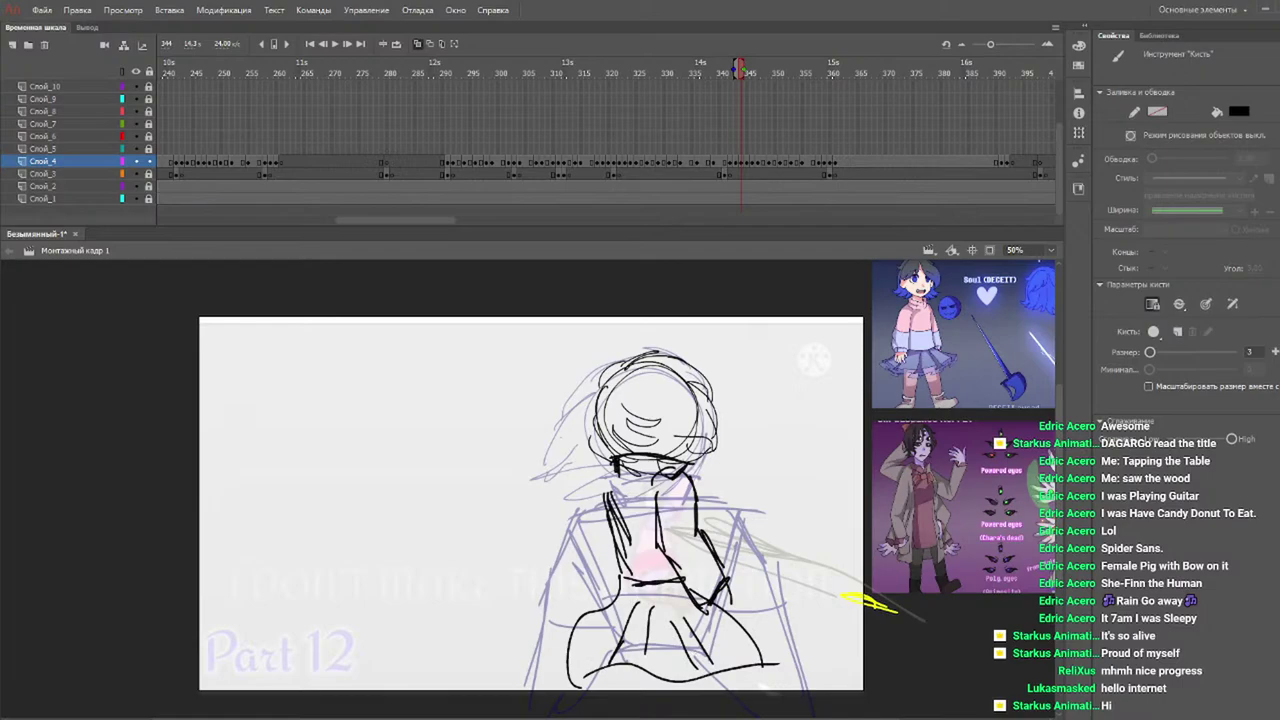
Draw the left arm beside the torso and two legs below the coat hem on frame 344.
{"action": "left_click_drag", "start_coordinate": [606, 470], "coordinate": [598, 548]}
{"action": "left_click_drag", "start_coordinate": [594, 516], "coordinate": [626, 592]}
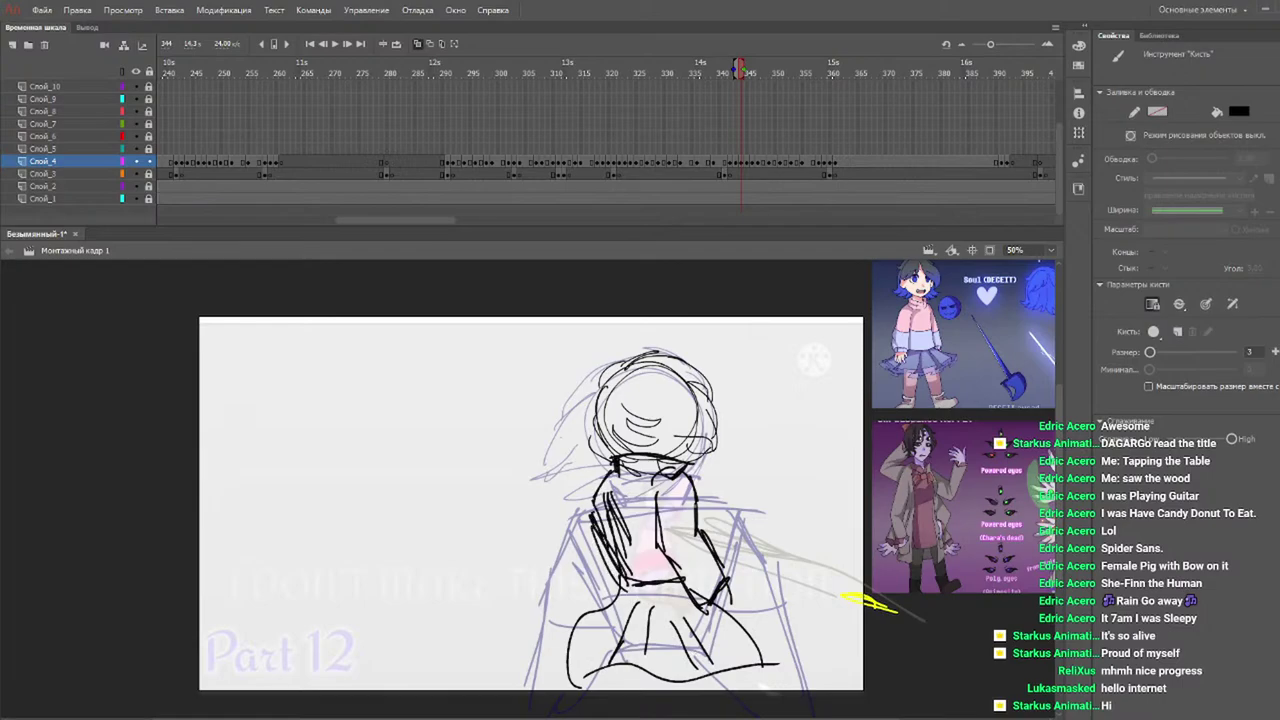
{"action": "mouse_move", "coordinate": [716, 614]}
{"action": "left_mouse_down"}
{"action": "mouse_move", "coordinate": [738, 596]}
{"action": "mouse_move", "coordinate": [714, 622]}
{"action": "mouse_move", "coordinate": [746, 706]}
{"action": "left_mouse_up"}
{"action": "mouse_move", "coordinate": [730, 652]}
{"action": "left_mouse_down"}
{"action": "mouse_move", "coordinate": [742, 694]}
{"action": "mouse_move", "coordinate": [668, 714]}
{"action": "left_mouse_up"}
{"action": "left_click_drag", "start_coordinate": [656, 666], "coordinate": [654, 716]}
{"action": "left_click_drag", "start_coordinate": [612, 658], "coordinate": [600, 716]}
Play back the animation from frame 312 and stop on frame 345 to check the motion.
{"action": "left_click", "coordinate": [577, 67]}
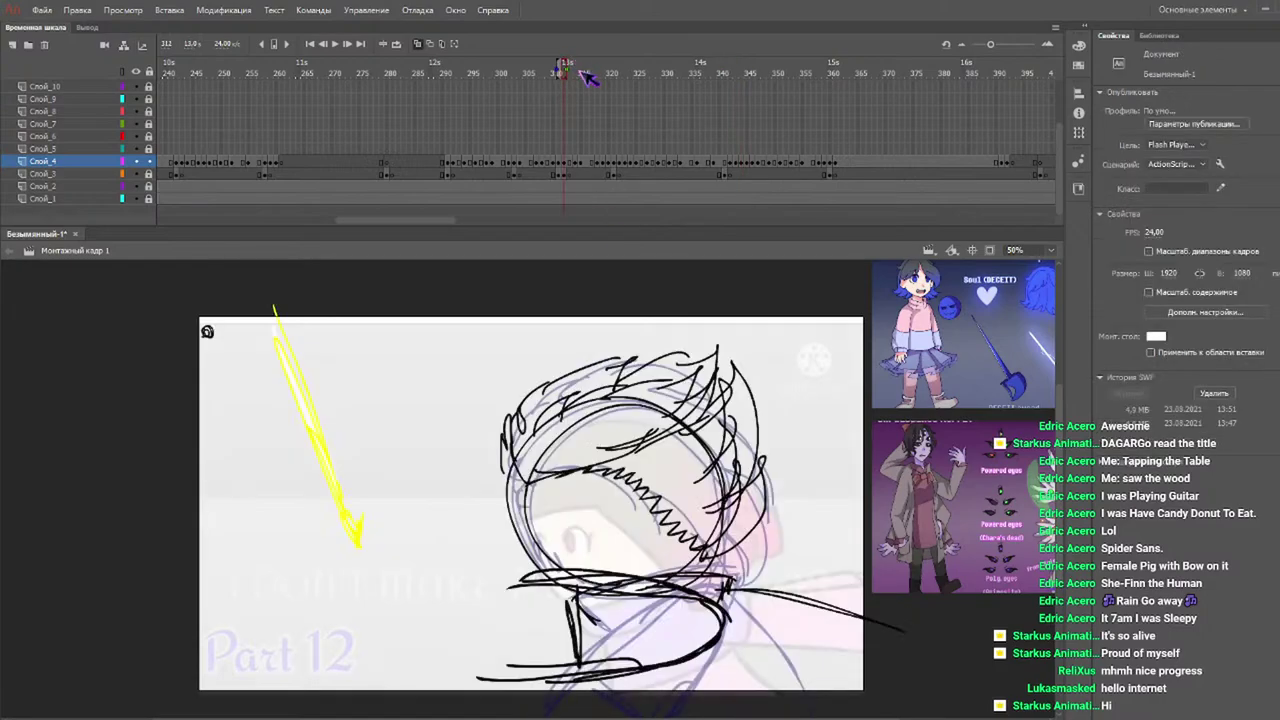
{"action": "key", "text": "Return"}
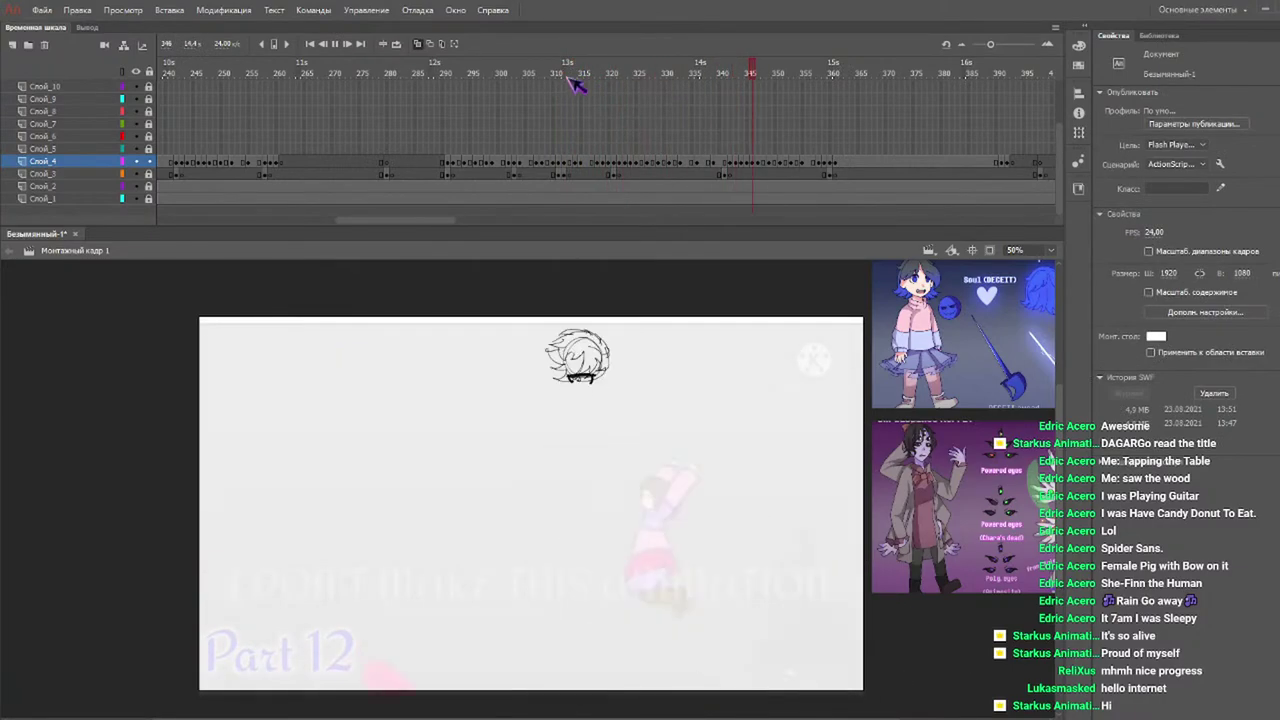
{"action": "left_click_drag", "start_coordinate": [680, 72], "coordinate": [749, 75]}
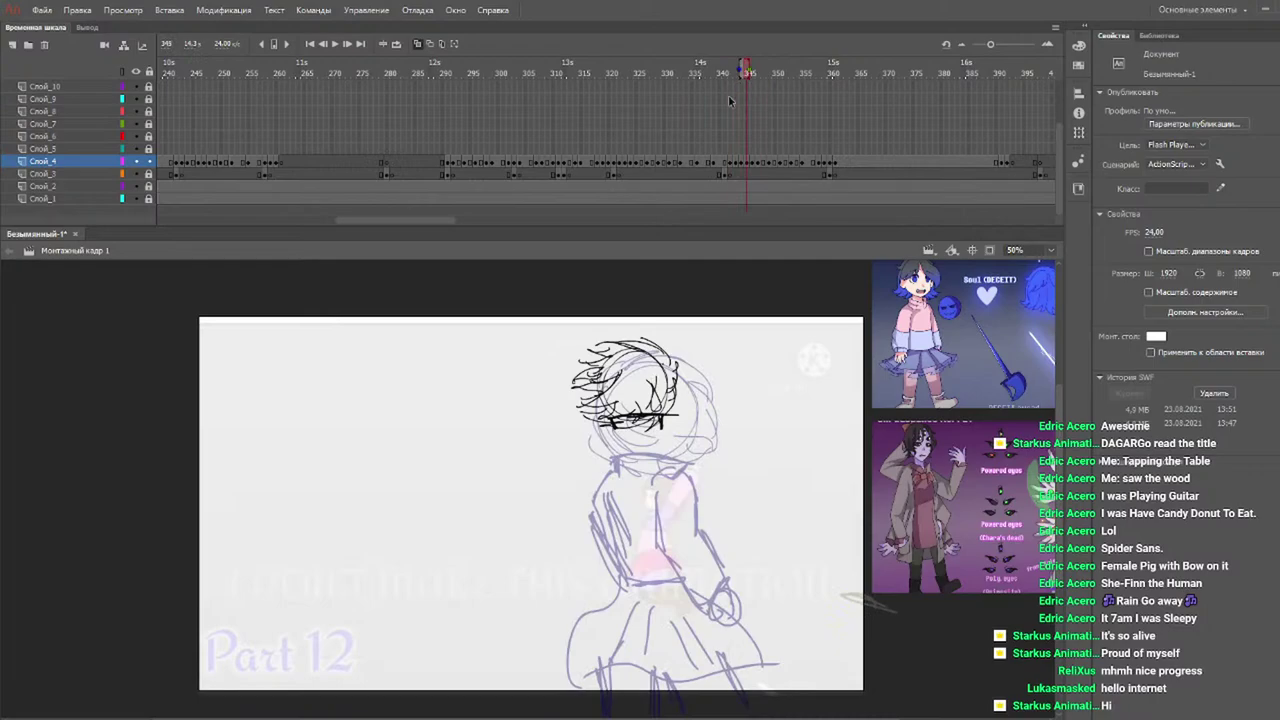
Draw a long, slightly bent left sleeve under the collar on frame 345, undoing the first strokes.
{"action": "key", "text": "b"}
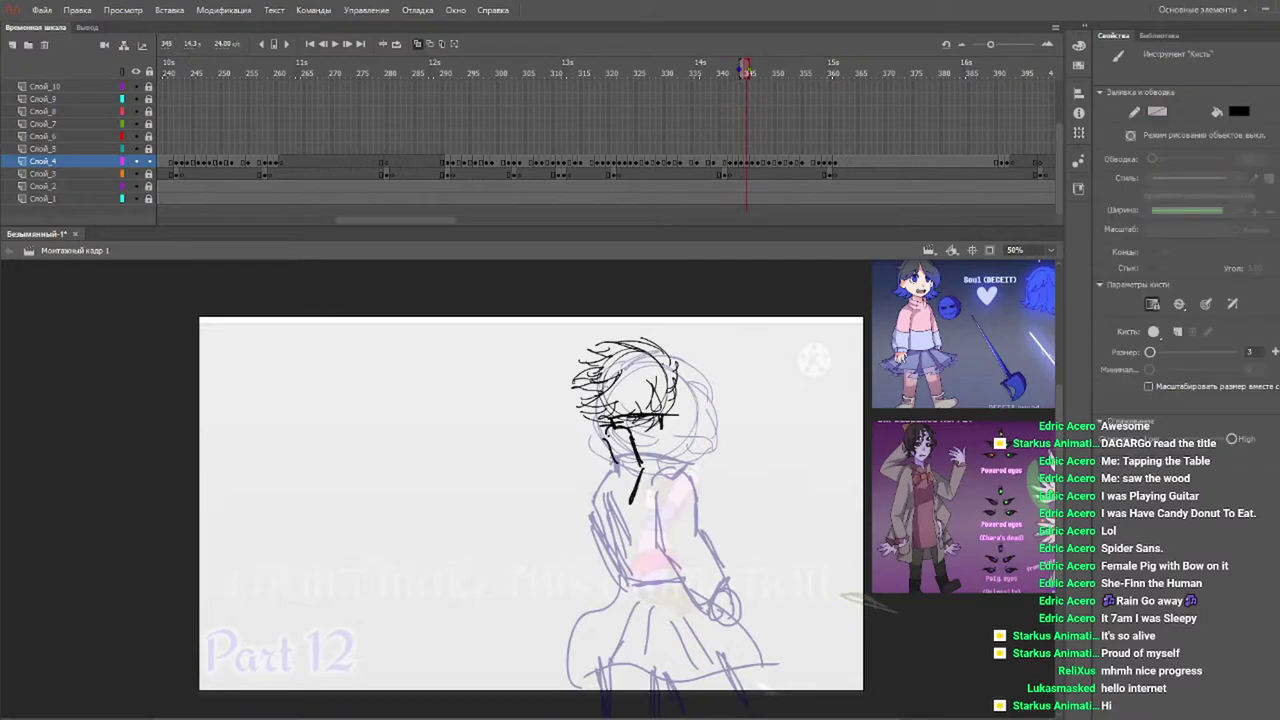
{"action": "key", "text": "ctrl+z"}
{"action": "key", "text": "ctrl+z"}
{"action": "key", "text": "ctrl+z"}
{"action": "left_click_drag", "start_coordinate": [630, 434], "coordinate": [645, 475]}
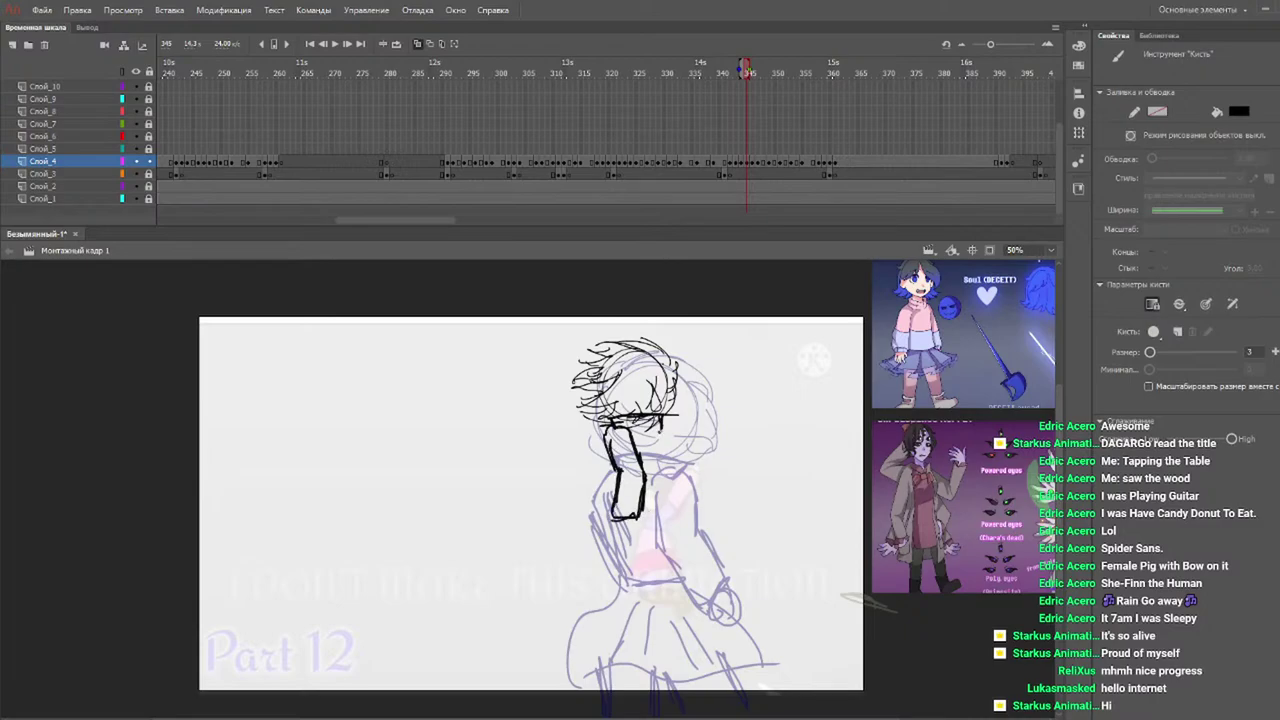
Draw the right side of the torso down to the waist and a wavy flared coat skirt on frame 345.
{"action": "left_click_drag", "start_coordinate": [666, 440], "coordinate": [658, 511]}
{"action": "left_click_drag", "start_coordinate": [658, 507], "coordinate": [688, 588]}
{"action": "mouse_move", "coordinate": [611, 516]}
{"action": "left_mouse_down"}
{"action": "mouse_move", "coordinate": [572, 579]}
{"action": "mouse_move", "coordinate": [700, 566]}
{"action": "mouse_move", "coordinate": [607, 561]}
{"action": "mouse_move", "coordinate": [665, 568]}
{"action": "left_mouse_up"}
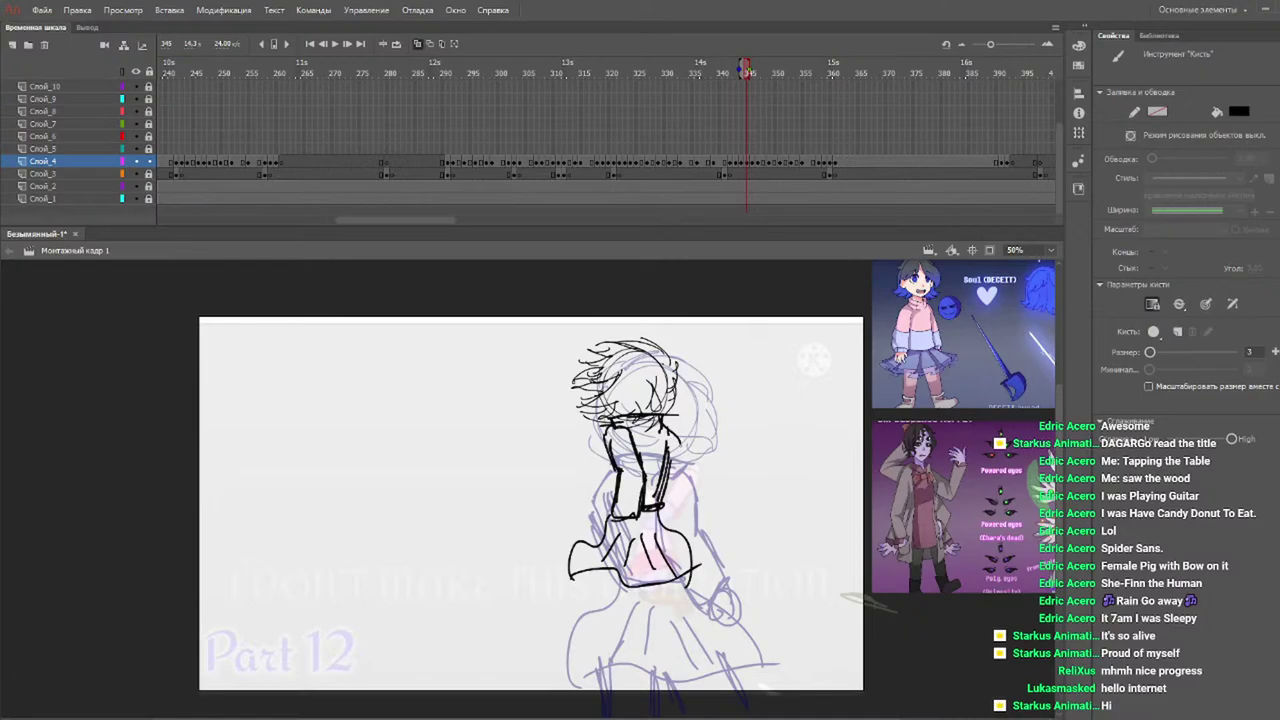
Draw the right arm, a small round fist at the hip and both legs with closed cuffs on frame 345.
{"action": "mouse_move", "coordinate": [682, 424]}
{"action": "left_mouse_down"}
{"action": "mouse_move", "coordinate": [670, 492]}
{"action": "mouse_move", "coordinate": [612, 540]}
{"action": "left_mouse_up"}
{"action": "left_click_drag", "start_coordinate": [618, 525], "coordinate": [586, 604]}
{"action": "left_click_drag", "start_coordinate": [606, 548], "coordinate": [583, 610]}
{"action": "mouse_move", "coordinate": [640, 545]}
{"action": "left_mouse_down"}
{"action": "mouse_move", "coordinate": [616, 620]}
{"action": "mouse_move", "coordinate": [644, 610]}
{"action": "mouse_move", "coordinate": [648, 642]}
{"action": "left_mouse_up"}
{"action": "left_click_drag", "start_coordinate": [652, 582], "coordinate": [646, 624]}
{"action": "left_click_drag", "start_coordinate": [666, 508], "coordinate": [690, 620]}
{"action": "left_click_drag", "start_coordinate": [682, 546], "coordinate": [686, 606]}
{"action": "mouse_move", "coordinate": [648, 624]}
{"action": "left_mouse_down"}
{"action": "mouse_move", "coordinate": [690, 618]}
{"action": "mouse_move", "coordinate": [652, 628]}
{"action": "mouse_move", "coordinate": [680, 634]}
{"action": "mouse_move", "coordinate": [686, 621]}
{"action": "left_mouse_up"}
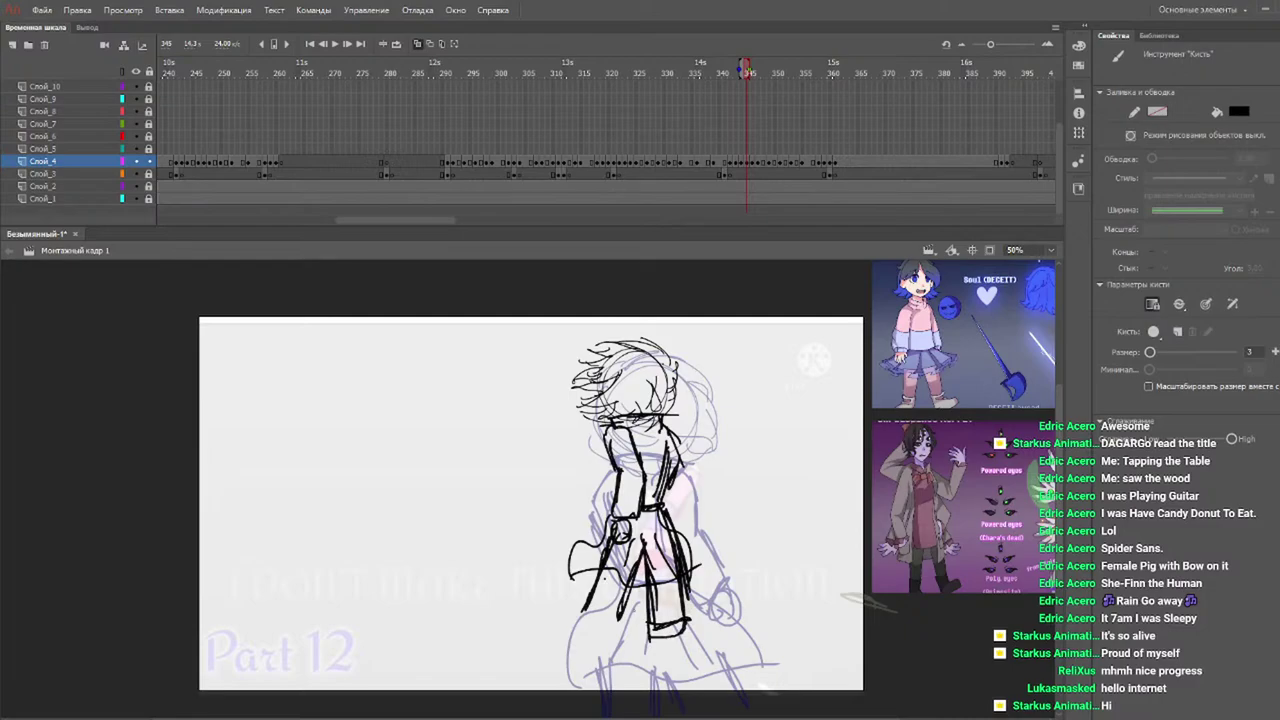
{"action": "left_click_drag", "start_coordinate": [591, 596], "coordinate": [626, 597]}
{"action": "left_click_drag", "start_coordinate": [581, 622], "coordinate": [621, 620]}
Play back the animation up to frame 345 to check the new body.
{"action": "left_click", "coordinate": [653, 67]}
{"action": "key", "text": "Return"}
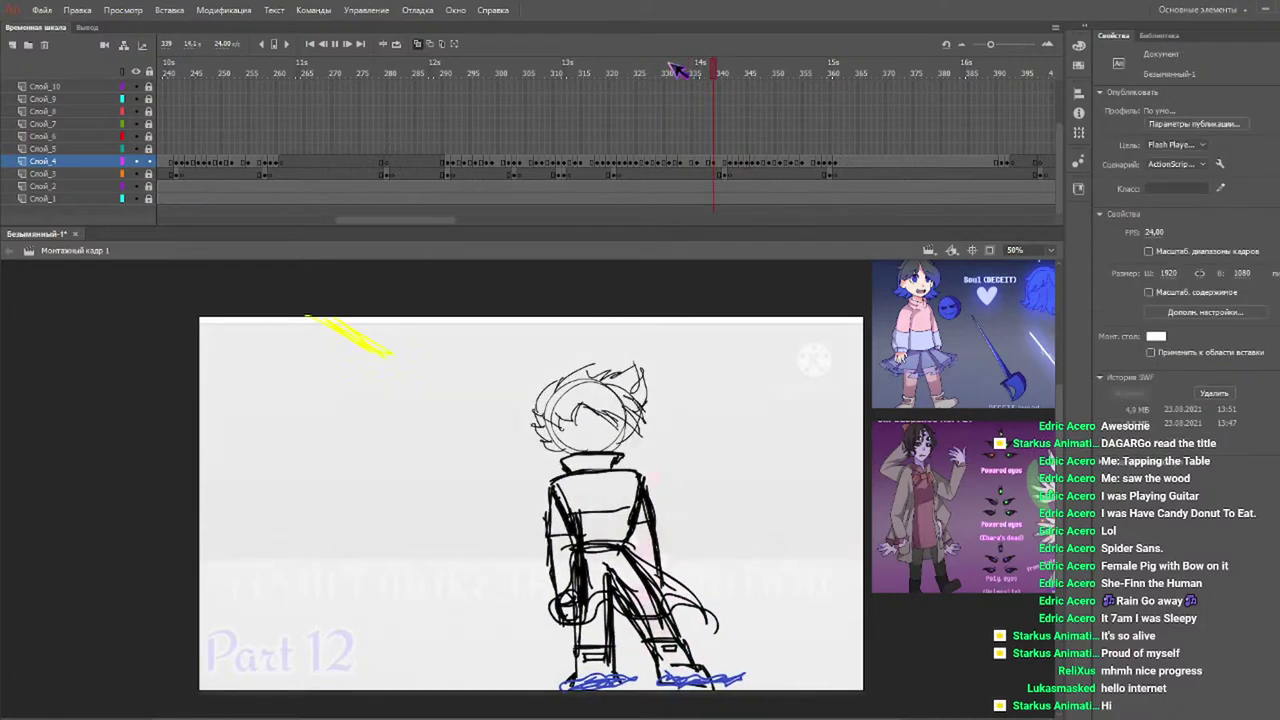
{"action": "left_click_drag", "start_coordinate": [737, 72], "coordinate": [754, 86]}
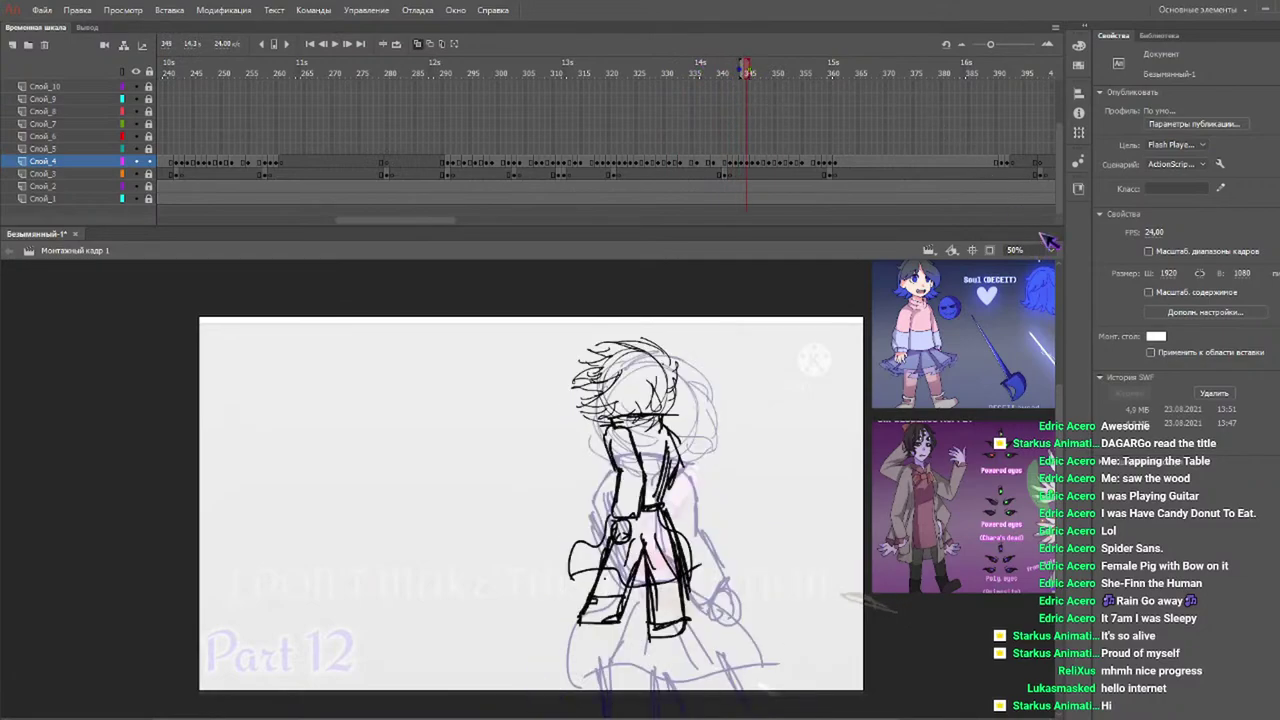
Scribble blue shoes under both feet on frame 345.
{"action": "key", "text": "b"}
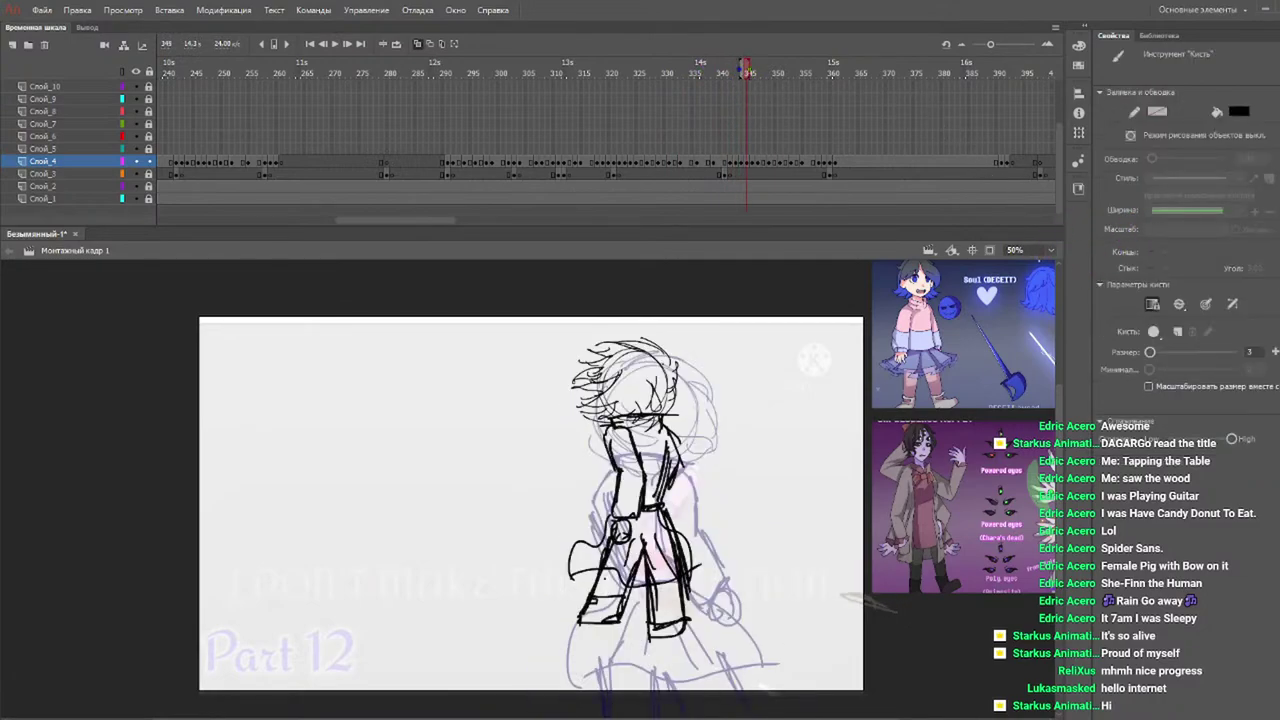
{"action": "key", "text": "k"}
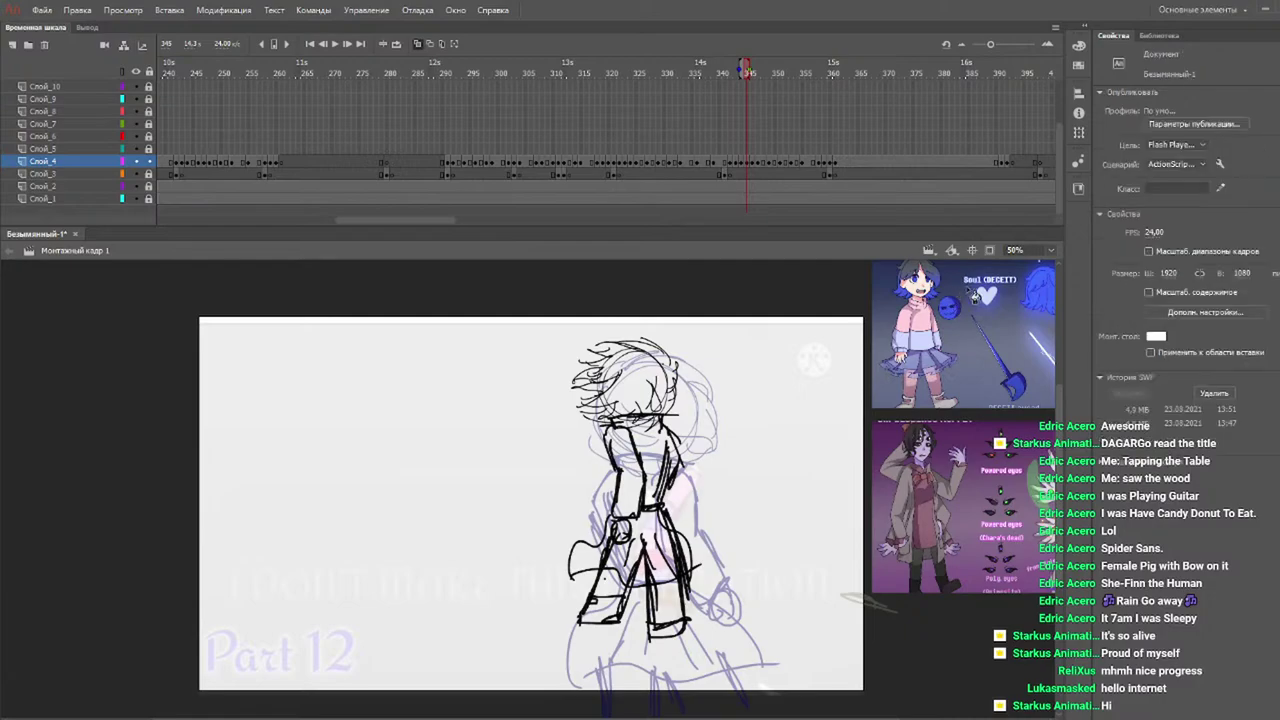
{"action": "key", "text": "b"}
{"action": "mouse_move", "coordinate": [574, 622]}
{"action": "left_mouse_down"}
{"action": "mouse_move", "coordinate": [636, 617]}
{"action": "mouse_move", "coordinate": [571, 624]}
{"action": "mouse_move", "coordinate": [684, 632]}
{"action": "left_mouse_up"}
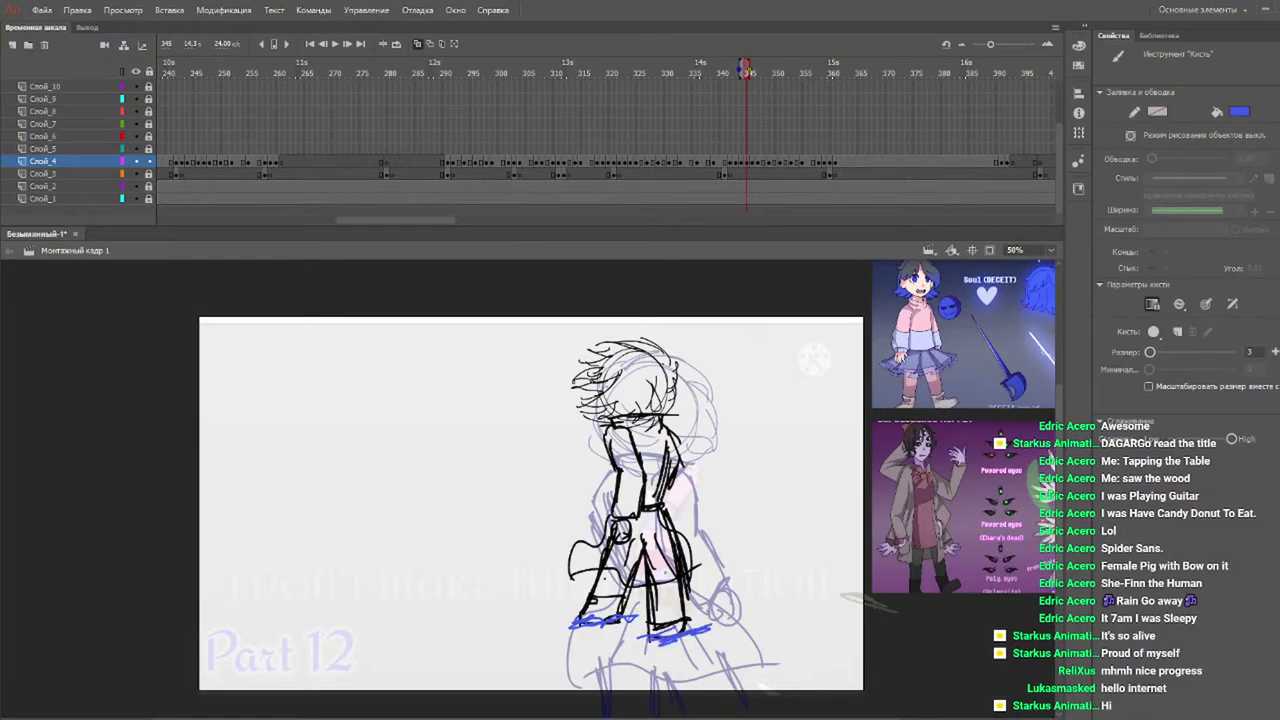
Review the animation by playing it from just before frame 290 and again from the first frame.
{"action": "left_click", "coordinate": [434, 74]}
{"action": "key", "text": "Return"}
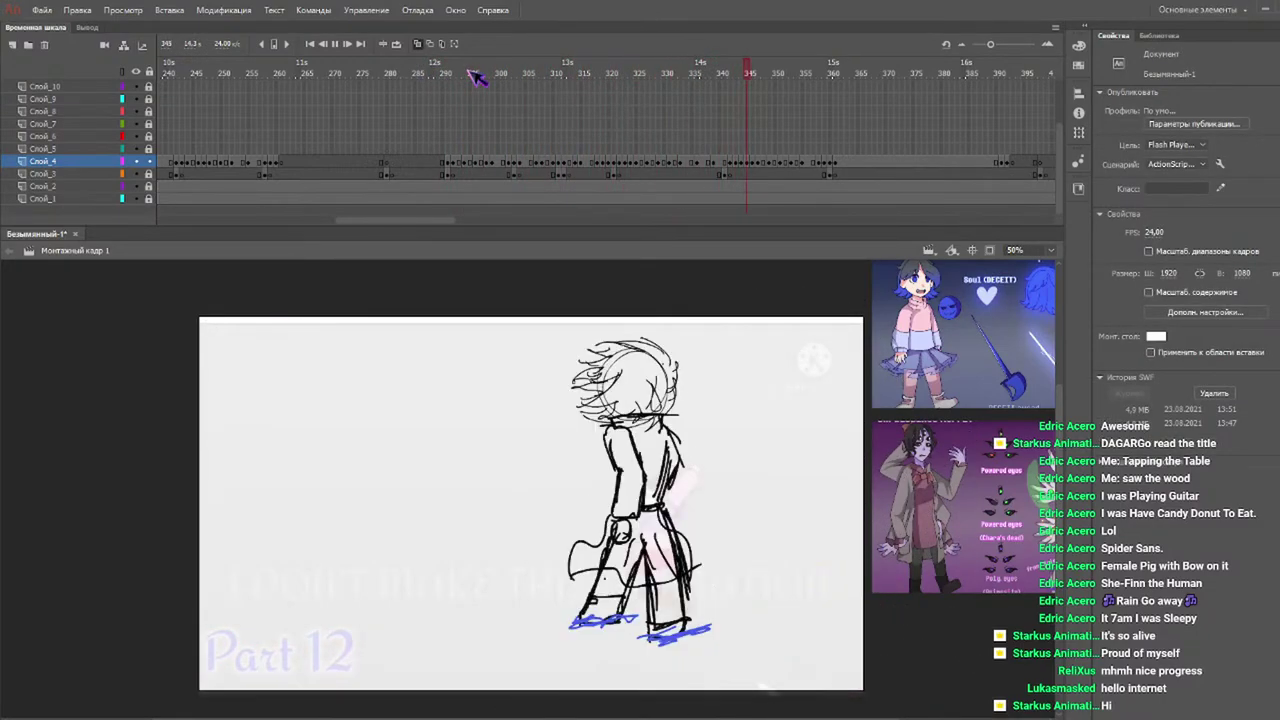
{"action": "mouse_move", "coordinate": [745, 68]}
{"action": "left_mouse_down"}
{"action": "mouse_move", "coordinate": [836, 78]}
{"action": "mouse_move", "coordinate": [415, 92]}
{"action": "left_mouse_up"}
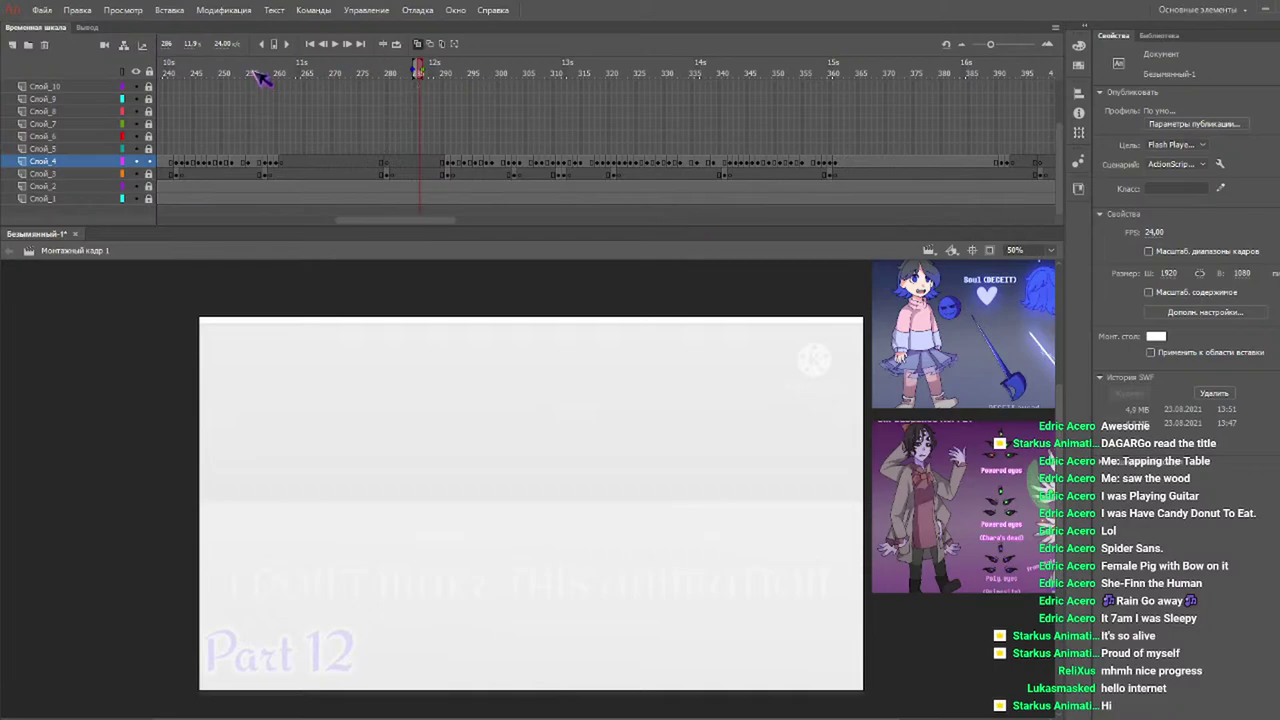
{"action": "left_click", "coordinate": [208, 72]}
{"action": "left_click_drag", "start_coordinate": [396, 222], "coordinate": [114, 257]}
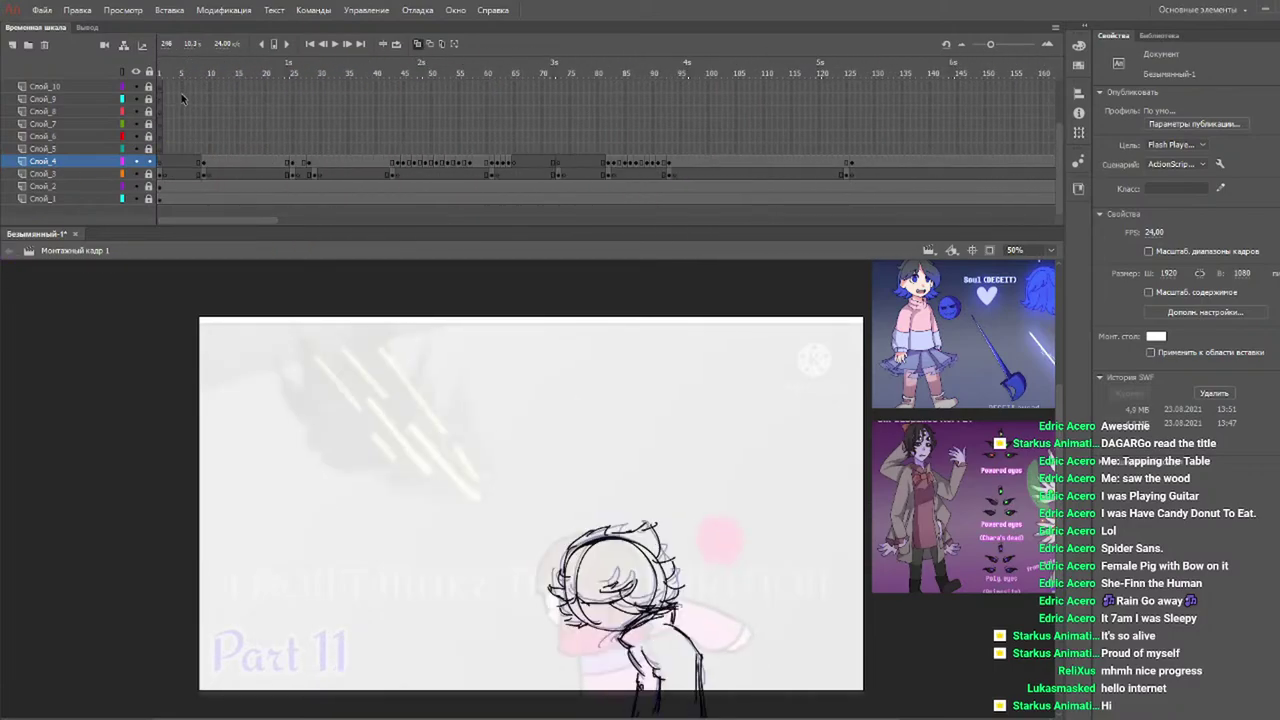
{"action": "left_click_drag", "start_coordinate": [198, 72], "coordinate": [8, 135]}
{"action": "key", "text": "Return"}
{"action": "key", "text": "Return"}
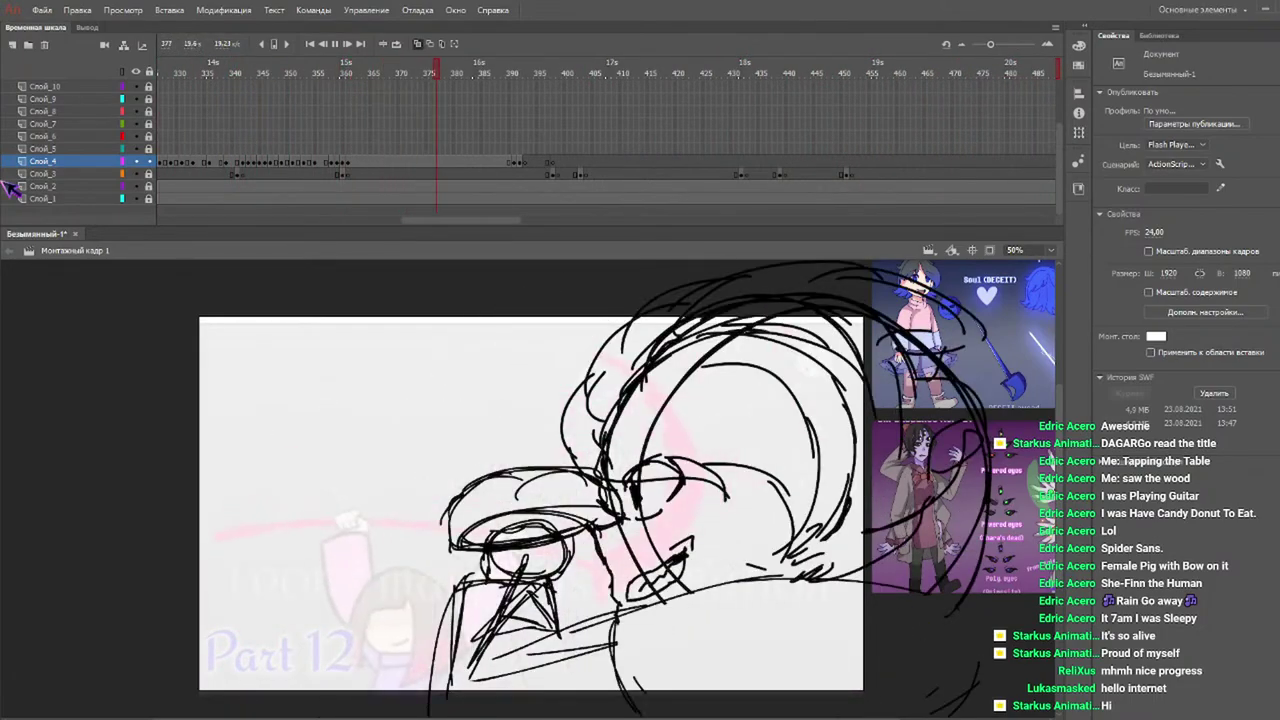
On frame 358, switch the brush to black and draw a zigzag line across the head and a shoulder line under the collar.
{"action": "mouse_move", "coordinate": [352, 70]}
{"action": "left_mouse_down"}
{"action": "mouse_move", "coordinate": [326, 66]}
{"action": "mouse_move", "coordinate": [560, 60]}
{"action": "mouse_move", "coordinate": [315, 58]}
{"action": "left_mouse_up"}
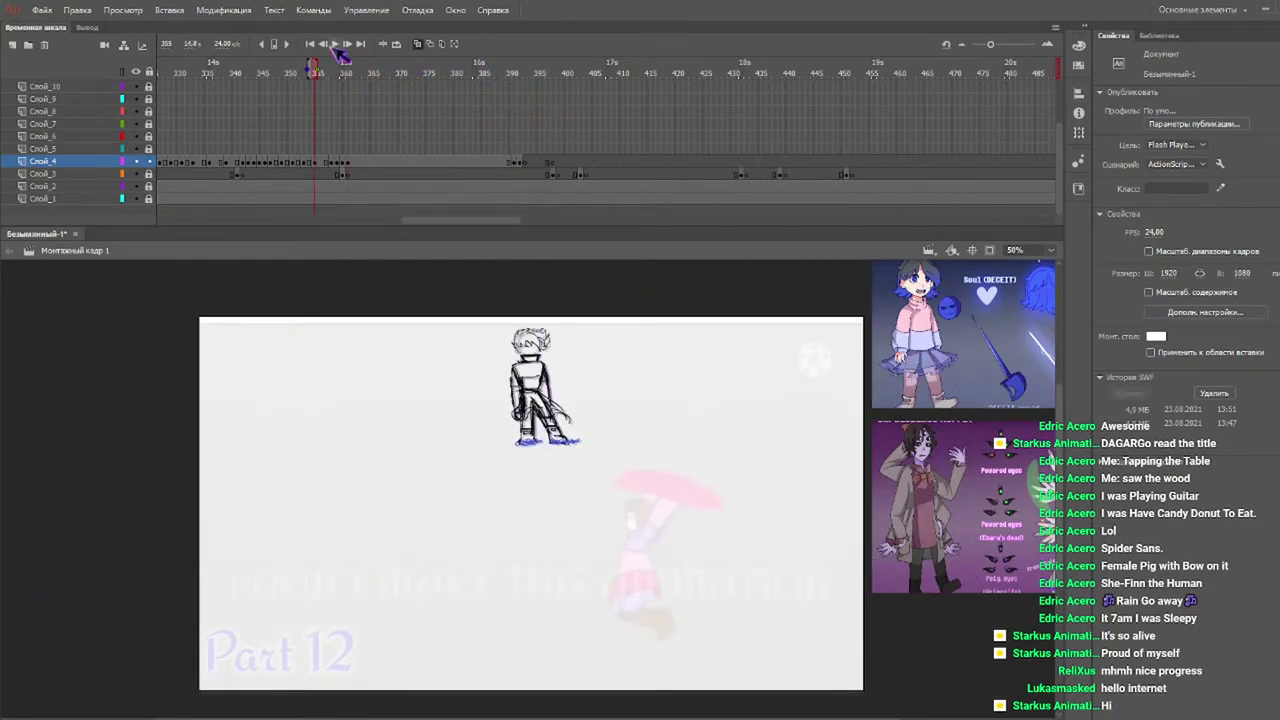
{"action": "left_click_drag", "start_coordinate": [305, 62], "coordinate": [333, 78]}
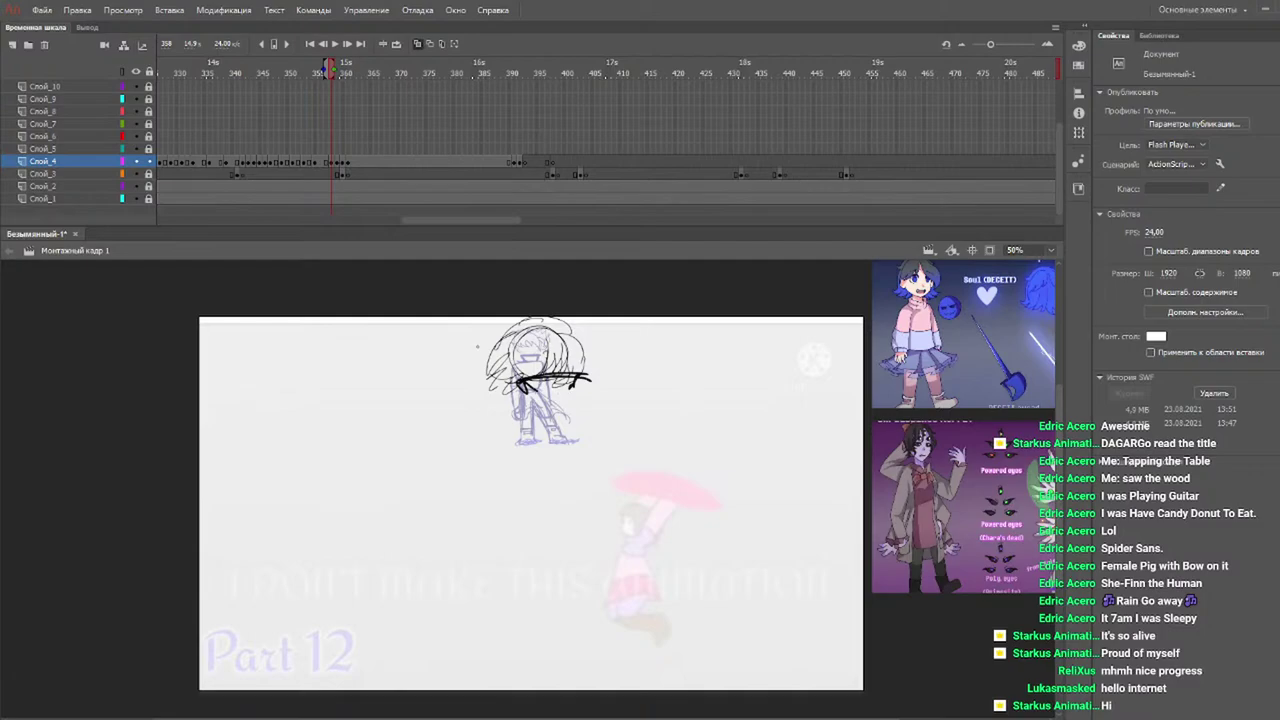
{"action": "key", "text": "b"}
{"action": "left_click", "coordinate": [1239, 112]}
{"action": "left_click", "coordinate": [1030, 152]}
{"action": "left_click_drag", "start_coordinate": [530, 349], "coordinate": [494, 356]}
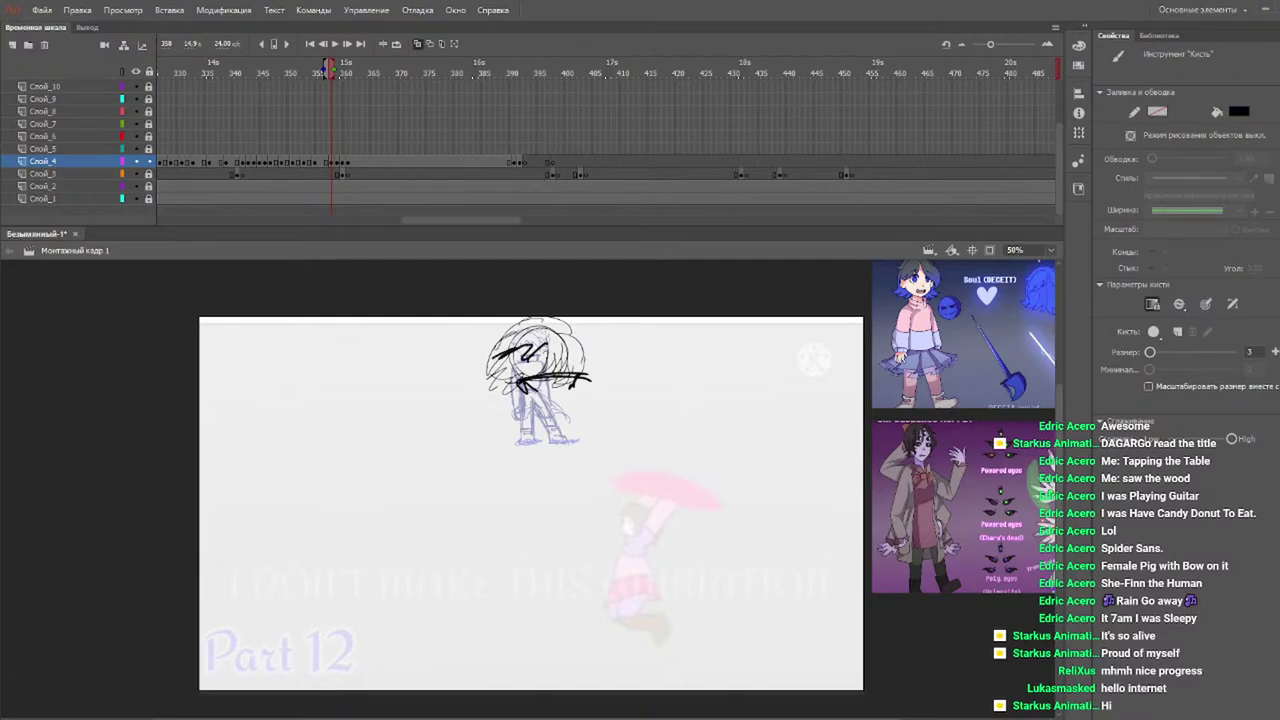
{"action": "mouse_move", "coordinate": [505, 396]}
{"action": "left_mouse_down"}
{"action": "mouse_move", "coordinate": [612, 386]}
{"action": "mouse_move", "coordinate": [590, 470]}
{"action": "left_mouse_up"}
{"action": "left_click_drag", "start_coordinate": [503, 401], "coordinate": [536, 461]}
{"action": "left_click_drag", "start_coordinate": [503, 398], "coordinate": [540, 479]}
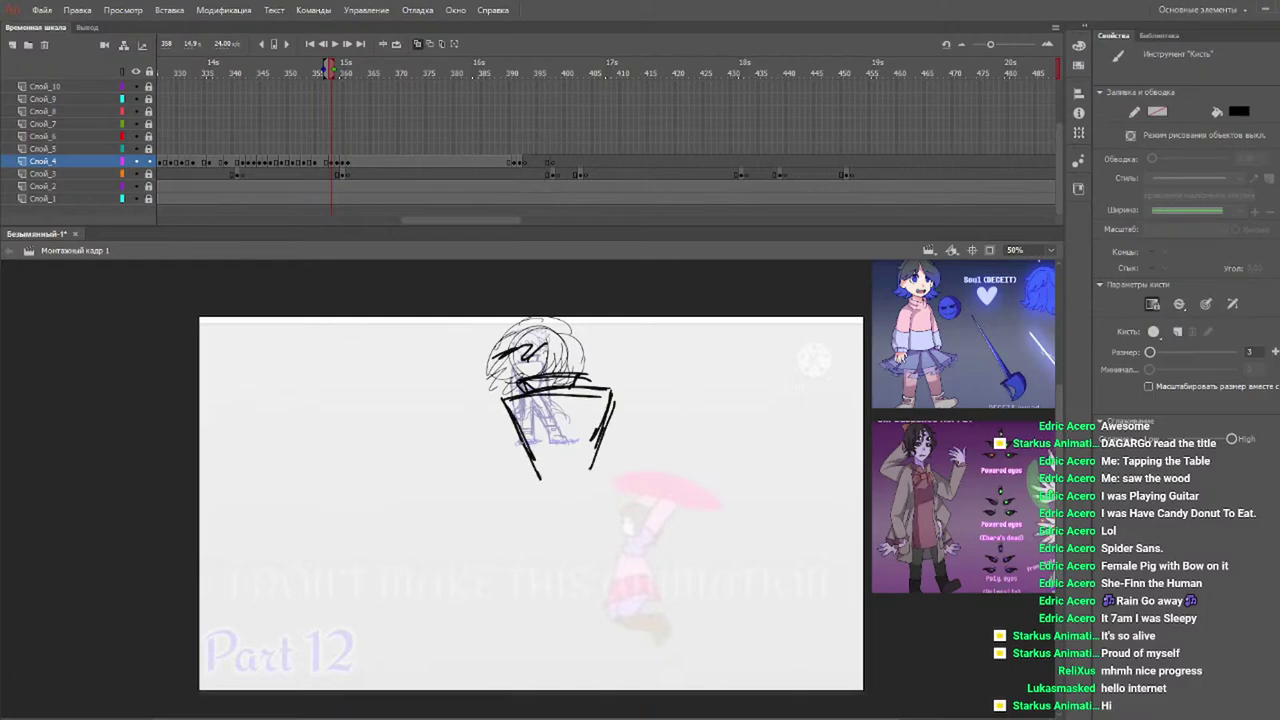
{"action": "key", "text": "ctrl+z"}
{"action": "key", "text": "ctrl+z"}
{"action": "key", "text": "ctrl+z"}
{"action": "key", "text": "ctrl+z"}
{"action": "key", "text": "ctrl+z"}
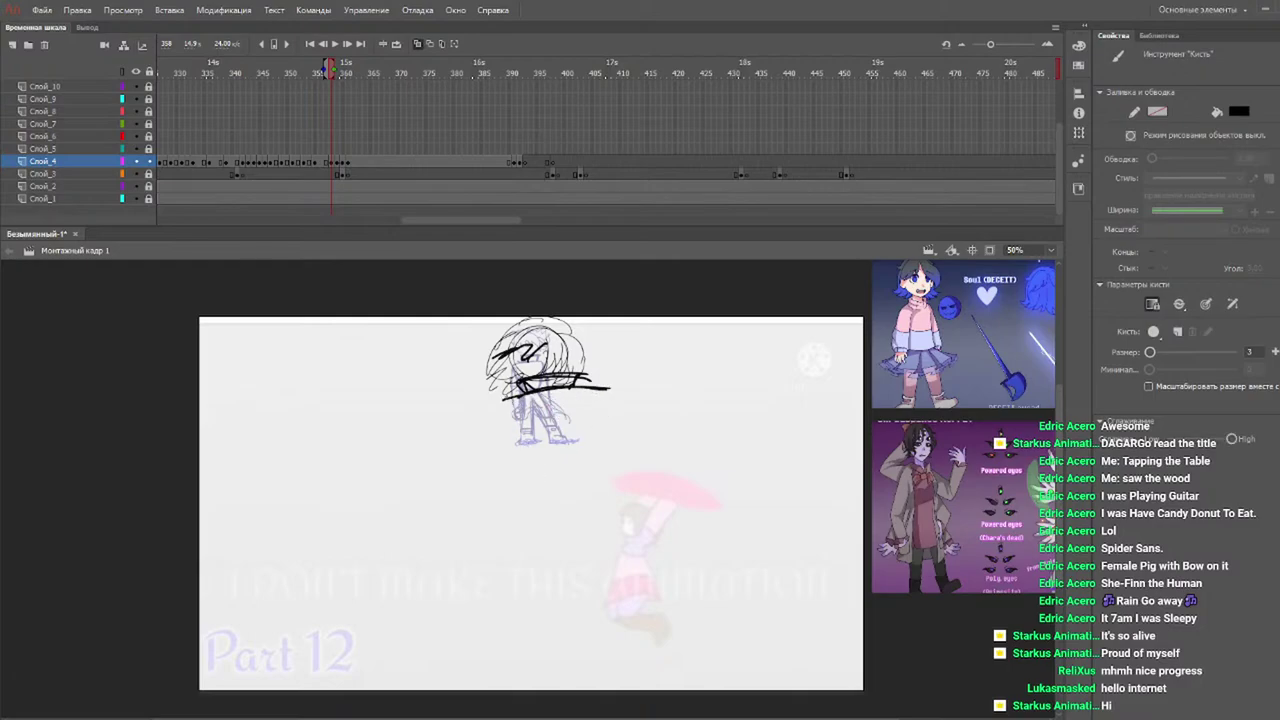
Draw tapered torso sides closed at the waist and a bent left arm on frame 358.
{"action": "left_click_drag", "start_coordinate": [604, 388], "coordinate": [580, 446]}
{"action": "left_click_drag", "start_coordinate": [507, 400], "coordinate": [538, 460]}
{"action": "mouse_move", "coordinate": [602, 410]}
{"action": "left_mouse_down"}
{"action": "mouse_move", "coordinate": [587, 456]}
{"action": "mouse_move", "coordinate": [536, 468]}
{"action": "left_mouse_up"}
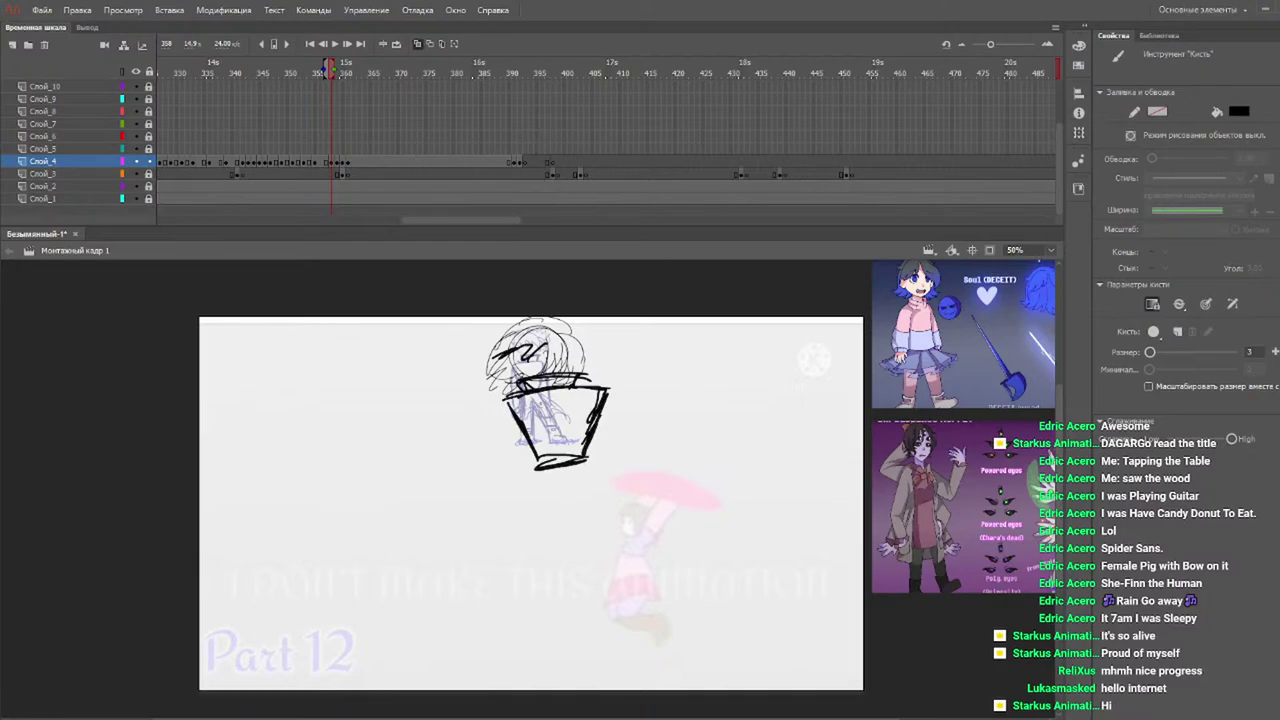
{"action": "mouse_move", "coordinate": [535, 390]}
{"action": "left_mouse_down"}
{"action": "mouse_move", "coordinate": [537, 446]}
{"action": "mouse_move", "coordinate": [564, 504]}
{"action": "mouse_move", "coordinate": [552, 500]}
{"action": "left_mouse_up"}
{"action": "mouse_move", "coordinate": [498, 400]}
{"action": "left_mouse_down"}
{"action": "mouse_move", "coordinate": [497, 460]}
{"action": "mouse_move", "coordinate": [530, 502]}
{"action": "mouse_move", "coordinate": [555, 505]}
{"action": "left_mouse_up"}
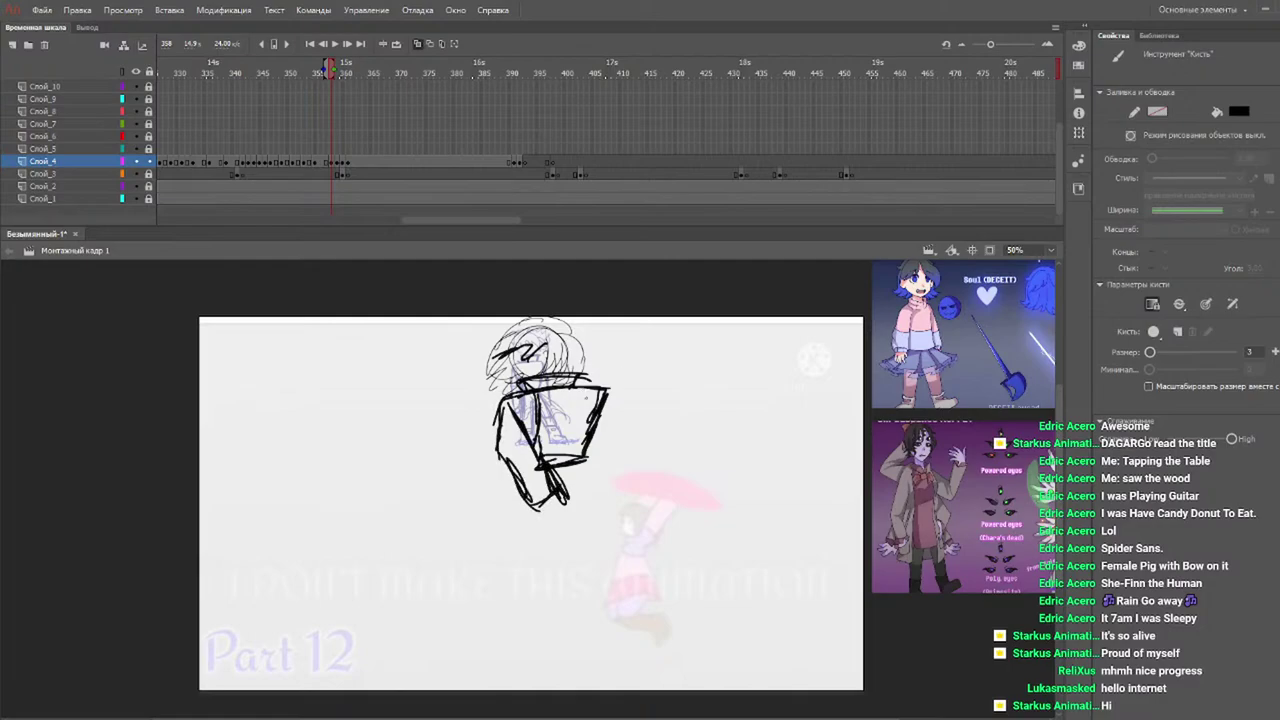
Select the right edge of the torso on frame 358 and shift it slightly left to narrow the body.
{"action": "key", "text": "v"}
{"action": "left_click_drag", "start_coordinate": [626, 383], "coordinate": [578, 496]}
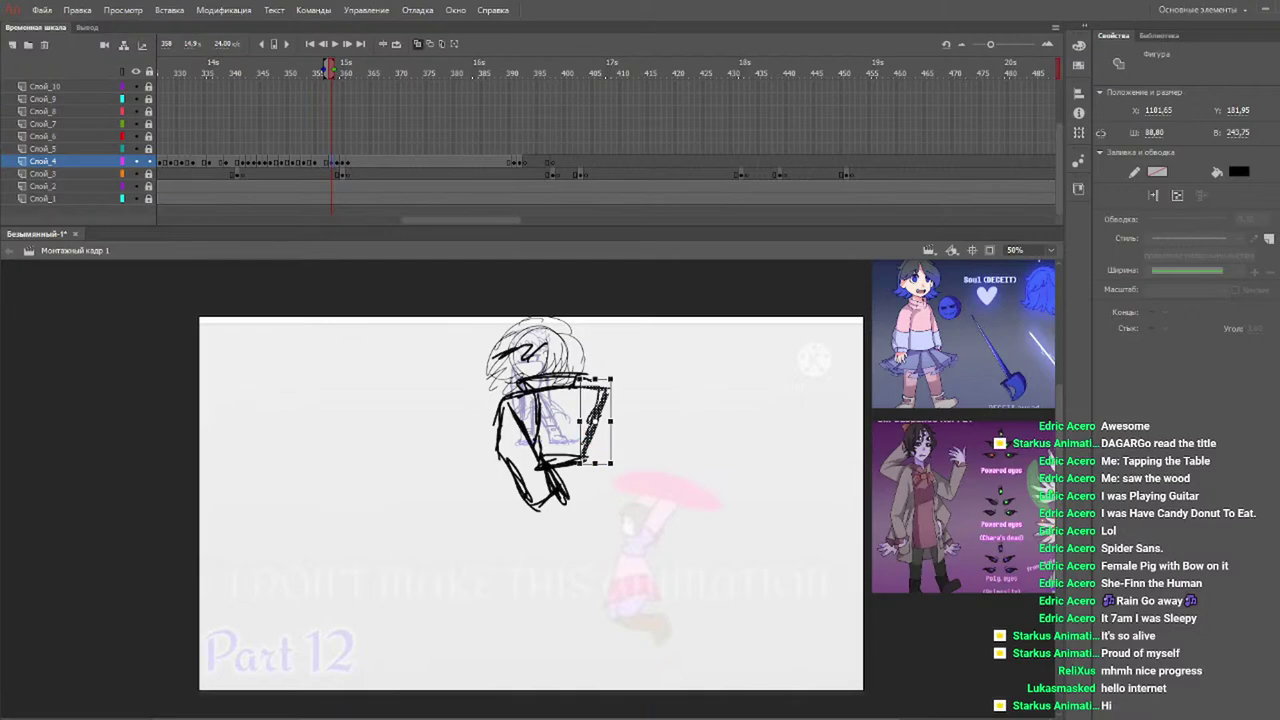
{"action": "left_click_drag", "start_coordinate": [598, 446], "coordinate": [588, 444]}
{"action": "left_click", "coordinate": [602, 405]}
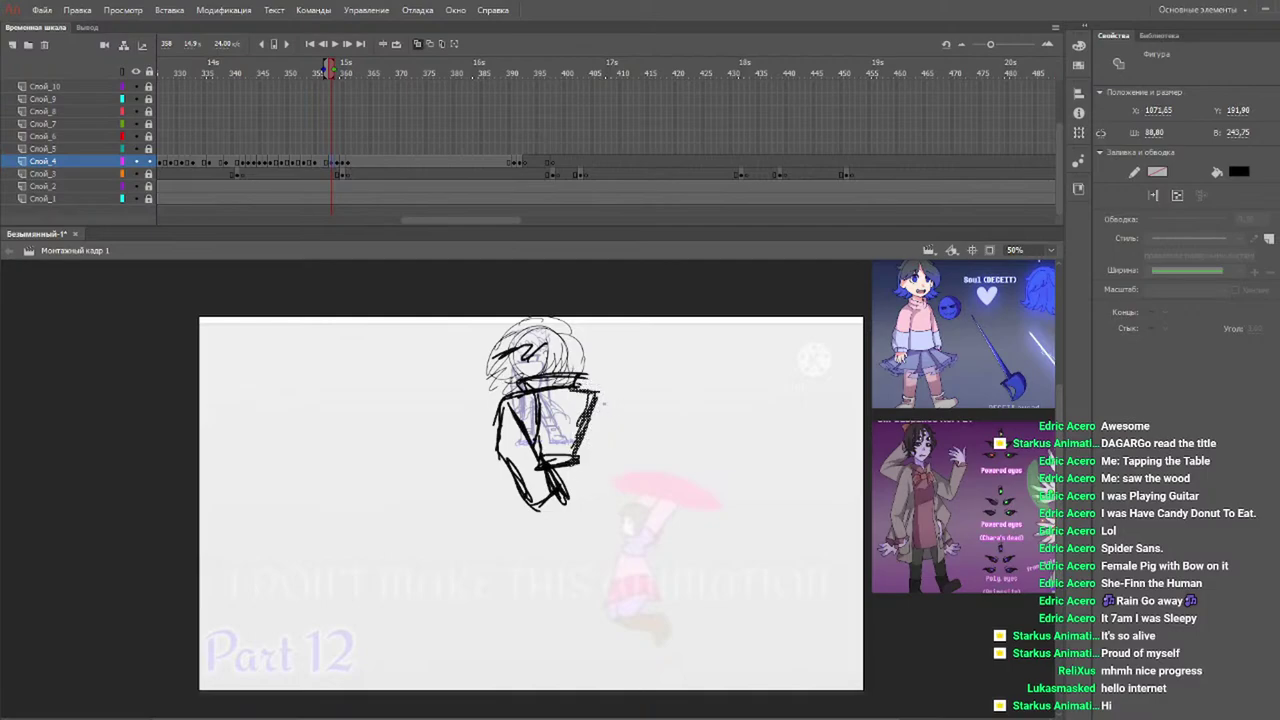
Draw the right arm and a wavy flared coat skirt with fold lines on frame 358, undoing the first coat edge.
{"action": "key", "text": "b"}
{"action": "mouse_move", "coordinate": [590, 396]}
{"action": "left_mouse_down"}
{"action": "mouse_move", "coordinate": [595, 492]}
{"action": "mouse_move", "coordinate": [624, 521]}
{"action": "left_mouse_up"}
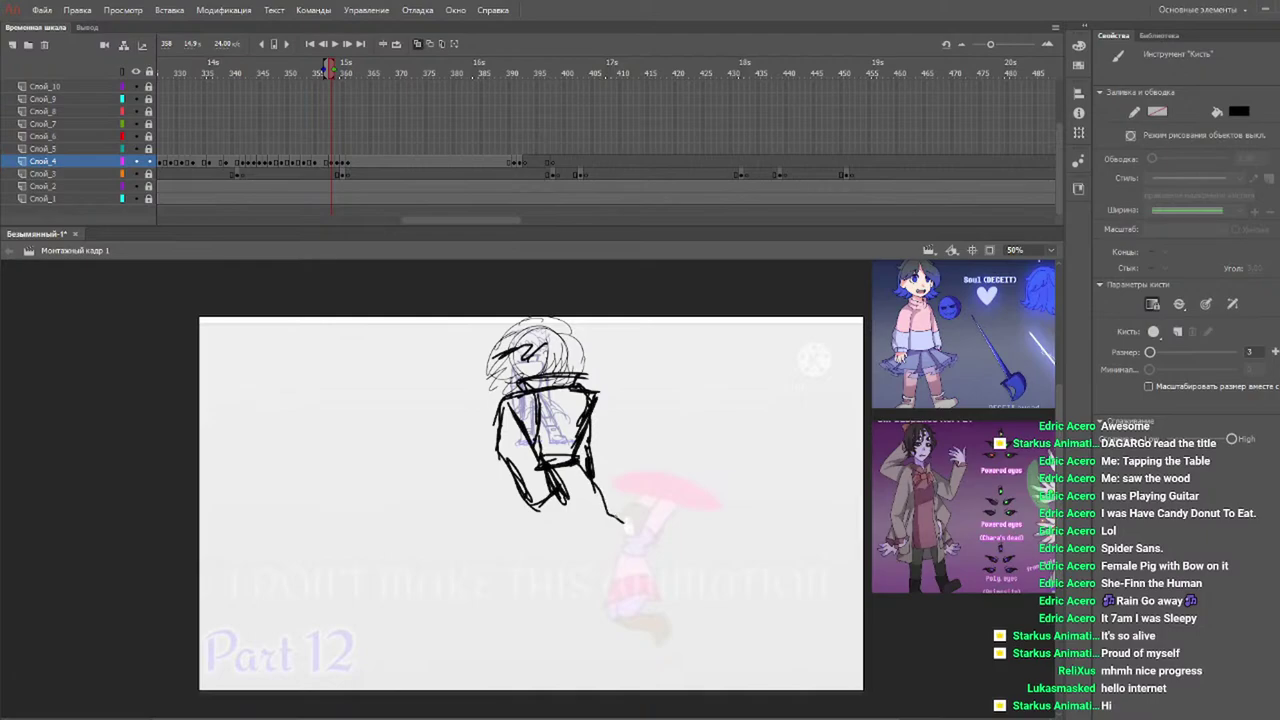
{"action": "key", "text": "ctrl+z"}
{"action": "key", "text": "ctrl+z"}
{"action": "mouse_move", "coordinate": [592, 466]}
{"action": "left_mouse_down"}
{"action": "mouse_move", "coordinate": [636, 503]}
{"action": "mouse_move", "coordinate": [491, 511]}
{"action": "mouse_move", "coordinate": [493, 470]}
{"action": "mouse_move", "coordinate": [514, 524]}
{"action": "left_mouse_up"}
{"action": "left_click_drag", "start_coordinate": [539, 496], "coordinate": [538, 518]}
{"action": "left_click_drag", "start_coordinate": [556, 472], "coordinate": [585, 515]}
{"action": "left_click_drag", "start_coordinate": [578, 480], "coordinate": [596, 514]}
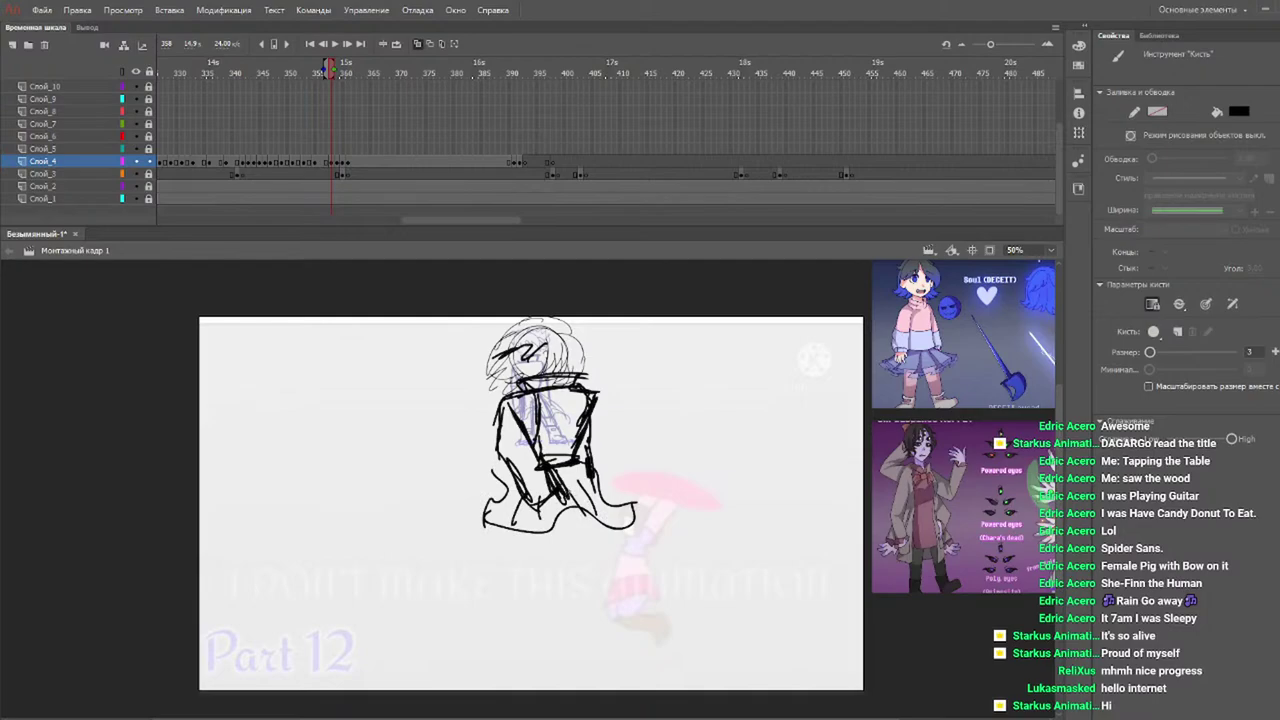
Draw a straight leg with a banded boot and a shorter bent second leg beneath the coat on frame 358.
{"action": "mouse_move", "coordinate": [572, 482]}
{"action": "left_mouse_down"}
{"action": "mouse_move", "coordinate": [576, 562]}
{"action": "mouse_move", "coordinate": [540, 568]}
{"action": "left_mouse_up"}
{"action": "left_click_drag", "start_coordinate": [536, 466], "coordinate": [540, 562]}
{"action": "mouse_move", "coordinate": [574, 514]}
{"action": "left_mouse_down"}
{"action": "mouse_move", "coordinate": [577, 578]}
{"action": "mouse_move", "coordinate": [576, 558]}
{"action": "left_mouse_up"}
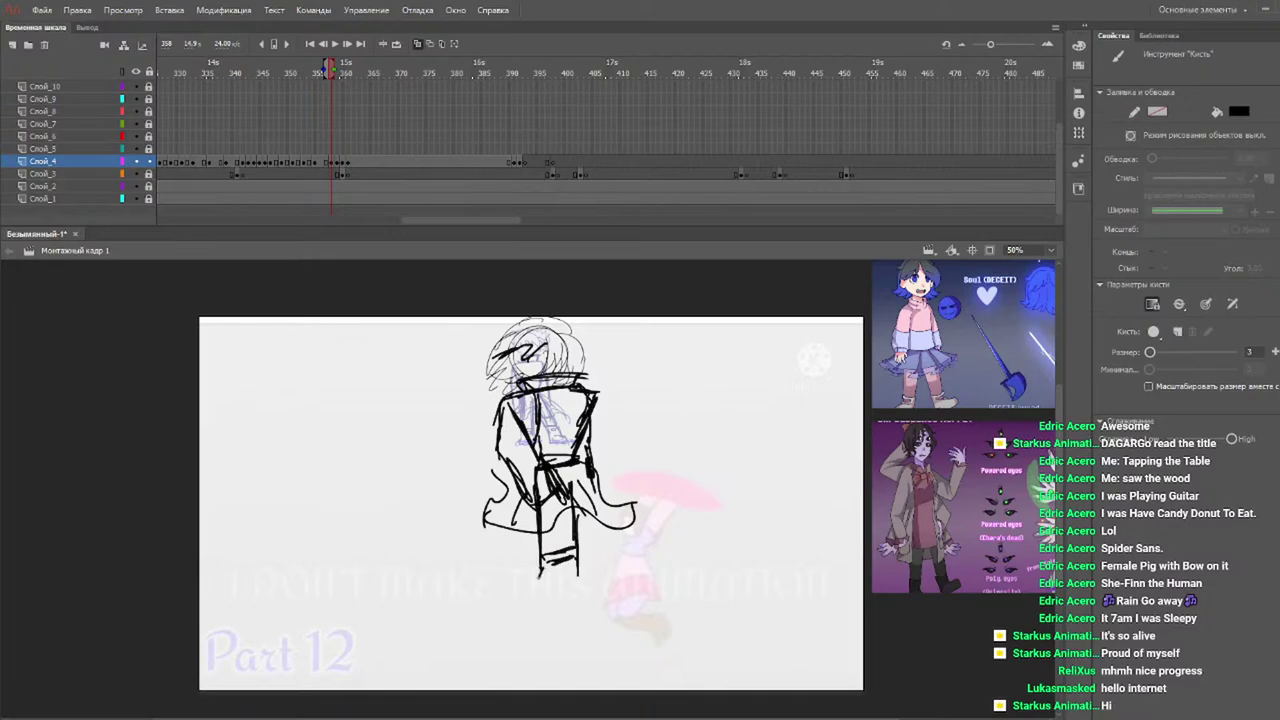
{"action": "left_click_drag", "start_coordinate": [538, 582], "coordinate": [580, 577]}
{"action": "left_click_drag", "start_coordinate": [576, 500], "coordinate": [588, 528]}
{"action": "left_click_drag", "start_coordinate": [578, 474], "coordinate": [600, 518]}
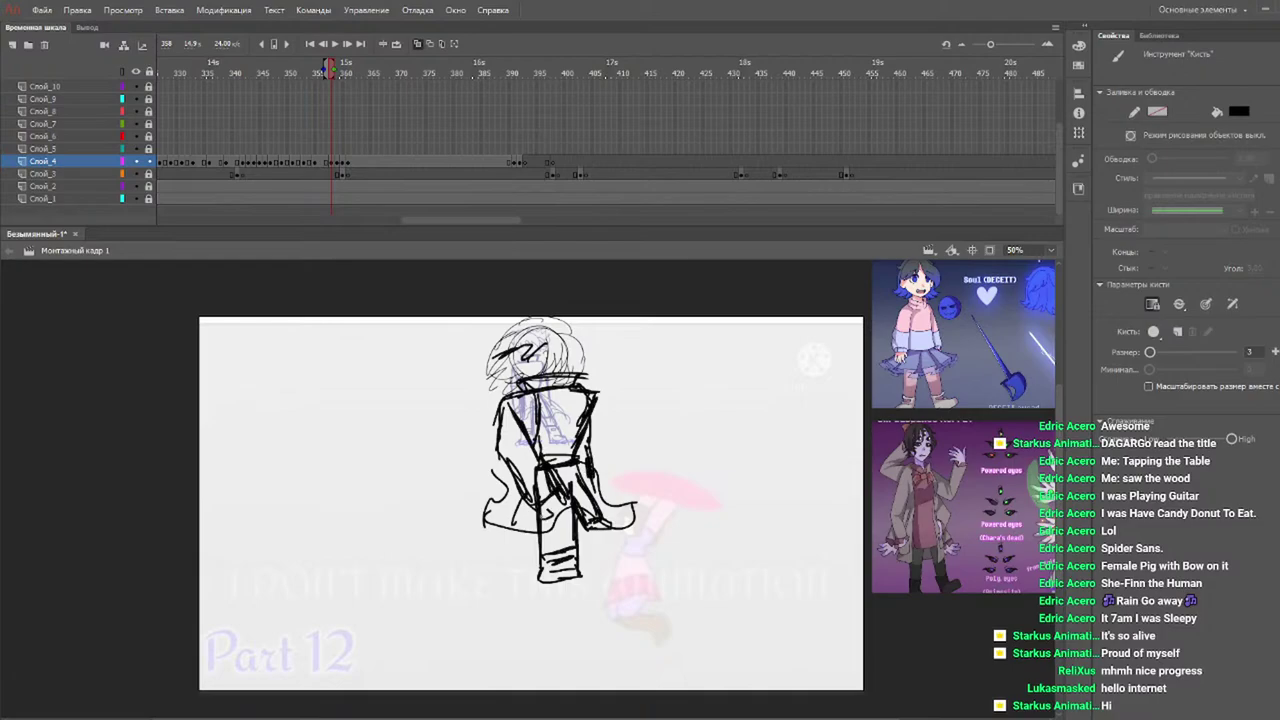
On frame 359, draw a broad shoulder line and large tapered torso under the collar, with the coat flaring out below the waist.
{"action": "left_click", "coordinate": [321, 73]}
{"action": "left_click_drag", "start_coordinate": [327, 80], "coordinate": [335, 94]}
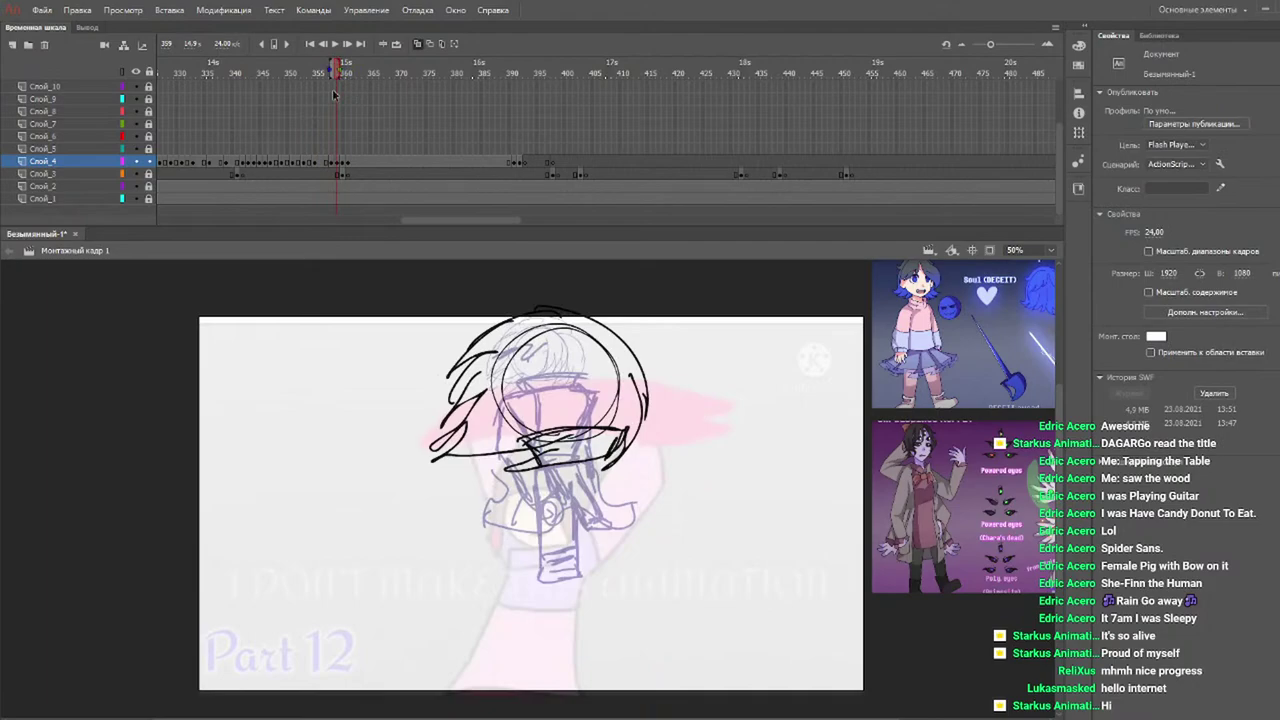
{"action": "mouse_move", "coordinate": [506, 470]}
{"action": "left_mouse_down"}
{"action": "mouse_move", "coordinate": [668, 464]}
{"action": "mouse_move", "coordinate": [498, 488]}
{"action": "mouse_move", "coordinate": [646, 480]}
{"action": "left_mouse_up"}
{"action": "left_click_drag", "start_coordinate": [488, 490], "coordinate": [548, 610]}
{"action": "left_click_drag", "start_coordinate": [672, 464], "coordinate": [652, 606]}
{"action": "left_click_drag", "start_coordinate": [670, 482], "coordinate": [640, 617]}
{"action": "left_click_drag", "start_coordinate": [652, 536], "coordinate": [639, 616]}
{"action": "left_click_drag", "start_coordinate": [546, 613], "coordinate": [640, 620]}
{"action": "mouse_move", "coordinate": [566, 619]}
{"action": "left_mouse_down"}
{"action": "mouse_move", "coordinate": [645, 604]}
{"action": "mouse_move", "coordinate": [580, 617]}
{"action": "mouse_move", "coordinate": [460, 718]}
{"action": "left_mouse_up"}
{"action": "left_click_drag", "start_coordinate": [709, 706], "coordinate": [717, 719]}
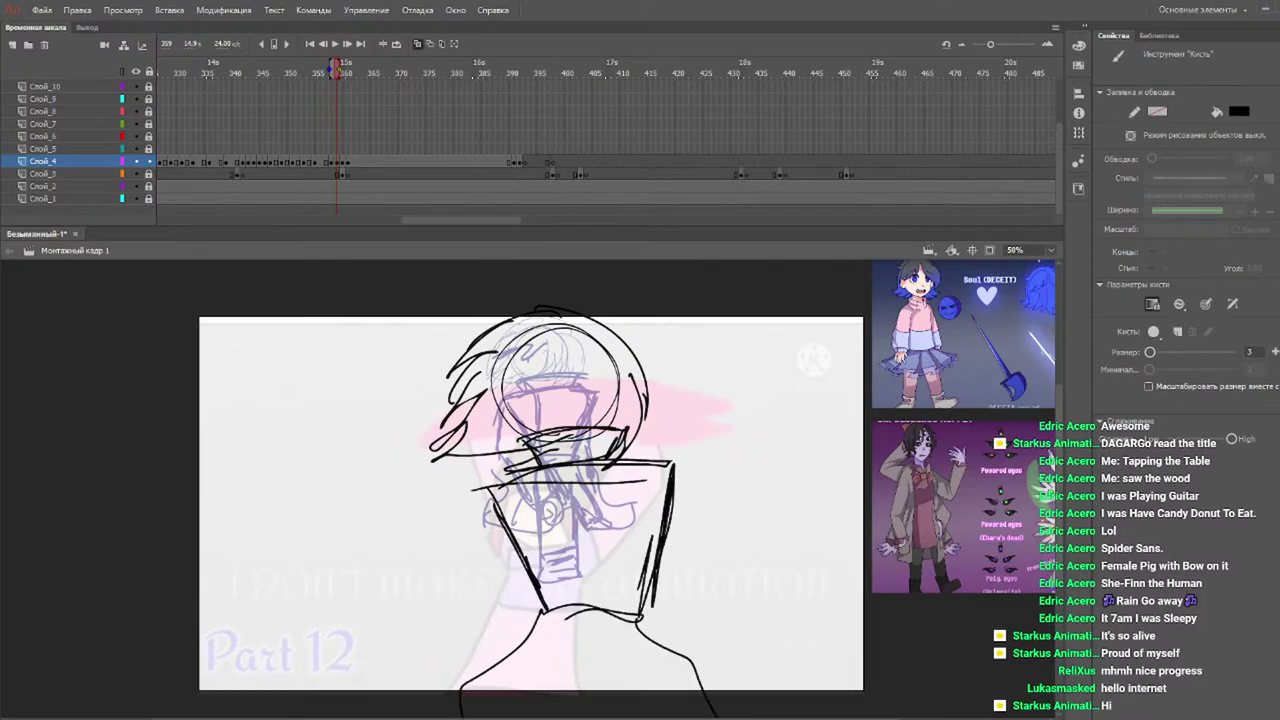
Draw long outer arm lines on frame 359, from both shoulders down past the stage's lower edge.
{"action": "left_click_drag", "start_coordinate": [490, 486], "coordinate": [458, 704]}
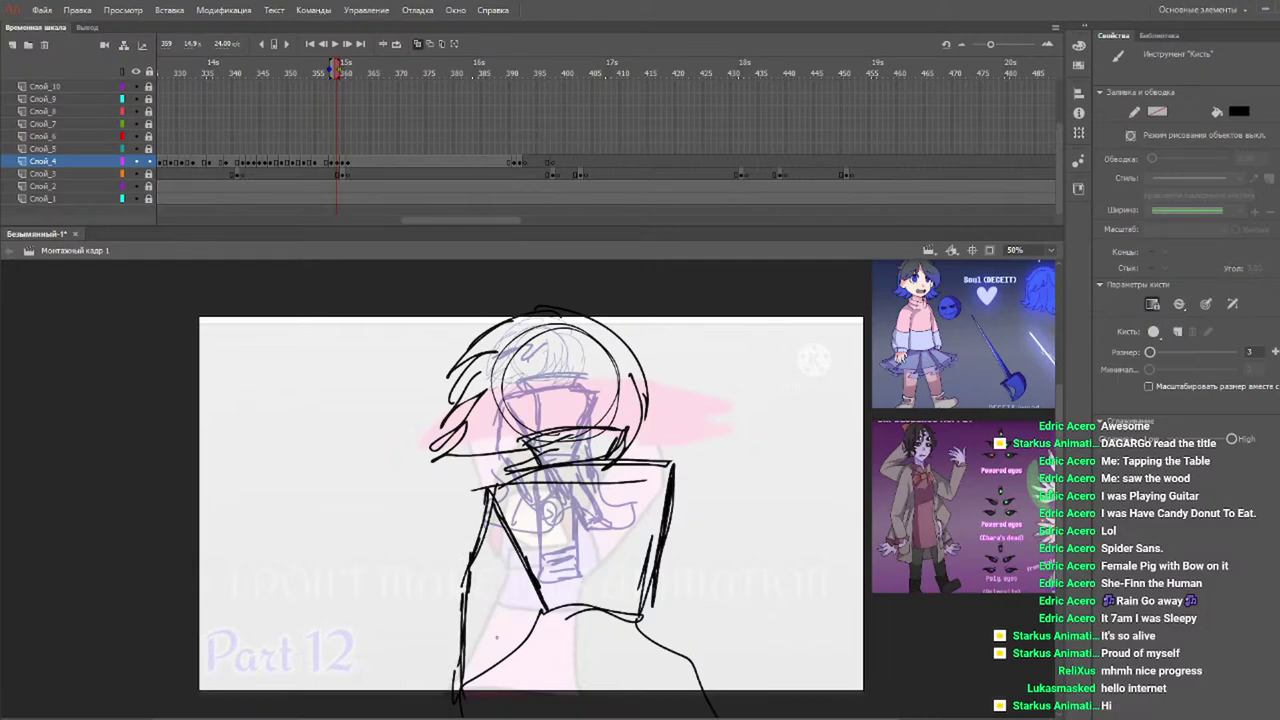
{"action": "mouse_move", "coordinate": [680, 480]}
{"action": "left_mouse_down"}
{"action": "mouse_move", "coordinate": [712, 562]}
{"action": "mouse_move", "coordinate": [729, 714]}
{"action": "left_mouse_up"}
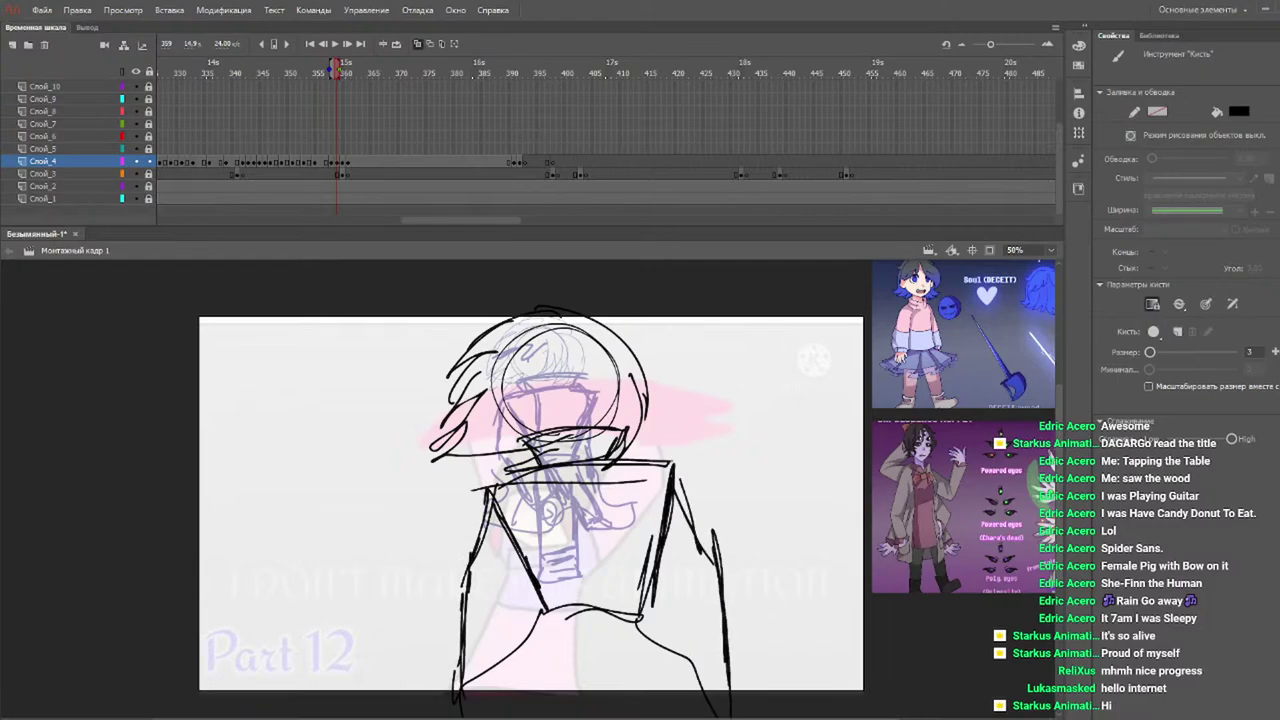
Scribble zigzag strokes below and around the head on frame 360 to block in the torso, and play back the sequence.
{"action": "mouse_move", "coordinate": [338, 68]}
{"action": "left_mouse_down"}
{"action": "mouse_move", "coordinate": [316, 82]}
{"action": "mouse_move", "coordinate": [347, 80]}
{"action": "left_mouse_up"}
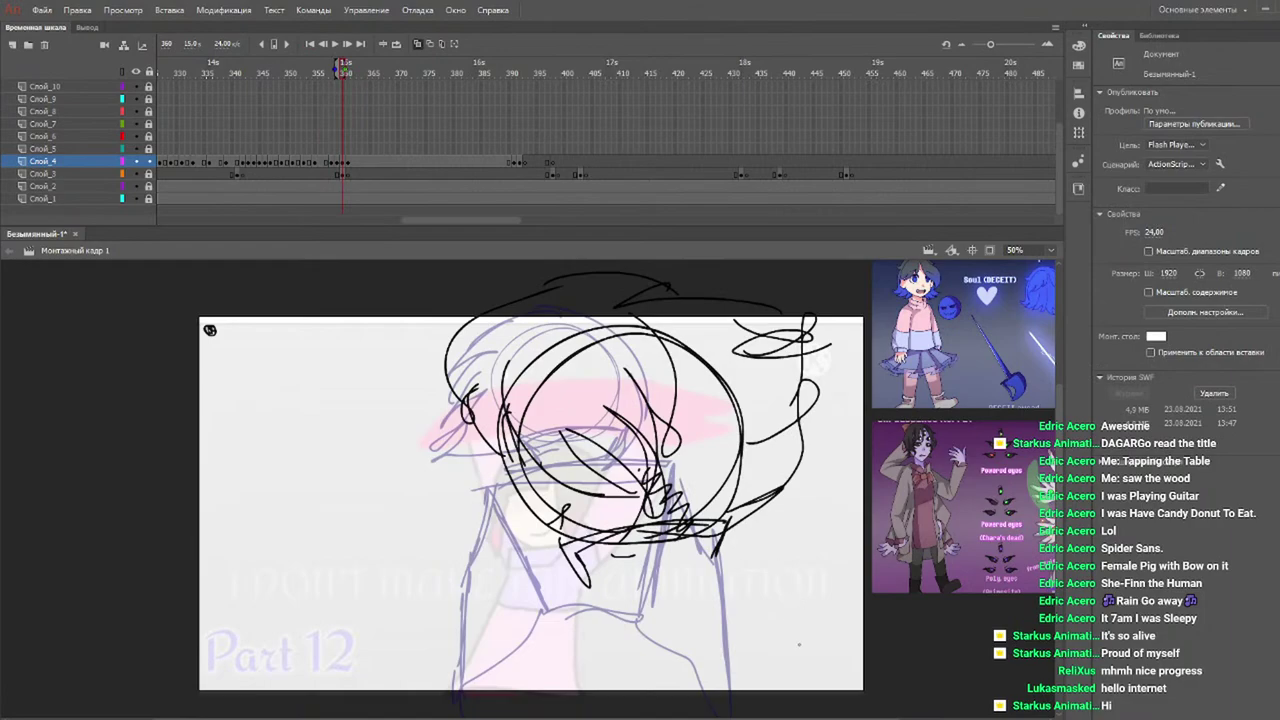
{"action": "mouse_move", "coordinate": [862, 618]}
{"action": "left_mouse_down"}
{"action": "mouse_move", "coordinate": [750, 553]}
{"action": "mouse_move", "coordinate": [707, 545]}
{"action": "mouse_move", "coordinate": [524, 557]}
{"action": "mouse_move", "coordinate": [544, 543]}
{"action": "mouse_move", "coordinate": [530, 527]}
{"action": "mouse_move", "coordinate": [522, 492]}
{"action": "left_mouse_up"}
{"action": "mouse_move", "coordinate": [504, 450]}
{"action": "left_mouse_down"}
{"action": "mouse_move", "coordinate": [430, 520]}
{"action": "mouse_move", "coordinate": [380, 615]}
{"action": "mouse_move", "coordinate": [818, 662]}
{"action": "left_mouse_up"}
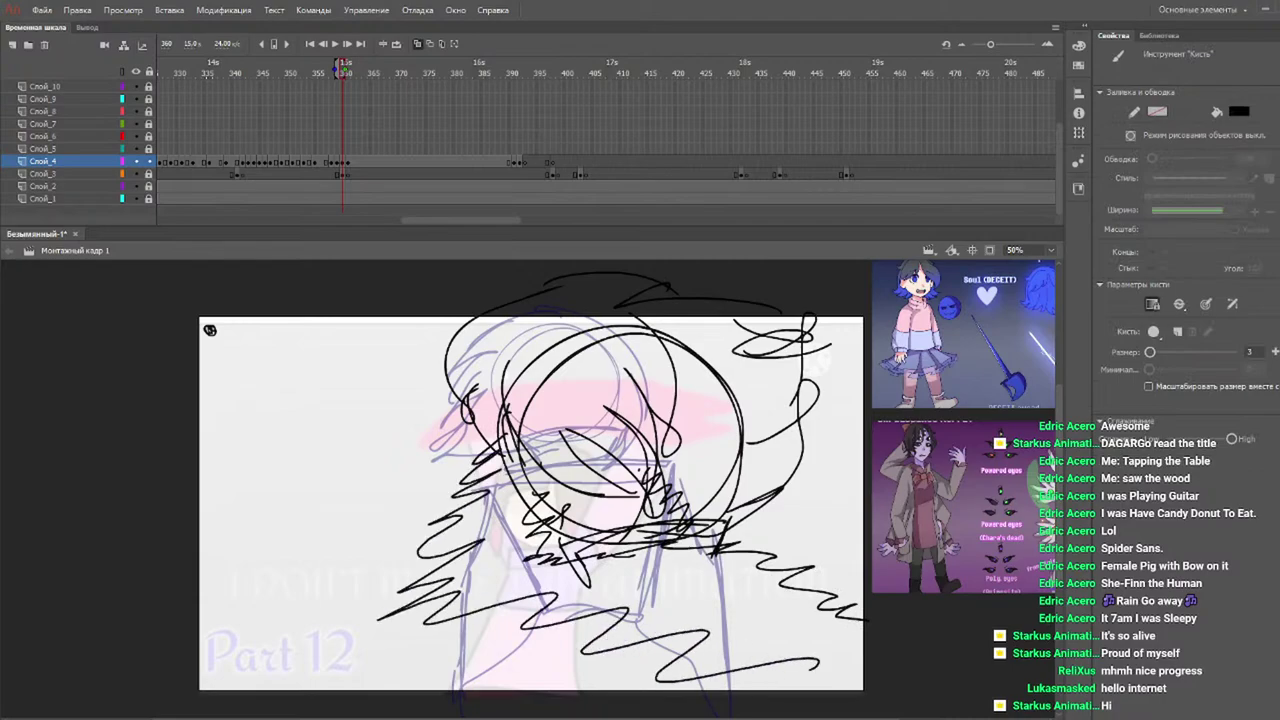
{"action": "mouse_move", "coordinate": [500, 615]}
{"action": "left_mouse_down"}
{"action": "mouse_move", "coordinate": [565, 665]}
{"action": "mouse_move", "coordinate": [550, 690]}
{"action": "mouse_move", "coordinate": [565, 688]}
{"action": "left_mouse_up"}
{"action": "left_click", "coordinate": [306, 75]}
{"action": "key", "text": "Return"}
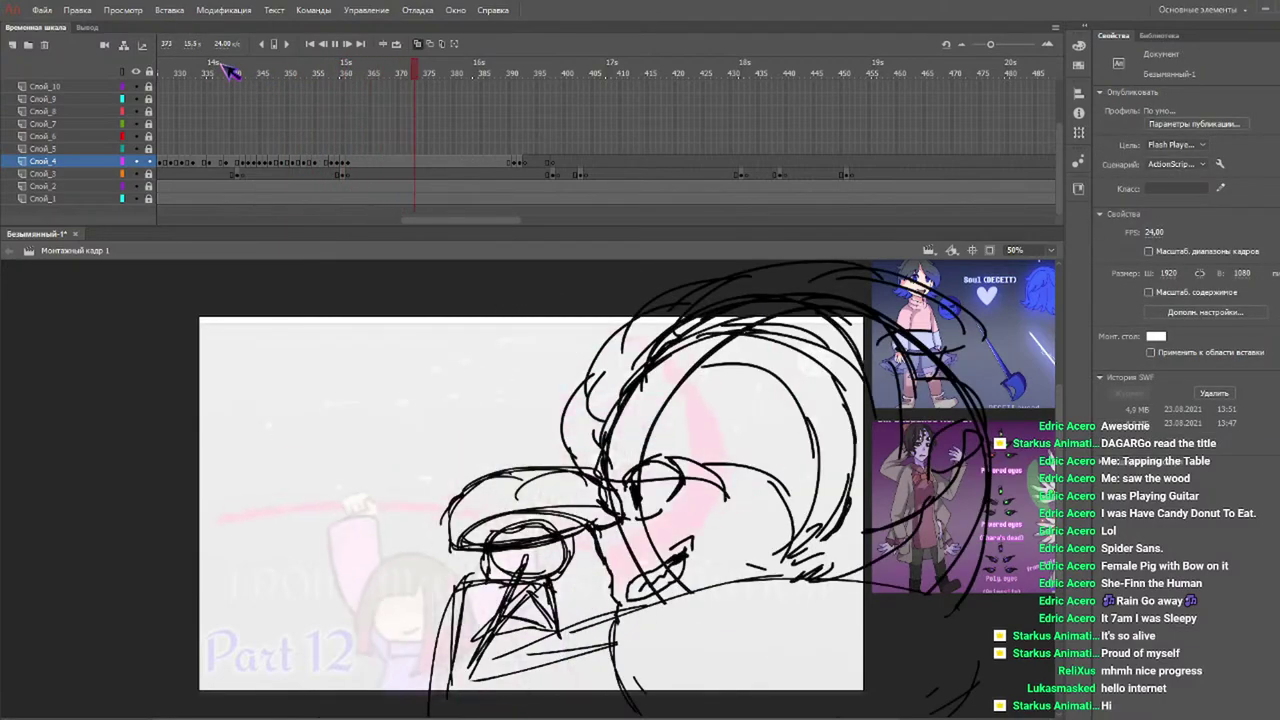
Set the brush fill to blue and draw a small zigzag mark near the stage's lower edge on frame 348.
{"action": "mouse_move", "coordinate": [300, 74]}
{"action": "left_mouse_down"}
{"action": "mouse_move", "coordinate": [341, 78]}
{"action": "mouse_move", "coordinate": [284, 83]}
{"action": "left_mouse_up"}
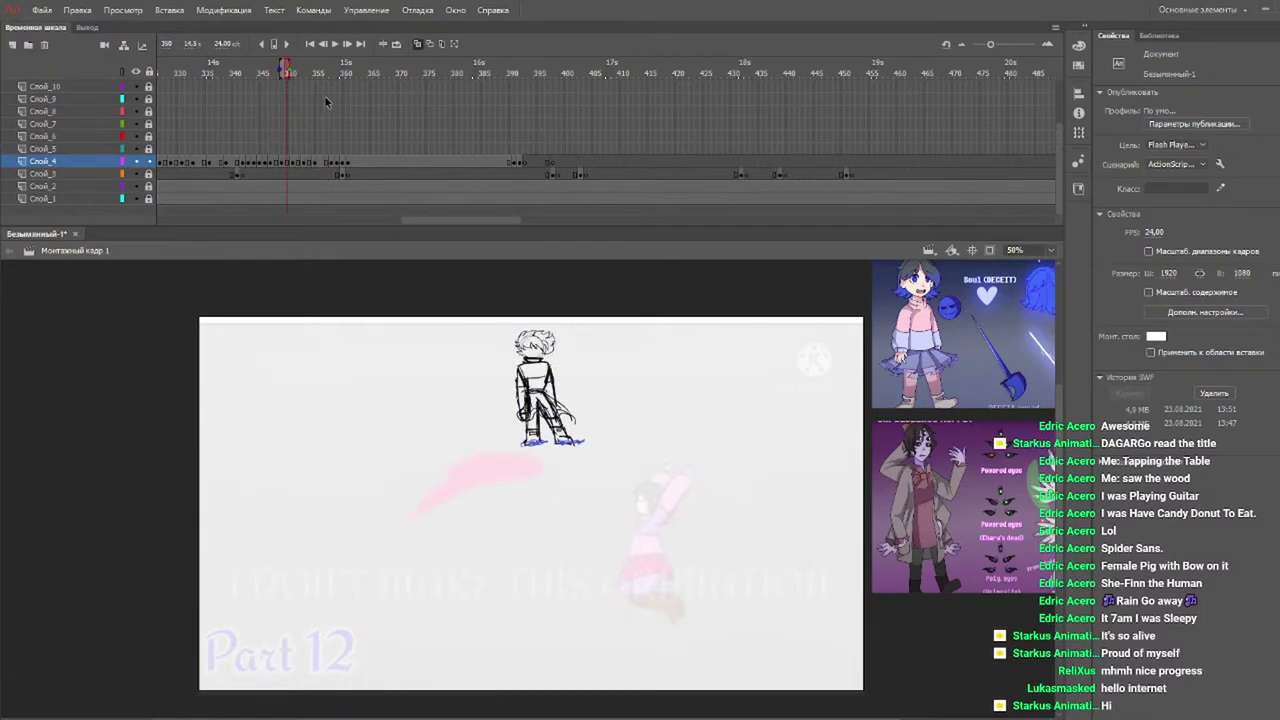
{"action": "left_click_drag", "start_coordinate": [275, 77], "coordinate": [278, 70]}
{"action": "key", "text": "b"}
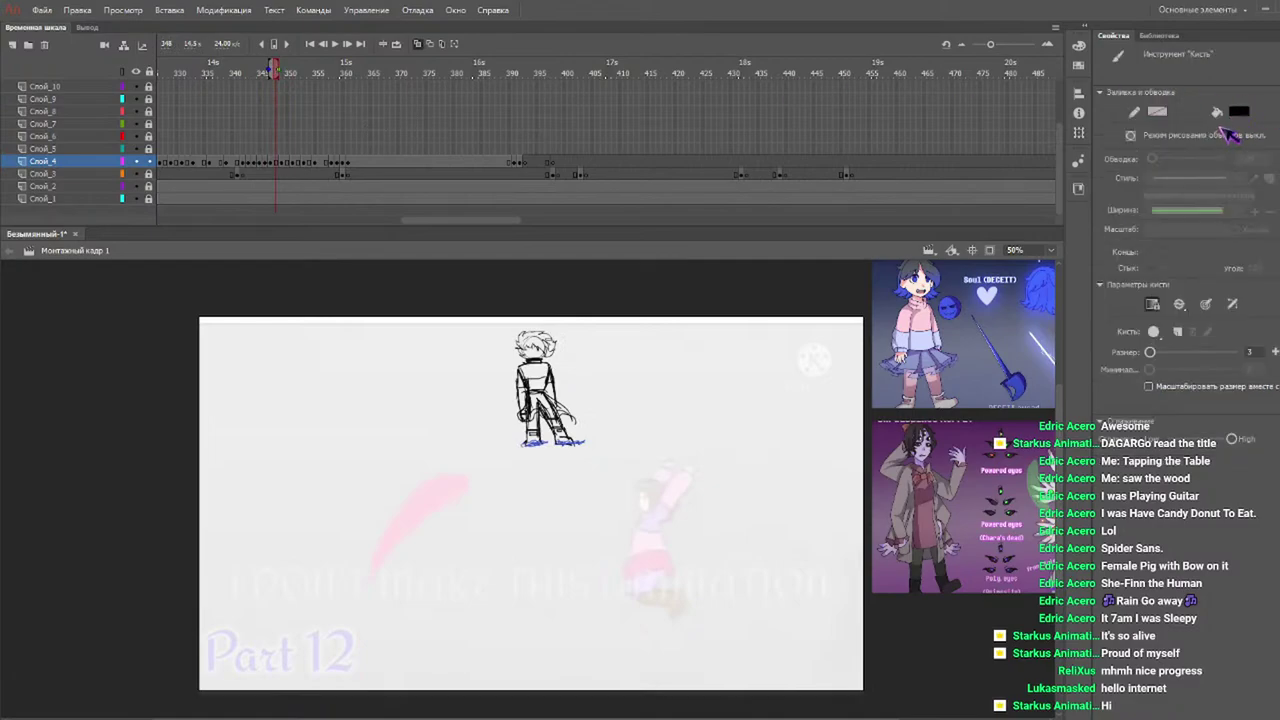
{"action": "left_click", "coordinate": [950, 300]}
{"action": "left_click_drag", "start_coordinate": [605, 677], "coordinate": [648, 681]}
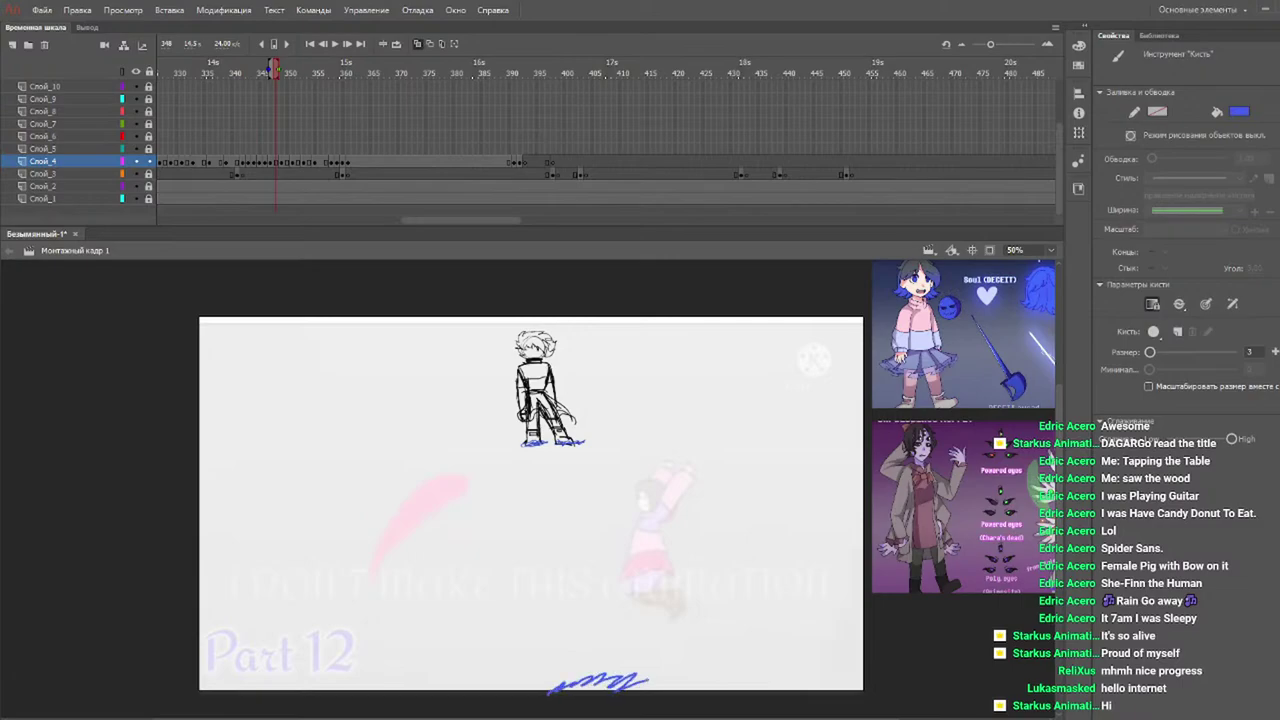
Draw a blue crescent to the right of and below the character on frame 349, and play back the motion.
{"action": "left_click_drag", "start_coordinate": [250, 70], "coordinate": [288, 68]}
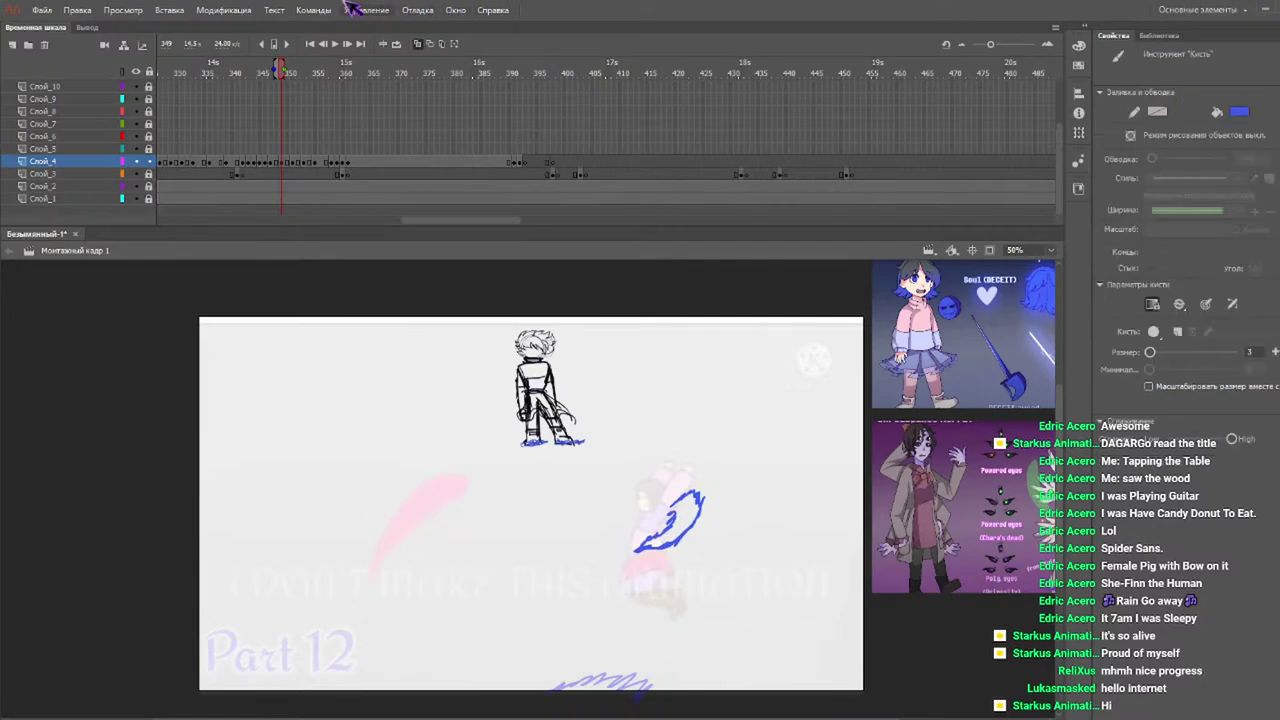
{"action": "left_click", "coordinate": [241, 71]}
{"action": "key", "text": "Return"}
{"action": "key", "text": "Return"}
Draw a much smaller blue crescent to the right of the character on frame 351, after trying a stroke on frame 350.
{"action": "mouse_move", "coordinate": [271, 74]}
{"action": "left_mouse_down"}
{"action": "mouse_move", "coordinate": [300, 75]}
{"action": "mouse_move", "coordinate": [287, 73]}
{"action": "left_mouse_up"}
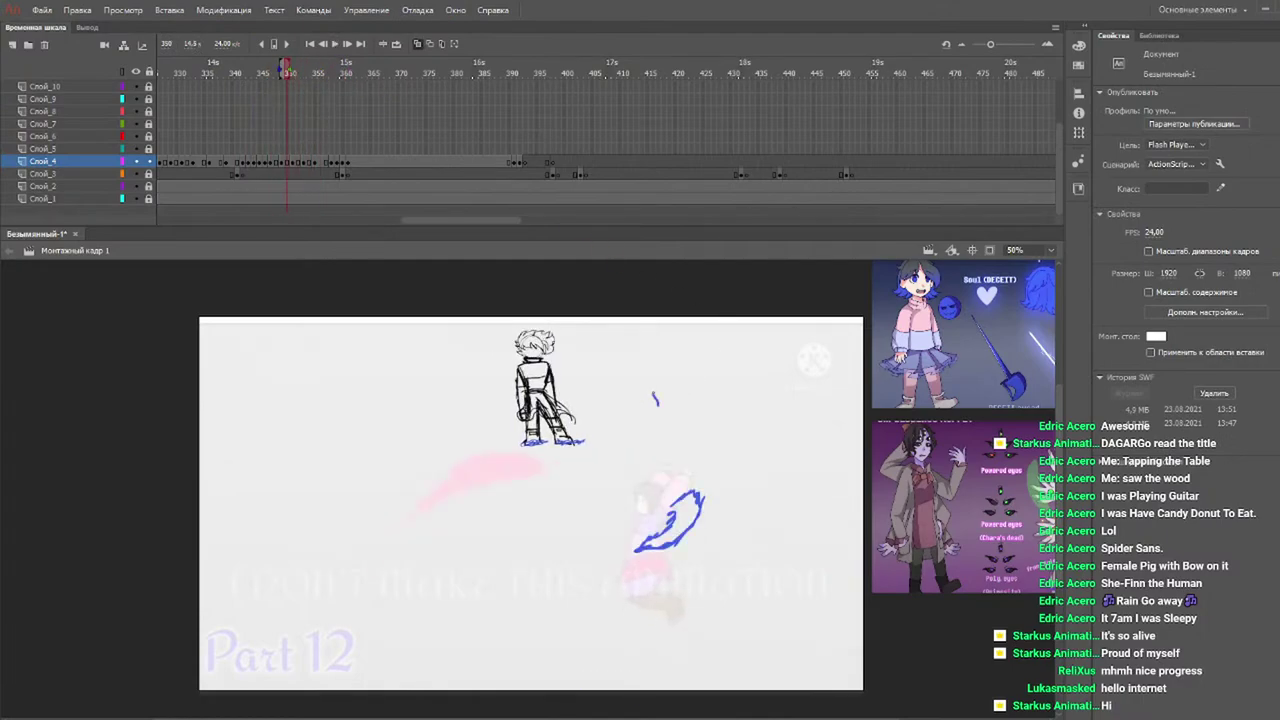
{"action": "left_click_drag", "start_coordinate": [654, 394], "coordinate": [670, 399]}
{"action": "mouse_move", "coordinate": [246, 74]}
{"action": "left_mouse_down"}
{"action": "mouse_move", "coordinate": [293, 67]}
{"action": "mouse_move", "coordinate": [235, 72]}
{"action": "mouse_move", "coordinate": [291, 70]}
{"action": "left_mouse_up"}
{"action": "left_click", "coordinate": [286, 72]}
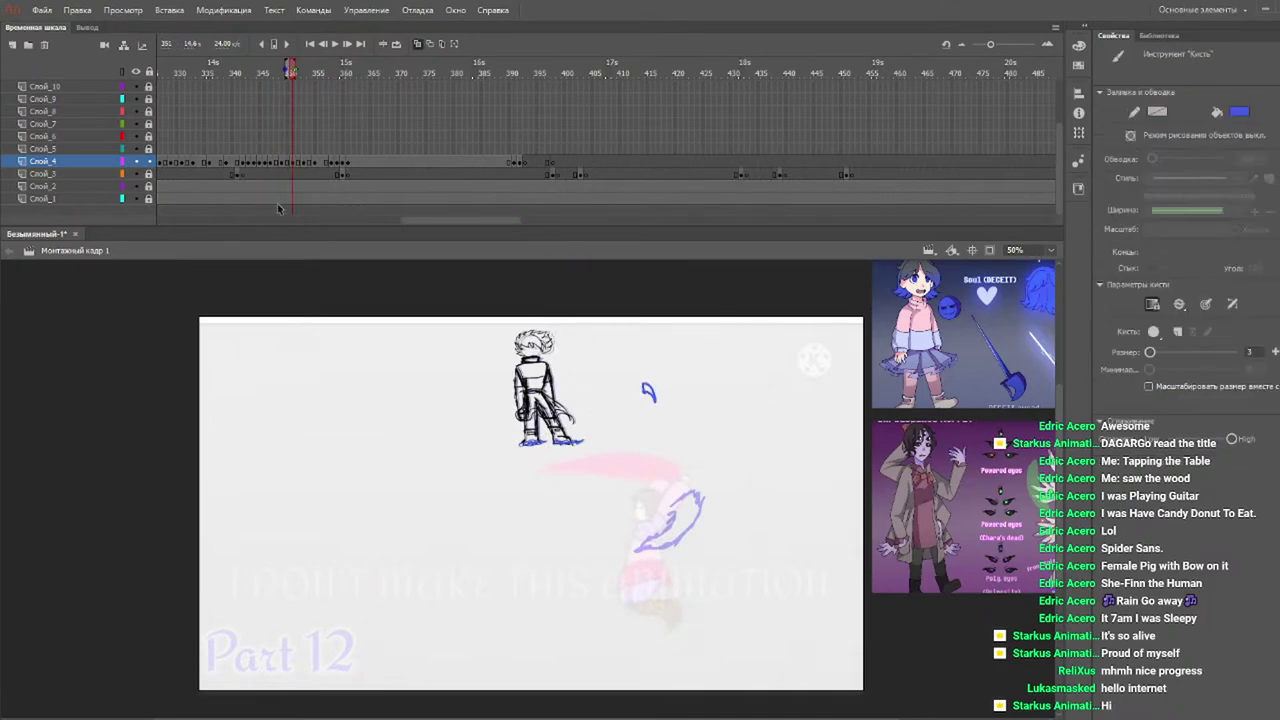
Draw a thin blue crescent left of the character's neck on frame 353 and a small one beside the hand on frame 355.
{"action": "mouse_move", "coordinate": [223, 77]}
{"action": "left_mouse_down"}
{"action": "mouse_move", "coordinate": [310, 74]}
{"action": "mouse_move", "coordinate": [303, 66]}
{"action": "left_mouse_up"}
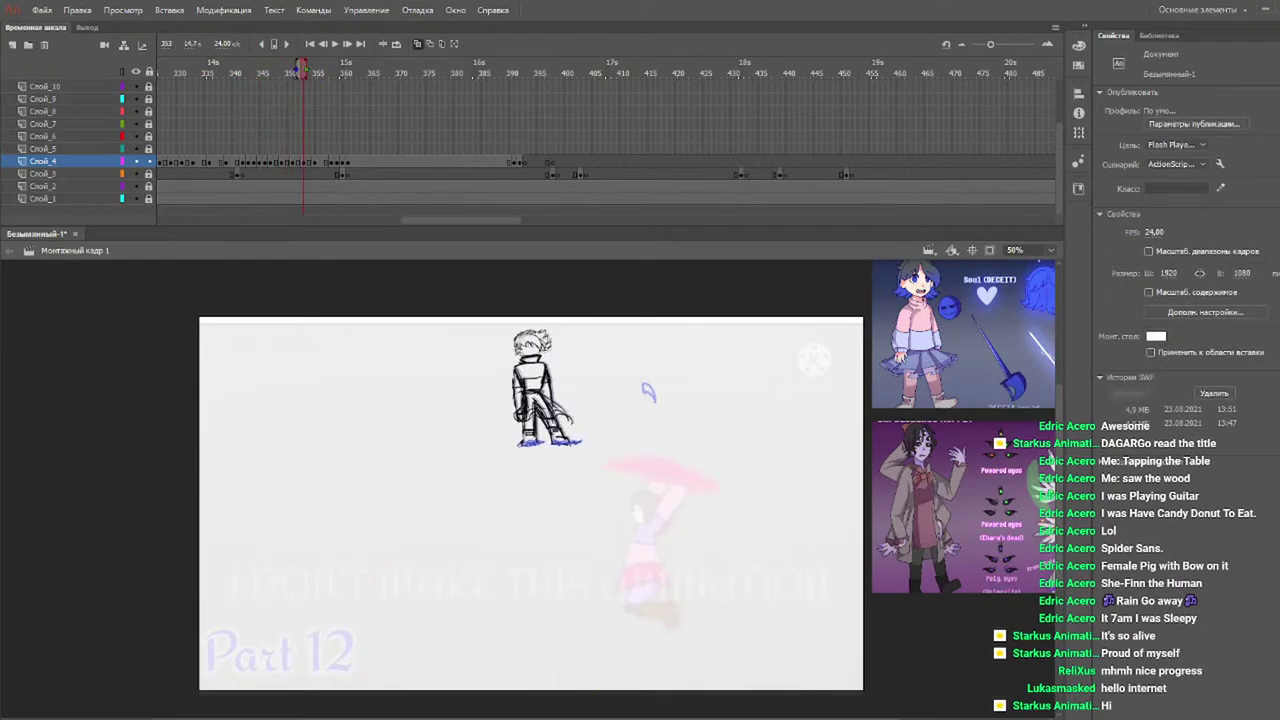
{"action": "key", "text": "b"}
{"action": "left_click_drag", "start_coordinate": [268, 72], "coordinate": [318, 72]}
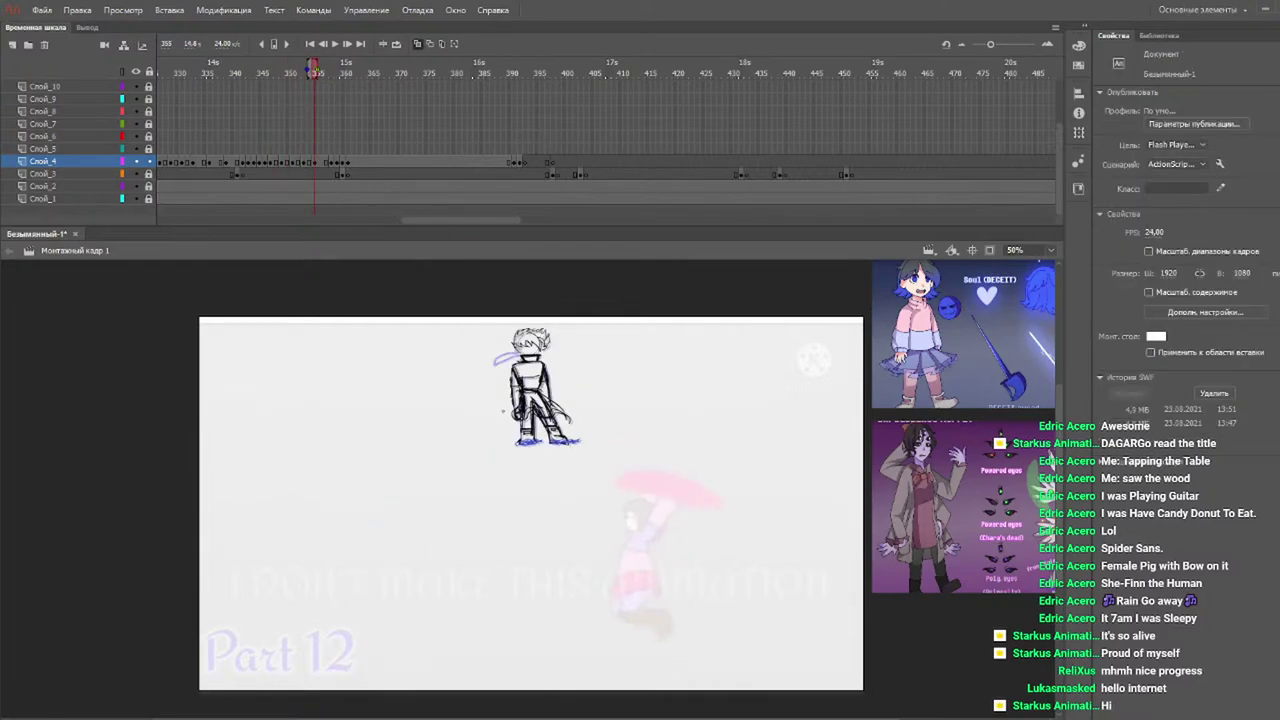
{"action": "left_click_drag", "start_coordinate": [502, 394], "coordinate": [503, 414]}
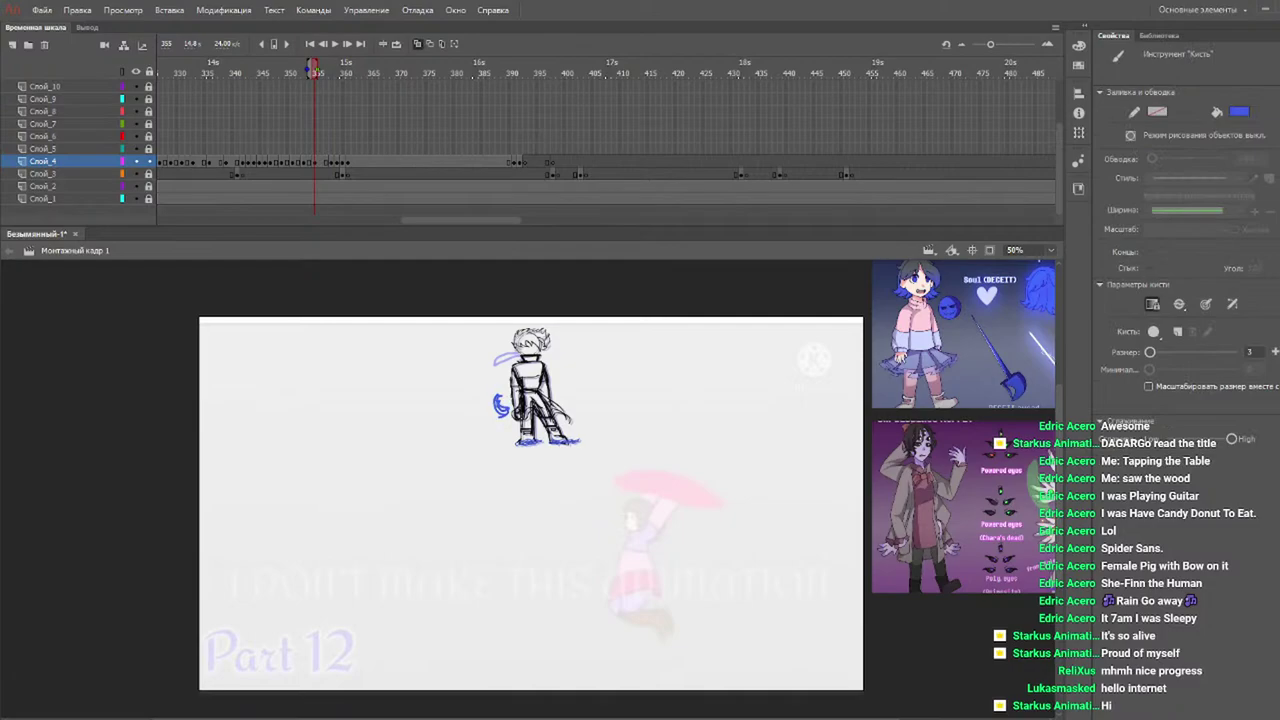
Play back the sequence repeatedly to check how the blue shape moves around the character.
{"action": "left_click", "coordinate": [255, 71]}
{"action": "key", "text": "Return"}
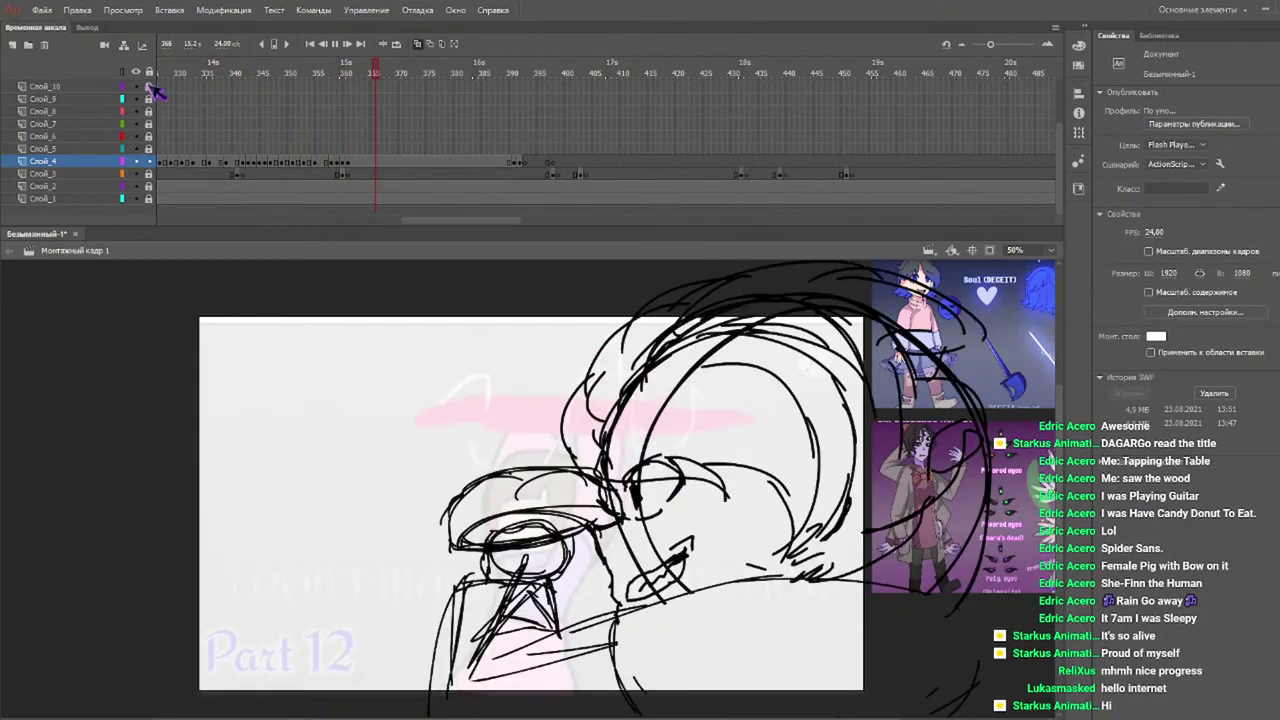
{"action": "left_click", "coordinate": [271, 68]}
{"action": "mouse_move", "coordinate": [280, 70]}
{"action": "left_mouse_down"}
{"action": "mouse_move", "coordinate": [238, 66]}
{"action": "mouse_move", "coordinate": [363, 80]}
{"action": "mouse_move", "coordinate": [195, 82]}
{"action": "left_mouse_up"}
{"action": "key", "text": "Return"}
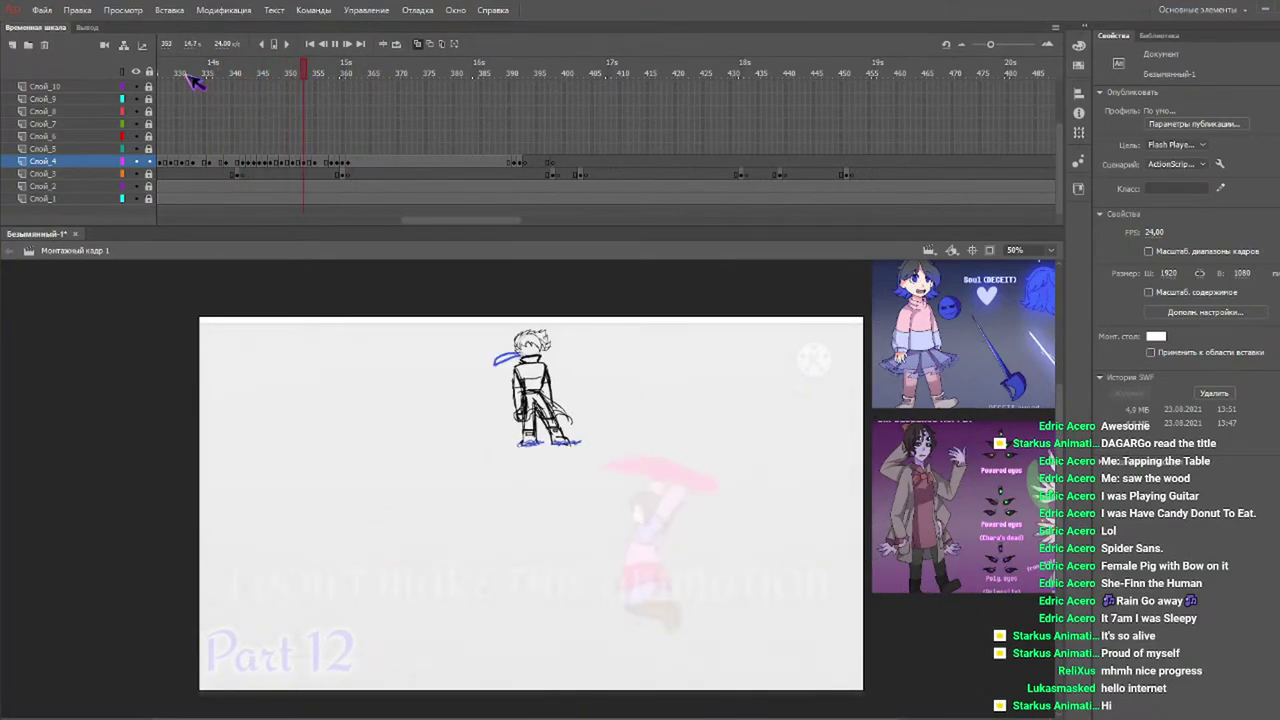
{"action": "key", "text": "Return"}
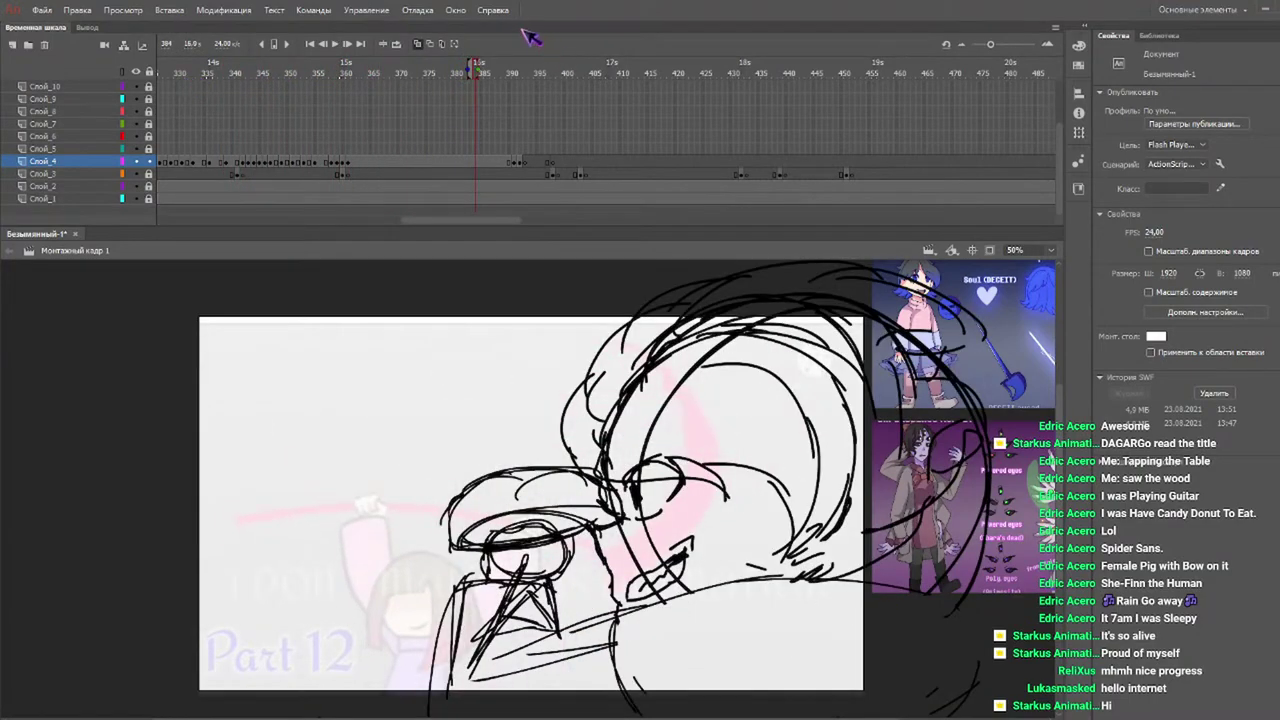
Add a blue streak on frame 358 and a large blue ribbon on frame 359, looping from the right shoulder to the stage's lower left.
{"action": "mouse_move", "coordinate": [300, 80]}
{"action": "left_mouse_down"}
{"action": "mouse_move", "coordinate": [343, 80]}
{"action": "mouse_move", "coordinate": [348, 98]}
{"action": "left_mouse_up"}
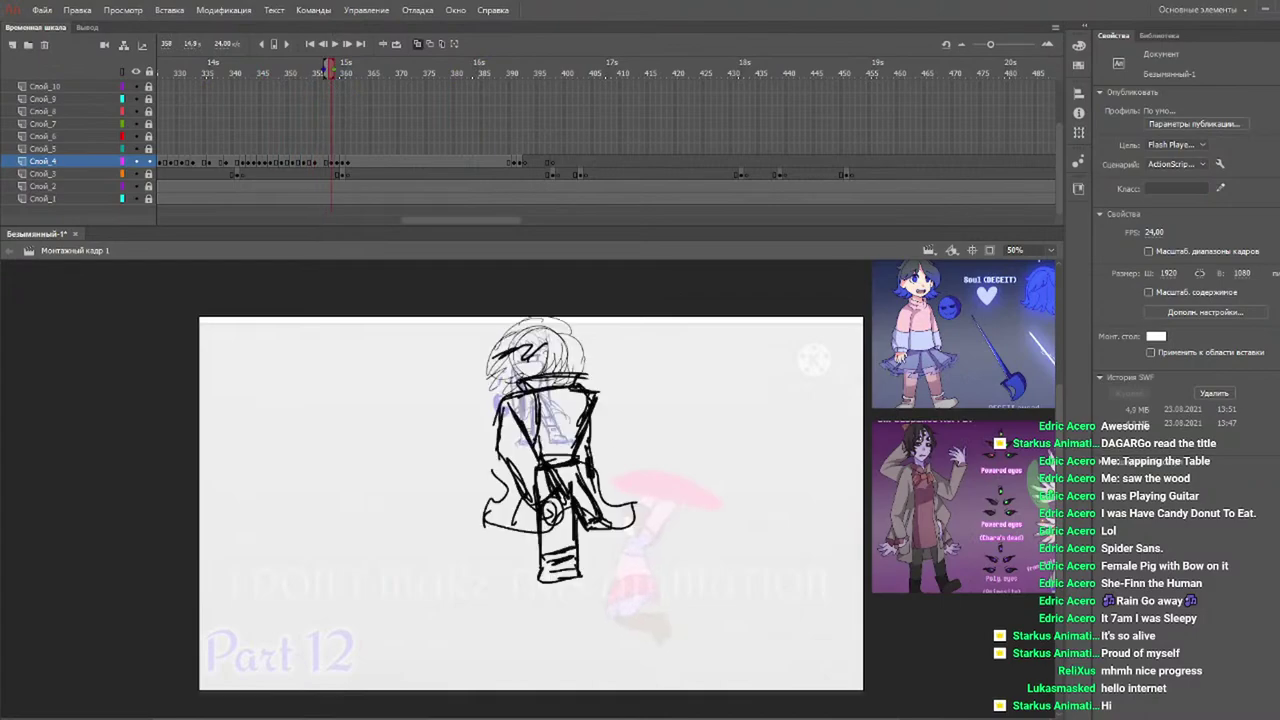
{"action": "mouse_move", "coordinate": [542, 533]}
{"action": "left_mouse_down"}
{"action": "mouse_move", "coordinate": [560, 530]}
{"action": "mouse_move", "coordinate": [686, 386]}
{"action": "mouse_move", "coordinate": [565, 500]}
{"action": "left_mouse_up"}
{"action": "left_click_drag", "start_coordinate": [572, 488], "coordinate": [590, 476]}
{"action": "left_click_drag", "start_coordinate": [296, 68], "coordinate": [337, 68]}
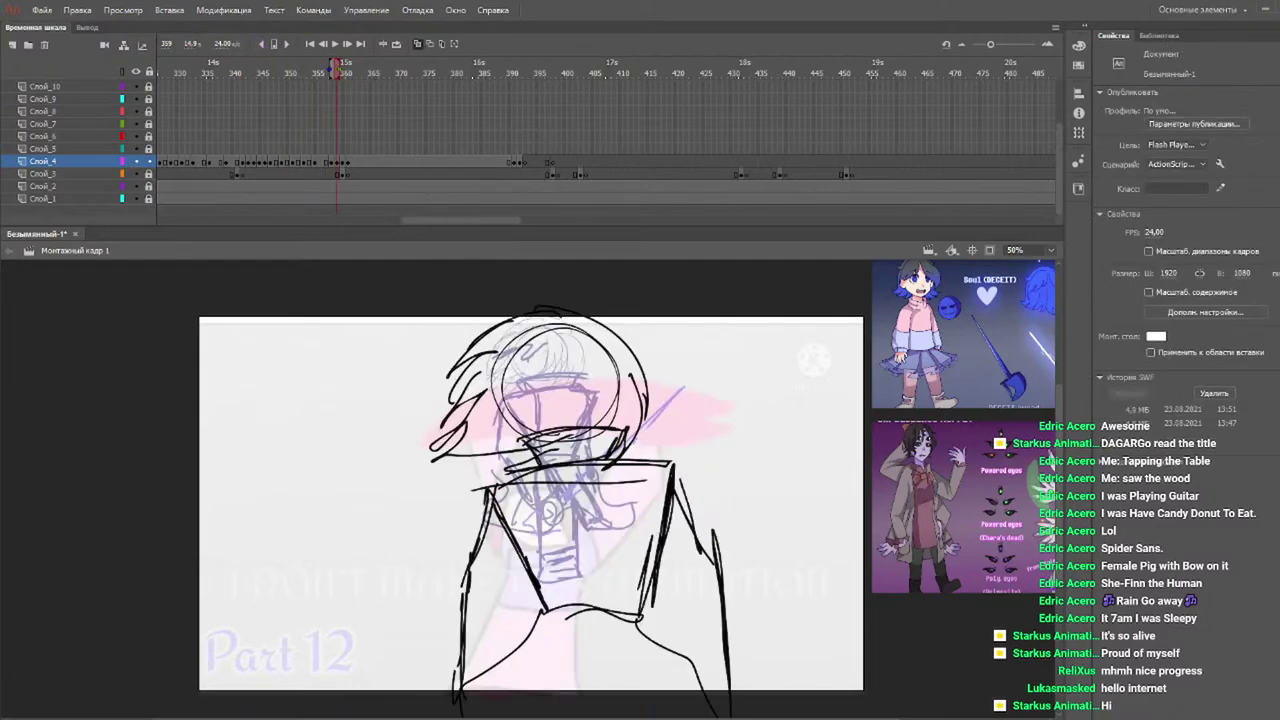
{"action": "mouse_move", "coordinate": [670, 485]}
{"action": "left_mouse_down"}
{"action": "mouse_move", "coordinate": [300, 682]}
{"action": "mouse_move", "coordinate": [680, 628]}
{"action": "mouse_move", "coordinate": [660, 478]}
{"action": "left_mouse_up"}
Draw a blue stroke across the head area on frame 360 and play back the sequence.
{"action": "left_click_drag", "start_coordinate": [306, 68], "coordinate": [343, 70]}
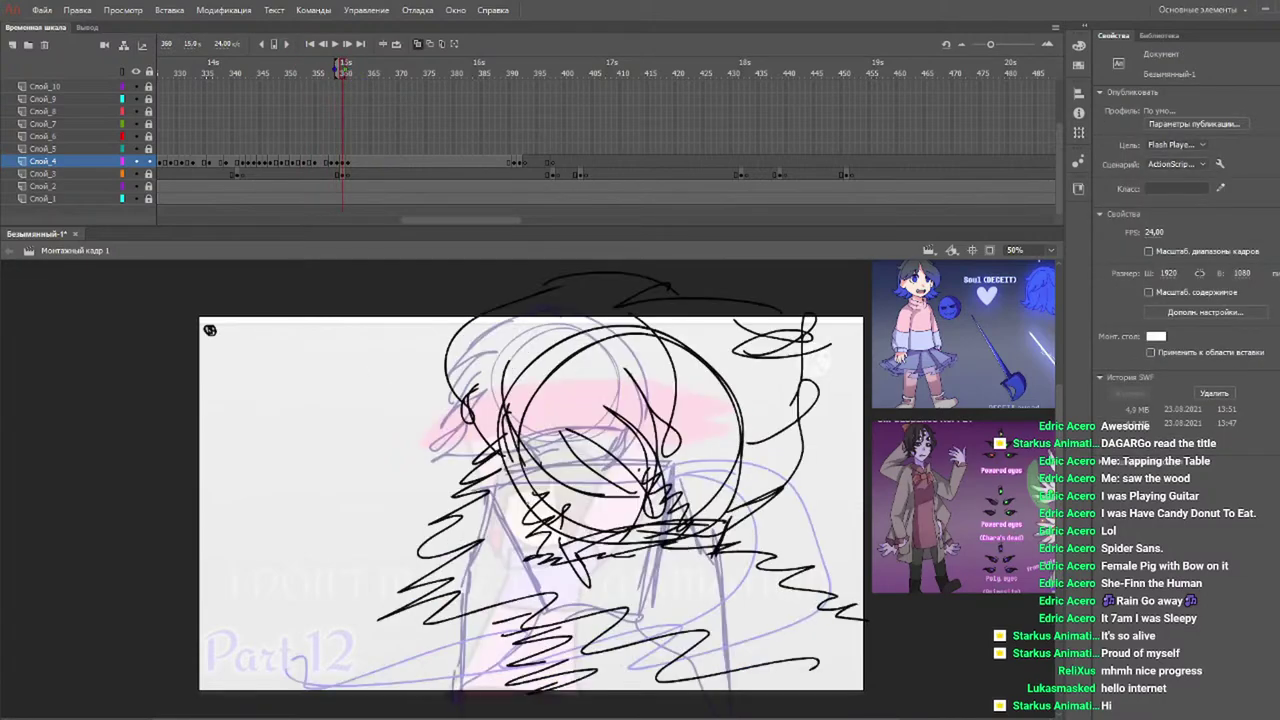
{"action": "mouse_move", "coordinate": [468, 450]}
{"action": "left_mouse_down"}
{"action": "mouse_move", "coordinate": [540, 285]}
{"action": "mouse_move", "coordinate": [844, 356]}
{"action": "mouse_move", "coordinate": [805, 390]}
{"action": "mouse_move", "coordinate": [852, 380]}
{"action": "left_mouse_up"}
{"action": "left_click", "coordinate": [271, 71]}
{"action": "key", "text": "Return"}
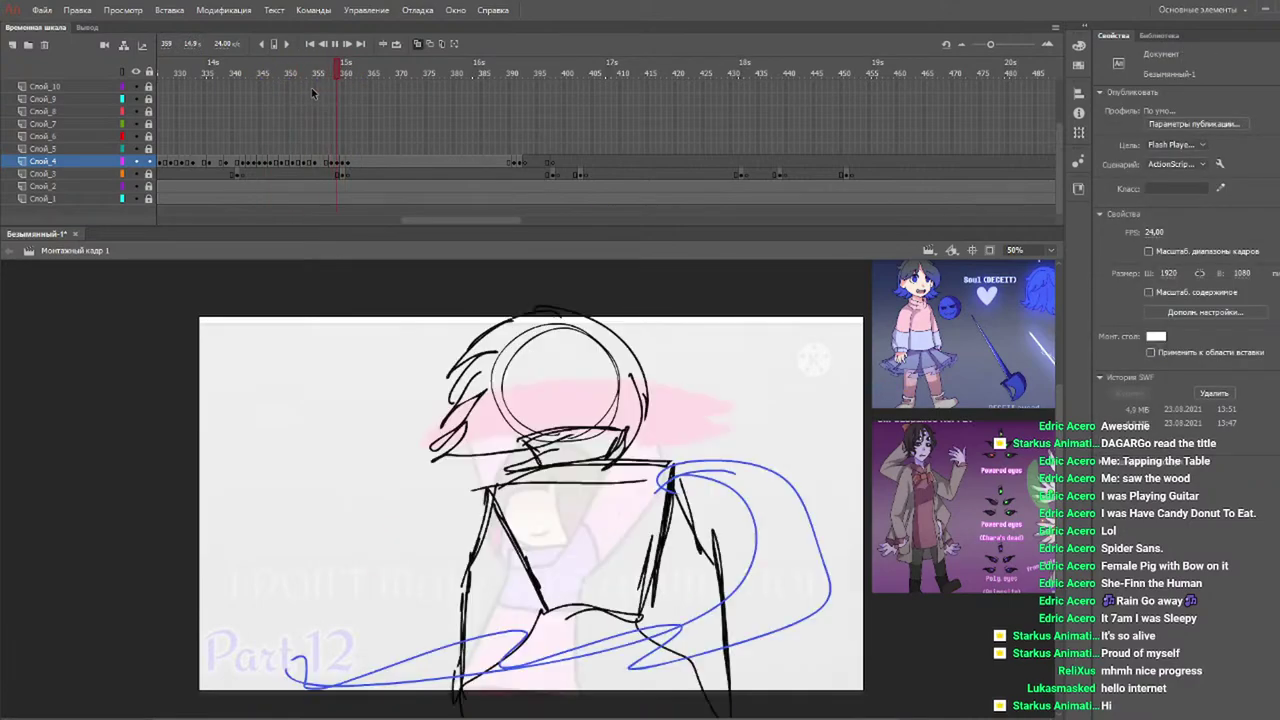
{"action": "left_click_drag", "start_coordinate": [312, 74], "coordinate": [131, 115]}
{"action": "key", "text": "Return"}
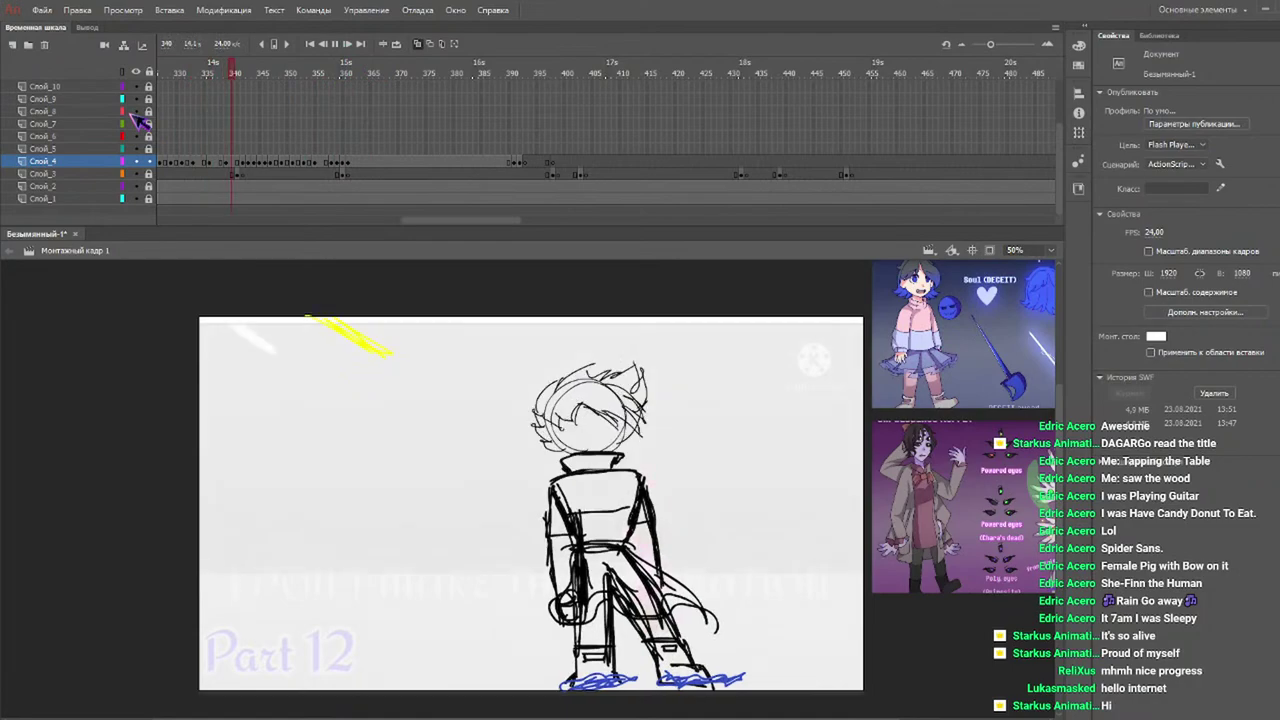
Shade the small character's hair and the large character's eye blue with the Brush on frame 367.
{"action": "mouse_move", "coordinate": [458, 512]}
{"action": "left_mouse_down"}
{"action": "mouse_move", "coordinate": [472, 488]}
{"action": "mouse_move", "coordinate": [525, 476]}
{"action": "mouse_move", "coordinate": [602, 490]}
{"action": "left_mouse_up"}
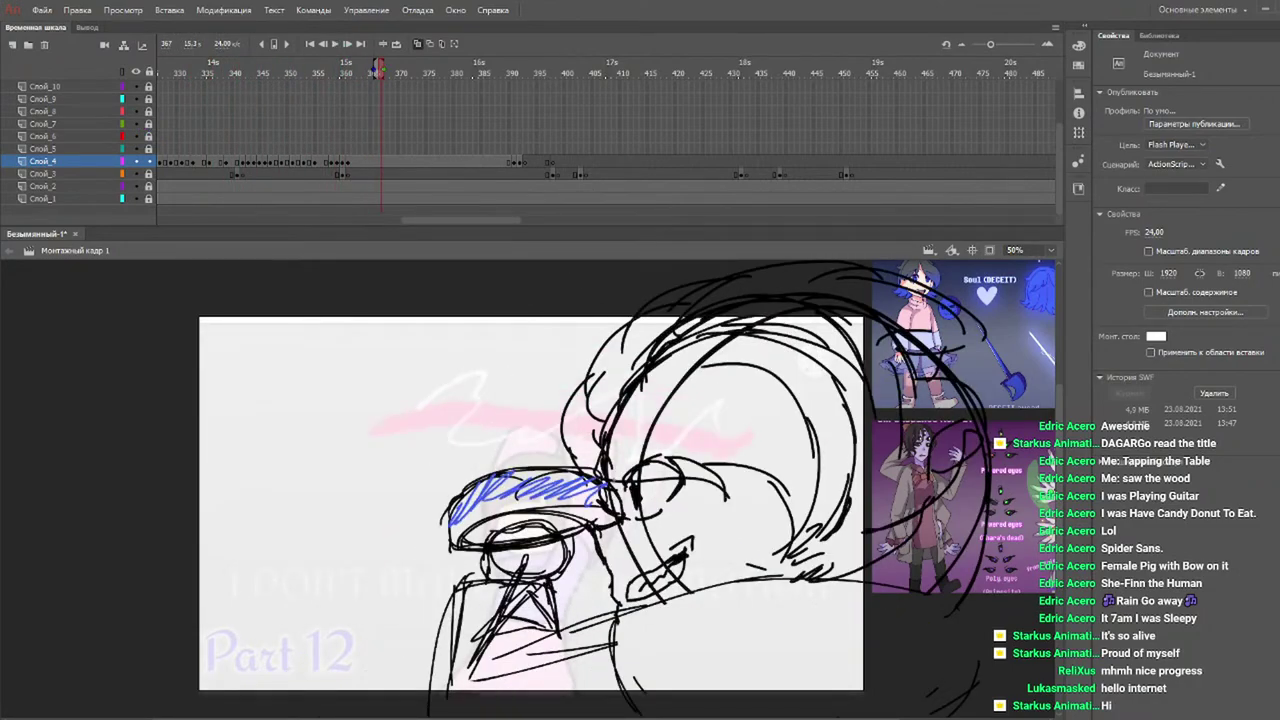
{"action": "key", "text": "b"}
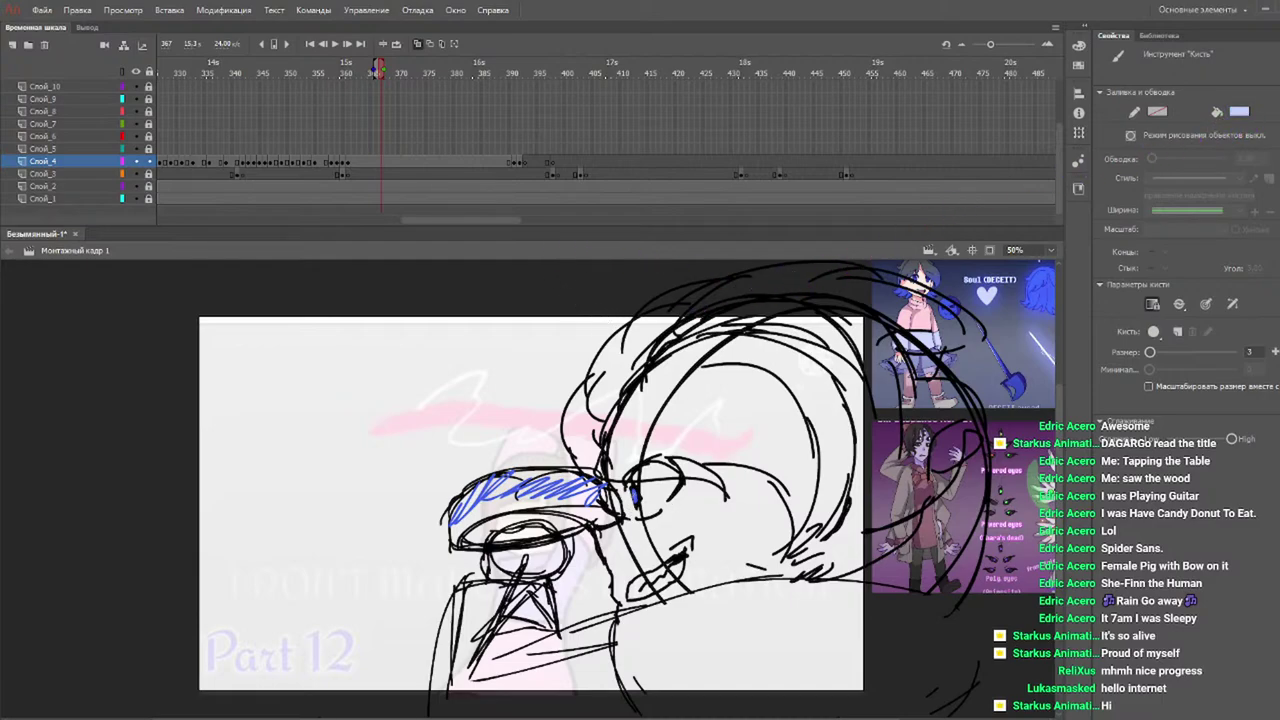
Play back the animation from the earlier frames through the close-up shot to check its timing.
{"action": "left_click_drag", "start_coordinate": [305, 73], "coordinate": [160, 90]}
{"action": "key", "text": "Return"}
{"action": "key", "text": "Return"}
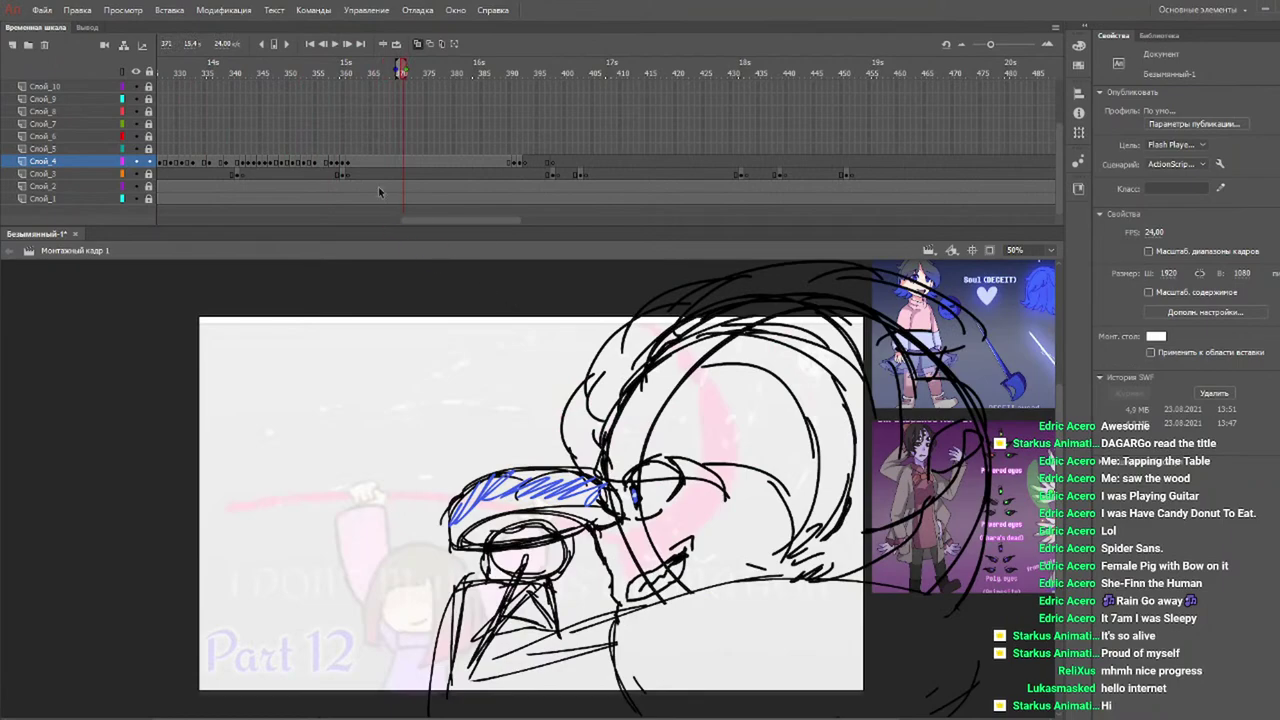
{"action": "left_click_drag", "start_coordinate": [443, 222], "coordinate": [366, 220]}
{"action": "left_click_drag", "start_coordinate": [392, 77], "coordinate": [137, 97]}
{"action": "key", "text": "Return"}
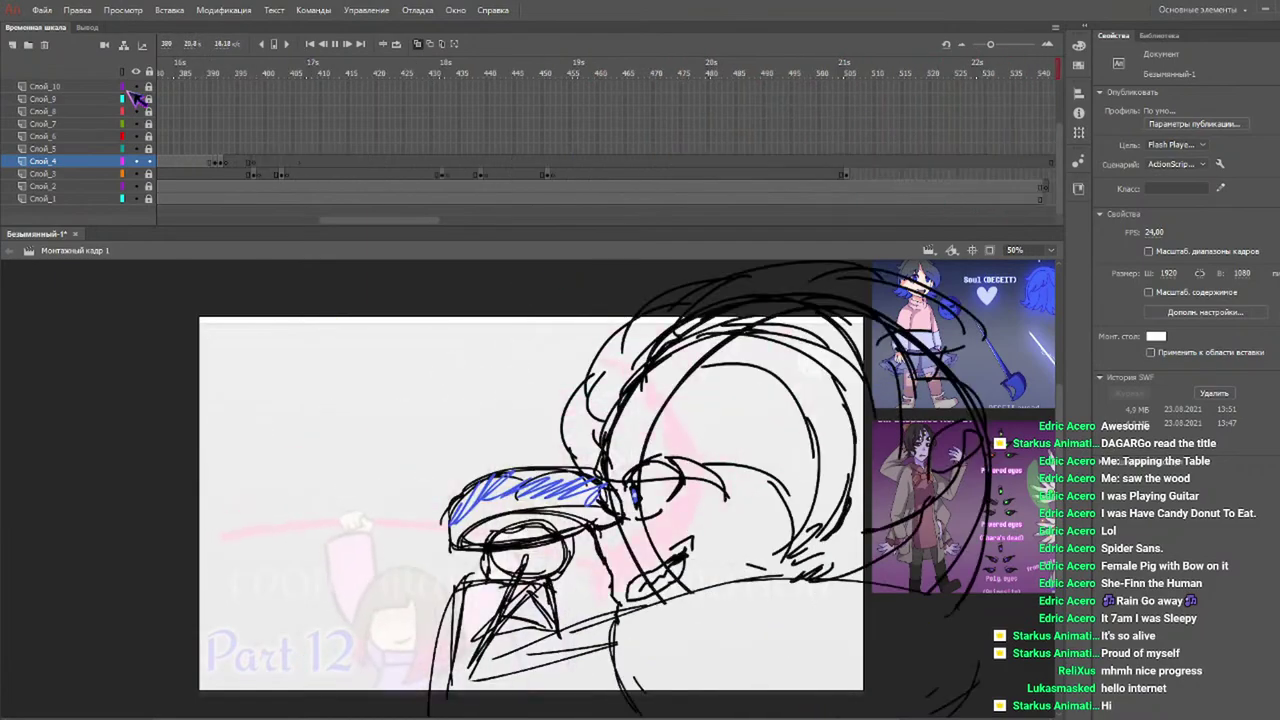
{"action": "key", "text": "Return"}
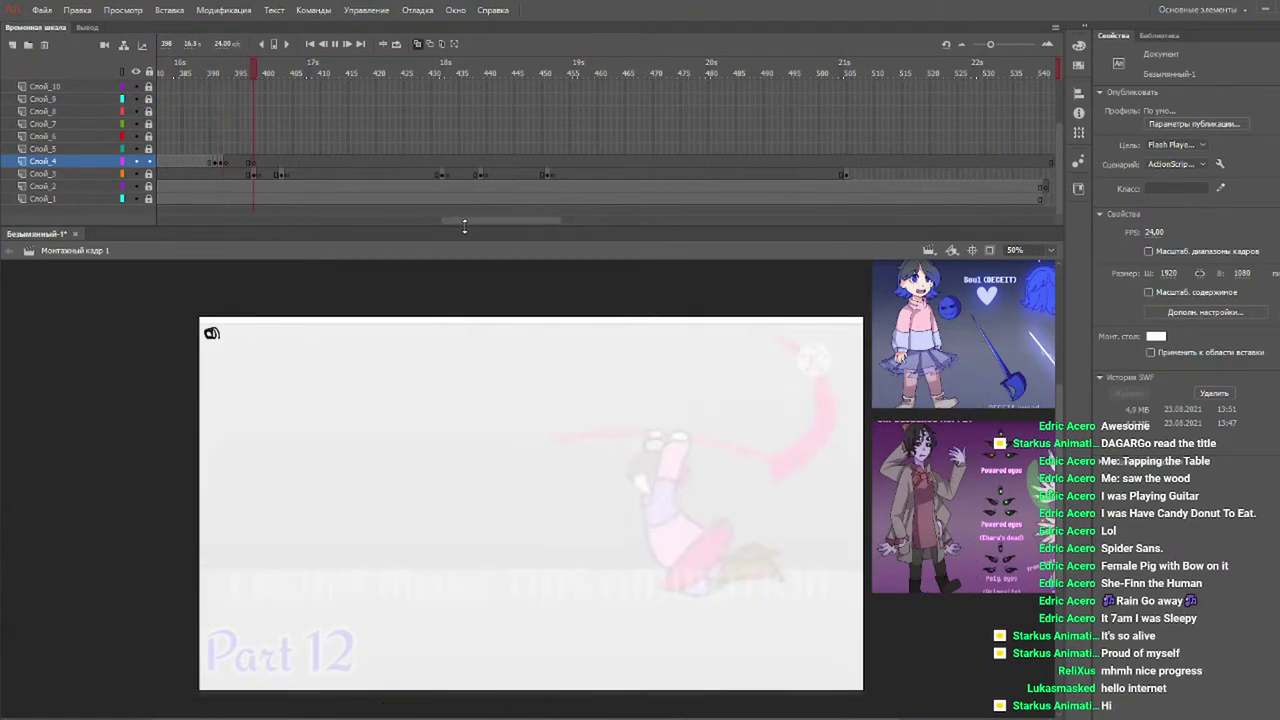
Sketch a black circle about 96 × 92 px with the Brush over the crouching figure's legs for frame 399 of Слой_4.
{"action": "left_click", "coordinate": [257, 70]}
{"action": "key", "text": "b"}
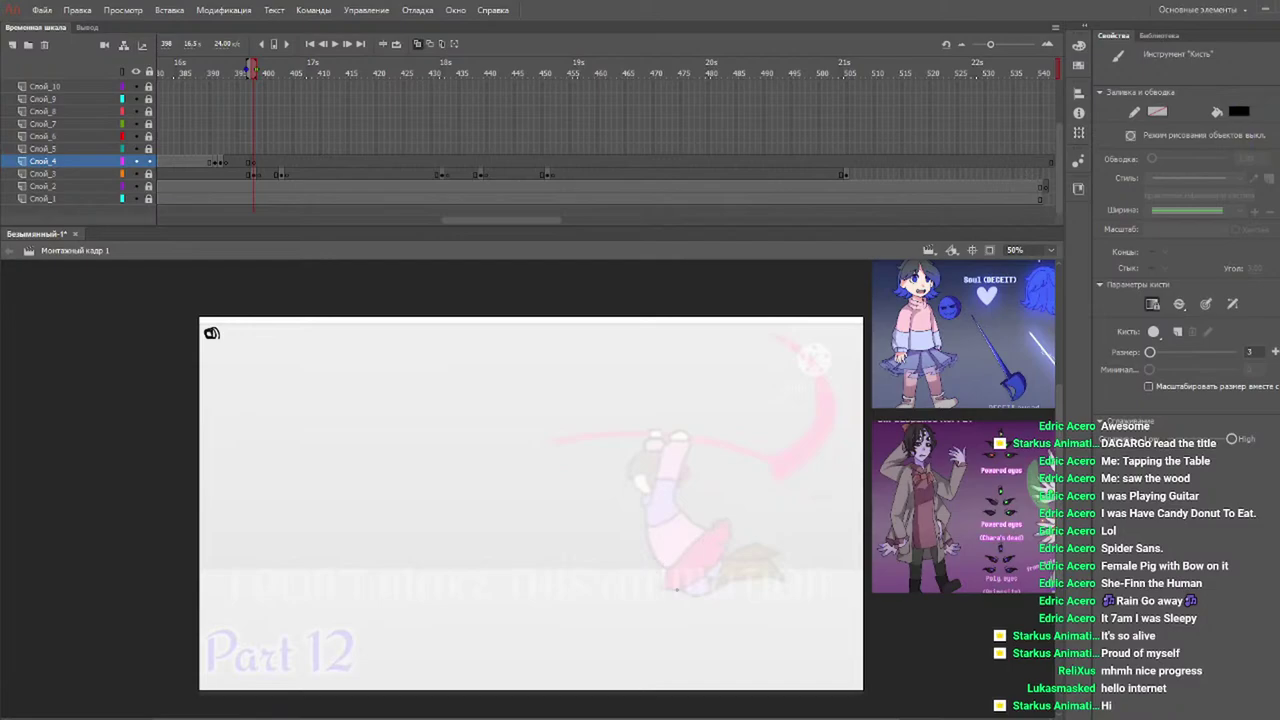
{"action": "mouse_move", "coordinate": [681, 579]}
{"action": "left_mouse_down"}
{"action": "mouse_move", "coordinate": [686, 569]}
{"action": "mouse_move", "coordinate": [681, 587]}
{"action": "left_mouse_up"}
{"action": "key", "text": "ctrl+z"}
{"action": "key", "text": "v"}
{"action": "left_click", "coordinate": [679, 587]}
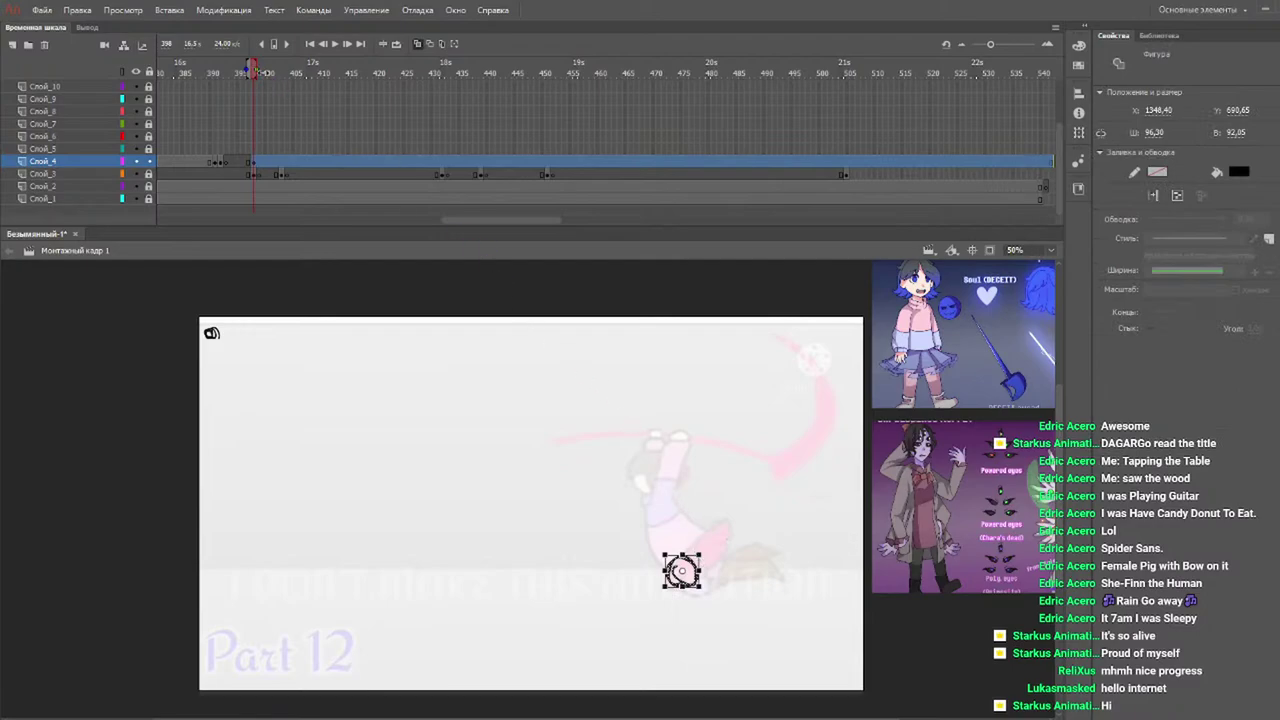
{"action": "left_click", "coordinate": [262, 70]}
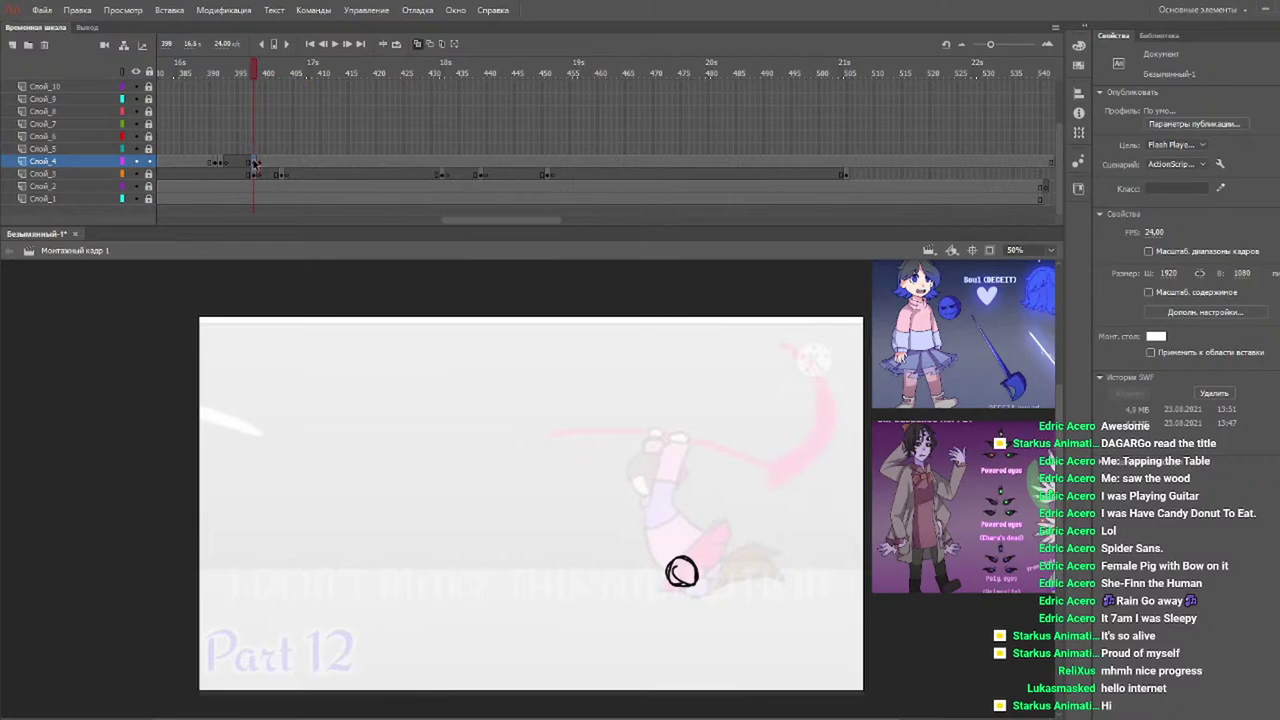
{"action": "left_click", "coordinate": [257, 72]}
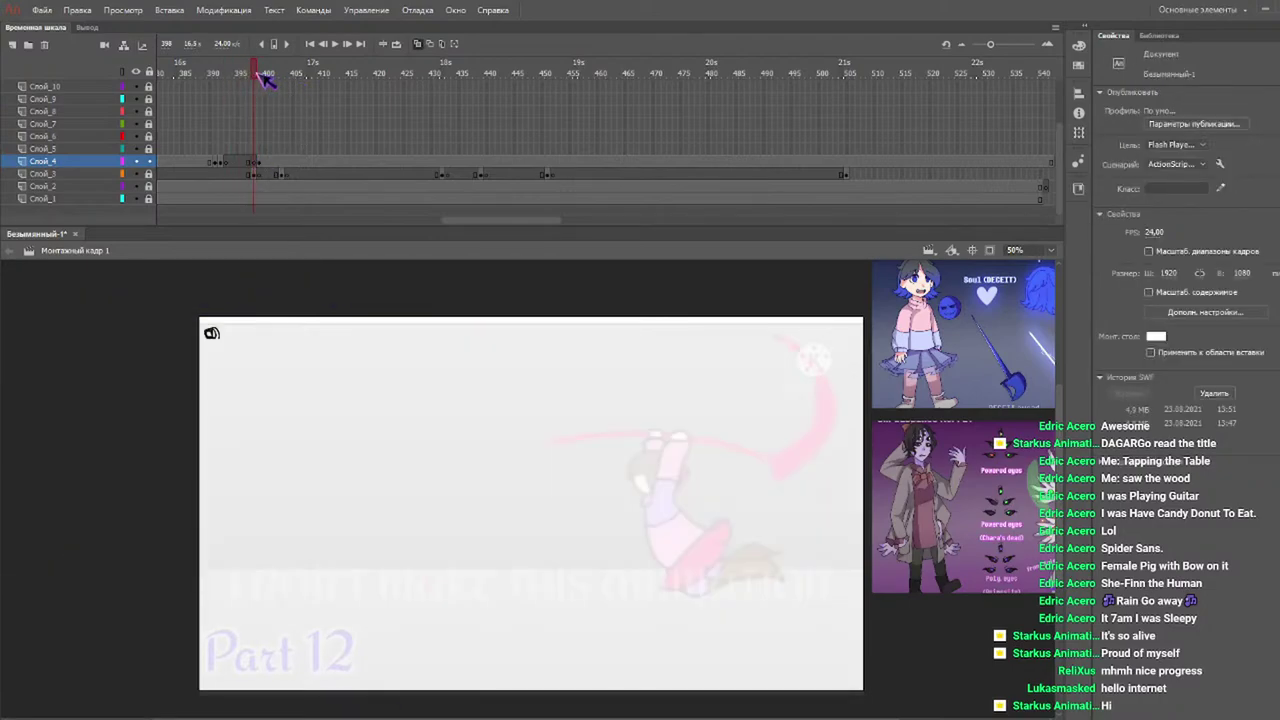
{"action": "left_click", "coordinate": [259, 72]}
{"action": "left_click_drag", "start_coordinate": [742, 523], "coordinate": [609, 655]}
{"action": "left_click_drag", "start_coordinate": [700, 571], "coordinate": [752, 573]}
{"action": "key", "text": "Delete"}
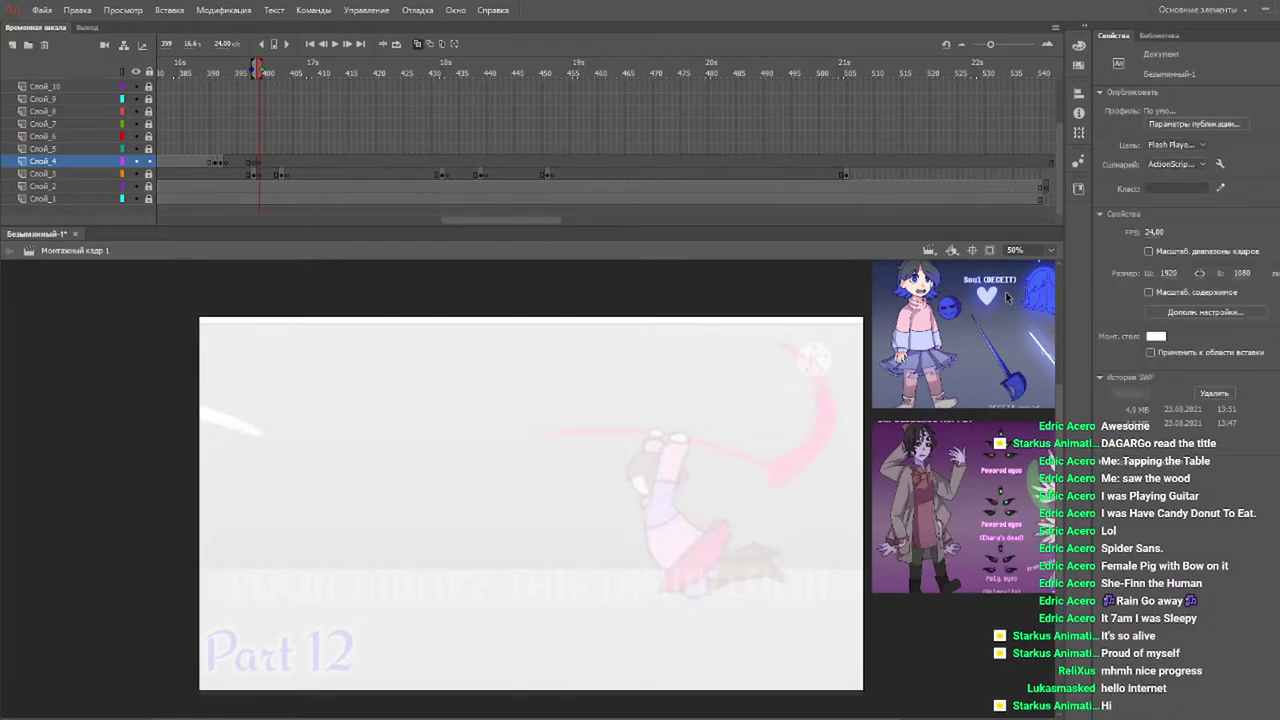
{"action": "key", "text": "ctrl+z"}
{"action": "key", "text": "ctrl+z"}
{"action": "key", "text": "ctrl+z"}
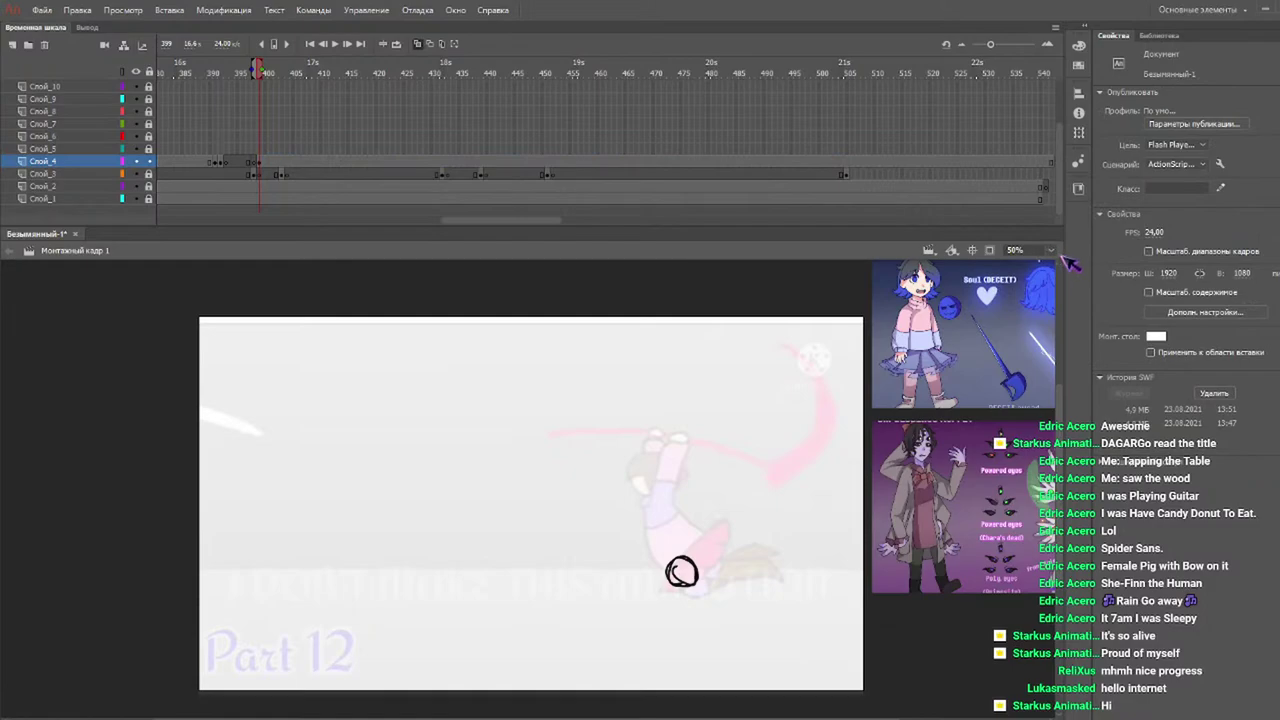
Move the circle on frame 399 toward the stage's right edge, to about X 1788, Y 755.
{"action": "key", "text": "ctrl+minus"}
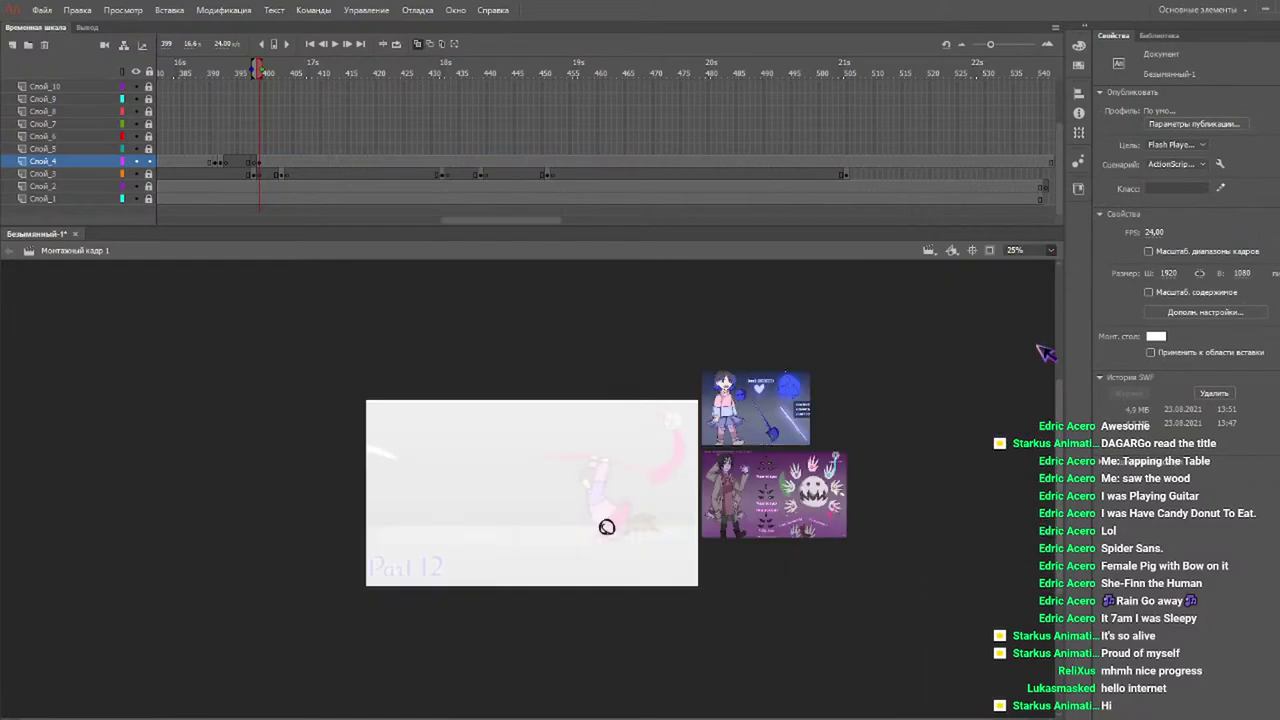
{"action": "key", "text": "ctrl+1"}
{"action": "scroll", "coordinate": [1085, 470], "scroll_direction": "up", "scroll_amount": 3}
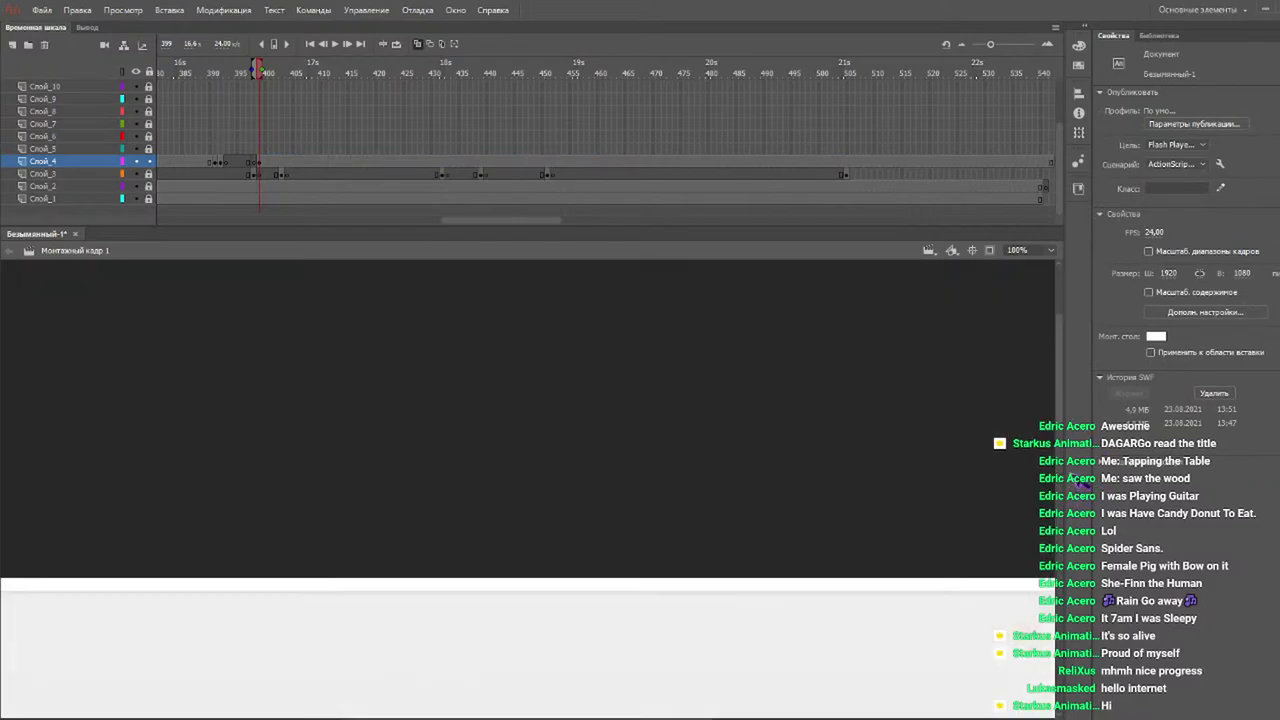
{"action": "left_click", "coordinate": [1038, 249]}
{"action": "type", "text": "7"}
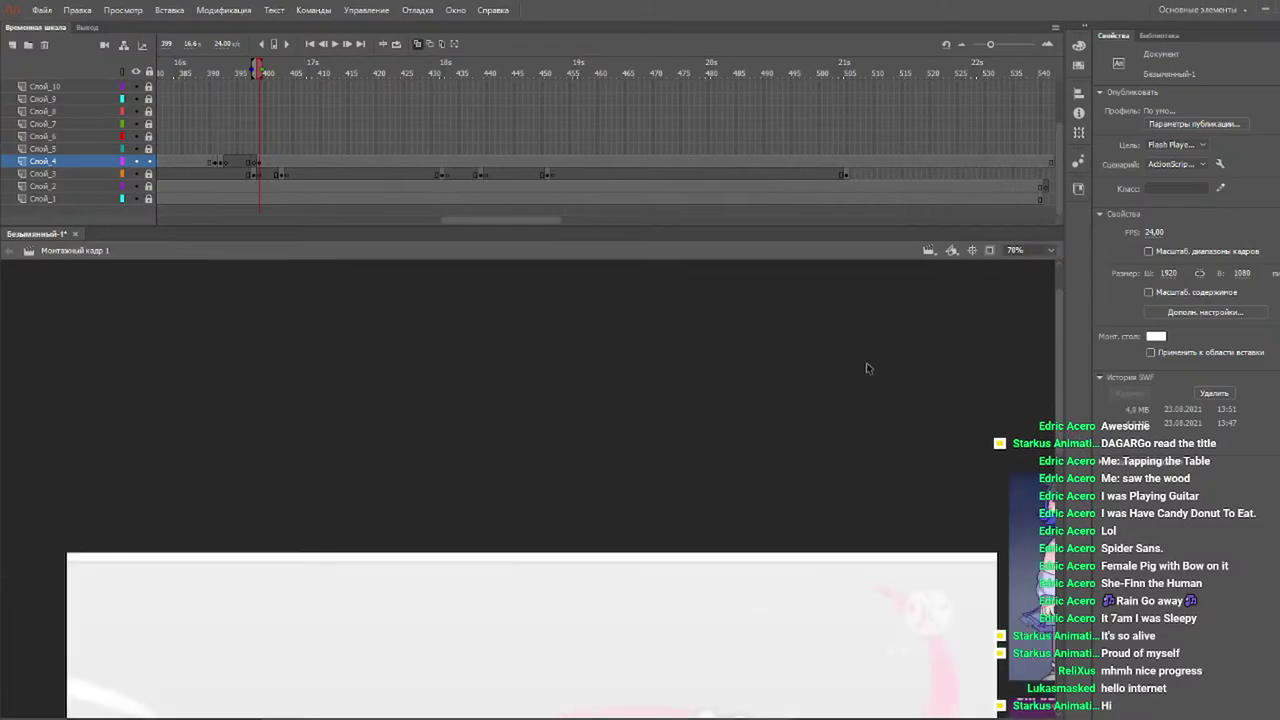
{"action": "scroll", "coordinate": [1060, 400], "scroll_direction": "down", "scroll_amount": 3}
{"action": "scroll", "coordinate": [1078, 405], "scroll_direction": "down", "scroll_amount": 5}
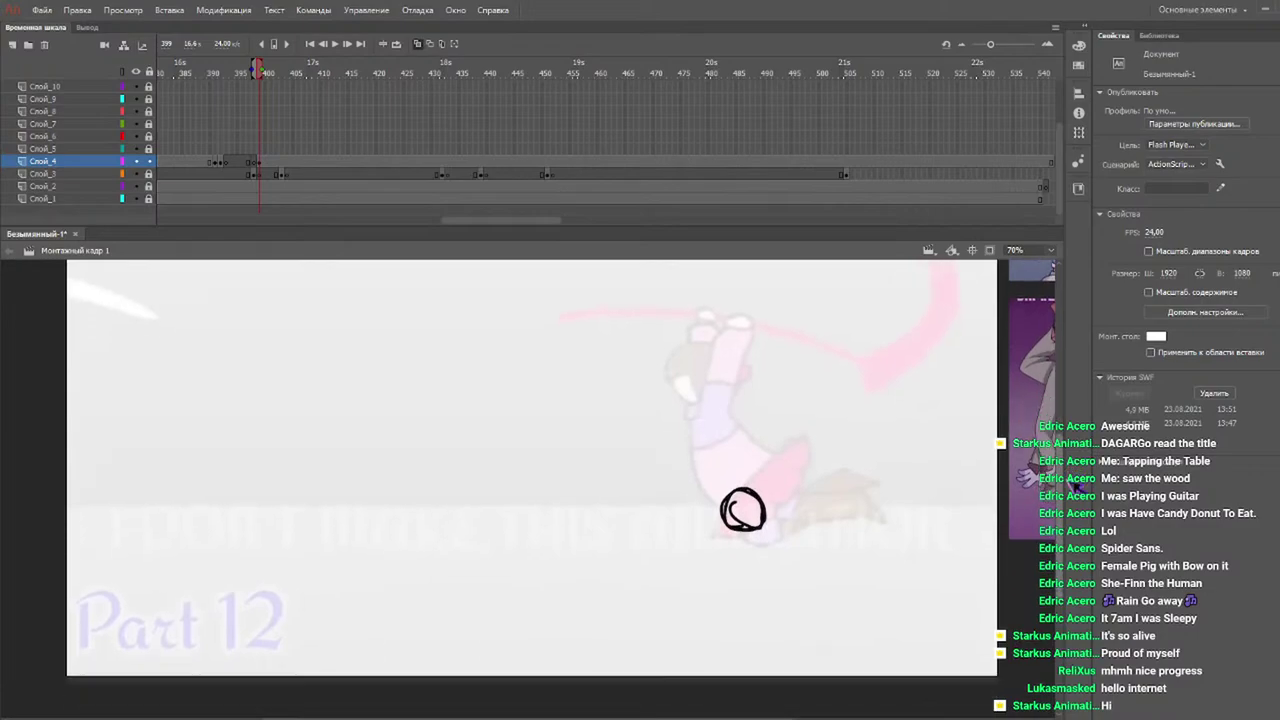
{"action": "left_click_drag", "start_coordinate": [830, 362], "coordinate": [650, 528]}
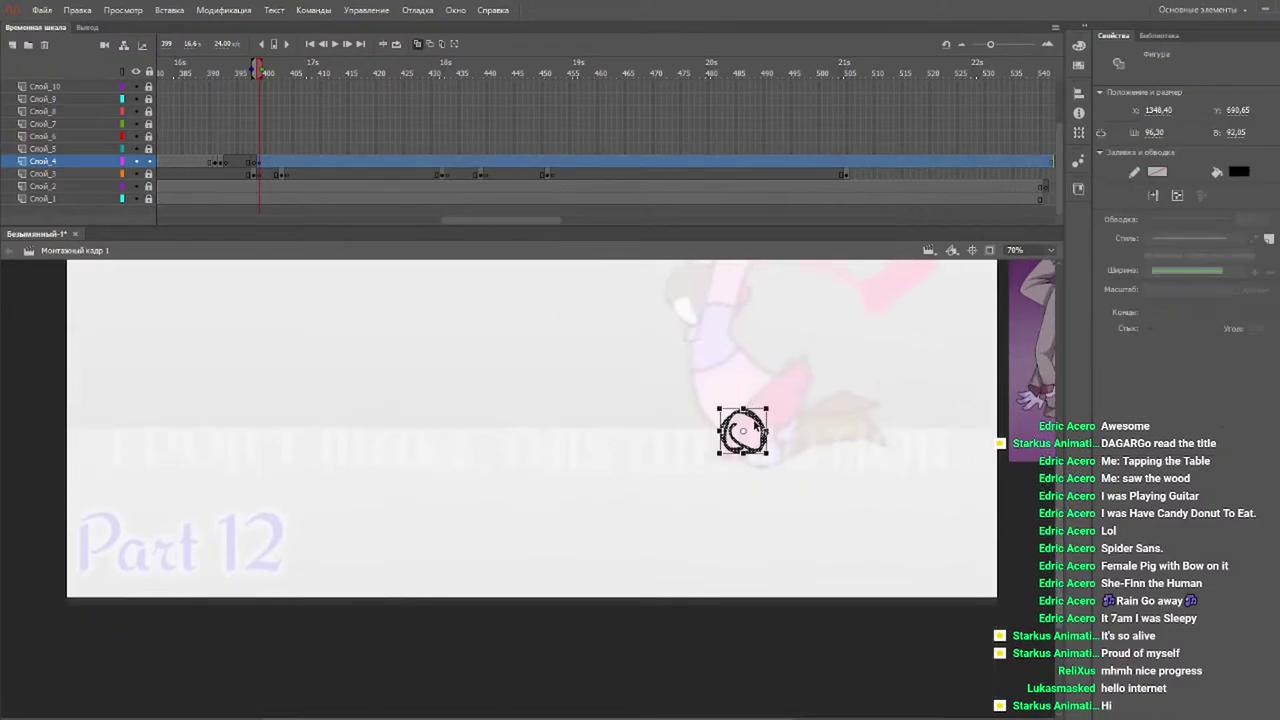
{"action": "left_click_drag", "start_coordinate": [770, 430], "coordinate": [983, 461]}
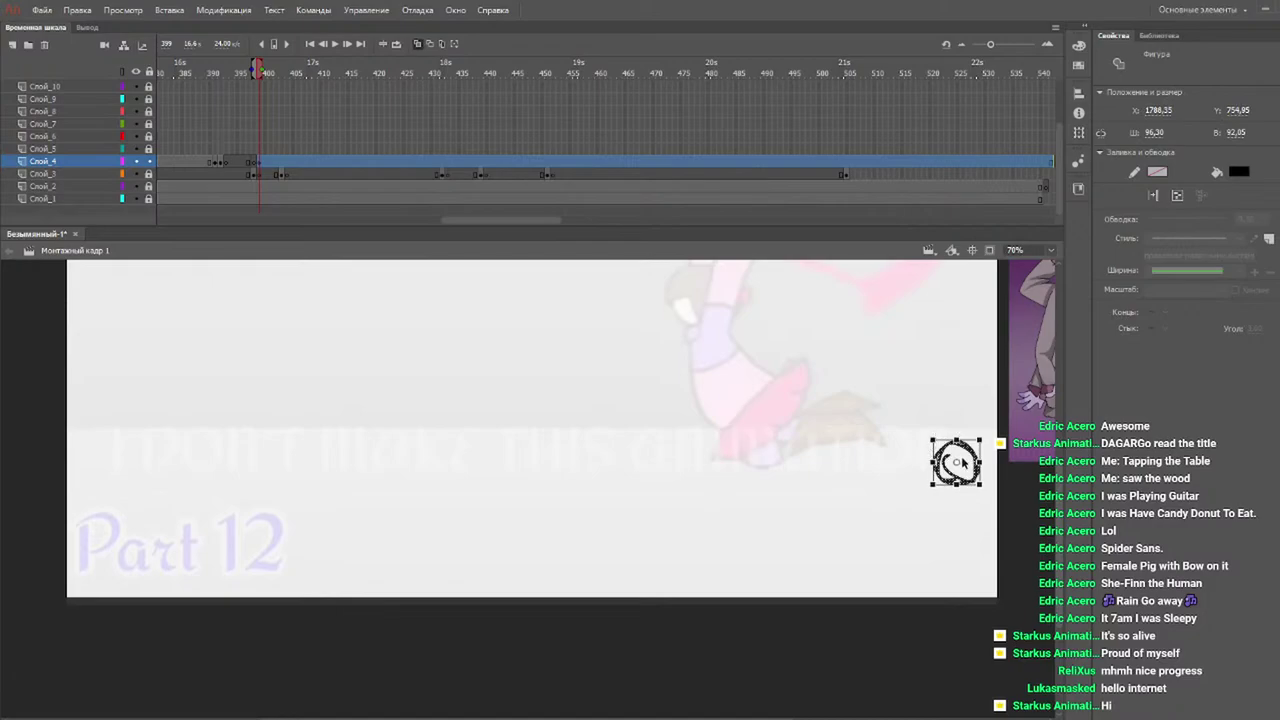
Add a keyframe at frame 400 and move its circle left to about X 1530, Y 746.
{"action": "key", "text": "F6"}
{"action": "left_click", "coordinate": [258, 73]}
{"action": "key", "text": "ctrl+z"}
{"action": "left_click_drag", "start_coordinate": [291, 73], "coordinate": [269, 72]}
{"action": "left_click", "coordinate": [265, 73]}
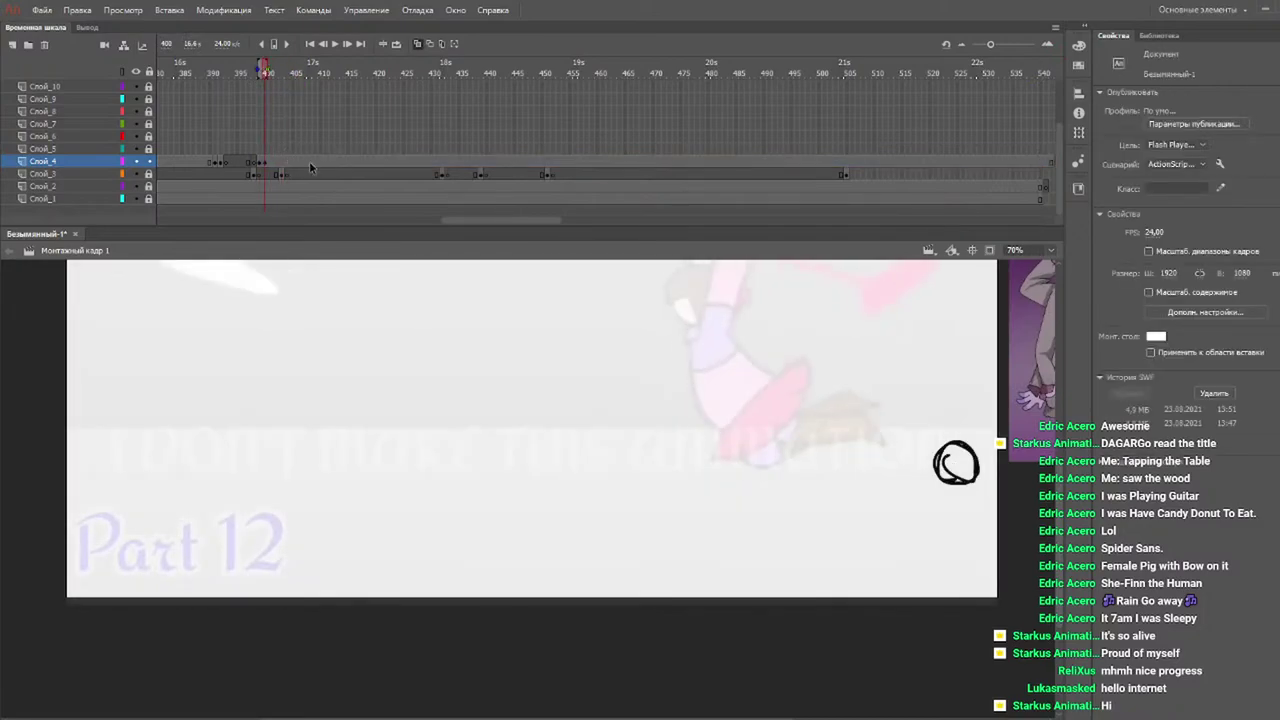
{"action": "left_click", "coordinate": [968, 451]}
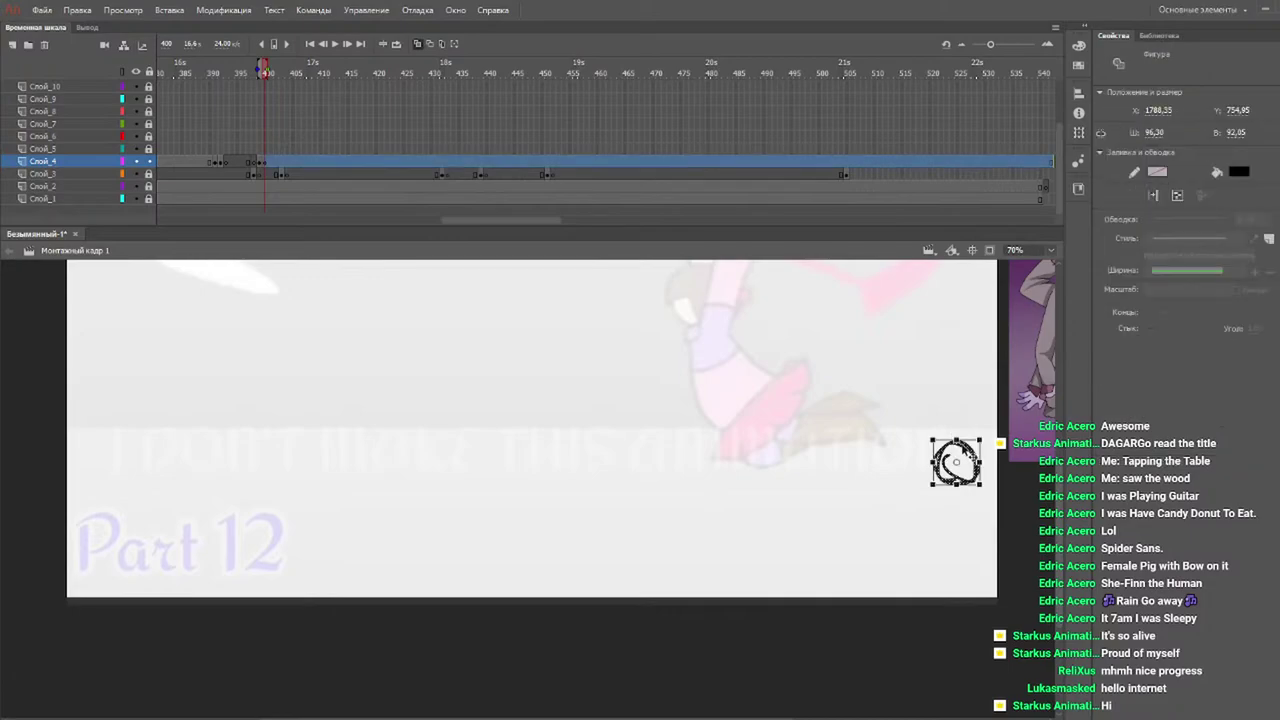
{"action": "left_click_drag", "start_coordinate": [968, 453], "coordinate": [842, 450]}
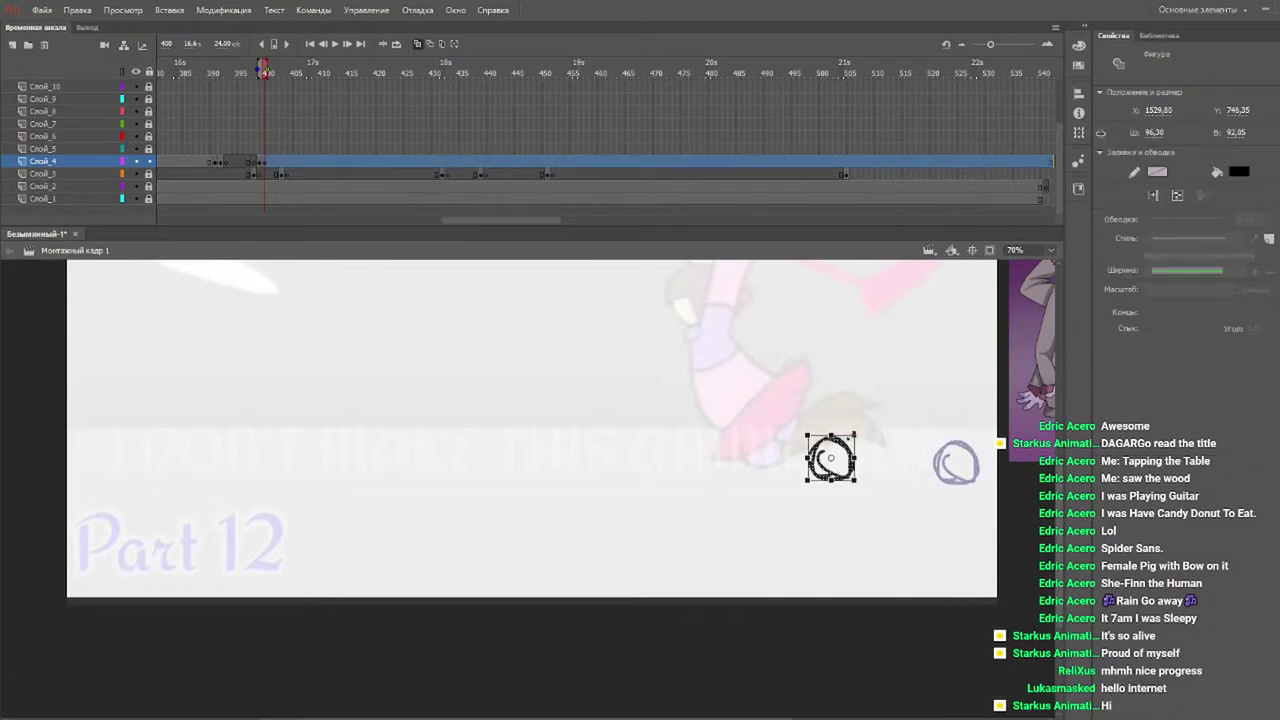
Add a keyframe at frame 401, move its circle left to about X 1313, Y 745, and scrub through the motion.
{"action": "left_click", "coordinate": [266, 68]}
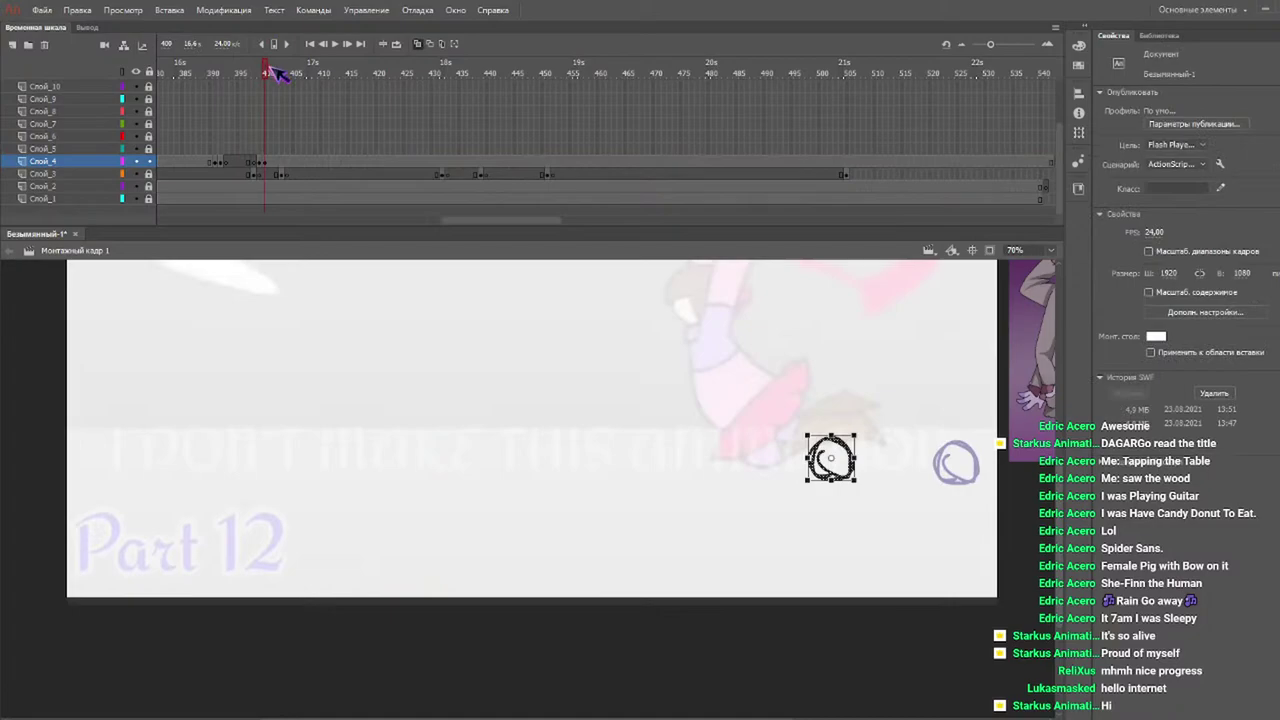
{"action": "left_click", "coordinate": [270, 68]}
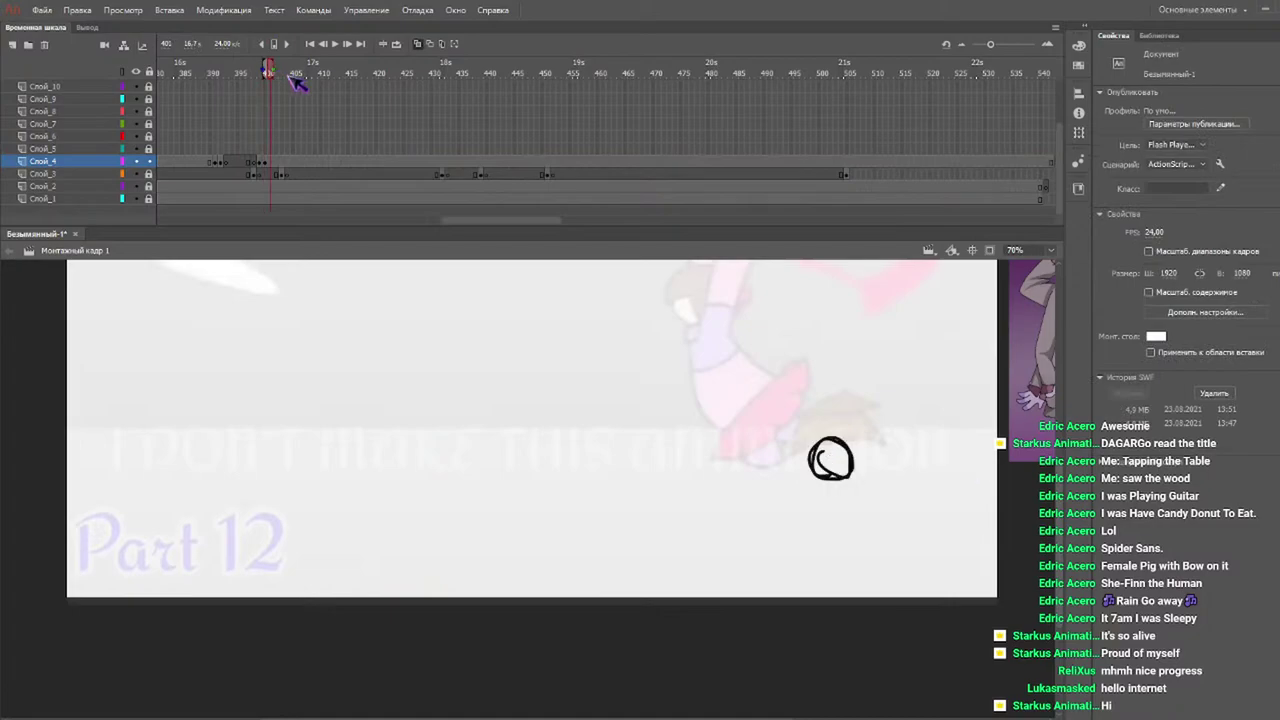
{"action": "left_click", "coordinate": [838, 450]}
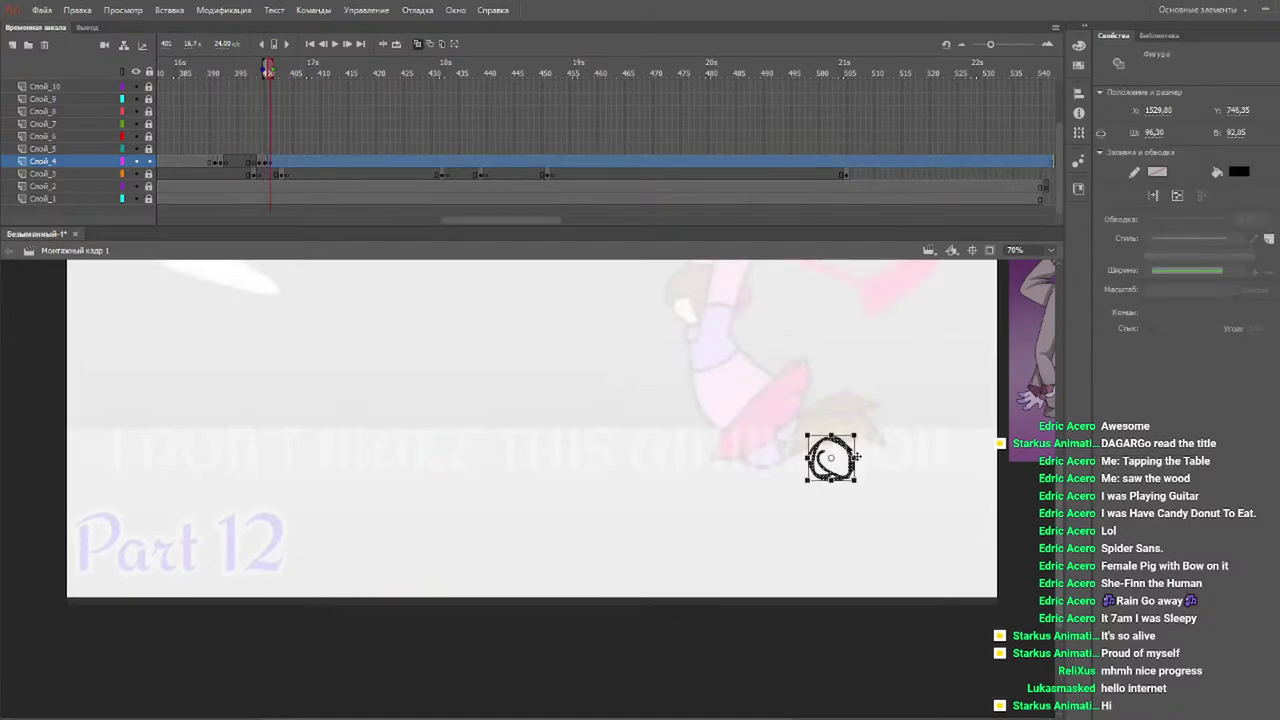
{"action": "left_click_drag", "start_coordinate": [838, 452], "coordinate": [744, 450]}
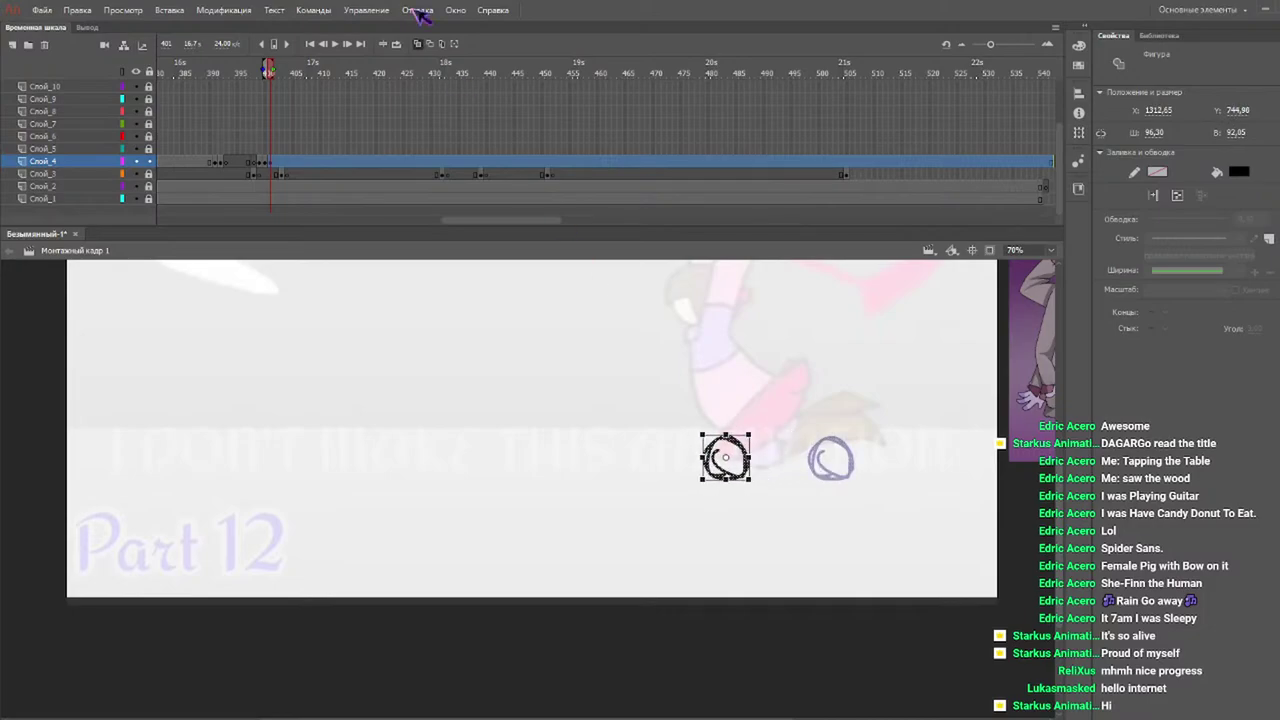
{"action": "left_click", "coordinate": [243, 68]}
{"action": "mouse_move", "coordinate": [244, 67]}
{"action": "left_mouse_down"}
{"action": "mouse_move", "coordinate": [286, 72]}
{"action": "mouse_move", "coordinate": [268, 74]}
{"action": "left_mouse_up"}
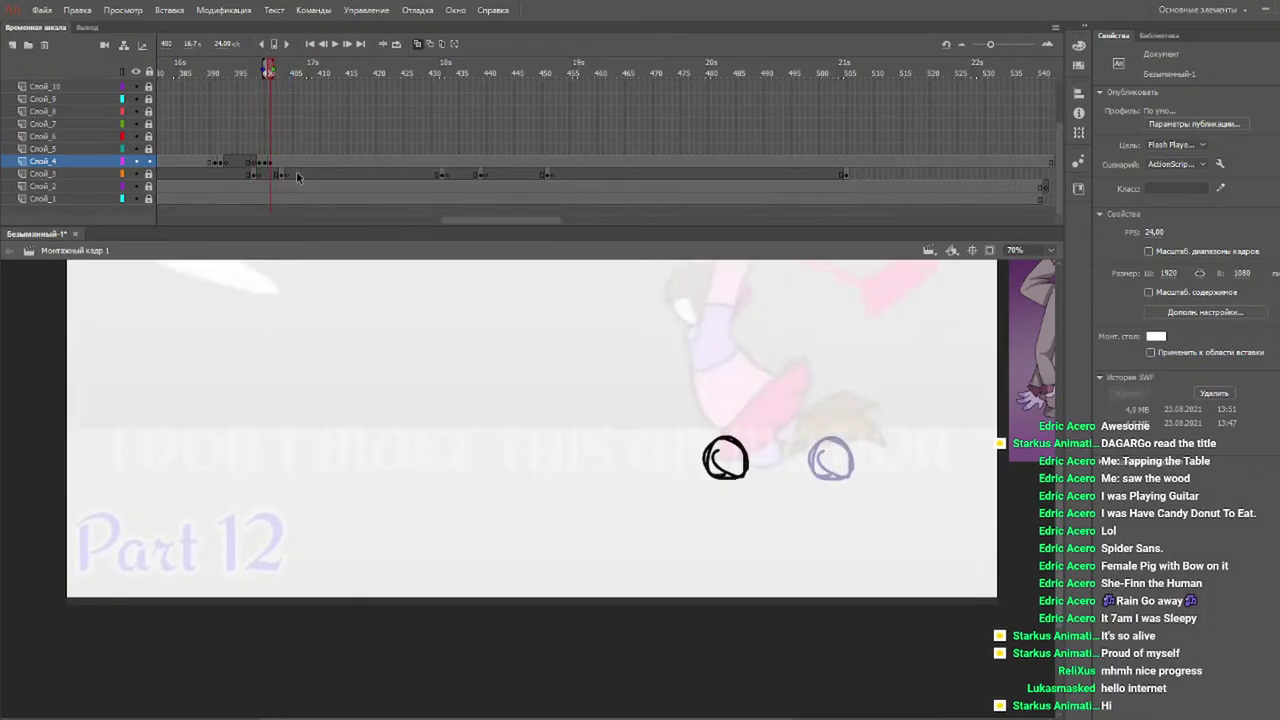
Add a keyframe at frame 402, stretch its circle into an oval about 230 × 112 px near X 1007, Y 738, and preview the motion.
{"action": "left_click", "coordinate": [279, 163]}
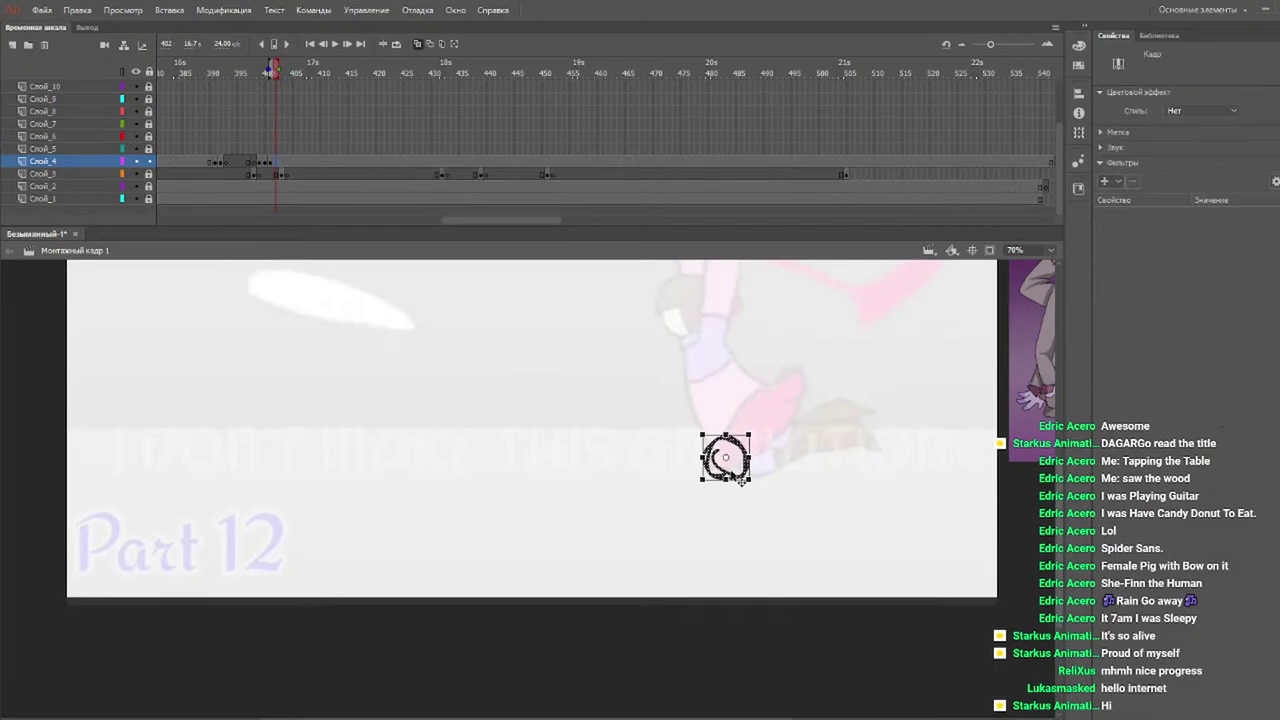
{"action": "left_click_drag", "start_coordinate": [750, 457], "coordinate": [772, 452]}
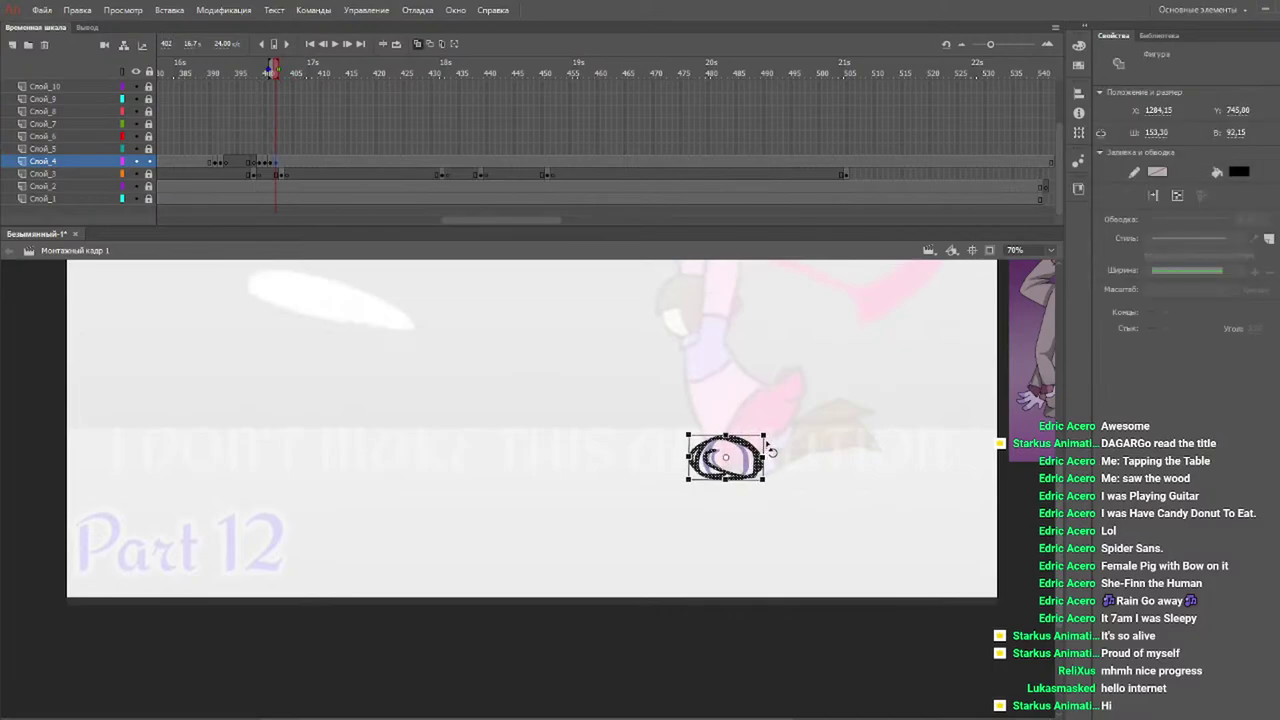
{"action": "left_click_drag", "start_coordinate": [763, 435], "coordinate": [612, 456]}
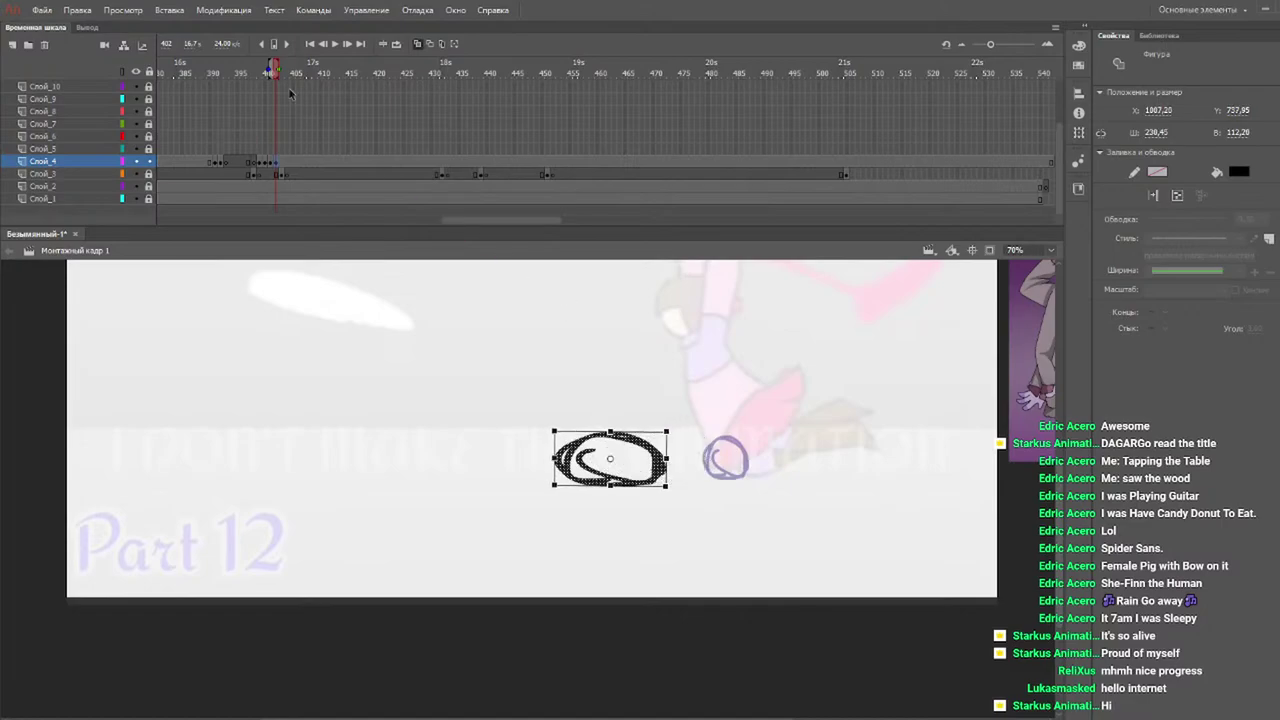
{"action": "left_click", "coordinate": [235, 72]}
{"action": "key", "text": "Return"}
{"action": "key", "text": "Return"}
{"action": "left_click_drag", "start_coordinate": [246, 73], "coordinate": [276, 77]}
{"action": "left_click", "coordinate": [518, 263]}
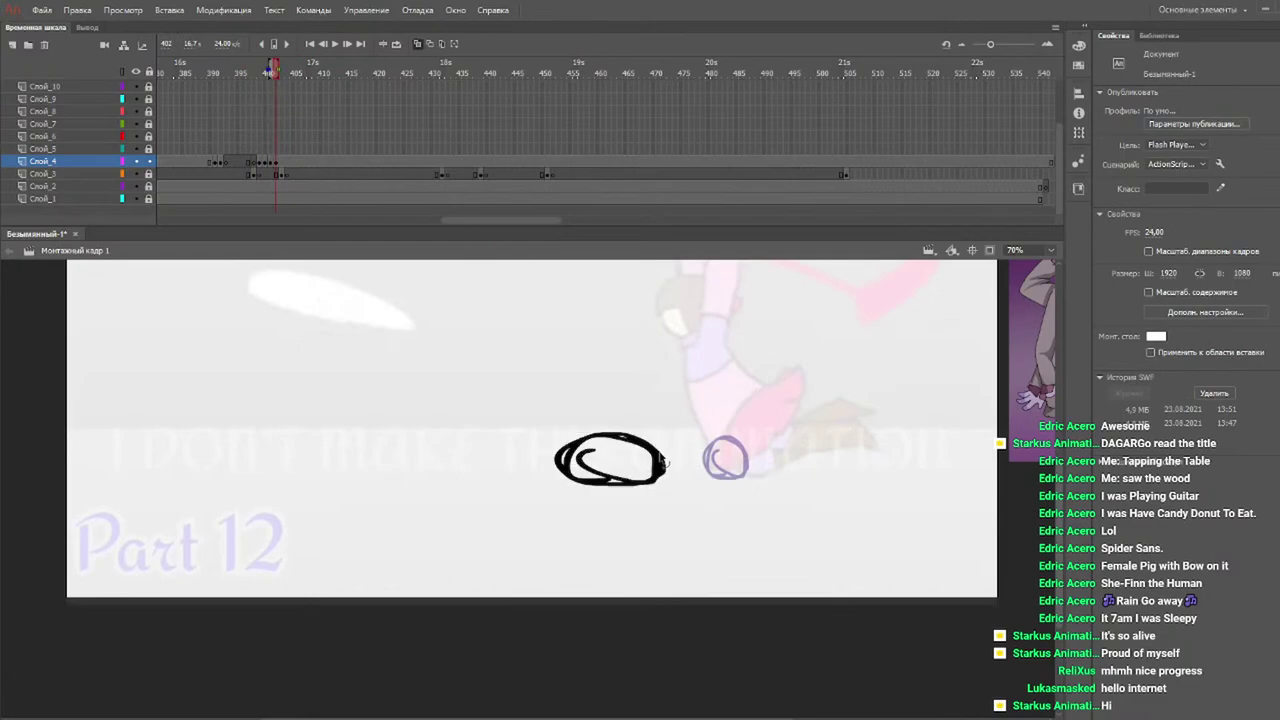
Flatten and widen the oval on frame 402, shift it further left, and scrub through the neighbouring frames.
{"action": "left_click", "coordinate": [664, 462]}
{"action": "left_click_drag", "start_coordinate": [666, 485], "coordinate": [630, 468]}
{"action": "left_click", "coordinate": [230, 72]}
{"action": "left_click_drag", "start_coordinate": [237, 77], "coordinate": [310, 78]}
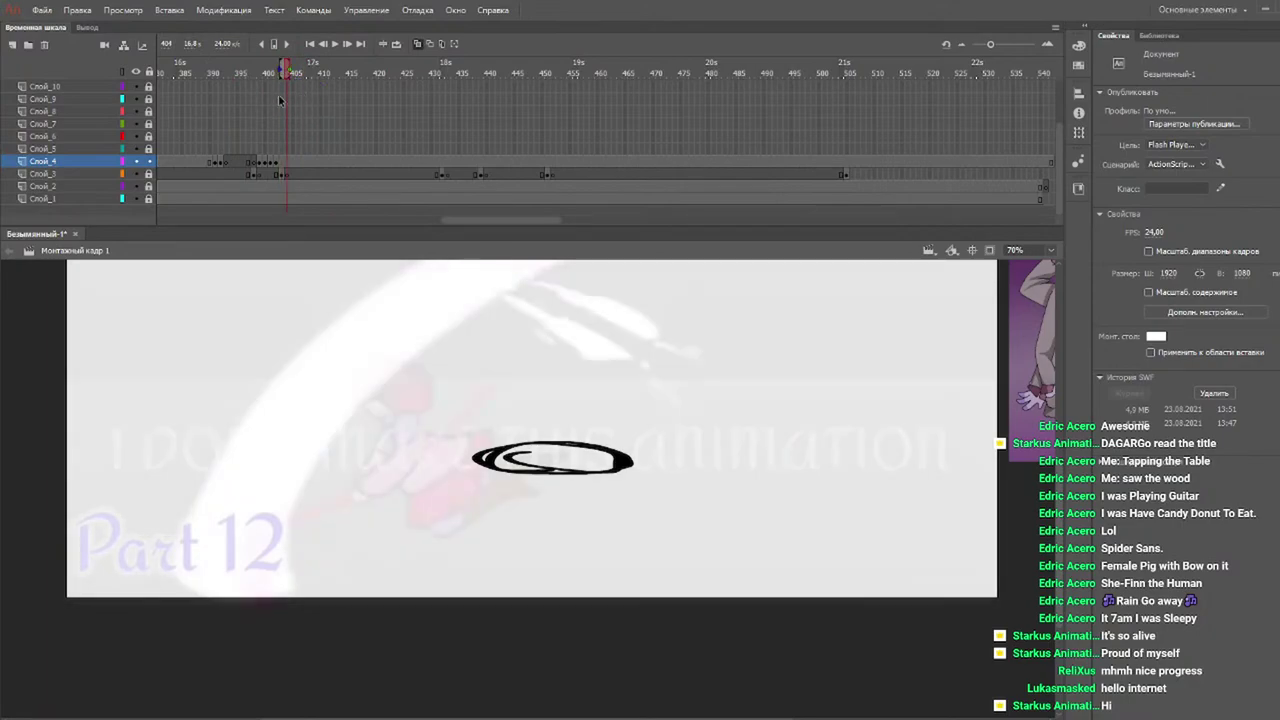
Insert a blank keyframe at frame 404 of Слой_4 and sketch a small circle with the Brush over the white slash arc.
{"action": "left_click", "coordinate": [285, 163]}
{"action": "key", "text": "F7"}
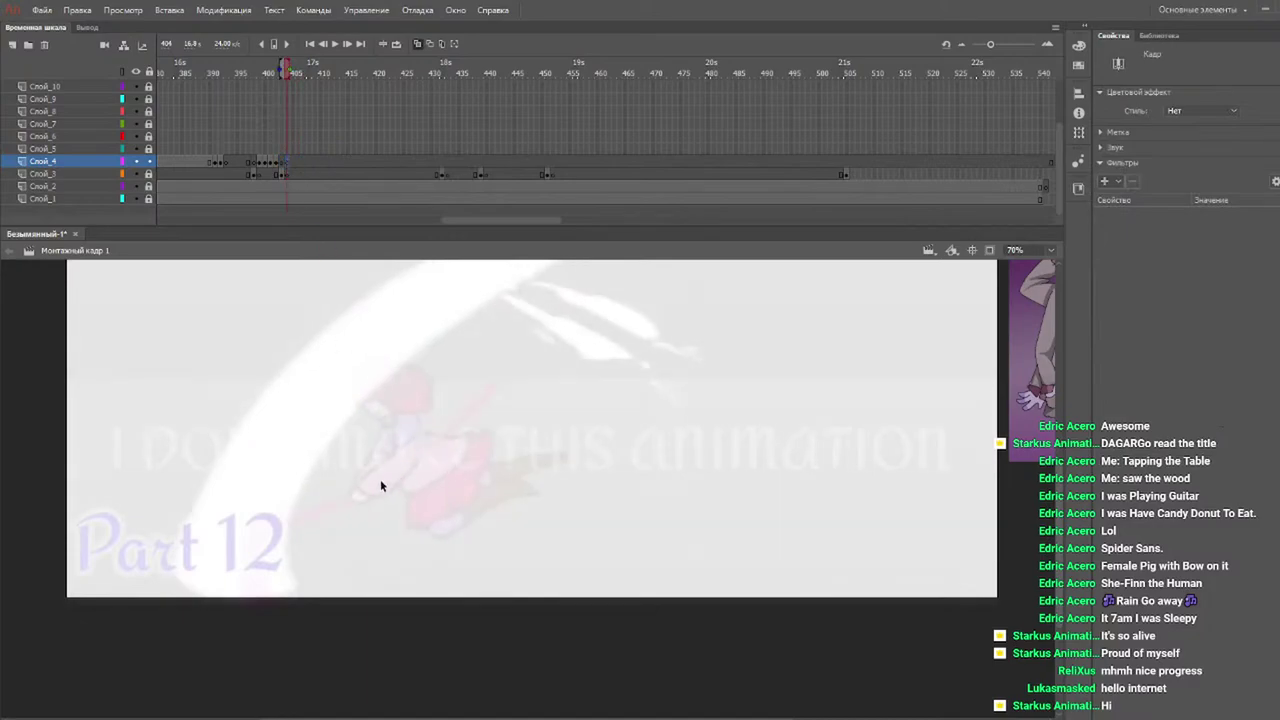
{"action": "key", "text": "b"}
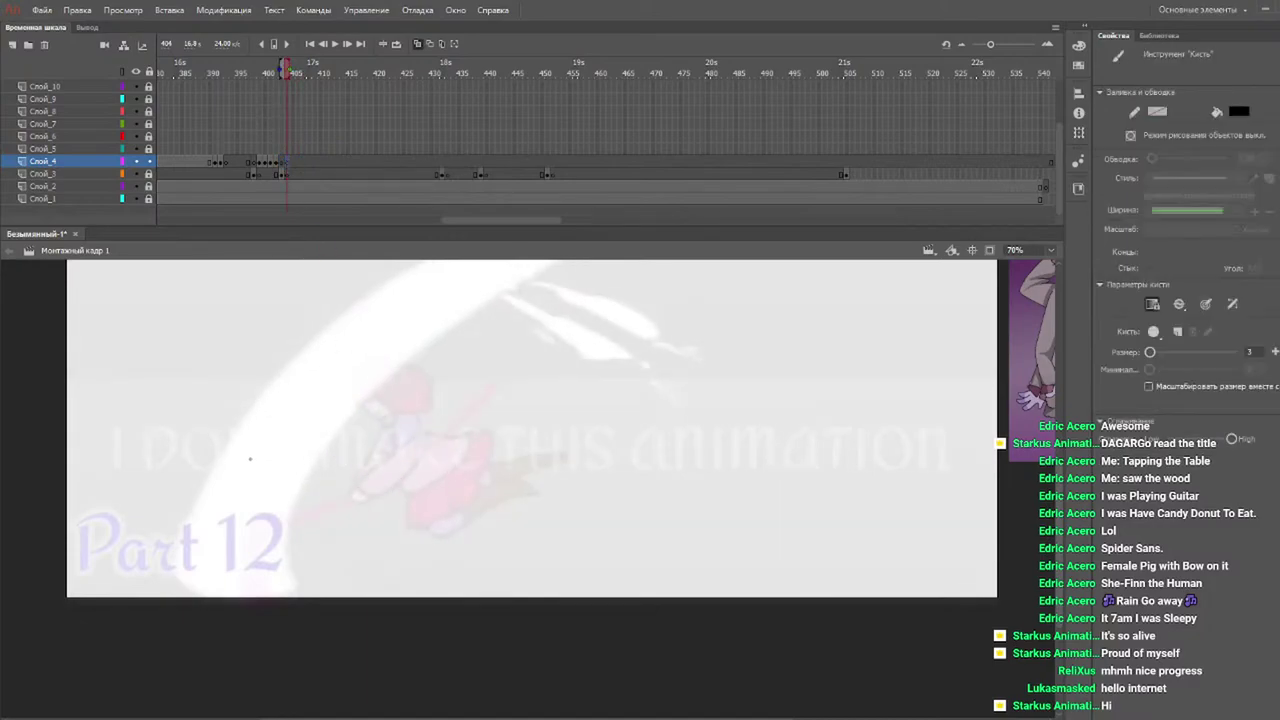
{"action": "mouse_move", "coordinate": [280, 453]}
{"action": "left_mouse_down"}
{"action": "mouse_move", "coordinate": [262, 440]}
{"action": "mouse_move", "coordinate": [286, 456]}
{"action": "mouse_move", "coordinate": [264, 456]}
{"action": "left_mouse_up"}
Add a keyframe at frame 407, nudge its circle down and left to about X 368, Y 703, and scrub back to compare.
{"action": "left_click_drag", "start_coordinate": [308, 74], "coordinate": [310, 75]}
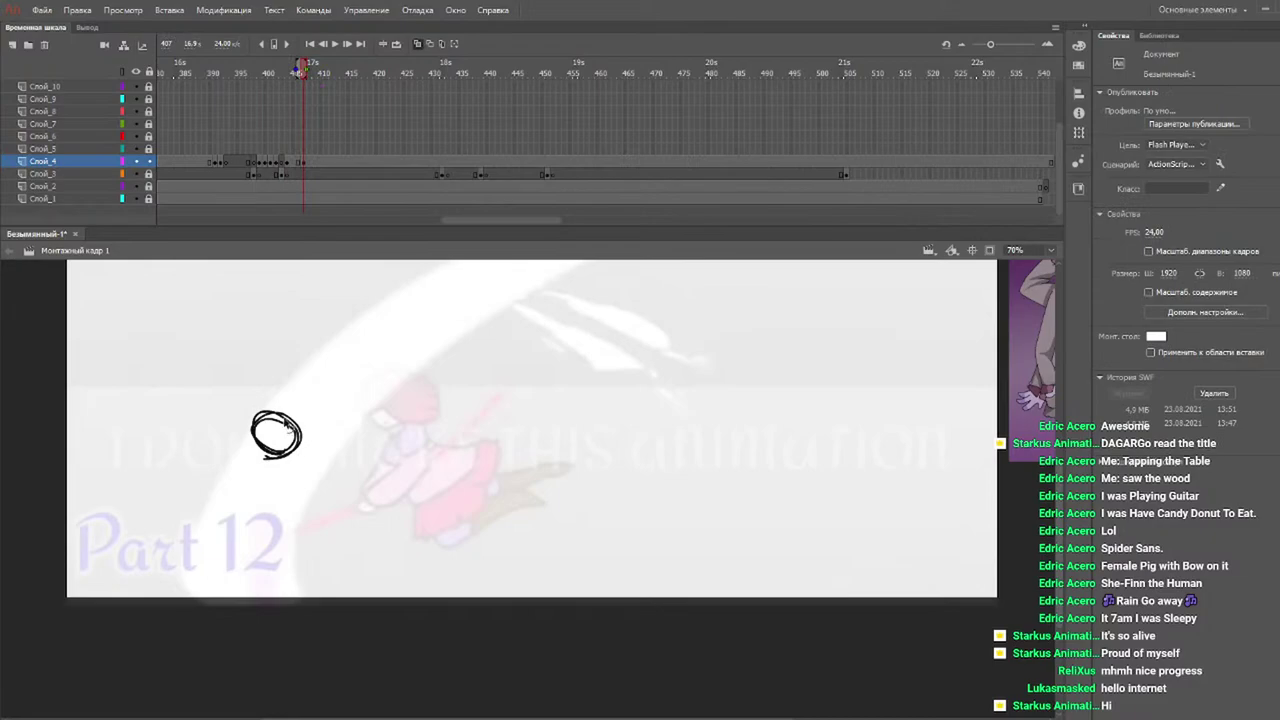
{"action": "left_click", "coordinate": [285, 424]}
{"action": "left_click_drag", "start_coordinate": [285, 424], "coordinate": [278, 428]}
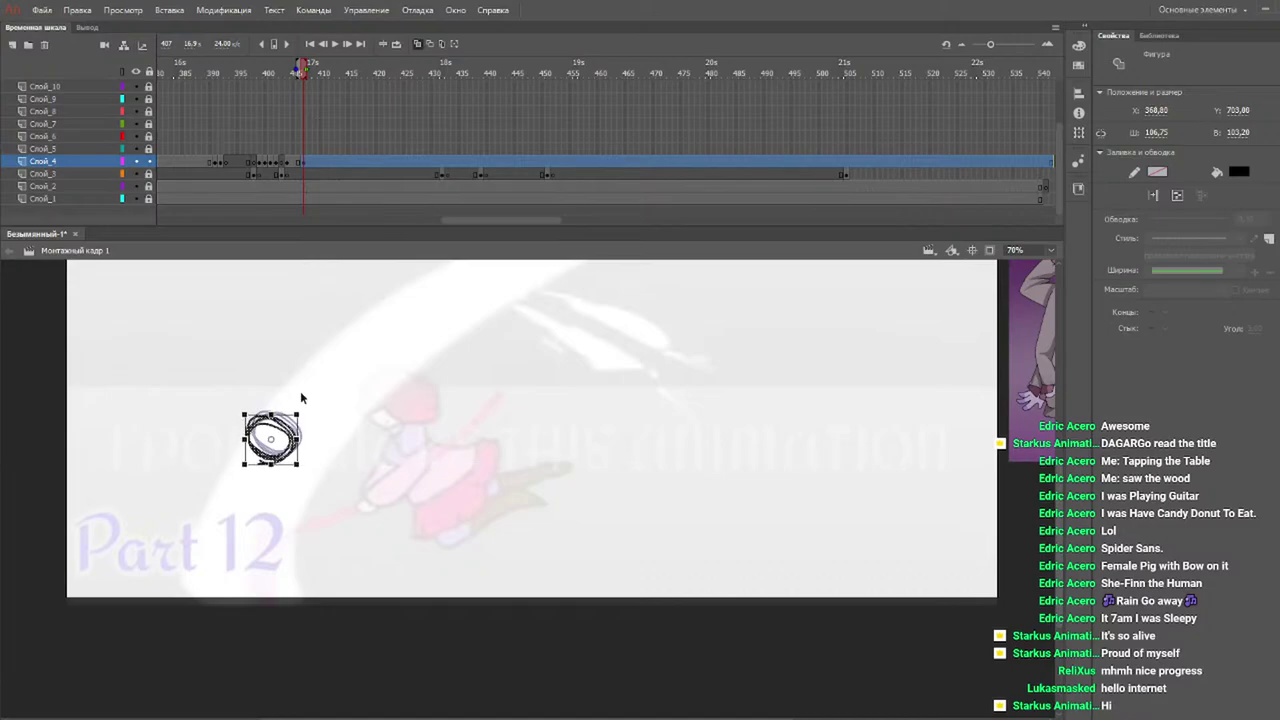
{"action": "left_click", "coordinate": [298, 76]}
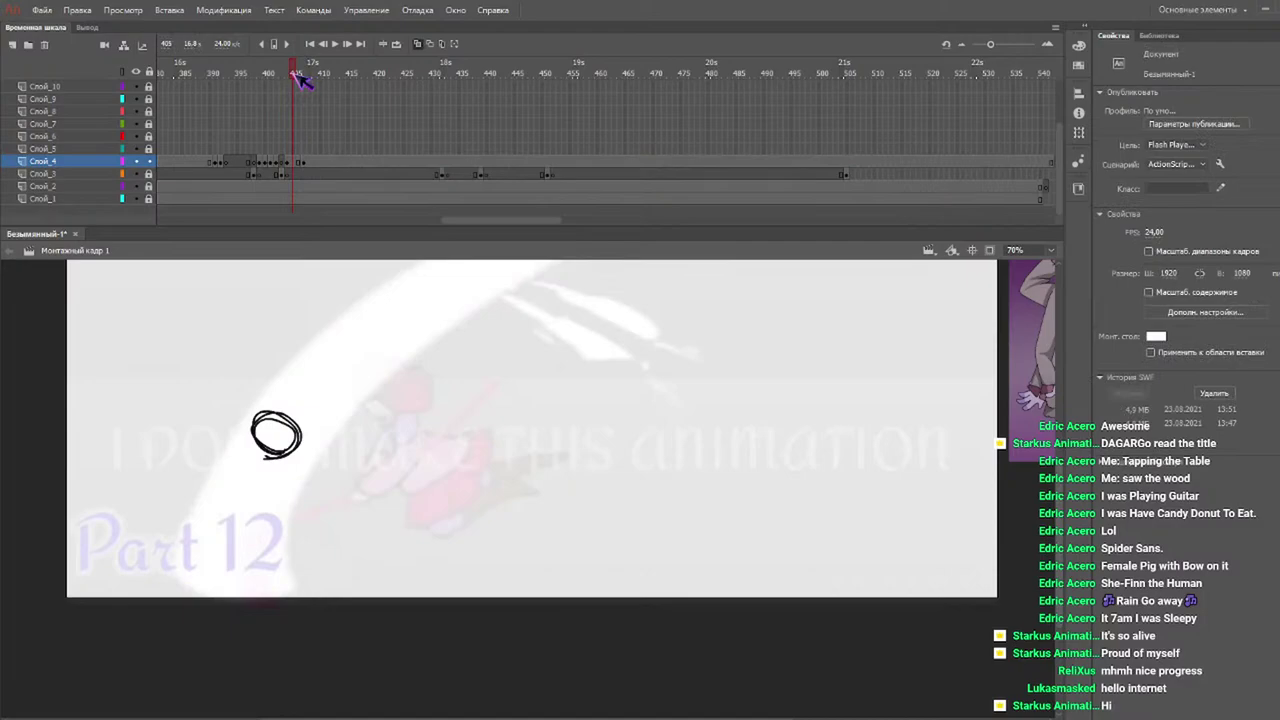
Add a keyframe at frame 410 of Слой_4, shift its circle down and left to about X 355, Y 710, and play back the motion.
{"action": "left_click_drag", "start_coordinate": [307, 76], "coordinate": [327, 78]}
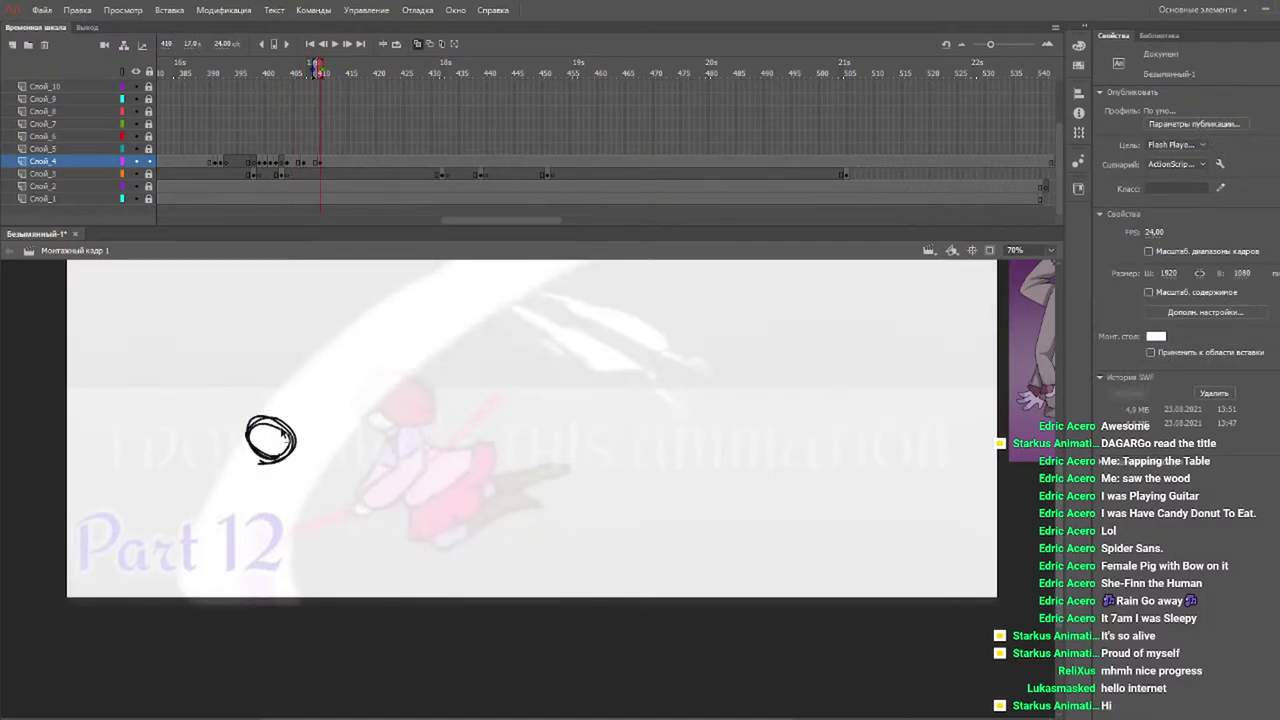
{"action": "left_click", "coordinate": [284, 432]}
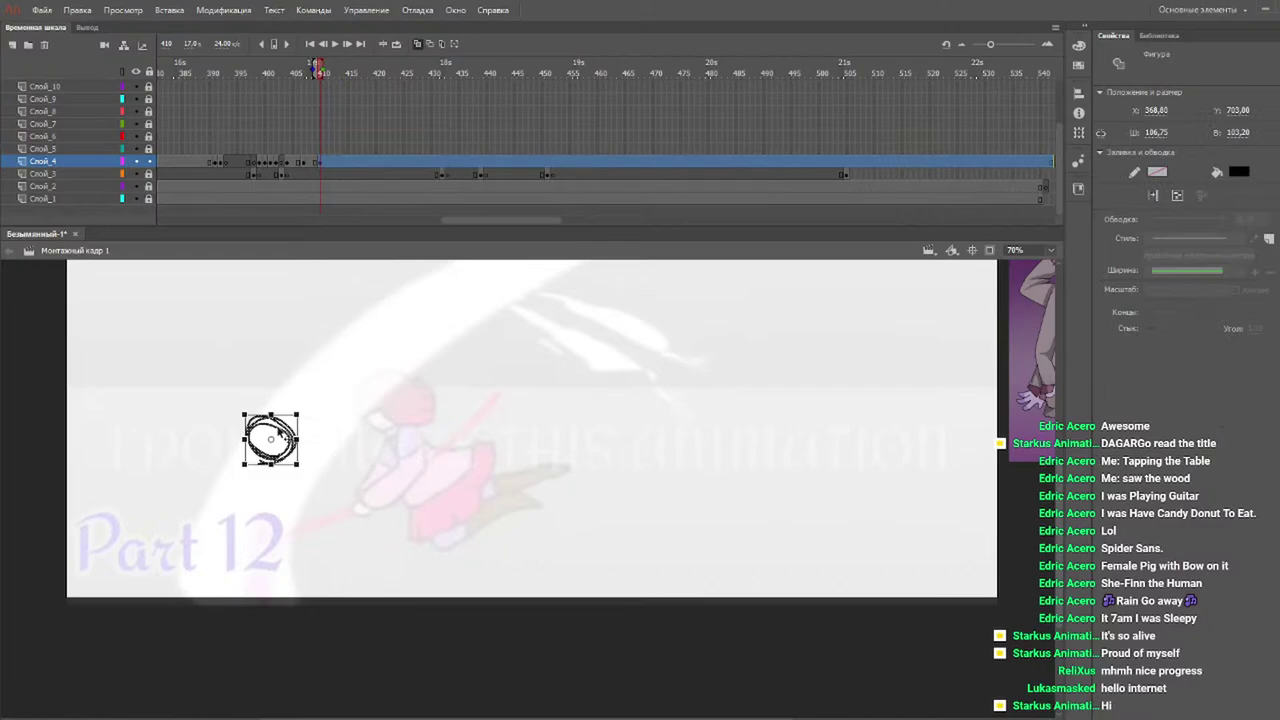
{"action": "left_click_drag", "start_coordinate": [281, 430], "coordinate": [274, 433]}
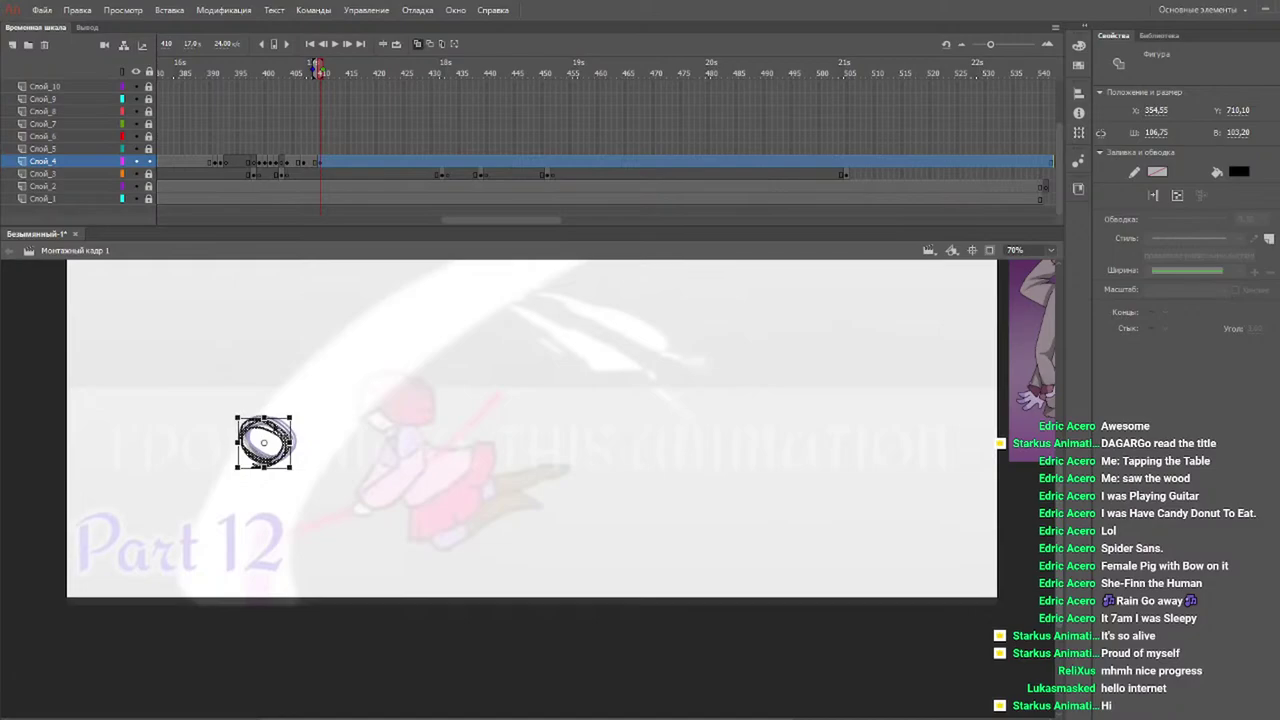
{"action": "left_click", "coordinate": [250, 73]}
{"action": "key", "text": "Return"}
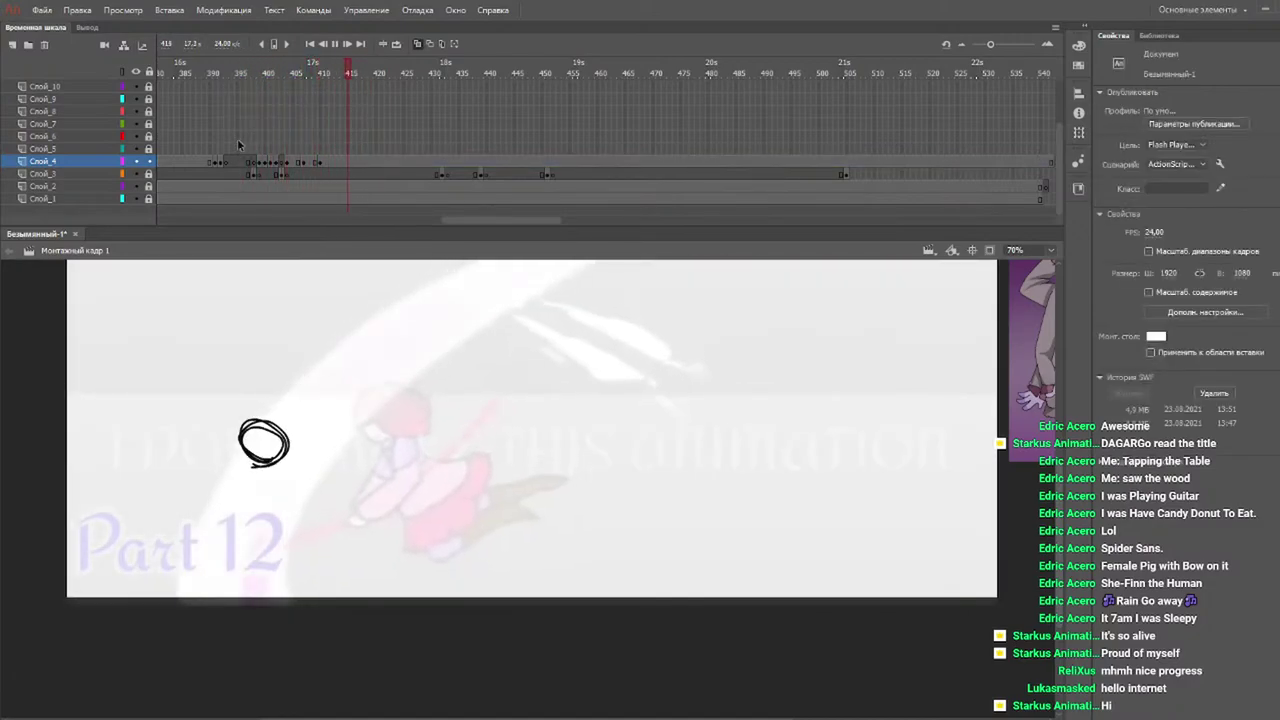
{"action": "key", "text": "Return"}
Add a keyframe at frame 413 and move its circle further down and left to about X 343, Y 716.
{"action": "left_click_drag", "start_coordinate": [391, 75], "coordinate": [346, 88]}
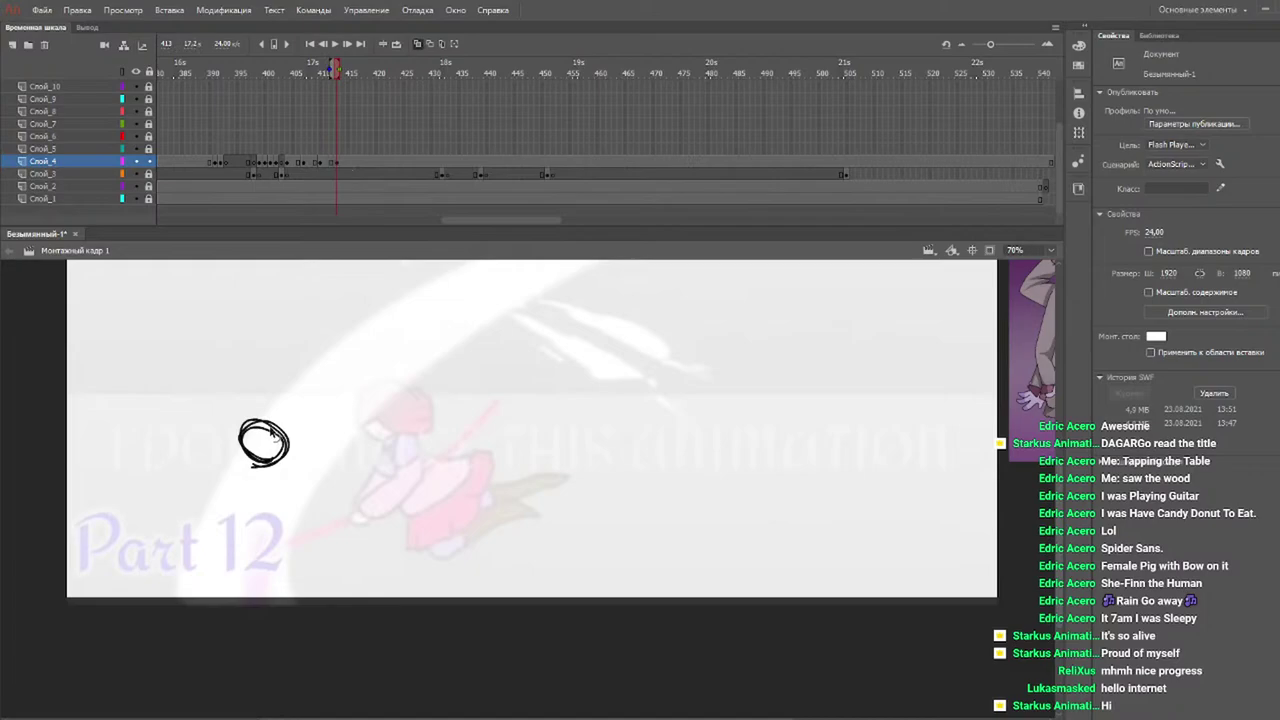
{"action": "left_click", "coordinate": [272, 428]}
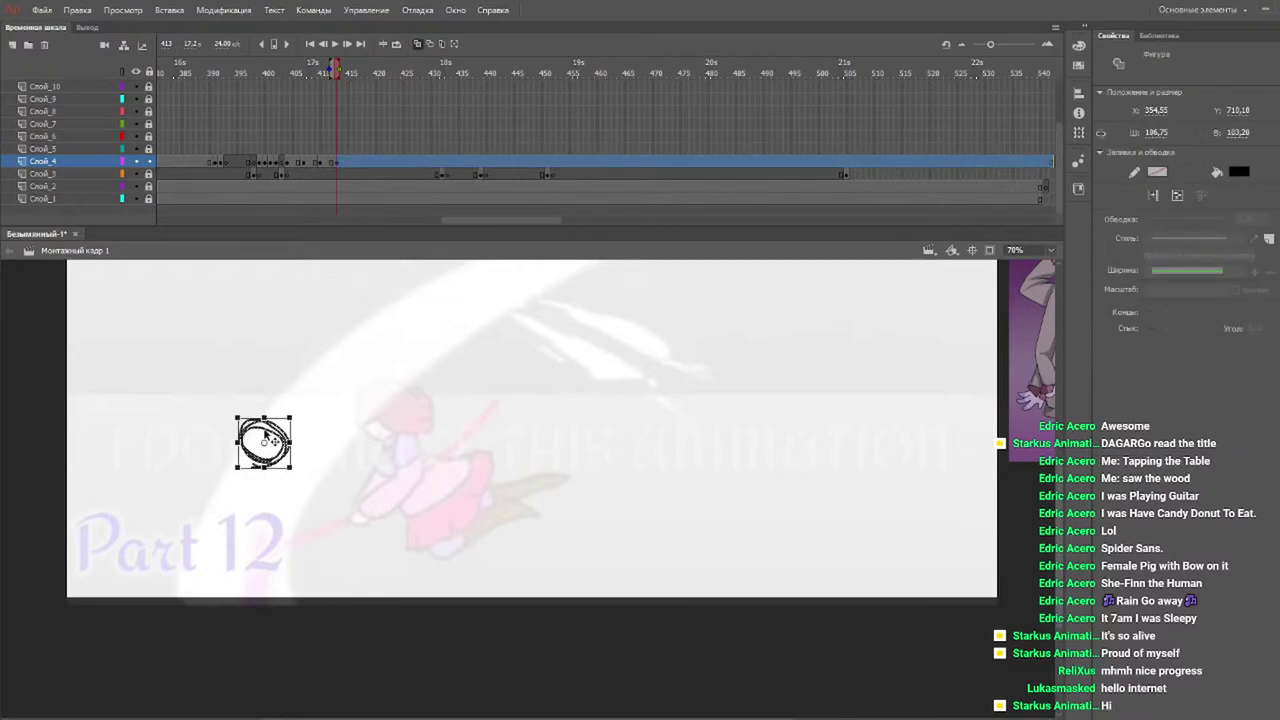
{"action": "left_click_drag", "start_coordinate": [276, 434], "coordinate": [270, 437]}
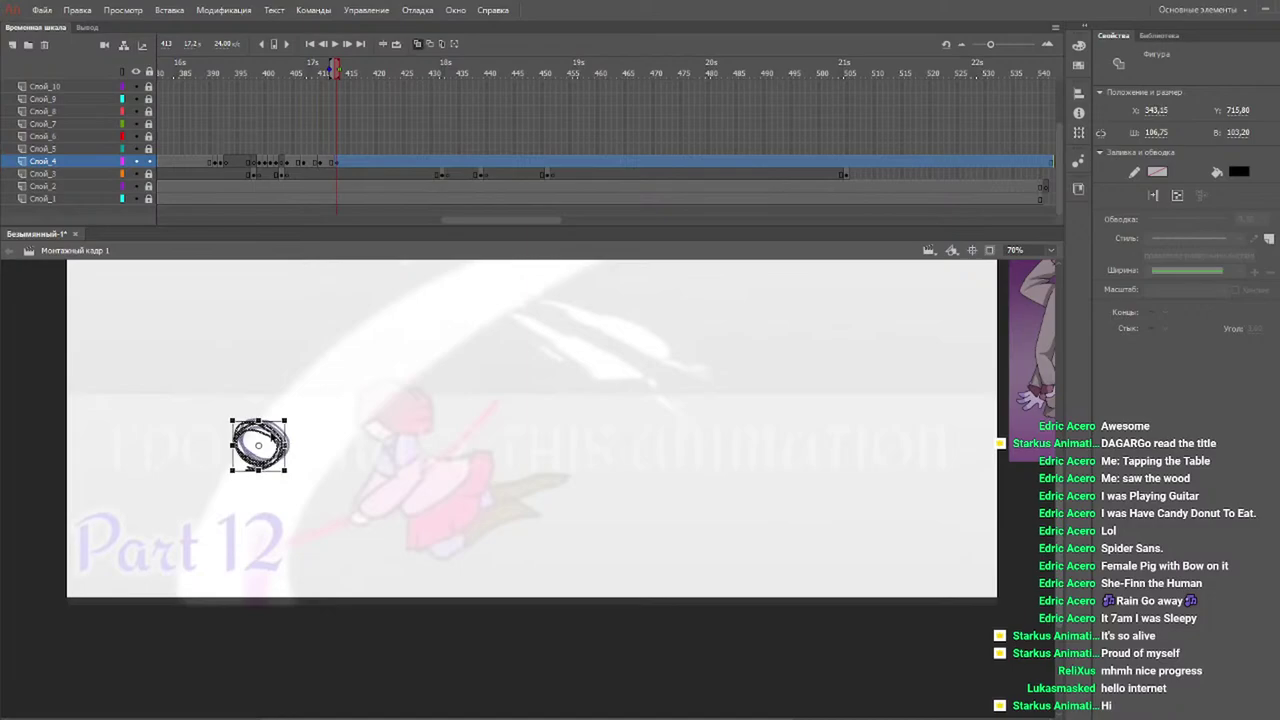
{"action": "left_click", "coordinate": [314, 74]}
Add keyframes at frames 416 and 419, moving the circle to about X 332, Y 720 and X 317, Y 727 respectively.
{"action": "left_click_drag", "start_coordinate": [312, 75], "coordinate": [353, 76]}
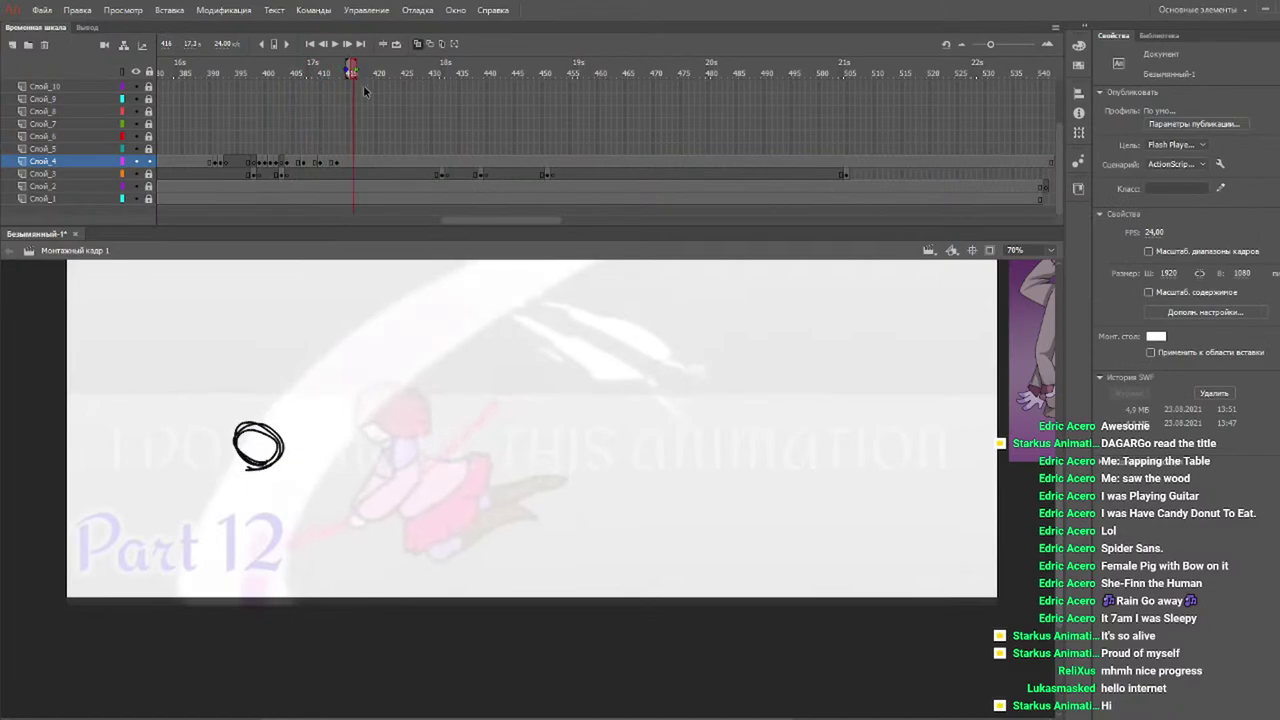
{"action": "left_click", "coordinate": [268, 437]}
{"action": "left_click_drag", "start_coordinate": [268, 437], "coordinate": [263, 439]}
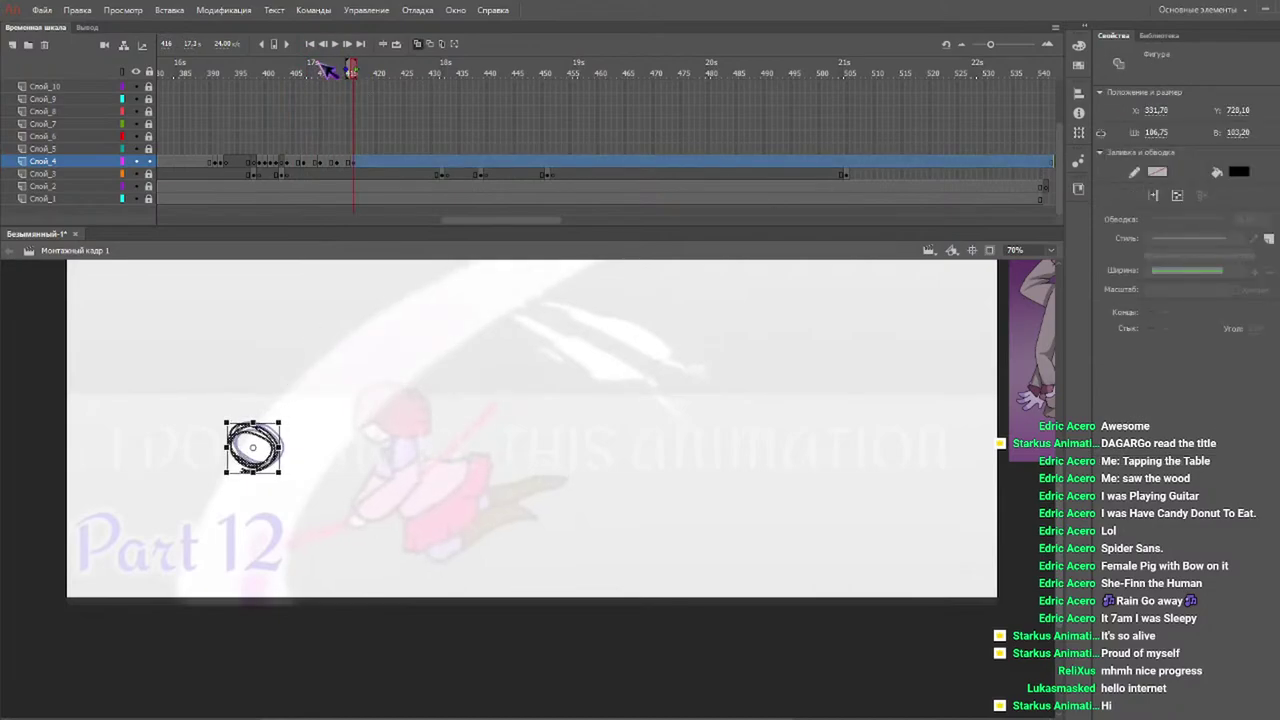
{"action": "left_click_drag", "start_coordinate": [352, 64], "coordinate": [366, 64]}
{"action": "left_click", "coordinate": [252, 443]}
{"action": "left_click_drag", "start_coordinate": [262, 438], "coordinate": [255, 442]}
Add a keyframe at frame 422 and fine-tune its circle's position to about X 312, Y 731.
{"action": "left_click_drag", "start_coordinate": [323, 70], "coordinate": [388, 72]}
{"action": "key", "text": "F6"}
{"action": "left_click", "coordinate": [253, 443]}
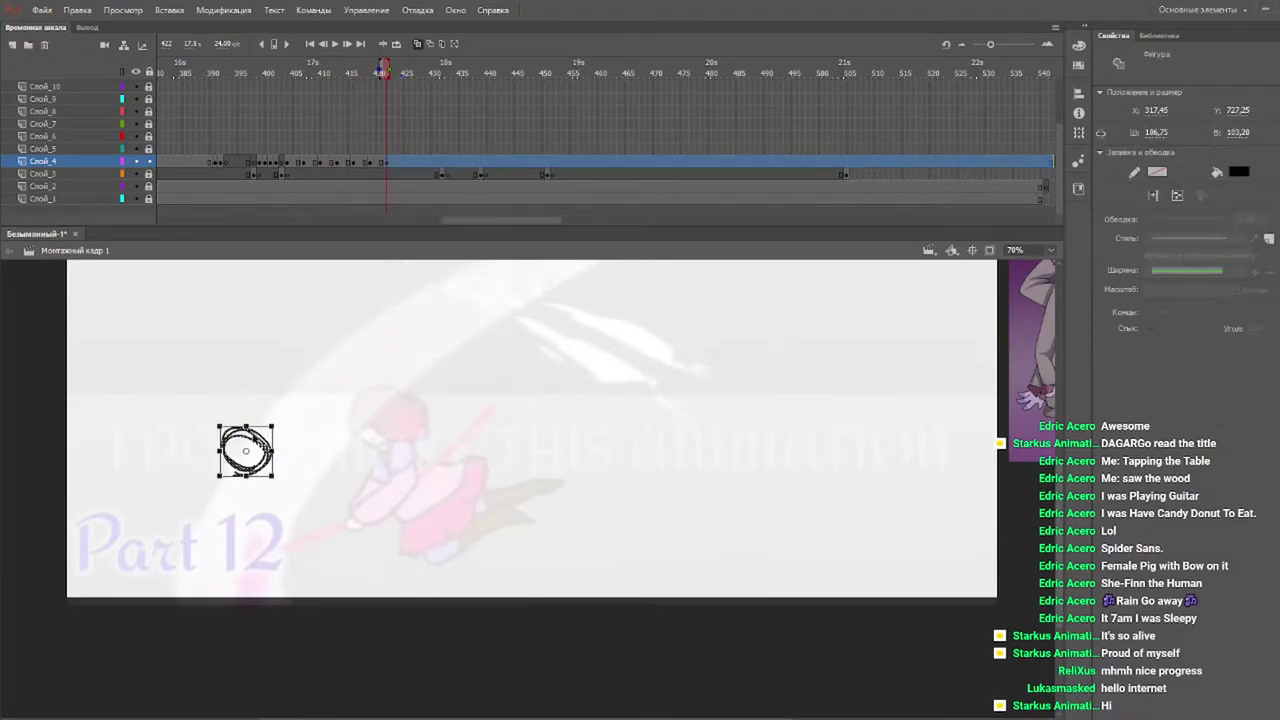
{"action": "left_click_drag", "start_coordinate": [251, 441], "coordinate": [248, 443]}
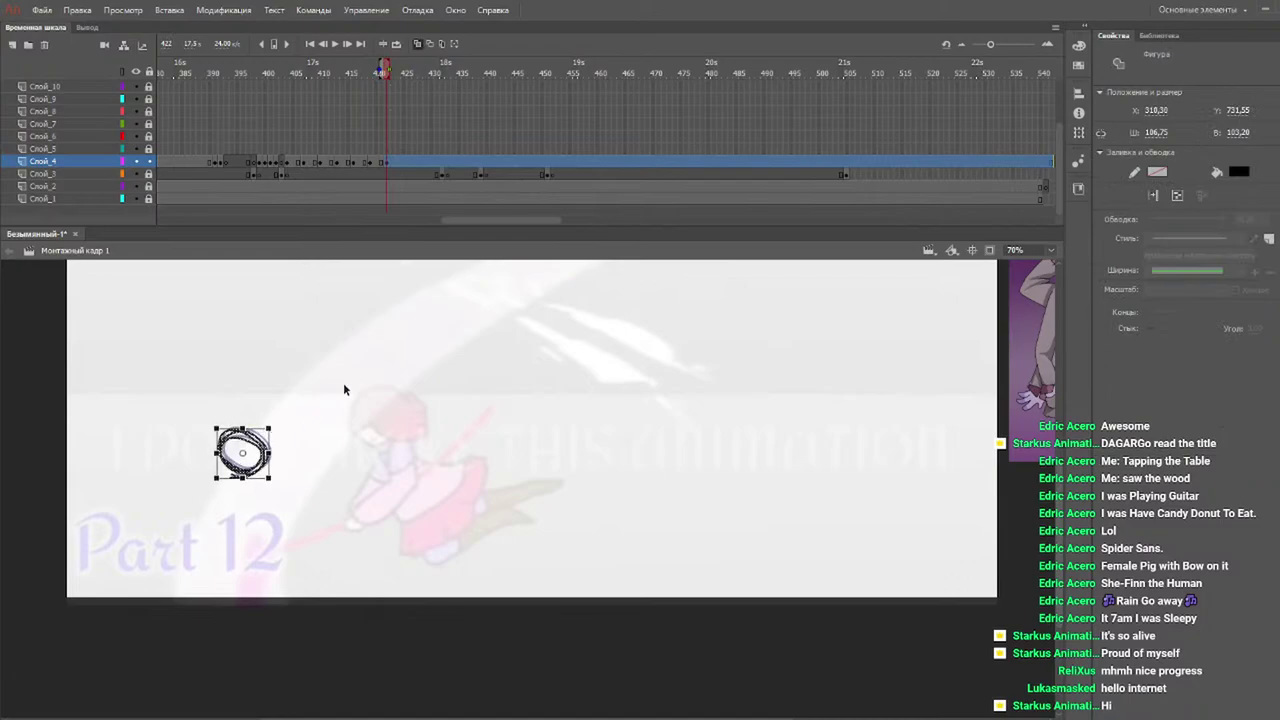
{"action": "key", "text": "ctrl+1"}
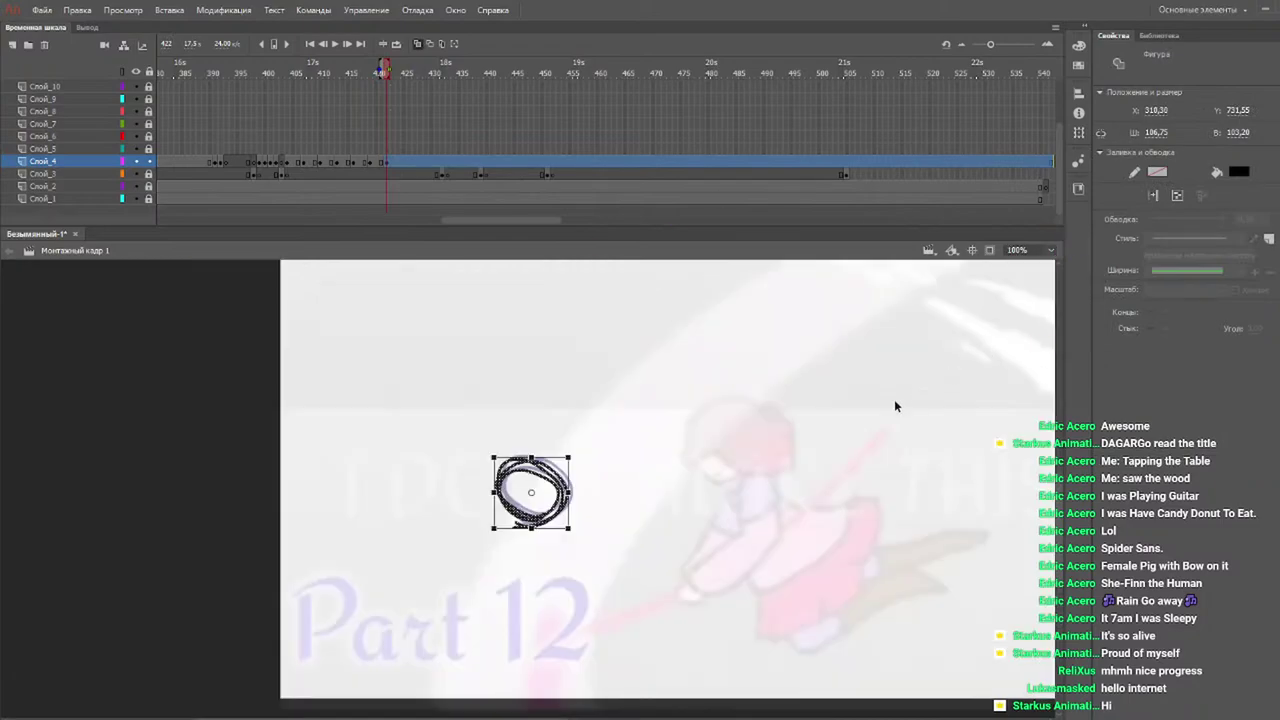
{"action": "left_click_drag", "start_coordinate": [554, 480], "coordinate": [557, 477]}
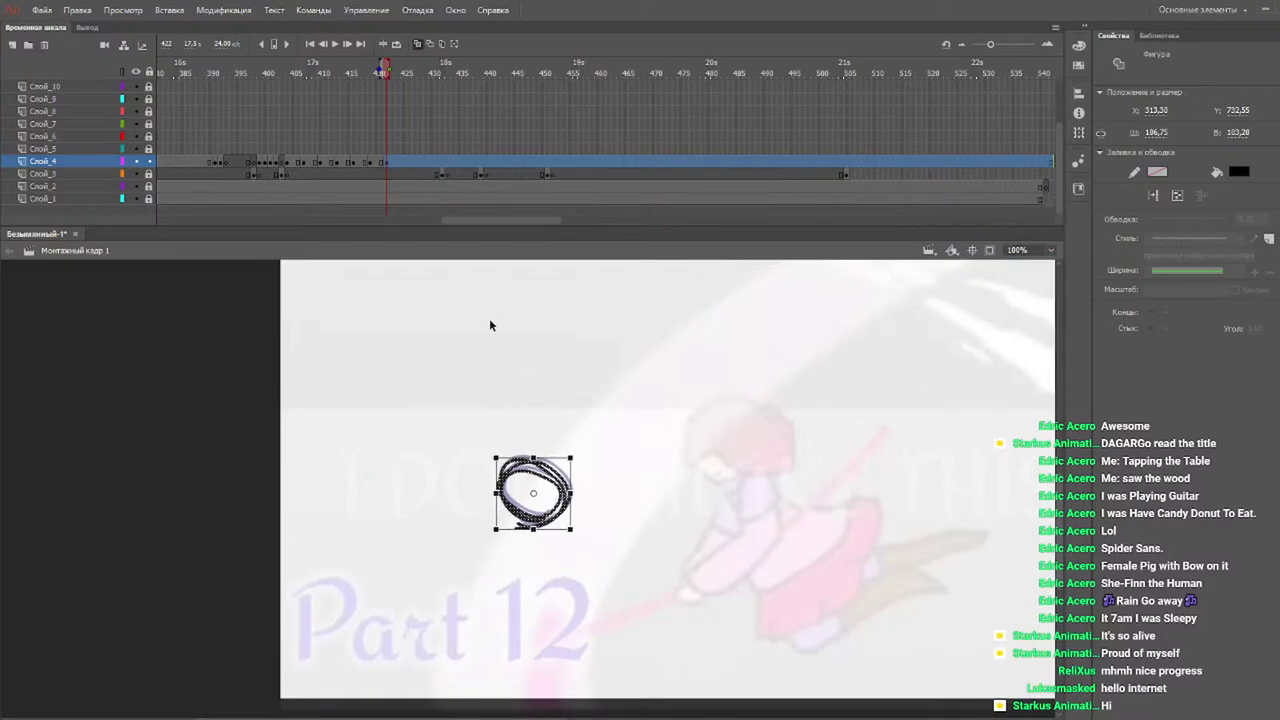
{"action": "key", "text": "Left"}
{"action": "key", "text": "Up"}
{"action": "key", "text": "Up"}
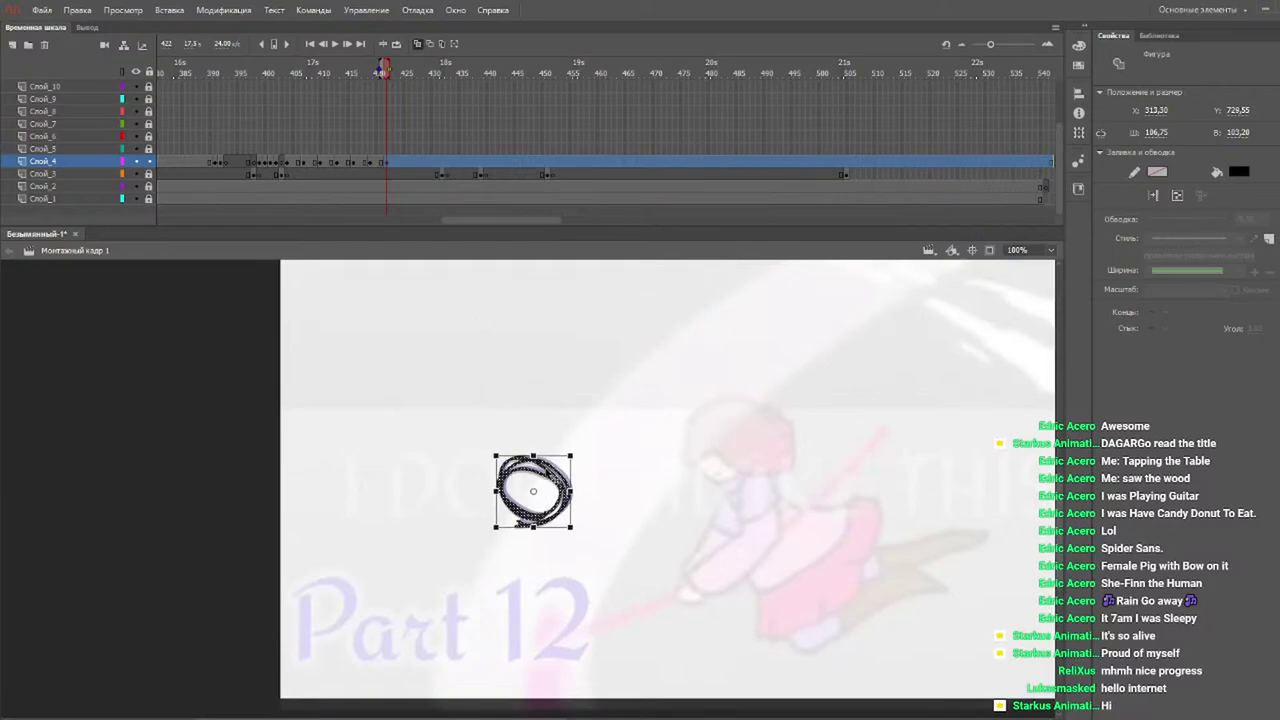
Add a keyframe at frame 425 and nudge its circle 3 px left and 3 px down to about X 309, Y 734.
{"action": "mouse_move", "coordinate": [386, 70]}
{"action": "left_mouse_down"}
{"action": "mouse_move", "coordinate": [408, 78]}
{"action": "mouse_move", "coordinate": [409, 66]}
{"action": "left_mouse_up"}
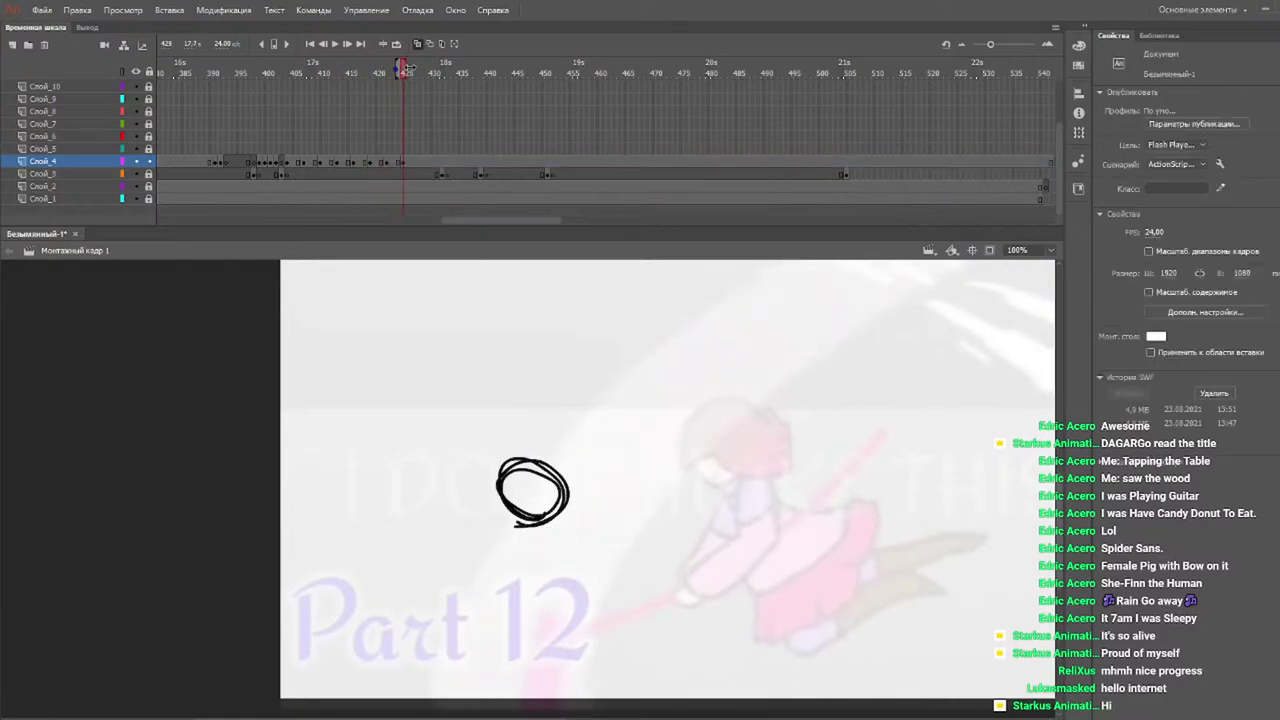
{"action": "key", "text": "ctrl+a"}
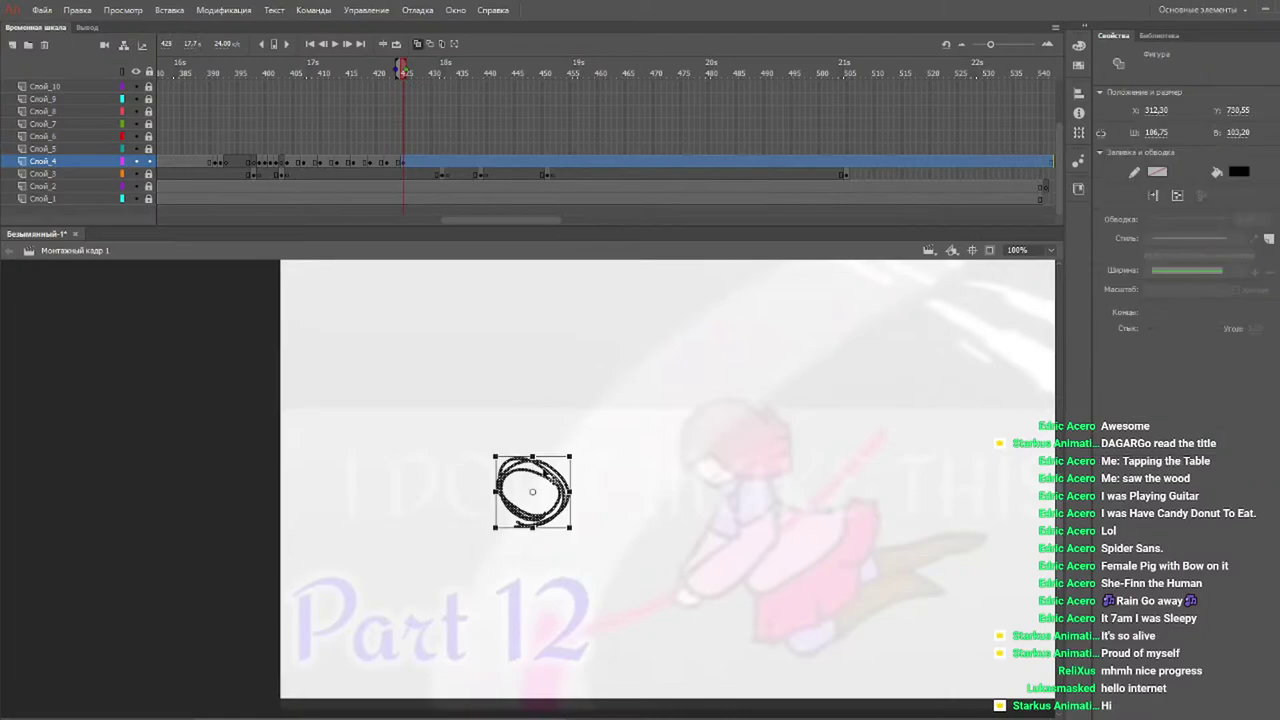
{"action": "key", "text": "Left"}
{"action": "key", "text": "Left"}
{"action": "key", "text": "Left"}
{"action": "key", "text": "Down"}
{"action": "key", "text": "Down"}
{"action": "key", "text": "Down"}
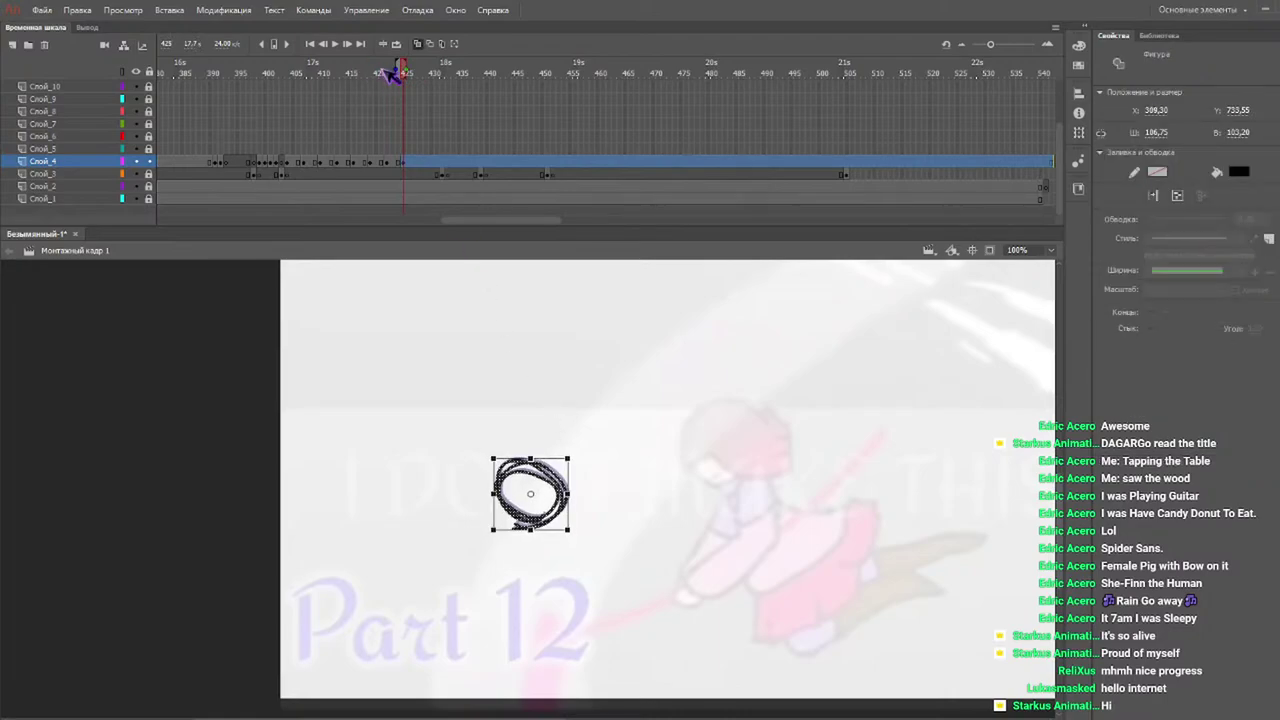
Add a keyframe at frame 428, move its circle to about X 304, Y 737, and play the sequence from the start of the move.
{"action": "left_click_drag", "start_coordinate": [395, 75], "coordinate": [428, 88]}
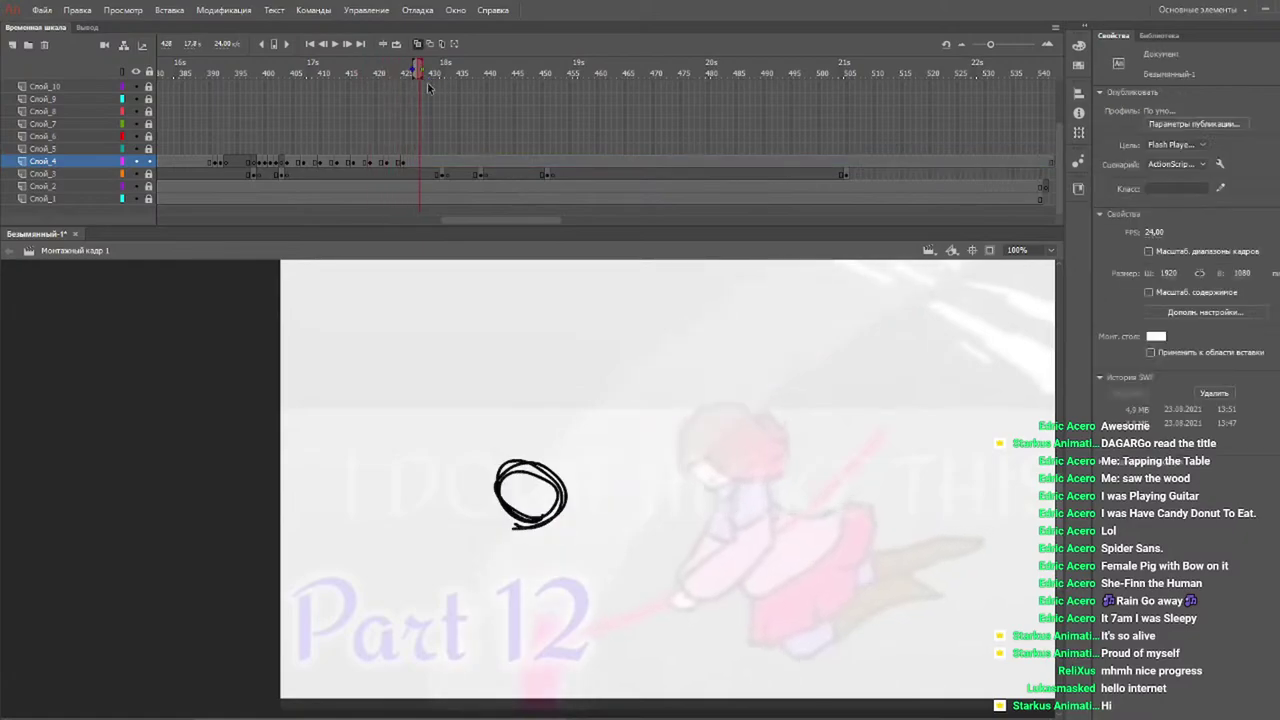
{"action": "left_click", "coordinate": [551, 481]}
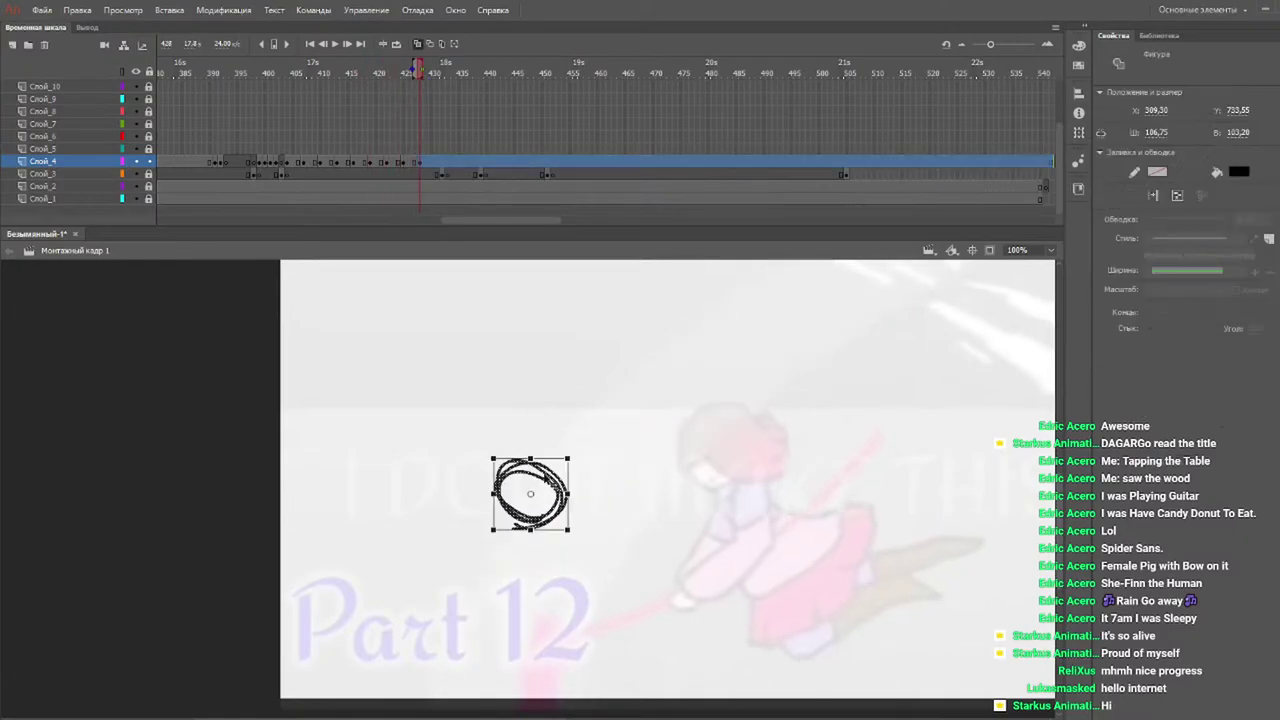
{"action": "left_click_drag", "start_coordinate": [543, 482], "coordinate": [540, 485]}
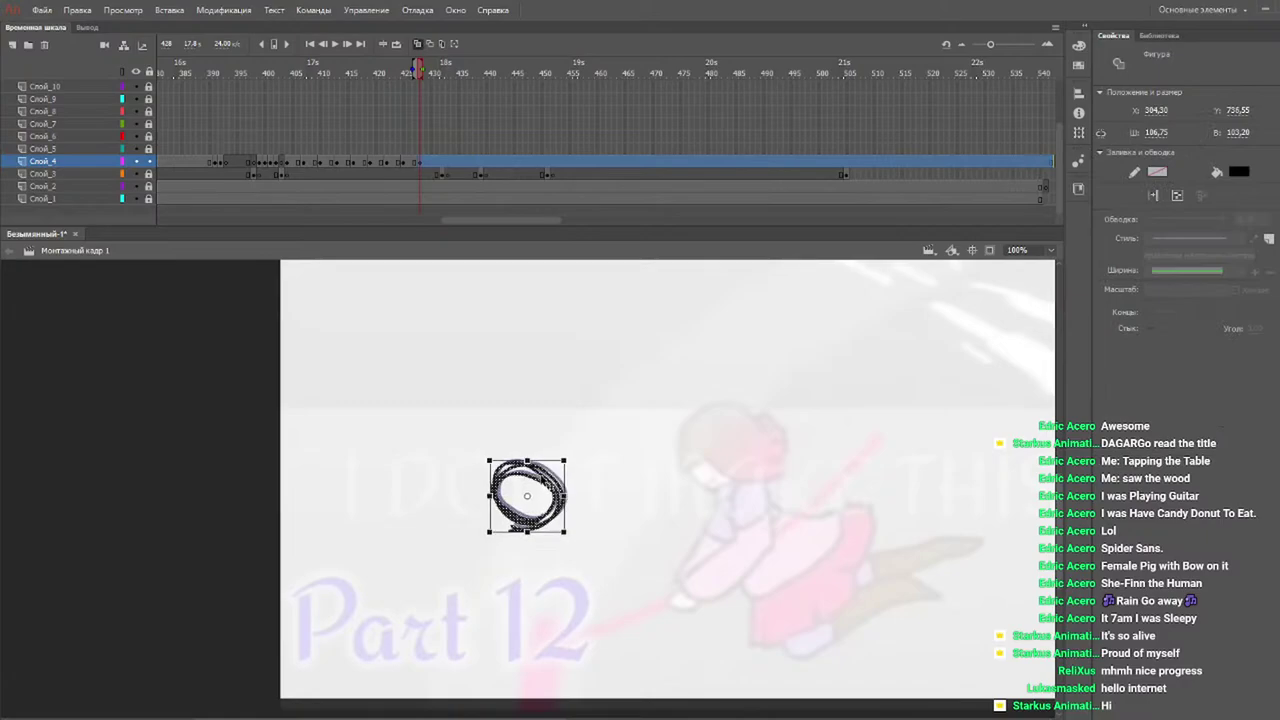
{"action": "left_click_drag", "start_coordinate": [290, 68], "coordinate": [157, 92]}
{"action": "key", "text": "Return"}
{"action": "key", "text": "Return"}
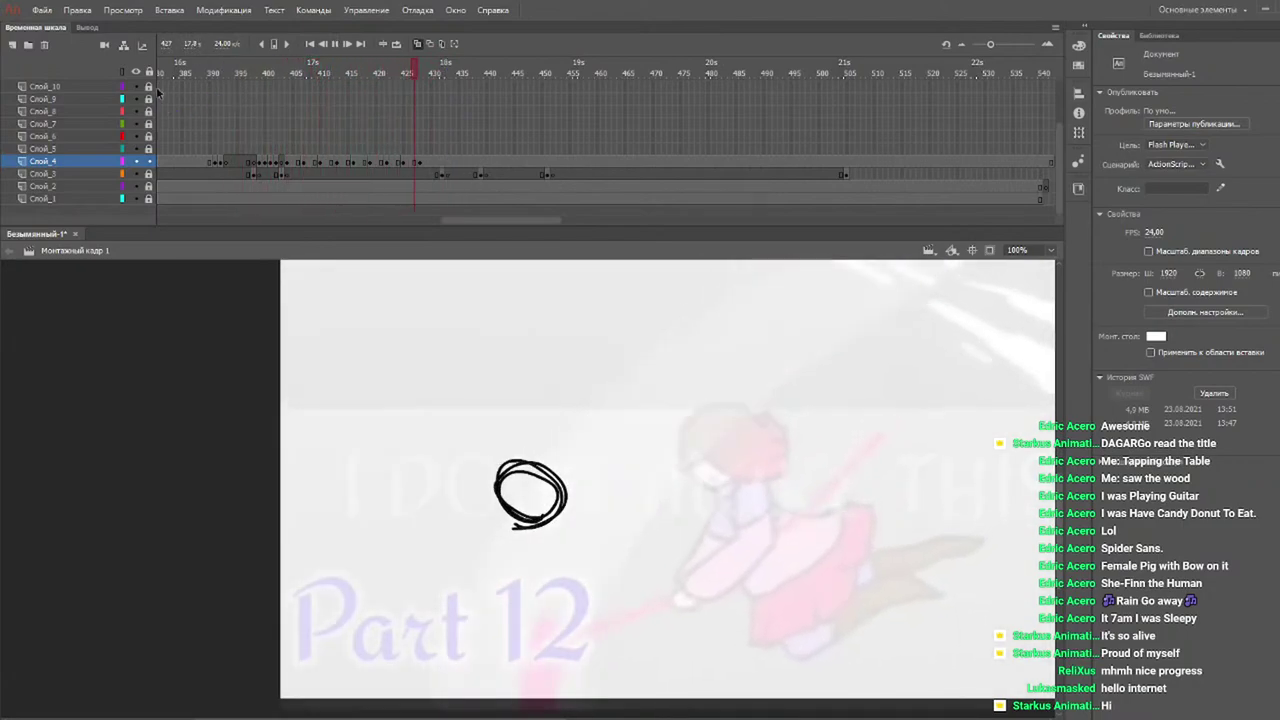
Insert a blank keyframe at frame 432 of Слой_4 and preview the transition into it.
{"action": "left_click_drag", "start_coordinate": [460, 70], "coordinate": [449, 137]}
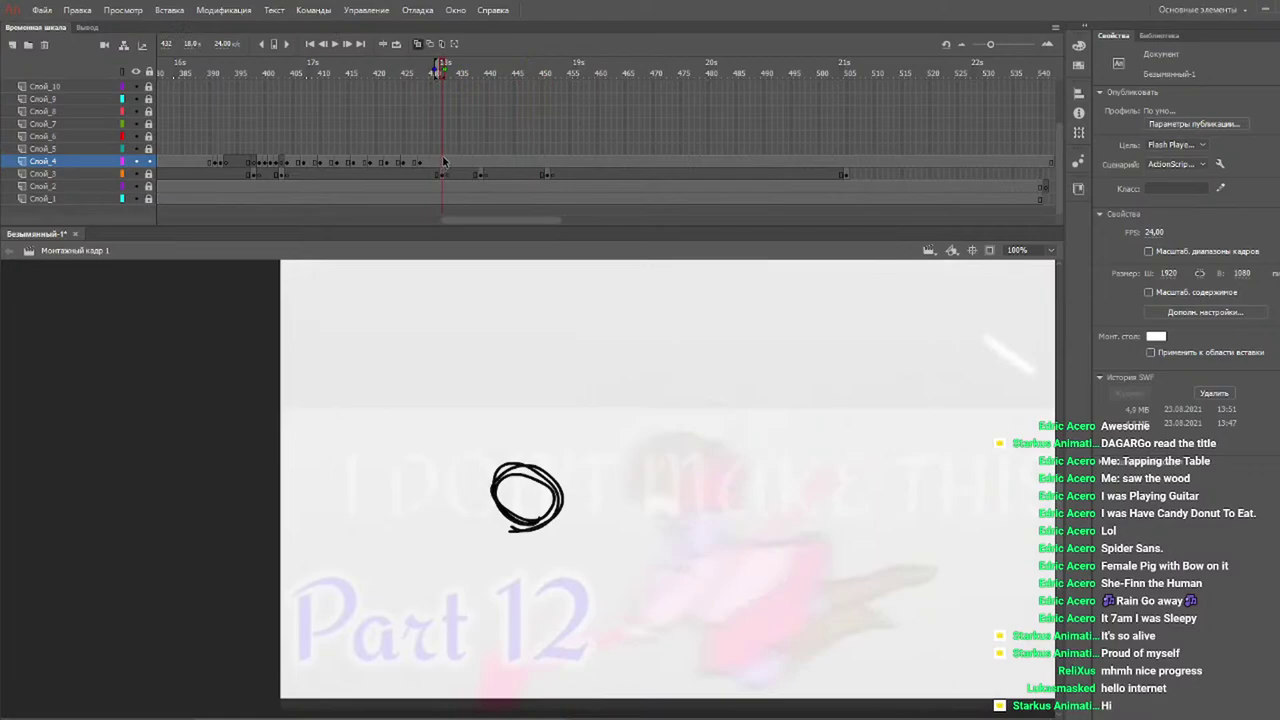
{"action": "key", "text": "F7"}
{"action": "left_click_drag", "start_coordinate": [437, 74], "coordinate": [396, 70]}
{"action": "key", "text": "Return"}
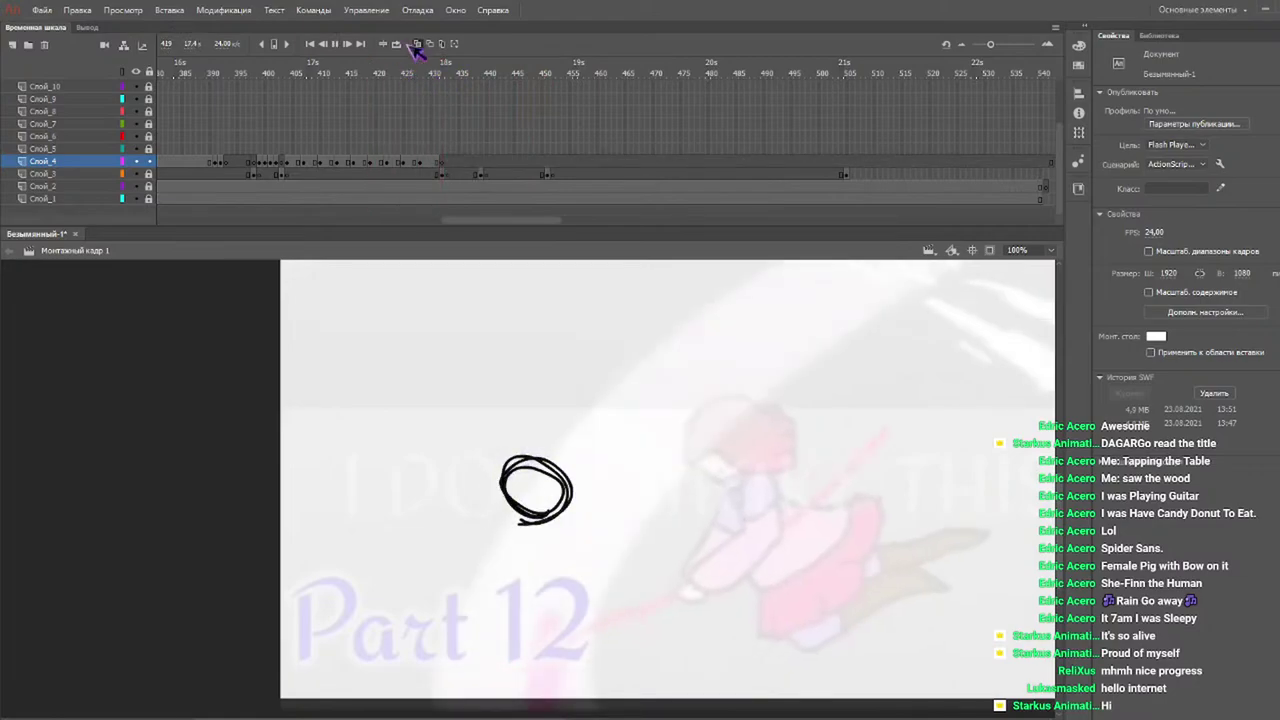
{"action": "key", "text": "Return"}
Brush rough speed lines on frame 432, running from the previous circle's position down and left past the stage's left edge.
{"action": "left_click", "coordinate": [446, 161]}
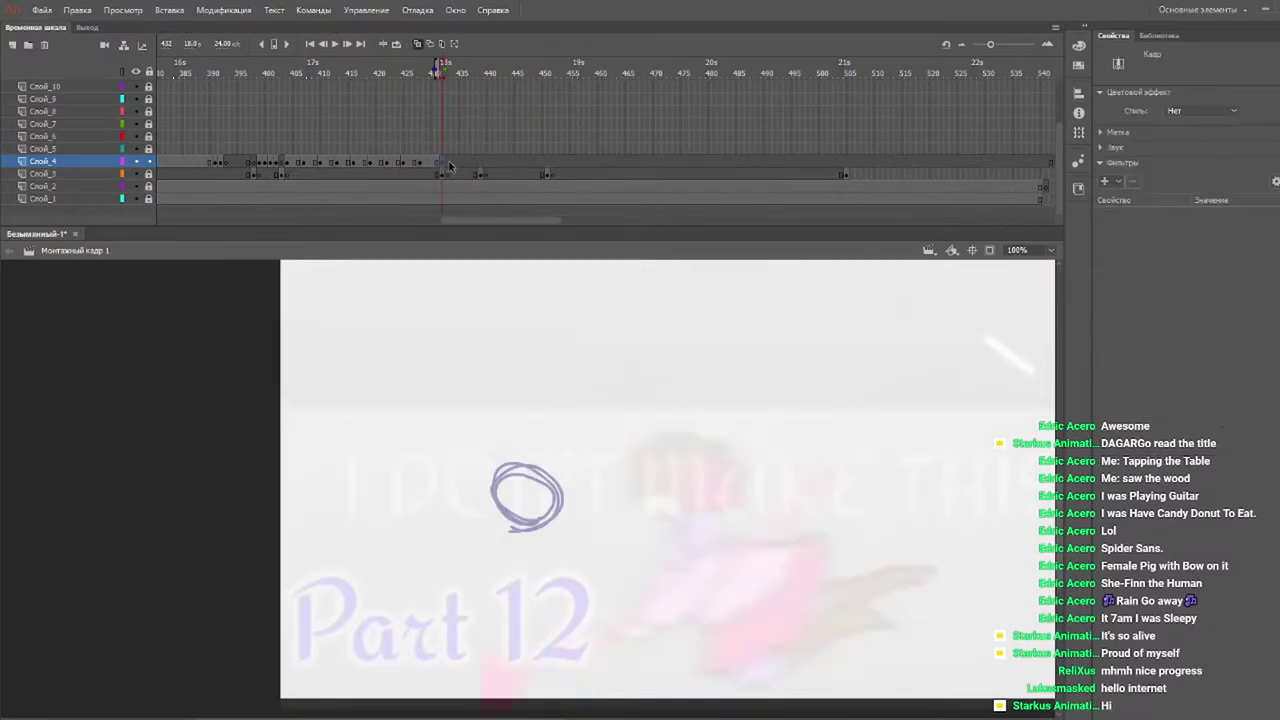
{"action": "key", "text": "b"}
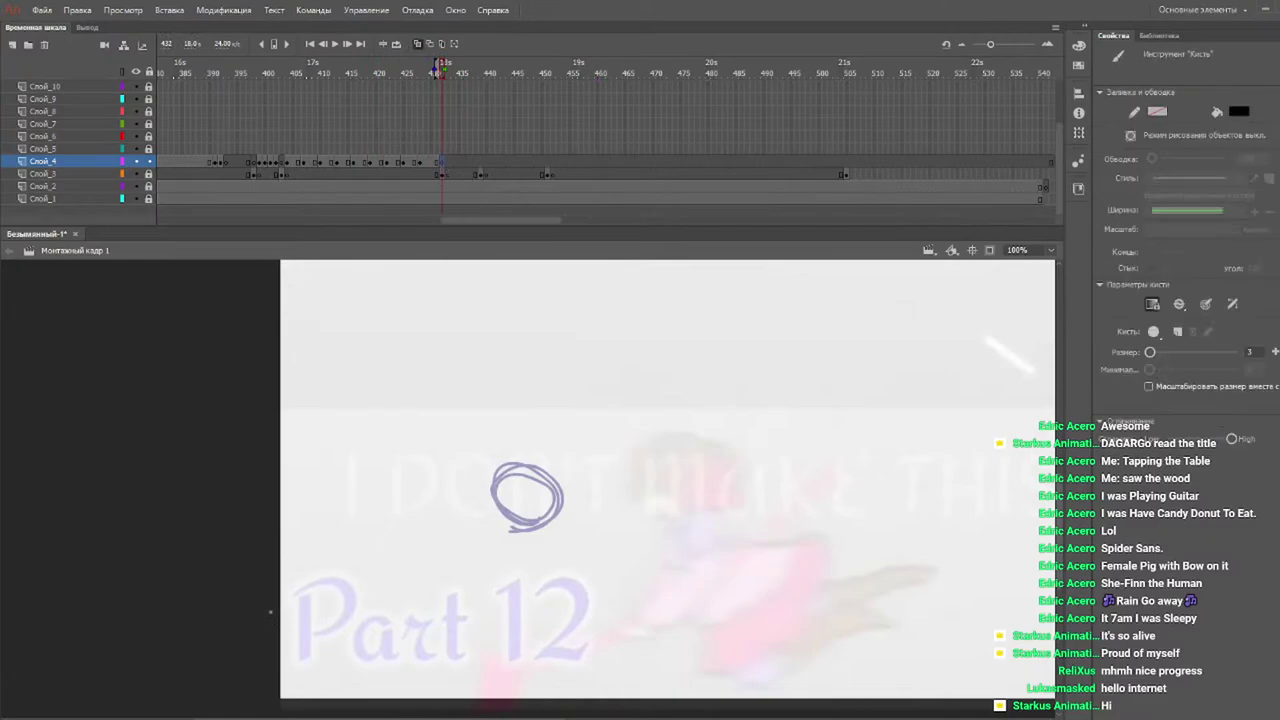
{"action": "left_click_drag", "start_coordinate": [366, 532], "coordinate": [452, 500]}
{"action": "left_click_drag", "start_coordinate": [340, 550], "coordinate": [520, 502]}
{"action": "mouse_move", "coordinate": [457, 543]}
{"action": "left_mouse_down"}
{"action": "mouse_move", "coordinate": [314, 628]}
{"action": "mouse_move", "coordinate": [282, 640]}
{"action": "left_mouse_up"}
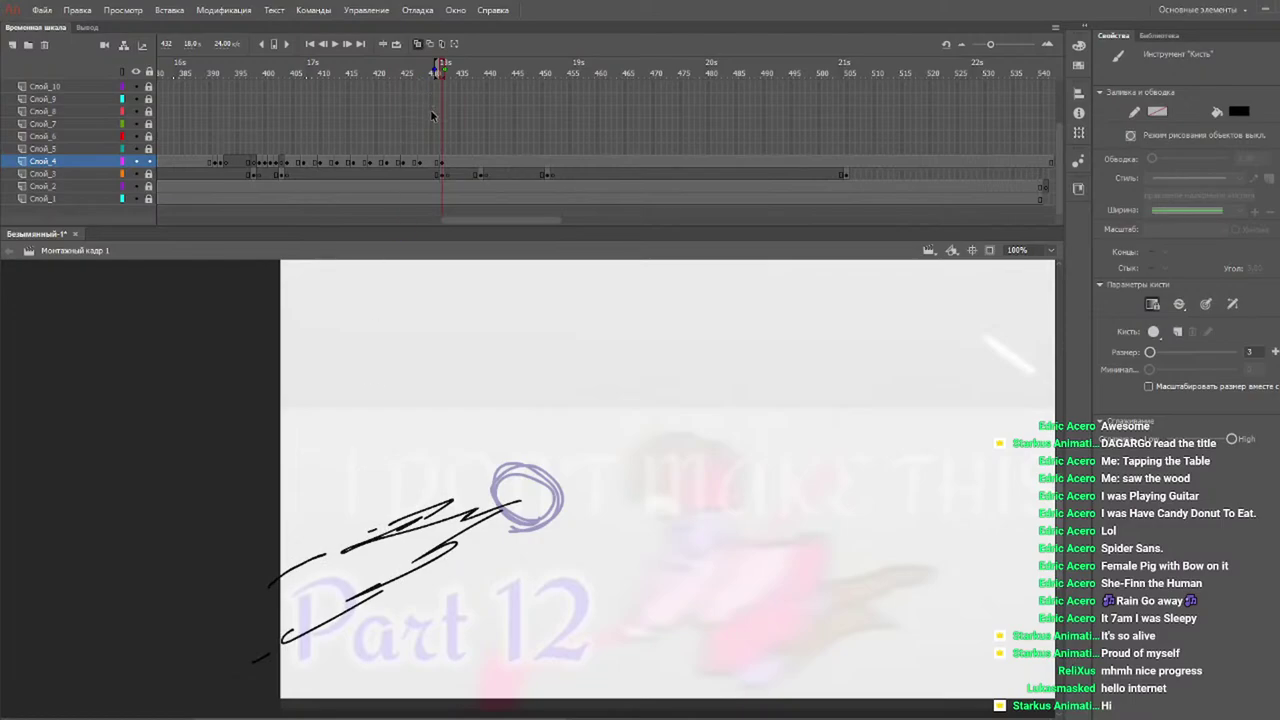
{"action": "left_click", "coordinate": [446, 70]}
{"action": "mouse_move", "coordinate": [280, 586]}
{"action": "left_mouse_down"}
{"action": "mouse_move", "coordinate": [318, 594]}
{"action": "mouse_move", "coordinate": [286, 622]}
{"action": "left_mouse_up"}
{"action": "left_click_drag", "start_coordinate": [294, 626], "coordinate": [274, 640]}
Insert a blank keyframe at frame 434 to end the speed lines, and play back the exit motion.
{"action": "left_click", "coordinate": [397, 70]}
{"action": "key", "text": "Return"}
{"action": "left_click_drag", "start_coordinate": [443, 70], "coordinate": [453, 72]}
{"action": "key", "text": "F7"}
{"action": "left_click", "coordinate": [396, 71]}
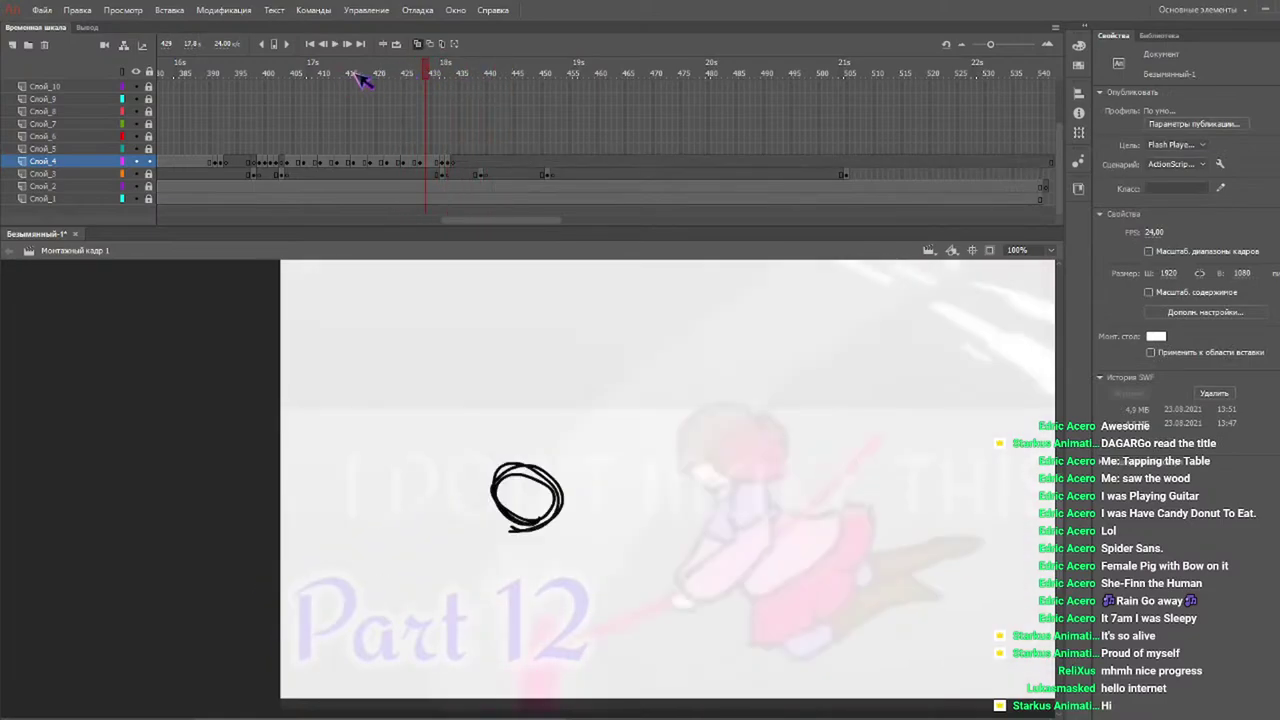
{"action": "key", "text": "Return"}
Zoom the stage out to 50% and play the reference beyond frame 434, then replay the blocked circle motion from around frame 395.
{"action": "left_click_drag", "start_coordinate": [443, 70], "coordinate": [533, 78]}
{"action": "left_click_drag", "start_coordinate": [498, 73], "coordinate": [486, 73]}
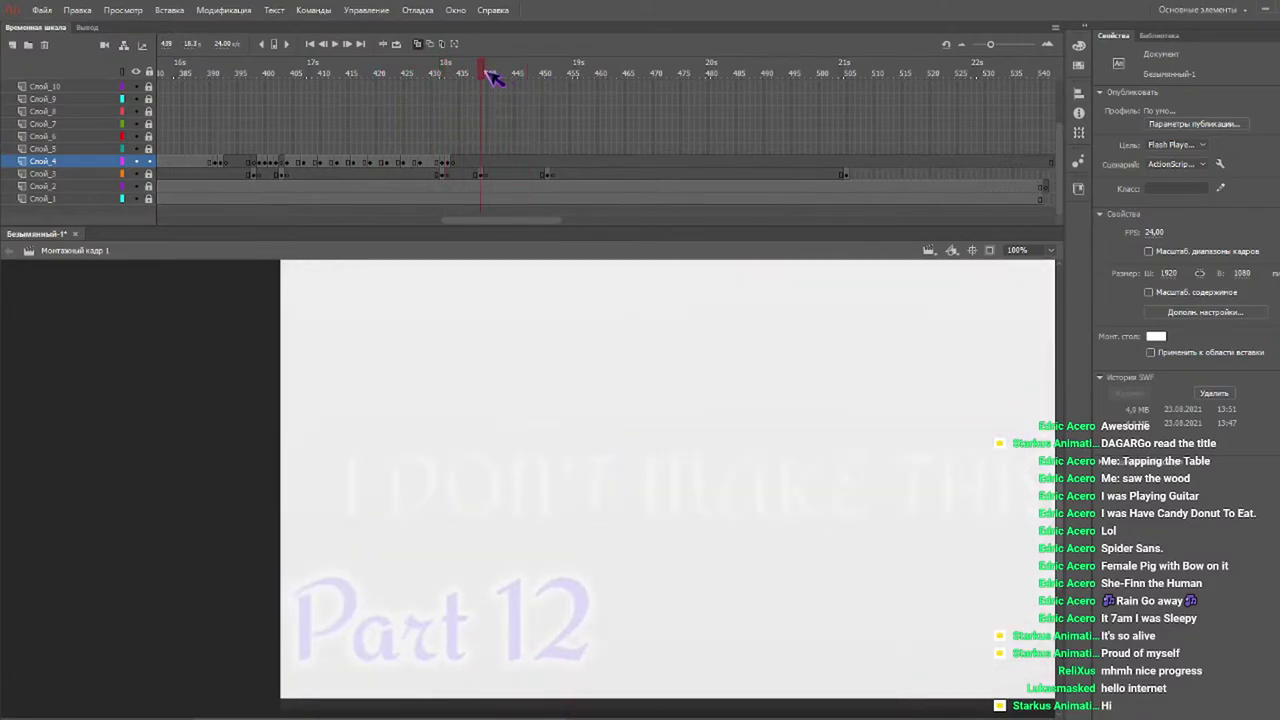
{"action": "left_click", "coordinate": [1052, 251]}
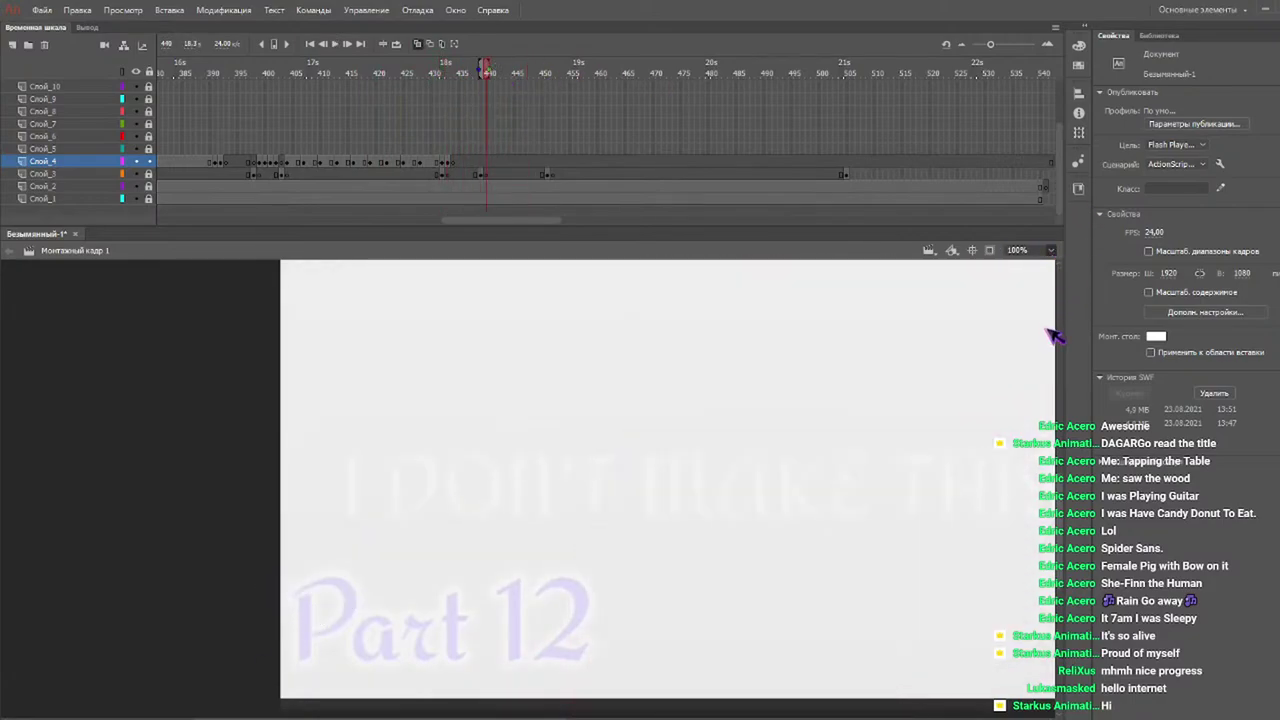
{"action": "left_click", "coordinate": [1057, 334]}
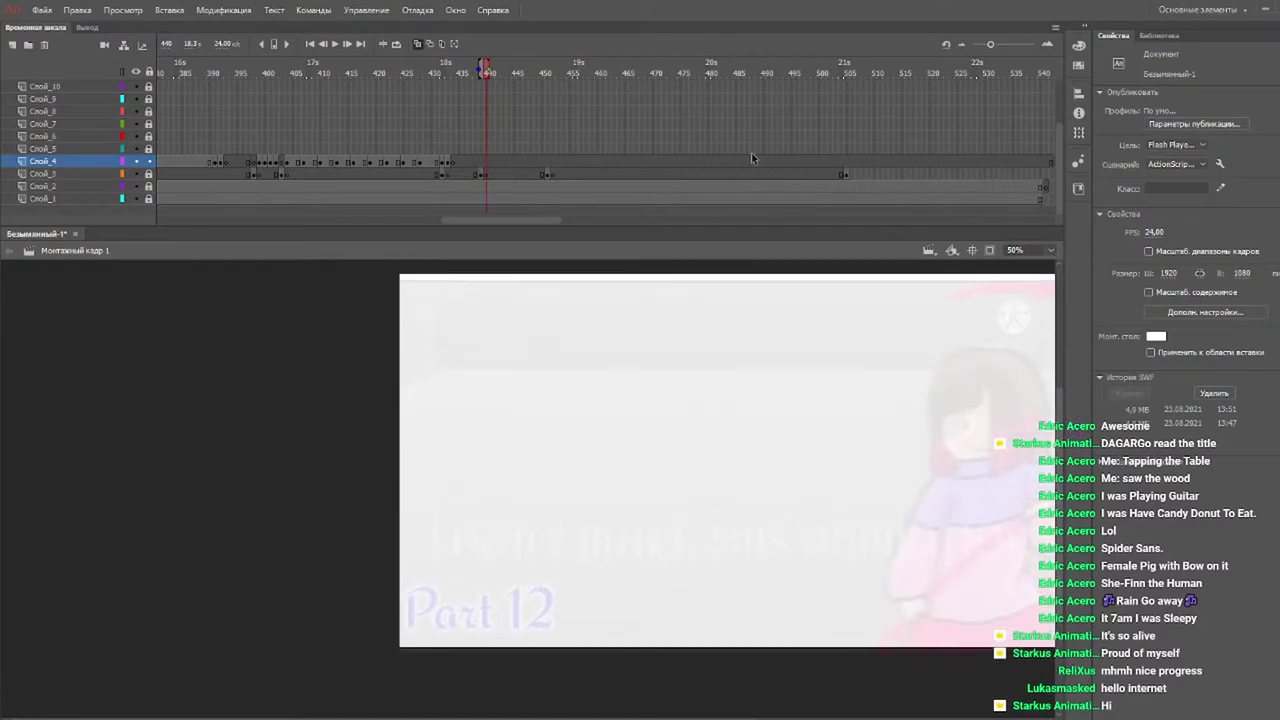
{"action": "mouse_move", "coordinate": [485, 76]}
{"action": "left_mouse_down"}
{"action": "mouse_move", "coordinate": [458, 75]}
{"action": "mouse_move", "coordinate": [500, 78]}
{"action": "left_mouse_up"}
{"action": "key", "text": "Return"}
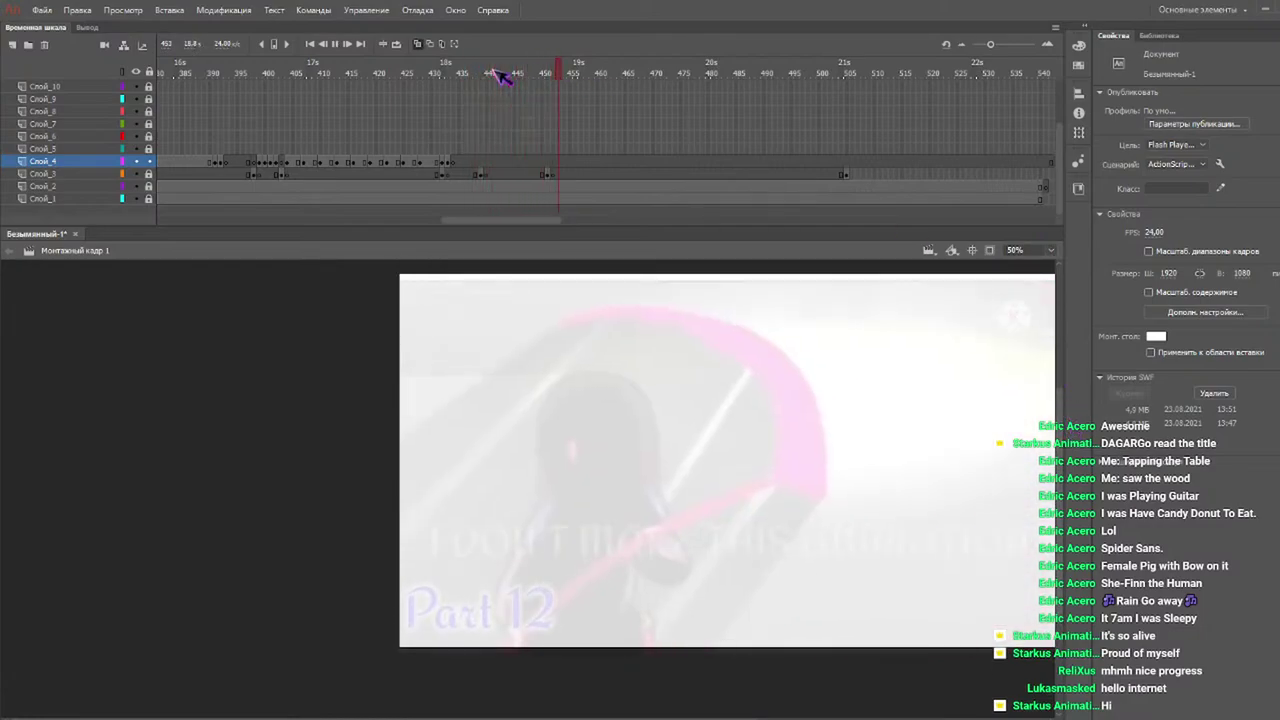
{"action": "key", "text": "Return"}
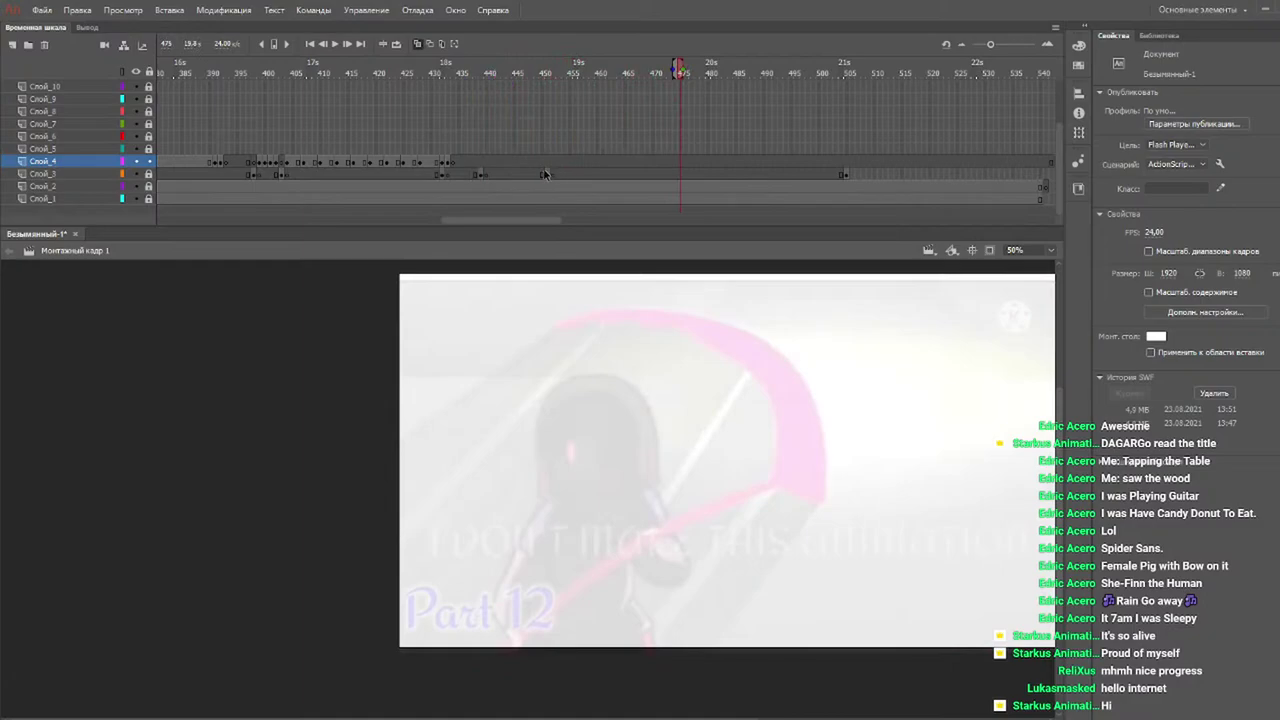
{"action": "left_click", "coordinate": [476, 73]}
{"action": "key", "text": "Return"}
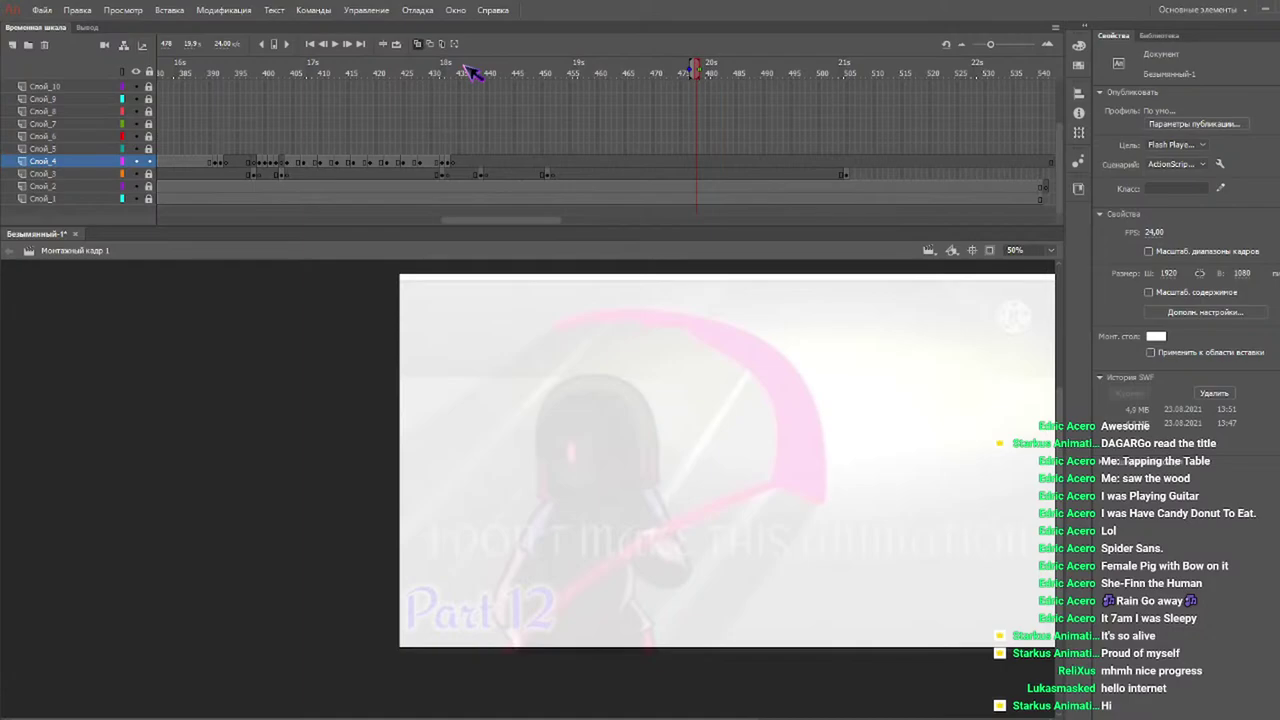
{"action": "left_click_drag", "start_coordinate": [300, 68], "coordinate": [245, 78]}
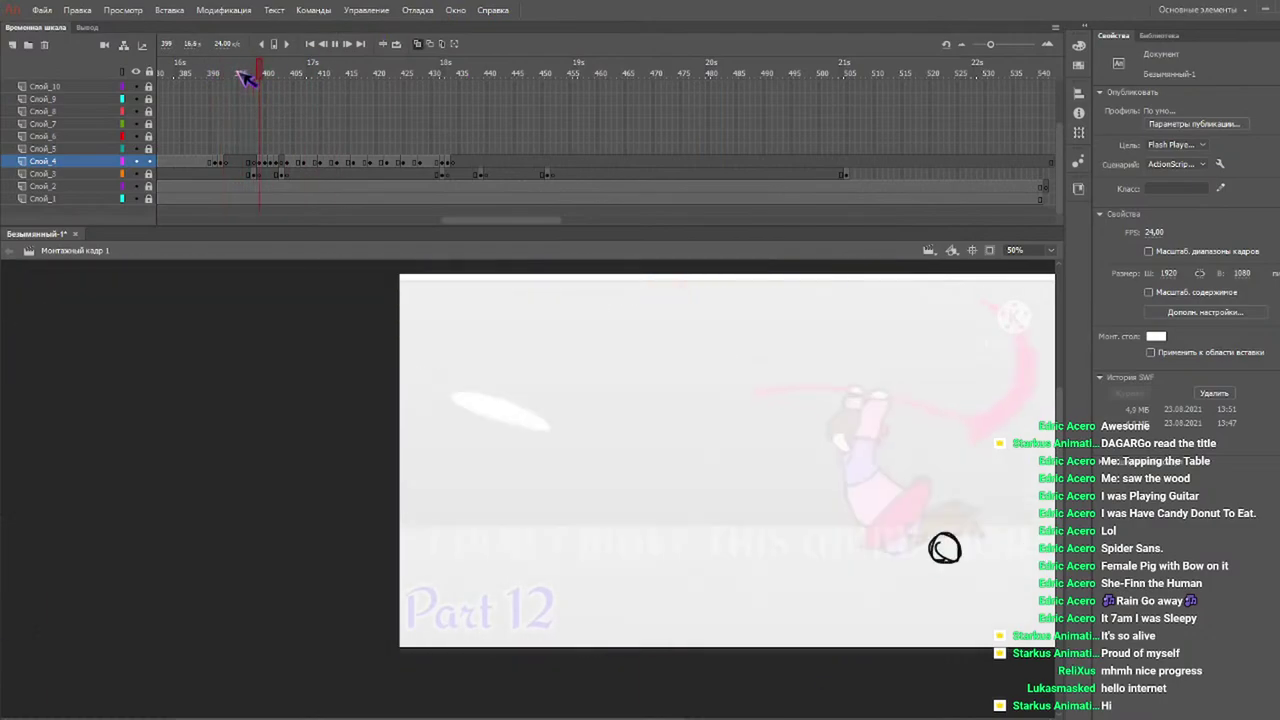
{"action": "key", "text": "Return"}
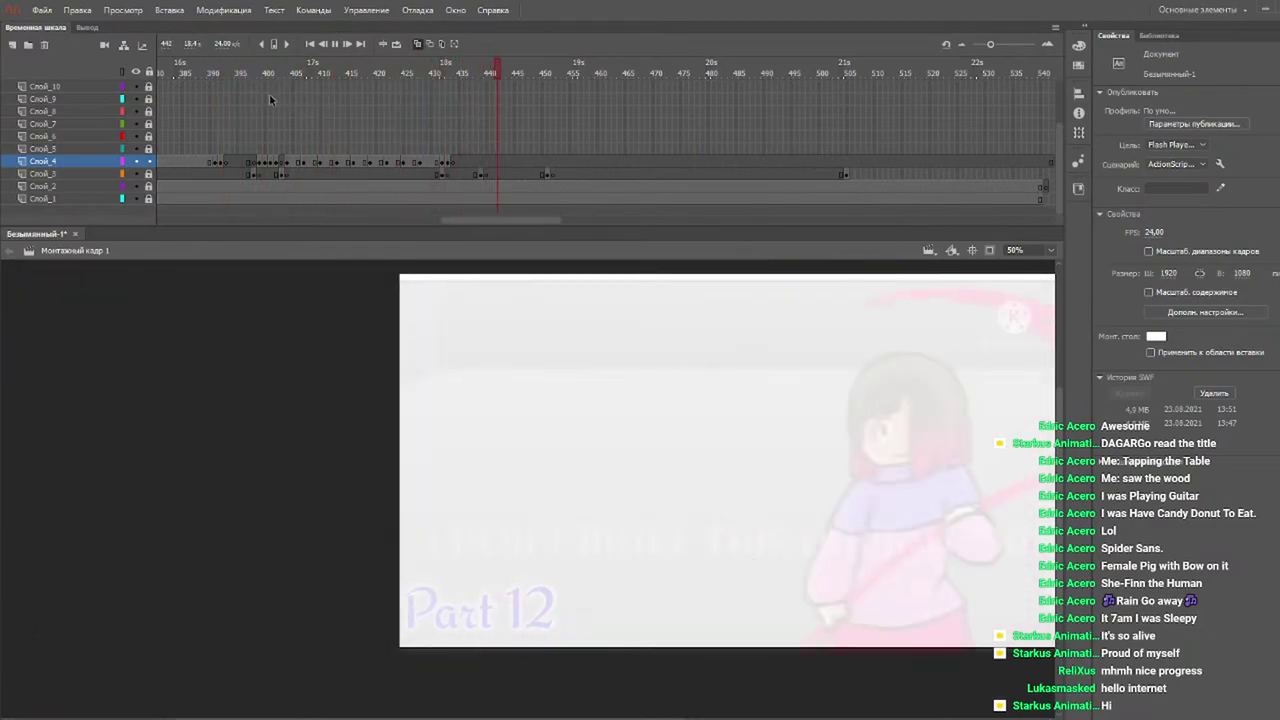
Replay the blocked circle motion from its start and stop on frame 399.
{"action": "key", "text": "Return"}
{"action": "left_click", "coordinate": [228, 72]}
{"action": "key", "text": "Return"}
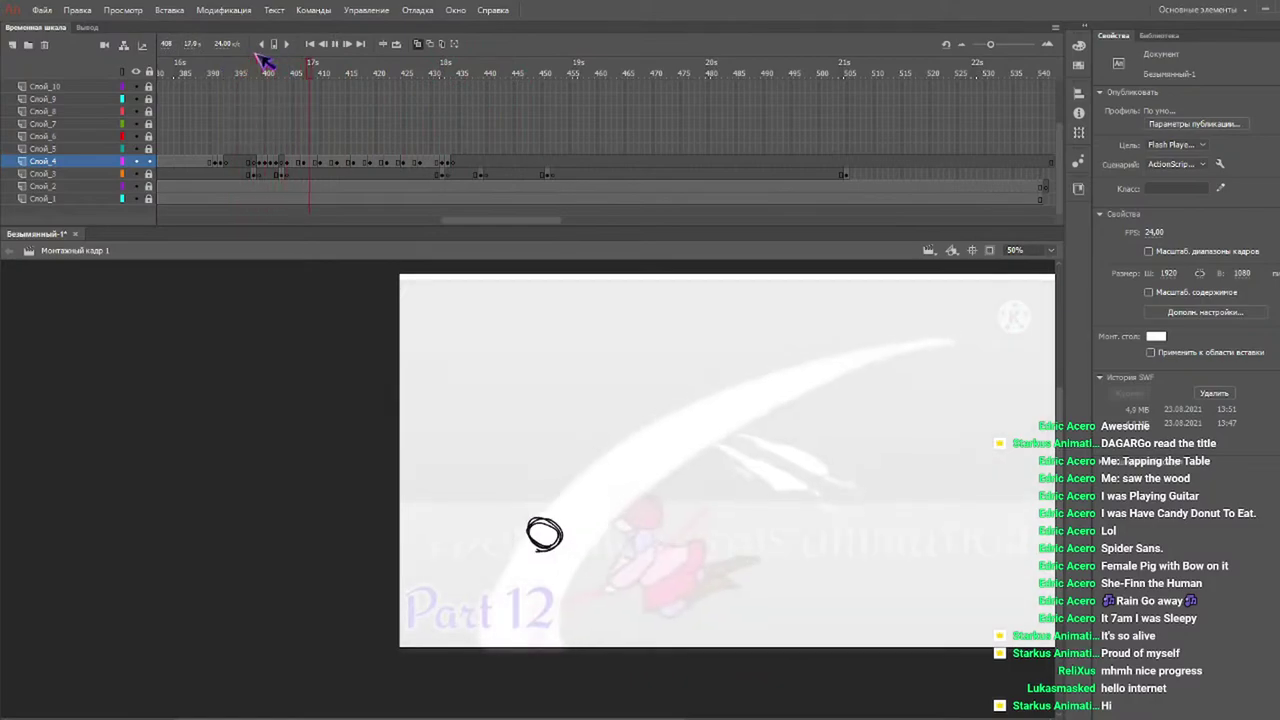
{"action": "key", "text": "Return"}
{"action": "left_click", "coordinate": [260, 66]}
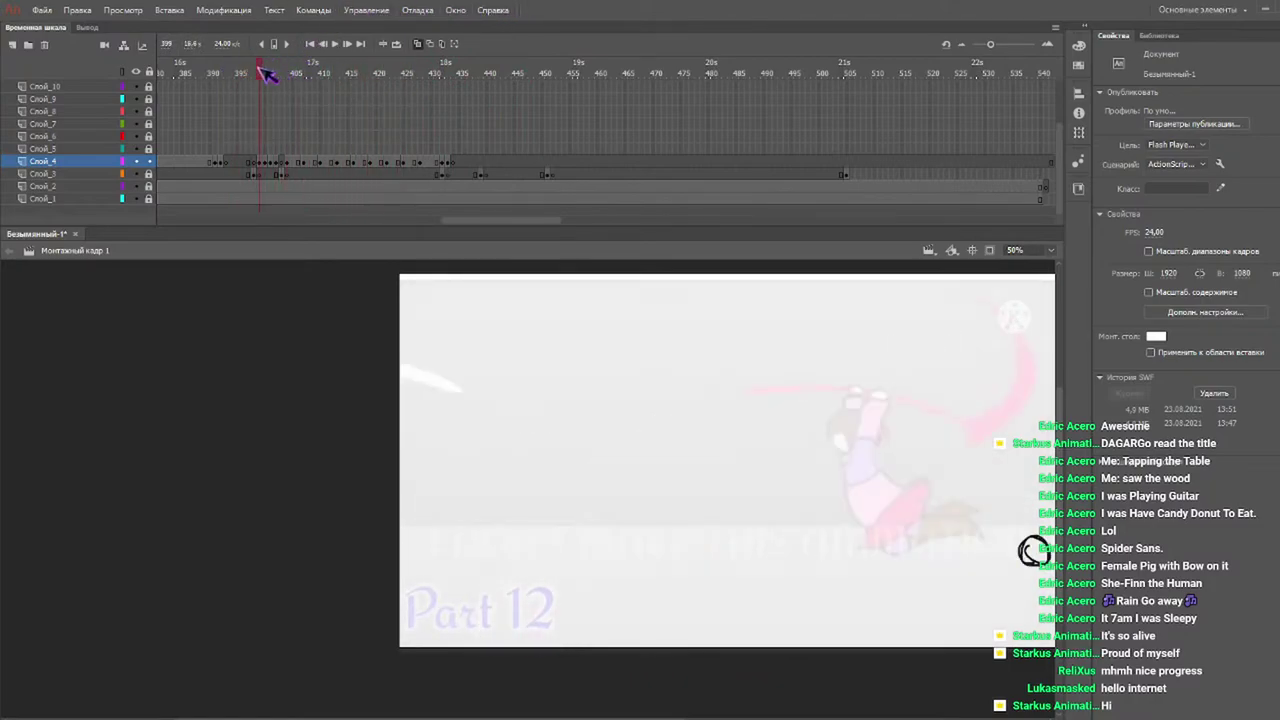
Brush a rough standing figure with torso, arms and legs beneath the circle on frame 399 of Слой_4.
{"action": "left_click_drag", "start_coordinate": [431, 717], "coordinate": [542, 717]}
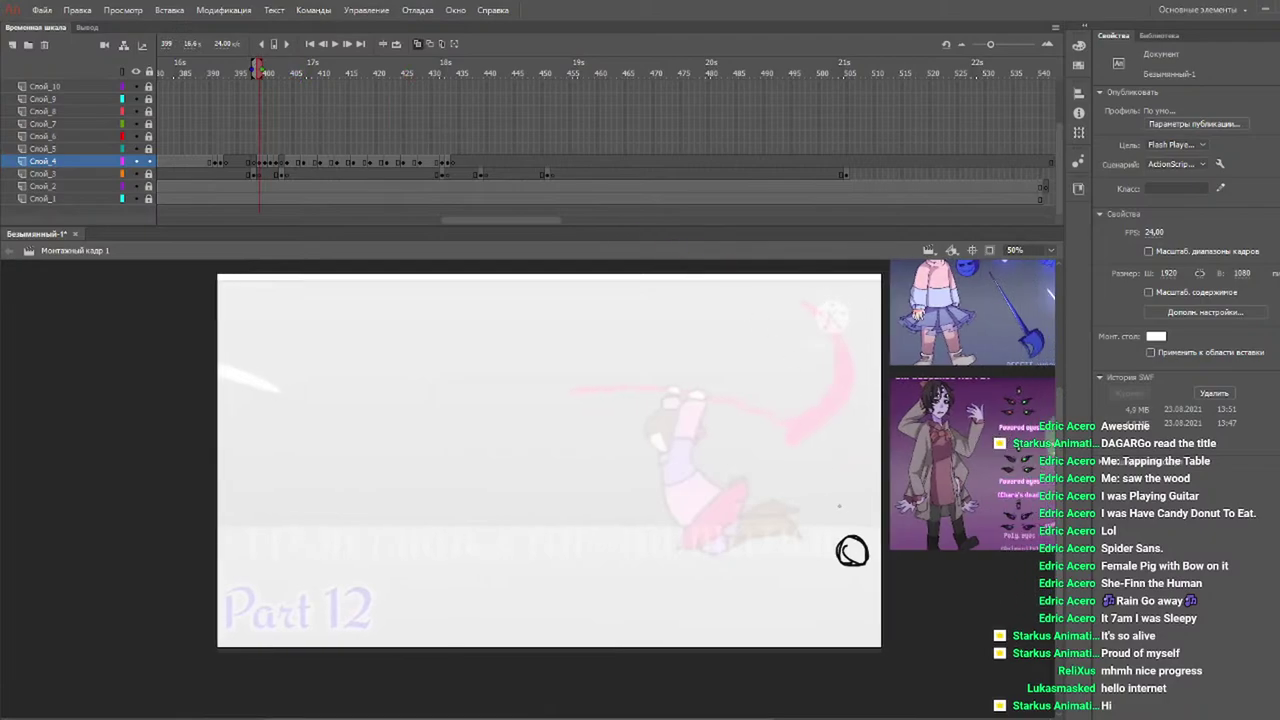
{"action": "left_click_drag", "start_coordinate": [796, 494], "coordinate": [828, 520]}
{"action": "key", "text": "ctrl+z"}
{"action": "left_click_drag", "start_coordinate": [829, 568], "coordinate": [876, 568]}
{"action": "key", "text": "ctrl+z"}
{"action": "key", "text": "ctrl+z"}
{"action": "key", "text": "ctrl+z"}
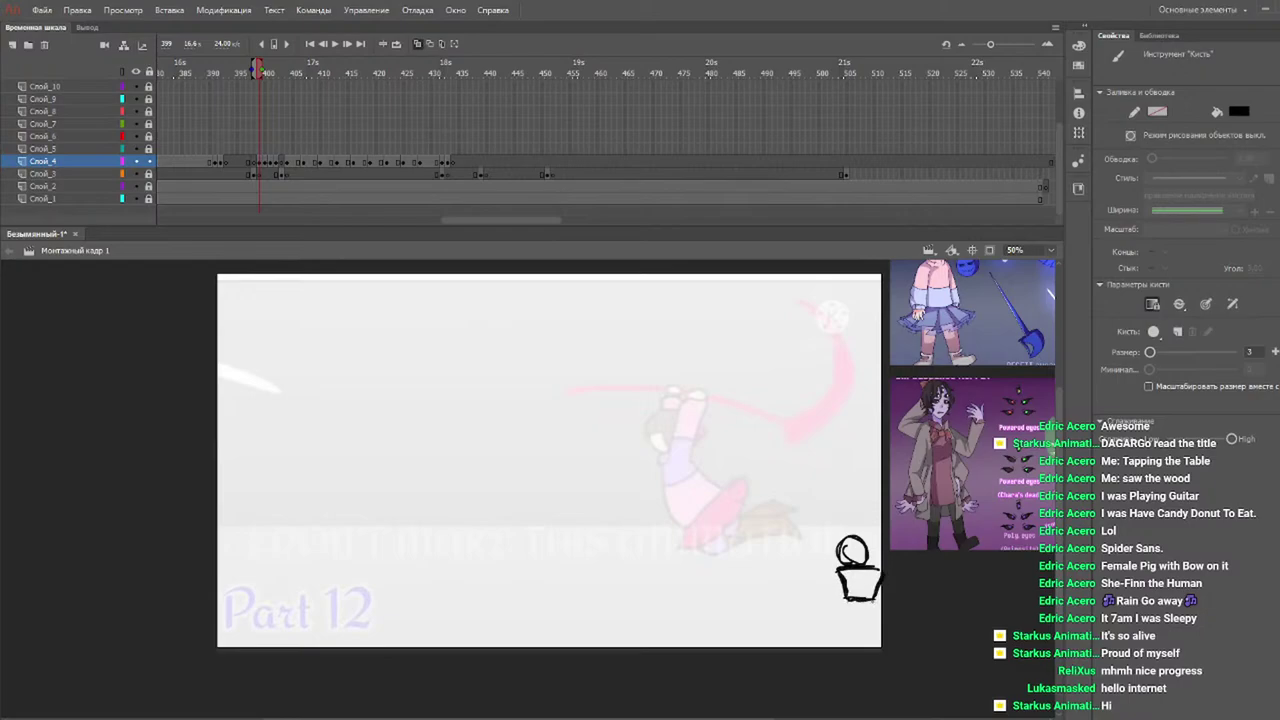
{"action": "key", "text": "ctrl+z"}
{"action": "mouse_move", "coordinate": [869, 604]}
{"action": "left_mouse_down"}
{"action": "mouse_move", "coordinate": [840, 632]}
{"action": "mouse_move", "coordinate": [865, 630]}
{"action": "left_mouse_up"}
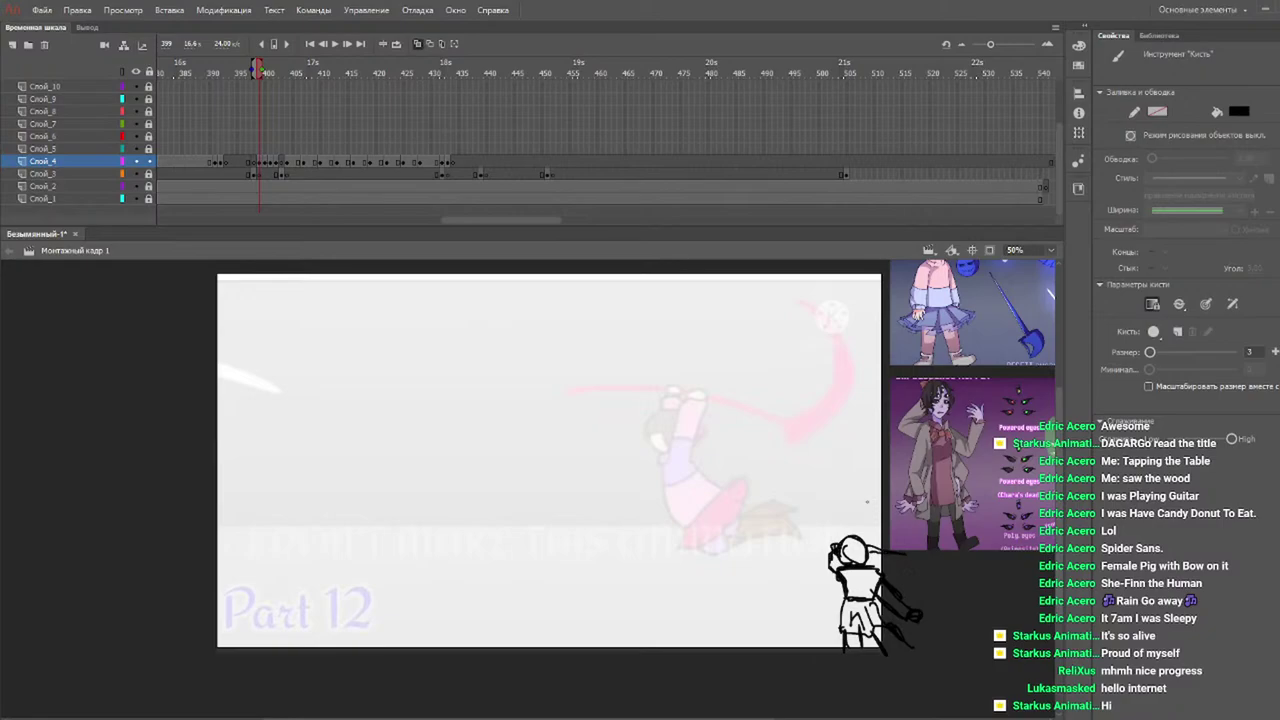
Copy the sketched figure from frame 399 into frames 400 and 401, lining its head up with each frame's circle.
{"action": "key", "text": "v"}
{"action": "left_click_drag", "start_coordinate": [938, 515], "coordinate": [785, 662]}
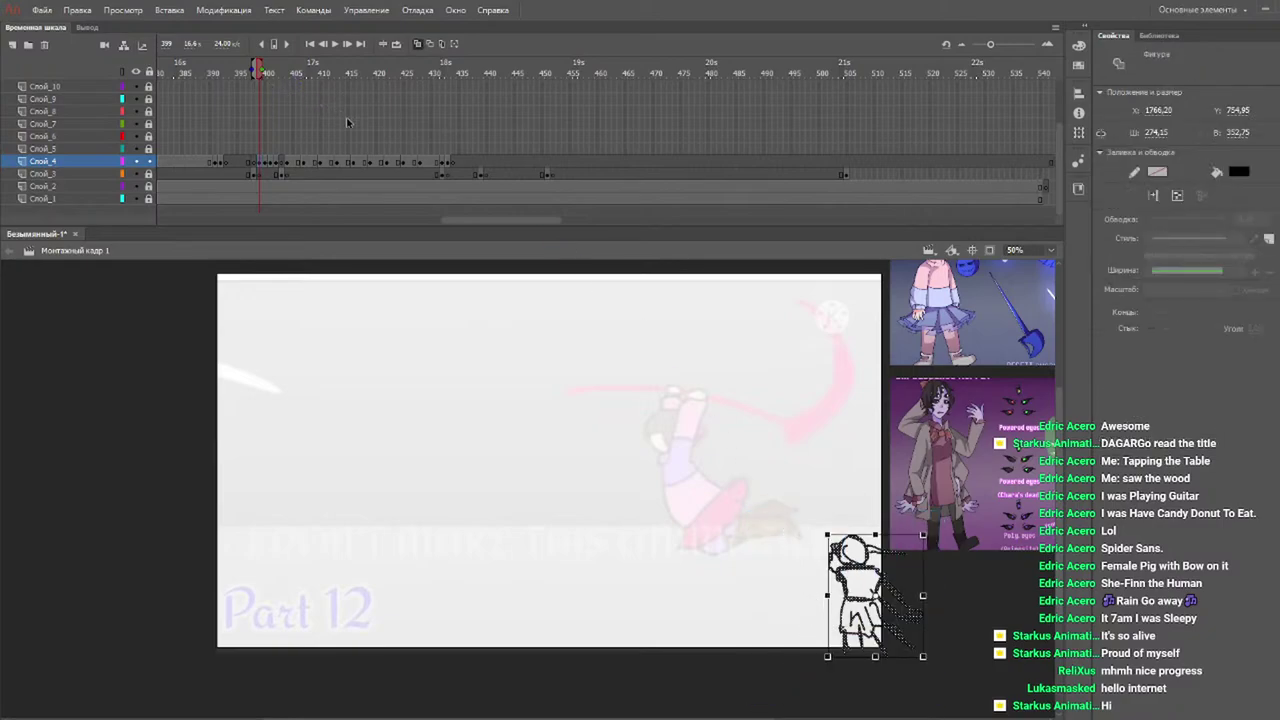
{"action": "key", "text": "."}
{"action": "left_click", "coordinate": [799, 525]}
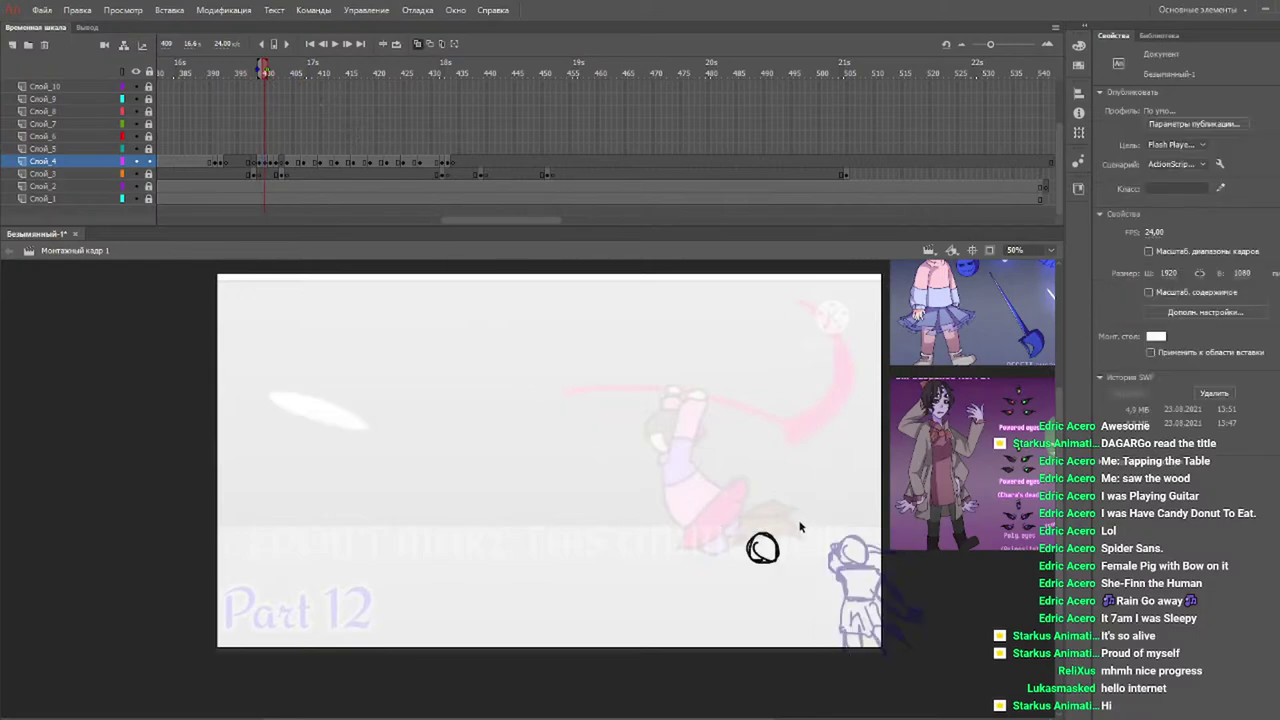
{"action": "key", "text": "ctrl+v"}
{"action": "left_click_drag", "start_coordinate": [541, 490], "coordinate": [795, 595]}
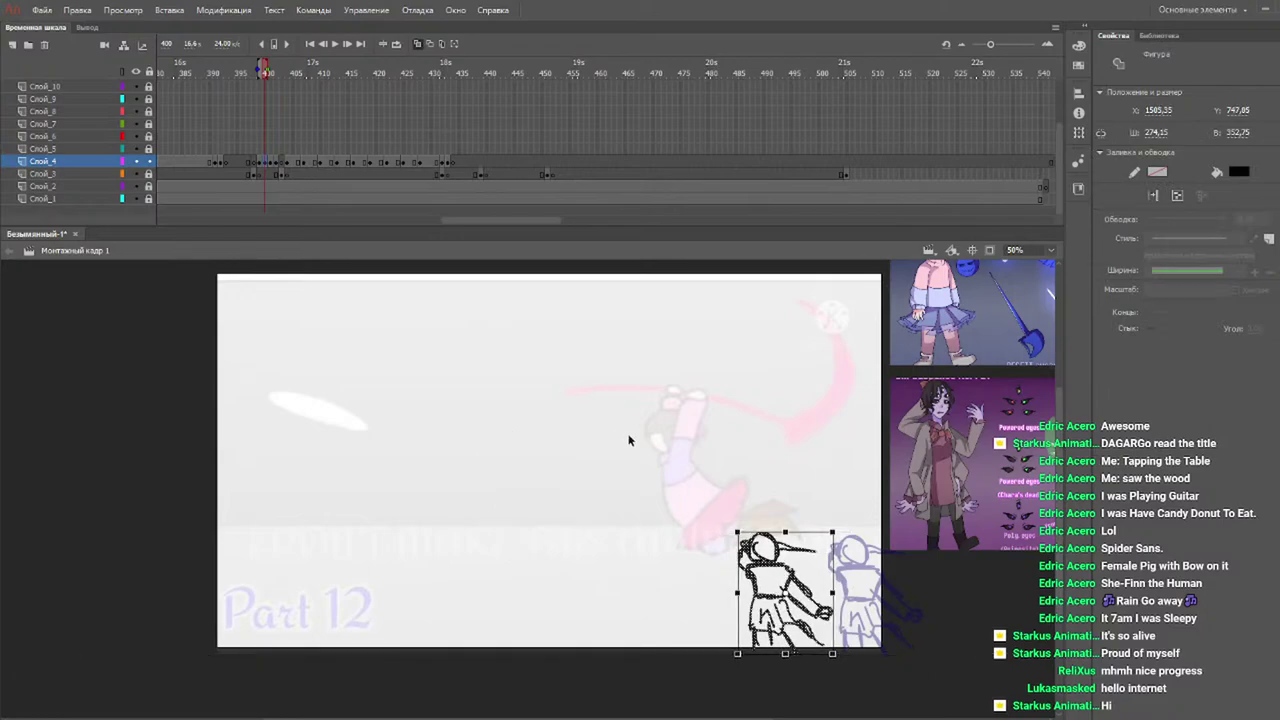
{"action": "key", "text": "."}
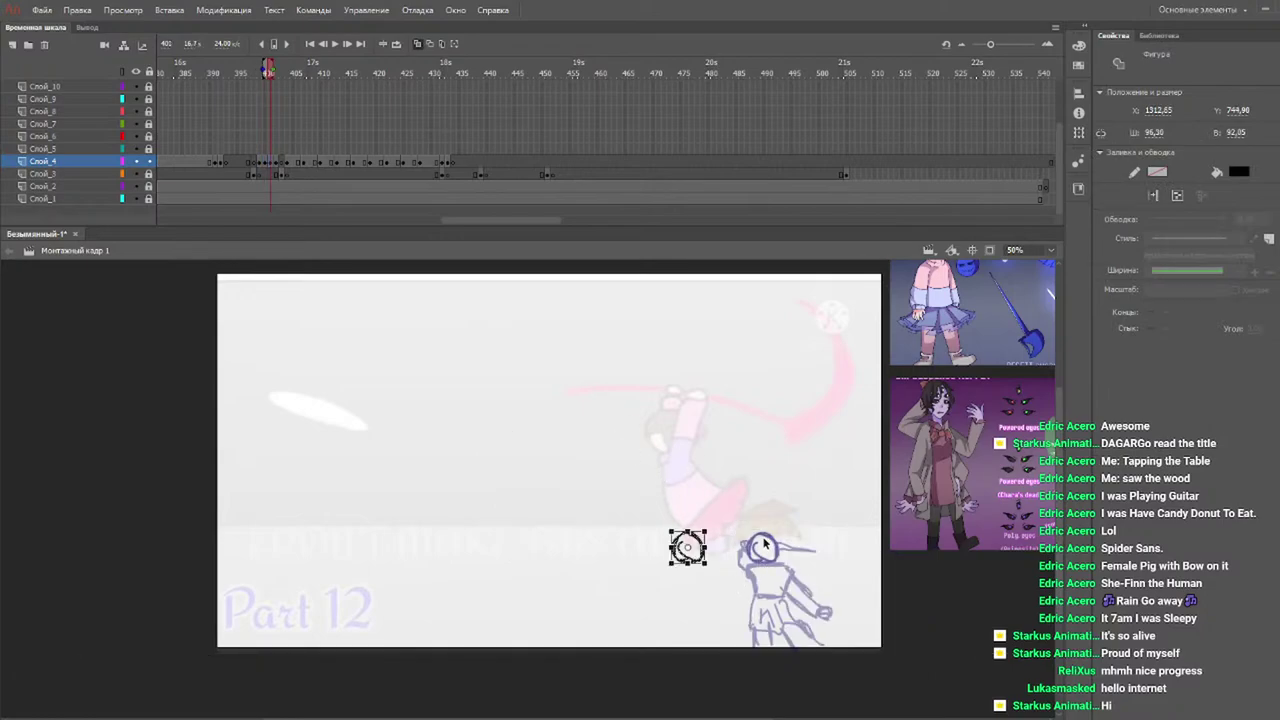
{"action": "key", "text": "ctrl+v"}
{"action": "left_click_drag", "start_coordinate": [543, 480], "coordinate": [707, 581]}
Play back and step through the copied figure frames, then go to frame 402 with the Brush tool.
{"action": "left_click_drag", "start_coordinate": [270, 72], "coordinate": [249, 74]}
{"action": "key", "text": "Return"}
{"action": "key", "text": "comma"}
{"action": "key", "text": "comma"}
{"action": "key", "text": "comma"}
{"action": "mouse_move", "coordinate": [261, 84]}
{"action": "left_mouse_down"}
{"action": "mouse_move", "coordinate": [282, 77]}
{"action": "mouse_move", "coordinate": [270, 80]}
{"action": "left_mouse_up"}
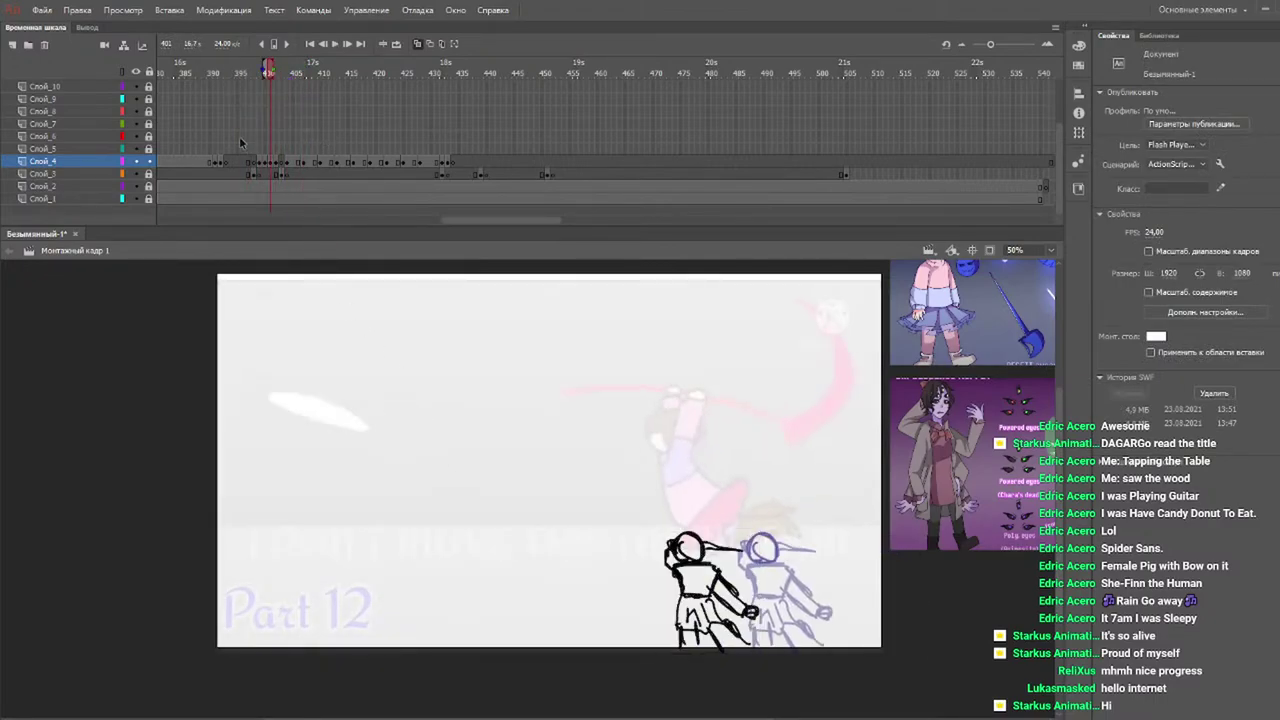
{"action": "key", "text": "period"}
{"action": "key", "text": "b"}
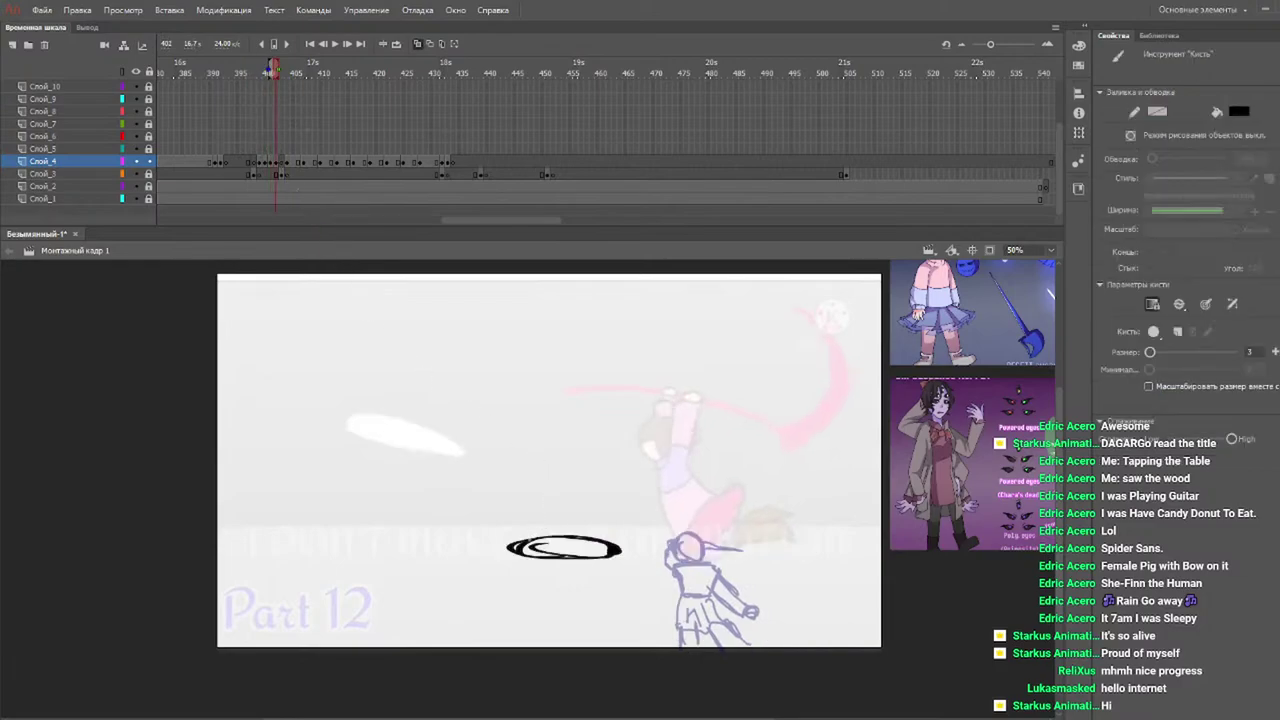
{"action": "mouse_move", "coordinate": [510, 551]}
{"action": "left_mouse_down"}
{"action": "mouse_move", "coordinate": [491, 503]}
{"action": "mouse_move", "coordinate": [545, 416]}
{"action": "mouse_move", "coordinate": [504, 465]}
{"action": "left_mouse_up"}
{"action": "left_click_drag", "start_coordinate": [530, 445], "coordinate": [581, 402]}
{"action": "mouse_move", "coordinate": [568, 431]}
{"action": "left_mouse_down"}
{"action": "mouse_move", "coordinate": [636, 411]}
{"action": "mouse_move", "coordinate": [556, 553]}
{"action": "left_mouse_up"}
{"action": "left_click_drag", "start_coordinate": [542, 492], "coordinate": [551, 508]}
{"action": "key", "text": "ctrl+z"}
{"action": "key", "text": "ctrl+z"}
{"action": "key", "text": "ctrl+z"}
{"action": "key", "text": "ctrl+z"}
{"action": "key", "text": "ctrl+z"}
Scribble a smeared body around the flattened circle on frame 402, with arms and legs stretching back toward the previous figure.
{"action": "mouse_move", "coordinate": [510, 528]}
{"action": "left_mouse_down"}
{"action": "mouse_move", "coordinate": [536, 549]}
{"action": "mouse_move", "coordinate": [596, 549]}
{"action": "mouse_move", "coordinate": [501, 551]}
{"action": "mouse_move", "coordinate": [526, 583]}
{"action": "mouse_move", "coordinate": [596, 583]}
{"action": "mouse_move", "coordinate": [619, 561]}
{"action": "mouse_move", "coordinate": [498, 531]}
{"action": "mouse_move", "coordinate": [528, 512]}
{"action": "left_mouse_up"}
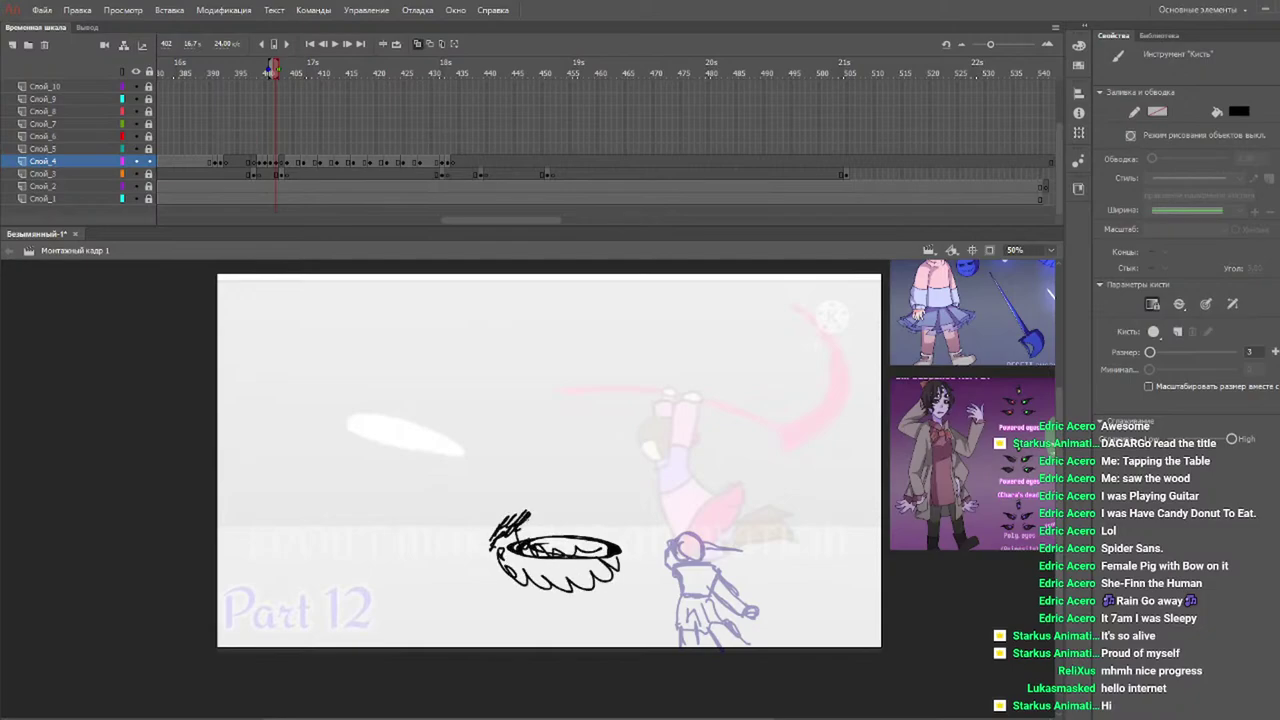
{"action": "left_click_drag", "start_coordinate": [528, 584], "coordinate": [545, 652]}
{"action": "mouse_move", "coordinate": [600, 566]}
{"action": "left_mouse_down"}
{"action": "mouse_move", "coordinate": [642, 578]}
{"action": "mouse_move", "coordinate": [615, 616]}
{"action": "mouse_move", "coordinate": [700, 648]}
{"action": "left_mouse_up"}
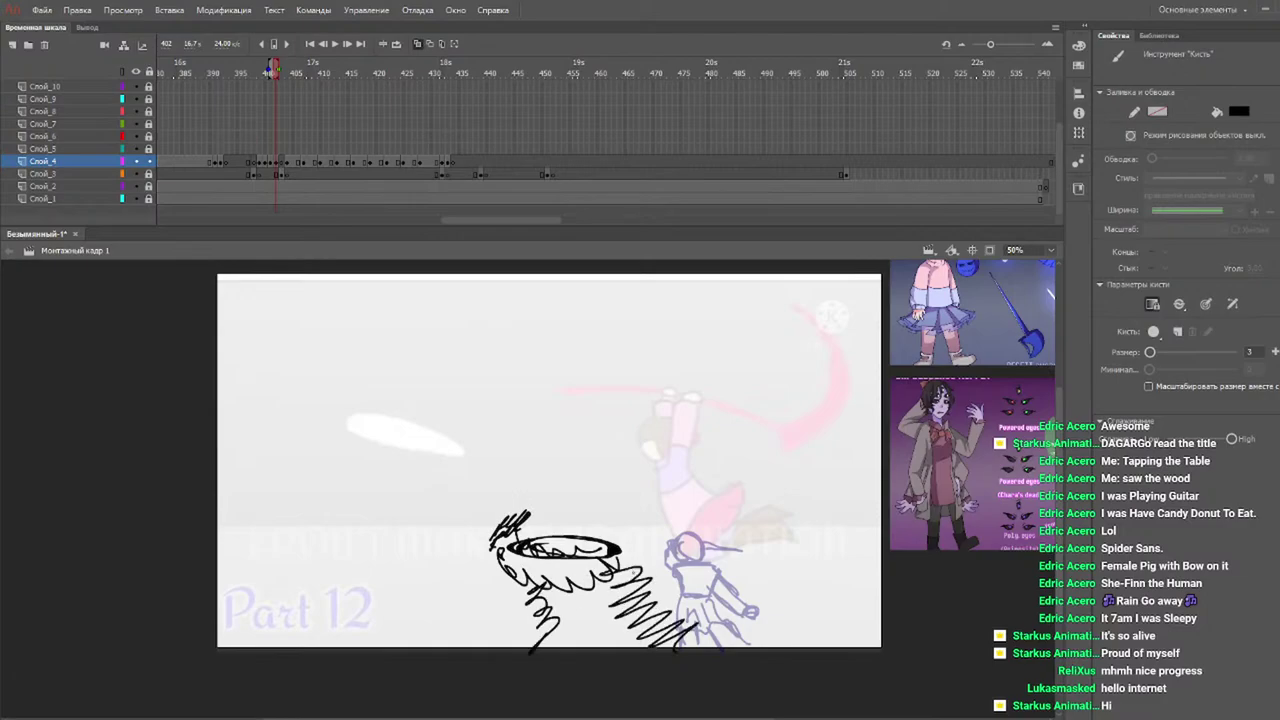
{"action": "mouse_move", "coordinate": [574, 620]}
{"action": "left_mouse_down"}
{"action": "mouse_move", "coordinate": [640, 584]}
{"action": "mouse_move", "coordinate": [560, 626]}
{"action": "left_mouse_up"}
{"action": "left_click_drag", "start_coordinate": [516, 548], "coordinate": [564, 582]}
{"action": "mouse_move", "coordinate": [514, 536]}
{"action": "left_mouse_down"}
{"action": "mouse_move", "coordinate": [588, 528]}
{"action": "mouse_move", "coordinate": [604, 554]}
{"action": "left_mouse_up"}
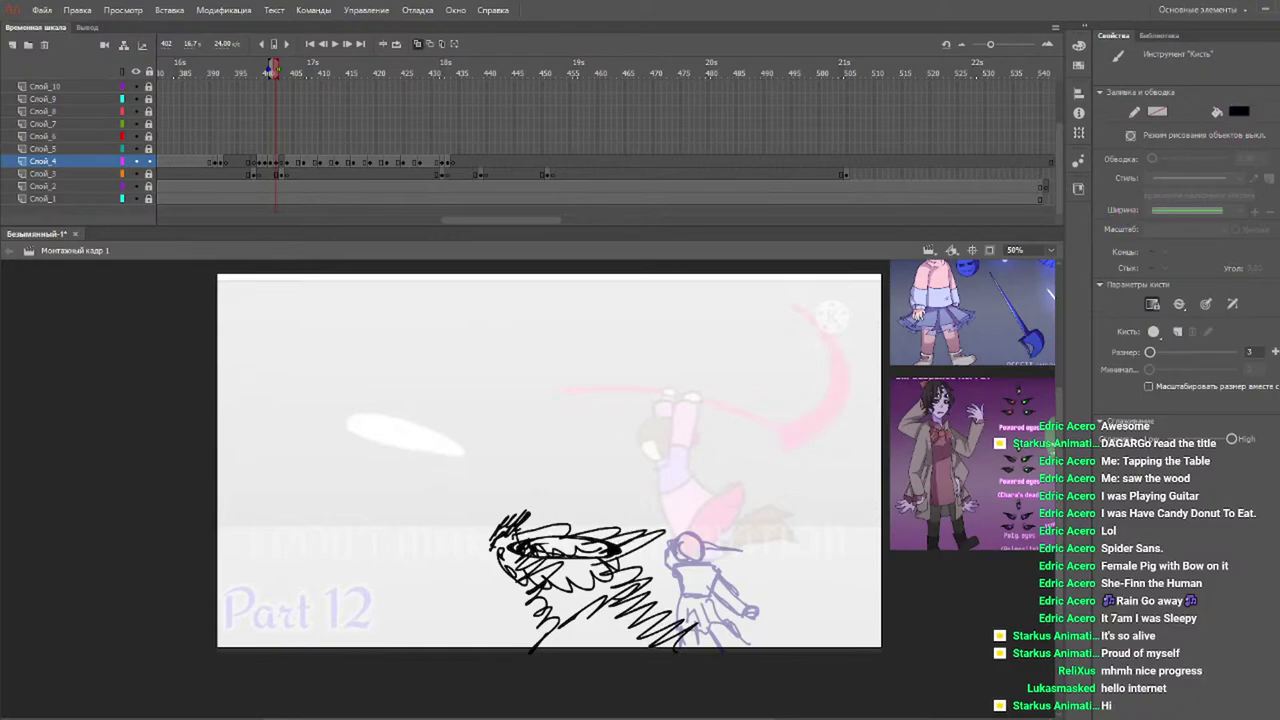
Switch the fill color to blue and brush a curved slash trail above the smeared figure on frame 402.
{"action": "key", "text": "k"}
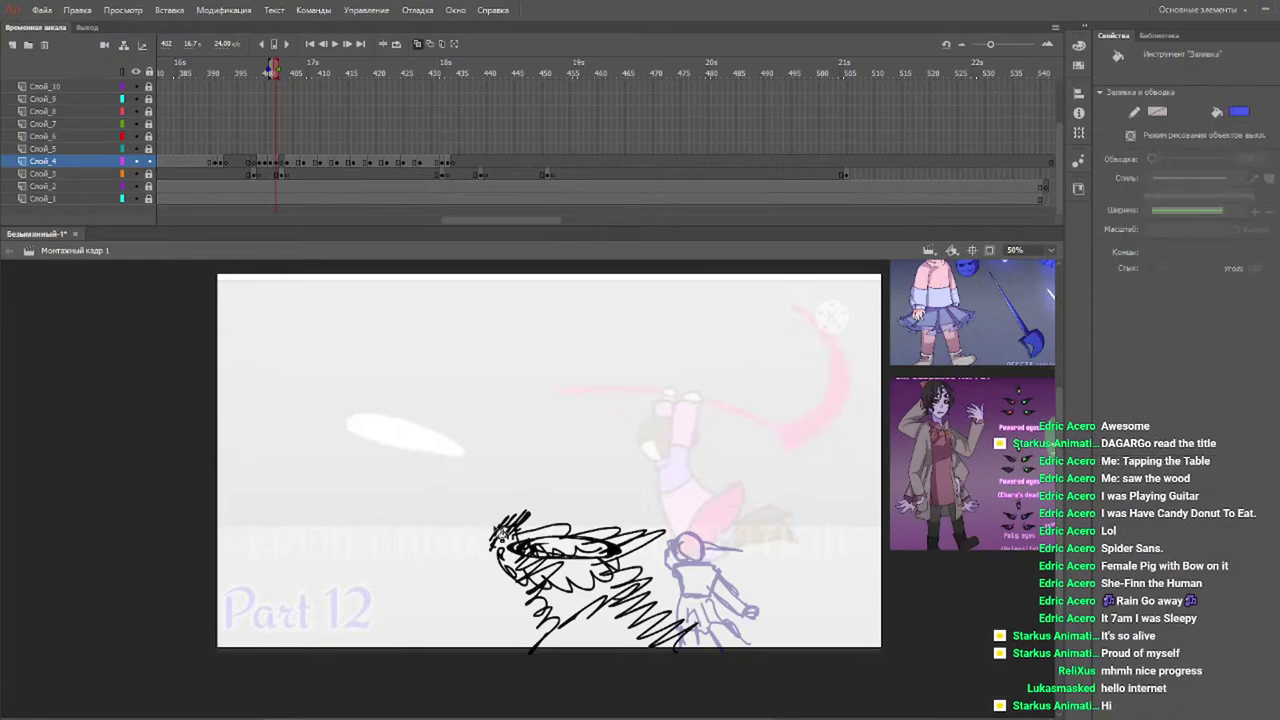
{"action": "key", "text": "b"}
{"action": "mouse_move", "coordinate": [490, 530]}
{"action": "left_mouse_down"}
{"action": "mouse_move", "coordinate": [588, 466]}
{"action": "mouse_move", "coordinate": [683, 452]}
{"action": "mouse_move", "coordinate": [600, 470]}
{"action": "mouse_move", "coordinate": [520, 528]}
{"action": "mouse_move", "coordinate": [600, 490]}
{"action": "left_mouse_up"}
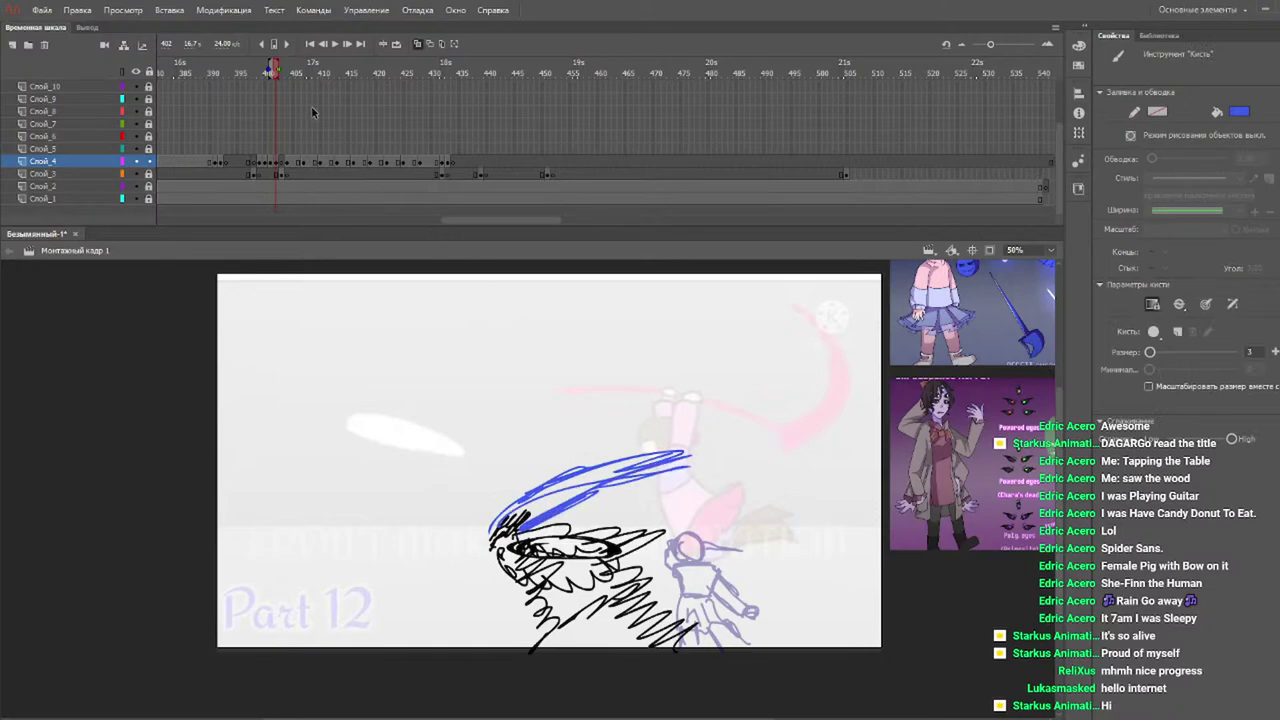
Brush large sweeping blue slash lines across the stage on frame 403, following the reference's white arc.
{"action": "mouse_move", "coordinate": [258, 70]}
{"action": "left_mouse_down"}
{"action": "mouse_move", "coordinate": [214, 72]}
{"action": "mouse_move", "coordinate": [314, 72]}
{"action": "mouse_move", "coordinate": [258, 76]}
{"action": "mouse_move", "coordinate": [286, 80]}
{"action": "left_mouse_up"}
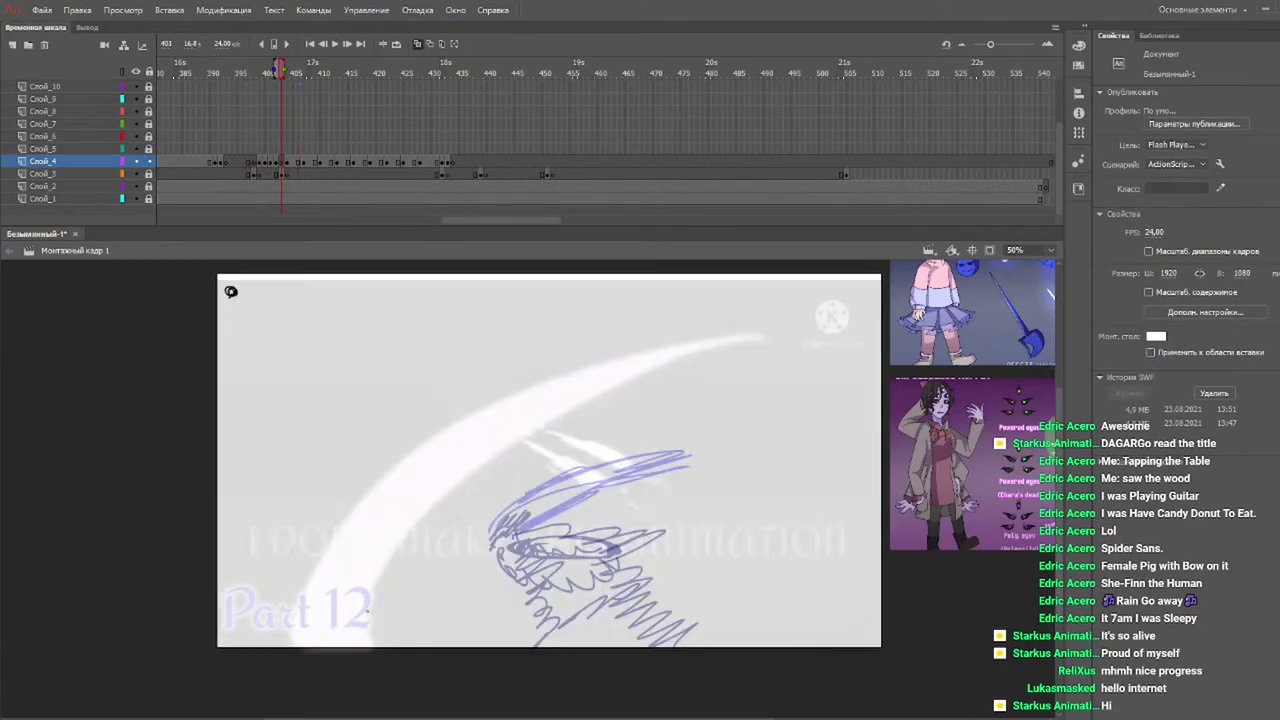
{"action": "mouse_move", "coordinate": [276, 655]}
{"action": "left_mouse_down"}
{"action": "mouse_move", "coordinate": [415, 431]}
{"action": "mouse_move", "coordinate": [567, 348]}
{"action": "mouse_move", "coordinate": [791, 301]}
{"action": "mouse_move", "coordinate": [368, 549]}
{"action": "mouse_move", "coordinate": [445, 510]}
{"action": "mouse_move", "coordinate": [586, 355]}
{"action": "mouse_move", "coordinate": [527, 396]}
{"action": "mouse_move", "coordinate": [241, 702]}
{"action": "left_mouse_up"}
{"action": "mouse_move", "coordinate": [456, 498]}
{"action": "left_mouse_down"}
{"action": "mouse_move", "coordinate": [522, 450]}
{"action": "mouse_move", "coordinate": [695, 386]}
{"action": "left_mouse_up"}
{"action": "left_click_drag", "start_coordinate": [642, 438], "coordinate": [482, 540]}
{"action": "left_click_drag", "start_coordinate": [475, 577], "coordinate": [637, 458]}
{"action": "left_click_drag", "start_coordinate": [350, 460], "coordinate": [510, 278]}
{"action": "left_click_drag", "start_coordinate": [568, 260], "coordinate": [332, 532]}
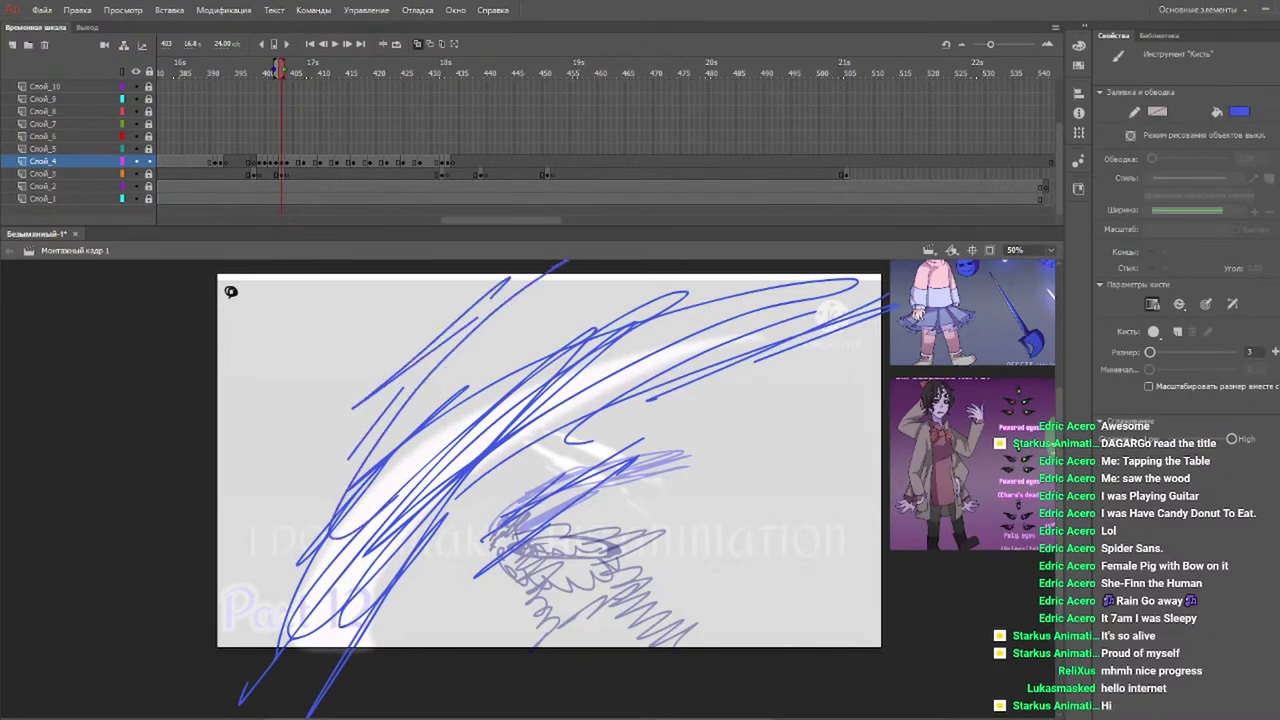
Replay the figure's dash and slash, then stop on frame 404.
{"action": "key", "text": "Return"}
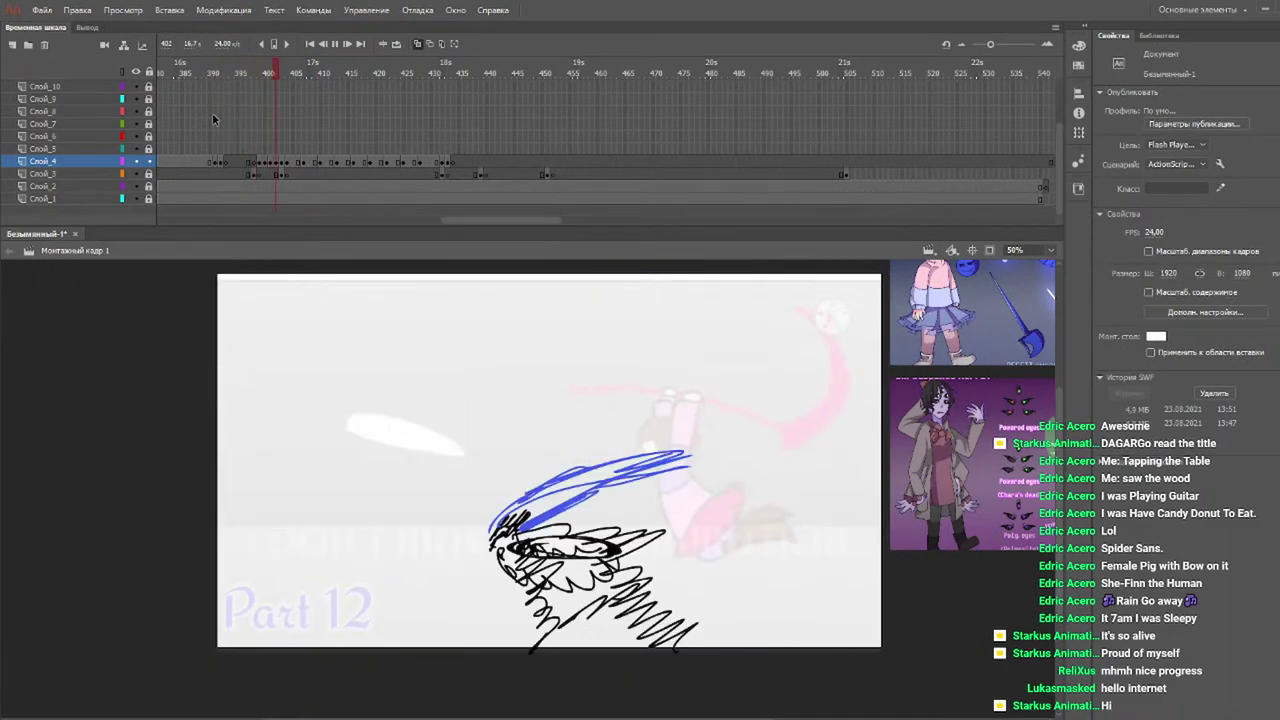
{"action": "key", "text": "Return"}
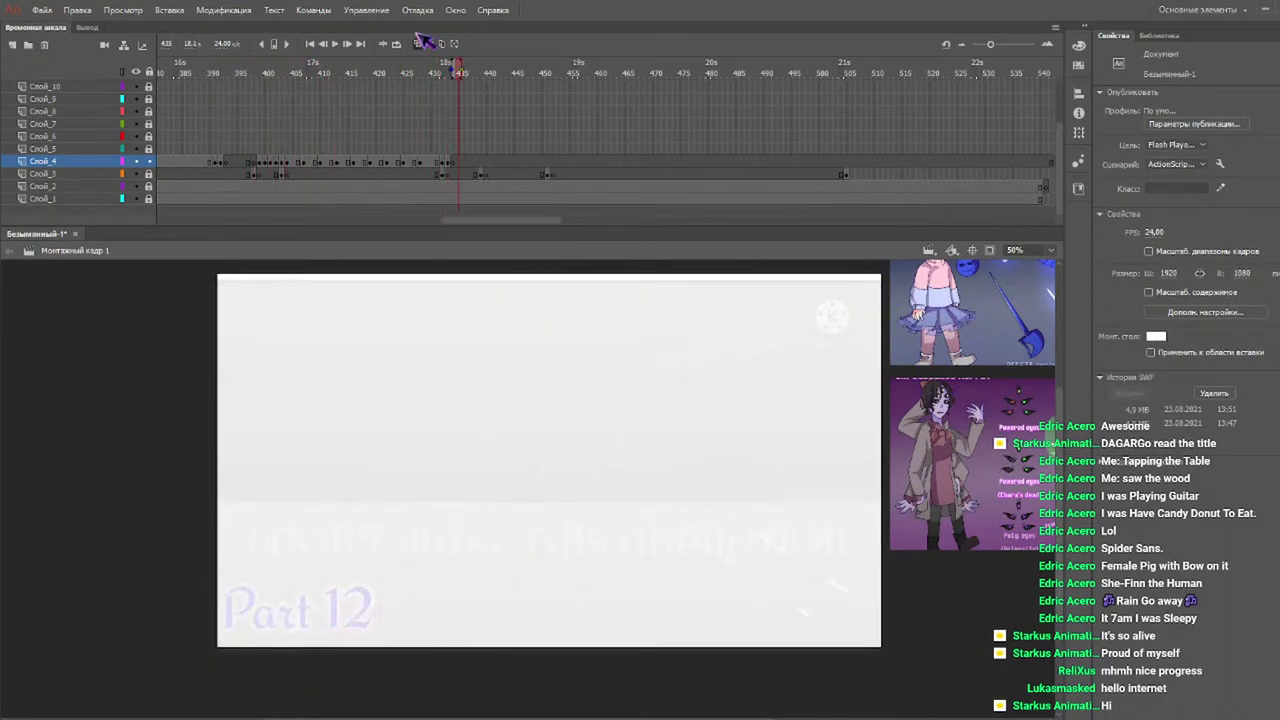
{"action": "left_click", "coordinate": [248, 75]}
{"action": "key", "text": "Return"}
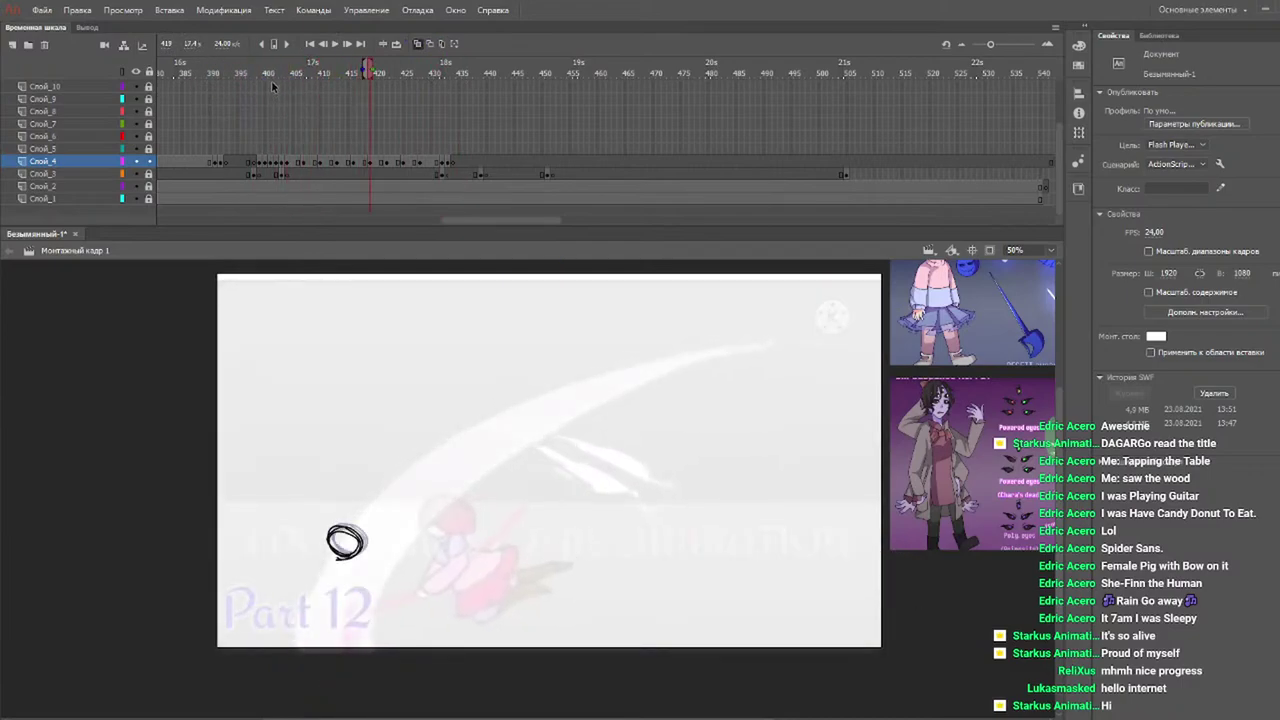
{"action": "left_click", "coordinate": [279, 74]}
{"action": "left_click_drag", "start_coordinate": [283, 75], "coordinate": [293, 78]}
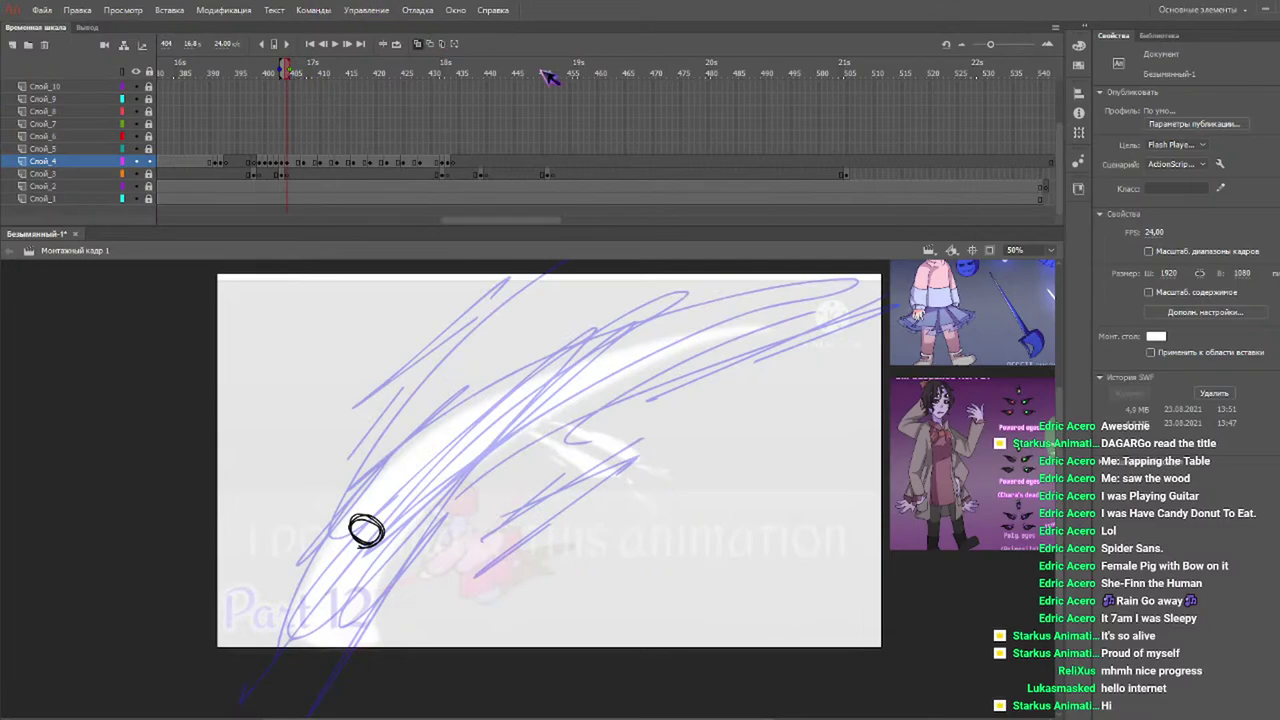
Brush short black shoulder lines beneath the circle on frame 404.
{"action": "left_click", "coordinate": [1049, 251]}
{"action": "key", "text": "ctrl+equal"}
{"action": "left_click_drag", "start_coordinate": [1058, 440], "coordinate": [1056, 511]}
{"action": "left_click_drag", "start_coordinate": [576, 716], "coordinate": [494, 714]}
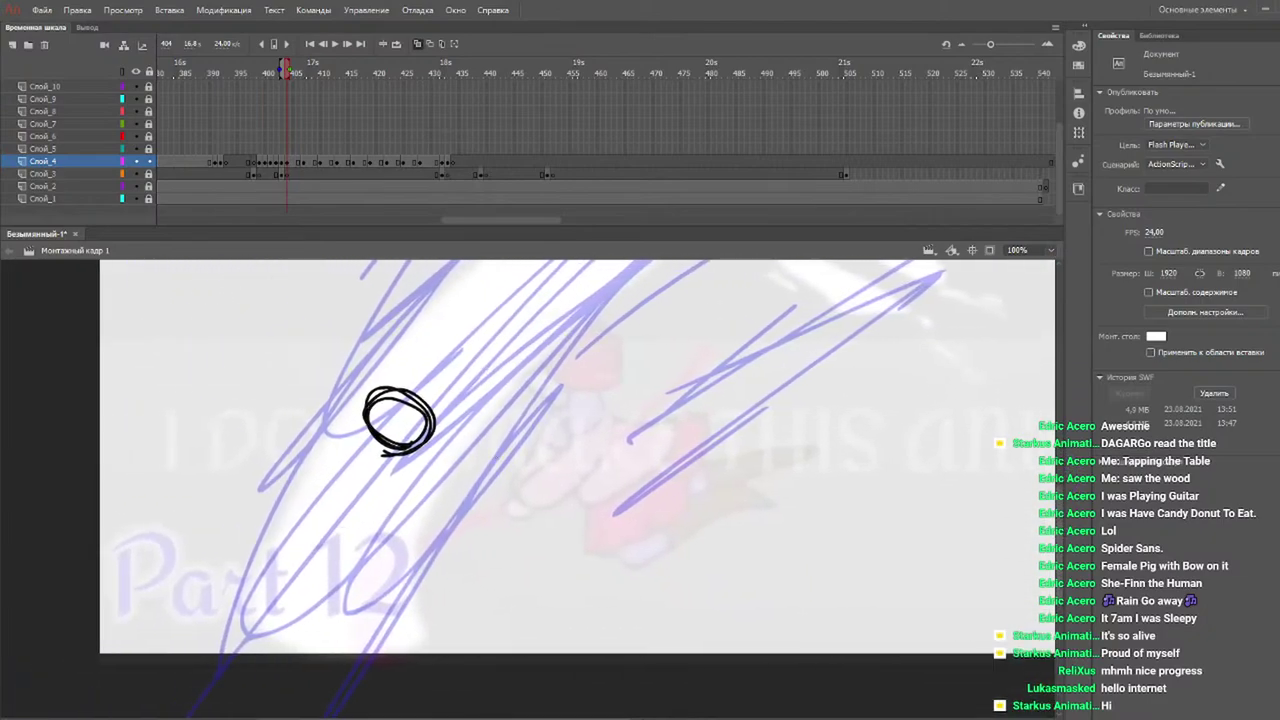
{"action": "key", "text": "b"}
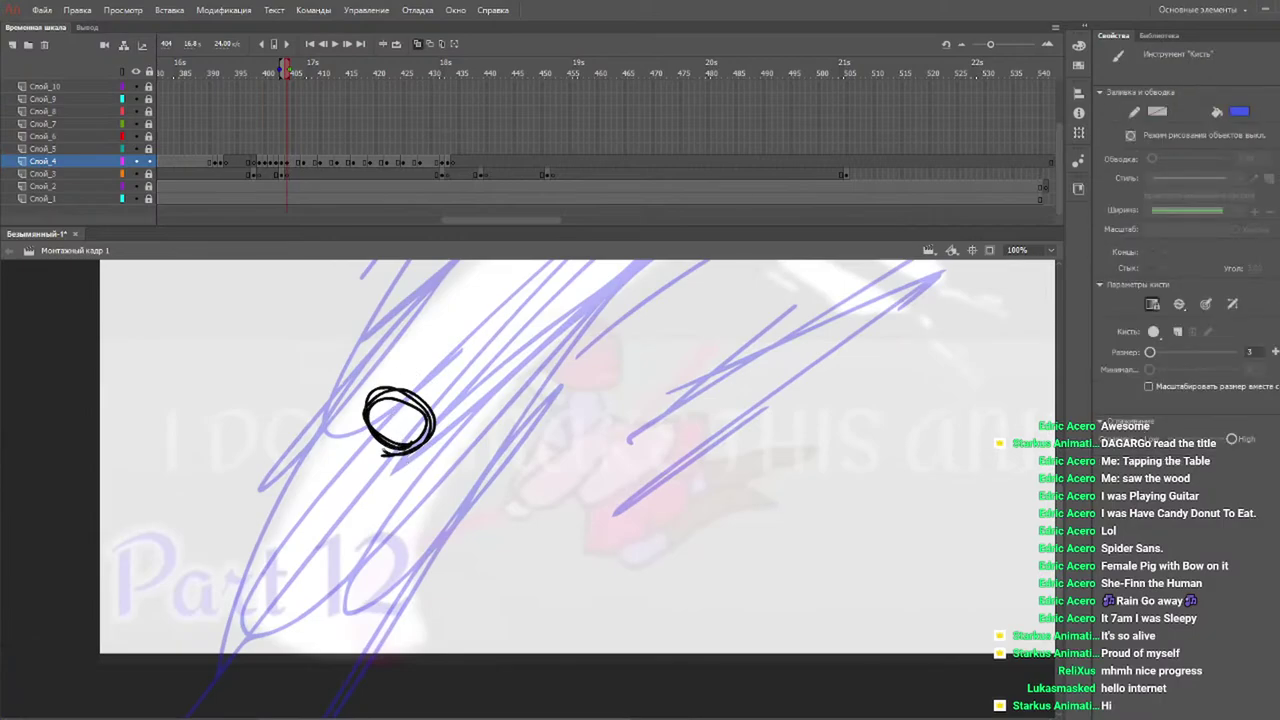
{"action": "left_click_drag", "start_coordinate": [384, 446], "coordinate": [418, 440]}
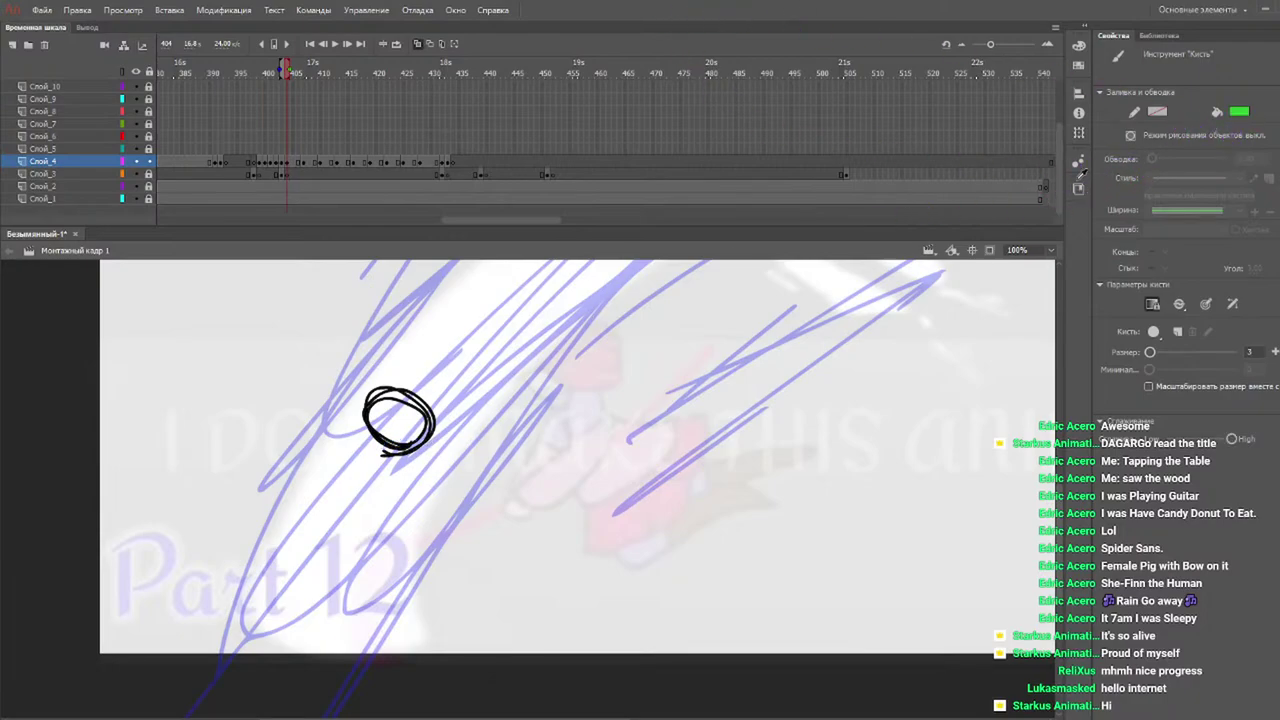
{"action": "left_click_drag", "start_coordinate": [390, 448], "coordinate": [442, 436]}
Brush matching black shoulder lines beneath the circle on frames 407, 410 and 413.
{"action": "left_click_drag", "start_coordinate": [264, 76], "coordinate": [308, 75]}
{"action": "key", "text": "b"}
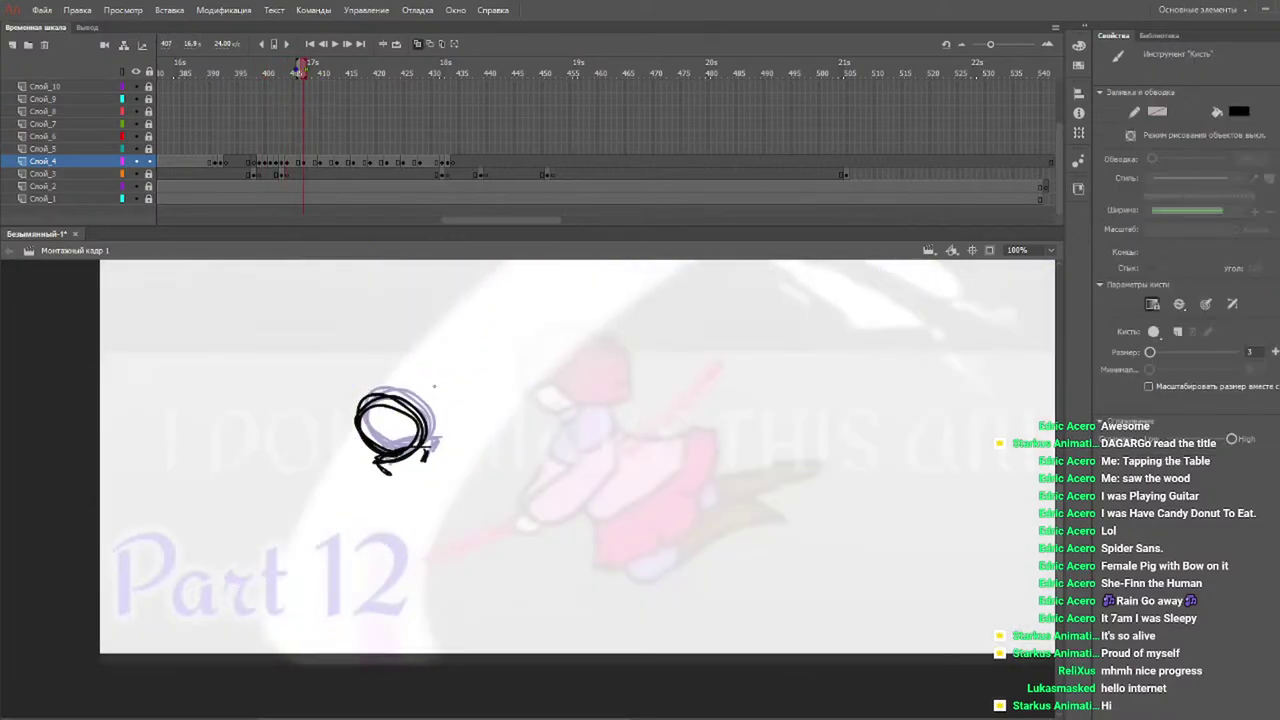
{"action": "mouse_move", "coordinate": [290, 85]}
{"action": "left_mouse_down"}
{"action": "mouse_move", "coordinate": [306, 75]}
{"action": "mouse_move", "coordinate": [326, 87]}
{"action": "left_mouse_up"}
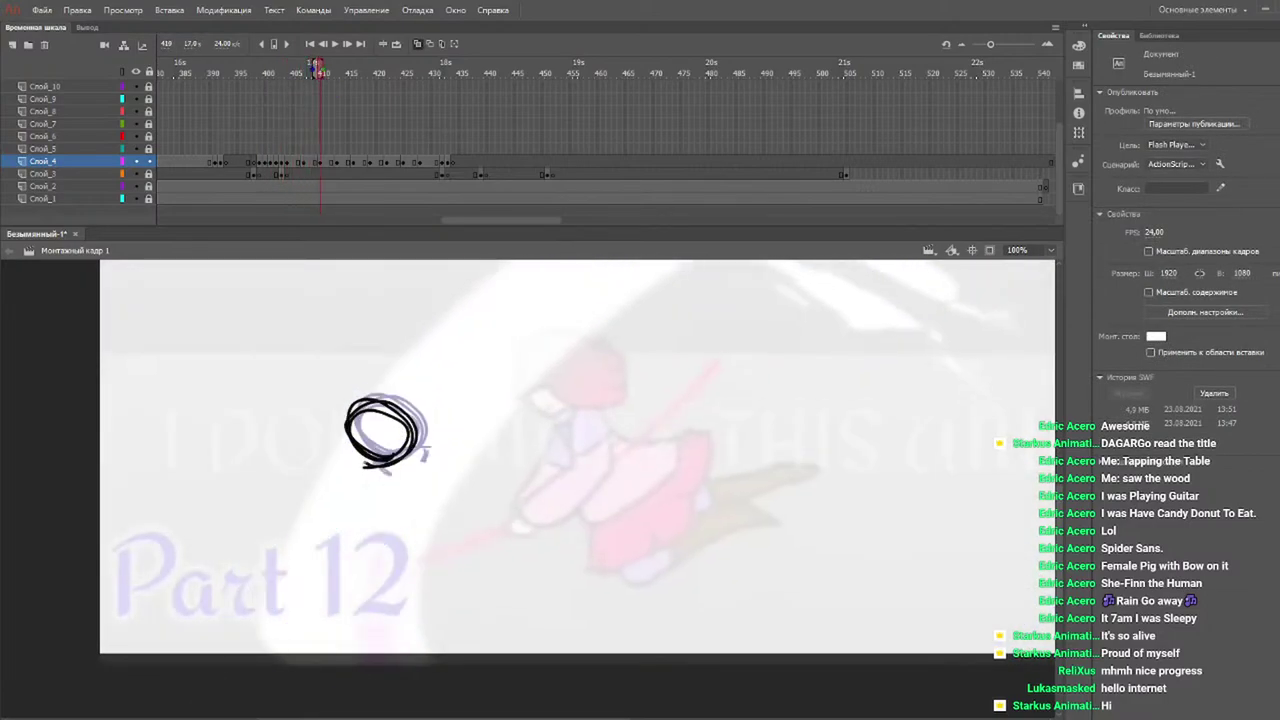
{"action": "key", "text": "b"}
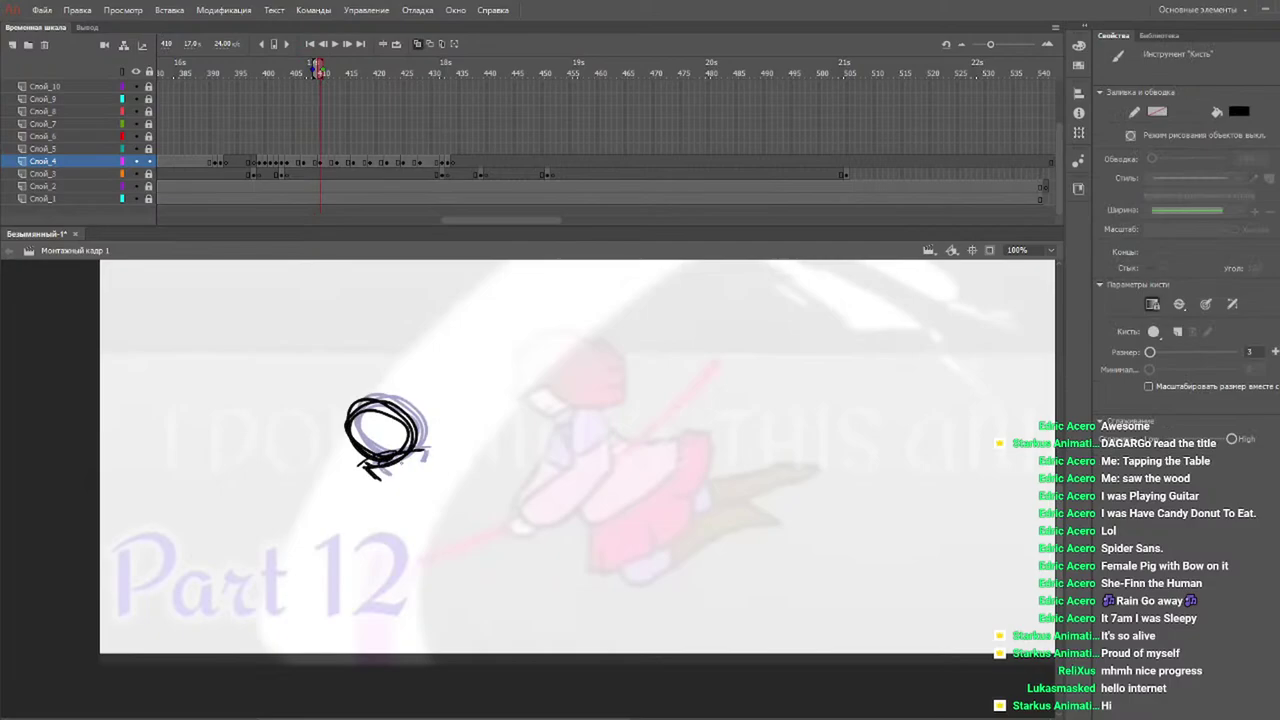
{"action": "left_click_drag", "start_coordinate": [295, 74], "coordinate": [337, 72]}
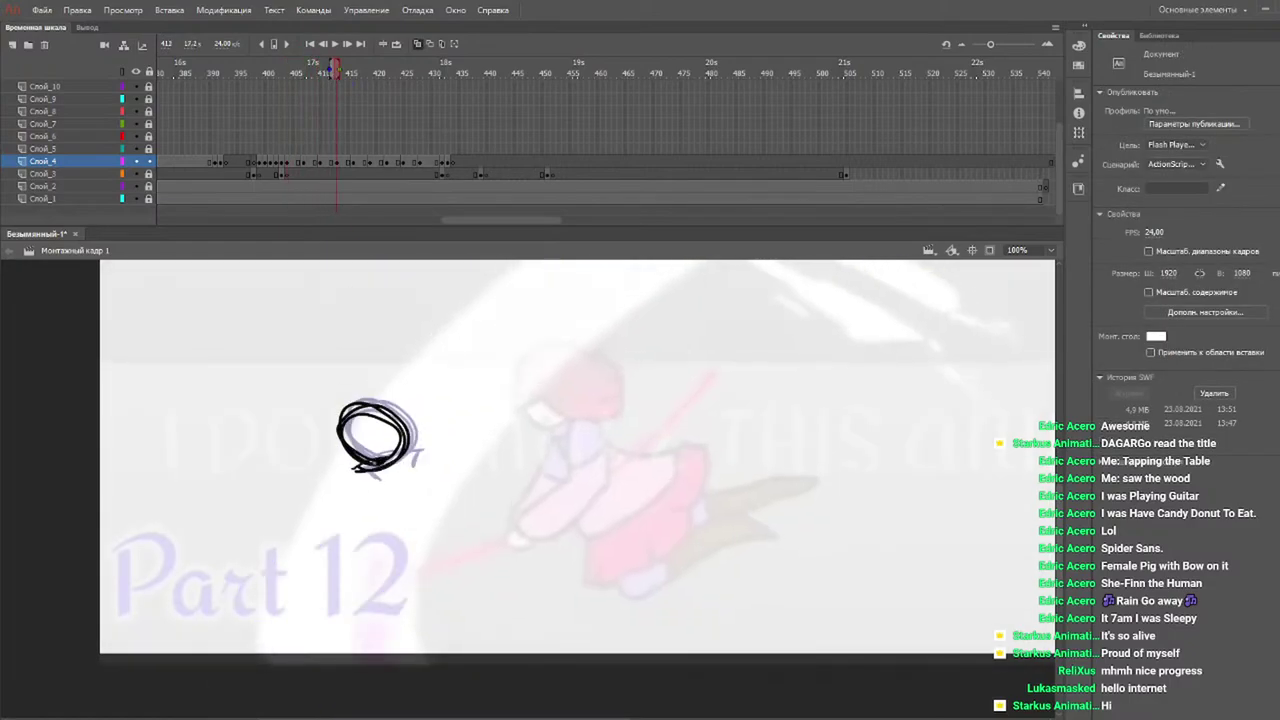
{"action": "key", "text": "b"}
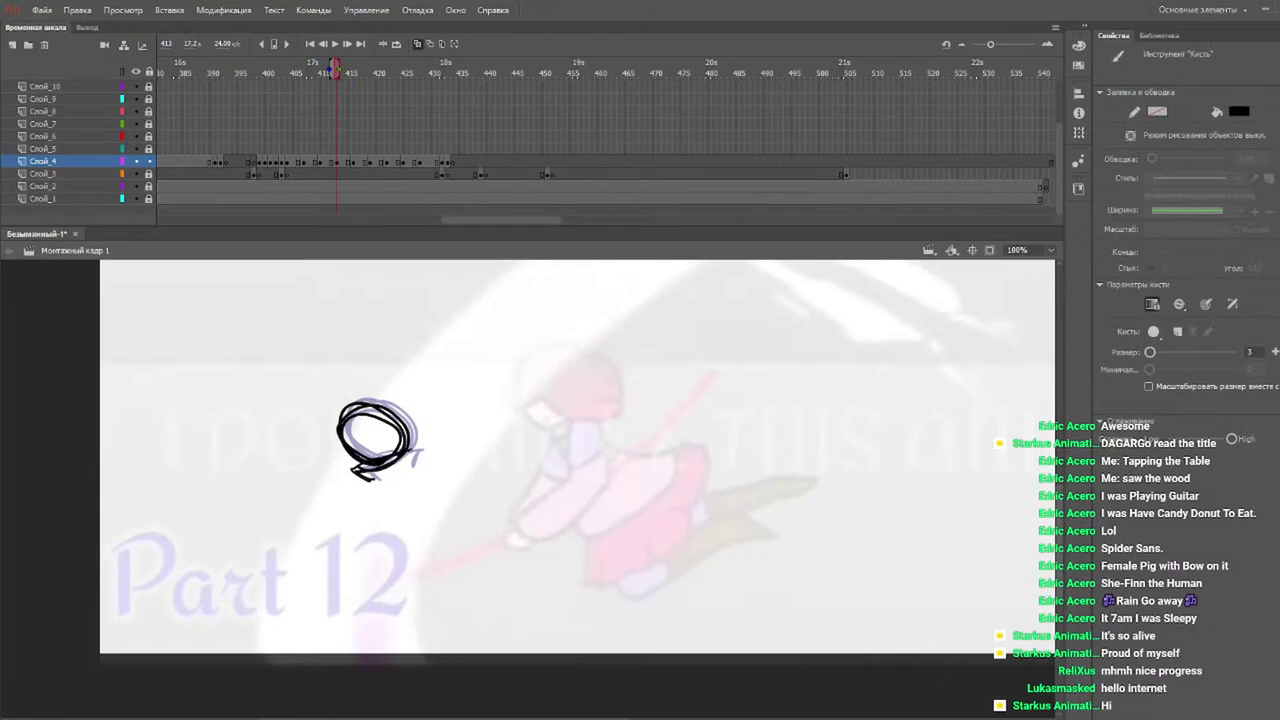
Brush short black shoulder lines beneath the circle on frames 416, 419 and 422.
{"action": "mouse_move", "coordinate": [316, 78]}
{"action": "left_mouse_down"}
{"action": "mouse_move", "coordinate": [354, 80]}
{"action": "mouse_move", "coordinate": [357, 100]}
{"action": "left_mouse_up"}
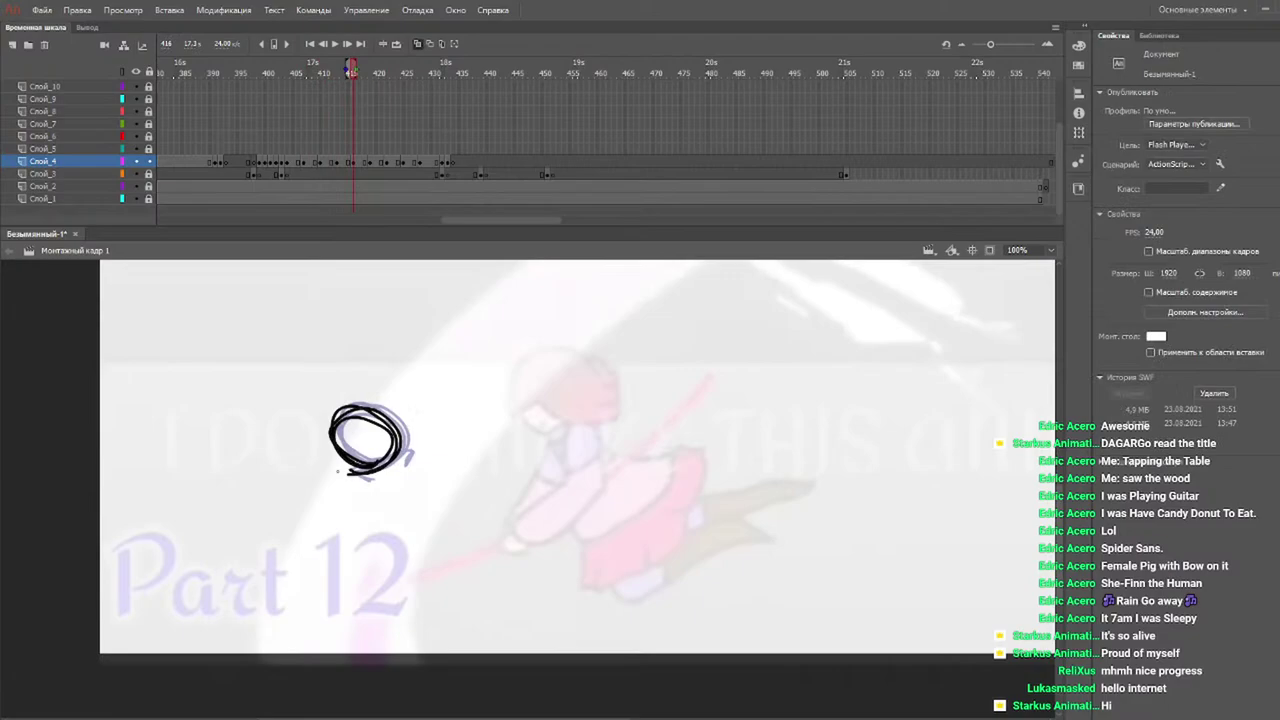
{"action": "key", "text": "b"}
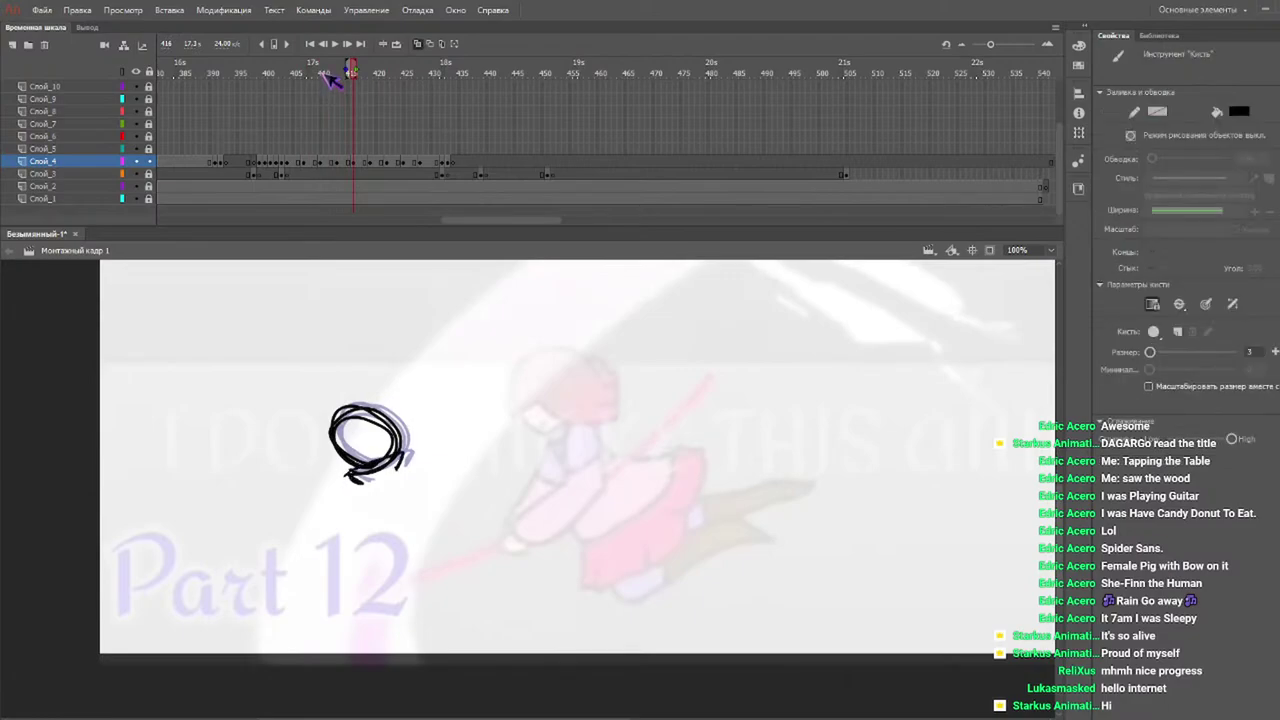
{"action": "left_click_drag", "start_coordinate": [336, 80], "coordinate": [368, 86]}
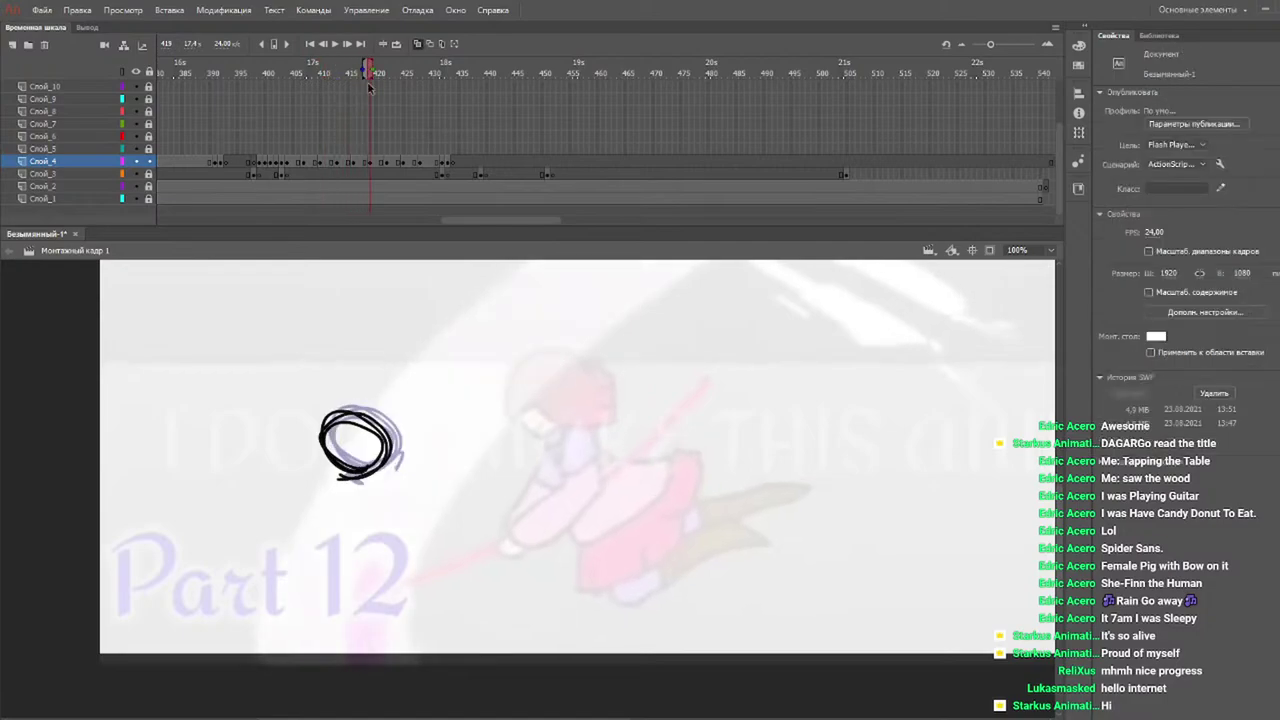
{"action": "key", "text": "b"}
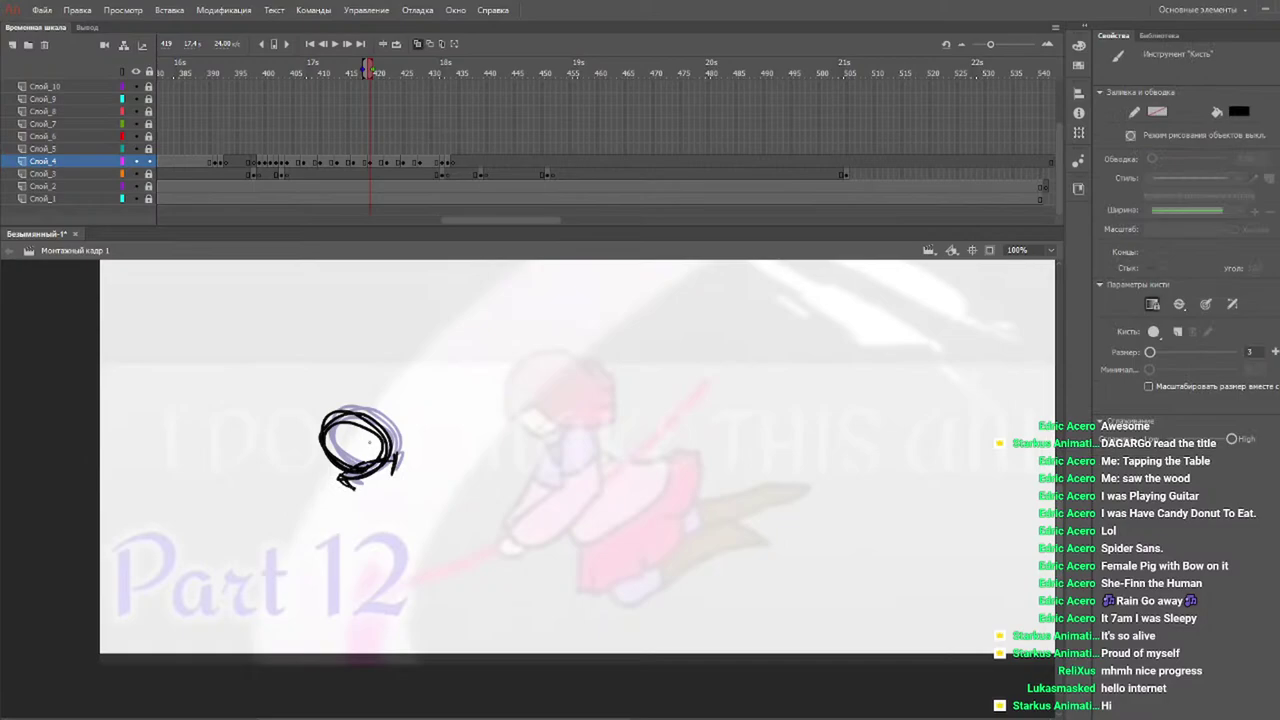
{"action": "mouse_move", "coordinate": [352, 80]}
{"action": "left_mouse_down"}
{"action": "mouse_move", "coordinate": [397, 92]}
{"action": "mouse_move", "coordinate": [378, 68]}
{"action": "mouse_move", "coordinate": [390, 82]}
{"action": "left_mouse_up"}
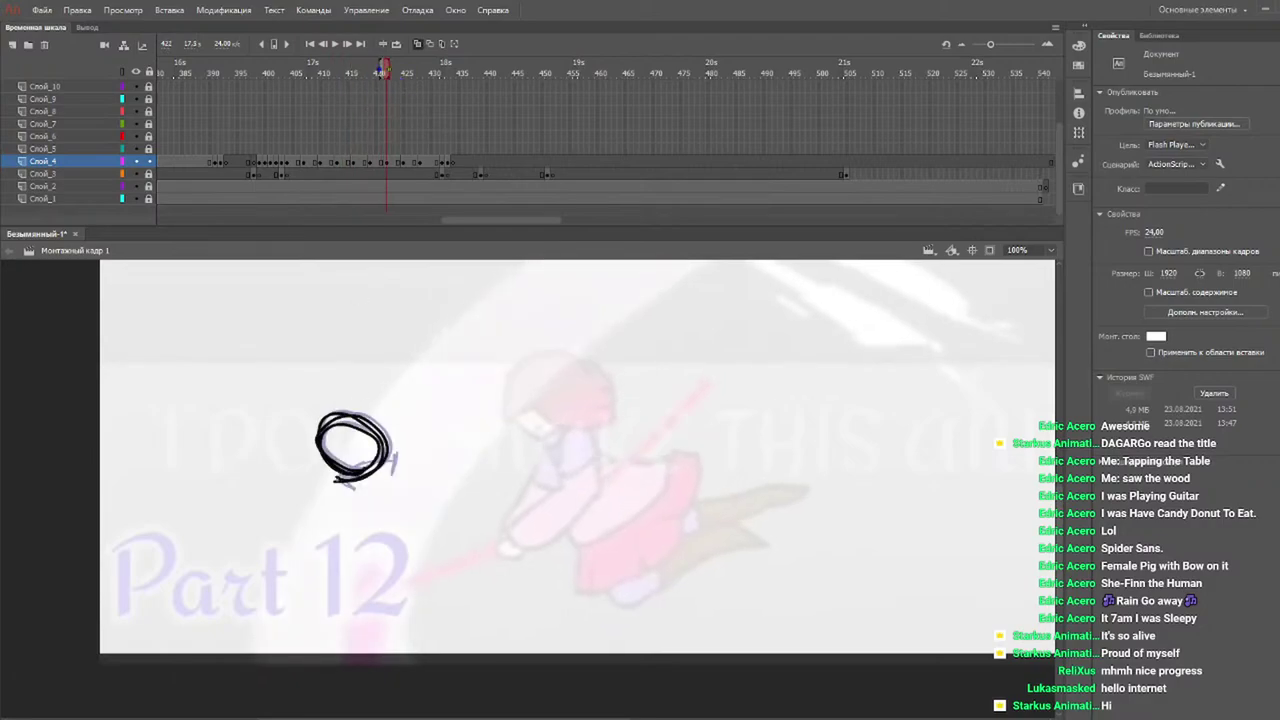
{"action": "key", "text": "b"}
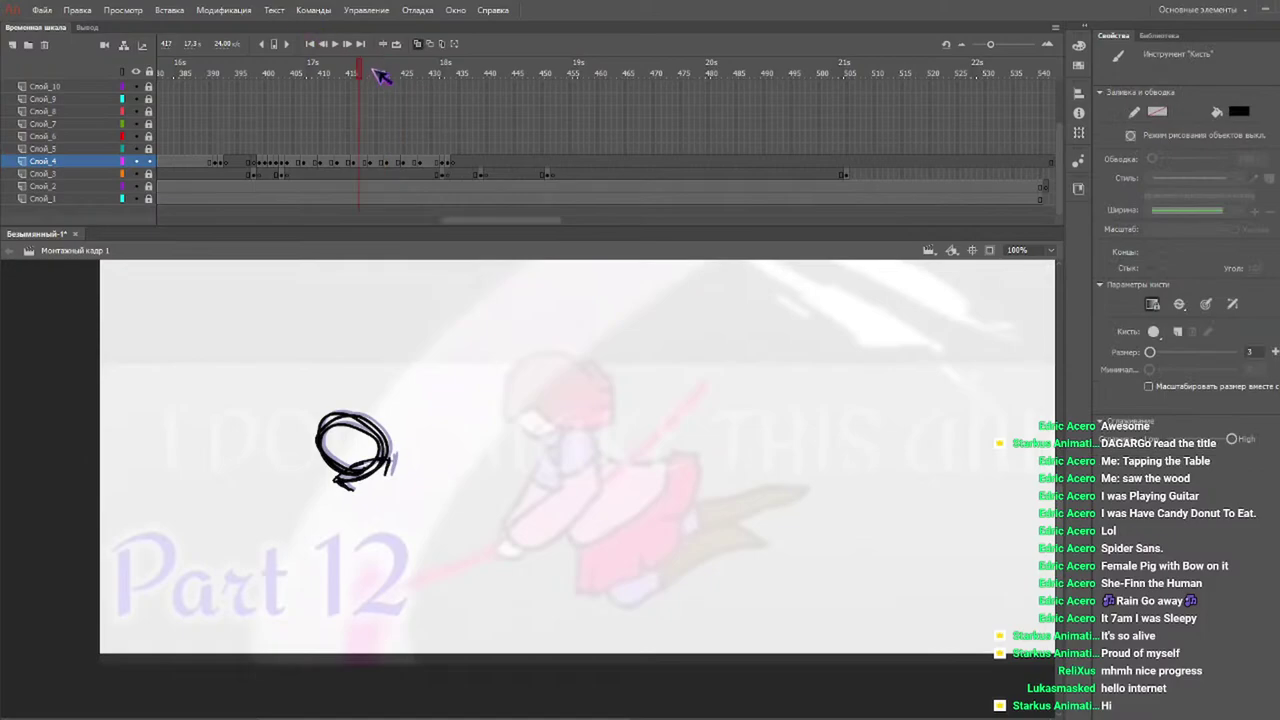
Brush matching black shoulder lines beneath the circle on frames 425 and 428.
{"action": "left_click_drag", "start_coordinate": [380, 74], "coordinate": [400, 87]}
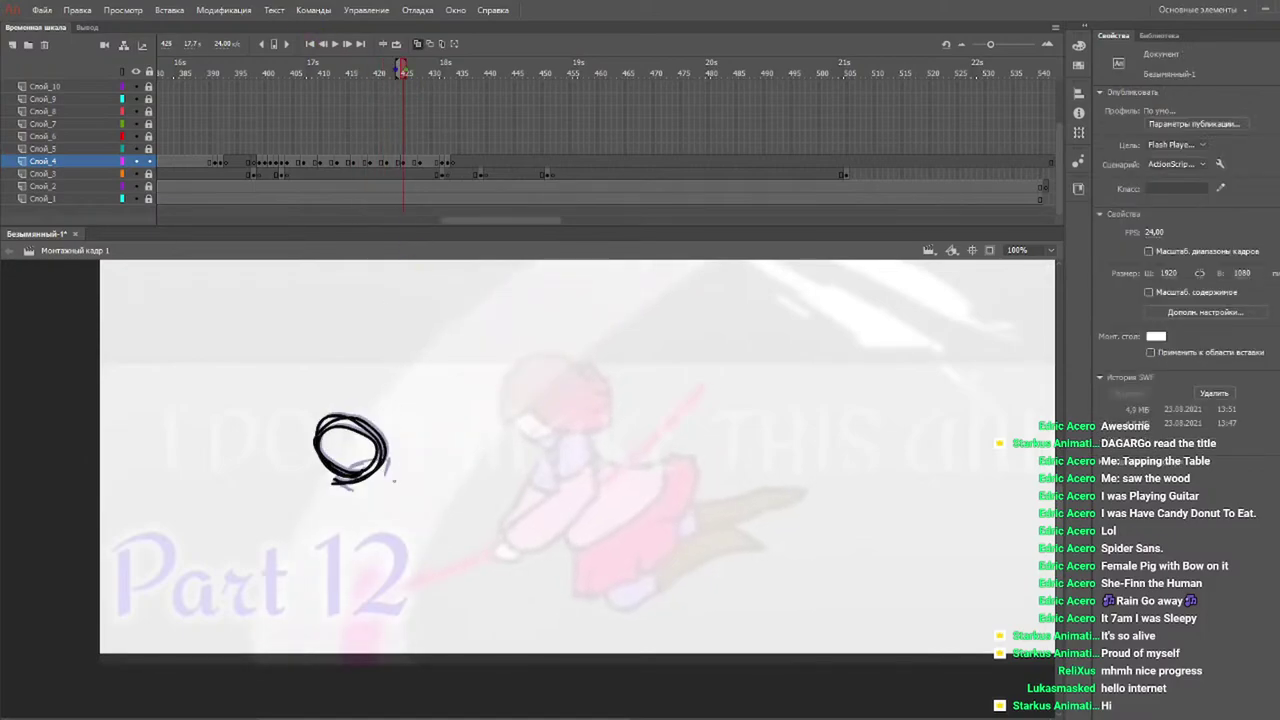
{"action": "key", "text": "b"}
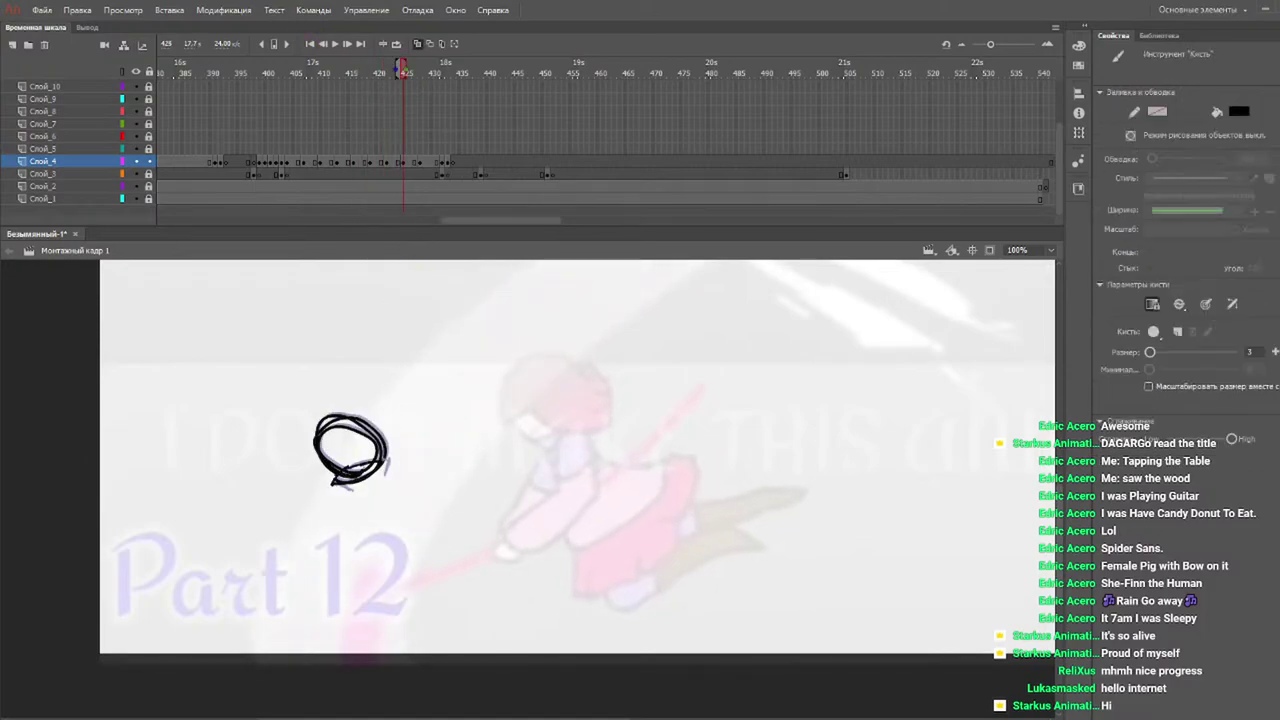
{"action": "mouse_move", "coordinate": [386, 66]}
{"action": "left_mouse_down"}
{"action": "mouse_move", "coordinate": [371, 69]}
{"action": "mouse_move", "coordinate": [427, 82]}
{"action": "mouse_move", "coordinate": [420, 96]}
{"action": "left_mouse_up"}
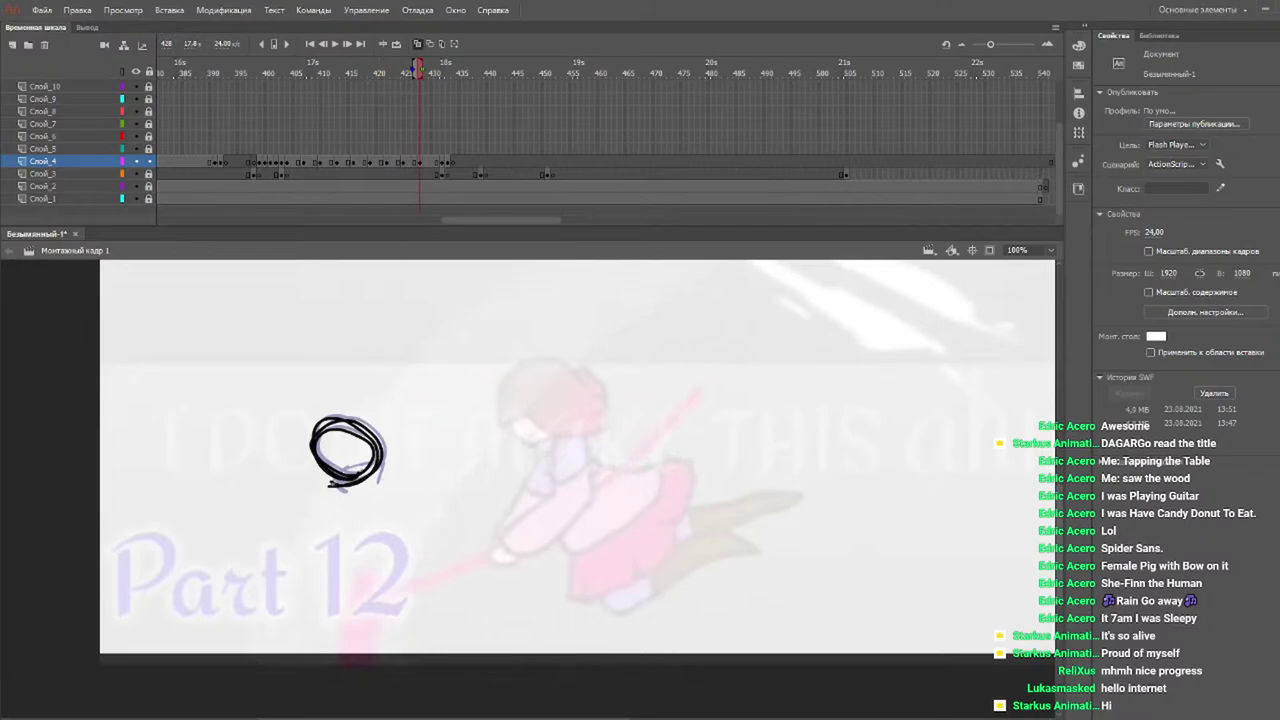
{"action": "key", "text": "b"}
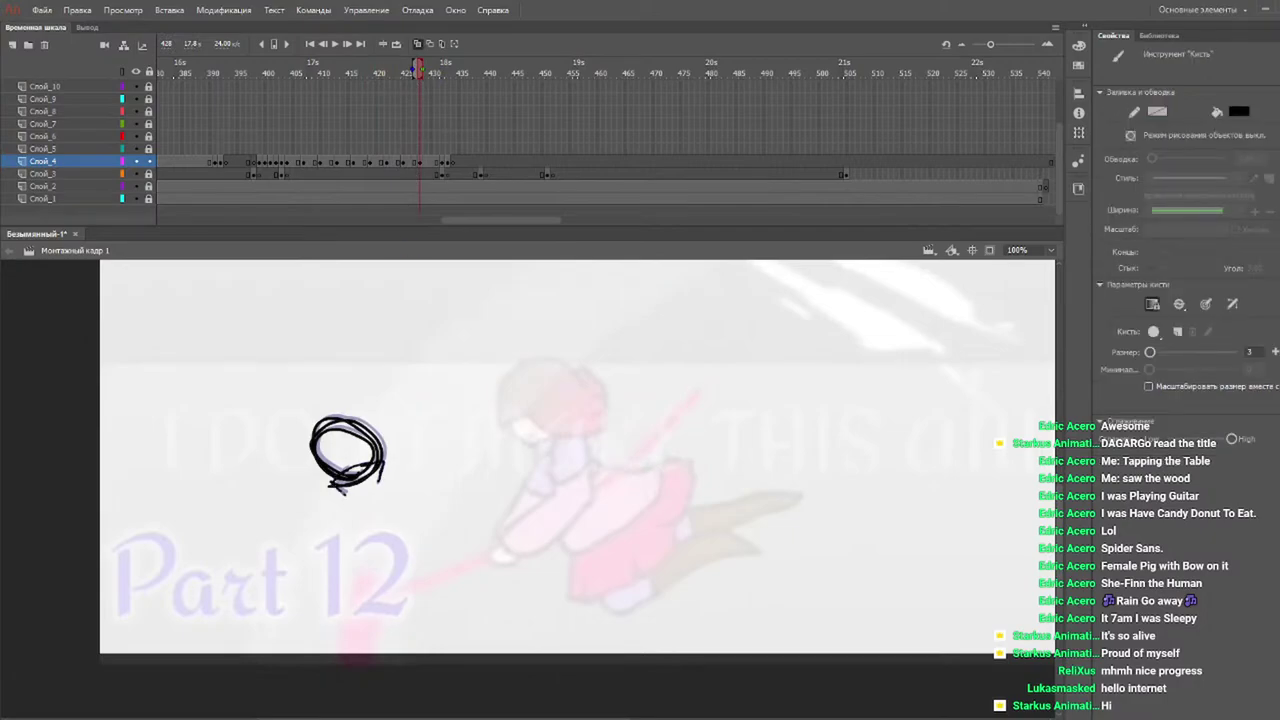
Preview the head and shoulder motion, then return to frame 404.
{"action": "left_click_drag", "start_coordinate": [409, 69], "coordinate": [450, 84]}
{"action": "left_click_drag", "start_coordinate": [230, 545], "coordinate": [70, 690]}
{"action": "left_click_drag", "start_coordinate": [286, 86], "coordinate": [291, 77]}
{"action": "key", "text": "Return"}
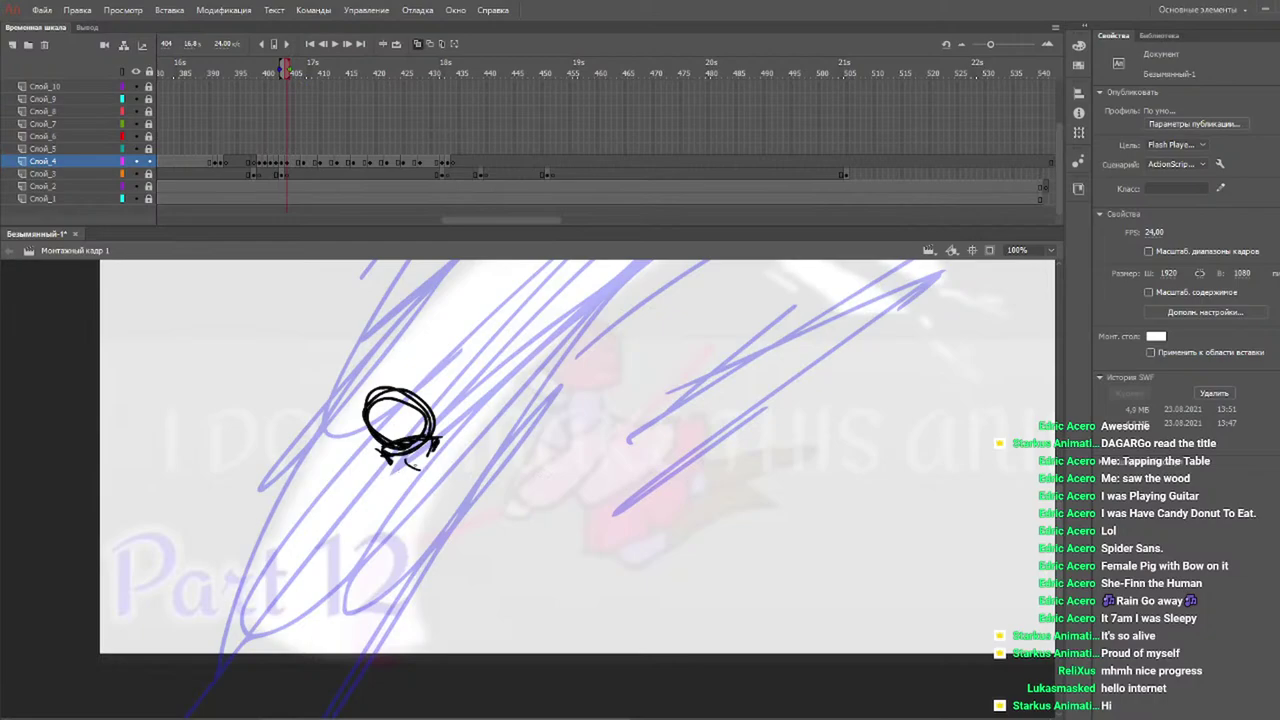
Brush a rough black torso with hip circles and a long trailing leg line beside the head on frame 404.
{"action": "key", "text": "b"}
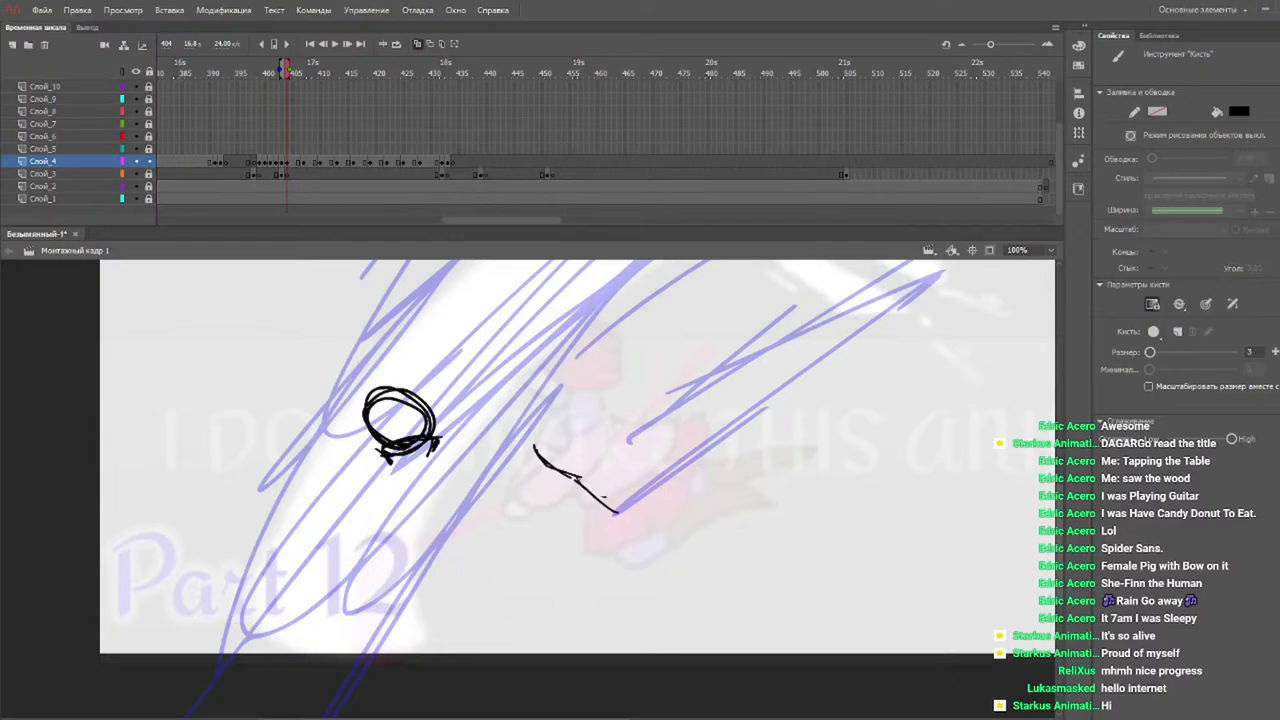
{"action": "left_click_drag", "start_coordinate": [545, 436], "coordinate": [638, 492]}
{"action": "left_click_drag", "start_coordinate": [545, 436], "coordinate": [638, 486]}
{"action": "left_click_drag", "start_coordinate": [598, 448], "coordinate": [648, 498]}
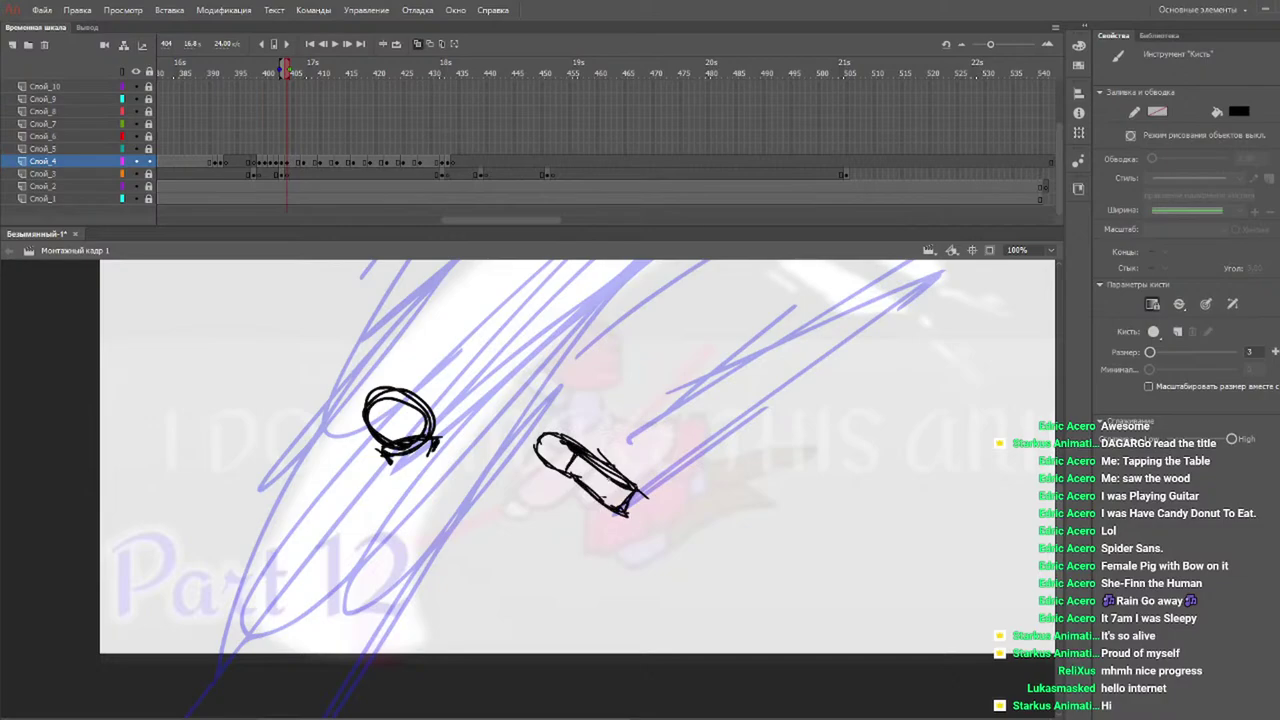
{"action": "key", "text": "ctrl+z"}
{"action": "left_click_drag", "start_coordinate": [628, 492], "coordinate": [646, 506]}
{"action": "mouse_move", "coordinate": [650, 506]}
{"action": "left_mouse_down"}
{"action": "mouse_move", "coordinate": [794, 518]}
{"action": "mouse_move", "coordinate": [780, 520]}
{"action": "left_mouse_up"}
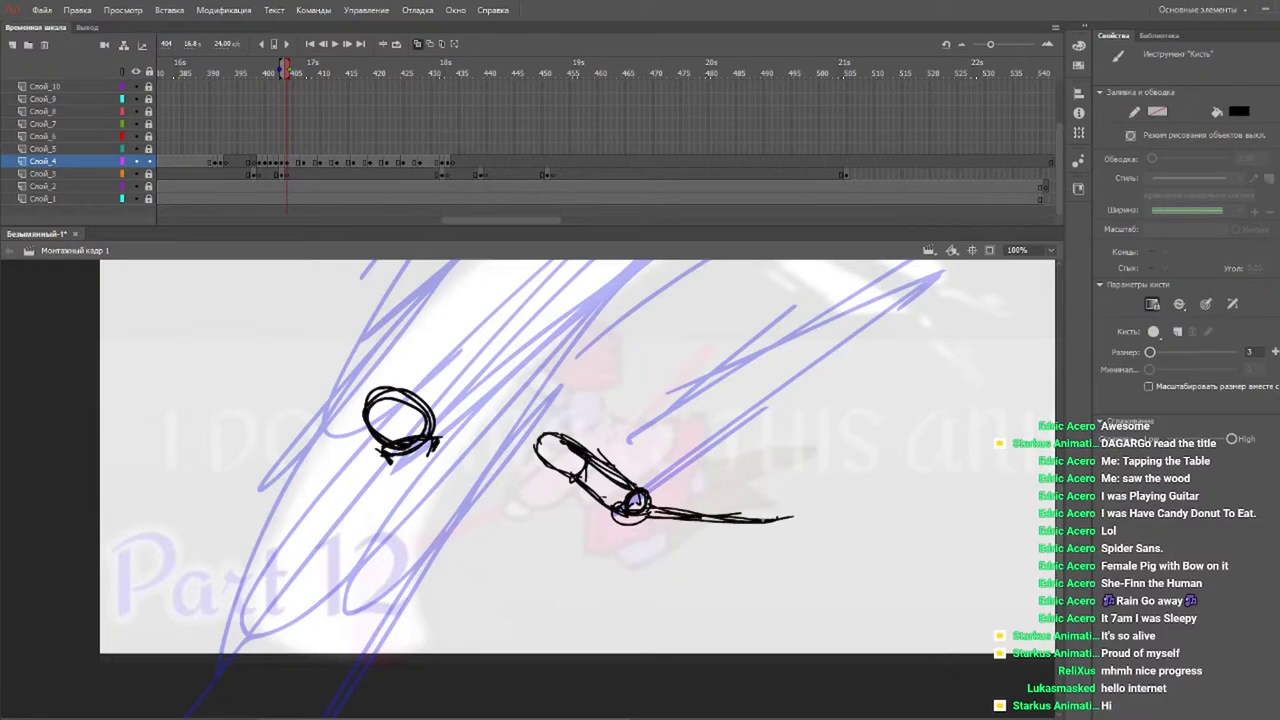
Move the torso and leg sketch beneath the head's shoulder lines on frame 404 and fine-tune its fit.
{"action": "key", "text": "v"}
{"action": "mouse_move", "coordinate": [830, 410]}
{"action": "left_mouse_down"}
{"action": "mouse_move", "coordinate": [633, 552]}
{"action": "mouse_move", "coordinate": [480, 582]}
{"action": "left_mouse_up"}
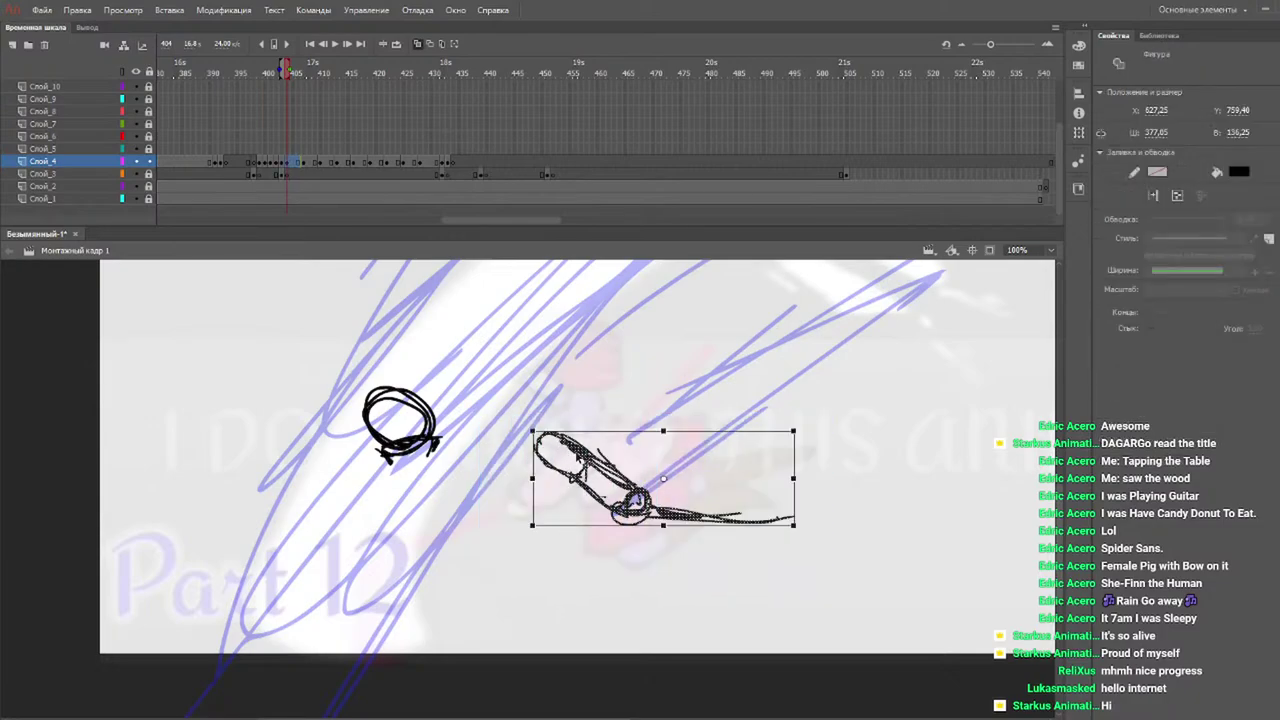
{"action": "left_click_drag", "start_coordinate": [576, 458], "coordinate": [443, 473]}
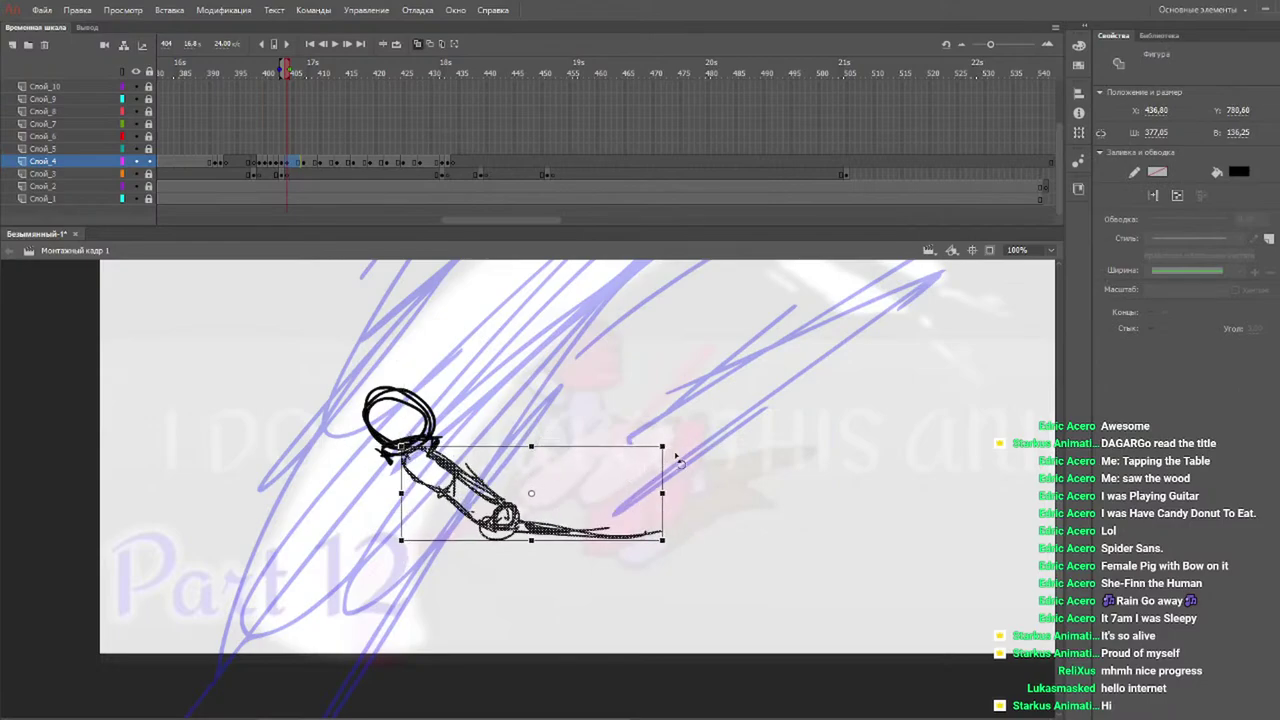
{"action": "left_click_drag", "start_coordinate": [661, 446], "coordinate": [655, 448]}
{"action": "left_click_drag", "start_coordinate": [470, 478], "coordinate": [470, 474]}
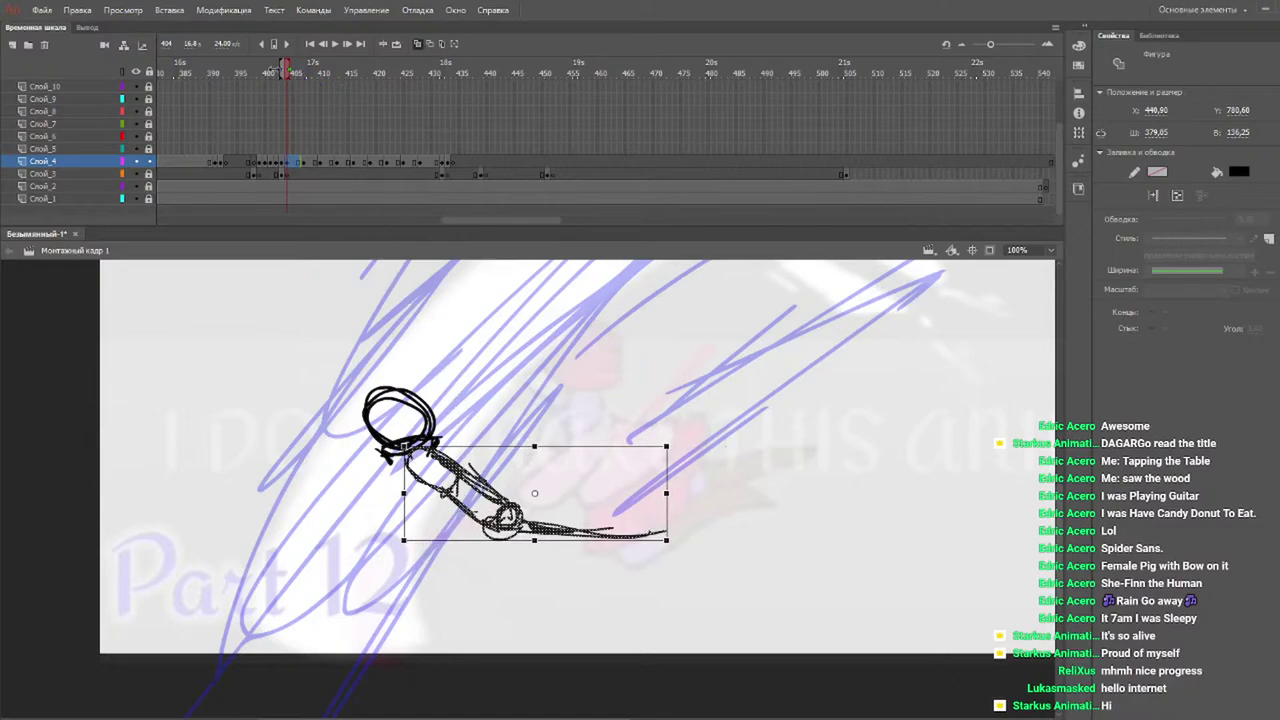
Paste the body sketch in place on frame 407, shift it slightly down and rotate it slightly counterclockwise.
{"action": "left_click_drag", "start_coordinate": [284, 72], "coordinate": [306, 73]}
{"action": "key", "text": "ctrl+shift+v"}
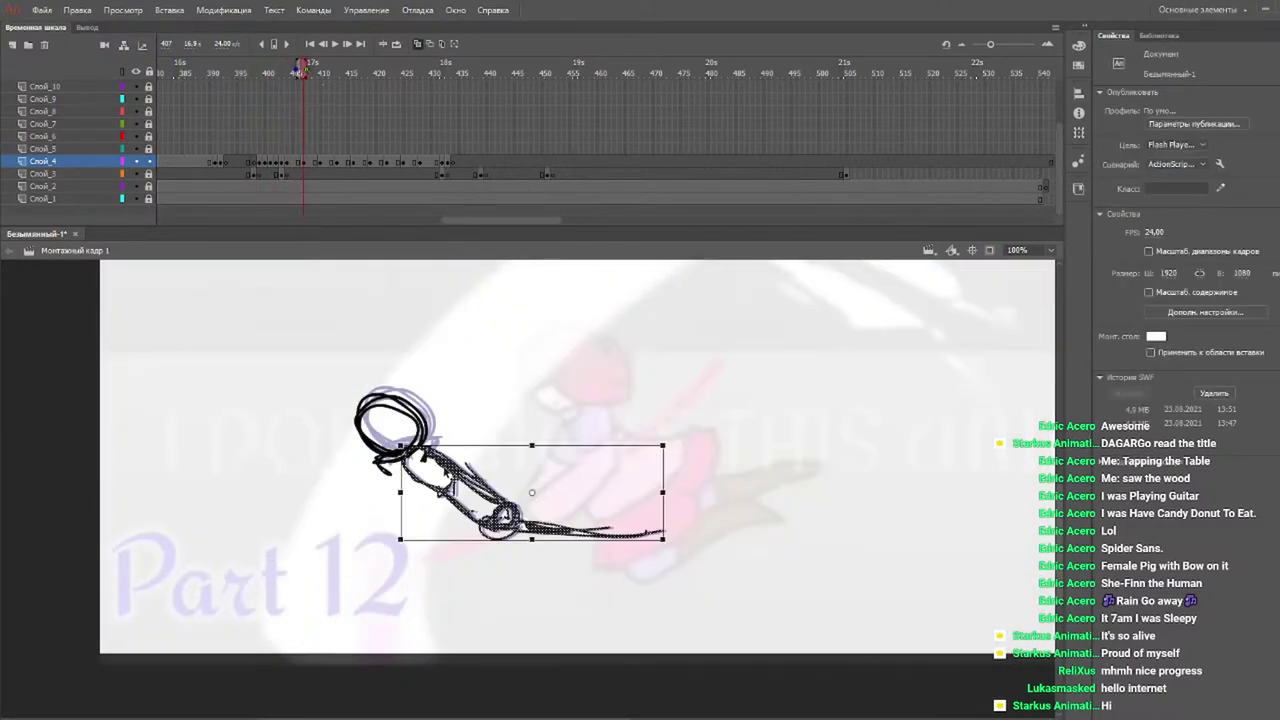
{"action": "left_click_drag", "start_coordinate": [545, 491], "coordinate": [545, 497]}
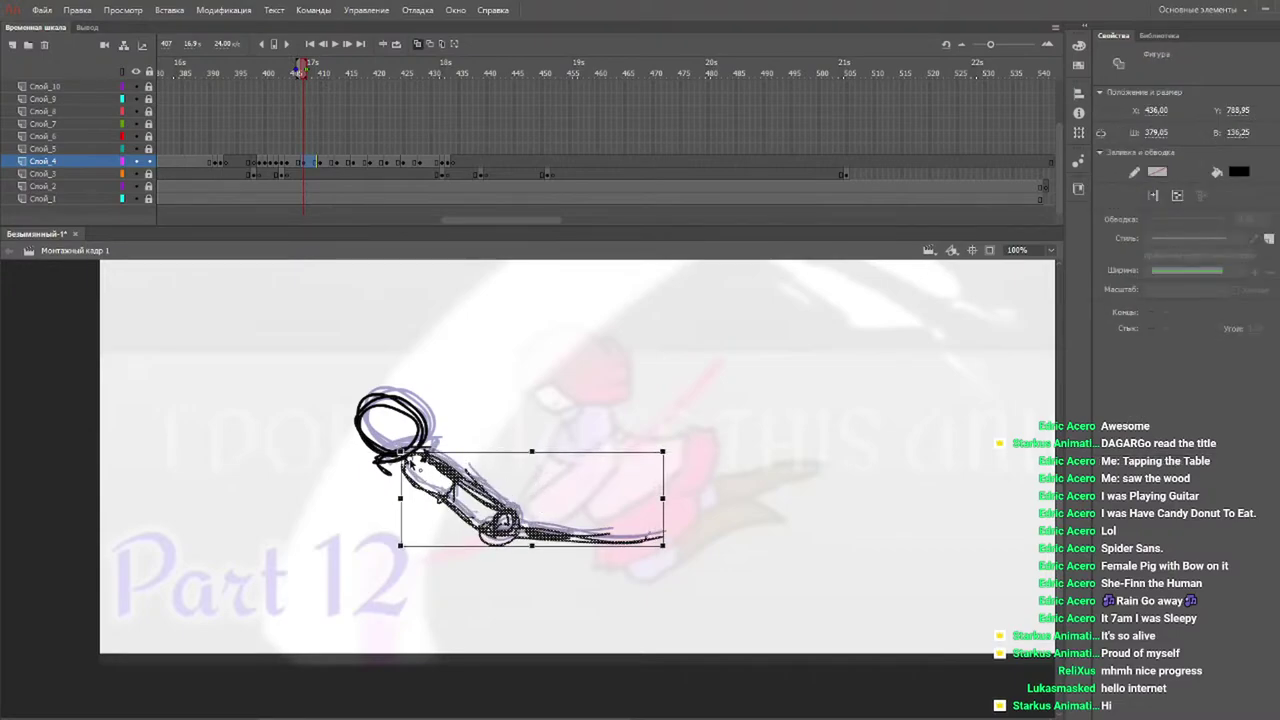
{"action": "left_click_drag", "start_coordinate": [676, 466], "coordinate": [676, 437]}
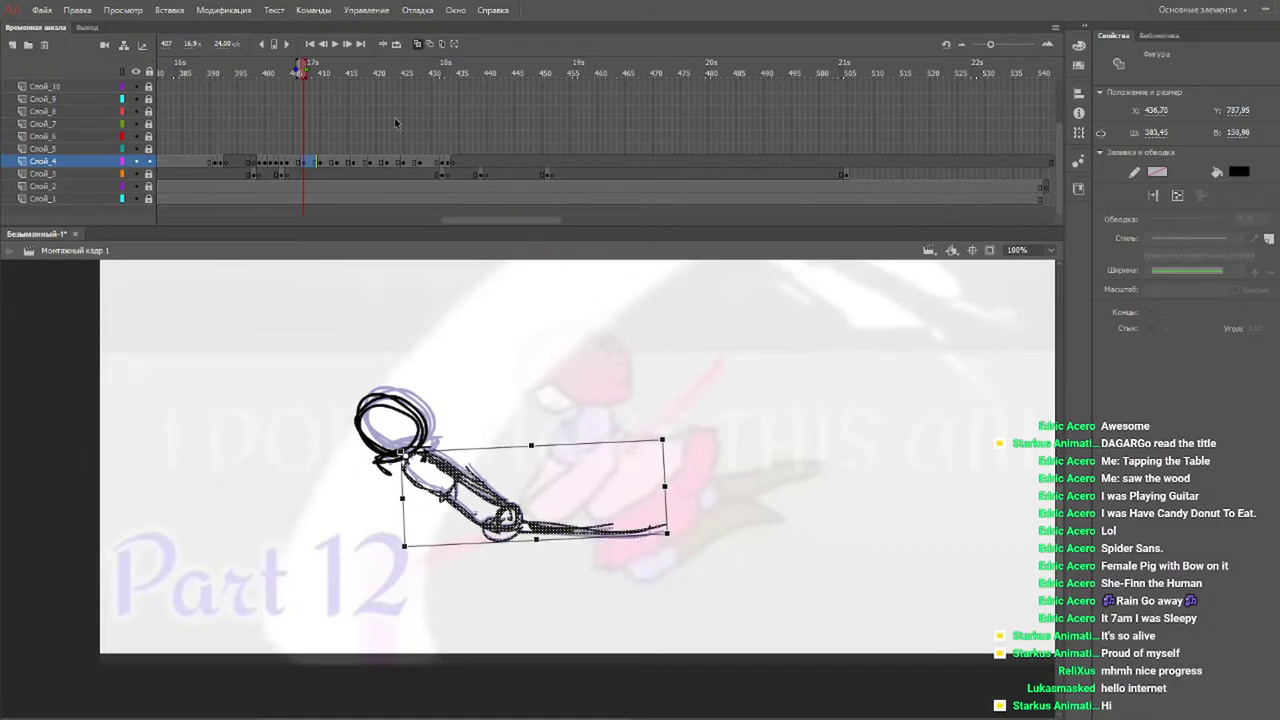
Paste the body sketch on frame 410, nudge it down and left under the head, and tilt its leg end slightly upward.
{"action": "left_click", "coordinate": [322, 73]}
{"action": "key", "text": "ctrl+v"}
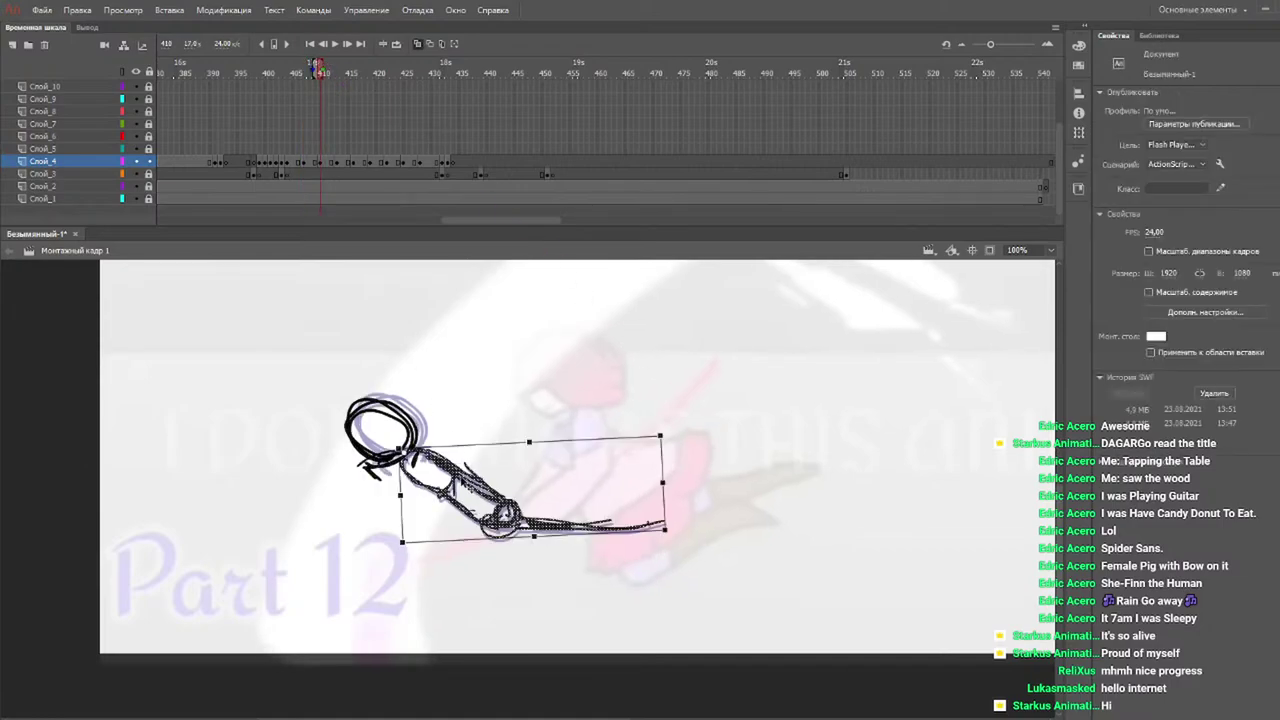
{"action": "key", "text": "Down"}
{"action": "key", "text": "Down"}
{"action": "key", "text": "Down"}
{"action": "key", "text": "Down"}
{"action": "key", "text": "Down"}
{"action": "key", "text": "Down"}
{"action": "key", "text": "Left"}
{"action": "key", "text": "Left"}
{"action": "key", "text": "Left"}
{"action": "key", "text": "Down"}
{"action": "key", "text": "Down"}
{"action": "key", "text": "Down"}
{"action": "key", "text": "Left"}
{"action": "key", "text": "Left"}
{"action": "key", "text": "Left"}
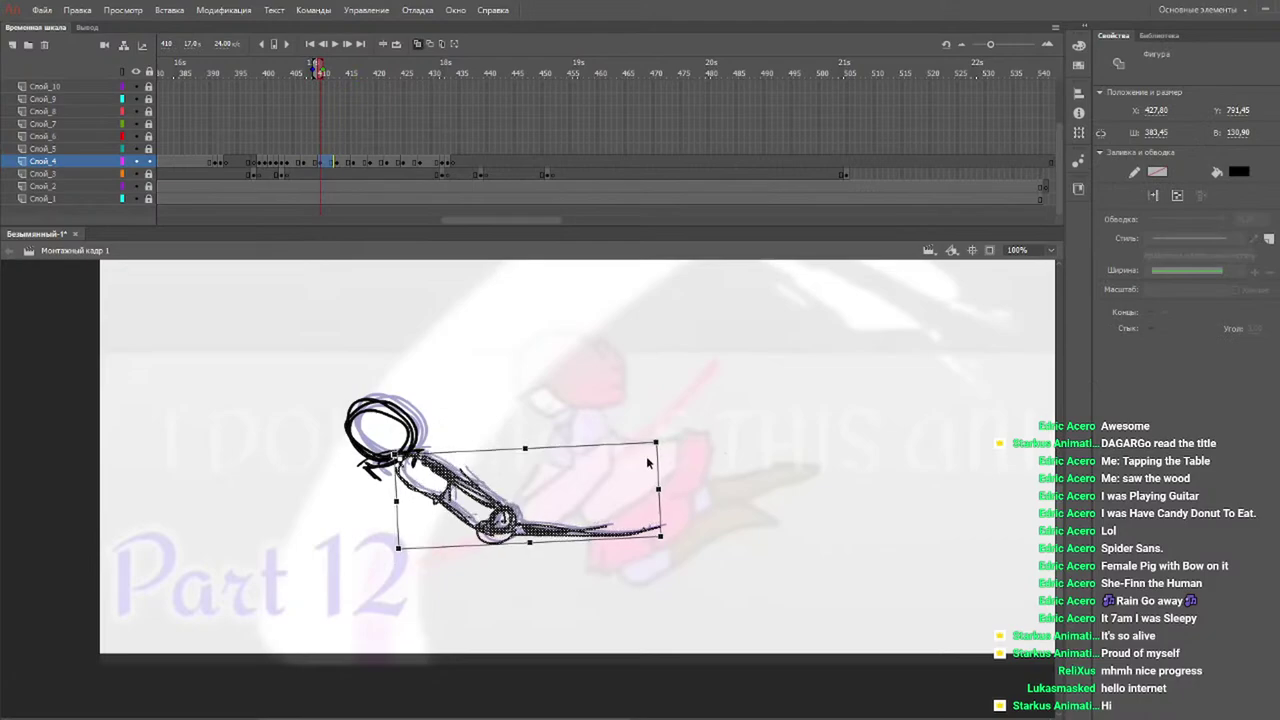
{"action": "left_click_drag", "start_coordinate": [668, 457], "coordinate": [666, 440]}
Place copies of the body sketch on frames 413 and 416, following the head down-left and tilting the leg end further upward.
{"action": "left_click_drag", "start_coordinate": [298, 76], "coordinate": [340, 77]}
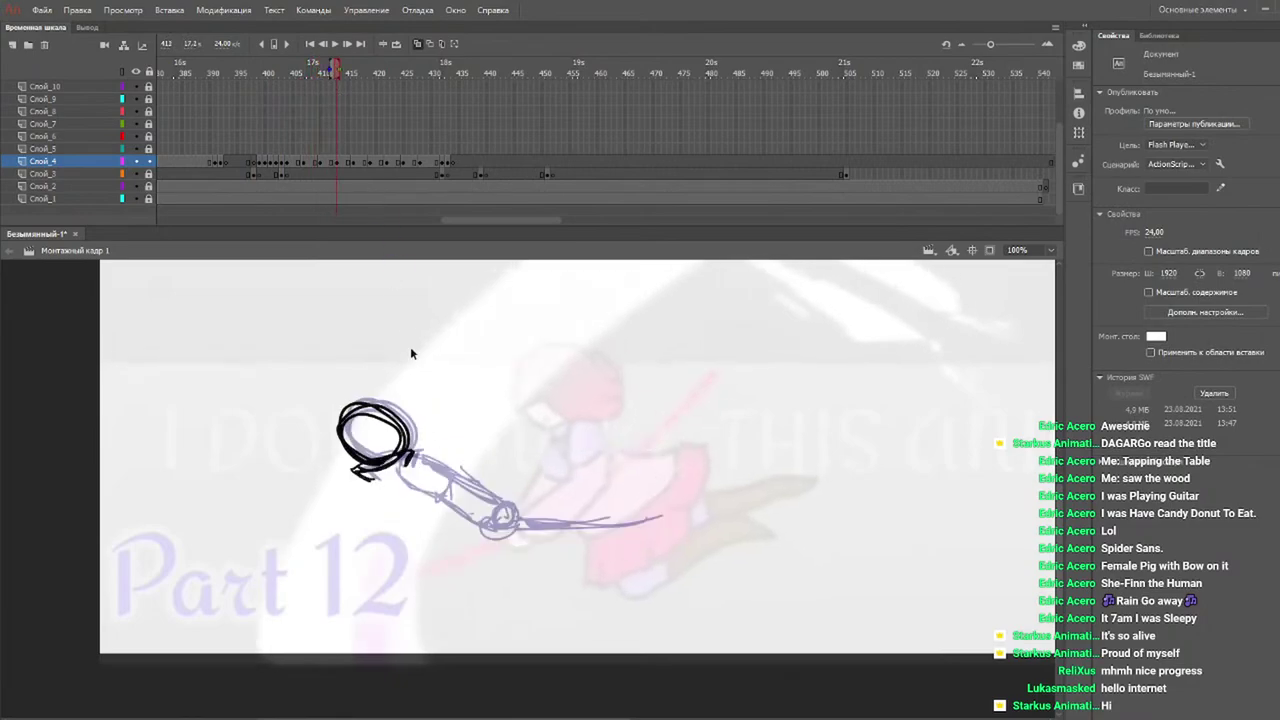
{"action": "left_click_drag", "start_coordinate": [445, 470], "coordinate": [433, 479]}
{"action": "left_click_drag", "start_coordinate": [658, 452], "coordinate": [658, 424]}
{"action": "left_click_drag", "start_coordinate": [309, 76], "coordinate": [356, 76]}
{"action": "key", "text": "ctrl+shift+v"}
{"action": "left_click_drag", "start_coordinate": [460, 480], "coordinate": [440, 492]}
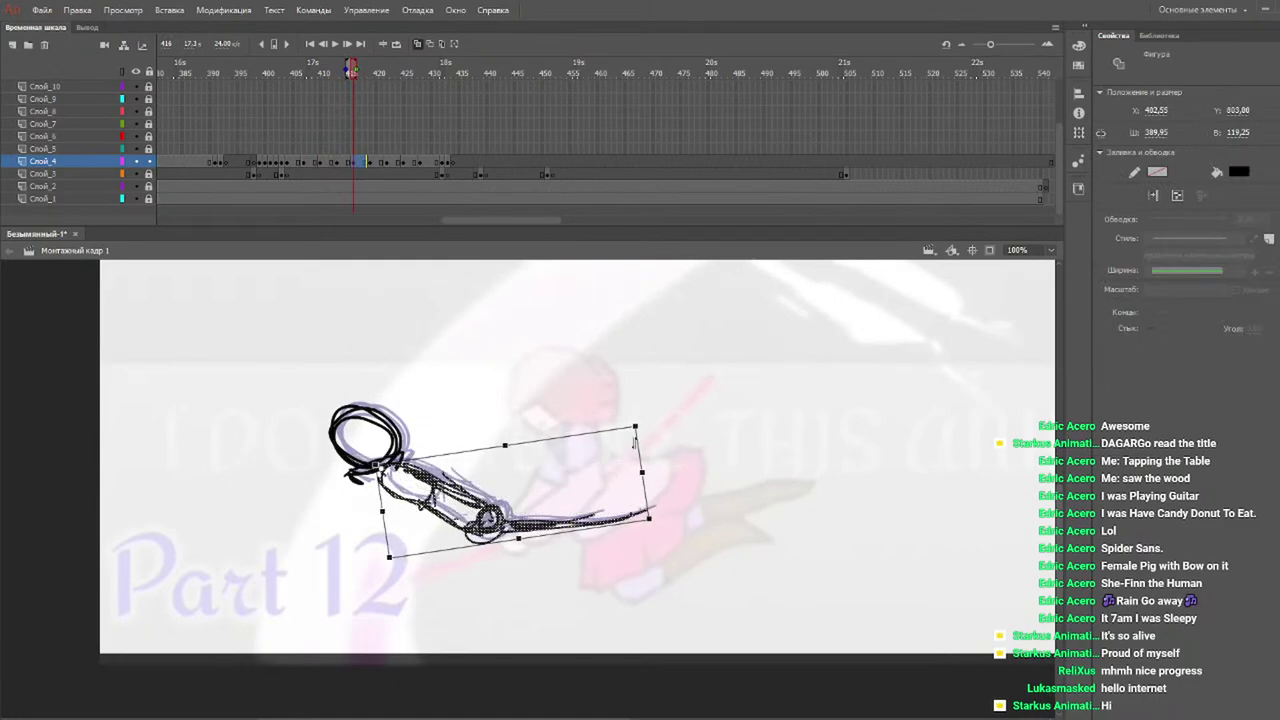
{"action": "left_click_drag", "start_coordinate": [645, 441], "coordinate": [650, 421]}
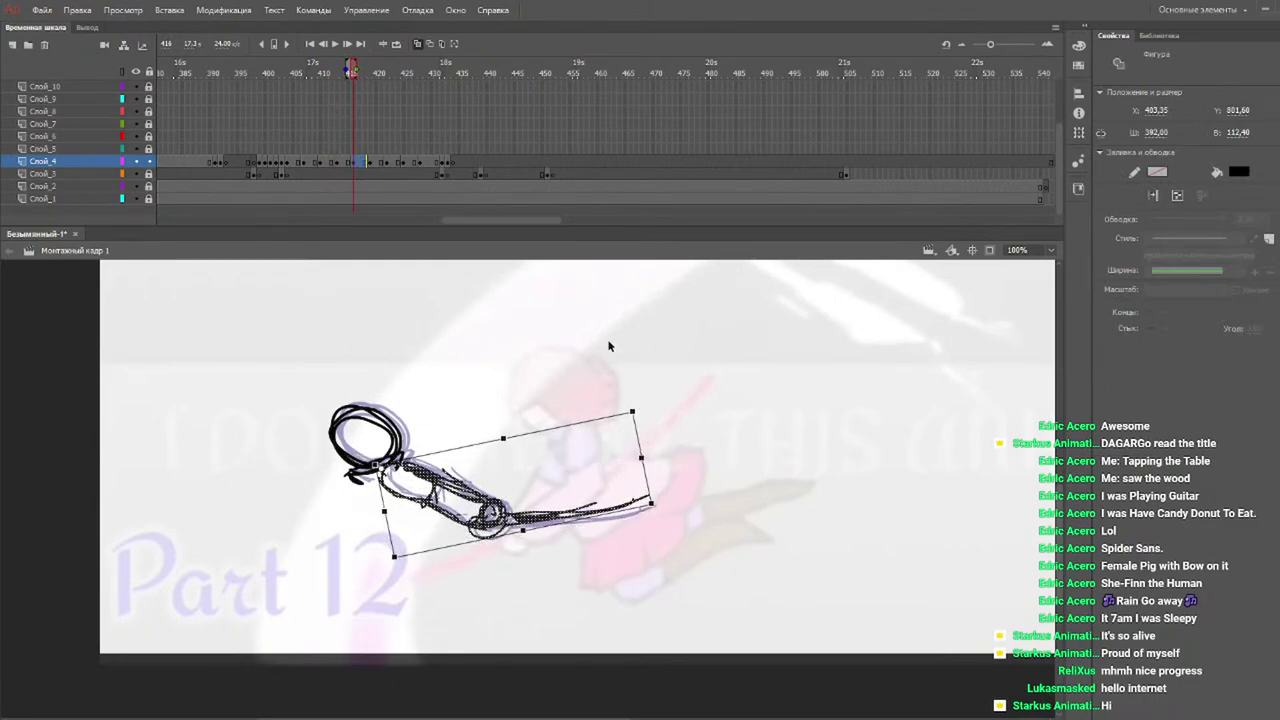
Paste the body sketch on frames 419 and 422, aligning each copy under the head with a little more counterclockwise rotation.
{"action": "left_click", "coordinate": [372, 72]}
{"action": "key", "text": "ctrl+shift+v"}
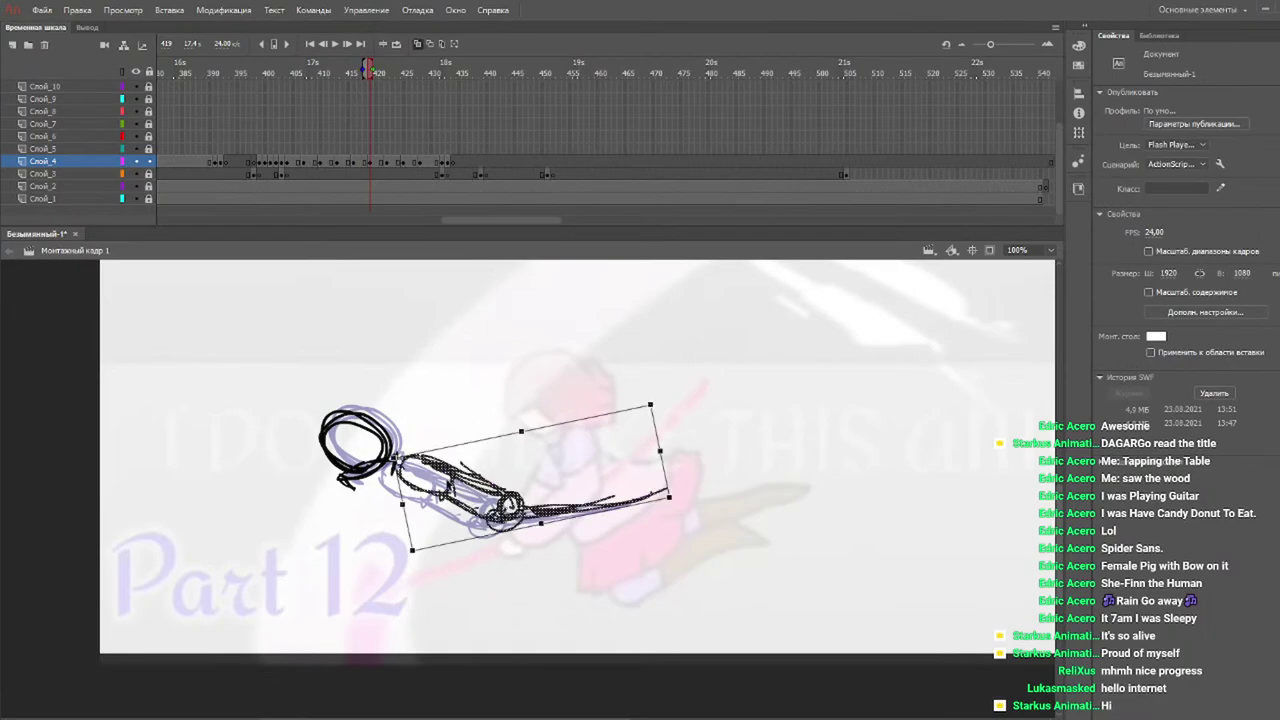
{"action": "left_click_drag", "start_coordinate": [463, 483], "coordinate": [447, 493]}
{"action": "mouse_move", "coordinate": [621, 441]}
{"action": "left_mouse_down"}
{"action": "mouse_move", "coordinate": [608, 445]}
{"action": "mouse_move", "coordinate": [630, 418]}
{"action": "left_mouse_up"}
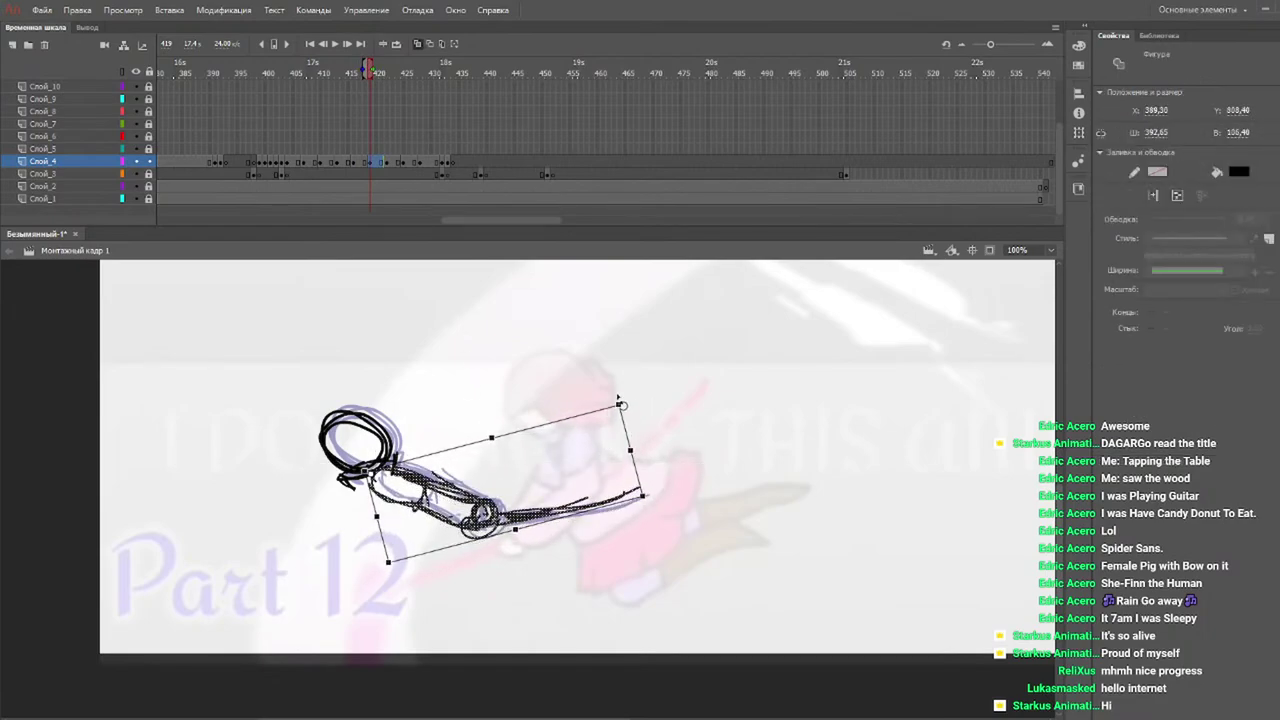
{"action": "left_click_drag", "start_coordinate": [339, 68], "coordinate": [389, 67]}
{"action": "key", "text": "ctrl+shift+v"}
{"action": "left_click_drag", "start_coordinate": [480, 484], "coordinate": [445, 498]}
{"action": "left_click_drag", "start_coordinate": [627, 422], "coordinate": [615, 397]}
Paste the body sketch on frames 425 and 428, attaching each copy to the shoulders with a slight further upward leg tilt.
{"action": "left_click", "coordinate": [408, 76]}
{"action": "key", "text": "ctrl+shift+v"}
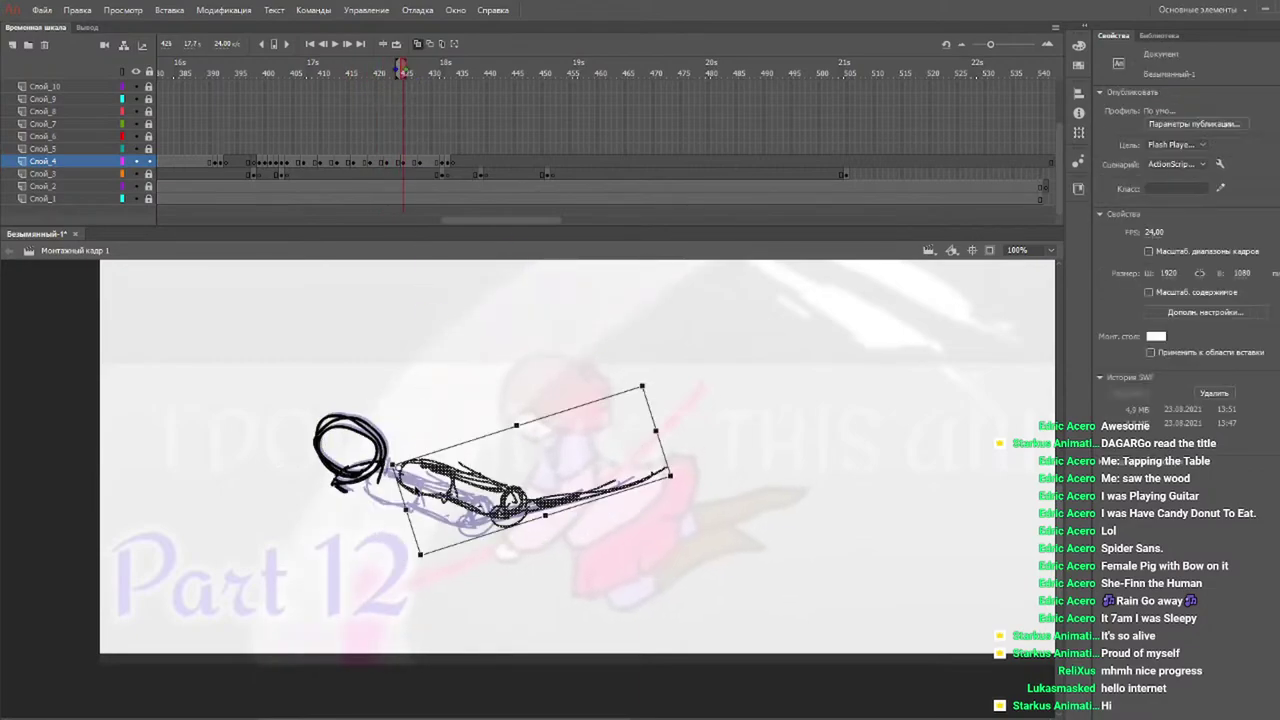
{"action": "left_click_drag", "start_coordinate": [447, 473], "coordinate": [410, 485]}
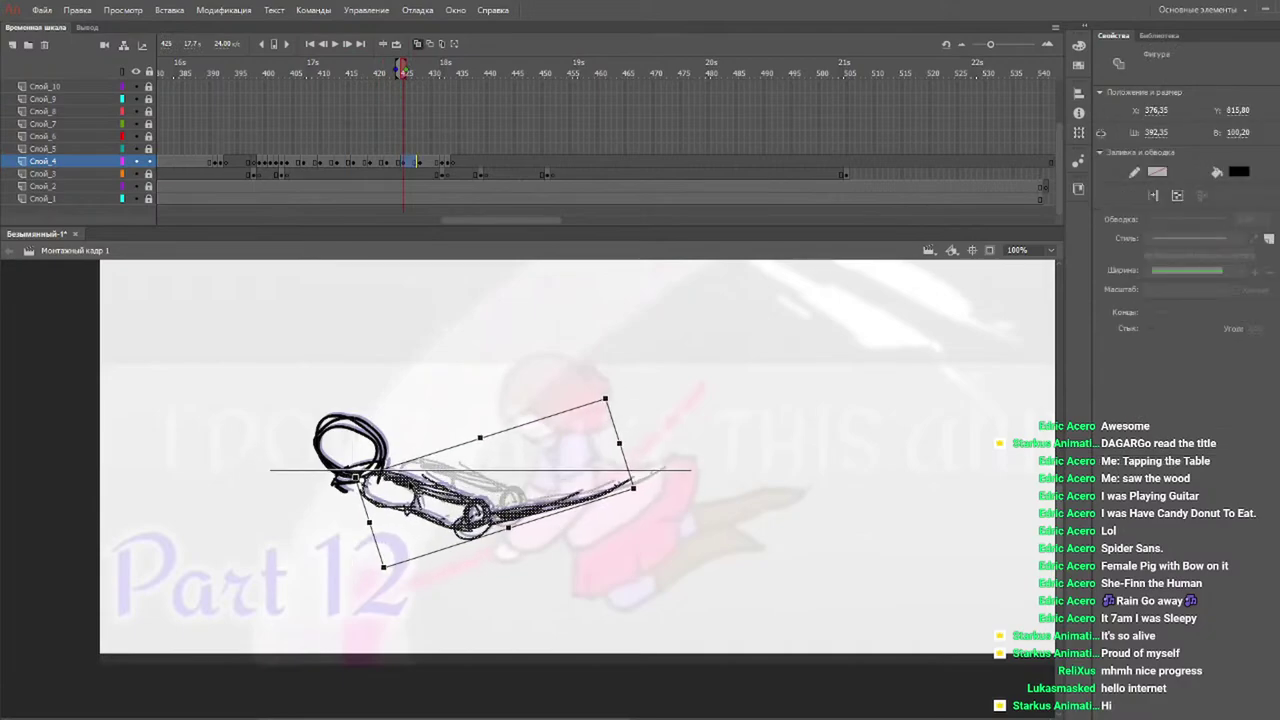
{"action": "left_click_drag", "start_coordinate": [619, 412], "coordinate": [613, 402]}
{"action": "left_click_drag", "start_coordinate": [436, 75], "coordinate": [424, 74]}
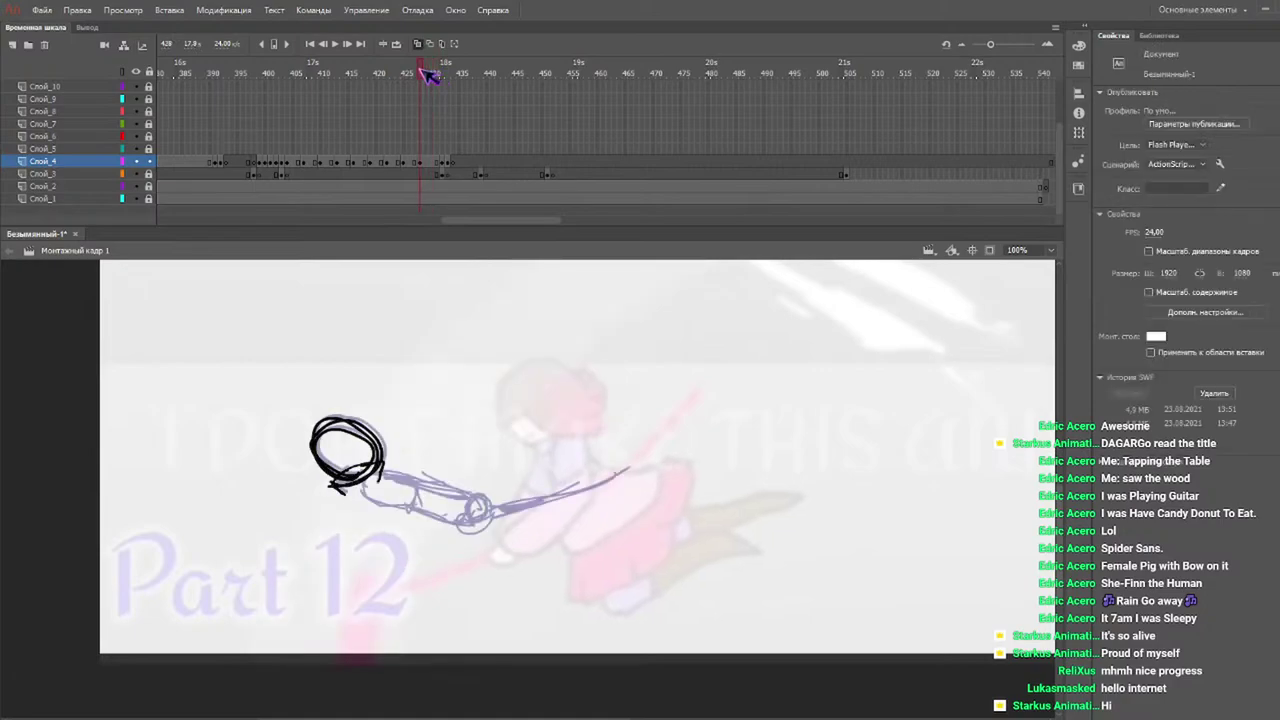
{"action": "key", "text": "ctrl+v"}
{"action": "left_click_drag", "start_coordinate": [452, 480], "coordinate": [413, 489]}
{"action": "key", "text": "Left"}
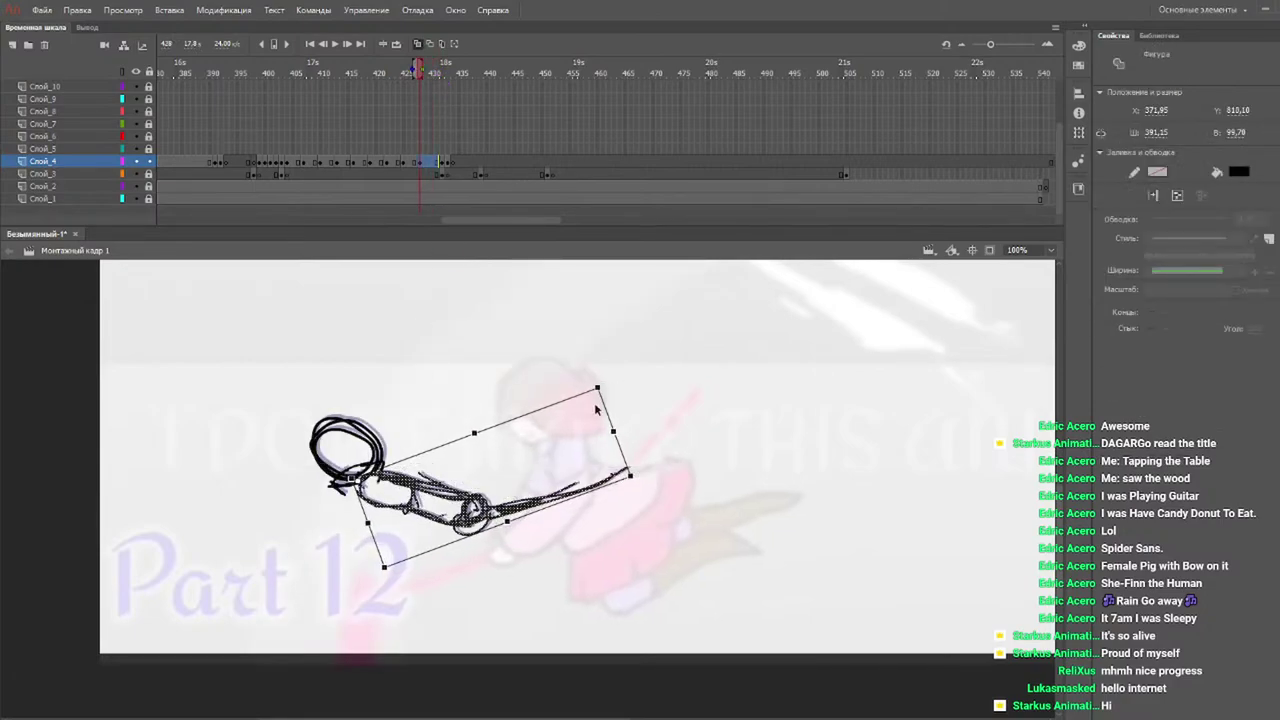
{"action": "left_click_drag", "start_coordinate": [610, 405], "coordinate": [609, 400]}
Replay the dash, slash and body drift several times to review the motion.
{"action": "left_click_drag", "start_coordinate": [290, 72], "coordinate": [238, 62]}
{"action": "key", "text": "Return"}
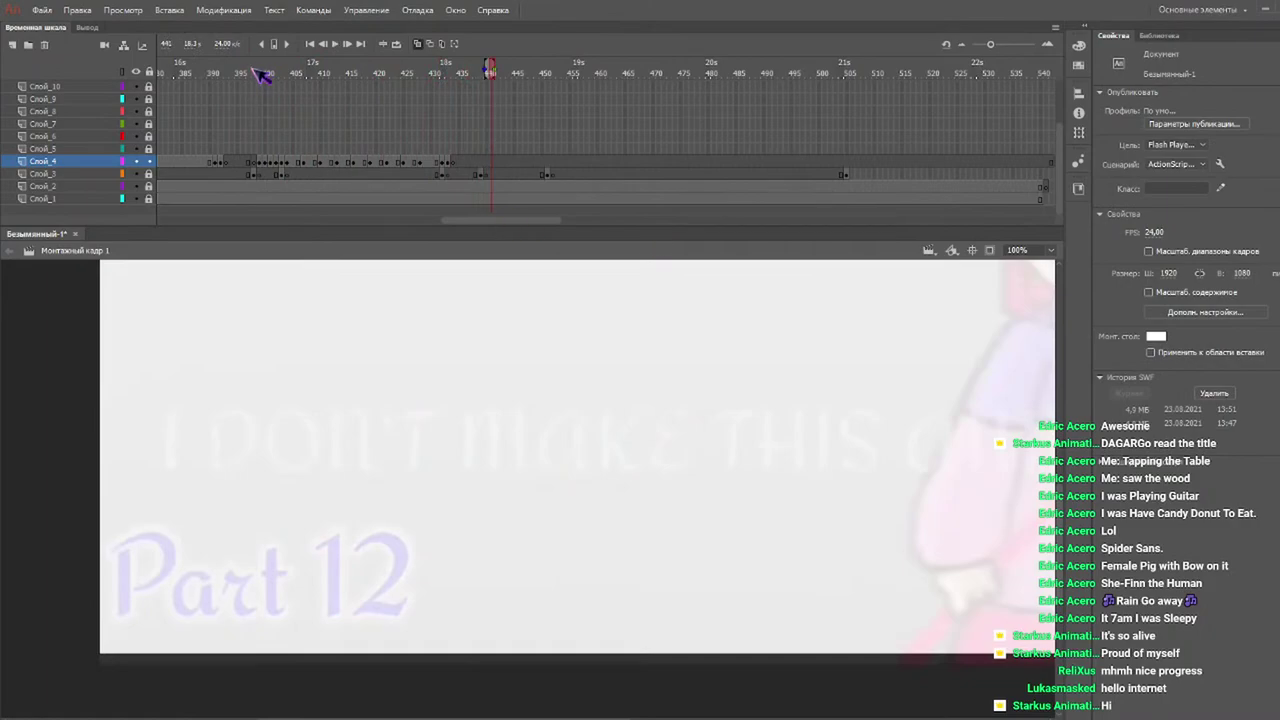
{"action": "left_click", "coordinate": [198, 72]}
{"action": "key", "text": "Return"}
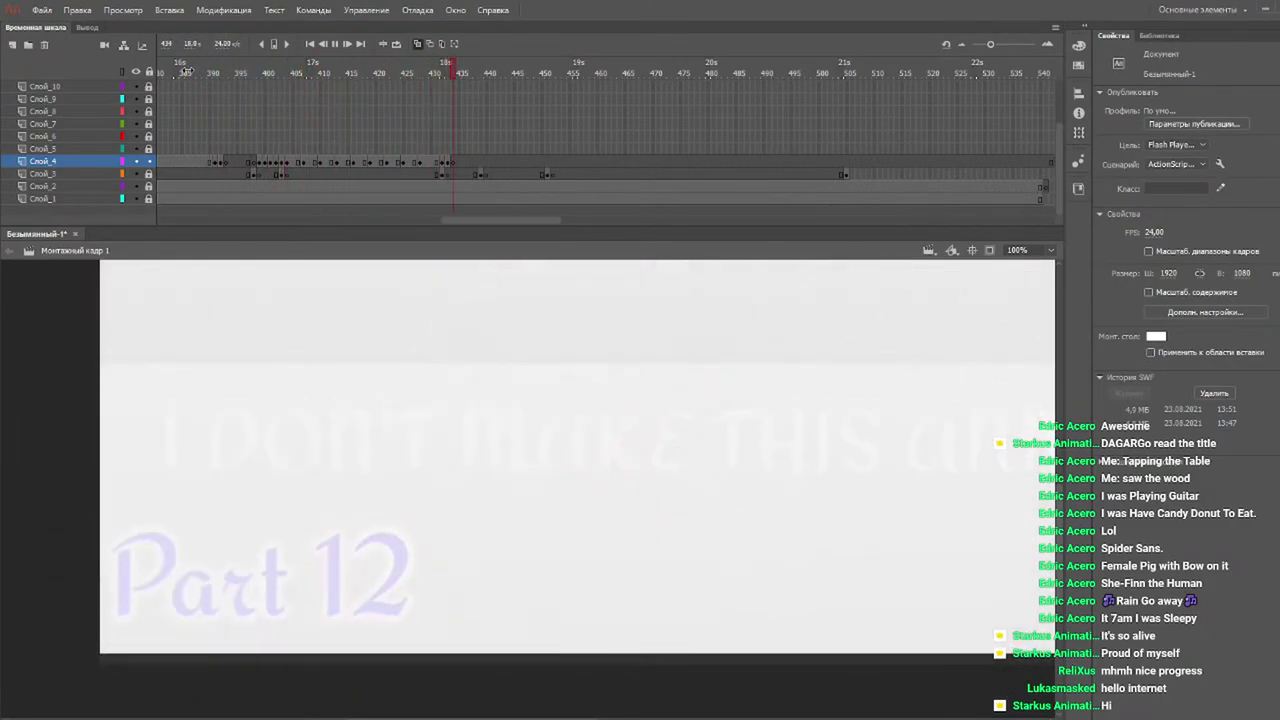
{"action": "left_click", "coordinate": [272, 72]}
{"action": "key", "text": "Return"}
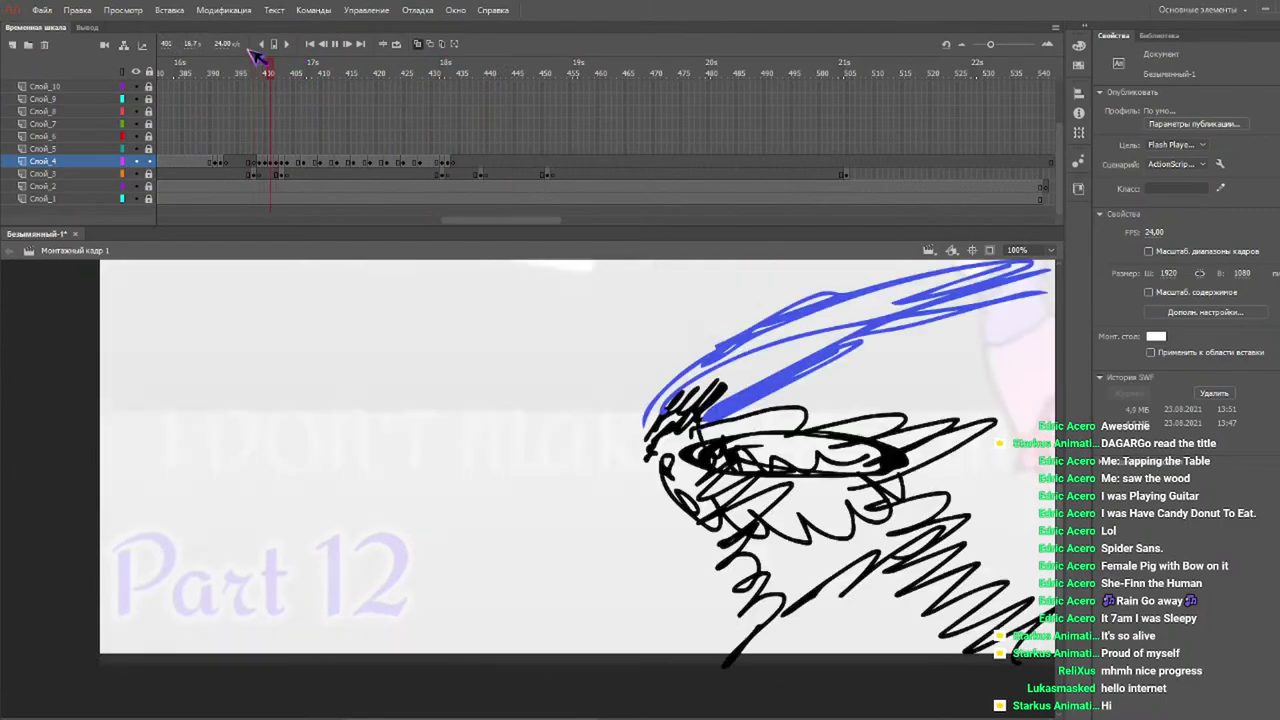
{"action": "left_click", "coordinate": [188, 73]}
{"action": "key", "text": "Return"}
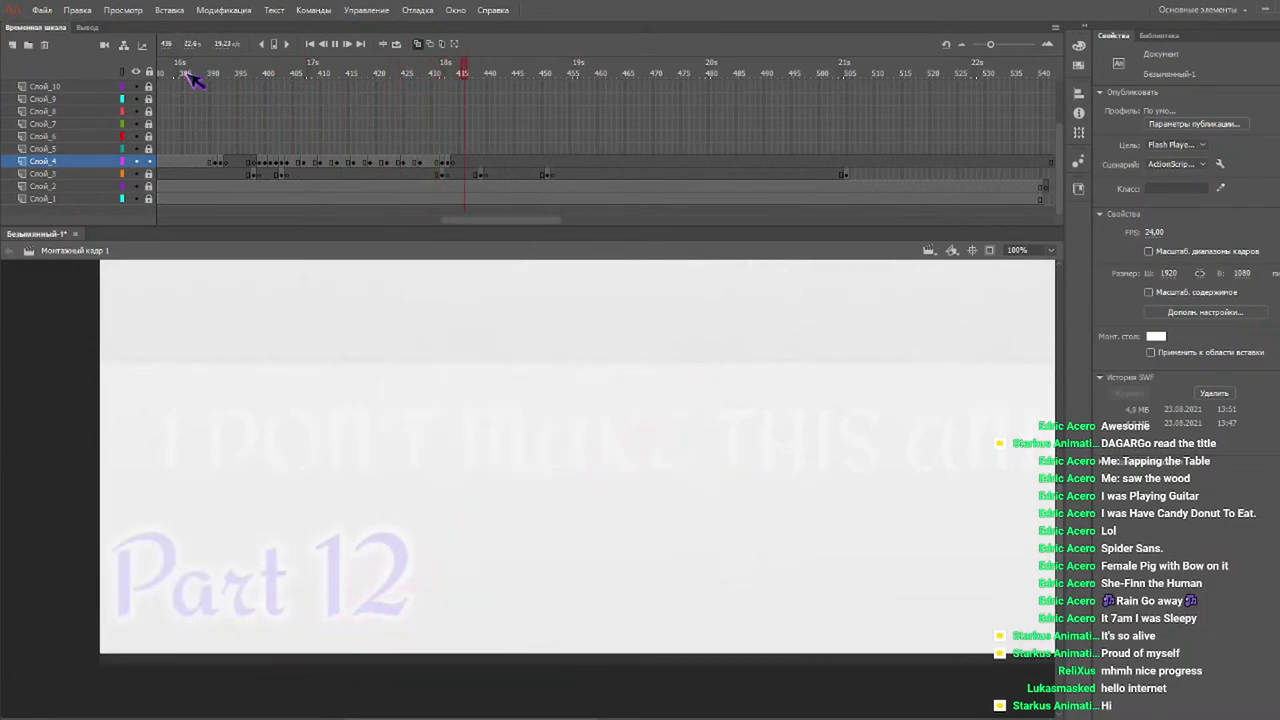
Replay the sequence from around frames 390 to 400 to judge how the slash and drift flow.
{"action": "left_click", "coordinate": [215, 73]}
{"action": "key", "text": "Return"}
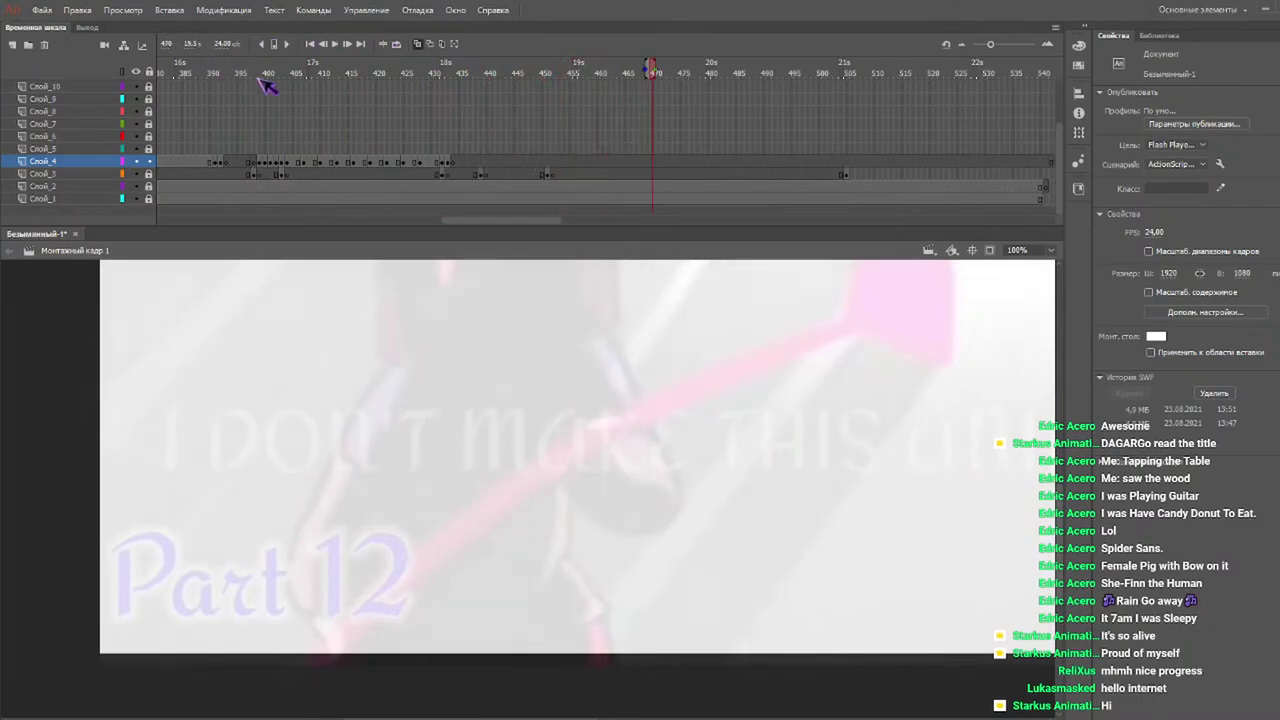
{"action": "left_click", "coordinate": [257, 73]}
{"action": "key", "text": "Return"}
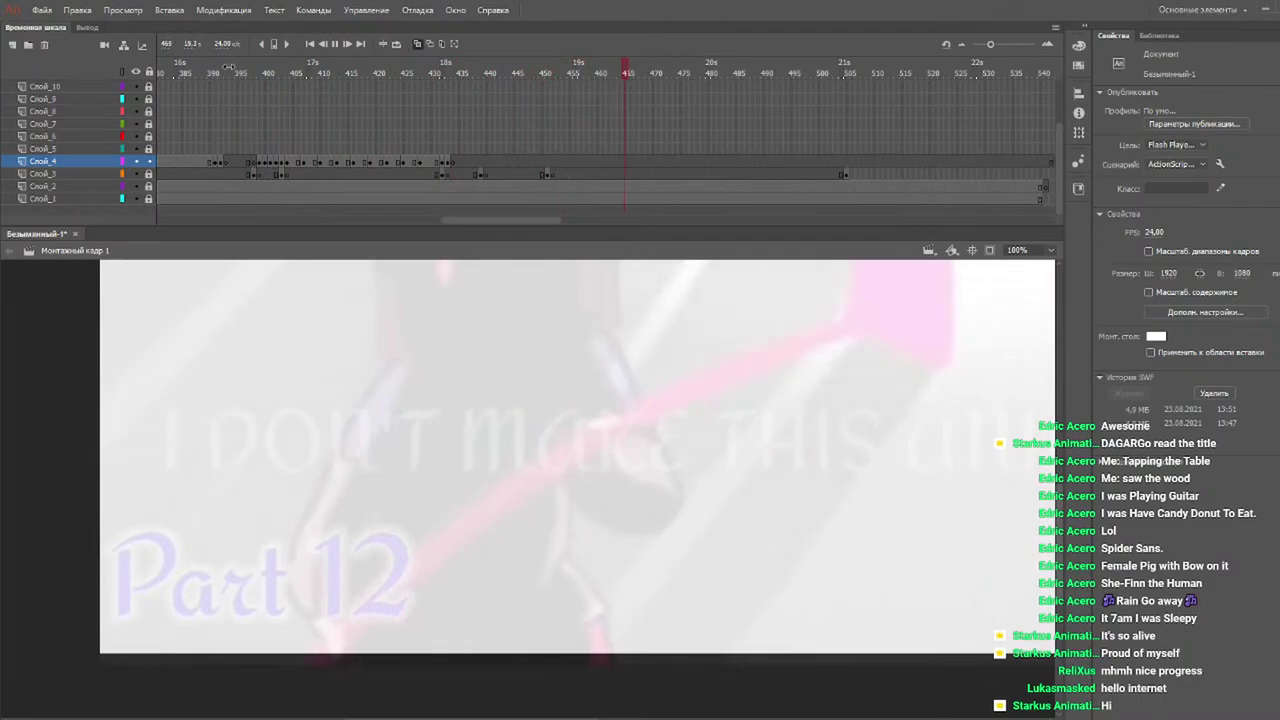
{"action": "key", "text": "Return"}
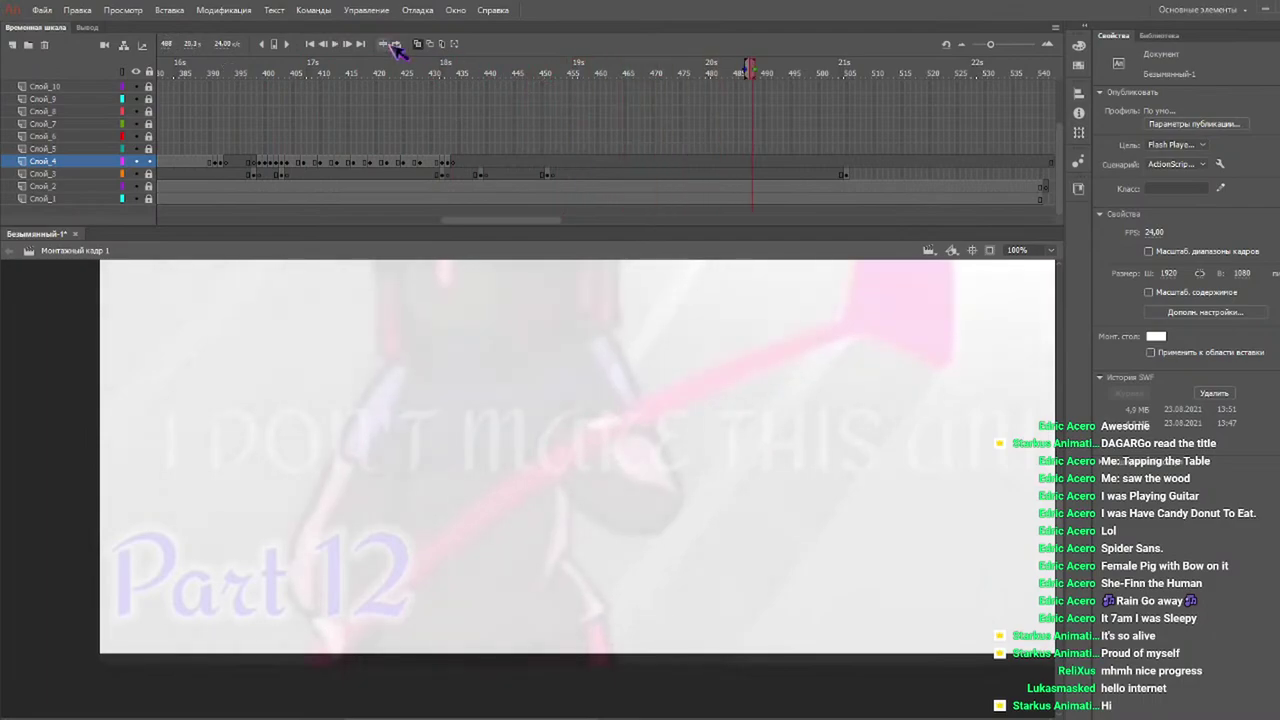
{"action": "left_click", "coordinate": [241, 73]}
{"action": "key", "text": "Return"}
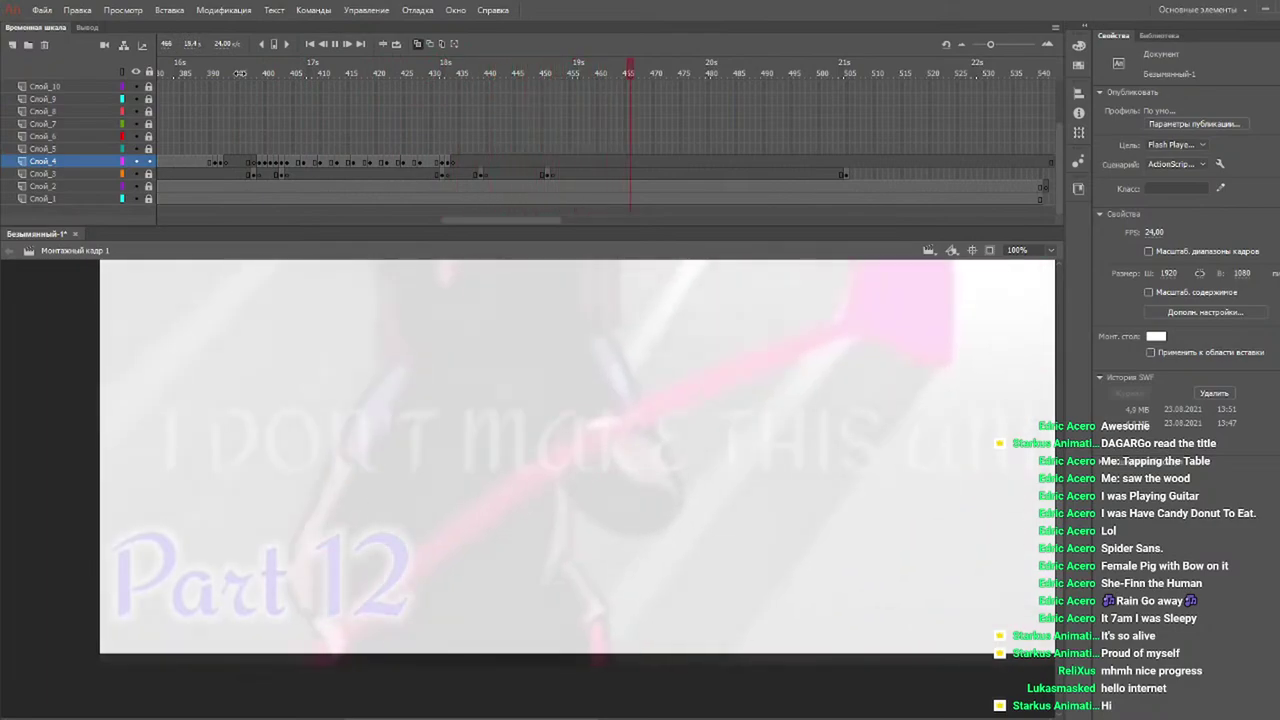
{"action": "left_click", "coordinate": [237, 73]}
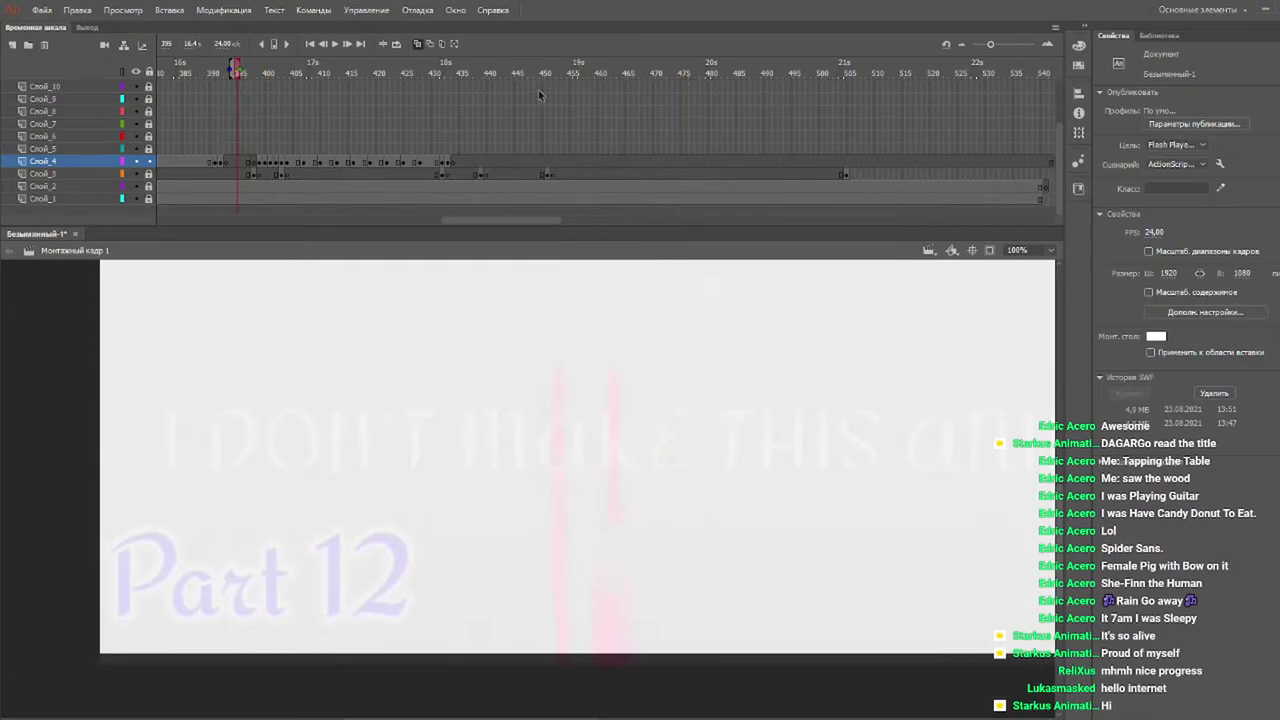
Draw spiky hair and face details on the head on frames 404 and 407 with the size 3 black brush.
{"action": "left_click_drag", "start_coordinate": [236, 72], "coordinate": [292, 80]}
{"action": "key", "text": "b"}
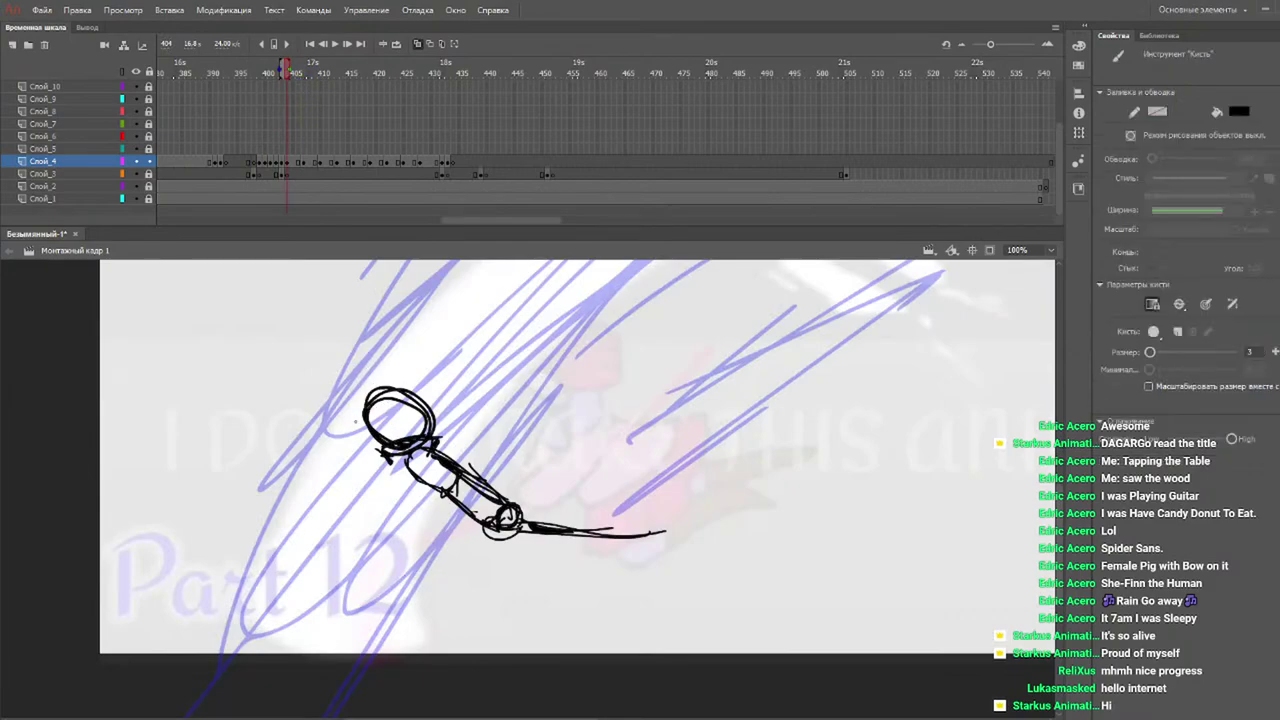
{"action": "mouse_move", "coordinate": [376, 398]}
{"action": "left_mouse_down"}
{"action": "mouse_move", "coordinate": [433, 369]}
{"action": "mouse_move", "coordinate": [386, 418]}
{"action": "mouse_move", "coordinate": [428, 434]}
{"action": "left_mouse_up"}
{"action": "mouse_move", "coordinate": [356, 400]}
{"action": "left_mouse_down"}
{"action": "mouse_move", "coordinate": [412, 372]}
{"action": "mouse_move", "coordinate": [442, 404]}
{"action": "mouse_move", "coordinate": [434, 434]}
{"action": "left_mouse_up"}
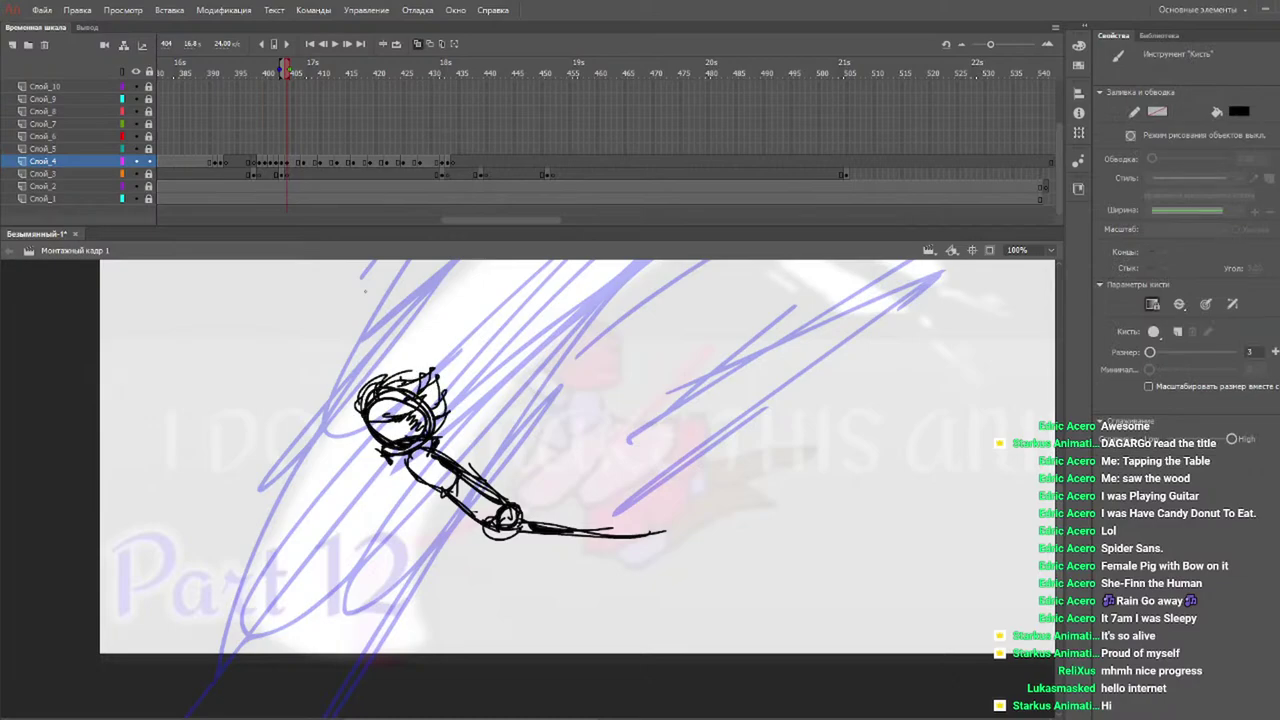
{"action": "left_click", "coordinate": [302, 72]}
{"action": "mouse_move", "coordinate": [354, 418]}
{"action": "left_mouse_down"}
{"action": "mouse_move", "coordinate": [359, 397]}
{"action": "mouse_move", "coordinate": [390, 414]}
{"action": "mouse_move", "coordinate": [374, 404]}
{"action": "left_mouse_up"}
{"action": "left_click_drag", "start_coordinate": [402, 414], "coordinate": [362, 426]}
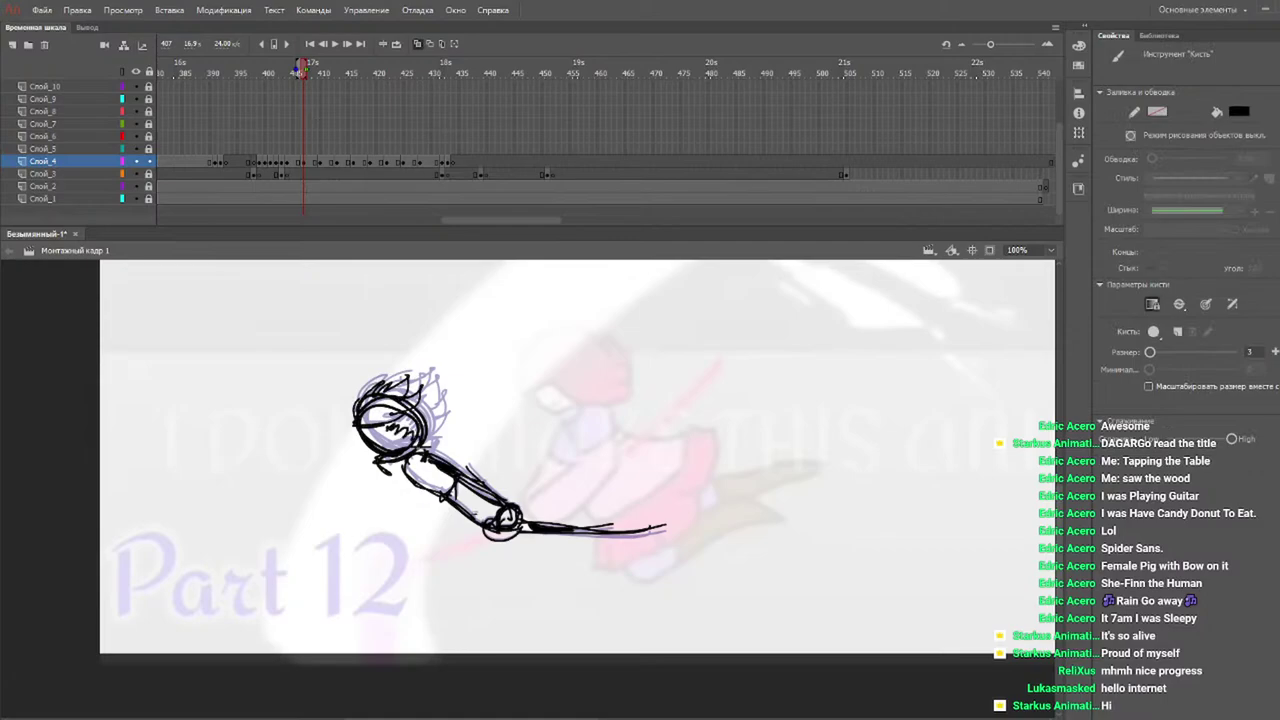
{"action": "mouse_move", "coordinate": [356, 412]}
{"action": "left_mouse_down"}
{"action": "mouse_move", "coordinate": [410, 376]}
{"action": "mouse_move", "coordinate": [436, 420]}
{"action": "mouse_move", "coordinate": [426, 436]}
{"action": "left_mouse_up"}
Draw the spiky hair and face details on the head on frames 410 and 413, following the previous frame's onion skin.
{"action": "left_click", "coordinate": [321, 87]}
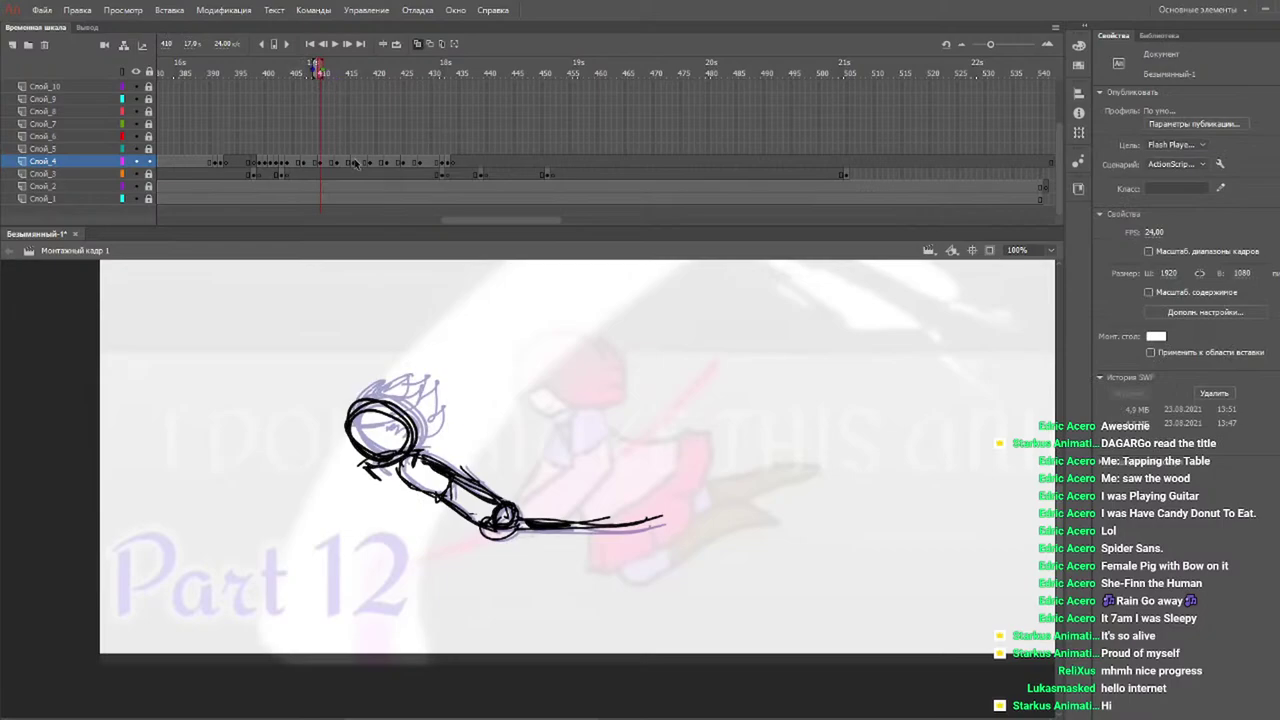
{"action": "mouse_move", "coordinate": [350, 410]}
{"action": "left_mouse_down"}
{"action": "mouse_move", "coordinate": [405, 388]}
{"action": "mouse_move", "coordinate": [398, 418]}
{"action": "left_mouse_up"}
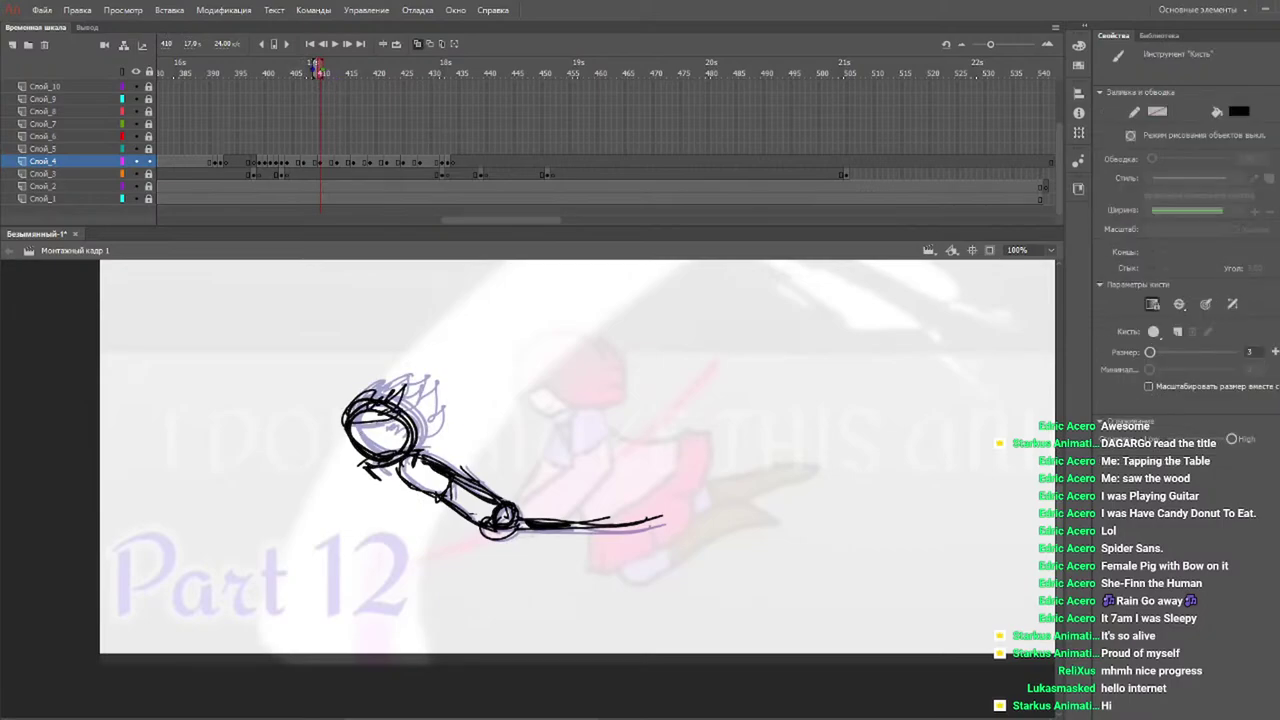
{"action": "left_click_drag", "start_coordinate": [350, 398], "coordinate": [392, 386]}
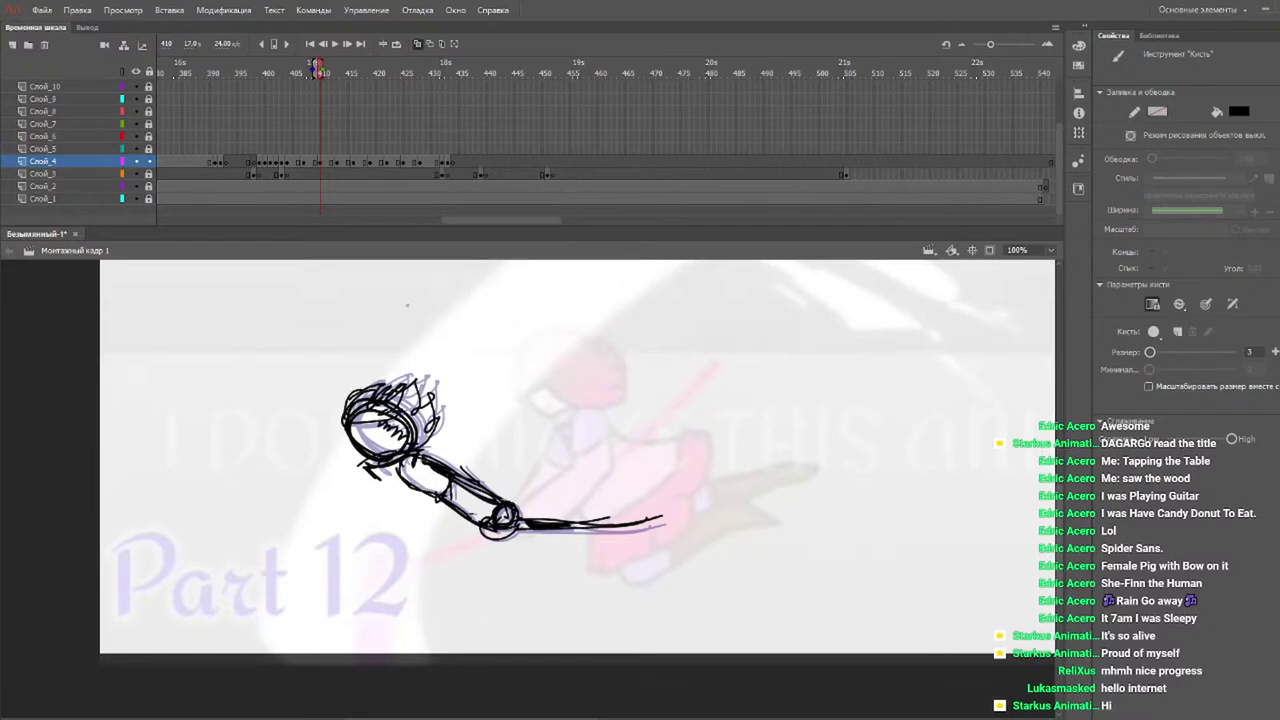
{"action": "left_click", "coordinate": [314, 70]}
{"action": "mouse_move", "coordinate": [316, 70]}
{"action": "left_mouse_down"}
{"action": "mouse_move", "coordinate": [337, 72]}
{"action": "mouse_move", "coordinate": [297, 72]}
{"action": "mouse_move", "coordinate": [336, 68]}
{"action": "left_mouse_up"}
{"action": "mouse_move", "coordinate": [354, 388]}
{"action": "left_mouse_down"}
{"action": "mouse_move", "coordinate": [337, 408]}
{"action": "mouse_move", "coordinate": [392, 380]}
{"action": "mouse_move", "coordinate": [394, 405]}
{"action": "left_mouse_up"}
{"action": "left_click_drag", "start_coordinate": [392, 420], "coordinate": [320, 433]}
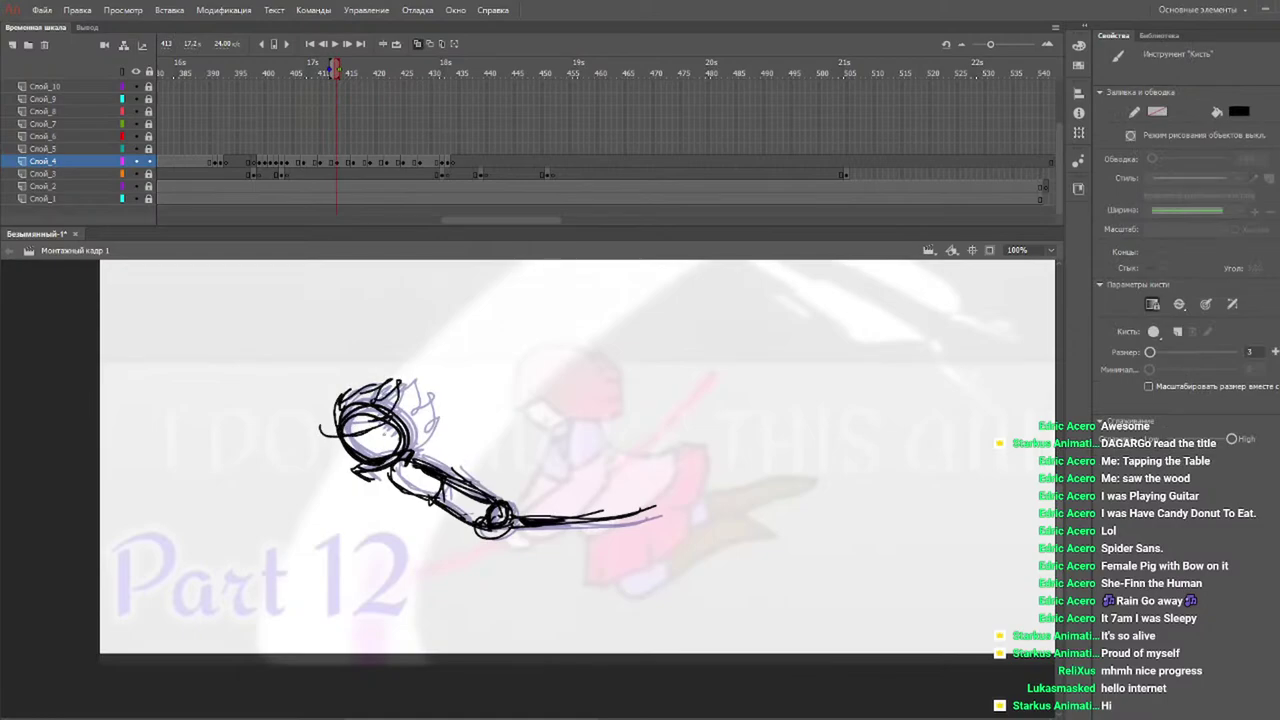
{"action": "left_click_drag", "start_coordinate": [396, 440], "coordinate": [402, 444]}
{"action": "mouse_move", "coordinate": [345, 396]}
{"action": "left_mouse_down"}
{"action": "mouse_move", "coordinate": [410, 369]}
{"action": "mouse_move", "coordinate": [434, 440]}
{"action": "left_mouse_up"}
Draw the swept-back hair and face details on the head on frames 416 and 419.
{"action": "mouse_move", "coordinate": [305, 74]}
{"action": "left_mouse_down"}
{"action": "mouse_move", "coordinate": [263, 80]}
{"action": "mouse_move", "coordinate": [352, 74]}
{"action": "left_mouse_up"}
{"action": "left_click_drag", "start_coordinate": [330, 422], "coordinate": [362, 390]}
{"action": "left_click_drag", "start_coordinate": [346, 406], "coordinate": [386, 384]}
{"action": "left_click_drag", "start_coordinate": [366, 406], "coordinate": [384, 388]}
{"action": "mouse_move", "coordinate": [332, 430]}
{"action": "left_mouse_down"}
{"action": "mouse_move", "coordinate": [370, 420]}
{"action": "mouse_move", "coordinate": [376, 444]}
{"action": "left_mouse_up"}
{"action": "left_click_drag", "start_coordinate": [392, 438], "coordinate": [384, 450]}
{"action": "mouse_move", "coordinate": [334, 410]}
{"action": "left_mouse_down"}
{"action": "mouse_move", "coordinate": [366, 384]}
{"action": "mouse_move", "coordinate": [420, 380]}
{"action": "mouse_move", "coordinate": [430, 442]}
{"action": "left_mouse_up"}
{"action": "left_click", "coordinate": [375, 76]}
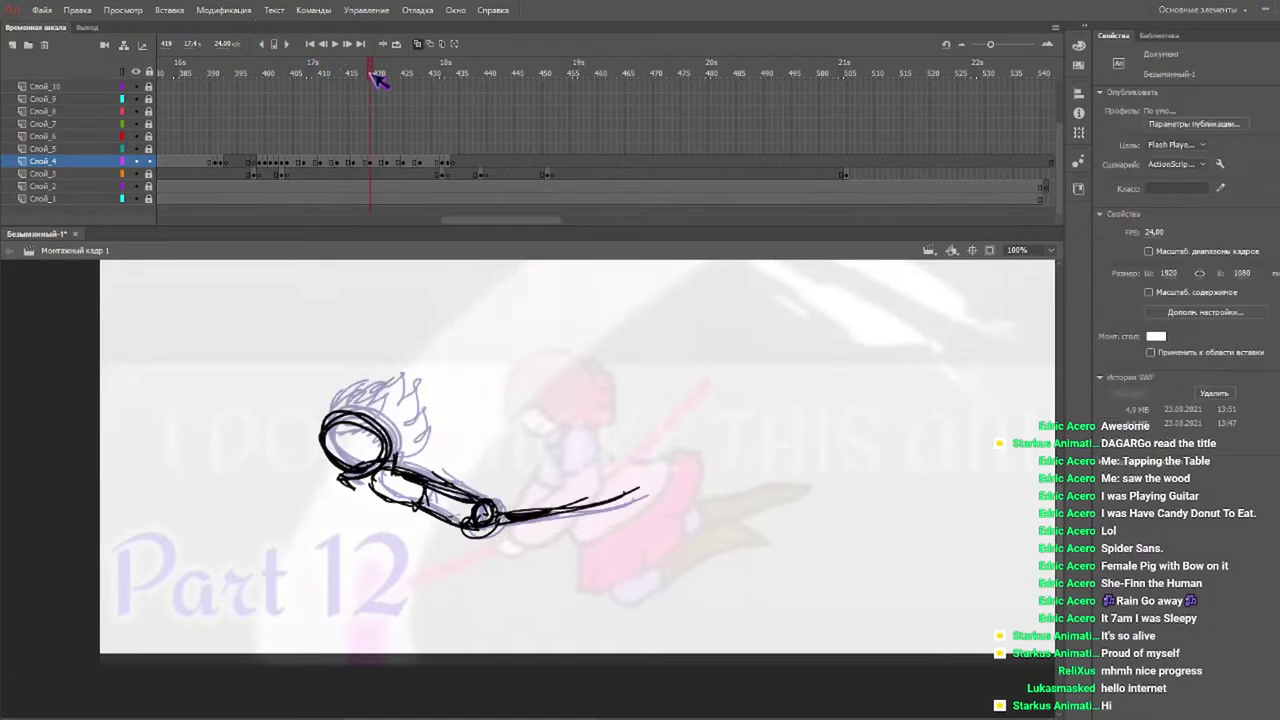
{"action": "key", "text": "b"}
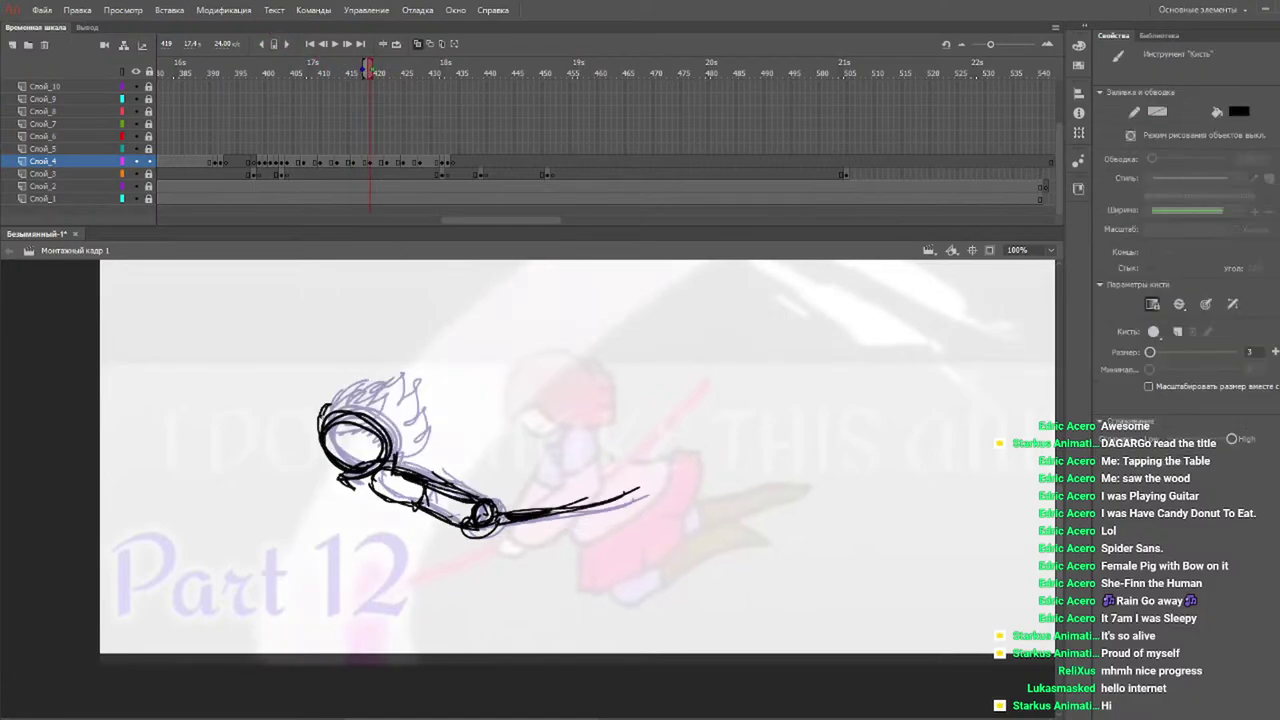
{"action": "mouse_move", "coordinate": [372, 390]}
{"action": "left_mouse_down"}
{"action": "mouse_move", "coordinate": [322, 414]}
{"action": "mouse_move", "coordinate": [326, 444]}
{"action": "mouse_move", "coordinate": [314, 442]}
{"action": "mouse_move", "coordinate": [350, 386]}
{"action": "mouse_move", "coordinate": [402, 398]}
{"action": "mouse_move", "coordinate": [408, 422]}
{"action": "mouse_move", "coordinate": [386, 452]}
{"action": "left_mouse_up"}
Replay the slash and drift several times to check the new hair and face drawings in motion.
{"action": "mouse_move", "coordinate": [390, 72]}
{"action": "left_mouse_down"}
{"action": "mouse_move", "coordinate": [217, 91]}
{"action": "mouse_move", "coordinate": [205, 60]}
{"action": "left_mouse_up"}
{"action": "key", "text": "Return"}
{"action": "key", "text": "Return"}
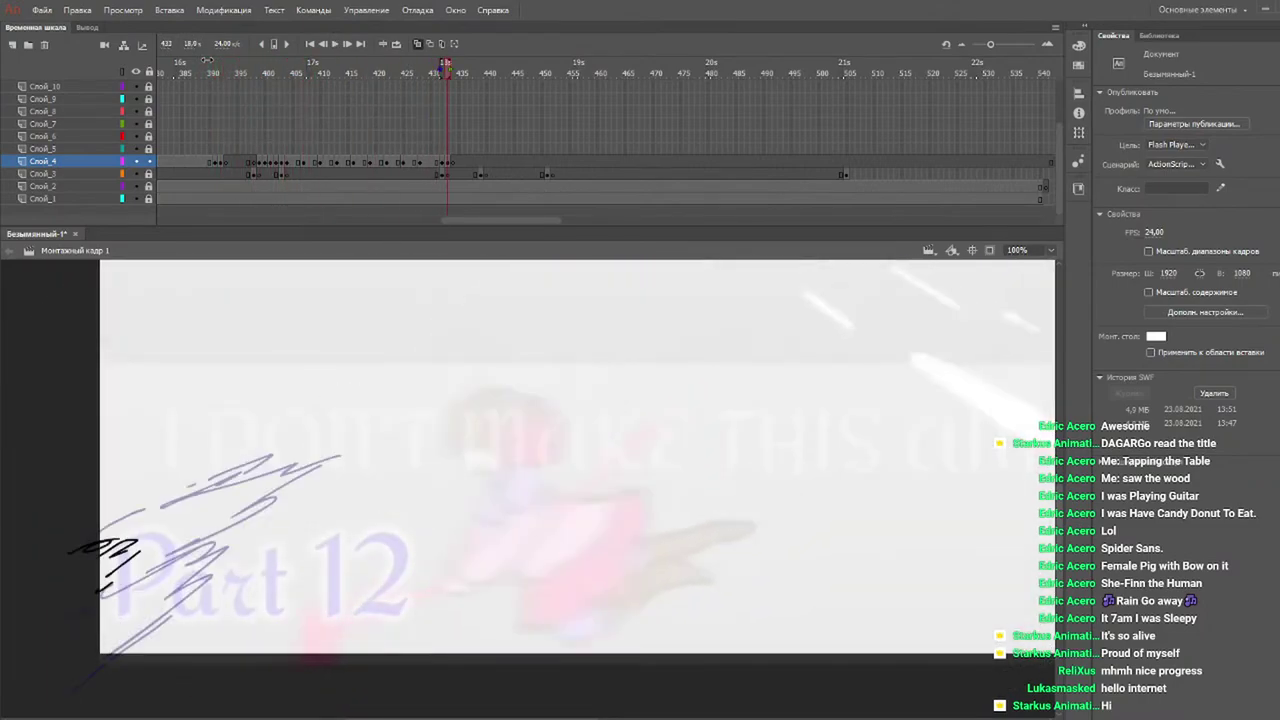
{"action": "left_click", "coordinate": [254, 75]}
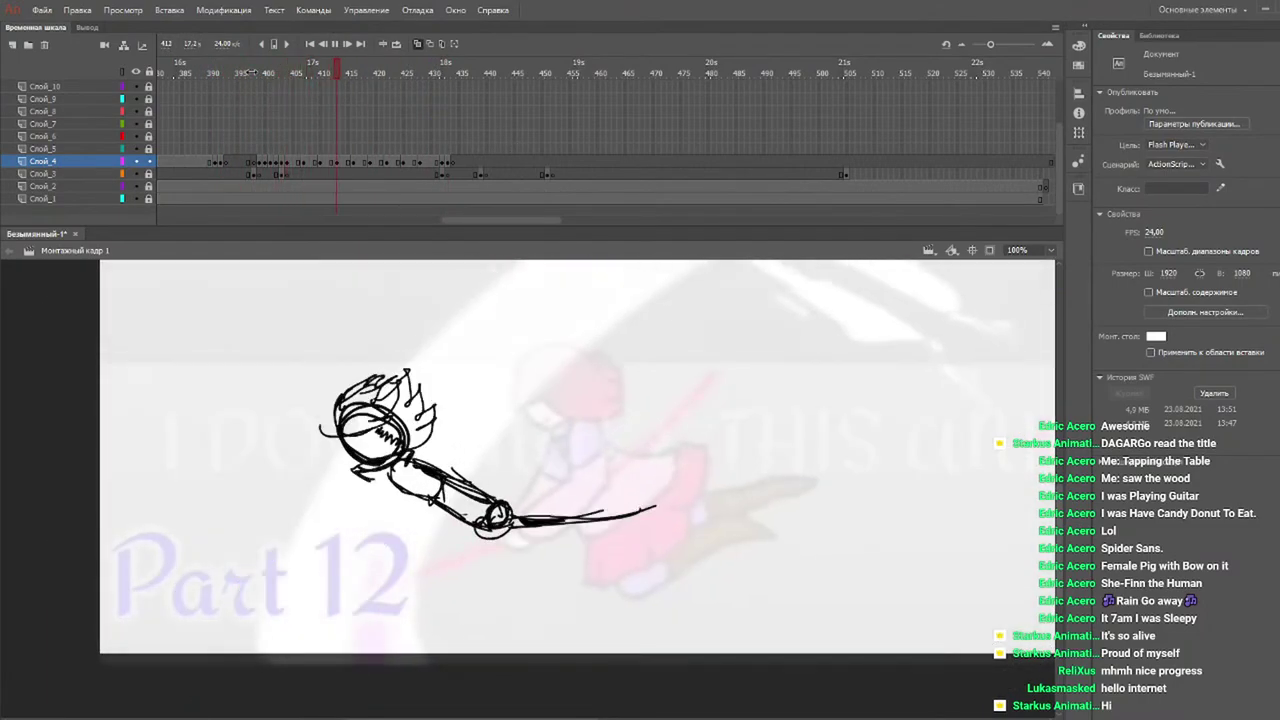
{"action": "left_click", "coordinate": [246, 78]}
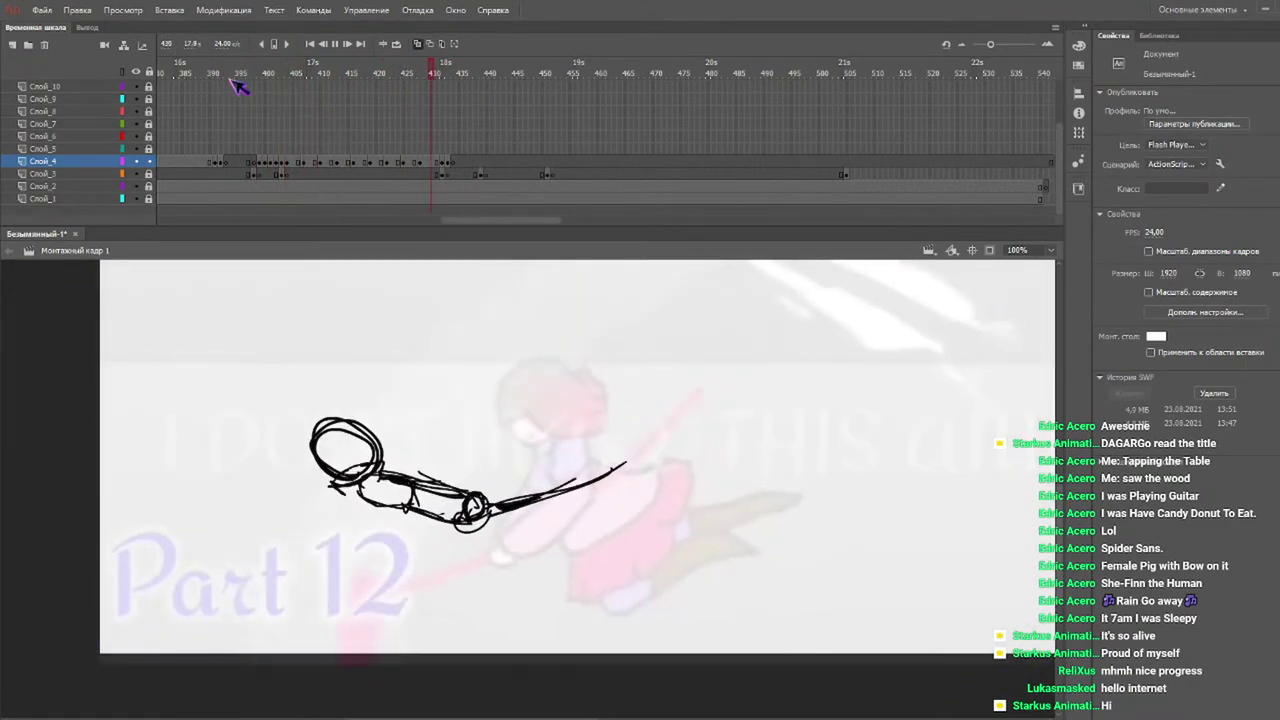
{"action": "key", "text": "Return"}
{"action": "left_click", "coordinate": [214, 75]}
{"action": "key", "text": "Return"}
{"action": "left_click", "coordinate": [189, 56]}
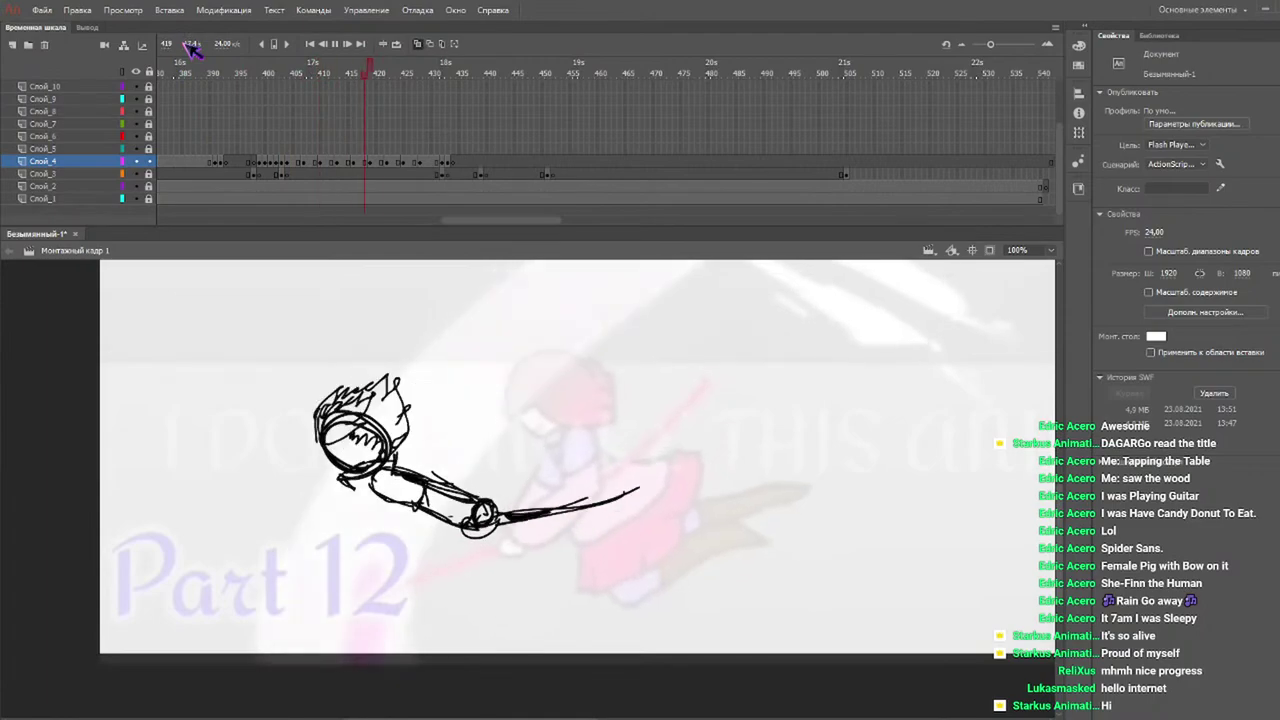
{"action": "left_click", "coordinate": [273, 44]}
Draw the spiky hair and face details on the head on frames 422 and 425, following the onion skin.
{"action": "left_click_drag", "start_coordinate": [240, 72], "coordinate": [386, 70]}
{"action": "key", "text": "b"}
{"action": "mouse_move", "coordinate": [322, 444]}
{"action": "left_mouse_down"}
{"action": "mouse_move", "coordinate": [312, 402]}
{"action": "mouse_move", "coordinate": [370, 394]}
{"action": "mouse_move", "coordinate": [372, 436]}
{"action": "mouse_move", "coordinate": [334, 394]}
{"action": "mouse_move", "coordinate": [388, 378]}
{"action": "mouse_move", "coordinate": [408, 446]}
{"action": "mouse_move", "coordinate": [361, 436]}
{"action": "left_mouse_up"}
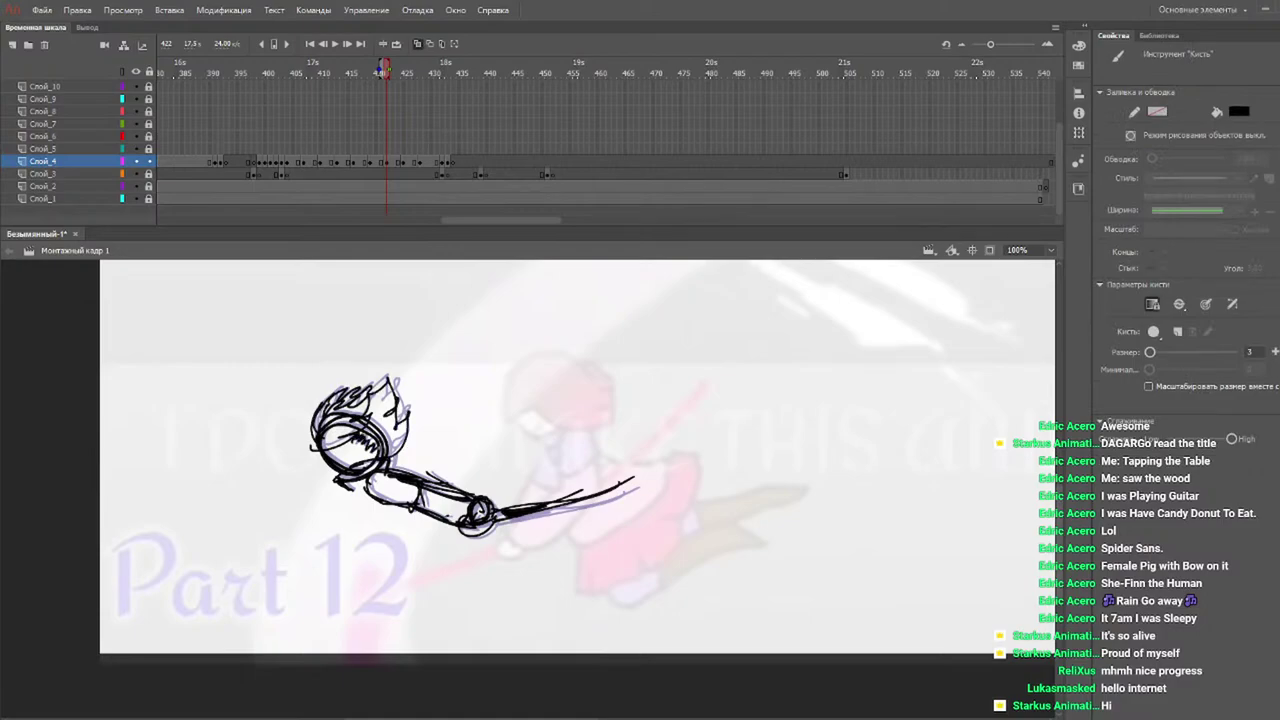
{"action": "left_click", "coordinate": [408, 72]}
{"action": "left_click_drag", "start_coordinate": [410, 72], "coordinate": [404, 73]}
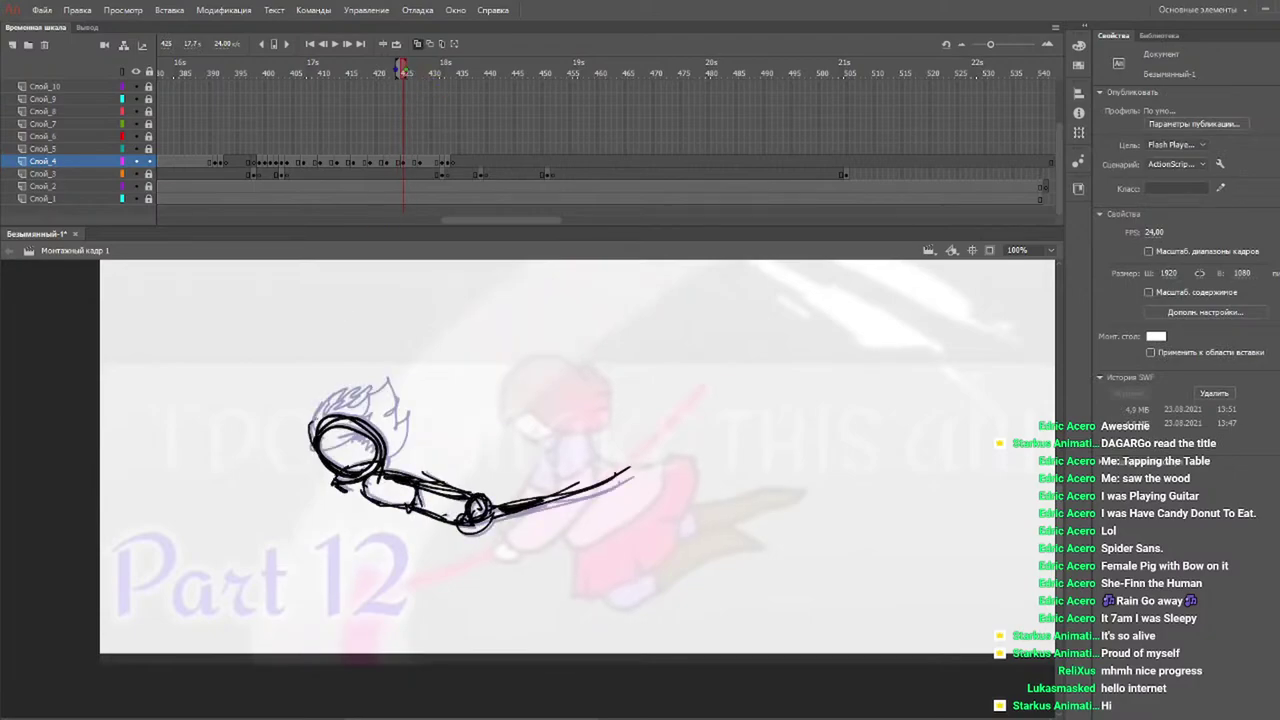
{"action": "key", "text": "b"}
{"action": "mouse_move", "coordinate": [340, 408]}
{"action": "left_mouse_down"}
{"action": "mouse_move", "coordinate": [374, 392]}
{"action": "mouse_move", "coordinate": [400, 464]}
{"action": "left_mouse_up"}
{"action": "key", "text": "ctrl+z"}
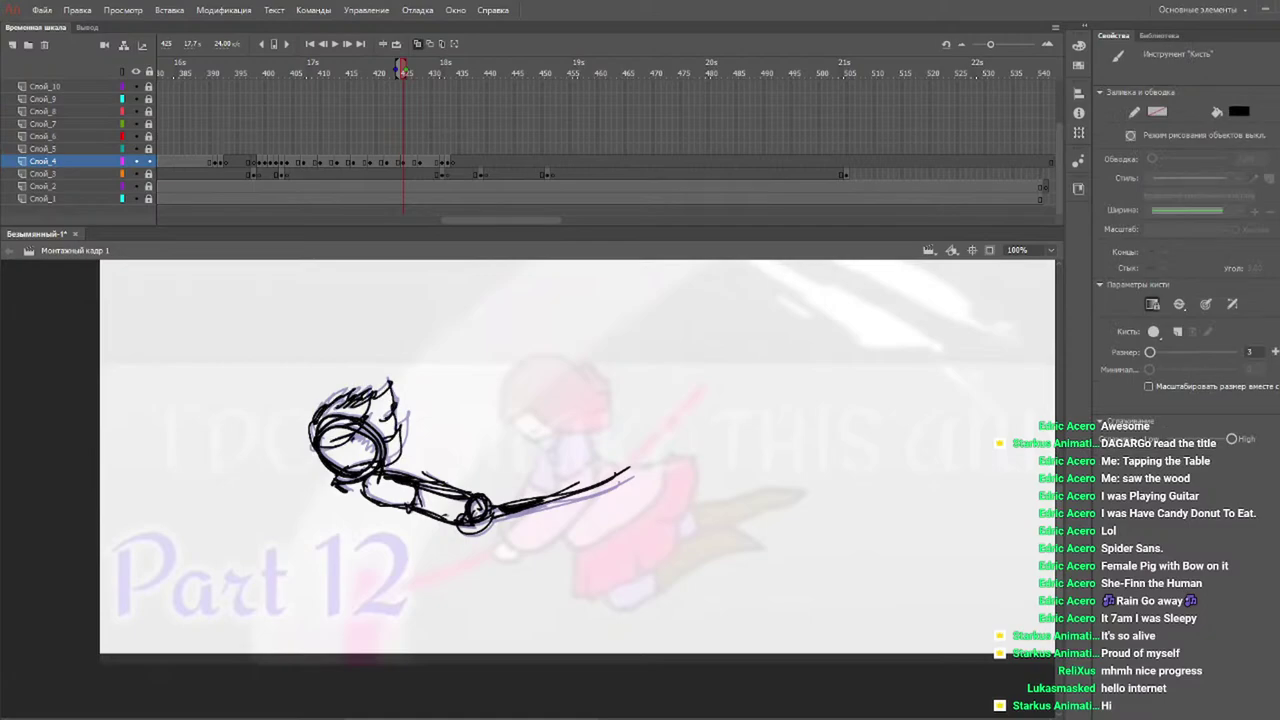
Draw the hair spikes and face details on the head on frame 428, following the onion skin.
{"action": "left_click", "coordinate": [418, 66]}
{"action": "mouse_move", "coordinate": [312, 424]}
{"action": "left_mouse_down"}
{"action": "mouse_move", "coordinate": [307, 446]}
{"action": "mouse_move", "coordinate": [364, 404]}
{"action": "mouse_move", "coordinate": [340, 434]}
{"action": "mouse_move", "coordinate": [304, 444]}
{"action": "left_mouse_up"}
{"action": "left_click_drag", "start_coordinate": [338, 398], "coordinate": [306, 426]}
{"action": "mouse_move", "coordinate": [366, 388]}
{"action": "left_mouse_down"}
{"action": "mouse_move", "coordinate": [332, 410]}
{"action": "mouse_move", "coordinate": [382, 416]}
{"action": "left_mouse_up"}
{"action": "left_click_drag", "start_coordinate": [392, 398], "coordinate": [386, 460]}
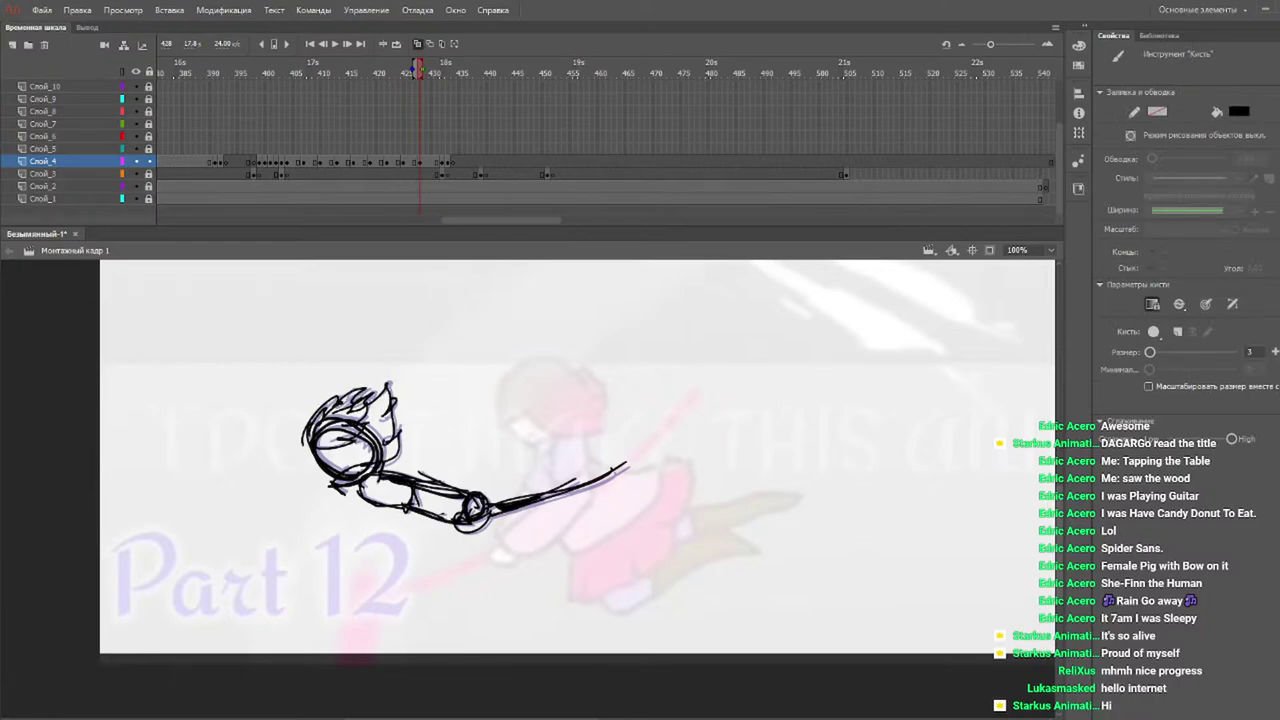
Check the streak drawing on frame 432 and replay the slash with the whole stage in view.
{"action": "left_click", "coordinate": [446, 74]}
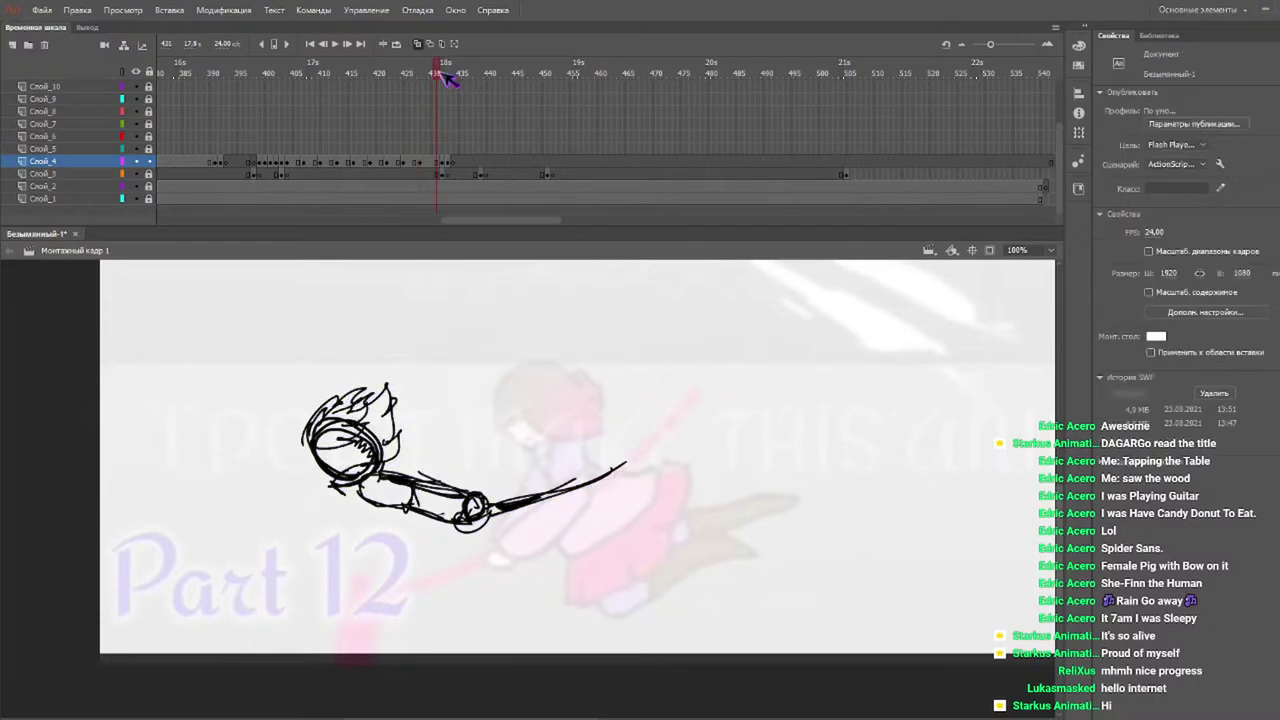
{"action": "left_click", "coordinate": [1051, 251]}
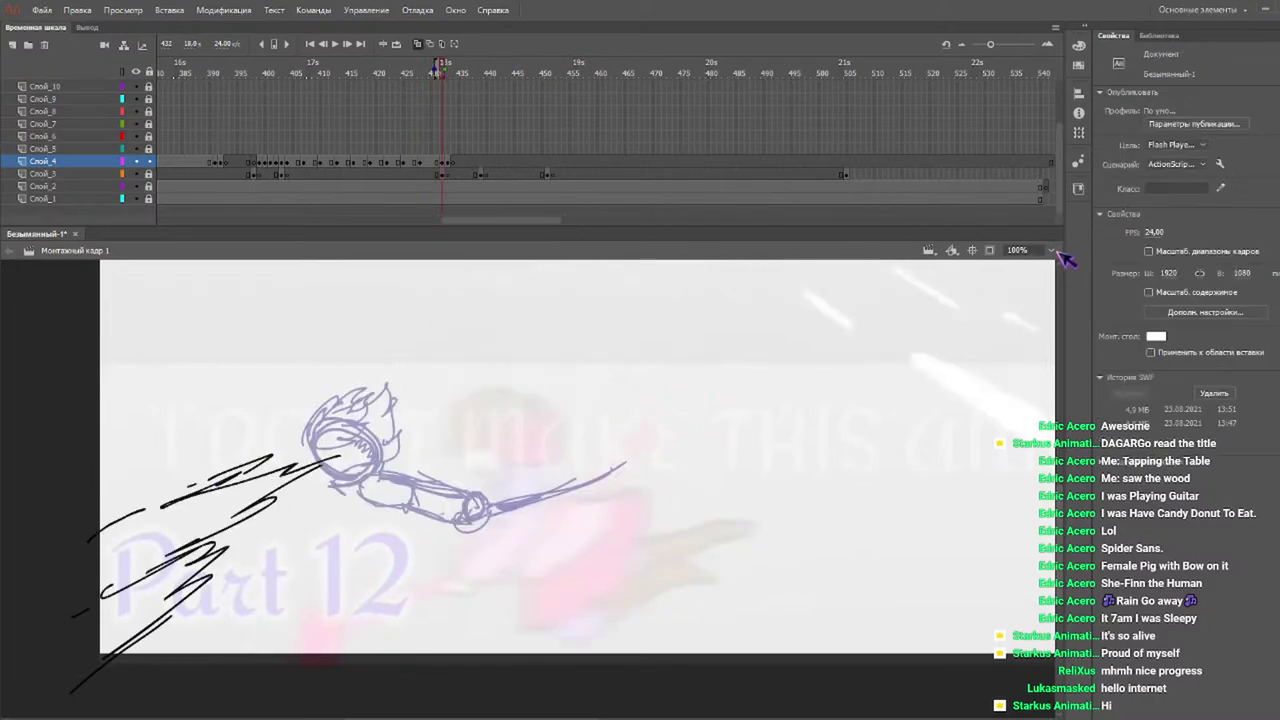
{"action": "left_click", "coordinate": [1030, 329]}
{"action": "scroll", "coordinate": [641, 432], "scroll_direction": "up", "scroll_amount": 3}
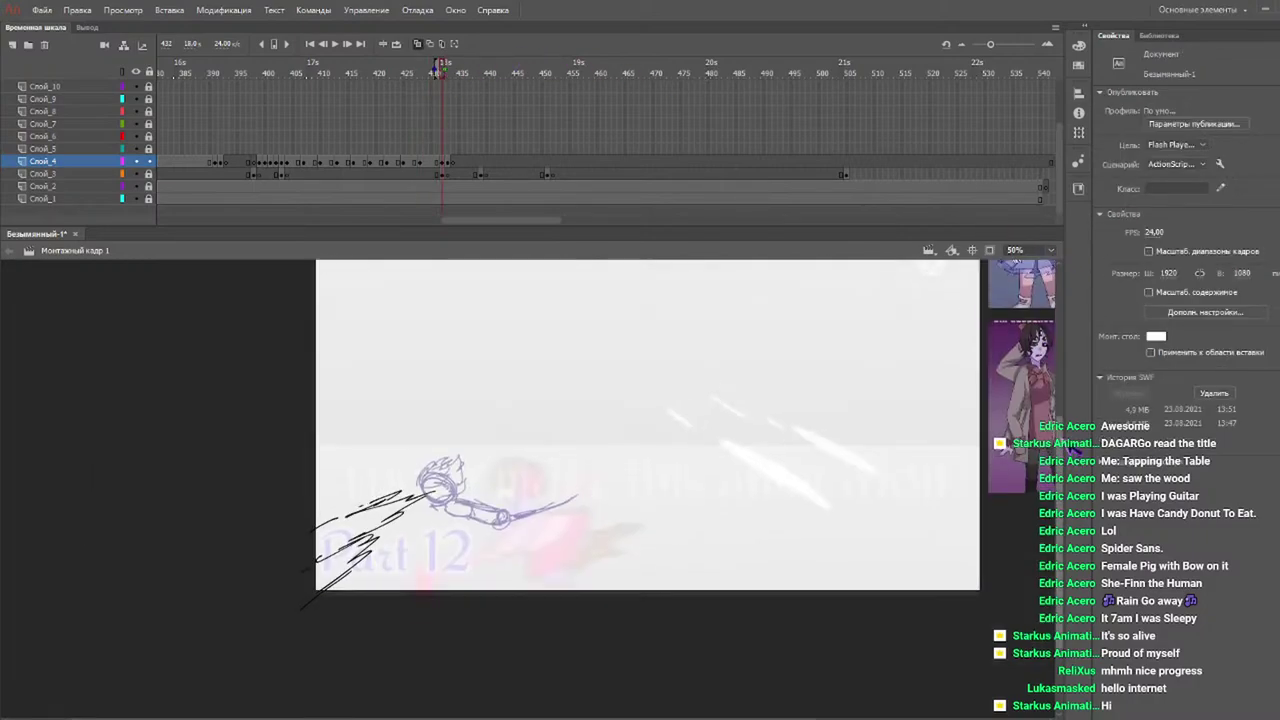
{"action": "left_click_drag", "start_coordinate": [285, 76], "coordinate": [211, 72]}
{"action": "key", "text": "Return"}
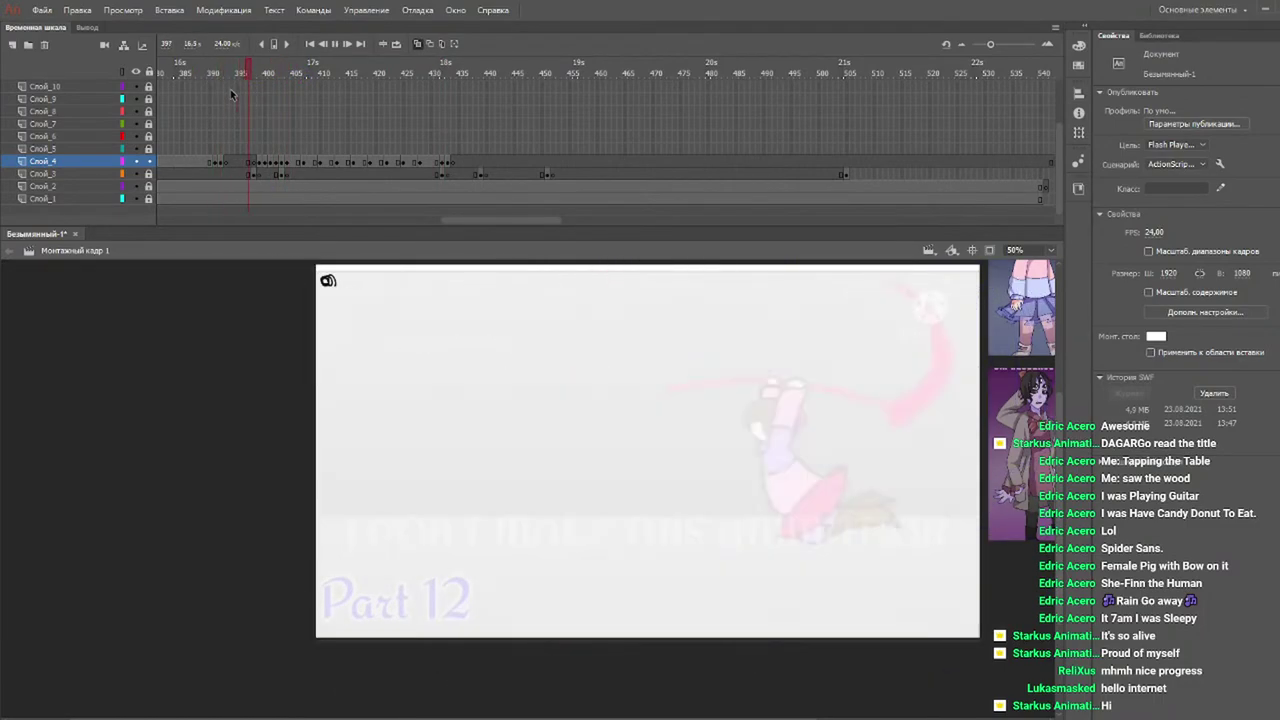
Sketch a separate torso with loose clothing folds beside the figure on frame 404 in black brush.
{"action": "left_click_drag", "start_coordinate": [296, 72], "coordinate": [287, 70]}
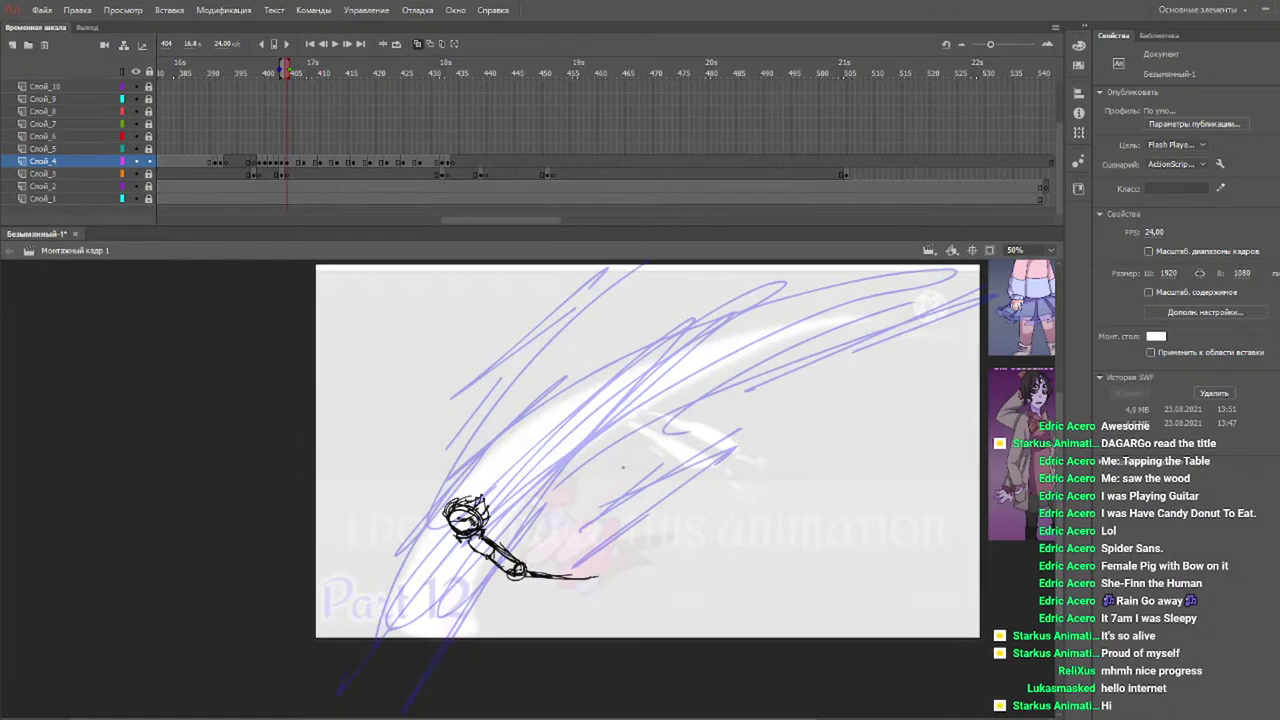
{"action": "key", "text": "b"}
{"action": "left_click_drag", "start_coordinate": [626, 466], "coordinate": [664, 461]}
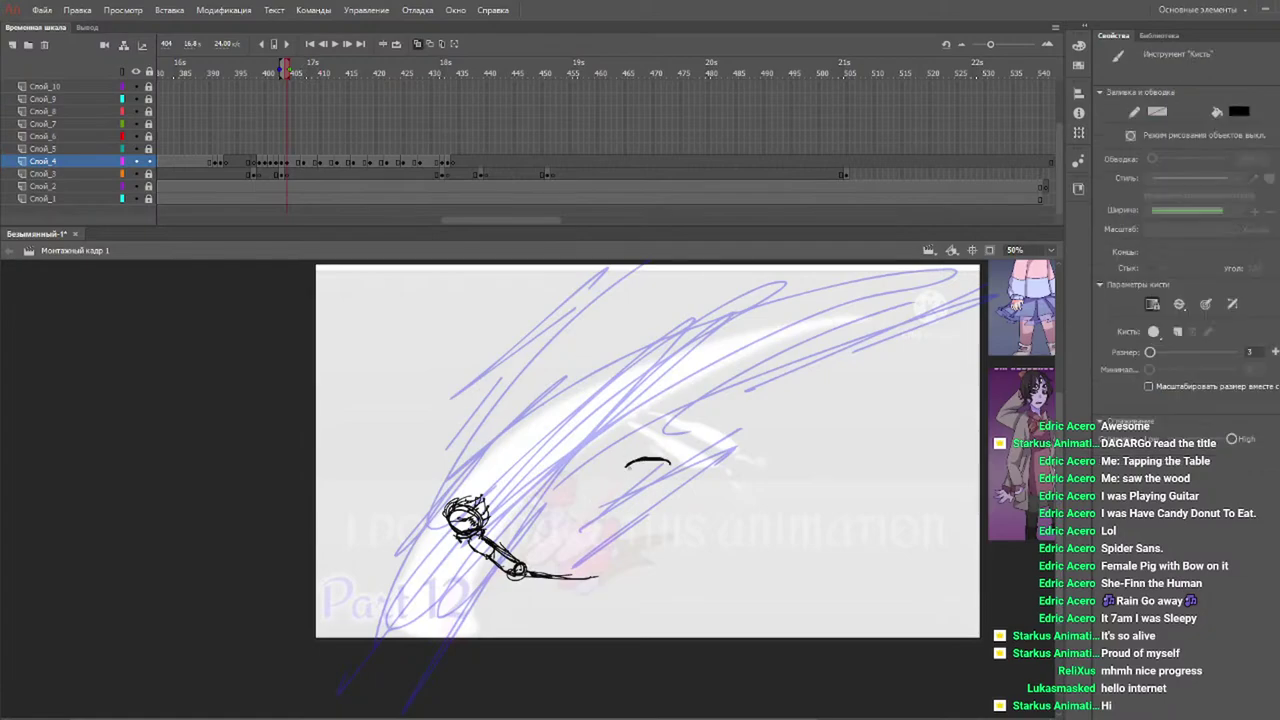
{"action": "key", "text": "ctrl+z"}
{"action": "mouse_move", "coordinate": [658, 490]}
{"action": "left_mouse_down"}
{"action": "mouse_move", "coordinate": [693, 522]}
{"action": "mouse_move", "coordinate": [638, 513]}
{"action": "left_mouse_up"}
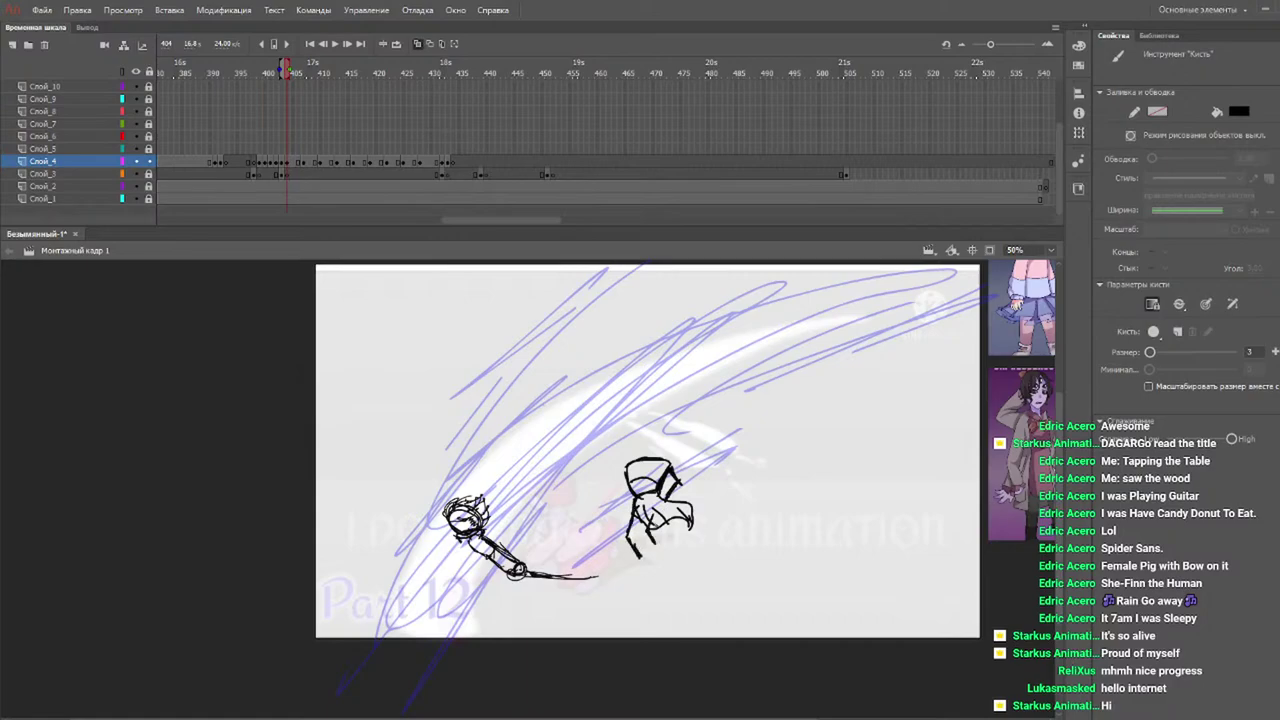
{"action": "key", "text": "ctrl+z"}
Select the separate torso sketch on frame 404, then move and rotate it to hang beneath the figure's head.
{"action": "key", "text": "v"}
{"action": "left_click_drag", "start_coordinate": [712, 426], "coordinate": [618, 574]}
{"action": "left_click_drag", "start_coordinate": [660, 510], "coordinate": [486, 591]}
{"action": "mouse_move", "coordinate": [530, 551]}
{"action": "left_mouse_down"}
{"action": "mouse_move", "coordinate": [512, 527]}
{"action": "mouse_move", "coordinate": [501, 538]}
{"action": "left_mouse_up"}
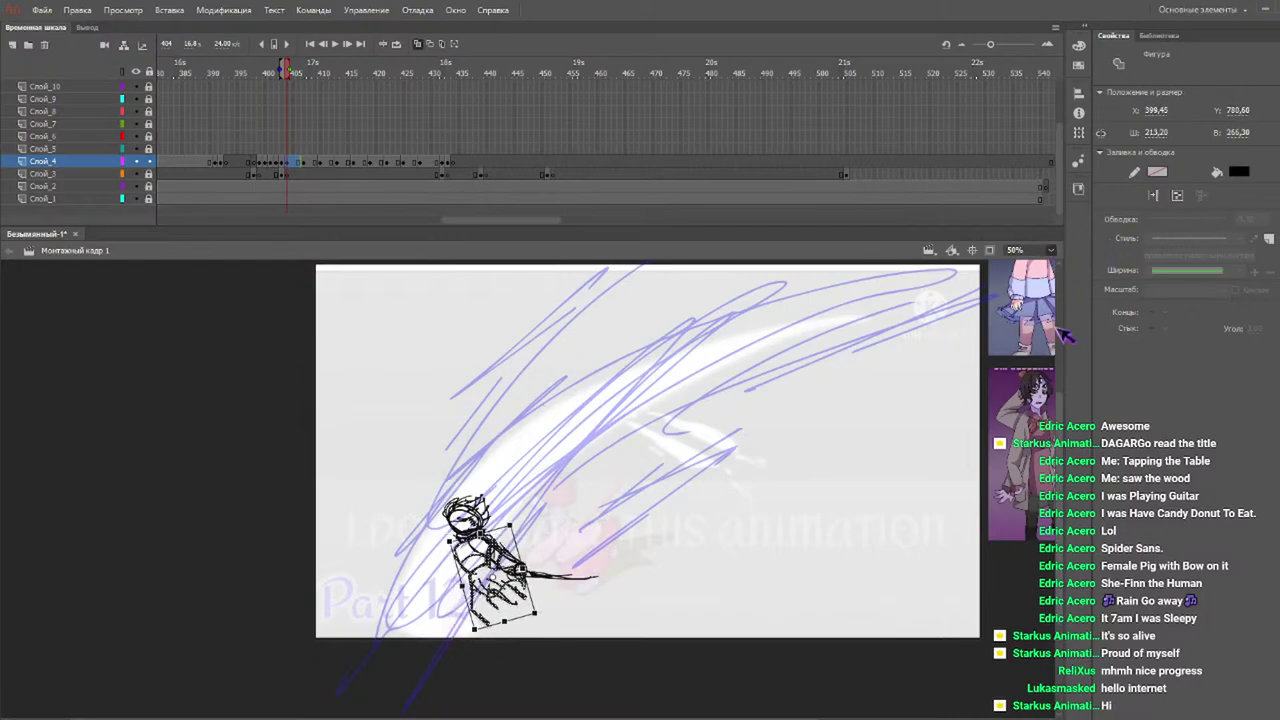
{"action": "key", "text": "ctrl+1"}
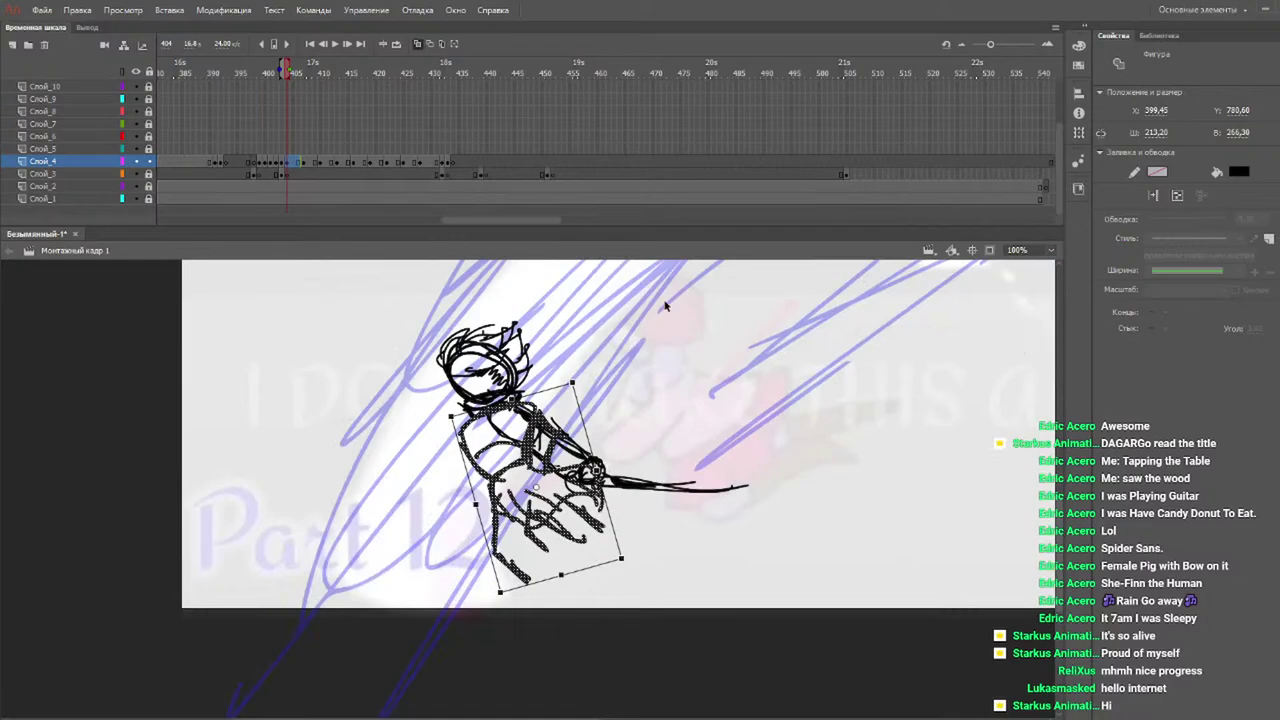
Paste the torso sketch in place on frames 407 and 410, nudging each copy slightly down-left to follow the head.
{"action": "left_click_drag", "start_coordinate": [313, 74], "coordinate": [305, 72]}
{"action": "key", "text": "ctrl+shift+v"}
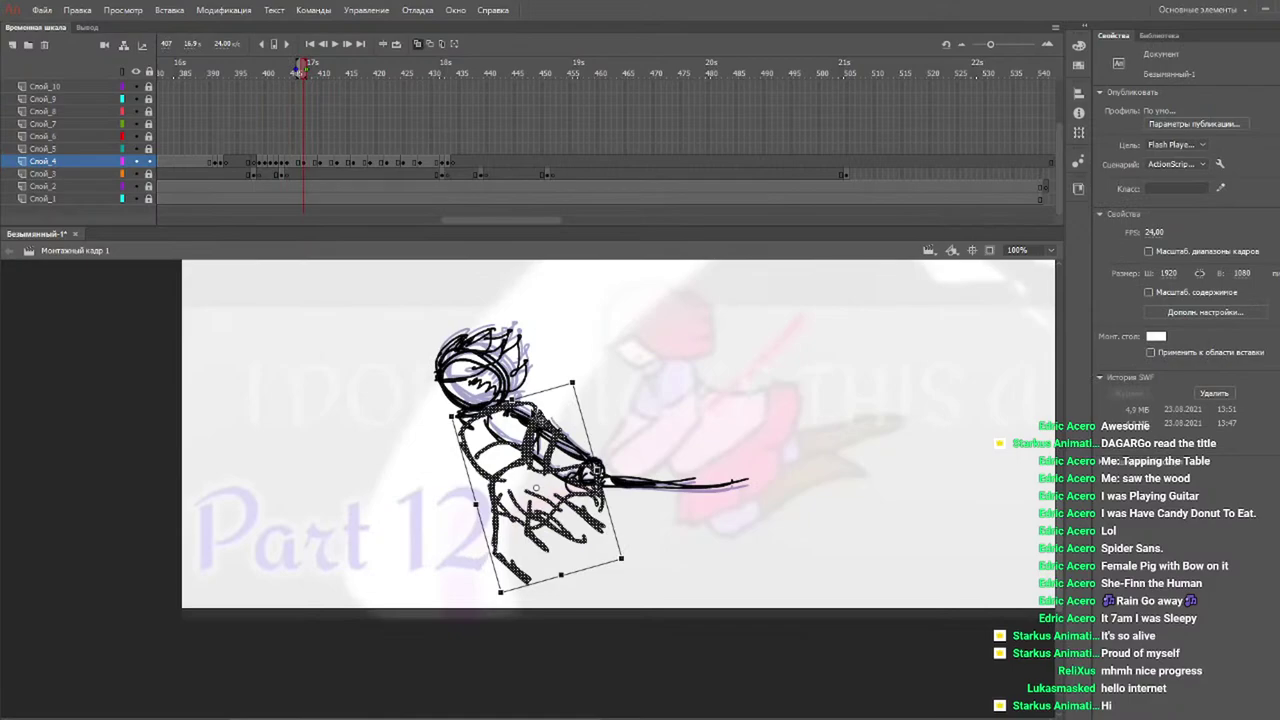
{"action": "left_click_drag", "start_coordinate": [597, 469], "coordinate": [593, 472]}
{"action": "left_click_drag", "start_coordinate": [315, 73], "coordinate": [321, 74]}
{"action": "key", "text": "ctrl+shift+v"}
{"action": "left_click_drag", "start_coordinate": [536, 488], "coordinate": [527, 498]}
Paste the torso sketch in place on frames 413 and 416, shifting each copy further down-left under the head.
{"action": "left_click_drag", "start_coordinate": [348, 74], "coordinate": [337, 75]}
{"action": "key", "text": "ctrl+shift+v"}
{"action": "left_click_drag", "start_coordinate": [570, 440], "coordinate": [556, 457]}
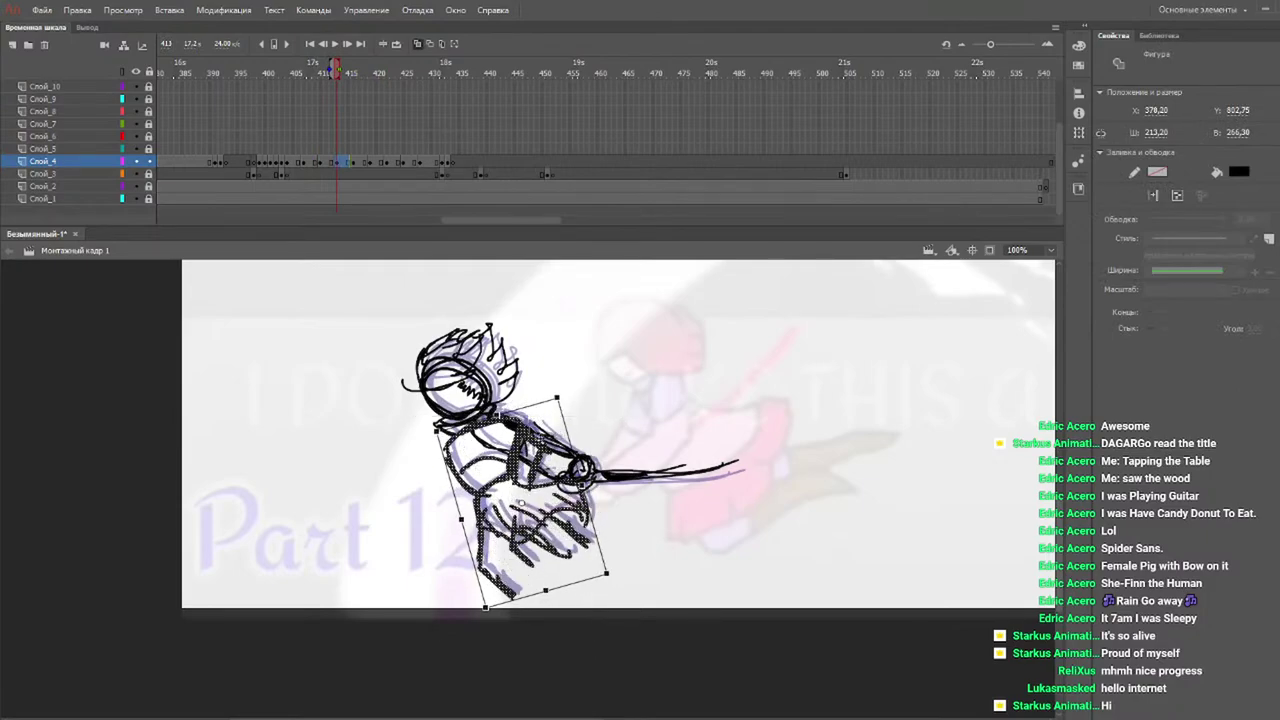
{"action": "left_click", "coordinate": [354, 71]}
{"action": "key", "text": "ctrl+shift+v"}
{"action": "left_click_drag", "start_coordinate": [543, 437], "coordinate": [515, 460]}
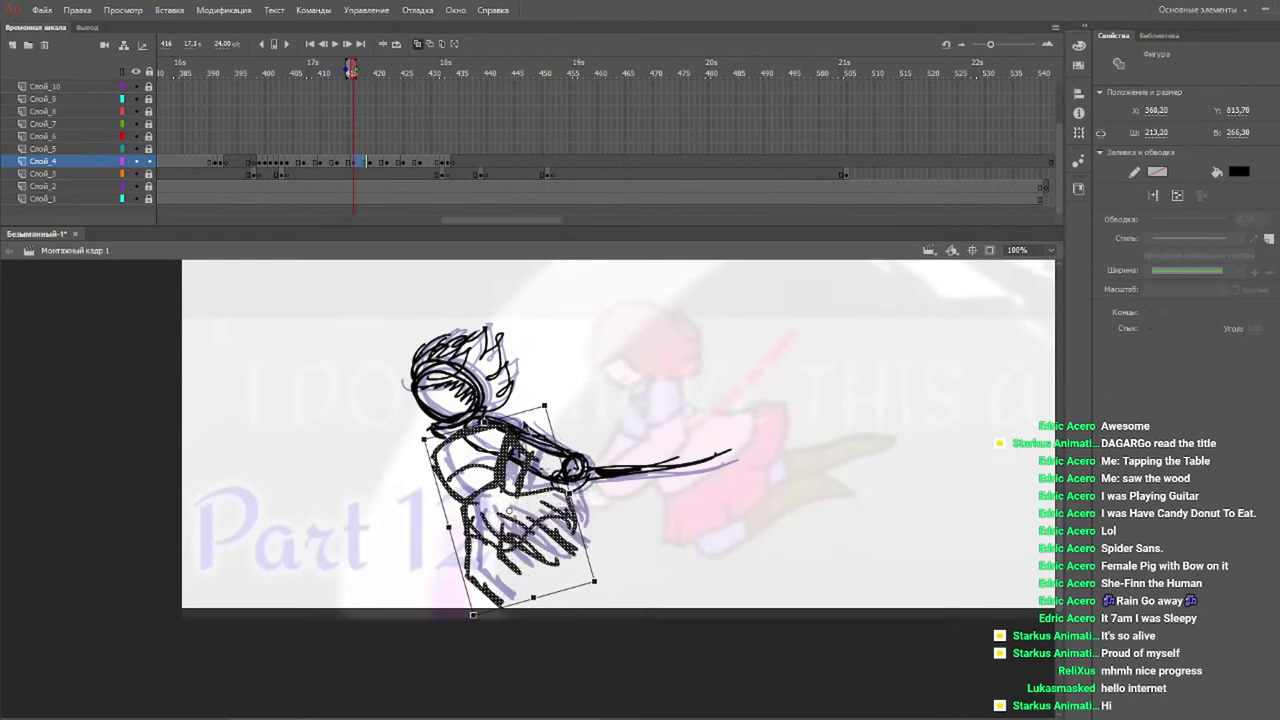
{"action": "left_click", "coordinate": [376, 72]}
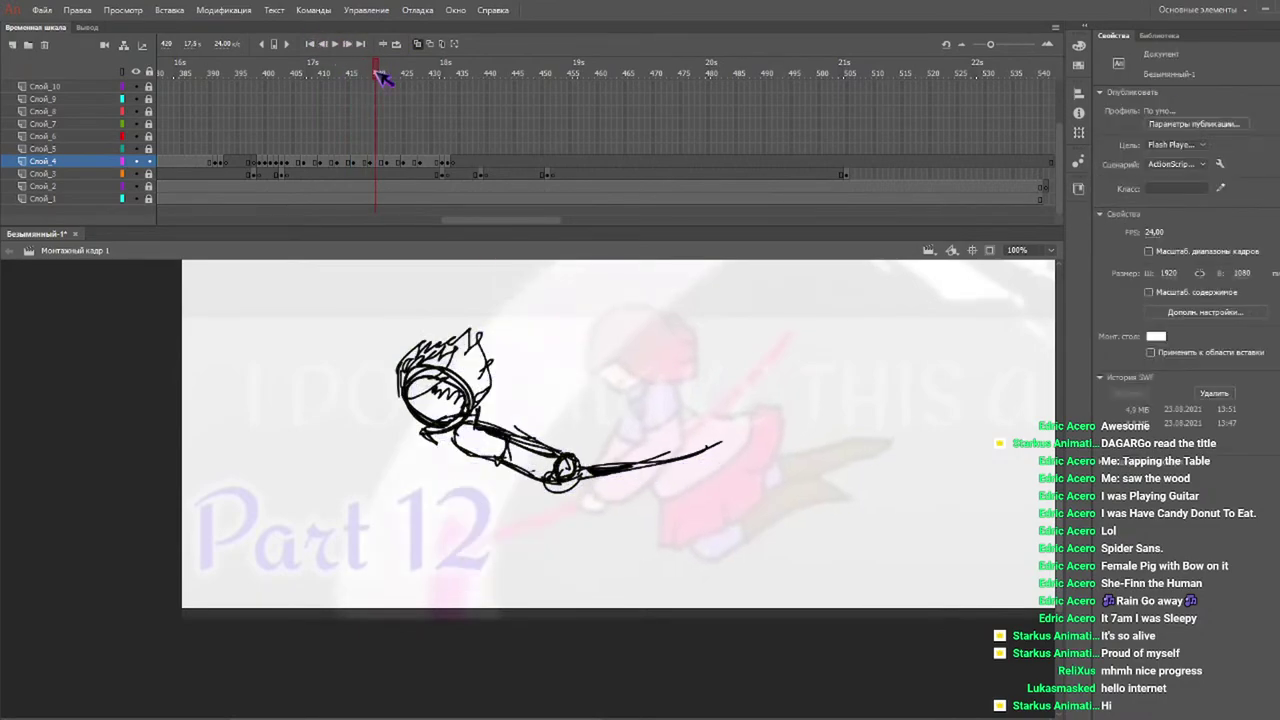
Paste the torso sketch in place on frame 420 and the next drift pose, shifting each copy down-left under the head.
{"action": "key", "text": "ctrl+shift+v"}
{"action": "left_click_drag", "start_coordinate": [500, 591], "coordinate": [460, 618]}
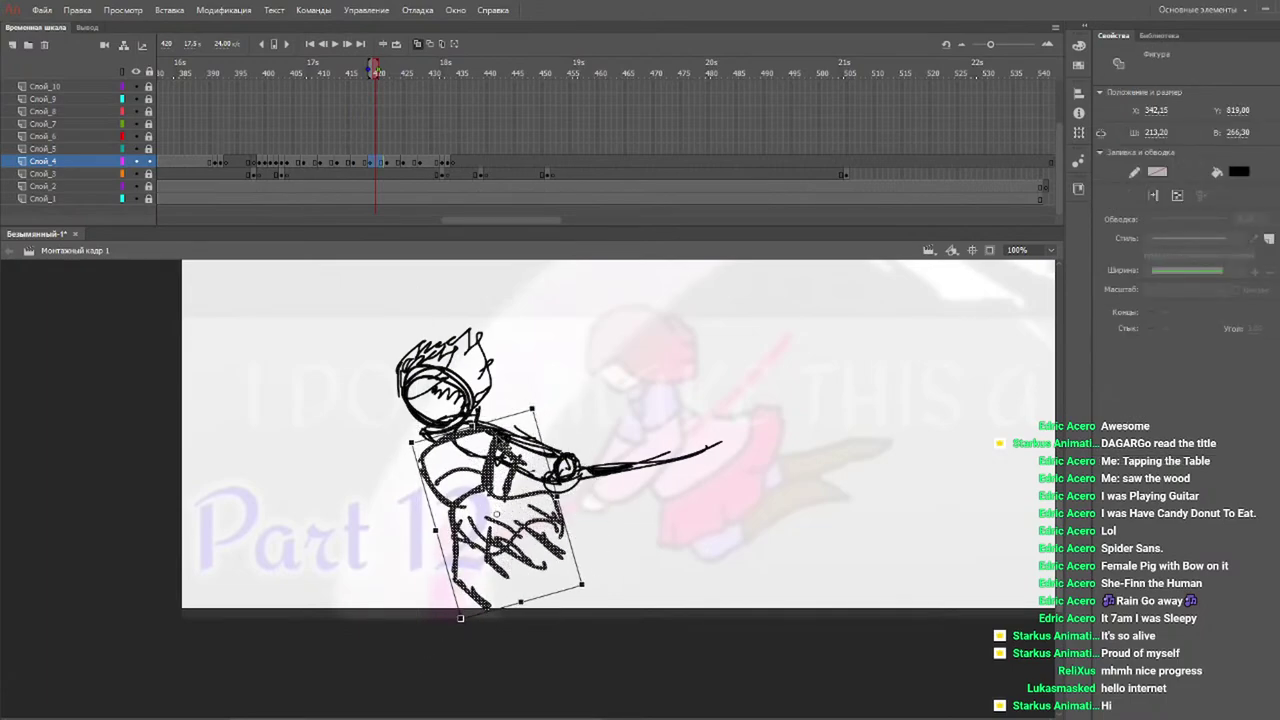
{"action": "left_click_drag", "start_coordinate": [398, 72], "coordinate": [386, 71]}
{"action": "key", "text": "ctrl+shift+v"}
{"action": "left_click_drag", "start_coordinate": [537, 438], "coordinate": [497, 466]}
{"action": "left_click", "coordinate": [404, 68]}
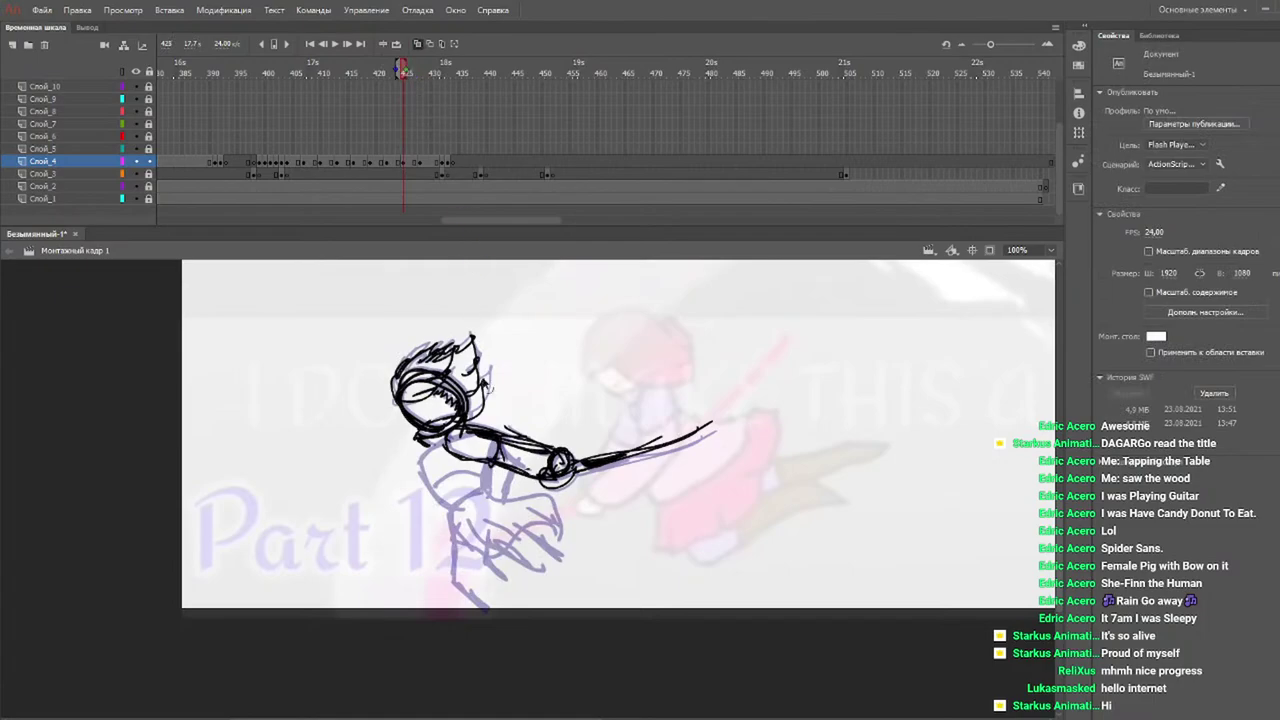
Paste the torso sketch in place on frames 425 and 429, moving each copy down-left to sit beneath the head.
{"action": "key", "text": "ctrl+shift+v"}
{"action": "left_click_drag", "start_coordinate": [500, 591], "coordinate": [455, 622]}
{"action": "mouse_move", "coordinate": [410, 72]}
{"action": "left_mouse_down"}
{"action": "mouse_move", "coordinate": [437, 78]}
{"action": "mouse_move", "coordinate": [426, 73]}
{"action": "left_mouse_up"}
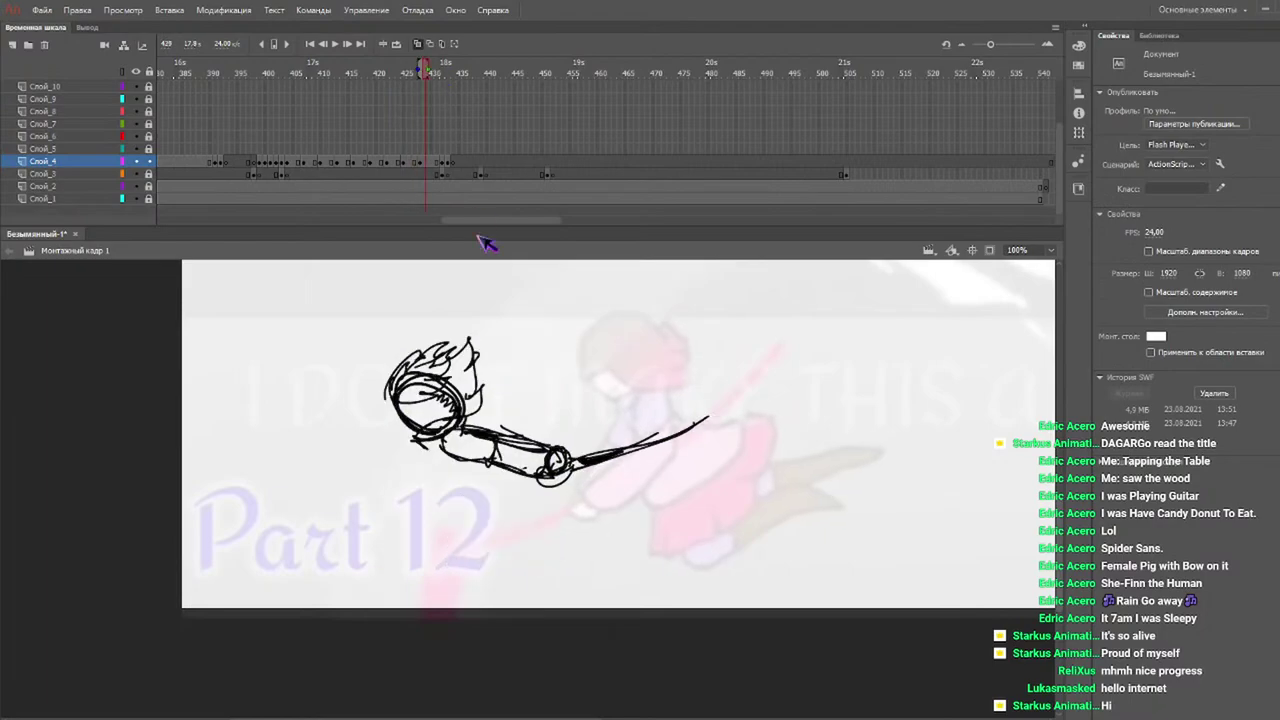
{"action": "key", "text": "ctrl+shift+v"}
{"action": "left_click_drag", "start_coordinate": [535, 437], "coordinate": [490, 461]}
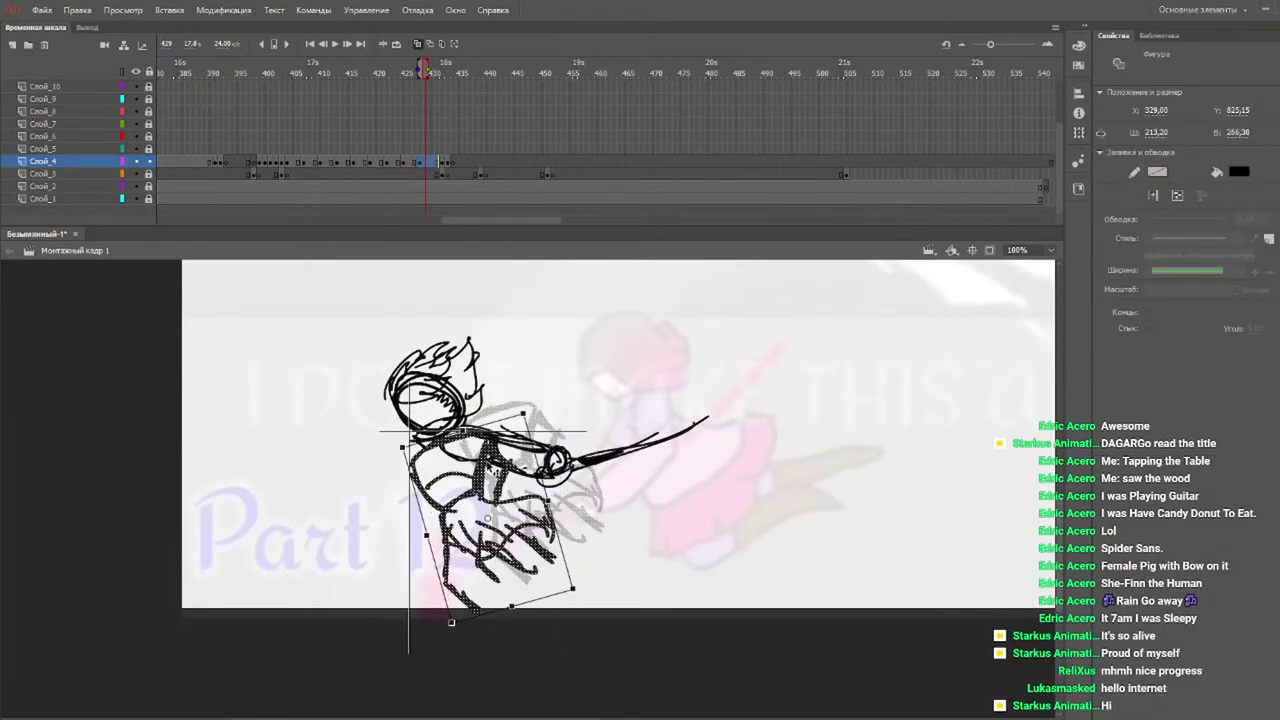
Play back the dash, slash and drift section several times with the whole stage in view to check the torso motion.
{"action": "left_click_drag", "start_coordinate": [385, 75], "coordinate": [251, 72]}
{"action": "key", "text": "Return"}
{"action": "key", "text": "Return"}
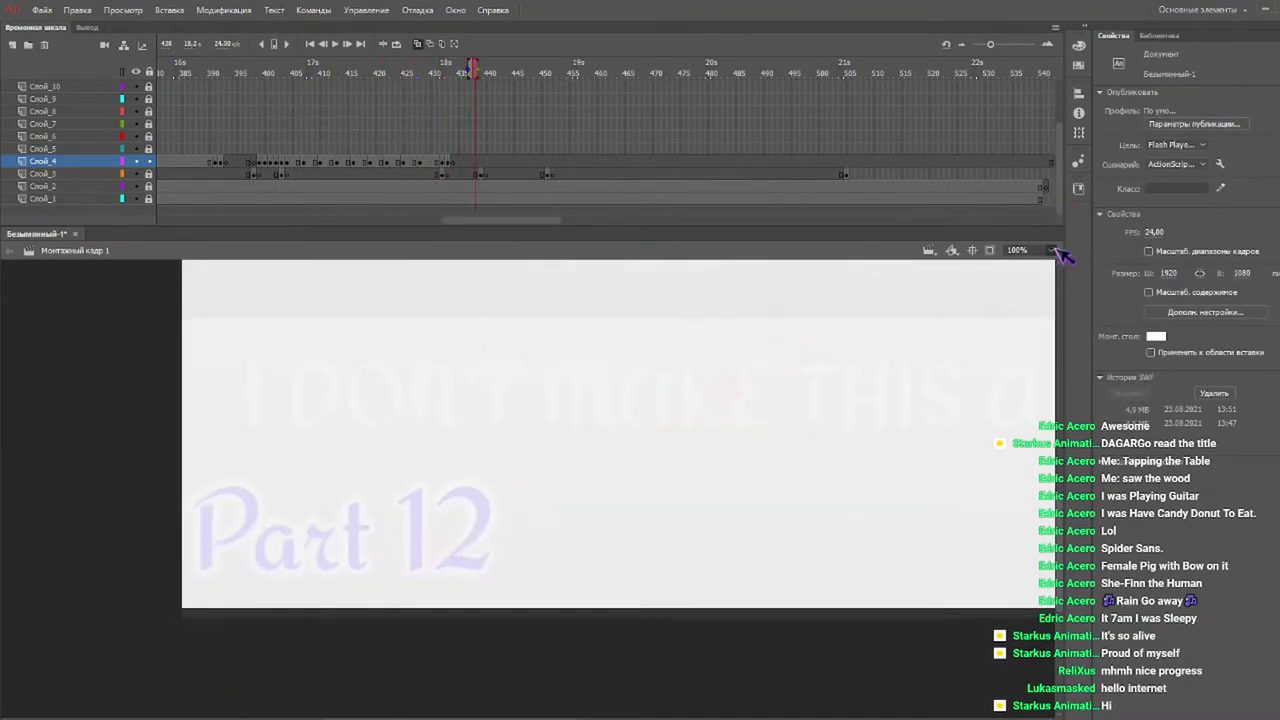
{"action": "key", "text": "ctrl+minus"}
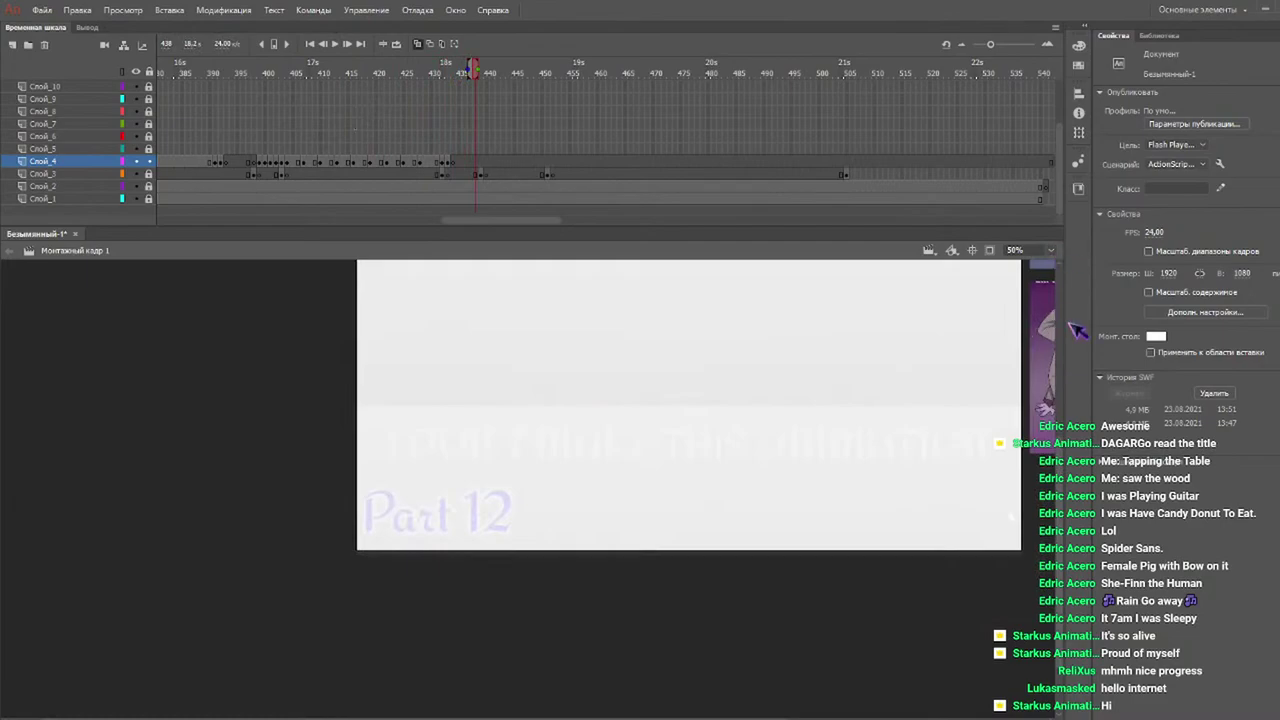
{"action": "left_click_drag", "start_coordinate": [1060, 478], "coordinate": [1068, 406]}
{"action": "left_click", "coordinate": [244, 74]}
{"action": "key", "text": "Return"}
{"action": "key", "text": "Return"}
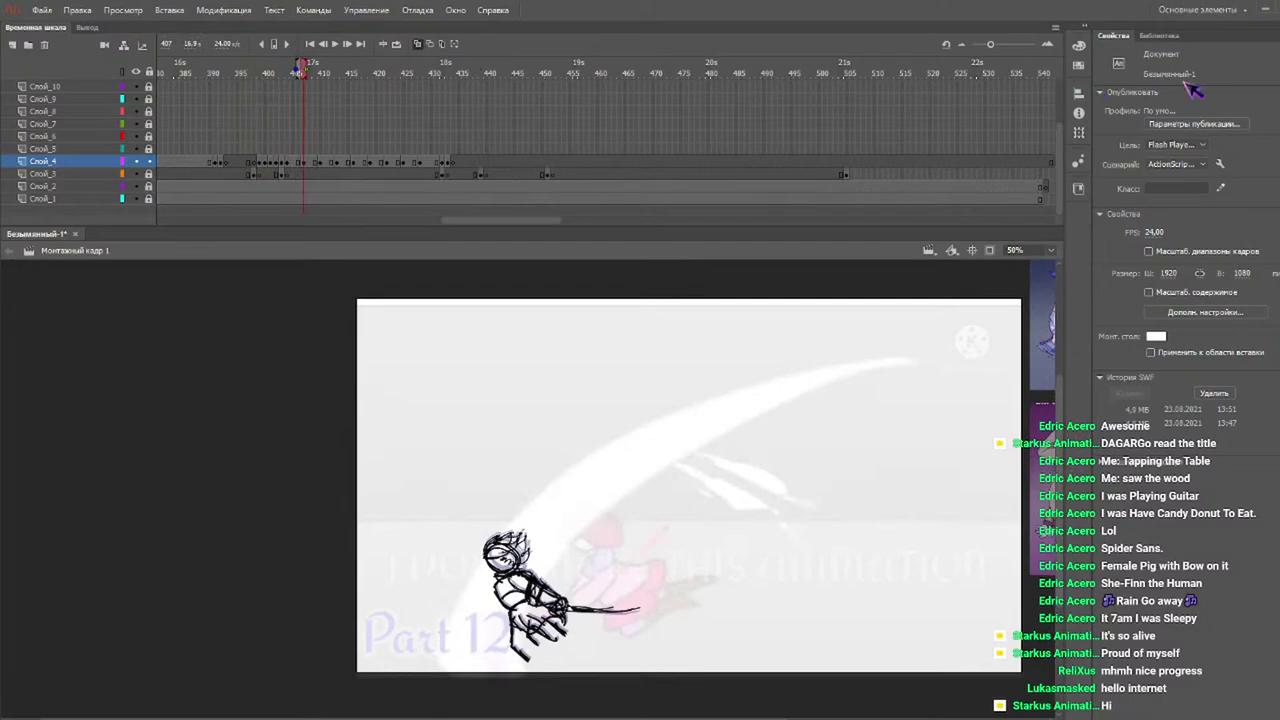
{"action": "left_click", "coordinate": [220, 73]}
{"action": "key", "text": "Return"}
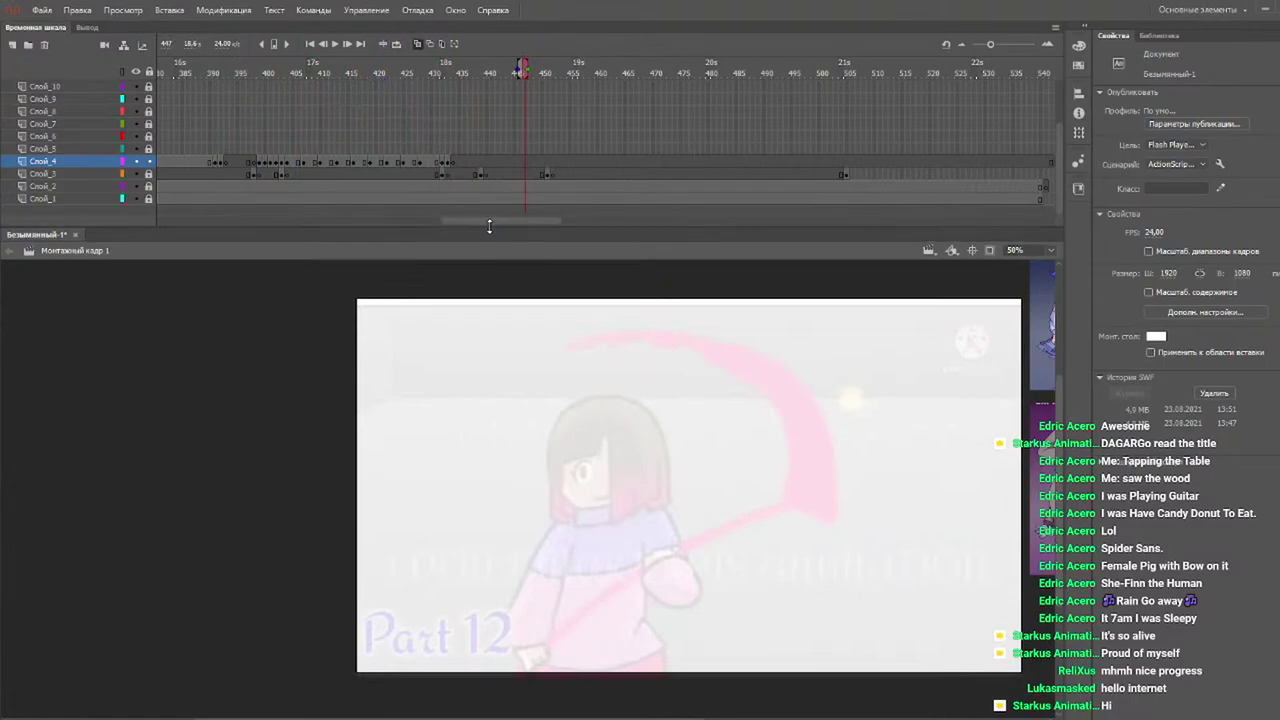
Play the whole animation from frame 1 through the drift section, then stop and return to the first frame.
{"action": "mouse_move", "coordinate": [497, 222]}
{"action": "left_mouse_down"}
{"action": "mouse_move", "coordinate": [278, 230]}
{"action": "mouse_move", "coordinate": [36, 214]}
{"action": "left_mouse_up"}
{"action": "left_click_drag", "start_coordinate": [198, 68], "coordinate": [117, 92]}
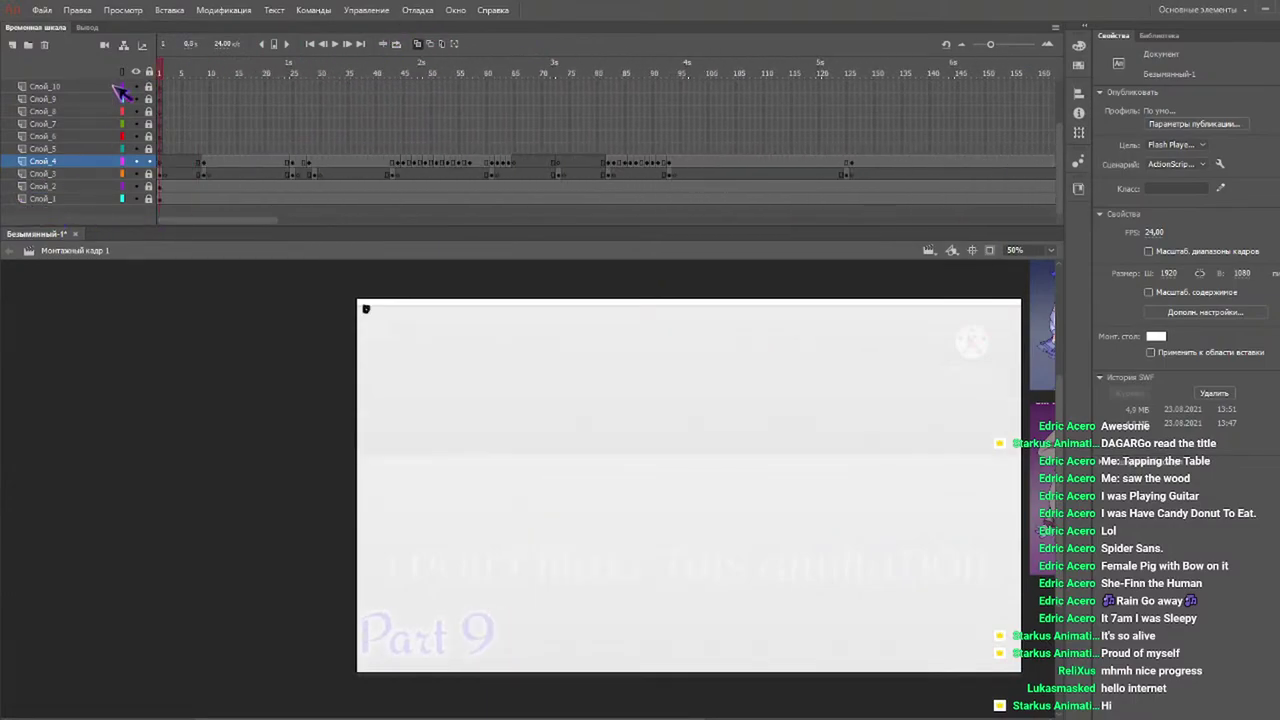
{"action": "key", "text": "Return"}
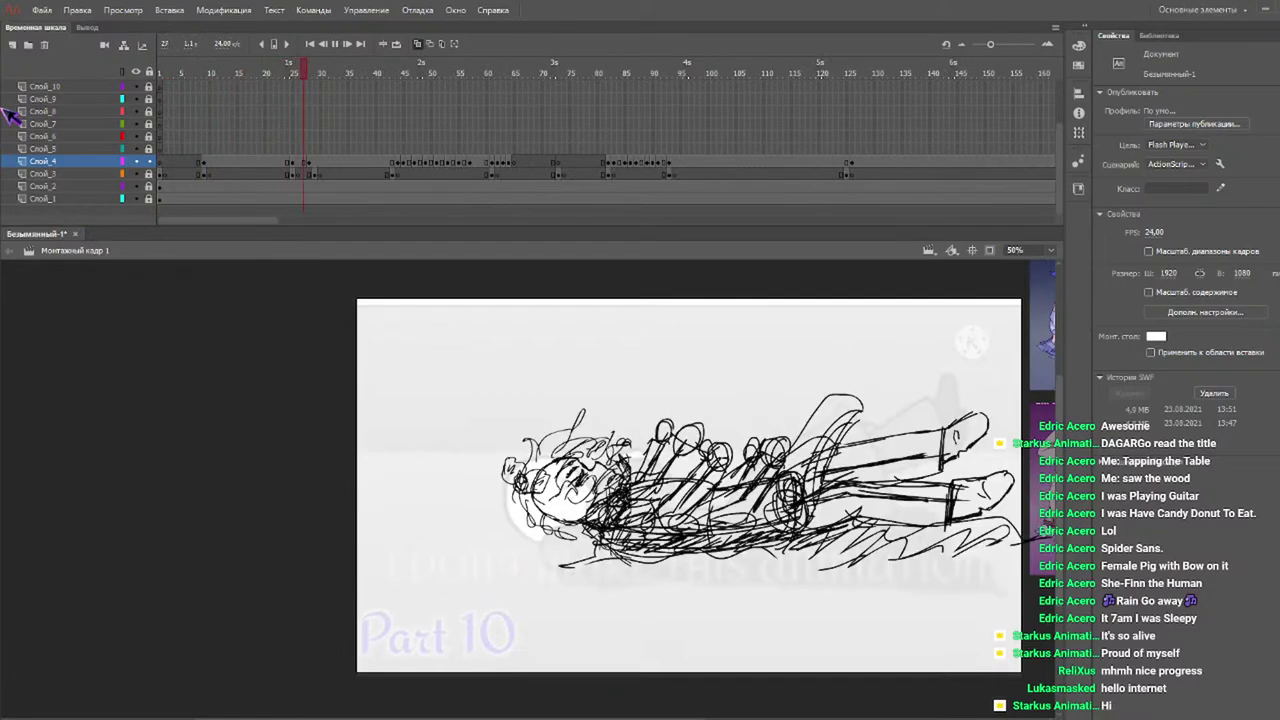
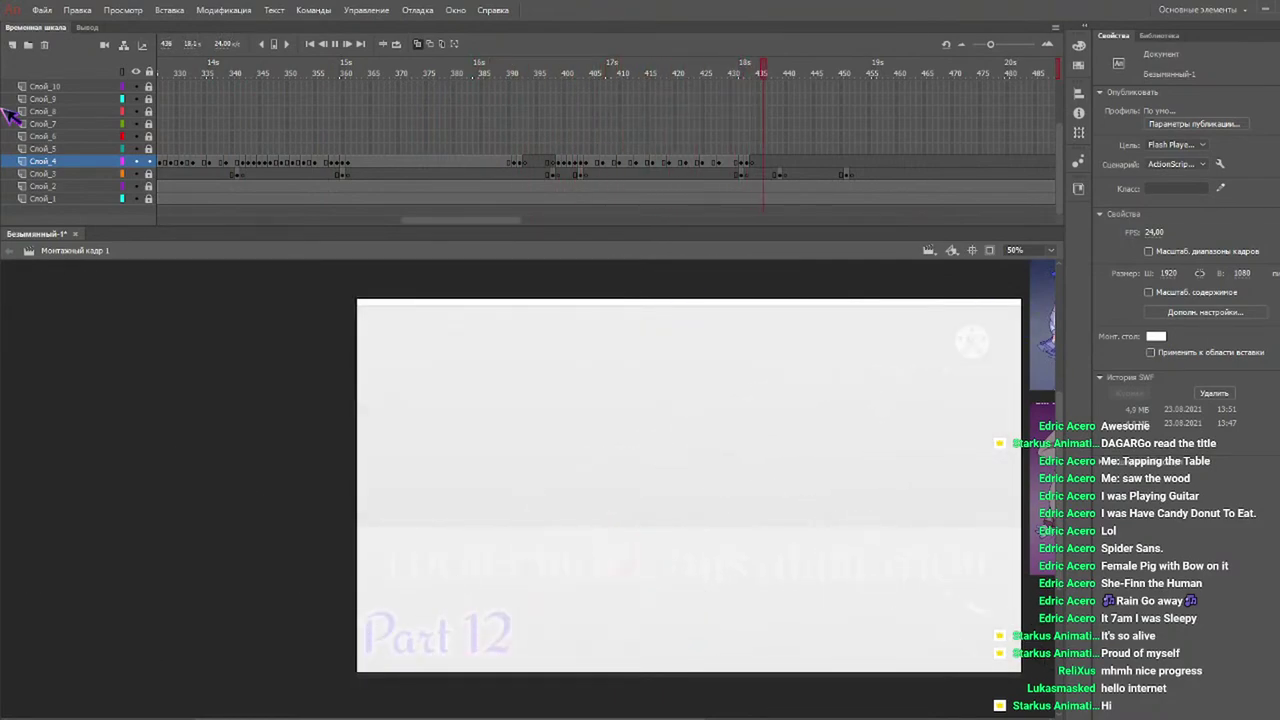
{"action": "key", "text": "Return"}
{"action": "left_click_drag", "start_coordinate": [436, 220], "coordinate": [188, 219]}
{"action": "left_click", "coordinate": [200, 64]}
{"action": "left_click", "coordinate": [161, 66]}
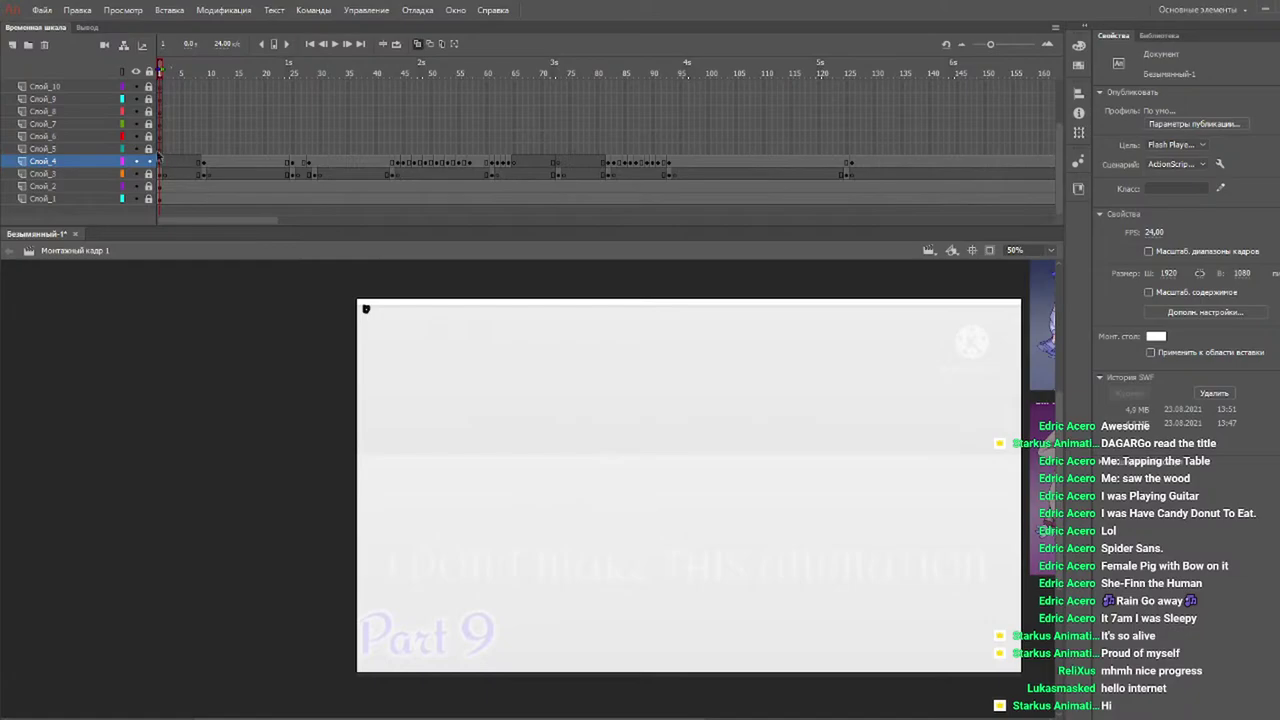
Insert a new keyframe on Слой_4 at frame 439.
{"action": "left_click_drag", "start_coordinate": [245, 221], "coordinate": [563, 222]}
{"action": "left_click_drag", "start_coordinate": [440, 75], "coordinate": [222, 125]}
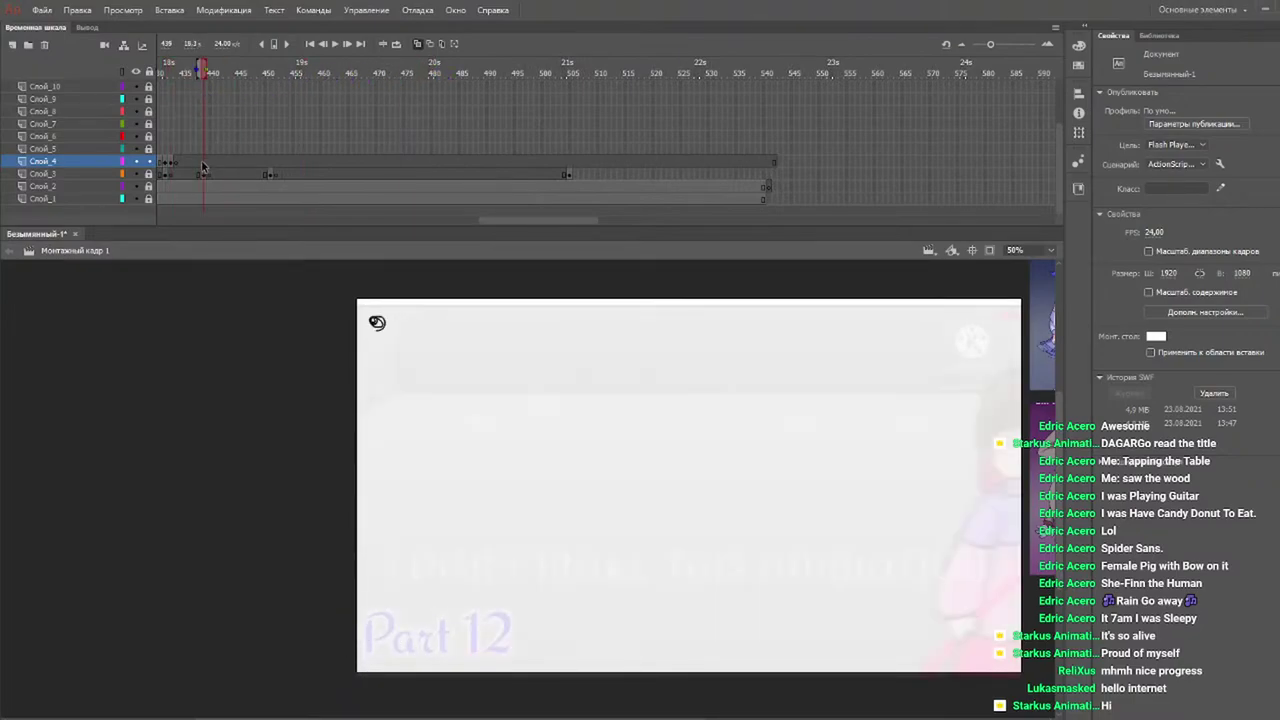
{"action": "left_click", "coordinate": [202, 165]}
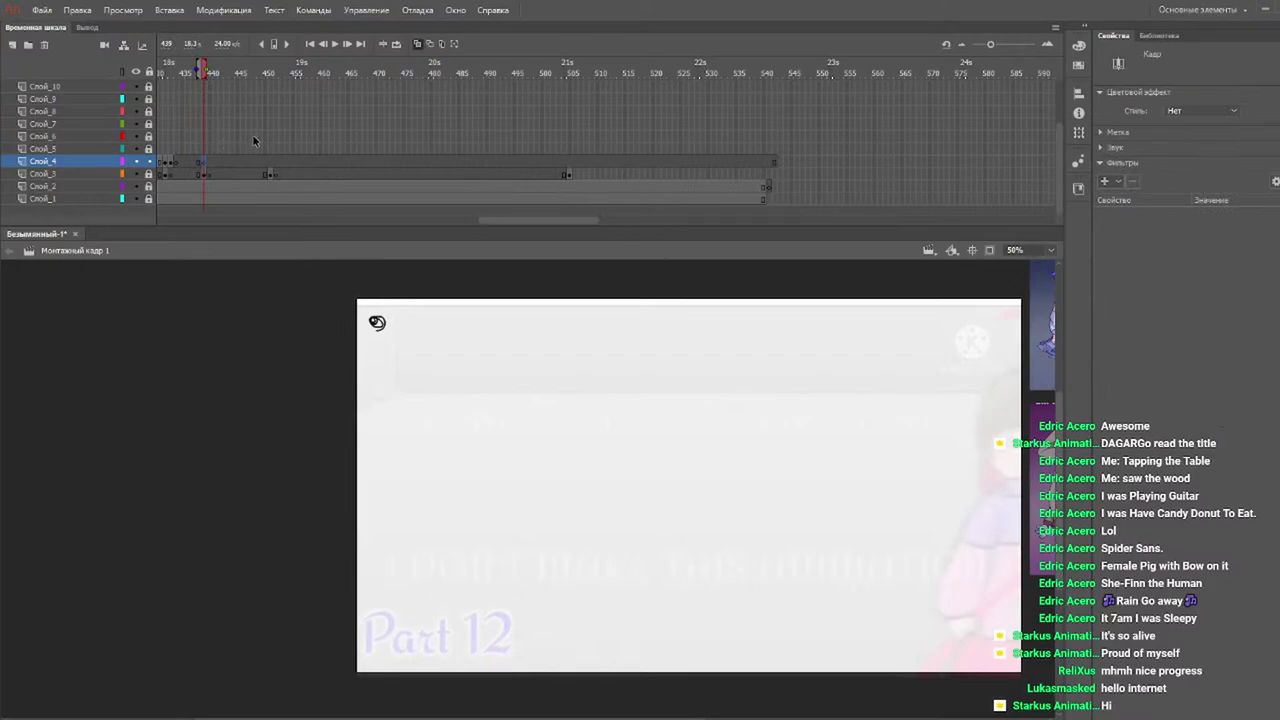
Draw an unfilled, black-outlined oval about 401 × 419 px on frame 439 as the head base and select it.
{"action": "left_click", "coordinate": [1051, 250]}
{"action": "left_click", "coordinate": [1034, 342]}
{"action": "left_click", "coordinate": [1030, 250]}
{"action": "type", "text": "70"}
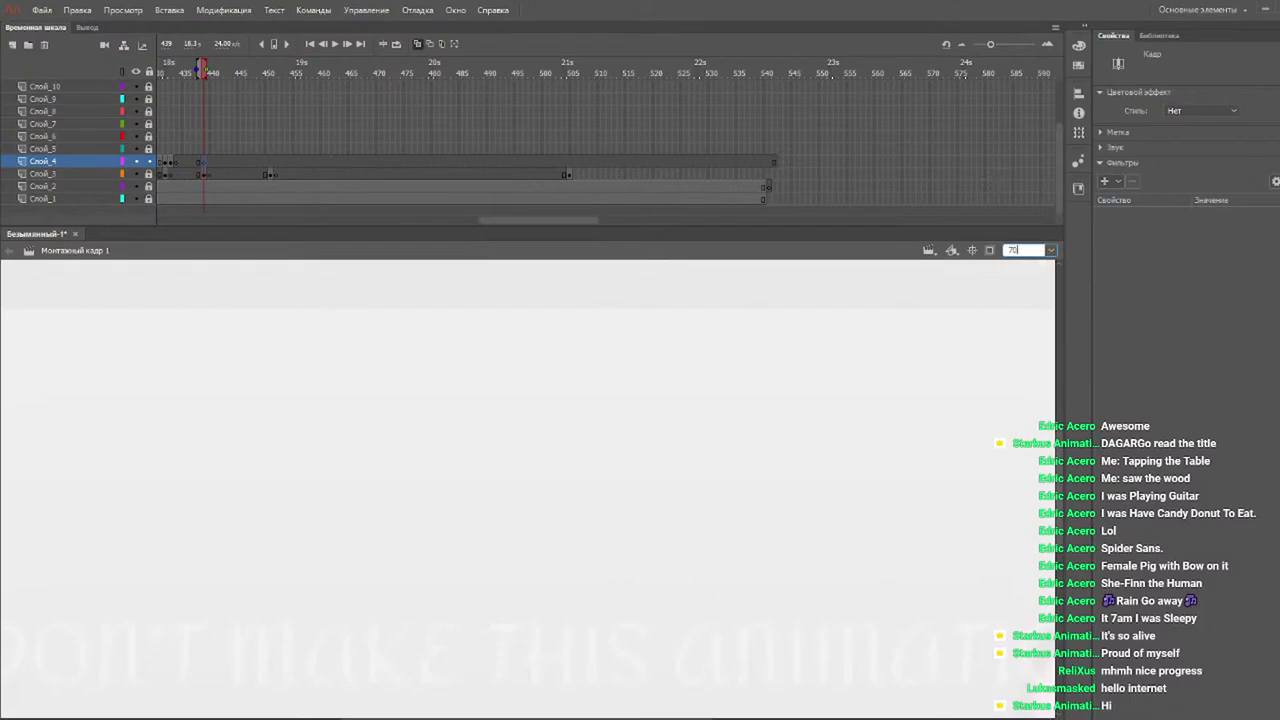
{"action": "key", "text": "Return"}
{"action": "key", "text": "o"}
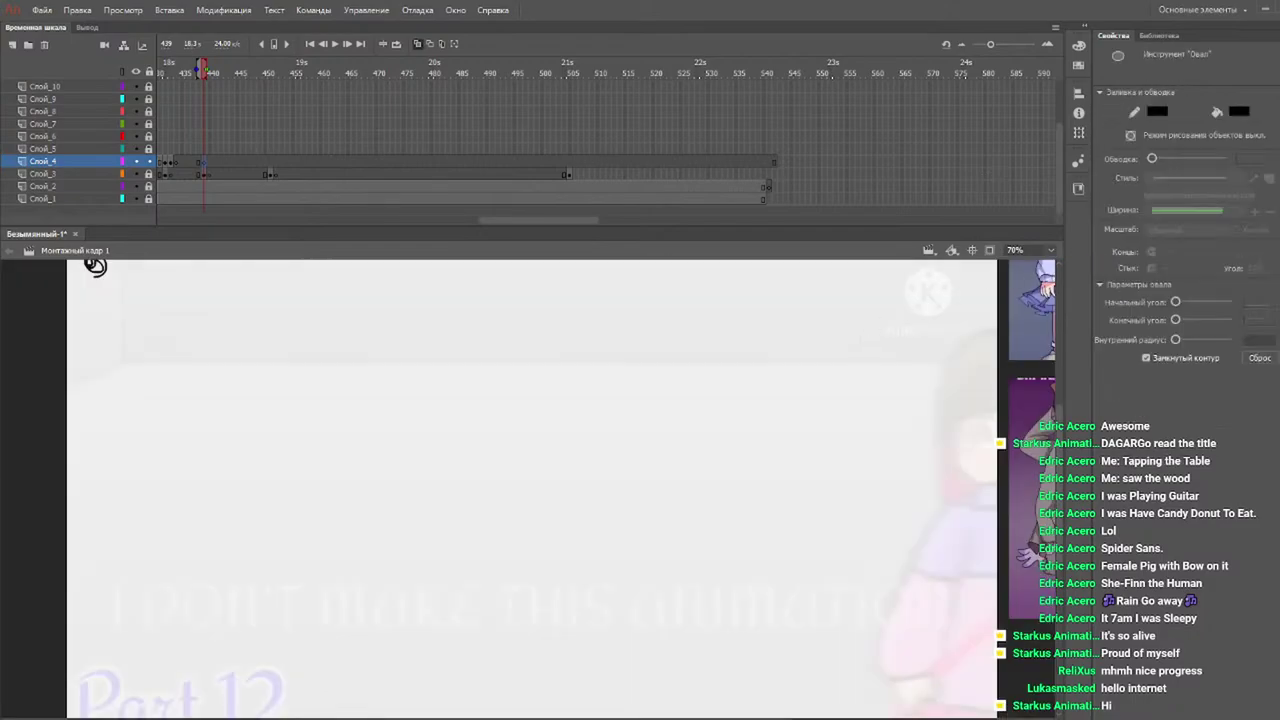
{"action": "left_click", "coordinate": [1204, 126]}
{"action": "left_click_drag", "start_coordinate": [695, 329], "coordinate": [499, 533]}
{"action": "key", "text": "v"}
{"action": "left_click_drag", "start_coordinate": [721, 328], "coordinate": [391, 685]}
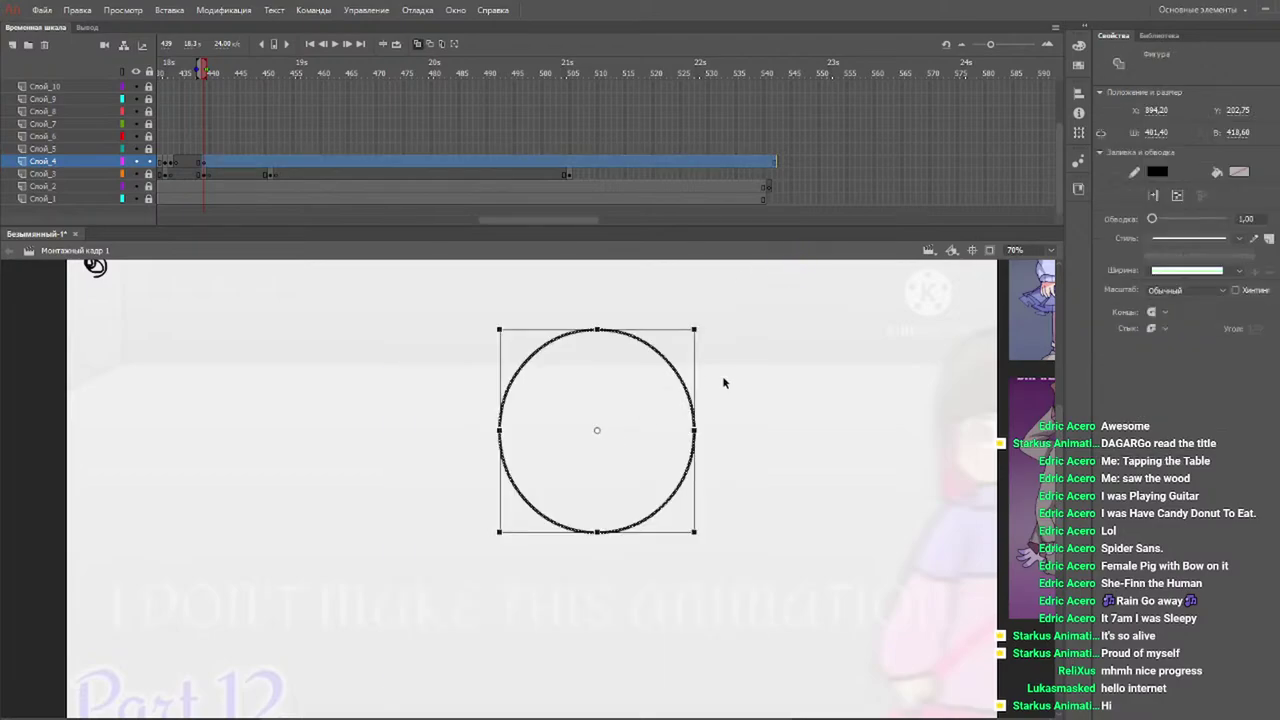
Widen the head oval to about 416 px and move it up-left to the upper middle of the stage.
{"action": "left_click_drag", "start_coordinate": [696, 430], "coordinate": [698, 430]}
{"action": "left_click_drag", "start_coordinate": [690, 385], "coordinate": [624, 403]}
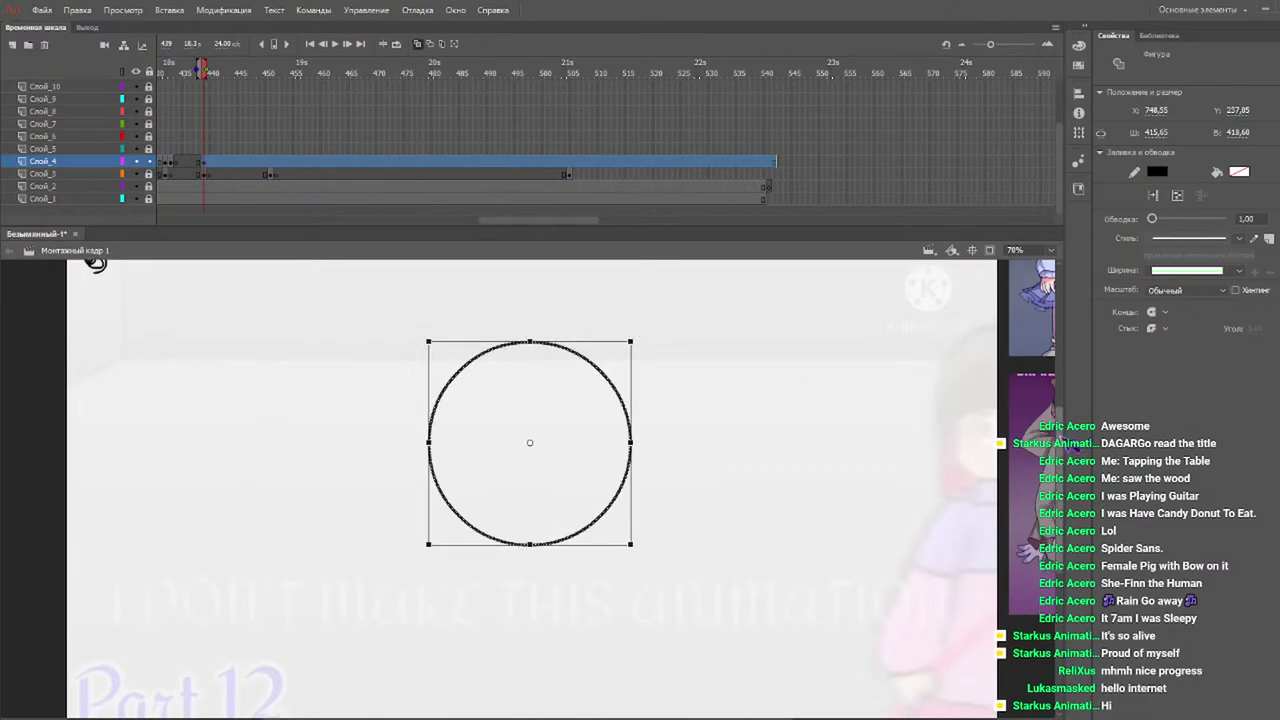
{"action": "scroll", "coordinate": [1062, 440], "scroll_direction": "down", "scroll_amount": 2}
{"action": "left_click_drag", "start_coordinate": [1065, 450], "coordinate": [1064, 448]}
{"action": "left_click_drag", "start_coordinate": [610, 345], "coordinate": [613, 301]}
{"action": "scroll", "coordinate": [1062, 420], "scroll_direction": "up", "scroll_amount": 4}
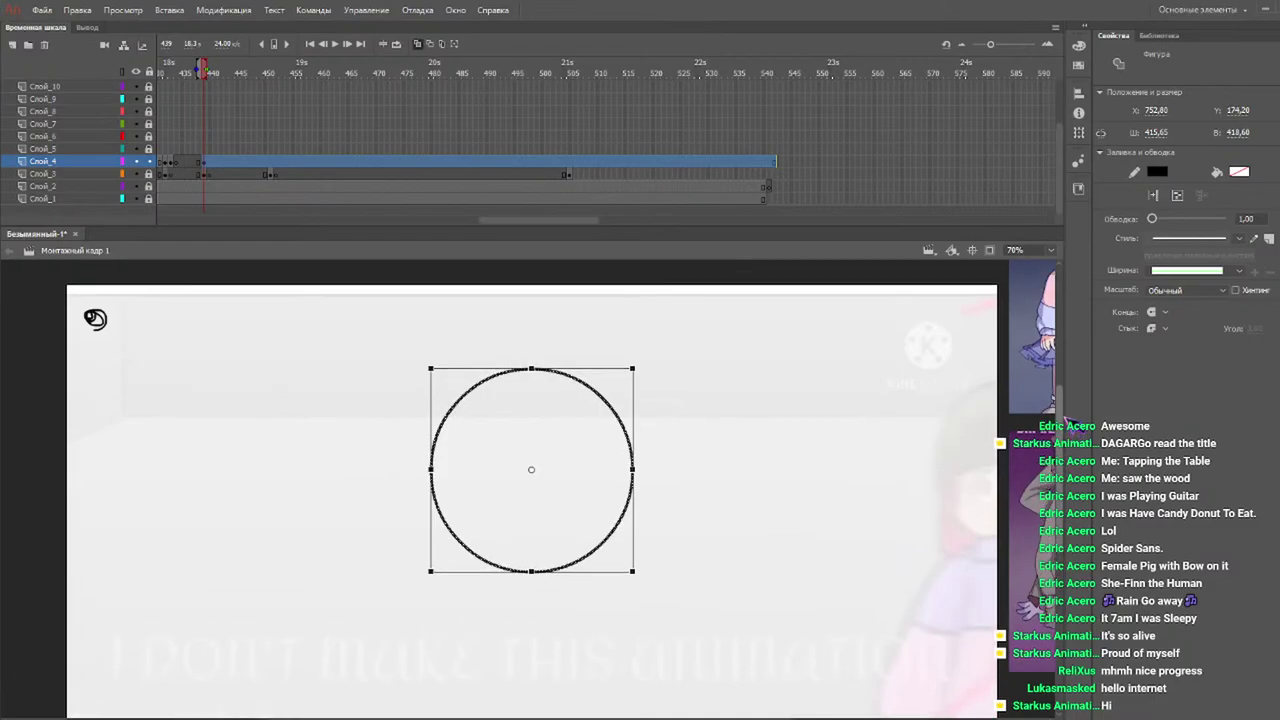
{"action": "left_click_drag", "start_coordinate": [598, 402], "coordinate": [602, 342]}
Brush the cheeks, pointed chin and right ear around the head circle in black.
{"action": "key", "text": "b"}
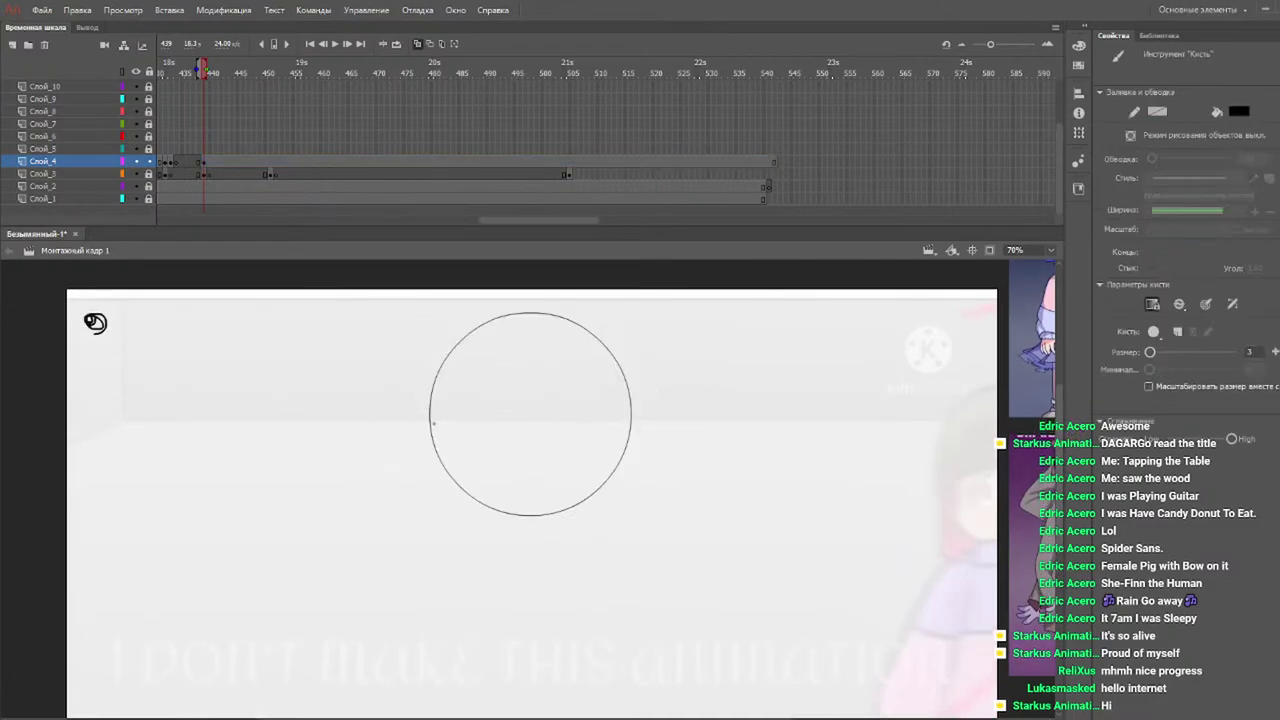
{"action": "key", "text": "ctrl+z"}
{"action": "left_click_drag", "start_coordinate": [430, 401], "coordinate": [440, 497]}
{"action": "mouse_move", "coordinate": [430, 432]}
{"action": "left_mouse_down"}
{"action": "mouse_move", "coordinate": [444, 497]}
{"action": "mouse_move", "coordinate": [494, 550]}
{"action": "left_mouse_up"}
{"action": "mouse_move", "coordinate": [447, 510]}
{"action": "left_mouse_down"}
{"action": "mouse_move", "coordinate": [514, 554]}
{"action": "mouse_move", "coordinate": [607, 490]}
{"action": "left_mouse_up"}
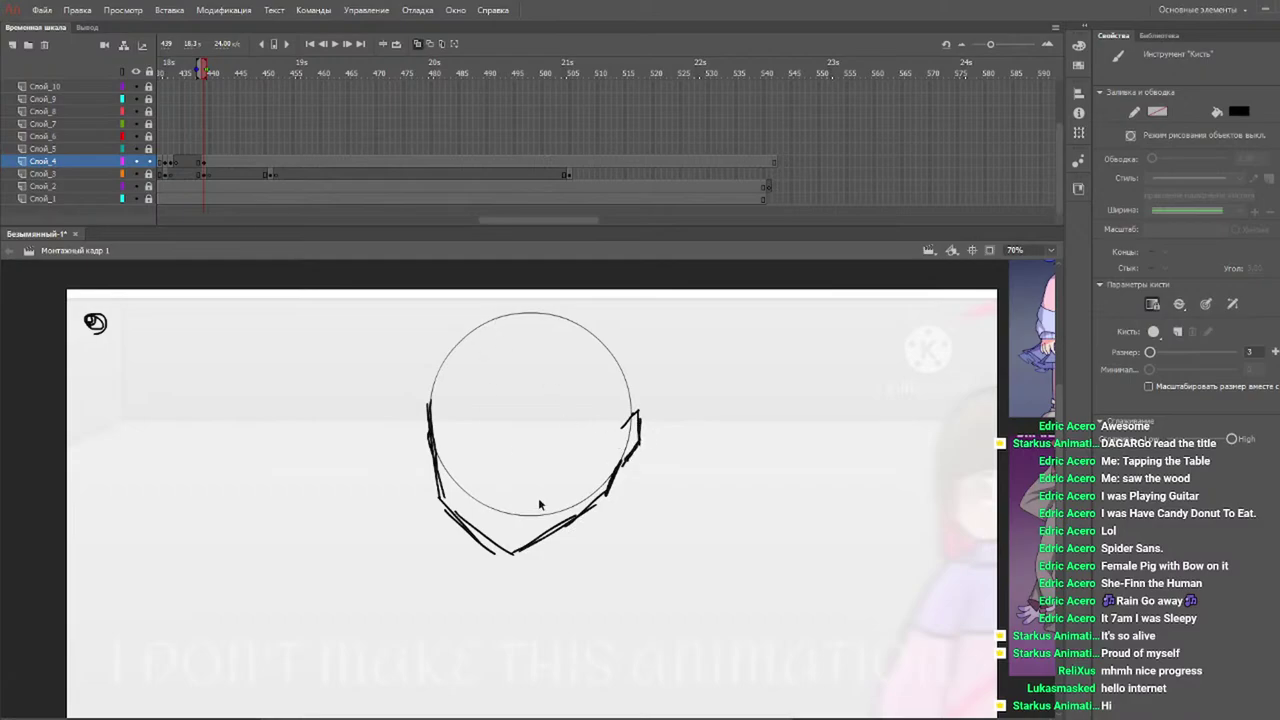
{"action": "left_click_drag", "start_coordinate": [606, 492], "coordinate": [522, 553]}
{"action": "left_click_drag", "start_coordinate": [586, 514], "coordinate": [513, 554]}
Draw a curved vertical centre line and a horizontal eye line across the face as guides.
{"action": "left_click_drag", "start_coordinate": [503, 314], "coordinate": [516, 544]}
{"action": "key", "text": "ctrl+z"}
{"action": "left_click_drag", "start_coordinate": [493, 345], "coordinate": [517, 576]}
{"action": "left_click_drag", "start_coordinate": [421, 445], "coordinate": [642, 446]}
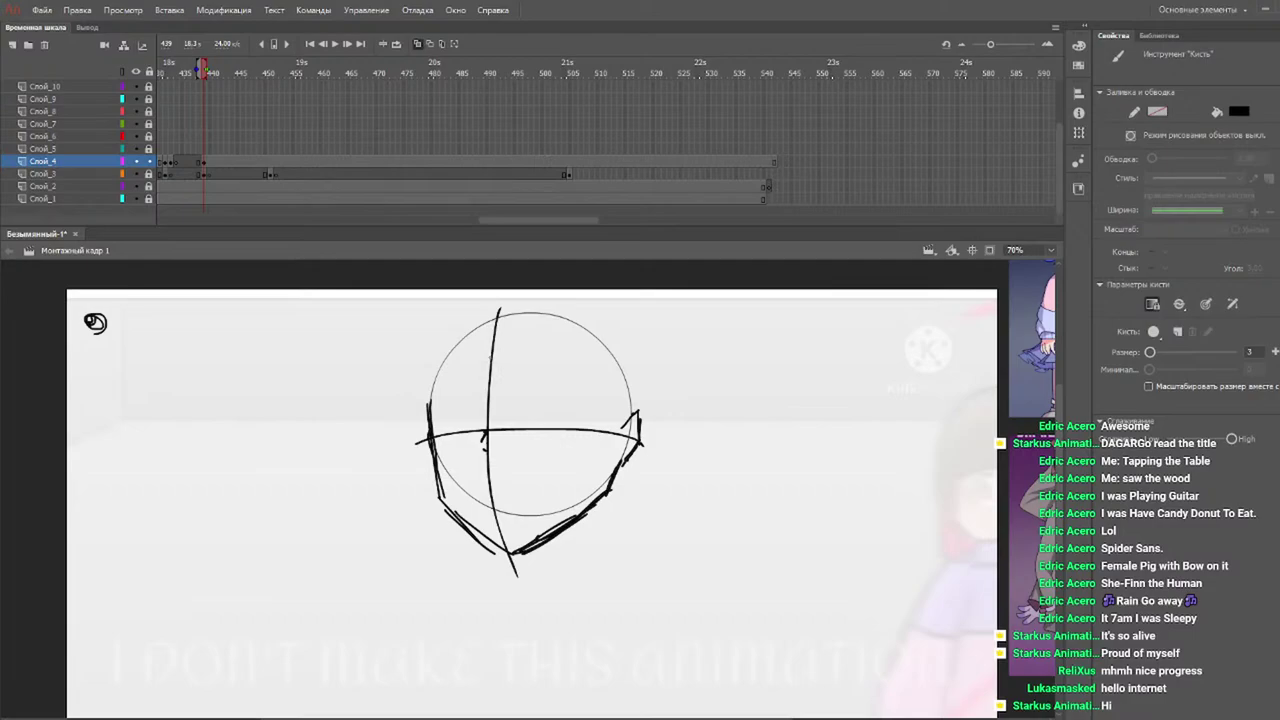
Sketch the parted fringe, the crown outline and the flicked hair locks on both sides of the head.
{"action": "mouse_move", "coordinate": [493, 372]}
{"action": "left_mouse_down"}
{"action": "mouse_move", "coordinate": [574, 411]}
{"action": "mouse_move", "coordinate": [570, 492]}
{"action": "mouse_move", "coordinate": [625, 428]}
{"action": "mouse_move", "coordinate": [610, 346]}
{"action": "left_mouse_up"}
{"action": "left_click_drag", "start_coordinate": [478, 376], "coordinate": [428, 422]}
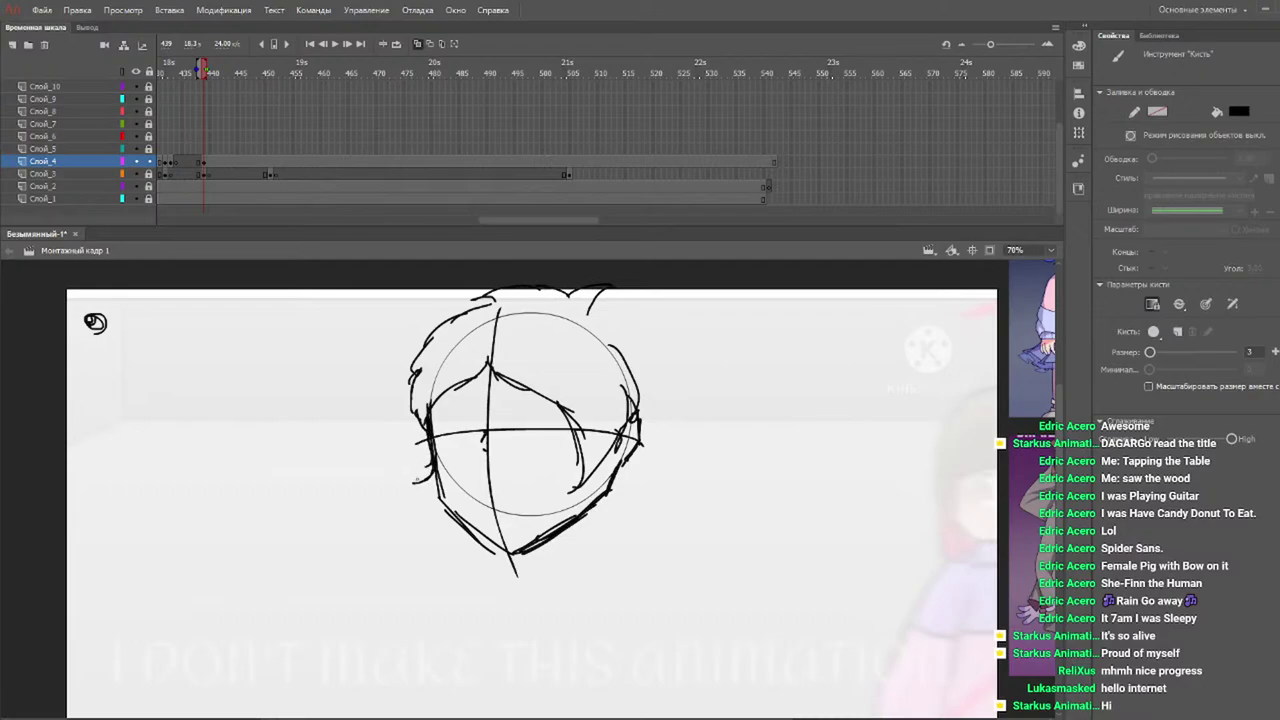
{"action": "left_click_drag", "start_coordinate": [394, 510], "coordinate": [524, 562]}
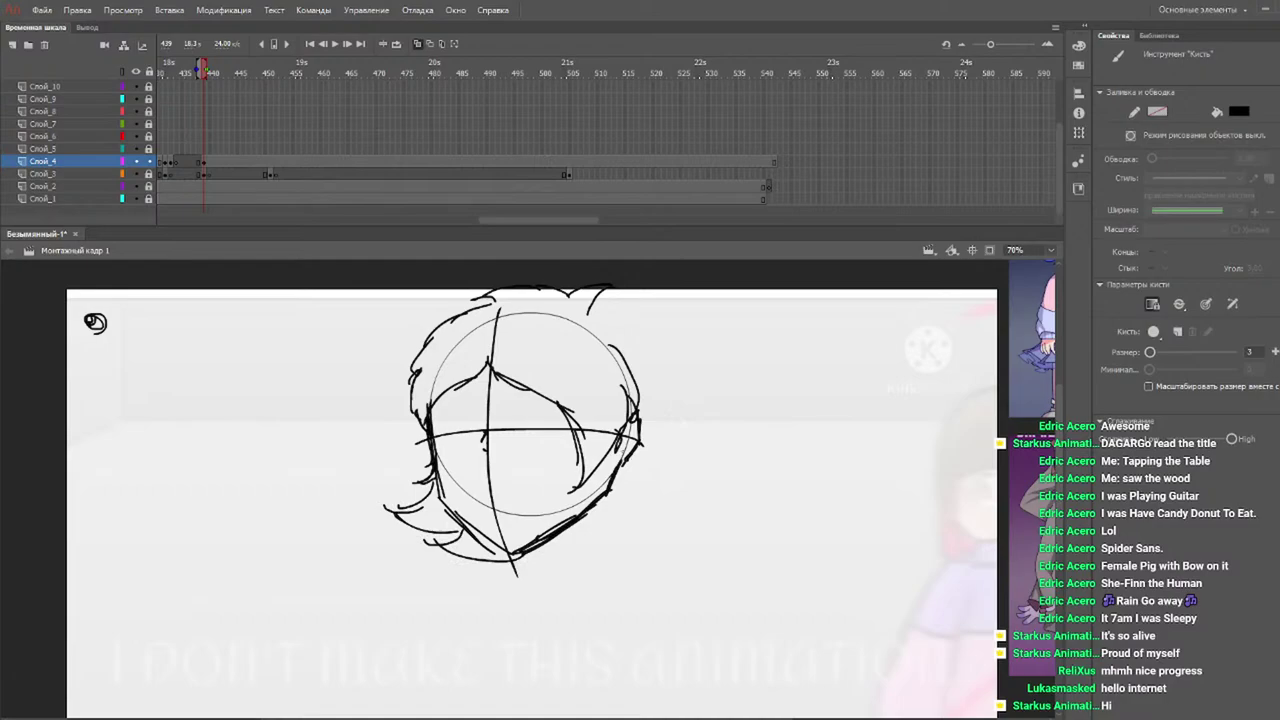
{"action": "mouse_move", "coordinate": [634, 465]}
{"action": "left_mouse_down"}
{"action": "mouse_move", "coordinate": [703, 448]}
{"action": "mouse_move", "coordinate": [602, 527]}
{"action": "mouse_move", "coordinate": [566, 530]}
{"action": "left_mouse_up"}
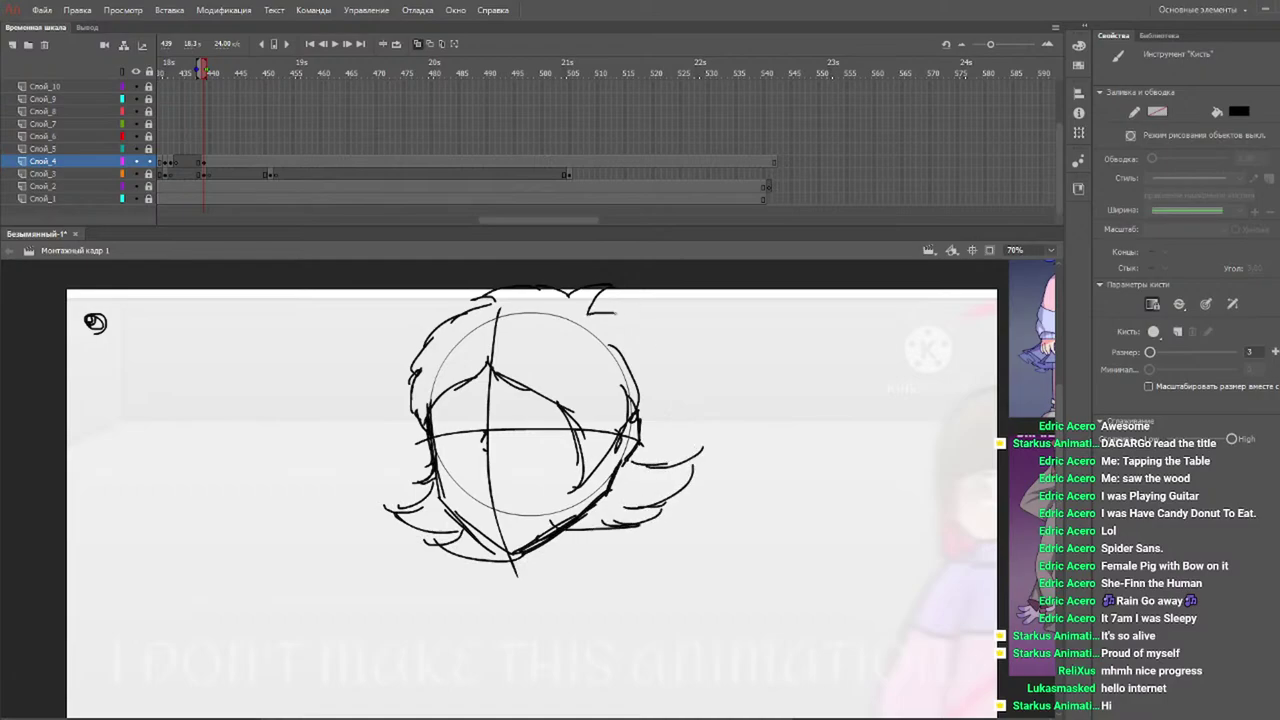
Add spiky strands down the right side of the hair and more locks below the jaw.
{"action": "left_click_drag", "start_coordinate": [600, 318], "coordinate": [648, 328]}
{"action": "key", "text": "ctrl+z"}
{"action": "key", "text": "ctrl+z"}
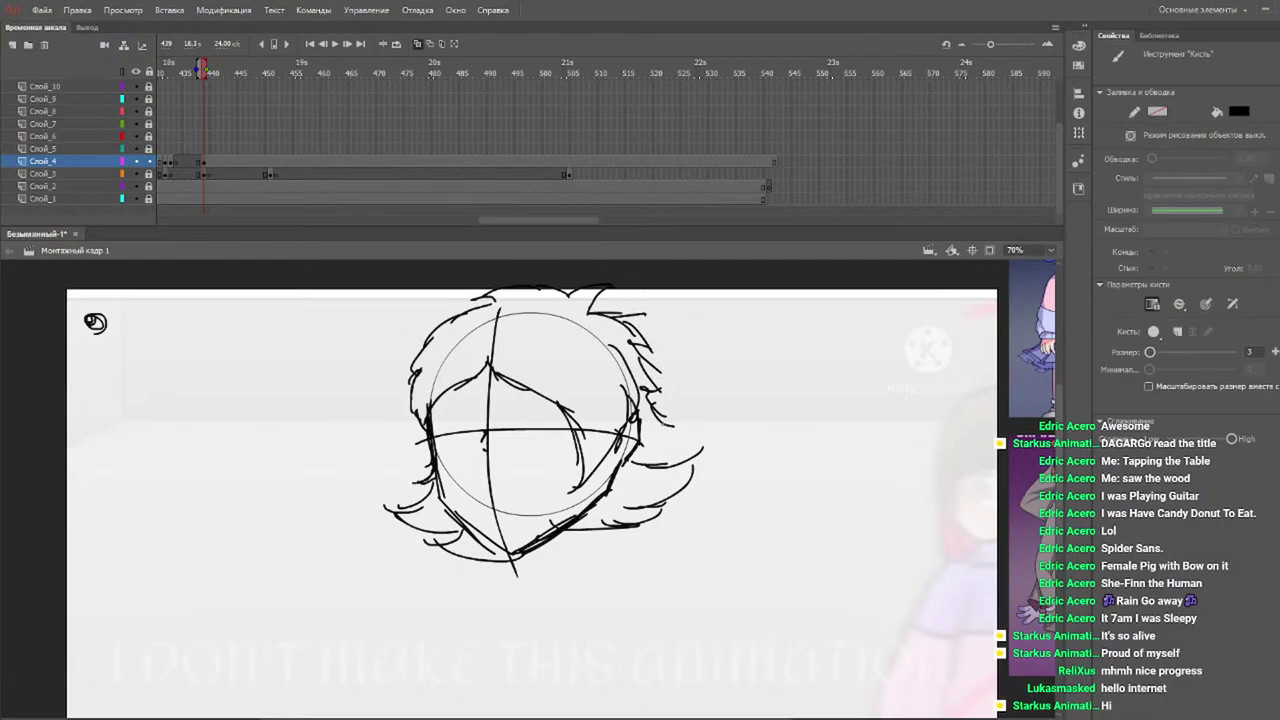
{"action": "left_click_drag", "start_coordinate": [684, 450], "coordinate": [628, 466]}
{"action": "mouse_move", "coordinate": [630, 530]}
{"action": "left_mouse_down"}
{"action": "mouse_move", "coordinate": [572, 536]}
{"action": "mouse_move", "coordinate": [558, 566]}
{"action": "left_mouse_up"}
{"action": "left_click_drag", "start_coordinate": [592, 560], "coordinate": [502, 572]}
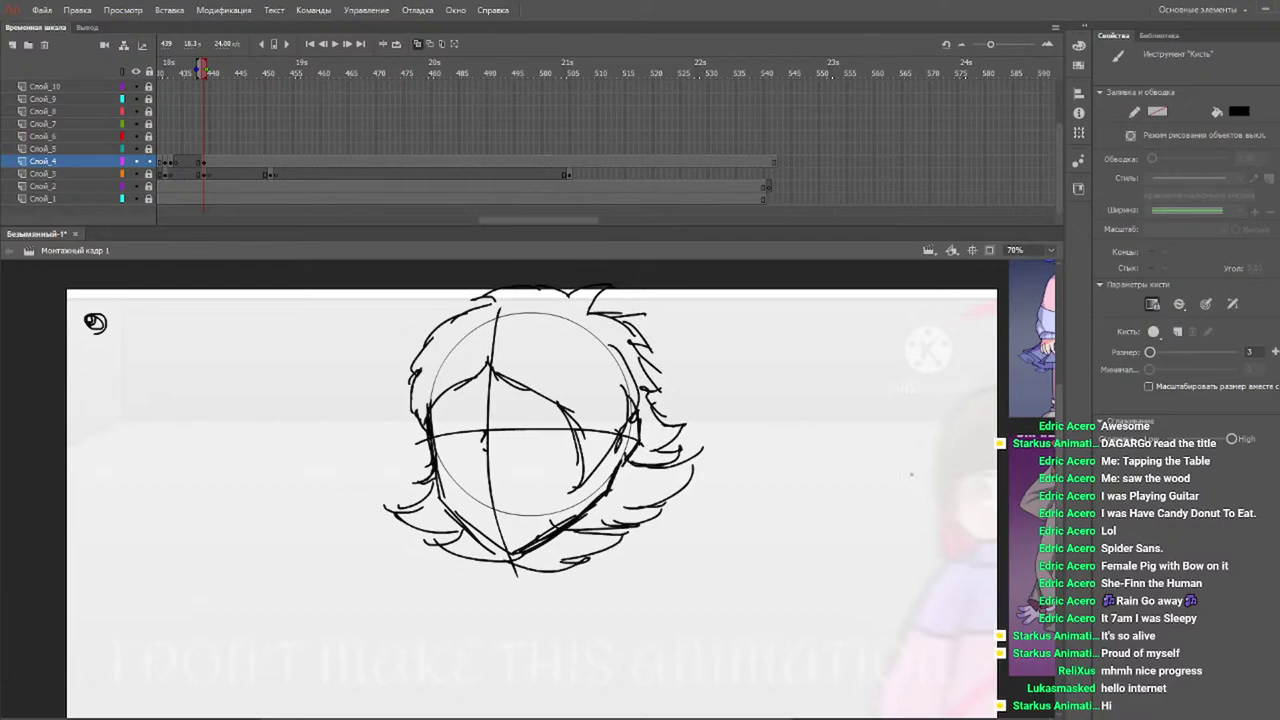
Sketch the neck lines and short strands beneath the chin and lower hair.
{"action": "scroll", "coordinate": [897, 468], "scroll_direction": "down", "scroll_amount": 2}
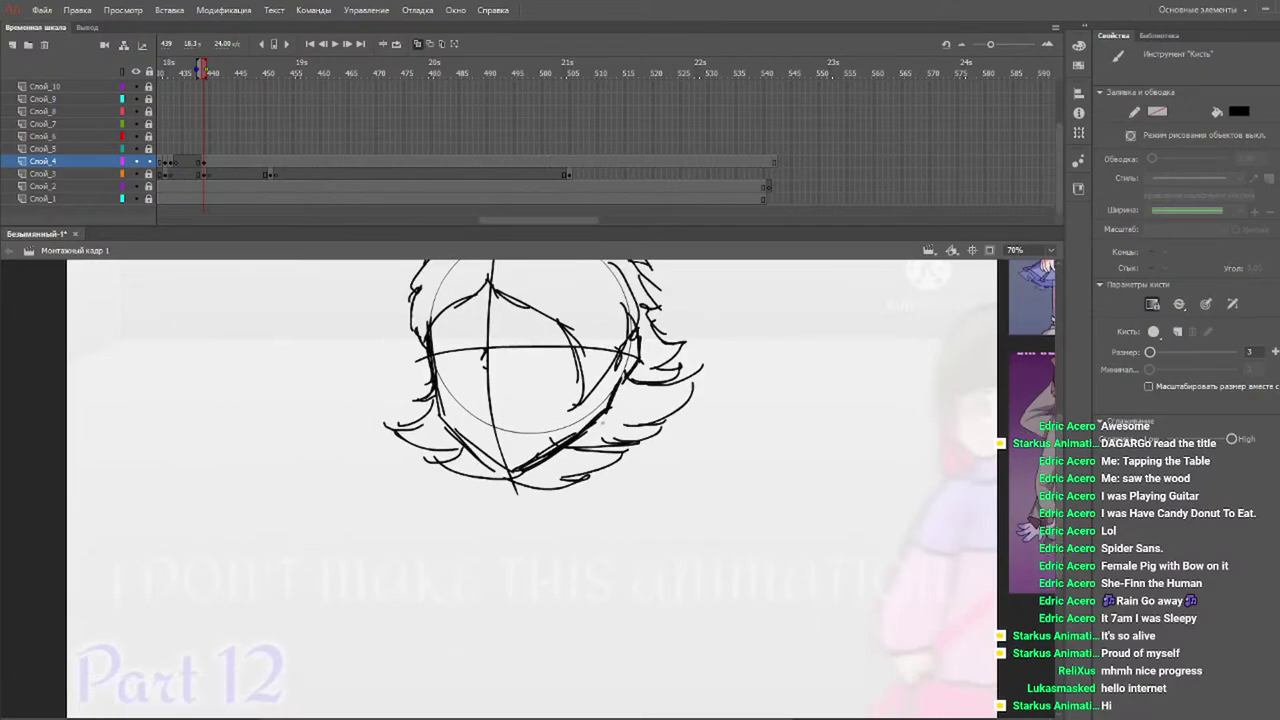
{"action": "left_click_drag", "start_coordinate": [598, 420], "coordinate": [613, 517]}
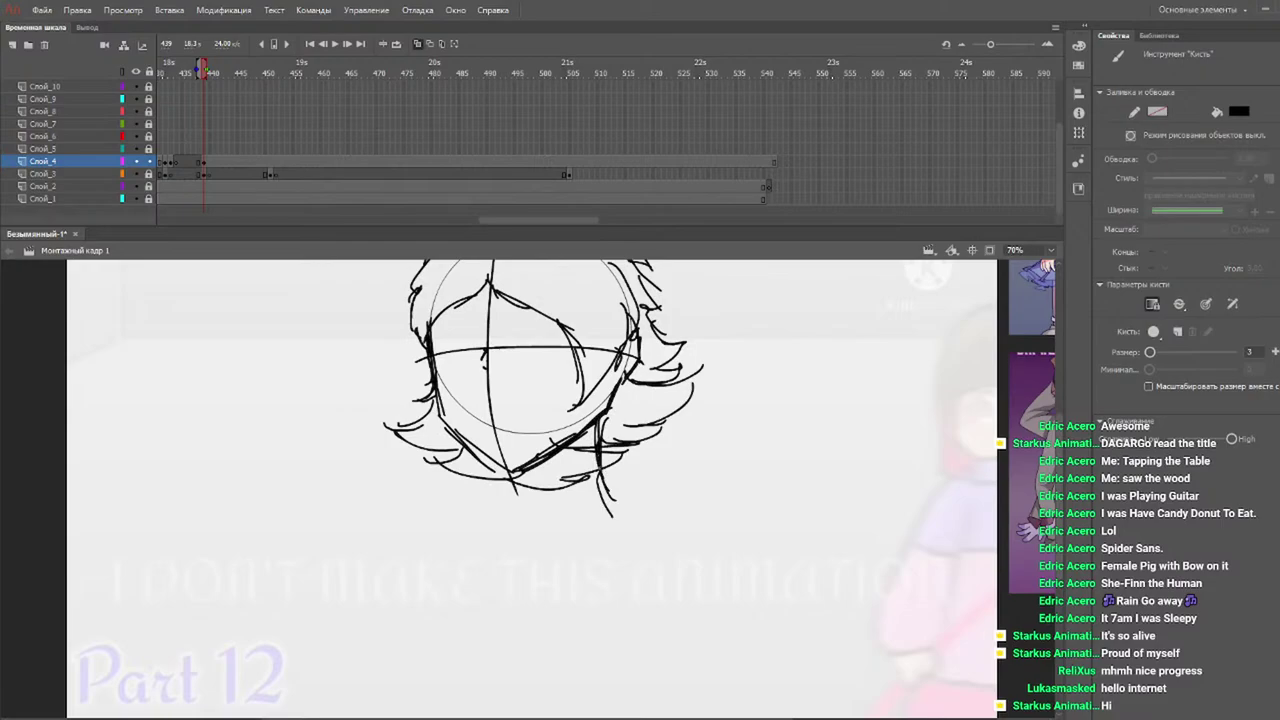
{"action": "key", "text": "ctrl+z"}
{"action": "key", "text": "ctrl+z"}
{"action": "key", "text": "ctrl+z"}
{"action": "left_click_drag", "start_coordinate": [586, 454], "coordinate": [556, 508]}
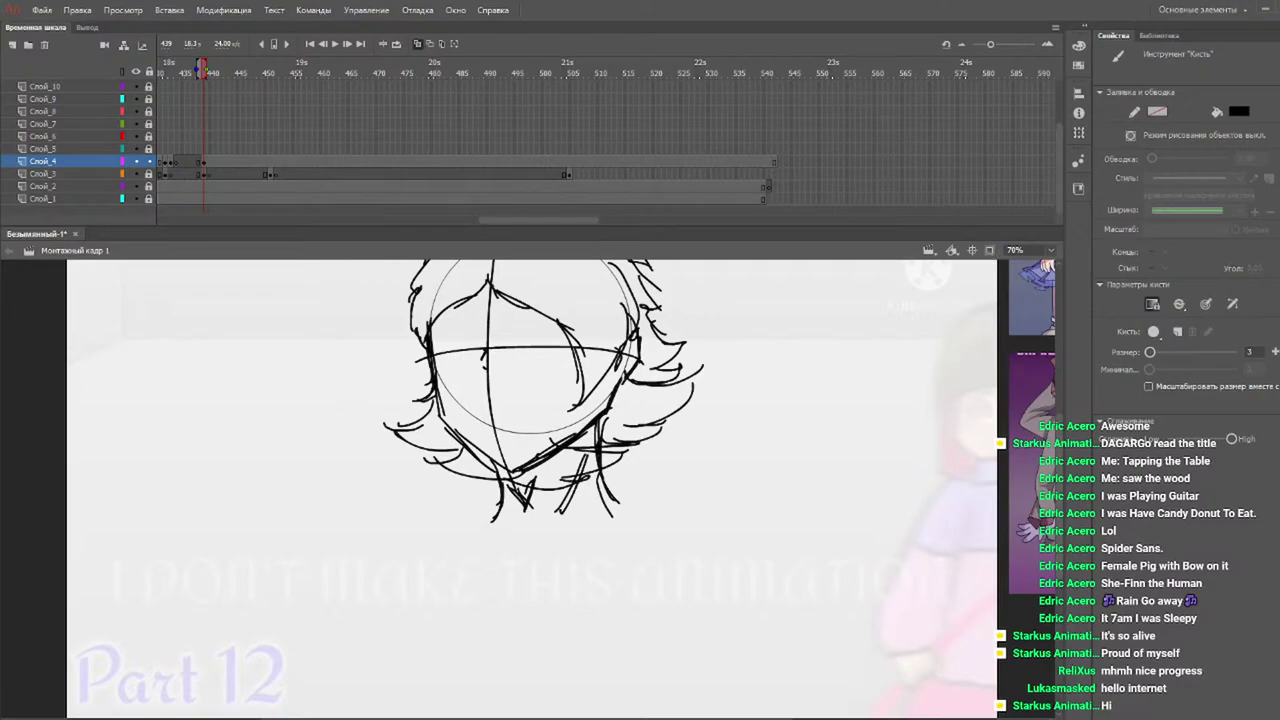
{"action": "left_click_drag", "start_coordinate": [1062, 442], "coordinate": [1067, 416]}
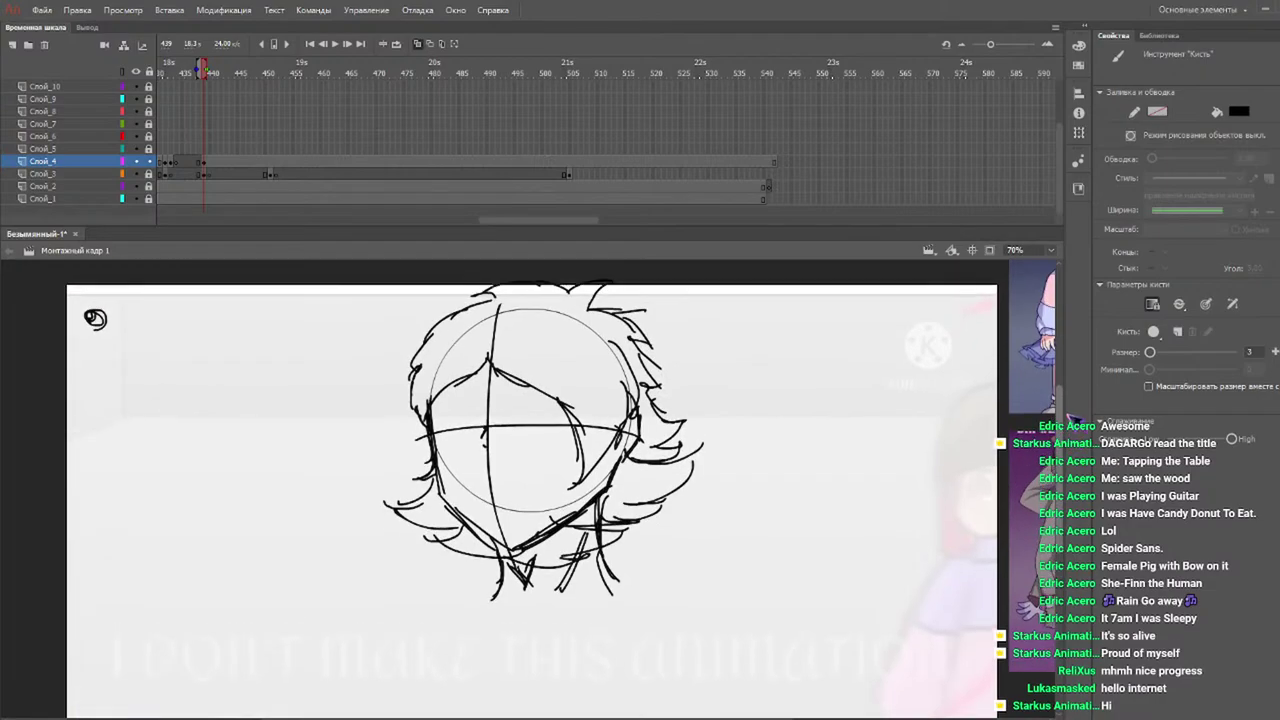
{"action": "scroll", "coordinate": [1066, 430], "scroll_direction": "down", "scroll_amount": 4}
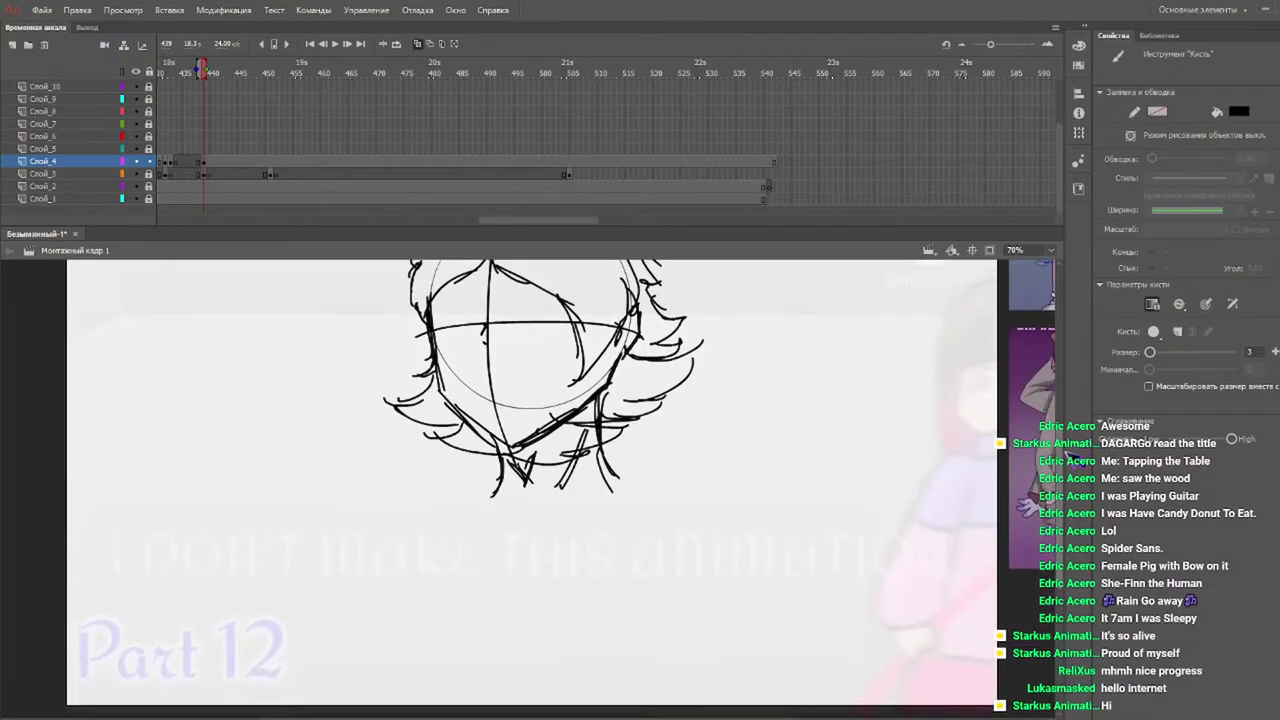
{"action": "scroll", "coordinate": [1066, 455], "scroll_direction": "up", "scroll_amount": 7}
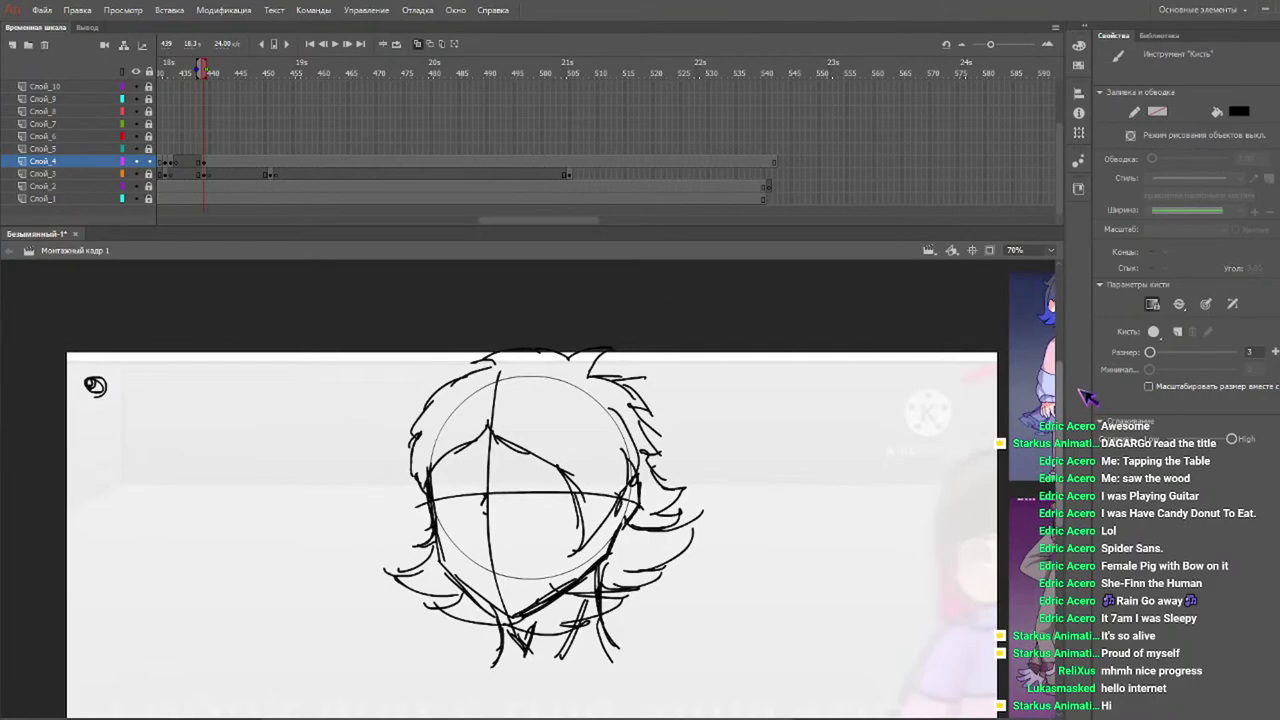
{"action": "scroll", "coordinate": [1085, 405], "scroll_direction": "down", "scroll_amount": 3}
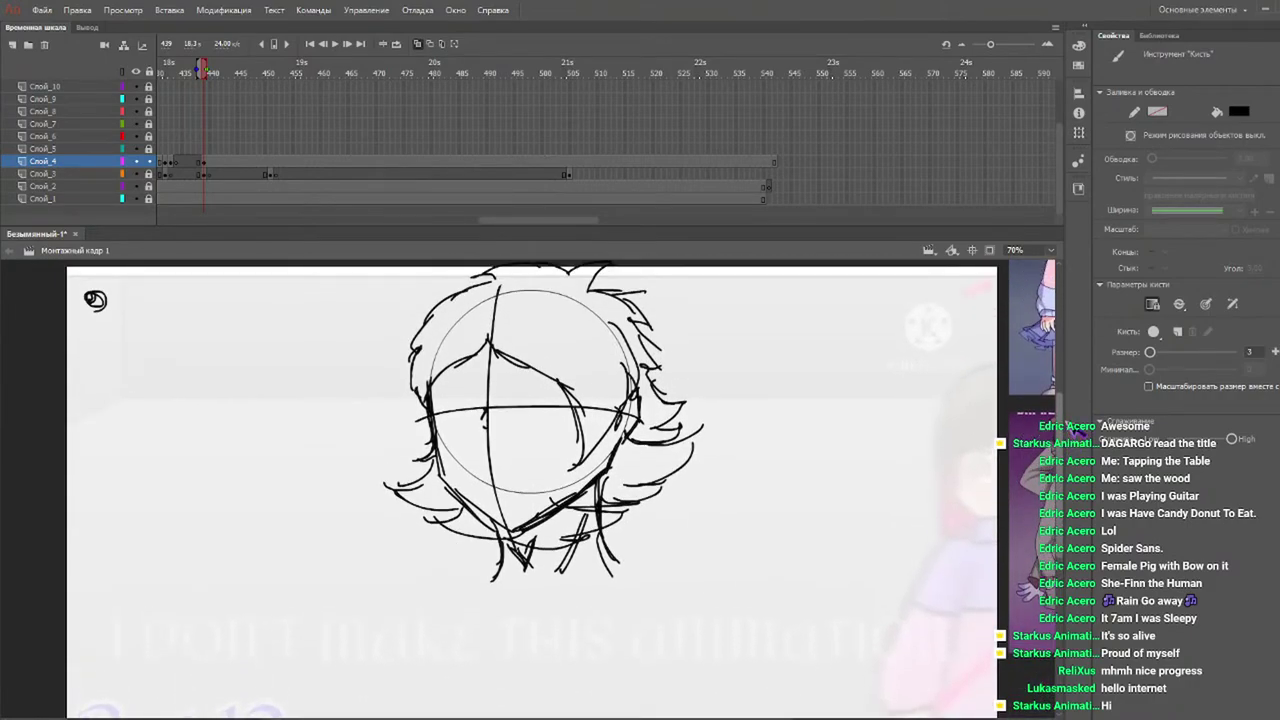
{"action": "scroll", "coordinate": [1070, 428], "scroll_direction": "up", "scroll_amount": 2}
{"action": "scroll", "coordinate": [540, 490], "scroll_direction": "right", "scroll_amount": 4}
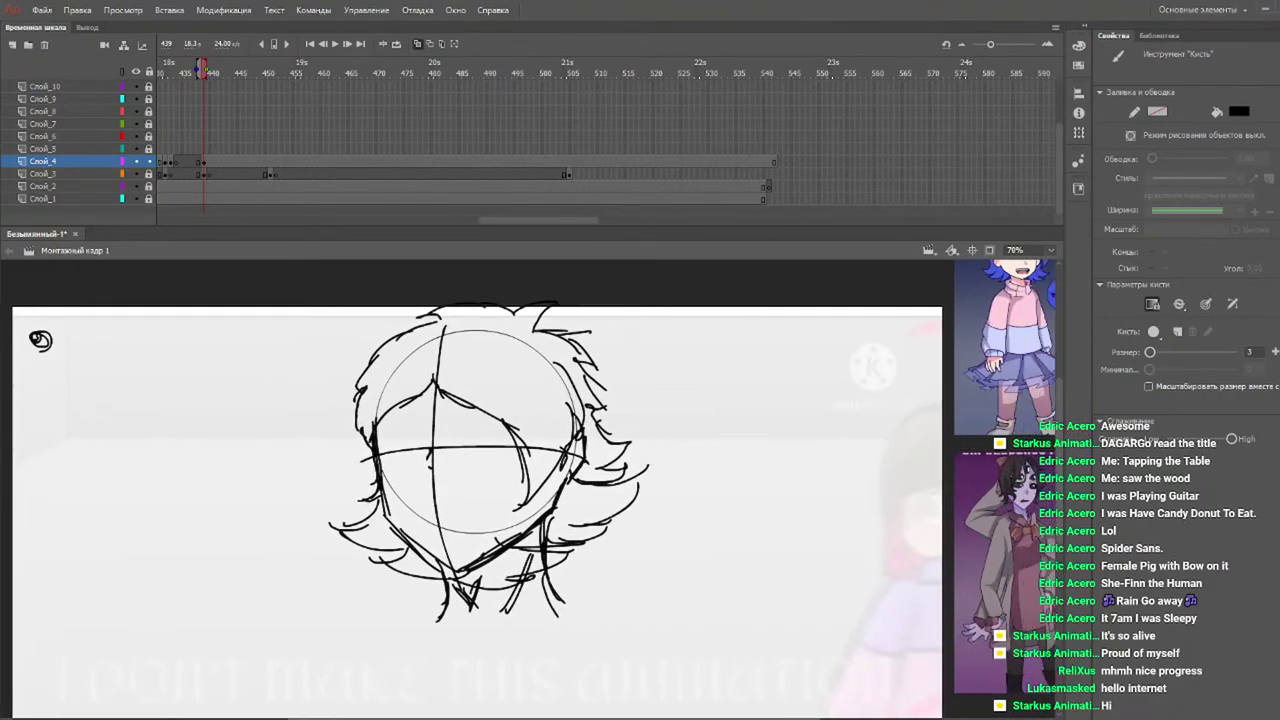
Sketch a curve across the base of the neck and try a long shoulder line beneath the hair.
{"action": "scroll", "coordinate": [435, 490], "scroll_direction": "down", "scroll_amount": 4}
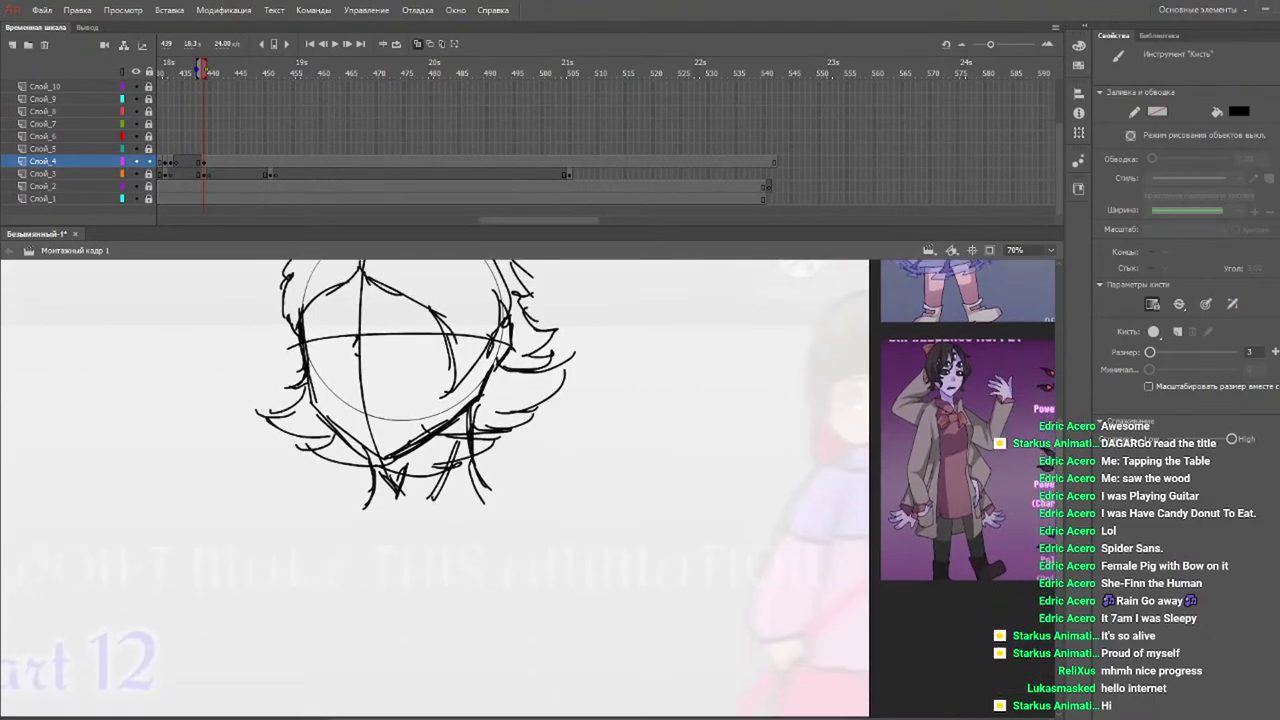
{"action": "mouse_move", "coordinate": [357, 487]}
{"action": "left_mouse_down"}
{"action": "mouse_move", "coordinate": [426, 496]}
{"action": "mouse_move", "coordinate": [491, 467]}
{"action": "left_mouse_up"}
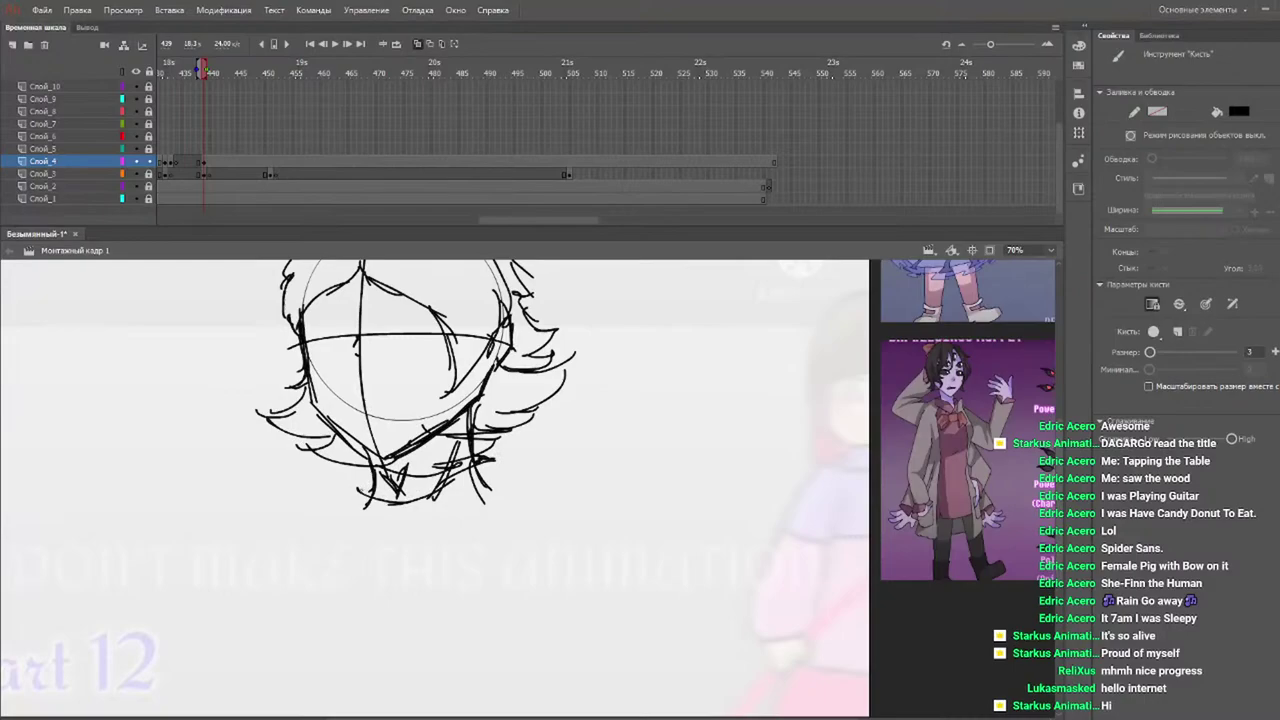
{"action": "left_click_drag", "start_coordinate": [336, 520], "coordinate": [586, 480]}
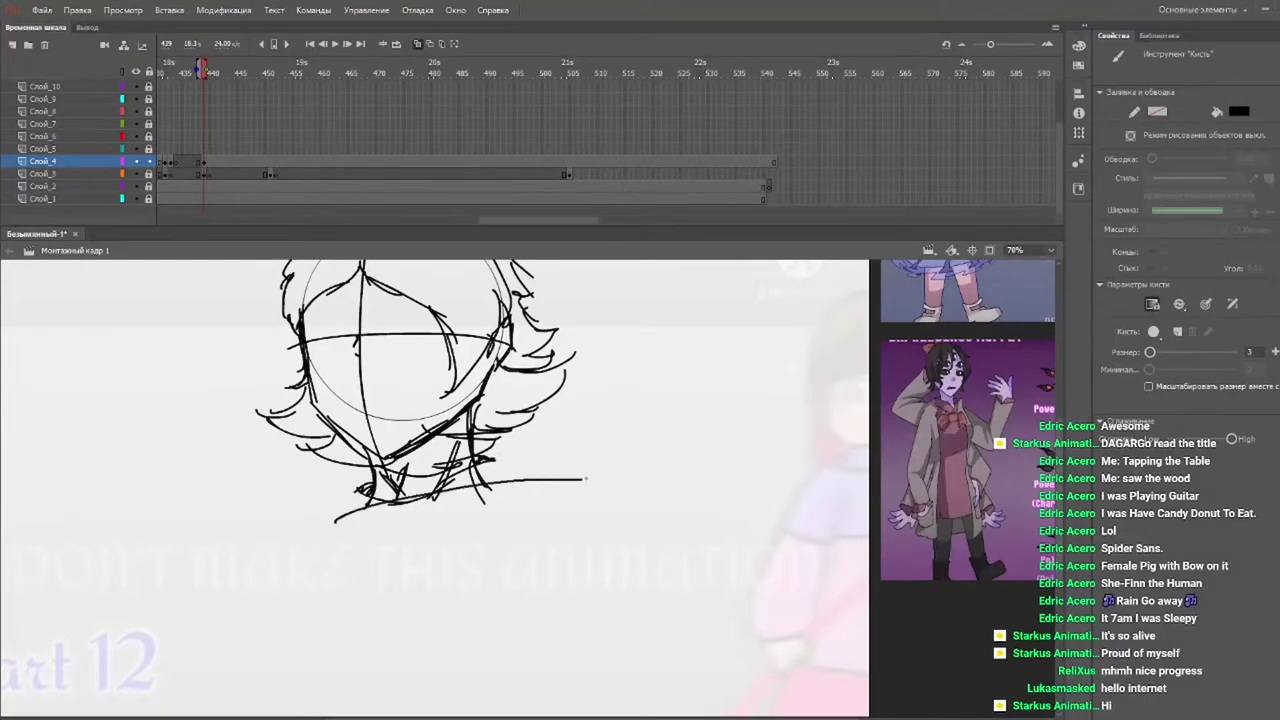
{"action": "key", "text": "ctrl+z"}
Sketch the shoulder line and both sides of the torso, tapering down to the stage's lower edge.
{"action": "mouse_move", "coordinate": [316, 517]}
{"action": "left_mouse_down"}
{"action": "mouse_move", "coordinate": [579, 496]}
{"action": "mouse_move", "coordinate": [354, 647]}
{"action": "mouse_move", "coordinate": [367, 695]}
{"action": "left_mouse_up"}
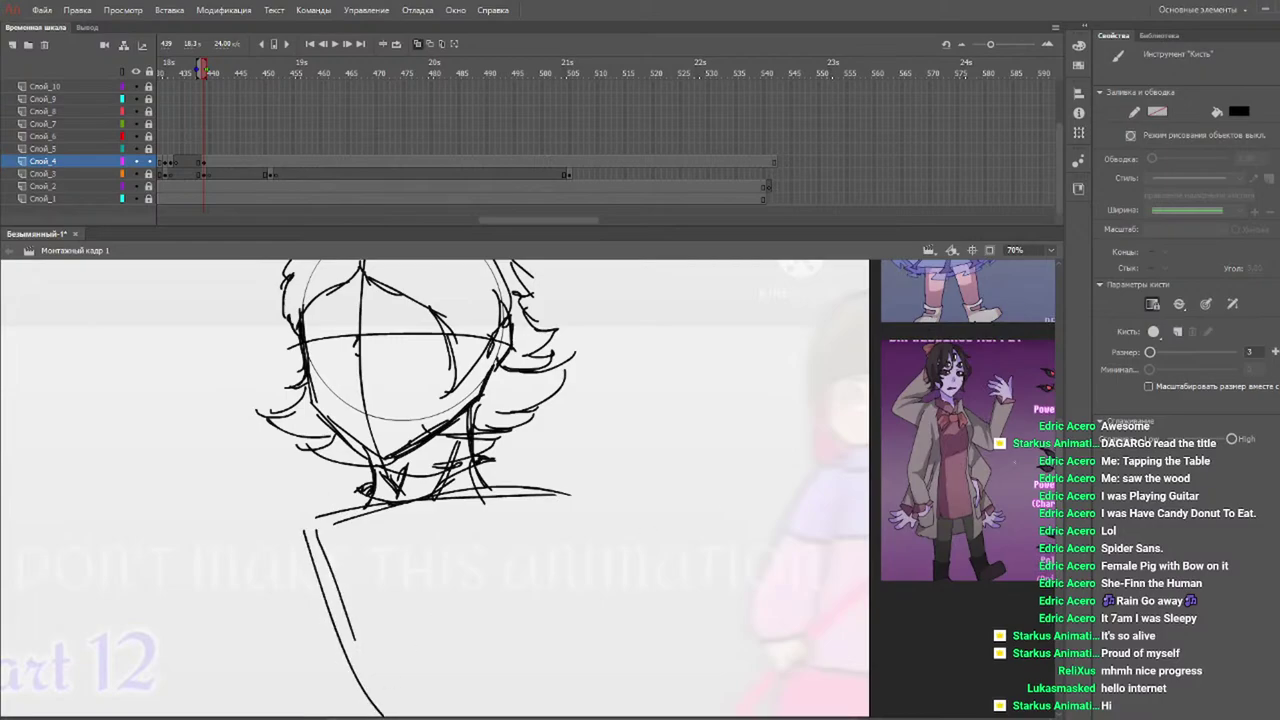
{"action": "scroll", "coordinate": [365, 500], "scroll_direction": "down", "scroll_amount": 3}
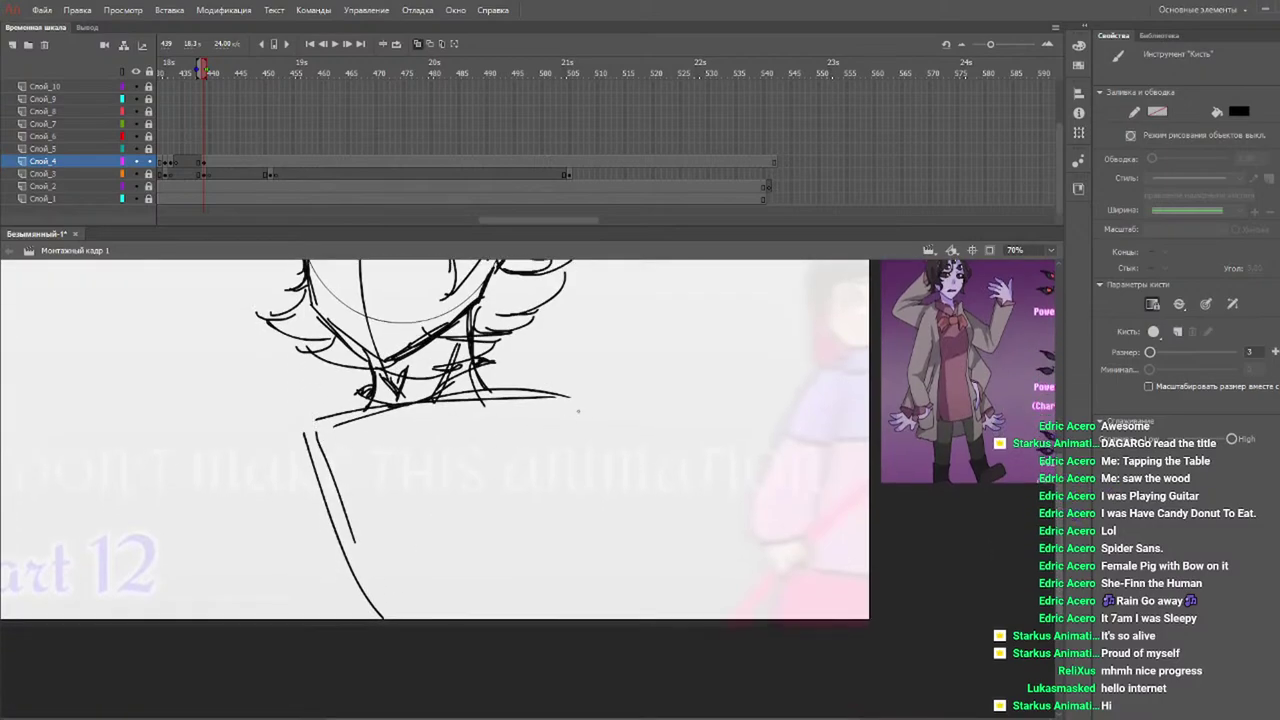
{"action": "left_click_drag", "start_coordinate": [562, 402], "coordinate": [518, 598]}
{"action": "mouse_move", "coordinate": [578, 434]}
{"action": "left_mouse_down"}
{"action": "mouse_move", "coordinate": [512, 612]}
{"action": "mouse_move", "coordinate": [526, 576]}
{"action": "left_mouse_up"}
{"action": "scroll", "coordinate": [435, 490], "scroll_direction": "up", "scroll_amount": 3}
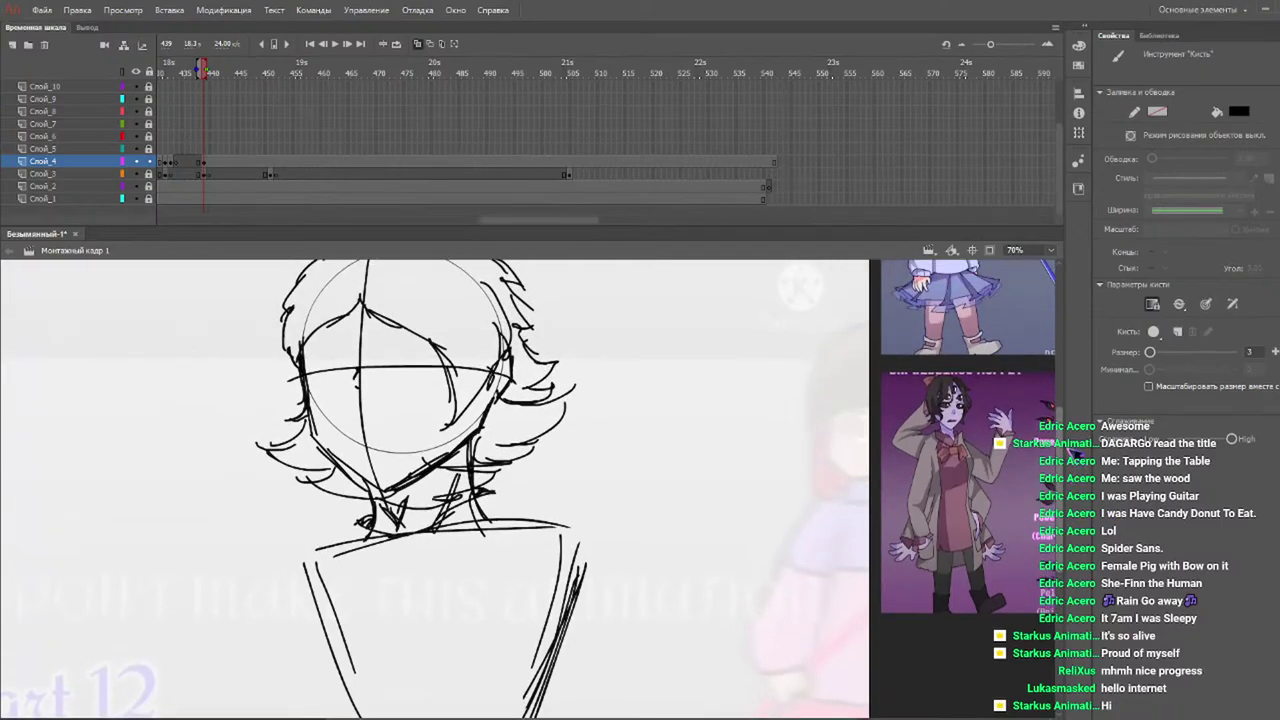
{"action": "left_click_drag", "start_coordinate": [1063, 463], "coordinate": [1063, 466]}
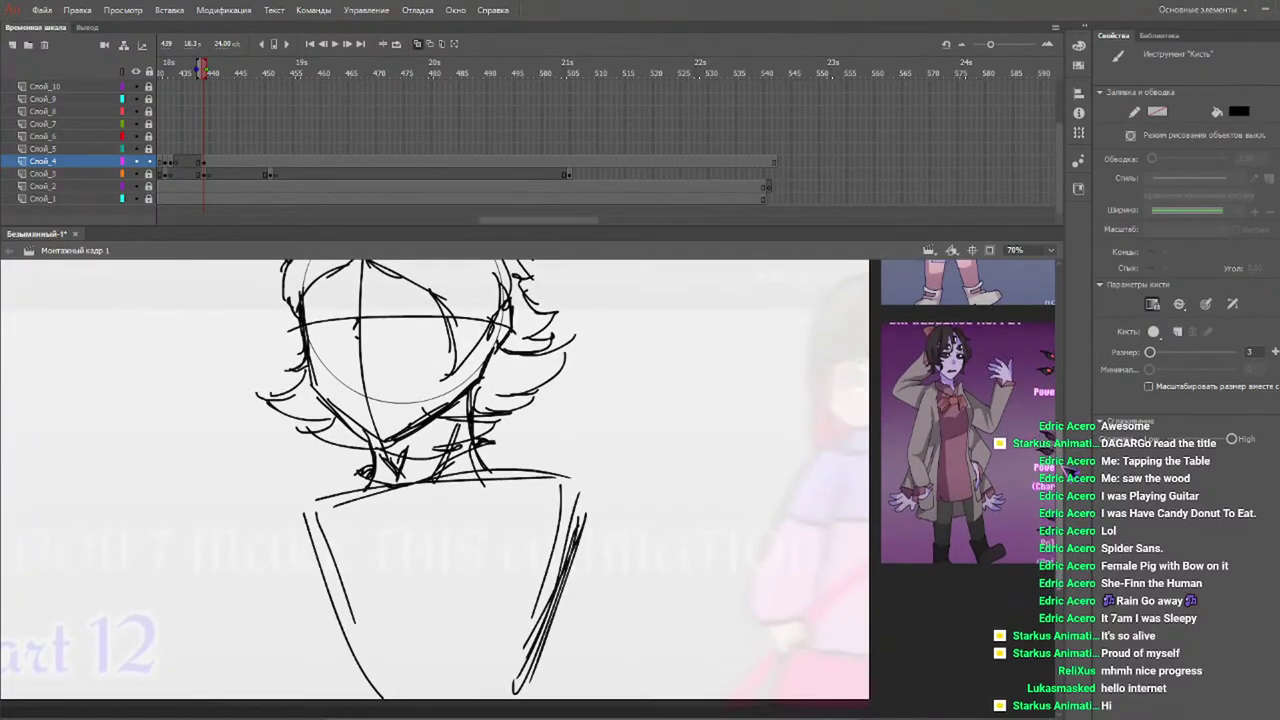
Draw a bulky wrapped collar around the neck with curved folds below the chin.
{"action": "scroll", "coordinate": [381, 380], "scroll_direction": "up", "scroll_amount": 1}
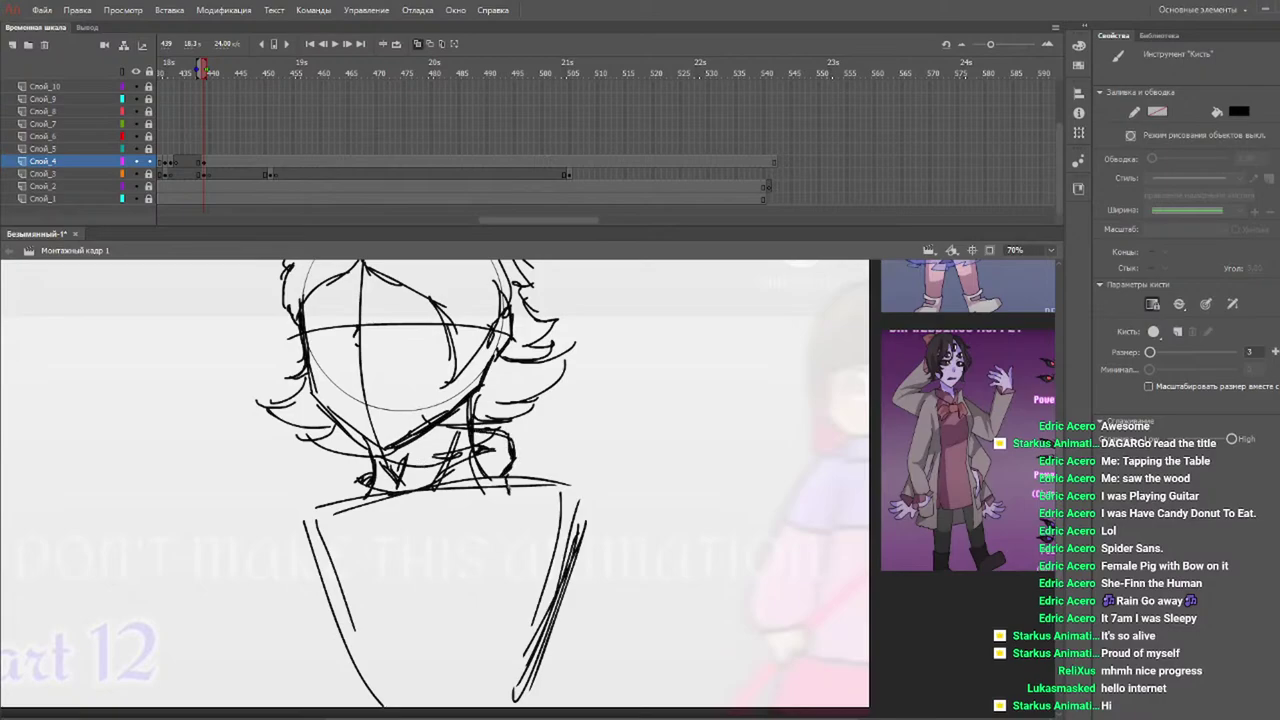
{"action": "left_click_drag", "start_coordinate": [518, 476], "coordinate": [483, 526]}
{"action": "left_click_drag", "start_coordinate": [348, 510], "coordinate": [386, 538]}
{"action": "mouse_move", "coordinate": [464, 490]}
{"action": "left_mouse_down"}
{"action": "mouse_move", "coordinate": [382, 515]}
{"action": "mouse_move", "coordinate": [478, 508]}
{"action": "left_mouse_up"}
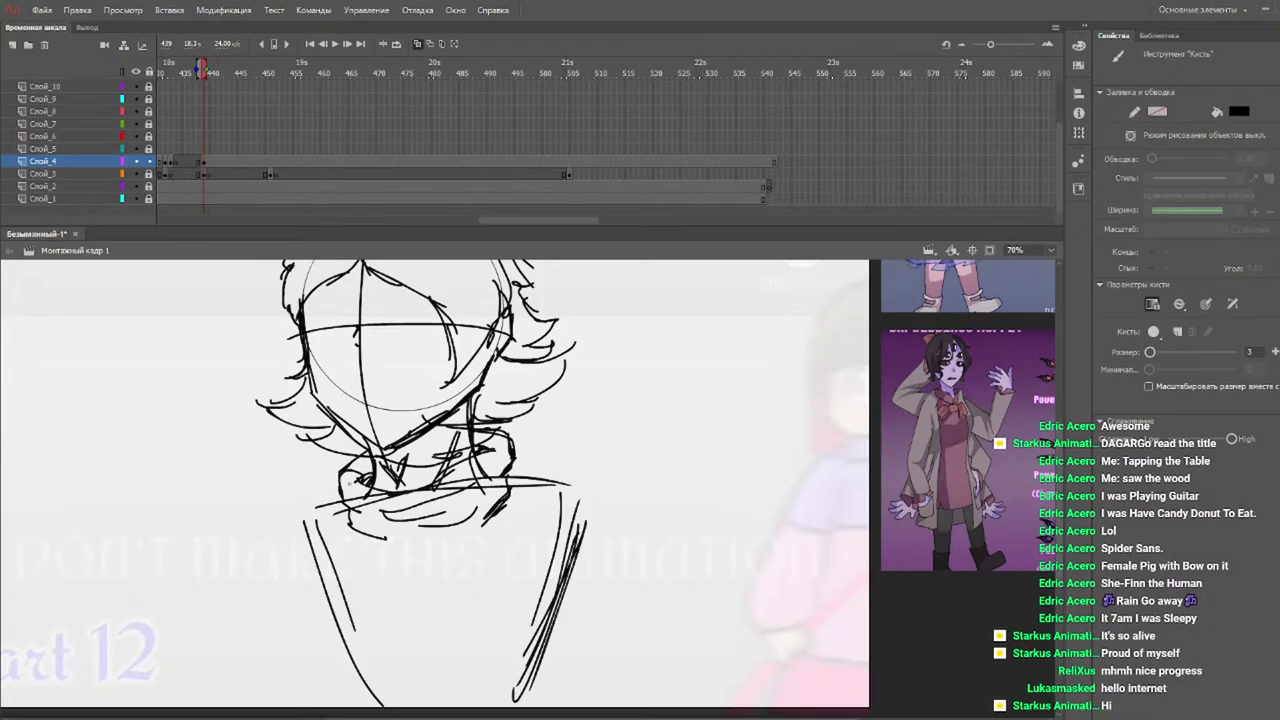
{"action": "mouse_move", "coordinate": [374, 490]}
{"action": "left_mouse_down"}
{"action": "mouse_move", "coordinate": [377, 542]}
{"action": "mouse_move", "coordinate": [452, 562]}
{"action": "left_mouse_up"}
{"action": "left_click_drag", "start_coordinate": [488, 470], "coordinate": [458, 512]}
Erase the slanted left side of the torso and redraw it as a gently curved line.
{"action": "scroll", "coordinate": [395, 458], "scroll_direction": "down", "scroll_amount": 4}
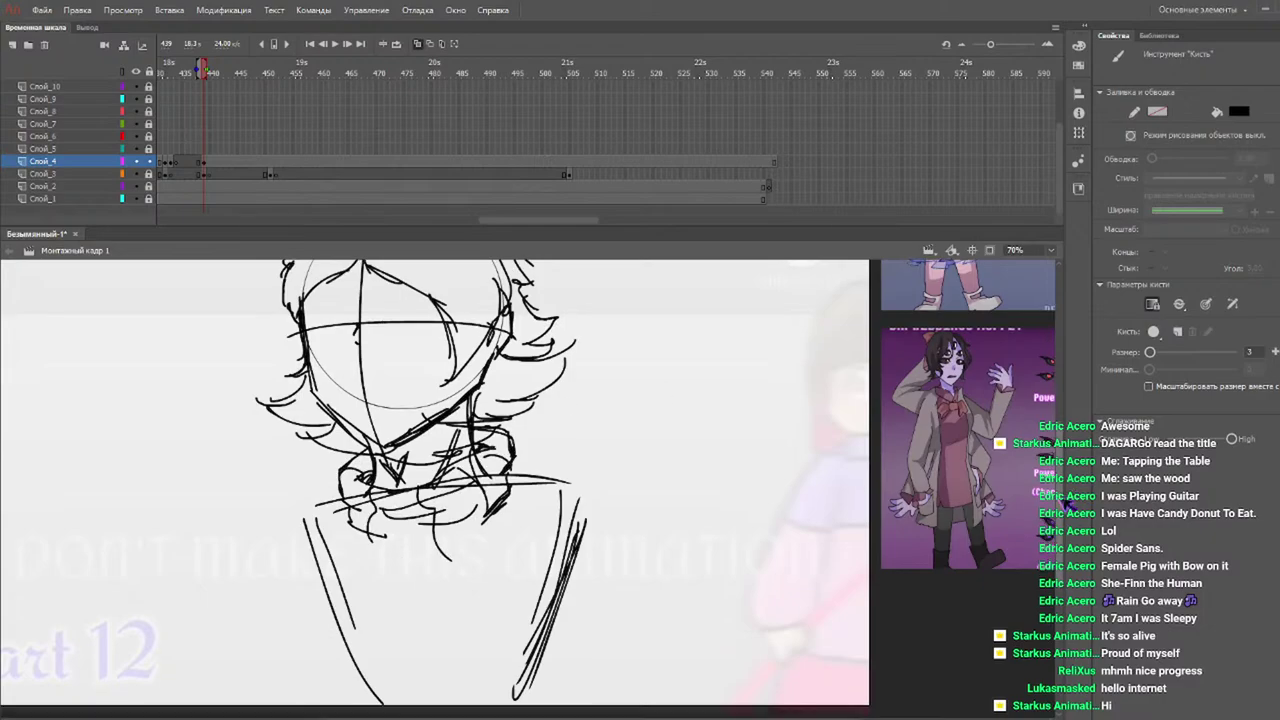
{"action": "key", "text": "e"}
{"action": "left_click_drag", "start_coordinate": [300, 408], "coordinate": [383, 600]}
{"action": "key", "text": "b"}
{"action": "left_click_drag", "start_coordinate": [312, 400], "coordinate": [318, 562]}
{"action": "left_click_drag", "start_coordinate": [306, 424], "coordinate": [337, 630]}
{"action": "left_click_drag", "start_coordinate": [304, 460], "coordinate": [326, 600]}
{"action": "left_click_drag", "start_coordinate": [300, 515], "coordinate": [340, 628]}
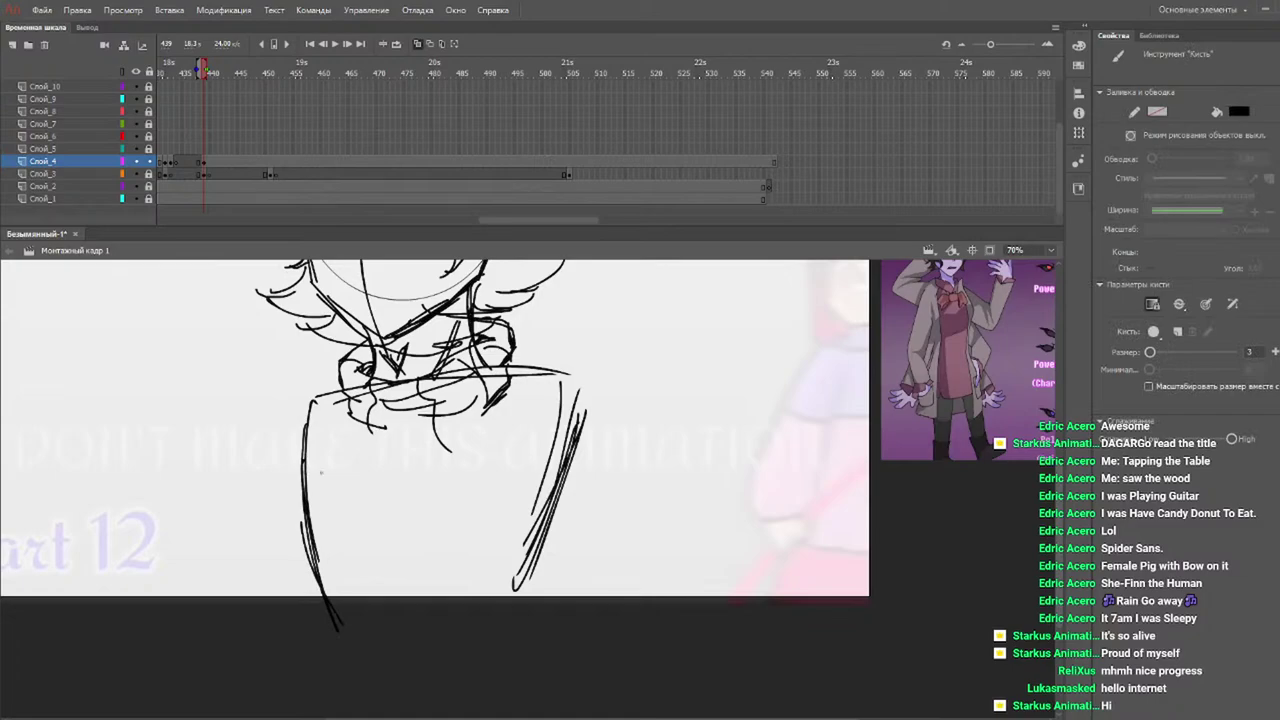
Erase the end of the left shoulder and redraw it as a rounded slope falling from the collar.
{"action": "key", "text": "e"}
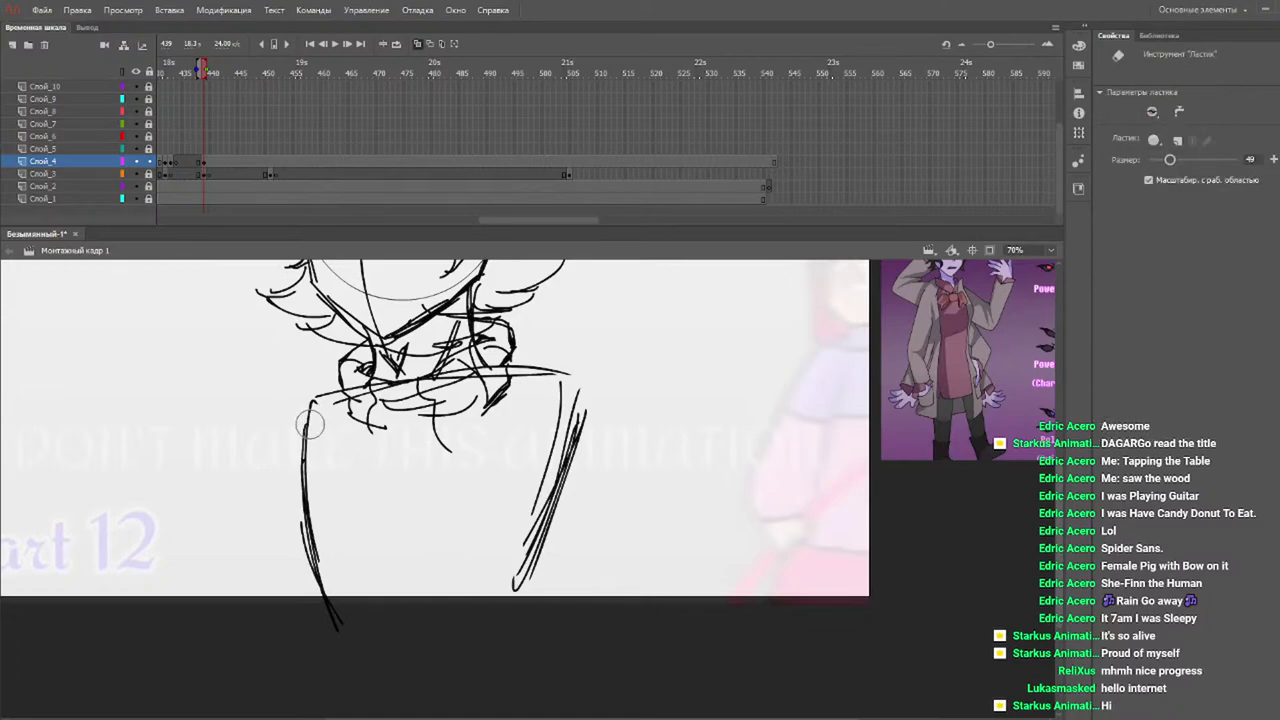
{"action": "mouse_move", "coordinate": [312, 414]}
{"action": "left_mouse_down"}
{"action": "mouse_move", "coordinate": [302, 402]}
{"action": "mouse_move", "coordinate": [276, 425]}
{"action": "left_mouse_up"}
{"action": "key", "text": "b"}
{"action": "left_click_drag", "start_coordinate": [340, 378], "coordinate": [274, 426]}
{"action": "key", "text": "ctrl+z"}
{"action": "key", "text": "ctrl+z"}
{"action": "key", "text": "ctrl+z"}
{"action": "mouse_move", "coordinate": [340, 374]}
{"action": "left_mouse_down"}
{"action": "mouse_move", "coordinate": [268, 425]}
{"action": "mouse_move", "coordinate": [279, 405]}
{"action": "mouse_move", "coordinate": [274, 477]}
{"action": "left_mouse_up"}
Draw the outer line of the left arm with several strokes from the shoulder to the stage's lower edge.
{"action": "left_click_drag", "start_coordinate": [278, 418], "coordinate": [265, 559]}
{"action": "key", "text": "ctrl+z"}
{"action": "key", "text": "ctrl+z"}
{"action": "left_click_drag", "start_coordinate": [276, 416], "coordinate": [243, 561]}
{"action": "left_click_drag", "start_coordinate": [271, 407], "coordinate": [248, 612]}
{"action": "left_click_drag", "start_coordinate": [266, 440], "coordinate": [236, 608]}
{"action": "left_click_drag", "start_coordinate": [276, 416], "coordinate": [246, 602]}
{"action": "left_click_drag", "start_coordinate": [256, 462], "coordinate": [226, 604]}
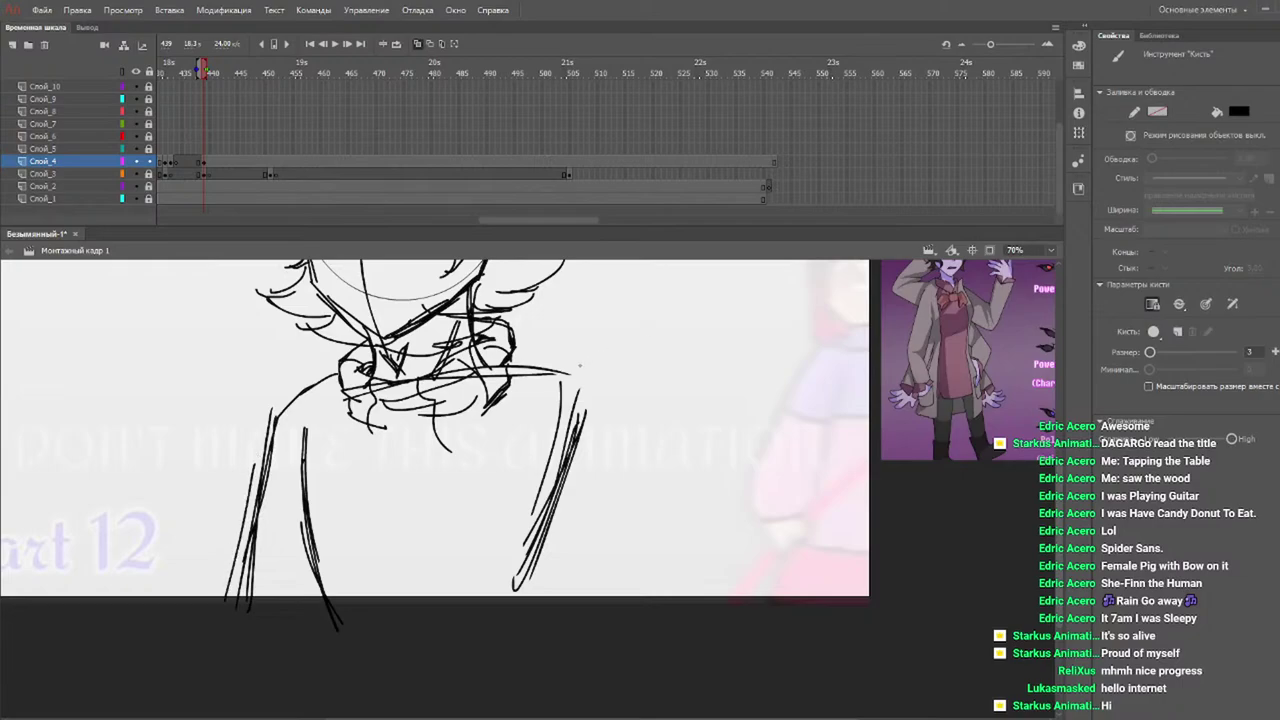
Erase the flat right shoulder and upper side lines, and redraw the shoulder as a rounded slope from the collar.
{"action": "key", "text": "e"}
{"action": "mouse_move", "coordinate": [578, 372]}
{"action": "left_mouse_down"}
{"action": "mouse_move", "coordinate": [586, 470]}
{"action": "mouse_move", "coordinate": [546, 365]}
{"action": "mouse_move", "coordinate": [530, 391]}
{"action": "mouse_move", "coordinate": [527, 370]}
{"action": "mouse_move", "coordinate": [557, 357]}
{"action": "left_mouse_up"}
{"action": "key", "text": "b"}
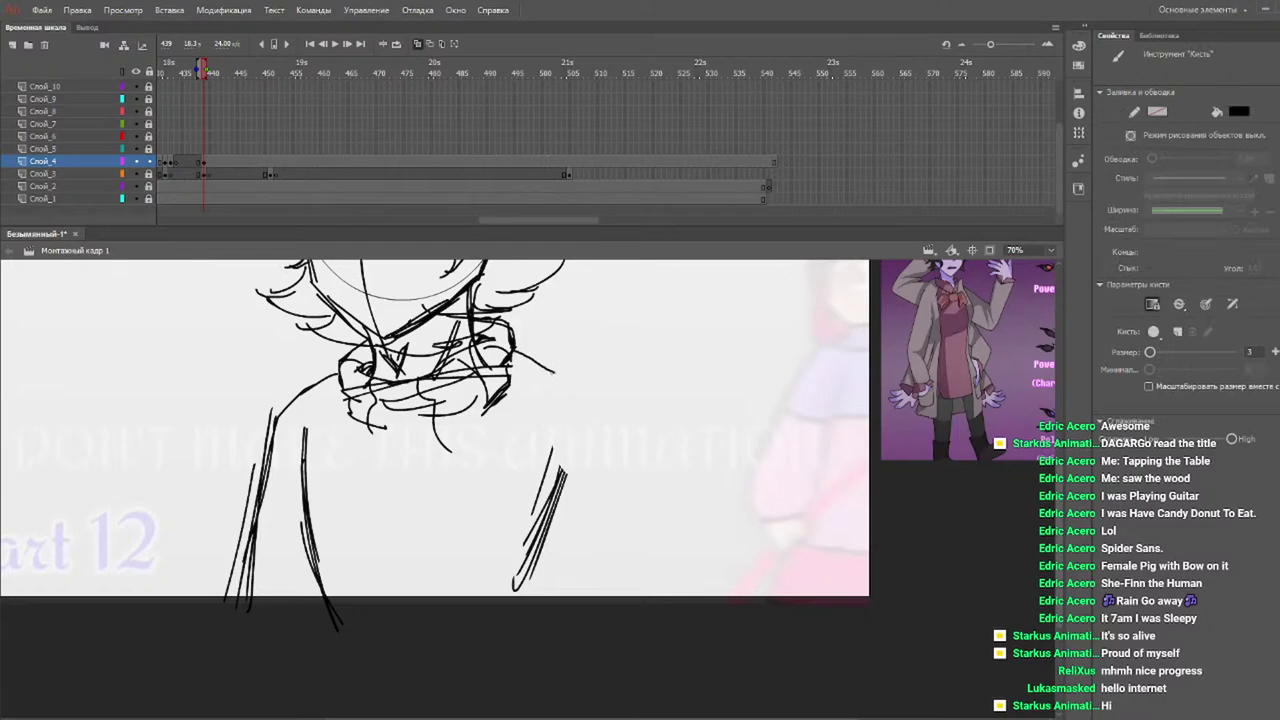
{"action": "key", "text": "ctrl+z"}
{"action": "left_click_drag", "start_coordinate": [510, 366], "coordinate": [582, 408]}
{"action": "key", "text": "ctrl+z"}
{"action": "left_click_drag", "start_coordinate": [510, 366], "coordinate": [603, 415]}
Draw the outer line of the right arm with repeated strokes from the shoulder past the stage's lower edge.
{"action": "left_click_drag", "start_coordinate": [592, 412], "coordinate": [617, 489]}
{"action": "left_click_drag", "start_coordinate": [590, 429], "coordinate": [637, 630]}
{"action": "left_click_drag", "start_coordinate": [594, 452], "coordinate": [658, 649]}
{"action": "left_click_drag", "start_coordinate": [592, 408], "coordinate": [666, 640]}
Select the remaining right torso side strokes and transform them to fit under the new shoulder.
{"action": "key", "text": "q"}
{"action": "left_click_drag", "start_coordinate": [576, 436], "coordinate": [470, 654]}
{"action": "mouse_move", "coordinate": [562, 513]}
{"action": "left_mouse_down"}
{"action": "mouse_move", "coordinate": [568, 472]}
{"action": "mouse_move", "coordinate": [543, 466]}
{"action": "mouse_move", "coordinate": [539, 433]}
{"action": "mouse_move", "coordinate": [542, 447]}
{"action": "left_mouse_up"}
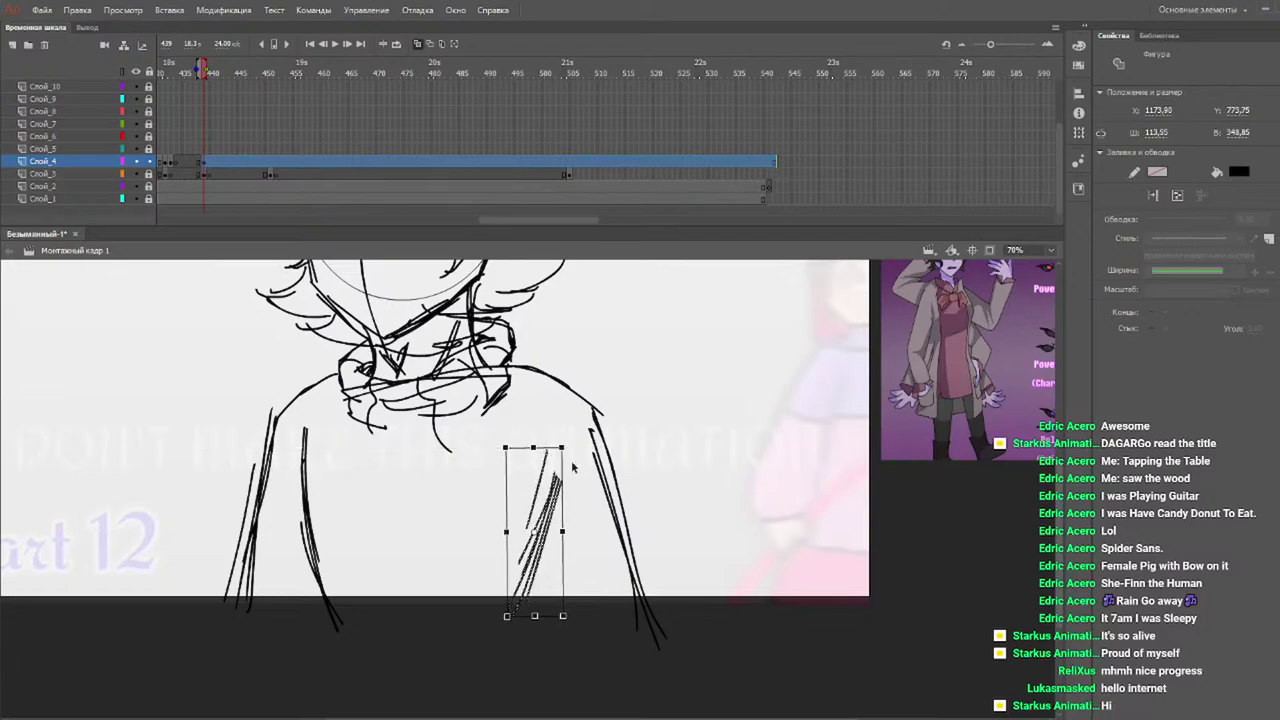
{"action": "left_click", "coordinate": [583, 479]}
Add the armpit strokes on both sides and draw the sweater's stripe lines across the torso and sleeves.
{"action": "key", "text": "b"}
{"action": "left_click_drag", "start_coordinate": [560, 466], "coordinate": [556, 502]}
{"action": "left_click_drag", "start_coordinate": [293, 444], "coordinate": [299, 487]}
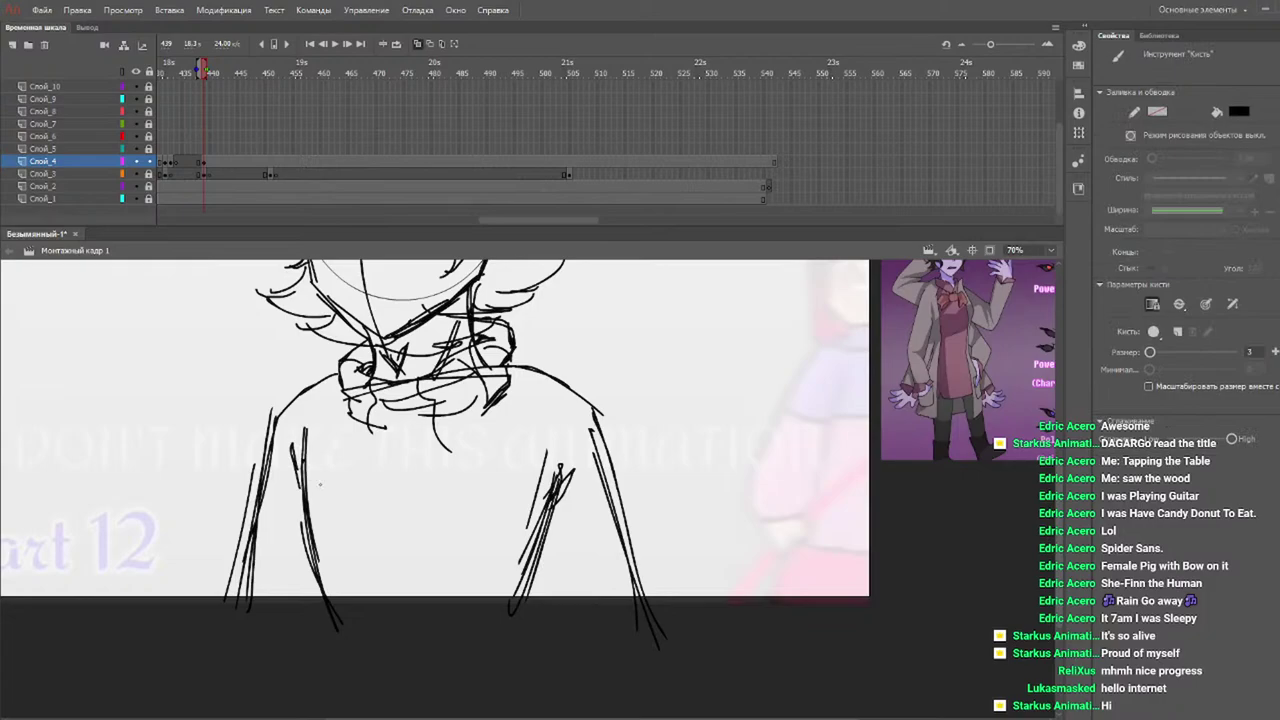
{"action": "mouse_move", "coordinate": [250, 559]}
{"action": "left_mouse_down"}
{"action": "mouse_move", "coordinate": [526, 521]}
{"action": "mouse_move", "coordinate": [636, 543]}
{"action": "left_mouse_up"}
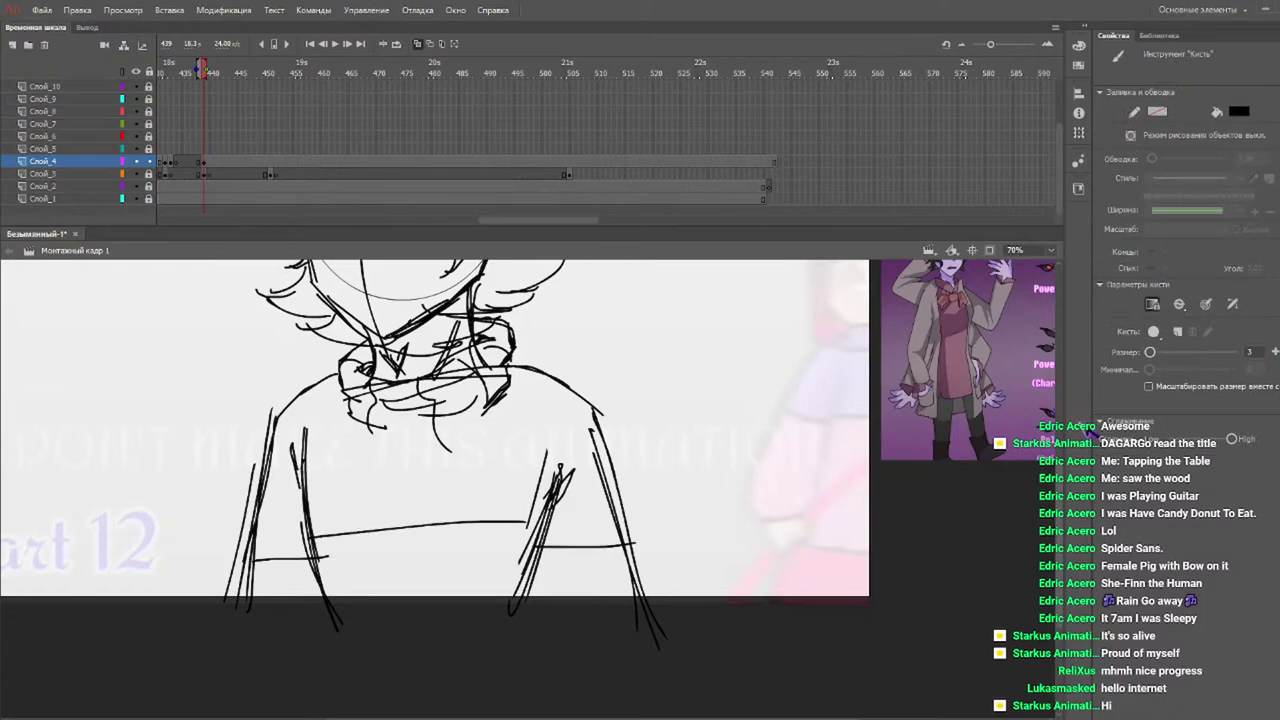
{"action": "mouse_move", "coordinate": [1060, 490]}
{"action": "left_mouse_down"}
{"action": "mouse_move", "coordinate": [1063, 416]}
{"action": "mouse_move", "coordinate": [1064, 474]}
{"action": "left_mouse_up"}
{"action": "mouse_move", "coordinate": [638, 655]}
{"action": "left_mouse_down"}
{"action": "mouse_move", "coordinate": [850, 453]}
{"action": "mouse_move", "coordinate": [784, 540]}
{"action": "mouse_move", "coordinate": [921, 453]}
{"action": "left_mouse_up"}
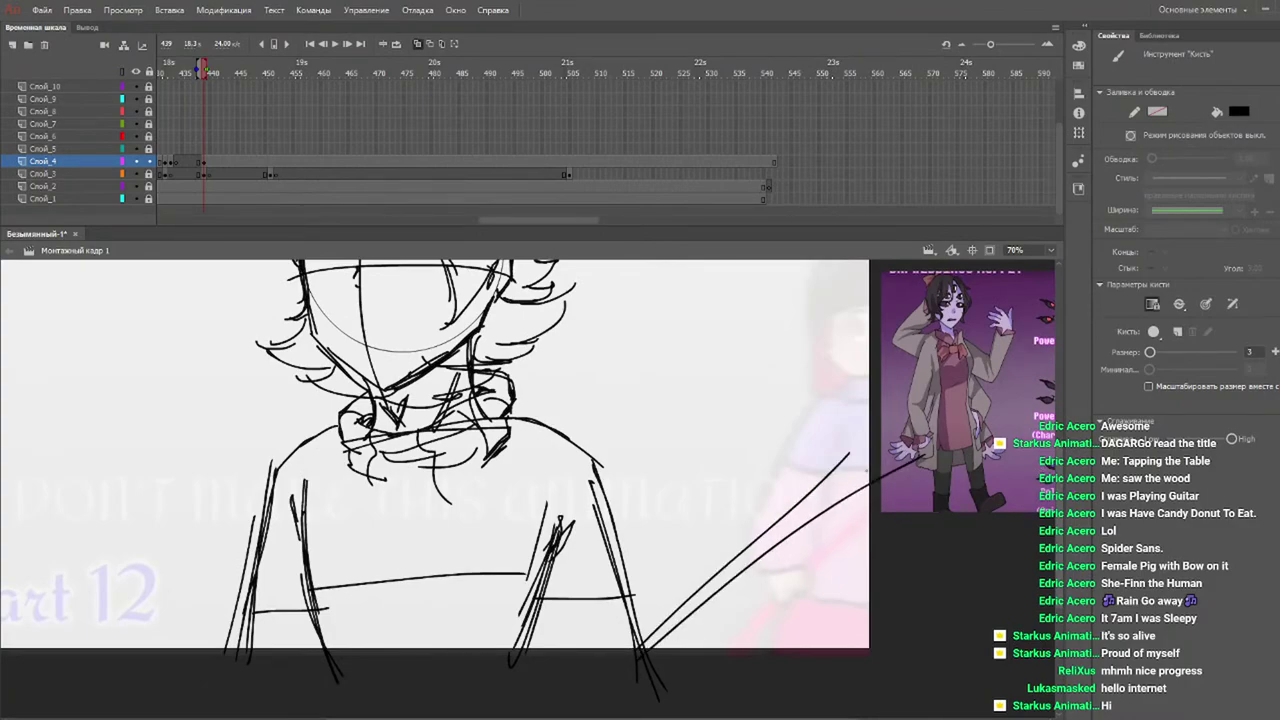
{"action": "key", "text": "ctrl+z"}
{"action": "key", "text": "ctrl+z"}
{"action": "left_click_drag", "start_coordinate": [643, 654], "coordinate": [820, 383]}
{"action": "key", "text": "ctrl+z"}
Draw a long diagonal pair of lines beside the right arm, rising beyond the stage's right edge.
{"action": "left_click_drag", "start_coordinate": [698, 682], "coordinate": [932, 390]}
{"action": "left_click_drag", "start_coordinate": [672, 718], "coordinate": [904, 412]}
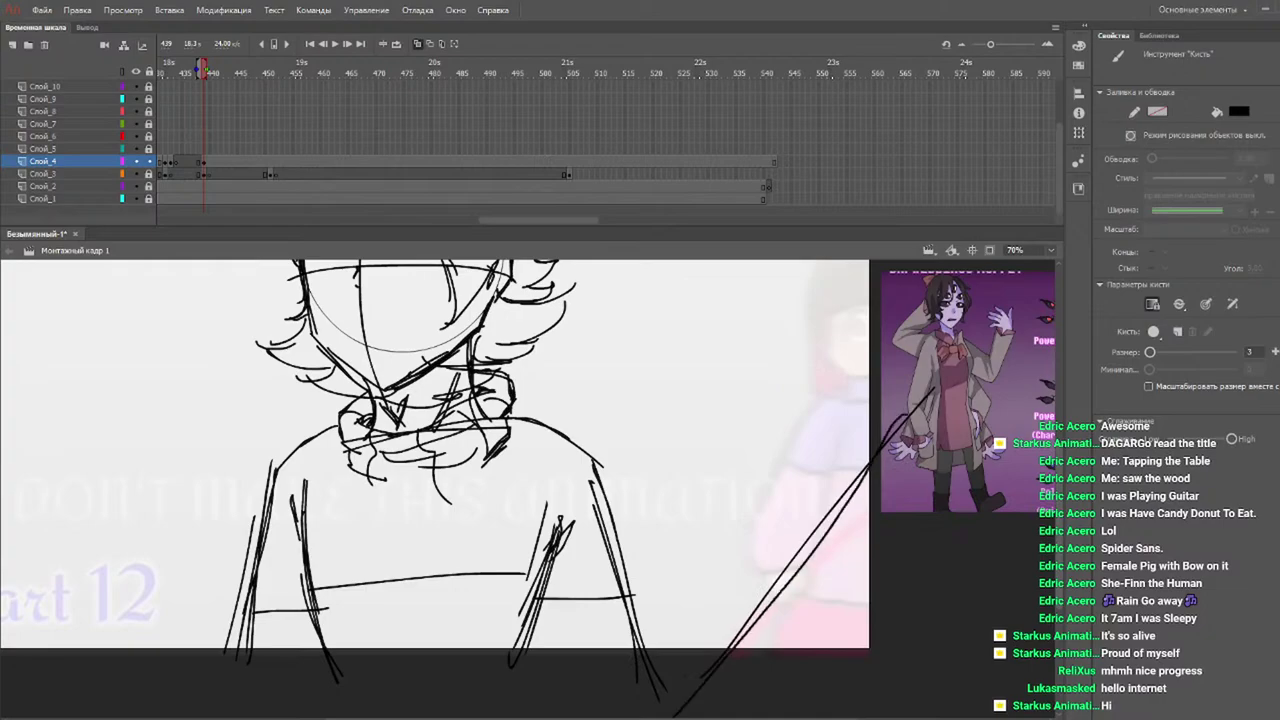
{"action": "scroll", "coordinate": [1060, 510], "scroll_direction": "up", "scroll_amount": 3}
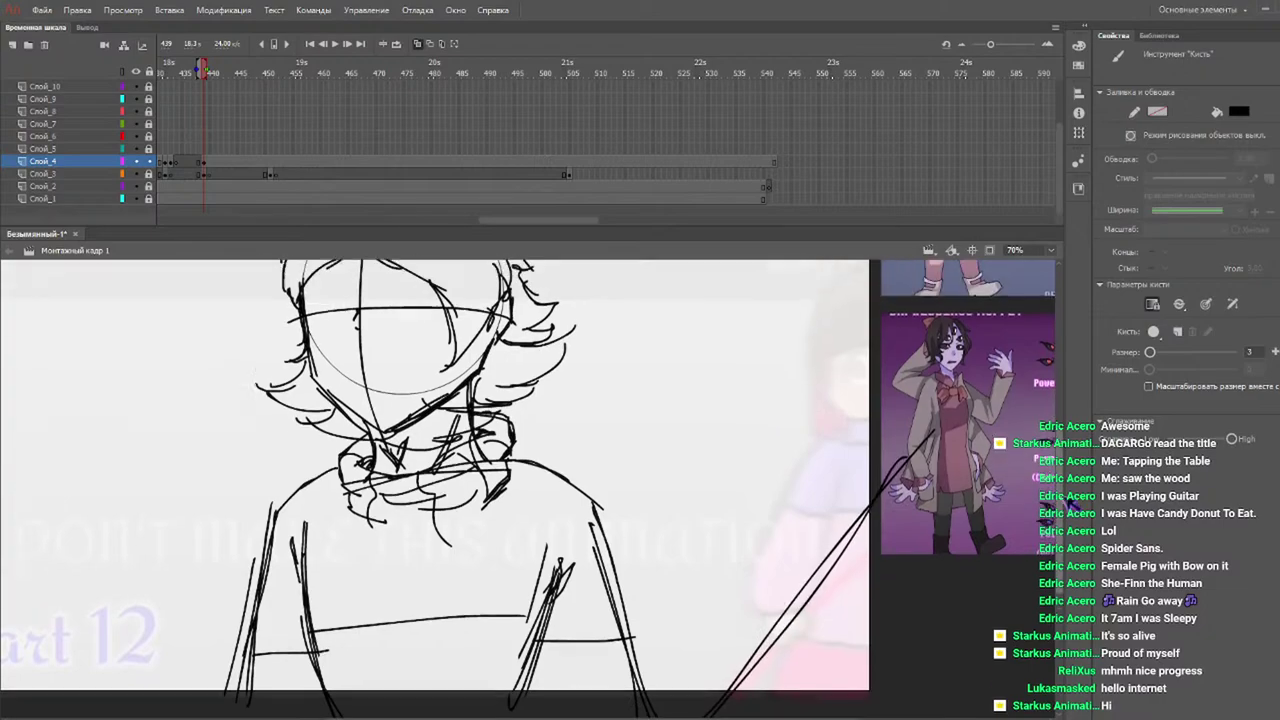
{"action": "scroll", "coordinate": [1048, 330], "scroll_direction": "down", "scroll_amount": 2}
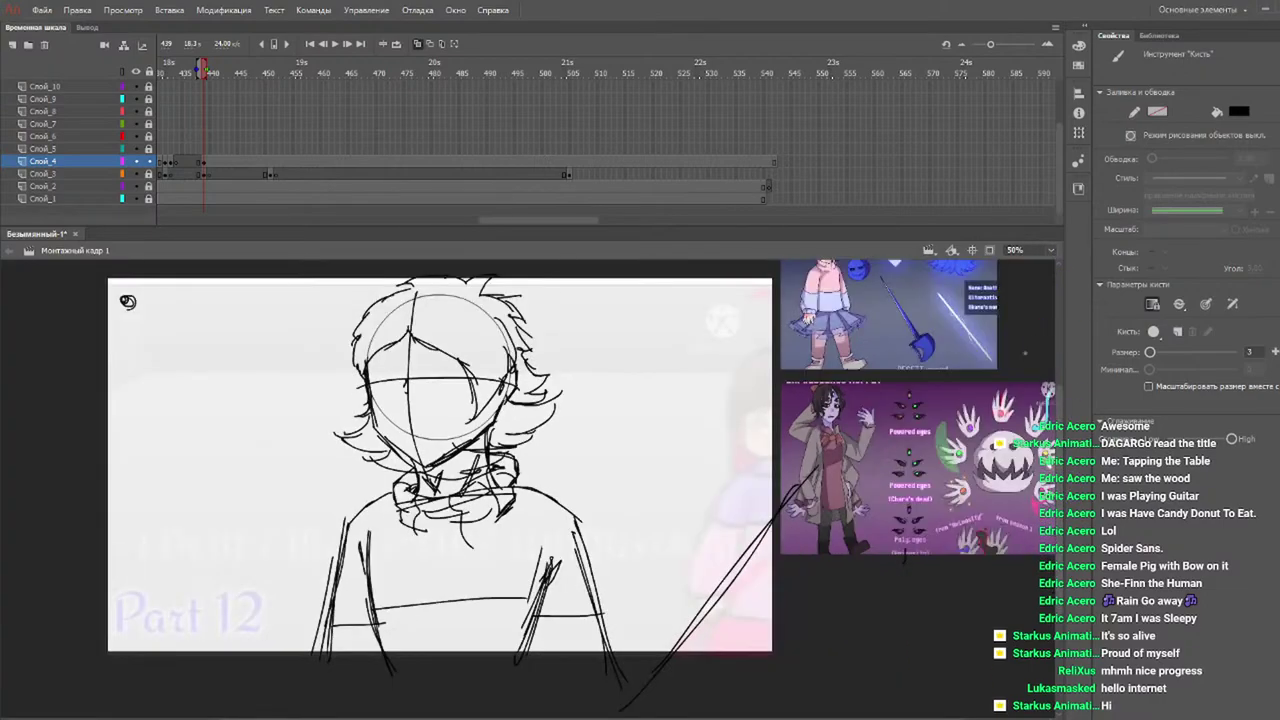
{"action": "scroll", "coordinate": [1060, 460], "scroll_direction": "up", "scroll_amount": 2}
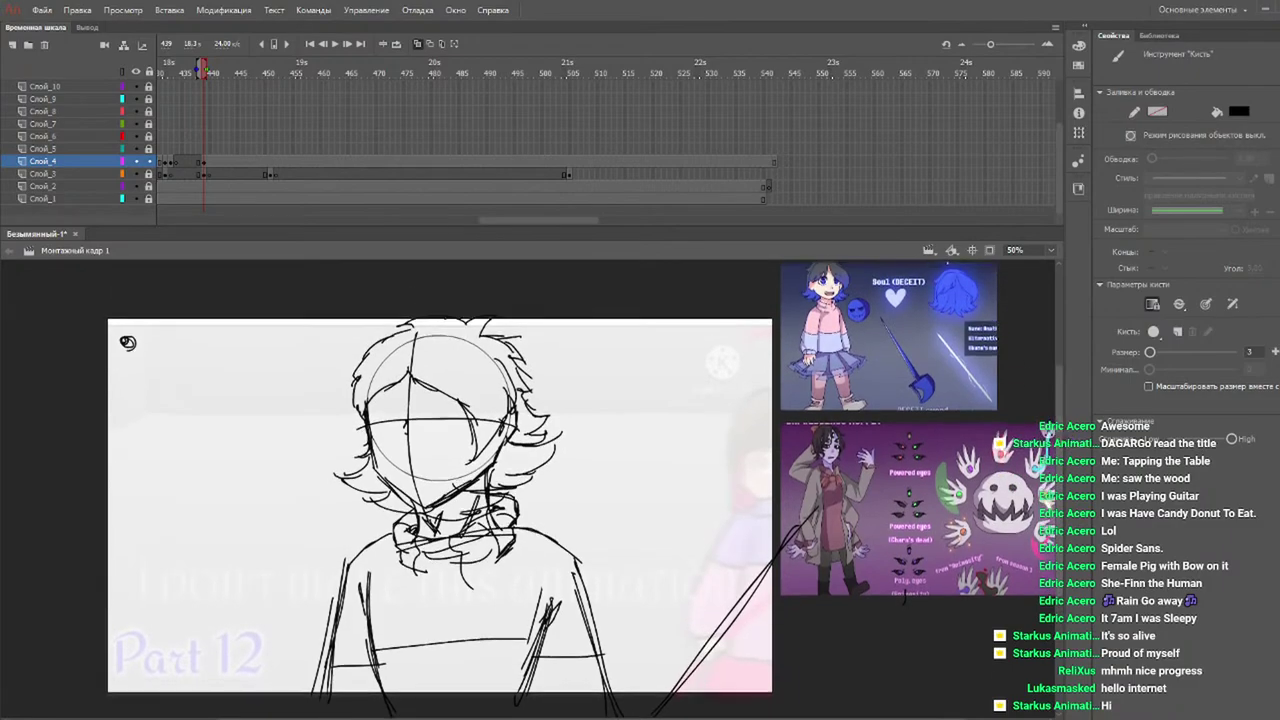
Shade the face below the fringe with dense diagonal black hatching.
{"action": "key", "text": "v"}
{"action": "mouse_move", "coordinate": [858, 282]}
{"action": "left_mouse_down"}
{"action": "mouse_move", "coordinate": [692, 462]}
{"action": "mouse_move", "coordinate": [262, 716]}
{"action": "mouse_move", "coordinate": [146, 716]}
{"action": "left_mouse_up"}
{"action": "key", "text": "b"}
{"action": "mouse_move", "coordinate": [392, 380]}
{"action": "left_mouse_down"}
{"action": "mouse_move", "coordinate": [370, 412]}
{"action": "mouse_move", "coordinate": [379, 433]}
{"action": "left_mouse_up"}
{"action": "left_click_drag", "start_coordinate": [430, 392], "coordinate": [374, 456]}
{"action": "mouse_move", "coordinate": [466, 408]}
{"action": "left_mouse_down"}
{"action": "mouse_move", "coordinate": [384, 456]}
{"action": "mouse_move", "coordinate": [386, 484]}
{"action": "left_mouse_up"}
{"action": "left_click_drag", "start_coordinate": [480, 446], "coordinate": [400, 484]}
{"action": "left_click_drag", "start_coordinate": [510, 432], "coordinate": [468, 458]}
{"action": "left_click_drag", "start_coordinate": [514, 430], "coordinate": [476, 455]}
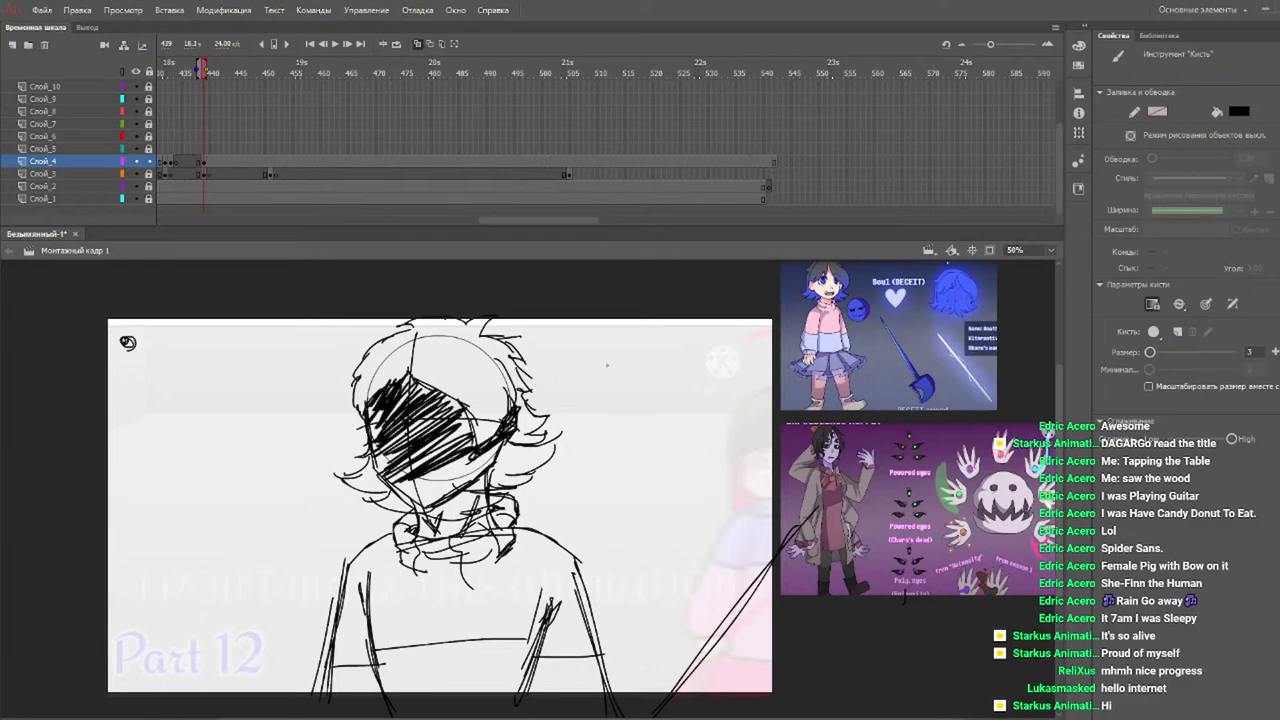
Select the whole frame 439 sketch and move it past the stage's right edge to X 1673,45, Y -35,15.
{"action": "key", "text": "q"}
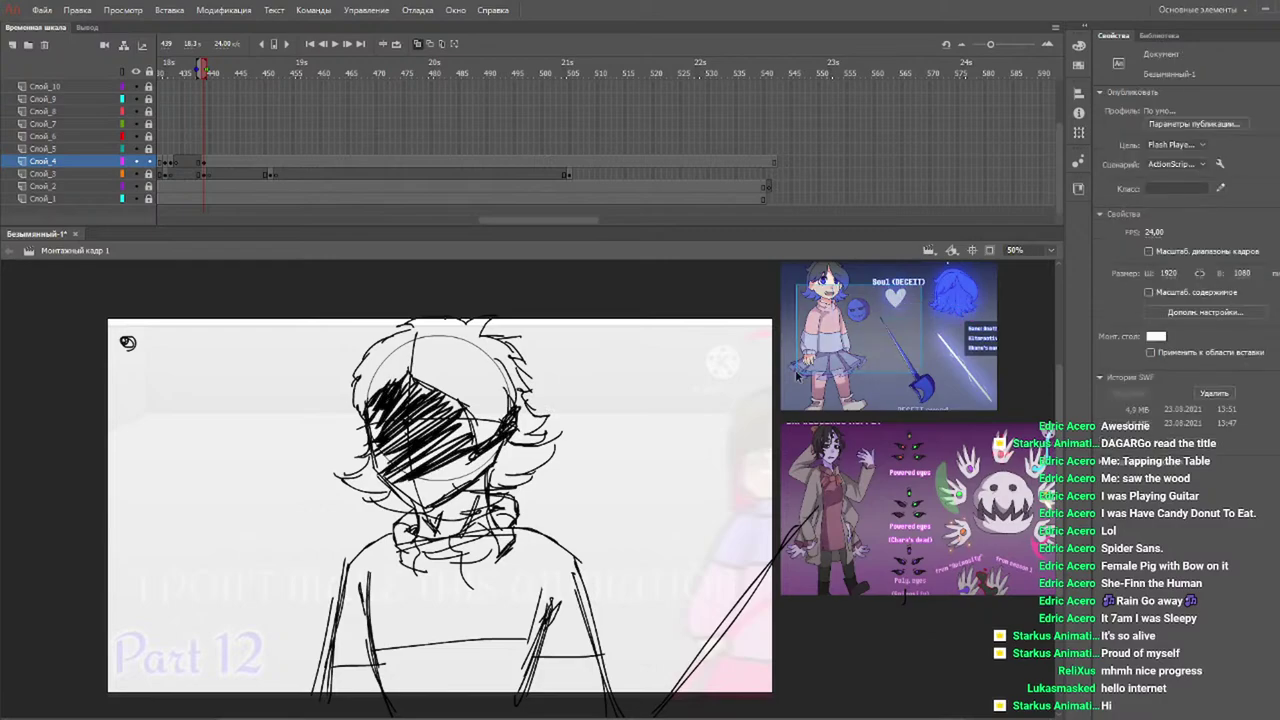
{"action": "key", "text": "ctrl+a"}
{"action": "left_click_drag", "start_coordinate": [522, 525], "coordinate": [898, 516]}
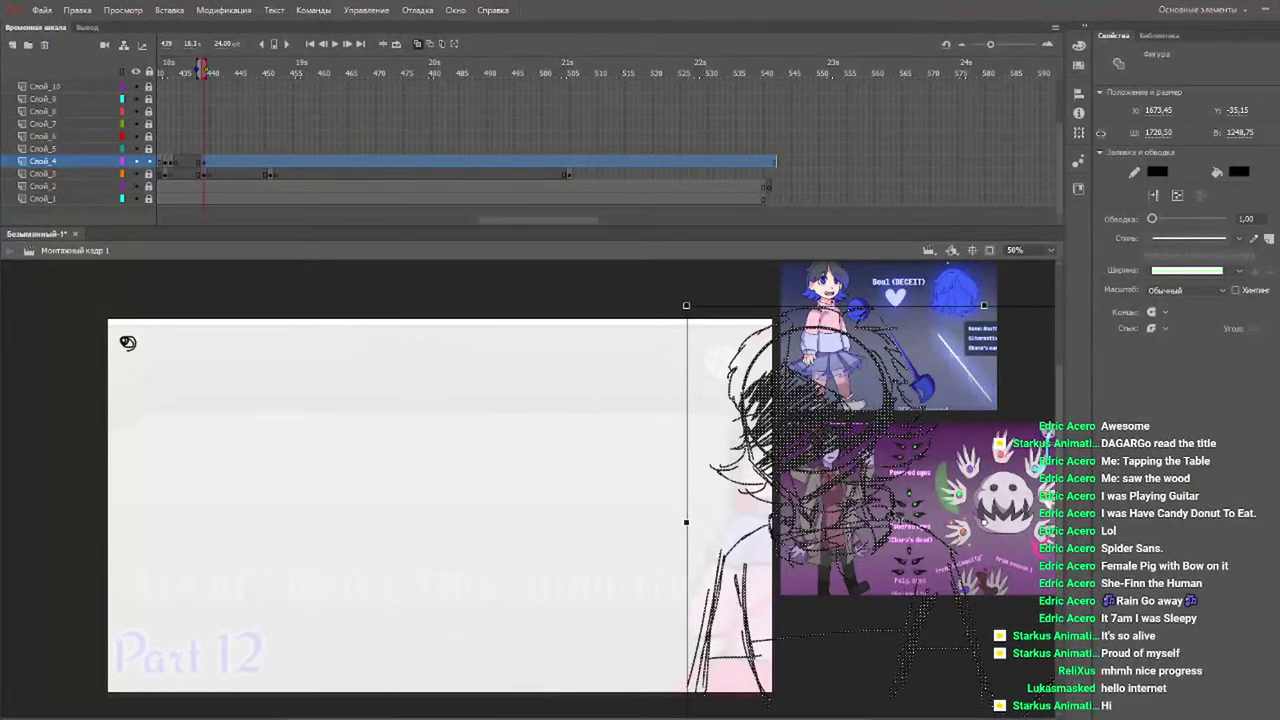
Add a keyframe at frame 440 on Слой_4 and move the whole figure left to X 1225,60, Y -31,15.
{"action": "left_click", "coordinate": [226, 65]}
{"action": "left_click_drag", "start_coordinate": [225, 64], "coordinate": [209, 65]}
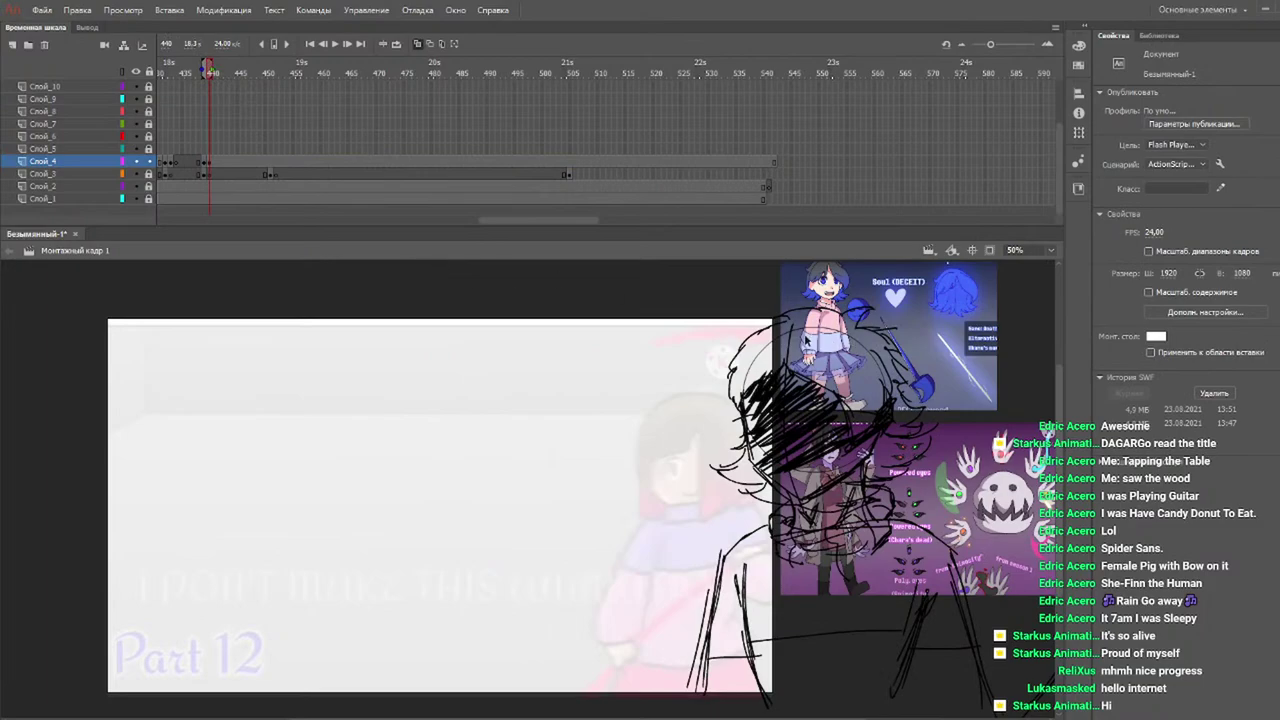
{"action": "mouse_move", "coordinate": [557, 223]}
{"action": "left_mouse_down"}
{"action": "mouse_move", "coordinate": [600, 229]}
{"action": "mouse_move", "coordinate": [566, 228]}
{"action": "left_mouse_up"}
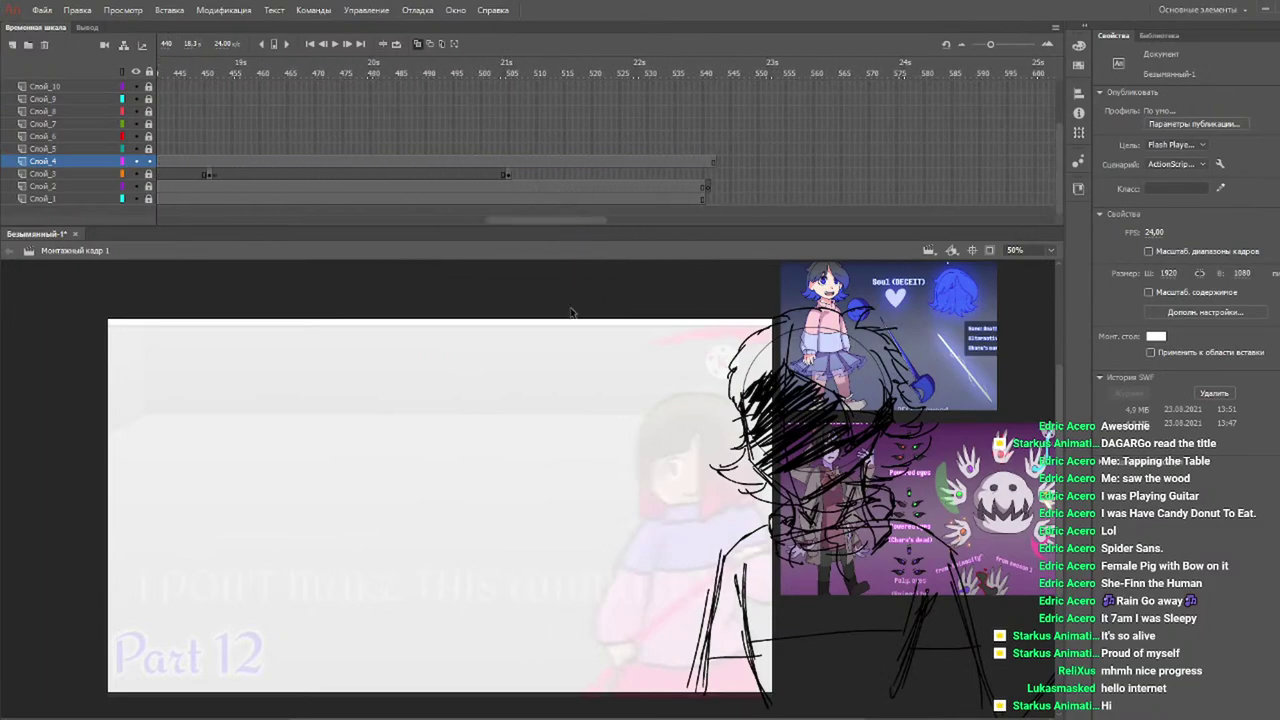
{"action": "left_click_drag", "start_coordinate": [572, 716], "coordinate": [666, 716]}
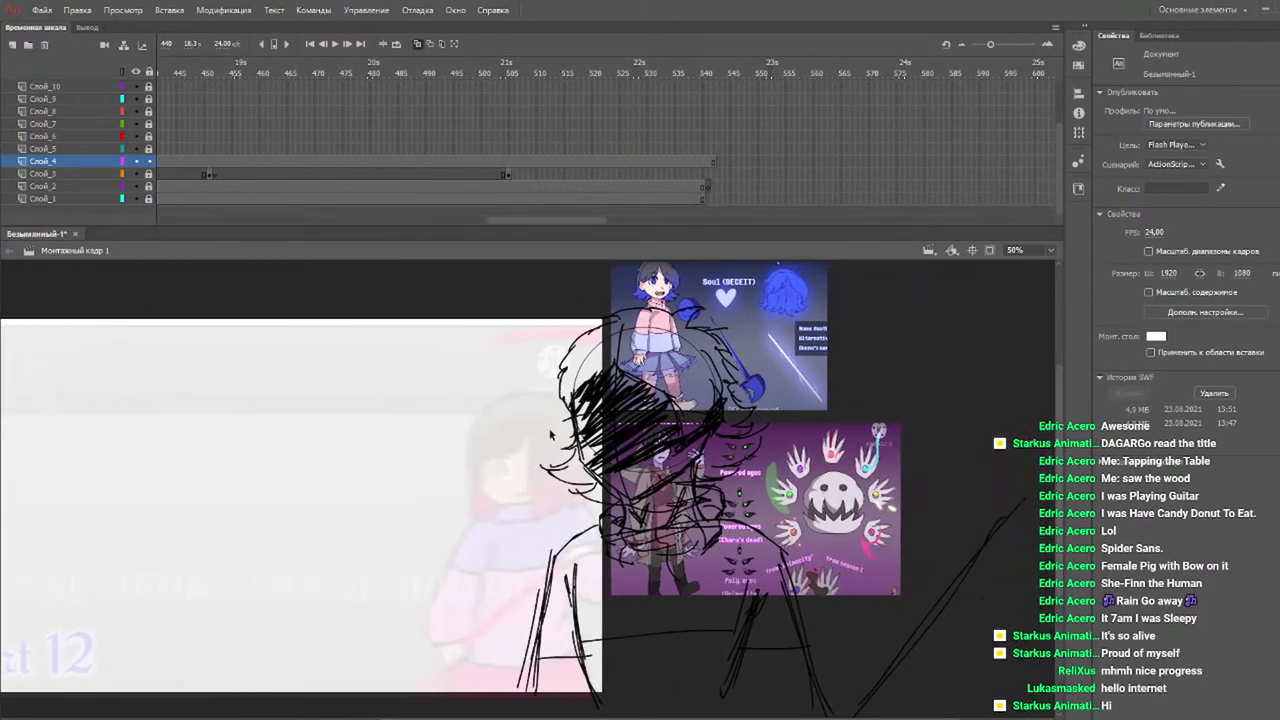
{"action": "mouse_move", "coordinate": [432, 284]}
{"action": "left_mouse_down"}
{"action": "mouse_move", "coordinate": [734, 580]}
{"action": "mouse_move", "coordinate": [1056, 718]}
{"action": "left_mouse_up"}
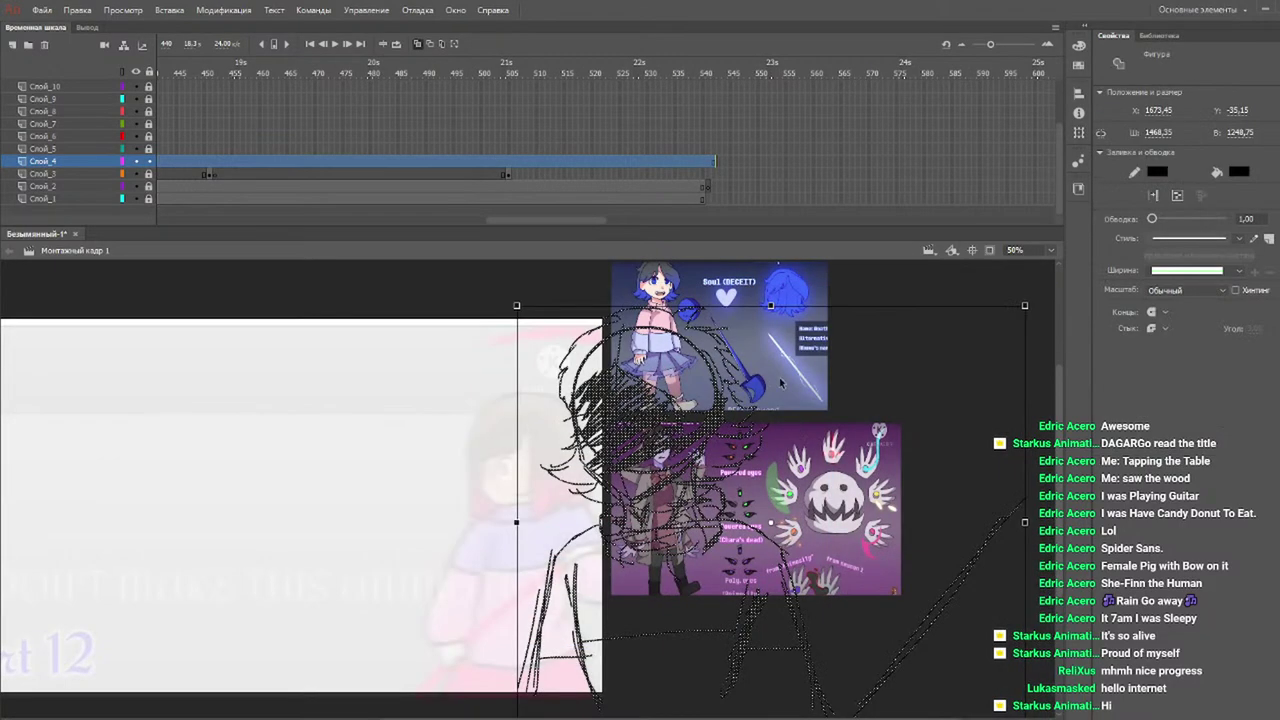
{"action": "left_click_drag", "start_coordinate": [600, 410], "coordinate": [444, 410]}
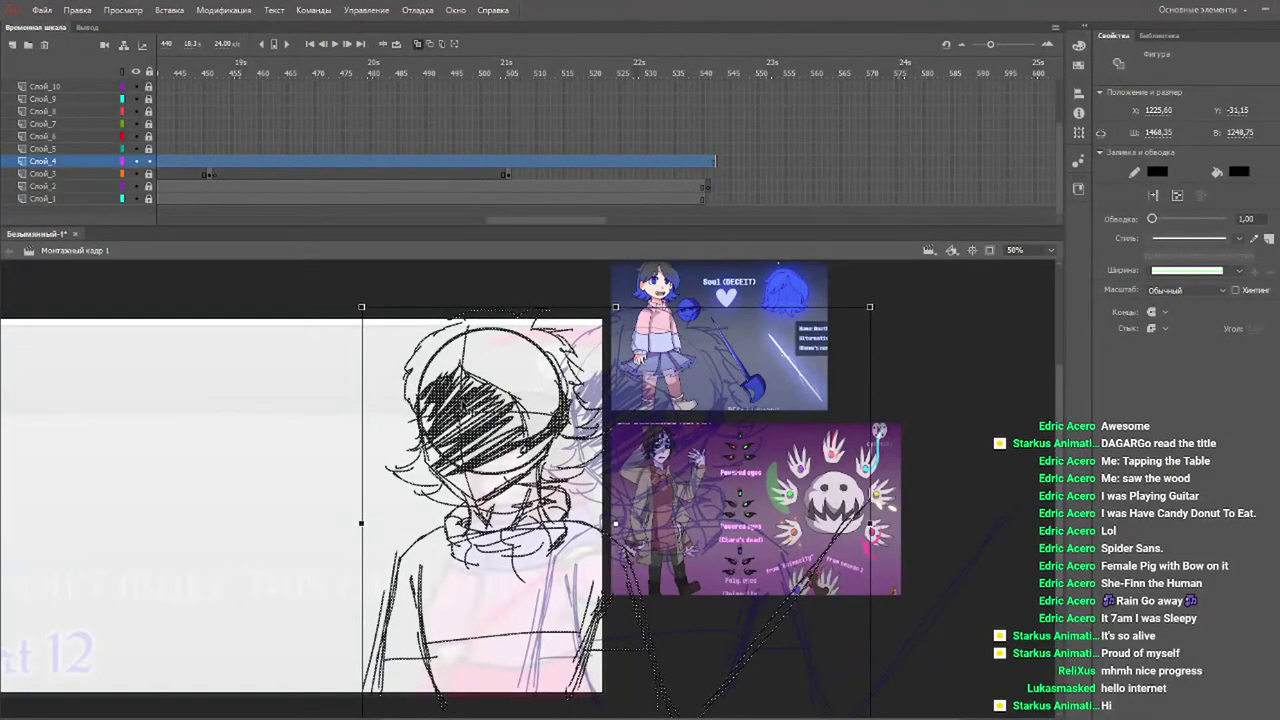
Add a keyframe at frame 441 on Слой_4 and move the whole figure further left to X 983,70, Y -25,15.
{"action": "left_click_drag", "start_coordinate": [162, 77], "coordinate": [297, 101]}
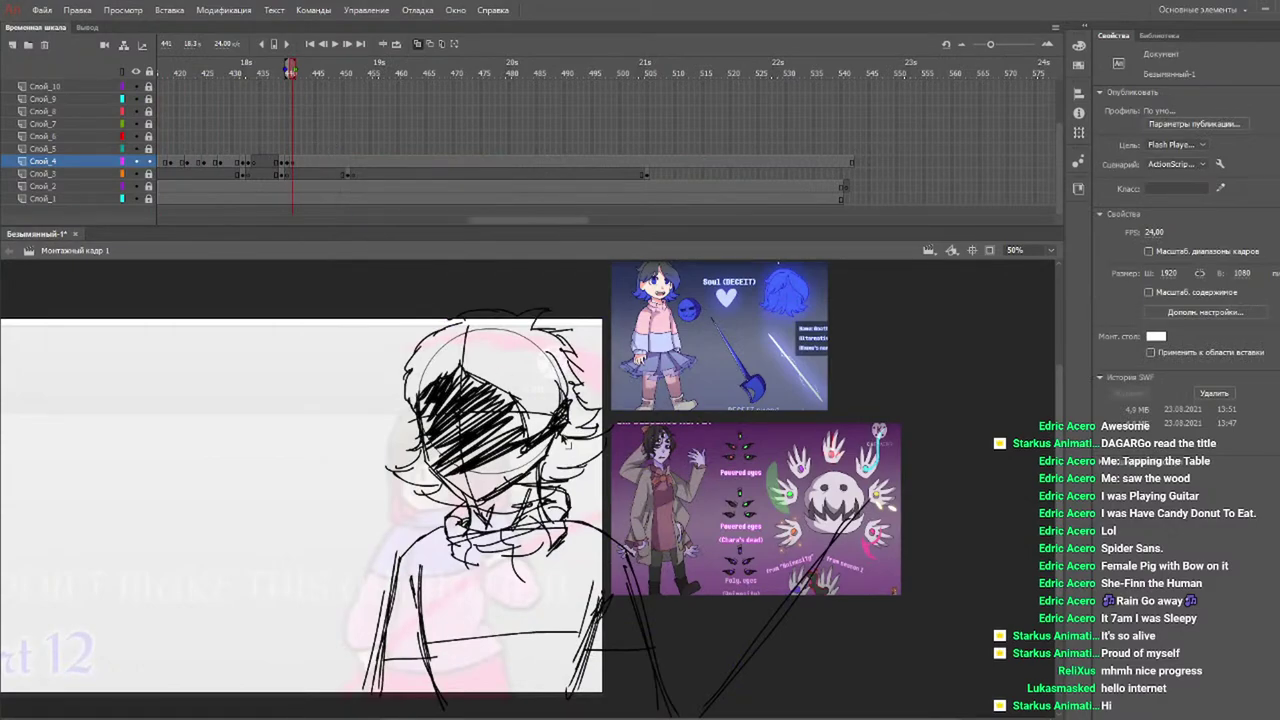
{"action": "left_click", "coordinate": [492, 437]}
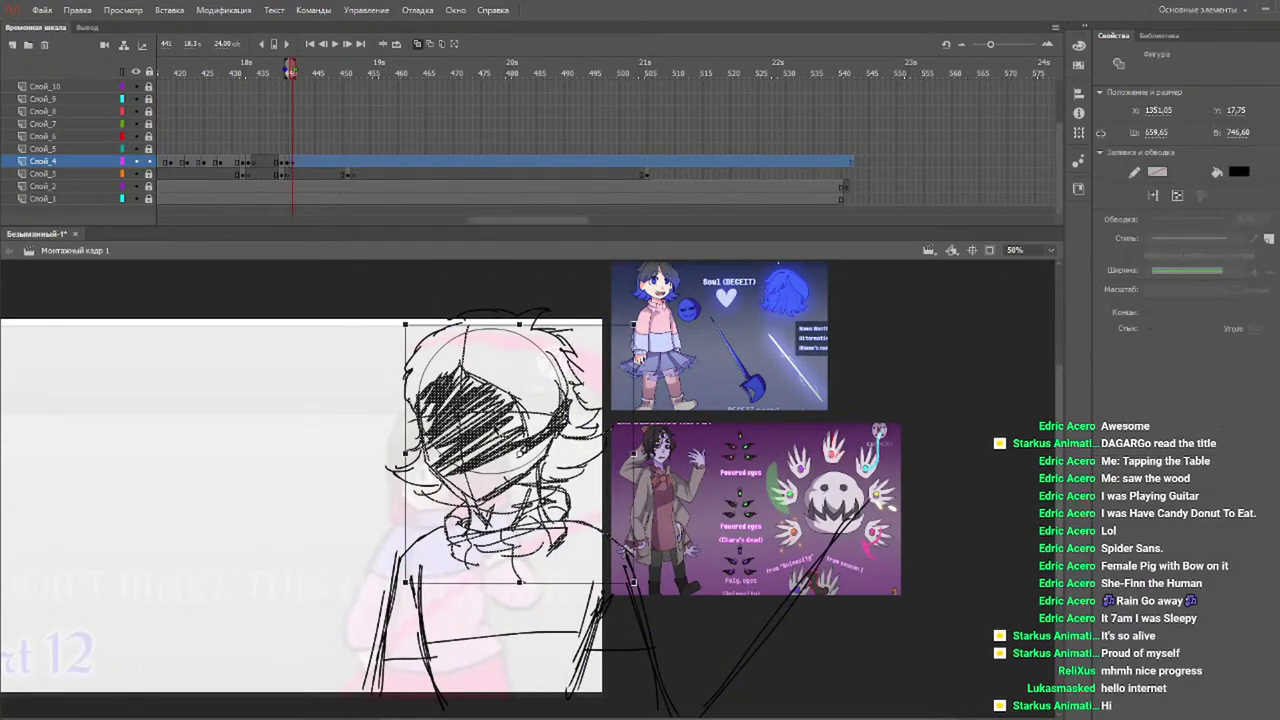
{"action": "mouse_move", "coordinate": [298, 279]}
{"action": "left_mouse_down"}
{"action": "mouse_move", "coordinate": [446, 418]}
{"action": "mouse_move", "coordinate": [908, 716]}
{"action": "mouse_move", "coordinate": [1000, 716]}
{"action": "left_mouse_up"}
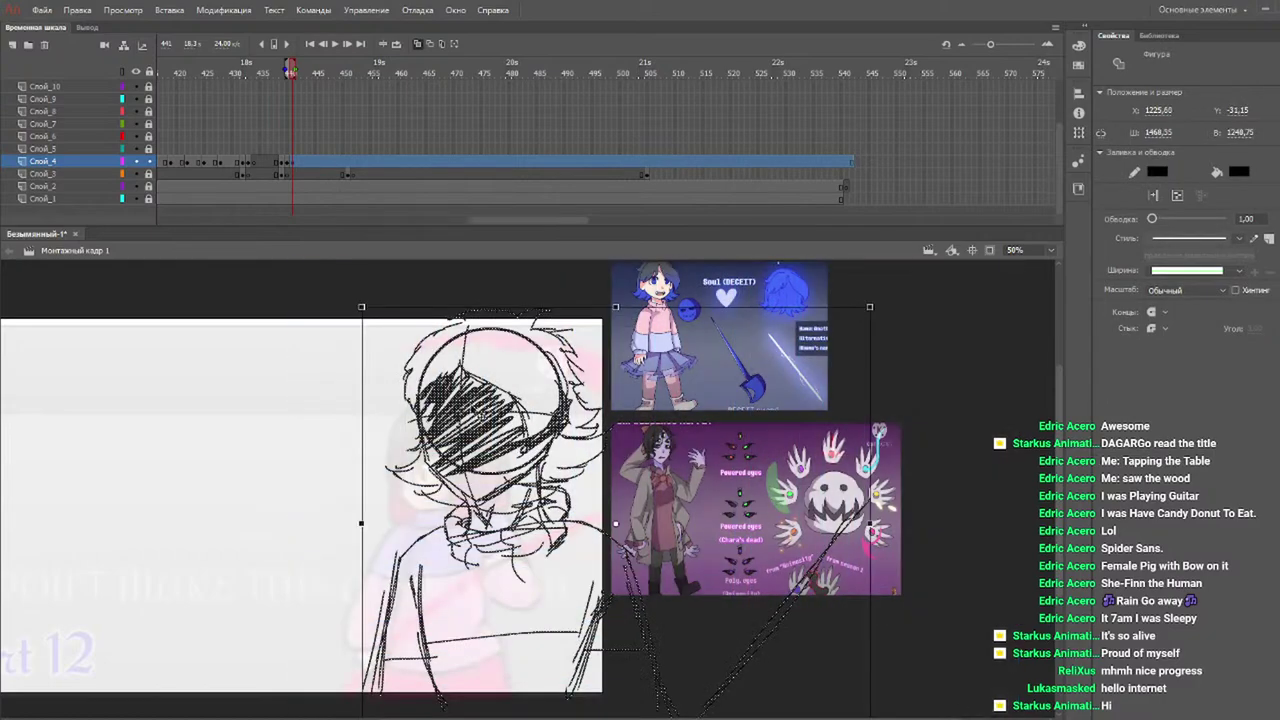
{"action": "left_click_drag", "start_coordinate": [478, 415], "coordinate": [390, 419]}
Add a keyframe at frame 442 on Слой_4.
{"action": "left_click", "coordinate": [309, 72]}
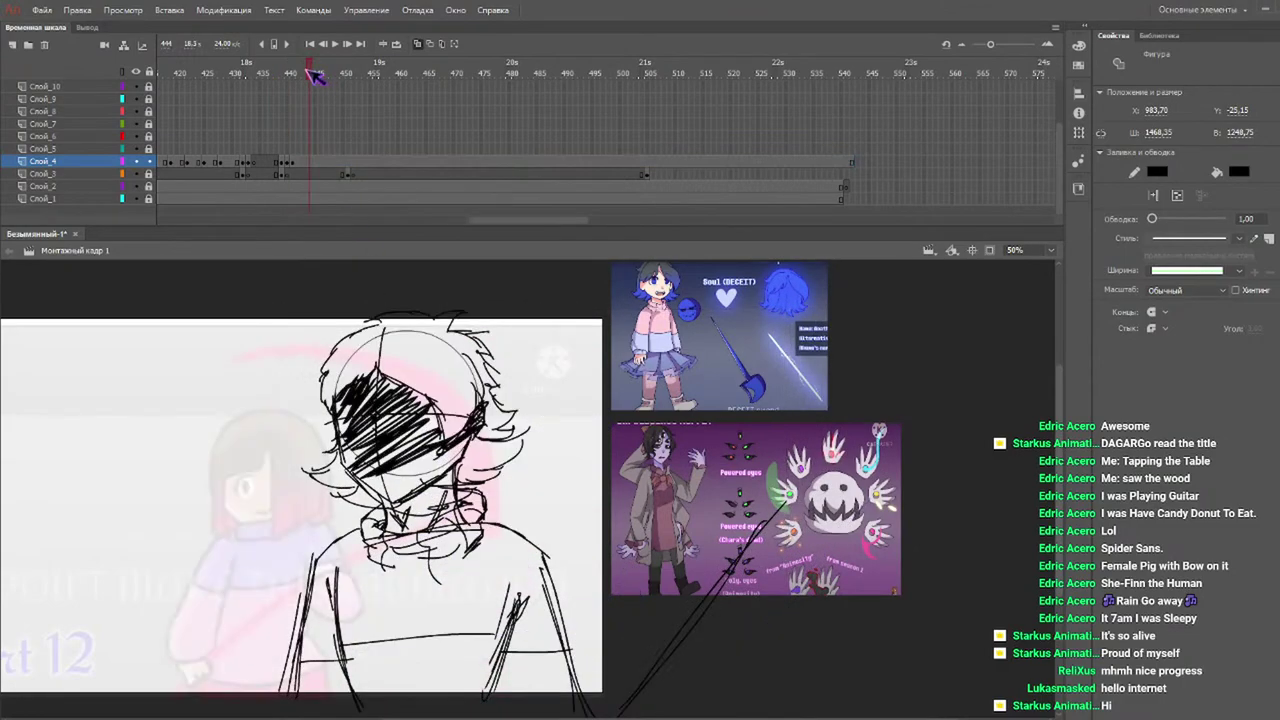
{"action": "key", "text": "comma"}
{"action": "key", "text": "comma"}
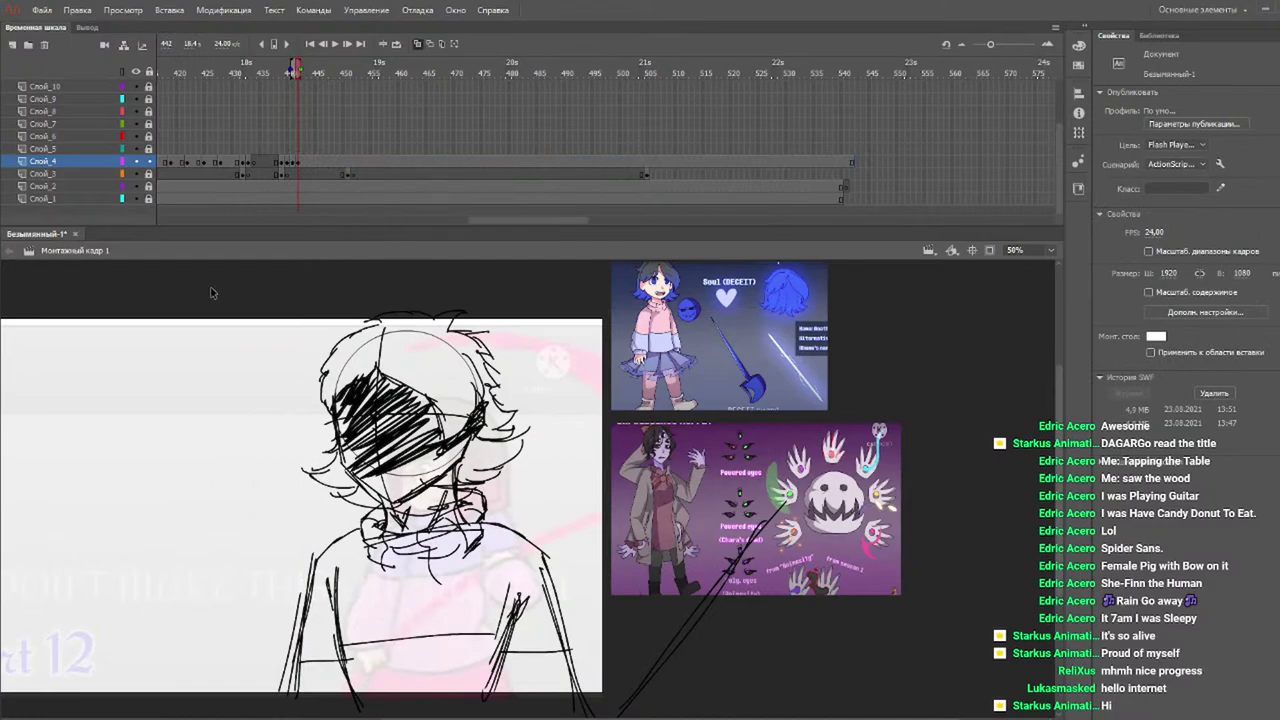
Select the whole figure at frame 442 on Слой_4, move it further left, and play back the motion from frame 434.
{"action": "mouse_move", "coordinate": [207, 290]}
{"action": "left_mouse_down"}
{"action": "mouse_move", "coordinate": [891, 686]}
{"action": "mouse_move", "coordinate": [985, 715]}
{"action": "left_mouse_up"}
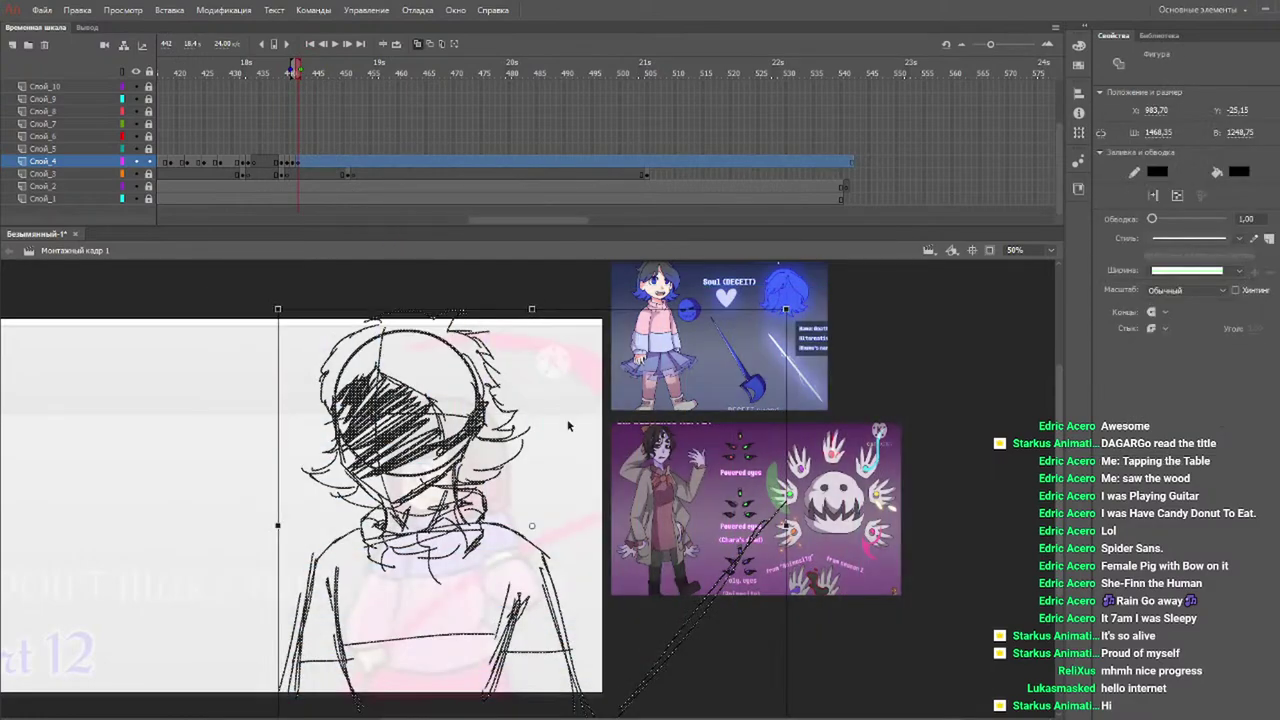
{"action": "left_click_drag", "start_coordinate": [400, 411], "coordinate": [344, 409]}
{"action": "left_click", "coordinate": [260, 71]}
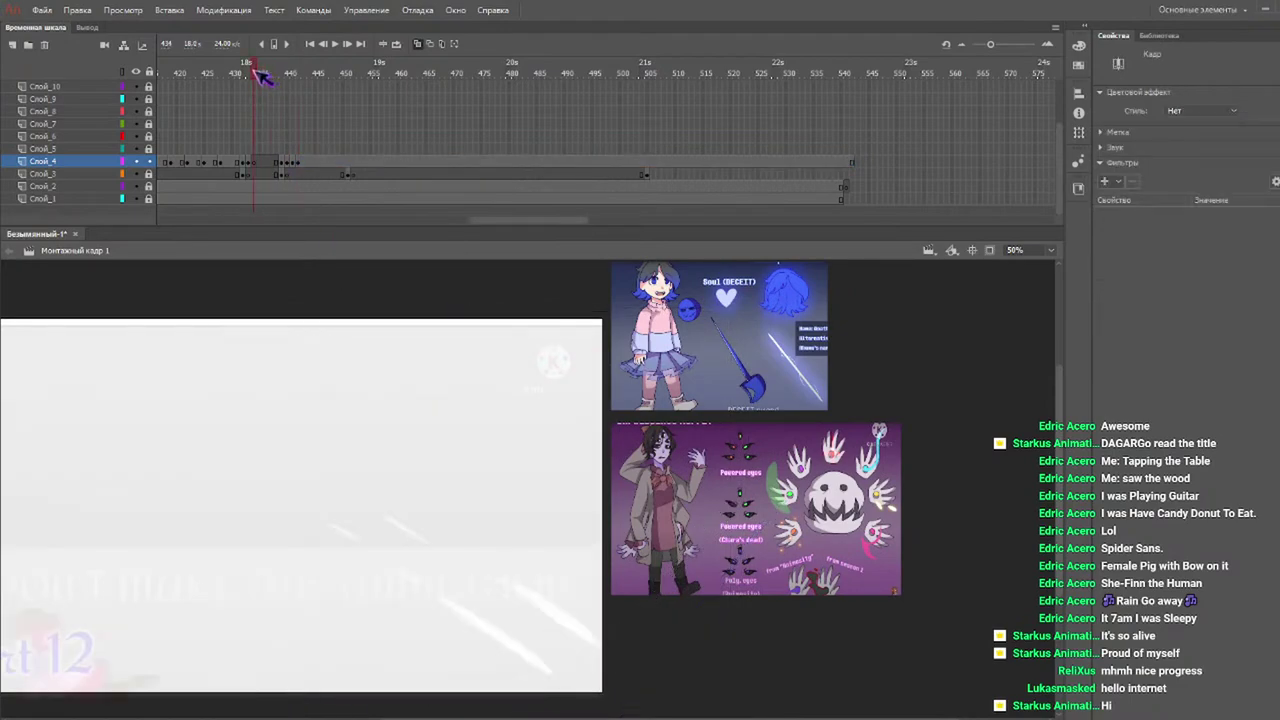
{"action": "key", "text": "Return"}
{"action": "mouse_move", "coordinate": [294, 75]}
{"action": "left_mouse_down"}
{"action": "mouse_move", "coordinate": [283, 75]}
{"action": "mouse_move", "coordinate": [305, 78]}
{"action": "left_mouse_up"}
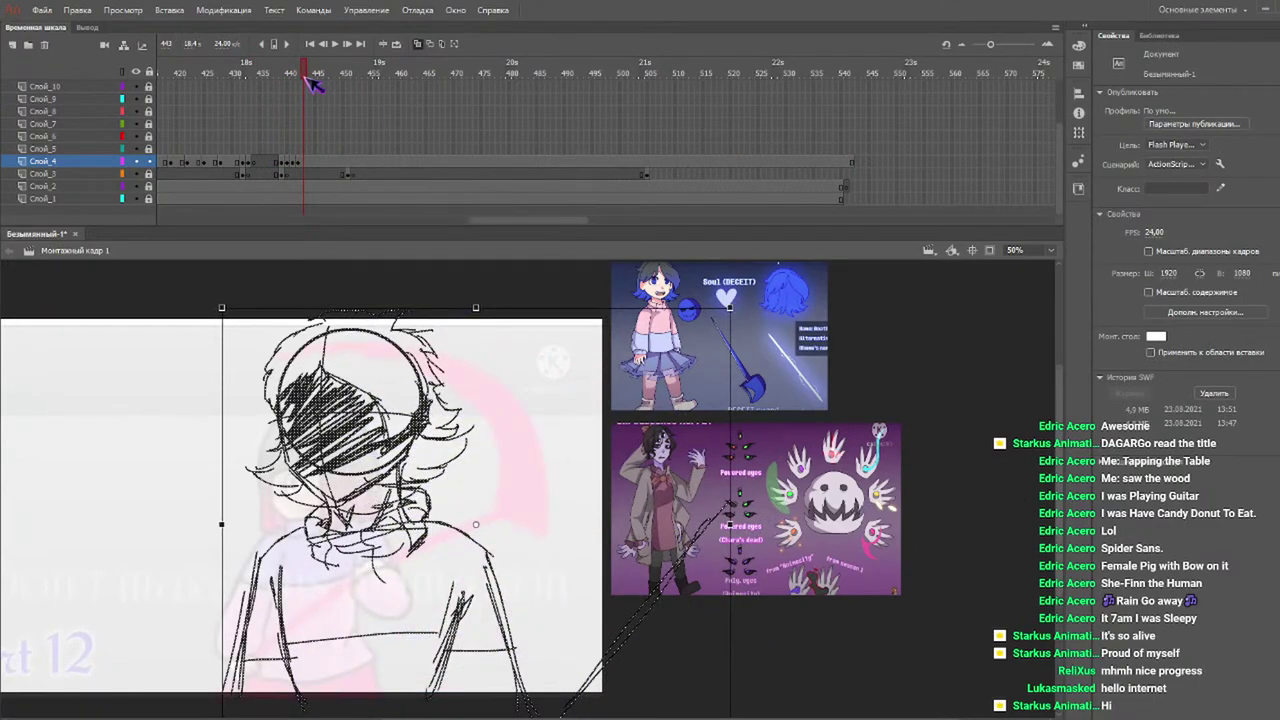
{"action": "left_click", "coordinate": [302, 68]}
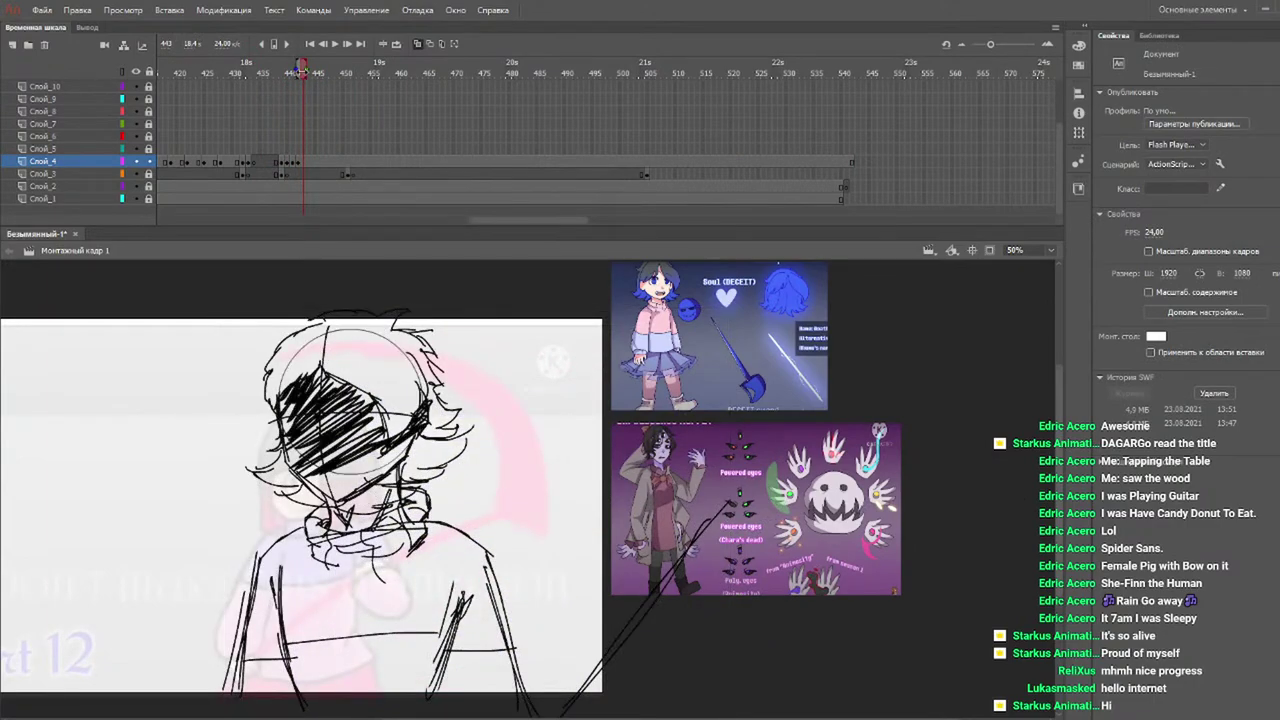
Undo the figure moves and extra keyframes at frames 440 to 442 on Слой_4.
{"action": "mouse_move", "coordinate": [308, 76]}
{"action": "left_mouse_down"}
{"action": "mouse_move", "coordinate": [246, 76]}
{"action": "mouse_move", "coordinate": [291, 104]}
{"action": "left_mouse_up"}
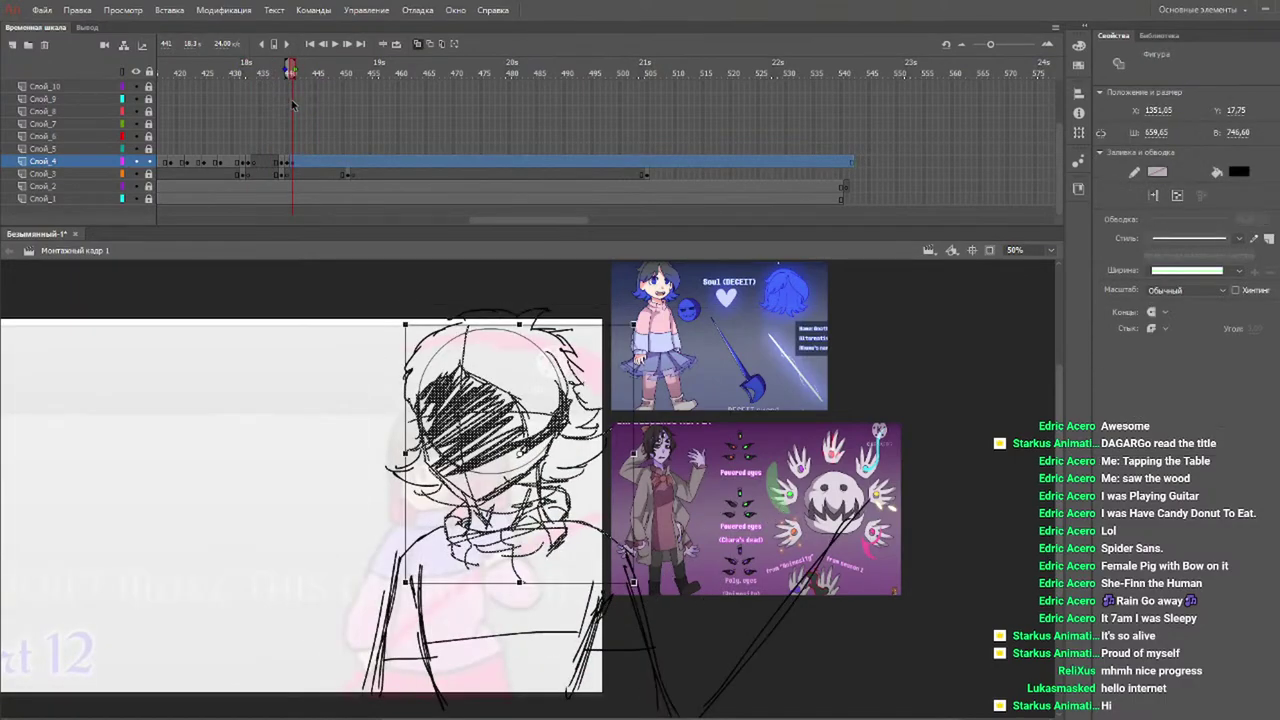
{"action": "left_click", "coordinate": [297, 113]}
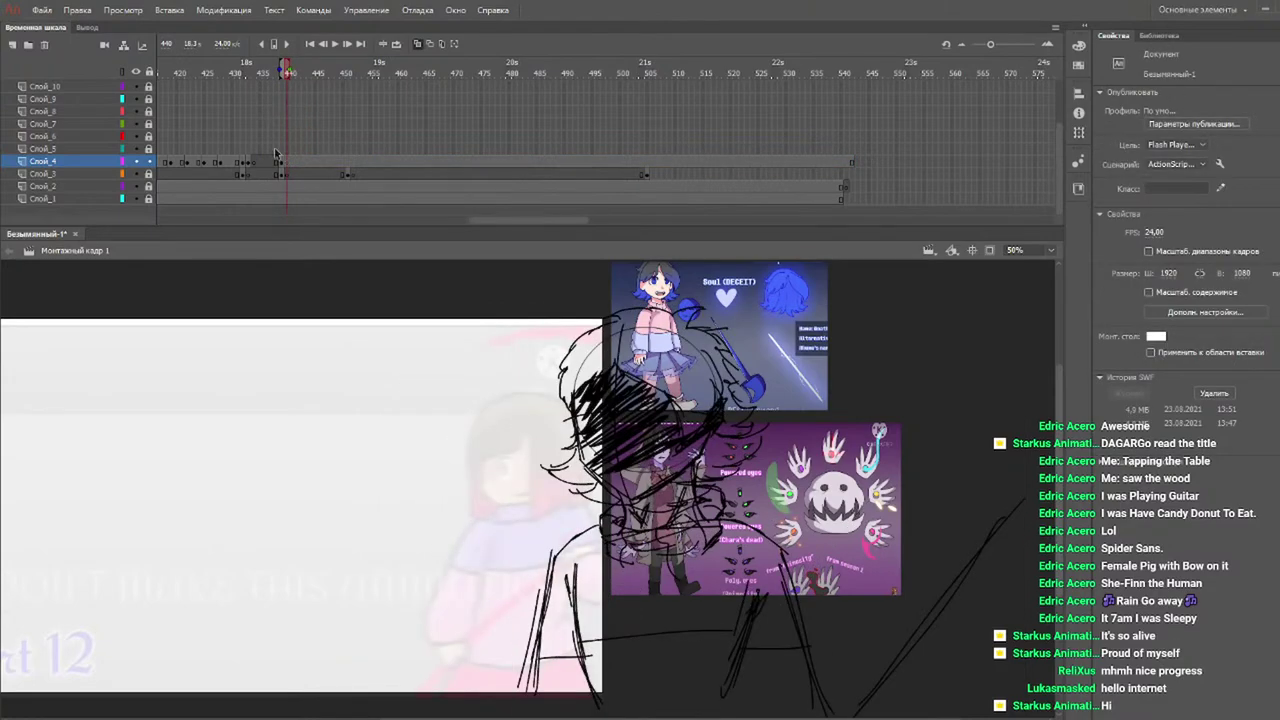
{"action": "left_click_drag", "start_coordinate": [300, 73], "coordinate": [354, 84]}
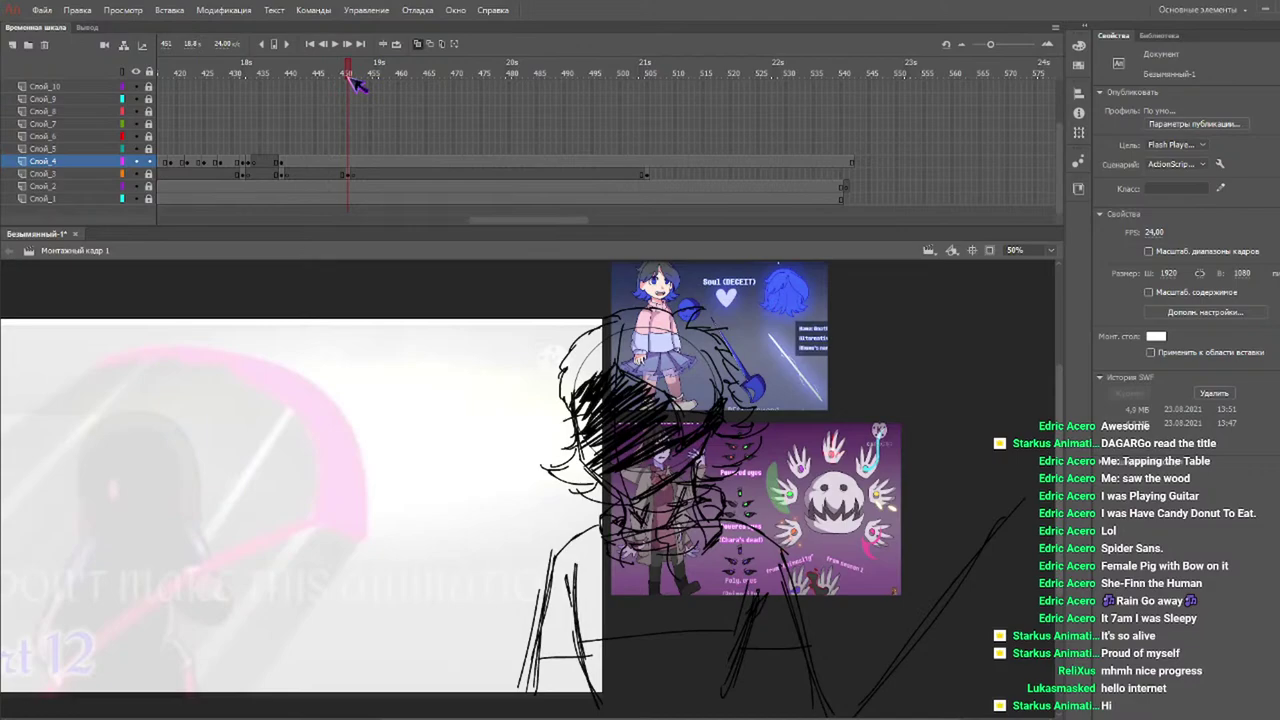
{"action": "left_click_drag", "start_coordinate": [352, 84], "coordinate": [348, 80]}
Add a keyframe at frame 505 on Слой_4 and create a motion tween over the span from frame 439 to 504.
{"action": "left_click", "coordinate": [649, 163]}
{"action": "left_click", "coordinate": [597, 171]}
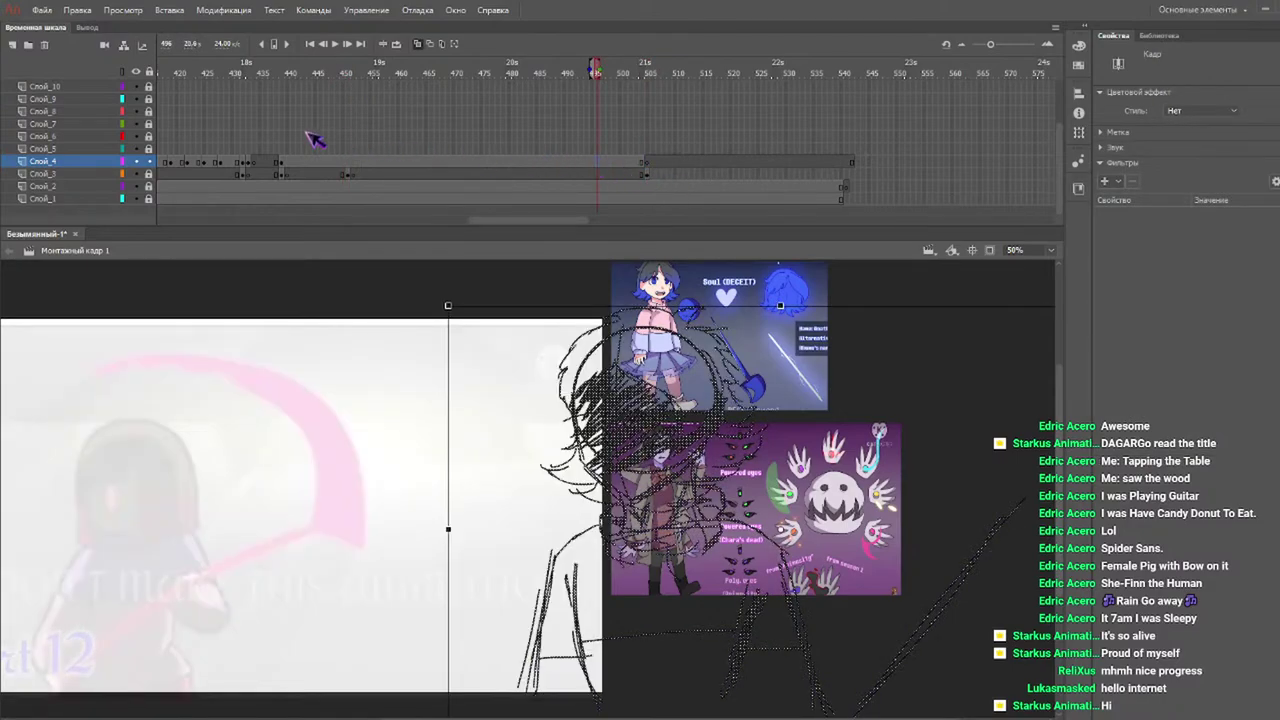
{"action": "left_click", "coordinate": [645, 163]}
{"action": "left_click", "coordinate": [343, 73]}
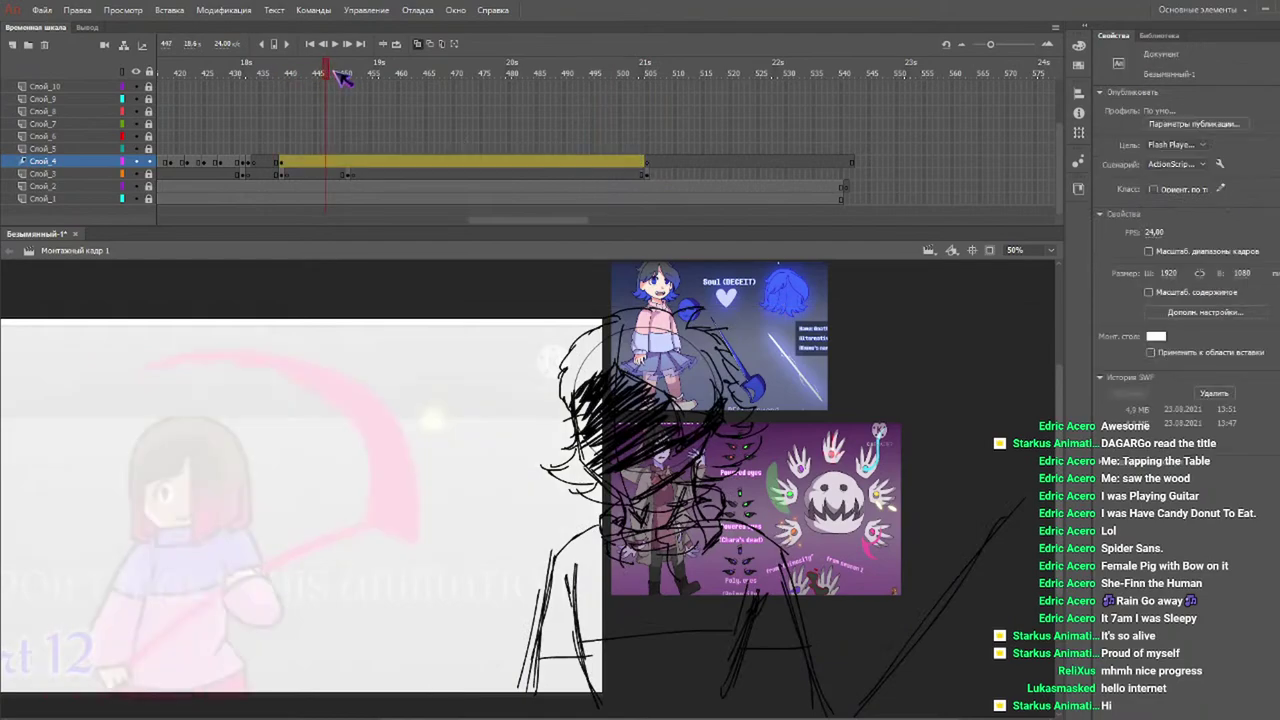
At frame 451 of the Слой_4 tween, move the figure left into the stage to X 1,60, Y -15,15.
{"action": "left_click_drag", "start_coordinate": [346, 74], "coordinate": [352, 75]}
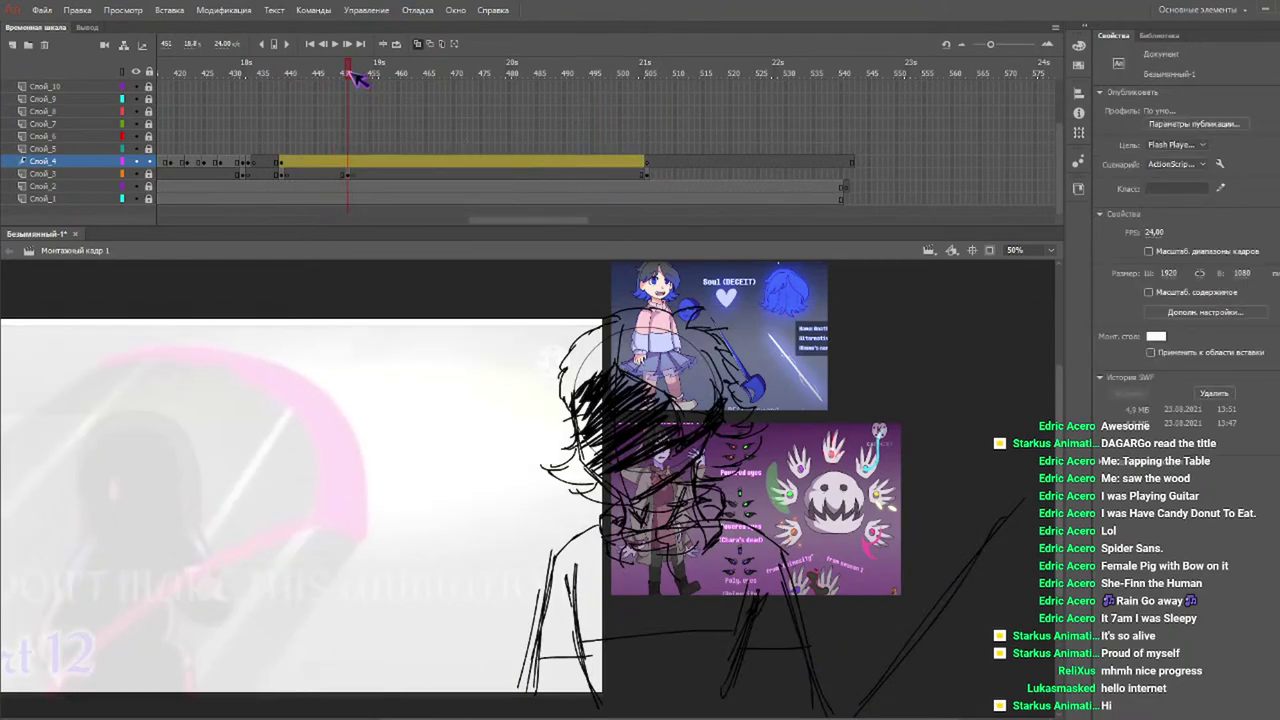
{"action": "left_click", "coordinate": [345, 162]}
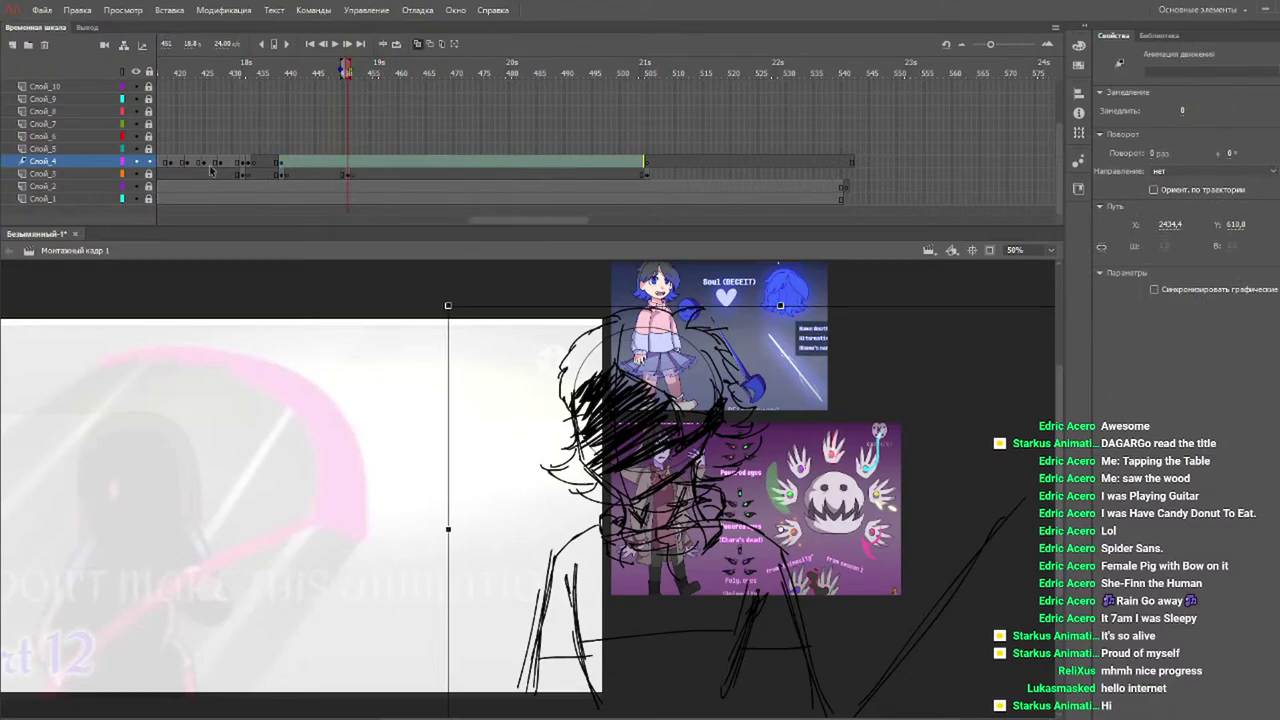
{"action": "left_click", "coordinate": [210, 163]}
{"action": "left_click", "coordinate": [348, 161]}
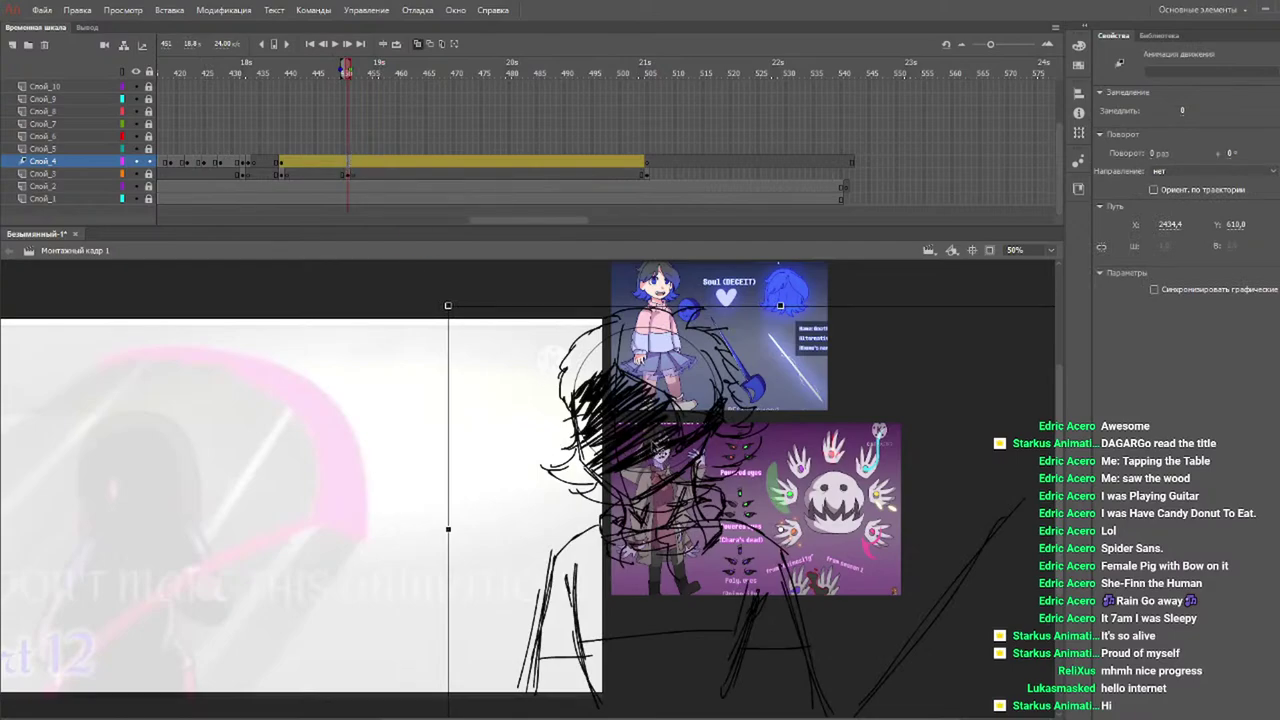
{"action": "left_click", "coordinate": [343, 163]}
{"action": "left_click", "coordinate": [349, 166]}
{"action": "left_click_drag", "start_coordinate": [10, 338], "coordinate": [157, 336]}
{"action": "left_click_drag", "start_coordinate": [828, 416], "coordinate": [319, 425]}
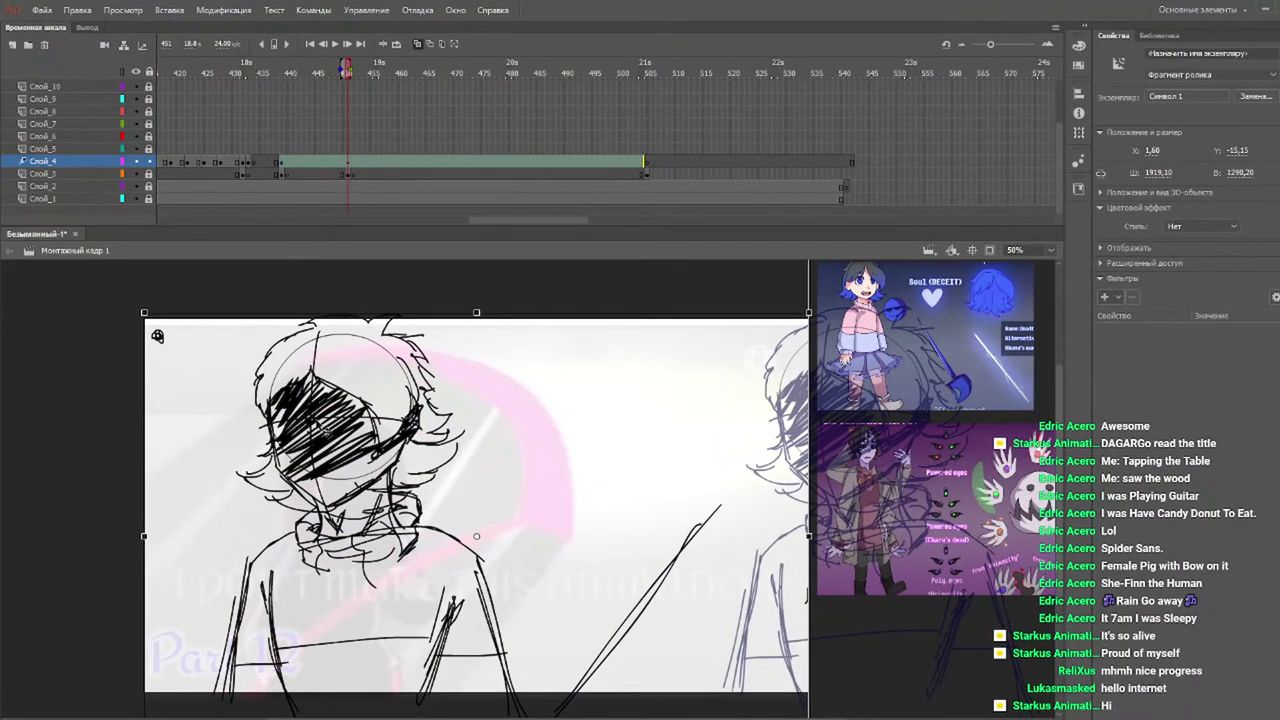
Play back the figure's slide-in several times from just before the tween to check its speed.
{"action": "left_click", "coordinate": [279, 72]}
{"action": "key", "text": "Return"}
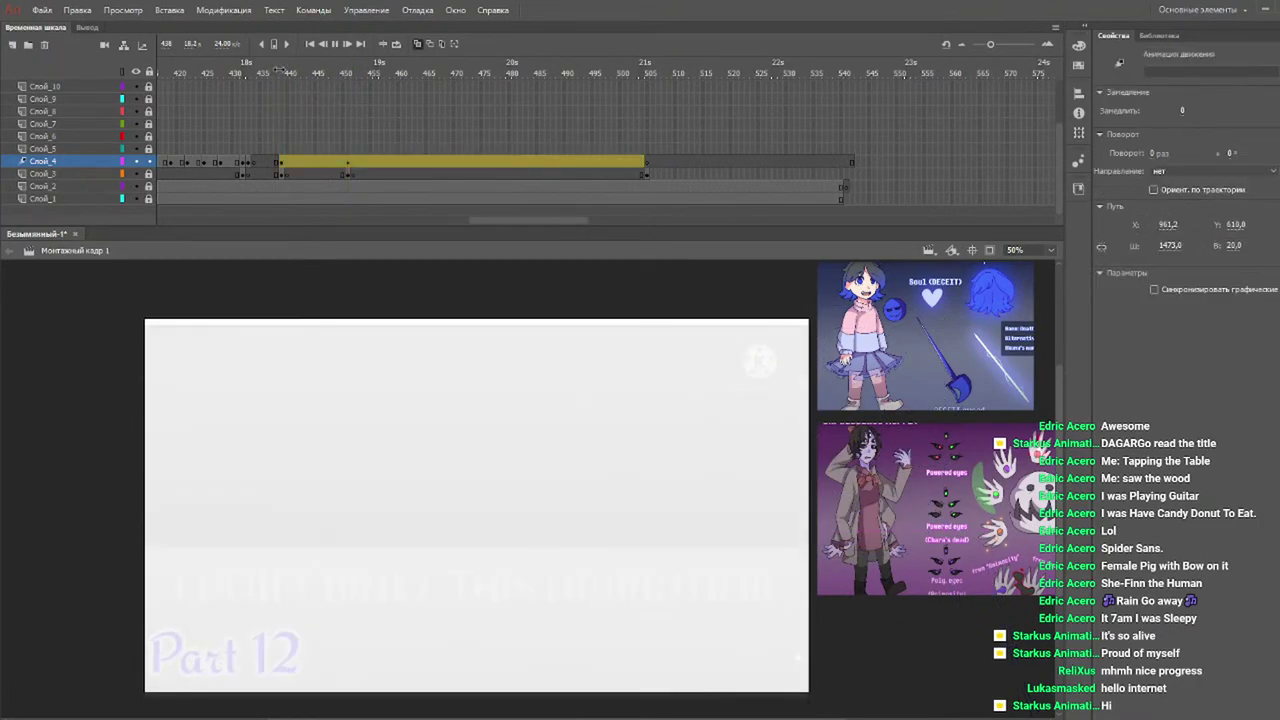
{"action": "key", "text": "Return"}
{"action": "left_click", "coordinate": [273, 74]}
{"action": "key", "text": "Return"}
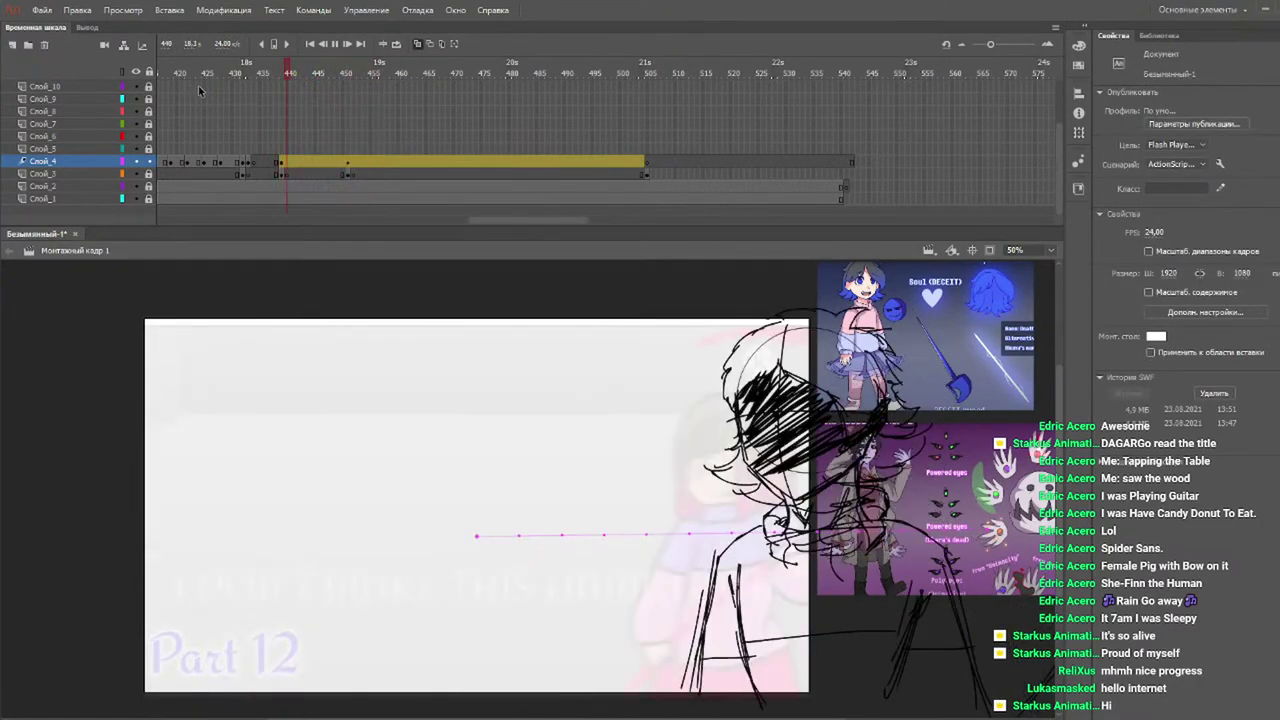
{"action": "key", "text": "Return"}
{"action": "left_click", "coordinate": [254, 73]}
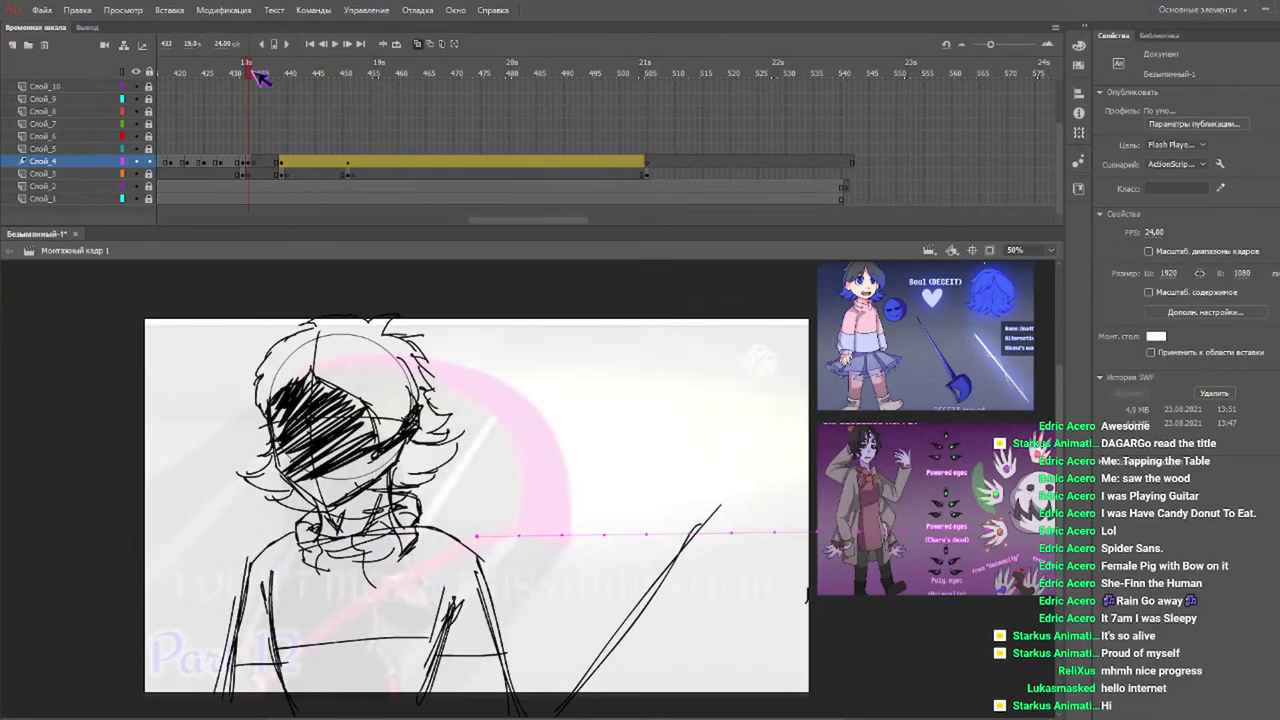
{"action": "key", "text": "Return"}
{"action": "key", "text": "Return"}
{"action": "key", "text": "Return"}
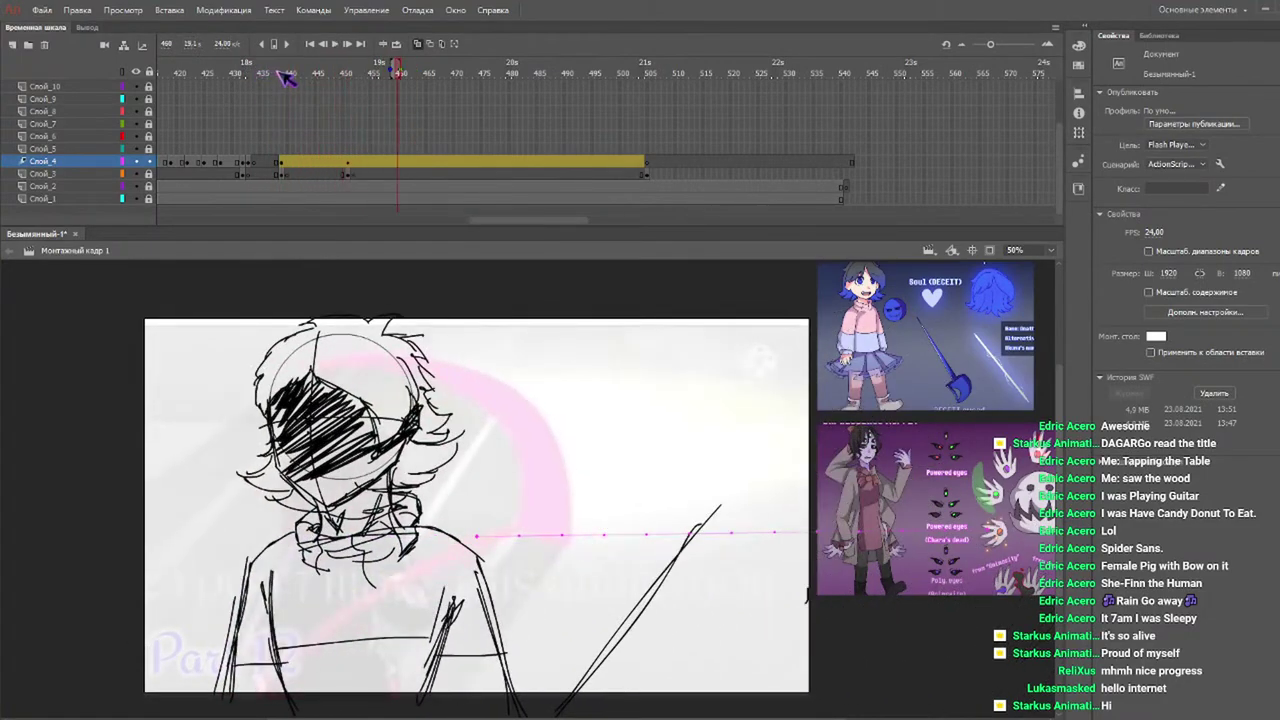
{"action": "key", "text": "Return"}
{"action": "key", "text": "Return"}
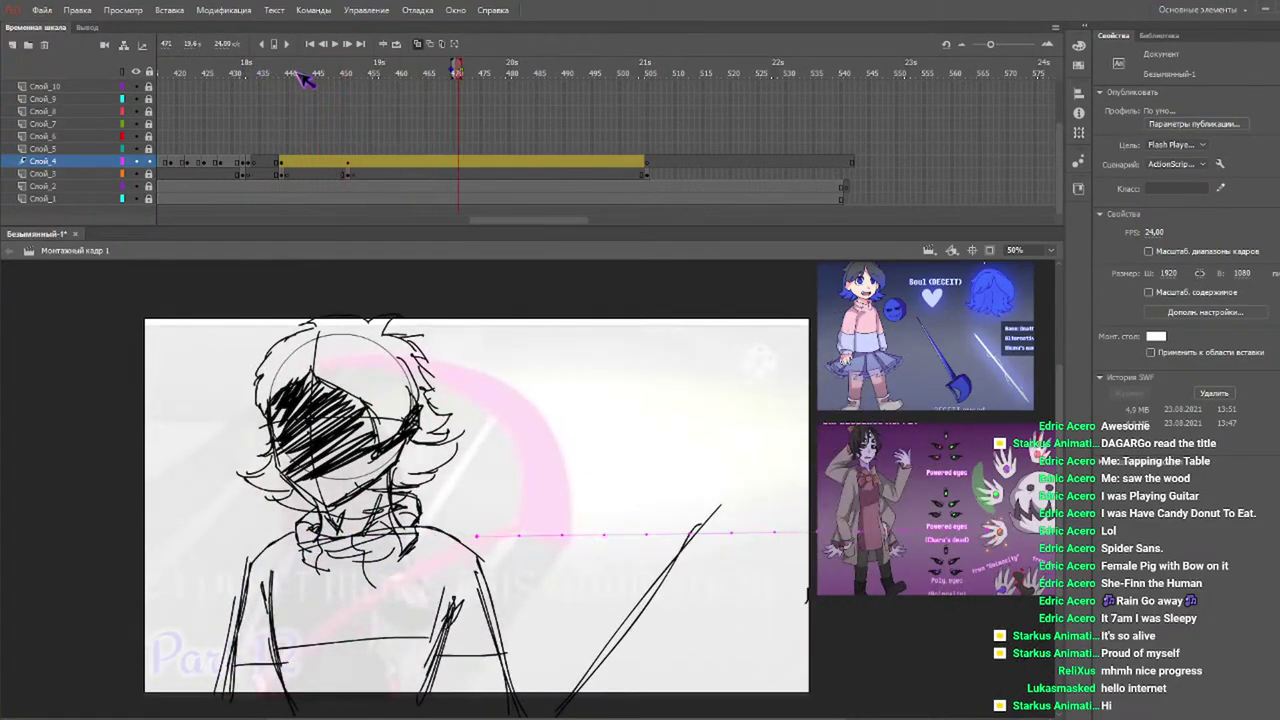
Remove the figure's position keyframe at frame 451 from the Слой_4 tween.
{"action": "key", "text": "alt+comma"}
{"action": "key", "text": "alt+comma"}
{"action": "key", "text": "Return"}
{"action": "left_click", "coordinate": [349, 163]}
At frame 445 of the tween, move the figure left to X -74,55, Y -43,15 and preview the slide-in.
{"action": "left_click_drag", "start_coordinate": [346, 71], "coordinate": [320, 78]}
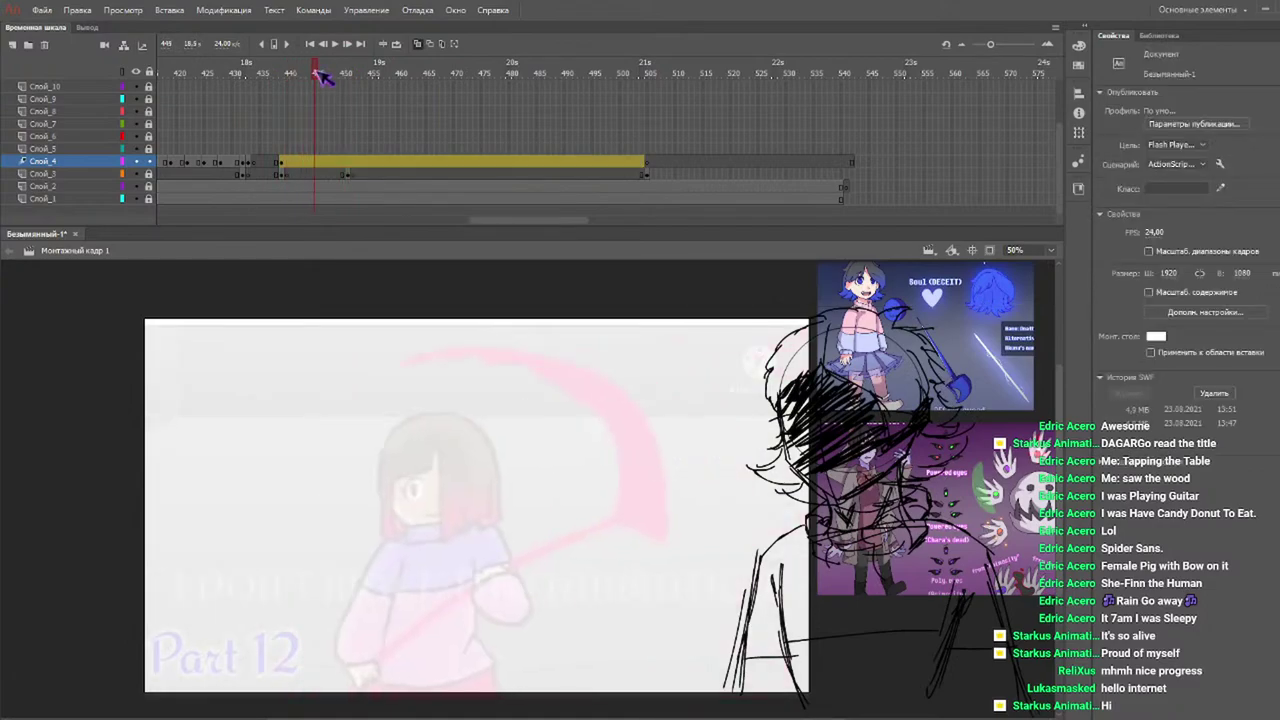
{"action": "left_click", "coordinate": [321, 162]}
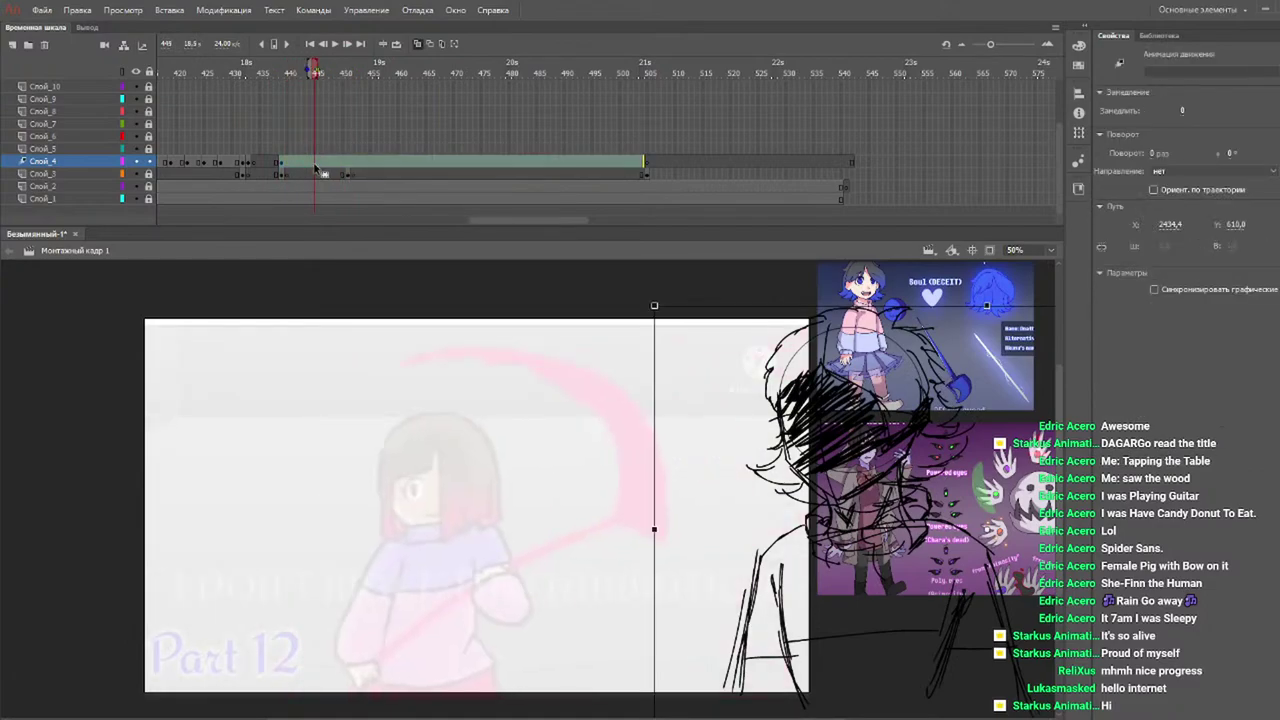
{"action": "left_click", "coordinate": [293, 150]}
{"action": "left_click", "coordinate": [315, 163]}
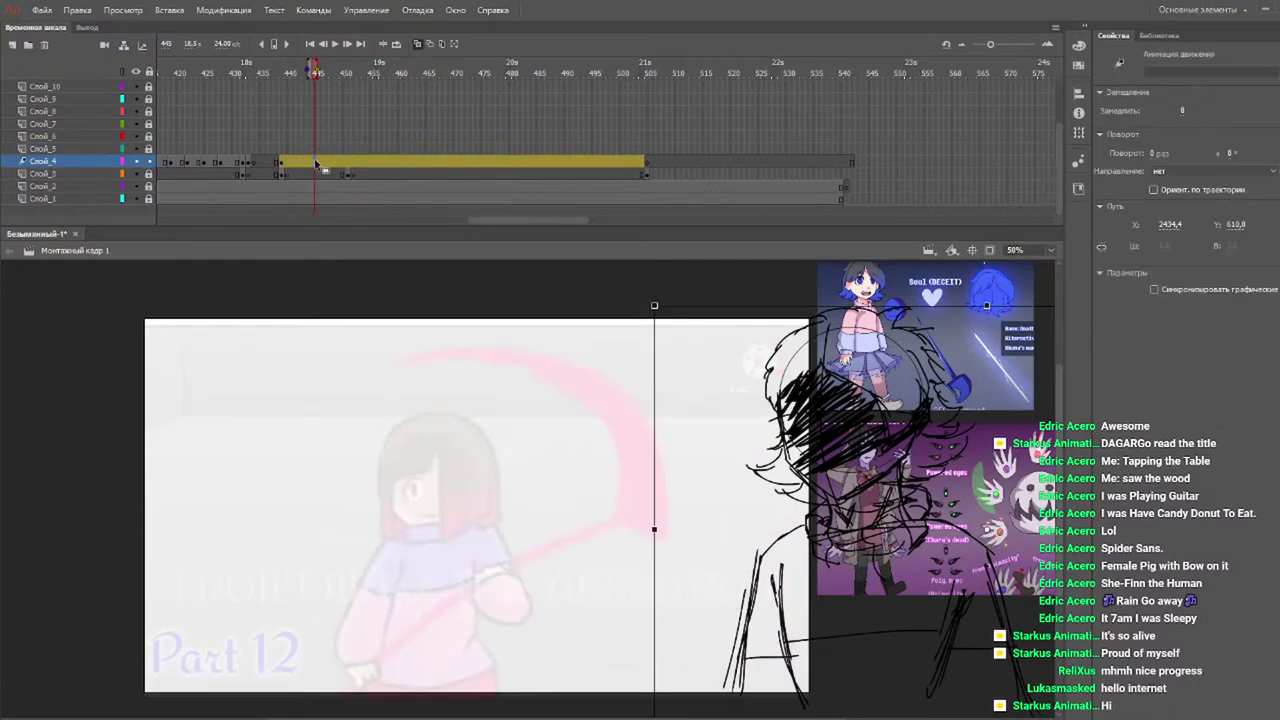
{"action": "left_click_drag", "start_coordinate": [837, 440], "coordinate": [297, 432]}
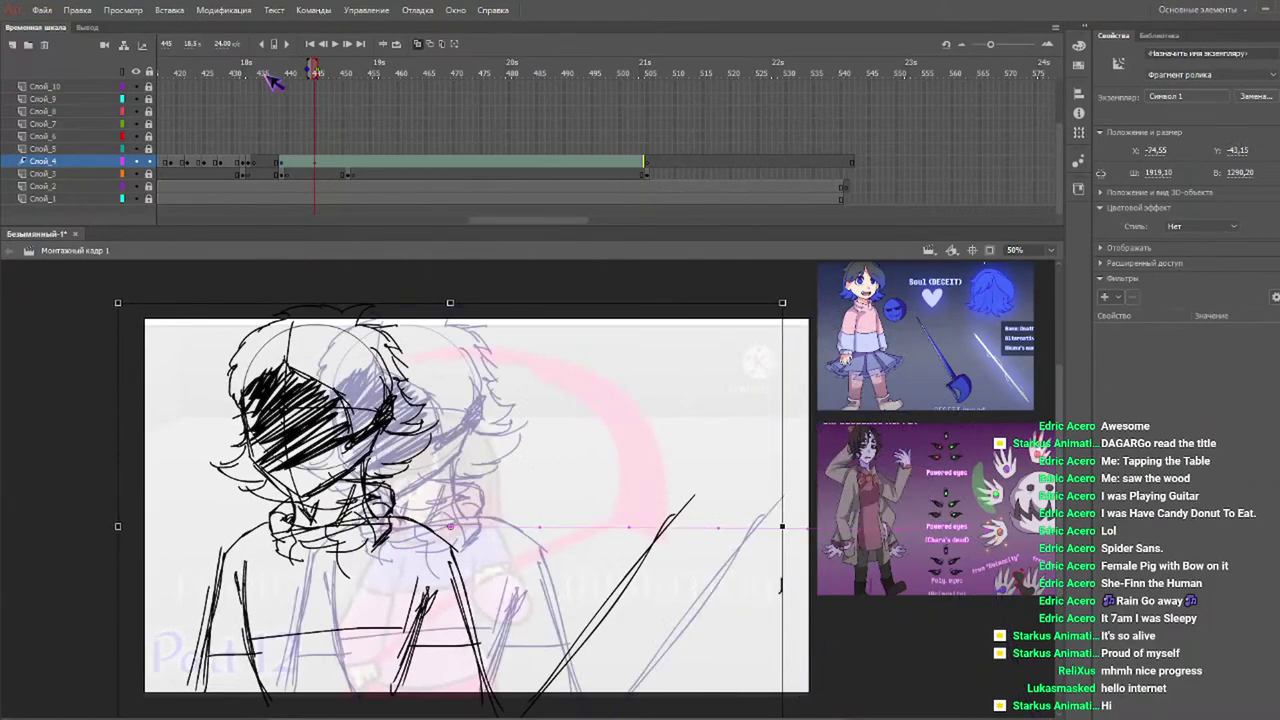
{"action": "left_click", "coordinate": [268, 74]}
{"action": "key", "text": "Return"}
{"action": "key", "text": "Return"}
At frame 442 of the tween, move the figure left to X -173,55, Y -43,15.
{"action": "left_click", "coordinate": [296, 74]}
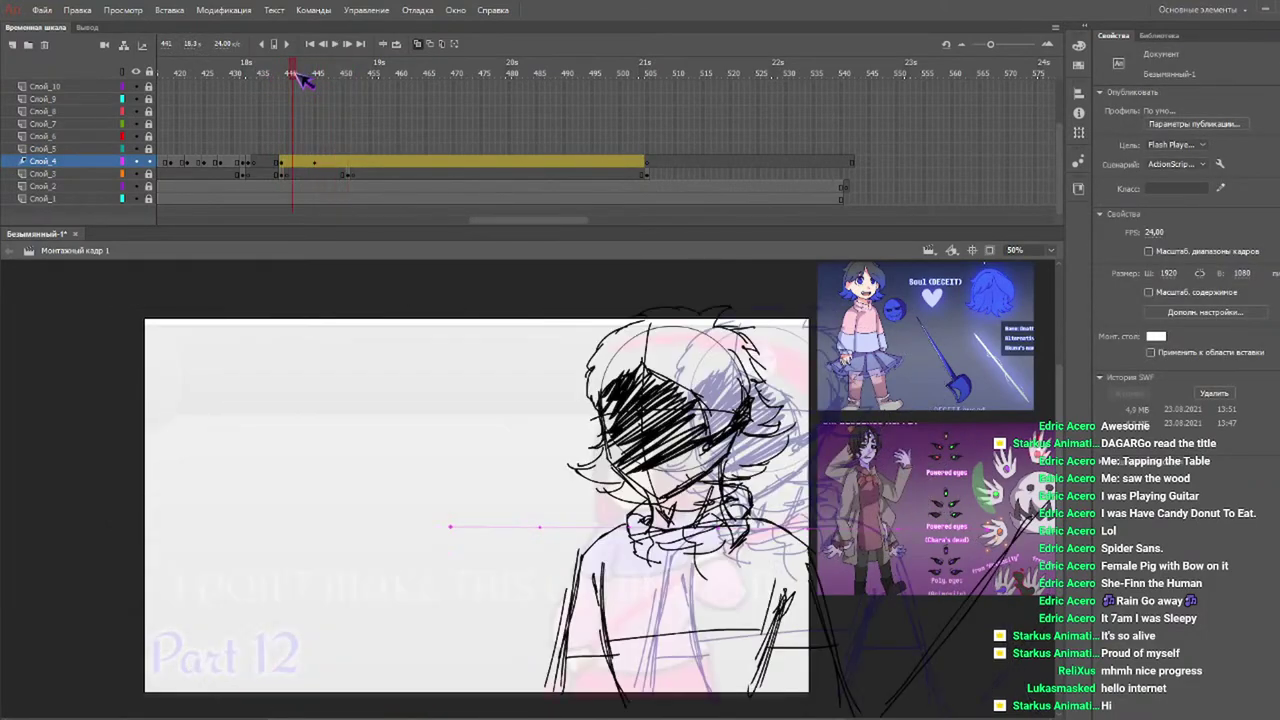
{"action": "left_click_drag", "start_coordinate": [297, 74], "coordinate": [299, 75]}
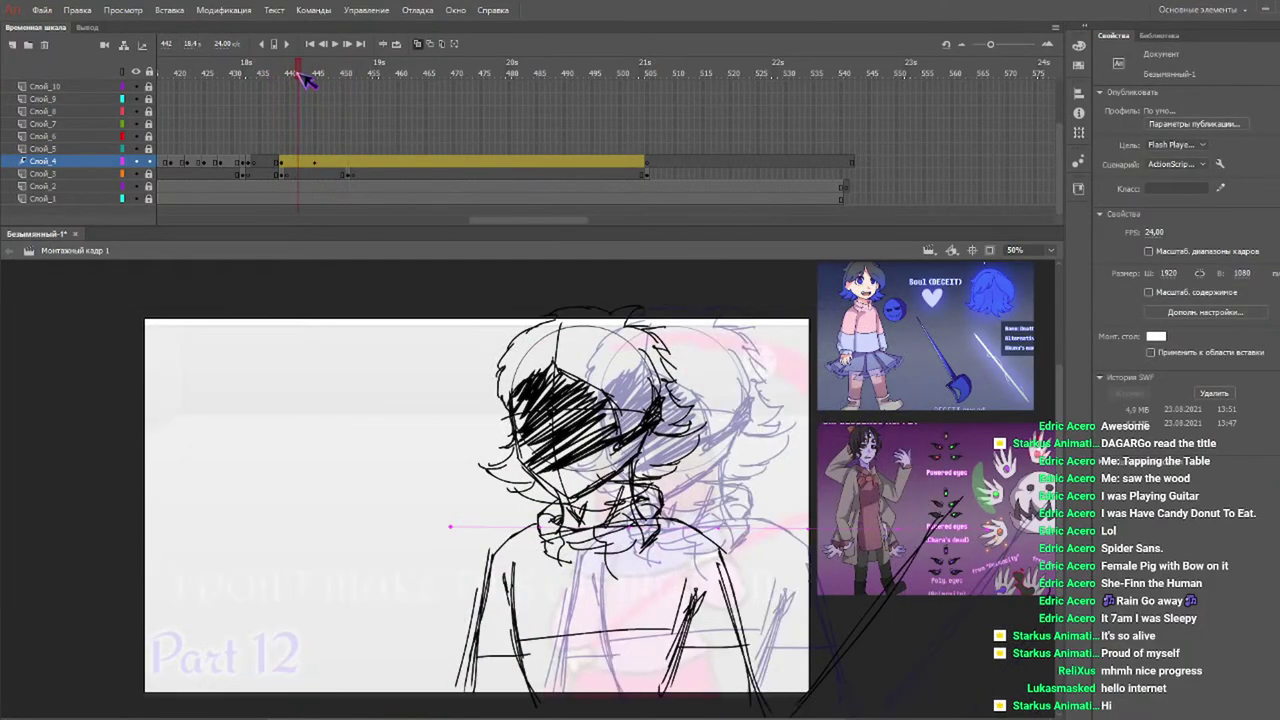
{"action": "left_click", "coordinate": [297, 166]}
{"action": "left_click_drag", "start_coordinate": [548, 420], "coordinate": [266, 426]}
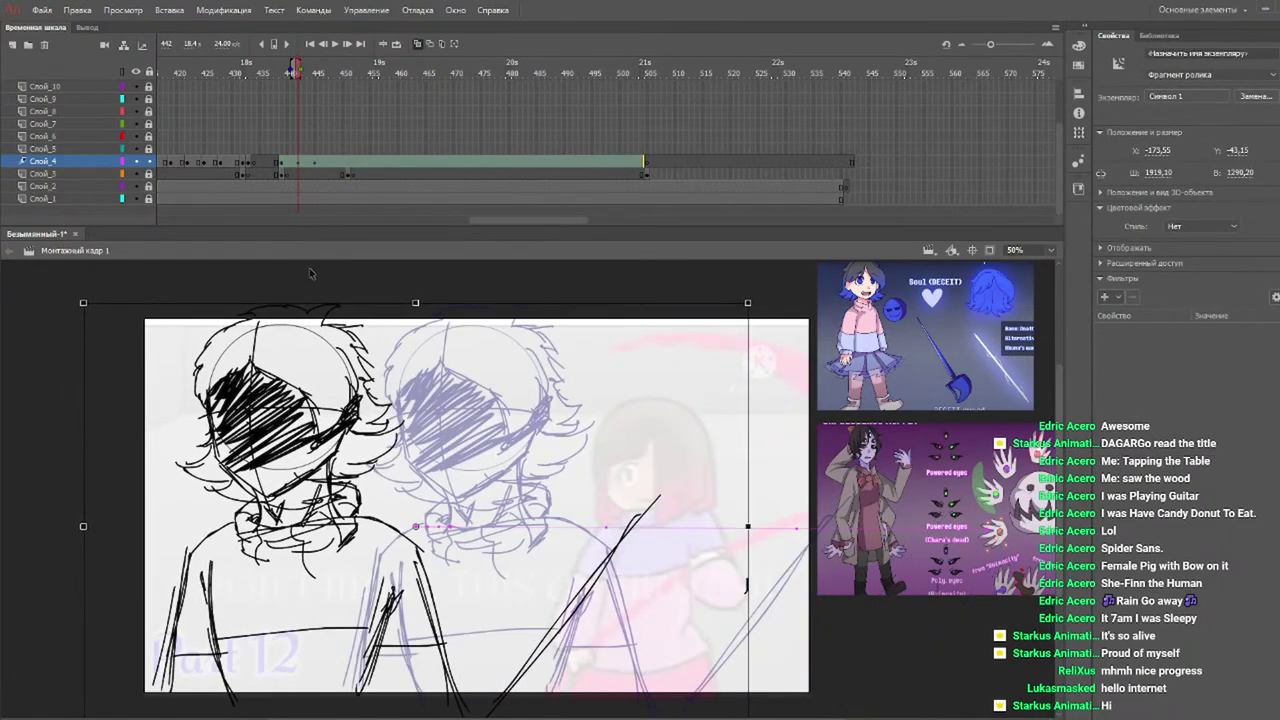
Preview the slide-in and undo the figure moves at frames 442 and 445.
{"action": "left_click", "coordinate": [314, 165]}
{"action": "mouse_move", "coordinate": [303, 68]}
{"action": "left_mouse_down"}
{"action": "mouse_move", "coordinate": [287, 67]}
{"action": "mouse_move", "coordinate": [317, 74]}
{"action": "mouse_move", "coordinate": [254, 74]}
{"action": "left_mouse_up"}
{"action": "key", "text": "Return"}
{"action": "key", "text": "ctrl+z"}
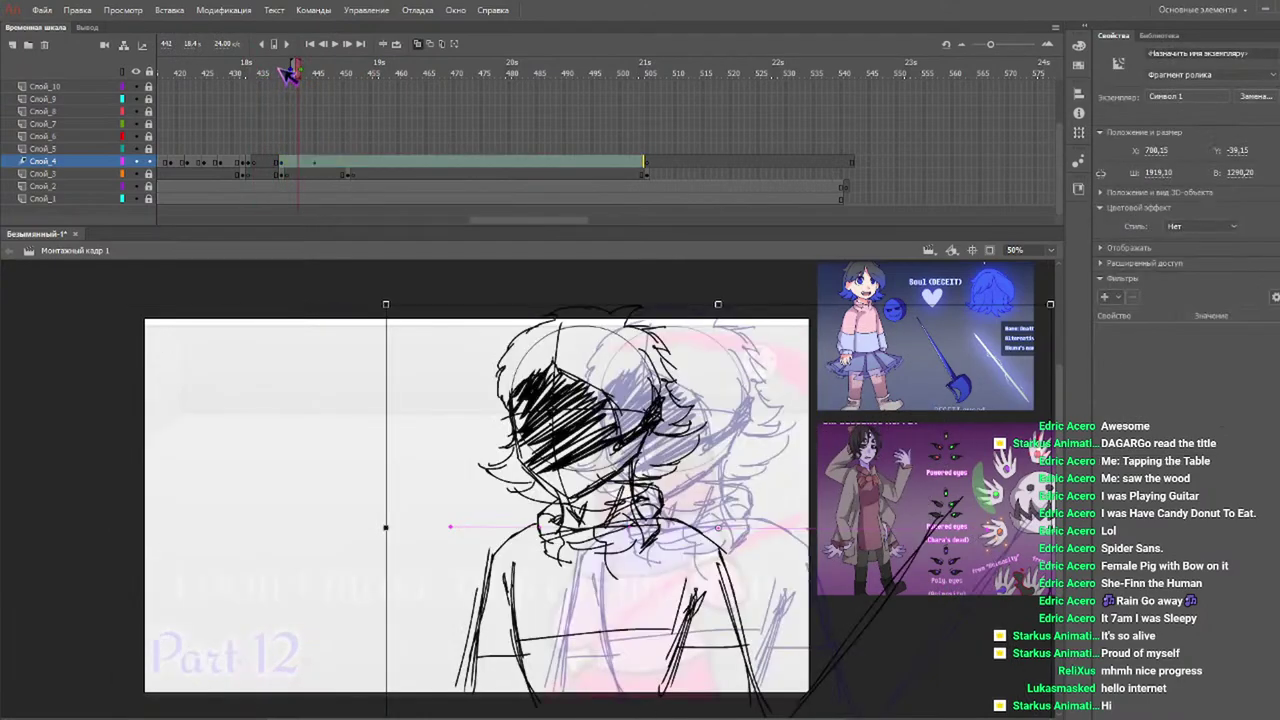
{"action": "key", "text": "ctrl+z"}
At frame 442 of the tween, move the figure left to X -148,55, Y -27,15 and preview the slide-in.
{"action": "mouse_move", "coordinate": [287, 80]}
{"action": "left_mouse_down"}
{"action": "mouse_move", "coordinate": [316, 82]}
{"action": "mouse_move", "coordinate": [297, 80]}
{"action": "left_mouse_up"}
{"action": "left_click", "coordinate": [297, 164]}
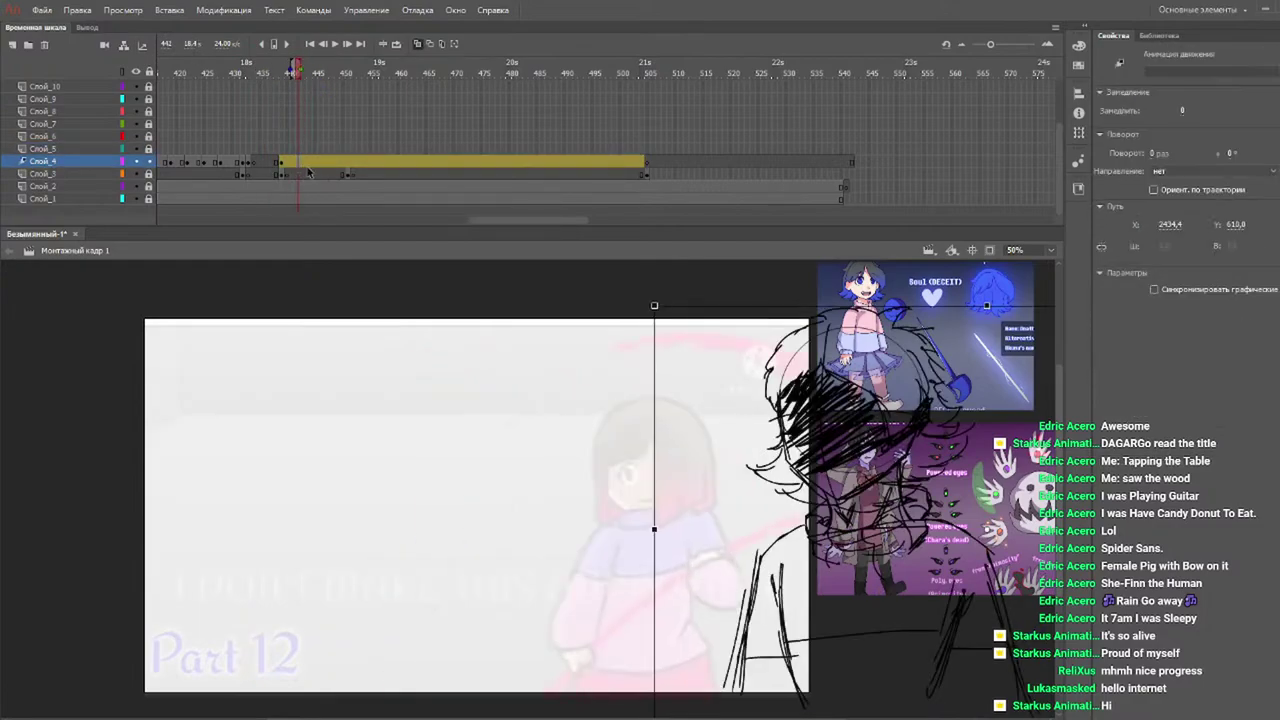
{"action": "left_click_drag", "start_coordinate": [840, 425], "coordinate": [282, 430]}
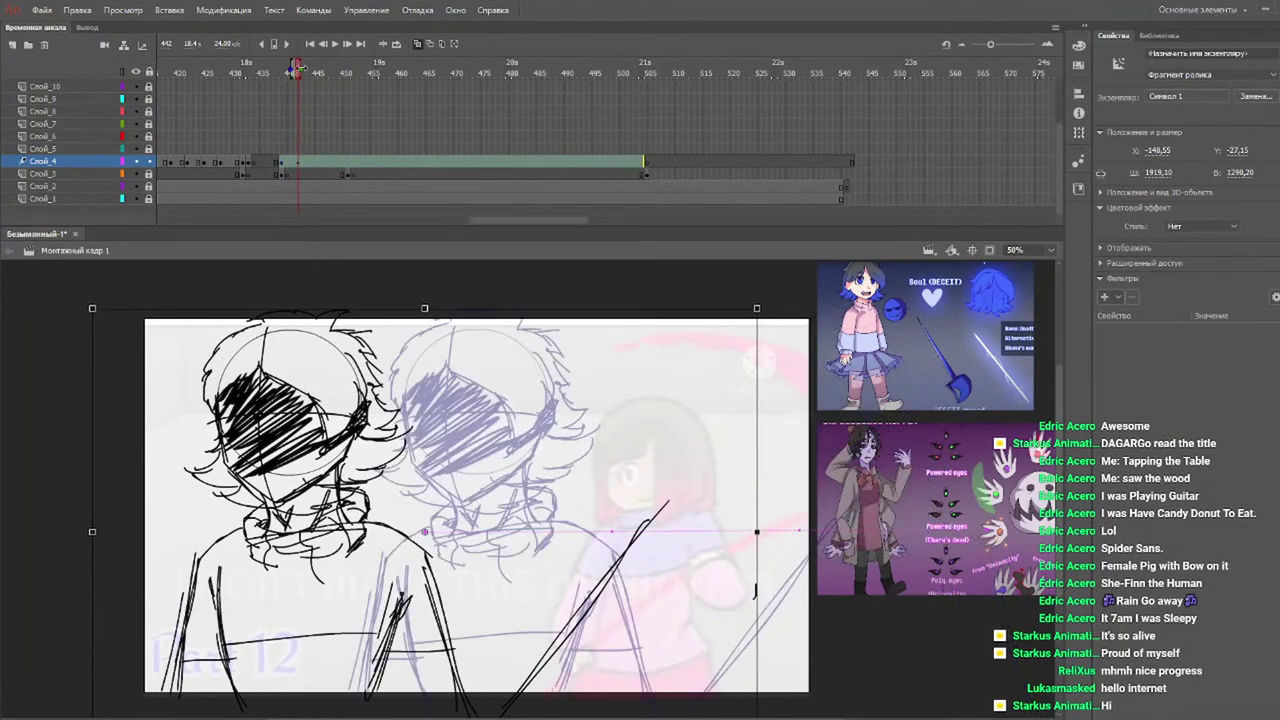
{"action": "left_click", "coordinate": [258, 73]}
{"action": "key", "text": "Return"}
At frame 504, the end of the tween, nudge the figure slightly left in fourteen small steps.
{"action": "mouse_move", "coordinate": [262, 72]}
{"action": "left_mouse_down"}
{"action": "mouse_move", "coordinate": [559, 73]}
{"action": "mouse_move", "coordinate": [643, 92]}
{"action": "left_mouse_up"}
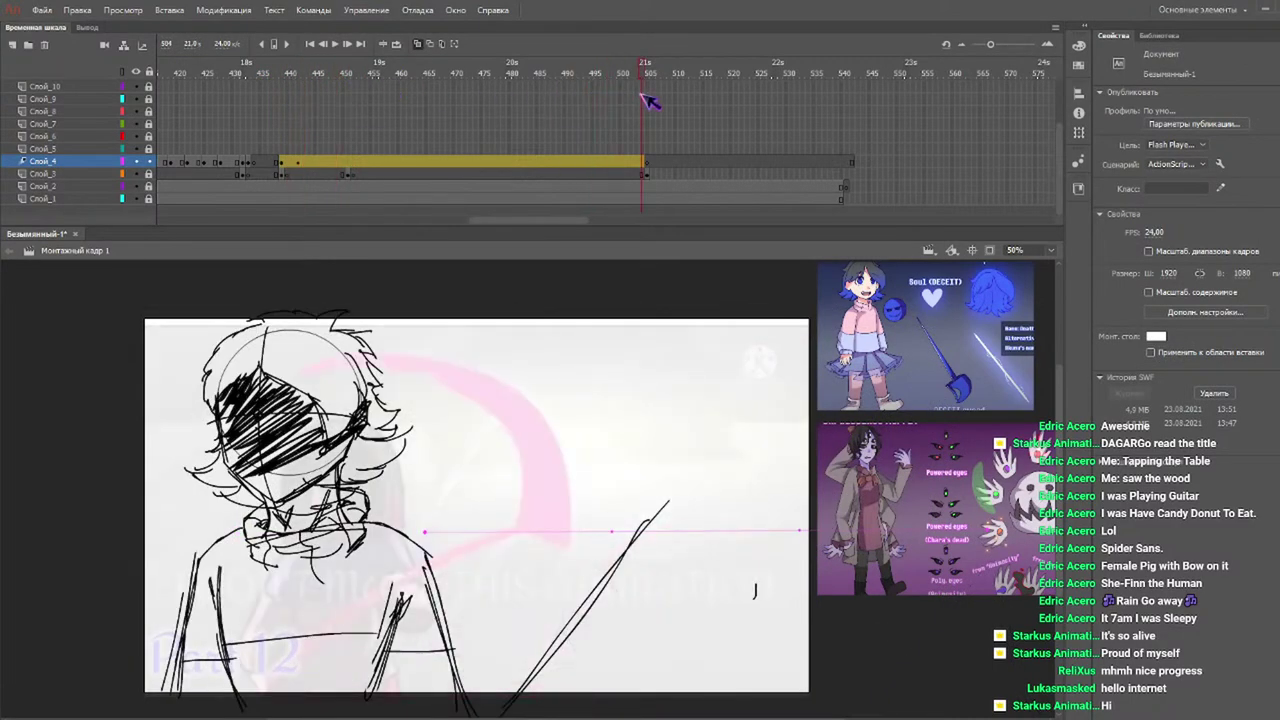
{"action": "left_click", "coordinate": [641, 166]}
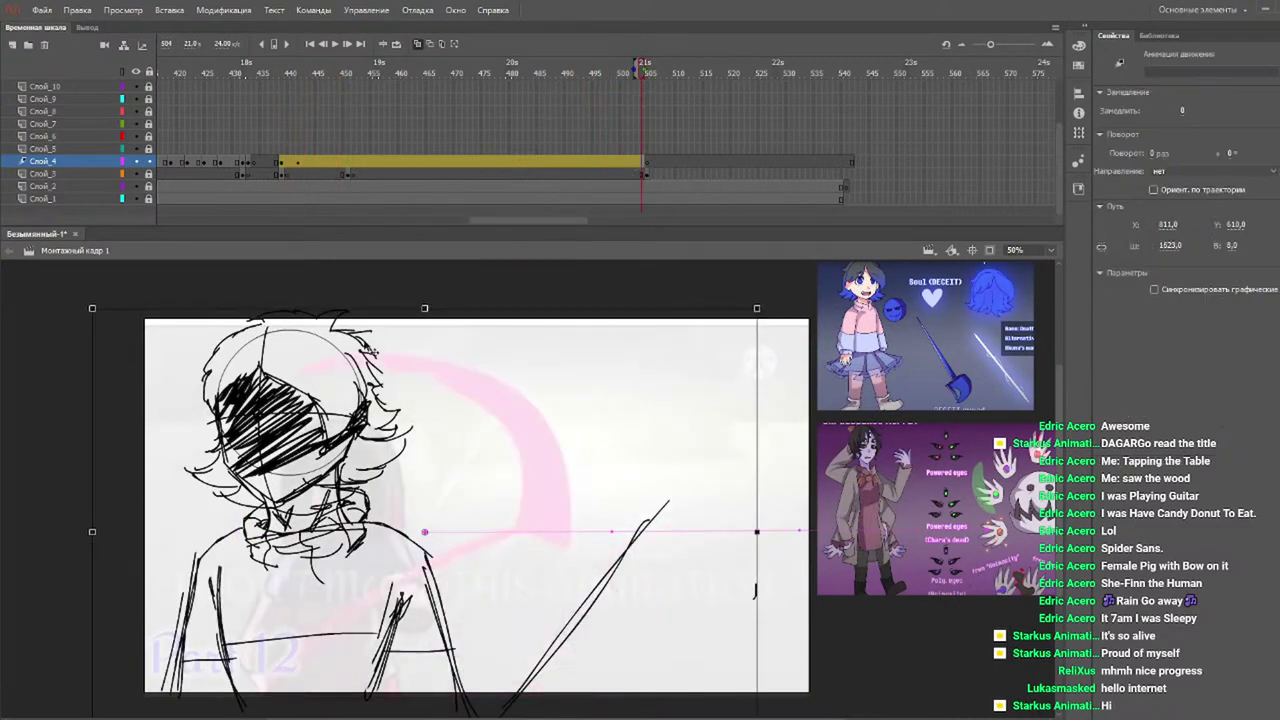
{"action": "left_click", "coordinate": [273, 451]}
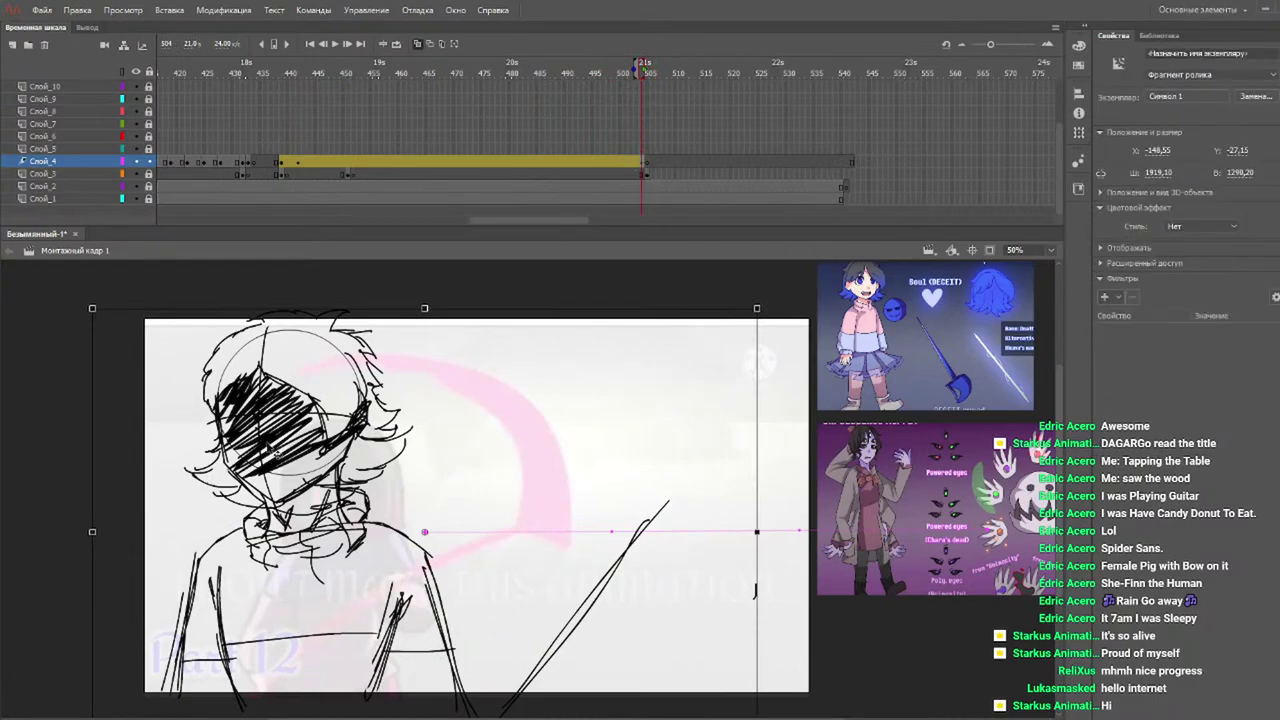
{"action": "key", "text": "Left"}
{"action": "key", "text": "Left"}
{"action": "key", "text": "Left"}
{"action": "key", "text": "Left"}
{"action": "key", "text": "Left"}
{"action": "key", "text": "Left"}
{"action": "key", "text": "Left"}
{"action": "key", "text": "Left"}
{"action": "key", "text": "Left"}
{"action": "key", "text": "Left"}
{"action": "key", "text": "Left"}
{"action": "key", "text": "Left"}
{"action": "key", "text": "Left"}
{"action": "key", "text": "Left"}
Preview the slow drift and move the figure further left at frame 504 to X -214,45, Y -25,15.
{"action": "left_click", "coordinate": [265, 84]}
{"action": "key", "text": "Return"}
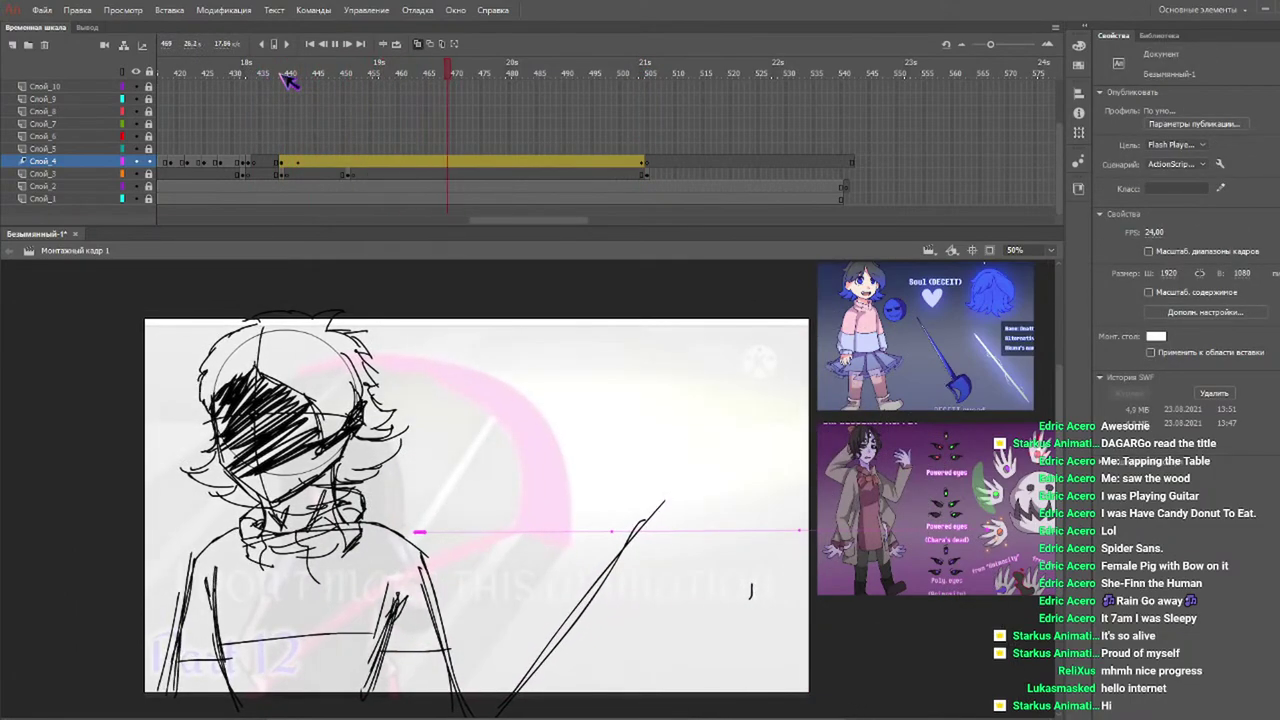
{"action": "key", "text": "Return"}
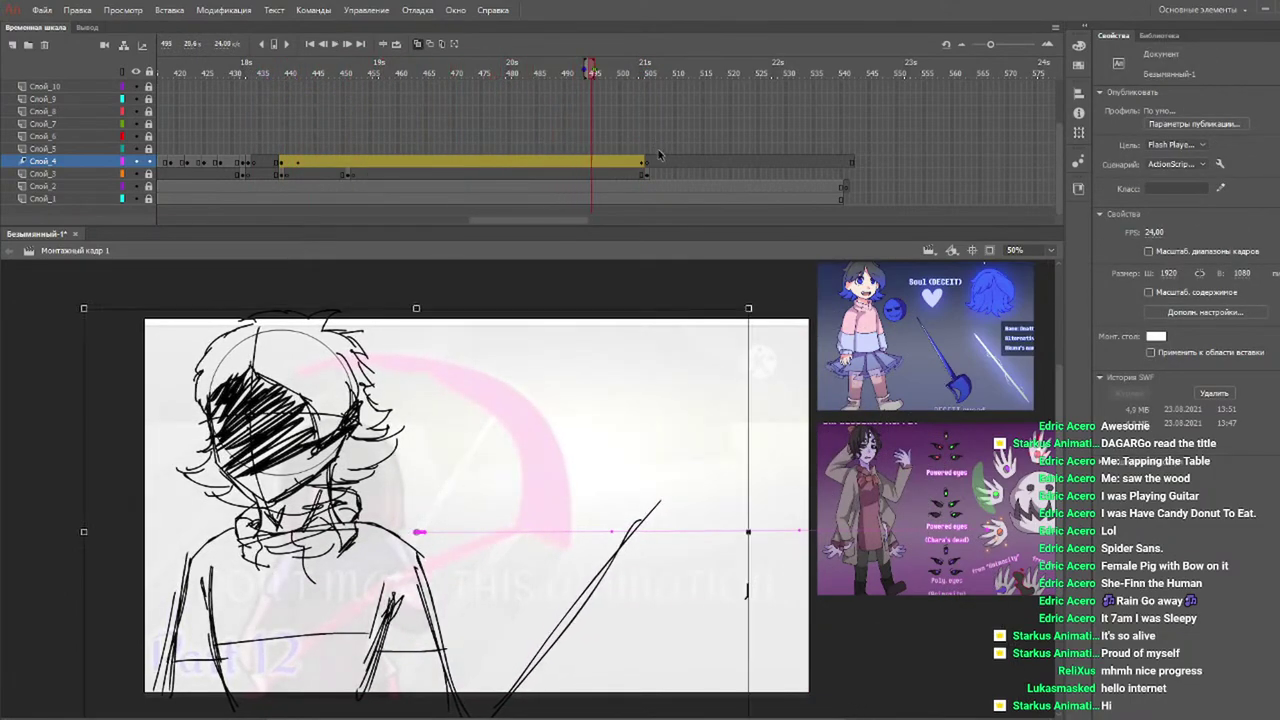
{"action": "left_click", "coordinate": [641, 166]}
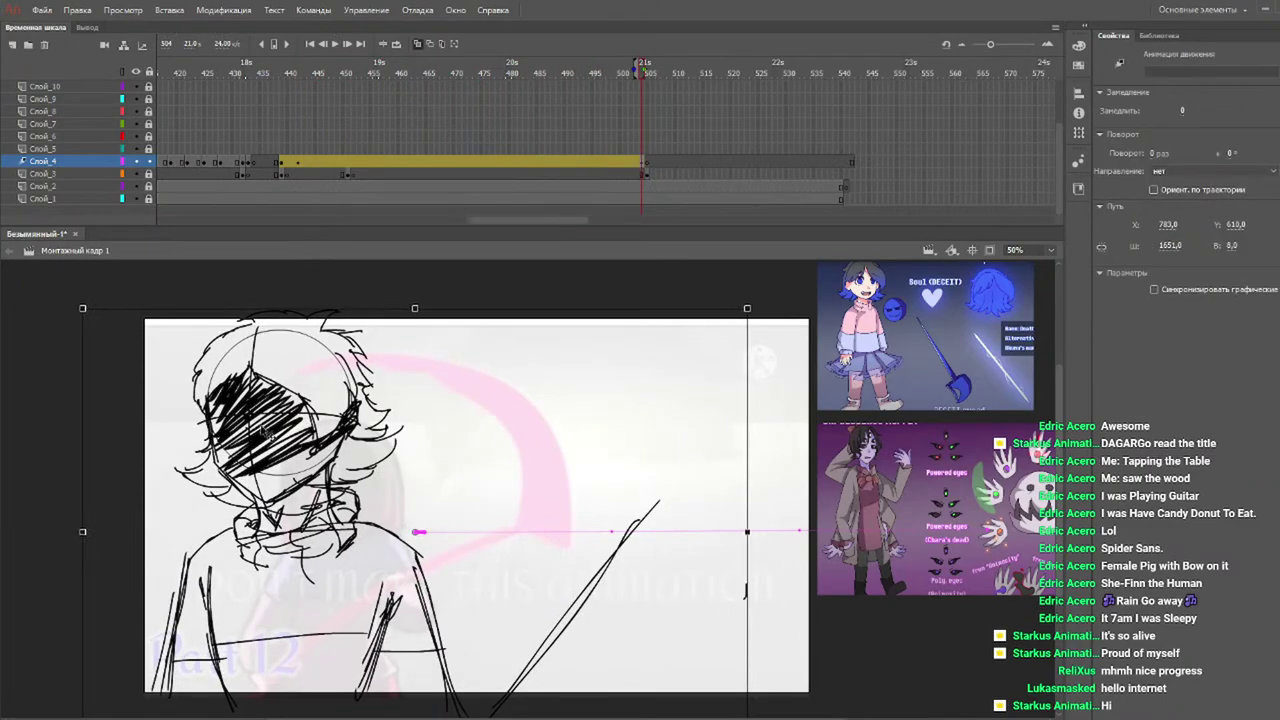
{"action": "left_click_drag", "start_coordinate": [265, 430], "coordinate": [251, 431]}
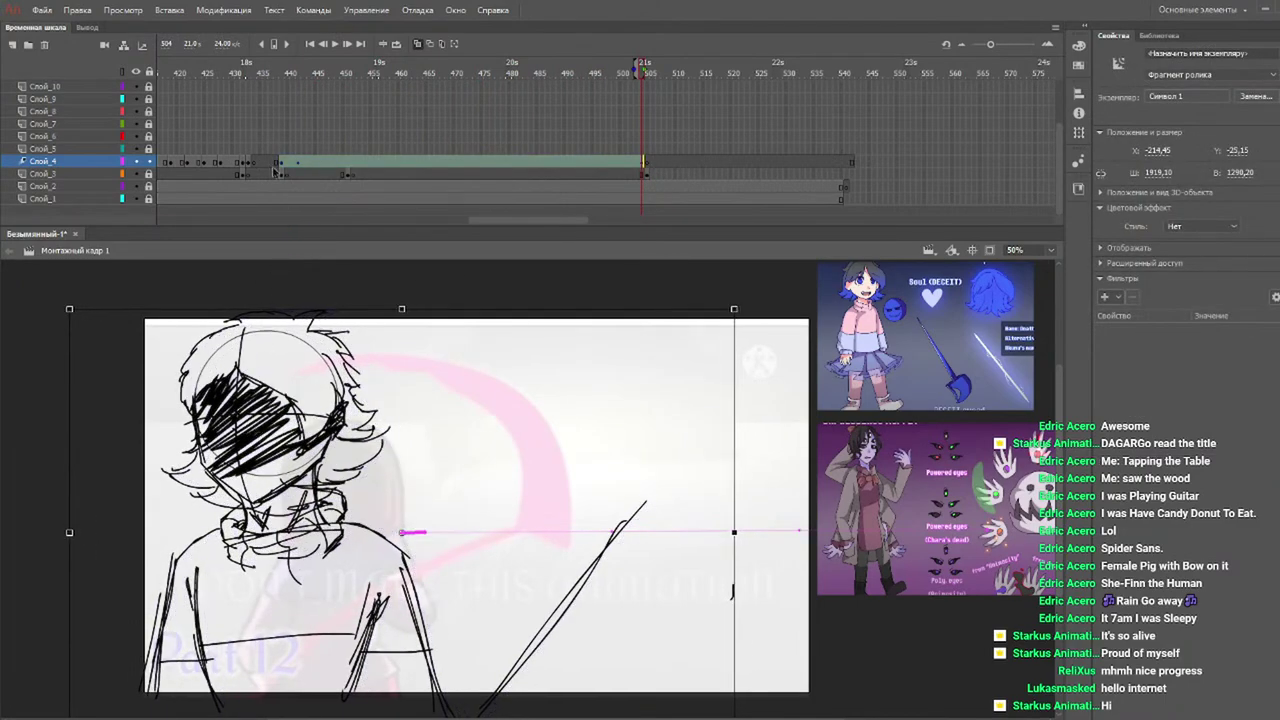
Preview the slide-in and drift of the close-up figure twice, starting just before the tween, and stop at frame 451.
{"action": "left_click", "coordinate": [264, 71]}
{"action": "key", "text": "Return"}
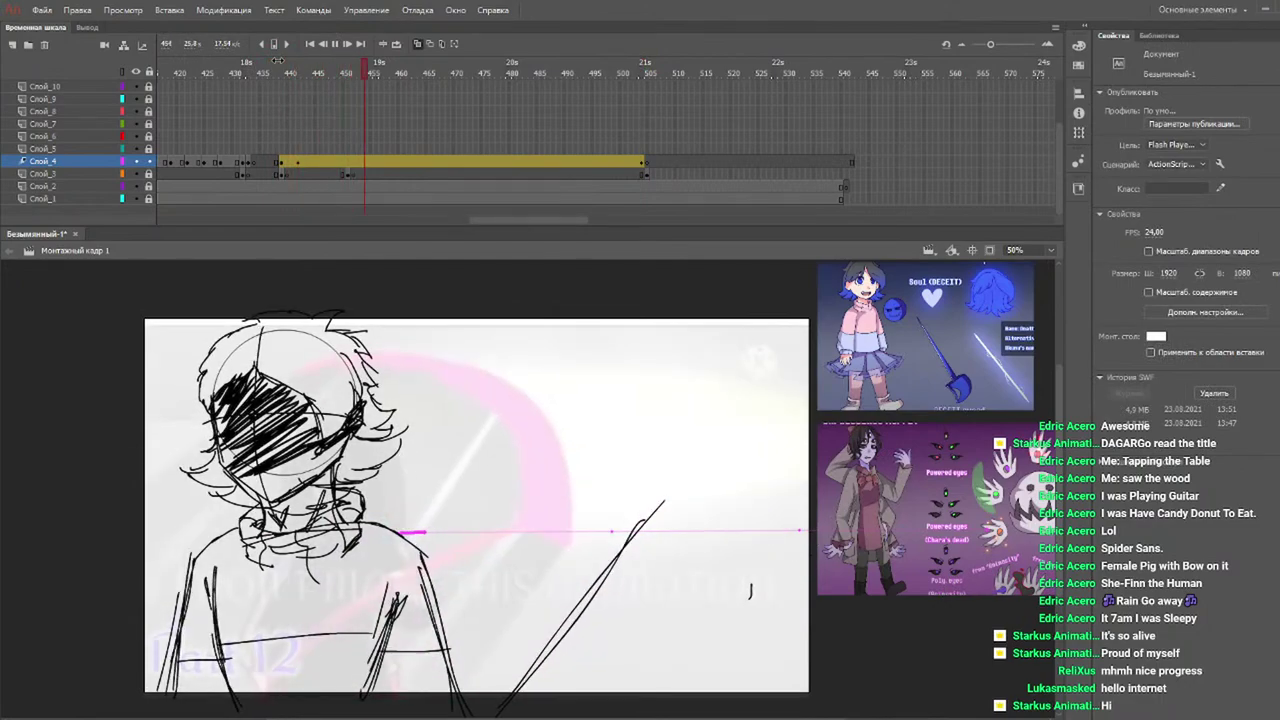
{"action": "key", "text": "Return"}
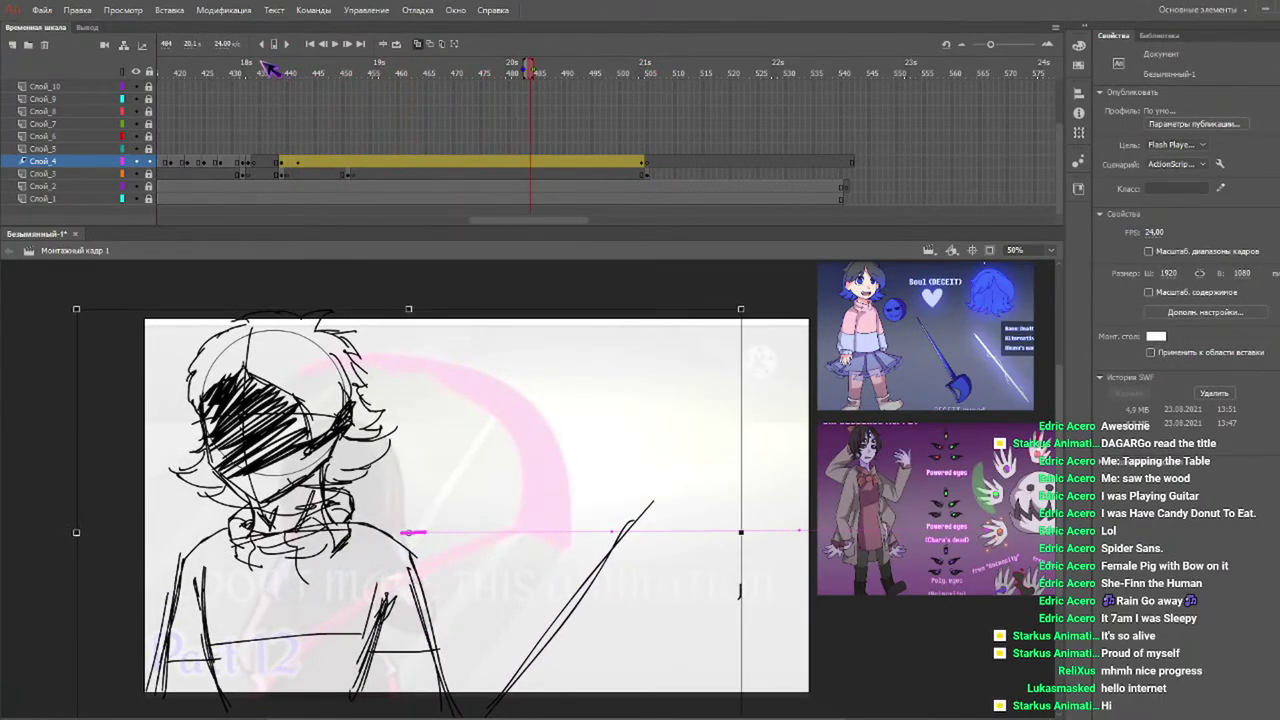
{"action": "left_click", "coordinate": [252, 66]}
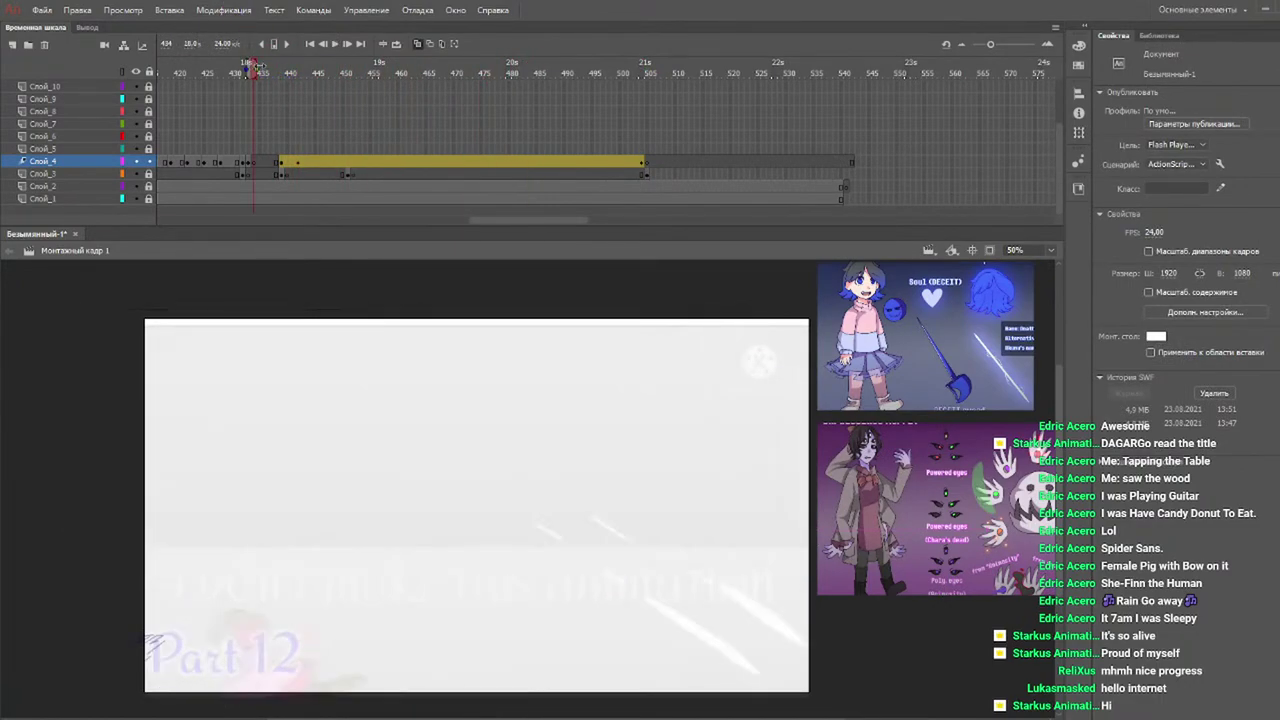
{"action": "key", "text": "Return"}
{"action": "left_click", "coordinate": [346, 72]}
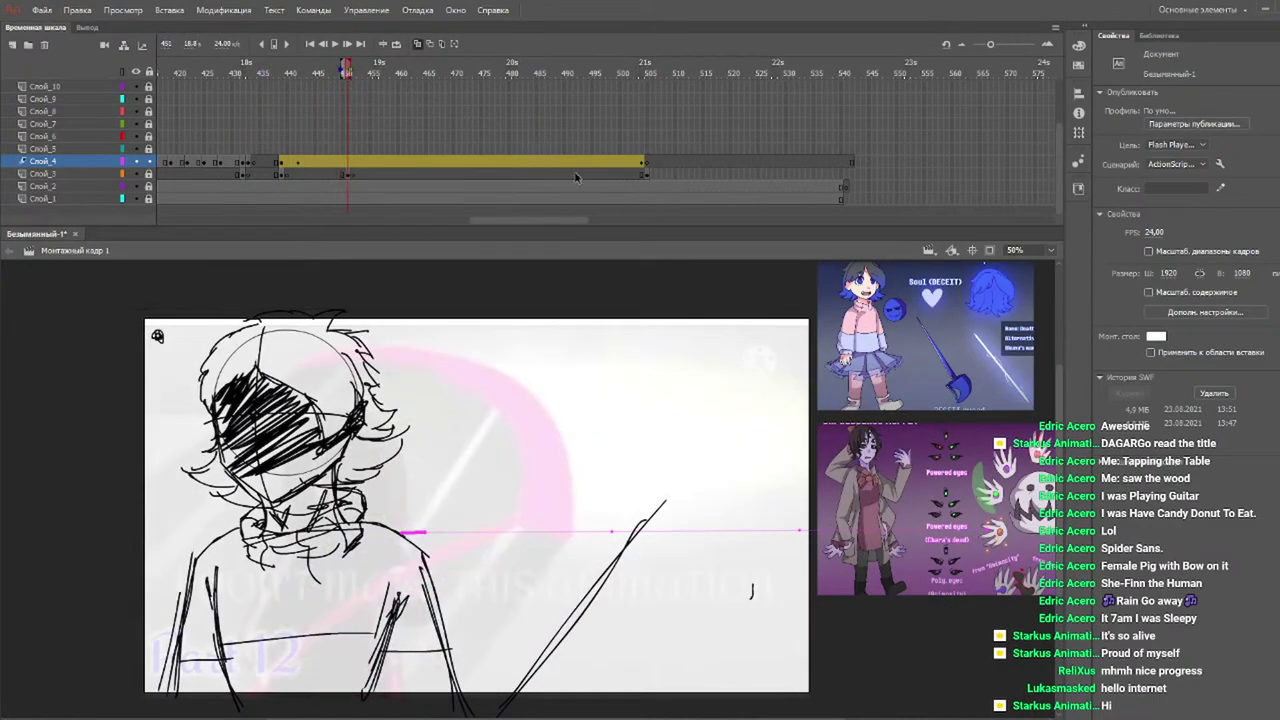
Undo the leftward moves of the figure at frame 504, the end of the tween.
{"action": "key", "text": "ctrl+z"}
{"action": "left_click", "coordinate": [643, 163]}
{"action": "key", "text": "ctrl+z"}
{"action": "left_click", "coordinate": [645, 186]}
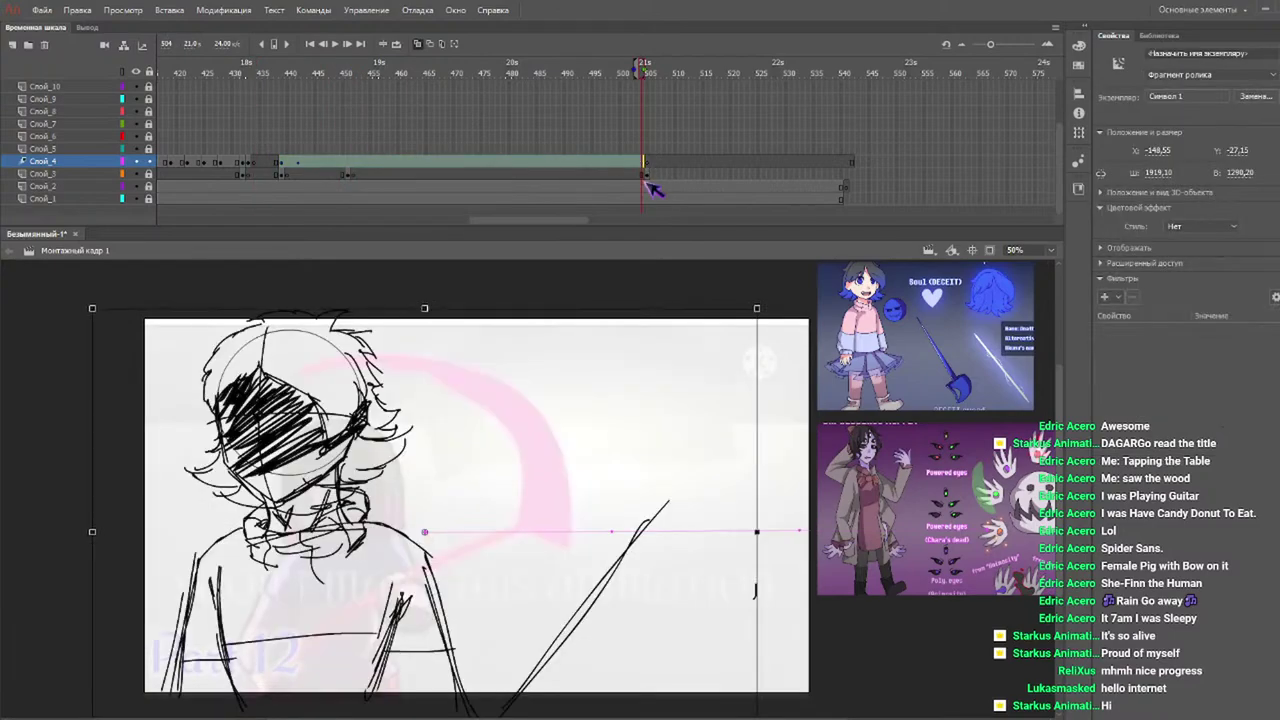
Unlock Слой_5, insert blank keyframes at frames 451 and 505, and return to frame 451.
{"action": "left_click_drag", "start_coordinate": [320, 80], "coordinate": [352, 87]}
{"action": "left_click", "coordinate": [355, 162]}
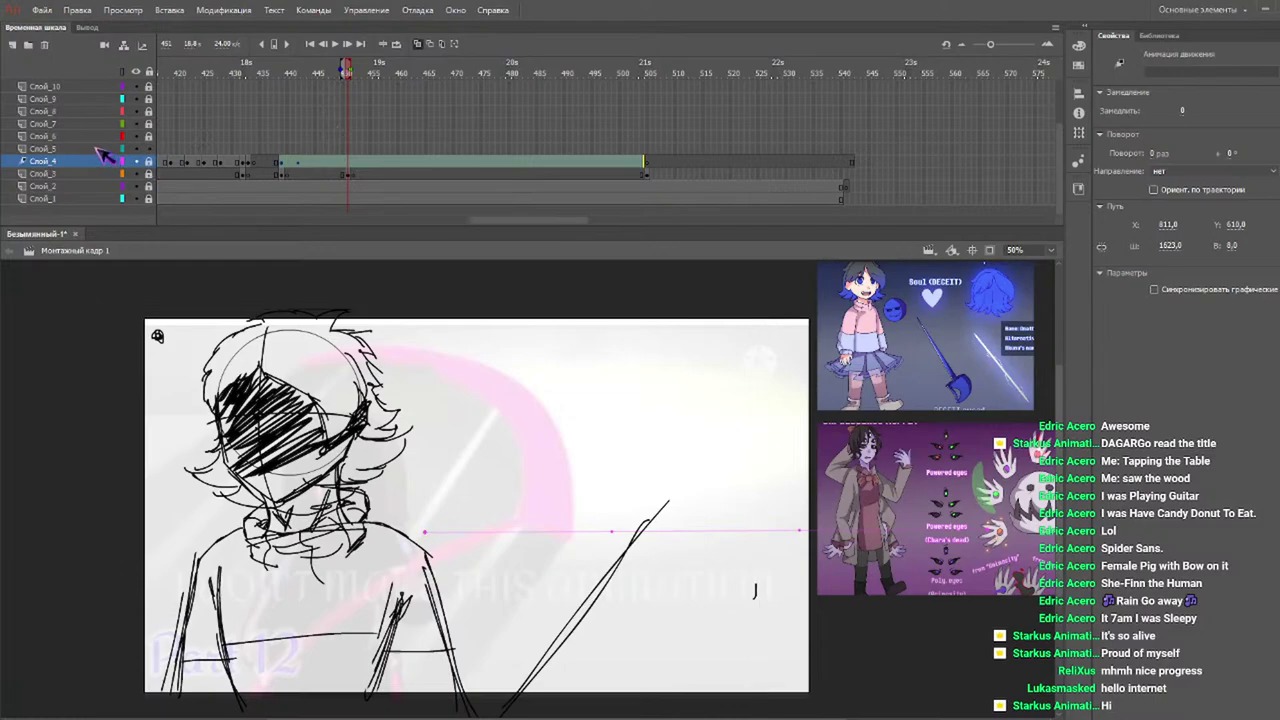
{"action": "left_click", "coordinate": [138, 149]}
{"action": "left_click", "coordinate": [348, 153]}
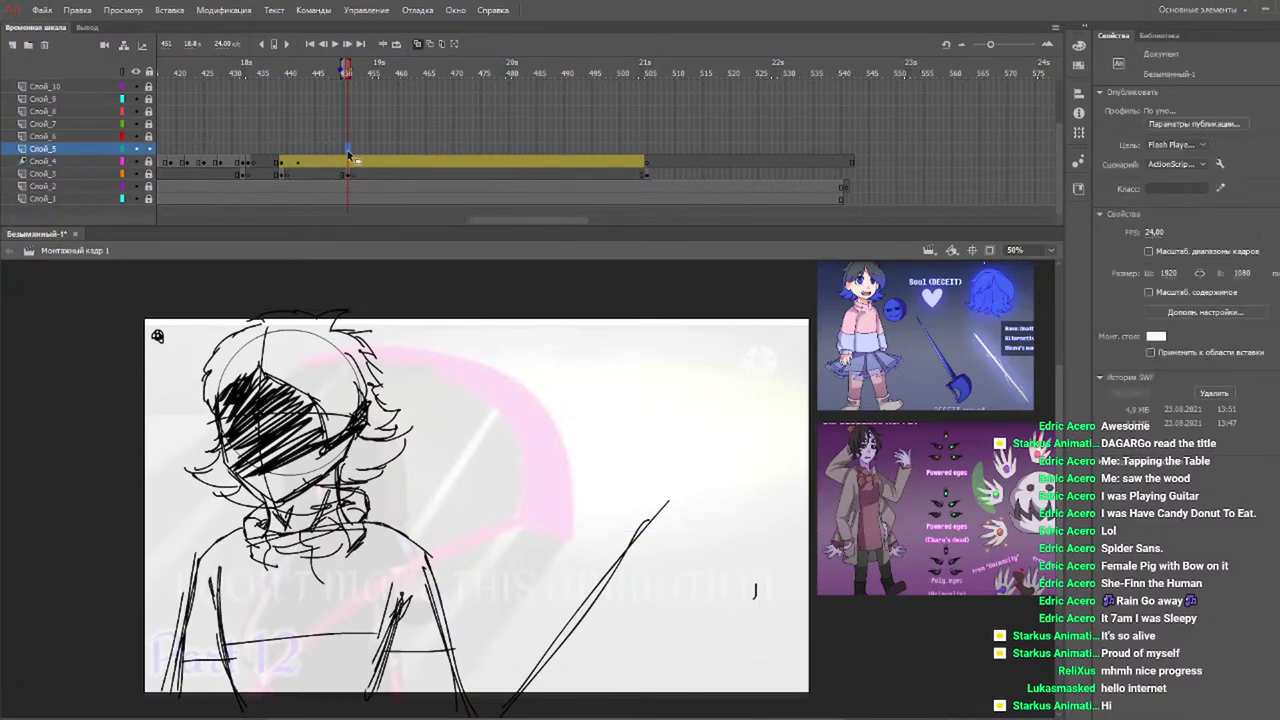
{"action": "left_click", "coordinate": [638, 157]}
{"action": "left_click", "coordinate": [648, 152]}
{"action": "key", "text": "F7"}
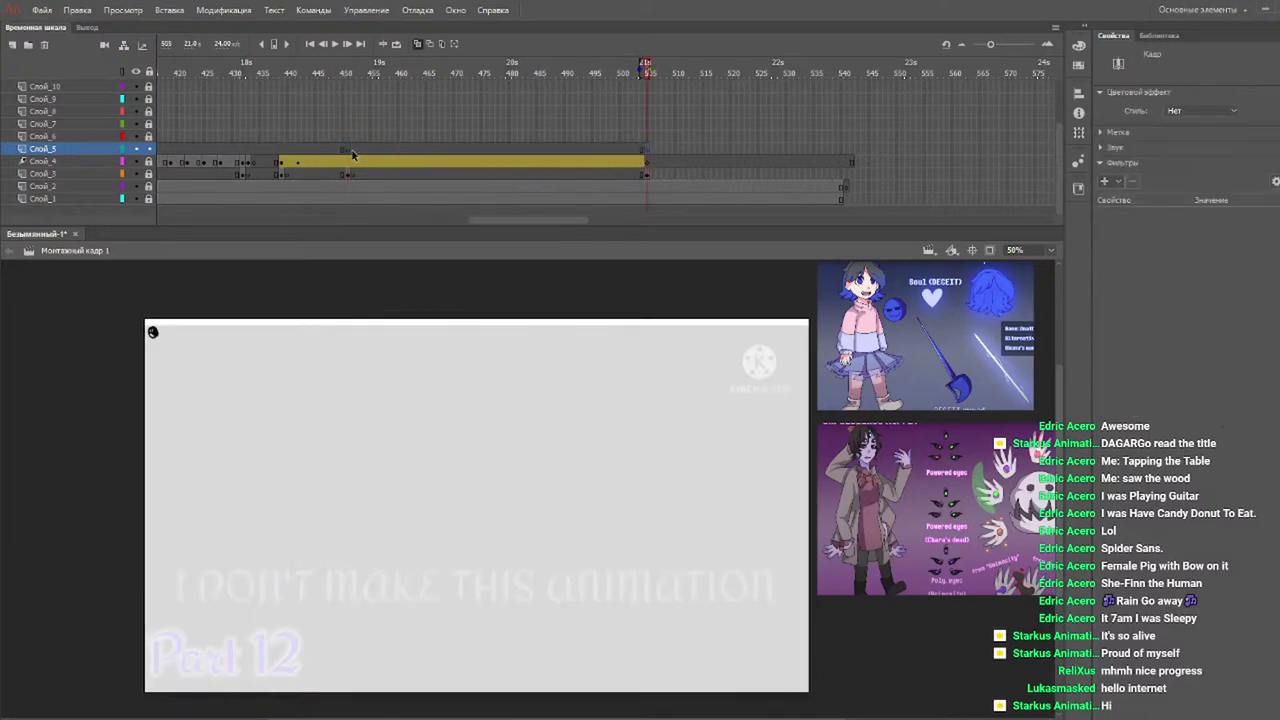
{"action": "left_click", "coordinate": [350, 152]}
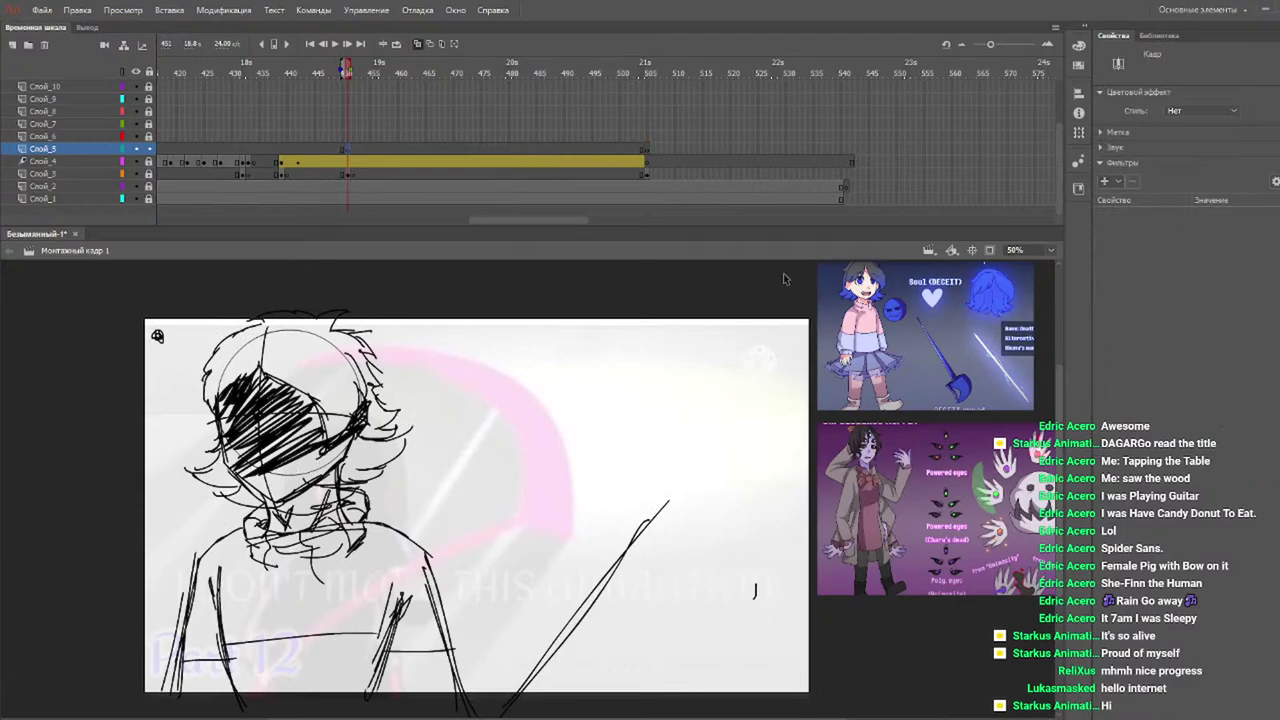
Sample the blue from the Soul (DECEIT) reference sheet as the fill color and ready the Brush over the figure's face at 100% zoom.
{"action": "key", "text": "ctrl+1"}
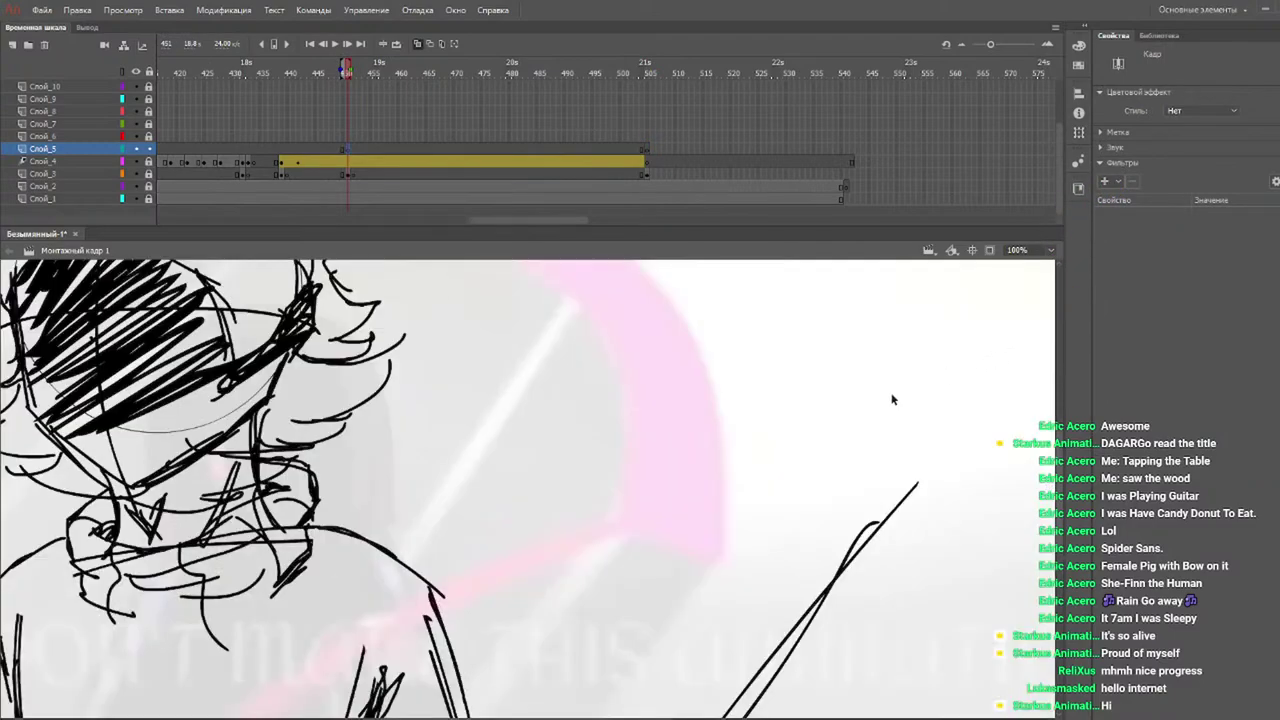
{"action": "left_click_drag", "start_coordinate": [508, 715], "coordinate": [416, 715]}
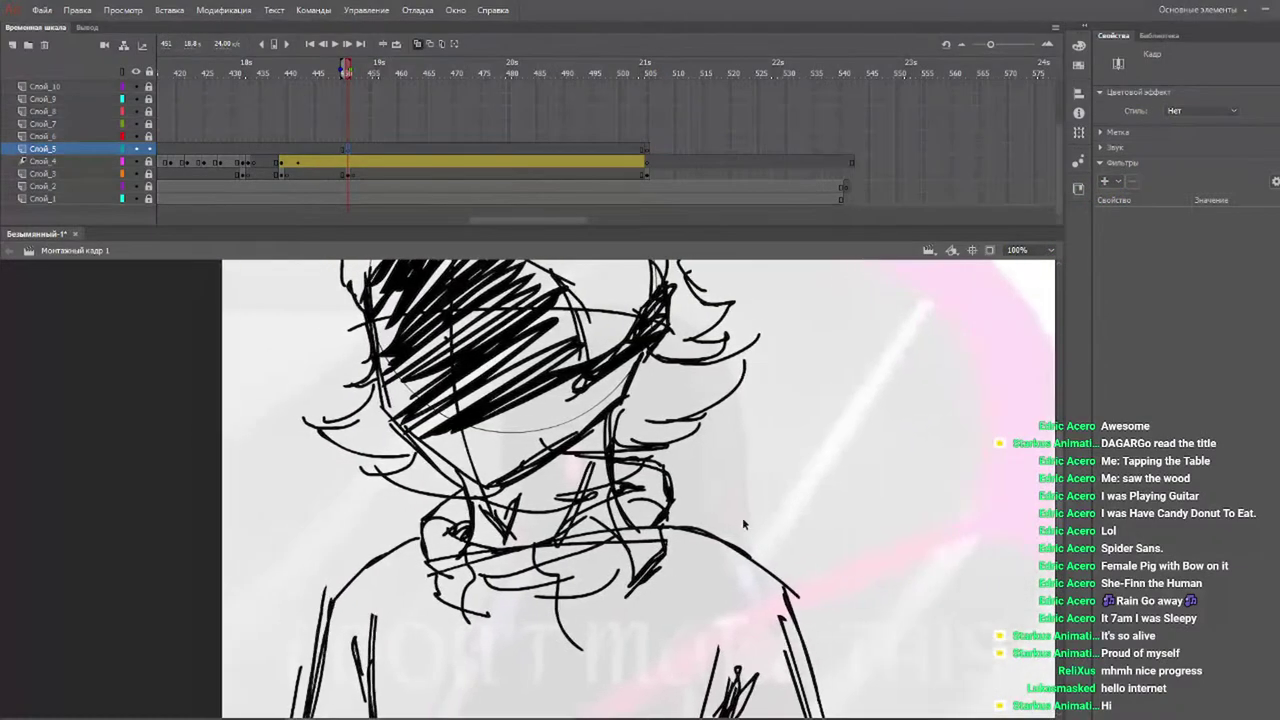
{"action": "scroll", "coordinate": [1068, 468], "scroll_direction": "up", "scroll_amount": 5}
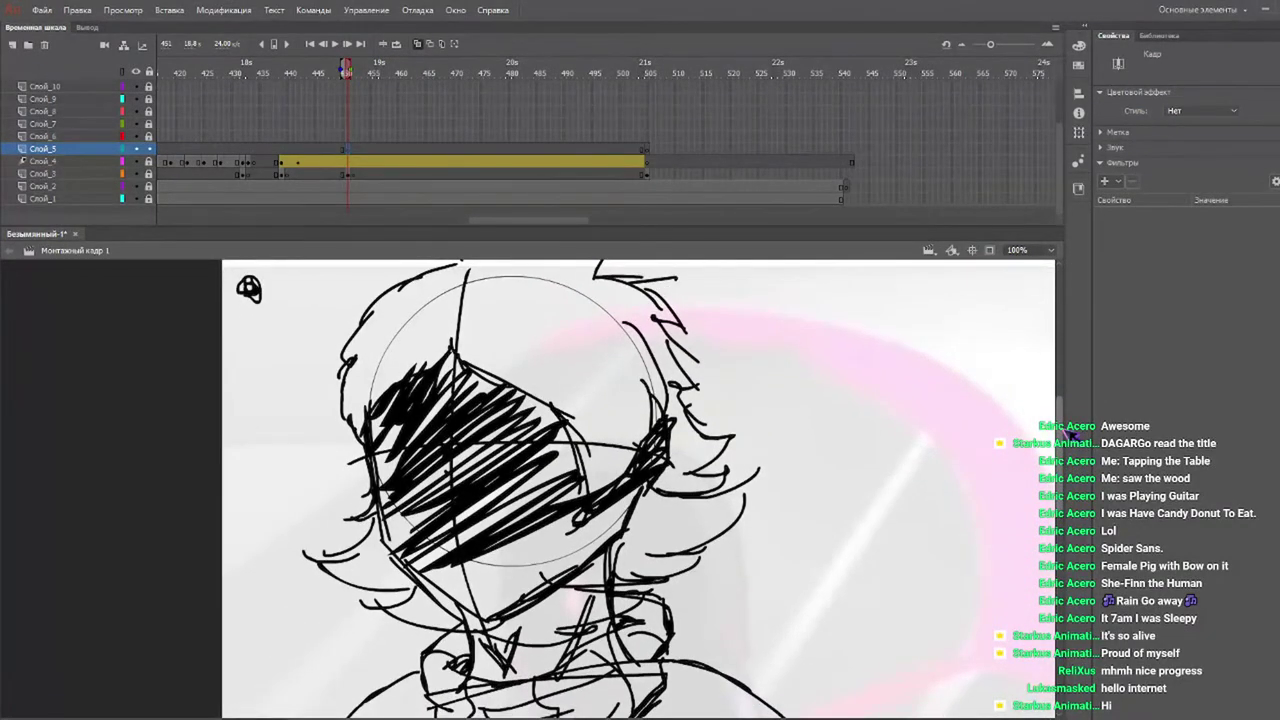
{"action": "scroll", "coordinate": [1068, 432], "scroll_direction": "down", "scroll_amount": 1}
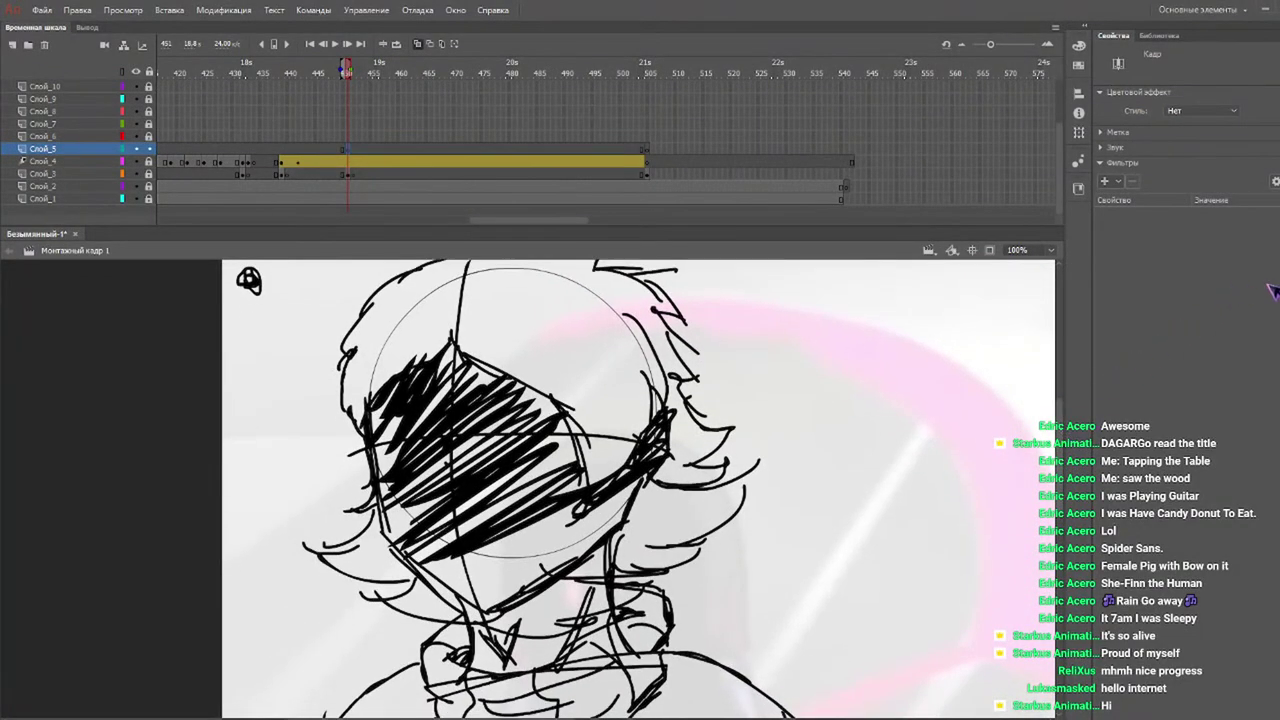
{"action": "key", "text": "b"}
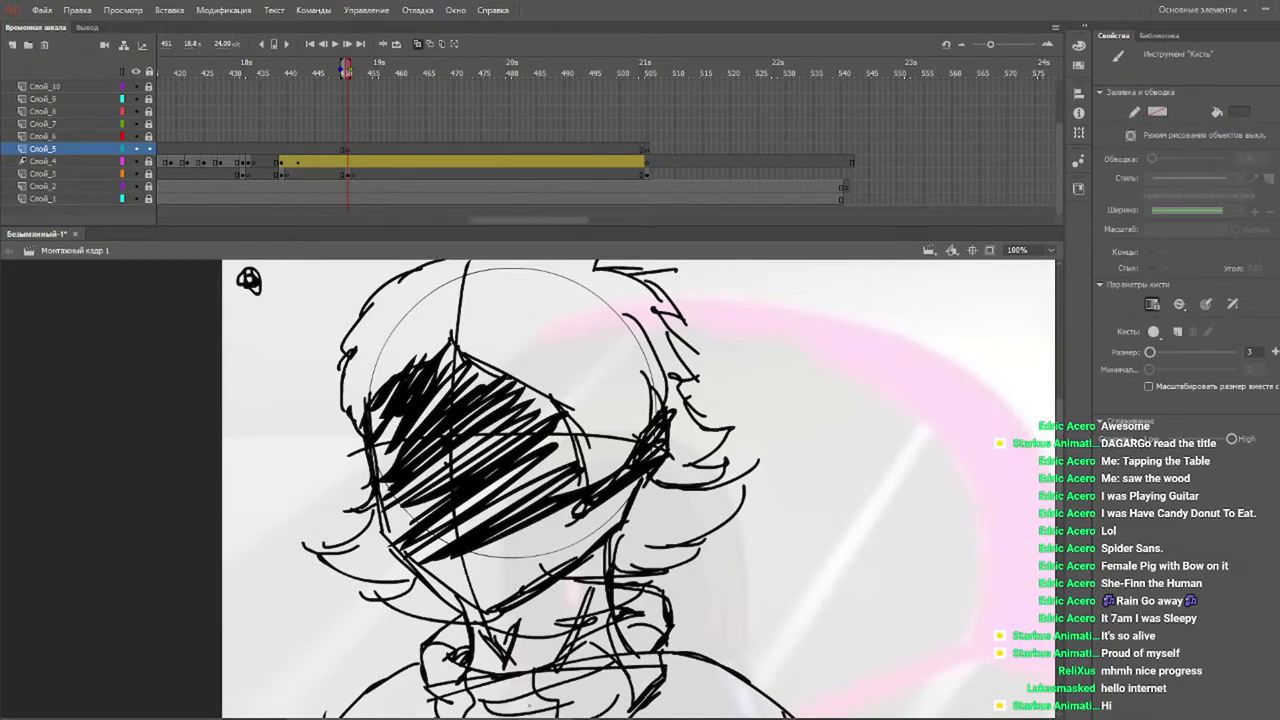
{"action": "left_click_drag", "start_coordinate": [529, 718], "coordinate": [800, 718]}
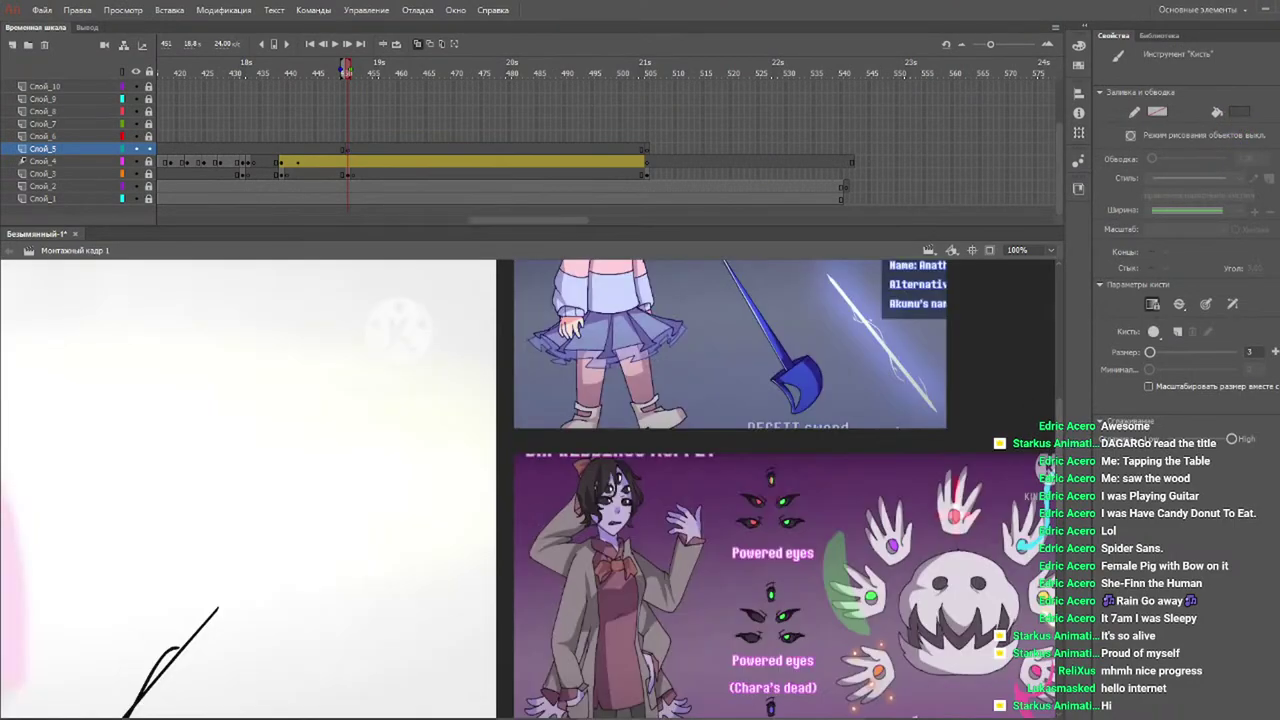
{"action": "scroll", "coordinate": [1050, 468], "scroll_direction": "up", "scroll_amount": 3}
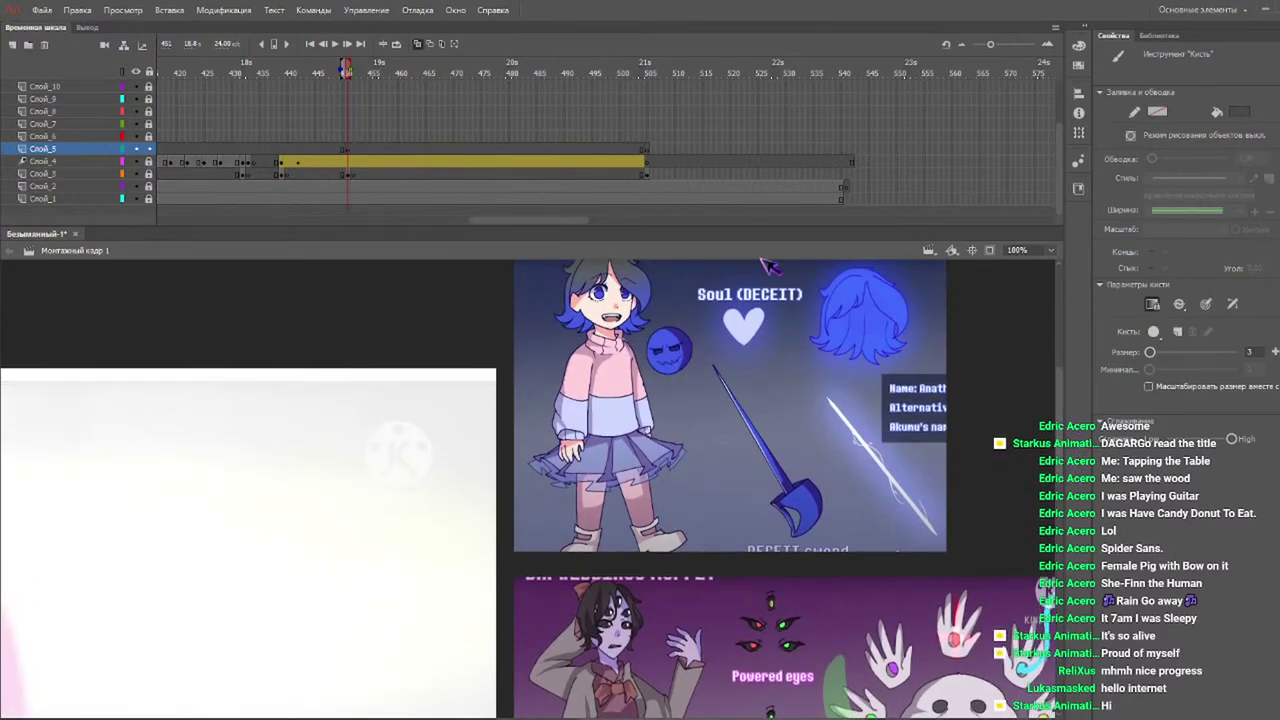
{"action": "key", "text": "k"}
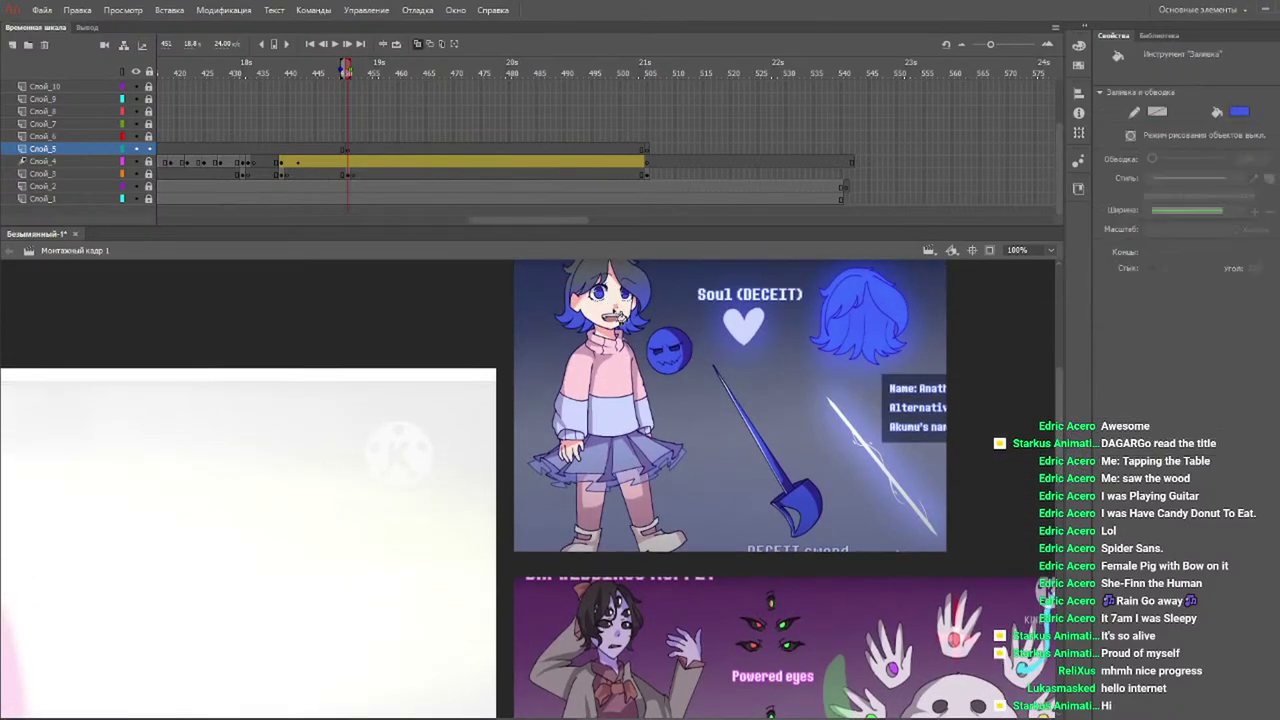
{"action": "scroll", "coordinate": [1045, 380], "scroll_direction": "left", "scroll_amount": 5}
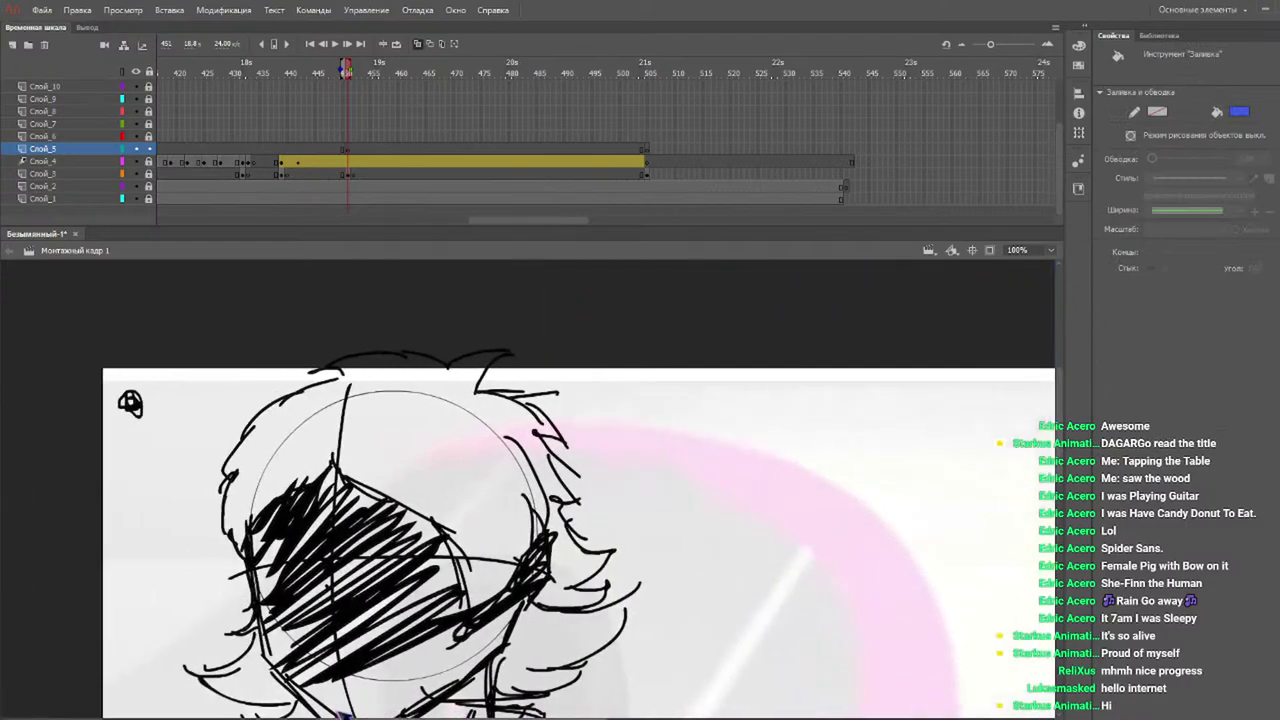
{"action": "scroll", "coordinate": [1047, 416], "scroll_direction": "down", "scroll_amount": 4}
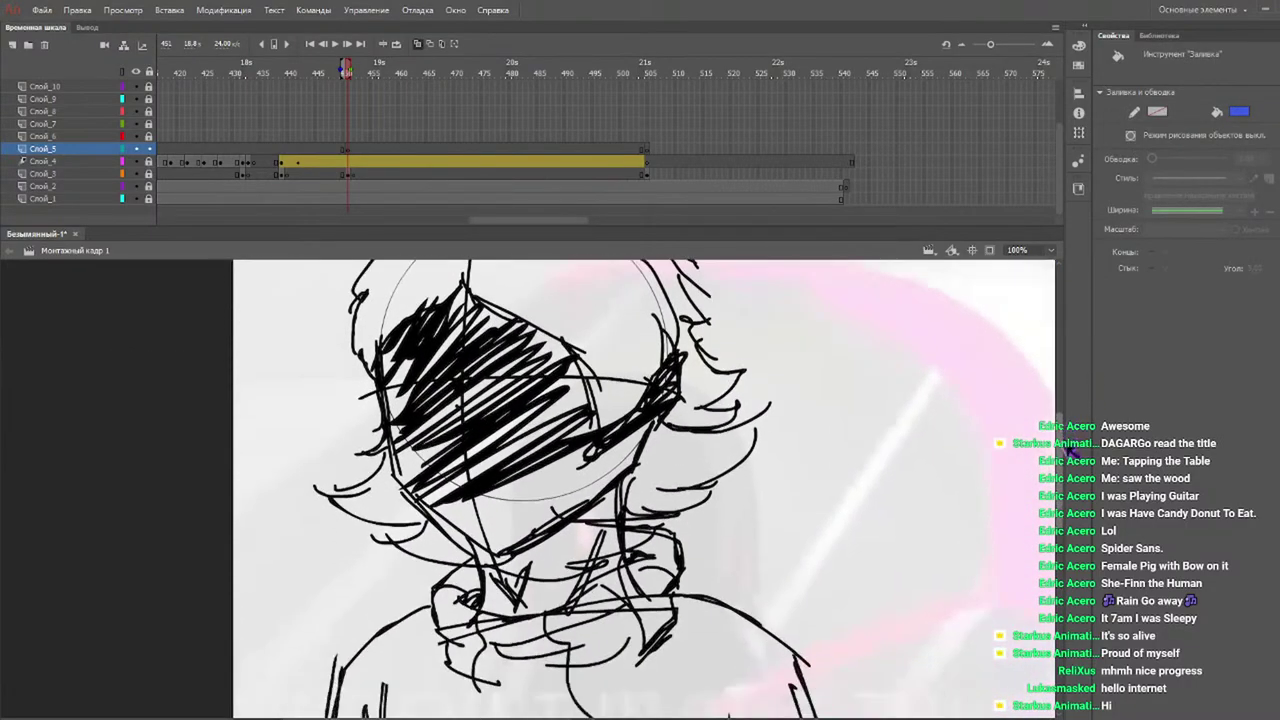
{"action": "key", "text": "b"}
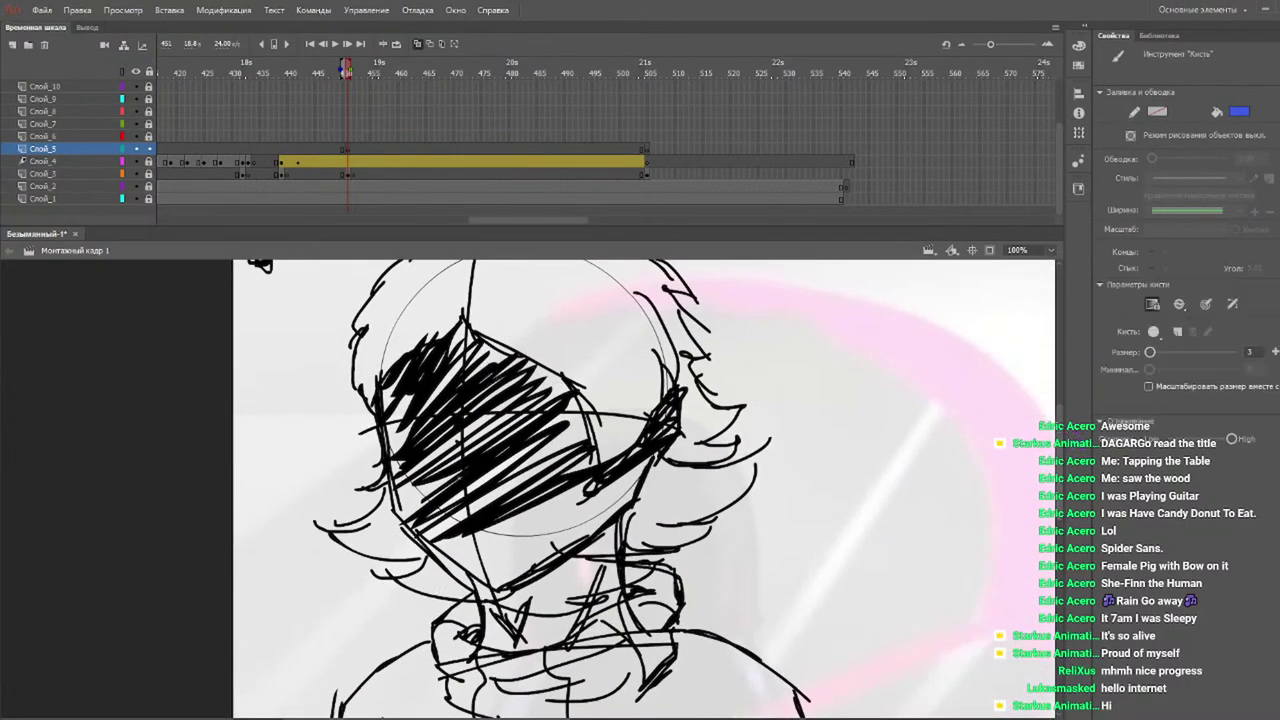
Sketch the side and lower curve of a blue mouth on the scribbled face, undoing the strokes that miss.
{"action": "mouse_move", "coordinate": [420, 500]}
{"action": "left_mouse_down"}
{"action": "mouse_move", "coordinate": [533, 489]}
{"action": "mouse_move", "coordinate": [502, 496]}
{"action": "left_mouse_up"}
{"action": "key", "text": "ctrl+z"}
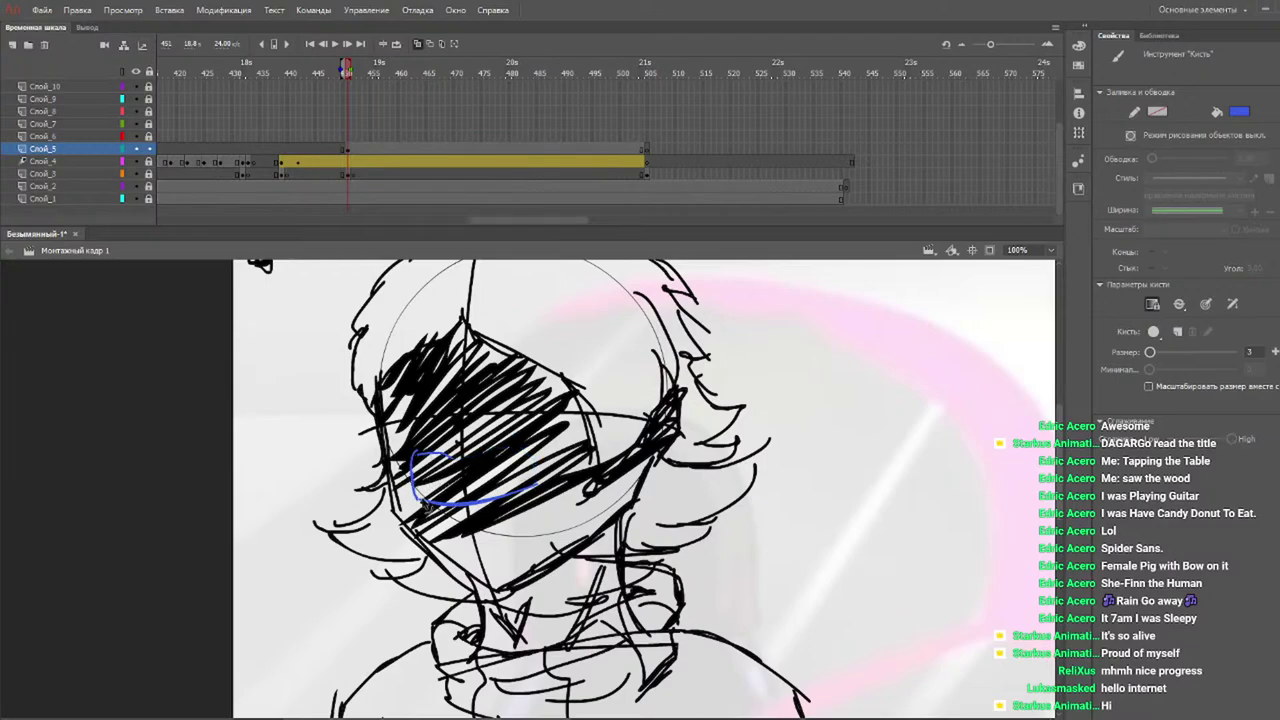
{"action": "mouse_move", "coordinate": [406, 476]}
{"action": "left_mouse_down"}
{"action": "mouse_move", "coordinate": [458, 467]}
{"action": "mouse_move", "coordinate": [414, 476]}
{"action": "left_mouse_up"}
{"action": "key", "text": "ctrl+z"}
{"action": "key", "text": "ctrl+z"}
{"action": "key", "text": "ctrl+z"}
{"action": "key", "text": "ctrl+z"}
{"action": "key", "text": "z"}
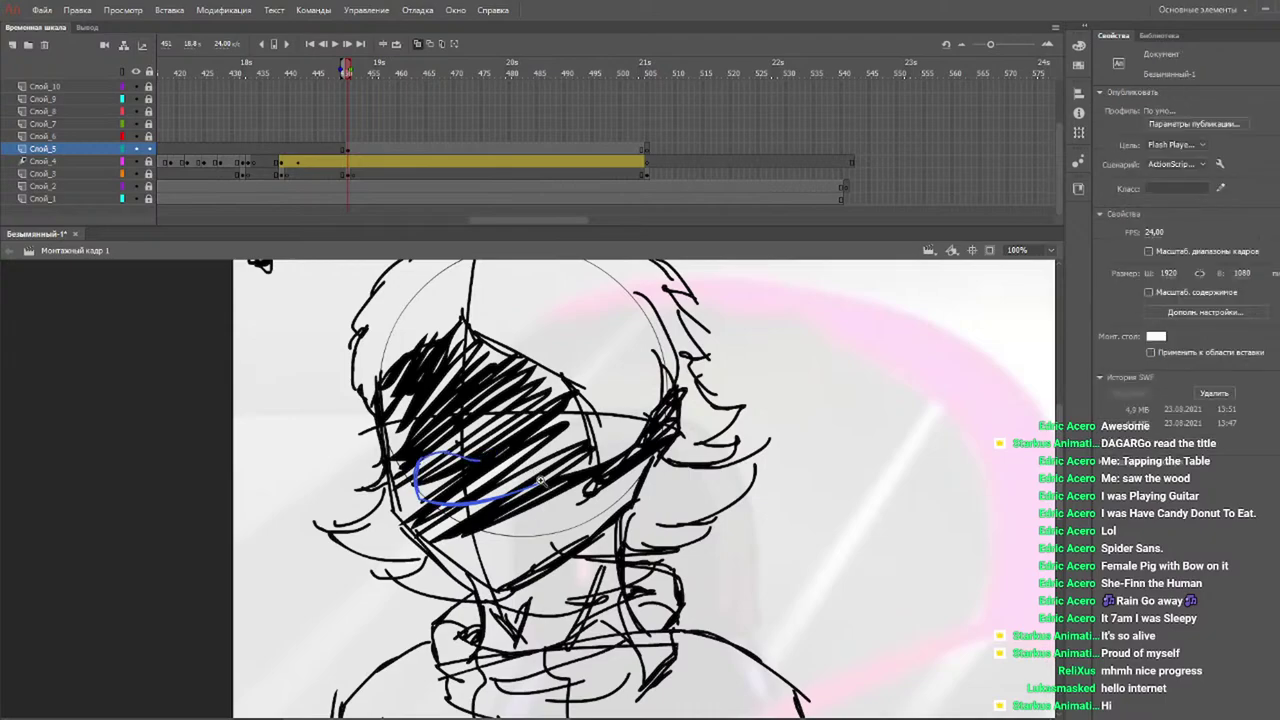
{"action": "left_click_drag", "start_coordinate": [546, 480], "coordinate": [534, 466]}
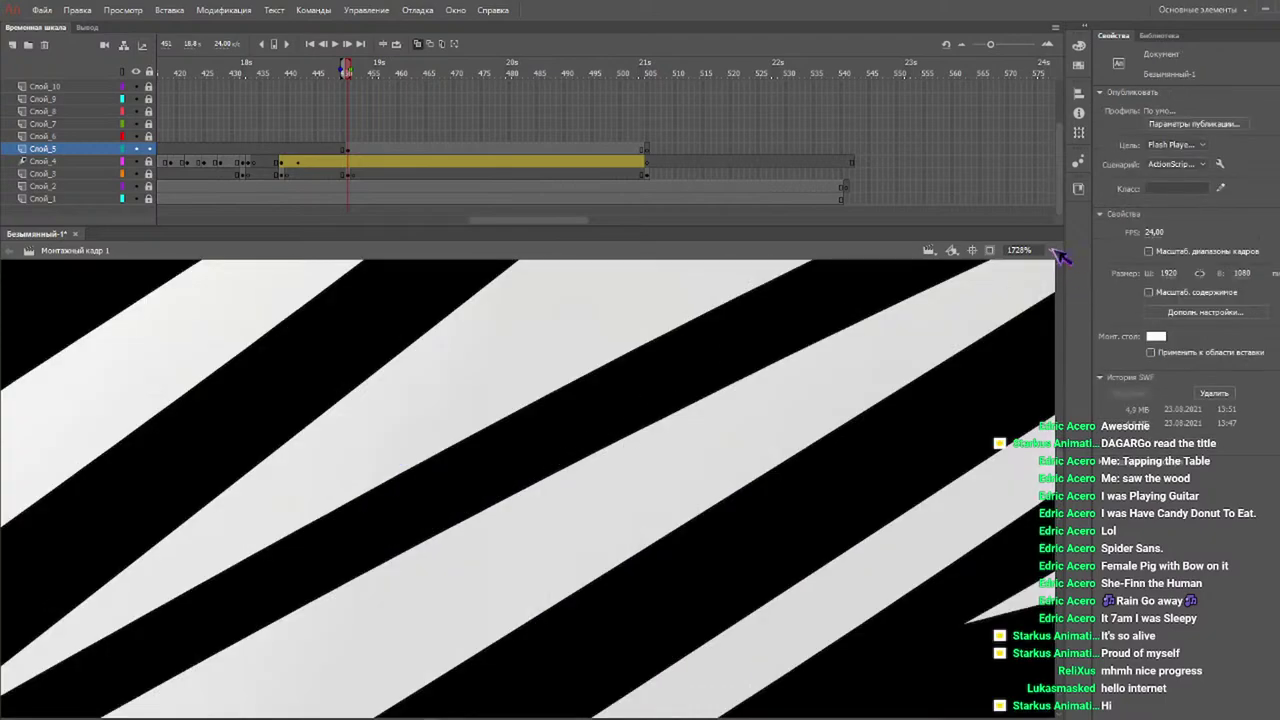
{"action": "key", "text": "ctrl+1"}
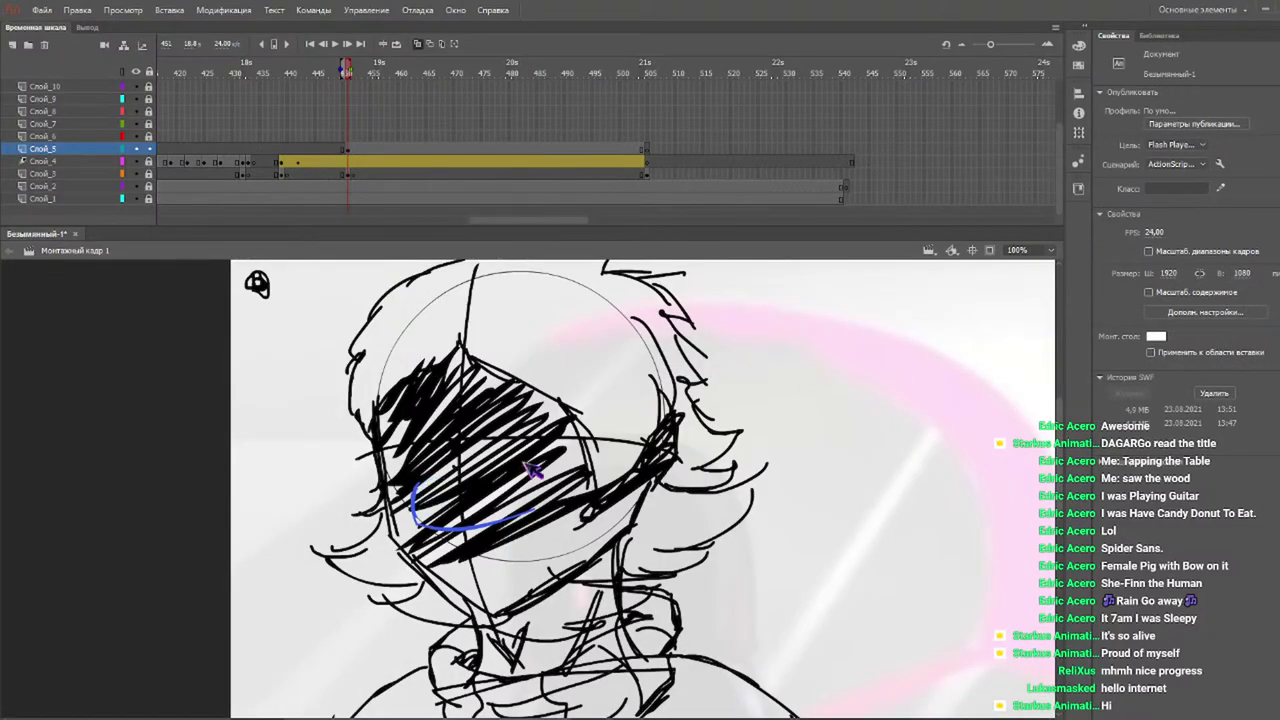
Close the blue mouth outline with an upper edge and sketch the tooth lines inside it.
{"action": "key", "text": "b"}
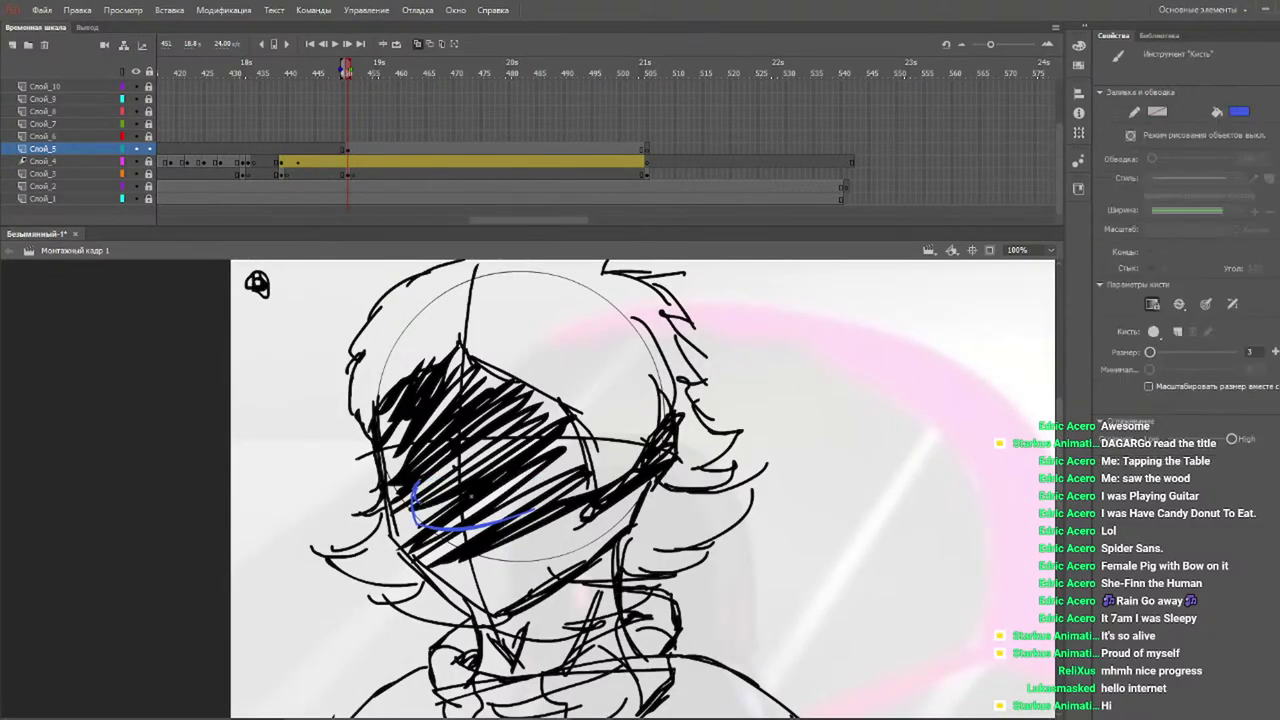
{"action": "mouse_move", "coordinate": [534, 506]}
{"action": "left_mouse_down"}
{"action": "mouse_move", "coordinate": [537, 485]}
{"action": "mouse_move", "coordinate": [516, 466]}
{"action": "left_mouse_up"}
{"action": "mouse_move", "coordinate": [530, 474]}
{"action": "left_mouse_down"}
{"action": "mouse_move", "coordinate": [490, 466]}
{"action": "mouse_move", "coordinate": [416, 489]}
{"action": "left_mouse_up"}
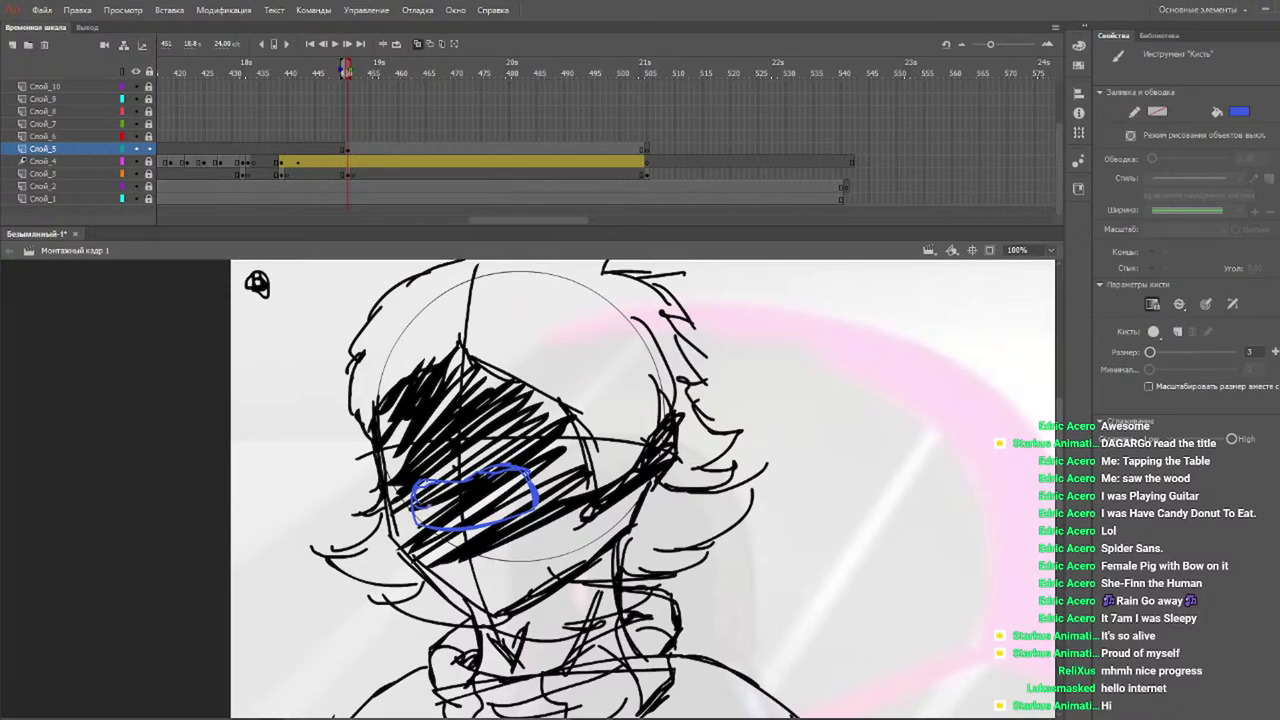
{"action": "left_click_drag", "start_coordinate": [512, 497], "coordinate": [529, 489]}
{"action": "key", "text": "ctrl+z"}
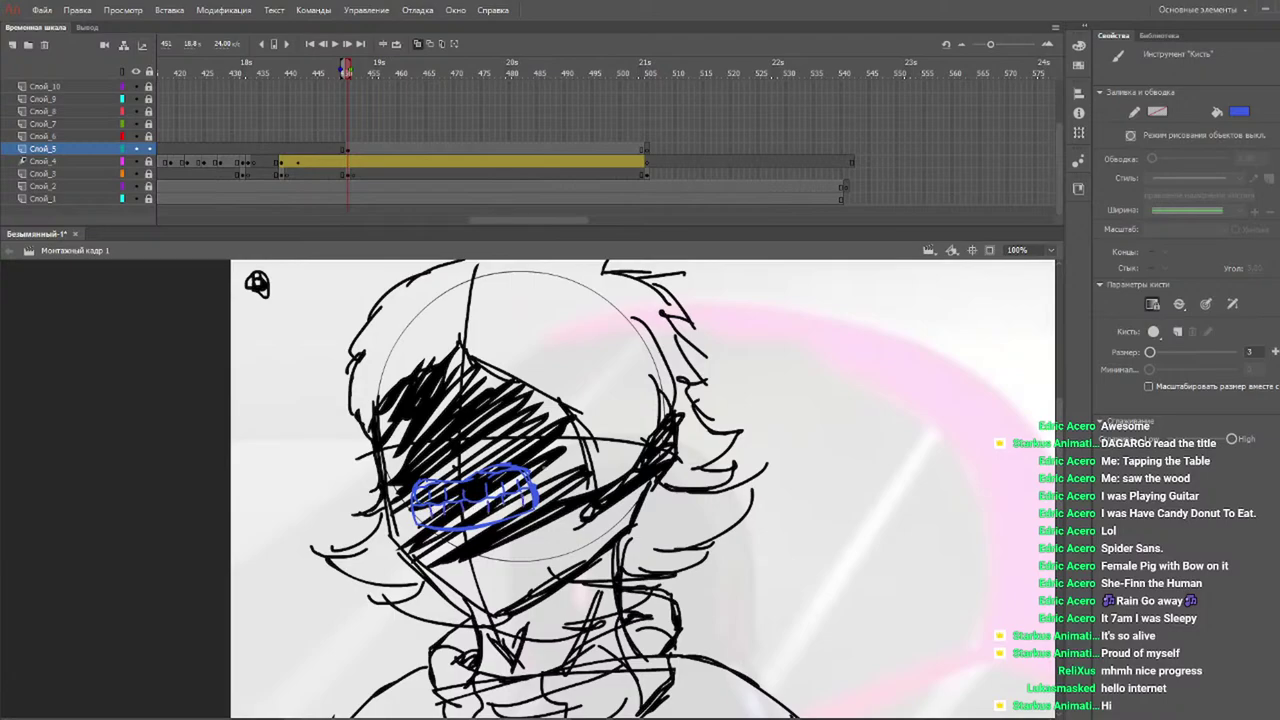
Tilt the mouth drawing to follow the angle of the face and recolor it light blue.
{"action": "key", "text": "q"}
{"action": "left_click_drag", "start_coordinate": [550, 437], "coordinate": [386, 584]}
{"action": "mouse_move", "coordinate": [497, 475]}
{"action": "left_mouse_down"}
{"action": "mouse_move", "coordinate": [499, 489]}
{"action": "mouse_move", "coordinate": [542, 474]}
{"action": "left_mouse_up"}
{"action": "left_click", "coordinate": [1241, 172]}
{"action": "key", "text": "ctrl+z"}
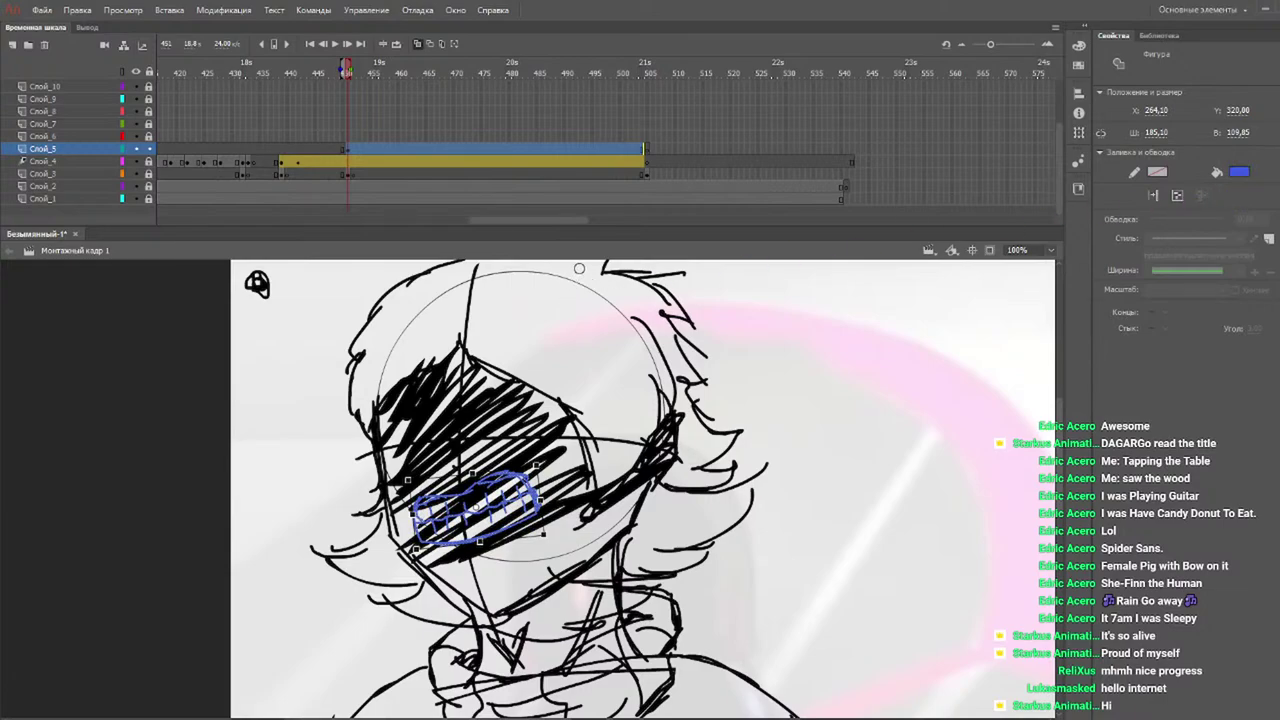
{"action": "left_click", "coordinate": [801, 283]}
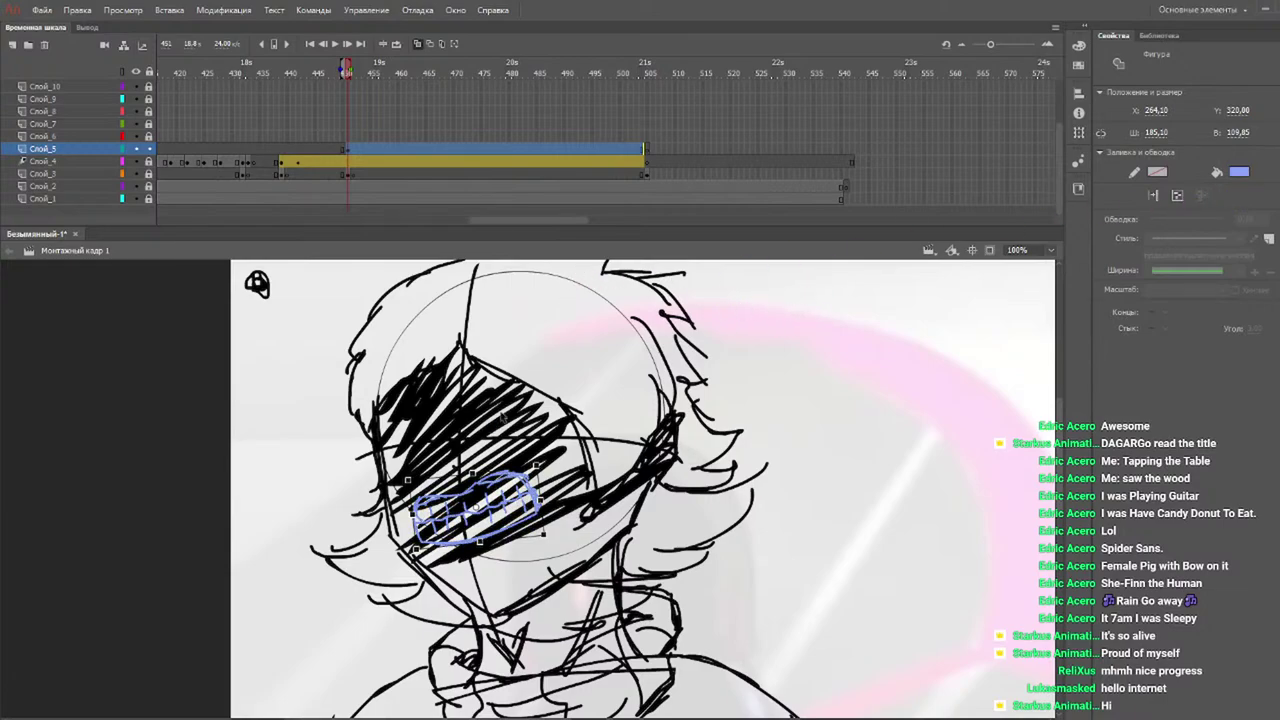
Sketch a round light-blue eye with a spiky outer corner and a small pupil on the face above the mouth.
{"action": "key", "text": "b"}
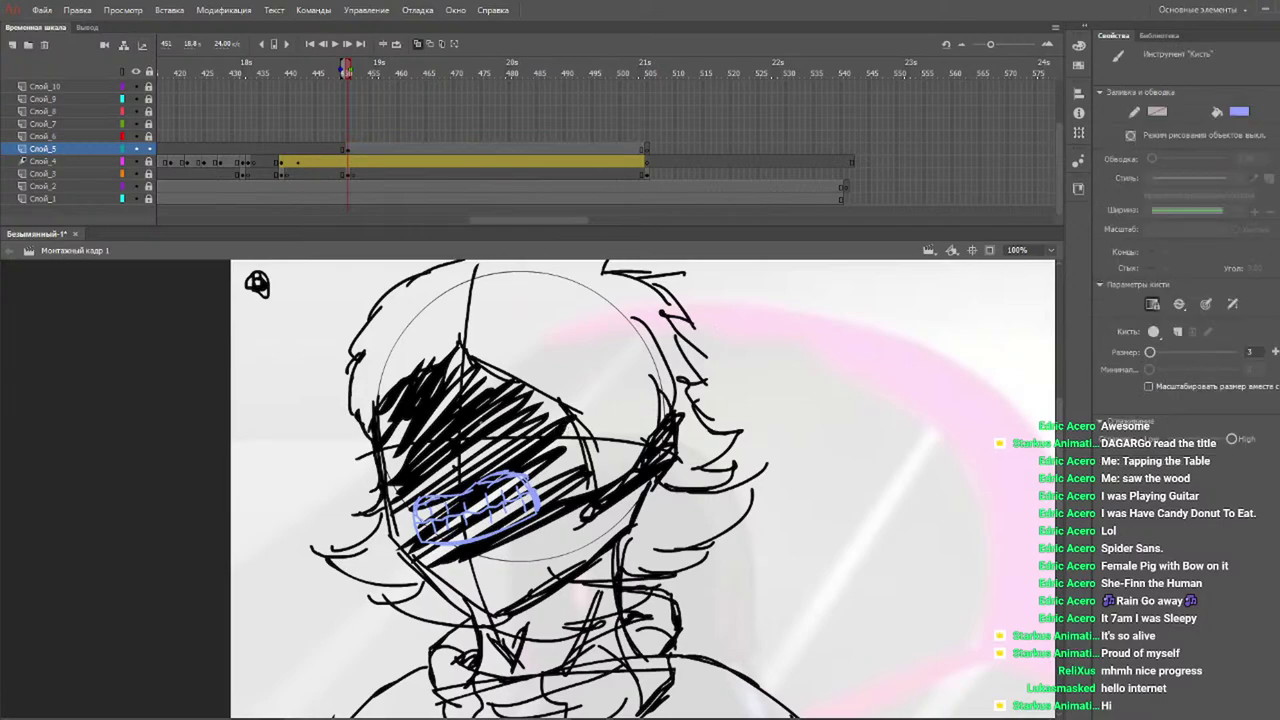
{"action": "key", "text": "ctrl+z"}
{"action": "mouse_move", "coordinate": [472, 403]}
{"action": "left_mouse_down"}
{"action": "mouse_move", "coordinate": [503, 390]}
{"action": "mouse_move", "coordinate": [530, 413]}
{"action": "left_mouse_up"}
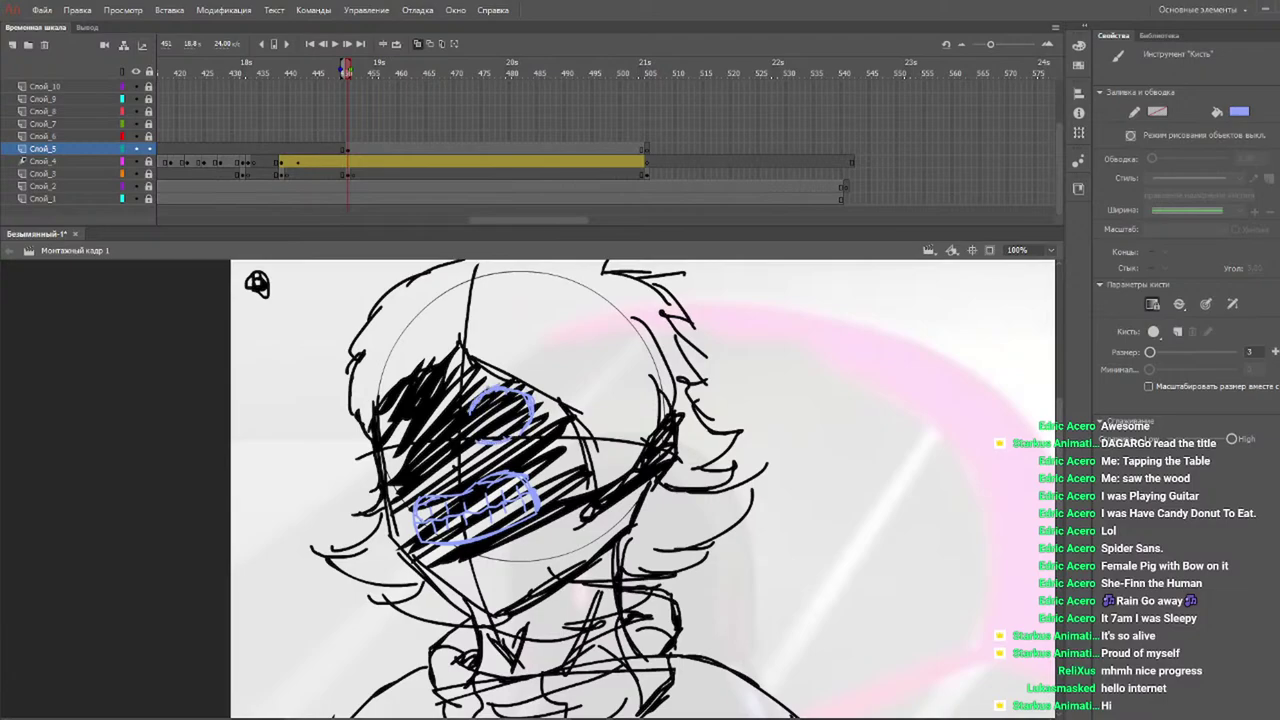
{"action": "left_click_drag", "start_coordinate": [537, 390], "coordinate": [541, 410]}
{"action": "key", "text": "ctrl+z"}
{"action": "left_click_drag", "start_coordinate": [494, 406], "coordinate": [499, 423]}
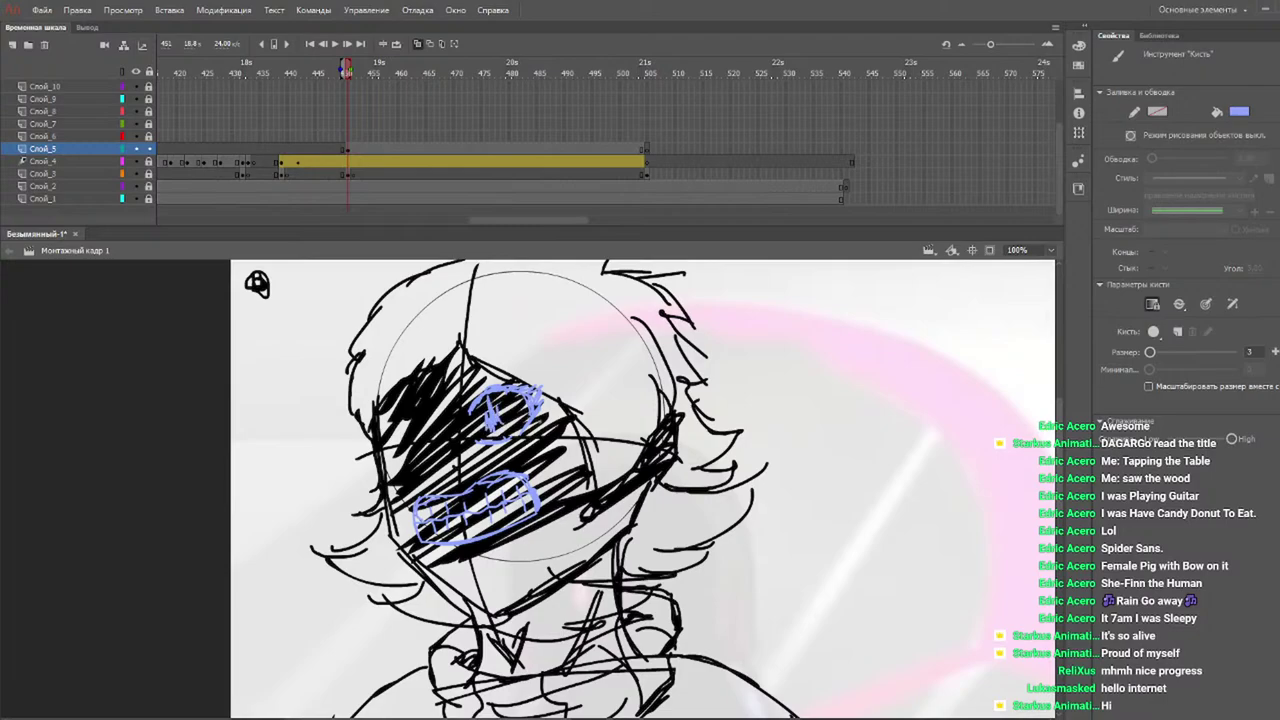
{"action": "key", "text": "ctrl+z"}
Try to duplicate the light-blue eye by copying and pasting it, and undo the pasted copy.
{"action": "key", "text": "v"}
{"action": "left_click_drag", "start_coordinate": [553, 374], "coordinate": [456, 450]}
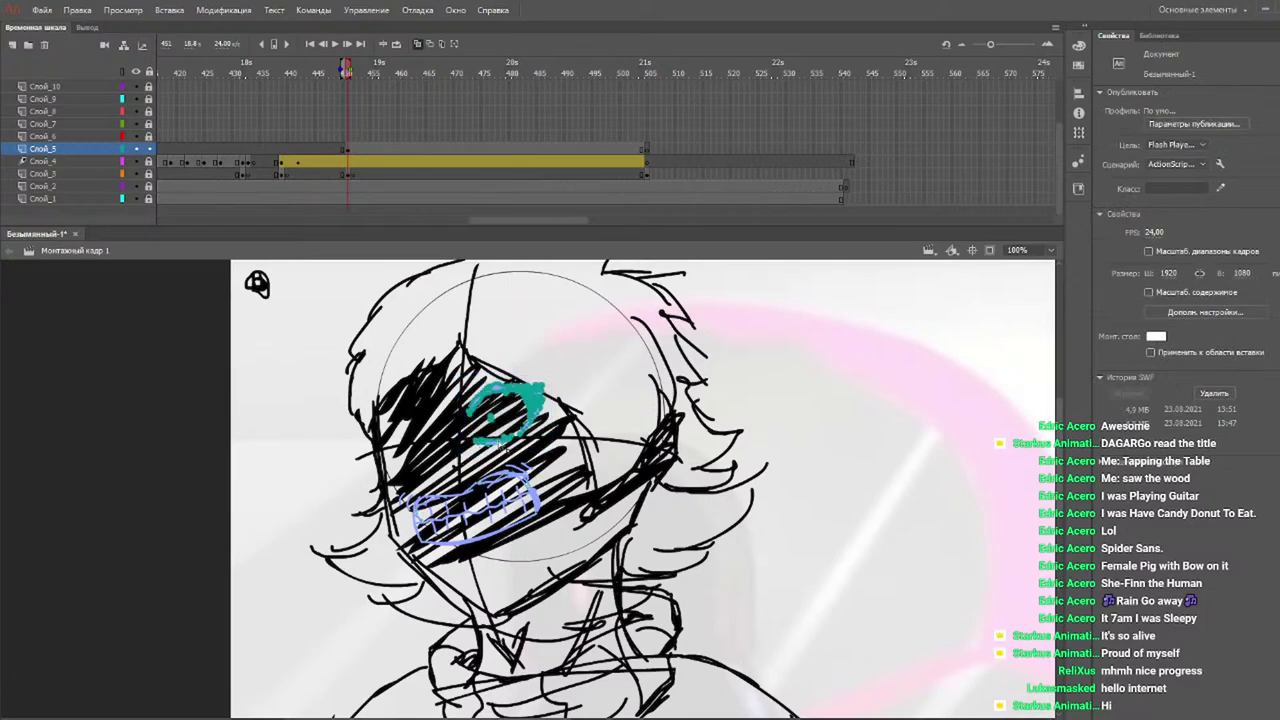
{"action": "key", "text": "ctrl+c"}
{"action": "key", "text": "ctrl+v"}
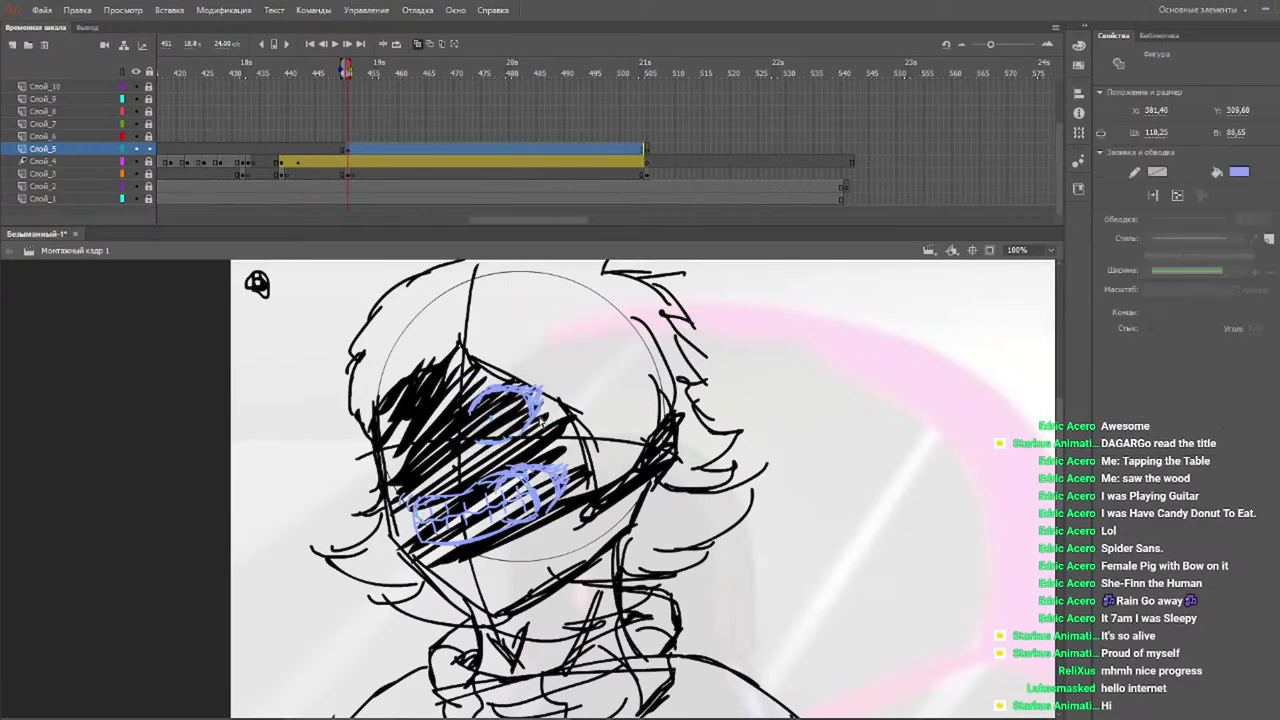
{"action": "left_click", "coordinate": [558, 446]}
{"action": "key", "text": "ctrl+z"}
{"action": "key", "text": "ctrl+z"}
{"action": "key", "text": "ctrl+z"}
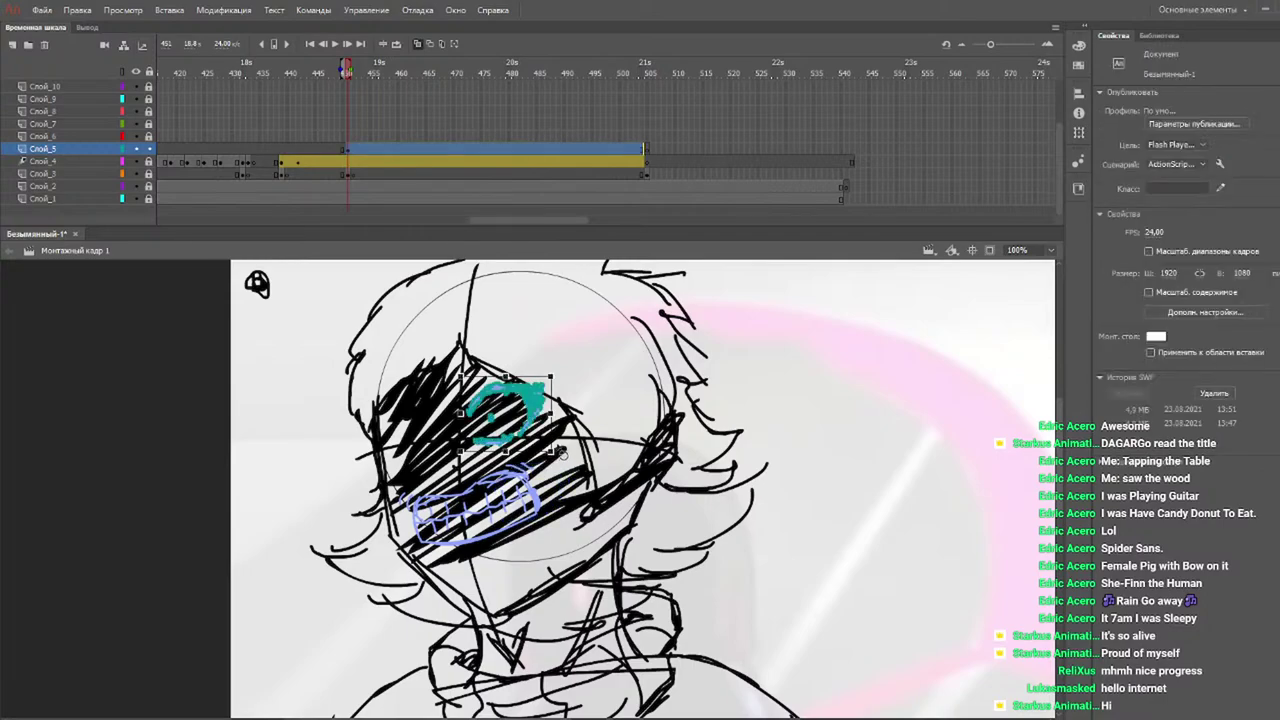
Duplicate the light-blue eye and place the mirrored copy on the other side of the face as a second eye.
{"action": "key", "text": "ctrl+z"}
{"action": "key", "text": "ctrl+z"}
{"action": "left_click_drag", "start_coordinate": [550, 369], "coordinate": [452, 466]}
{"action": "key", "text": "ctrl+v"}
{"action": "mouse_move", "coordinate": [560, 477]}
{"action": "left_mouse_down"}
{"action": "mouse_move", "coordinate": [539, 404]}
{"action": "mouse_move", "coordinate": [445, 410]}
{"action": "mouse_move", "coordinate": [459, 390]}
{"action": "mouse_move", "coordinate": [447, 413]}
{"action": "left_mouse_up"}
{"action": "left_click", "coordinate": [572, 374]}
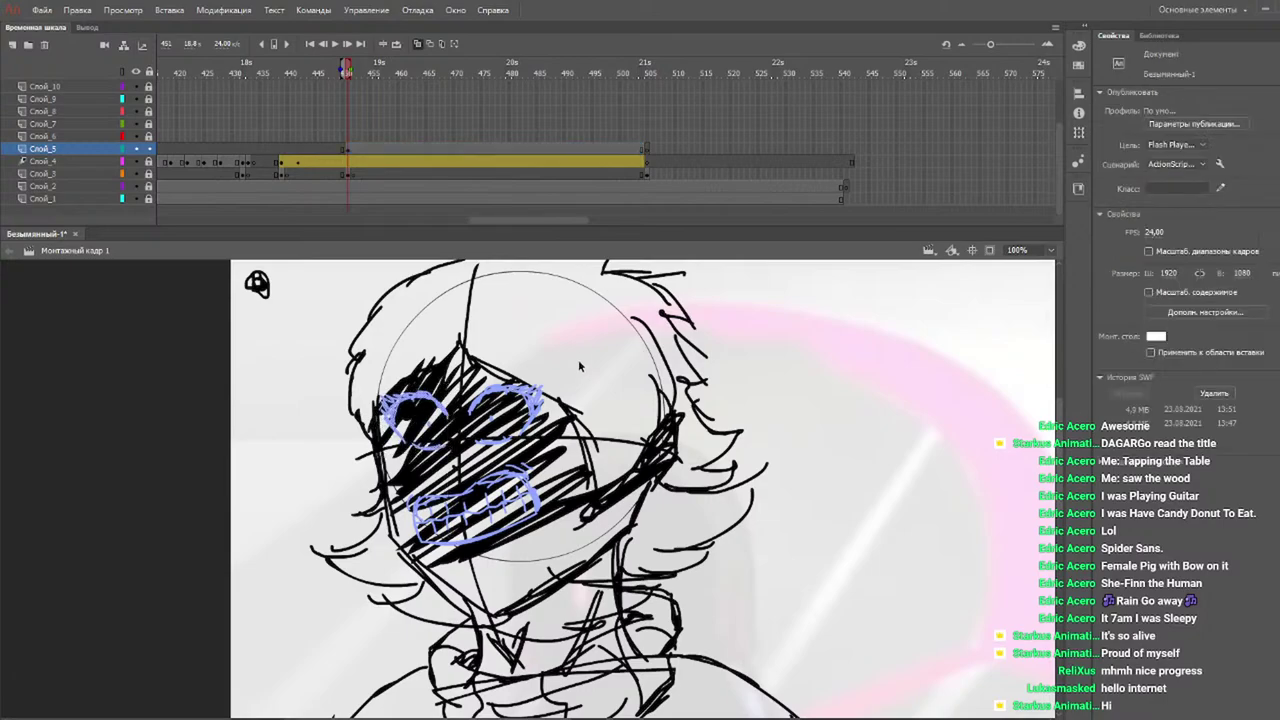
Select the light-blue mouth drawing on the face and adjust its shape slightly.
{"action": "key", "text": "ctrl+minus"}
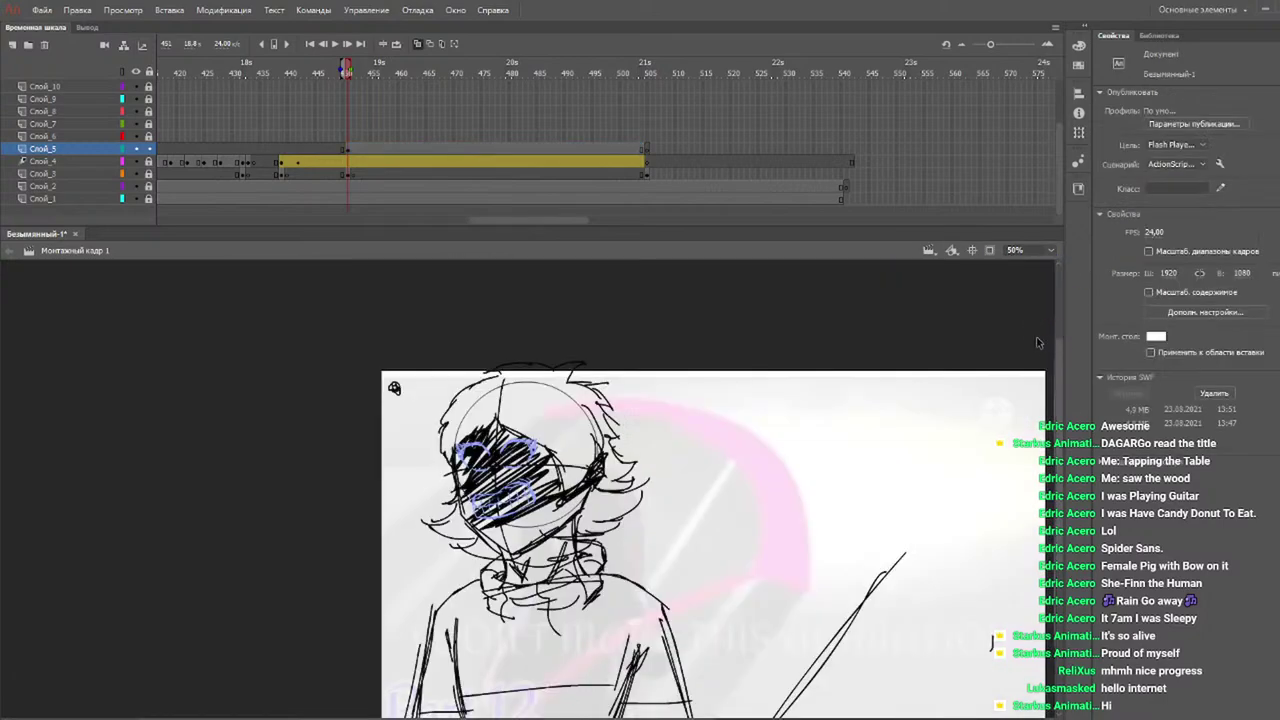
{"action": "left_click_drag", "start_coordinate": [1061, 443], "coordinate": [1062, 481]}
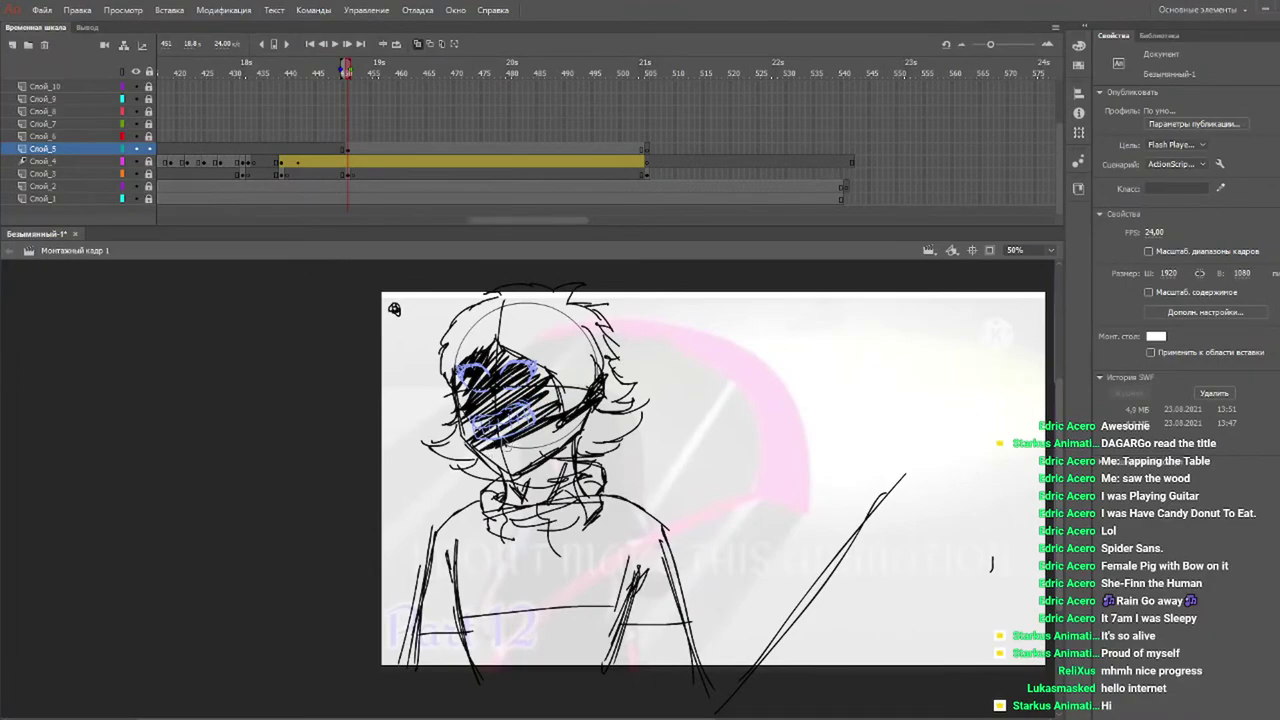
{"action": "left_click_drag", "start_coordinate": [538, 398], "coordinate": [453, 480]}
{"action": "left_click_drag", "start_coordinate": [536, 436], "coordinate": [541, 449]}
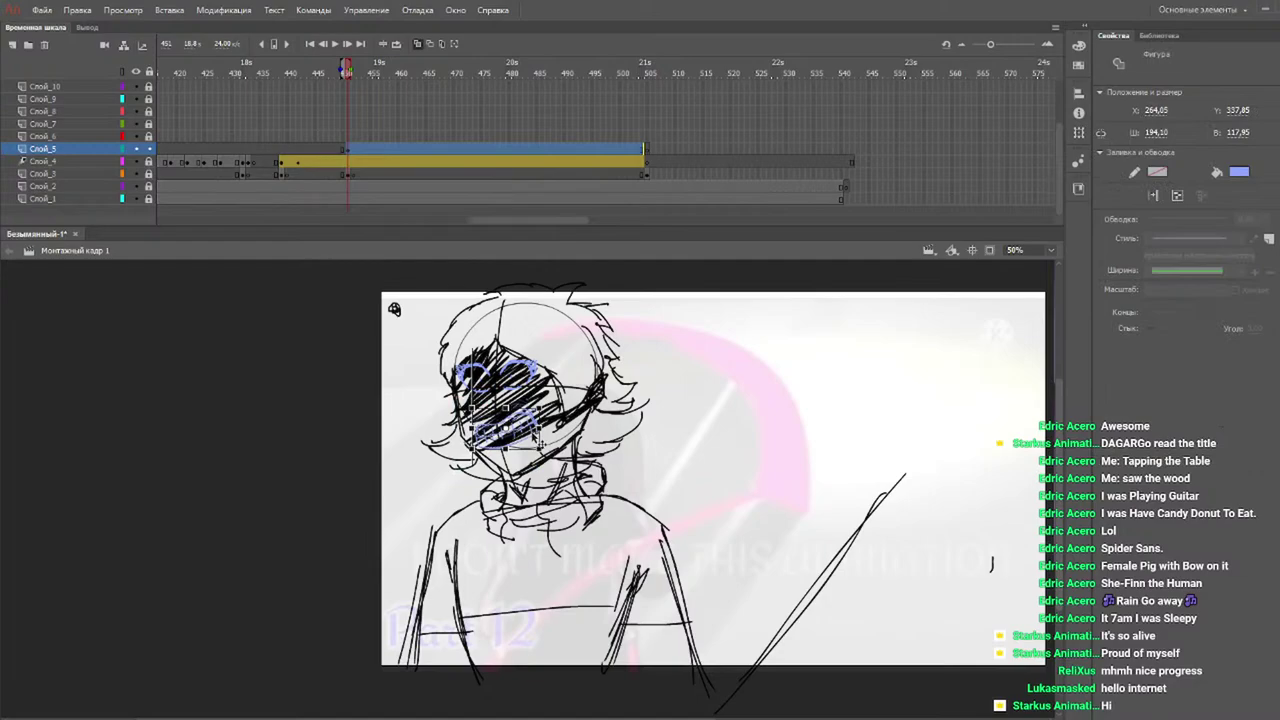
Try moving both eyes slightly closer to the mouth and play back the character's slide-in.
{"action": "left_click_drag", "start_coordinate": [545, 350], "coordinate": [443, 417]}
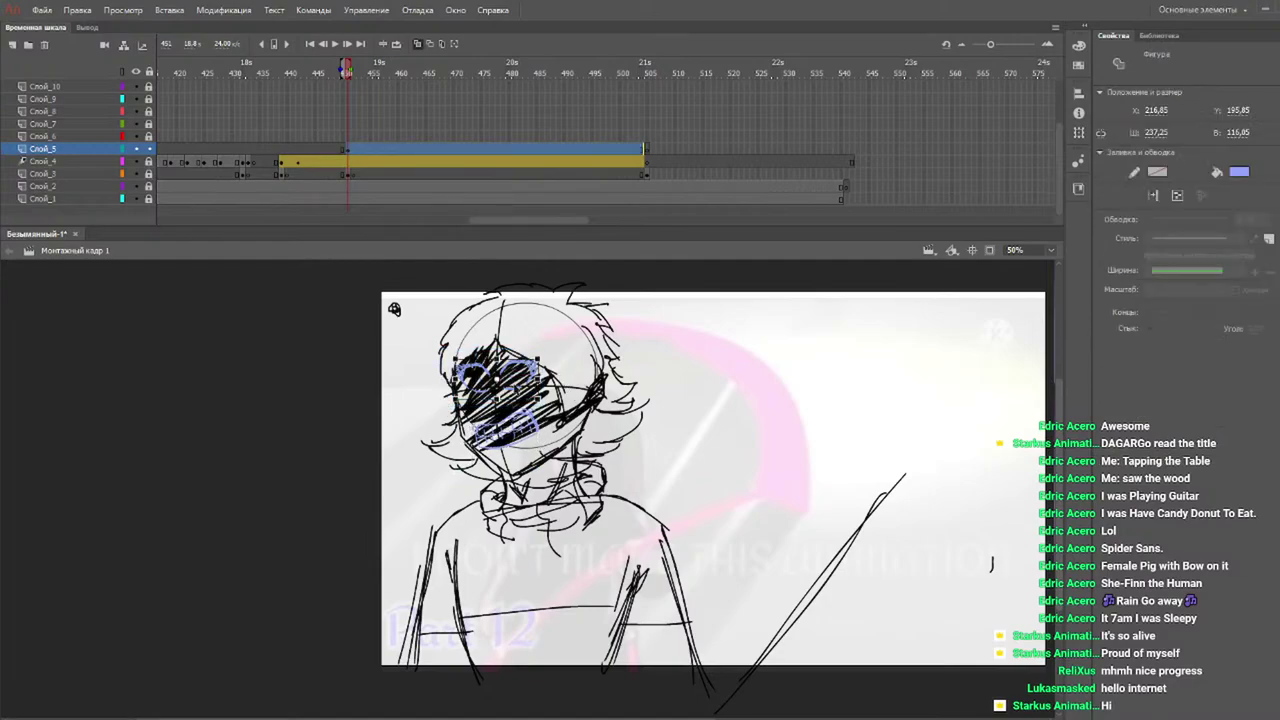
{"action": "left_click_drag", "start_coordinate": [536, 362], "coordinate": [534, 378]}
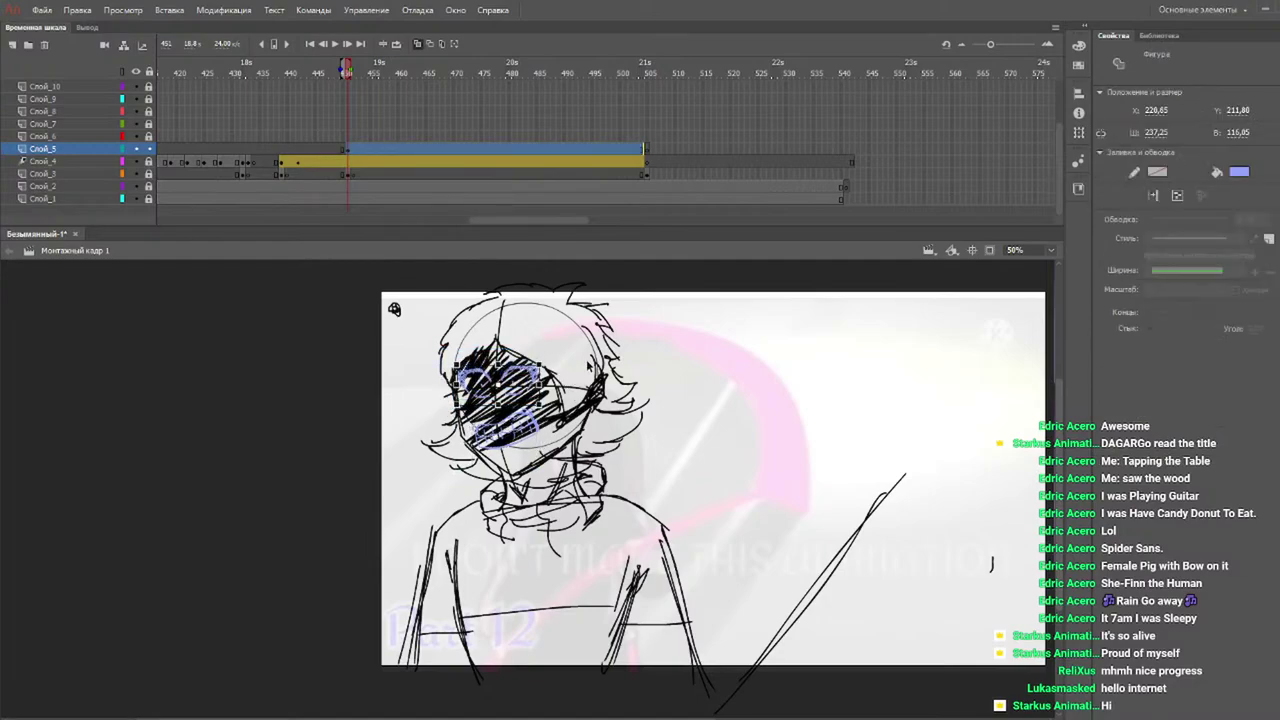
{"action": "left_click", "coordinate": [610, 371]}
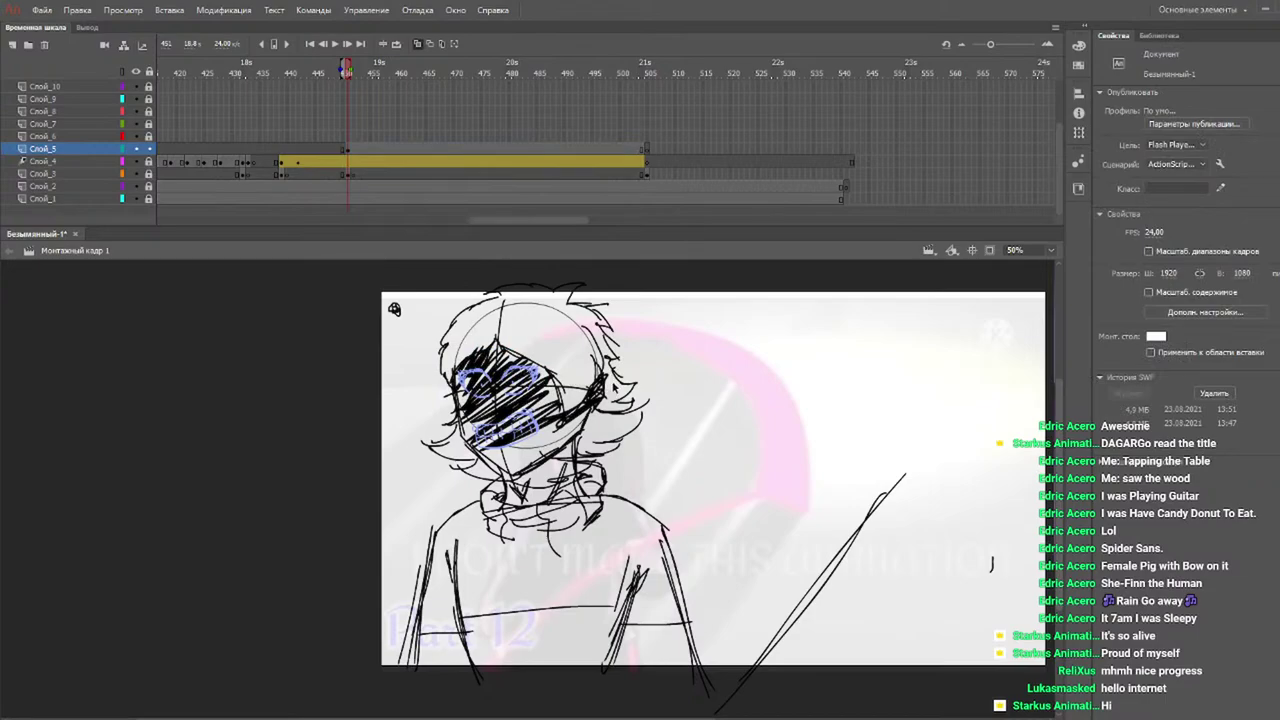
{"action": "key", "text": "Return"}
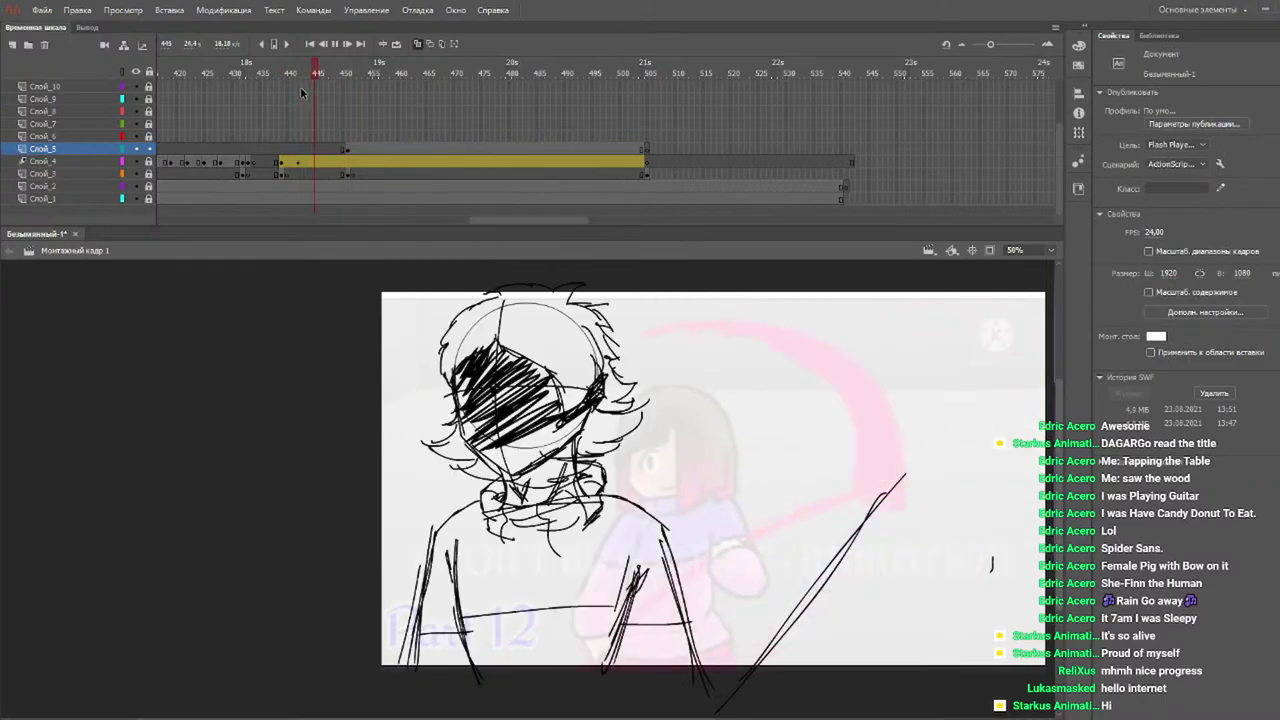
{"action": "key", "text": "Return"}
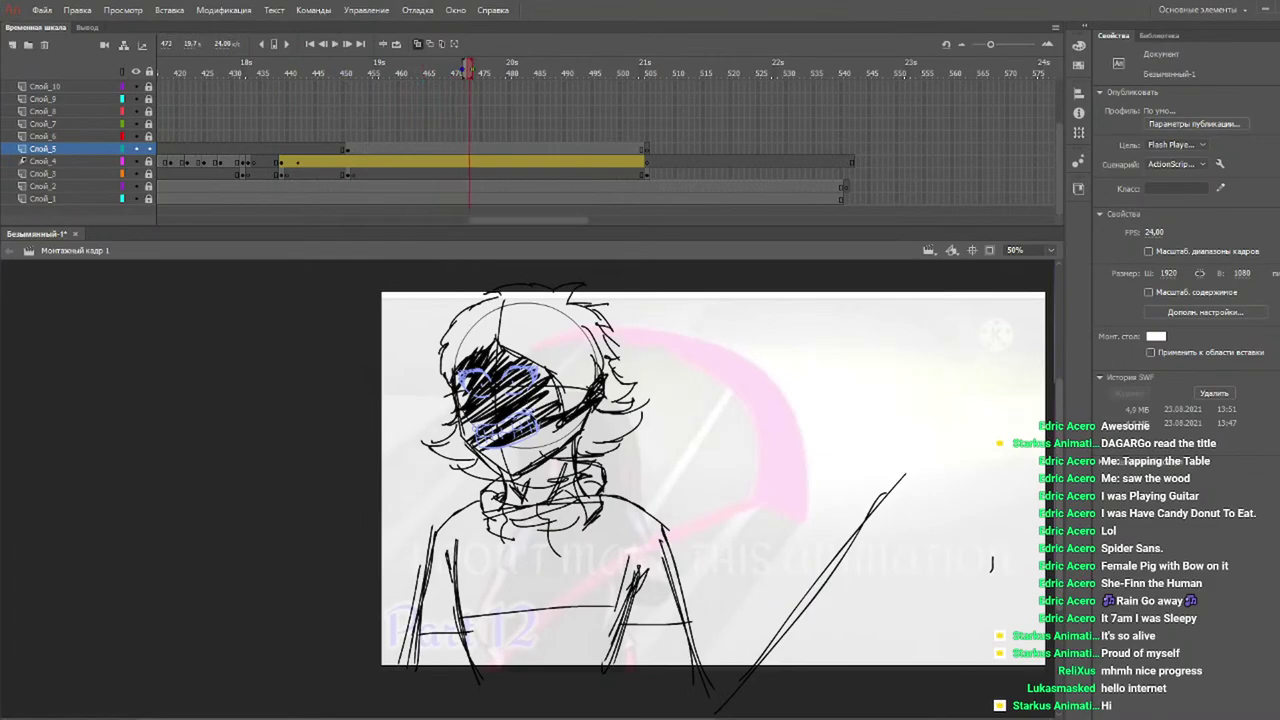
Try shifting the whole blue face a little to the right on the head and replay the animation.
{"action": "left_click", "coordinate": [535, 385]}
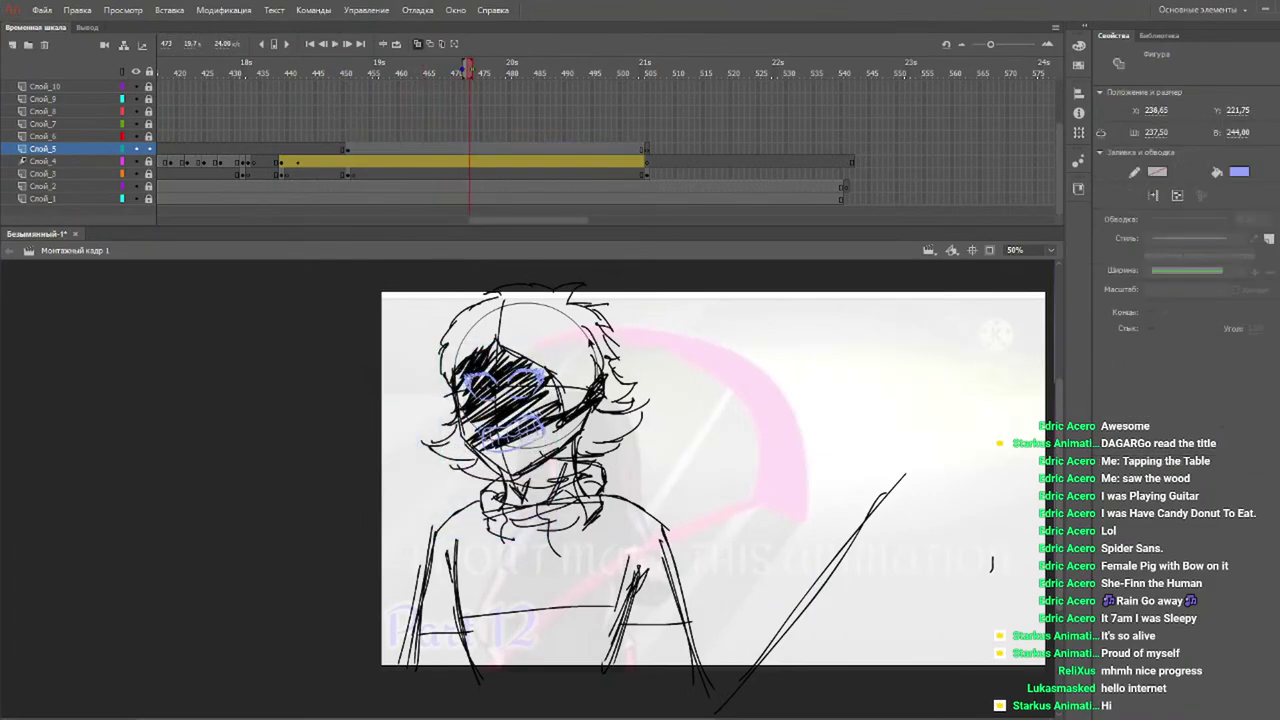
{"action": "left_click", "coordinate": [578, 357]}
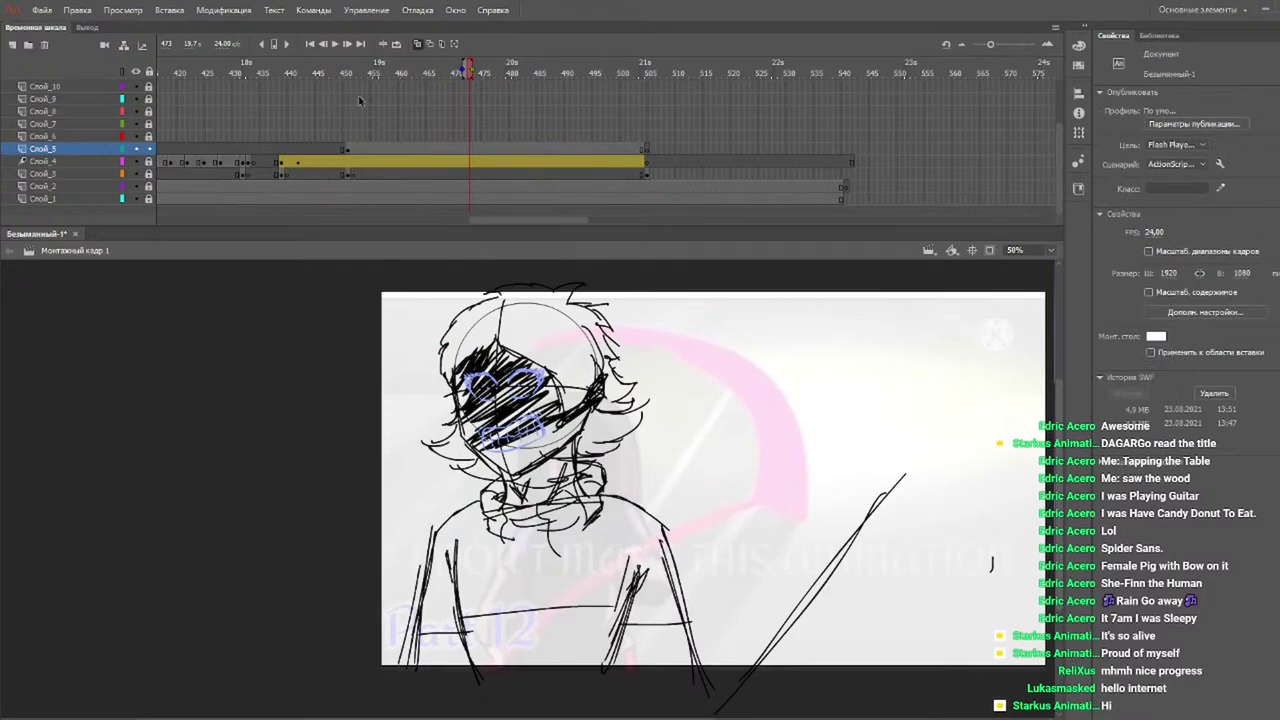
{"action": "left_click", "coordinate": [276, 72]}
{"action": "key", "text": "Return"}
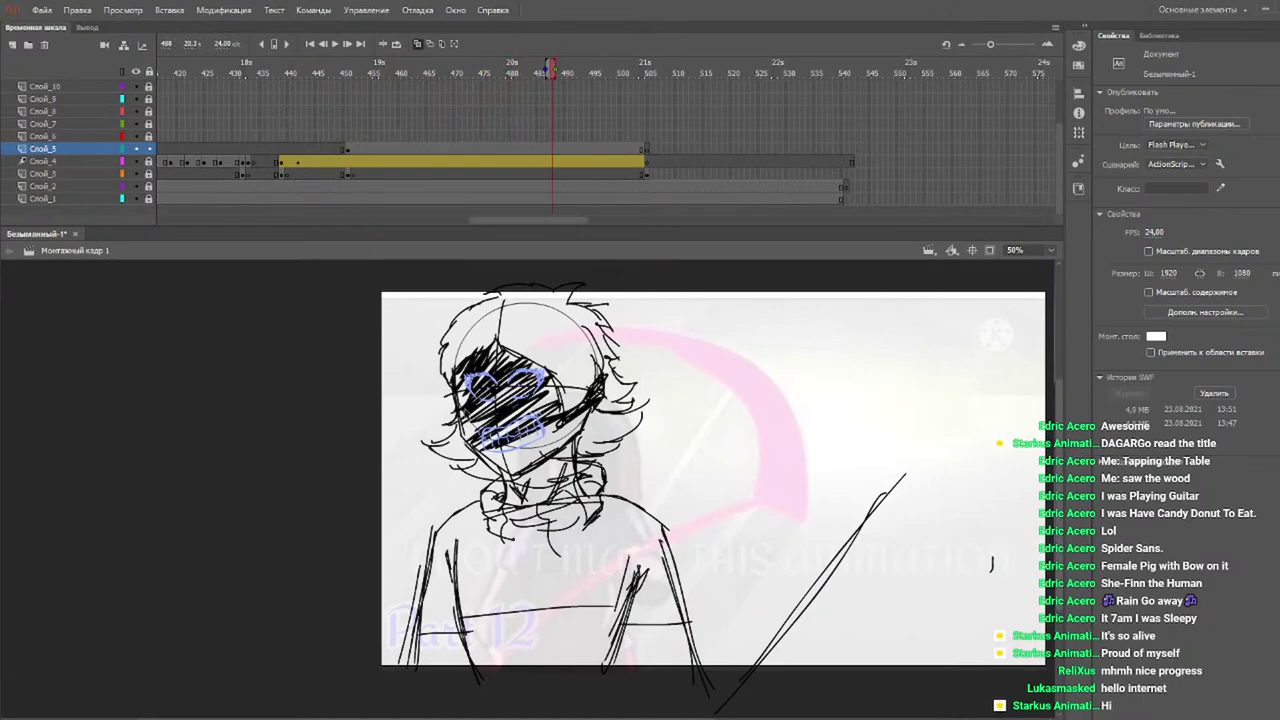
Undo the last shifts of the face and the eyes.
{"action": "left_click", "coordinate": [479, 409]}
{"action": "key", "text": "ctrl+z"}
{"action": "key", "text": "ctrl+z"}
{"action": "key", "text": "ctrl+z"}
{"action": "key", "text": "ctrl+z"}
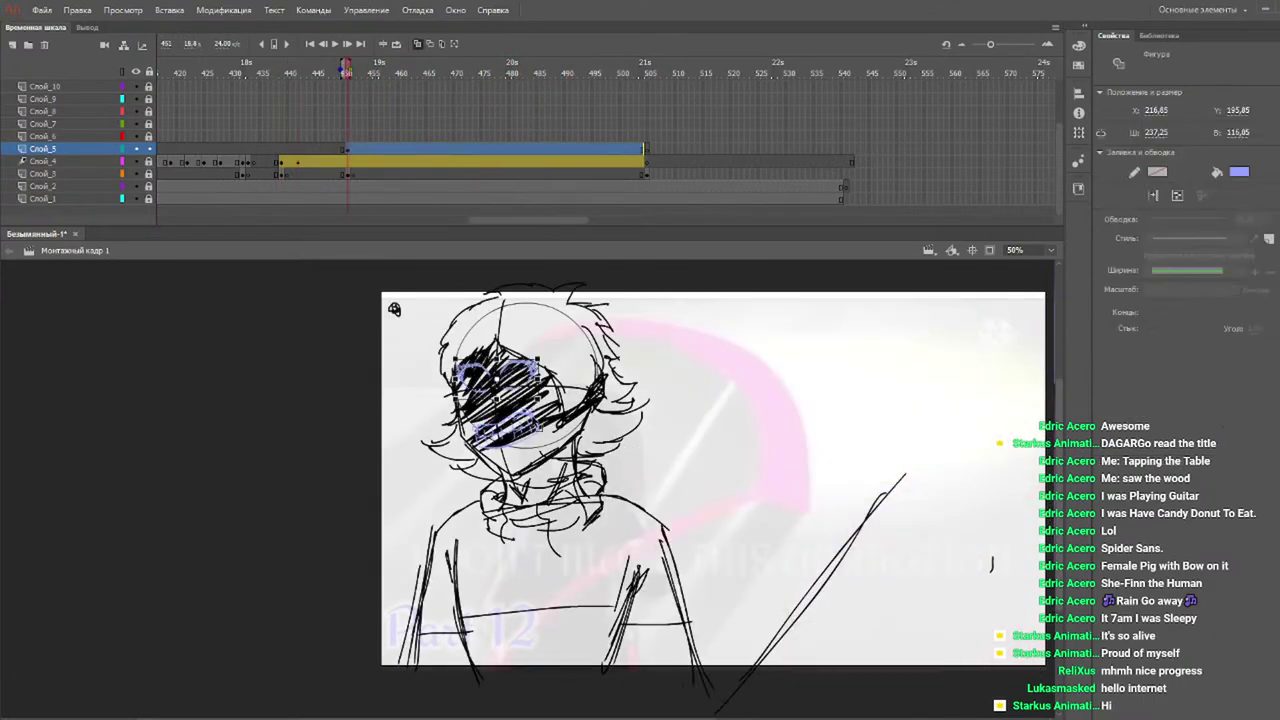
Select the light-blue mouth at frame 451 and nudge it slightly upward on the face.
{"action": "left_click", "coordinate": [540, 416]}
{"action": "left_click_drag", "start_coordinate": [543, 405], "coordinate": [450, 499]}
{"action": "left_click_drag", "start_coordinate": [531, 416], "coordinate": [529, 411]}
{"action": "key", "text": "Escape"}
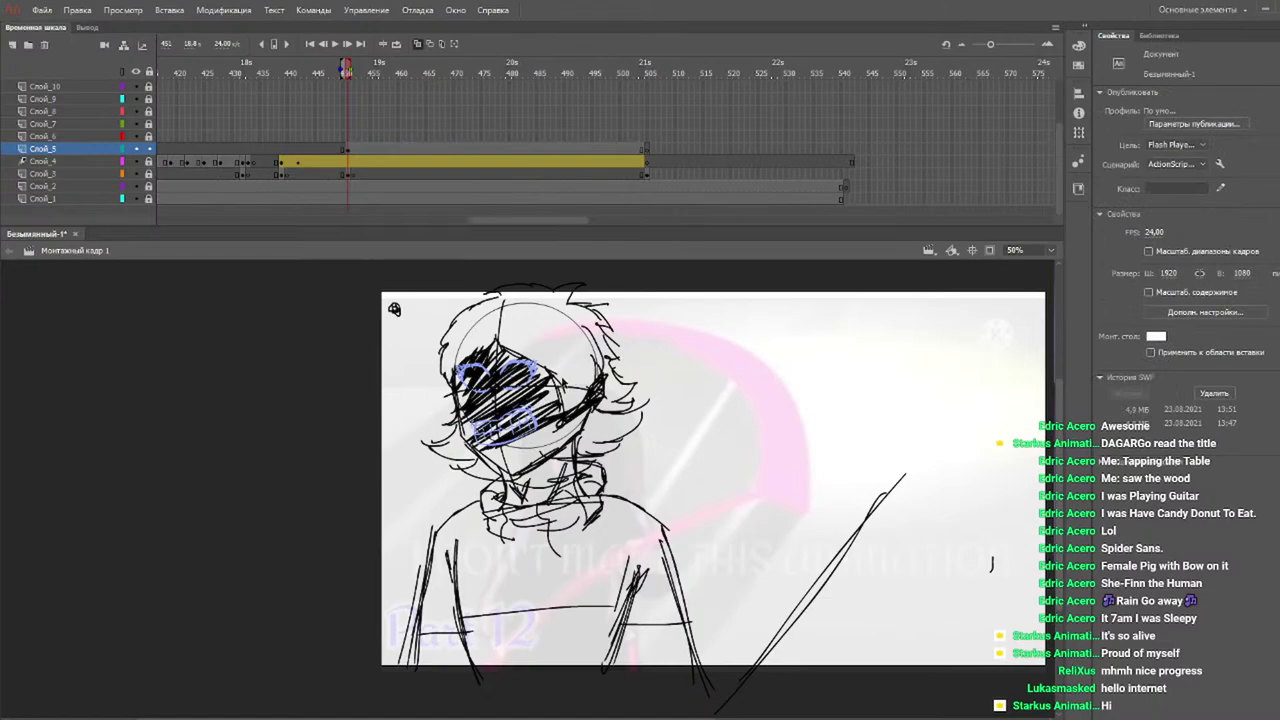
Narrow the left eye and lower it slightly to fit the face's perspective.
{"action": "mouse_move", "coordinate": [543, 355]}
{"action": "left_mouse_down"}
{"action": "mouse_move", "coordinate": [499, 404]}
{"action": "mouse_move", "coordinate": [545, 372]}
{"action": "mouse_move", "coordinate": [437, 416]}
{"action": "left_mouse_up"}
{"action": "left_click", "coordinate": [560, 365]}
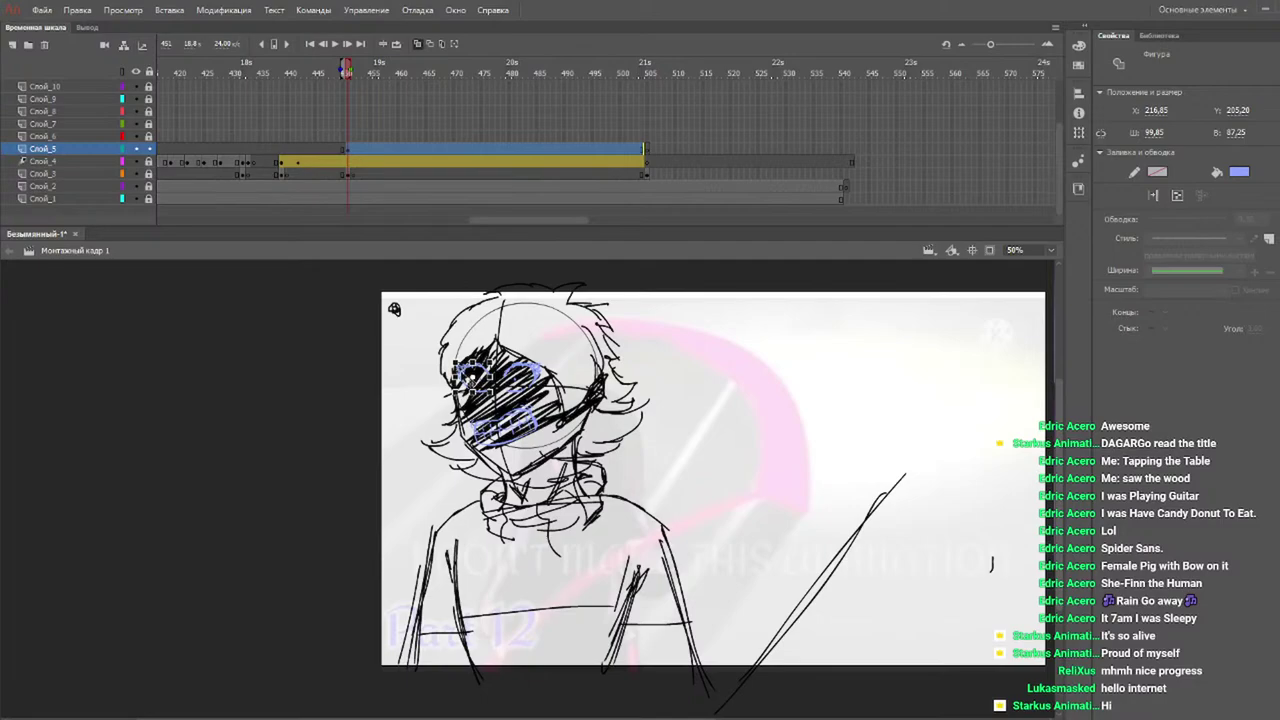
{"action": "left_click_drag", "start_coordinate": [466, 374], "coordinate": [487, 381]}
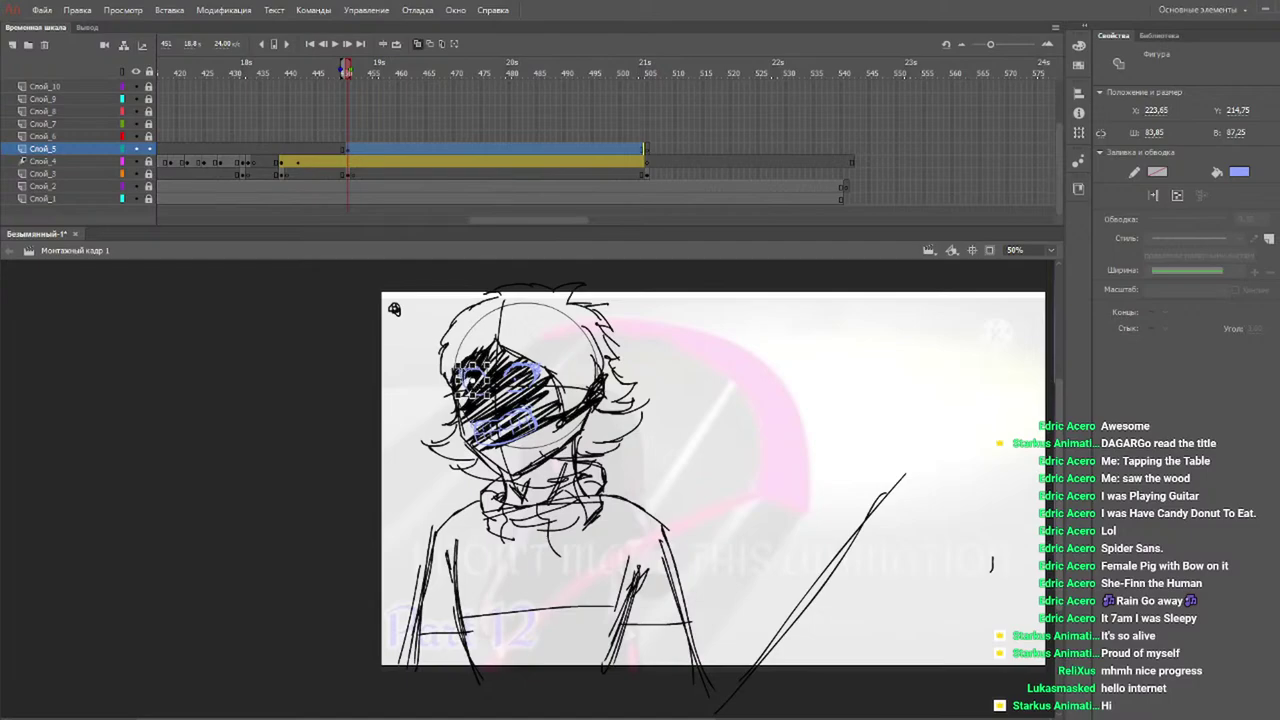
{"action": "left_click", "coordinate": [560, 353]}
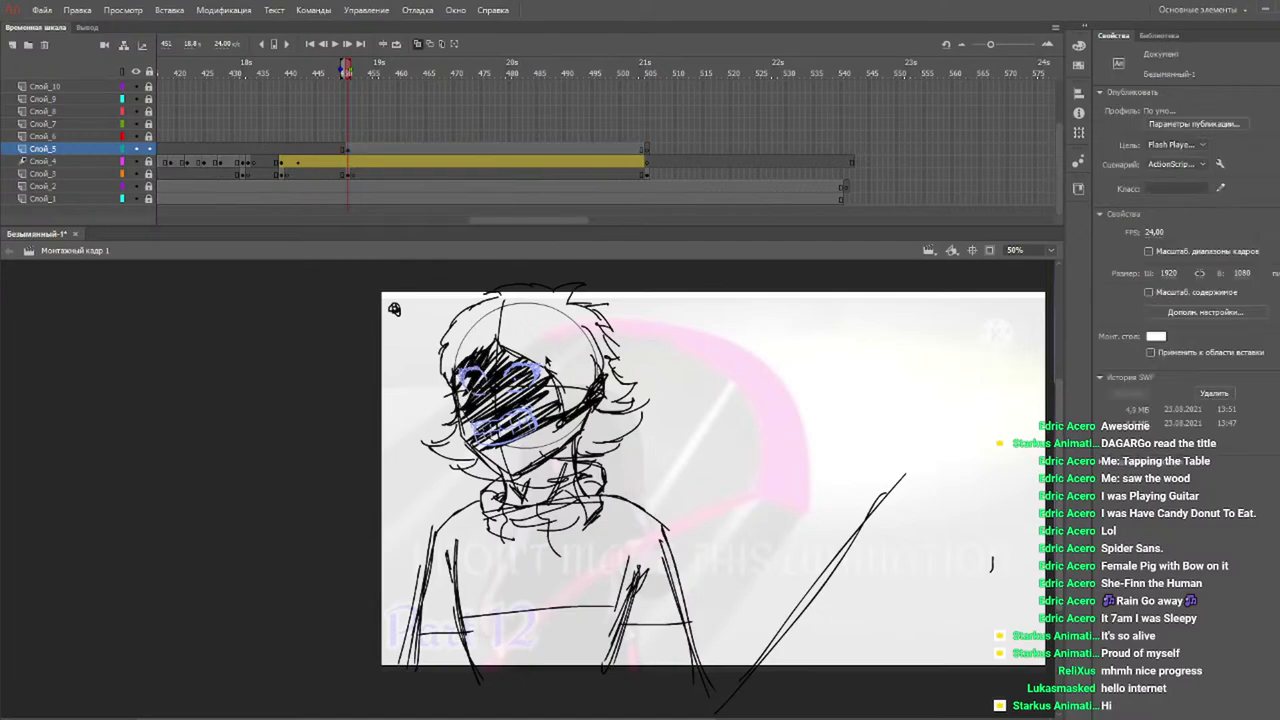
Move the right eye slightly down and inward on the face.
{"action": "left_click_drag", "start_coordinate": [552, 354], "coordinate": [492, 410]}
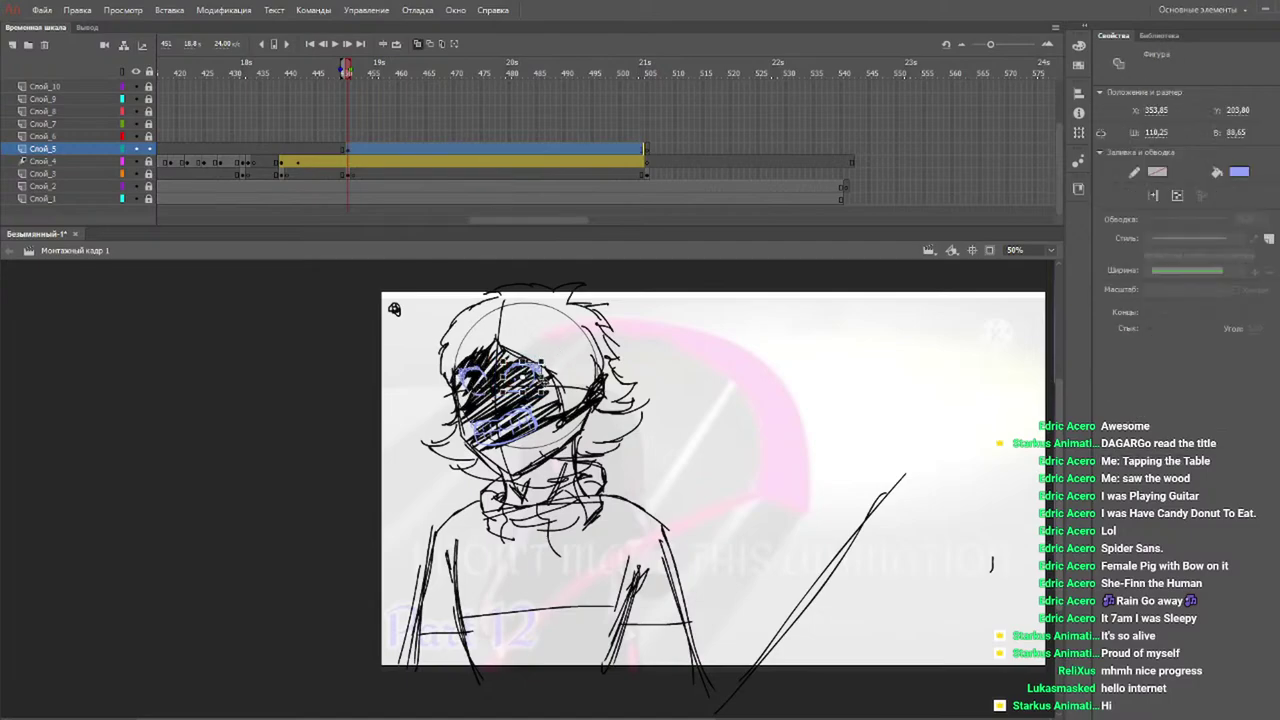
{"action": "left_click_drag", "start_coordinate": [540, 366], "coordinate": [535, 375]}
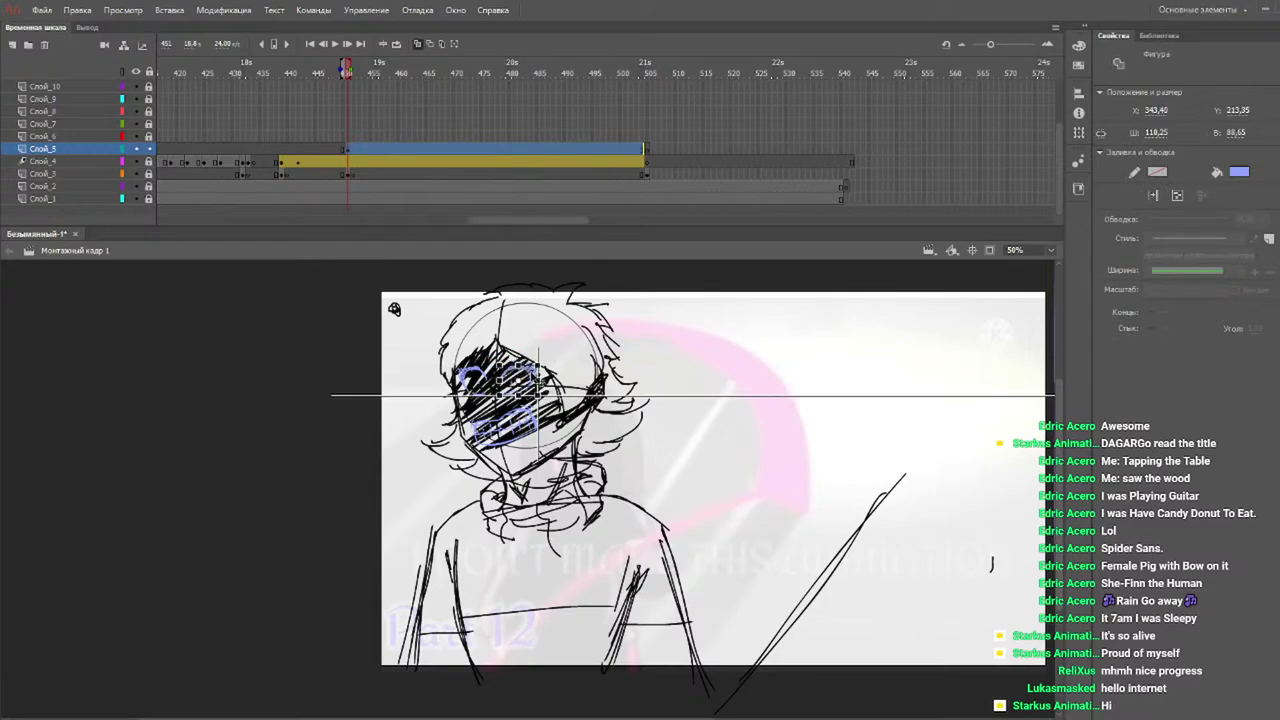
{"action": "left_click", "coordinate": [580, 355]}
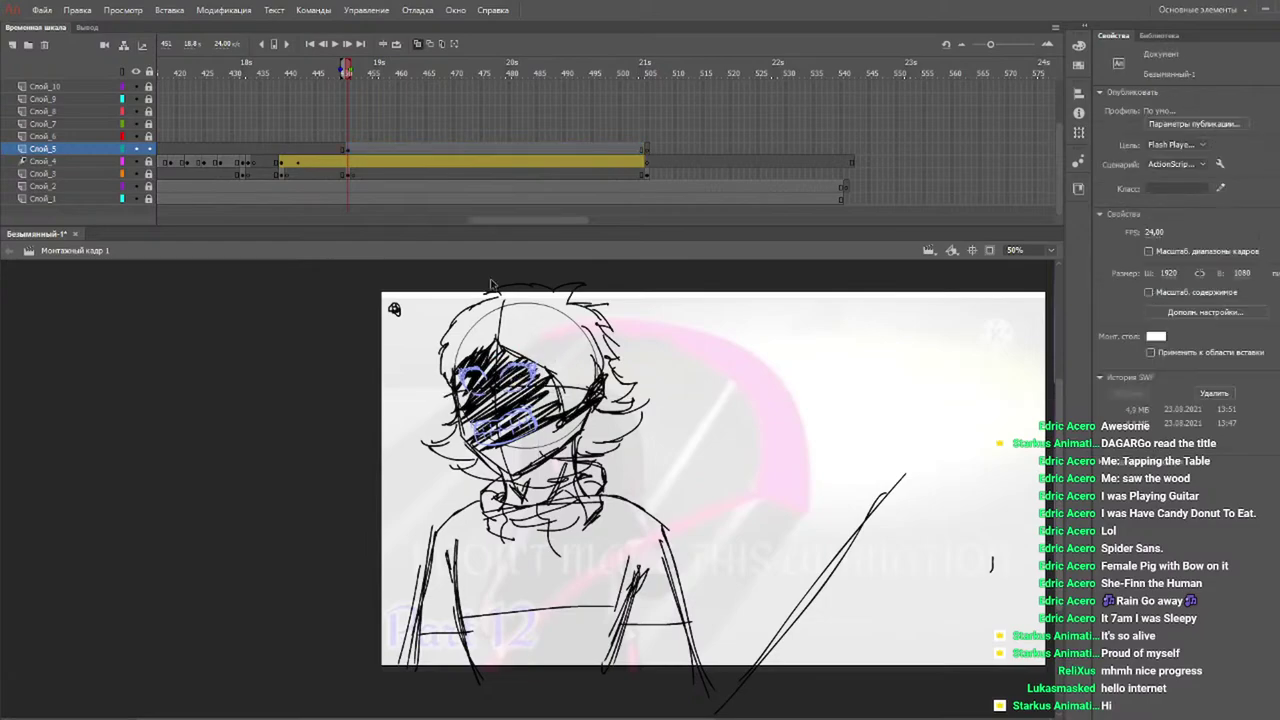
Go to frame 439, unlock Слой_4 and select the tweened character symbol.
{"action": "left_click", "coordinate": [290, 70]}
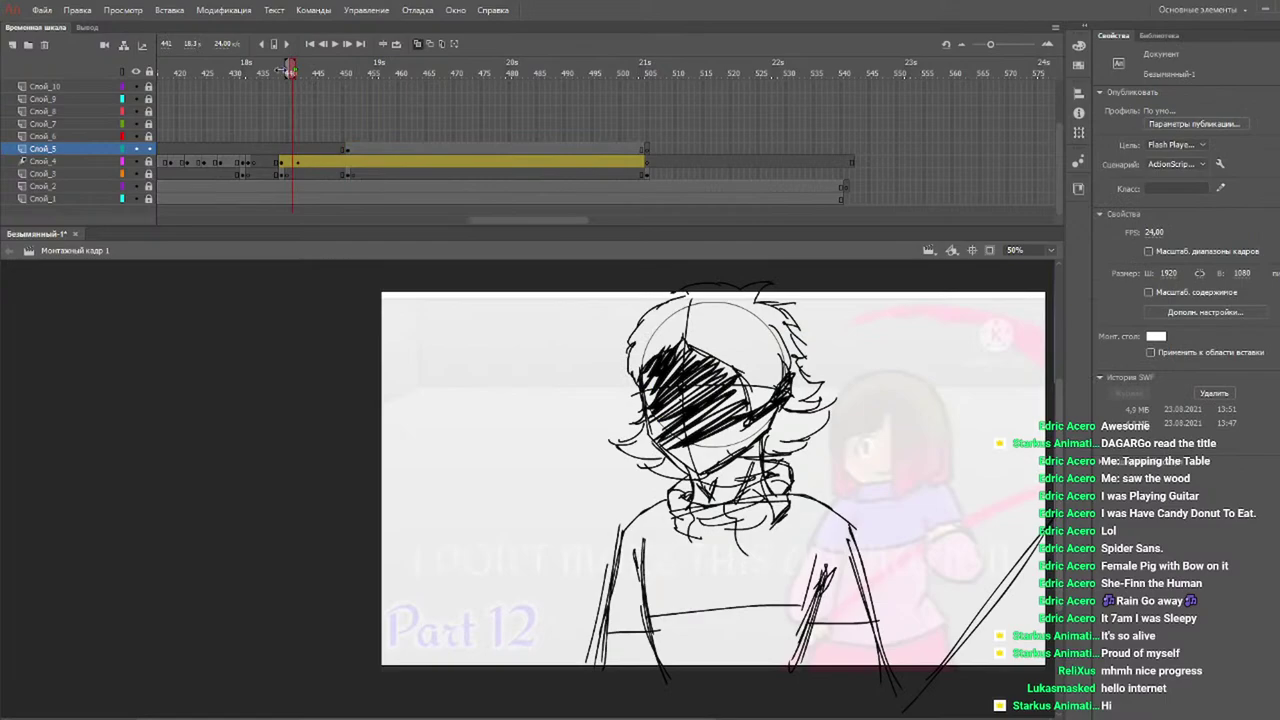
{"action": "left_click_drag", "start_coordinate": [290, 70], "coordinate": [283, 74]}
{"action": "left_click_drag", "start_coordinate": [507, 716], "coordinate": [659, 716]}
{"action": "key", "text": "b"}
{"action": "left_click", "coordinate": [148, 161]}
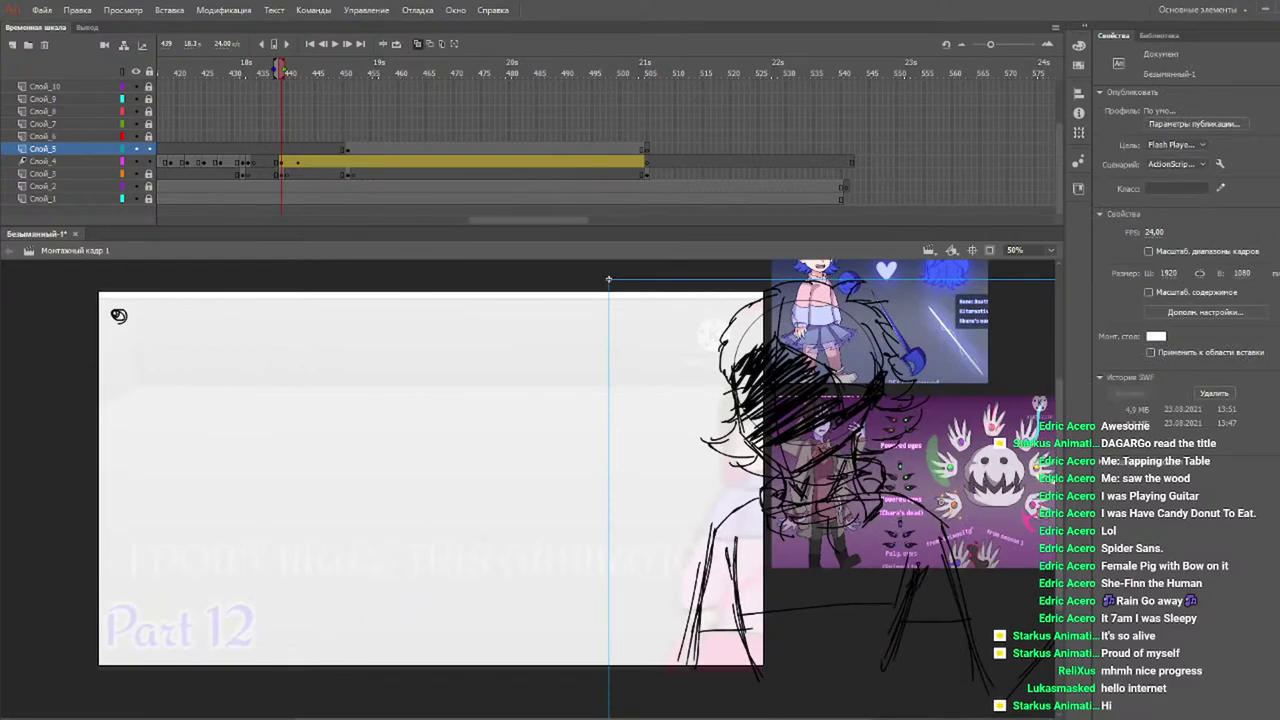
{"action": "left_click", "coordinate": [804, 397]}
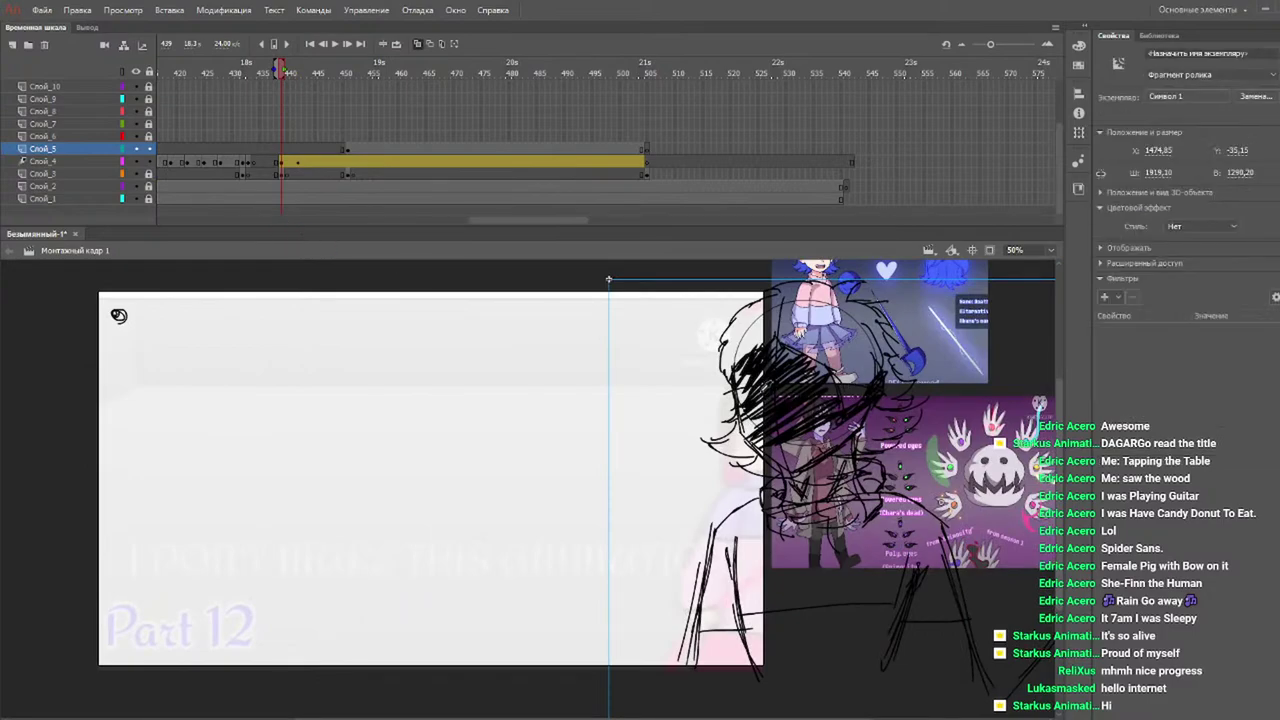
{"action": "left_click", "coordinate": [780, 393]}
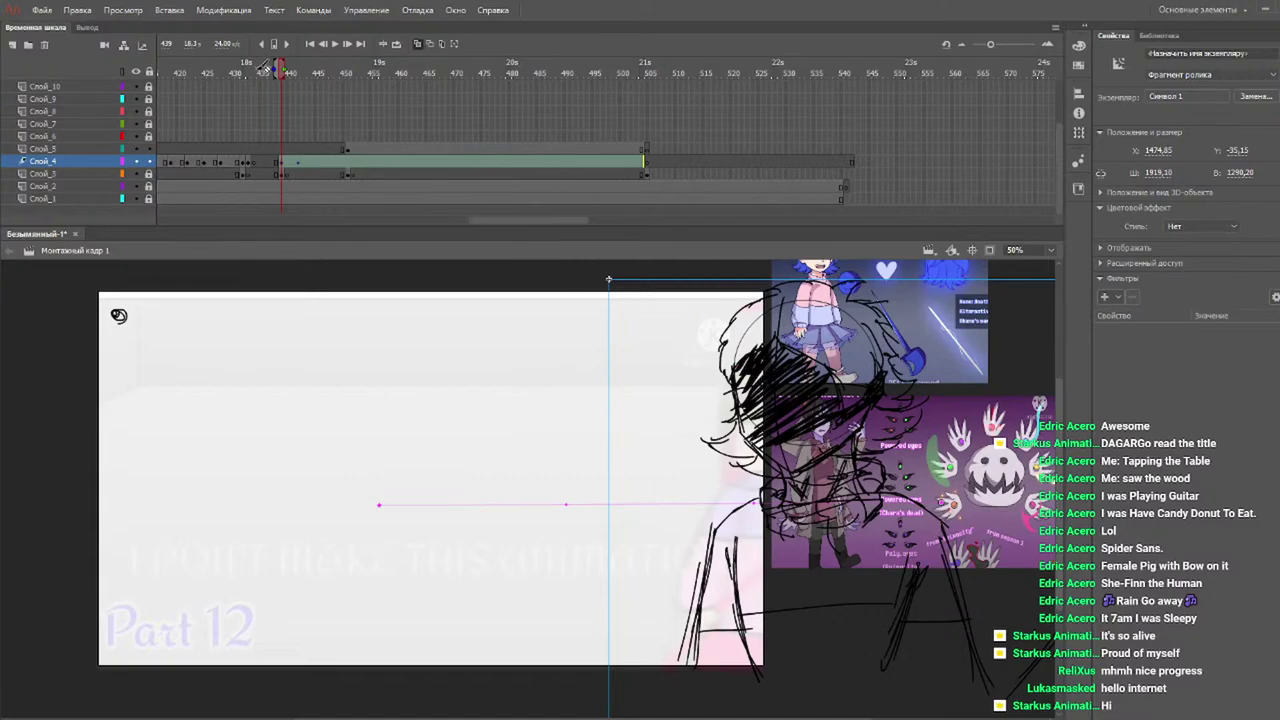
Play back the character's slide-in and return to the face drawing's keyframe on Слой_5.
{"action": "left_click_drag", "start_coordinate": [224, 75], "coordinate": [280, 100]}
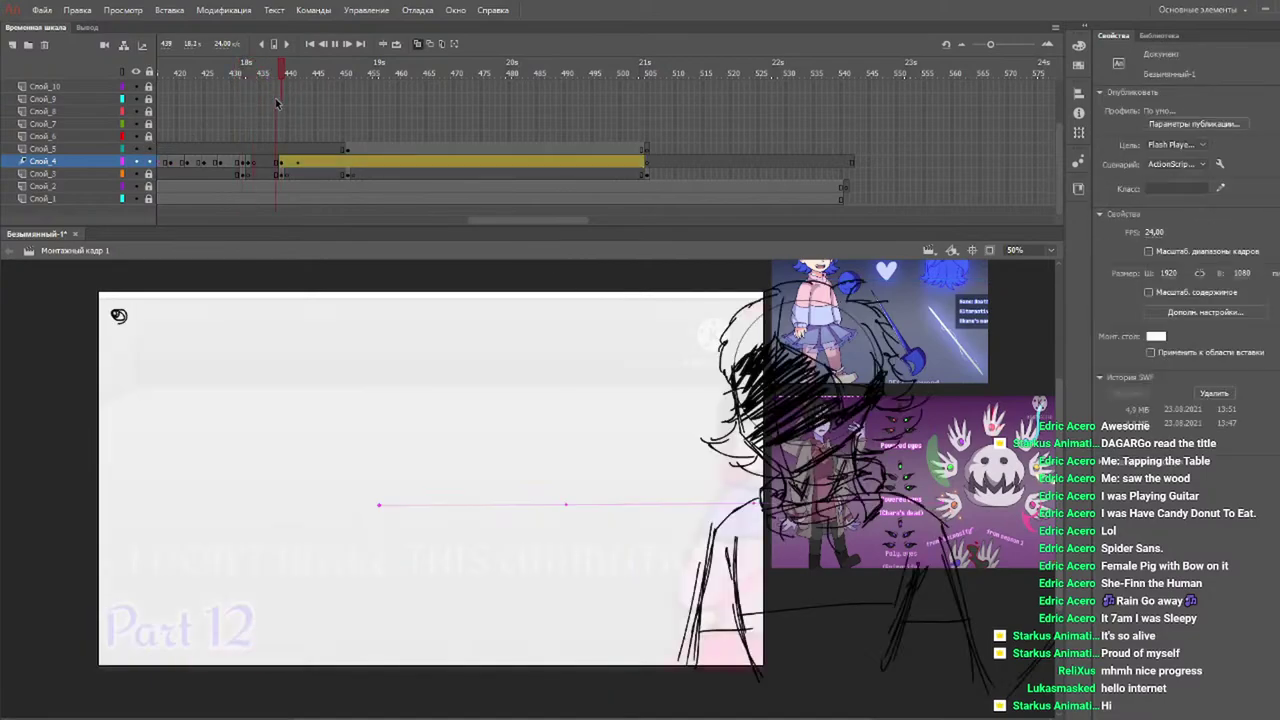
{"action": "key", "text": "Return"}
{"action": "left_click", "coordinate": [349, 72]}
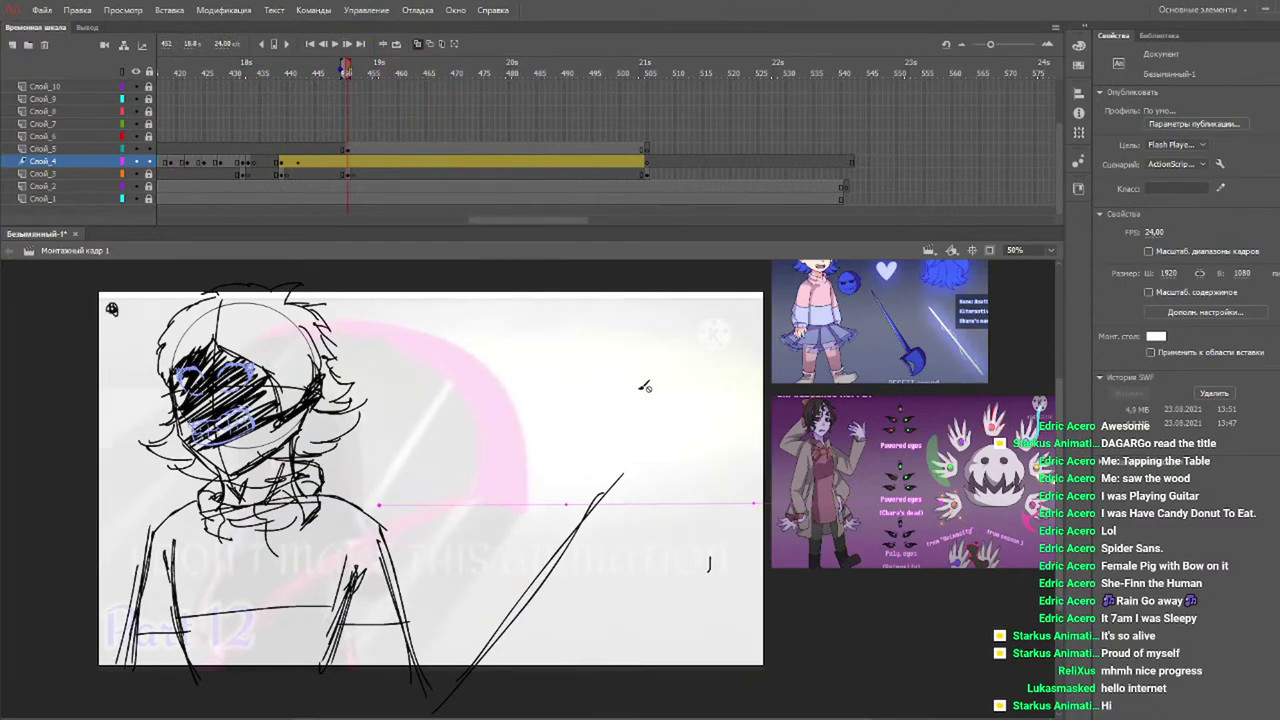
Lock Слой_4 and scribble rough black hatching over the body and background on Слой_5 with the size 3 Brush.
{"action": "key", "text": "b"}
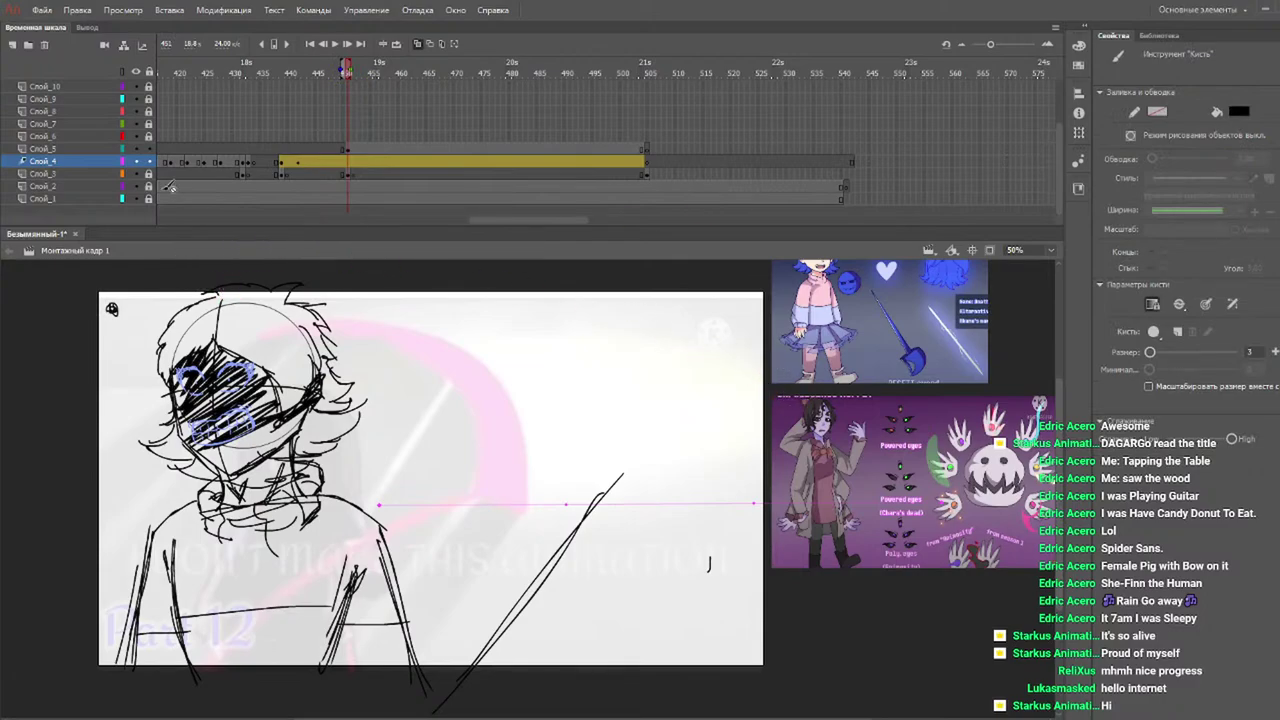
{"action": "left_click", "coordinate": [92, 149]}
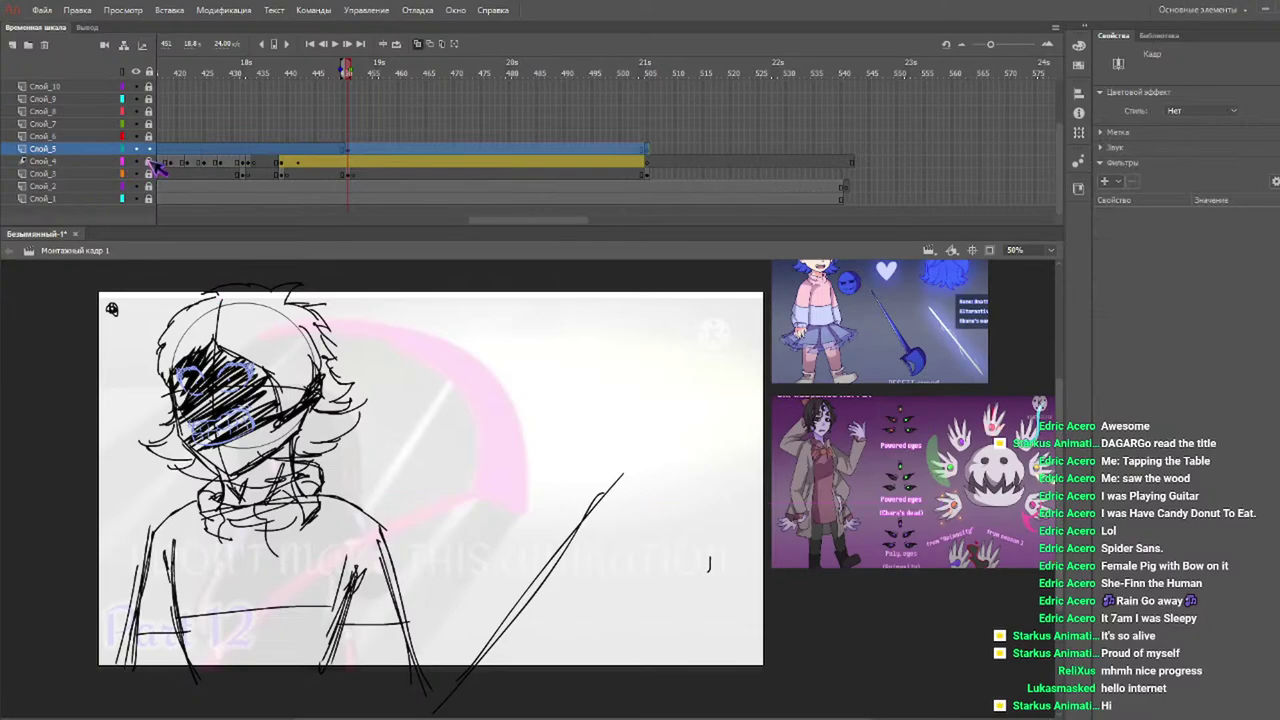
{"action": "left_click_drag", "start_coordinate": [222, 288], "coordinate": [3, 488]}
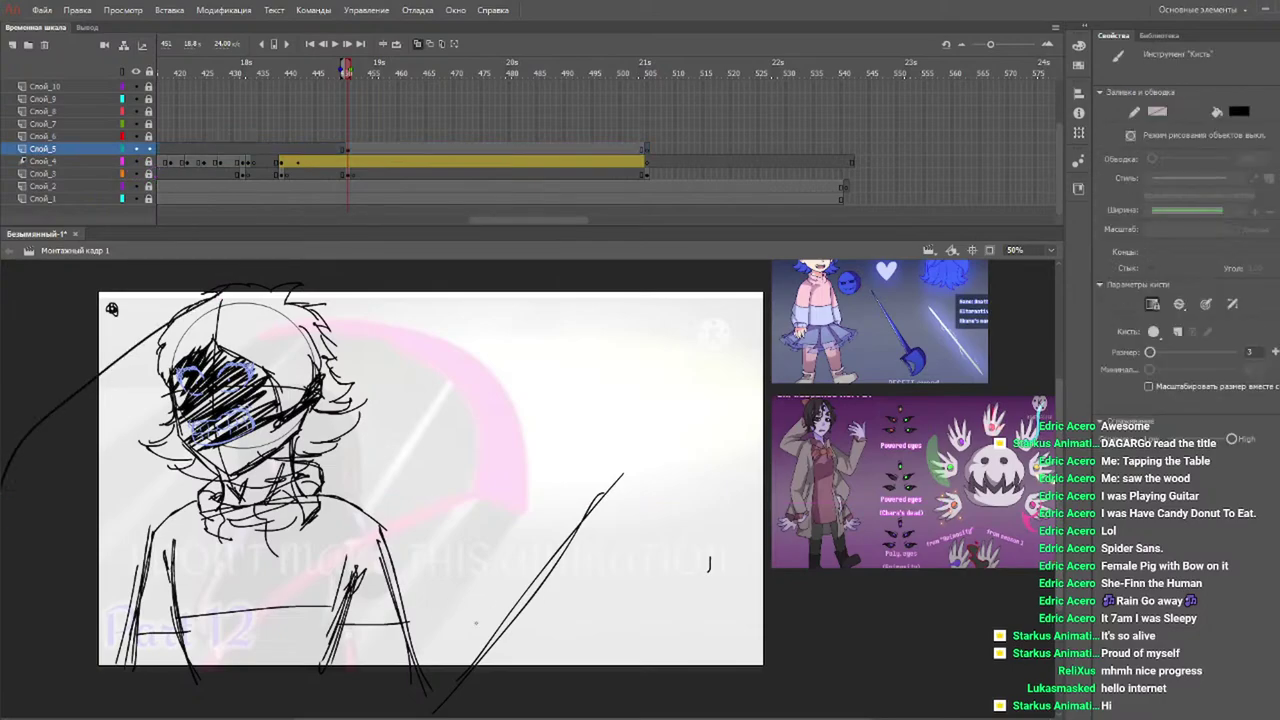
{"action": "left_click_drag", "start_coordinate": [605, 499], "coordinate": [344, 718]}
{"action": "mouse_move", "coordinate": [270, 650]}
{"action": "left_mouse_down"}
{"action": "mouse_move", "coordinate": [80, 520]}
{"action": "mouse_move", "coordinate": [25, 430]}
{"action": "mouse_move", "coordinate": [110, 350]}
{"action": "left_mouse_up"}
{"action": "mouse_move", "coordinate": [252, 553]}
{"action": "left_mouse_down"}
{"action": "mouse_move", "coordinate": [300, 630]}
{"action": "mouse_move", "coordinate": [350, 660]}
{"action": "left_mouse_up"}
{"action": "mouse_move", "coordinate": [400, 446]}
{"action": "left_mouse_down"}
{"action": "mouse_move", "coordinate": [790, 430]}
{"action": "mouse_move", "coordinate": [689, 245]}
{"action": "mouse_move", "coordinate": [468, 275]}
{"action": "mouse_move", "coordinate": [405, 348]}
{"action": "mouse_move", "coordinate": [490, 397]}
{"action": "mouse_move", "coordinate": [765, 295]}
{"action": "left_mouse_up"}
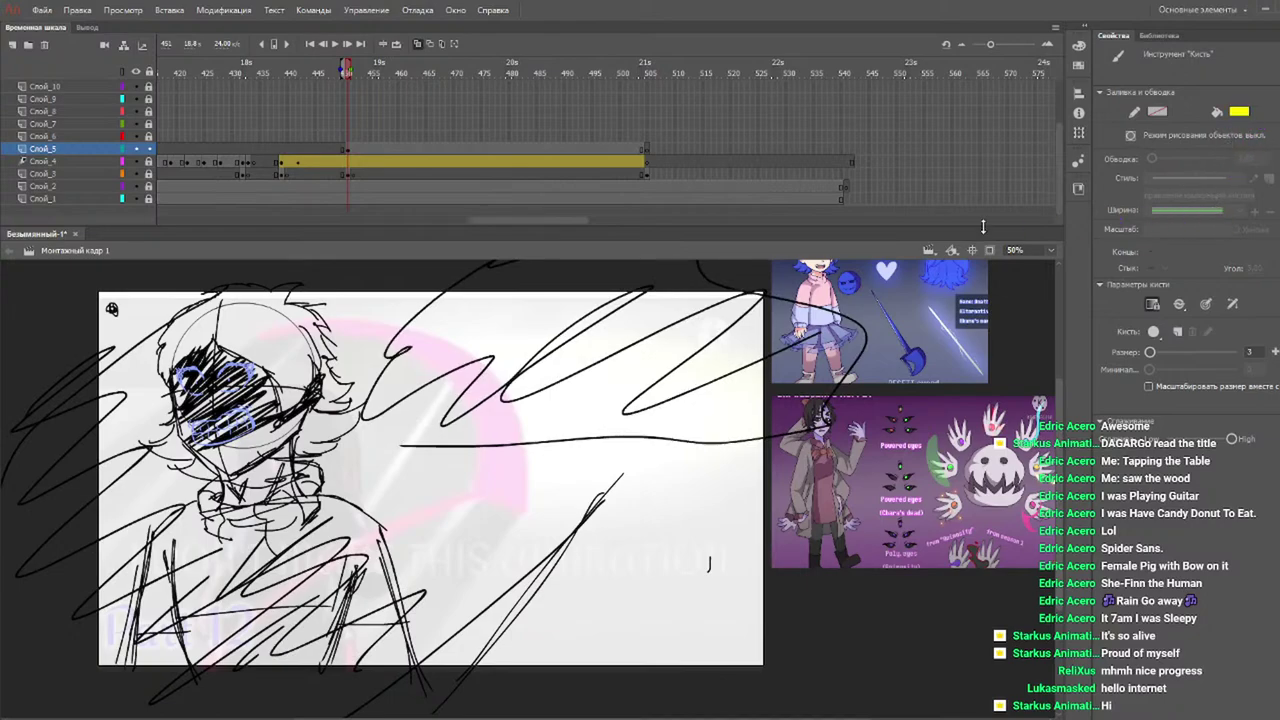
Hatch yellow light strokes across the background and along the character's right edge, and play back the scene.
{"action": "mouse_move", "coordinate": [540, 292]}
{"action": "left_mouse_down"}
{"action": "mouse_move", "coordinate": [400, 366]}
{"action": "mouse_move", "coordinate": [776, 313]}
{"action": "mouse_move", "coordinate": [828, 389]}
{"action": "left_mouse_up"}
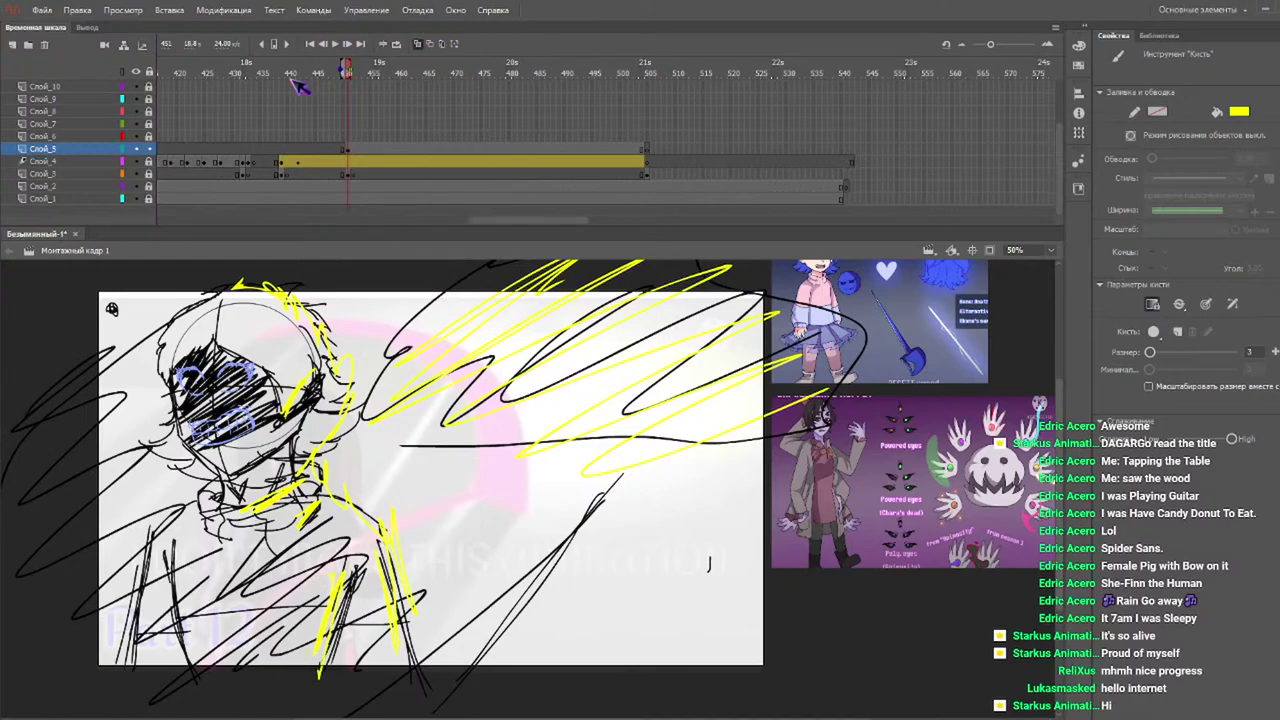
{"action": "left_click", "coordinate": [254, 72]}
{"action": "key", "text": "Return"}
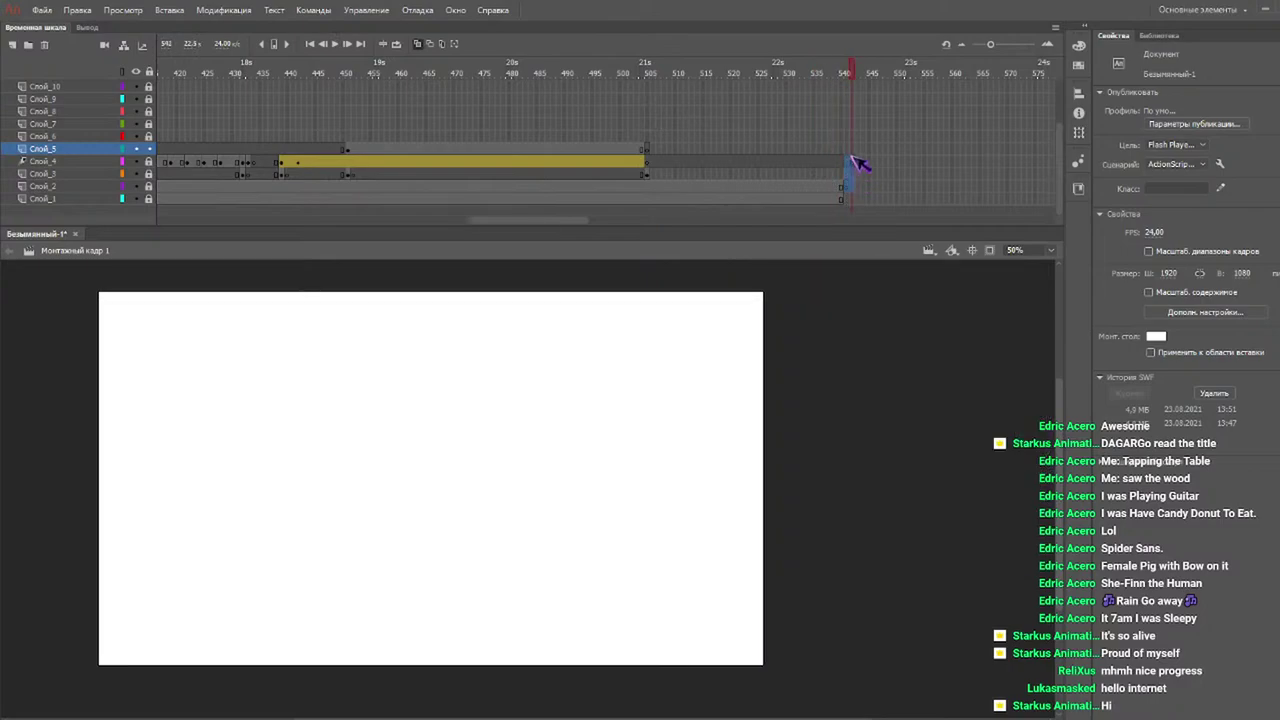
Remove the surplus frames after frame 540 so the layers end together.
{"action": "left_click", "coordinate": [855, 165]}
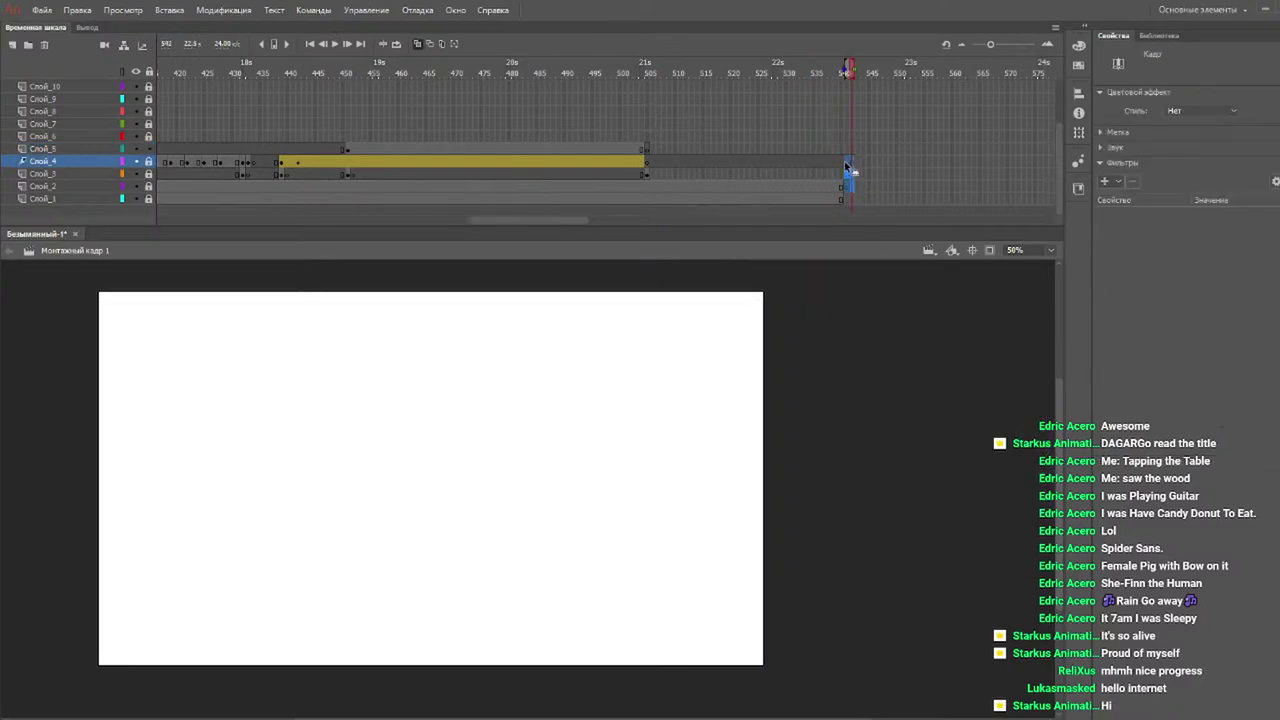
{"action": "key", "text": "shift+F5"}
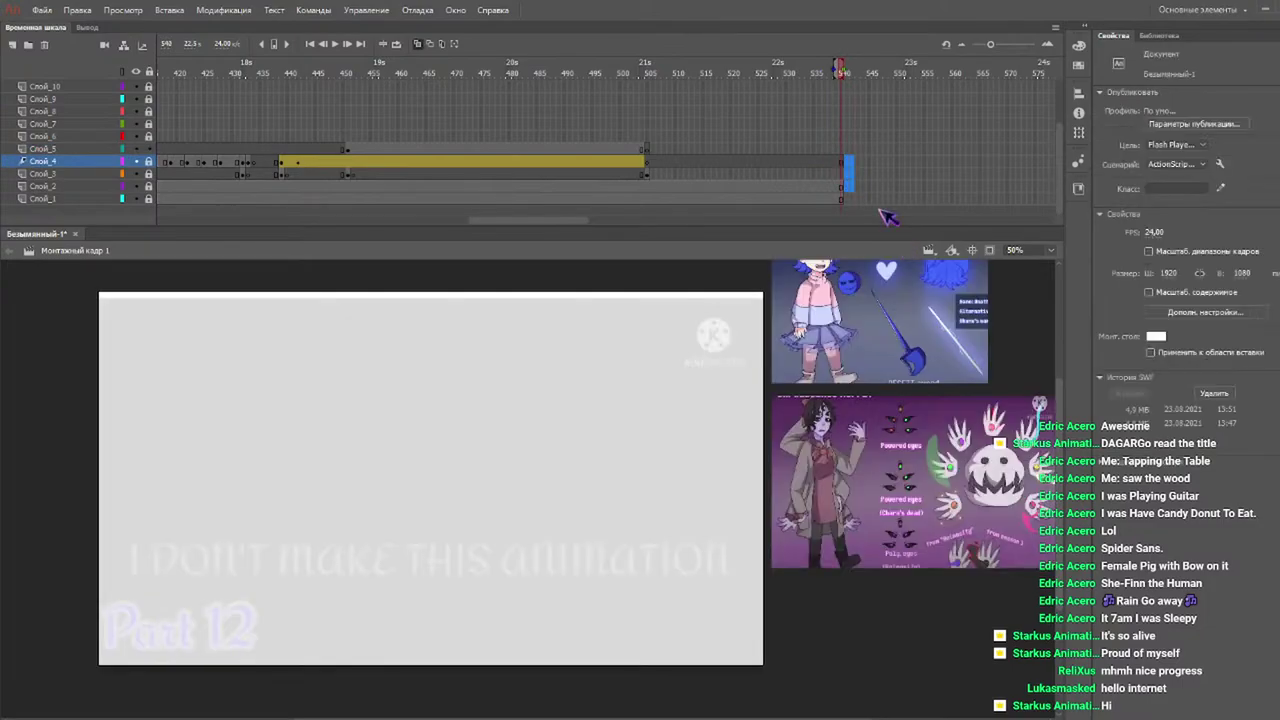
Insert blank keyframes at frame 540 on Слой_3 through Слой_15.
{"action": "scroll", "coordinate": [876, 178], "scroll_direction": "up", "scroll_amount": 2}
{"action": "scroll", "coordinate": [846, 146], "scroll_direction": "down", "scroll_amount": 2}
{"action": "left_click_drag", "start_coordinate": [842, 176], "coordinate": [844, 66]}
{"action": "left_click", "coordinate": [840, 86]}
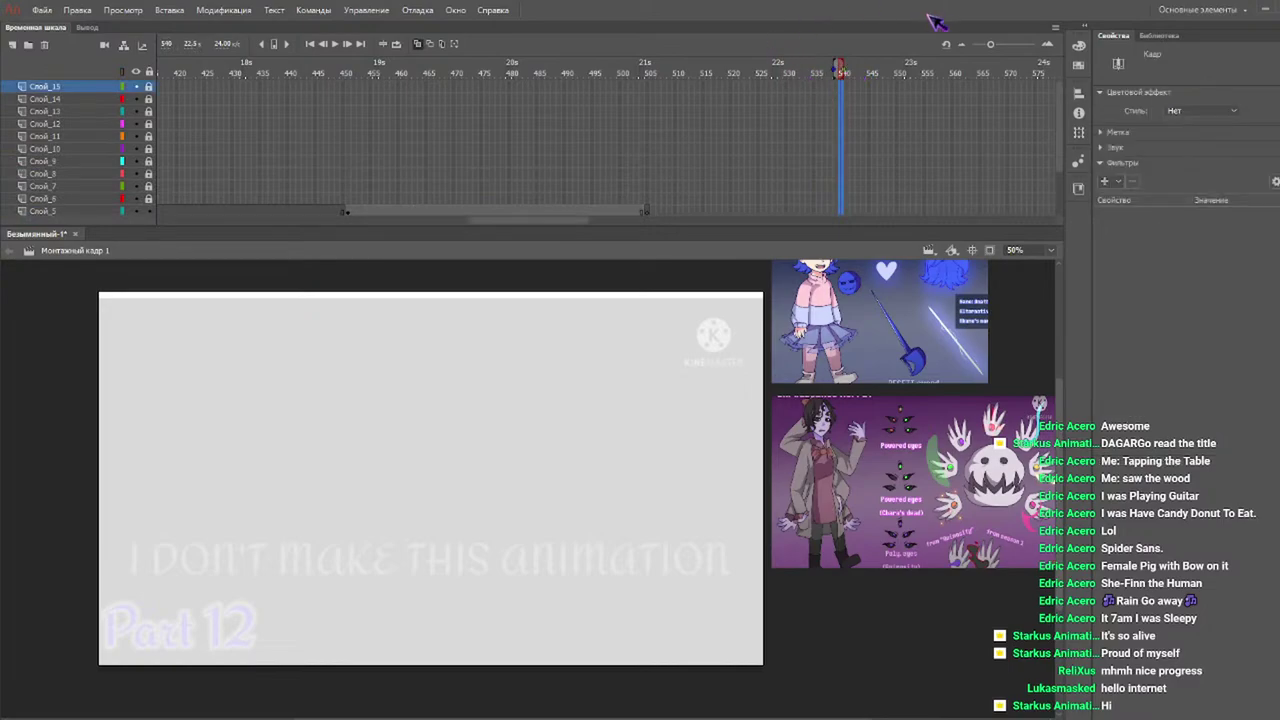
{"action": "scroll", "coordinate": [870, 153], "scroll_direction": "down", "scroll_amount": 2}
{"action": "scroll", "coordinate": [870, 153], "scroll_direction": "up", "scroll_amount": 2}
{"action": "key", "text": "F7"}
Scrub back from the end of the timeline to the first frame and play the rough animation through.
{"action": "left_click_drag", "start_coordinate": [808, 76], "coordinate": [745, 78]}
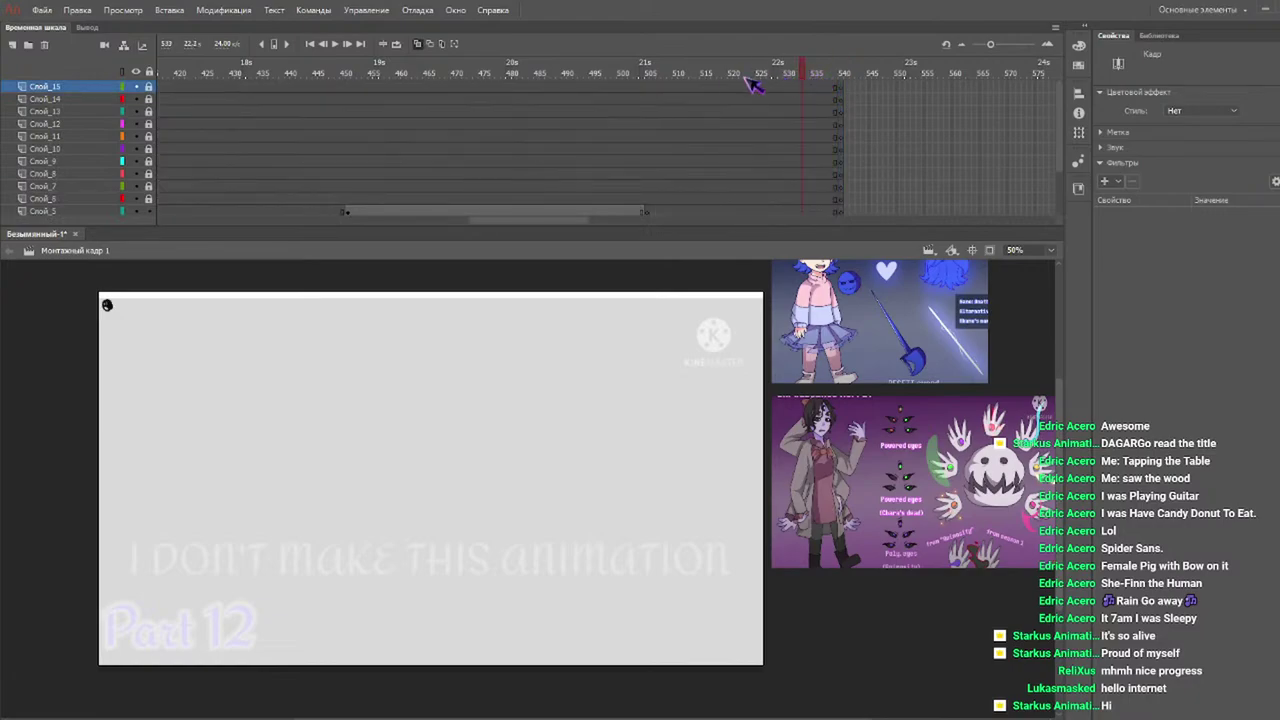
{"action": "left_click", "coordinate": [730, 73]}
{"action": "scroll", "coordinate": [790, 148], "scroll_direction": "down", "scroll_amount": 2}
{"action": "mouse_move", "coordinate": [612, 76]}
{"action": "left_mouse_down"}
{"action": "mouse_move", "coordinate": [205, 112]}
{"action": "mouse_move", "coordinate": [119, 145]}
{"action": "left_mouse_up"}
{"action": "left_click_drag", "start_coordinate": [481, 221], "coordinate": [2, 232]}
{"action": "left_click_drag", "start_coordinate": [232, 72], "coordinate": [26, 90]}
{"action": "key", "text": "Return"}
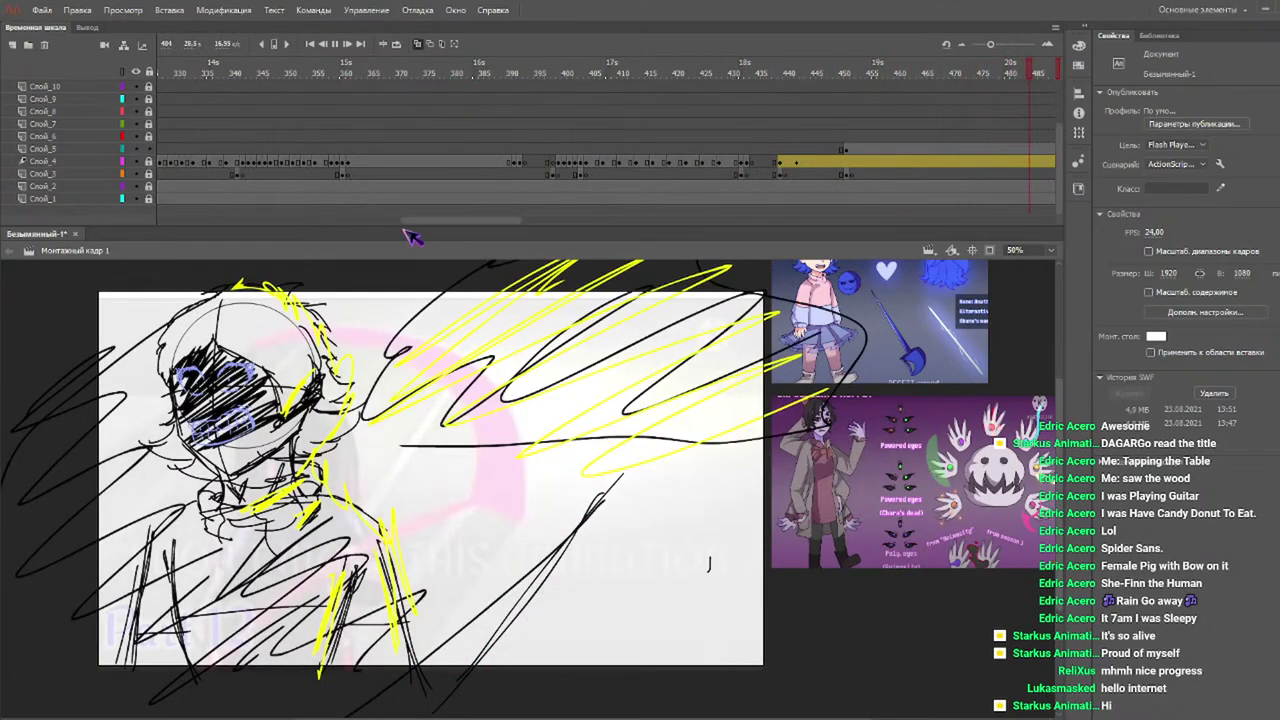
Rewind to frame 1 and replay the whole rough animation twice to check its timing.
{"action": "left_click", "coordinate": [551, 219]}
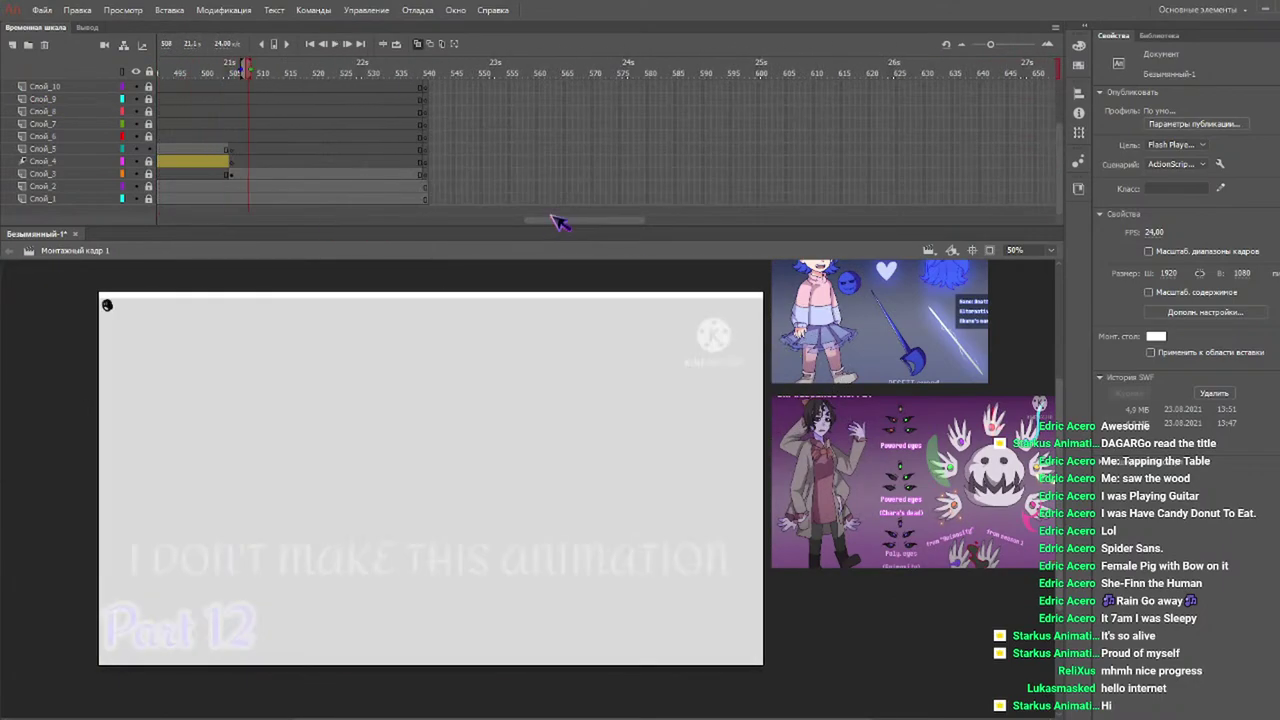
{"action": "left_click_drag", "start_coordinate": [551, 219], "coordinate": [20, 219]}
{"action": "left_click_drag", "start_coordinate": [188, 75], "coordinate": [71, 111]}
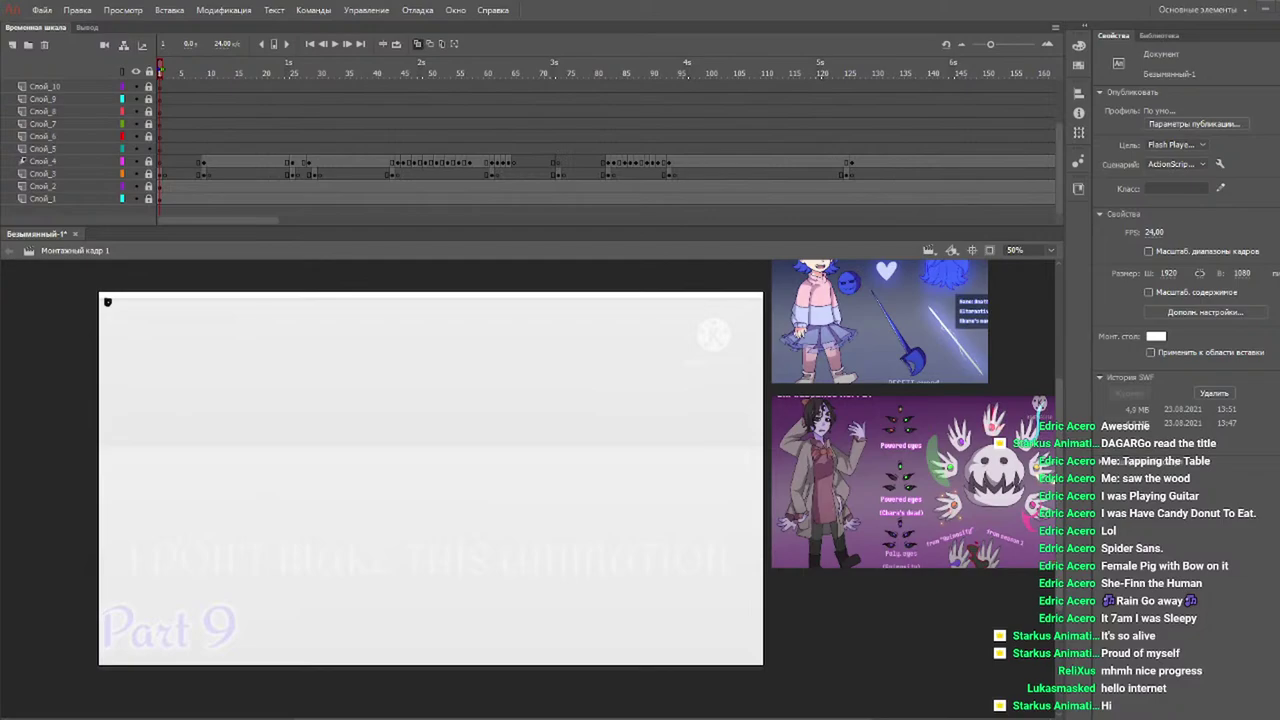
{"action": "key", "text": "Return"}
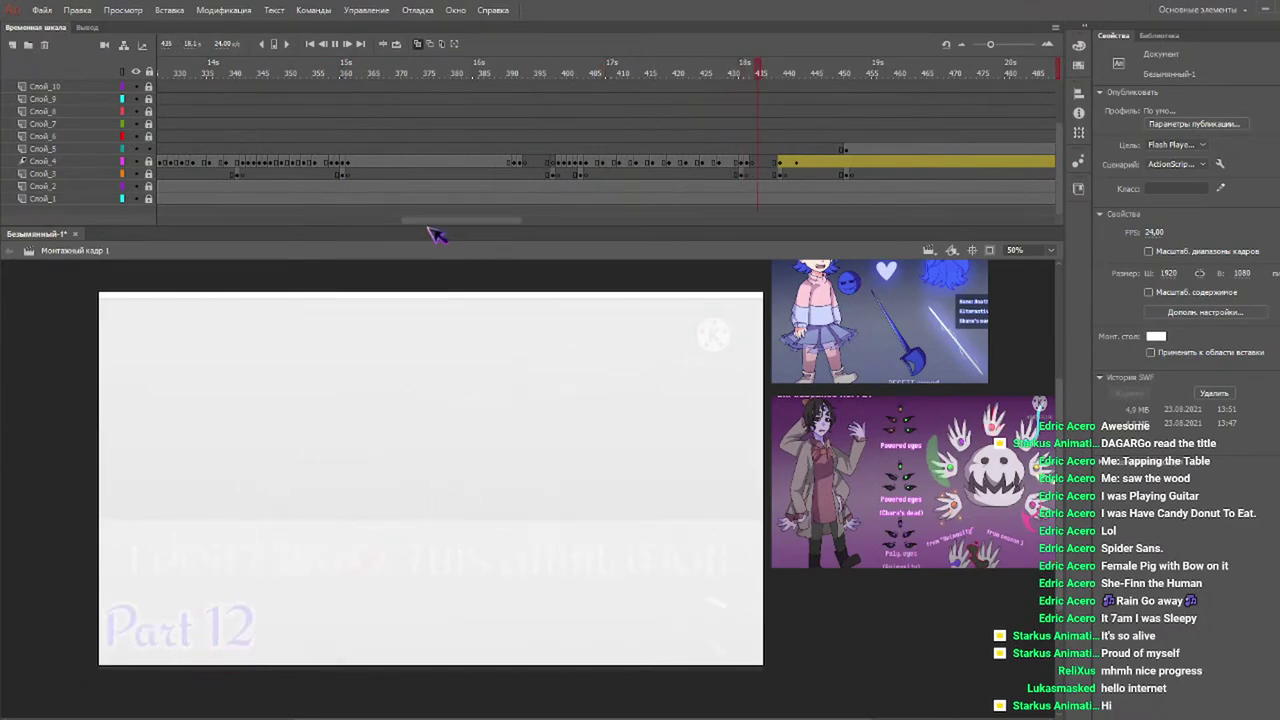
{"action": "left_click_drag", "start_coordinate": [430, 226], "coordinate": [134, 249]}
{"action": "left_click", "coordinate": [160, 76]}
{"action": "key", "text": "Return"}
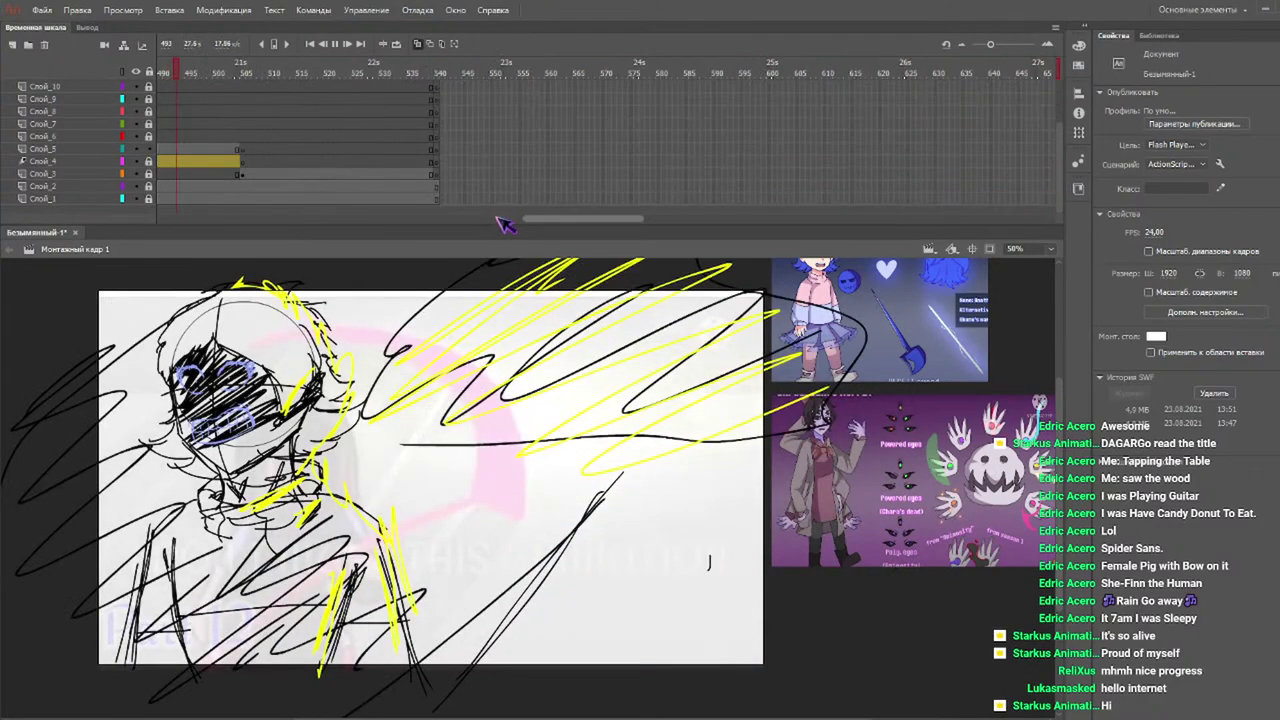
{"action": "key", "text": "Return"}
Review the animation from frame 1 again, and replay it from the opening hand shots at about the one-second mark.
{"action": "left_click_drag", "start_coordinate": [546, 219], "coordinate": [128, 224]}
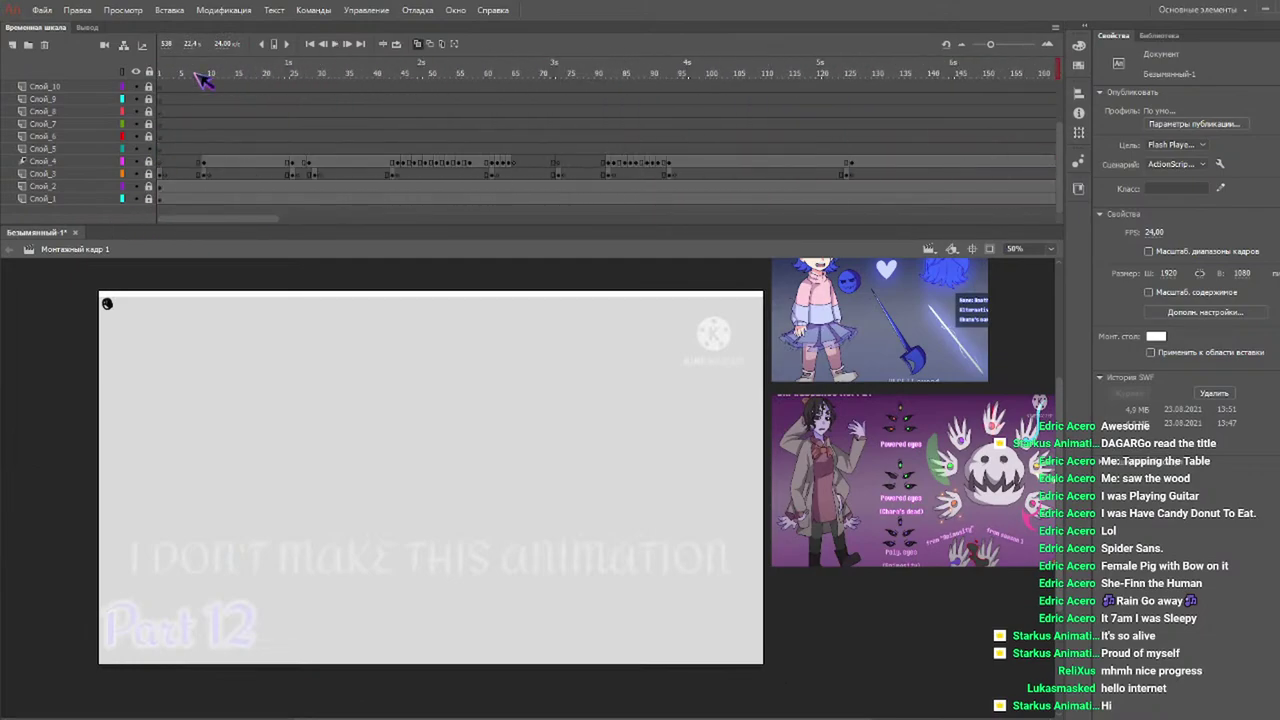
{"action": "left_click_drag", "start_coordinate": [196, 76], "coordinate": [63, 123]}
{"action": "key", "text": "Return"}
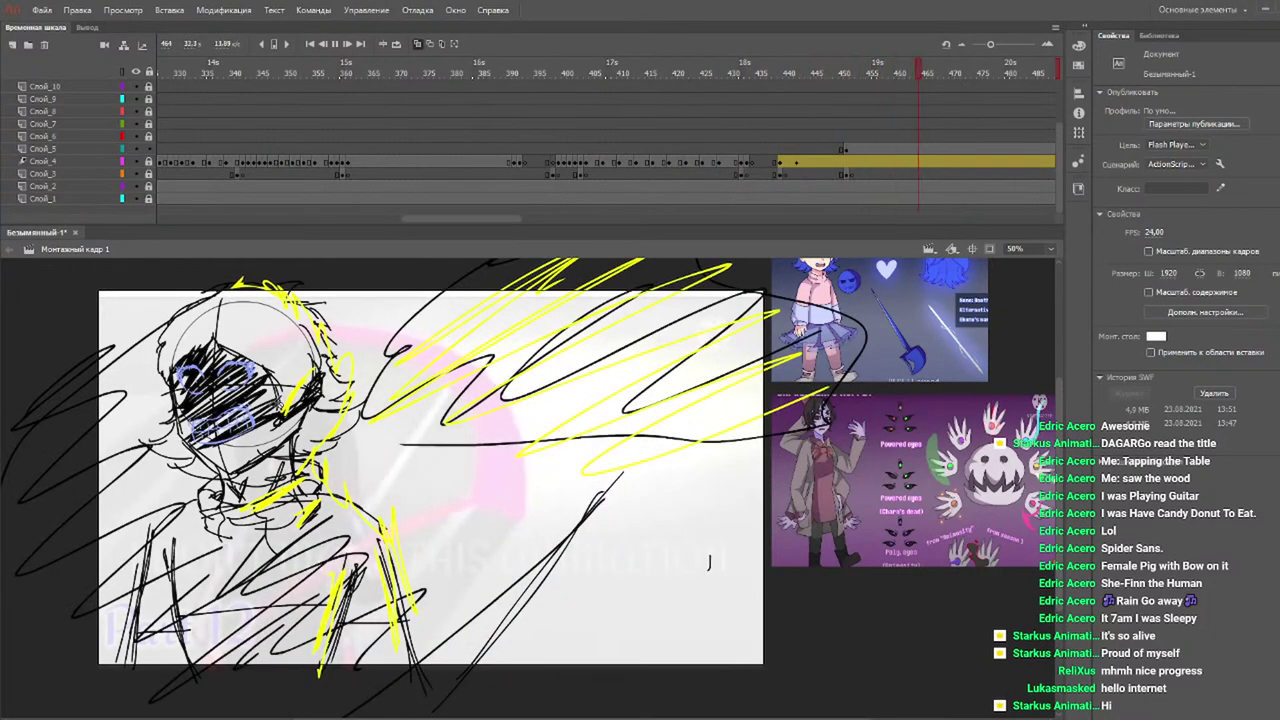
{"action": "left_click_drag", "start_coordinate": [428, 220], "coordinate": [60, 162]}
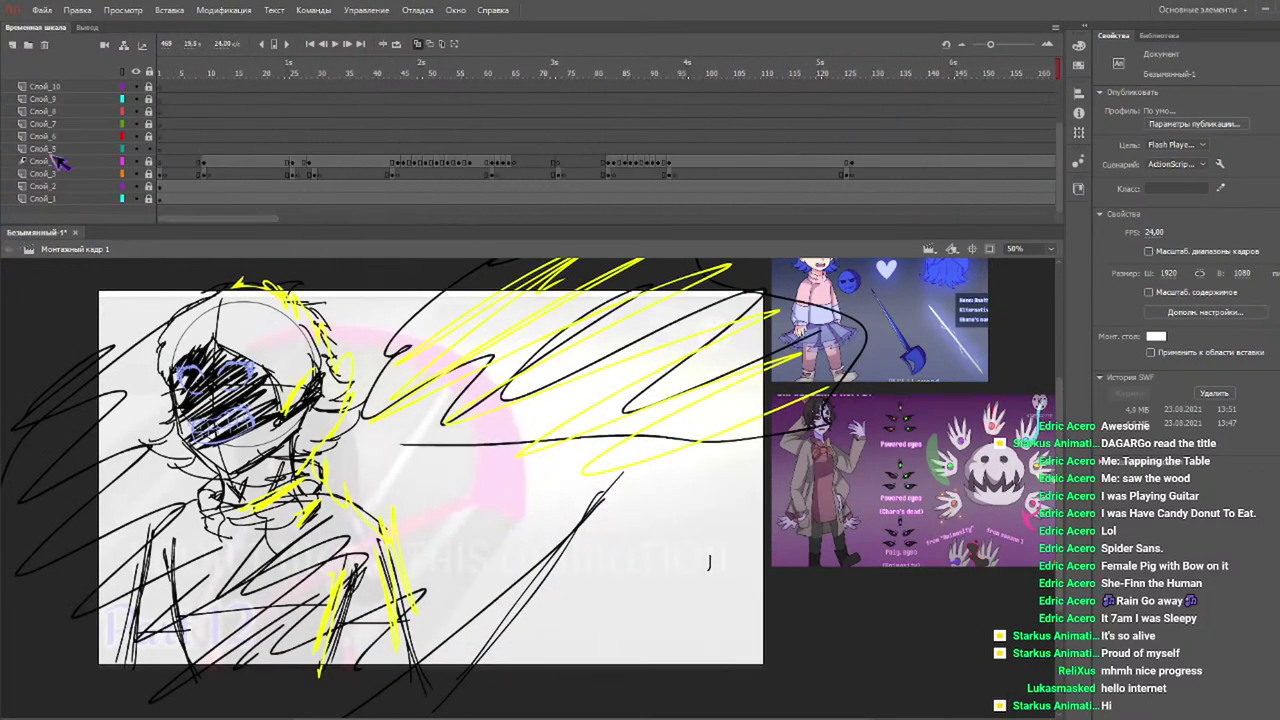
{"action": "left_click", "coordinate": [180, 70]}
{"action": "key", "text": "Return"}
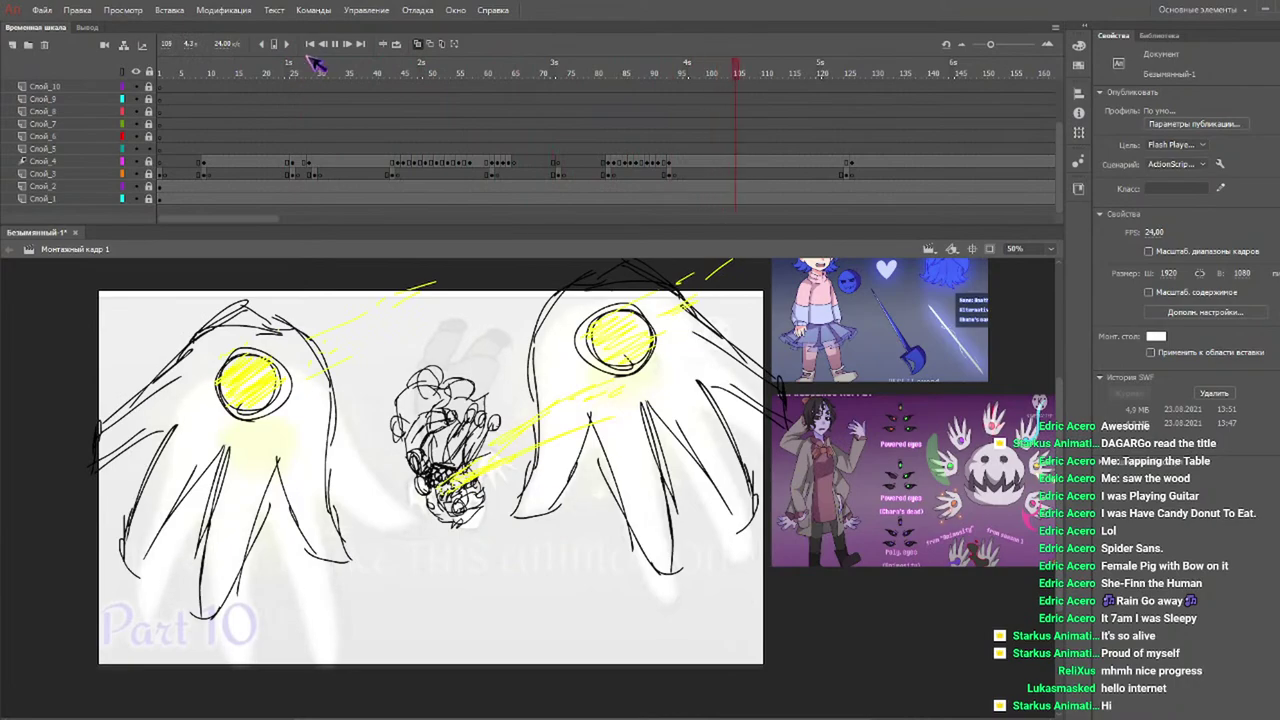
{"action": "left_click", "coordinate": [316, 67]}
{"action": "key", "text": "Return"}
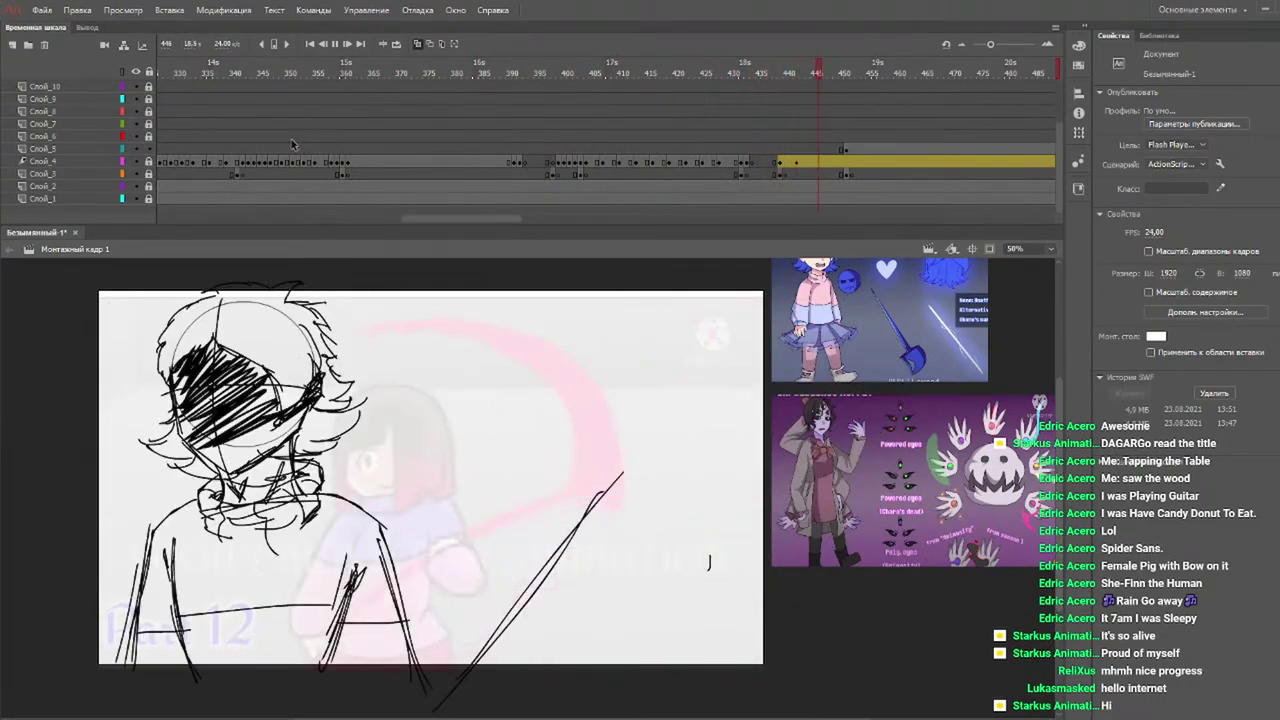
Replay the hand shots between about frames 37 and 64 several times, play on to the end, and scroll back to the timeline's start.
{"action": "left_click_drag", "start_coordinate": [412, 219], "coordinate": [86, 236]}
{"action": "left_click_drag", "start_coordinate": [173, 66], "coordinate": [82, 108]}
{"action": "key", "text": "Return"}
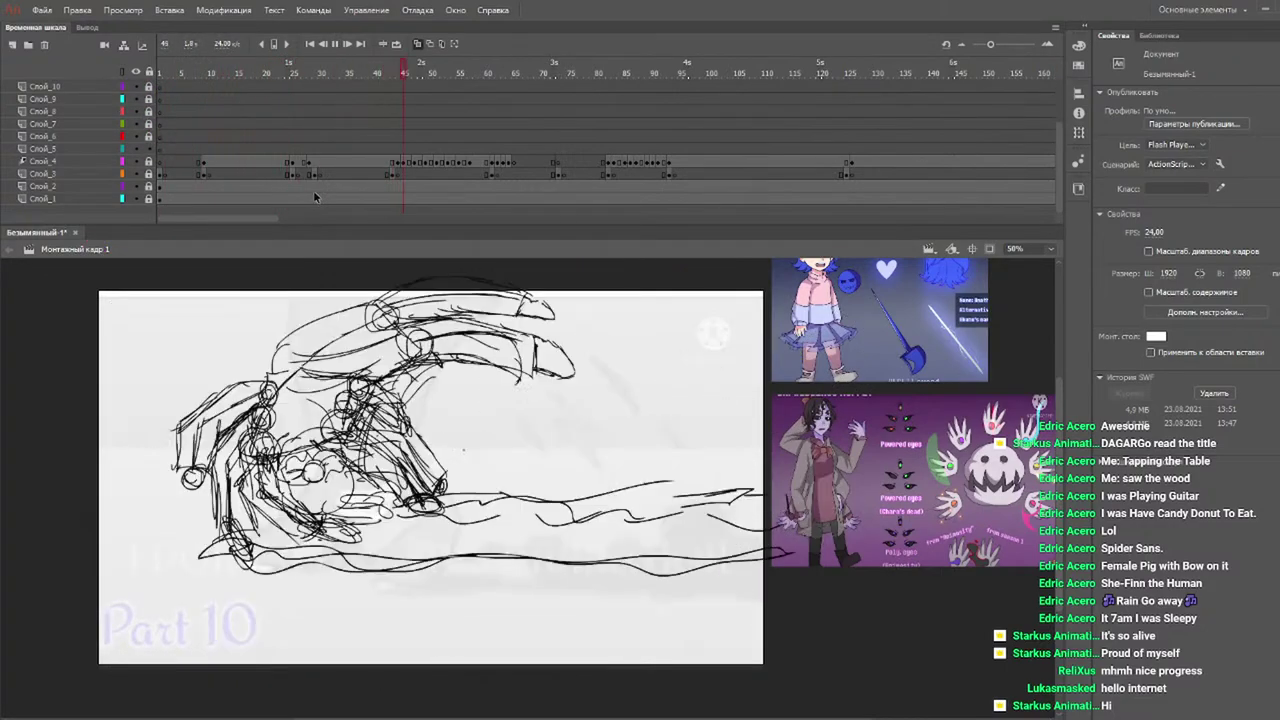
{"action": "left_click", "coordinate": [359, 73]}
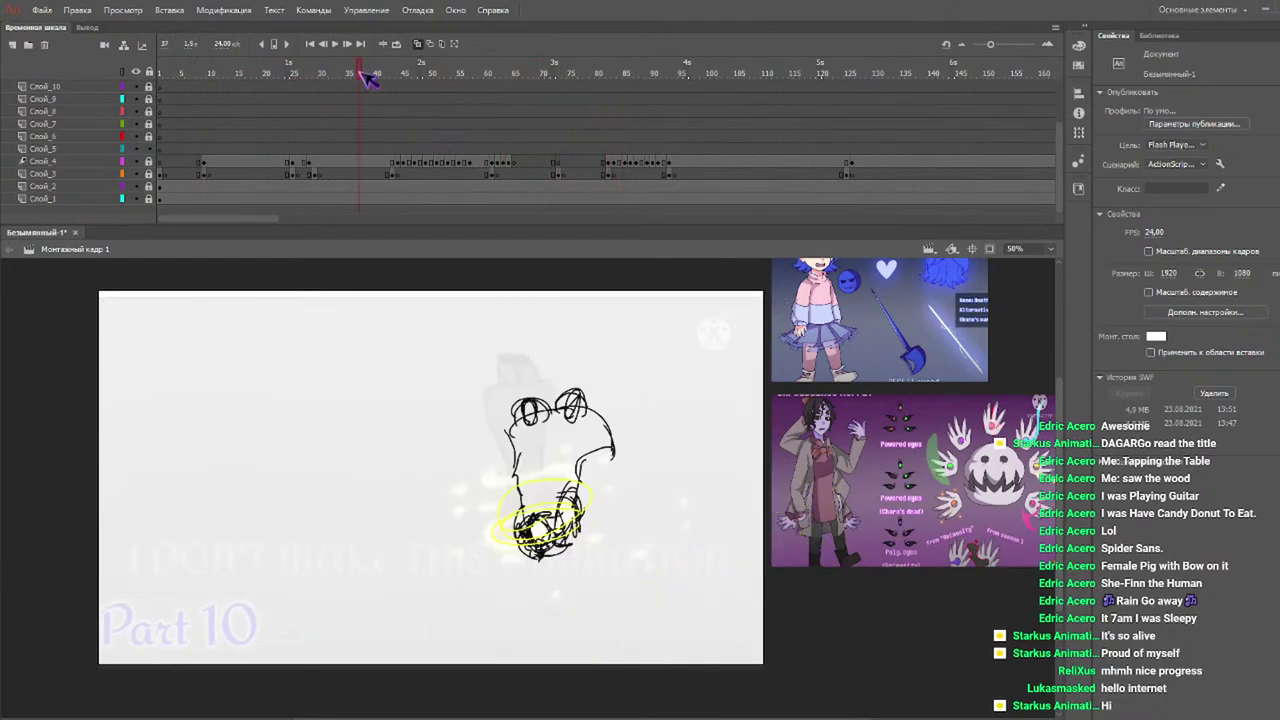
{"action": "key", "text": "Return"}
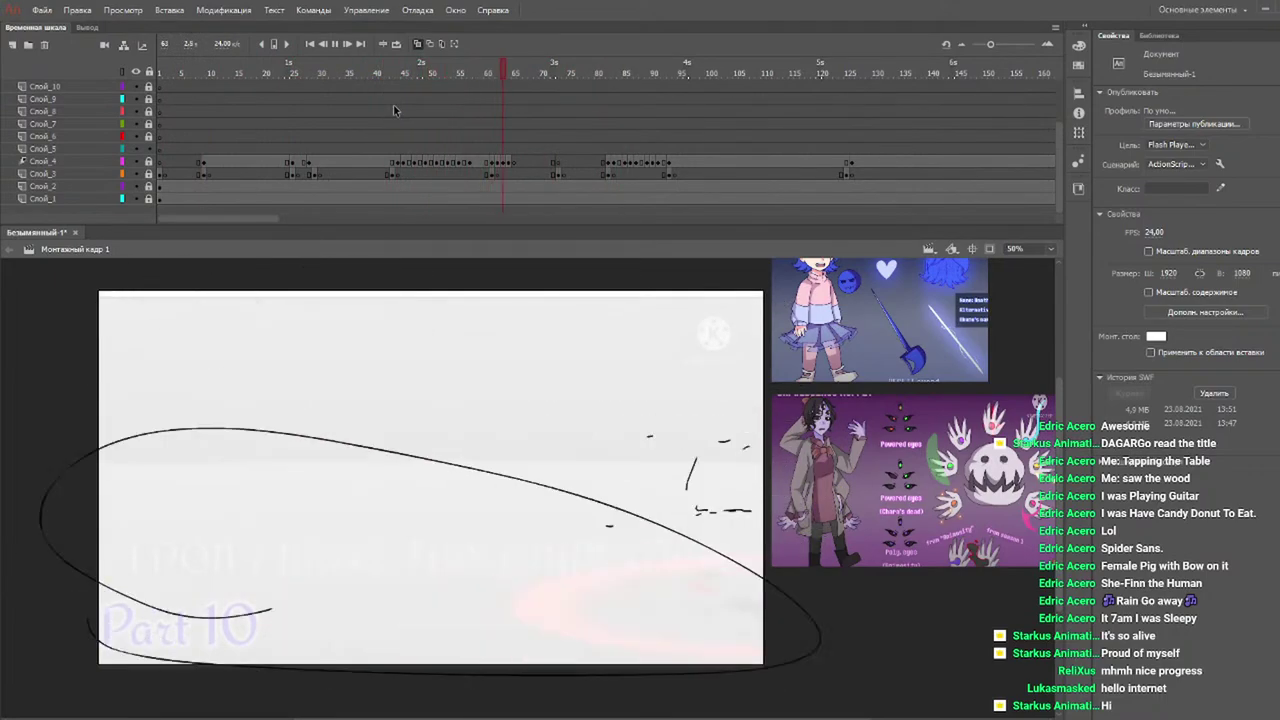
{"action": "left_click", "coordinate": [407, 73]}
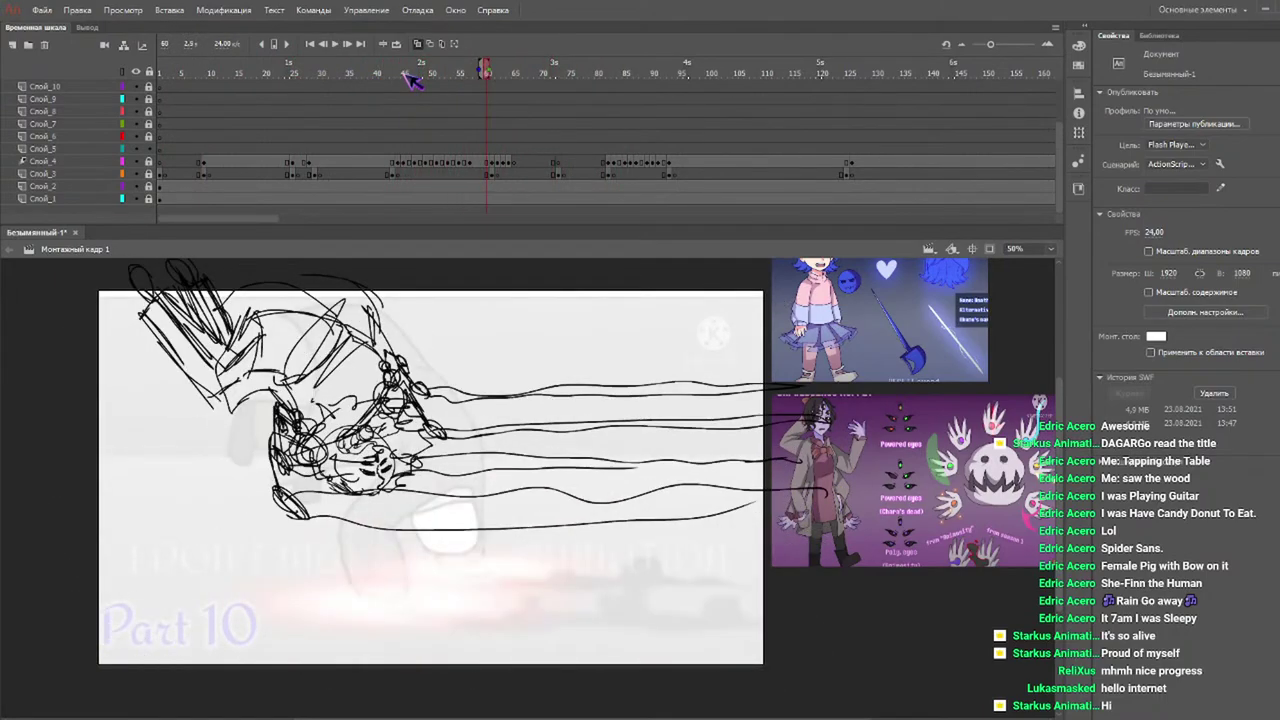
{"action": "left_click", "coordinate": [357, 87]}
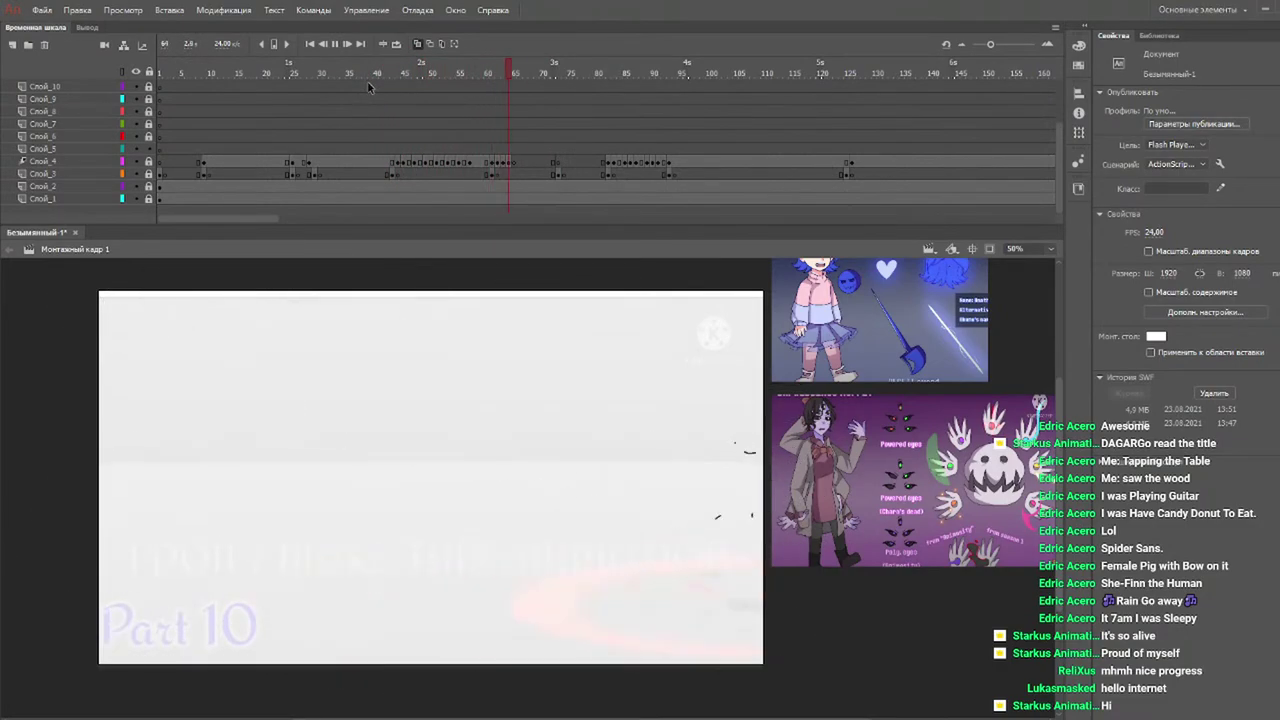
{"action": "left_click", "coordinate": [372, 87]}
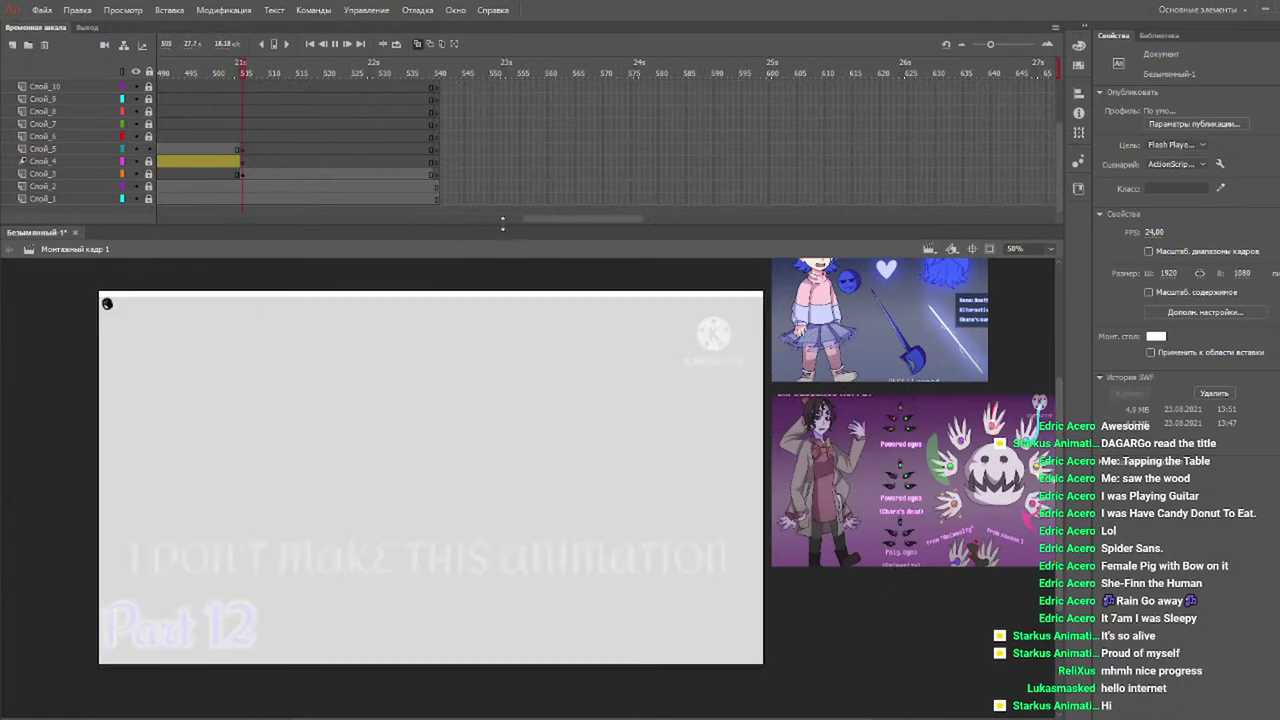
{"action": "left_click_drag", "start_coordinate": [533, 219], "coordinate": [40, 242]}
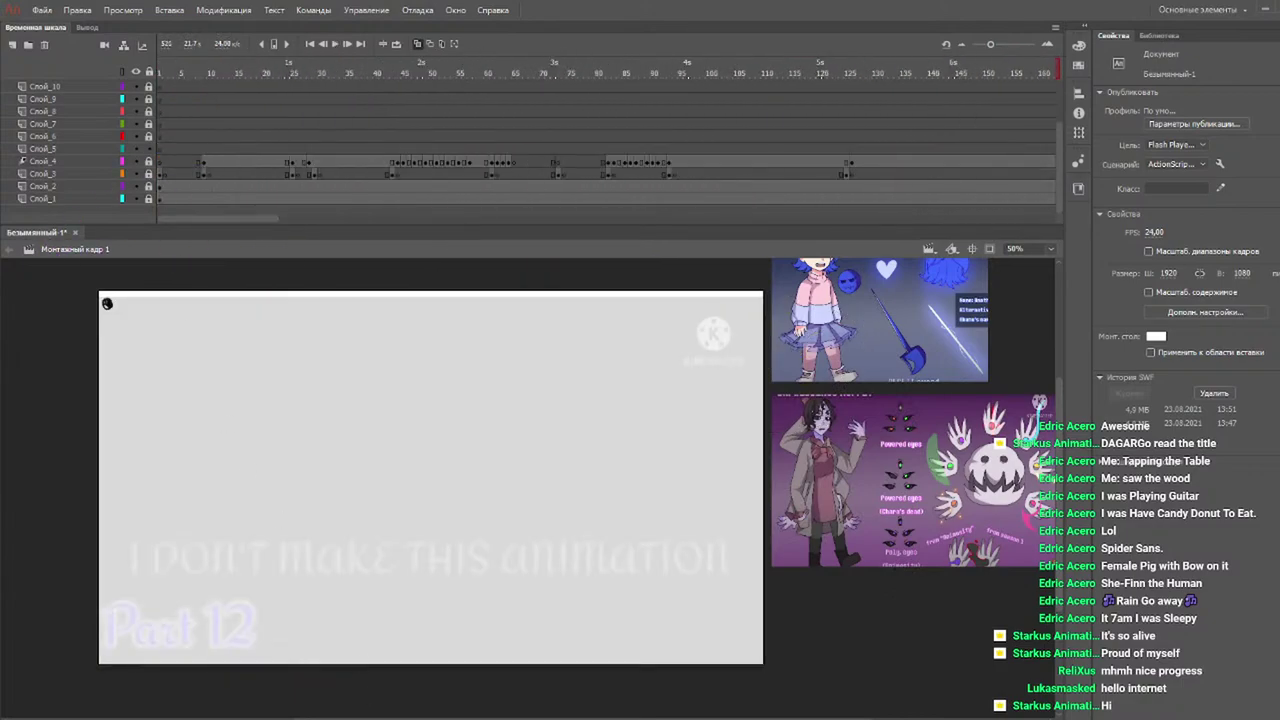